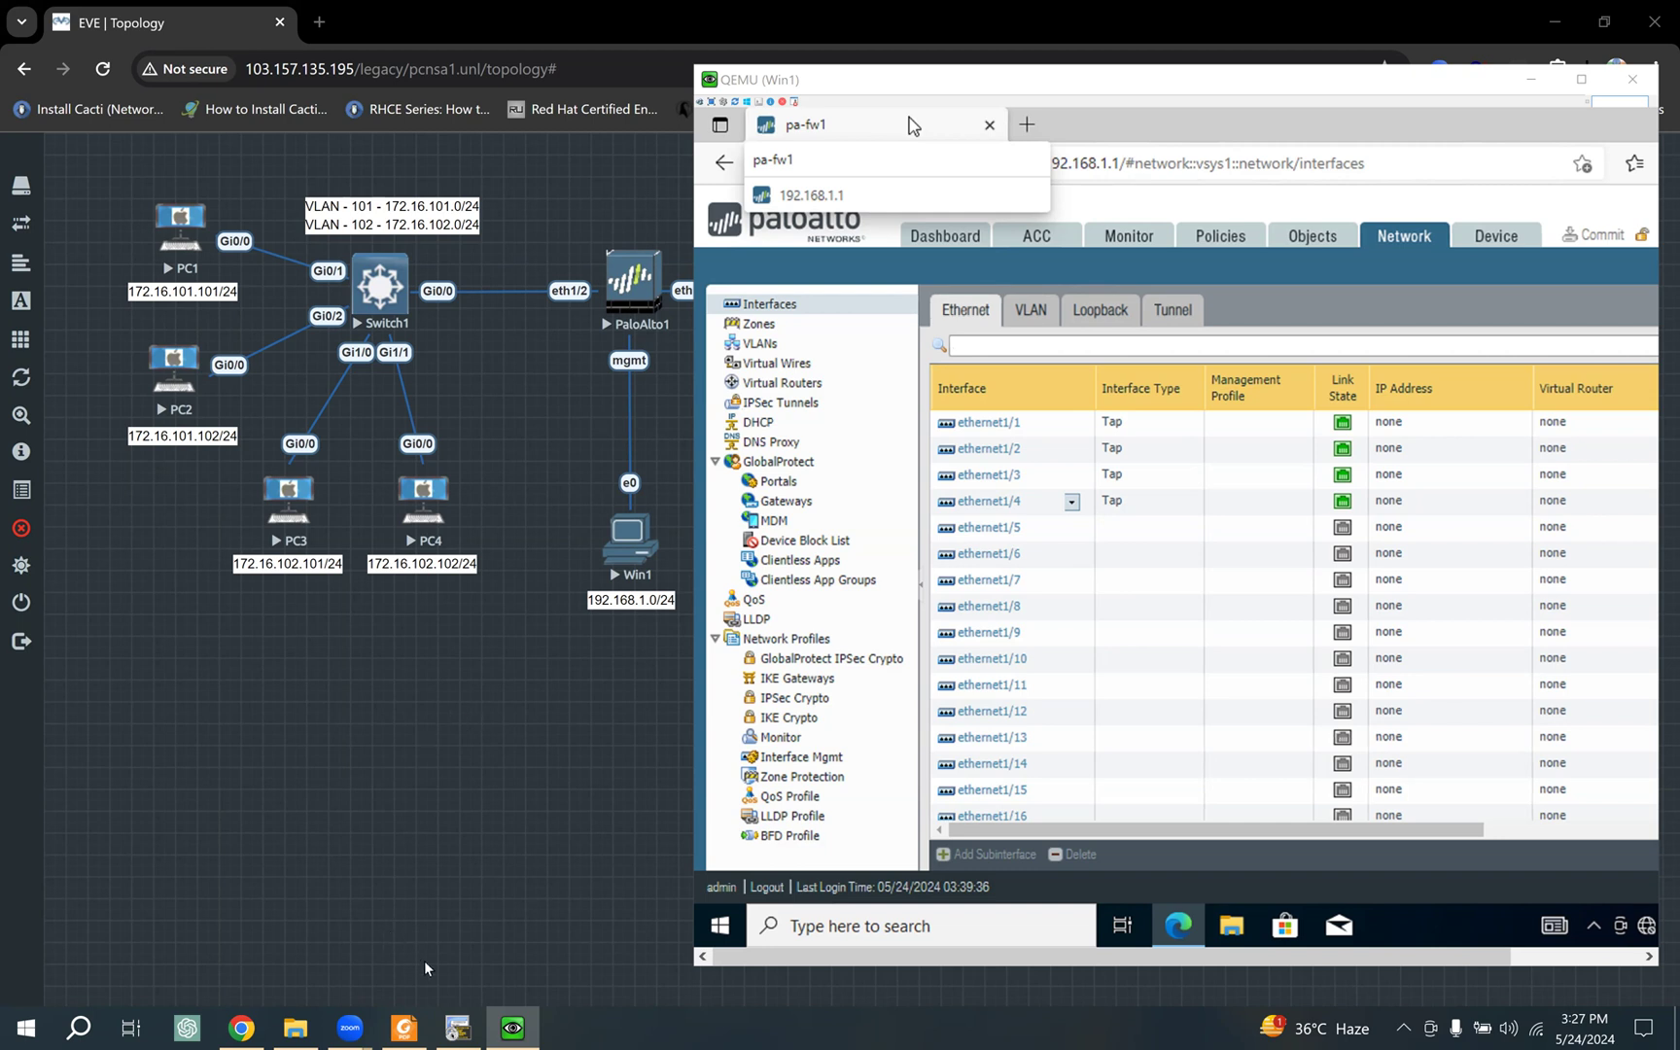
Step: Switch to the PCNSA study guide in Foxit PDF Reader and review the Ethernet interface types listed in section 2.6
{"action": "left_click", "coordinate": [405, 1028]}
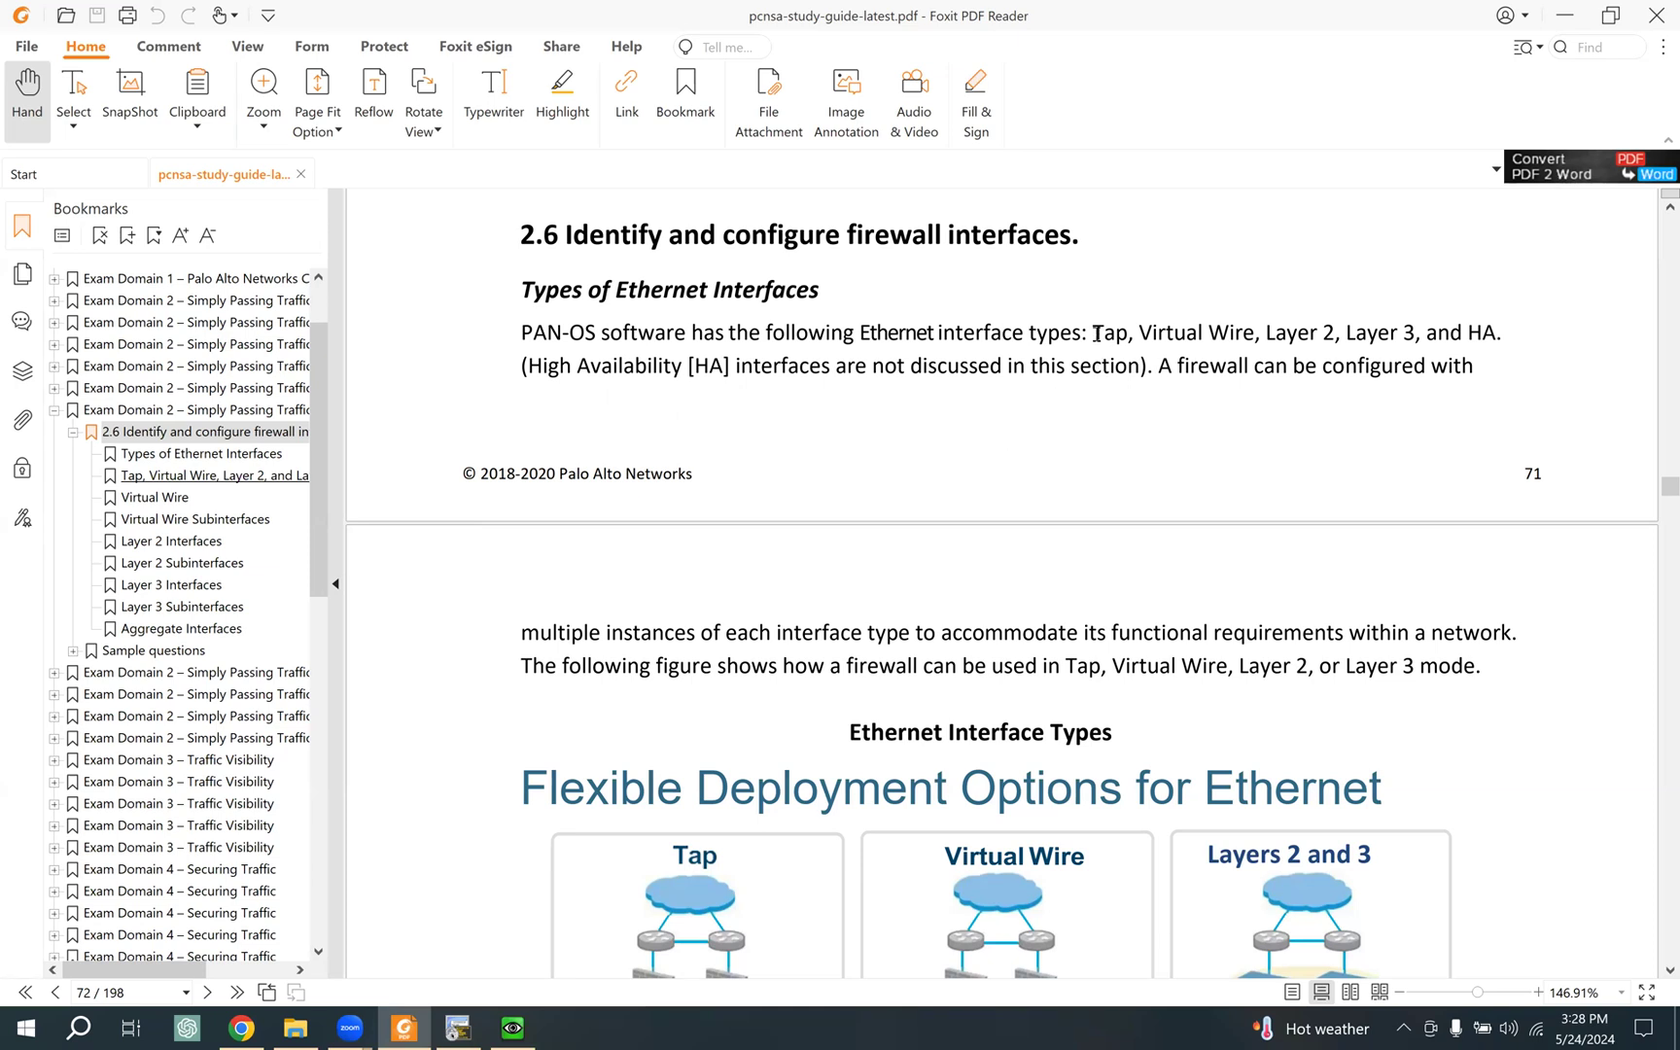
{"action": "left_click_drag", "start_coordinate": [1093, 333], "coordinate": [1344, 332]}
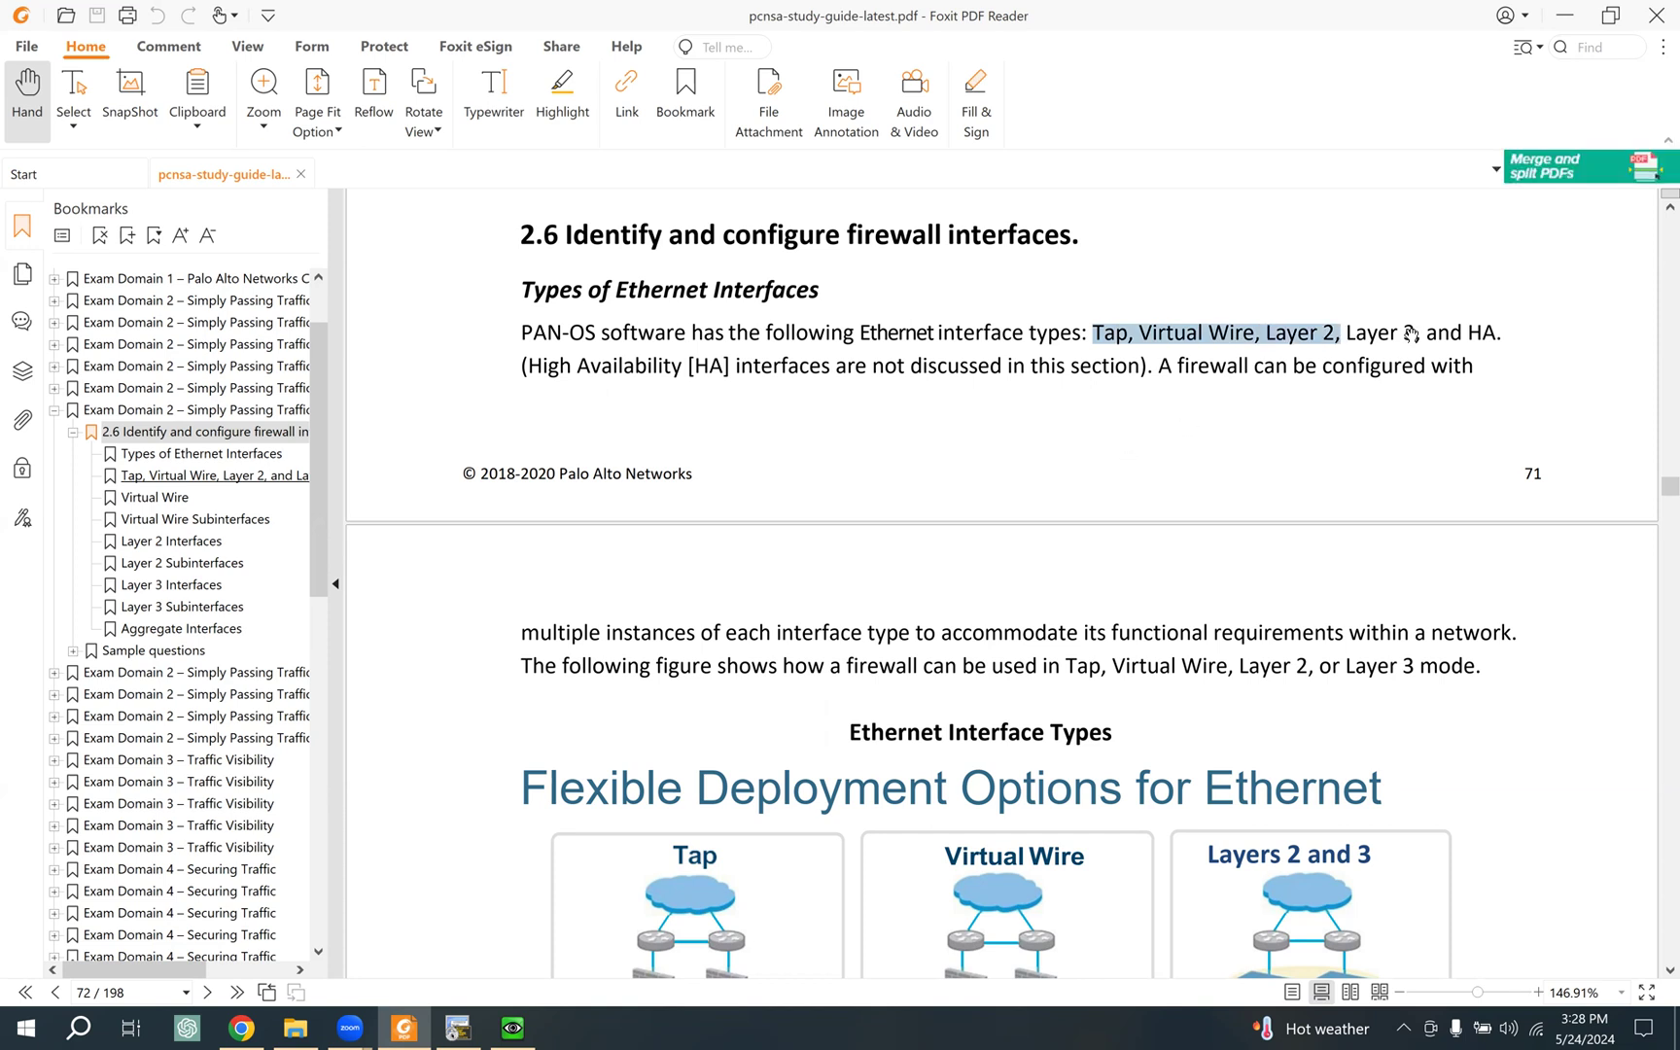
{"action": "left_click_drag", "start_coordinate": [1411, 333], "coordinate": [1325, 332]}
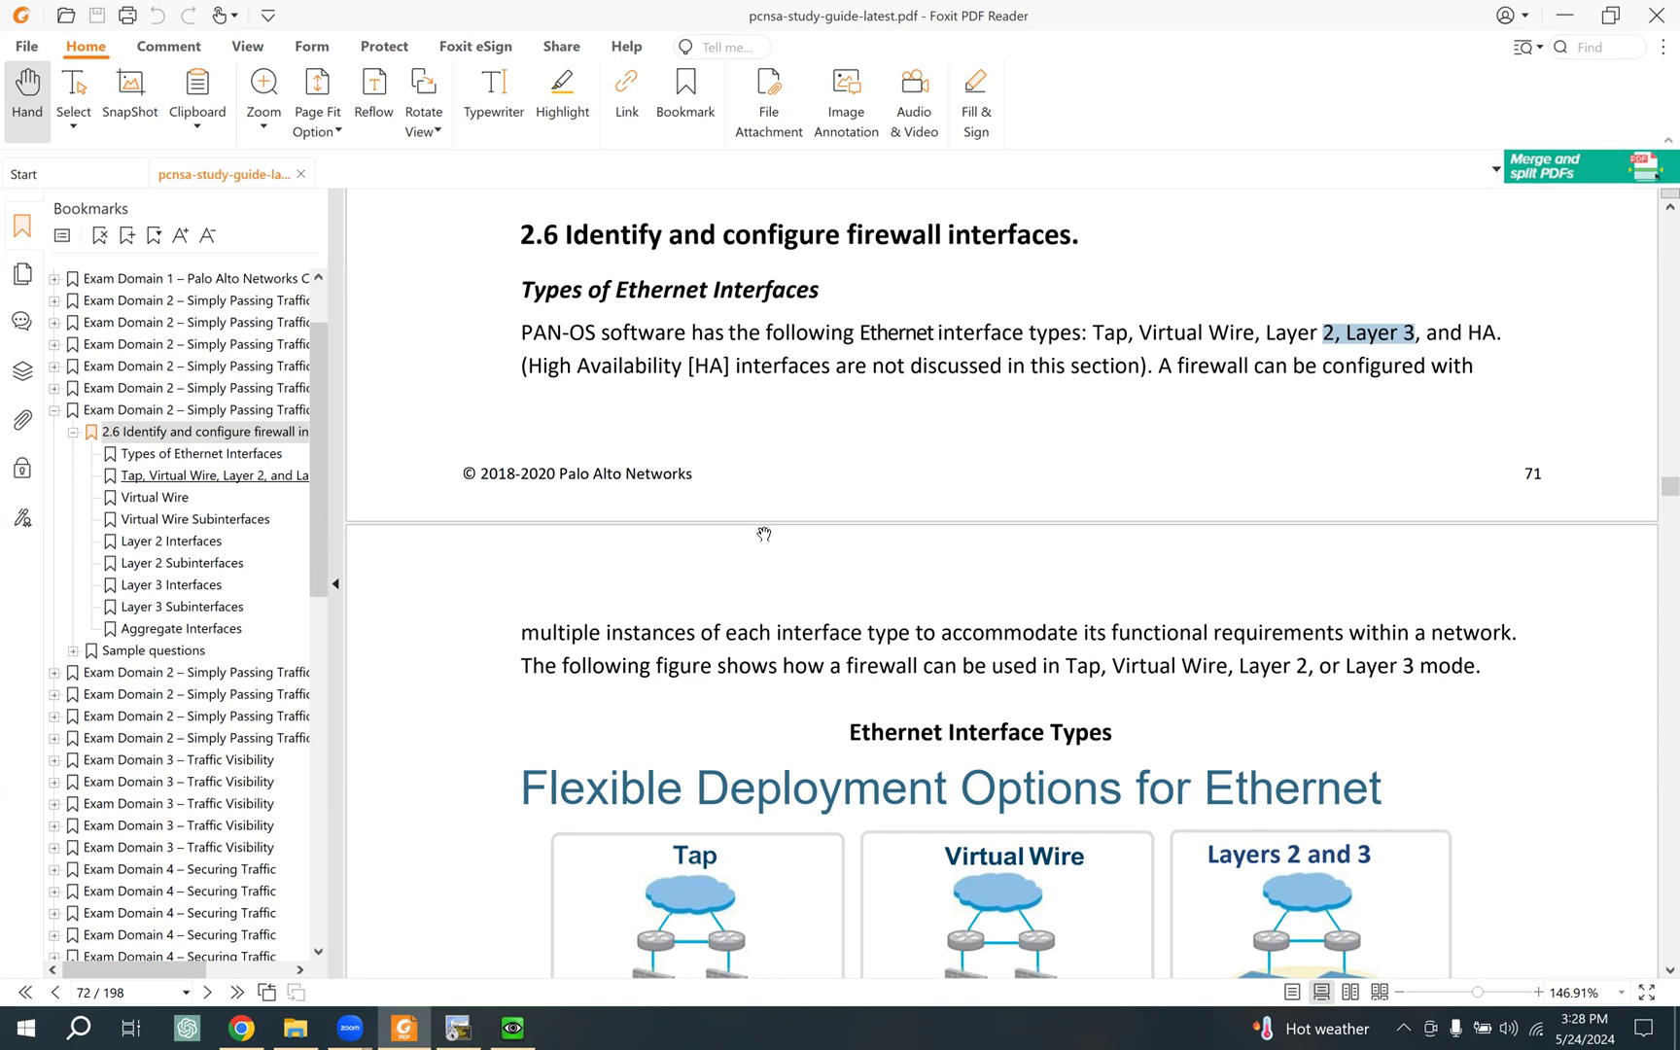
{"action": "scroll", "coordinate": [764, 540], "scroll_direction": "down", "scroll_amount": 2}
{"action": "scroll", "coordinate": [764, 533], "scroll_direction": "down", "scroll_amount": 6}
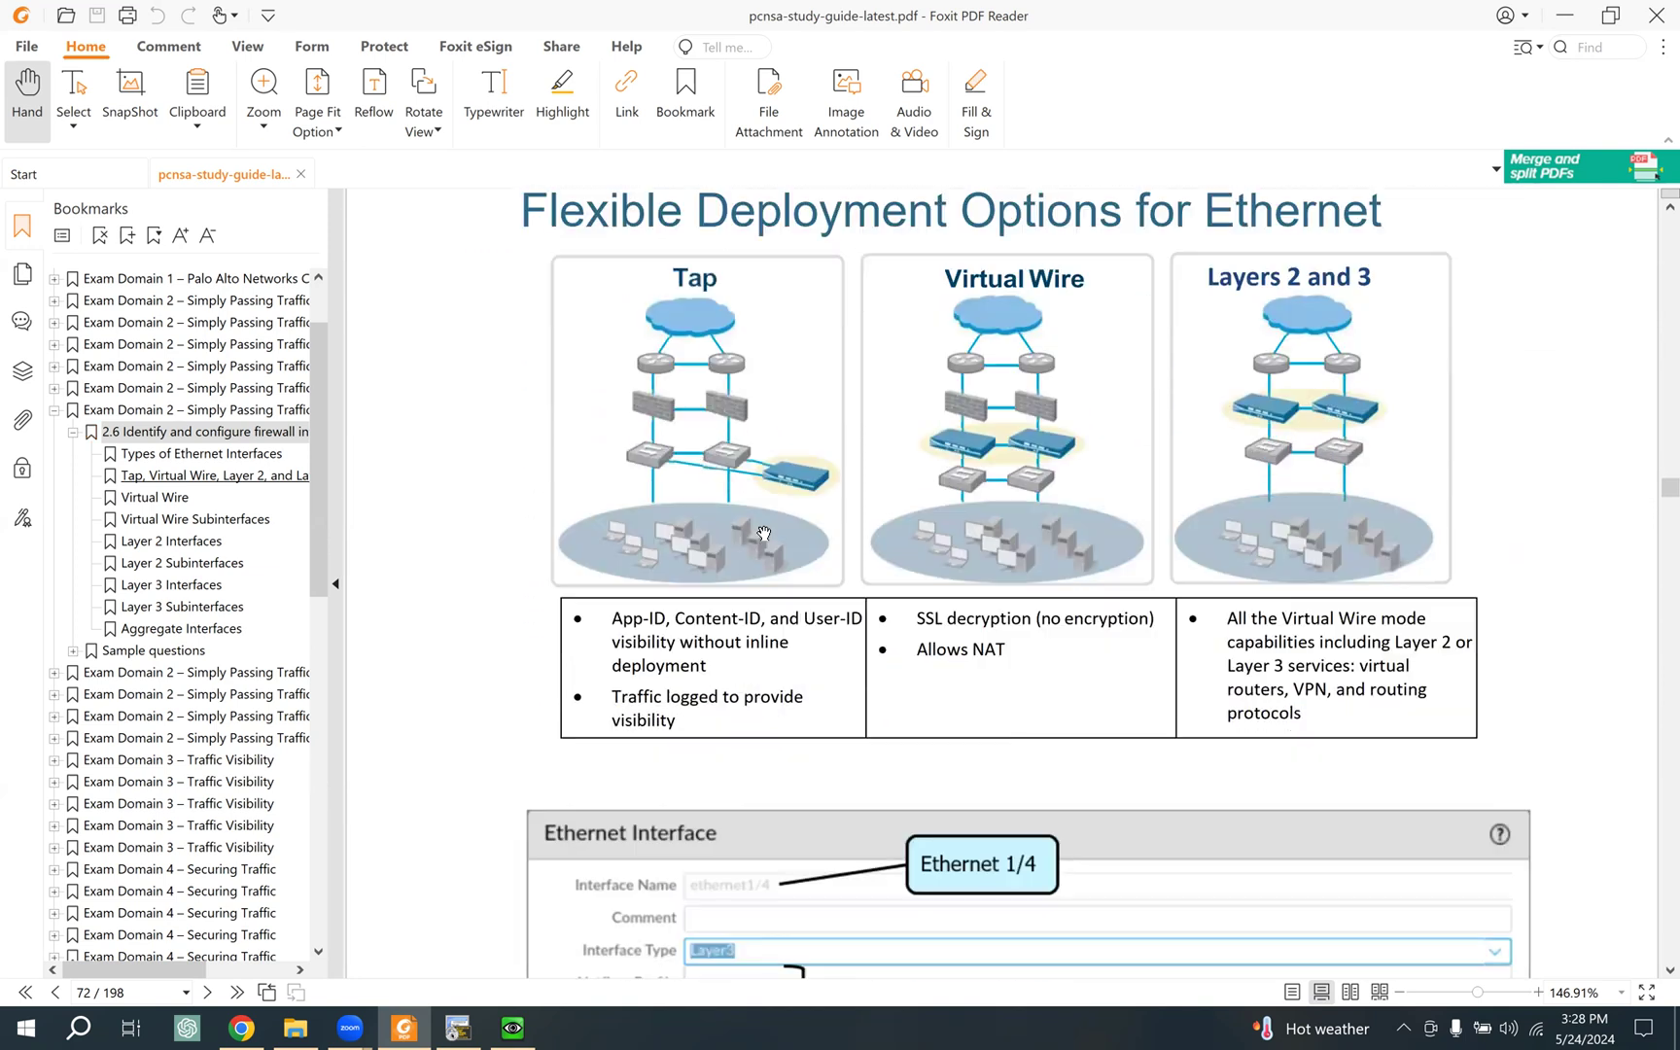
Step: Read through the other available interface types and the Tap interface section with its SPAN port diagram
{"action": "scroll", "coordinate": [765, 533], "scroll_direction": "down", "scroll_amount": 8}
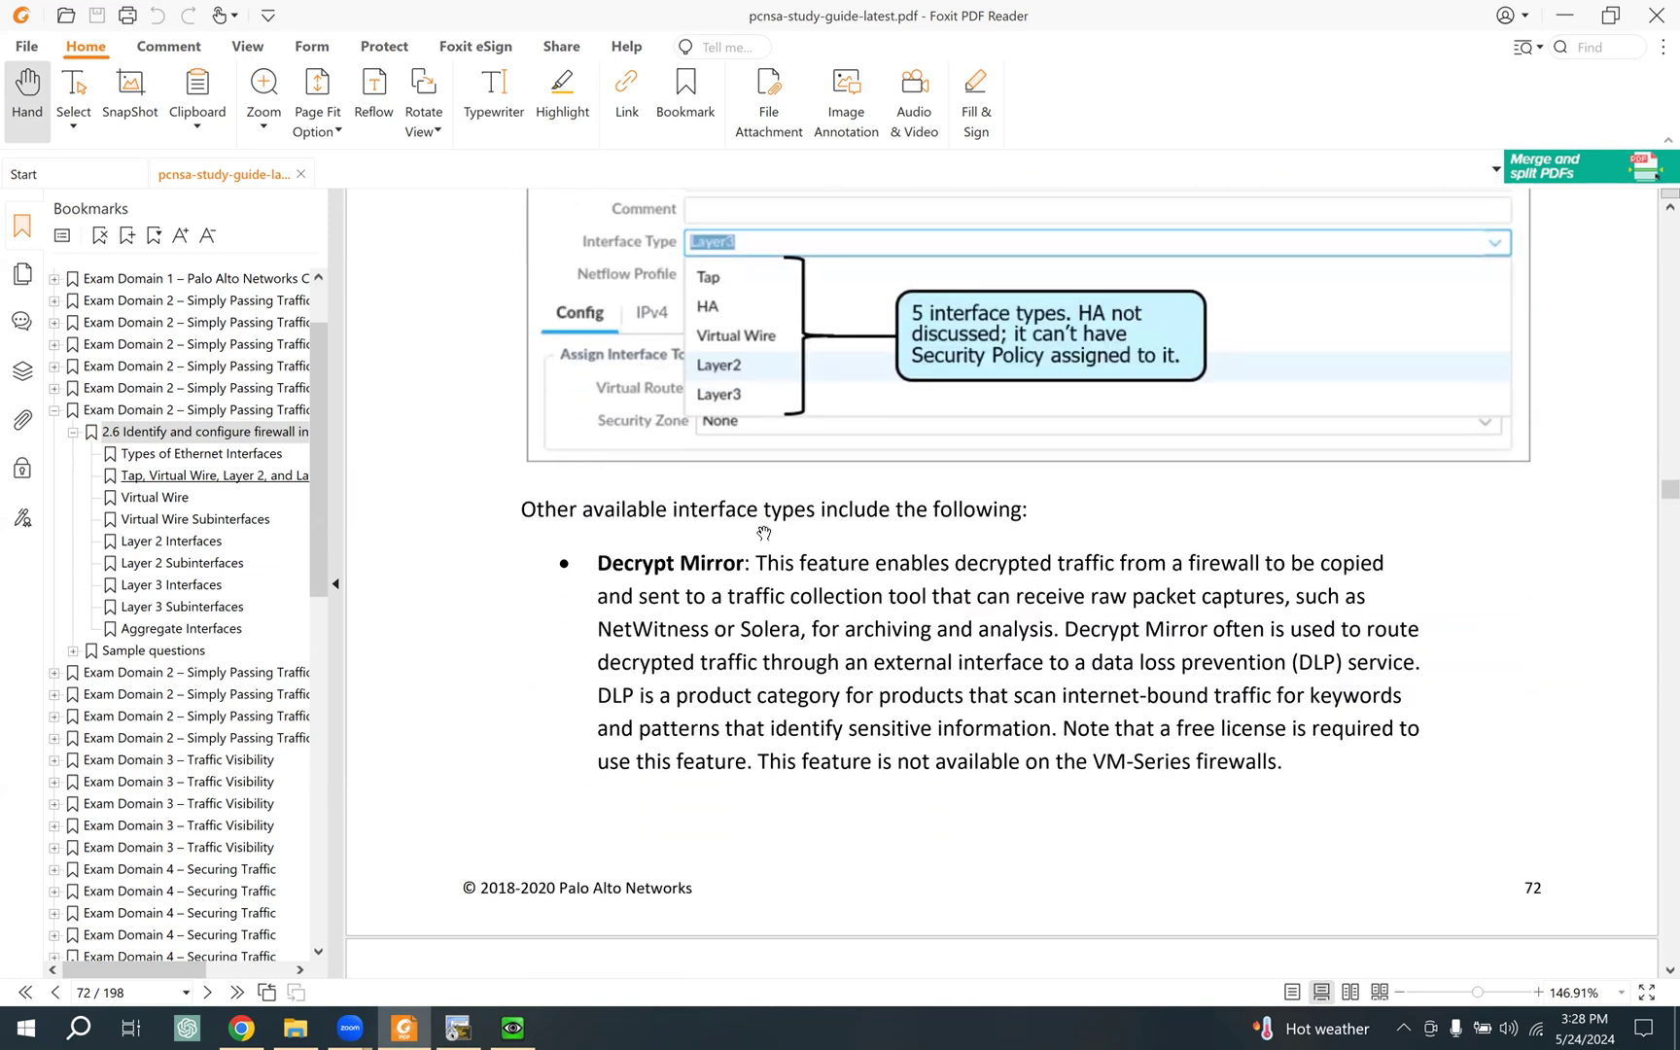
{"action": "scroll", "coordinate": [764, 533], "scroll_direction": "down", "scroll_amount": 10}
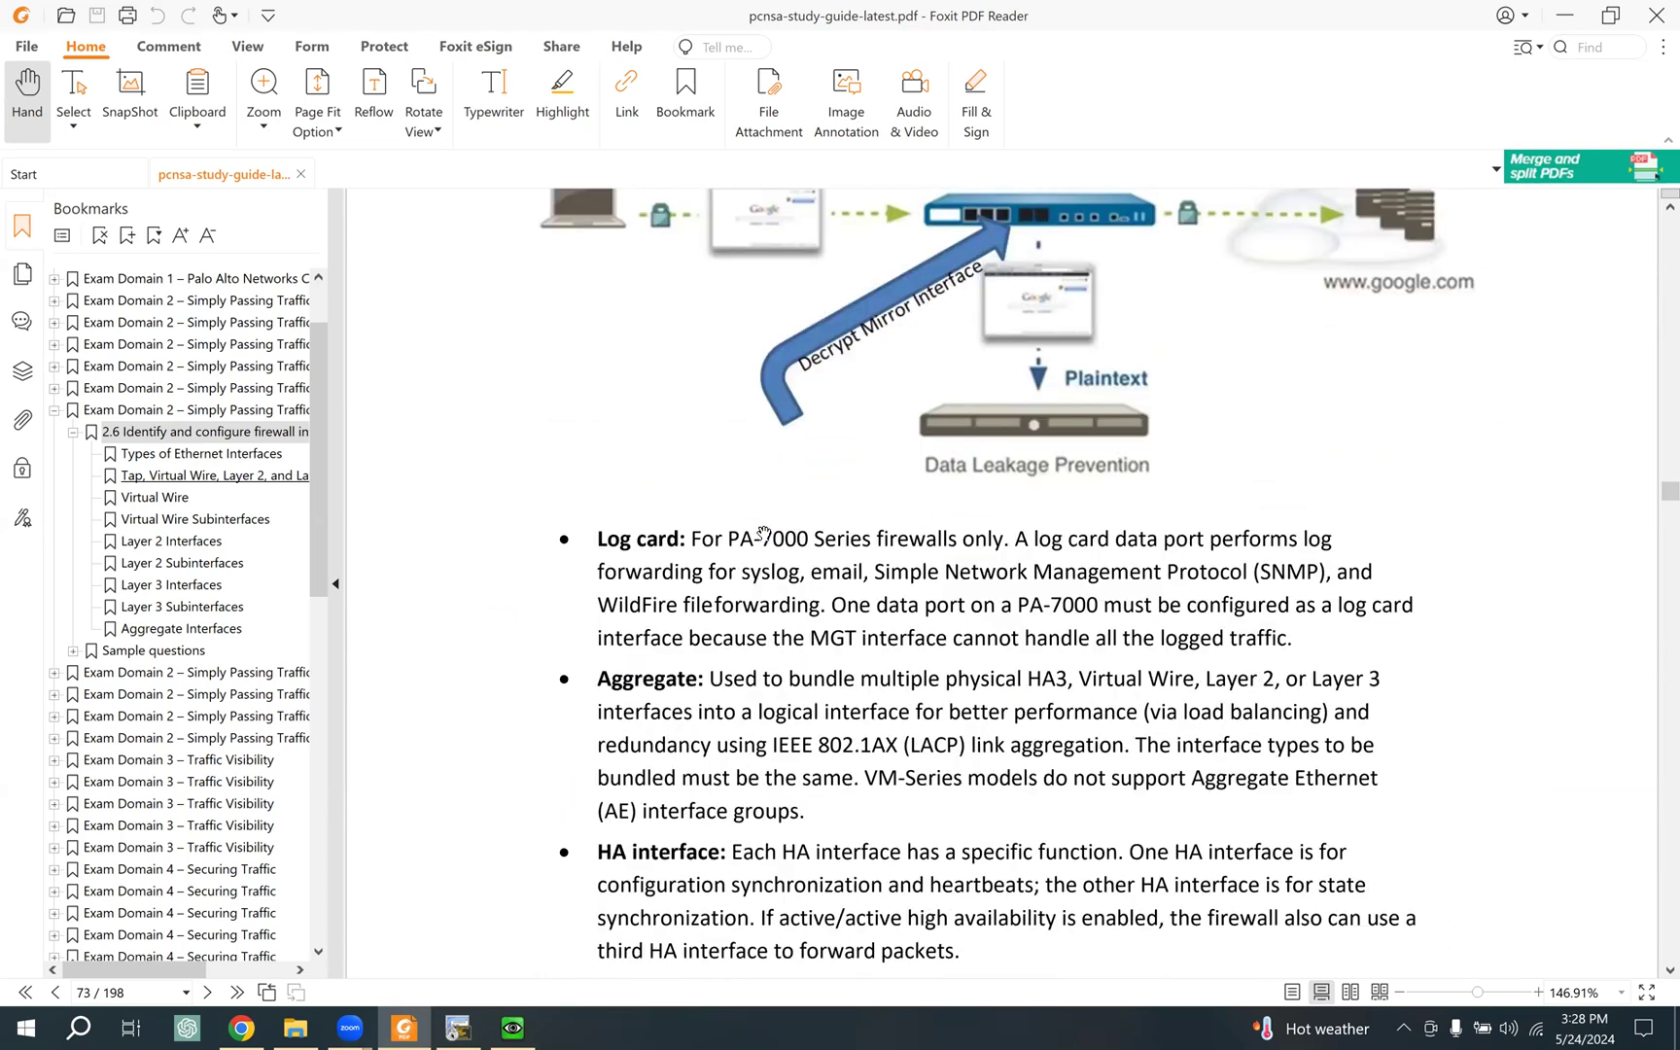
{"action": "scroll", "coordinate": [764, 533], "scroll_direction": "down", "scroll_amount": 2}
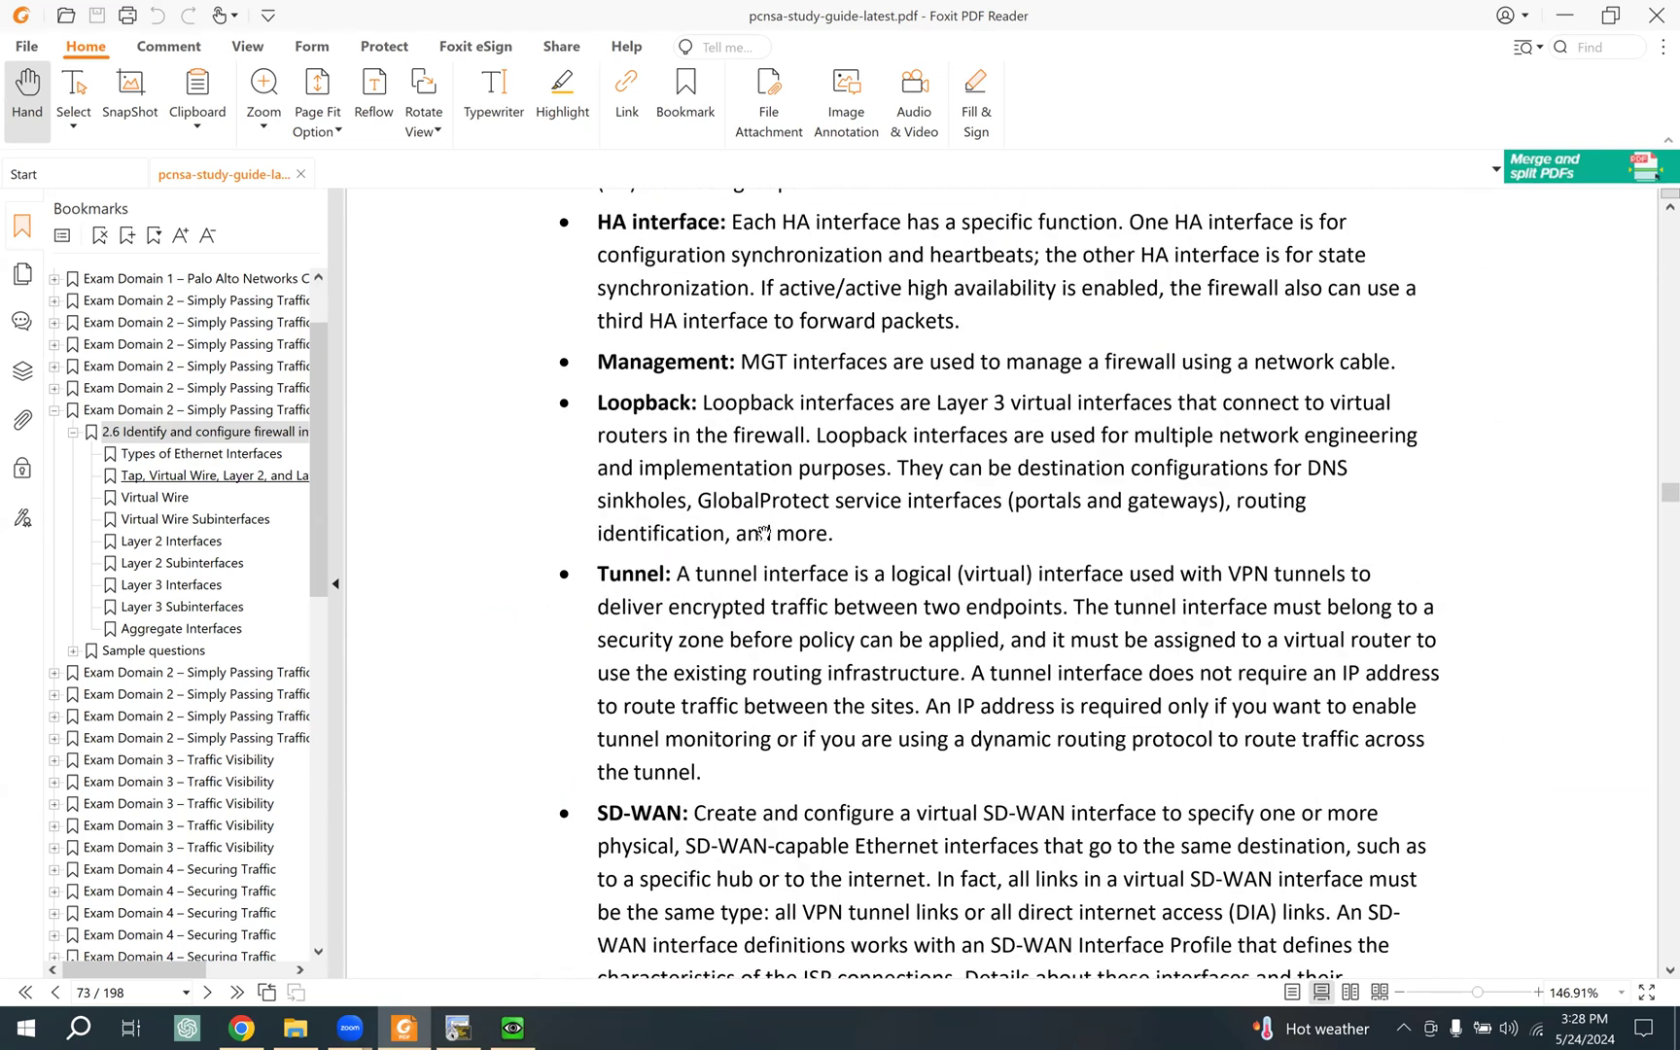
{"action": "scroll", "coordinate": [764, 532], "scroll_direction": "down", "scroll_amount": 2}
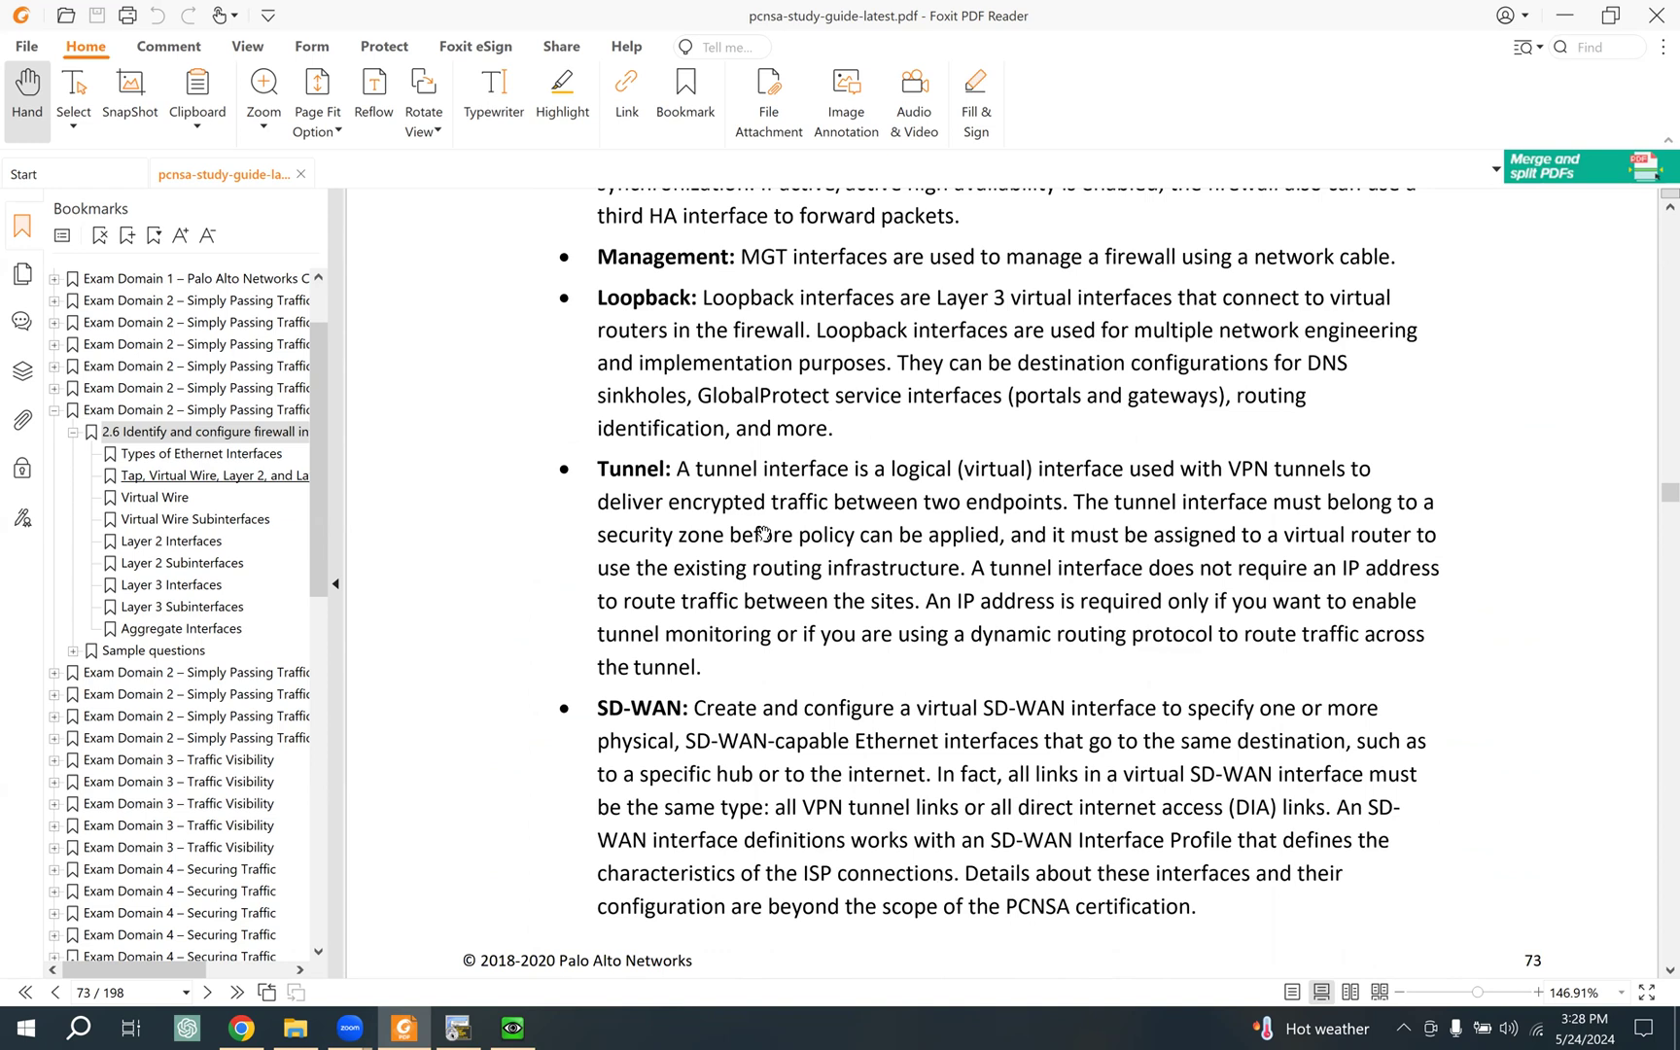
{"action": "scroll", "coordinate": [764, 533], "scroll_direction": "down", "scroll_amount": 7}
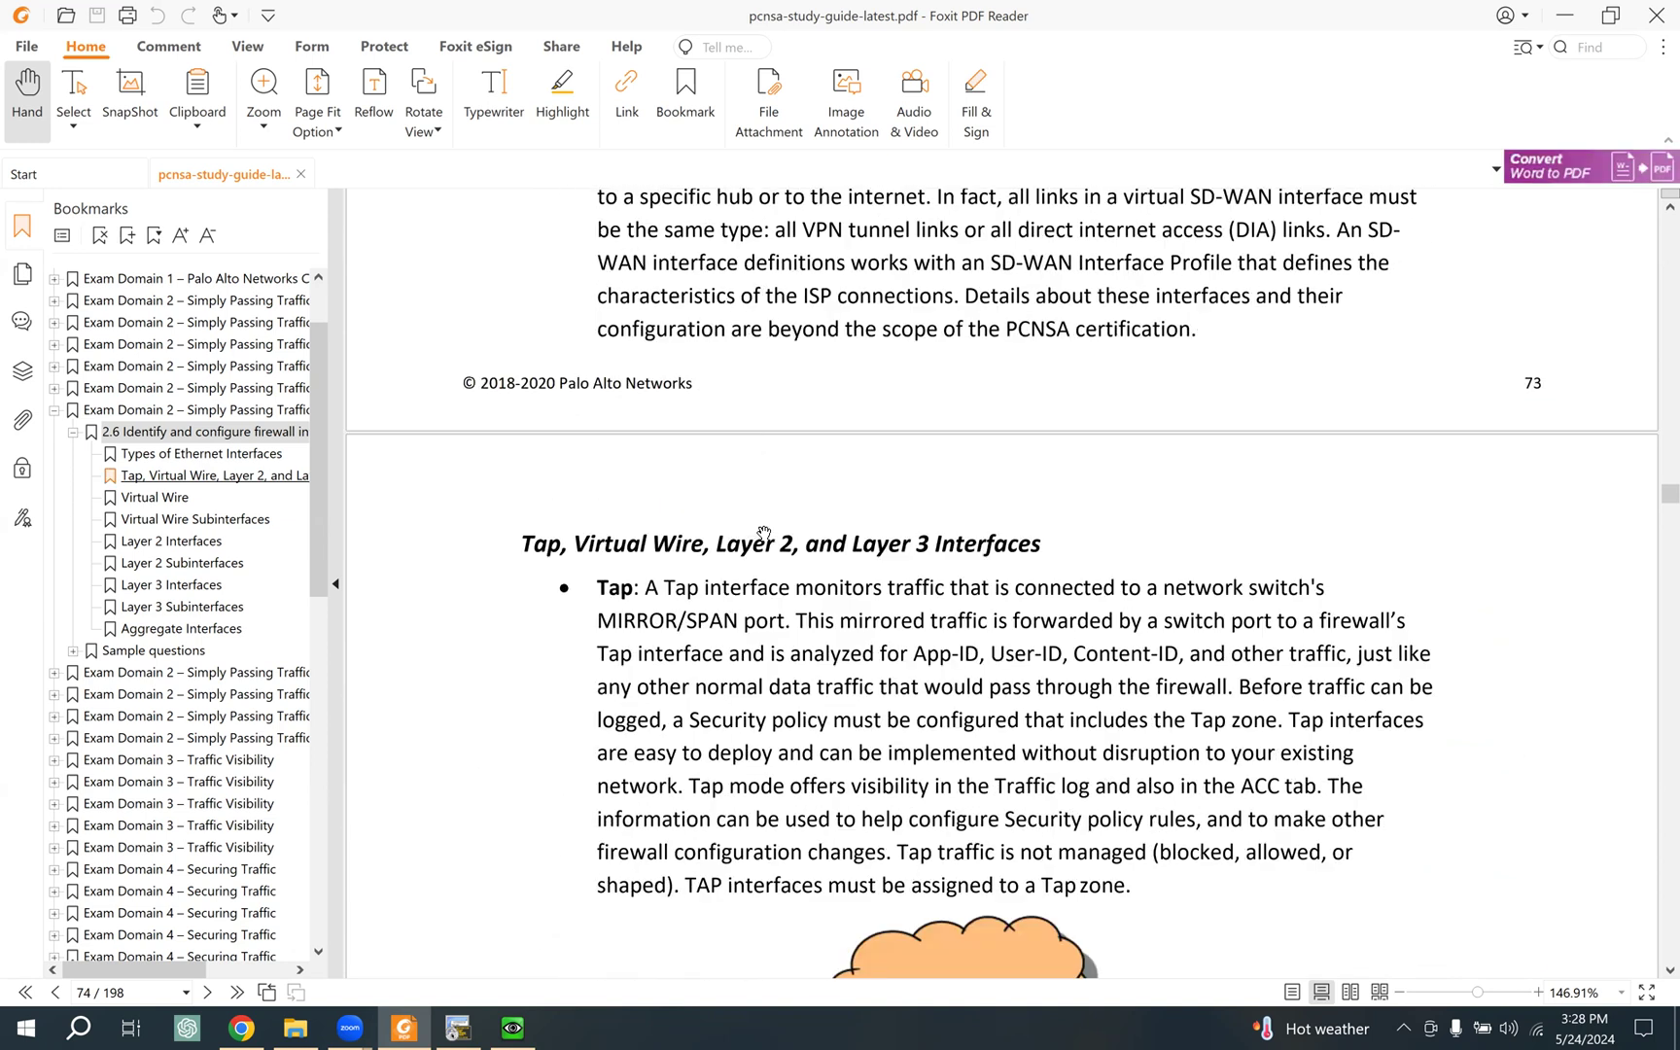
{"action": "scroll", "coordinate": [764, 533], "scroll_direction": "down", "scroll_amount": 10}
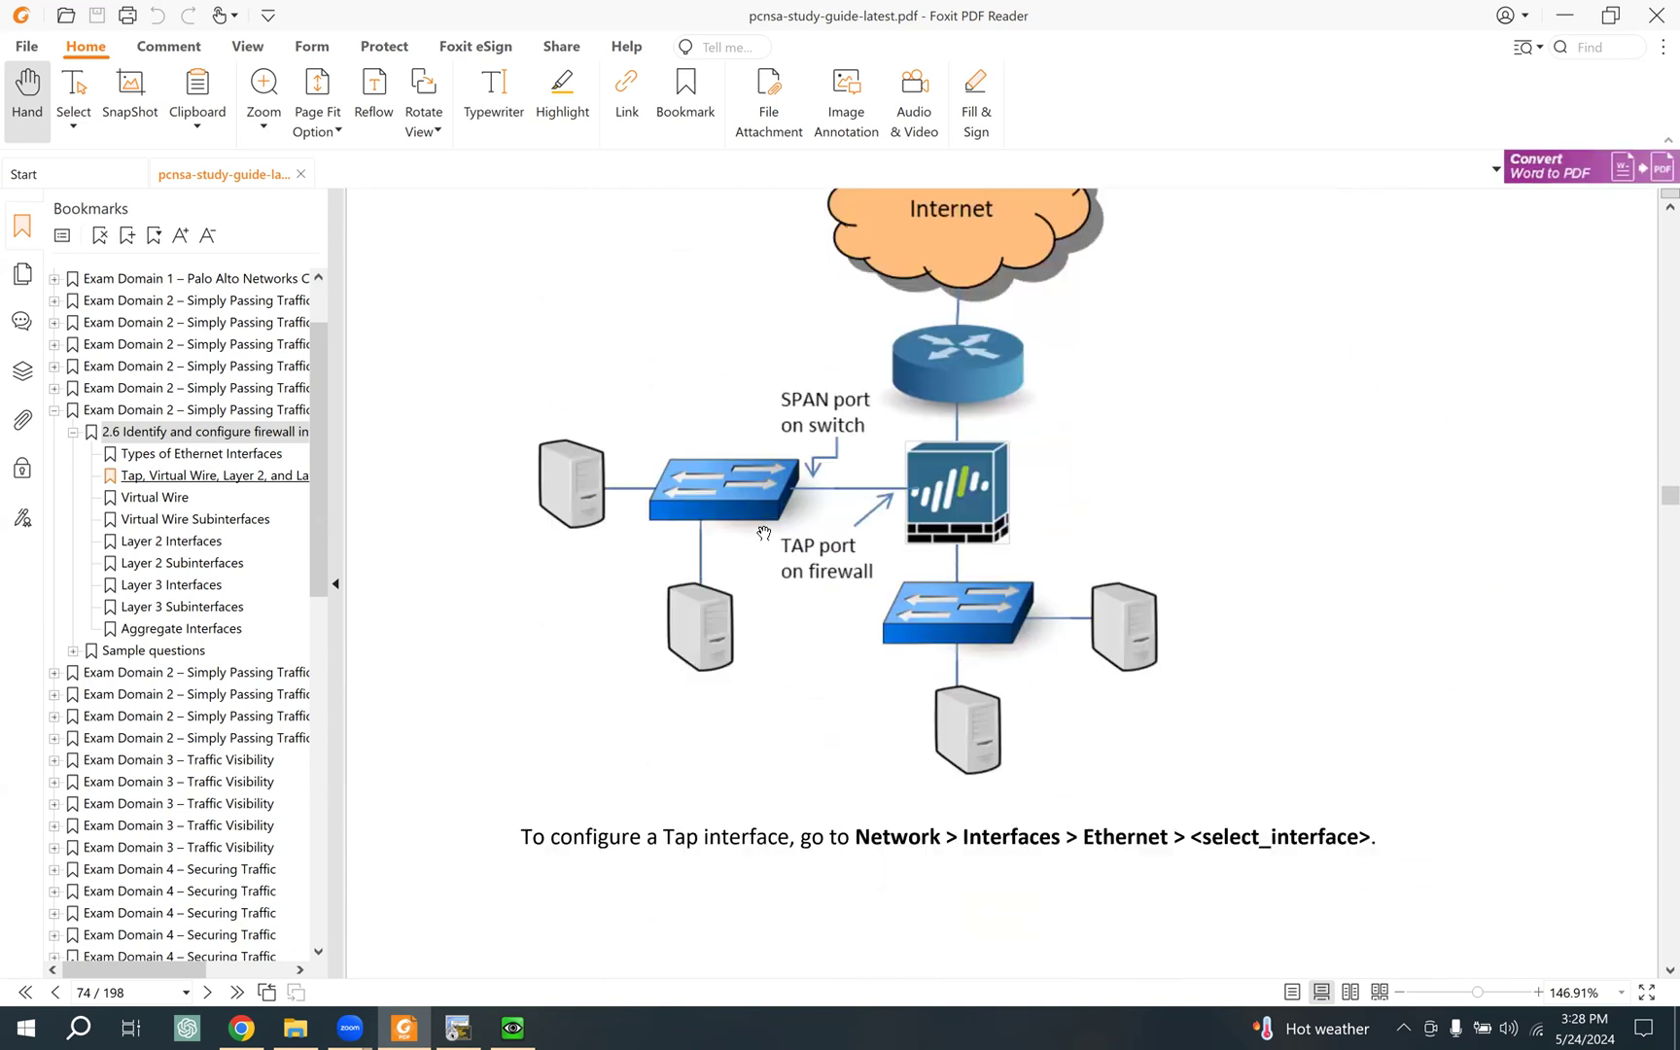
{"action": "scroll", "coordinate": [764, 533], "scroll_direction": "down", "scroll_amount": 9}
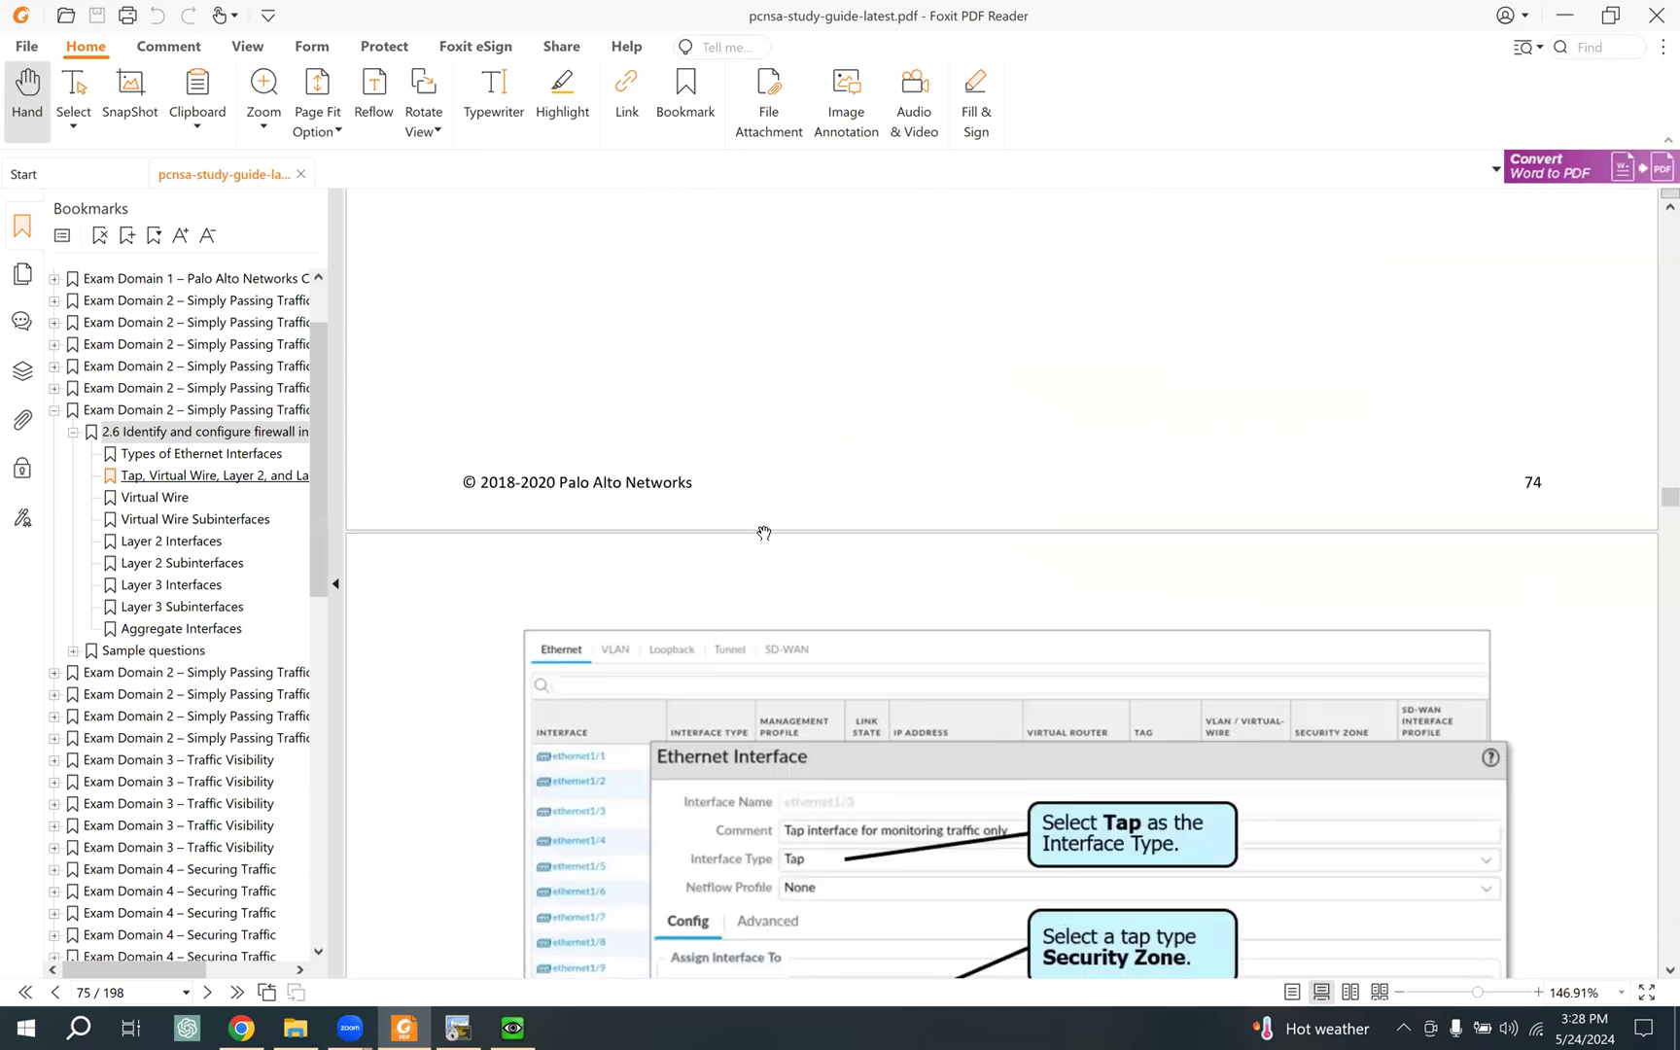
Step: Examine the Virtual Wire and Virtual Wire Subinterfaces sections, including their diagrams and configuration dialogs
{"action": "scroll", "coordinate": [764, 533], "scroll_direction": "down", "scroll_amount": 10}
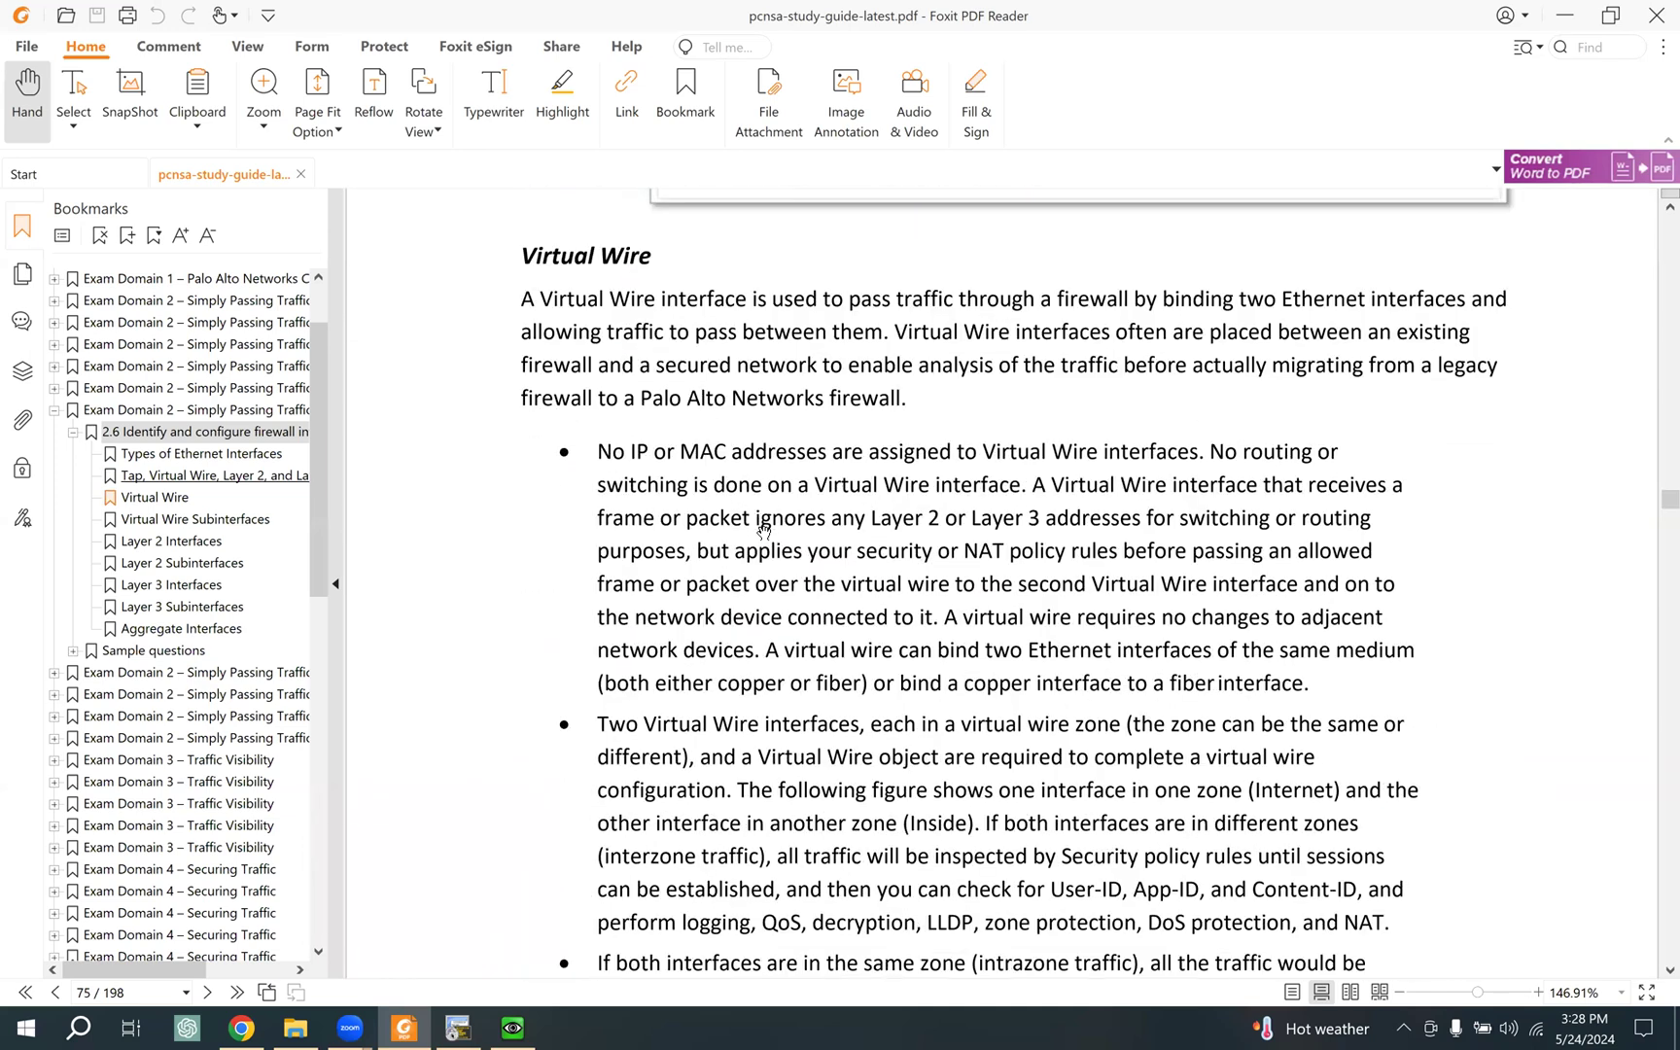
{"action": "scroll", "coordinate": [764, 533], "scroll_direction": "down", "scroll_amount": 7}
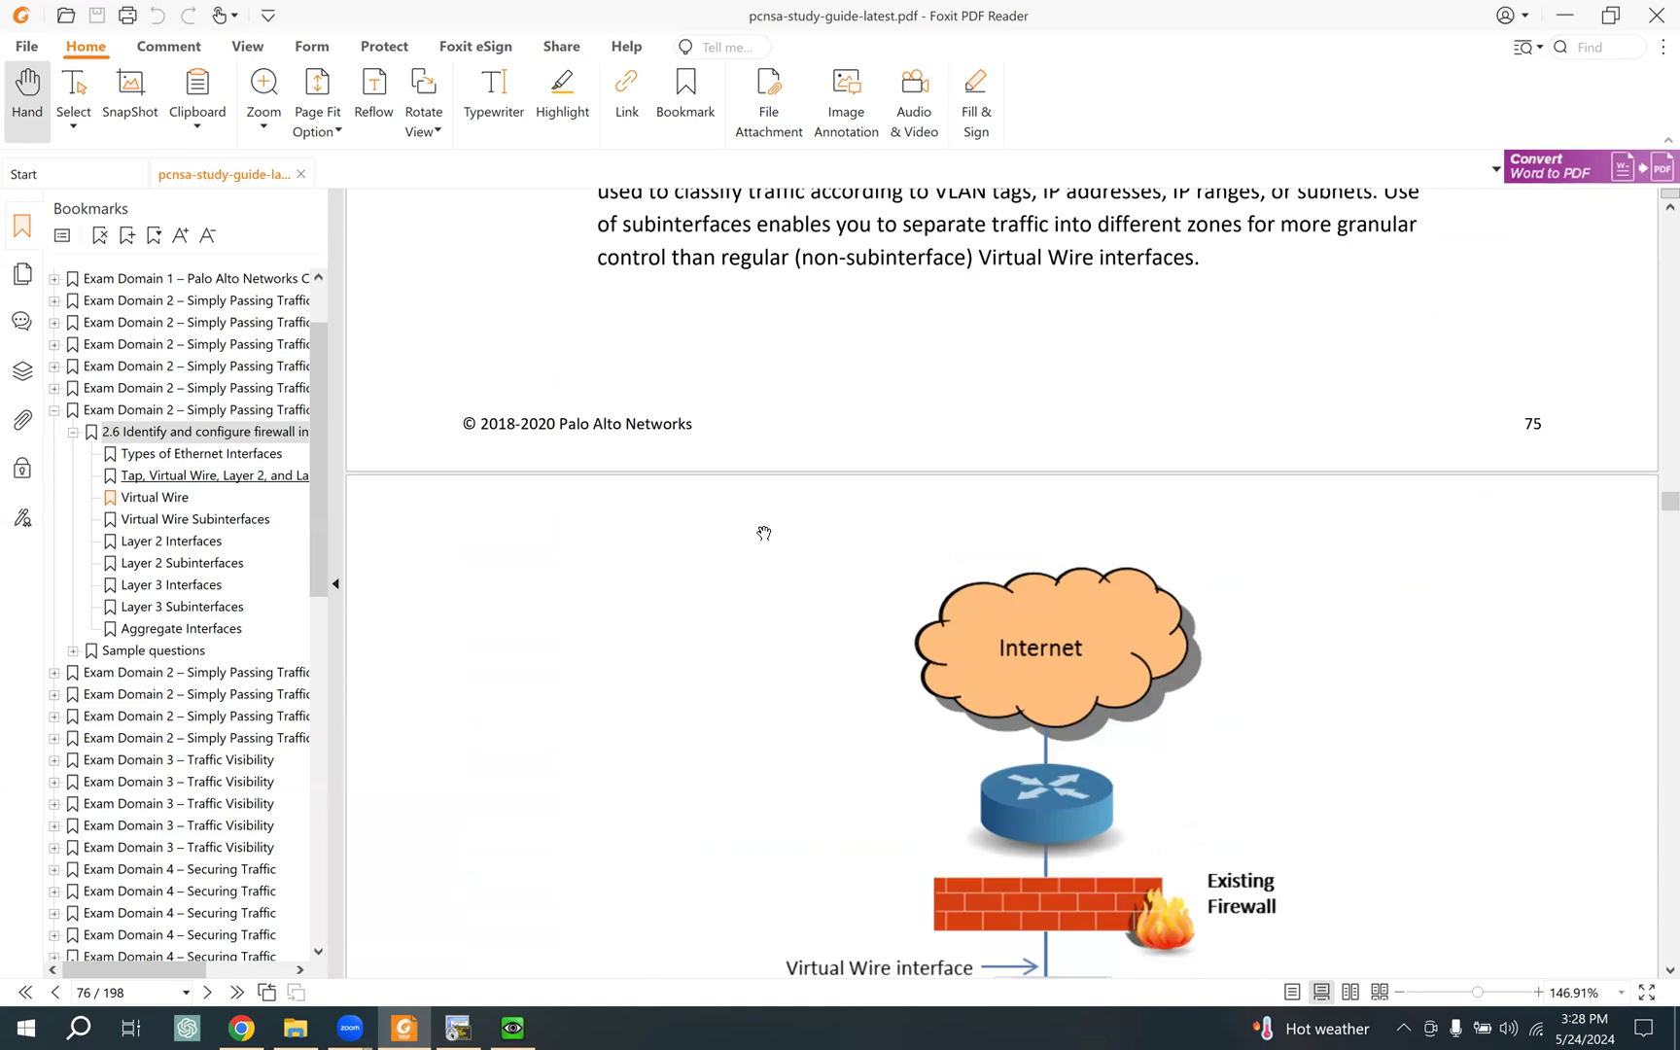
{"action": "scroll", "coordinate": [764, 533], "scroll_direction": "down", "scroll_amount": 9}
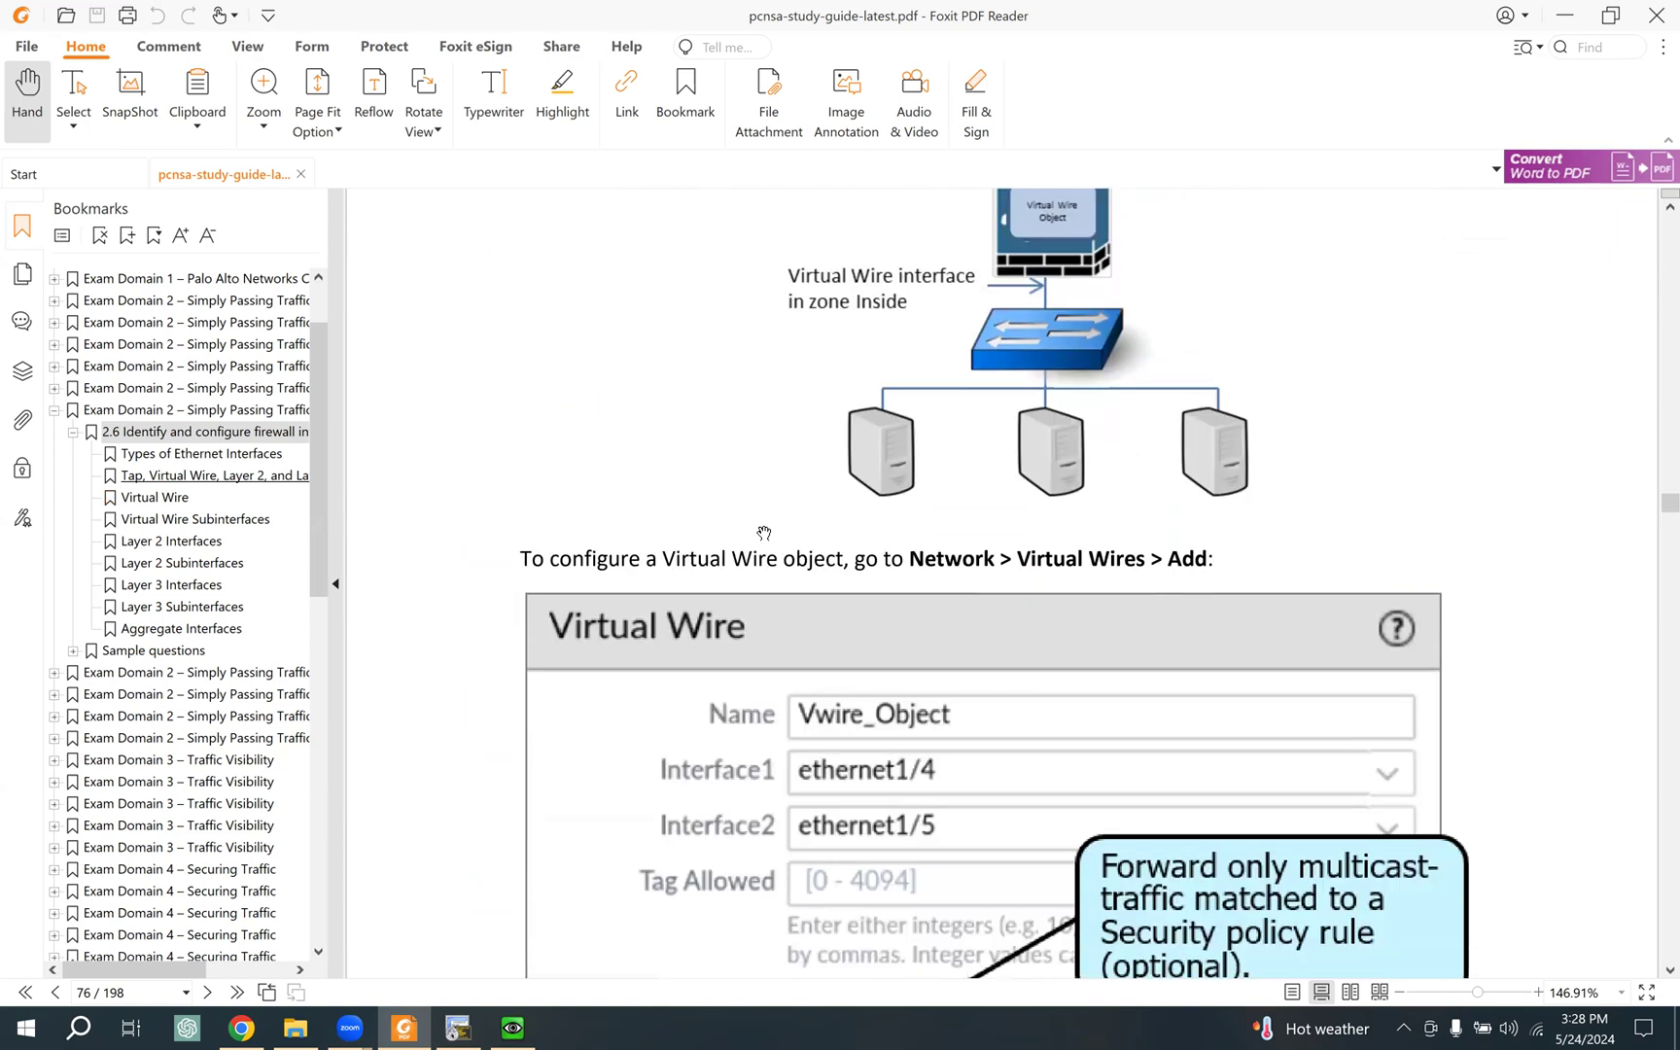
{"action": "scroll", "coordinate": [765, 533], "scroll_direction": "down", "scroll_amount": 10}
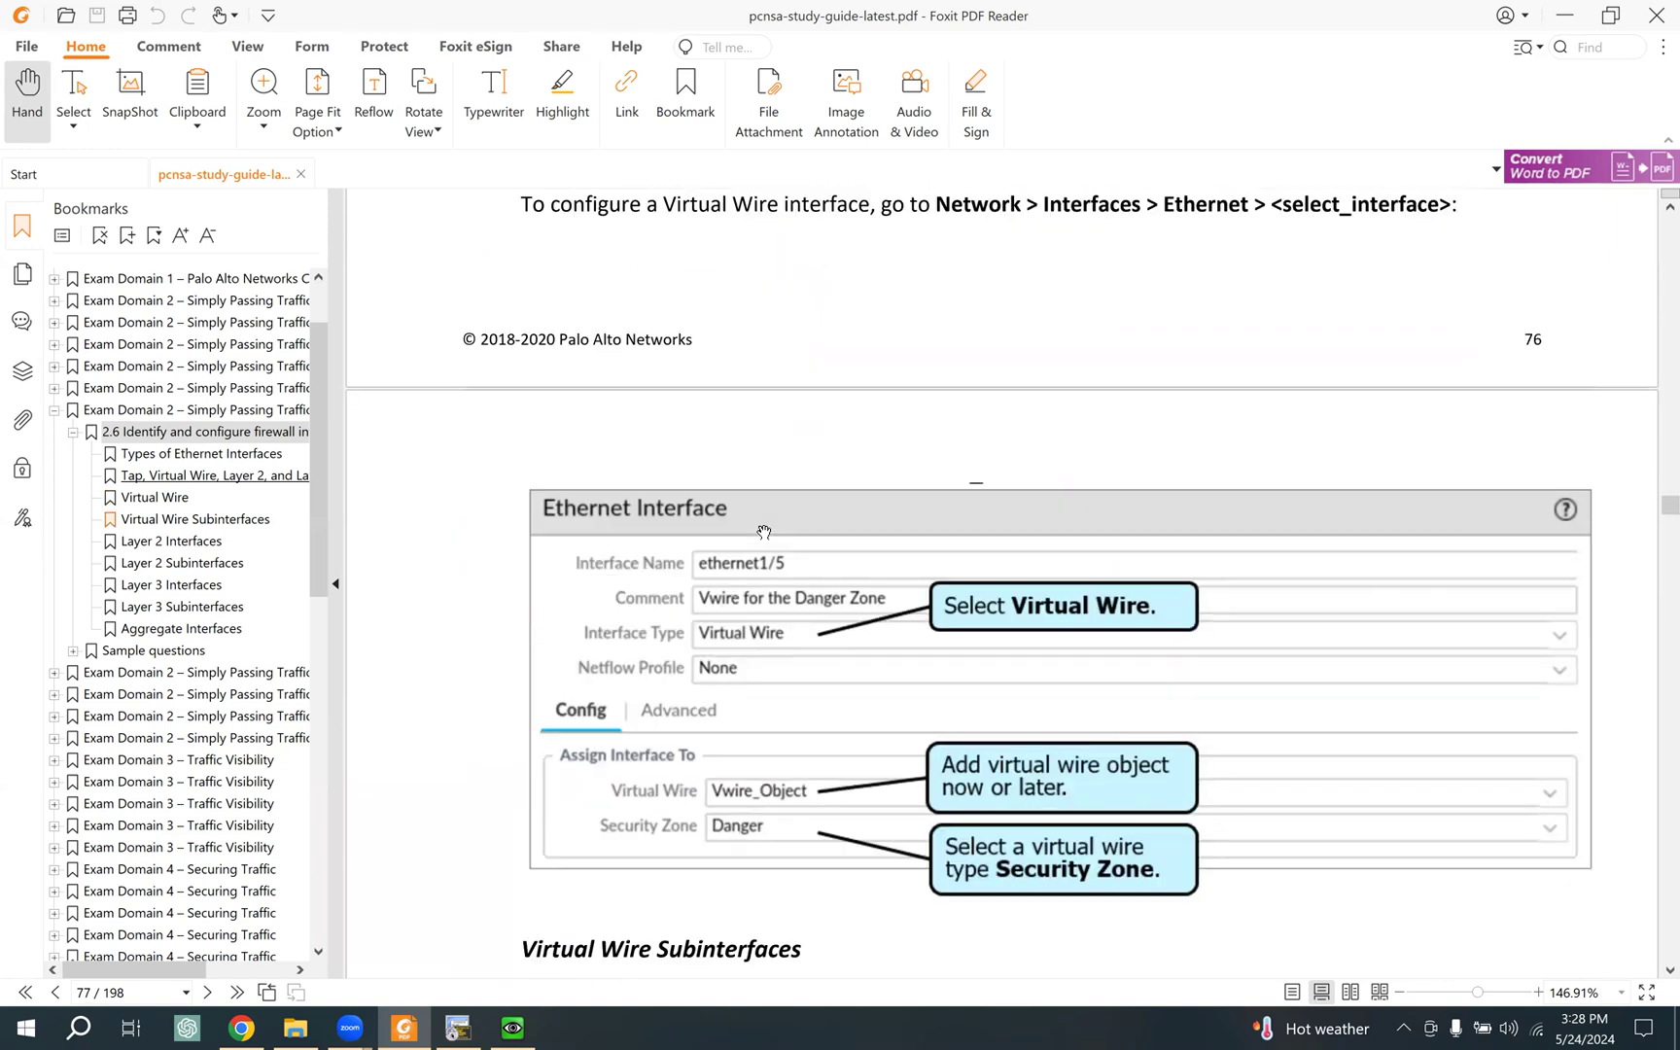
{"action": "scroll", "coordinate": [764, 533], "scroll_direction": "down", "scroll_amount": 9}
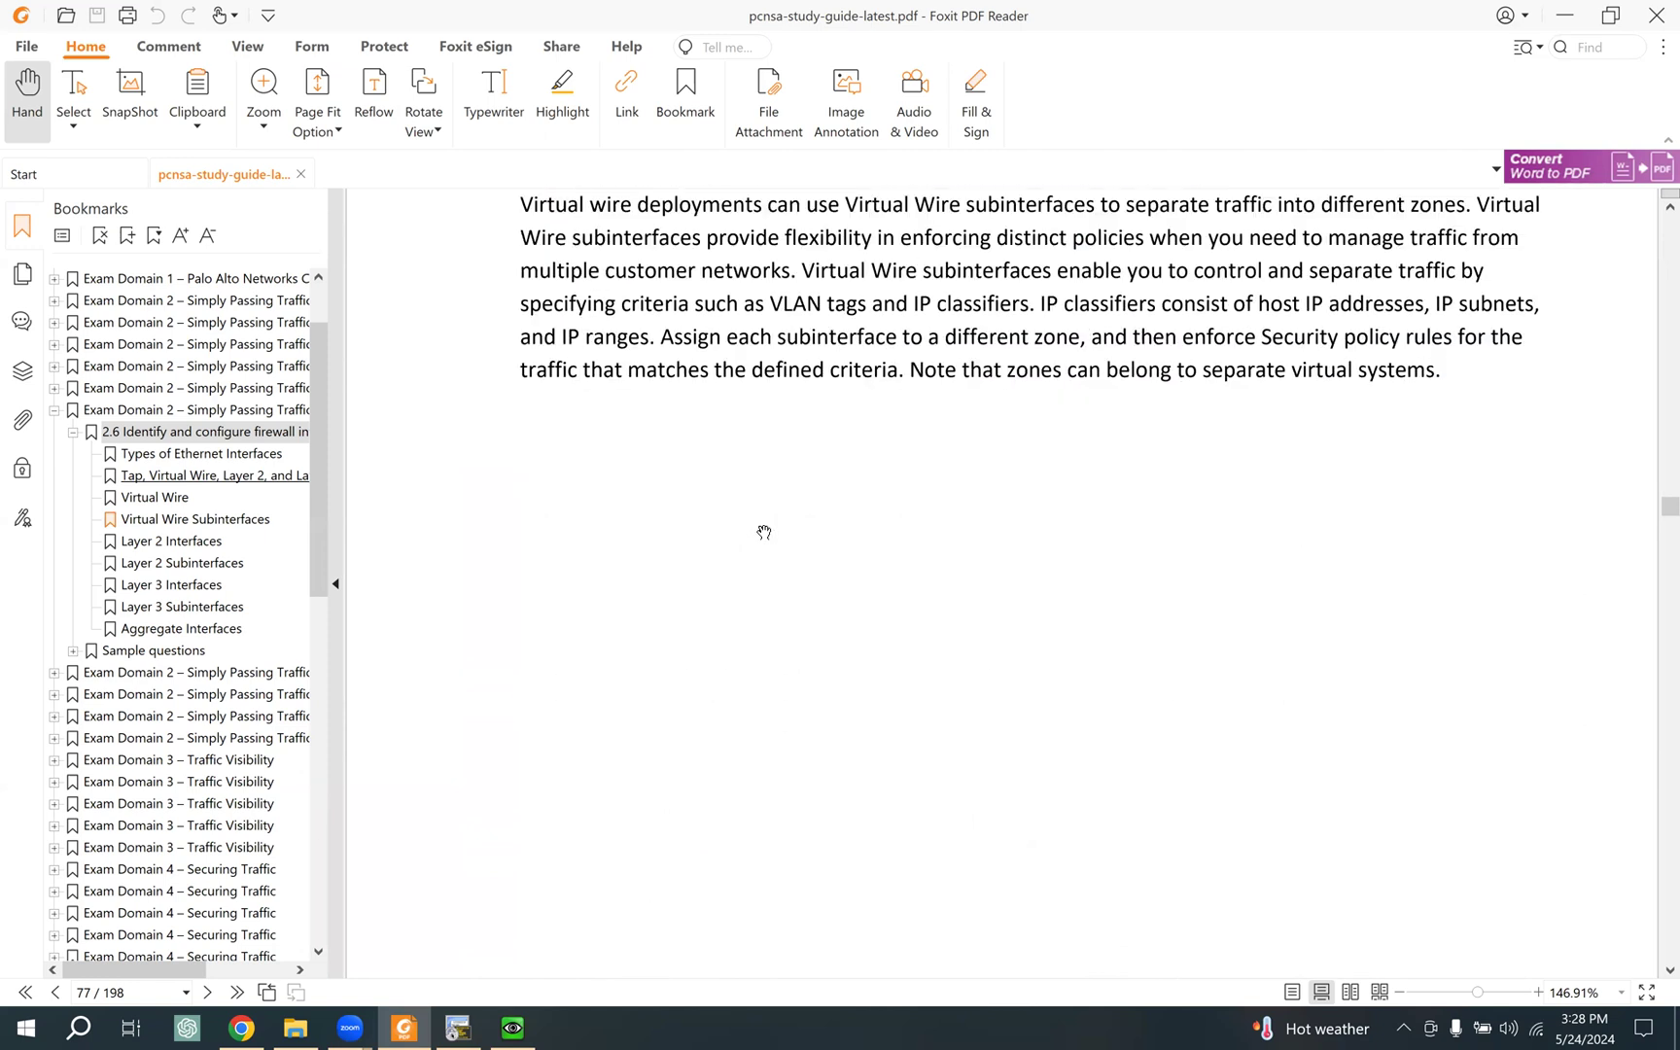
{"action": "scroll", "coordinate": [764, 533], "scroll_direction": "down", "scroll_amount": 9}
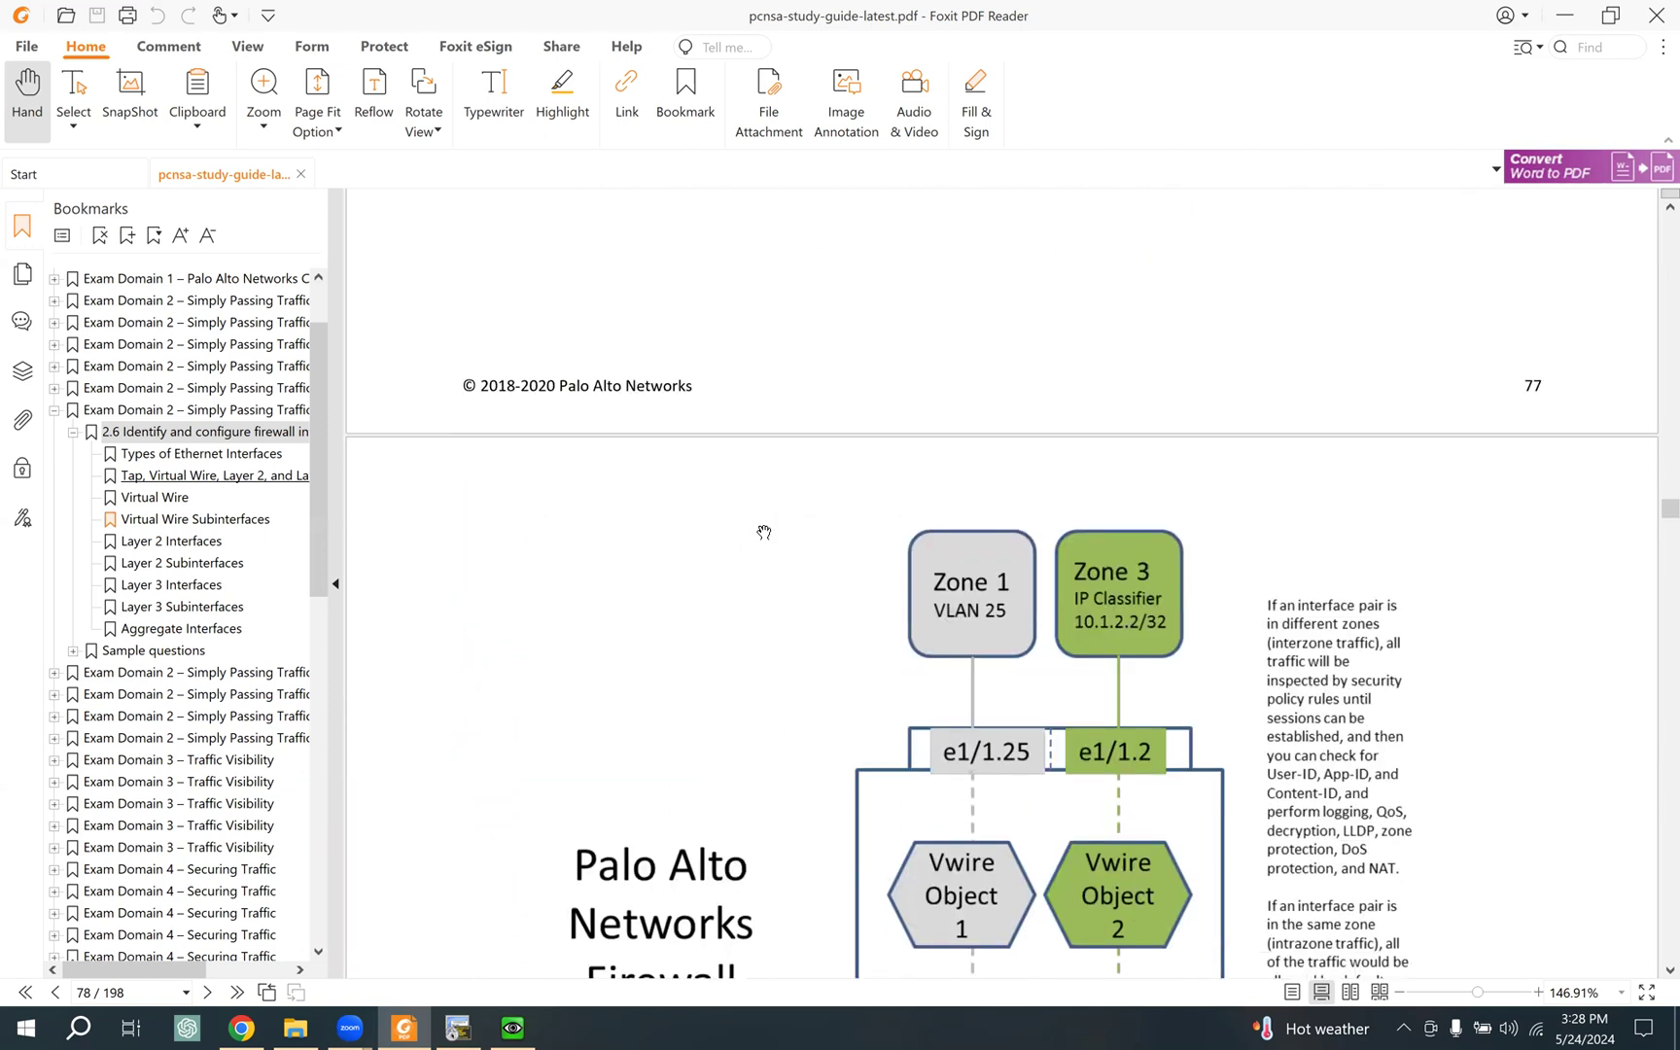
{"action": "scroll", "coordinate": [764, 533], "scroll_direction": "down", "scroll_amount": 10}
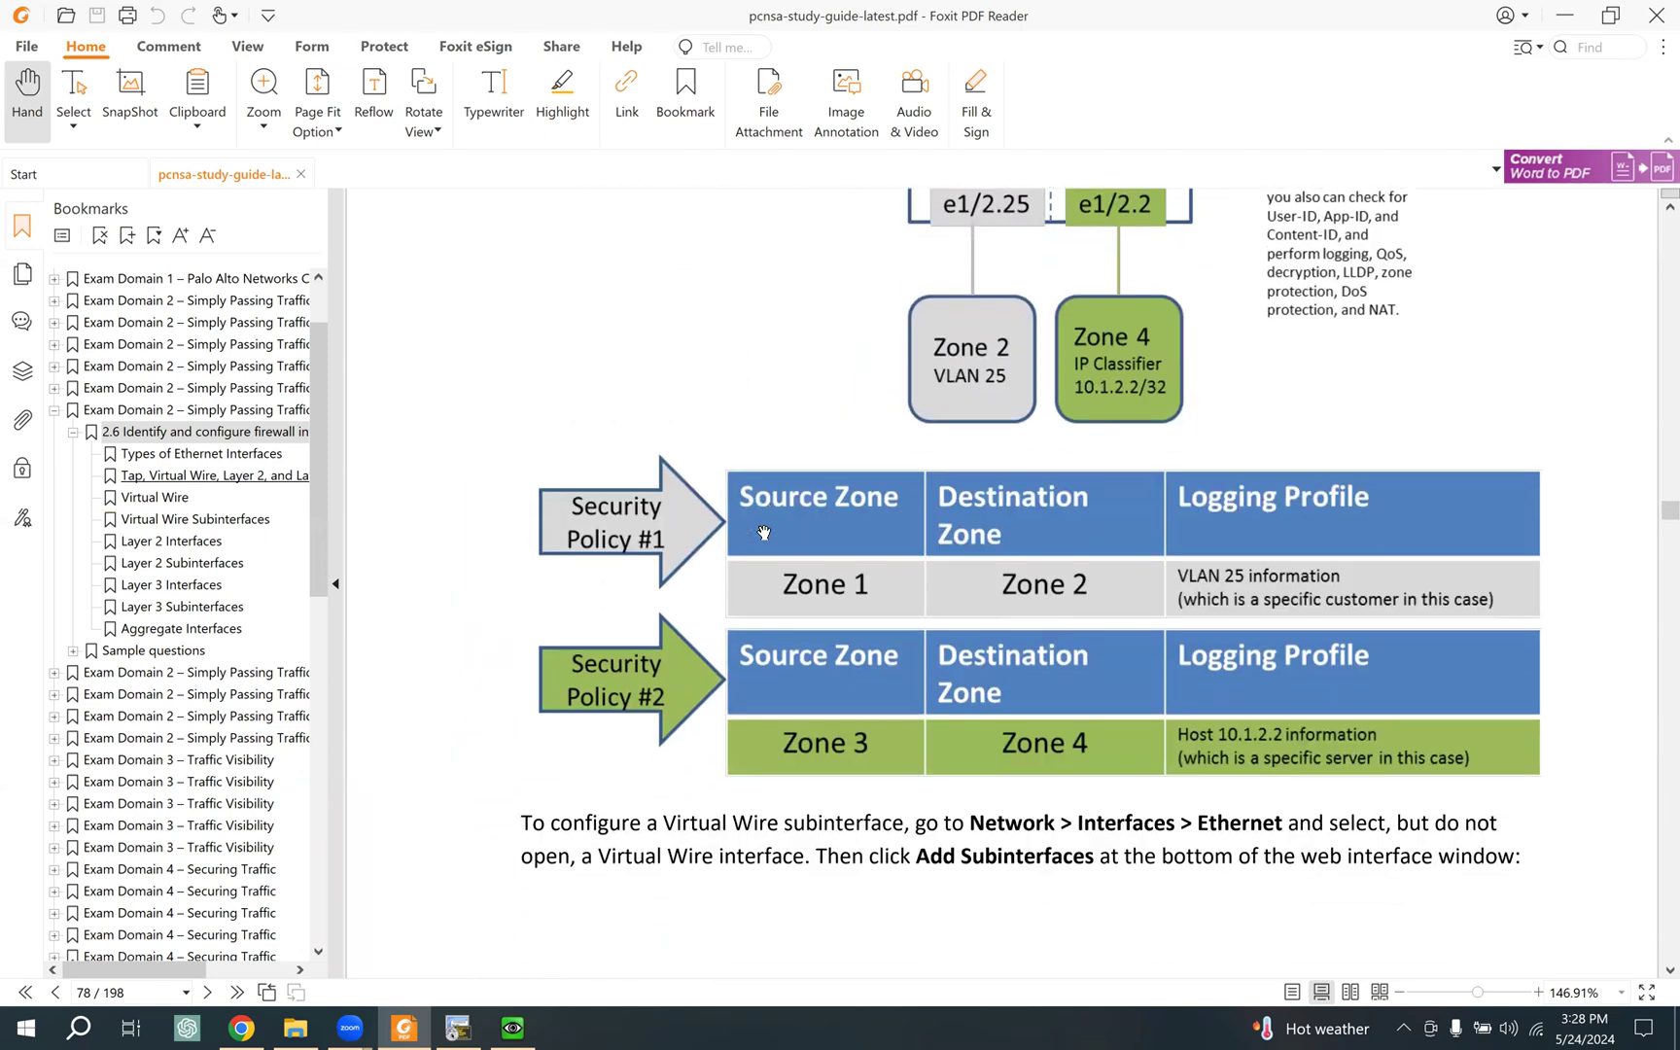
{"action": "scroll", "coordinate": [764, 533], "scroll_direction": "down", "scroll_amount": 8}
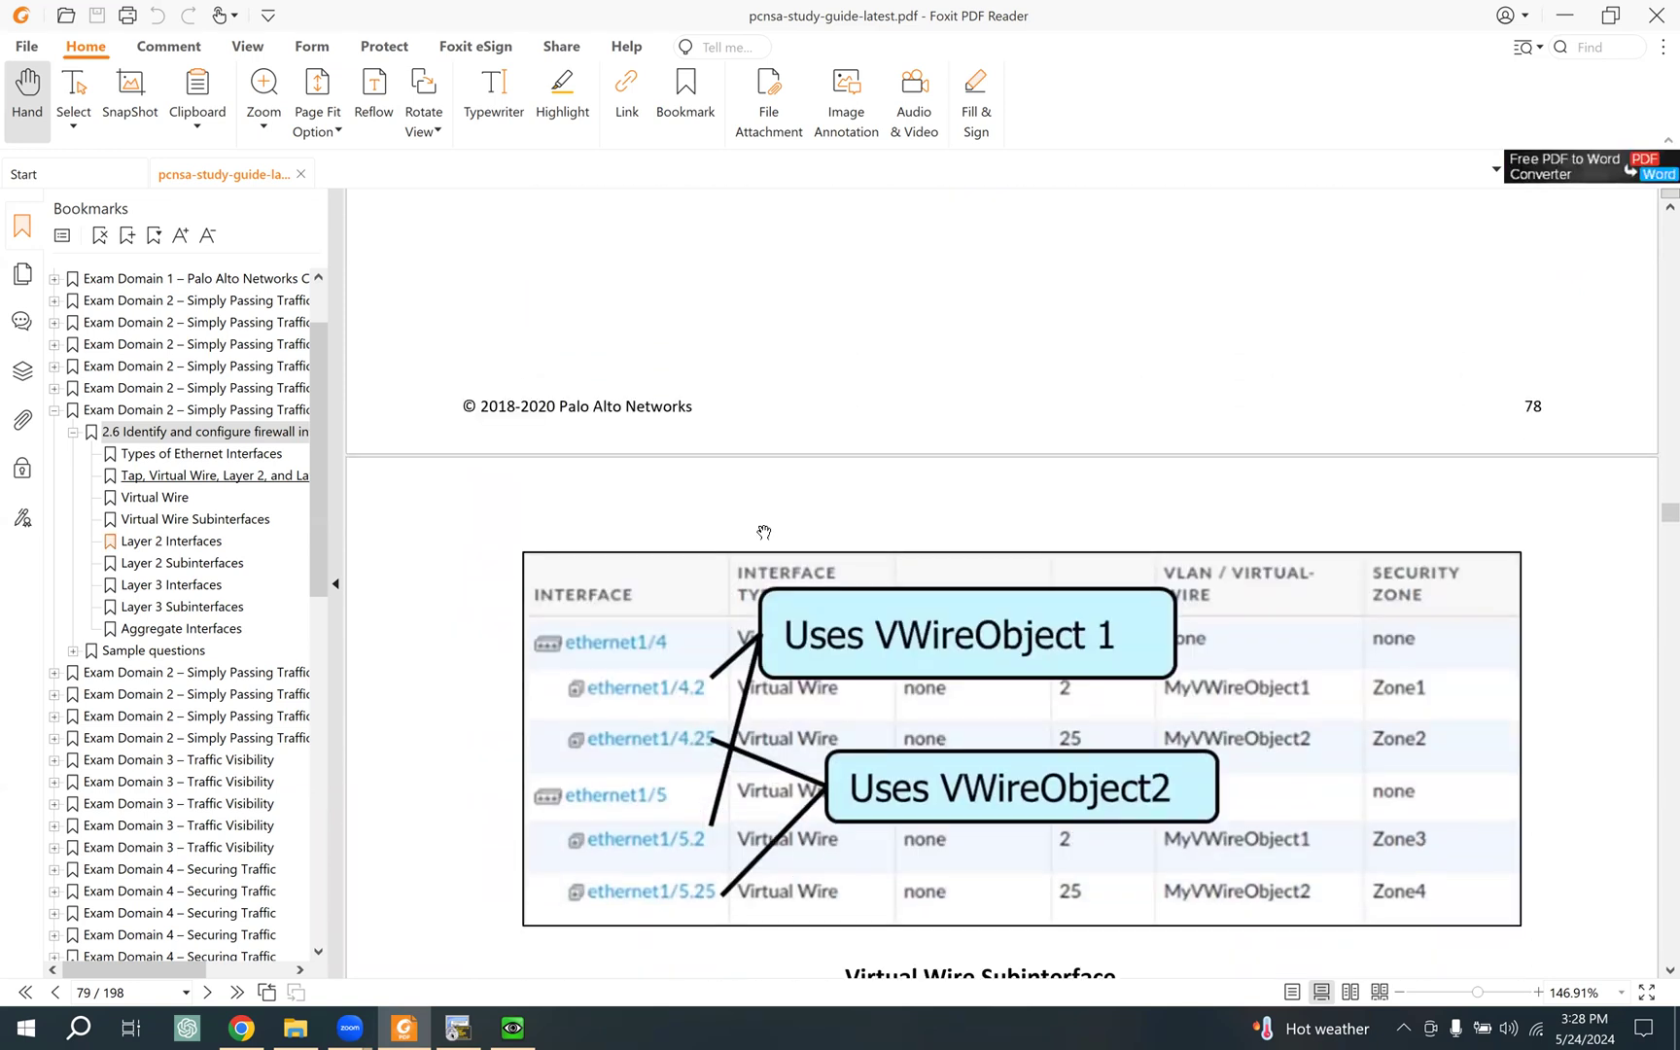
{"action": "scroll", "coordinate": [764, 533], "scroll_direction": "down", "scroll_amount": 5}
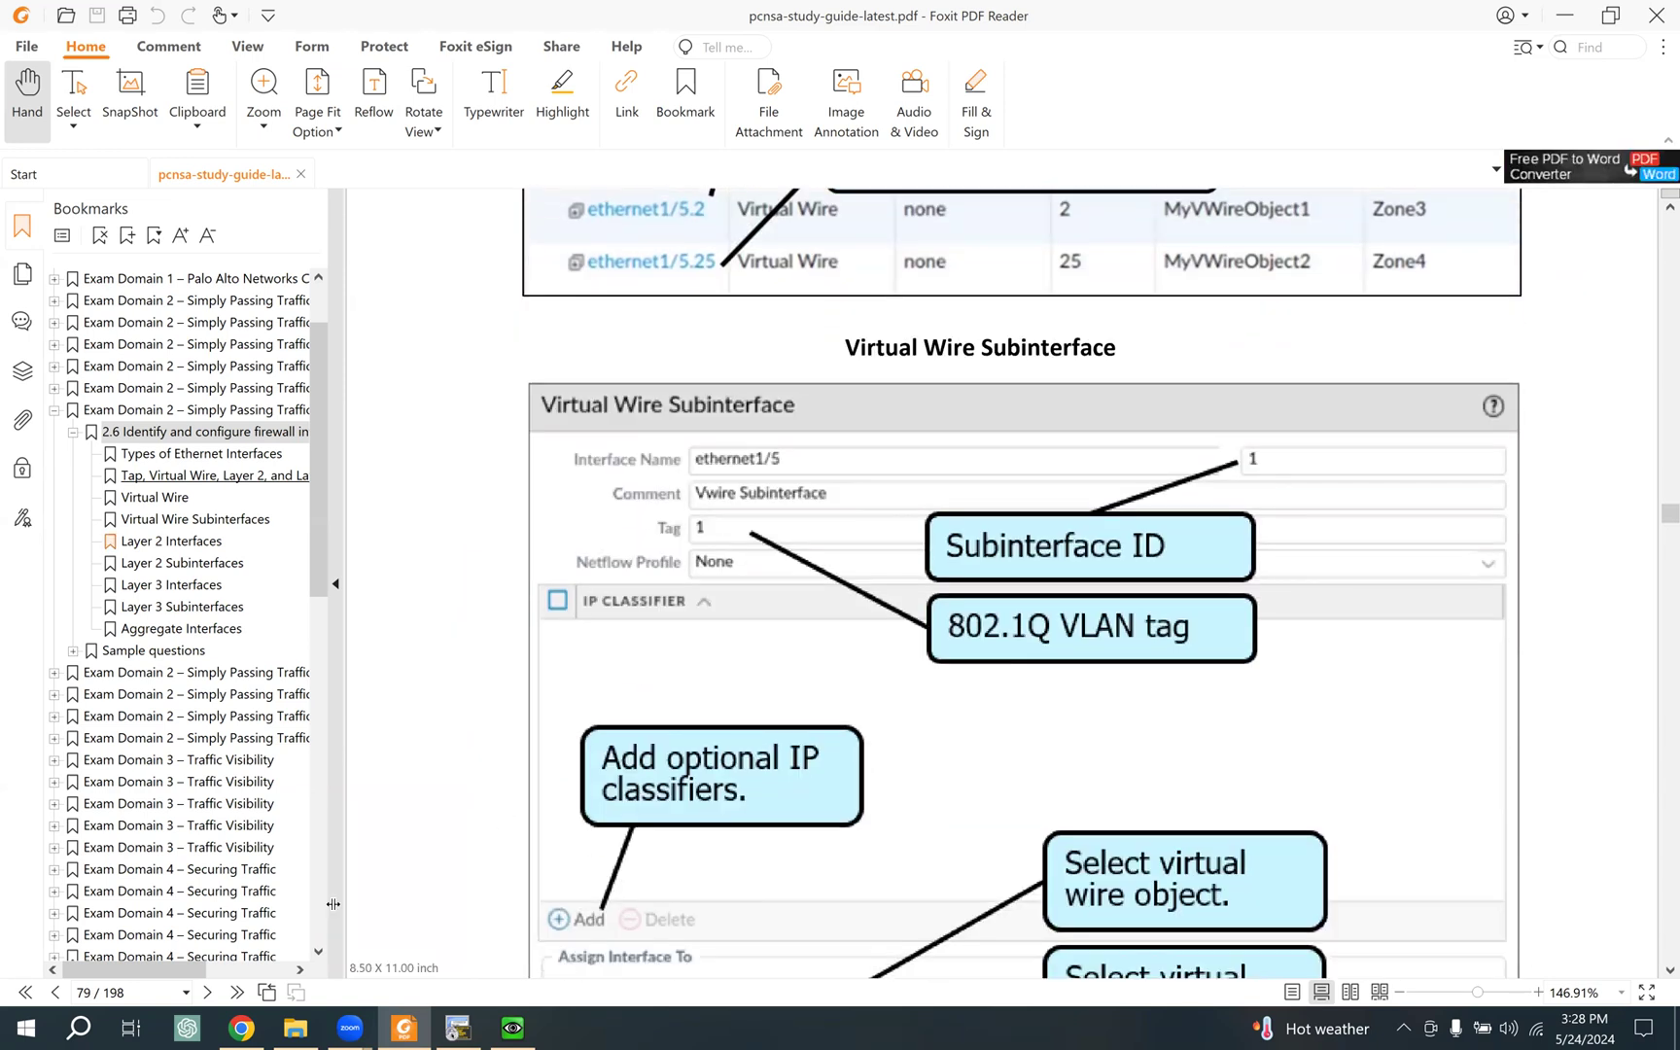
Step: Advance to page 83 and select the Layer 3 Interfaces heading, followed by the words on IPv4 and IPv6 addressing
{"action": "left_click", "coordinate": [208, 992]}
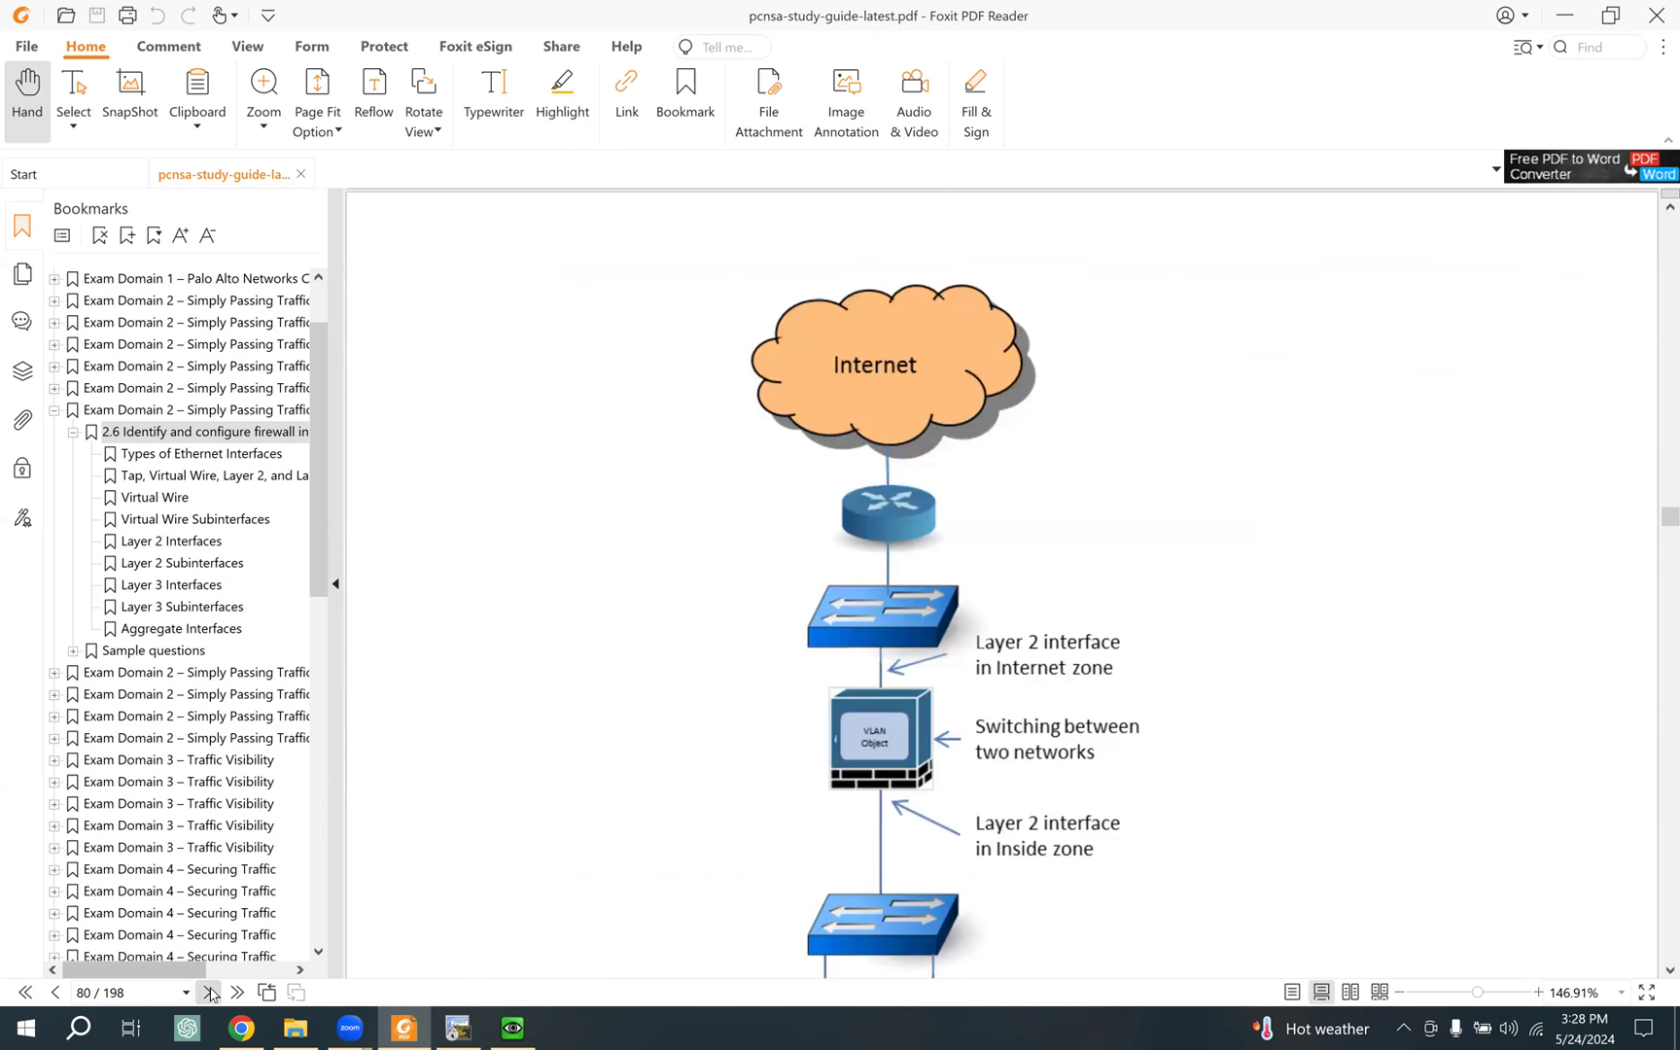
{"action": "left_click", "coordinate": [208, 992]}
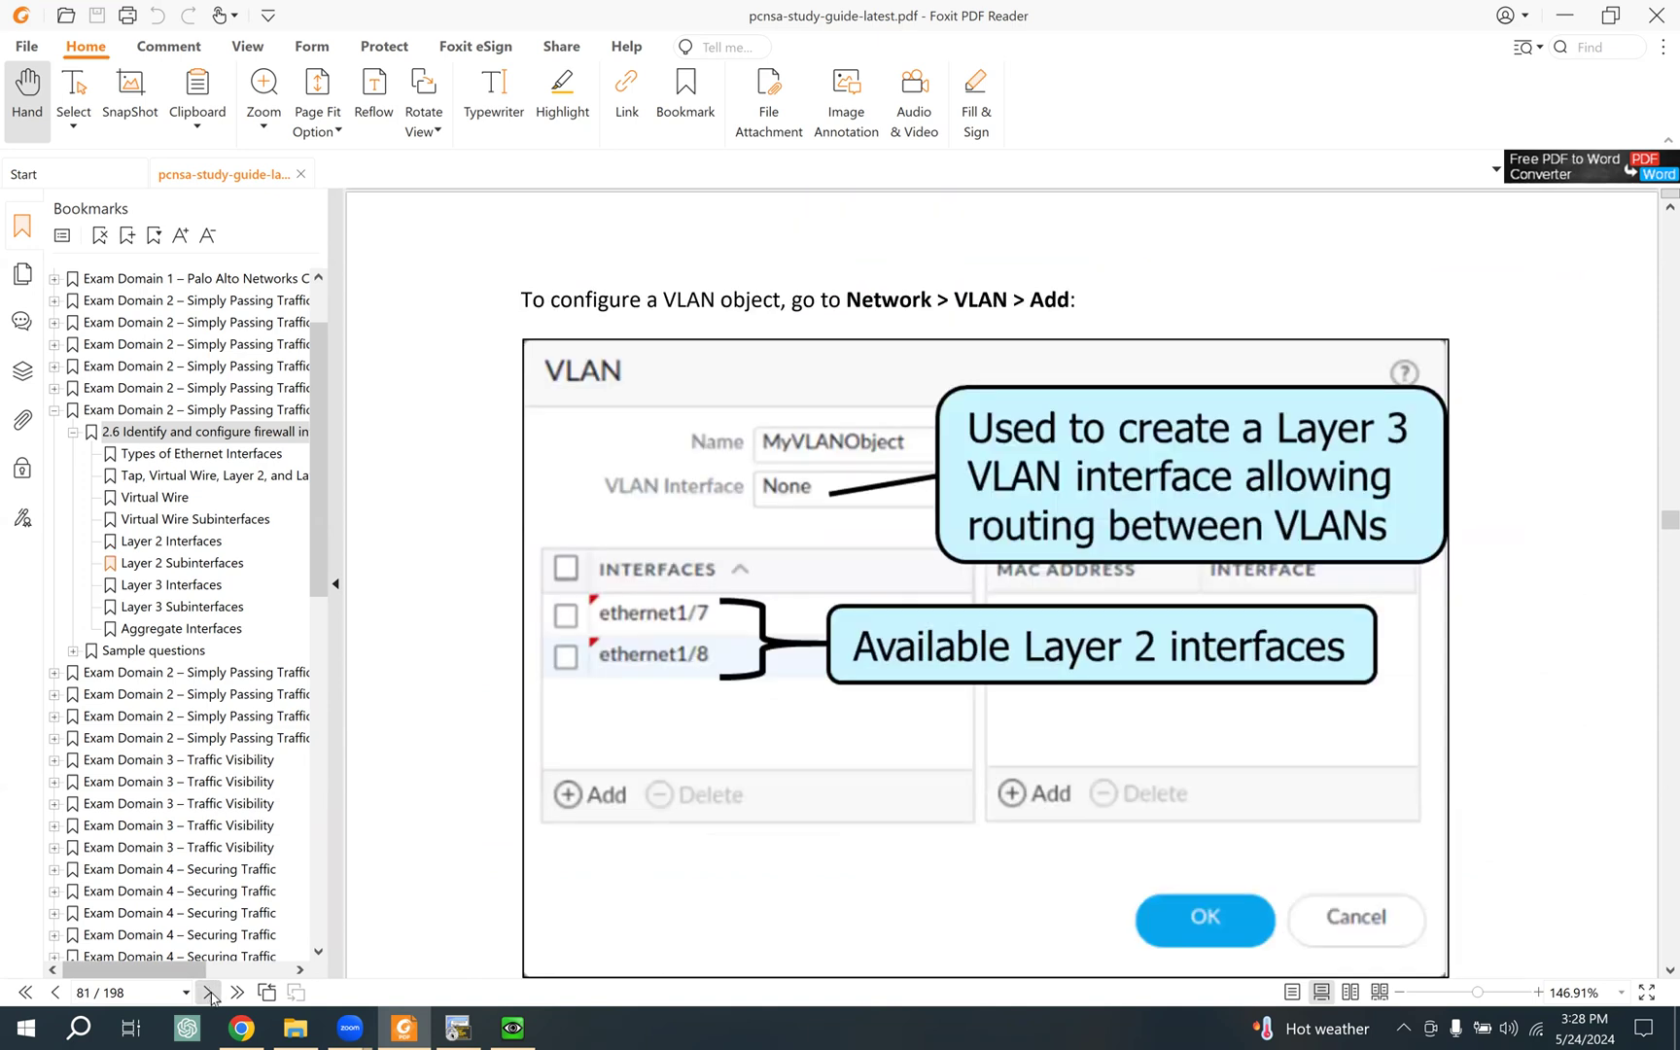
{"action": "left_click", "coordinate": [208, 992]}
{"action": "left_click", "coordinate": [208, 991]}
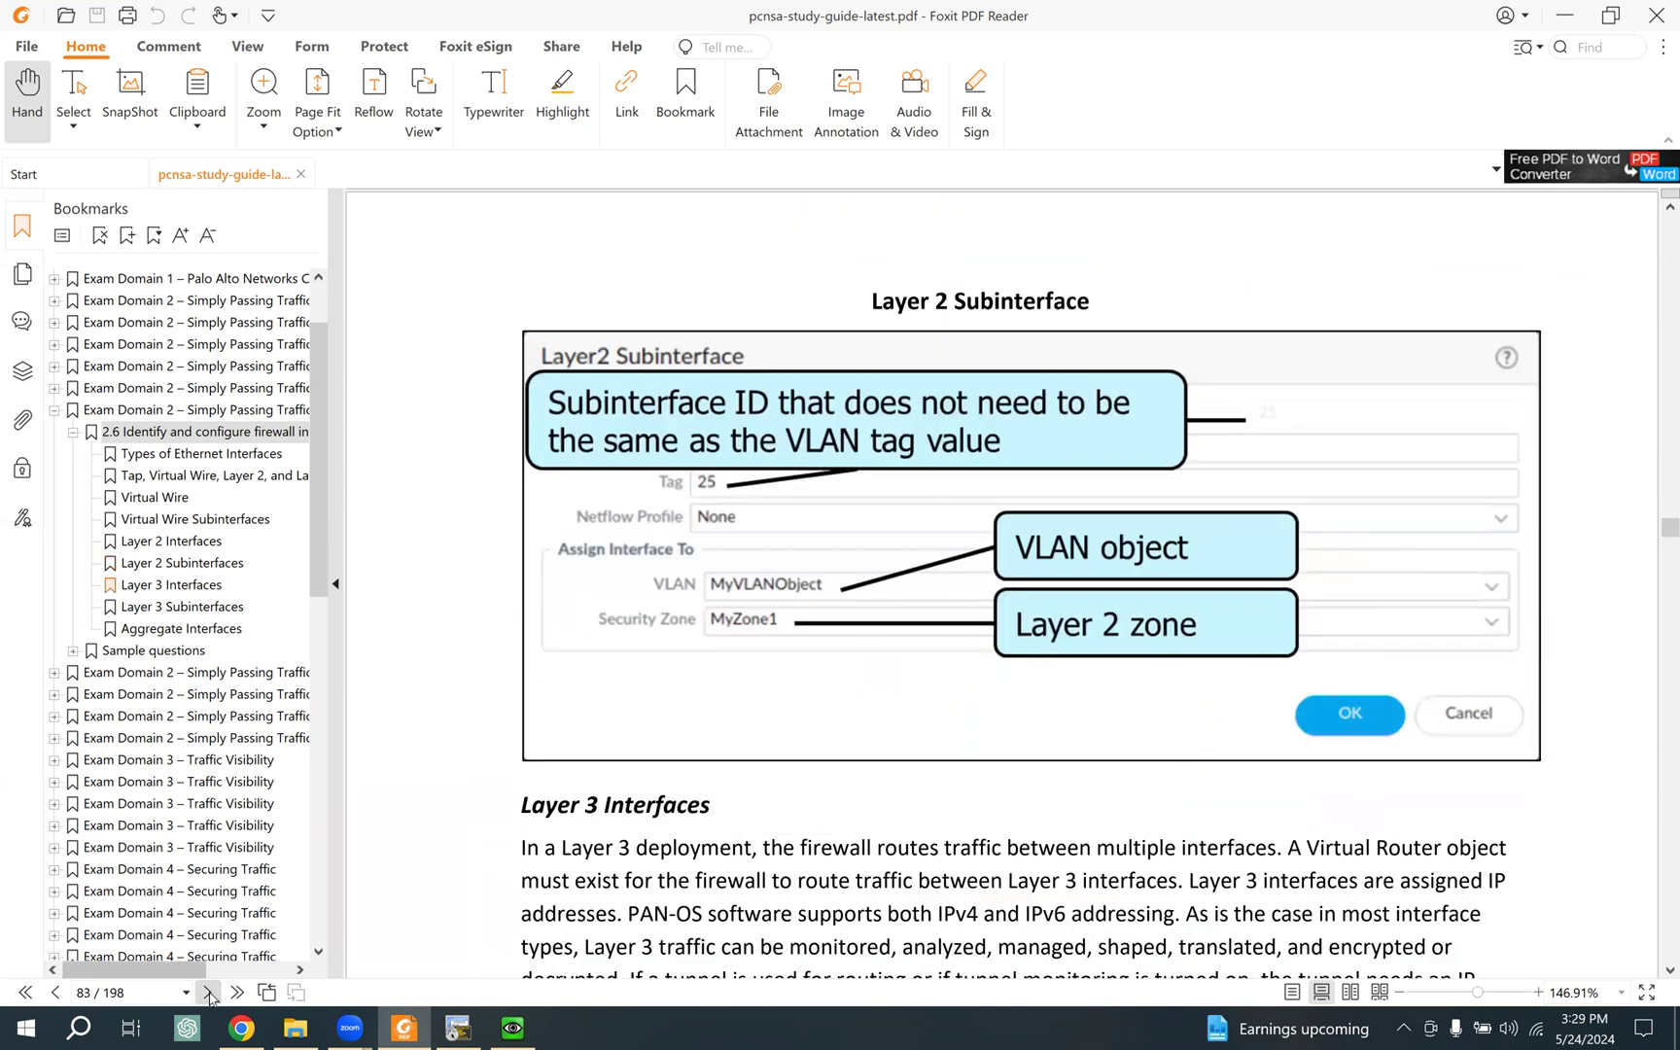
{"action": "scroll", "coordinate": [559, 681], "scroll_direction": "down", "scroll_amount": 2}
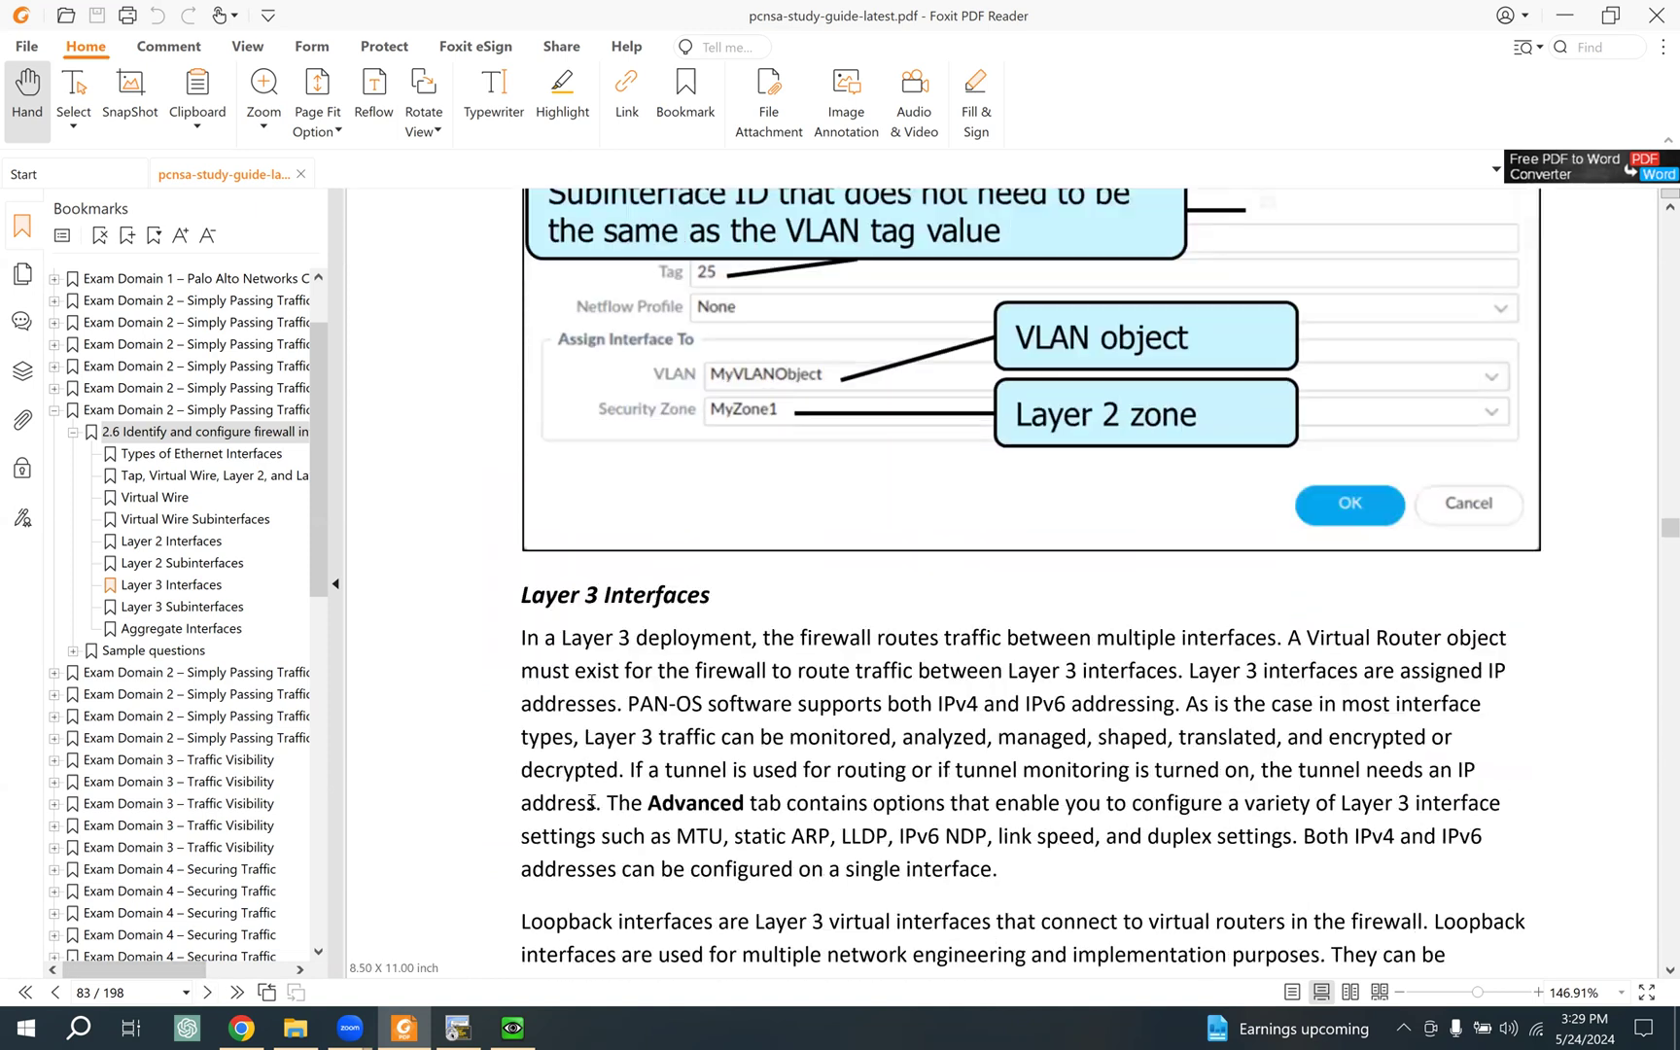
{"action": "left_click_drag", "start_coordinate": [515, 600], "coordinate": [716, 599]}
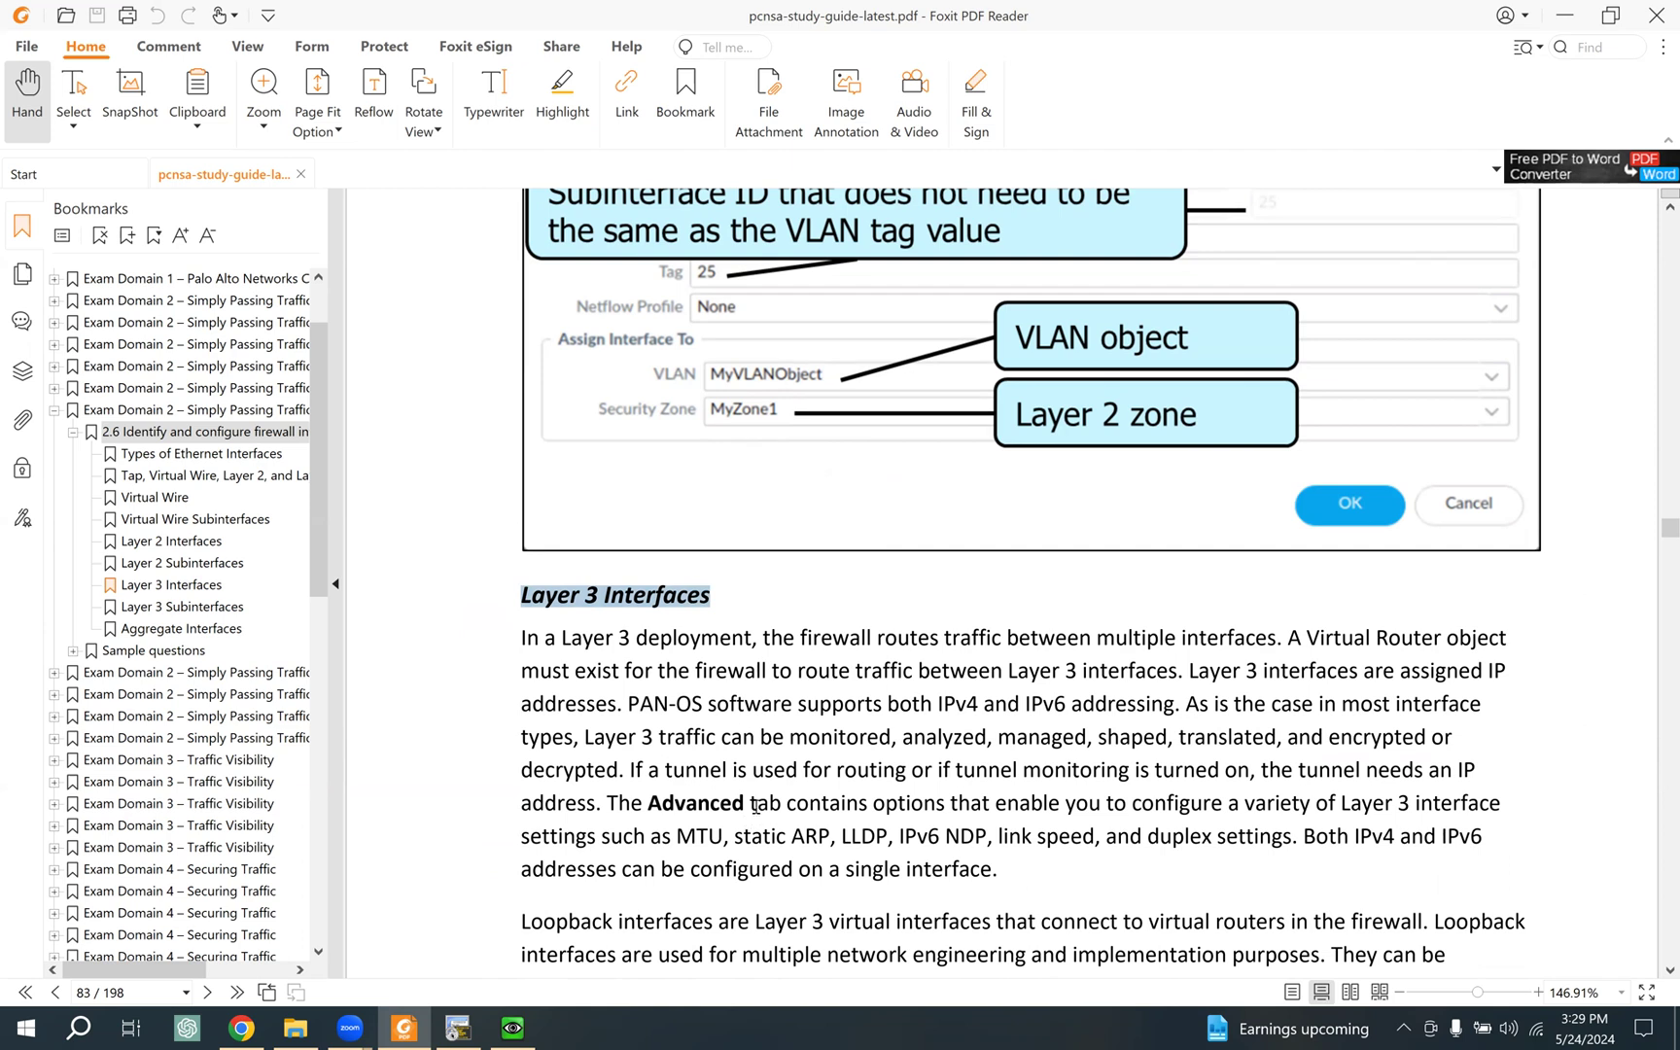
{"action": "left_click_drag", "start_coordinate": [937, 704], "coordinate": [1147, 704]}
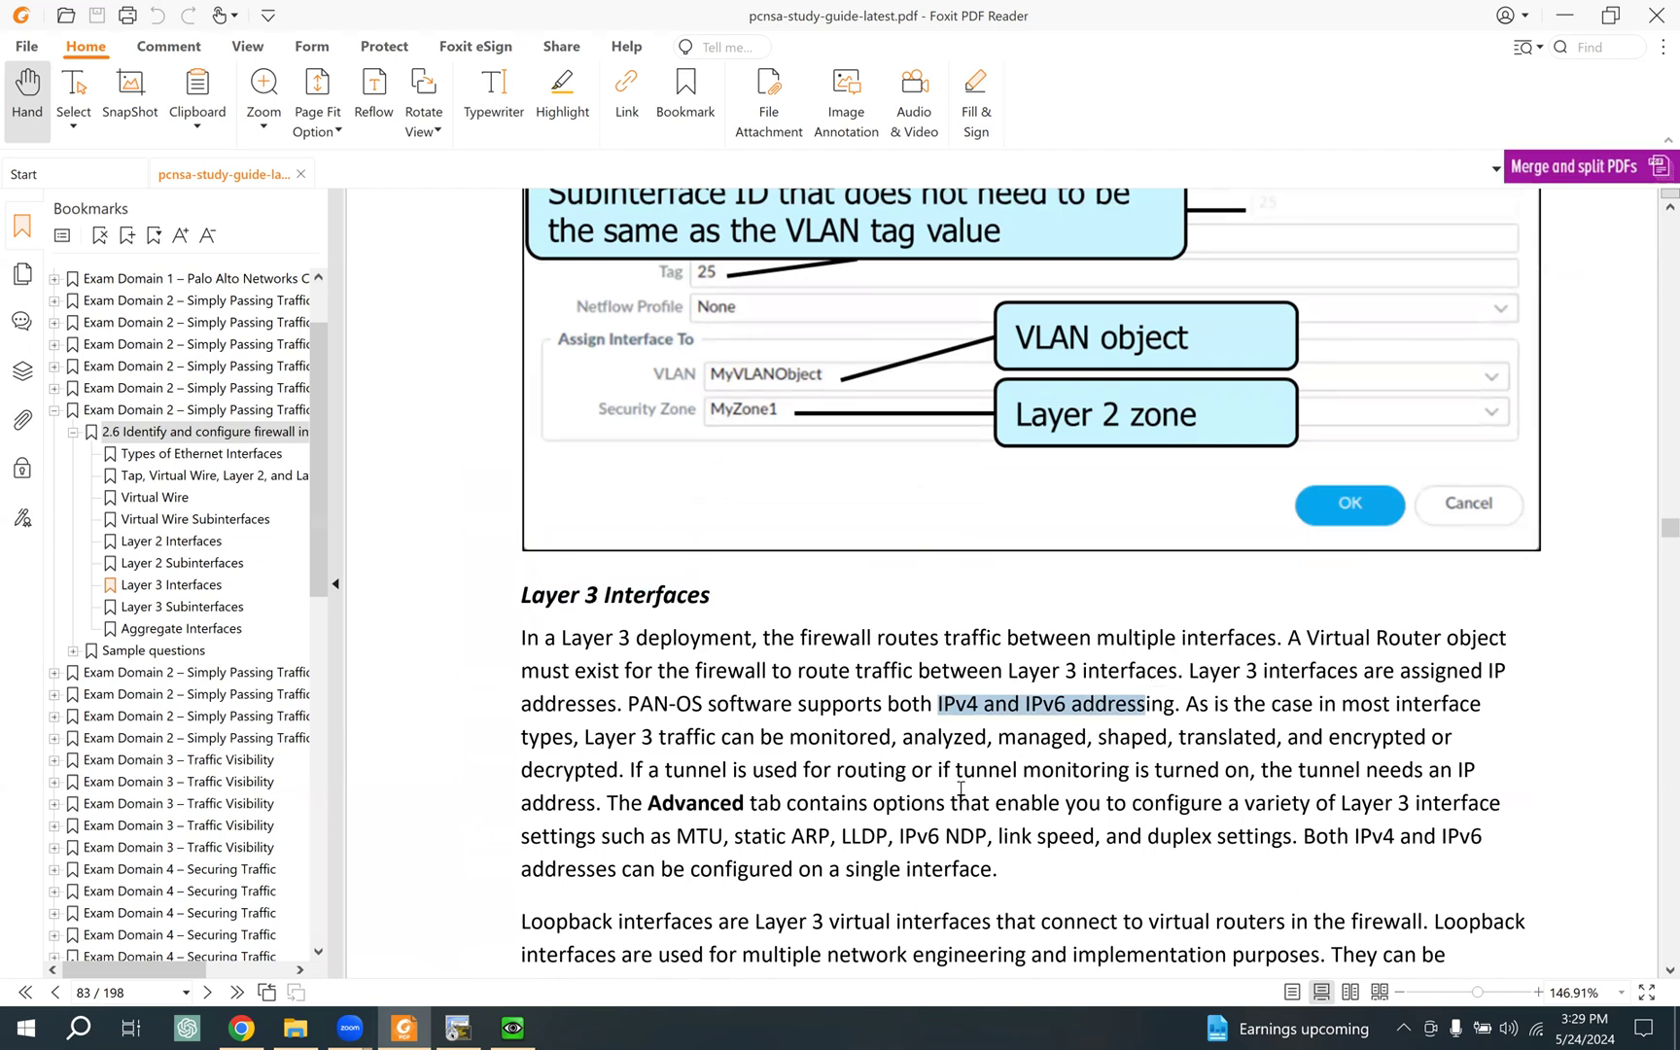
Step: Read the remaining Layer 3 Interfaces paragraphs on loopback interfaces and the Interface Management Profile, reselecting the section heading
{"action": "scroll", "coordinate": [960, 789], "scroll_direction": "down", "scroll_amount": 1}
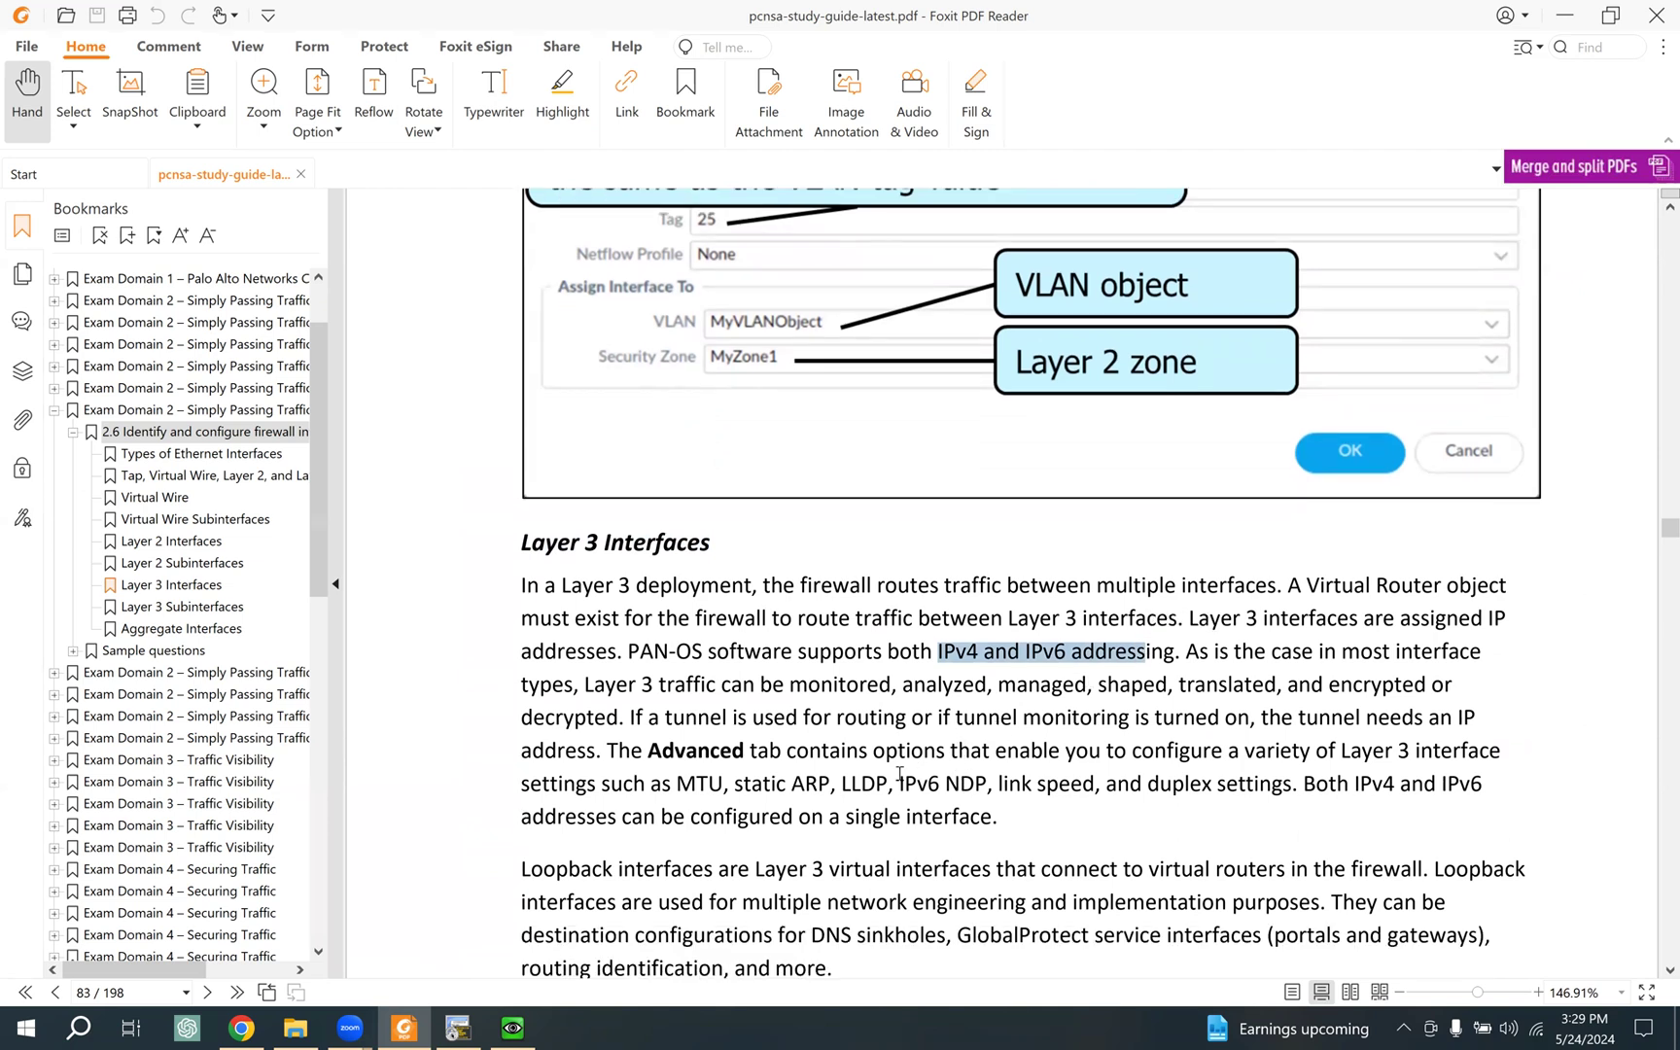
{"action": "scroll", "coordinate": [872, 771], "scroll_direction": "down", "scroll_amount": 1}
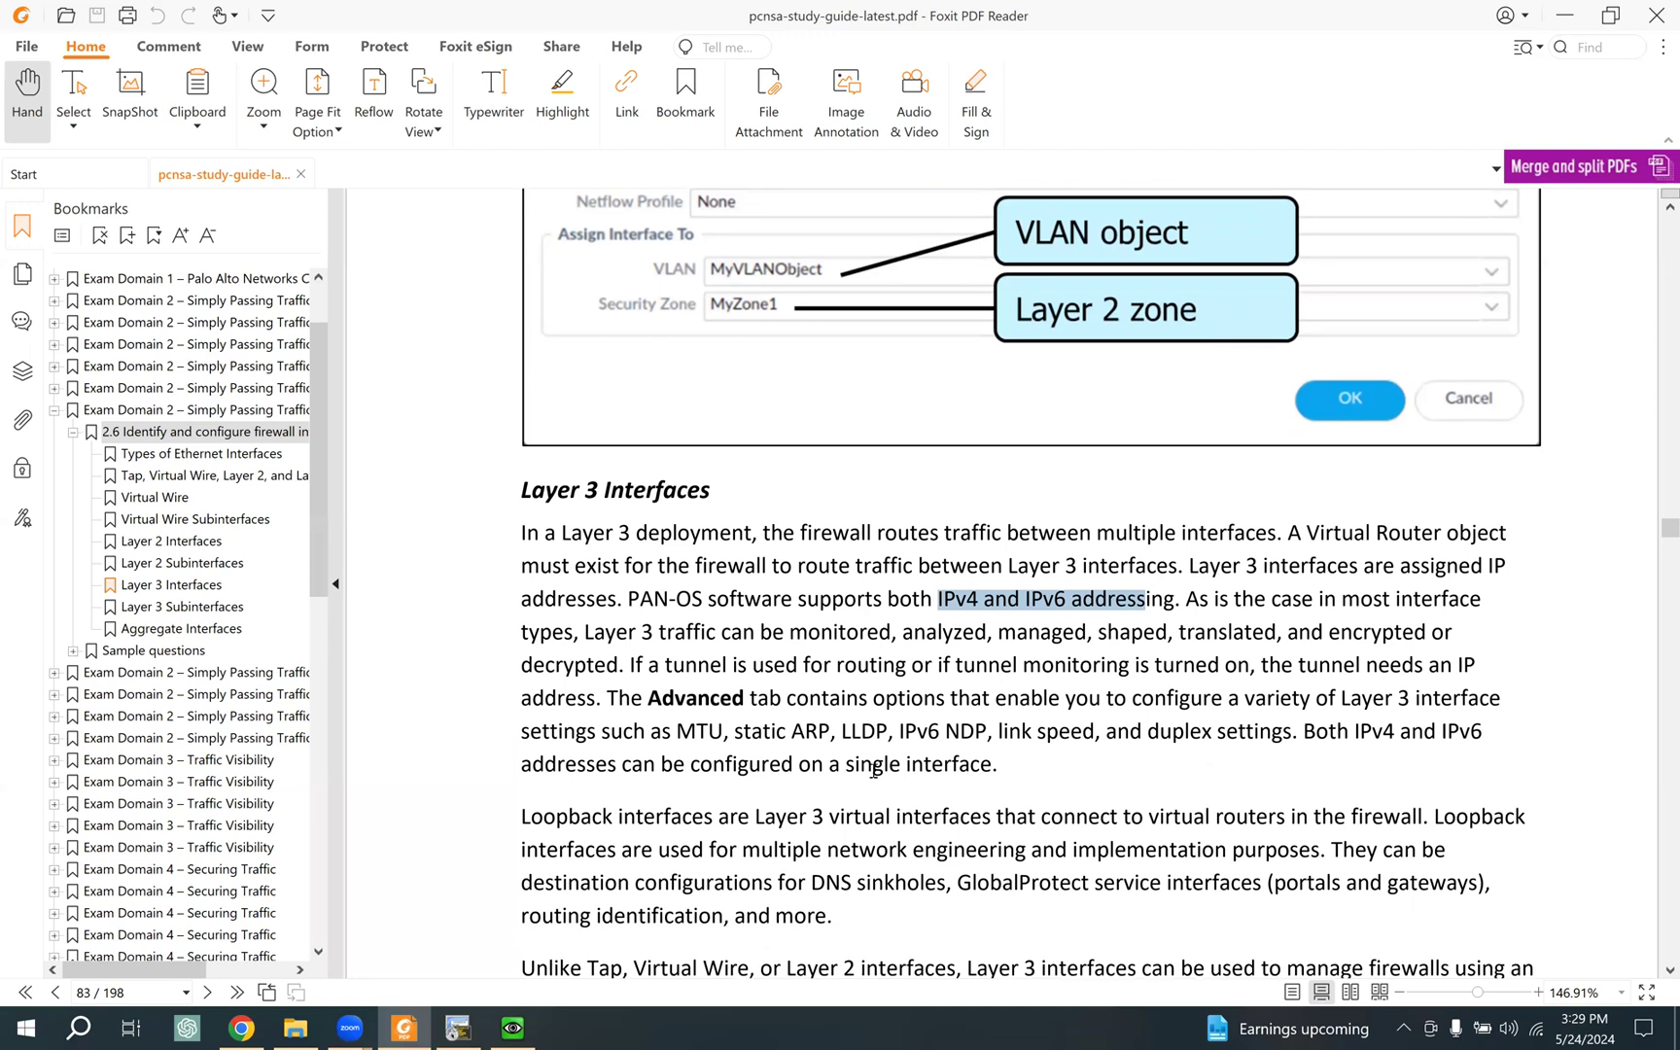
{"action": "scroll", "coordinate": [873, 765], "scroll_direction": "down", "scroll_amount": 1}
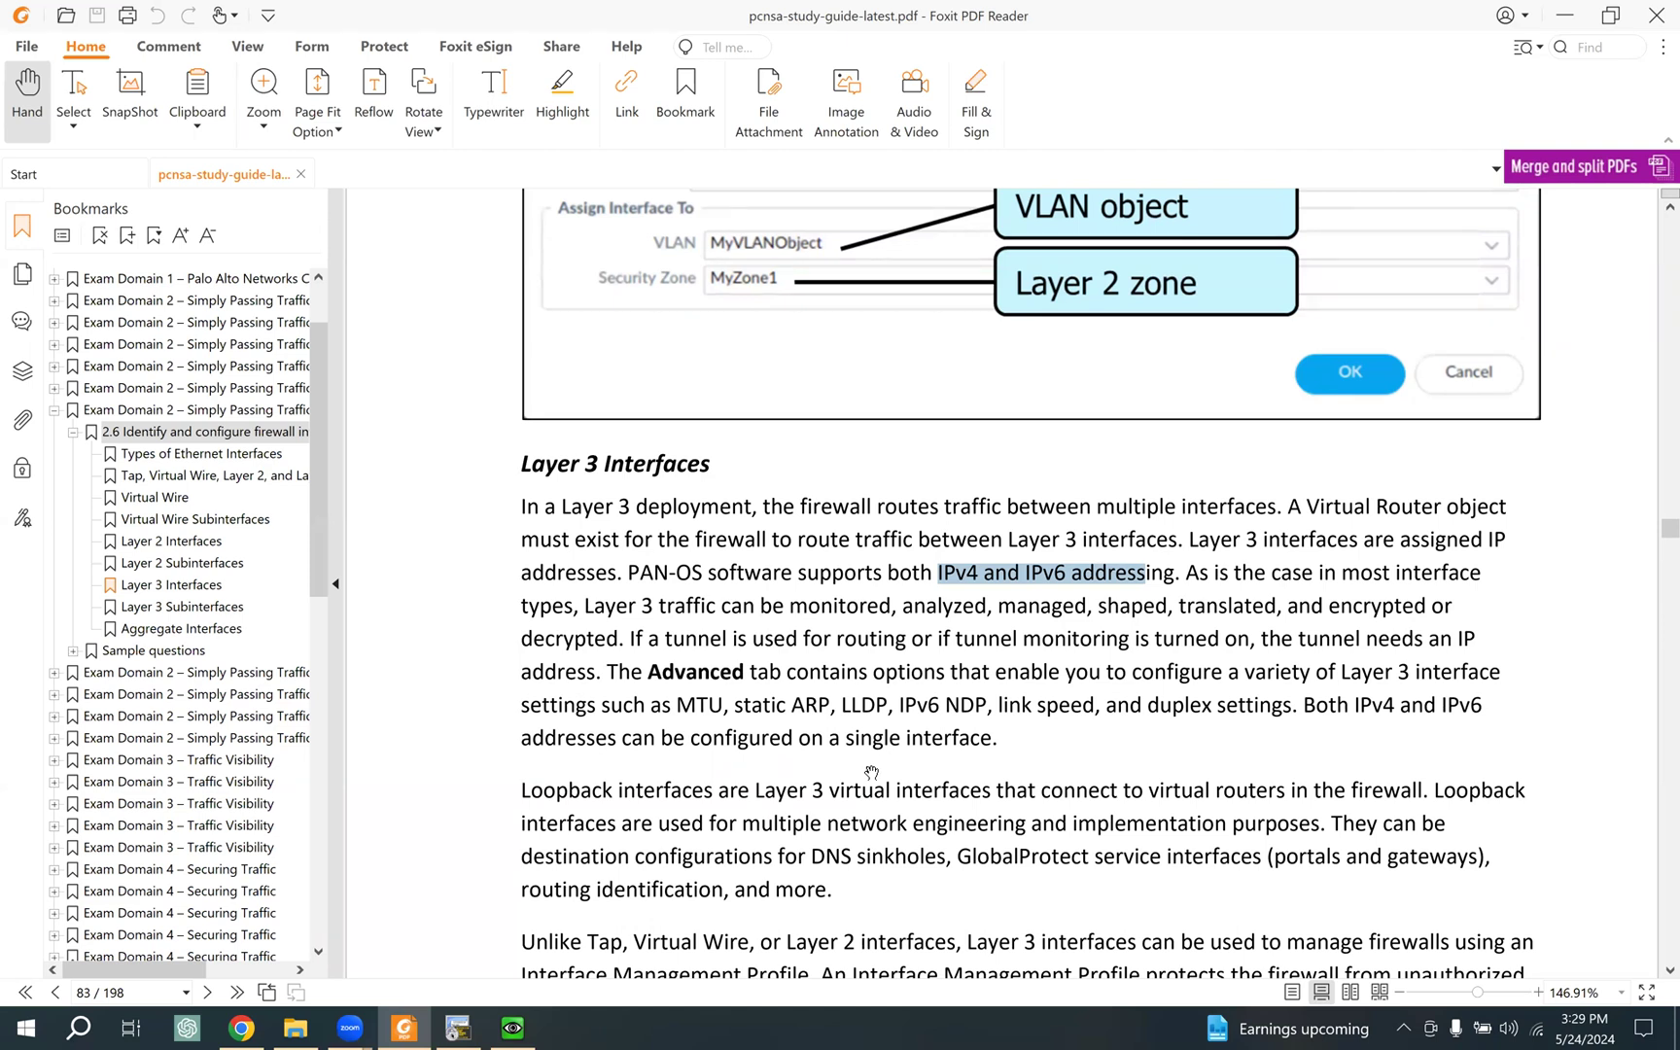
{"action": "scroll", "coordinate": [872, 771], "scroll_direction": "down", "scroll_amount": 1}
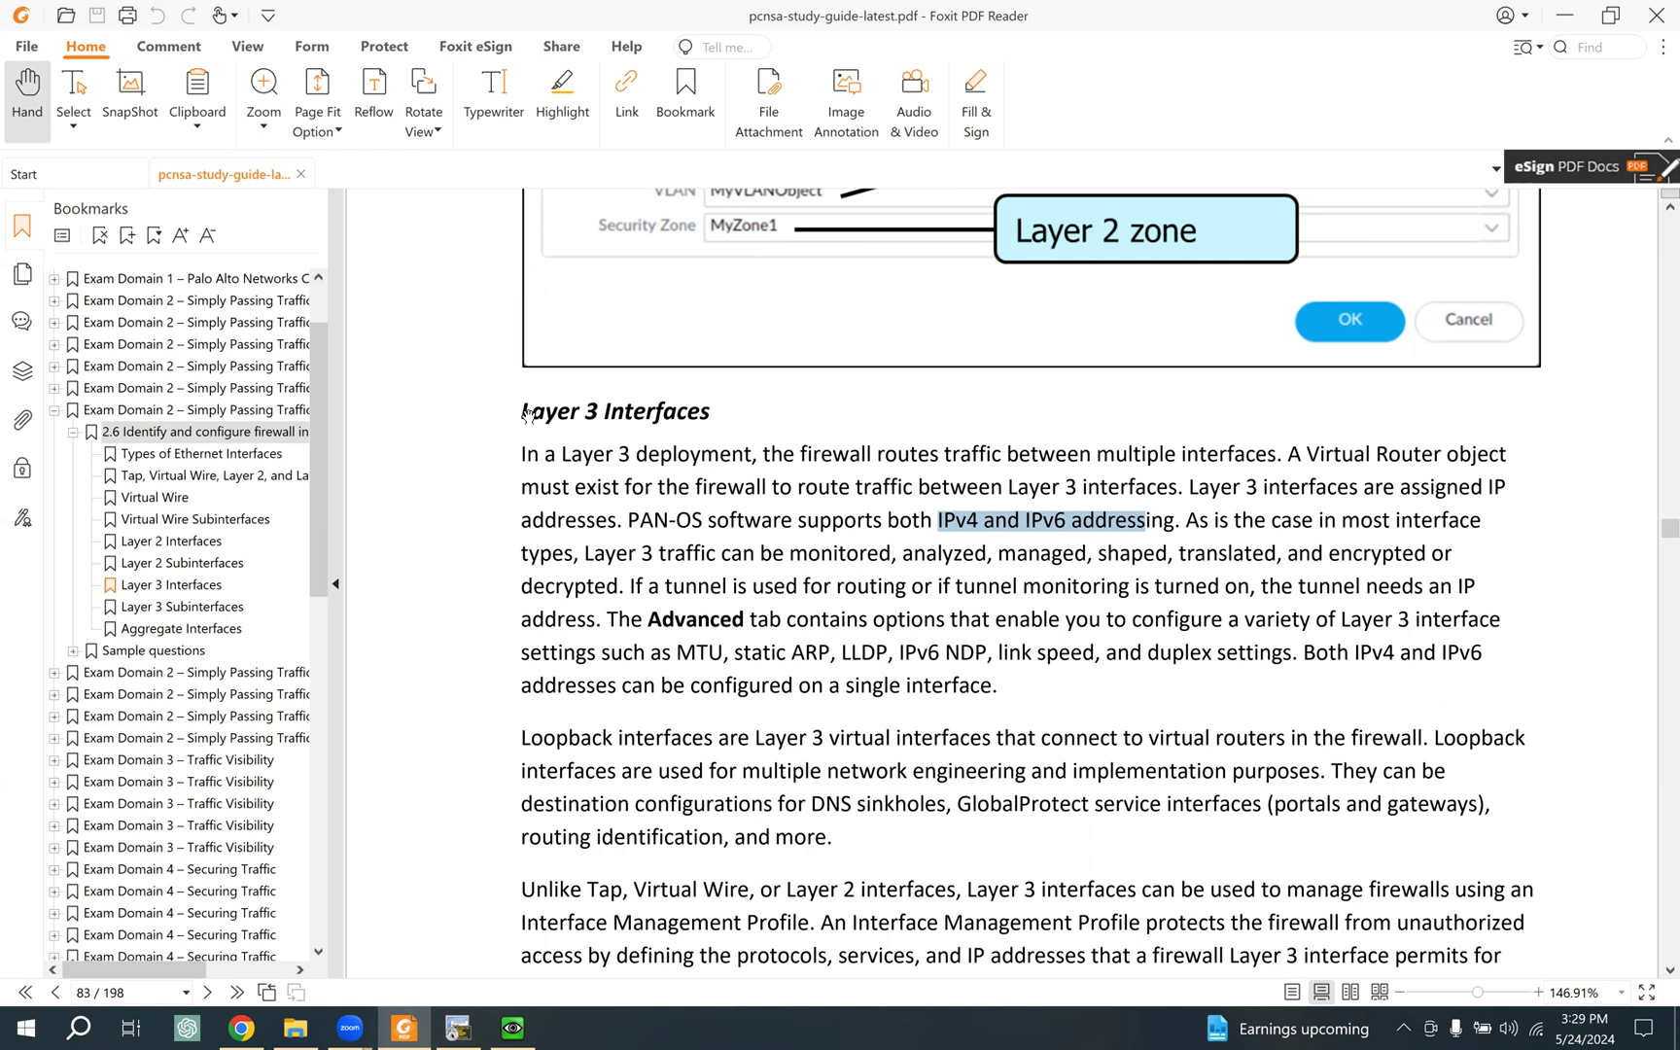
{"action": "left_click_drag", "start_coordinate": [518, 414], "coordinate": [718, 413]}
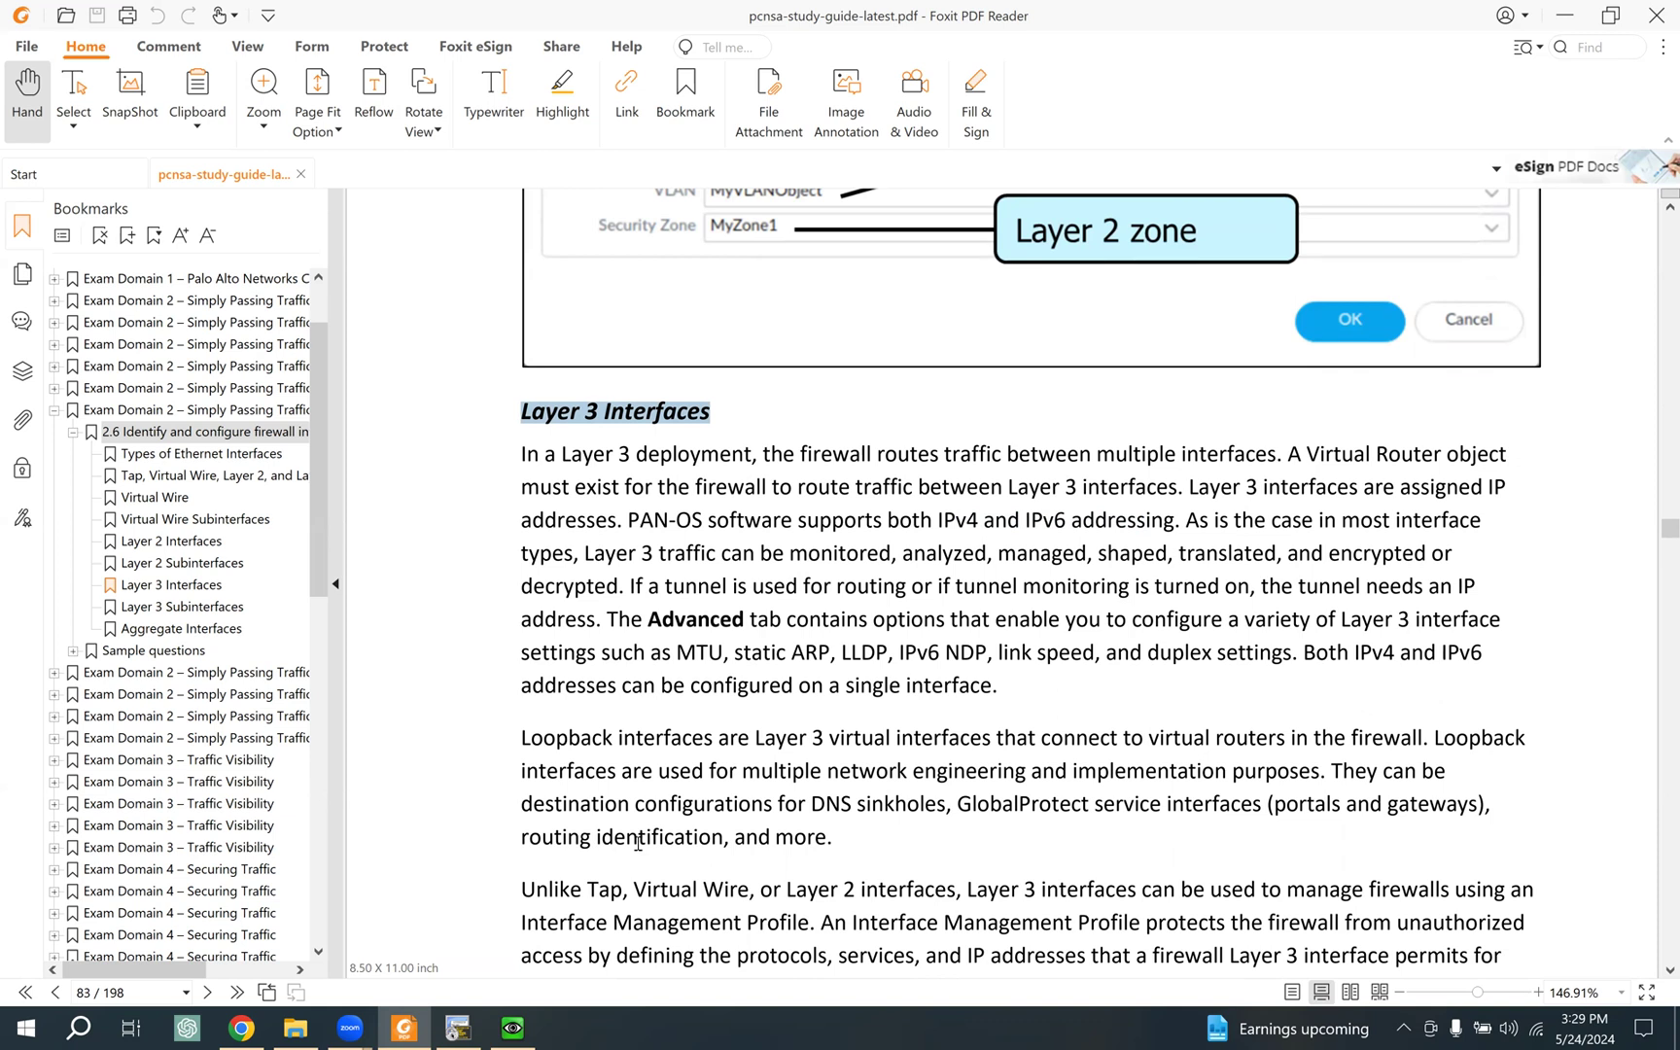
{"action": "scroll", "coordinate": [638, 842], "scroll_direction": "down", "scroll_amount": 5}
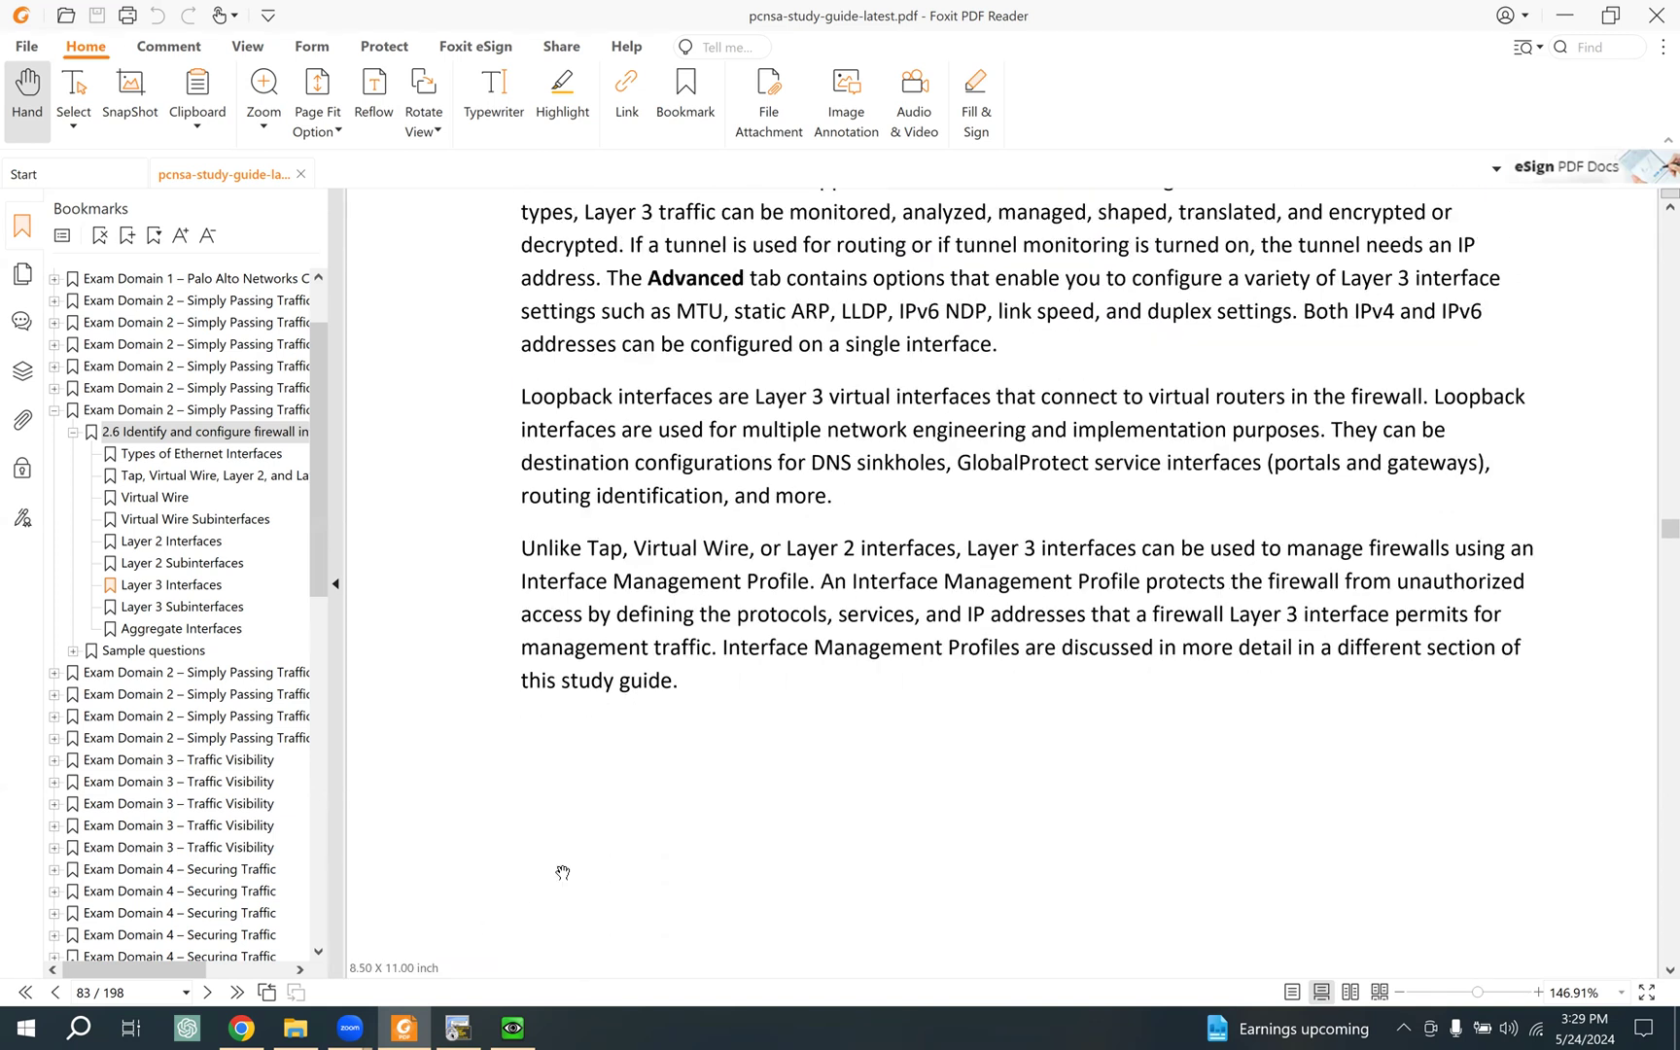
Step: Switch to the EVE topology in Chrome, circle PaloAlto1's eth1/2 label, and underline the VLAN 101 and 102 names and subnets
{"action": "left_click", "coordinate": [241, 1027]}
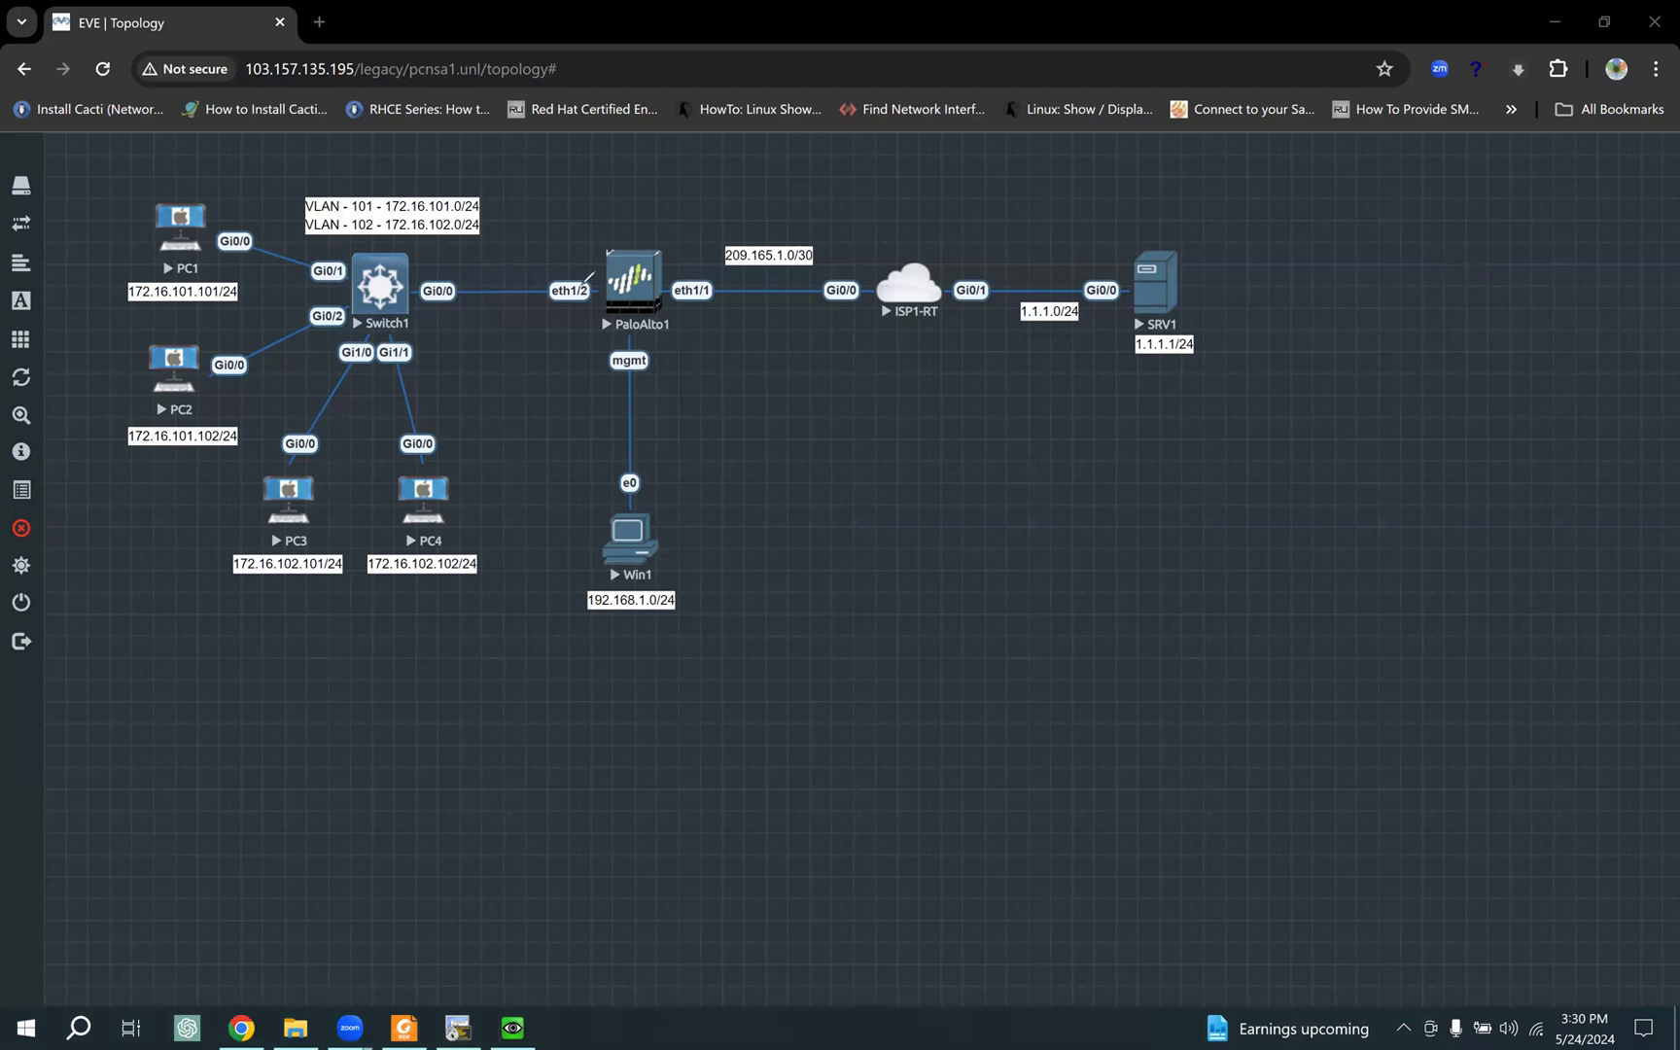
{"action": "mouse_move", "coordinate": [541, 275]}
{"action": "left_mouse_down"}
{"action": "mouse_move", "coordinate": [534, 302]}
{"action": "mouse_move", "coordinate": [592, 300]}
{"action": "mouse_move", "coordinate": [590, 274]}
{"action": "mouse_move", "coordinate": [537, 279]}
{"action": "left_mouse_up"}
{"action": "mouse_move", "coordinate": [309, 212]}
{"action": "left_mouse_down"}
{"action": "mouse_move", "coordinate": [376, 213]}
{"action": "mouse_move", "coordinate": [329, 234]}
{"action": "mouse_move", "coordinate": [373, 233]}
{"action": "left_mouse_up"}
{"action": "left_click_drag", "start_coordinate": [425, 213], "coordinate": [475, 213]}
{"action": "left_click_drag", "start_coordinate": [428, 235], "coordinate": [443, 235]}
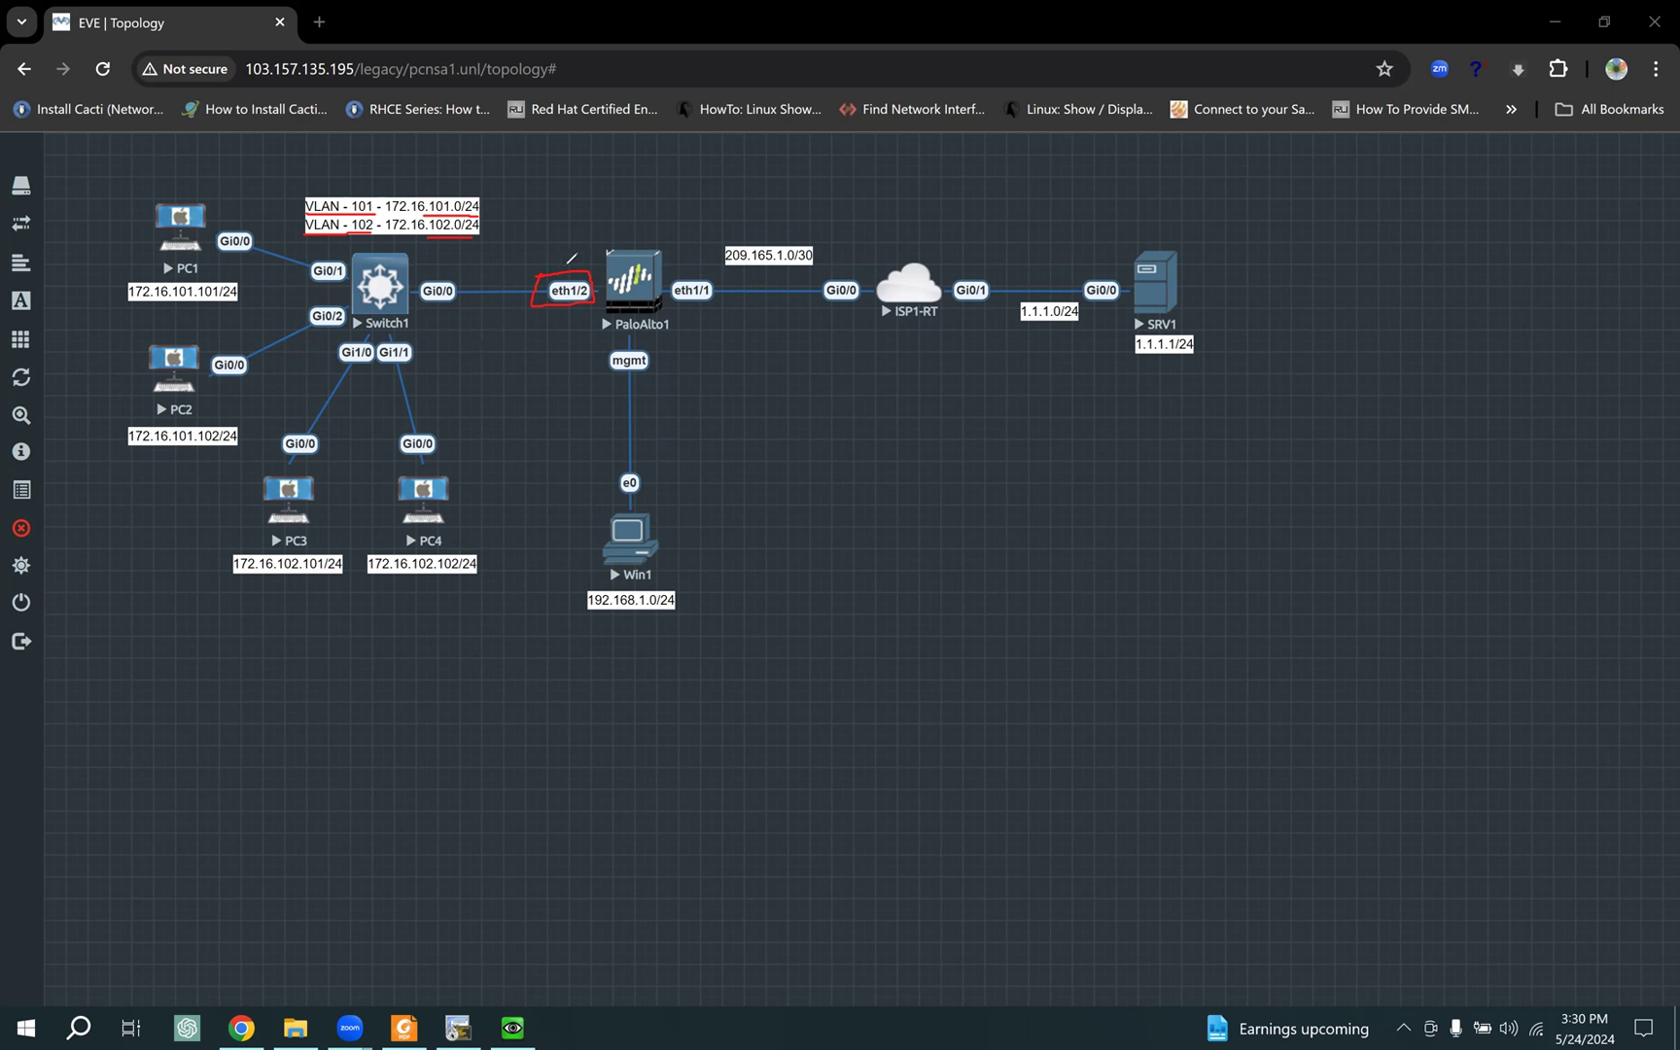
Step: Mark the link between PaloAlto1's eth1/2 and Switch1 with a red line, and outline the LAN area containing Switch1 and PC1 to PC4
{"action": "left_click_drag", "start_coordinate": [608, 259], "coordinate": [416, 264]}
{"action": "left_click_drag", "start_coordinate": [579, 283], "coordinate": [582, 292]}
{"action": "mouse_move", "coordinate": [126, 193]}
{"action": "left_mouse_down"}
{"action": "mouse_move", "coordinate": [377, 161]}
{"action": "mouse_move", "coordinate": [470, 421]}
{"action": "mouse_move", "coordinate": [401, 584]}
{"action": "mouse_move", "coordinate": [146, 587]}
{"action": "mouse_move", "coordinate": [117, 303]}
{"action": "mouse_move", "coordinate": [150, 172]}
{"action": "mouse_move", "coordinate": [136, 185]}
{"action": "left_mouse_up"}
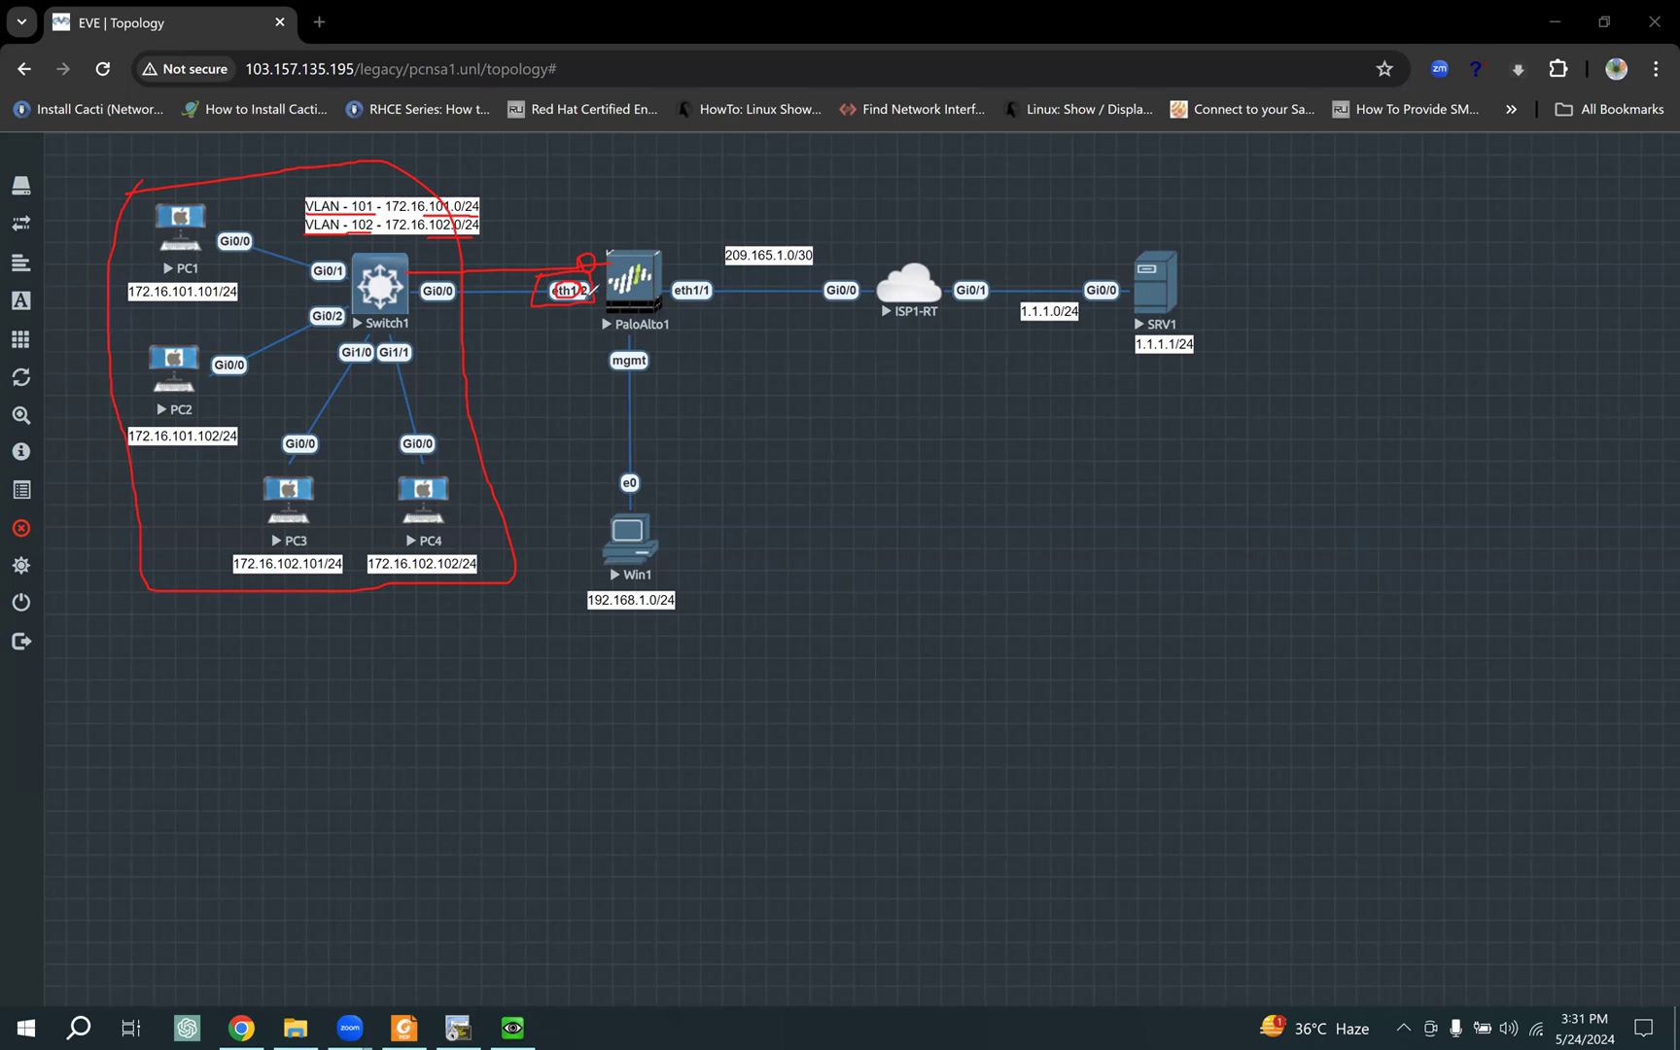
Step: Add red marks at PaloAlto1's eth1/2 link and a check mark above the VLAN labels, and clear all drawn annotations
{"action": "left_click_drag", "start_coordinate": [581, 258], "coordinate": [587, 270]}
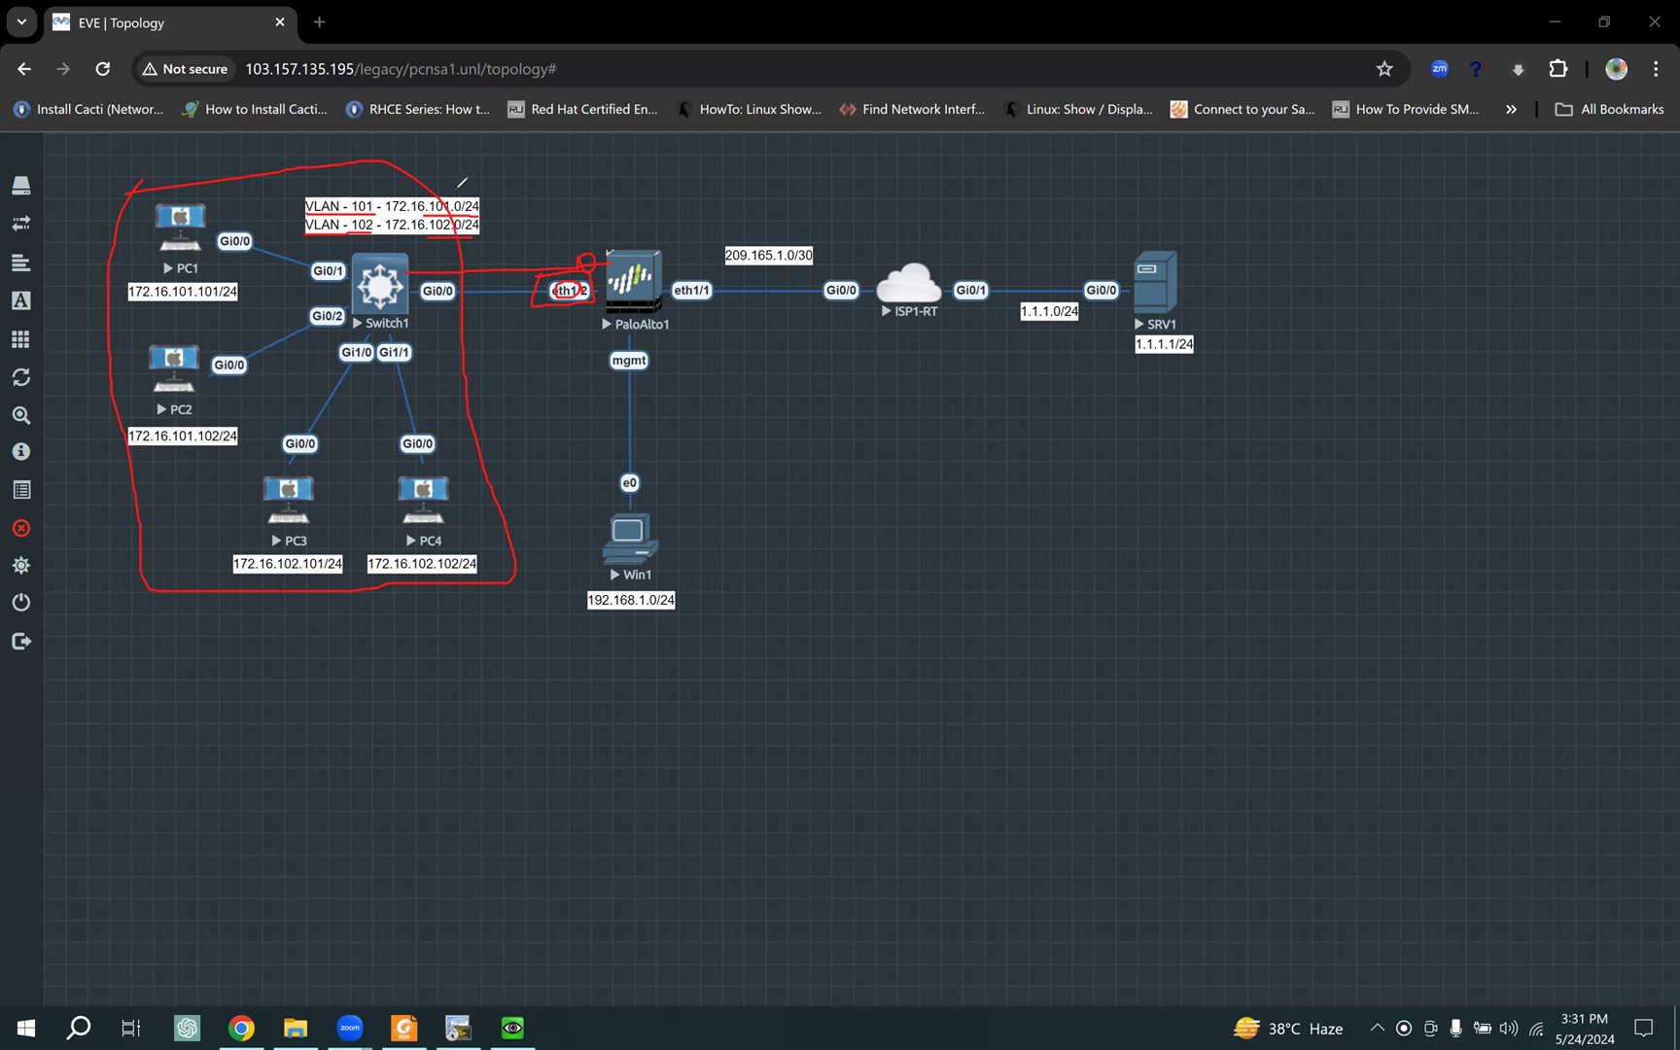
{"action": "left_click_drag", "start_coordinate": [460, 181], "coordinate": [488, 173]}
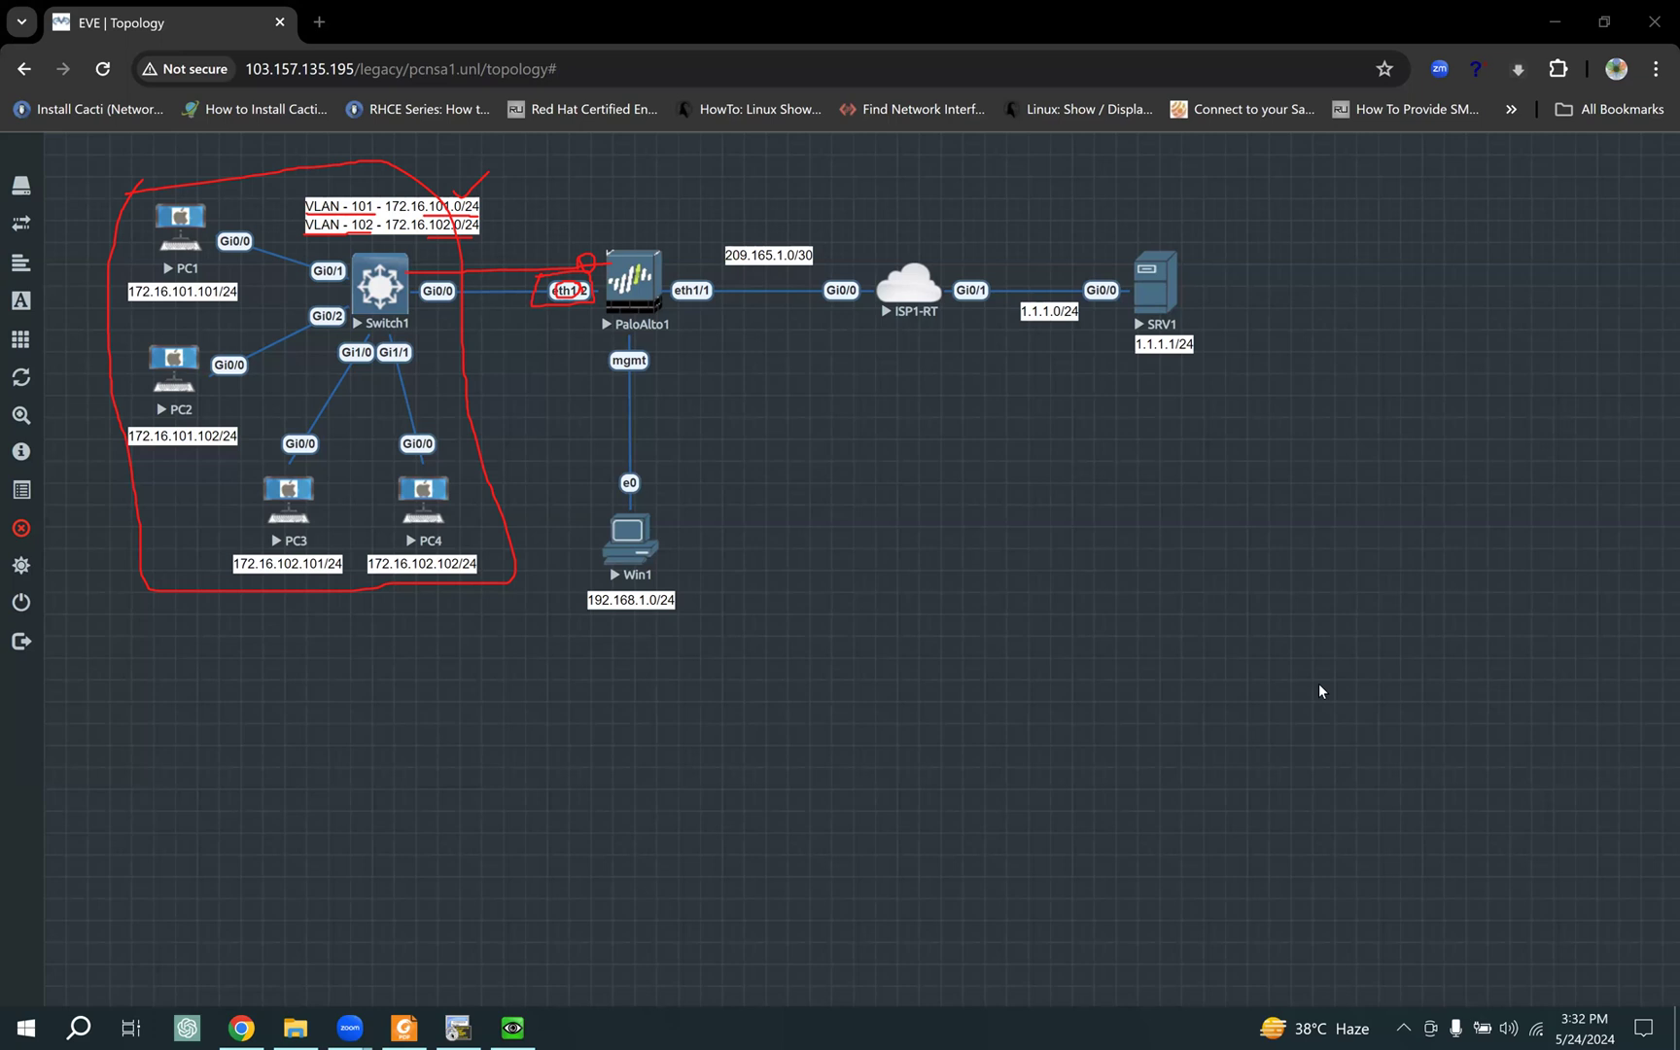
{"action": "key", "text": "Escape"}
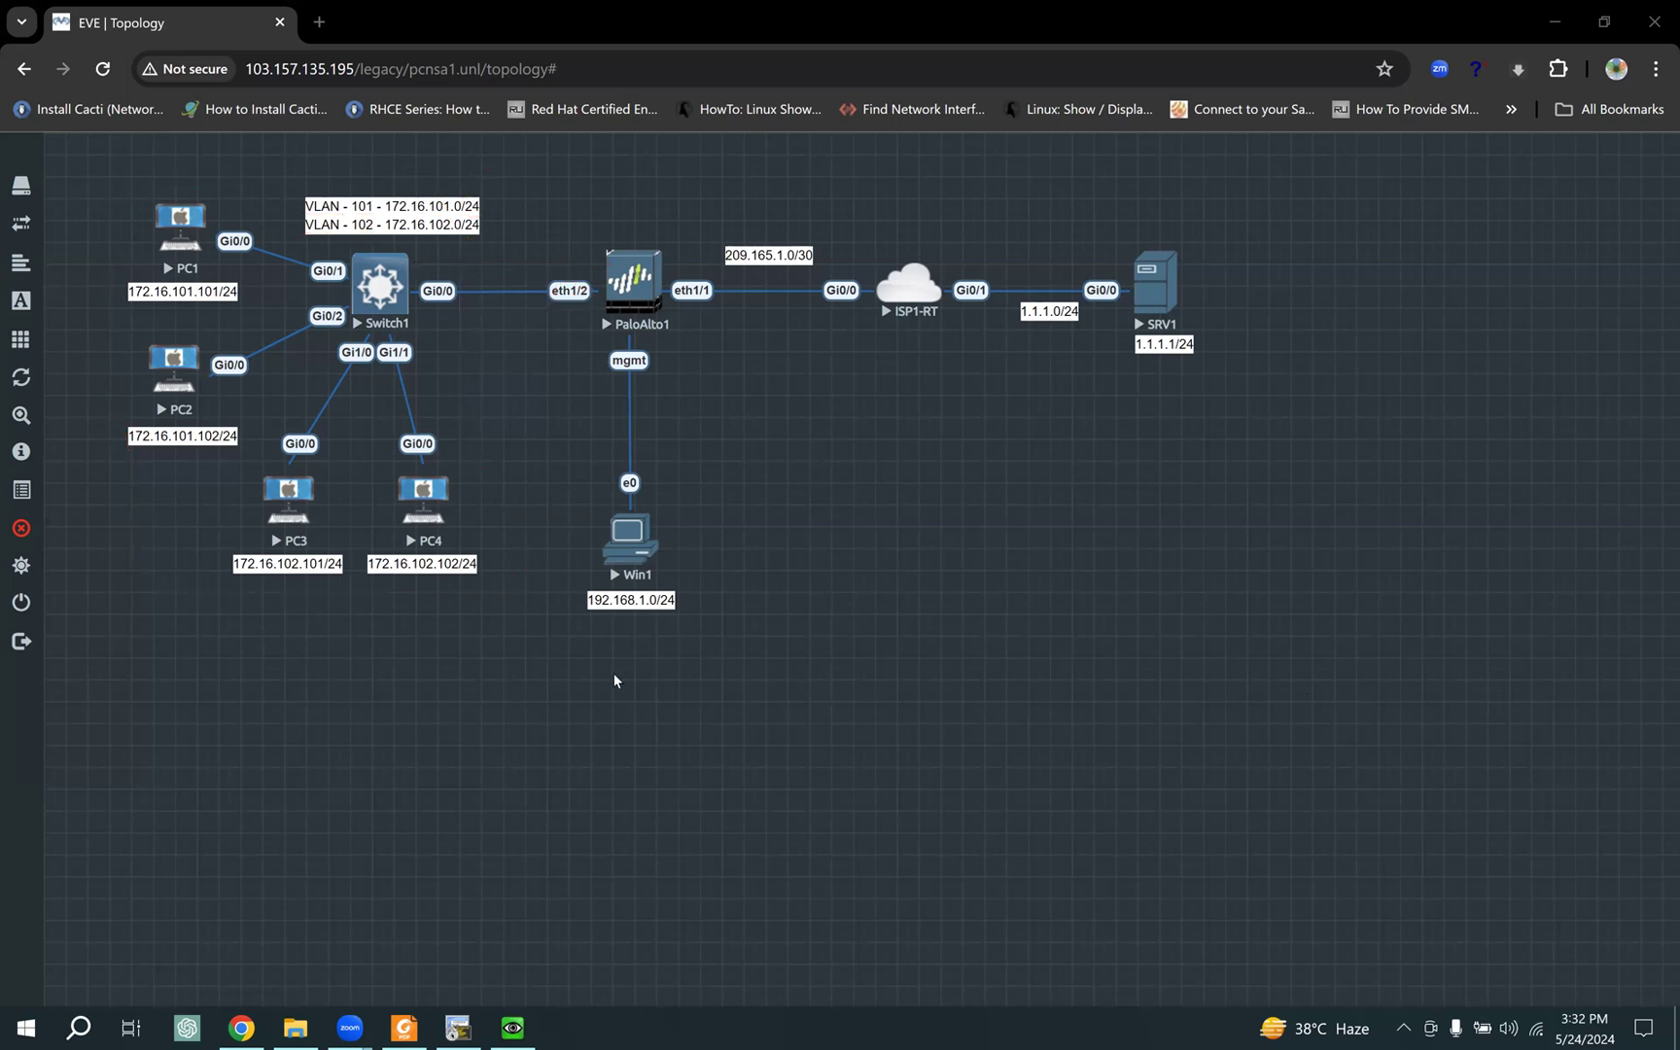
Step: Switch to the QEMU Win1 window, view the pa-fw1 firewall's dashboard, and return to the Ethernet interface list
{"action": "left_click", "coordinate": [513, 1028]}
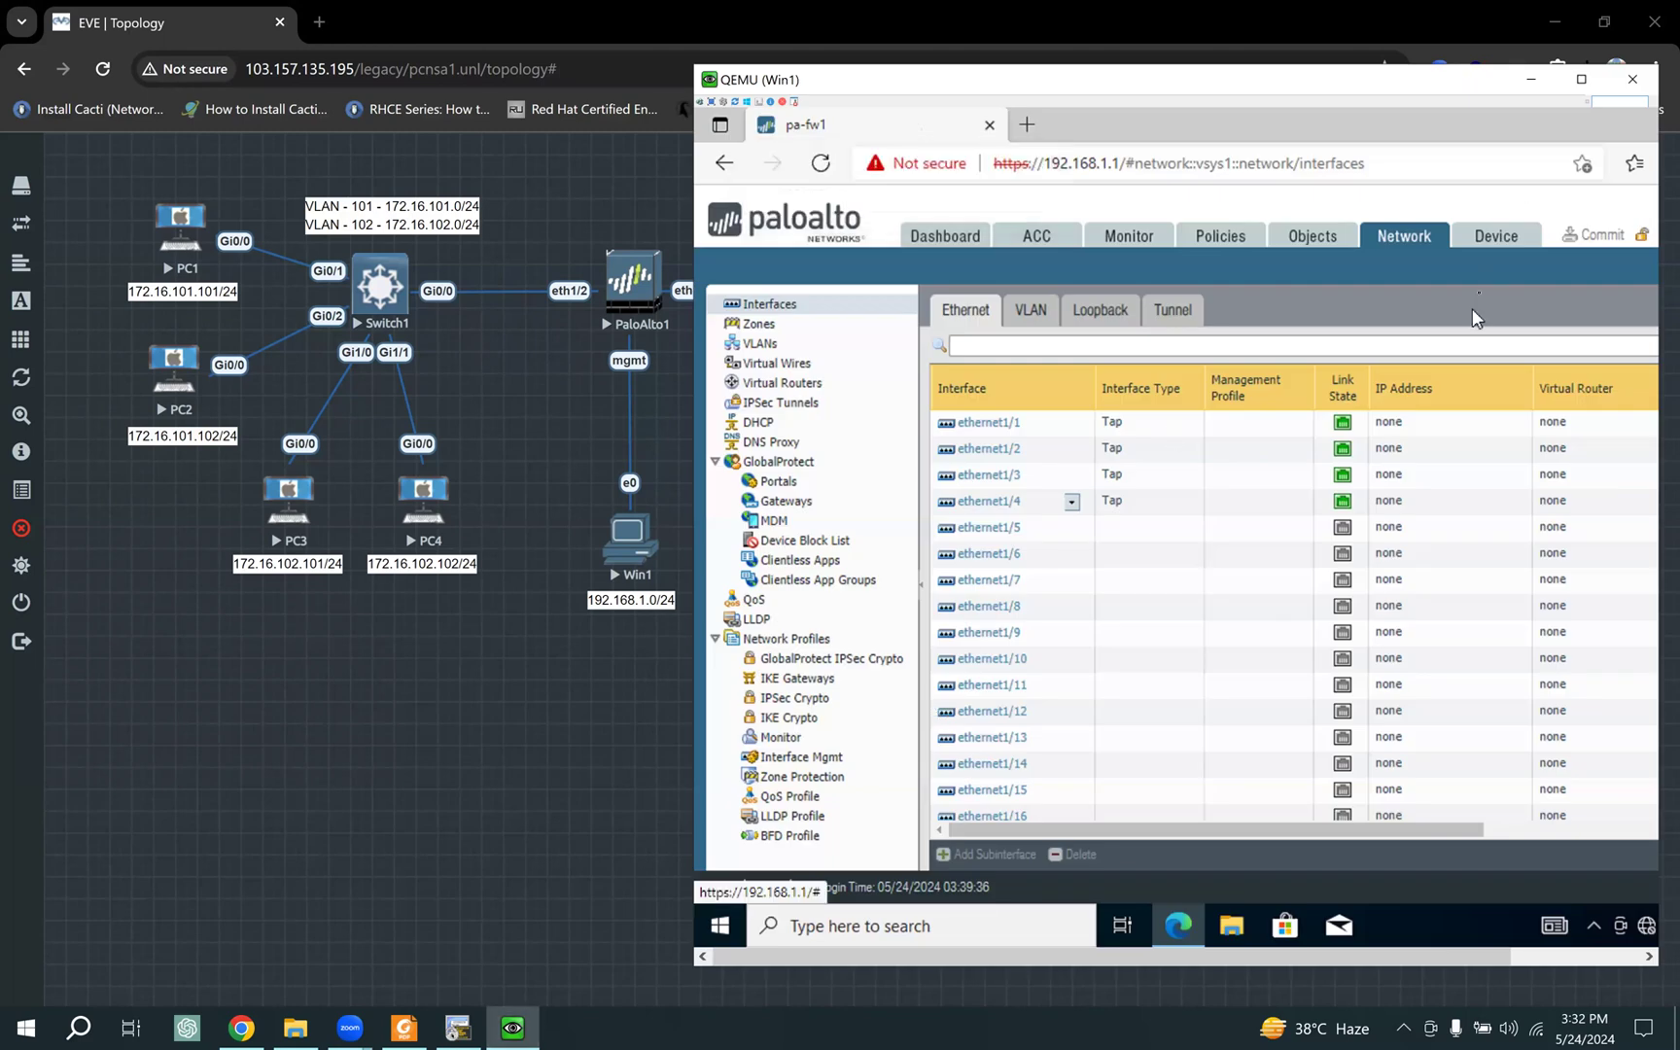
{"action": "key", "text": "ctrl+2"}
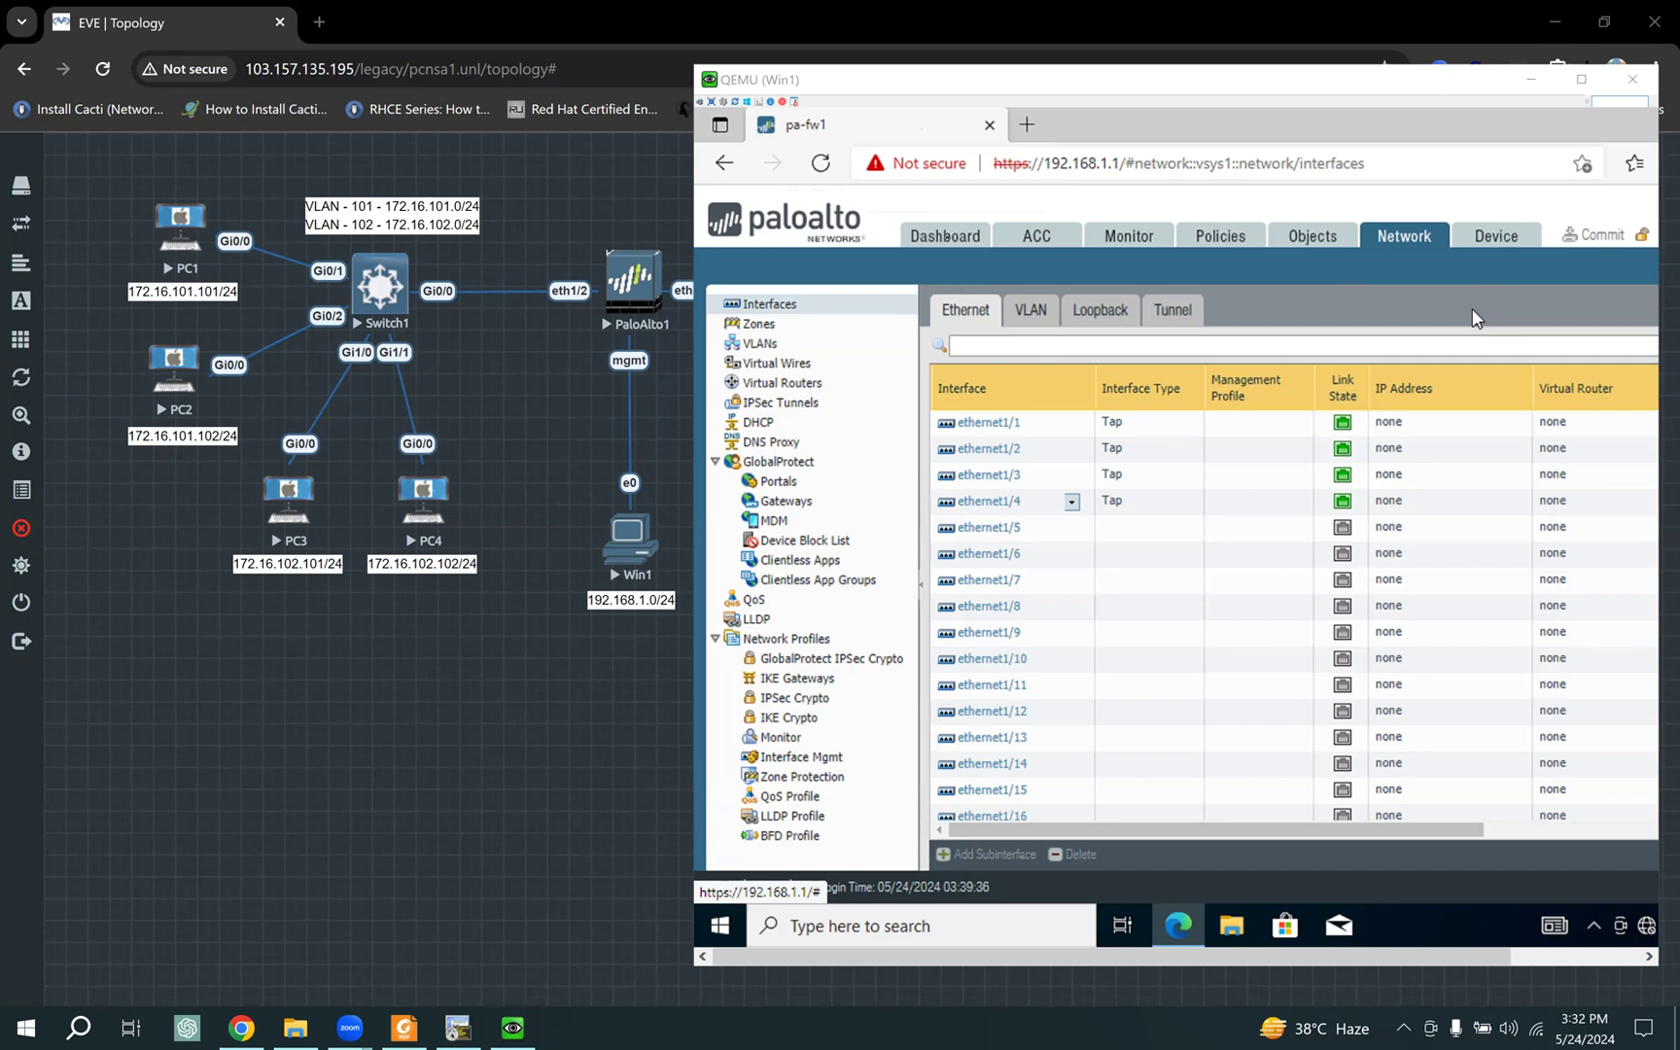
{"action": "left_click", "coordinate": [946, 241]}
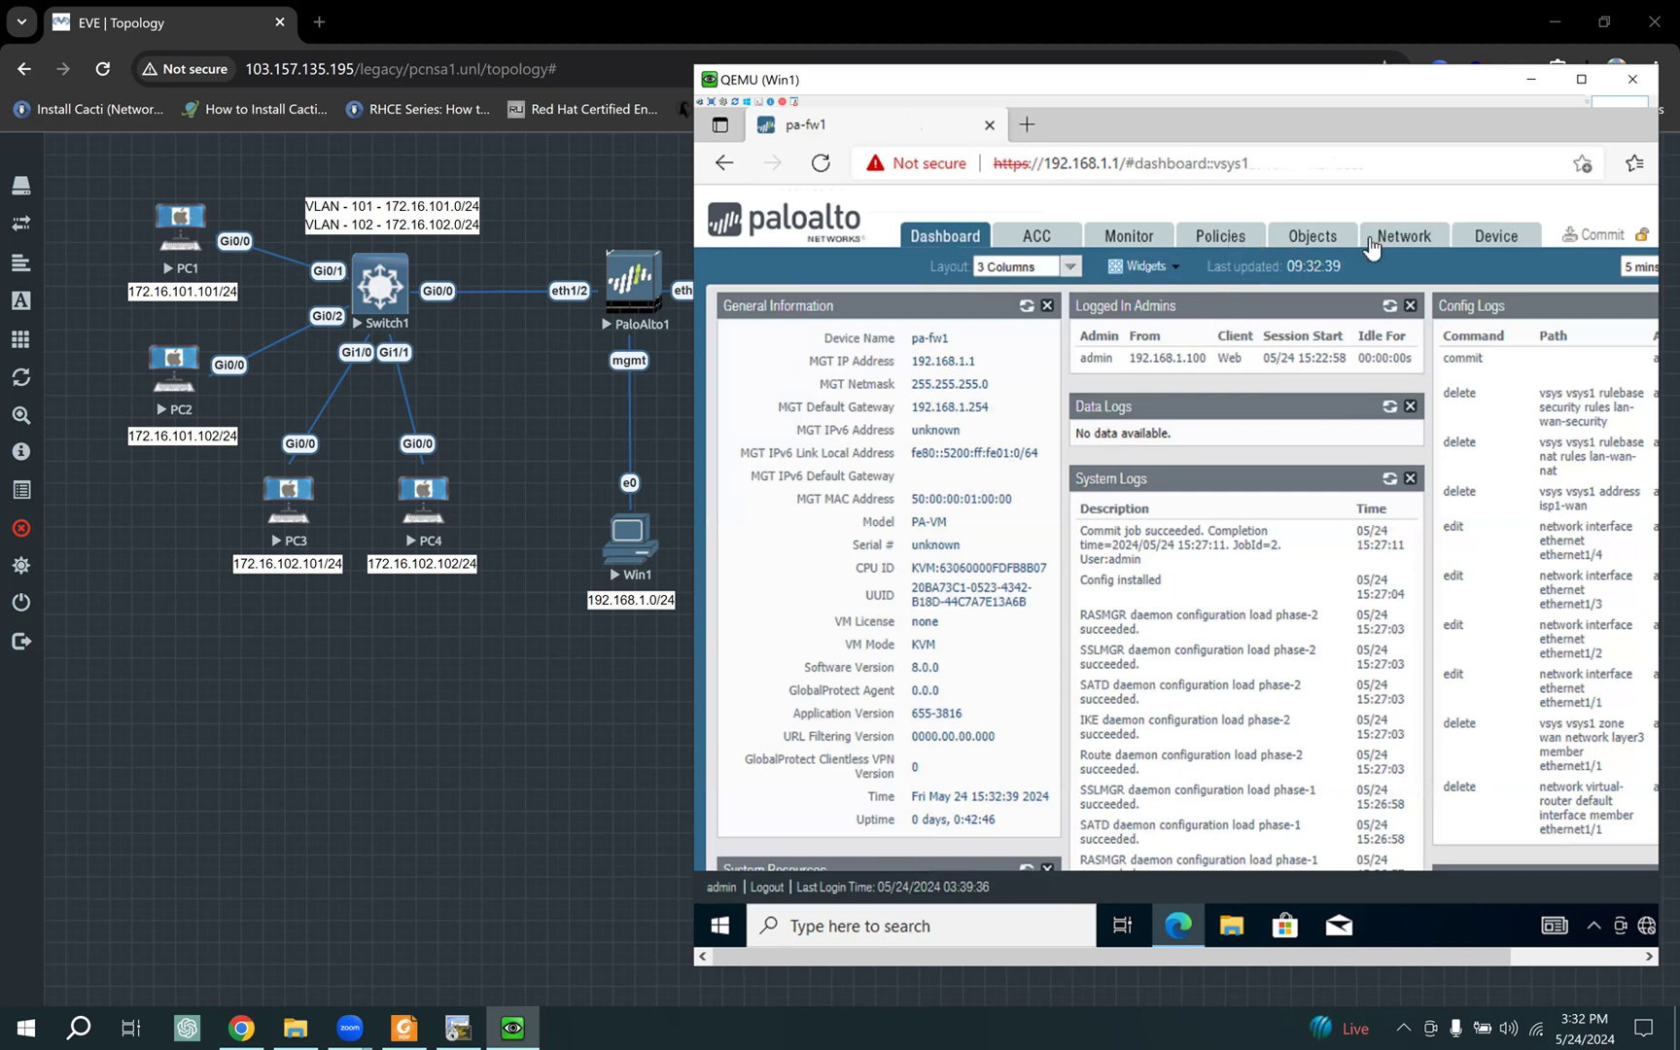
{"action": "left_click", "coordinate": [1410, 239]}
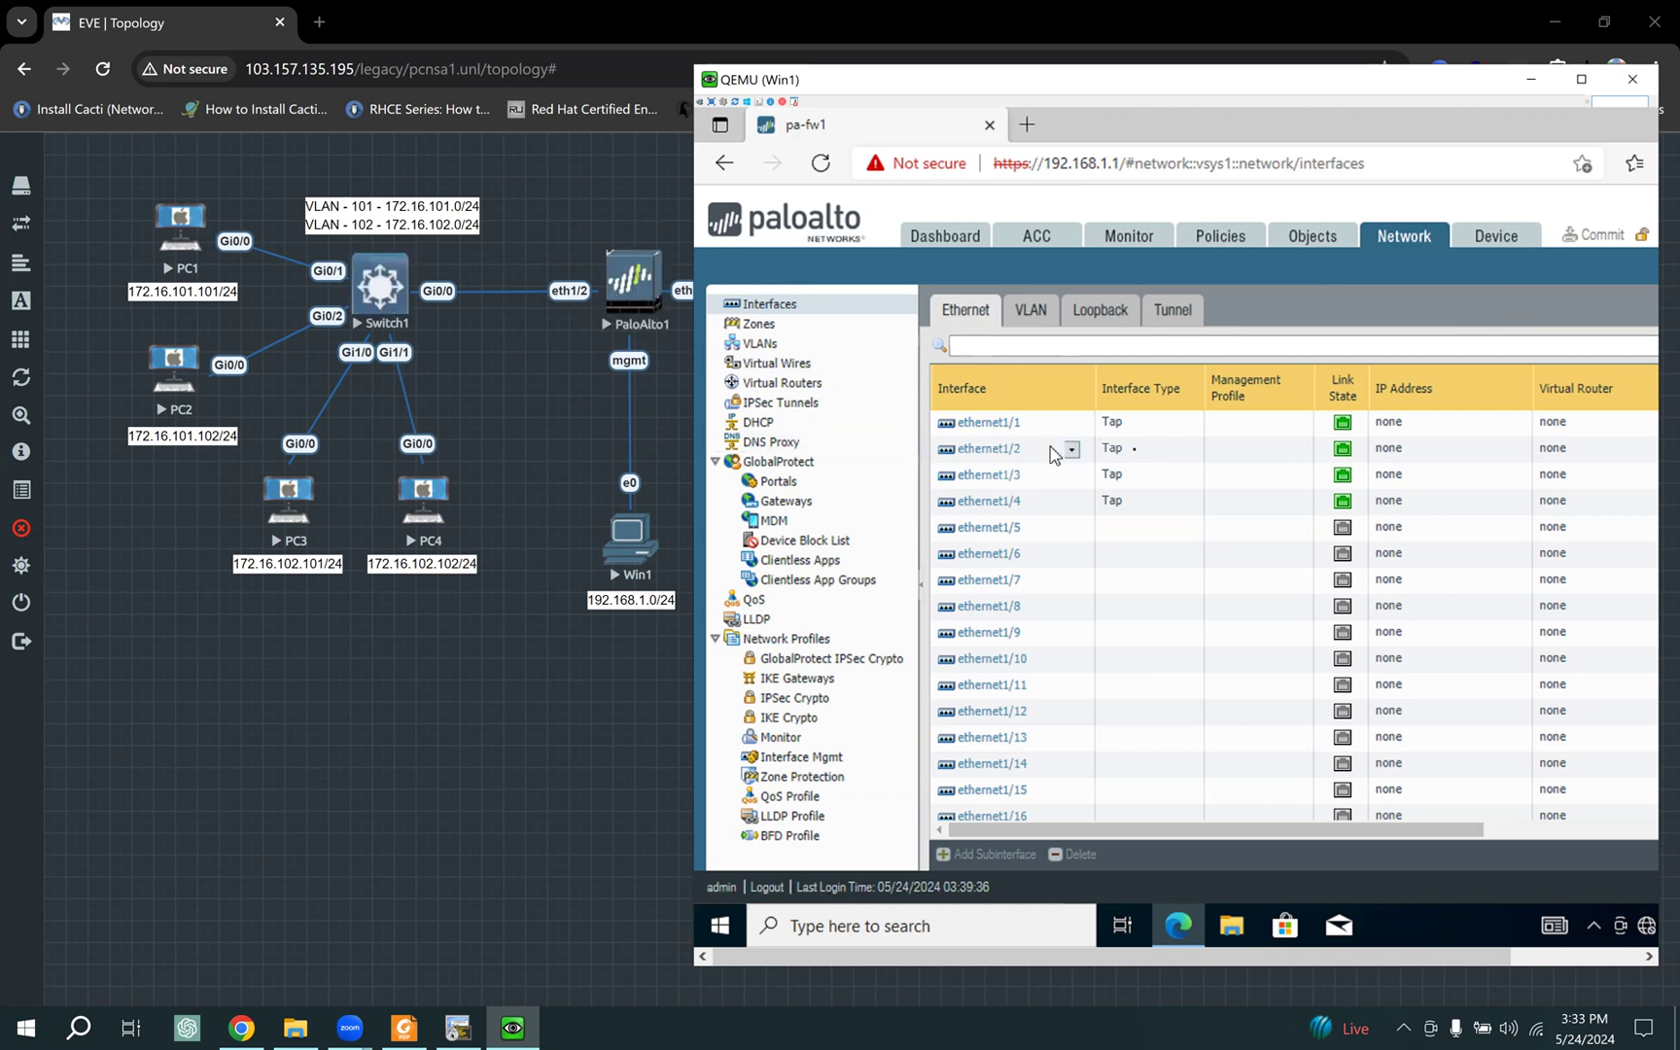
Step: Set the interface type of ethernet1/2 to Layer3 and save it
{"action": "left_click", "coordinate": [1178, 463]}
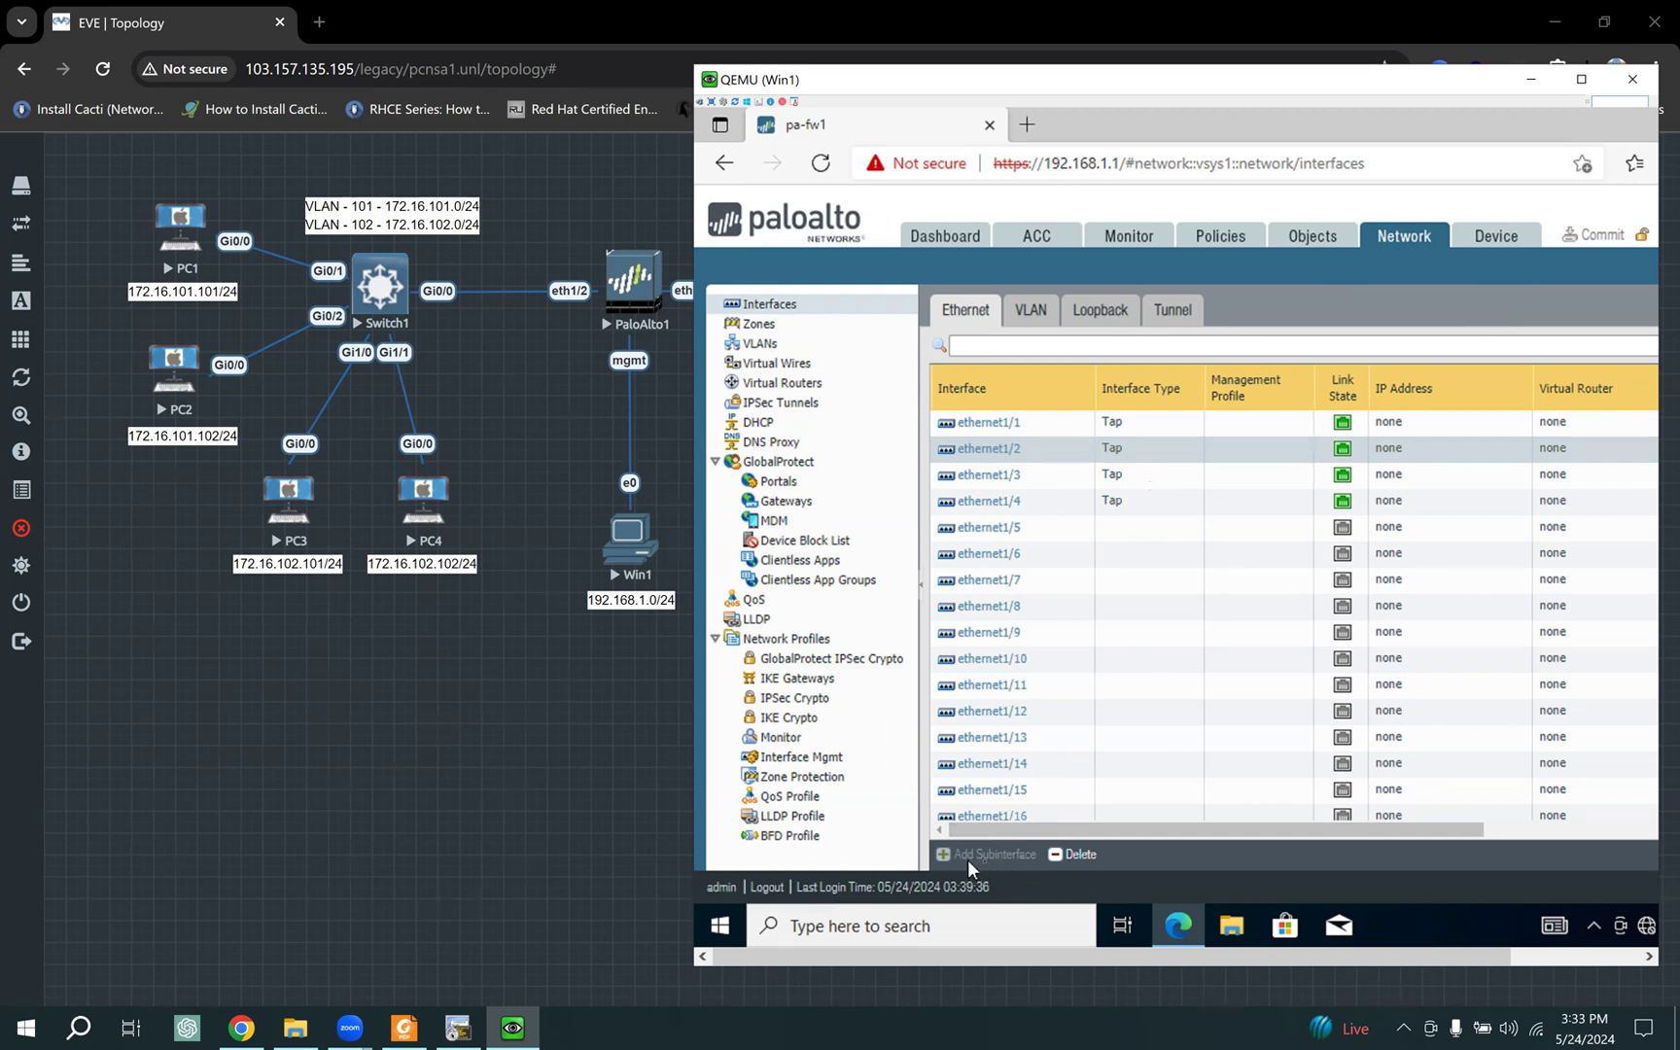
{"action": "left_click", "coordinate": [1157, 449]}
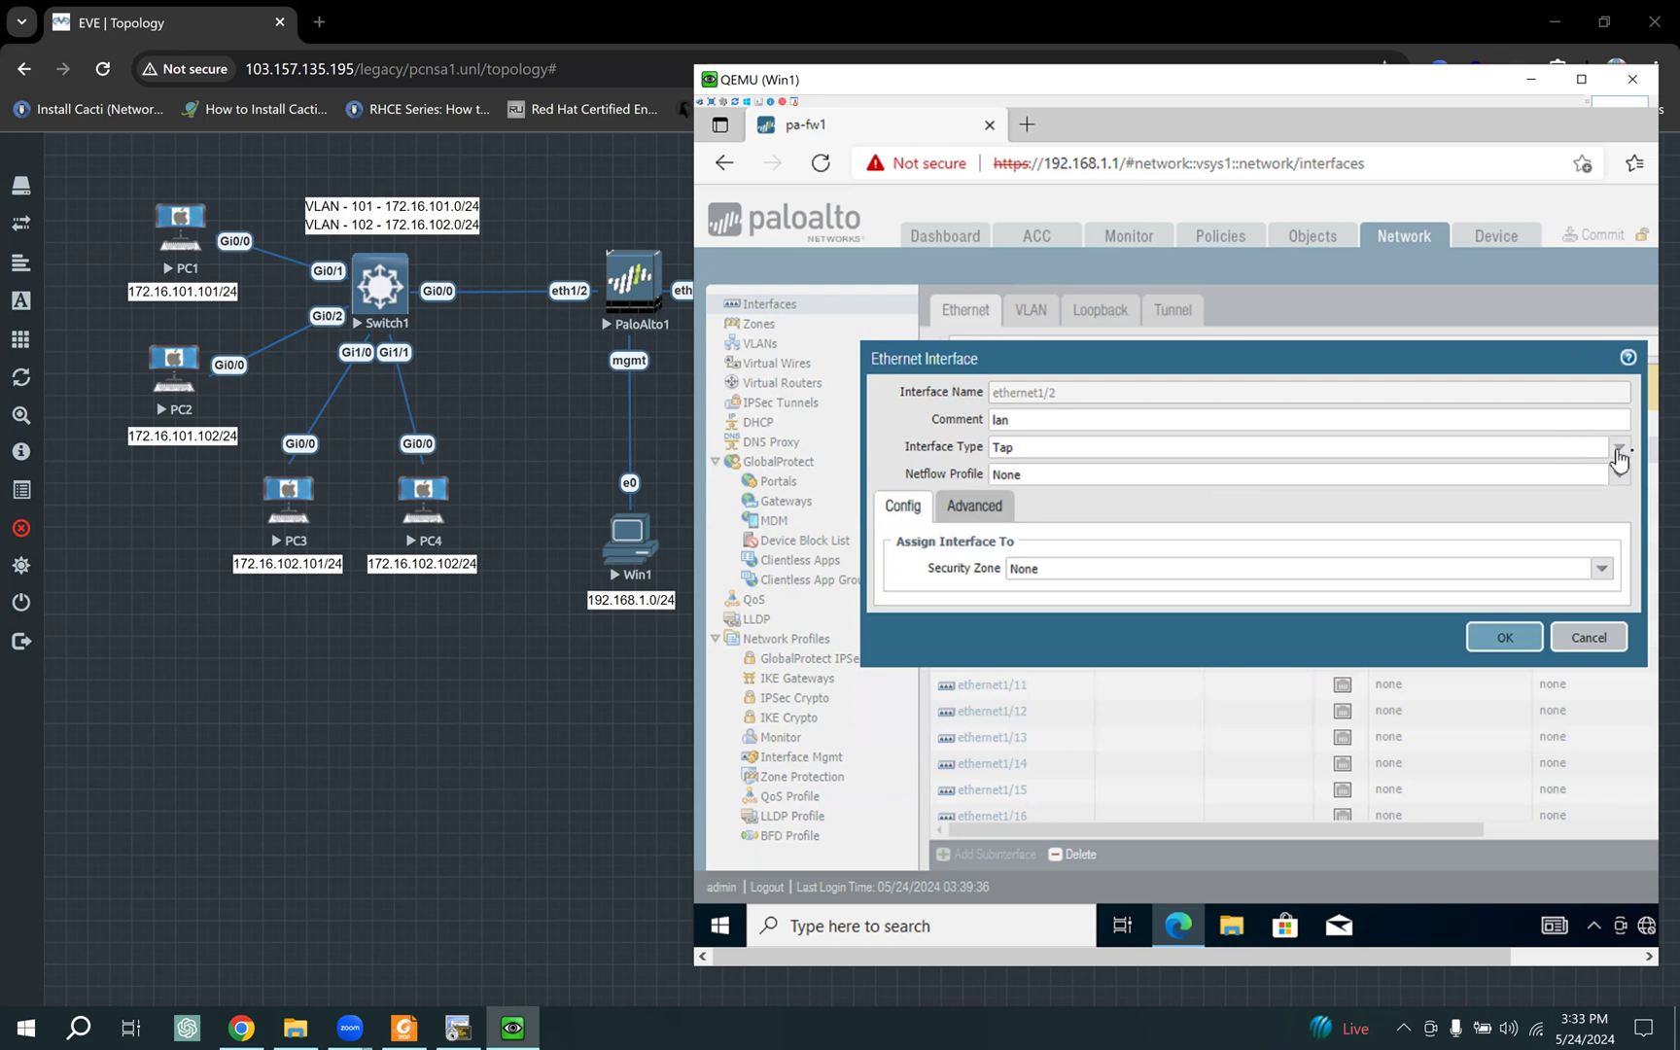
{"action": "left_click", "coordinate": [1621, 449]}
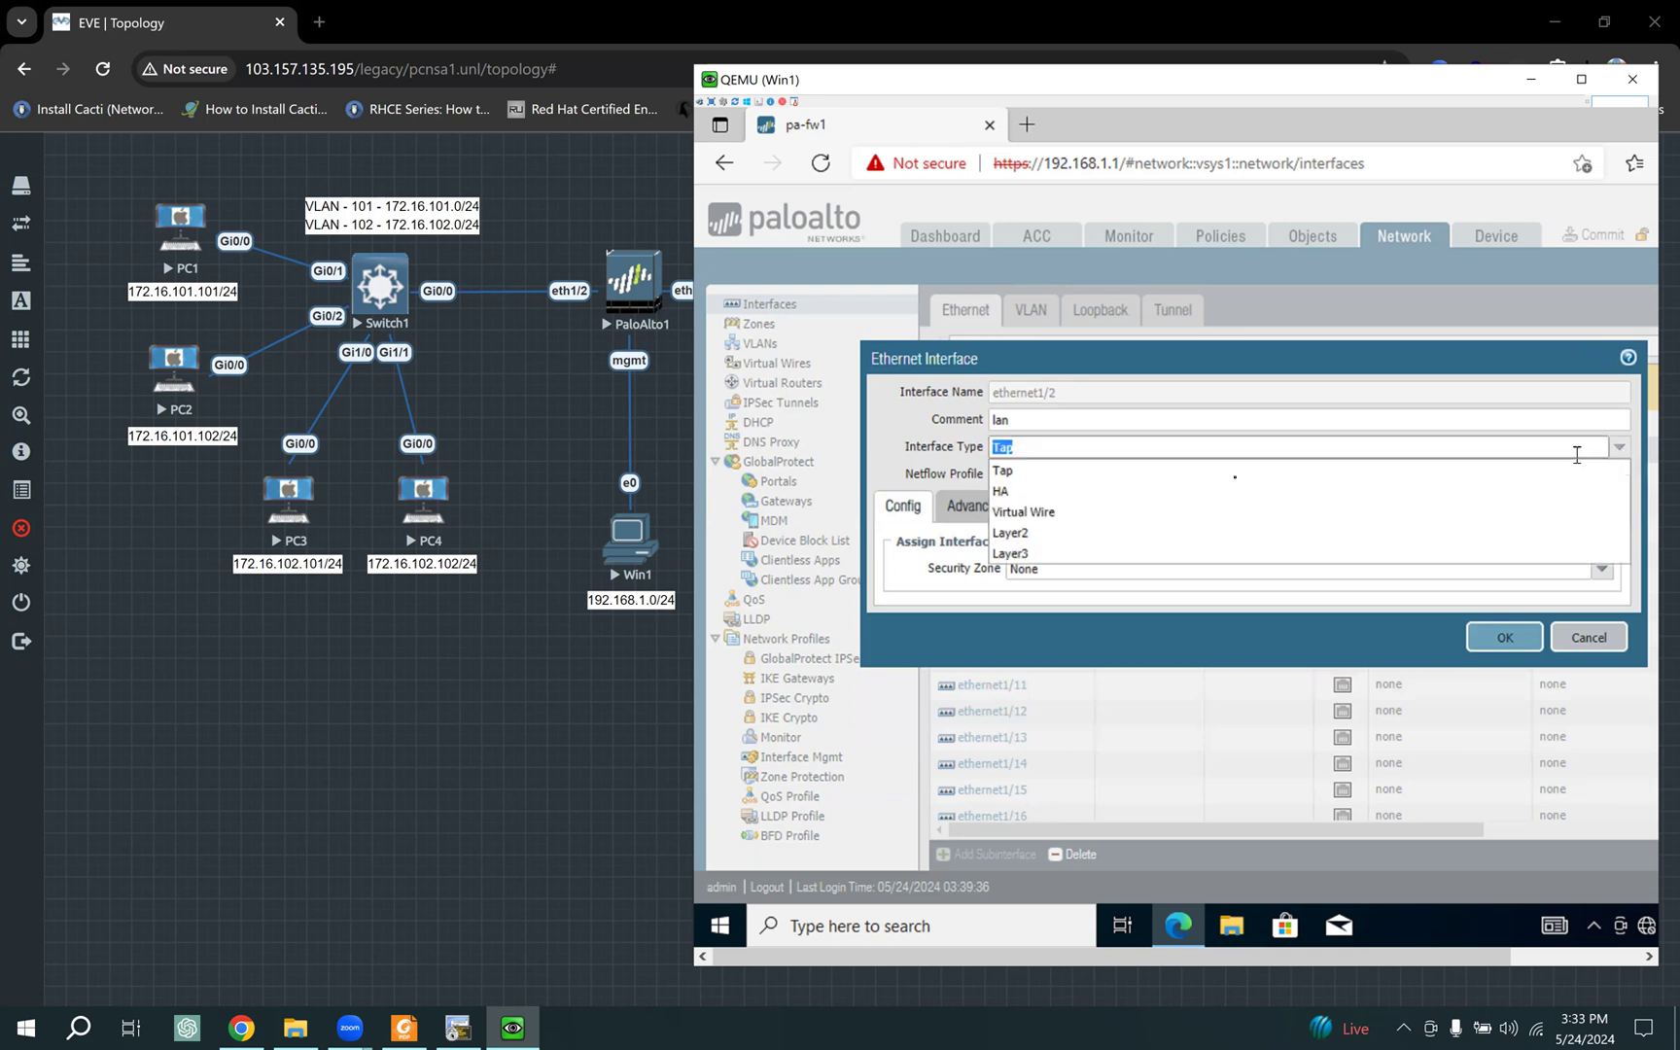
{"action": "left_click", "coordinate": [1048, 557]}
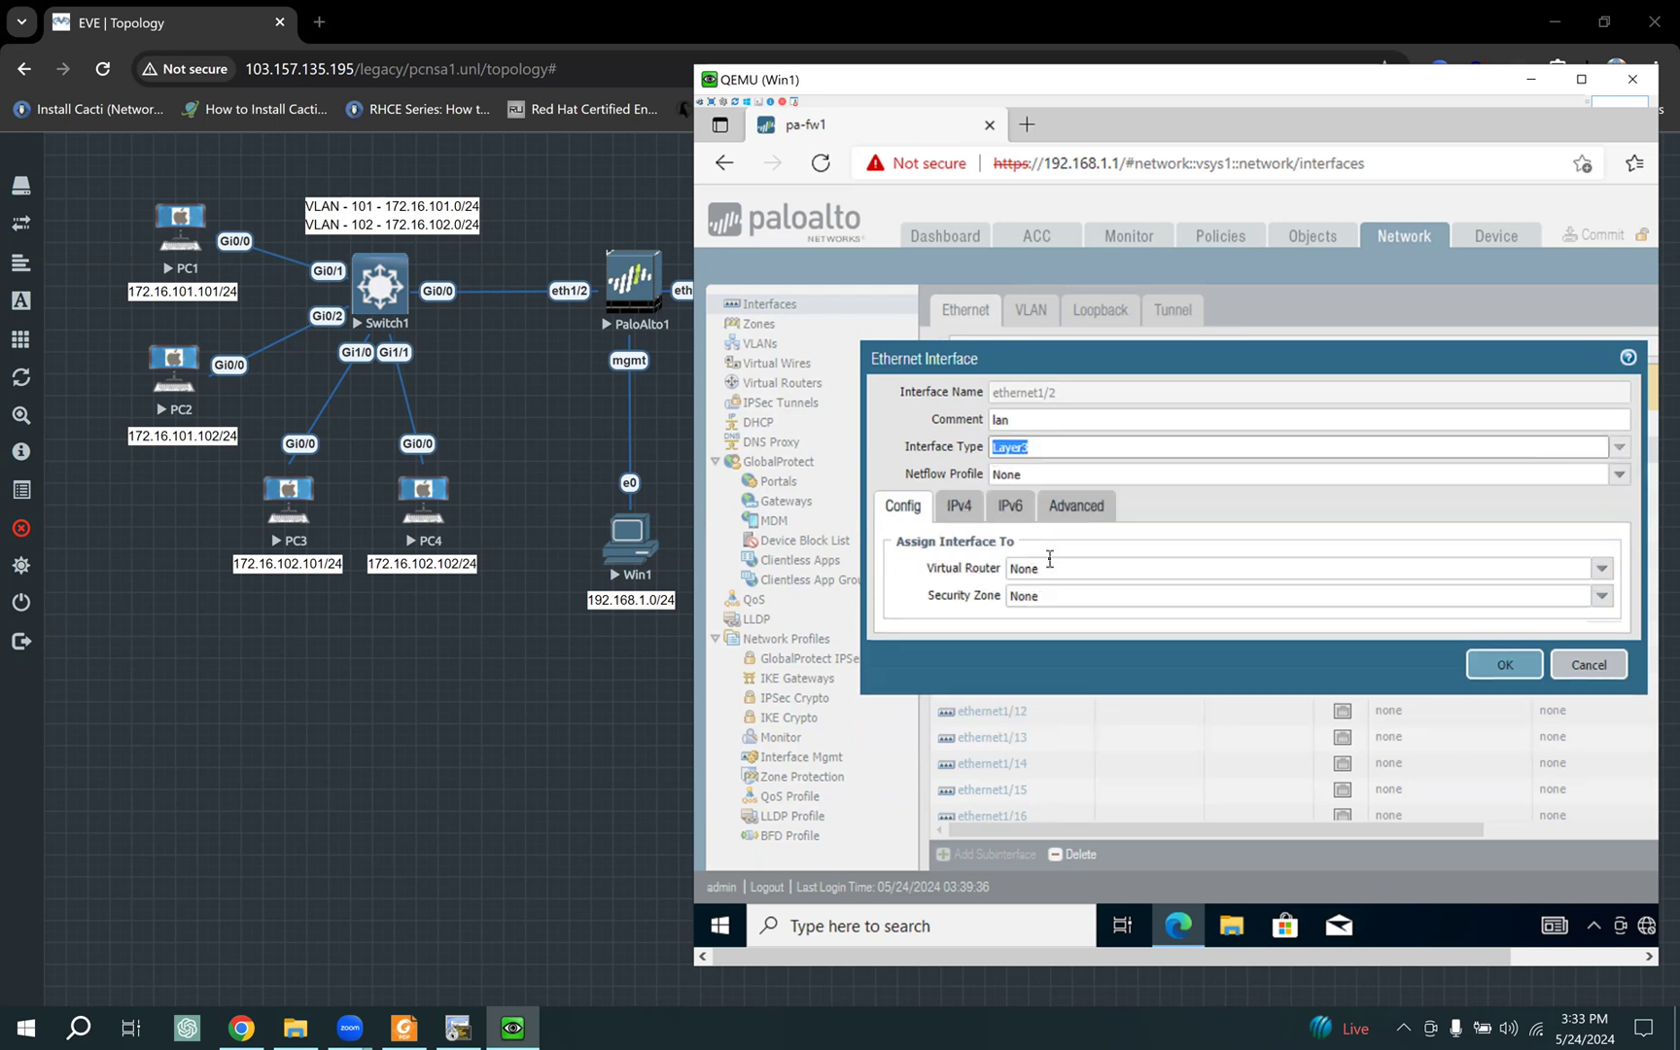
{"action": "left_click", "coordinate": [1502, 664]}
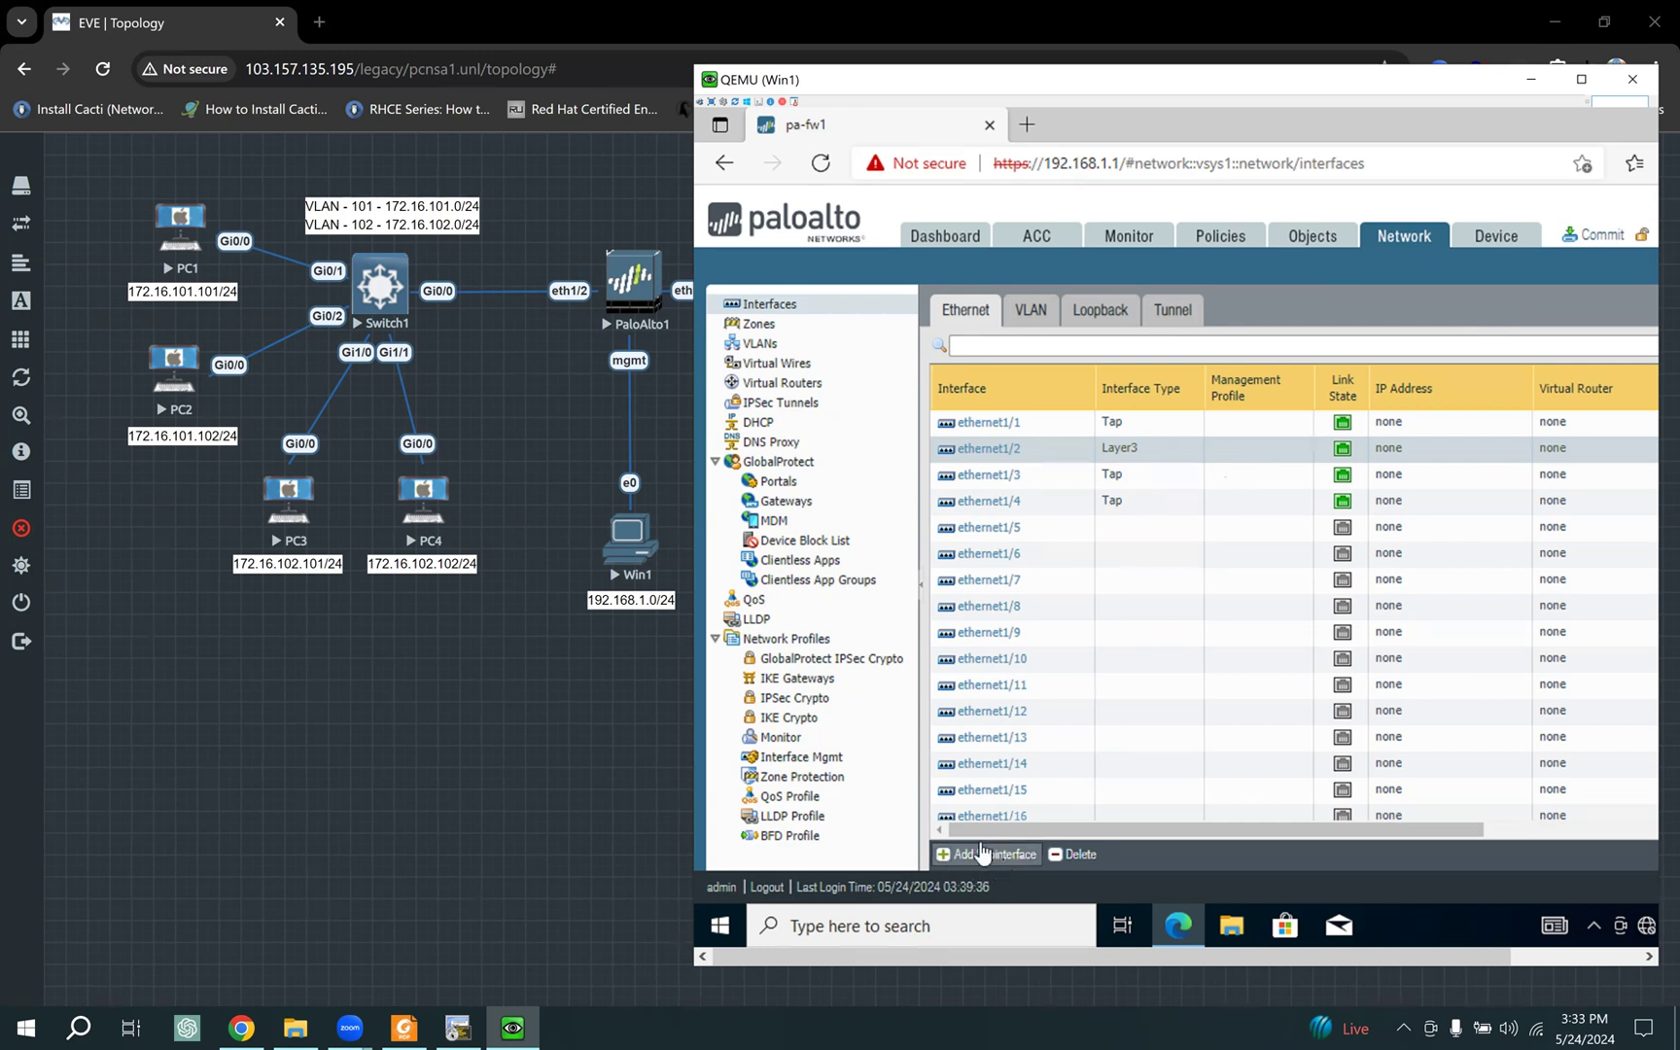
Step: Change ethernet1/2 to the Layer2 interface type, and view its blank subinterface form without creating anything
{"action": "left_click", "coordinate": [1046, 458]}
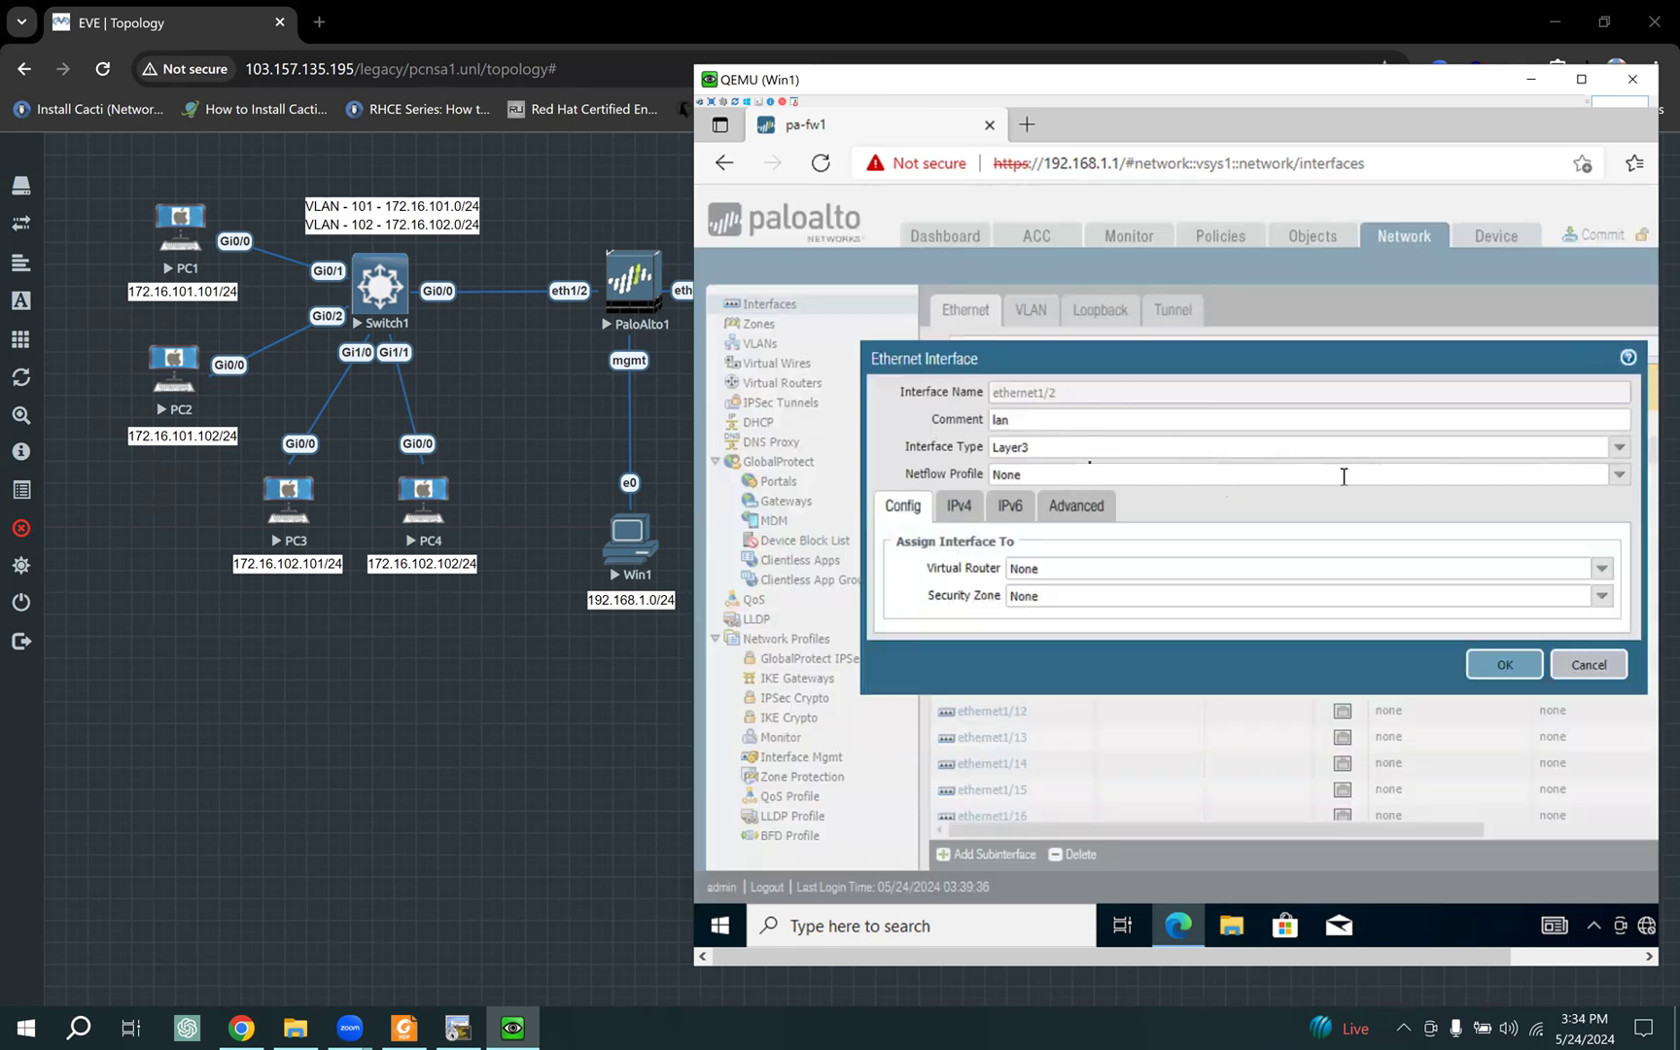
{"action": "left_click", "coordinate": [1512, 447]}
{"action": "left_click", "coordinate": [1036, 541]}
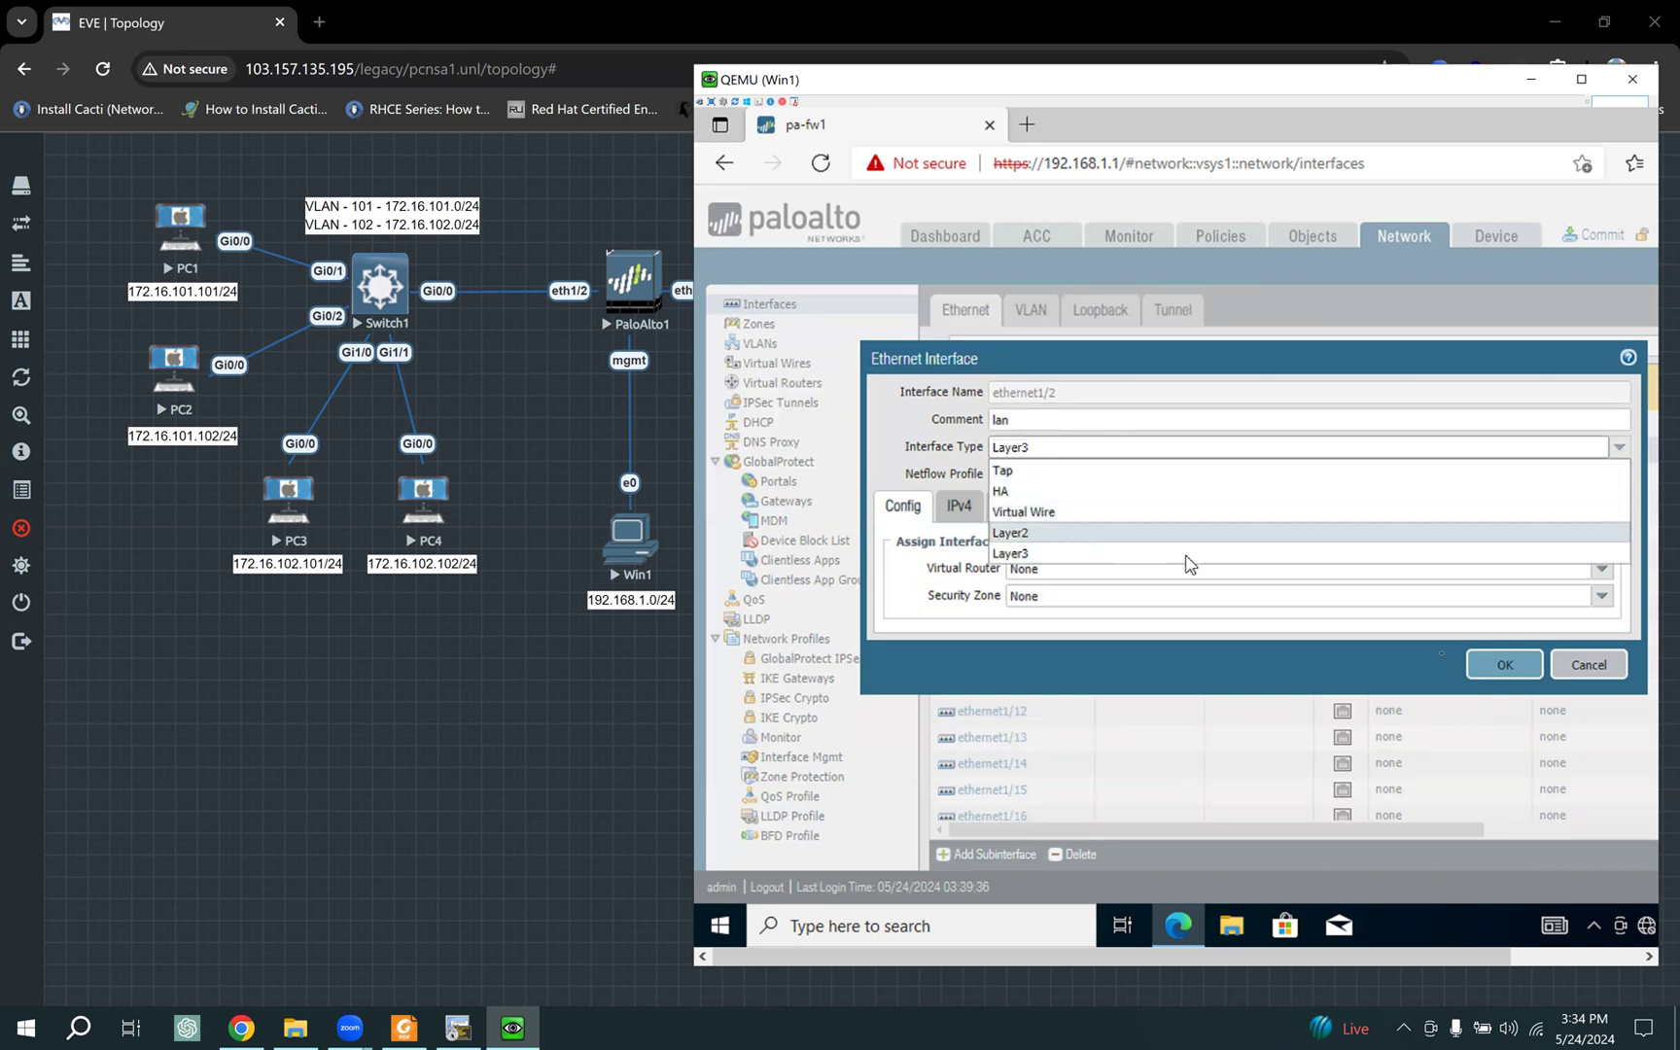
{"action": "left_click", "coordinate": [1505, 665]}
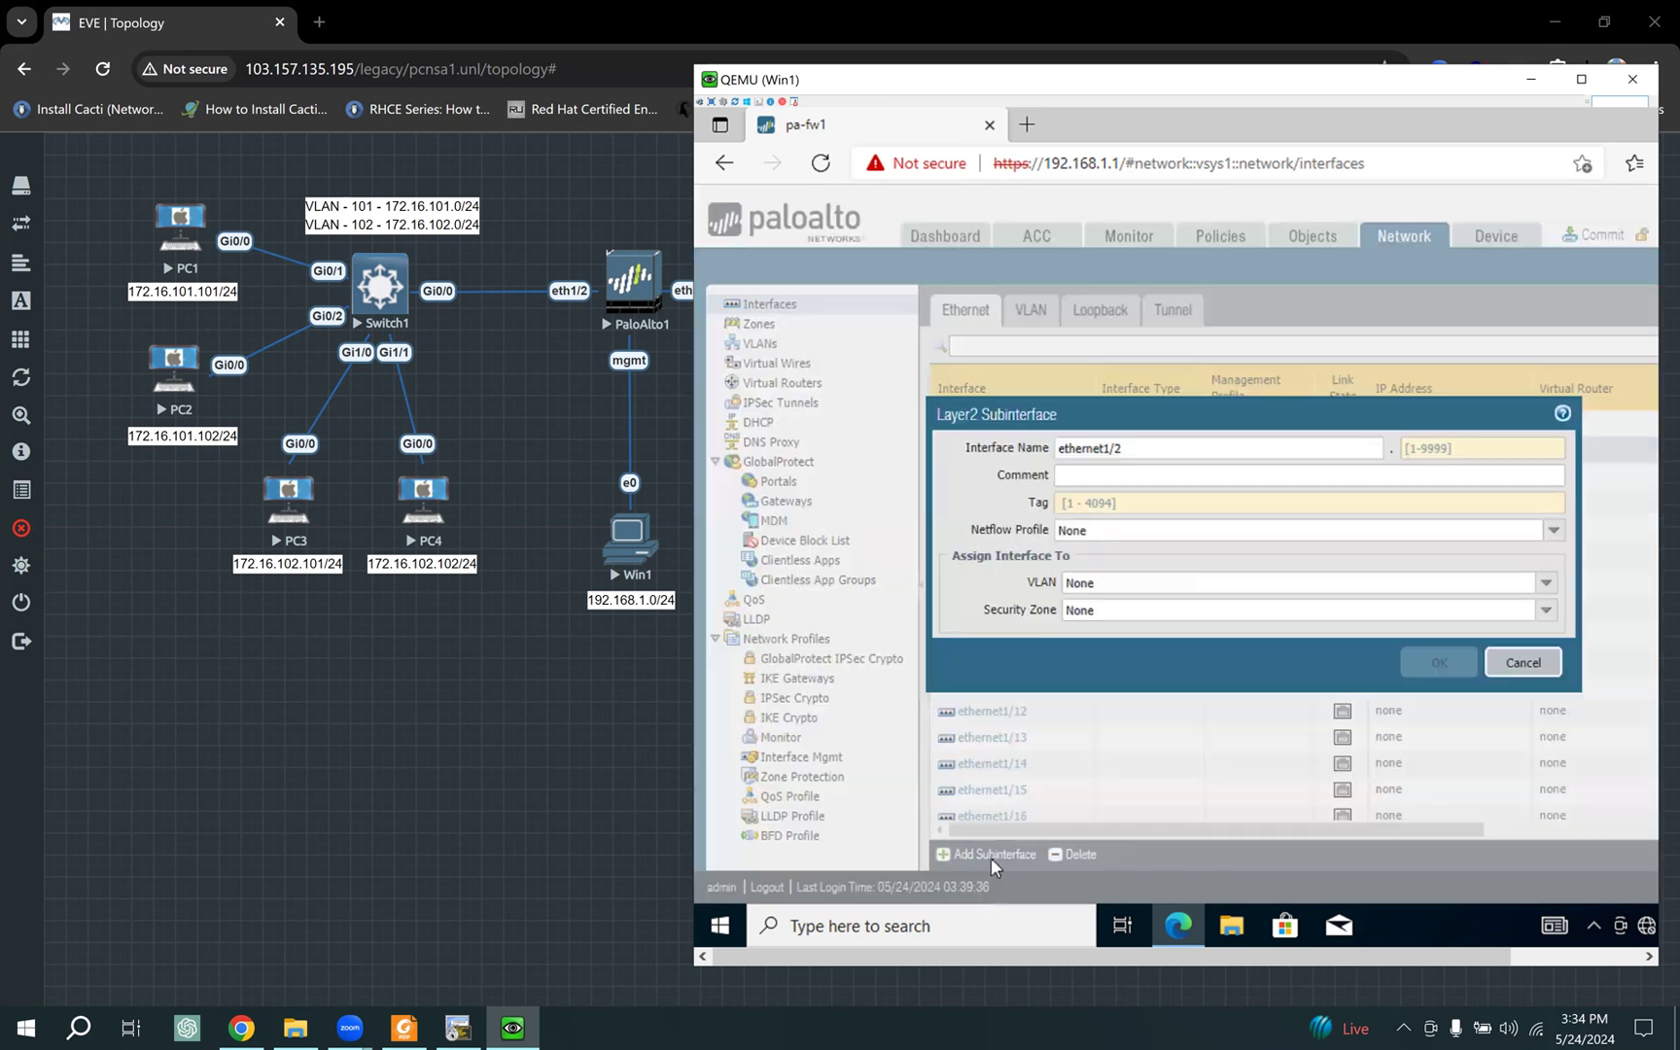
{"action": "left_click", "coordinate": [991, 856]}
{"action": "left_click", "coordinate": [1523, 663]}
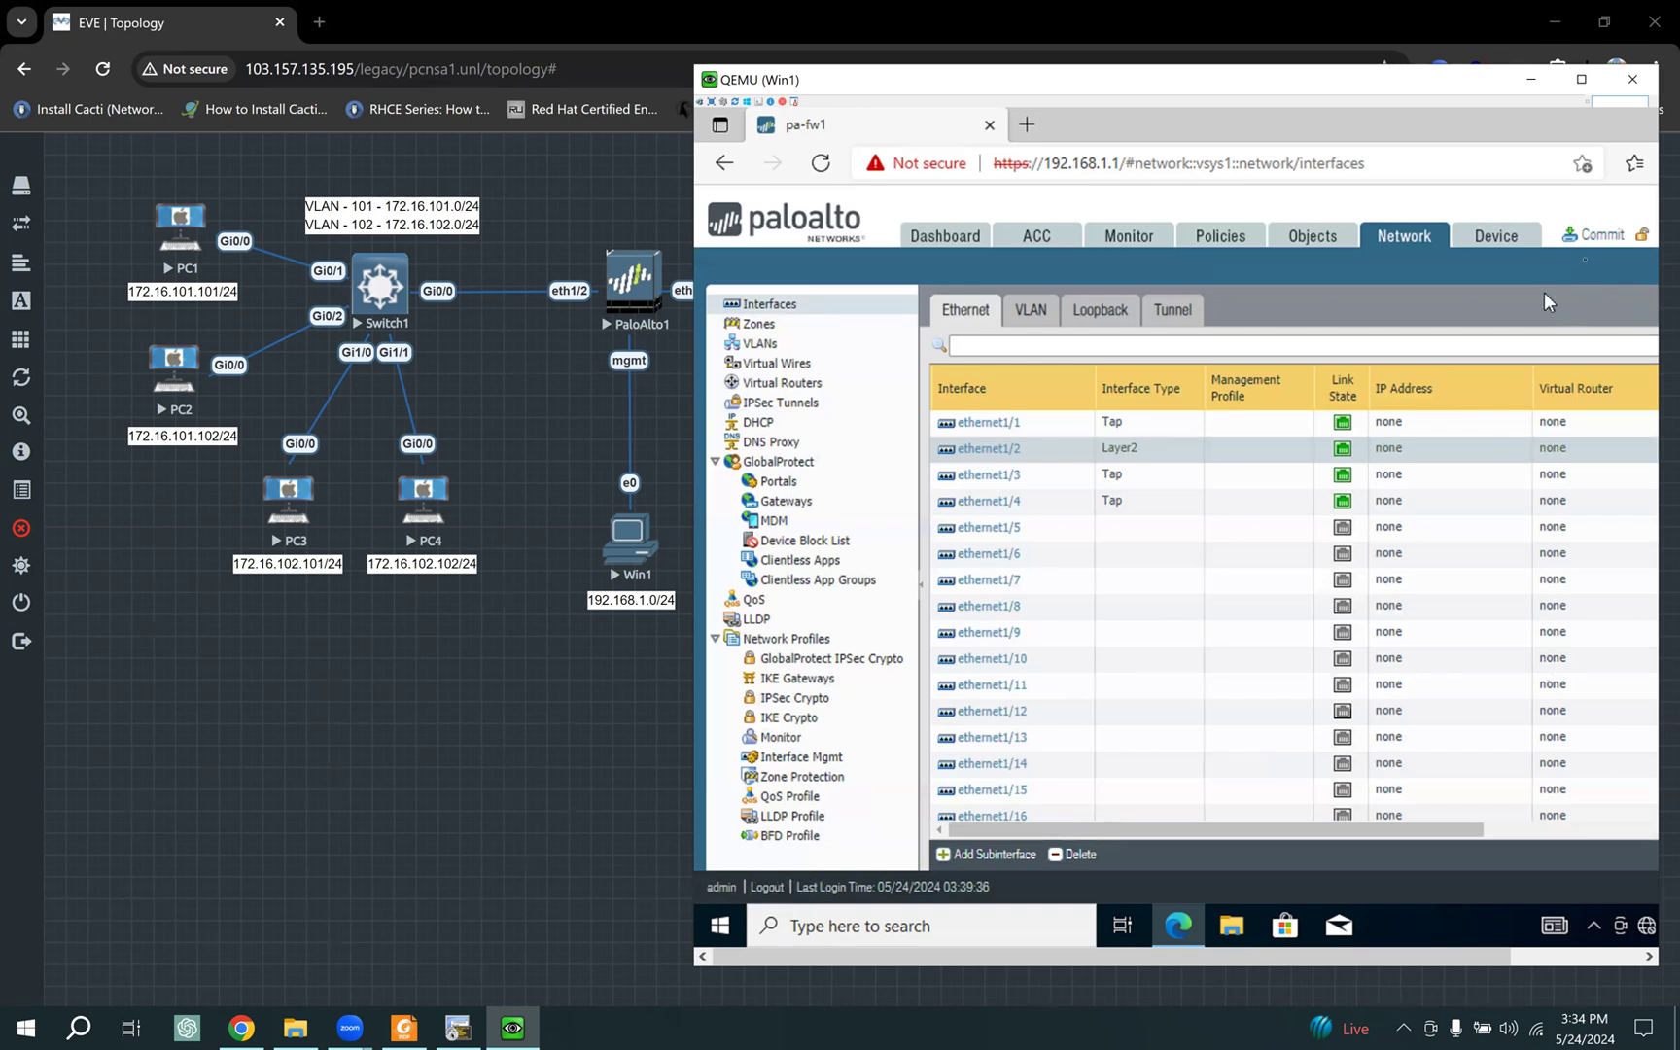
Step: Commit all changes to the firewall, and view the Layer2 subinterface form for ethernet1/2 again without saving
{"action": "left_click", "coordinate": [1592, 243]}
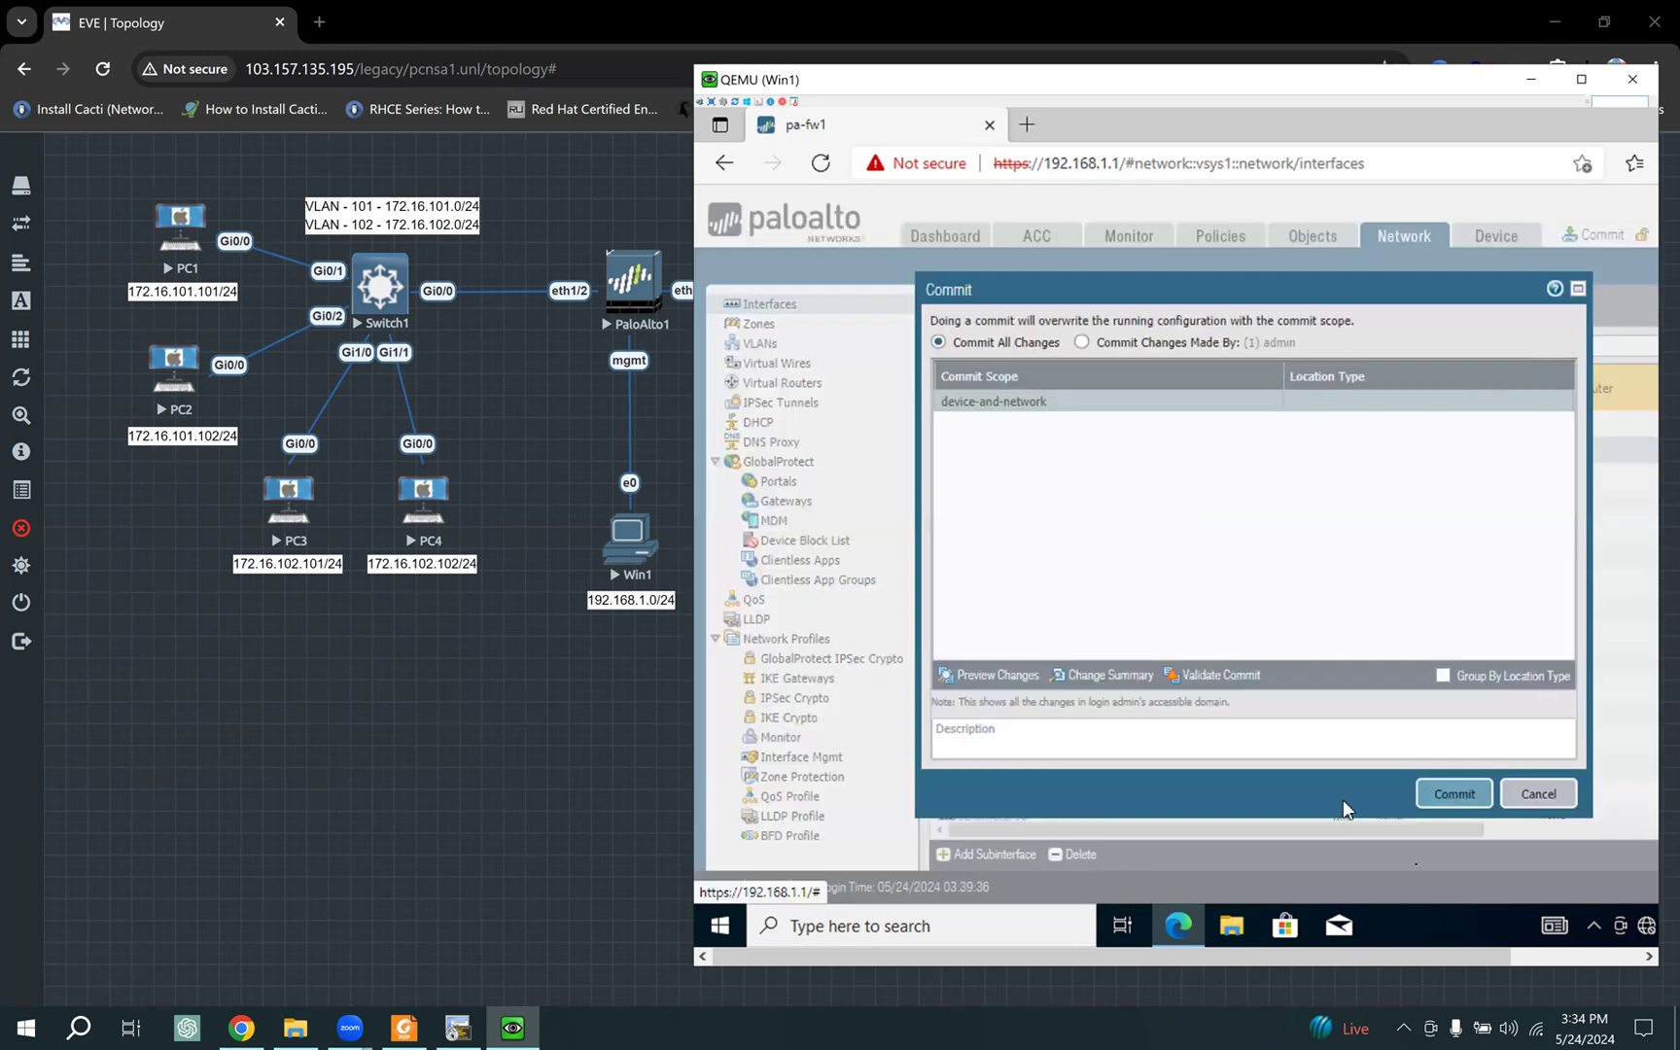
{"action": "left_click", "coordinate": [1450, 800]}
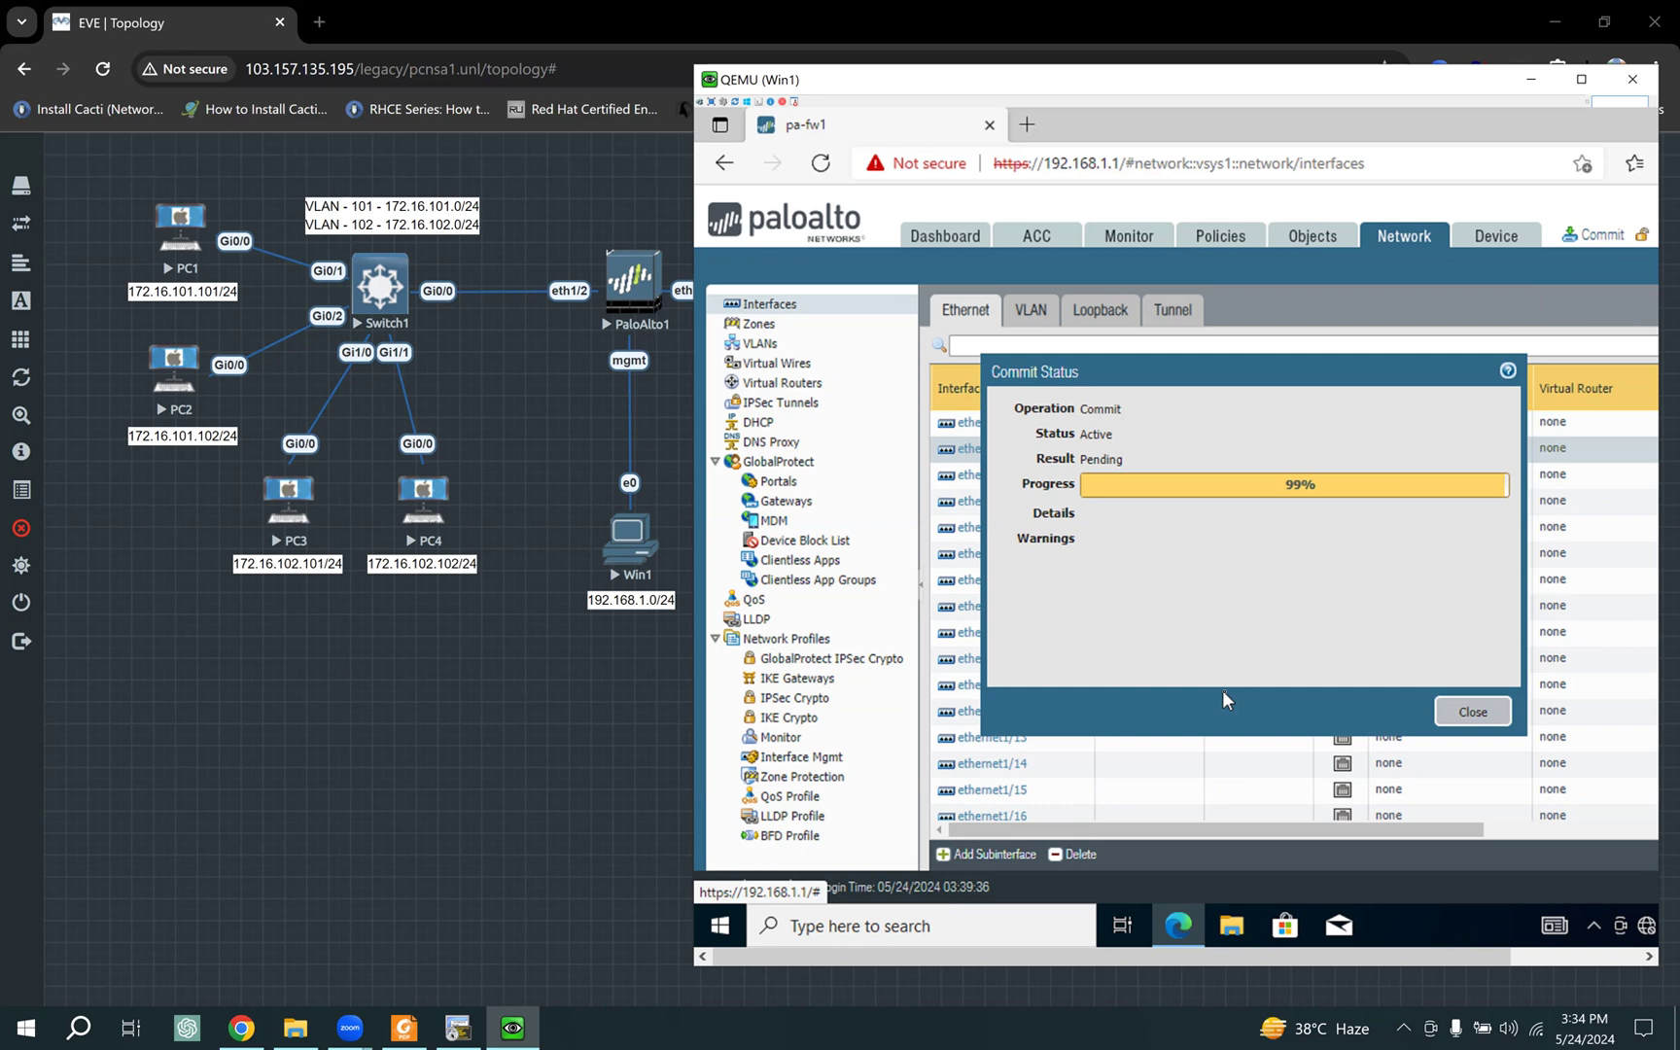
{"action": "left_click", "coordinate": [1478, 717]}
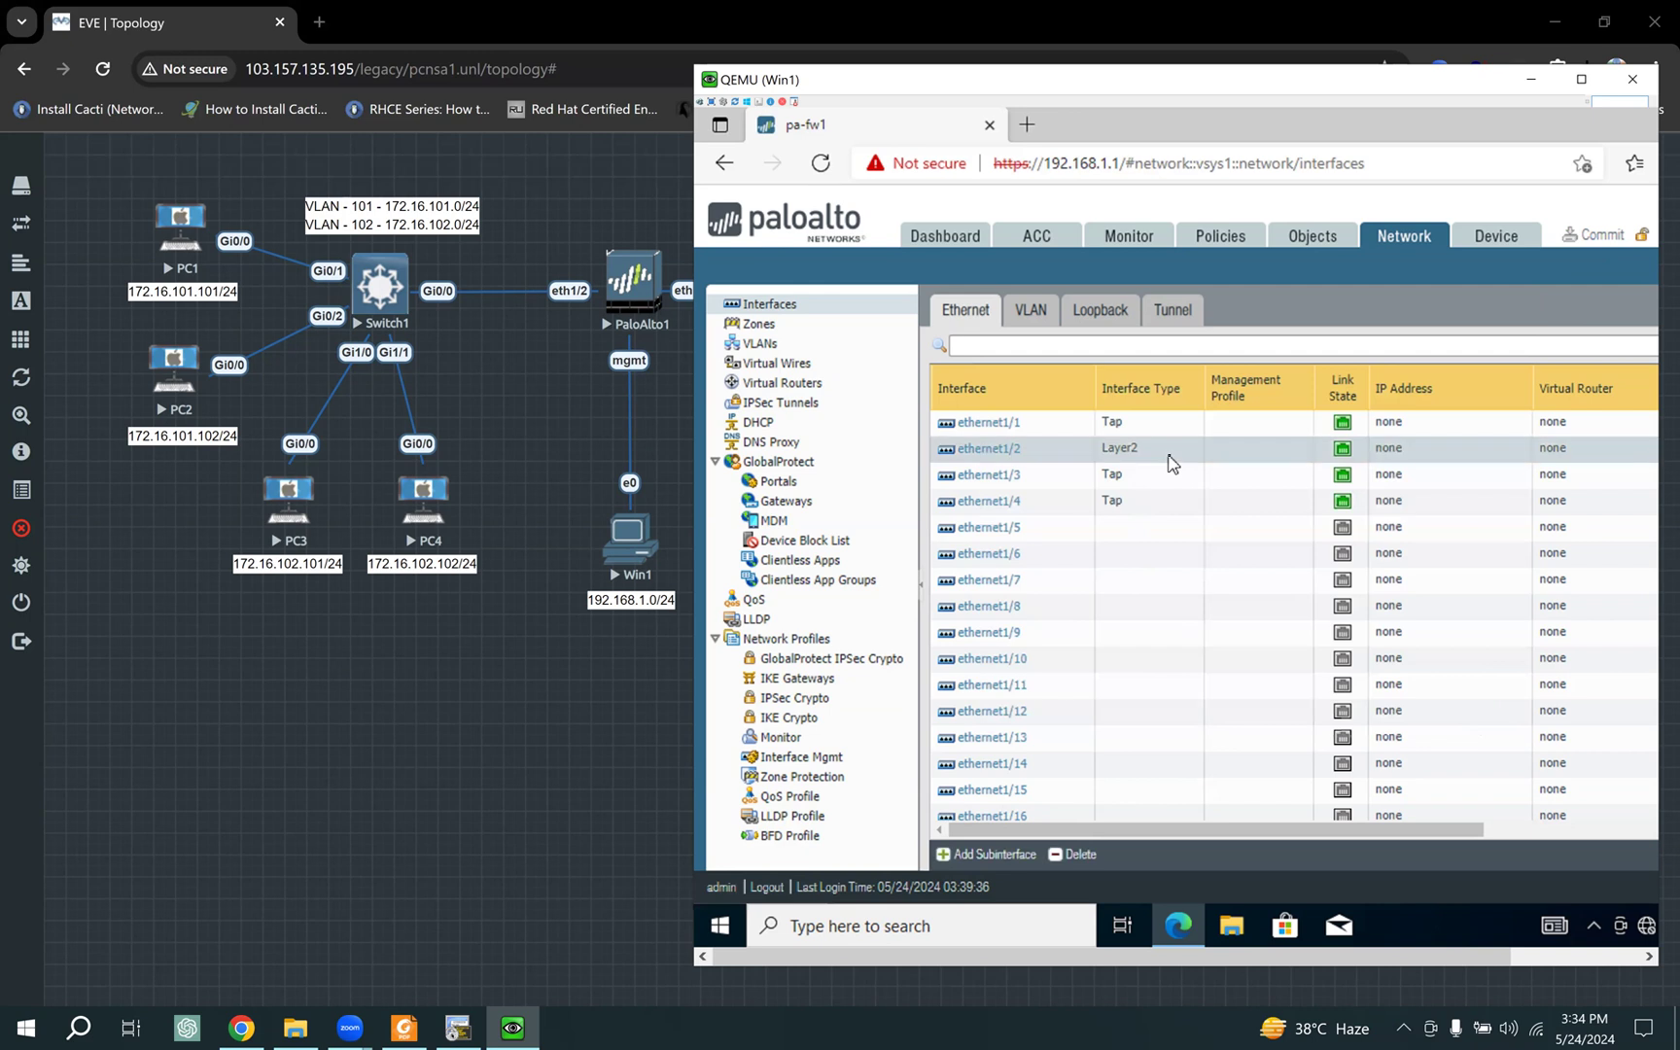
{"action": "left_click", "coordinate": [987, 856]}
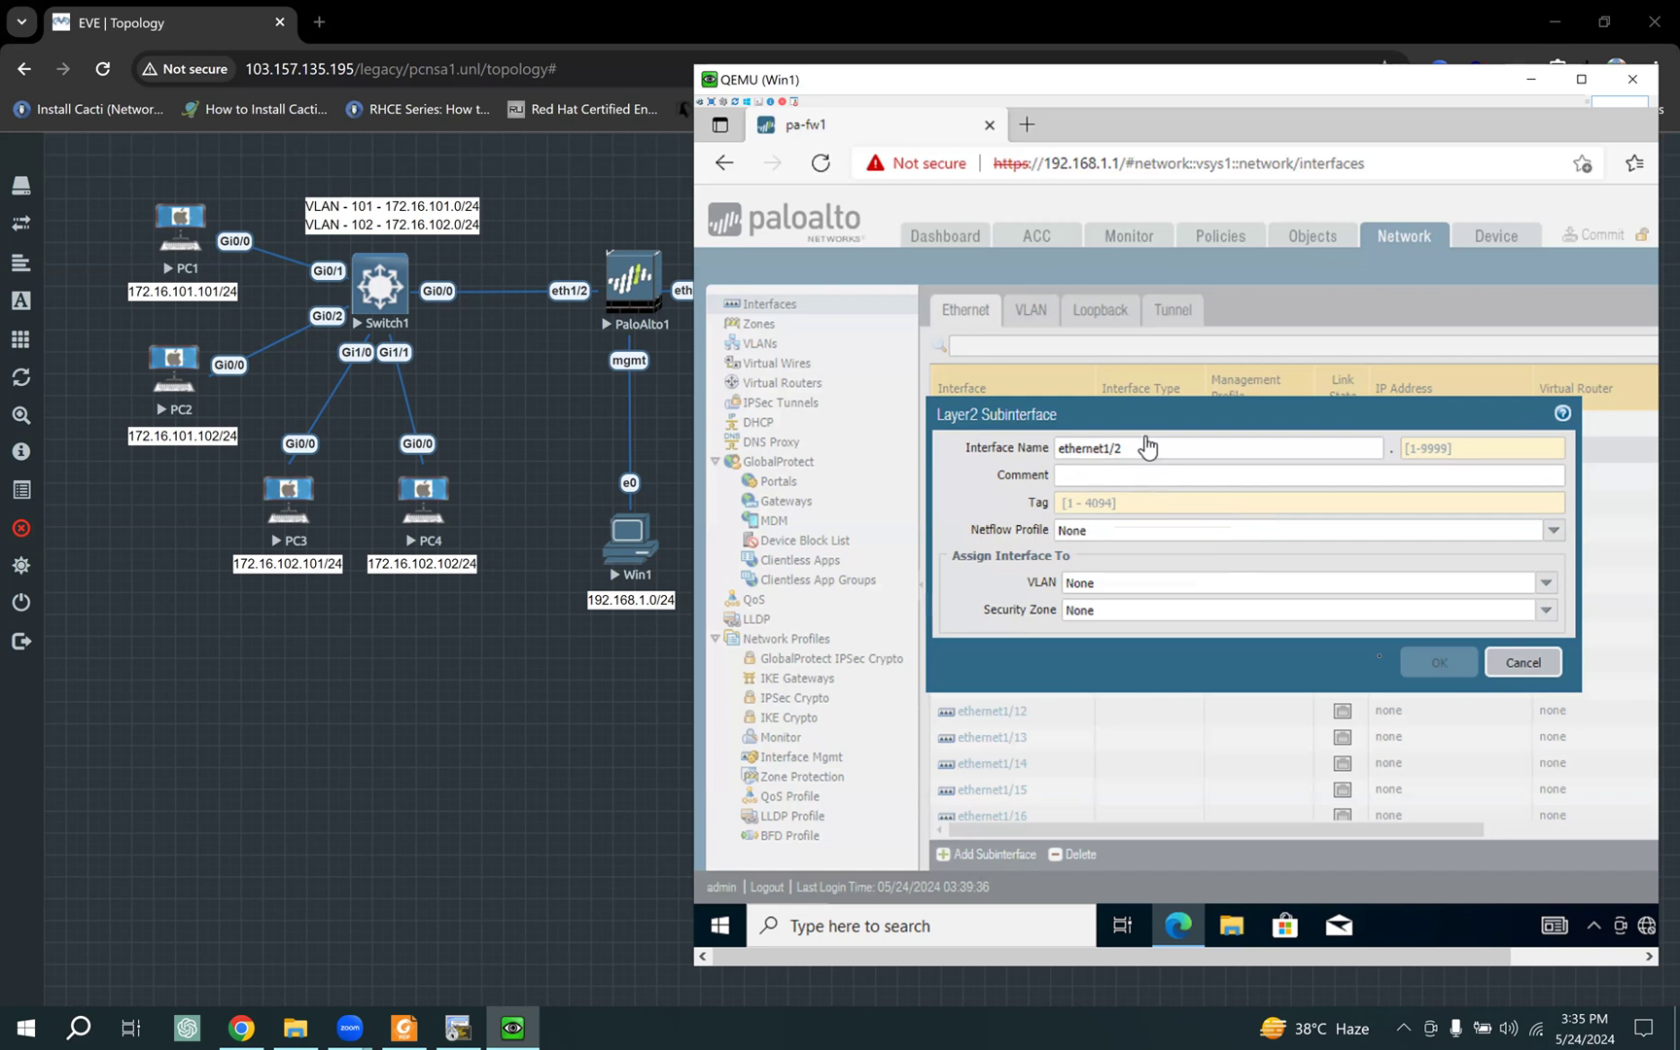
{"action": "left_click", "coordinate": [1523, 662]}
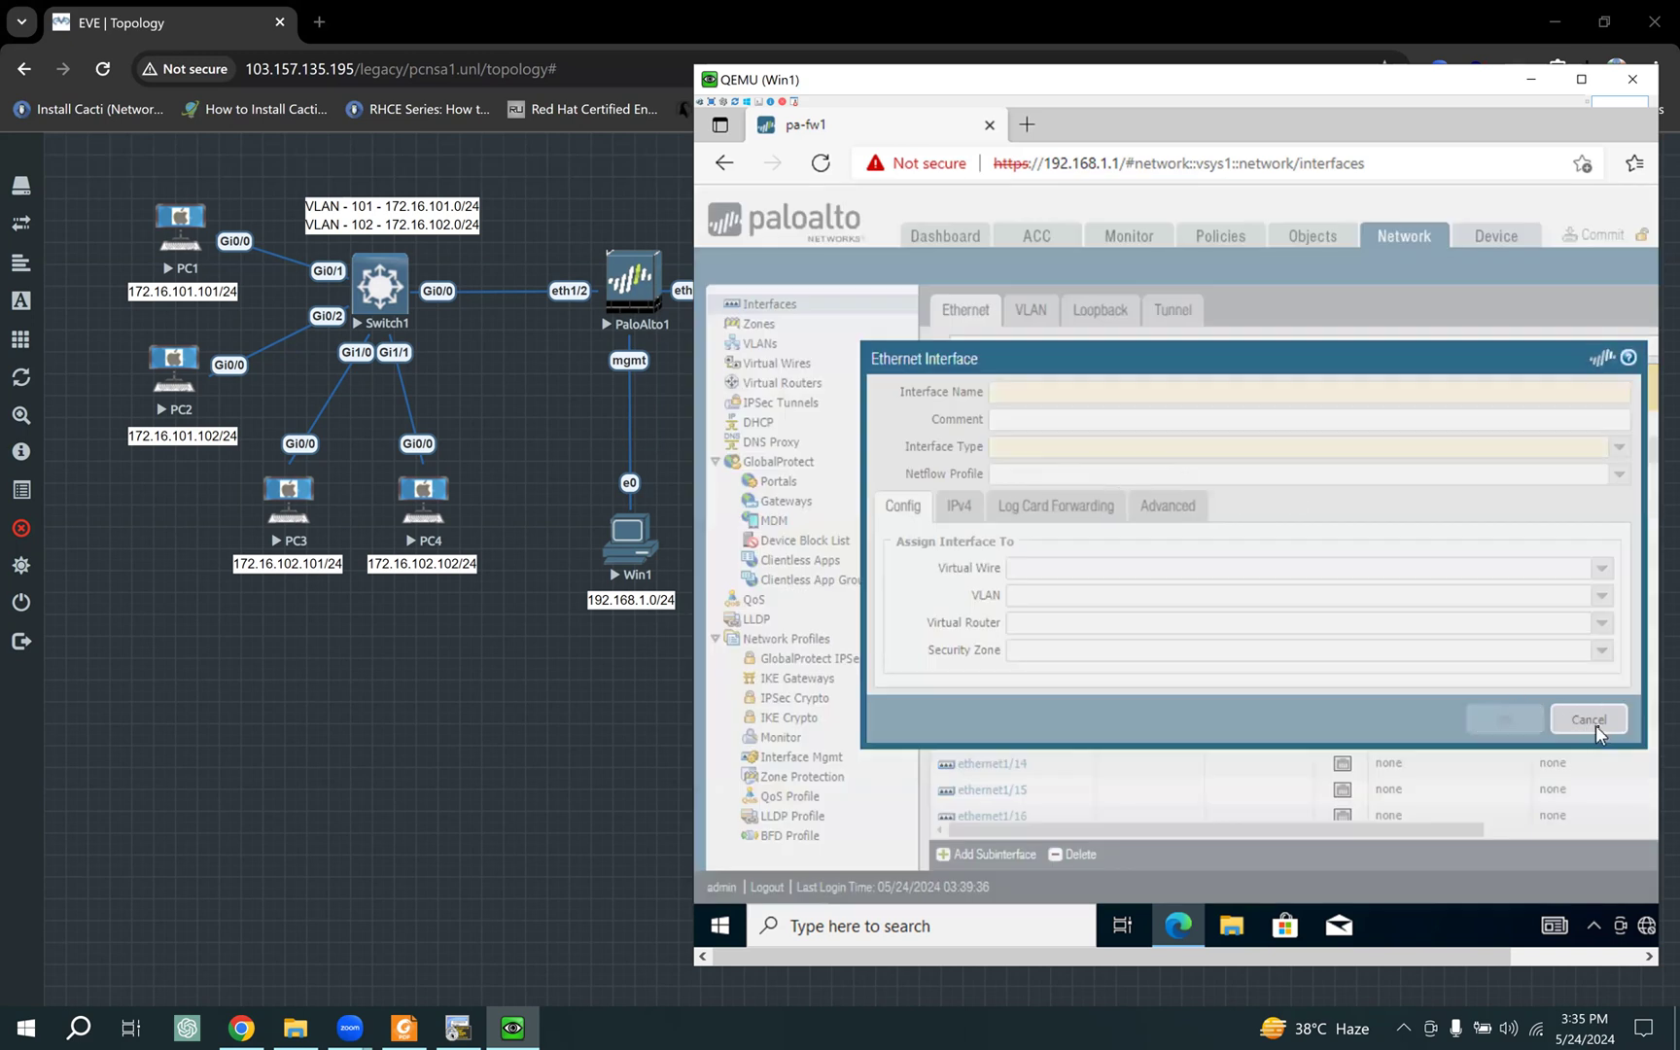
Step: Set the interface type of ethernet1/2 to HA and save it
{"action": "left_click", "coordinate": [1590, 669]}
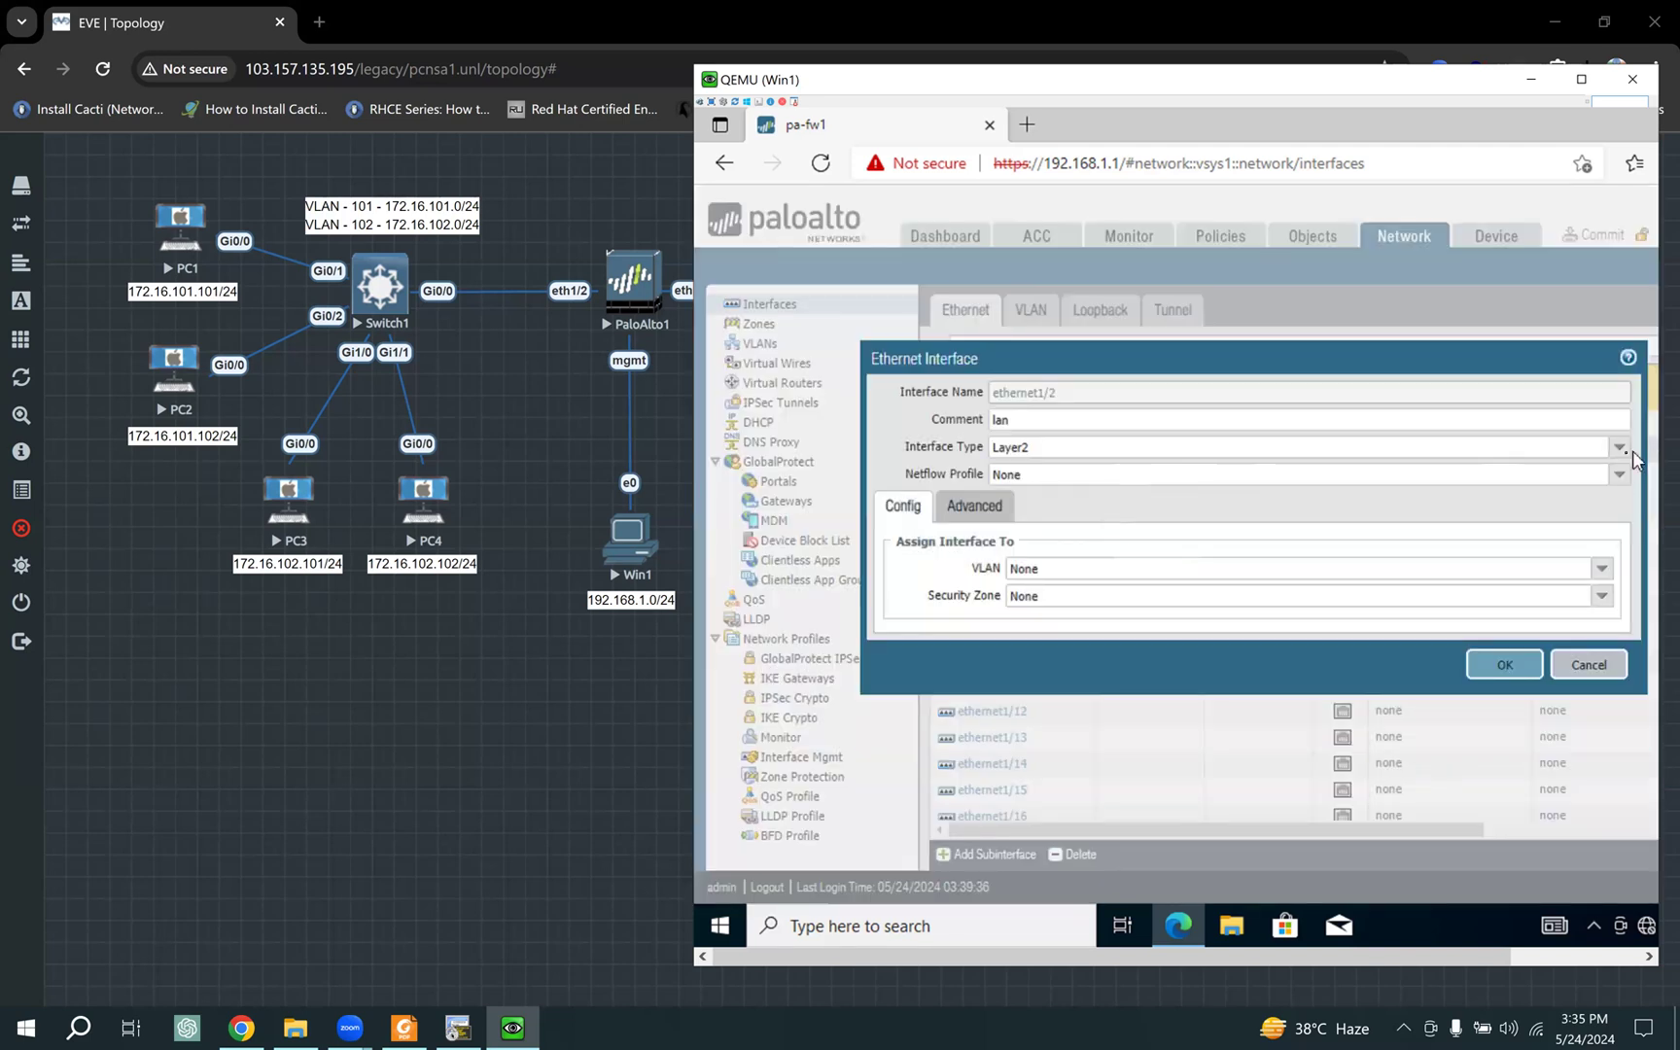
{"action": "left_click", "coordinate": [1619, 448]}
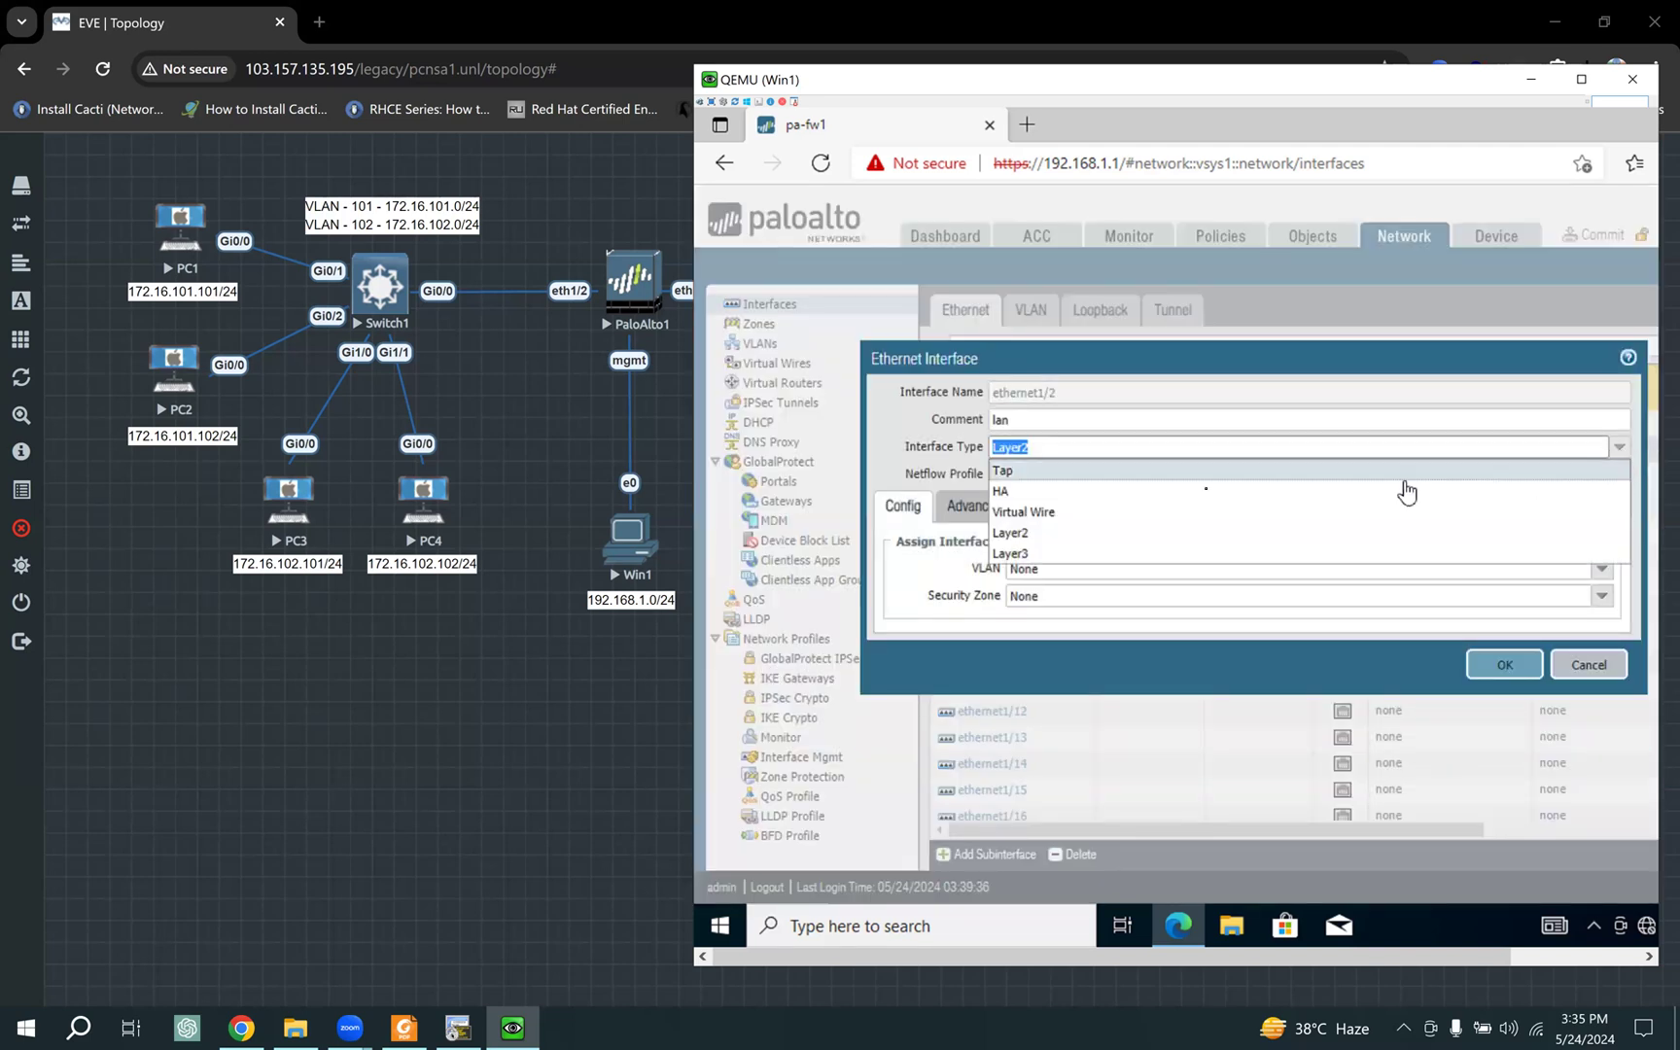
{"action": "left_click", "coordinate": [1055, 493]}
{"action": "left_click", "coordinate": [1521, 616]}
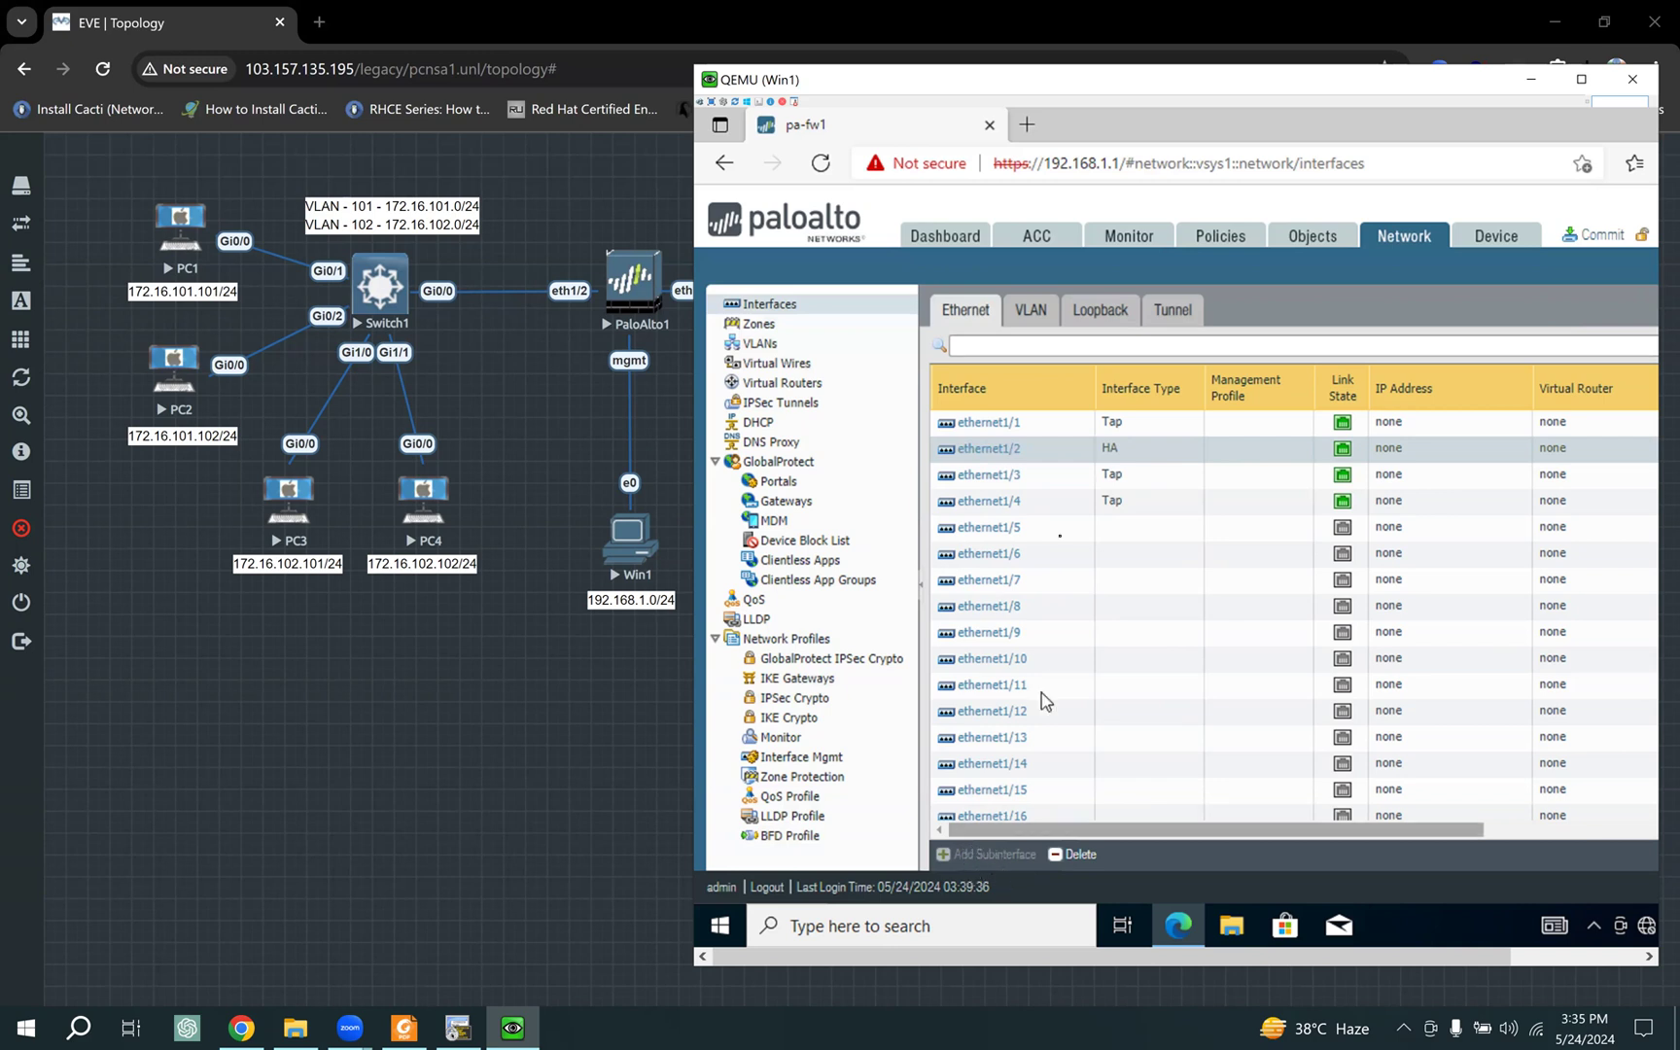
Step: Set the interface type of ethernet1/2 to Virtual Wire and save it
{"action": "left_click", "coordinate": [1006, 454]}
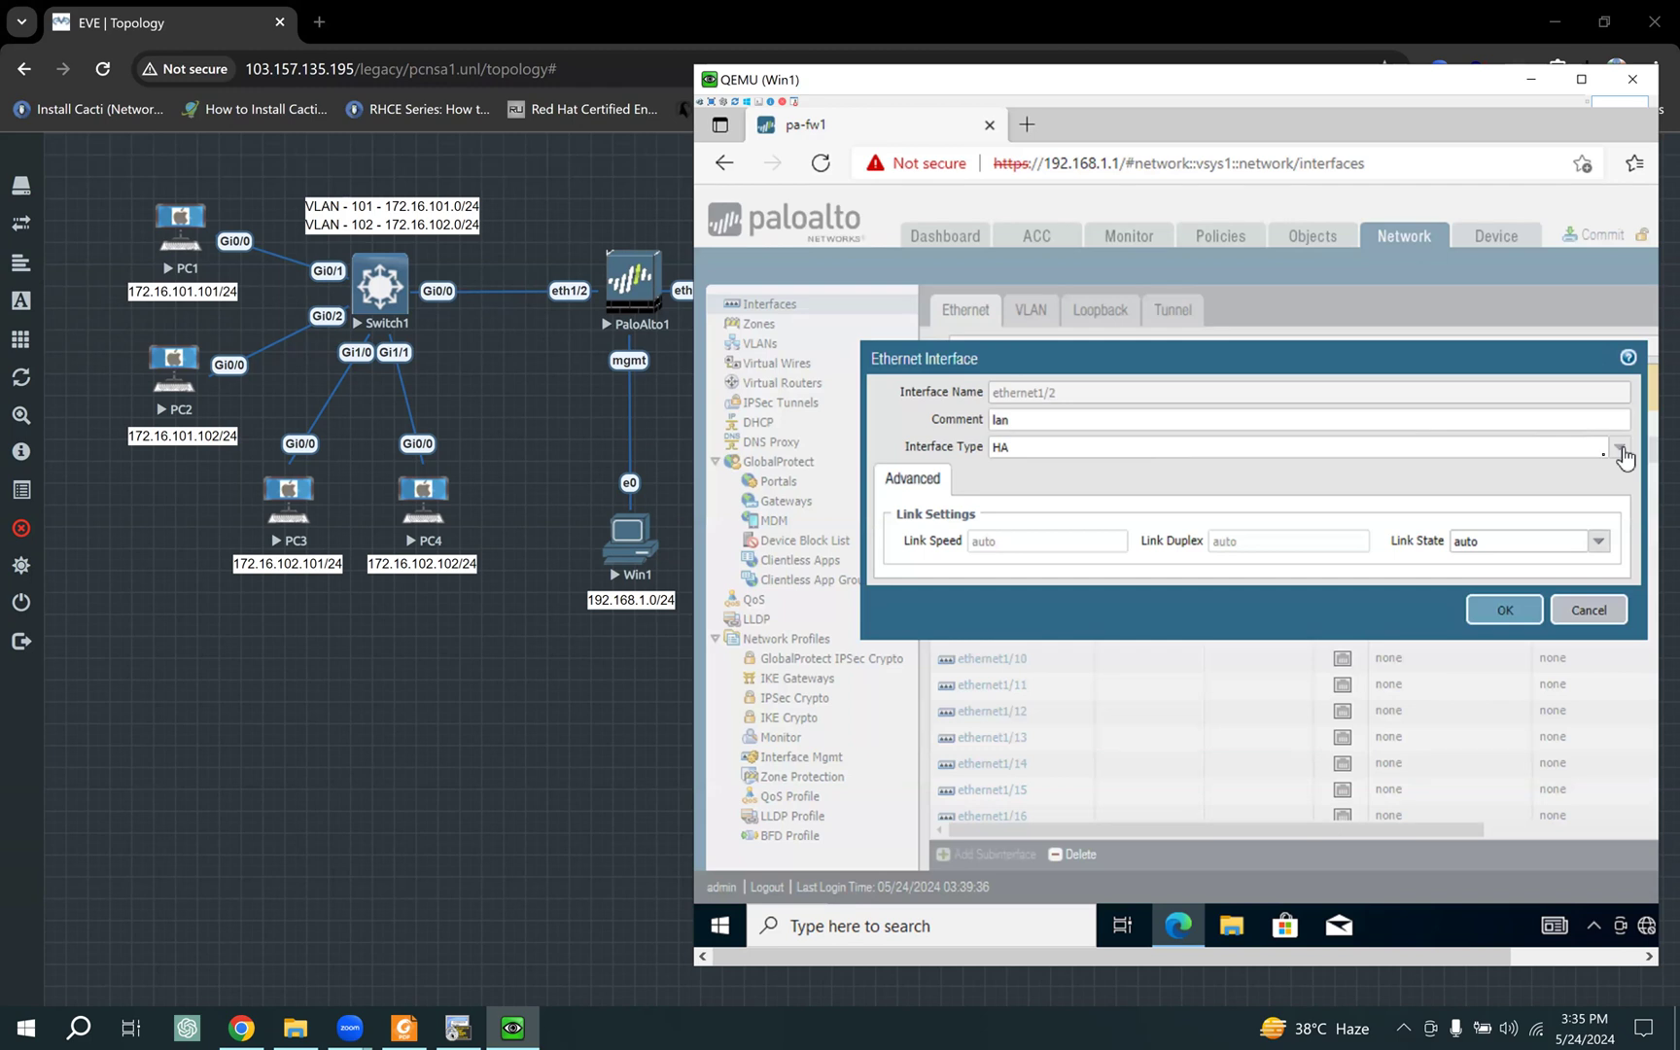
{"action": "left_click", "coordinate": [1619, 447]}
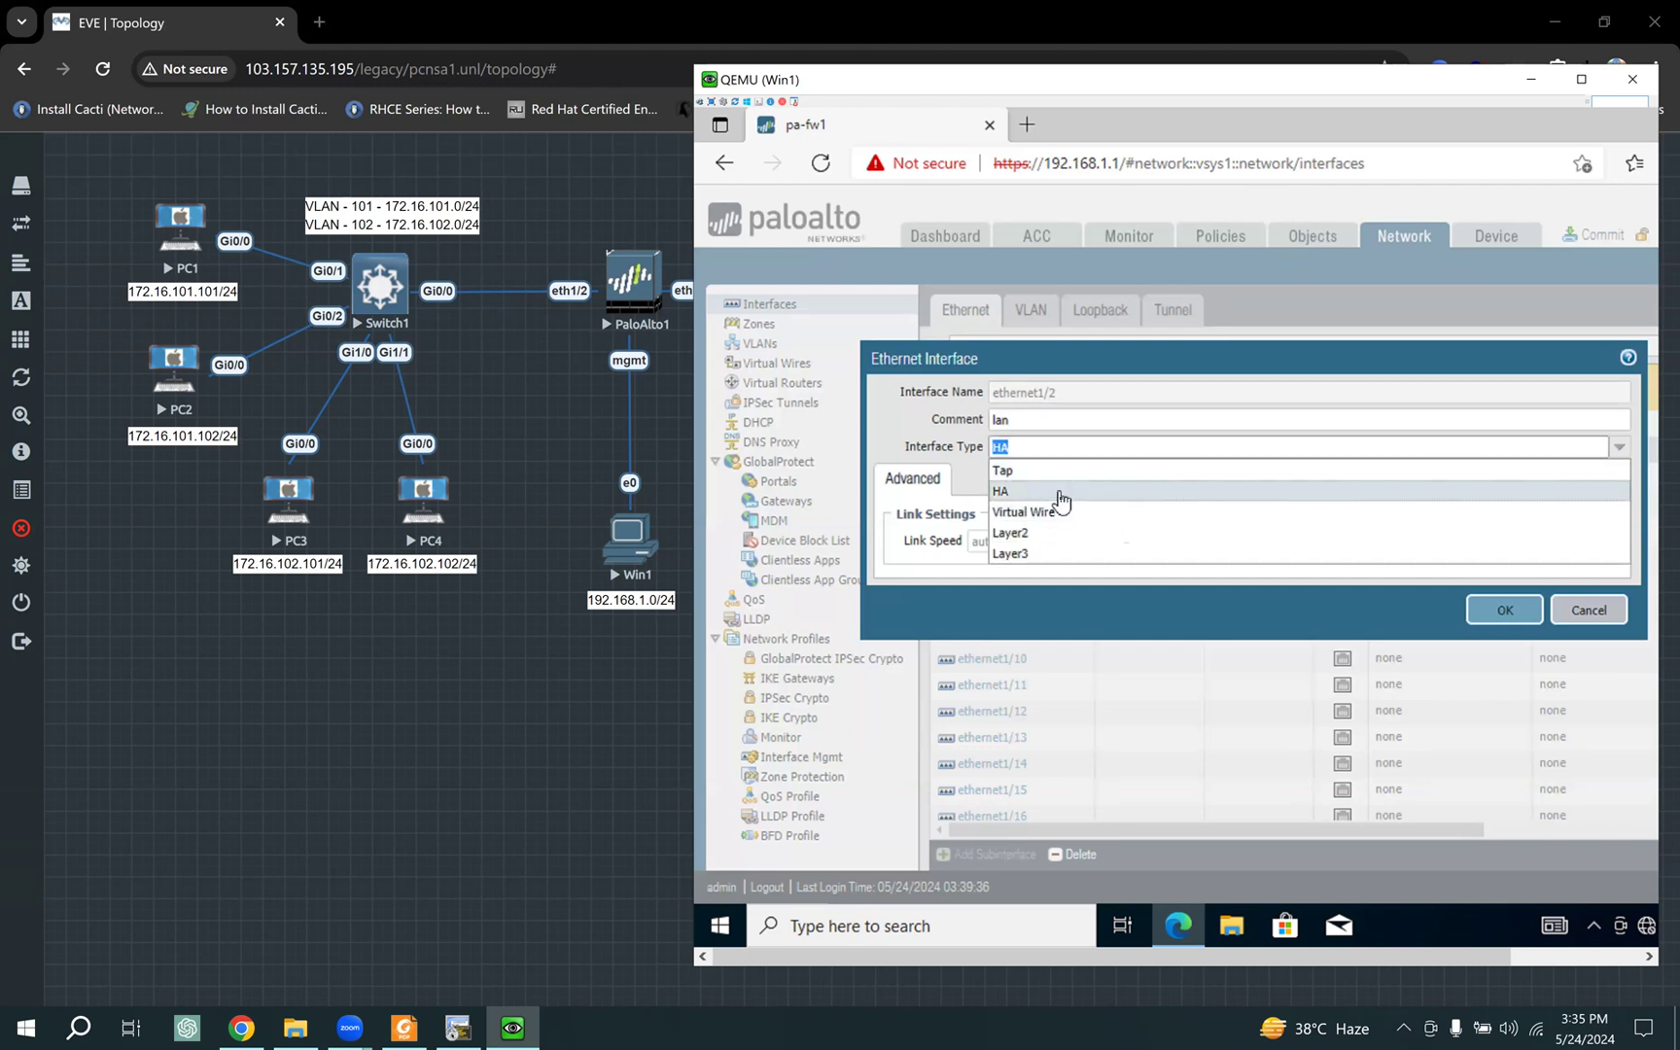
{"action": "left_click", "coordinate": [1080, 522]}
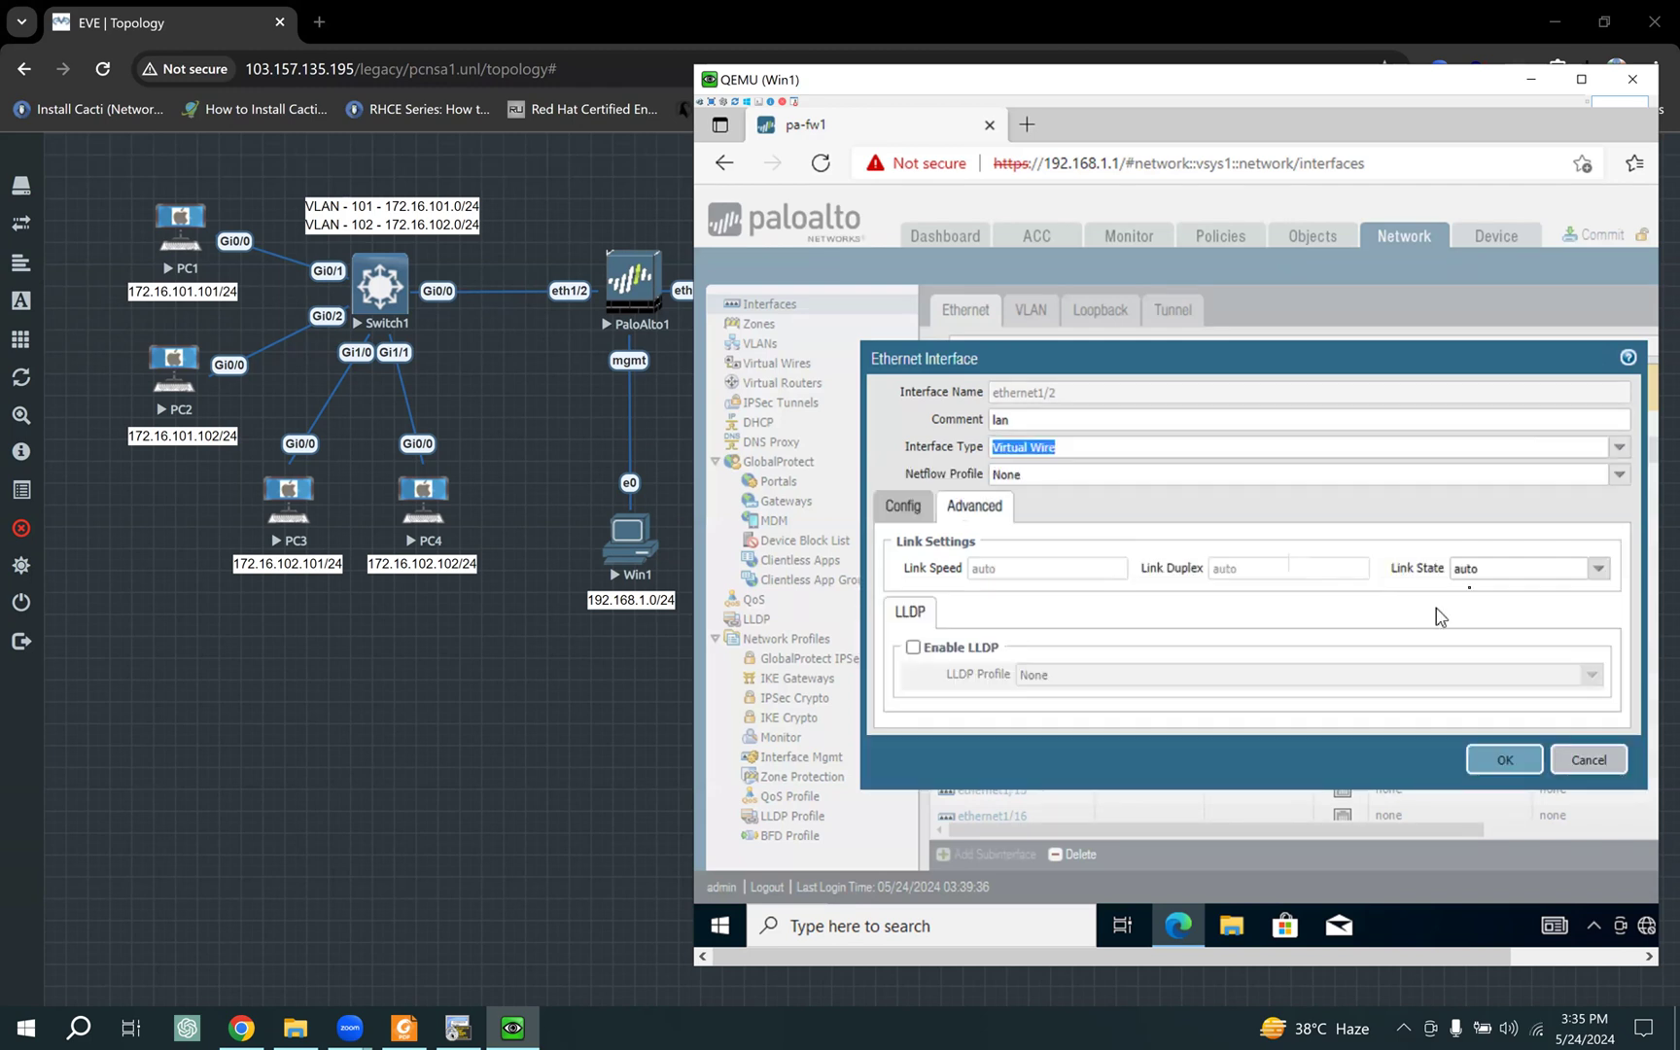
{"action": "left_click", "coordinate": [1506, 762]}
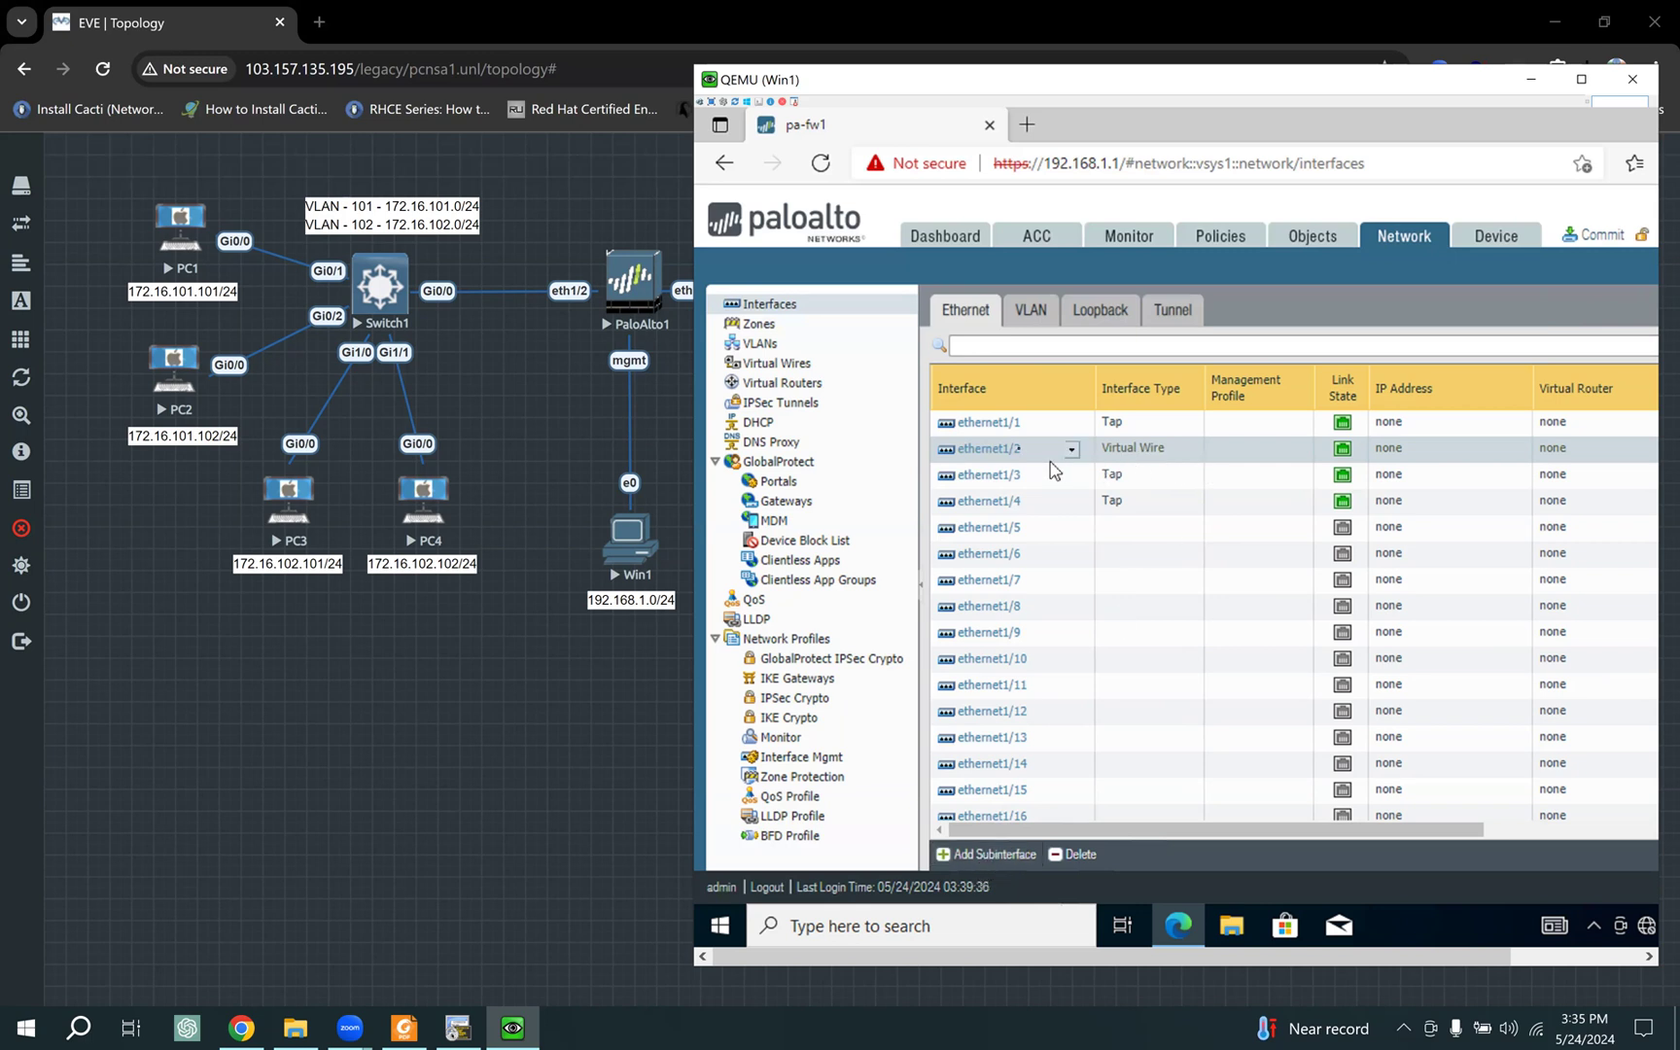
Step: Change ethernet1/2 from Virtual Wire to the Layer3 interface type and save it
{"action": "left_click", "coordinate": [1007, 451]}
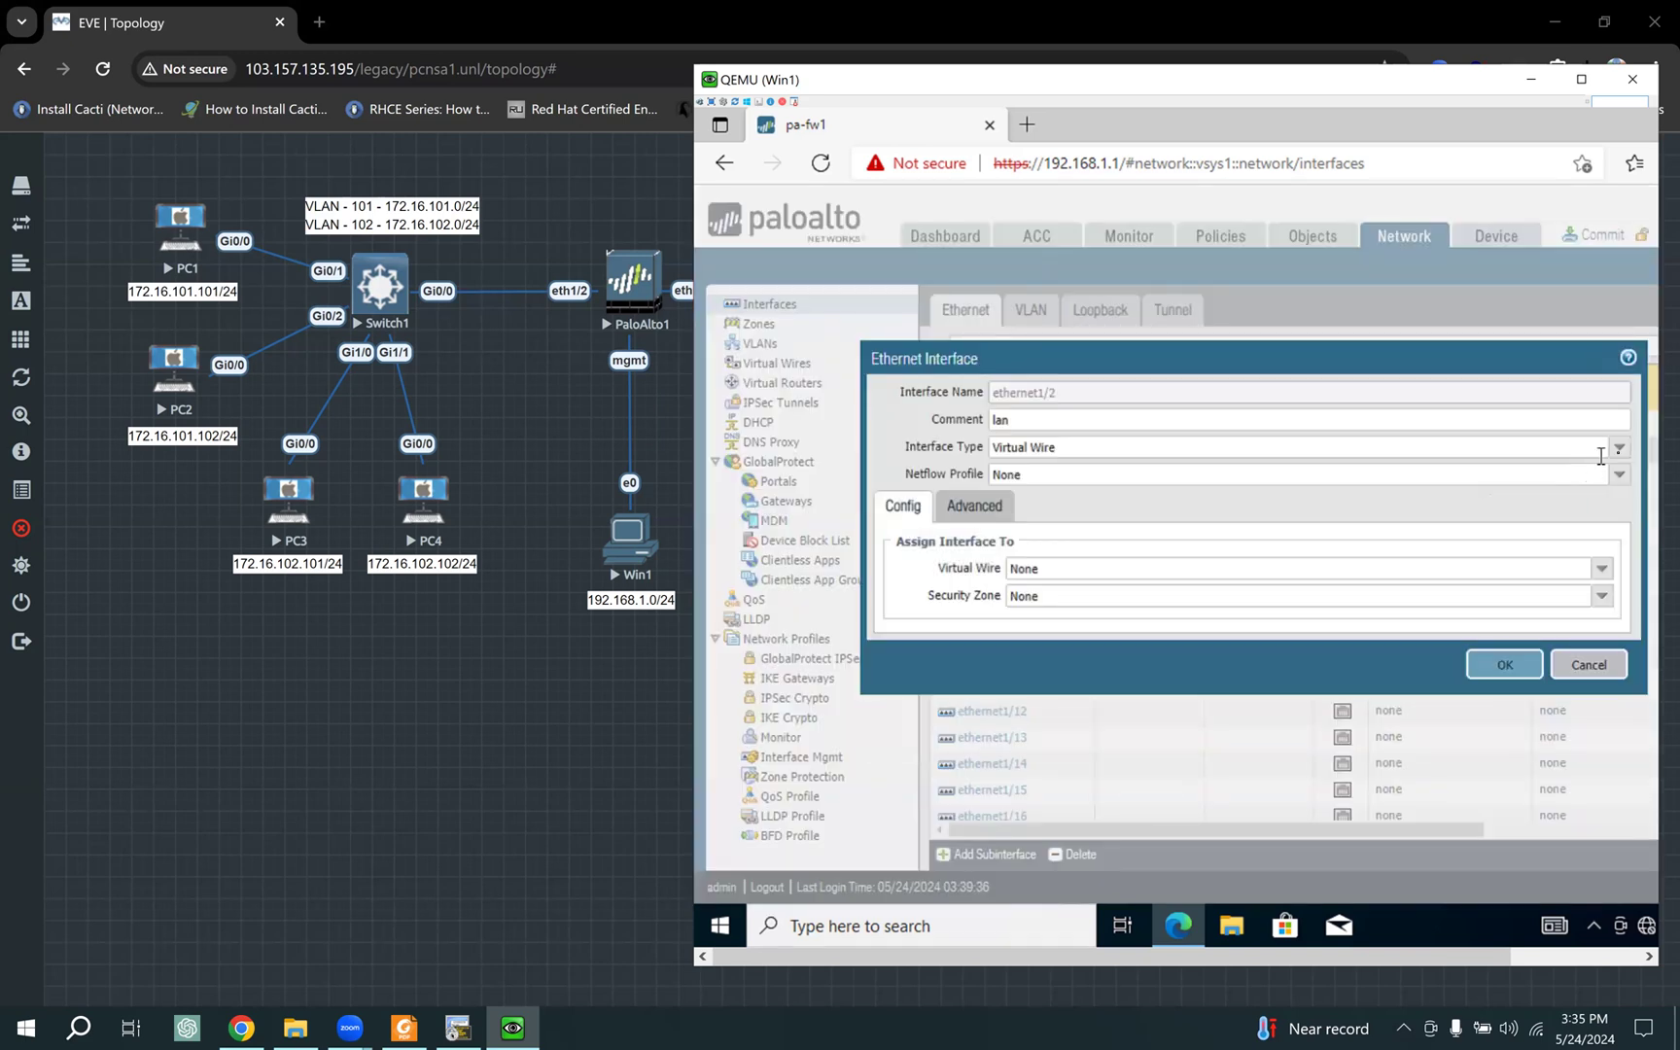
{"action": "left_click", "coordinate": [1619, 447]}
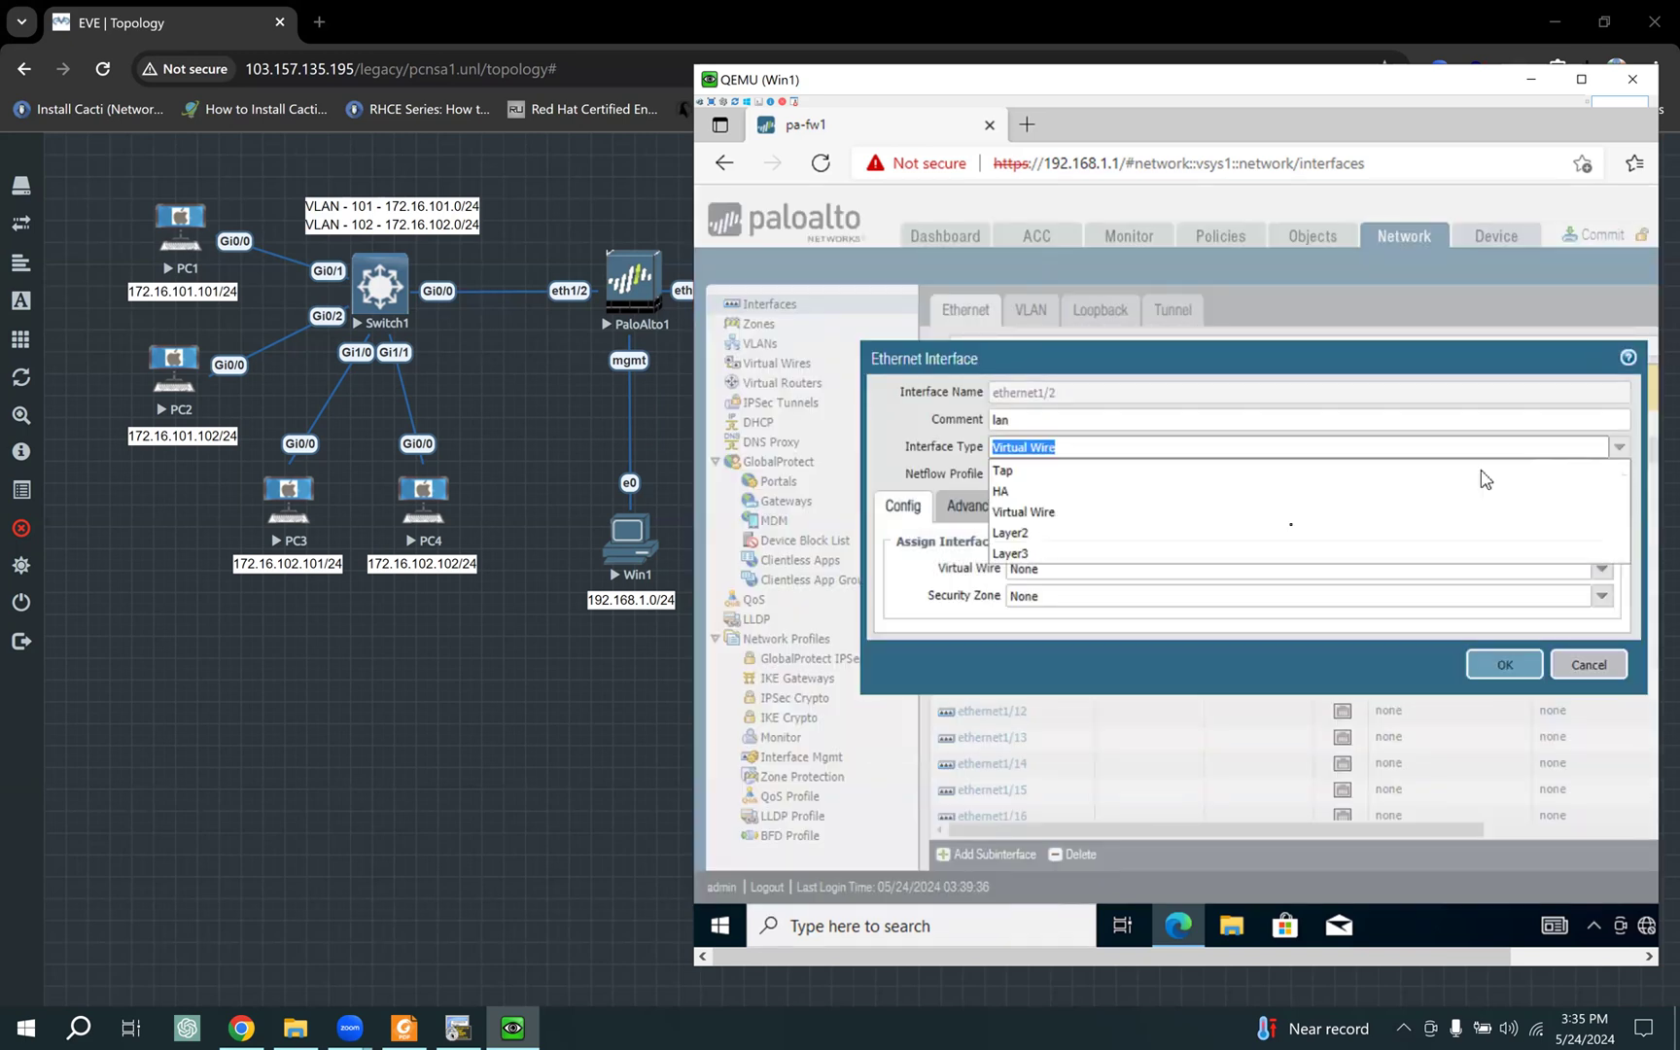
{"action": "left_click", "coordinate": [1047, 554]}
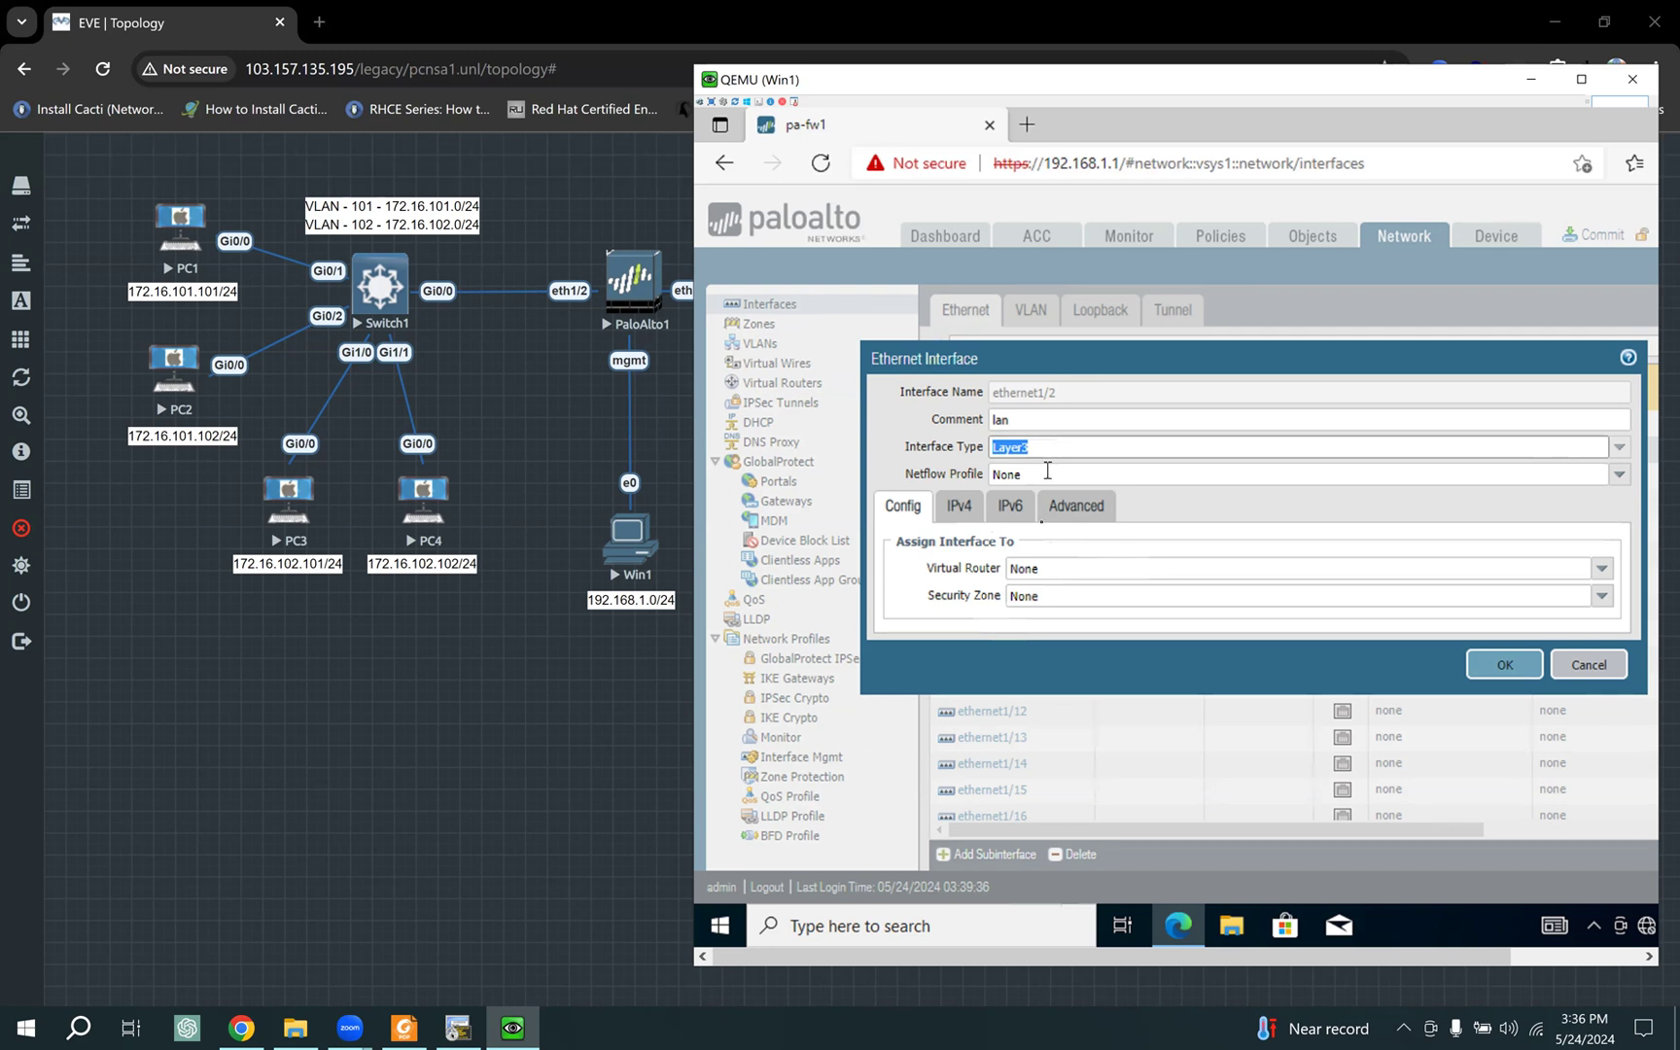
{"action": "left_click", "coordinate": [1502, 664]}
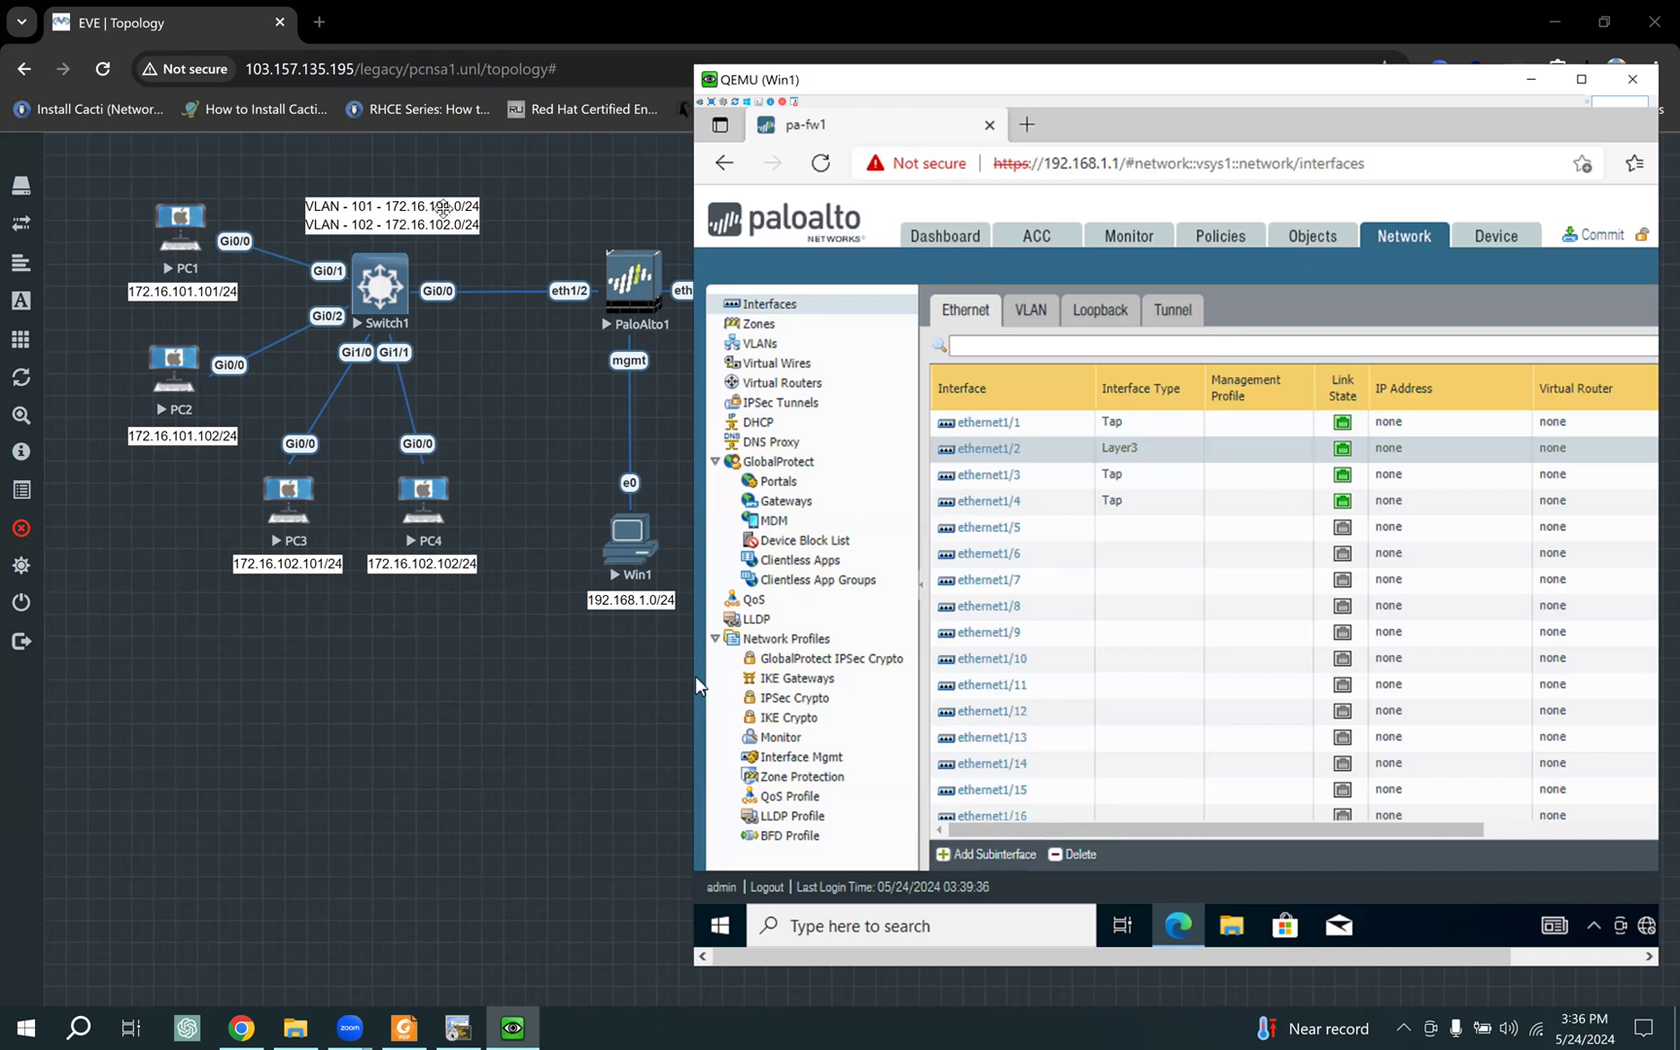
Step: Add a Layer3 subinterface to ethernet1/2 with number 101 and VLAN tag 101, and save it
{"action": "left_click", "coordinate": [979, 856]}
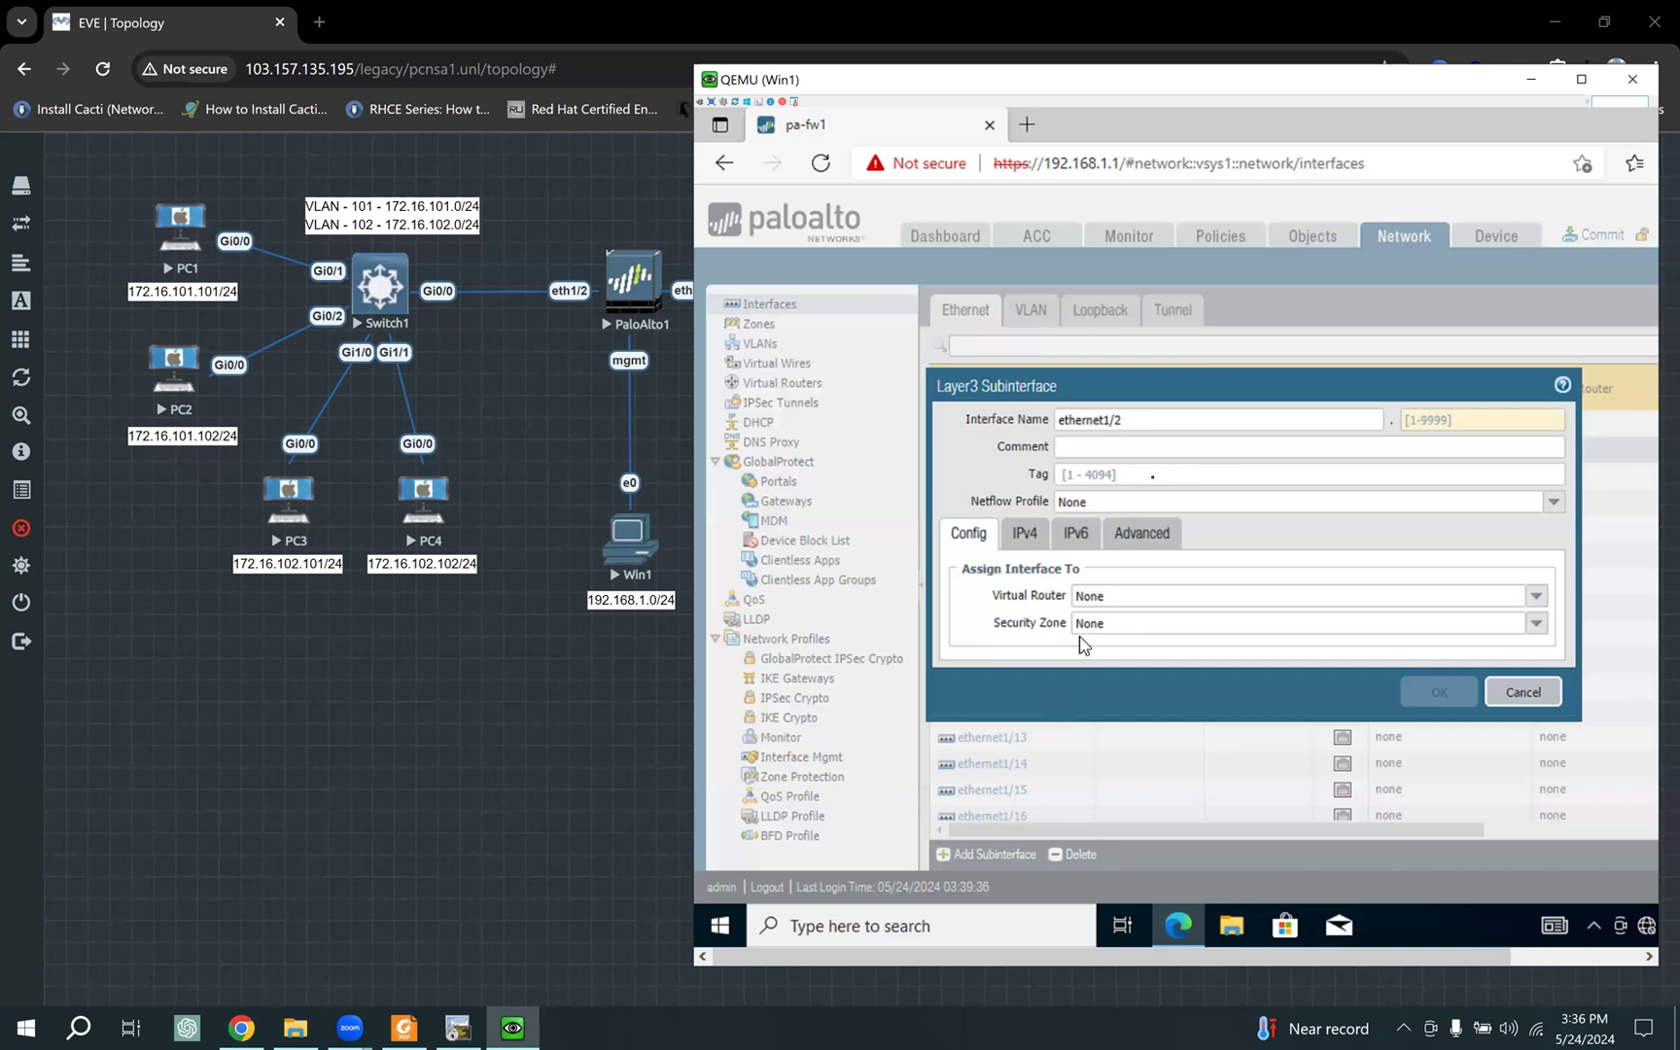
{"action": "triple_click", "coordinate": [1121, 425]}
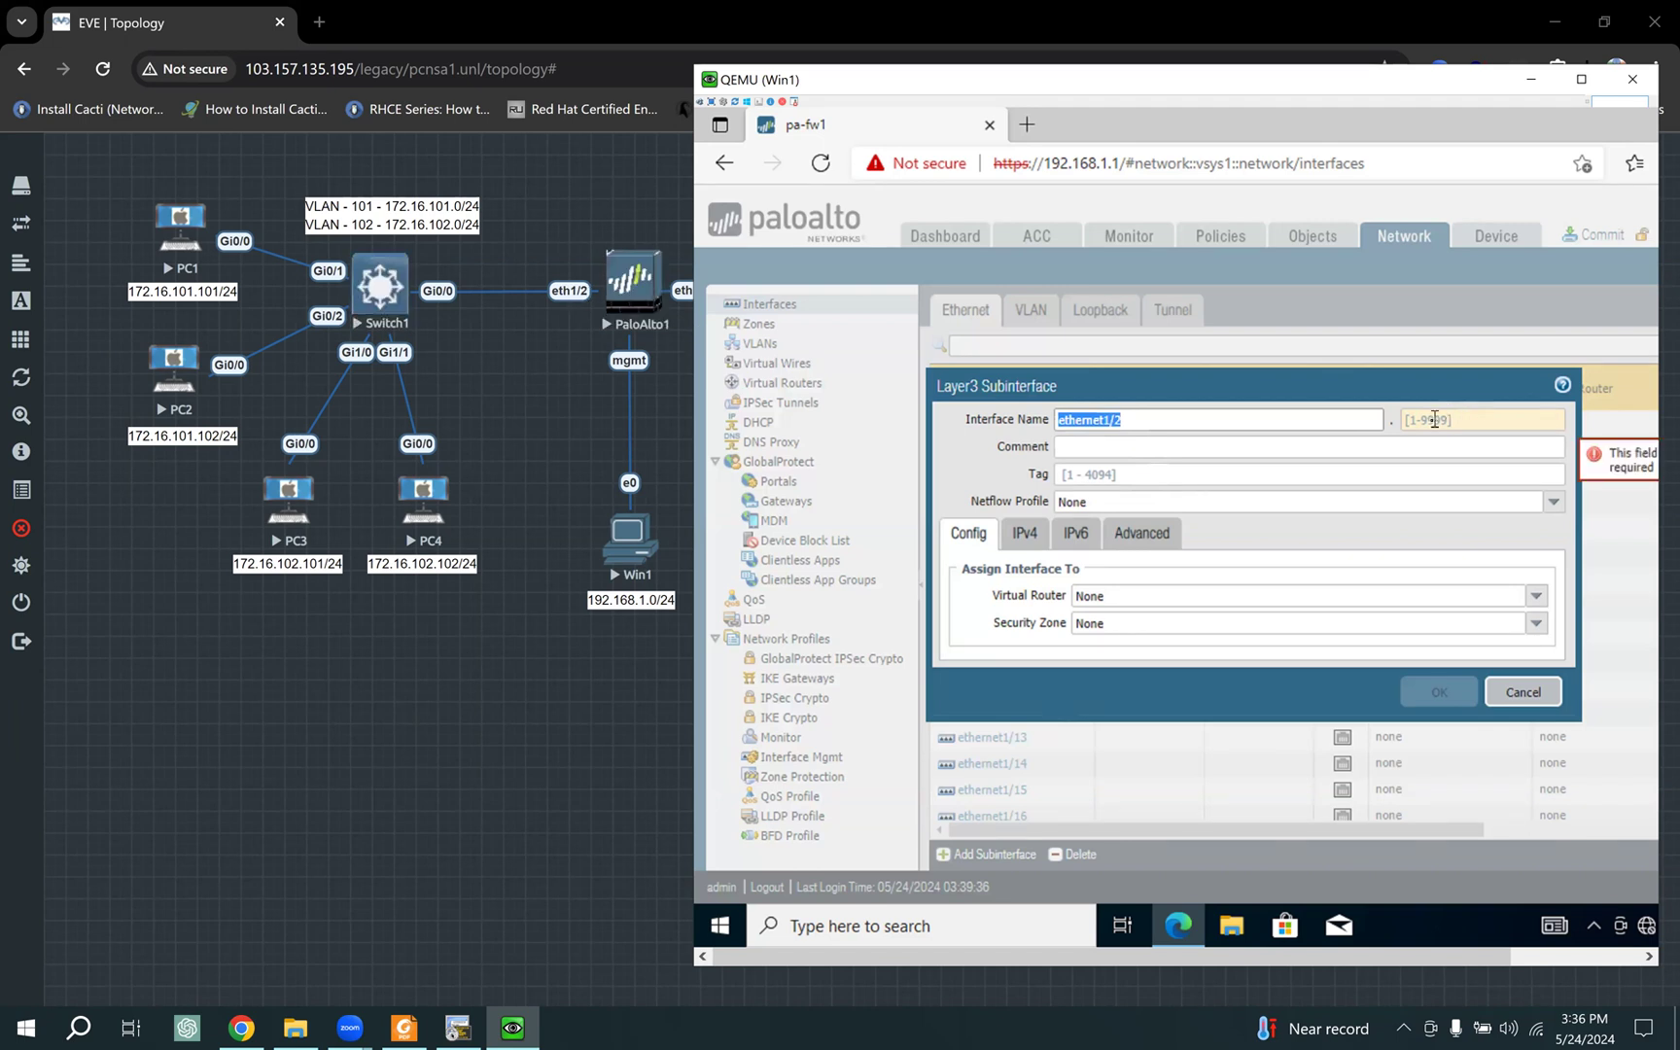
{"action": "left_click", "coordinate": [1273, 447]}
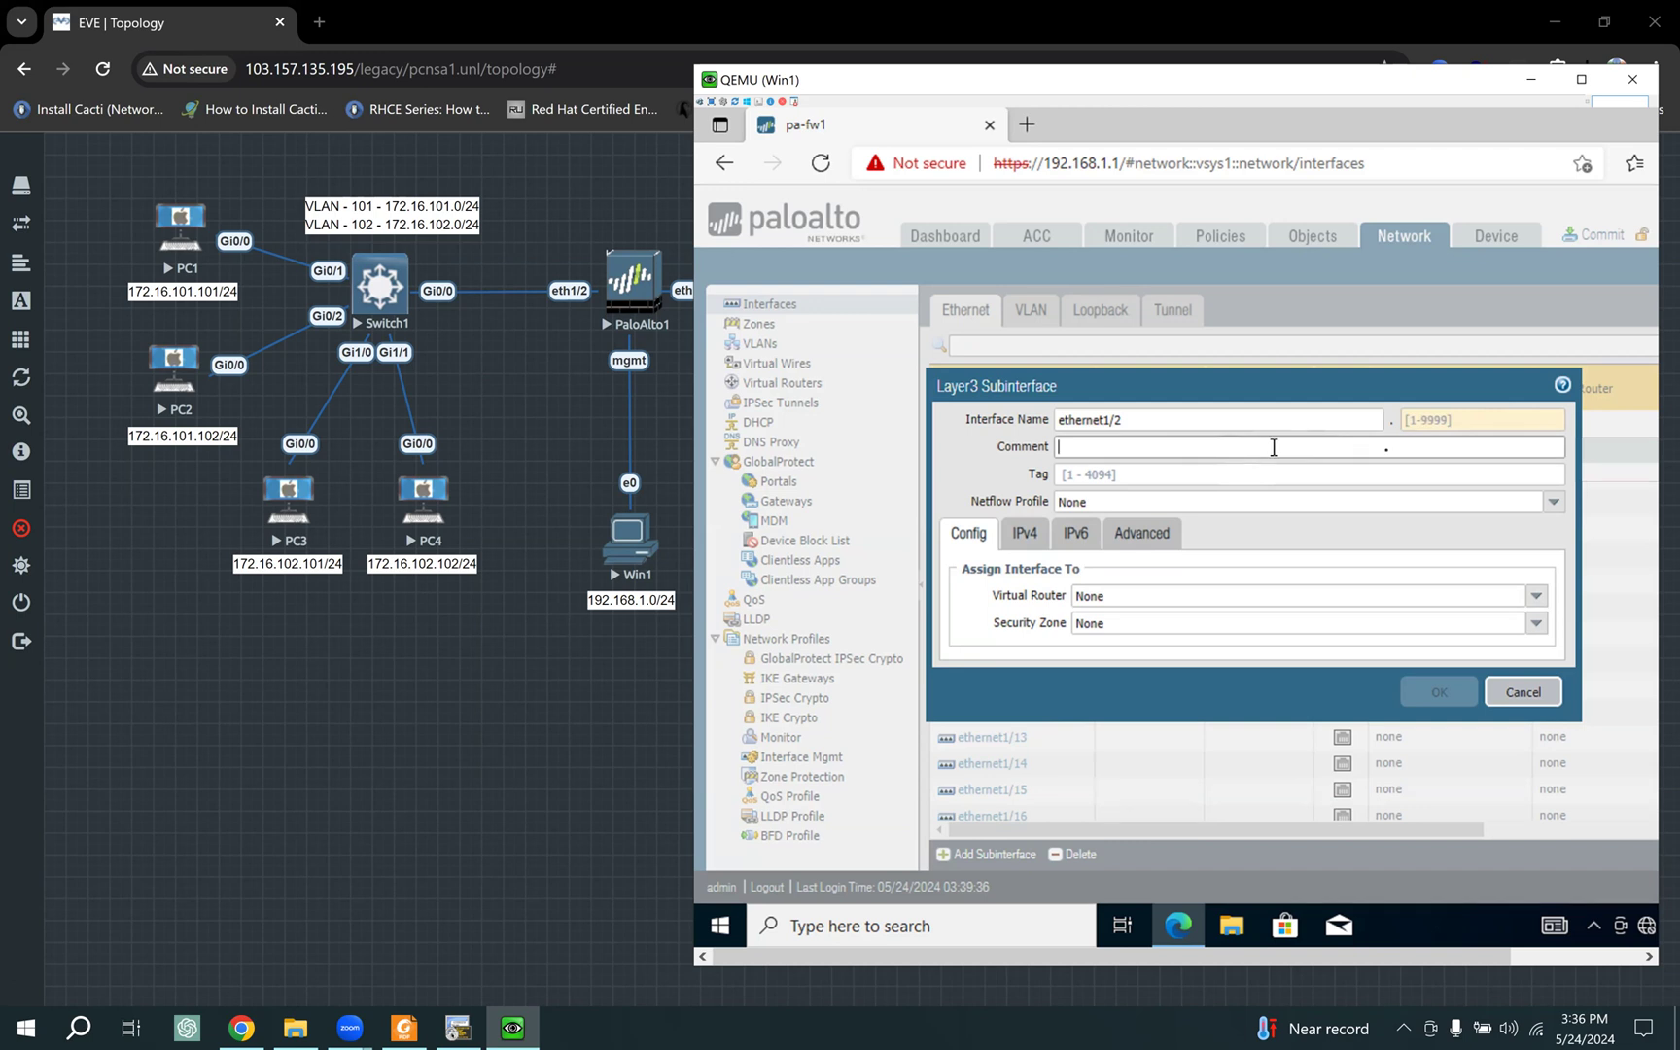
{"action": "left_click", "coordinate": [1438, 419]}
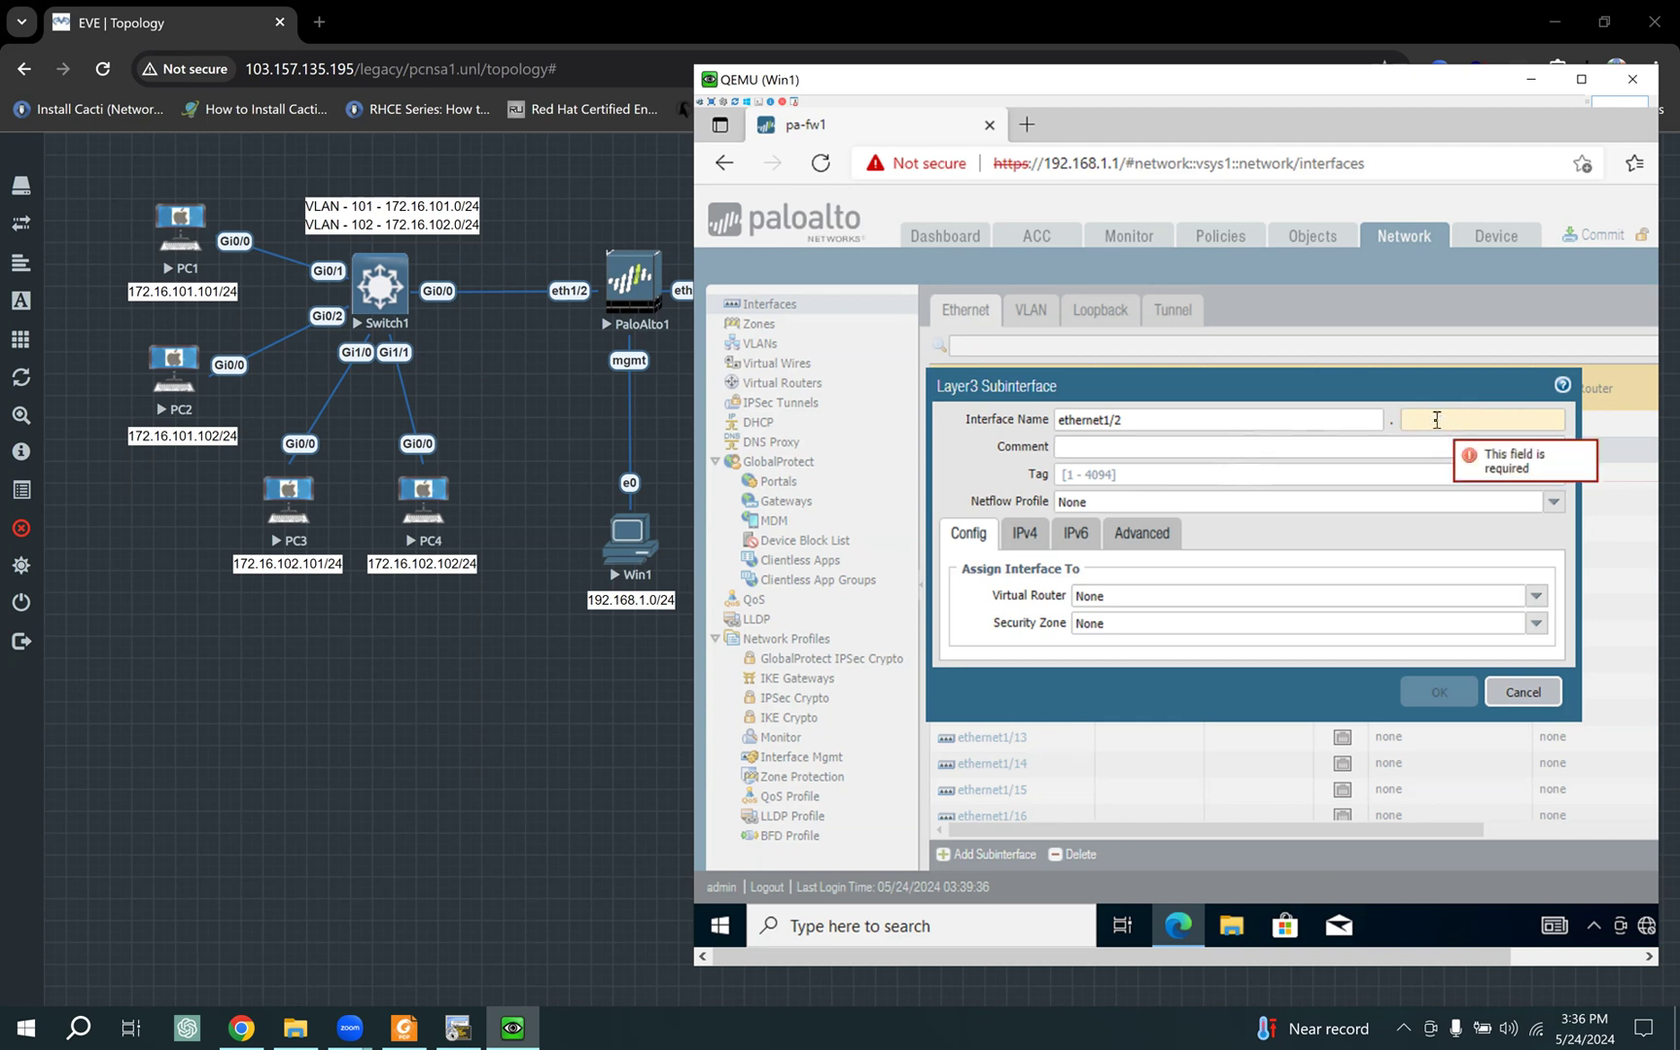
{"action": "type", "text": "101"}
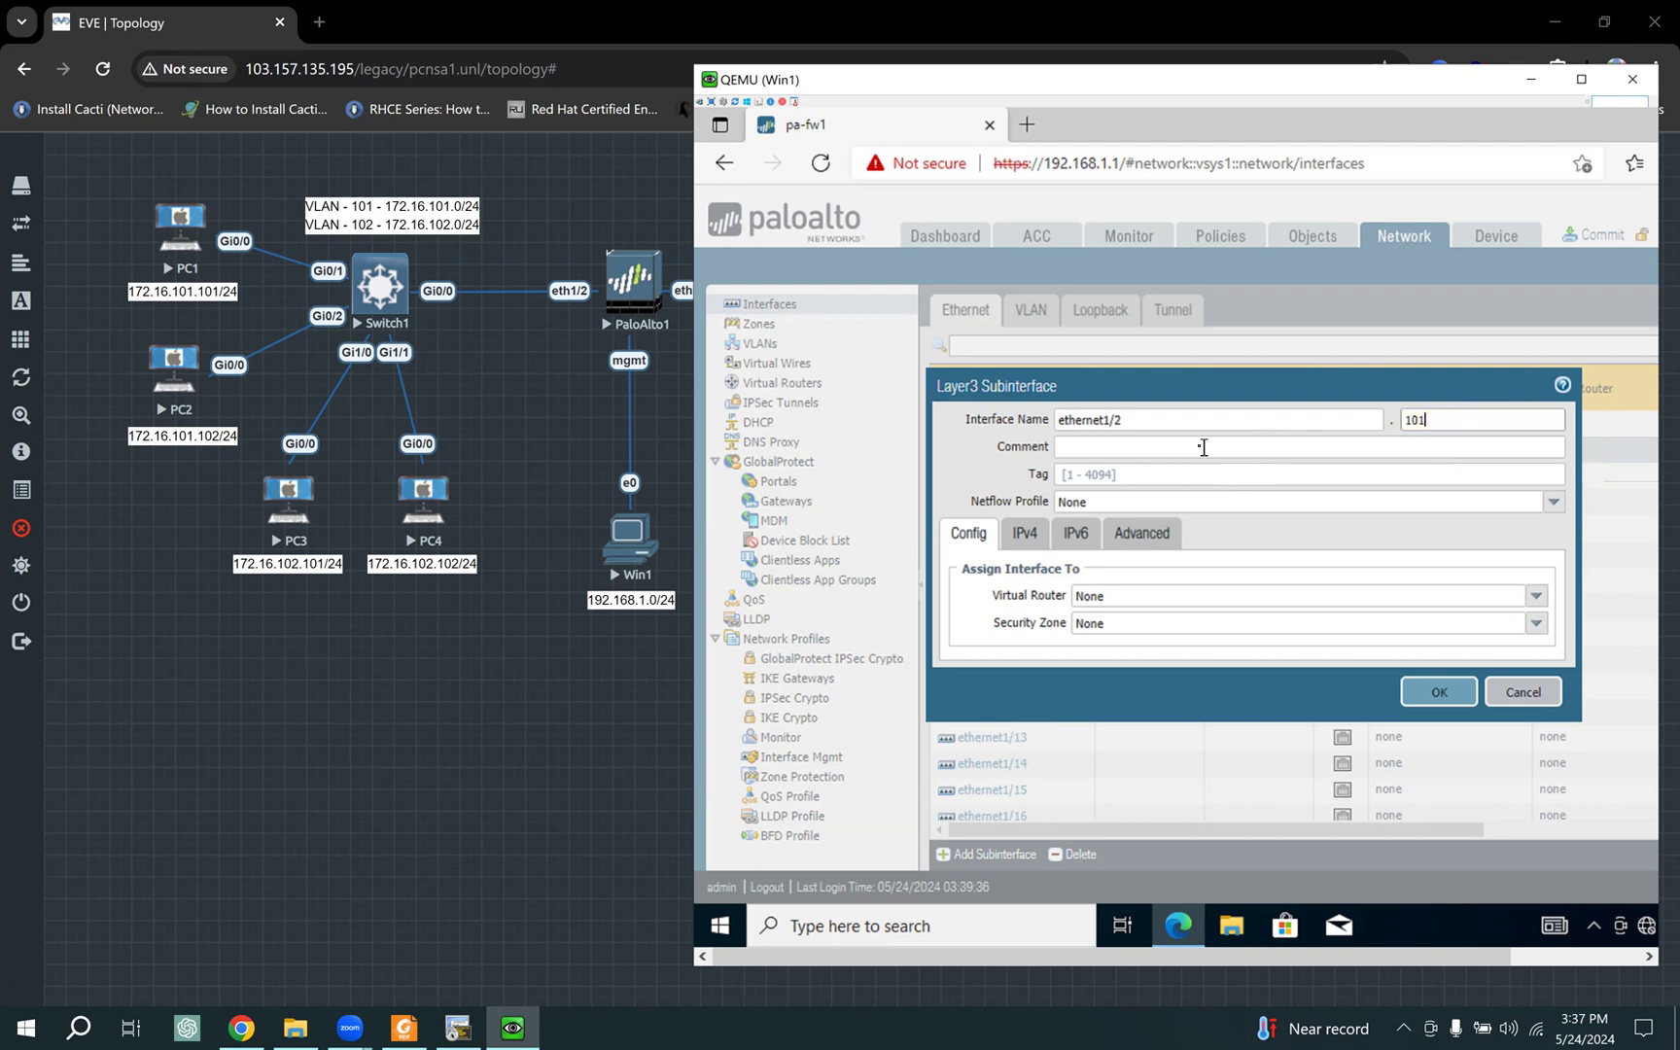
{"action": "left_click", "coordinate": [1165, 451]}
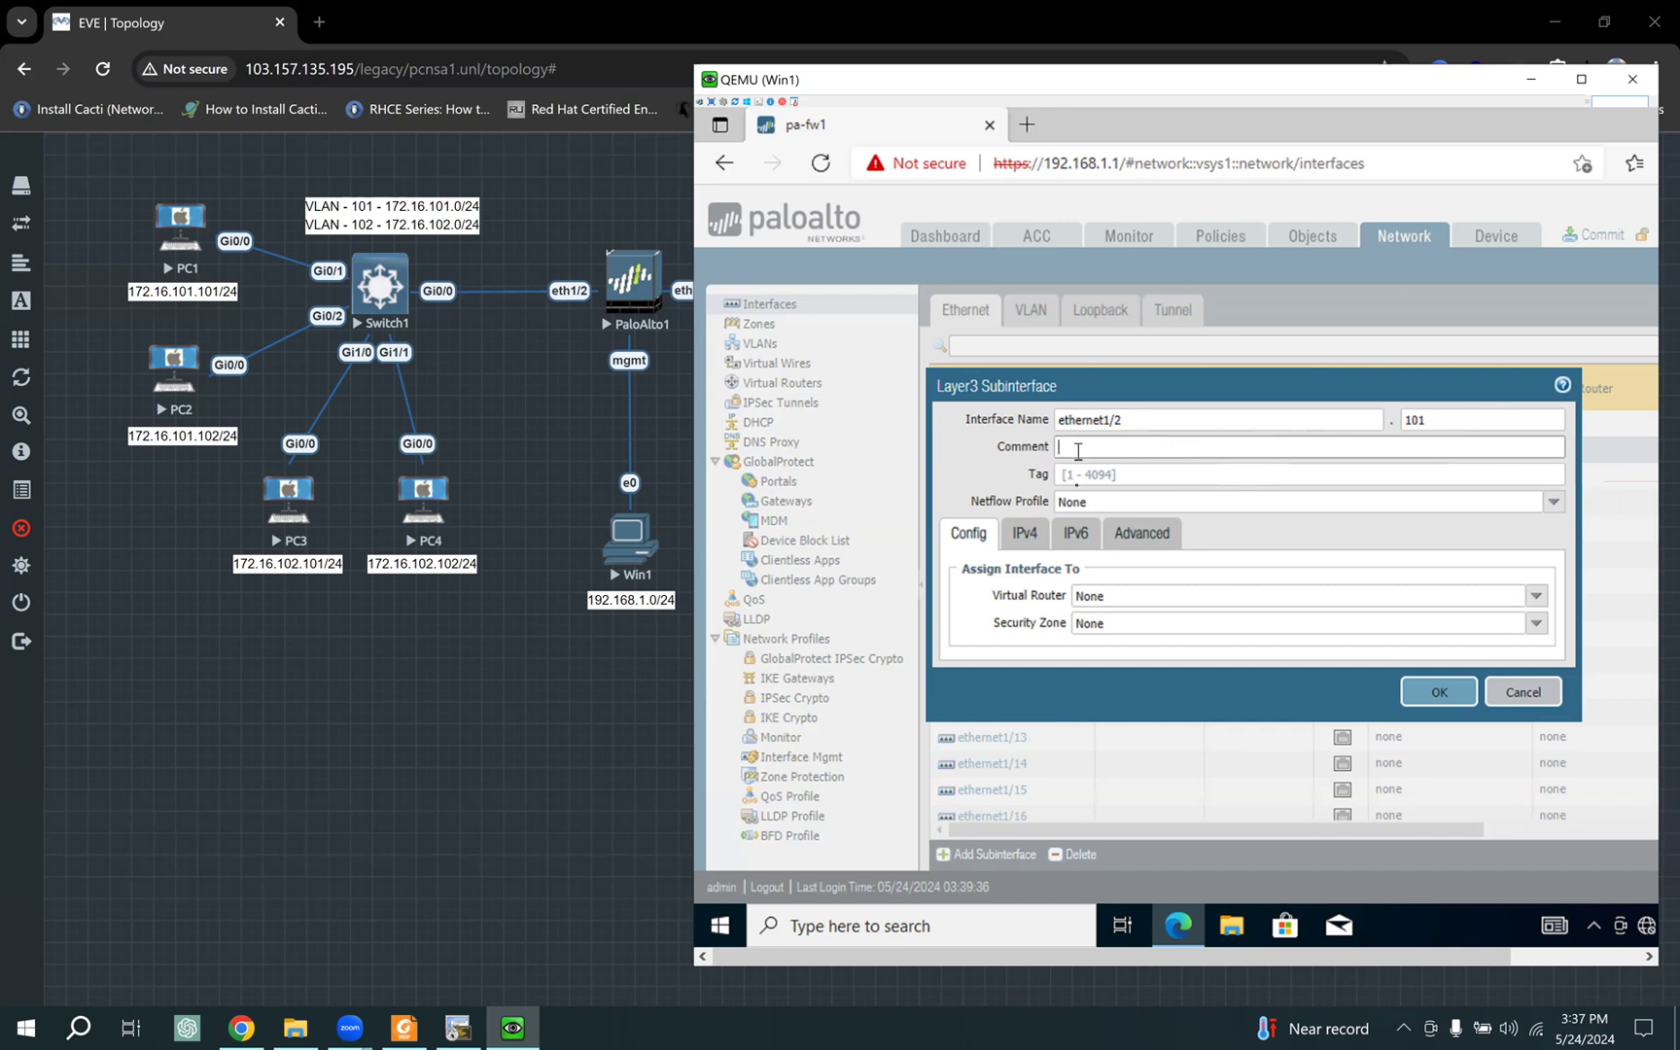
{"action": "left_click", "coordinate": [1082, 476]}
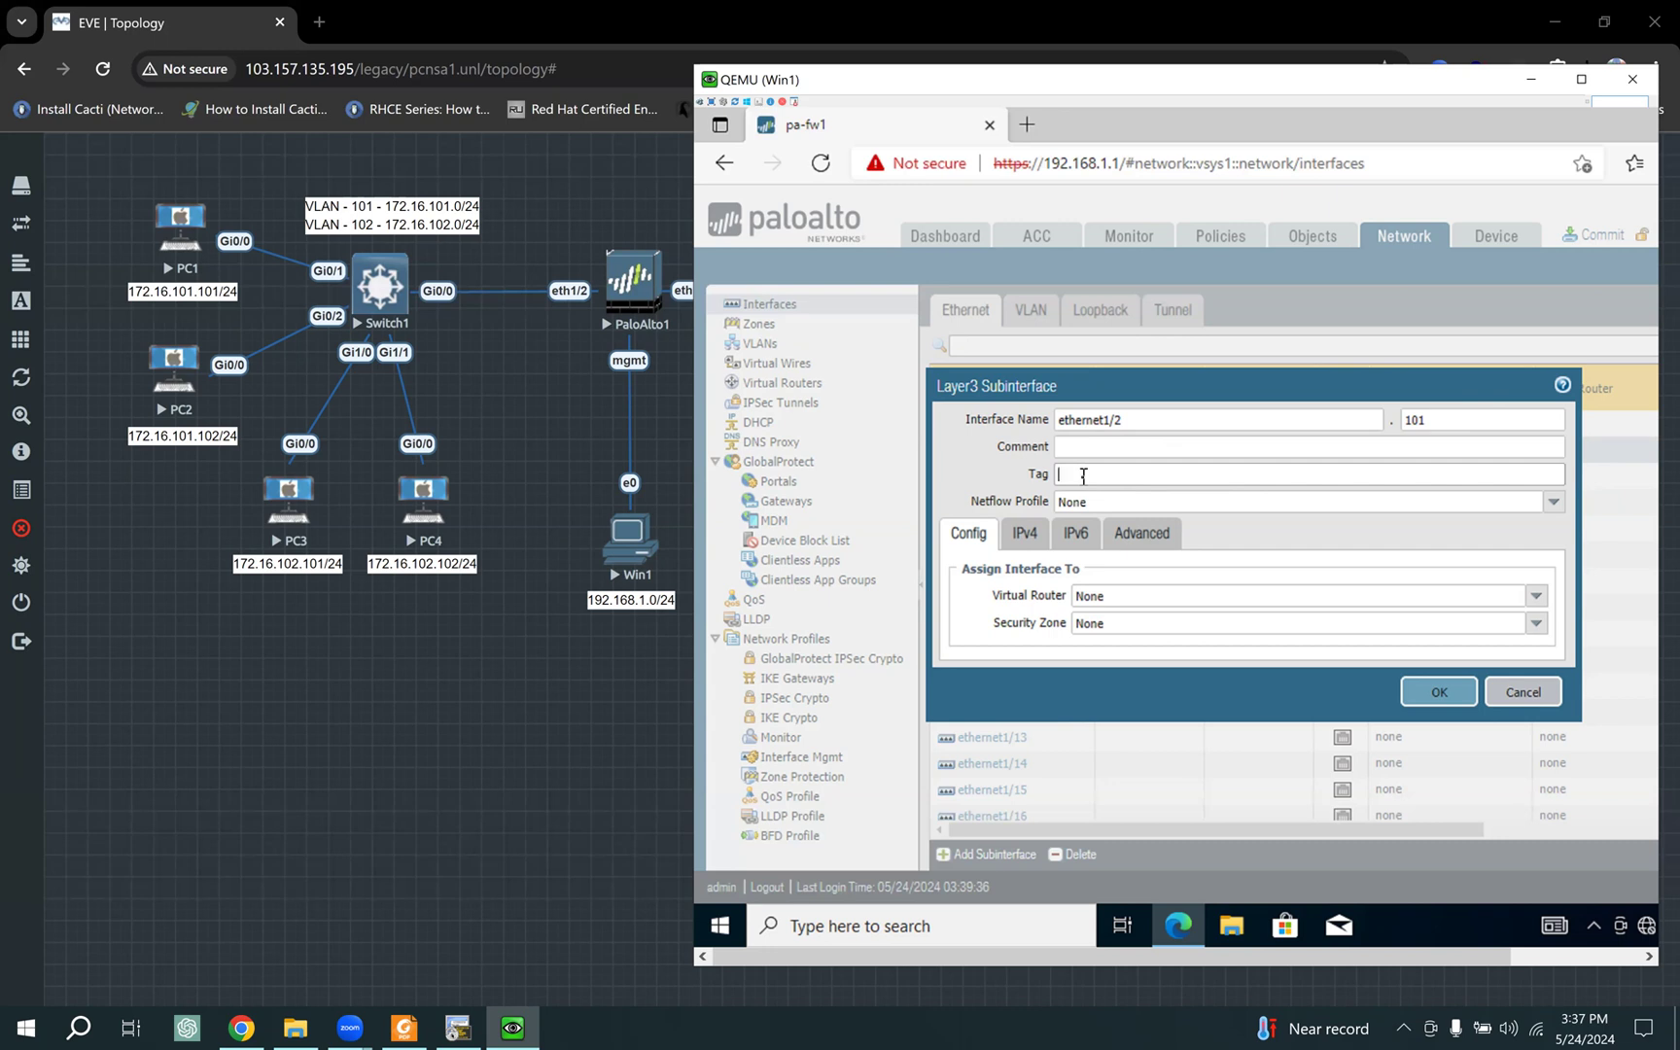
{"action": "type", "text": "101"}
{"action": "left_click_drag", "start_coordinate": [1093, 477], "coordinate": [1050, 479]}
{"action": "left_click", "coordinate": [1437, 691]}
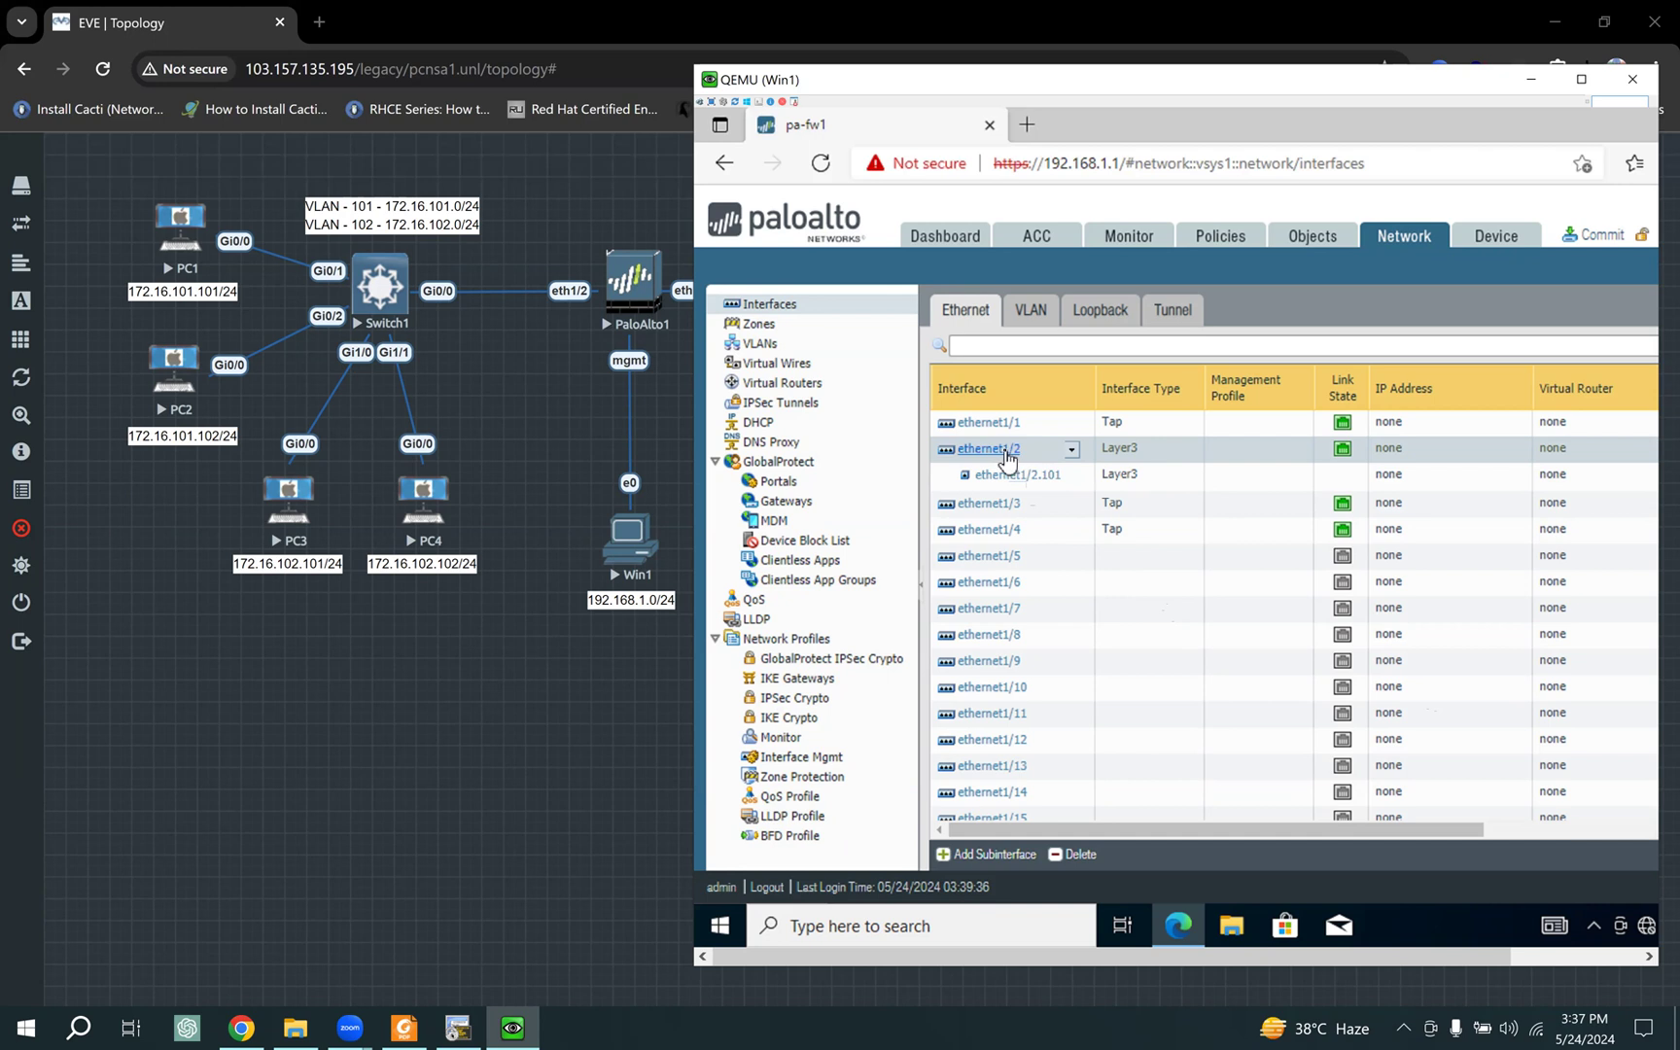
Step: Add a second Layer3 subinterface to ethernet1/2 with number 102 and VLAN tag 102, and save it
{"action": "left_click", "coordinate": [1159, 484]}
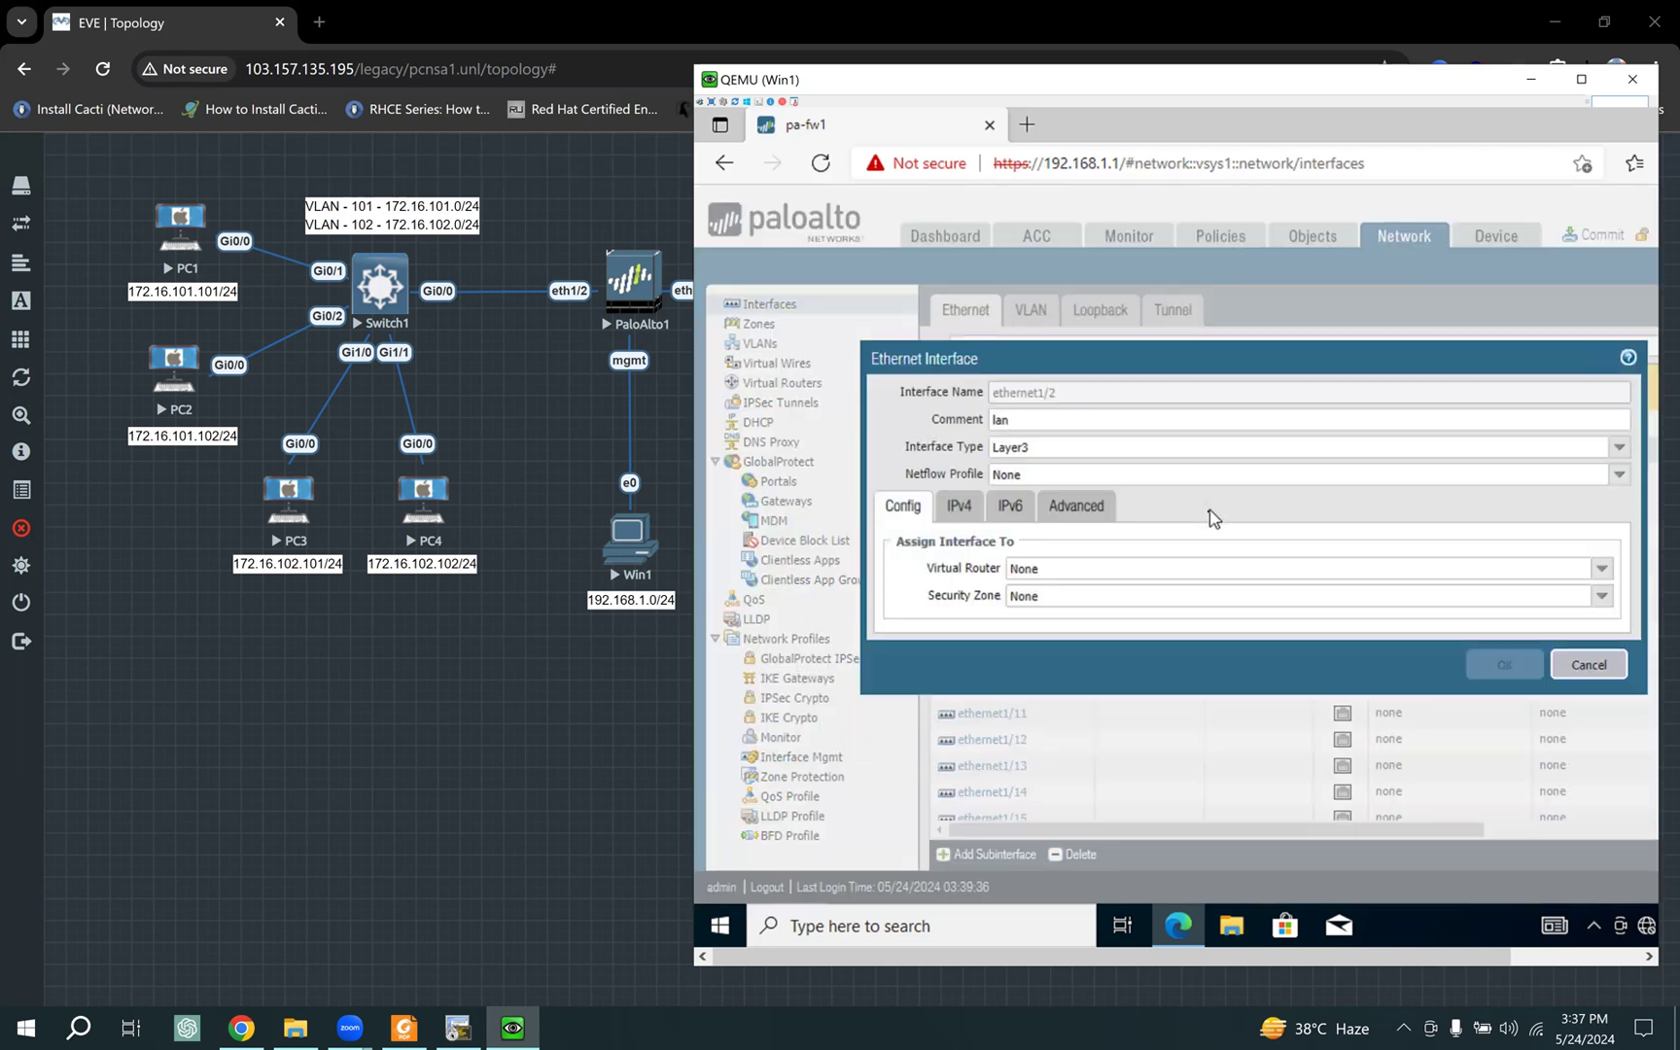
{"action": "left_click", "coordinate": [1589, 665]}
{"action": "left_click", "coordinate": [988, 854]}
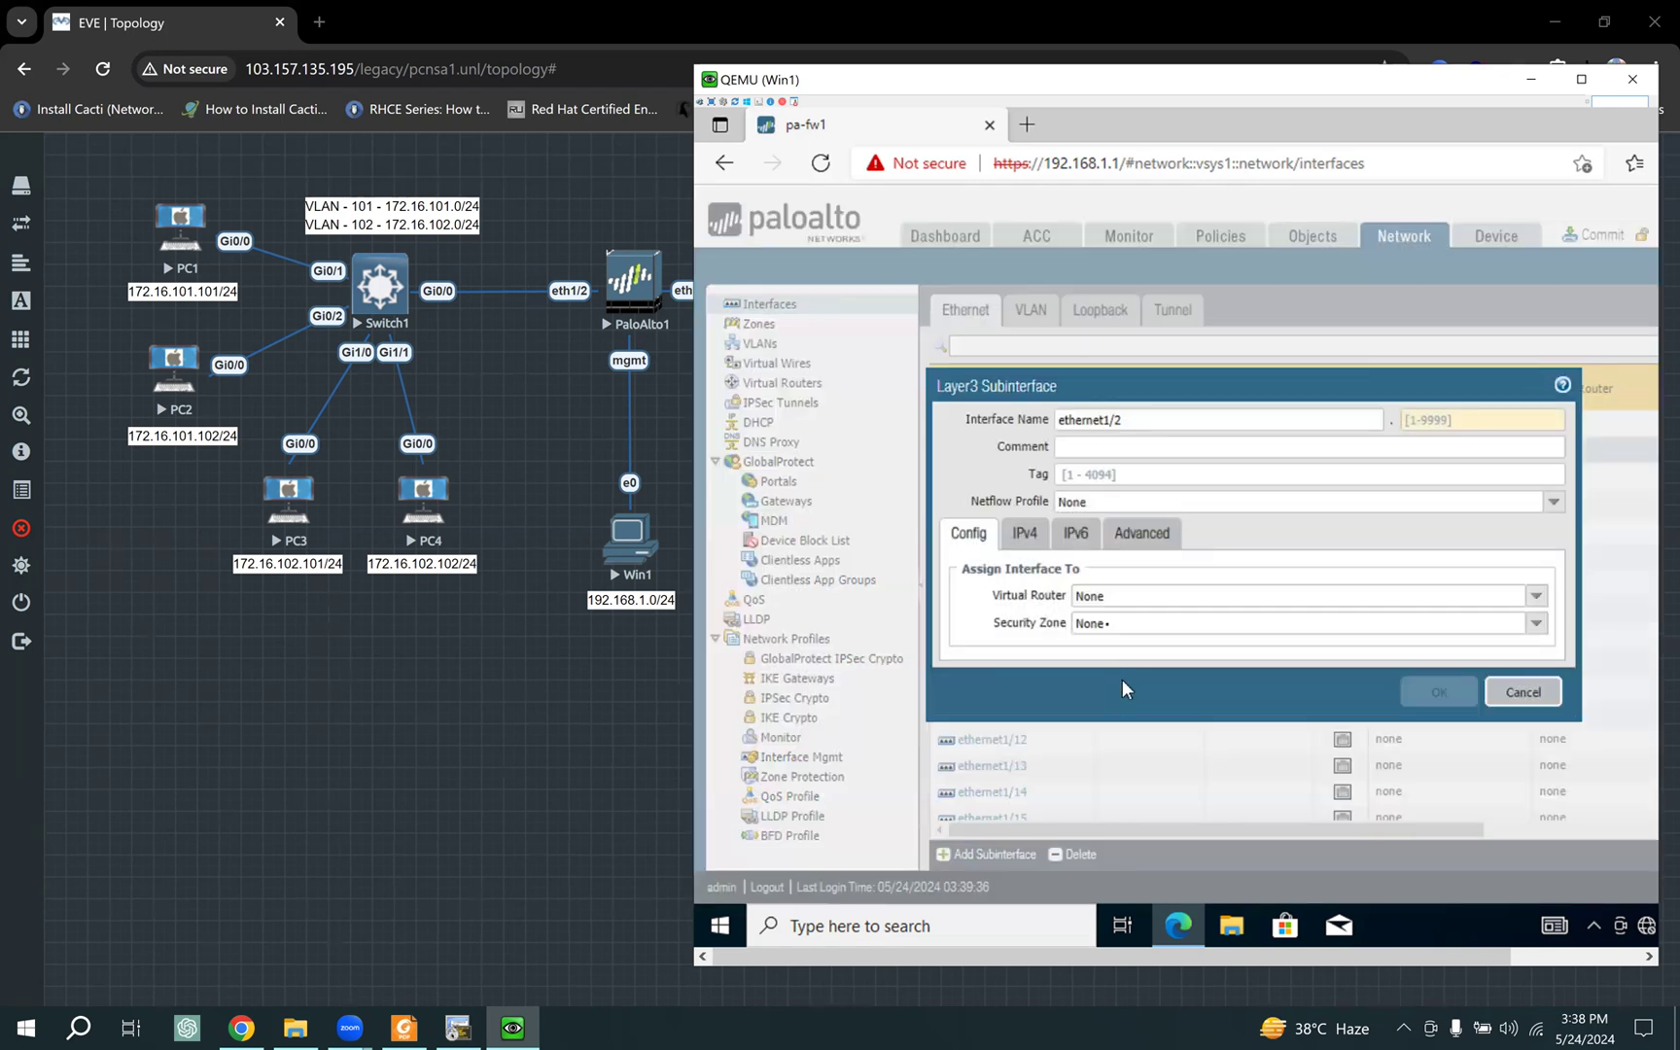
{"action": "left_click", "coordinate": [1412, 420]}
{"action": "type", "text": "102"}
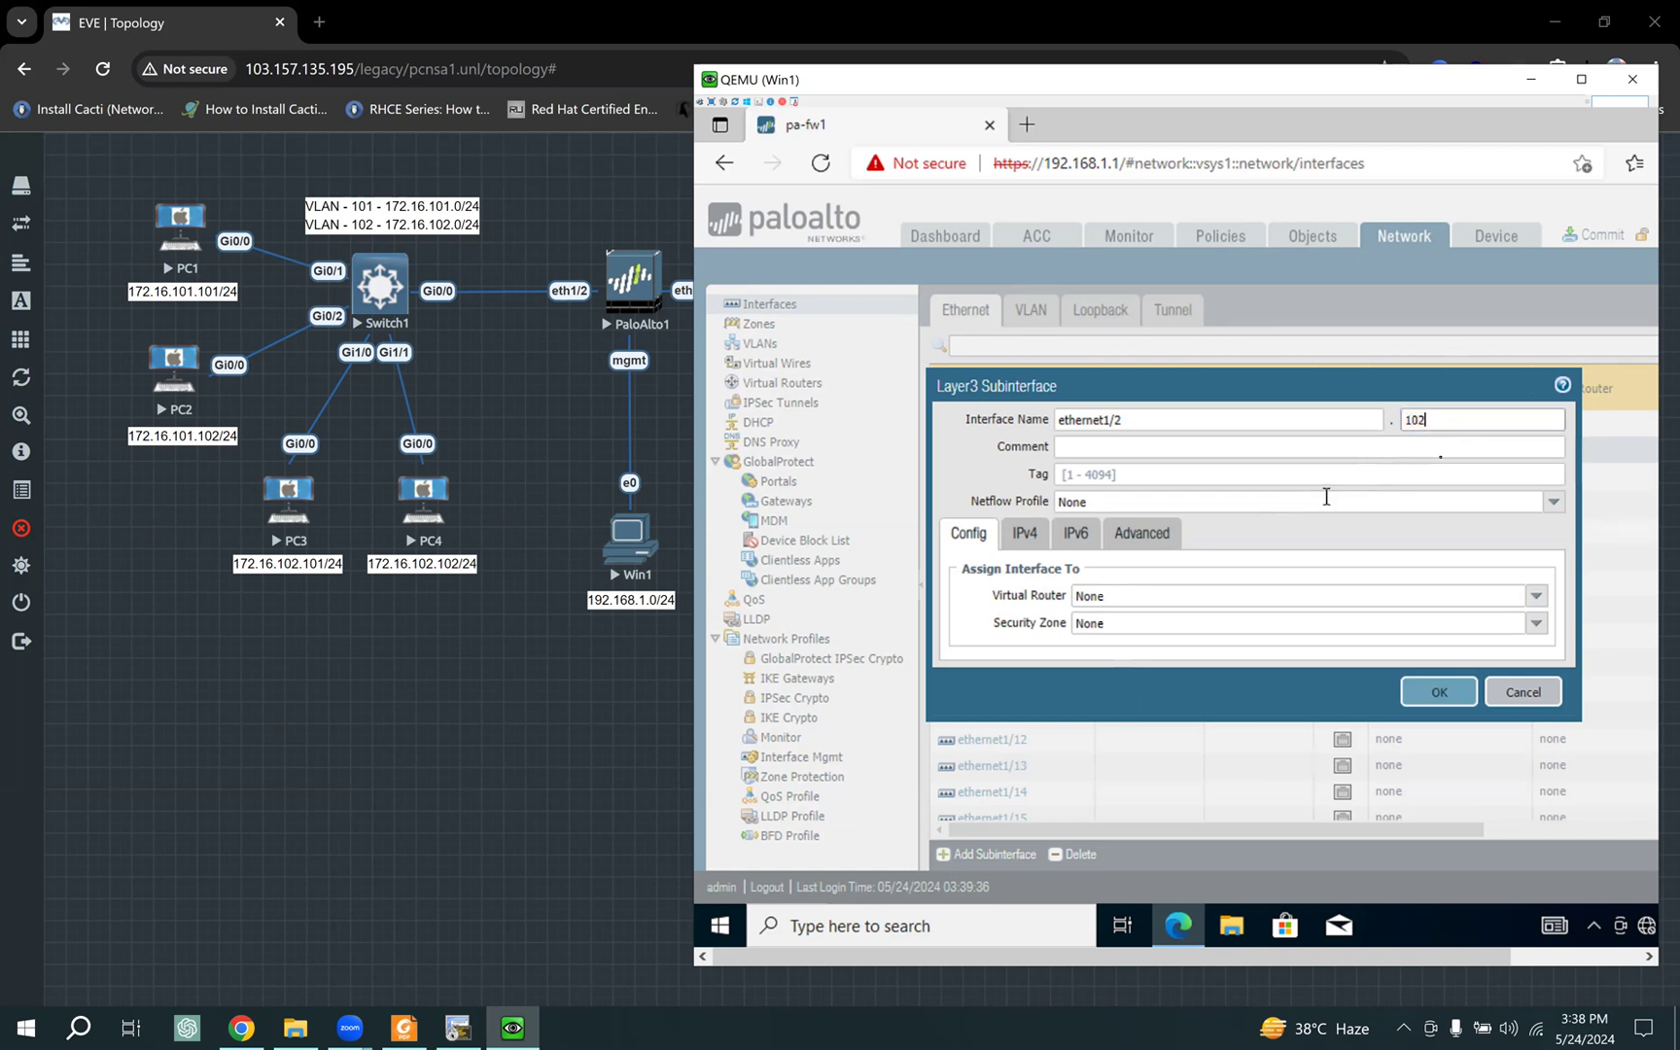
{"action": "left_click_drag", "start_coordinate": [1437, 420], "coordinate": [1383, 431]}
{"action": "left_click", "coordinate": [1152, 475]}
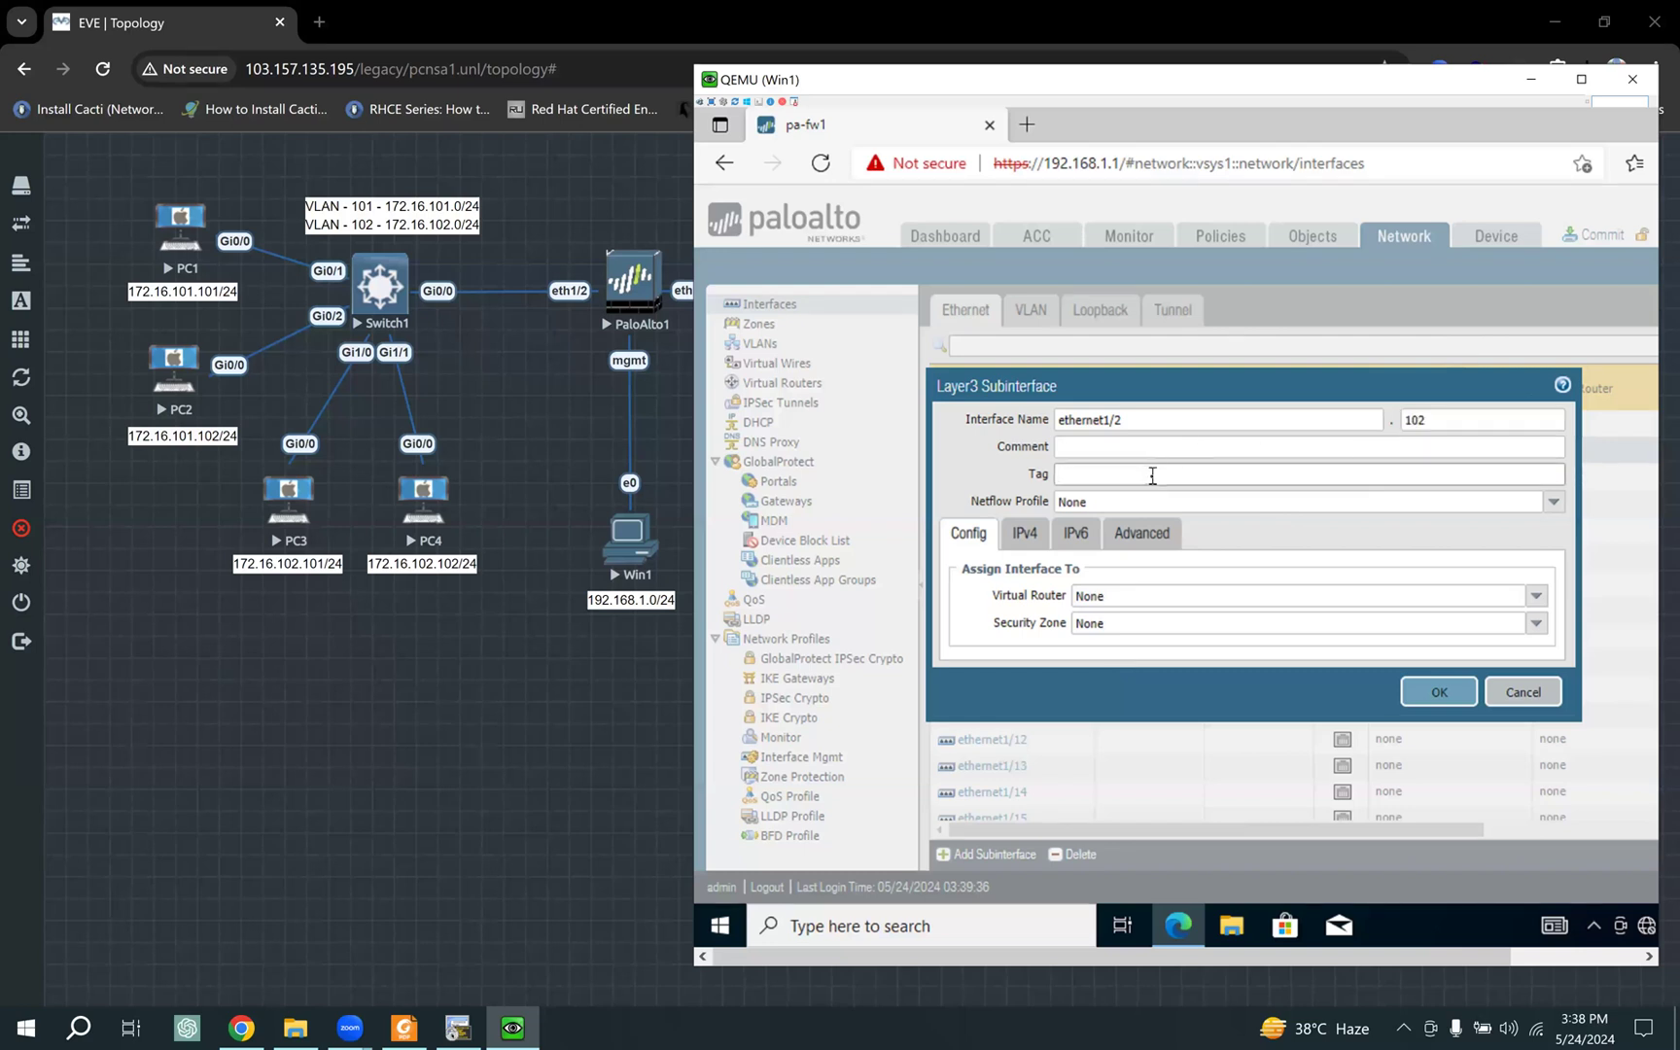
{"action": "type", "text": "102"}
{"action": "left_click", "coordinate": [1429, 695]}
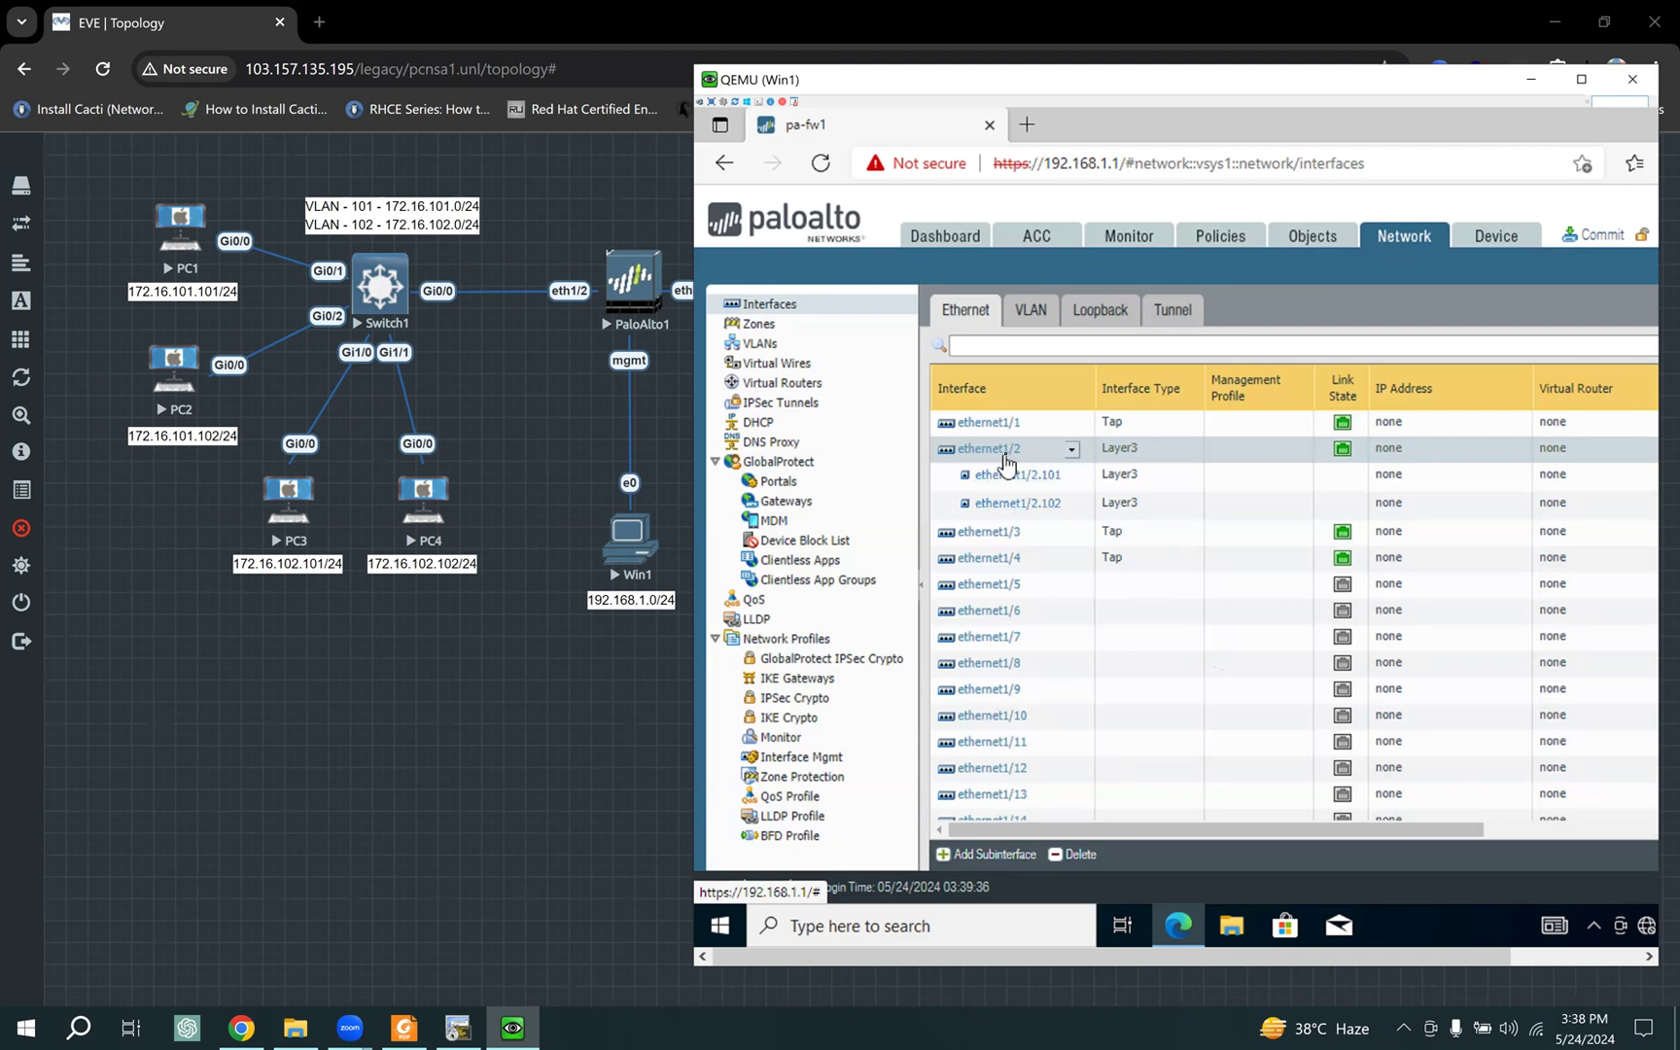
{"action": "left_click", "coordinate": [993, 857]}
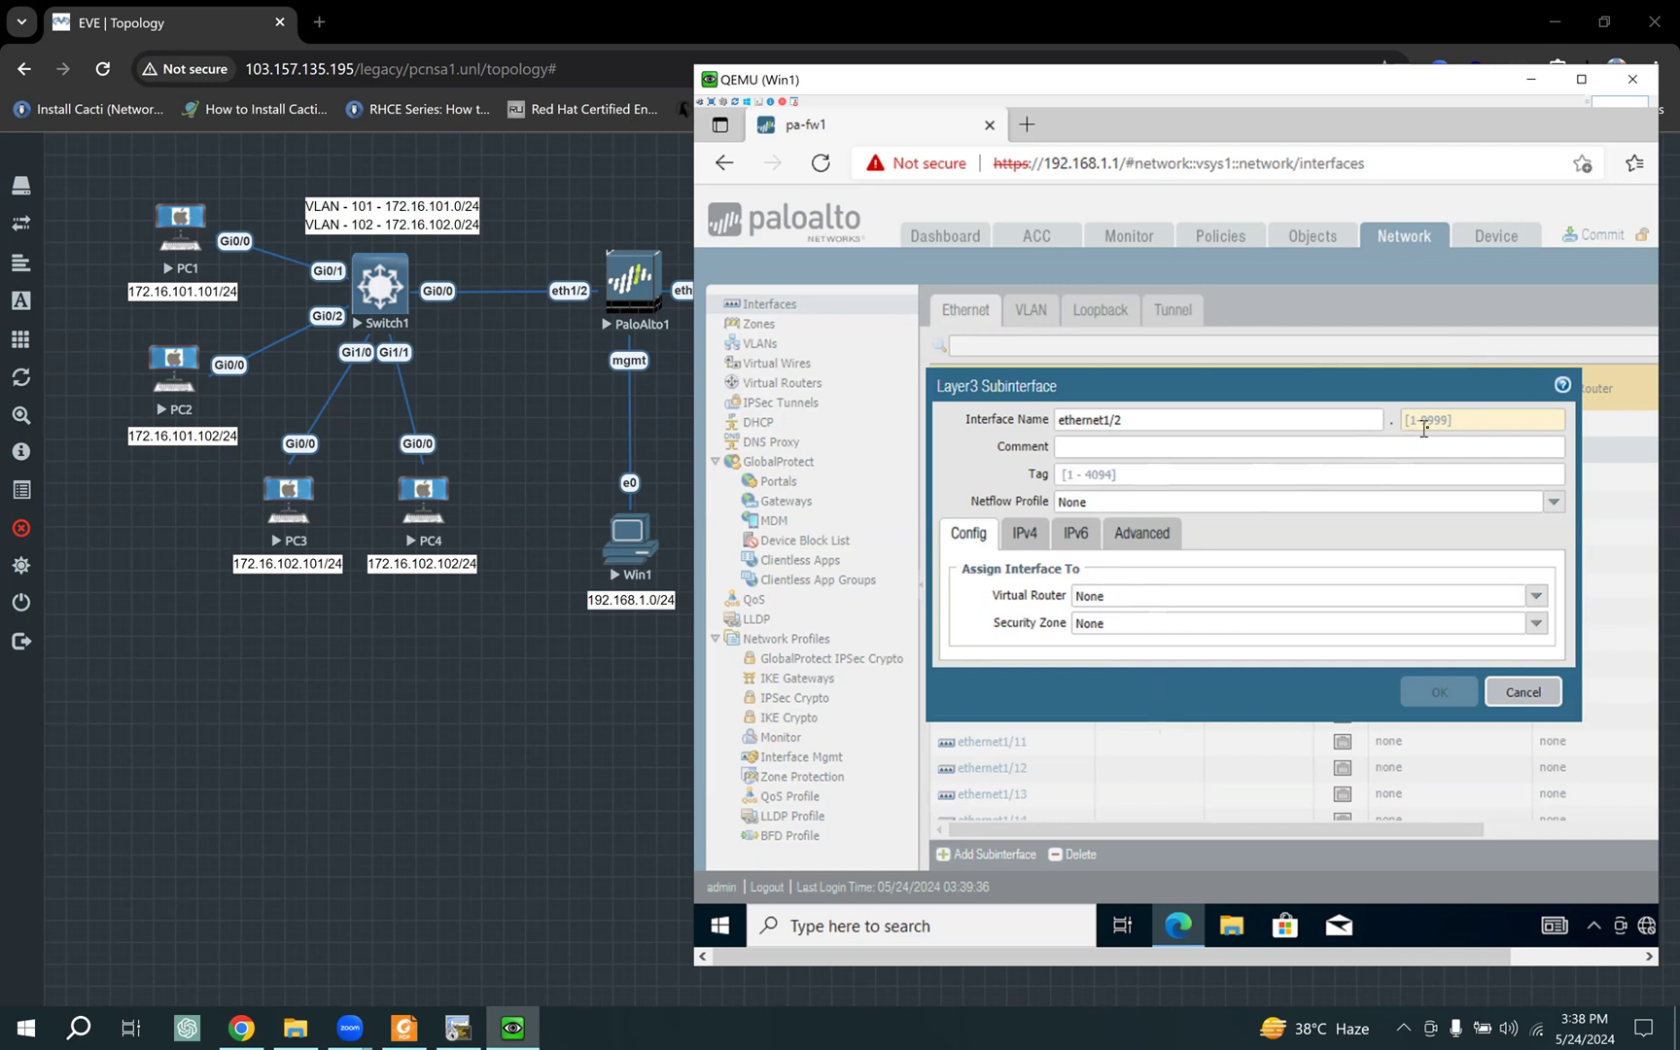
{"action": "mouse_move", "coordinate": [1433, 425]}
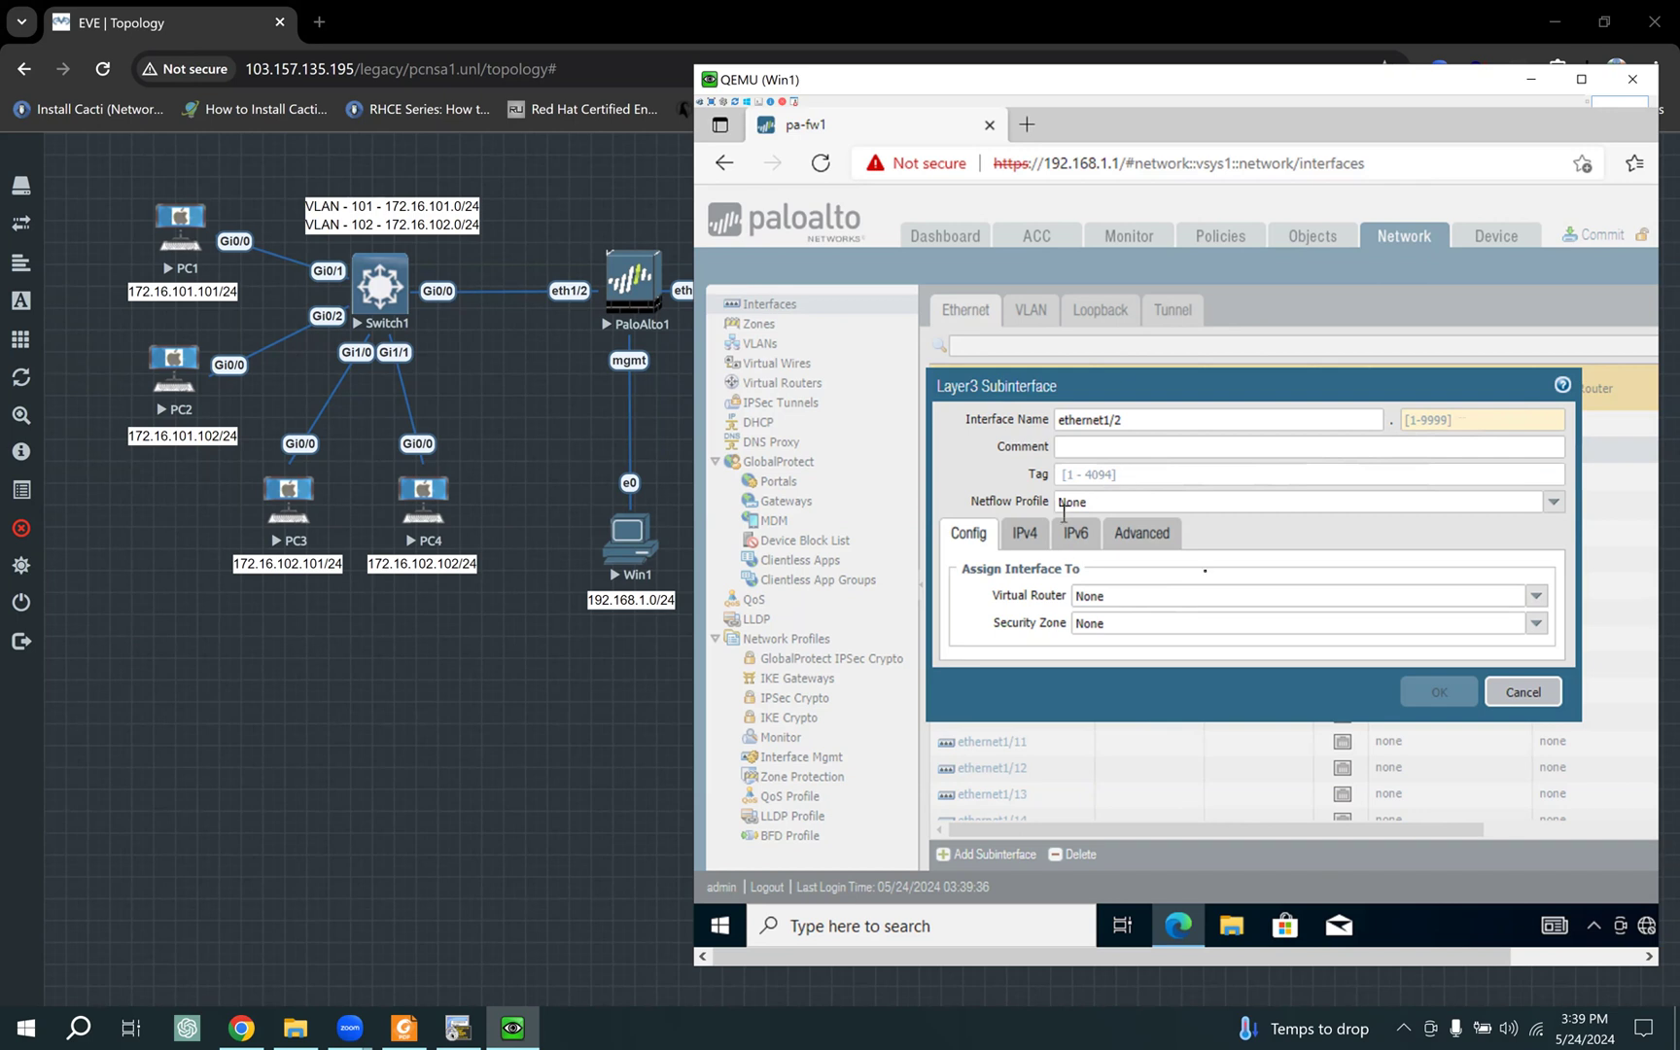
{"action": "left_click", "coordinate": [1523, 692]}
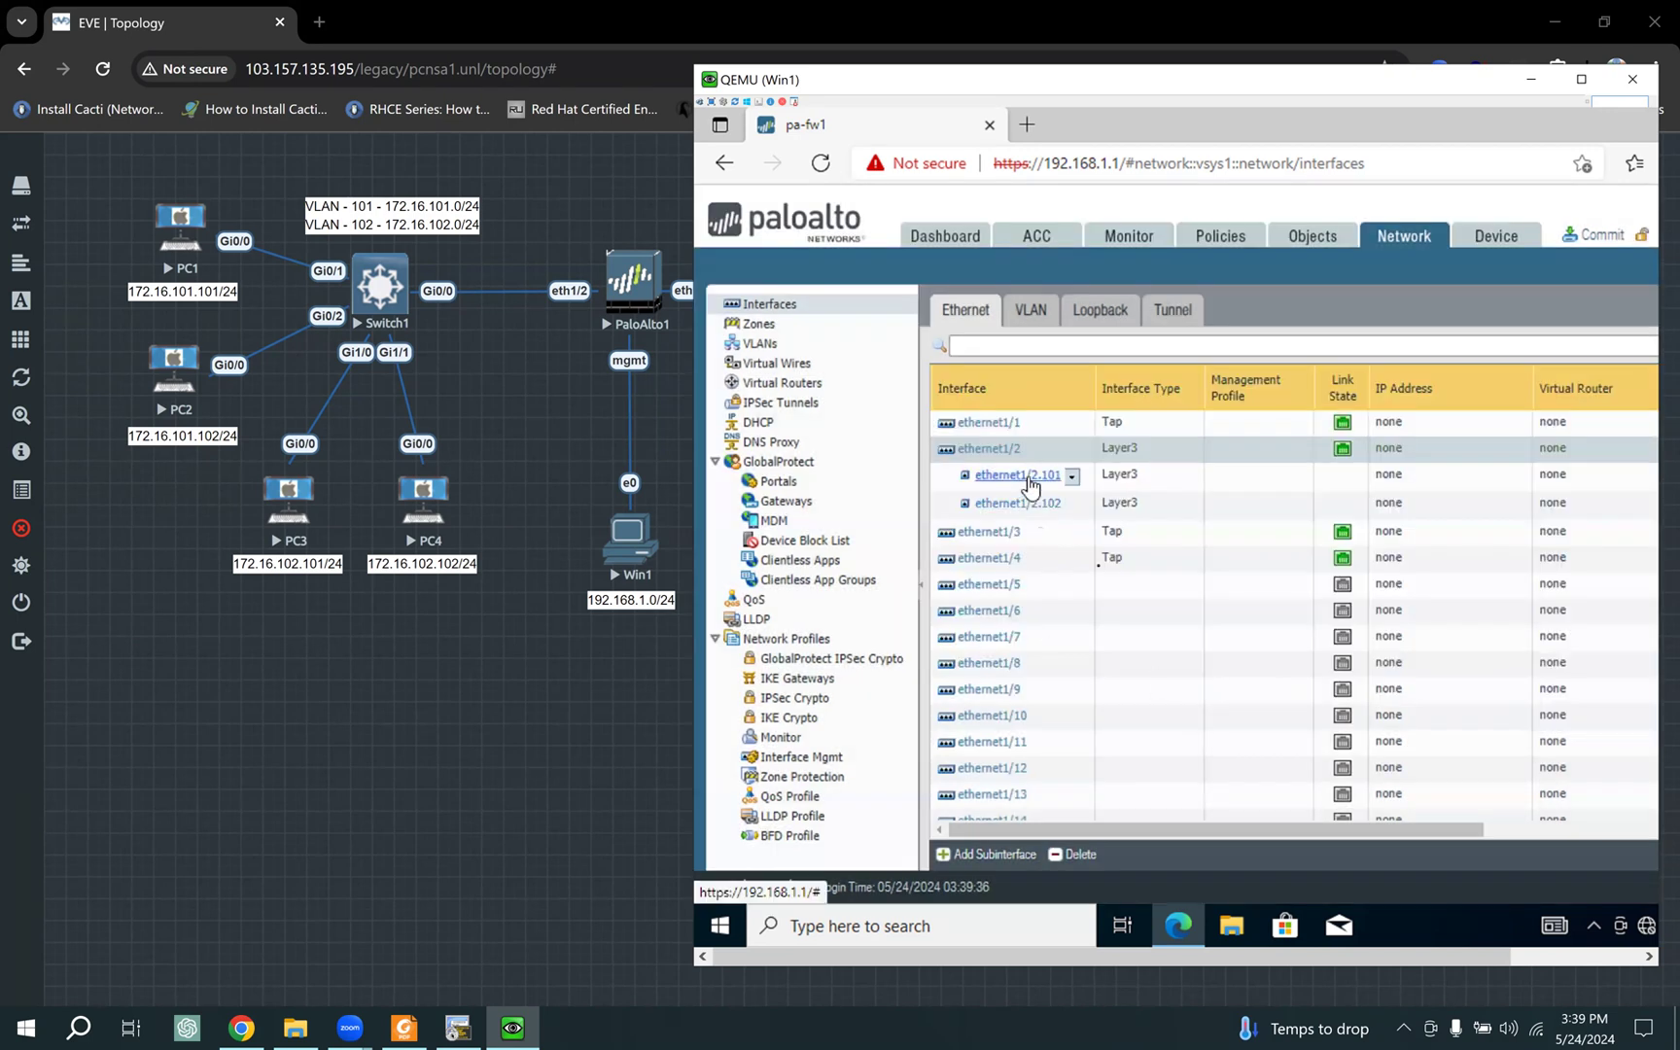
Step: Assign subinterface ethernet1/2.101 to the default virtual router and the lan security zone
{"action": "left_click", "coordinate": [1021, 476]}
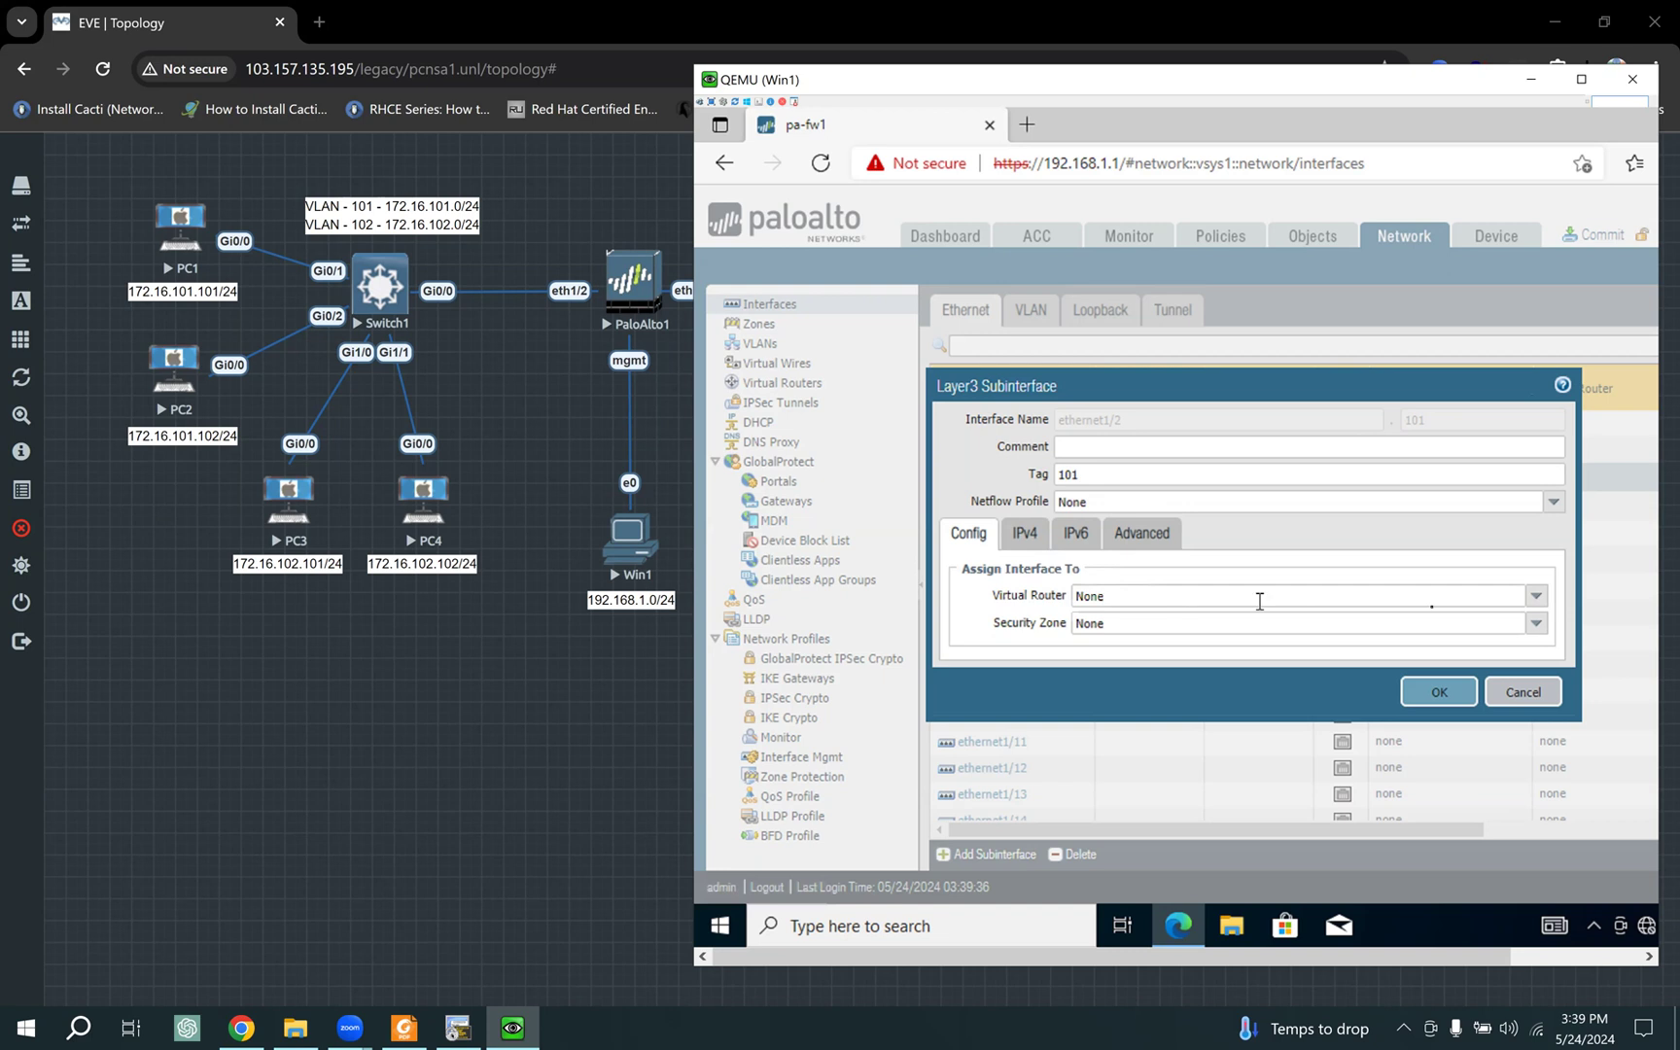
{"action": "left_click", "coordinate": [1535, 596]}
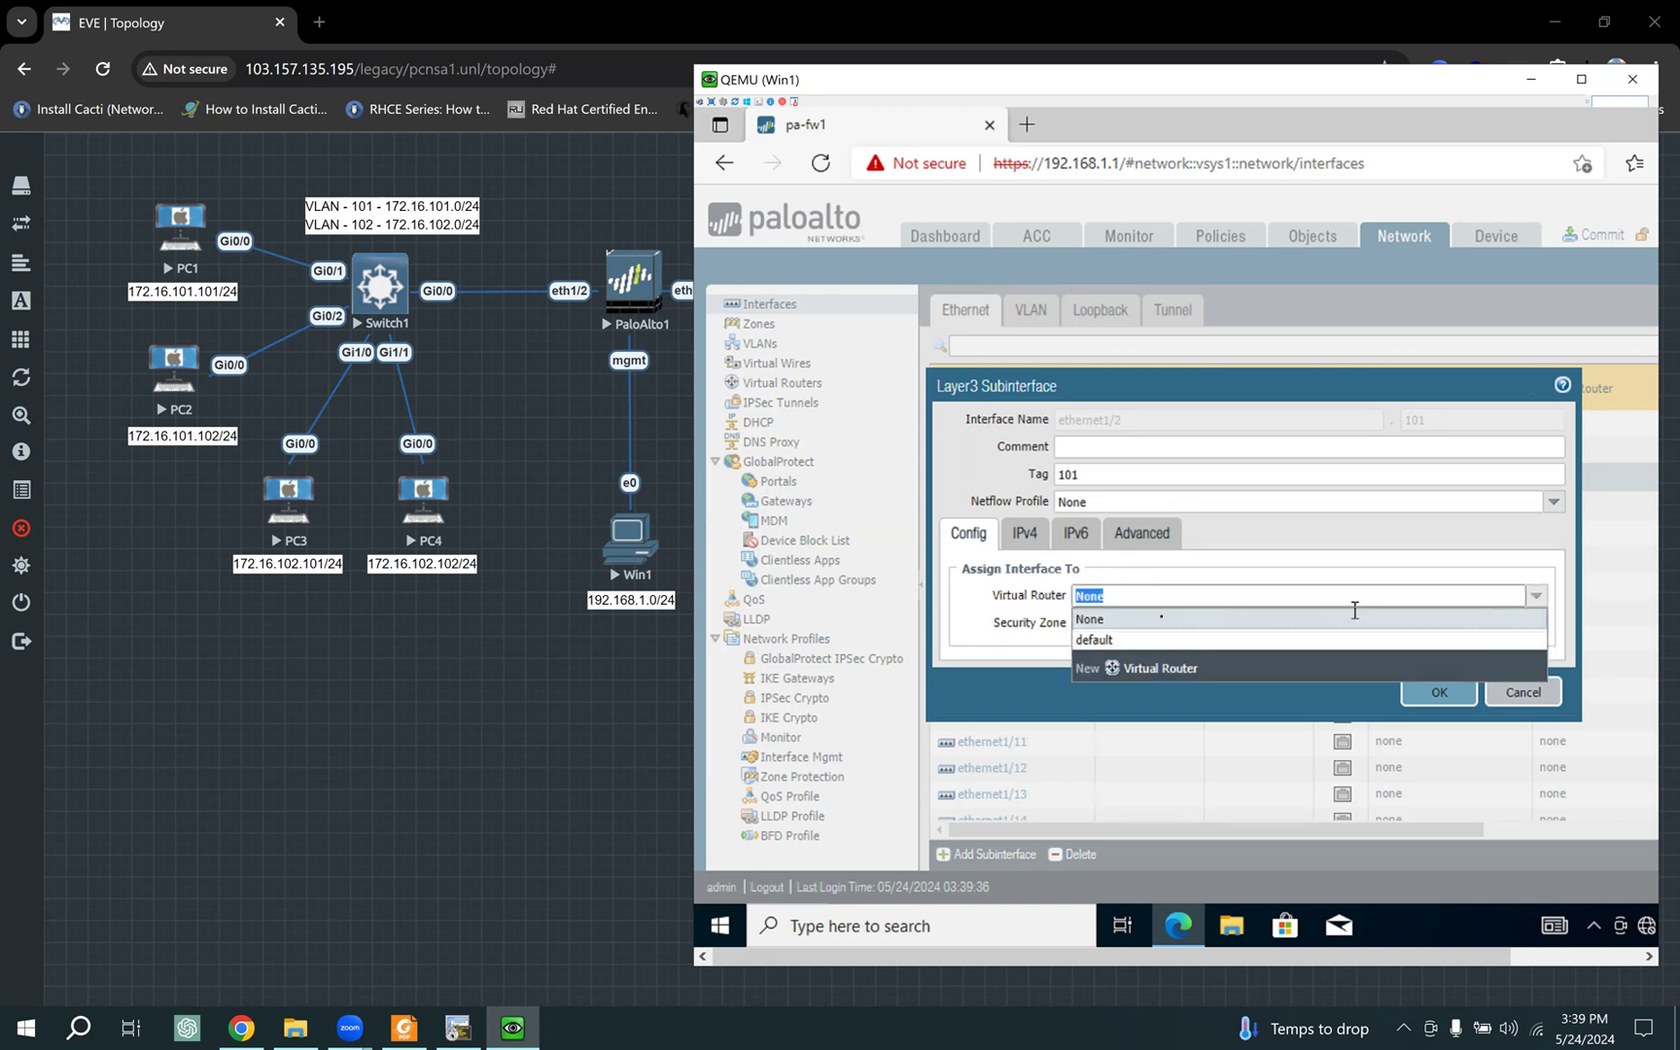
{"action": "left_click", "coordinate": [1123, 641]}
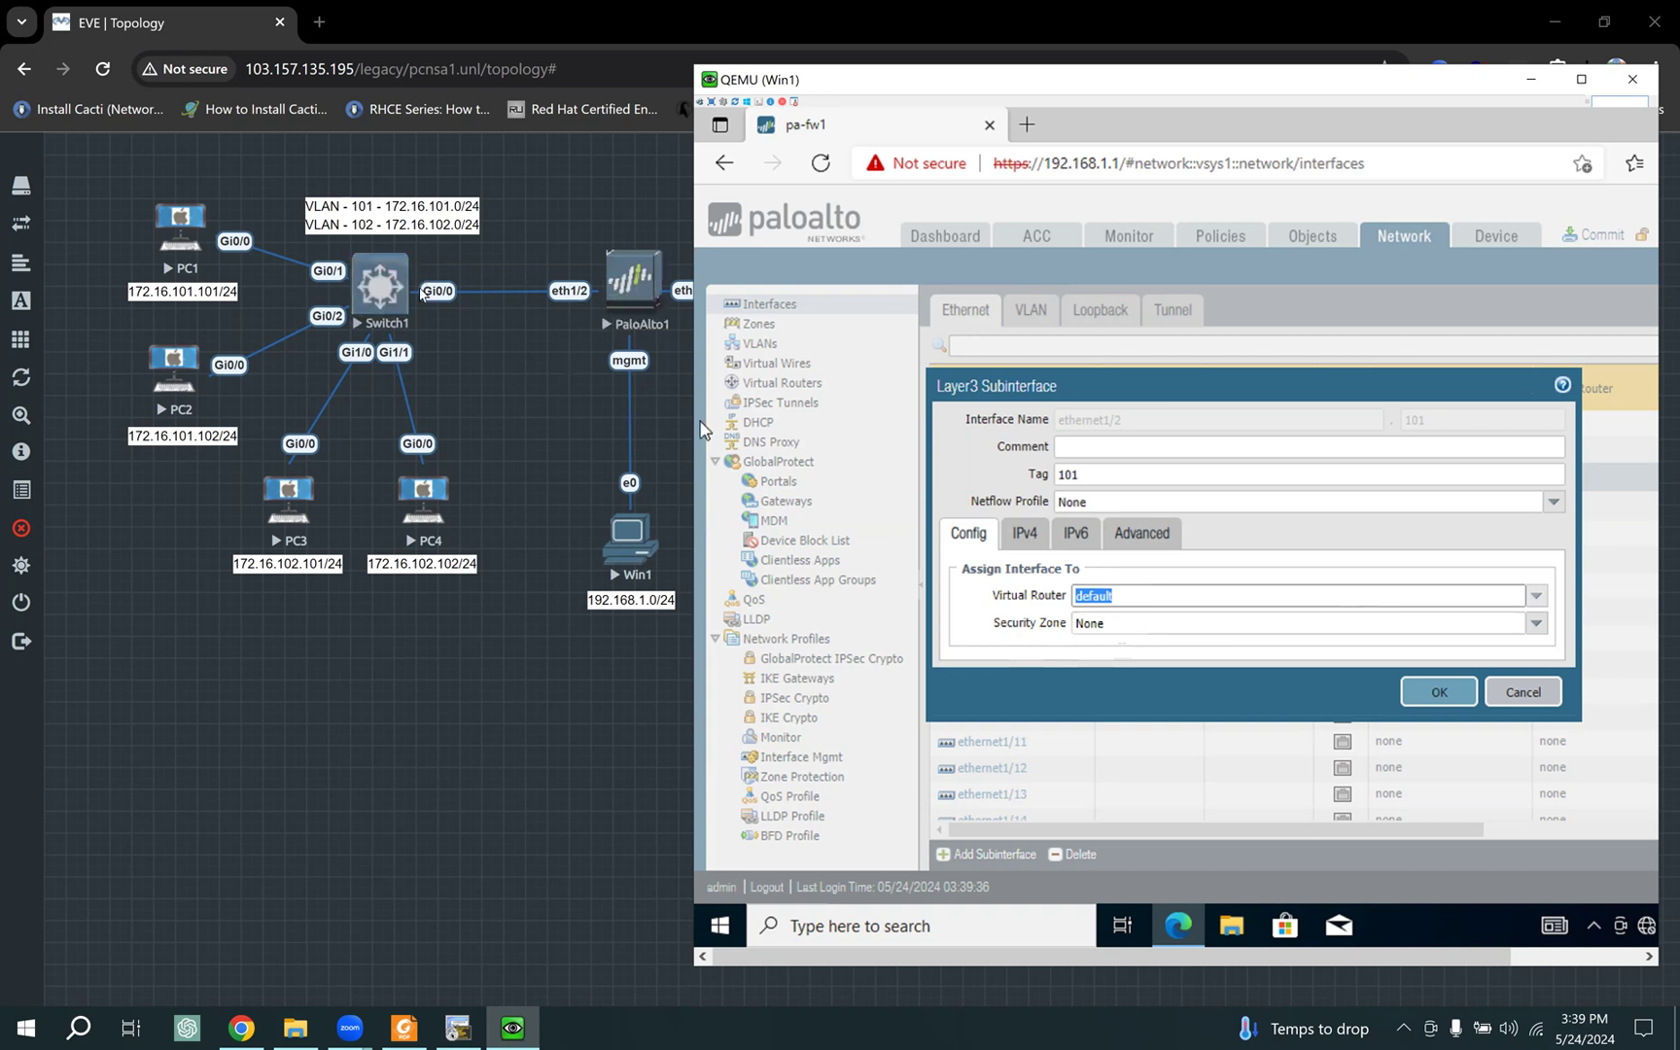
{"action": "left_click", "coordinate": [1528, 628]}
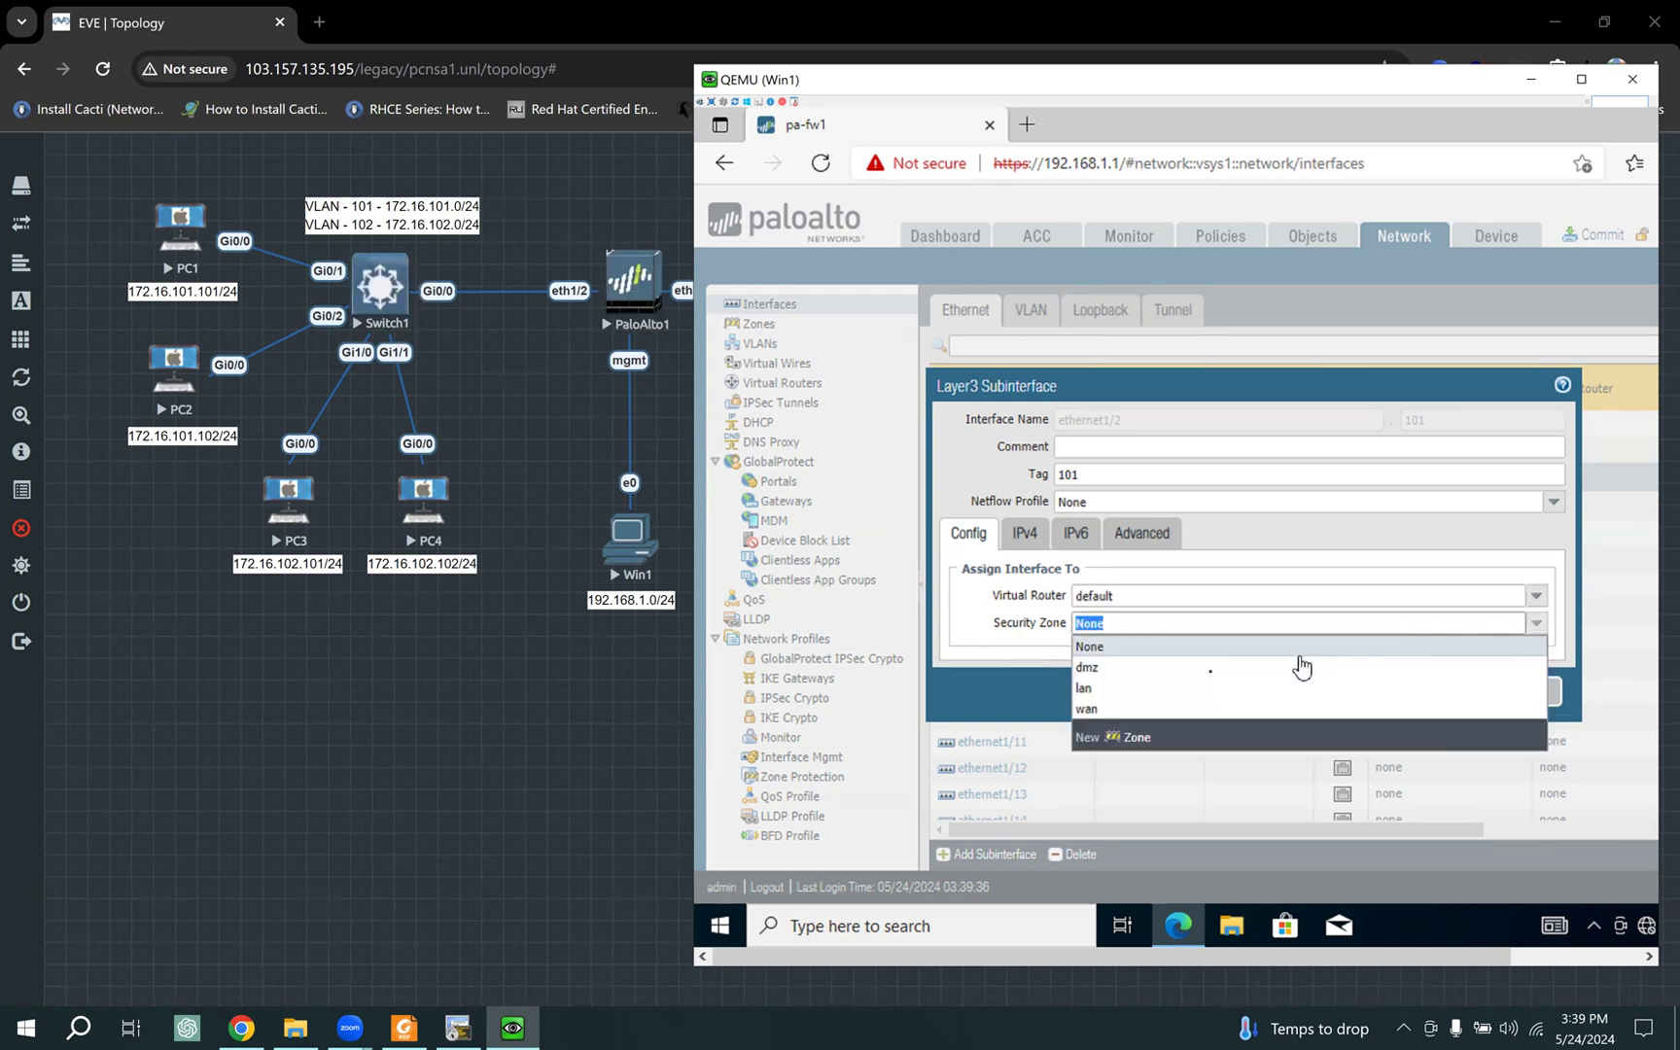
{"action": "left_click", "coordinate": [1091, 690]}
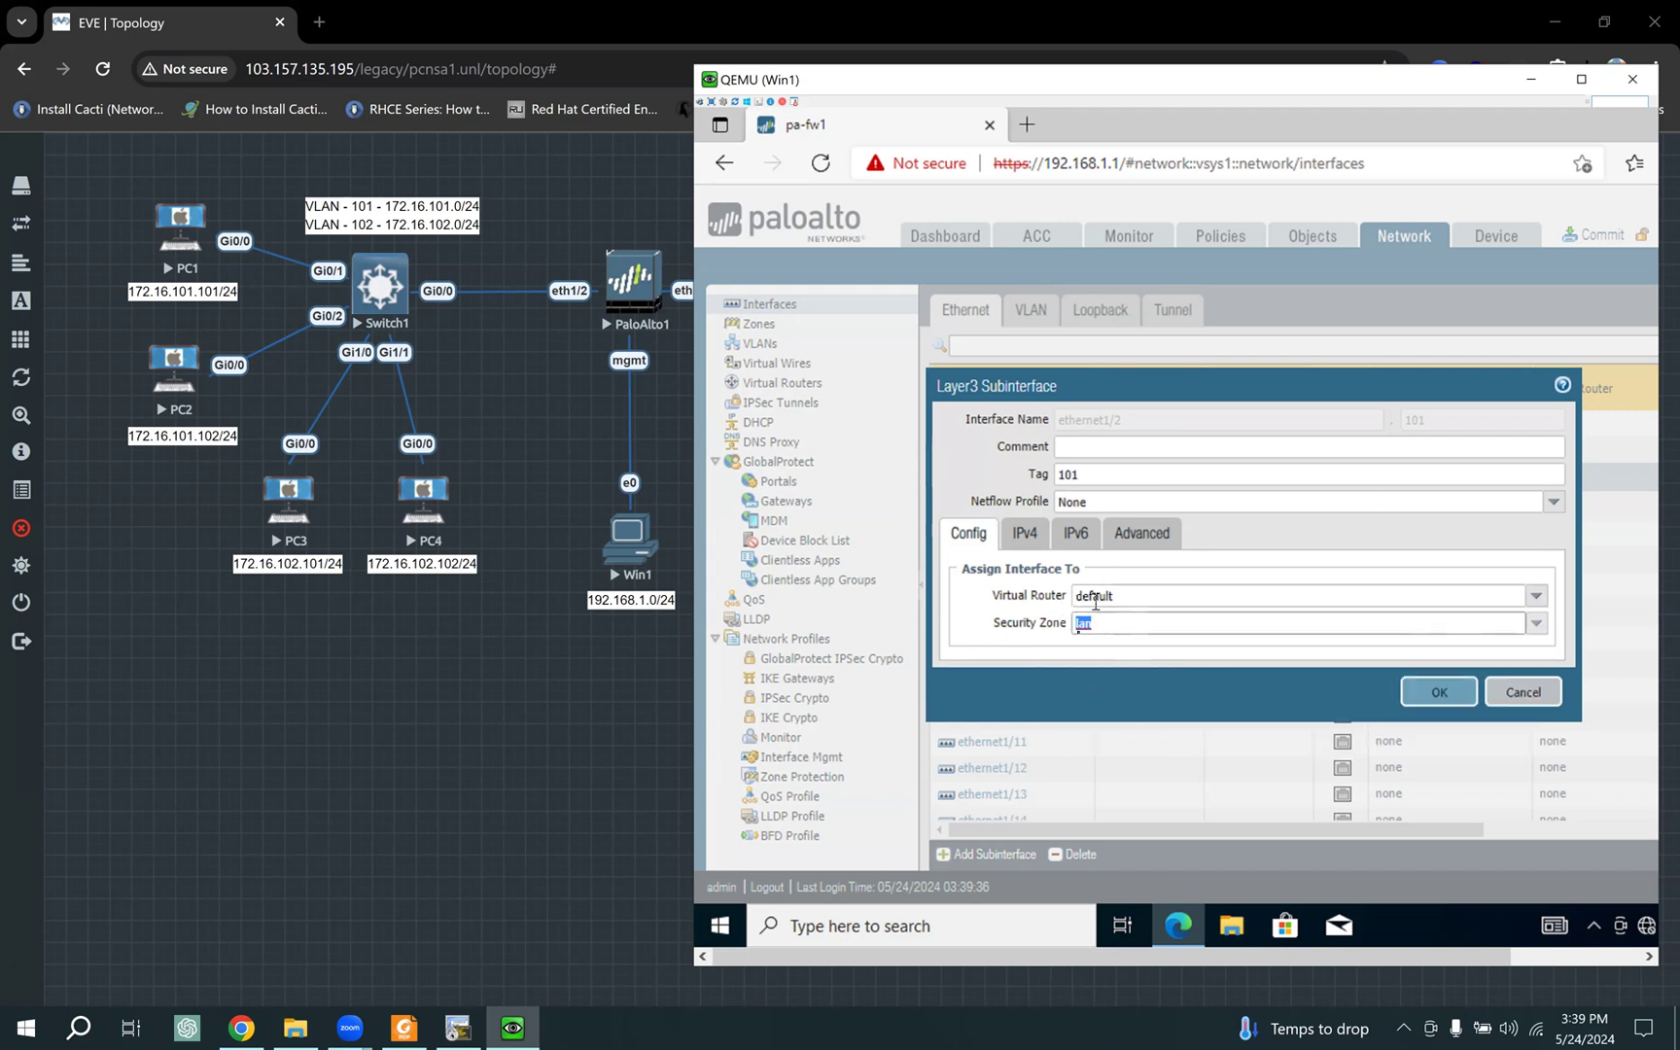
Step: Give ethernet1/2.101 a static IPv4 address using a new IP Netmask address object named vlan-101 with value 172.16.101.1/24
{"action": "left_click", "coordinate": [1026, 540]}
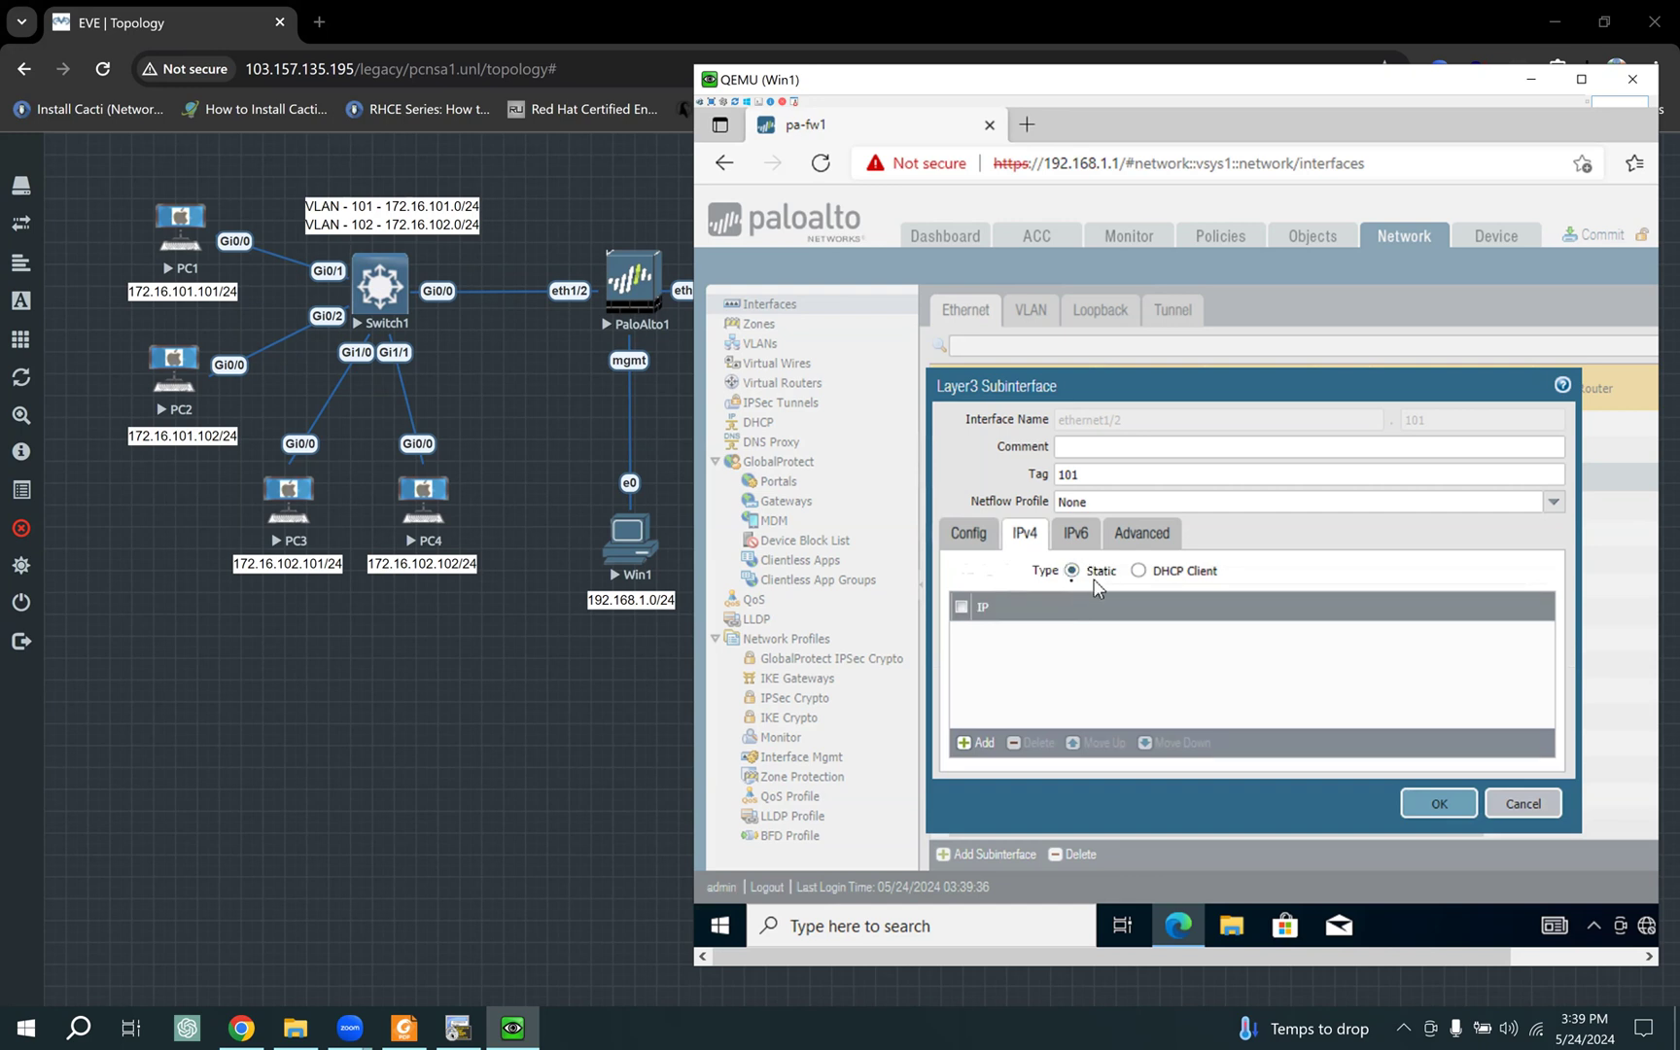
{"action": "left_click", "coordinate": [975, 743]}
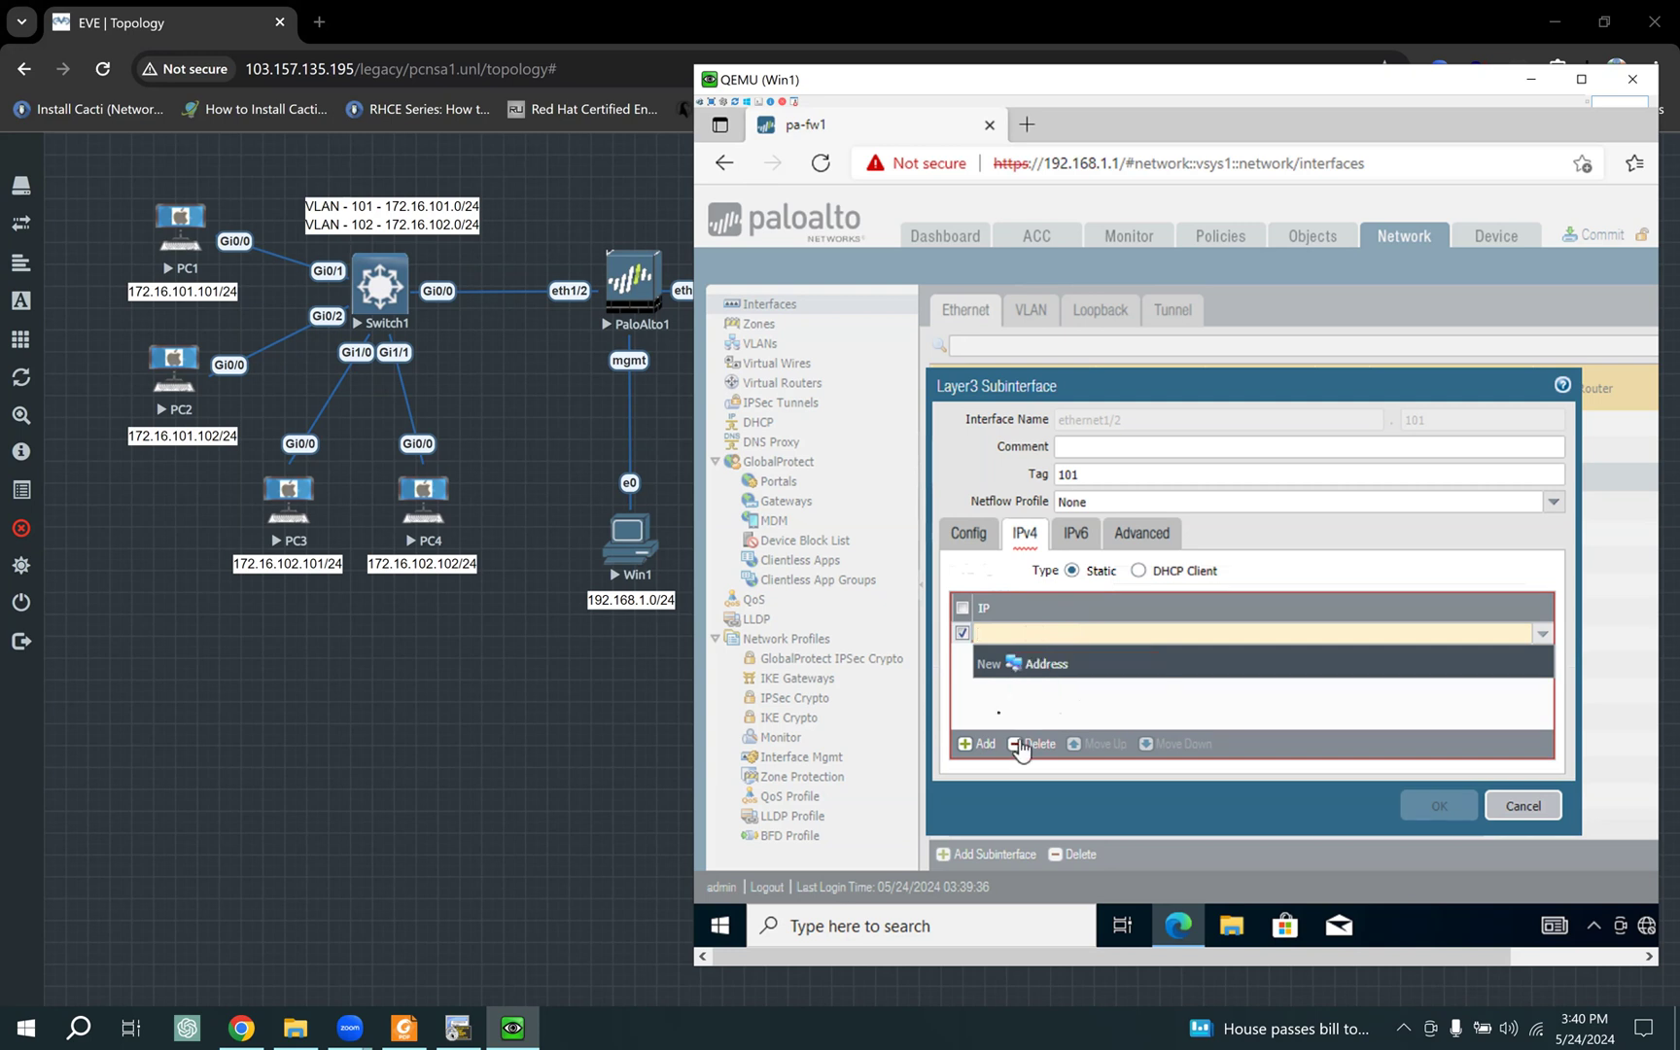
{"action": "left_click", "coordinate": [1046, 666]}
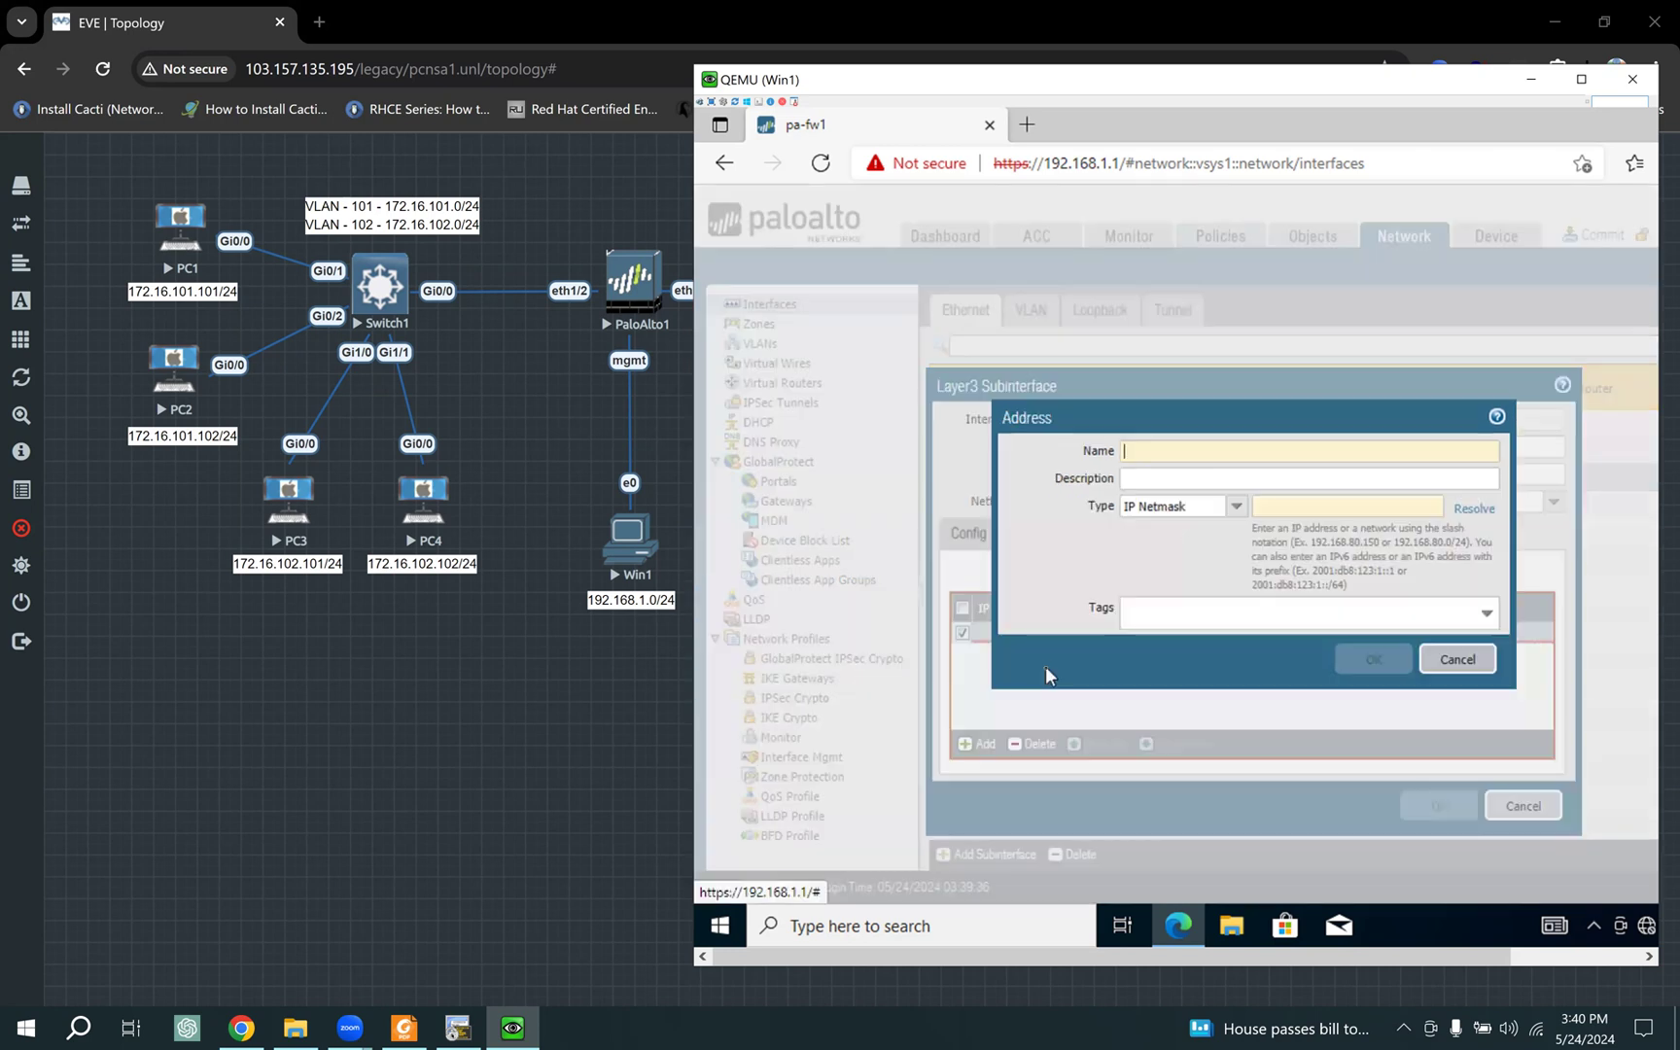
{"action": "left_click", "coordinate": [1172, 453]}
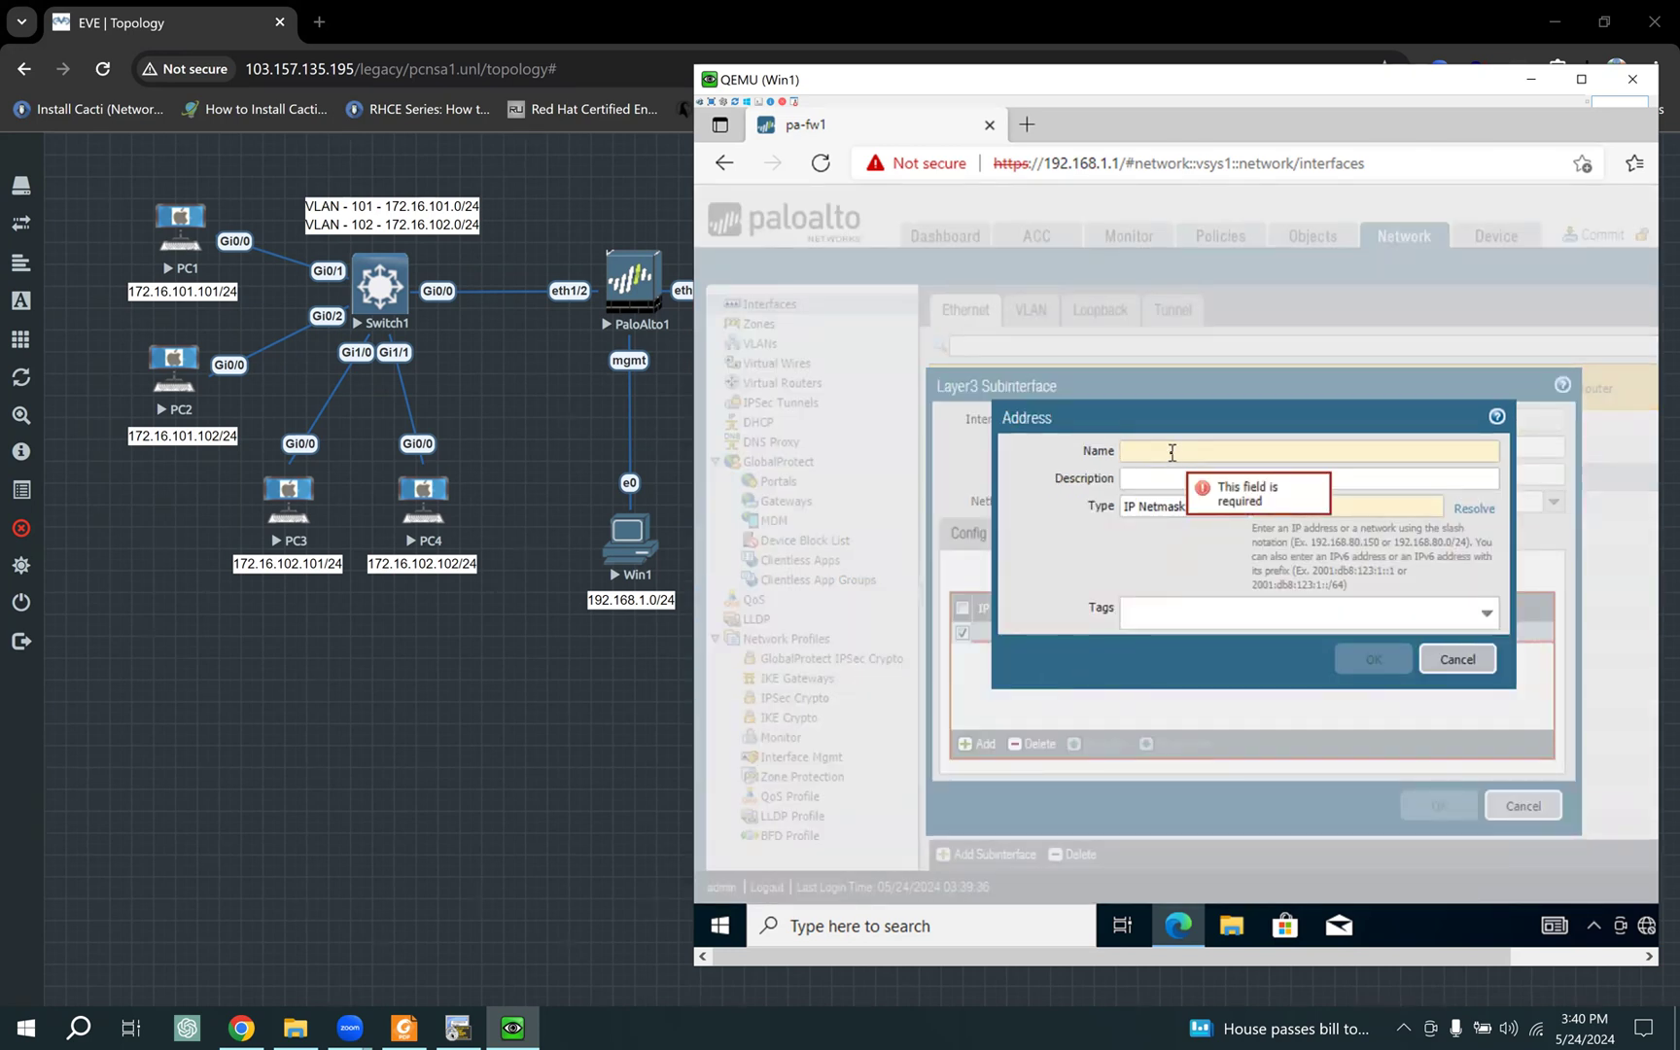
{"action": "type", "text": "v"}
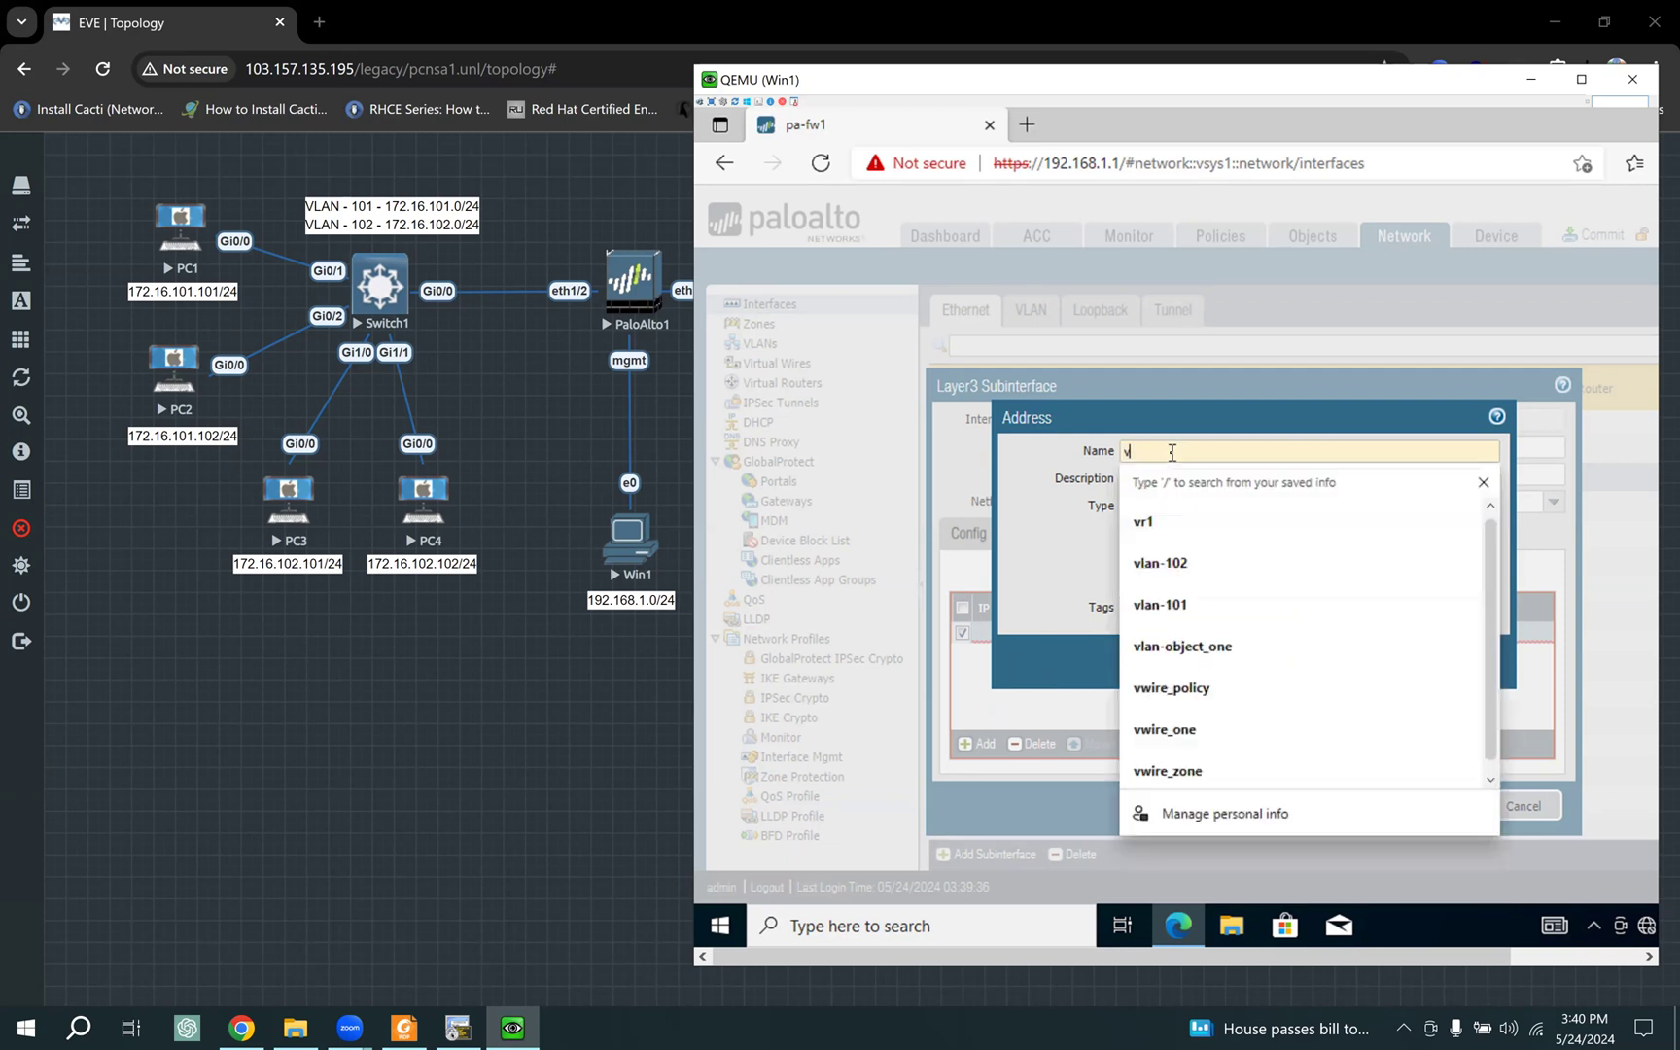
{"action": "type", "text": "lan-101"}
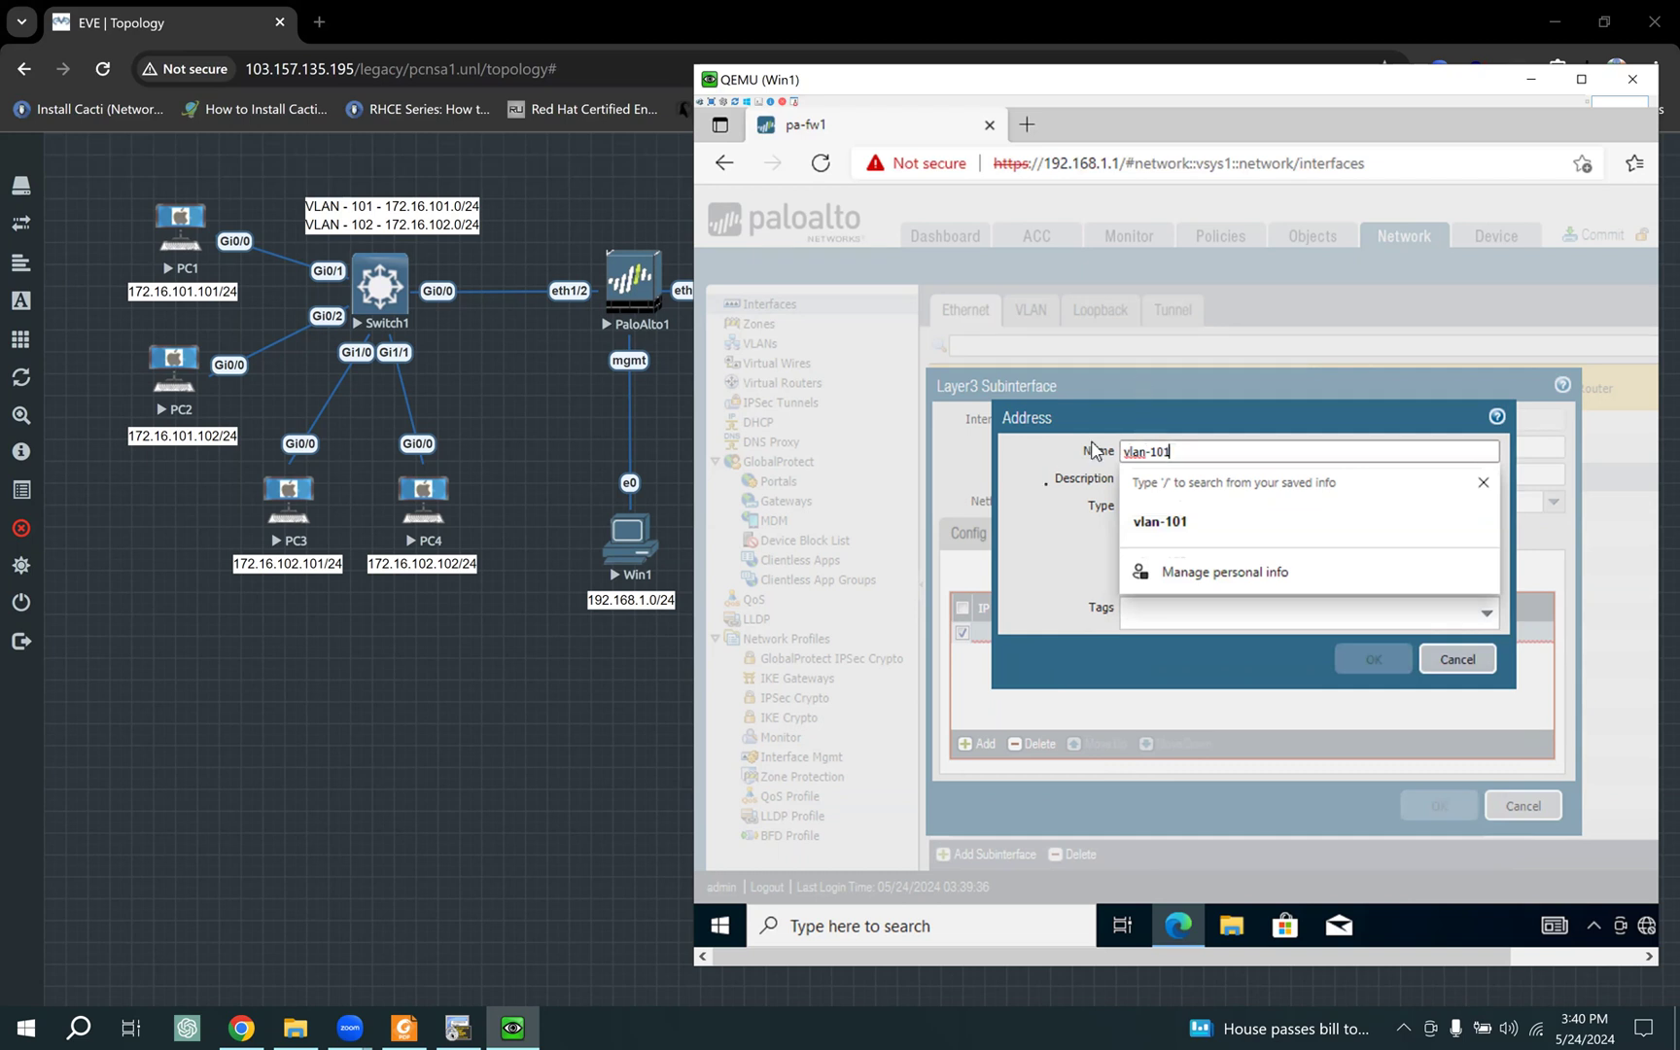
{"action": "left_click", "coordinate": [1050, 488]}
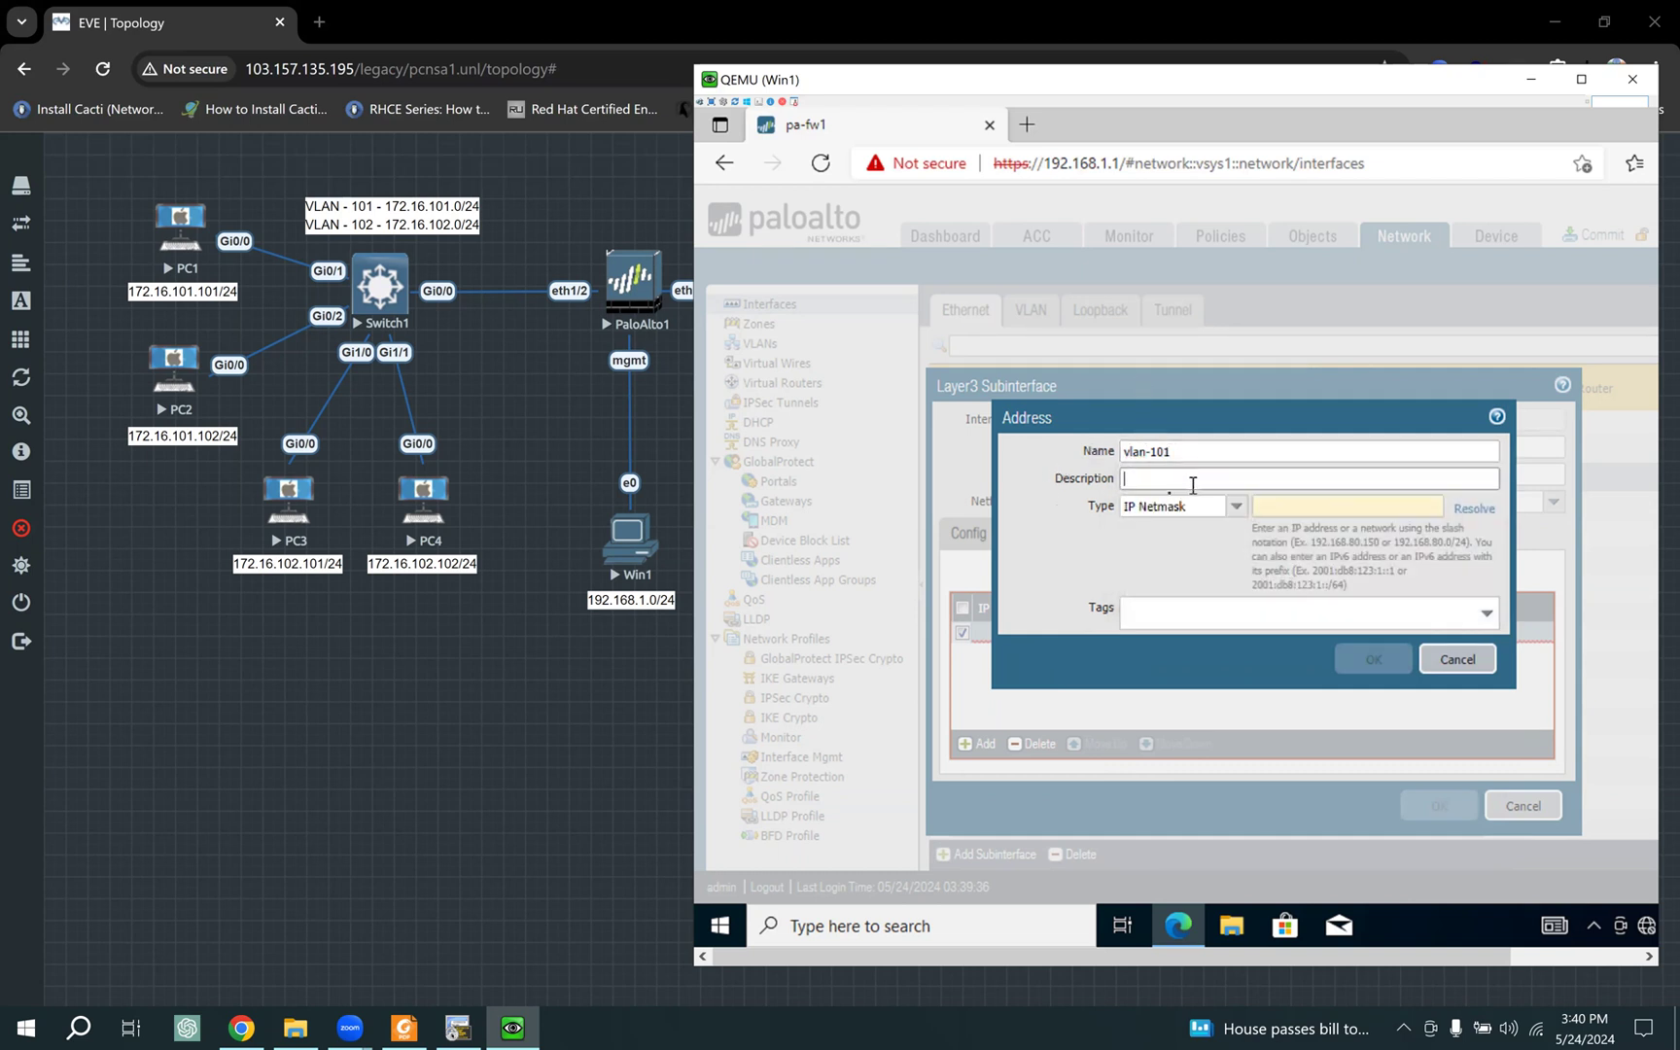
{"action": "left_click", "coordinate": [1287, 506]}
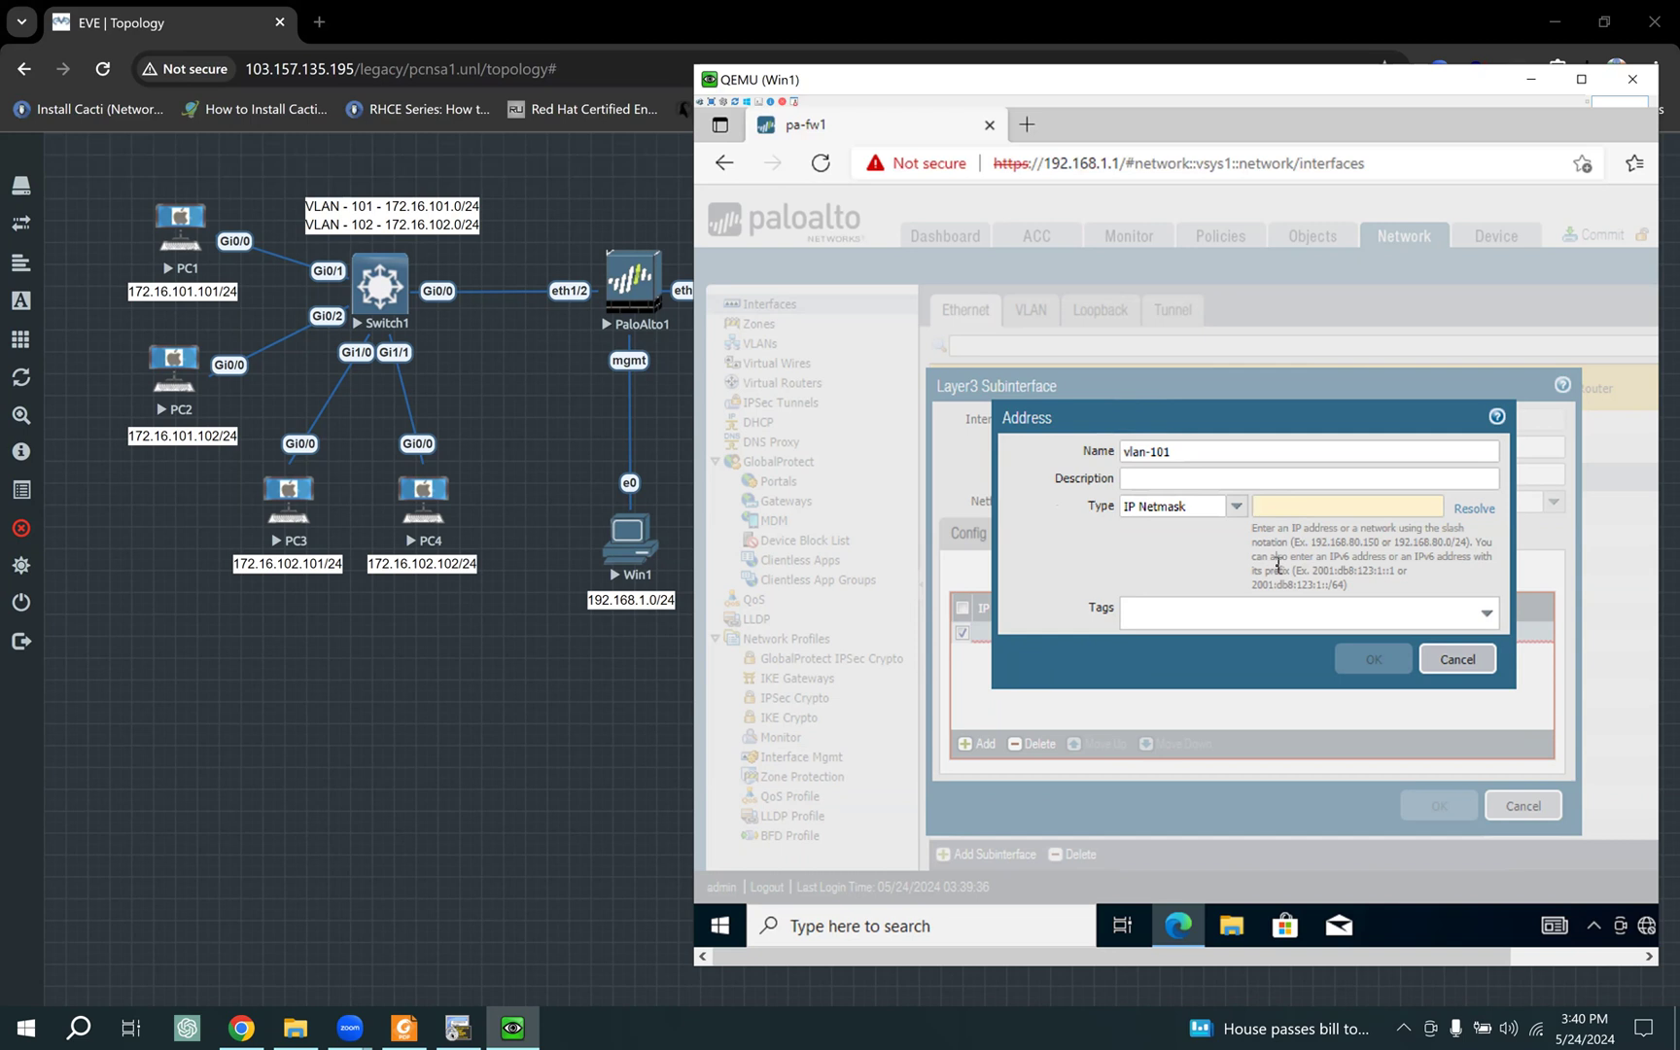
{"action": "type", "text": "172"}
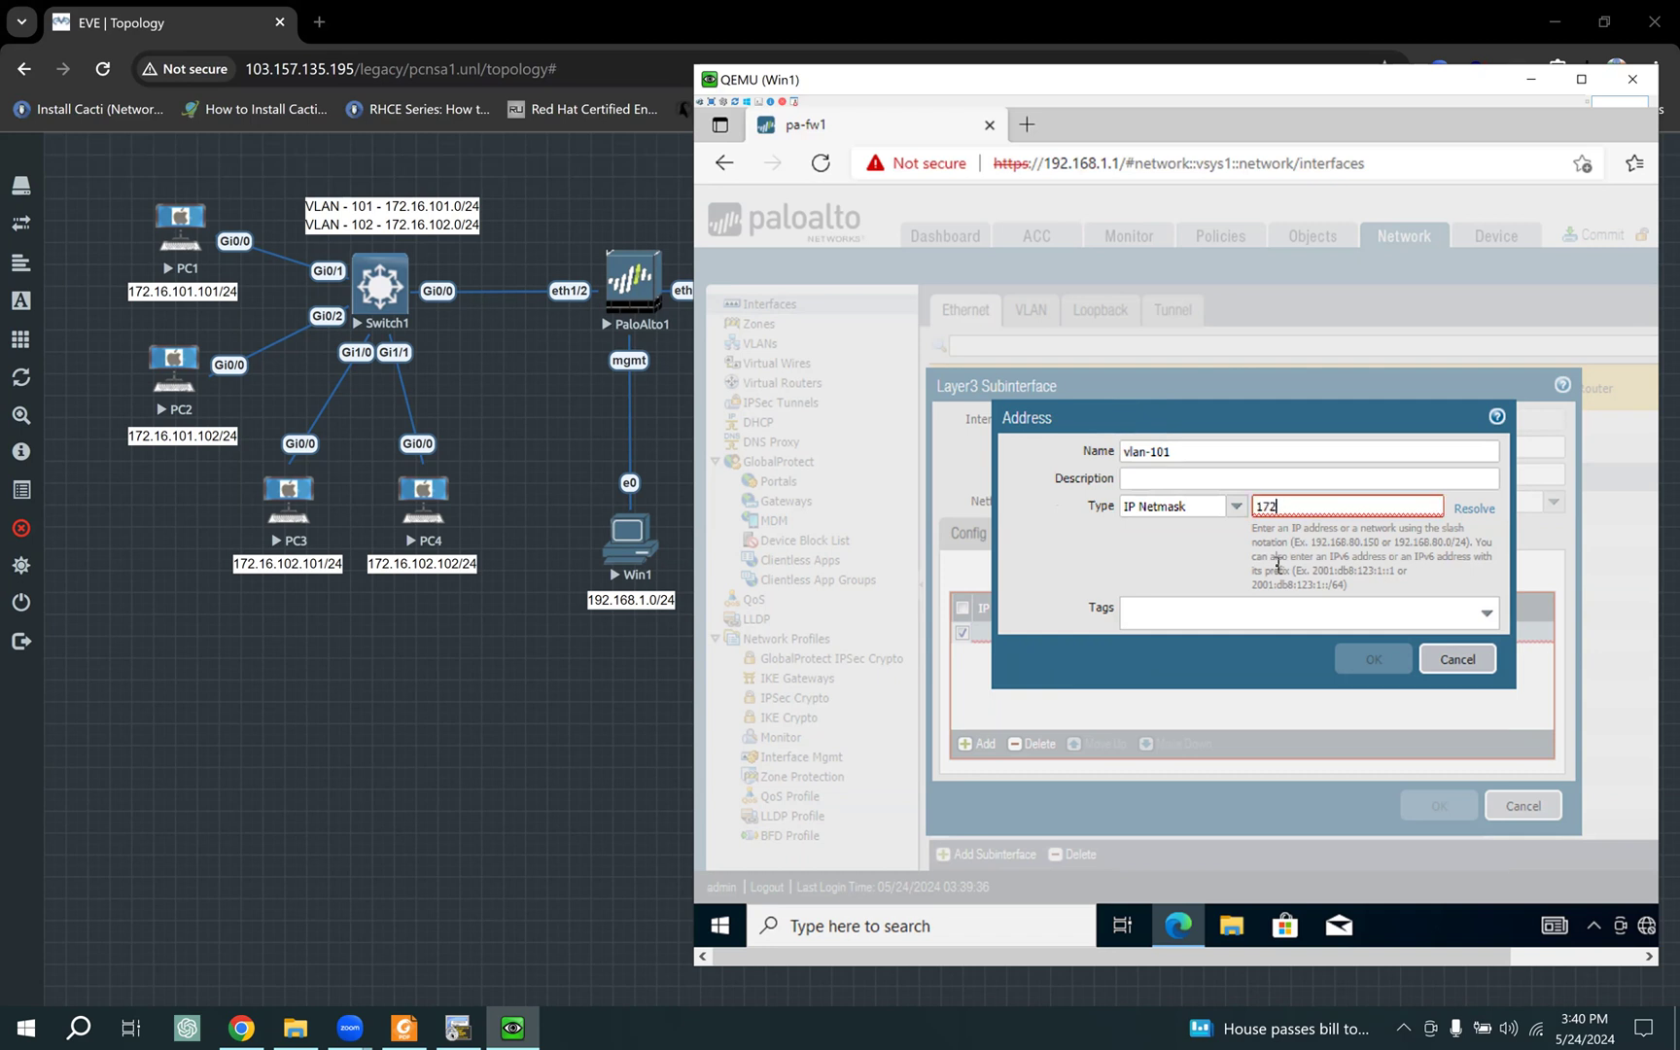
{"action": "type", "text": ".16.101.1/24"}
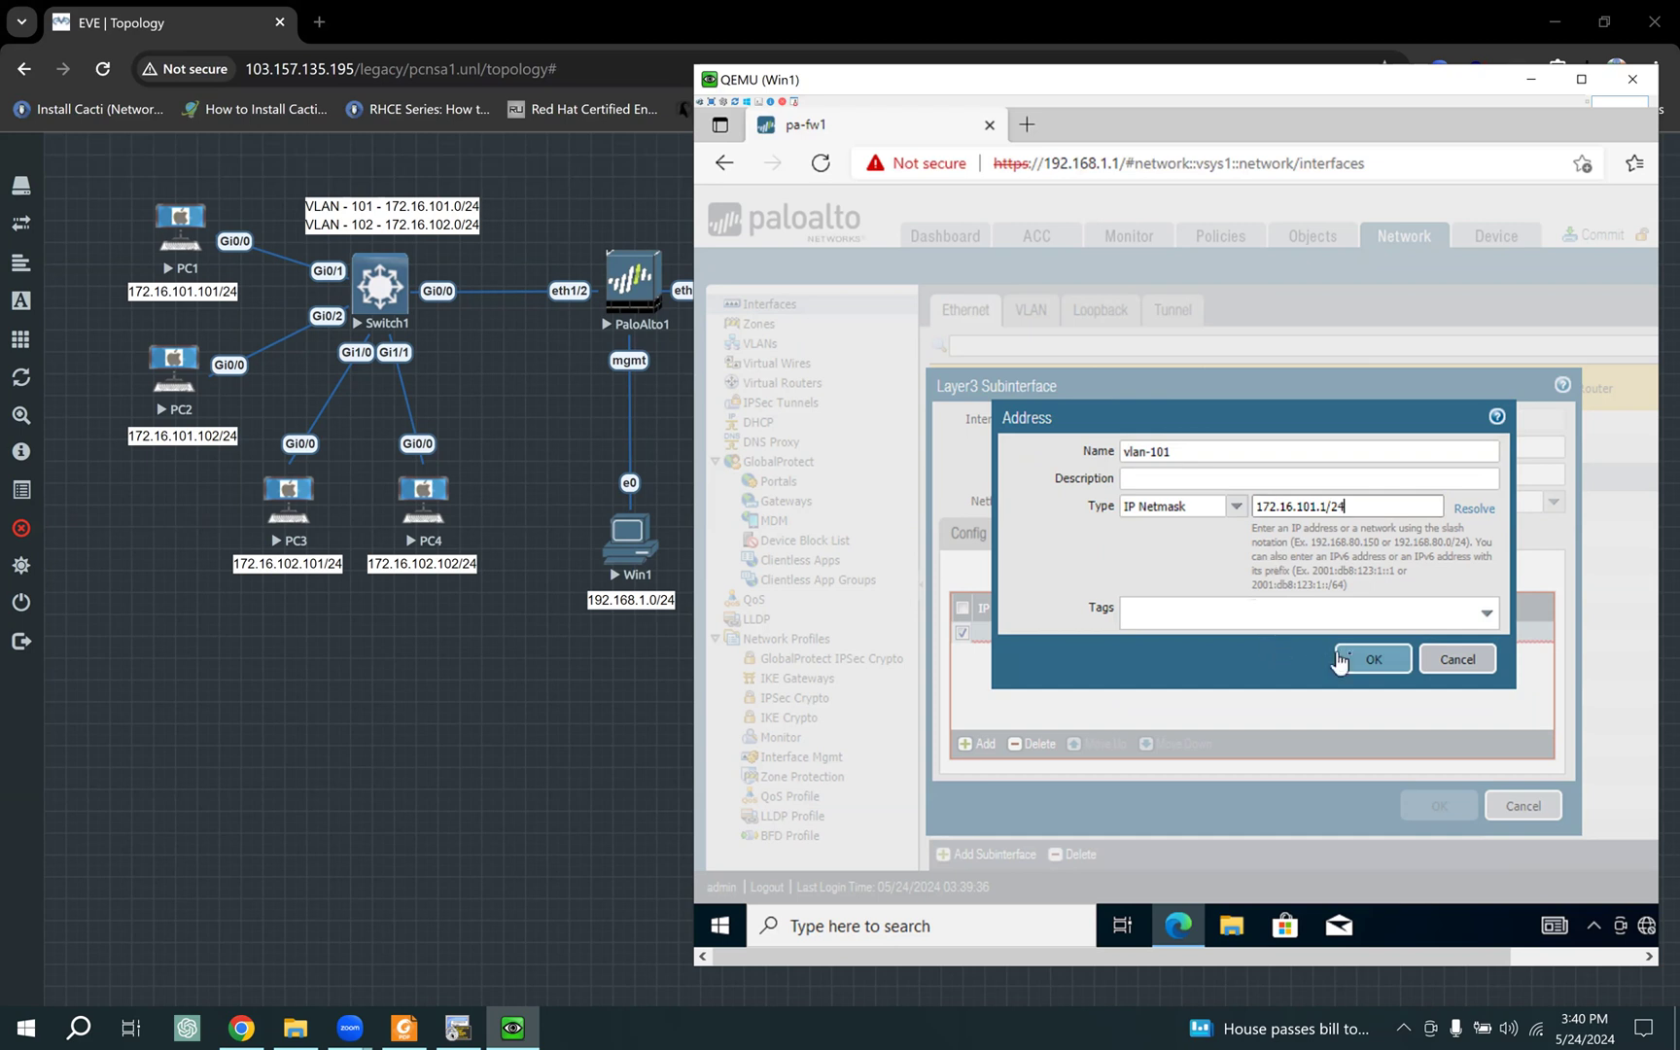
{"action": "left_click", "coordinate": [1373, 659]}
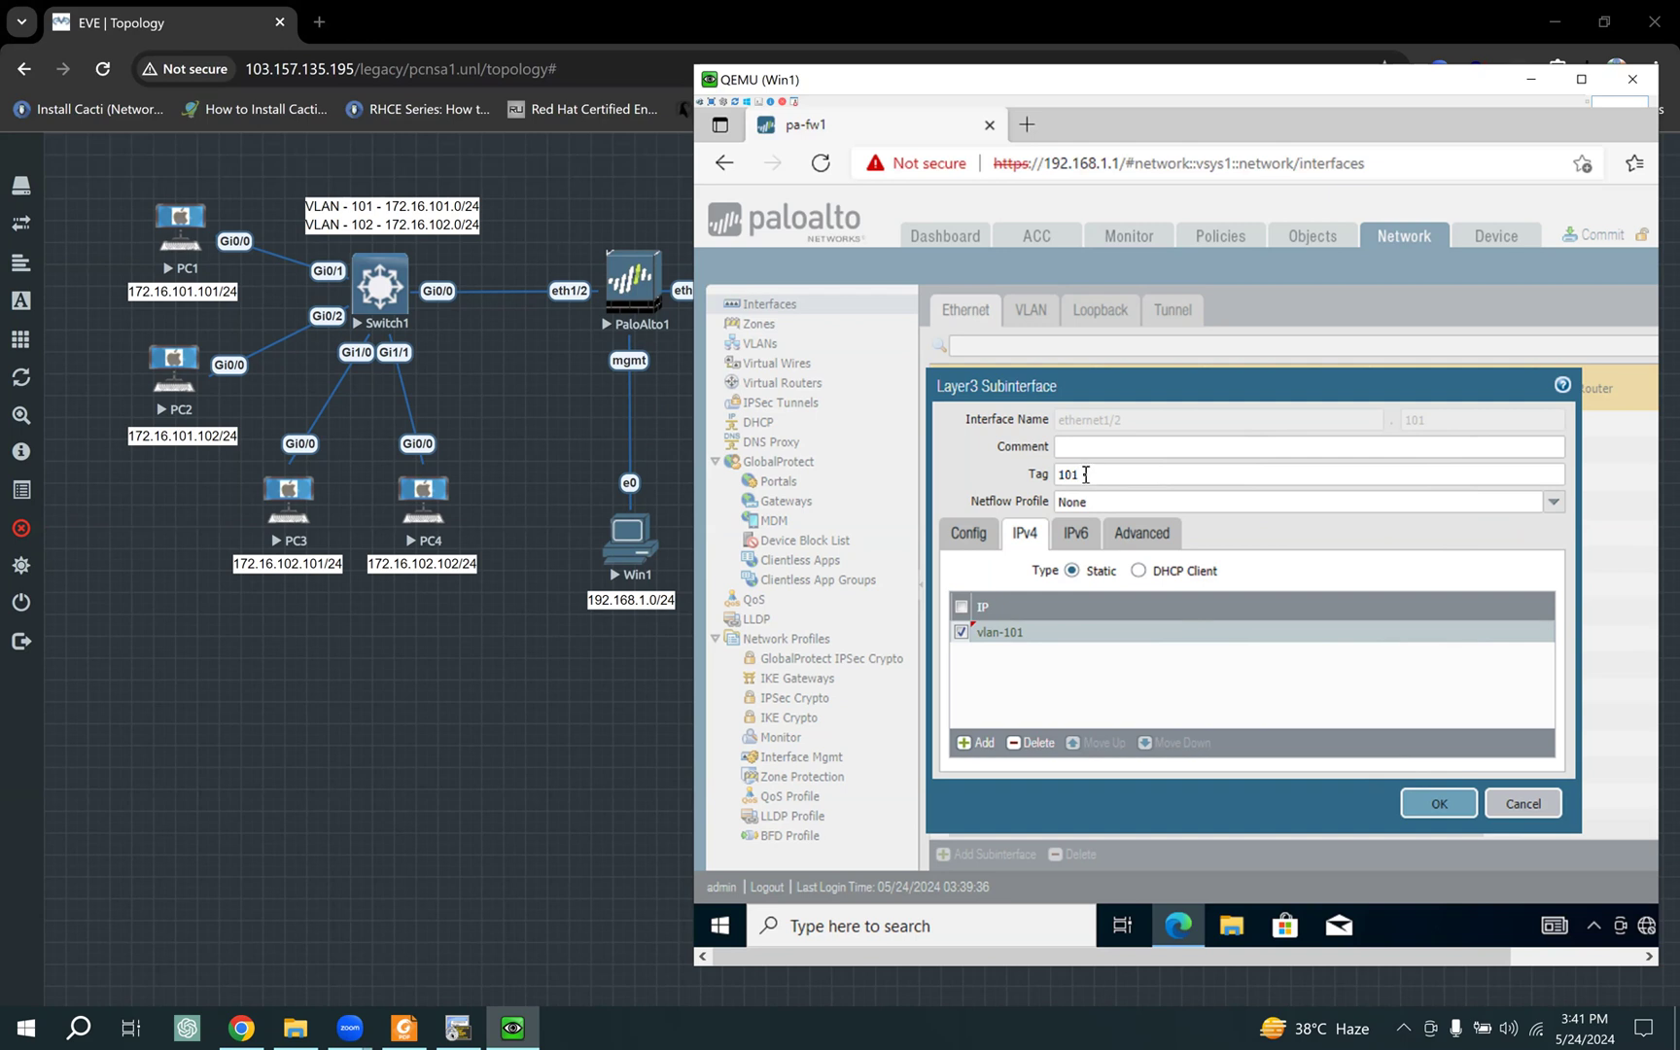
{"action": "left_click_drag", "start_coordinate": [1084, 475], "coordinate": [1061, 476]}
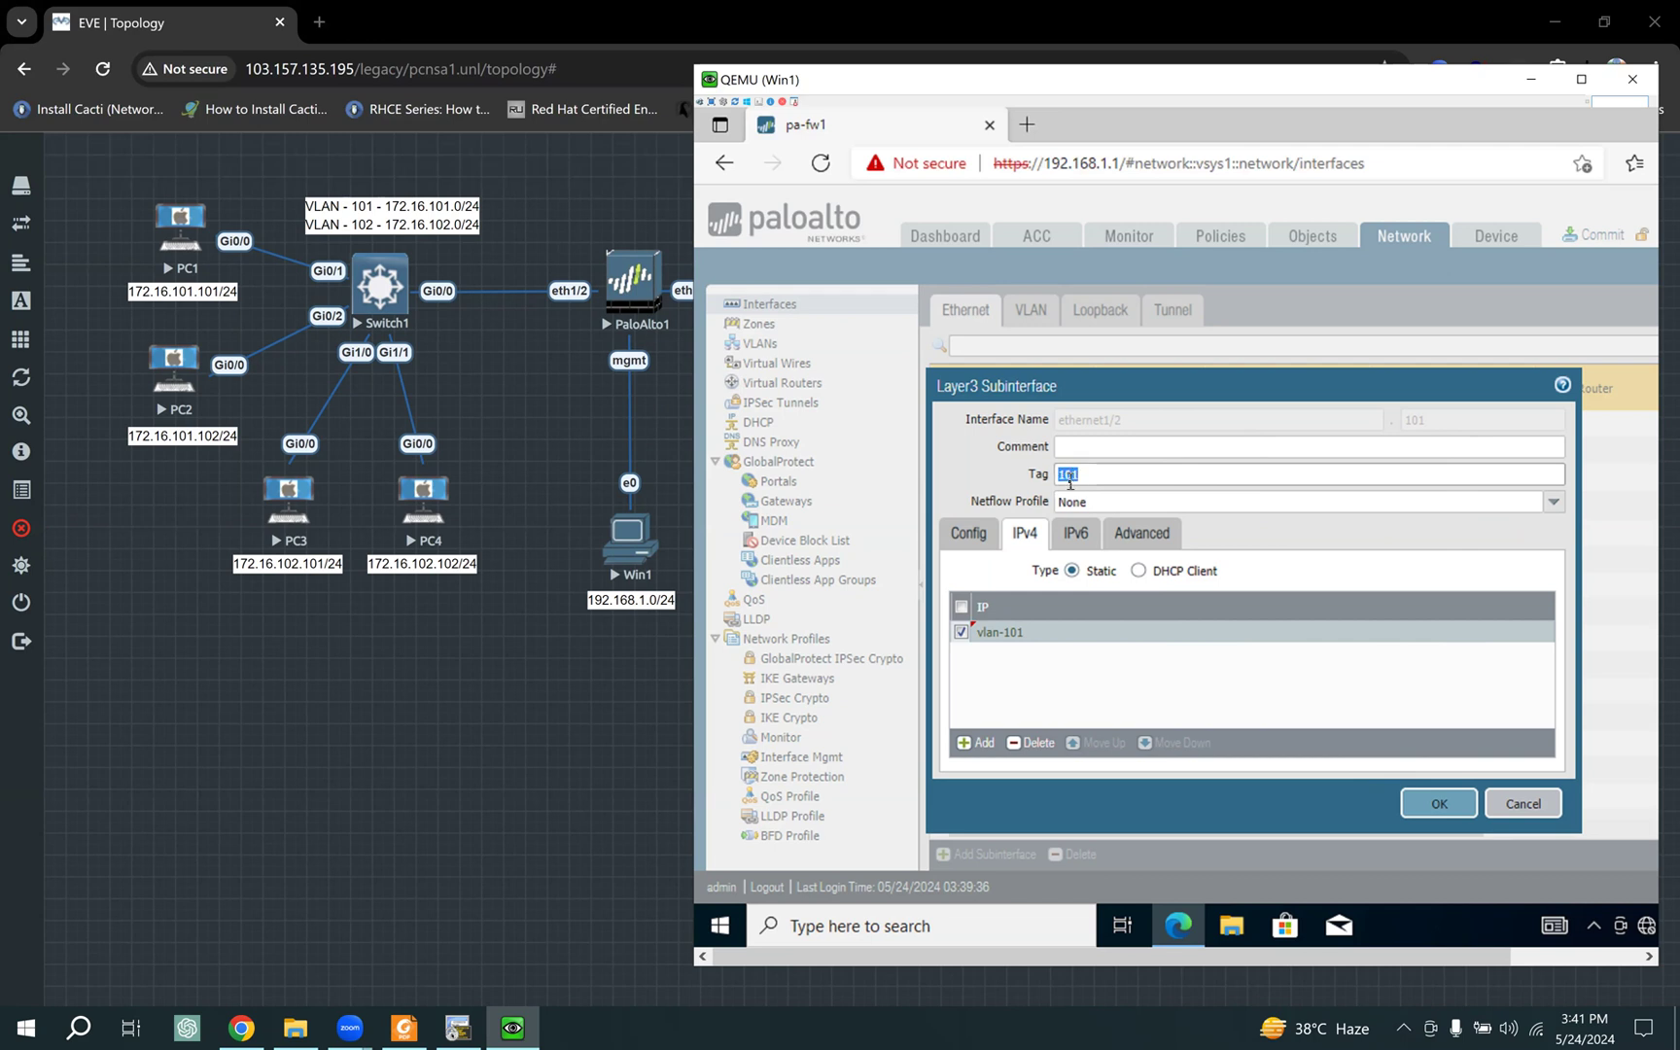
{"action": "left_click", "coordinate": [387, 294]}
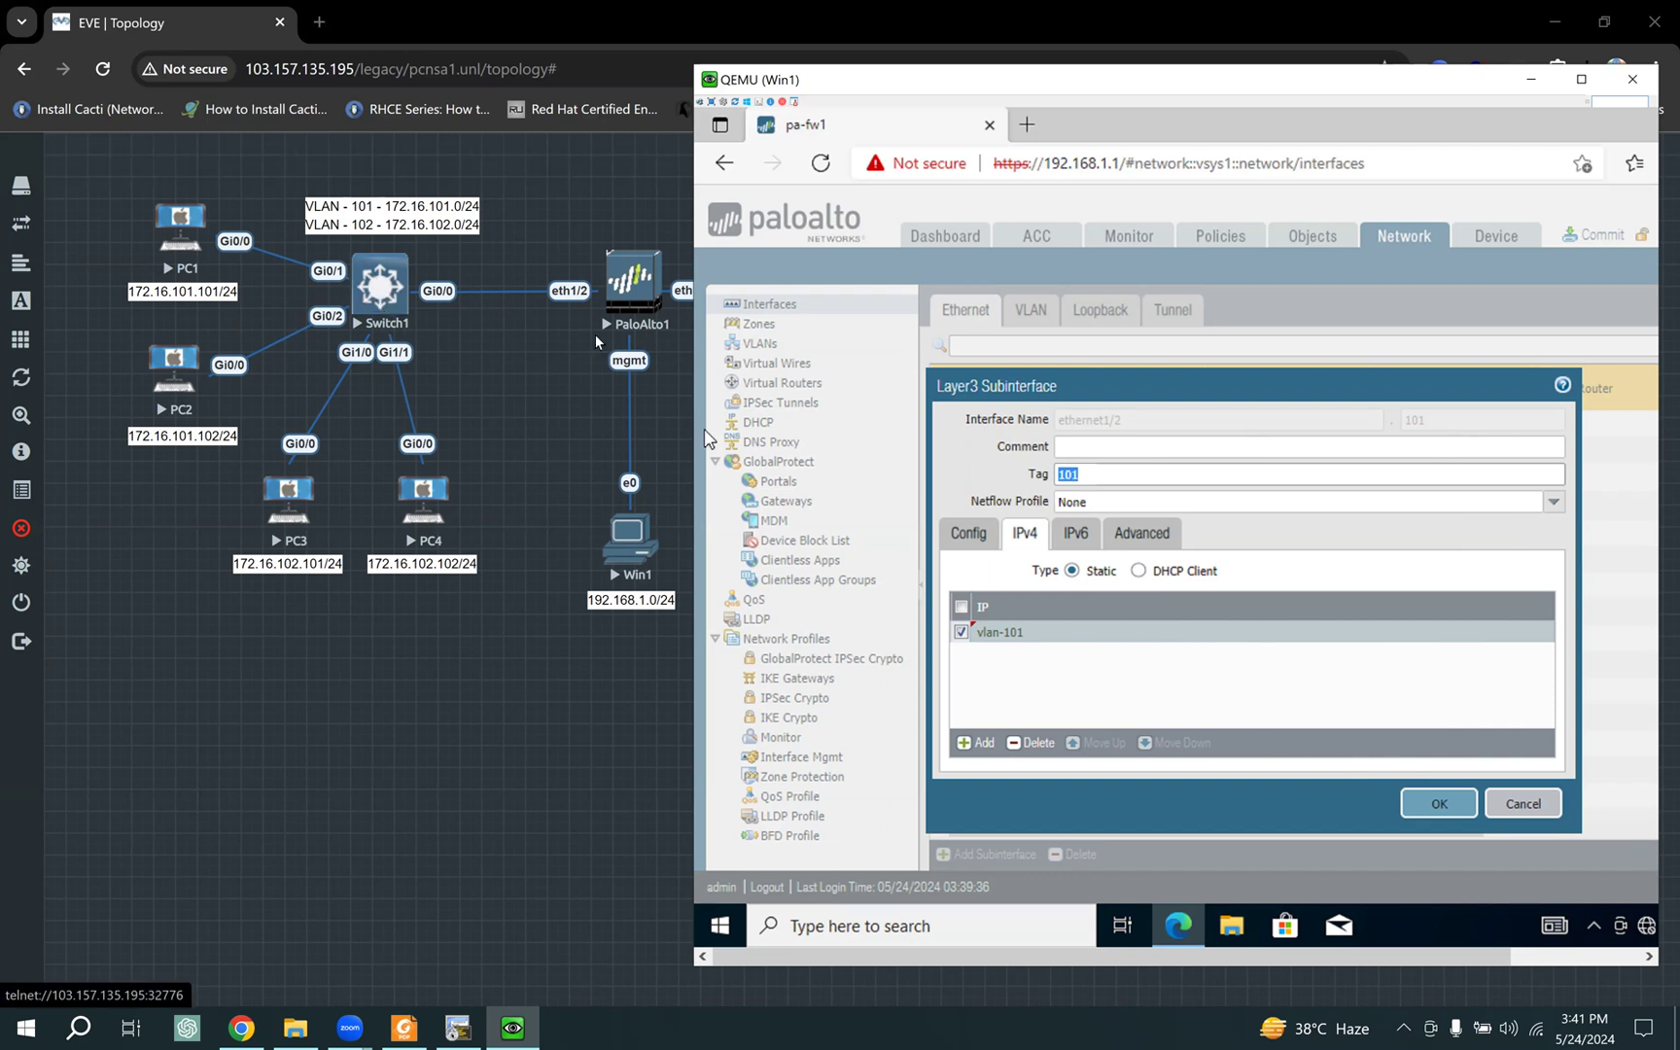
{"action": "left_click", "coordinate": [1417, 423]}
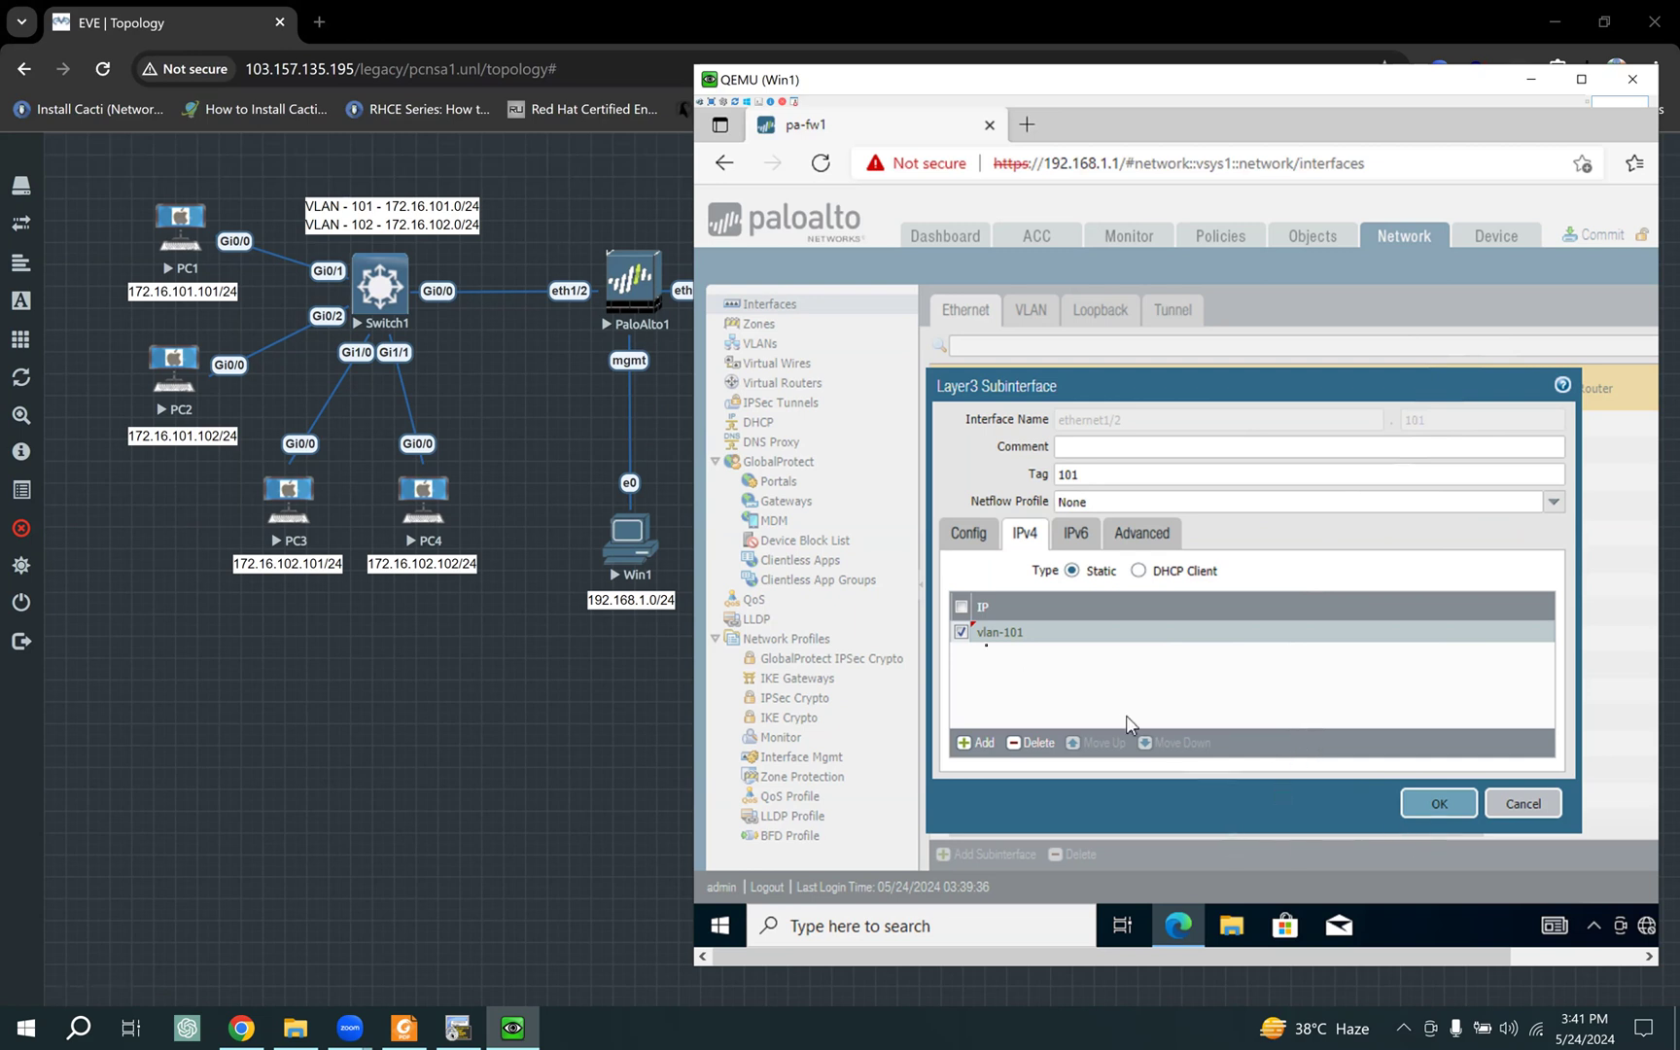
Step: Save ethernet1/2.101, and assign subinterface ethernet1/2.102 to the default virtual router and the lan security zone
{"action": "left_click", "coordinate": [1439, 803]}
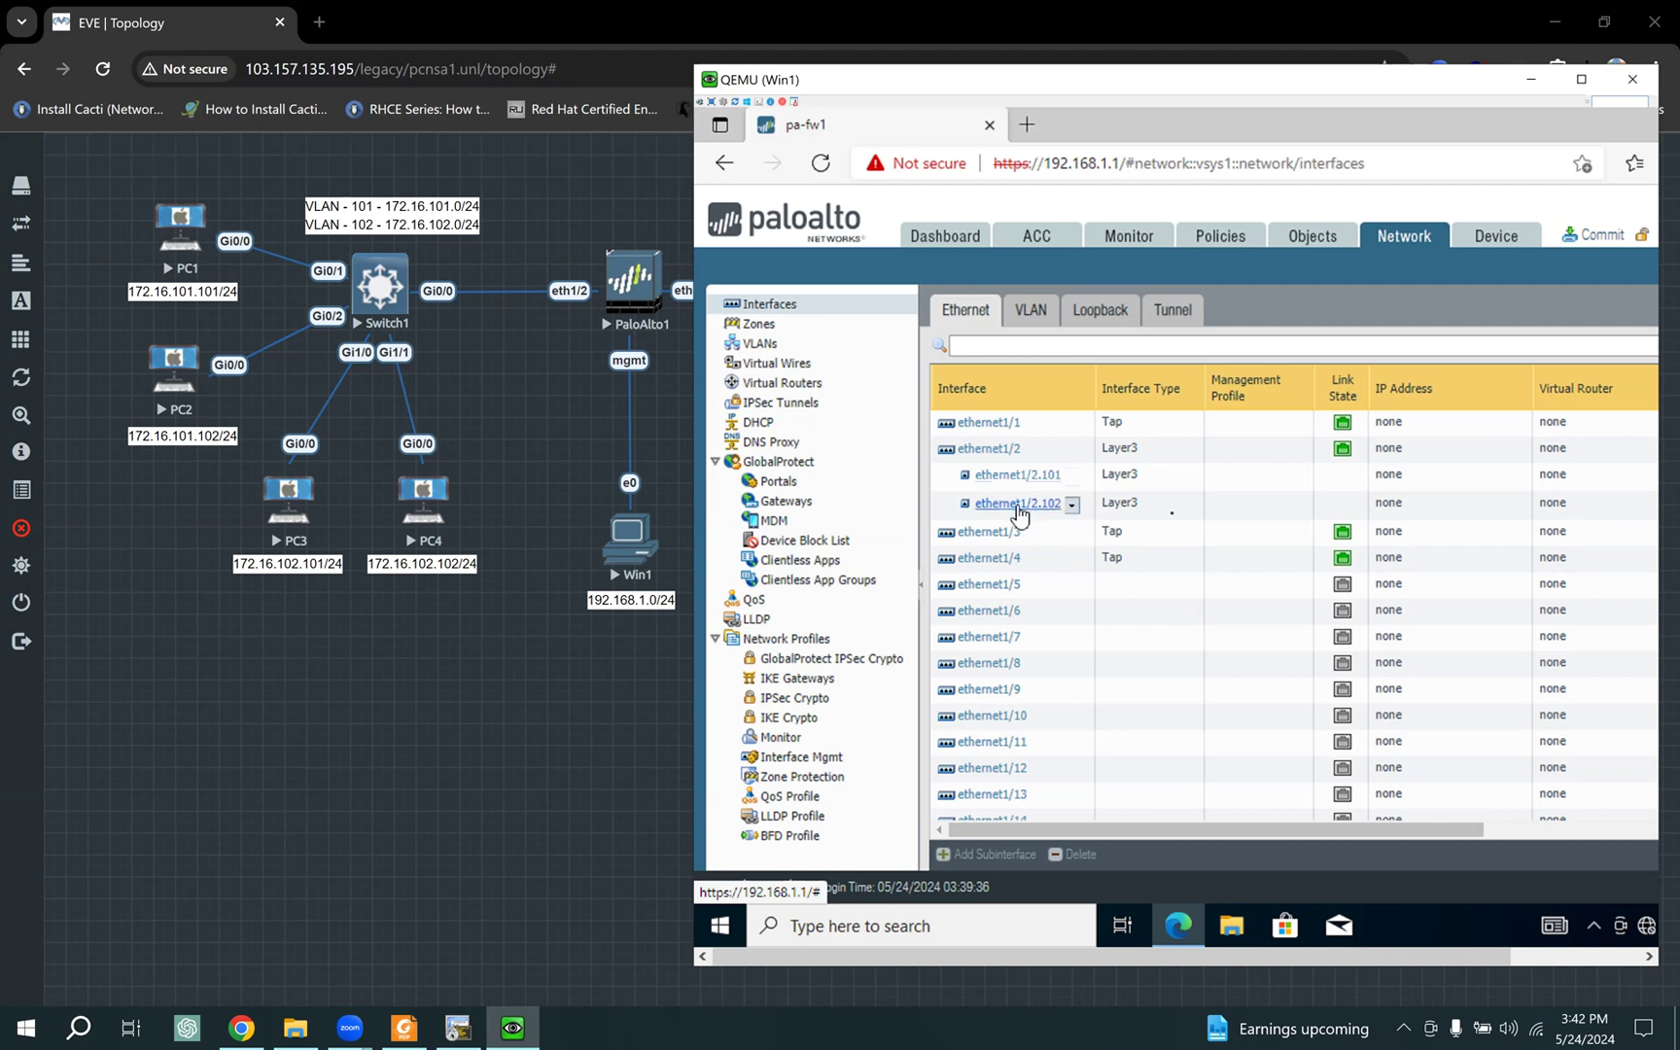
{"action": "left_click", "coordinate": [1017, 507]}
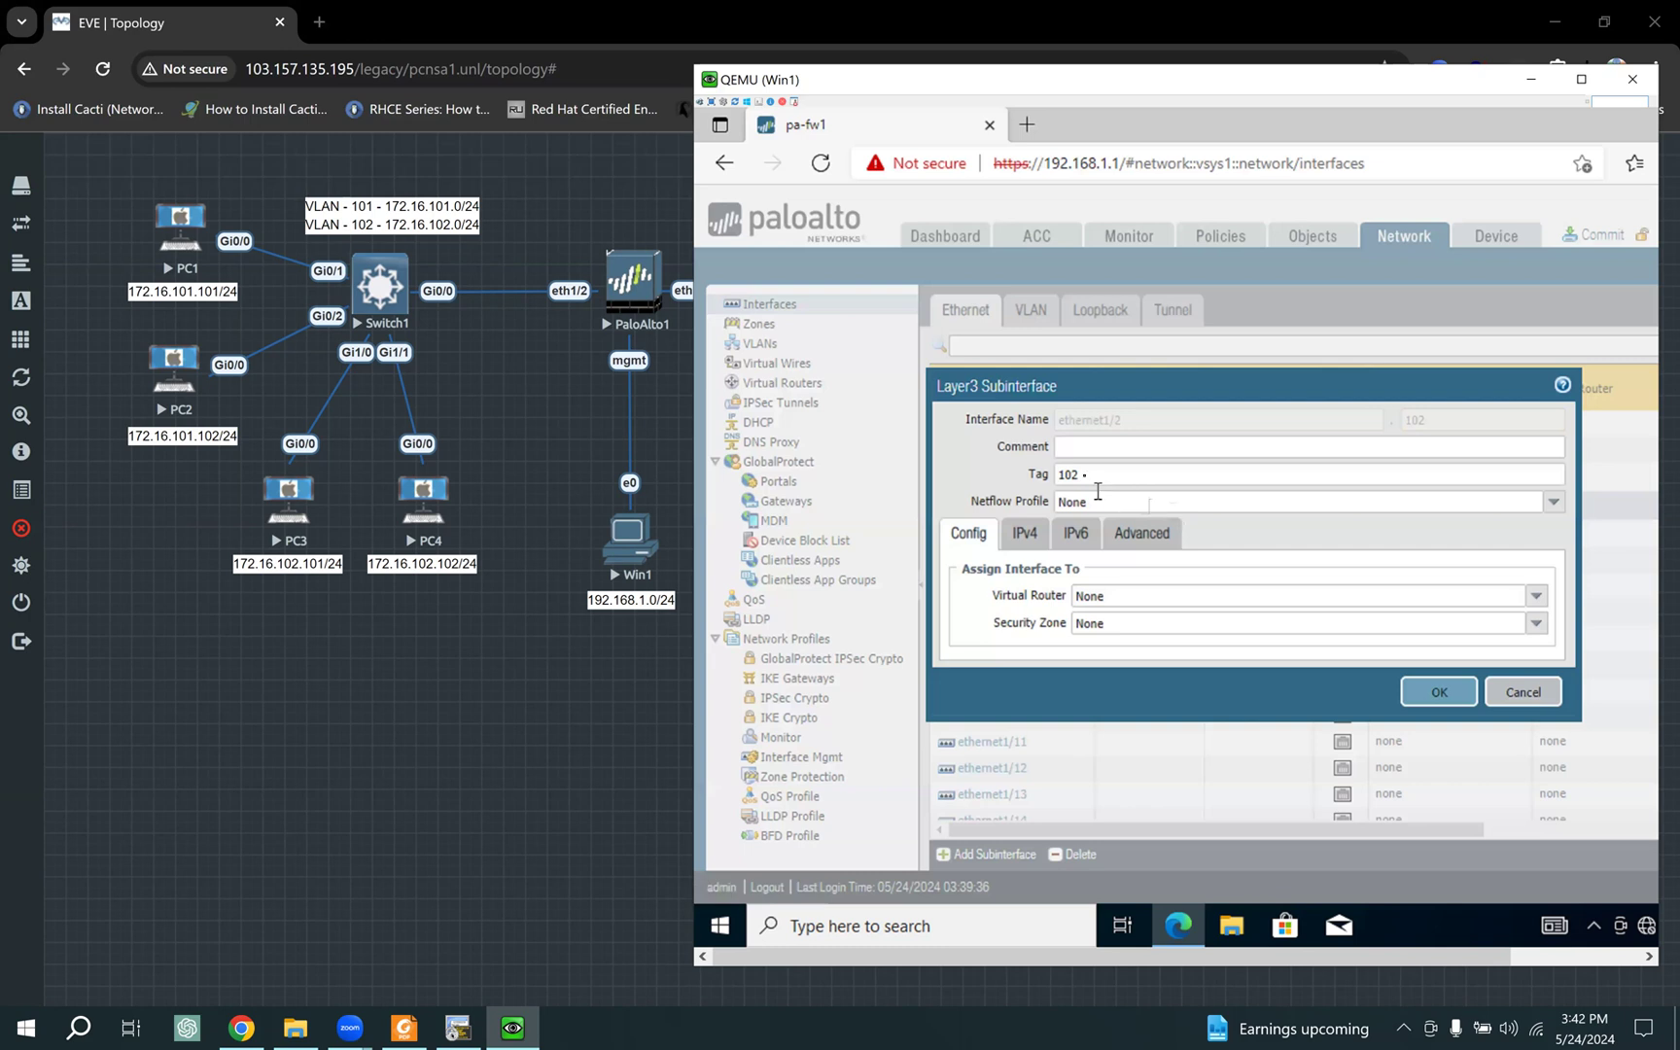
{"action": "left_click_drag", "start_coordinate": [1098, 490], "coordinate": [1029, 485]}
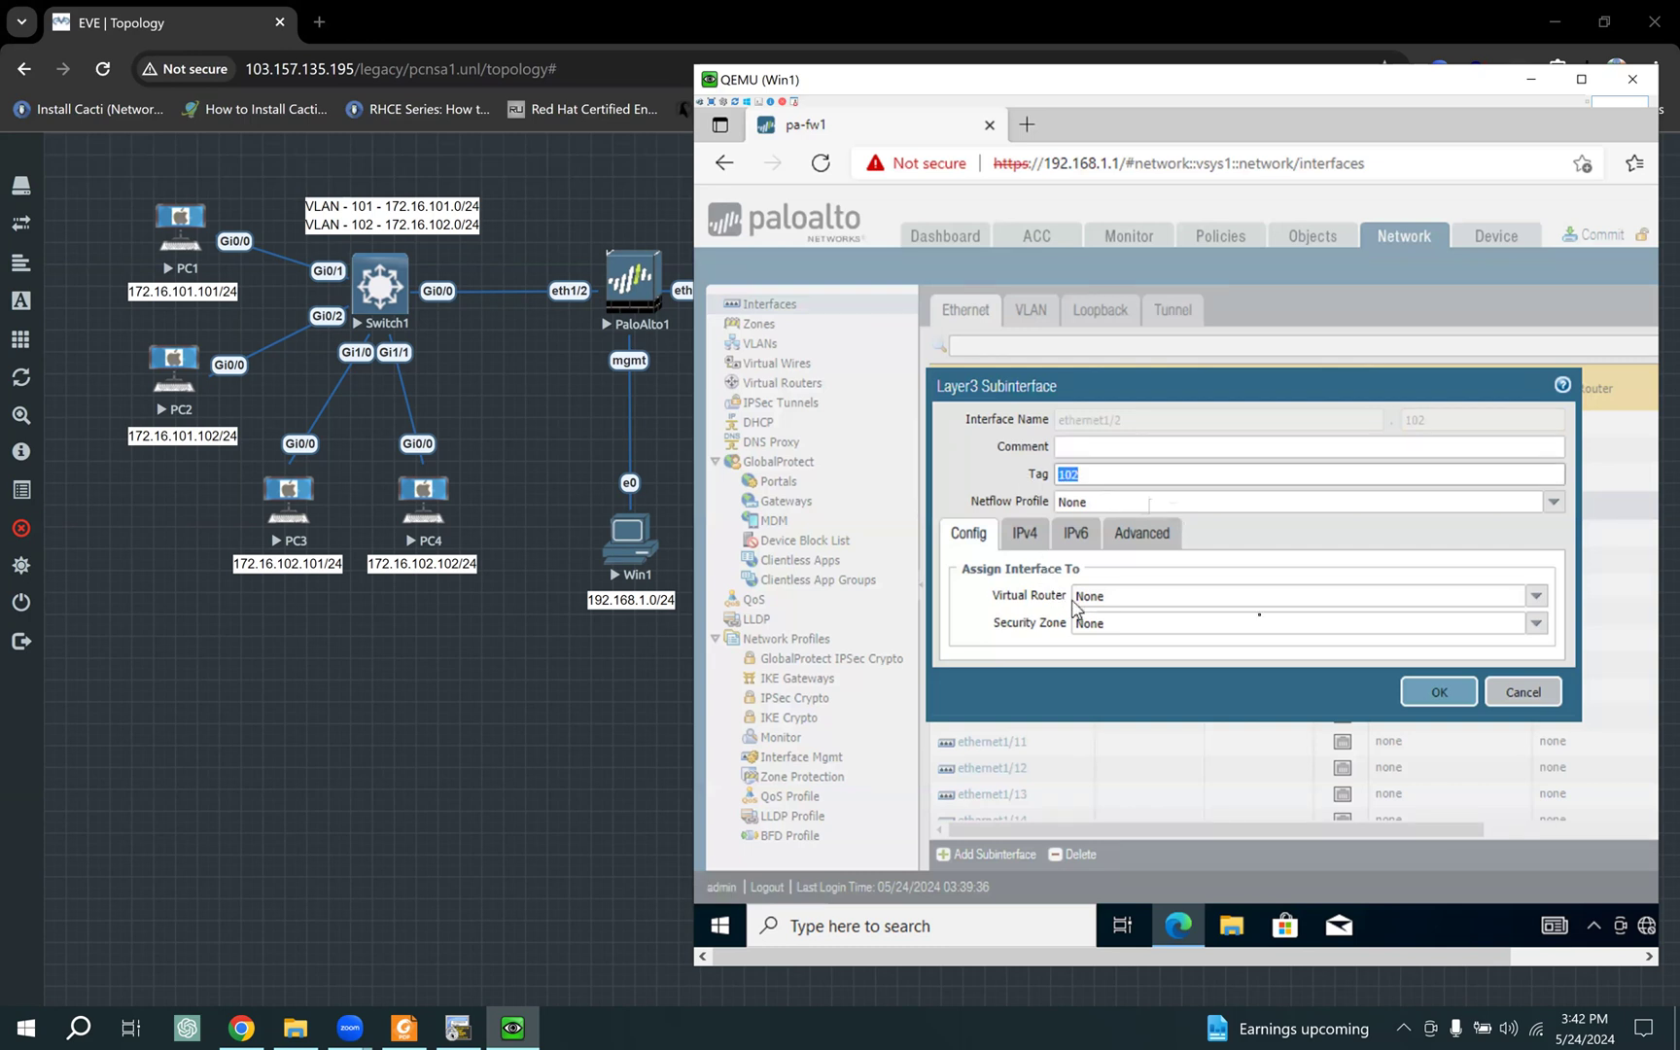
{"action": "left_click", "coordinate": [1536, 596]}
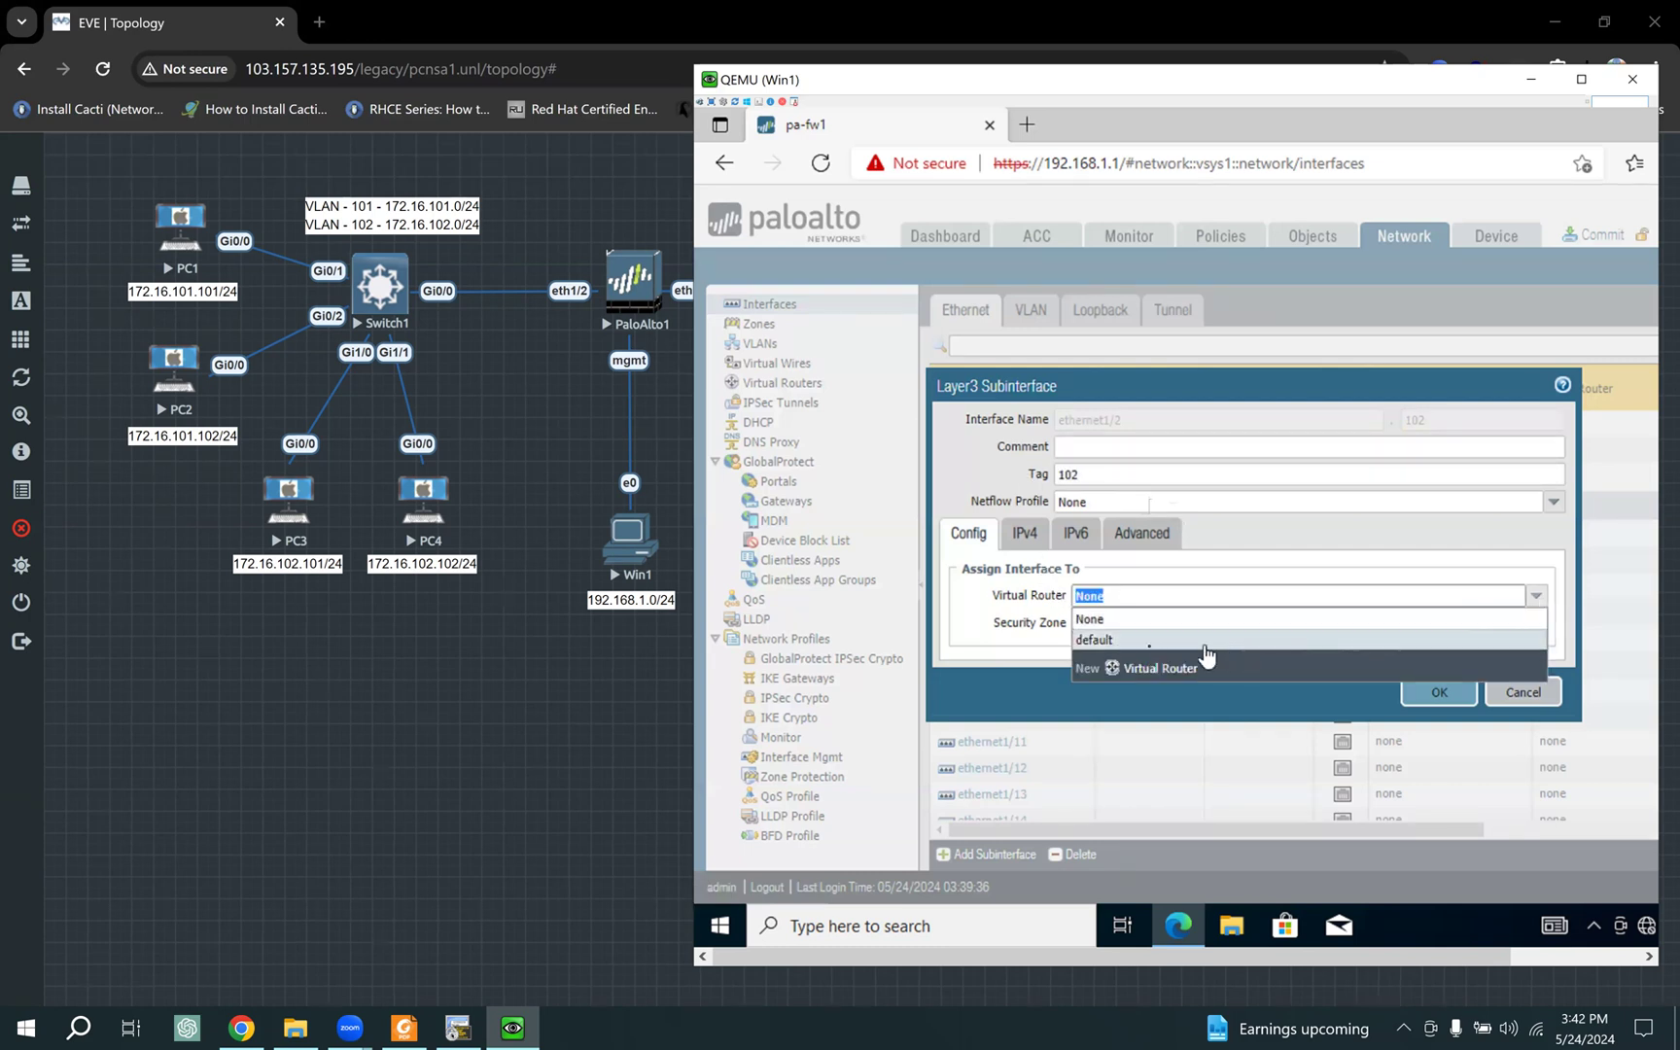
{"action": "left_click", "coordinate": [1150, 642]}
{"action": "left_click", "coordinate": [1536, 624]}
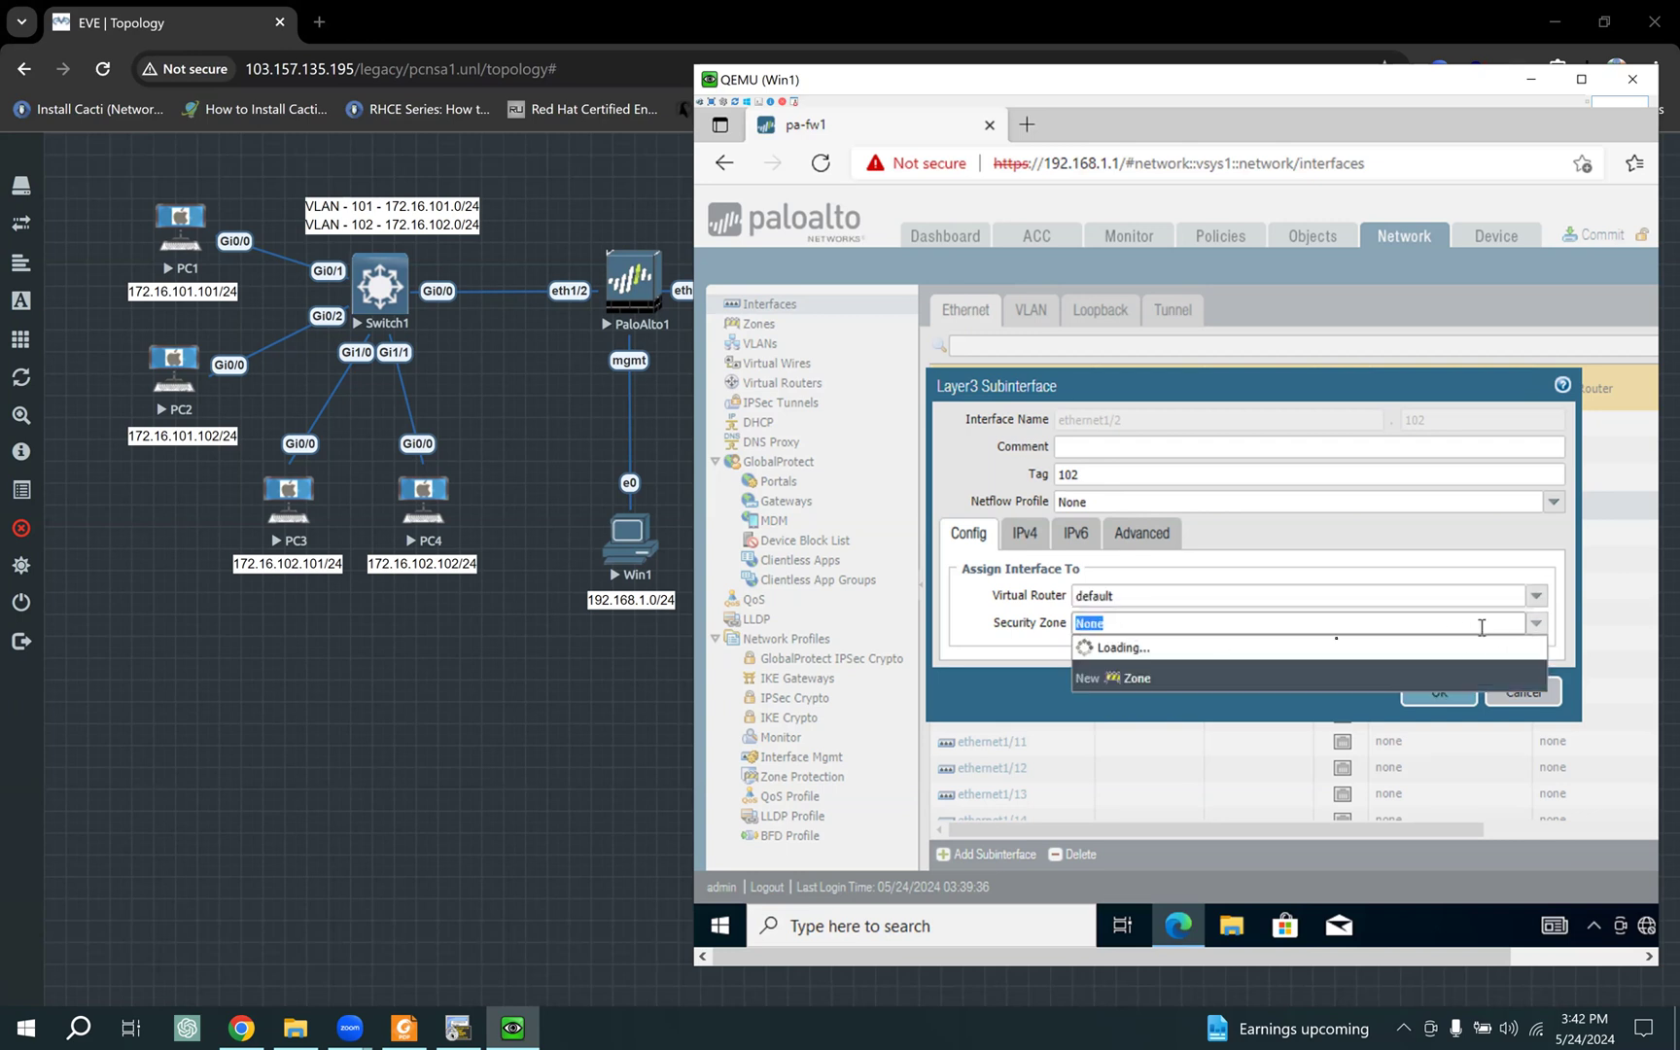
{"action": "left_click", "coordinate": [1092, 689]}
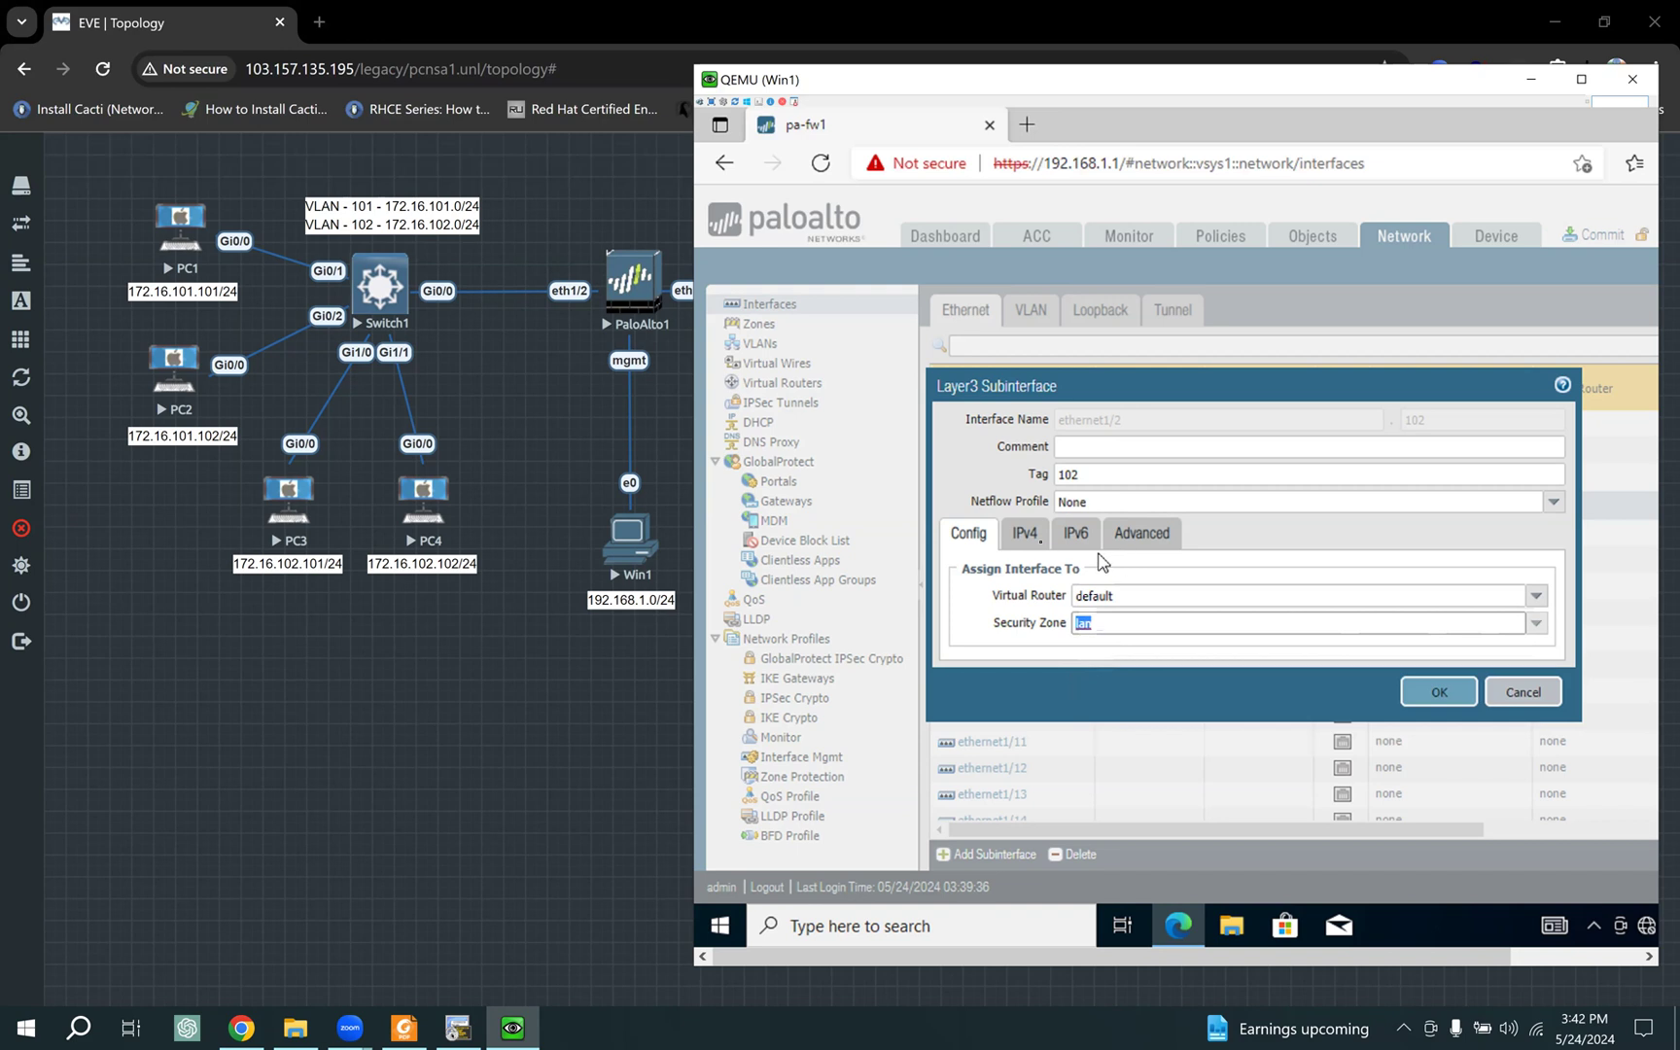
Step: Give ethernet1/2.102 a static IPv4 address using a new IP Netmask address object named vlan-102 with value 172.16.102.1/24, and save the subinterface
{"action": "left_click", "coordinate": [1027, 534]}
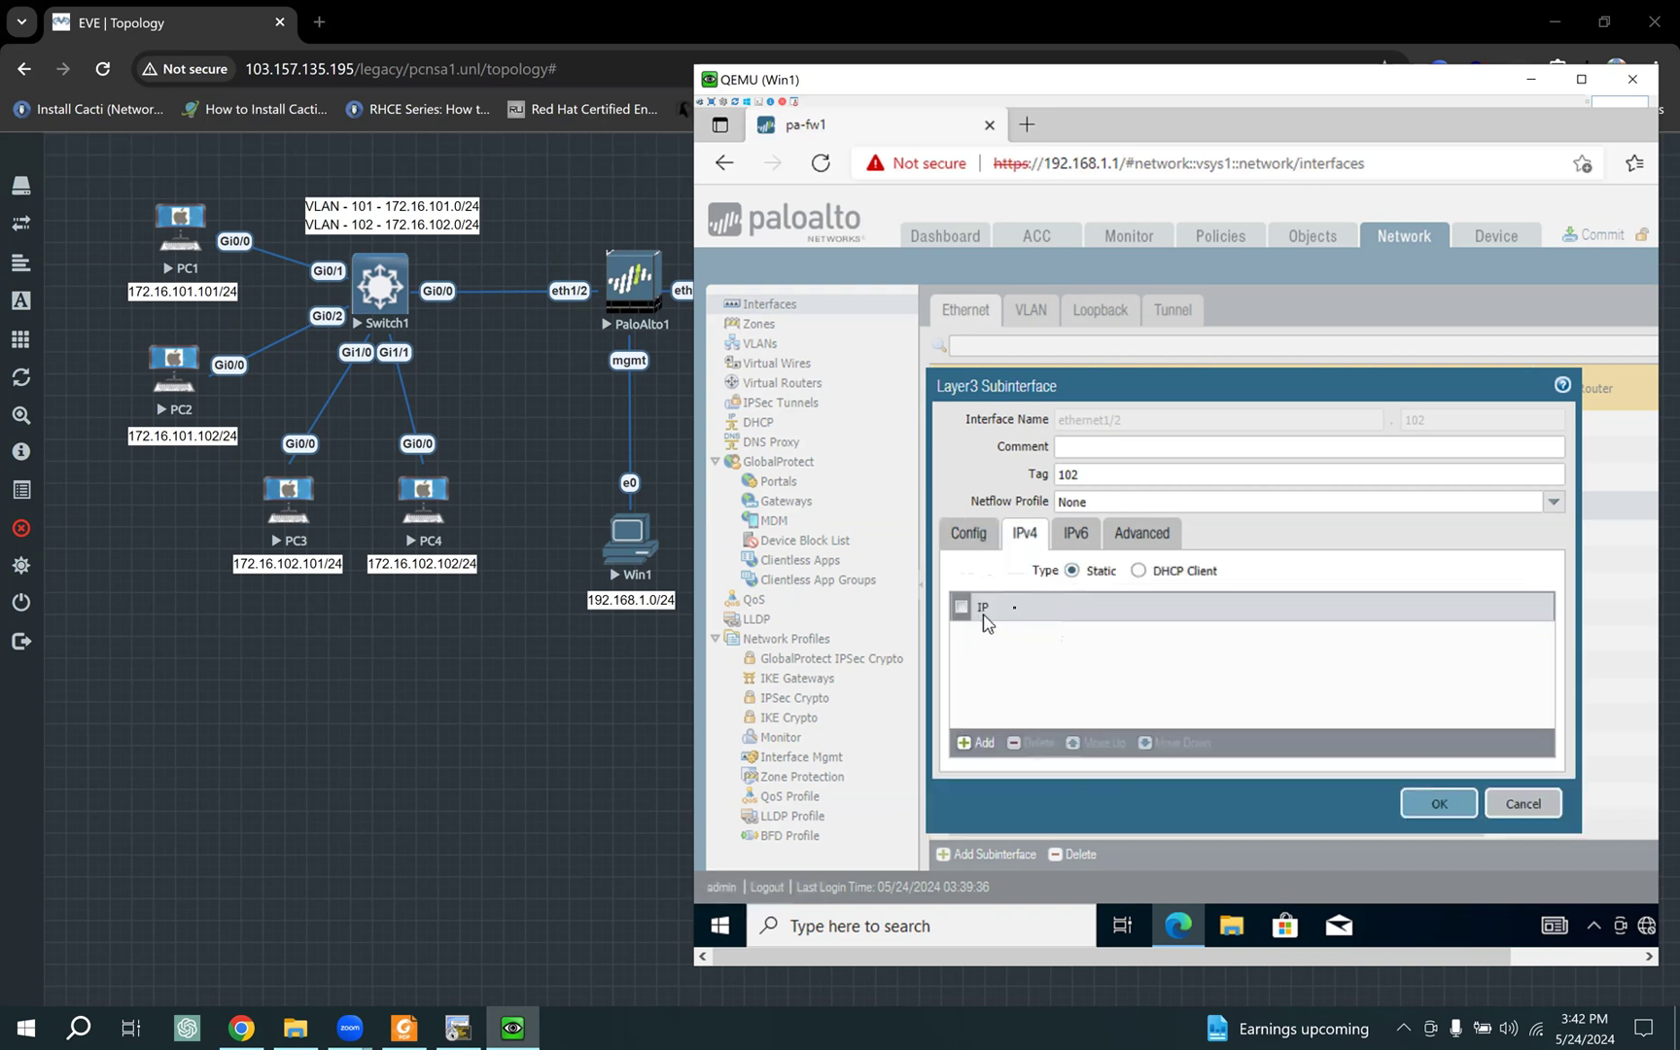
{"action": "left_click", "coordinate": [984, 747]}
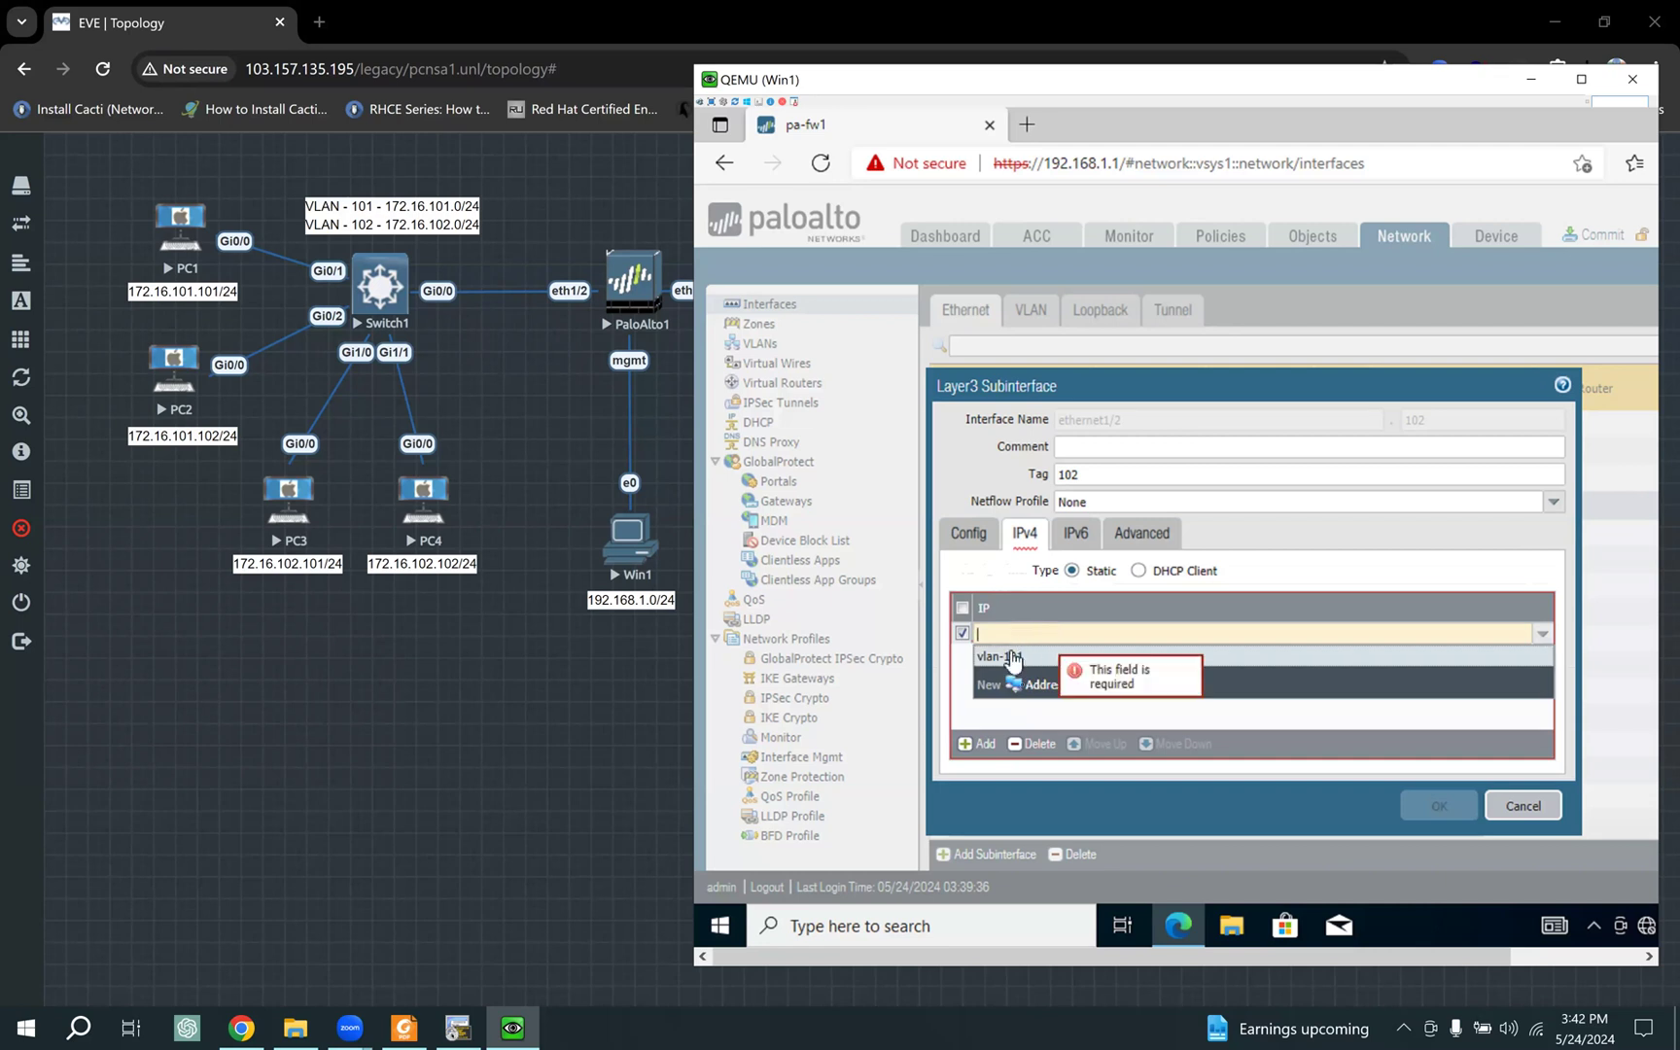
{"action": "left_click", "coordinate": [1043, 687]}
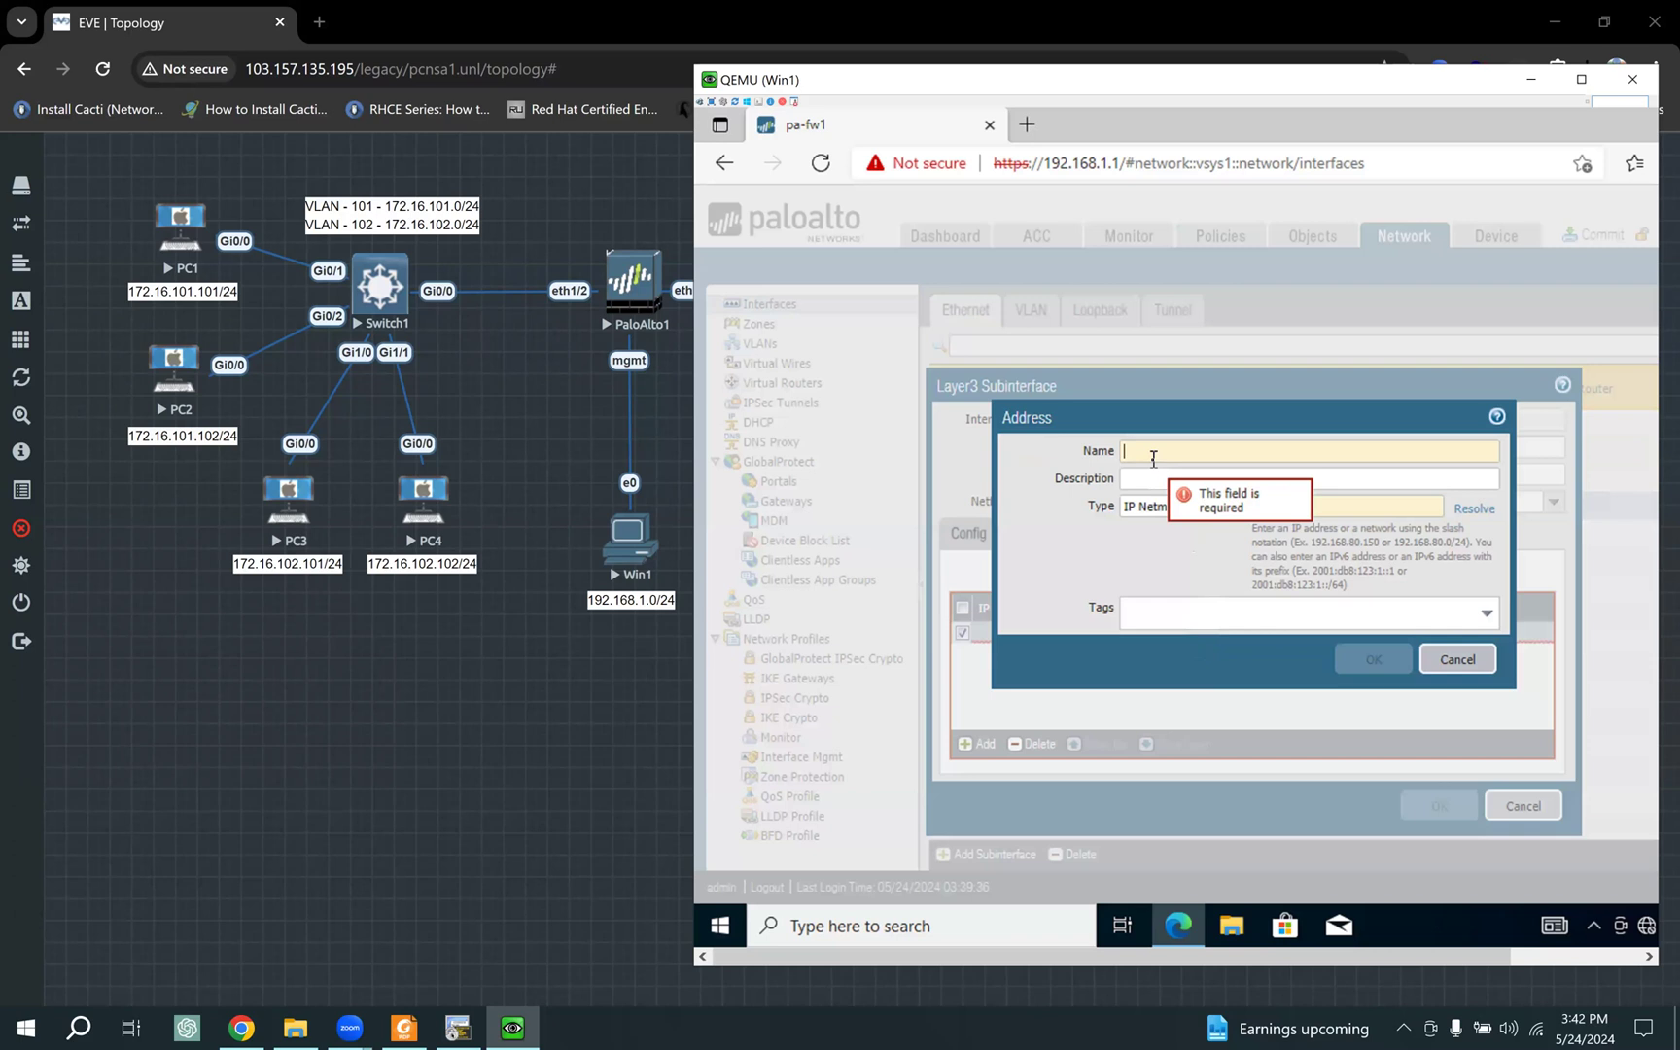
{"action": "type", "text": "vlan-102"}
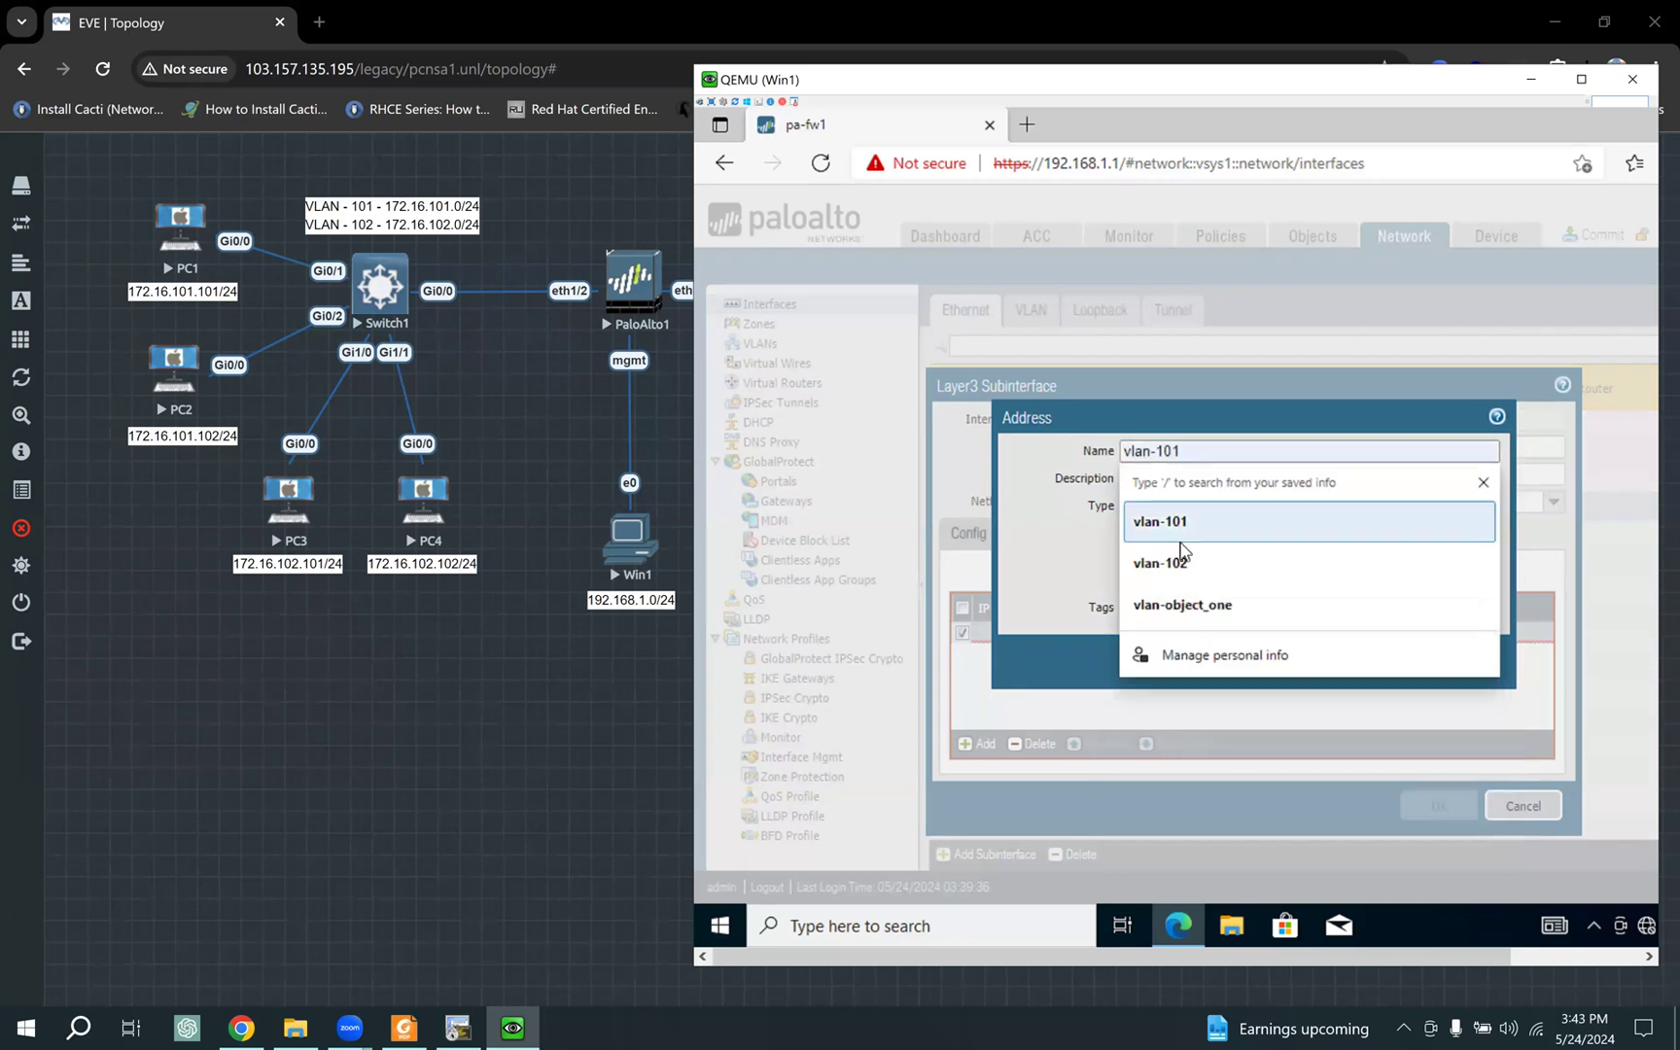
{"action": "left_click", "coordinate": [1182, 564]}
{"action": "left_click", "coordinate": [1378, 513]}
{"action": "type", "text": "172"}
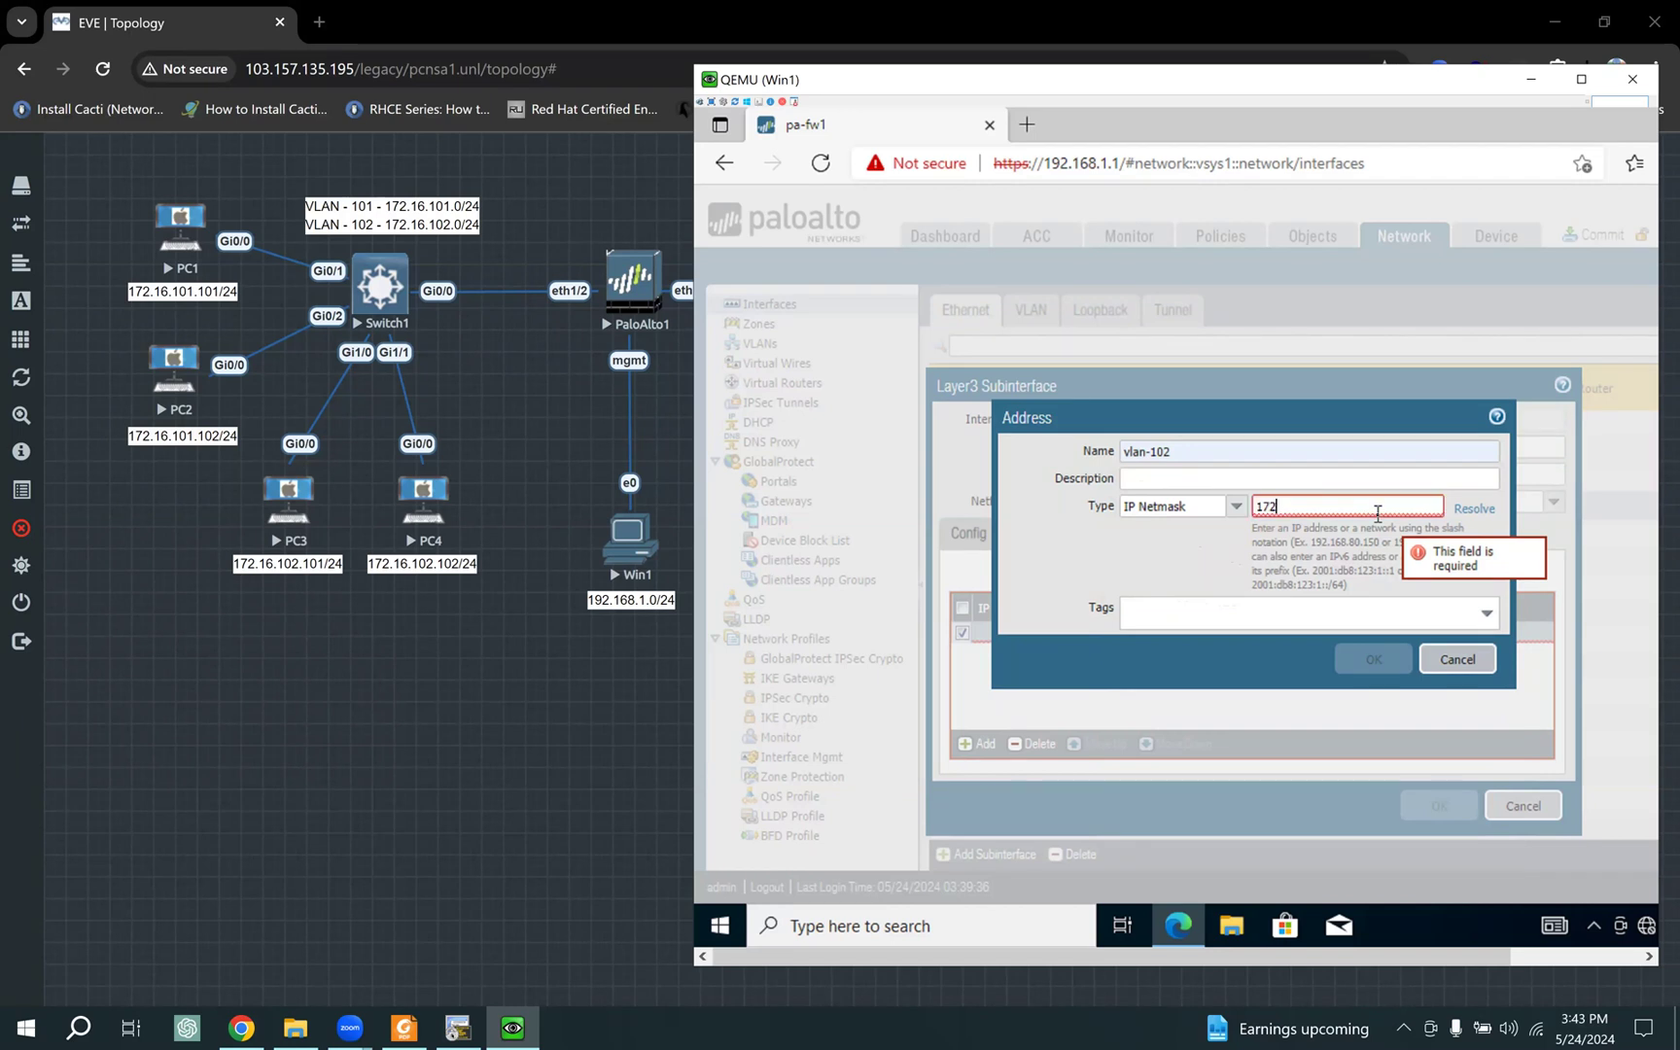
{"action": "type", "text": ".16.102.1/24"}
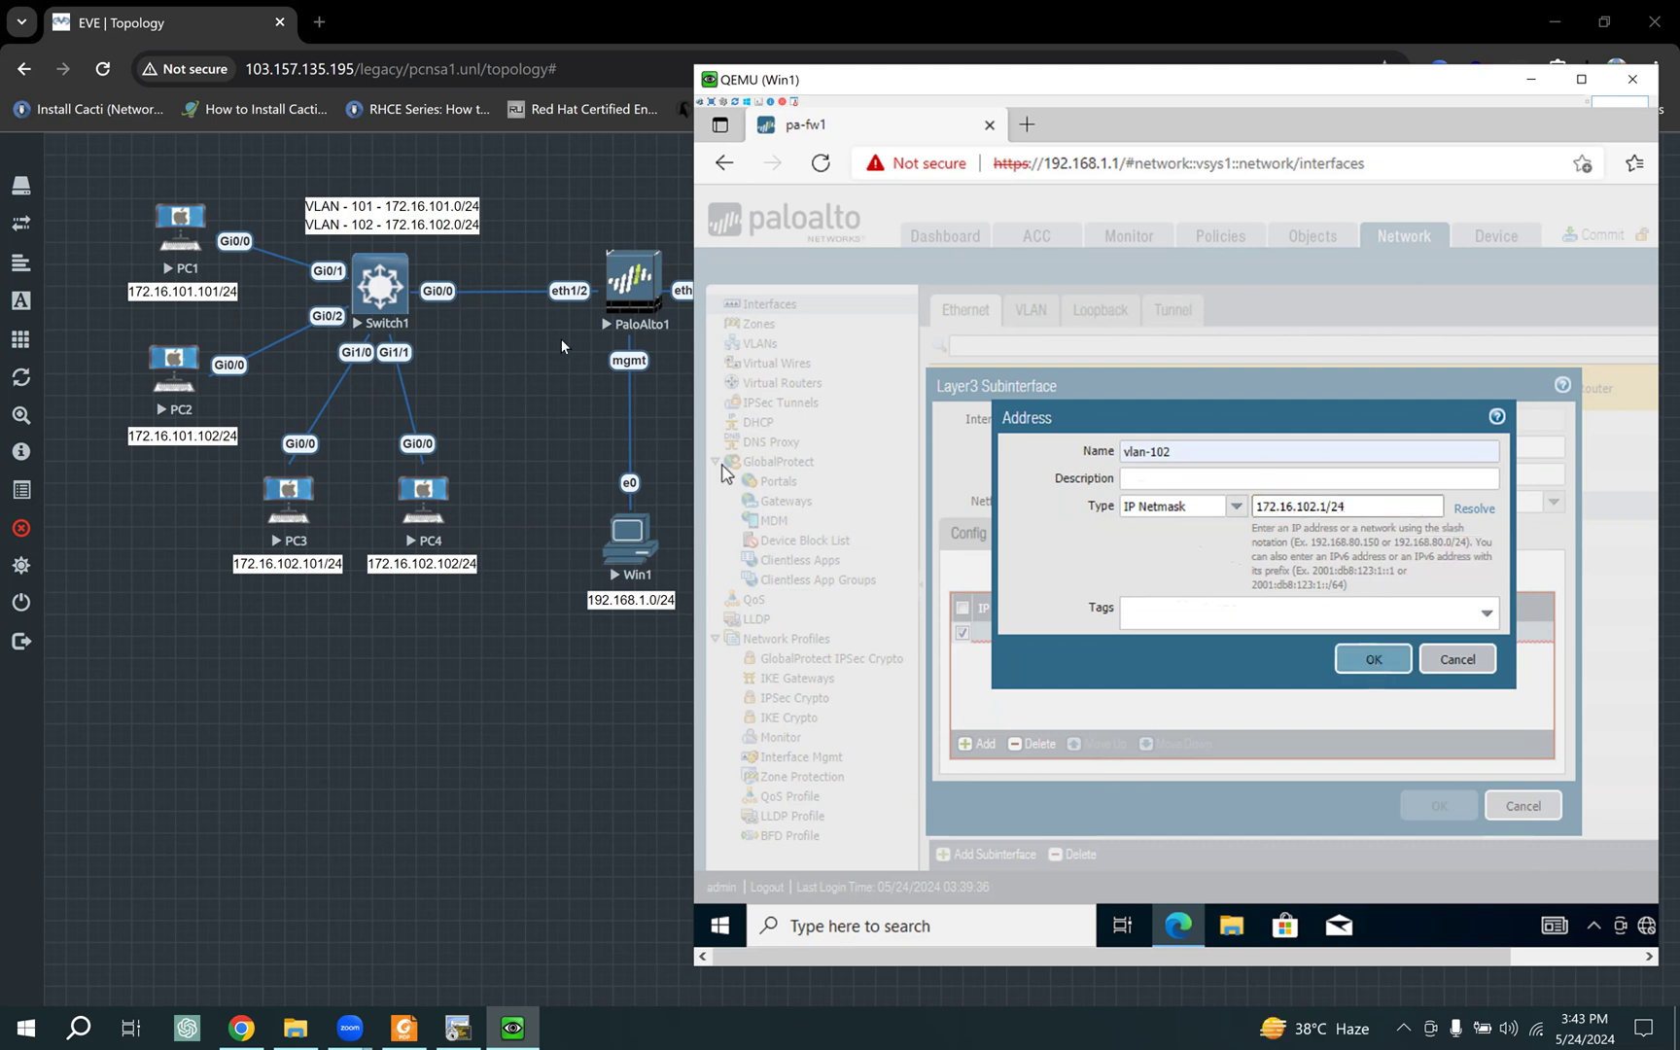
{"action": "left_click", "coordinate": [1363, 659]}
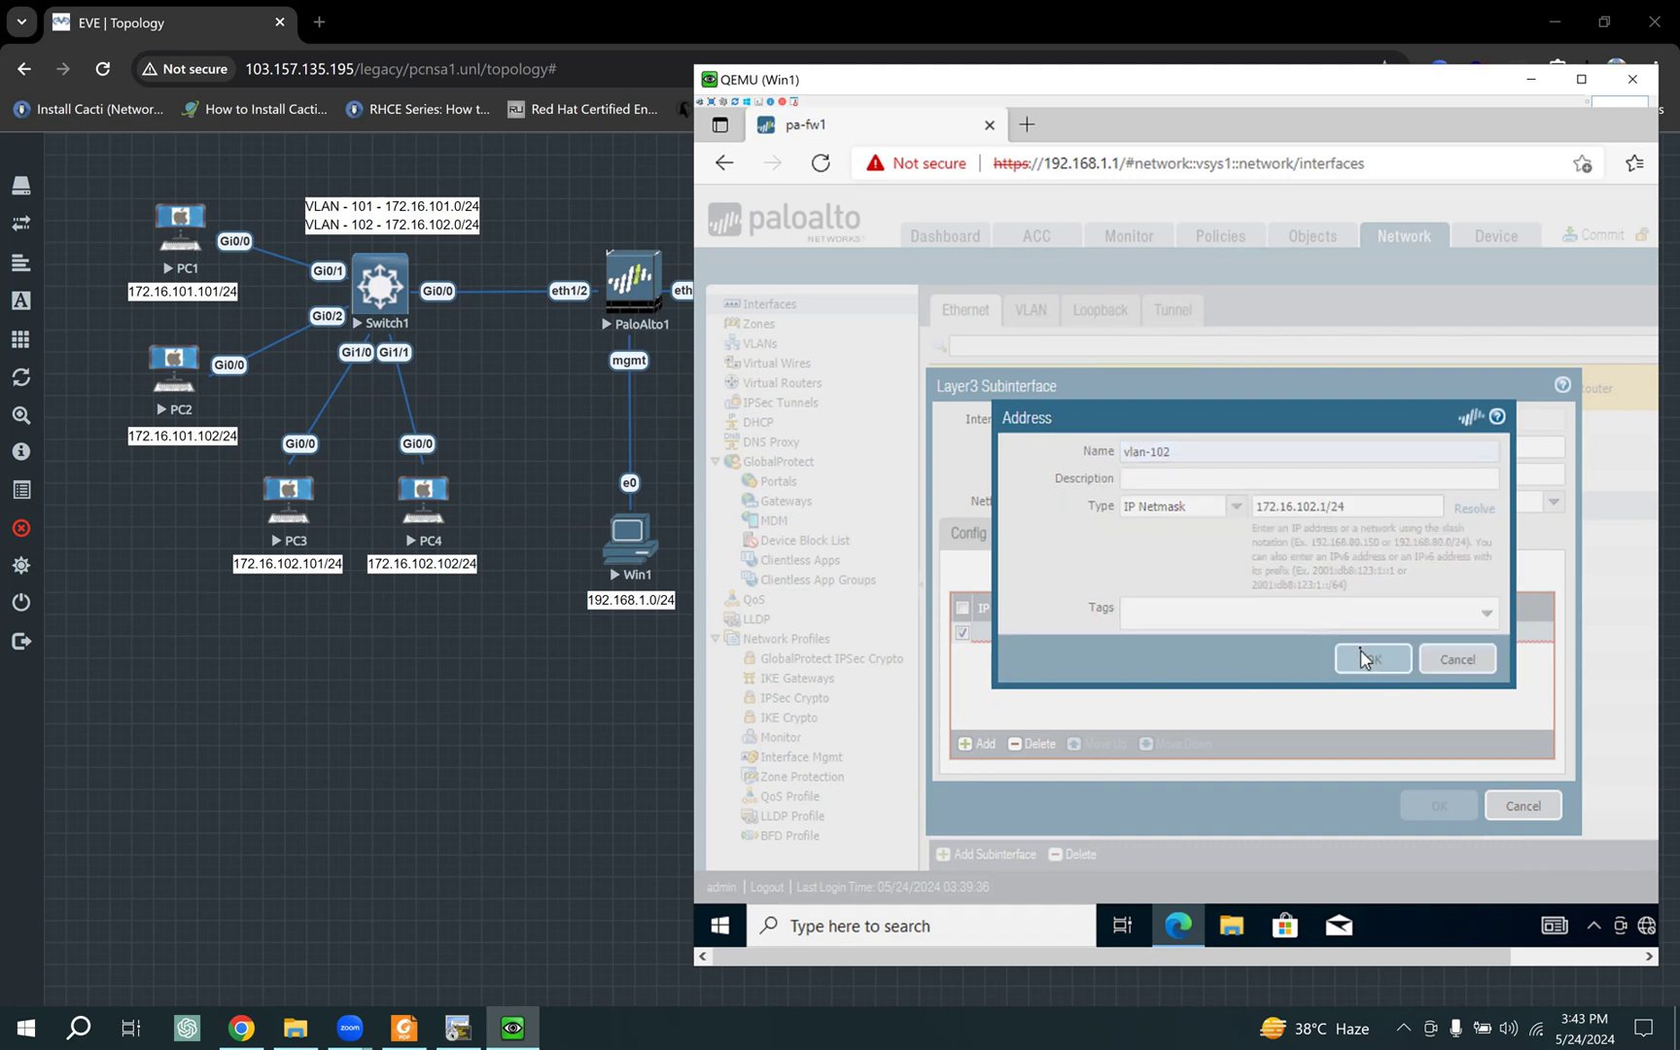
{"action": "left_click", "coordinate": [1440, 804]}
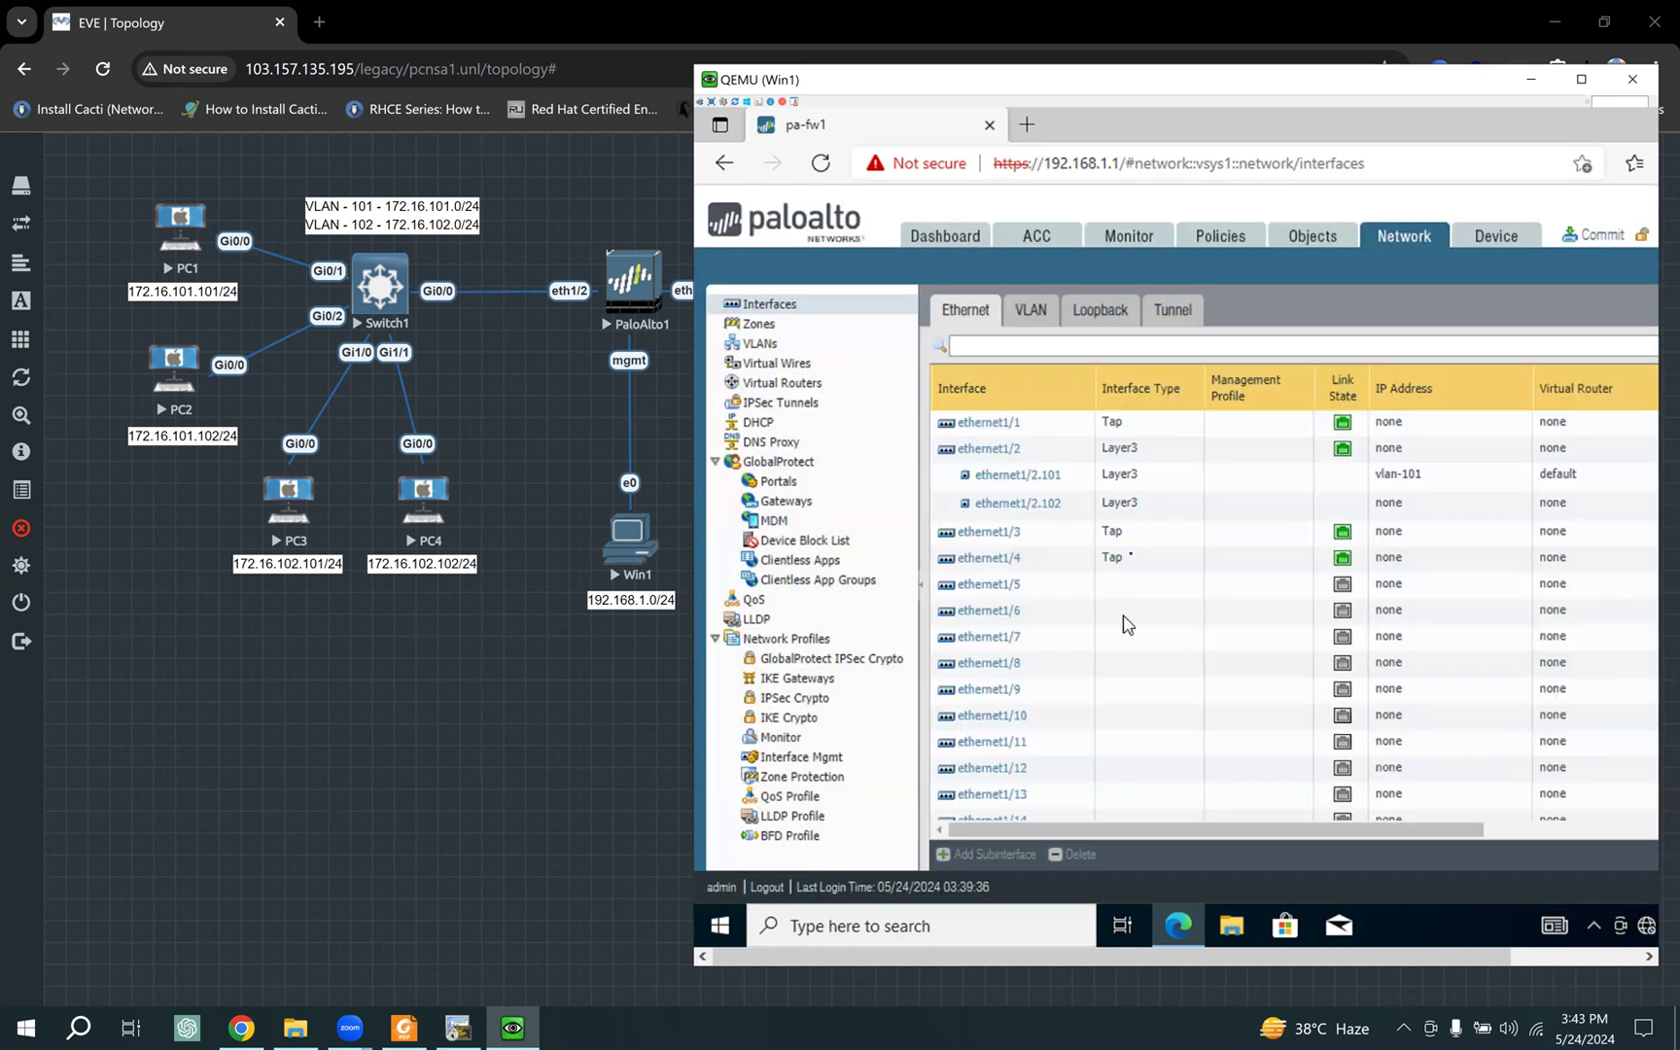
Step: Check the IPv4 settings of ethernet1/2.102 and review both subinterfaces' address, virtual router, tag and security zone in the interface list
{"action": "left_click_drag", "start_coordinate": [1205, 831], "coordinate": [1159, 822]}
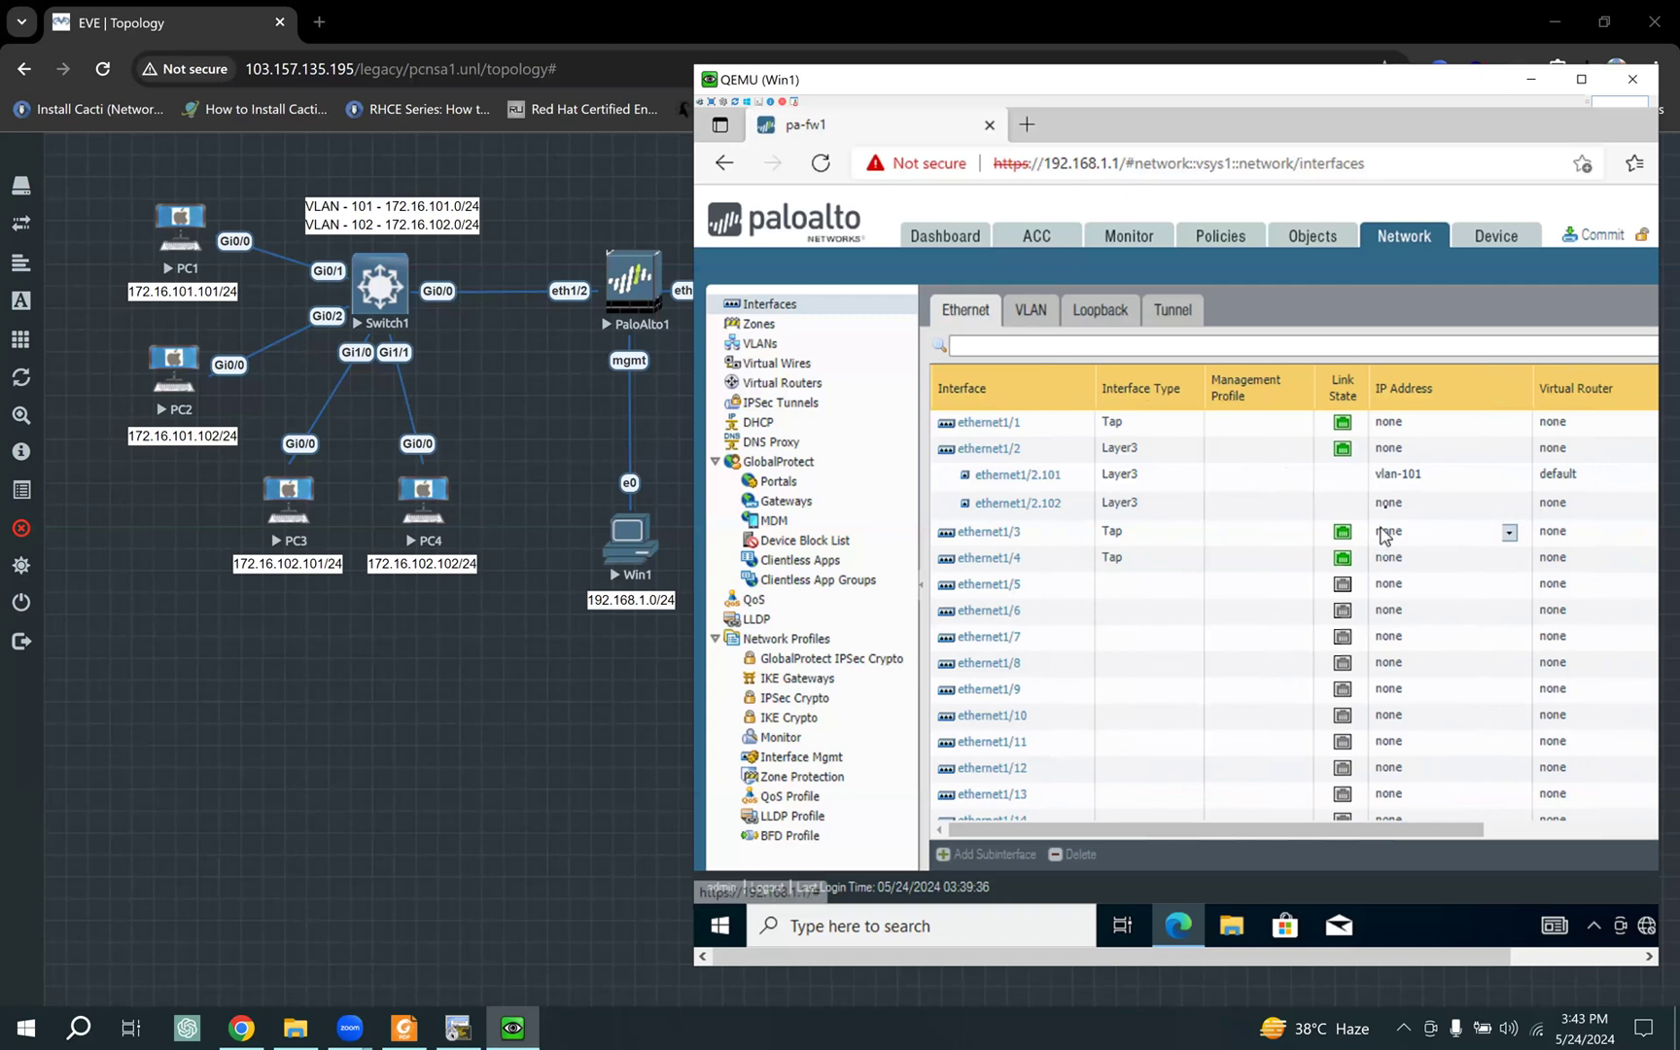
{"action": "left_click", "coordinate": [1019, 503]}
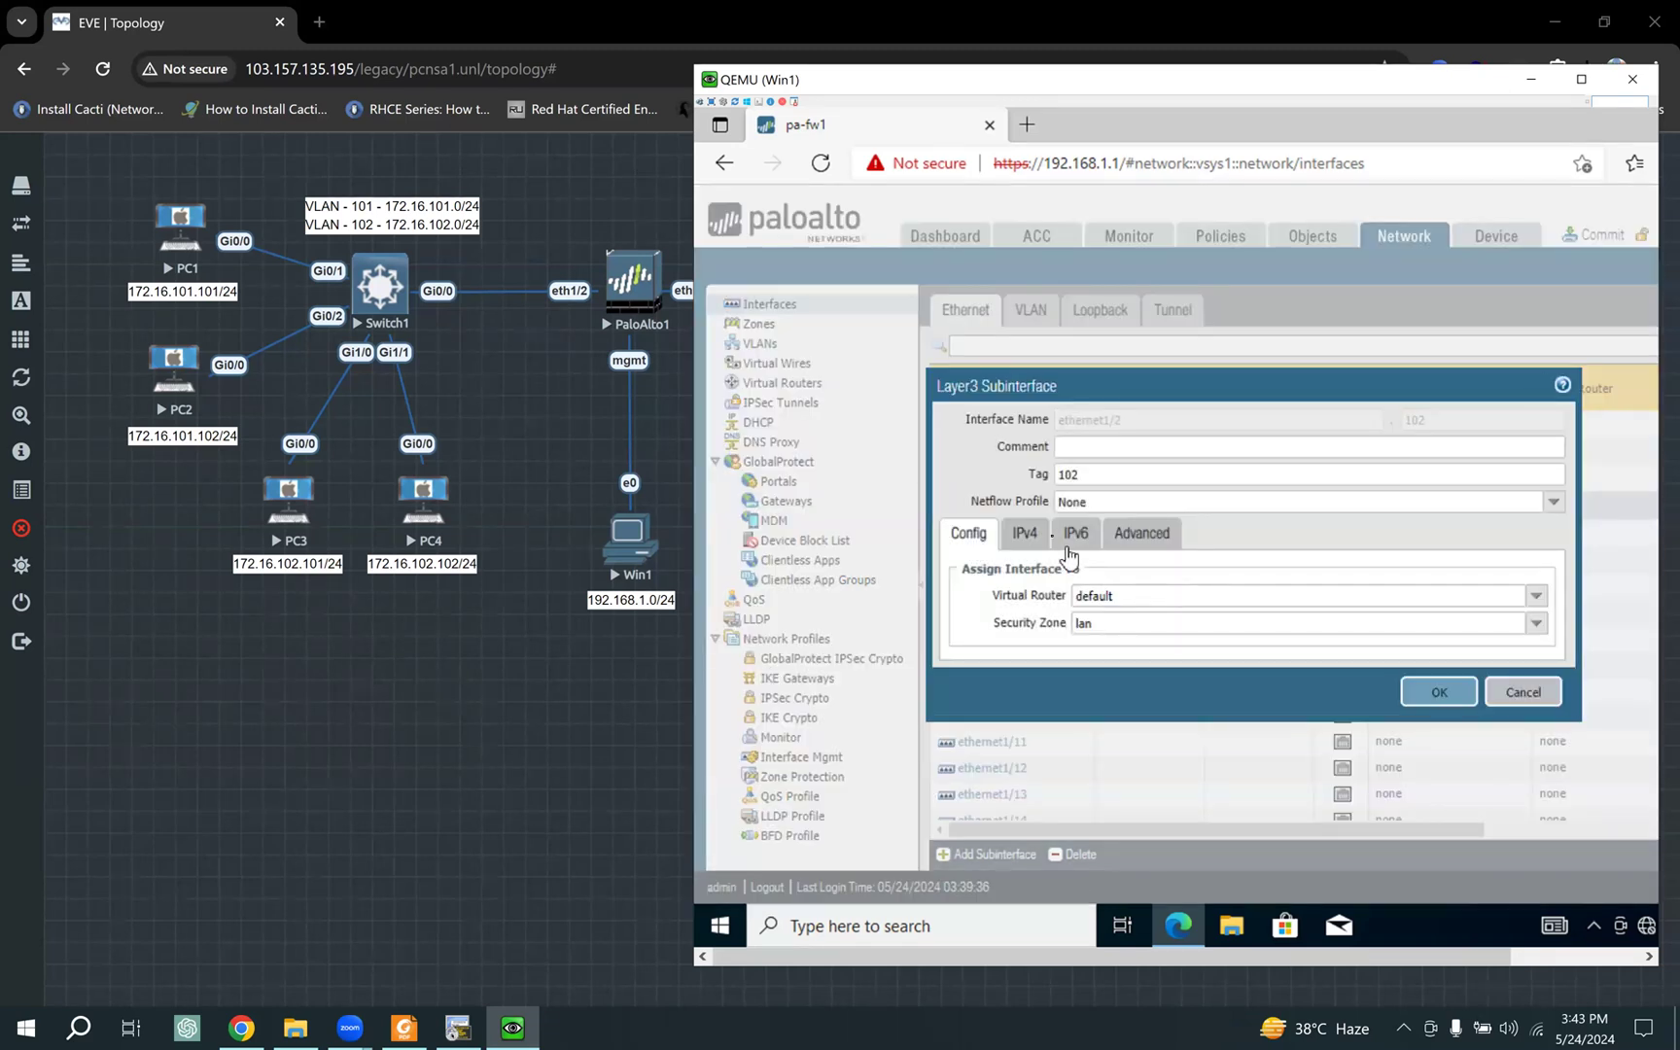
{"action": "left_click", "coordinate": [1026, 535]}
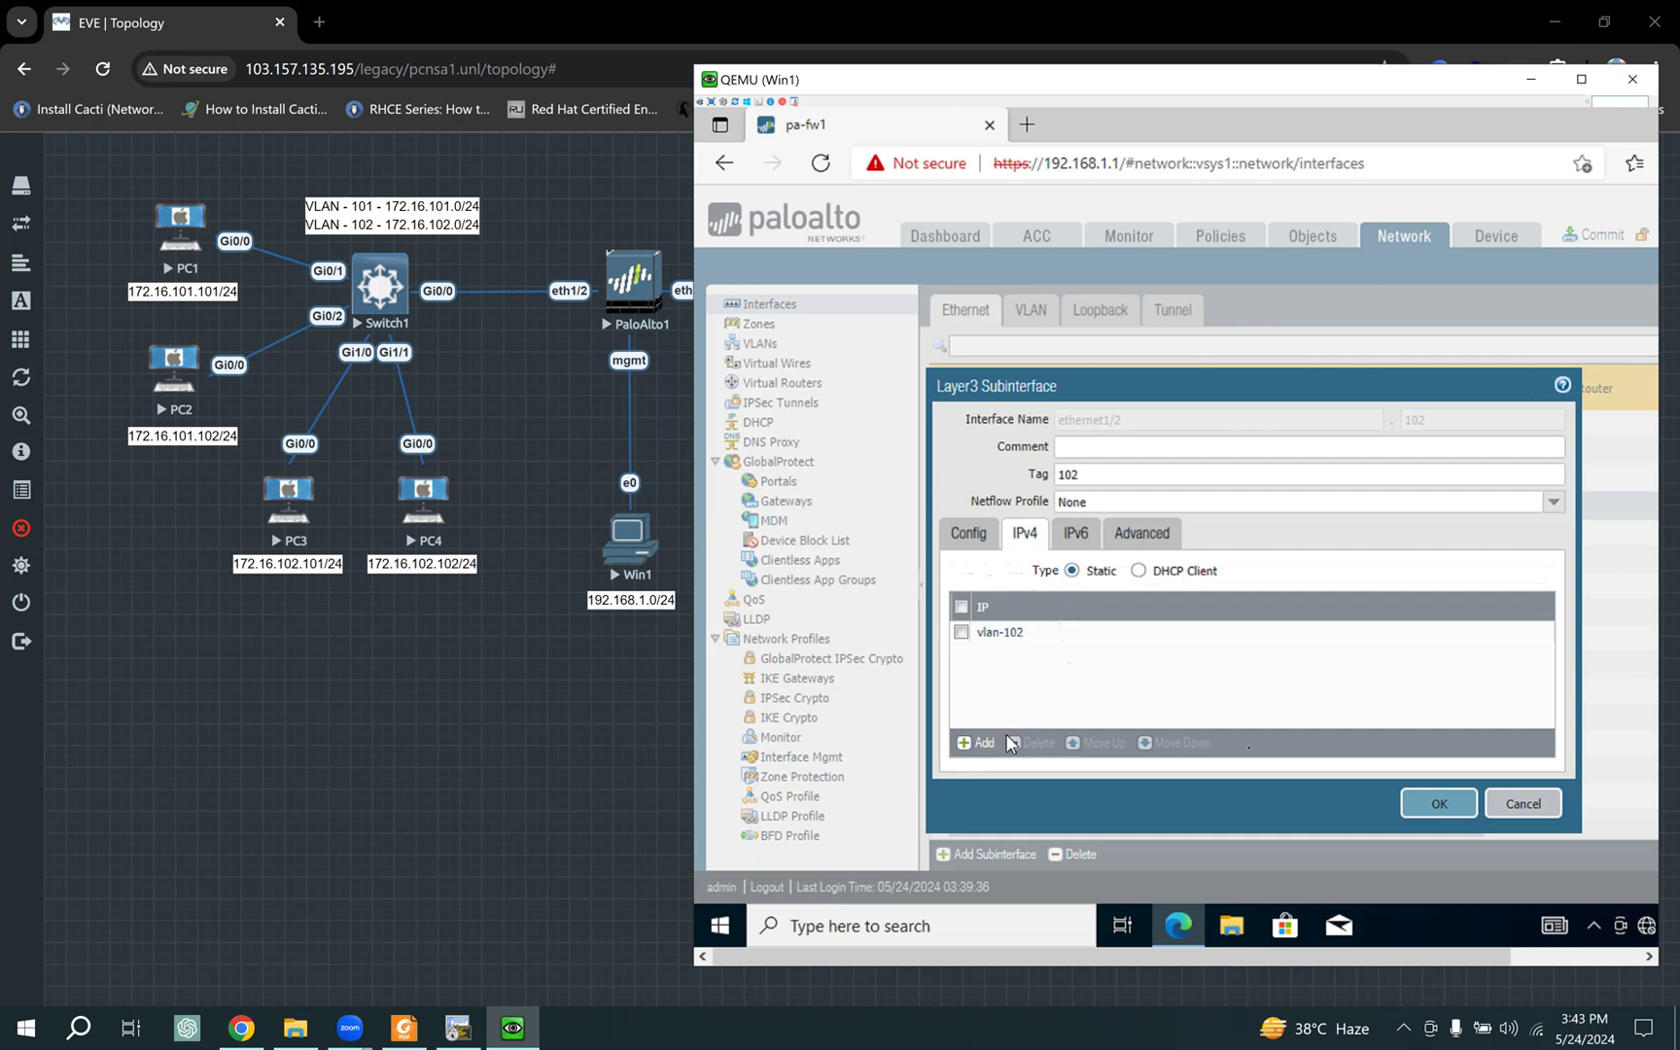
{"action": "left_click", "coordinate": [1402, 806]}
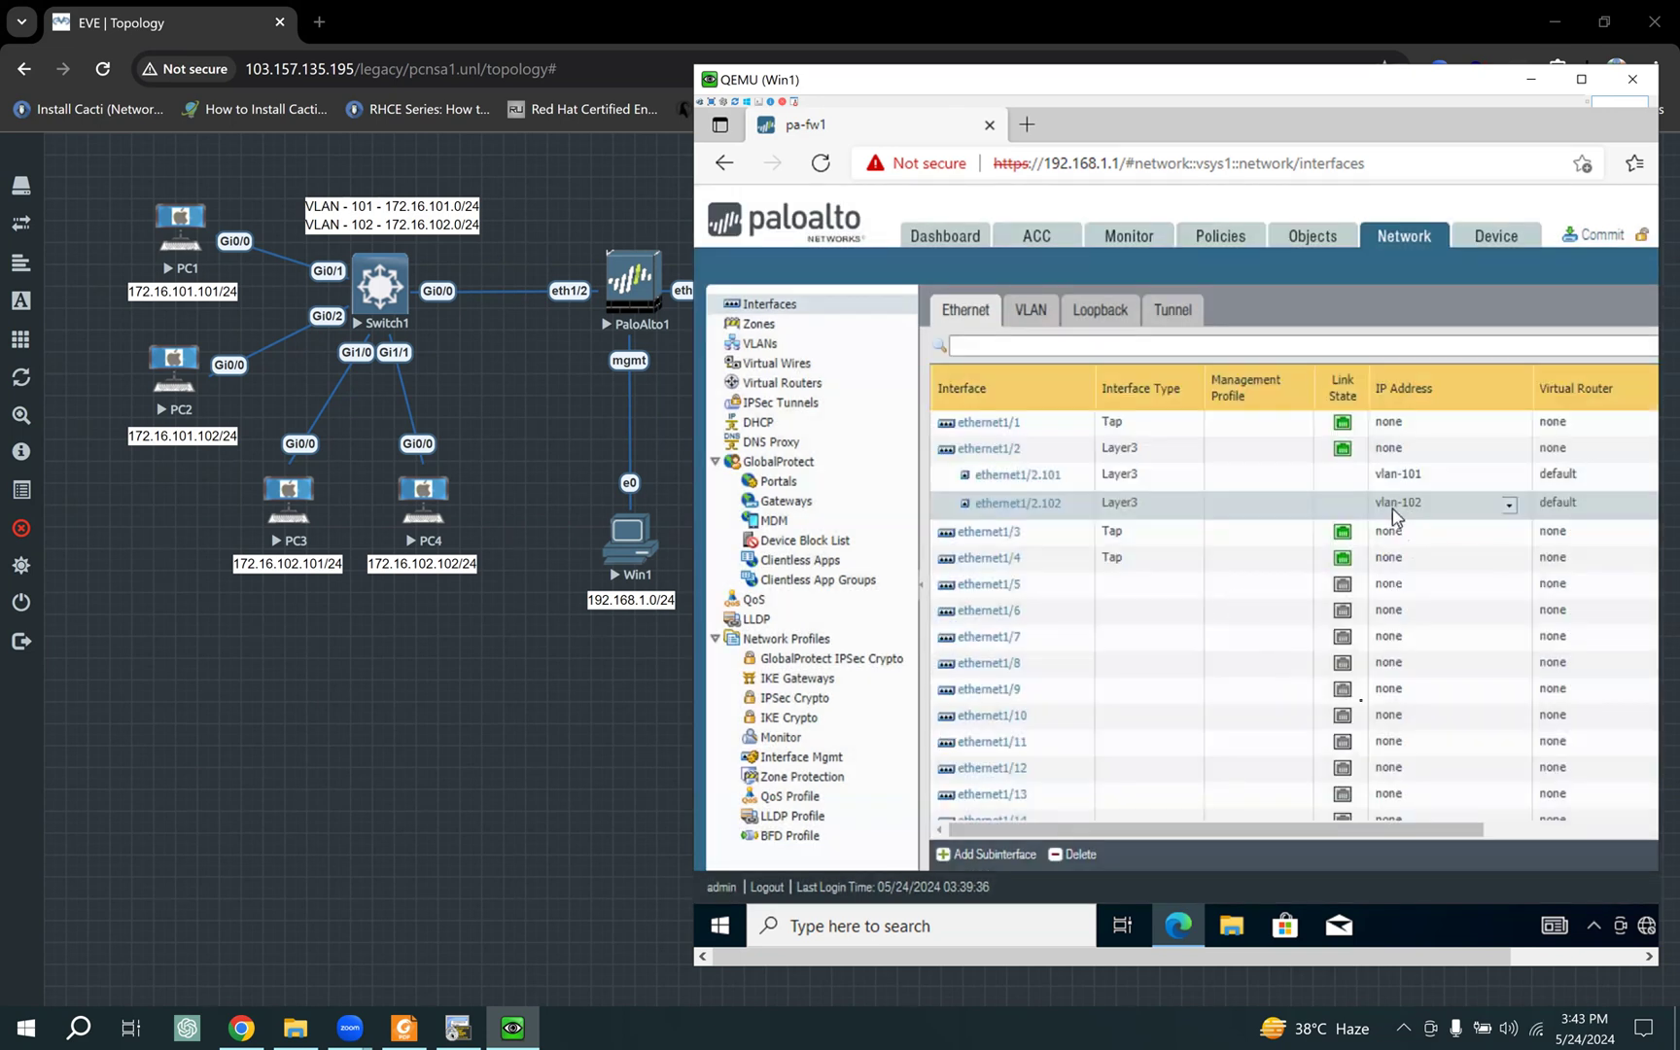
{"action": "left_click_drag", "start_coordinate": [1291, 828], "coordinate": [1552, 832]}
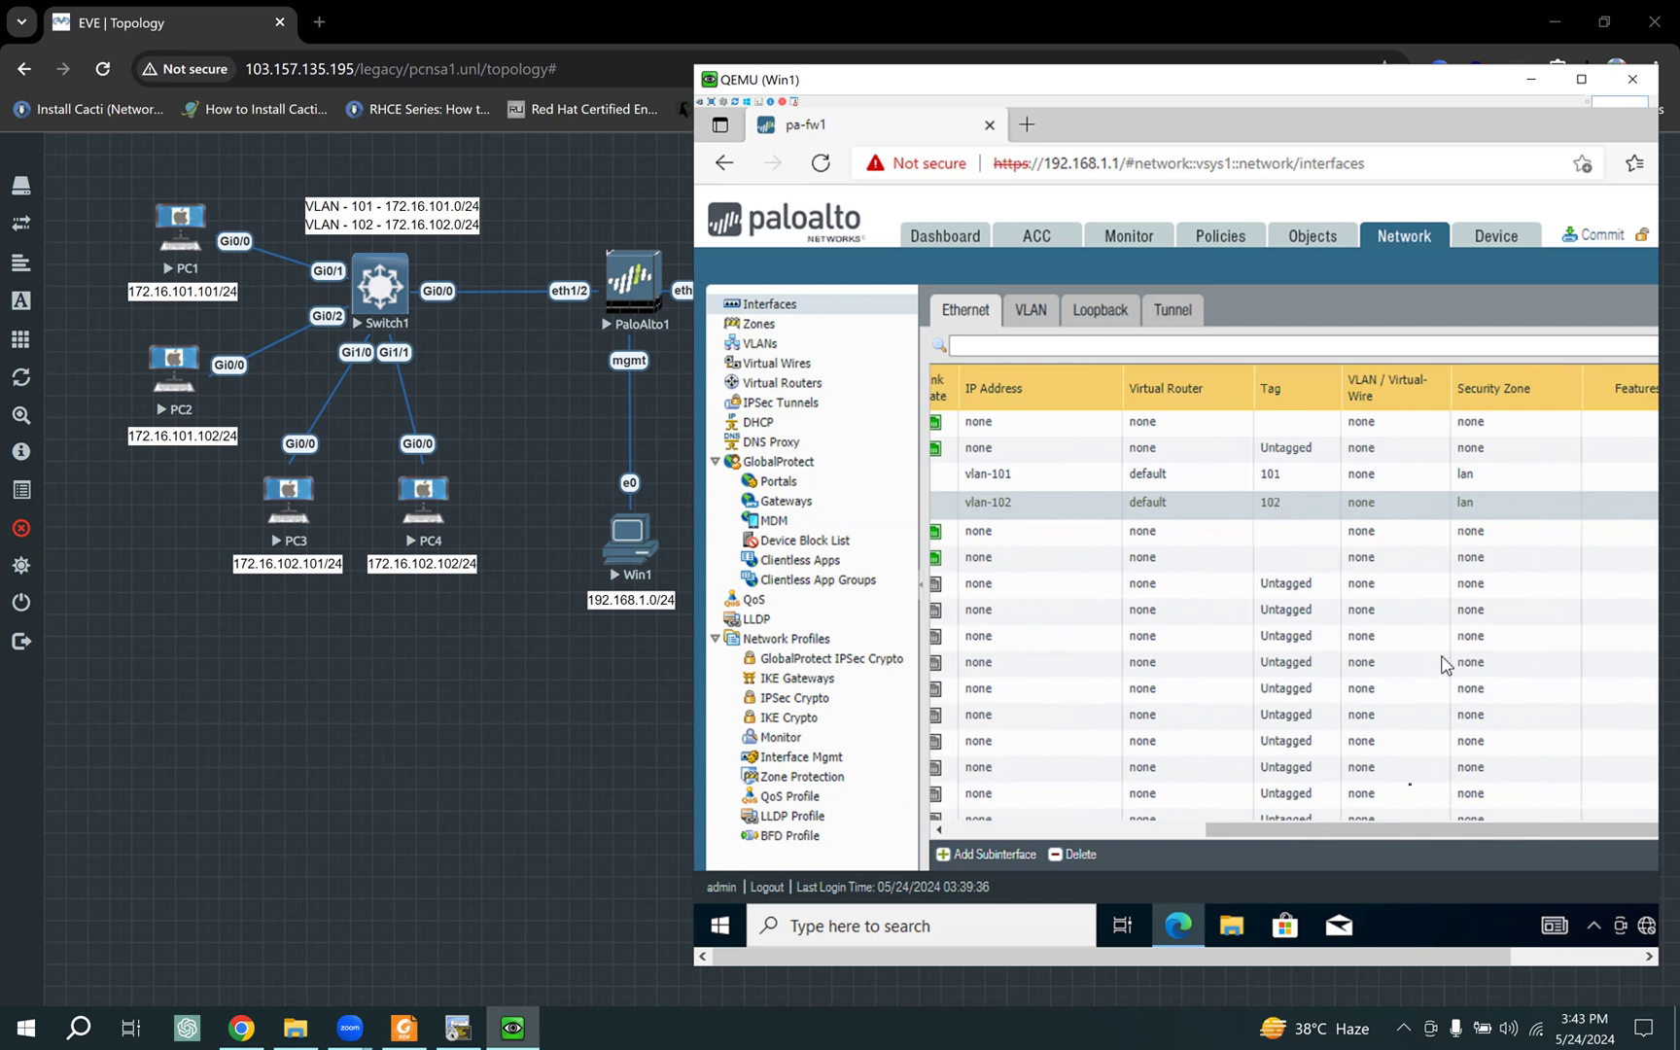
{"action": "left_click_drag", "start_coordinate": [1410, 831], "coordinate": [1542, 829]}
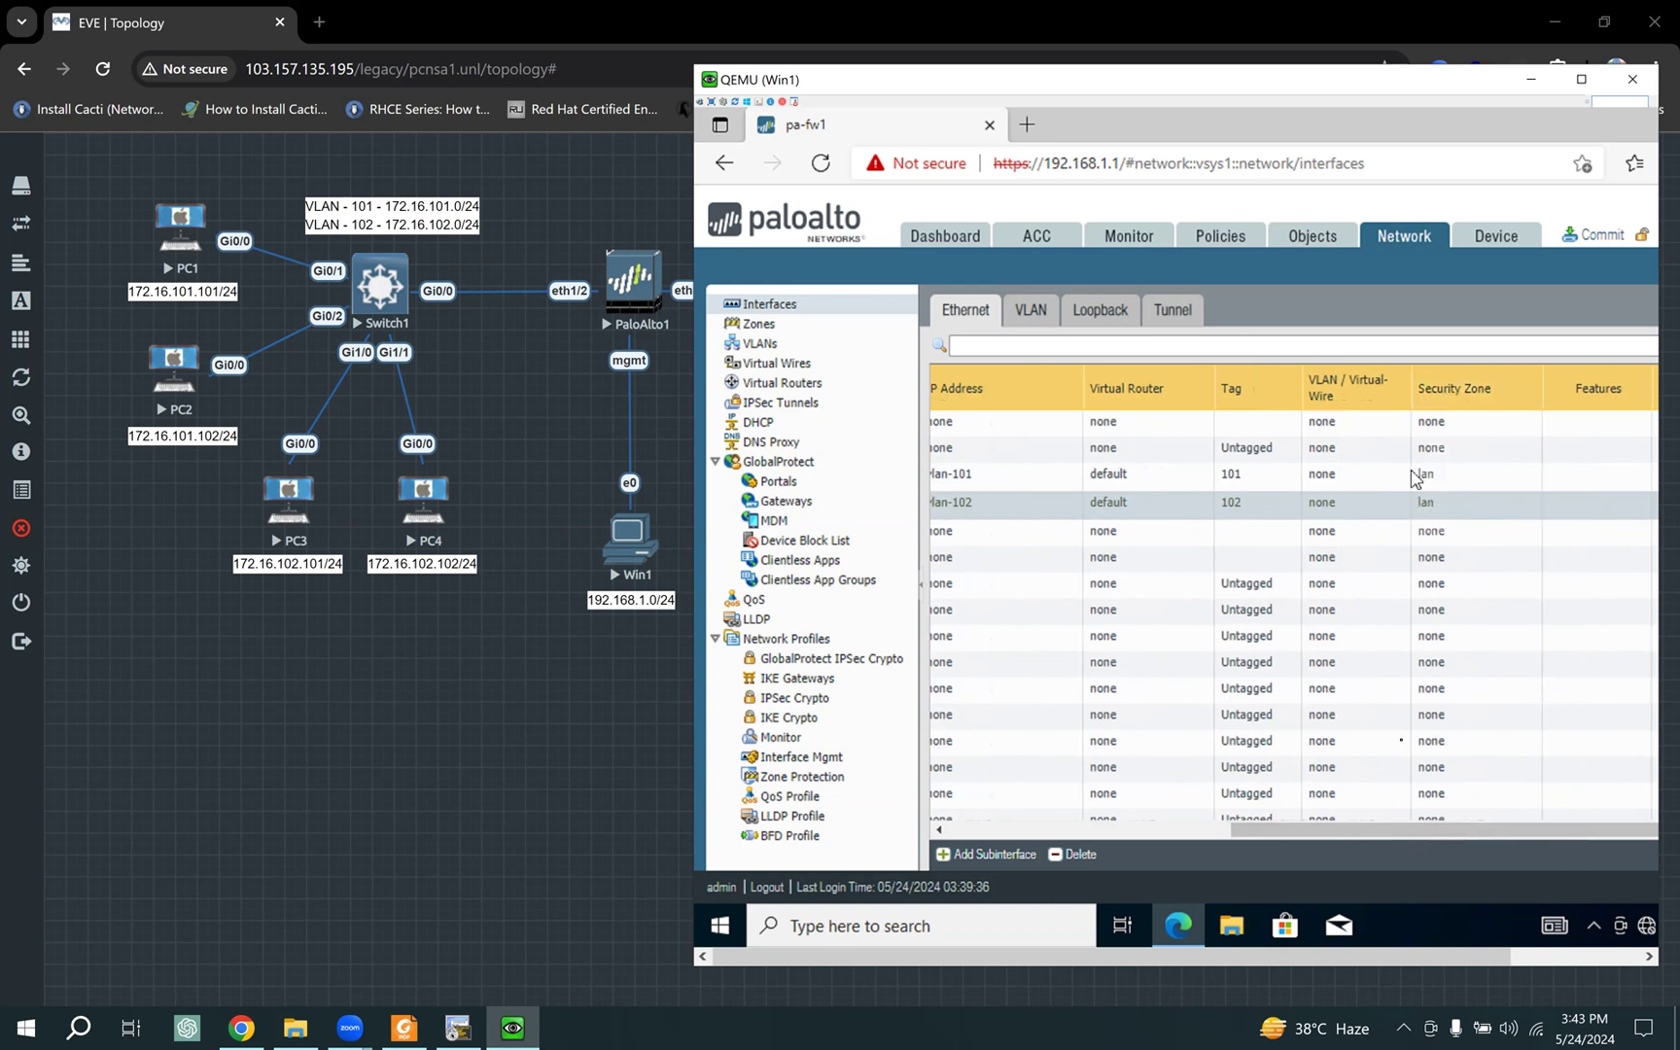
{"action": "left_click_drag", "start_coordinate": [1392, 837], "coordinate": [990, 821]}
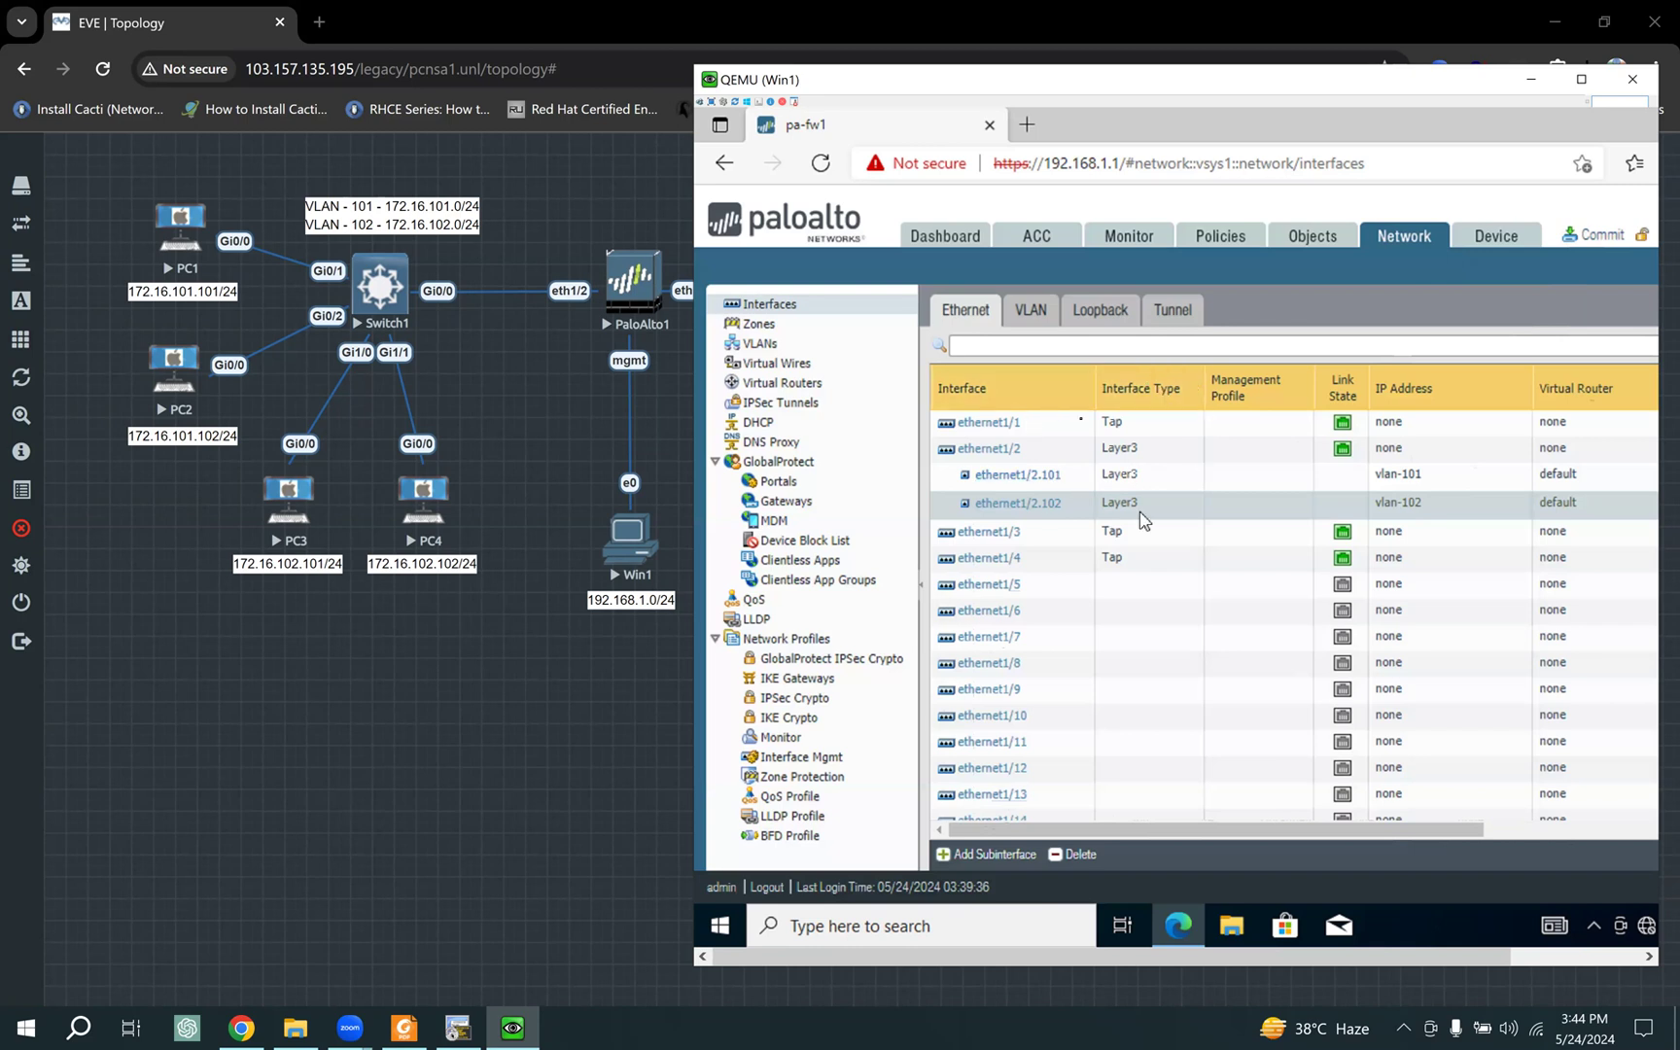
Step: Commit the pending firewall configuration and bring the EVE topology to the front
{"action": "left_click", "coordinate": [1598, 237]}
{"action": "left_click", "coordinate": [1452, 809]}
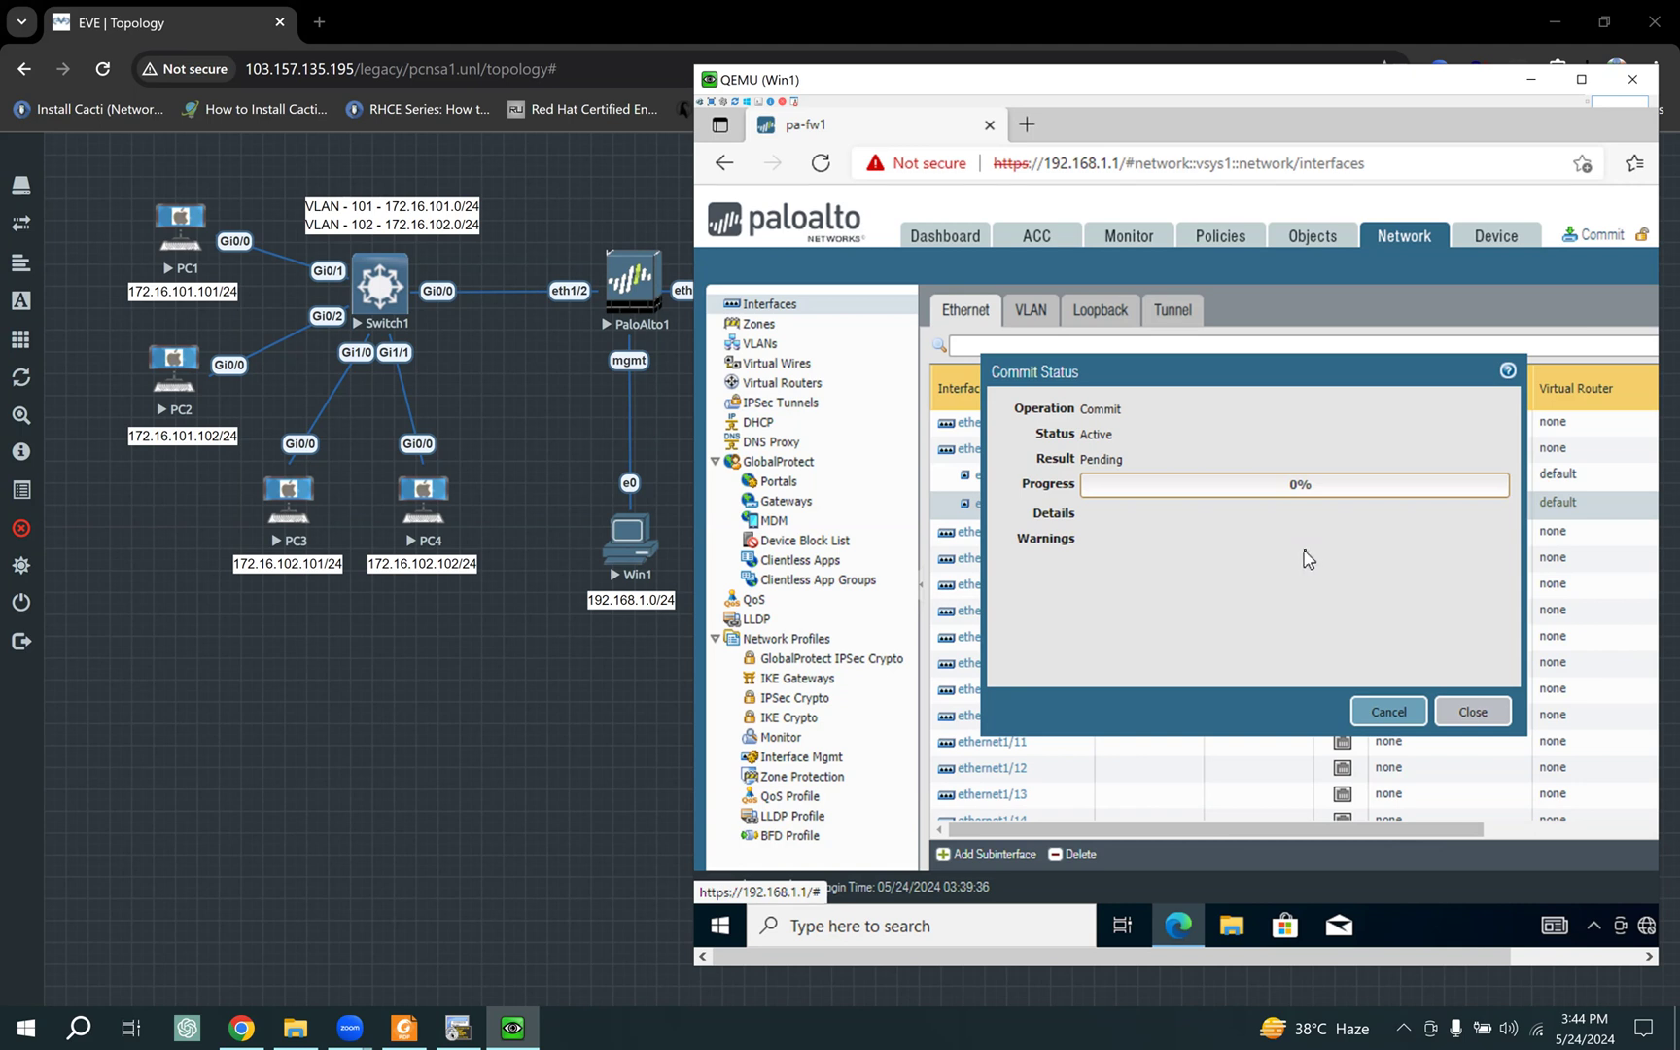
{"action": "left_click", "coordinate": [577, 389]}
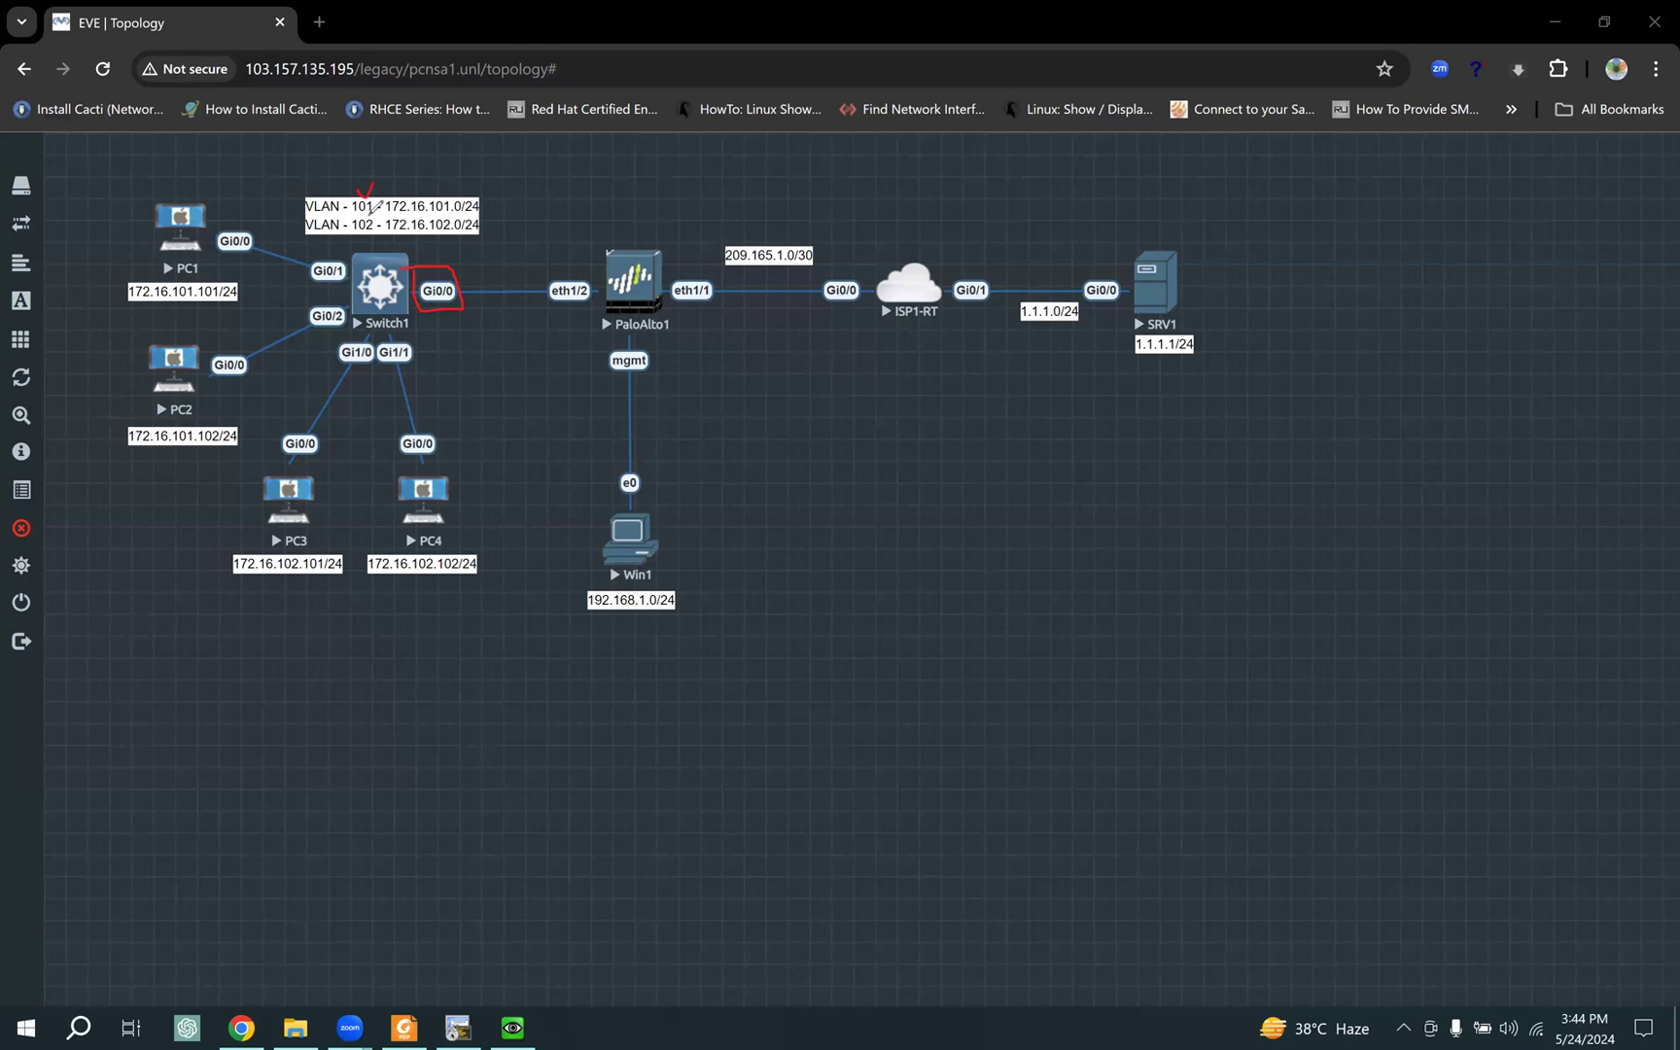
{"action": "left_click_drag", "start_coordinate": [369, 211], "coordinate": [391, 197]}
{"action": "left_click_drag", "start_coordinate": [313, 258], "coordinate": [342, 273]}
{"action": "left_click_drag", "start_coordinate": [338, 345], "coordinate": [415, 358]}
{"action": "left_click_drag", "start_coordinate": [313, 282], "coordinate": [346, 327]}
{"action": "left_click_drag", "start_coordinate": [208, 290], "coordinate": [236, 297]}
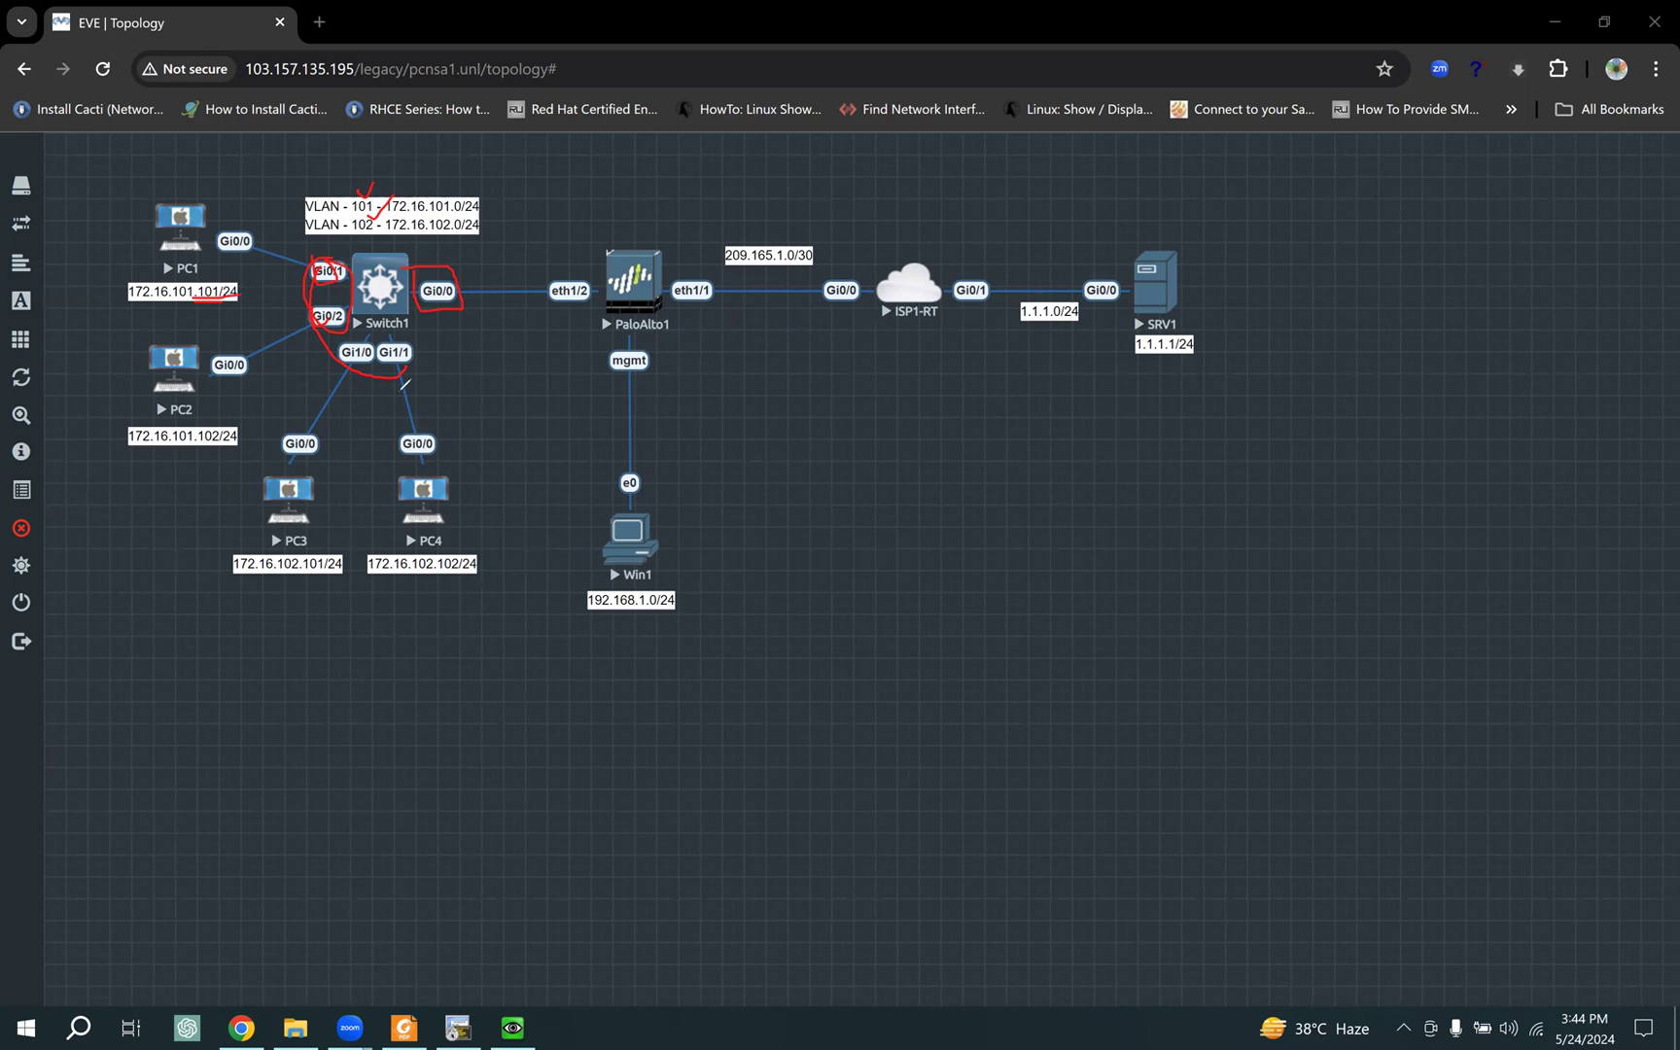
{"action": "mouse_move", "coordinate": [415, 333]}
{"action": "left_mouse_down"}
{"action": "mouse_move", "coordinate": [403, 375]}
{"action": "mouse_move", "coordinate": [347, 373]}
{"action": "left_mouse_up"}
{"action": "left_click_drag", "start_coordinate": [275, 574], "coordinate": [298, 573]}
{"action": "key", "text": "Escape"}
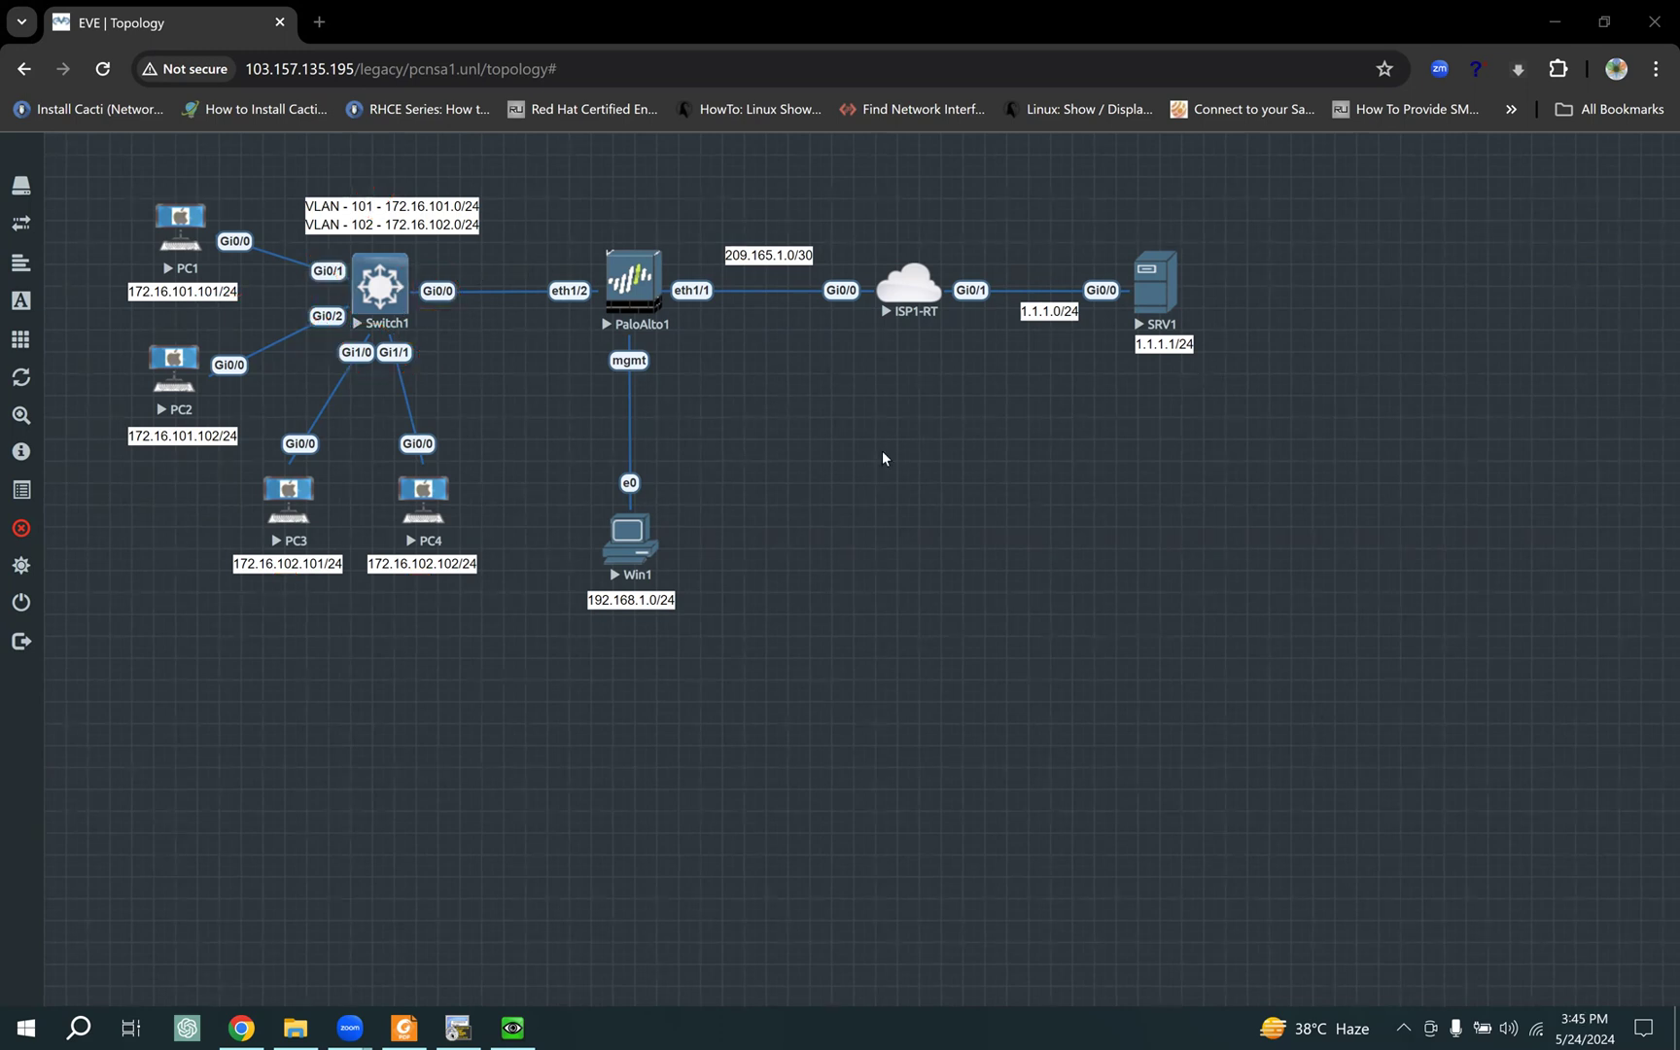
Step: Switch to the Switch1 terminal session and enter privileged mode with enable
{"action": "left_click", "coordinate": [457, 1025]}
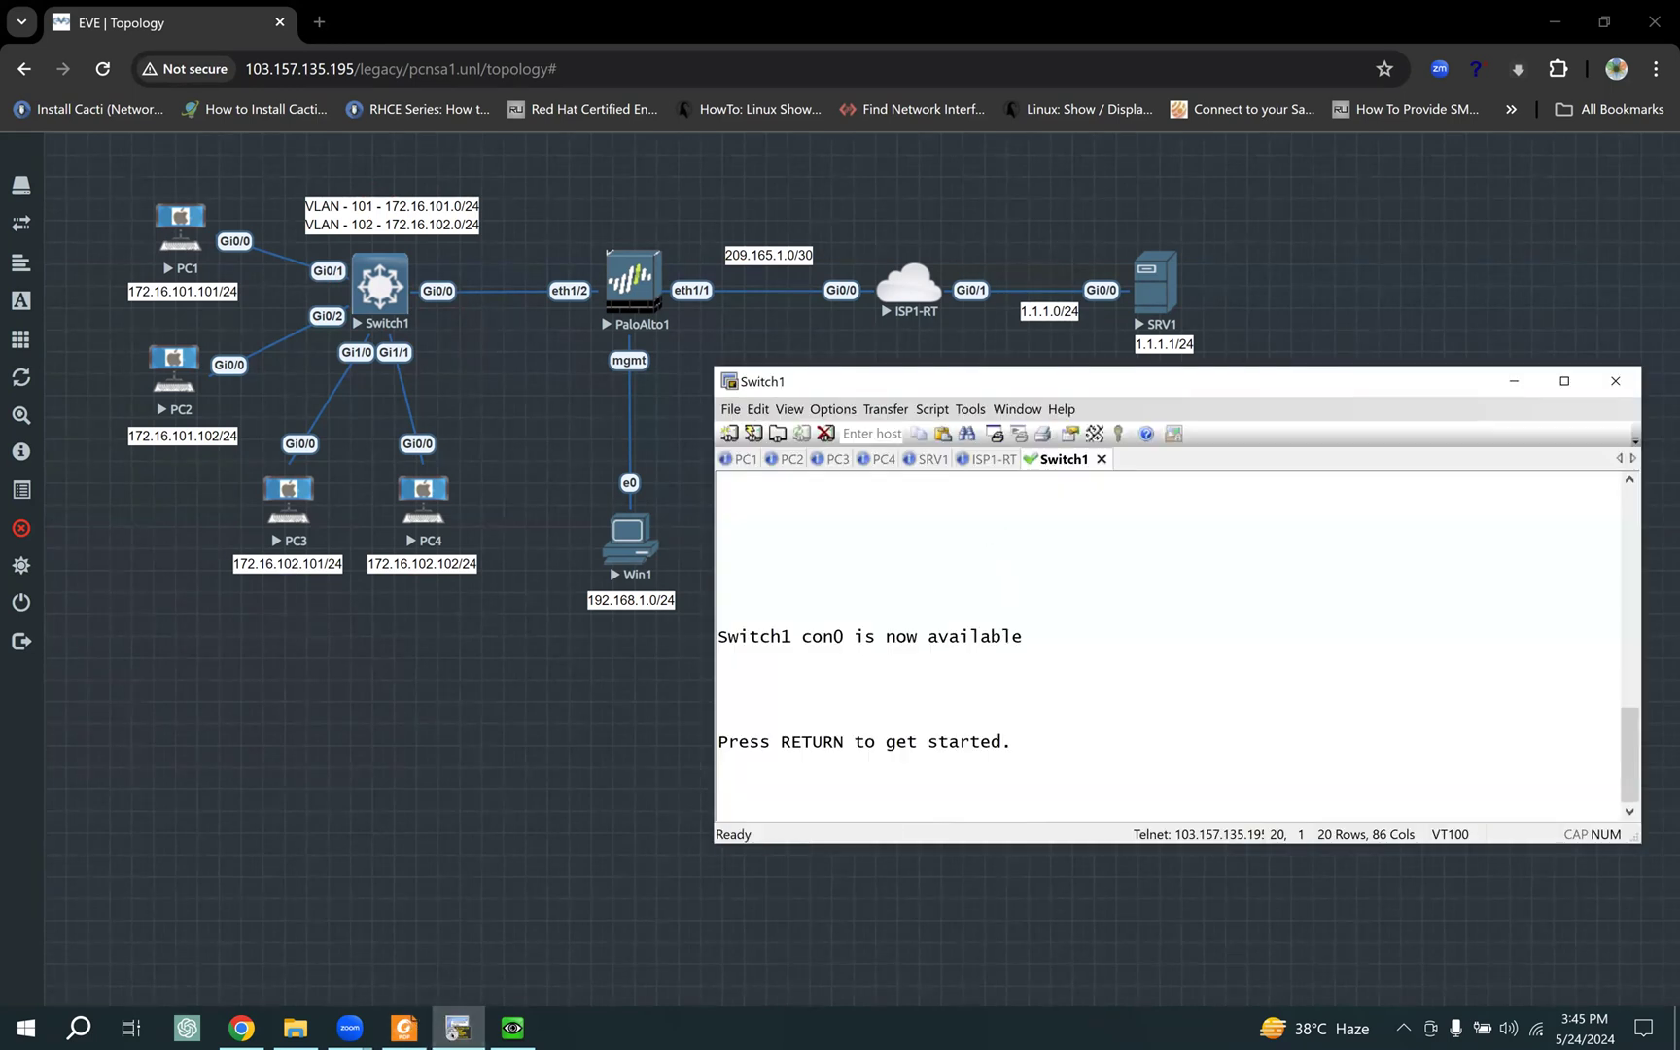
{"action": "key", "text": "Return"}
{"action": "key", "text": "Return"}
{"action": "type", "text": "ena"}
{"action": "key", "text": "Tab"}
{"action": "key", "text": "Return"}
Step: Display Switch1's full running configuration with show run and examine the definitions of VLANs 101 and 102
{"action": "type", "text": "sho"}
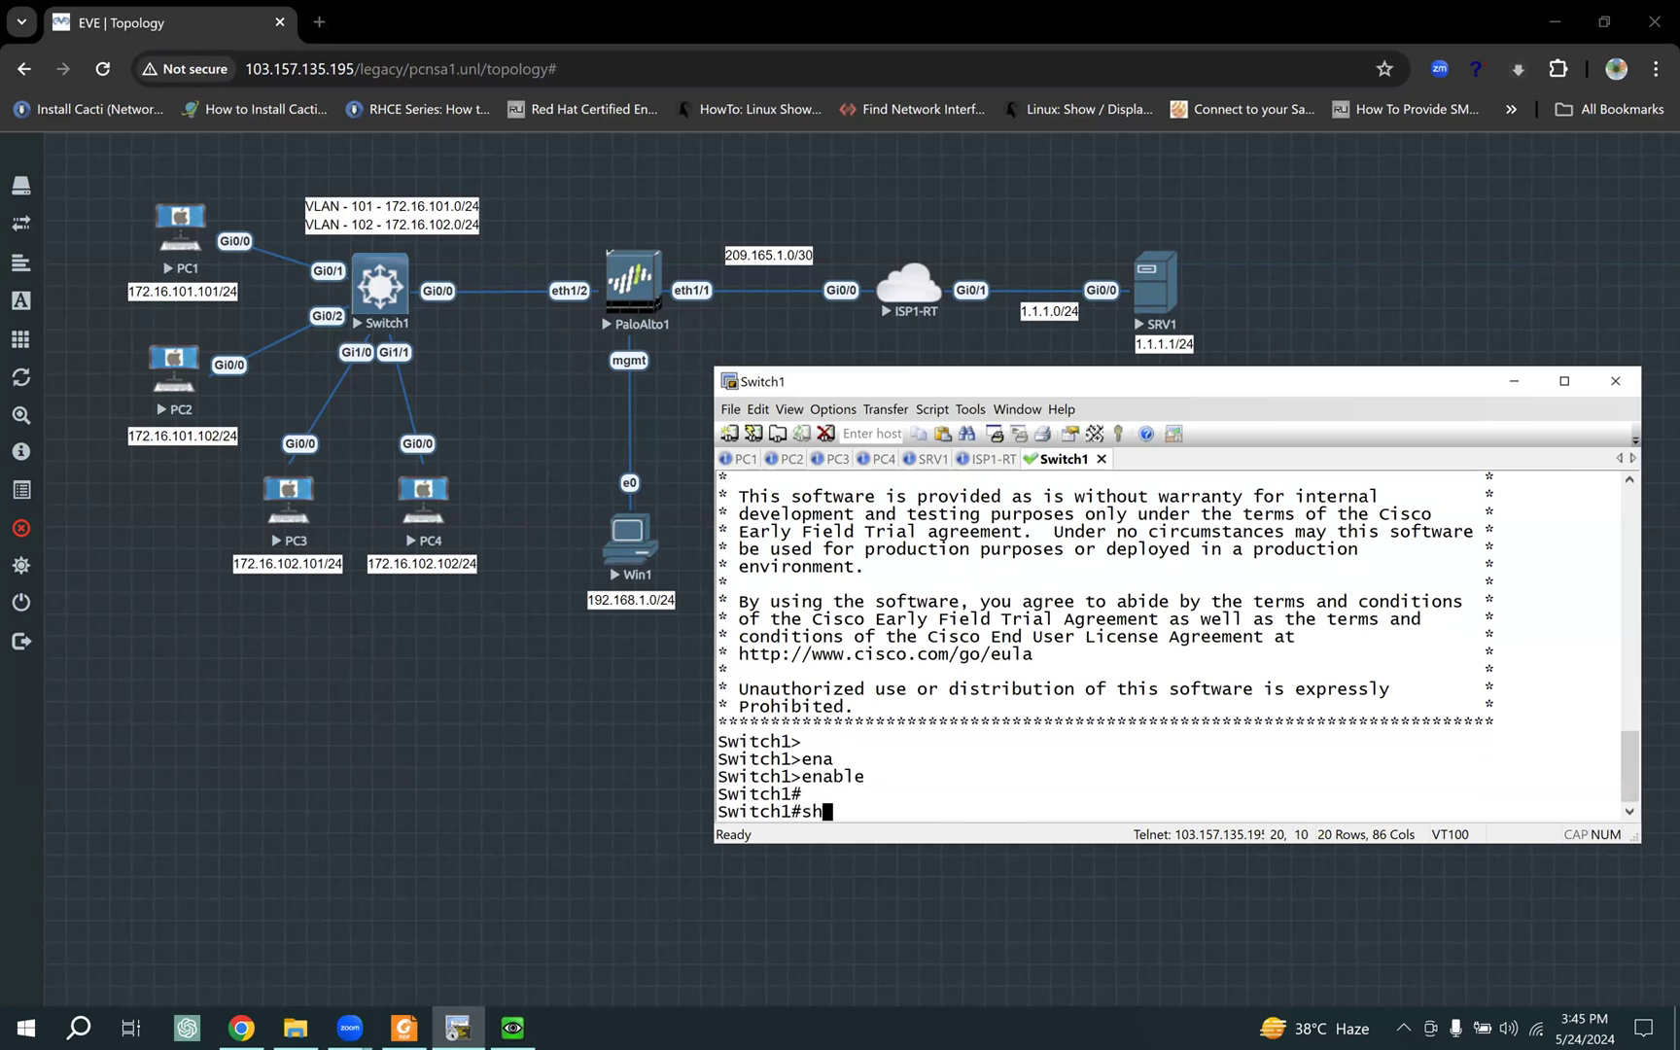
{"action": "key", "text": "Tab"}
{"action": "type", "text": "run"}
{"action": "key", "text": "Return"}
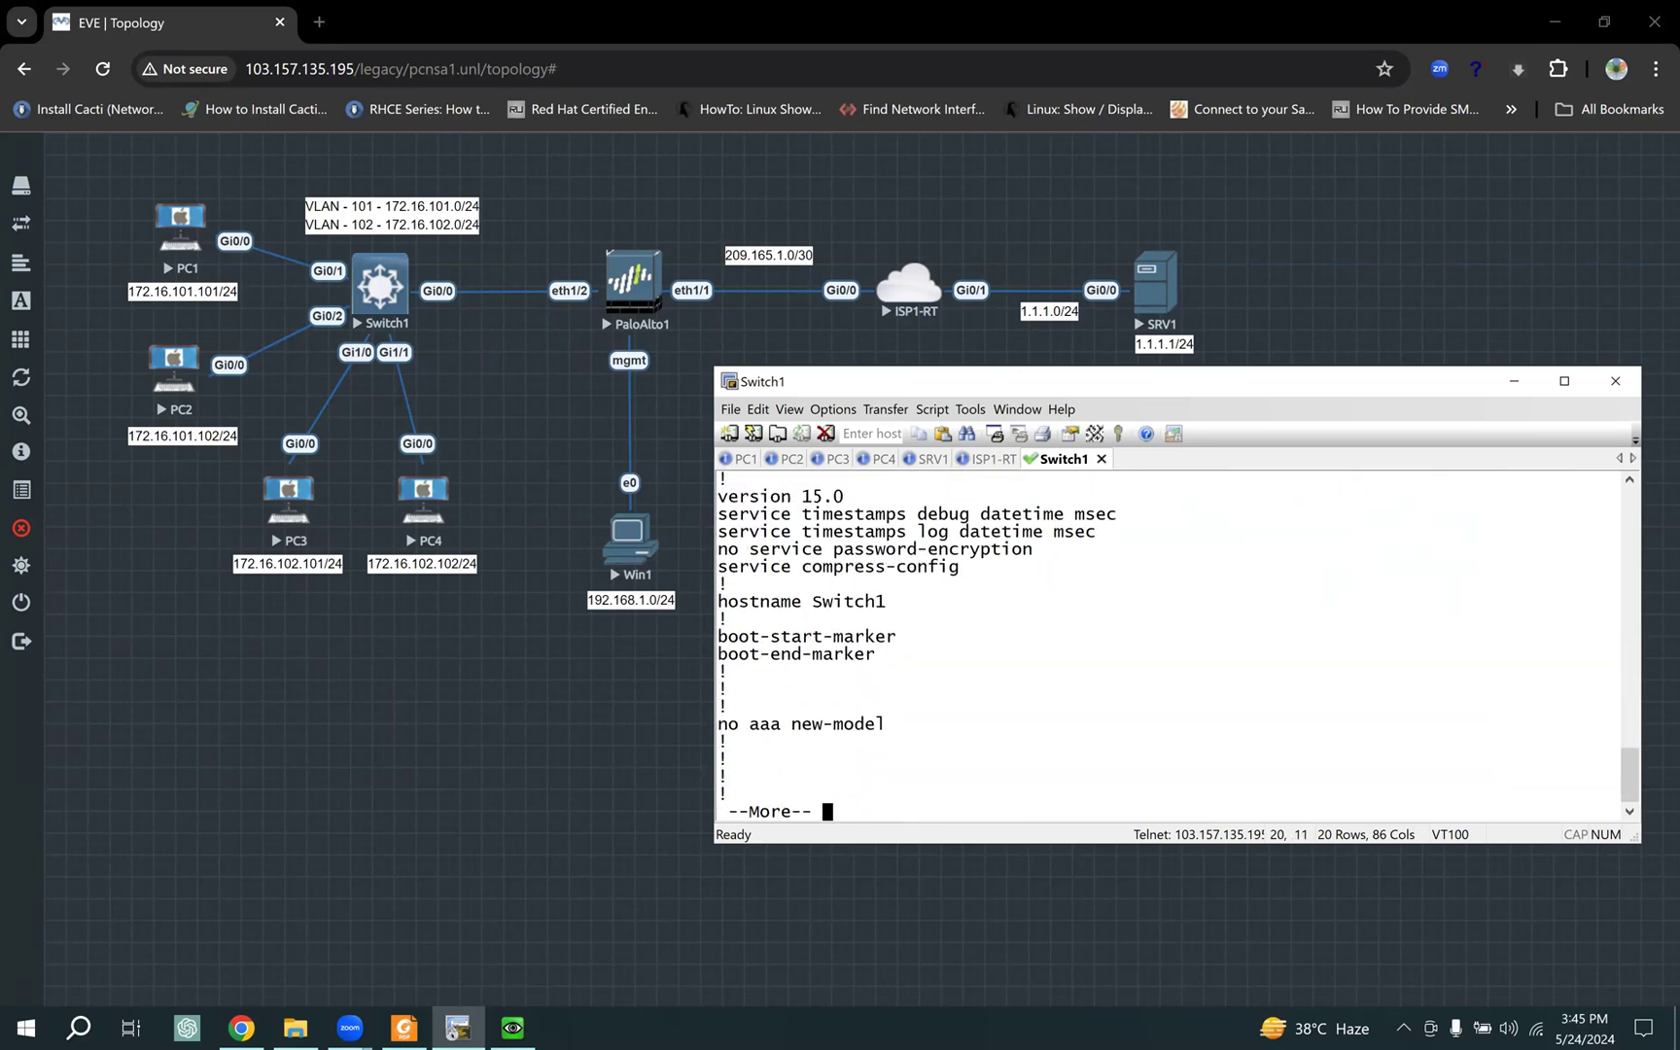
{"action": "key", "text": "space"}
{"action": "key", "text": "space"}
{"action": "key", "text": "space"}
{"action": "key", "text": "space"}
{"action": "key", "text": "space"}
{"action": "scroll", "coordinate": [918, 613], "scroll_direction": "up", "scroll_amount": 8}
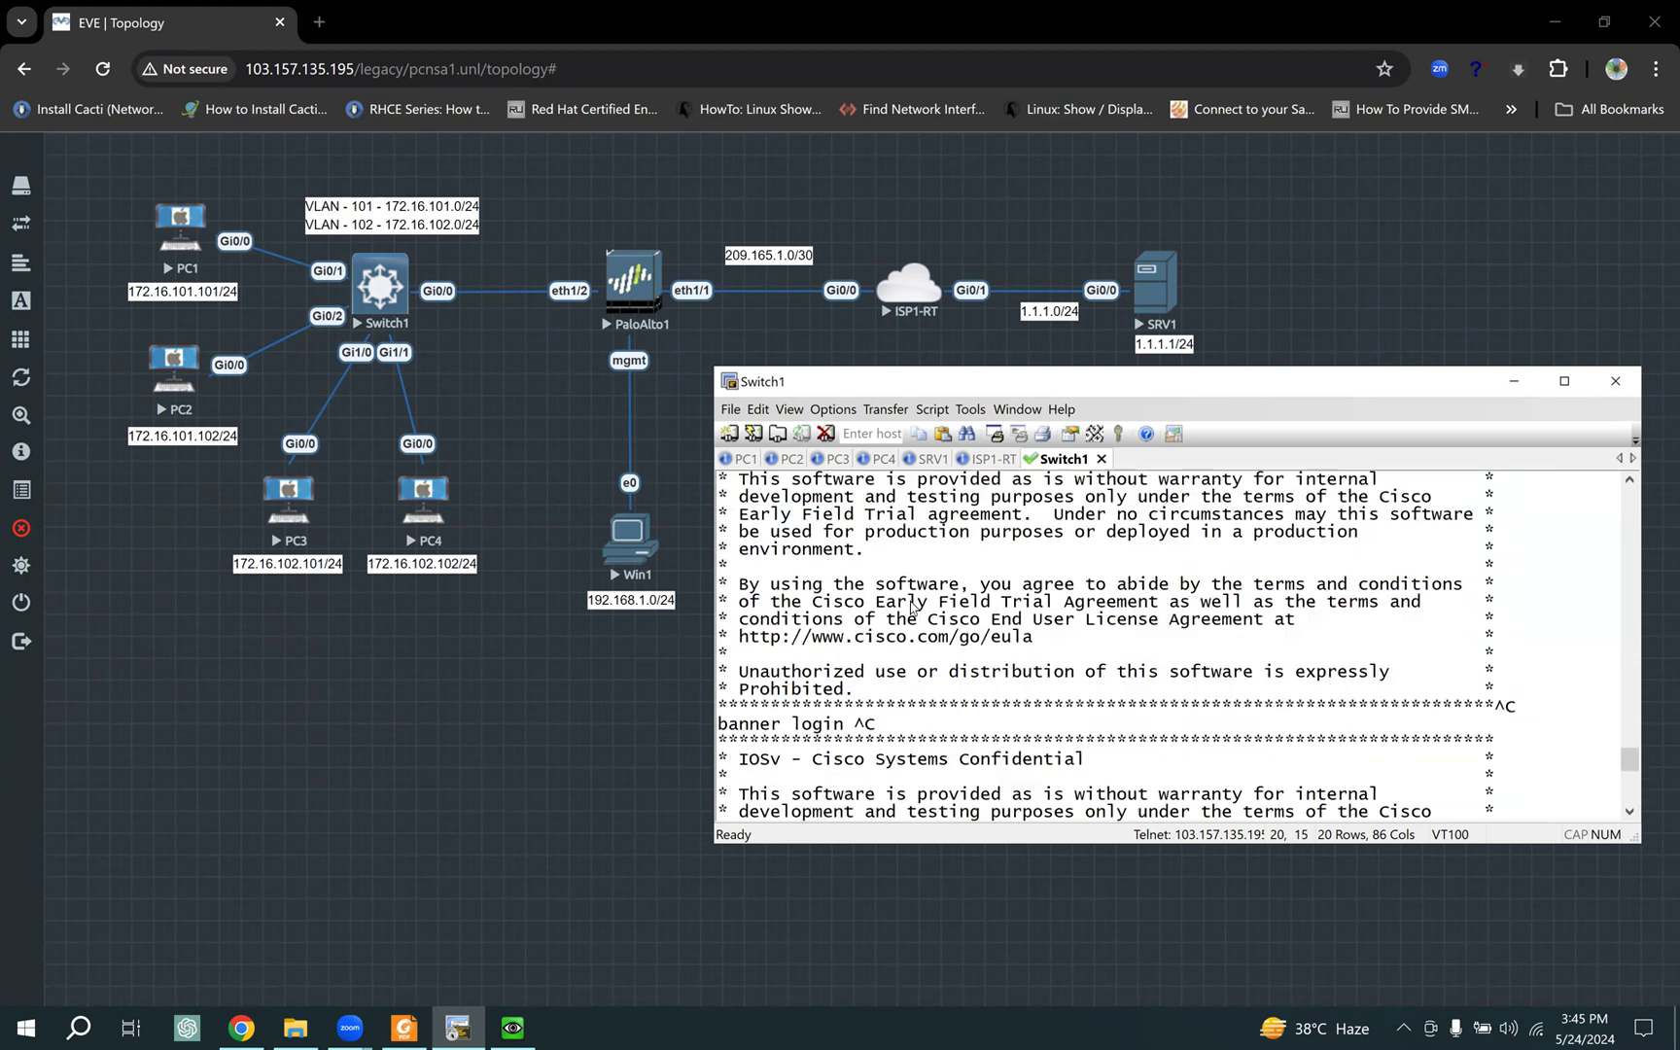
{"action": "scroll", "coordinate": [914, 607], "scroll_direction": "up", "scroll_amount": 12}
{"action": "scroll", "coordinate": [912, 600], "scroll_direction": "up", "scroll_amount": 10}
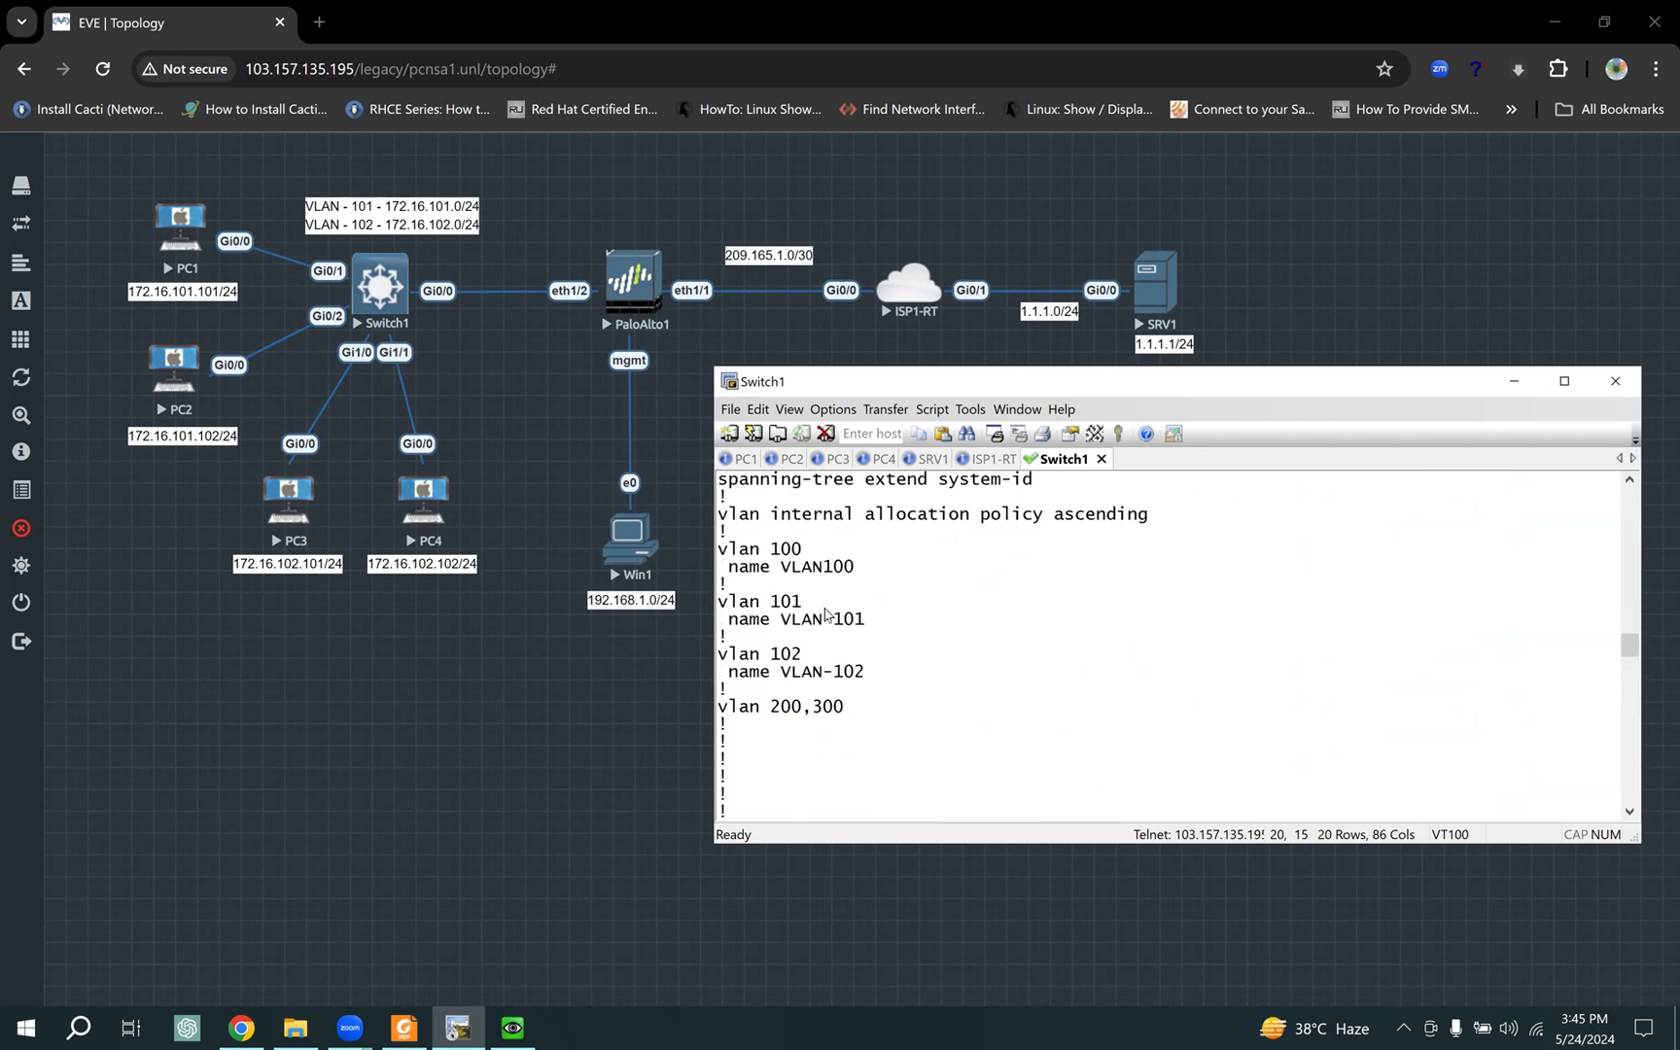
{"action": "left_click_drag", "start_coordinate": [739, 603], "coordinate": [889, 630]}
{"action": "left_click_drag", "start_coordinate": [731, 656], "coordinate": [864, 684]}
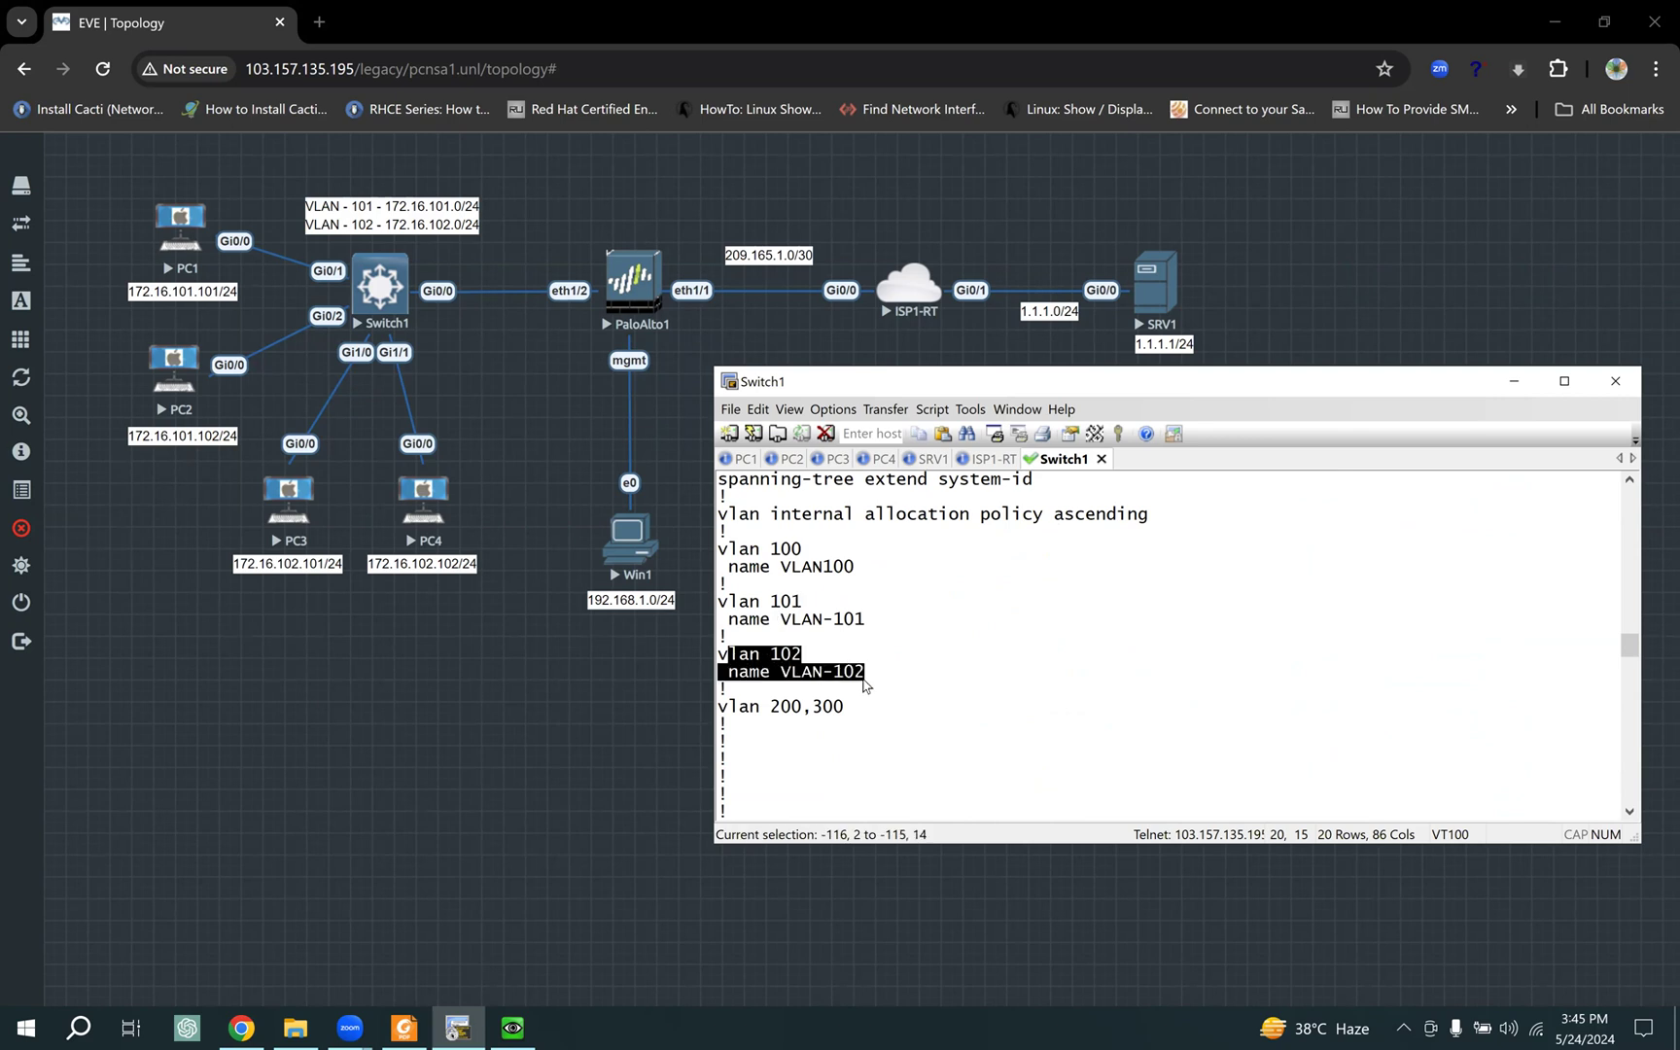
Step: Examine the GigabitEthernet0/0 trunk settings in Switch1's running configuration, including dot1q encapsulation and trunk mode
{"action": "scroll", "coordinate": [955, 671], "scroll_direction": "up", "scroll_amount": 7}
{"action": "scroll", "coordinate": [954, 650], "scroll_direction": "up", "scroll_amount": 8}
{"action": "scroll", "coordinate": [949, 650], "scroll_direction": "down", "scroll_amount": 20}
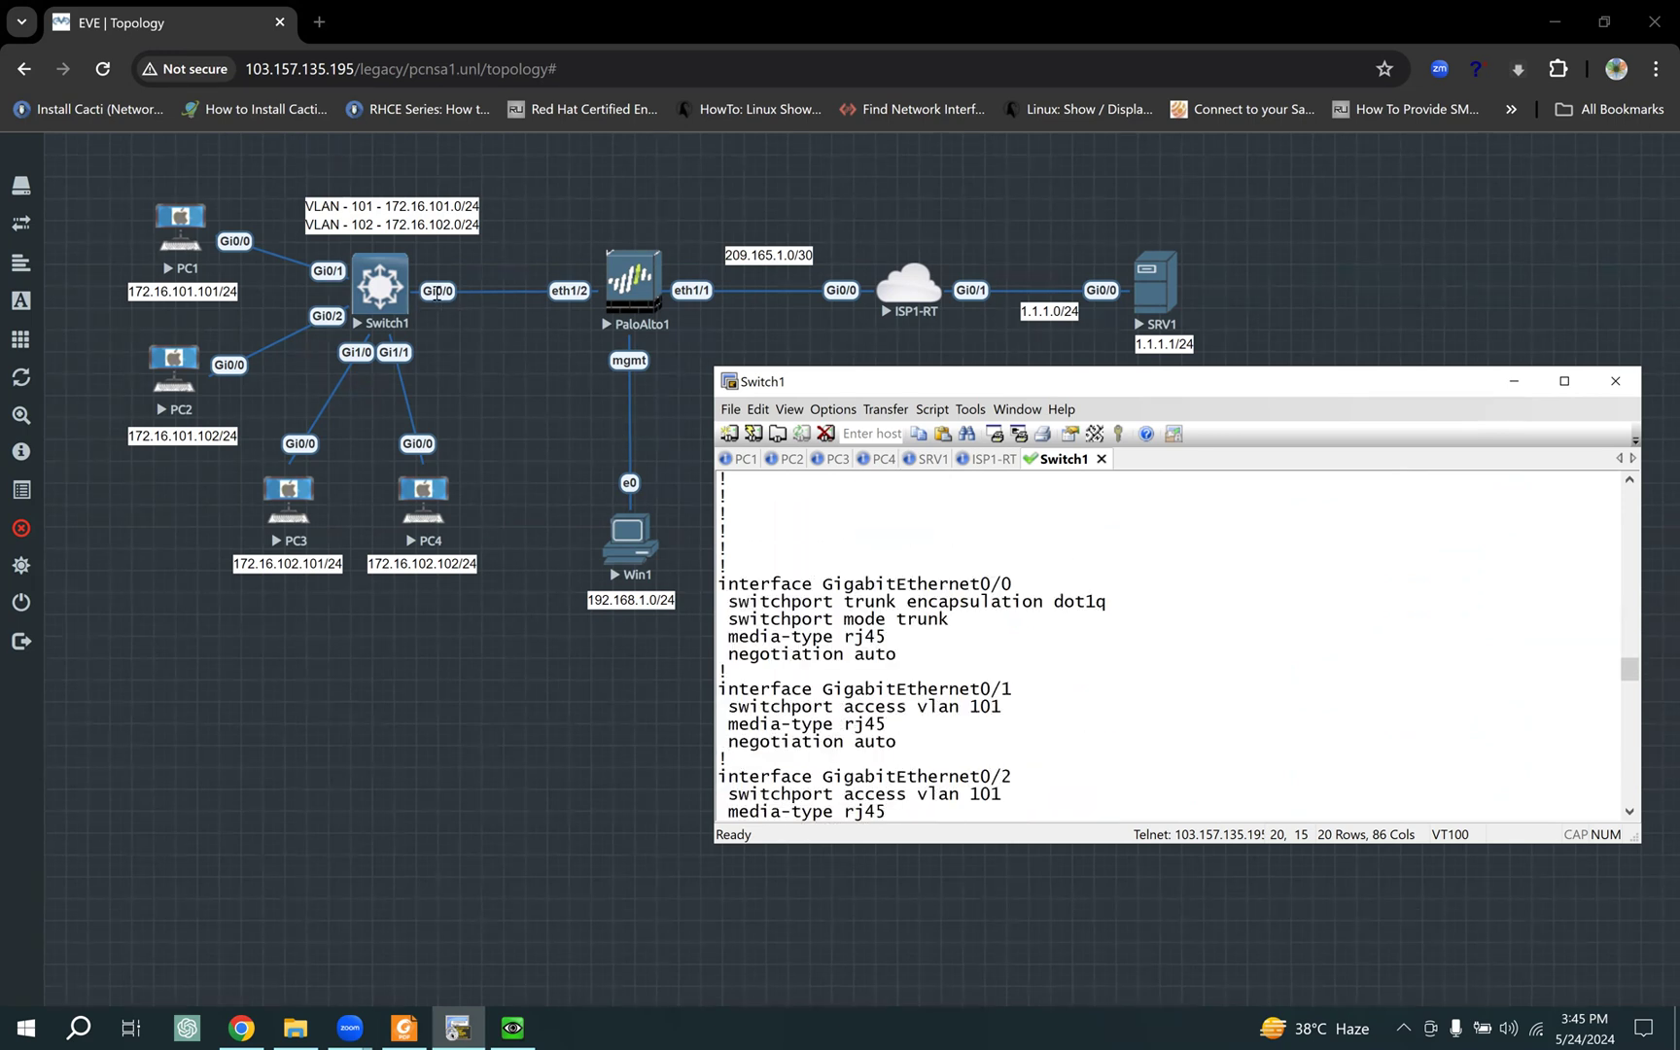
{"action": "left_click_drag", "start_coordinate": [843, 586], "coordinate": [1044, 661]}
{"action": "left_click_drag", "start_coordinate": [824, 601], "coordinate": [984, 624]}
{"action": "left_click_drag", "start_coordinate": [833, 583], "coordinate": [896, 658]}
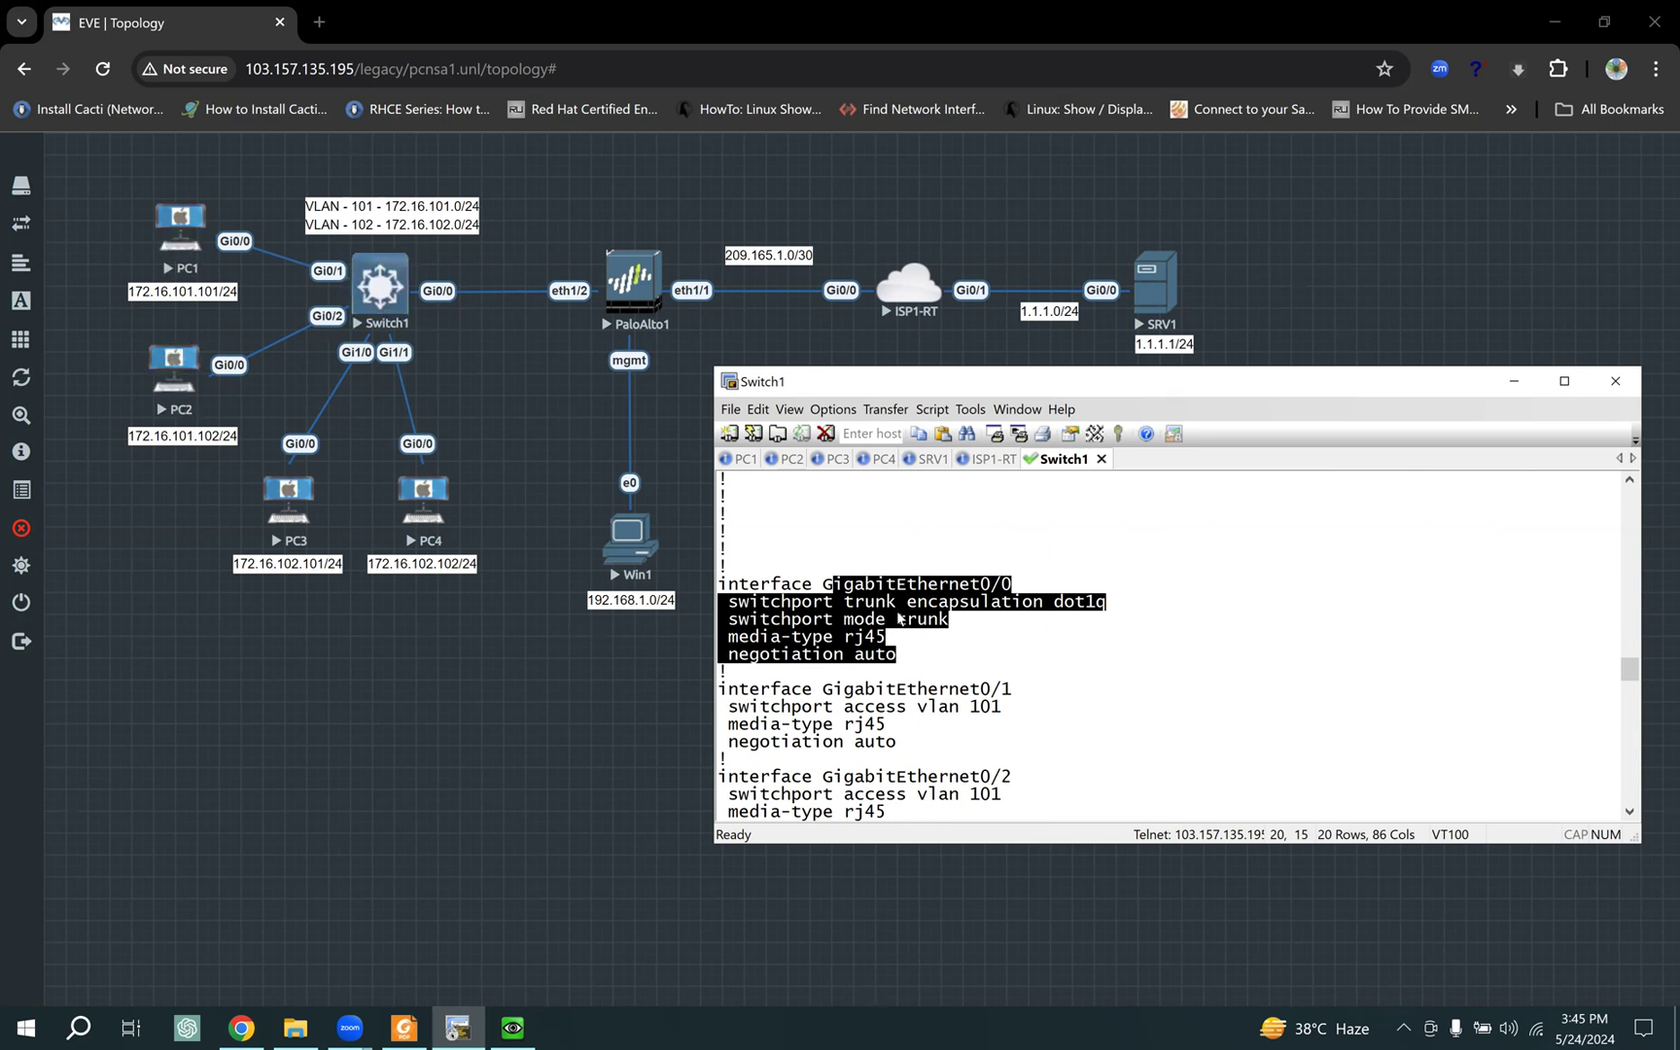
Step: Review the access VLAN assignments of GigabitEthernet0/1 and GigabitEthernet0/2 in Switch1's running configuration
{"action": "scroll", "coordinate": [921, 583], "scroll_direction": "down", "scroll_amount": 2}
{"action": "left_click_drag", "start_coordinate": [921, 583], "coordinate": [1018, 605]}
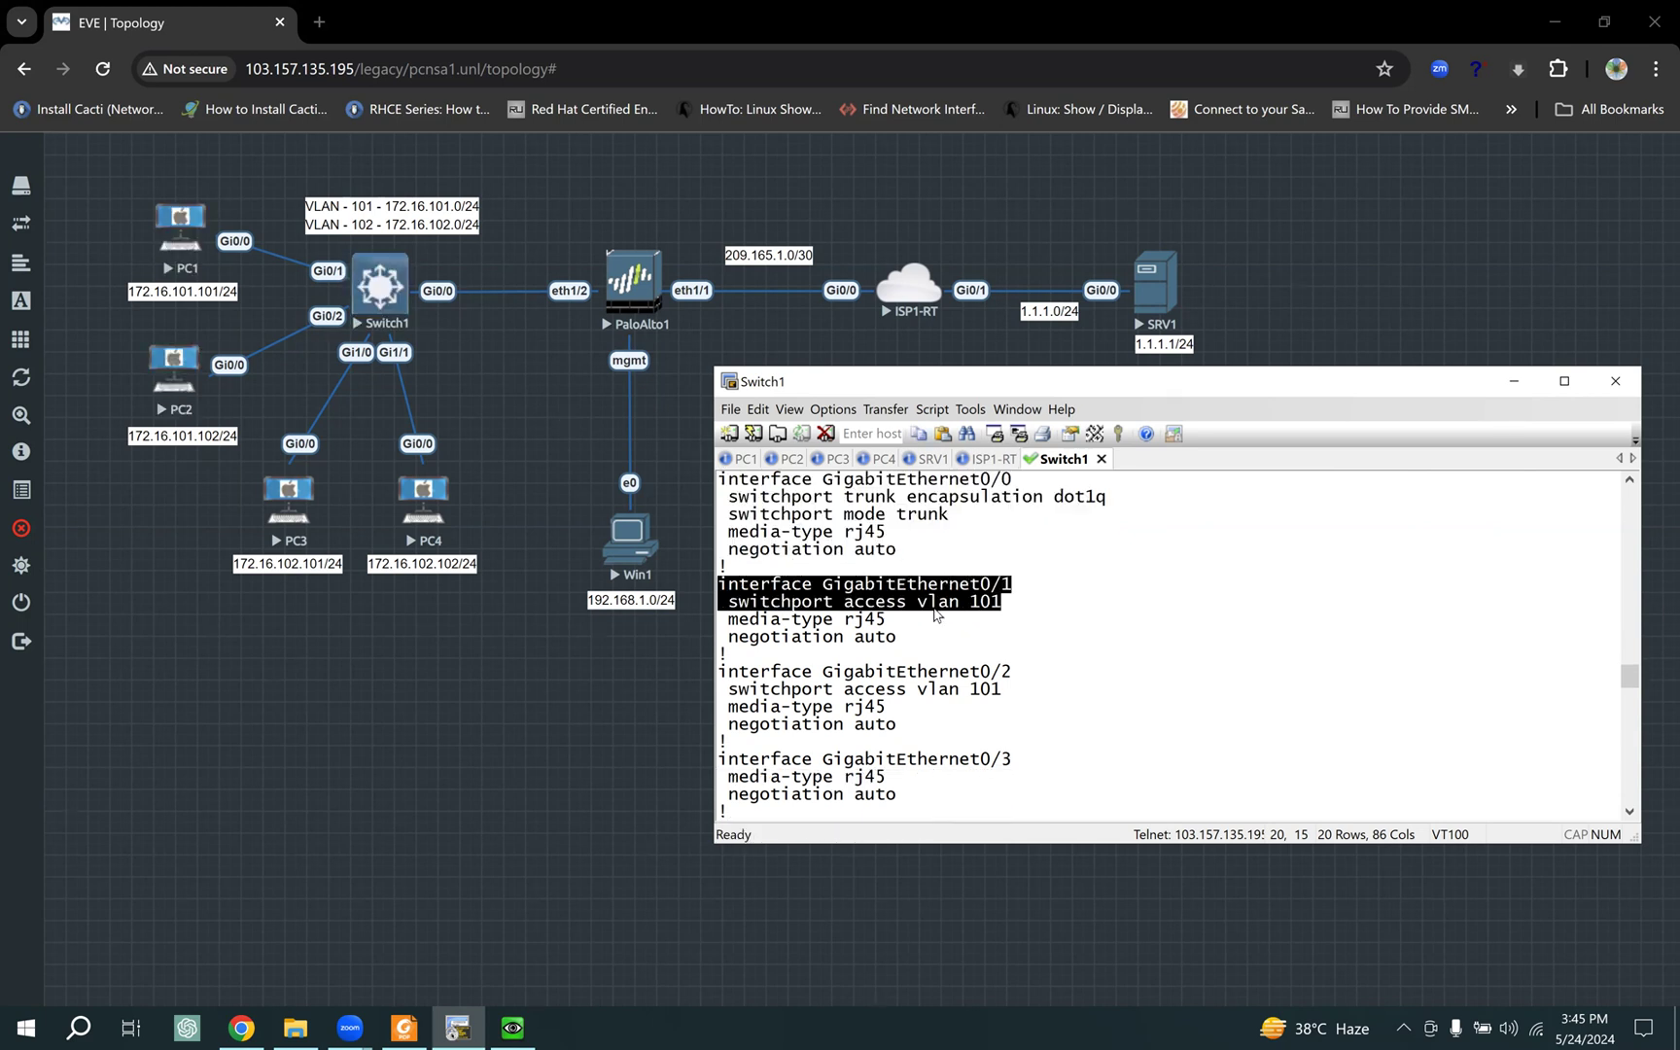
{"action": "scroll", "coordinate": [998, 607], "scroll_direction": "down", "scroll_amount": 1}
{"action": "left_click_drag", "start_coordinate": [963, 623], "coordinate": [996, 642]}
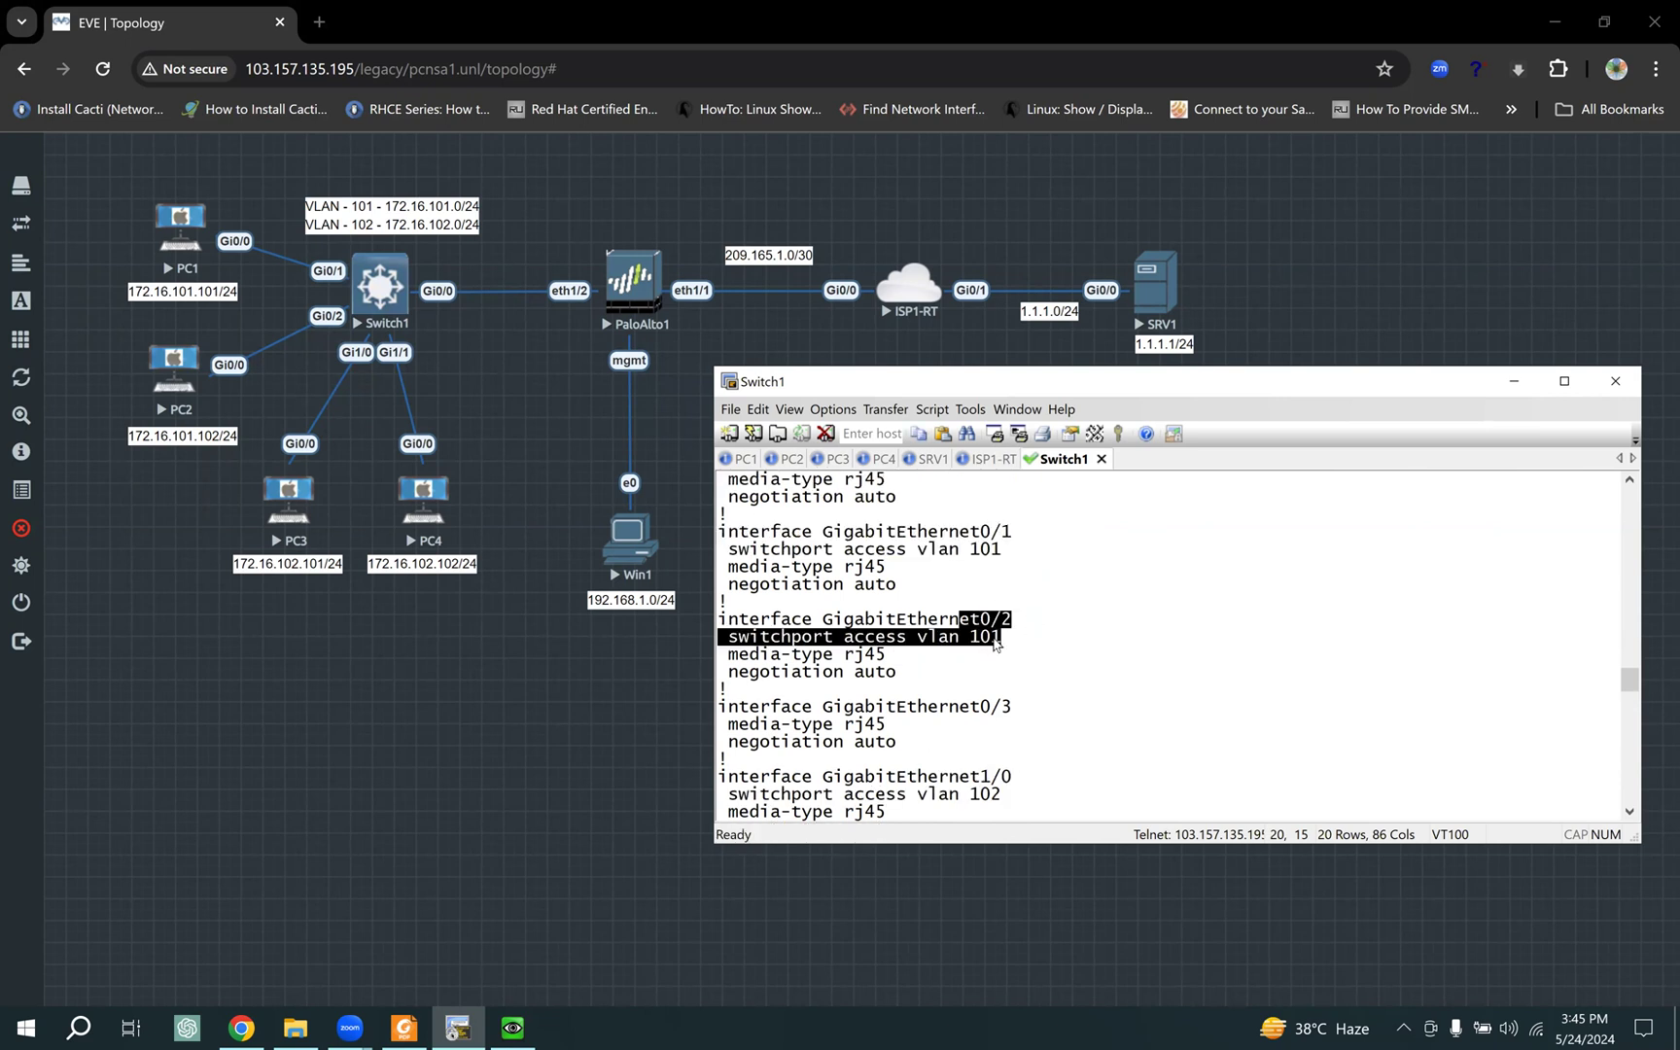
Step: Review the access VLAN assignments of GigabitEthernet1/0 and GigabitEthernet1/1 on Switch1 and return to the command prompt
{"action": "scroll", "coordinate": [995, 642], "scroll_direction": "down", "scroll_amount": 4}
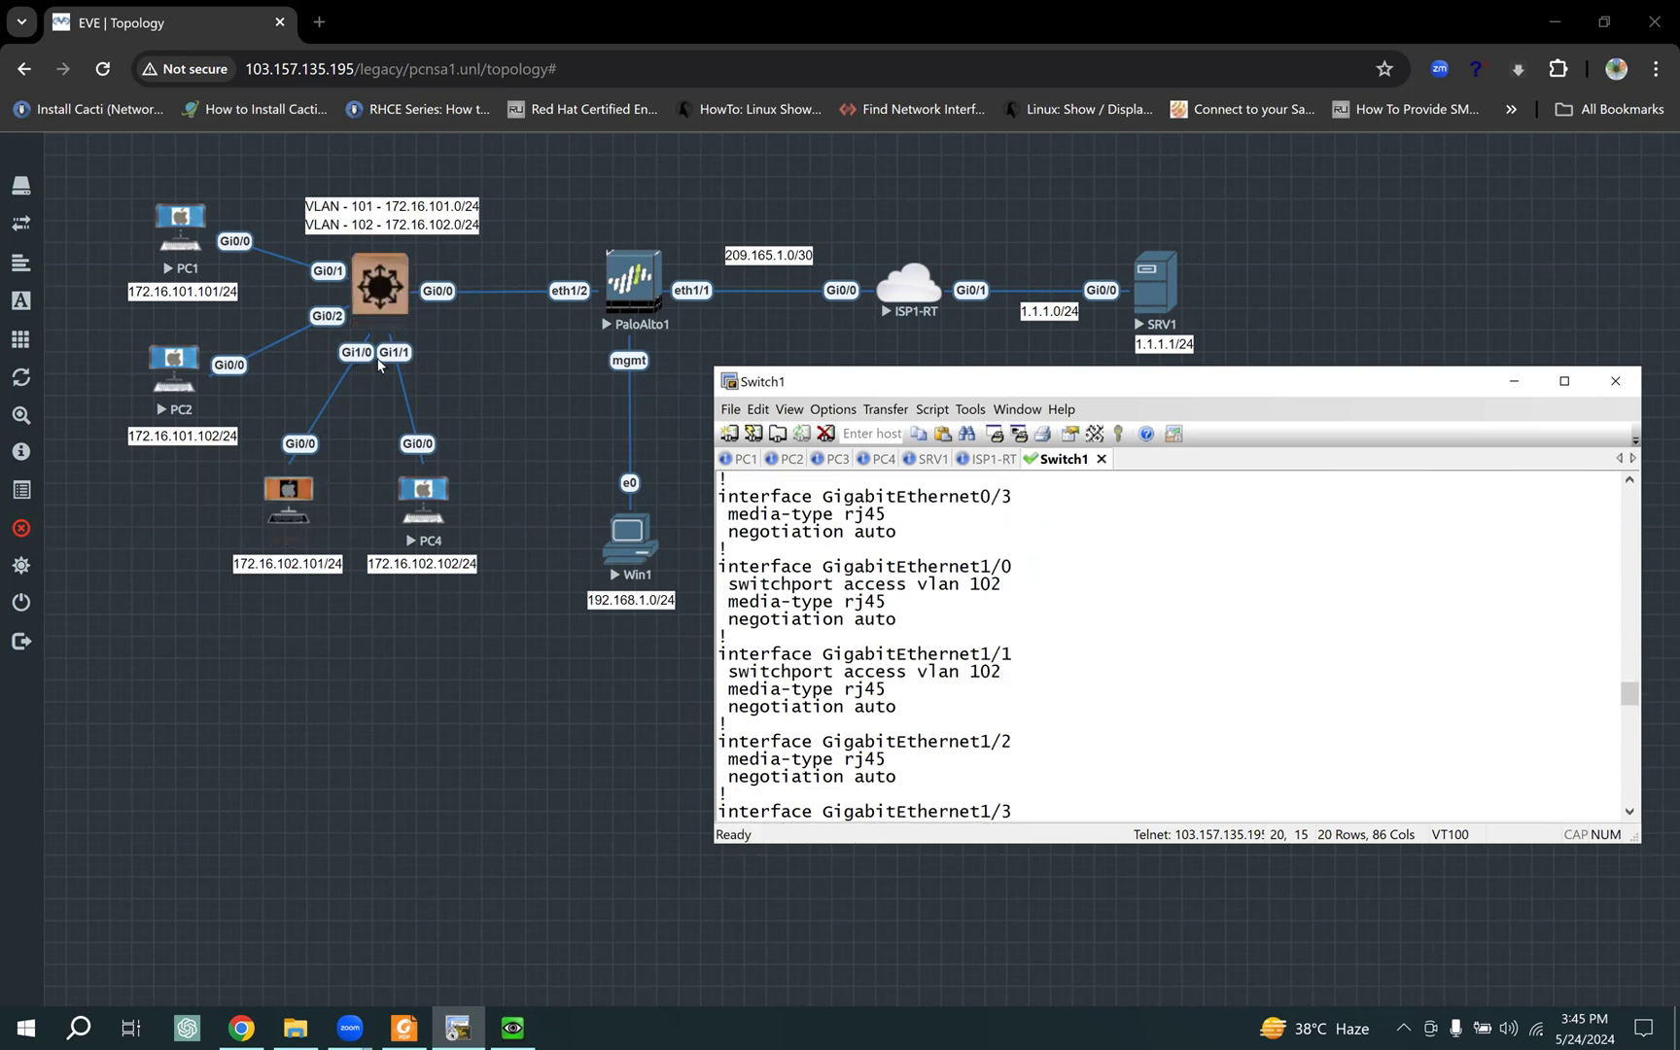
{"action": "scroll", "coordinate": [1029, 659], "scroll_direction": "down", "scroll_amount": 1}
{"action": "left_click_drag", "start_coordinate": [978, 515], "coordinate": [1038, 547]}
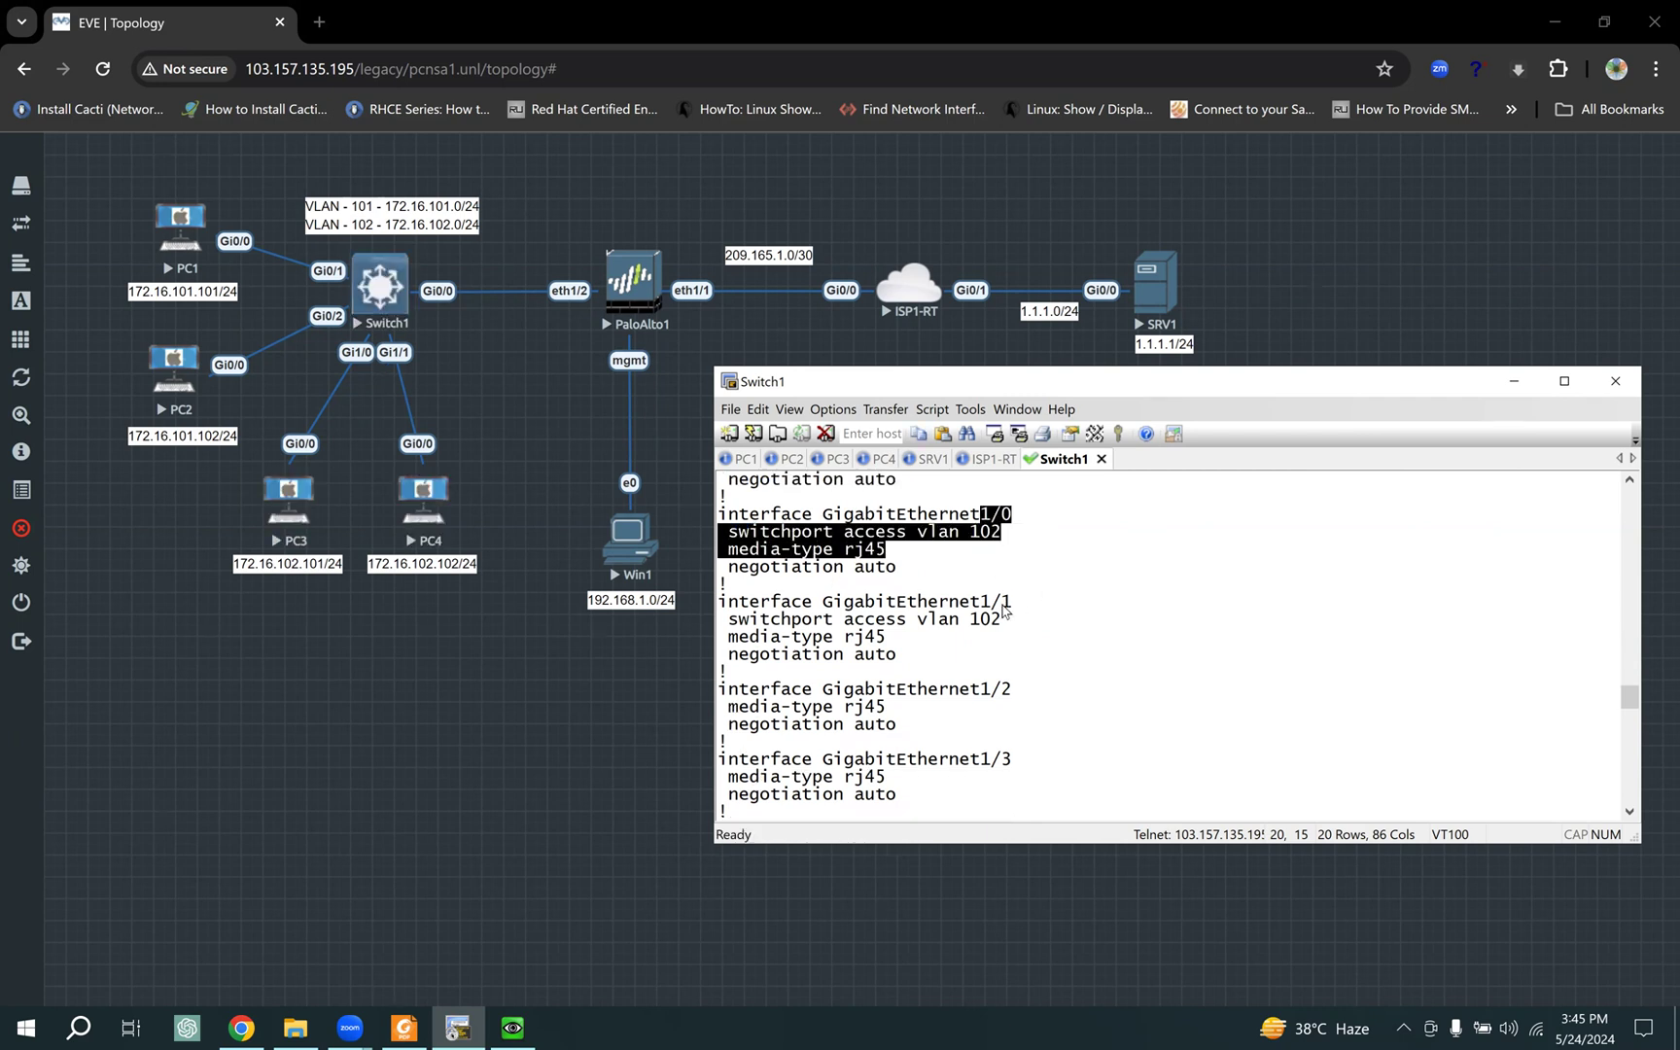
{"action": "left_click_drag", "start_coordinate": [980, 603], "coordinate": [1033, 630]}
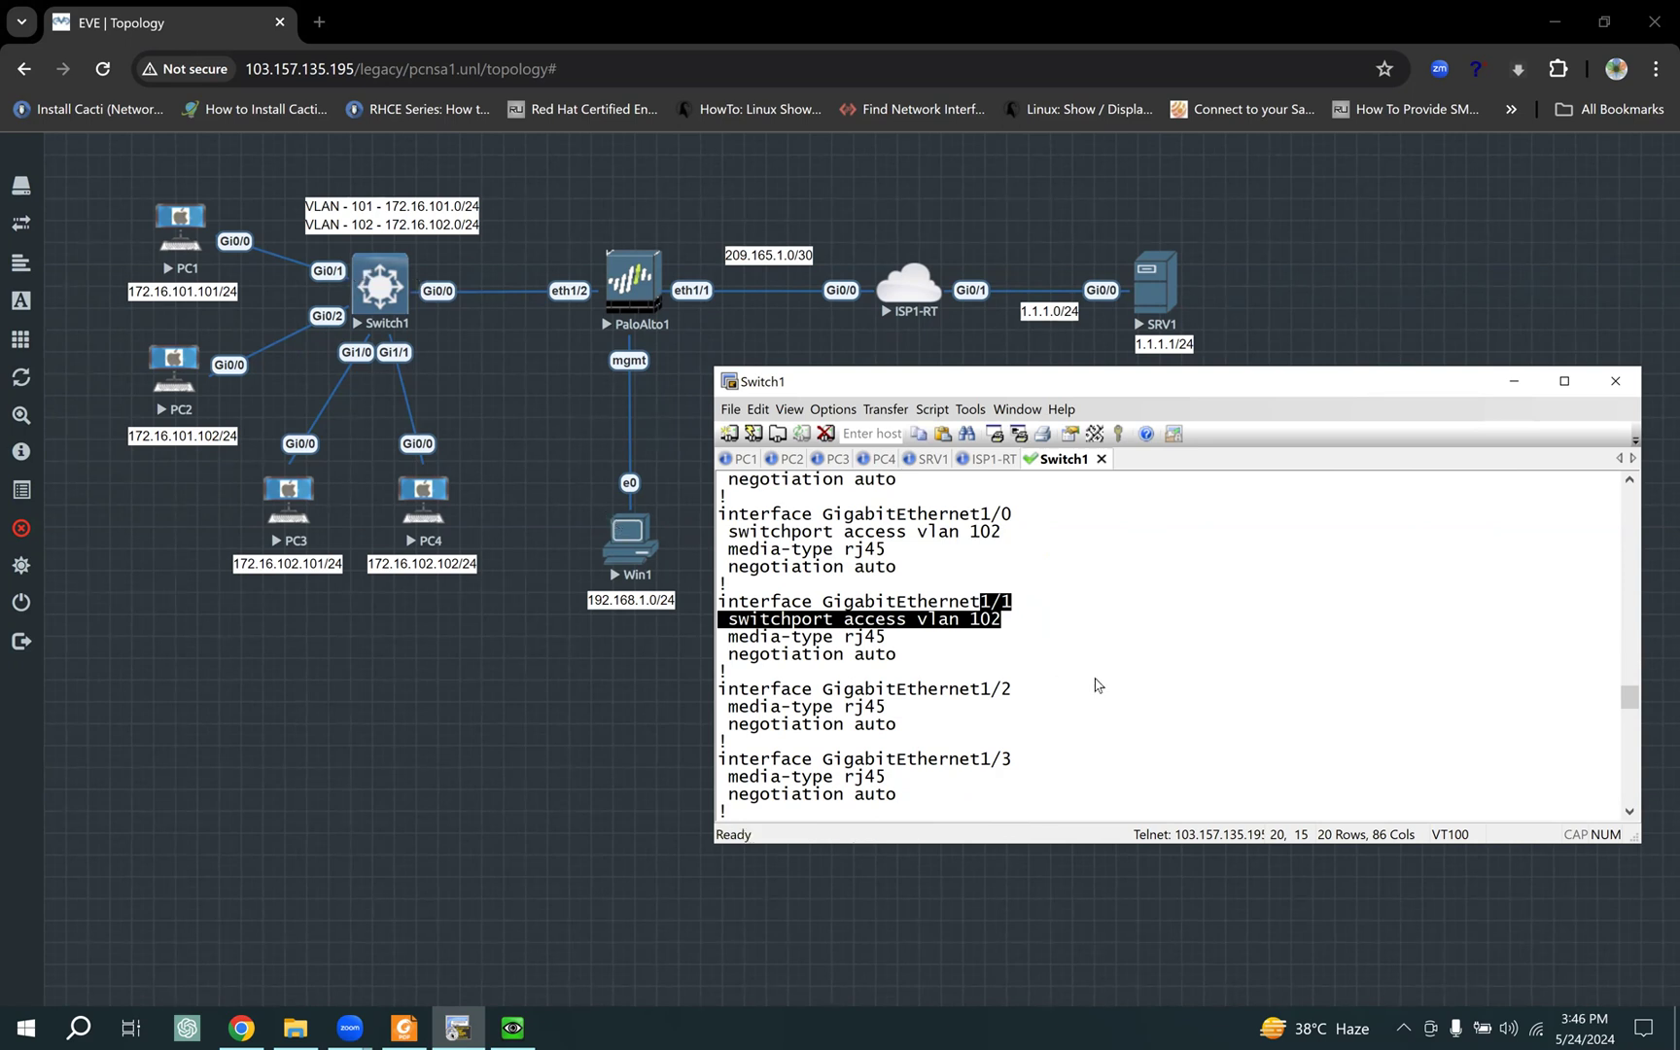
{"action": "key", "text": "Return"}
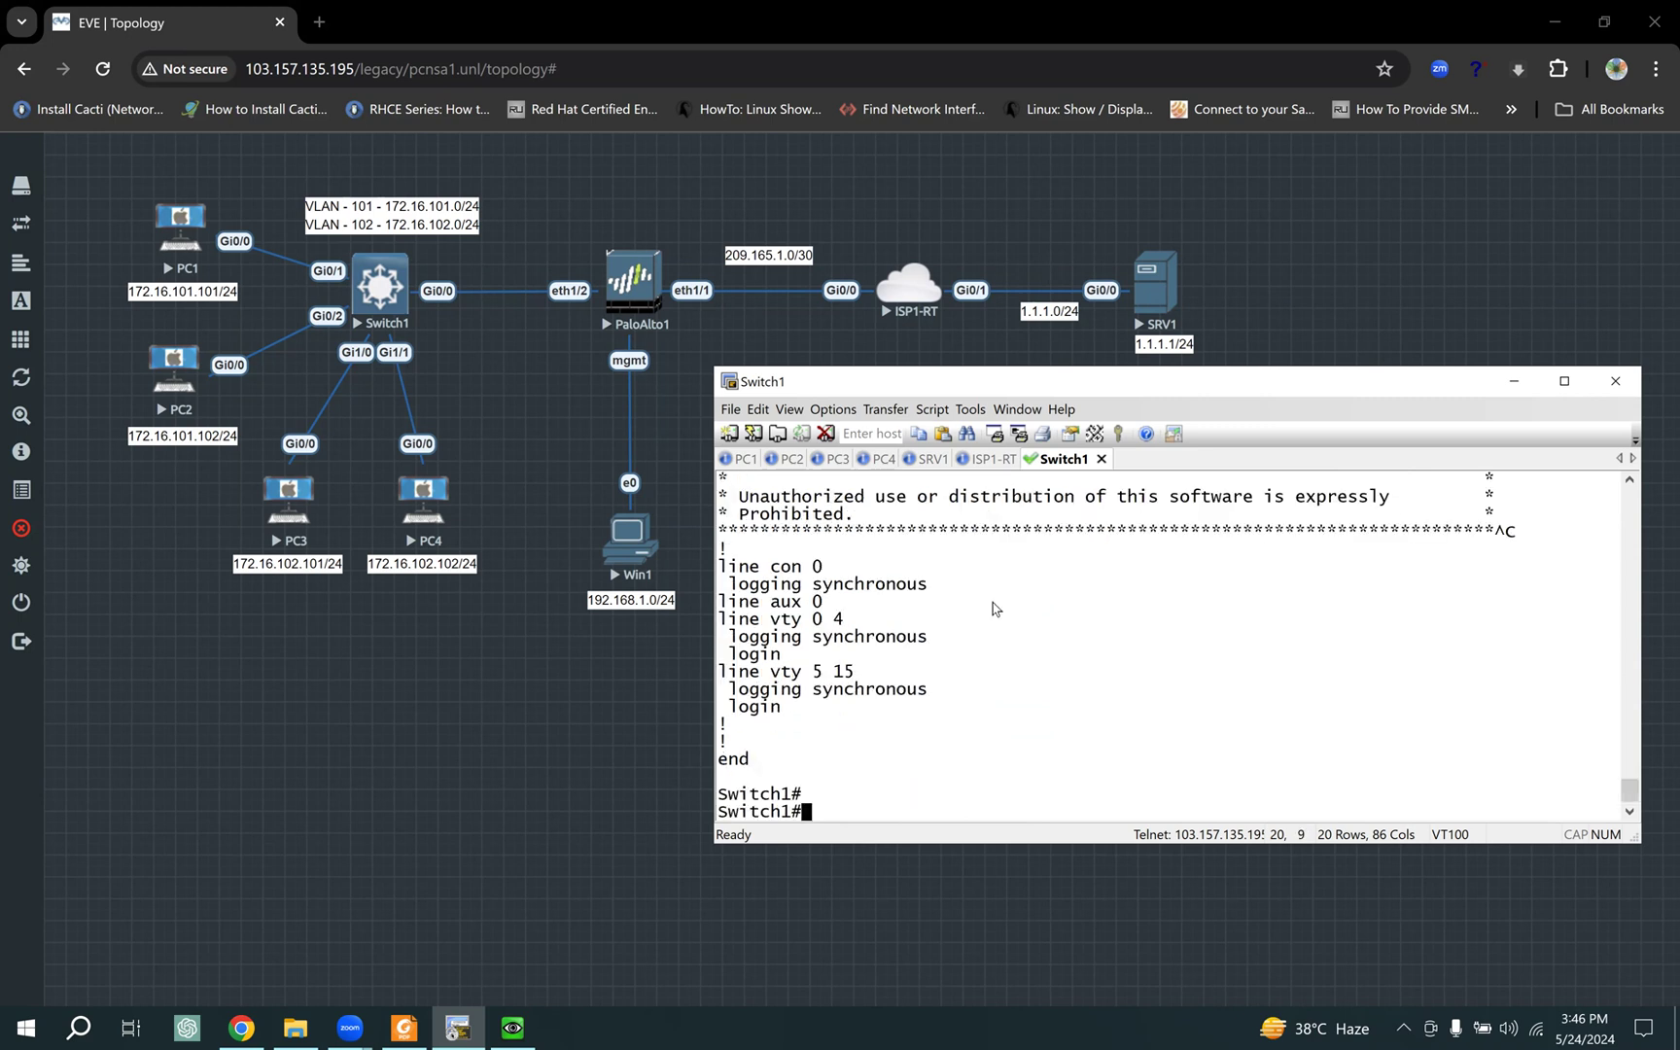
Step: Switch to the PC1 terminal session and enter privileged mode with enable
{"action": "left_click", "coordinate": [746, 461]}
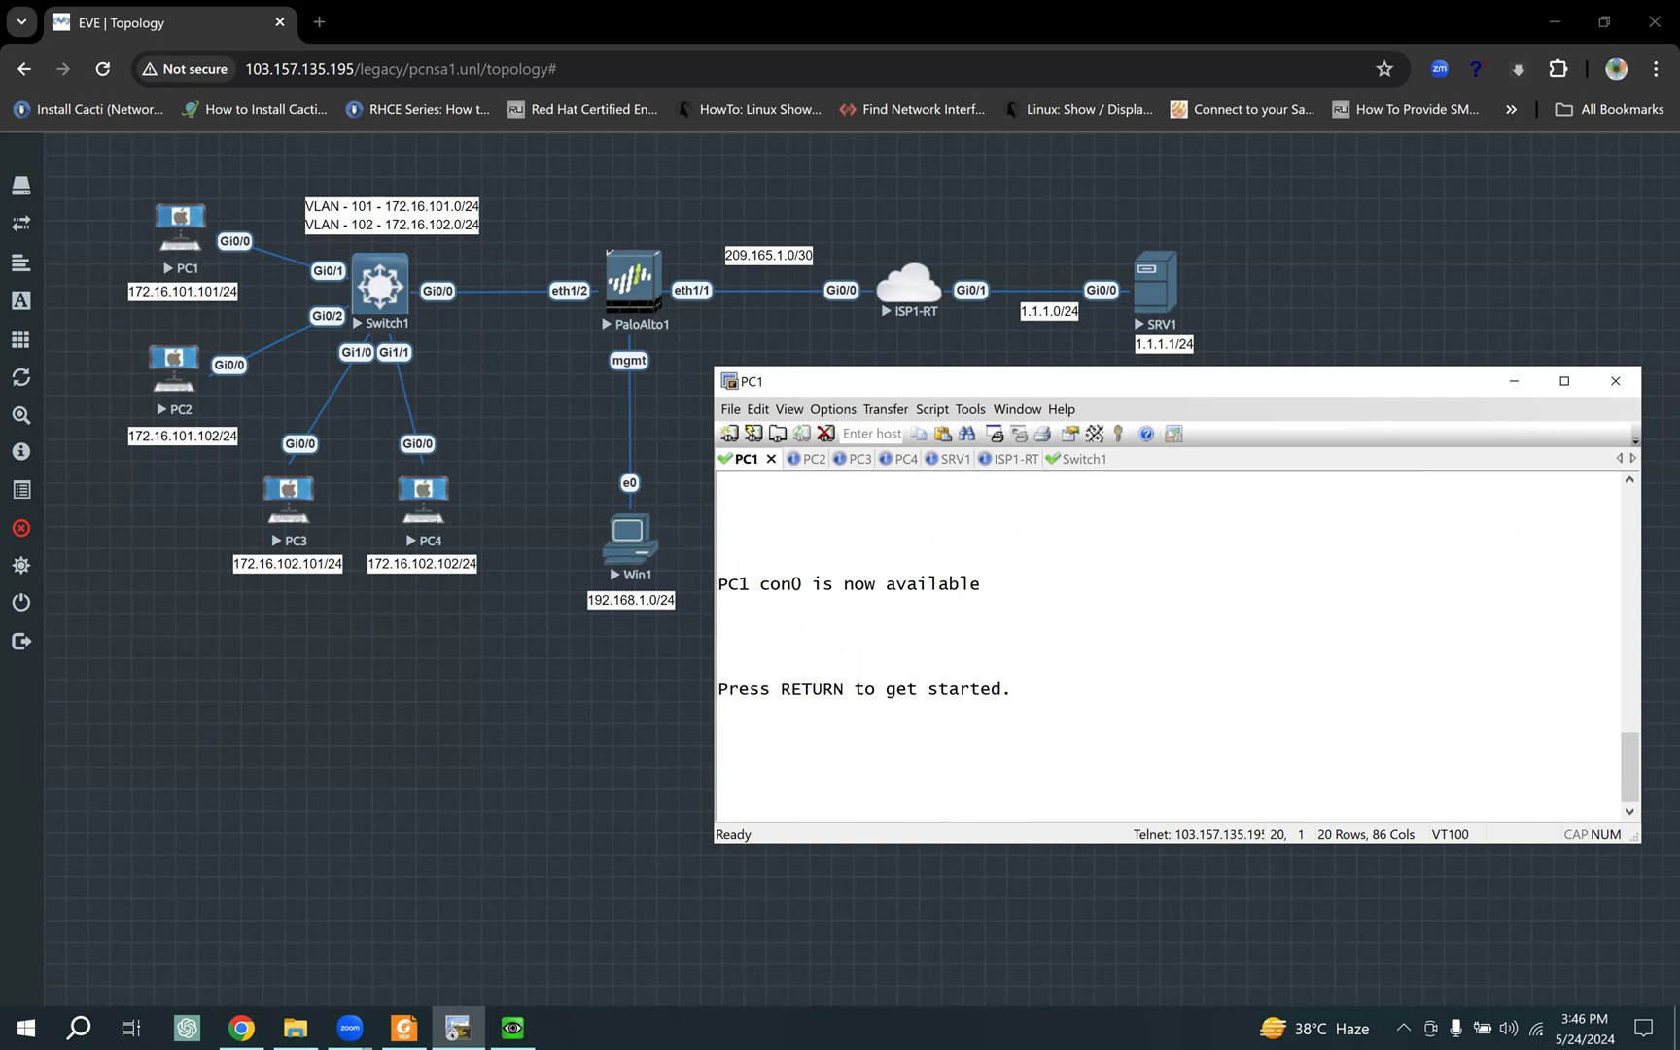
{"action": "key", "text": "Return"}
{"action": "key", "text": "Return"}
{"action": "type", "text": "ena"}
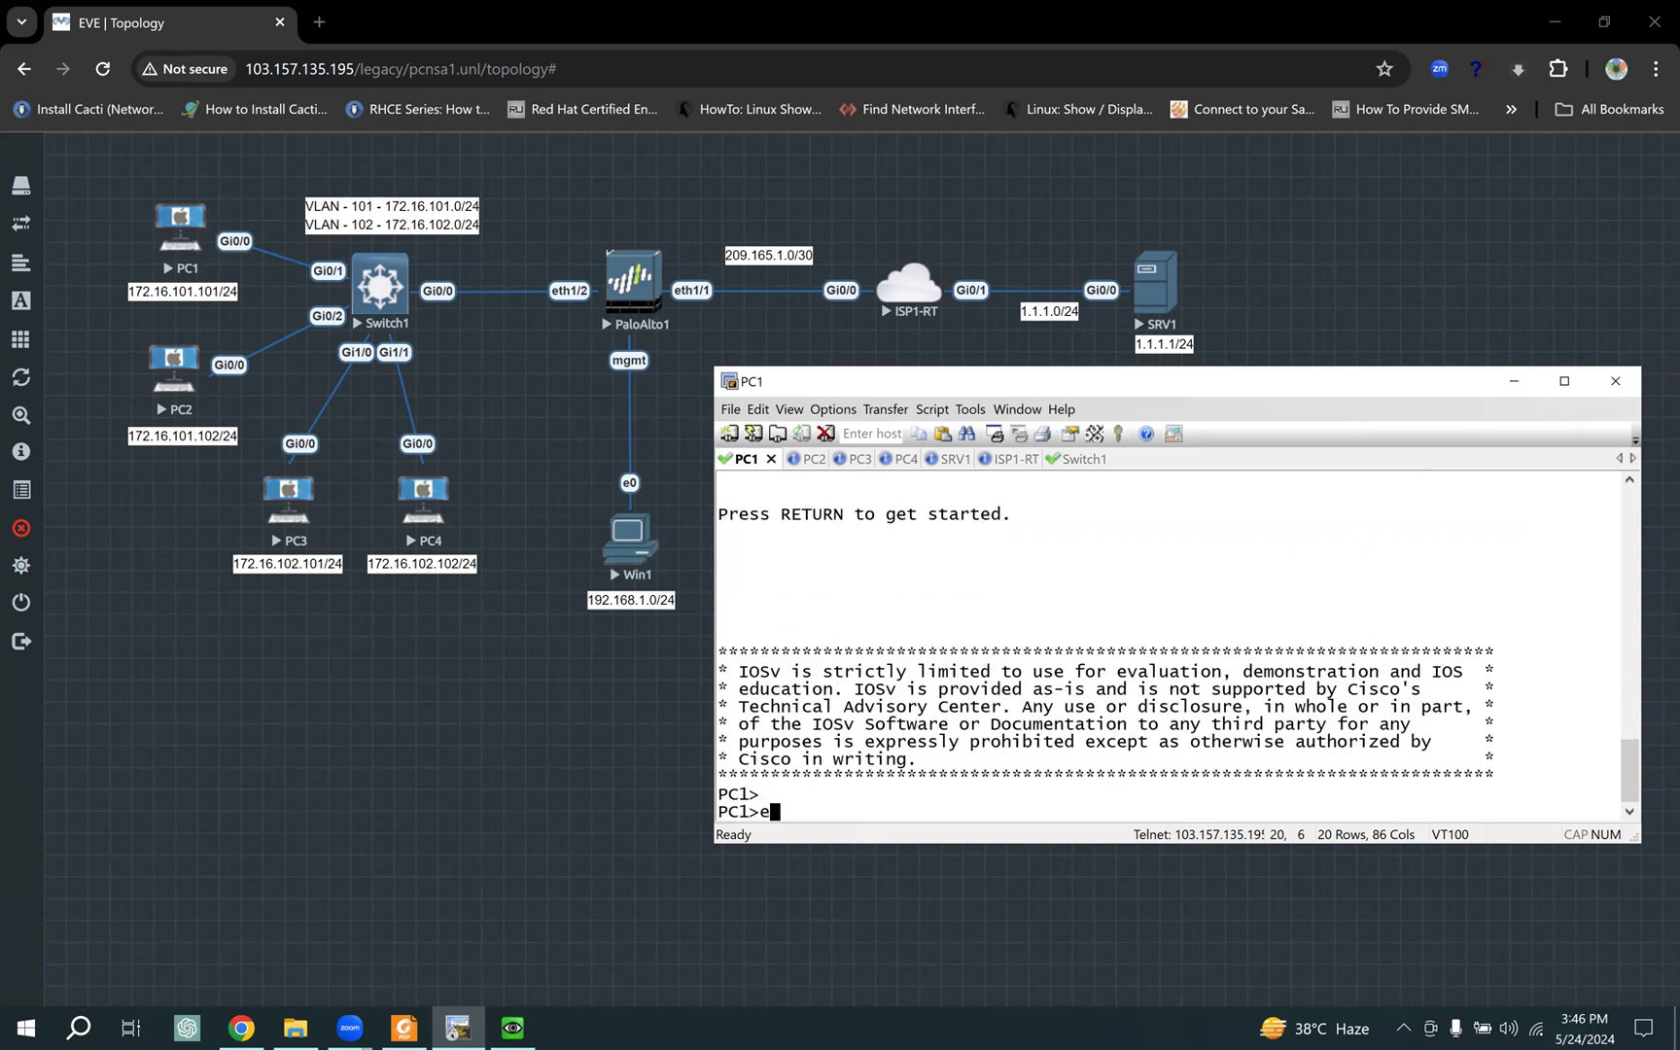
{"action": "key", "text": "Tab"}
{"action": "key", "text": "Return"}
Step: Run show ip interface brief on PC1 and check the IP address of GigabitEthernet0/0
{"action": "type", "text": "sho"}
{"action": "key", "text": "Tab"}
{"action": "type", "text": "ip "}
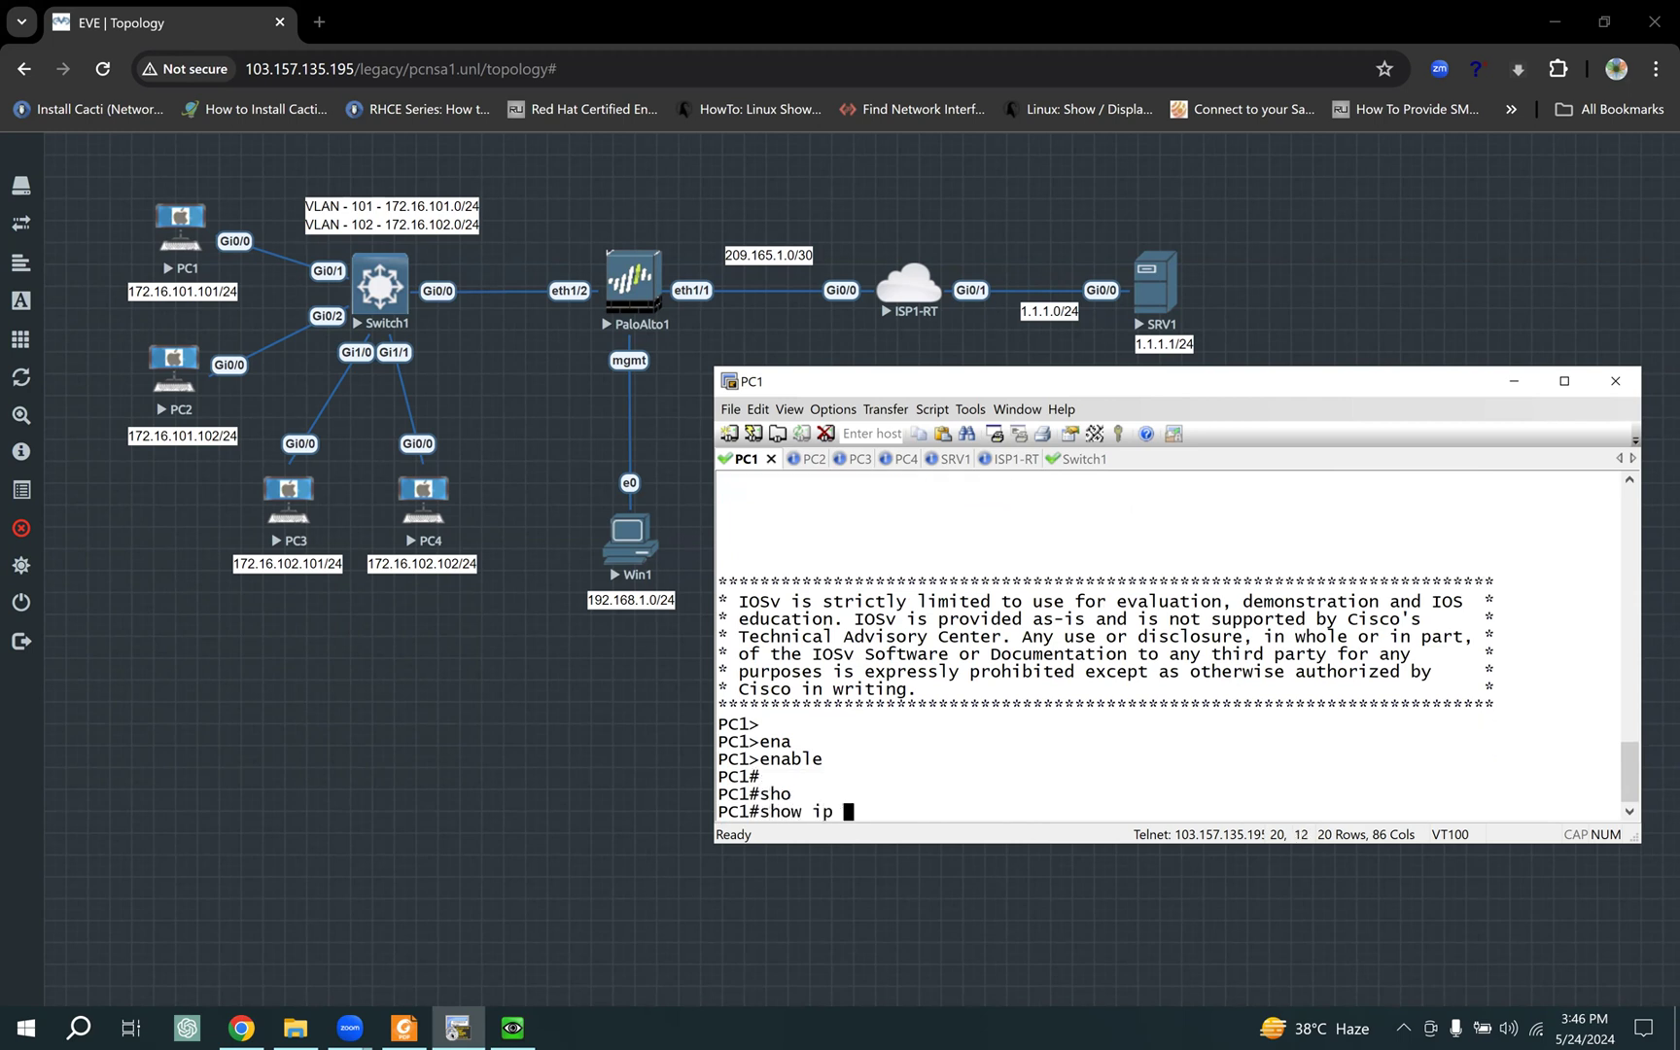
{"action": "type", "text": "int"}
{"action": "key", "text": "Tab"}
{"action": "type", "text": "br"}
{"action": "key", "text": "Tab"}
{"action": "key", "text": "Return"}
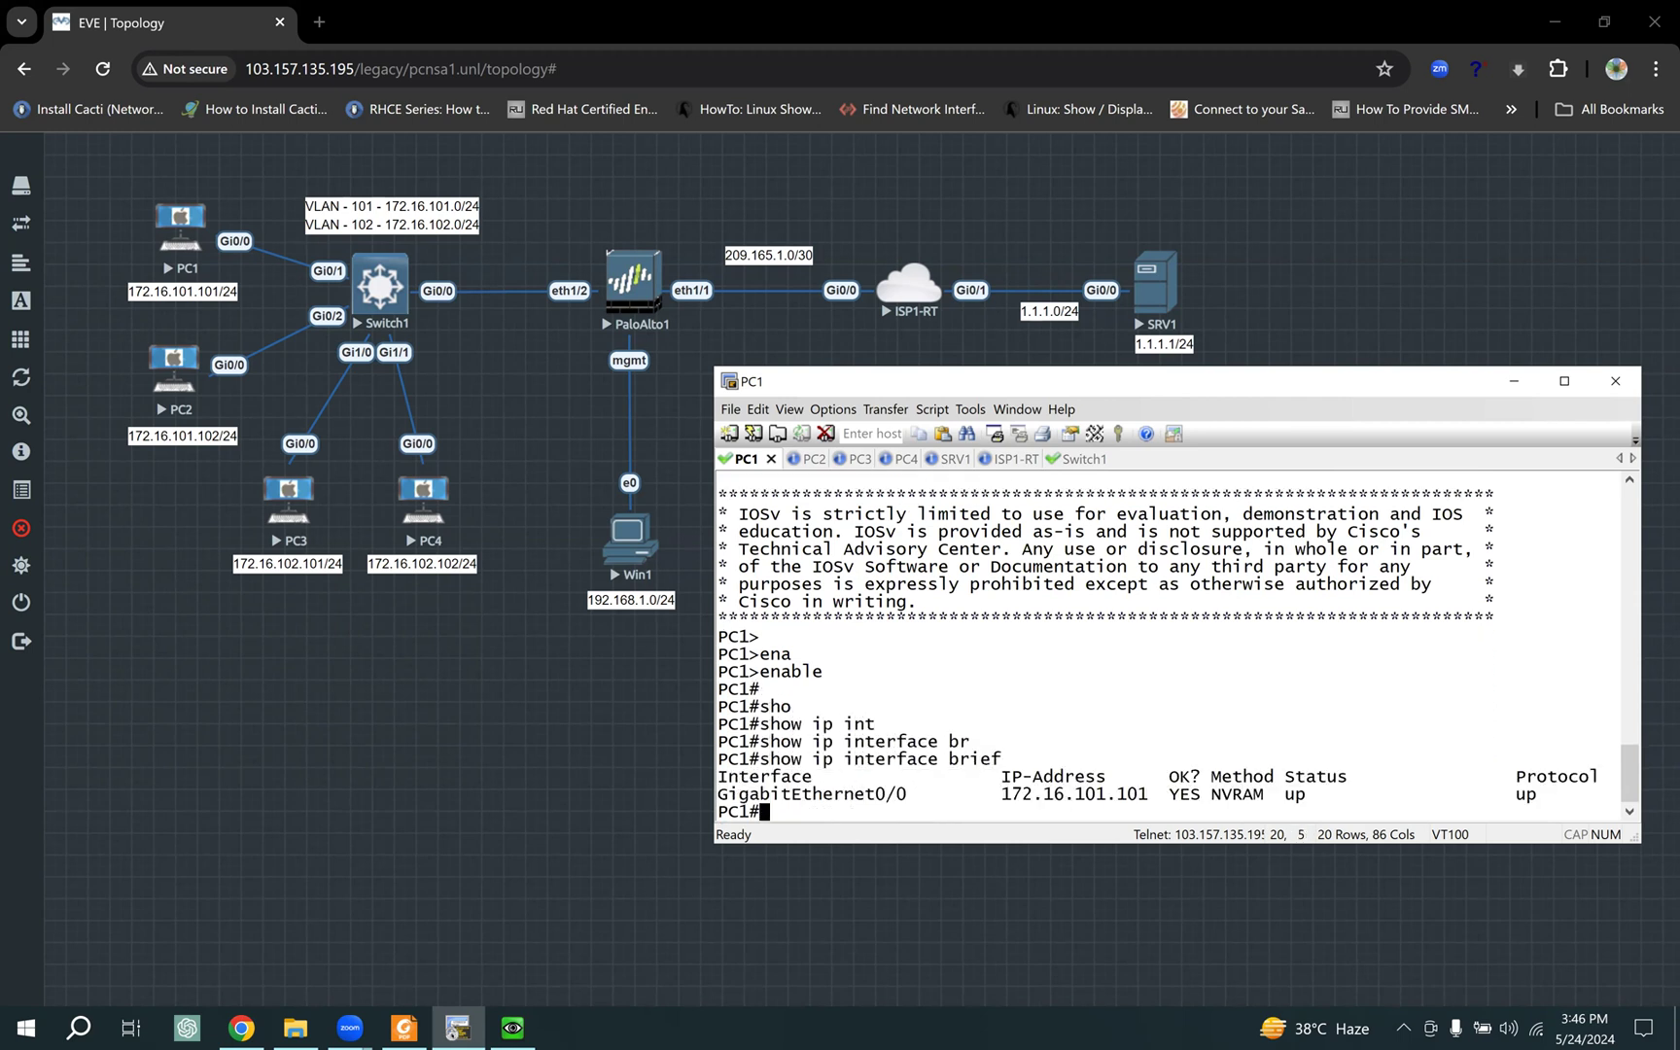
{"action": "double_click", "coordinate": [1097, 796]}
Step: Run show ip route on PC1 and examine its default route's next hop
{"action": "type", "text": "sho"}
{"action": "key", "text": "Tab"}
{"action": "type", "text": "ip ro"}
{"action": "key", "text": "Tab"}
{"action": "key", "text": "Return"}
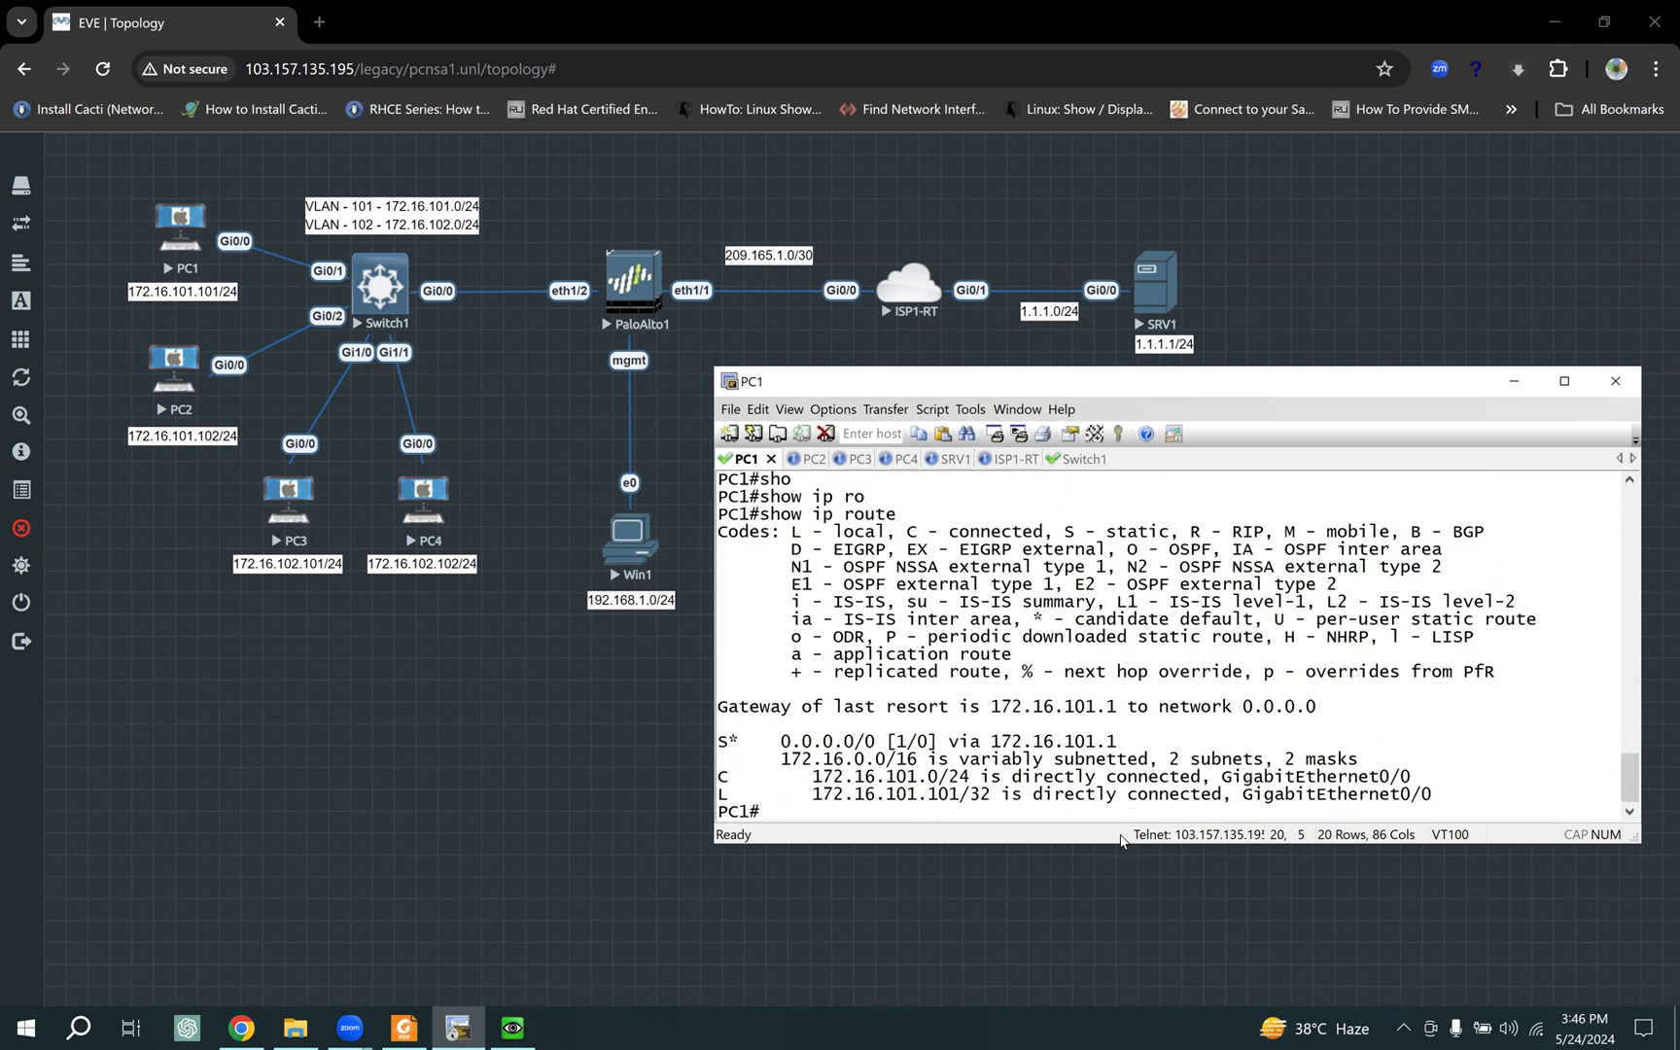
{"action": "left_click_drag", "start_coordinate": [782, 741], "coordinate": [1116, 742]}
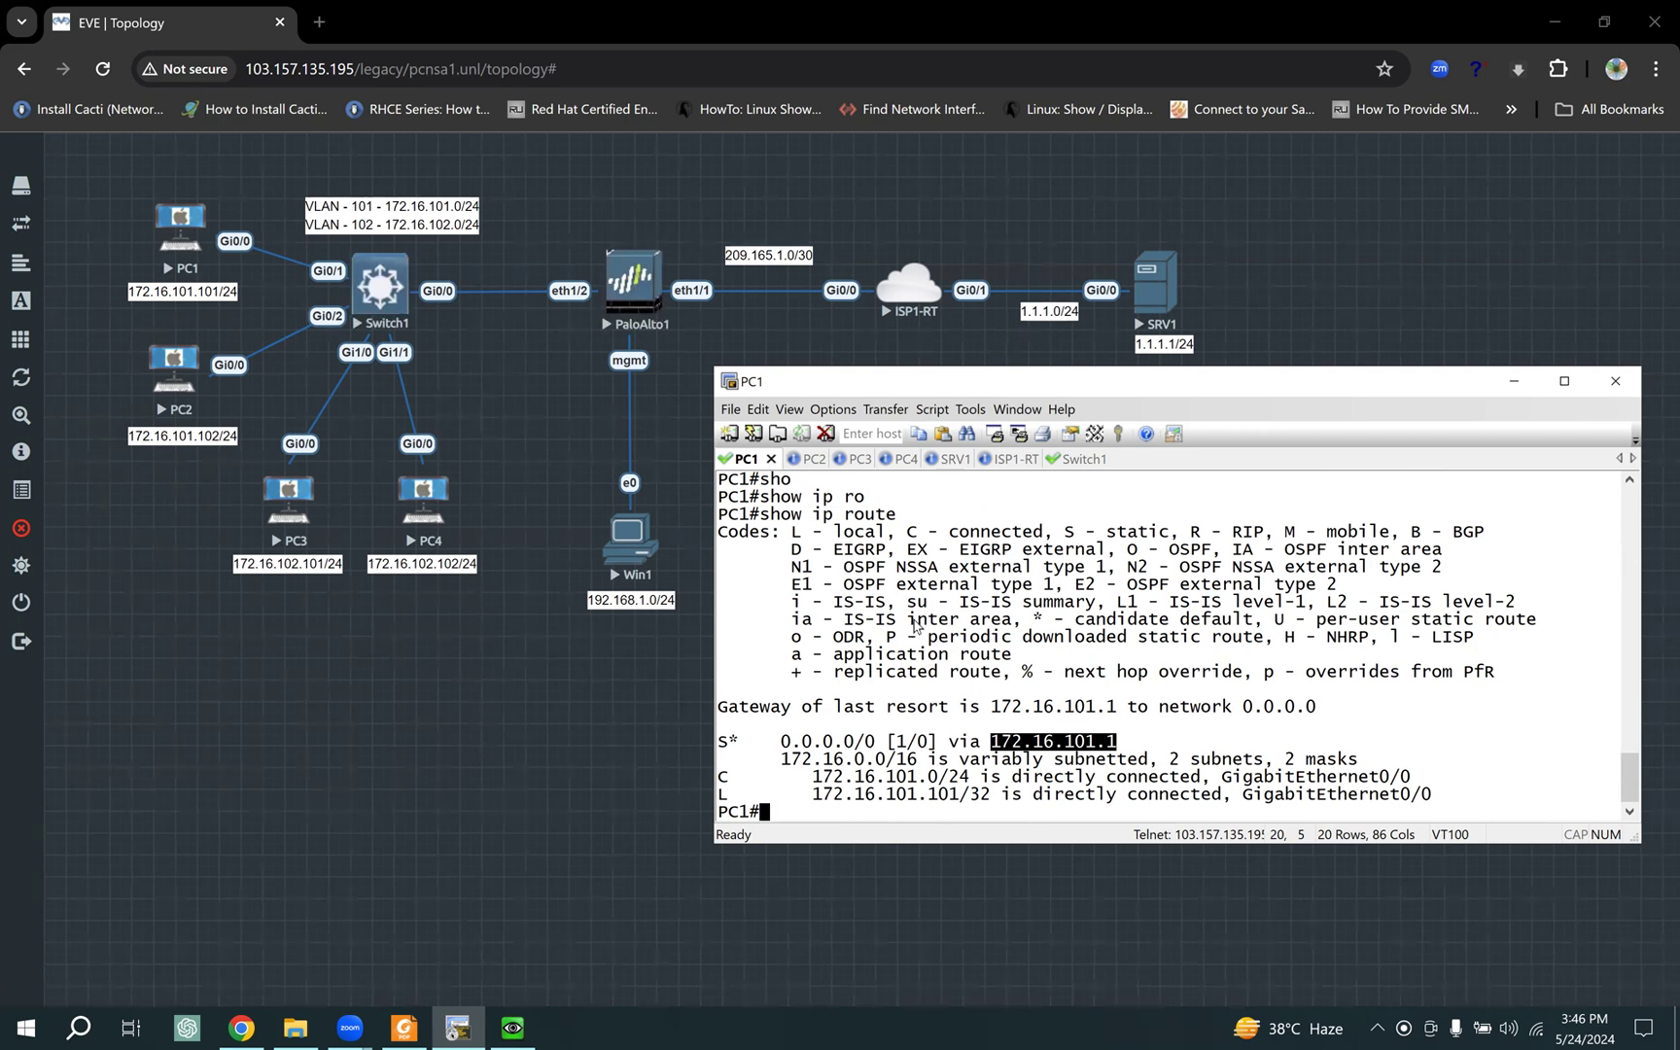
Step: Copy the show ip interface brief command from PC1, enter privileged mode on PC2 and run it there
{"action": "scroll", "coordinate": [914, 622], "scroll_direction": "up", "scroll_amount": 2}
{"action": "left_click_drag", "start_coordinate": [779, 542], "coordinate": [1011, 533]}
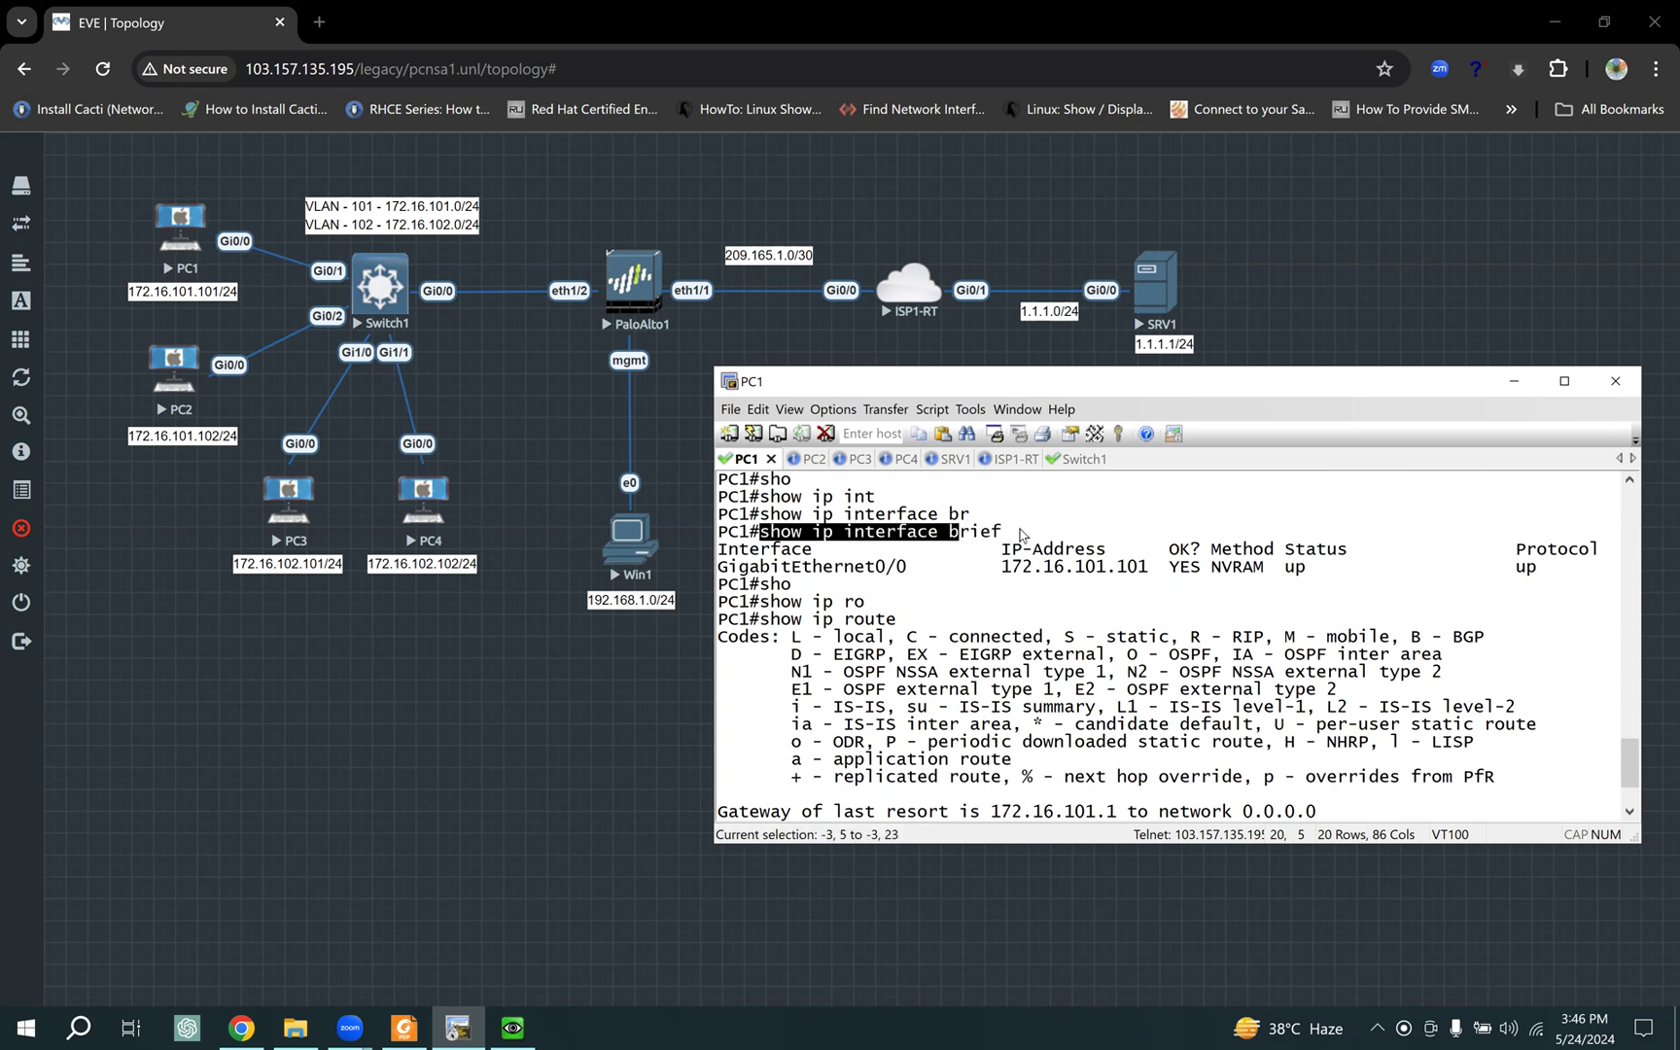
{"action": "left_click", "coordinate": [807, 459]}
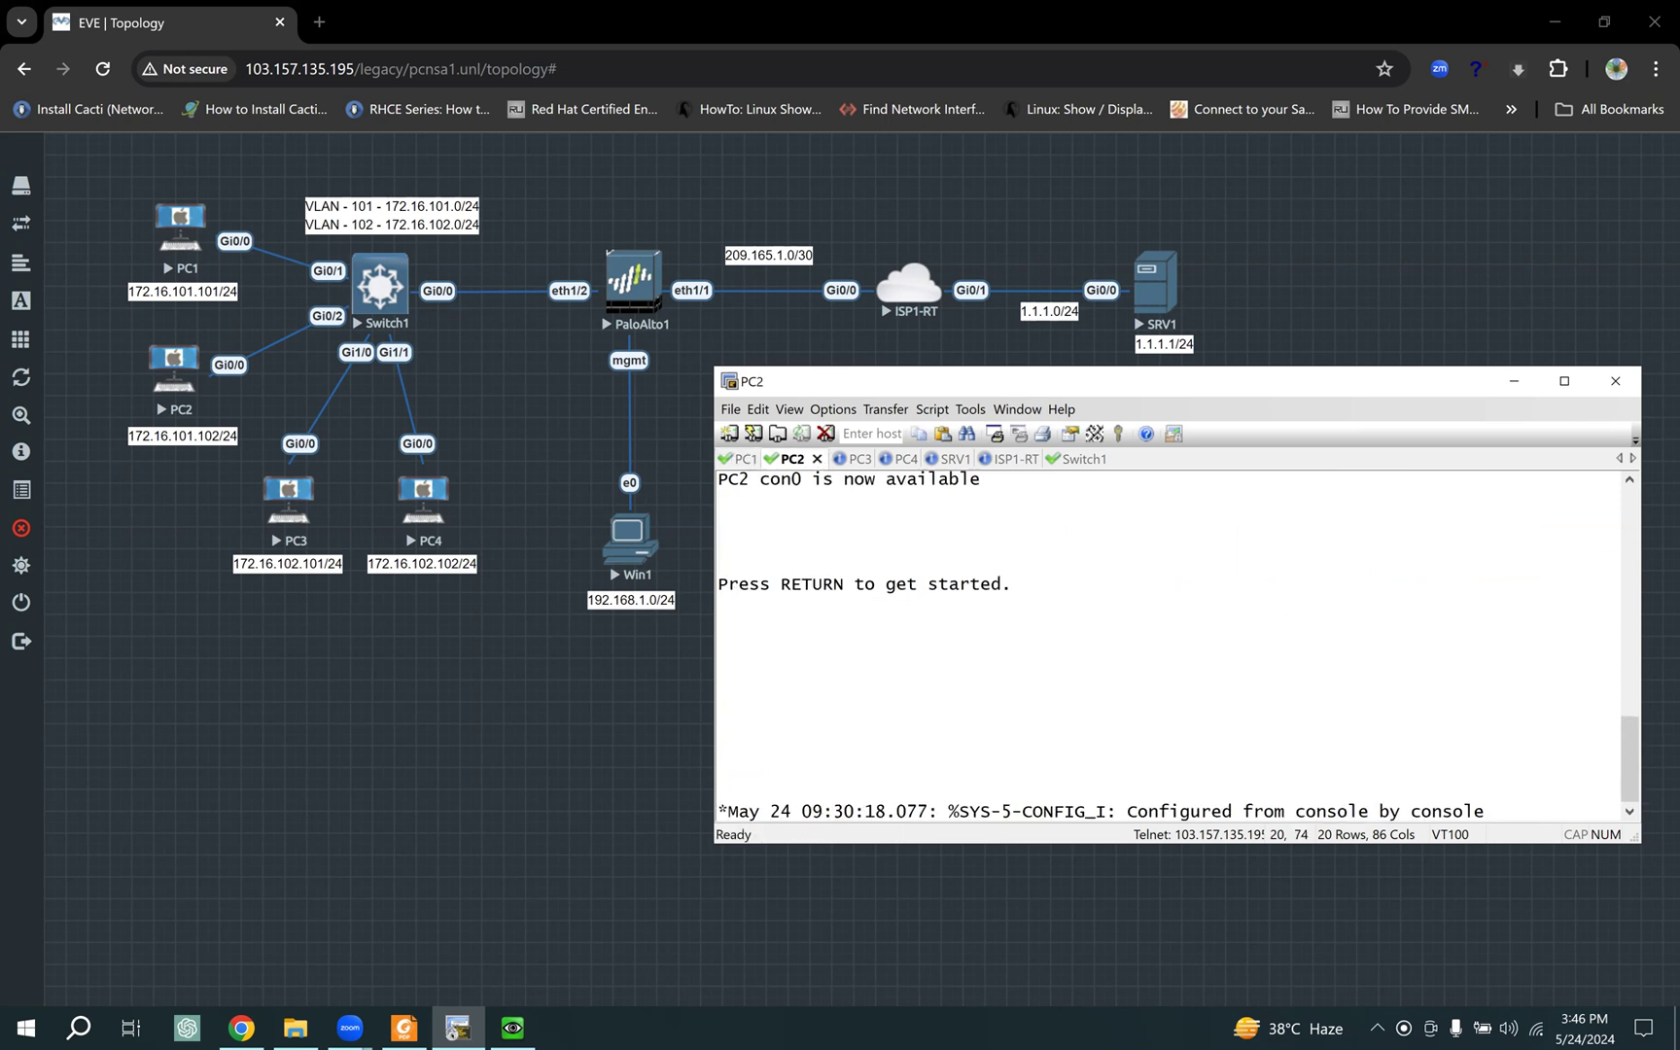
{"action": "key", "text": "Return"}
{"action": "key", "text": "Return"}
{"action": "key", "text": "Return"}
{"action": "type", "text": "ena"}
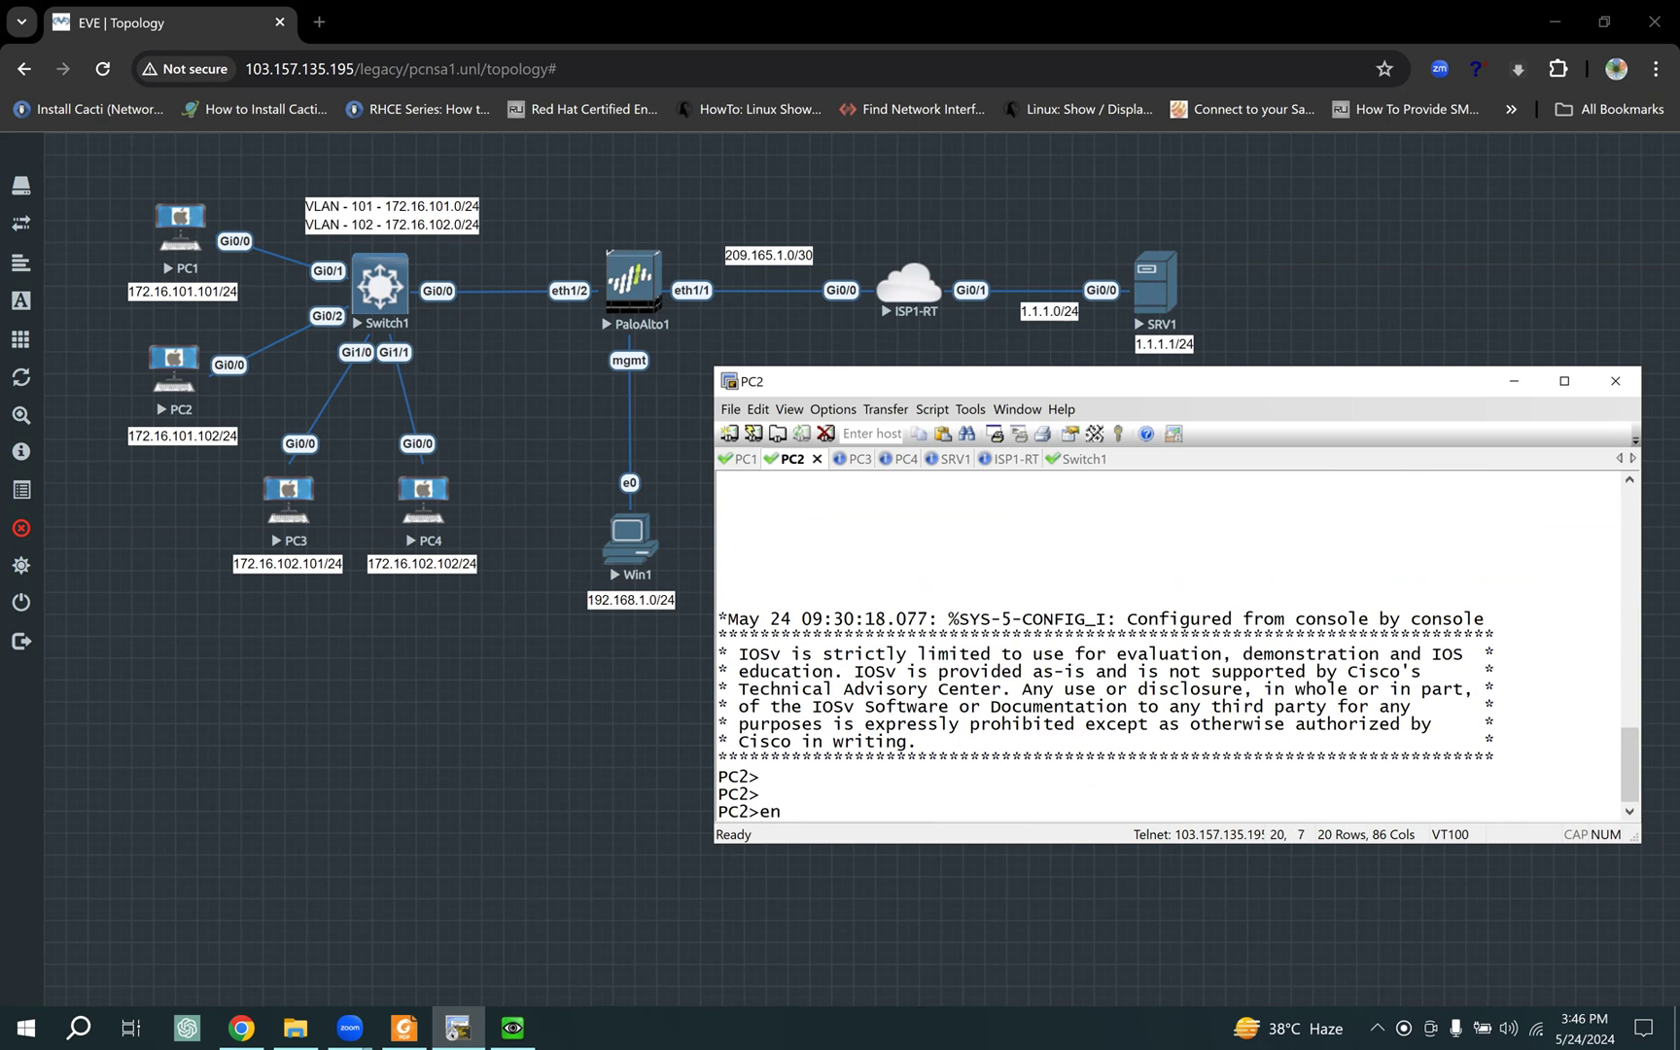
{"action": "key", "text": "Tab"}
{"action": "key", "text": "Return"}
{"action": "key", "text": "Return"}
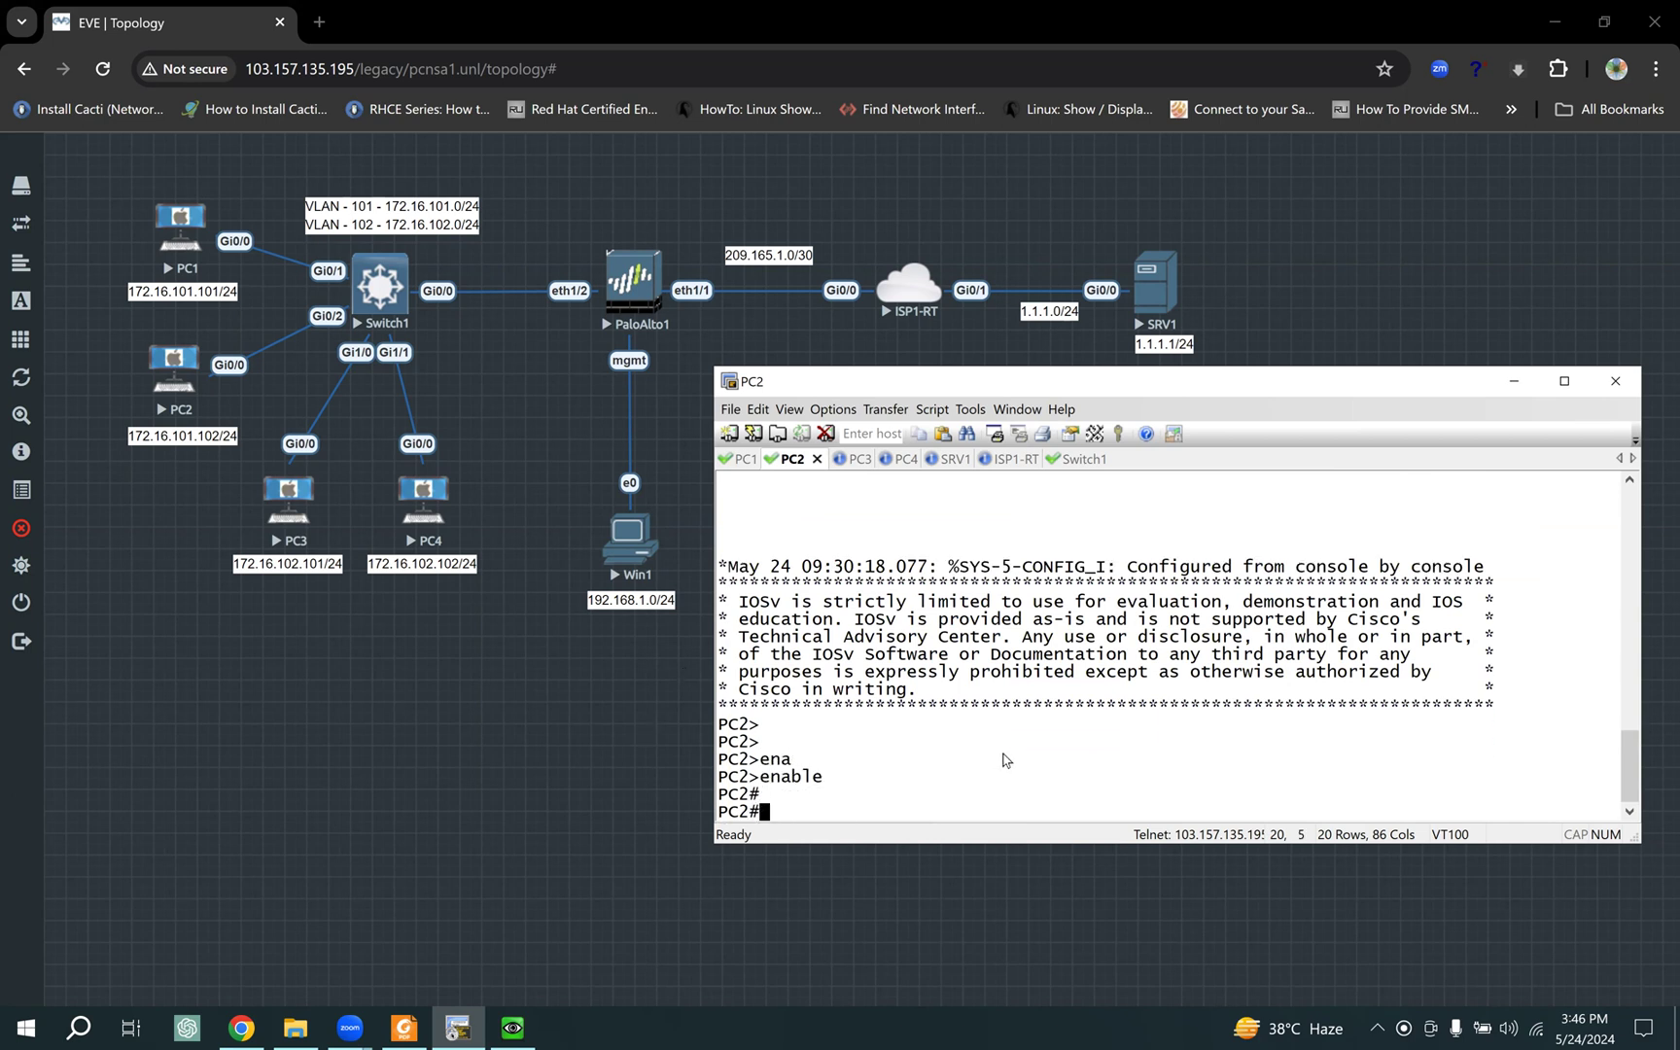
{"action": "type", "text": "show ip interface brief"}
{"action": "key", "text": "Return"}
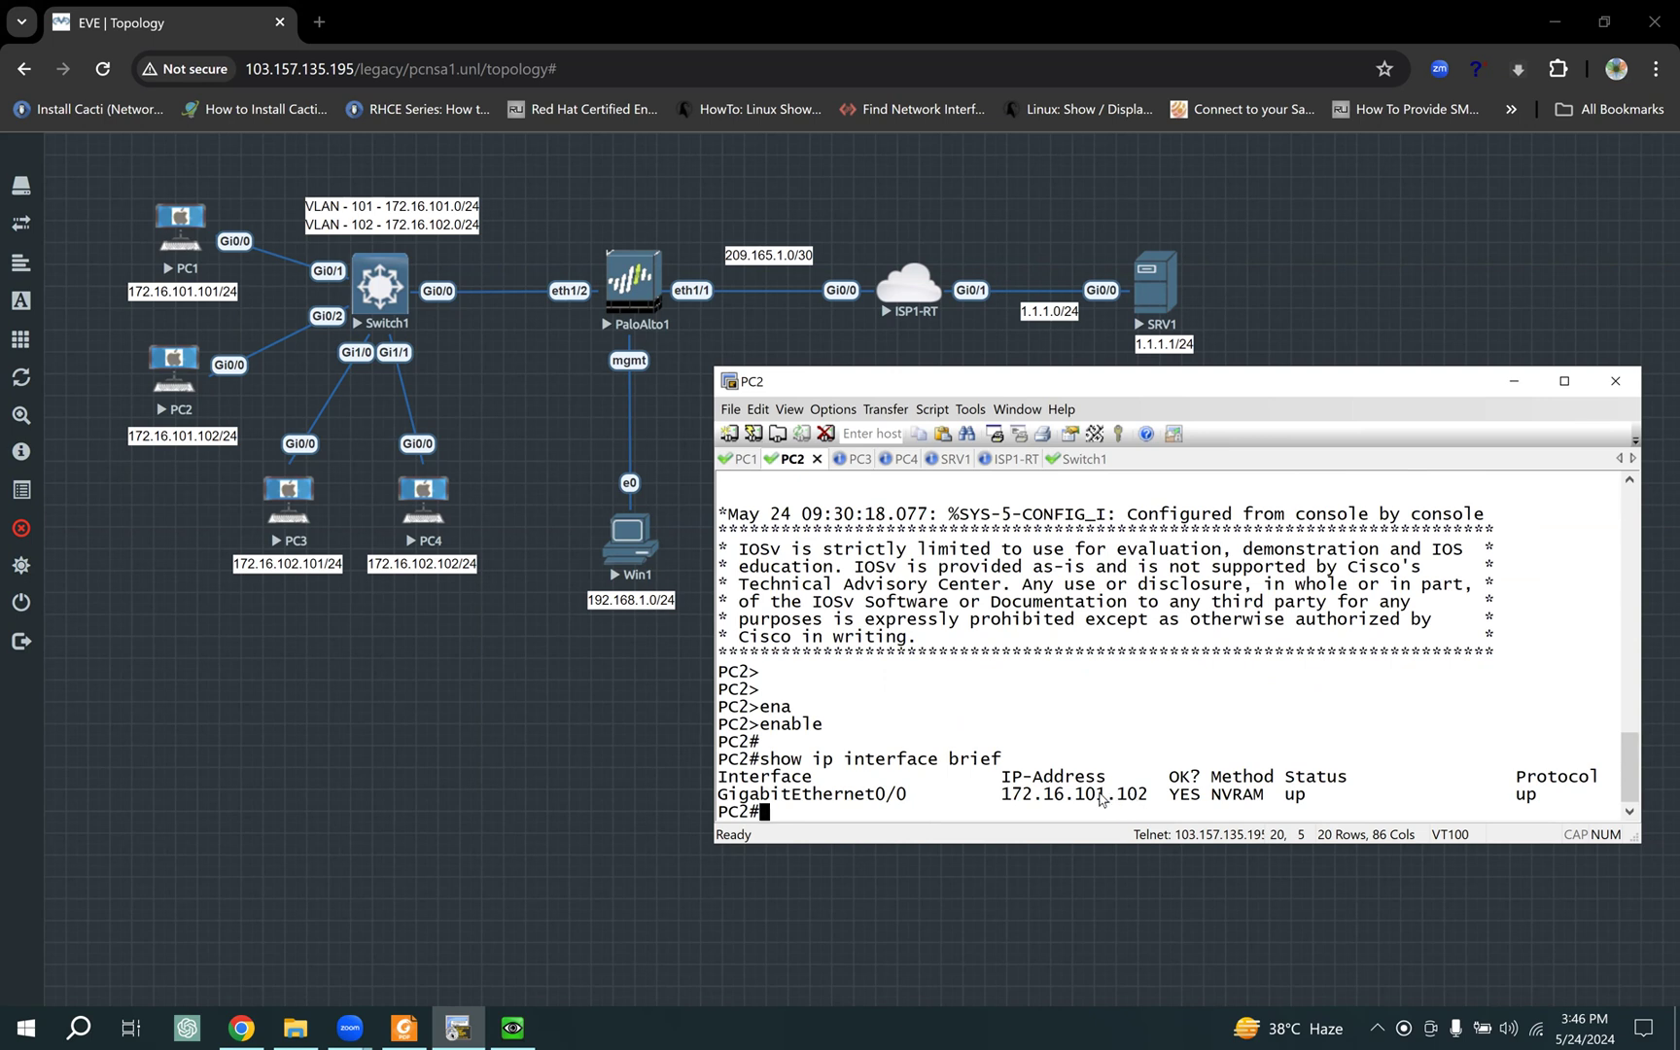
Step: Enter privileged mode on PC3 and run show ip interface brief to check its GigabitEthernet0/0 address
{"action": "left_click", "coordinate": [851, 461]}
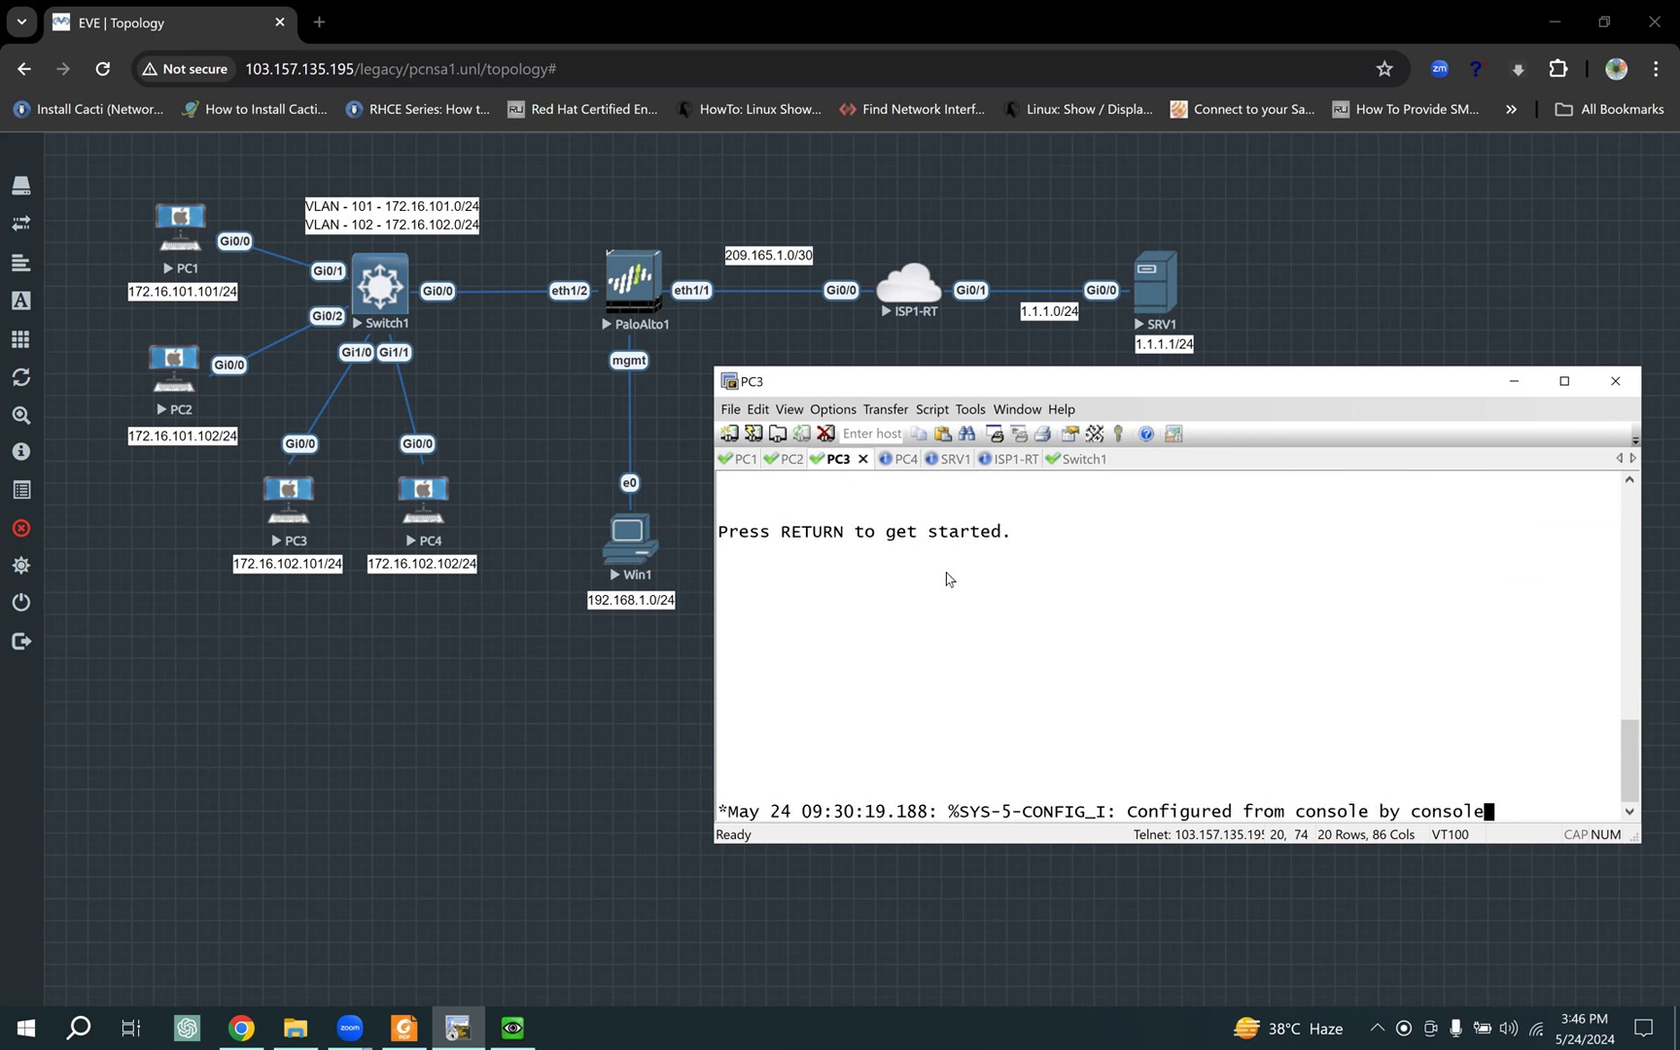
{"action": "key", "text": "Return"}
{"action": "key", "text": "Return"}
{"action": "type", "text": "ena"}
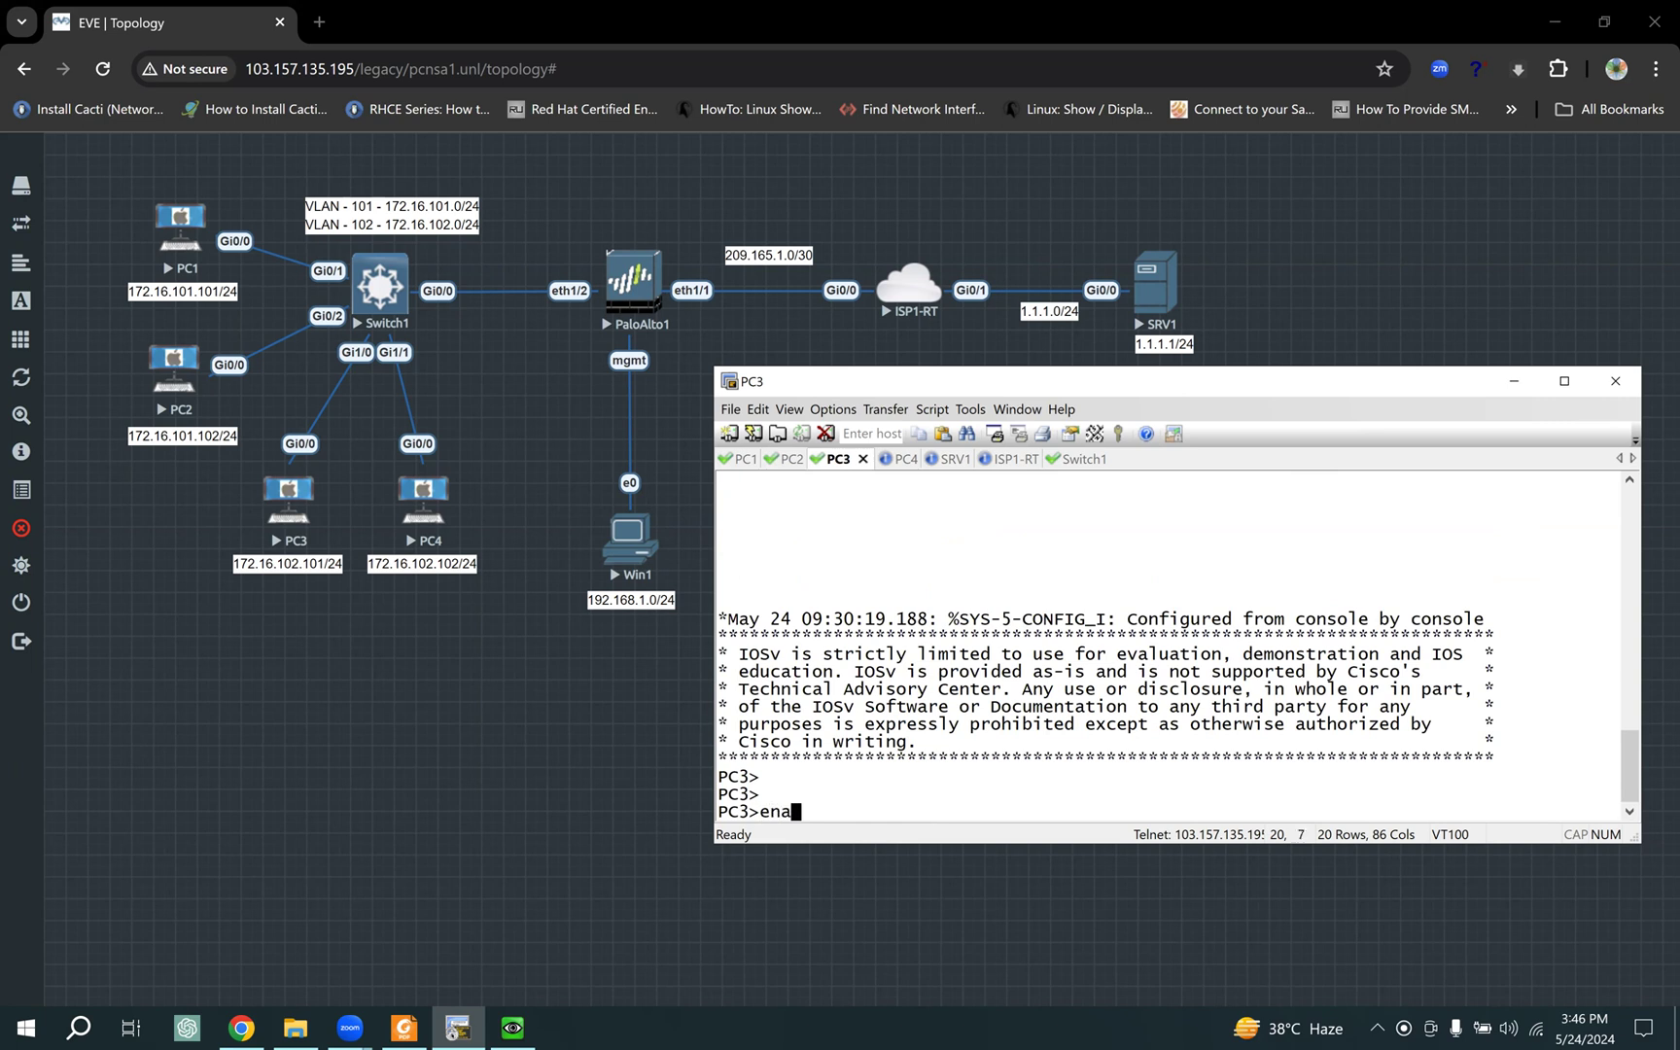
{"action": "key", "text": "Tab"}
{"action": "key", "text": "Return"}
{"action": "key", "text": "Return"}
{"action": "type", "text": "show ip interface brief"}
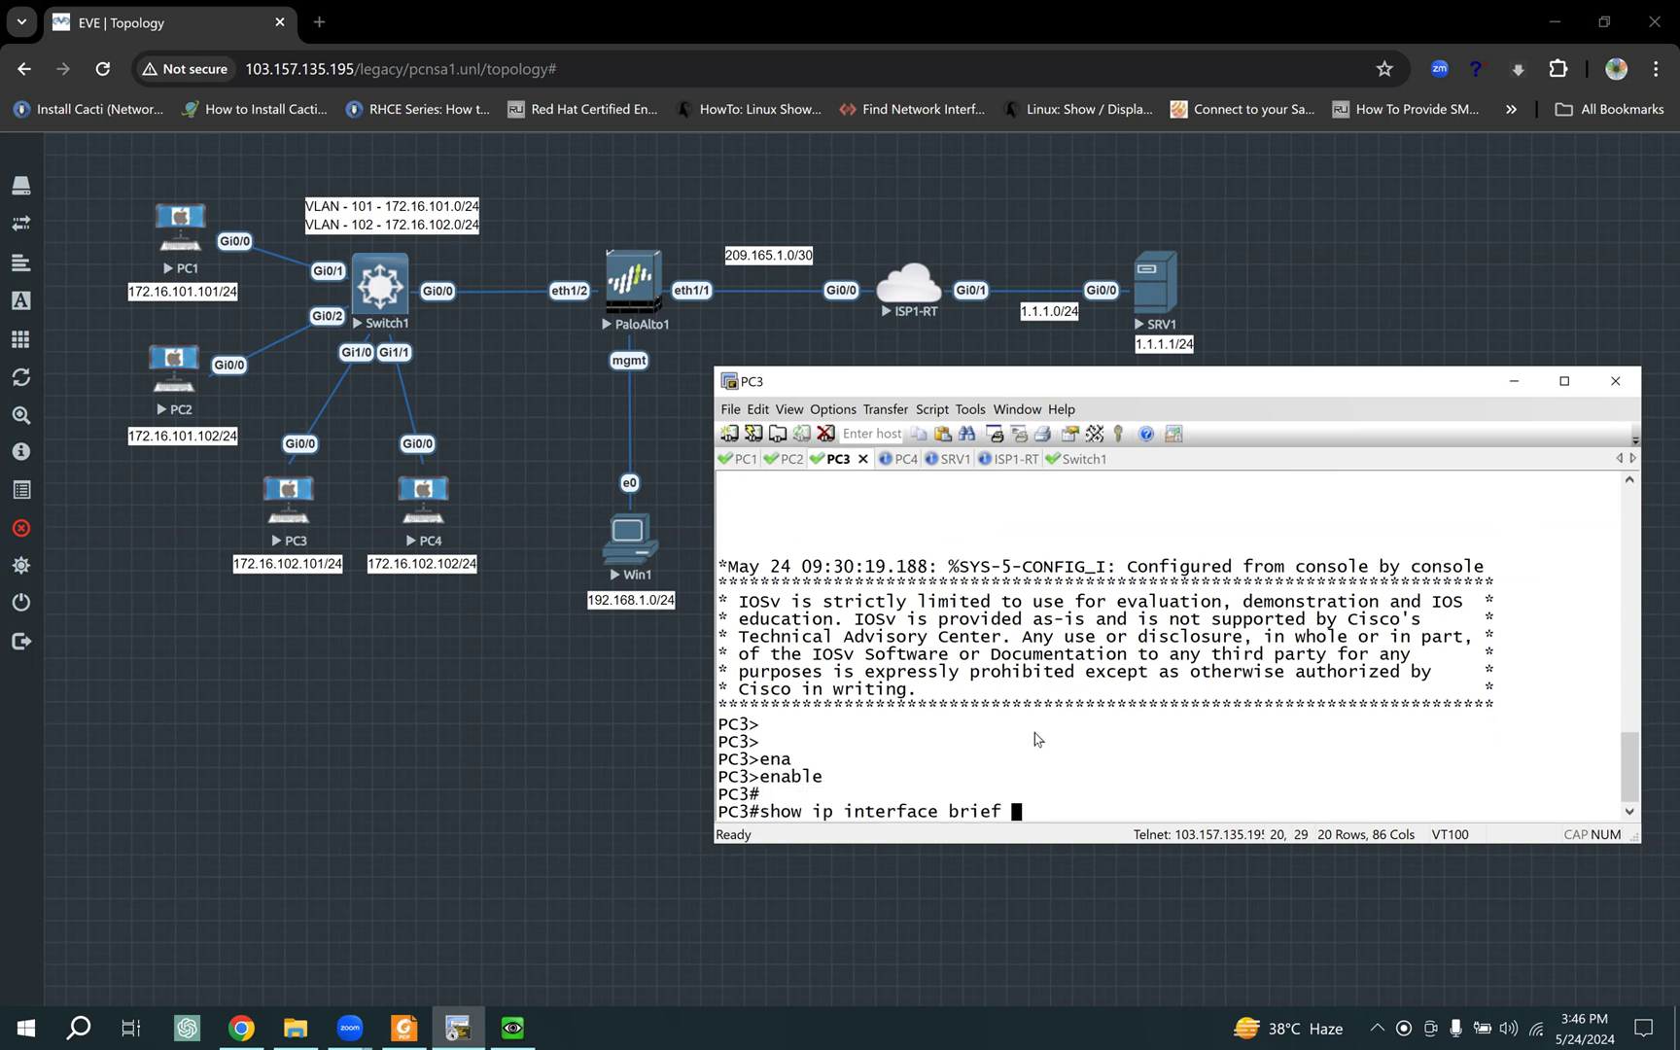
{"action": "key", "text": "Return"}
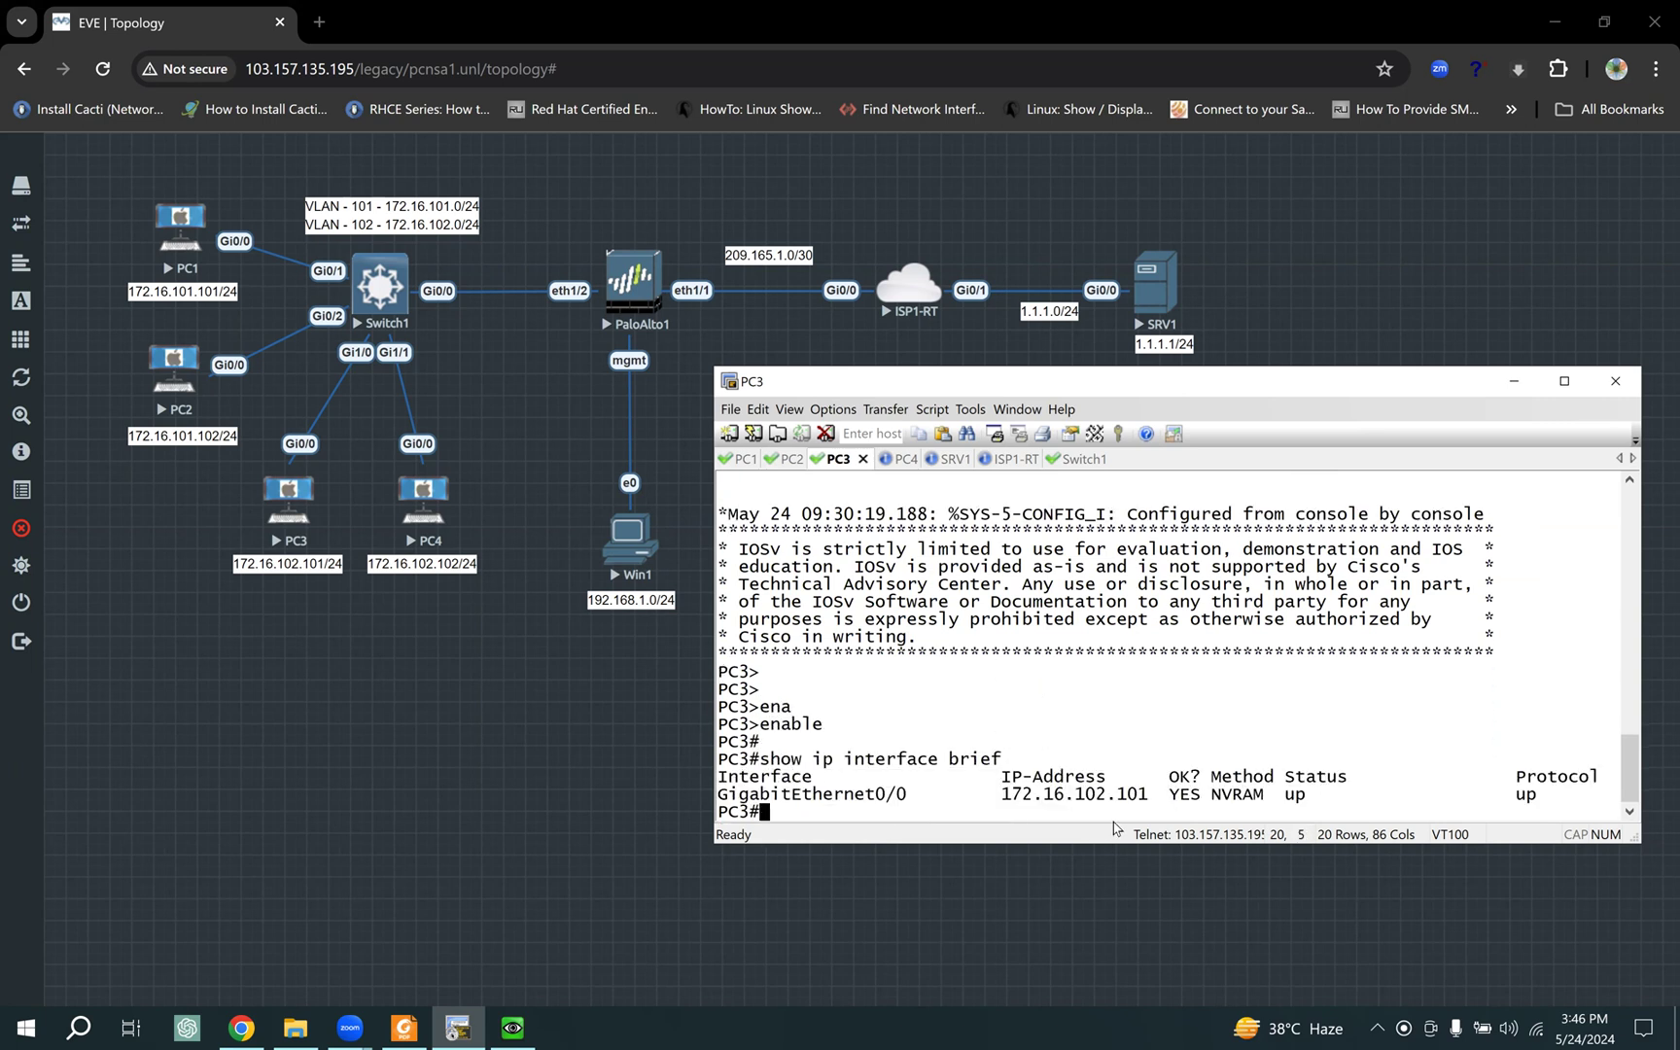
{"action": "left_click_drag", "start_coordinate": [1103, 799], "coordinate": [1078, 797]}
Step: Copy the show ip interface brief command from PC3 and enter privileged mode in PC4's terminal session
{"action": "left_click_drag", "start_coordinate": [764, 760], "coordinate": [1003, 760]}
{"action": "key", "text": "ctrl+c"}
{"action": "left_click", "coordinate": [910, 459]}
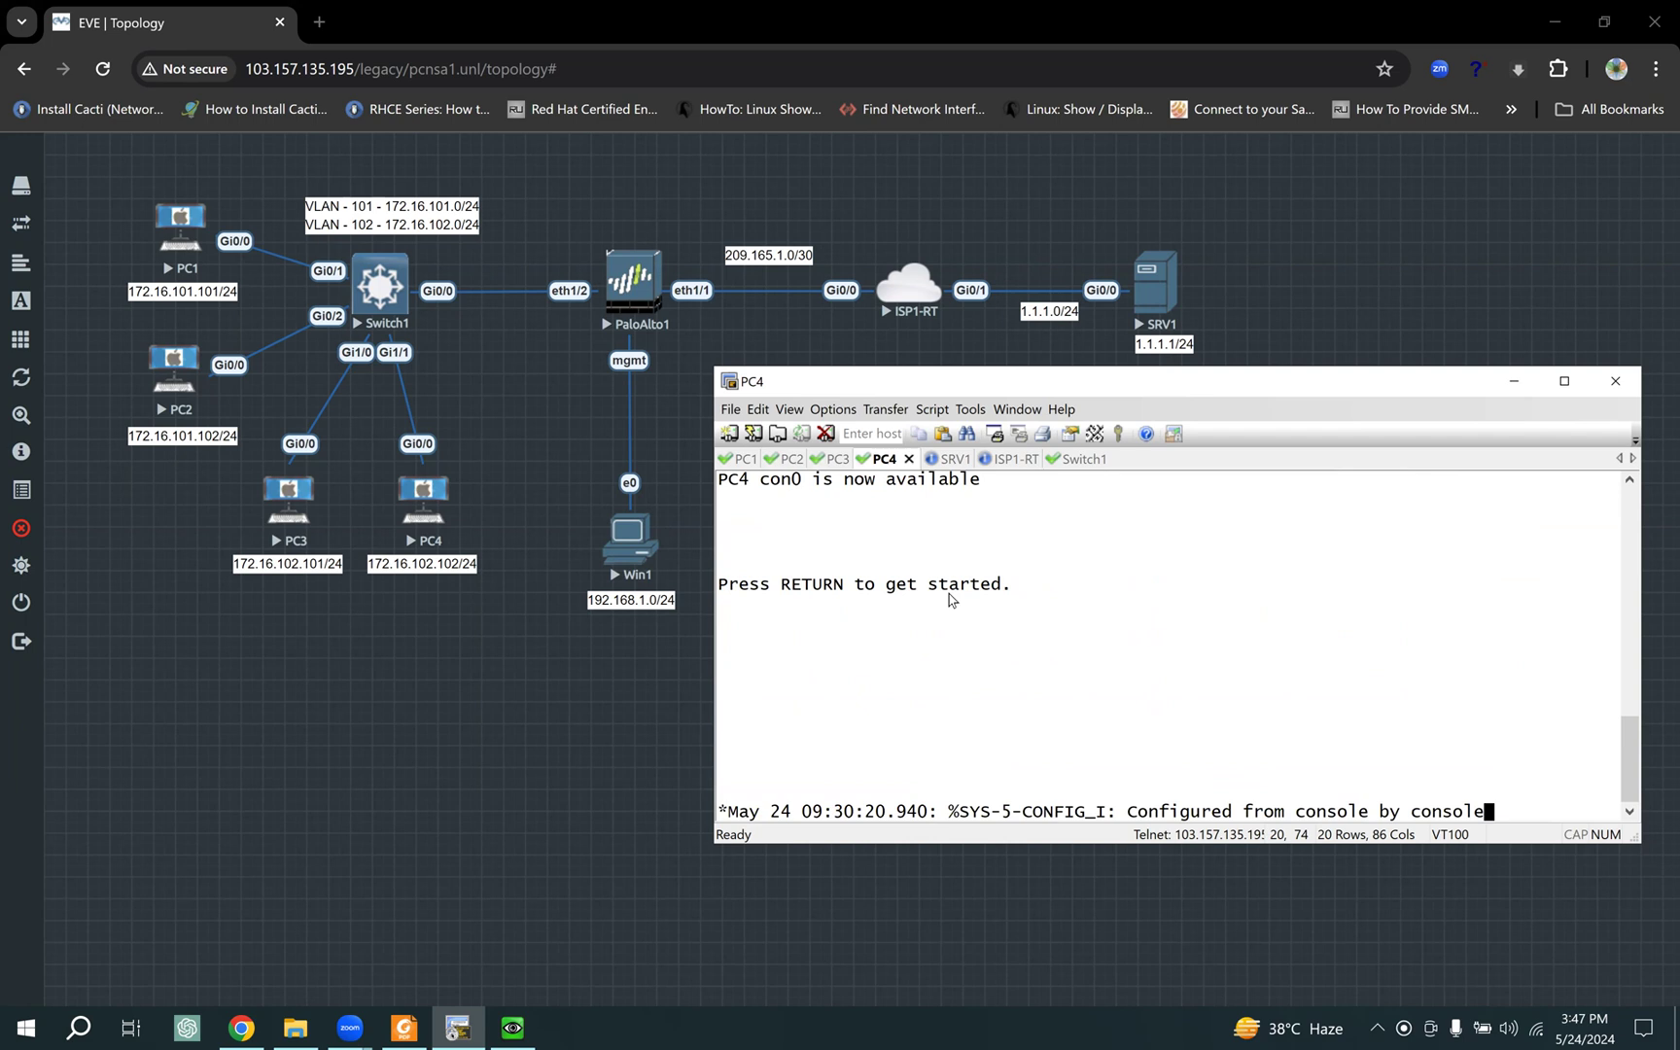
{"action": "key", "text": "Return"}
{"action": "key", "text": "Return"}
{"action": "key", "text": "Return"}
{"action": "key", "text": "Return"}
{"action": "type", "text": "e"}
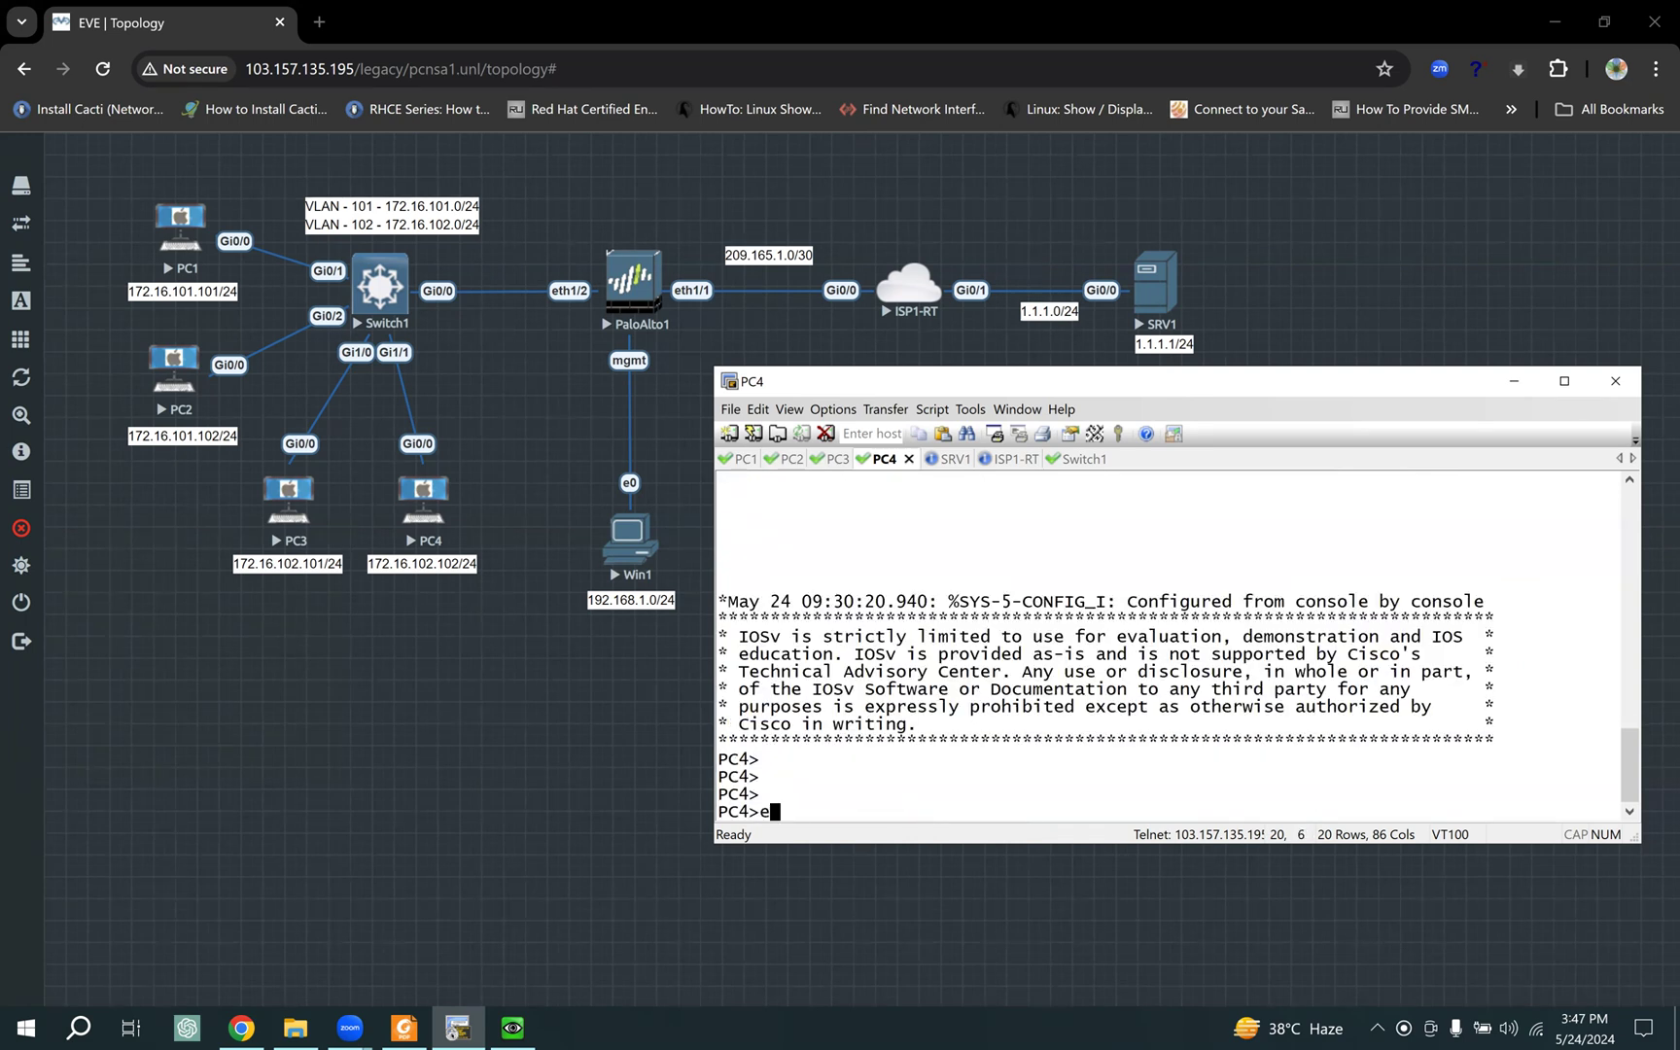
{"action": "type", "text": "na"}
{"action": "key", "text": "Tab"}
{"action": "key", "text": "Return"}
Step: Run show ip interface brief on PC4 and check the subnet of its GigabitEthernet0/0 address
{"action": "right_click", "coordinate": [1013, 725]}
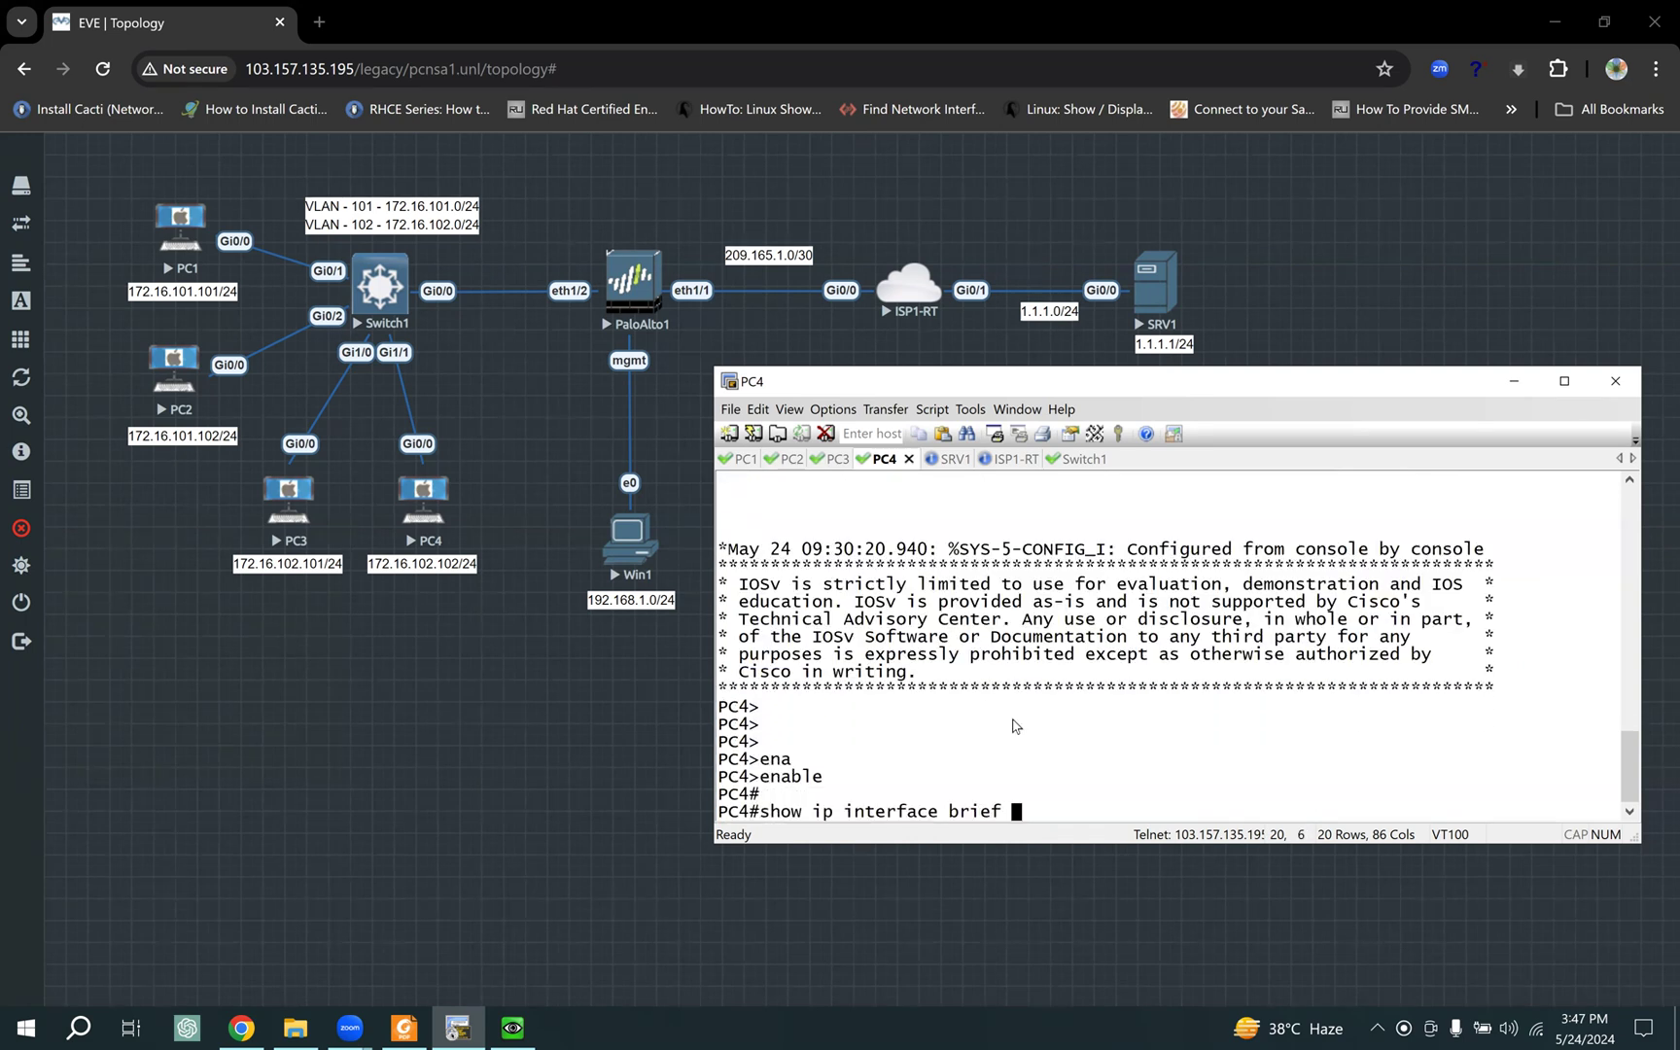
{"action": "key", "text": "Return"}
{"action": "left_click_drag", "start_coordinate": [1106, 795], "coordinate": [1076, 797]}
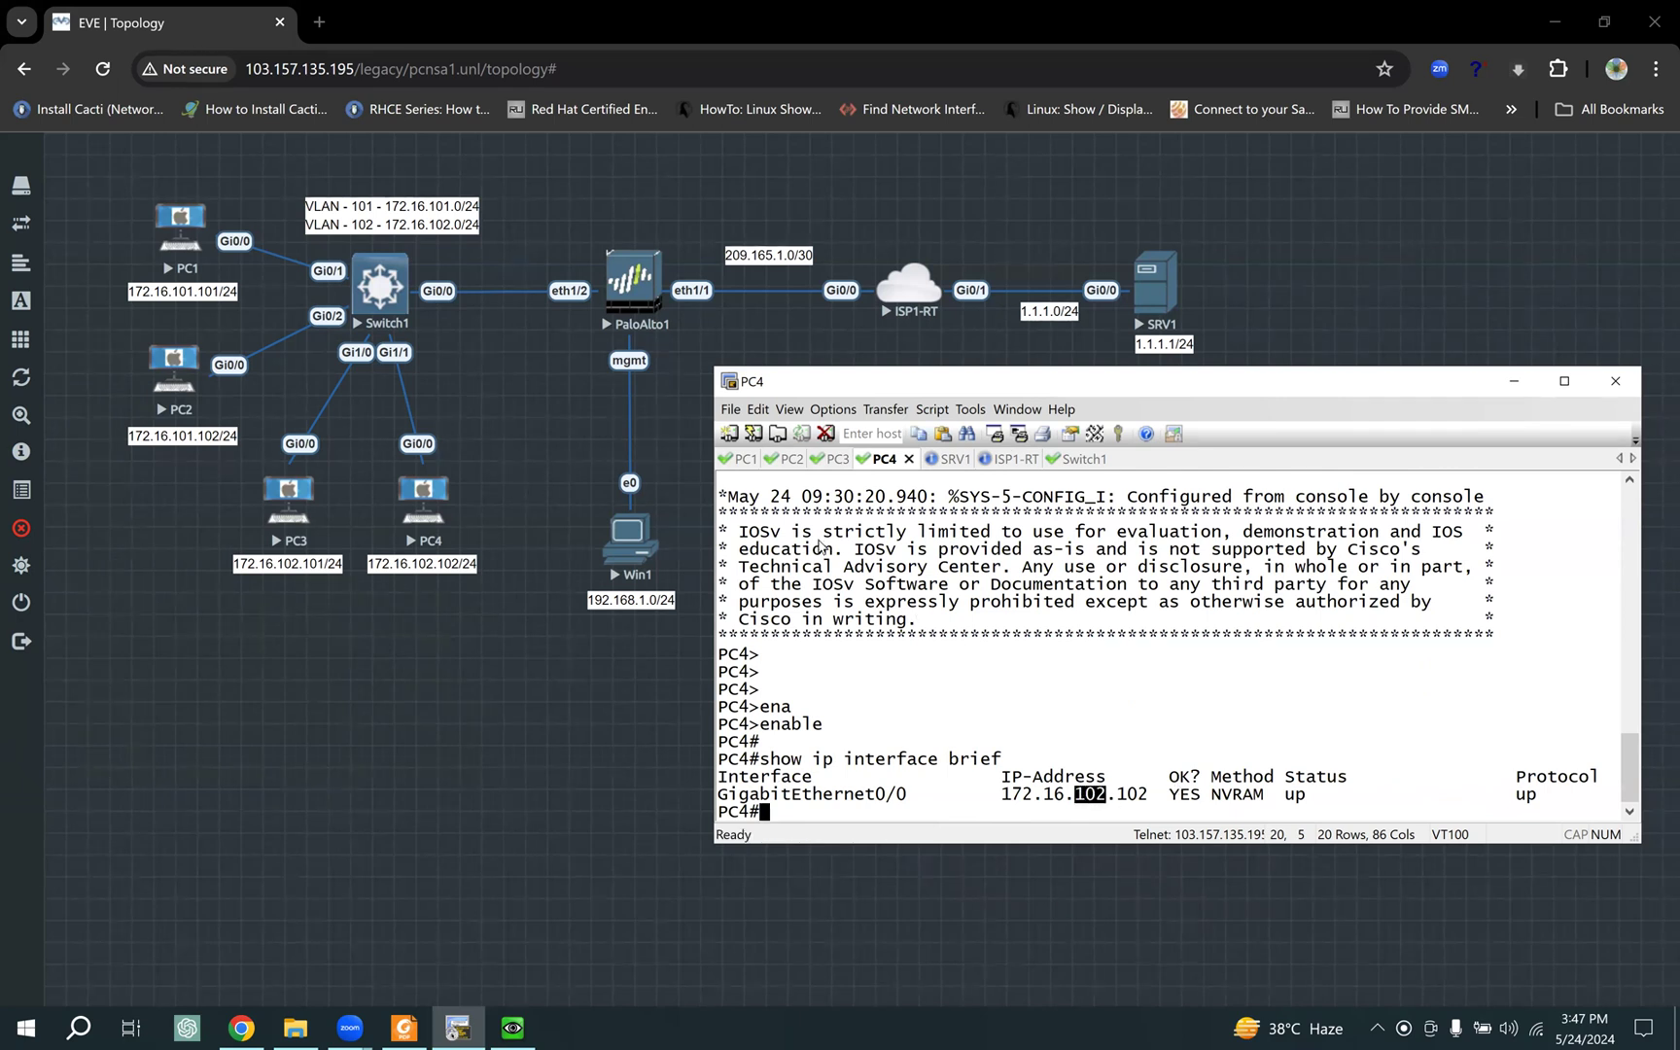
Step: Copy the show ip route command from PC1 and run it on PC2 to check its default gateway
{"action": "left_click", "coordinate": [746, 459]}
{"action": "scroll", "coordinate": [856, 729], "scroll_direction": "down", "scroll_amount": 2}
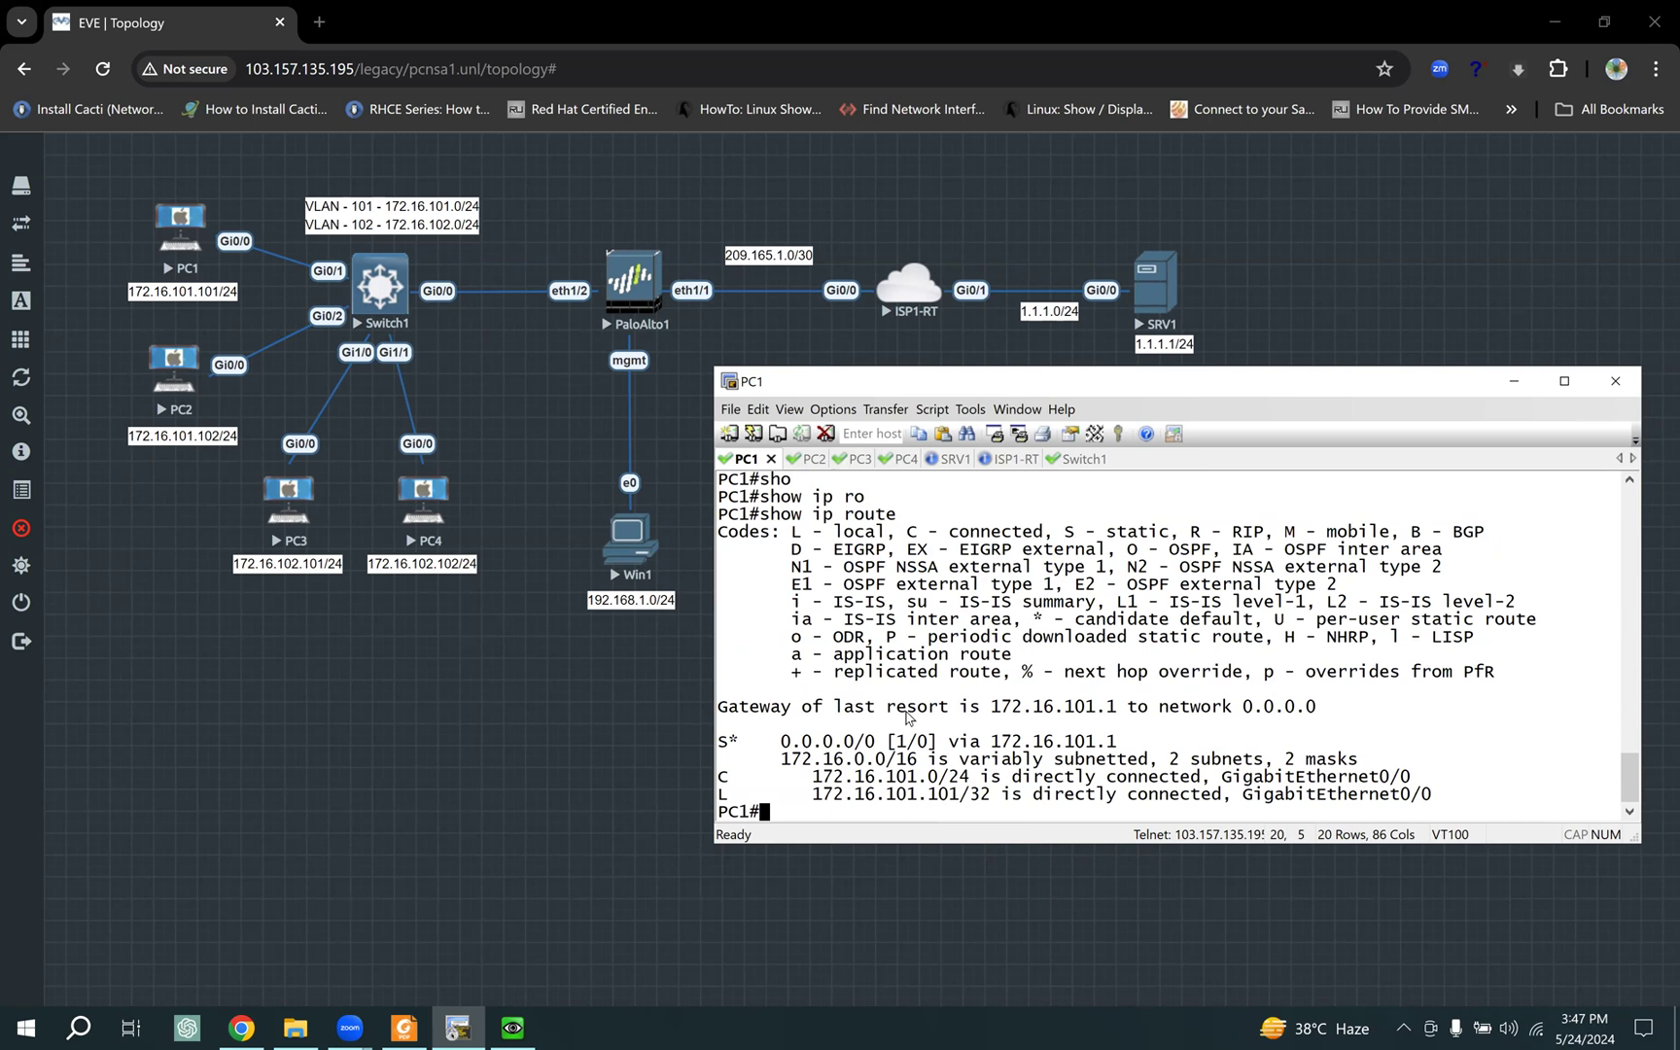
{"action": "left_click_drag", "start_coordinate": [906, 515], "coordinate": [760, 515]}
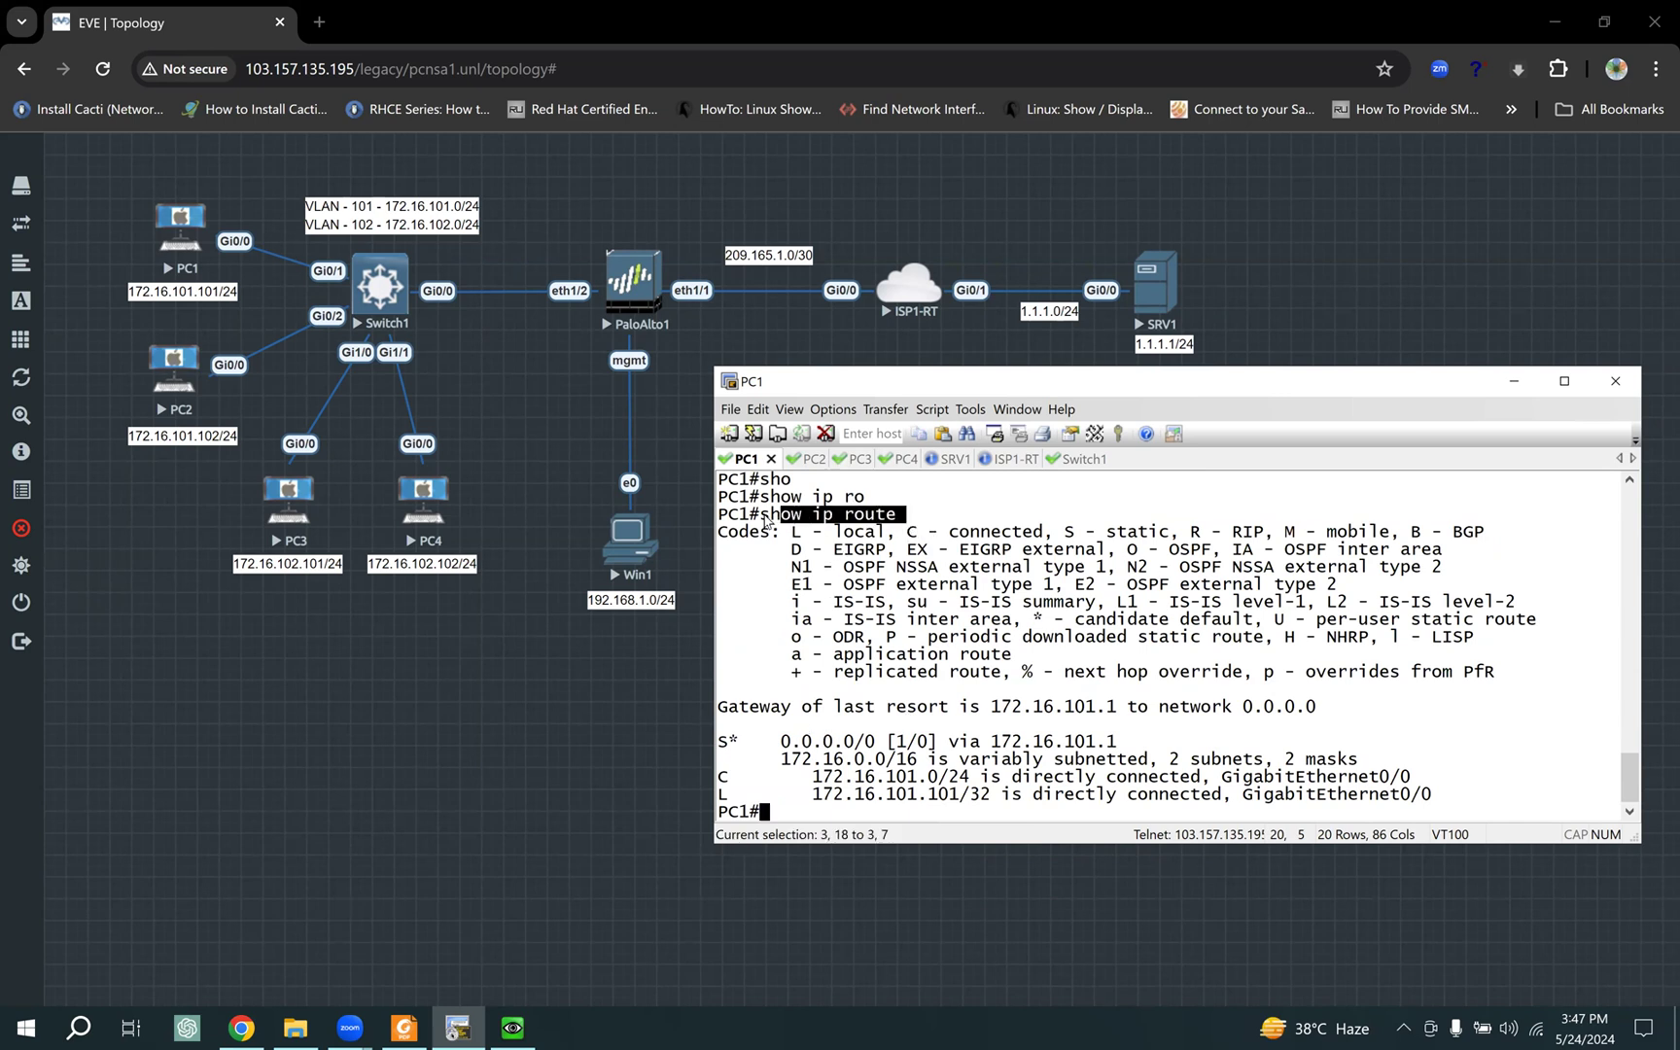
{"action": "left_click", "coordinate": [797, 458]}
{"action": "type", "text": "show ip route"}
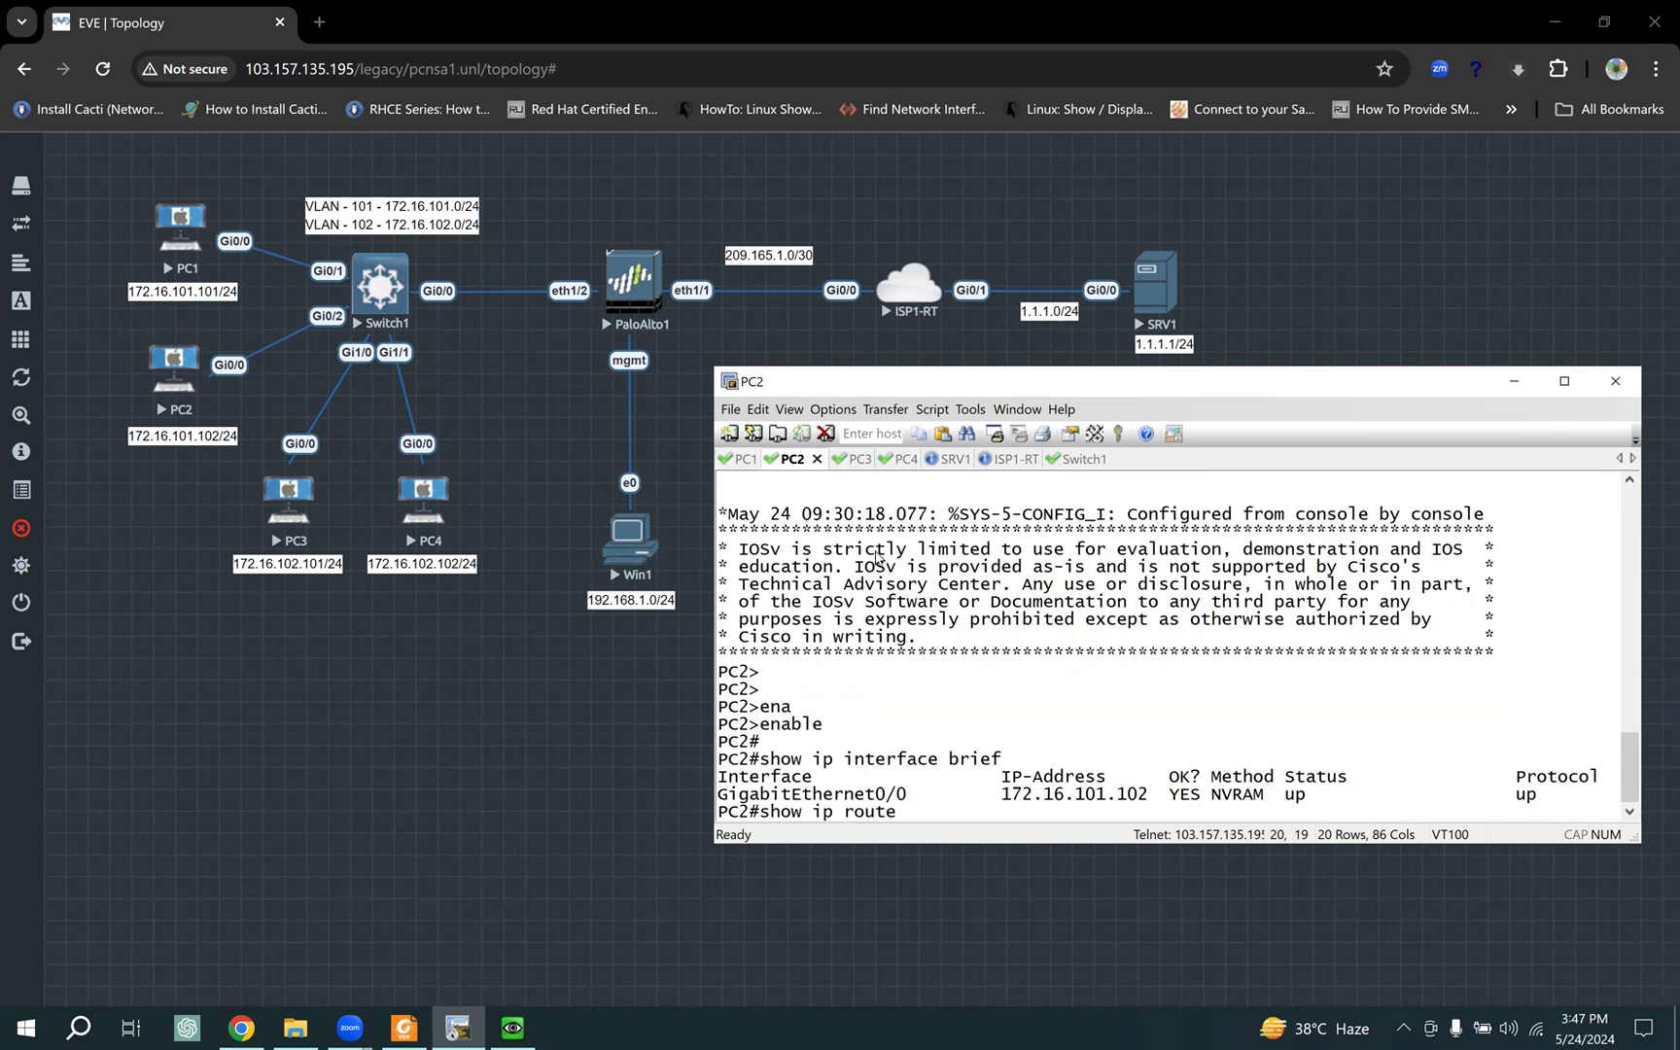
{"action": "key", "text": "Return"}
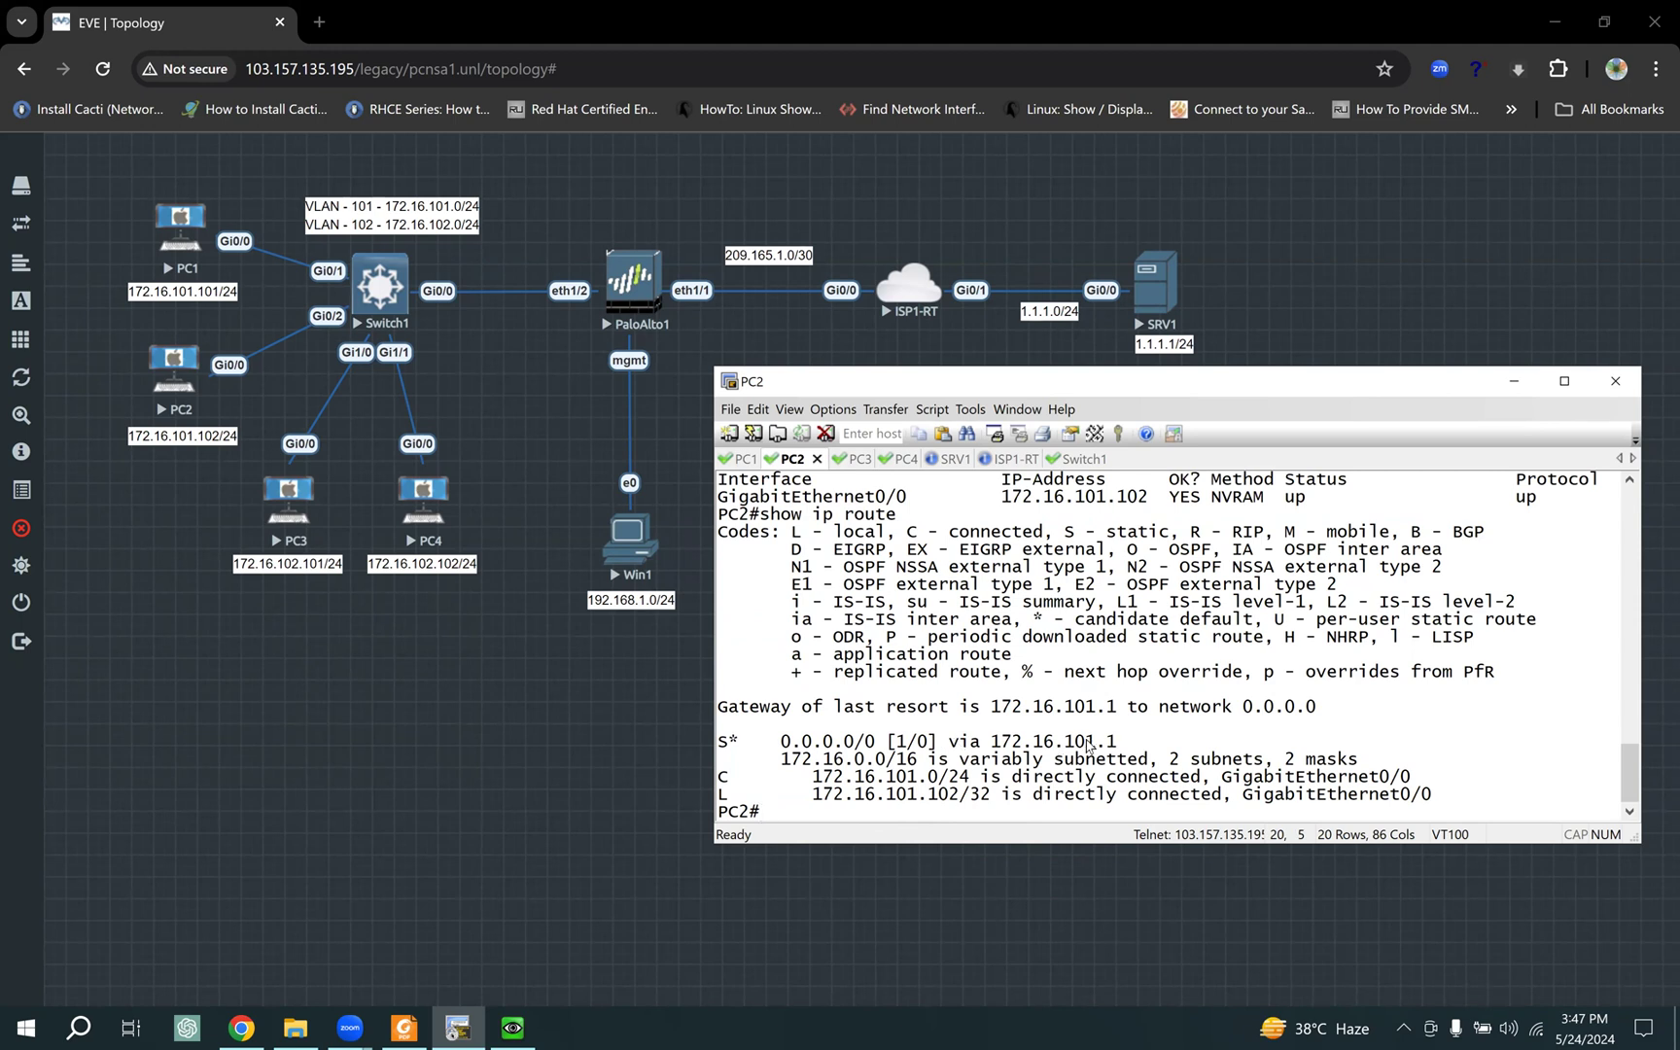
Step: Run show ip route on PC3 and PC4 and check each one's default gateway
{"action": "left_click", "coordinate": [855, 459]}
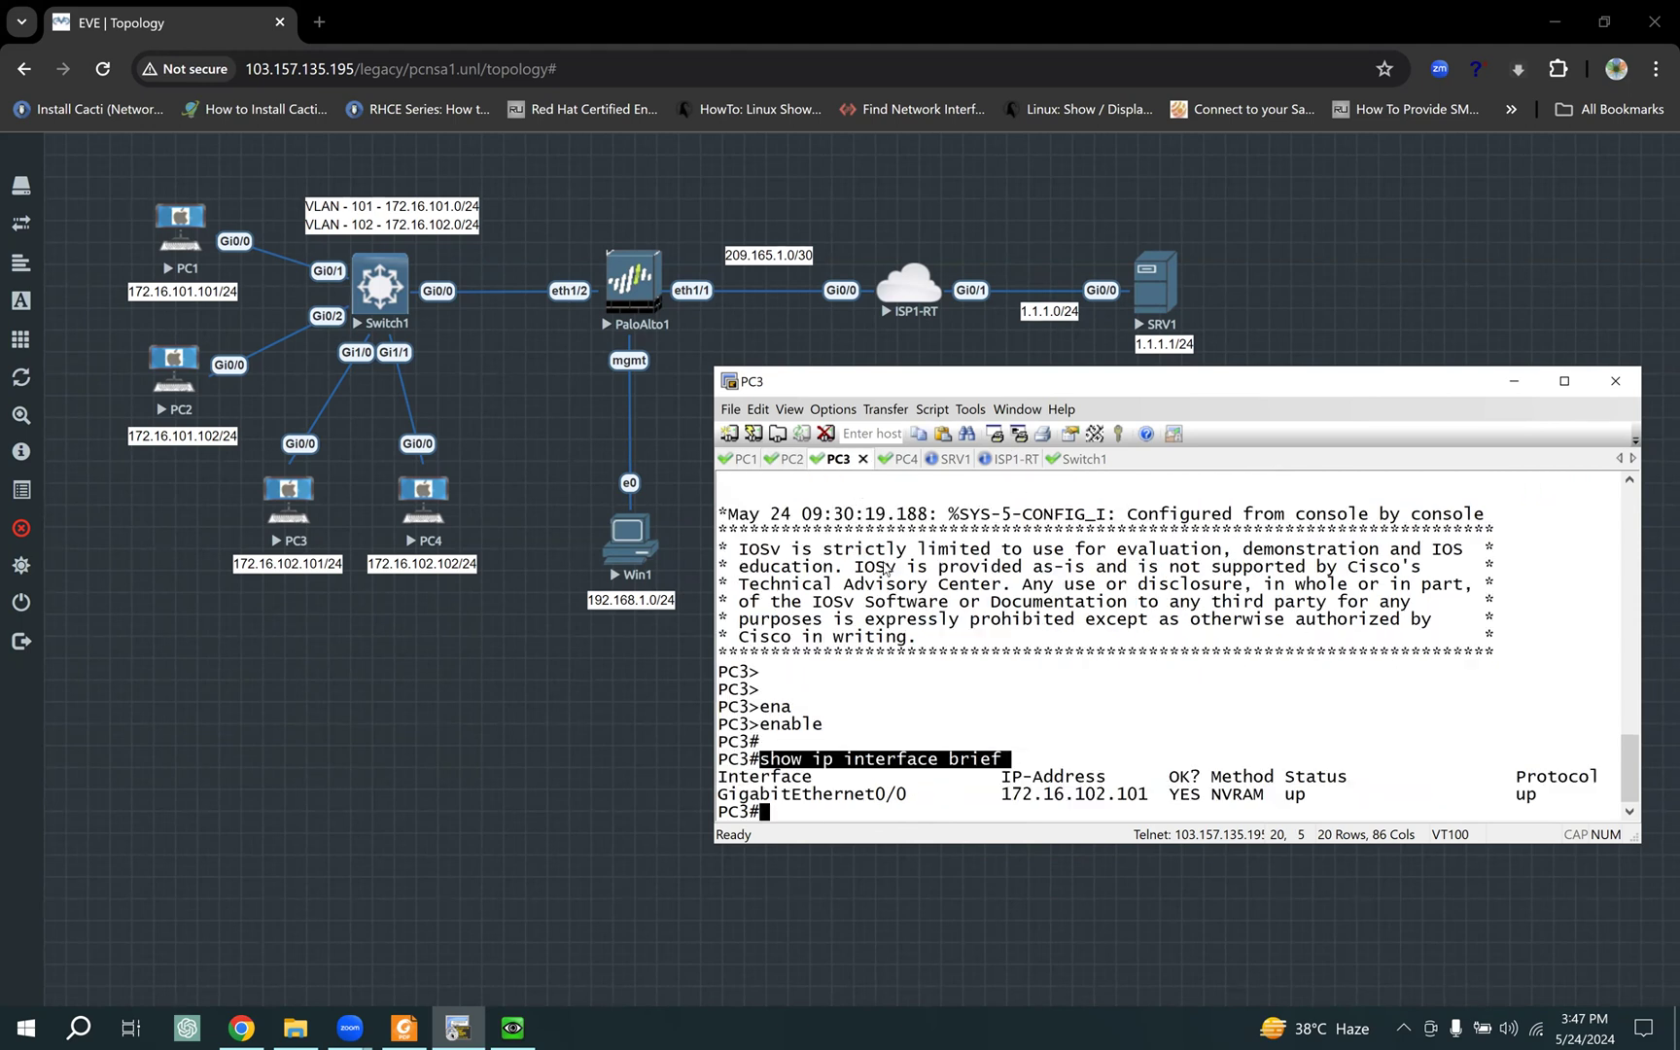
{"action": "type", "text": "show ip route"}
{"action": "key", "text": "Return"}
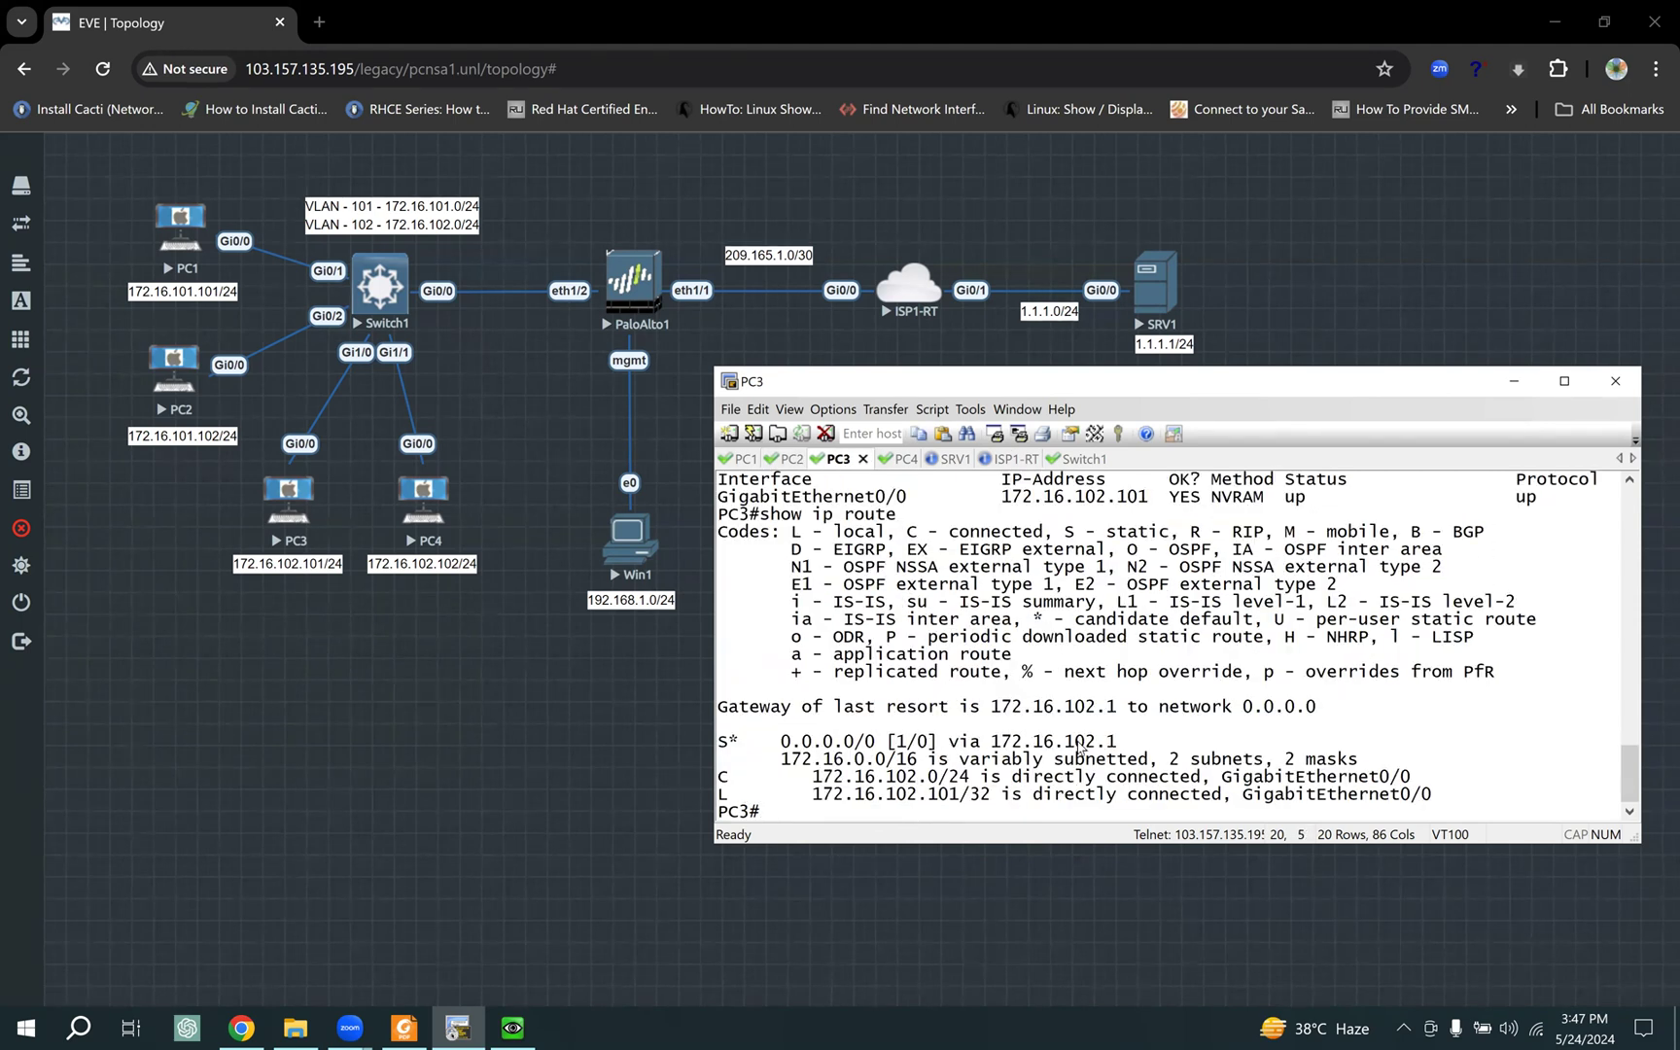
{"action": "left_click", "coordinate": [897, 461]}
{"action": "type", "text": "show ip route"}
{"action": "key", "text": "Return"}
{"action": "left_click_drag", "start_coordinate": [1063, 740], "coordinate": [1108, 744]}
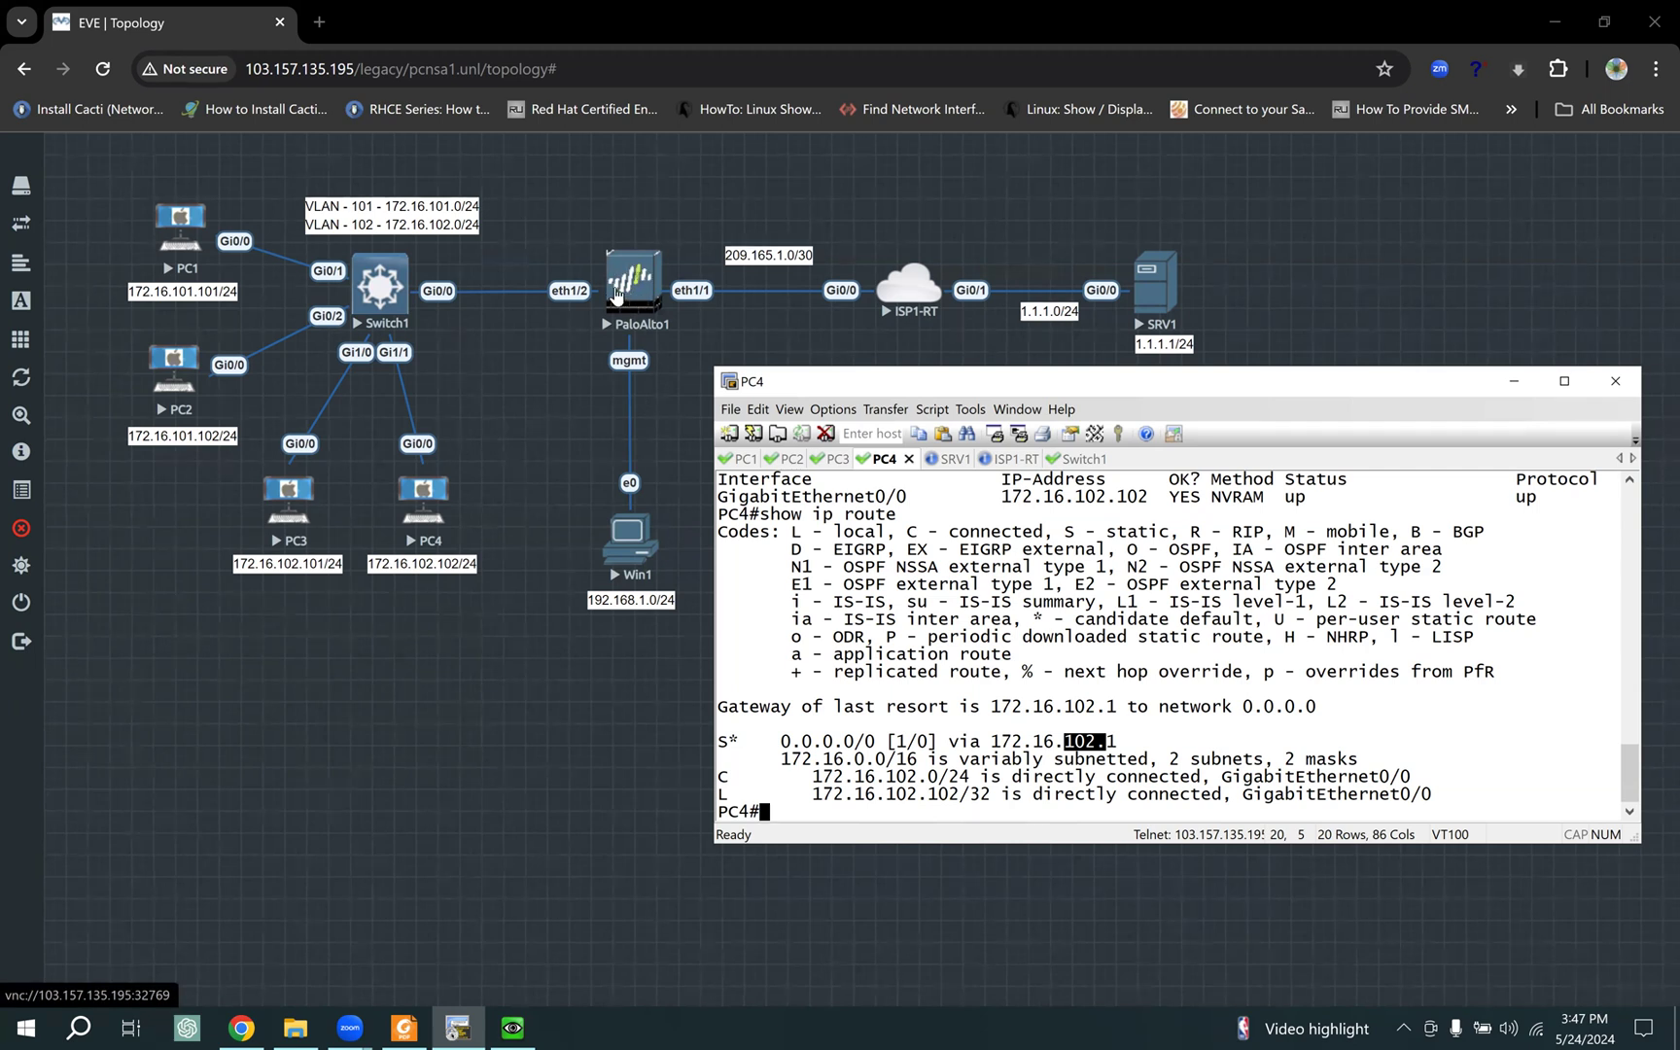
Step: Copy the default gateway address from PC1's route table and ping 172.16.101.1 from PC1
{"action": "left_click", "coordinate": [744, 459]}
{"action": "left_click_drag", "start_coordinate": [991, 743], "coordinate": [1126, 746]}
{"action": "key", "text": "ctrl+c"}
{"action": "type", "text": "ping"}
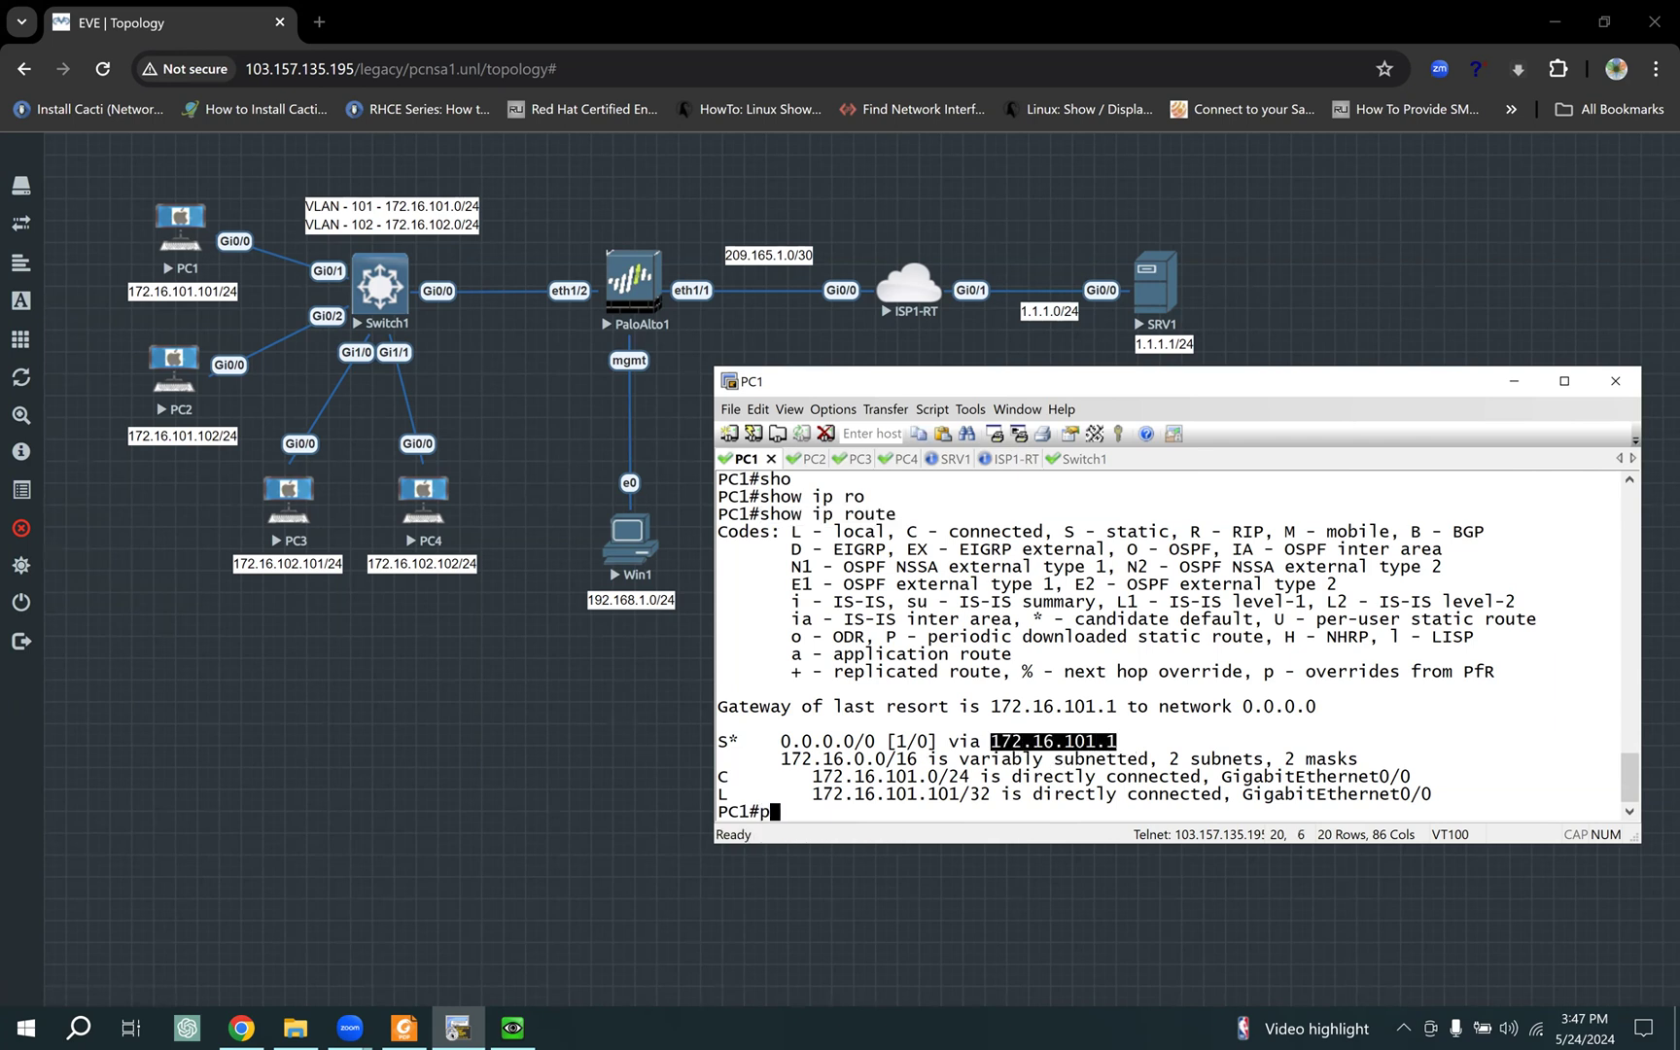
{"action": "right_click", "coordinate": [1150, 693]}
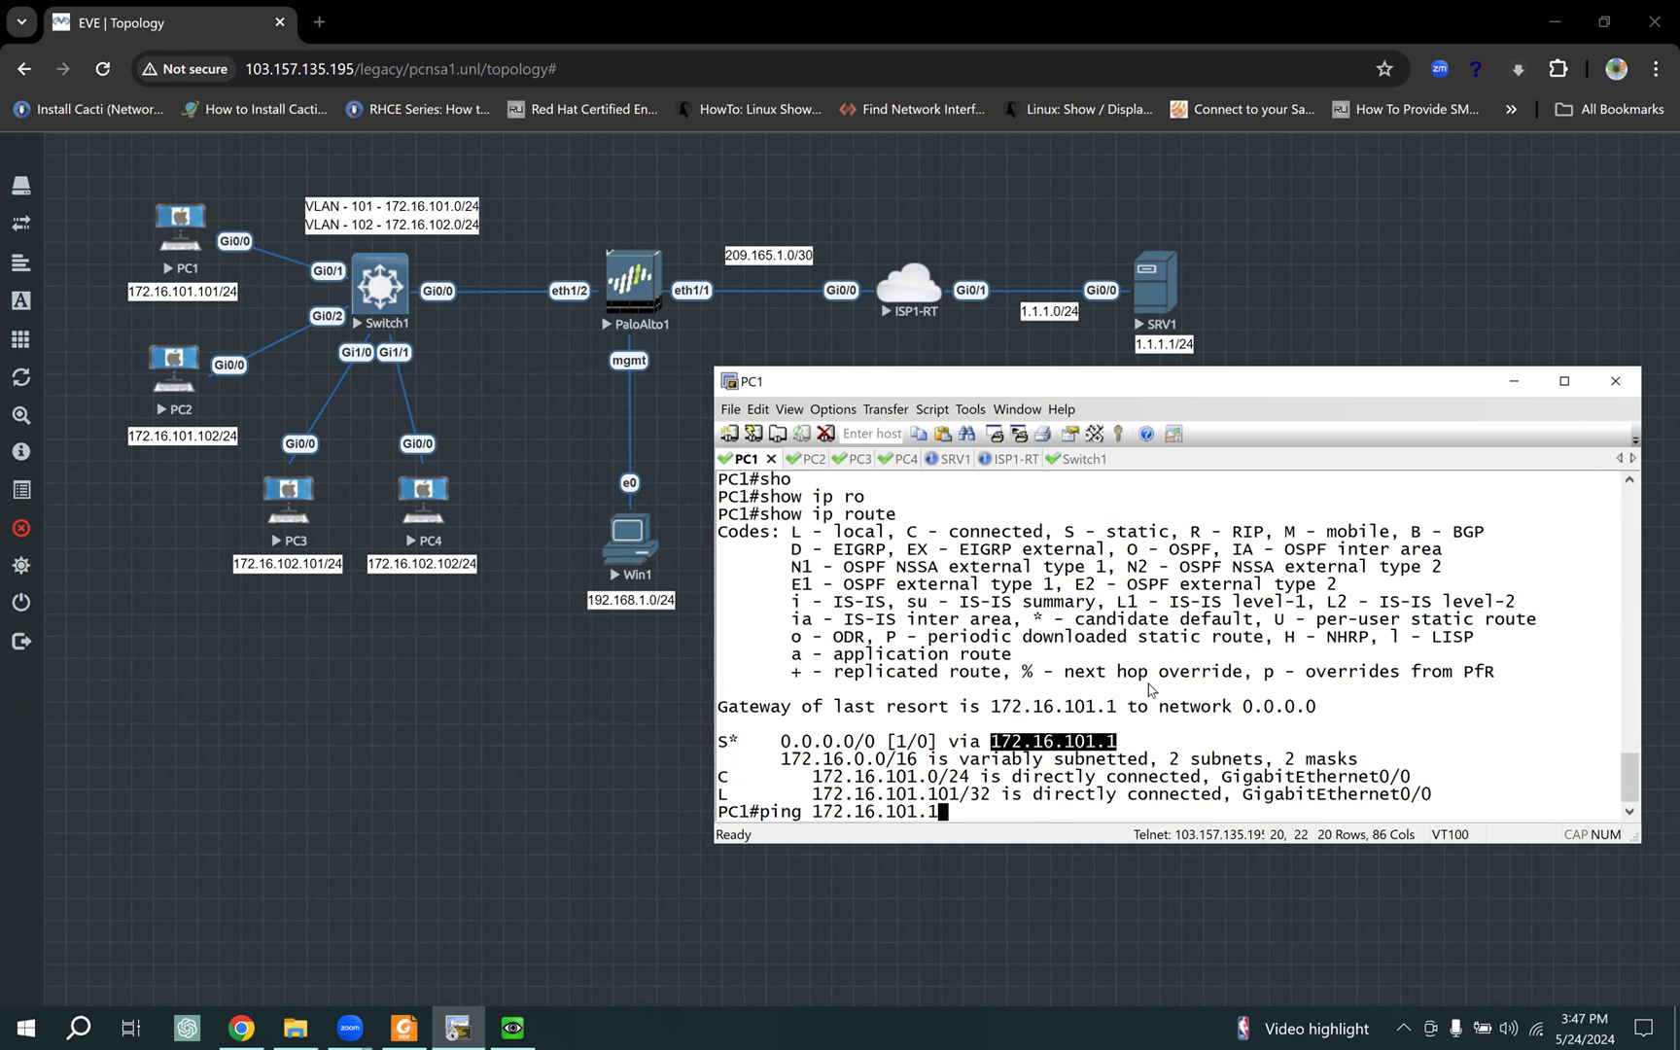
{"action": "key", "text": "Return"}
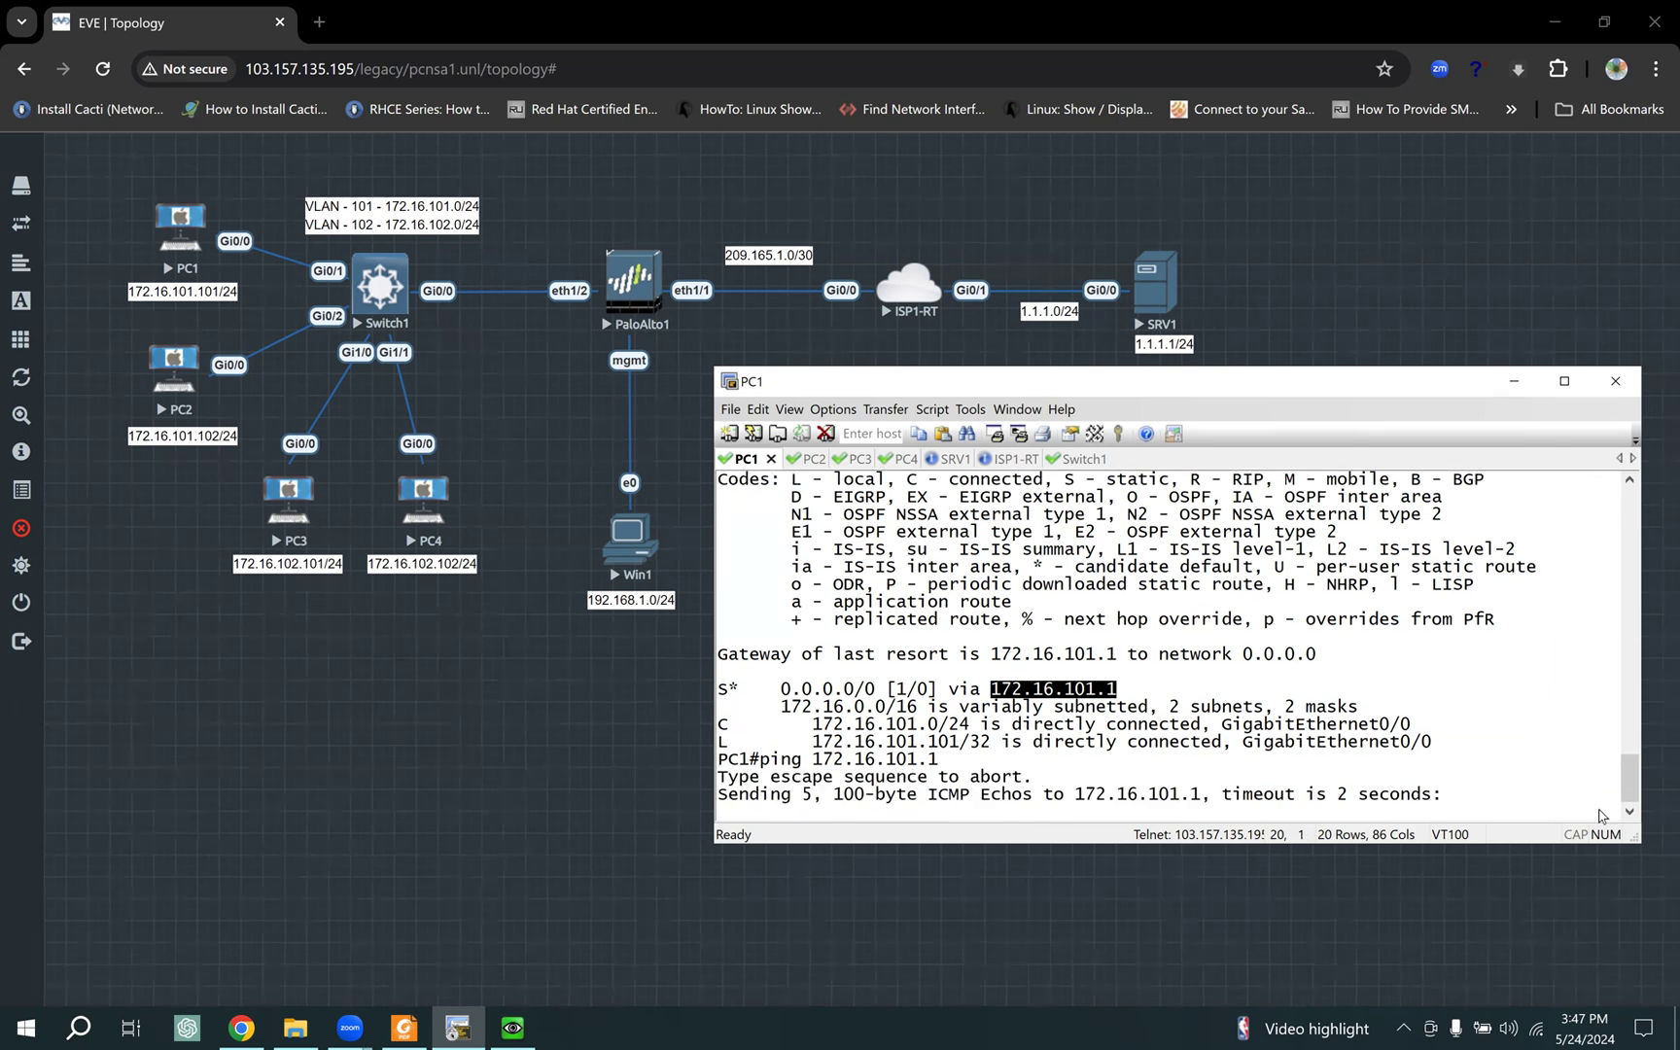
{"action": "left_click_drag", "start_coordinate": [1639, 885], "coordinate": [1642, 888]}
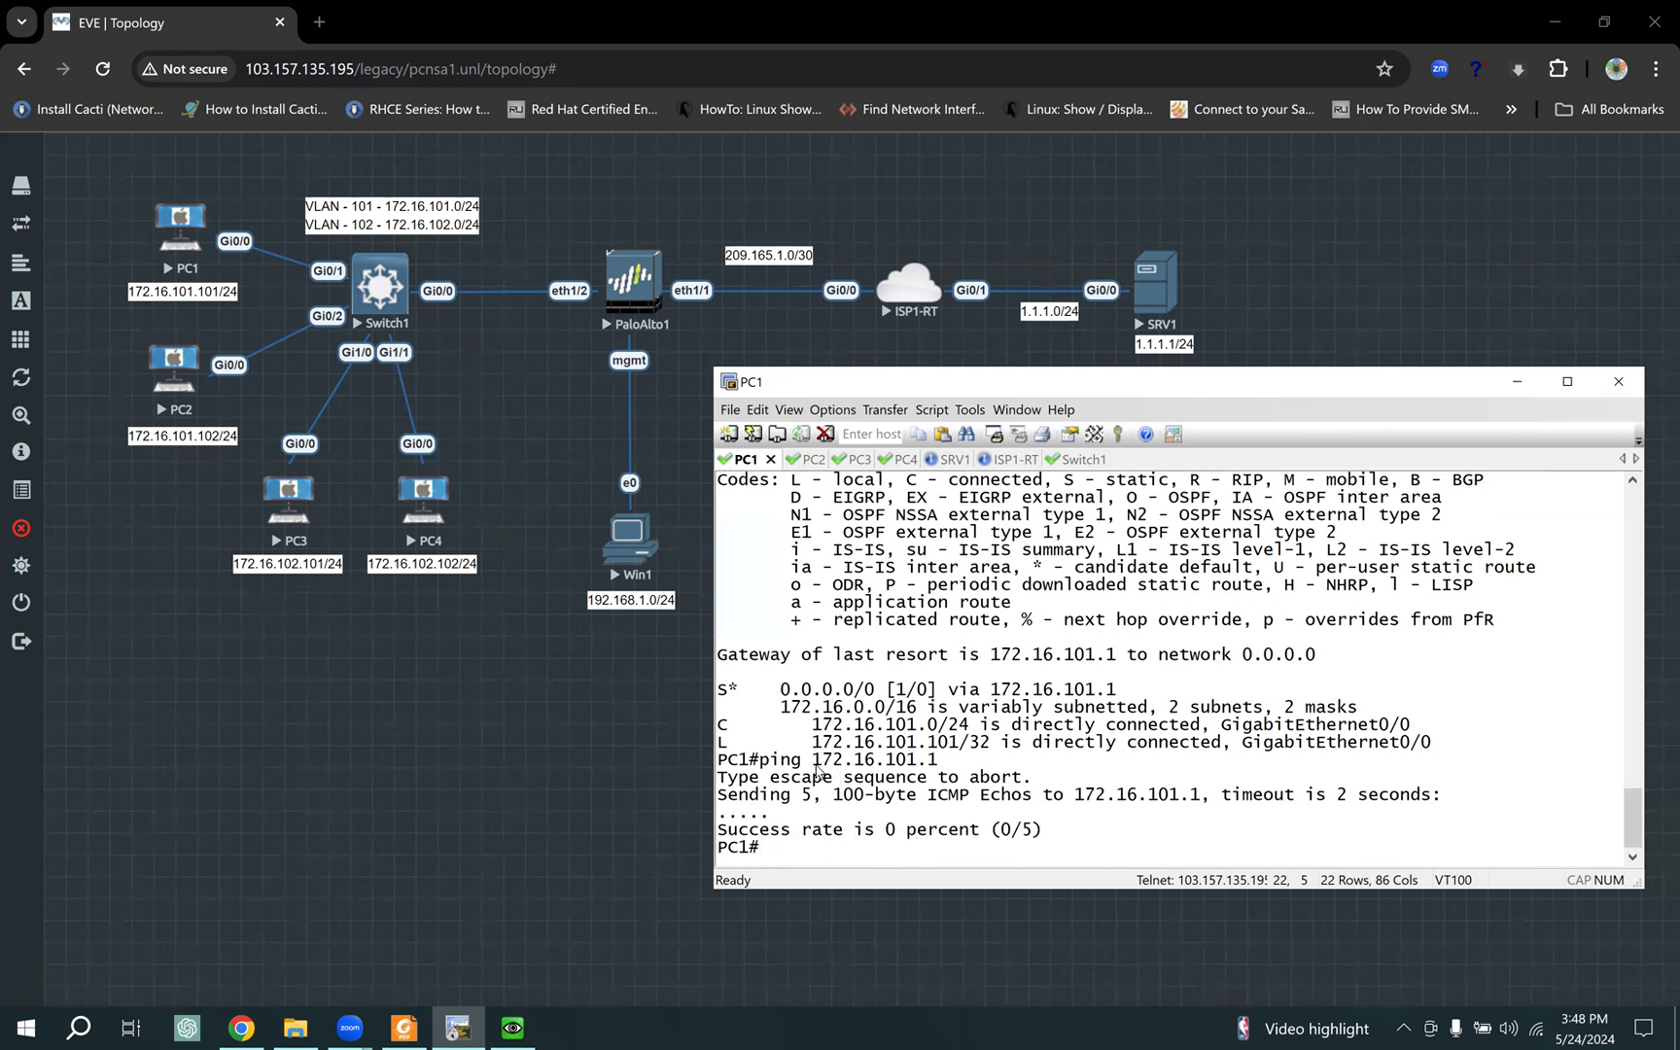
{"action": "double_click", "coordinate": [941, 764]}
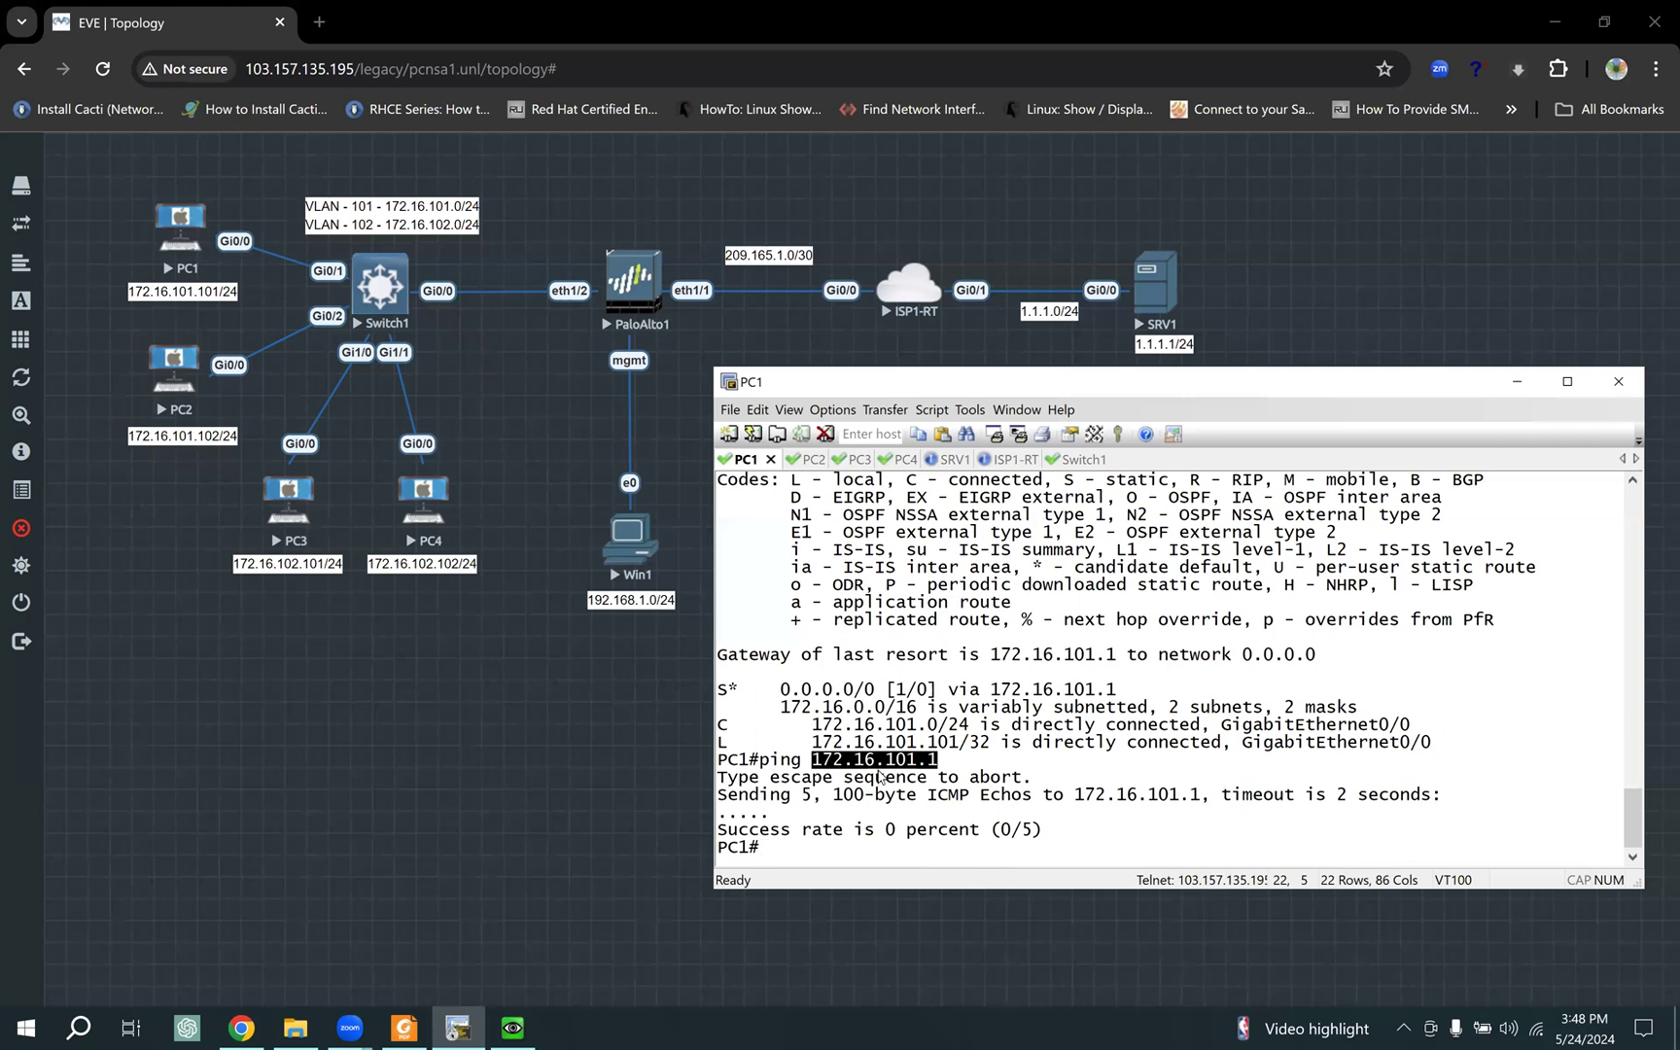
Step: Switch to the firewall page on Win1, dismiss the commit status and review the permitted services of the interface_mgmt profile
{"action": "left_click", "coordinate": [658, 771]}
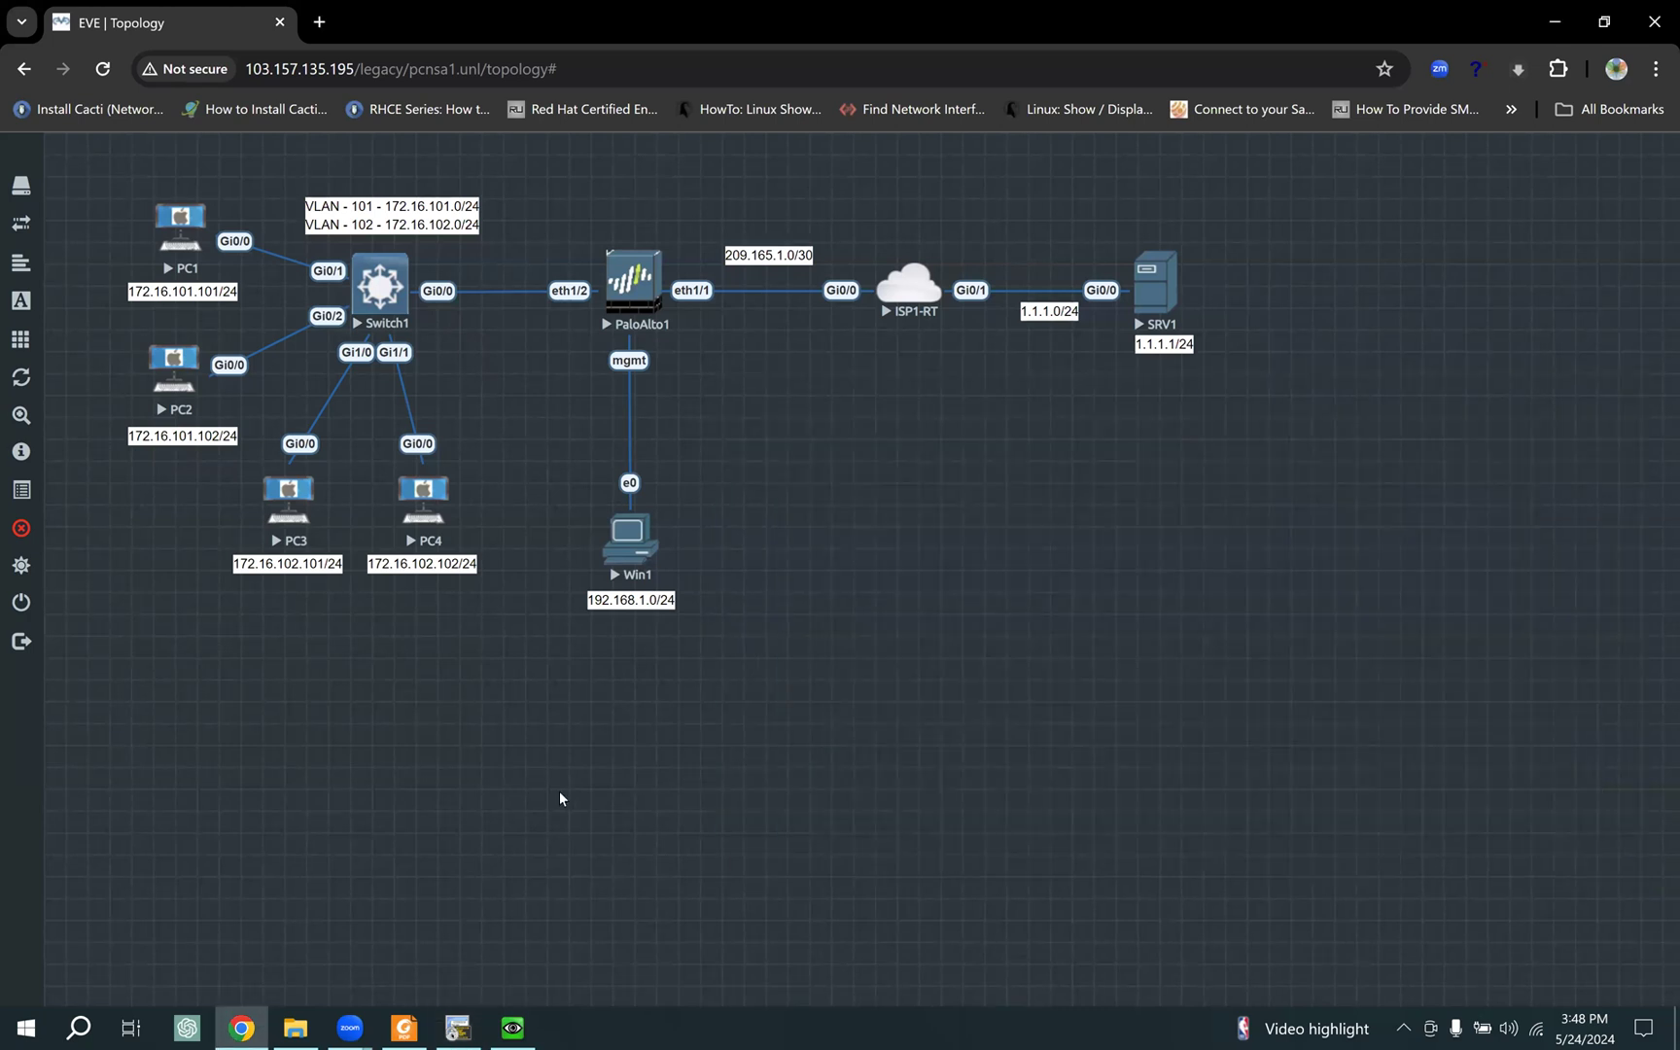
{"action": "left_click", "coordinate": [513, 1027]}
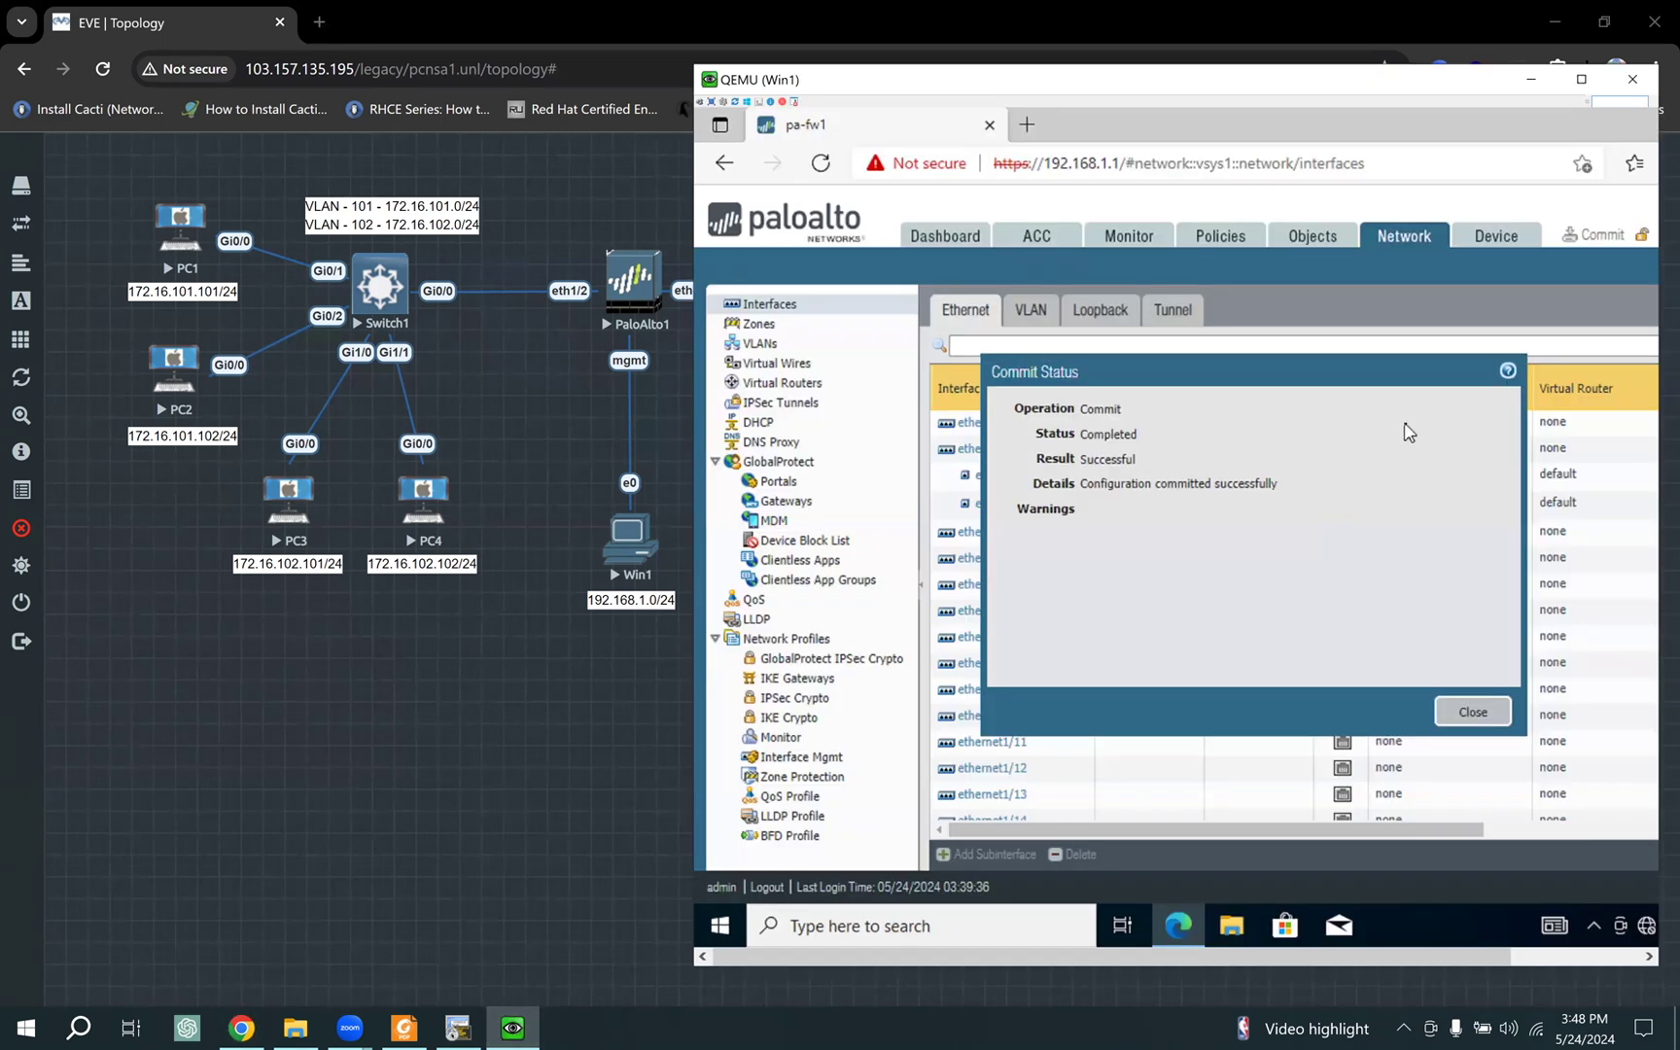
{"action": "left_click", "coordinate": [1470, 714]}
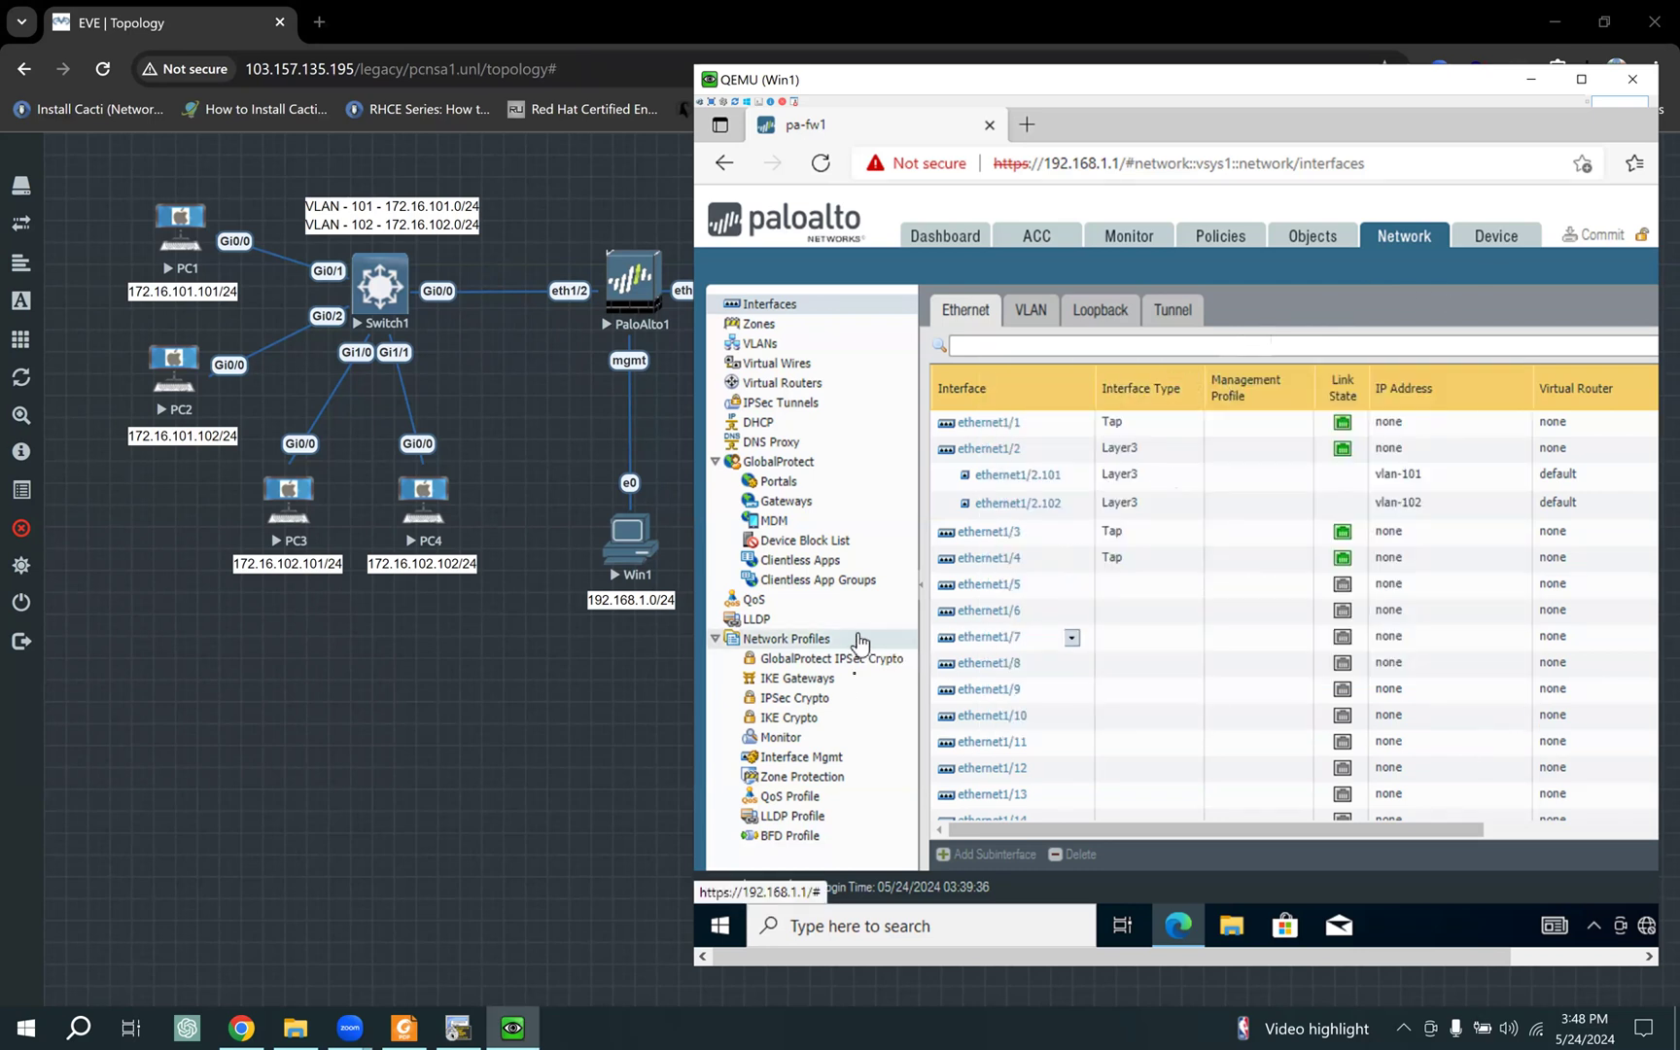
{"action": "left_click", "coordinate": [819, 765]}
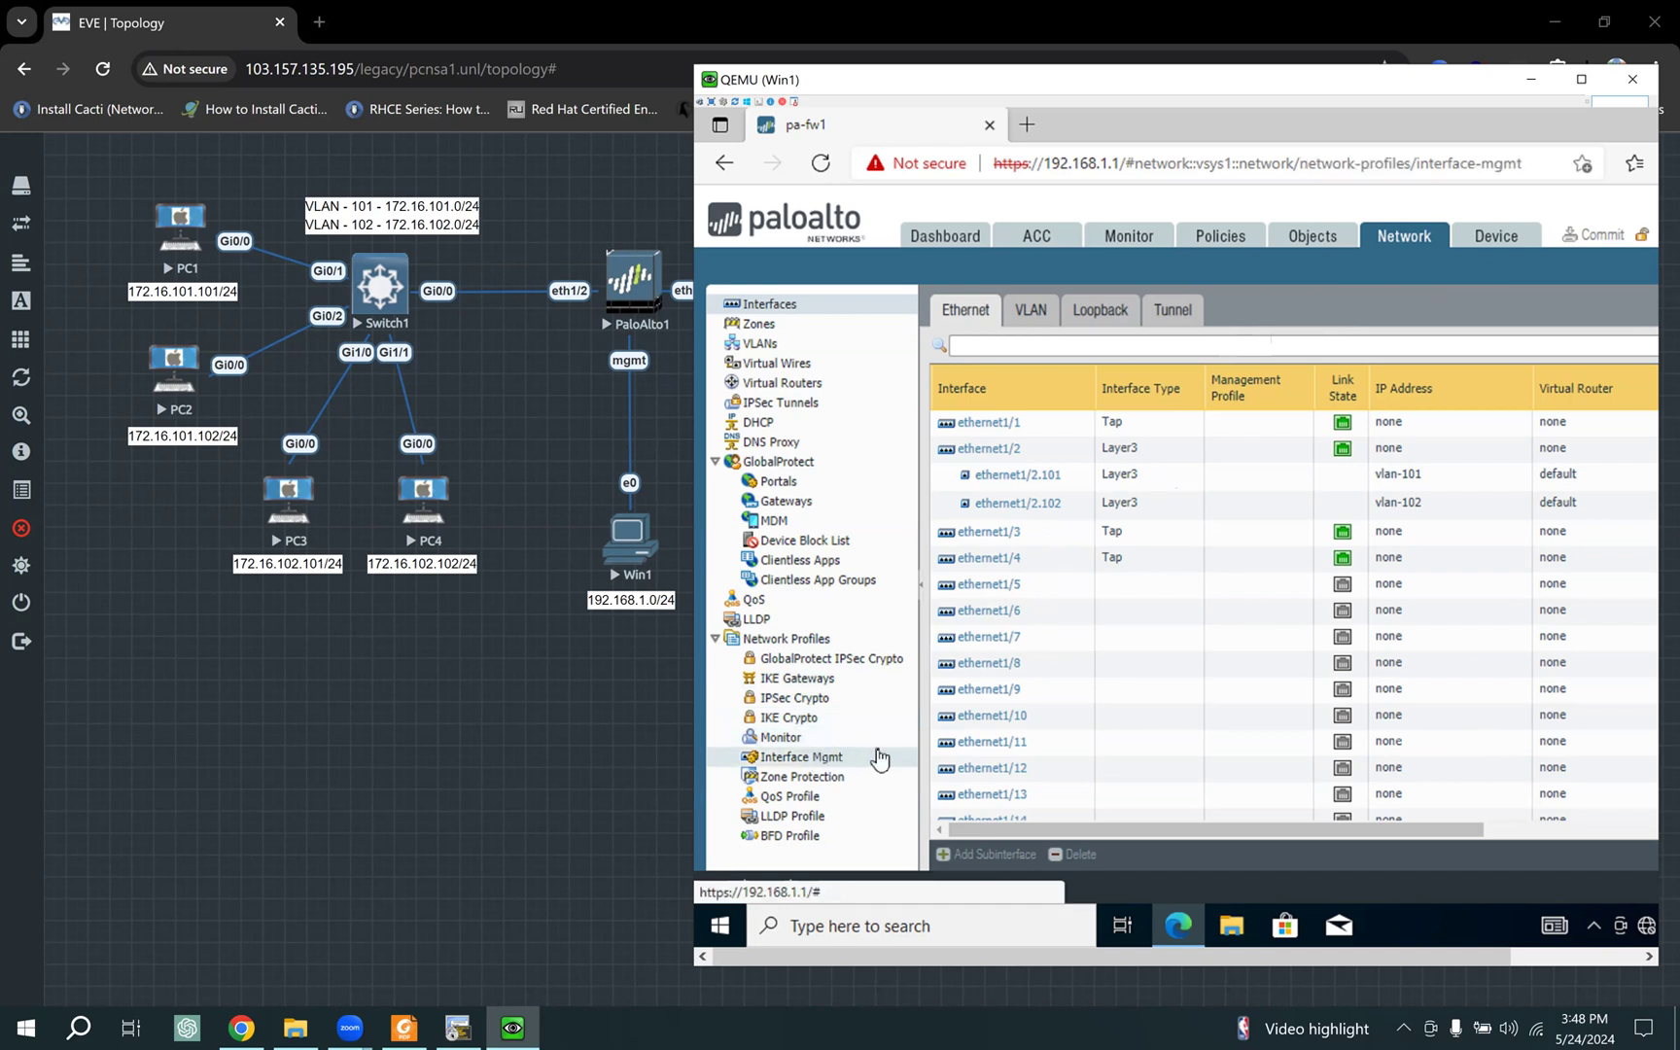
{"action": "left_click", "coordinate": [973, 413]}
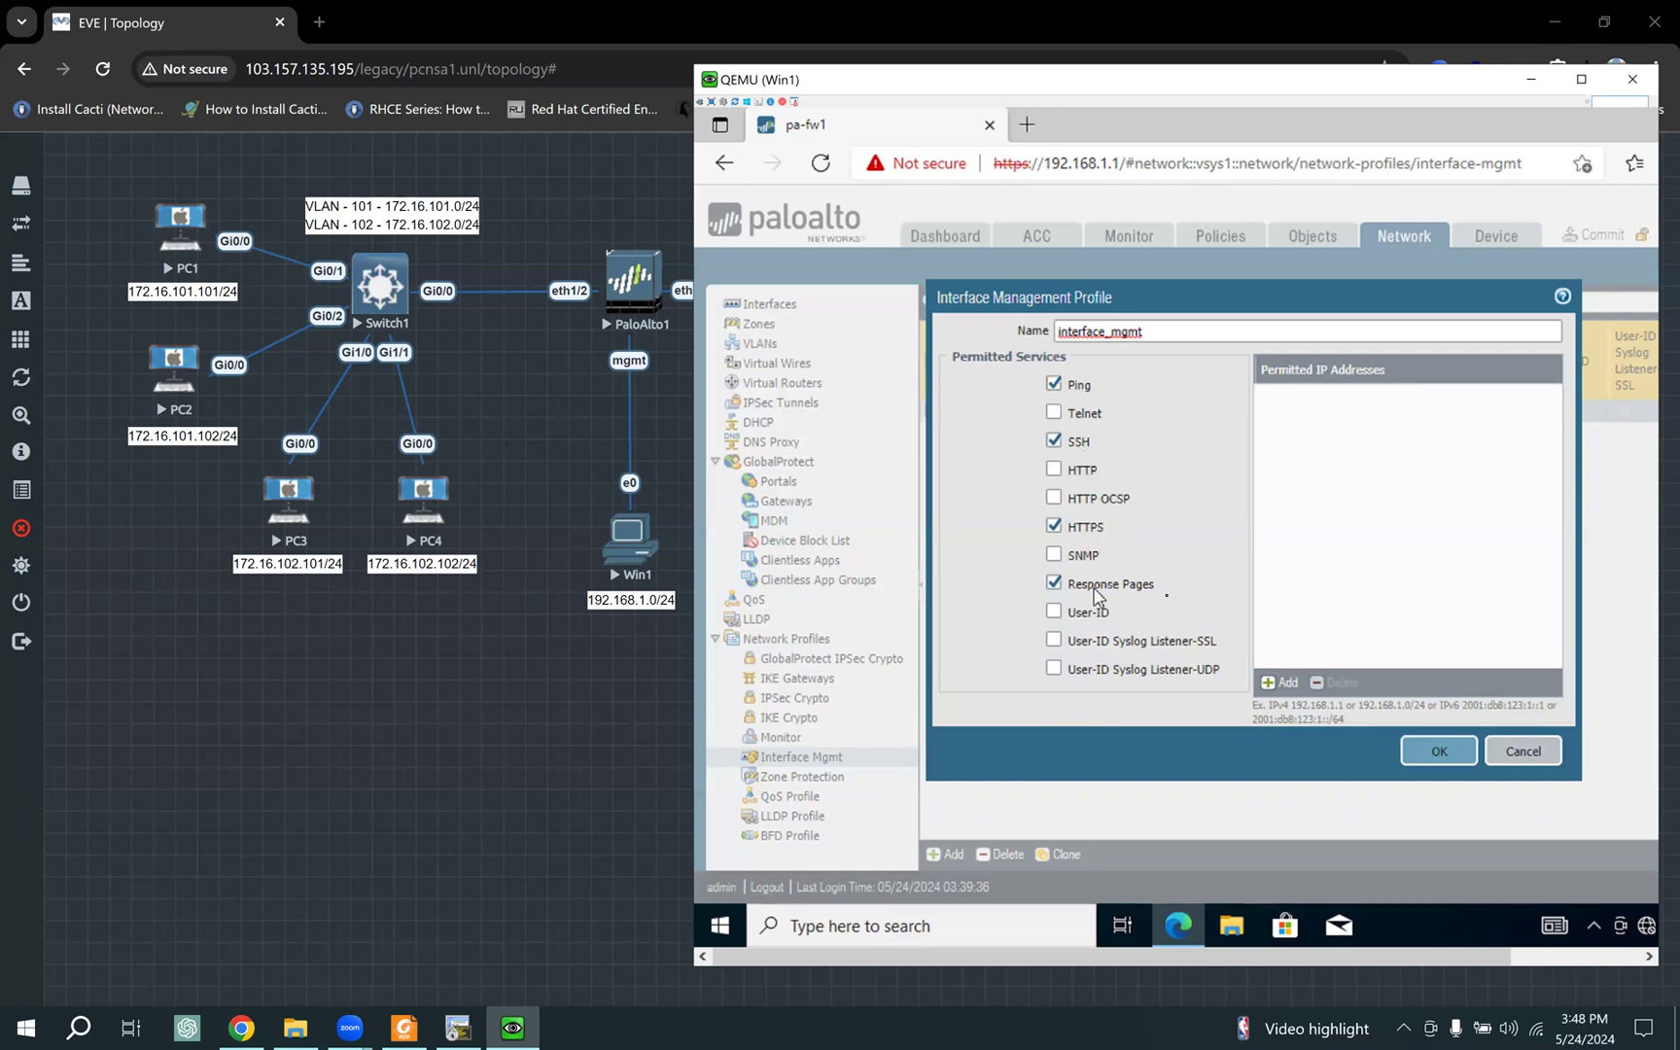
{"action": "left_click", "coordinate": [1525, 753]}
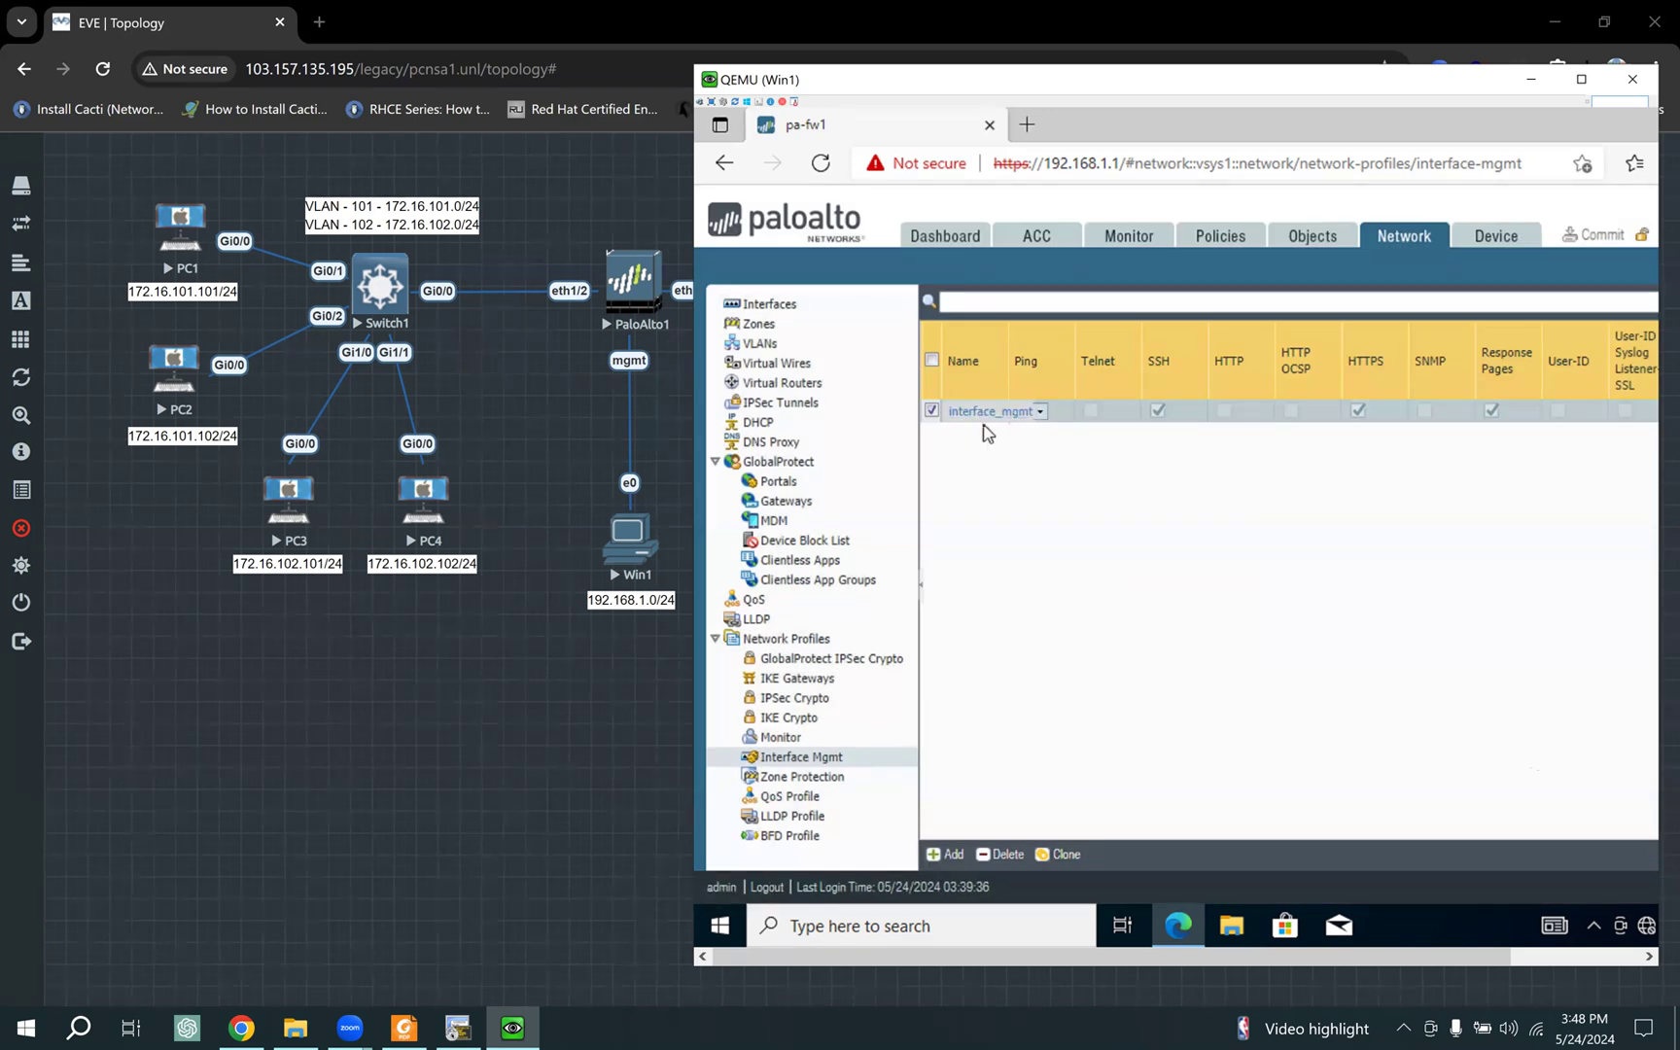
Step: Assign the interface_mgmt management profile to subinterface ethernet1/2.101
{"action": "left_click", "coordinate": [777, 305]}
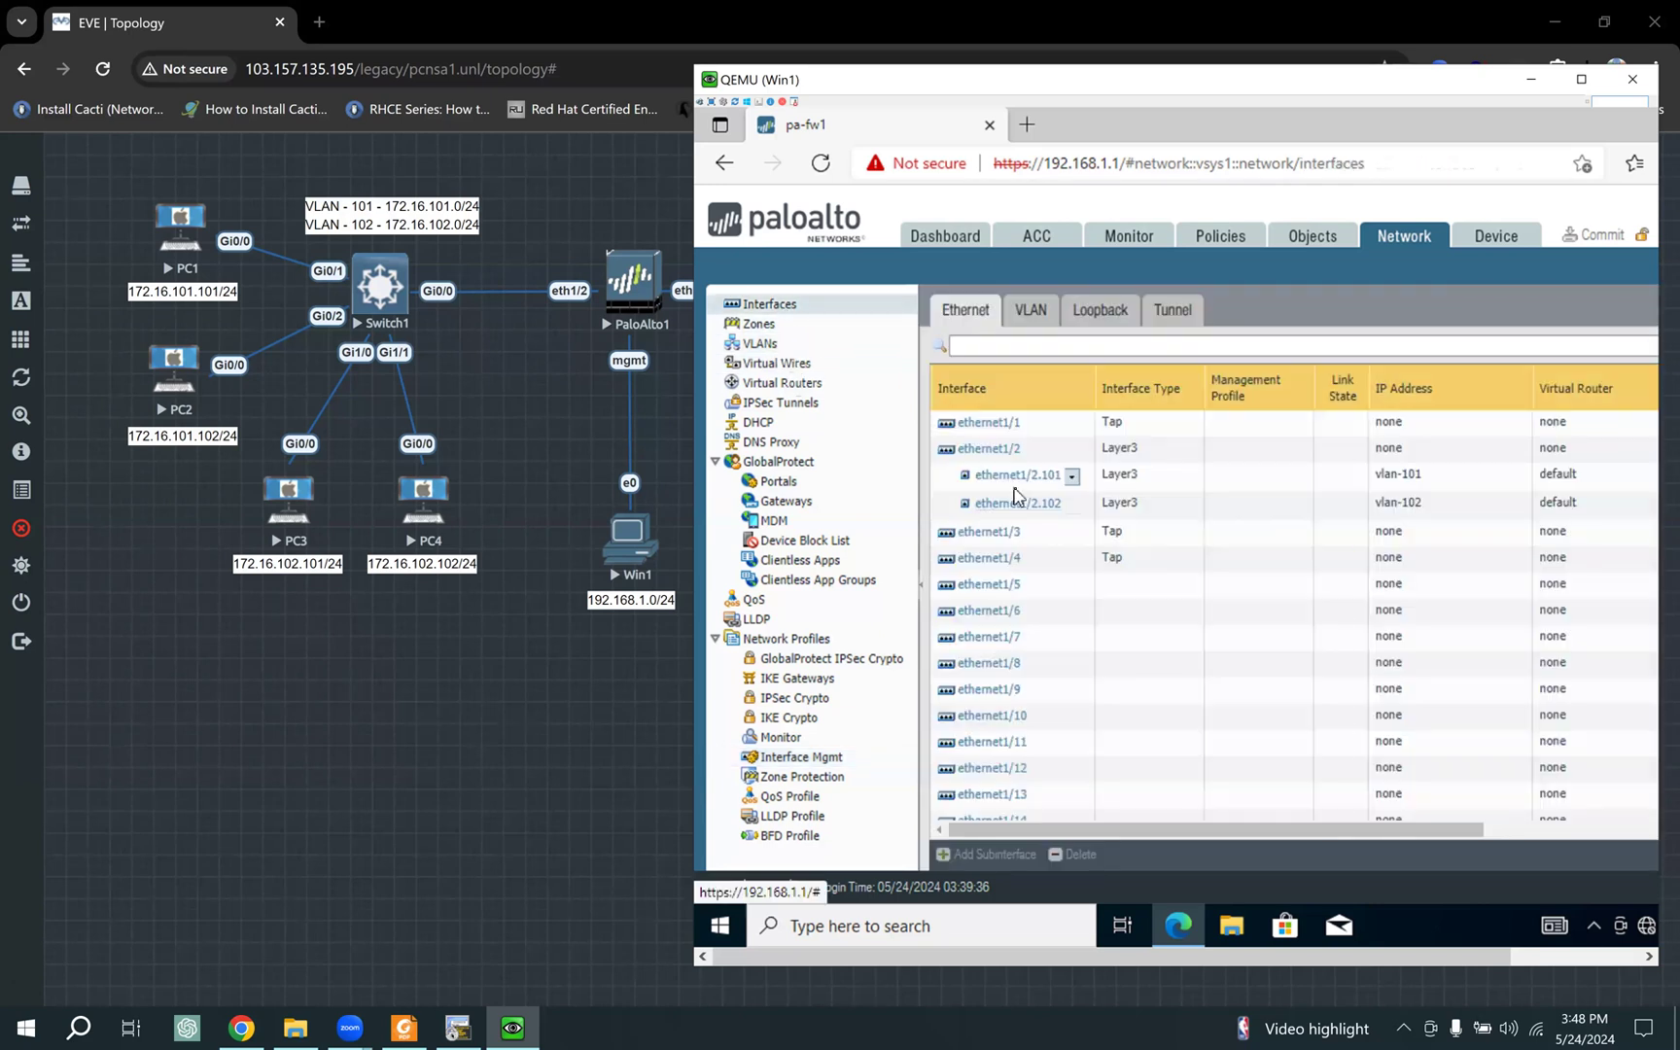
{"action": "left_click", "coordinate": [1137, 476]}
{"action": "left_click", "coordinate": [1141, 535]}
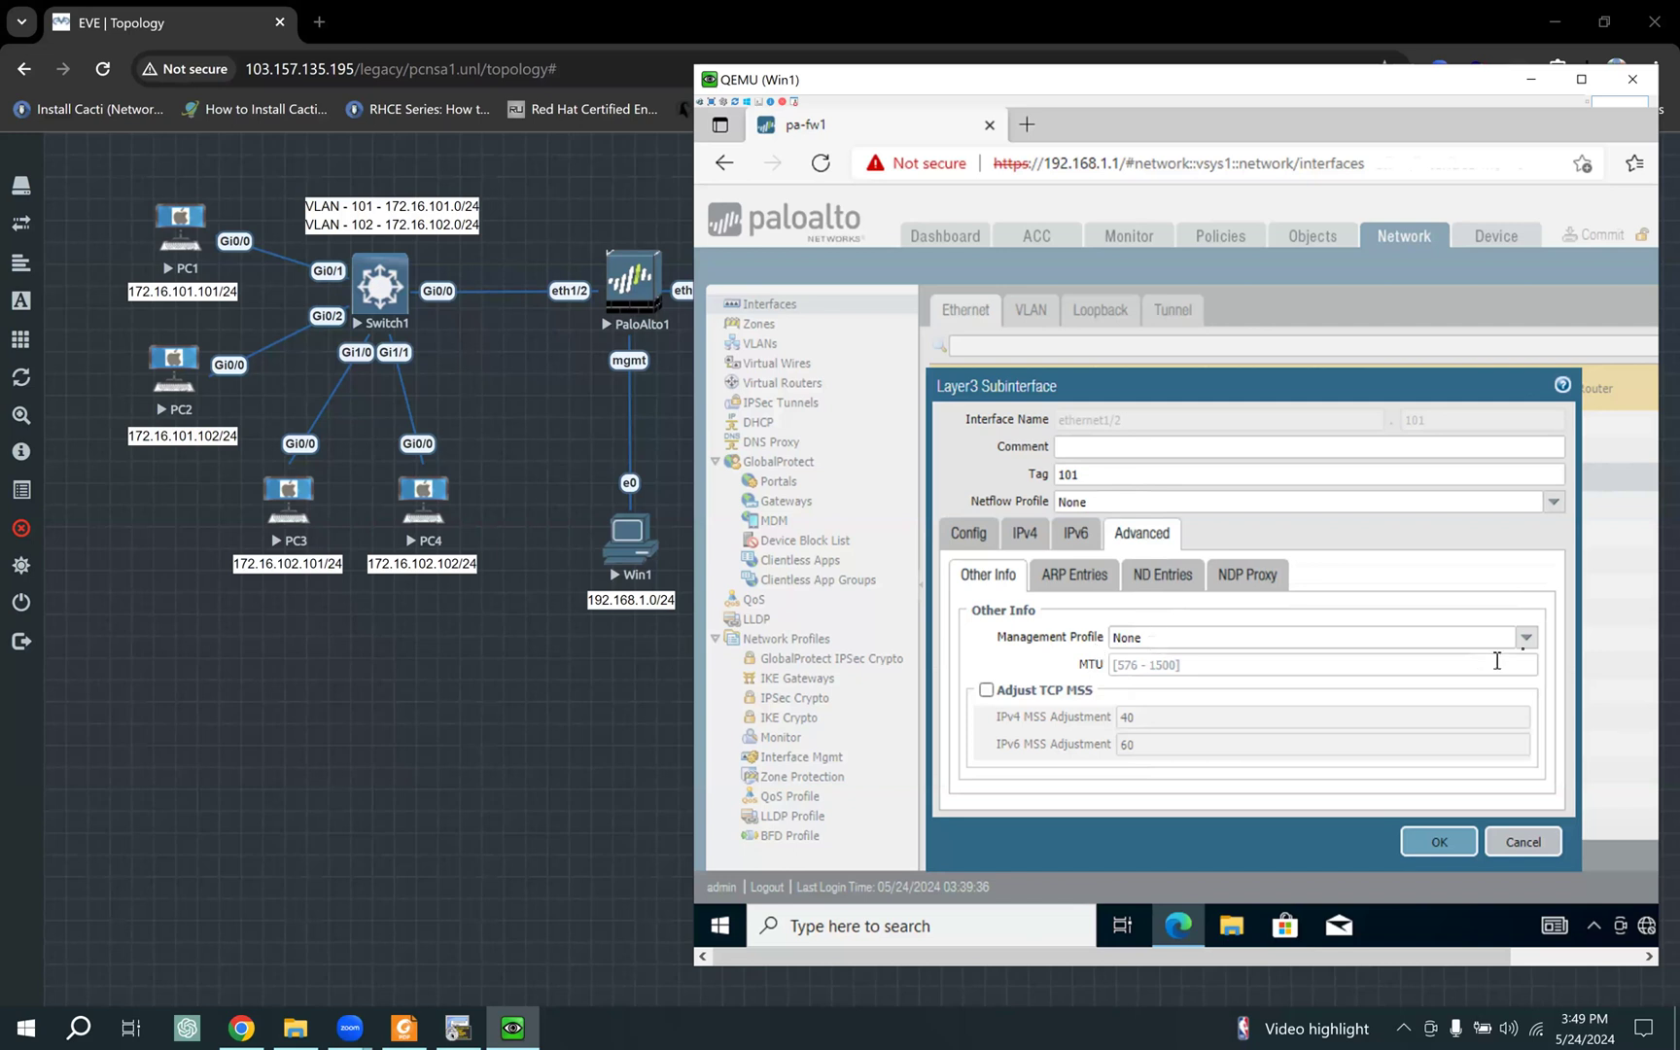
{"action": "left_click", "coordinate": [1526, 638]}
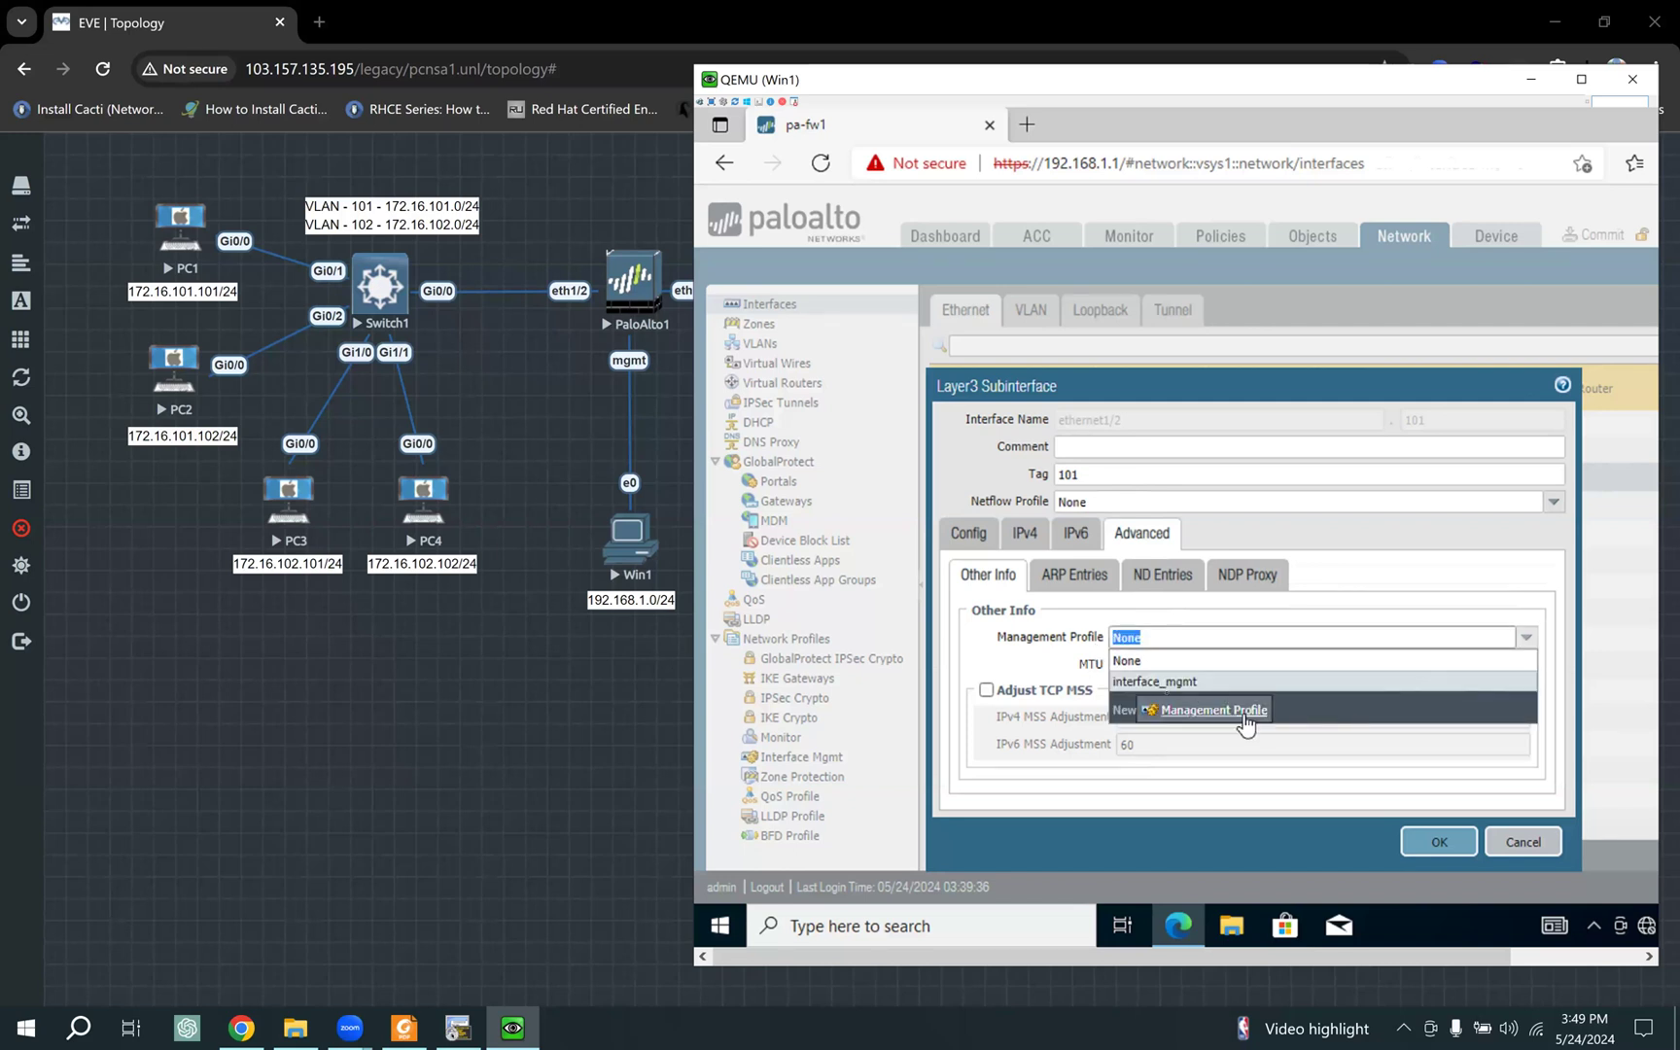
{"action": "left_click", "coordinate": [1172, 681]}
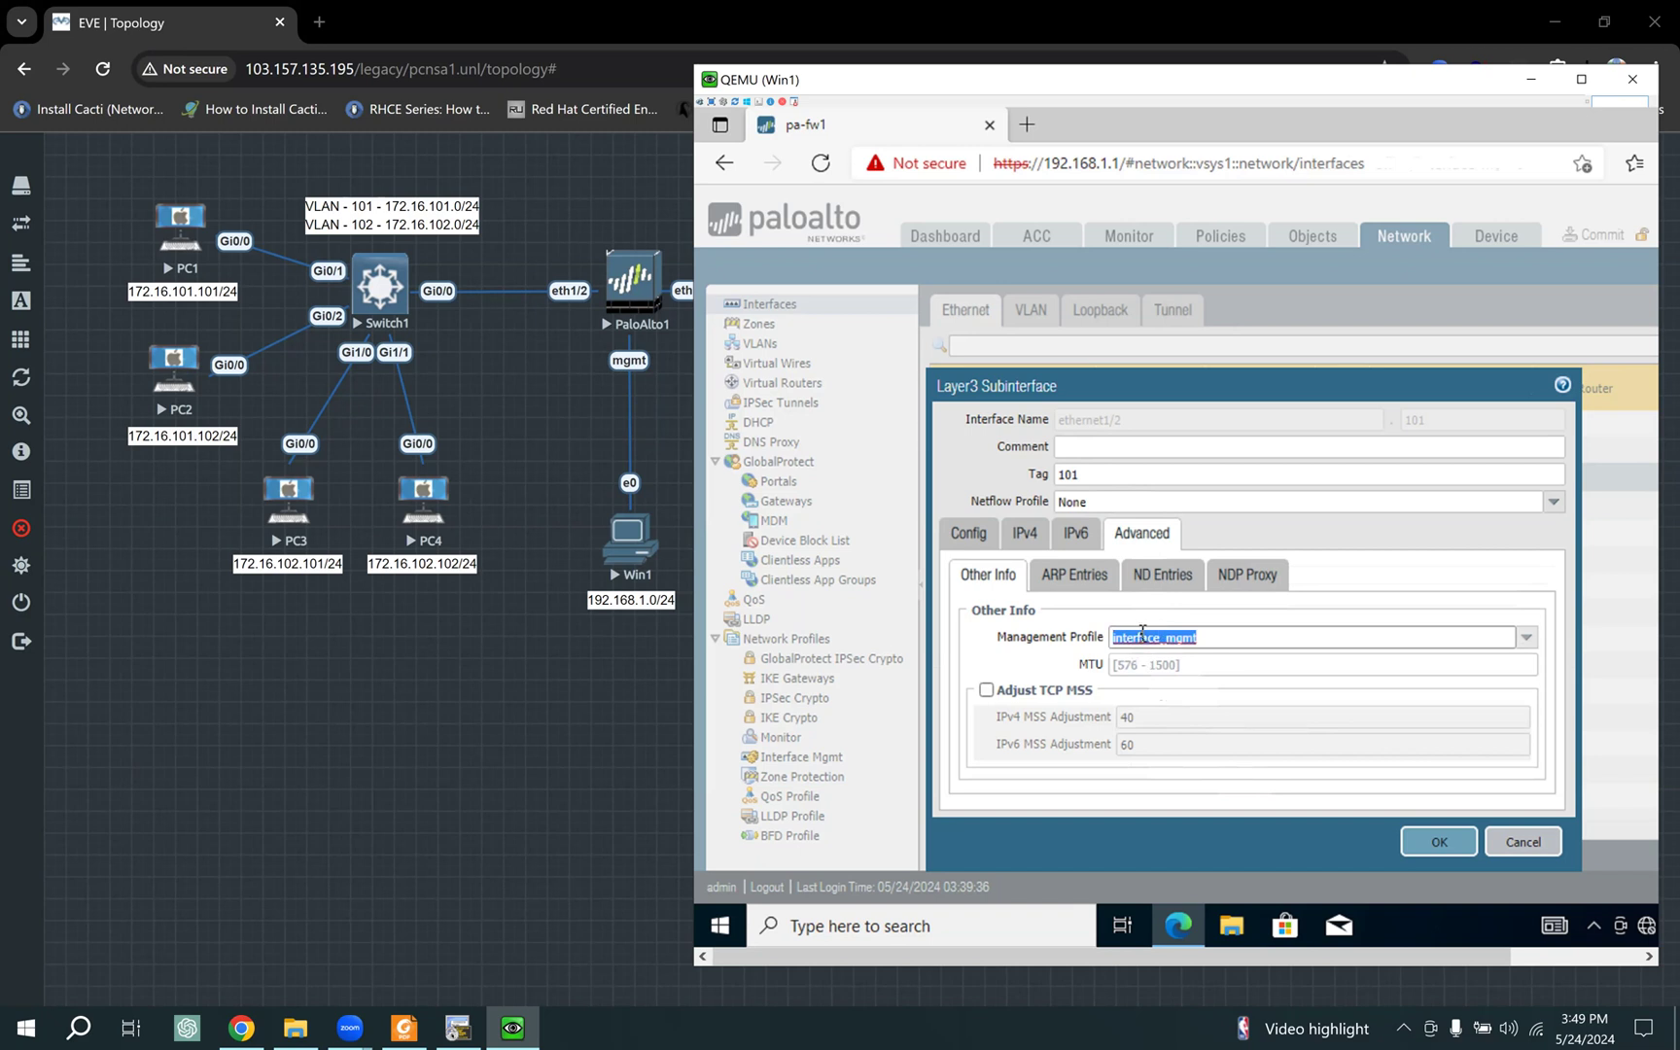
{"action": "left_click", "coordinate": [1435, 846]}
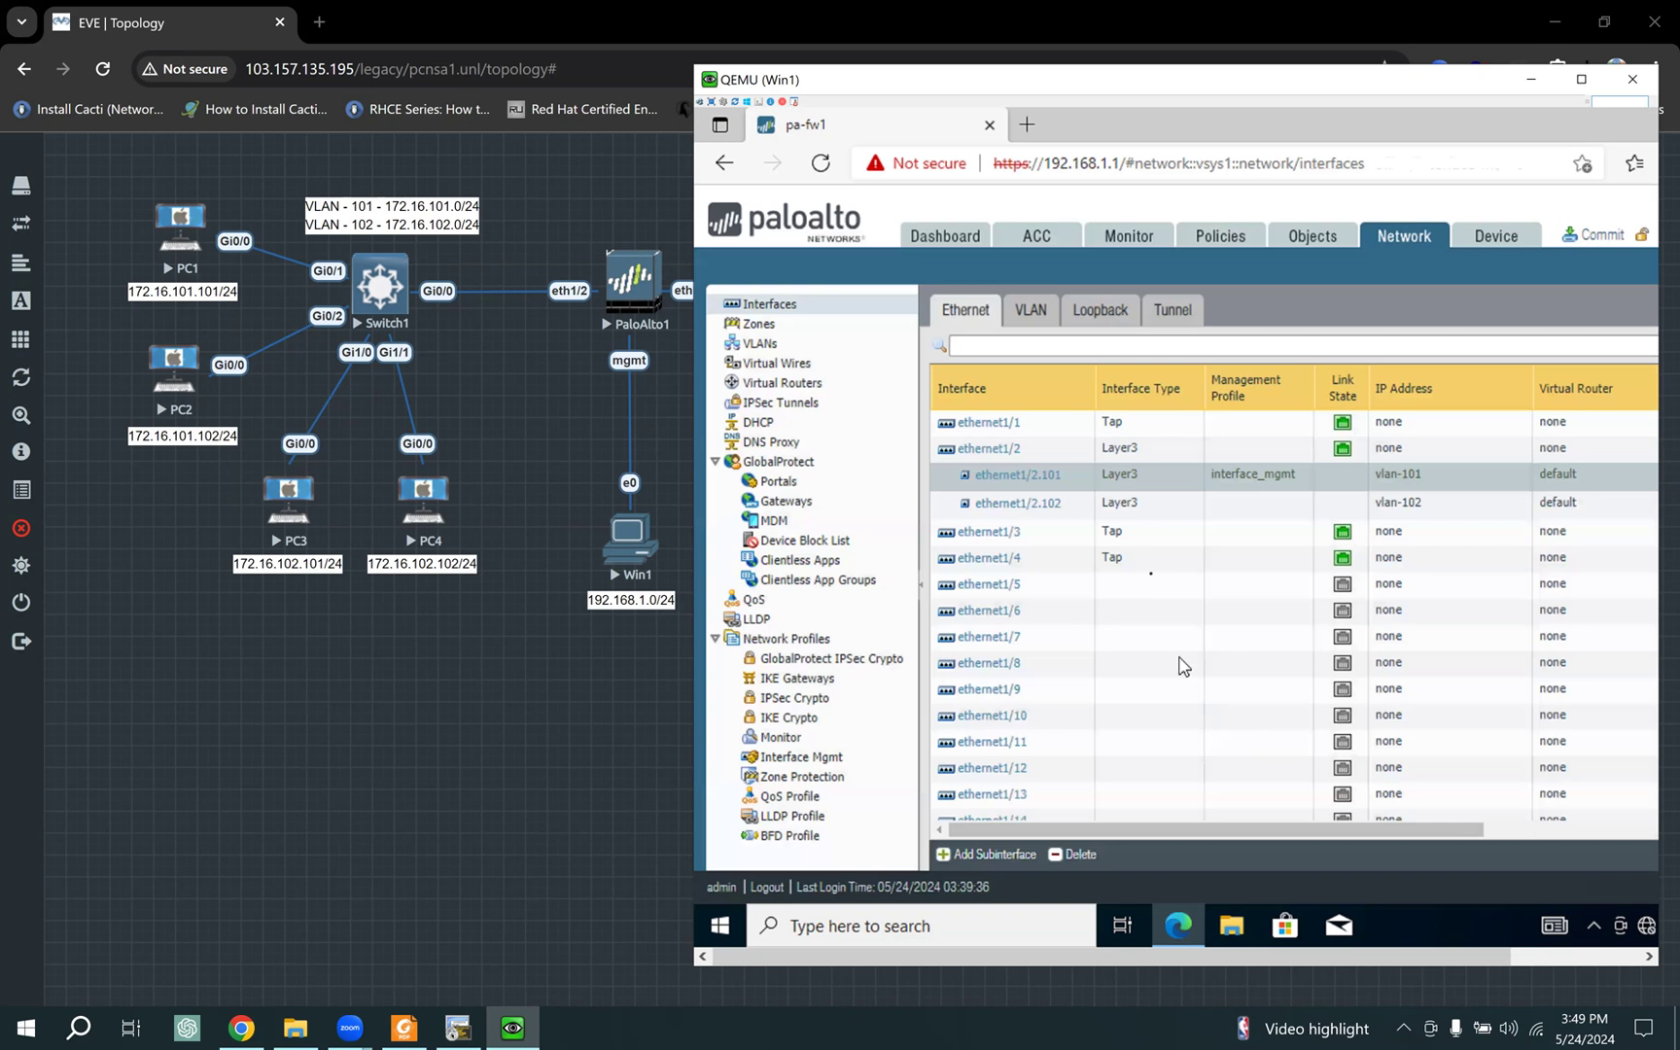
Step: Assign the interface_mgmt management profile to subinterface ethernet1/2.102 and commit all changes
{"action": "left_click", "coordinate": [1018, 503]}
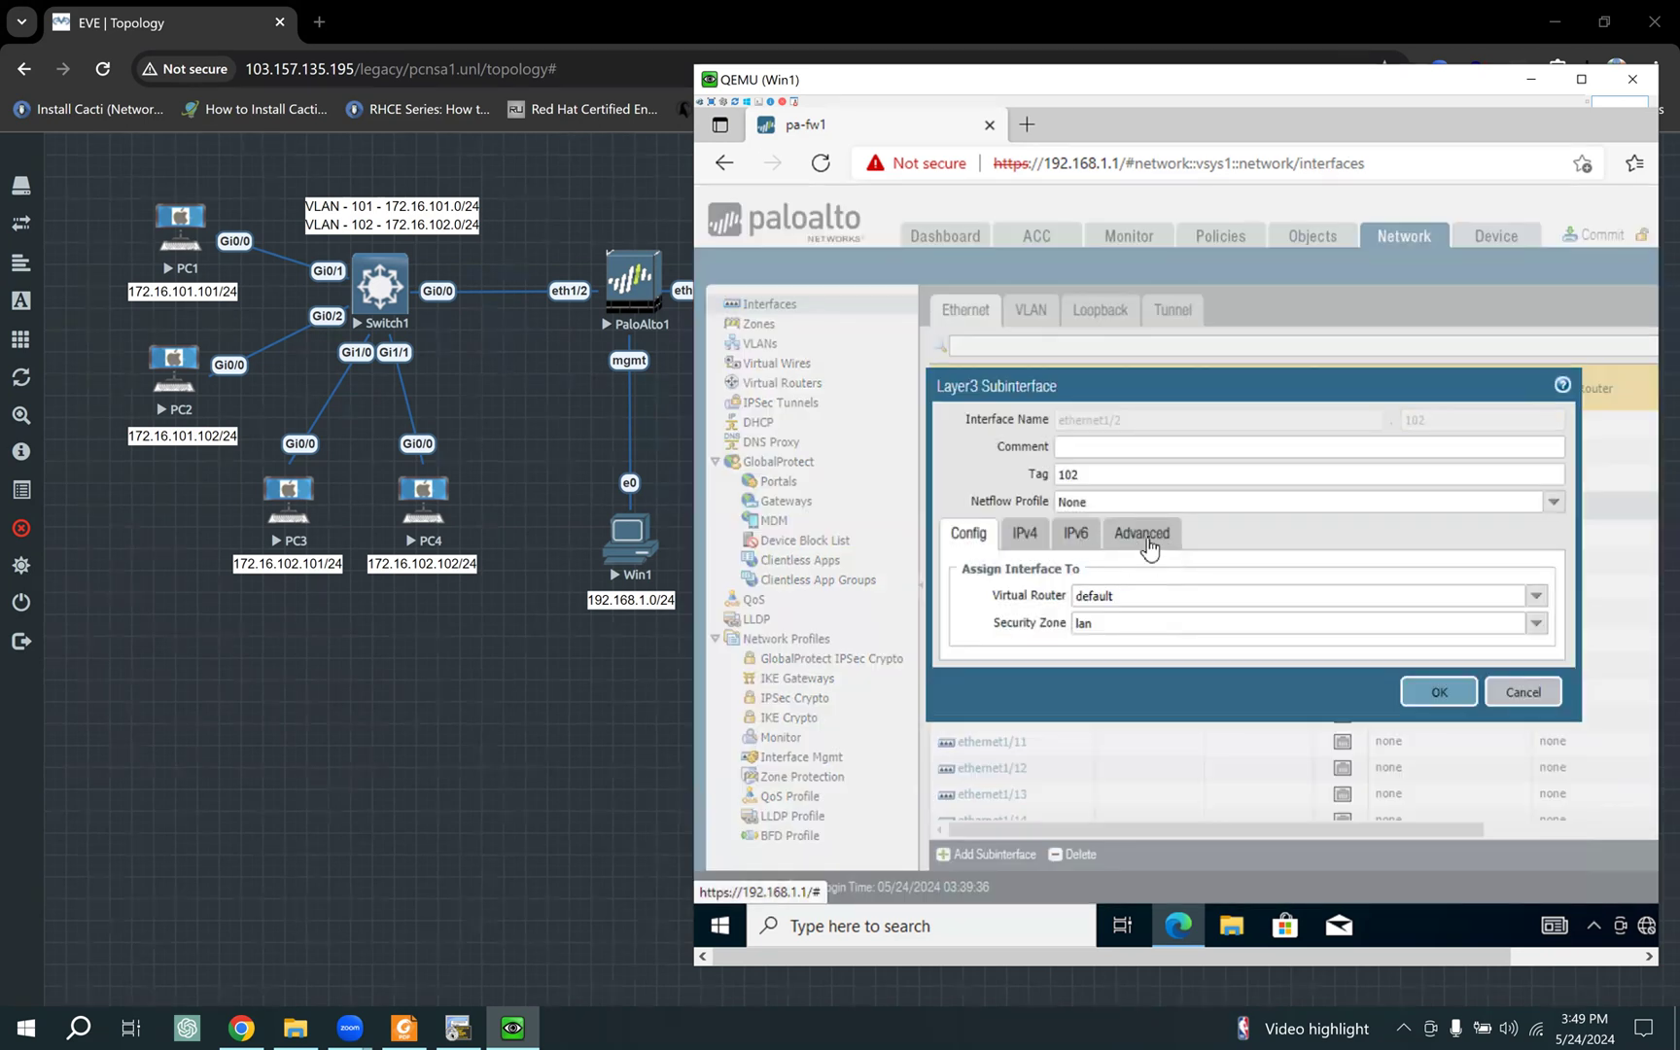
{"action": "left_click", "coordinate": [1147, 540]}
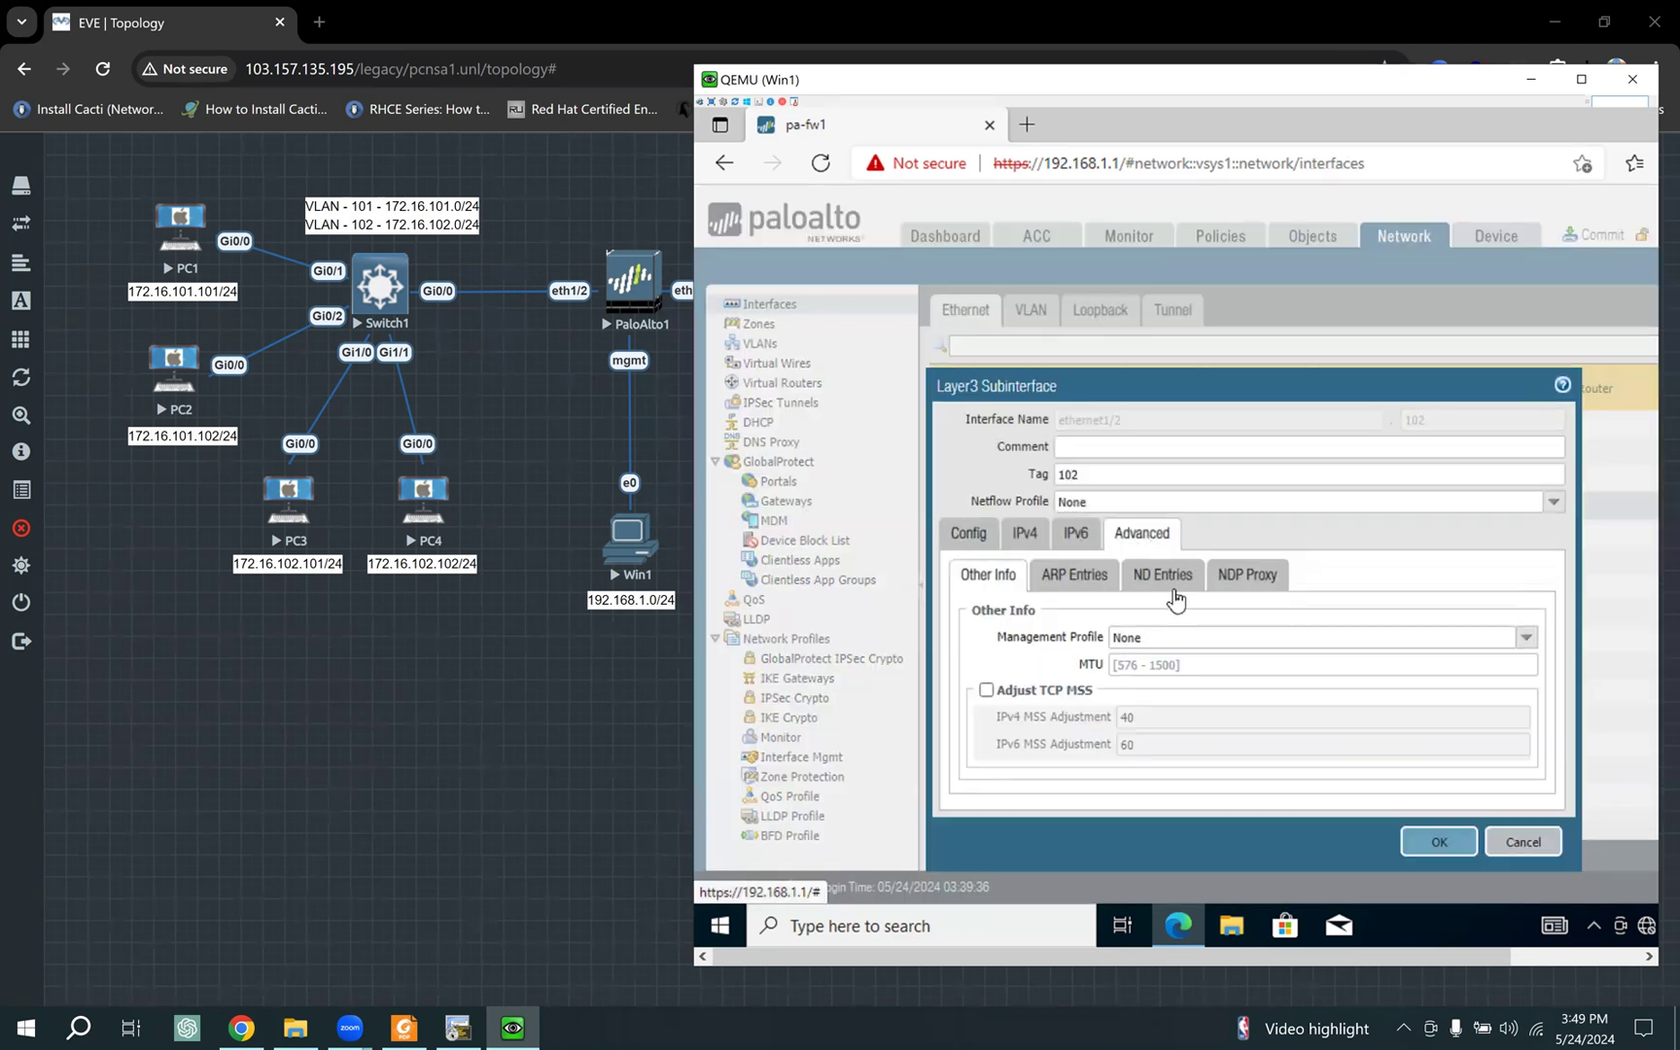
{"action": "left_click", "coordinate": [1526, 637]}
{"action": "left_click", "coordinate": [1184, 684]}
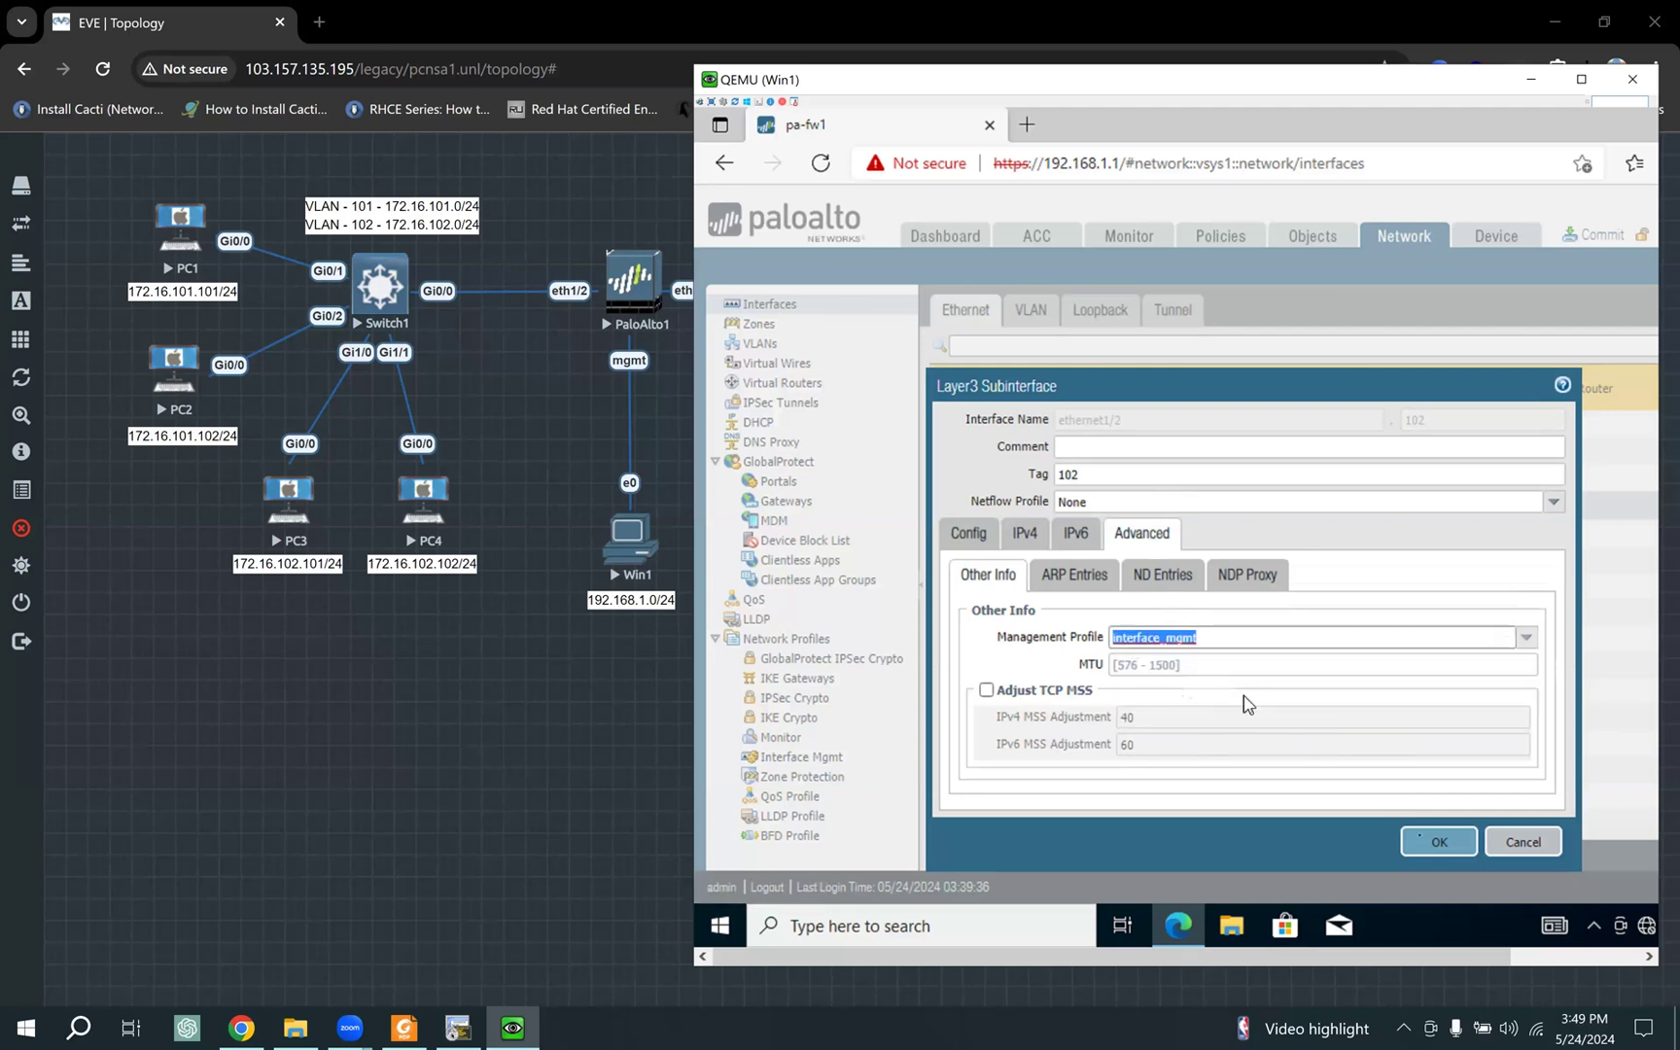
{"action": "left_click", "coordinate": [1436, 842]}
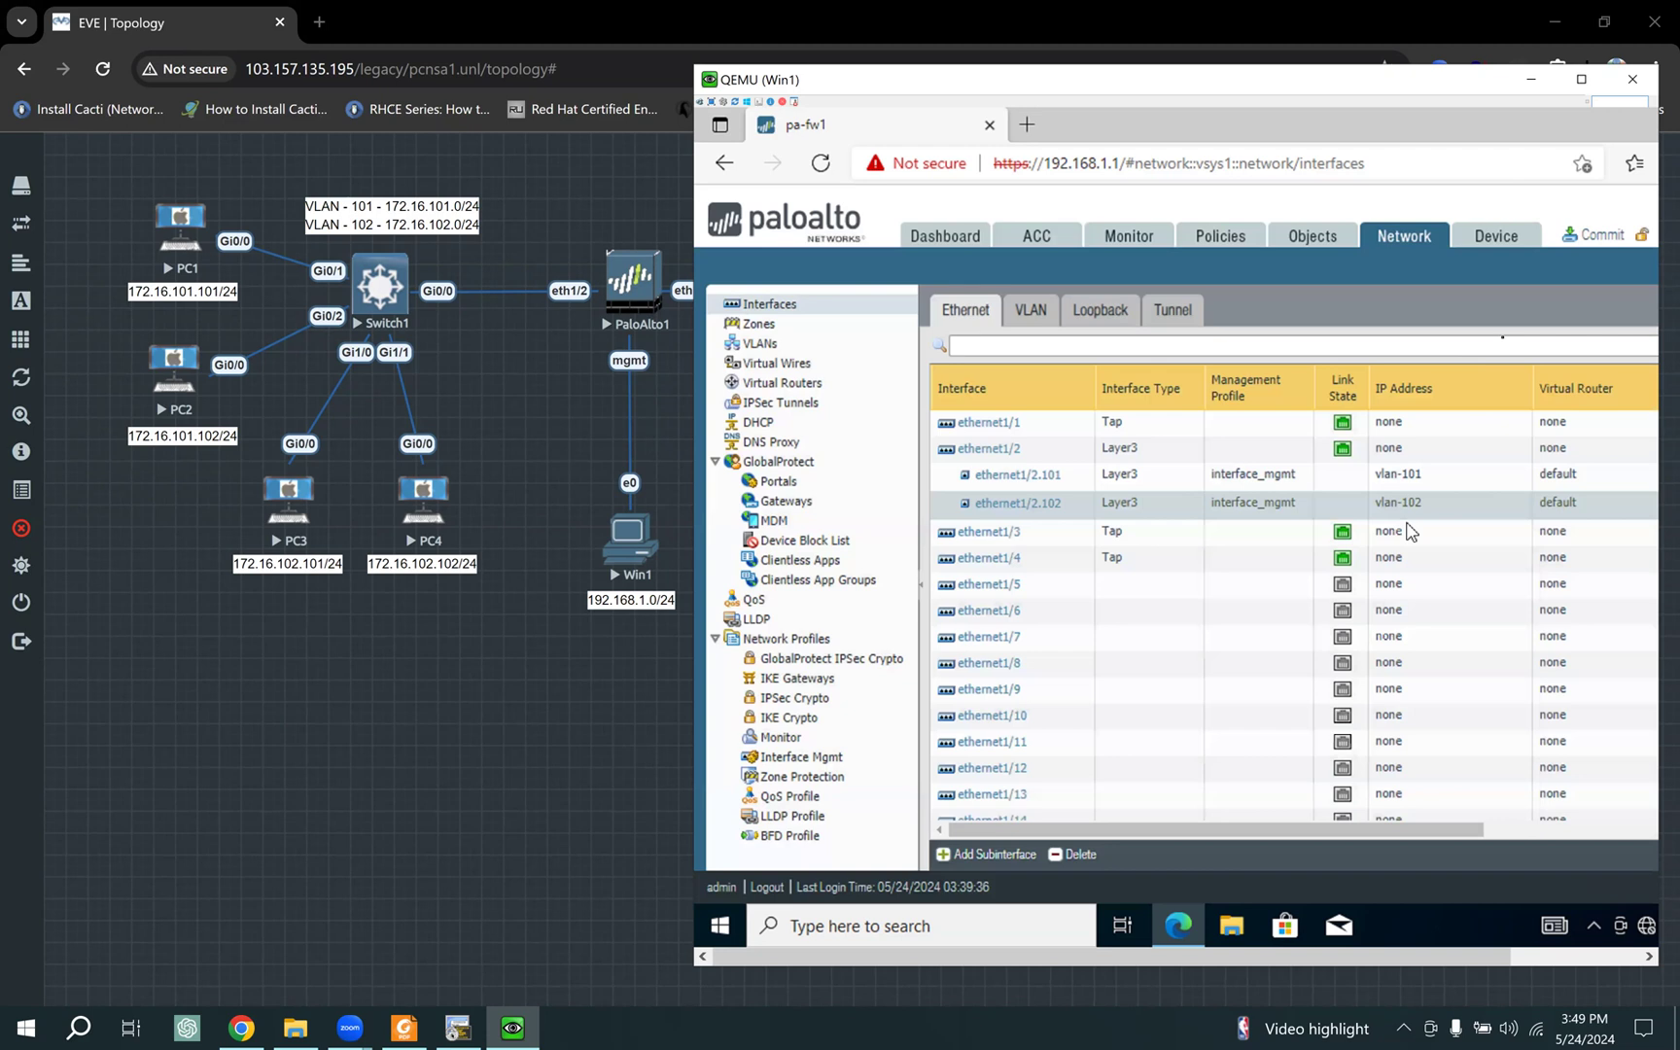
{"action": "left_click", "coordinate": [1593, 235]}
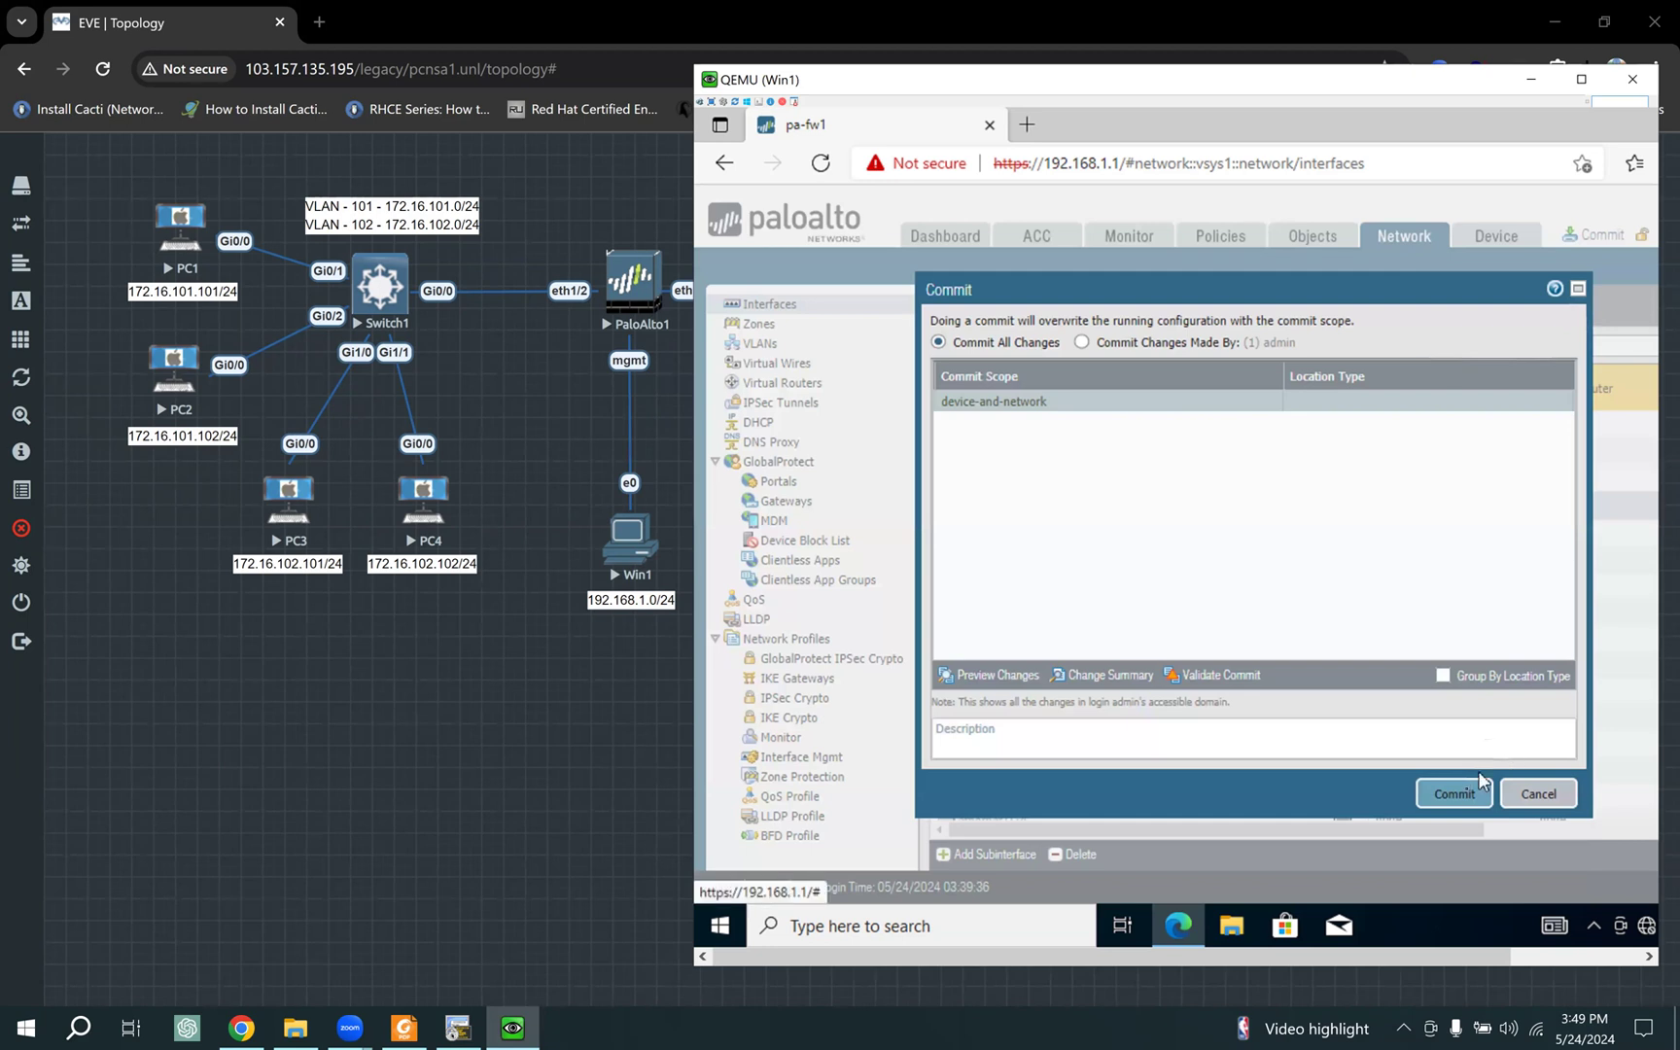
{"action": "left_click", "coordinate": [1463, 795]}
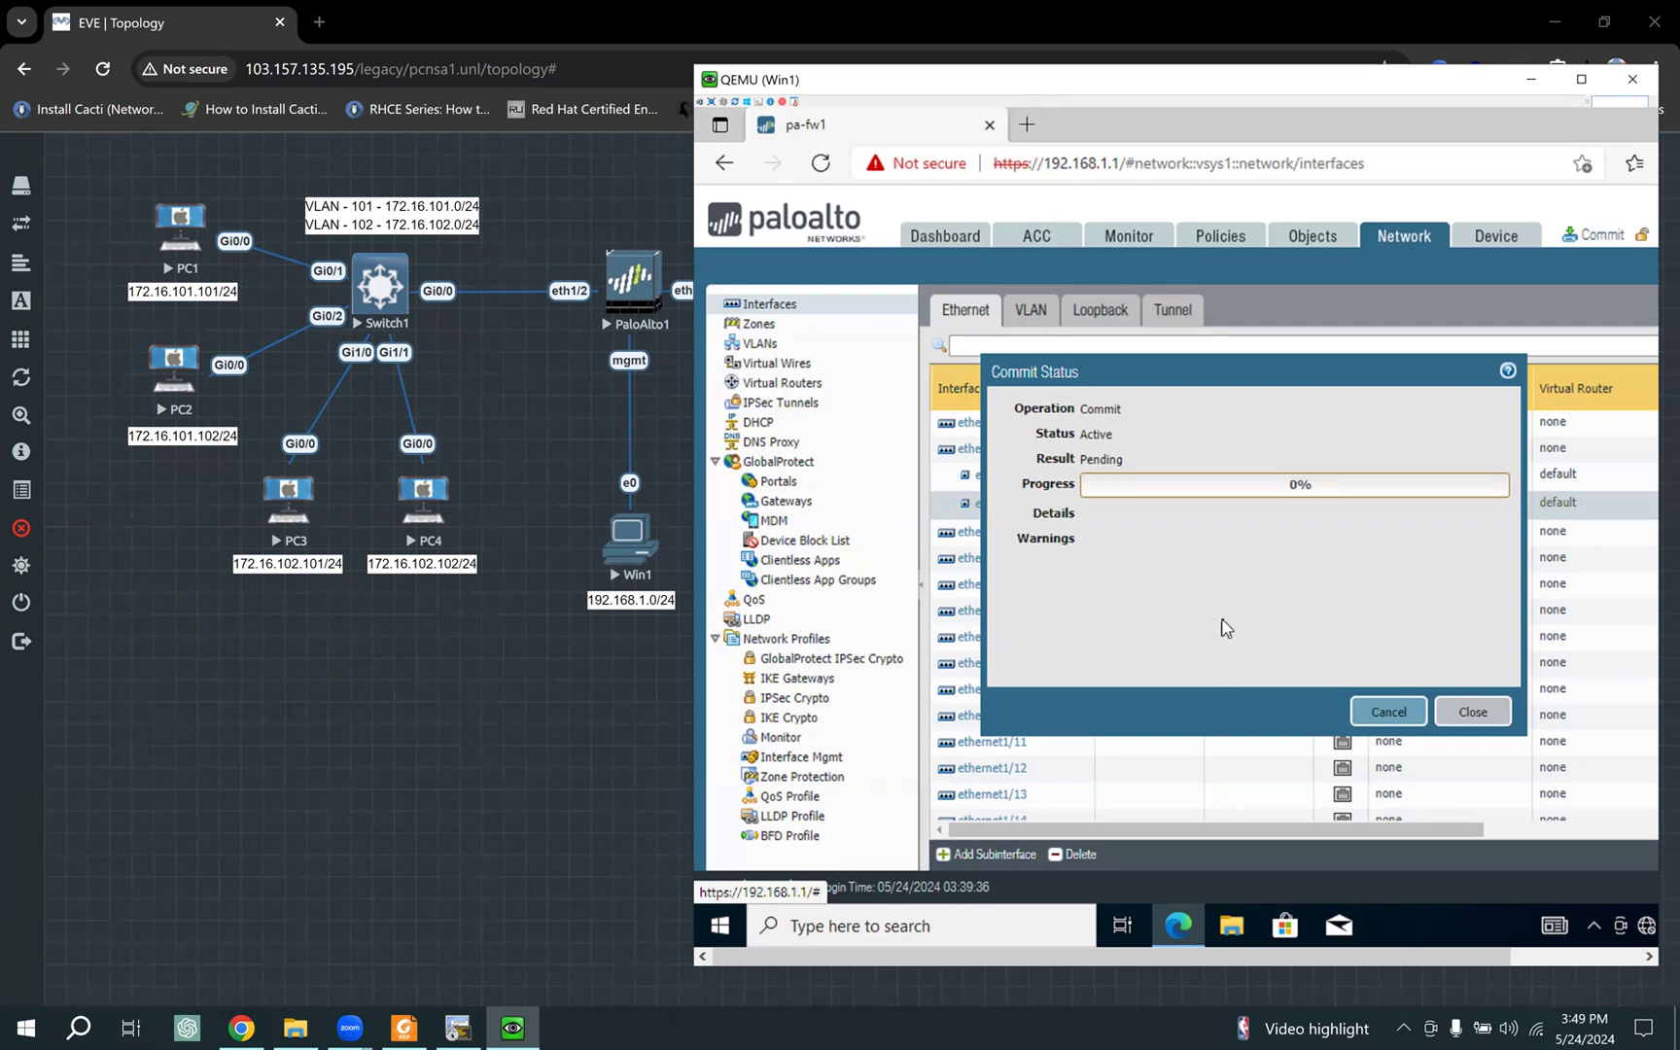
Step: Switch to the PC terminal sessions, copy PC2's GigabitEthernet0/0 address and ping 172.16.101.102 from PC1
{"action": "left_click", "coordinate": [595, 665]}
{"action": "left_click", "coordinate": [458, 1027]}
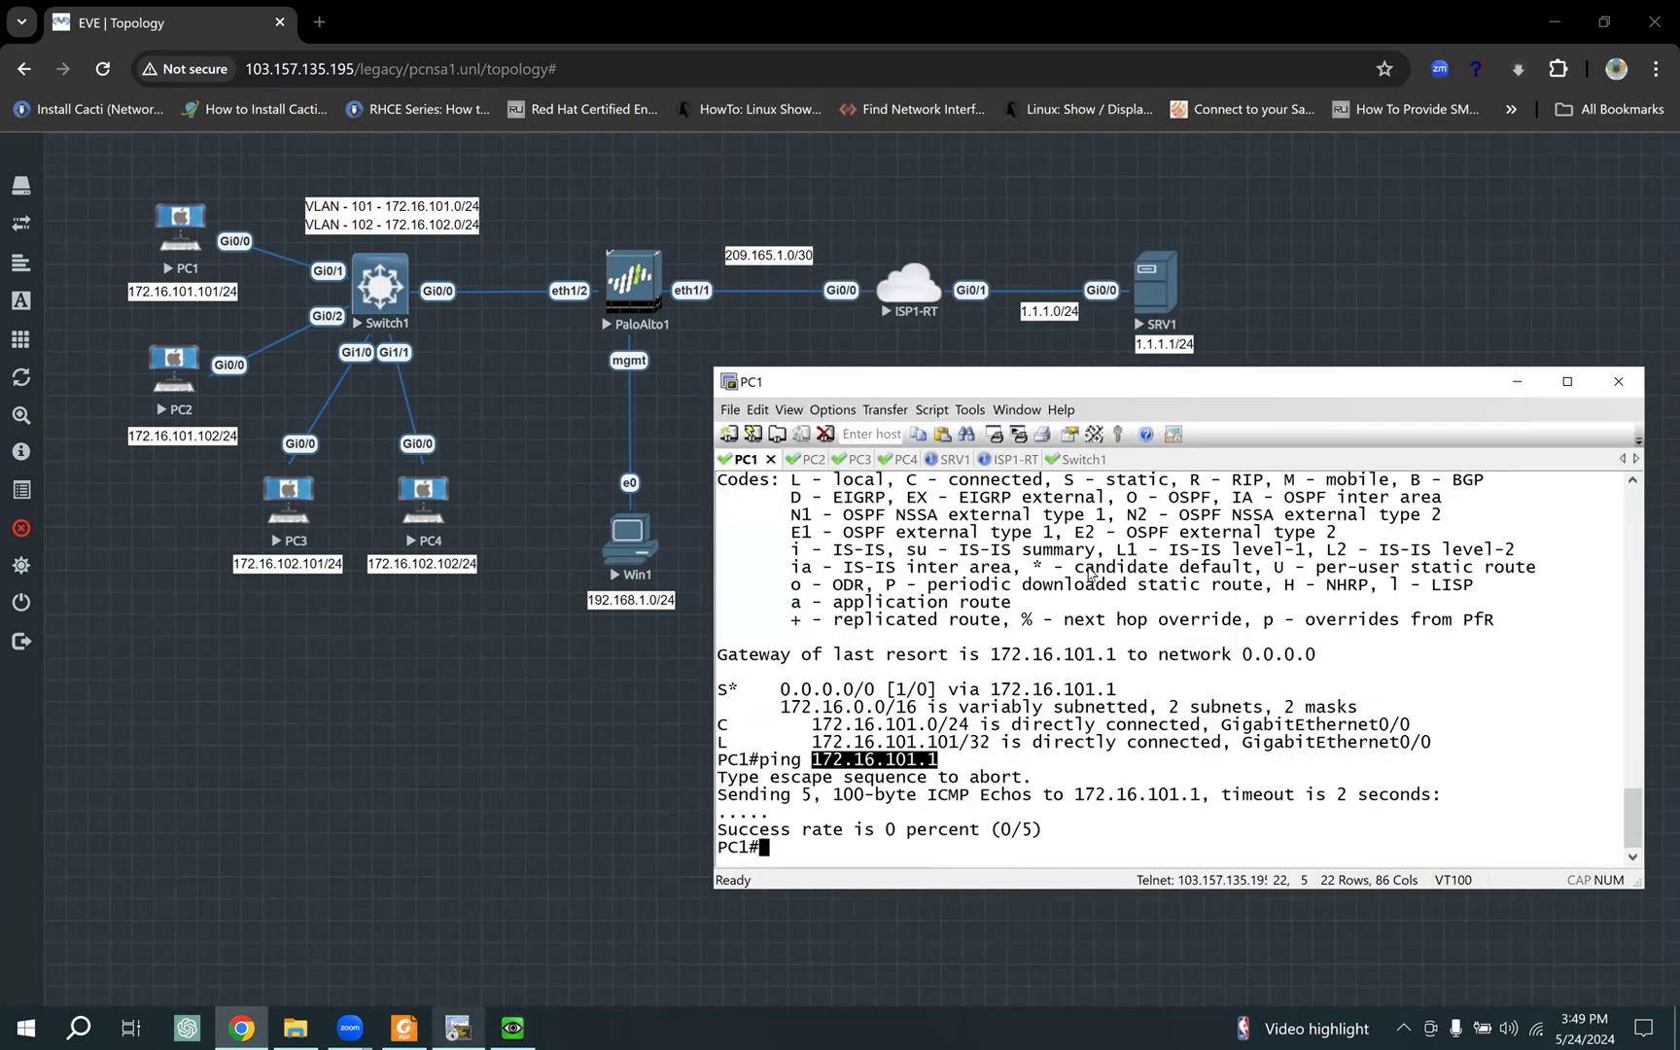
{"action": "left_click", "coordinate": [816, 461]}
{"action": "left_click_drag", "start_coordinate": [1003, 531], "coordinate": [1150, 540]}
{"action": "key", "text": "ctrl+c"}
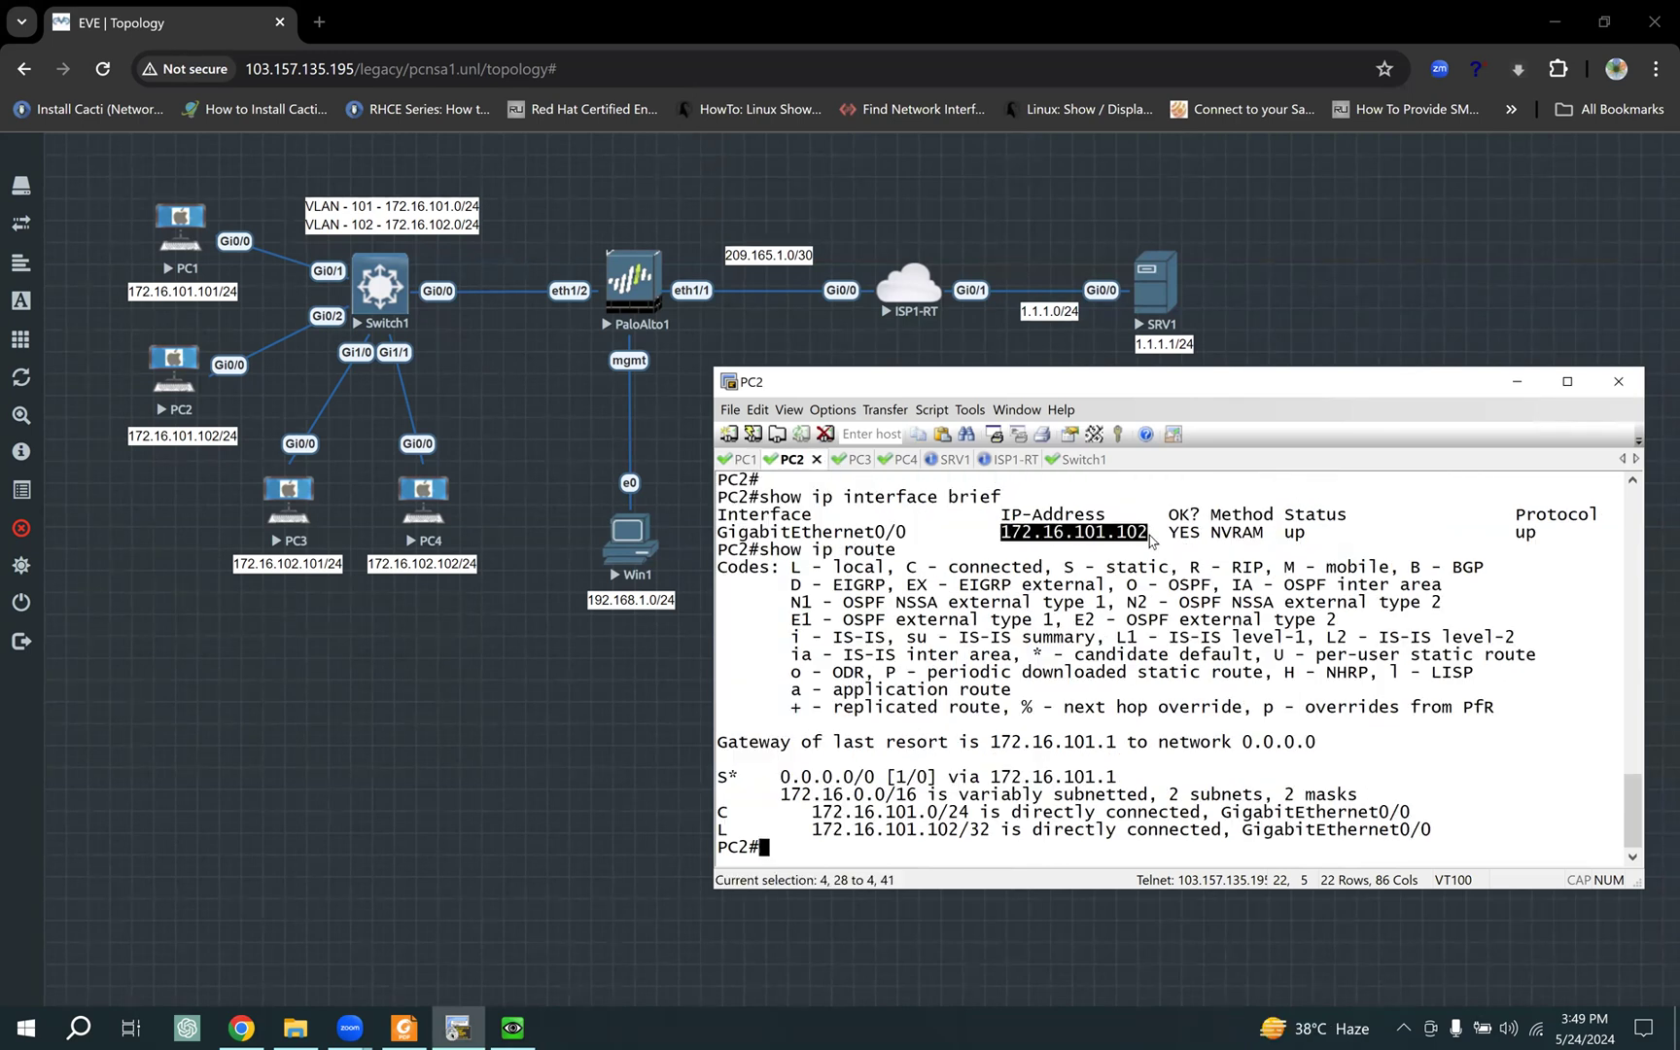
{"action": "left_click", "coordinate": [745, 461]}
{"action": "key", "text": "Return"}
{"action": "key", "text": "Return"}
{"action": "type", "text": "ping"}
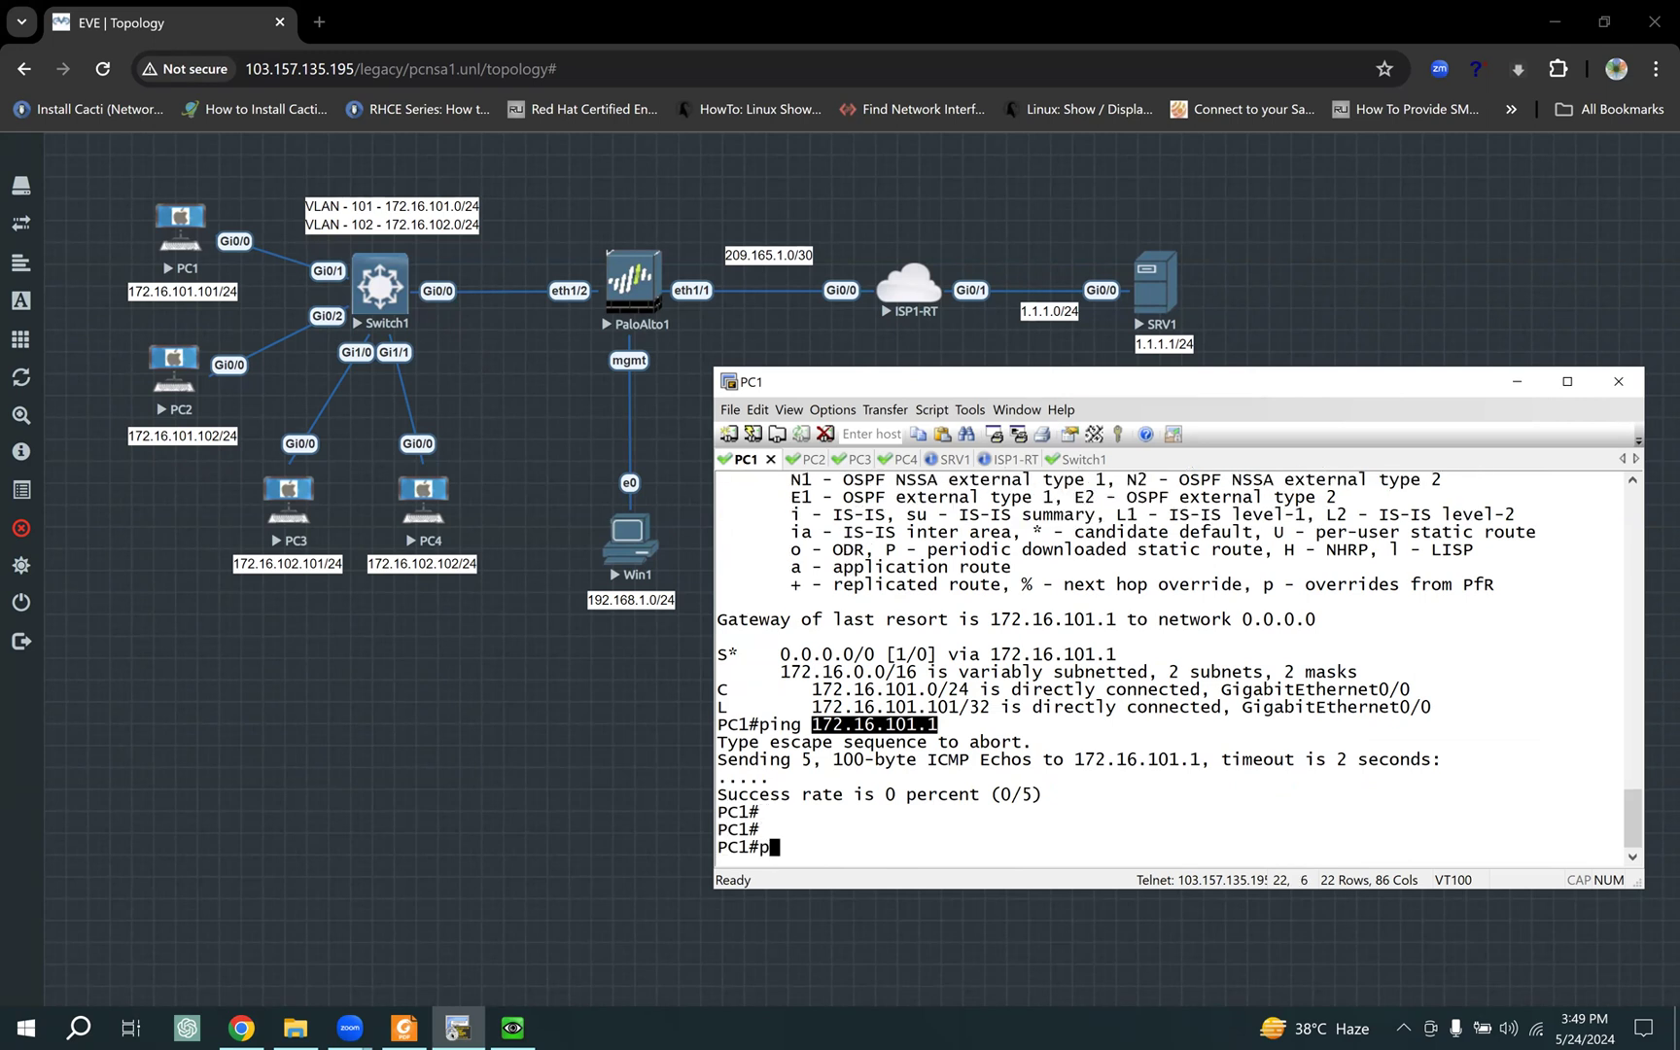
{"action": "right_click", "coordinate": [914, 551]}
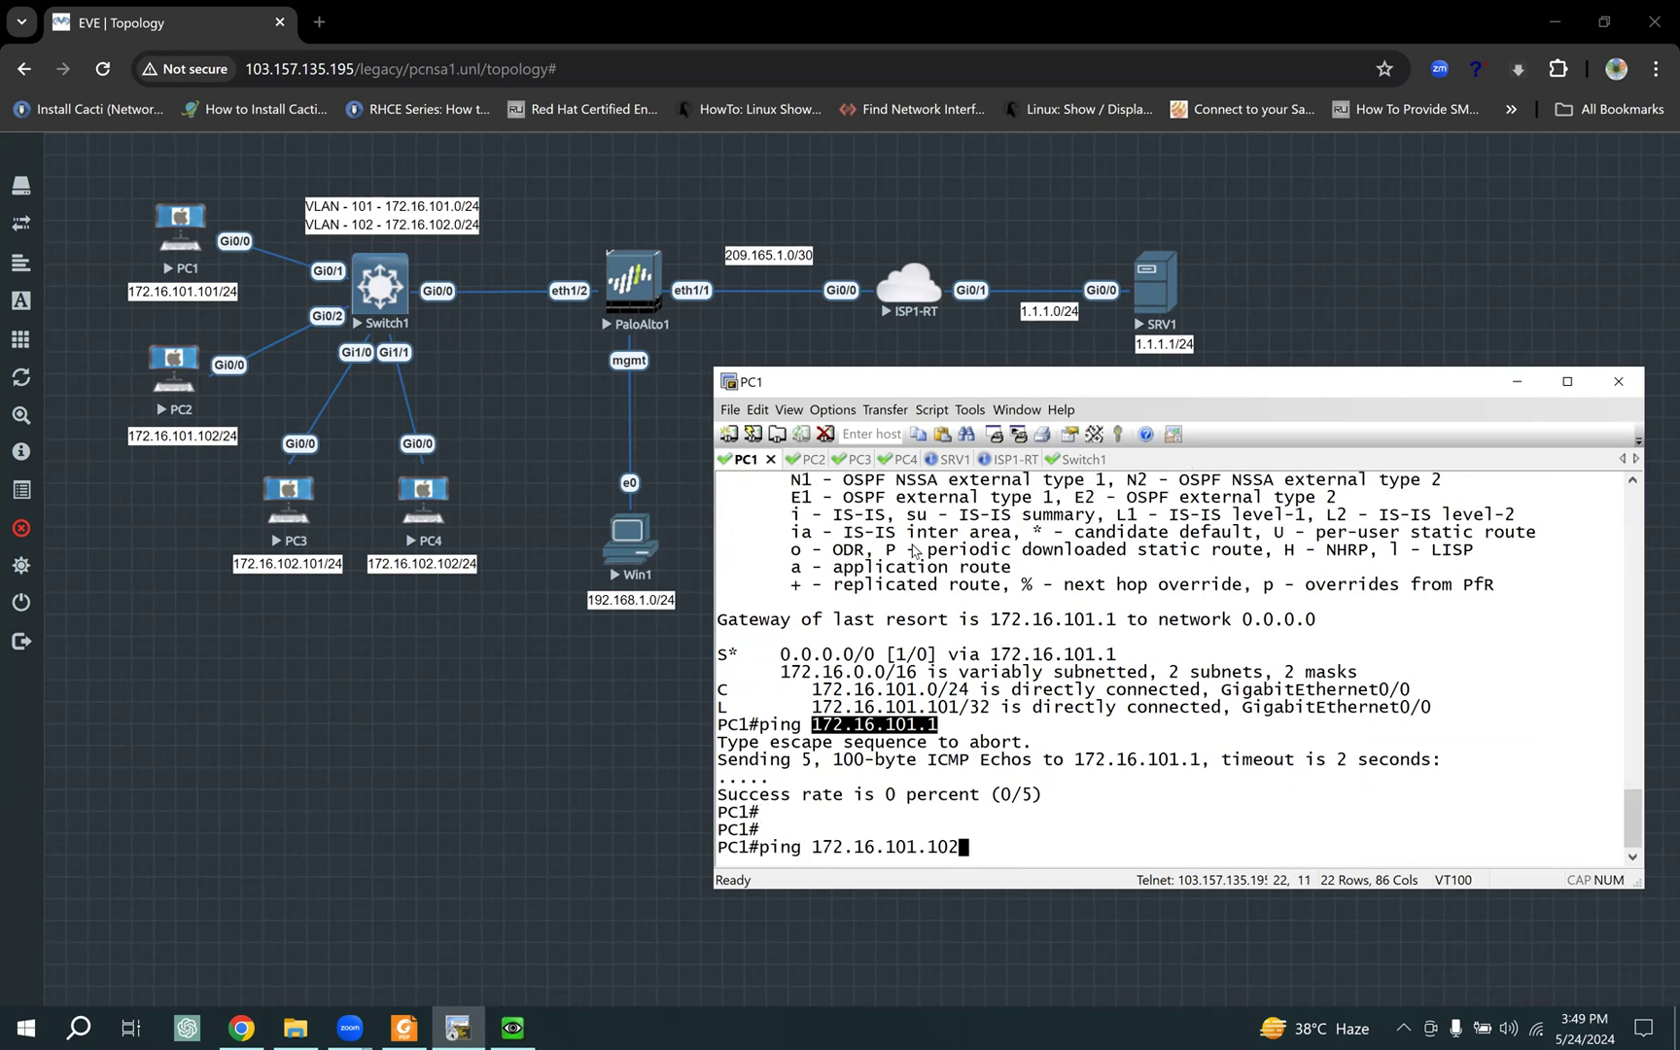
{"action": "key", "text": "Return"}
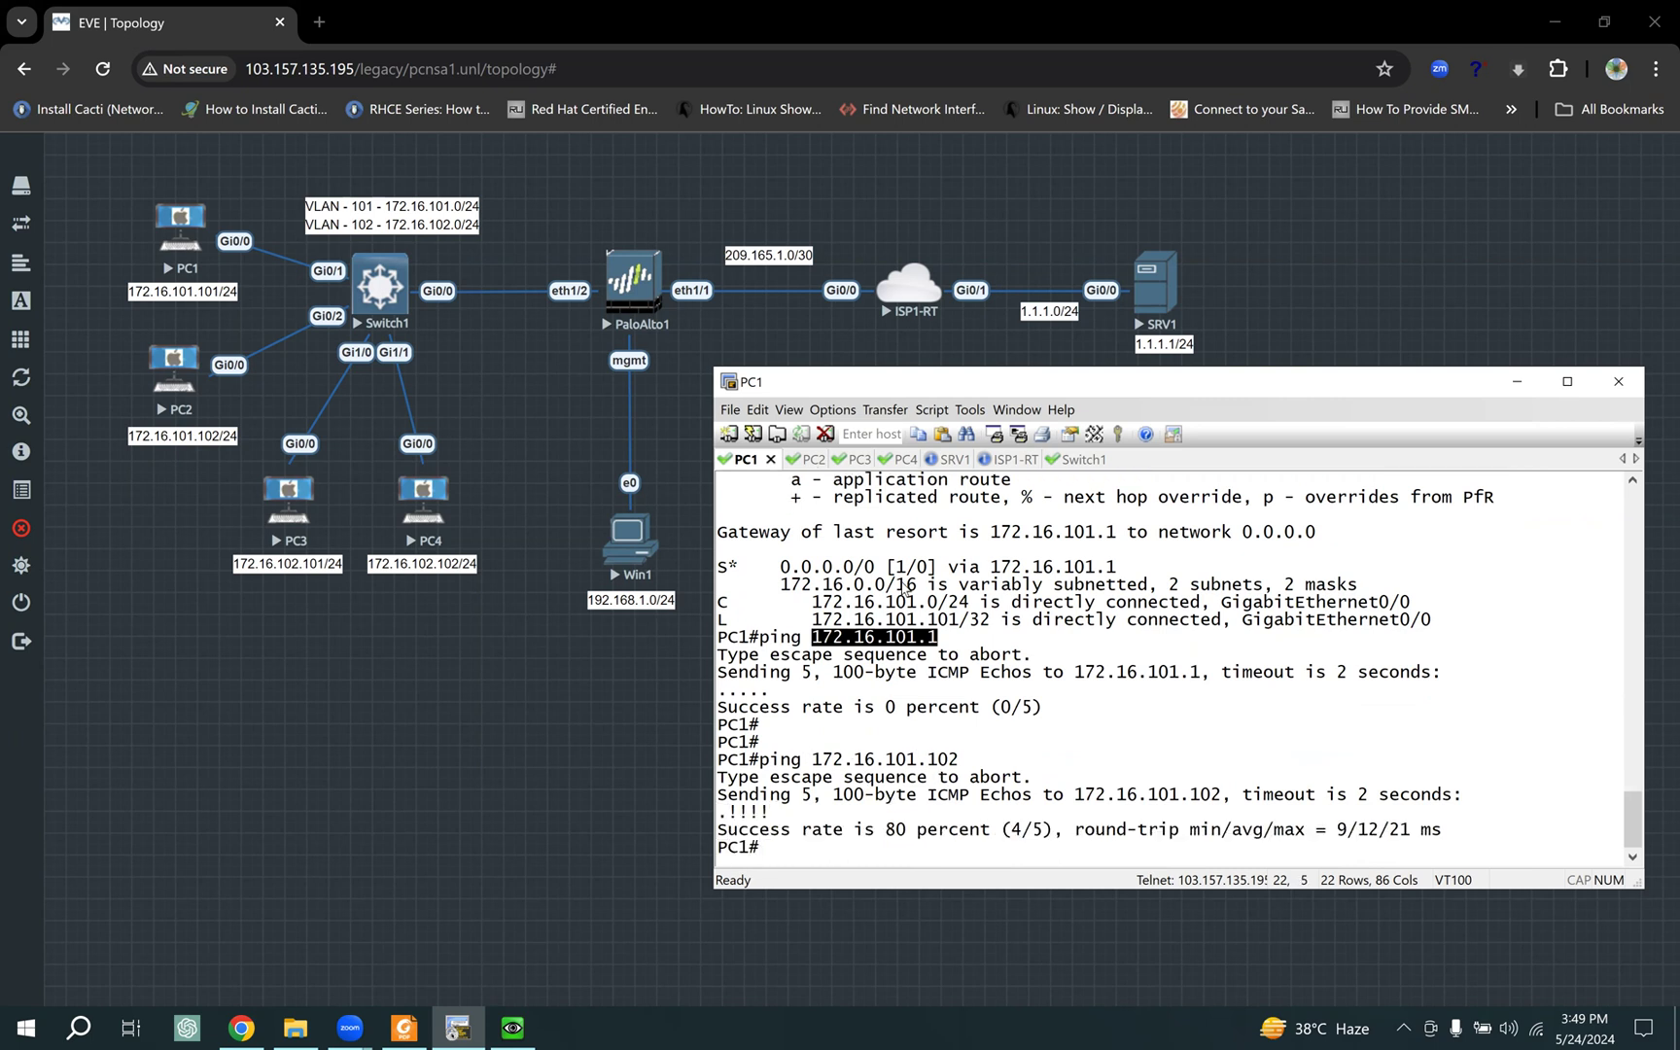
Step: Copy PC3's GigabitEthernet0/0 address and ping 172.16.102.101 from PC1 to test connectivity between the VLANs
{"action": "left_click", "coordinate": [851, 460]}
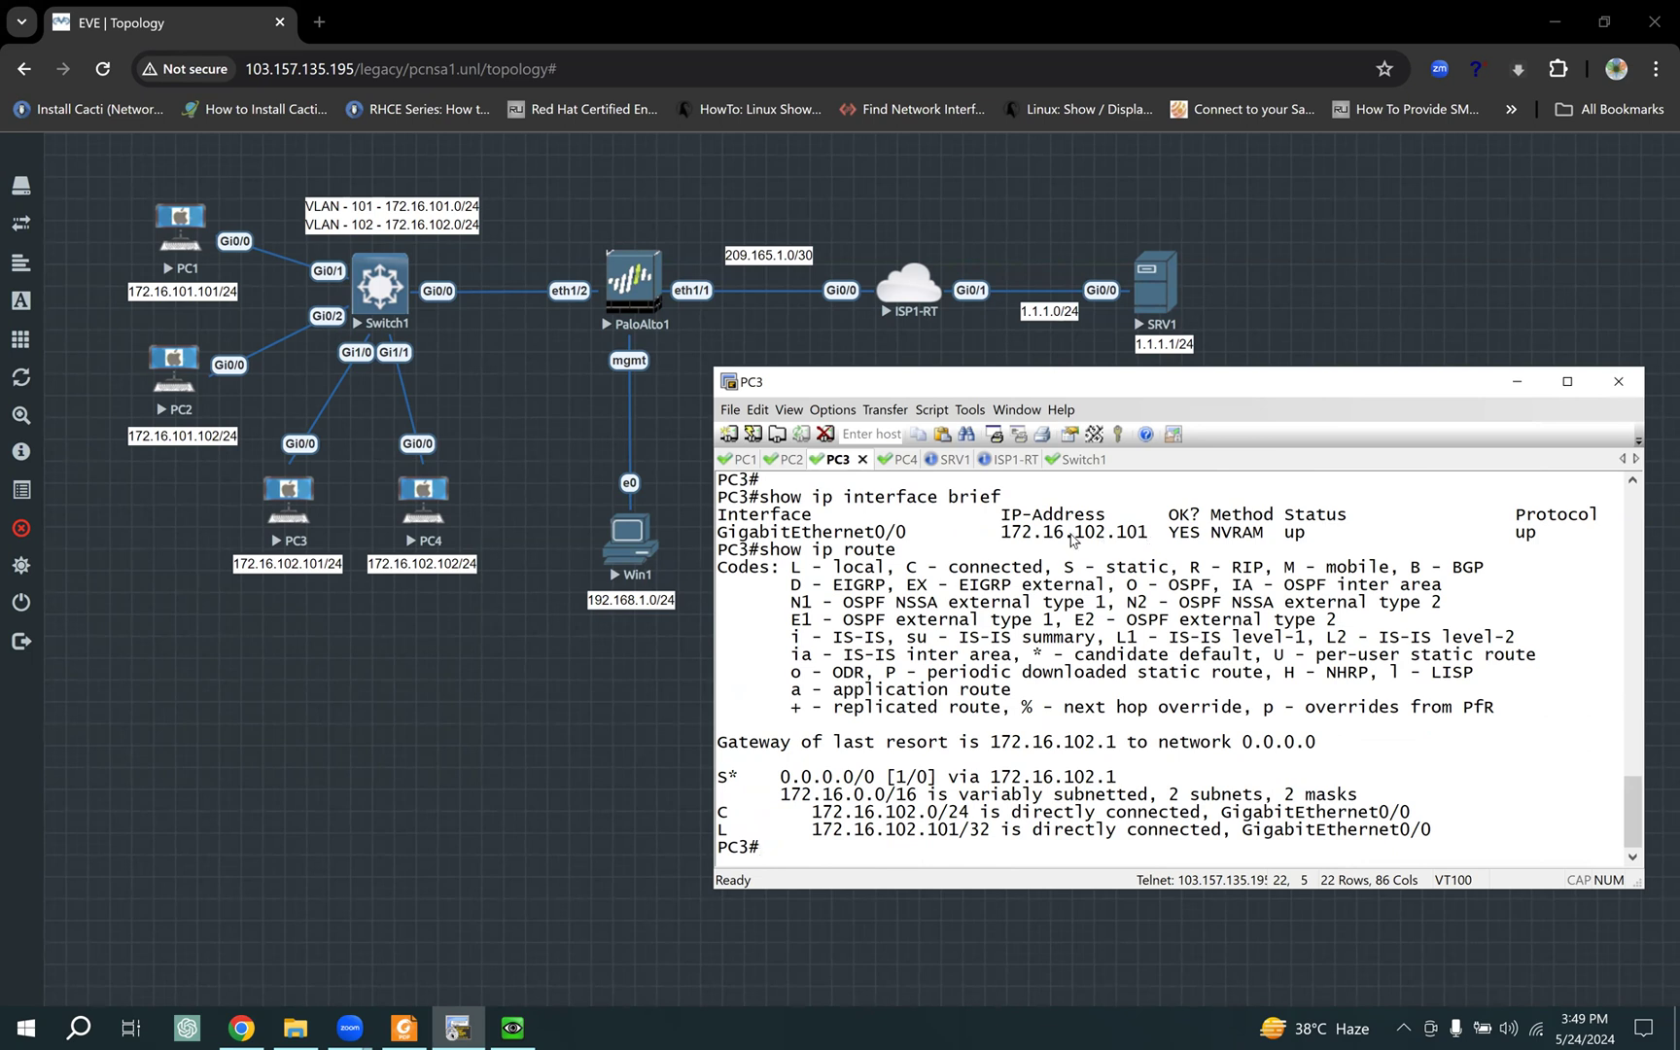
{"action": "left_click_drag", "start_coordinate": [1147, 533], "coordinate": [1005, 536]}
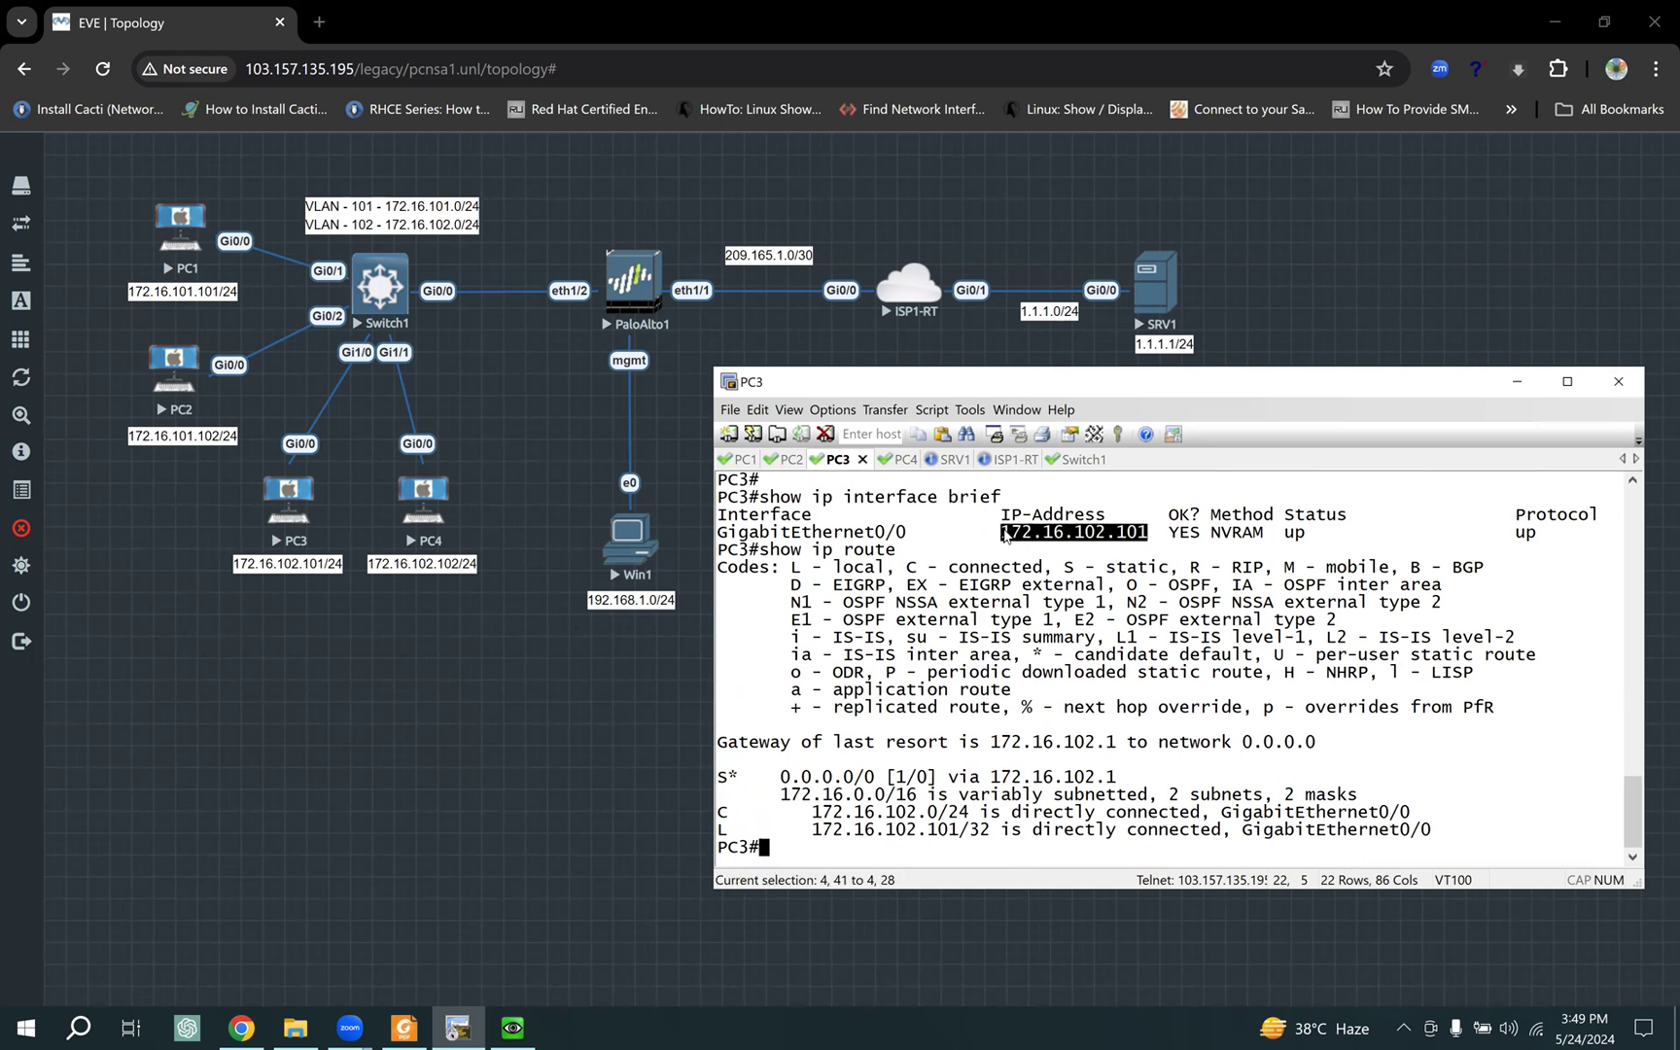
{"action": "left_click", "coordinate": [736, 459]}
{"action": "key", "text": "Return"}
{"action": "key", "text": "Return"}
{"action": "type", "text": "ping 172.16.102.101"}
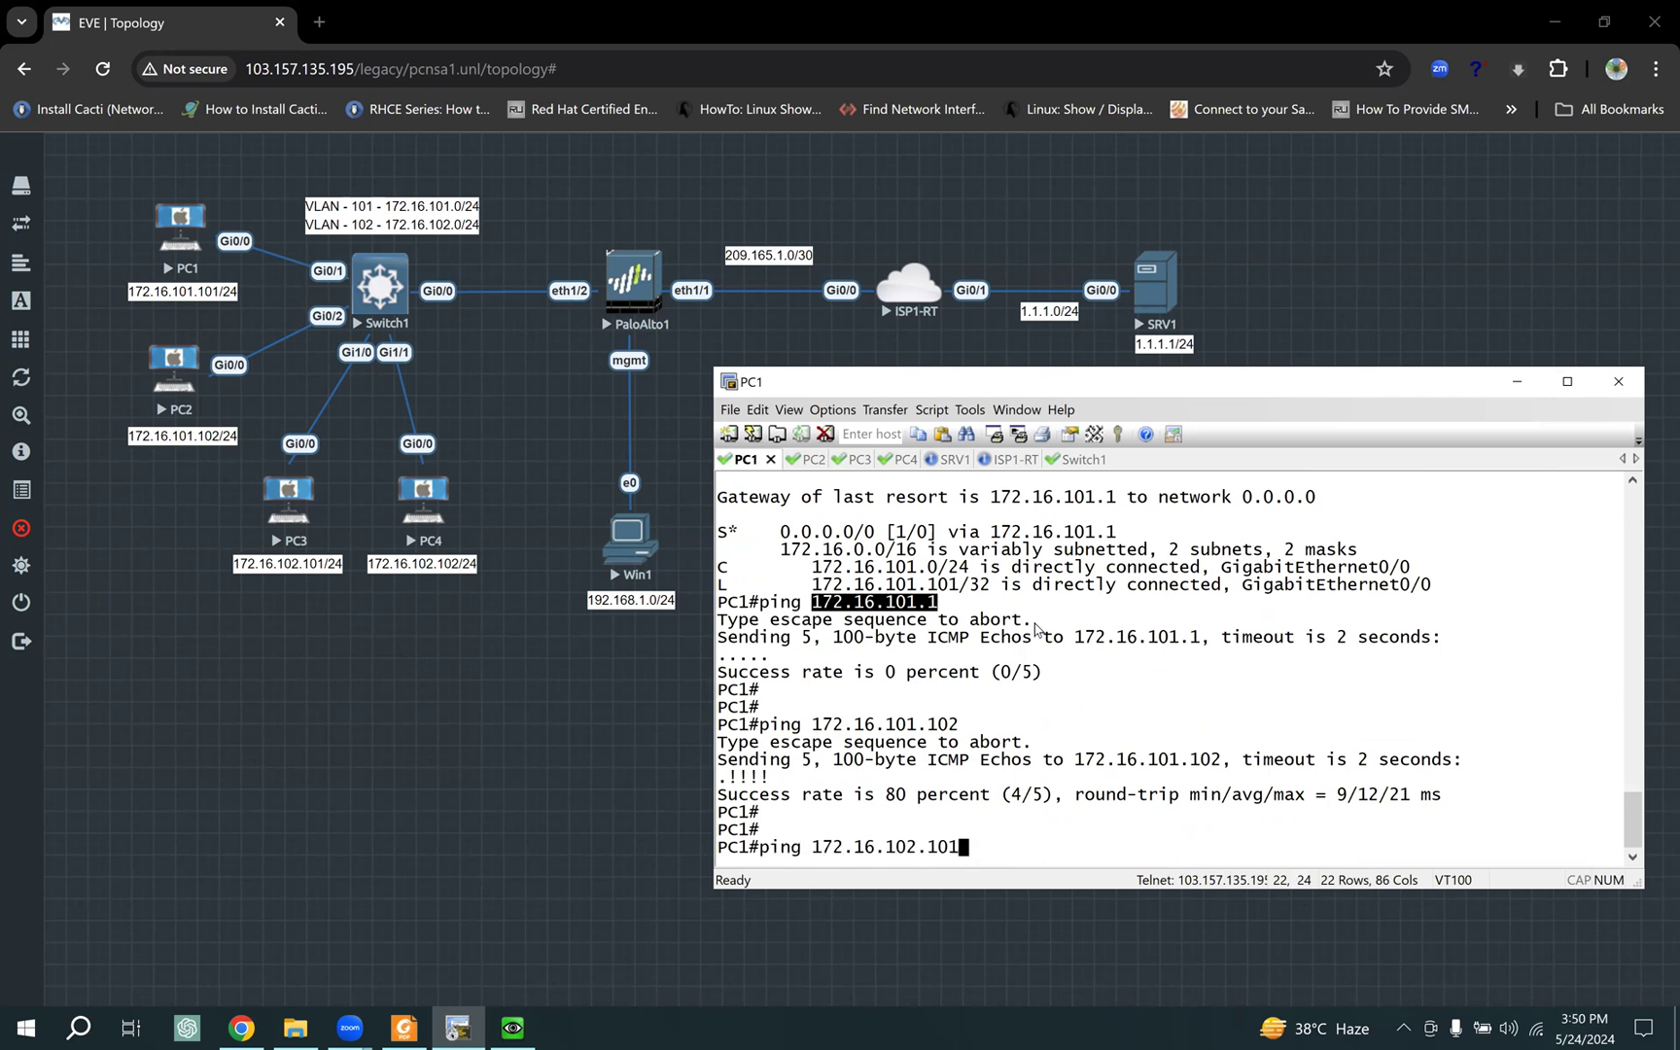
{"action": "key", "text": "Return"}
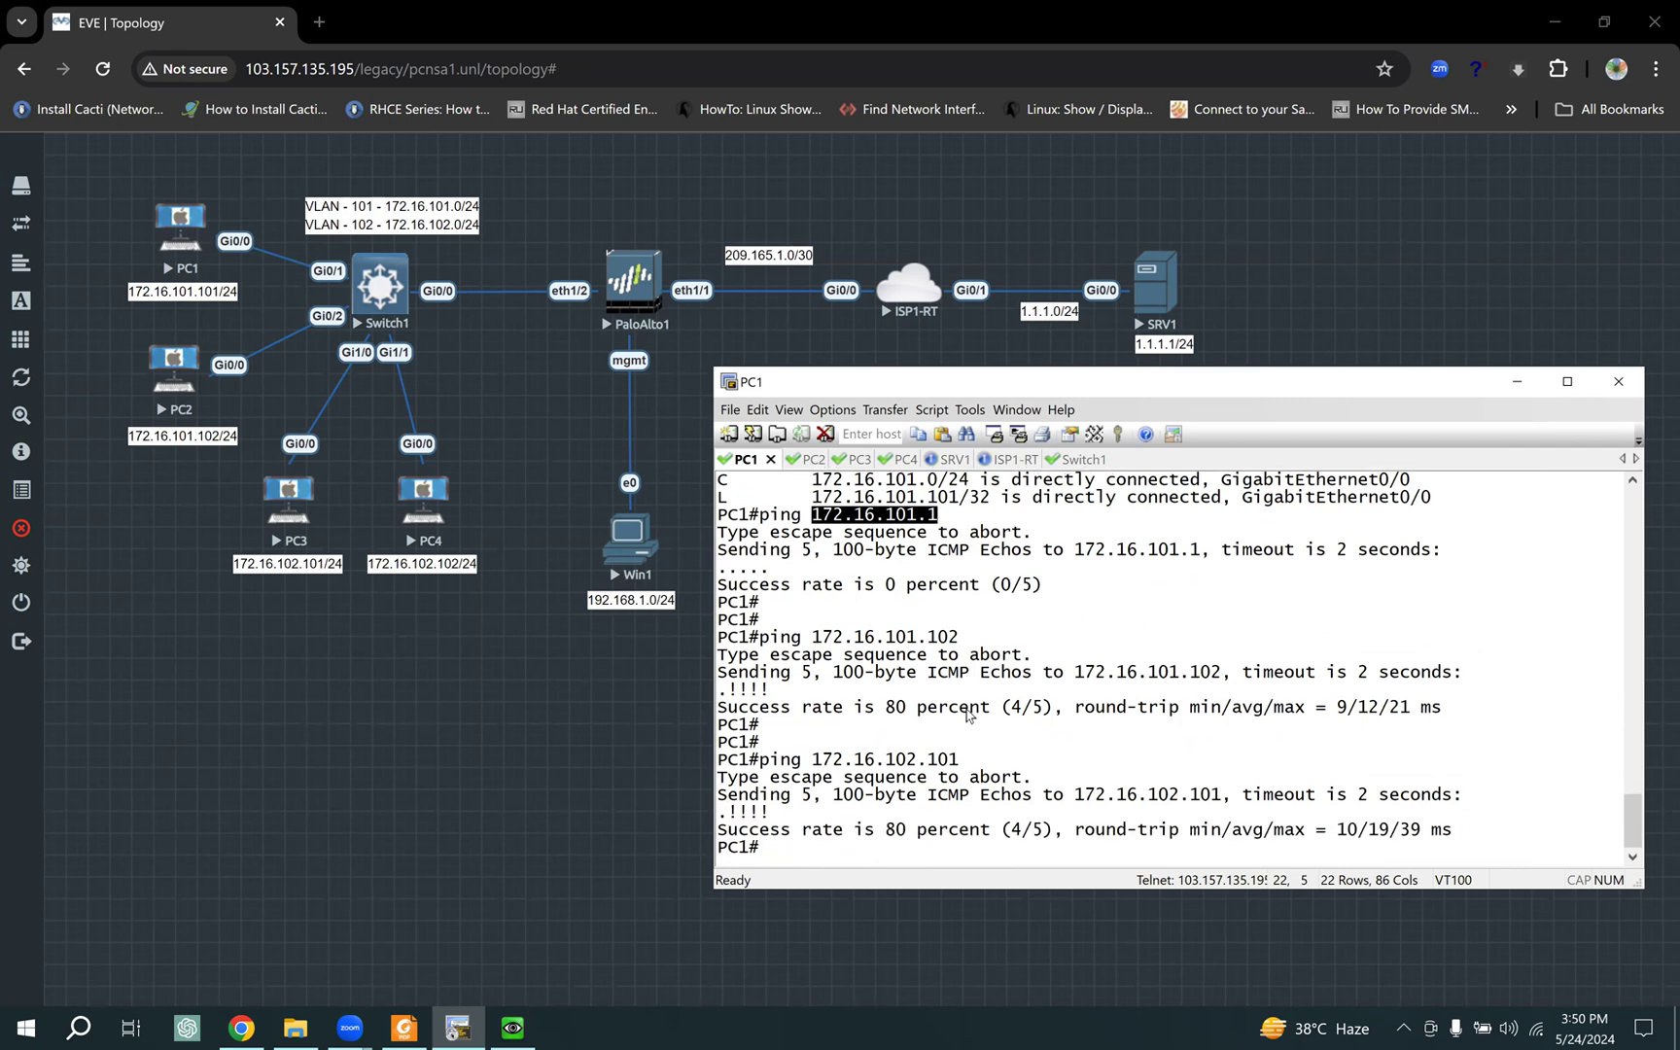
{"action": "left_click_drag", "start_coordinate": [845, 759], "coordinate": [979, 766]}
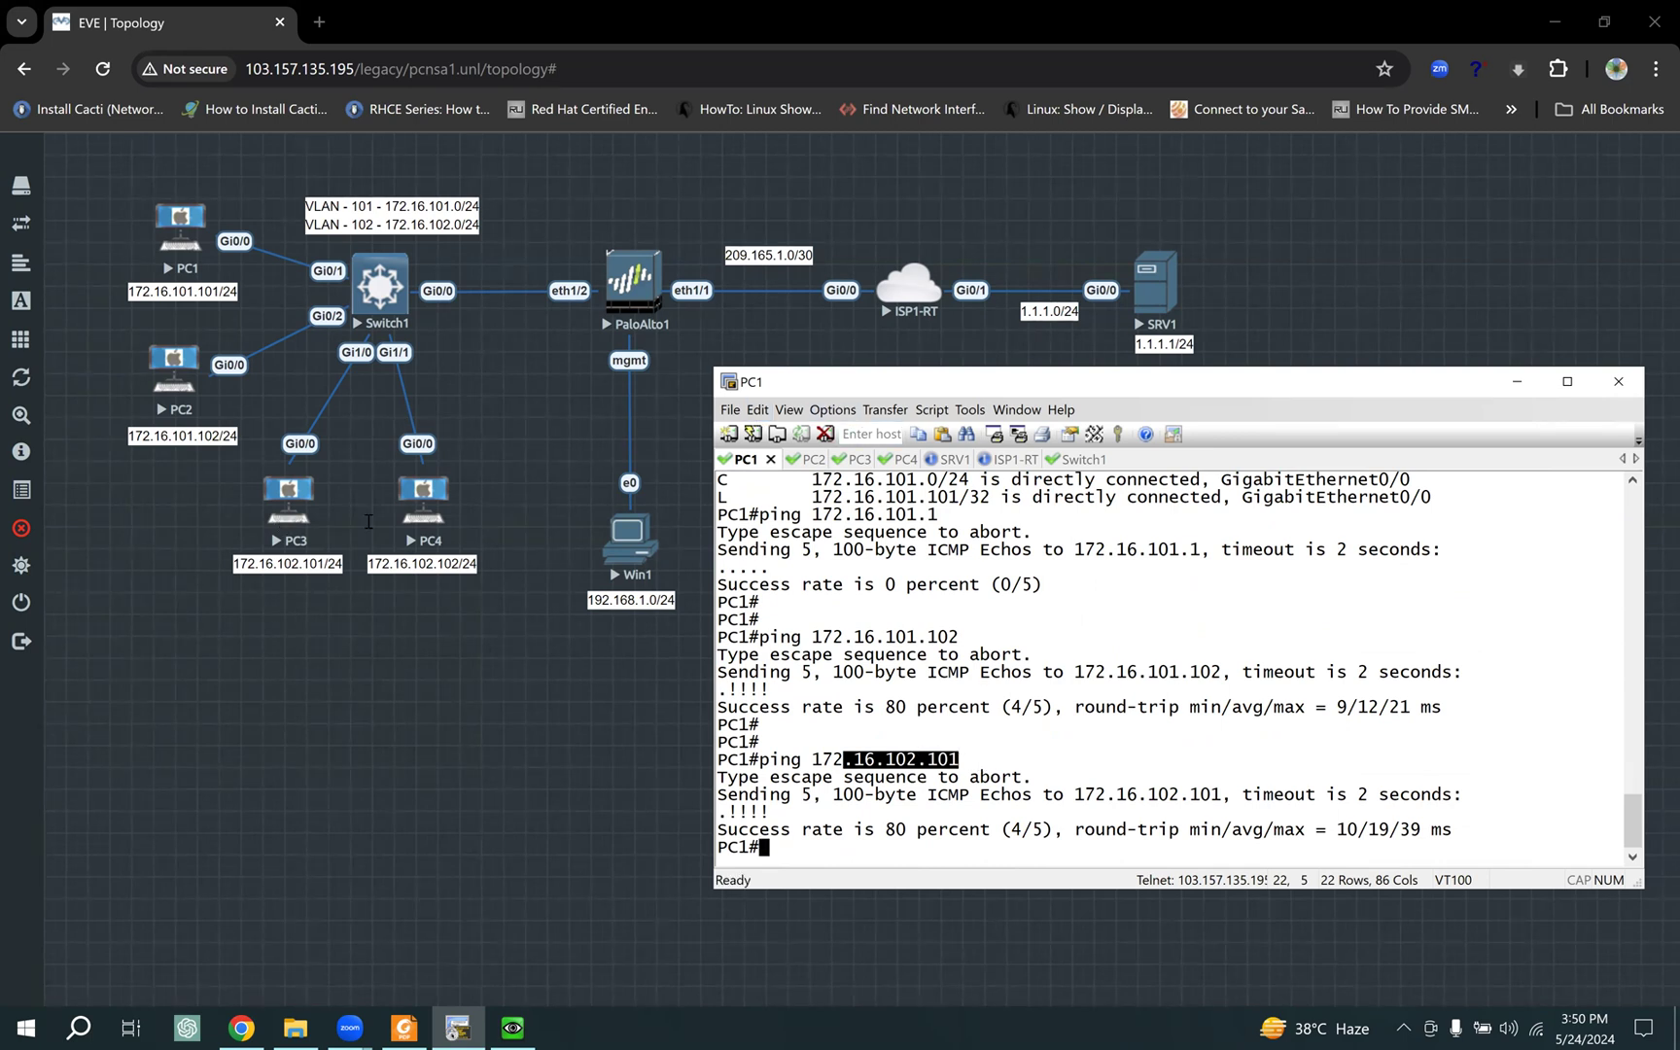
Step: Check and close the firewall's commit status on Win1, and return to the EVE topology
{"action": "left_click", "coordinate": [515, 1027]}
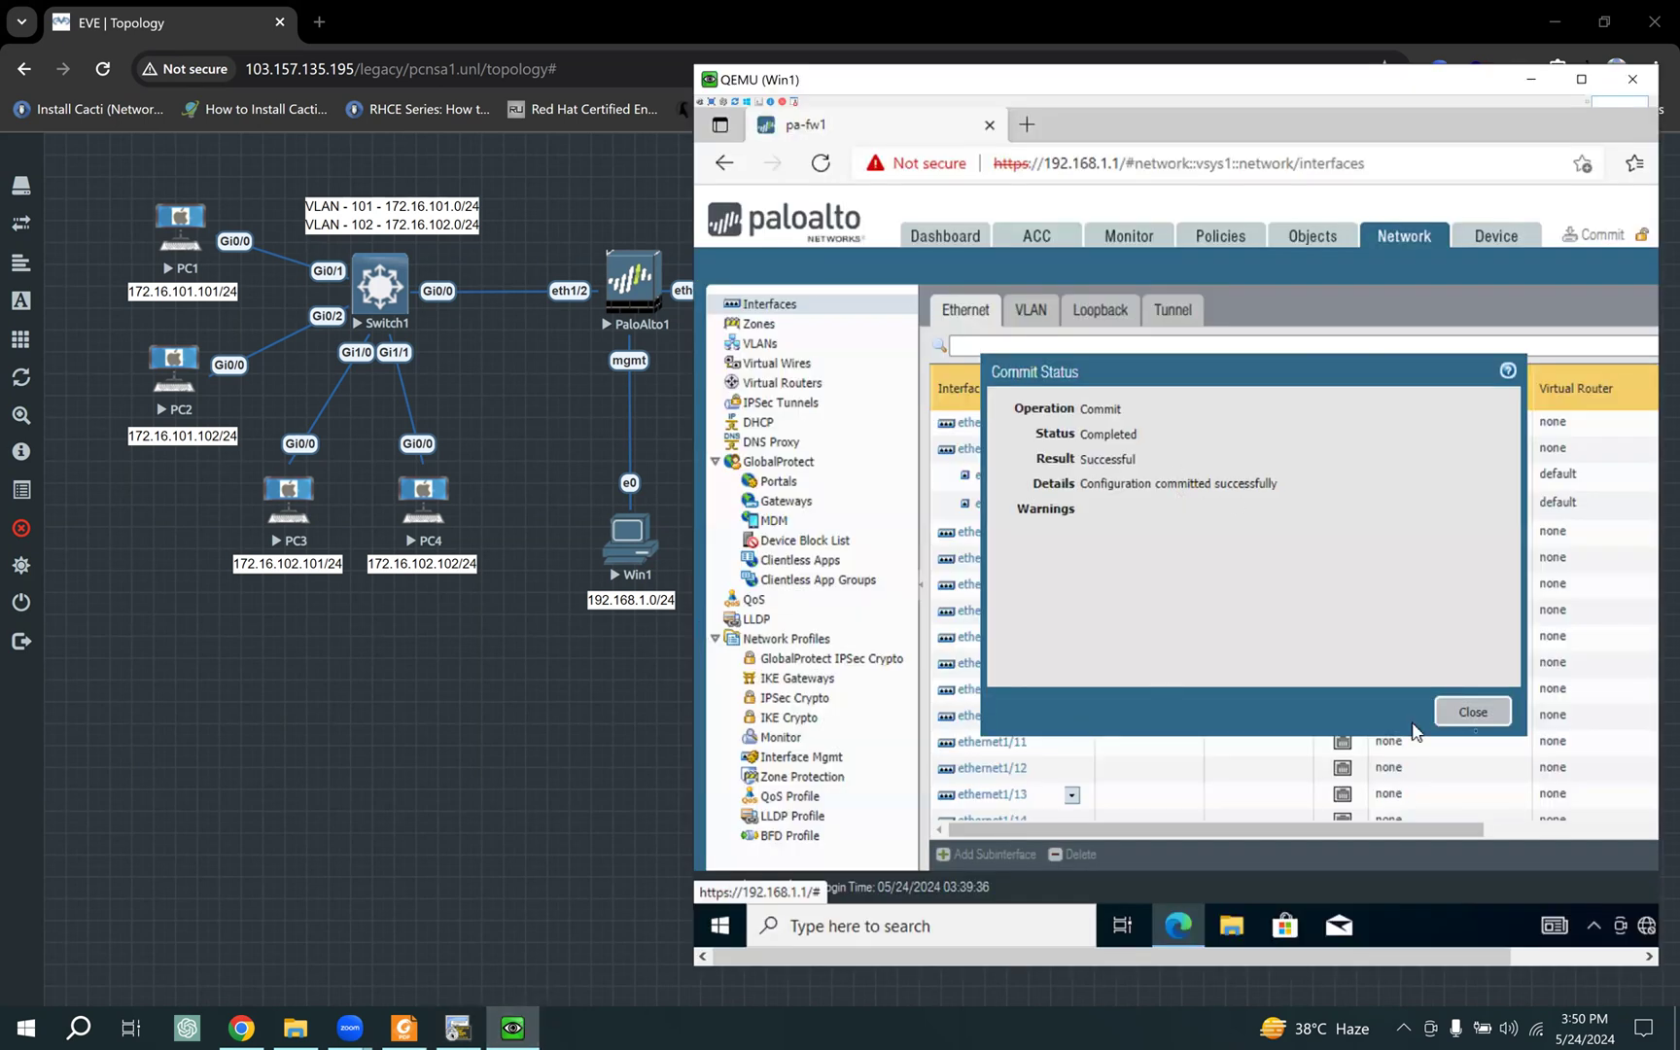
{"action": "left_click", "coordinate": [1472, 712]}
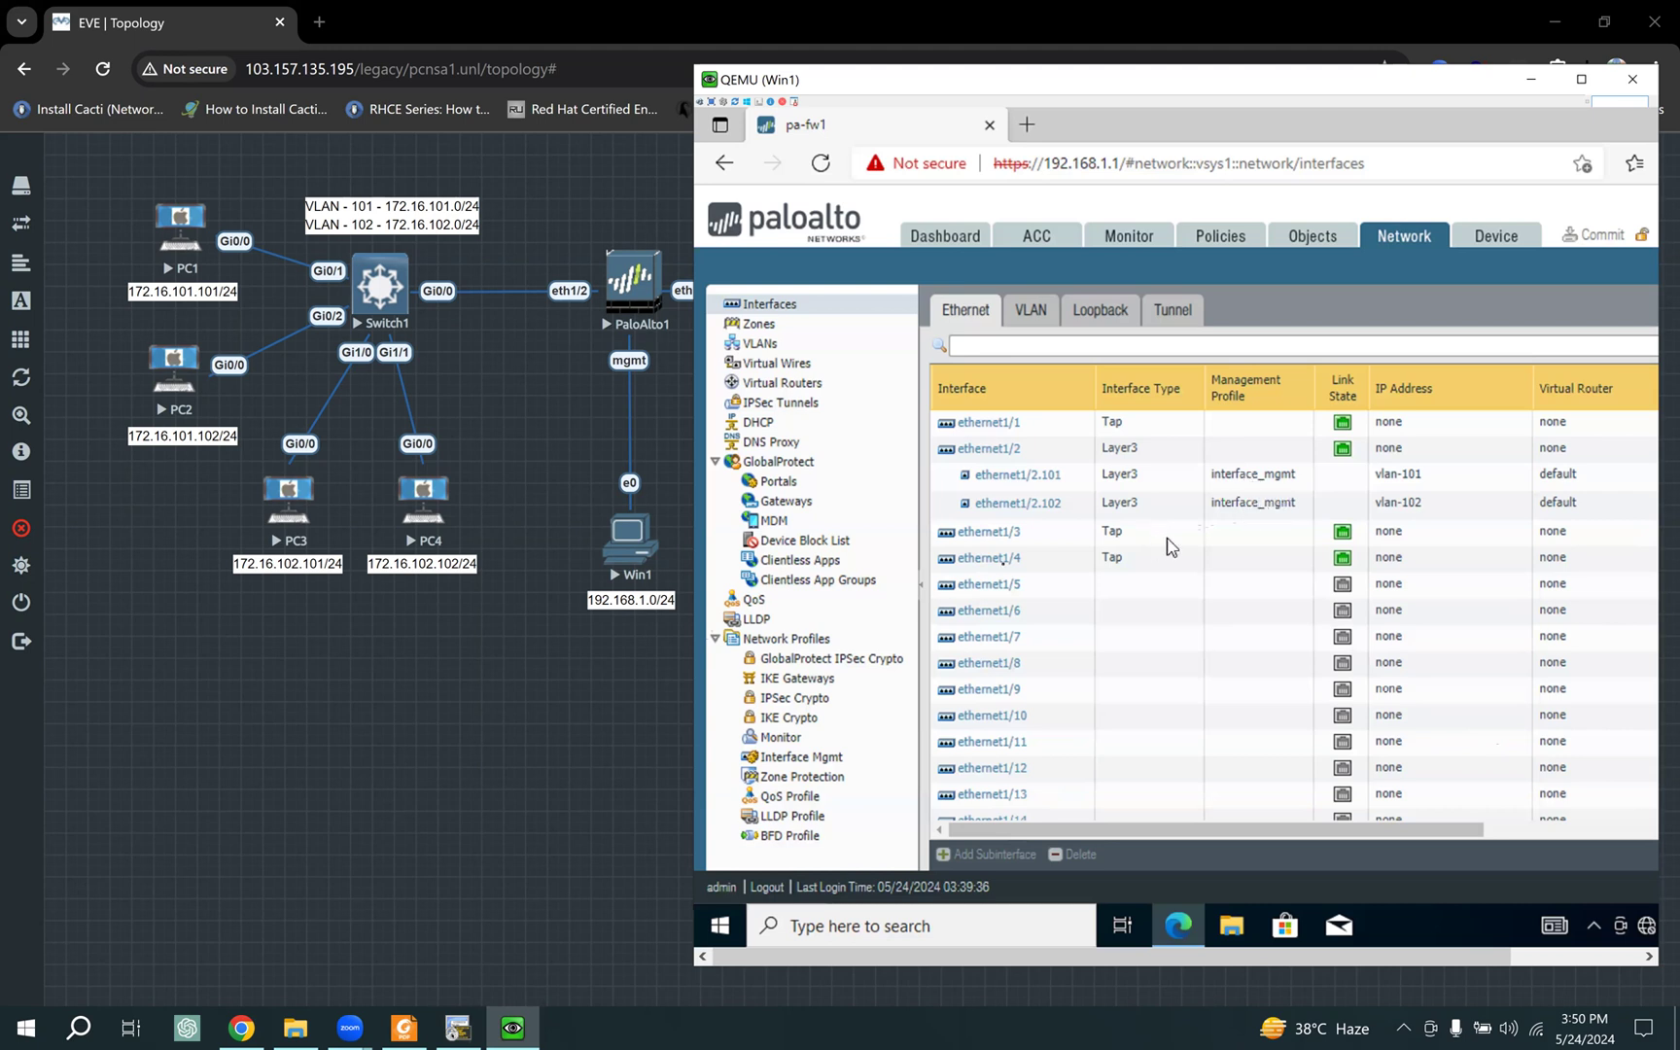
{"action": "left_click", "coordinate": [555, 708]}
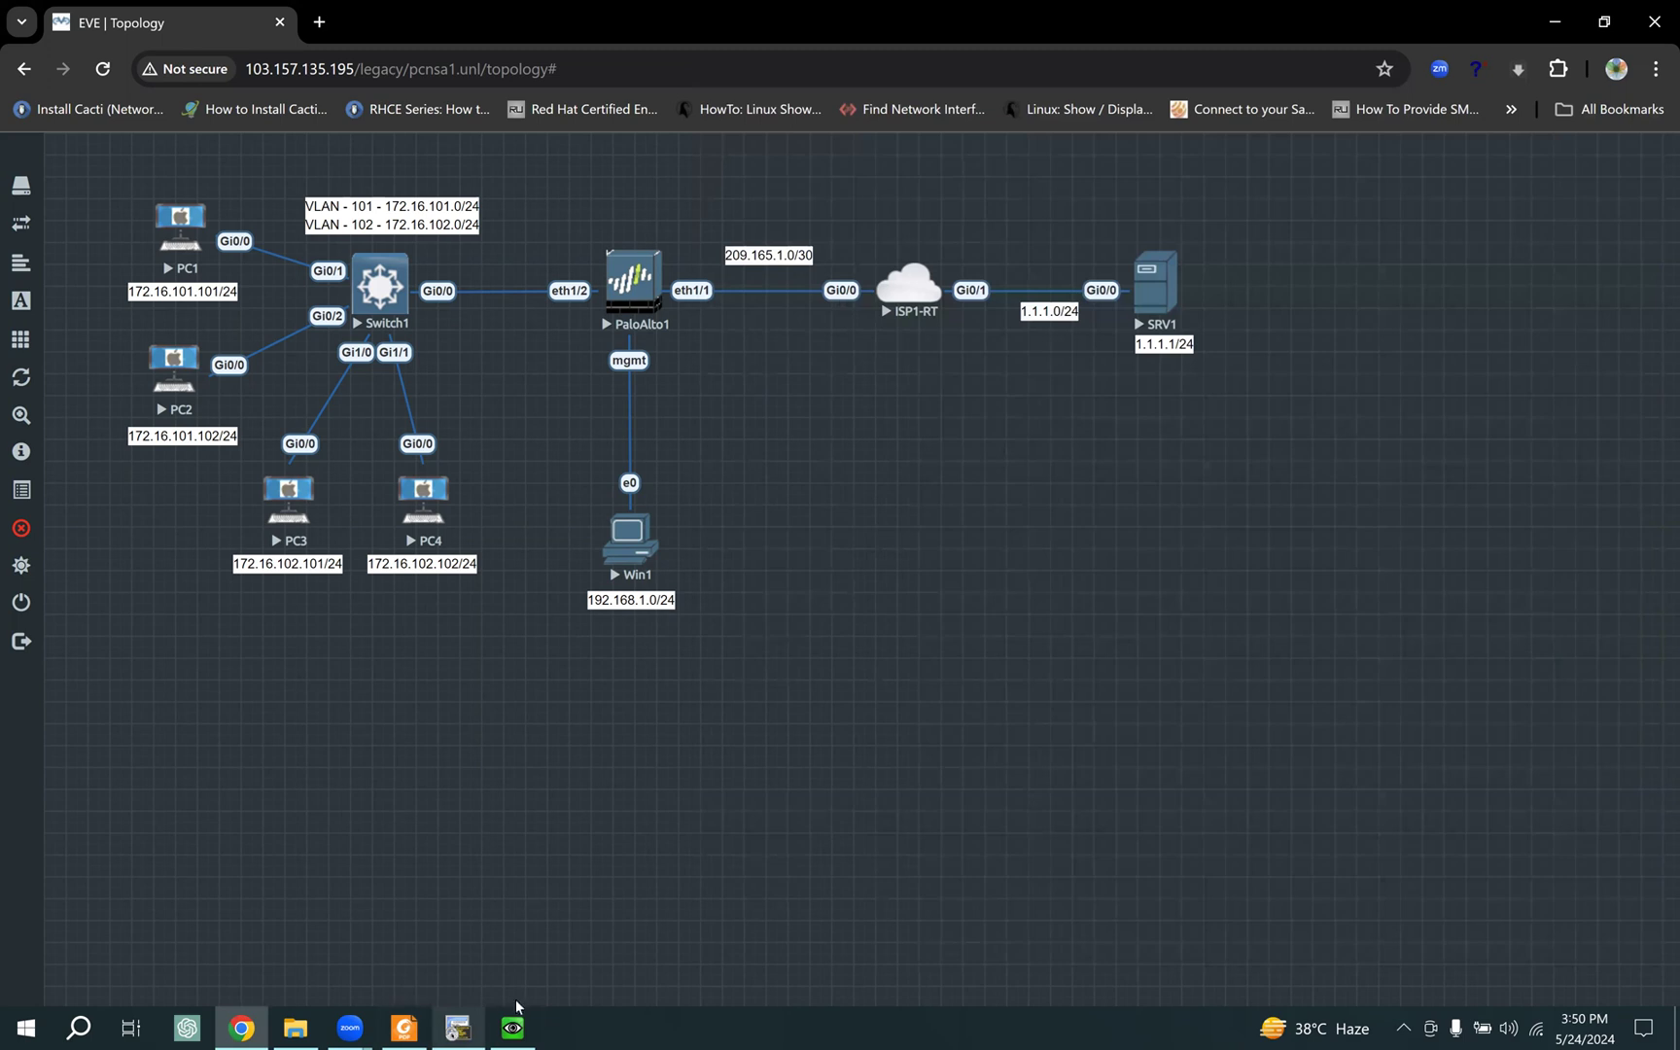
Step: Check PC1's ping output, switch to the firewall on Win1 and review the management profiles of the ethernet1/2 subinterfaces
{"action": "left_click", "coordinate": [458, 1028]}
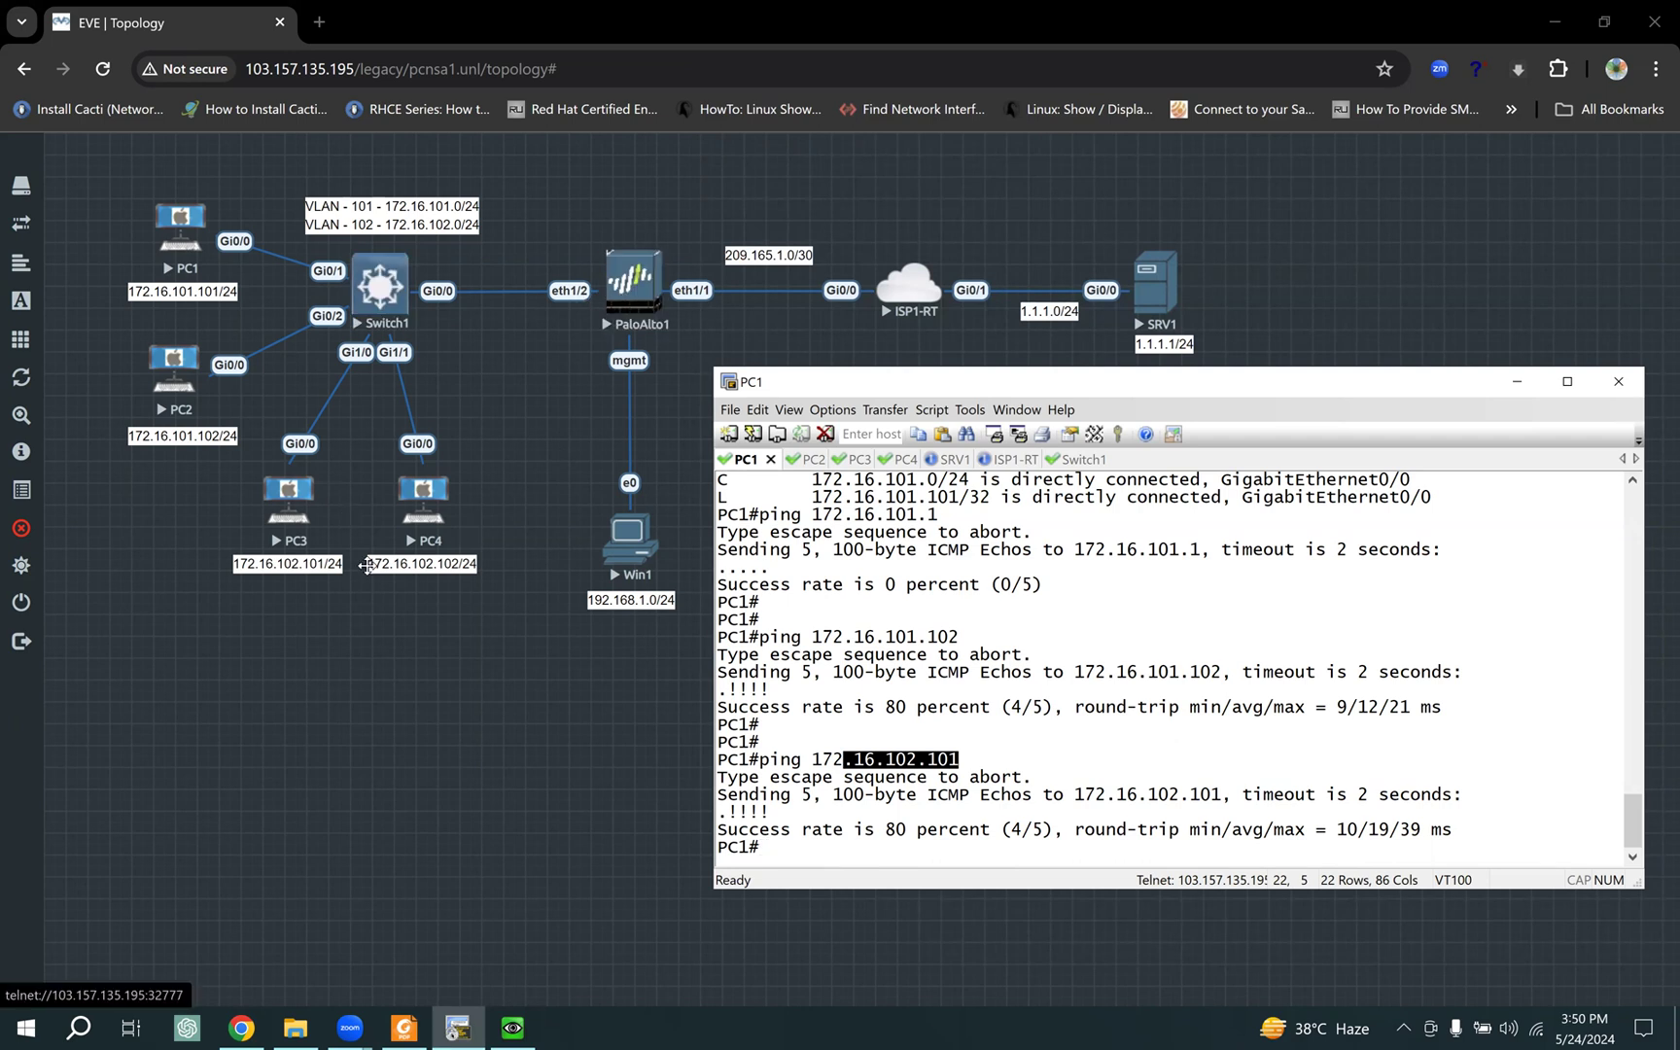
{"action": "left_click", "coordinate": [512, 1027]}
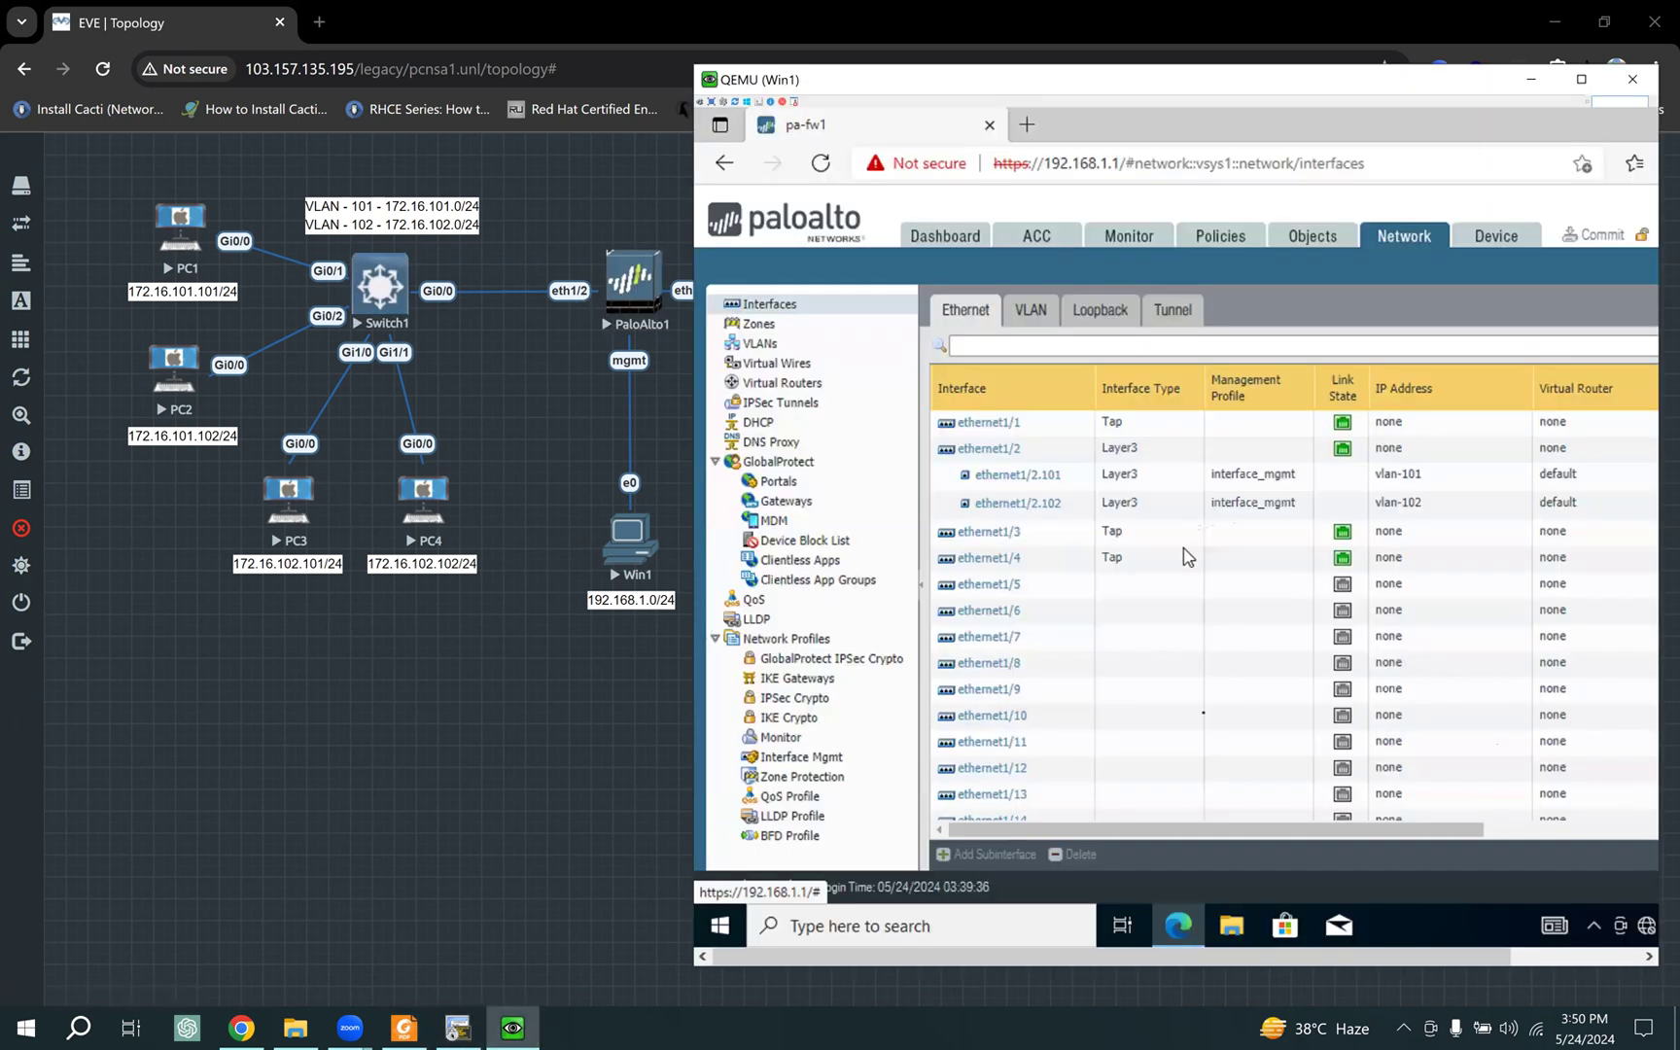
{"action": "left_click_drag", "start_coordinate": [1234, 835], "coordinate": [1075, 822]}
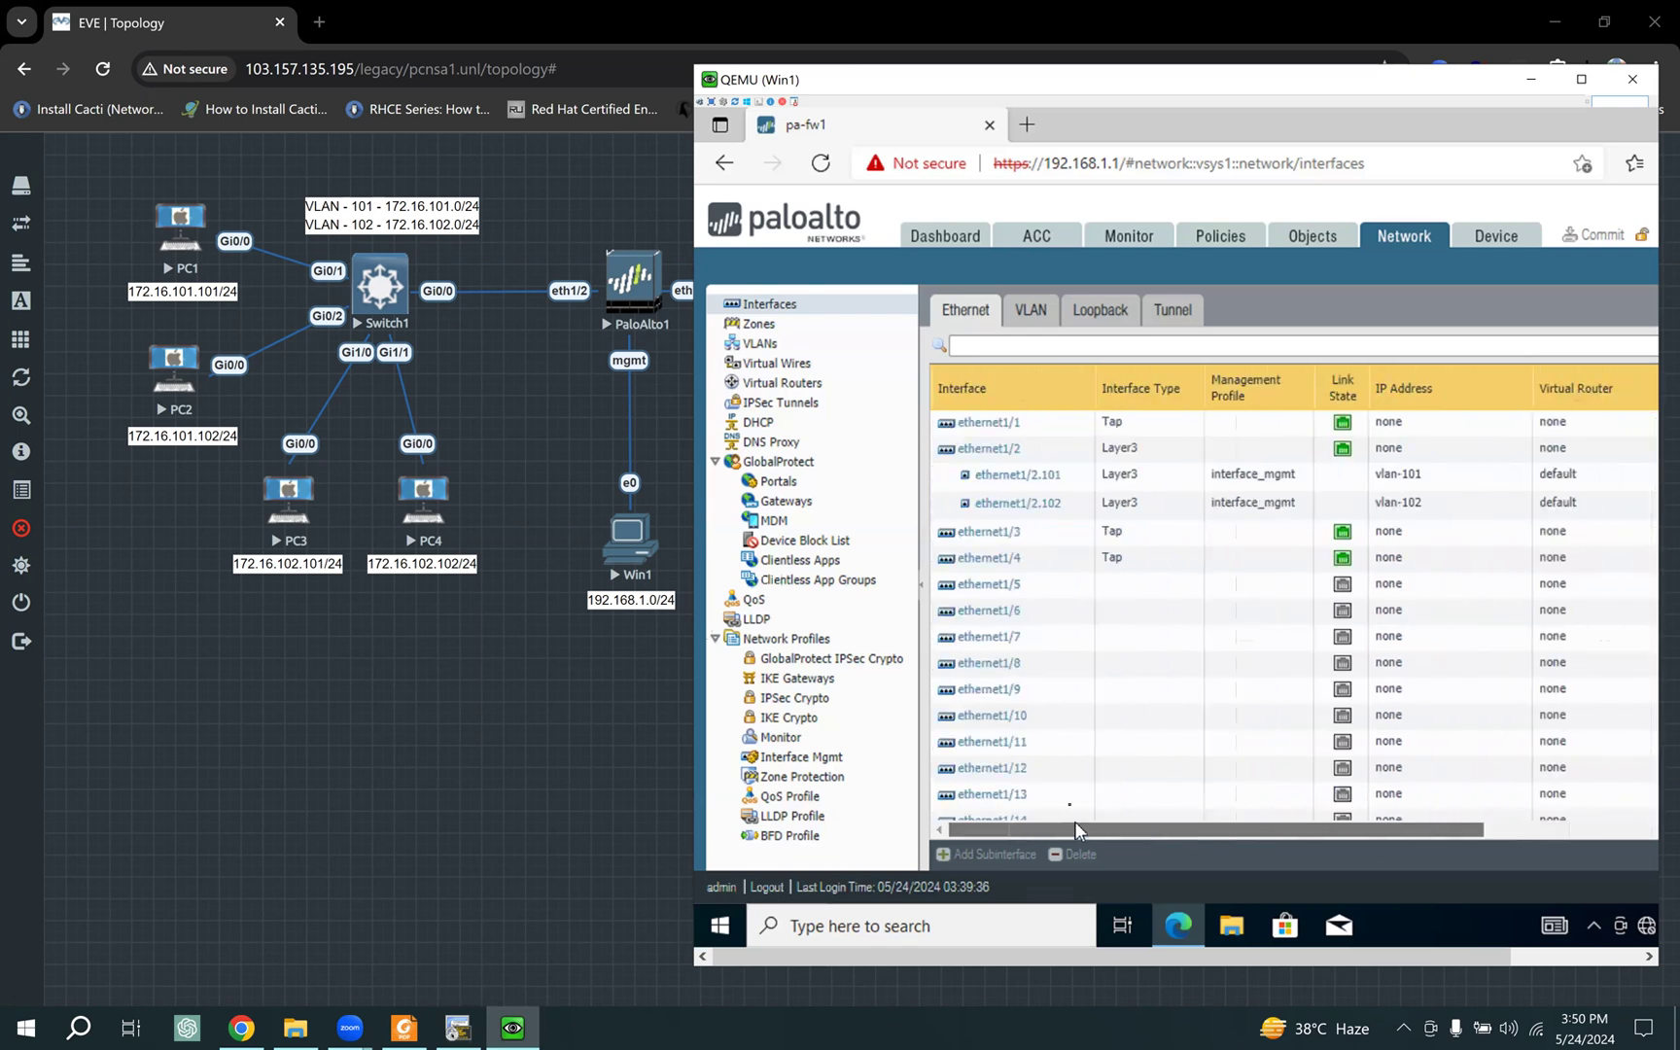
{"action": "left_click", "coordinate": [1241, 509]}
{"action": "left_click", "coordinate": [1251, 486]}
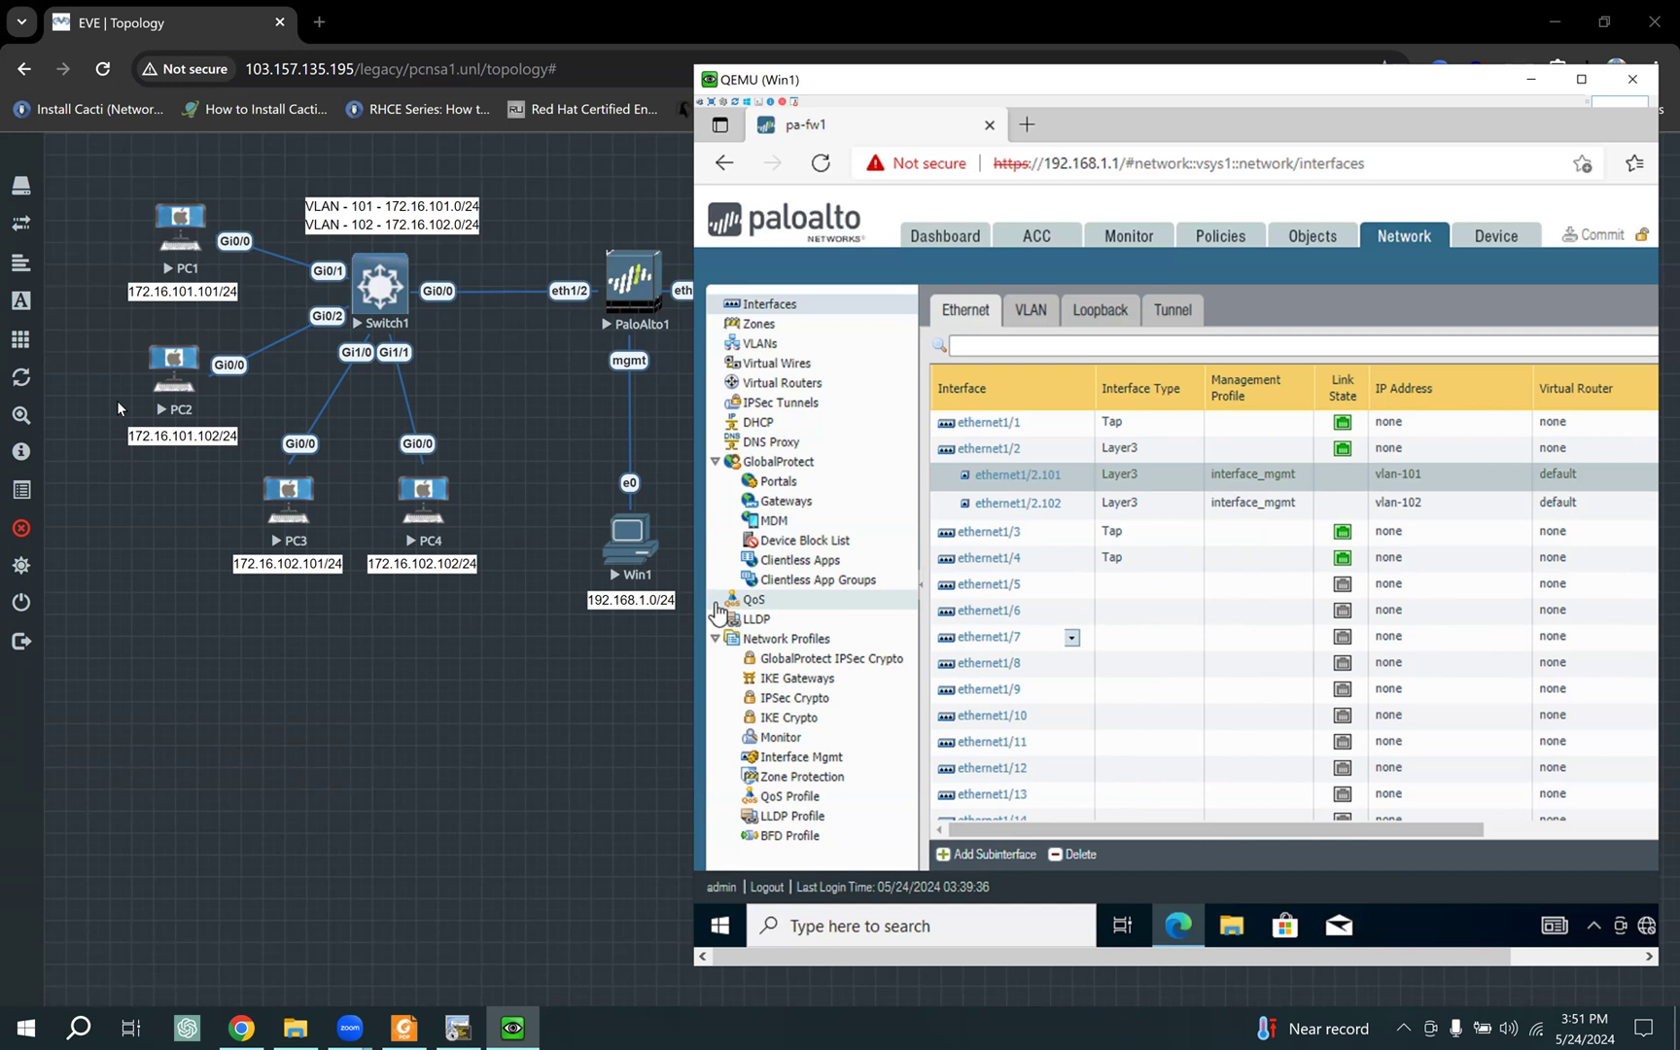
{"action": "left_click", "coordinate": [298, 477]}
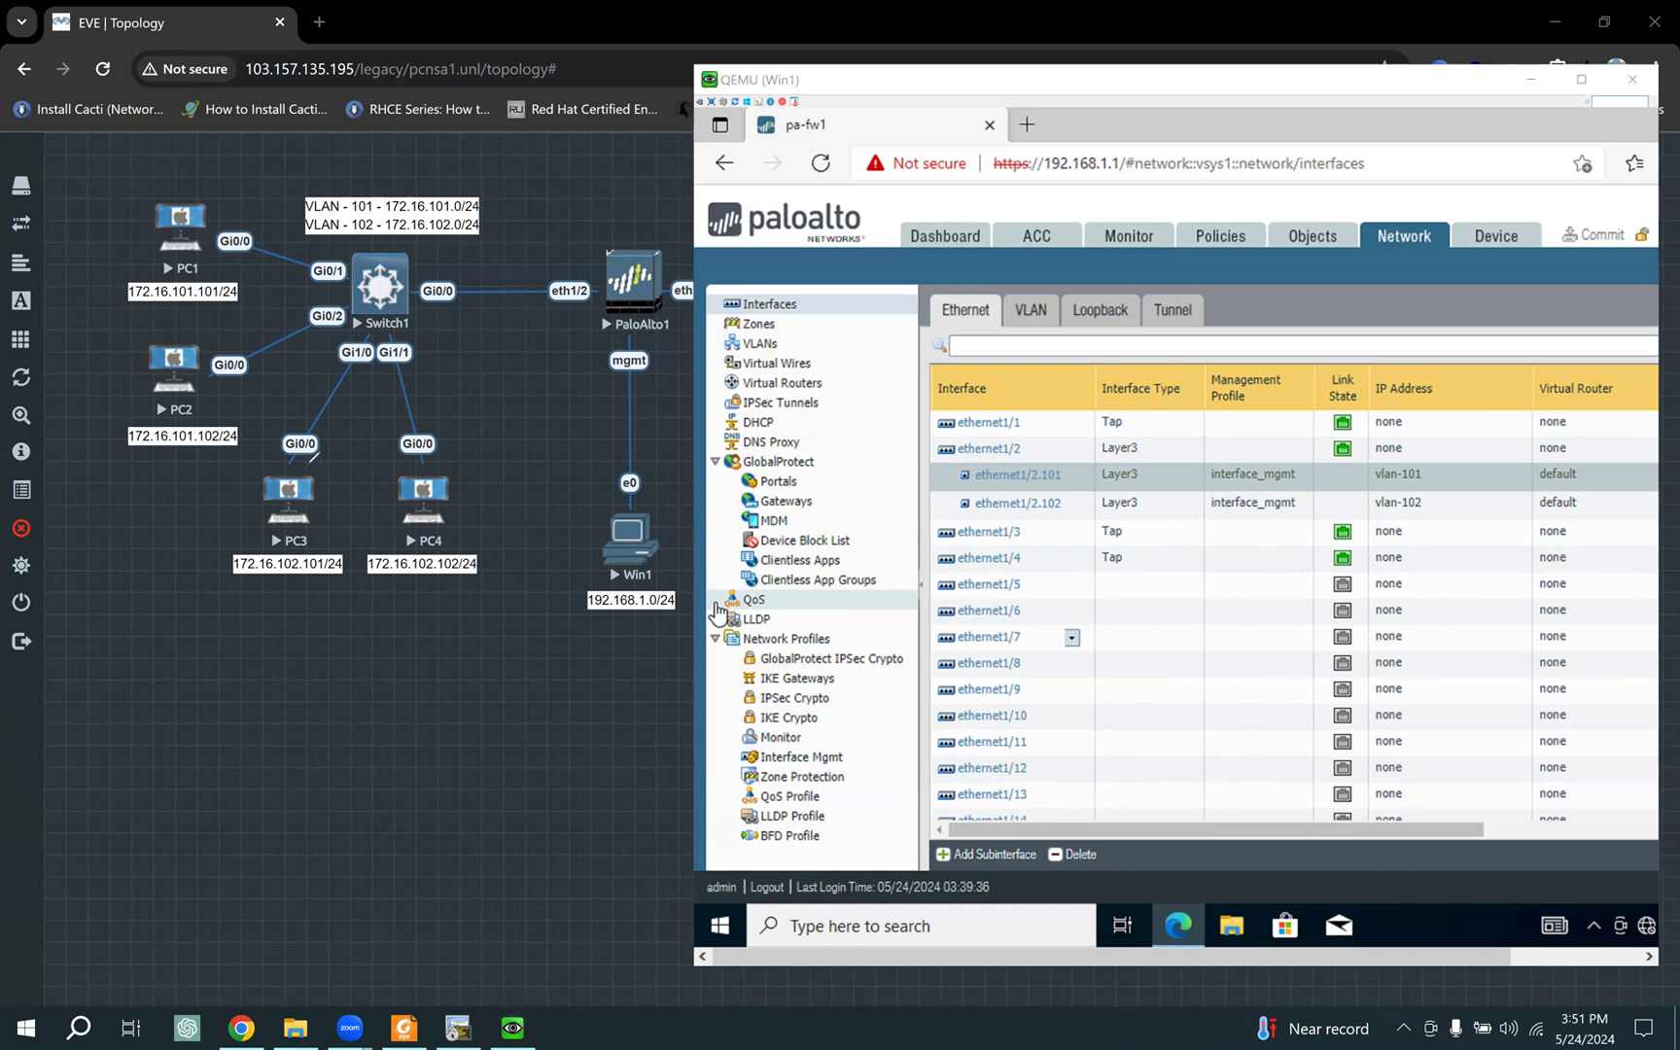
{"action": "mouse_move", "coordinate": [298, 488]}
{"action": "left_mouse_down"}
{"action": "mouse_move", "coordinate": [343, 381]}
{"action": "mouse_move", "coordinate": [400, 352]}
{"action": "mouse_move", "coordinate": [437, 493]}
{"action": "left_mouse_up"}
{"action": "left_click_drag", "start_coordinate": [260, 552], "coordinate": [441, 548]}
{"action": "left_click_drag", "start_coordinate": [156, 280], "coordinate": [206, 278]}
{"action": "left_click_drag", "start_coordinate": [450, 551], "coordinate": [390, 551]}
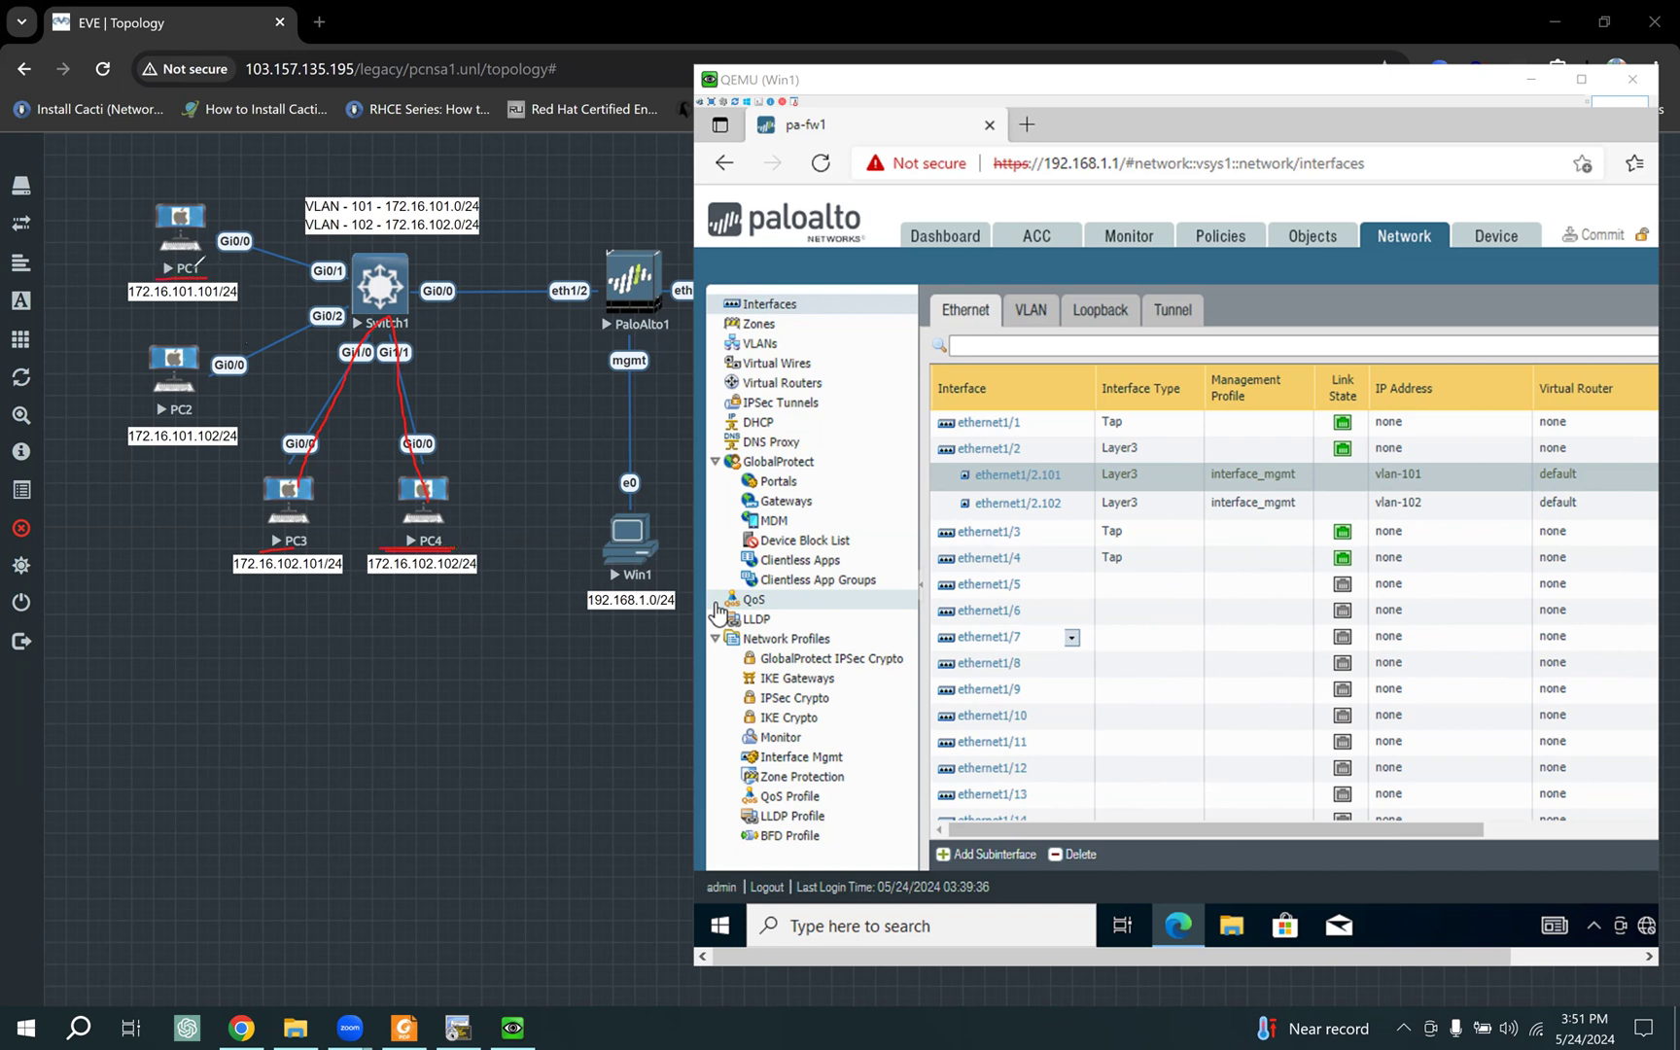
{"action": "mouse_move", "coordinate": [136, 284]}
{"action": "left_mouse_down"}
{"action": "mouse_move", "coordinate": [627, 271]}
{"action": "mouse_move", "coordinate": [389, 321]}
{"action": "mouse_move", "coordinate": [431, 522]}
{"action": "left_mouse_up"}
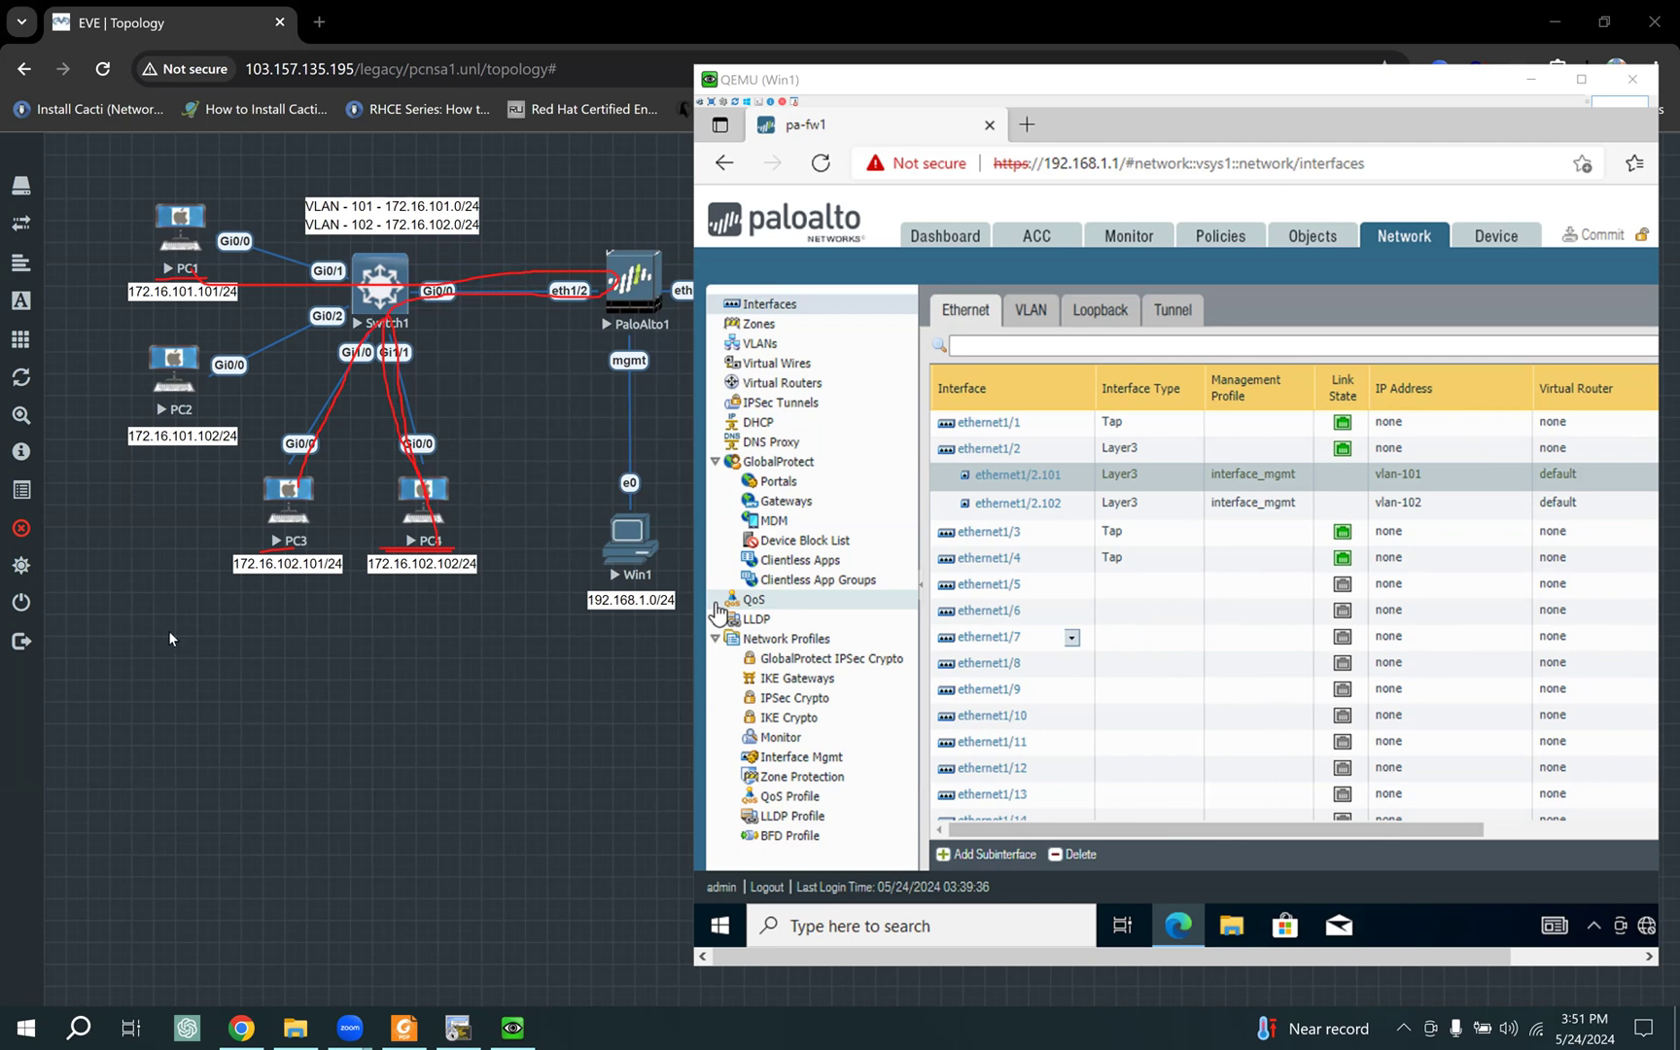
{"action": "key", "text": "Escape"}
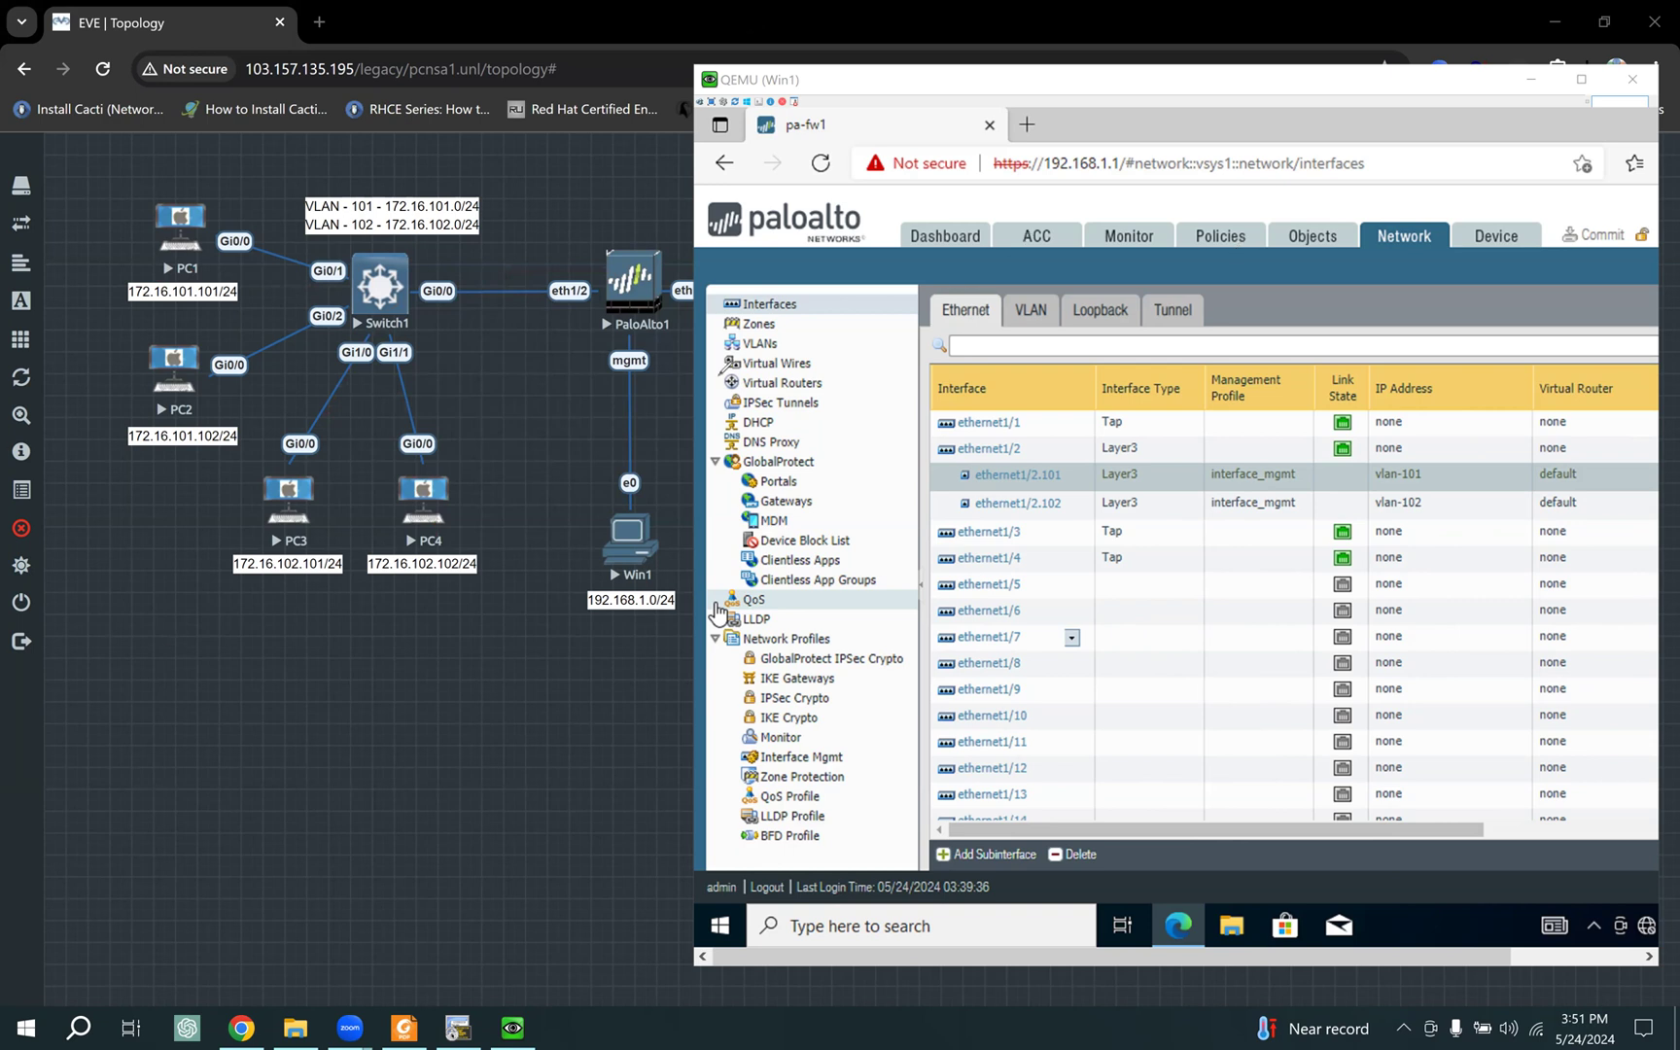
Step: Switch to the PC1 terminal, review the ping to 172.16.102.101, and return to the EVE topology
{"action": "key", "text": "alt+m"}
{"action": "key", "text": "Return"}
{"action": "left_click", "coordinate": [457, 1027]}
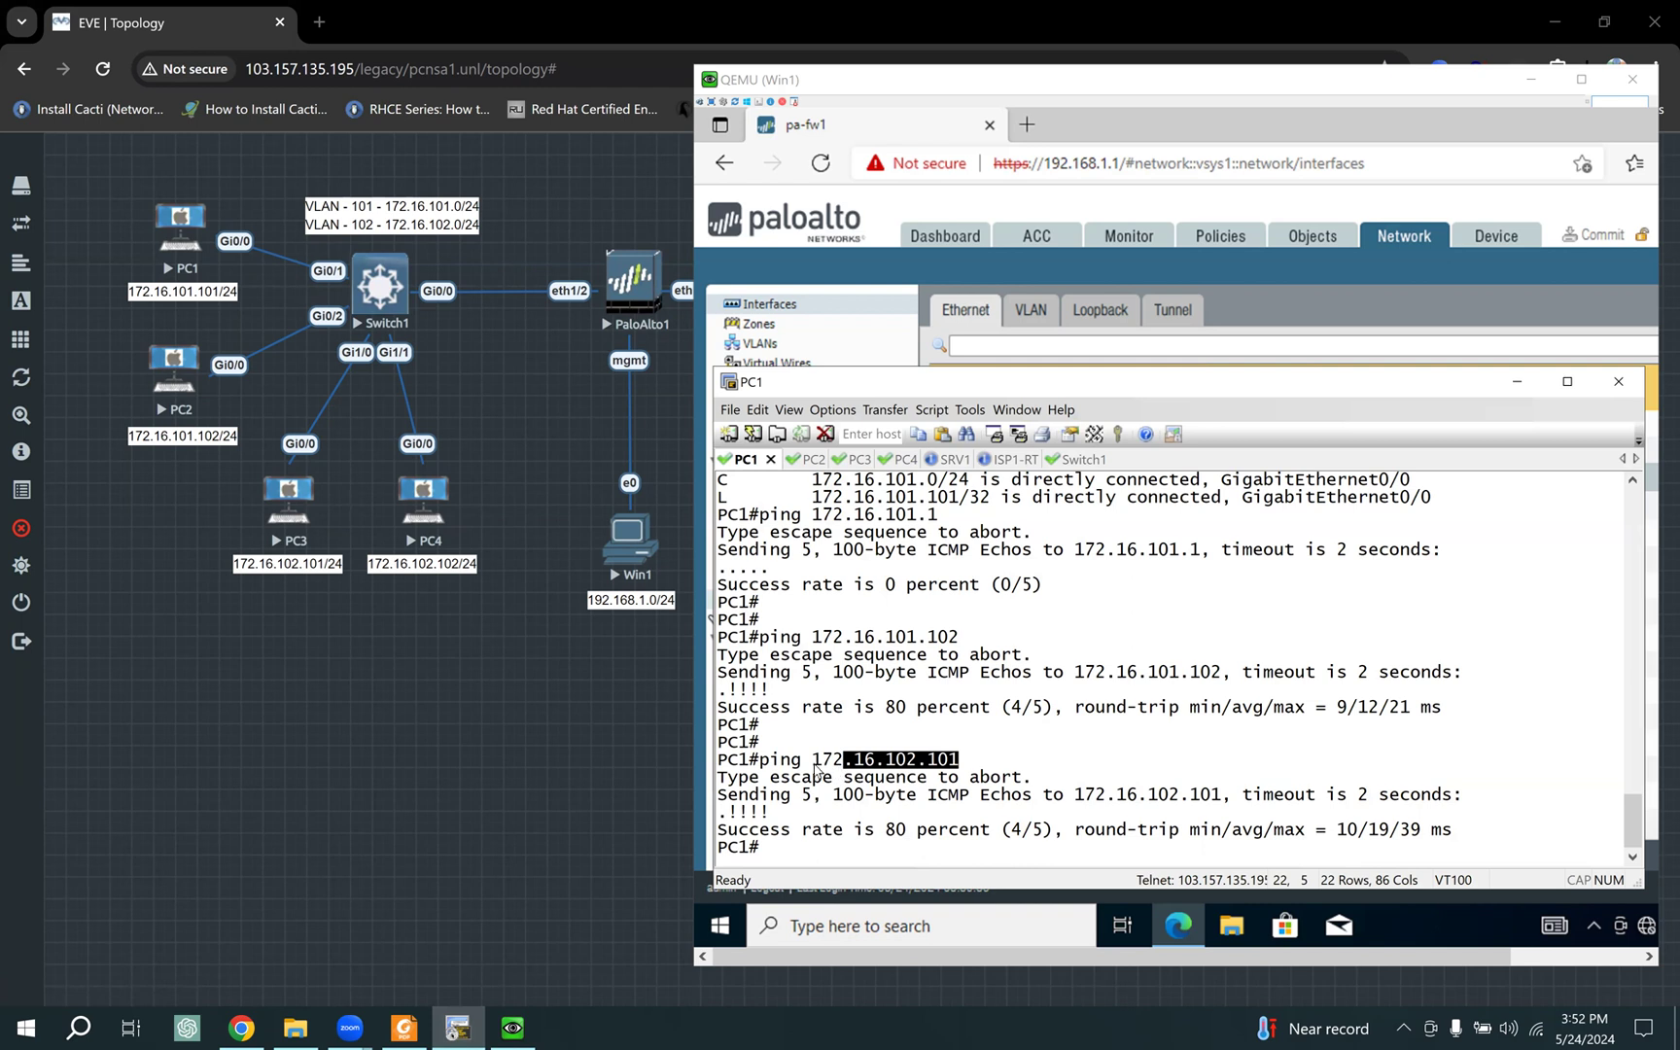
{"action": "left_click_drag", "start_coordinate": [813, 762], "coordinate": [961, 764]}
{"action": "left_click", "coordinate": [518, 734]}
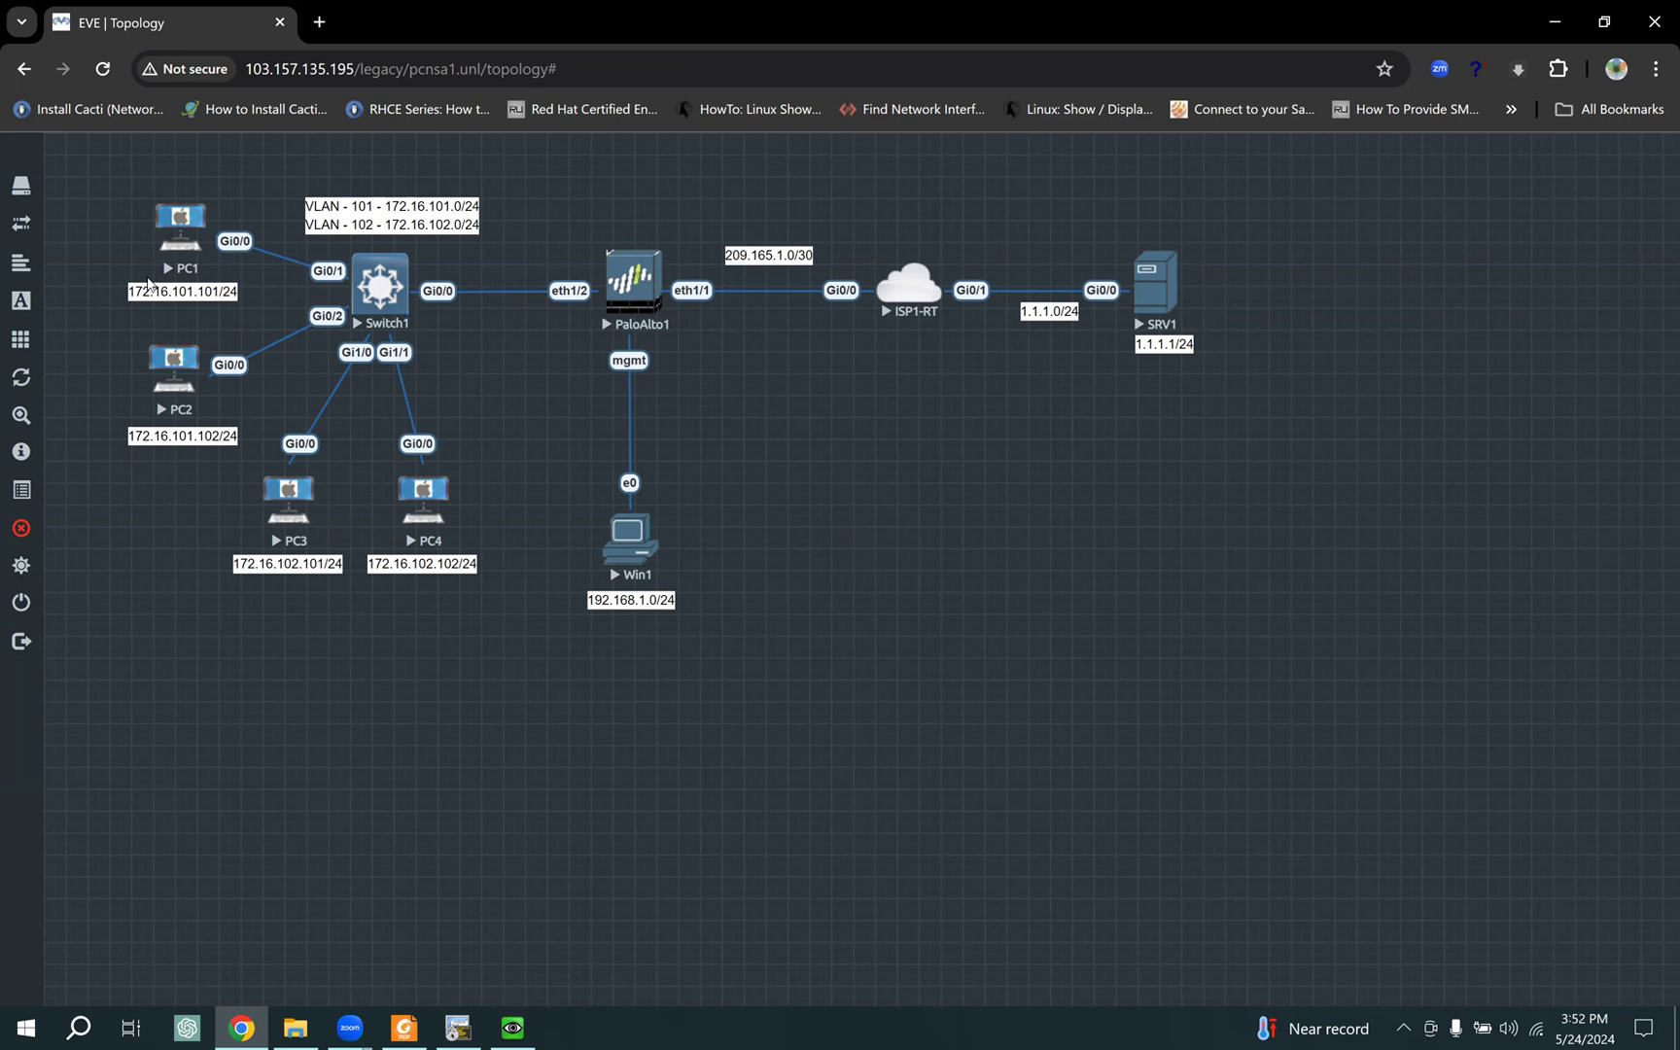
{"action": "key", "text": "ctrl+2"}
{"action": "left_click_drag", "start_coordinate": [356, 217], "coordinate": [496, 217]}
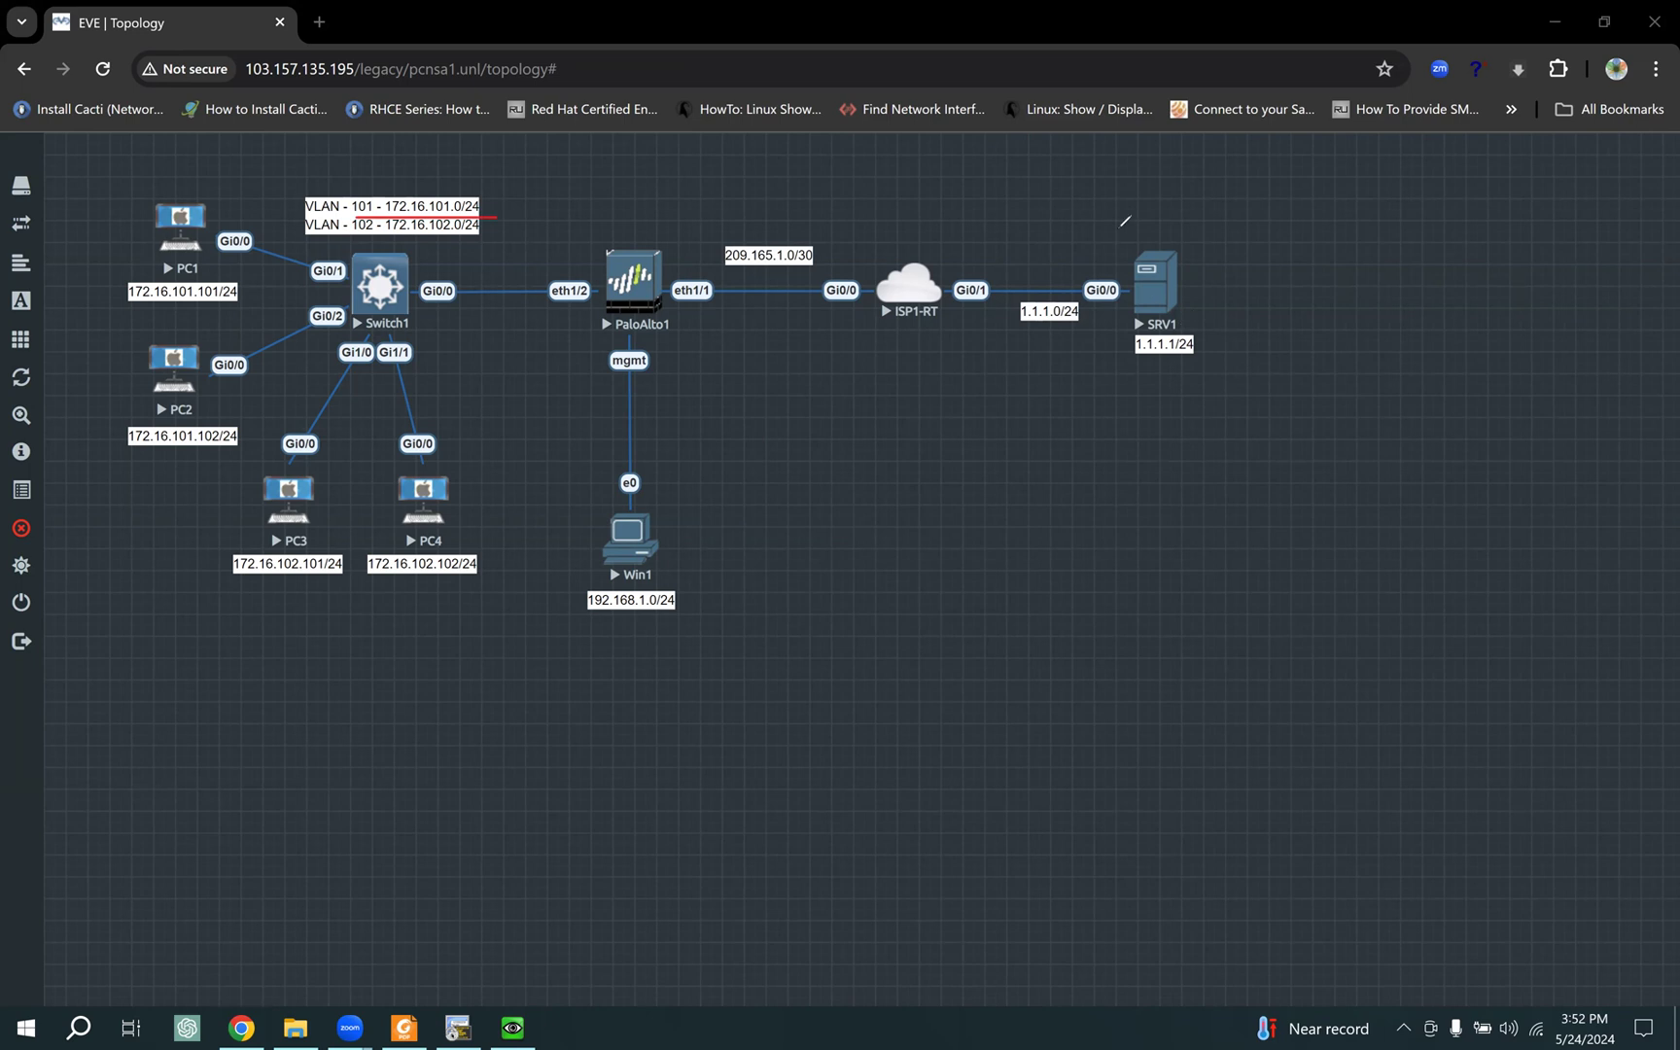
{"action": "mouse_move", "coordinate": [1118, 340]}
{"action": "left_mouse_down"}
{"action": "mouse_move", "coordinate": [1230, 224]}
{"action": "mouse_move", "coordinate": [1086, 230]}
{"action": "left_mouse_up"}
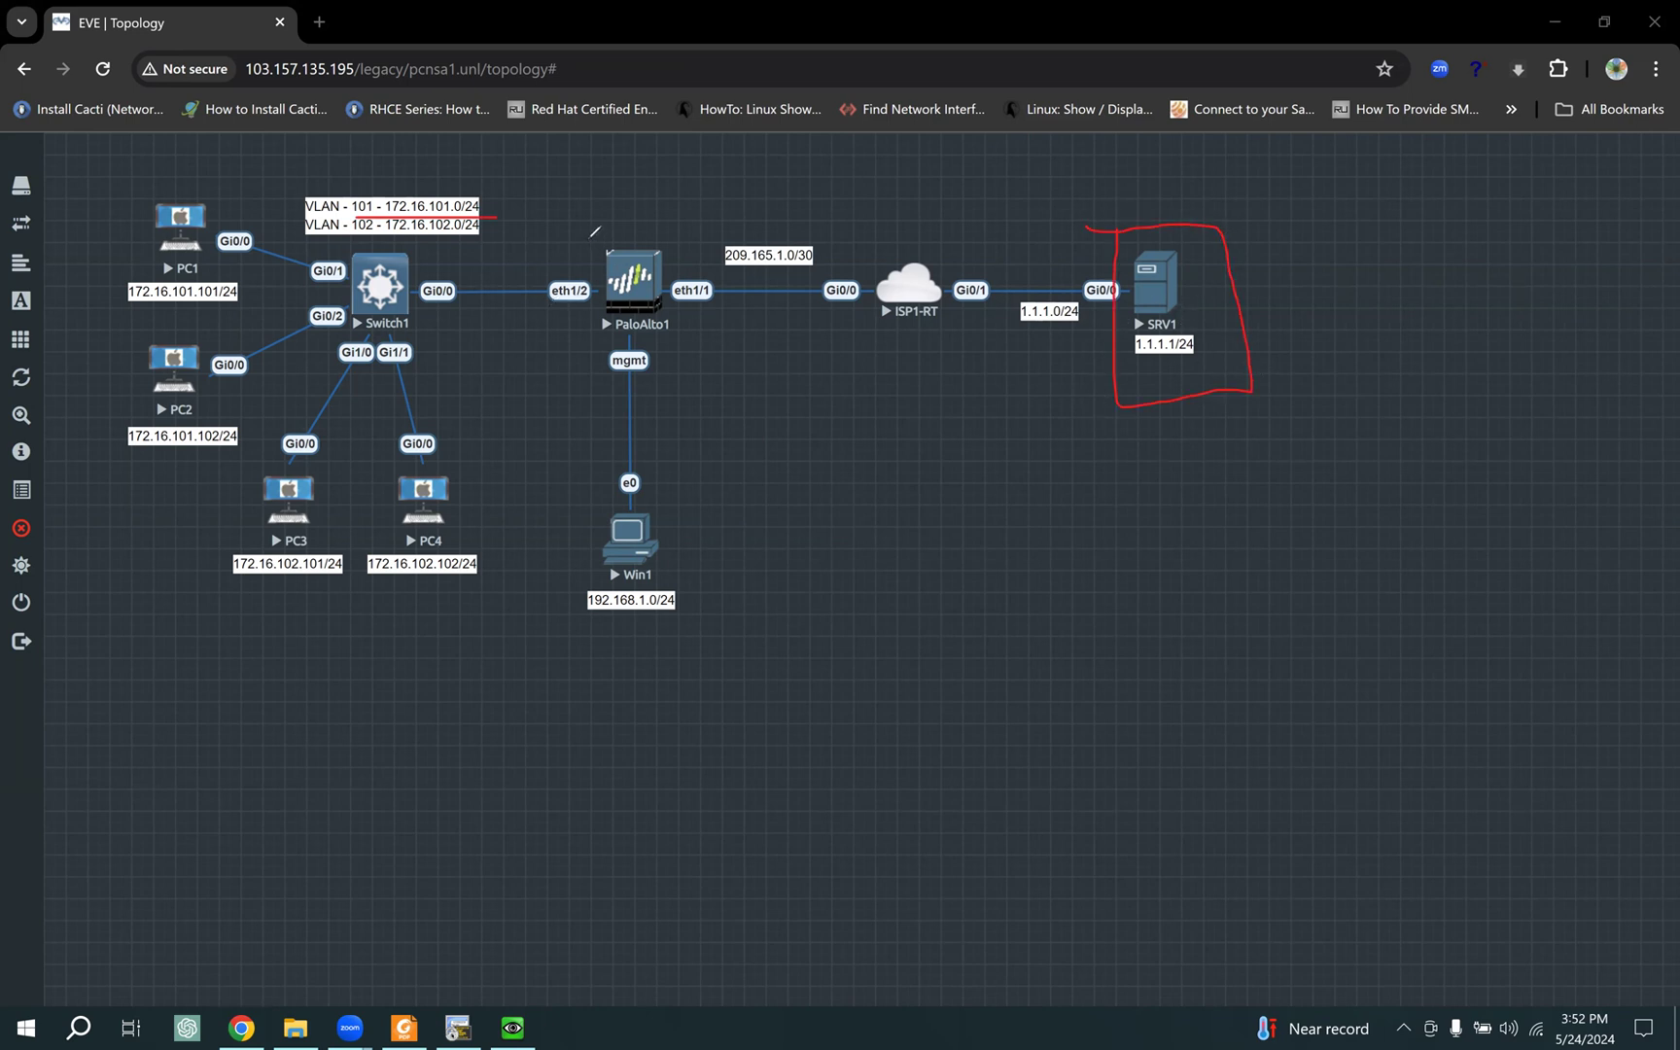
{"action": "left_click_drag", "start_coordinate": [583, 232], "coordinate": [567, 339]}
{"action": "mouse_move", "coordinate": [709, 332]}
{"action": "left_mouse_down"}
{"action": "mouse_move", "coordinate": [702, 304]}
{"action": "mouse_move", "coordinate": [603, 223]}
{"action": "left_mouse_up"}
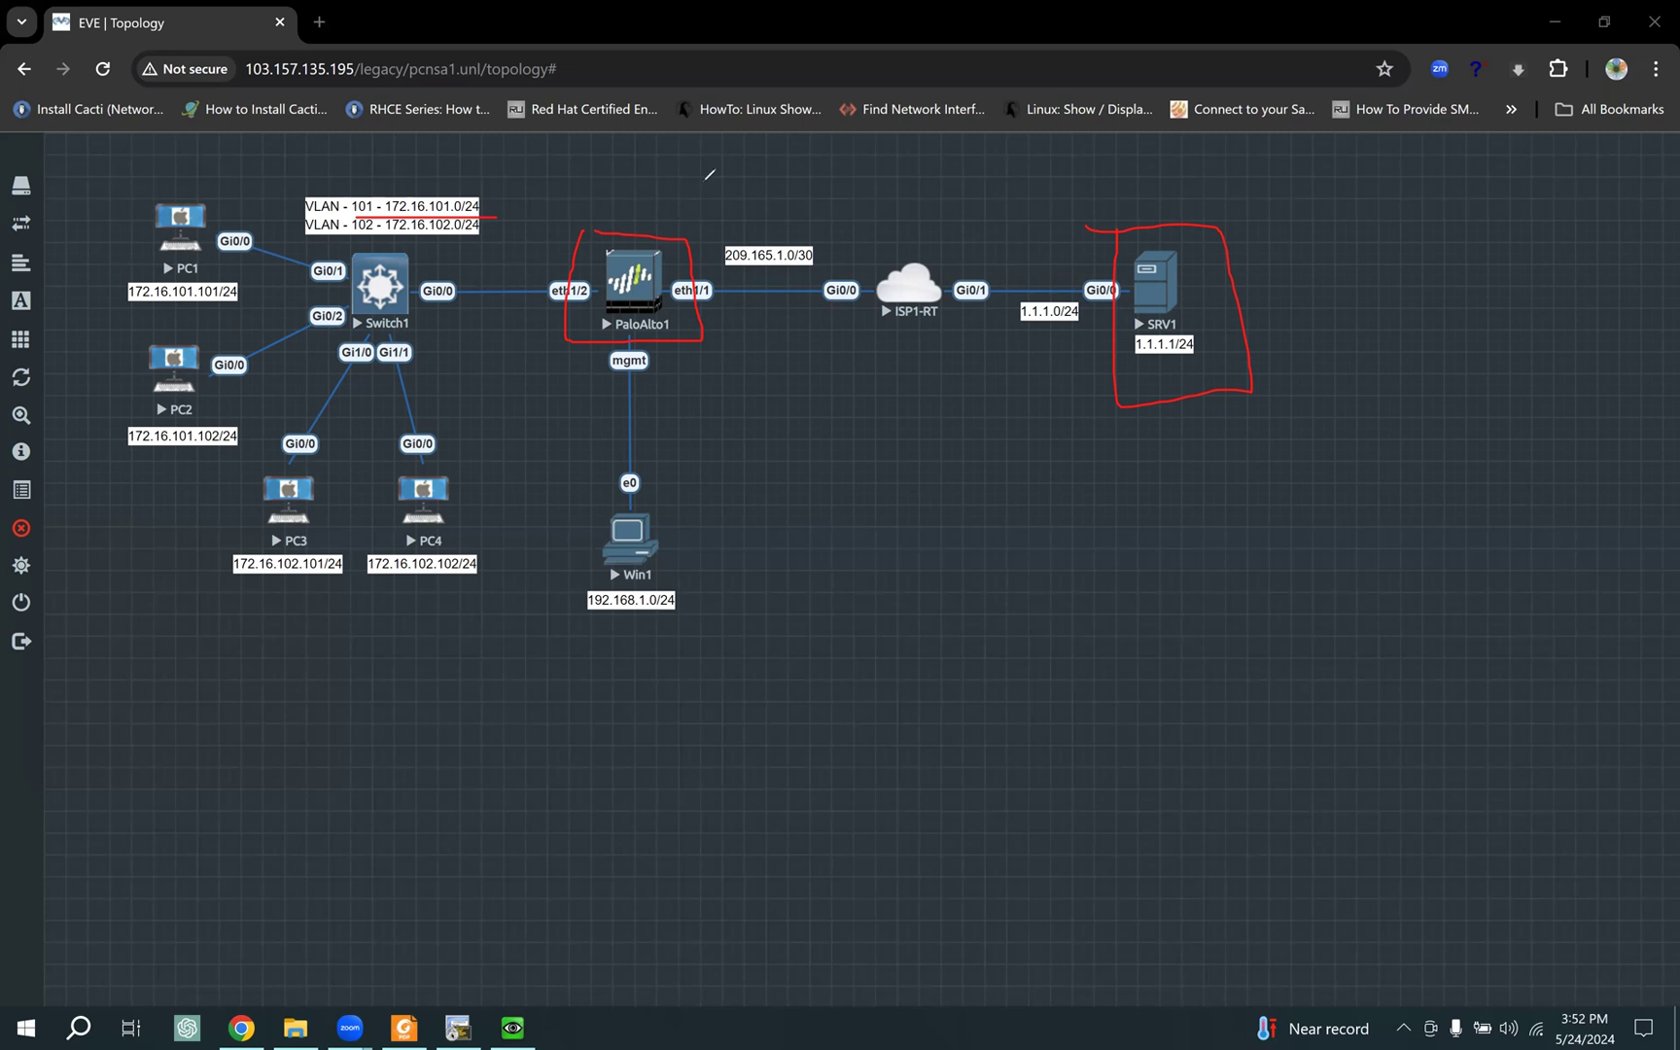
{"action": "mouse_move", "coordinate": [712, 166]}
{"action": "left_mouse_down"}
{"action": "mouse_move", "coordinate": [729, 207]}
{"action": "mouse_move", "coordinate": [731, 162]}
{"action": "left_mouse_up"}
{"action": "mouse_move", "coordinate": [753, 242]}
{"action": "left_mouse_down"}
{"action": "mouse_move", "coordinate": [775, 243]}
{"action": "mouse_move", "coordinate": [722, 229]}
{"action": "mouse_move", "coordinate": [778, 251]}
{"action": "mouse_move", "coordinate": [775, 199]}
{"action": "left_mouse_up"}
{"action": "mouse_move", "coordinate": [775, 298]}
{"action": "left_mouse_down"}
{"action": "mouse_move", "coordinate": [799, 309]}
{"action": "mouse_move", "coordinate": [805, 343]}
{"action": "left_mouse_up"}
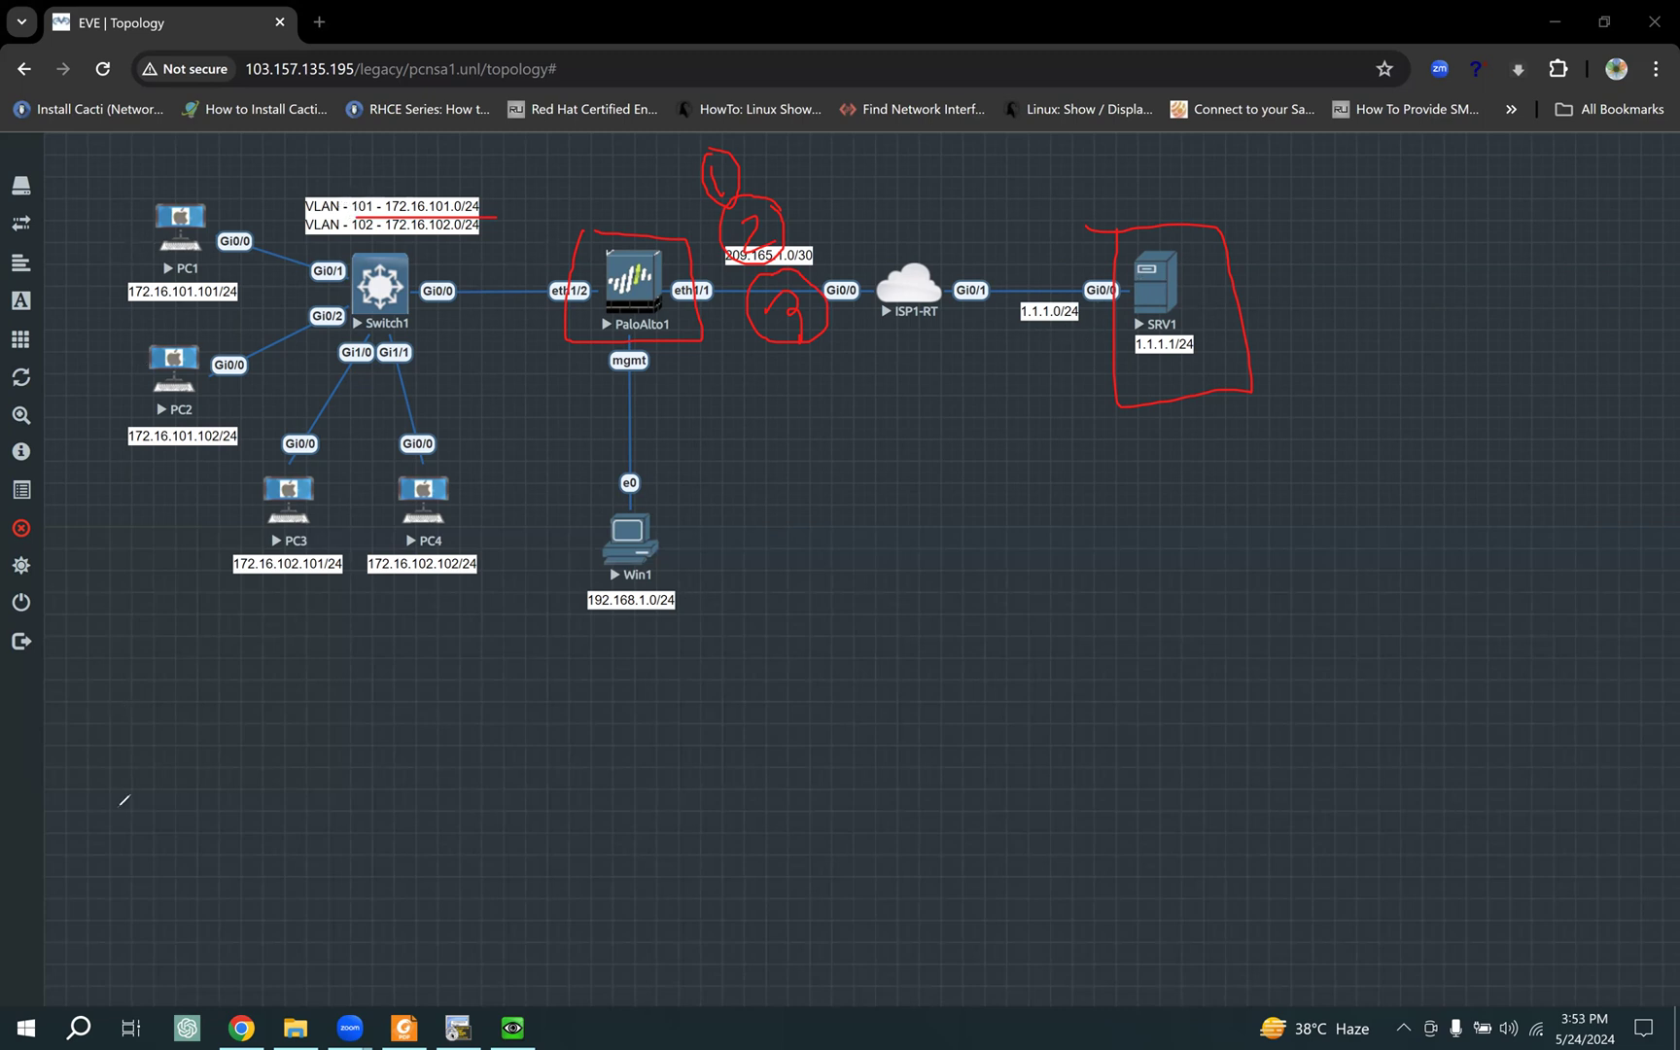
{"action": "right_click", "coordinate": [216, 625]}
{"action": "left_click", "coordinate": [194, 626]}
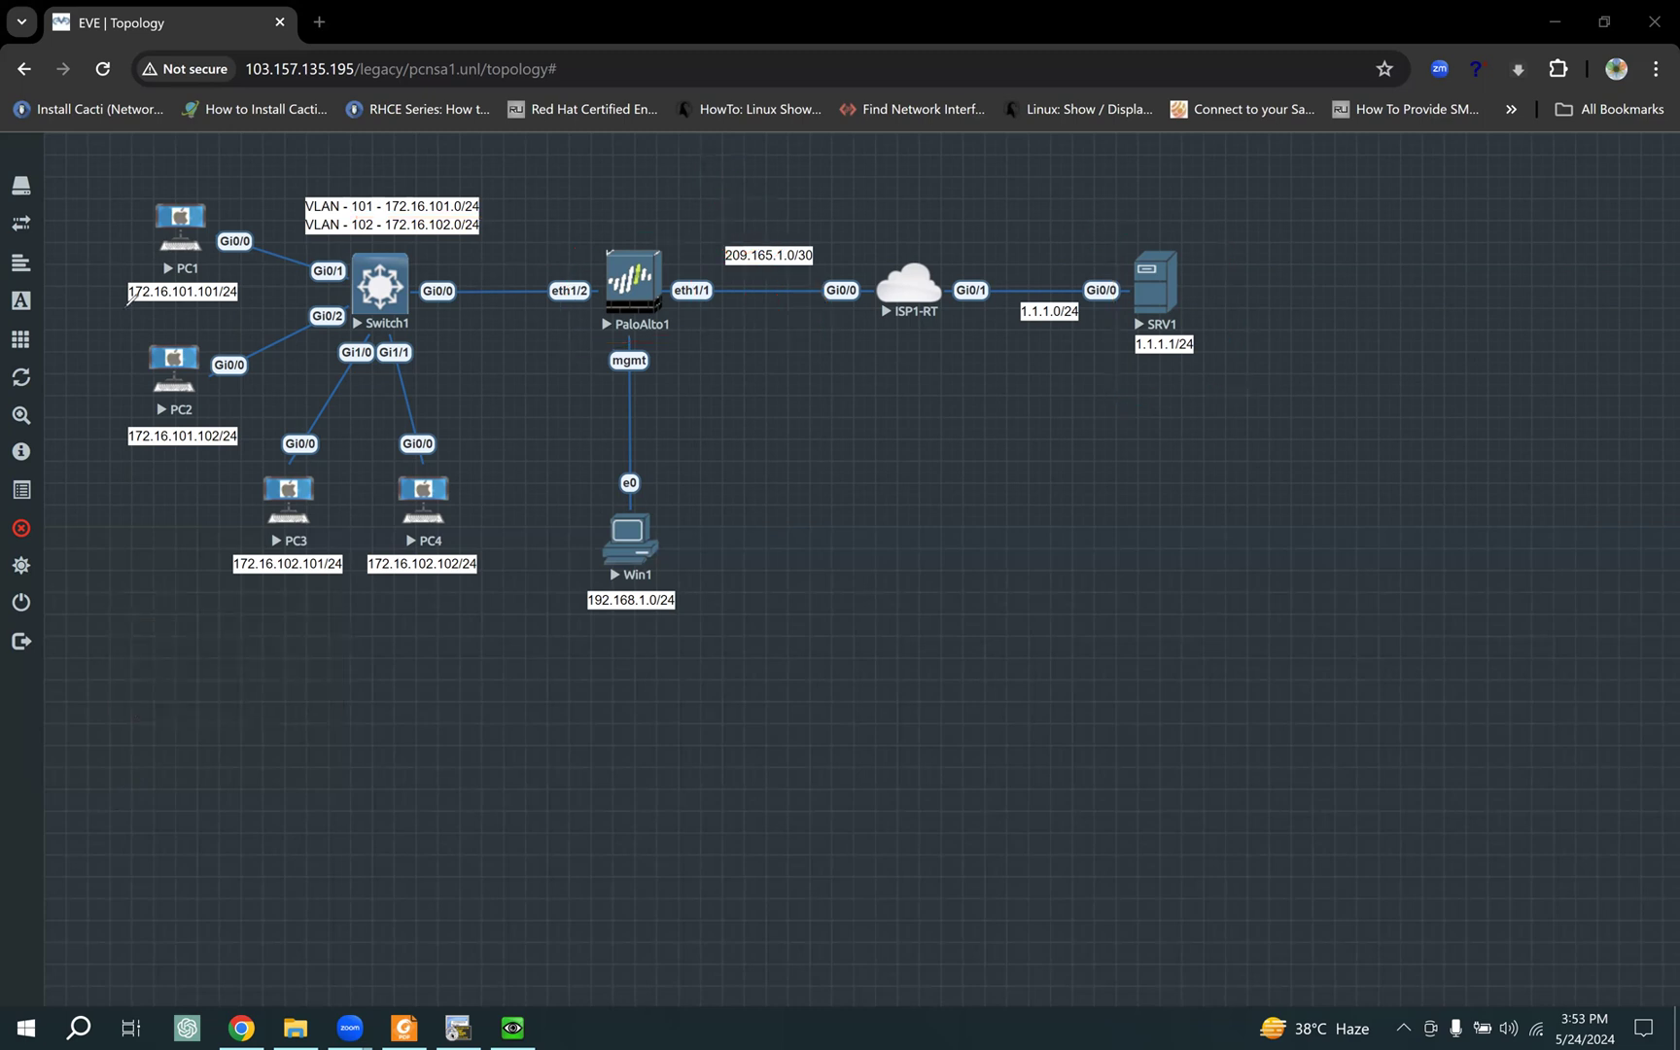
Step: Switch to the firewall on Win1, open the ethernet1/1 interface settings and set its interface type to Layer3
{"action": "left_click", "coordinate": [512, 1027]}
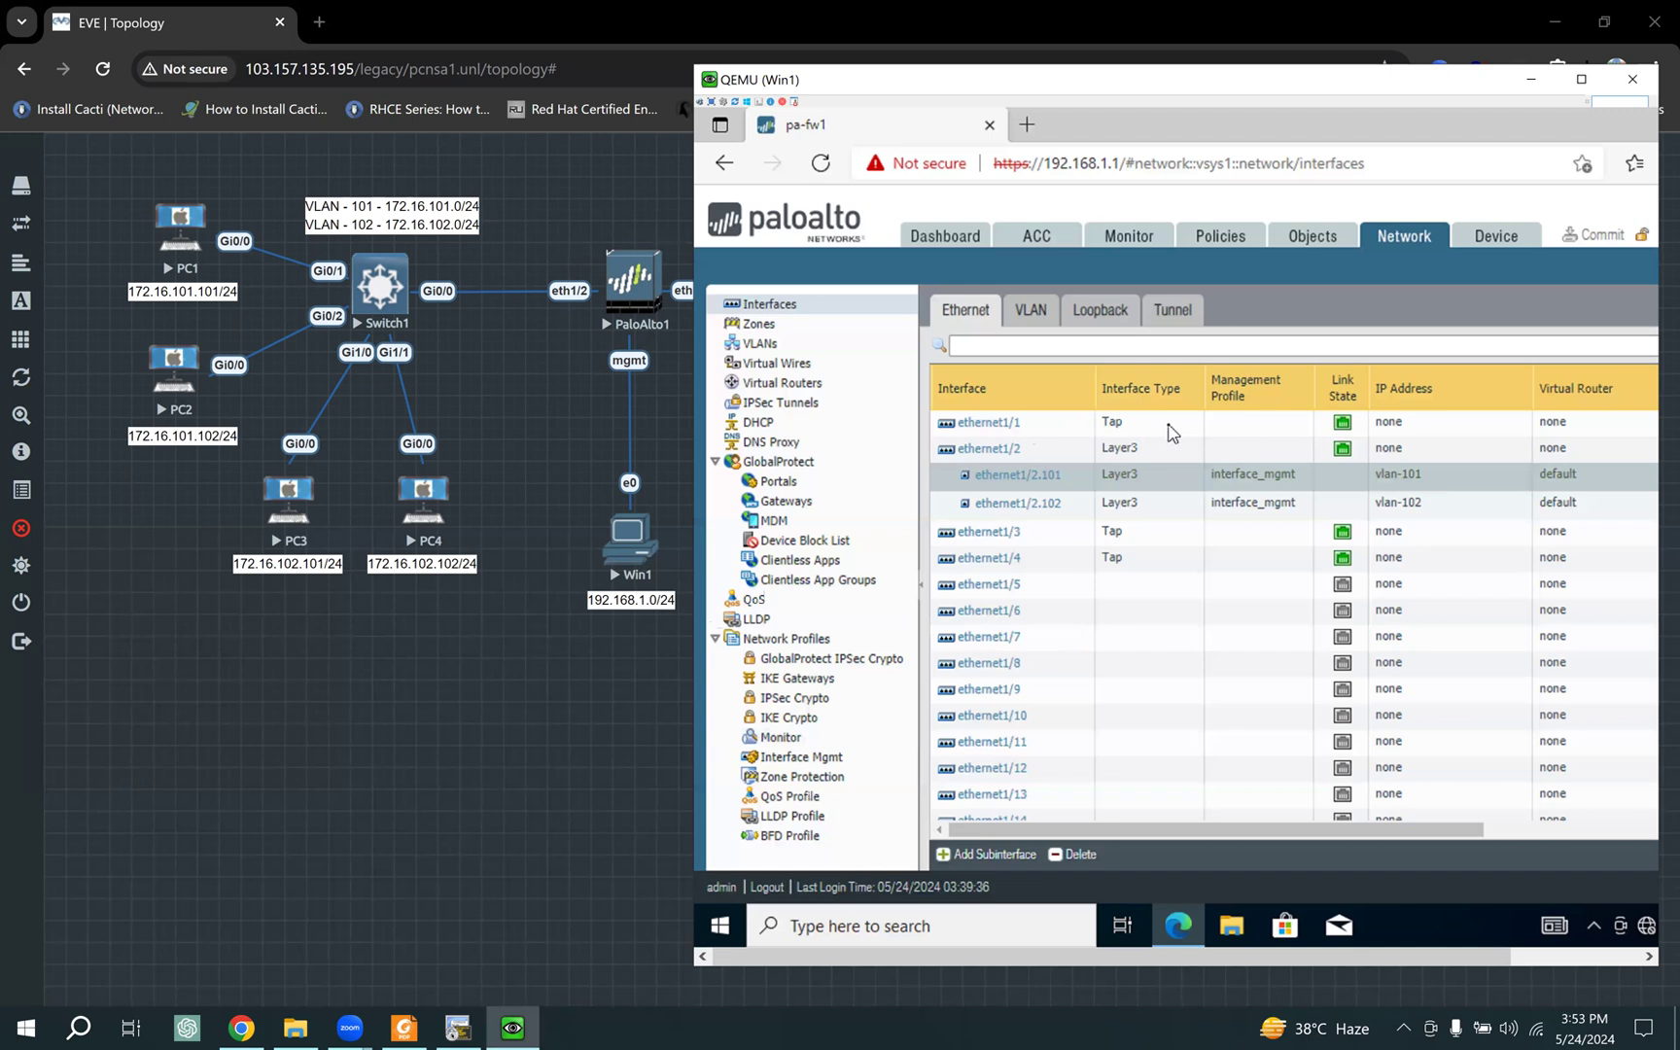
{"action": "left_click", "coordinate": [1043, 431]}
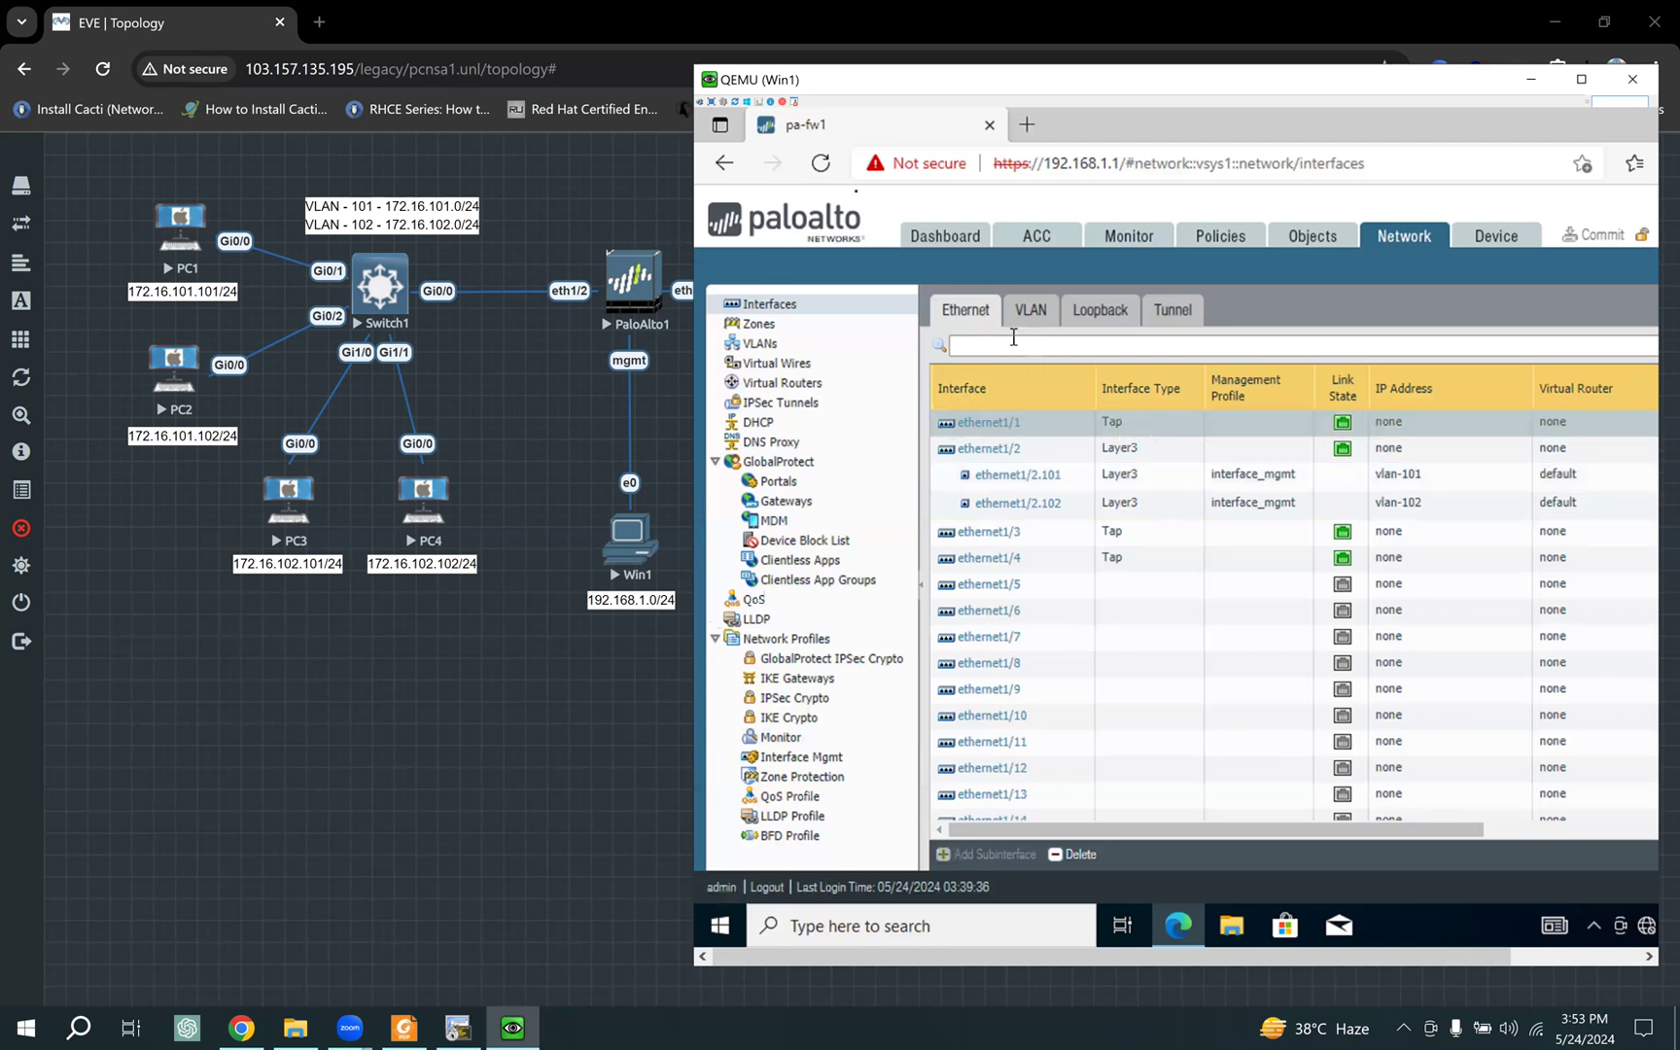
{"action": "left_click_drag", "start_coordinate": [937, 90], "coordinate": [1069, 95]}
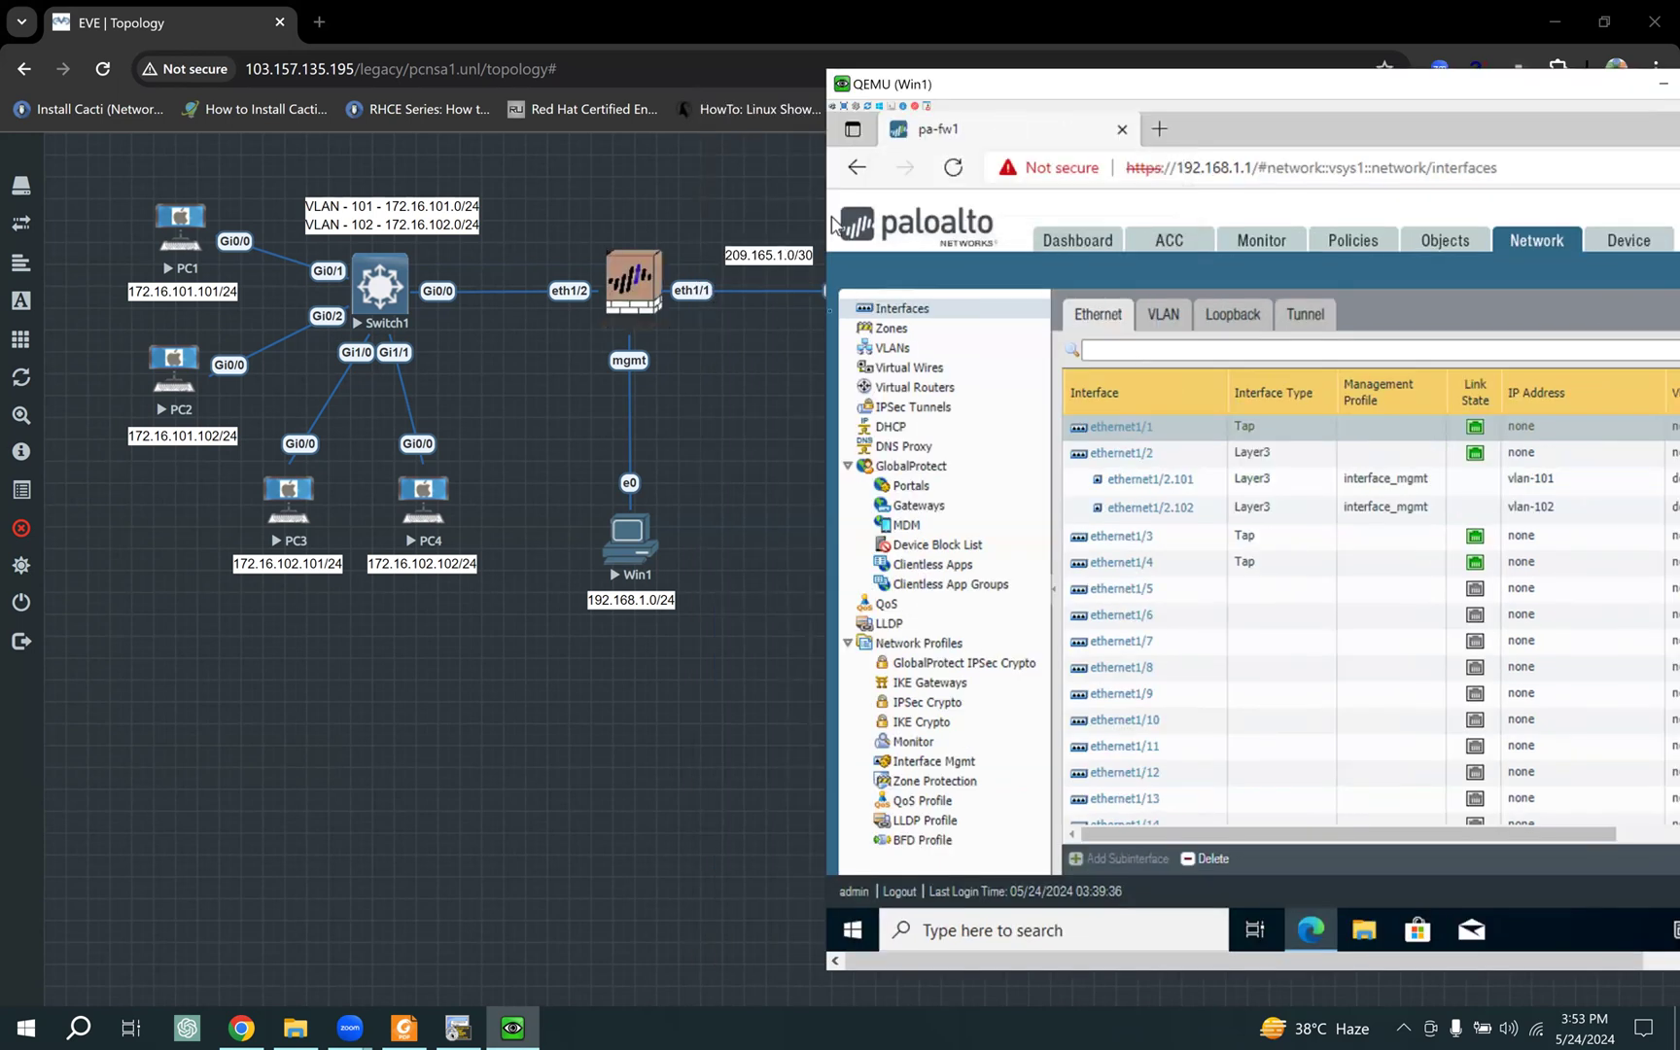
{"action": "left_click", "coordinate": [1128, 427]}
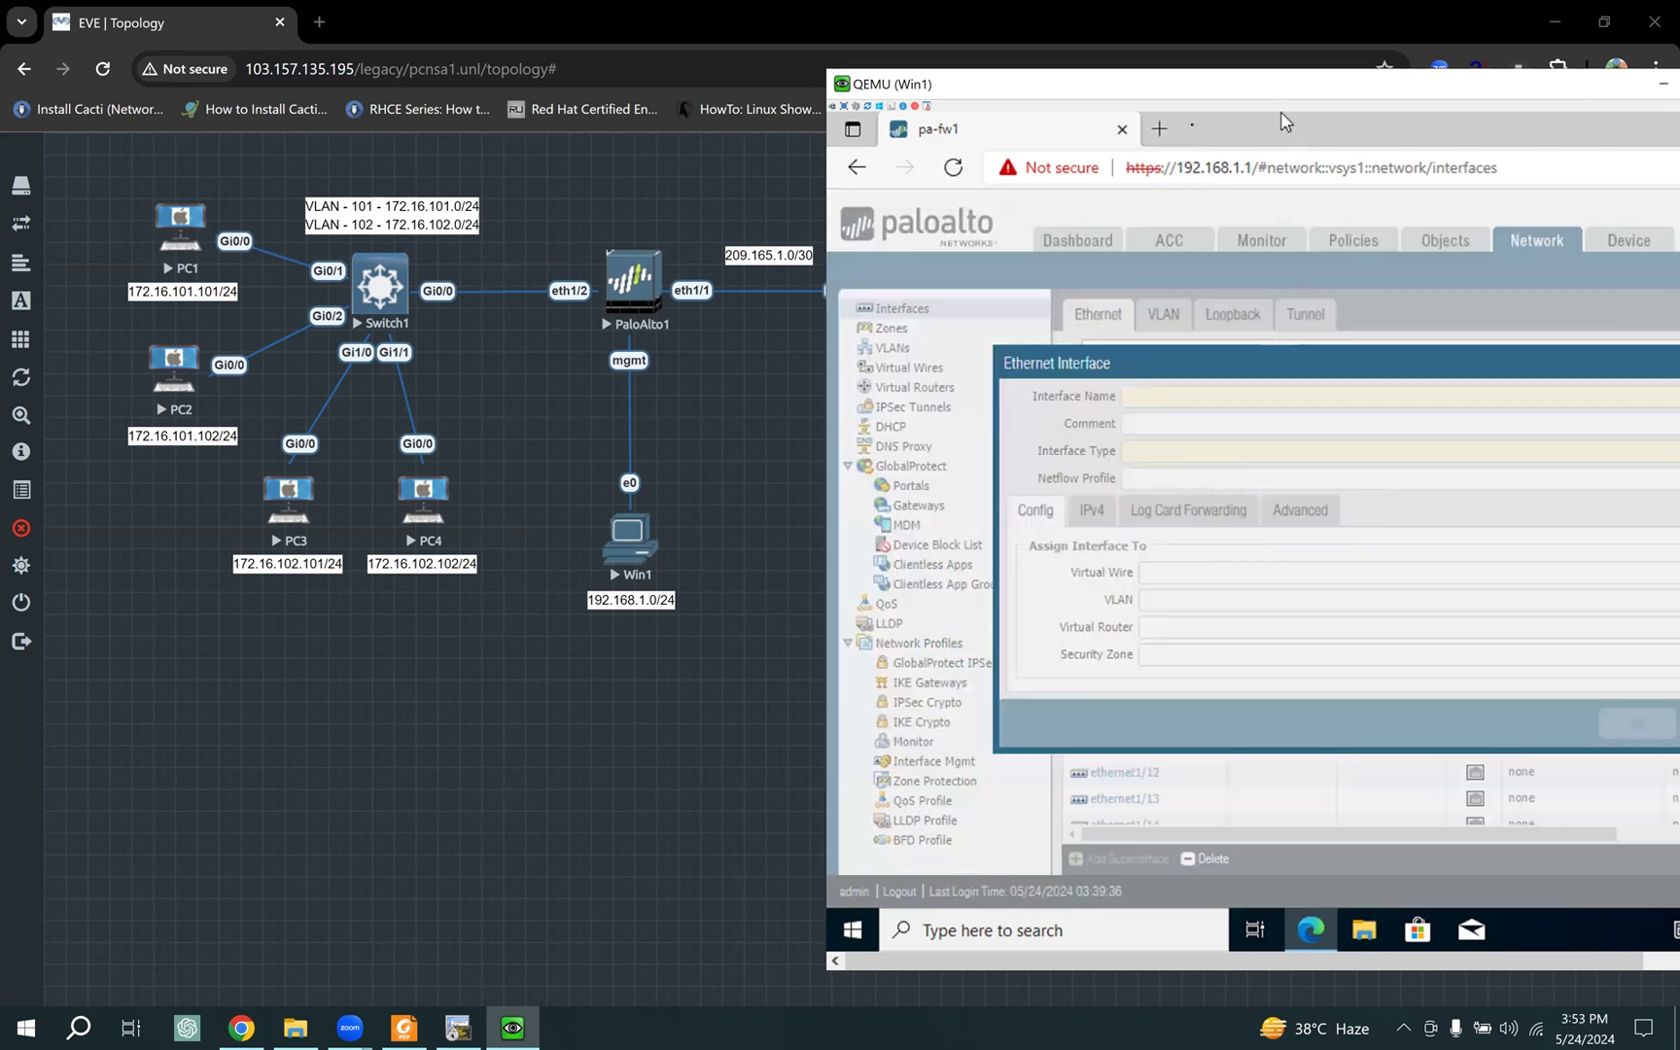
{"action": "left_click_drag", "start_coordinate": [1274, 93], "coordinate": [1180, 88]}
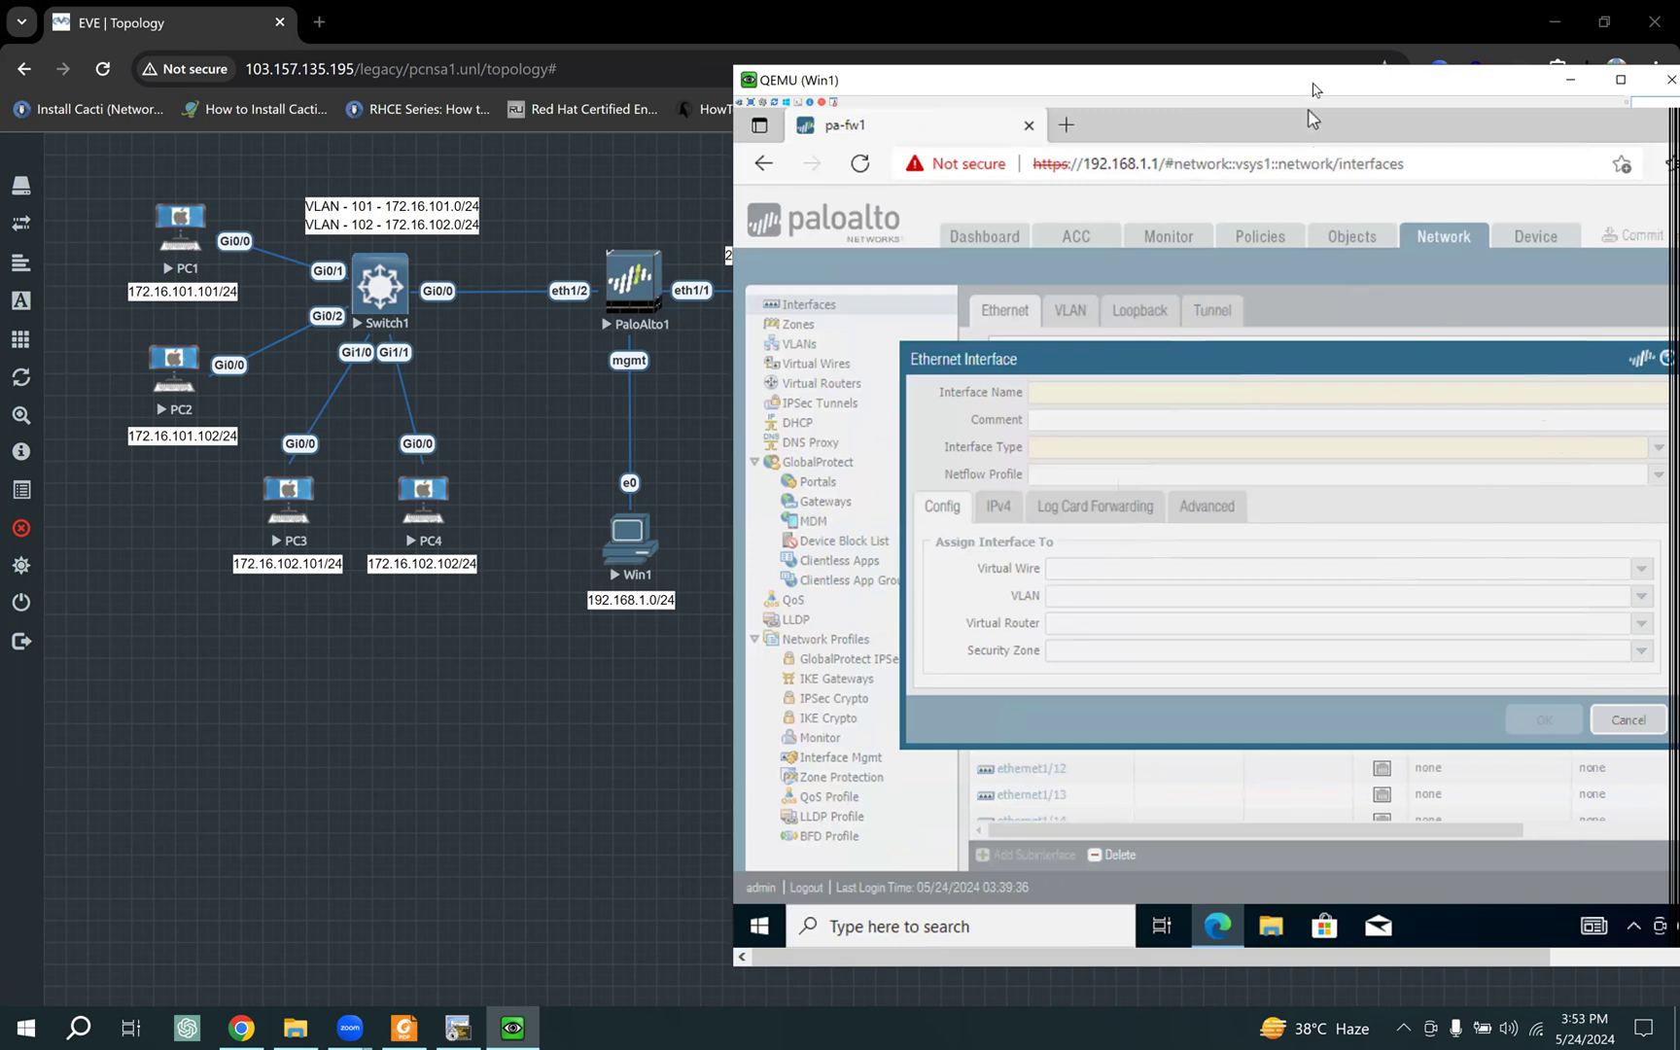
{"action": "left_click_drag", "start_coordinate": [1264, 86], "coordinate": [1214, 84]}
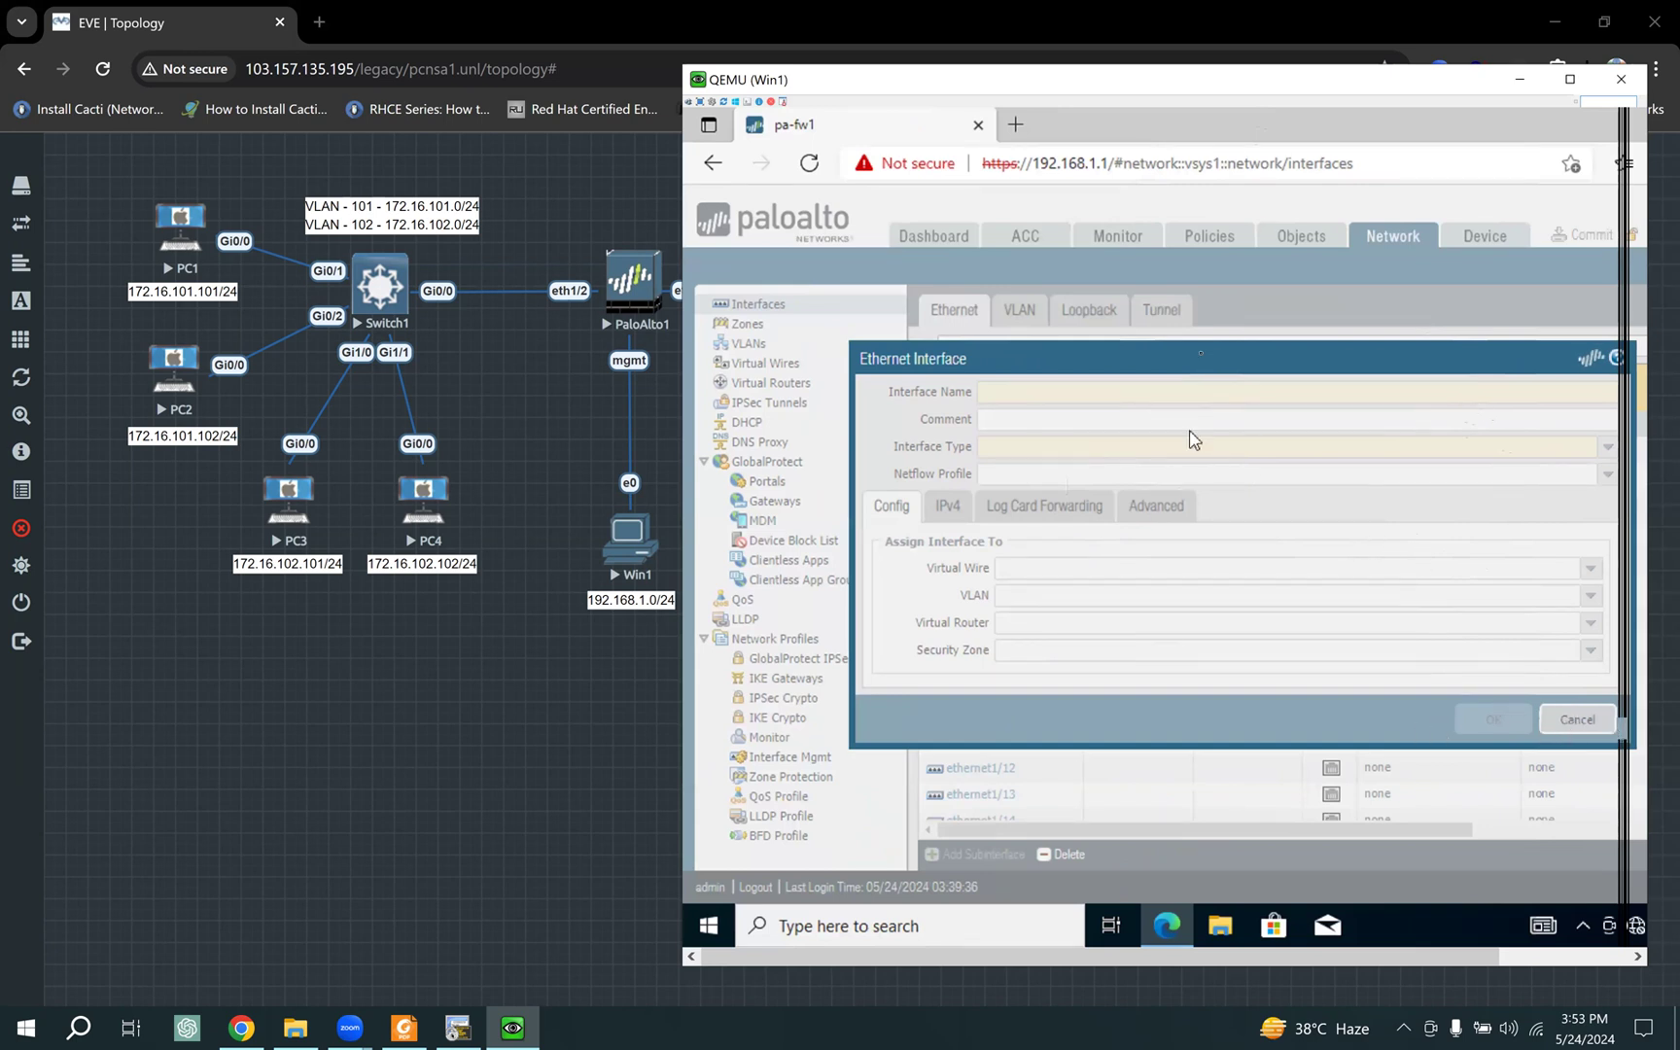
{"action": "left_click_drag", "start_coordinate": [1098, 359], "coordinate": [1084, 317]}
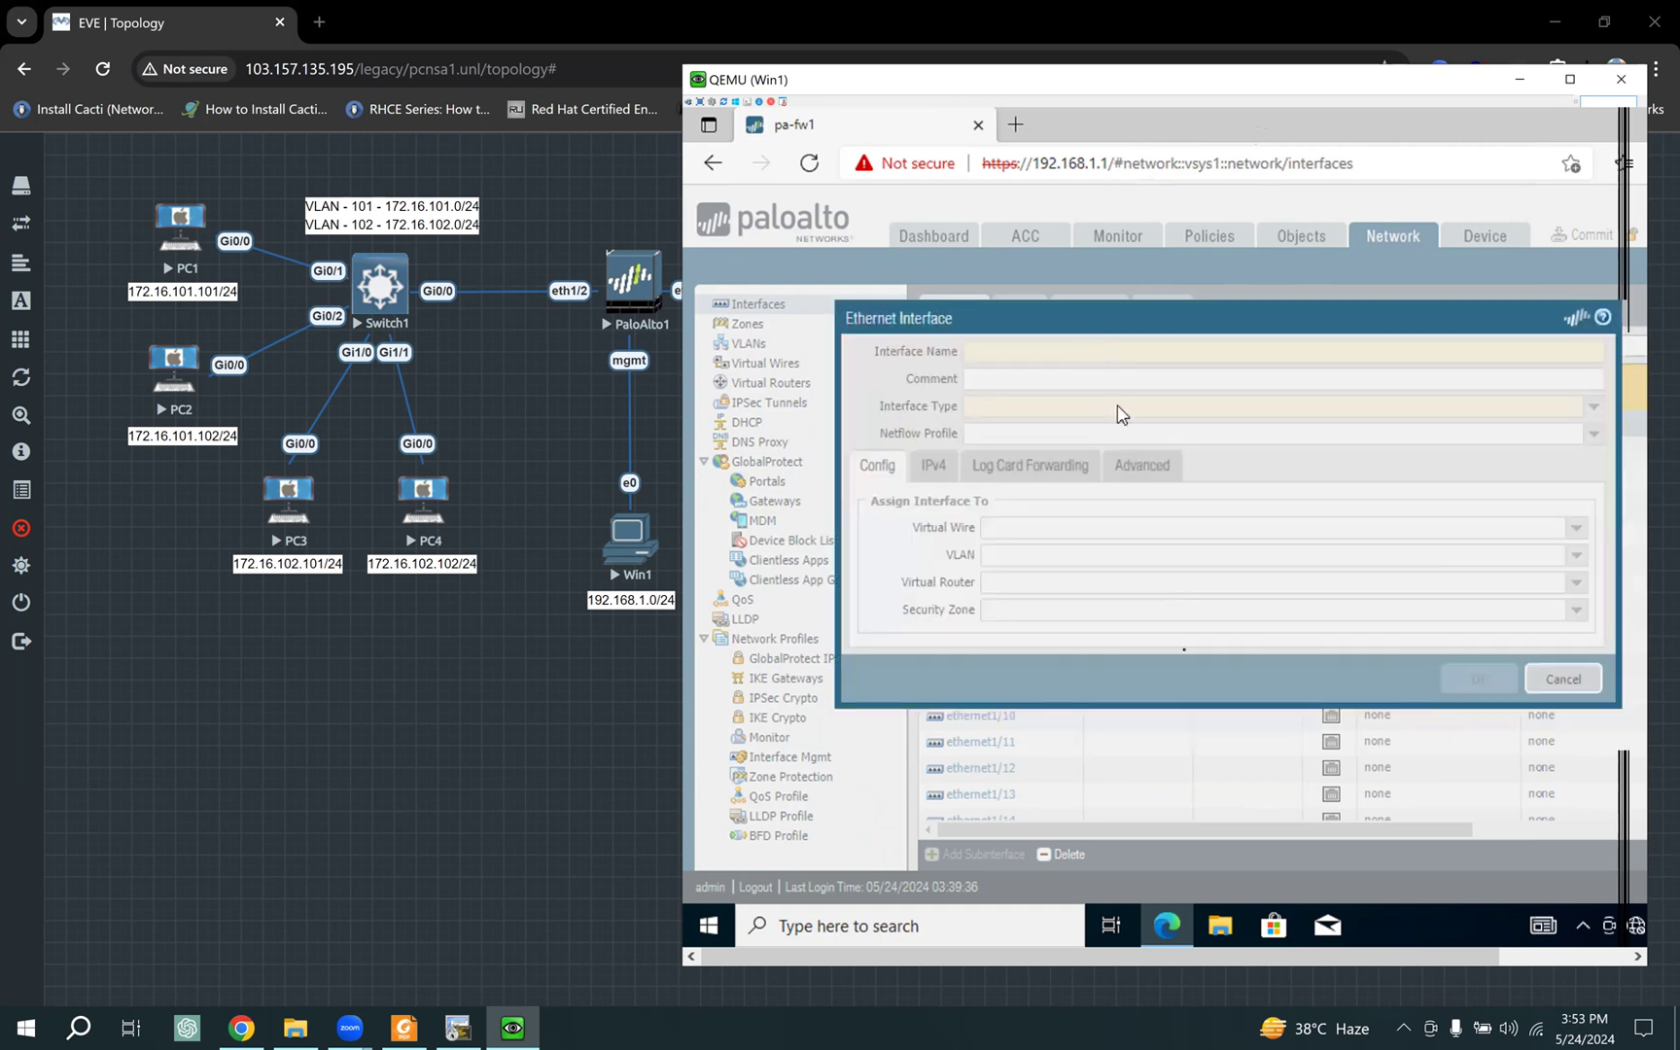
{"action": "left_click", "coordinate": [1594, 412]}
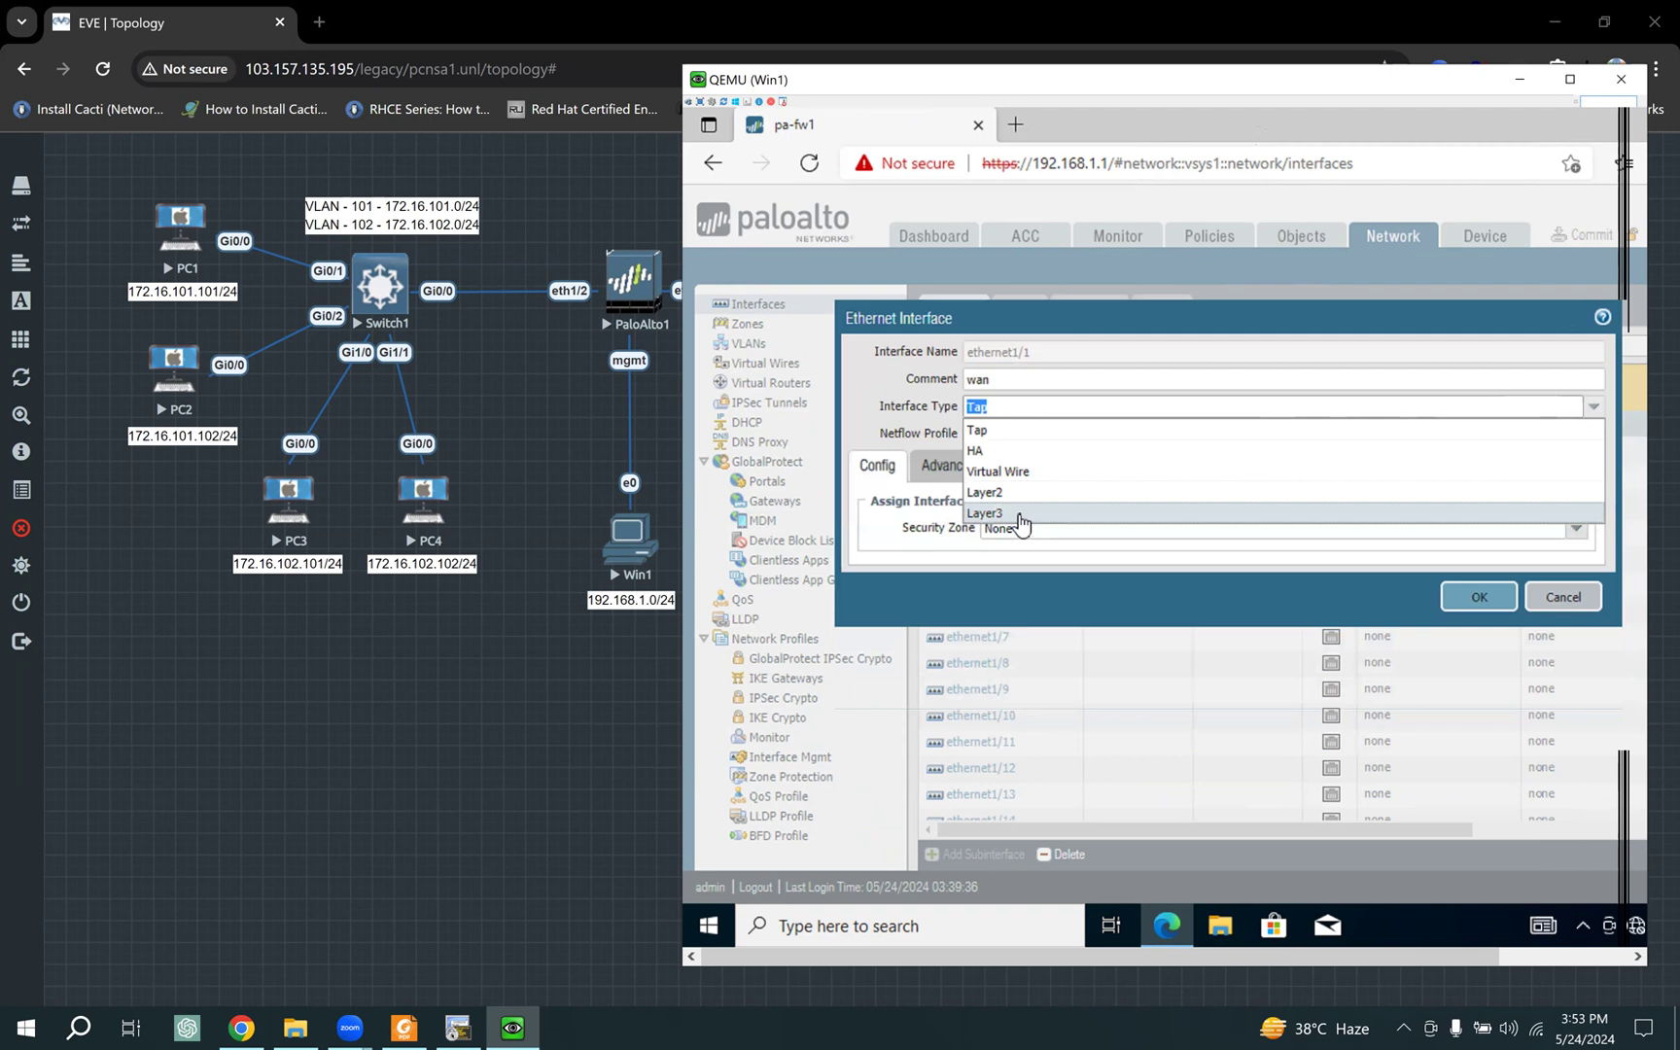
{"action": "left_click", "coordinate": [1146, 513]}
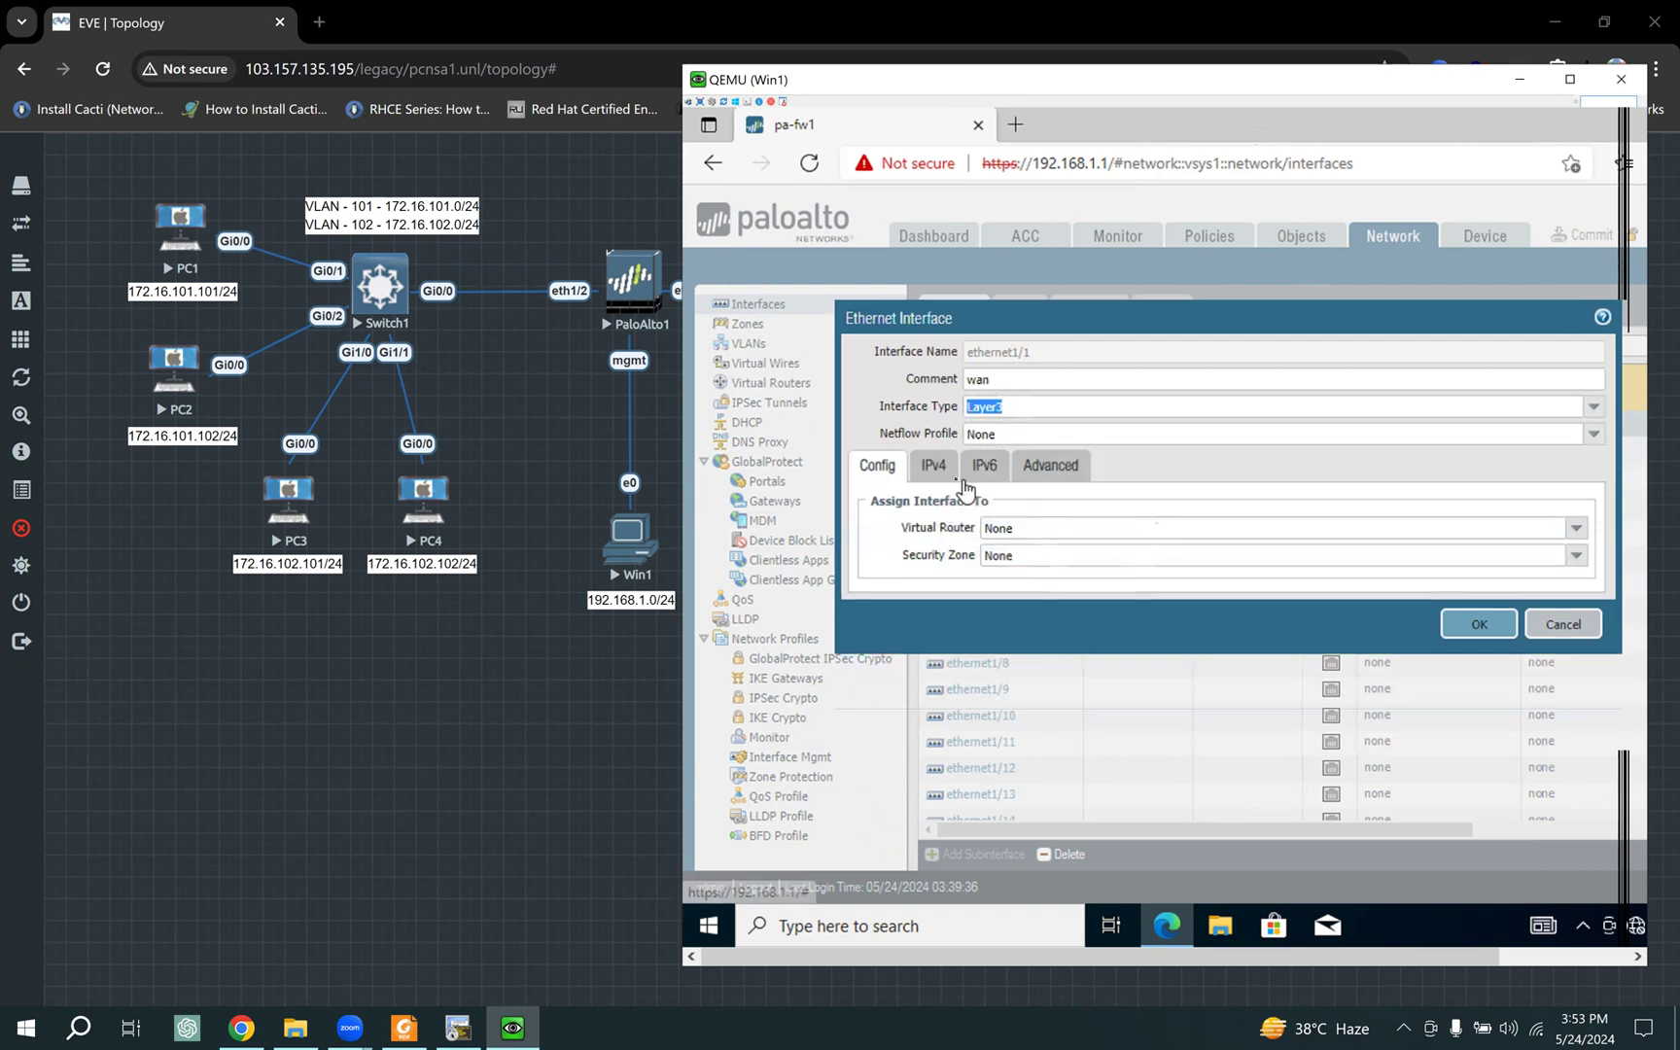
Step: Assign ethernet1/1 to the default virtual router and the wan security zone
{"action": "left_click", "coordinate": [1576, 533]}
{"action": "left_click", "coordinate": [1068, 576]}
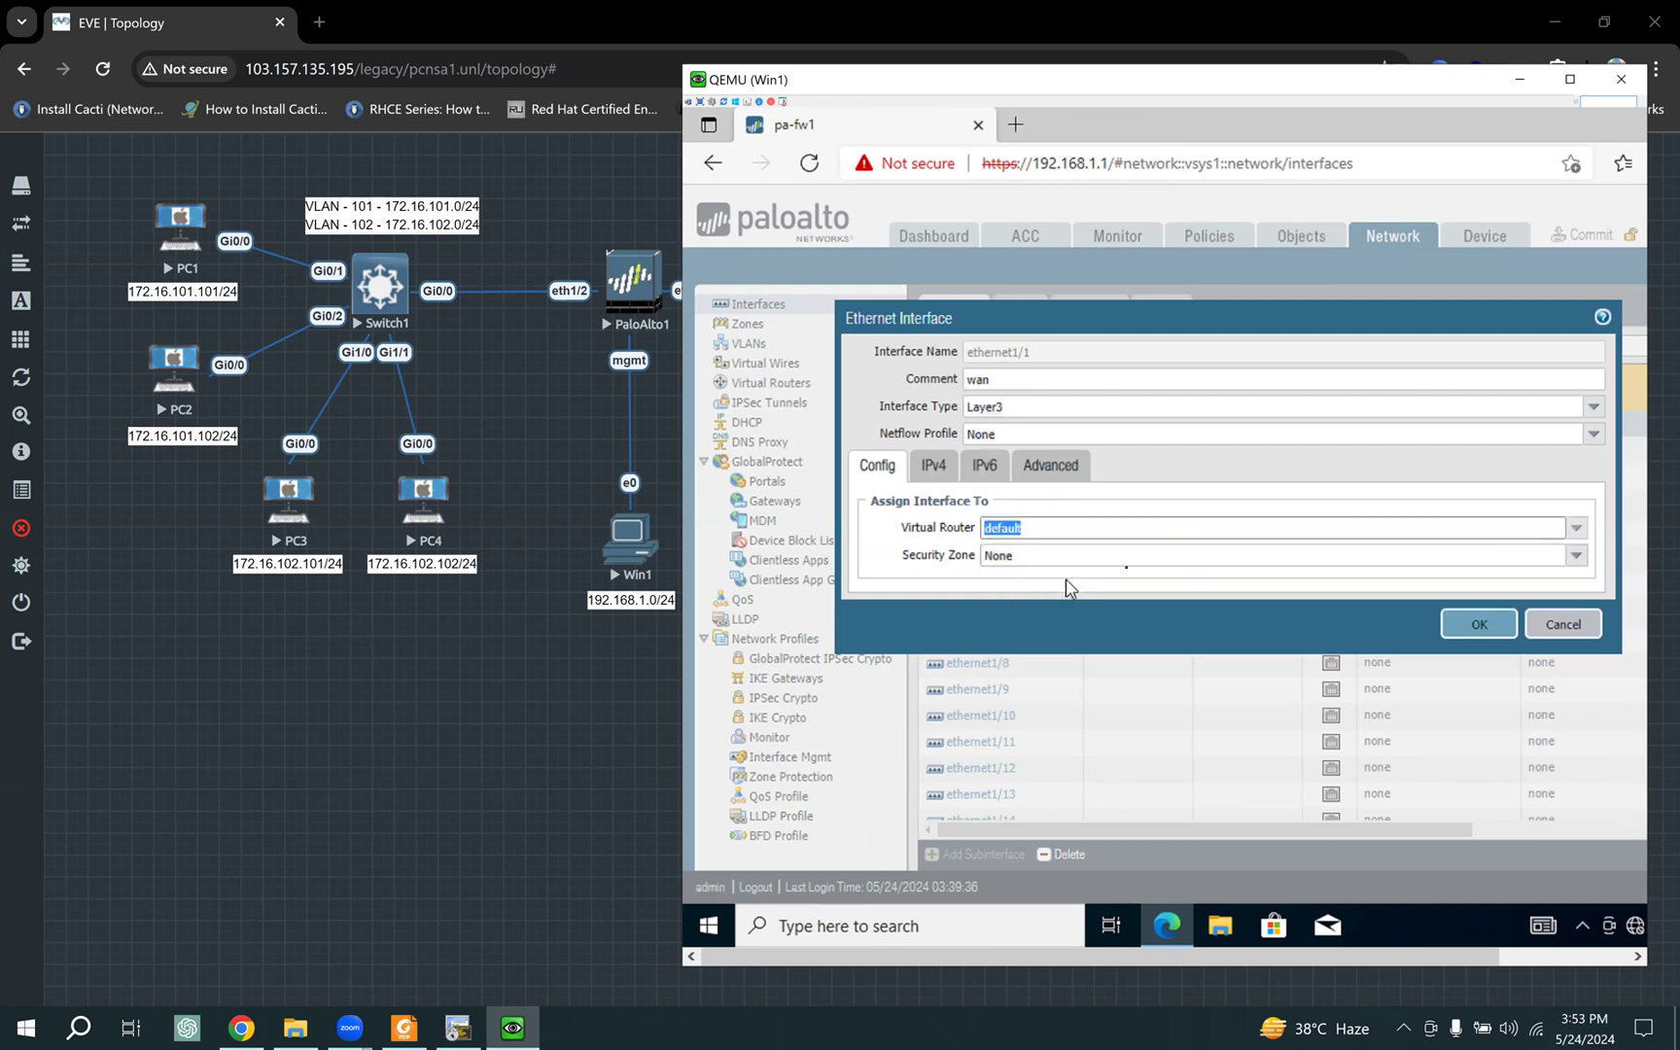
{"action": "left_click", "coordinate": [1577, 562]}
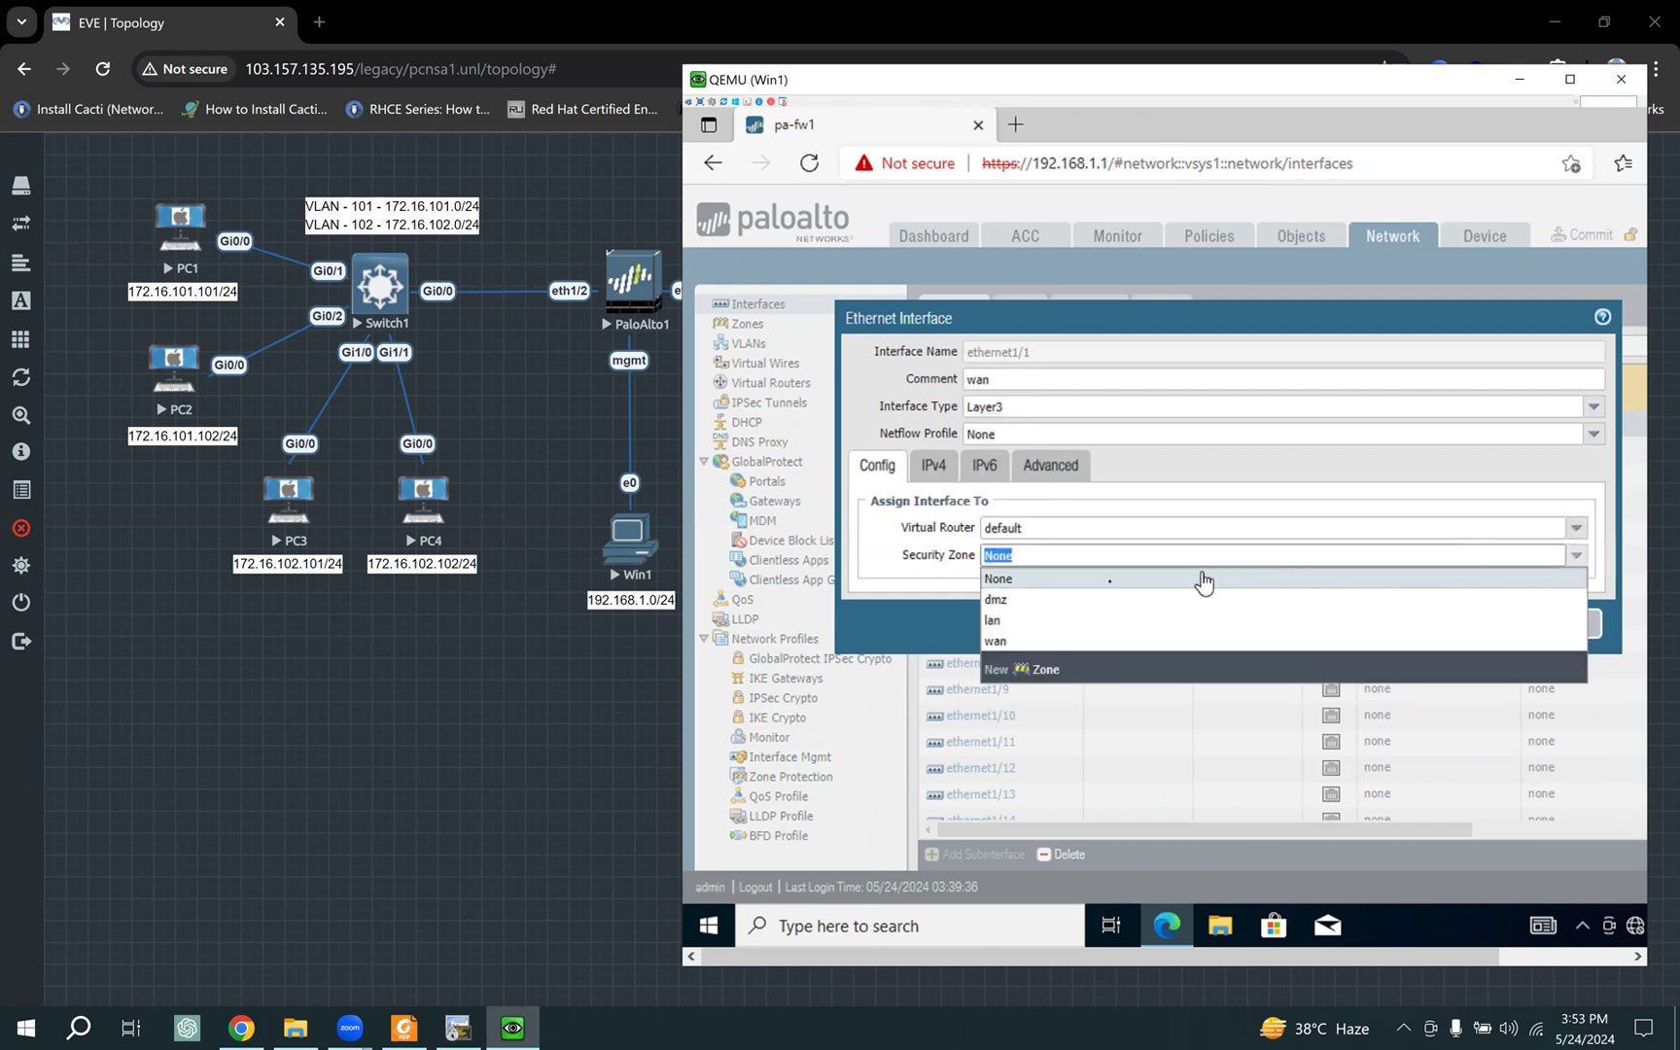
{"action": "left_click", "coordinate": [1016, 640]}
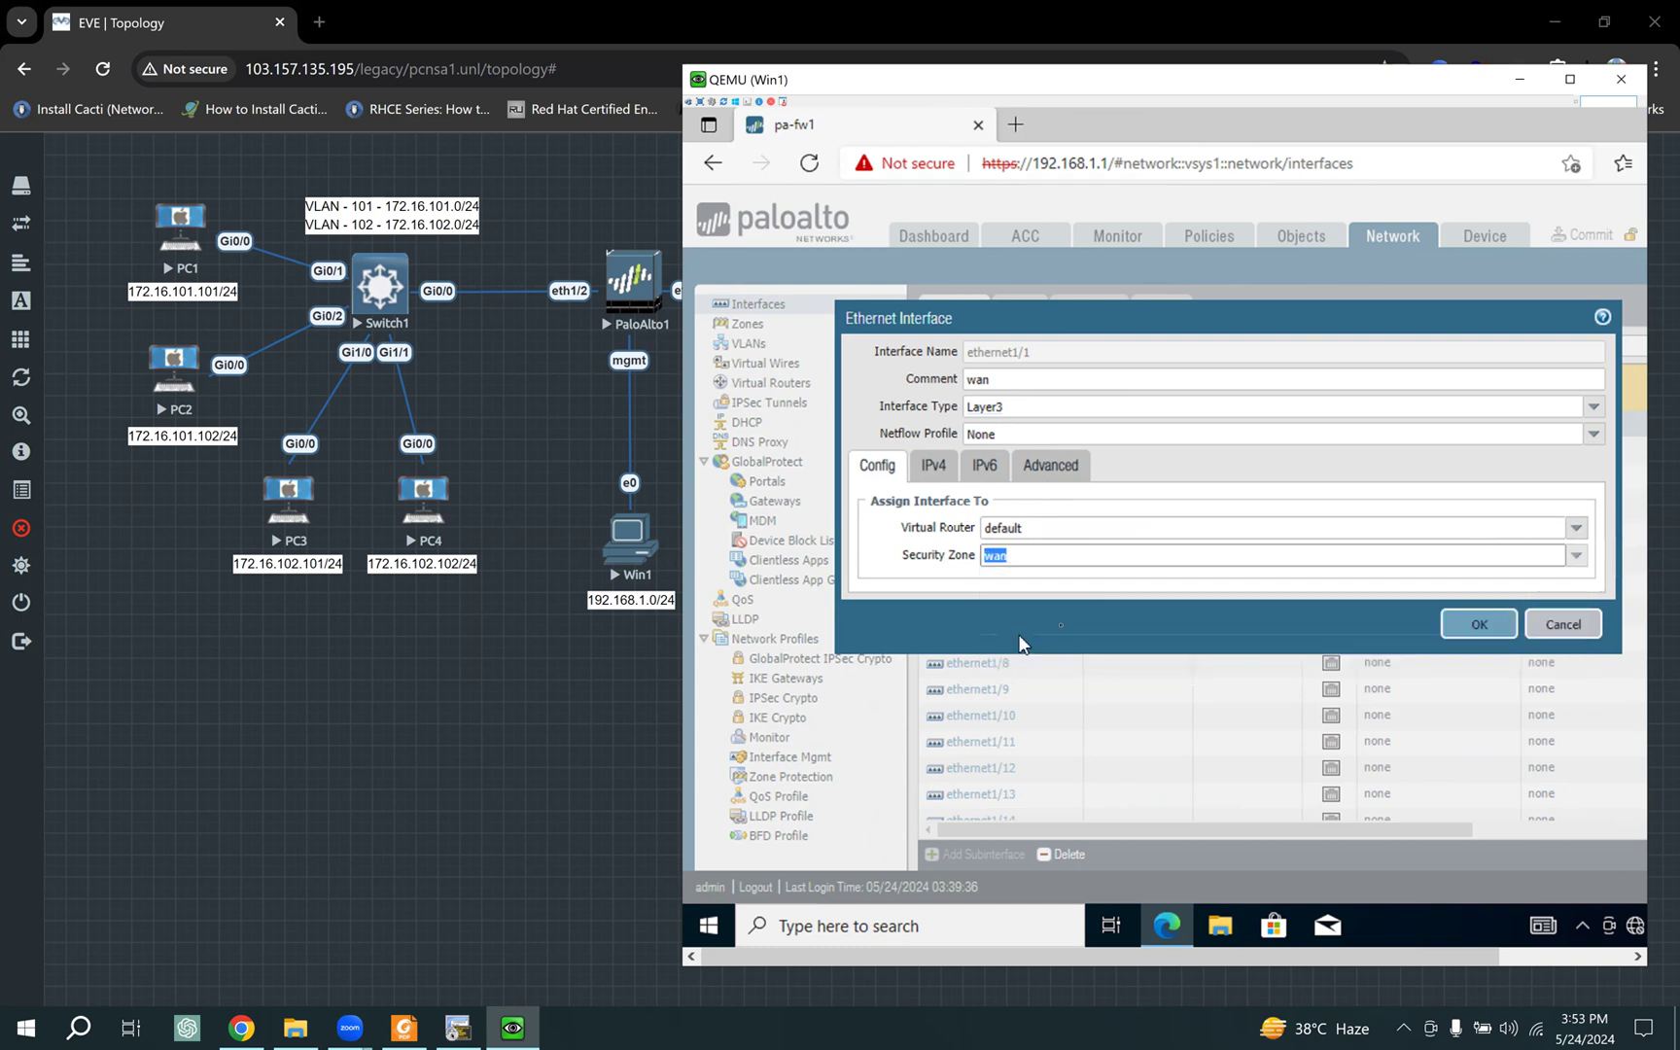
Step: Add a new static IPv4 address object isp1-wan with IP netmask 209.165.1.2/30 to ethernet1/1 and save the interface
{"action": "left_click", "coordinate": [935, 468]}
{"action": "left_click", "coordinate": [886, 674]}
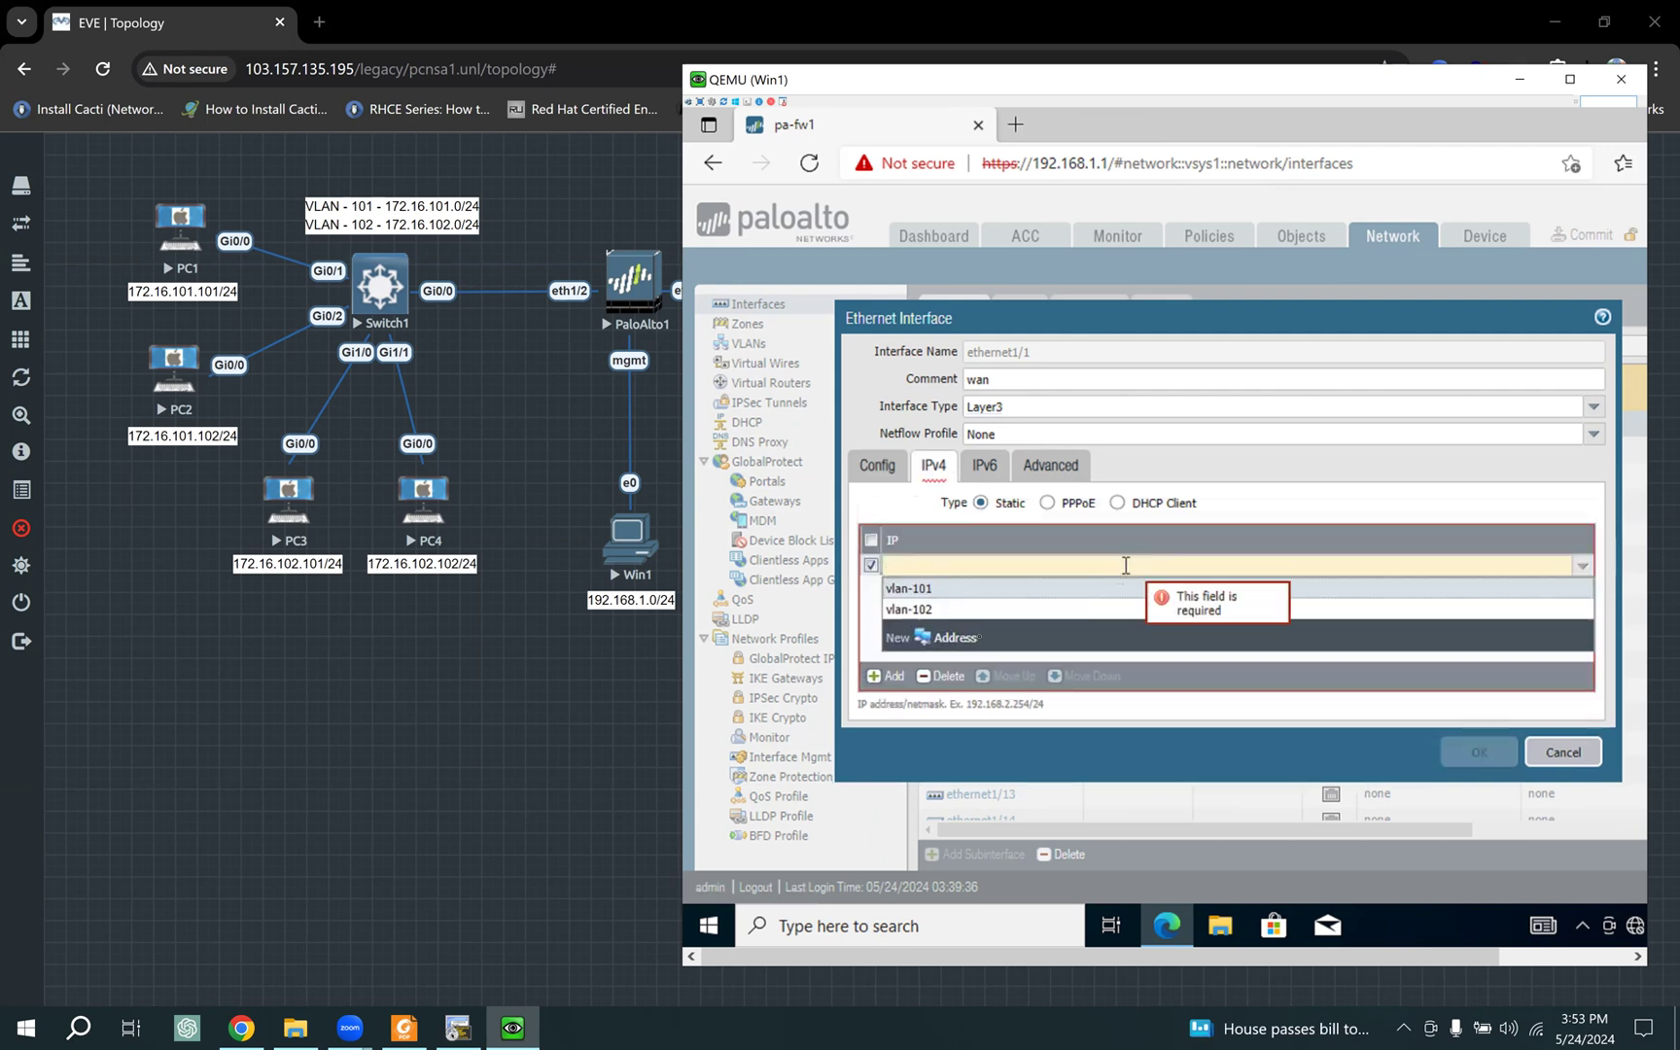
{"action": "left_click", "coordinate": [960, 642]}
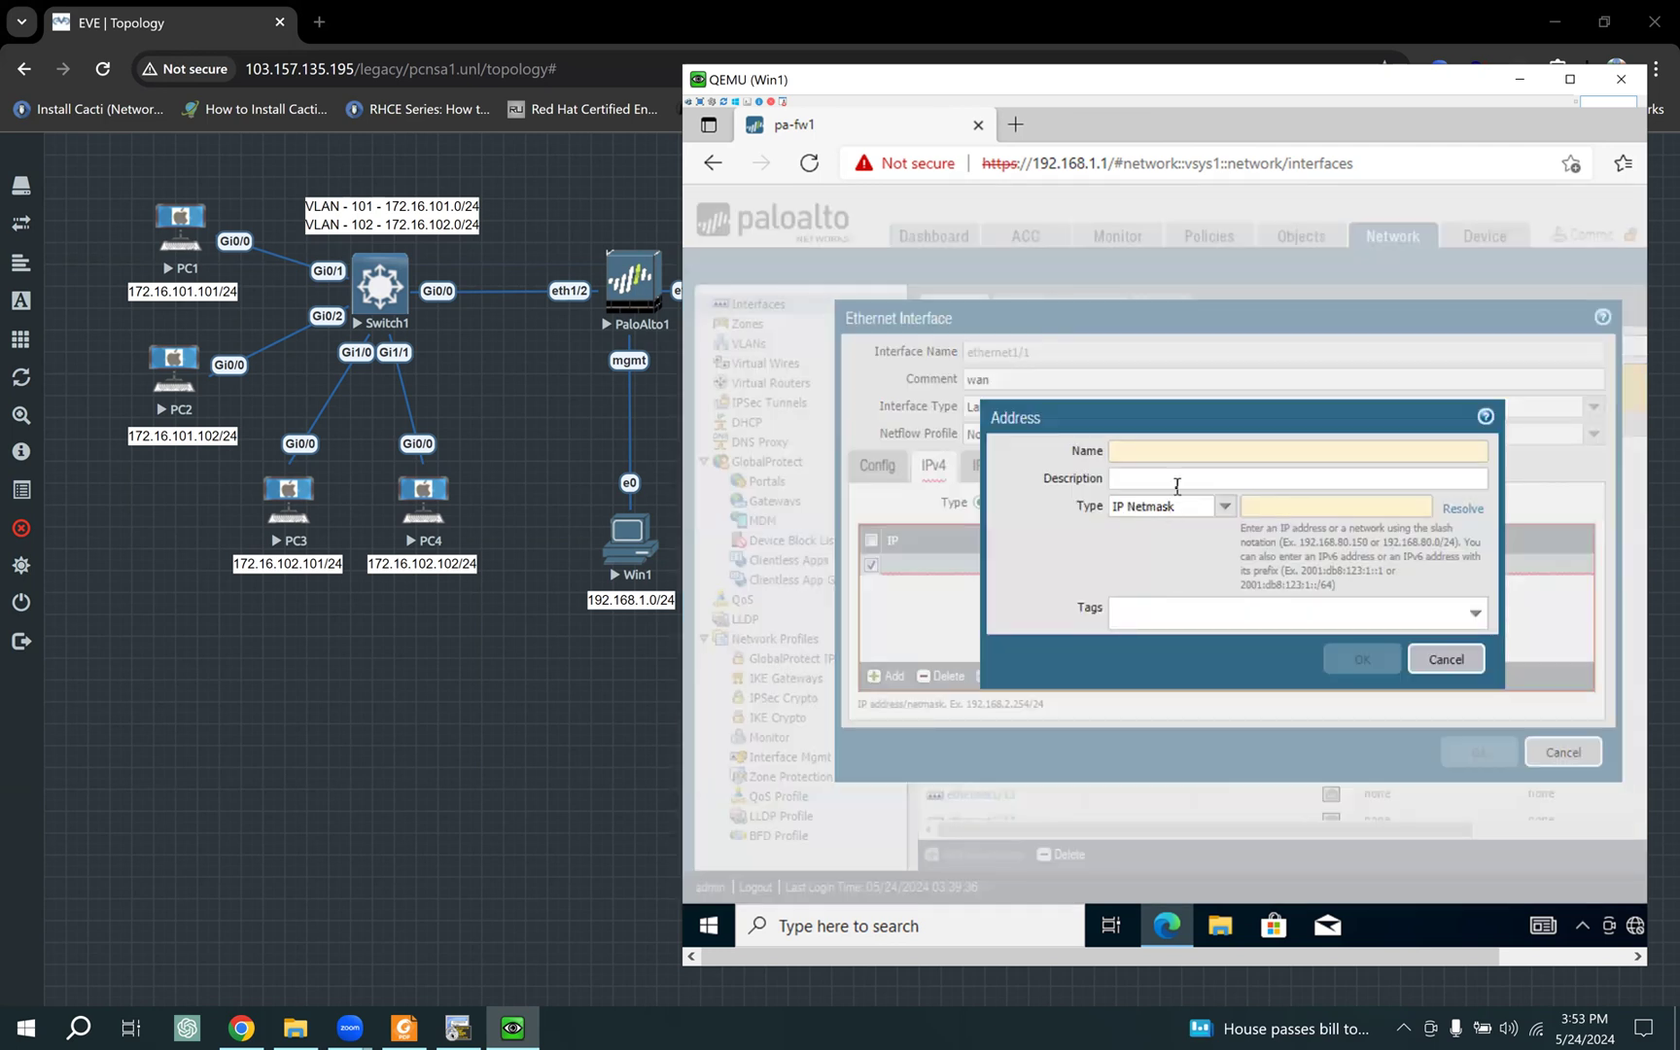
{"action": "type", "text": "is"}
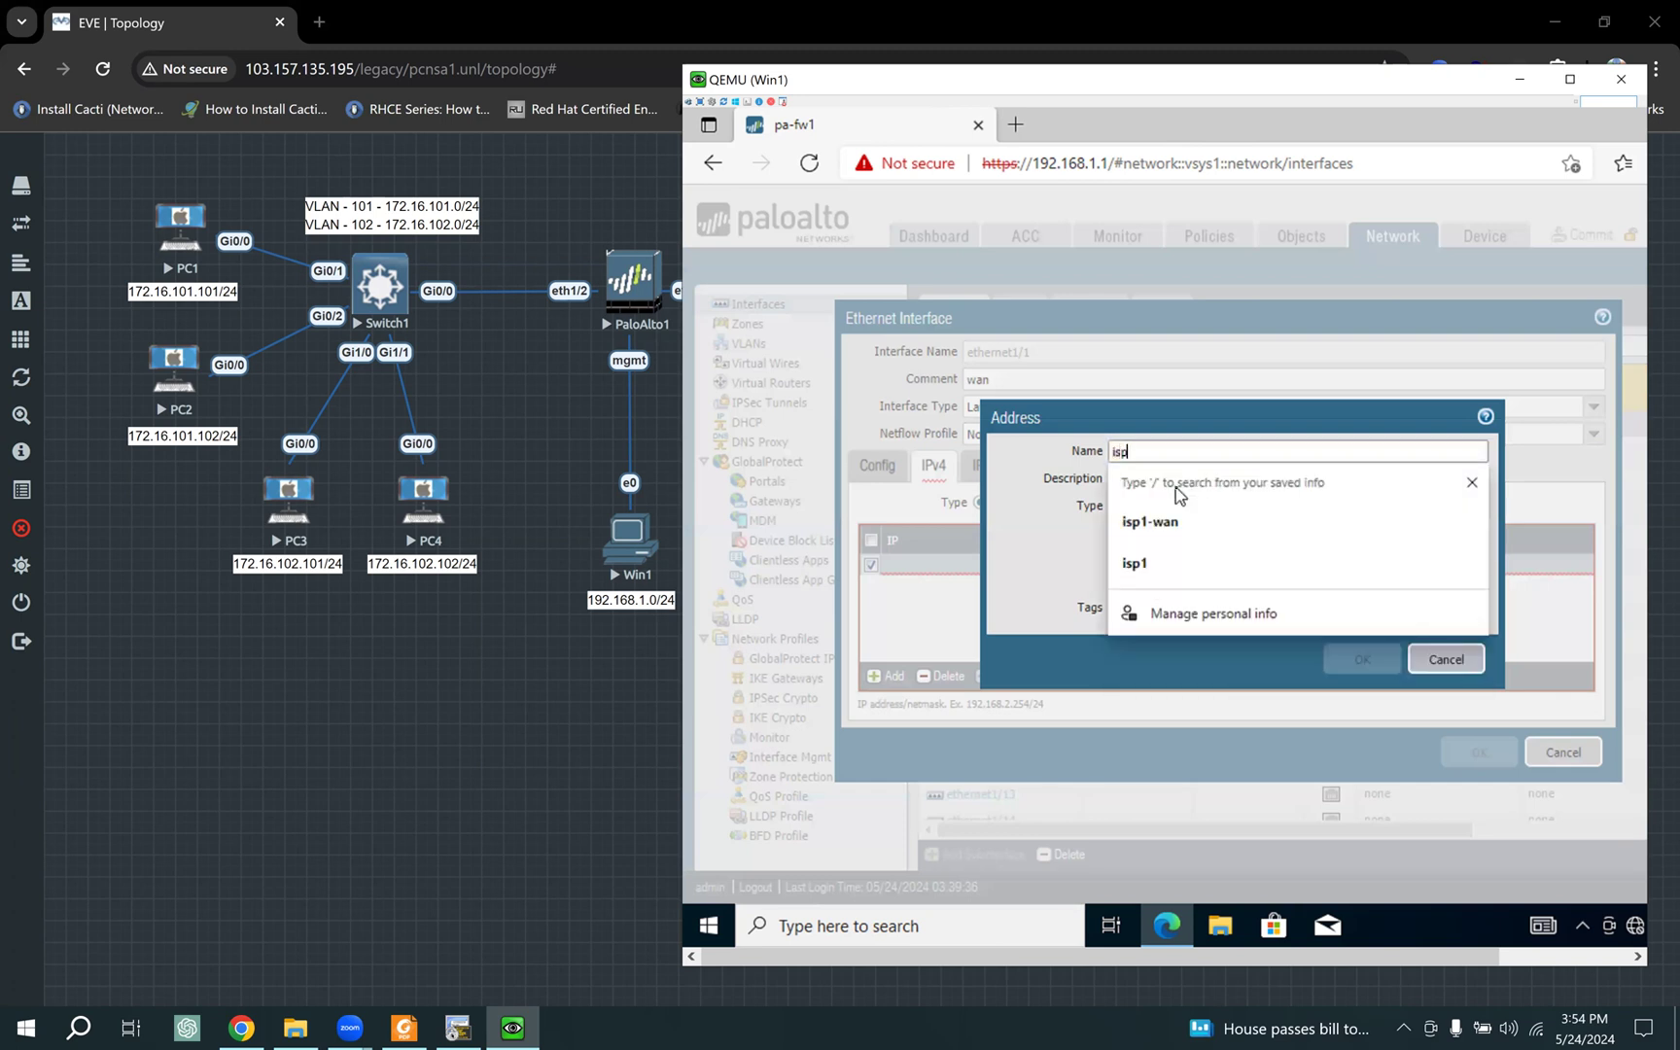
{"action": "type", "text": "p"}
{"action": "left_click", "coordinate": [1166, 521]}
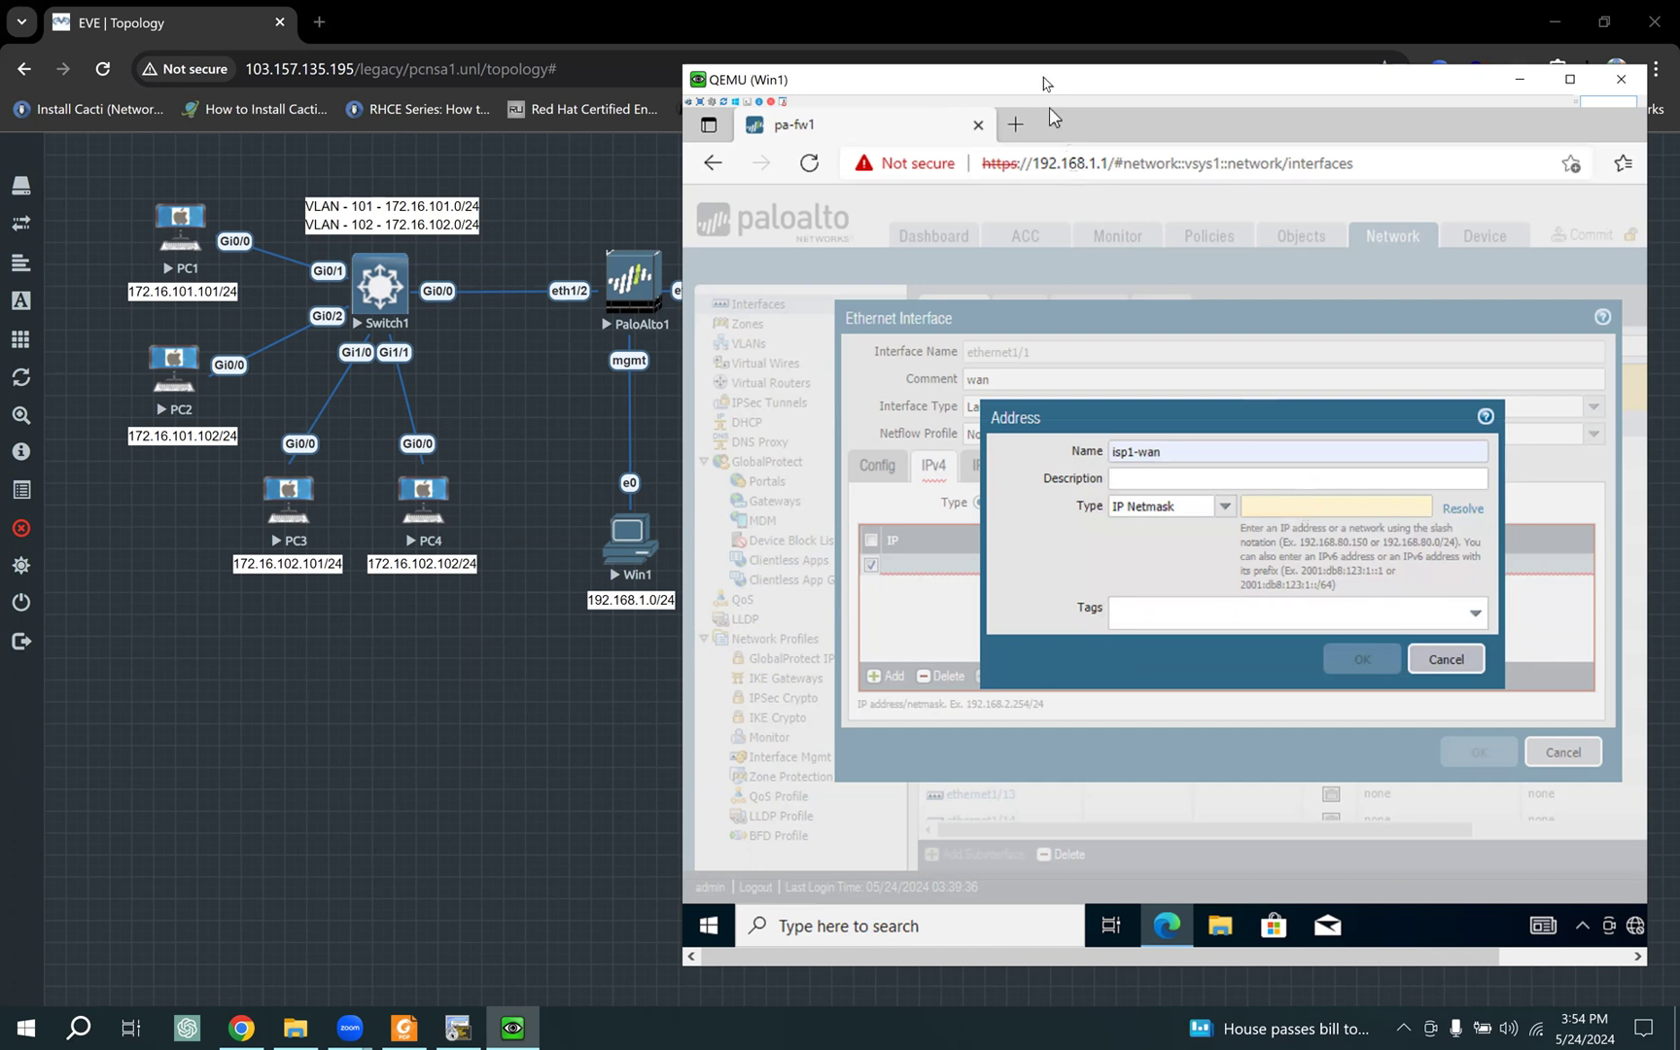
{"action": "left_click_drag", "start_coordinate": [1157, 83], "coordinate": [1304, 80]}
{"action": "type", "text": "209.165.1.2/30"}
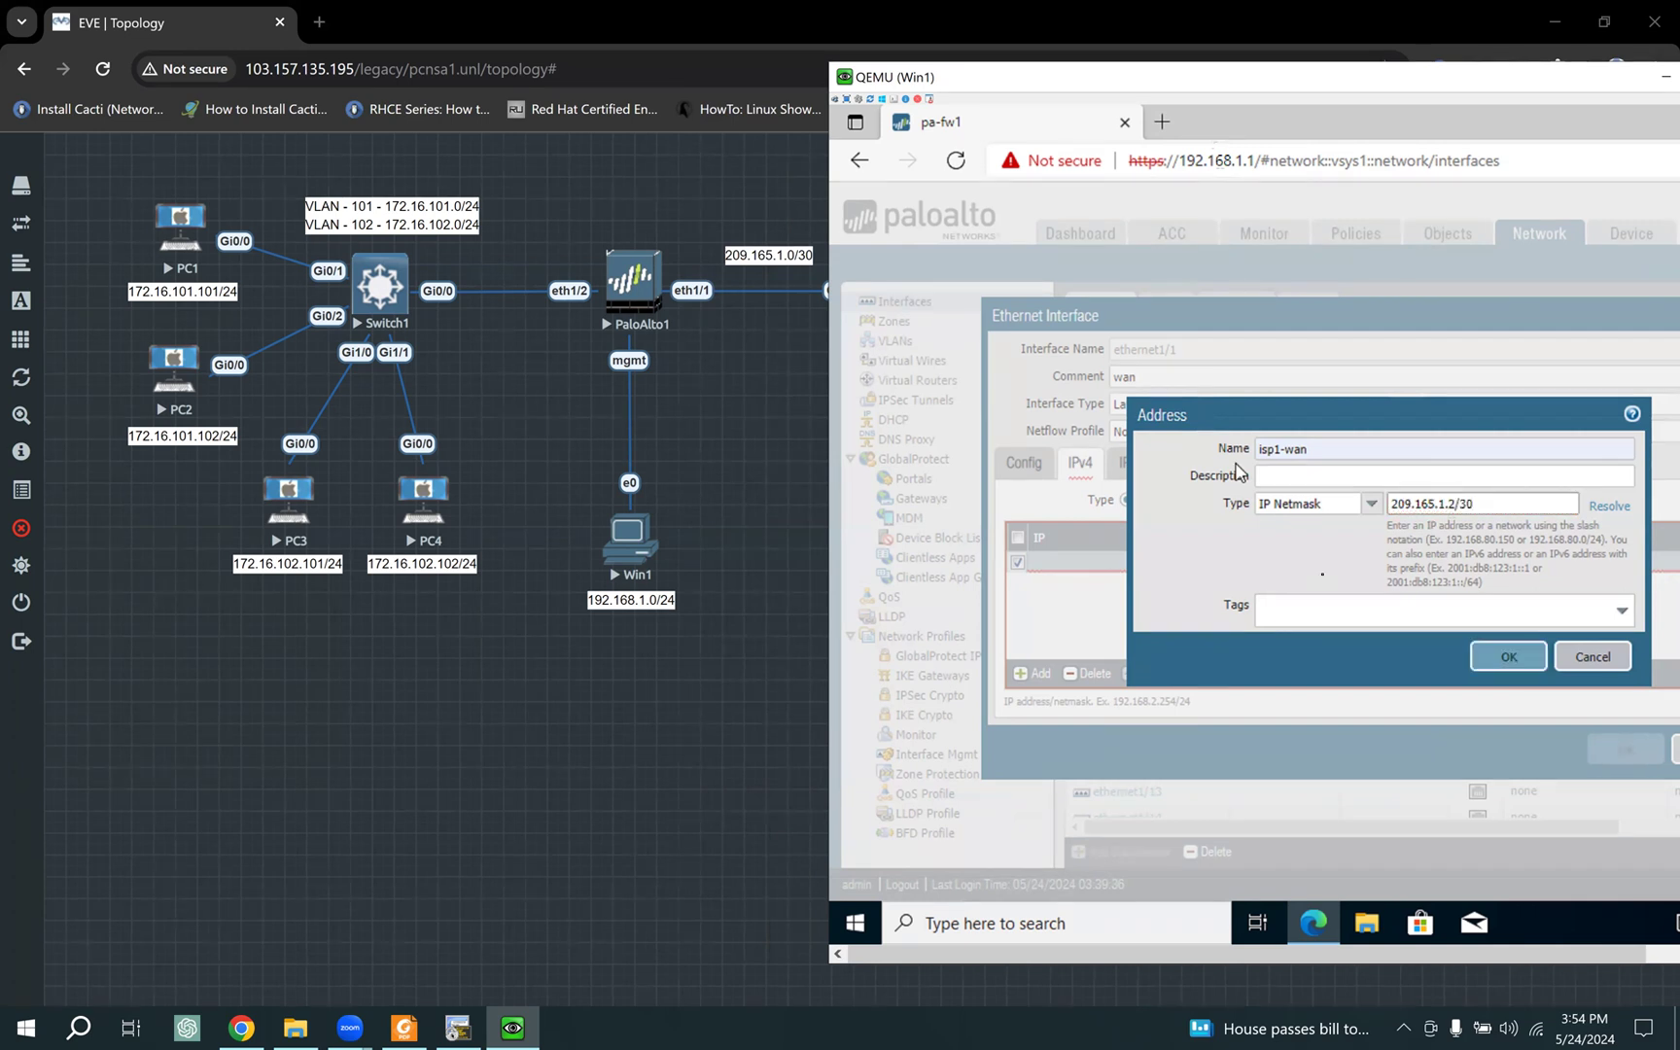
{"action": "left_click", "coordinate": [1493, 664]}
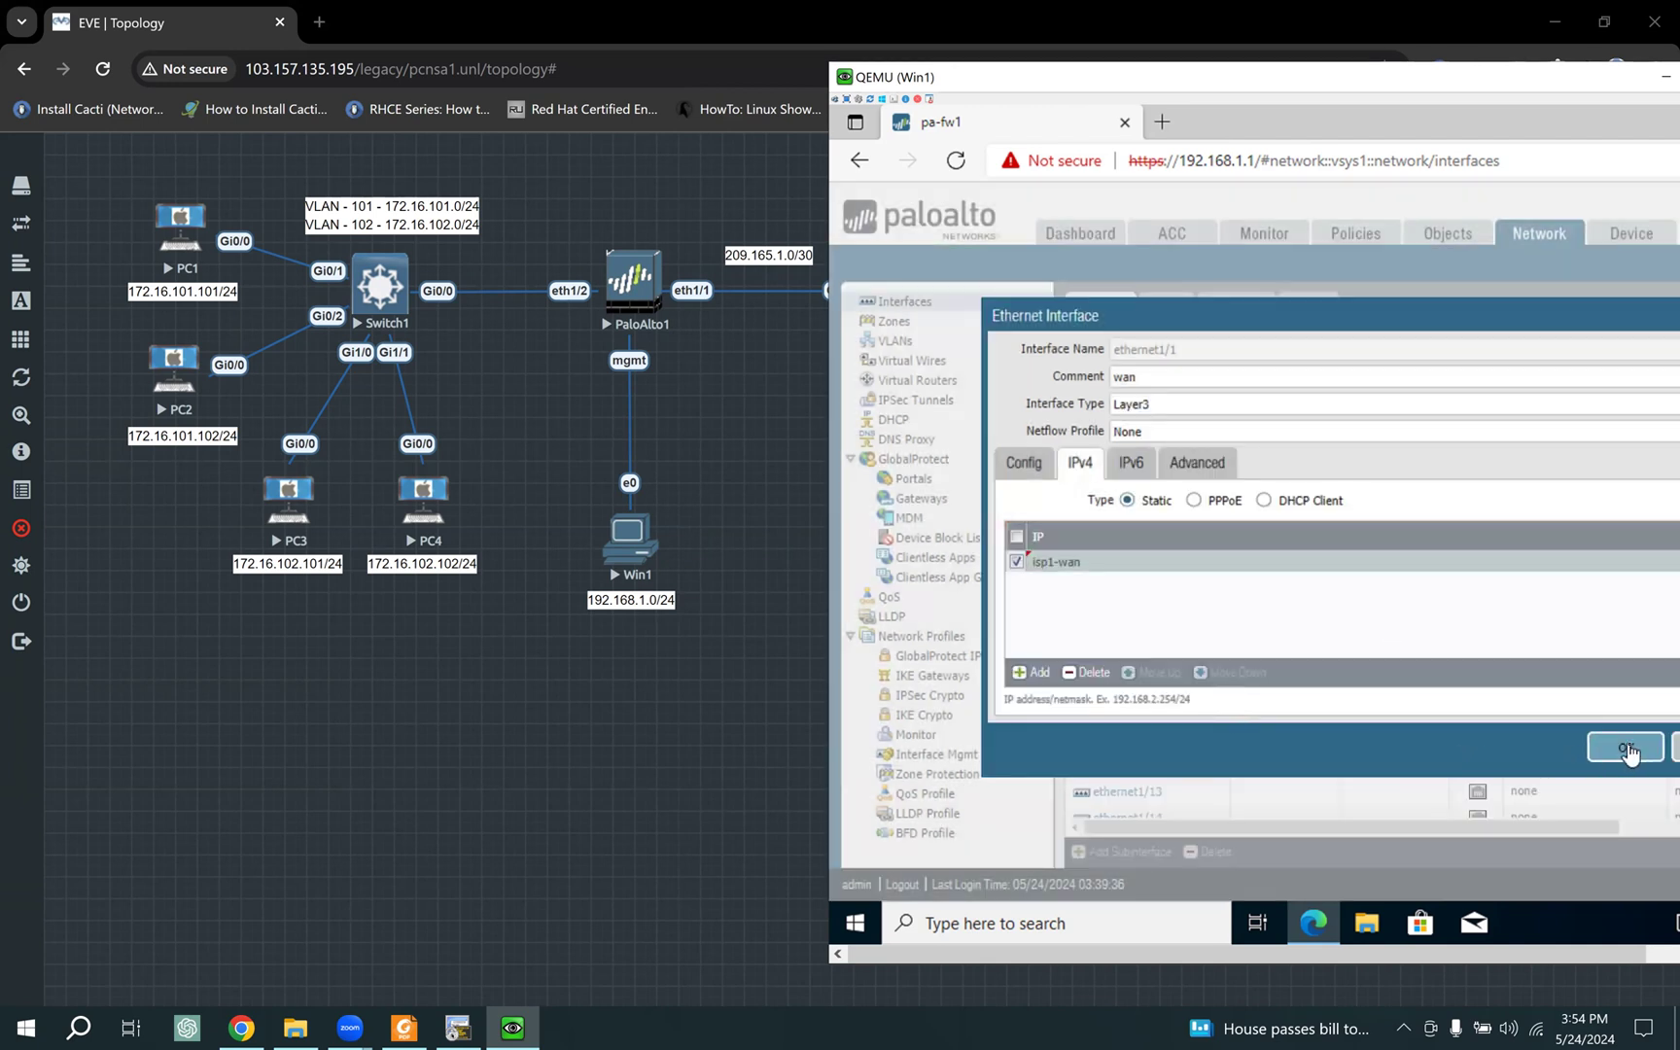
{"action": "left_click", "coordinate": [1626, 749]}
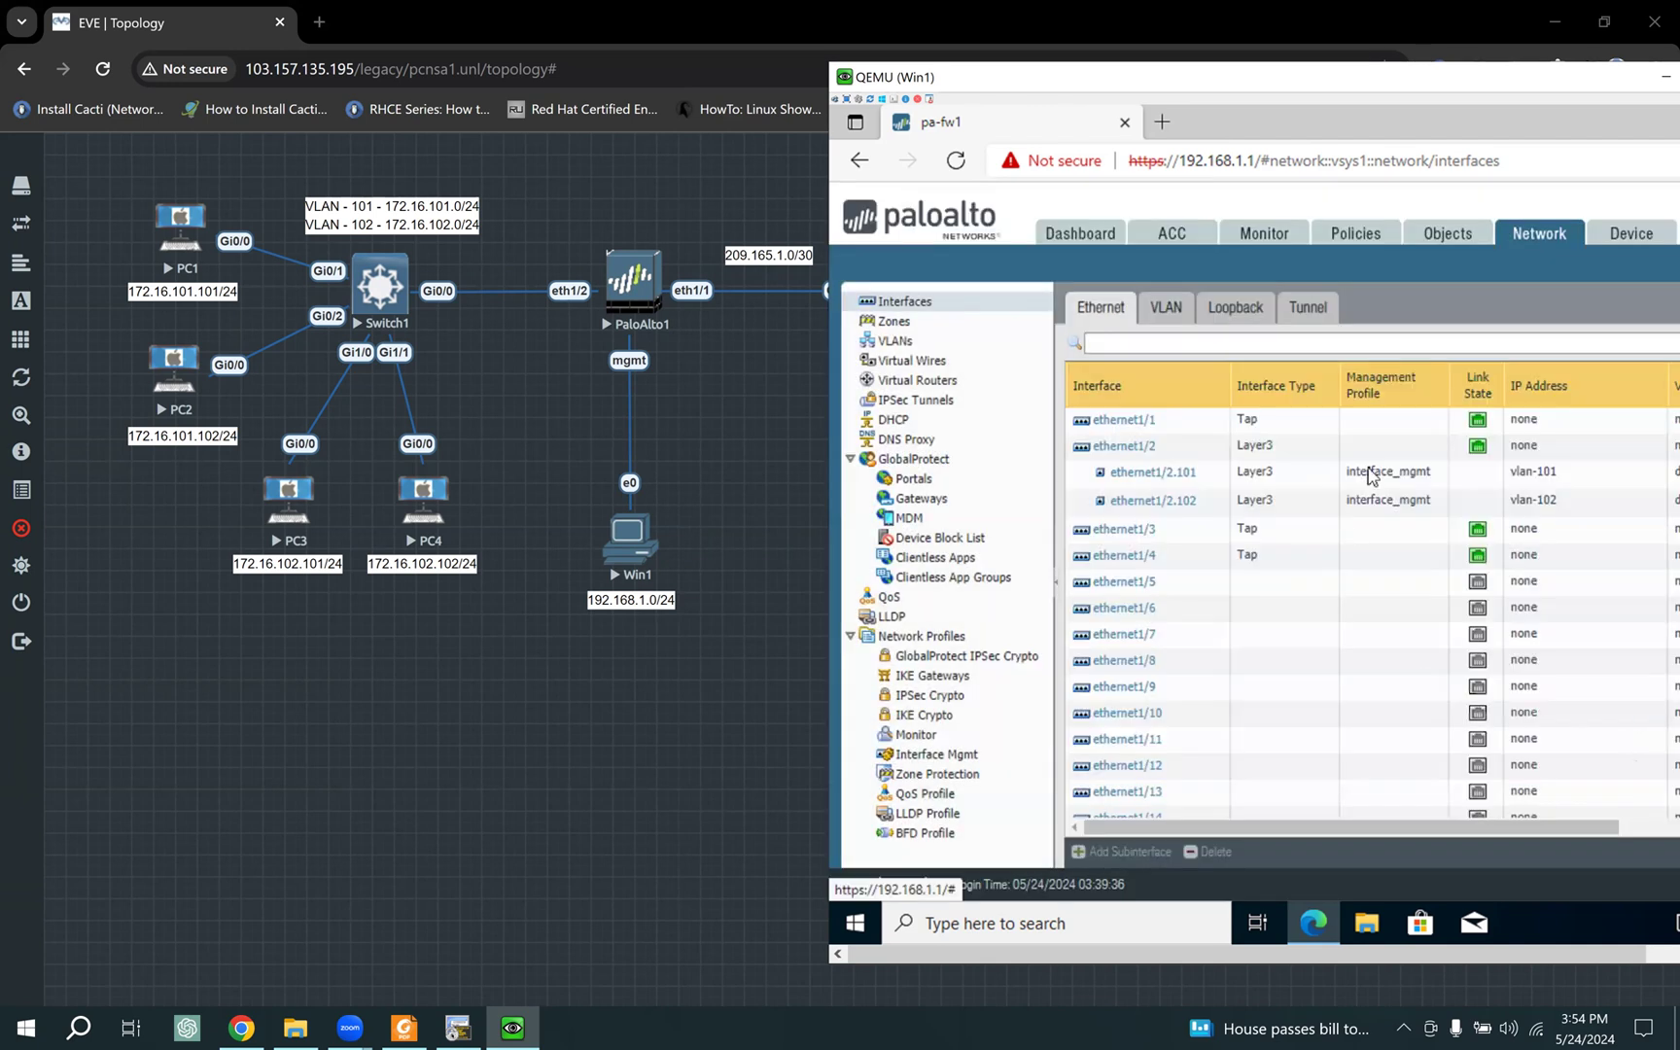
Step: Assign the interface_mgmt management profile to ethernet1/1 in its advanced settings and save the interface
{"action": "left_click", "coordinate": [1120, 420]}
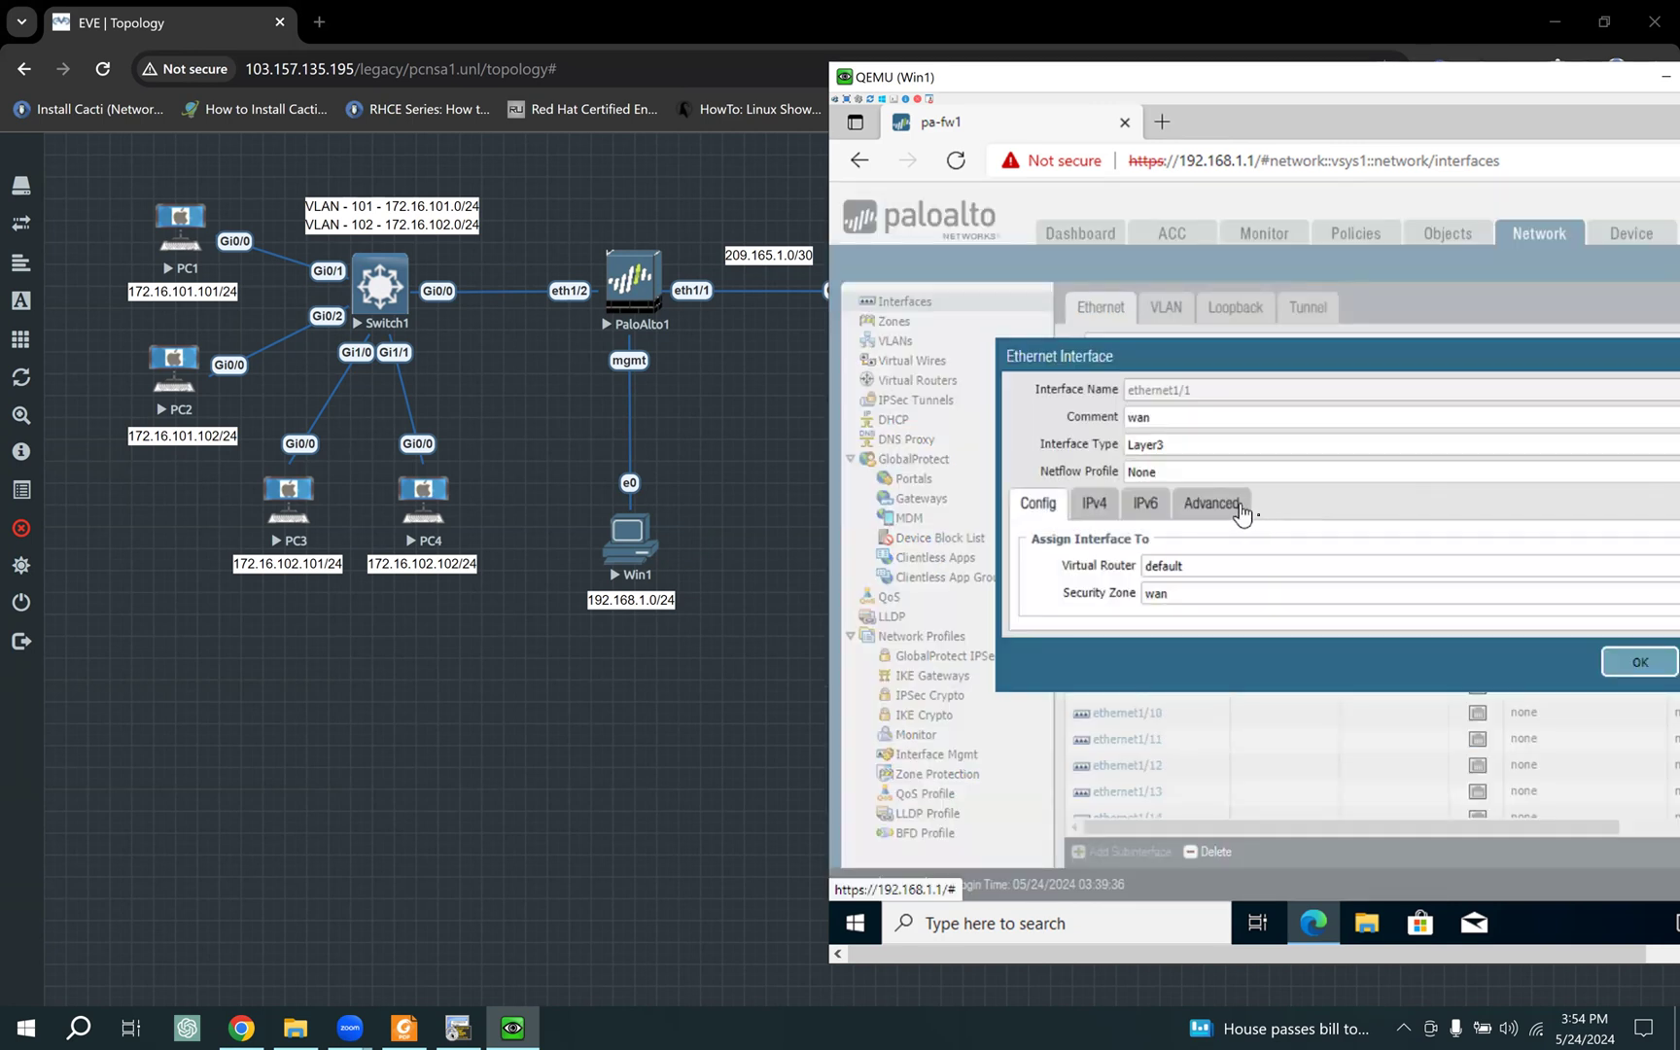
{"action": "left_click", "coordinate": [1236, 508]}
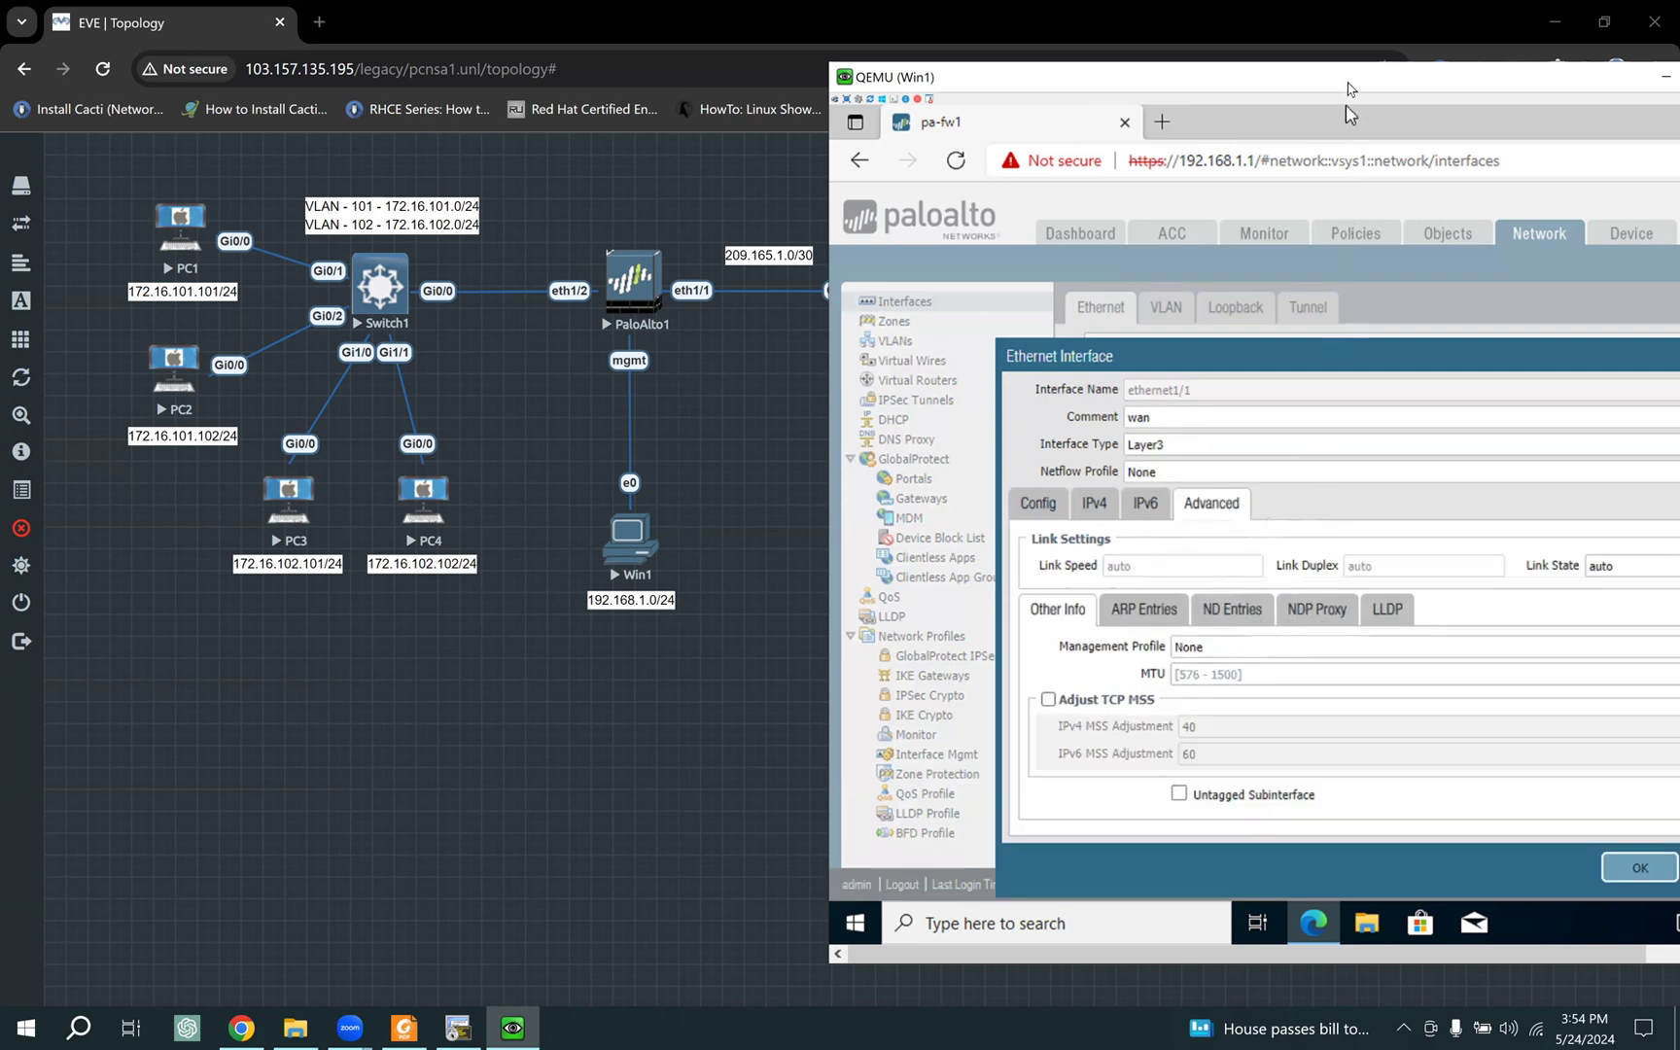
{"action": "left_click_drag", "start_coordinate": [1347, 87], "coordinate": [1229, 93]}
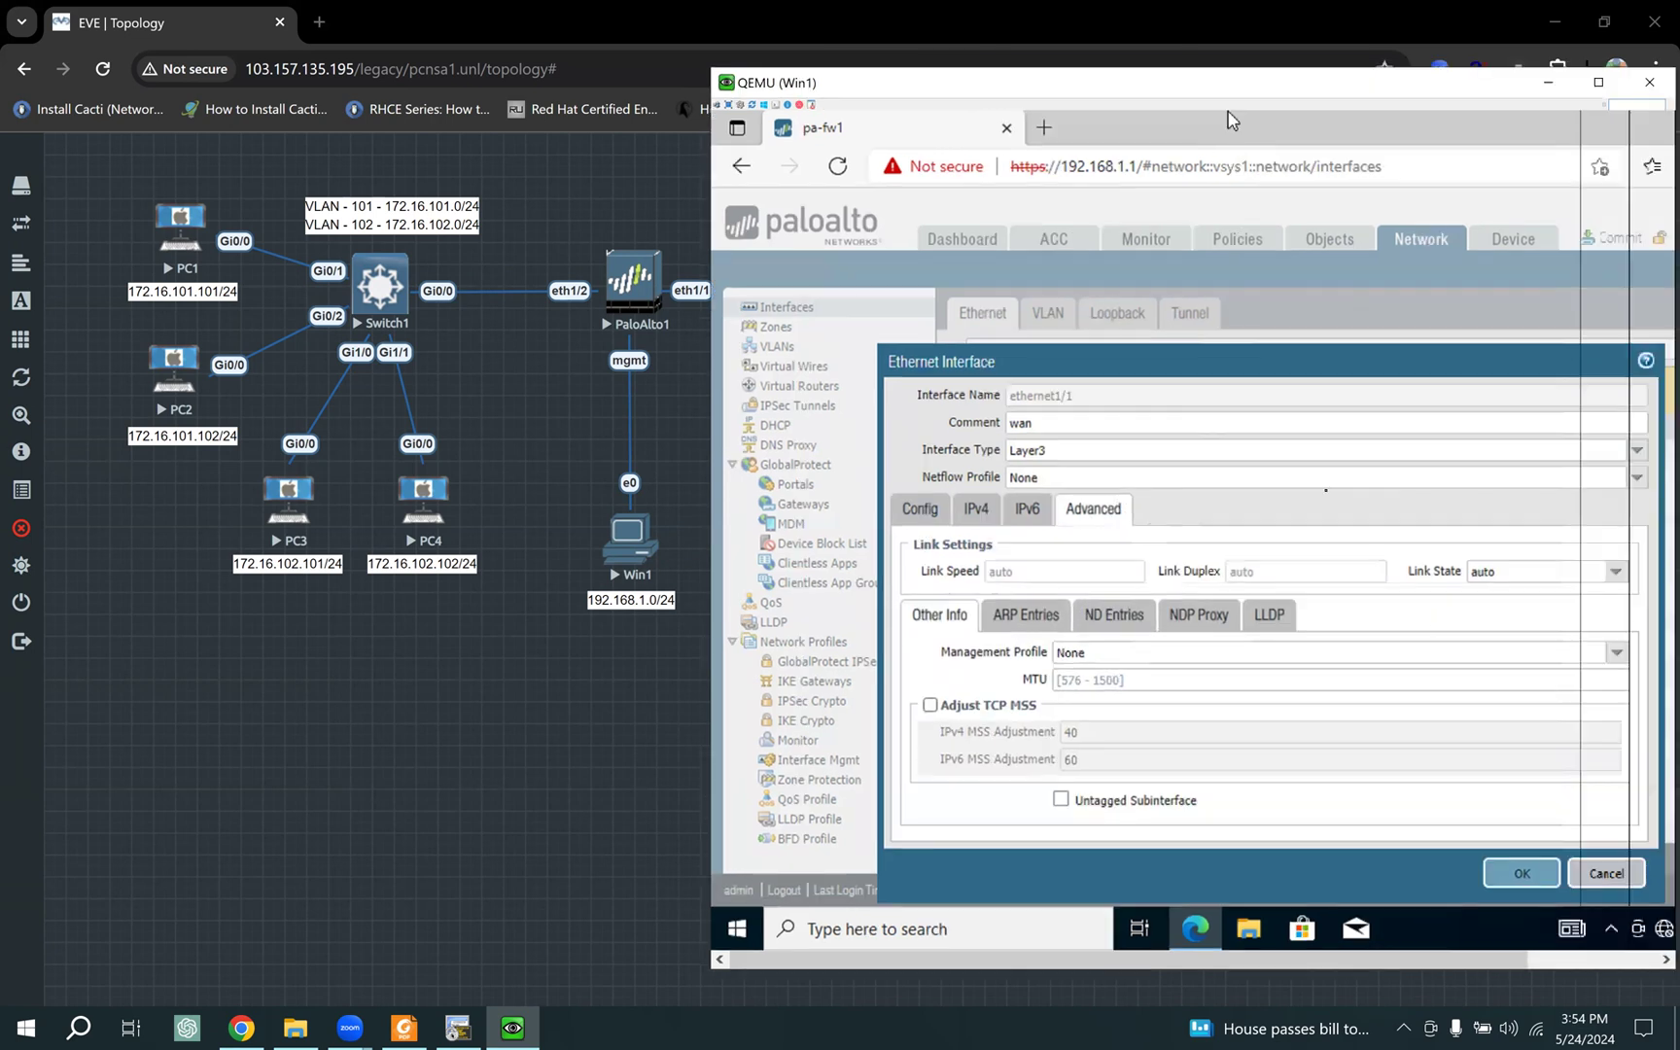
{"action": "left_click", "coordinate": [1618, 653]}
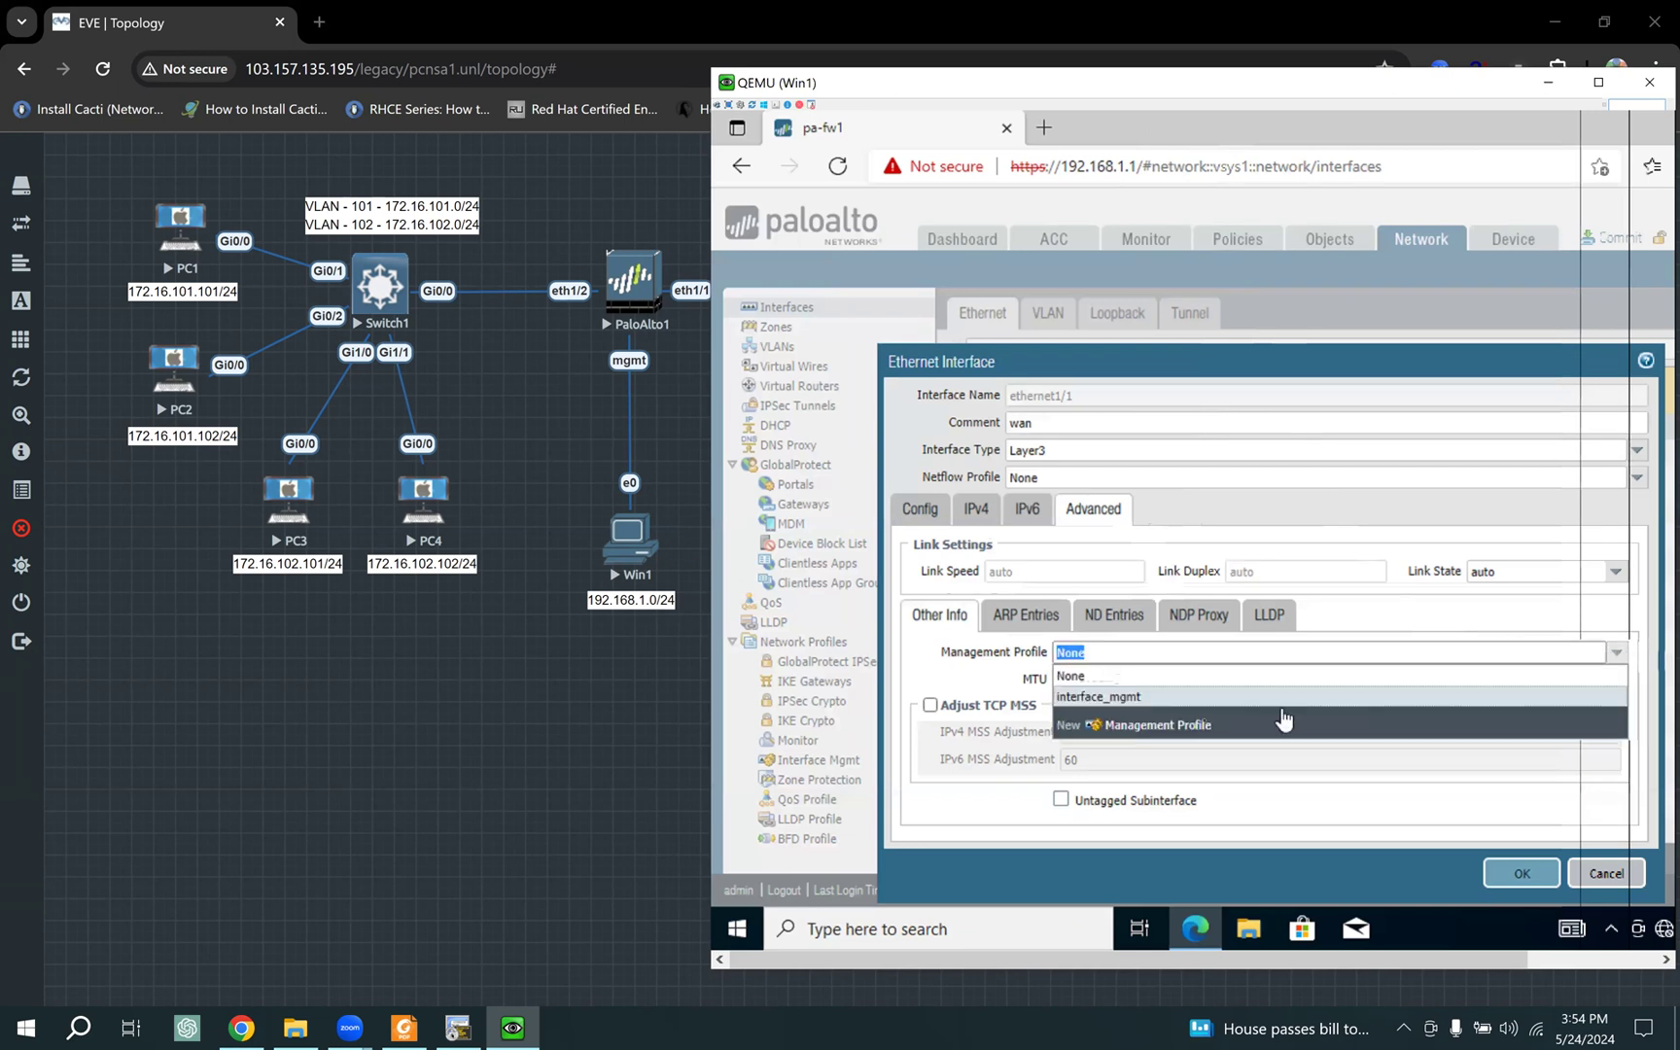
{"action": "left_click", "coordinate": [1136, 699]}
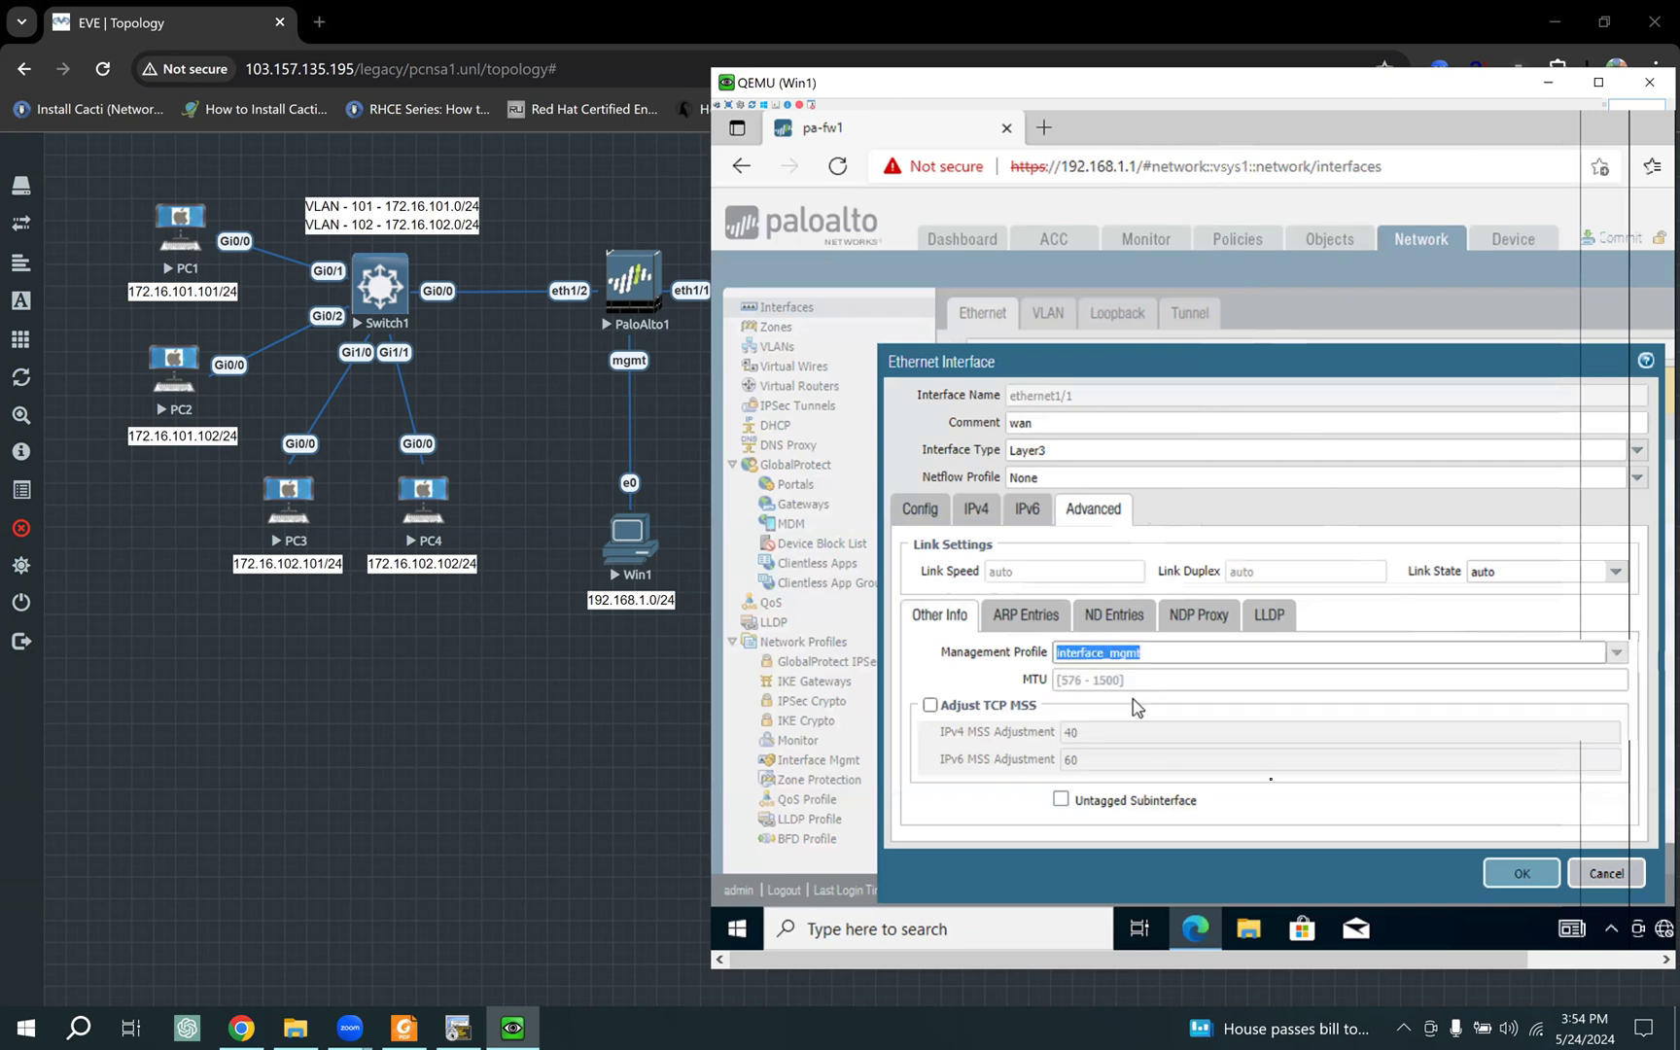
{"action": "left_click", "coordinate": [1523, 874]}
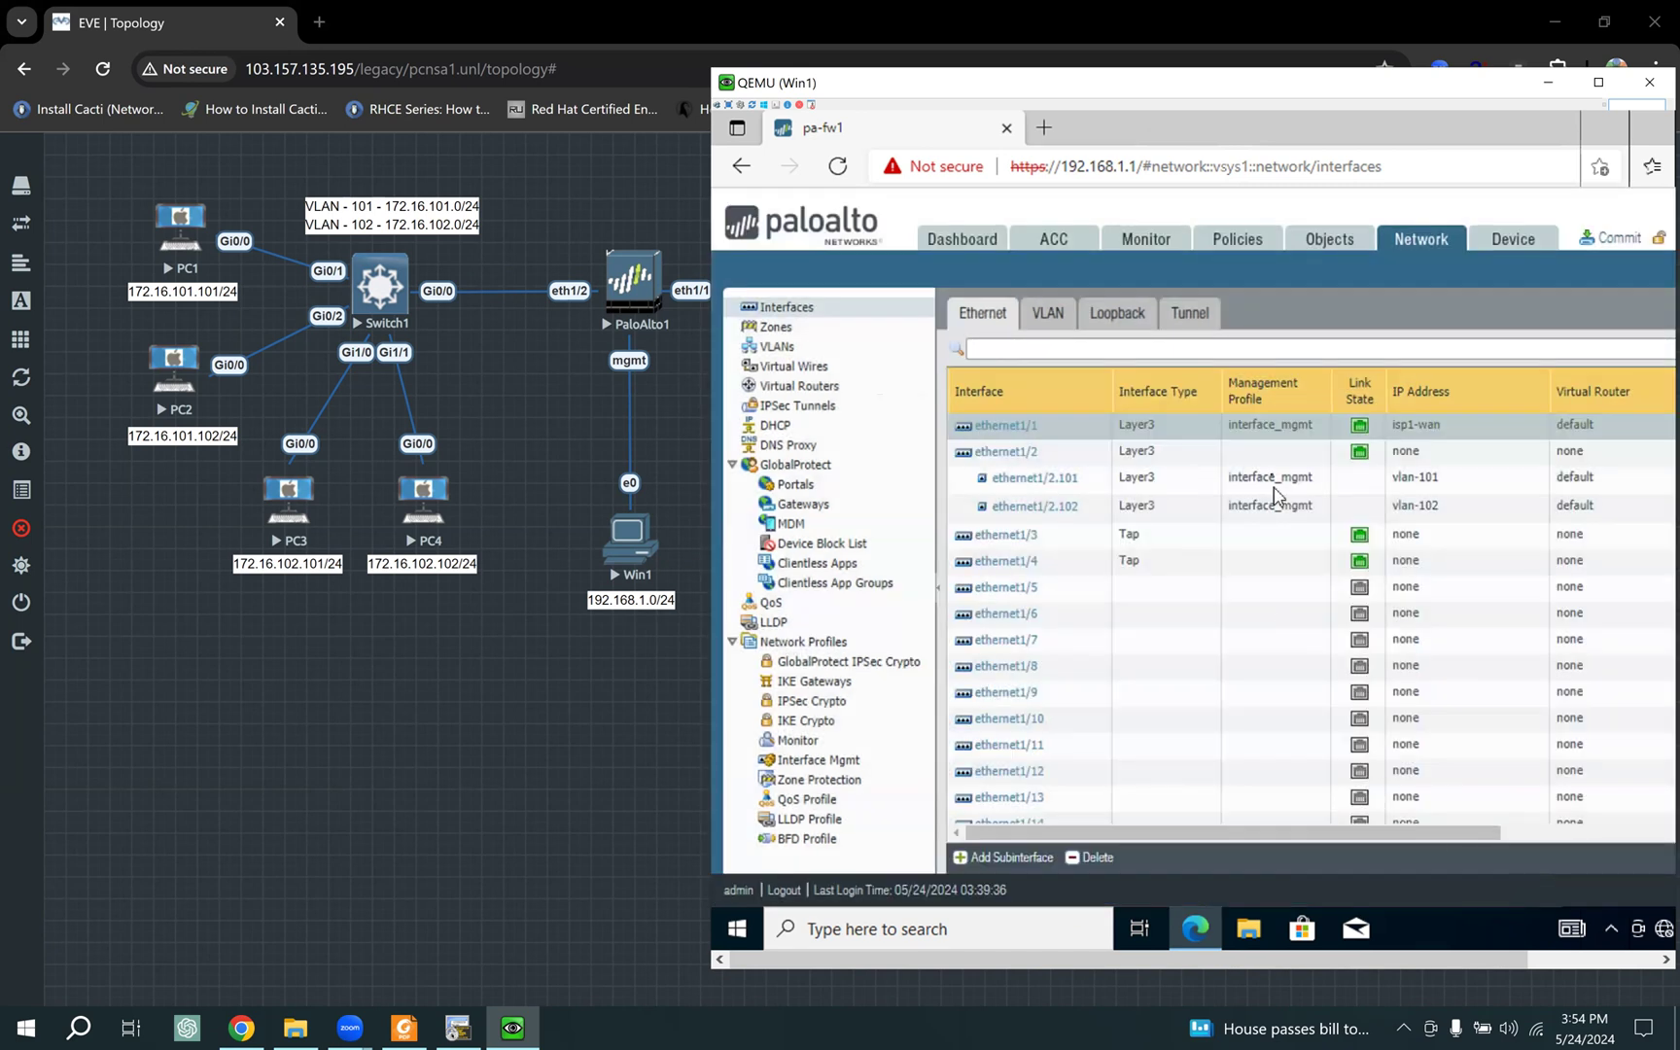
{"action": "left_click_drag", "start_coordinate": [1313, 837], "coordinate": [1172, 819]}
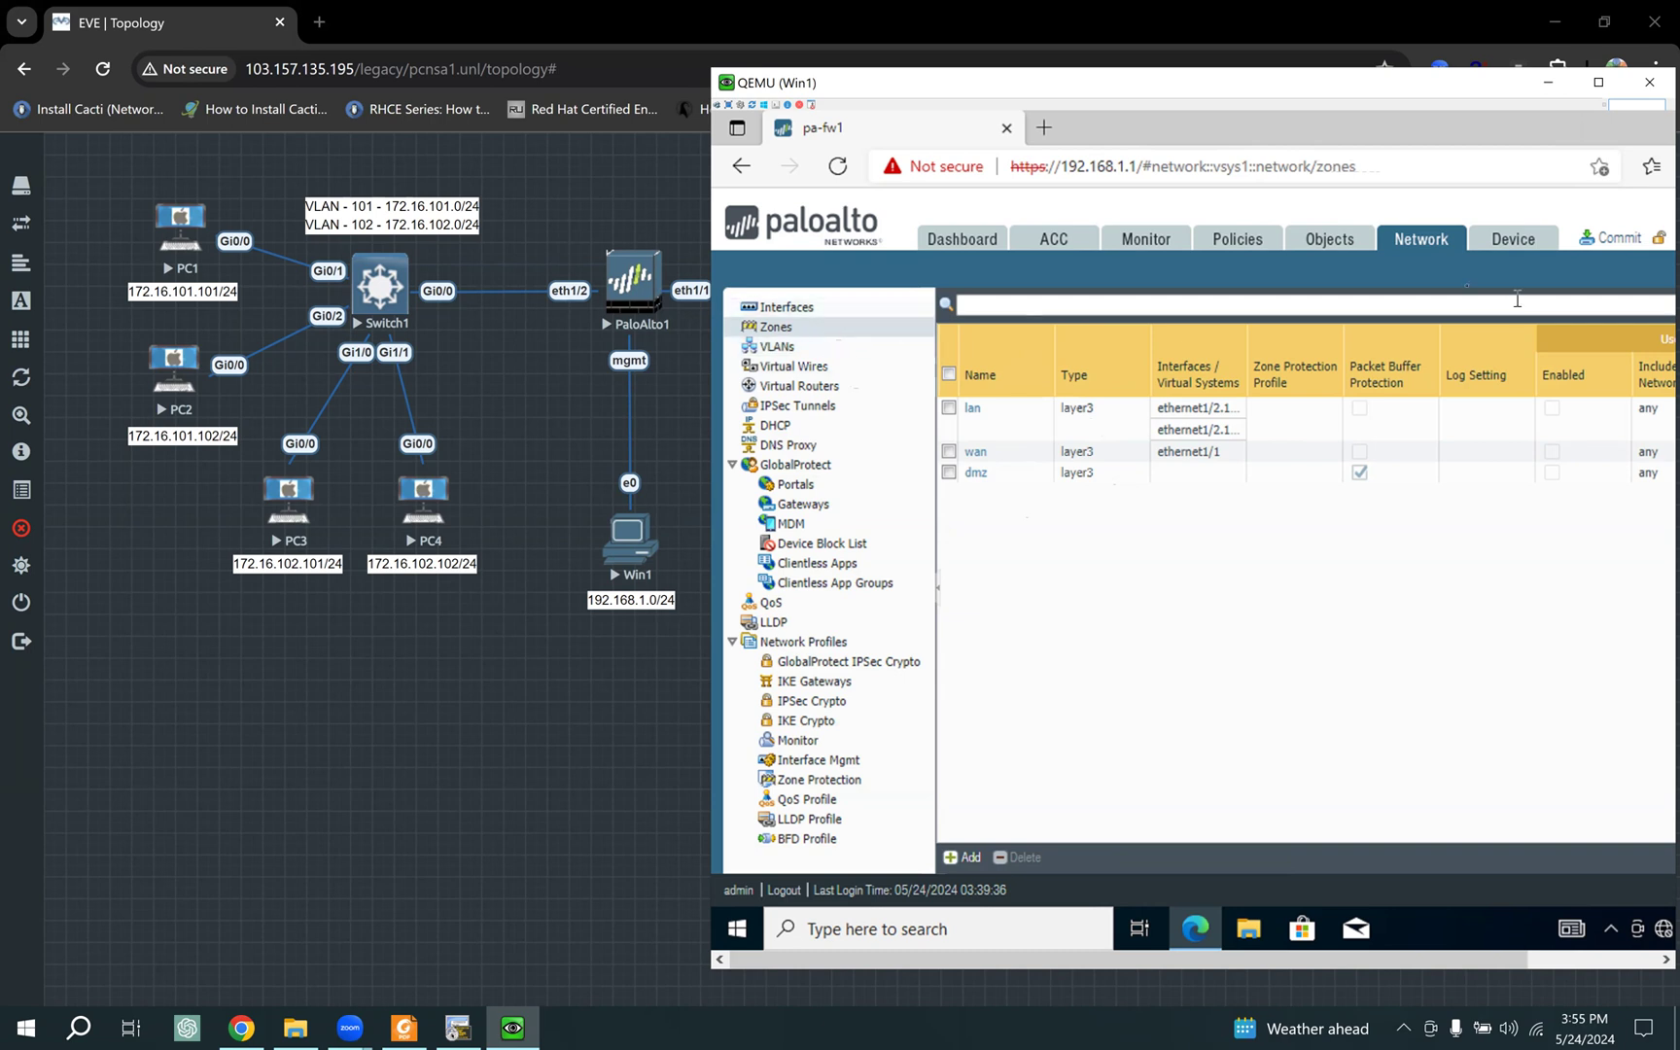
Step: Add an IPv4 static route named default-route with destination 0.0.0.0/0 to the default virtual router
{"action": "left_click", "coordinate": [1247, 250]}
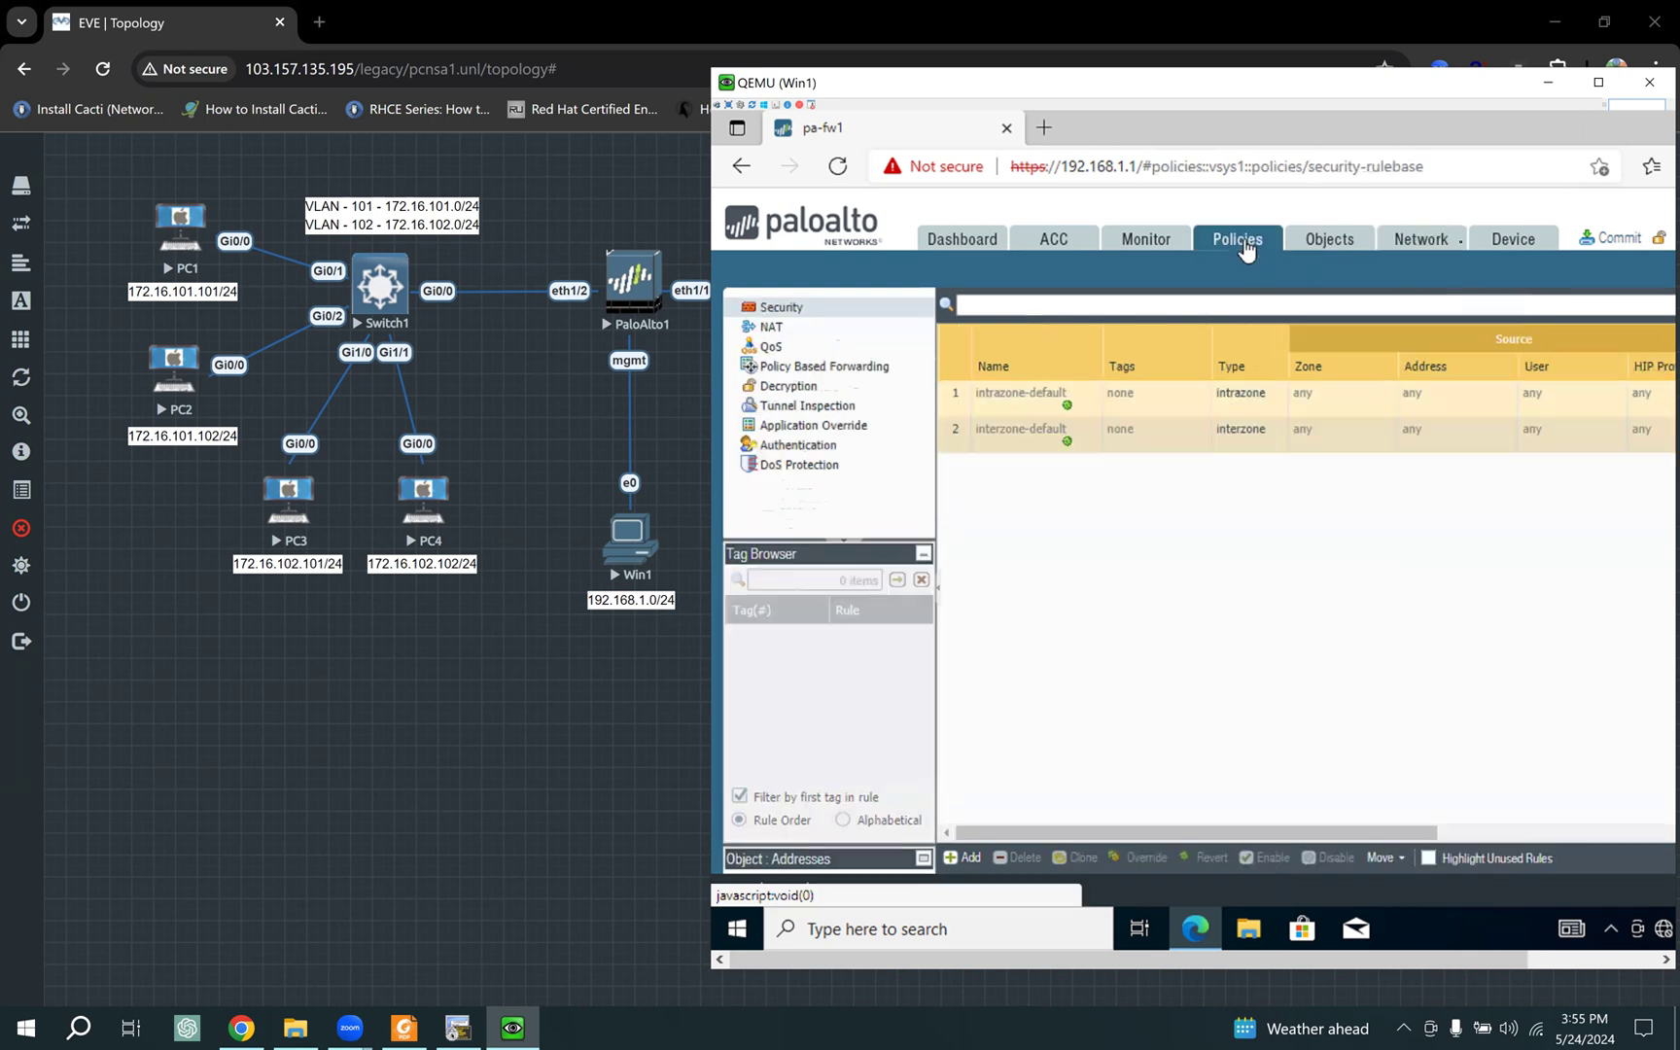
{"action": "left_click", "coordinate": [1403, 251]}
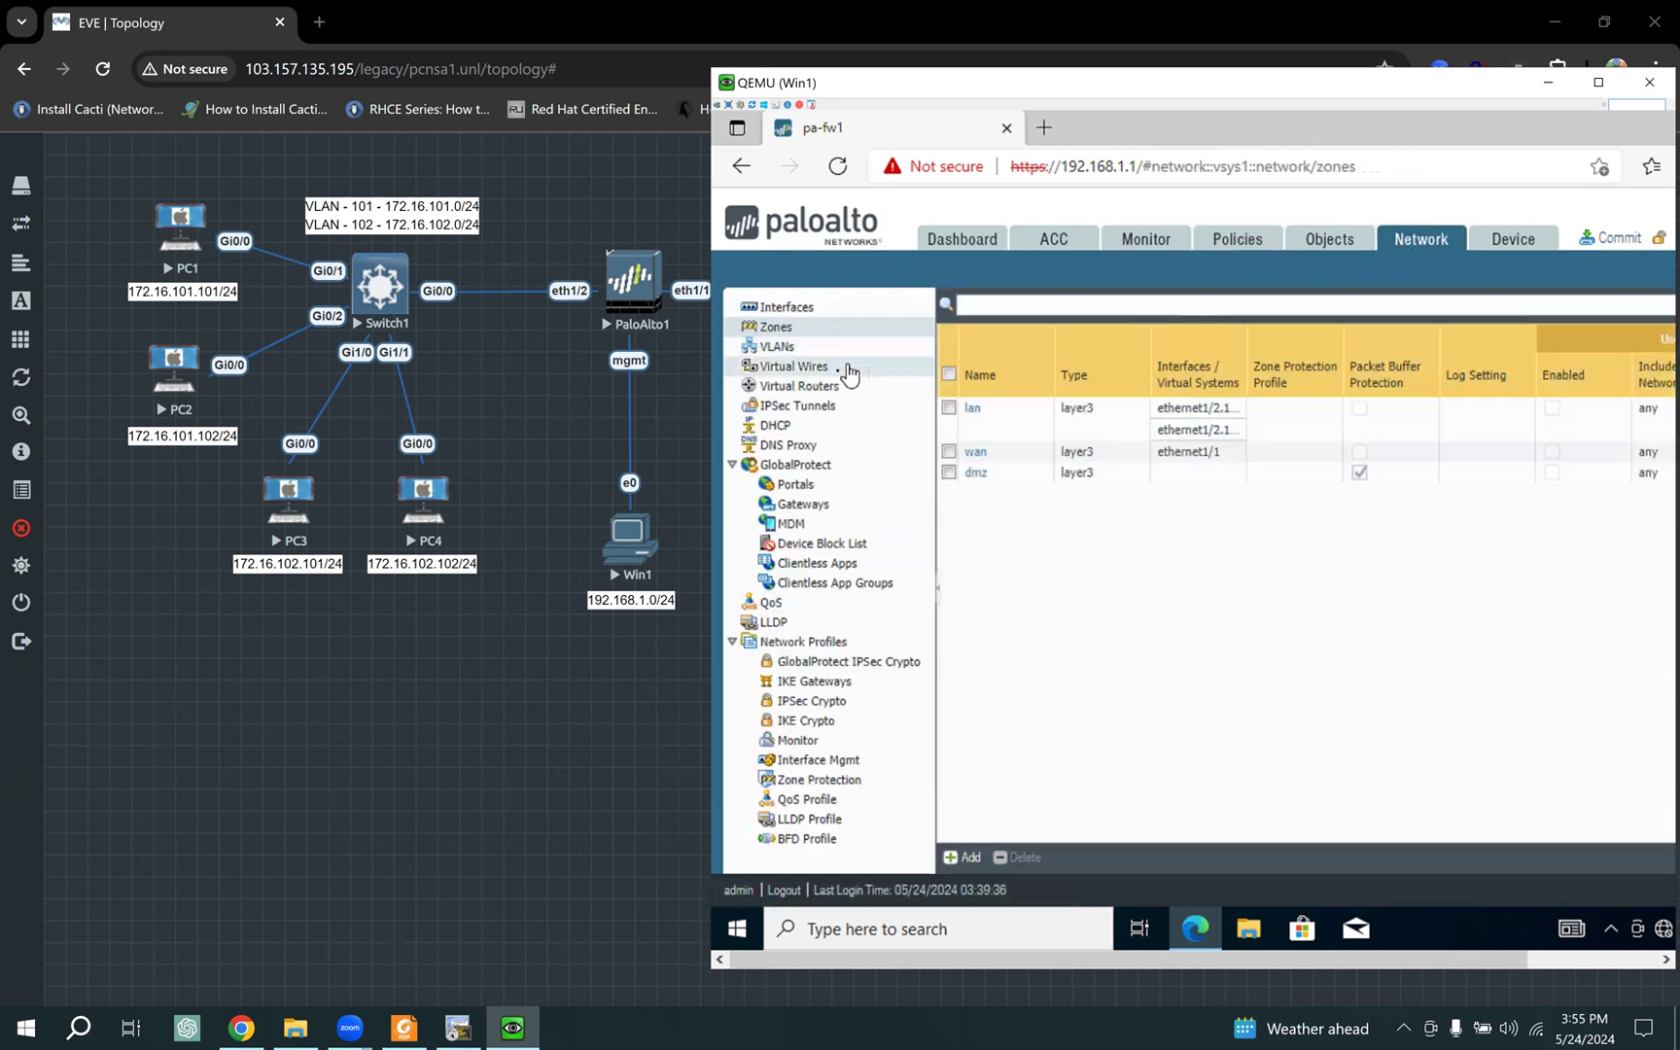
{"action": "left_click", "coordinate": [822, 388]}
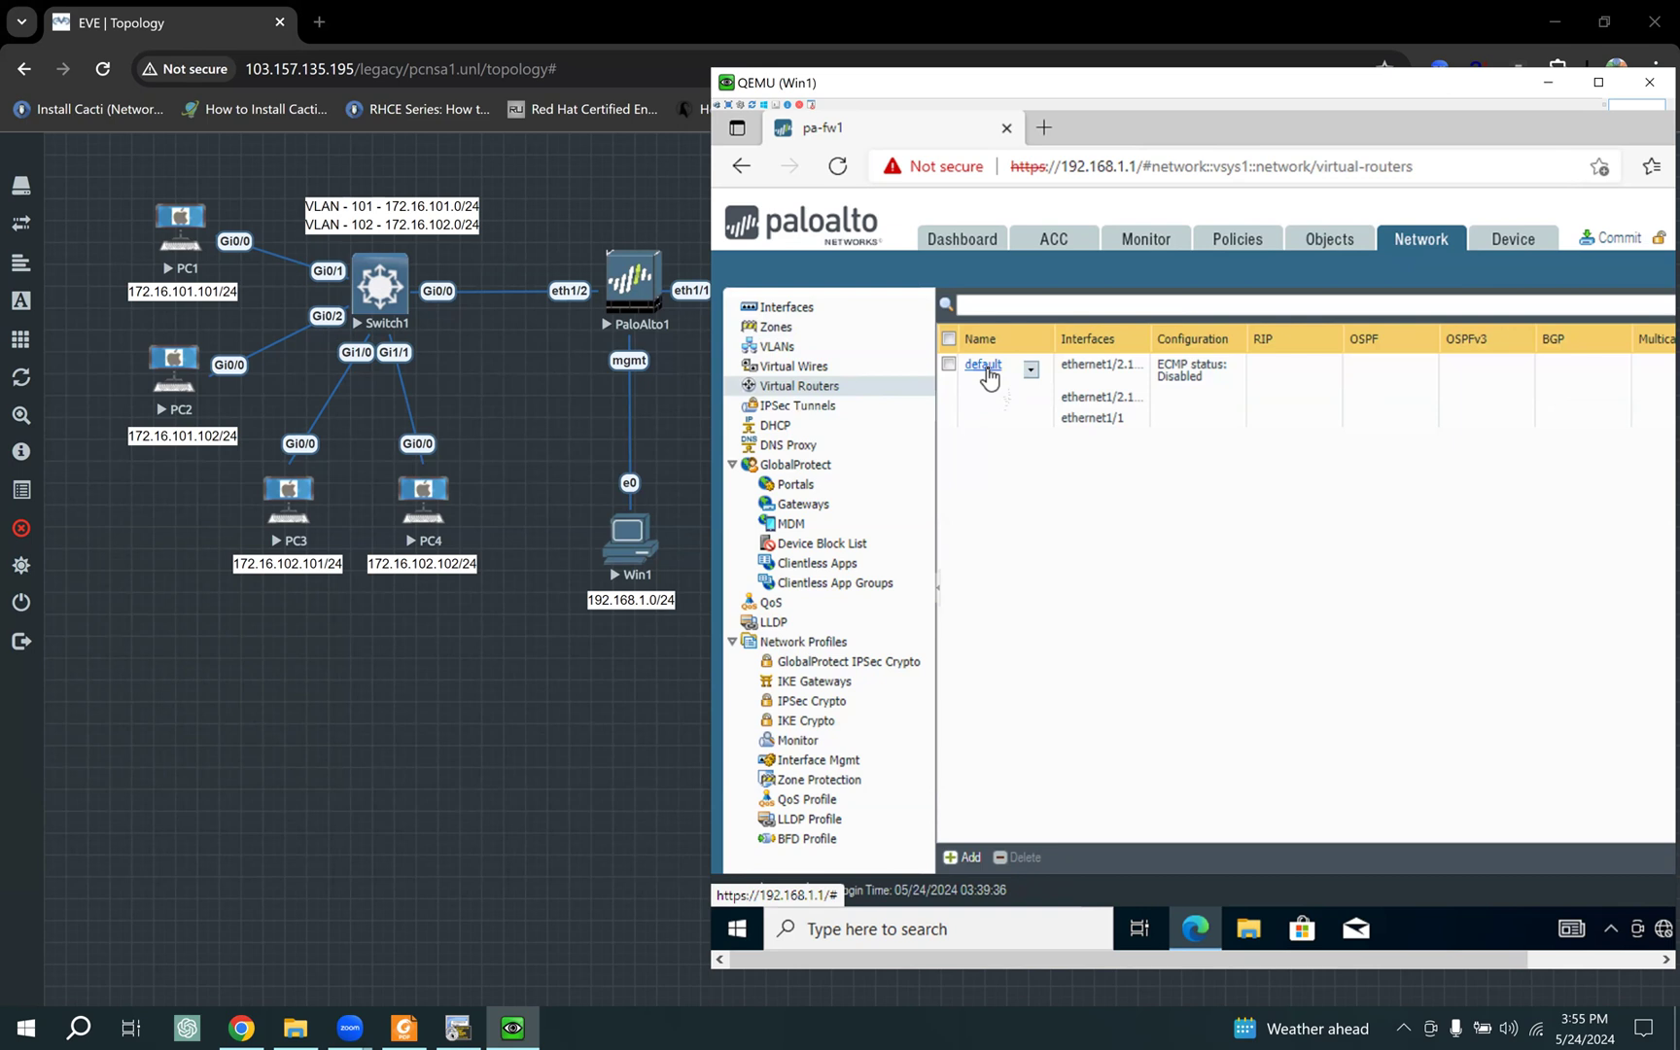
{"action": "left_click", "coordinate": [985, 369]}
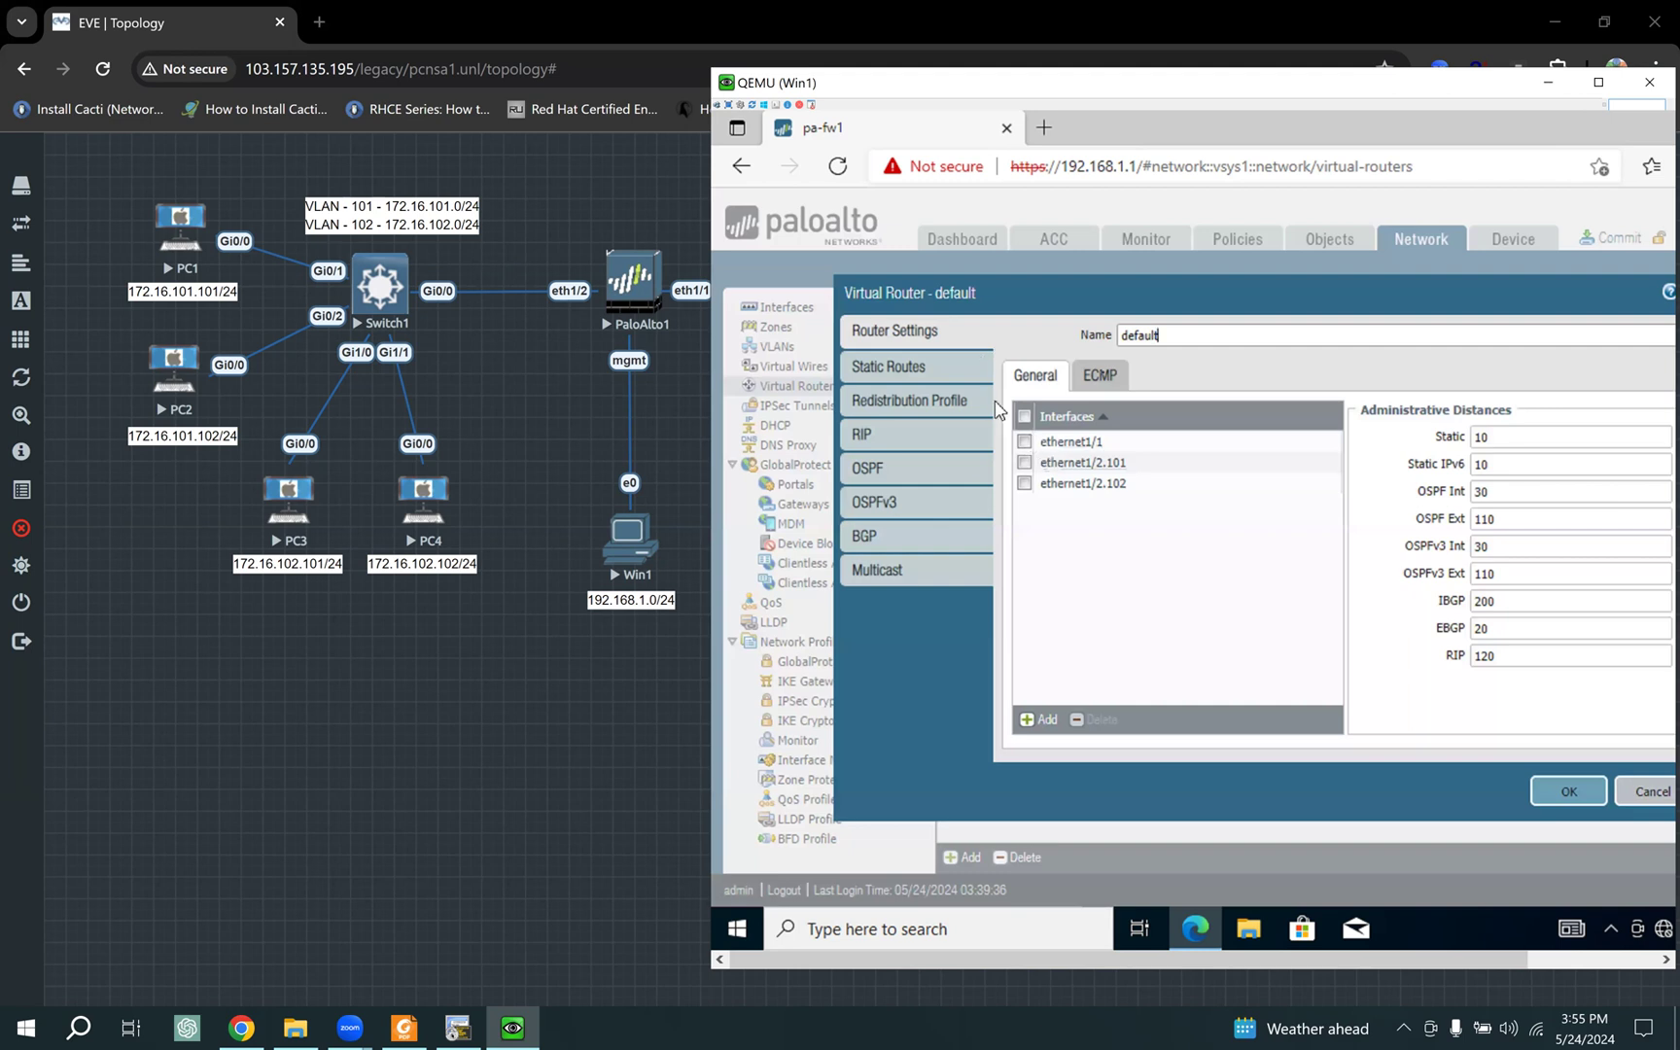
{"action": "left_click", "coordinate": [923, 373]}
{"action": "left_click", "coordinate": [1045, 724]}
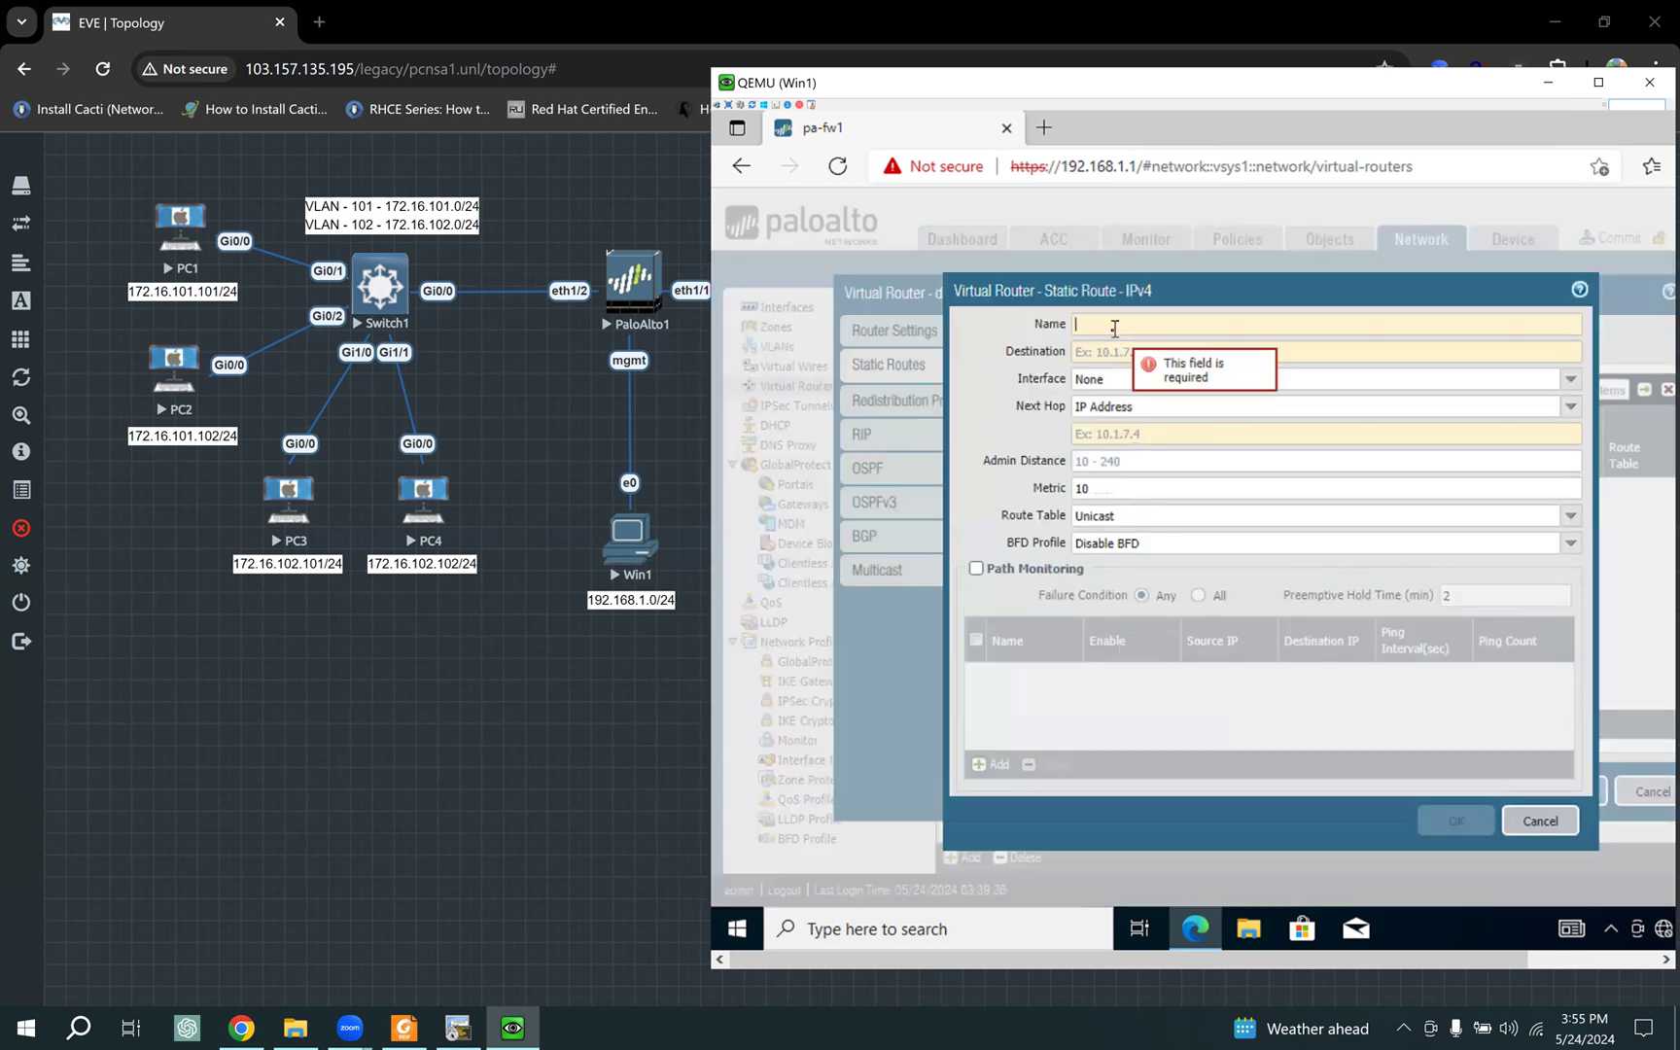
{"action": "type", "text": "default-route"}
{"action": "left_click", "coordinate": [1163, 394]}
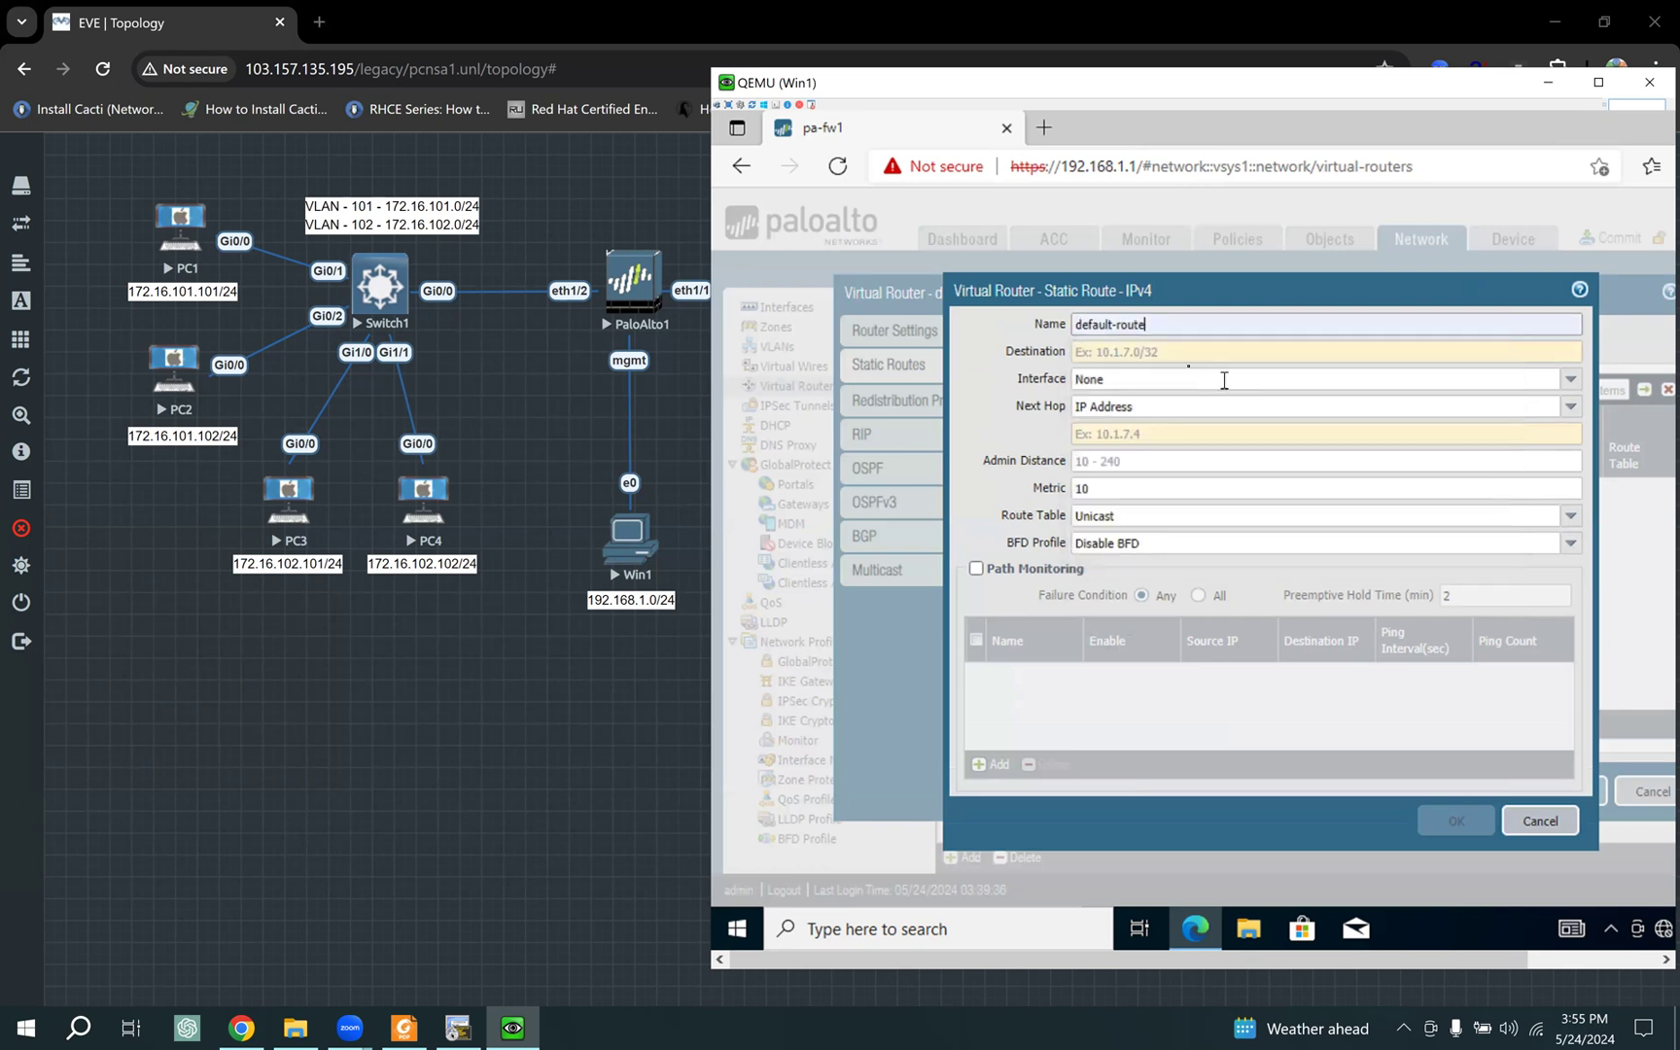
{"action": "left_click", "coordinate": [1167, 352]}
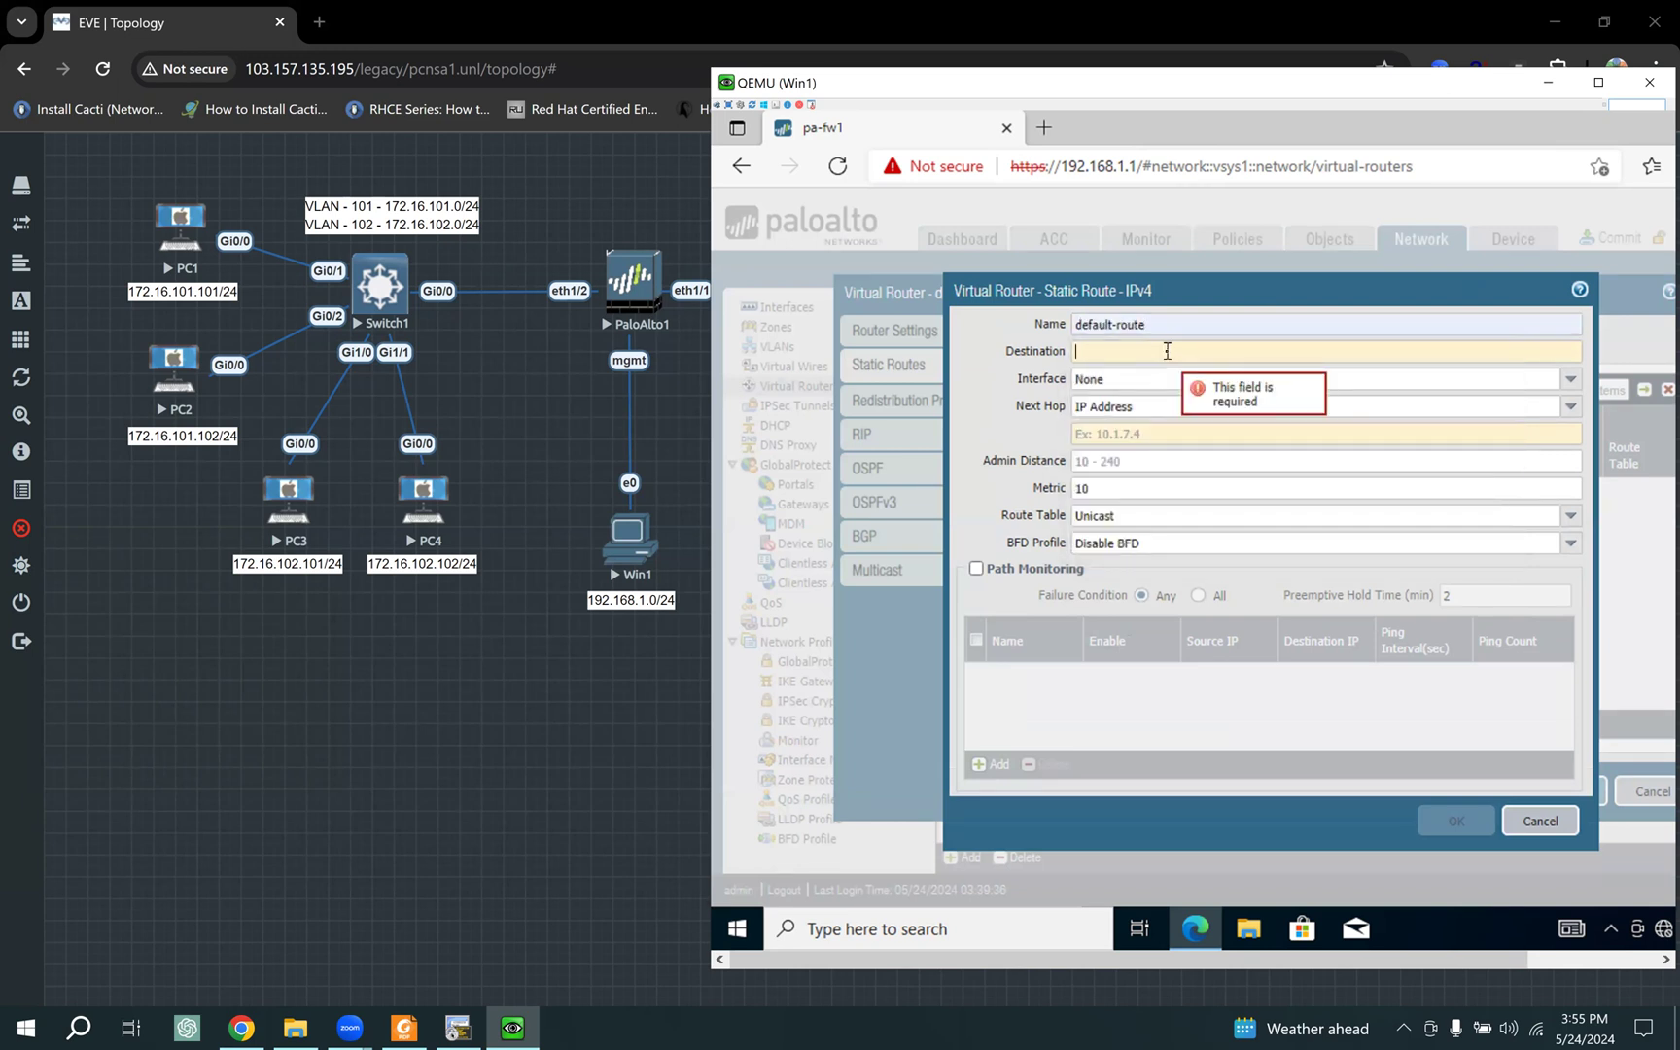
{"action": "type", "text": "0.0.0.0"}
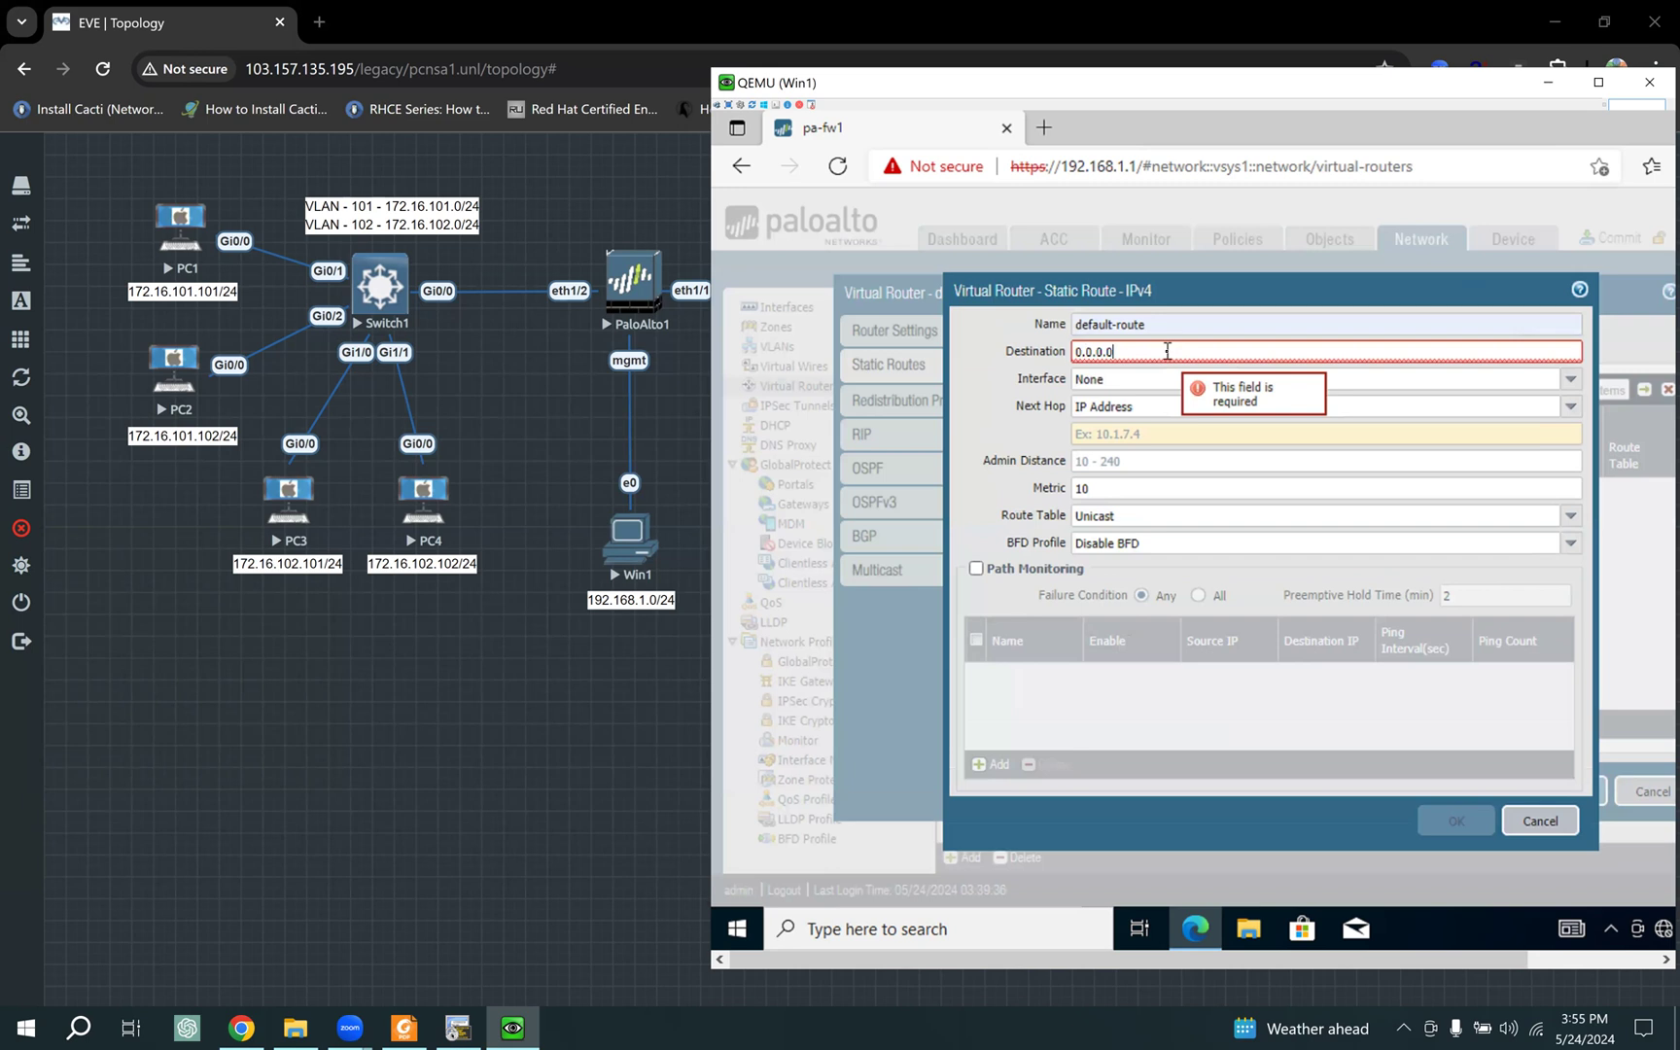
{"action": "type", "text": "/0"}
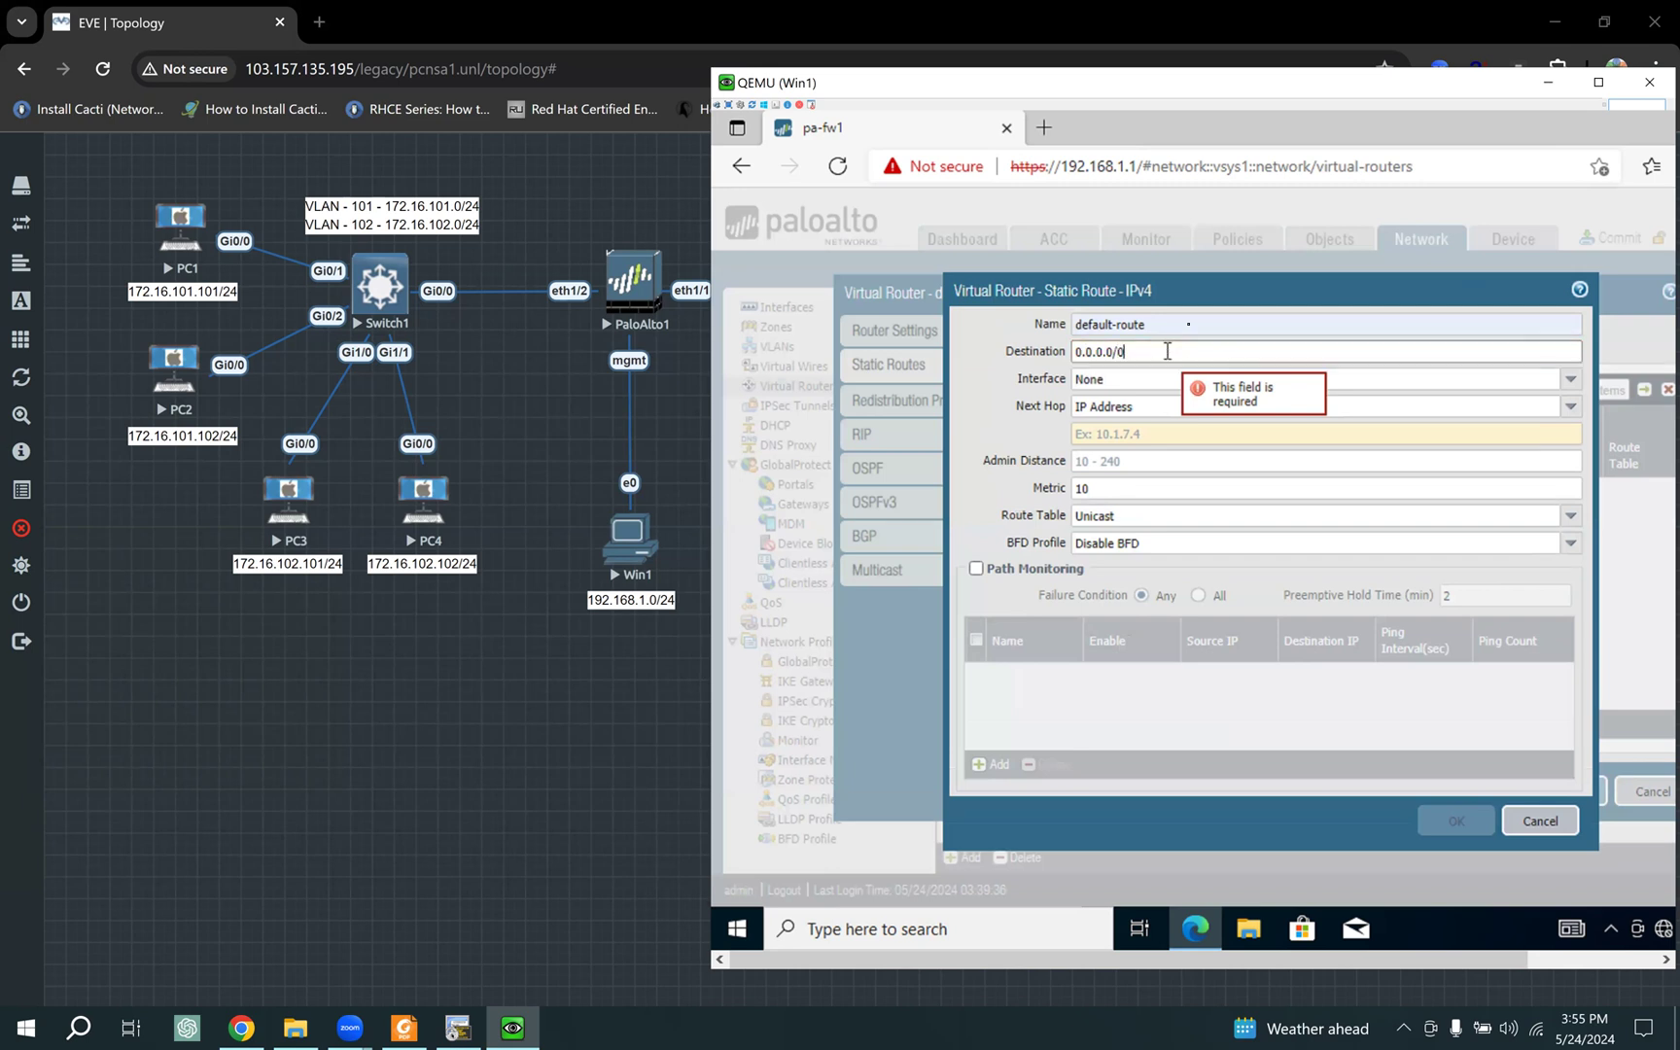
Step: Set the static route's next hop IP address to 209.165.1.1 and its outgoing interface to ethernet1/1
{"action": "left_click", "coordinate": [1173, 415]}
{"action": "left_click", "coordinate": [1164, 431]}
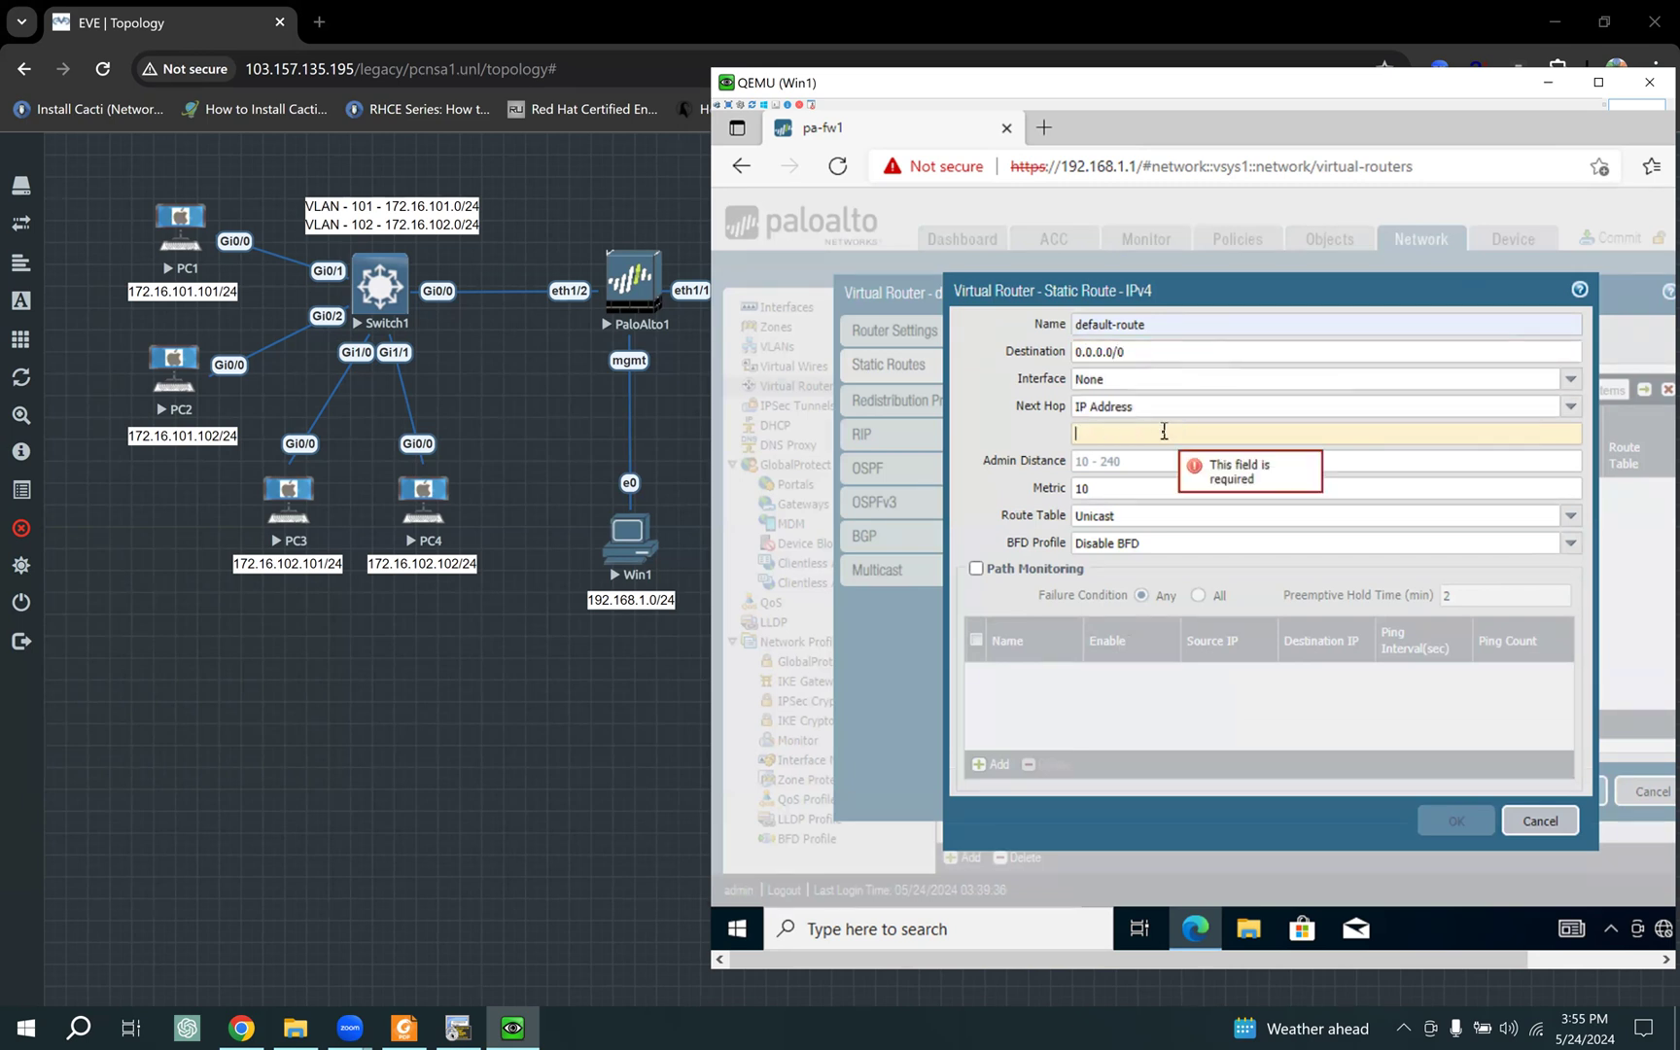
{"action": "type", "text": "209."}
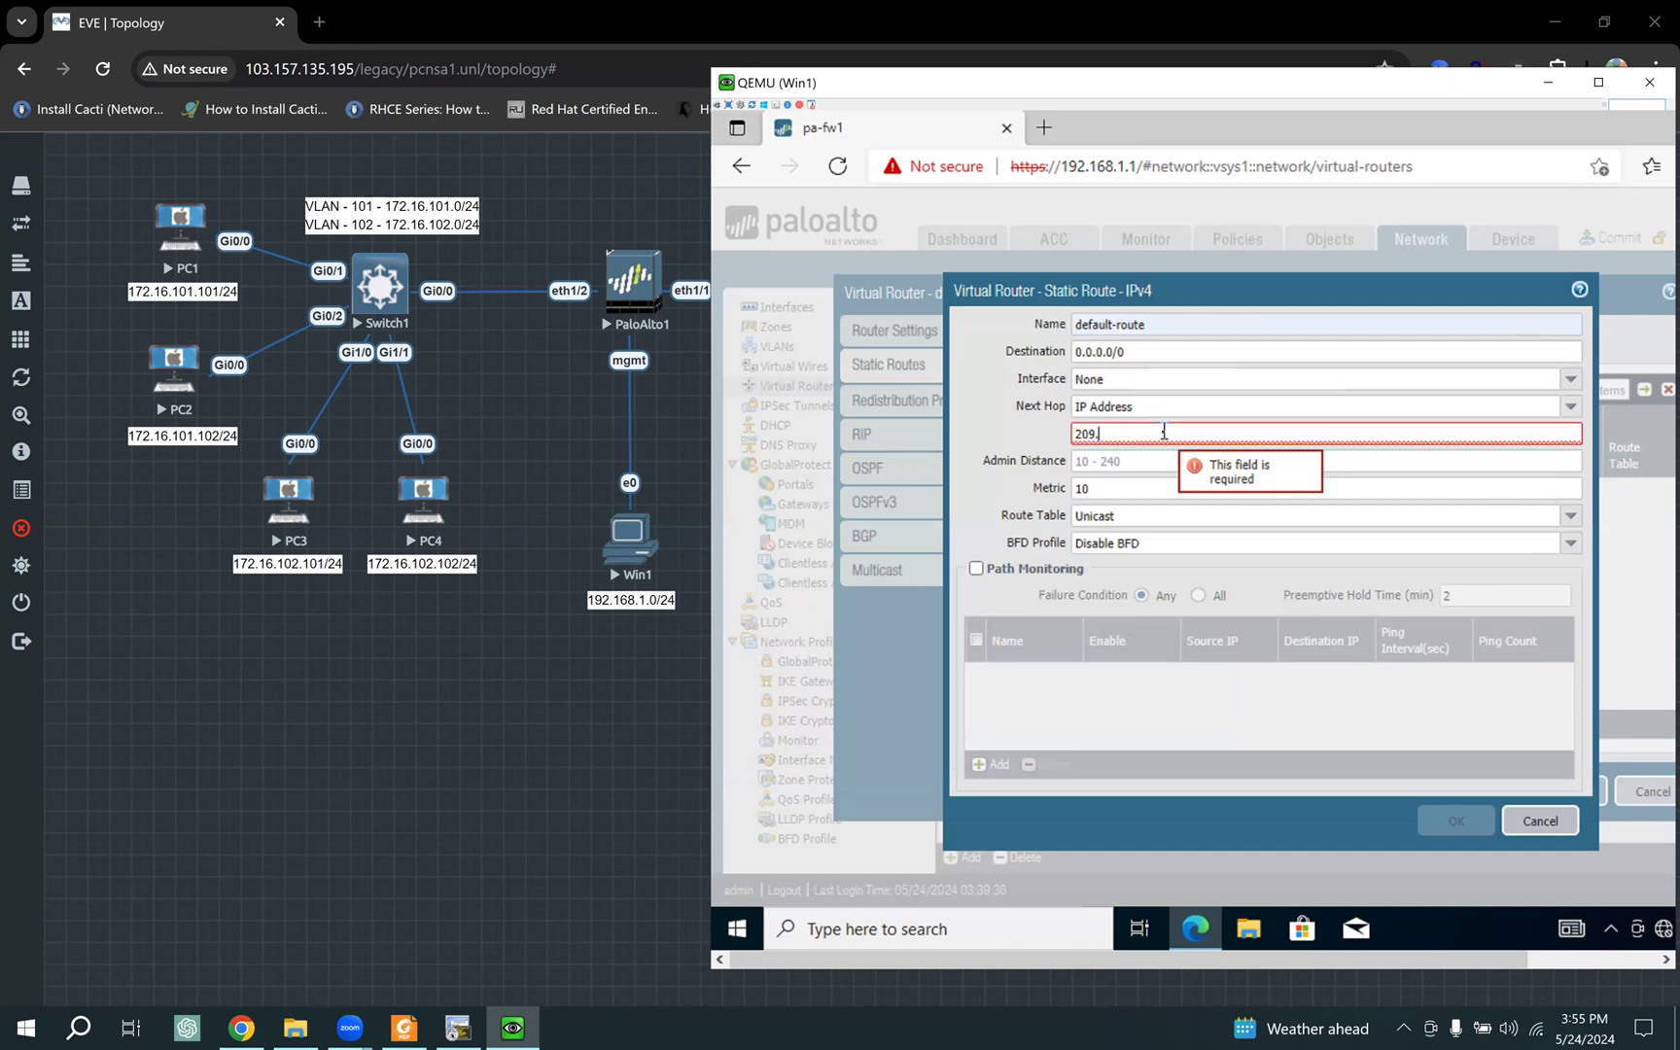
{"action": "type", "text": "165.1.1"}
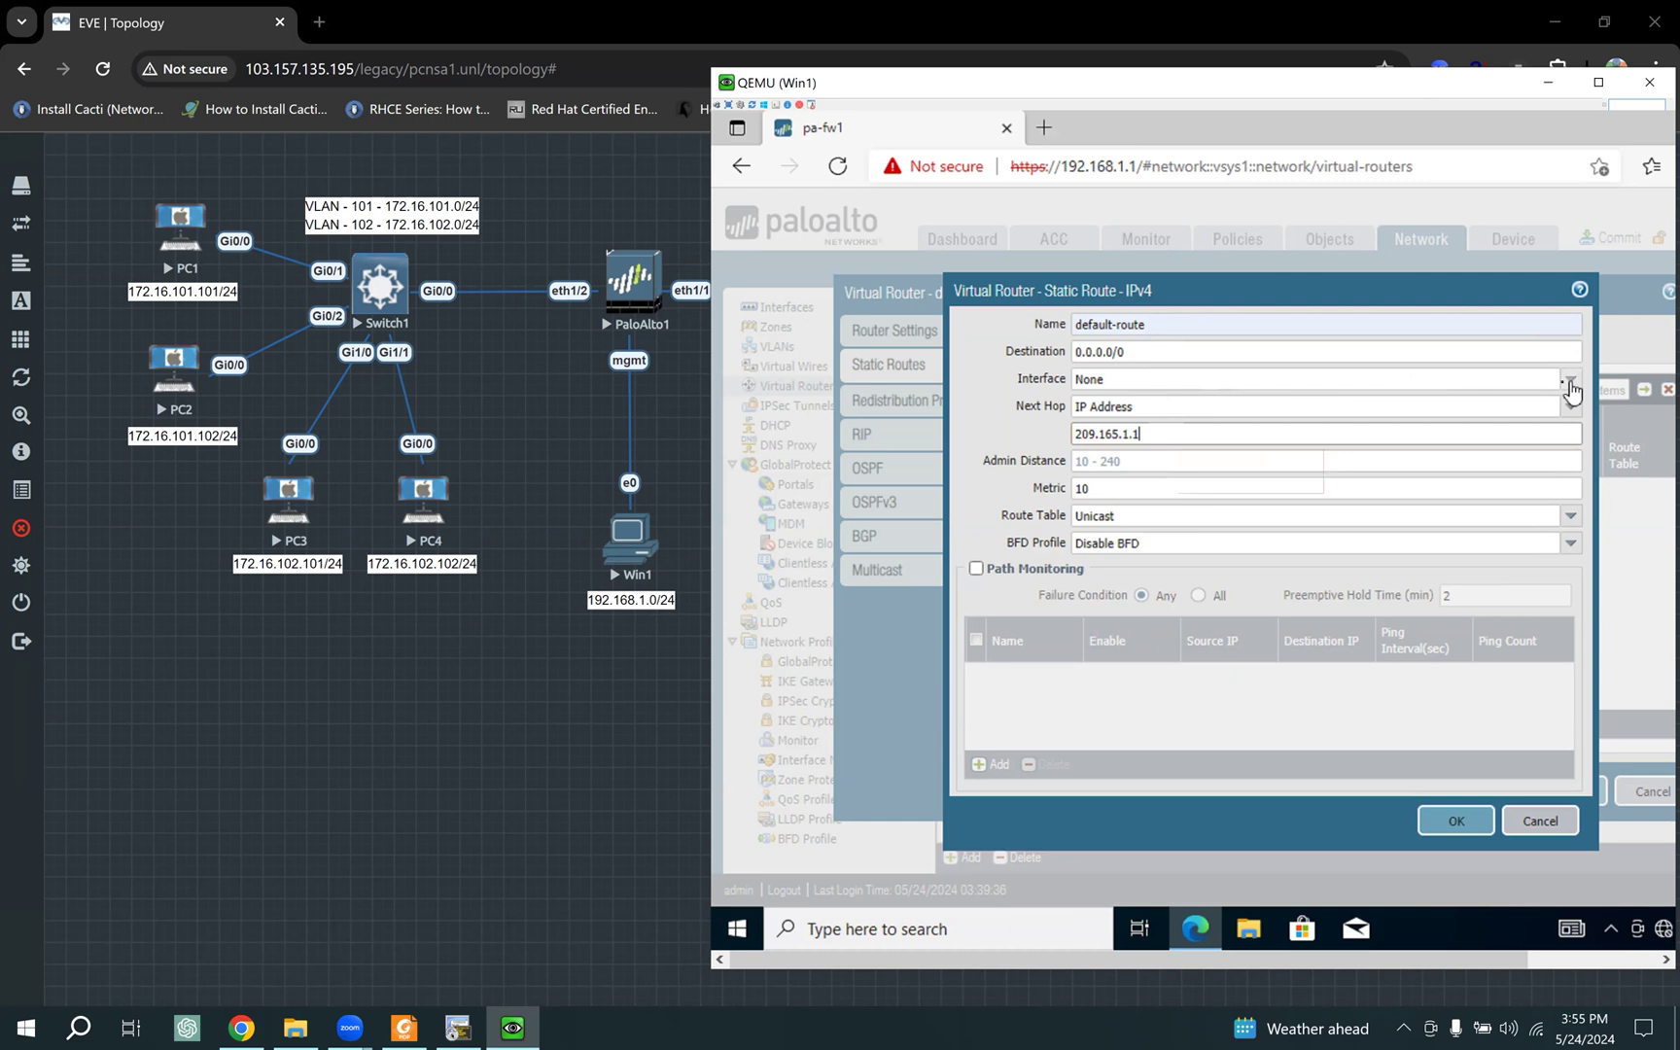
{"action": "left_click", "coordinate": [1570, 381]}
{"action": "left_click", "coordinate": [1155, 424]}
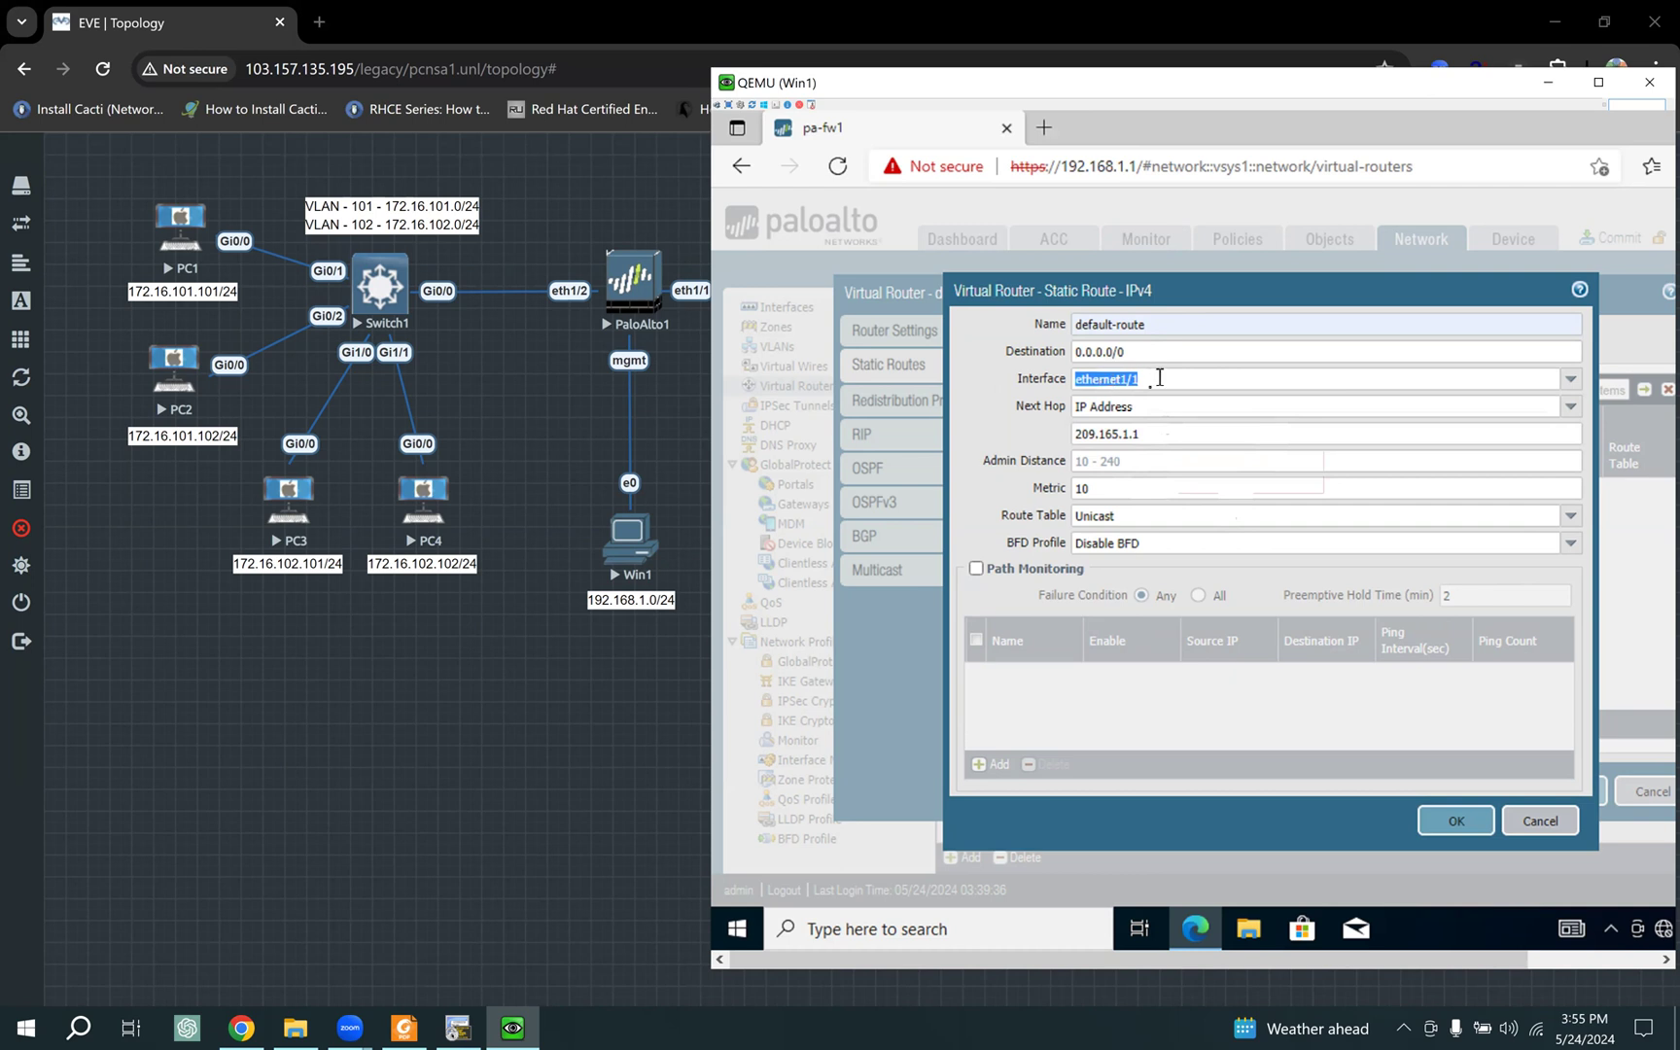
Step: Enable path monitoring for default-route, then save the route and the default virtual router
{"action": "left_click_drag", "start_coordinate": [1145, 436], "coordinate": [1066, 445]}
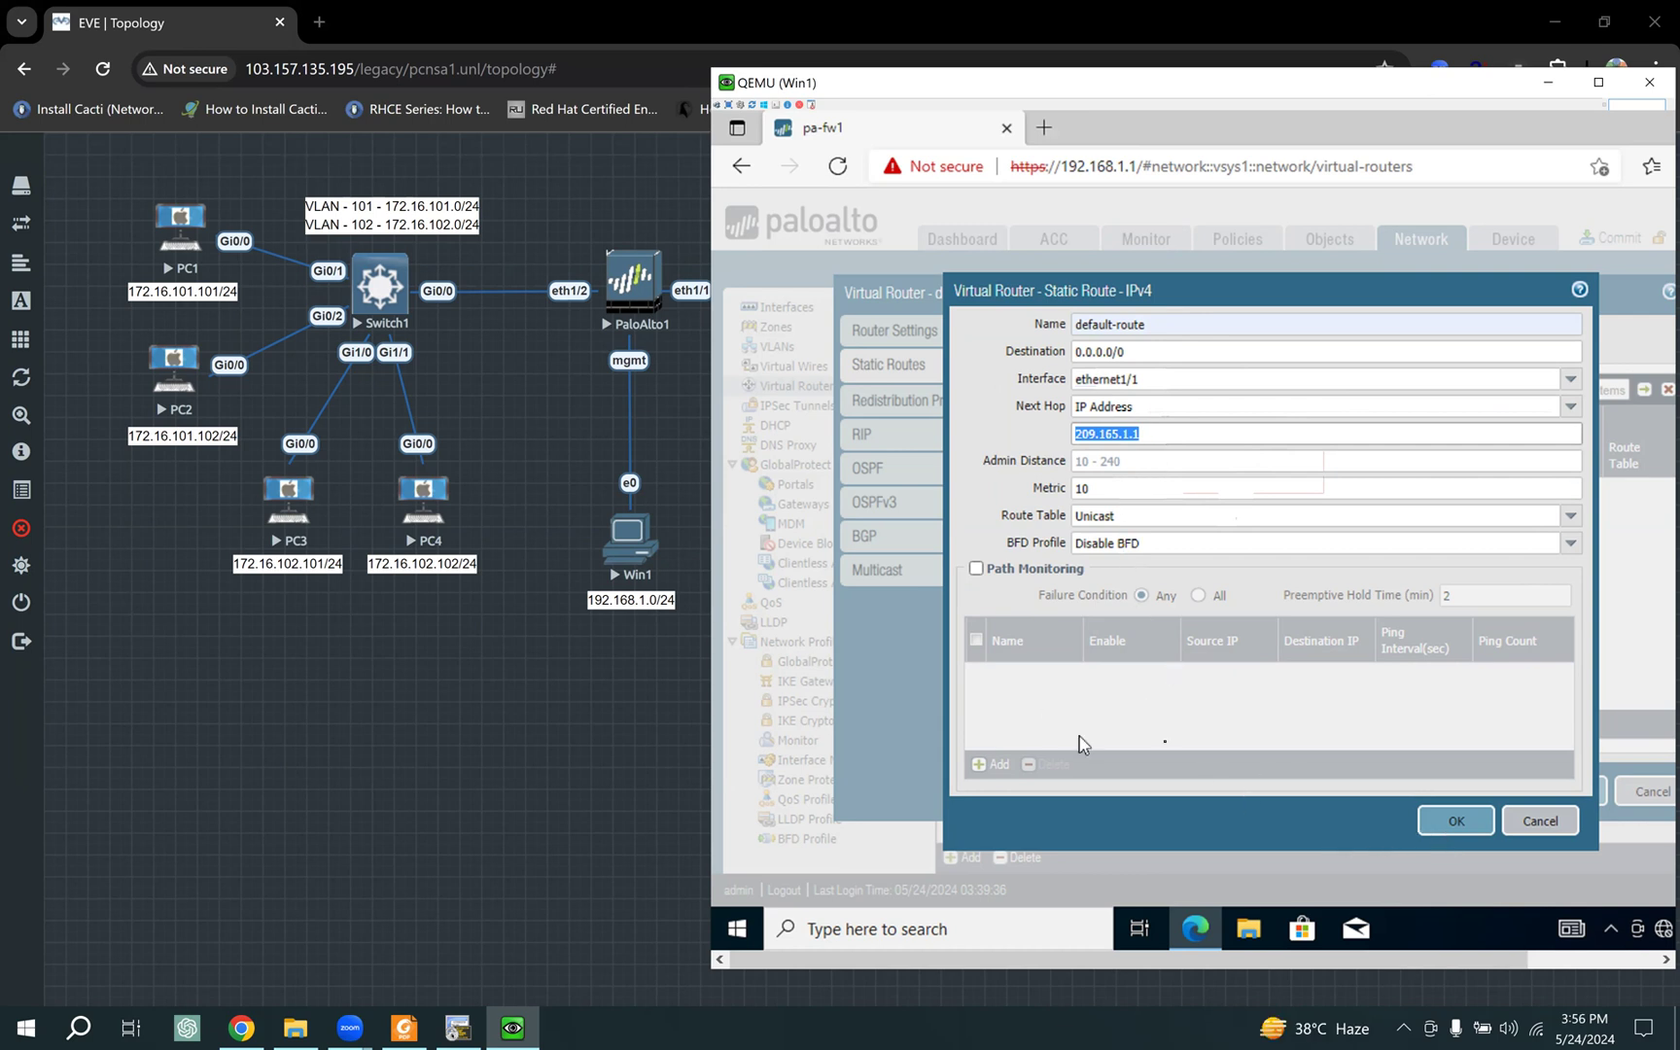
{"action": "left_click", "coordinate": [984, 583]}
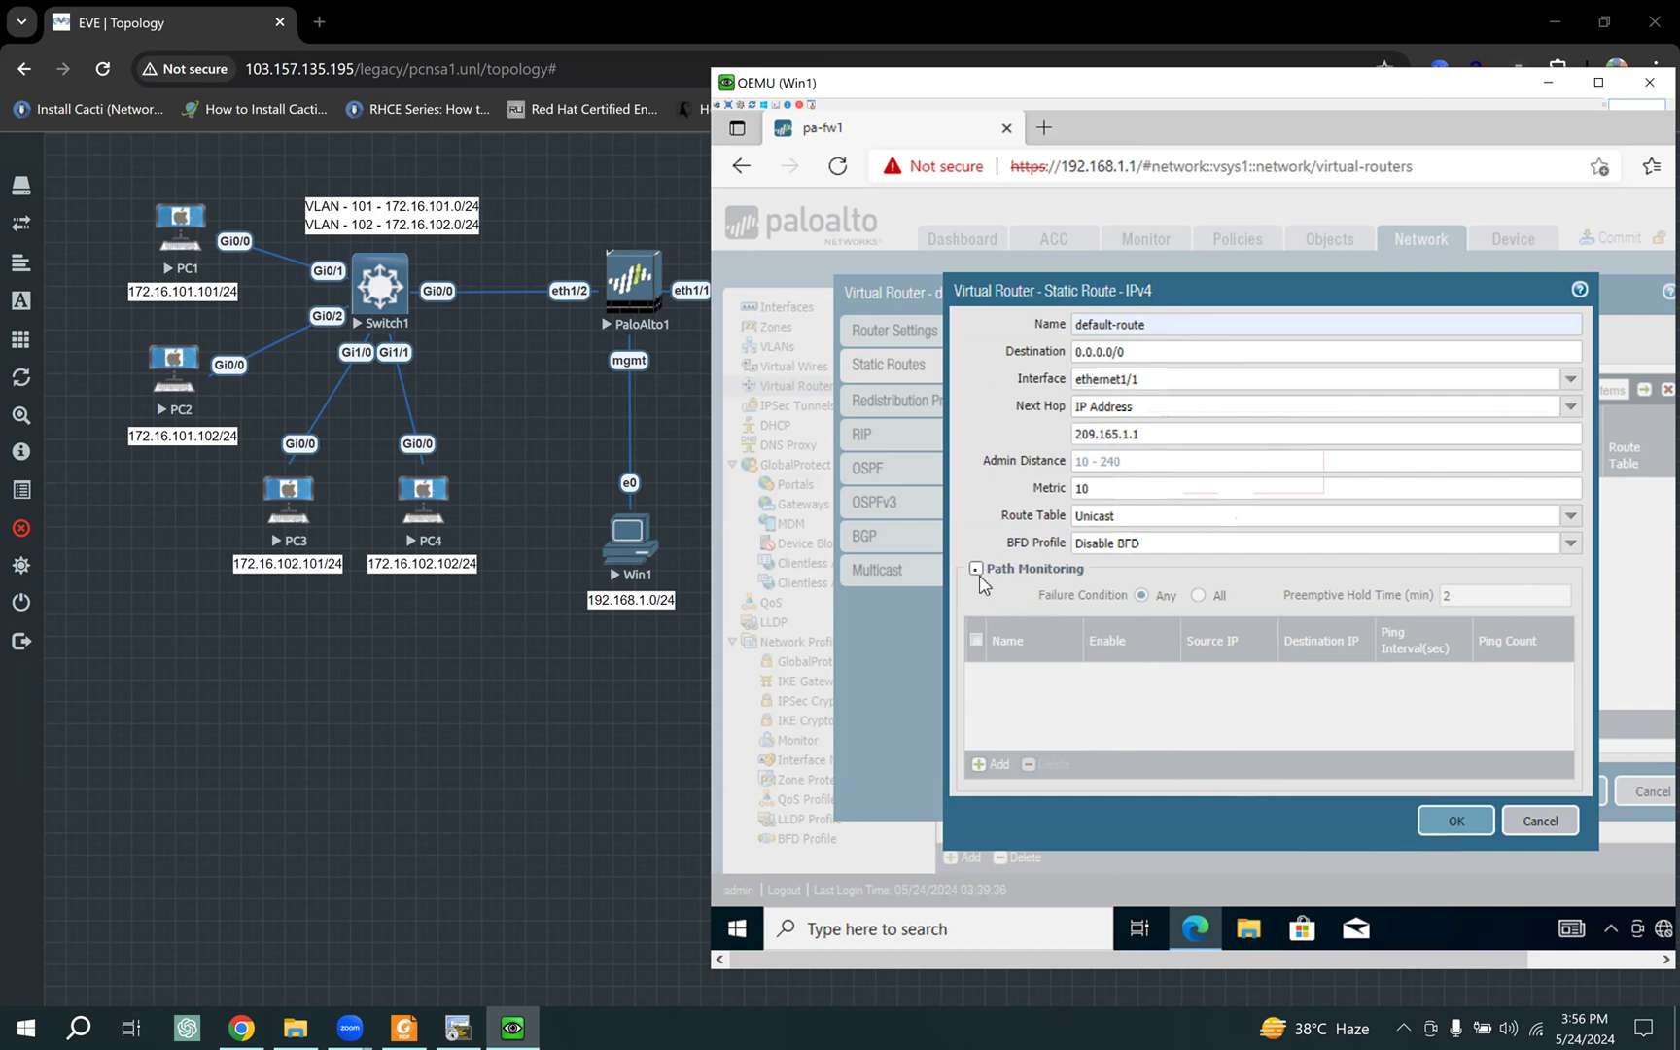
{"action": "left_click", "coordinate": [997, 575]}
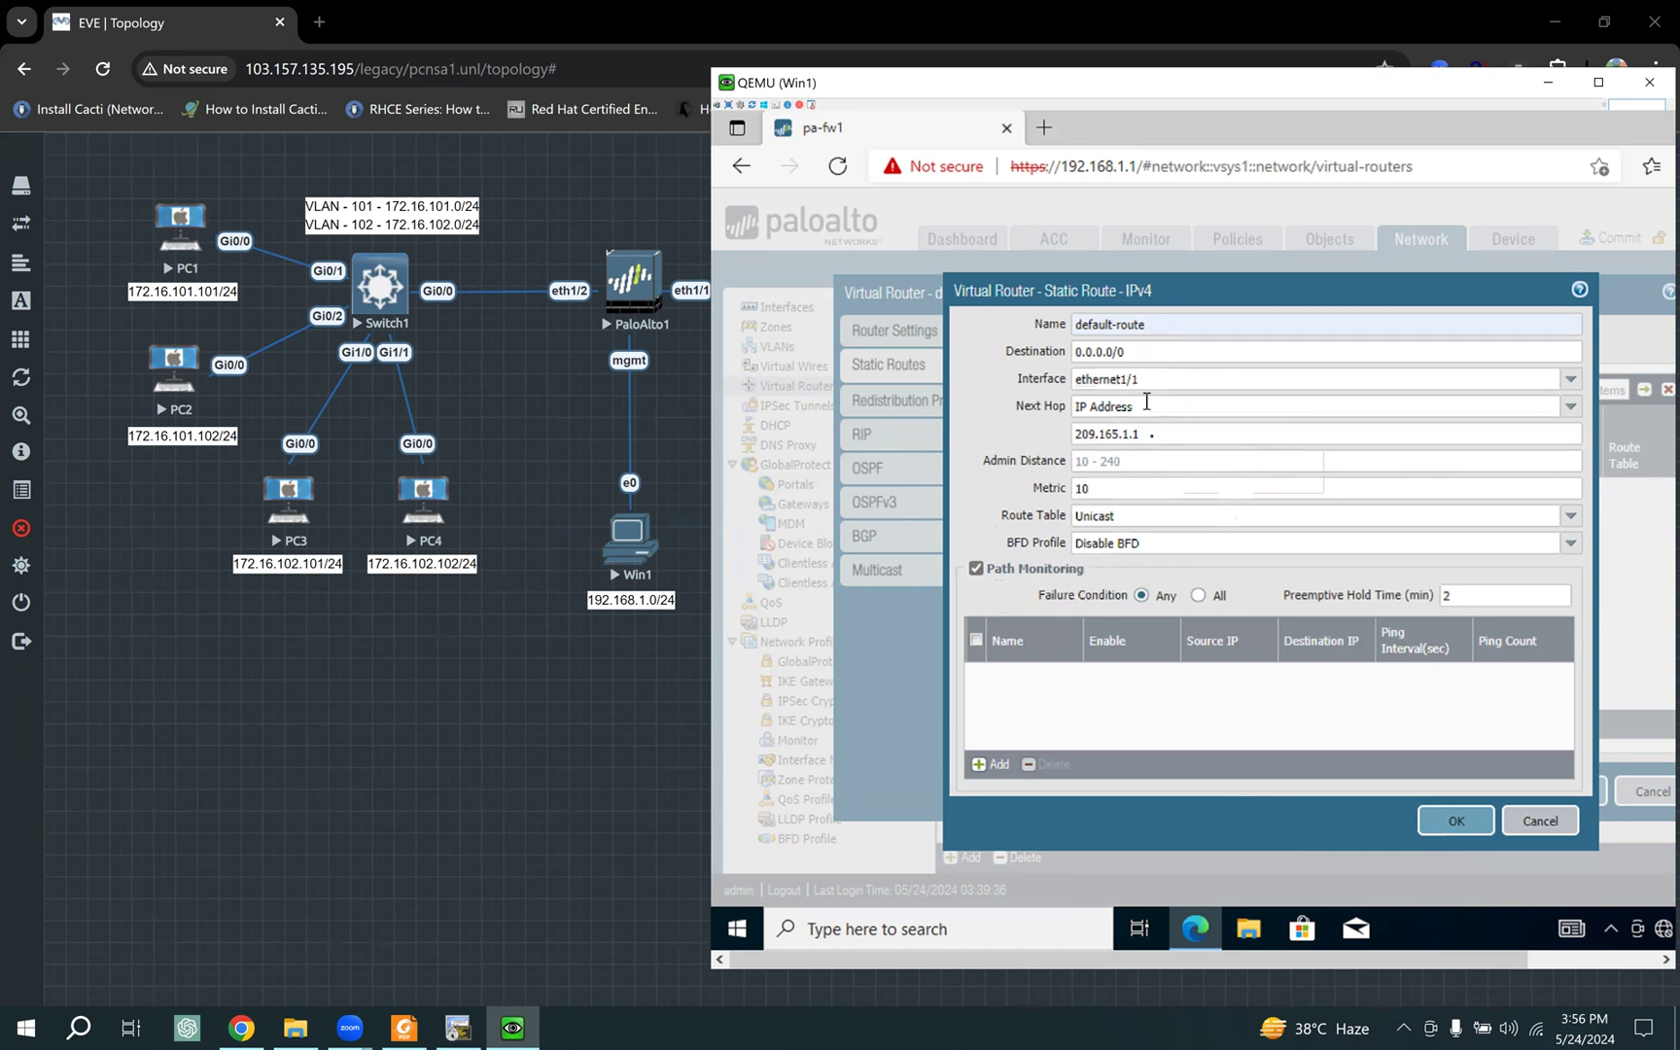
{"action": "left_click_drag", "start_coordinate": [1151, 434], "coordinate": [1073, 434]}
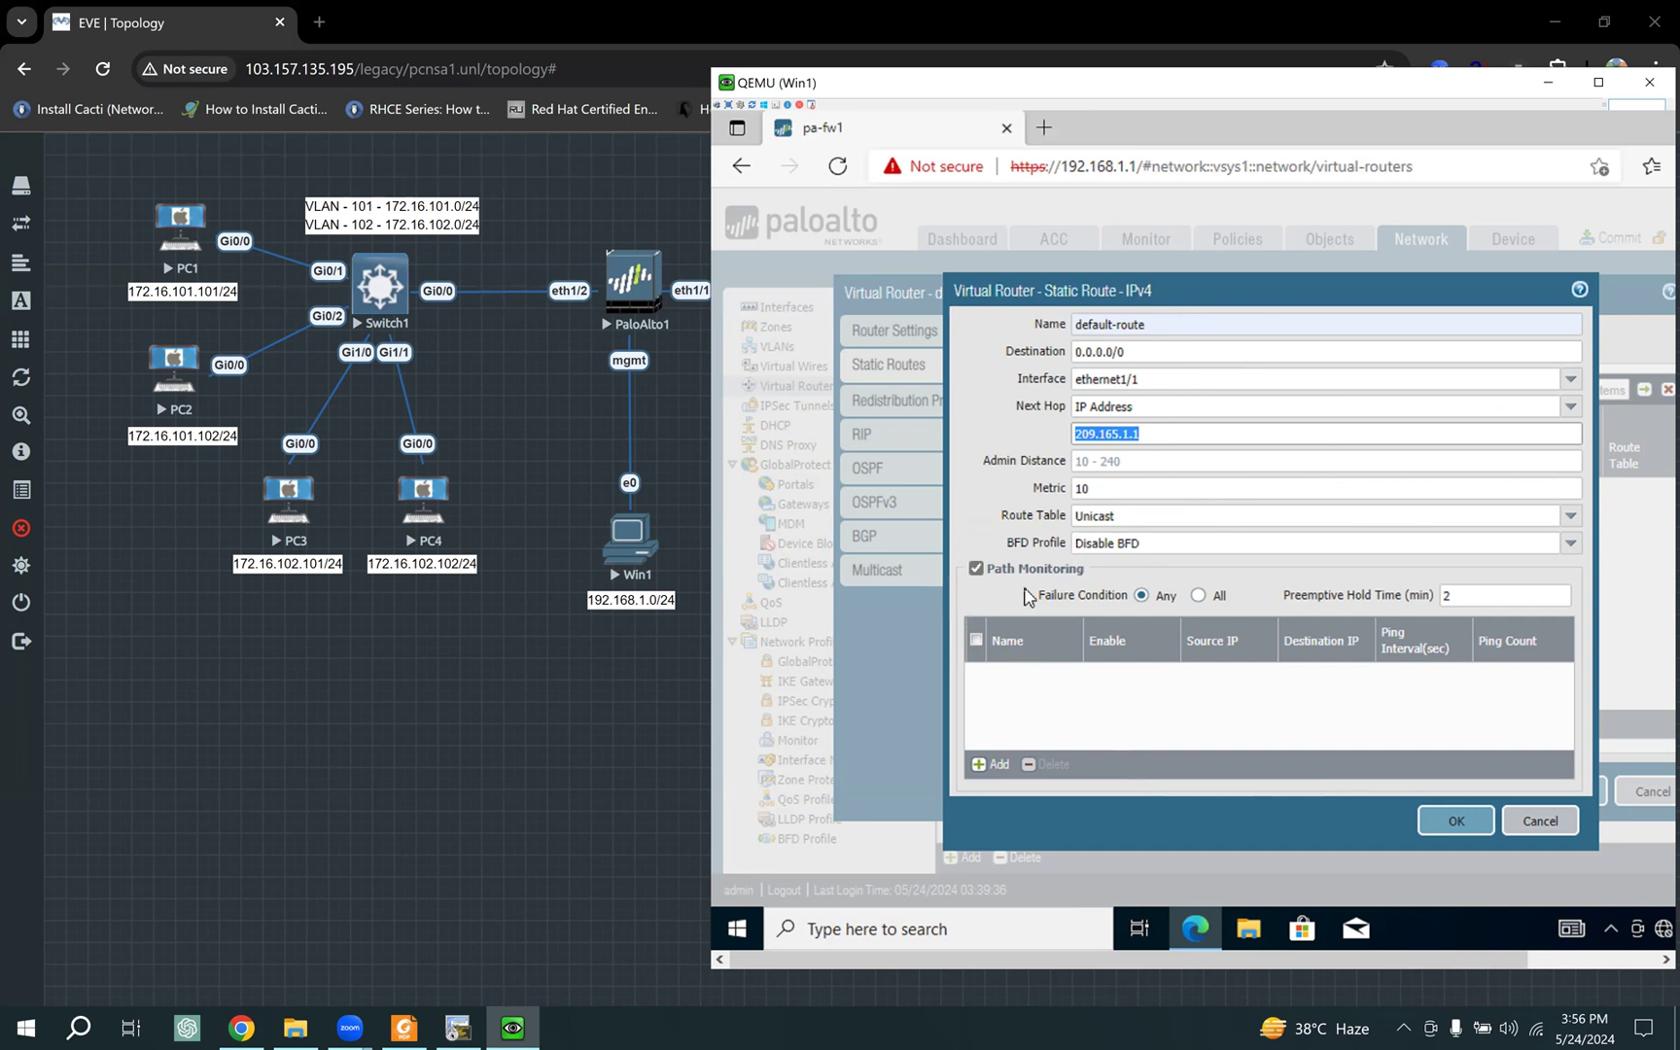
{"action": "left_click", "coordinate": [1453, 816]}
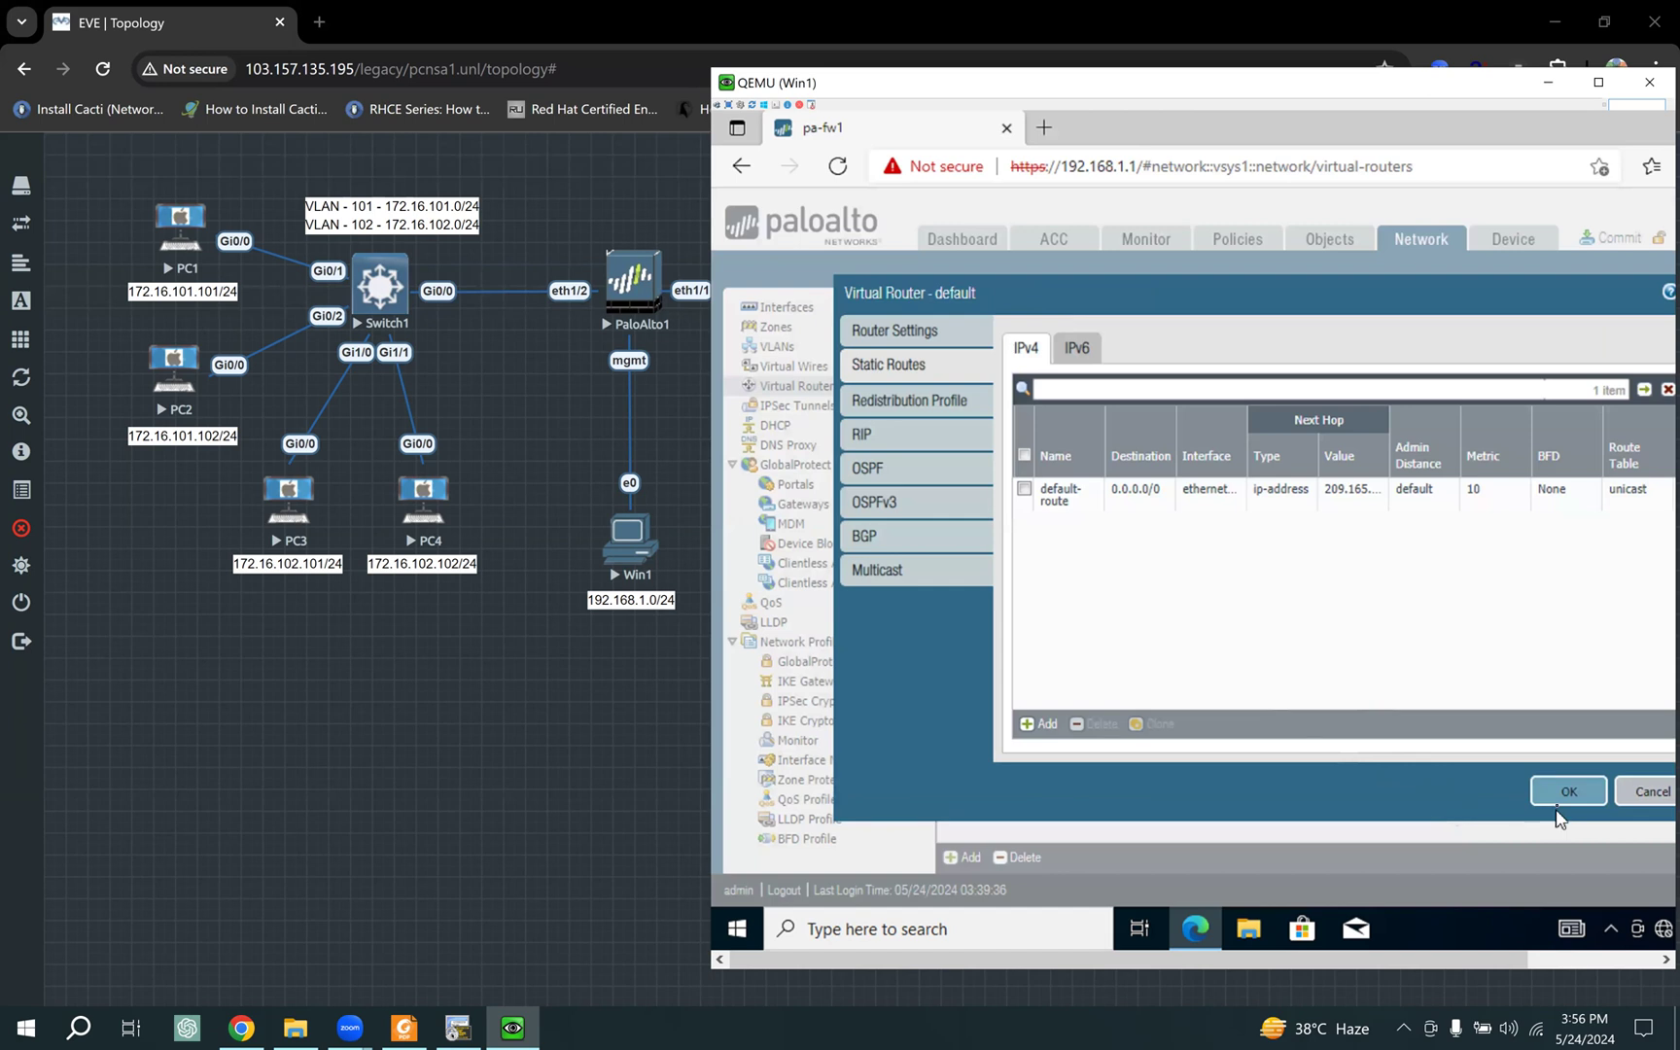
{"action": "left_click", "coordinate": [1560, 795]}
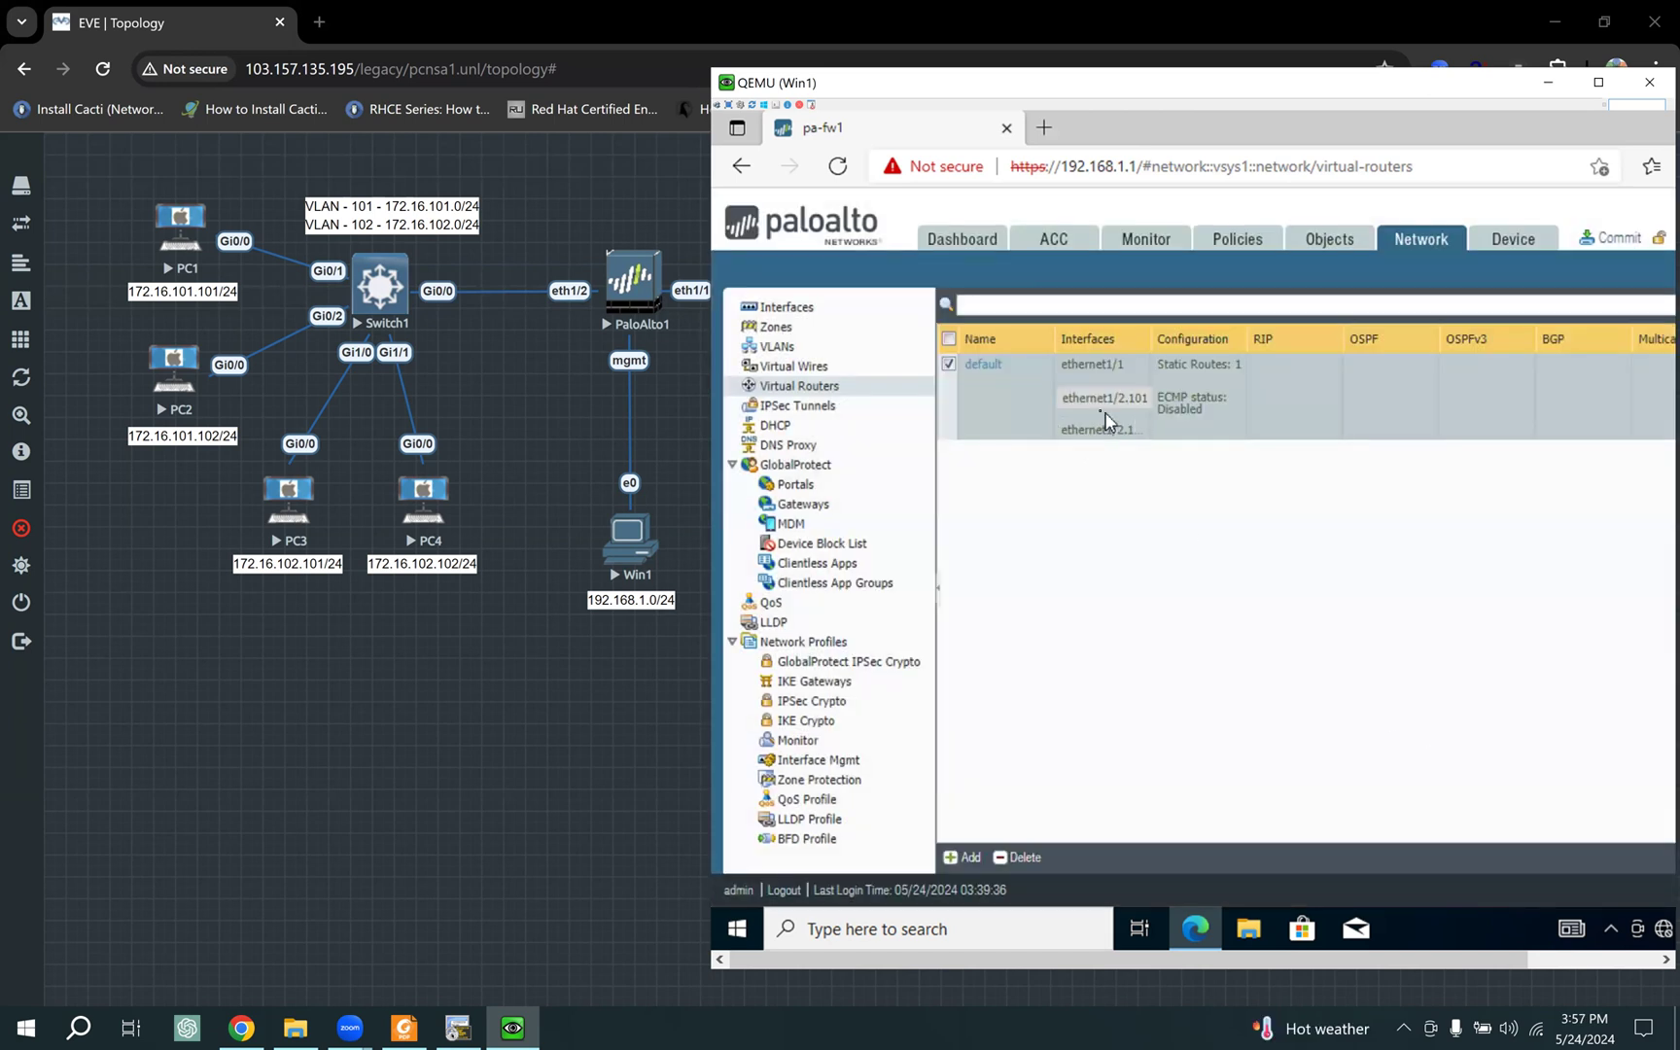
Step: Examine the source and destination settings of the intrazone-default and interzone-default security rules against the EVE topology
{"action": "left_click", "coordinate": [1231, 248]}
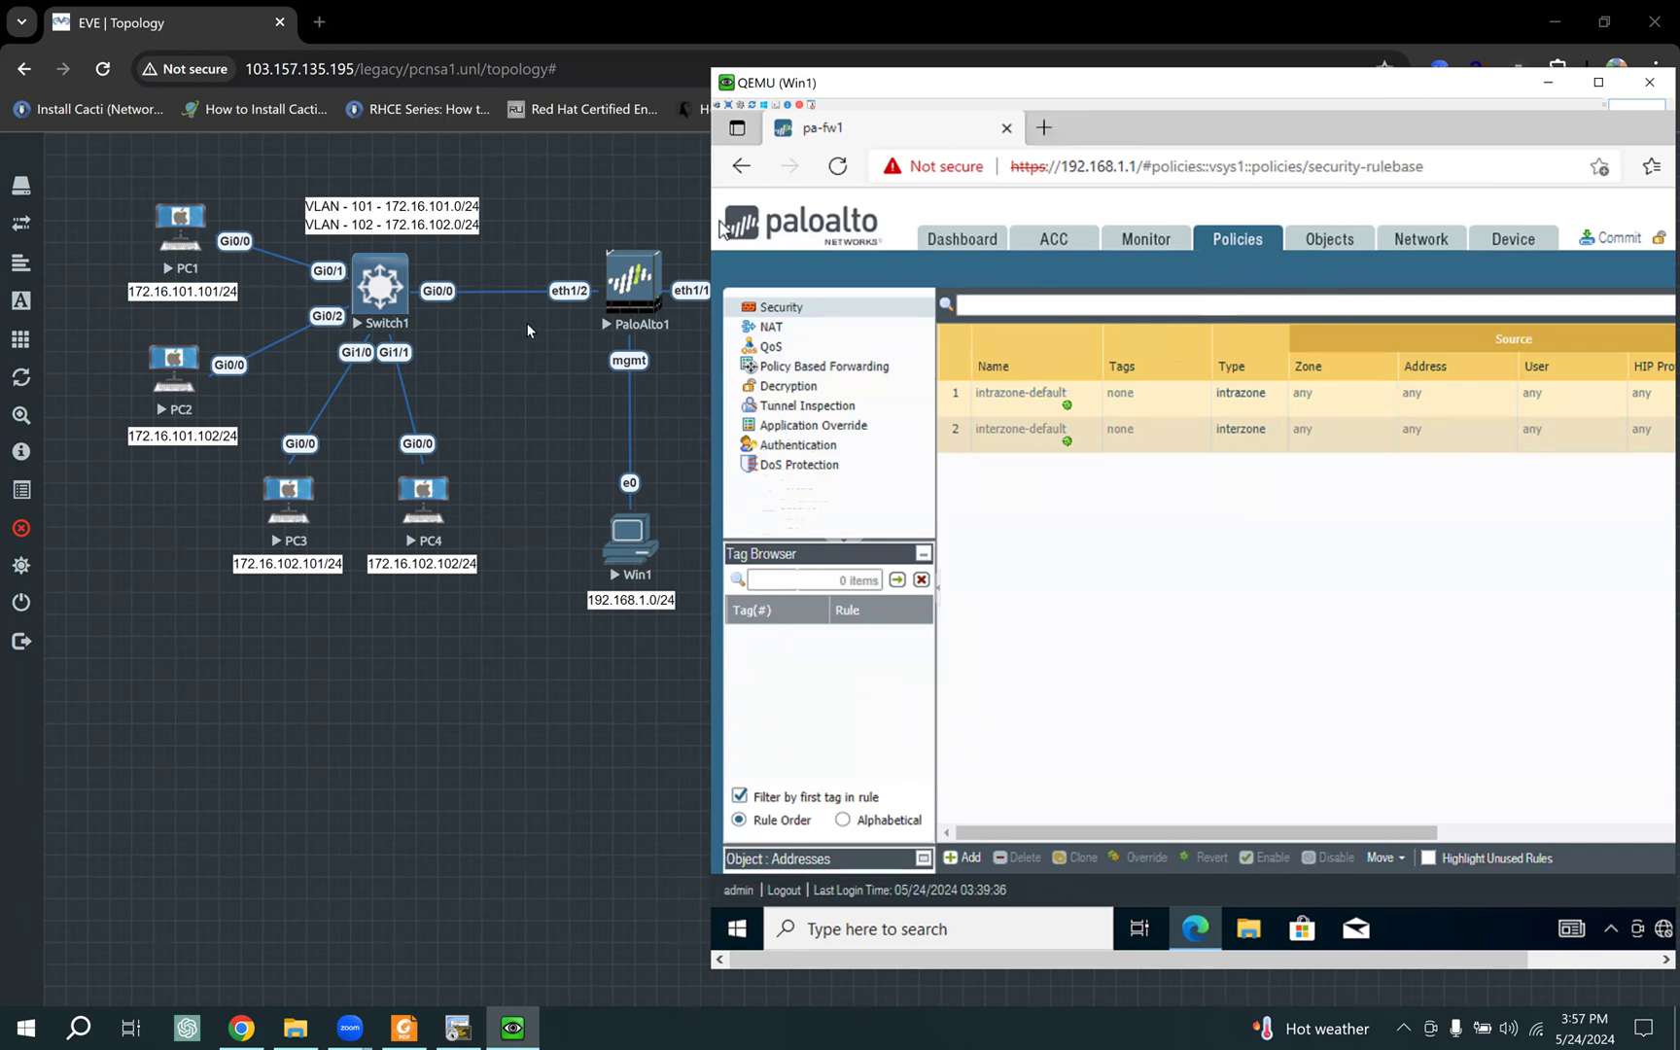
{"action": "left_click", "coordinate": [557, 284]}
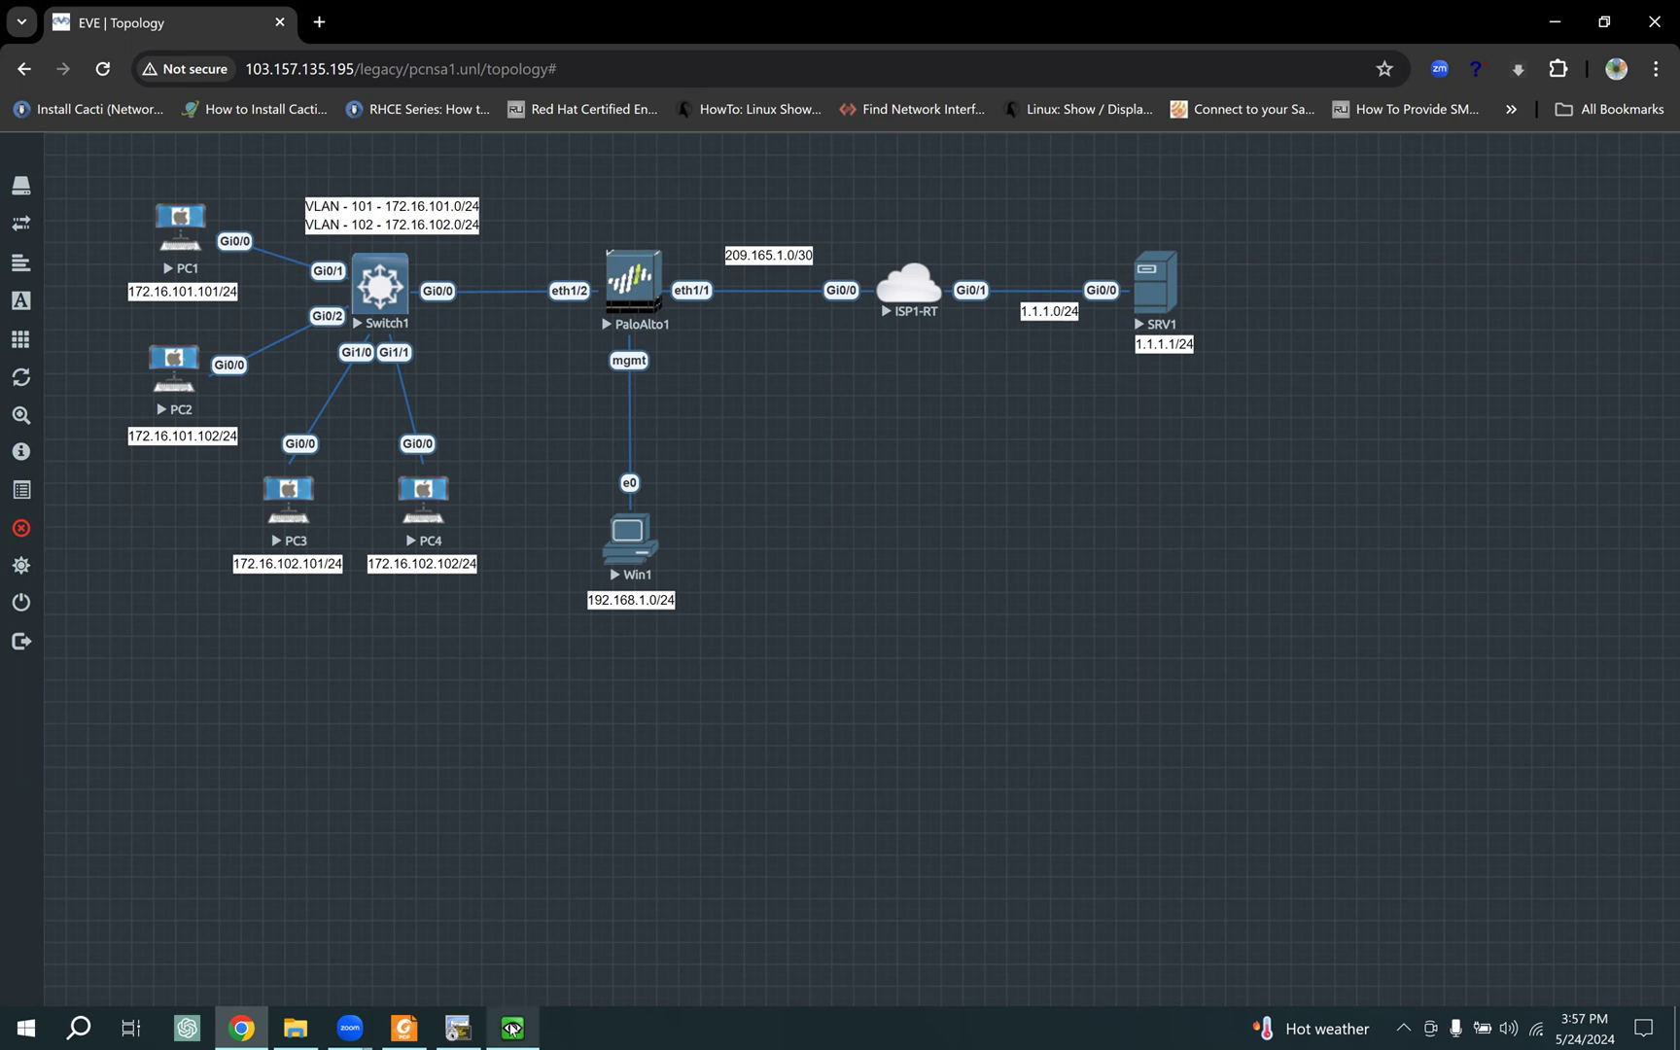
{"action": "left_click", "coordinate": [512, 1028]}
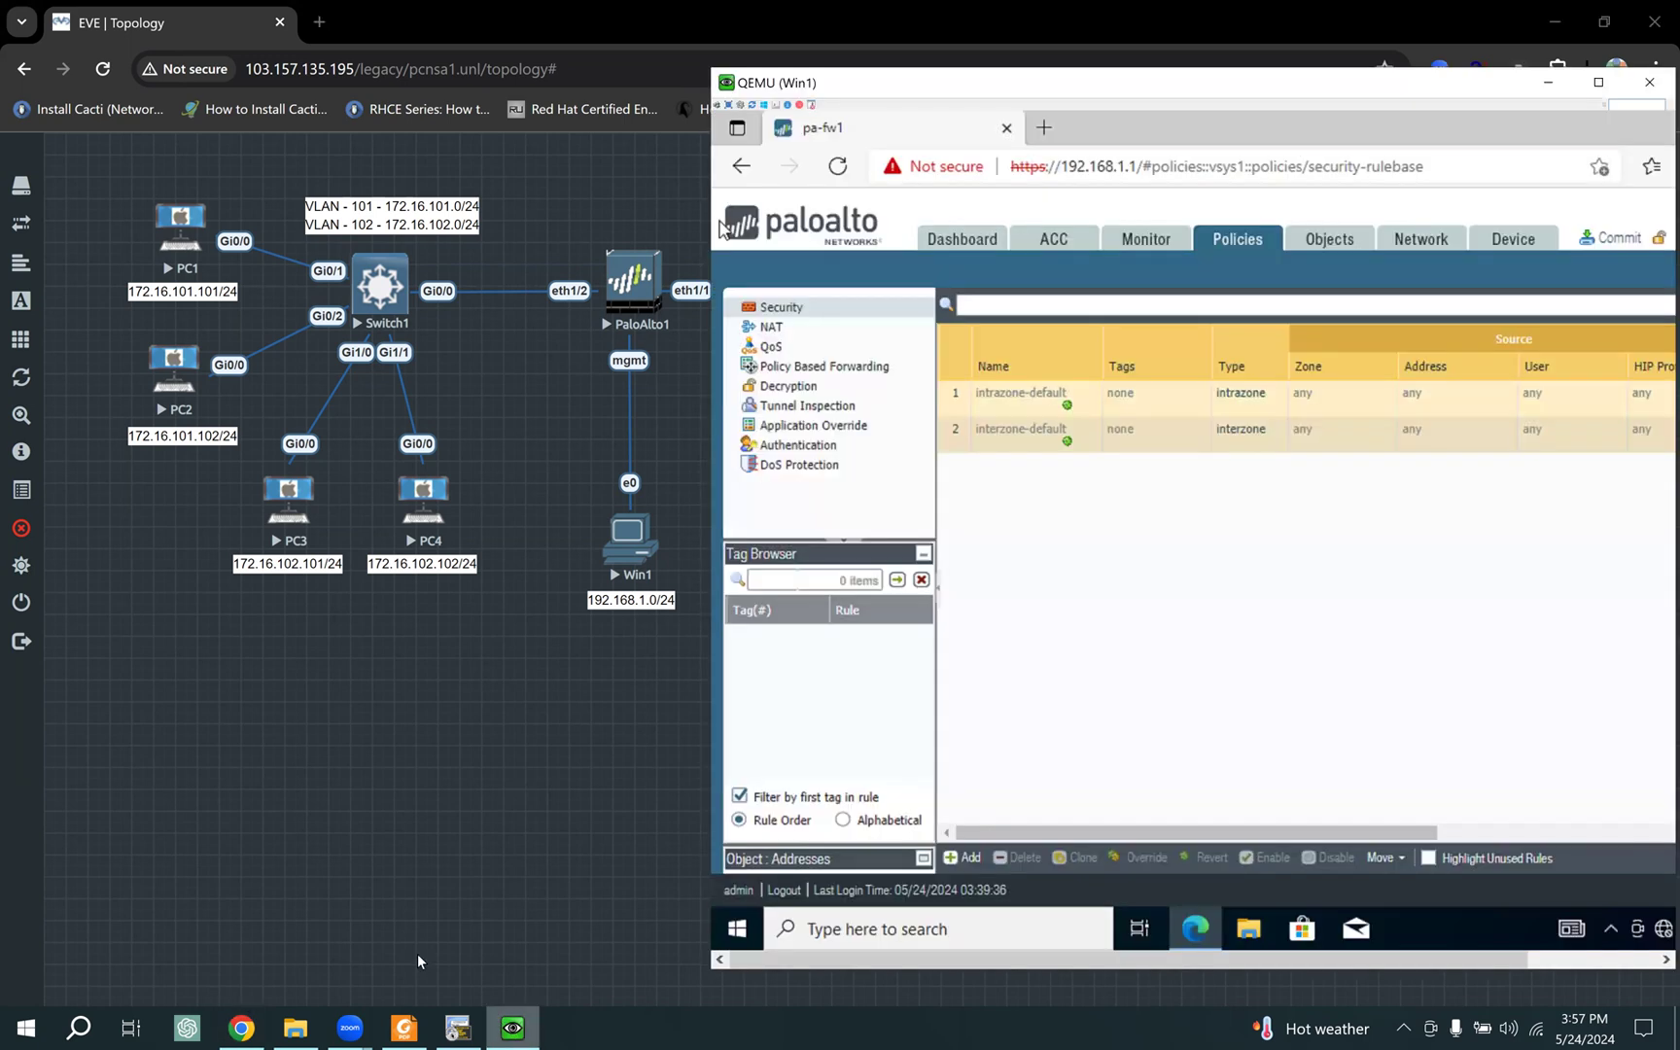
{"action": "left_click", "coordinate": [1168, 408]}
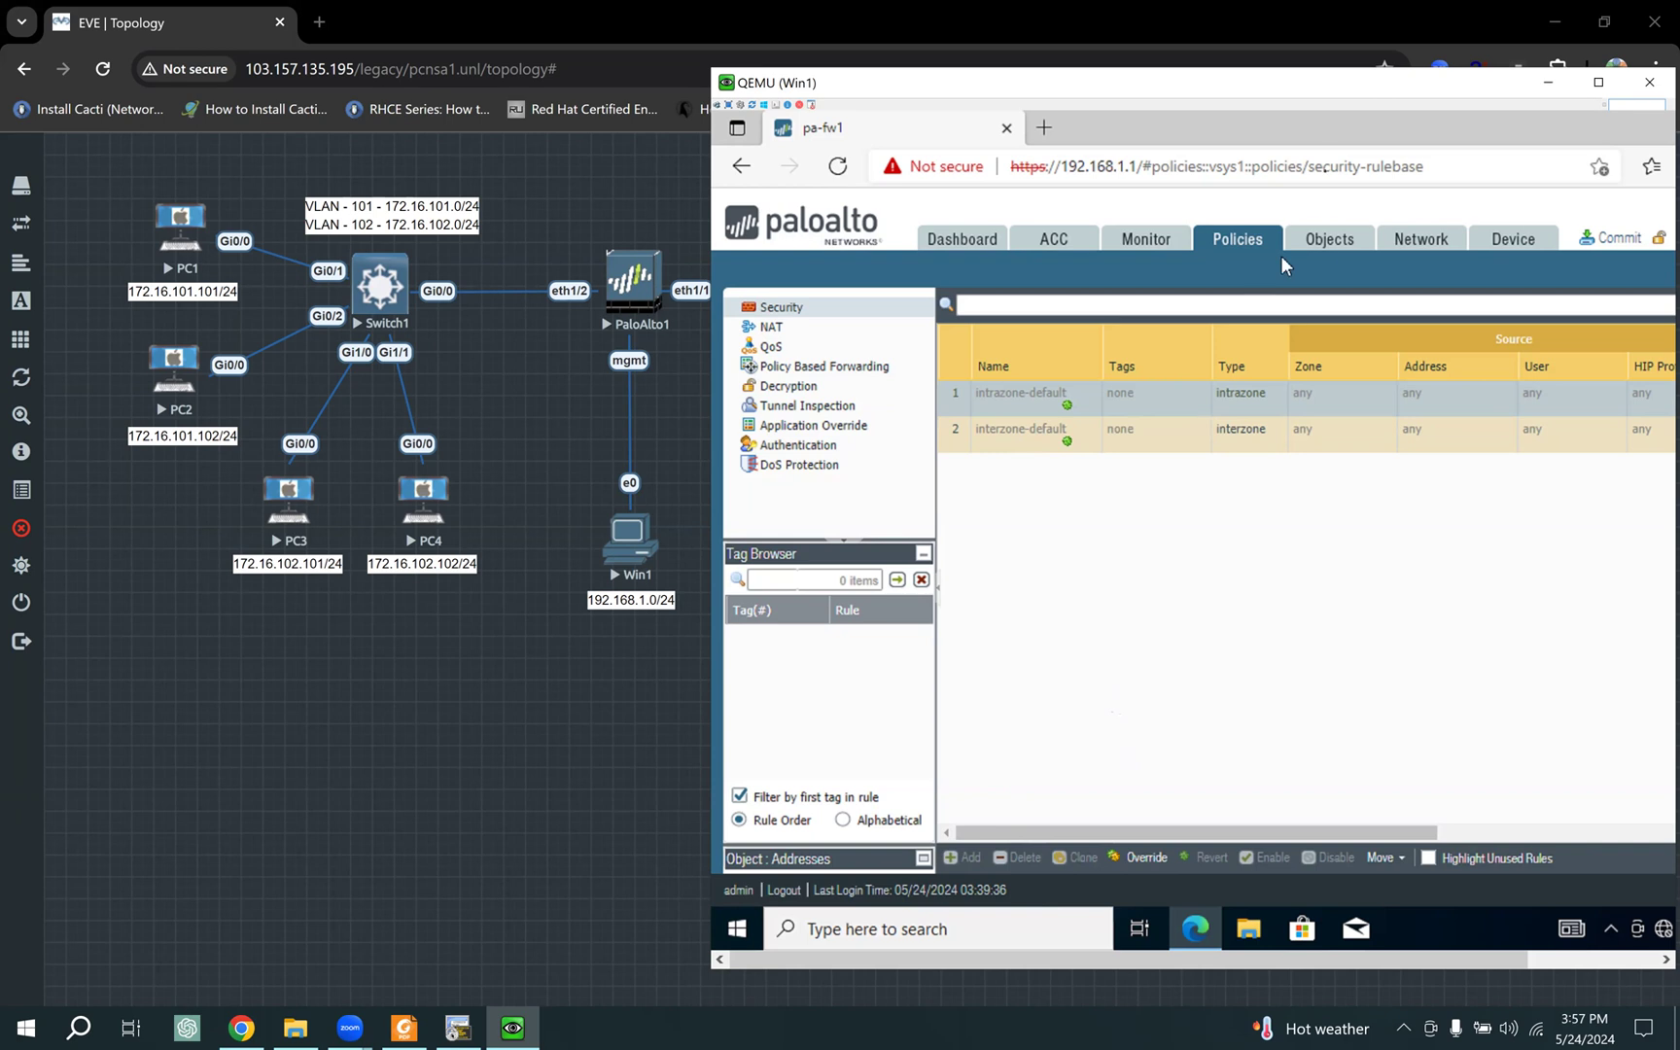
{"action": "left_click_drag", "start_coordinate": [1326, 82], "coordinate": [1138, 92]}
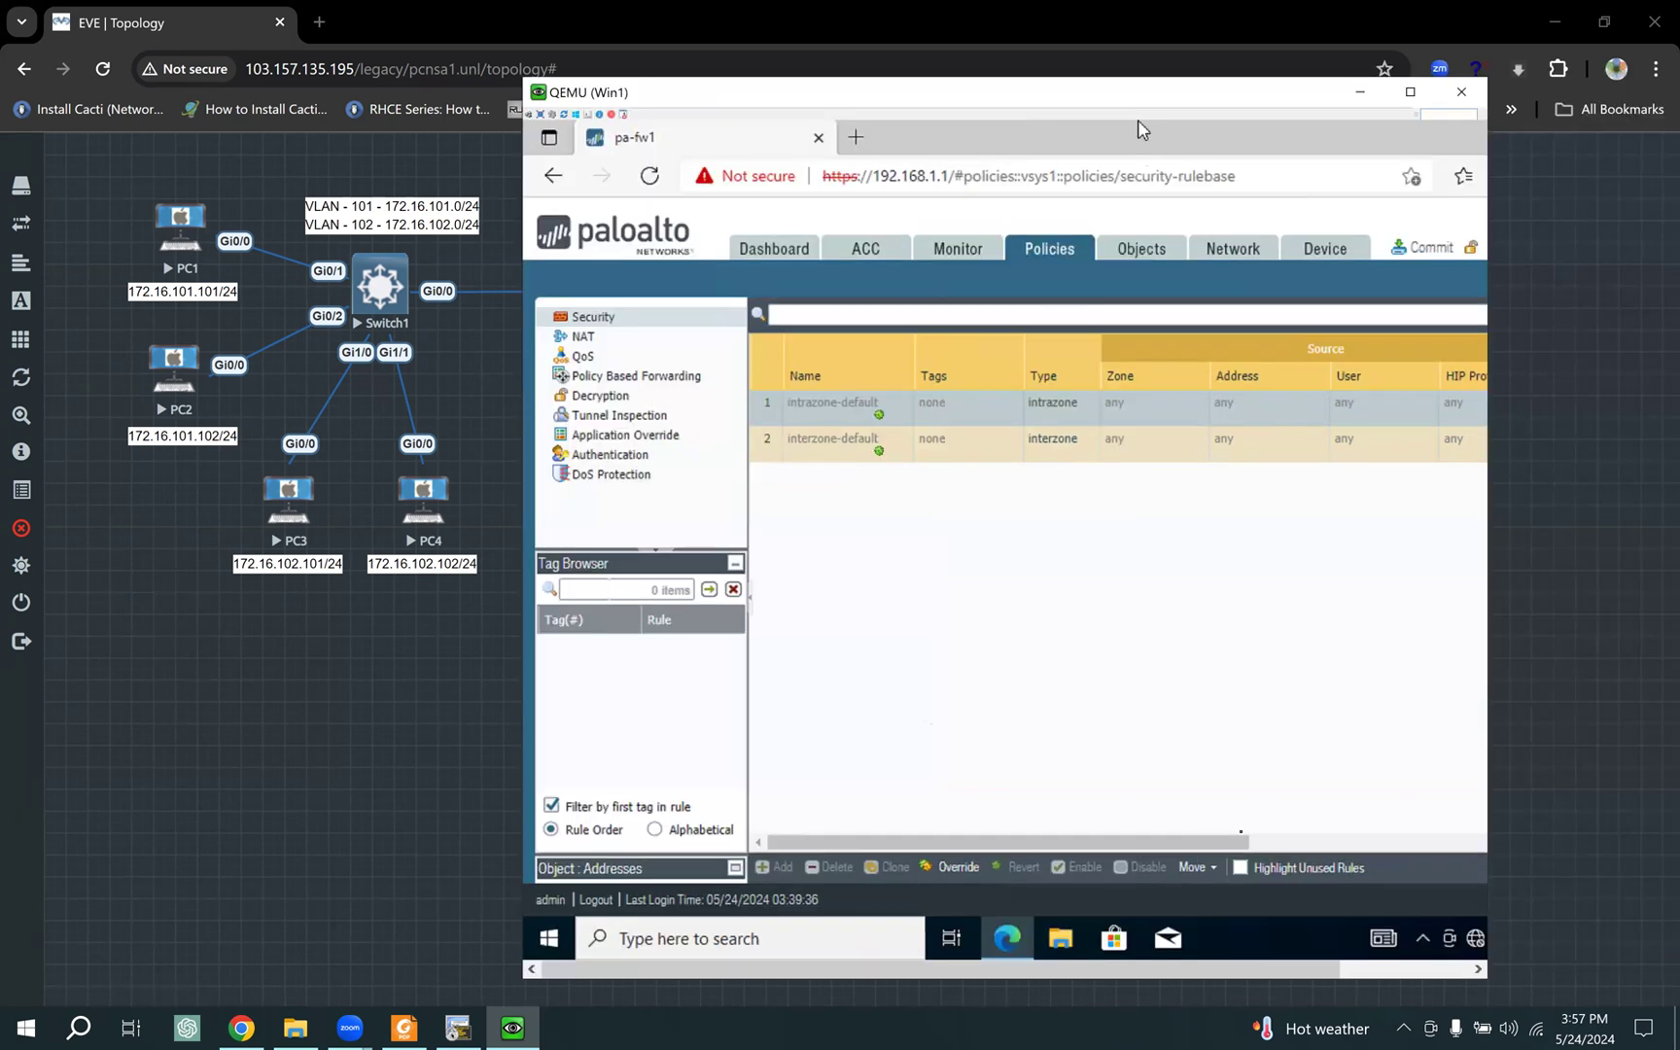
{"action": "left_click_drag", "start_coordinate": [1240, 844], "coordinate": [1528, 844]}
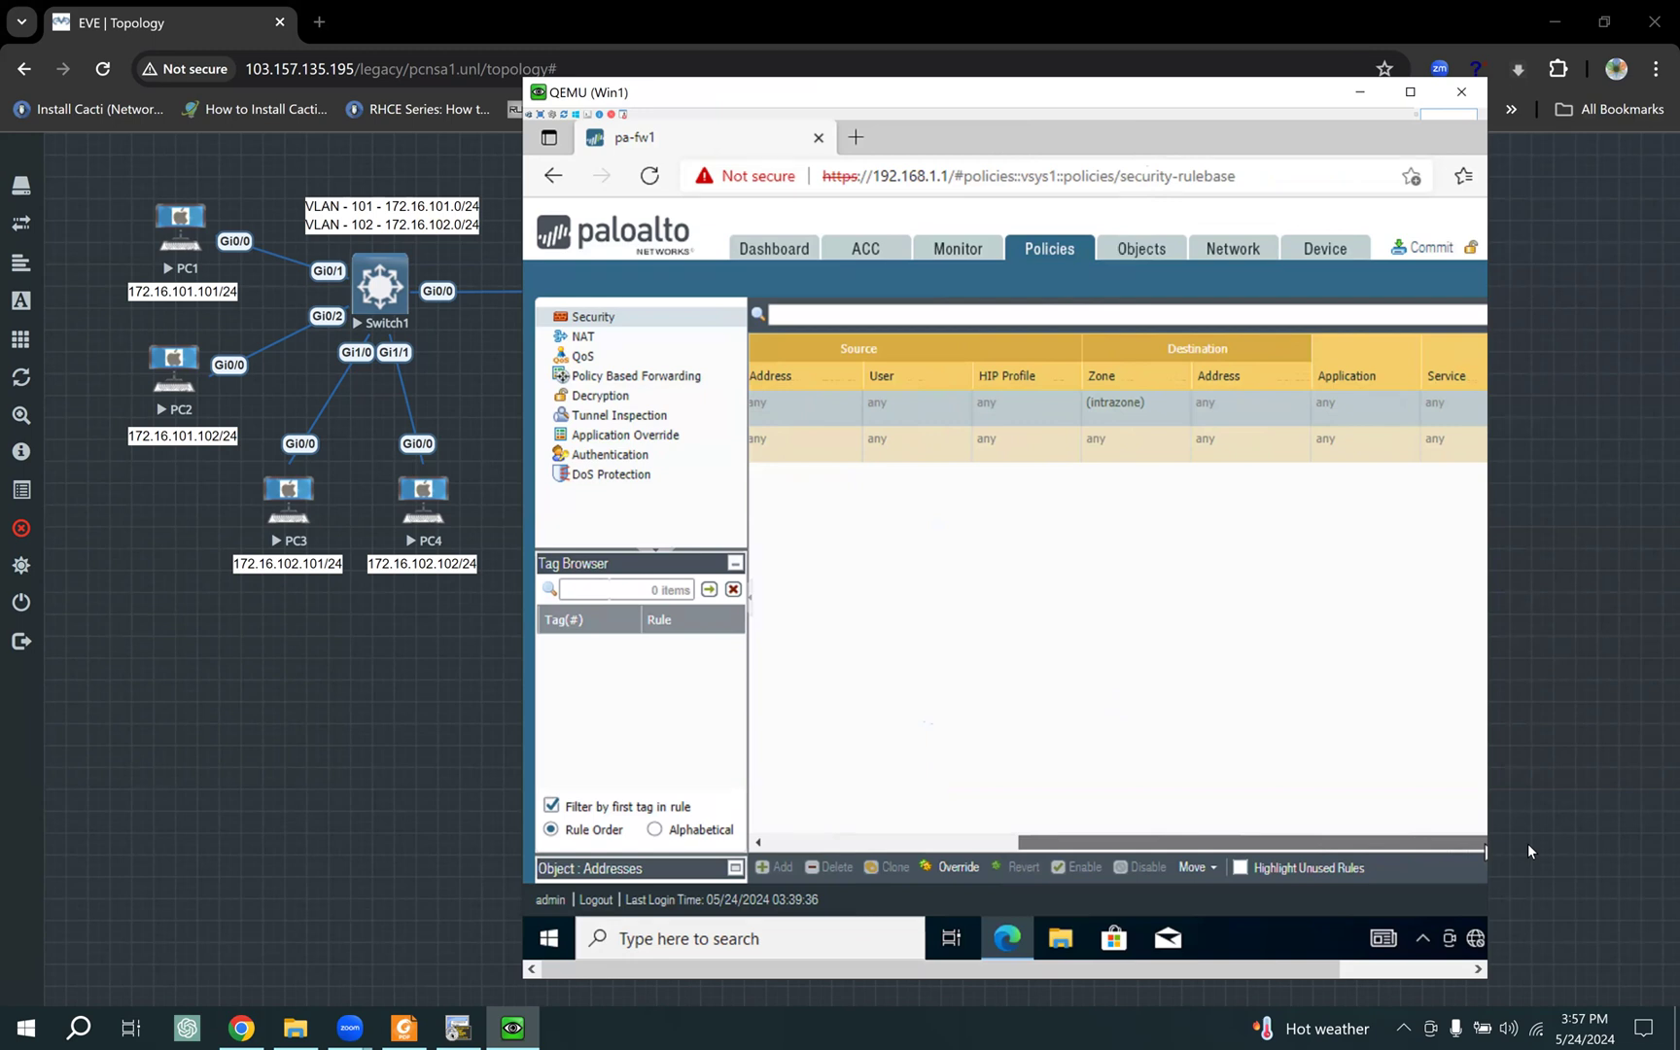
{"action": "left_click_drag", "start_coordinate": [1484, 845], "coordinate": [1095, 843]}
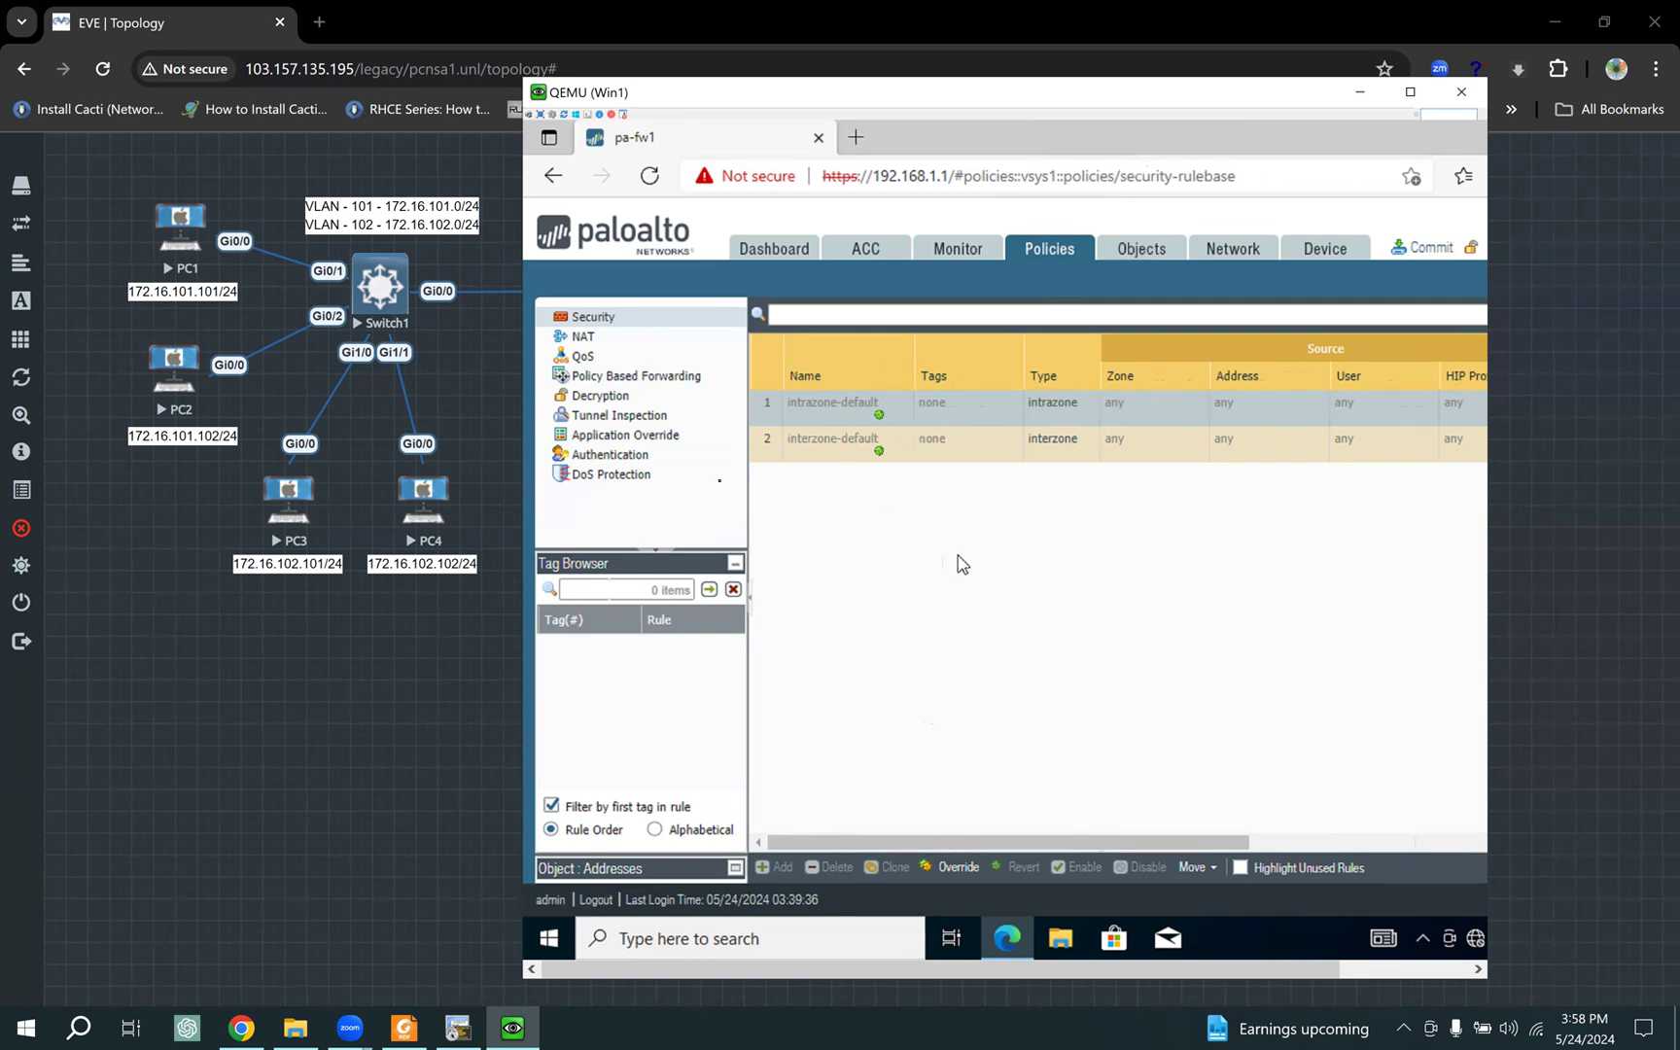
{"action": "left_click", "coordinate": [483, 300]}
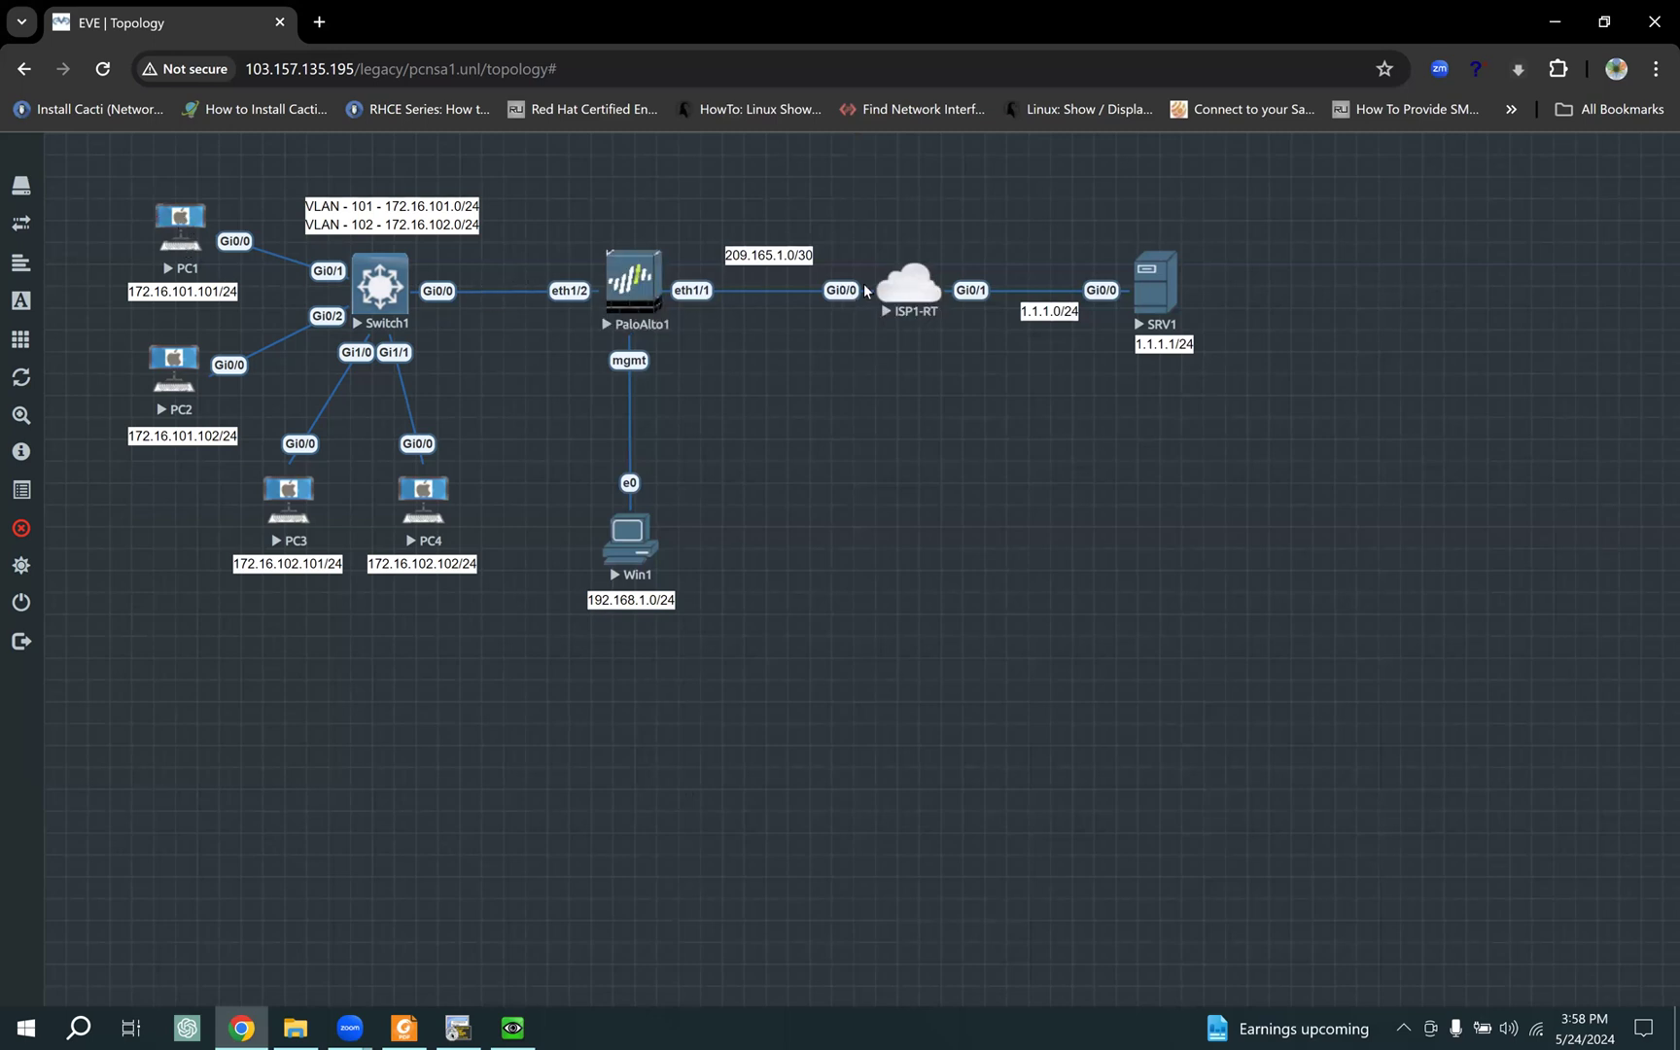
{"action": "left_click", "coordinate": [516, 1029]}
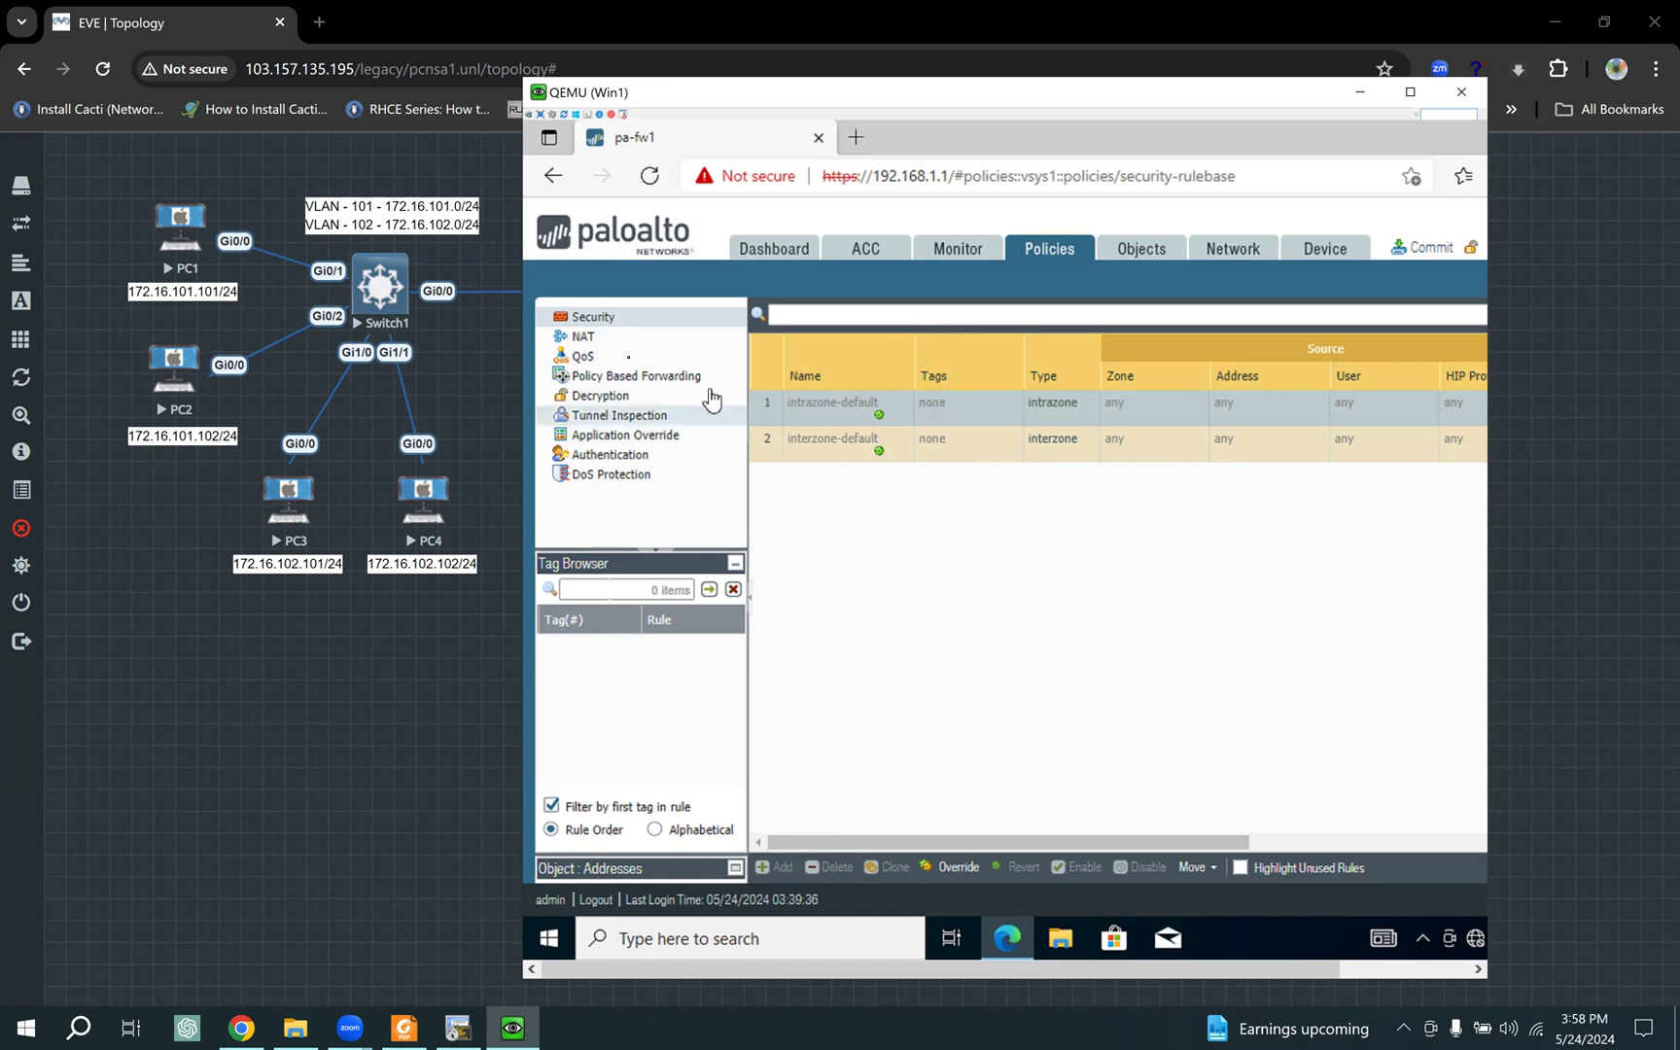
{"action": "left_click", "coordinate": [603, 333]}
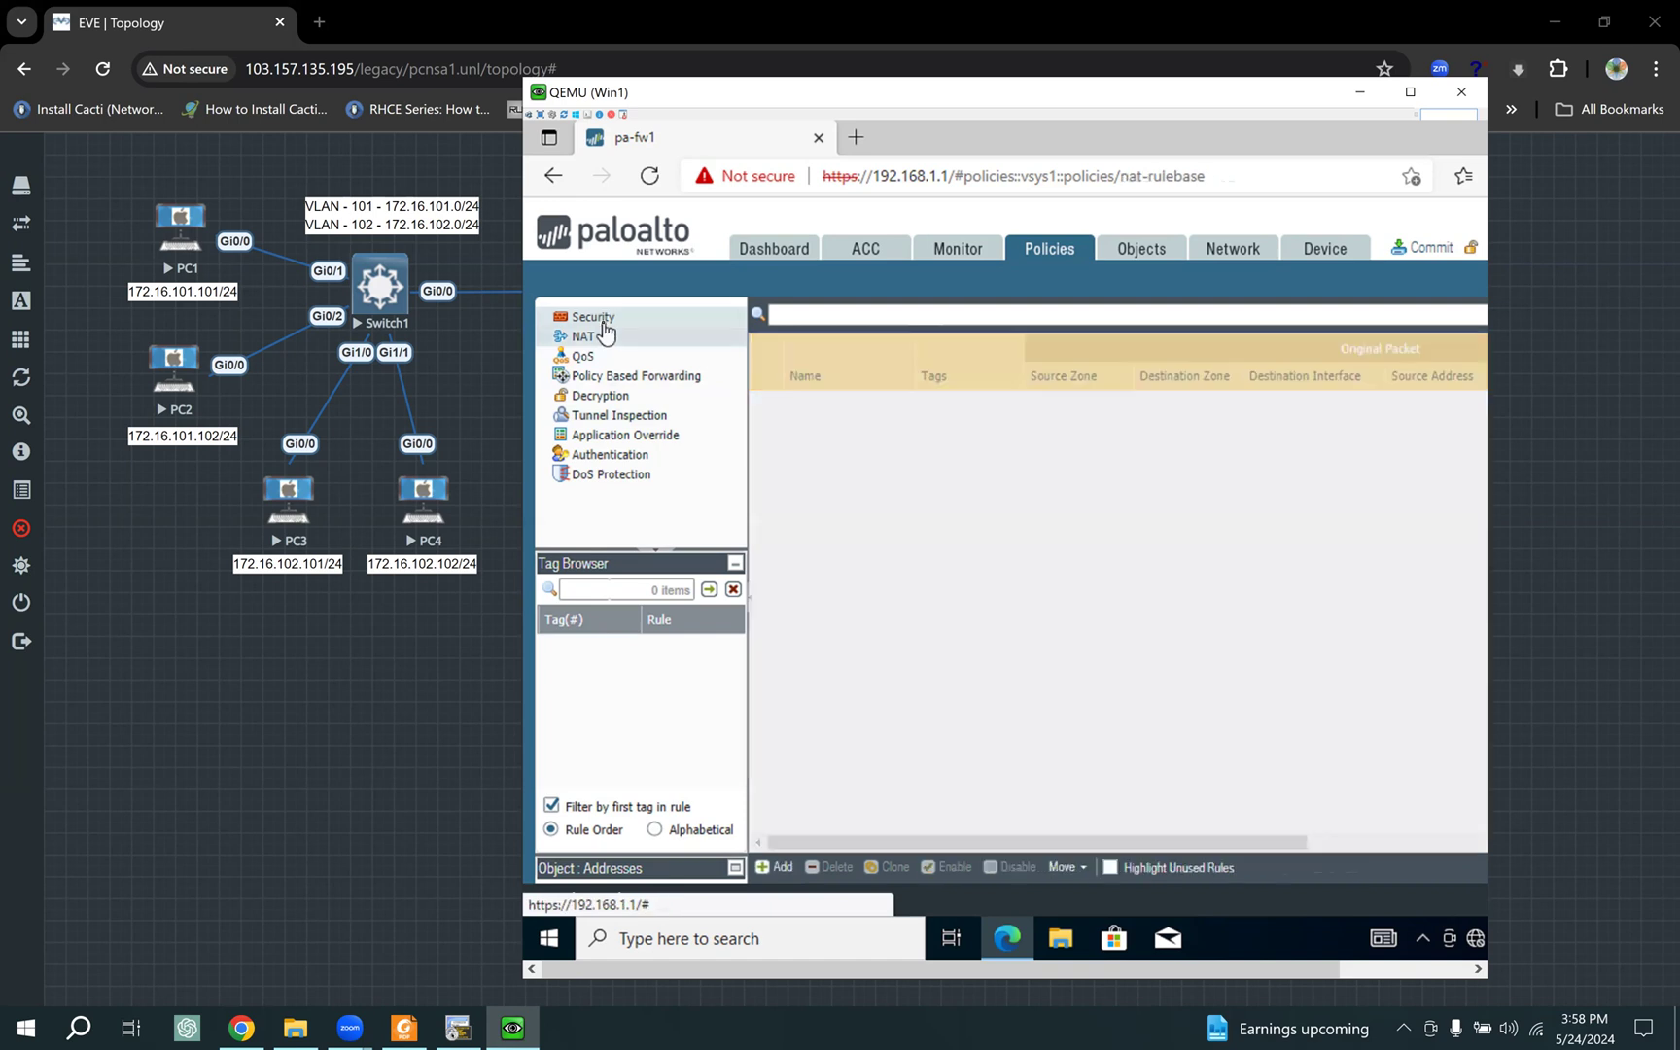
{"action": "left_click", "coordinate": [595, 318]}
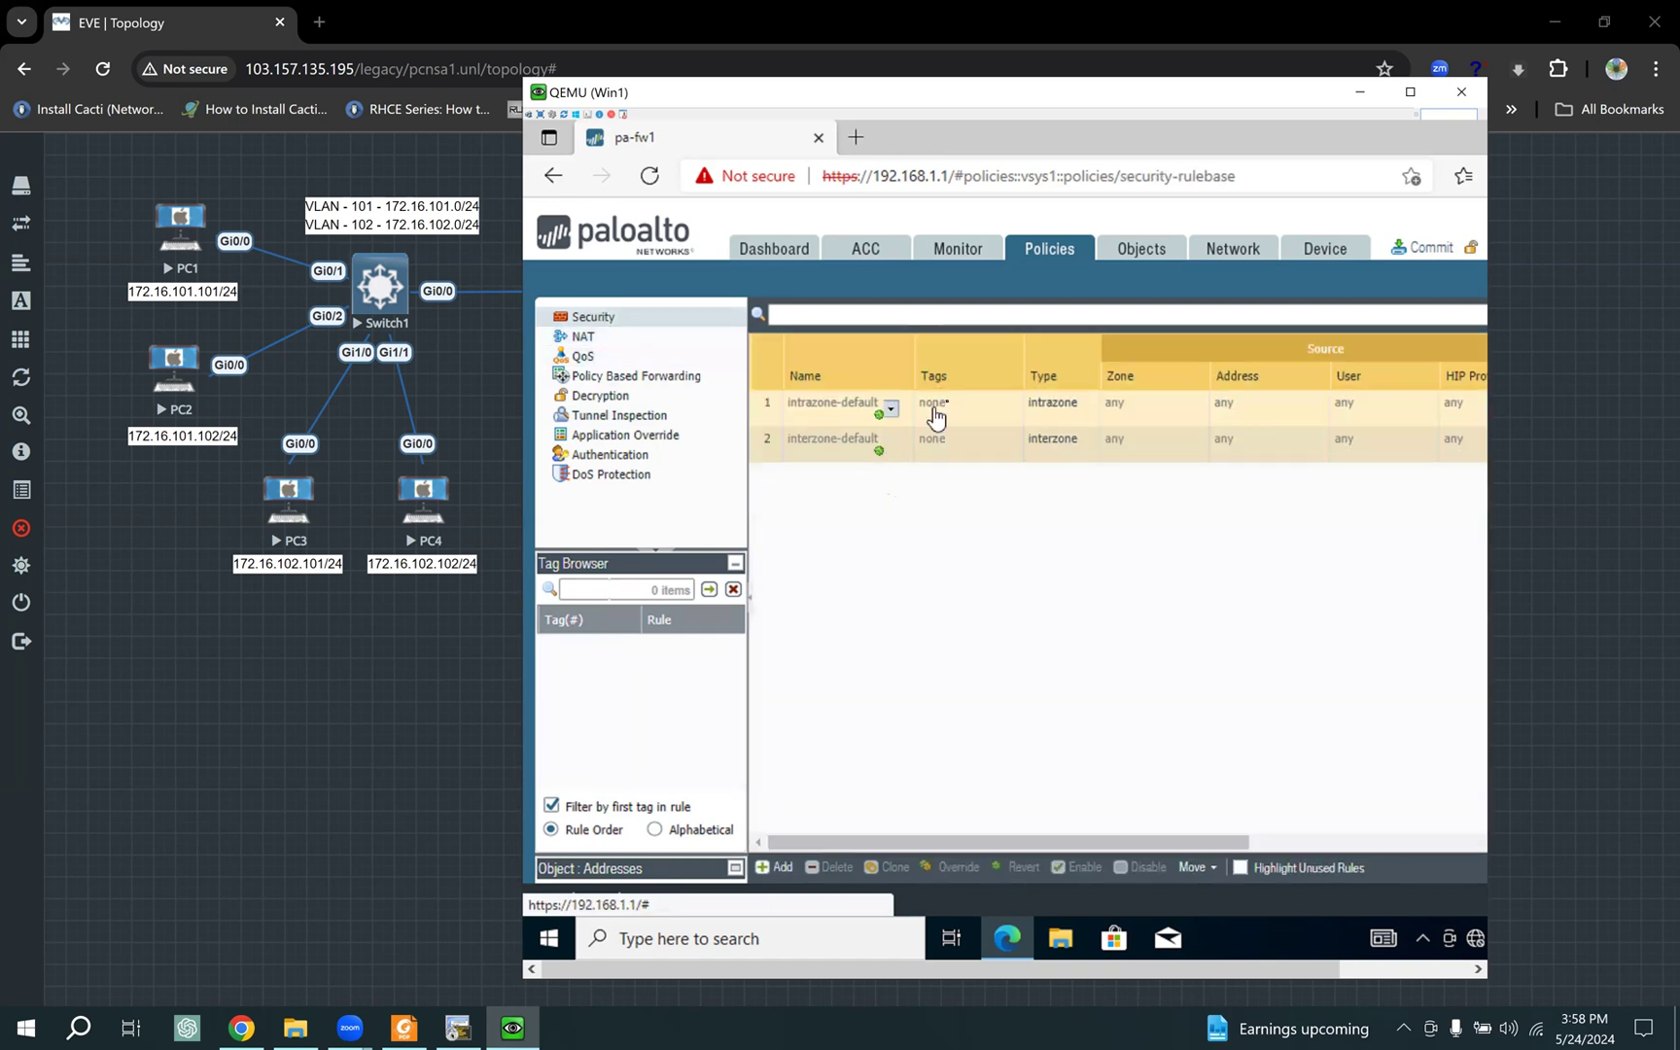
{"action": "left_click", "coordinate": [984, 416]}
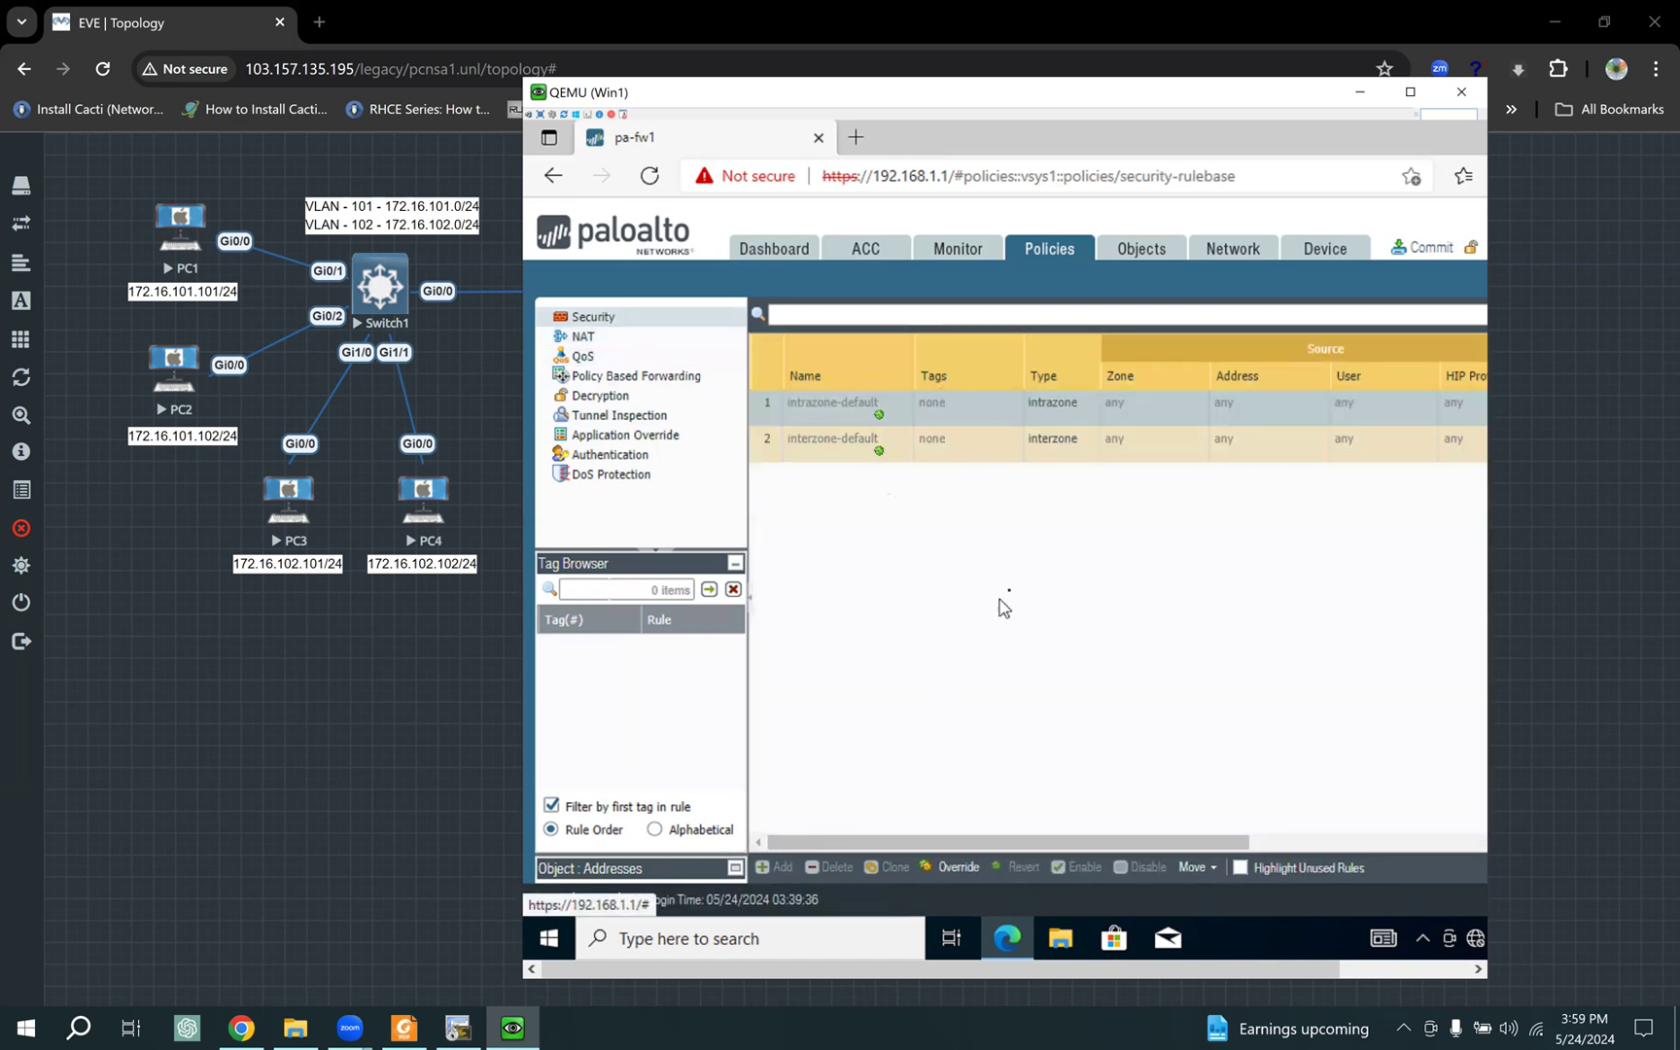
{"action": "left_click", "coordinate": [887, 316]}
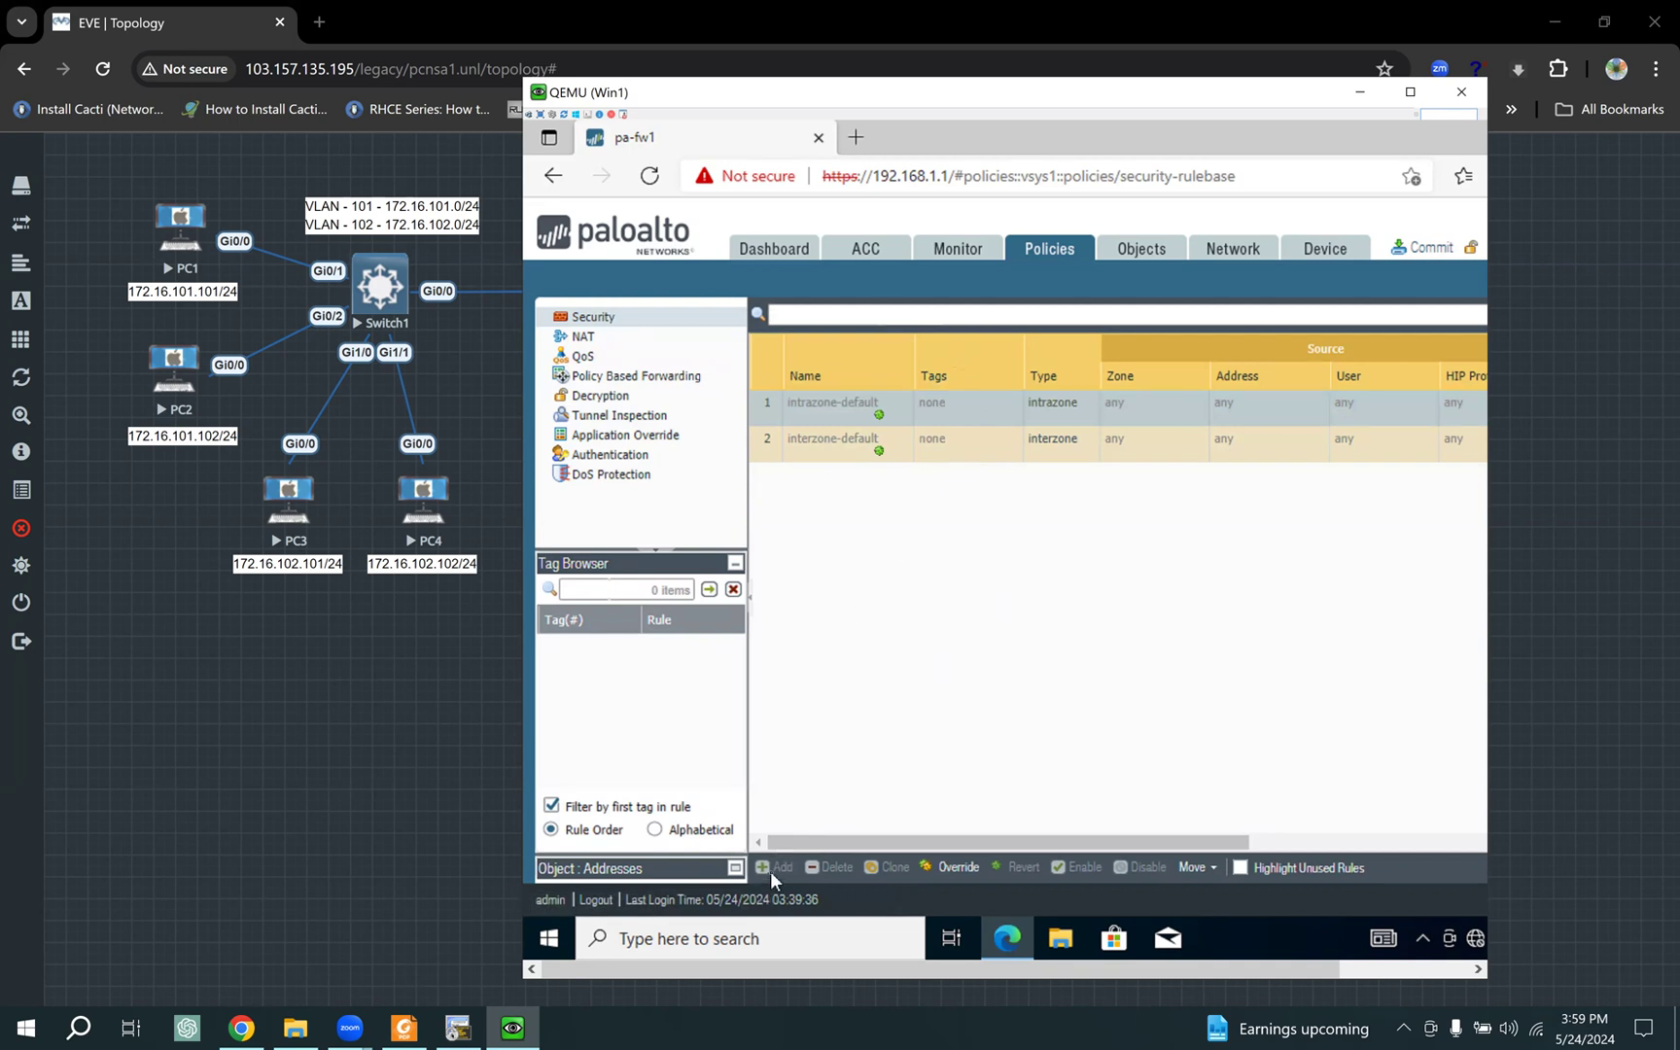
{"action": "left_click", "coordinate": [593, 336]}
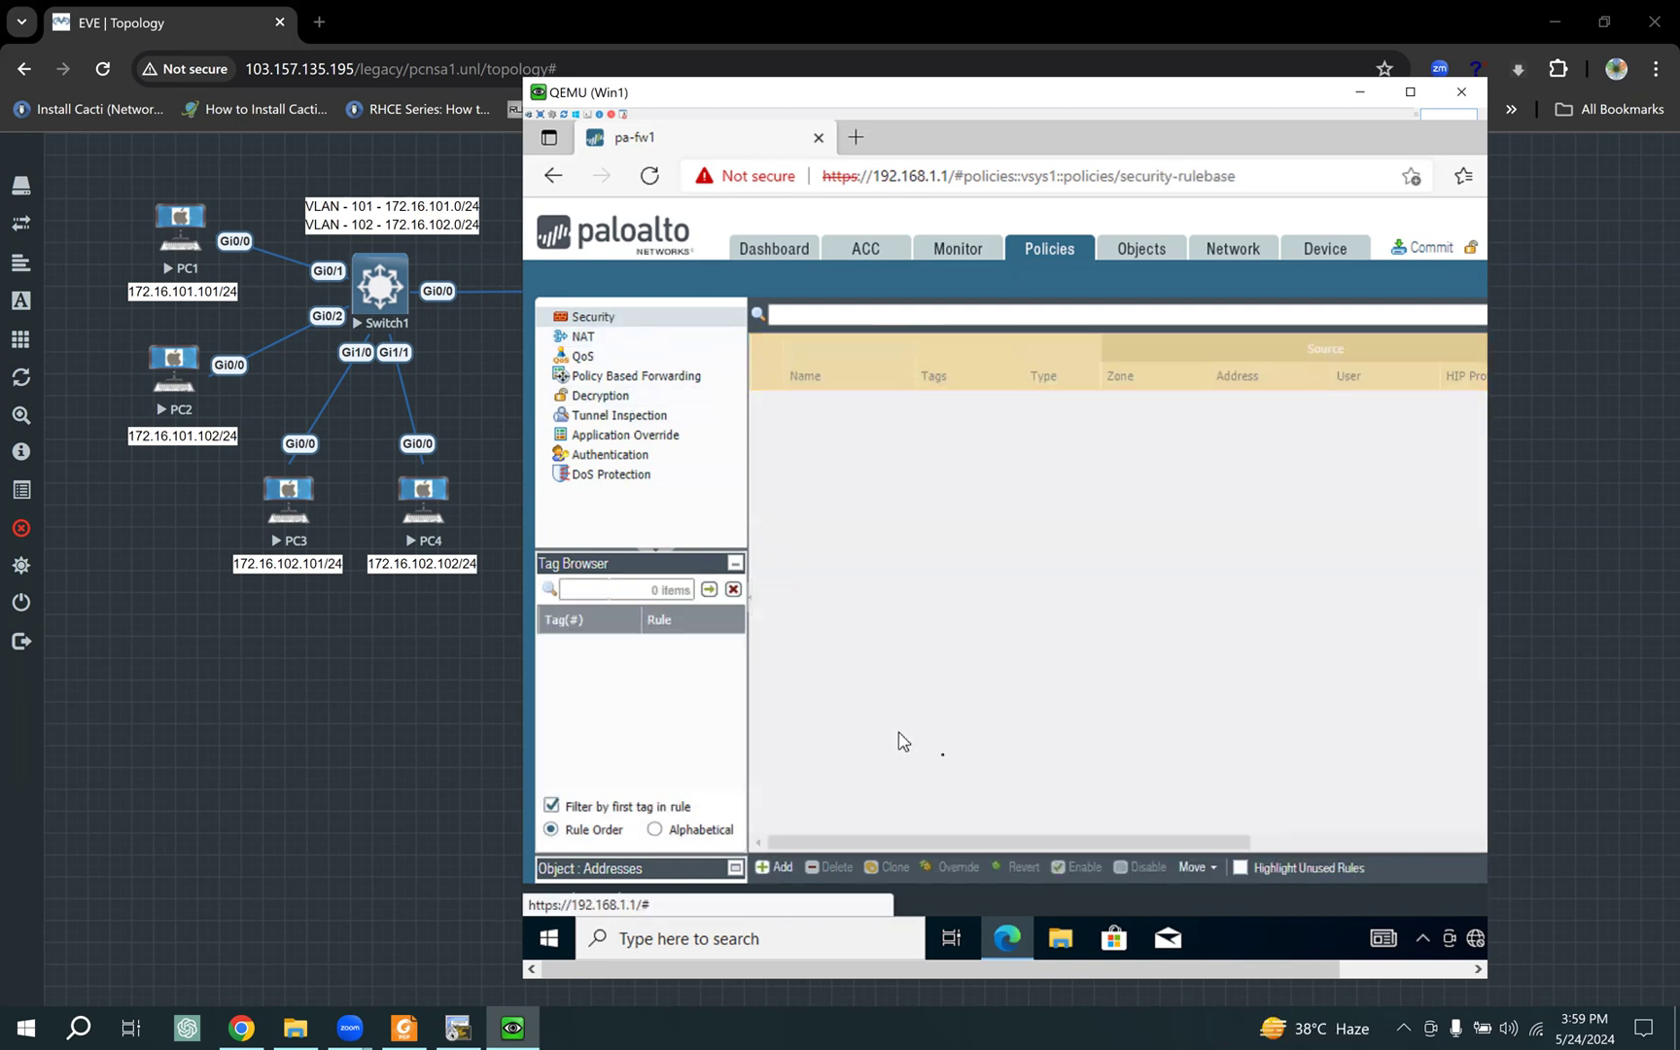
Step: Add a security policy rule named lan-wan-security, keeping the universal (default) rule type
{"action": "left_click", "coordinate": [789, 865]}
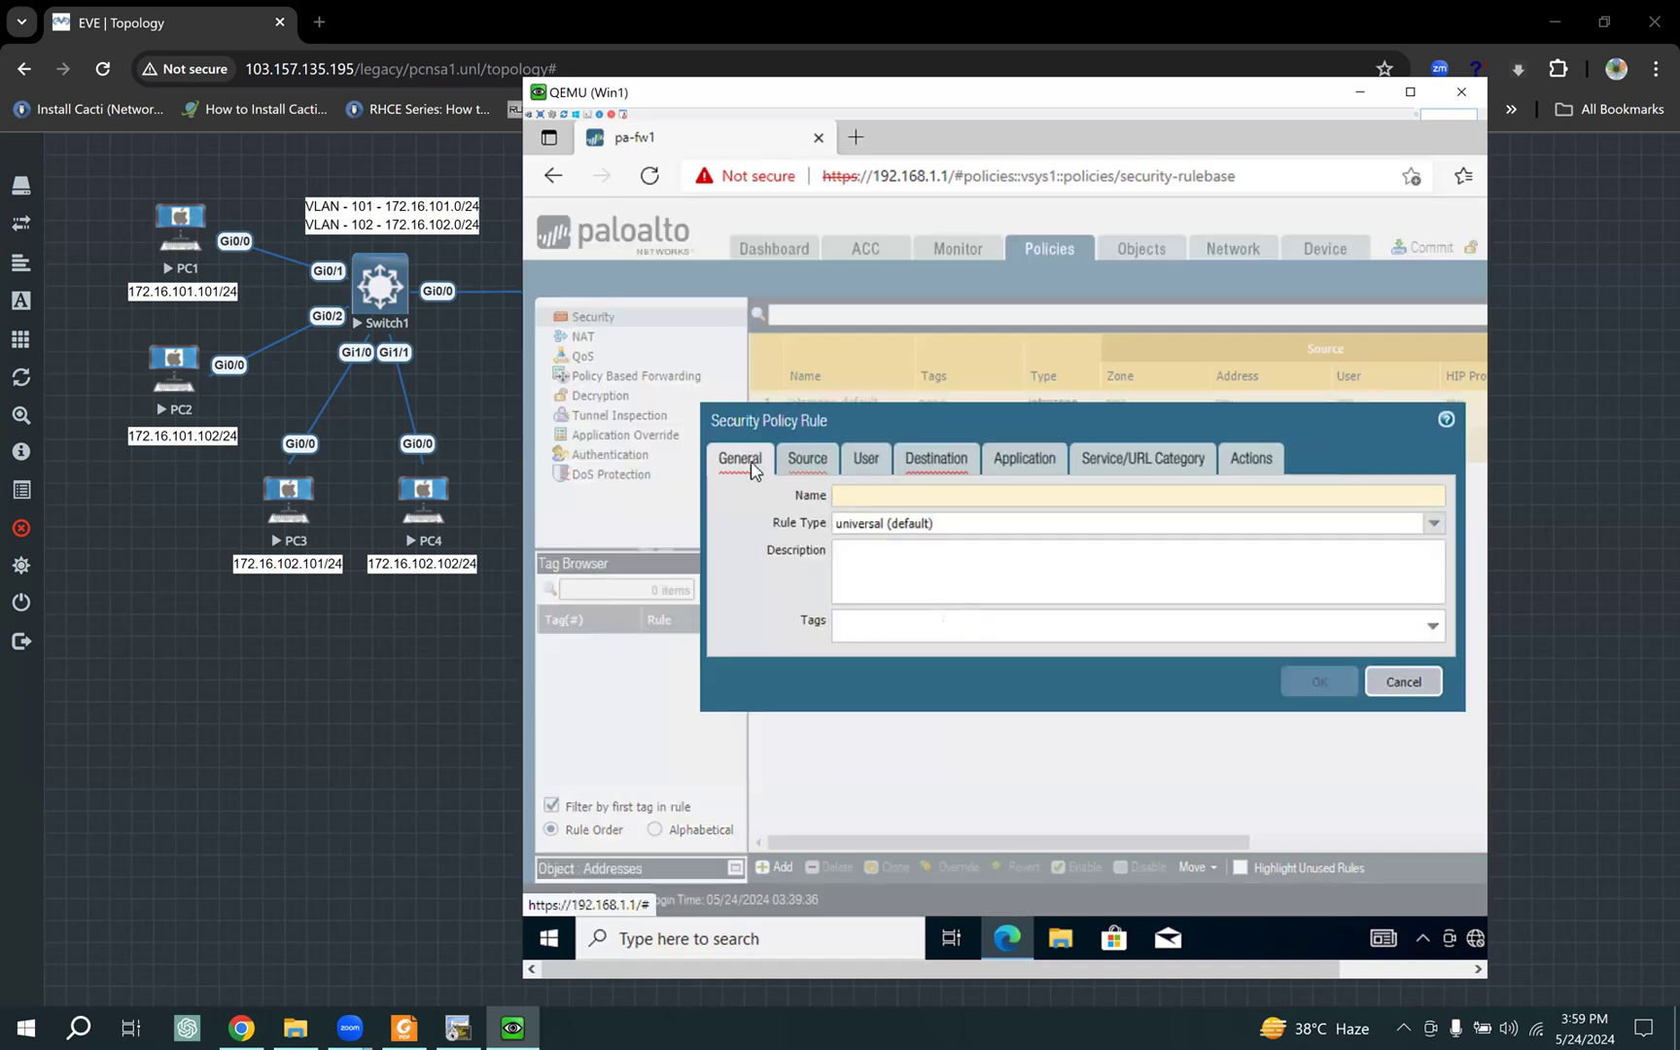
{"action": "left_click", "coordinate": [883, 498]}
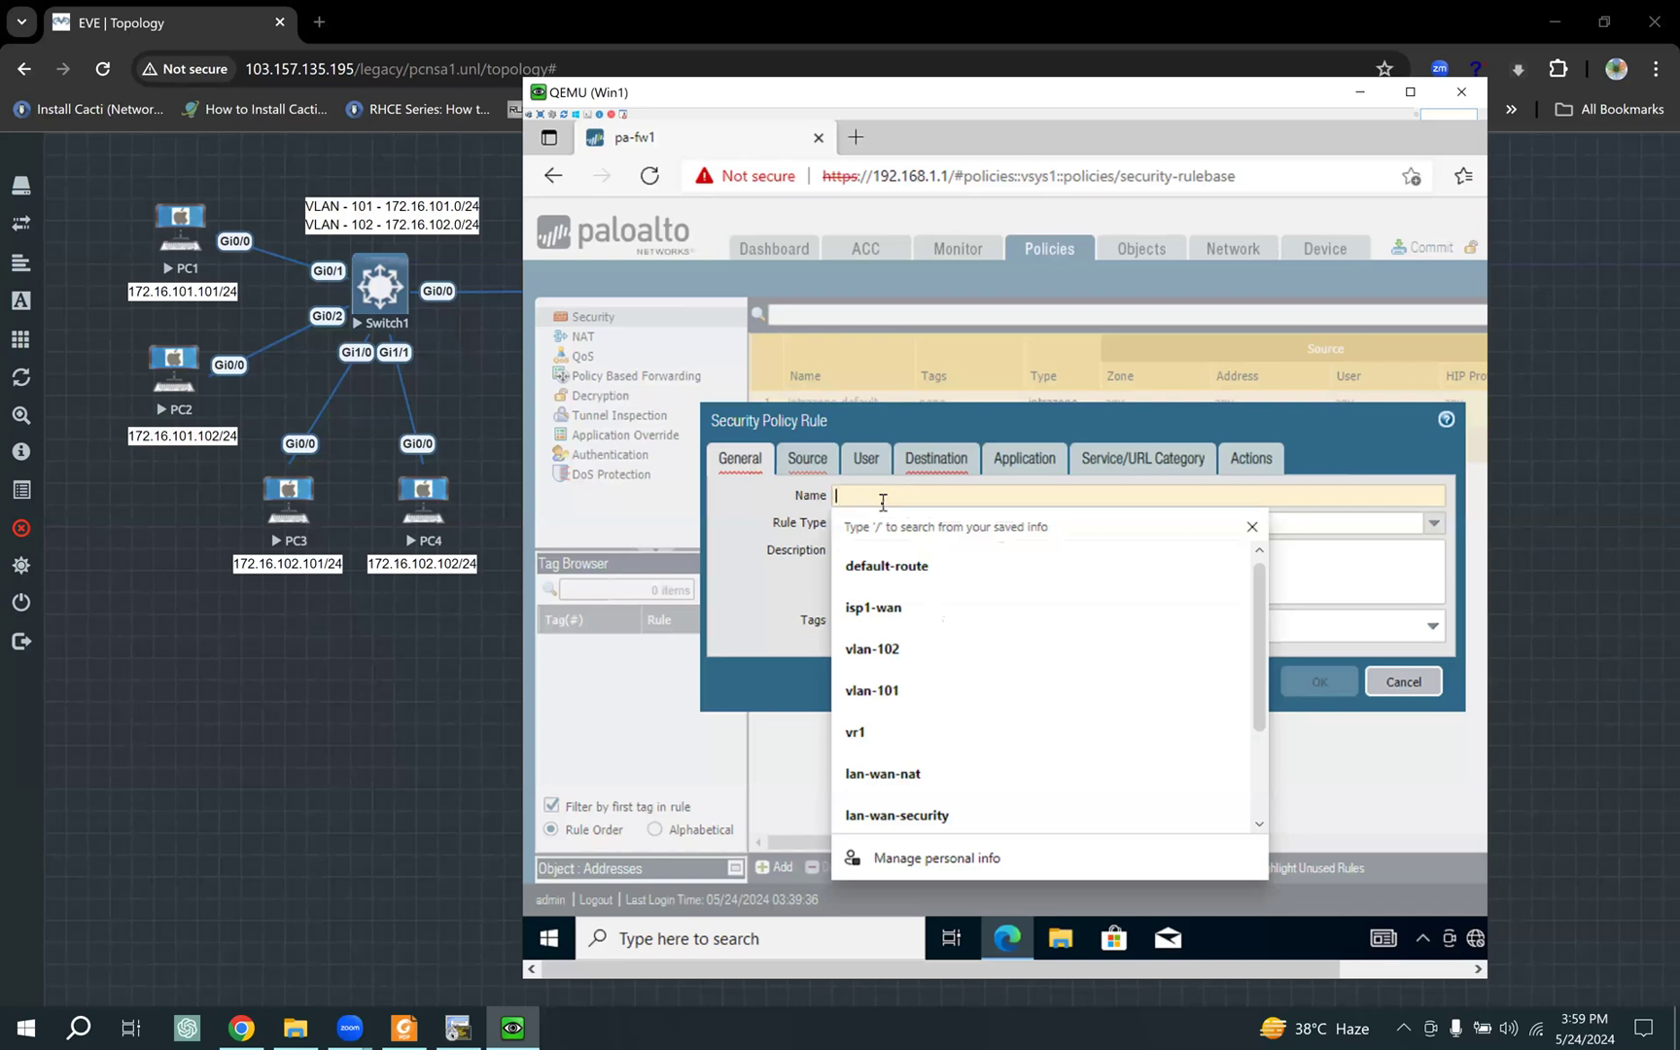
{"action": "type", "text": "la"}
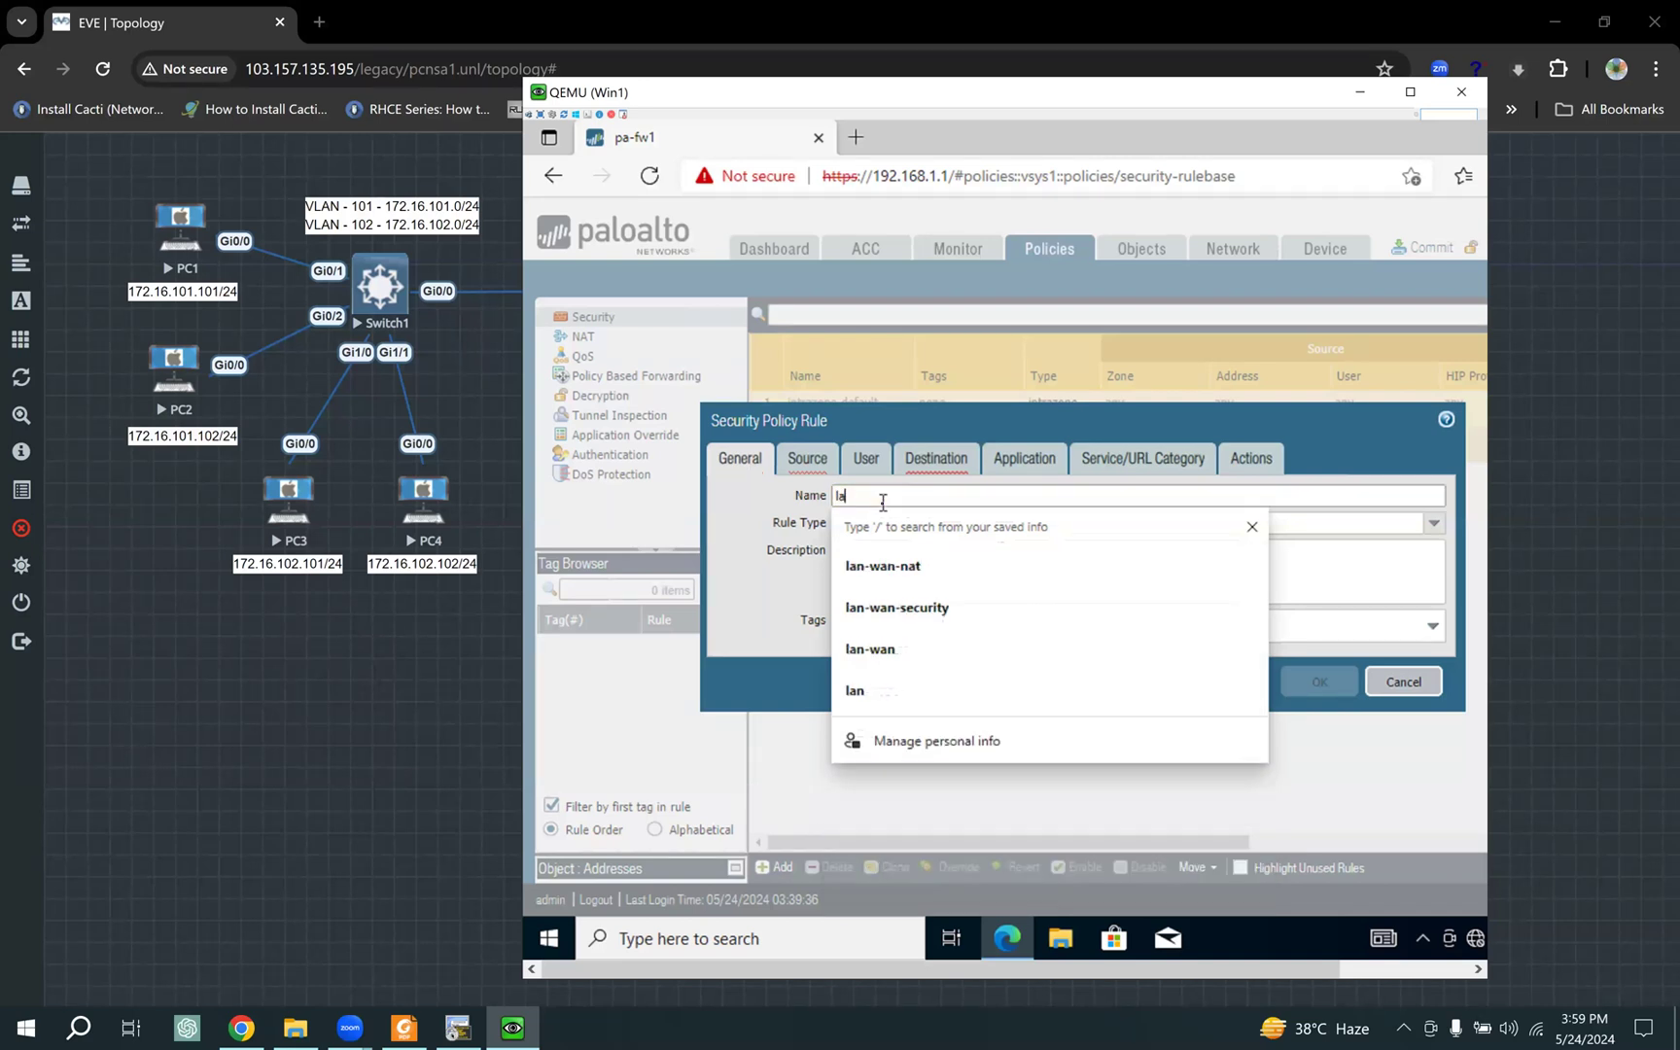
{"action": "type", "text": "n-wa"}
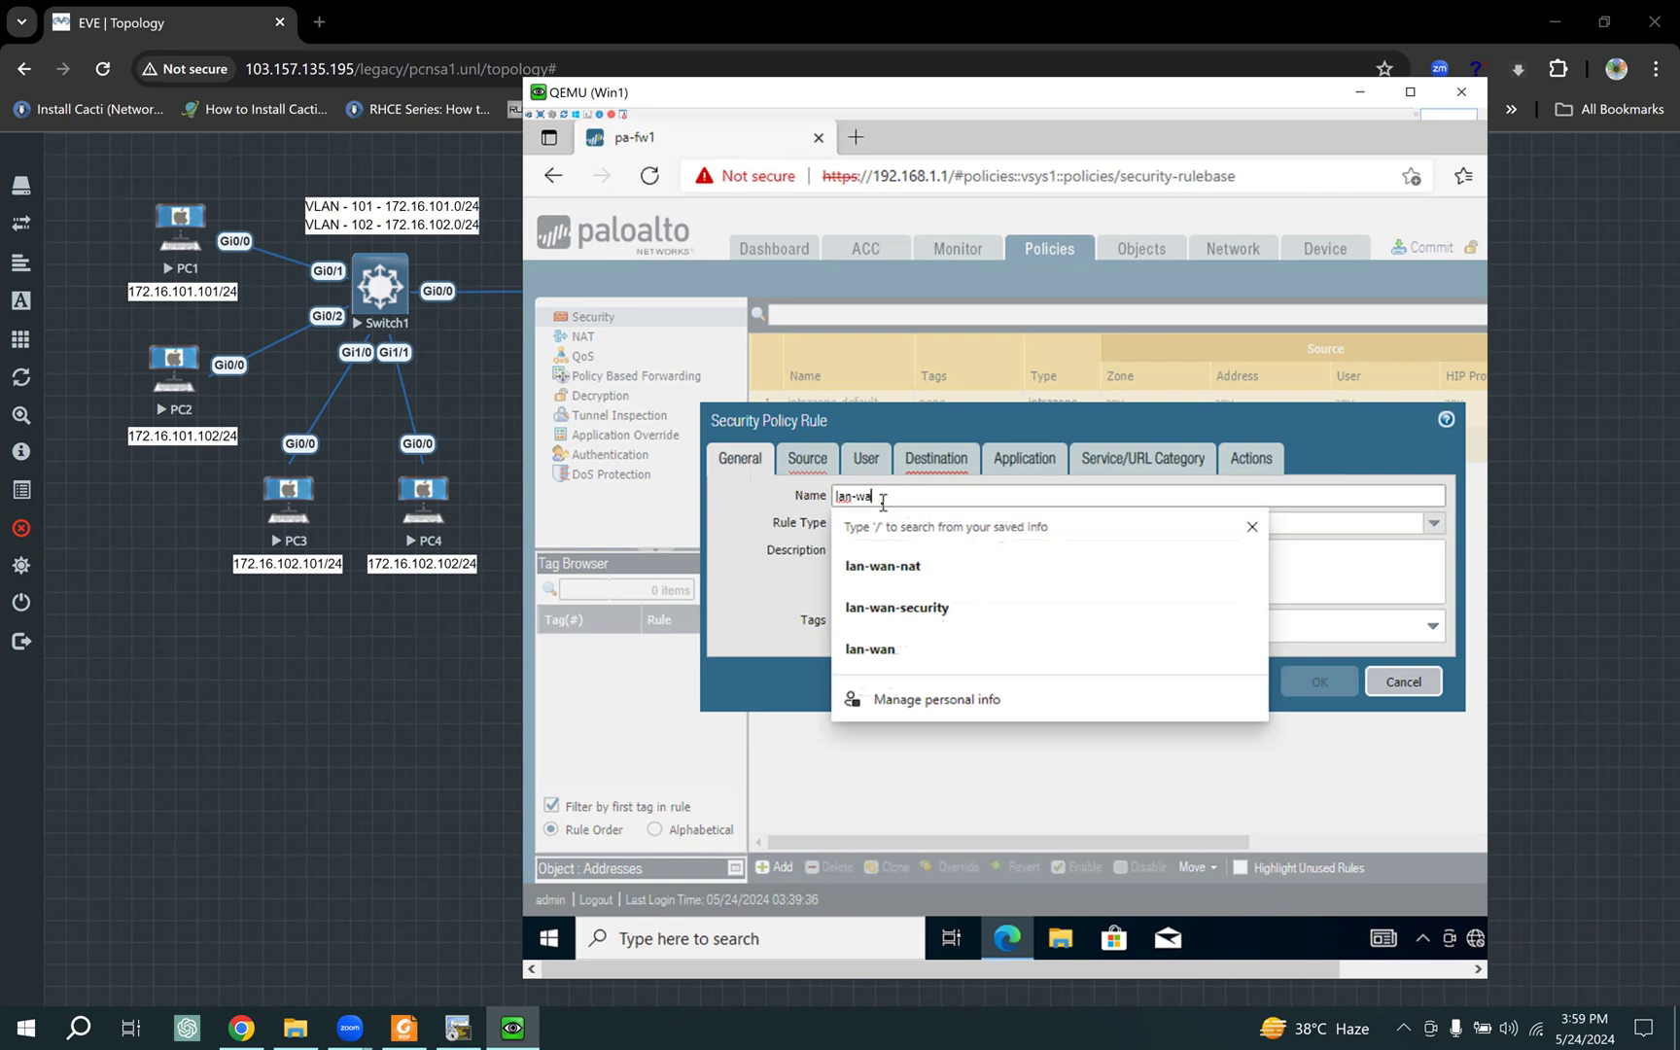
{"action": "type", "text": "n-security"}
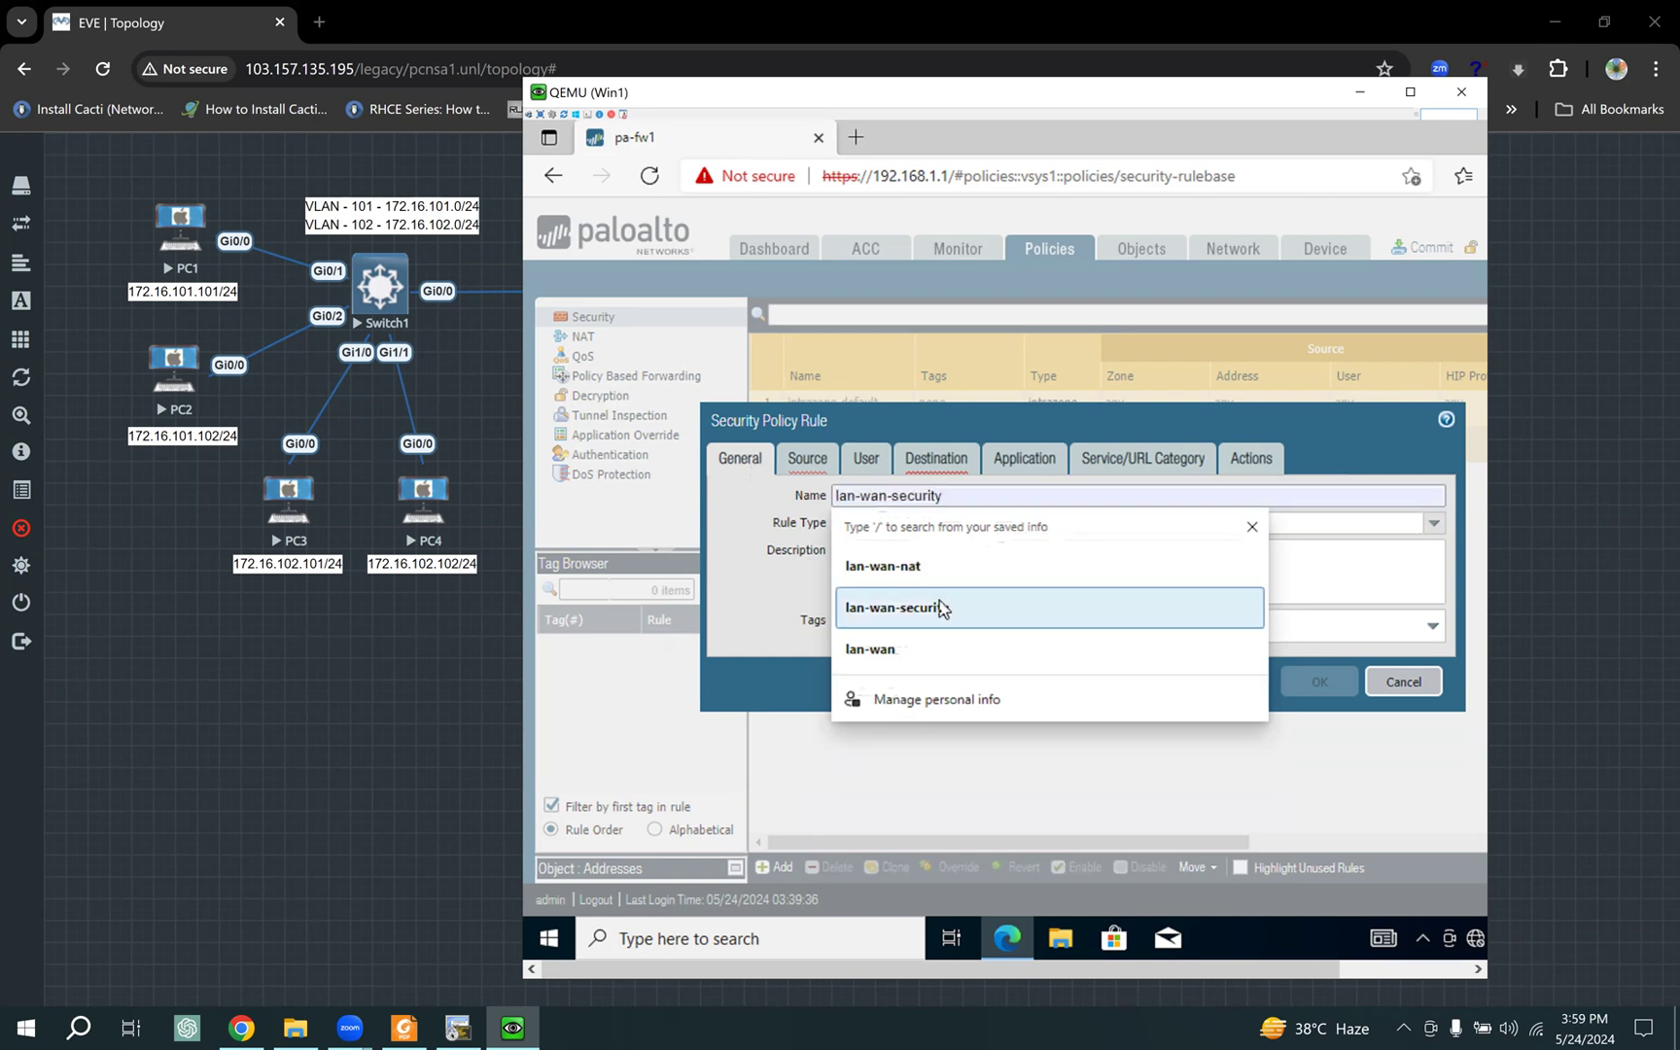
{"action": "left_click", "coordinate": [945, 610]}
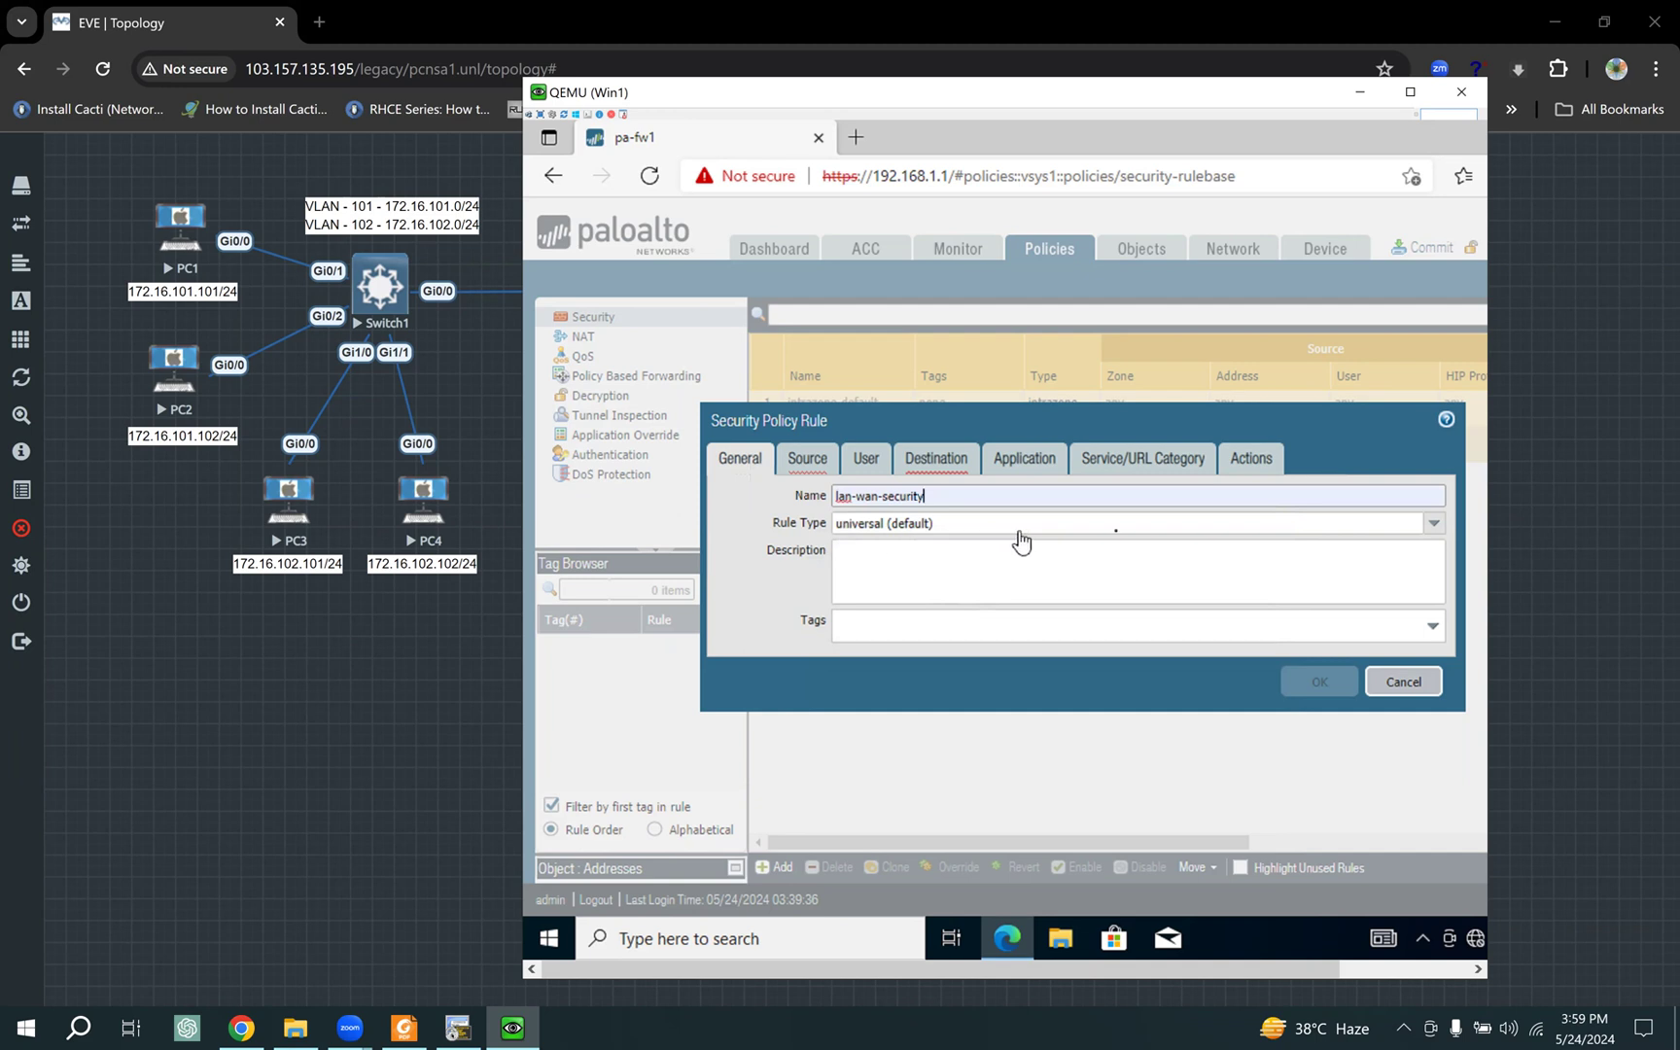
{"action": "left_click", "coordinate": [1434, 527]}
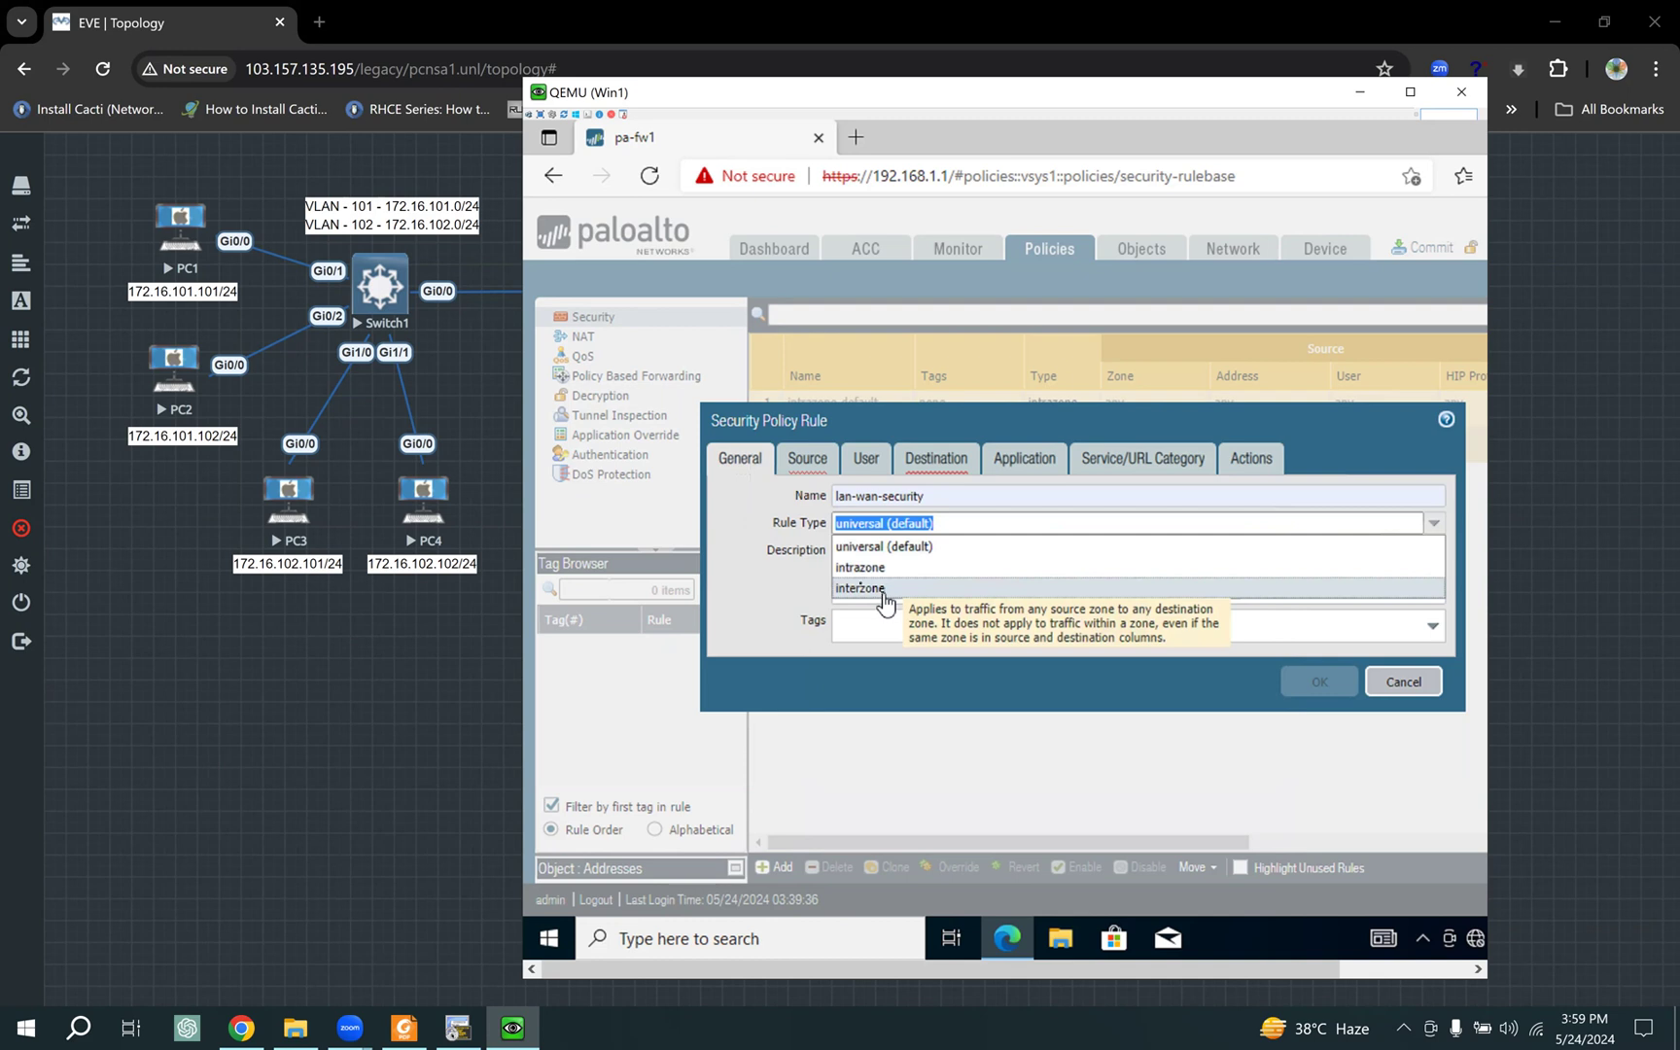
{"action": "left_click", "coordinate": [777, 566]}
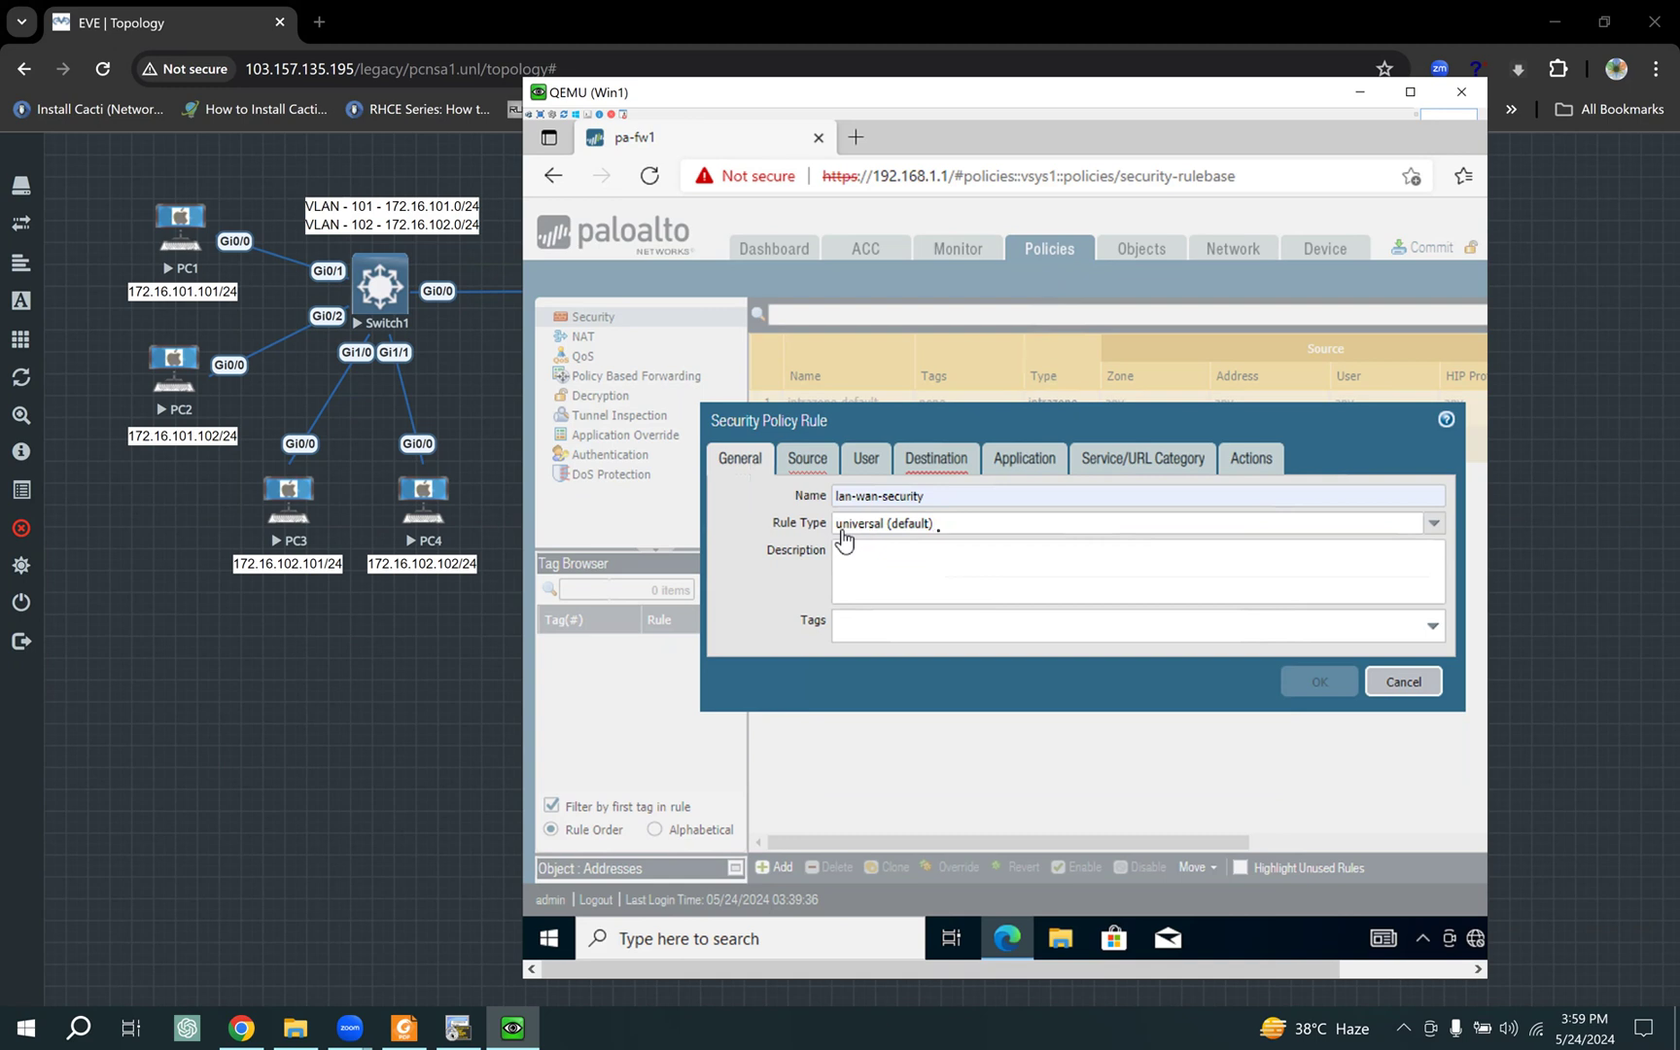
Step: Set the lan-wan-security rule's source zone to lan and its destination zone to wan
{"action": "left_click", "coordinate": [805, 459]}
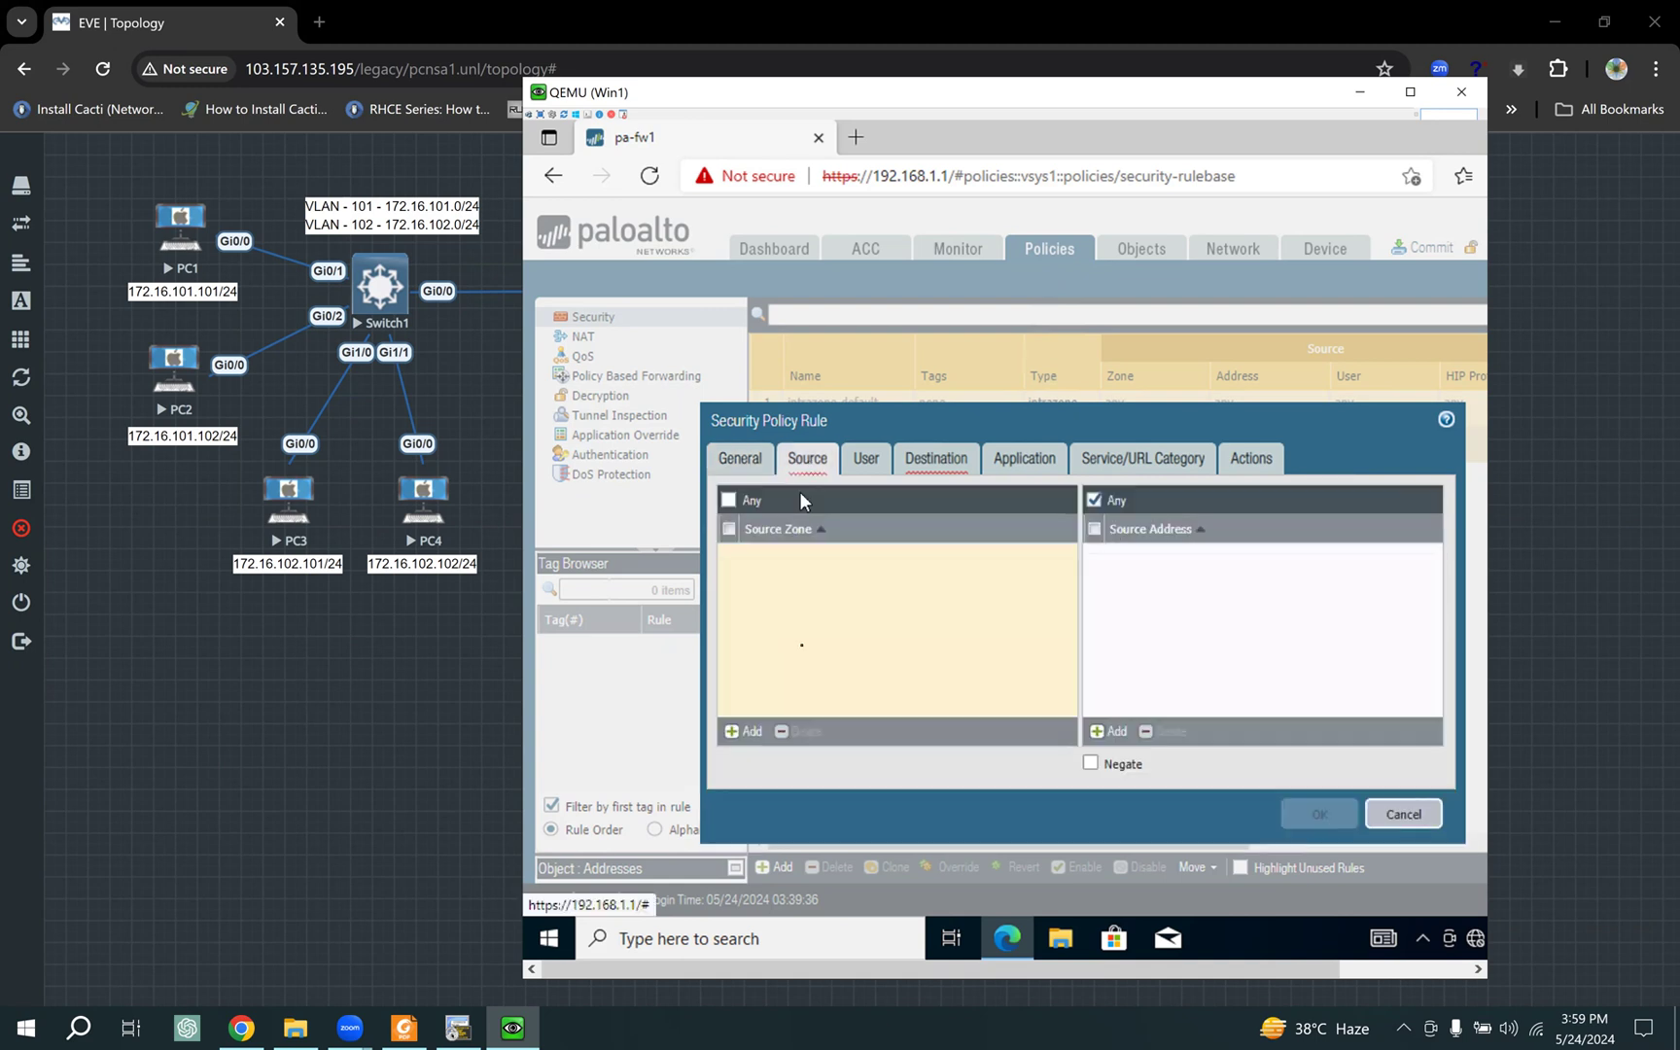
{"action": "left_click", "coordinate": [737, 731]}
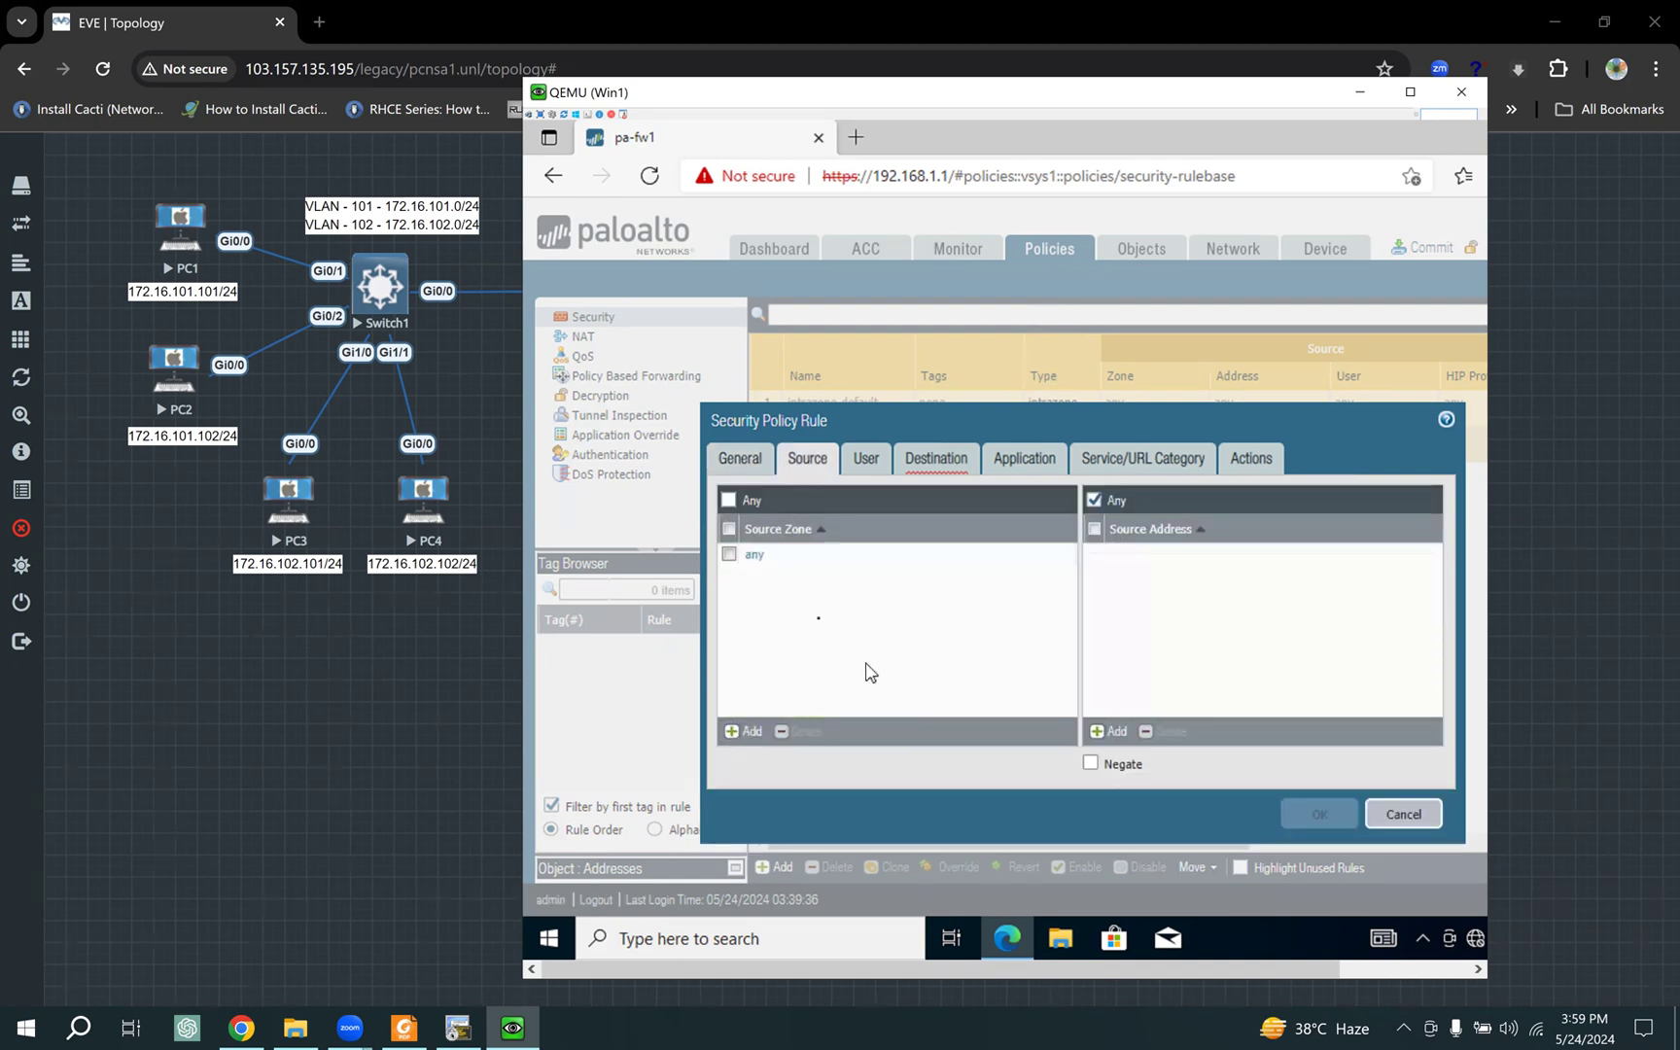
{"action": "left_click", "coordinate": [790, 610]}
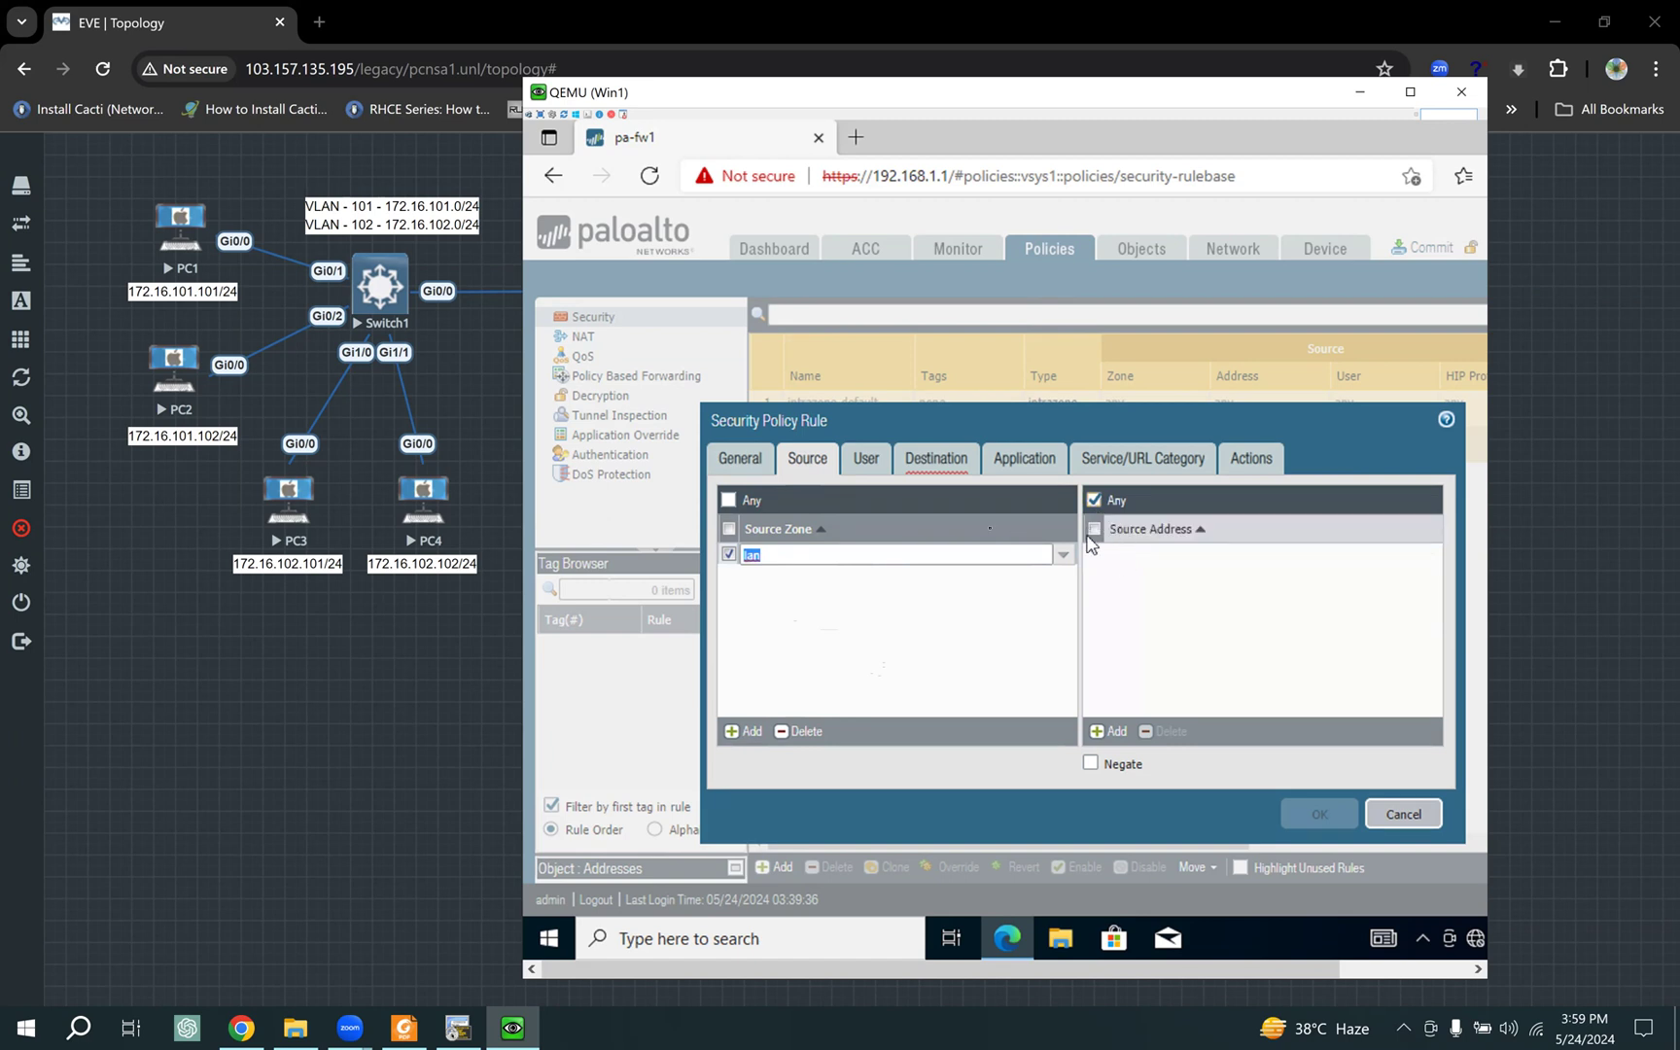
{"action": "left_click", "coordinate": [941, 461]}
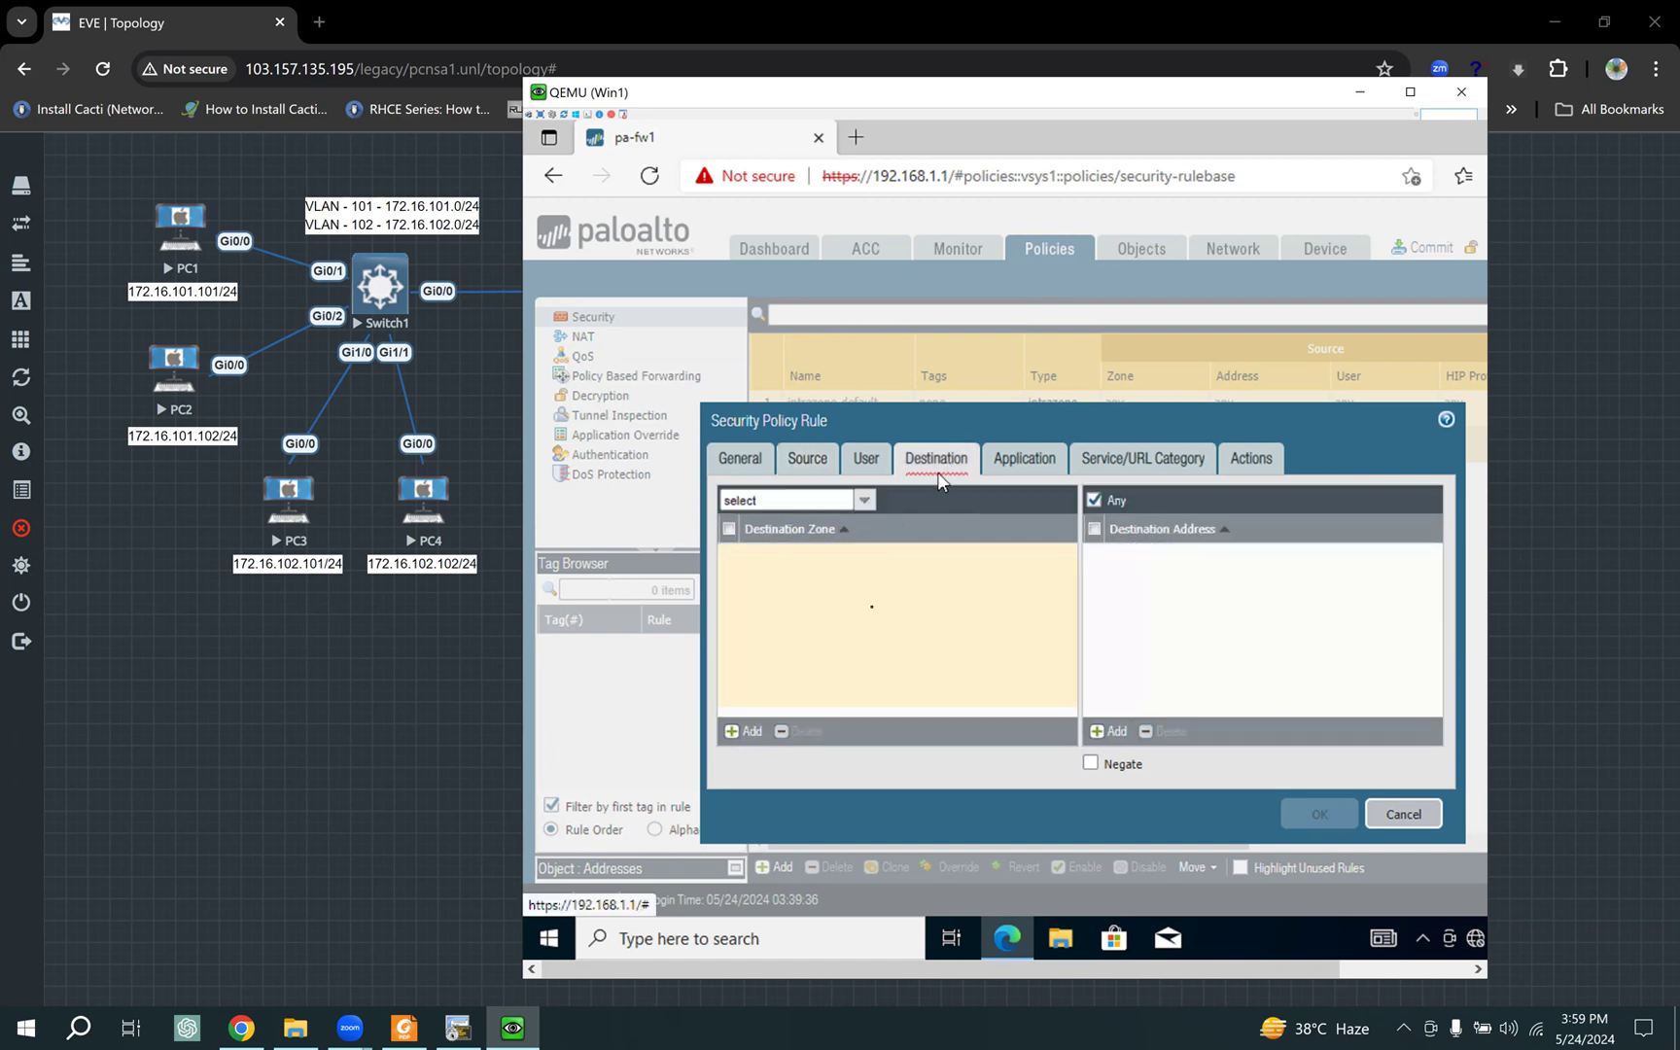
{"action": "left_click", "coordinate": [745, 736]}
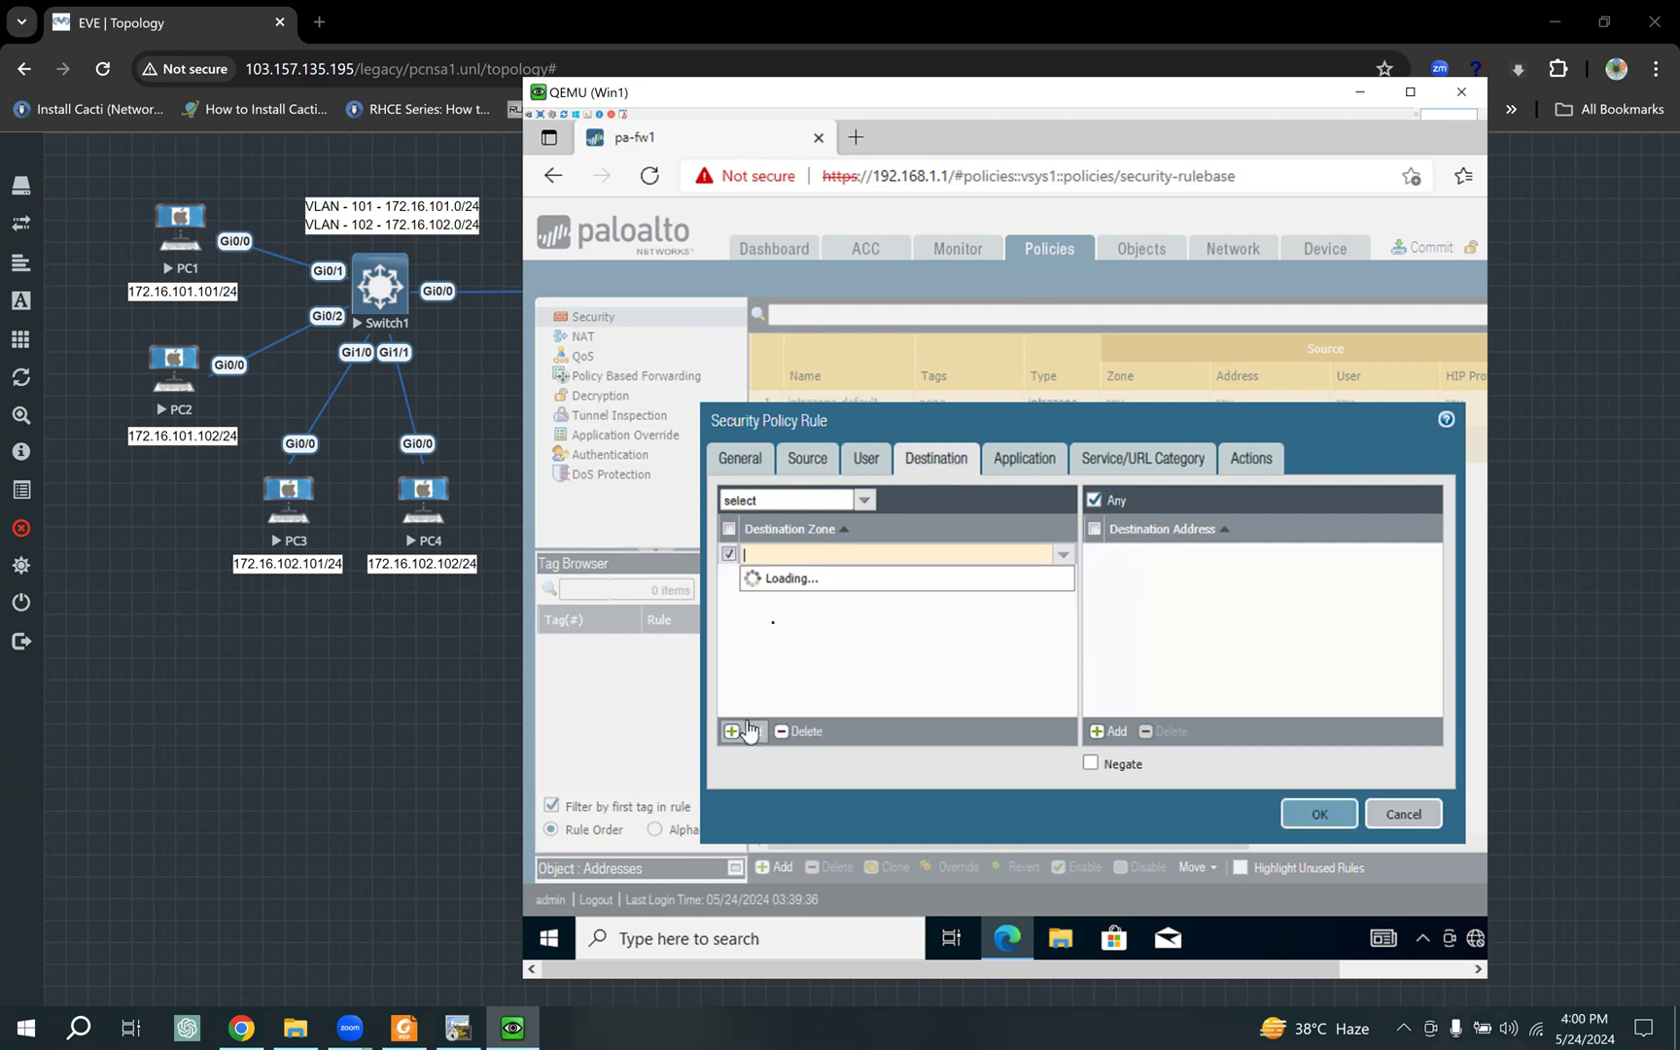
{"action": "left_click", "coordinate": [771, 628]}
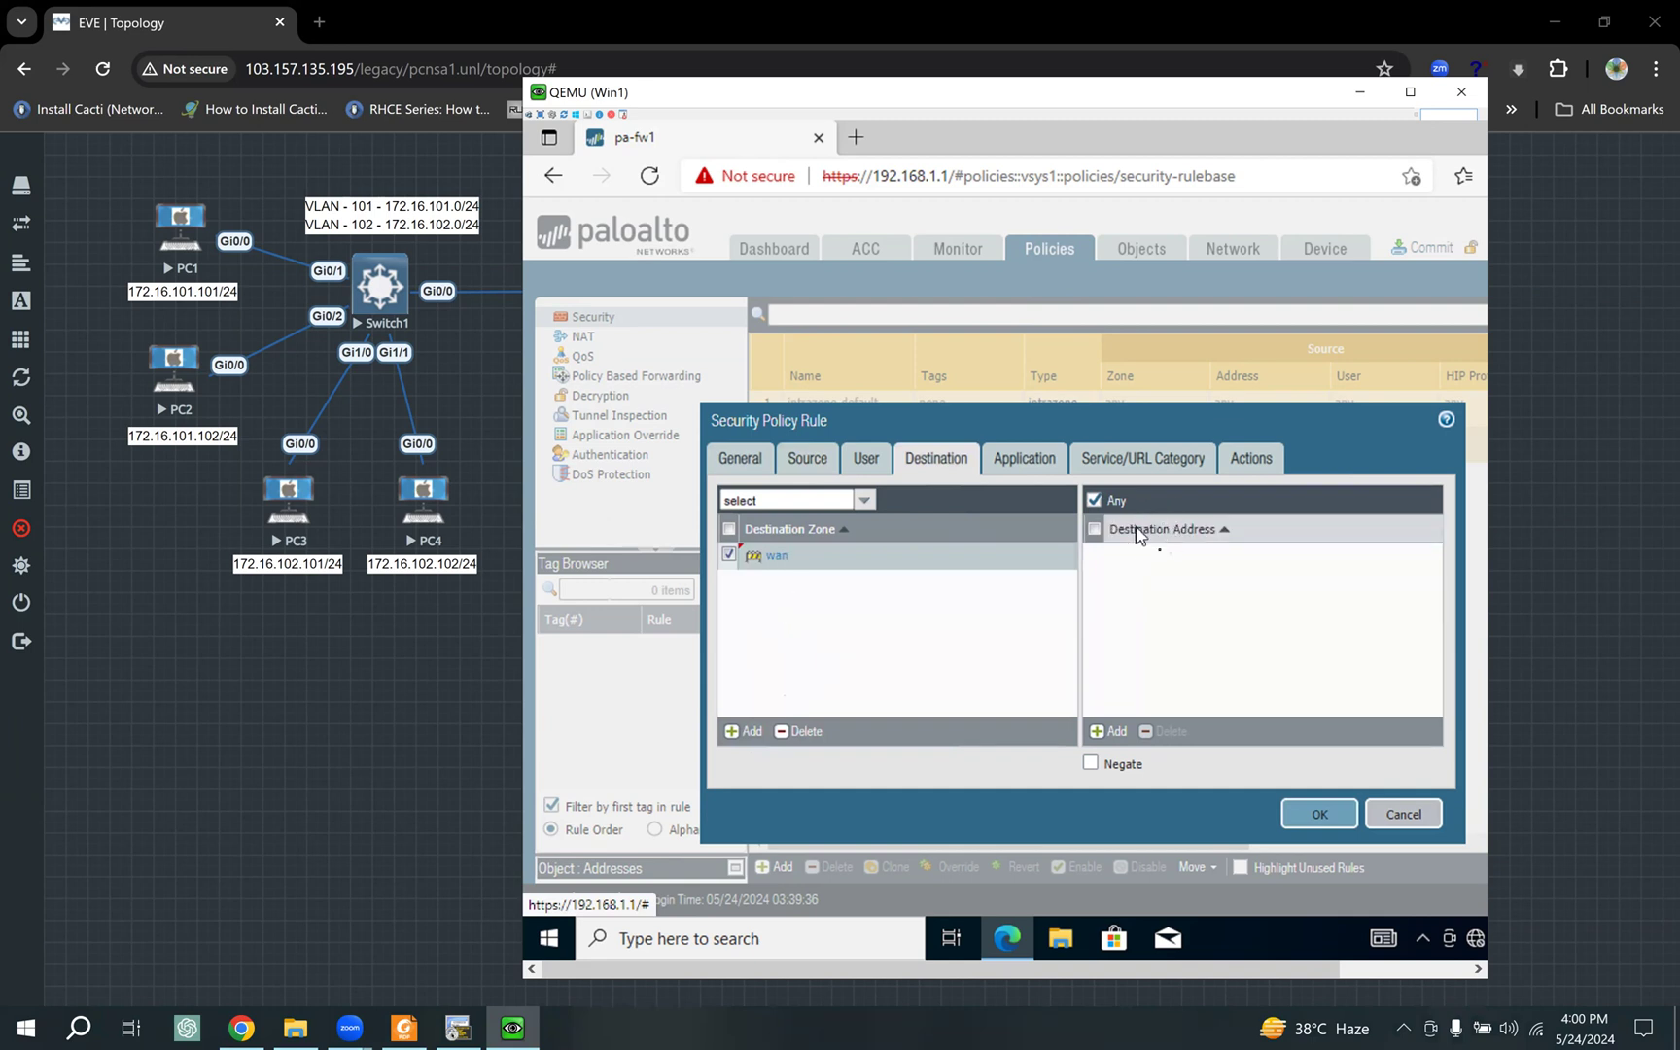
Step: Check the application, service and action settings of lan-wan-security, keeping the Allow action, and save the rule
{"action": "left_click", "coordinate": [1025, 467]}
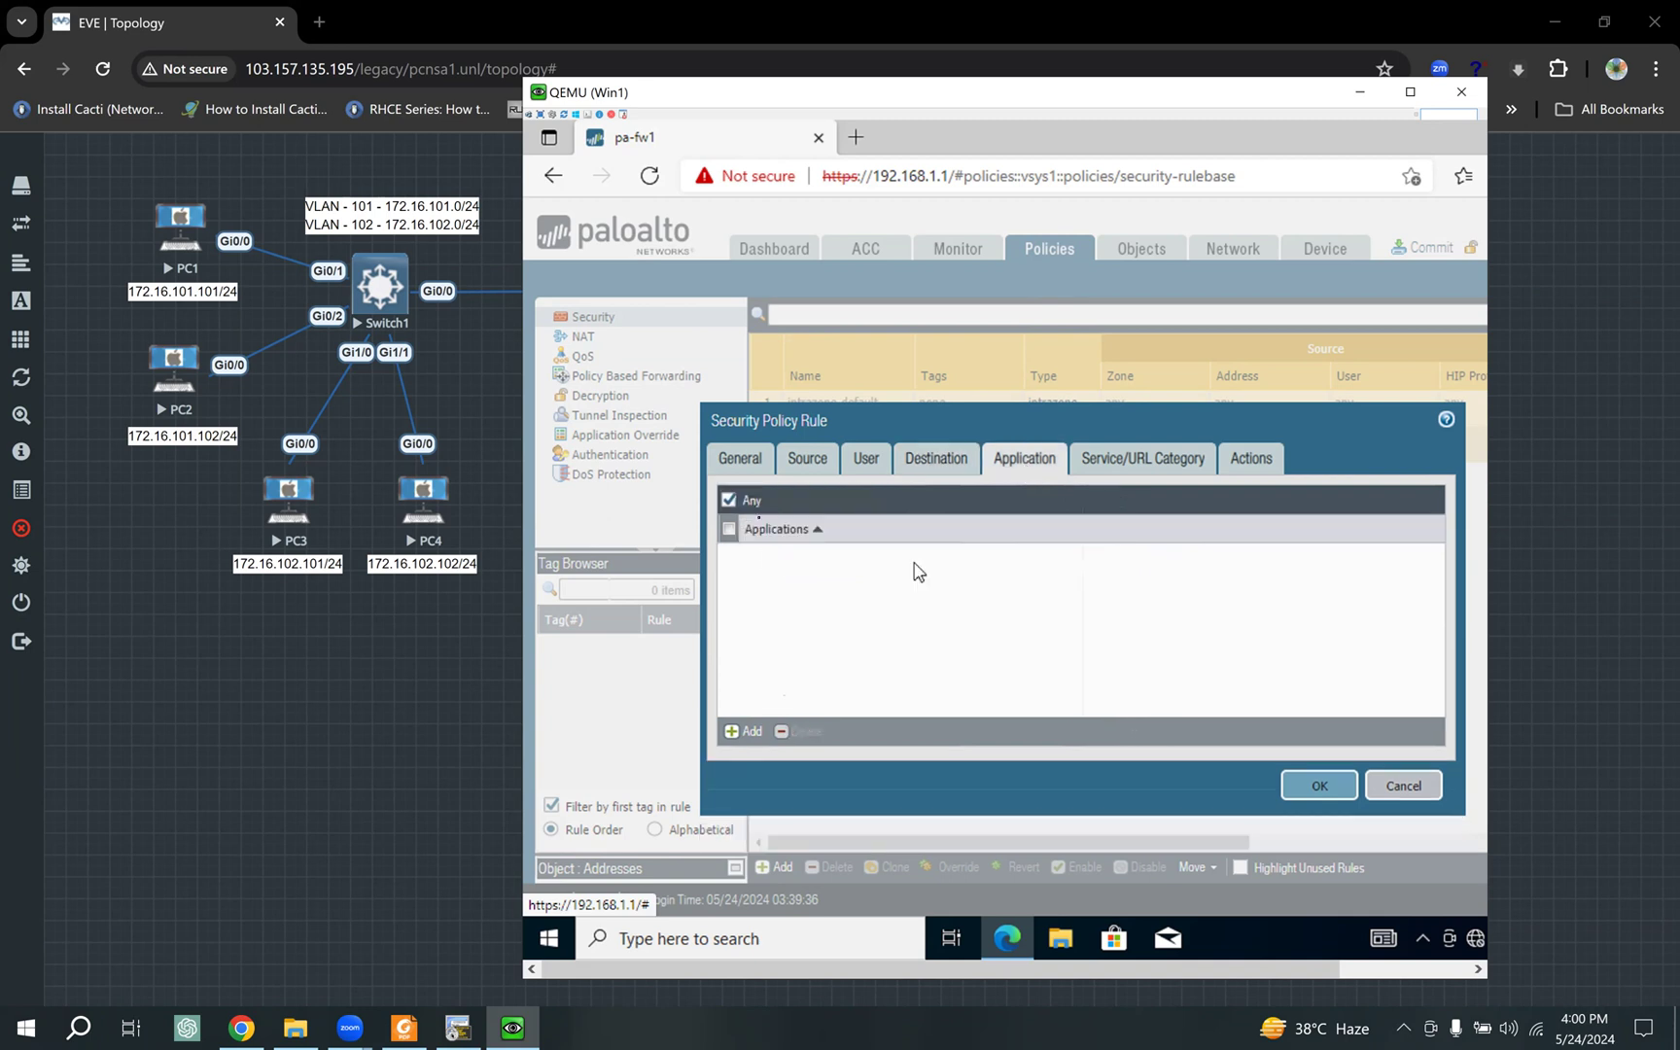
{"action": "left_click", "coordinate": [1128, 465]}
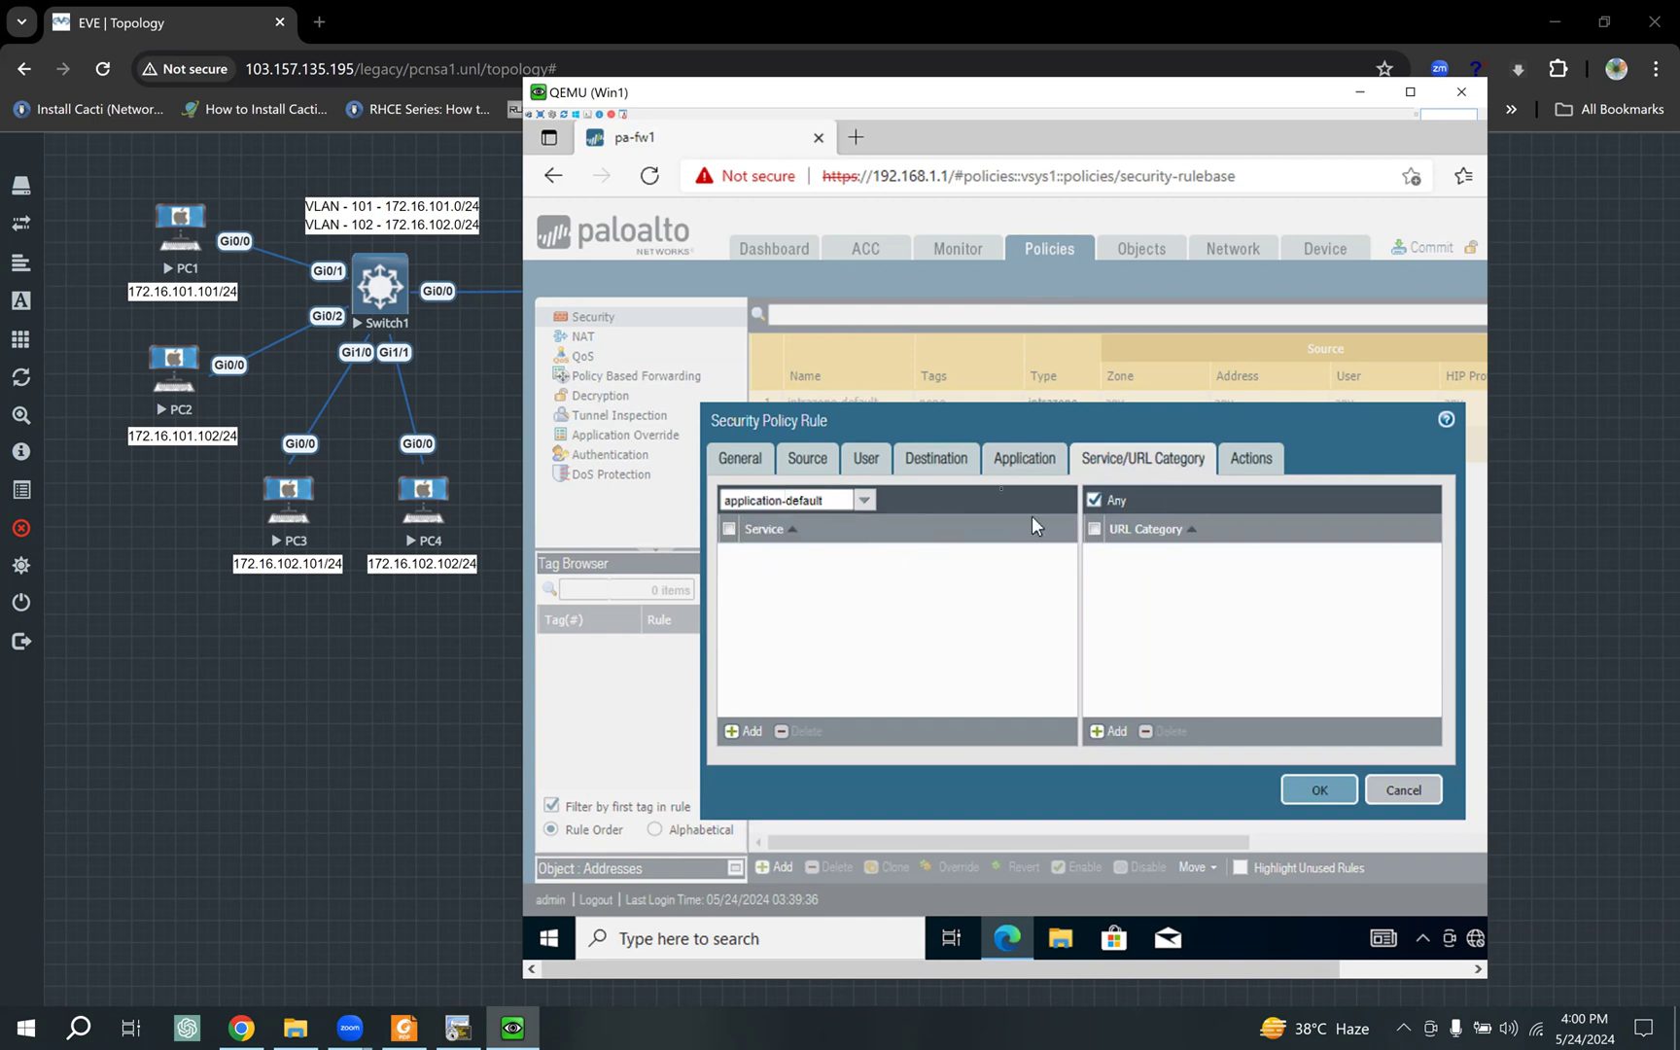
{"action": "left_click", "coordinate": [1251, 465]}
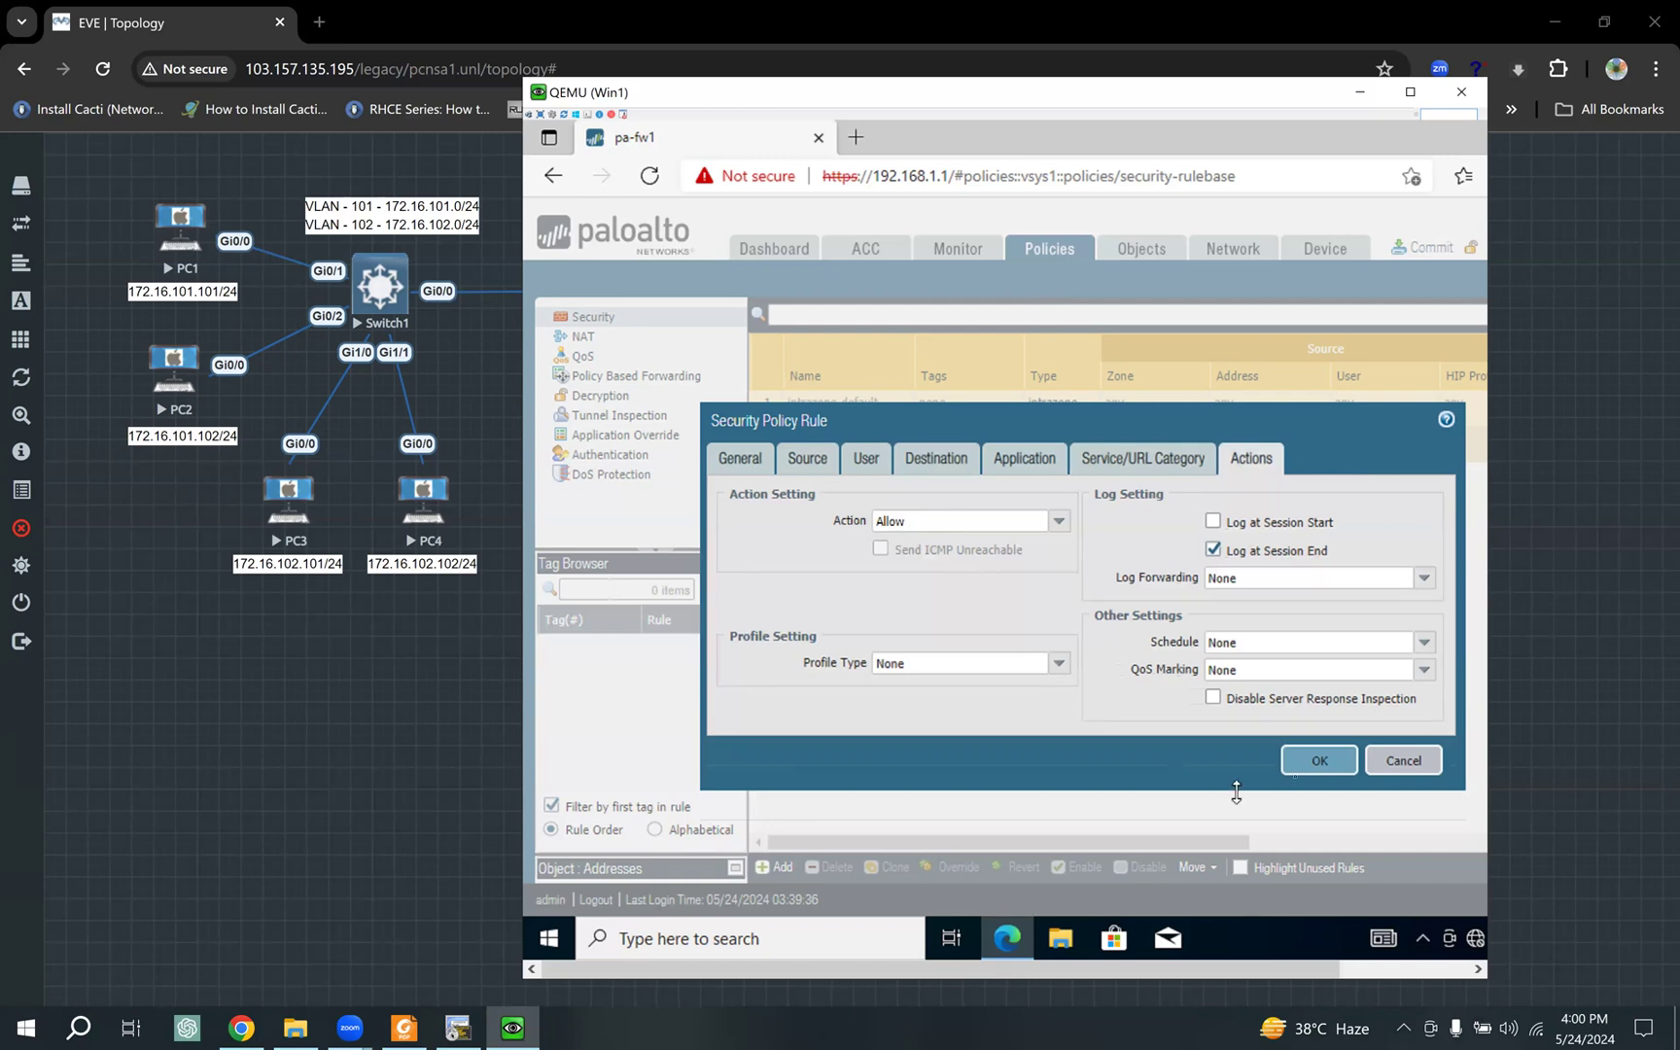
{"action": "left_click", "coordinate": [1315, 760]}
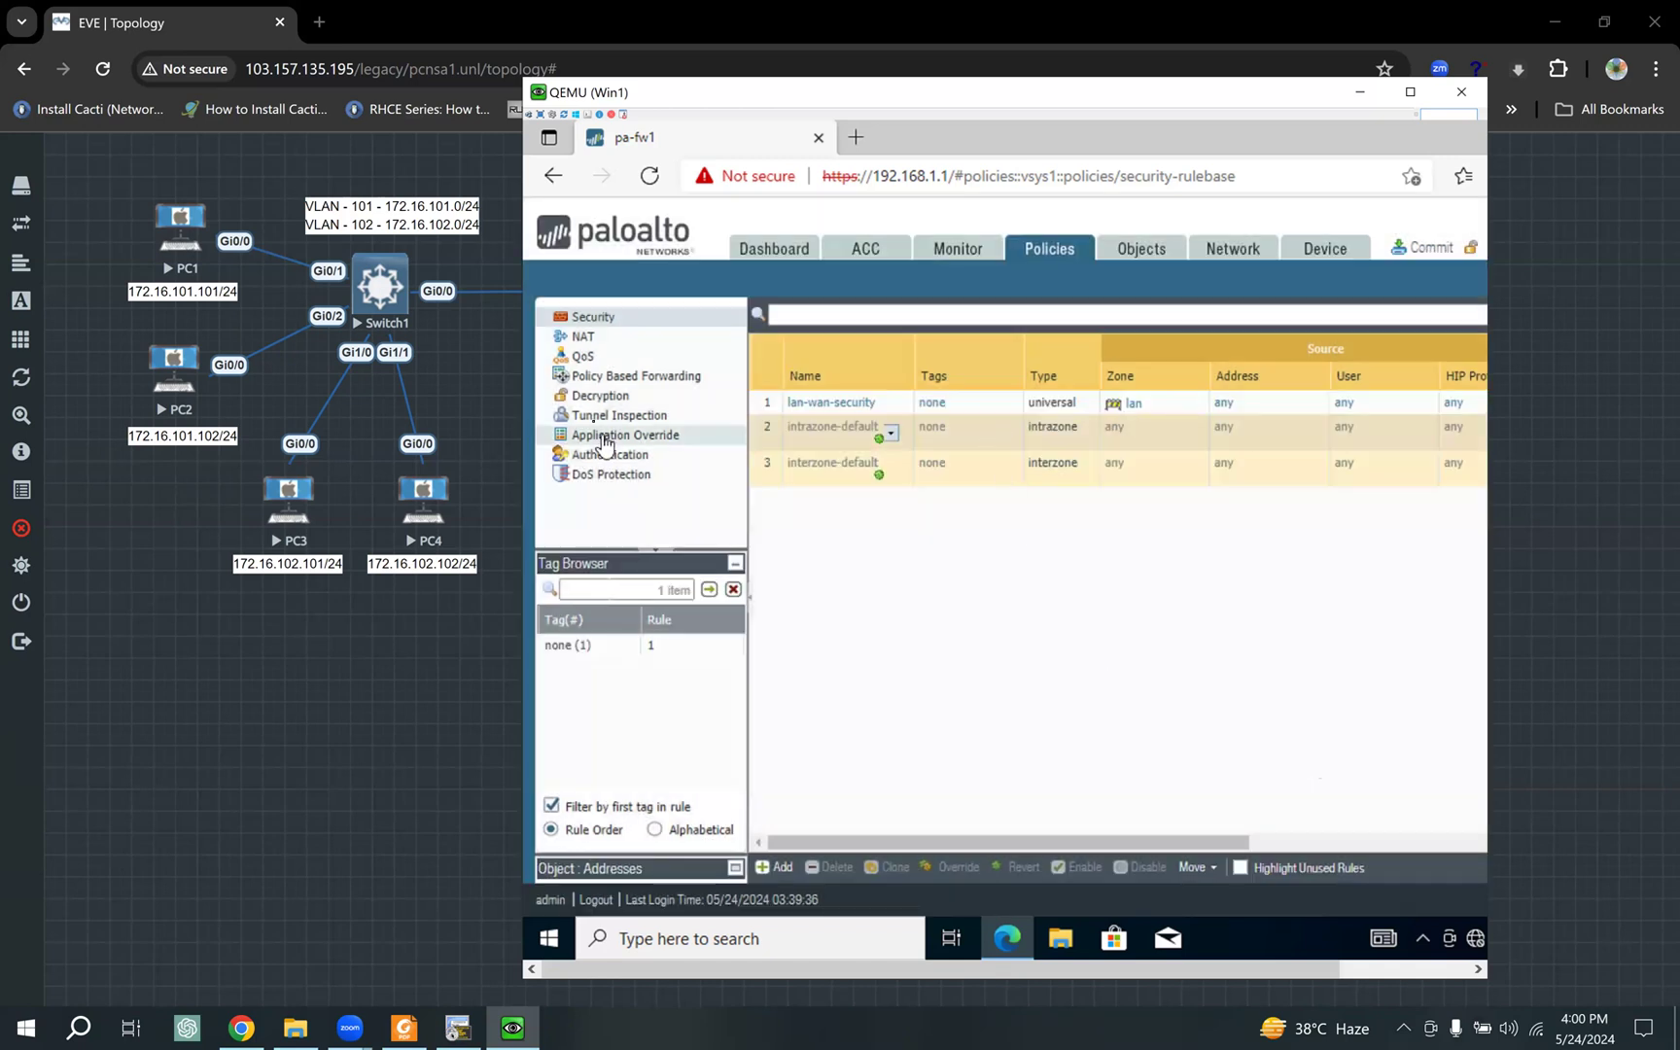
Step: Add a NAT policy rule named lan-wan-nat, keeping the ipv4 NAT type
{"action": "left_click", "coordinate": [586, 337]}
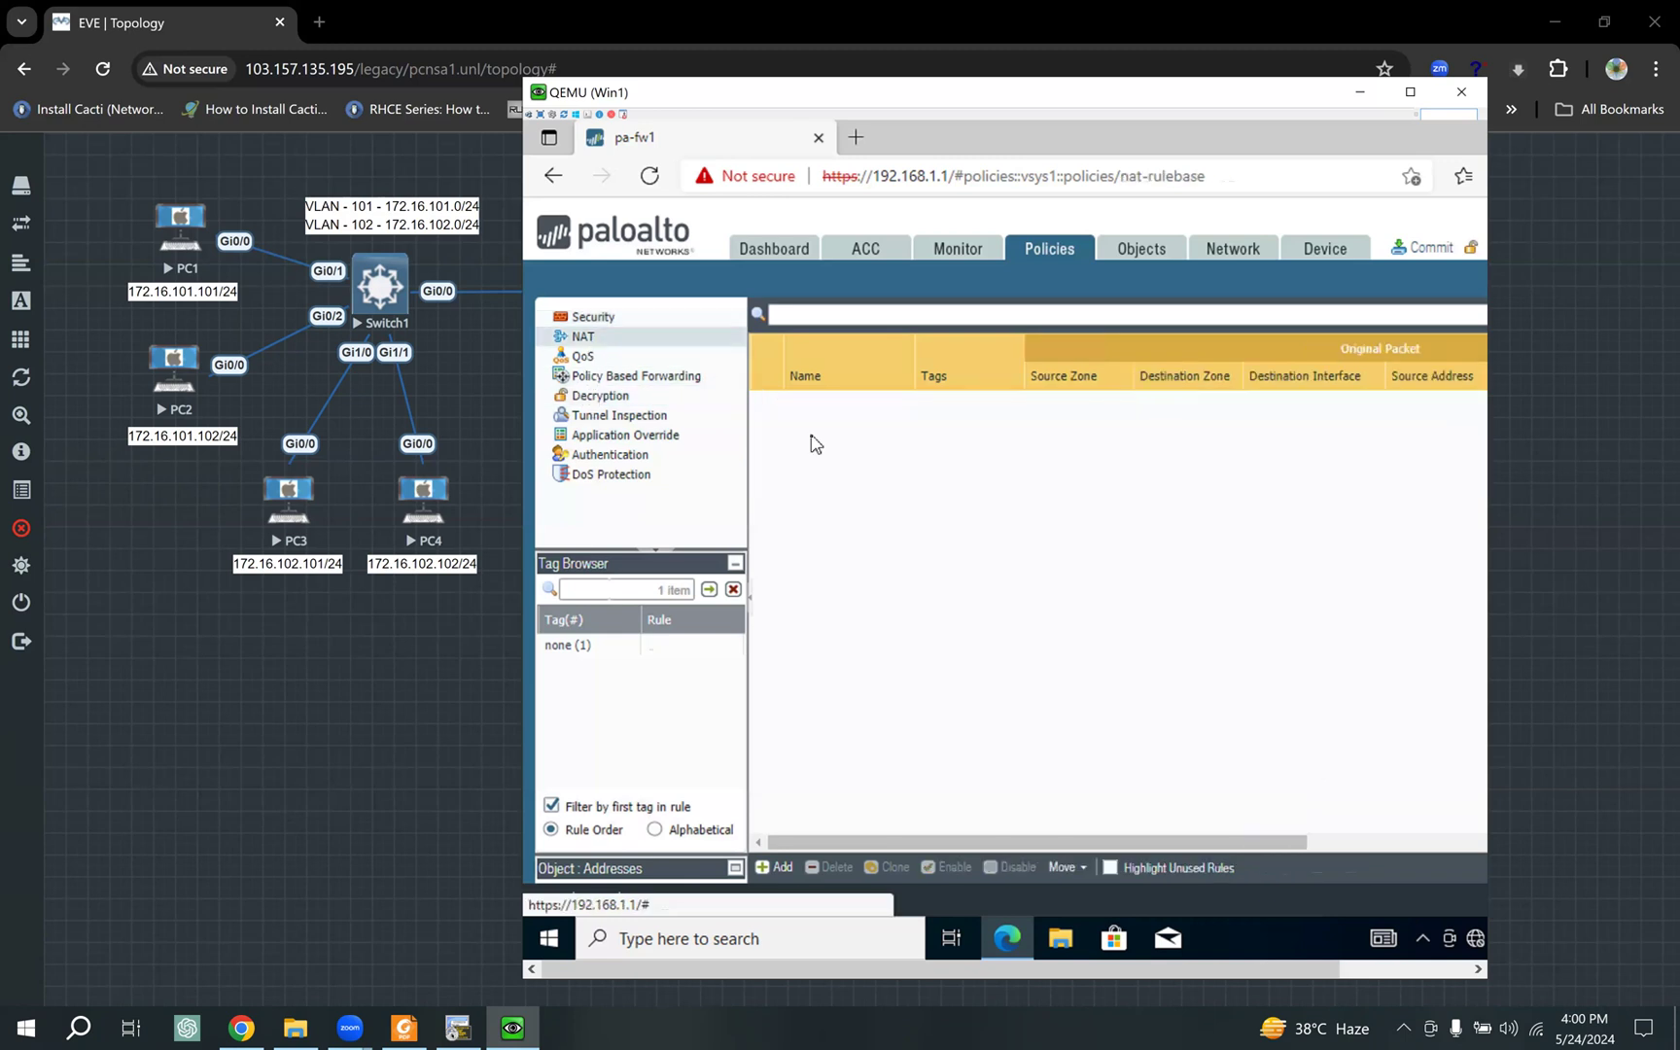
{"action": "left_click", "coordinate": [778, 868]}
{"action": "left_click", "coordinate": [904, 494]}
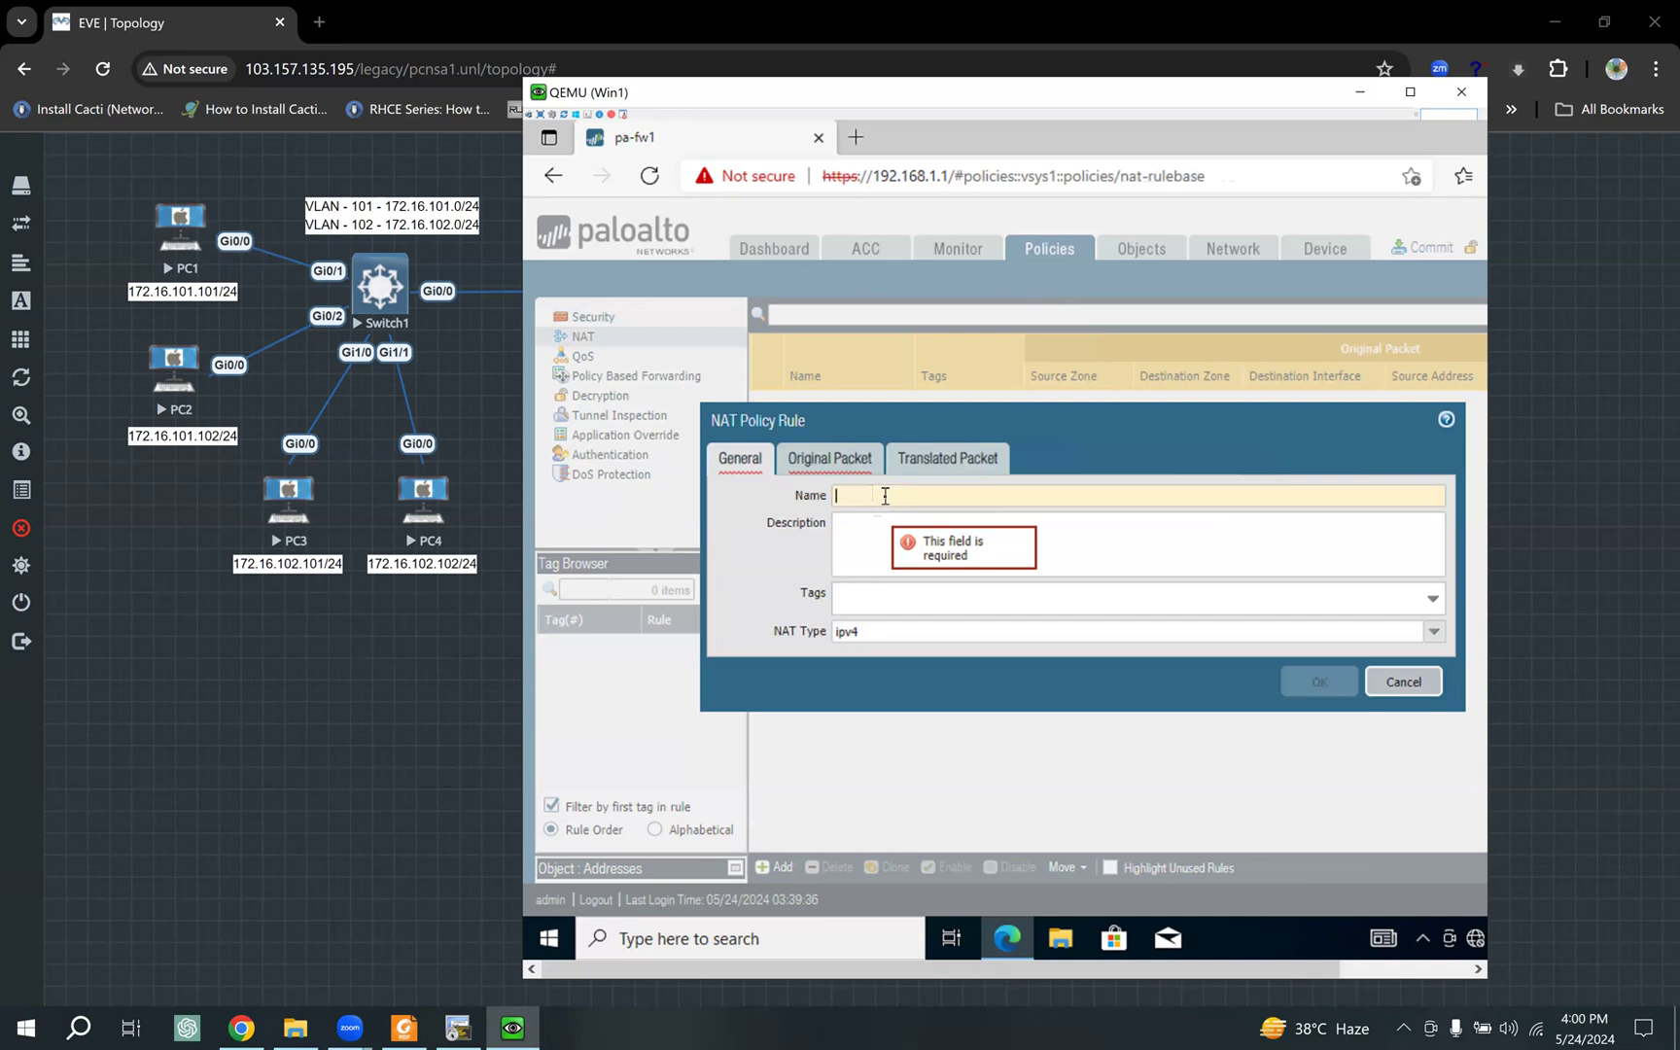
{"action": "type", "text": "lan-wan-nat"}
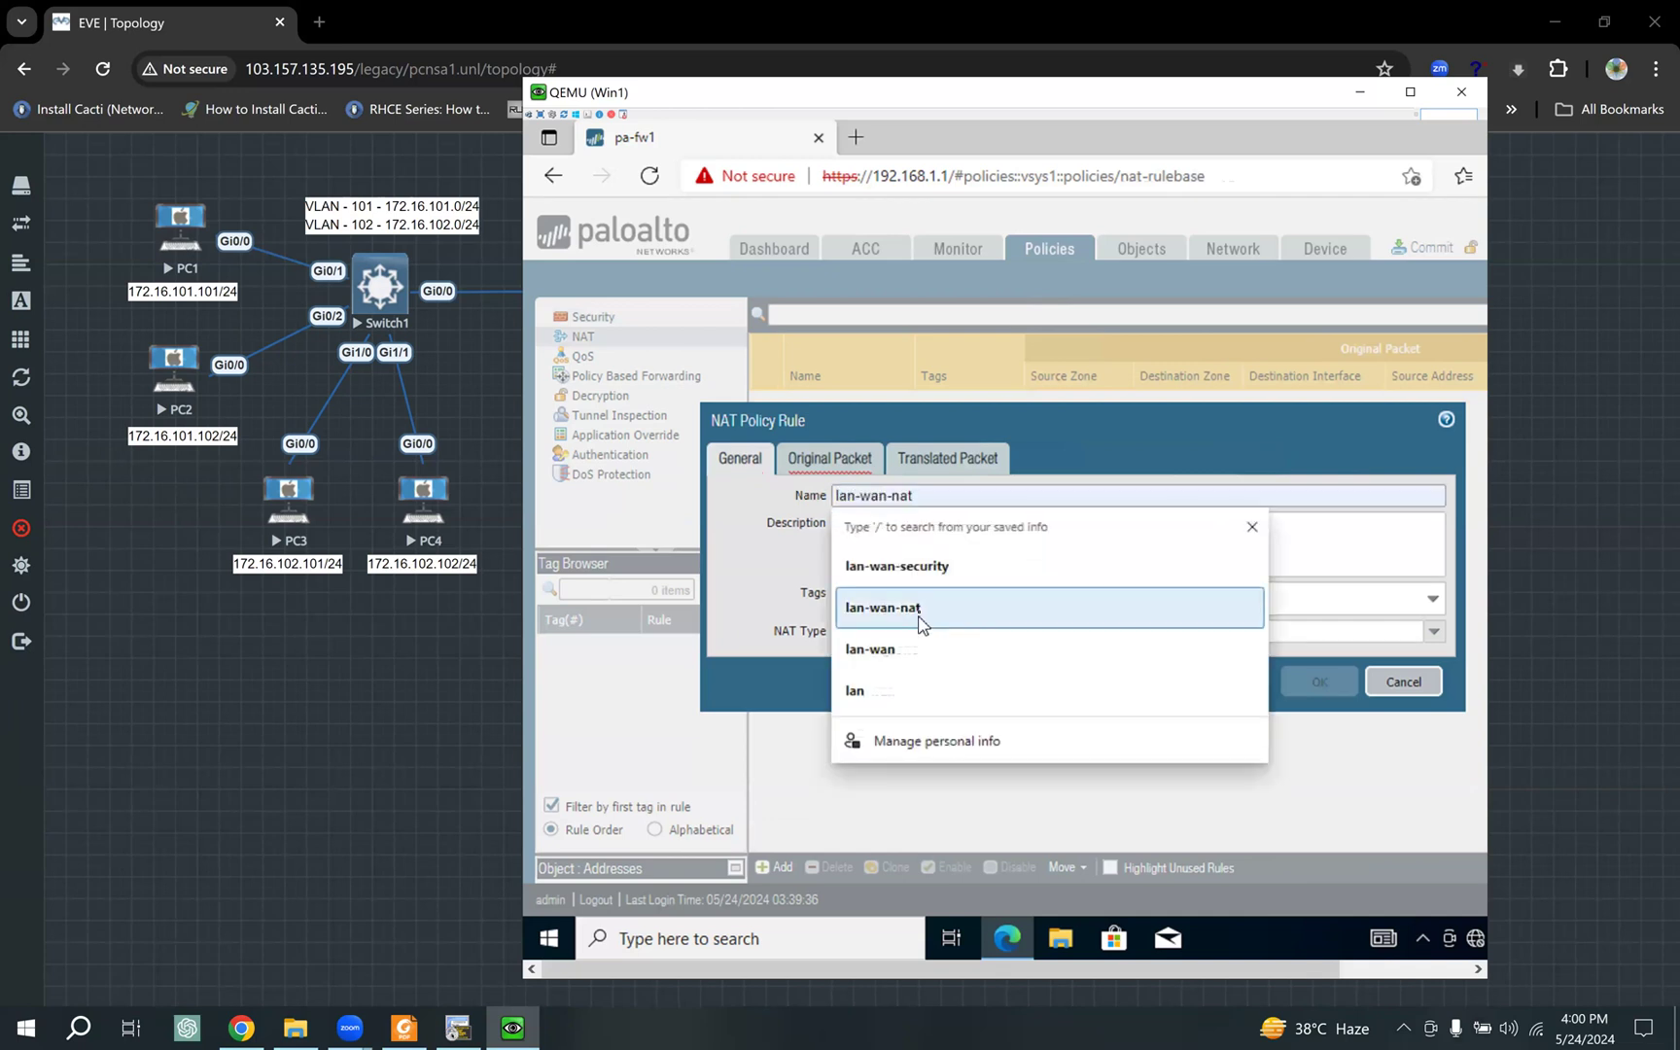
{"action": "left_click", "coordinate": [921, 619]}
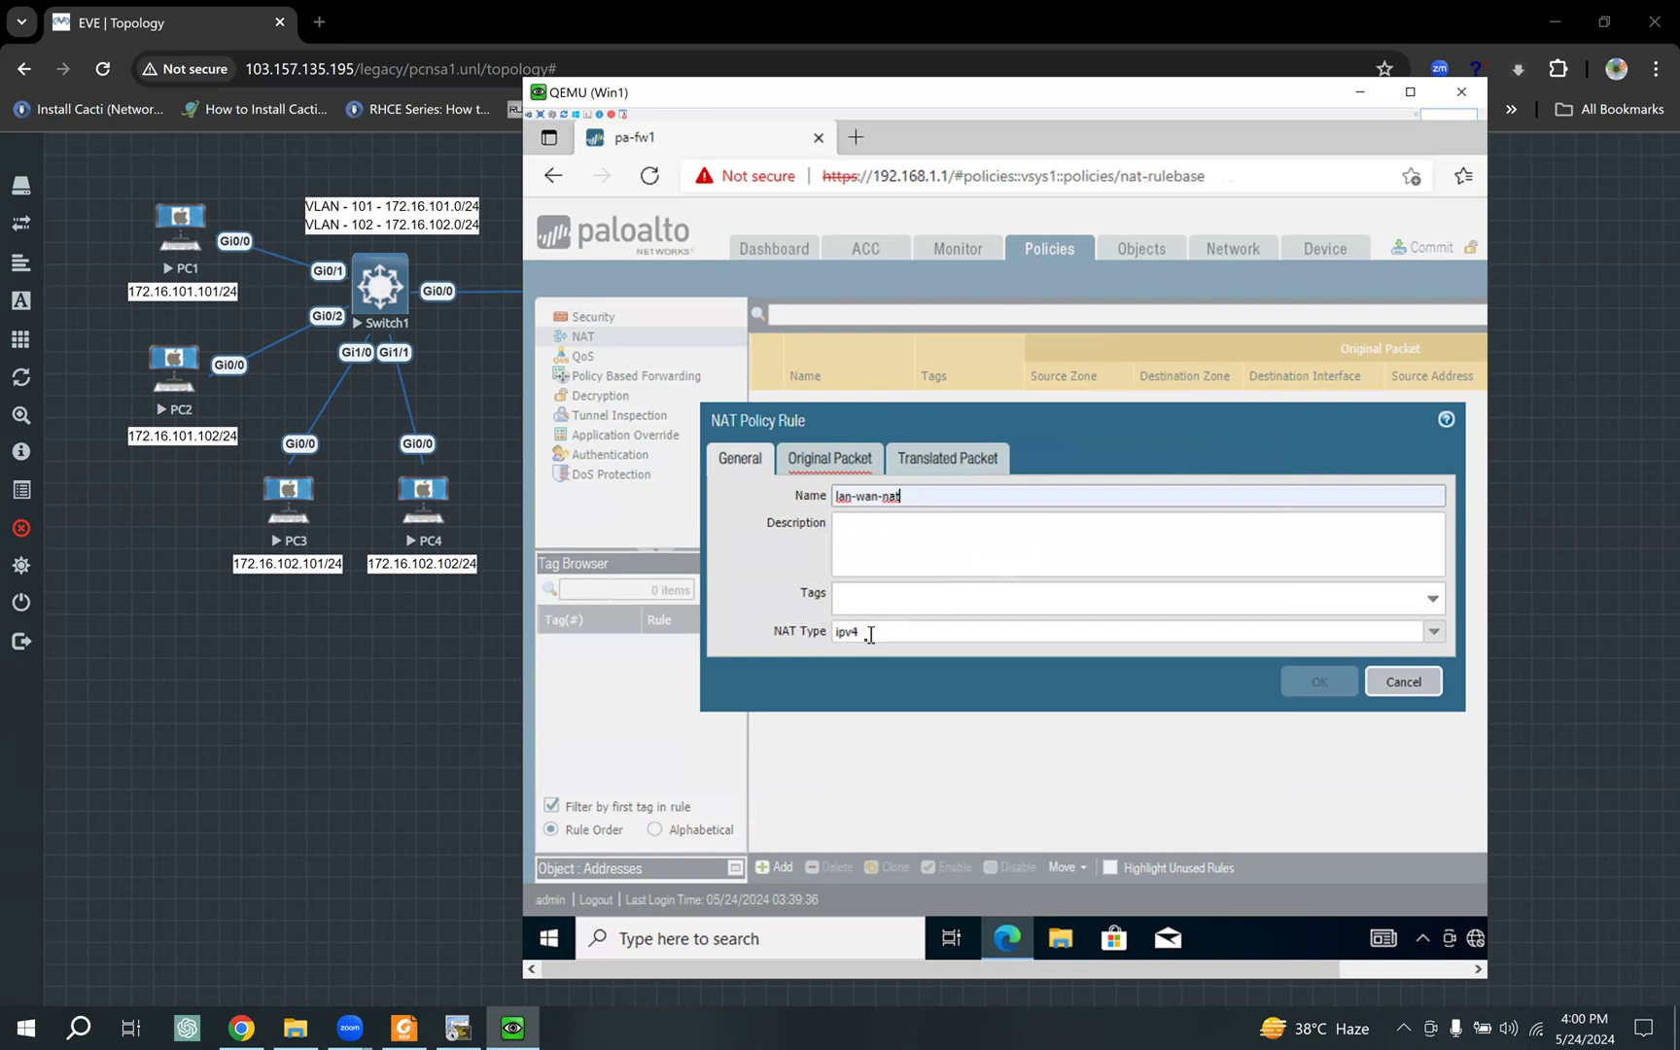
Step: Set the original packet's source zone to lan and destination zone to wan in the lan-wan-nat rule
{"action": "left_click", "coordinate": [819, 468]}
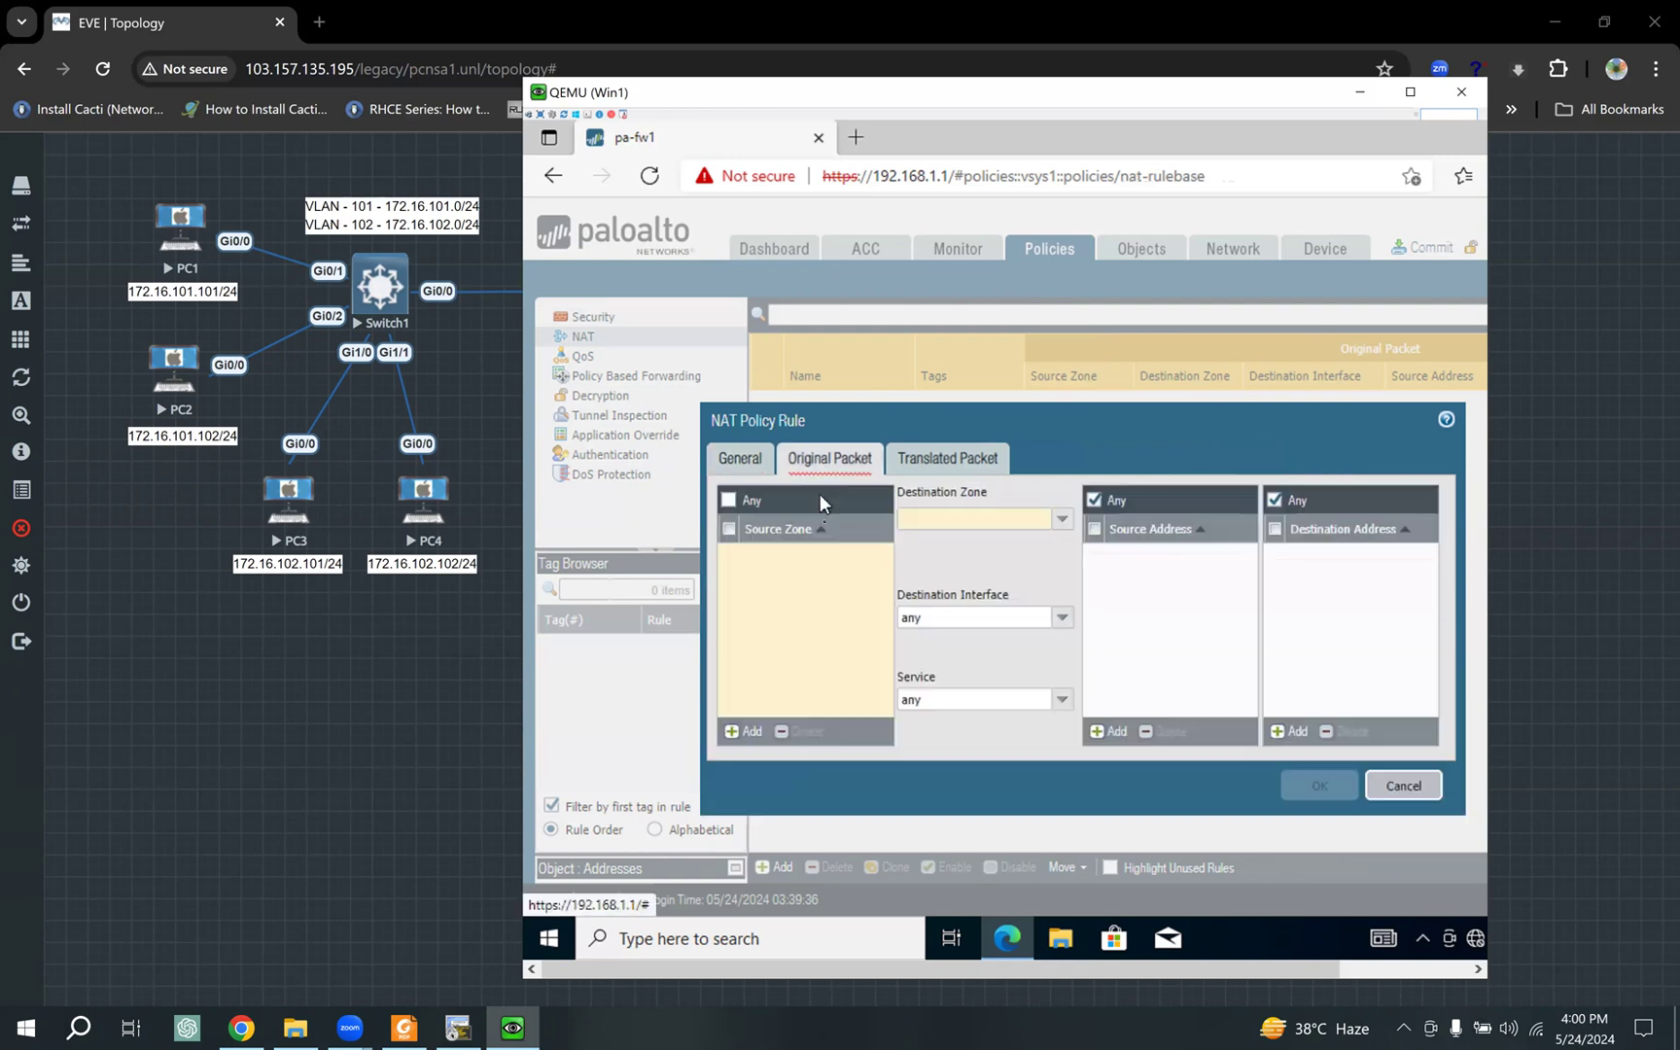
{"action": "left_click", "coordinate": [746, 733]}
{"action": "left_click", "coordinate": [763, 597]}
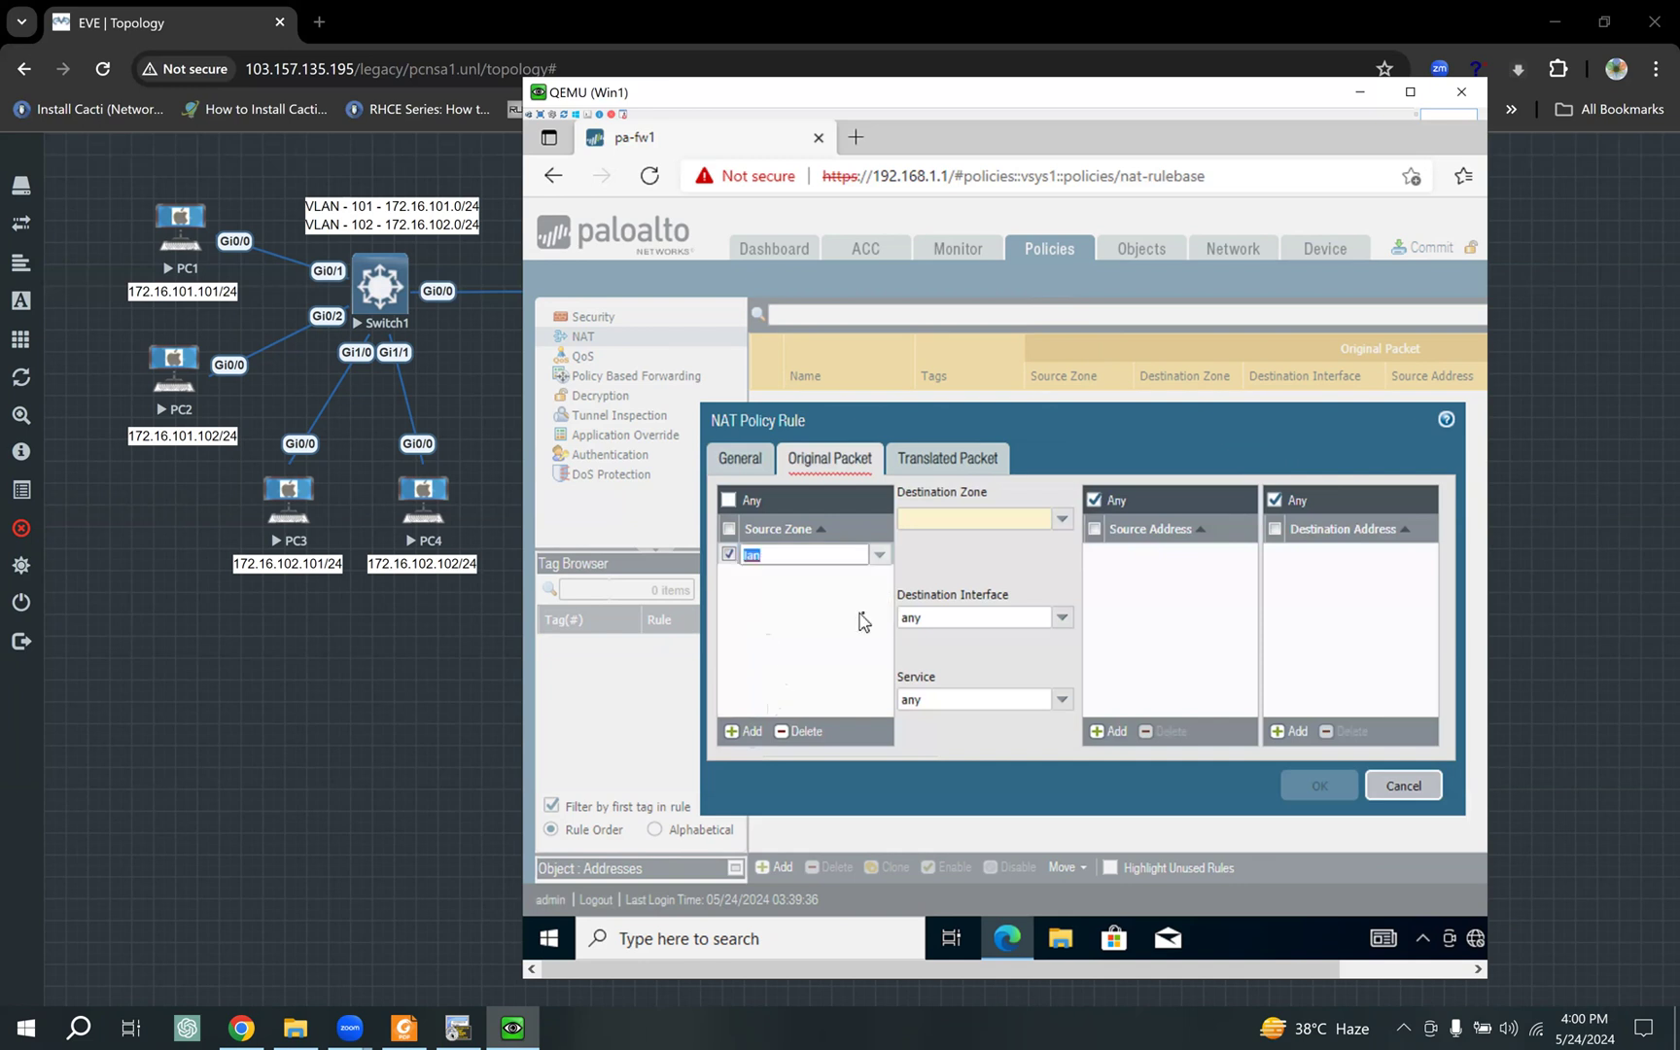
{"action": "left_click", "coordinate": [1061, 519]}
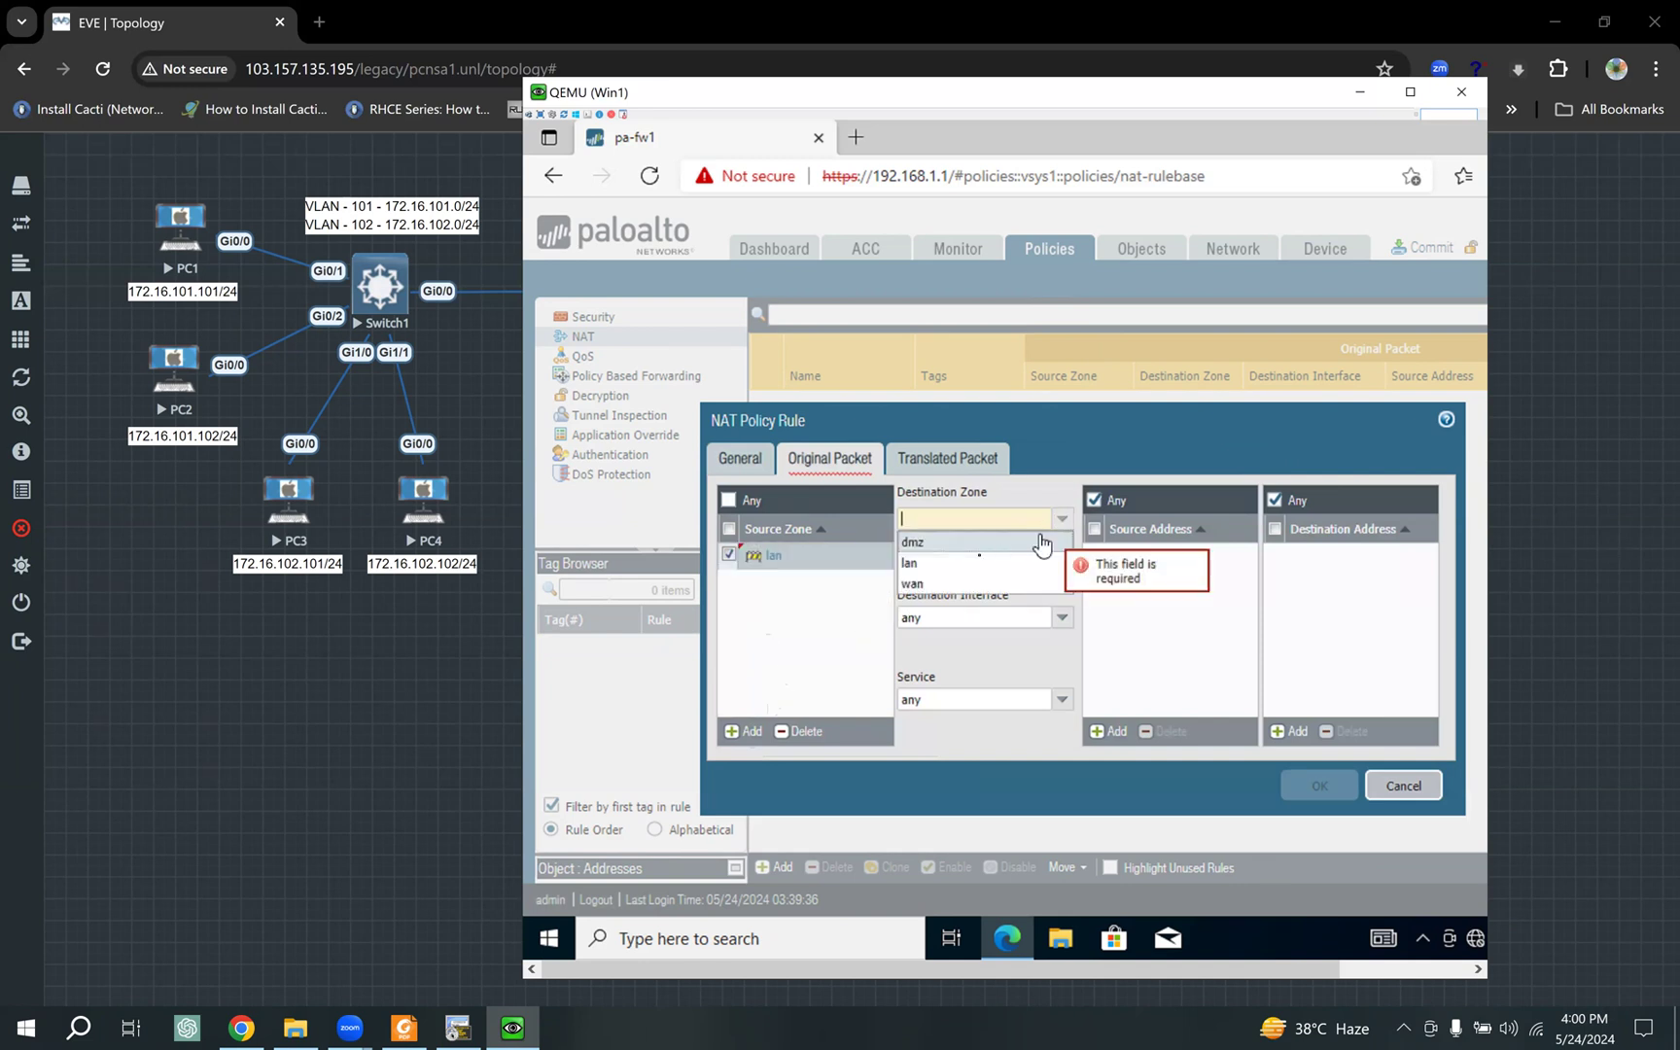
{"action": "left_click", "coordinate": [924, 583]}
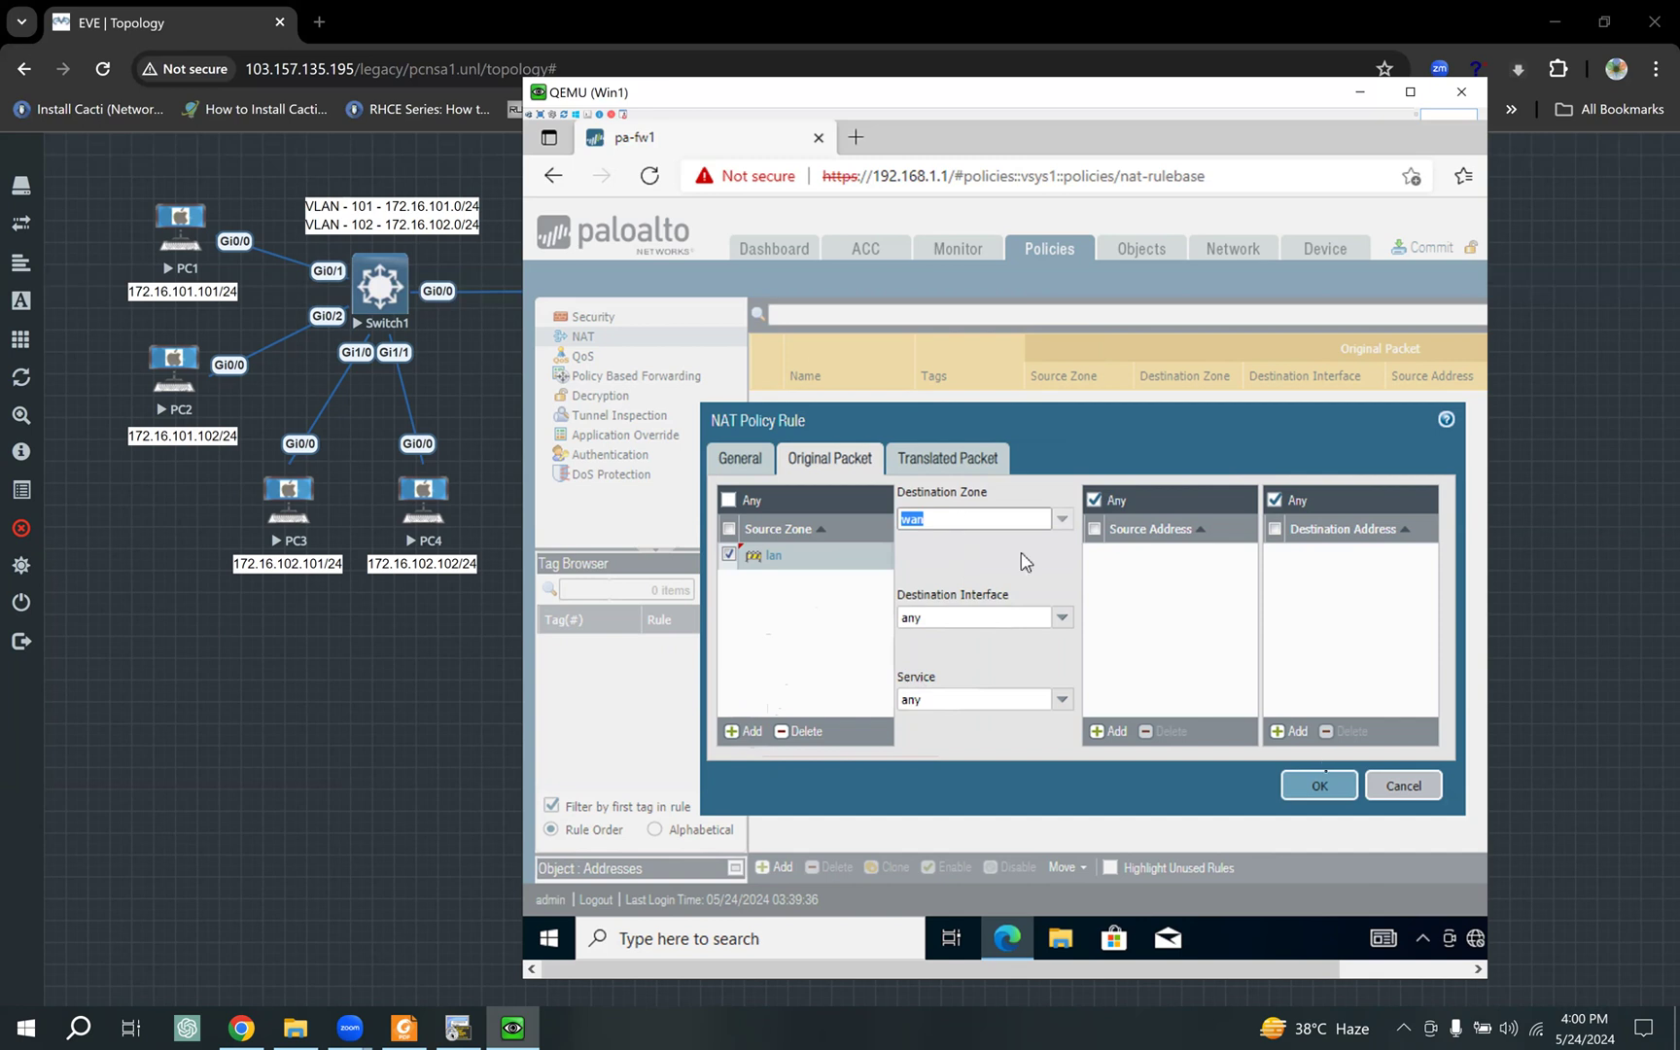
Step: Set the NAT rule's source address translation to Dynamic IP And Port with the Interface Address type
{"action": "left_click", "coordinate": [961, 469]}
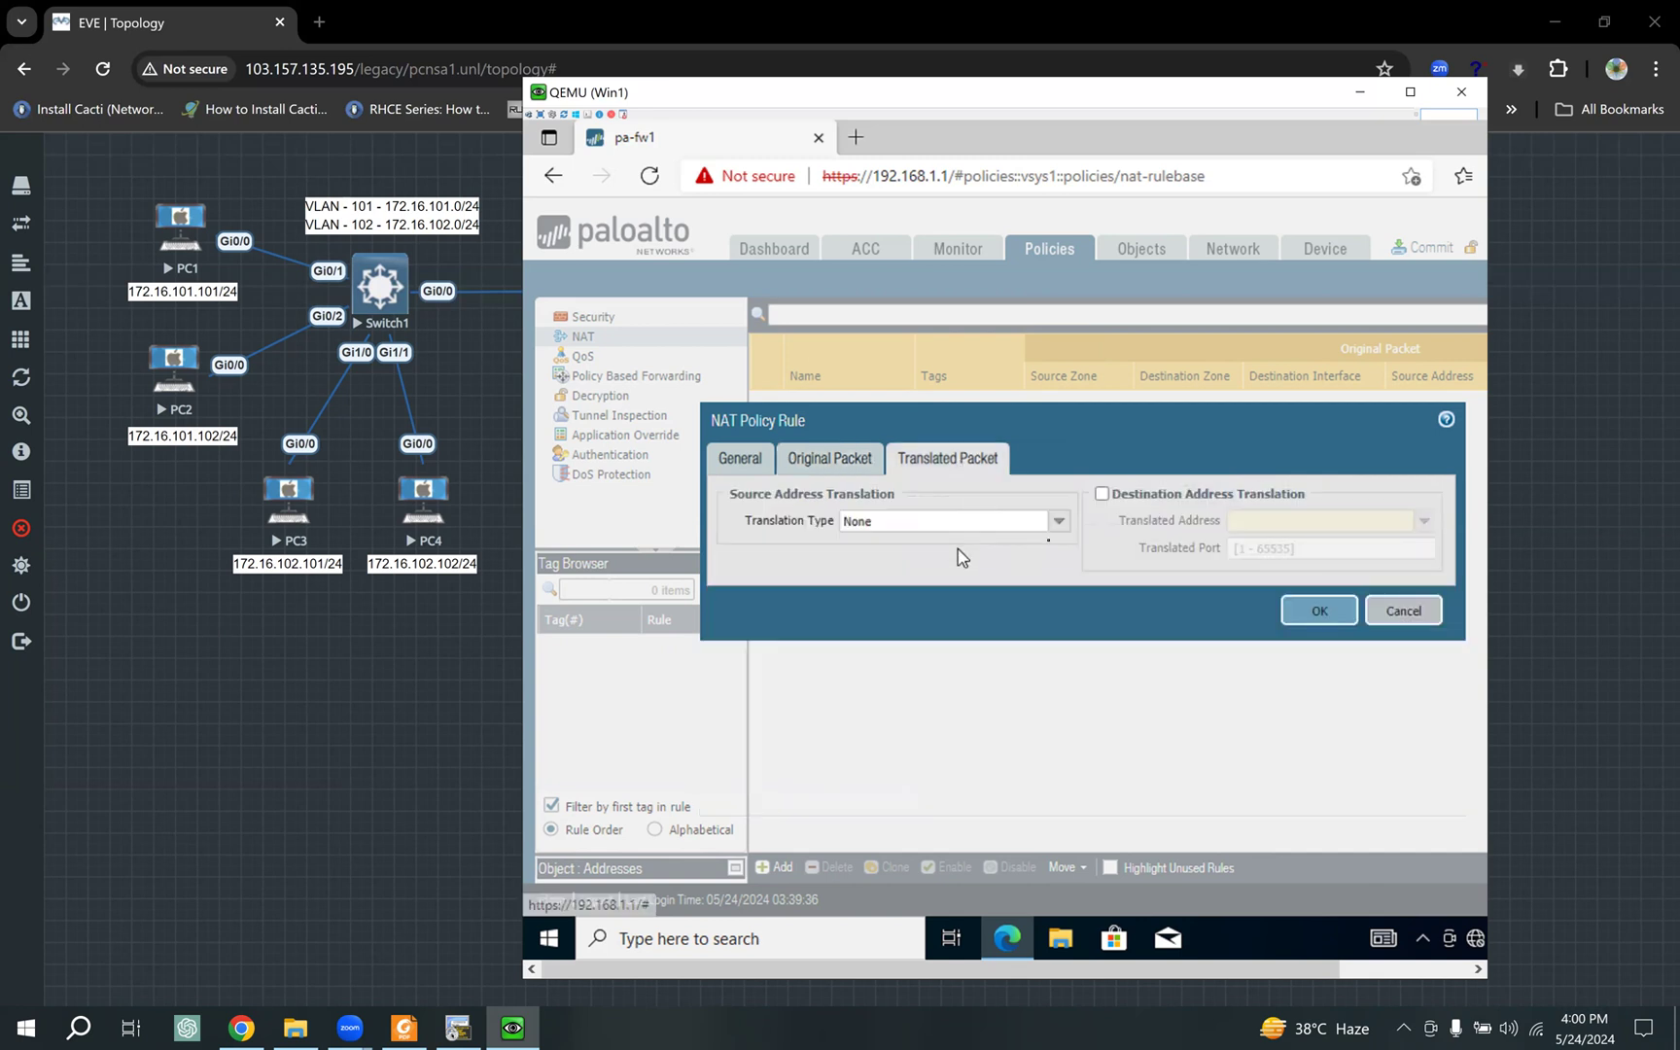
{"action": "left_click", "coordinate": [1054, 527]}
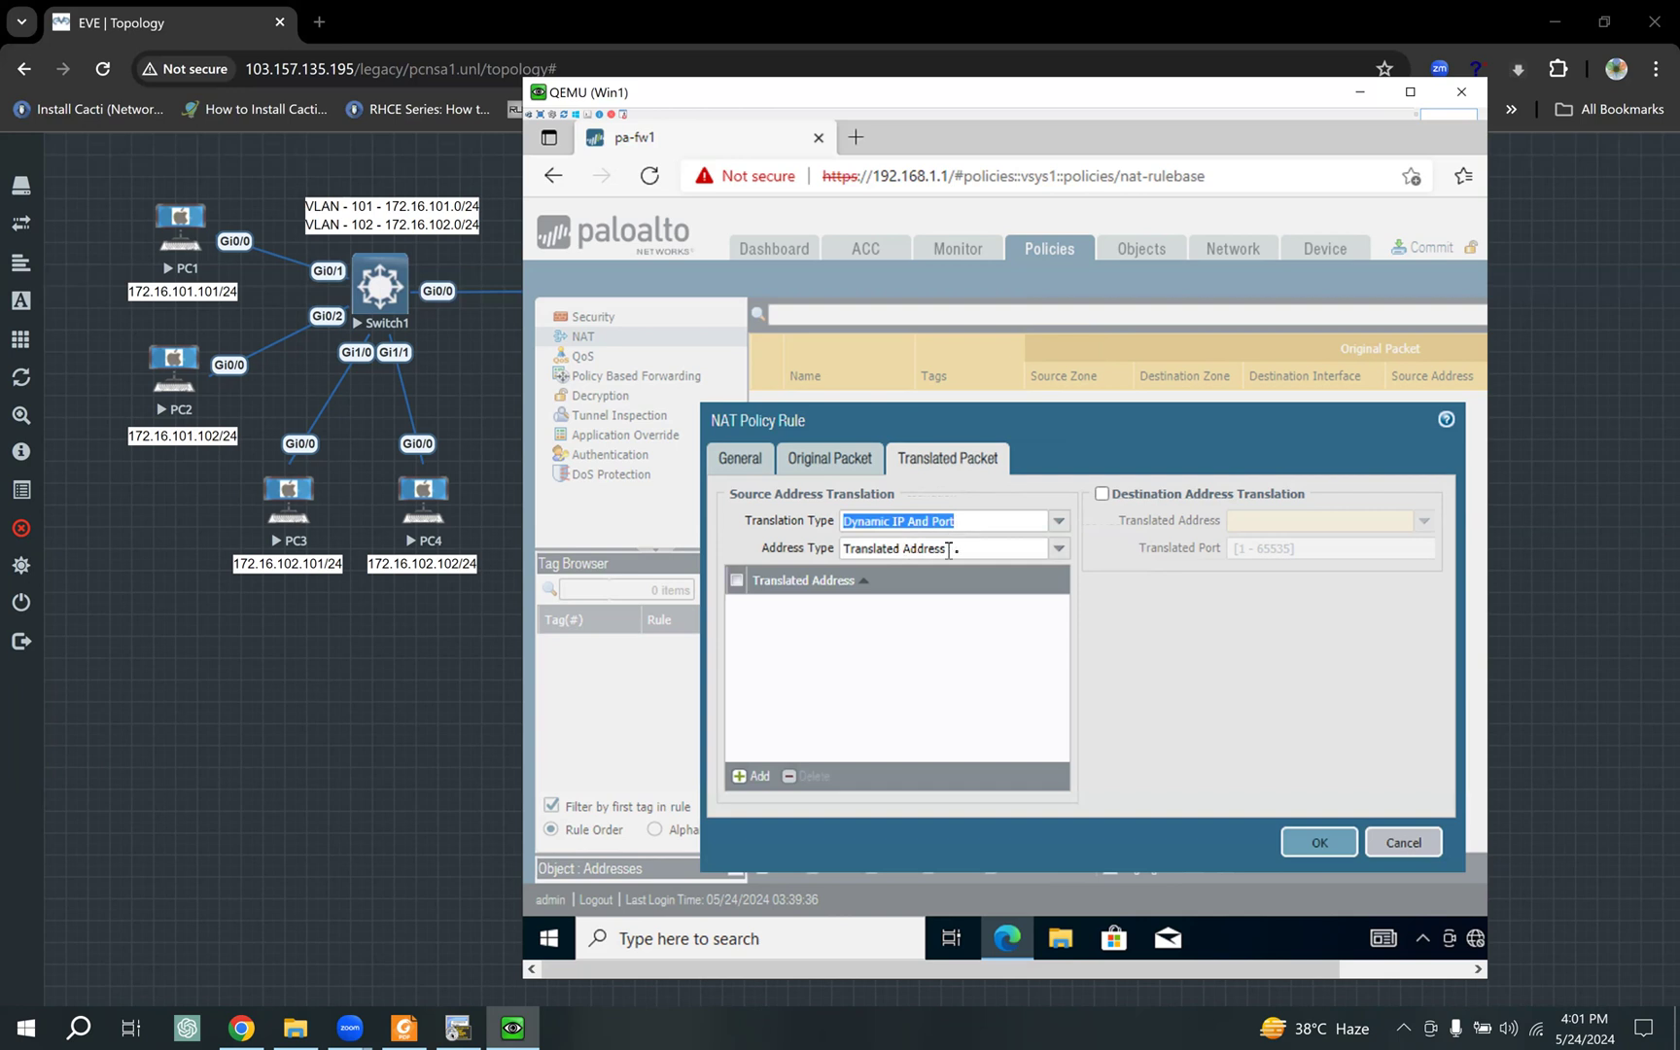
{"action": "left_click", "coordinate": [1059, 553]}
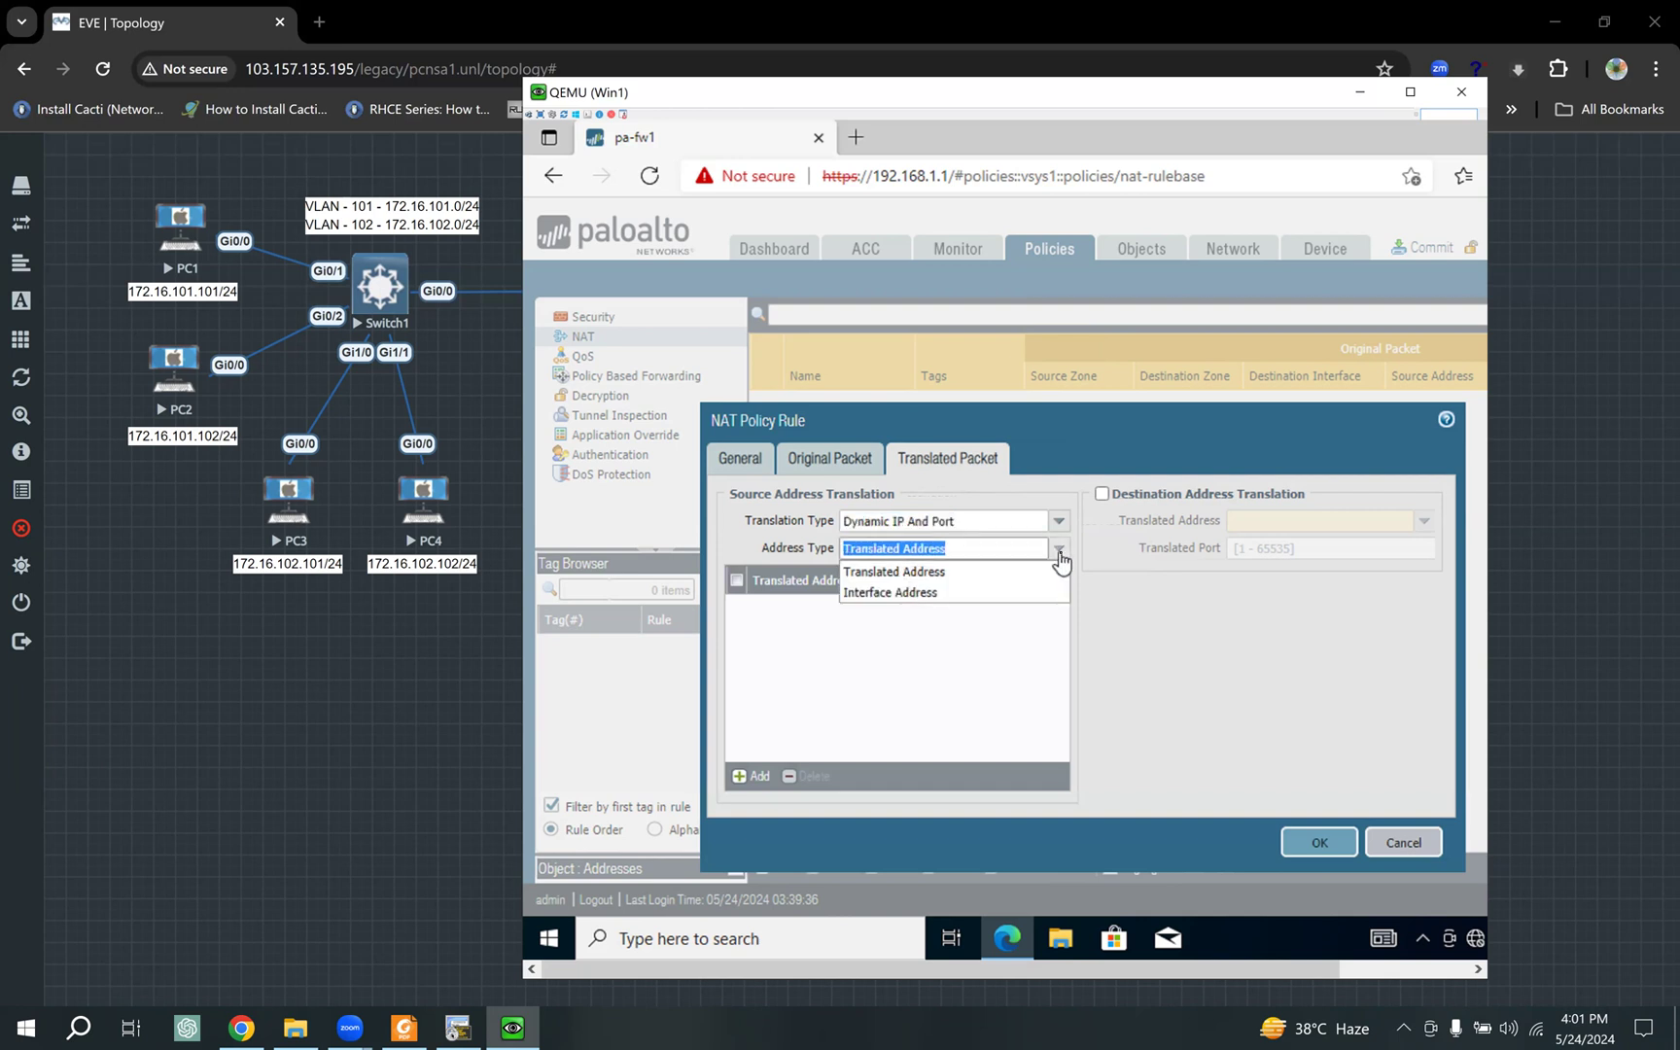
{"action": "left_click", "coordinate": [920, 593]}
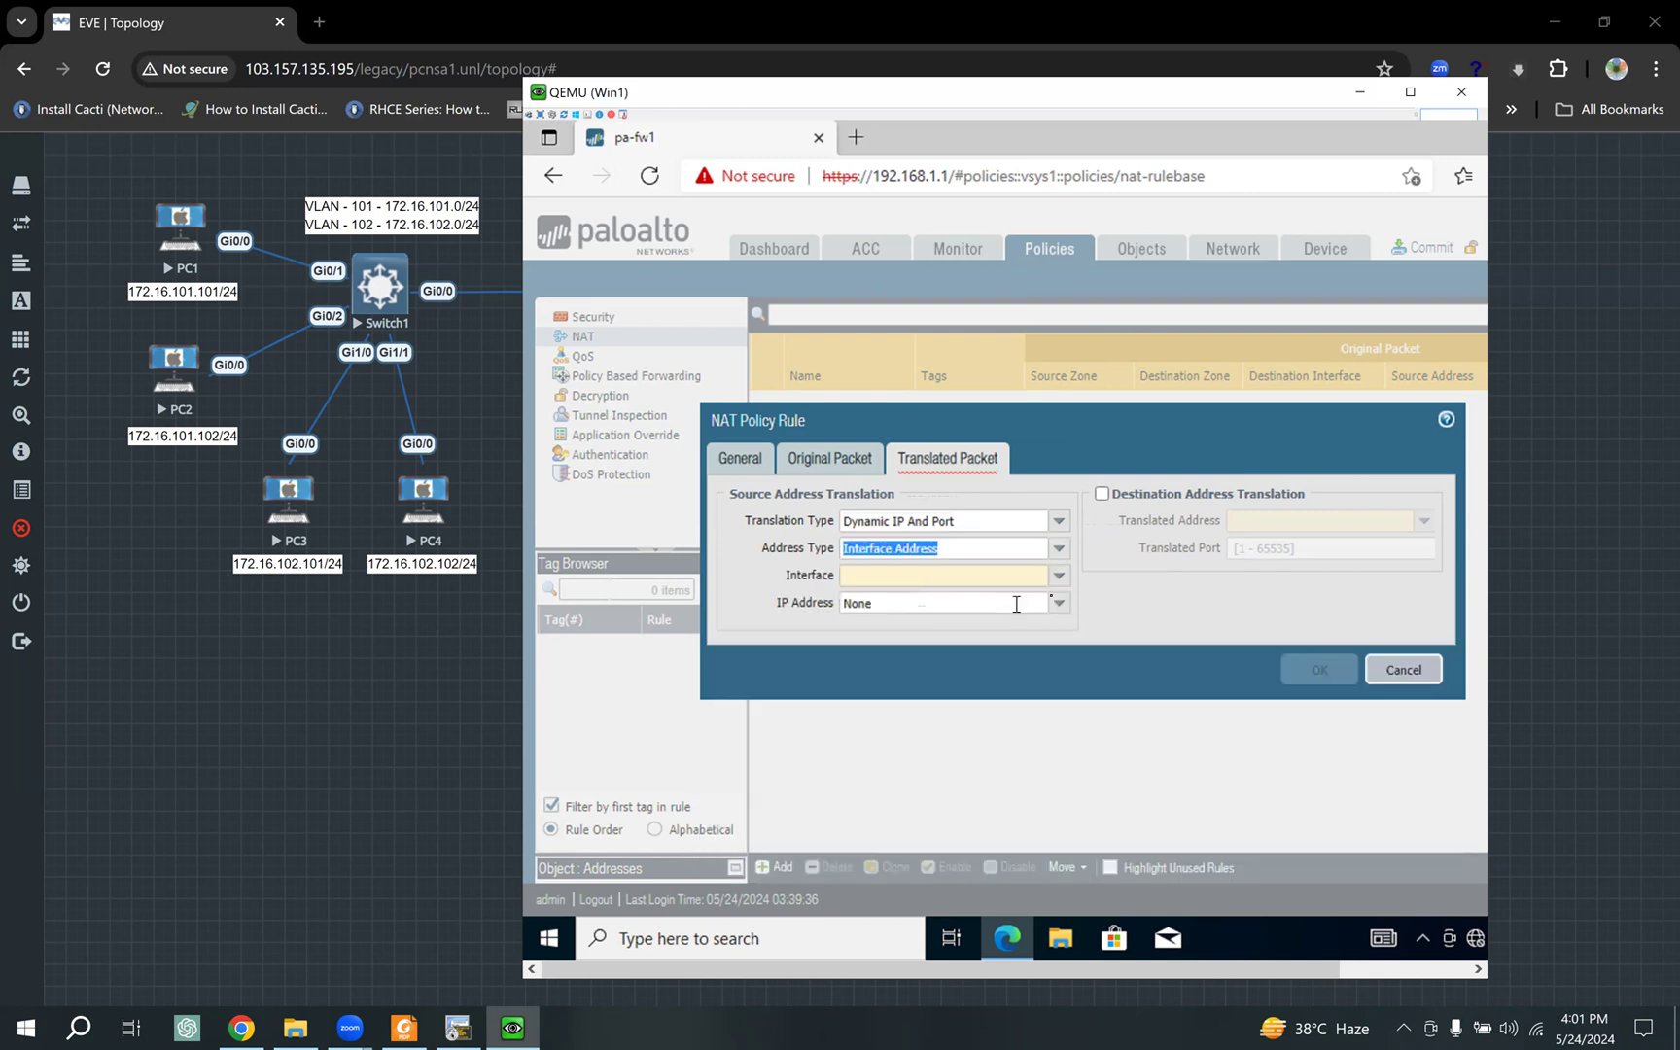
Step: Set the NAT rule's translation interface to ethernet1/1 and its IP address to isp1-wan, and save the rule
{"action": "left_click", "coordinate": [1059, 576]}
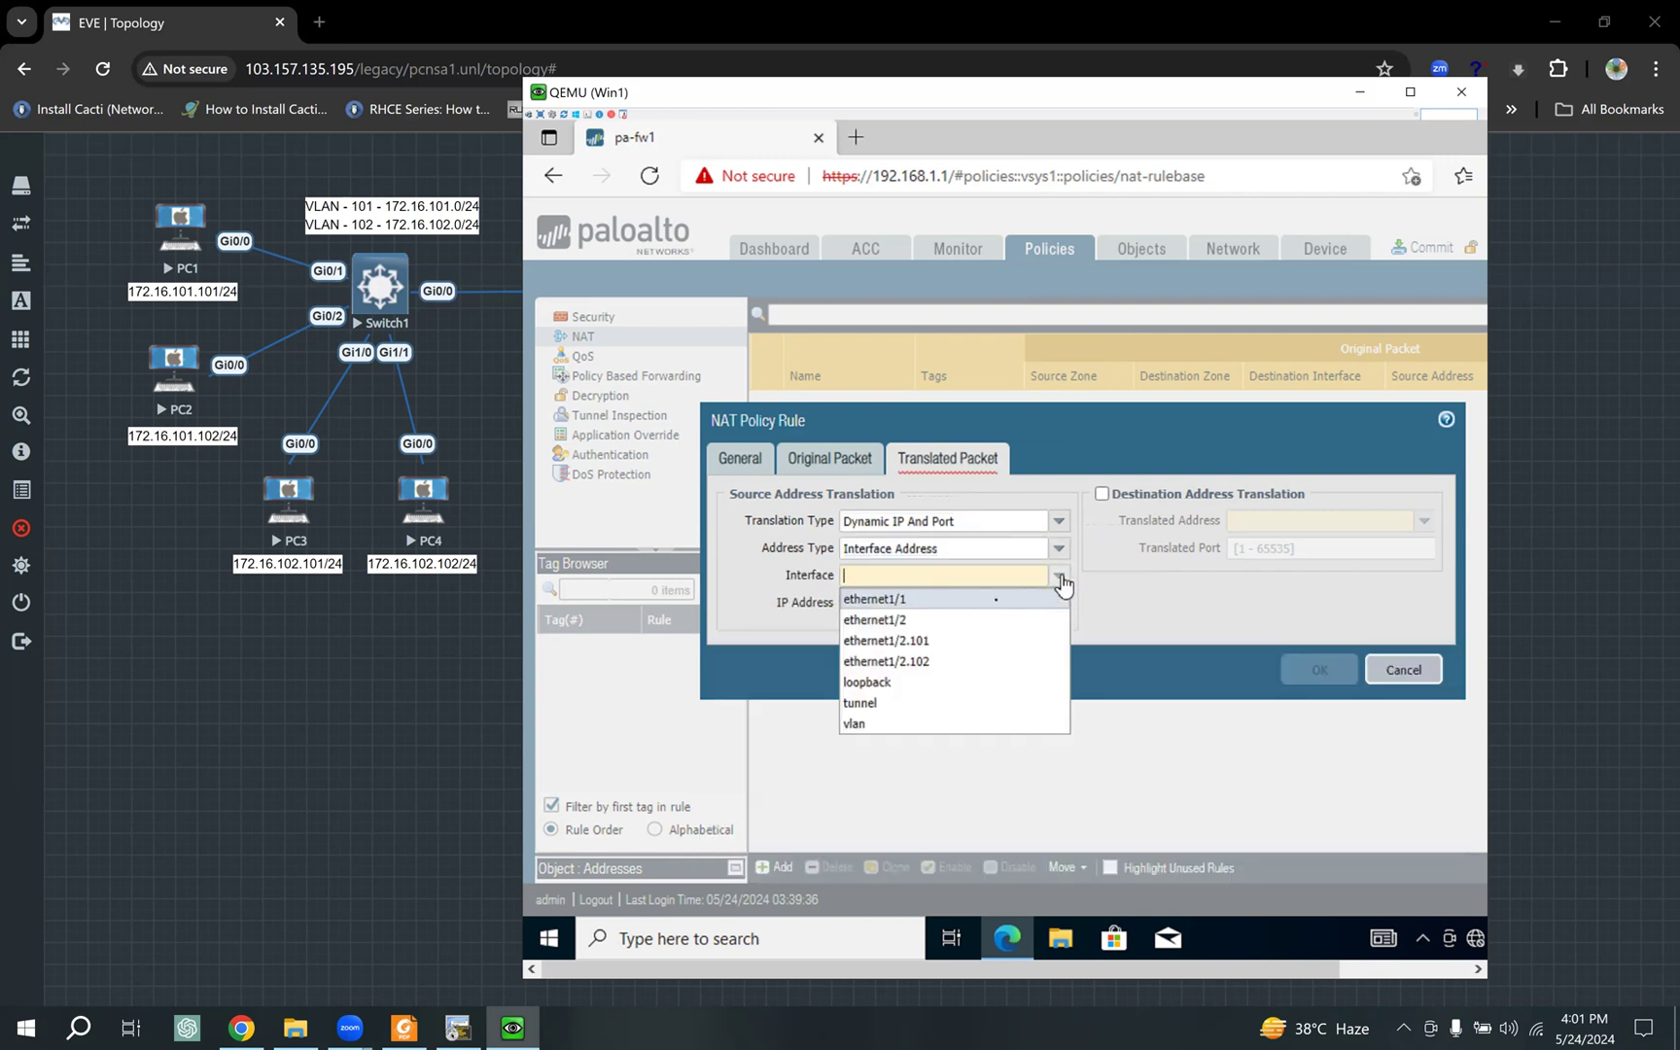
{"action": "left_click", "coordinate": [942, 600]}
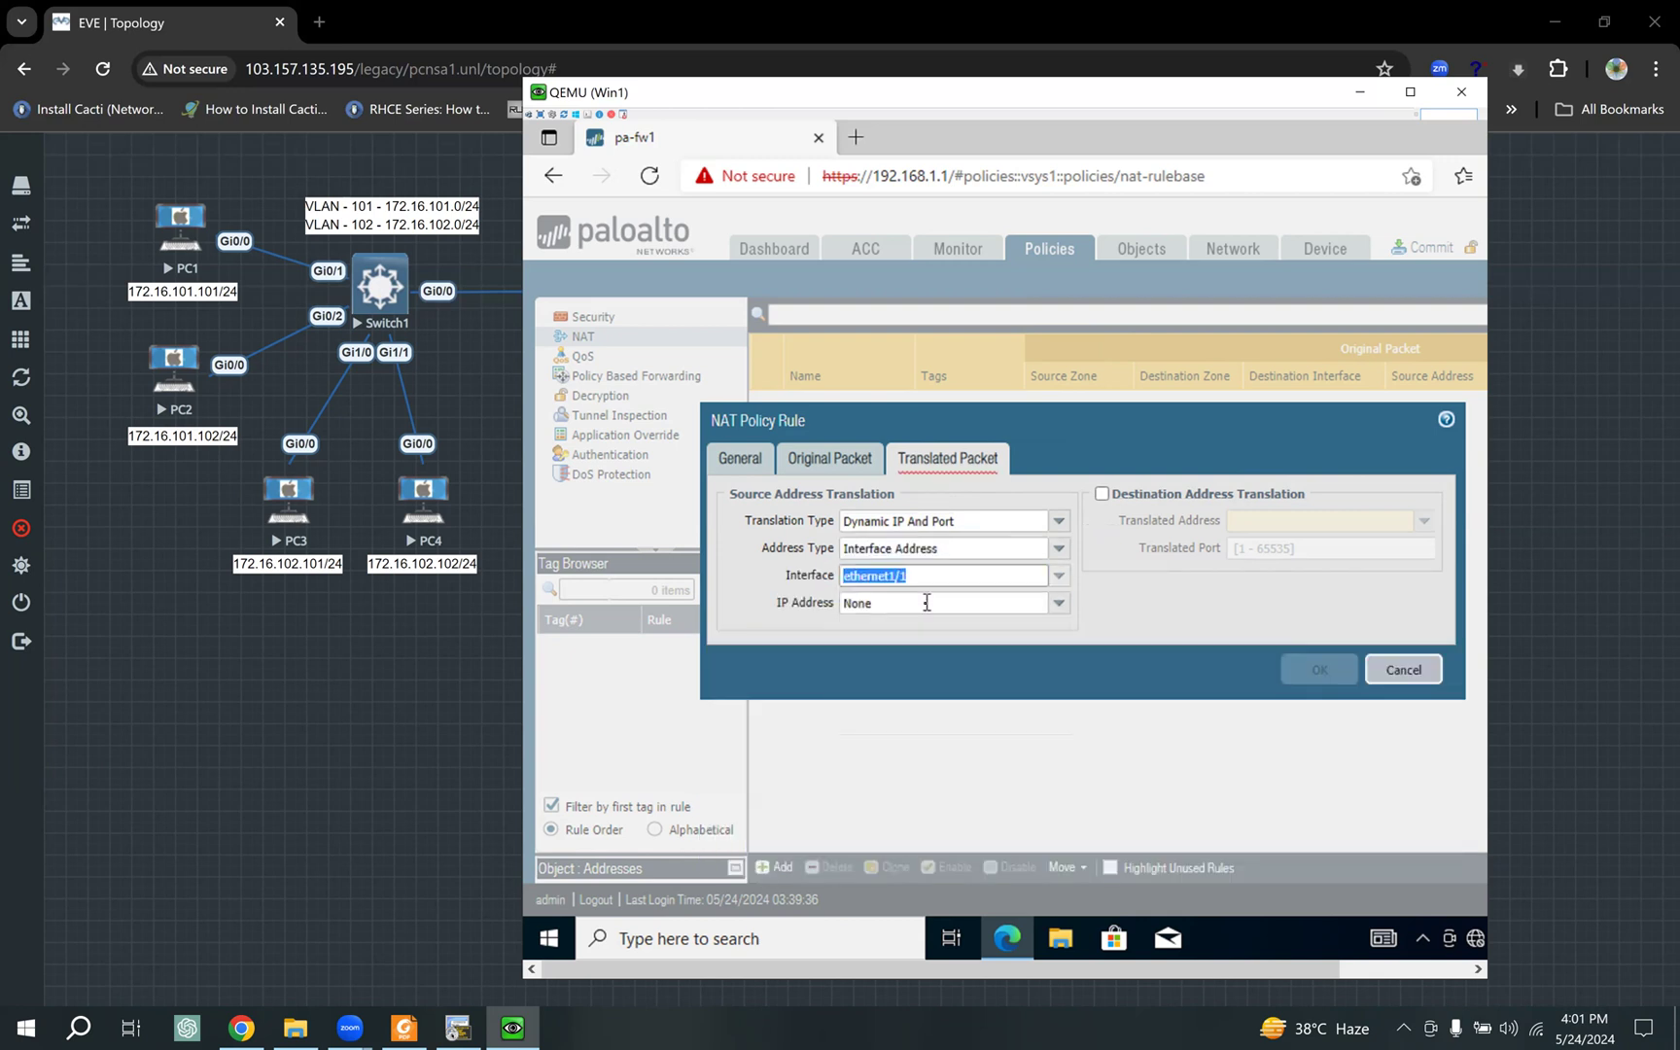
{"action": "left_click", "coordinate": [1059, 603]}
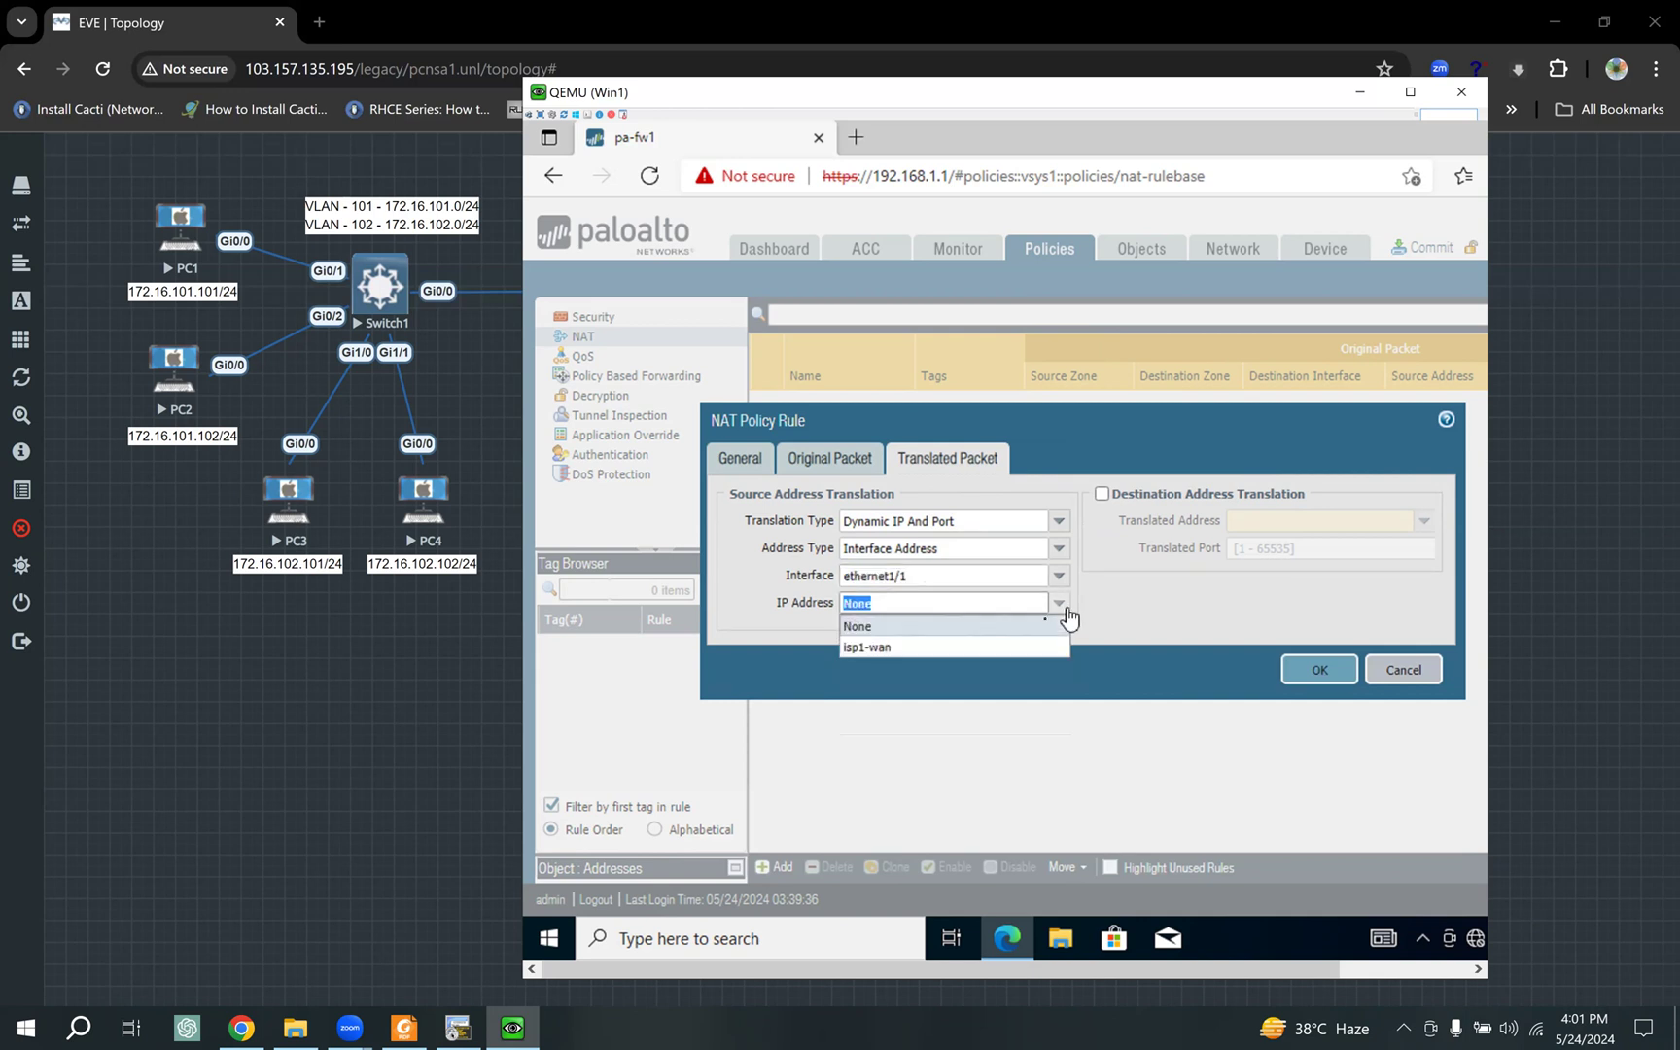
{"action": "left_click", "coordinate": [910, 648]}
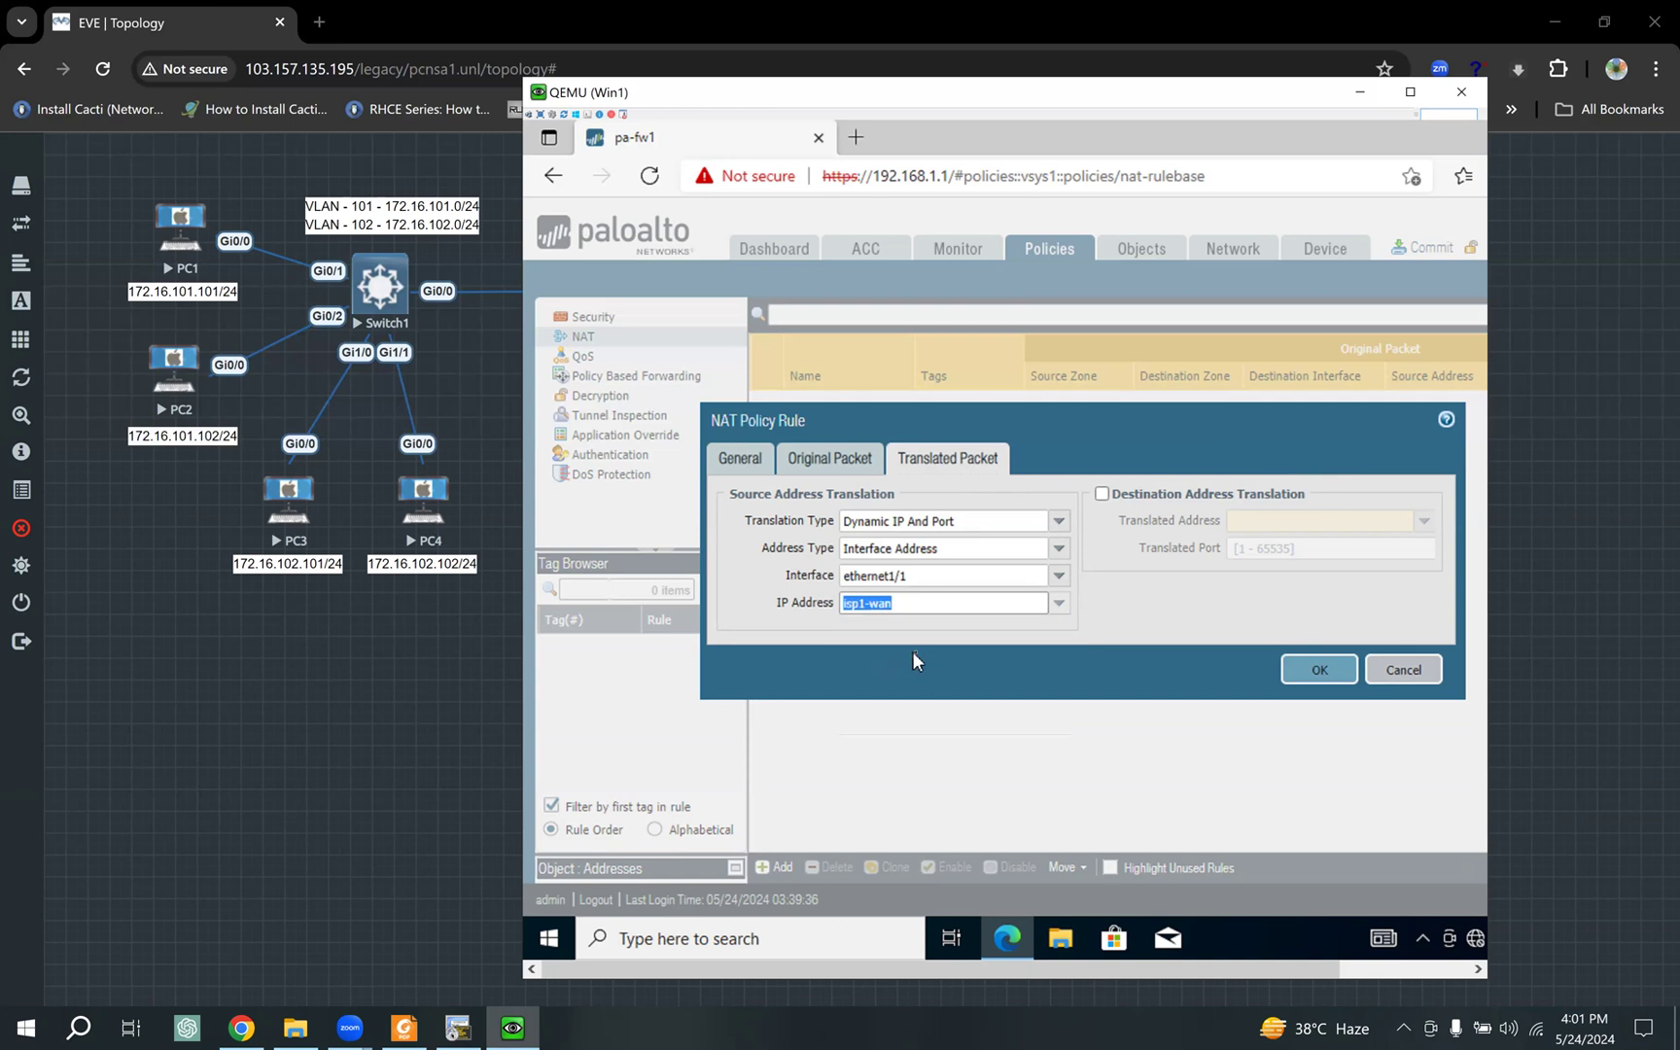
{"action": "left_click", "coordinate": [1317, 669]}
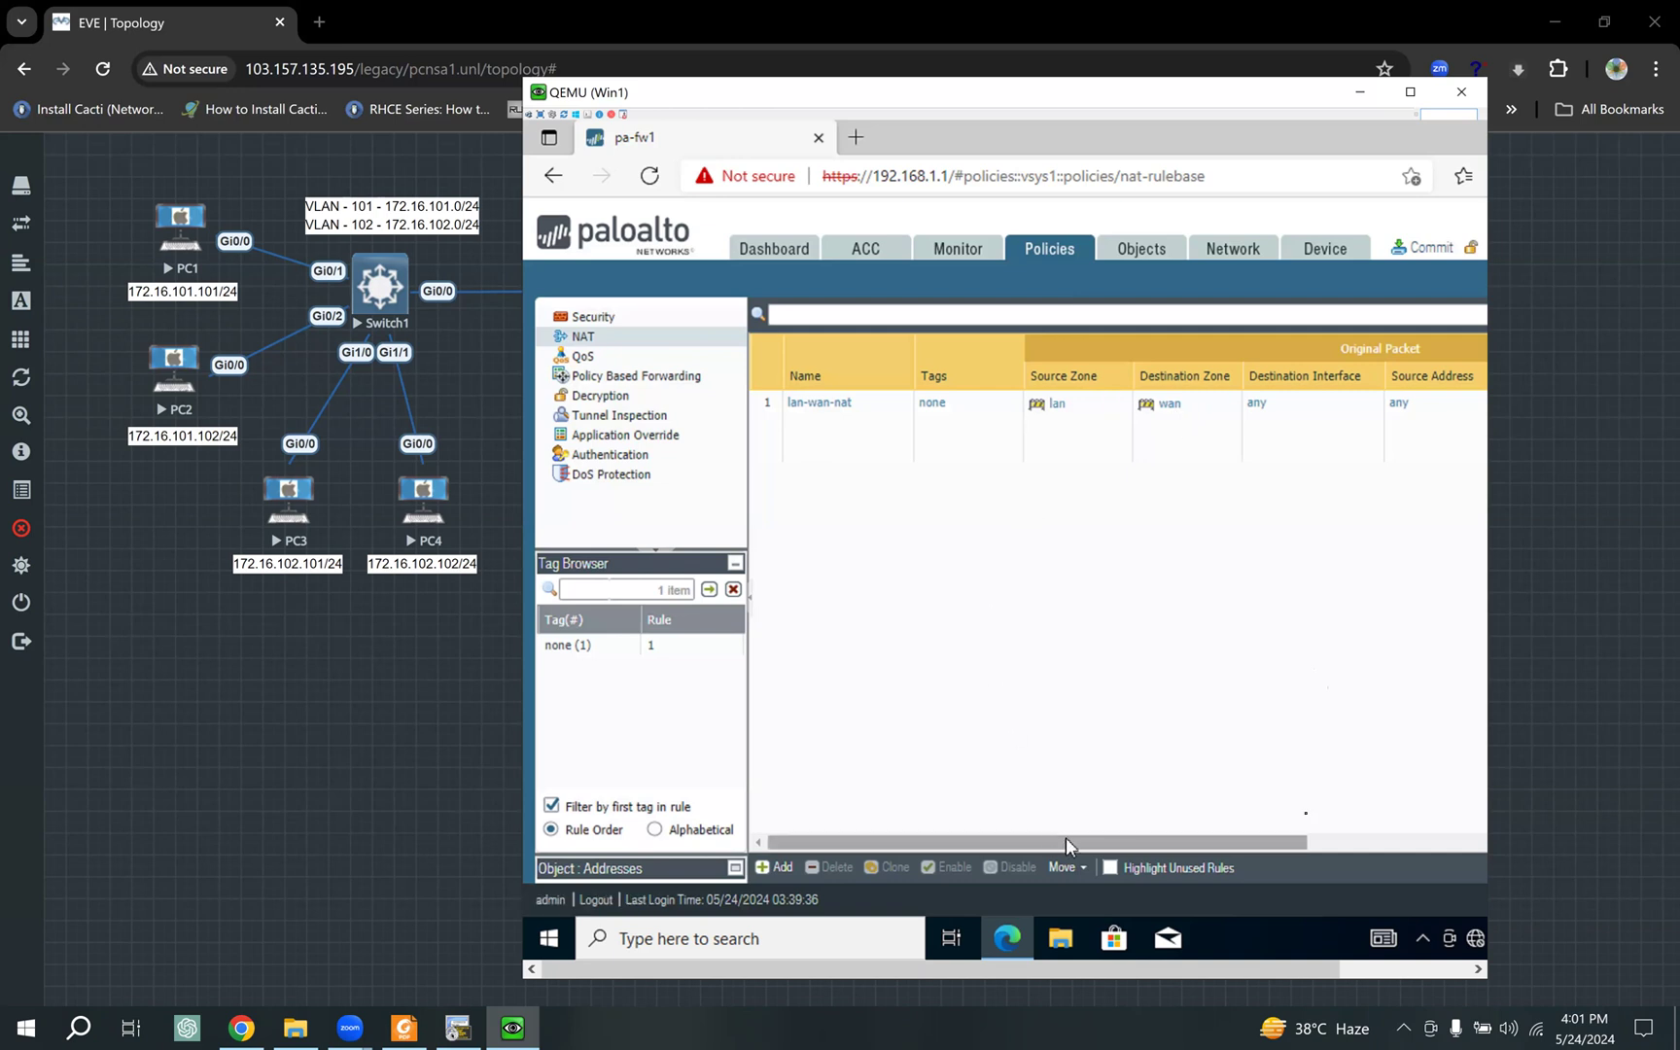
Step: Review the lan-wan-nat source translation, the address objects, the virtual router, and the security and NAT rules
{"action": "left_click_drag", "start_coordinate": [1067, 844], "coordinate": [1357, 842]}
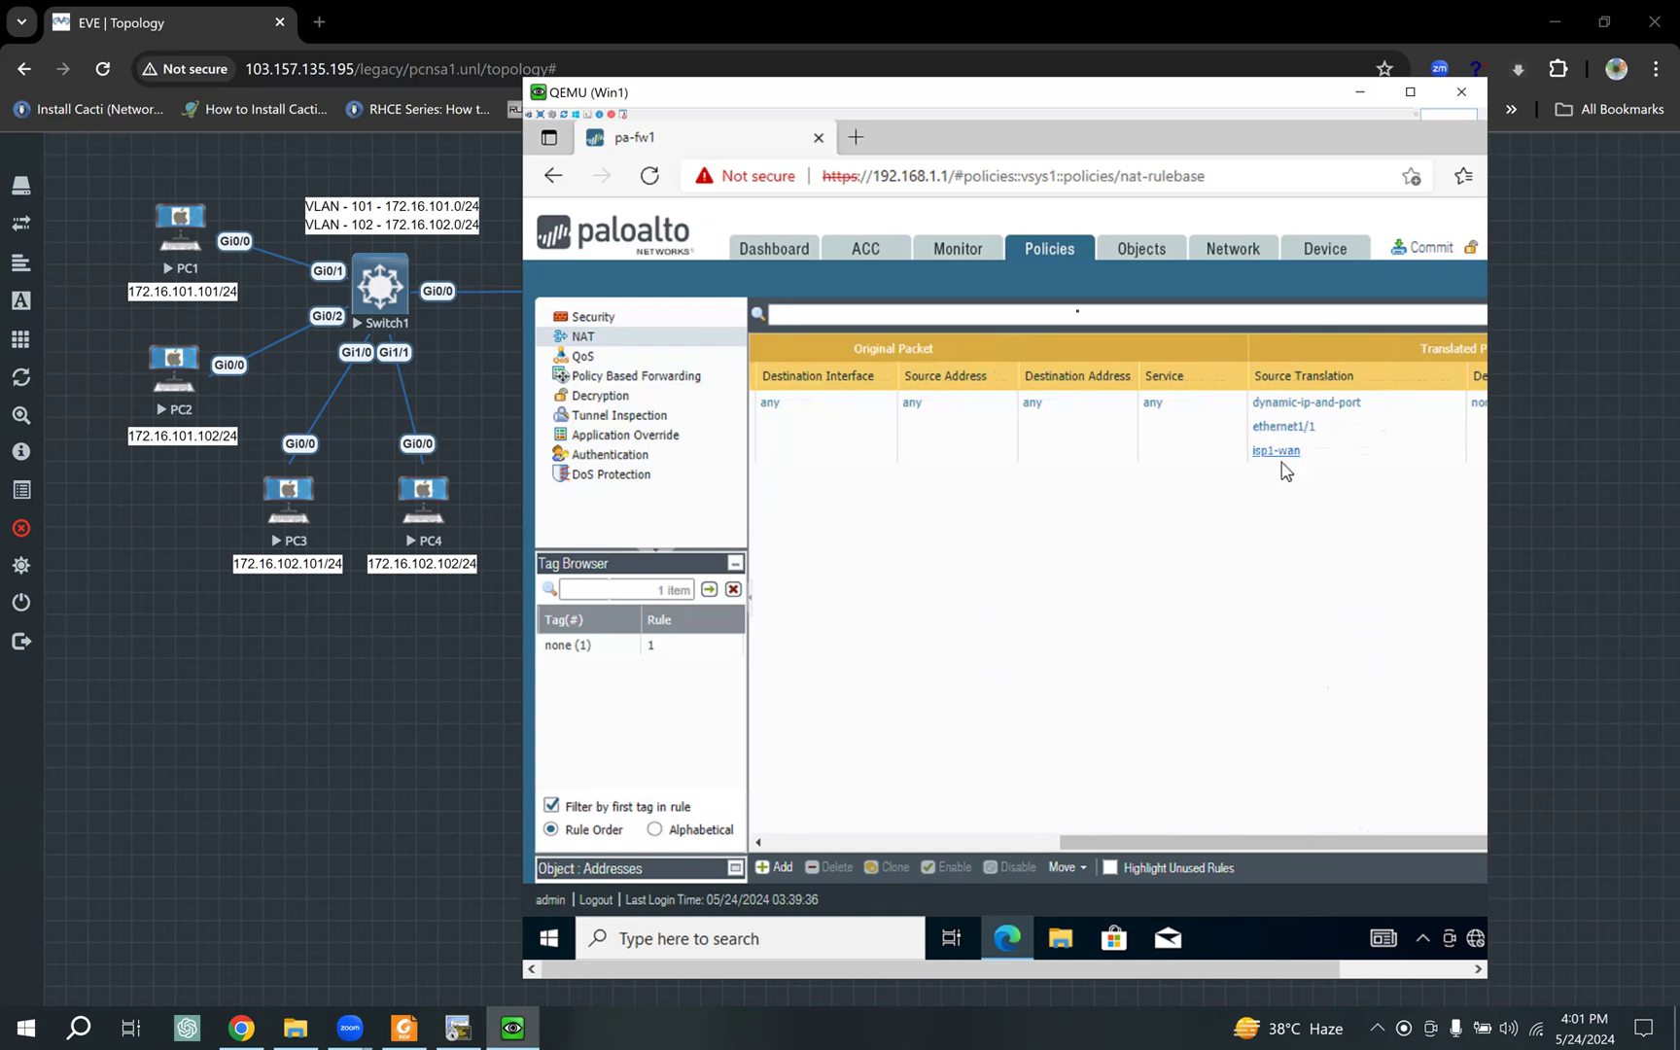
{"action": "left_click", "coordinate": [1140, 254]}
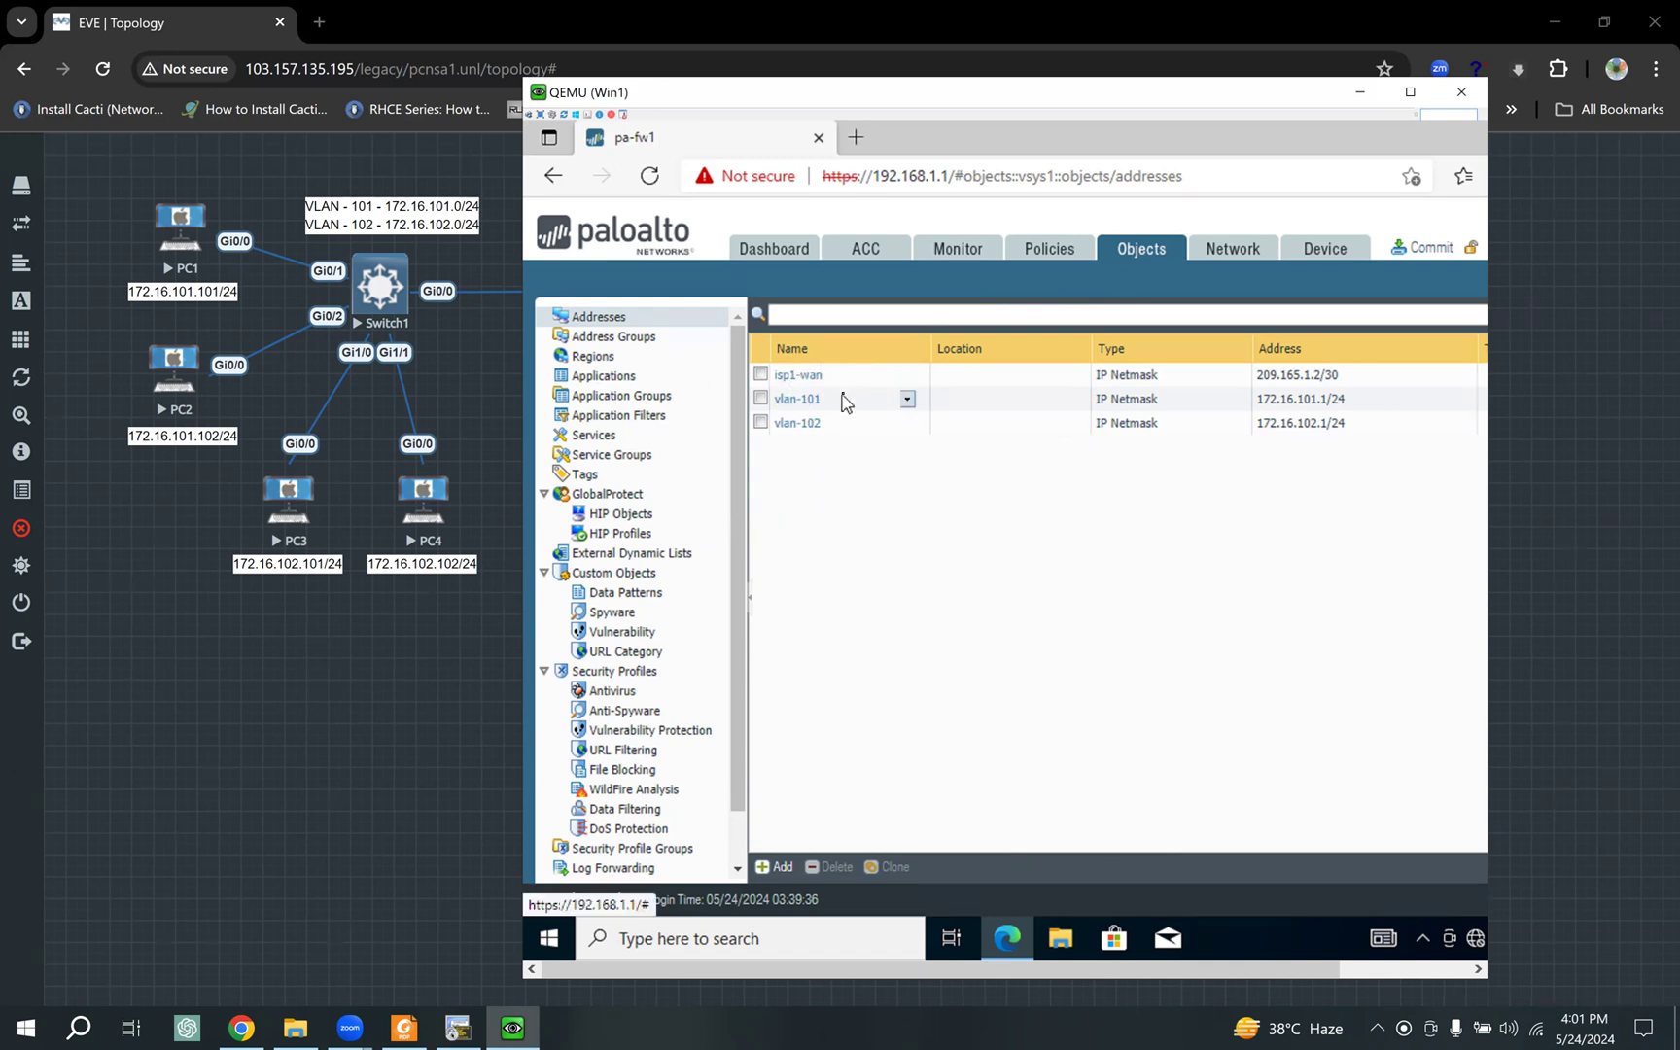
{"action": "left_click", "coordinate": [1233, 255]}
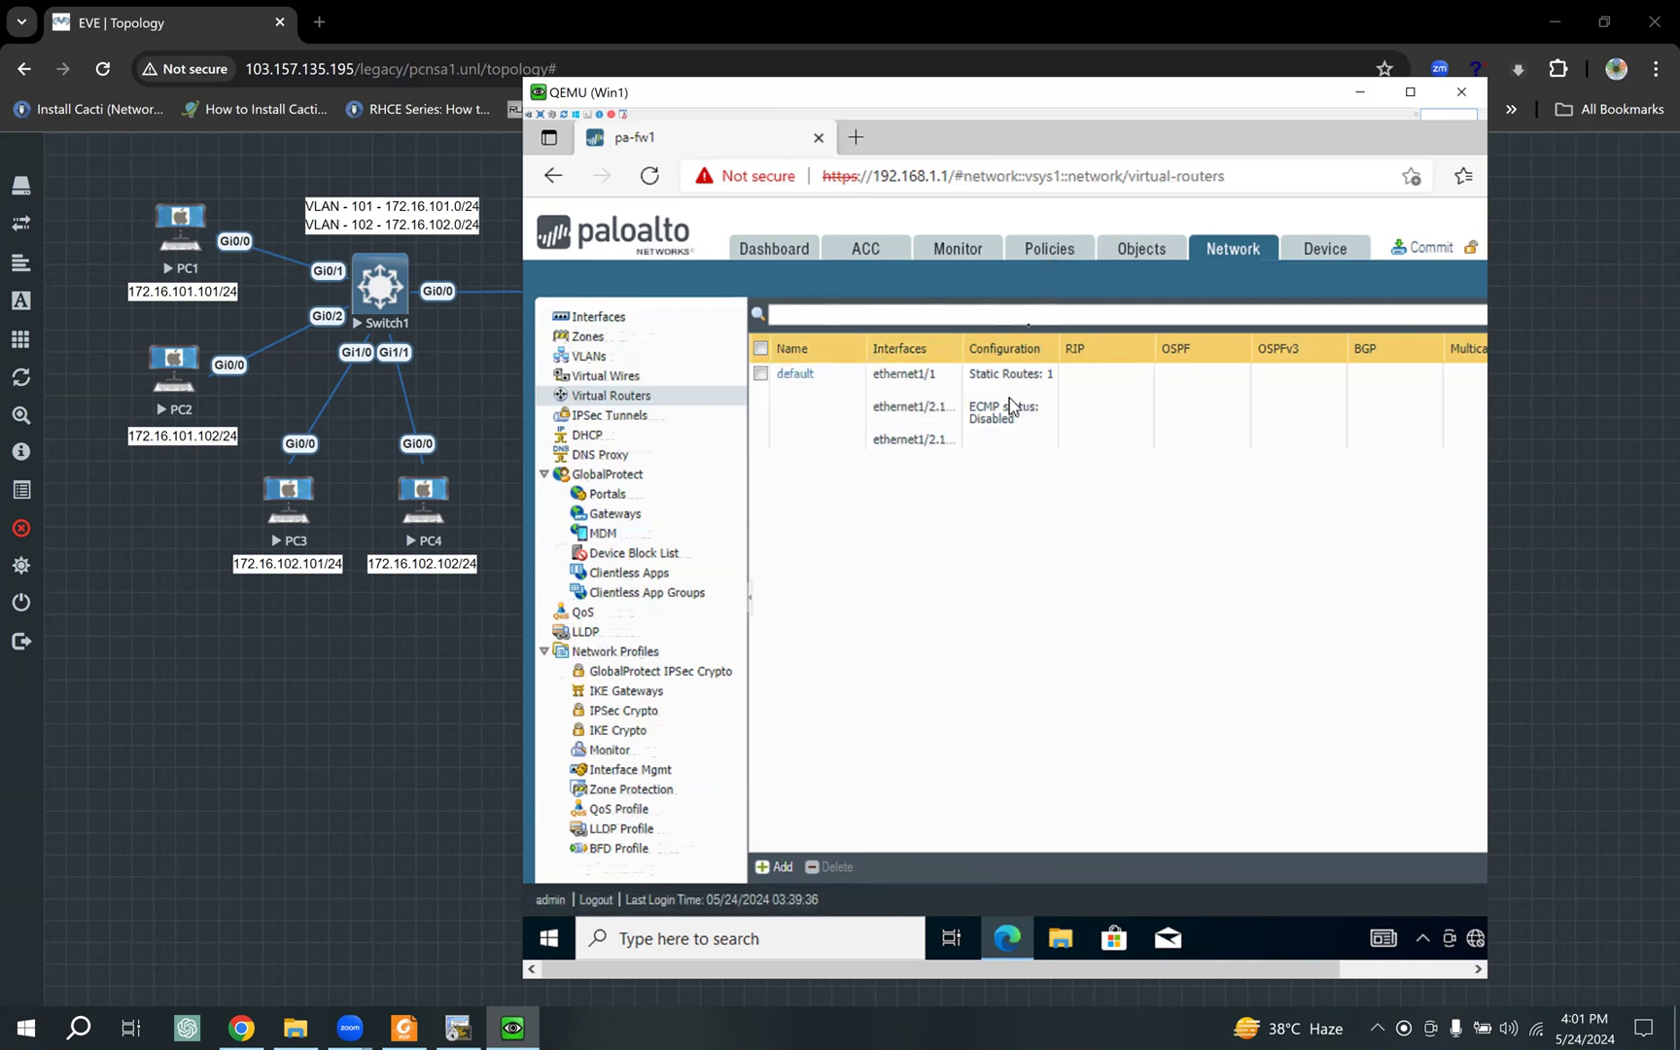
{"action": "left_click", "coordinate": [1049, 250]}
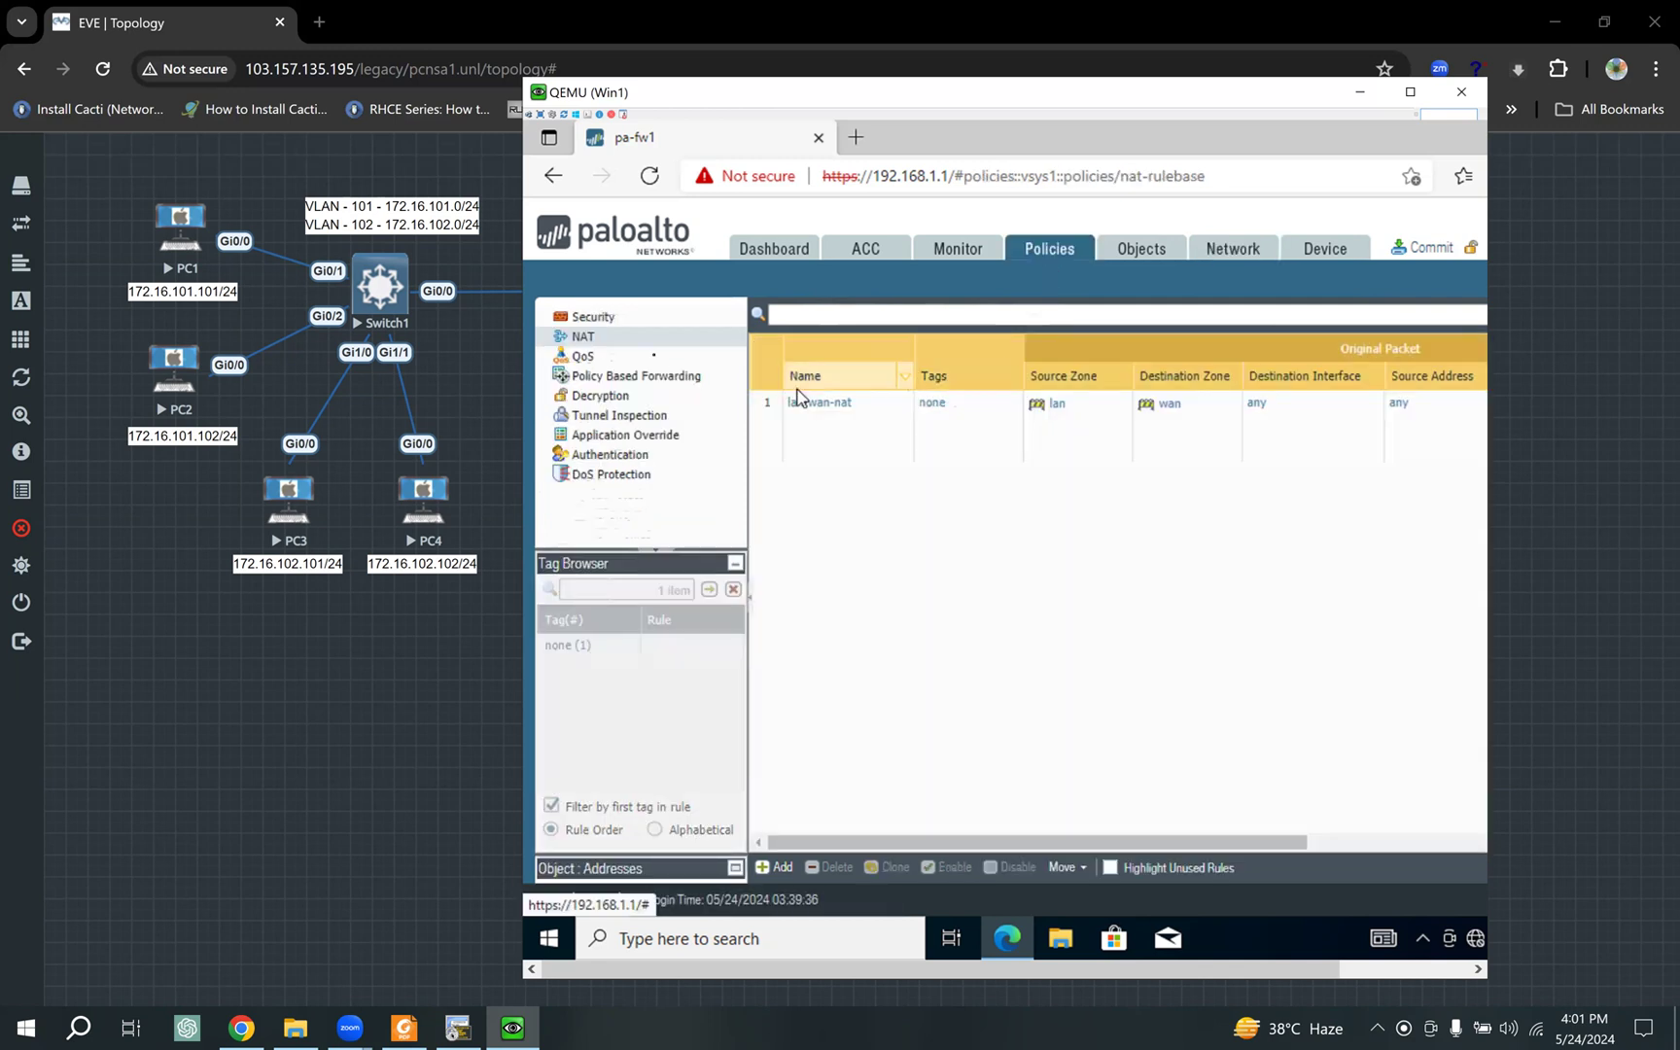
{"action": "left_click", "coordinate": [627, 319]}
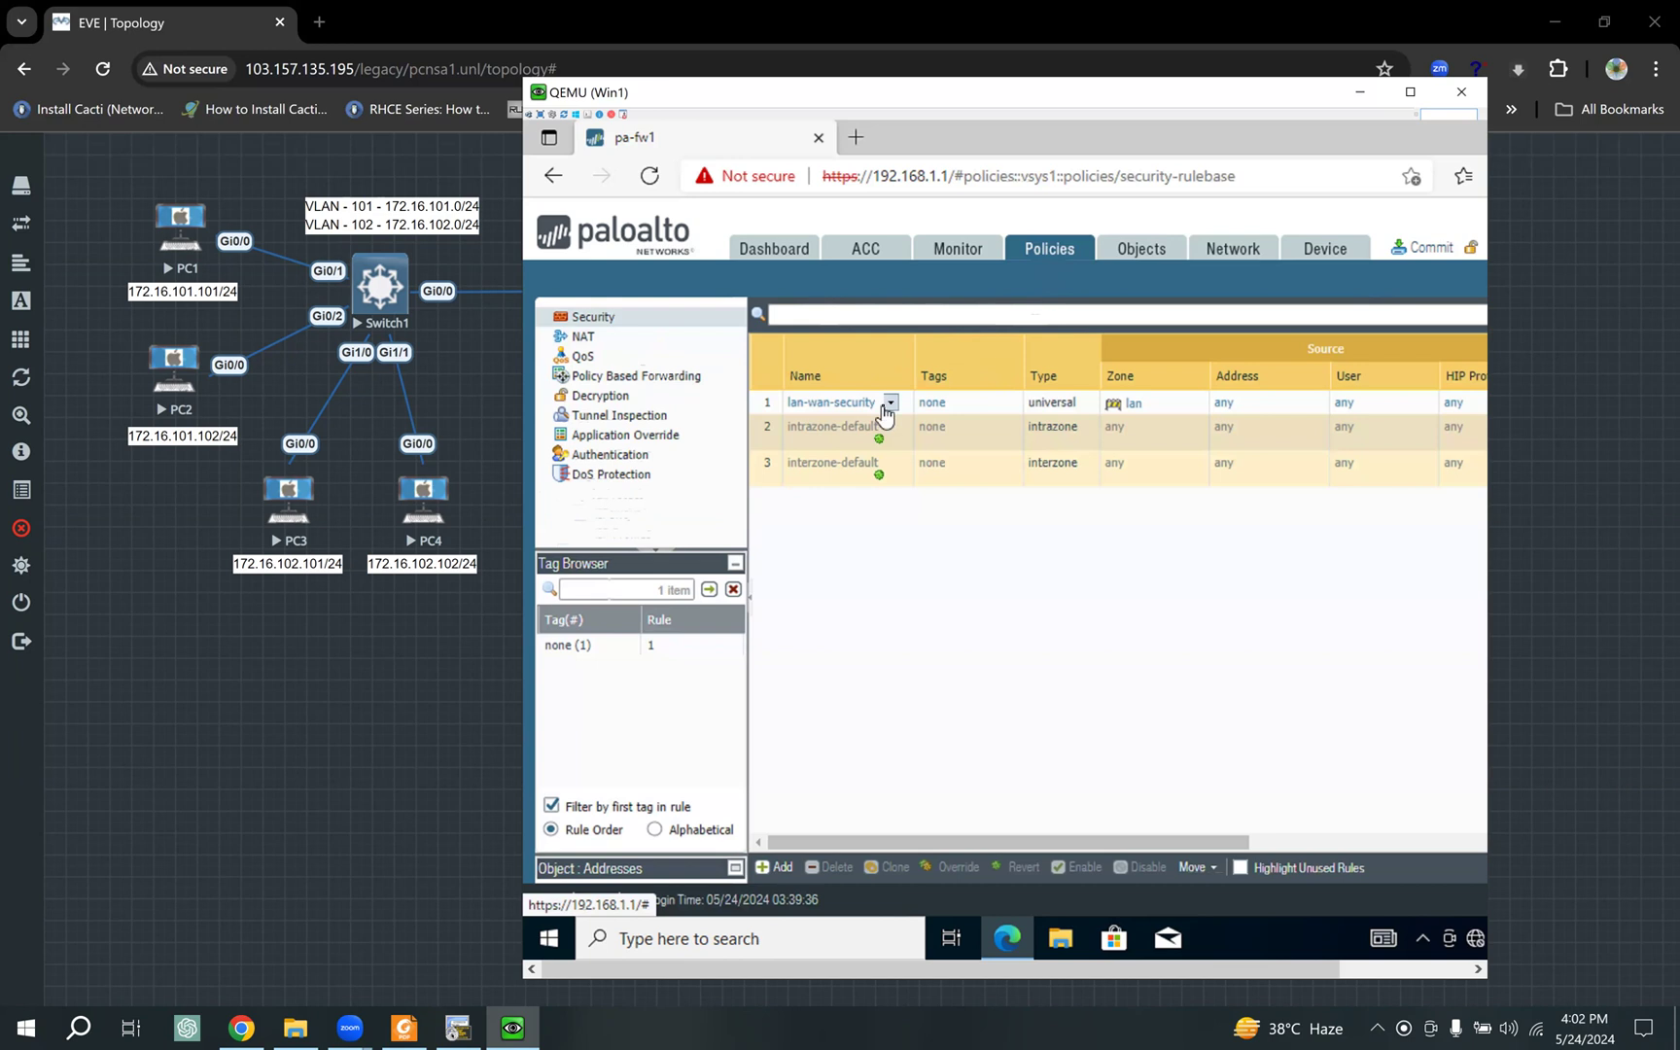
{"action": "left_click", "coordinate": [617, 340]}
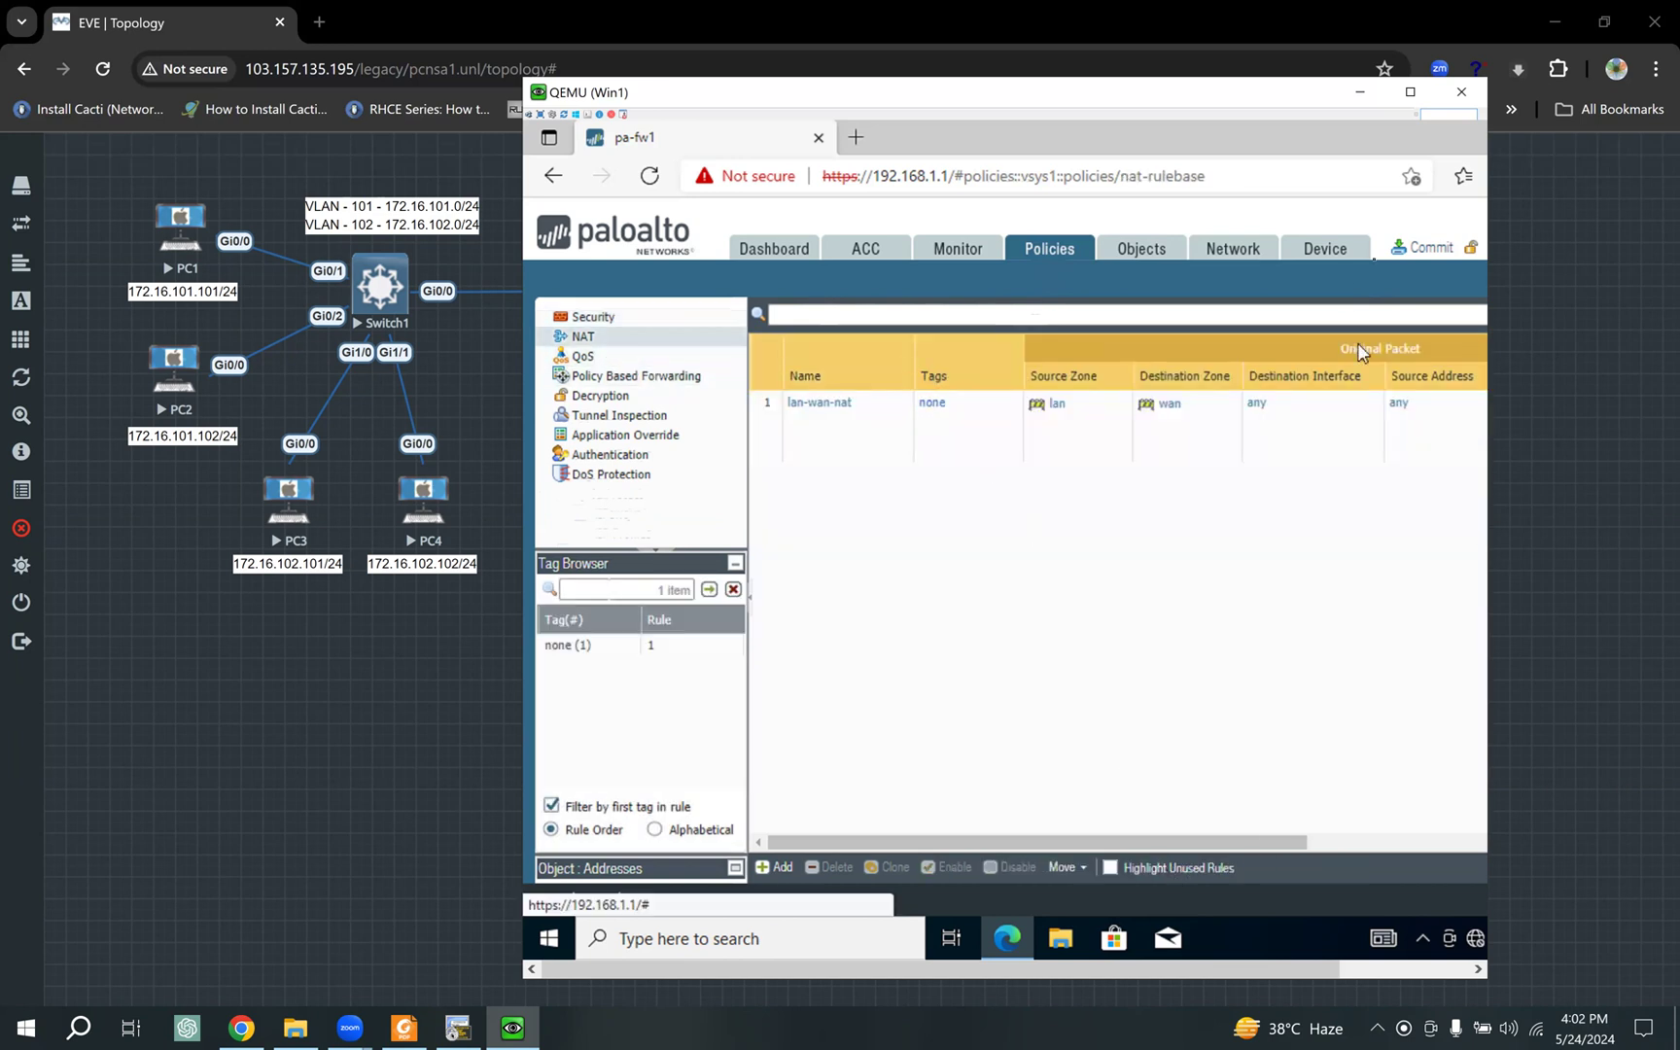
Step: Commit all changes to the firewall's running configuration and dismiss the commit status once it completes
{"action": "left_click", "coordinate": [1423, 248]}
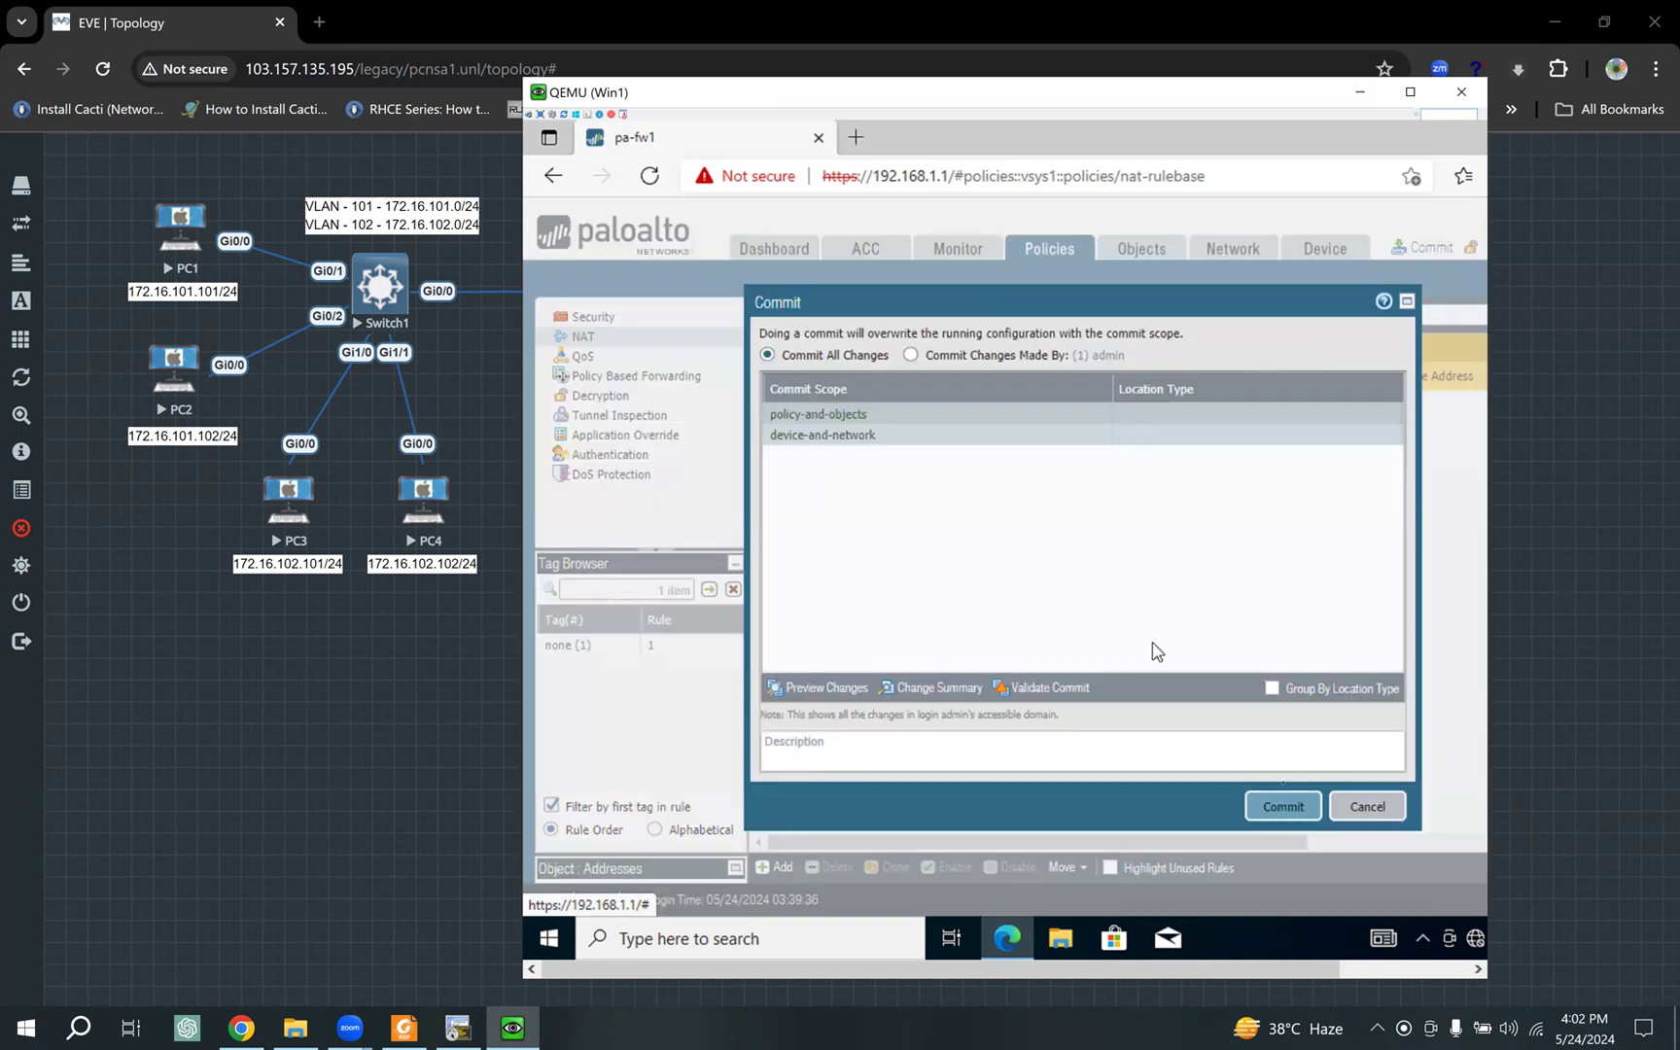
{"action": "left_click", "coordinate": [1282, 806]}
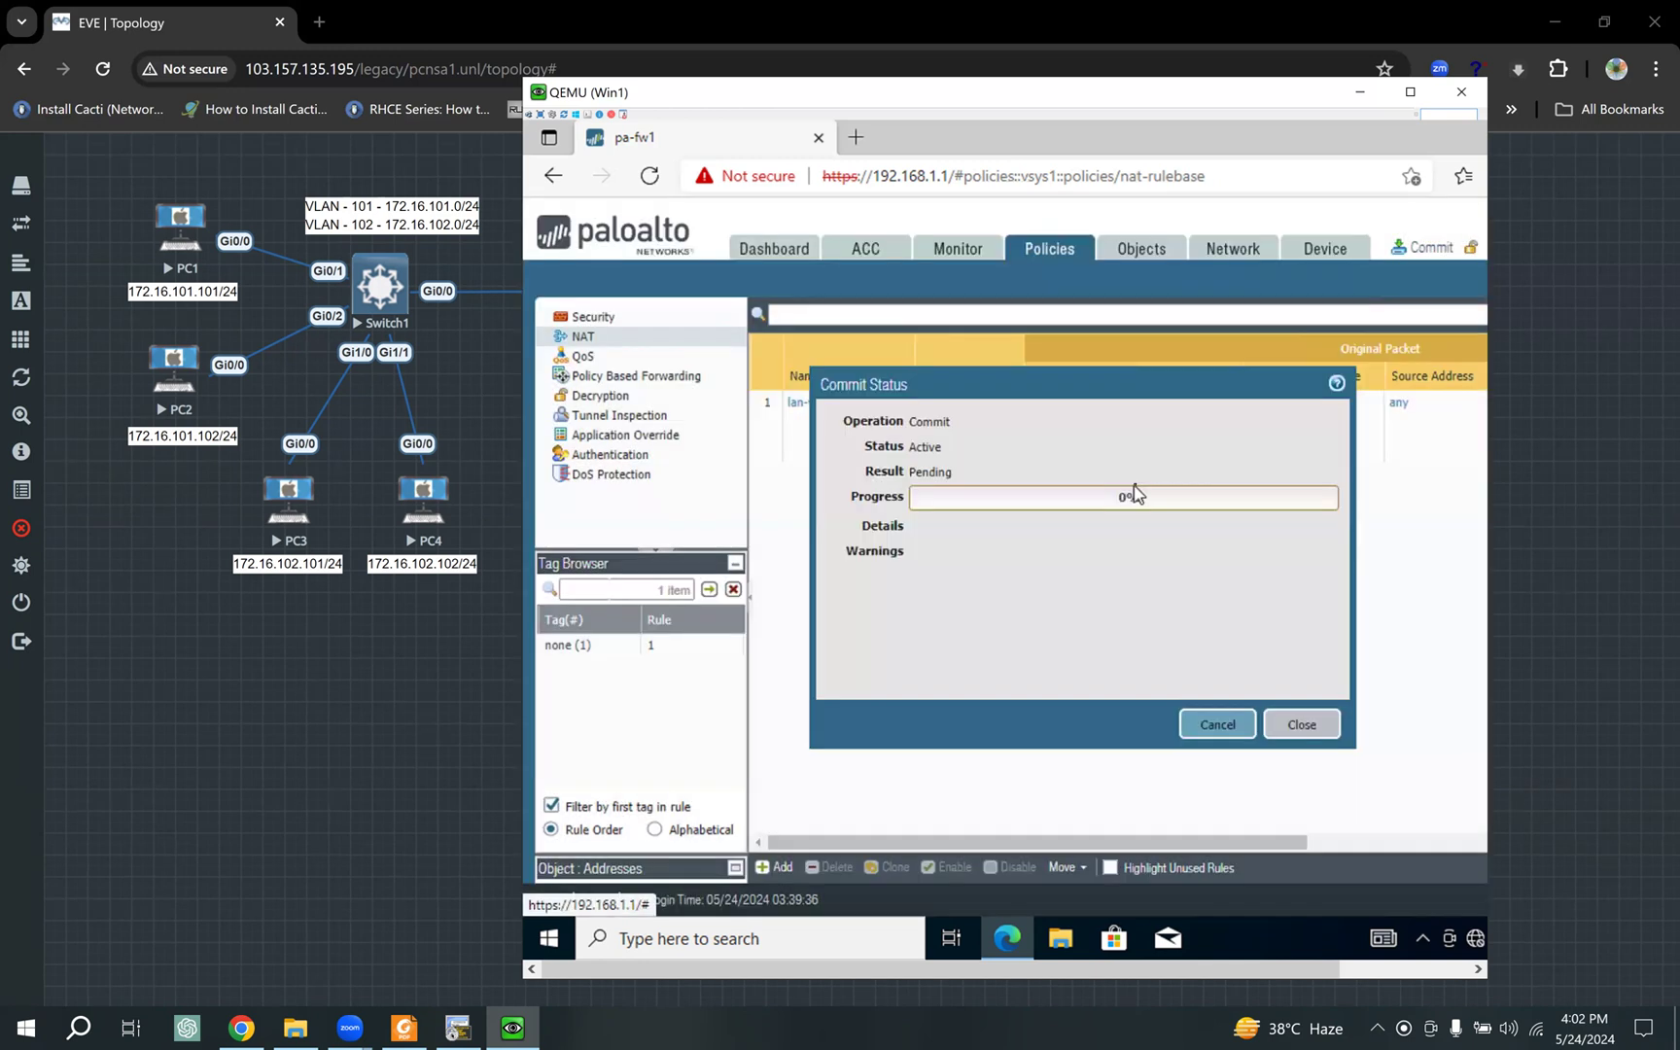
{"action": "left_click", "coordinate": [472, 389]}
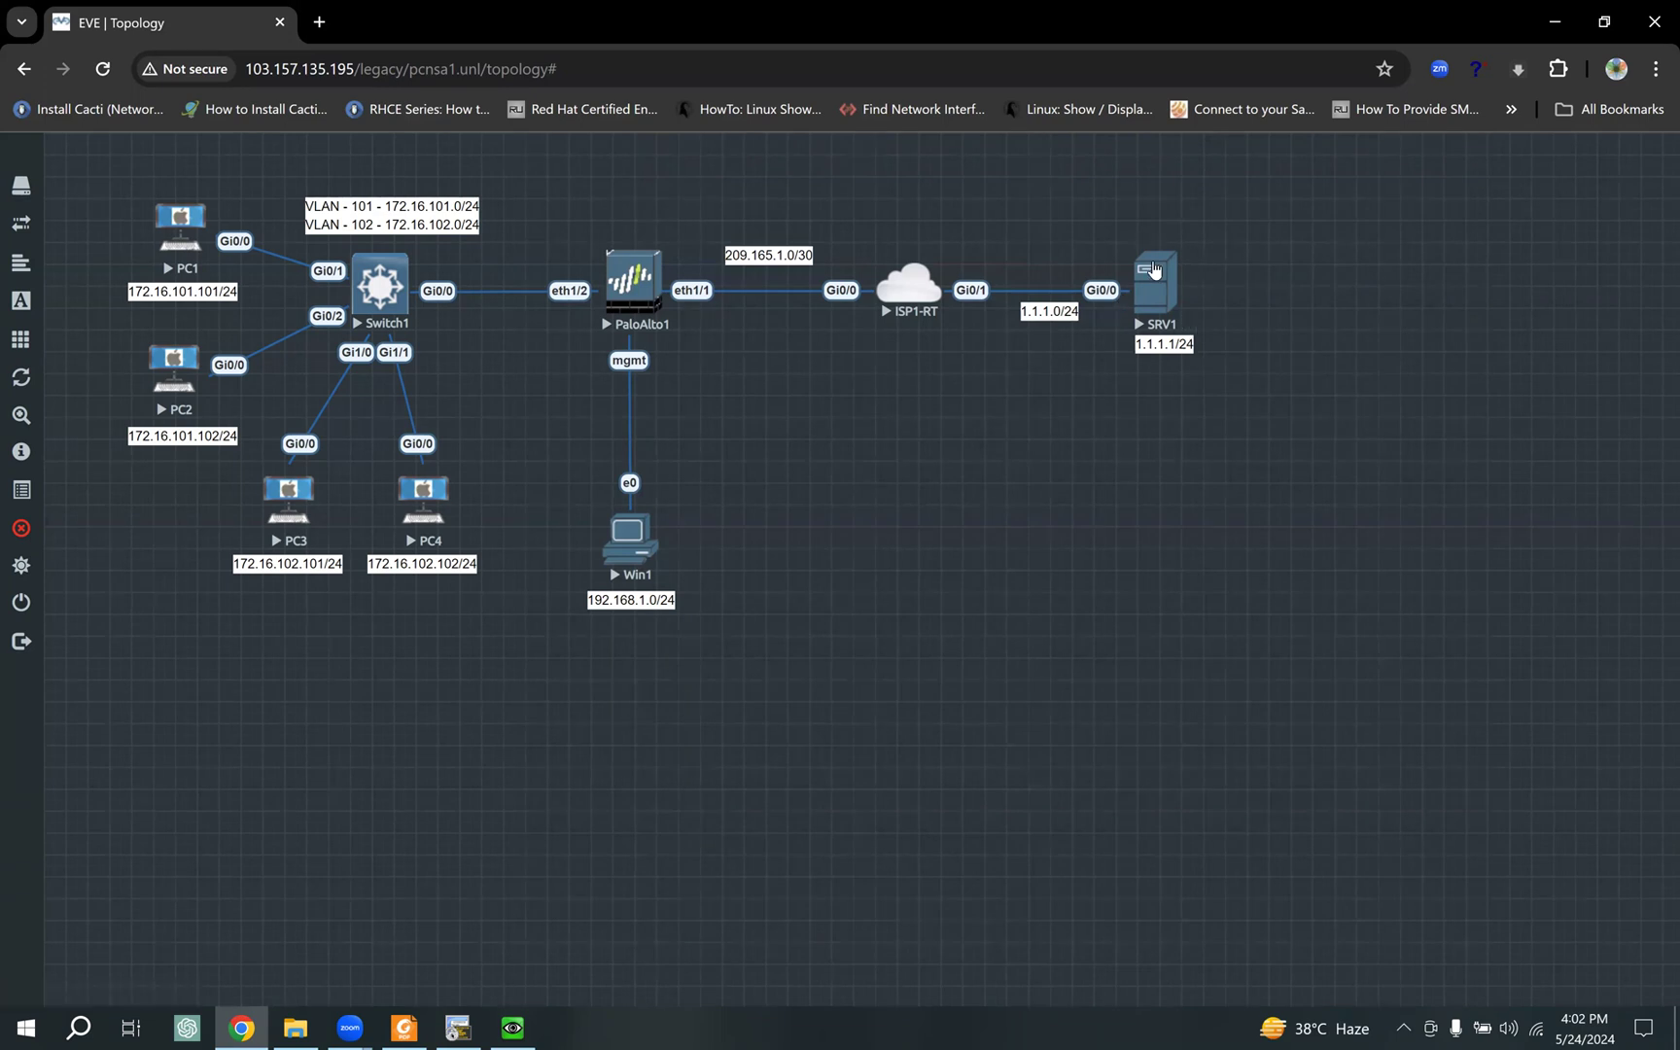
{"action": "left_click", "coordinate": [512, 1027]}
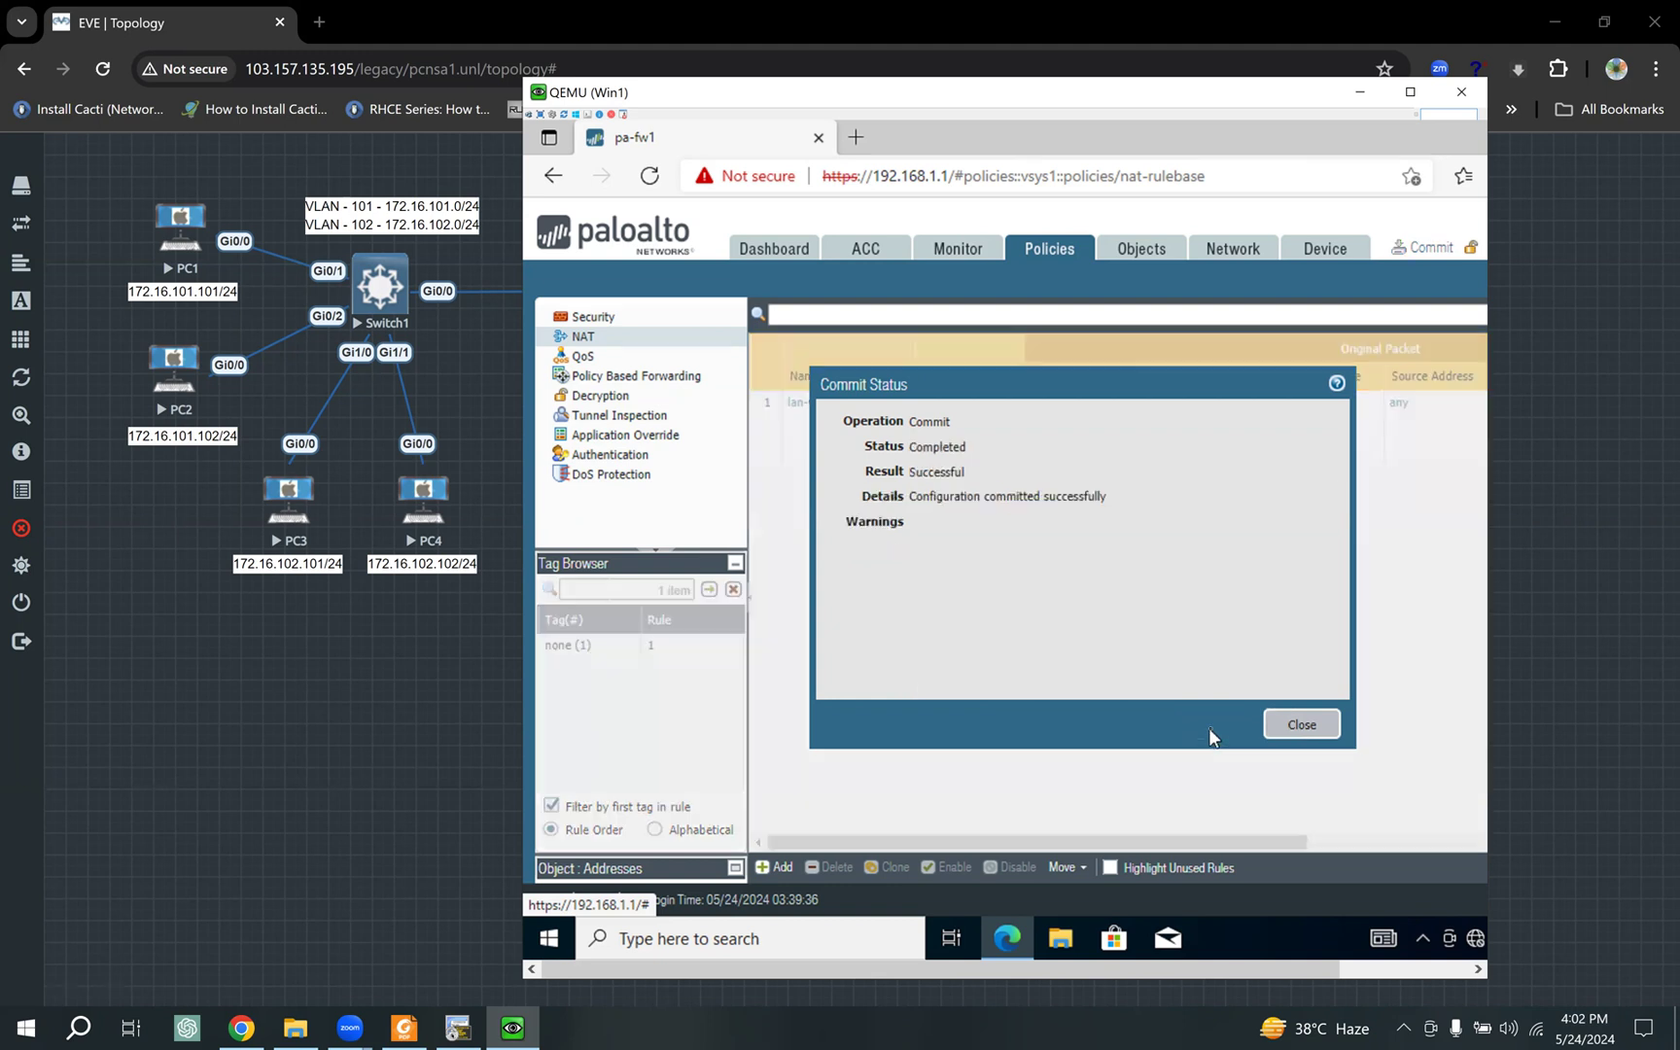
{"action": "left_click_drag", "start_coordinate": [989, 512], "coordinate": [1152, 512]}
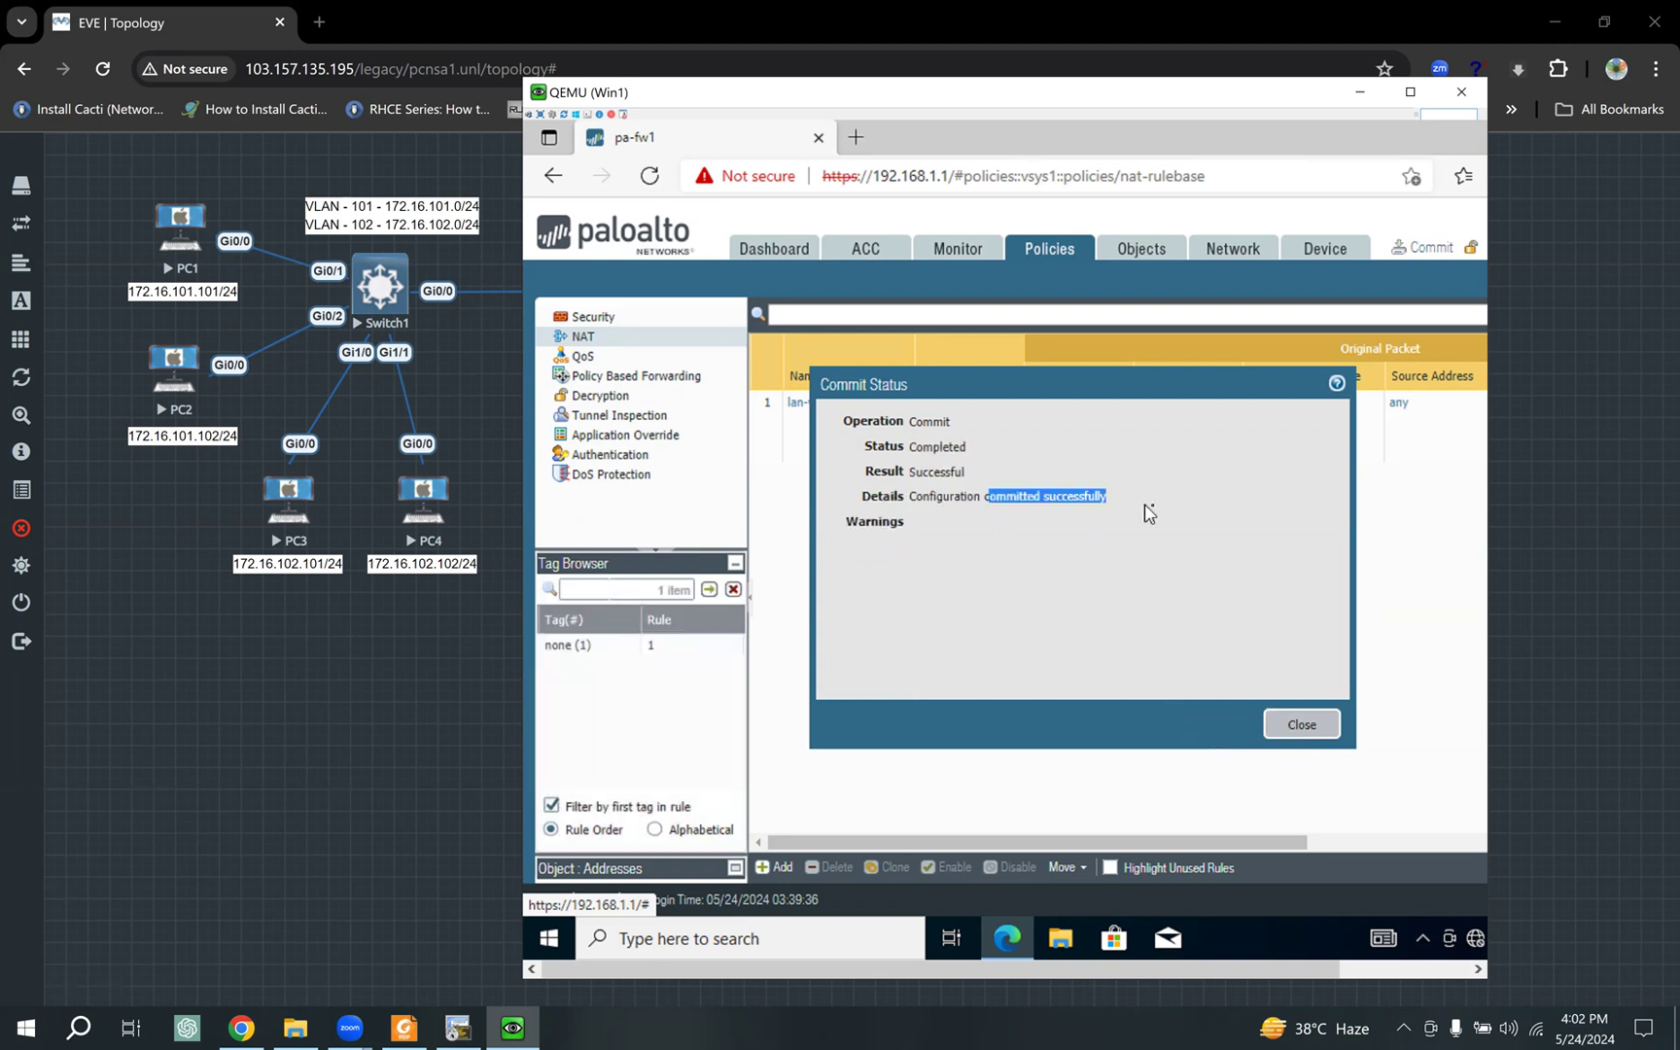
{"action": "left_click", "coordinate": [1306, 726]}
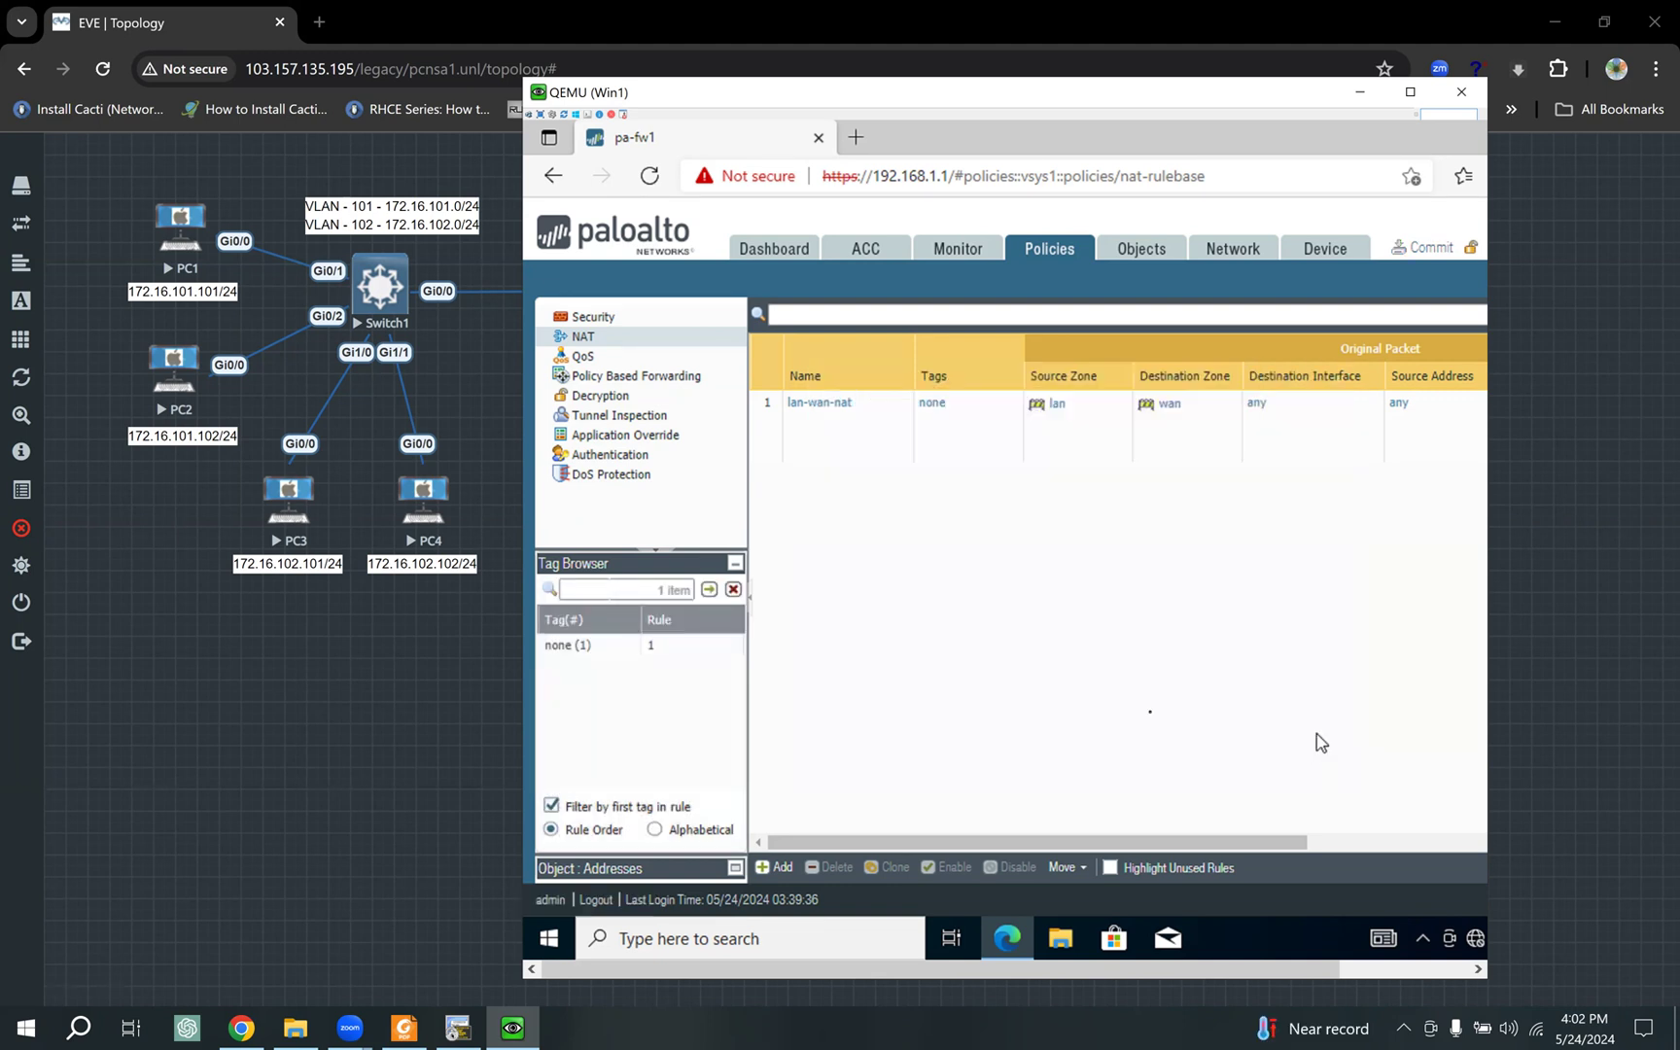
Step: Switch to the SRV1 terminal session and enter privileged EXEC mode with enable
{"action": "left_click", "coordinate": [405, 723]}
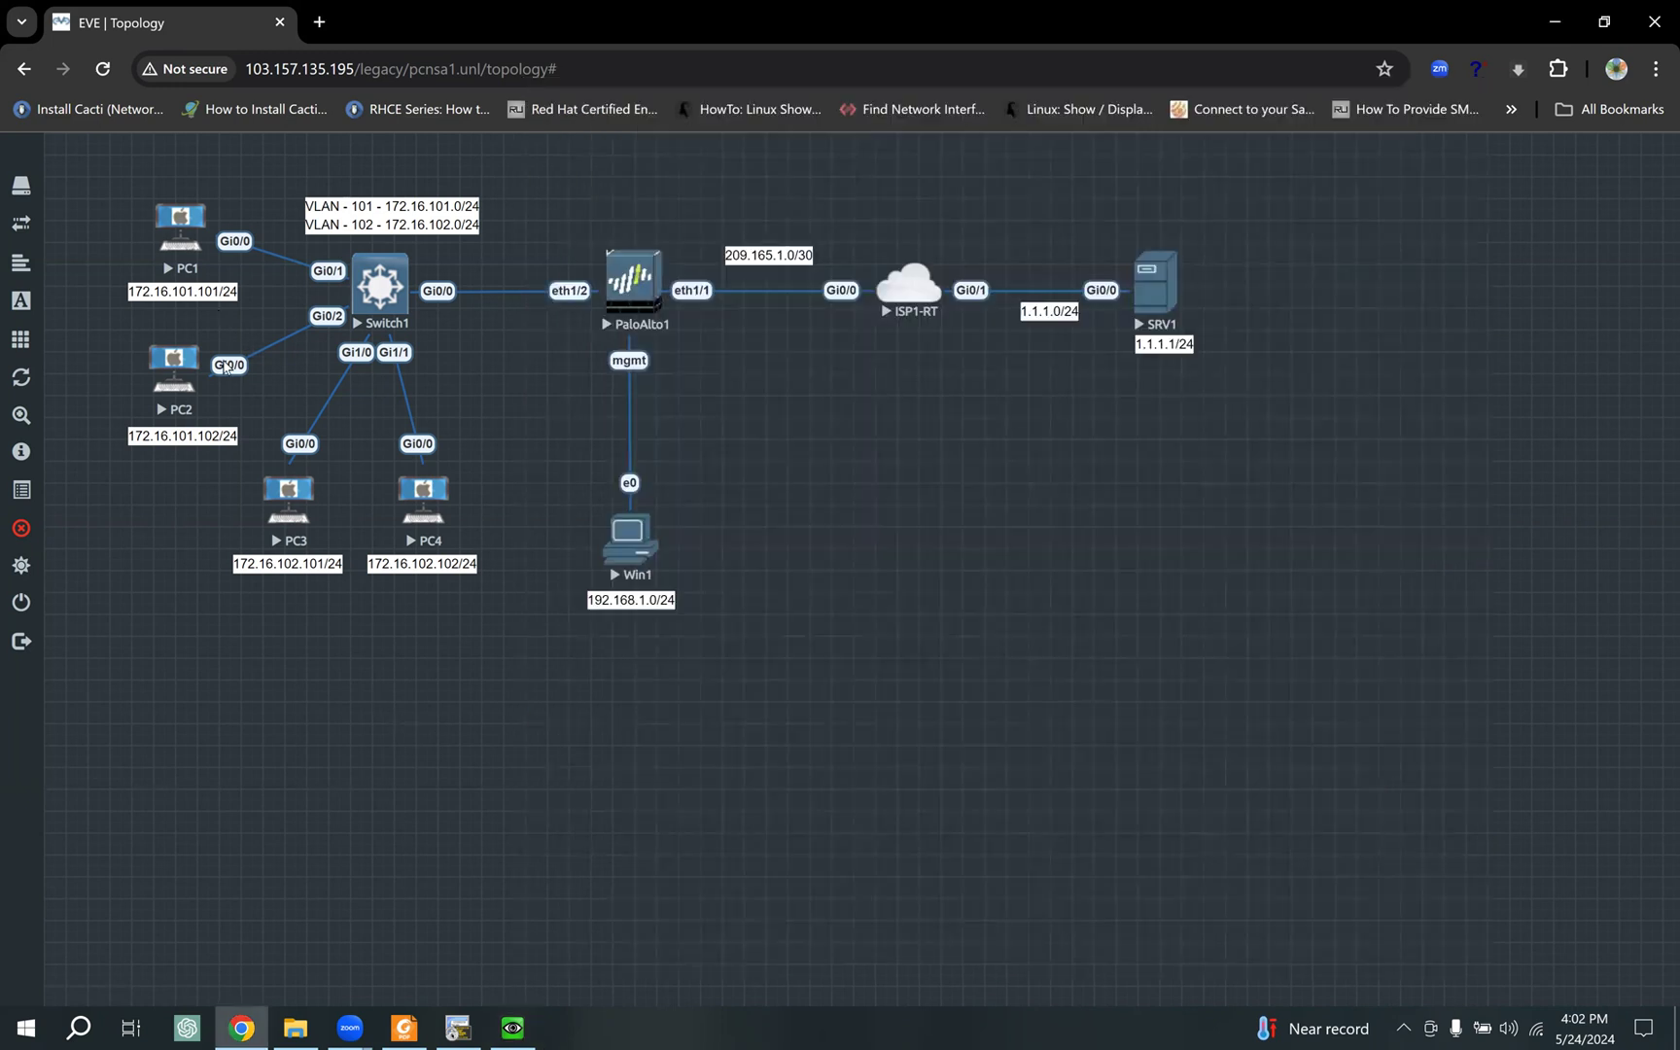
{"action": "left_click", "coordinate": [456, 1028]}
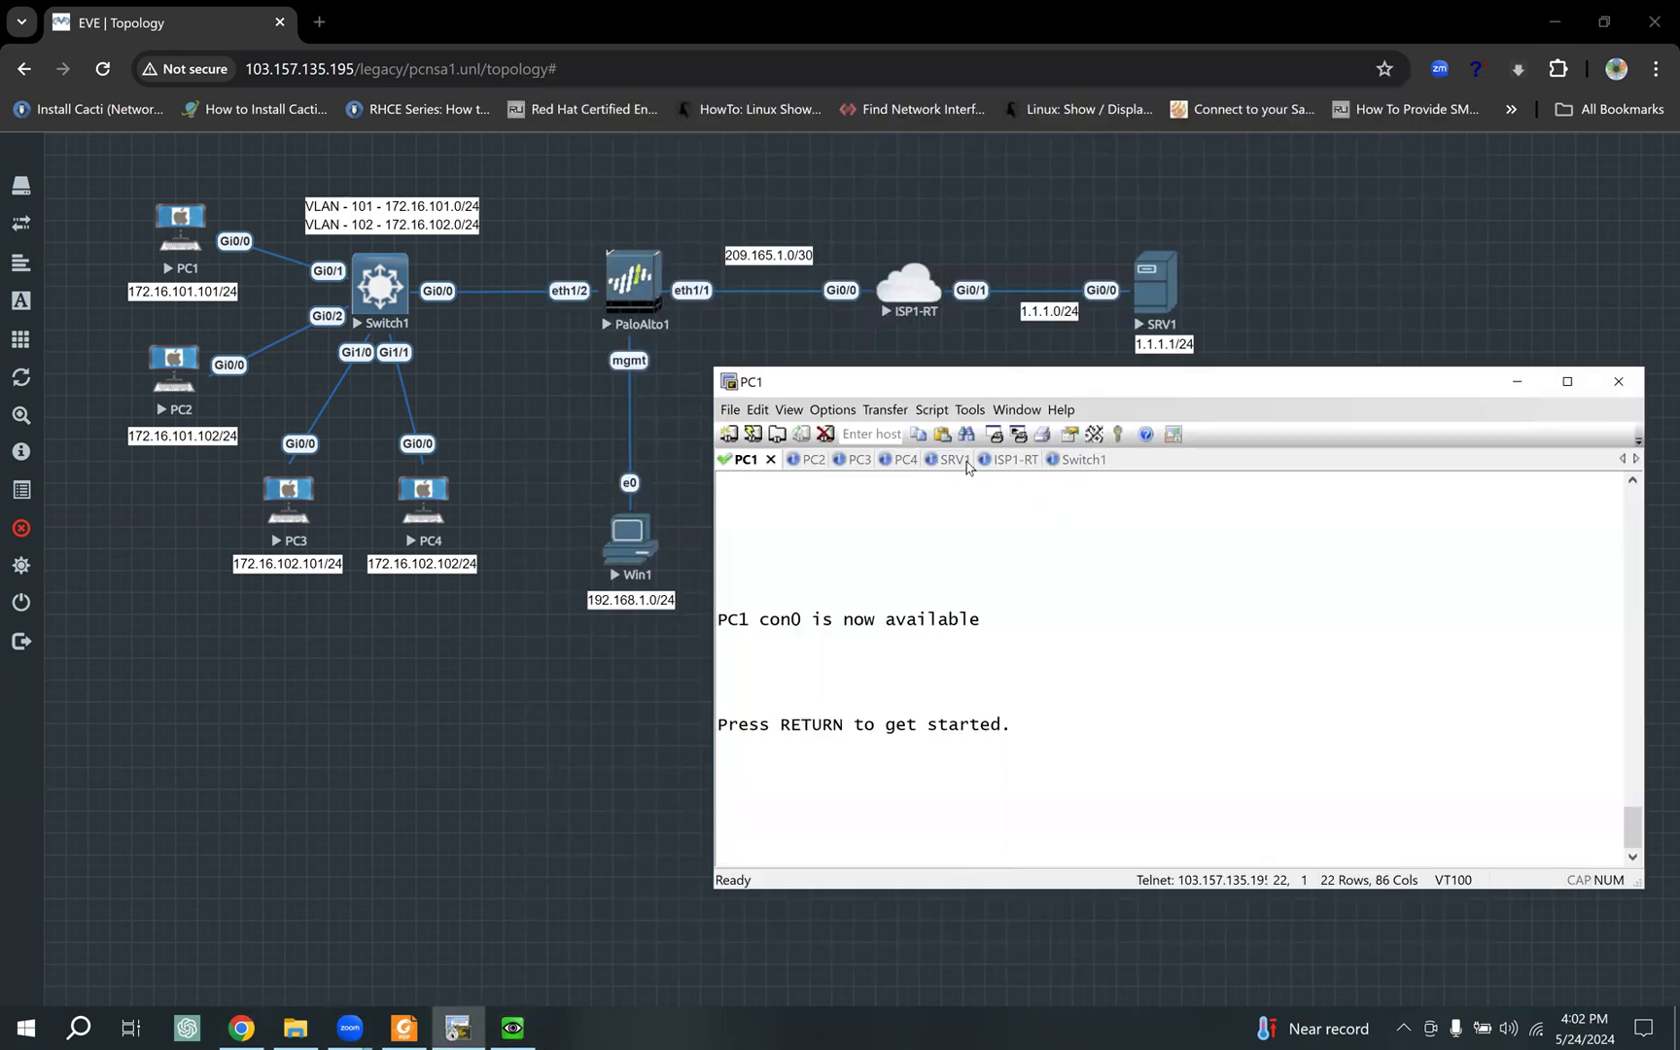
{"action": "key", "text": "alt+5"}
{"action": "key", "text": "Return"}
{"action": "key", "text": "Return"}
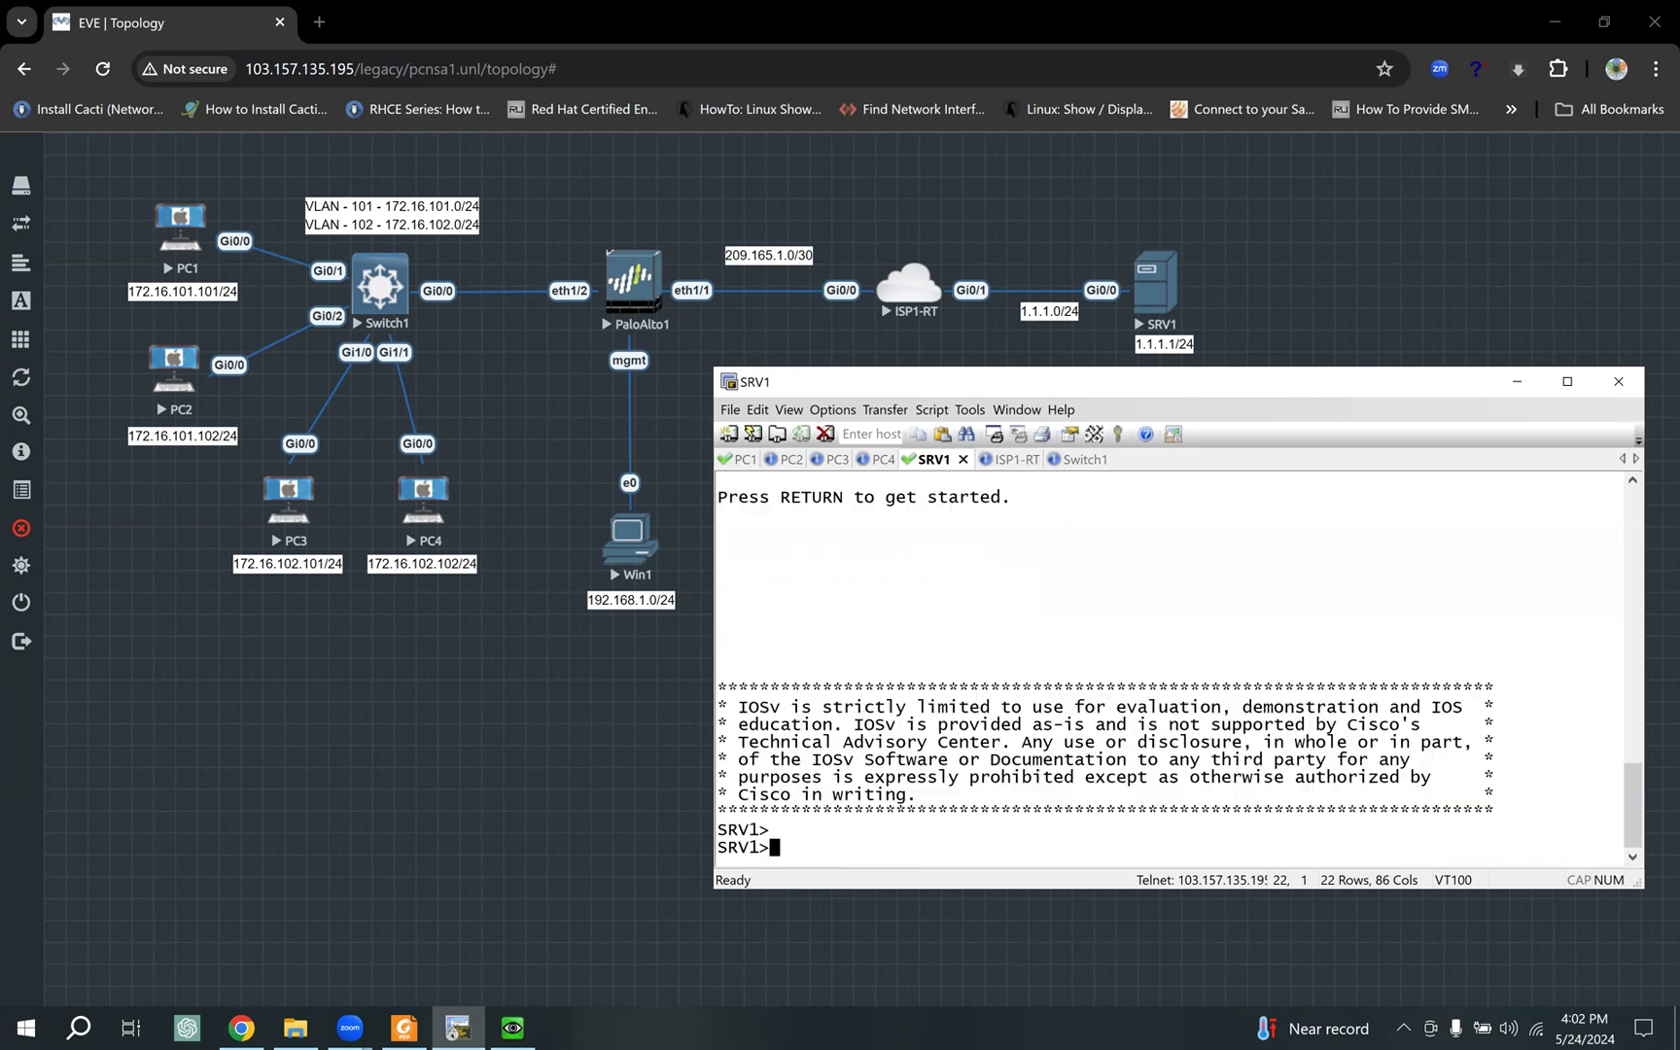
{"action": "type", "text": "ena"}
{"action": "key", "text": "Tab"}
{"action": "key", "text": "Return"}
{"action": "key", "text": "Return"}
Step: Check SRV1's interface address with show ip interface brief
{"action": "type", "text": "sho"}
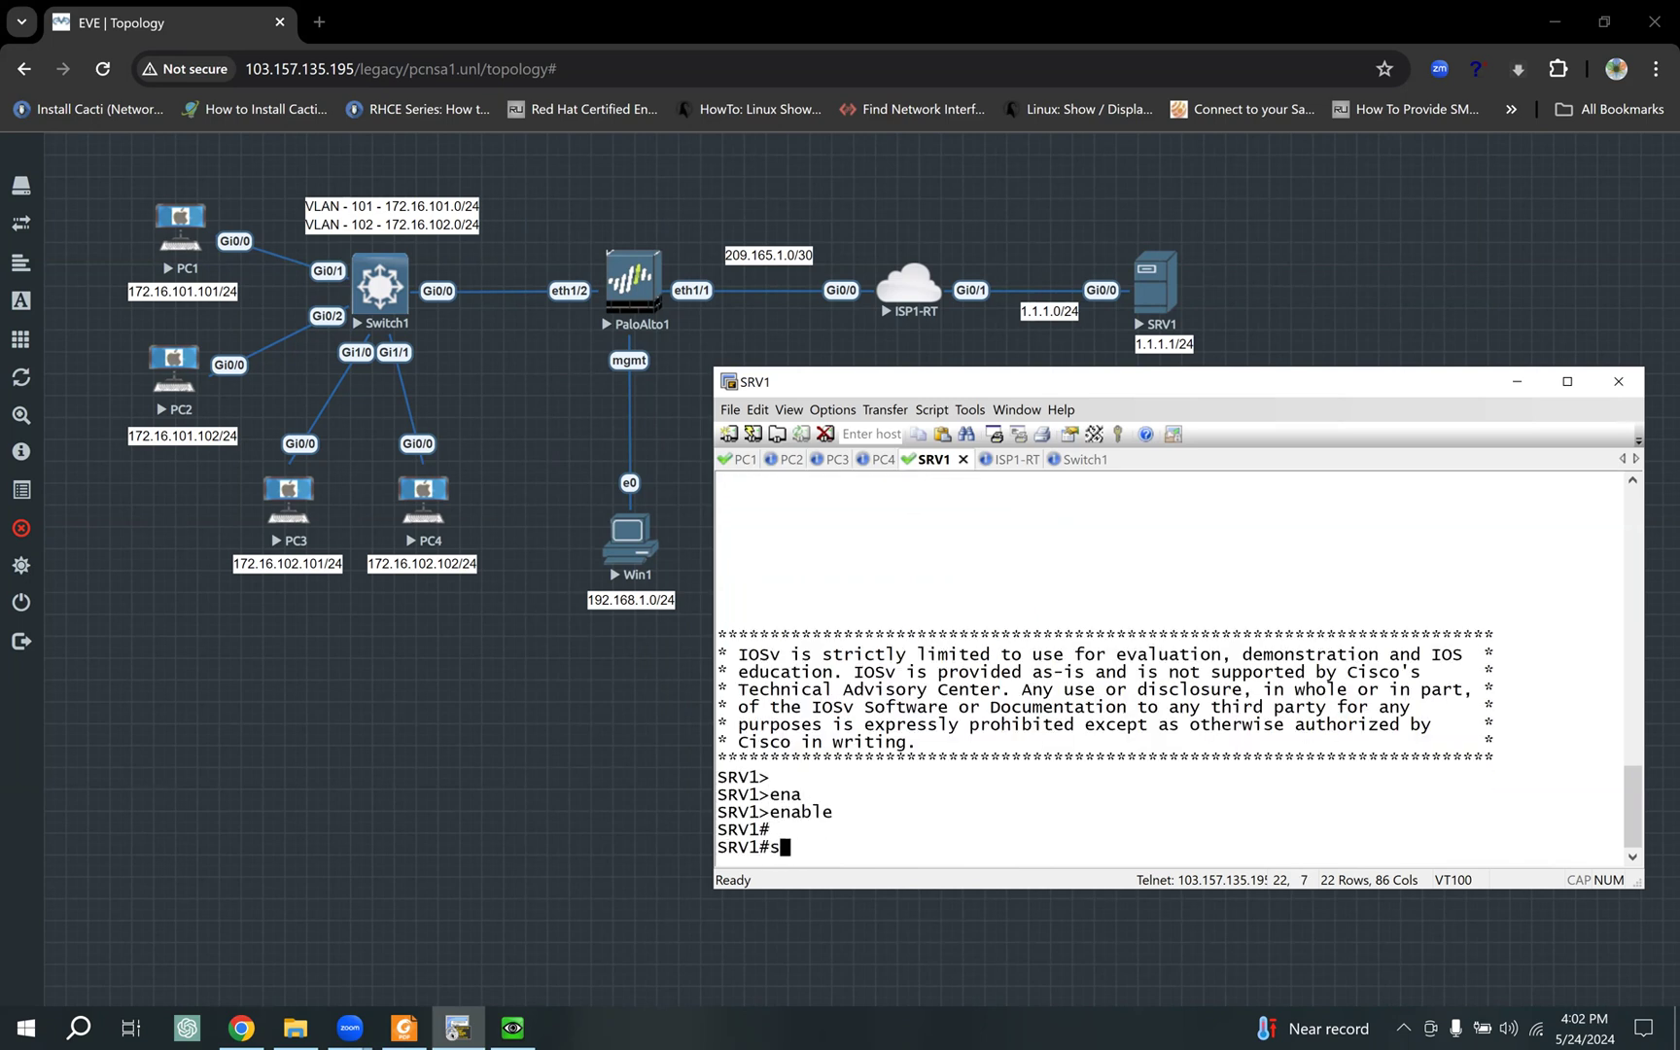
{"action": "key", "text": "Tab"}
{"action": "type", "text": "ip int"}
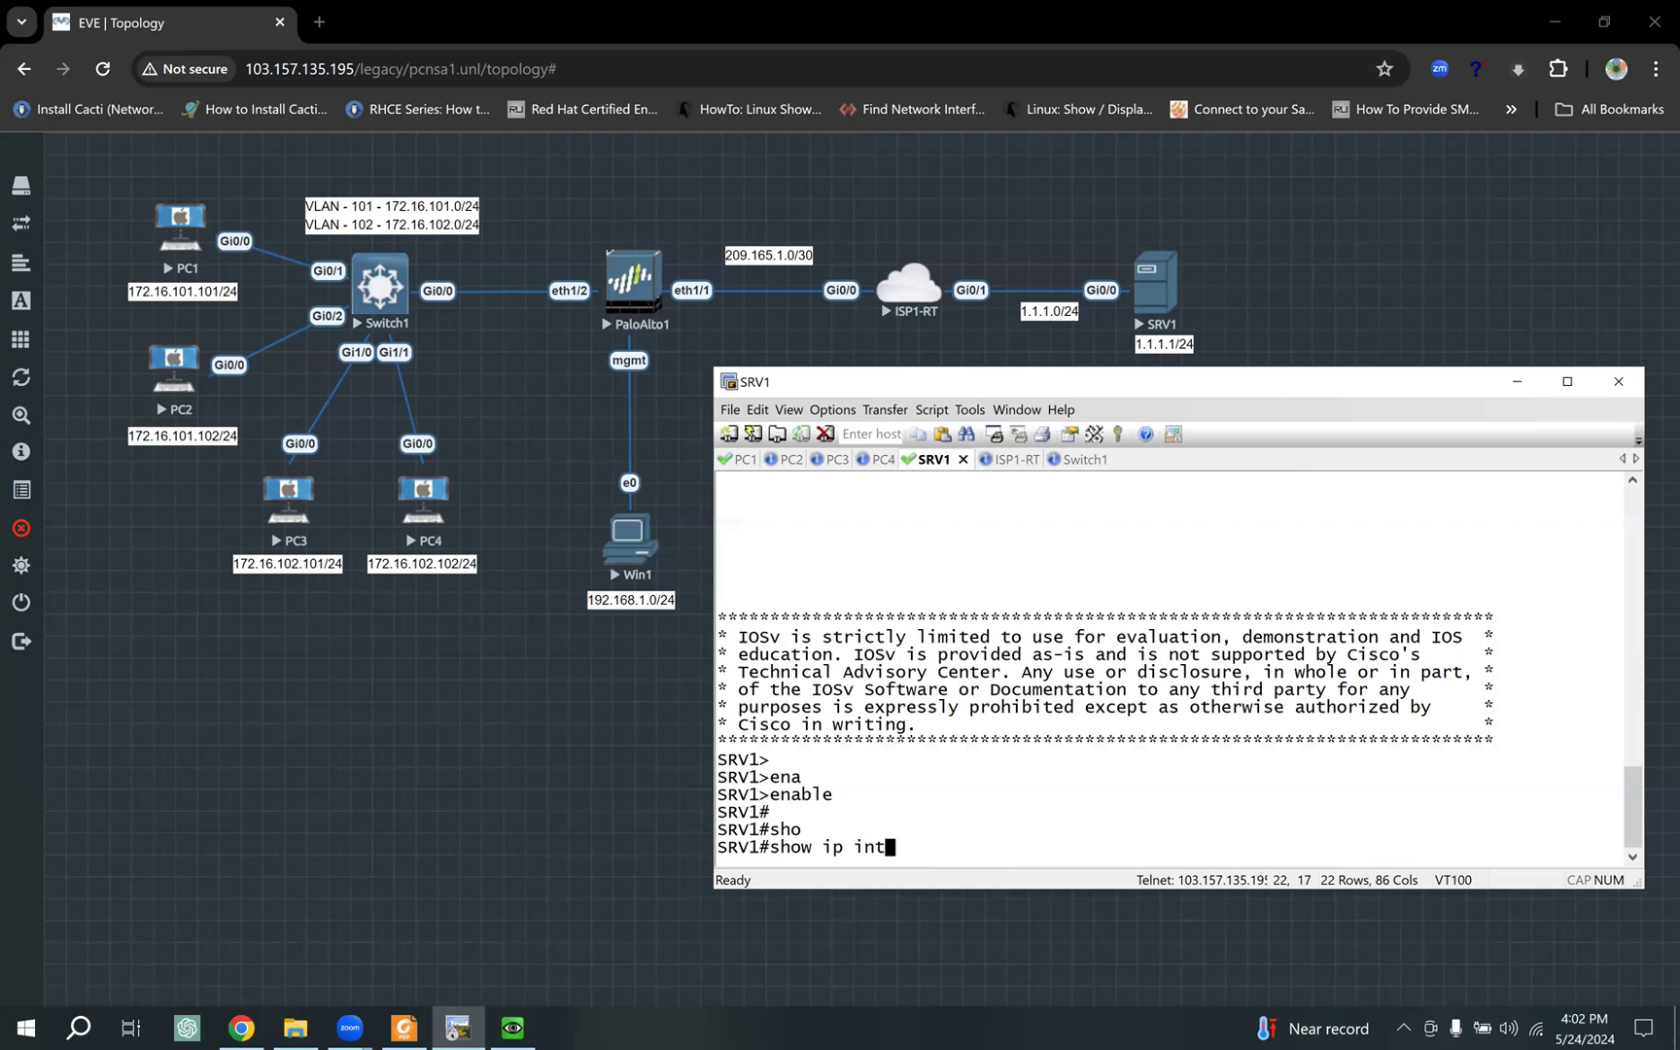
{"action": "key", "text": "Tab"}
{"action": "type", "text": "br"}
{"action": "key", "text": "Tab"}
{"action": "key", "text": "Return"}
{"action": "left_click_drag", "start_coordinate": [1011, 829], "coordinate": [1076, 831]}
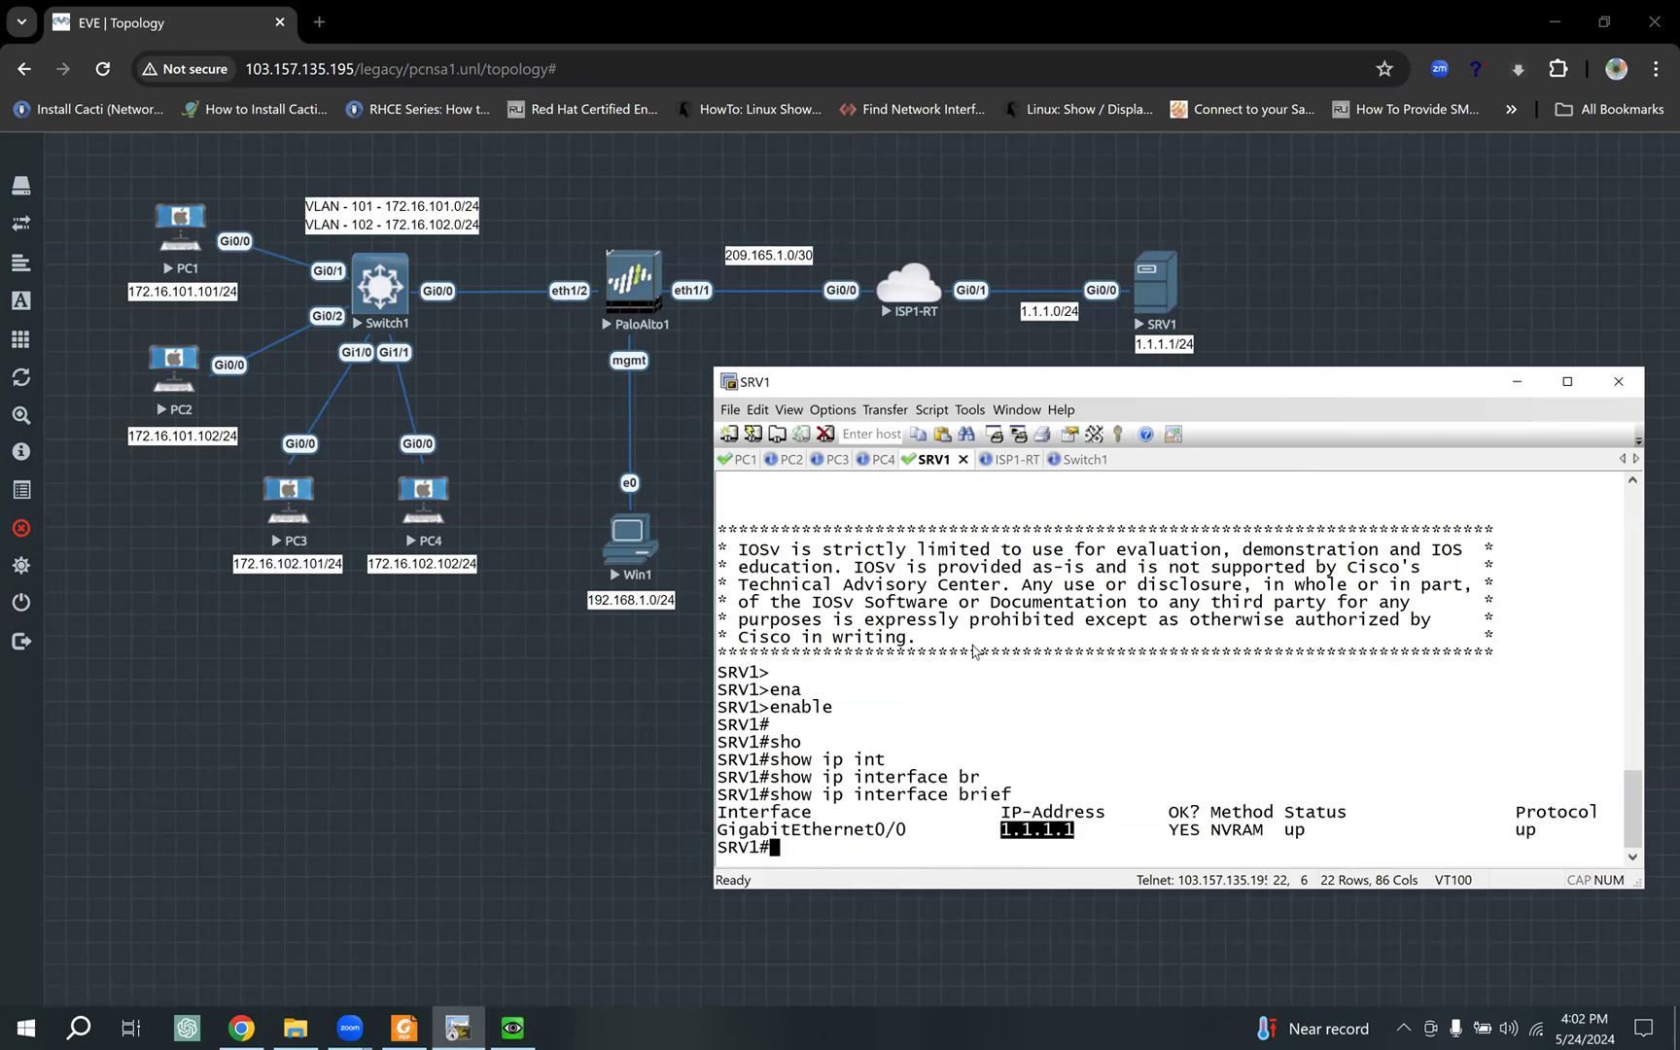
Step: Enter privileged EXEC mode in the PC1 session and ping SRV1 at 1.1.1.1
{"action": "left_click", "coordinate": [745, 459]}
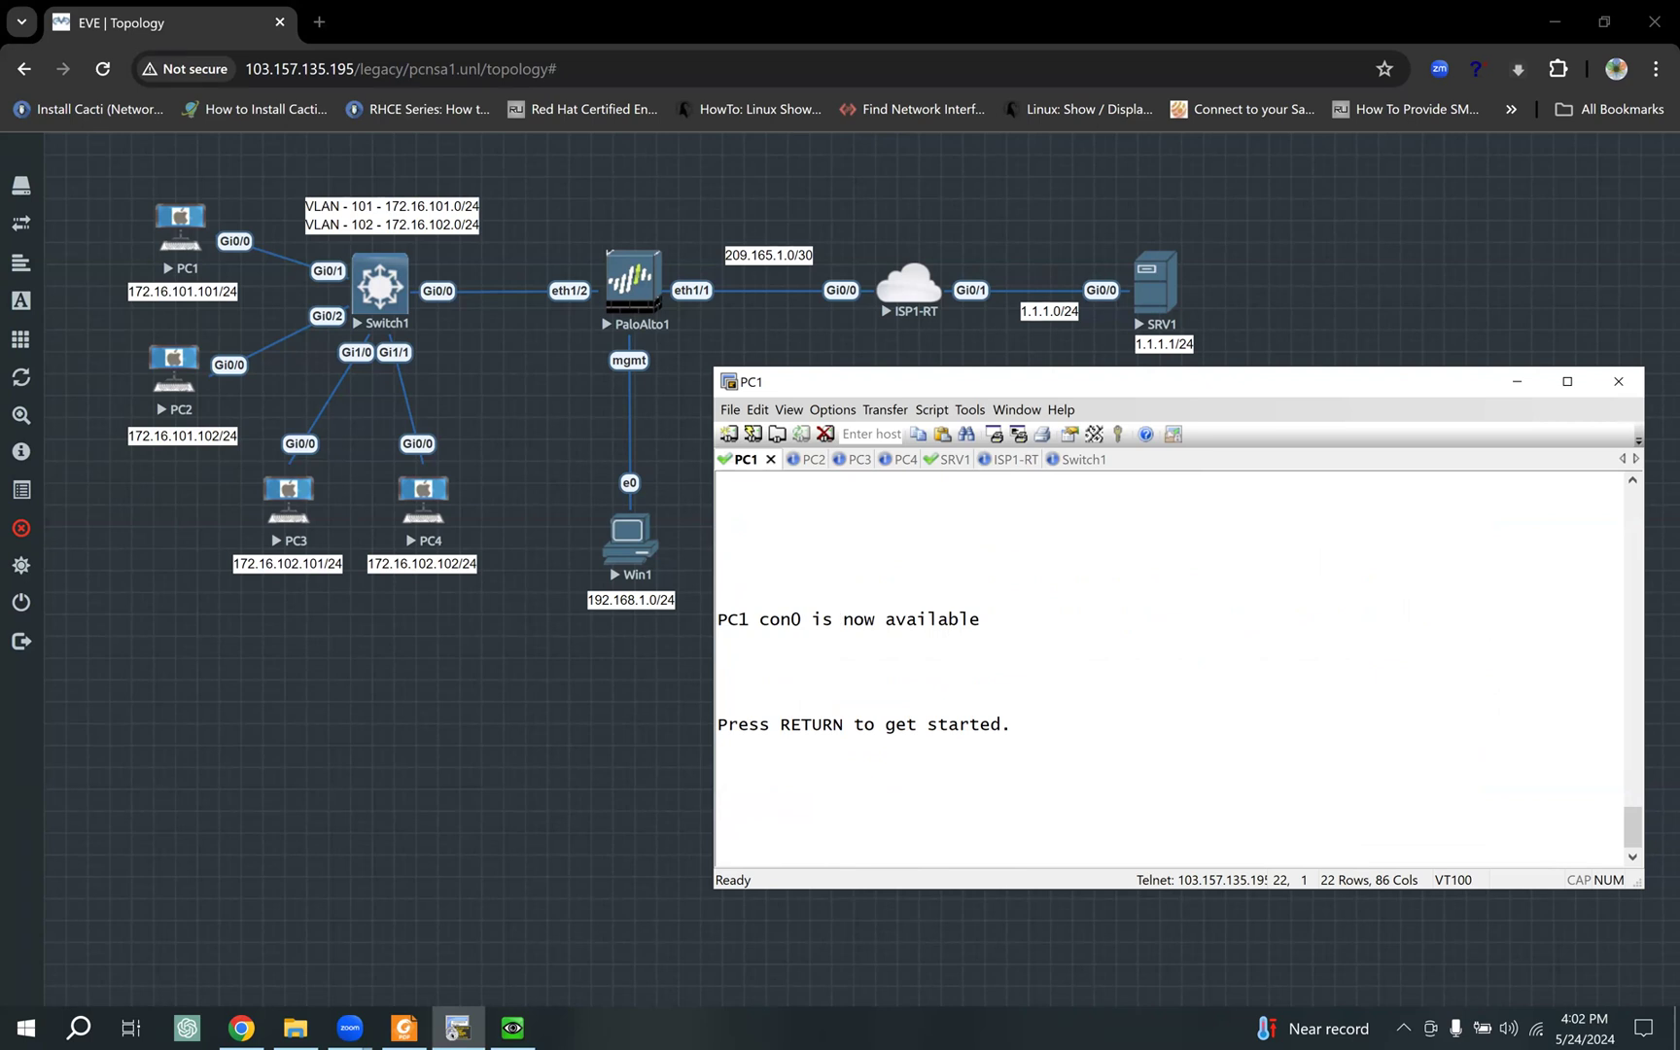
{"action": "key", "text": "Return"}
{"action": "key", "text": "Return"}
{"action": "key", "text": "Return"}
{"action": "key", "text": "Return"}
{"action": "key", "text": "Return"}
{"action": "key", "text": "Return"}
{"action": "type", "text": "ena"}
{"action": "key", "text": "Tab"}
{"action": "key", "text": "Return"}
{"action": "key", "text": "Return"}
{"action": "type", "text": "ping 1.1.1.1"}
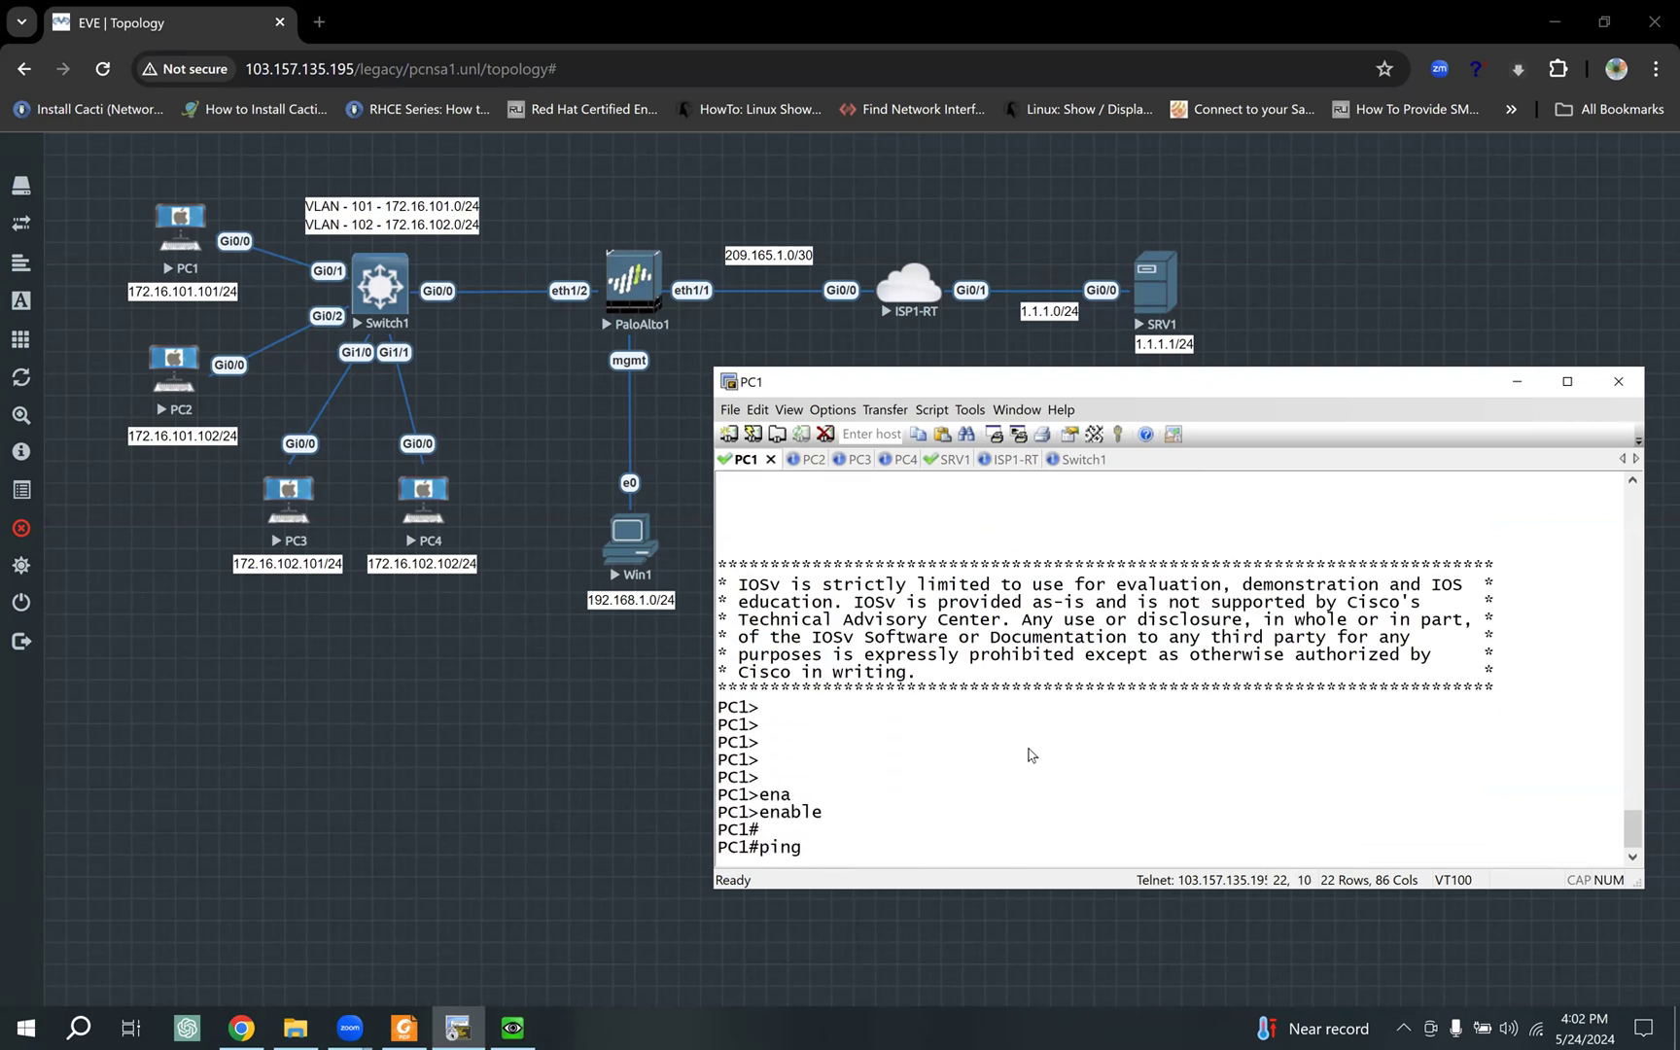
{"action": "key", "text": "Return"}
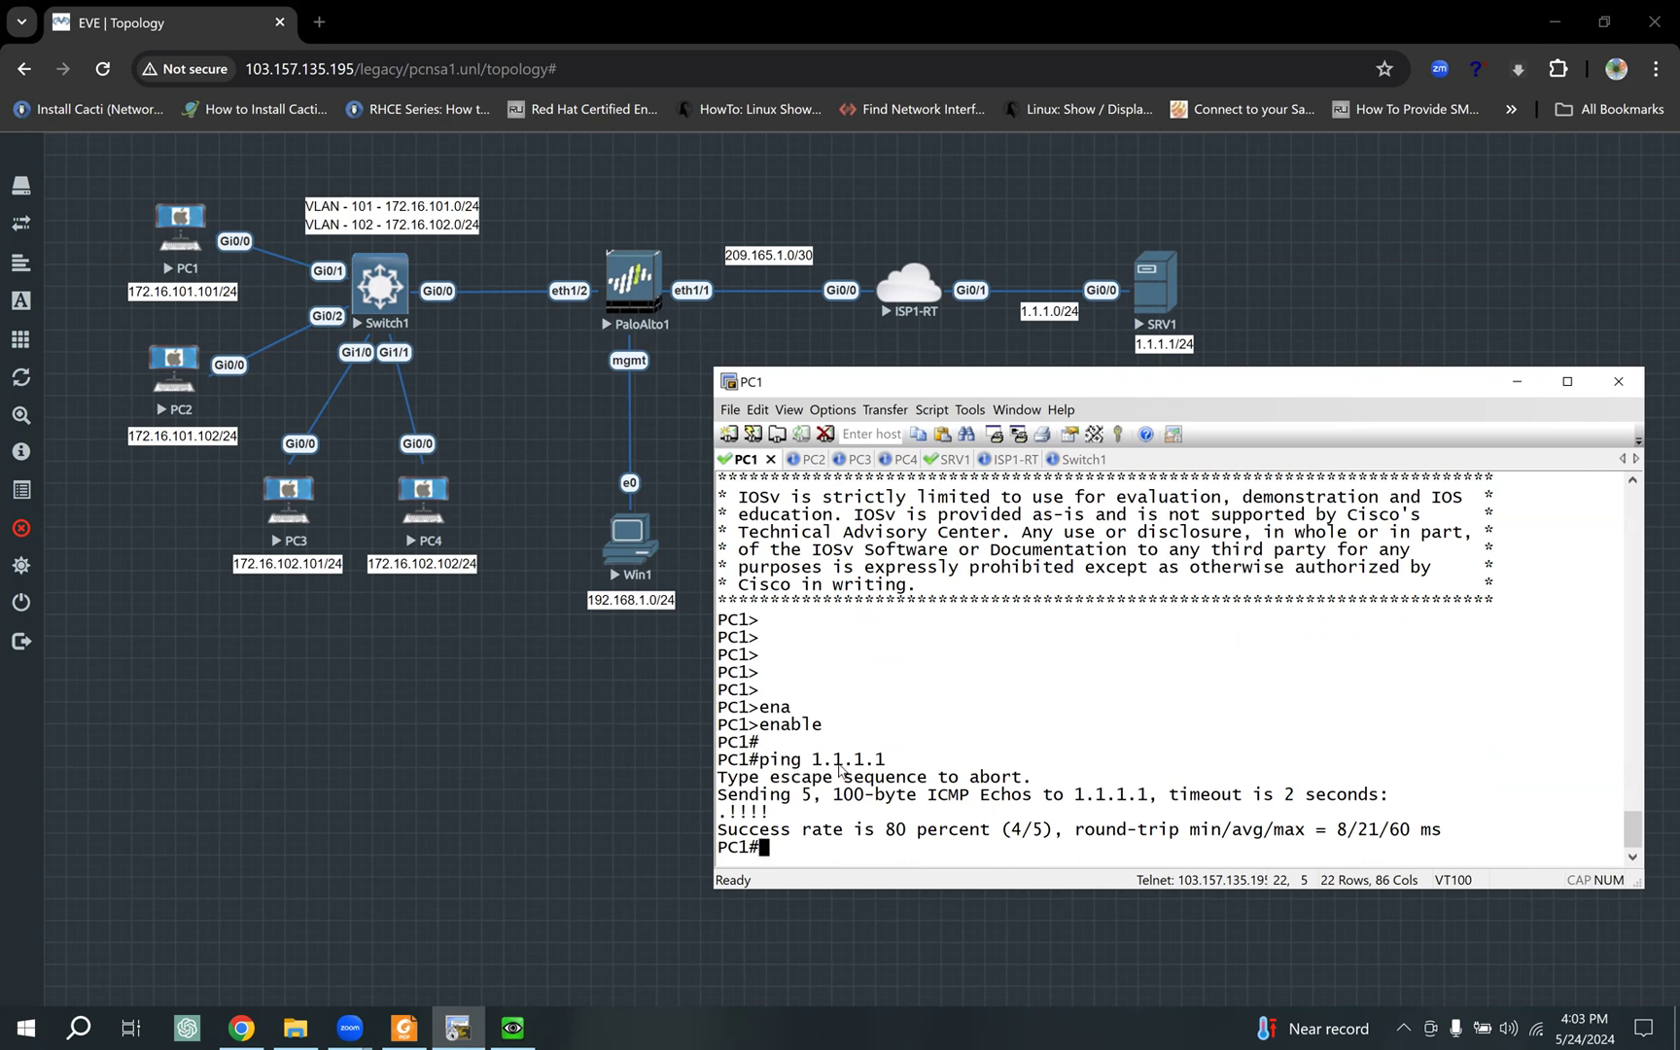
Step: Run a traceroute from PC1 to 1.1.1.1
{"action": "type", "text": "trace"}
{"action": "key", "text": "Tab"}
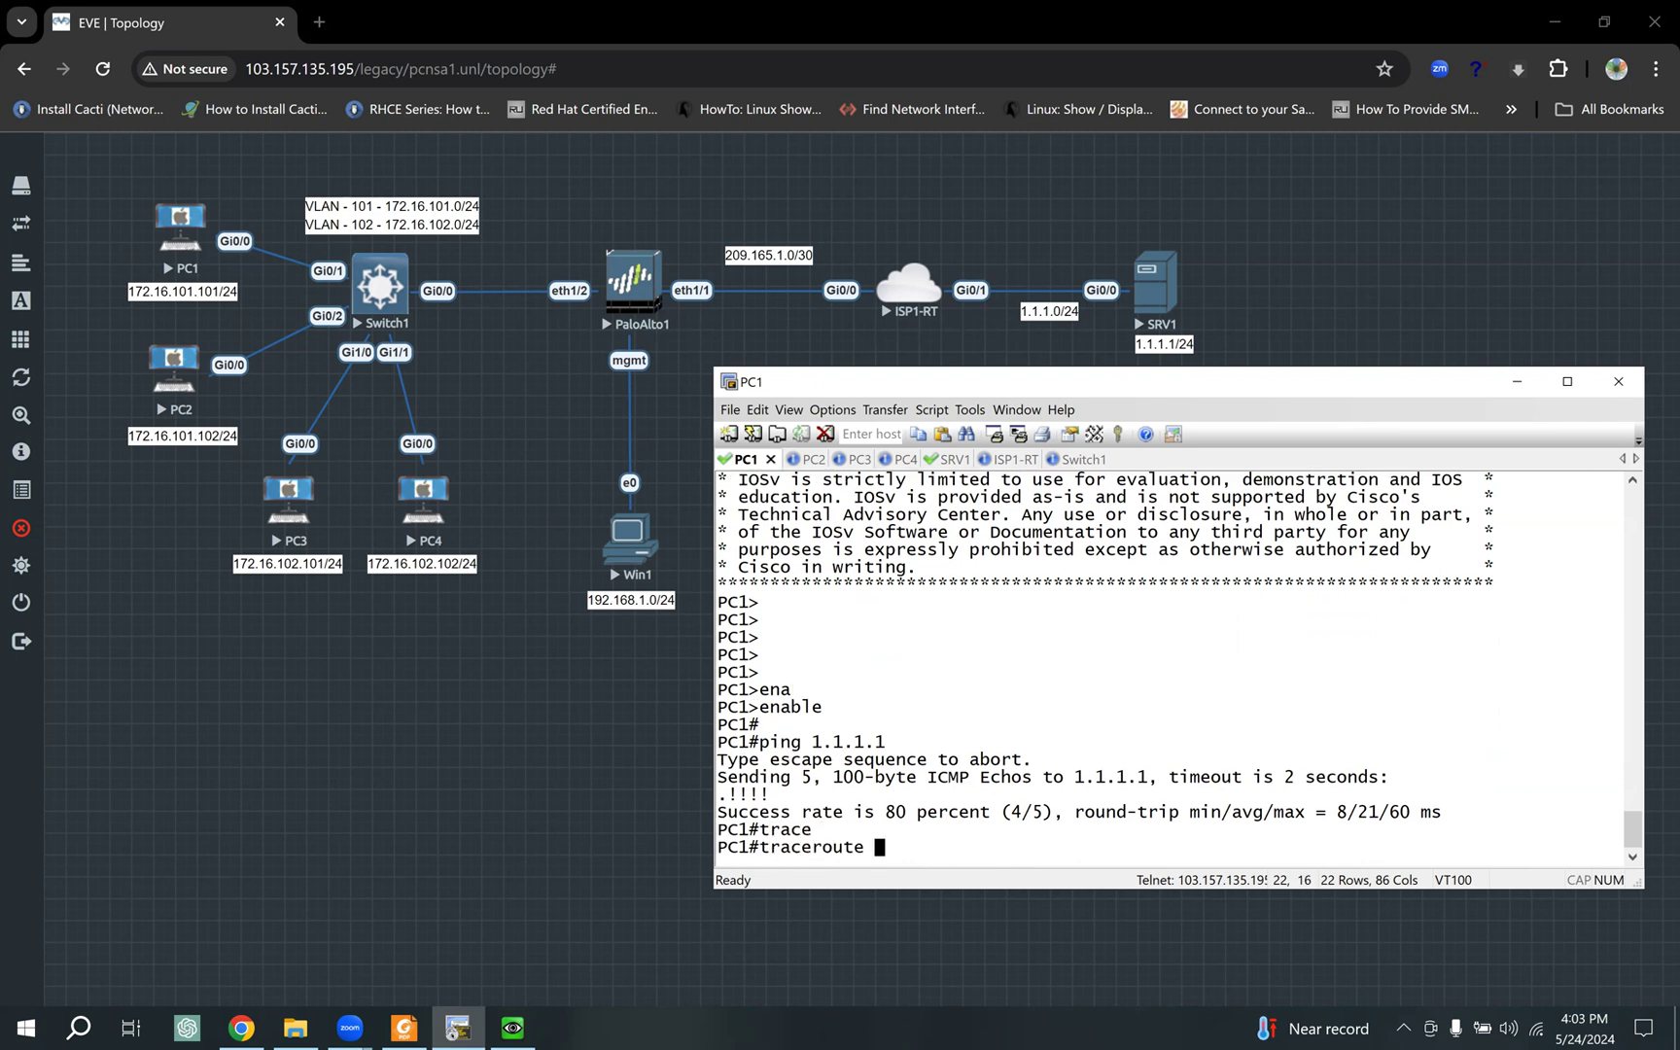
{"action": "double_click", "coordinate": [823, 743]}
{"action": "right_click", "coordinate": [1069, 730]}
{"action": "key", "text": "Return"}
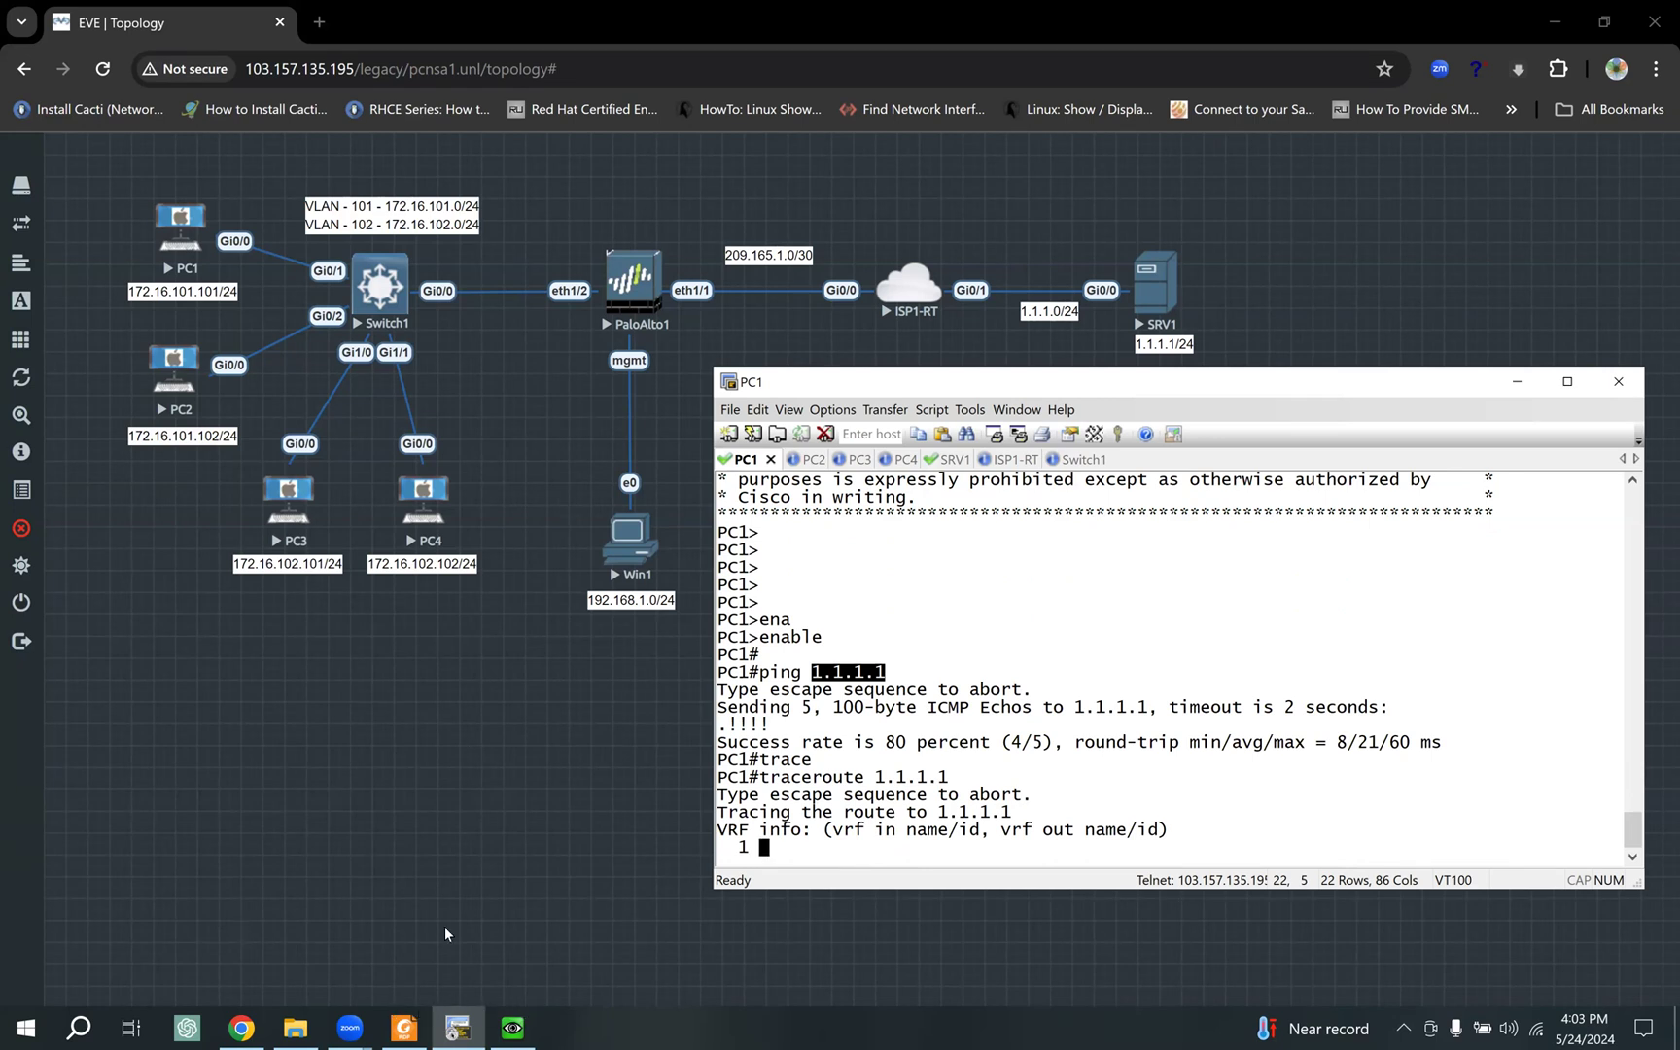
Step: Switch to the PCNSA study guide in Foxit PDF Reader and read on from Layer 3 Interfaces to the Interface Management Profile figure
{"action": "left_click", "coordinate": [512, 1027]}
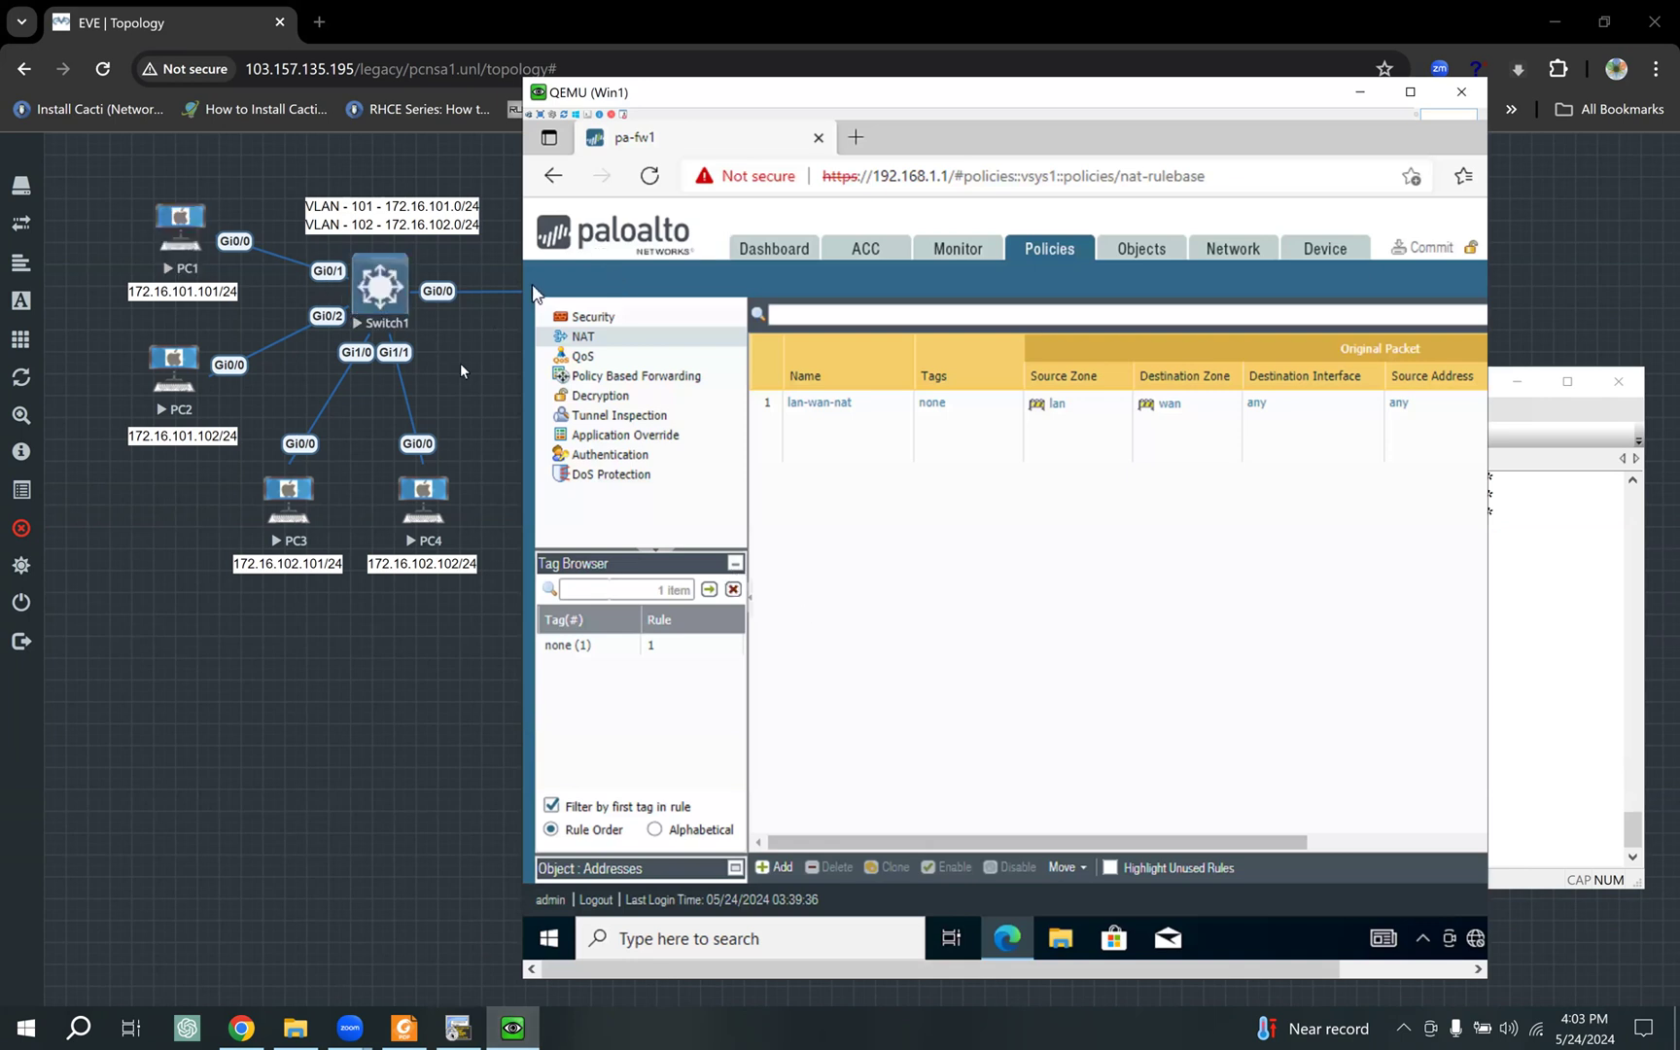
{"action": "left_click", "coordinate": [401, 1028]}
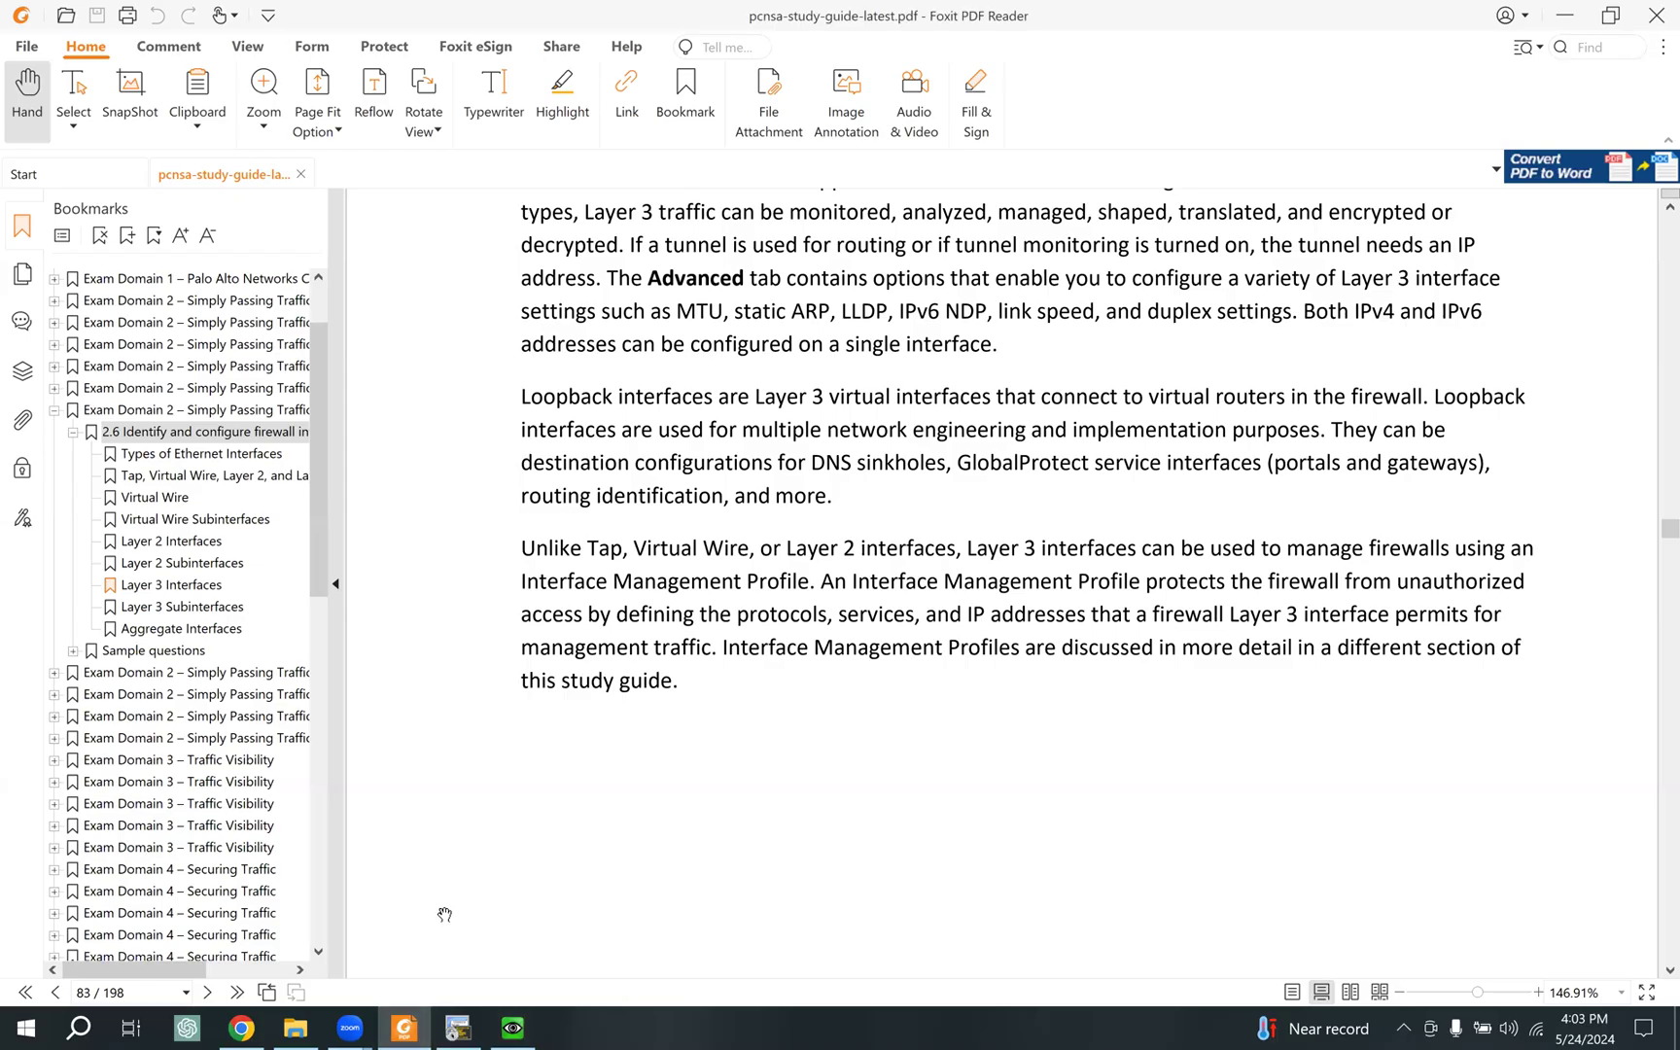
{"action": "scroll", "coordinate": [757, 685], "scroll_direction": "down", "scroll_amount": 5}
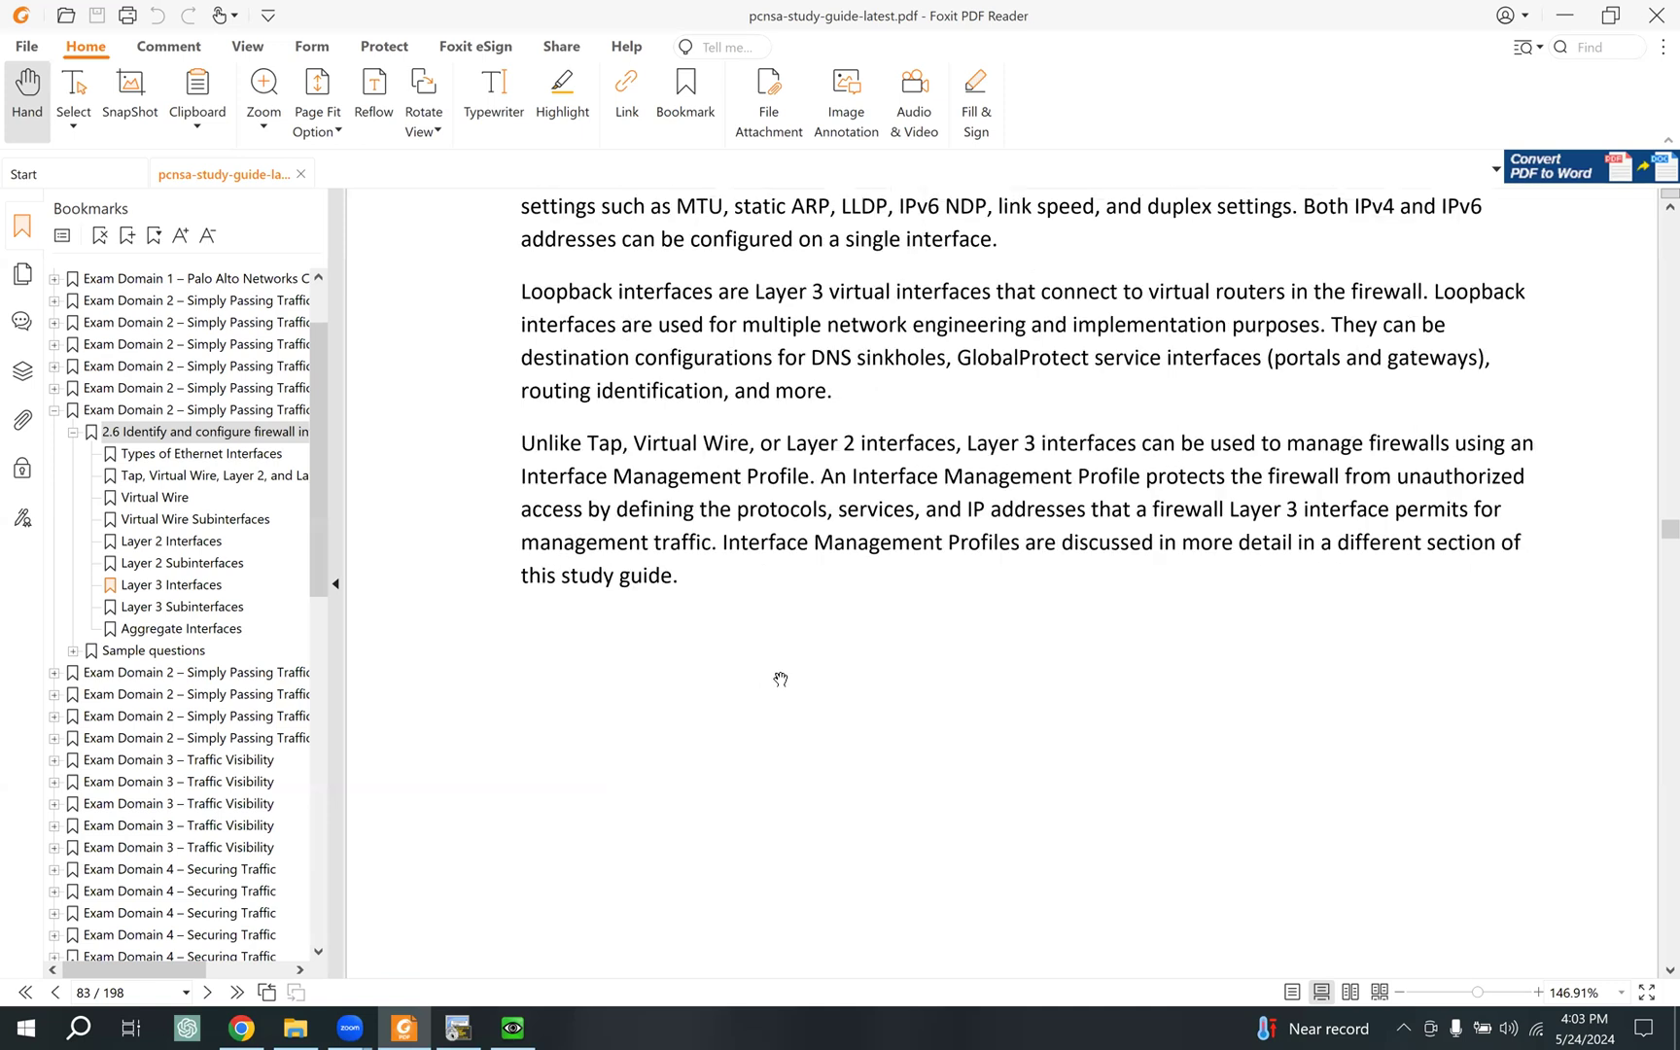
{"action": "scroll", "coordinate": [784, 672], "scroll_direction": "down", "scroll_amount": 3}
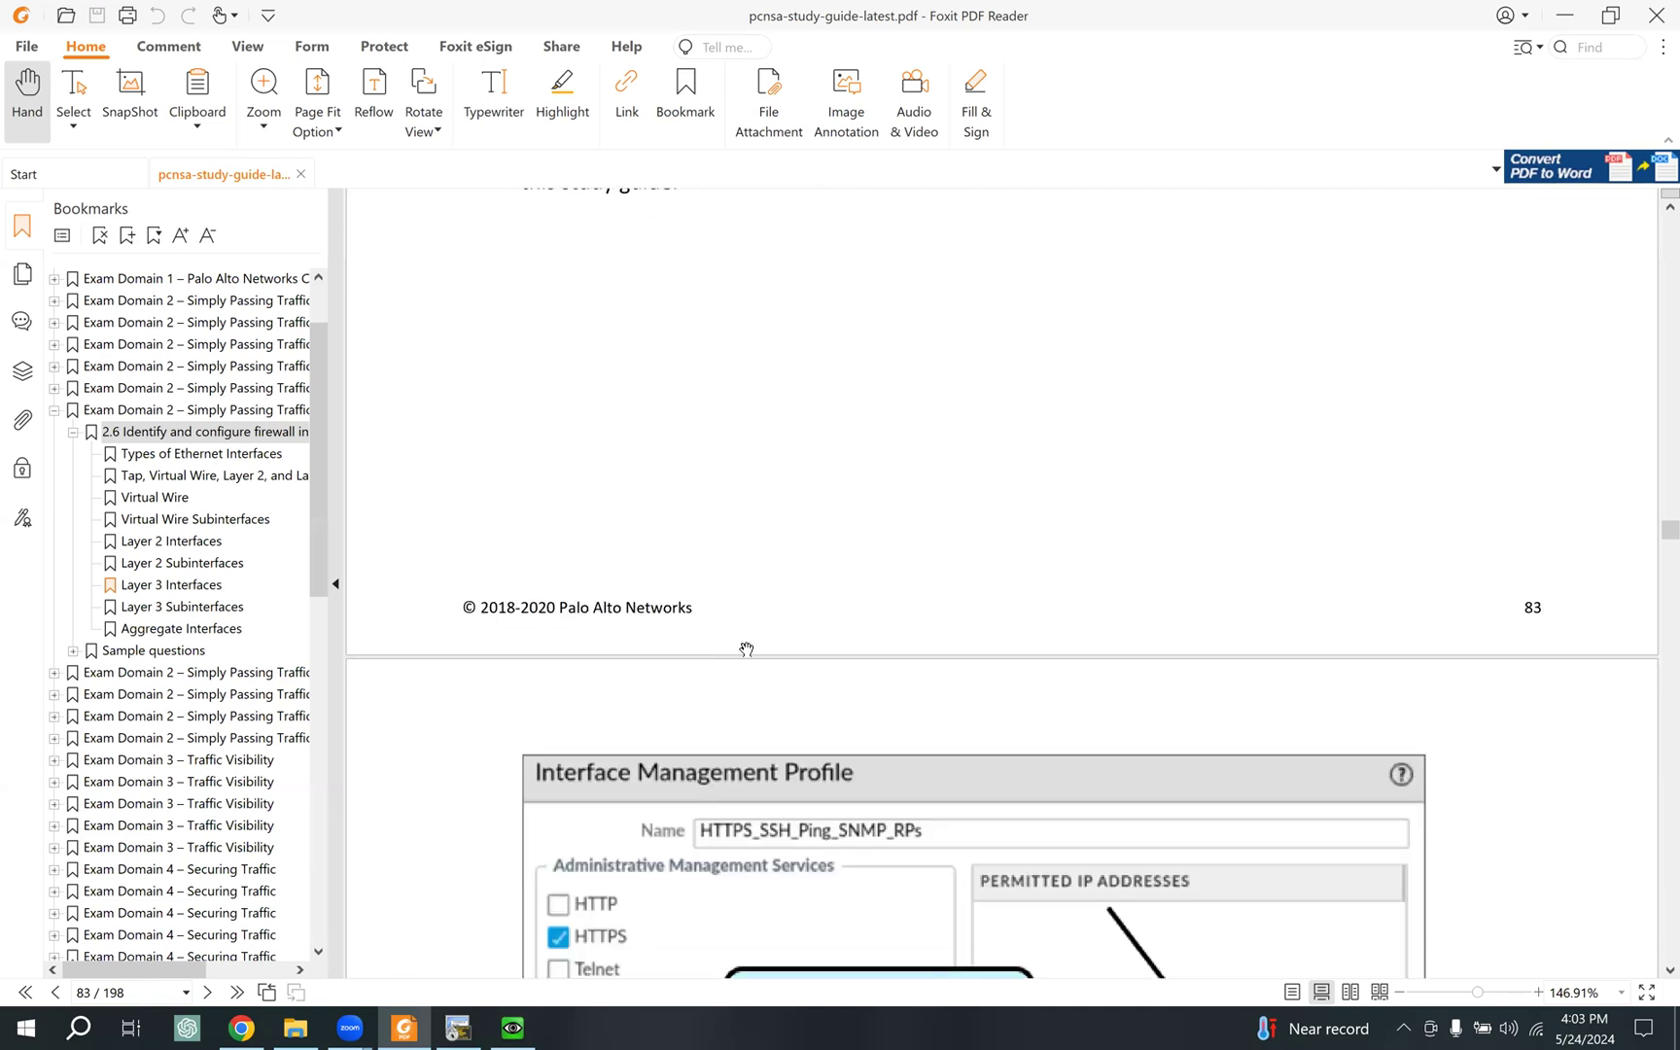
{"action": "scroll", "coordinate": [766, 635], "scroll_direction": "down", "scroll_amount": 1}
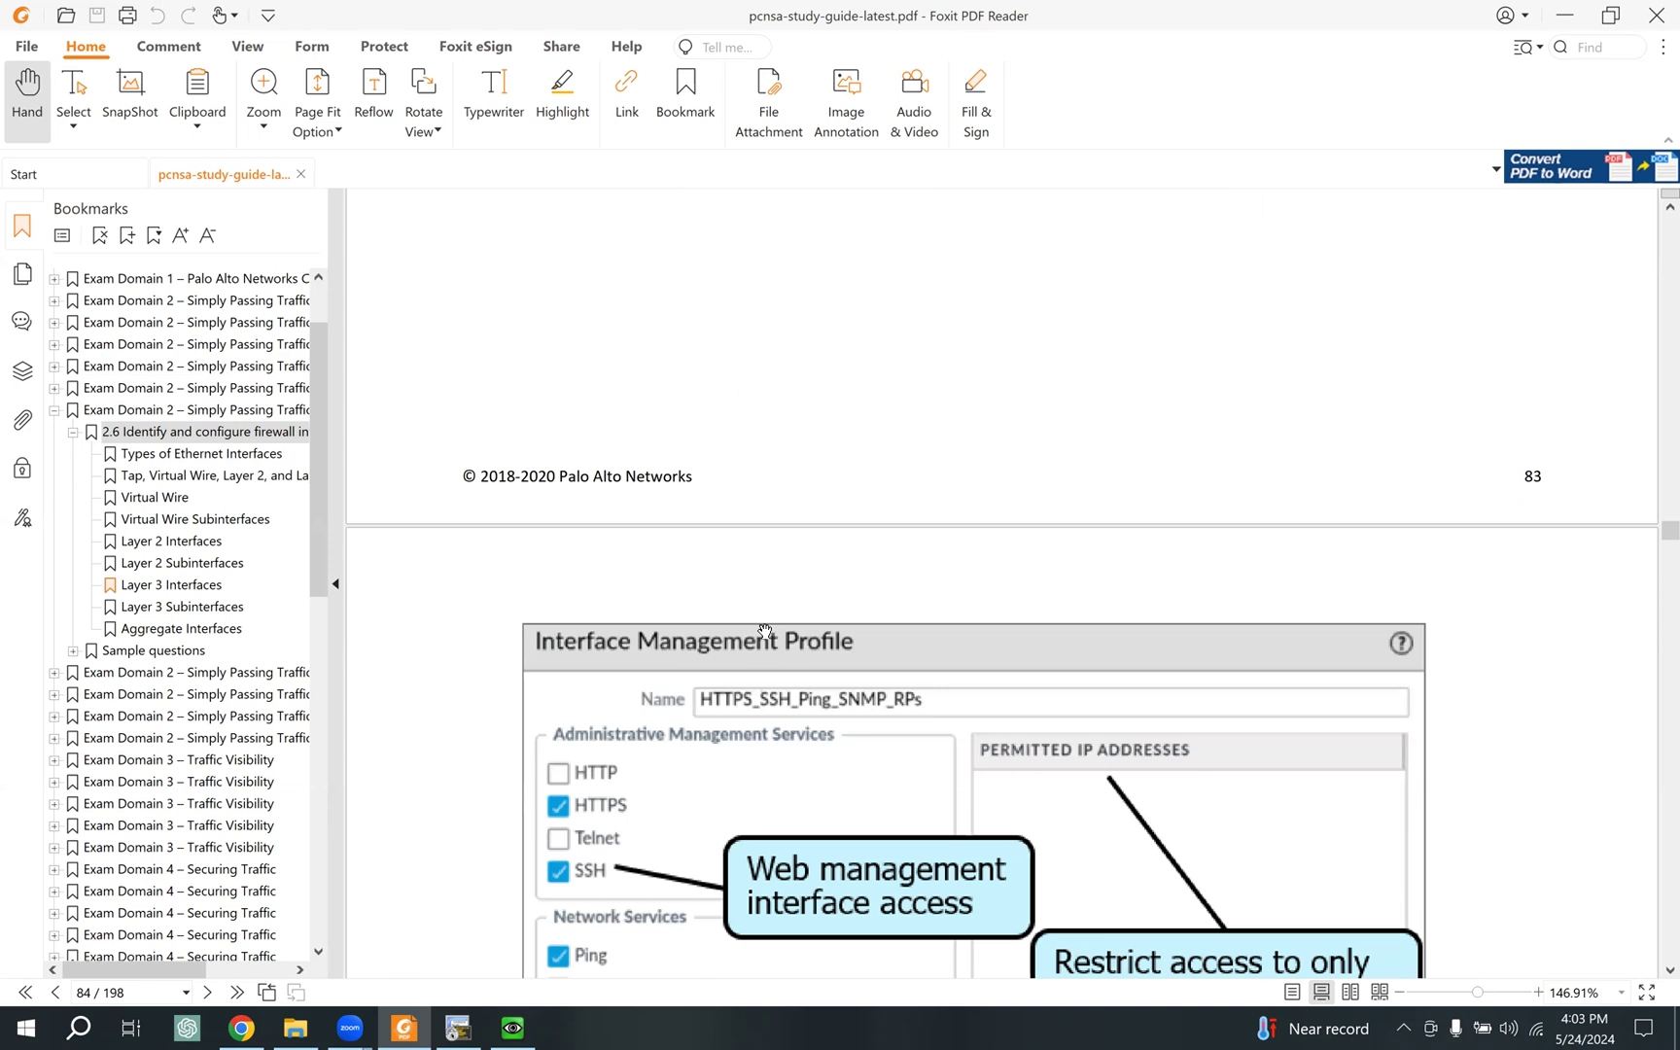
{"action": "scroll", "coordinate": [752, 646], "scroll_direction": "down", "scroll_amount": 3}
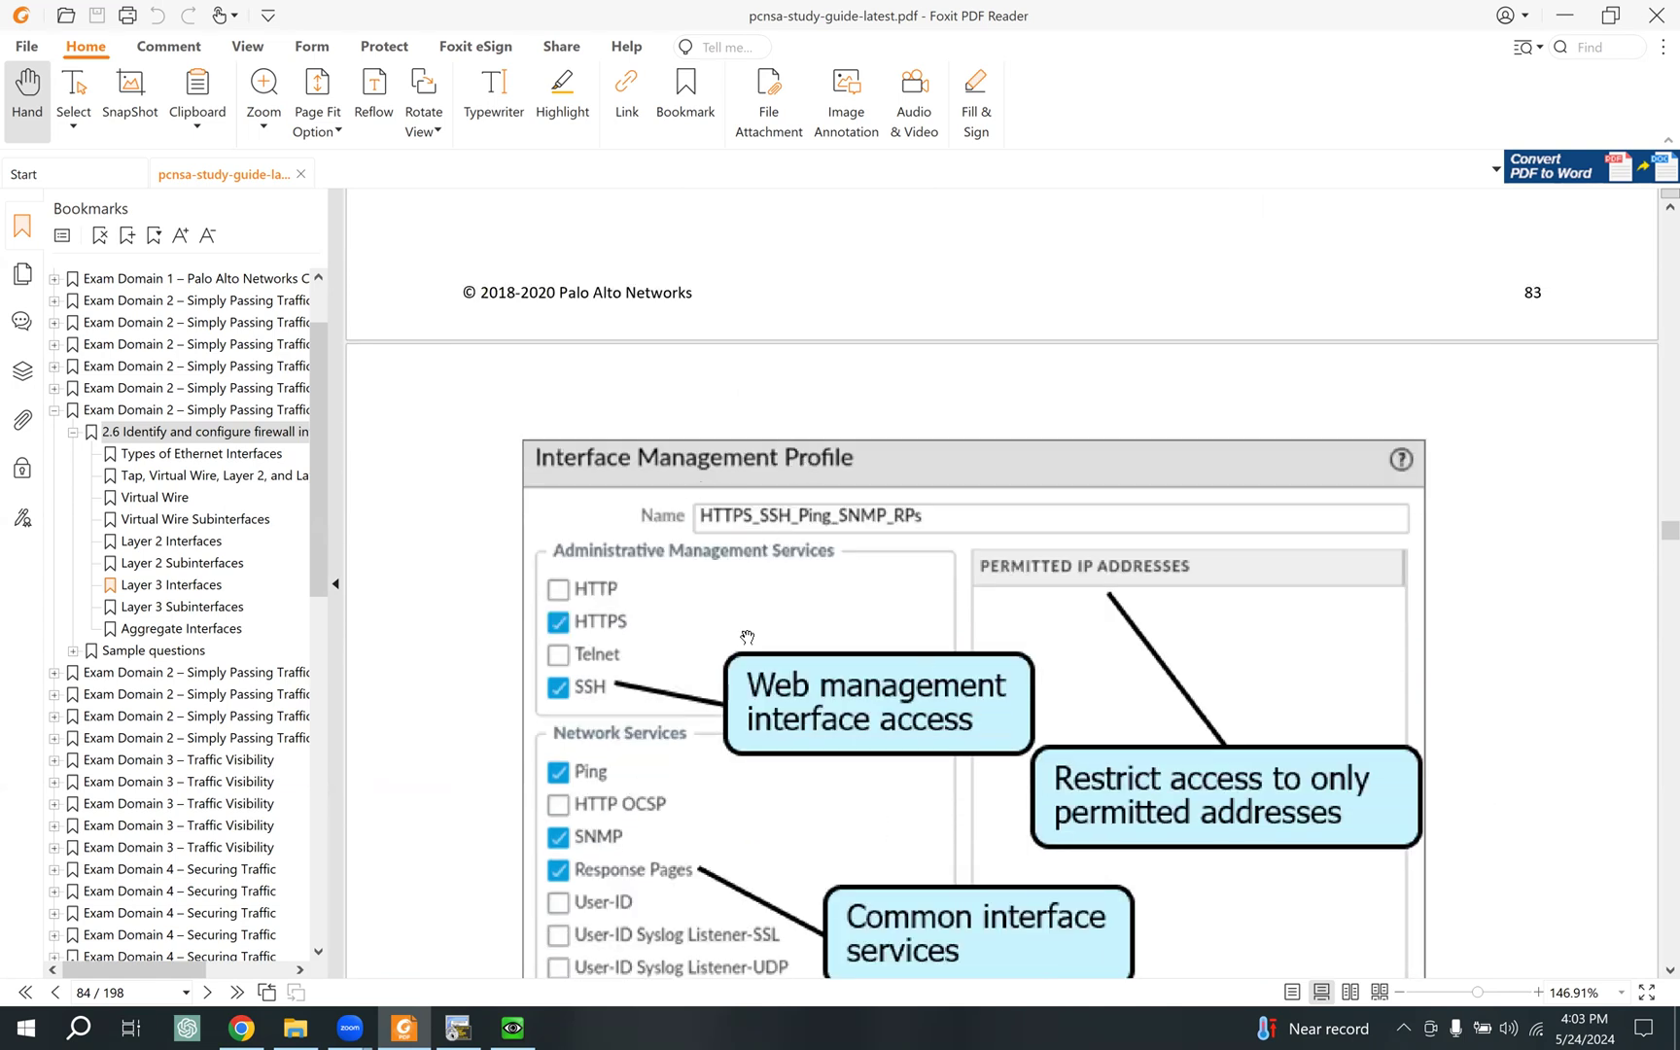
Step: Read through the study guide's Interface Management Profile figure, Layer 3 interface notes and the routing diagram that follows
{"action": "scroll", "coordinate": [748, 629], "scroll_direction": "down", "scroll_amount": 2}
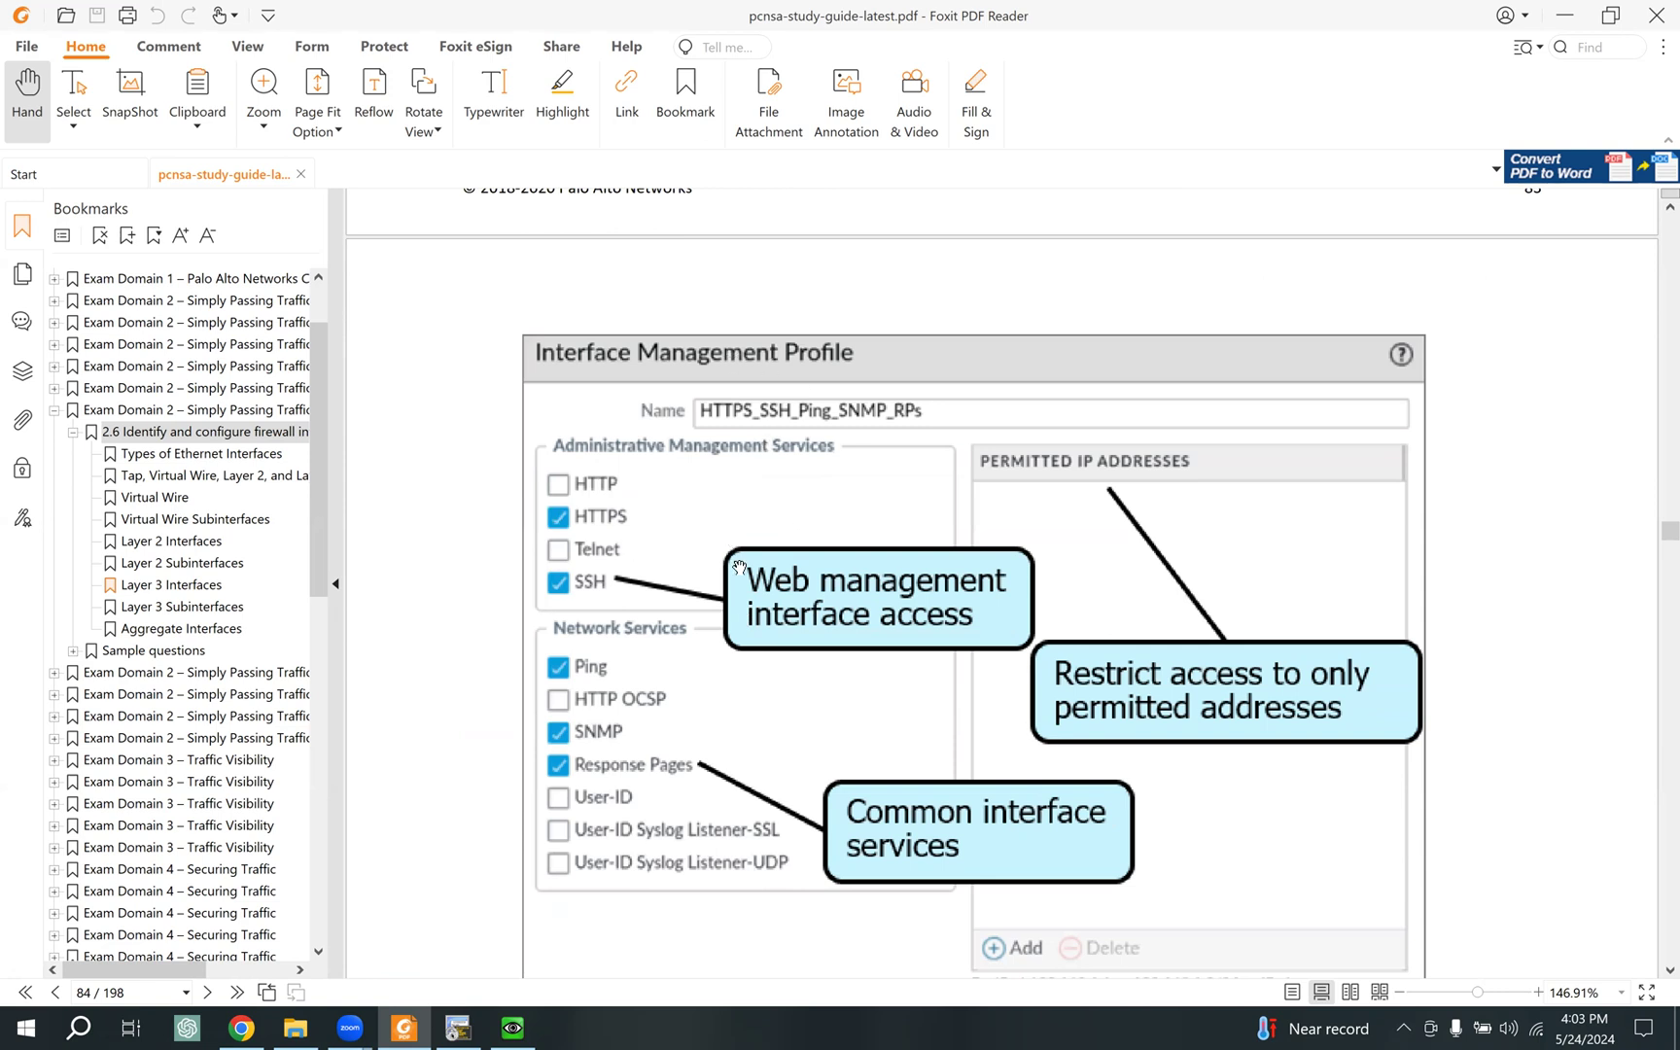
{"action": "scroll", "coordinate": [739, 565], "scroll_direction": "down", "scroll_amount": 3}
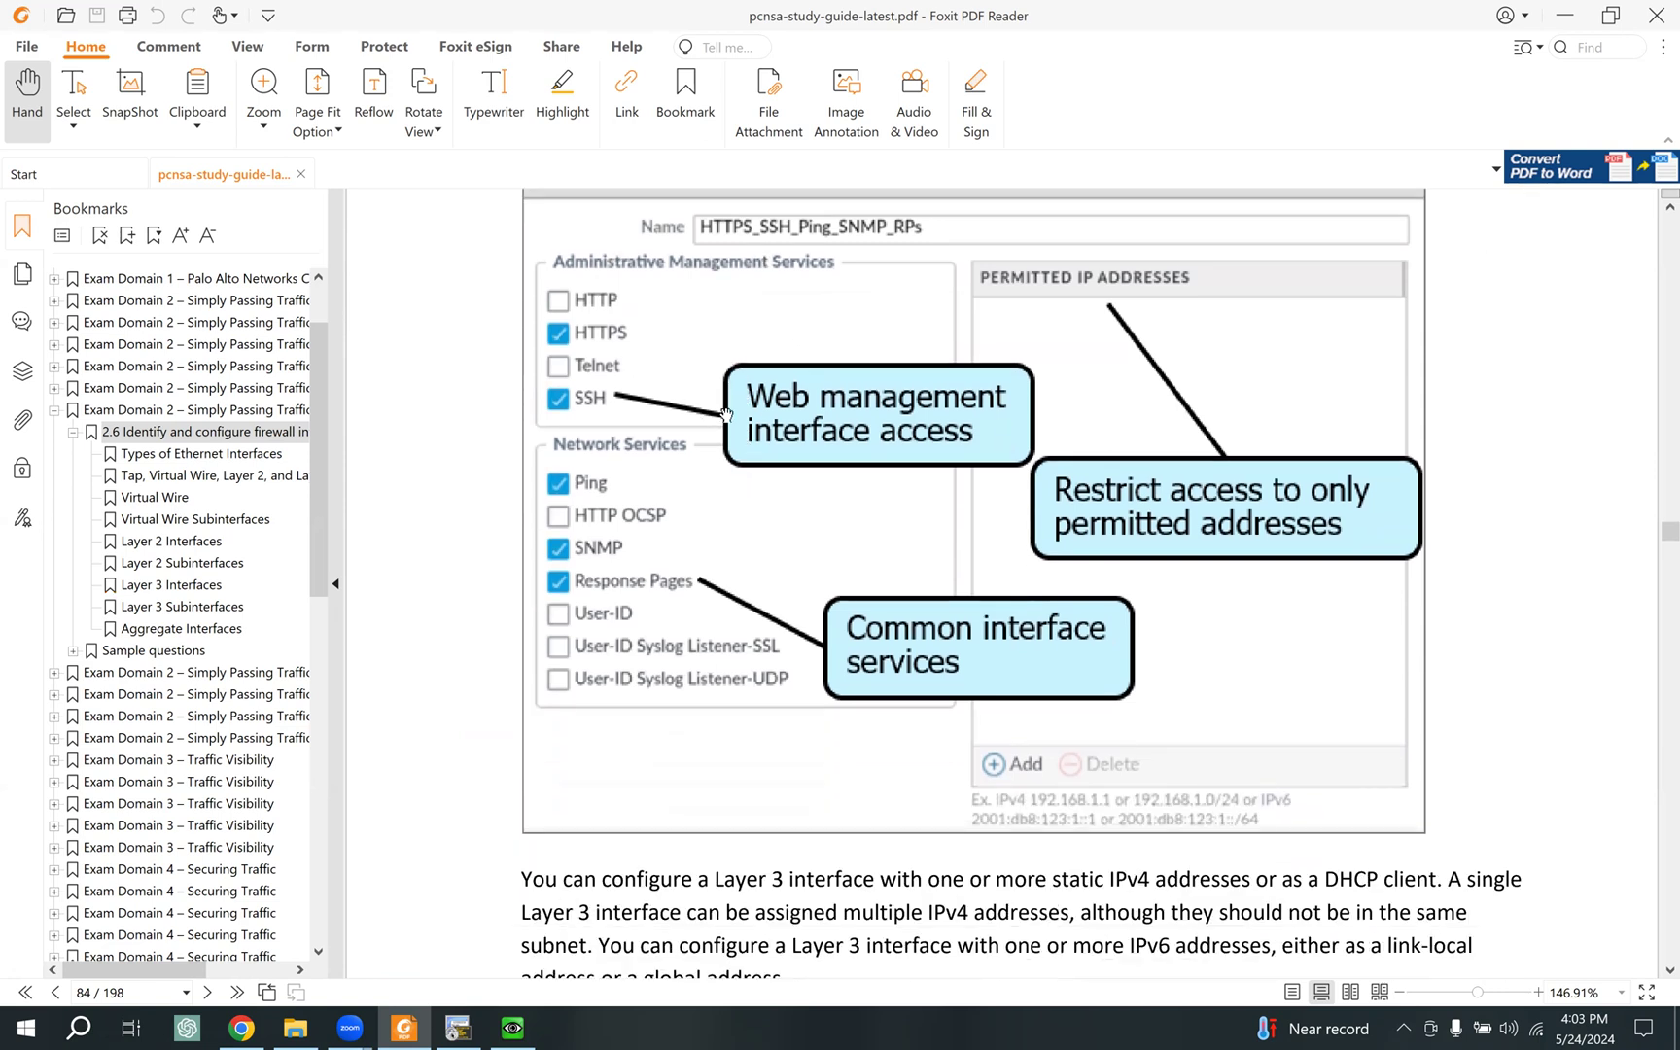
{"action": "scroll", "coordinate": [761, 564], "scroll_direction": "down", "scroll_amount": 1}
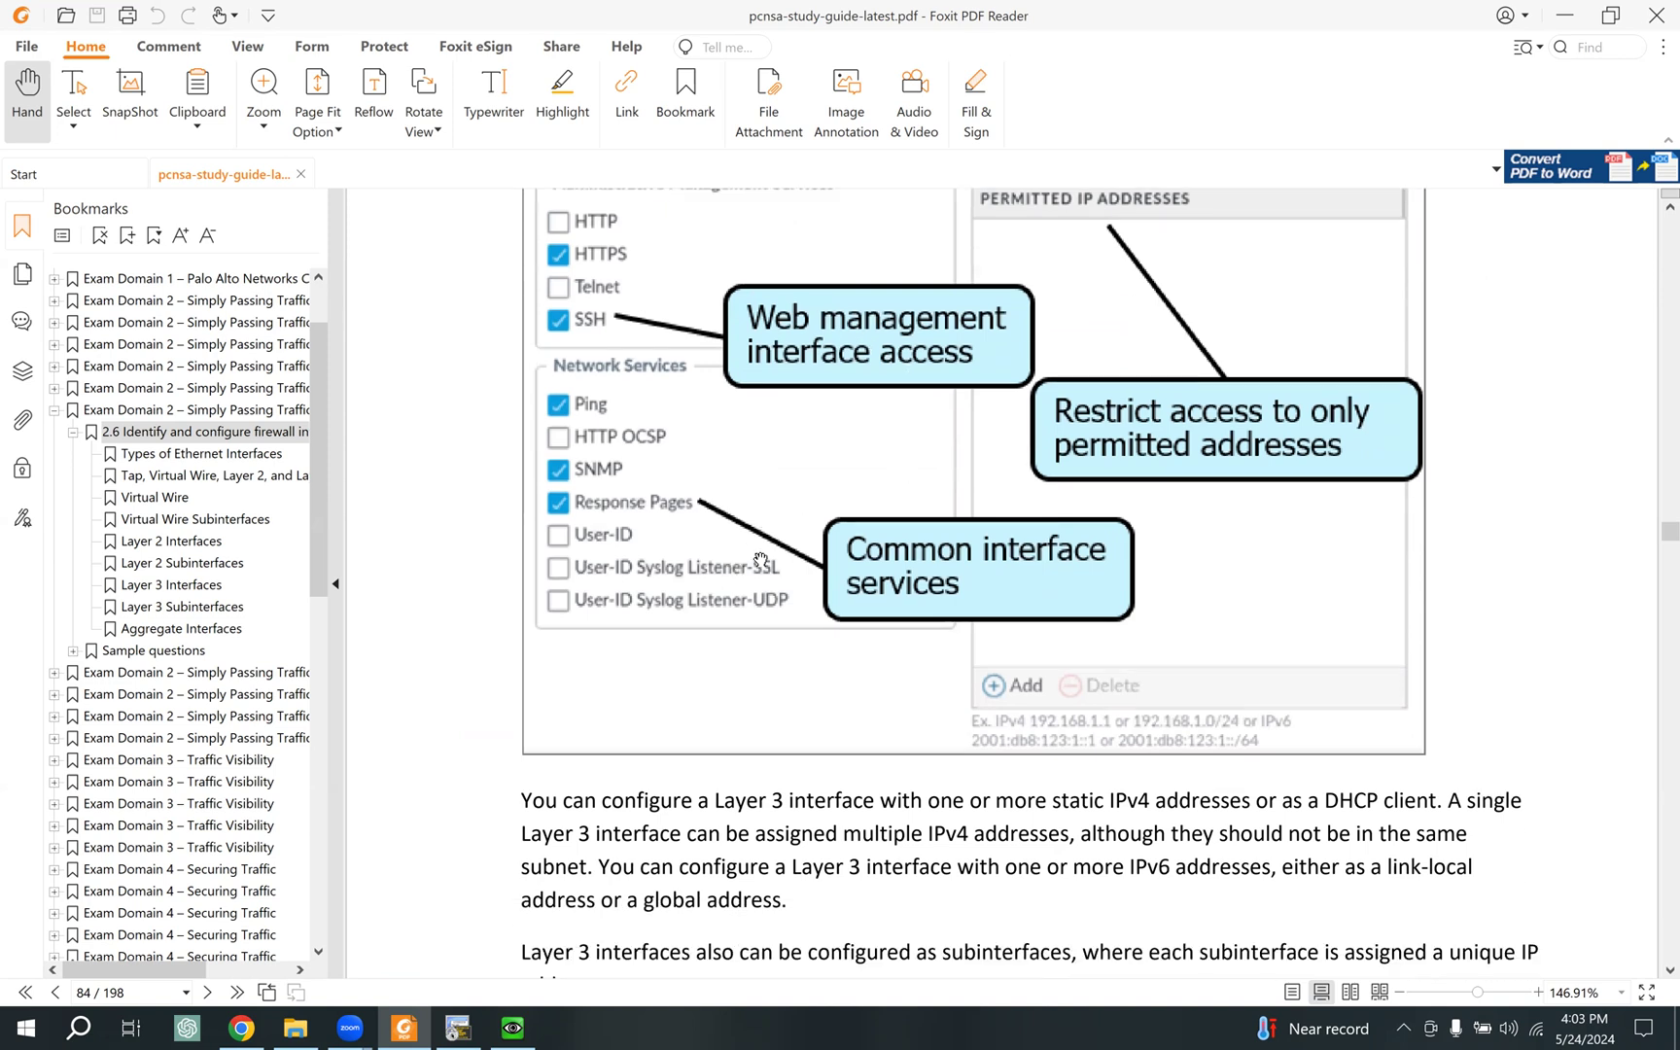
{"action": "scroll", "coordinate": [712, 544], "scroll_direction": "down", "scroll_amount": 4}
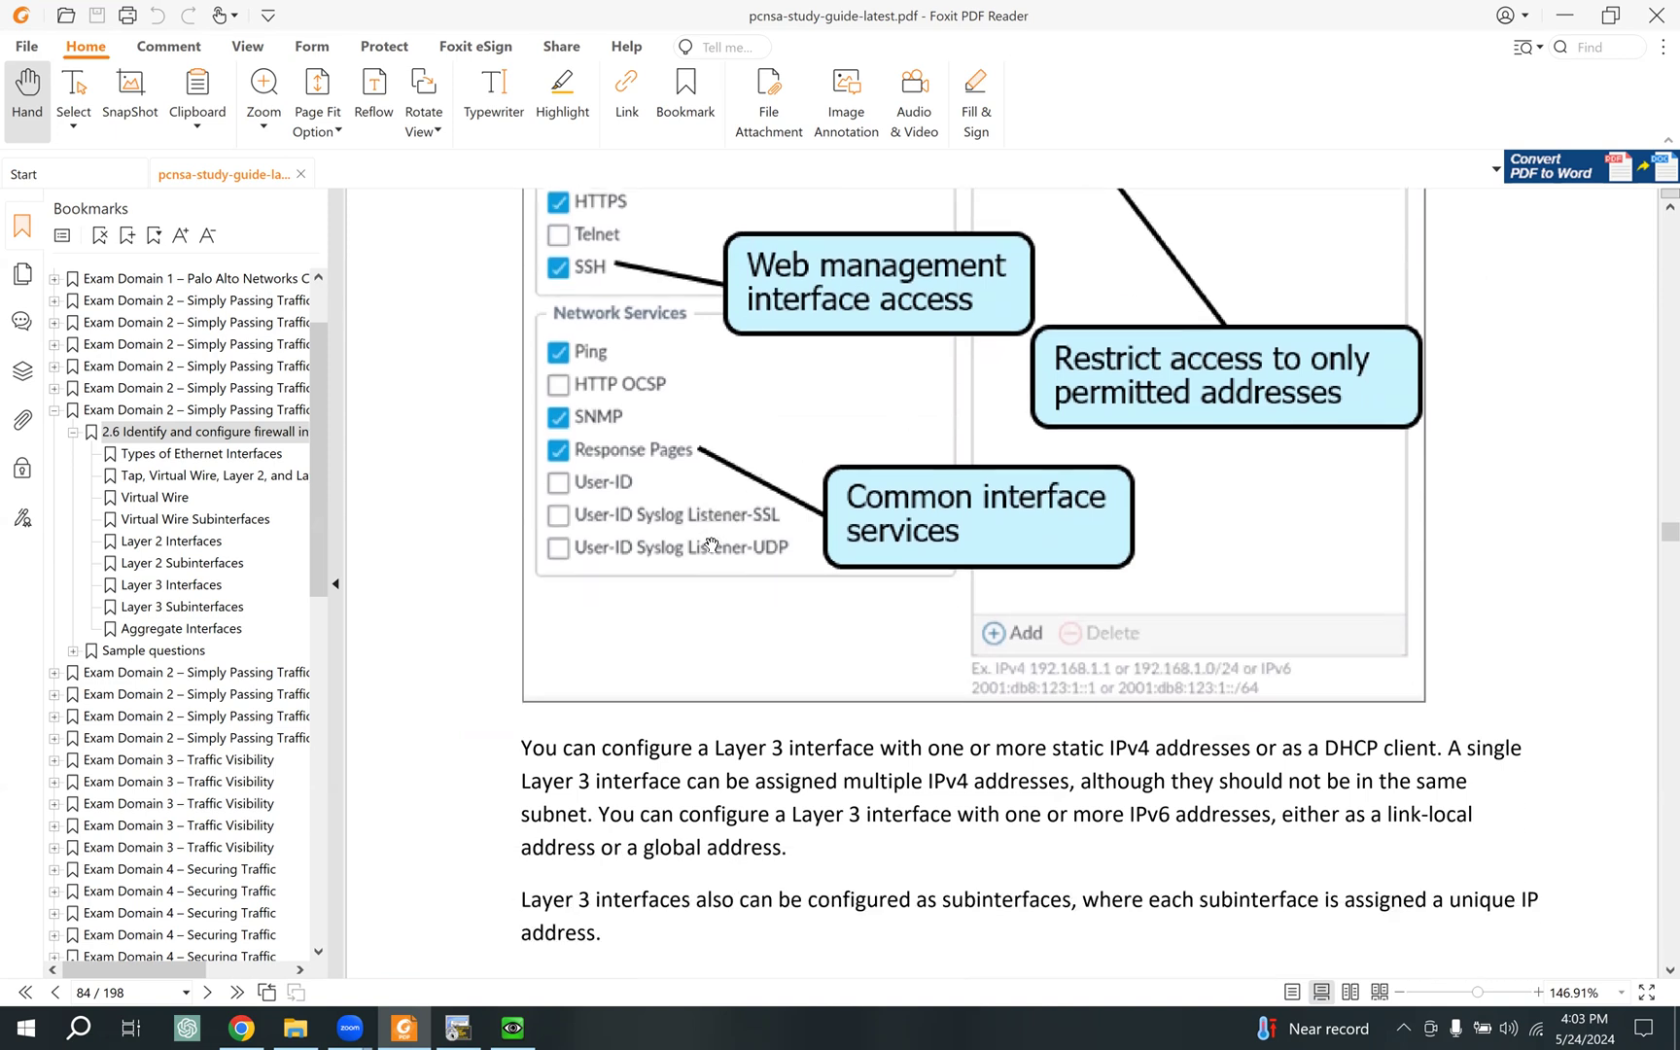
{"action": "scroll", "coordinate": [711, 545], "scroll_direction": "down", "scroll_amount": 9}
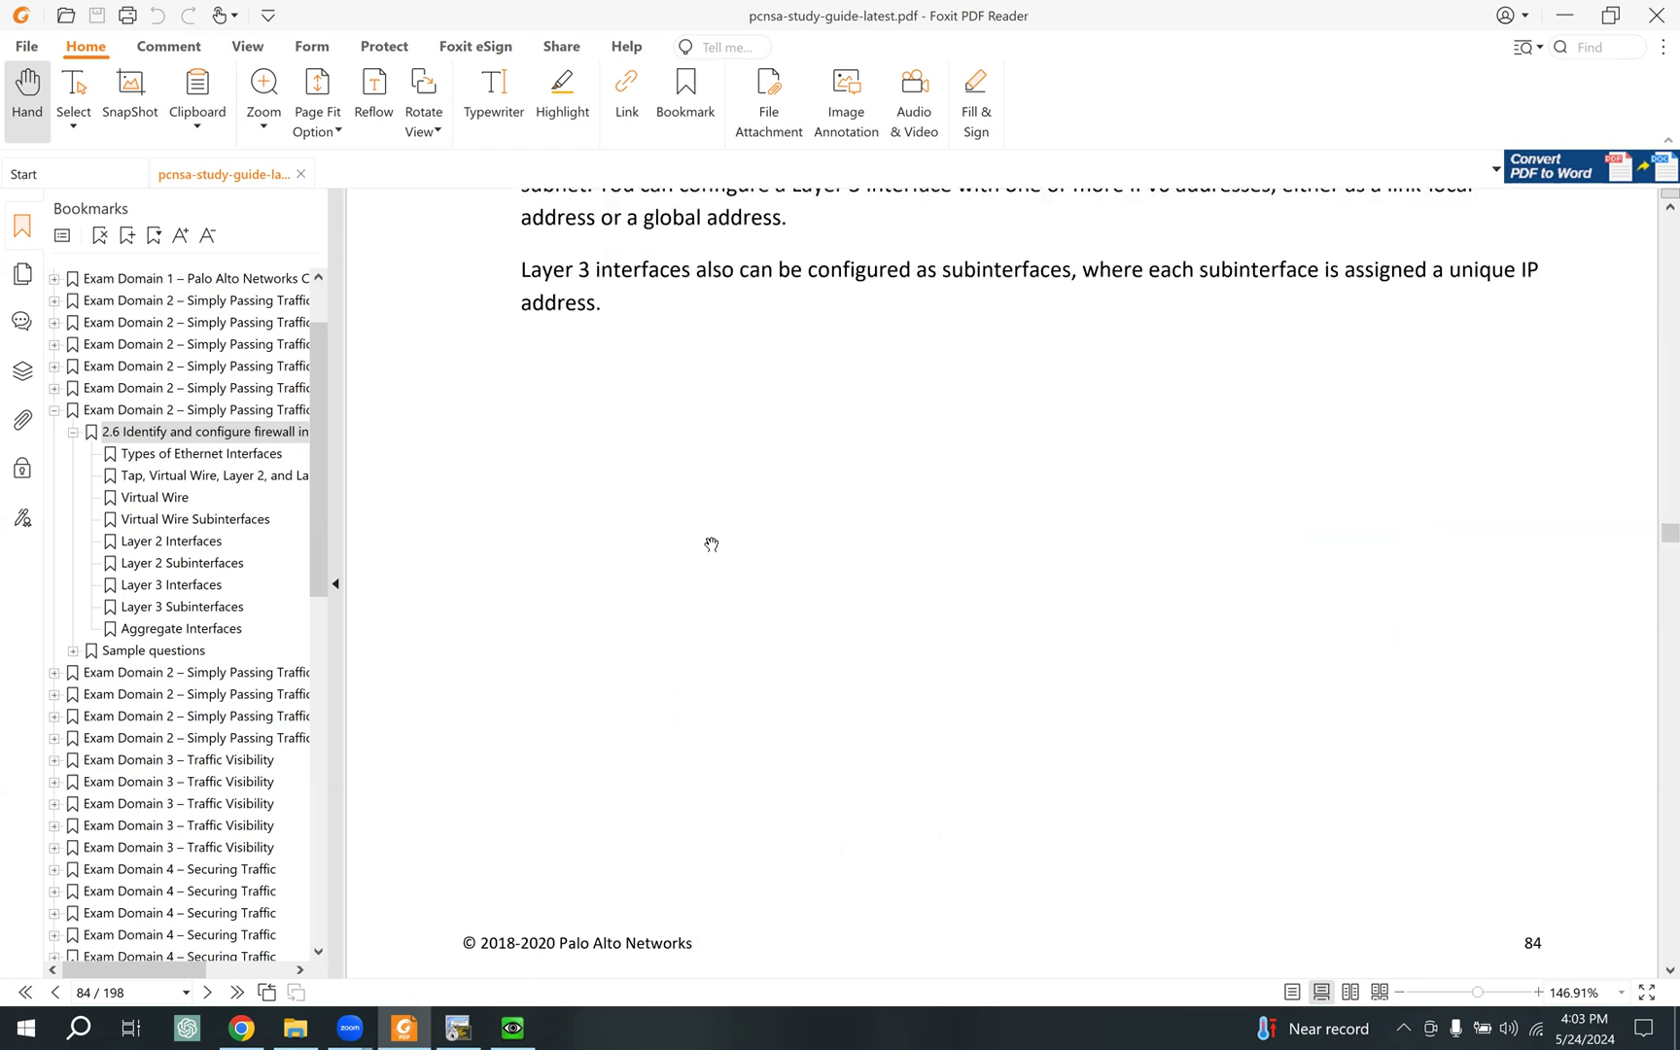
{"action": "scroll", "coordinate": [711, 544], "scroll_direction": "down", "scroll_amount": 8}
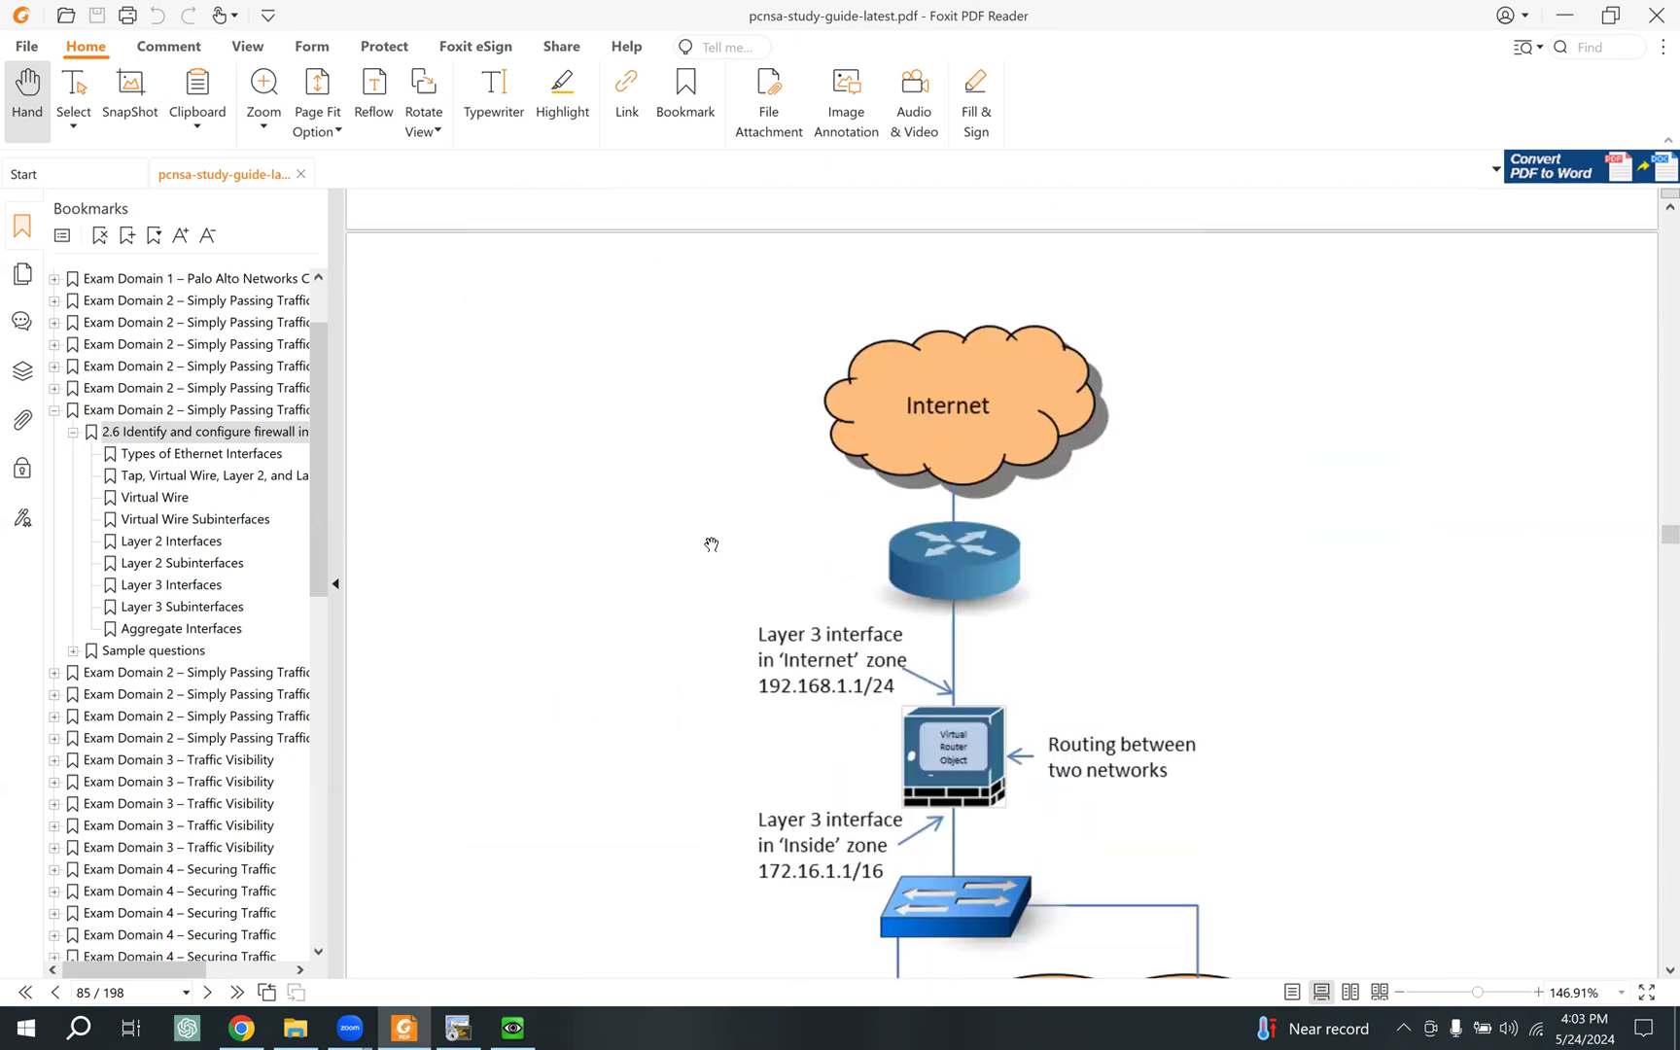
{"action": "scroll", "coordinate": [711, 544], "scroll_direction": "down", "scroll_amount": 9}
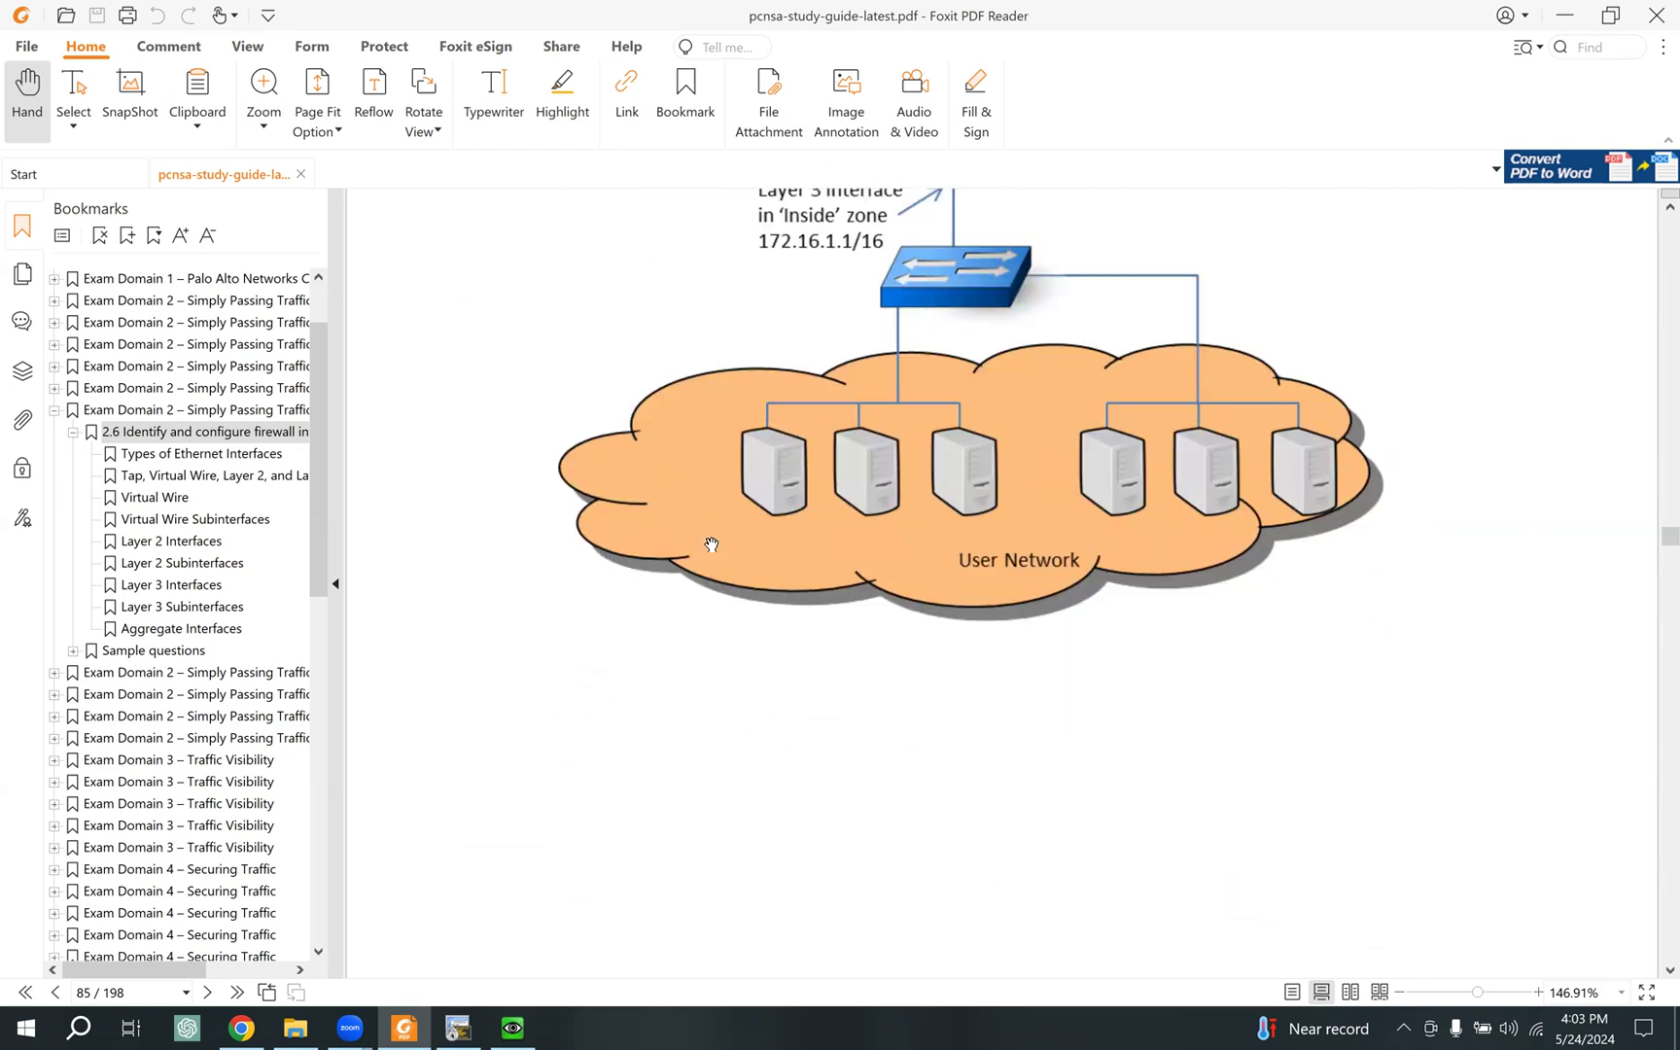
{"action": "scroll", "coordinate": [712, 544], "scroll_direction": "down", "scroll_amount": 10}
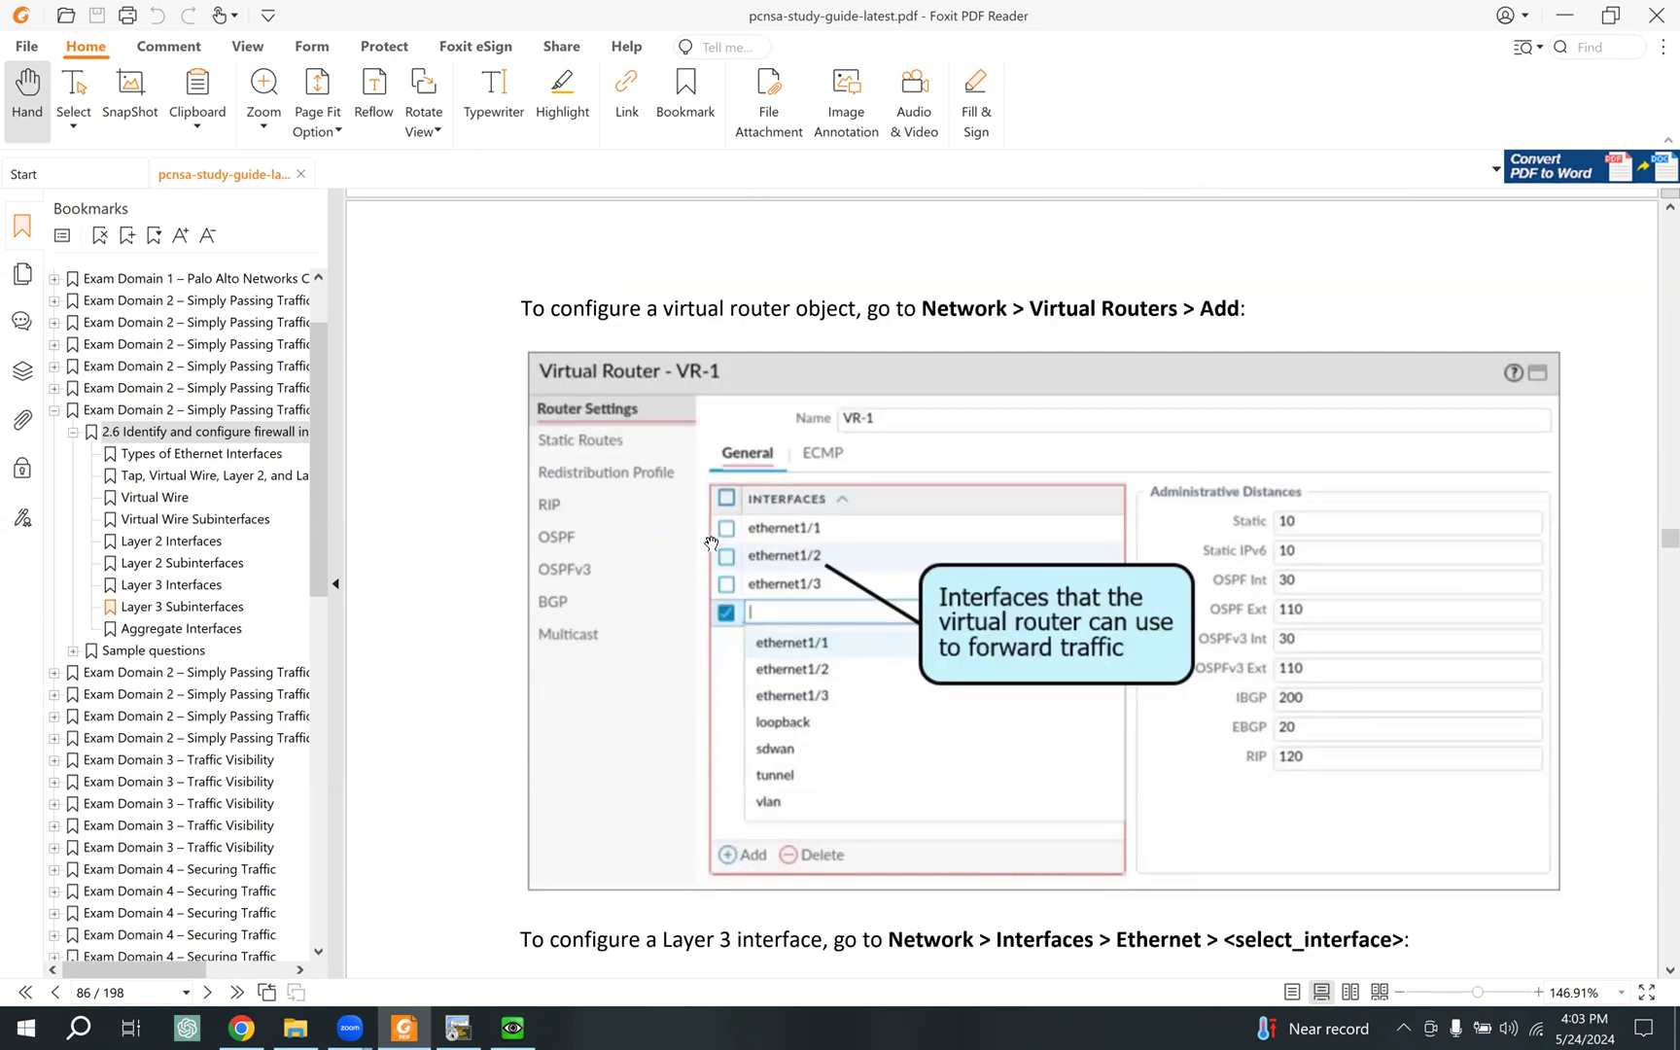
Step: Review the virtual router and Layer 3 interface configuration figures, selecting the "Virtual Routers > Add" path text
{"action": "scroll", "coordinate": [712, 544], "scroll_direction": "up", "scroll_amount": 1}
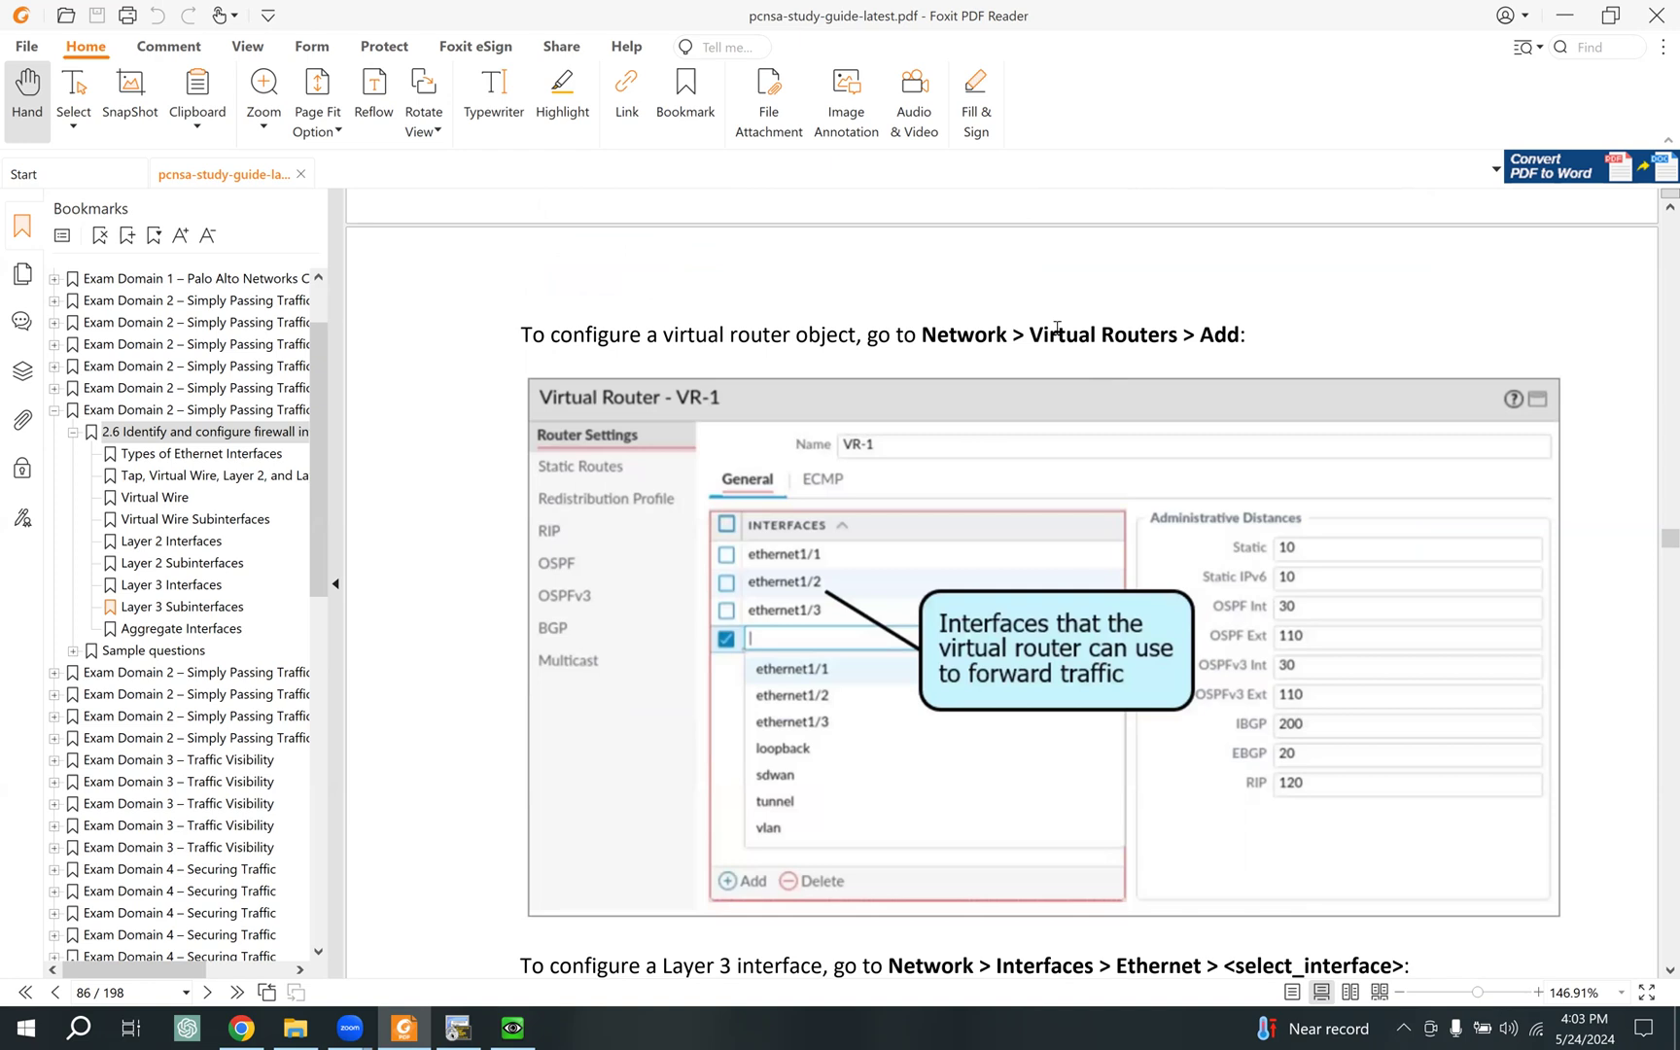
{"action": "left_click_drag", "start_coordinate": [985, 333], "coordinate": [1294, 333]}
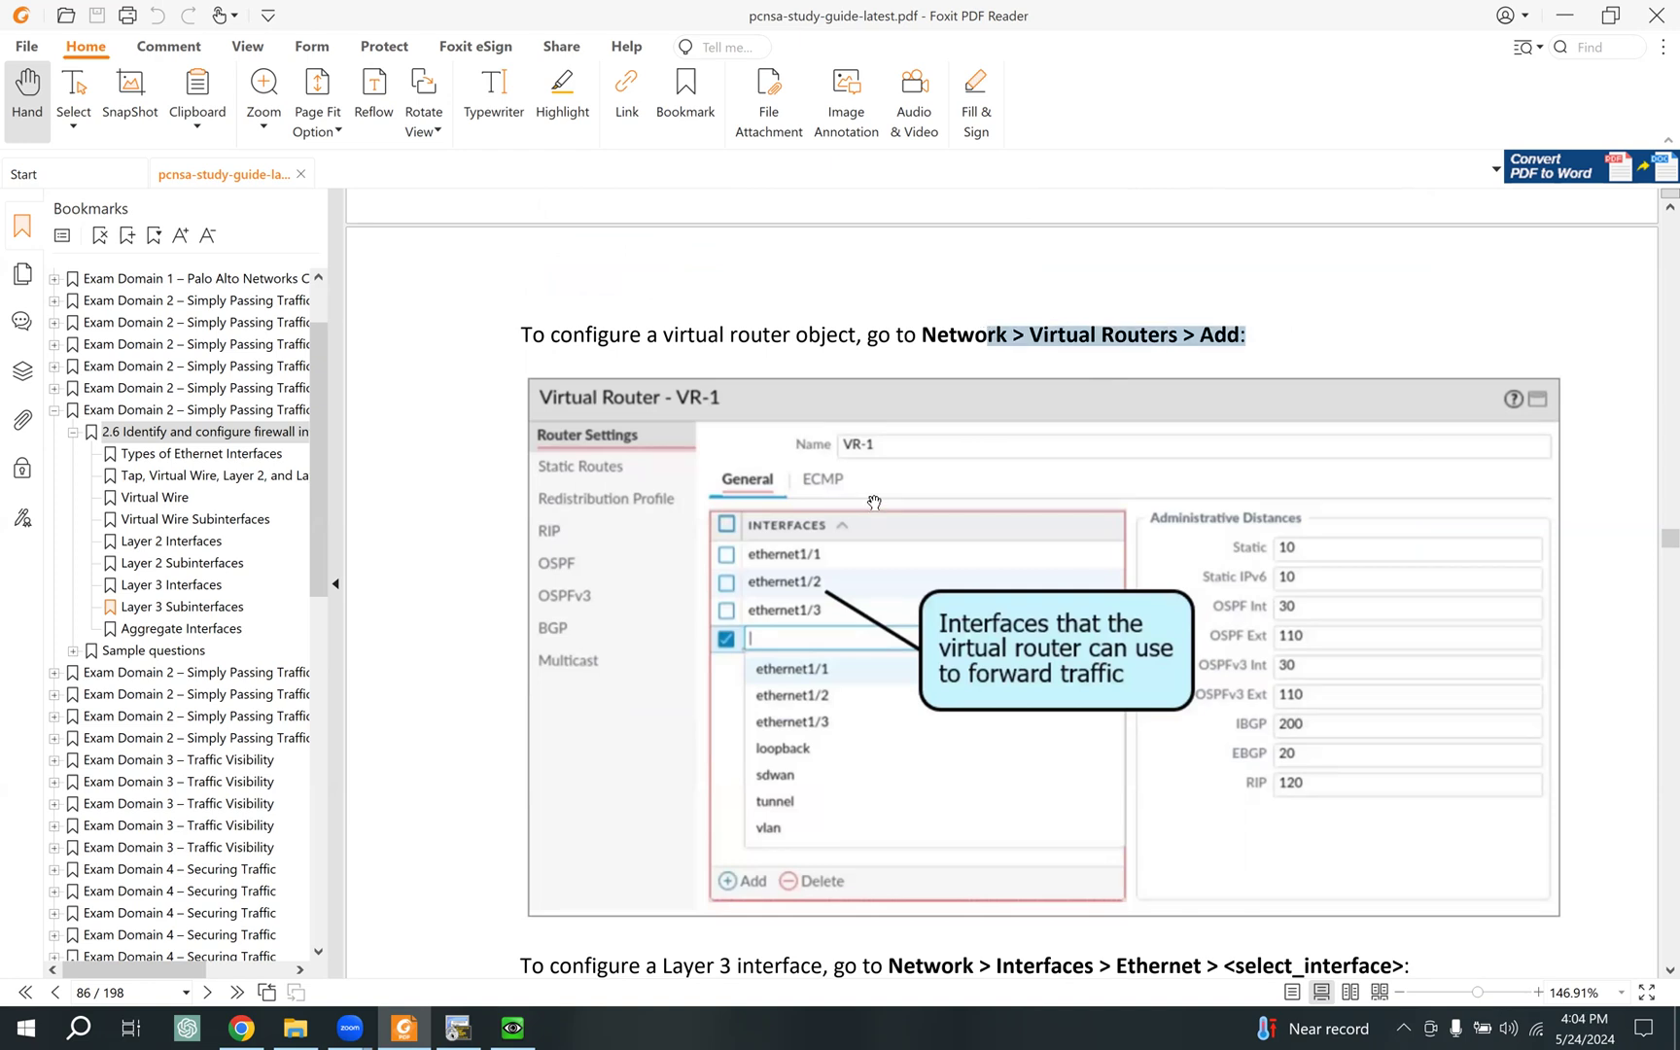
{"action": "scroll", "coordinate": [874, 503], "scroll_direction": "down", "scroll_amount": 8}
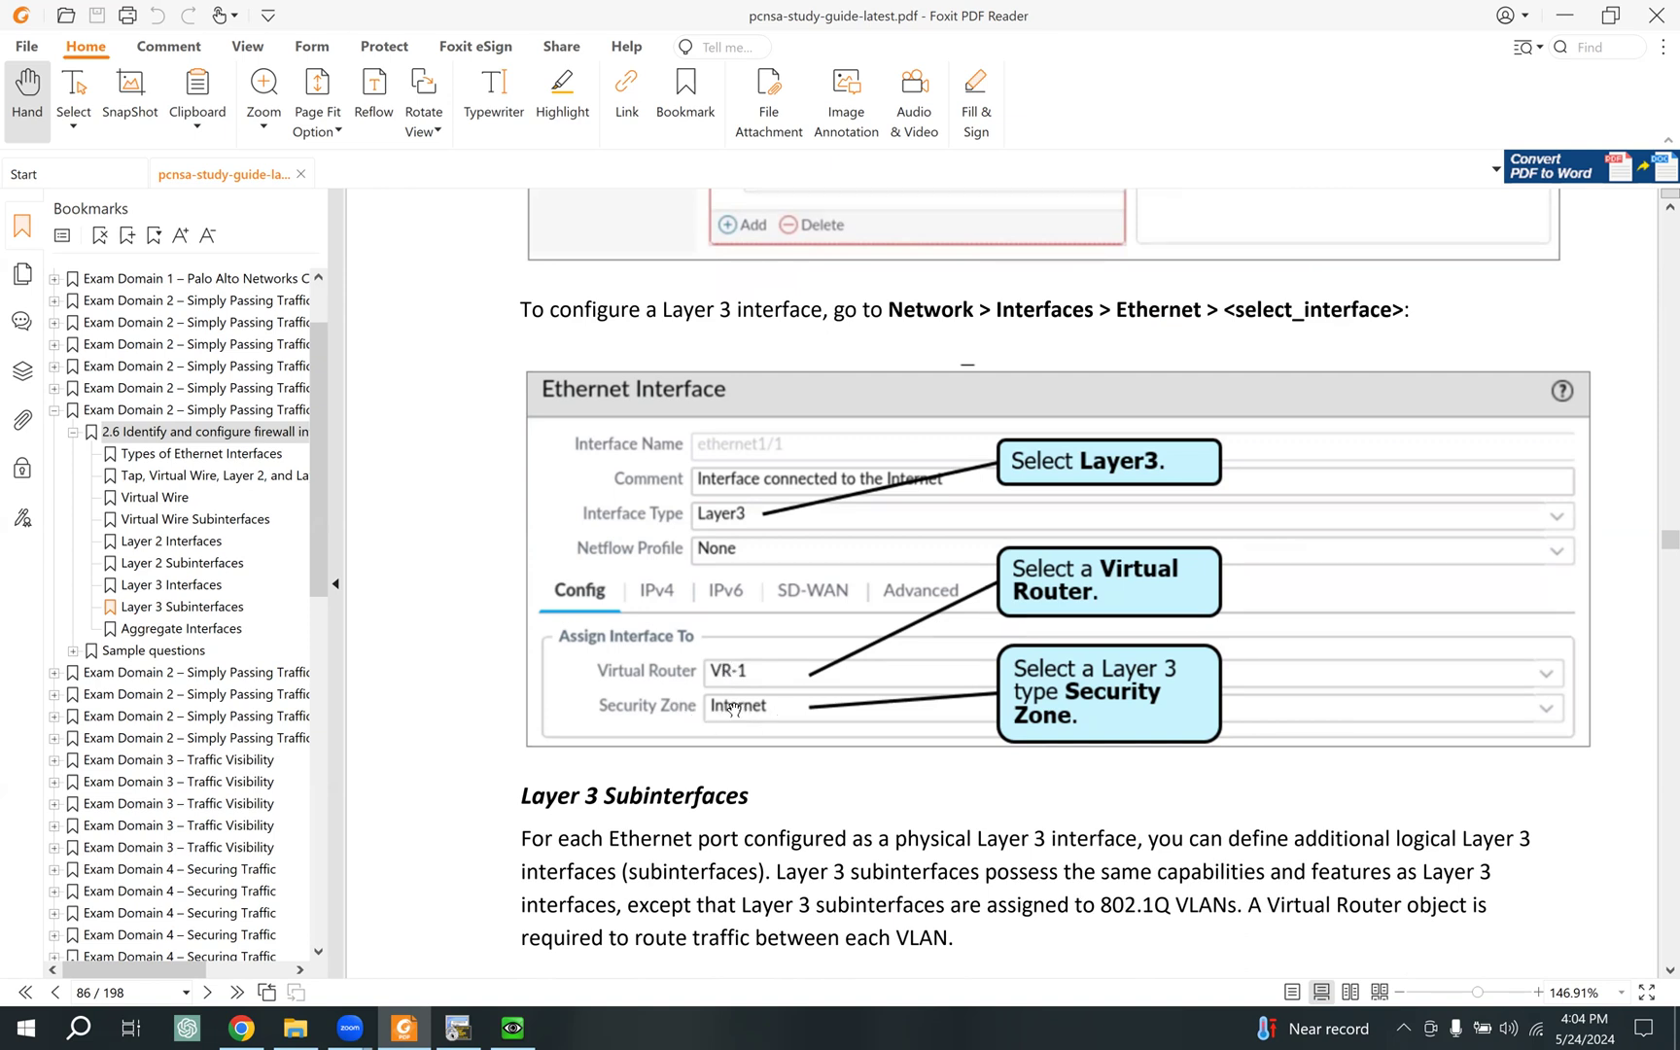
{"action": "scroll", "coordinate": [734, 705], "scroll_direction": "down", "scroll_amount": 3}
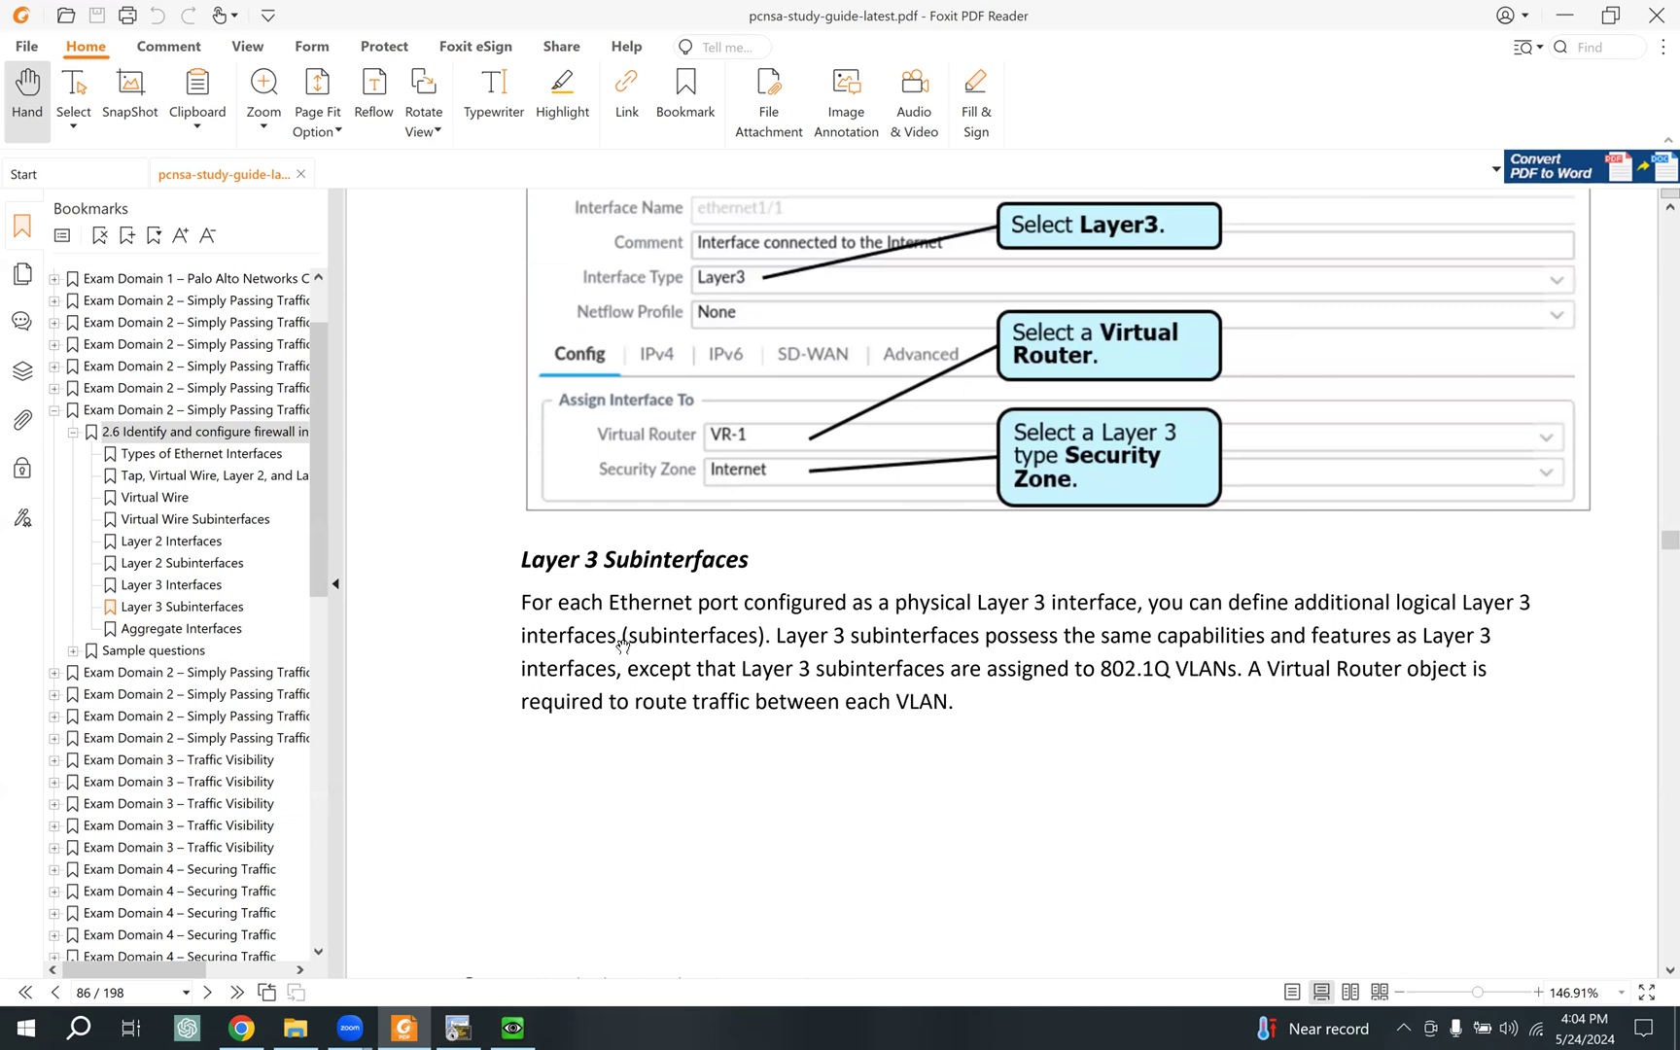
Step: Select the Layer 3 Subinterfaces heading text and examine that section's VLAN zone diagram, subinterface settings and IPv4 configuration figures
{"action": "left_click_drag", "start_coordinate": [581, 533], "coordinate": [749, 534]}
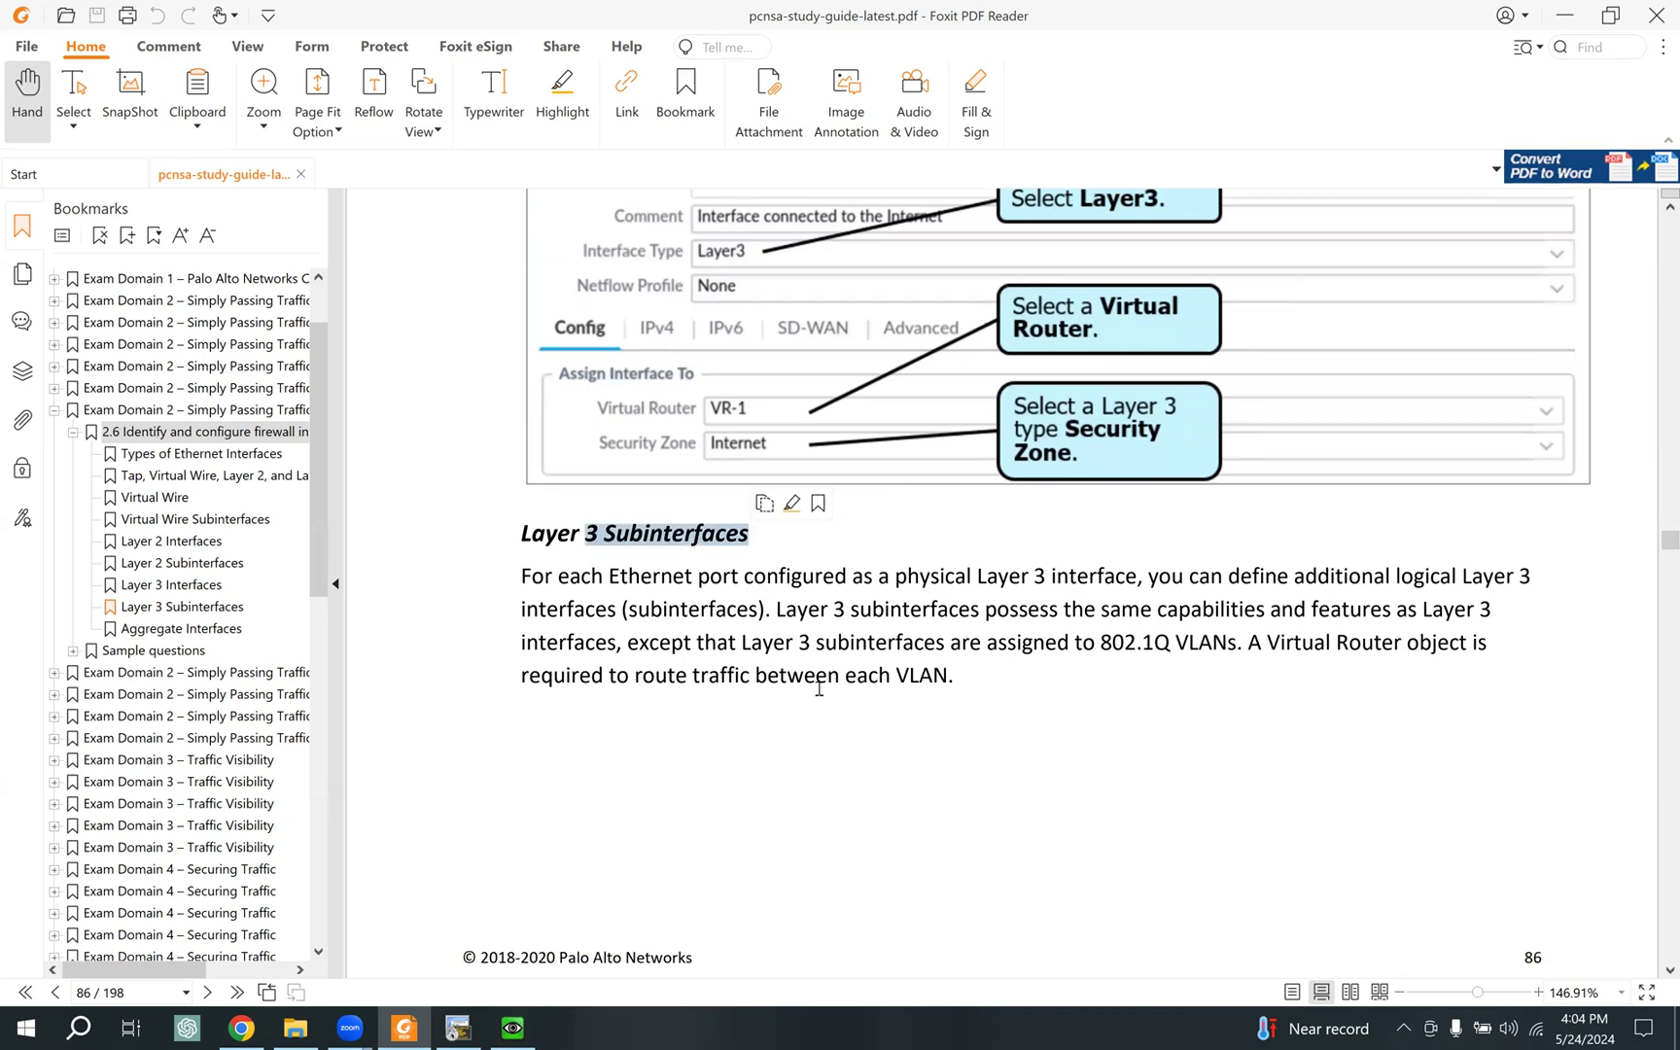
{"action": "scroll", "coordinate": [816, 674], "scroll_direction": "down", "scroll_amount": 3}
{"action": "scroll", "coordinate": [814, 671], "scroll_direction": "down", "scroll_amount": 8}
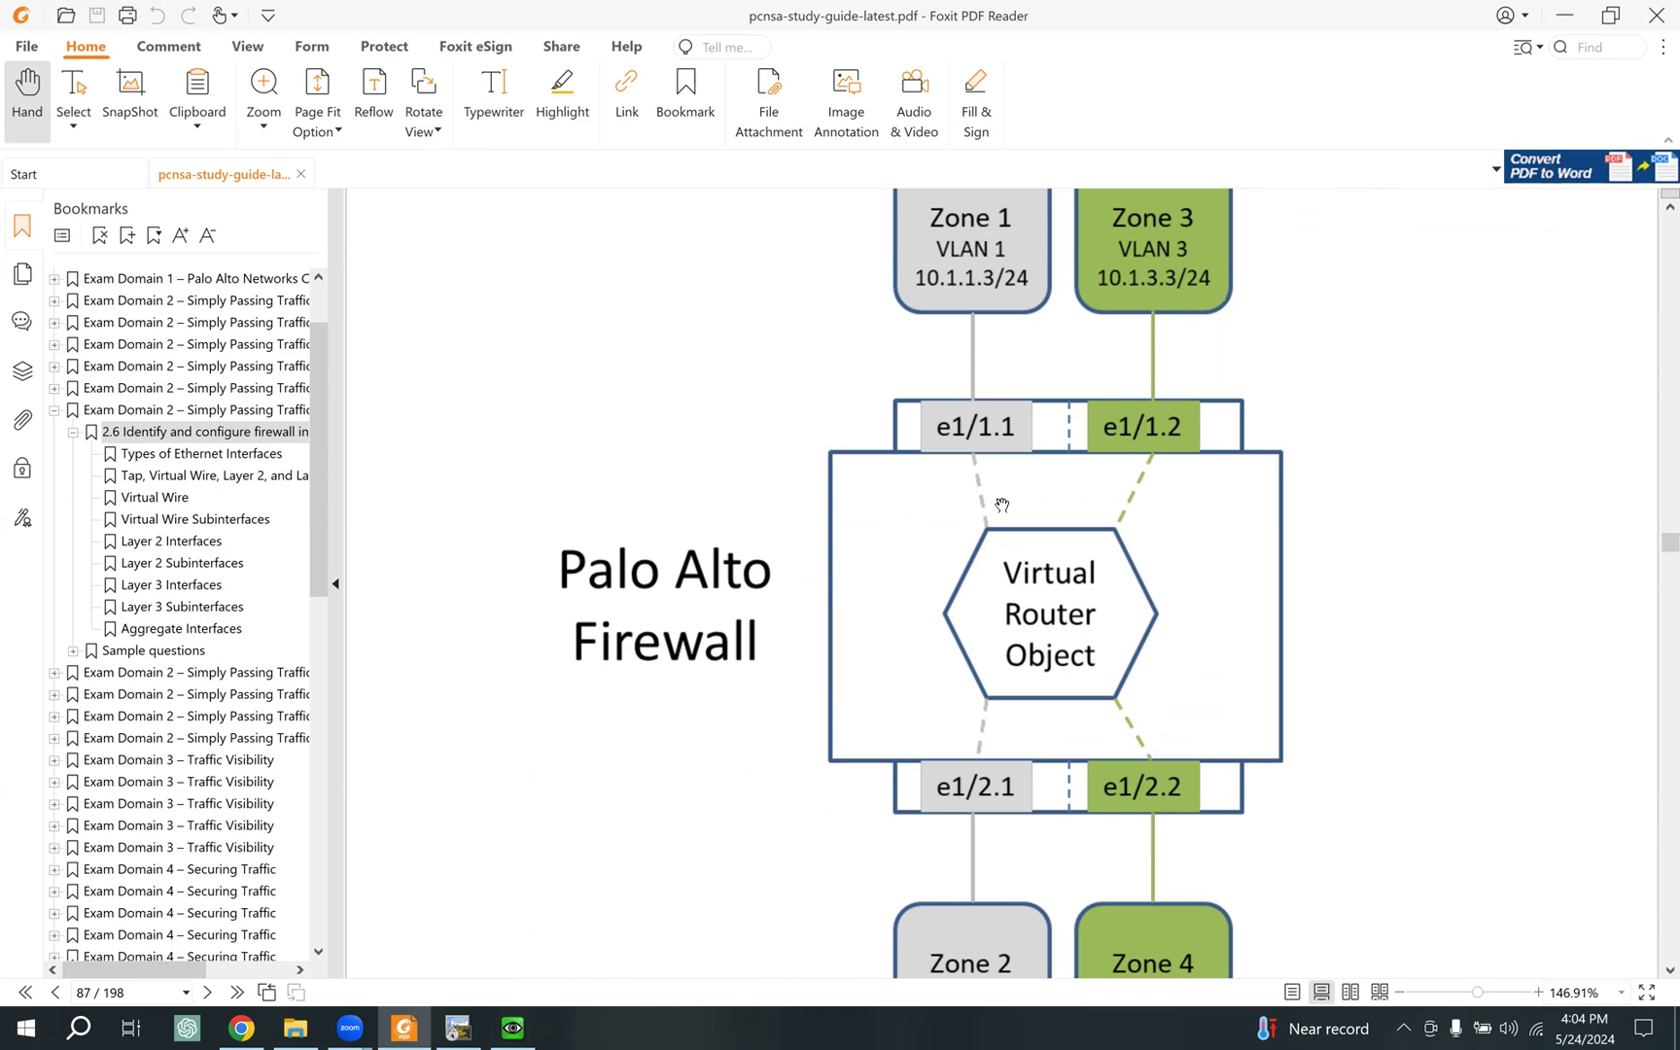
{"action": "scroll", "coordinate": [1001, 503], "scroll_direction": "down", "scroll_amount": 3}
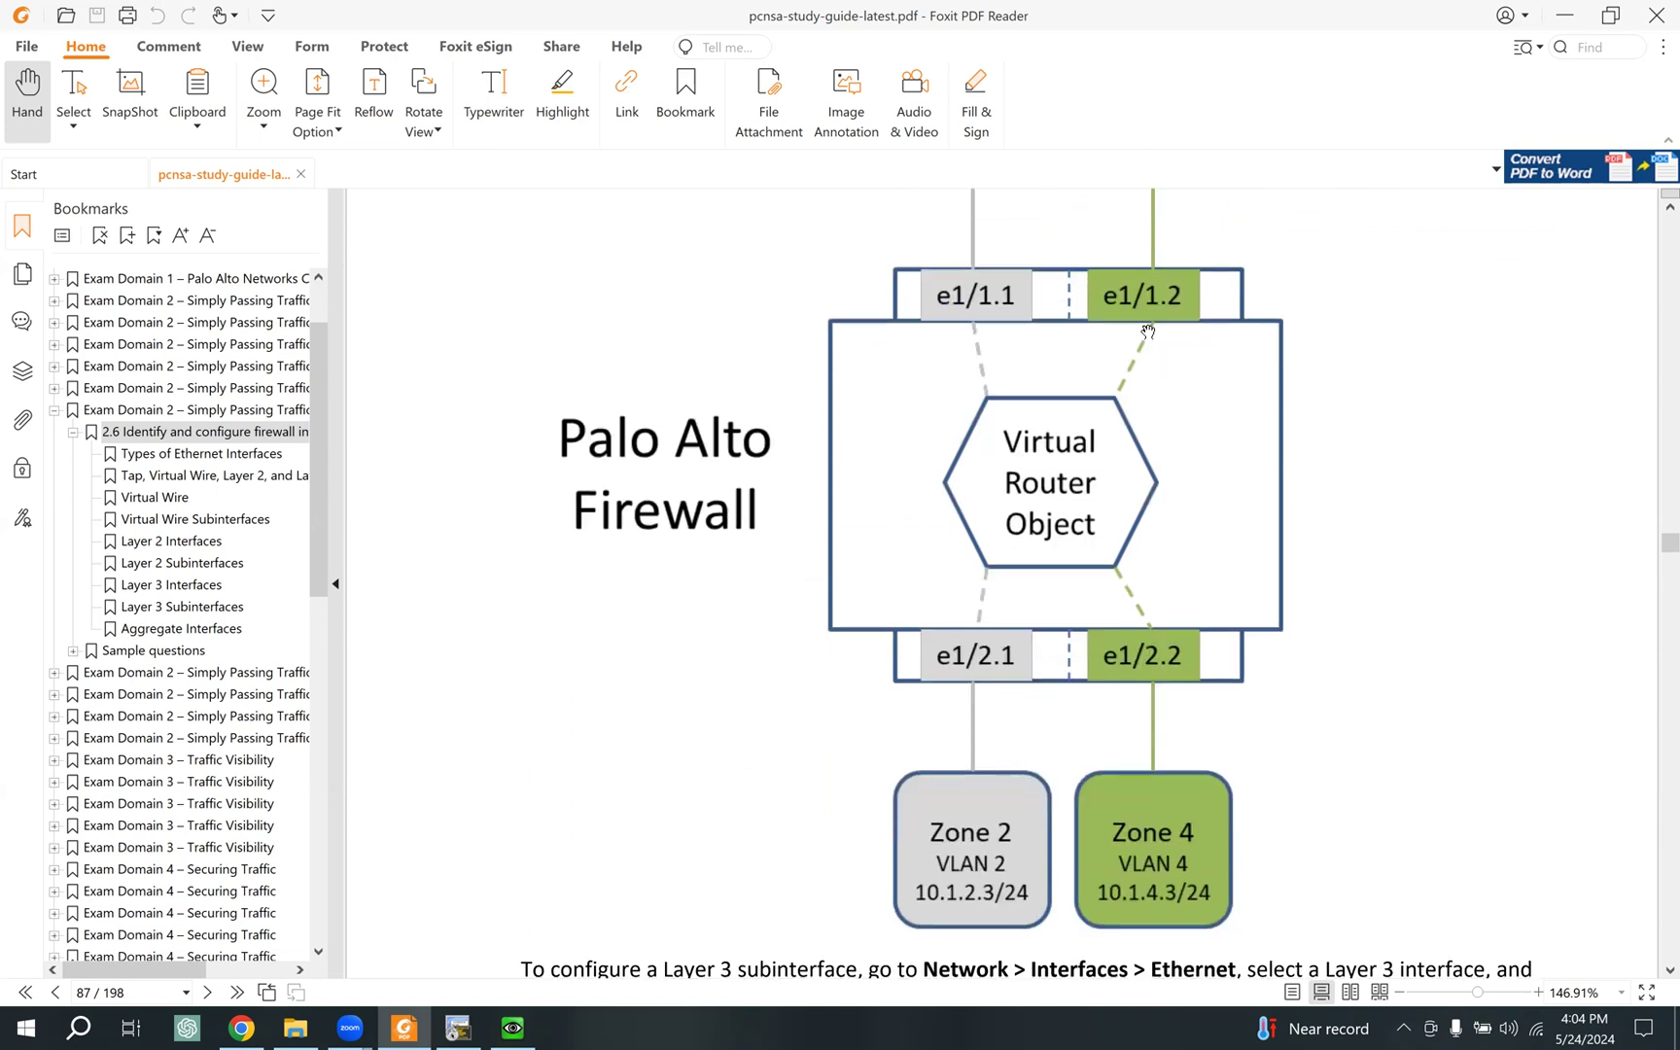
{"action": "scroll", "coordinate": [989, 538], "scroll_direction": "up", "scroll_amount": 2}
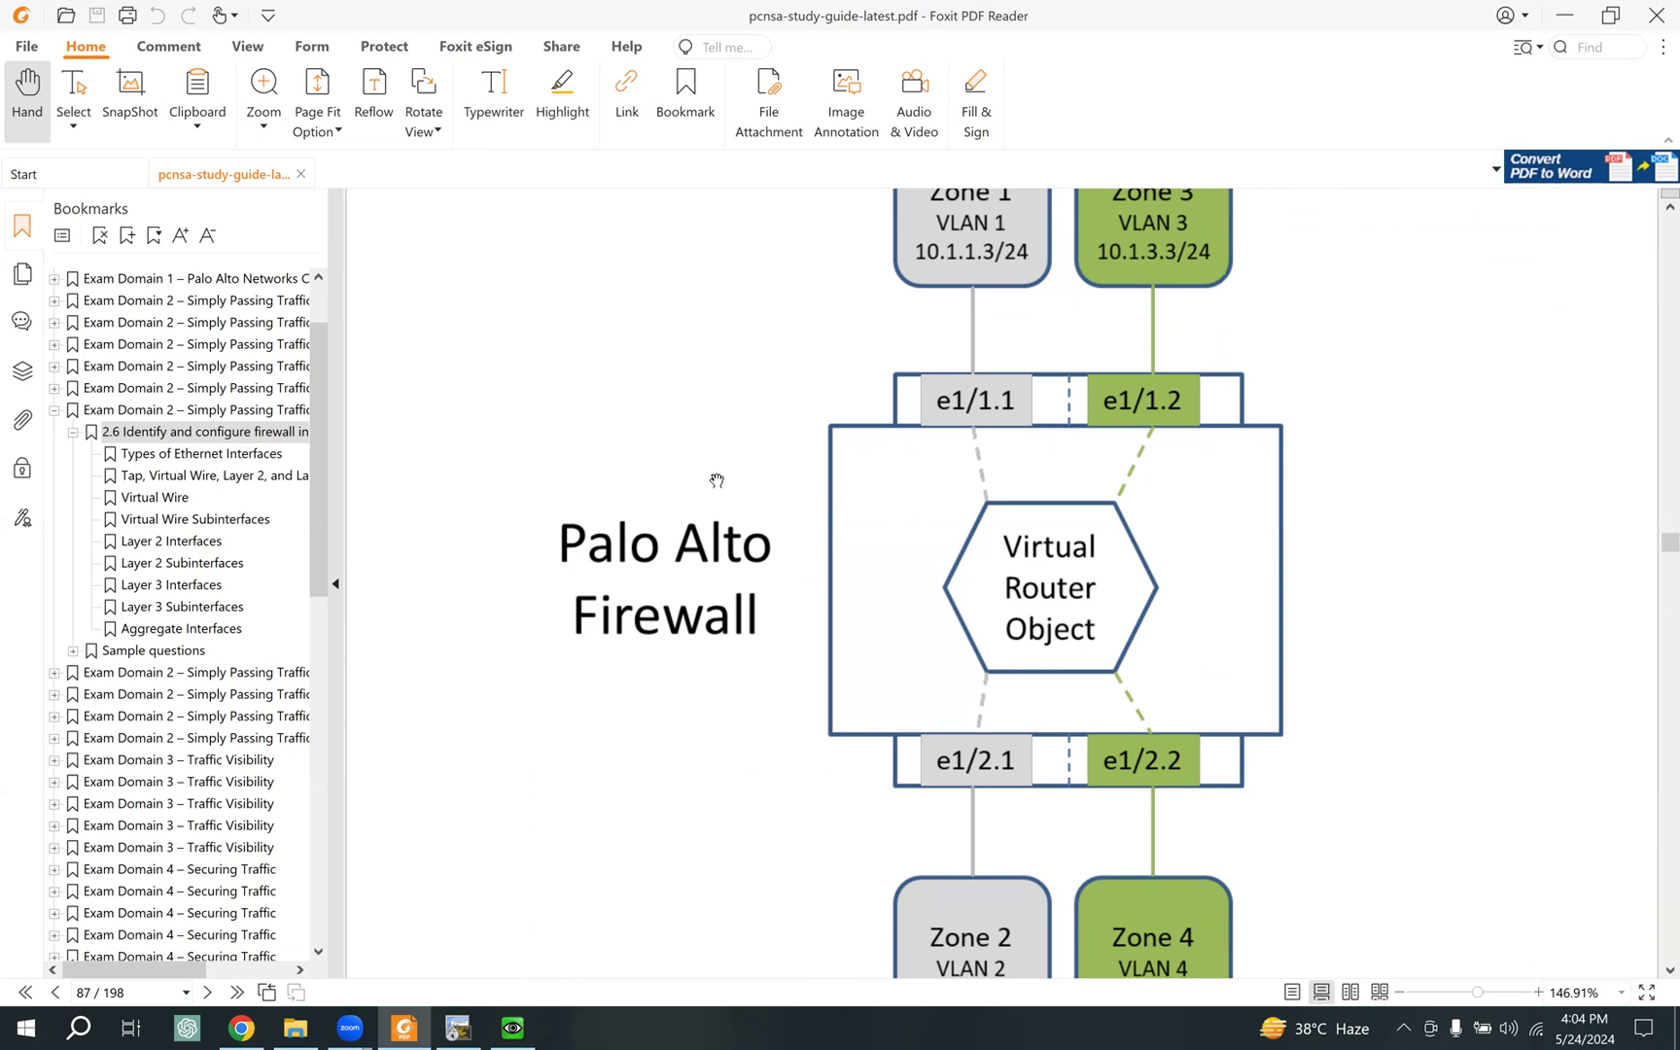
{"action": "scroll", "coordinate": [716, 481], "scroll_direction": "down", "scroll_amount": 5}
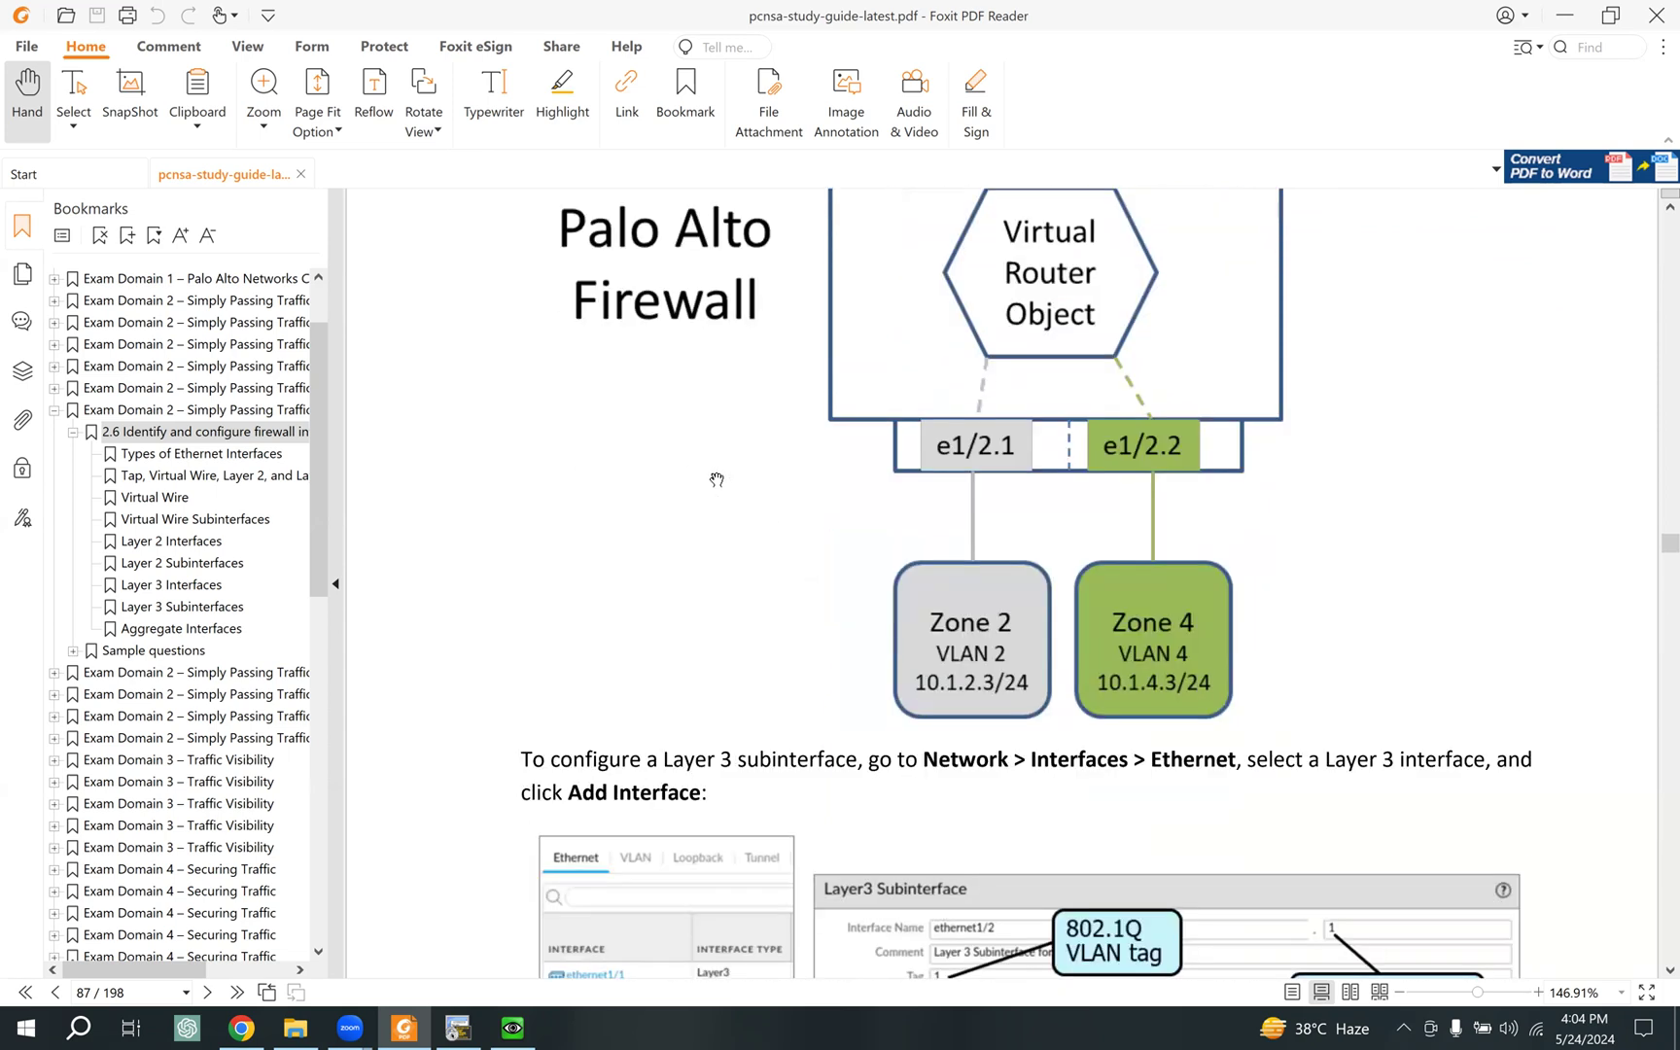
{"action": "scroll", "coordinate": [717, 479], "scroll_direction": "down", "scroll_amount": 3}
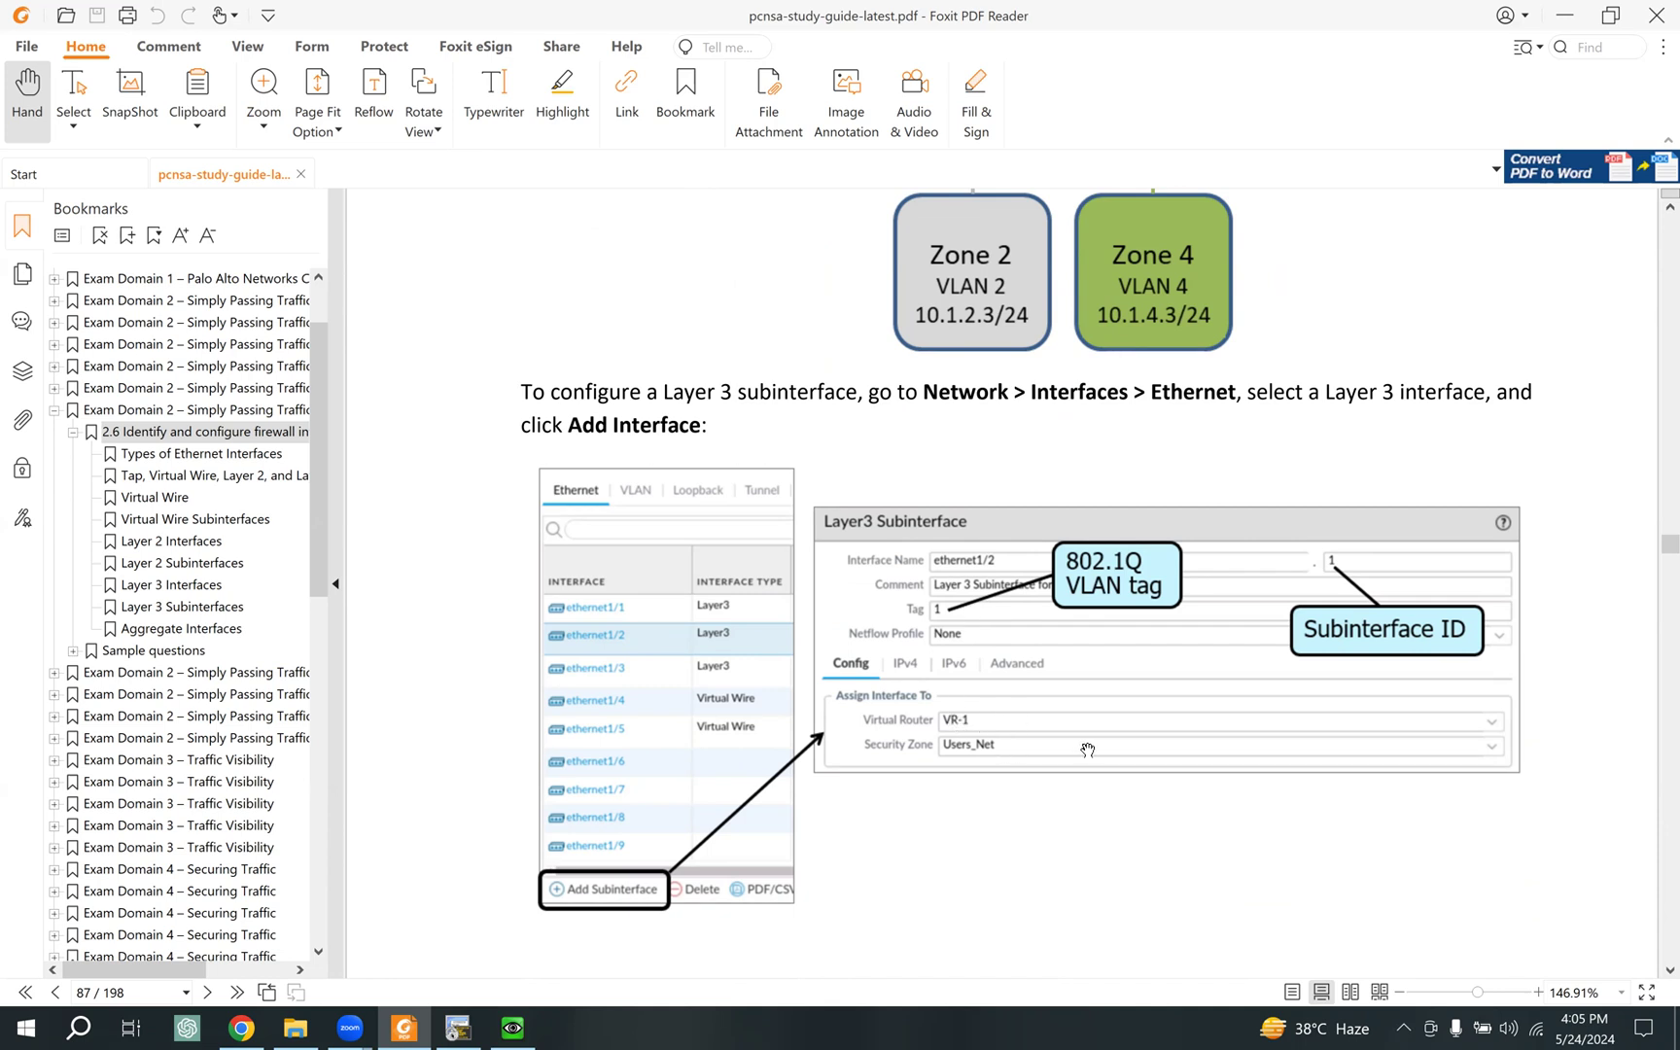
{"action": "scroll", "coordinate": [1087, 749], "scroll_direction": "down", "scroll_amount": 2}
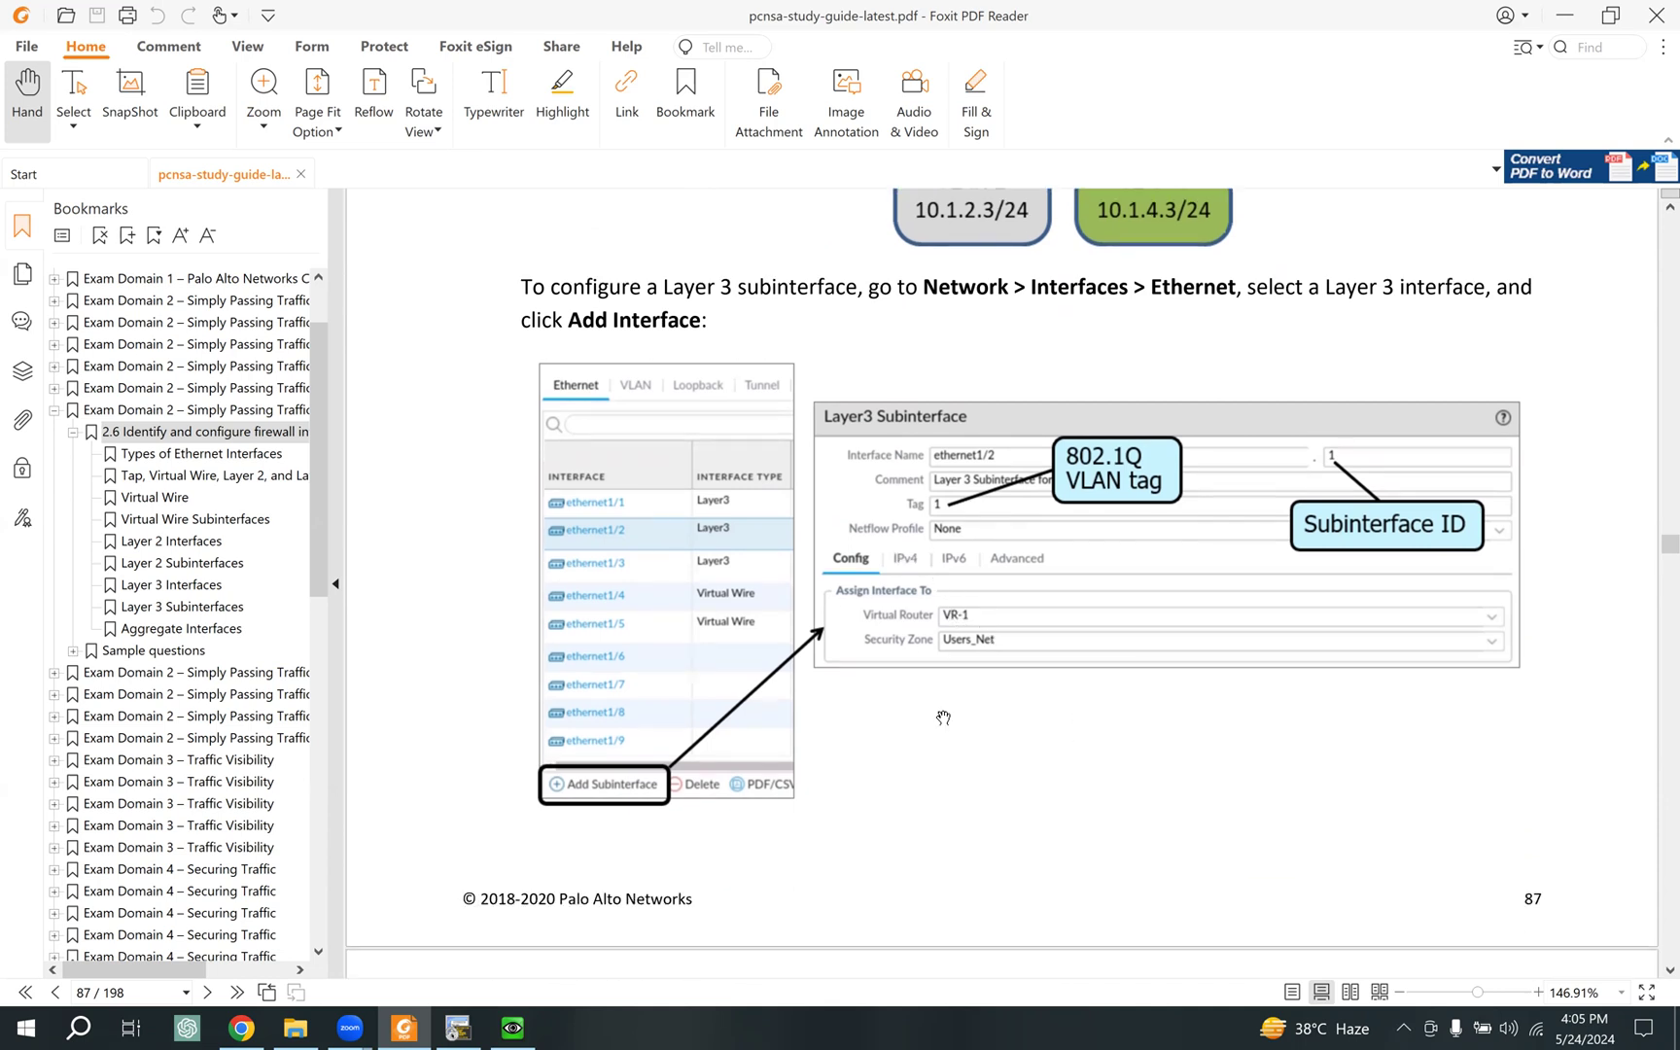
{"action": "scroll", "coordinate": [943, 715], "scroll_direction": "down", "scroll_amount": 1}
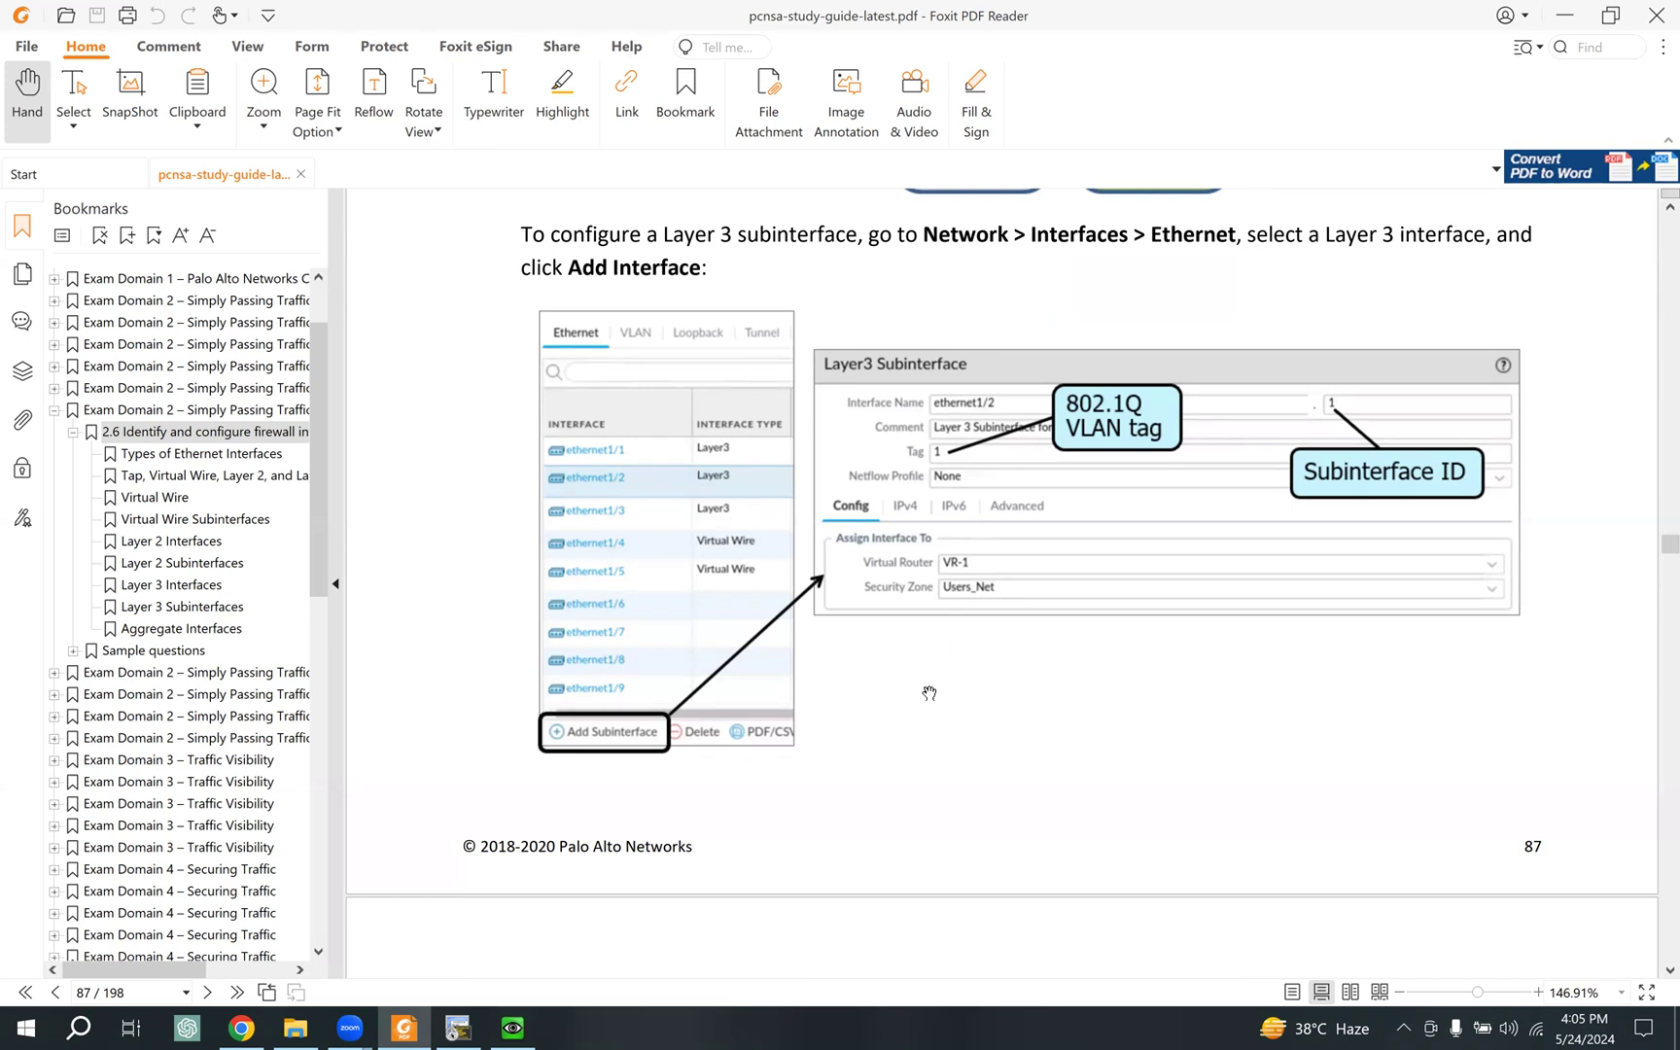
{"action": "scroll", "coordinate": [930, 693], "scroll_direction": "down", "scroll_amount": 6}
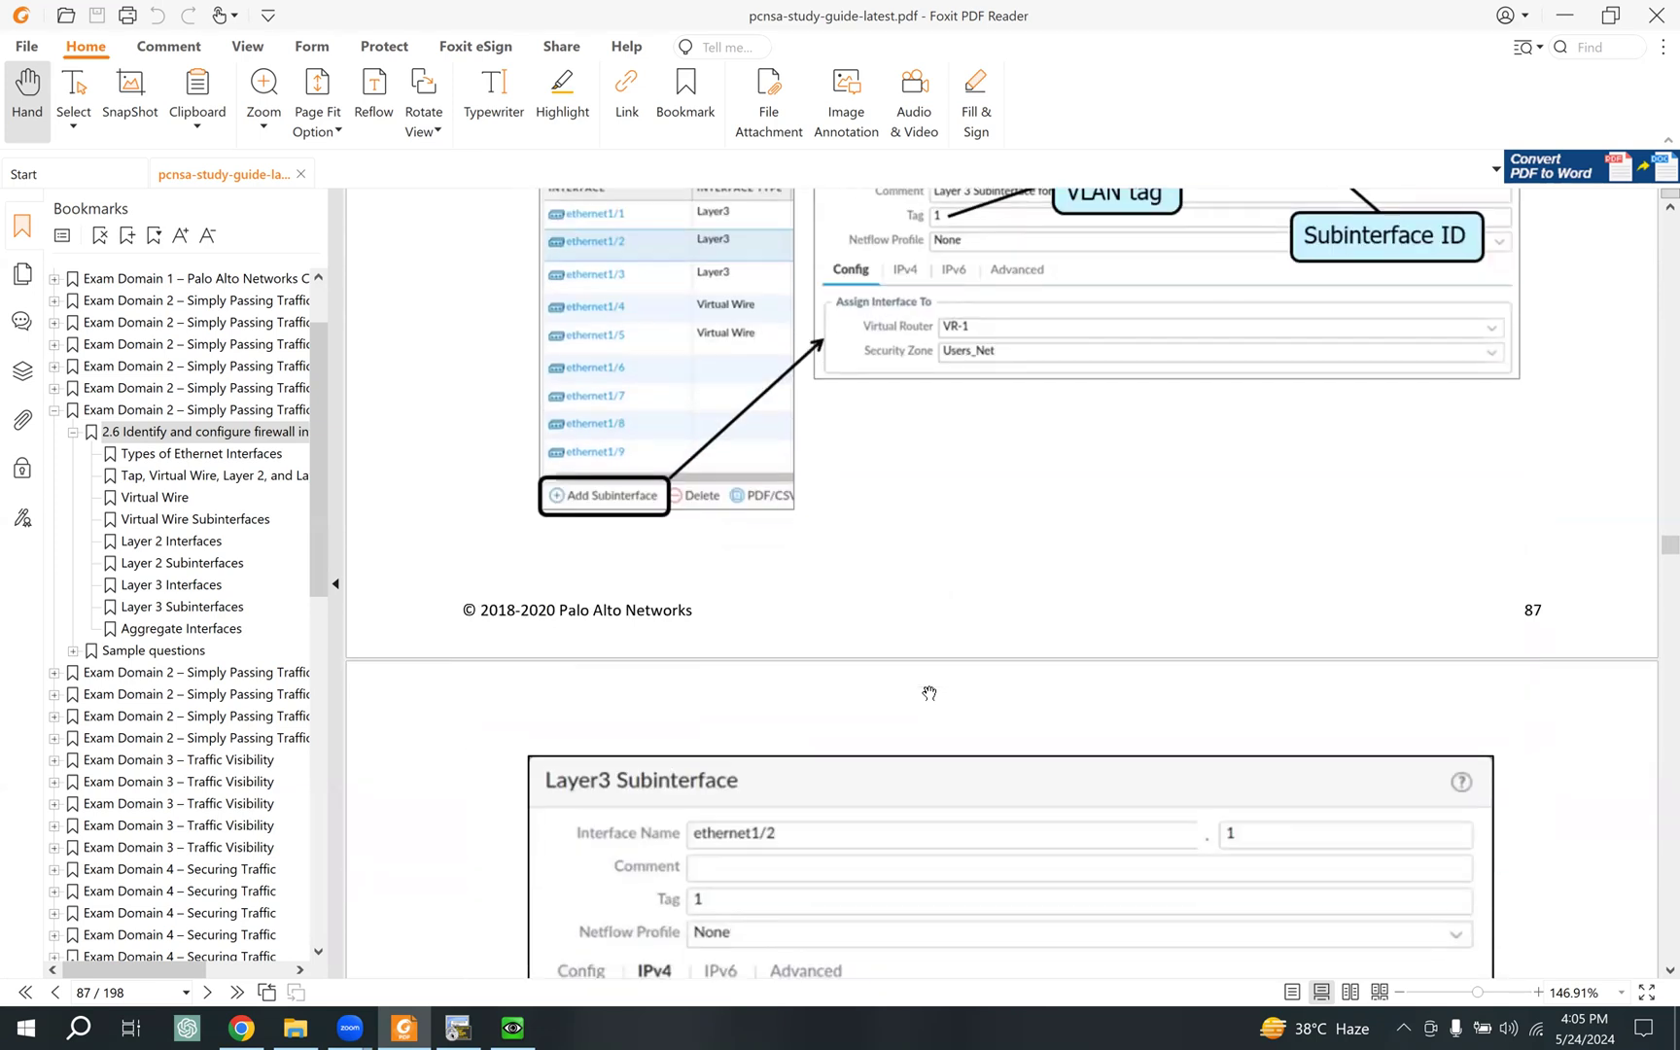
{"action": "scroll", "coordinate": [930, 694], "scroll_direction": "down", "scroll_amount": 2}
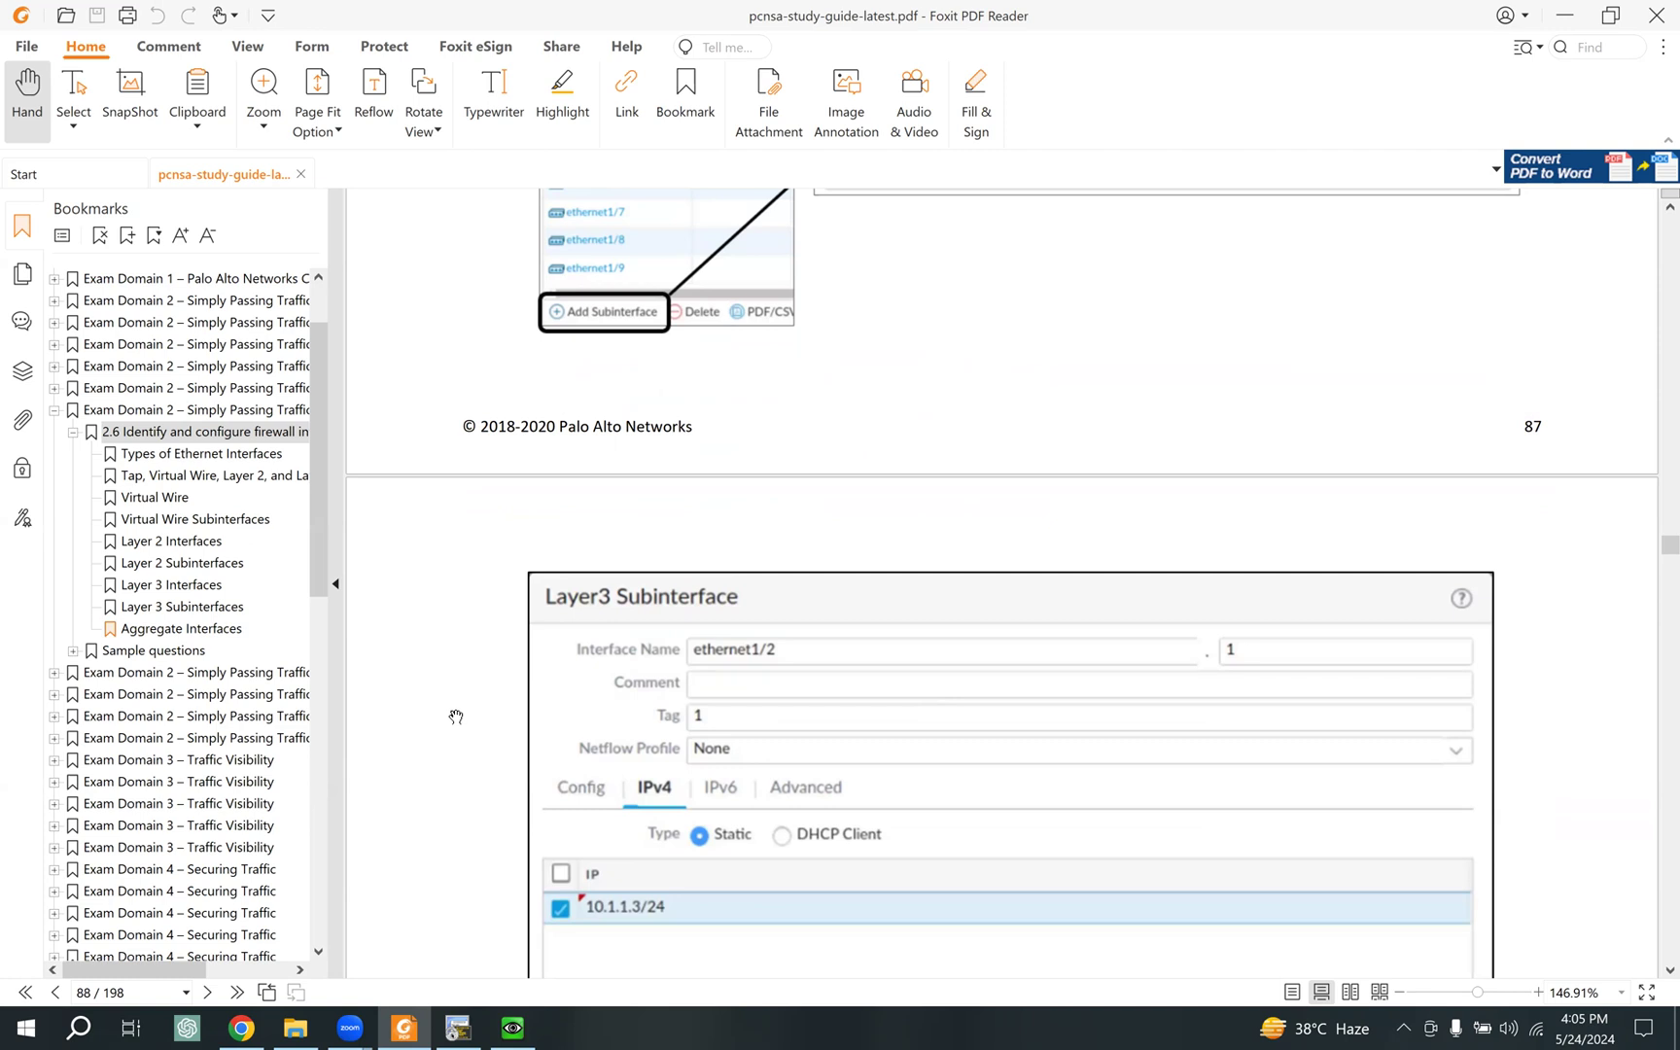
{"action": "scroll", "coordinate": [456, 717], "scroll_direction": "down", "scroll_amount": 2}
{"action": "scroll", "coordinate": [456, 716], "scroll_direction": "down", "scroll_amount": 1}
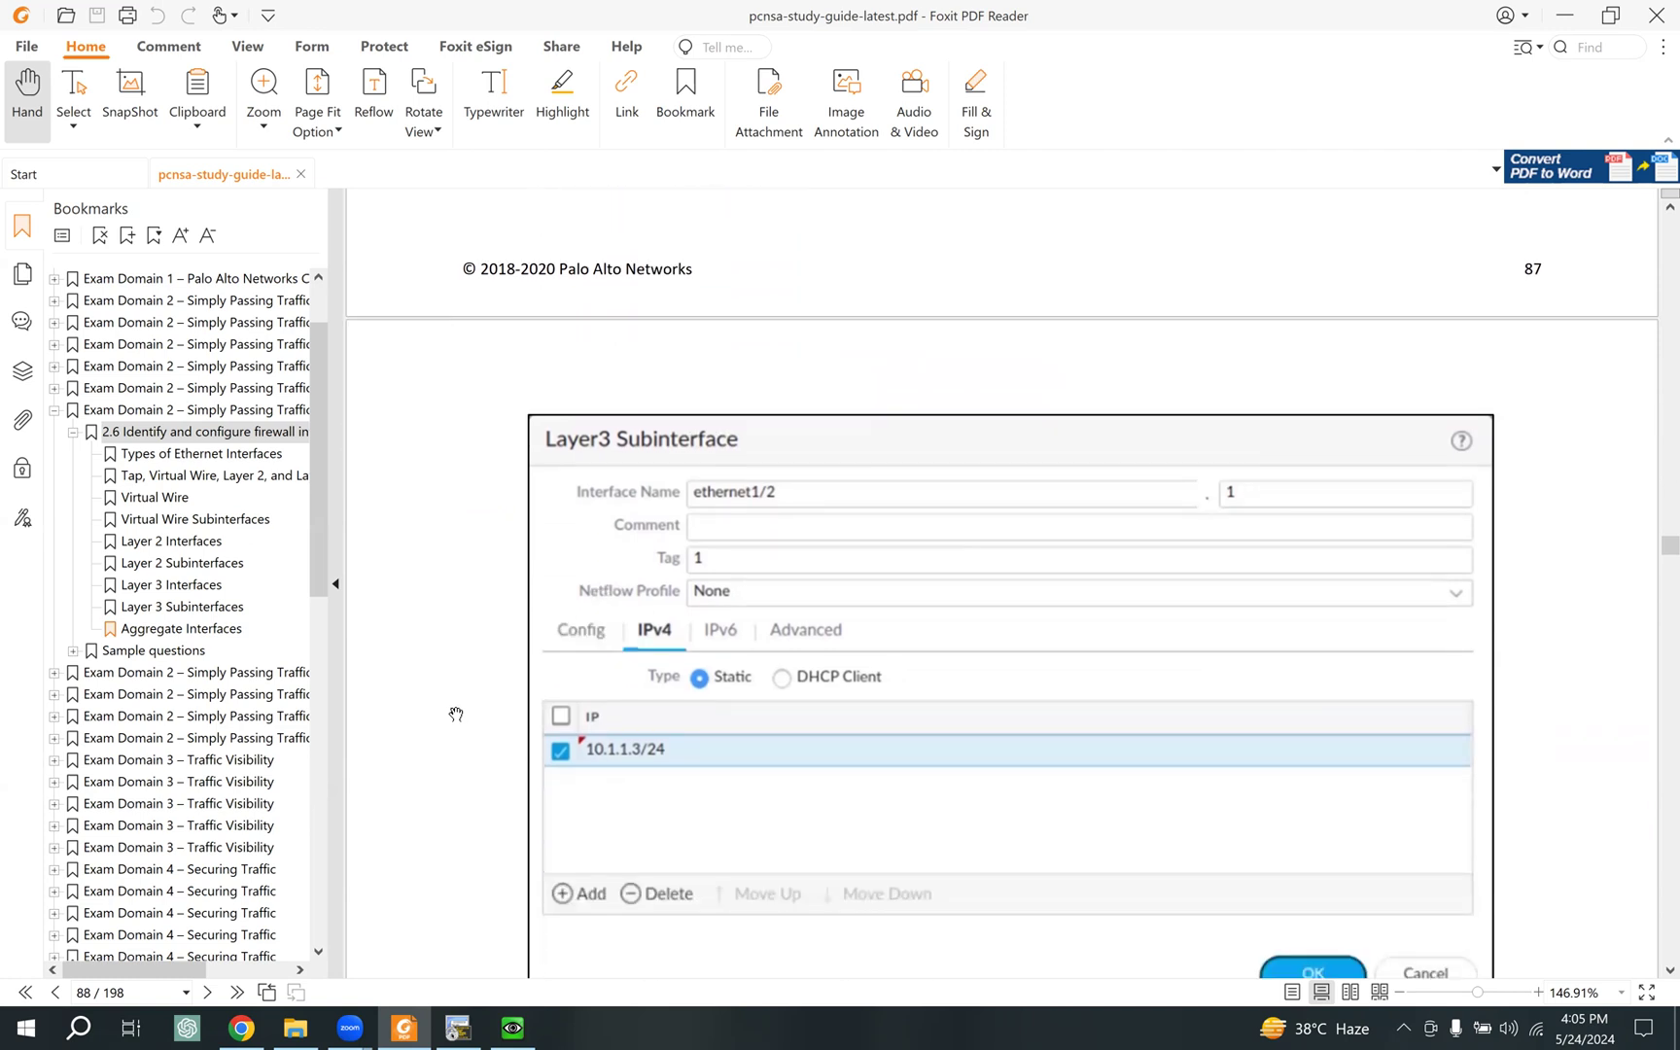
Step: Find the Aggregate Interfaces section and select its heading text
{"action": "scroll", "coordinate": [456, 715], "scroll_direction": "down", "scroll_amount": 8}
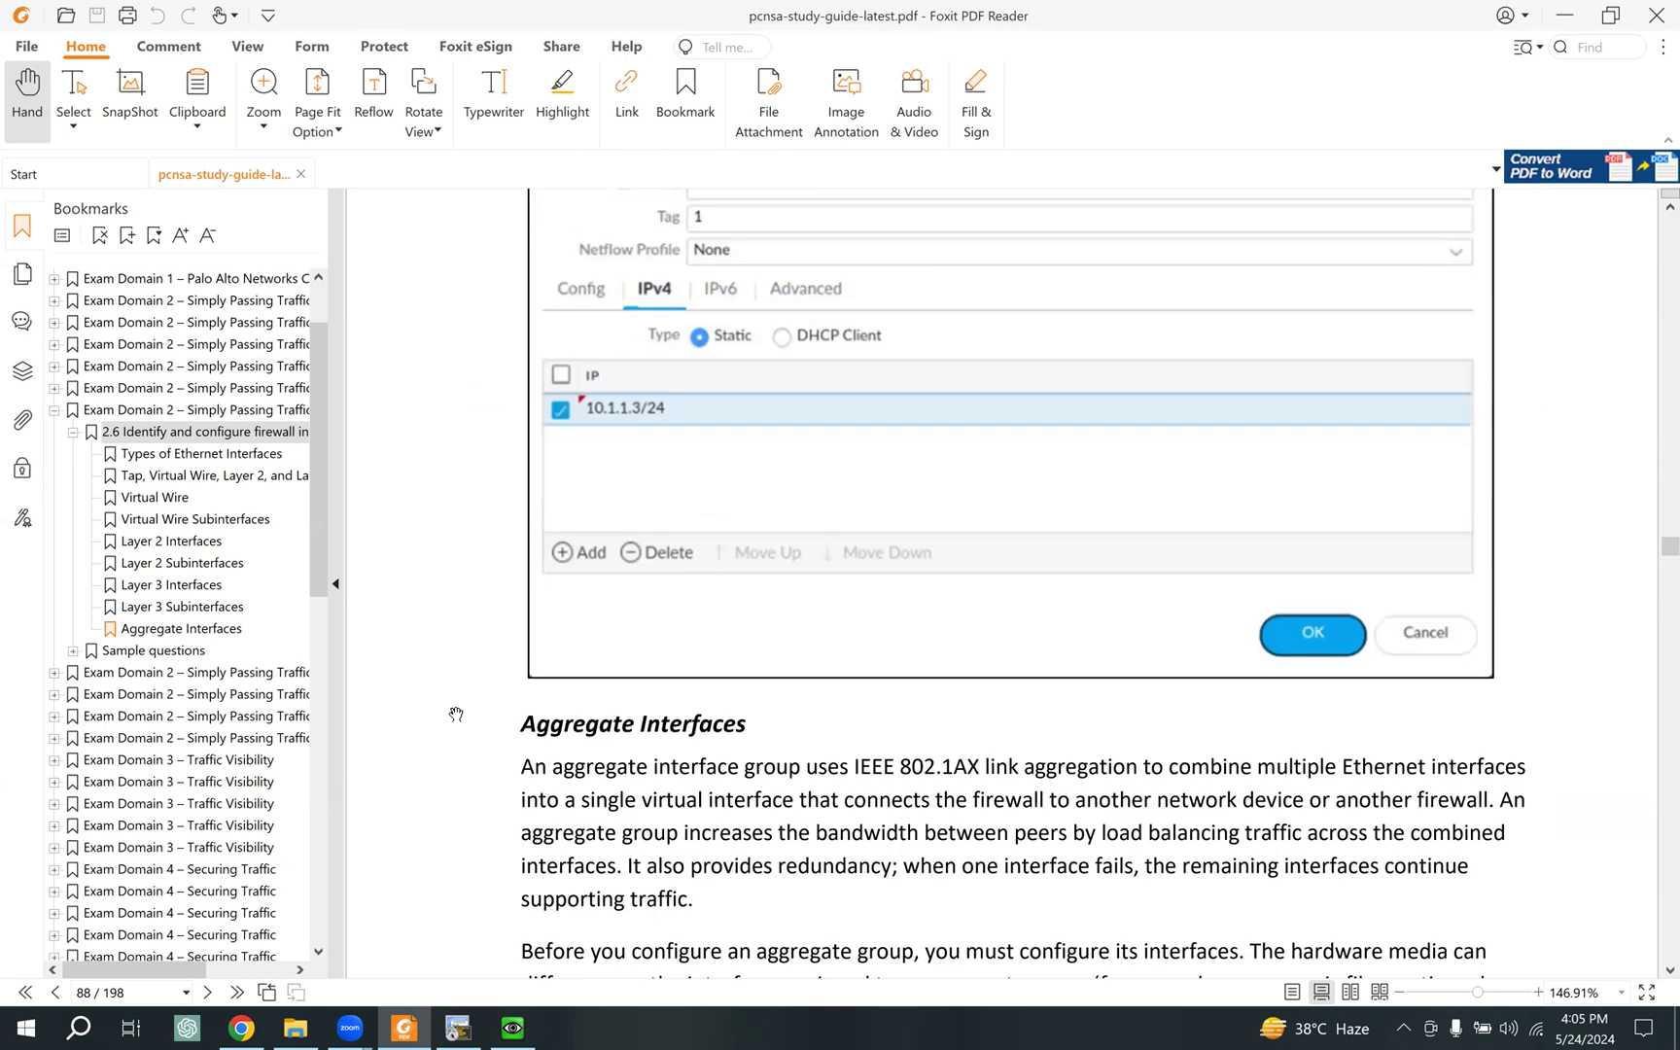
{"action": "scroll", "coordinate": [456, 715], "scroll_direction": "down", "scroll_amount": 1}
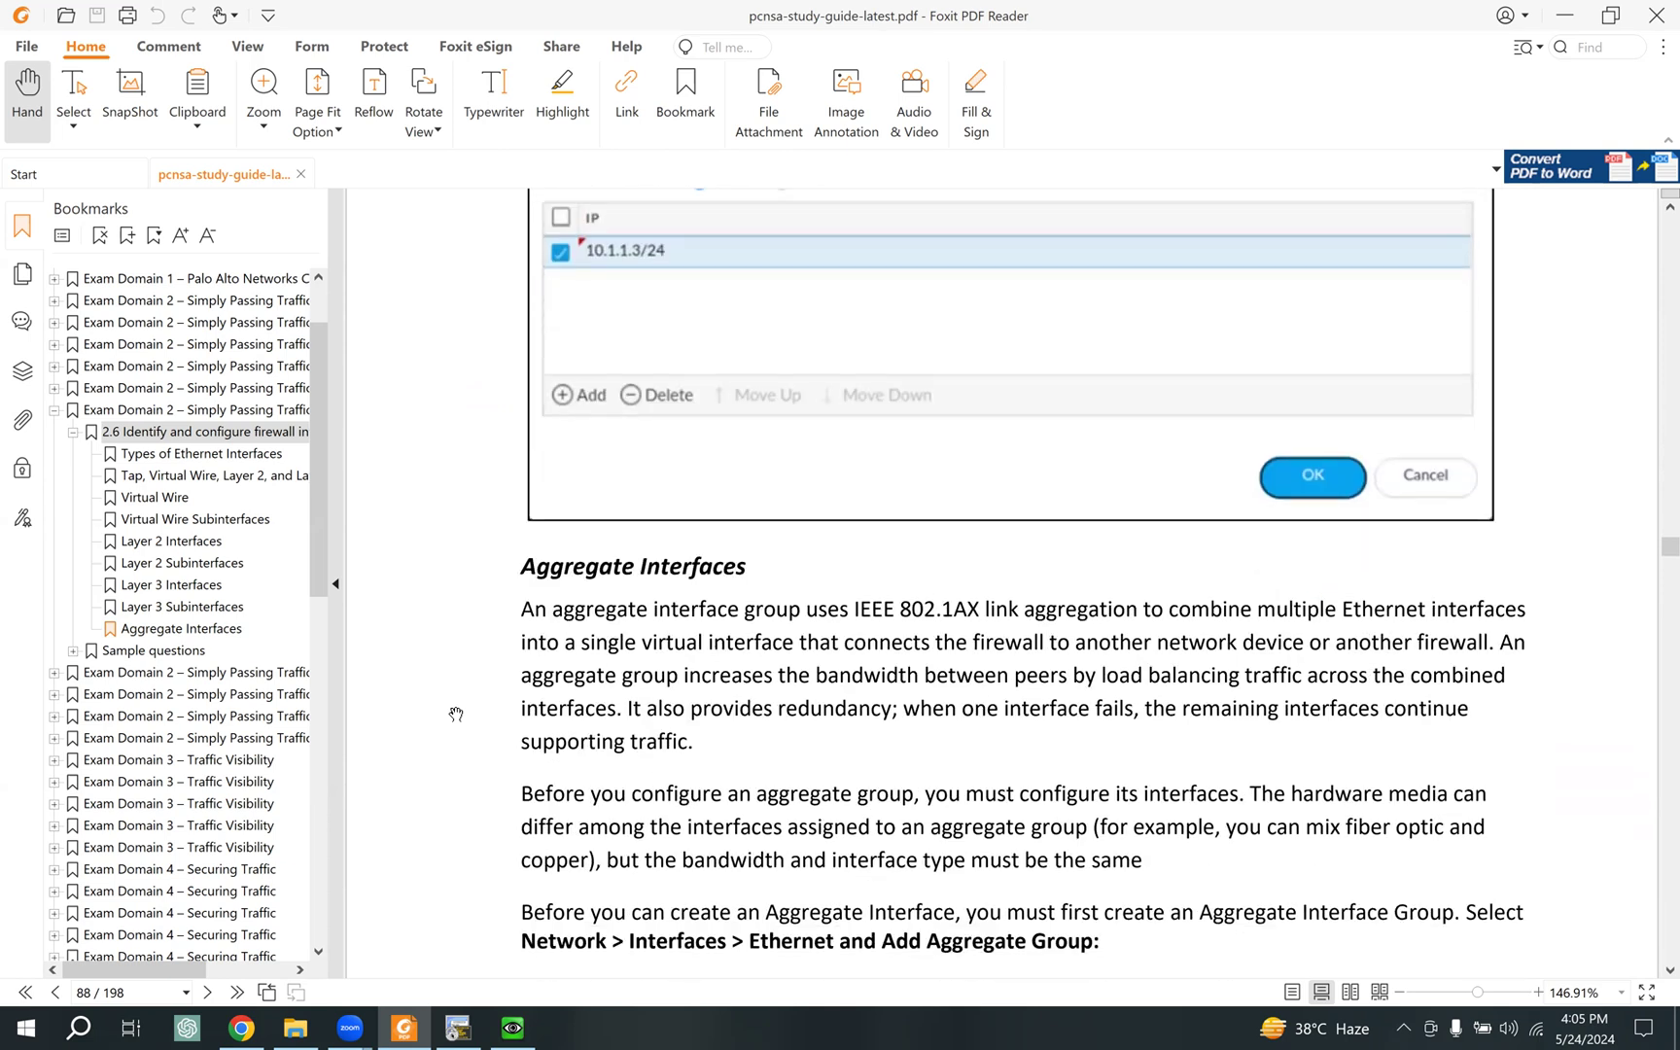
{"action": "scroll", "coordinate": [456, 715], "scroll_direction": "up", "scroll_amount": 1}
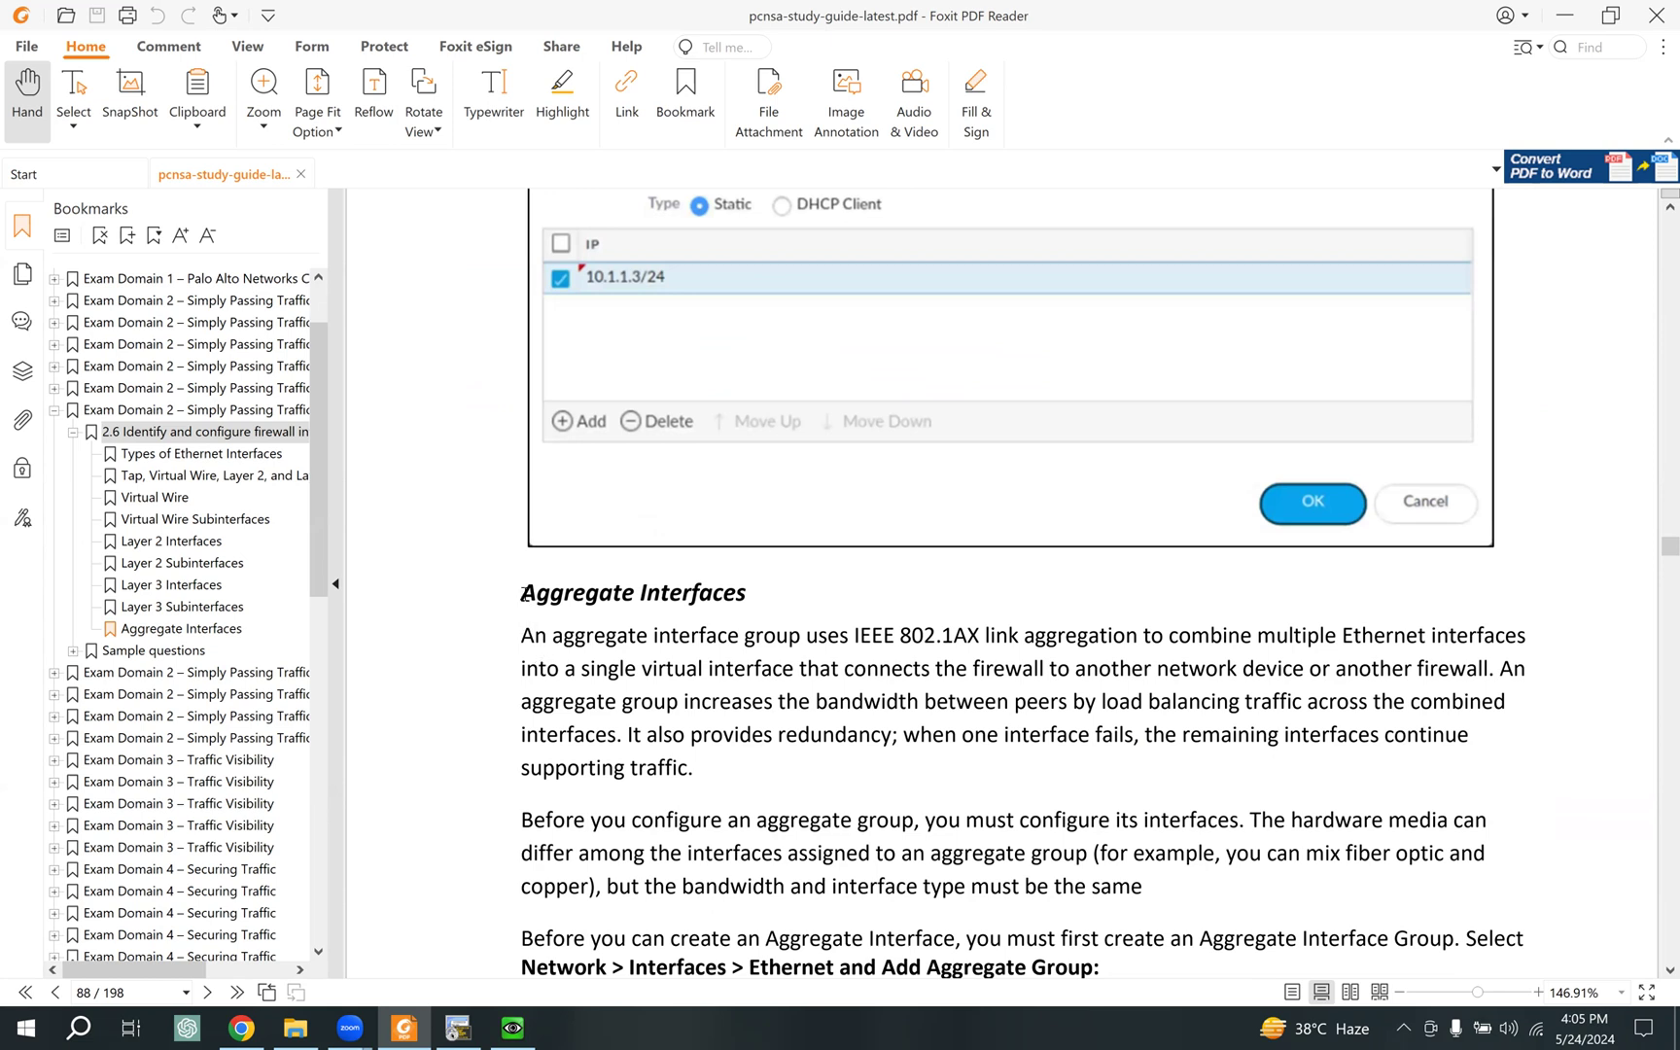
{"action": "left_click_drag", "start_coordinate": [523, 593], "coordinate": [762, 589]}
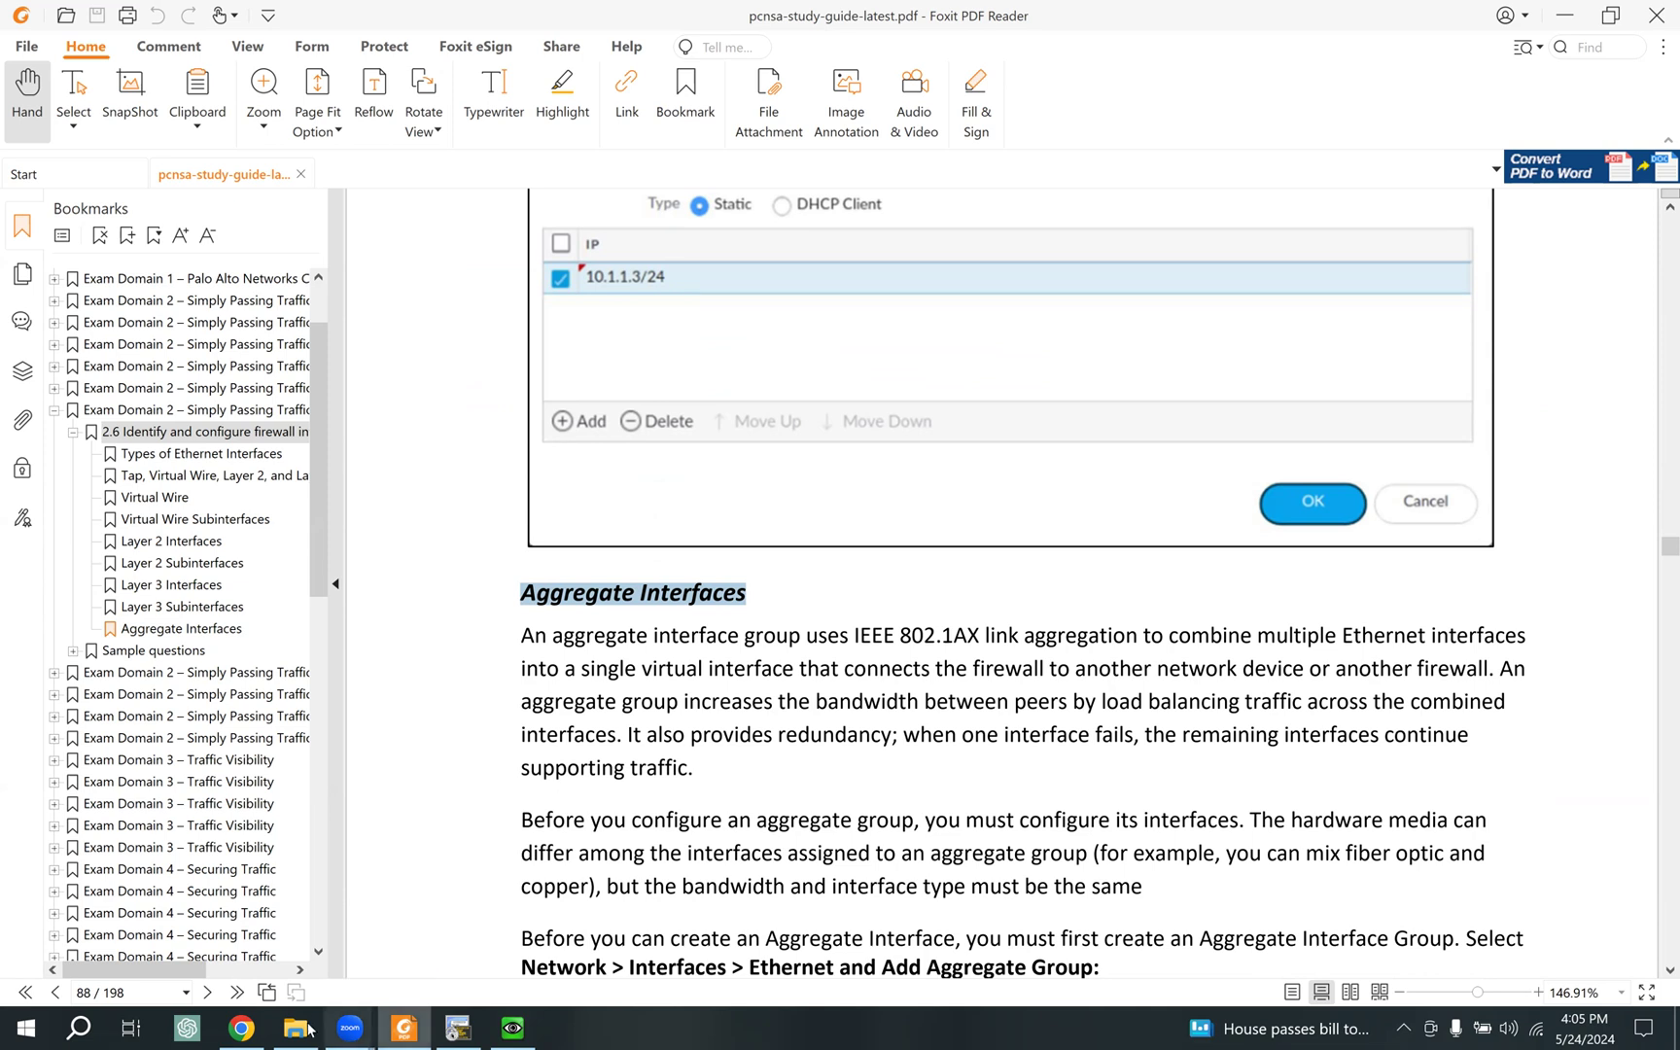
Step: Switch to the EVE topology in the browser, mark up the Switch1 Gi0/0 link to PaloAlto1 with freehand strokes, and clear the markings
{"action": "key", "text": "alt+Tab"}
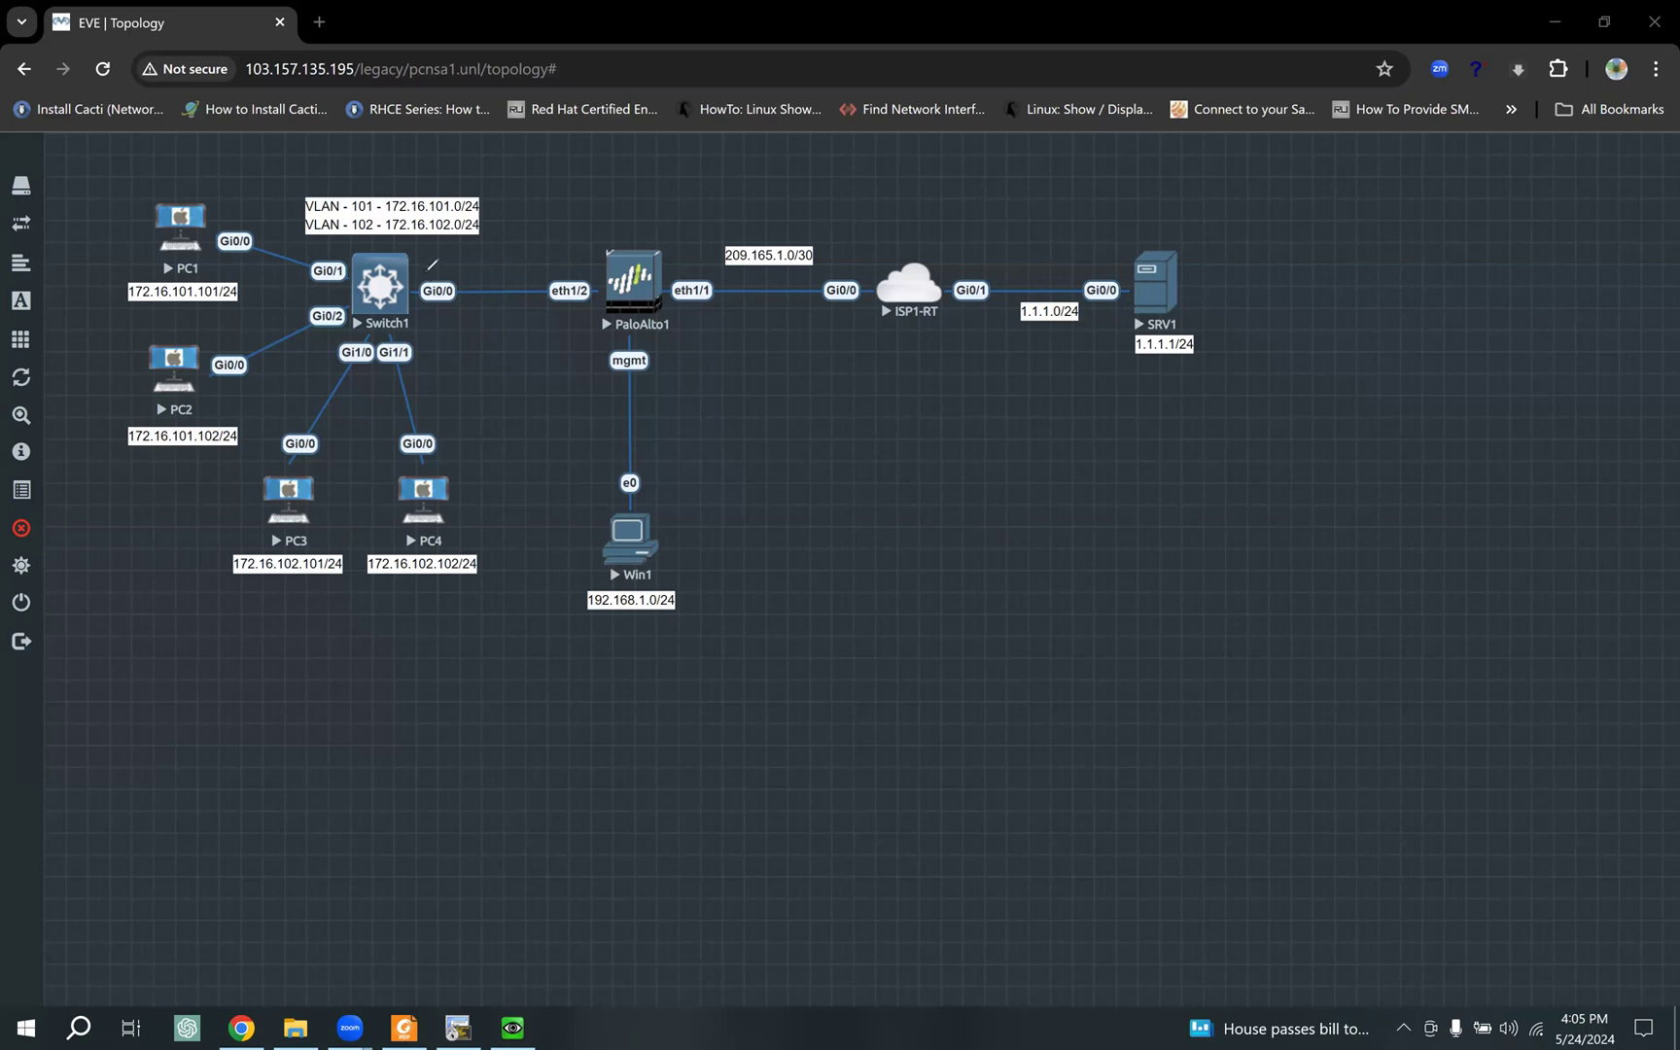
{"action": "mouse_move", "coordinate": [420, 282]}
{"action": "left_mouse_down"}
{"action": "mouse_move", "coordinate": [445, 304]}
{"action": "mouse_move", "coordinate": [455, 276]}
{"action": "mouse_move", "coordinate": [417, 269]}
{"action": "left_mouse_up"}
{"action": "left_click_drag", "start_coordinate": [434, 274], "coordinate": [622, 275]}
{"action": "mouse_move", "coordinate": [437, 410]}
{"action": "left_mouse_down"}
{"action": "mouse_move", "coordinate": [445, 439]}
{"action": "mouse_move", "coordinate": [470, 424]}
{"action": "mouse_move", "coordinate": [473, 384]}
{"action": "mouse_move", "coordinate": [438, 435]}
{"action": "mouse_move", "coordinate": [556, 389]}
{"action": "mouse_move", "coordinate": [525, 359]}
{"action": "mouse_move", "coordinate": [481, 367]}
{"action": "left_mouse_up"}
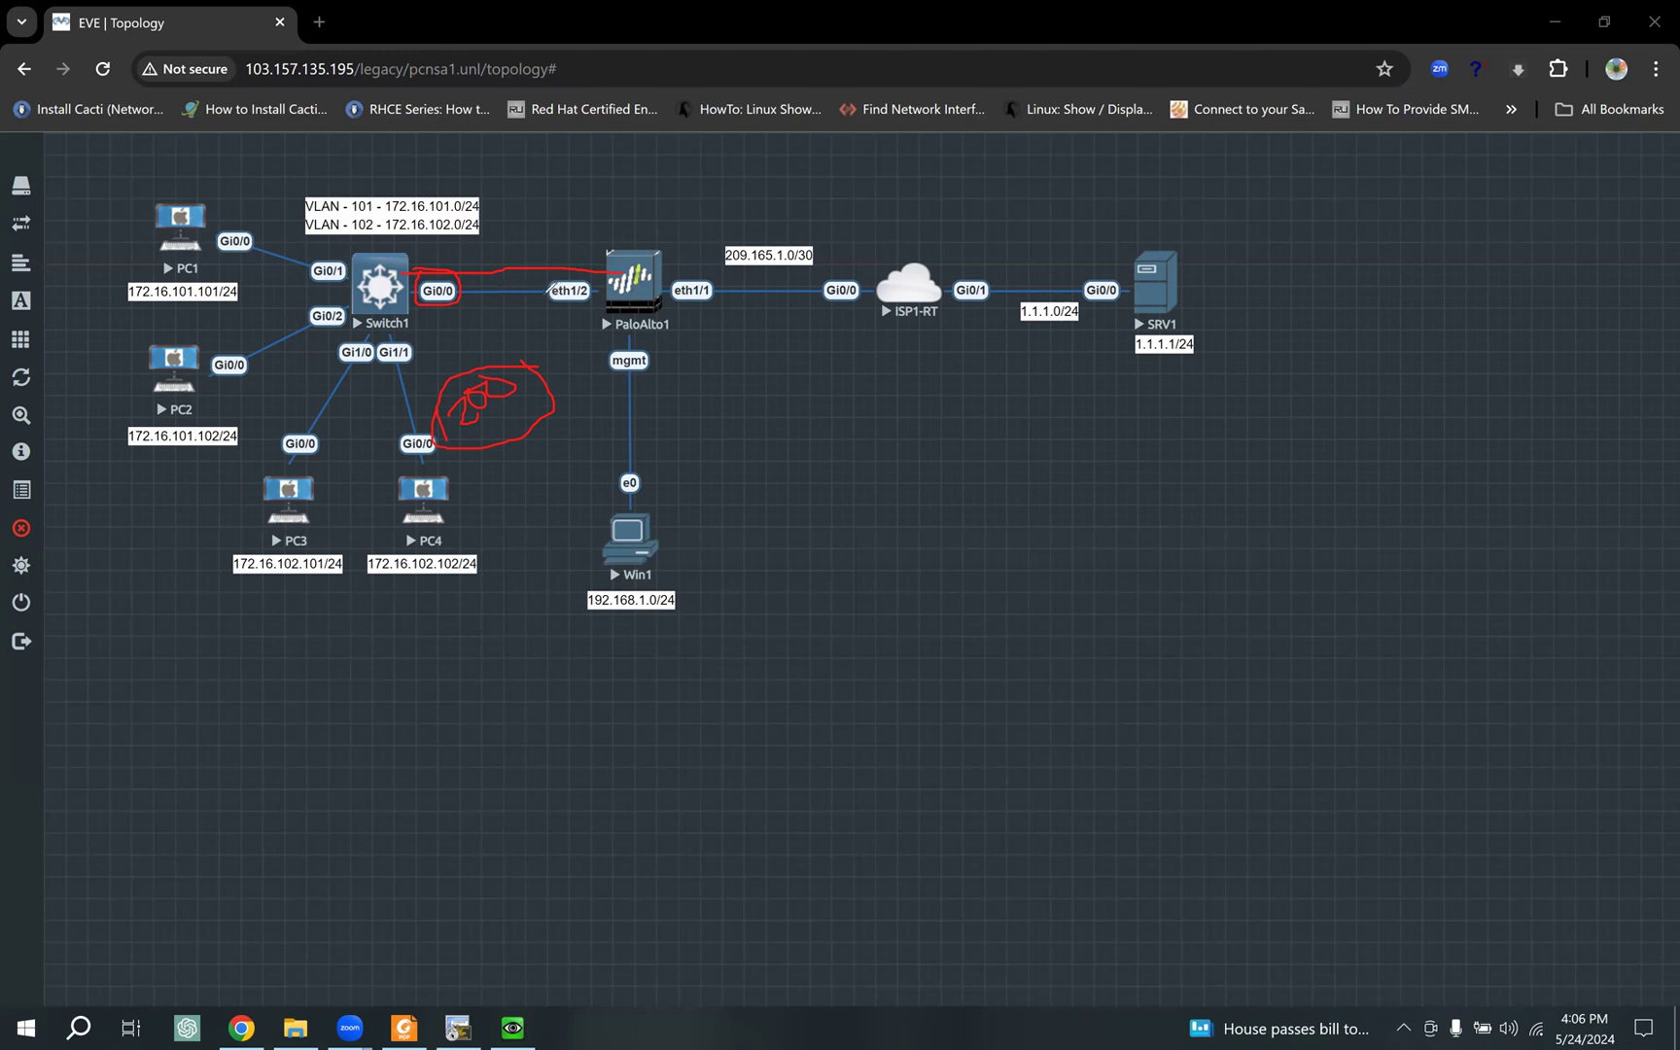
{"action": "left_click_drag", "start_coordinate": [464, 341], "coordinate": [489, 338]}
{"action": "left_click_drag", "start_coordinate": [526, 292], "coordinate": [531, 258]}
{"action": "left_click_drag", "start_coordinate": [496, 424], "coordinate": [486, 472]}
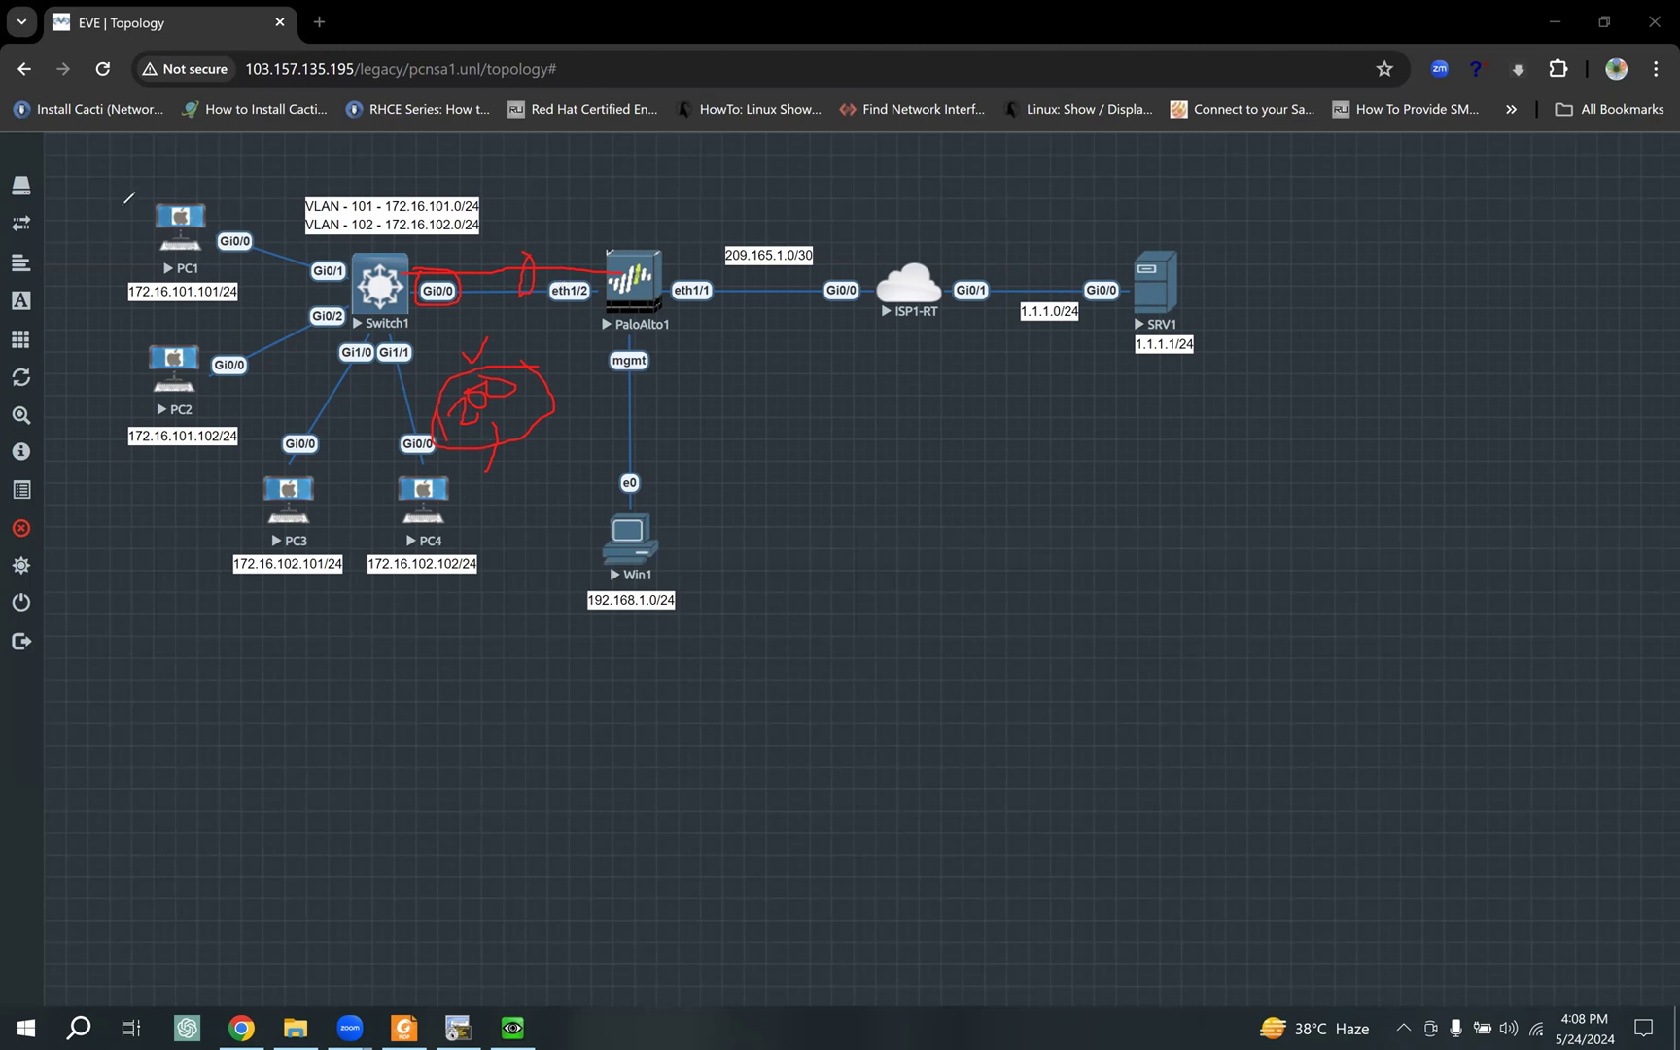
{"action": "key", "text": "Escape"}
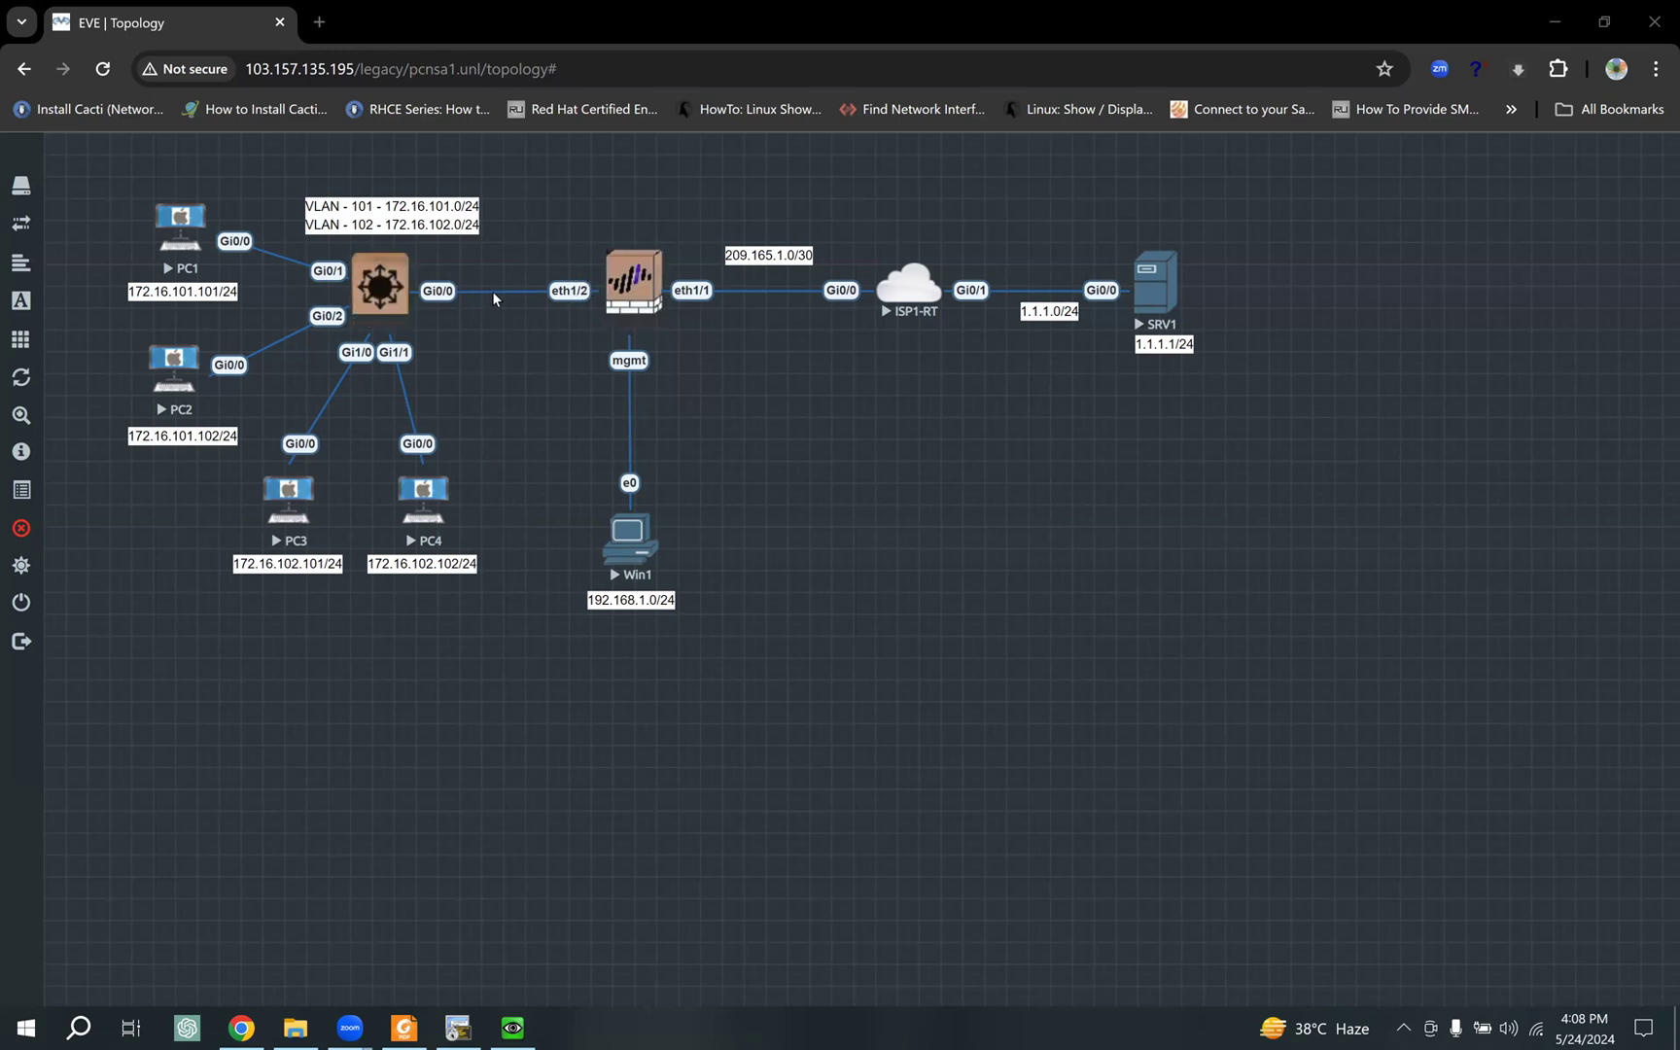
Step: Return to the study guide in Foxit PDF Reader and review the aggregate group instructions and the Aggregate Ethernet Interface figure
{"action": "left_click", "coordinate": [405, 1028]}
{"action": "scroll", "coordinate": [781, 675], "scroll_direction": "down", "scroll_amount": 1}
{"action": "scroll", "coordinate": [780, 675], "scroll_direction": "down", "scroll_amount": 4}
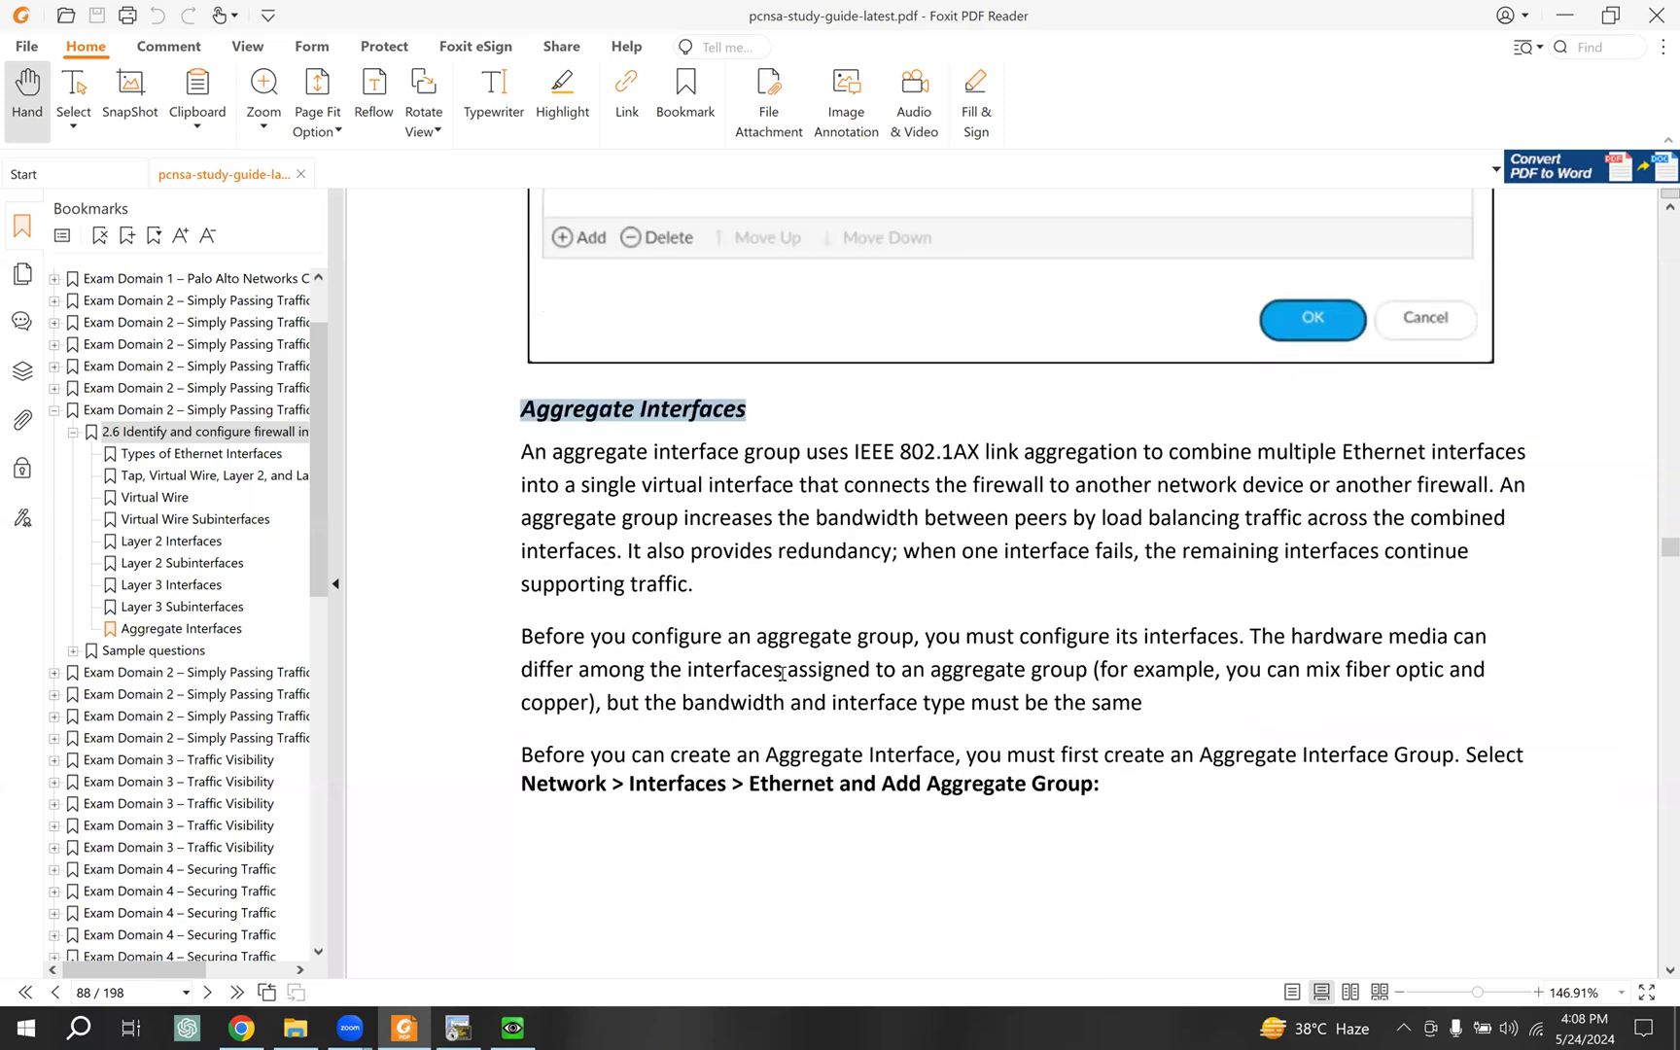
{"action": "left_click_drag", "start_coordinate": [792, 497], "coordinate": [1129, 502]}
{"action": "scroll", "coordinate": [806, 591], "scroll_direction": "down", "scroll_amount": 1}
{"action": "scroll", "coordinate": [806, 590], "scroll_direction": "down", "scroll_amount": 2}
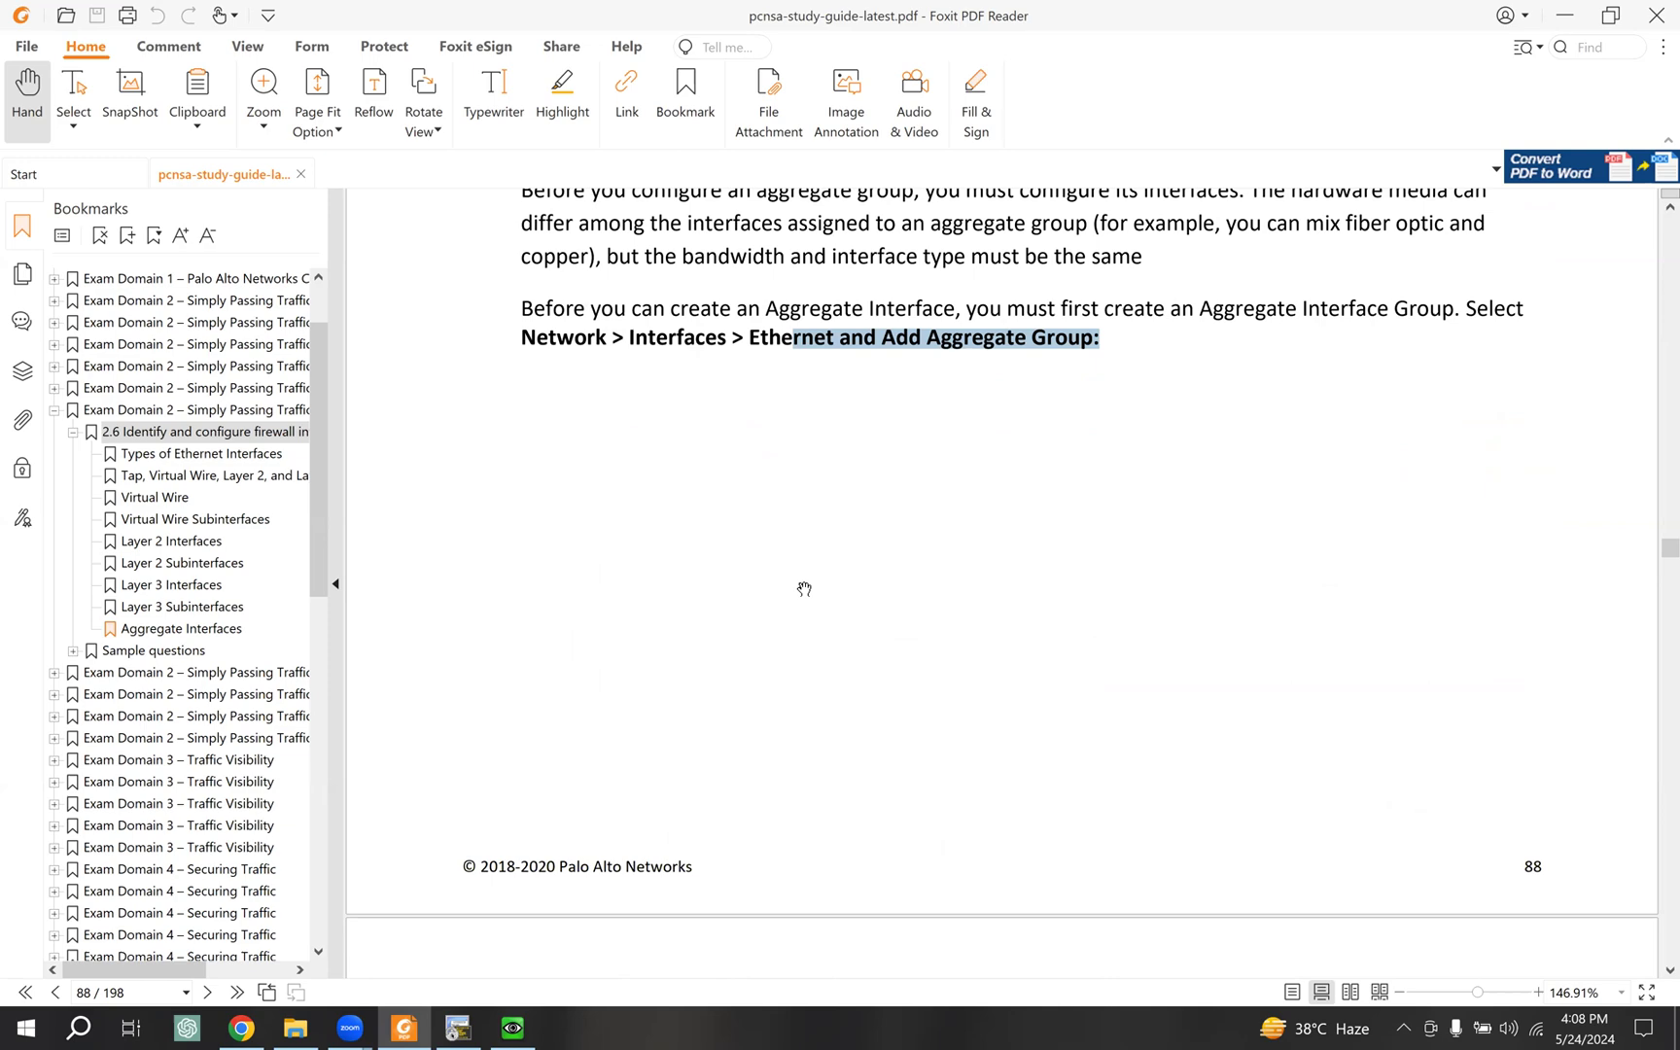
{"action": "left_click", "coordinate": [243, 1028]}
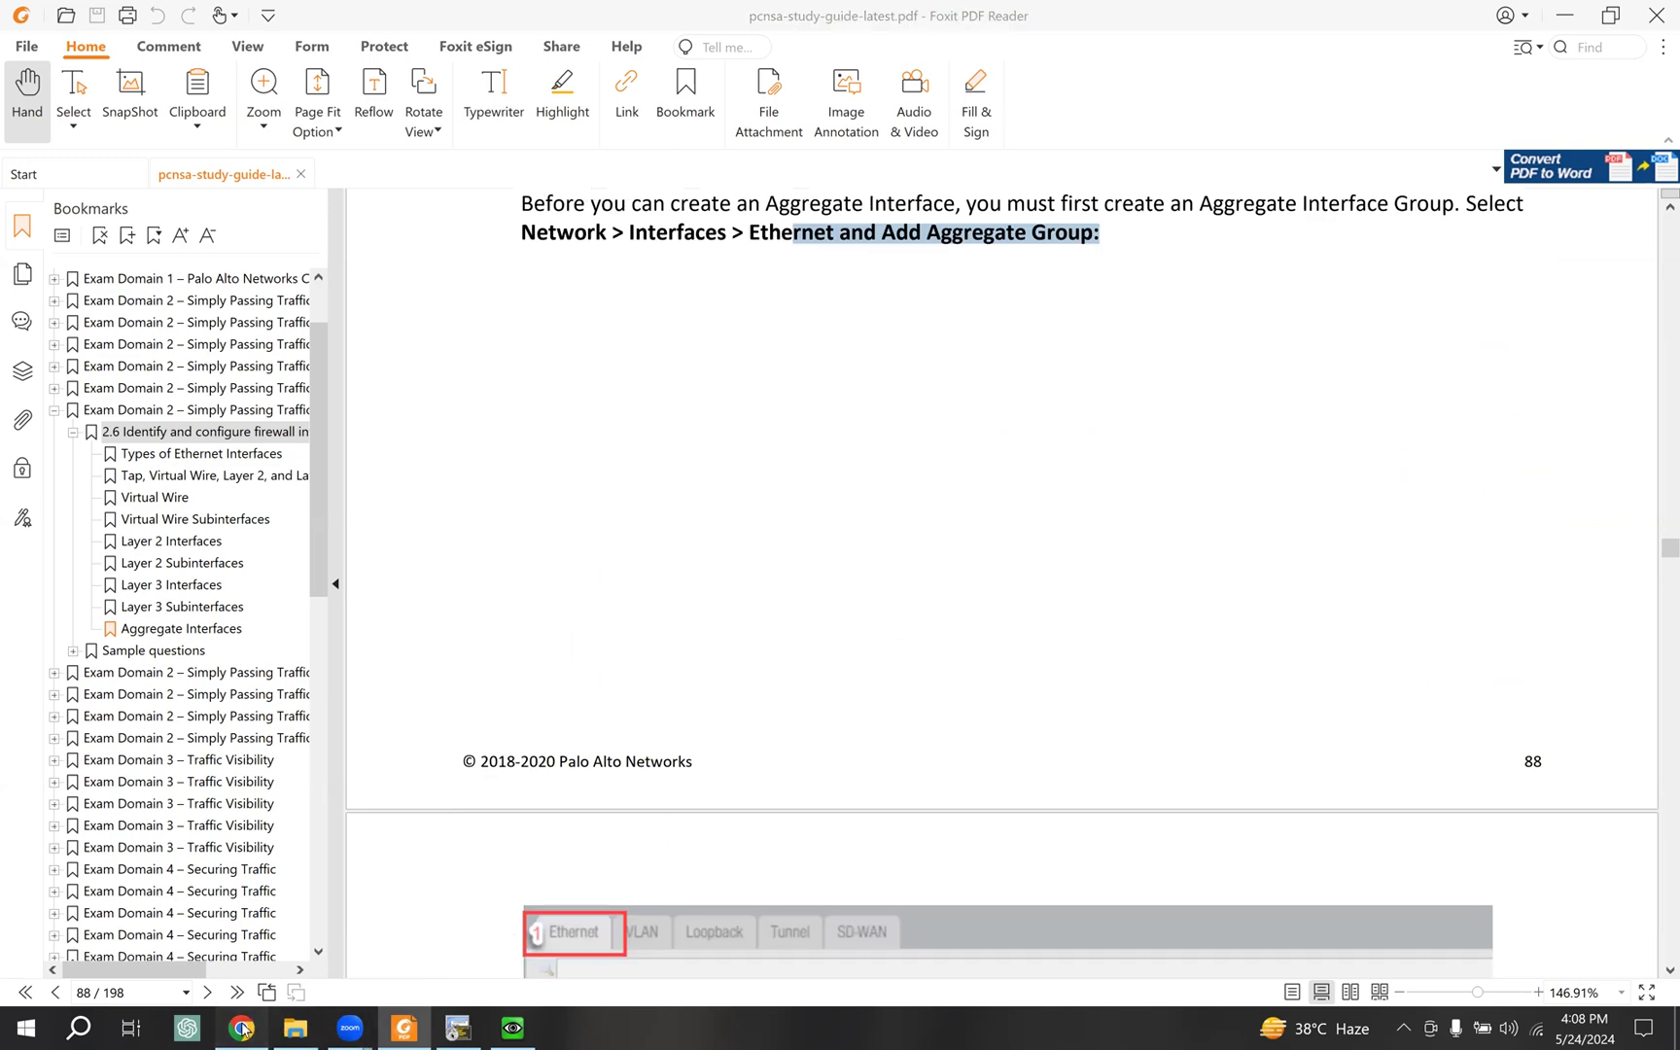
{"action": "left_click", "coordinate": [404, 1029]}
{"action": "scroll", "coordinate": [658, 748], "scroll_direction": "down", "scroll_amount": 3}
{"action": "scroll", "coordinate": [658, 748], "scroll_direction": "down", "scroll_amount": 3}
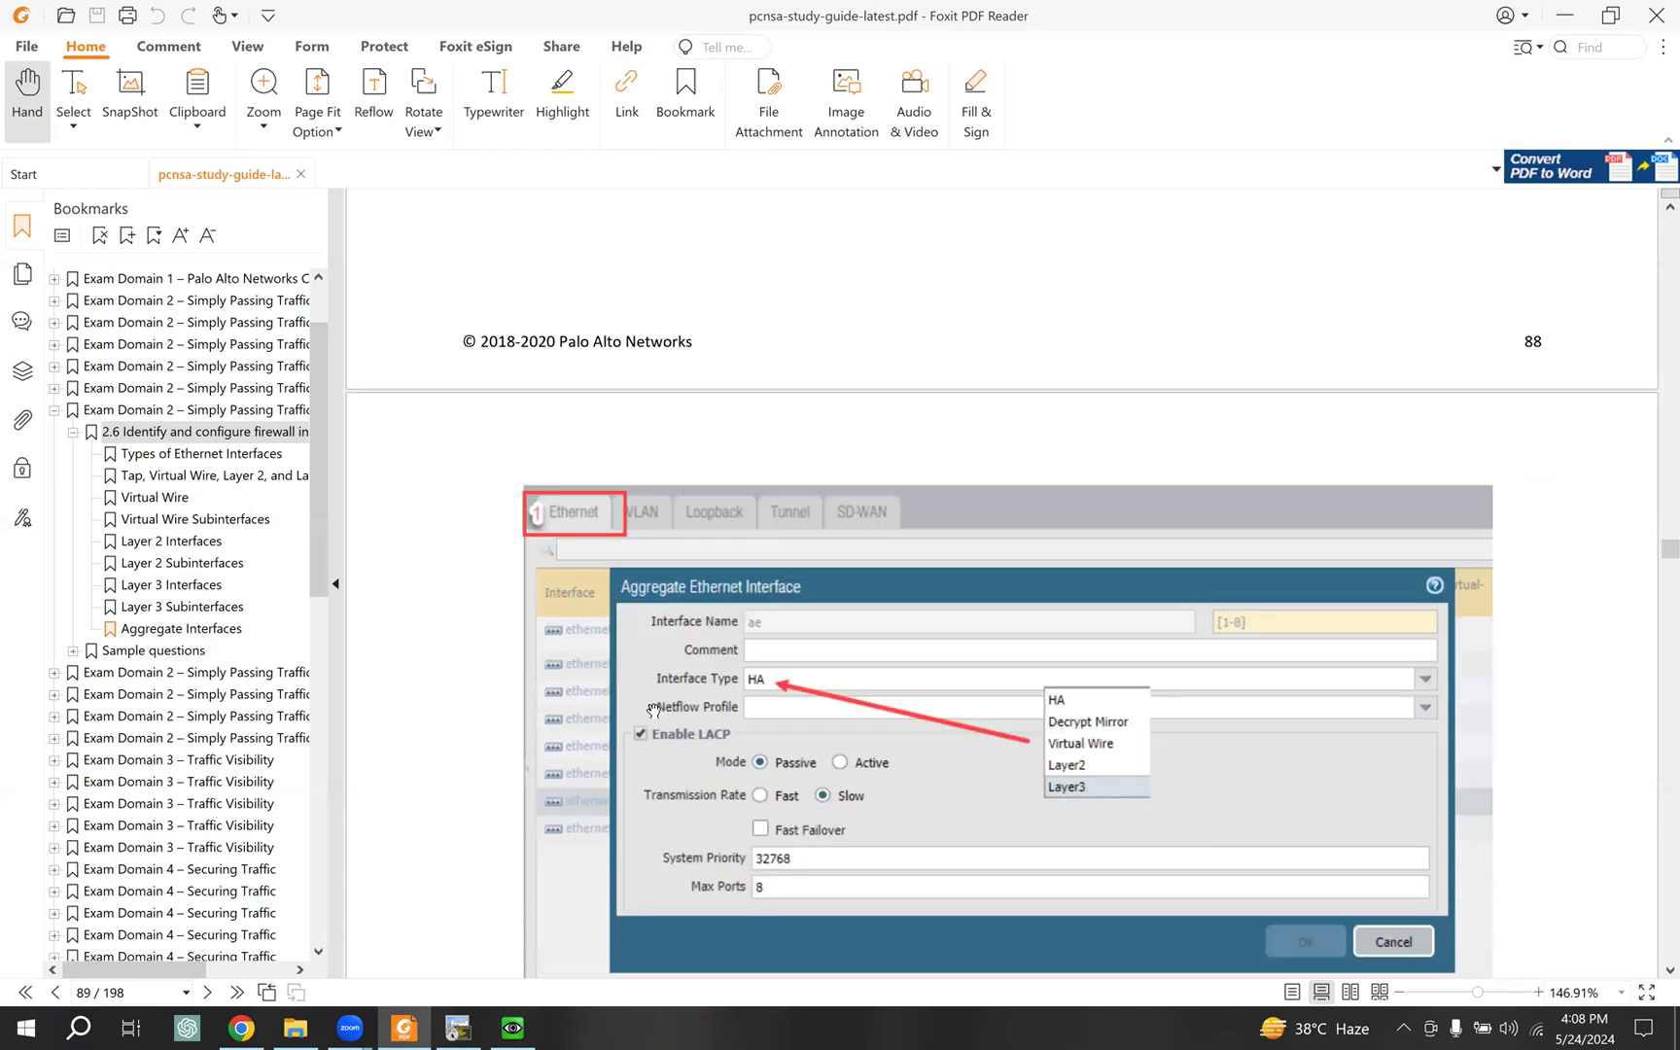
Step: Find the Add Aggregate Group option in the guide, switch to the QEMU firewall window to inspect ethernet1/1's settings, and return to the guide
{"action": "scroll", "coordinate": [583, 639], "scroll_direction": "down", "scroll_amount": 2}
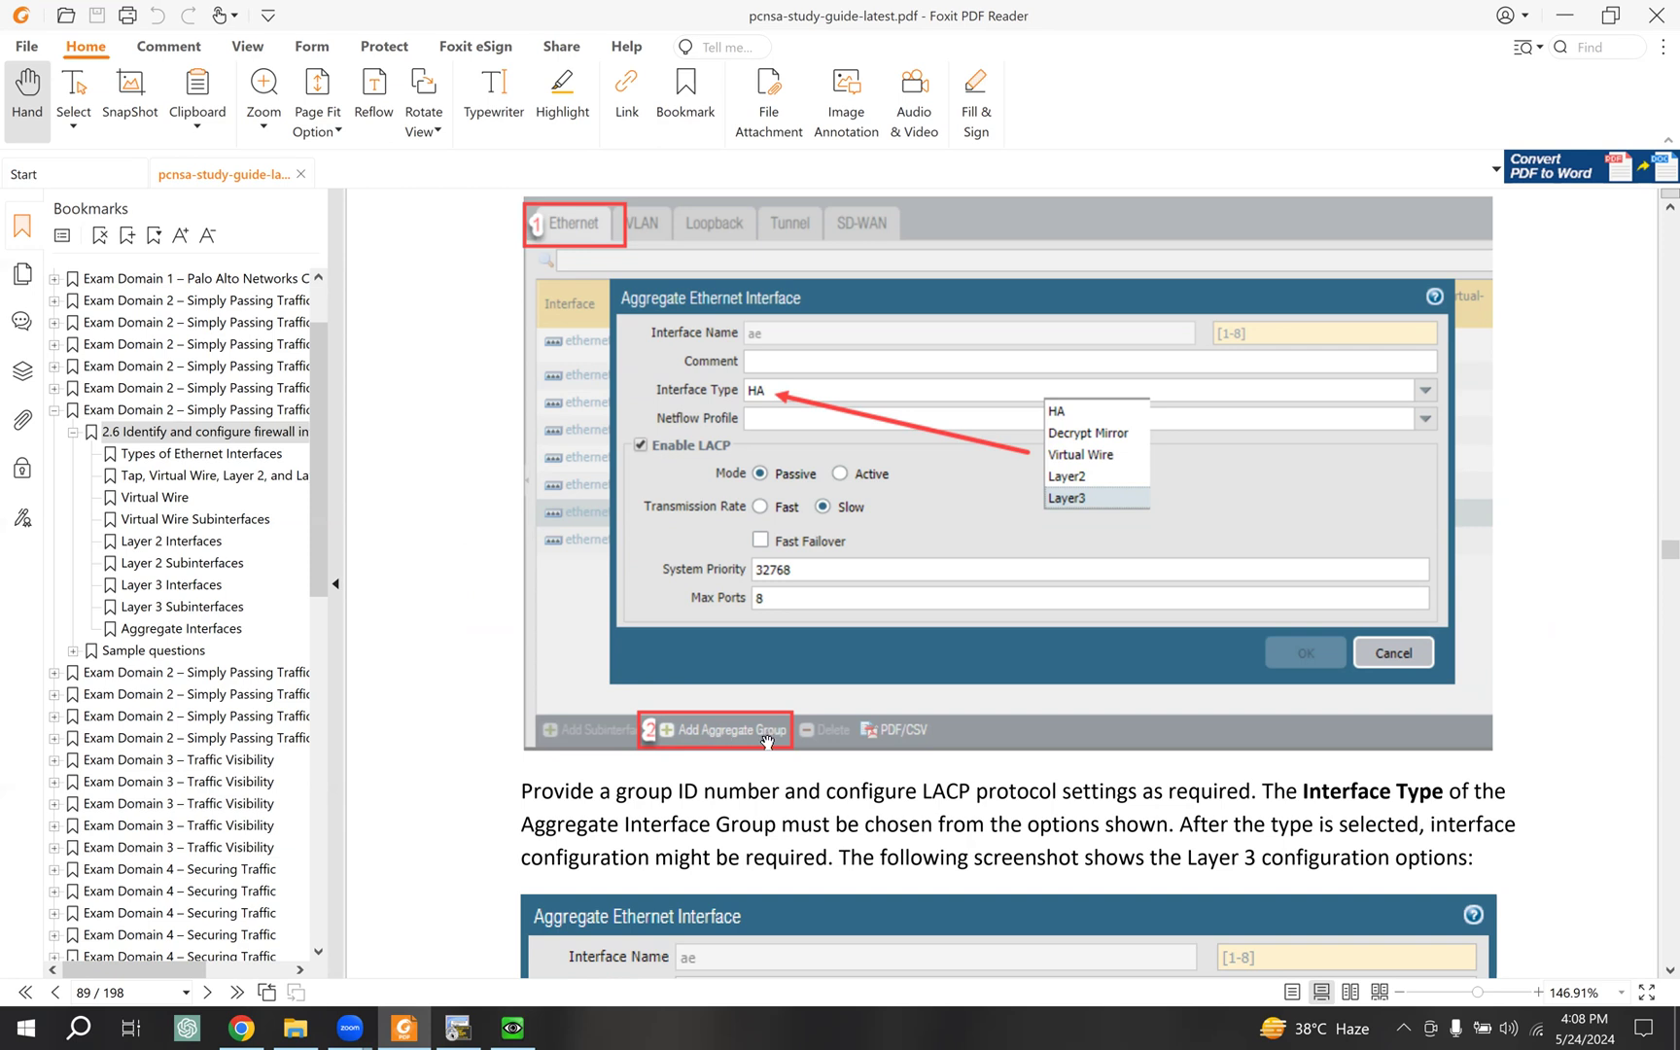
{"action": "left_click", "coordinate": [513, 1028]}
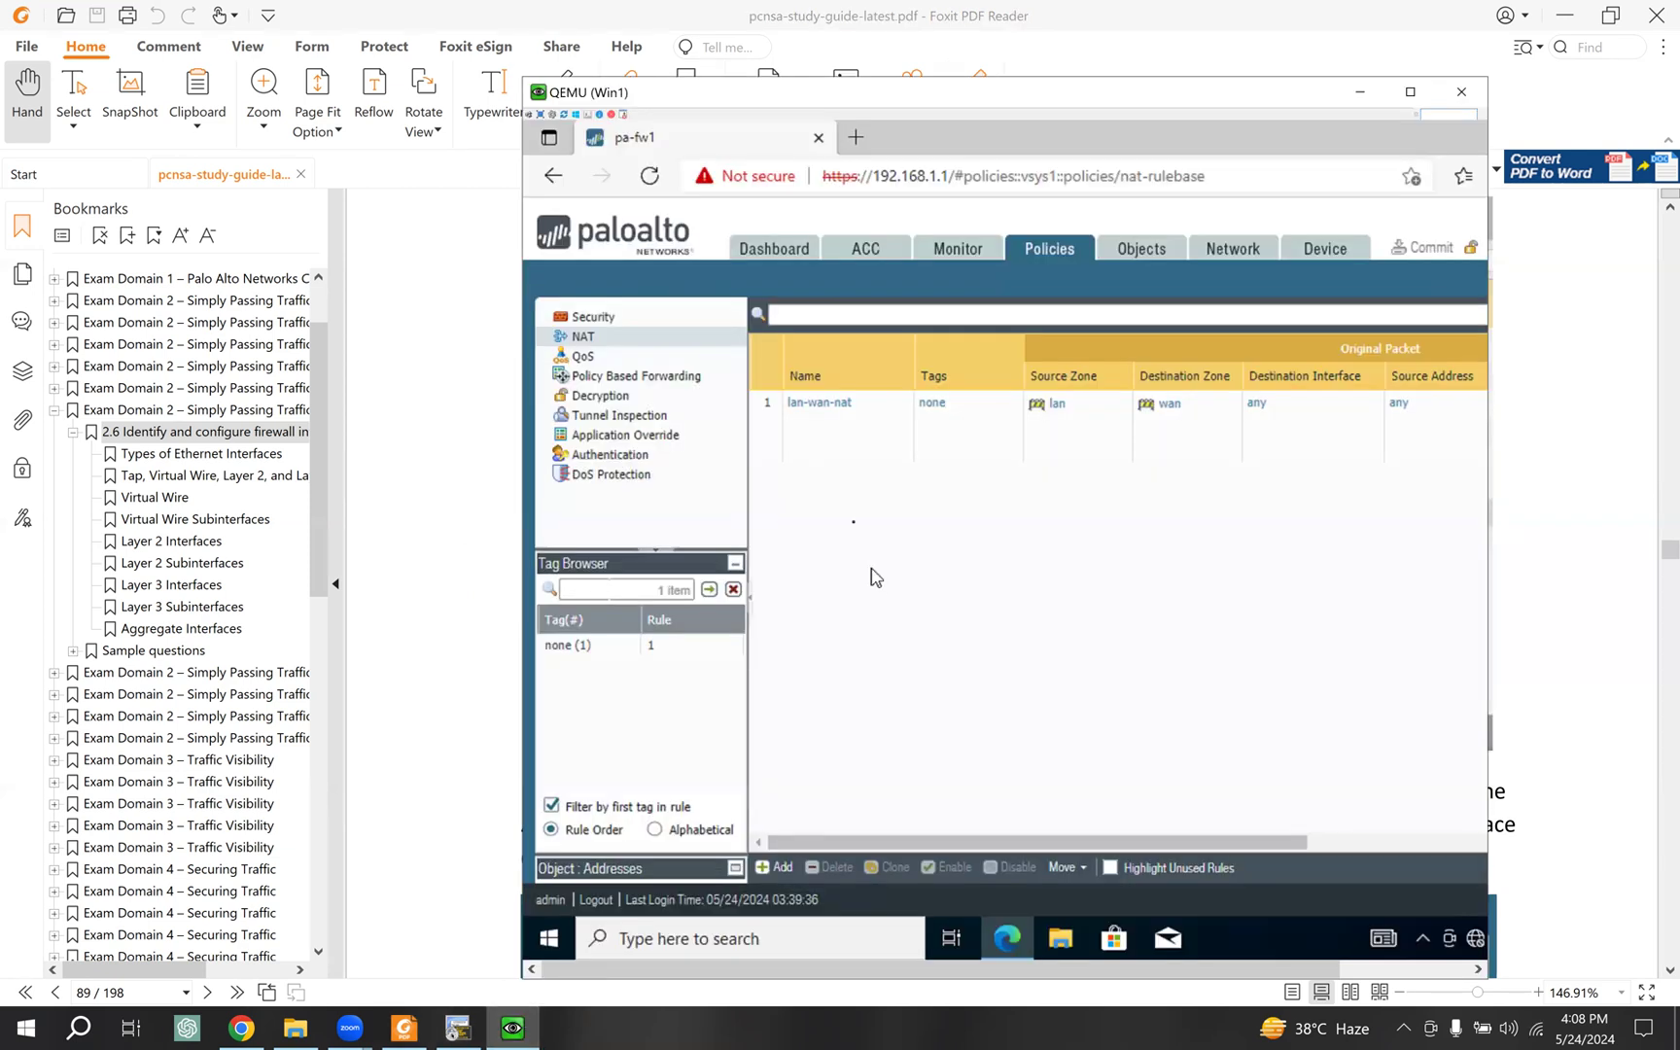
{"action": "left_click", "coordinate": [1233, 251]}
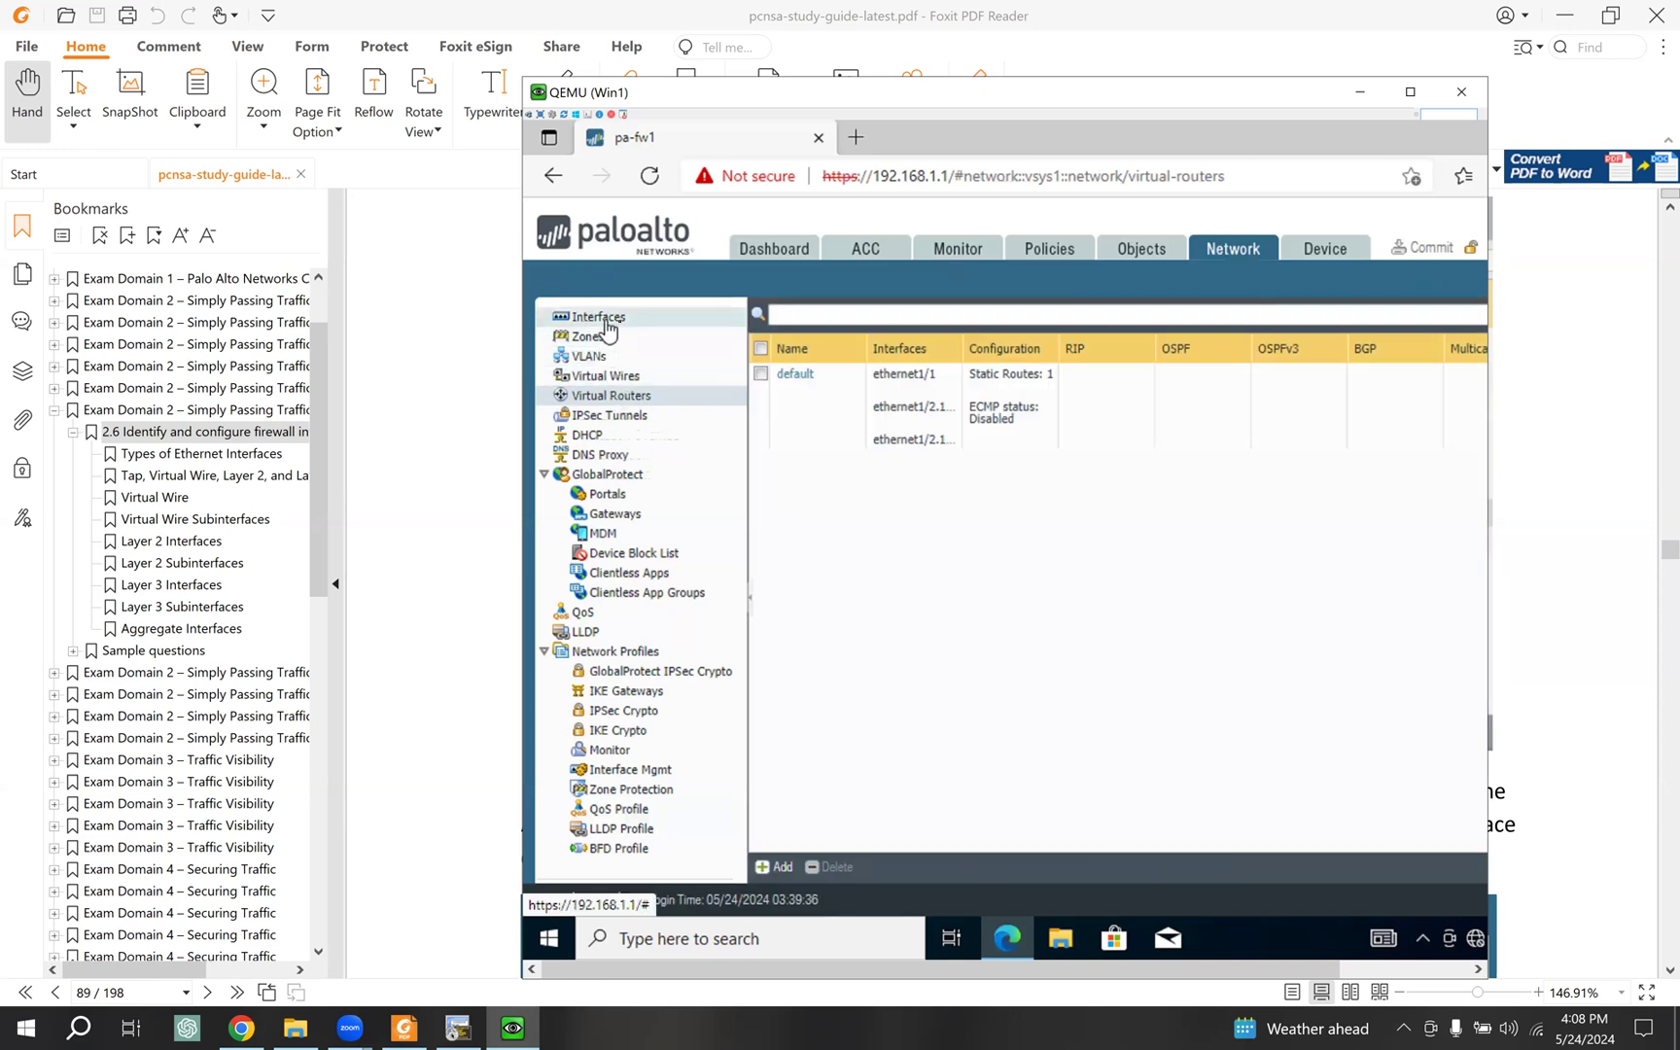
{"action": "left_click", "coordinate": [598, 317]}
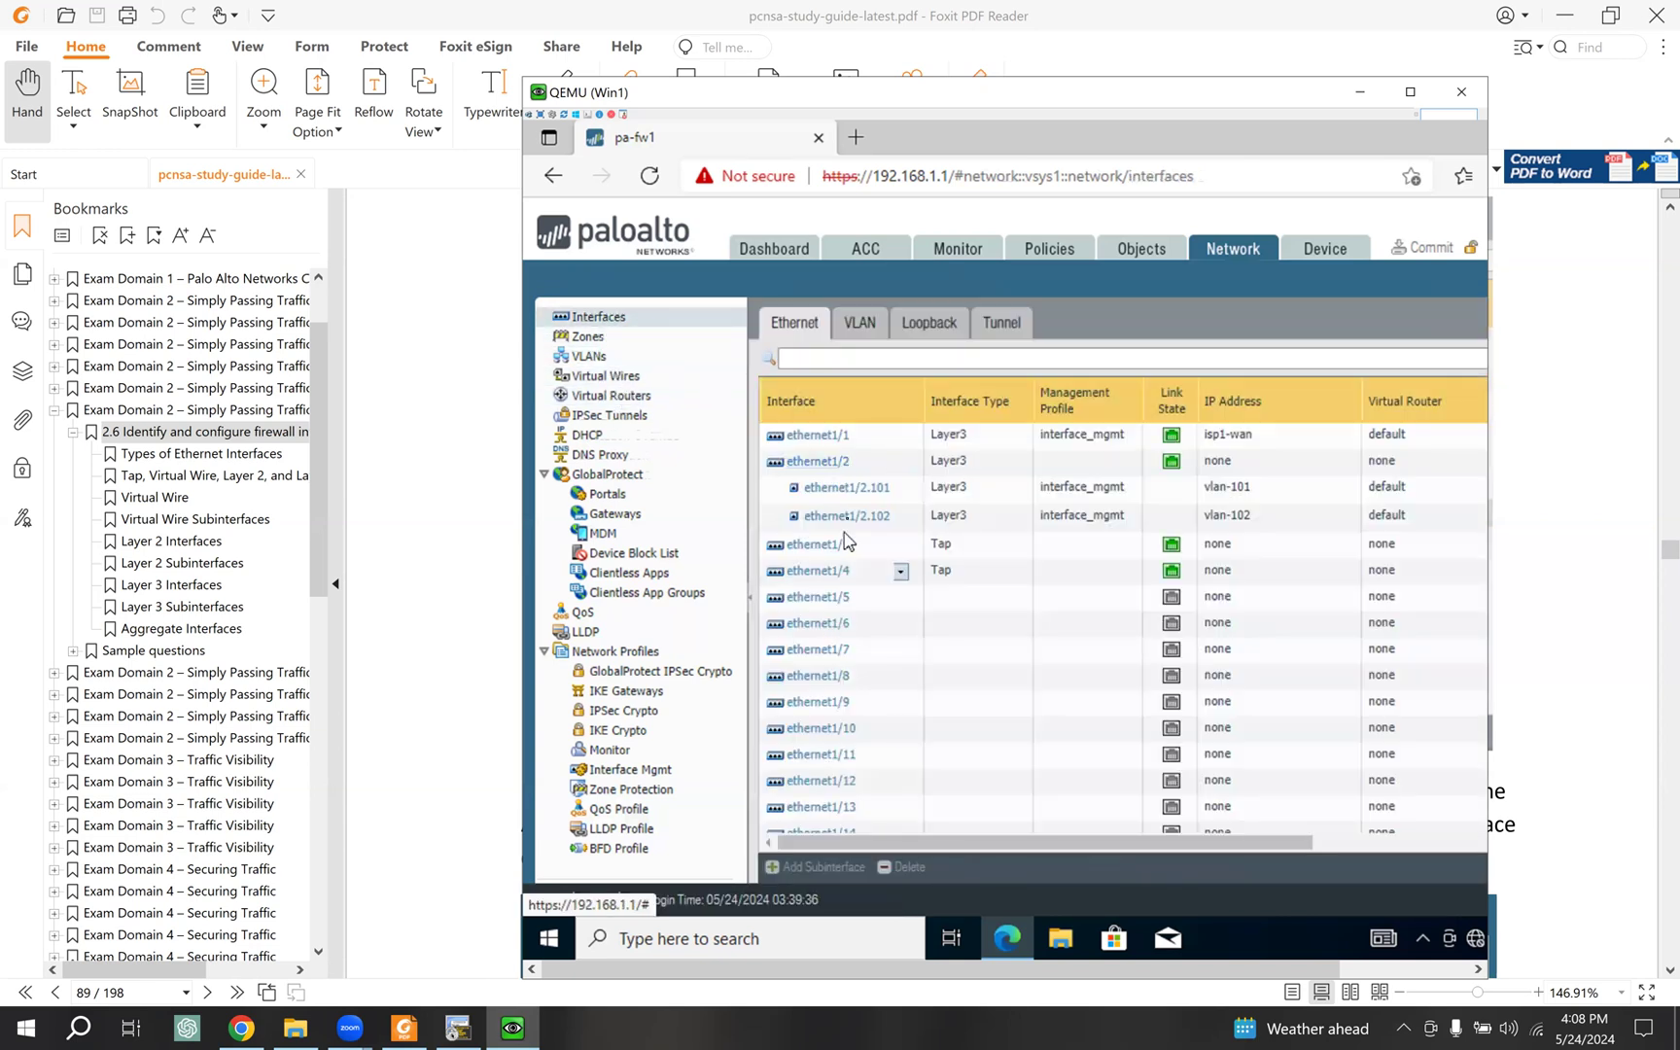
{"action": "left_click", "coordinate": [824, 437]}
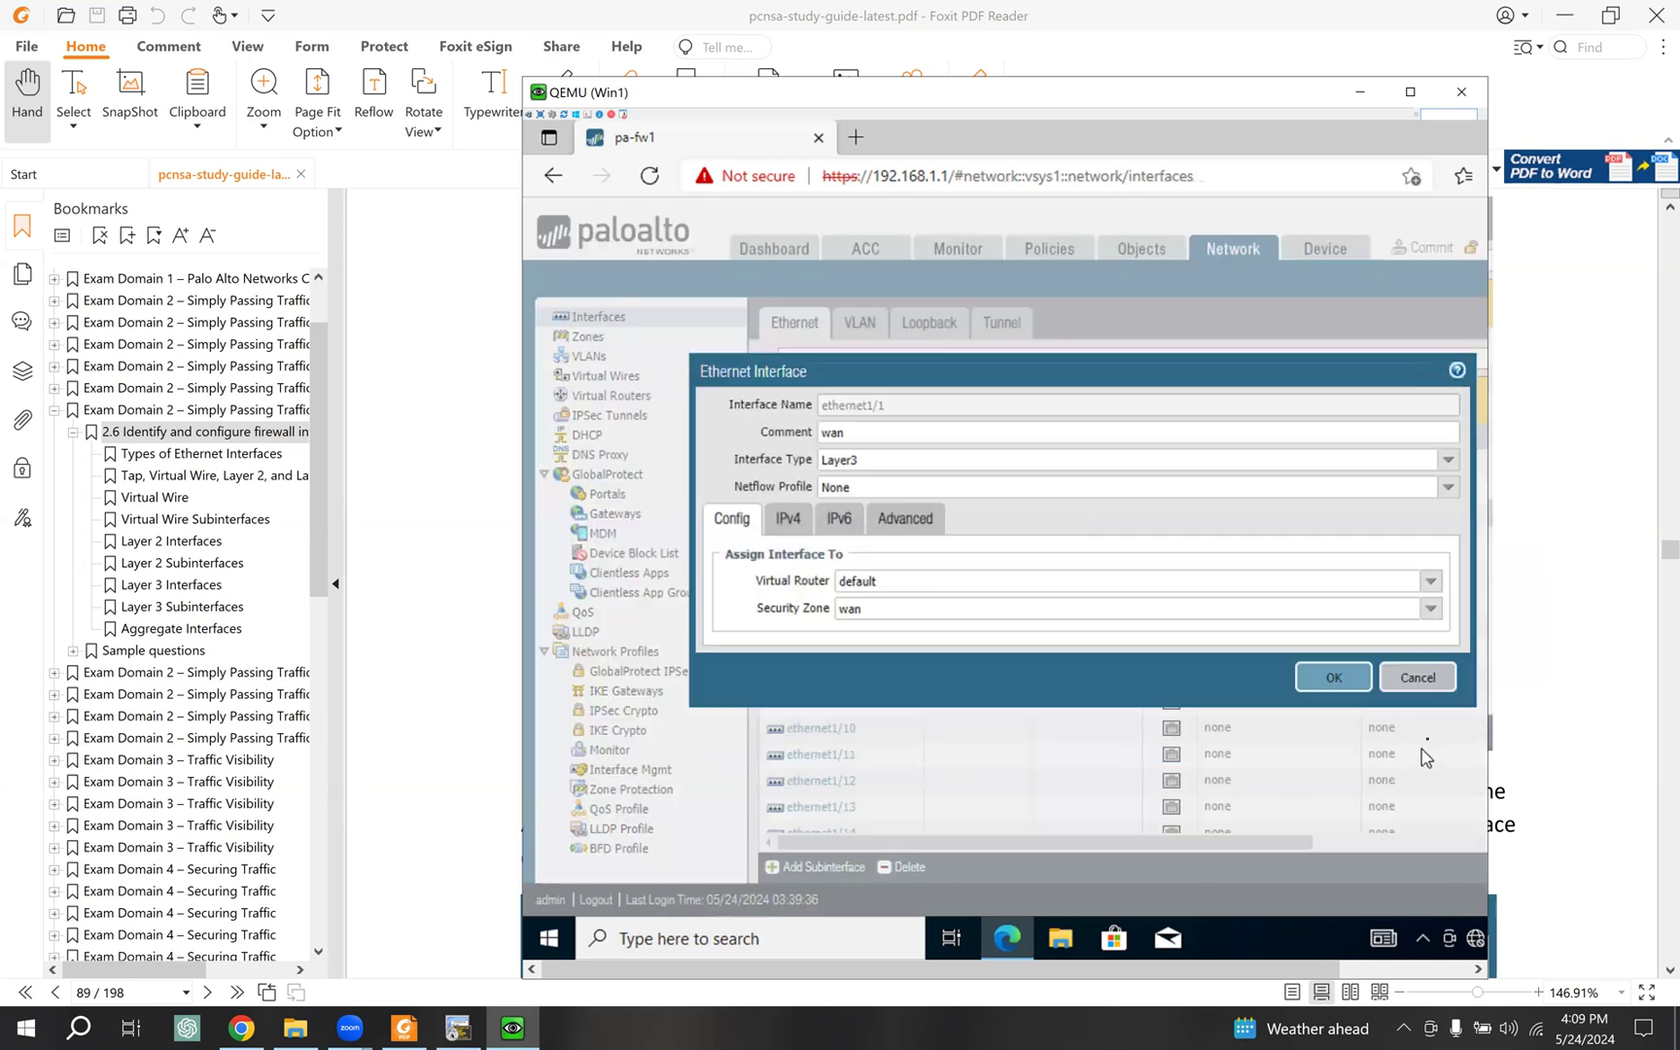
{"action": "left_click", "coordinate": [1418, 679]}
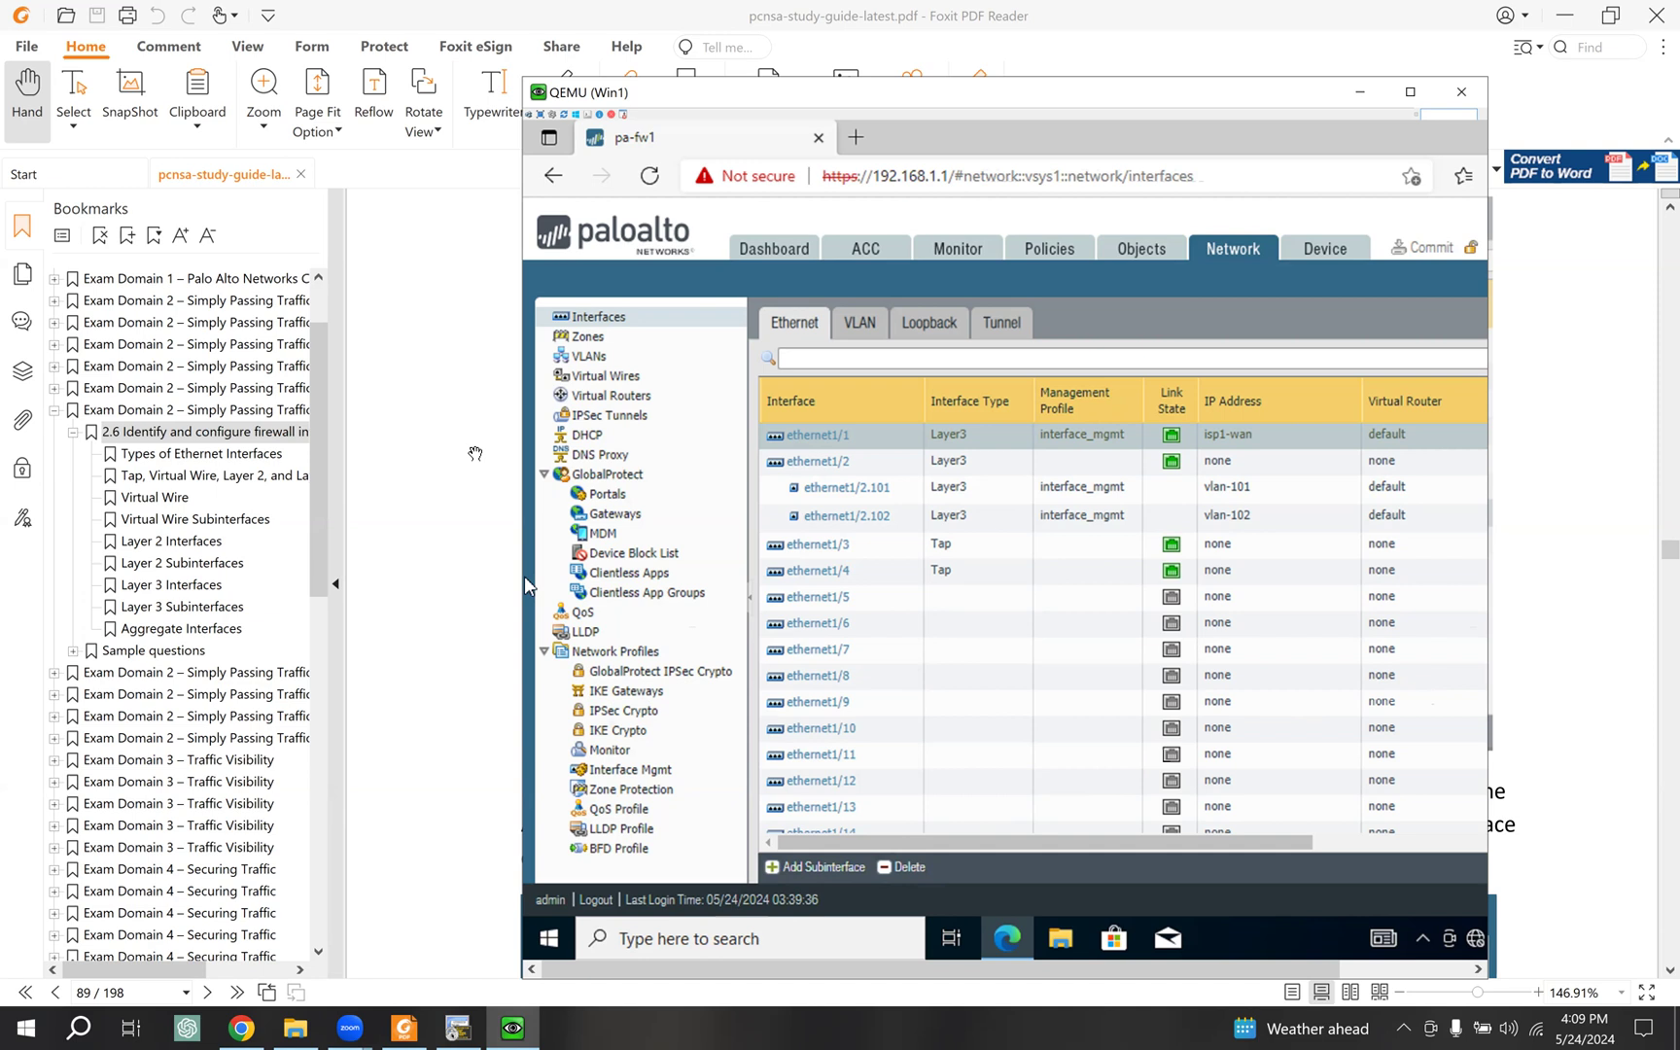
{"action": "left_click", "coordinate": [476, 454]}
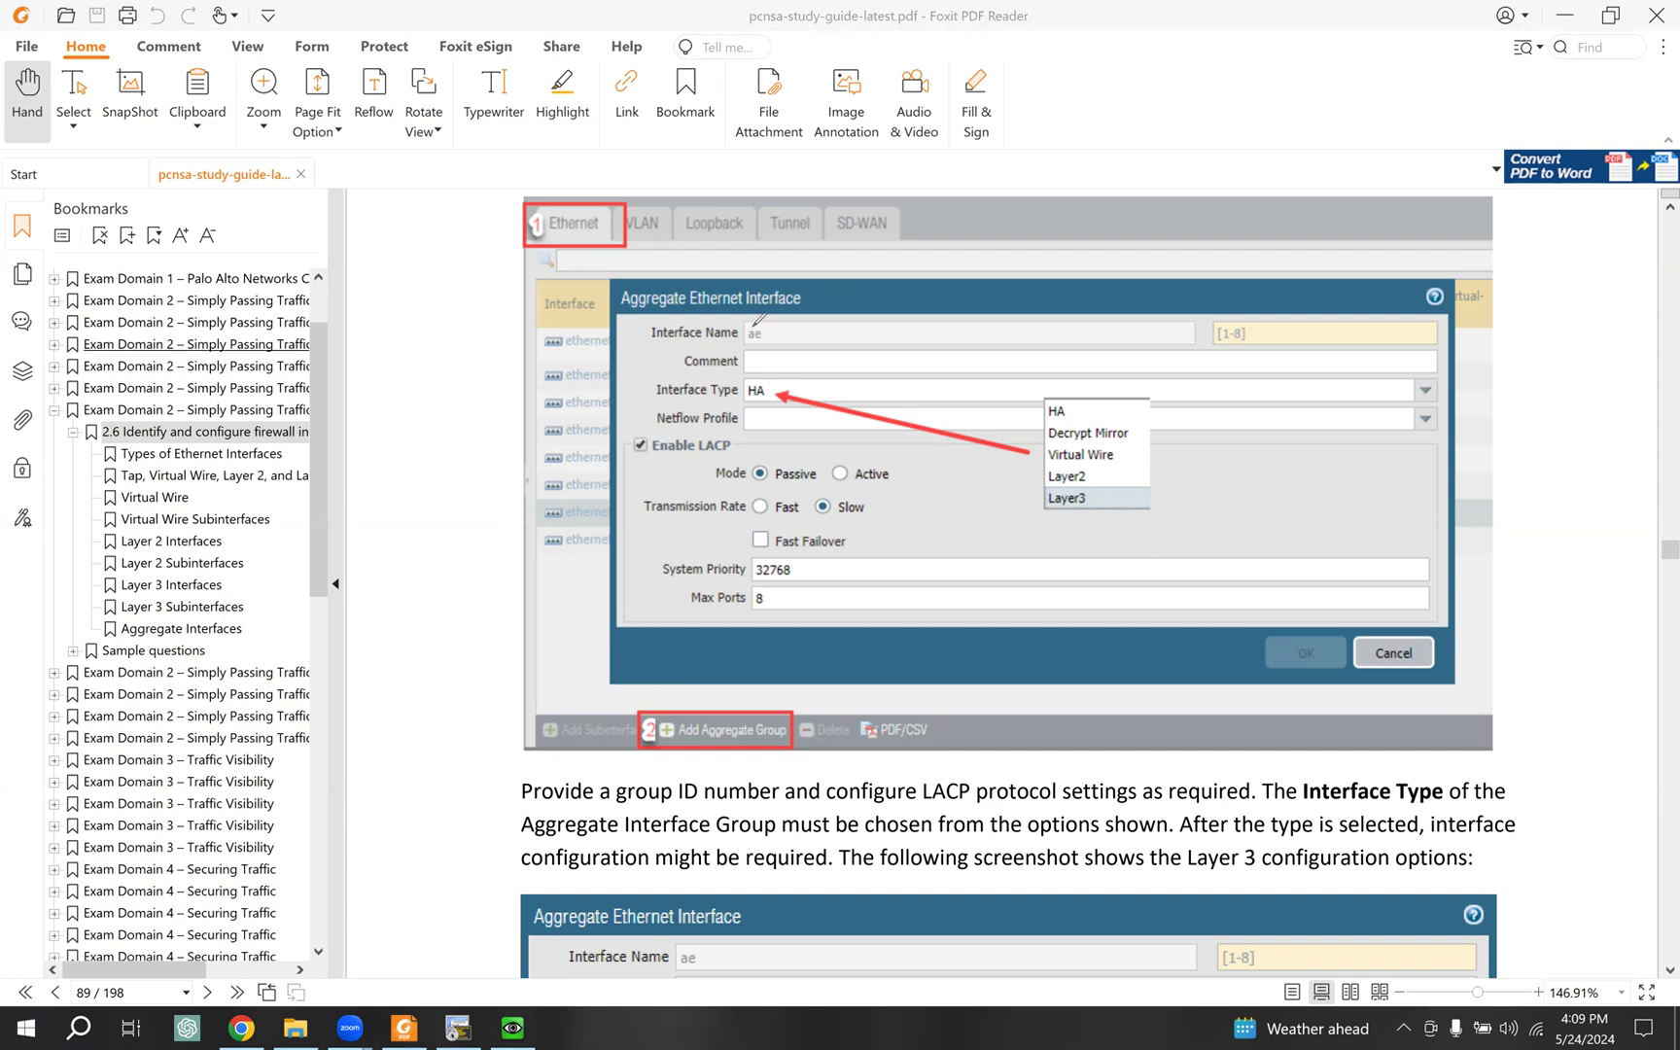
Step: Circle the ae name, [1-8] range, HA type and Enable LACP in the Aggregate Ethernet Interface figure, and mark the Layer2 and Layer3 options
{"action": "mouse_move", "coordinate": [747, 318]}
{"action": "left_mouse_down"}
{"action": "mouse_move", "coordinate": [783, 336]}
{"action": "mouse_move", "coordinate": [757, 323]}
{"action": "left_mouse_up"}
{"action": "mouse_move", "coordinate": [1213, 319]}
{"action": "left_mouse_down"}
{"action": "mouse_move", "coordinate": [1249, 342]}
{"action": "mouse_move", "coordinate": [1268, 334]}
{"action": "mouse_move", "coordinate": [1259, 311]}
{"action": "left_mouse_up"}
{"action": "mouse_move", "coordinate": [744, 378]}
{"action": "left_mouse_down"}
{"action": "mouse_move", "coordinate": [796, 400]}
{"action": "mouse_move", "coordinate": [743, 374]}
{"action": "left_mouse_up"}
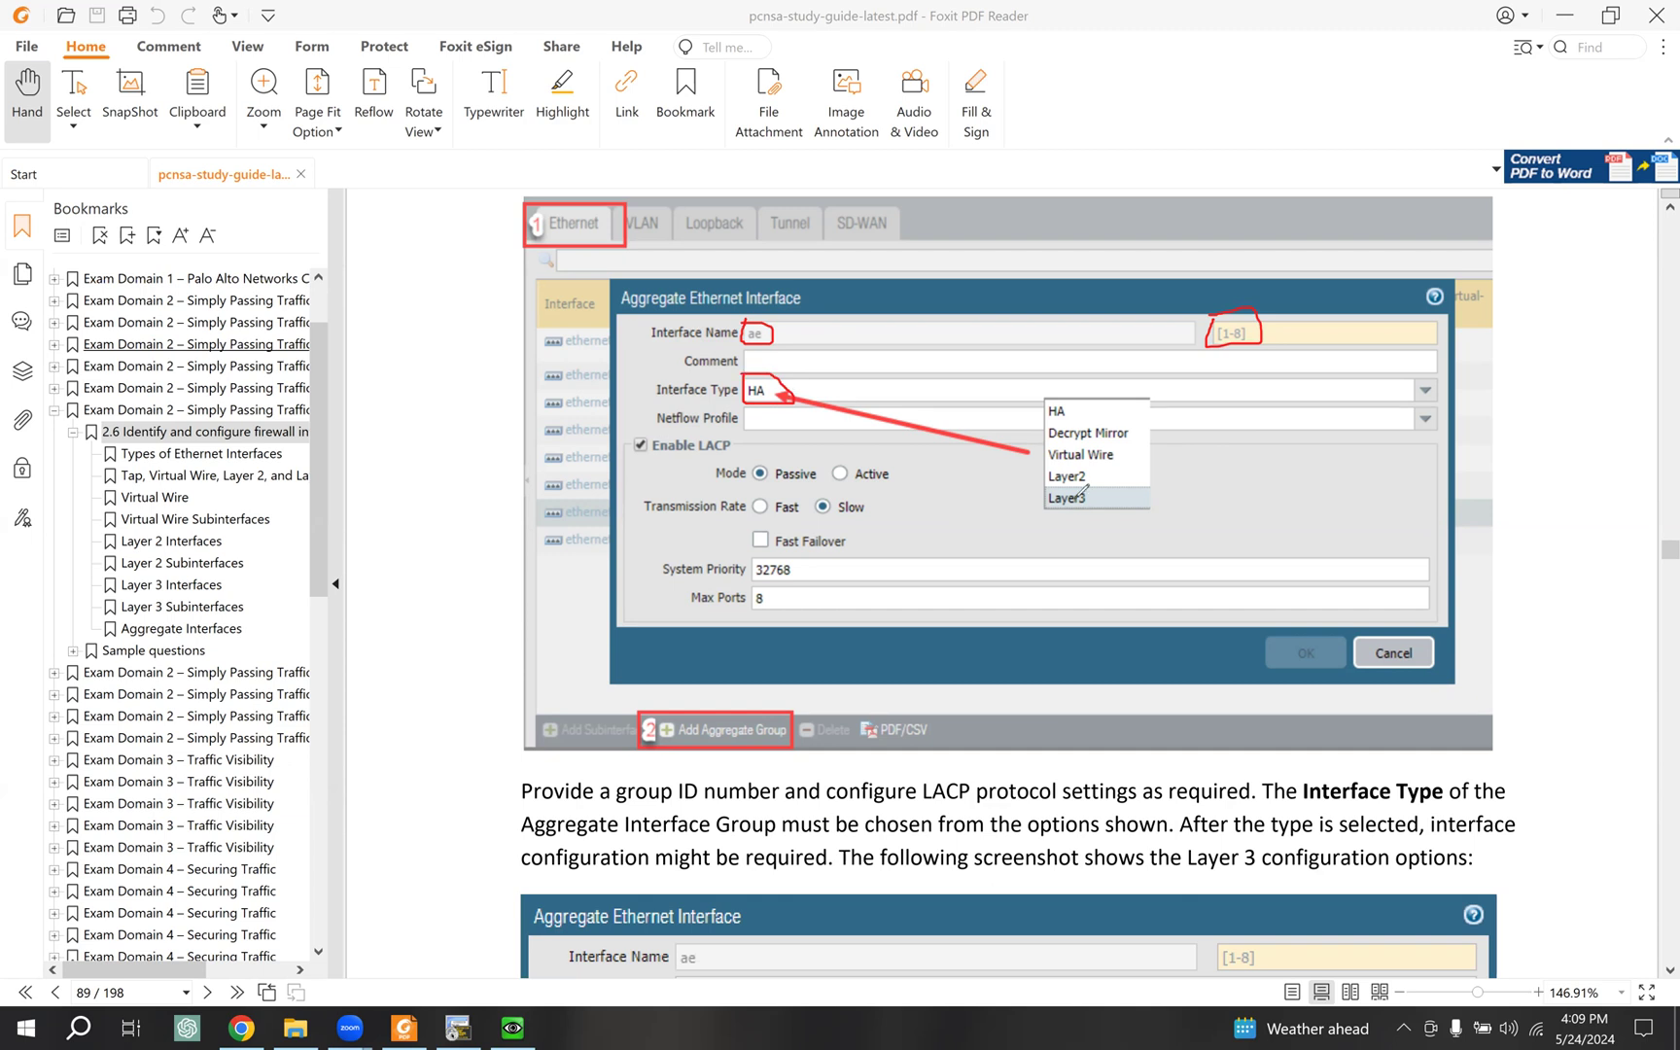
{"action": "left_click_drag", "start_coordinate": [1090, 473], "coordinate": [1140, 477]}
{"action": "mouse_move", "coordinate": [653, 455]}
{"action": "left_mouse_down"}
{"action": "mouse_move", "coordinate": [783, 443]}
{"action": "mouse_move", "coordinate": [683, 416]}
{"action": "mouse_move", "coordinate": [650, 453]}
{"action": "left_mouse_up"}
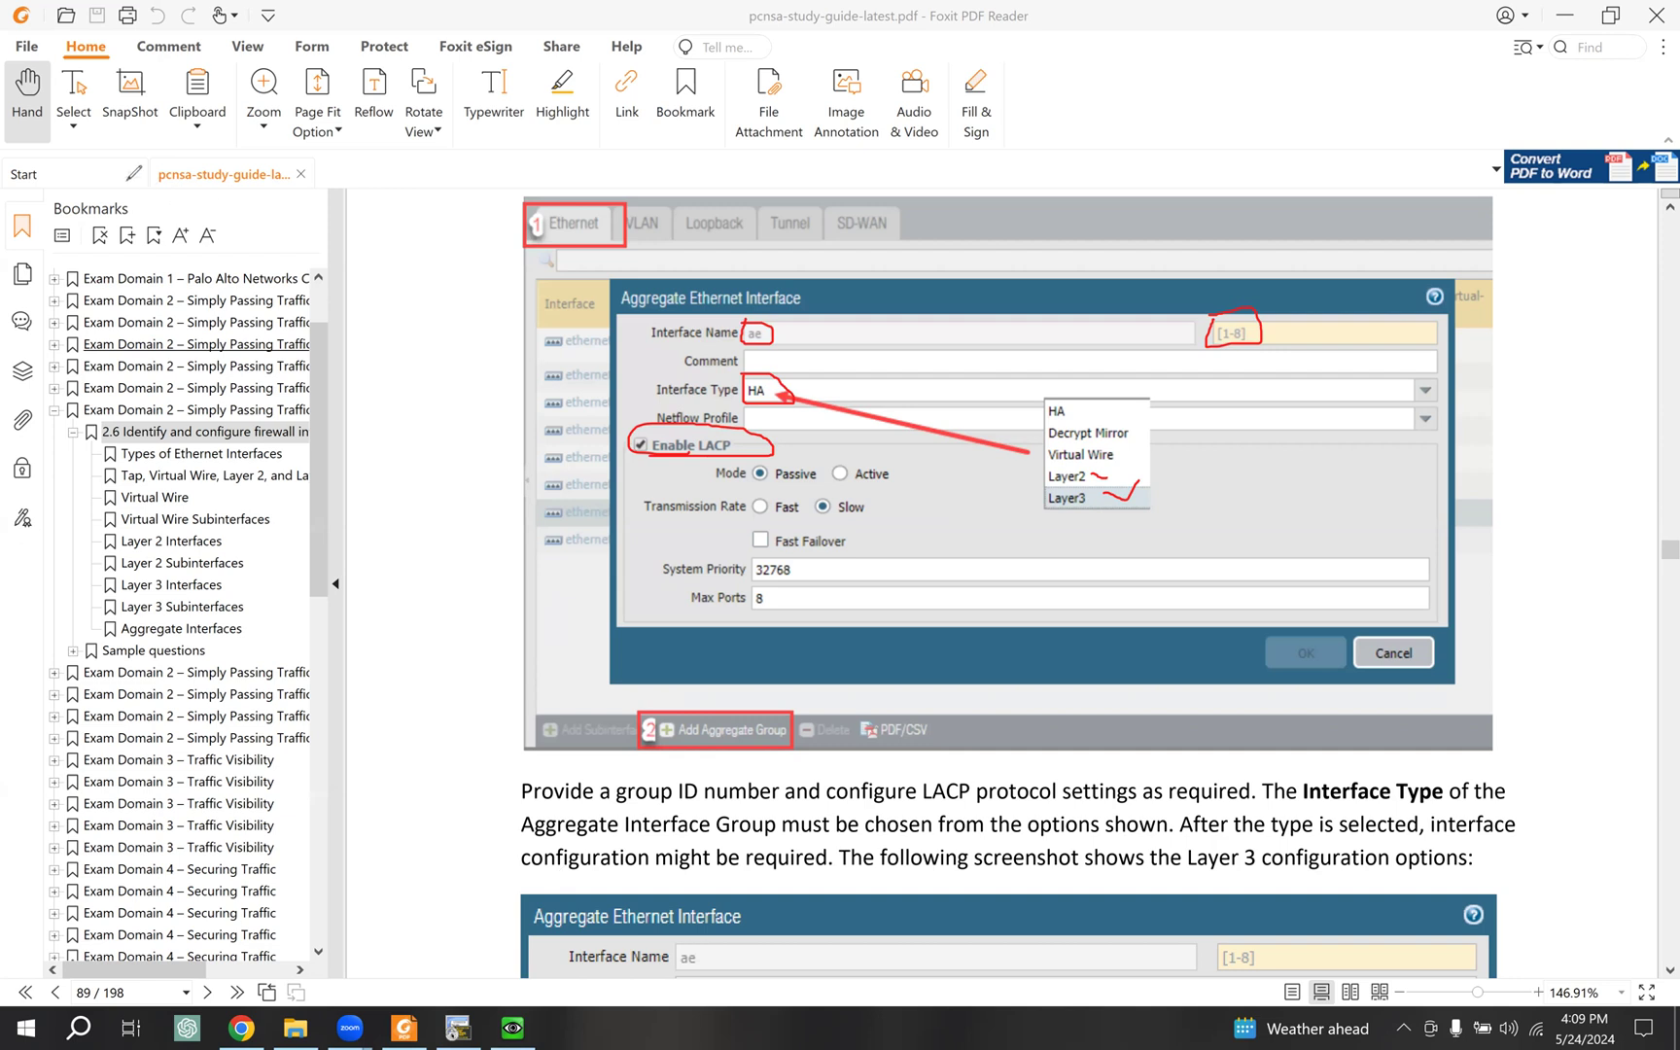
Step: Switch to the EVE topology in the browser, clear the red markings, and return to the study guide in Foxit PDF Reader
{"action": "left_click", "coordinate": [241, 1028]}
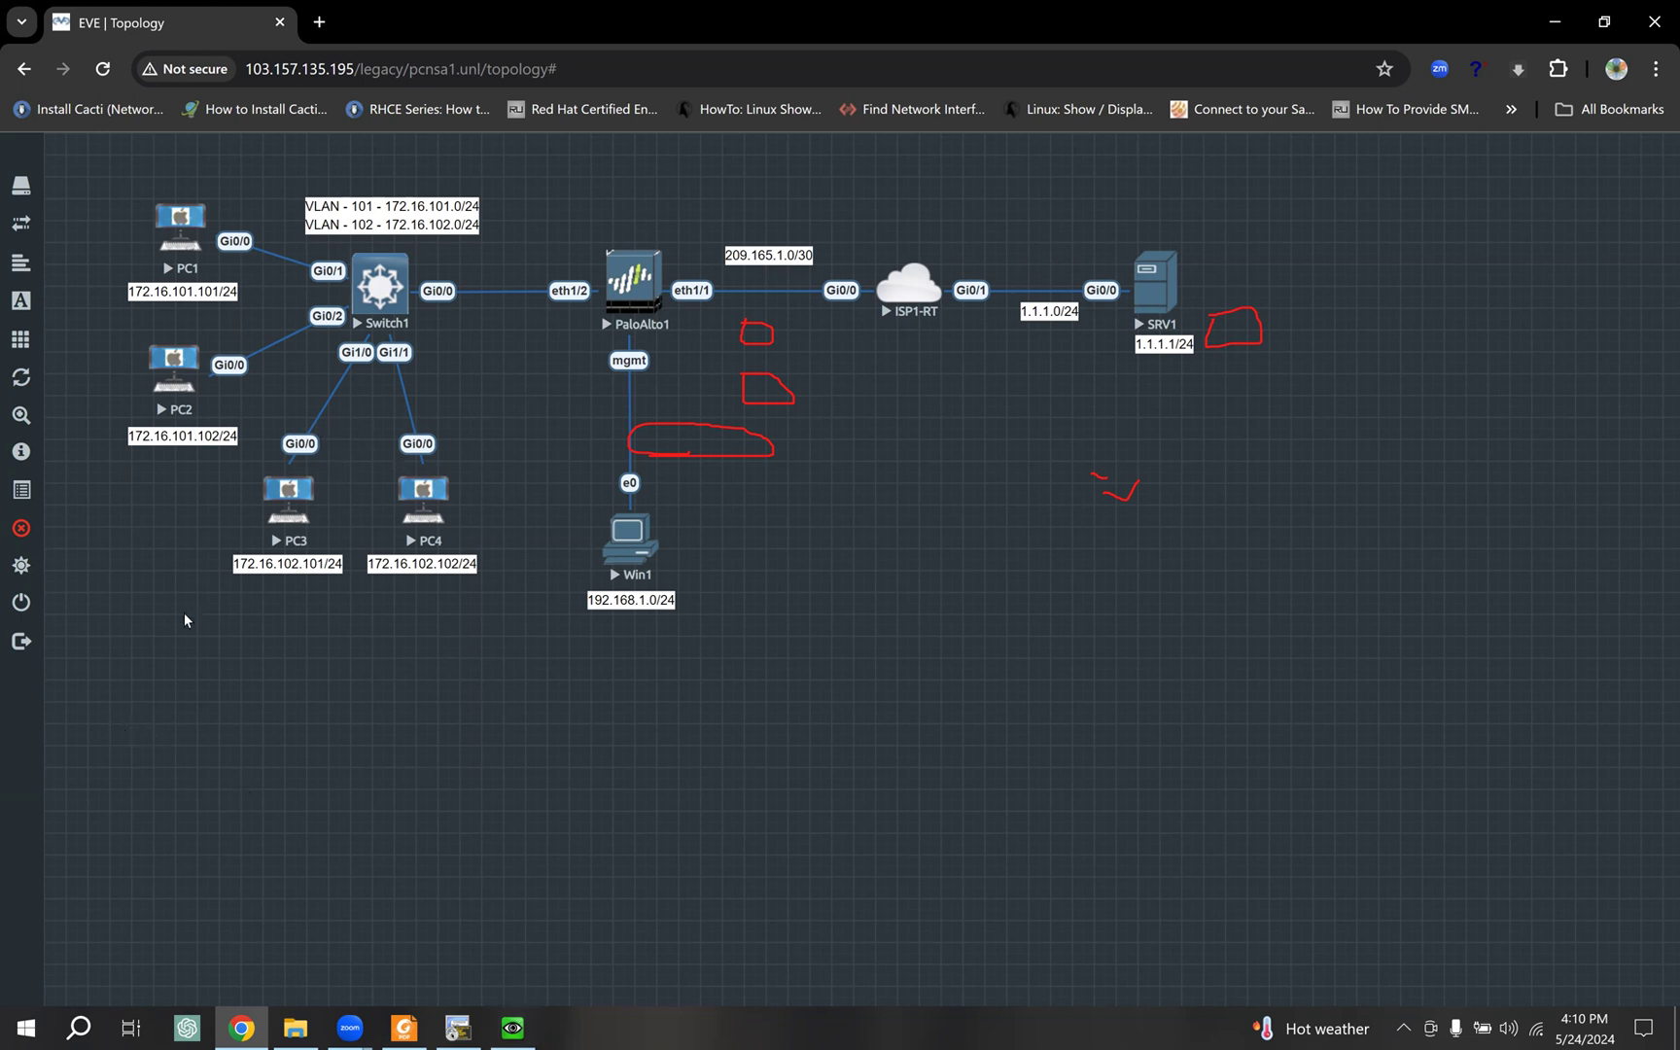
{"action": "left_click", "coordinate": [433, 745]}
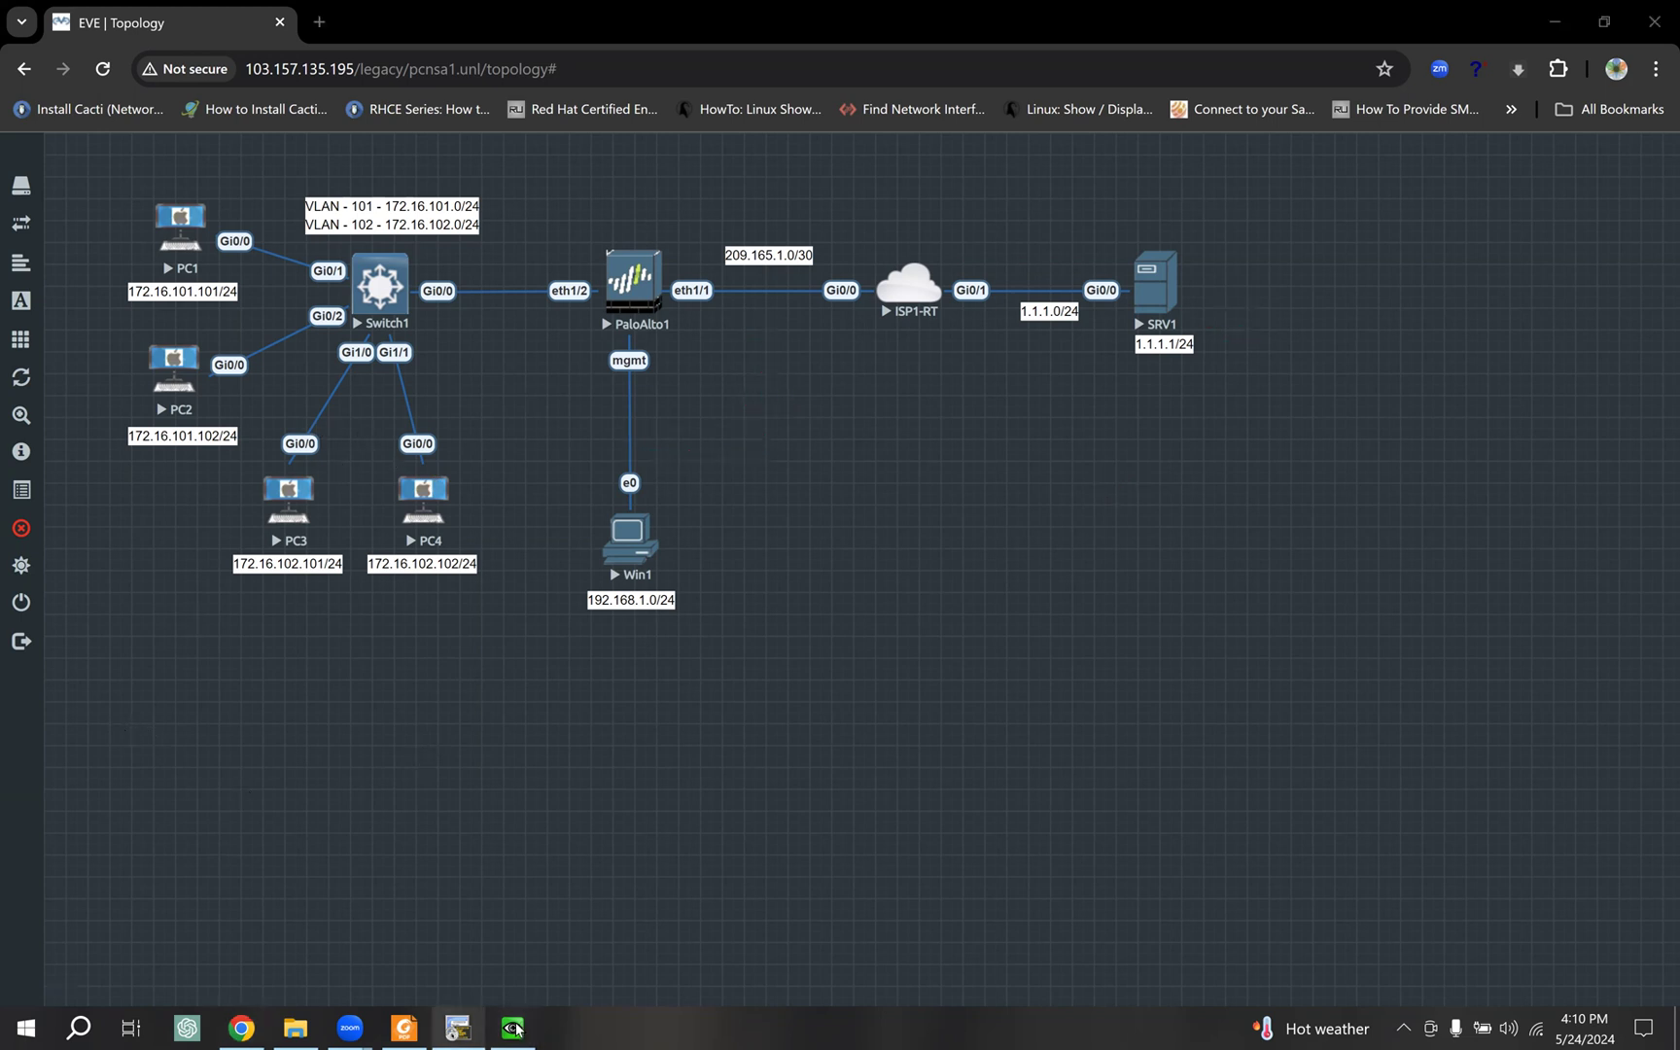
{"action": "left_click", "coordinate": [405, 1028]}
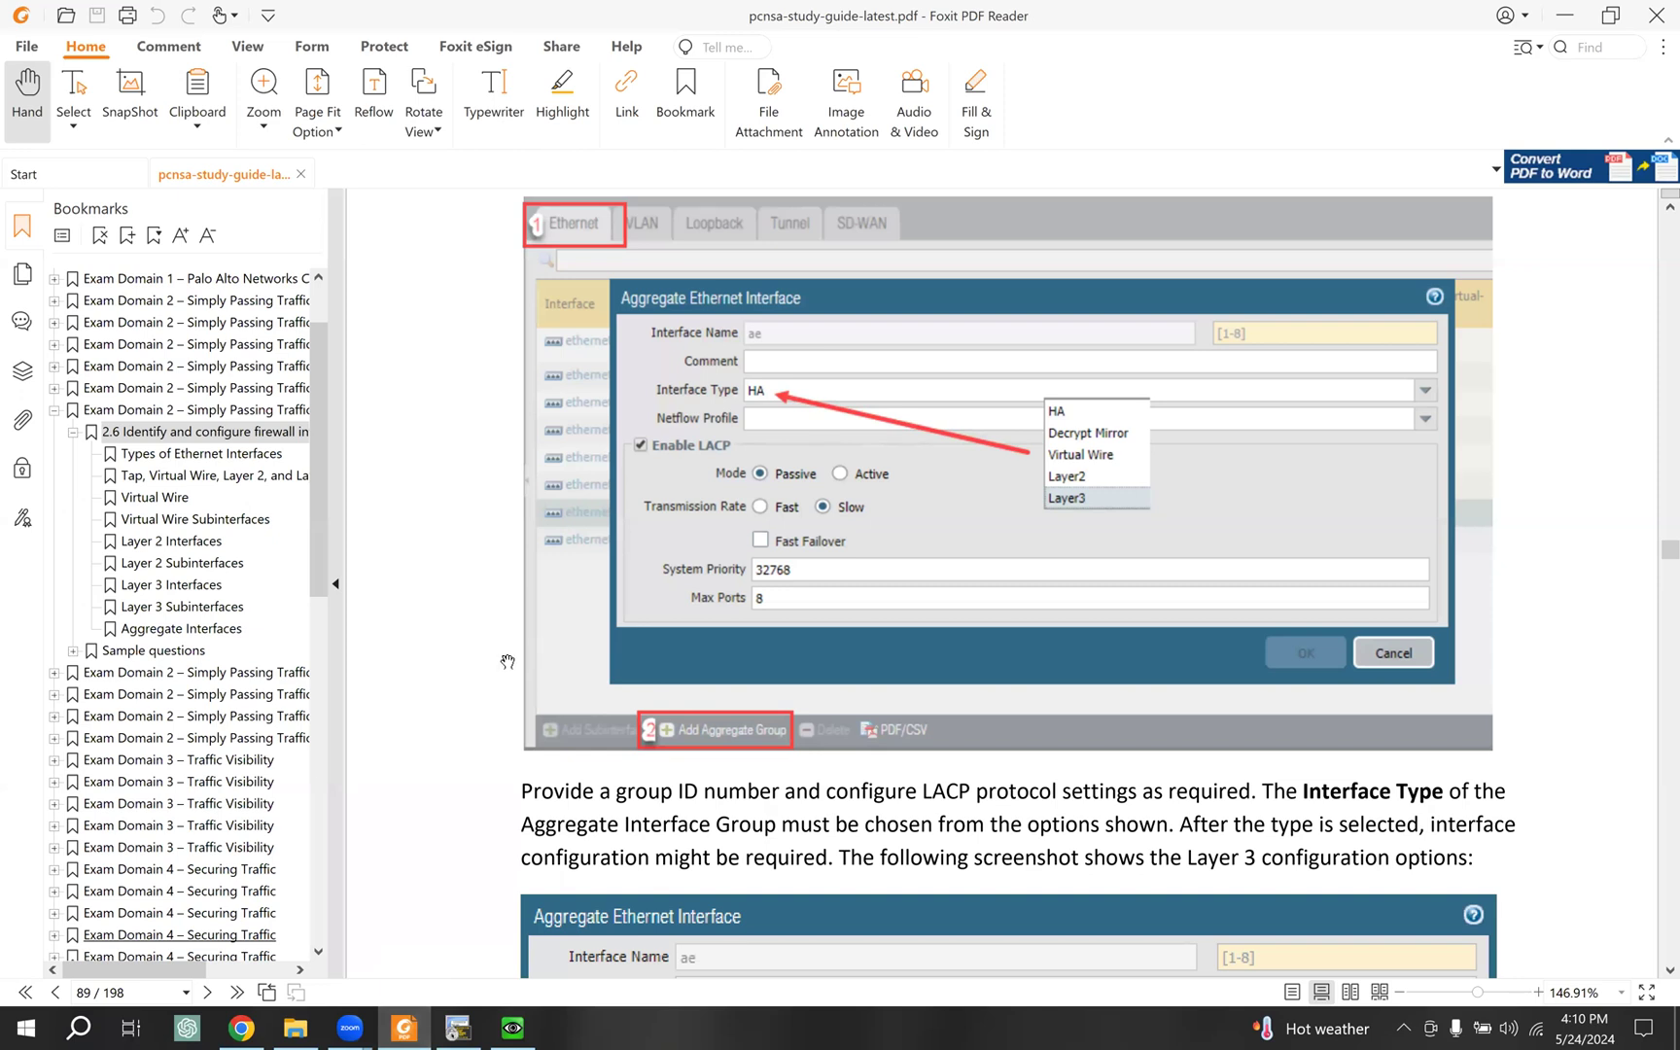
Step: Review the LACP settings and Layer 3 options figures, and select part of the sentence introducing the available Ethernet interfaces list
{"action": "scroll", "coordinate": [508, 662], "scroll_direction": "down", "scroll_amount": 1}
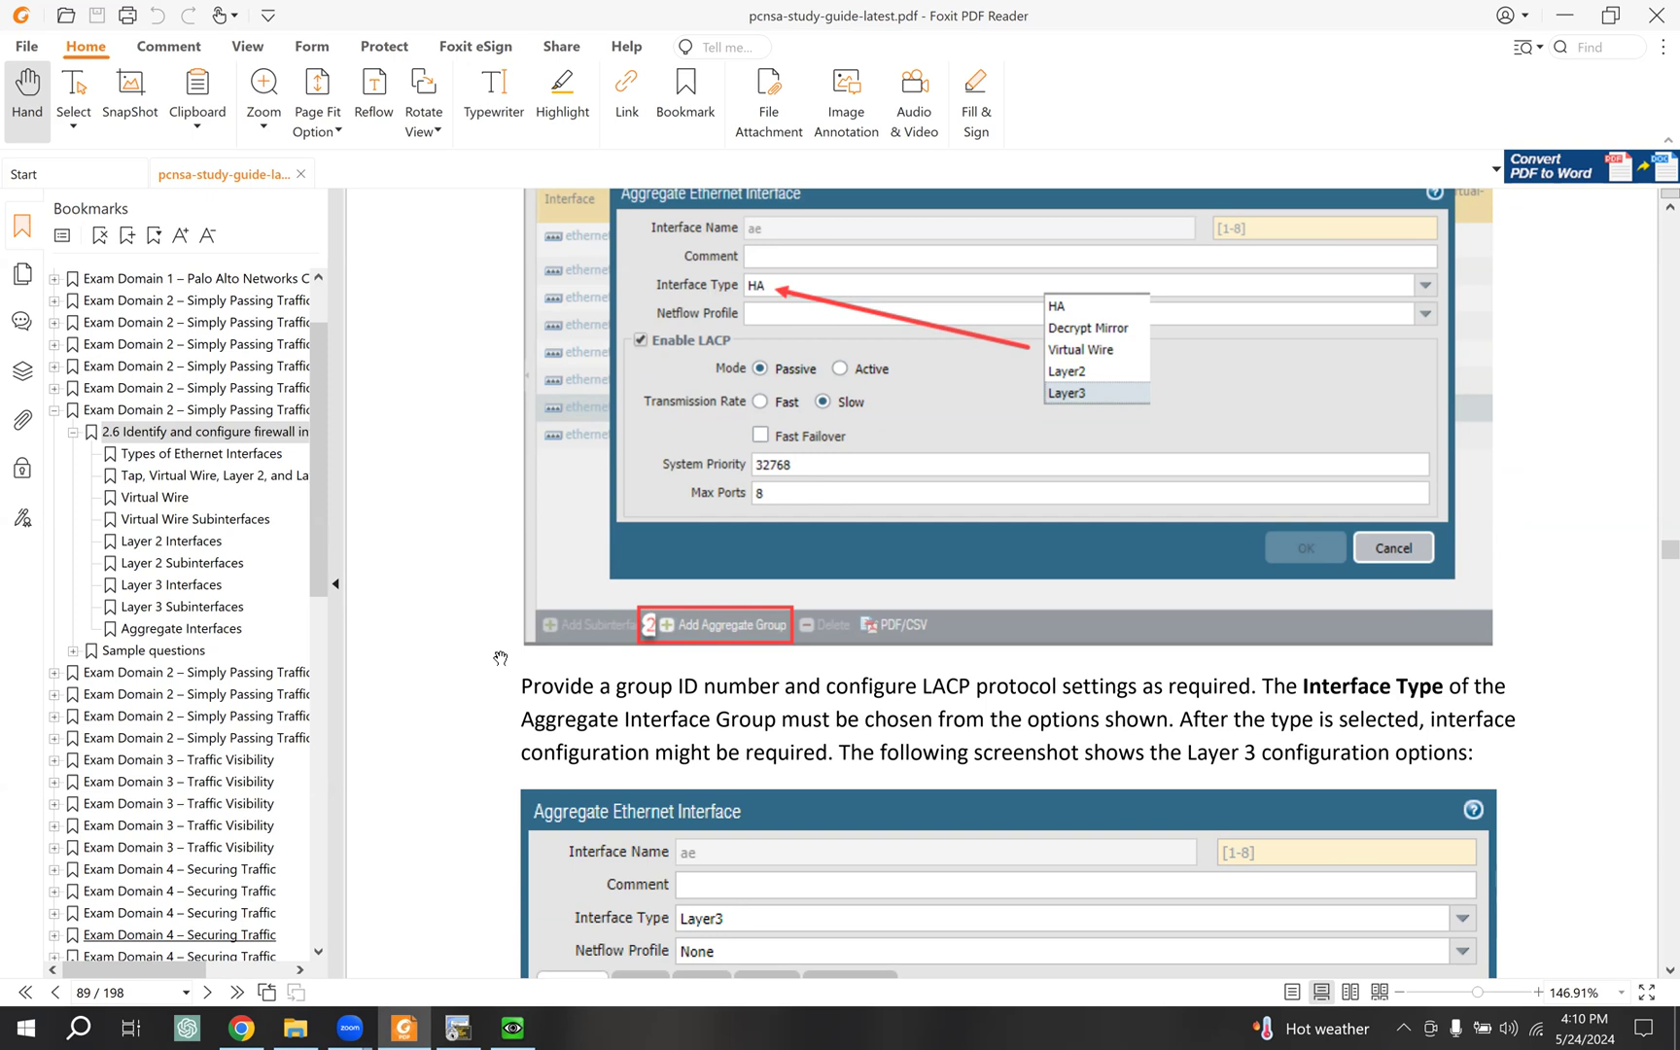
{"action": "scroll", "coordinate": [499, 658], "scroll_direction": "down", "scroll_amount": 3}
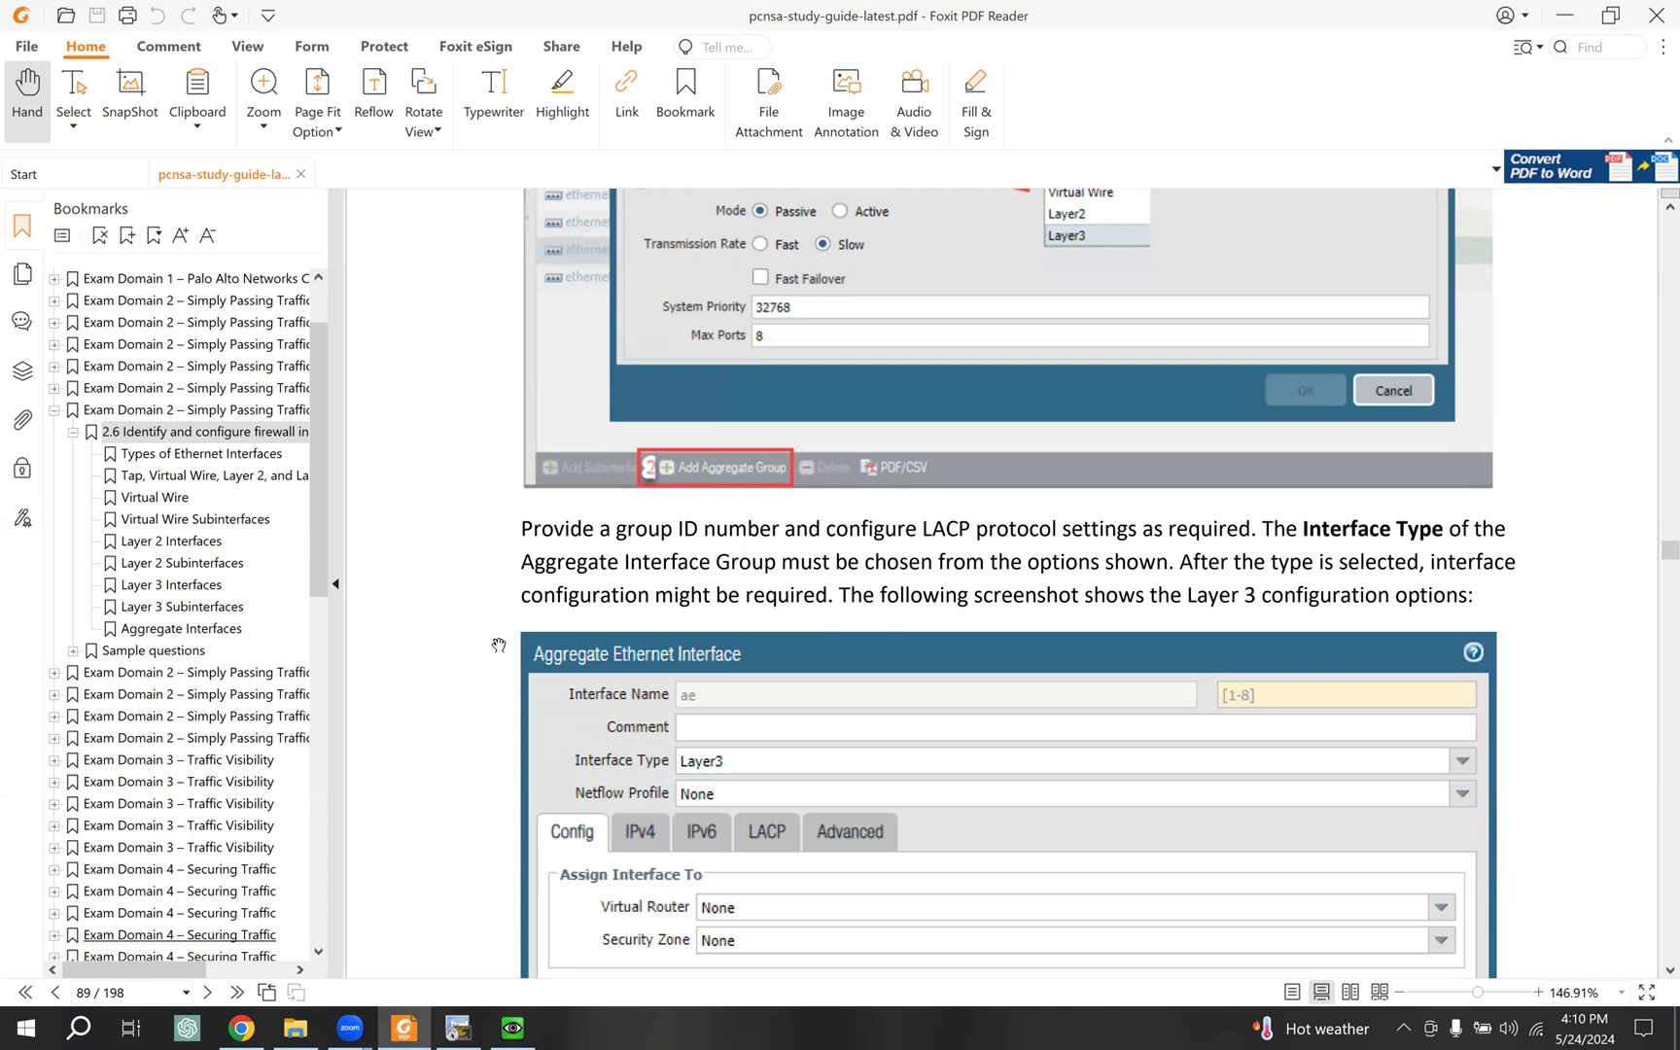
{"action": "scroll", "coordinate": [498, 644], "scroll_direction": "down", "scroll_amount": 2}
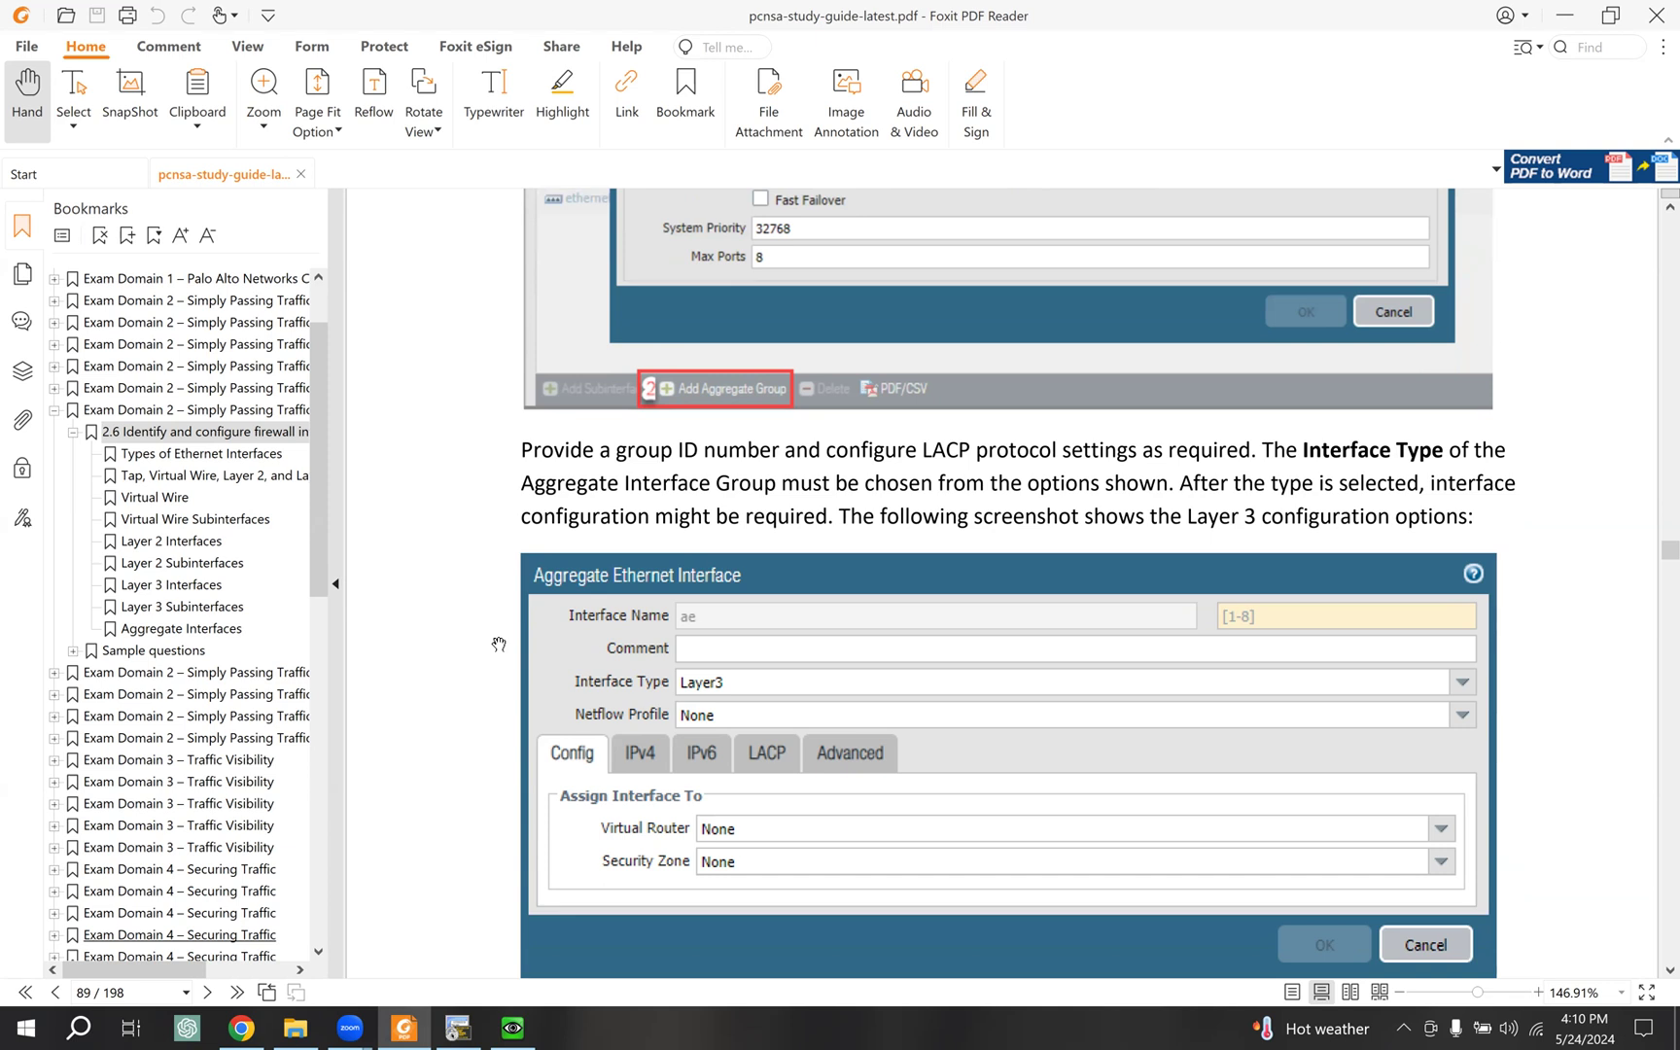
{"action": "scroll", "coordinate": [499, 645], "scroll_direction": "down", "scroll_amount": 2}
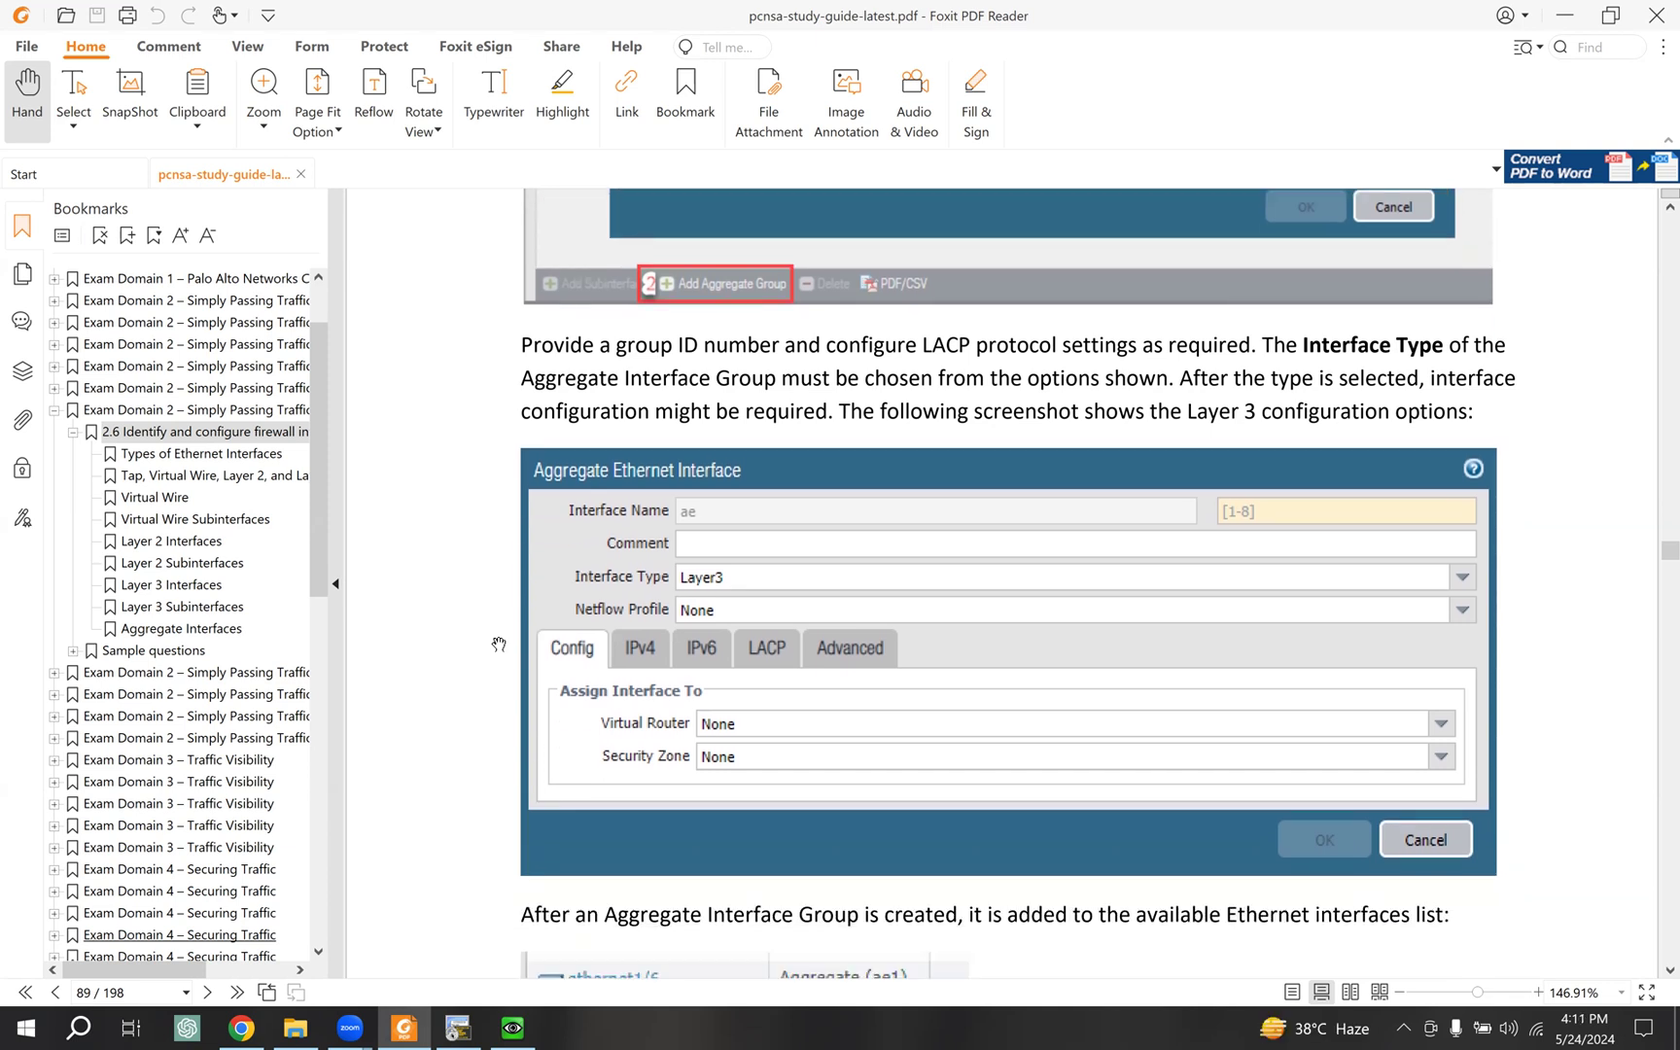
{"action": "scroll", "coordinate": [499, 644], "scroll_direction": "down", "scroll_amount": 4}
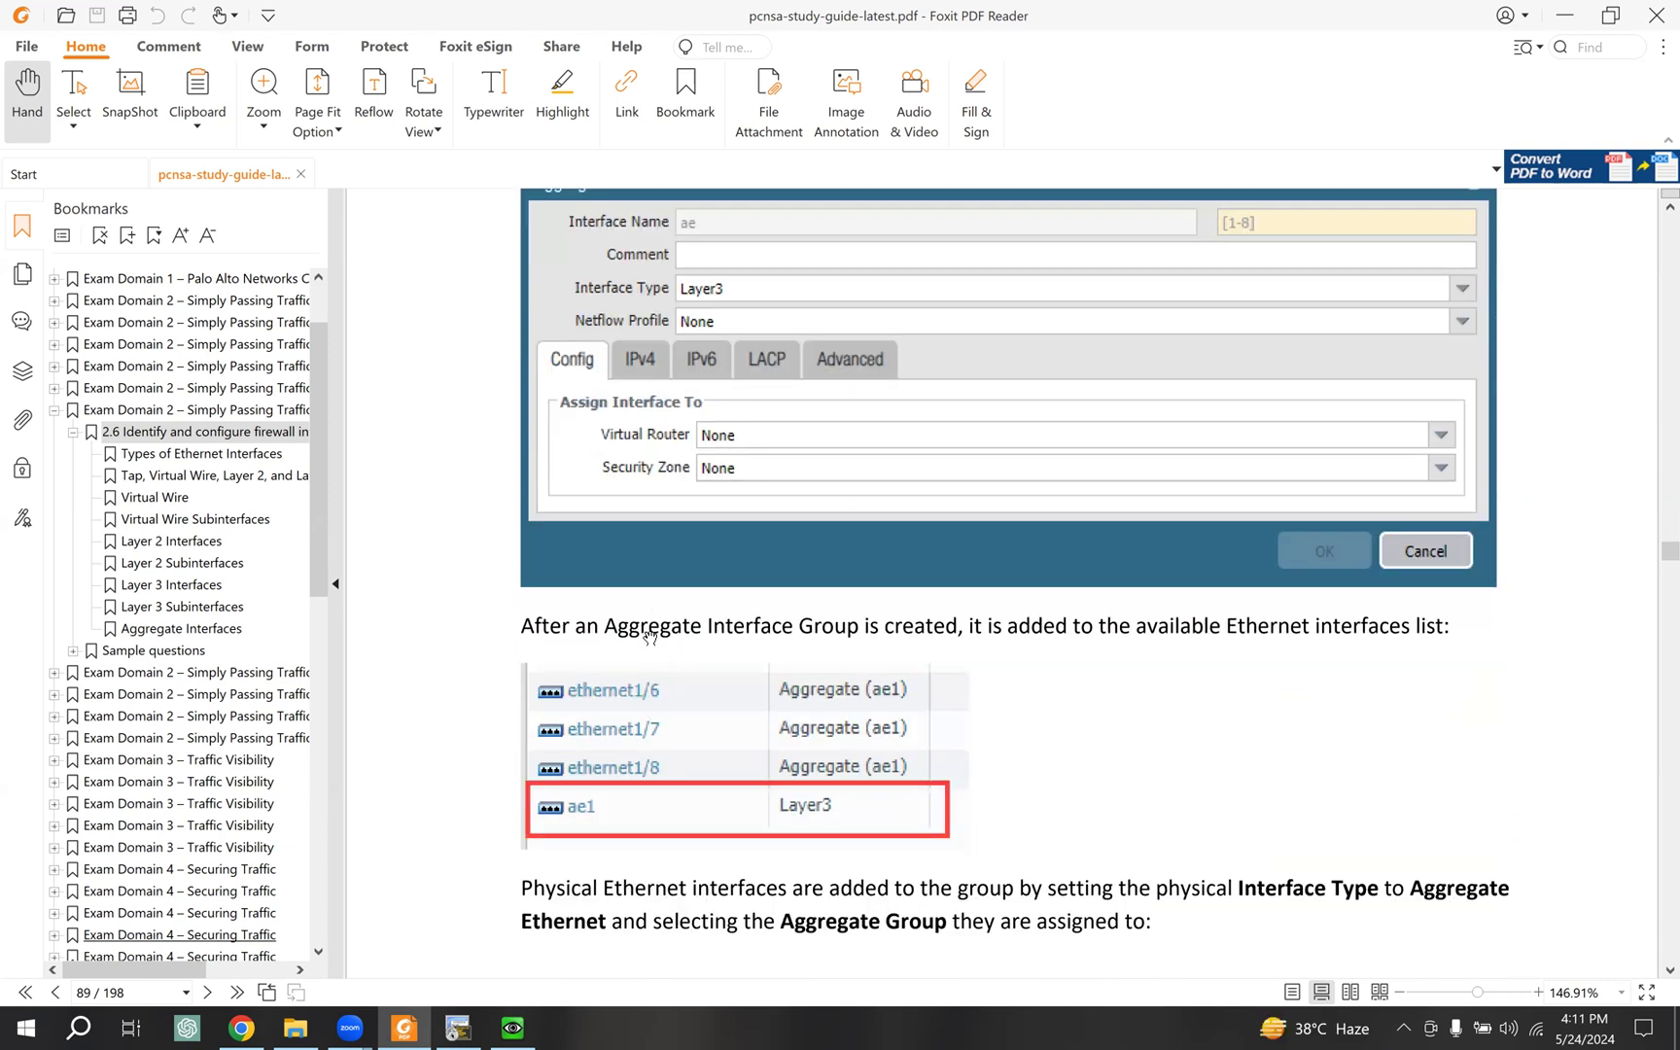
{"action": "scroll", "coordinate": [646, 637], "scroll_direction": "up", "scroll_amount": 4}
{"action": "scroll", "coordinate": [649, 634], "scroll_direction": "up", "scroll_amount": 4}
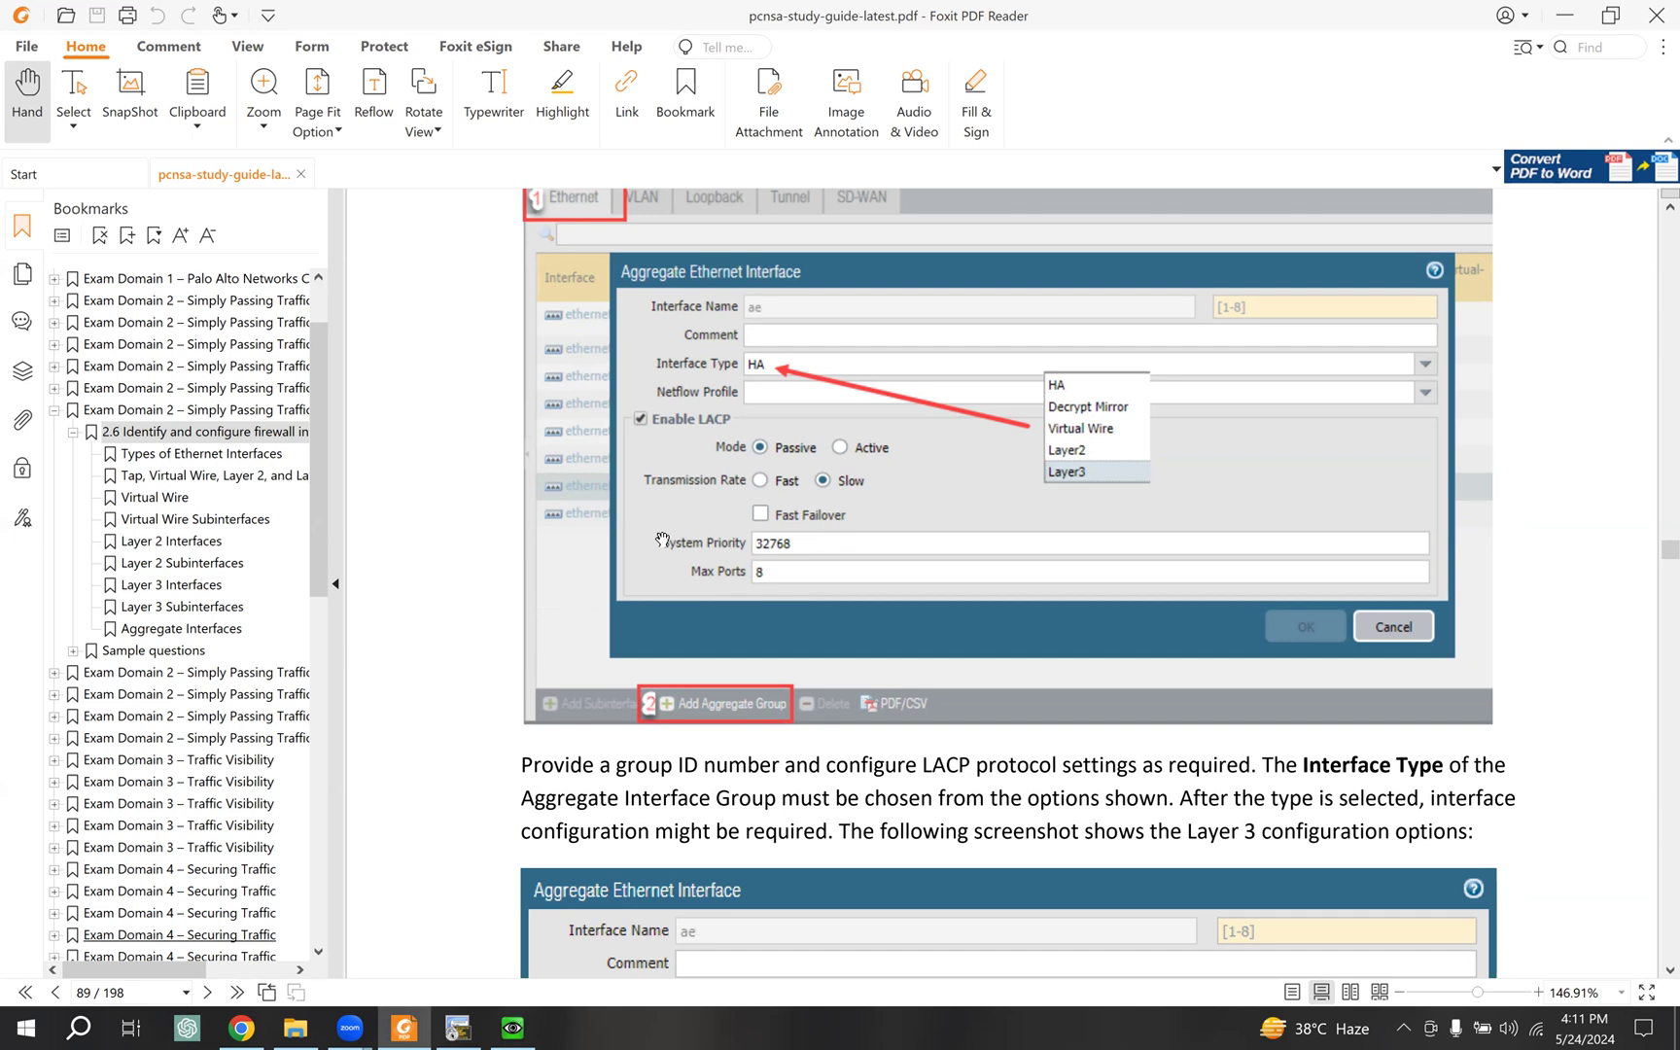
{"action": "scroll", "coordinate": [662, 539], "scroll_direction": "down", "scroll_amount": 4}
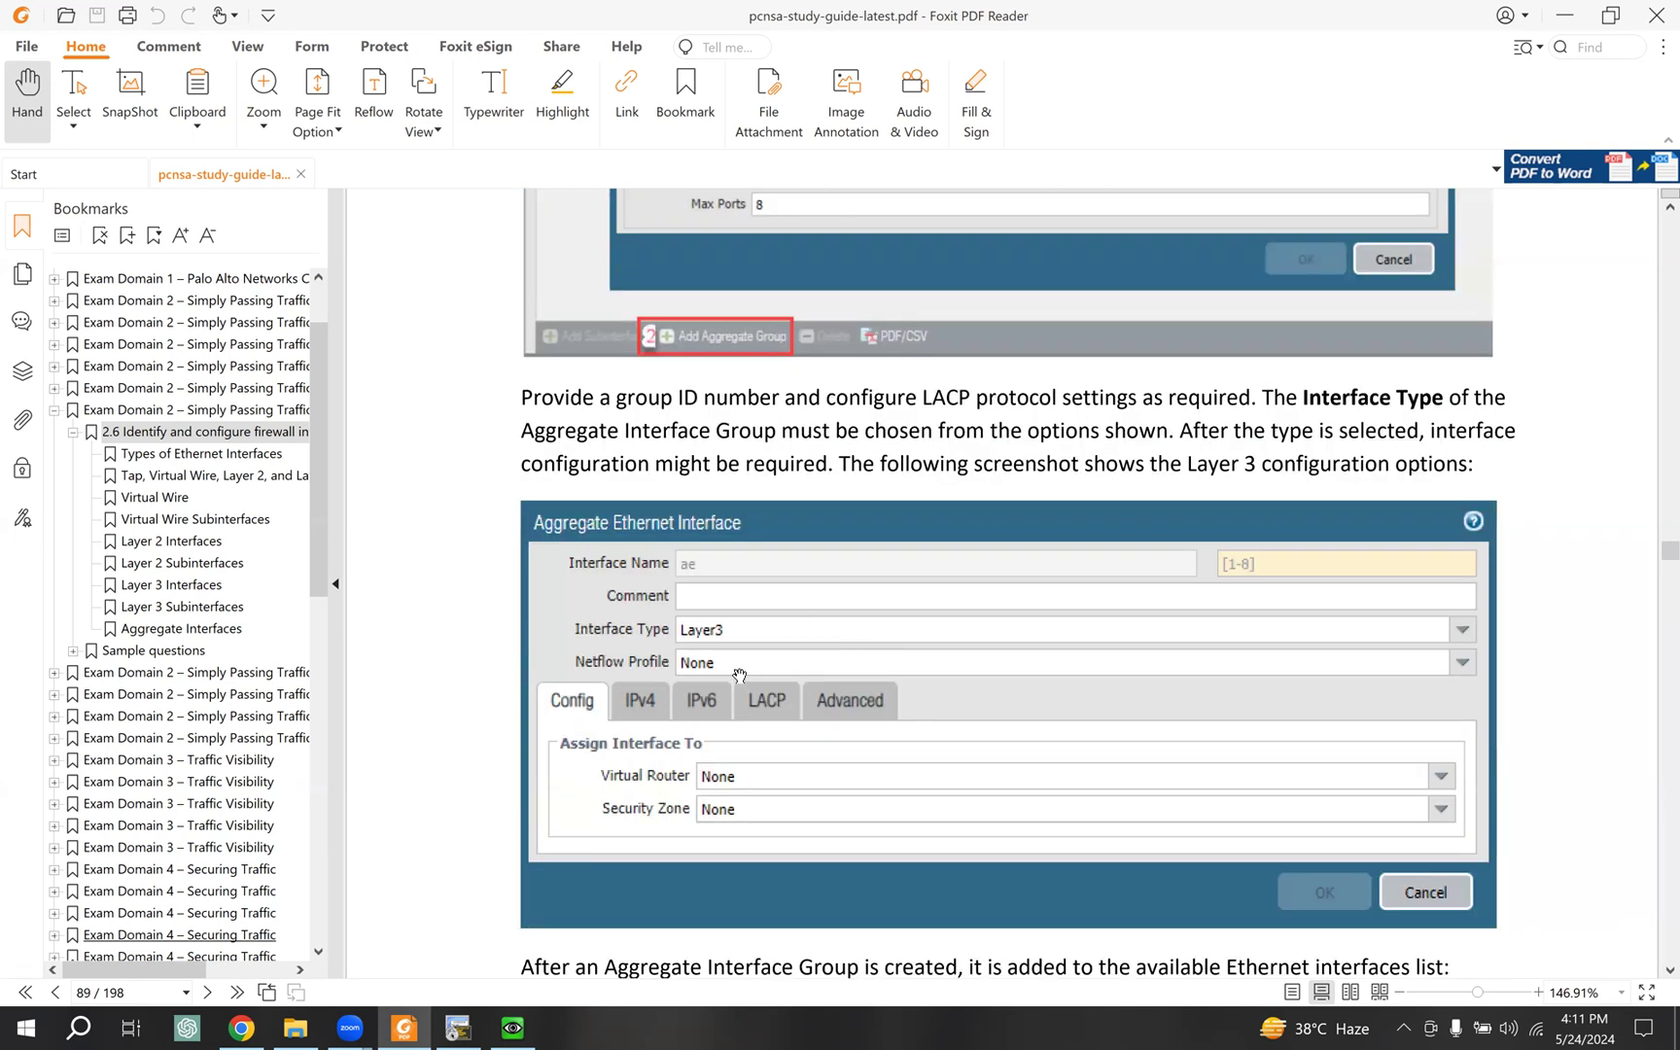
{"action": "scroll", "coordinate": [740, 693], "scroll_direction": "down", "scroll_amount": 1}
{"action": "scroll", "coordinate": [826, 724], "scroll_direction": "down", "scroll_amount": 2}
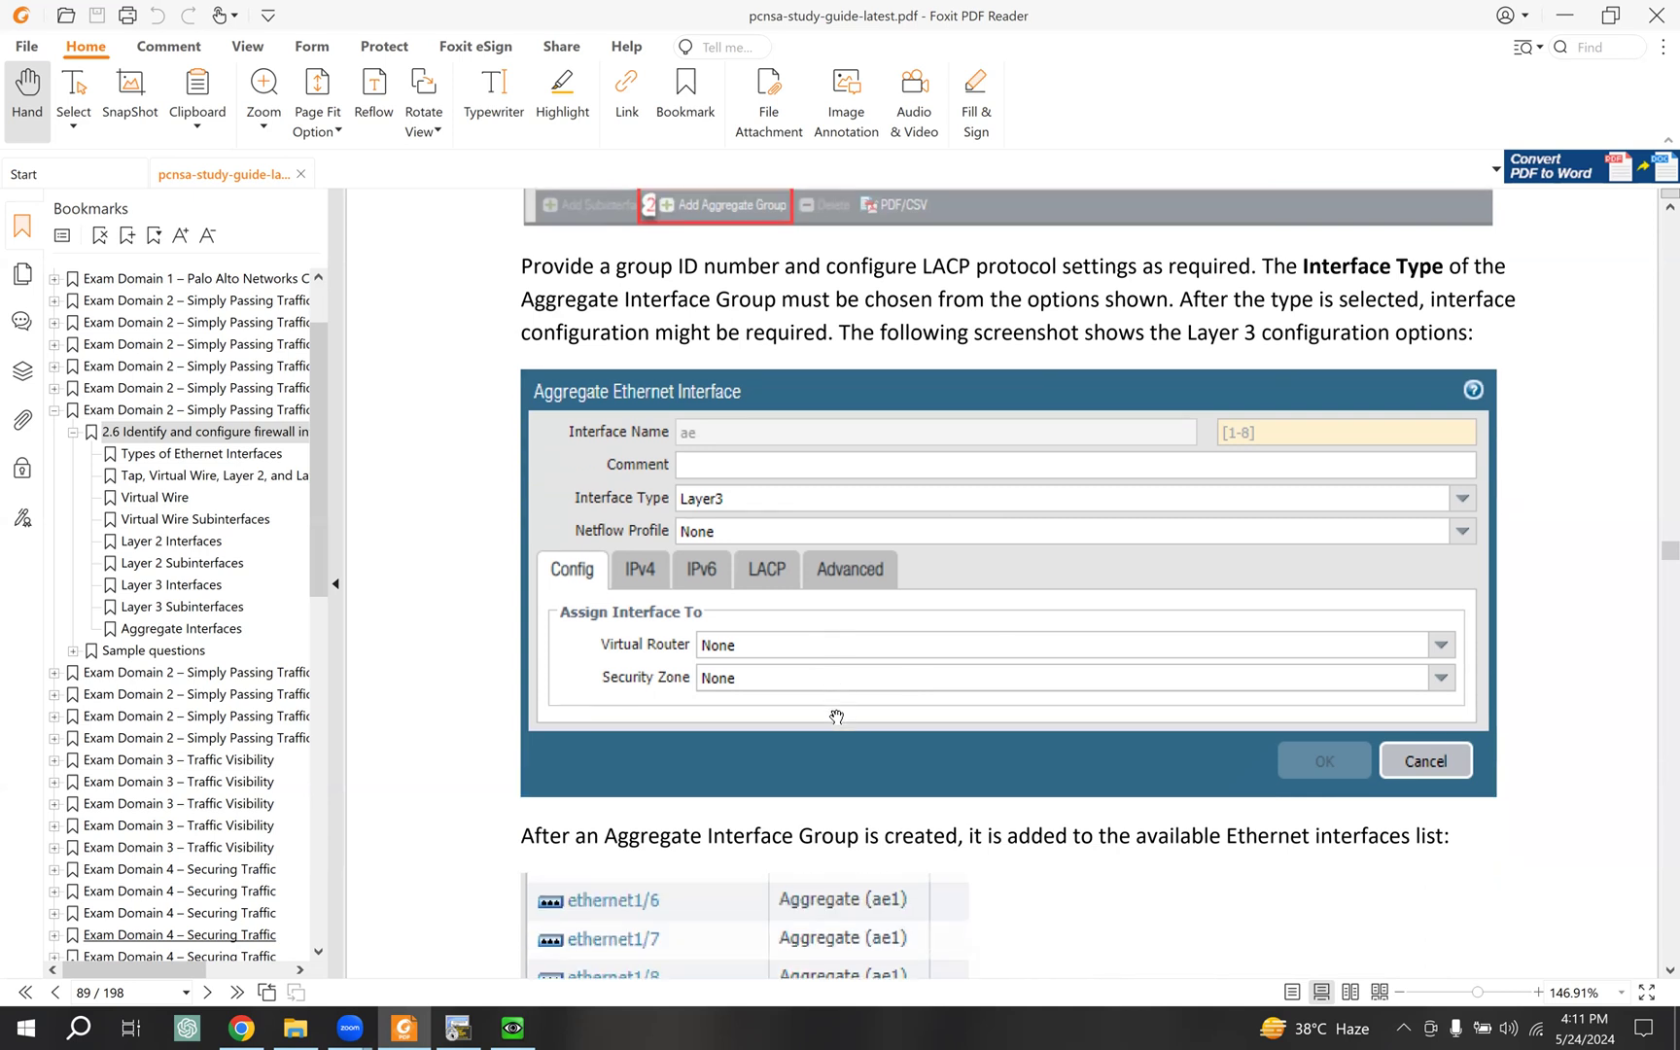
{"action": "scroll", "coordinate": [830, 704], "scroll_direction": "down", "scroll_amount": 1}
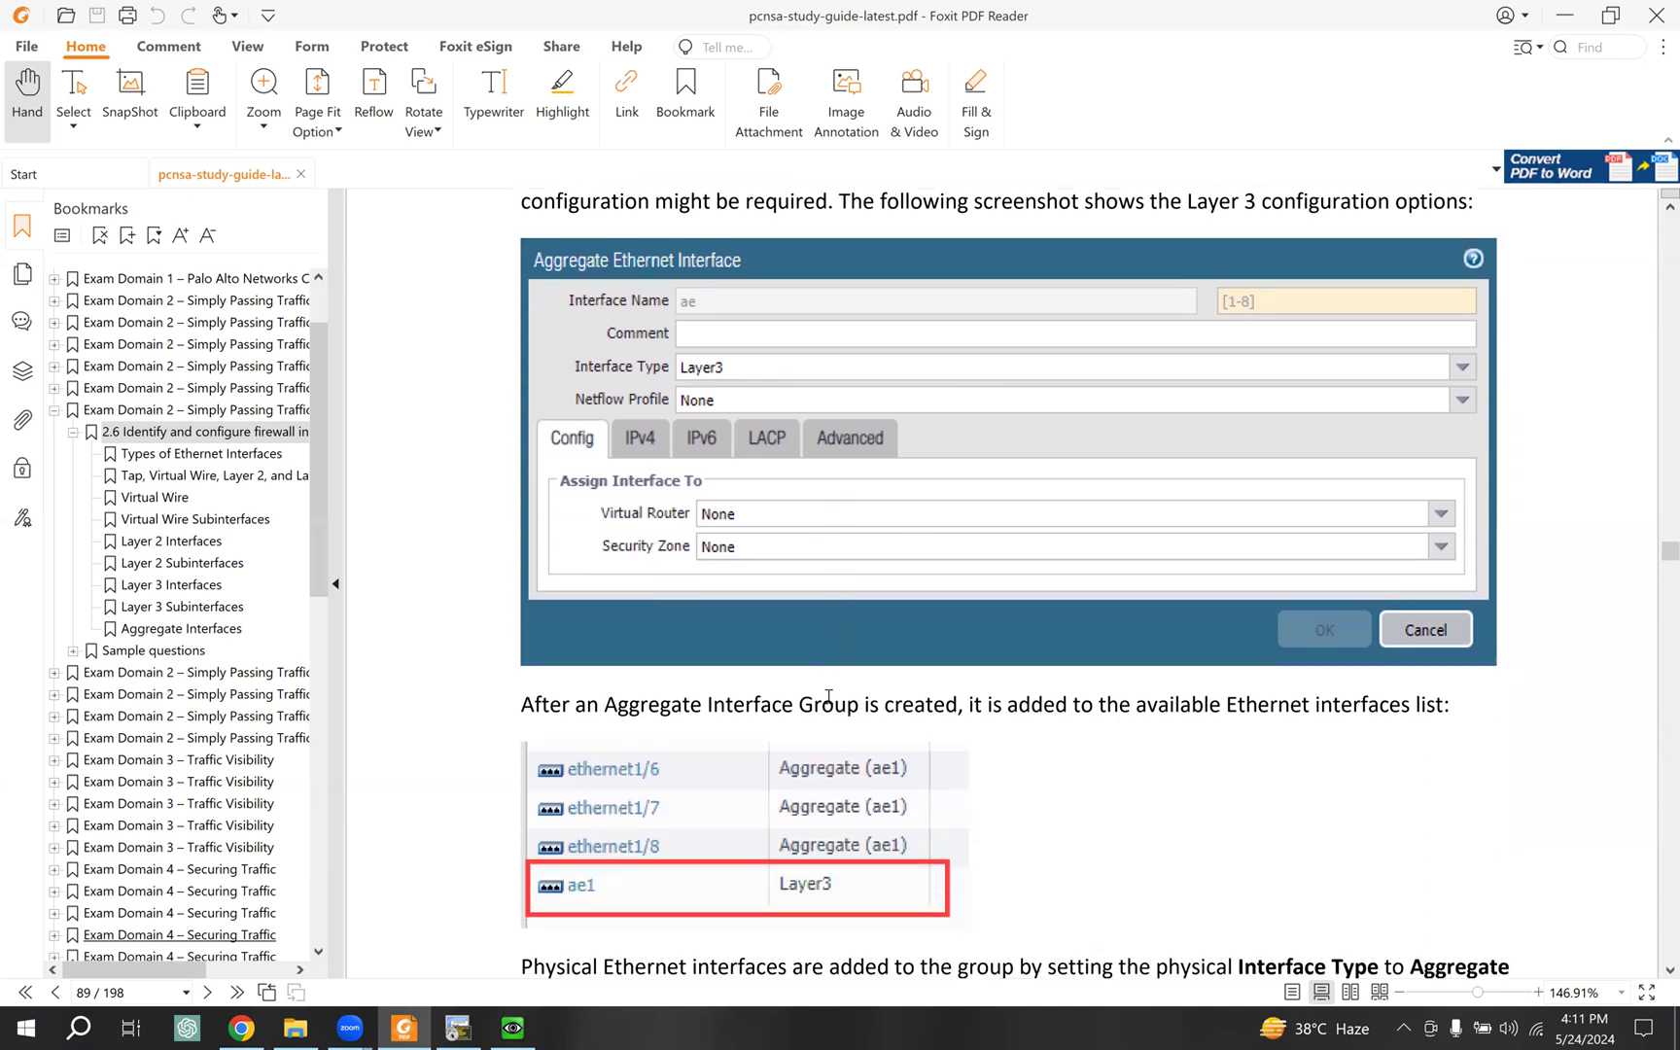
{"action": "left_click_drag", "start_coordinate": [922, 701], "coordinate": [834, 704]}
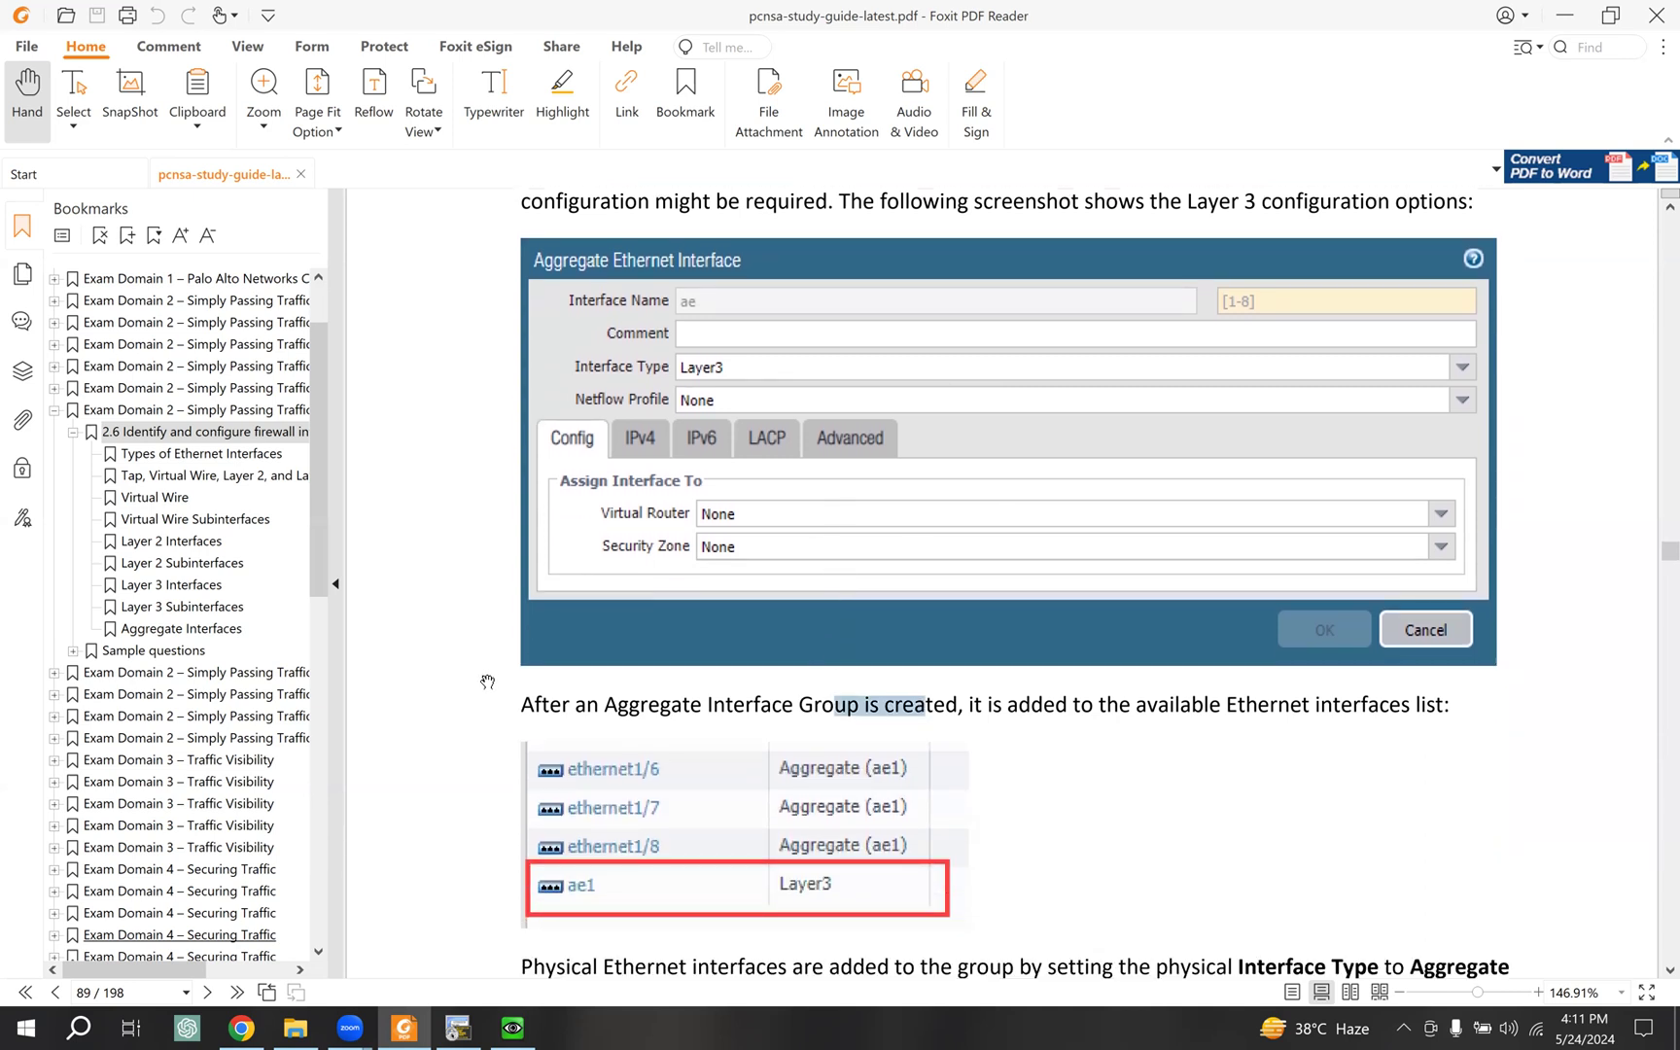
Step: Circle the Max Ports field in the first Aggregate Ethernet Interface figure, clear the marking, and return to the Layer 3 options figure
{"action": "scroll", "coordinate": [616, 535], "scroll_direction": "up", "scroll_amount": 1}
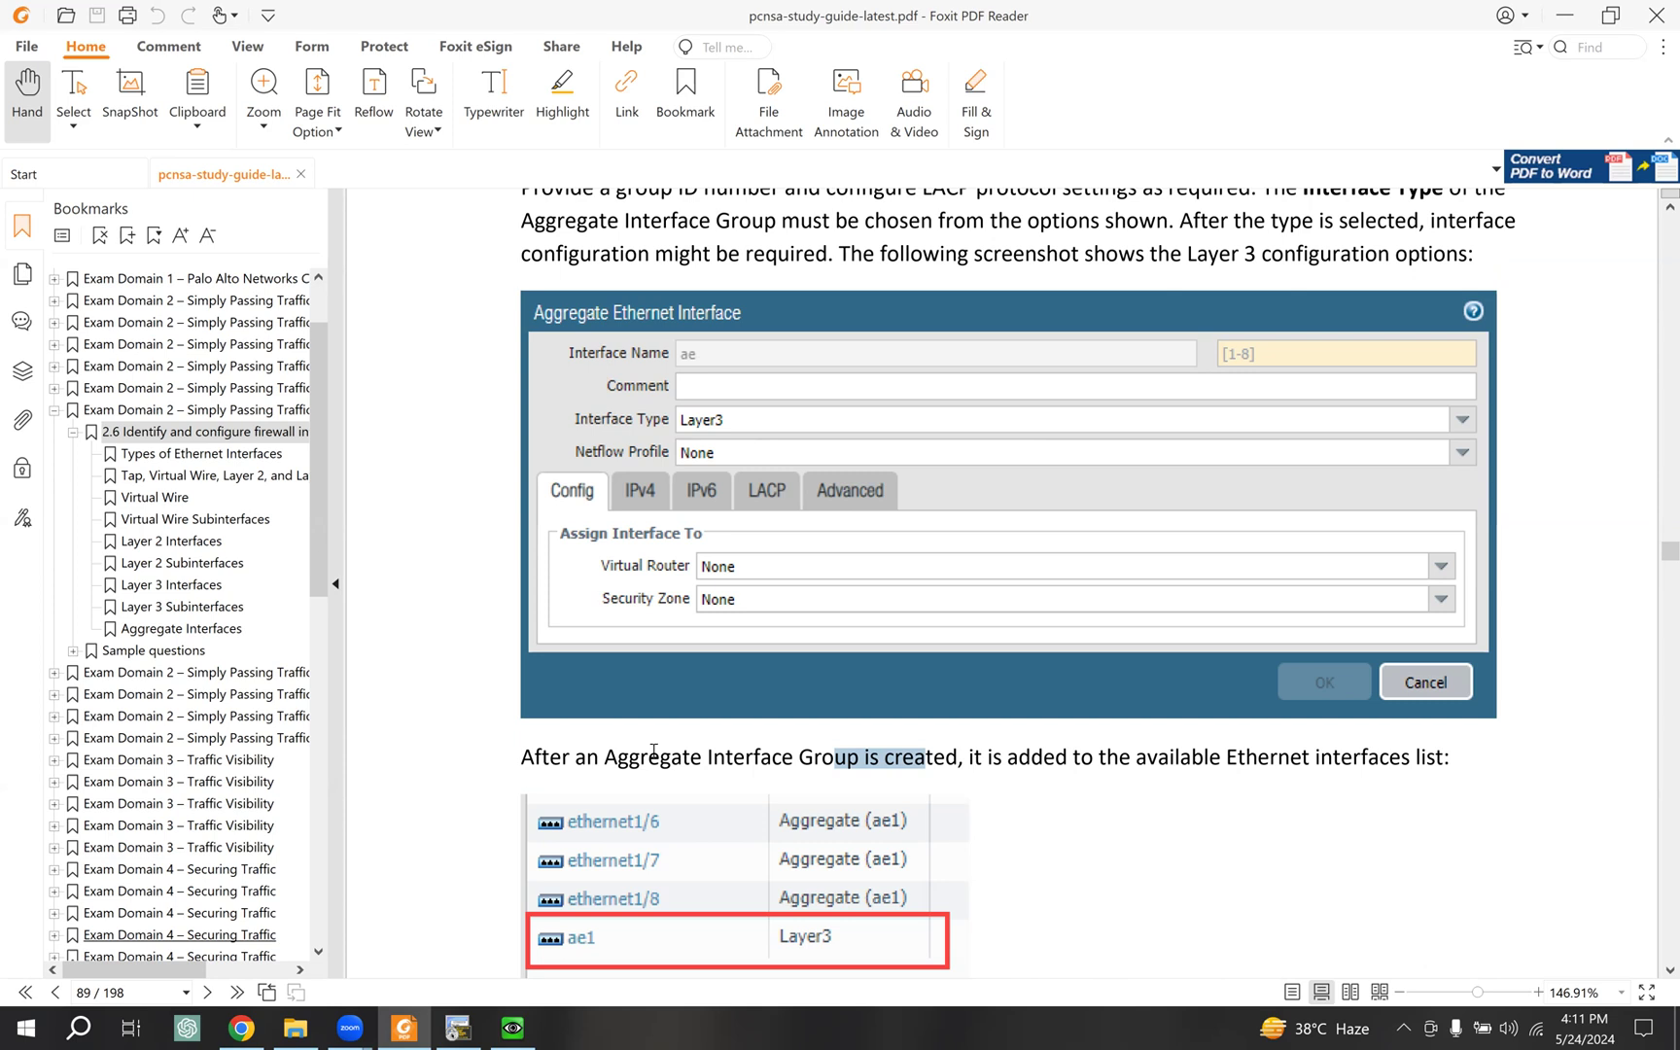
{"action": "scroll", "coordinate": [654, 750], "scroll_direction": "down", "scroll_amount": 3}
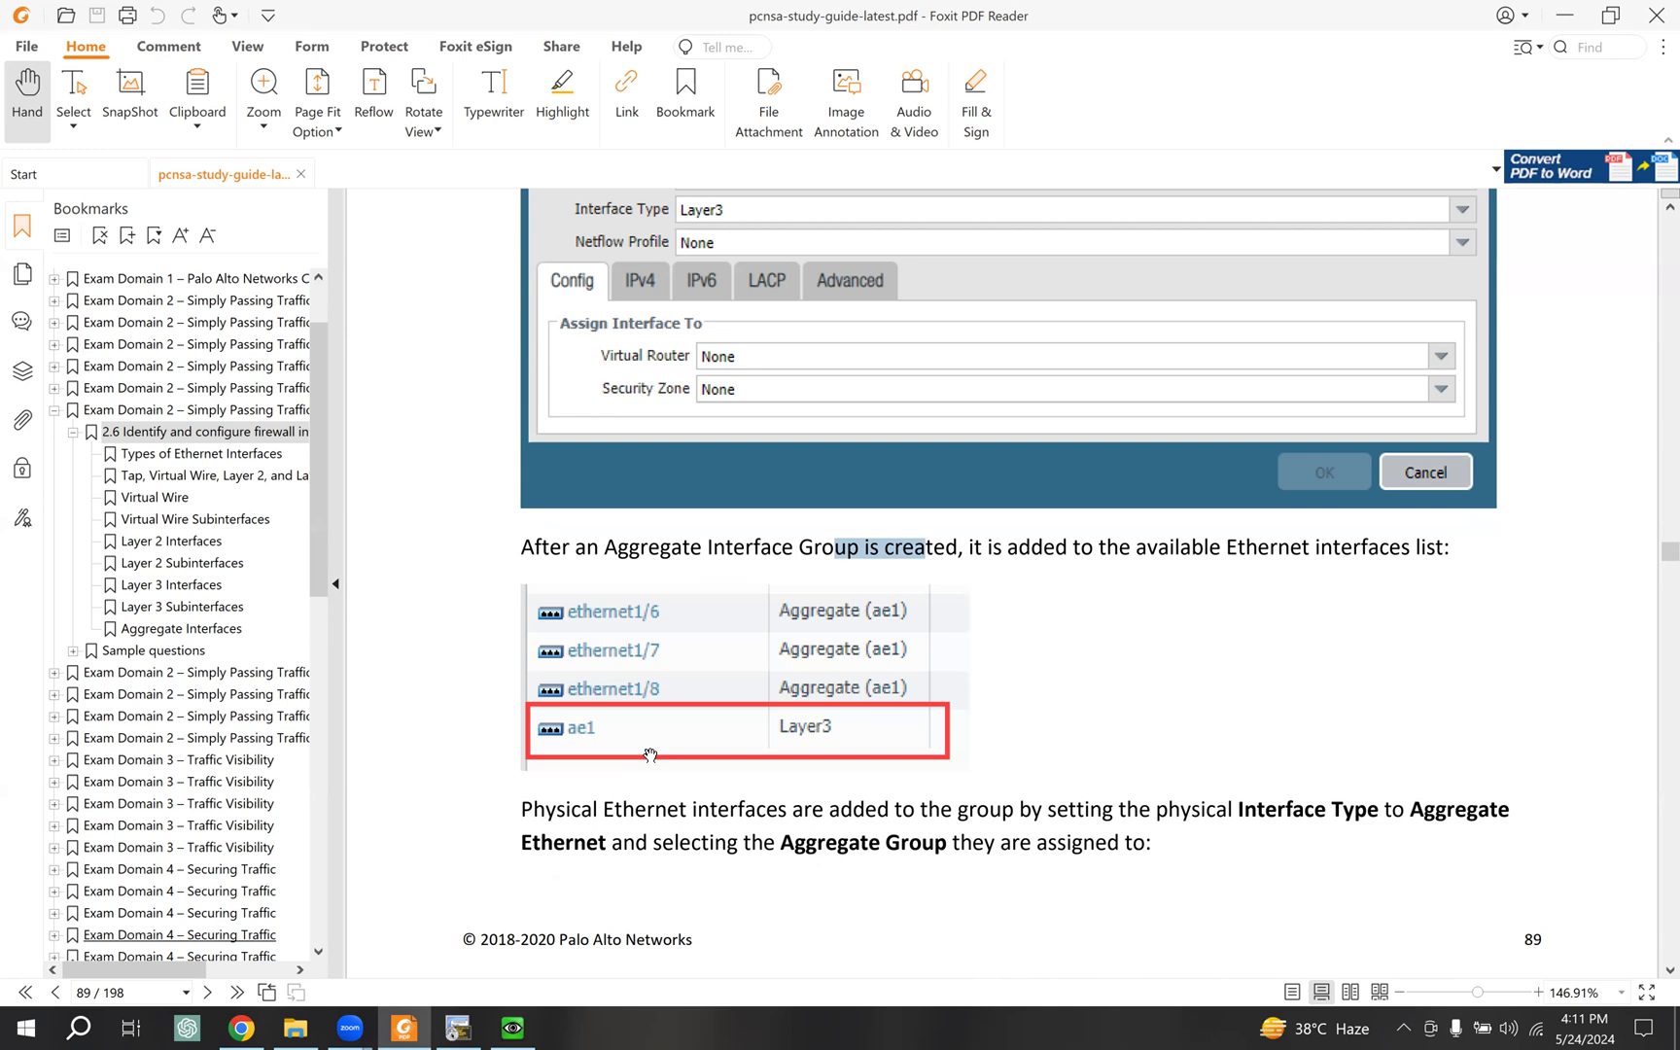
{"action": "scroll", "coordinate": [651, 756], "scroll_direction": "up", "scroll_amount": 9}
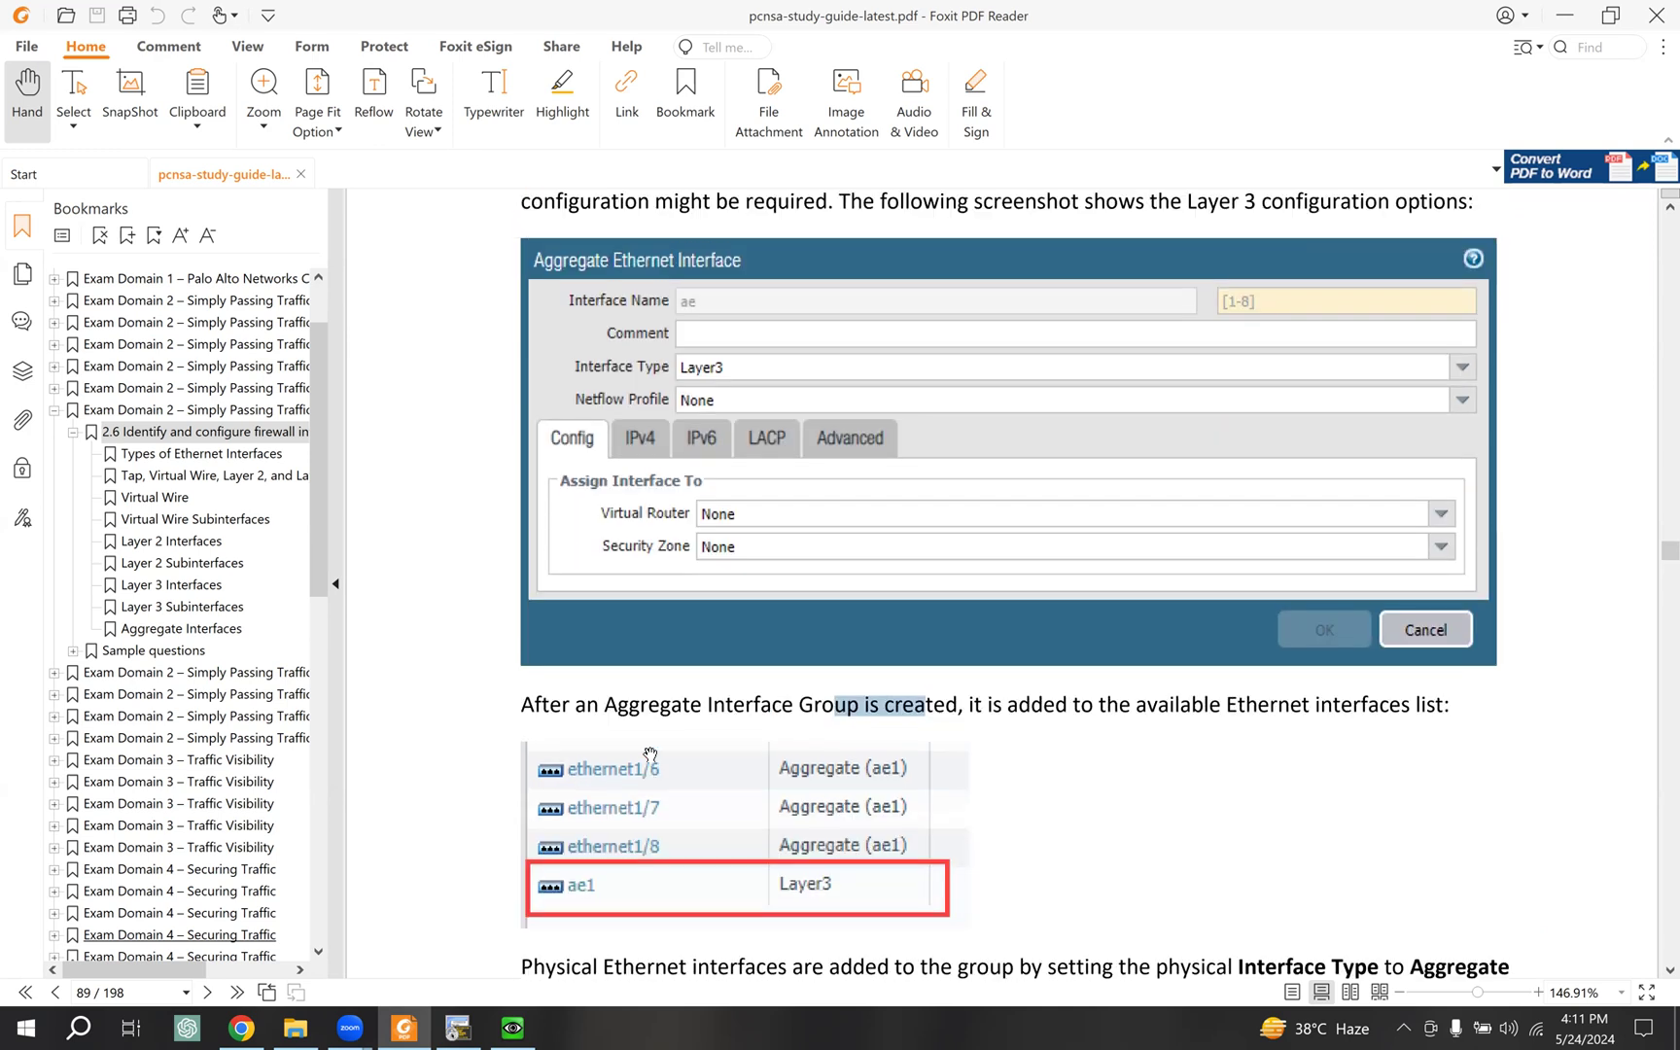
{"action": "scroll", "coordinate": [651, 754], "scroll_direction": "up", "scroll_amount": 3}
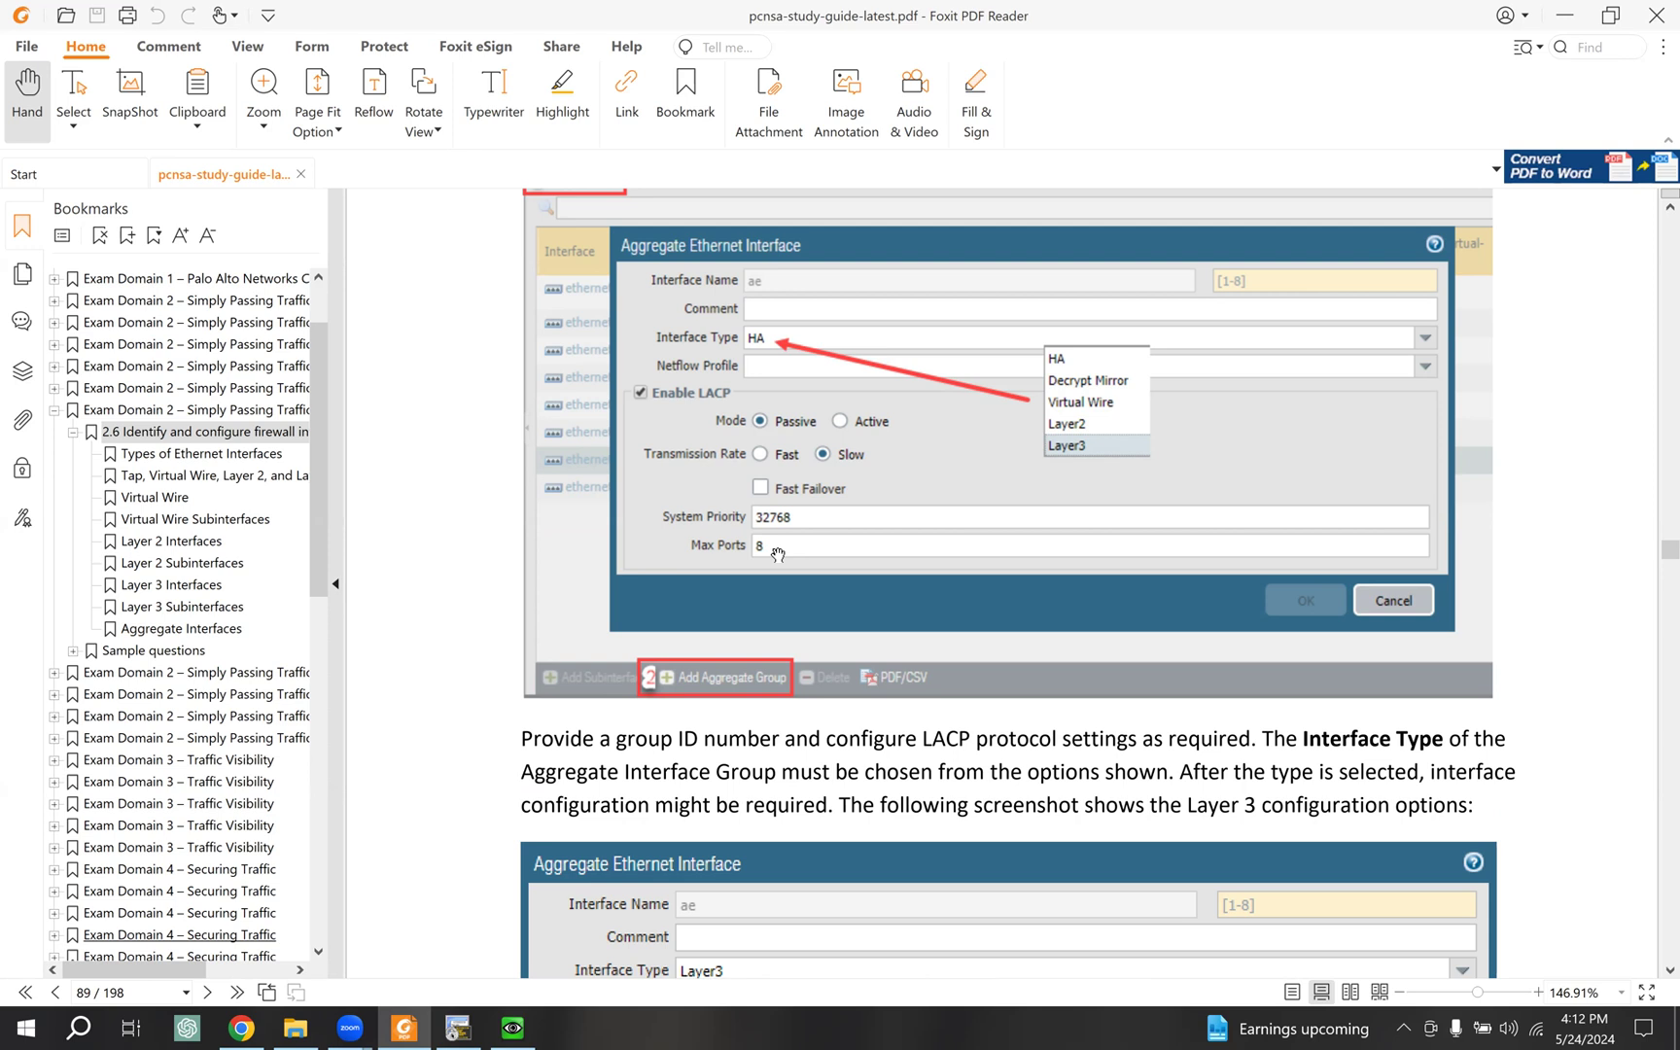
{"action": "mouse_move", "coordinate": [686, 553]}
{"action": "left_mouse_down"}
{"action": "mouse_move", "coordinate": [758, 529]}
{"action": "mouse_move", "coordinate": [685, 555]}
{"action": "mouse_move", "coordinate": [736, 560]}
{"action": "left_mouse_up"}
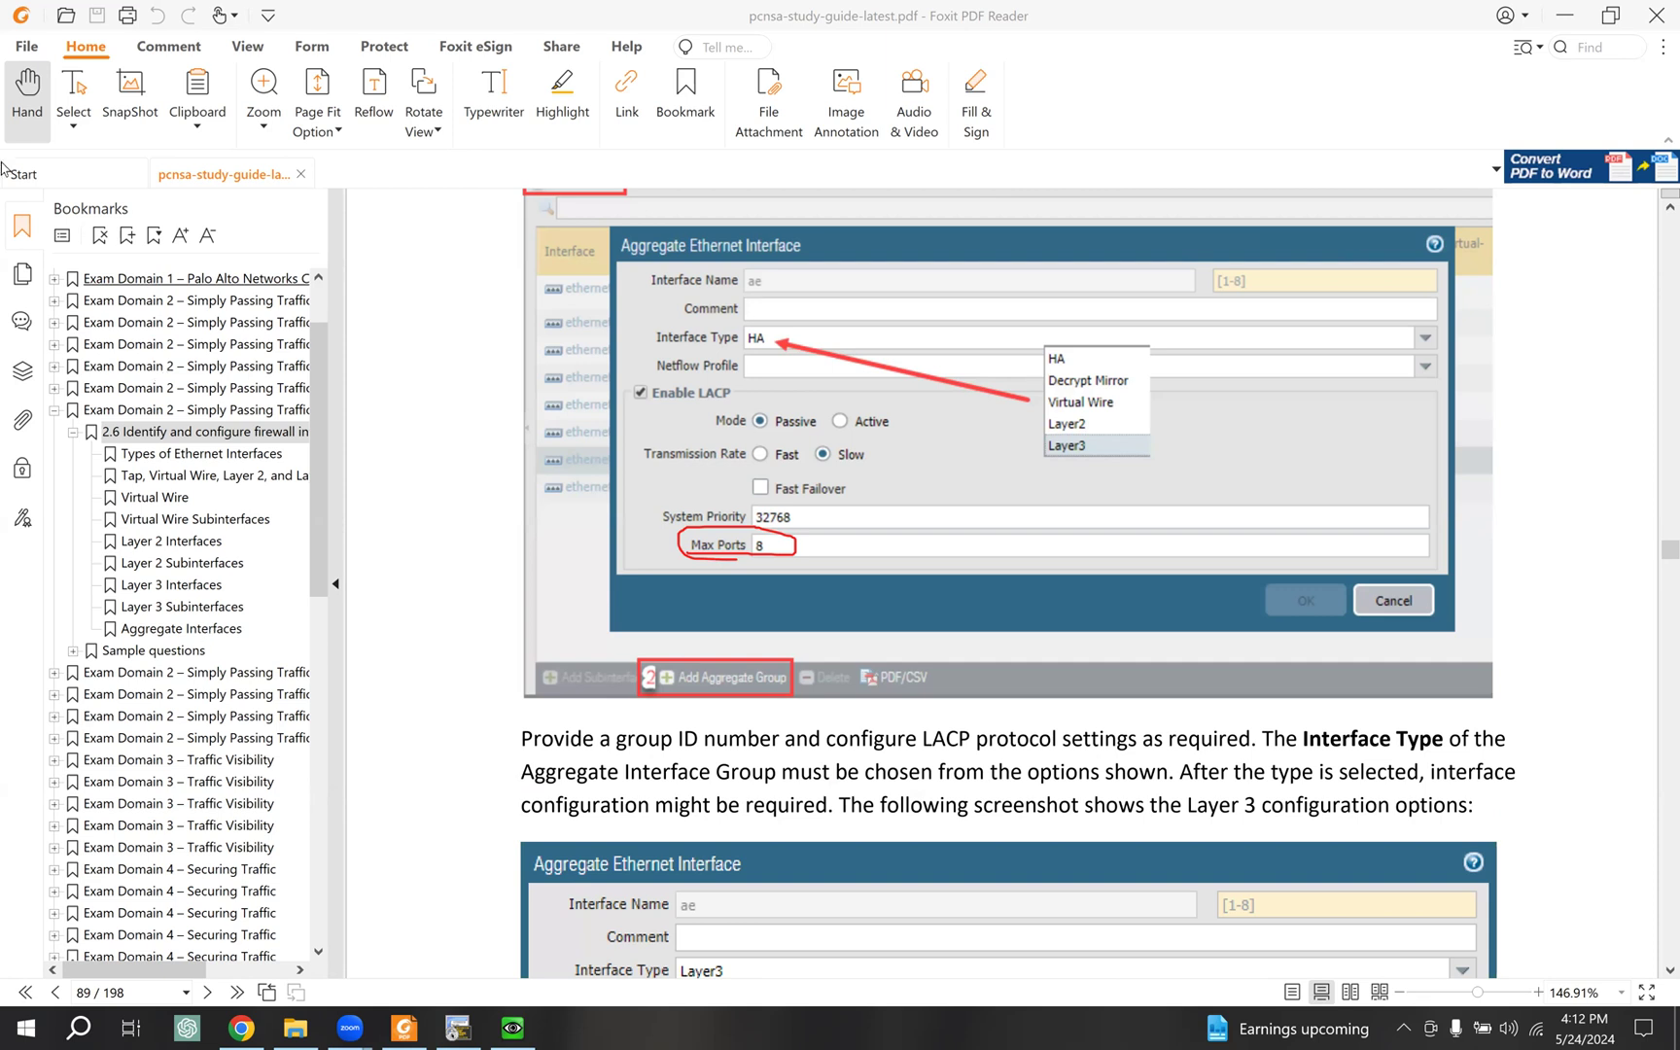
{"action": "scroll", "coordinate": [673, 595], "scroll_direction": "down", "scroll_amount": 3}
{"action": "scroll", "coordinate": [673, 595], "scroll_direction": "down", "scroll_amount": 9}
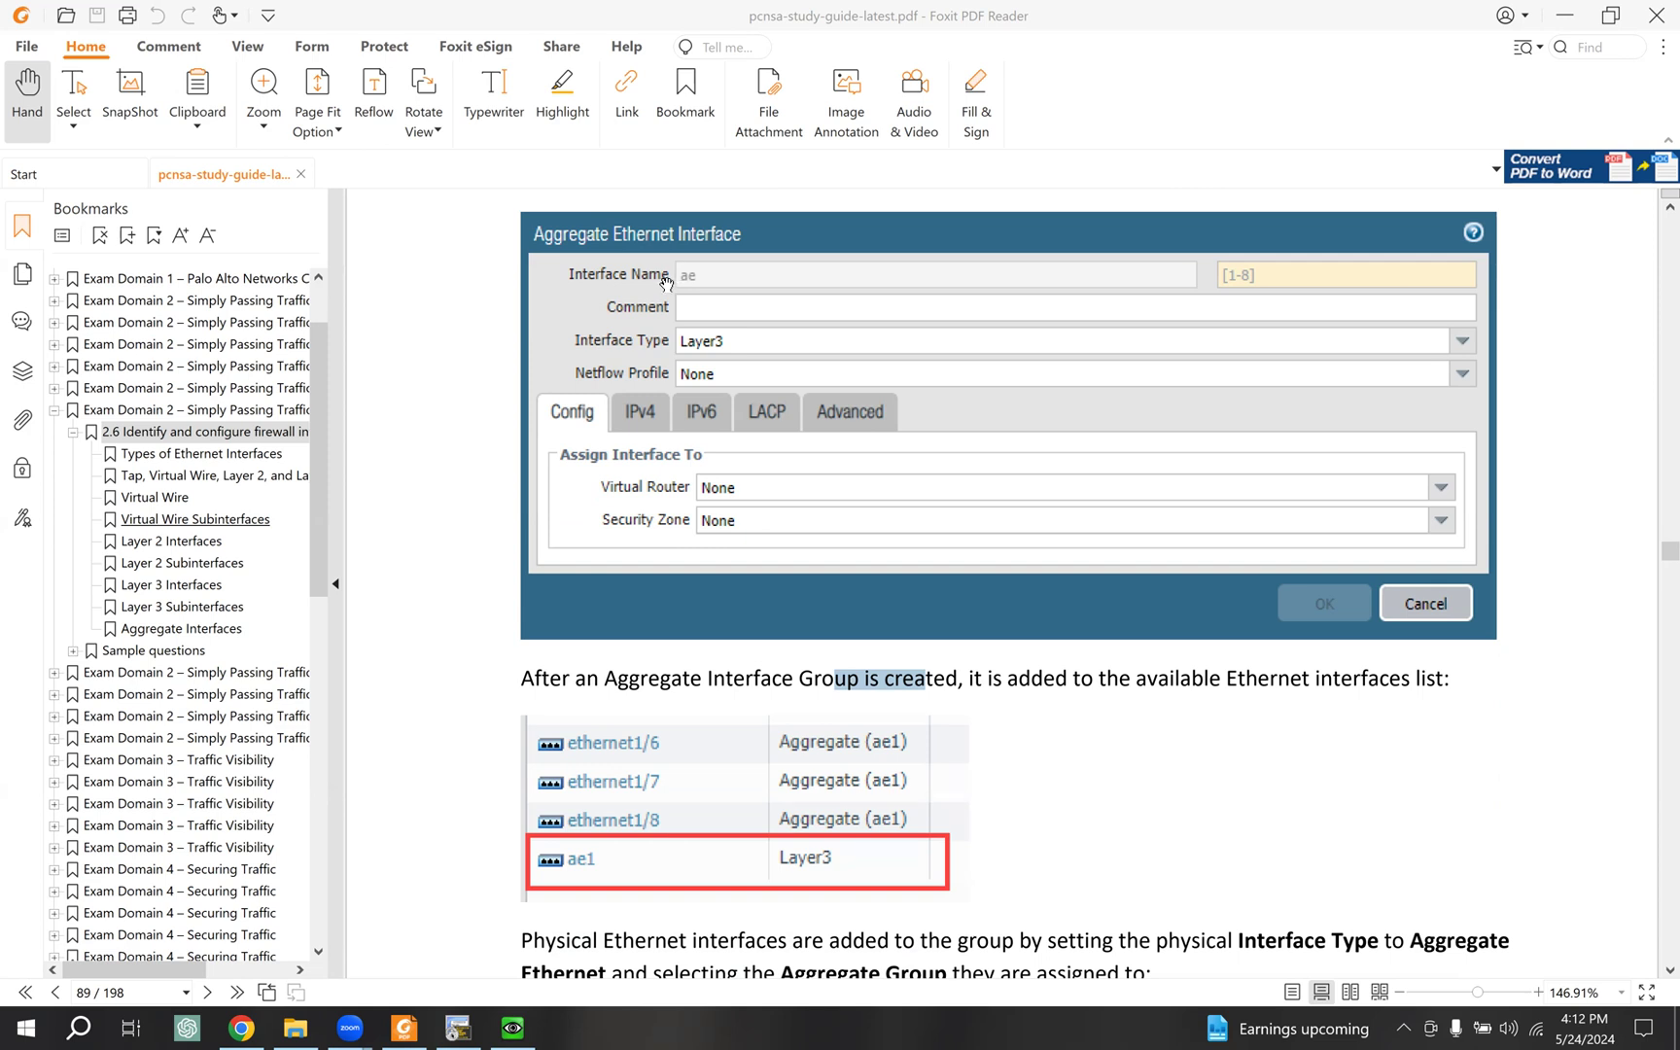
Step: Switch to the firewall web interface in the QEMU window, examine its Ethernet interface list, and return to the study guide
{"action": "left_click", "coordinate": [512, 1028]}
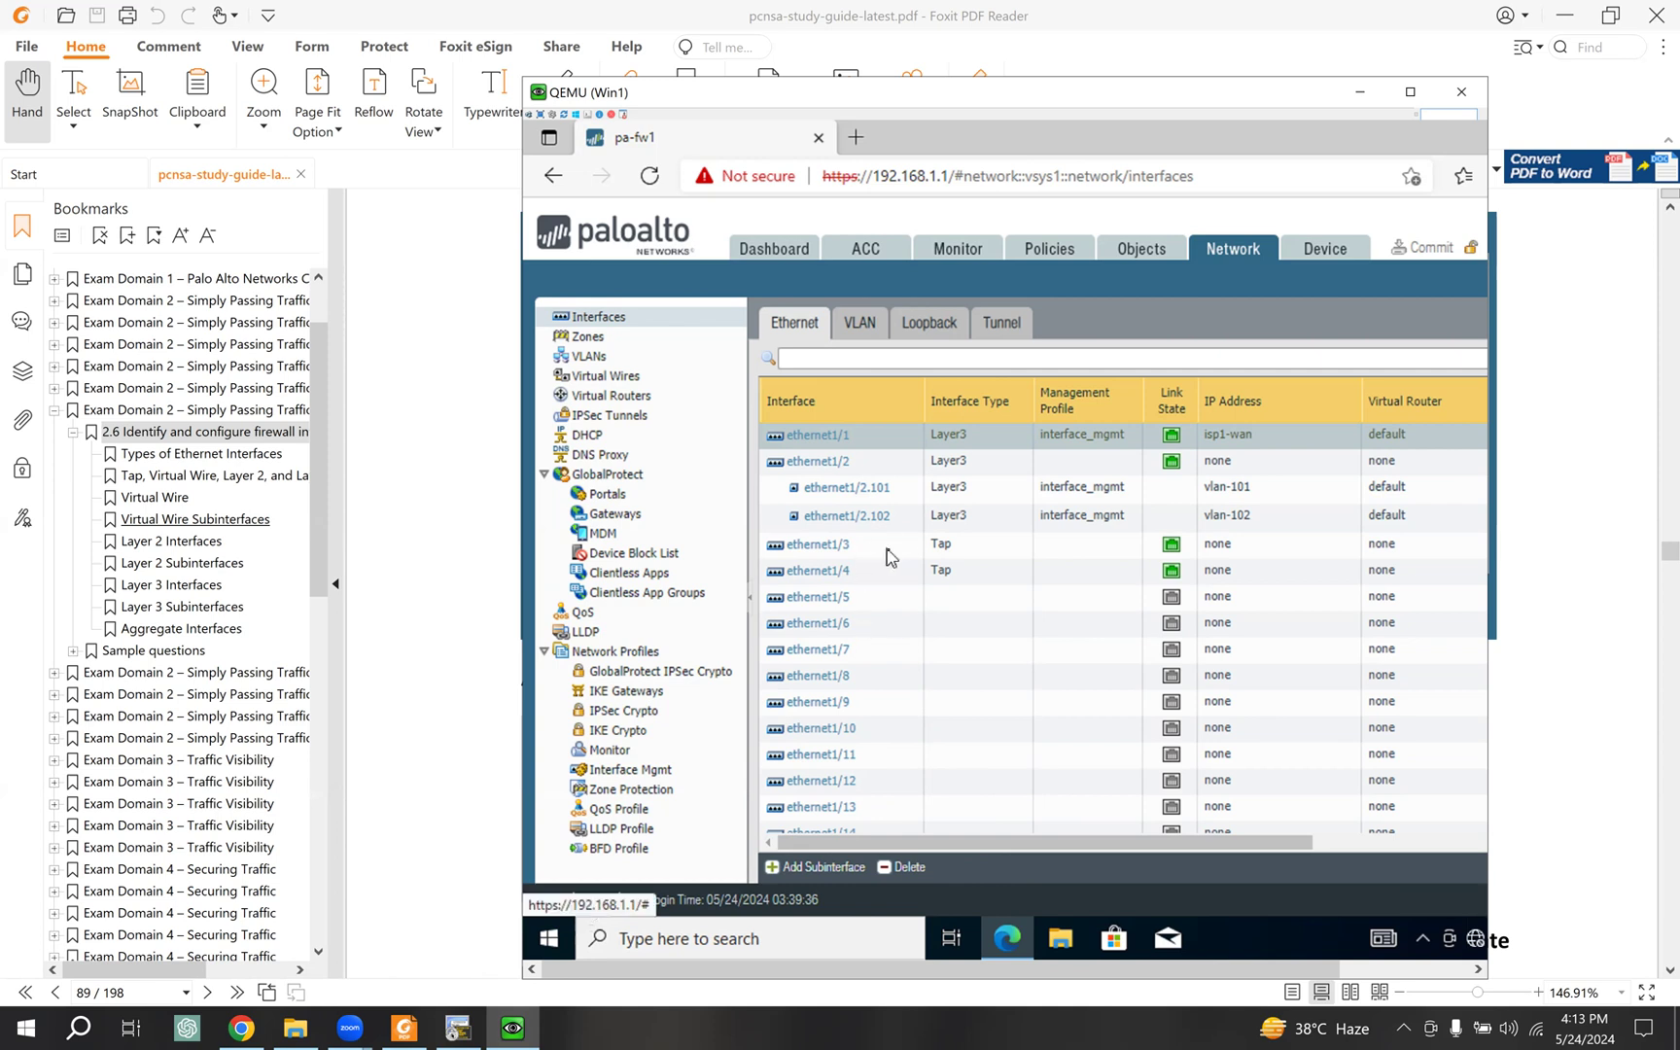
{"action": "scroll", "coordinate": [875, 554], "scroll_direction": "down", "scroll_amount": 3}
{"action": "scroll", "coordinate": [892, 558], "scroll_direction": "up", "scroll_amount": 3}
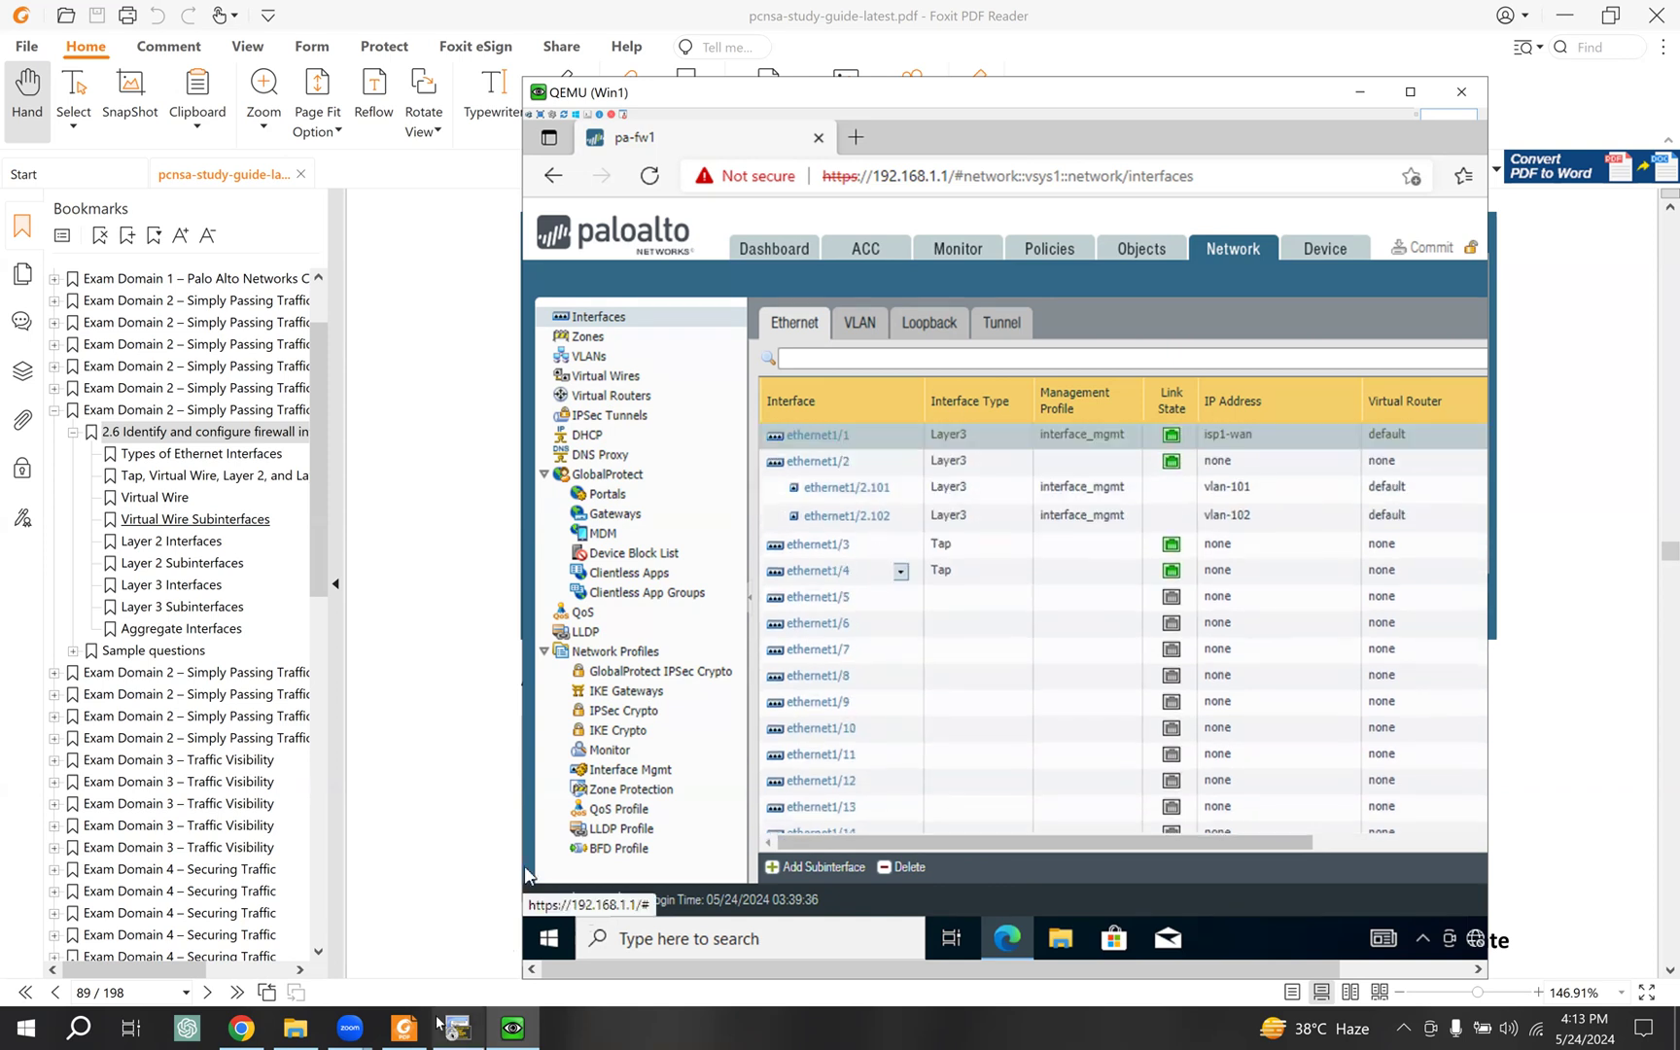
{"action": "left_click", "coordinate": [404, 1028]}
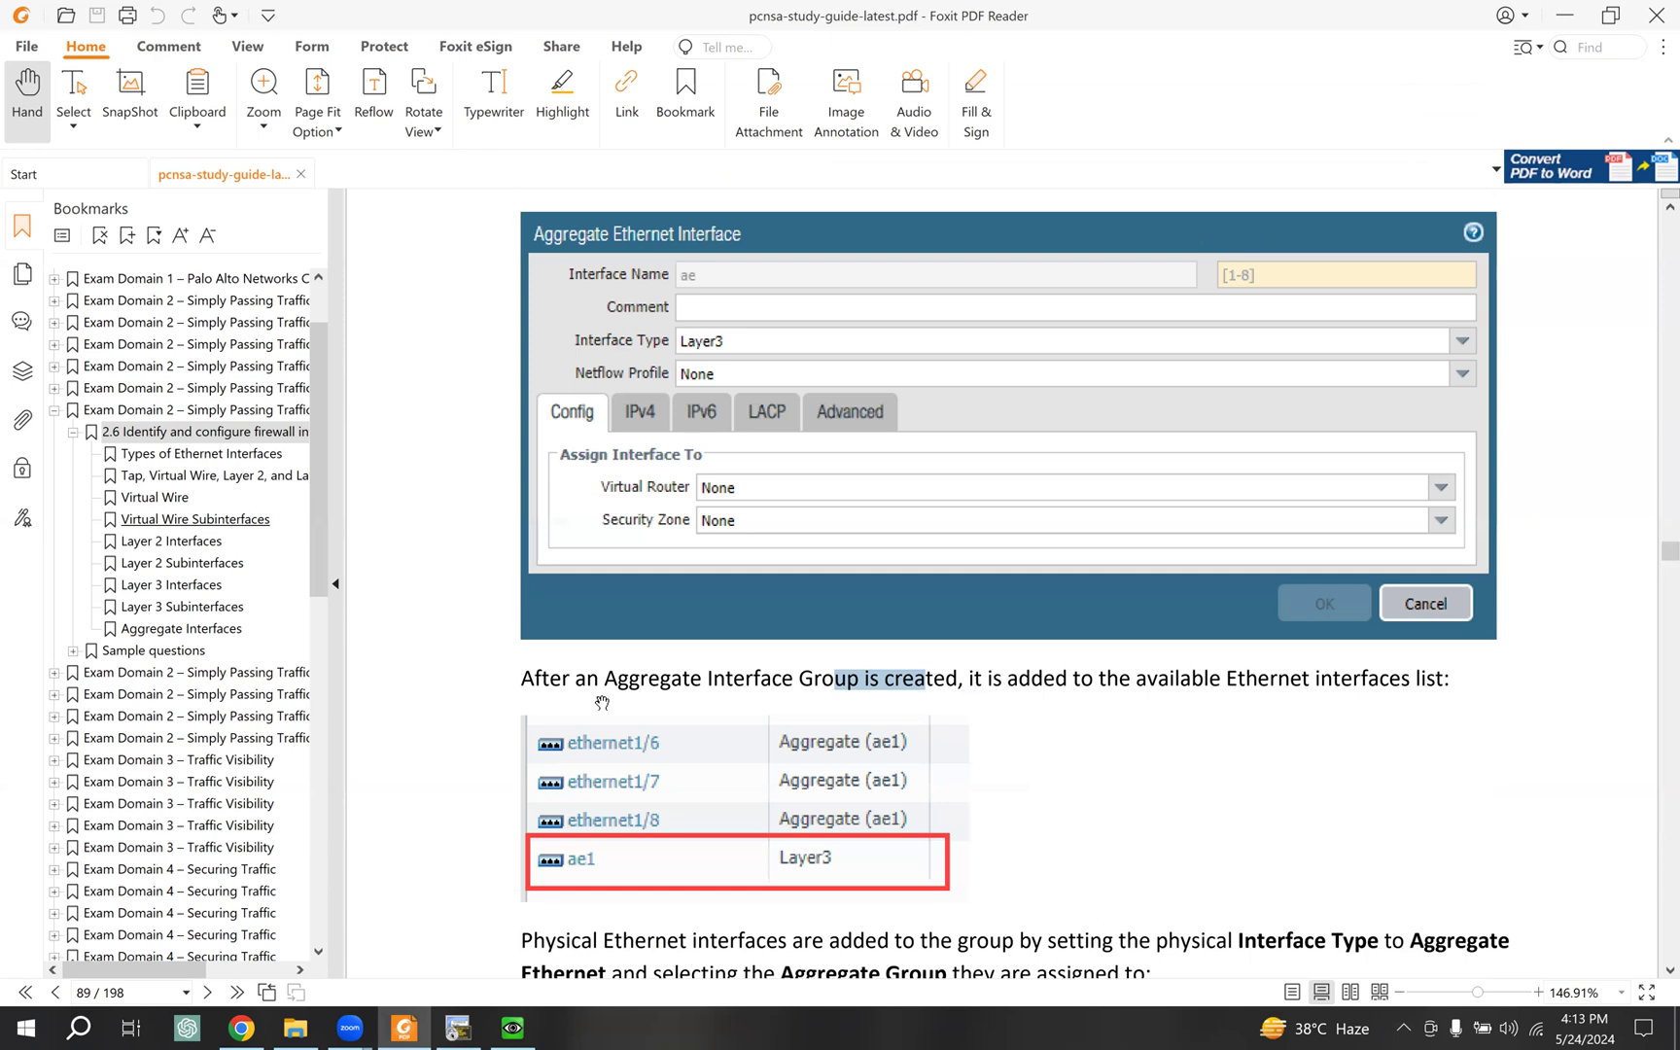
Step: Review the ae1 interface list, the instructions for adding physical interfaces to the group, and the ethernet1/8 Ethernet Interface figure
{"action": "scroll", "coordinate": [603, 702], "scroll_direction": "up", "scroll_amount": 3}
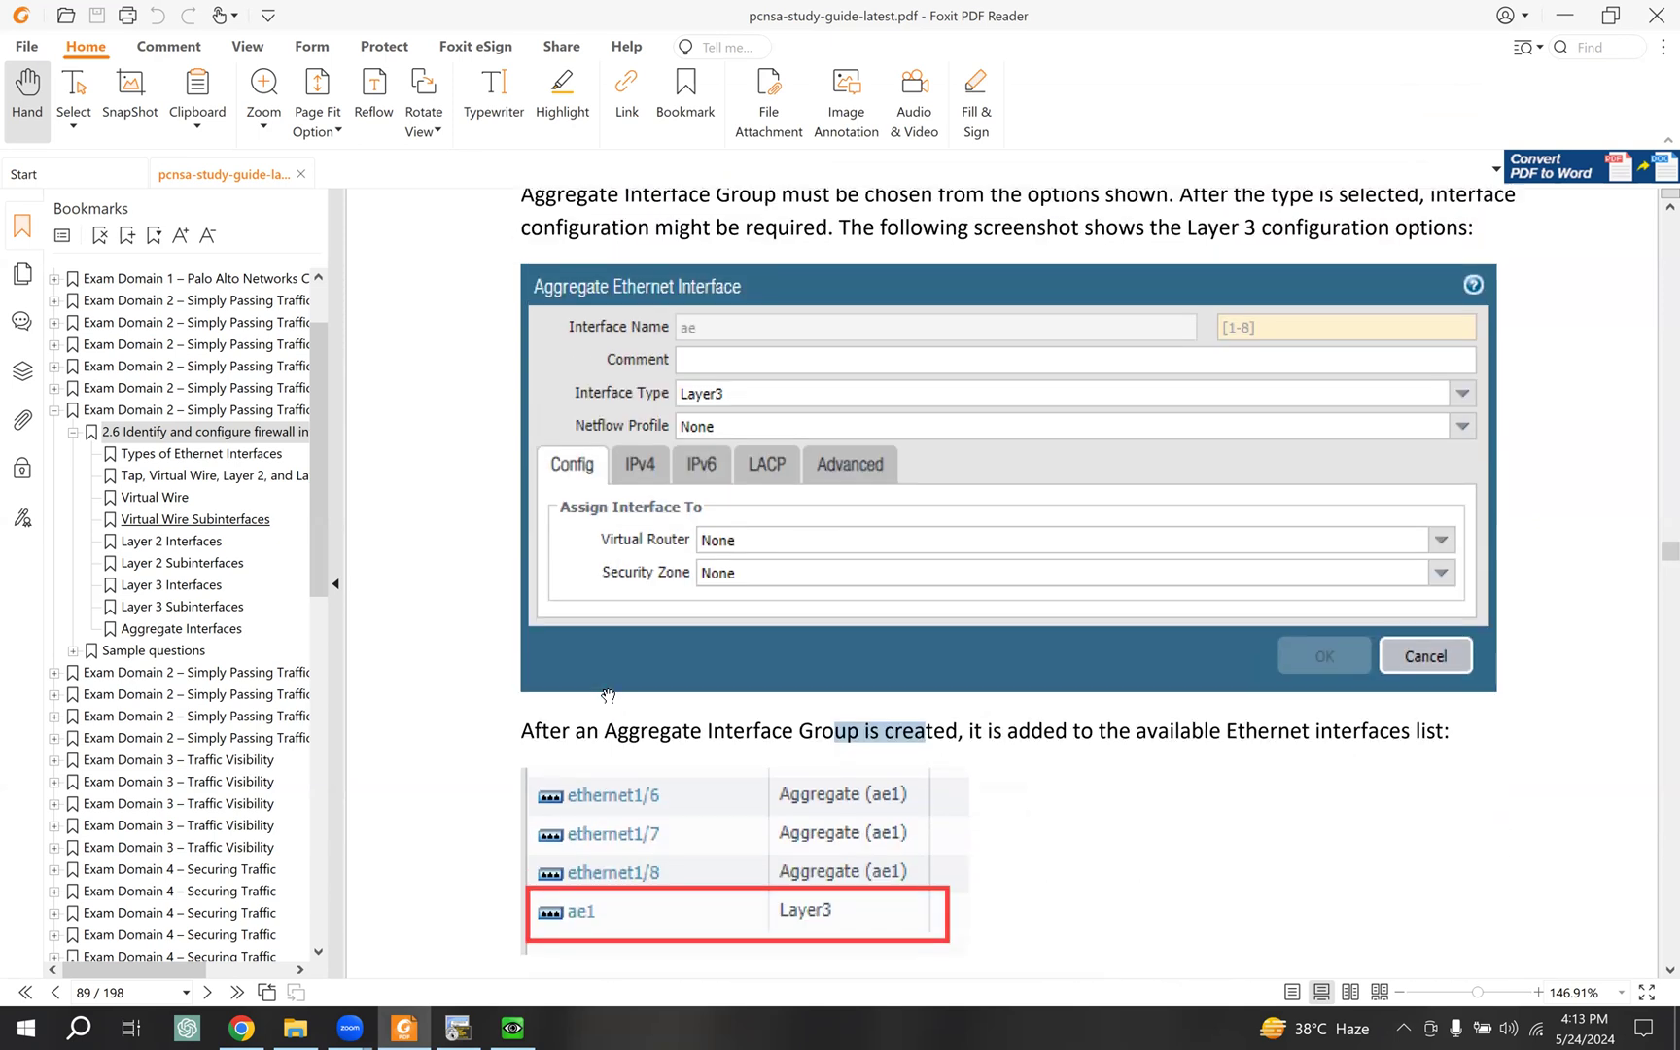
{"action": "scroll", "coordinate": [603, 700], "scroll_direction": "down", "scroll_amount": 3}
{"action": "scroll", "coordinate": [610, 693], "scroll_direction": "down", "scroll_amount": 2}
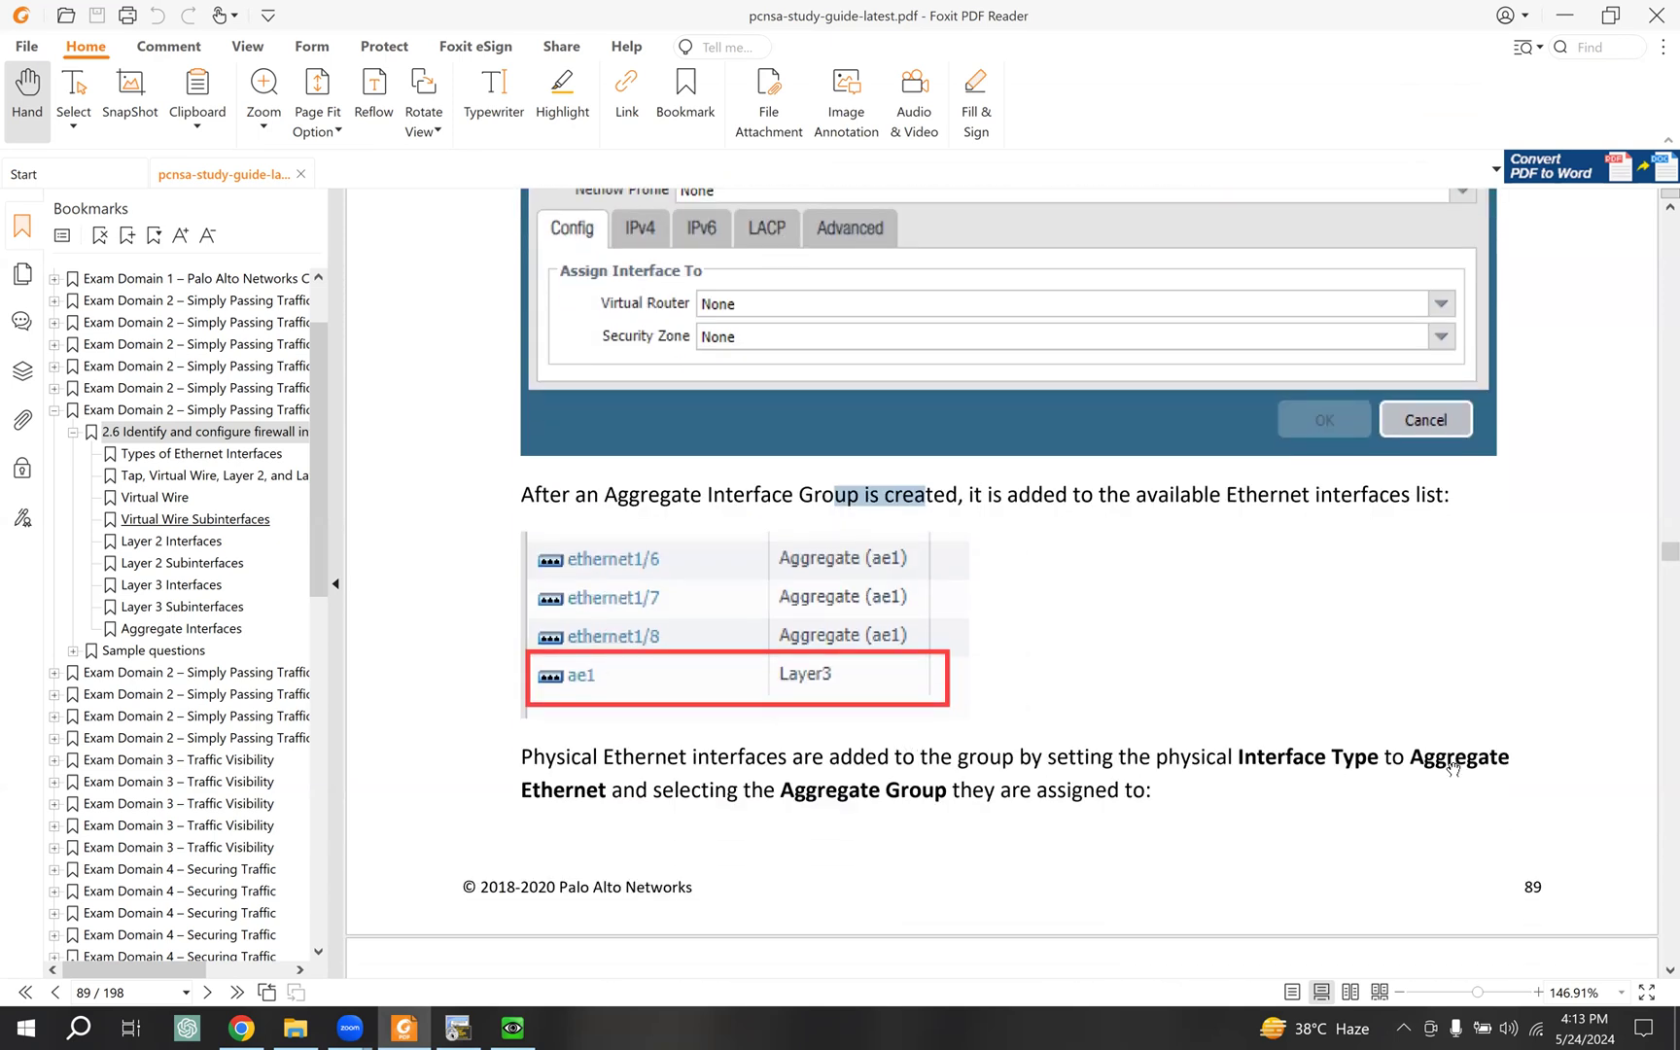
{"action": "scroll", "coordinate": [655, 780], "scroll_direction": "down", "scroll_amount": 1}
{"action": "scroll", "coordinate": [656, 780], "scroll_direction": "down", "scroll_amount": 3}
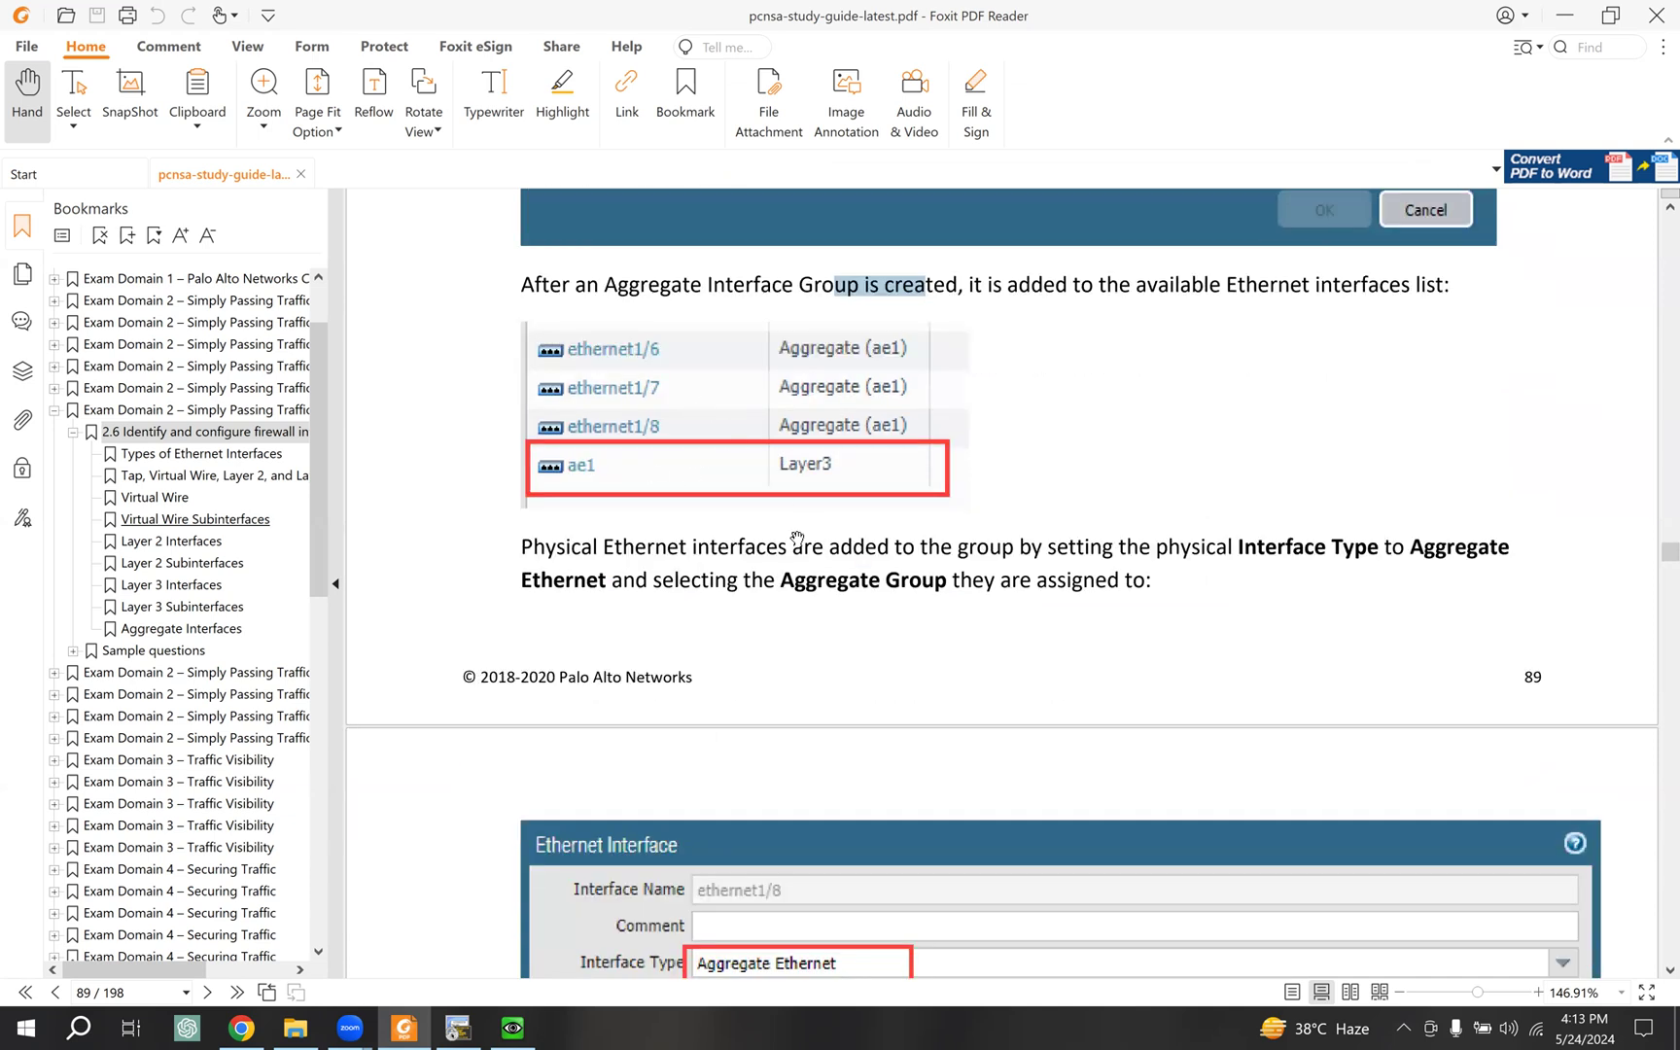
{"action": "scroll", "coordinate": [797, 536], "scroll_direction": "down", "scroll_amount": 4}
{"action": "scroll", "coordinate": [797, 536], "scroll_direction": "down", "scroll_amount": 2}
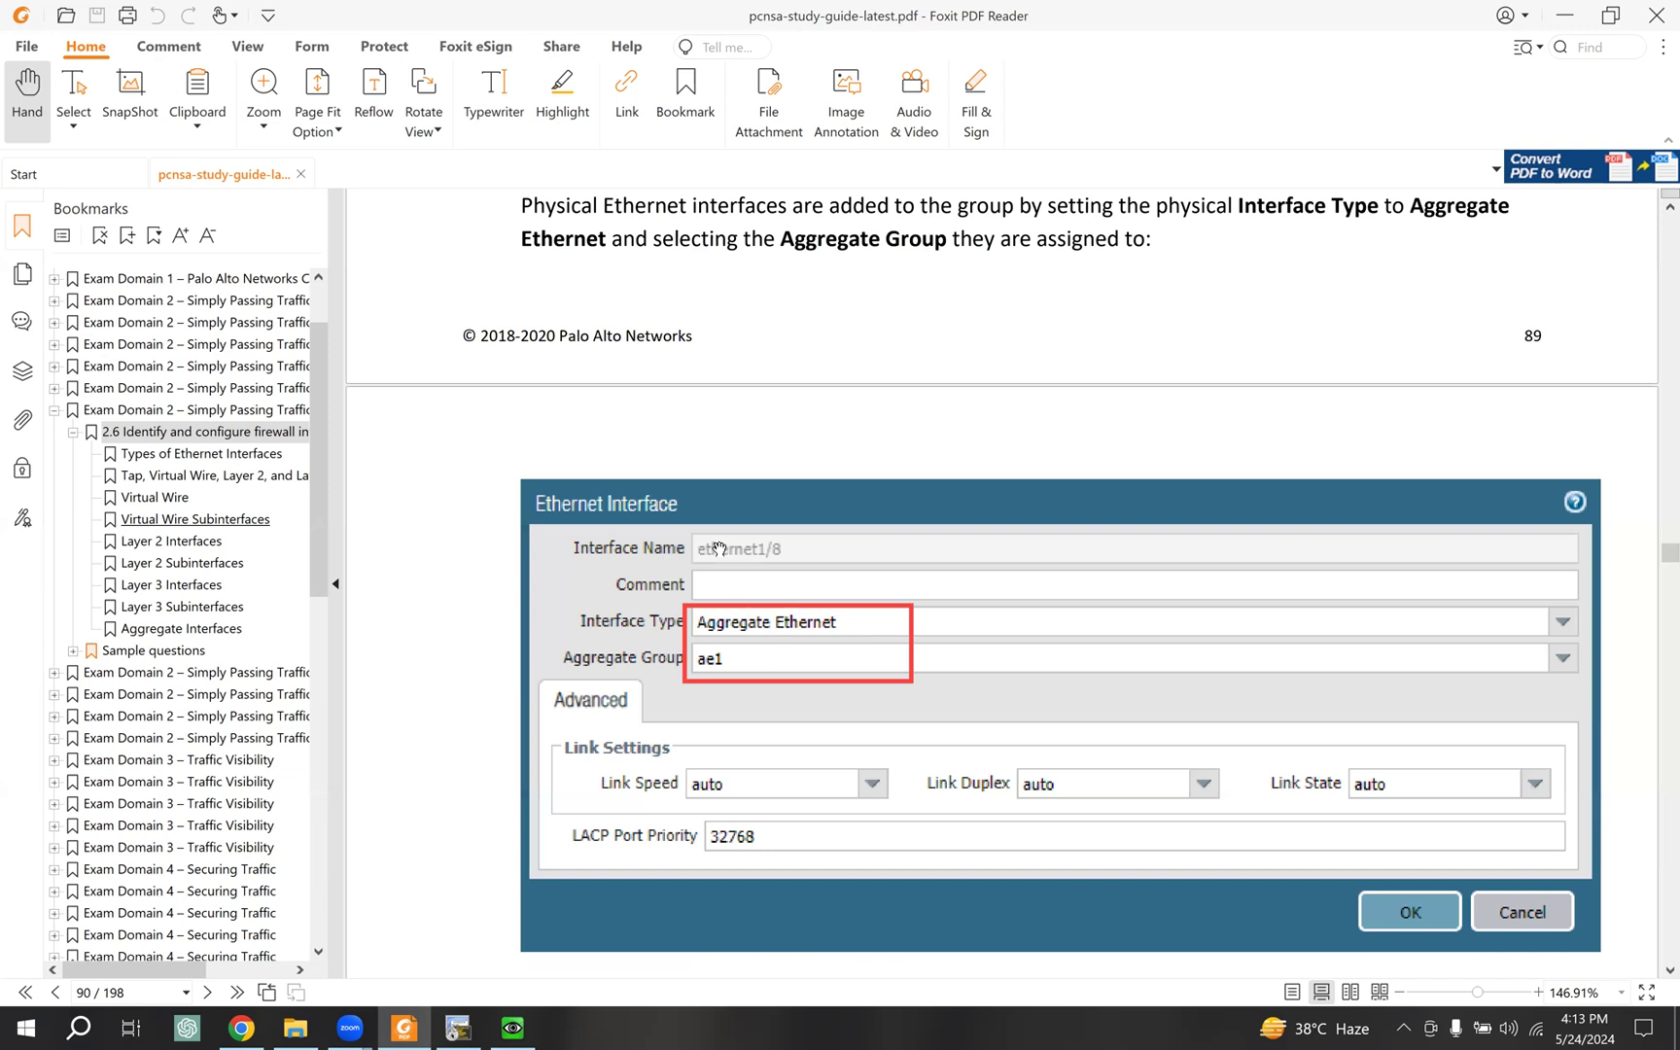
Step: Review the ethernet1/8 figure, the aggregate group figure with its assigned physical interfaces, and the paragraph on AE group limits
{"action": "scroll", "coordinate": [739, 561], "scroll_direction": "down", "scroll_amount": 3}
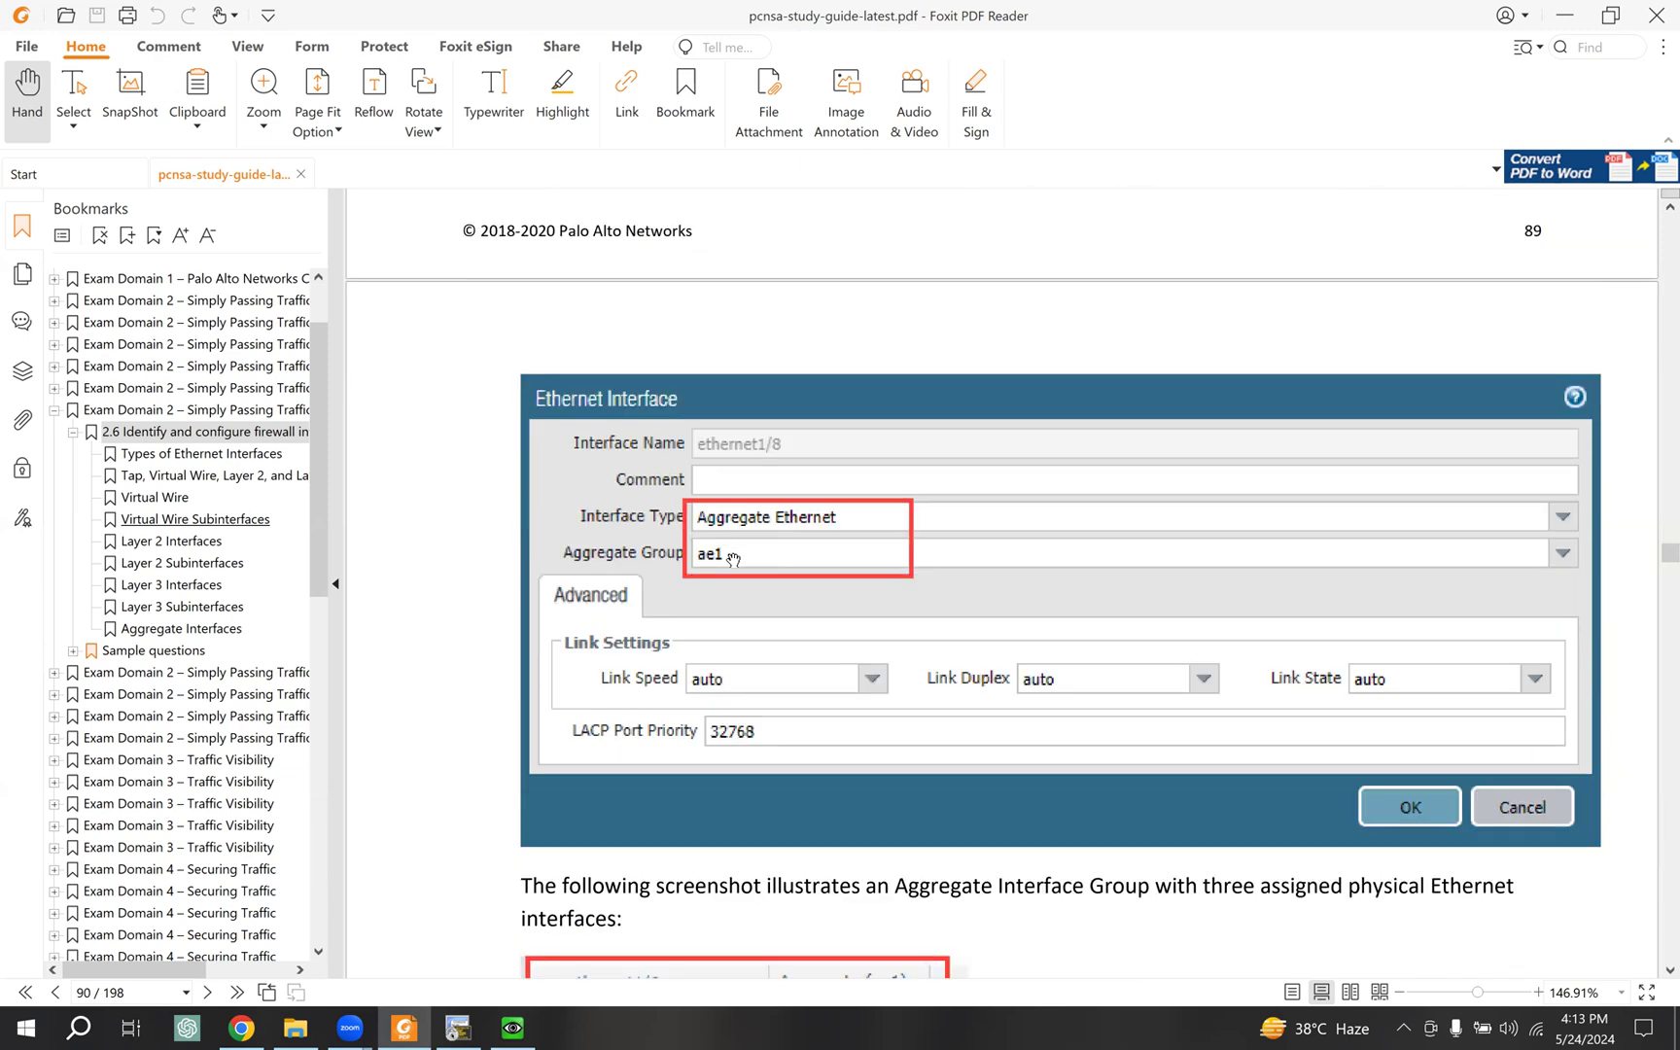
{"action": "scroll", "coordinate": [733, 561], "scroll_direction": "down", "scroll_amount": 6}
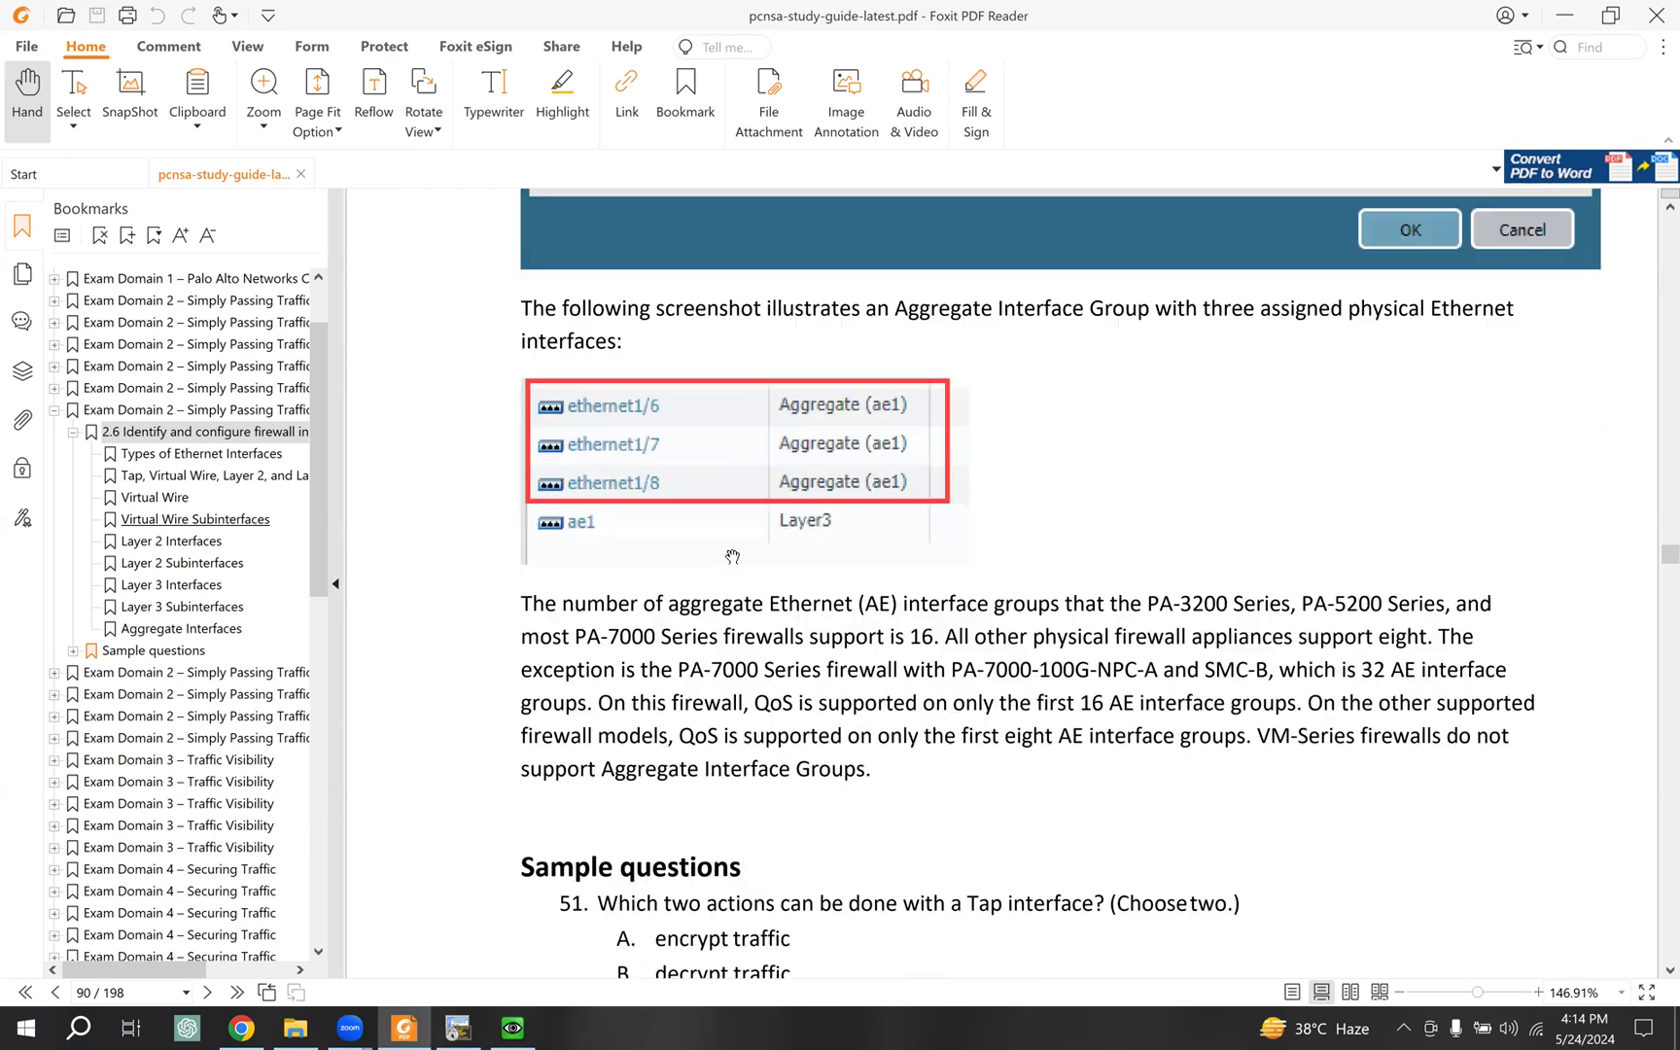
{"action": "scroll", "coordinate": [732, 553], "scroll_direction": "down", "scroll_amount": 1}
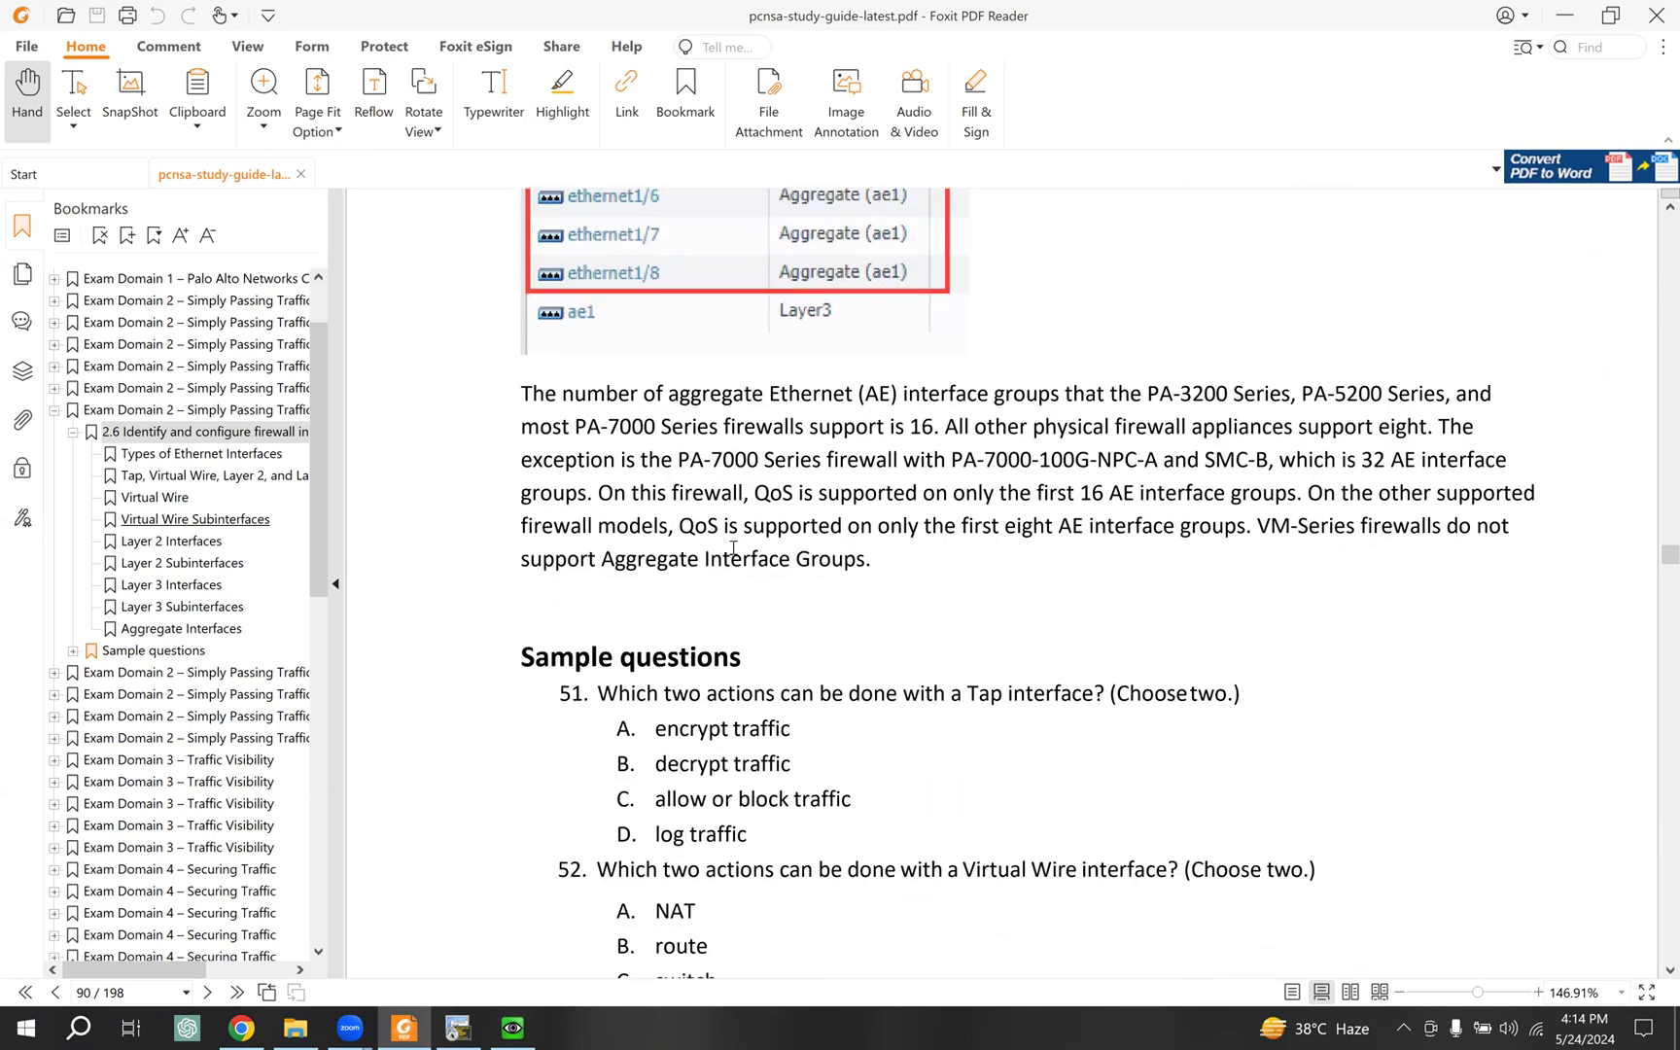
{"action": "scroll", "coordinate": [733, 549], "scroll_direction": "up", "scroll_amount": 1}
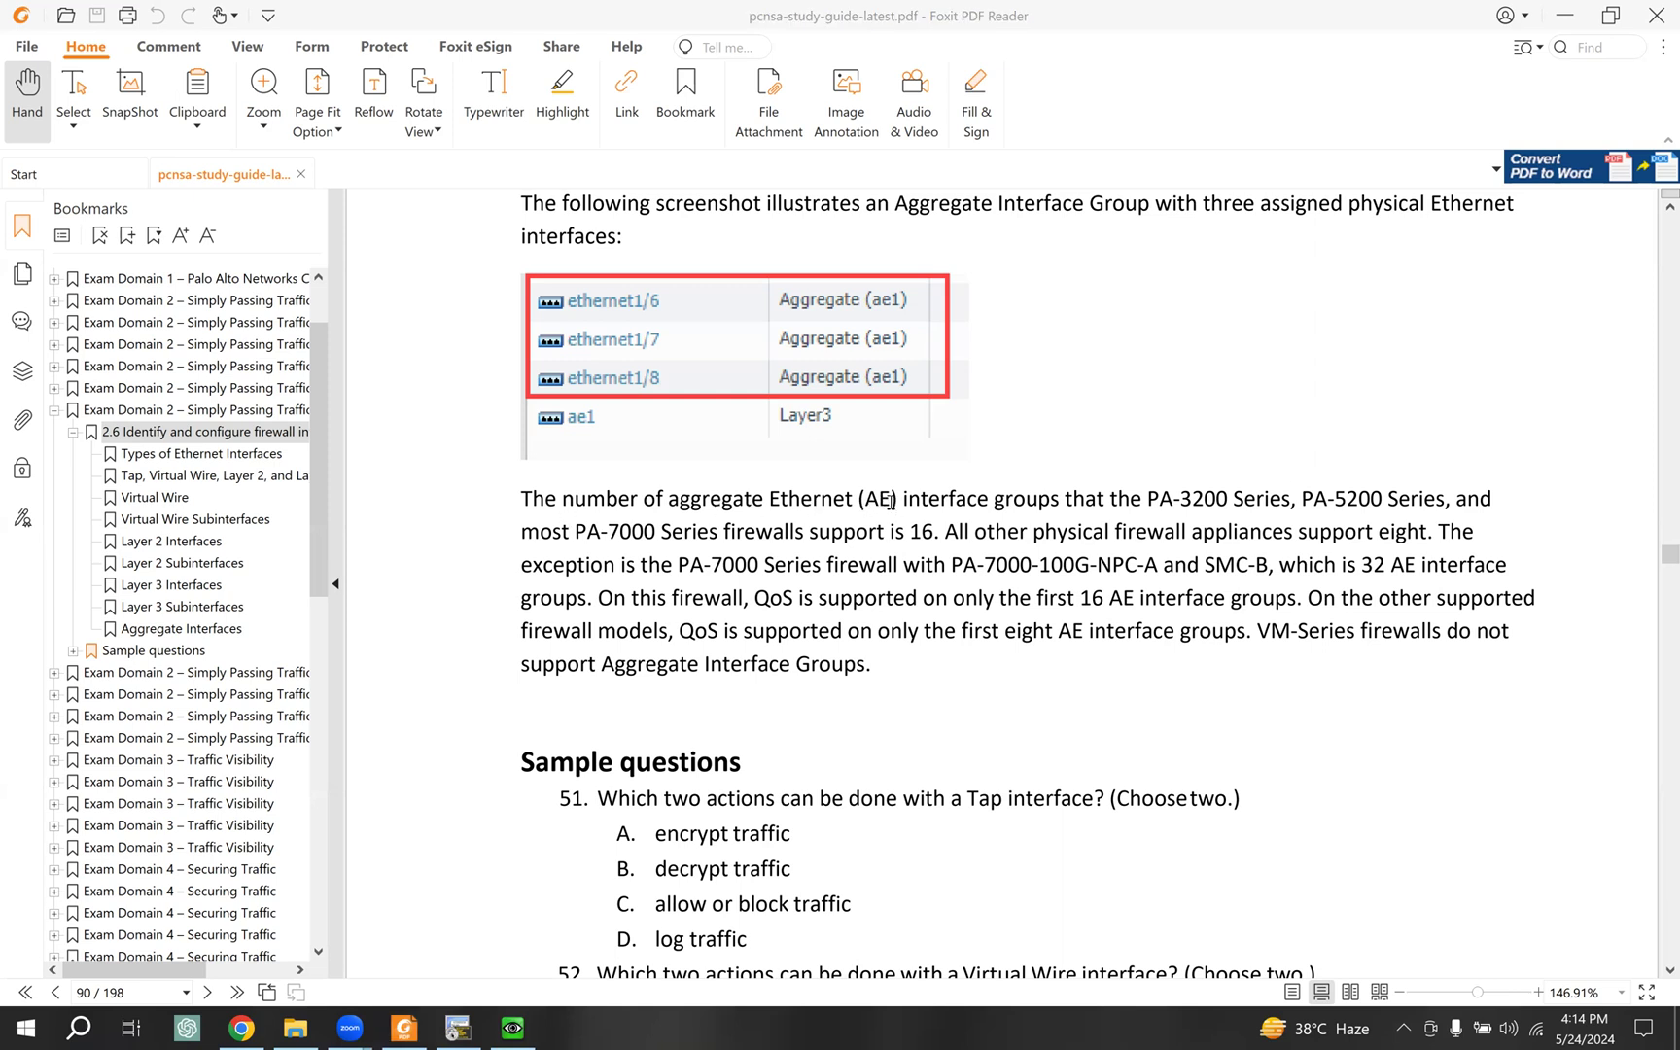
Step: Select the AE abbreviation, the PA-3200, PA-5200 and PA-7000 Series support text, and the text about other physical firewall appliances
{"action": "left_click_drag", "start_coordinate": [892, 498], "coordinate": [862, 499]}
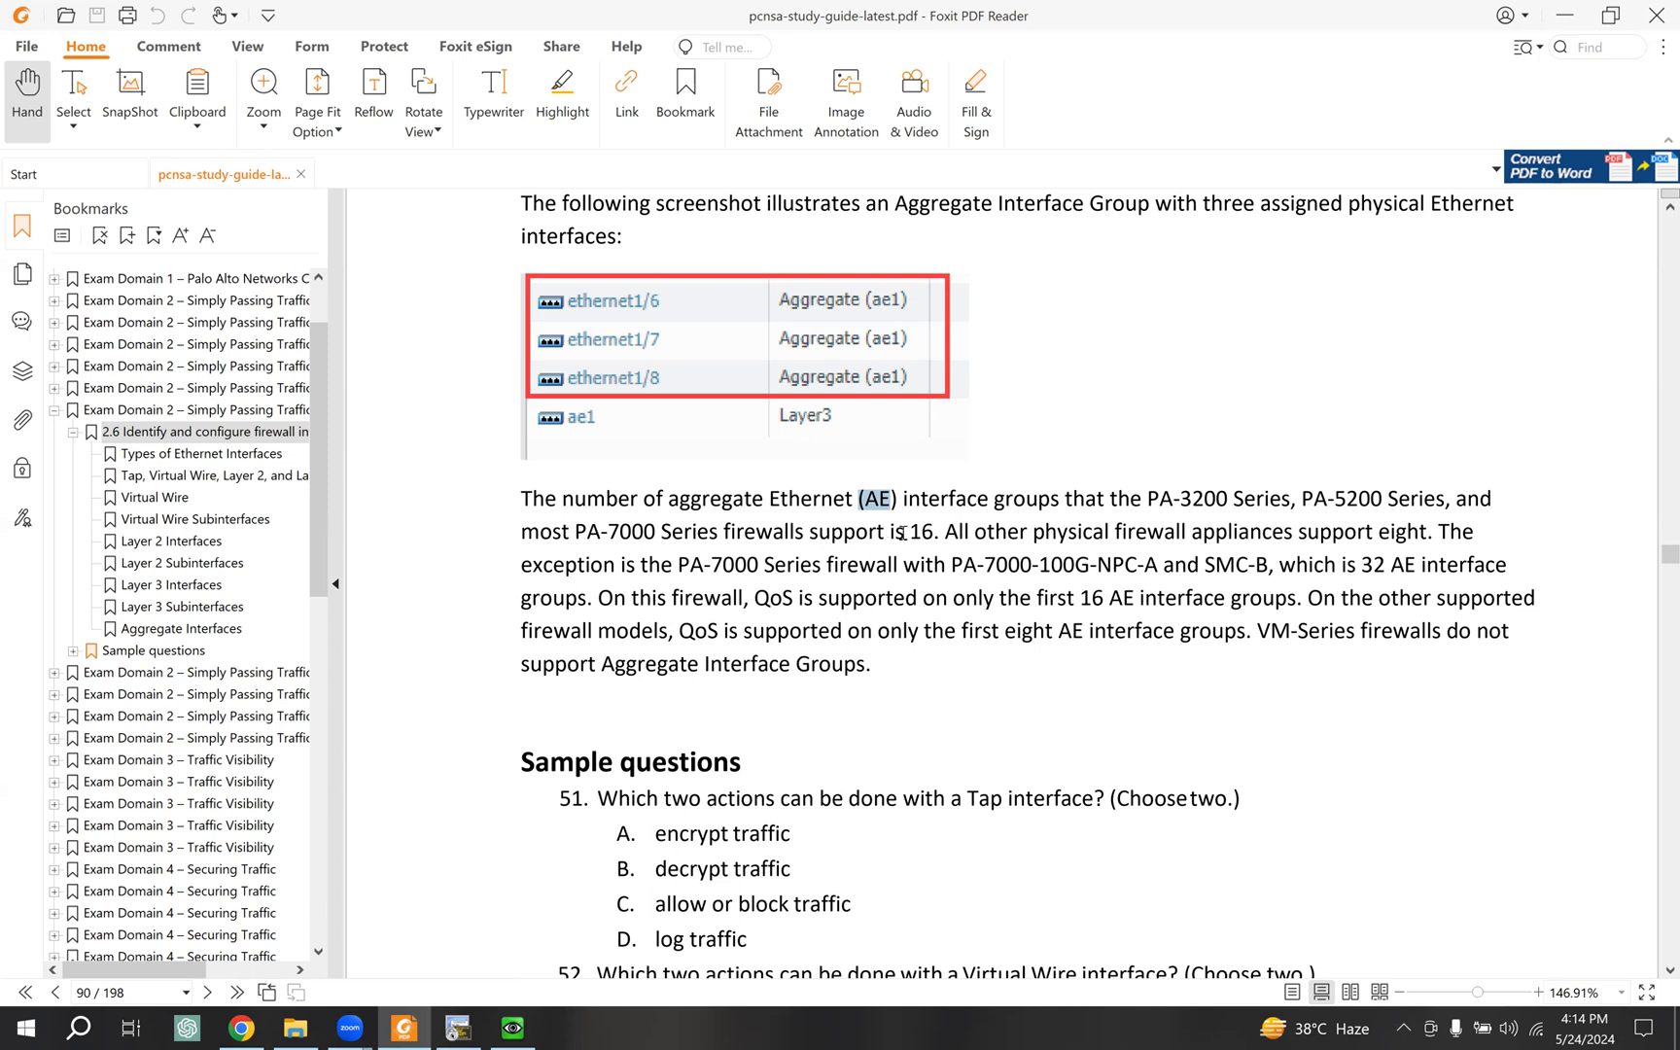
{"action": "left_click_drag", "start_coordinate": [932, 531], "coordinate": [905, 528]}
{"action": "left_click_drag", "start_coordinate": [1145, 498], "coordinate": [939, 531]}
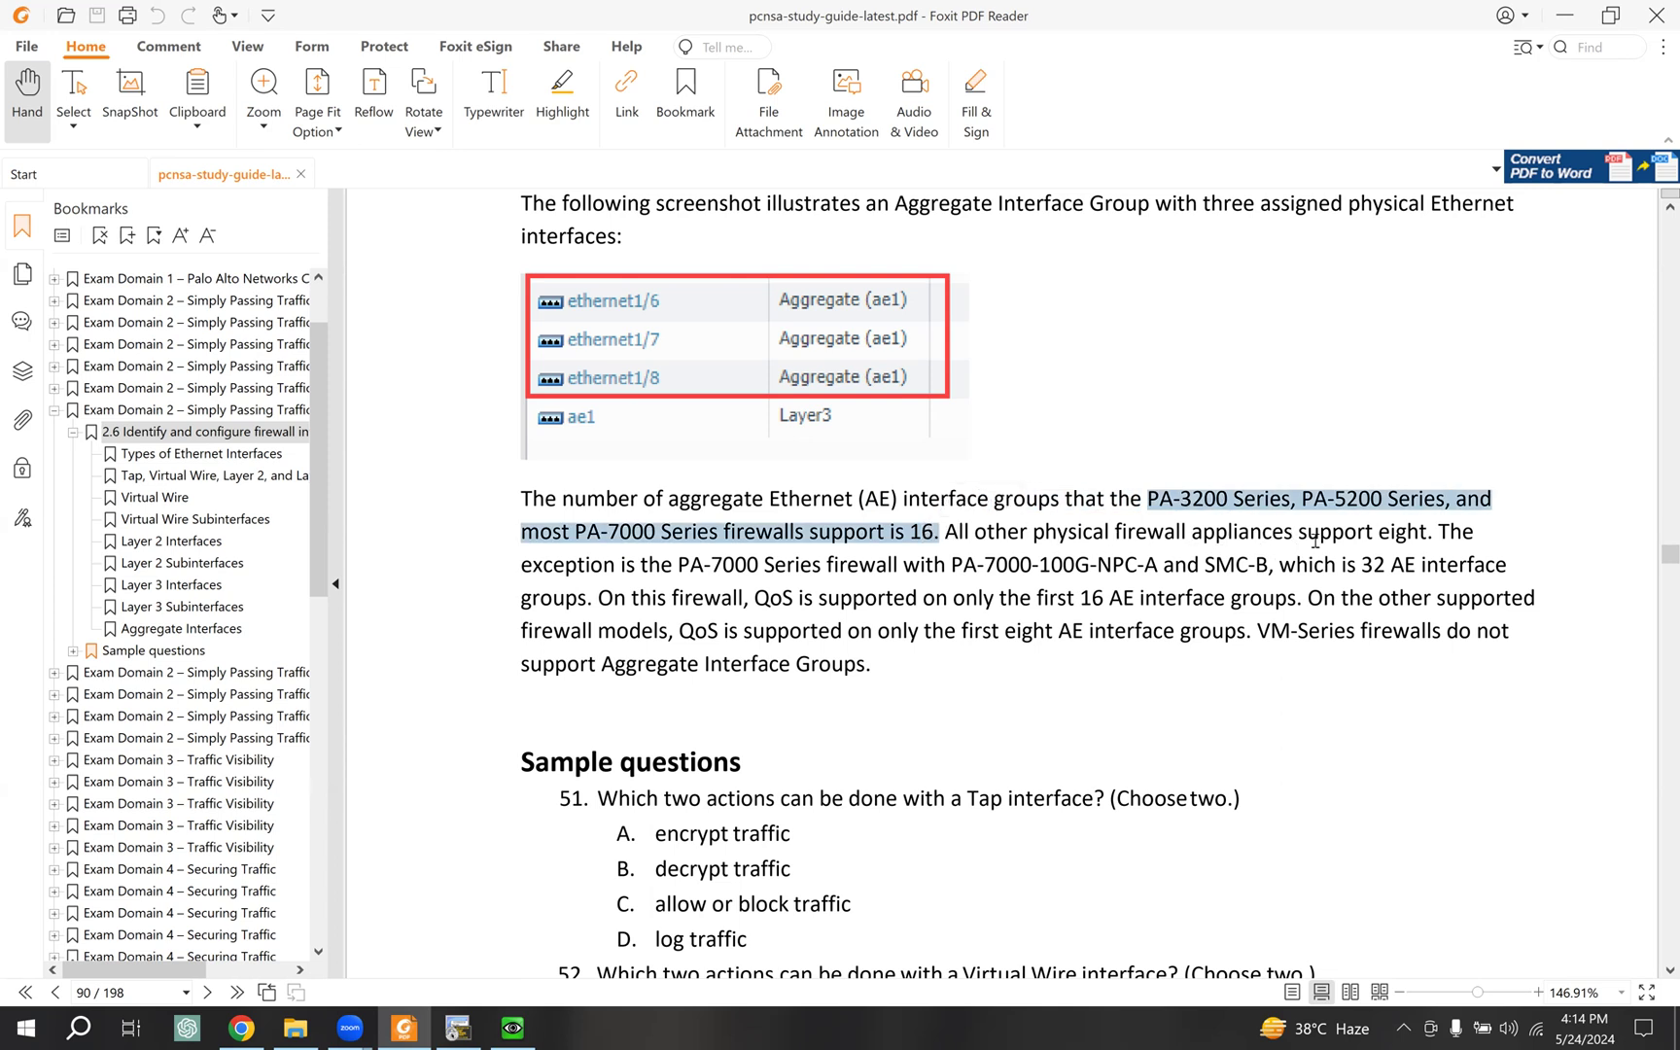
{"action": "left_click_drag", "start_coordinate": [1425, 533], "coordinate": [1028, 533]}
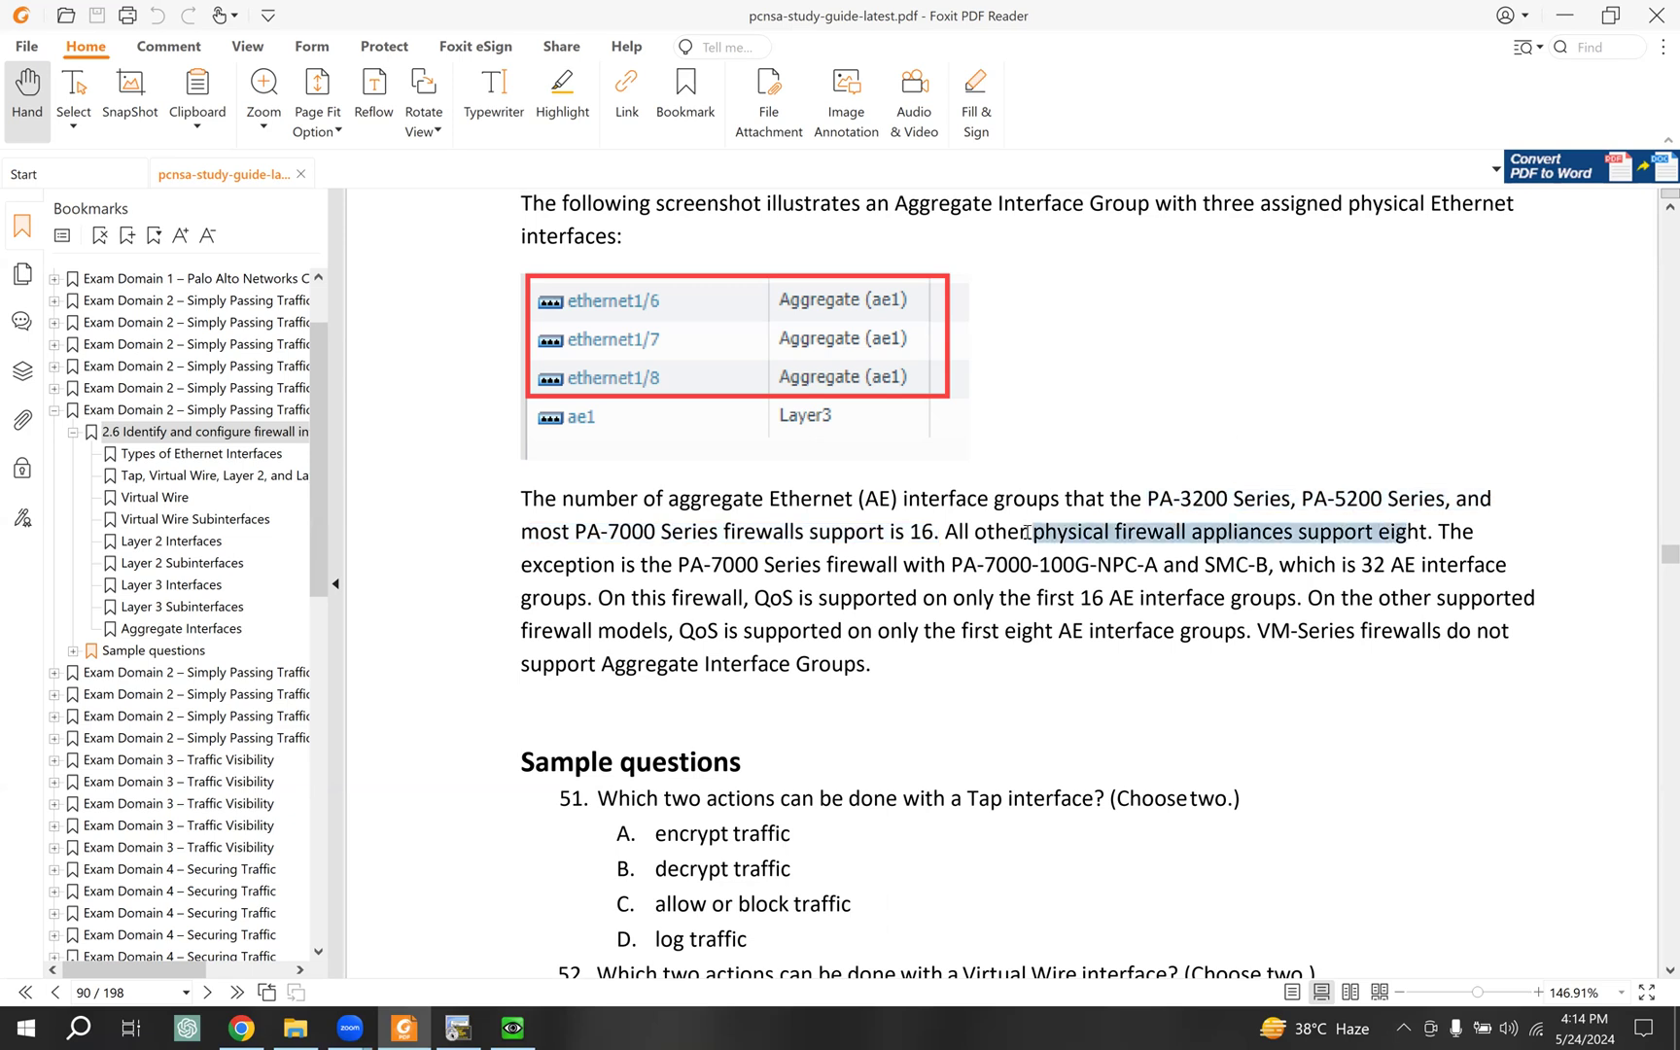
{"action": "left_click_drag", "start_coordinate": [1218, 500], "coordinate": [843, 533]}
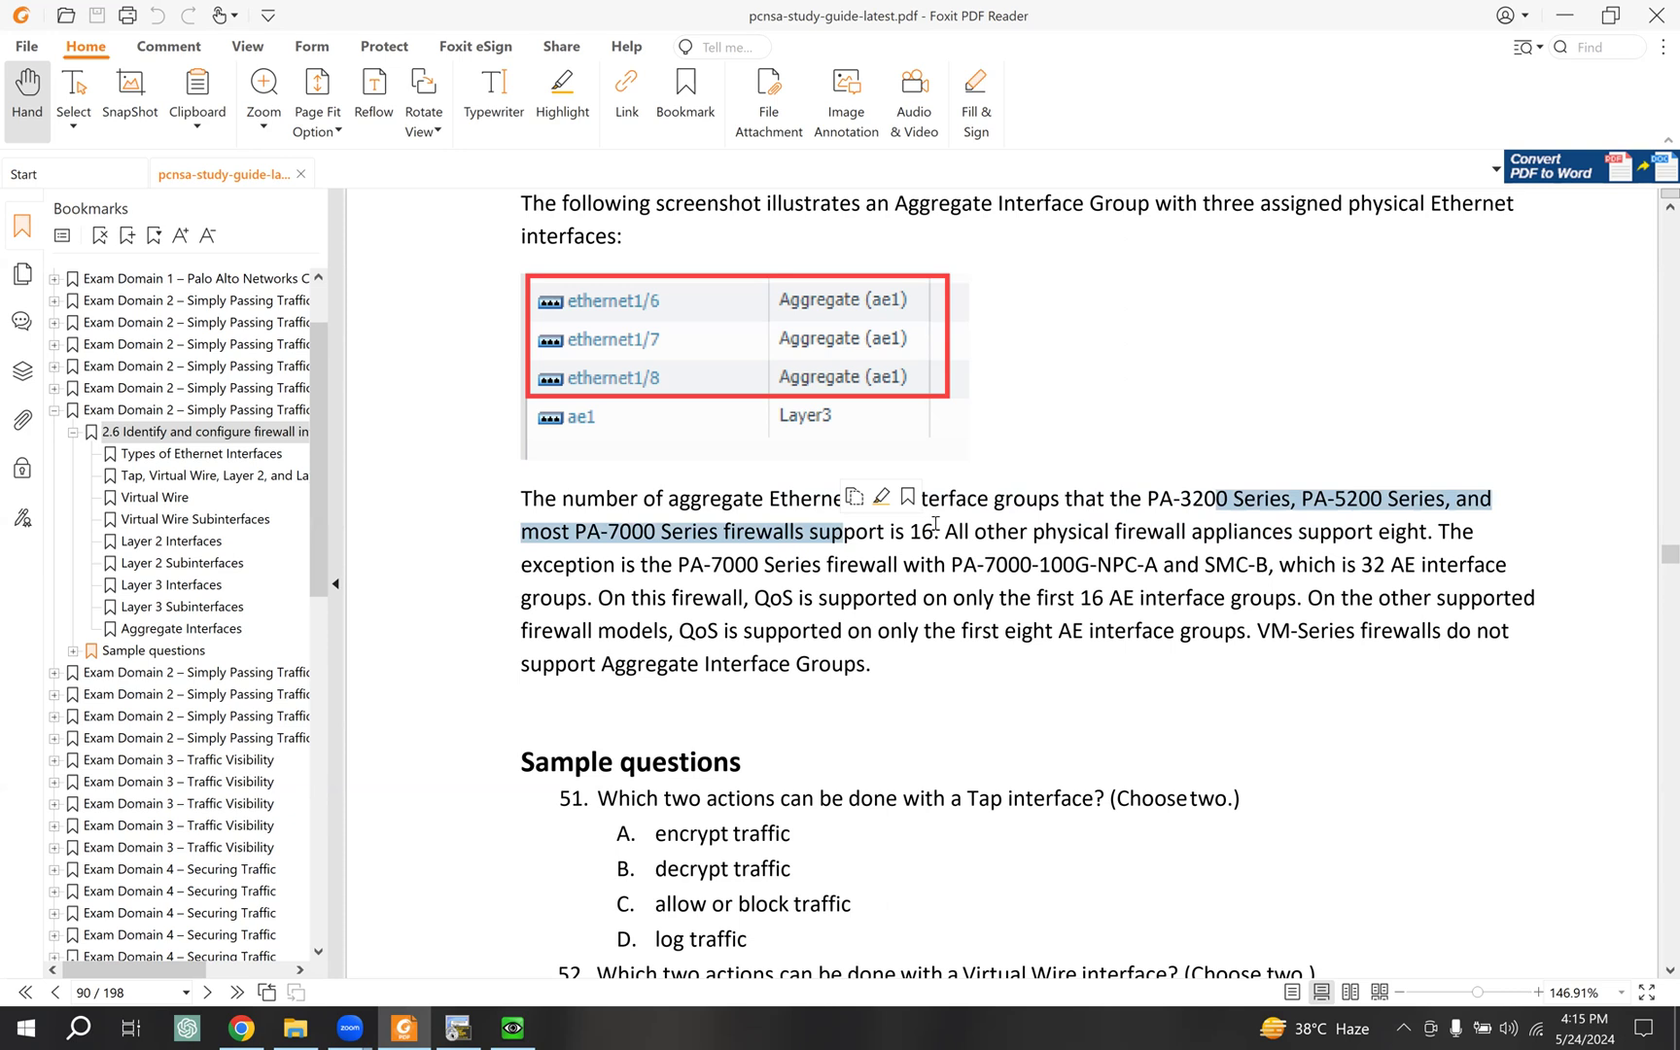
Step: Select the exception's key parts in turn: PA-7000 Series, PA-7000-100G-NPC-A, and 32 AE interface groups
{"action": "left_click_drag", "start_coordinate": [1449, 532], "coordinate": [1428, 572]}
{"action": "left_click", "coordinate": [739, 559]}
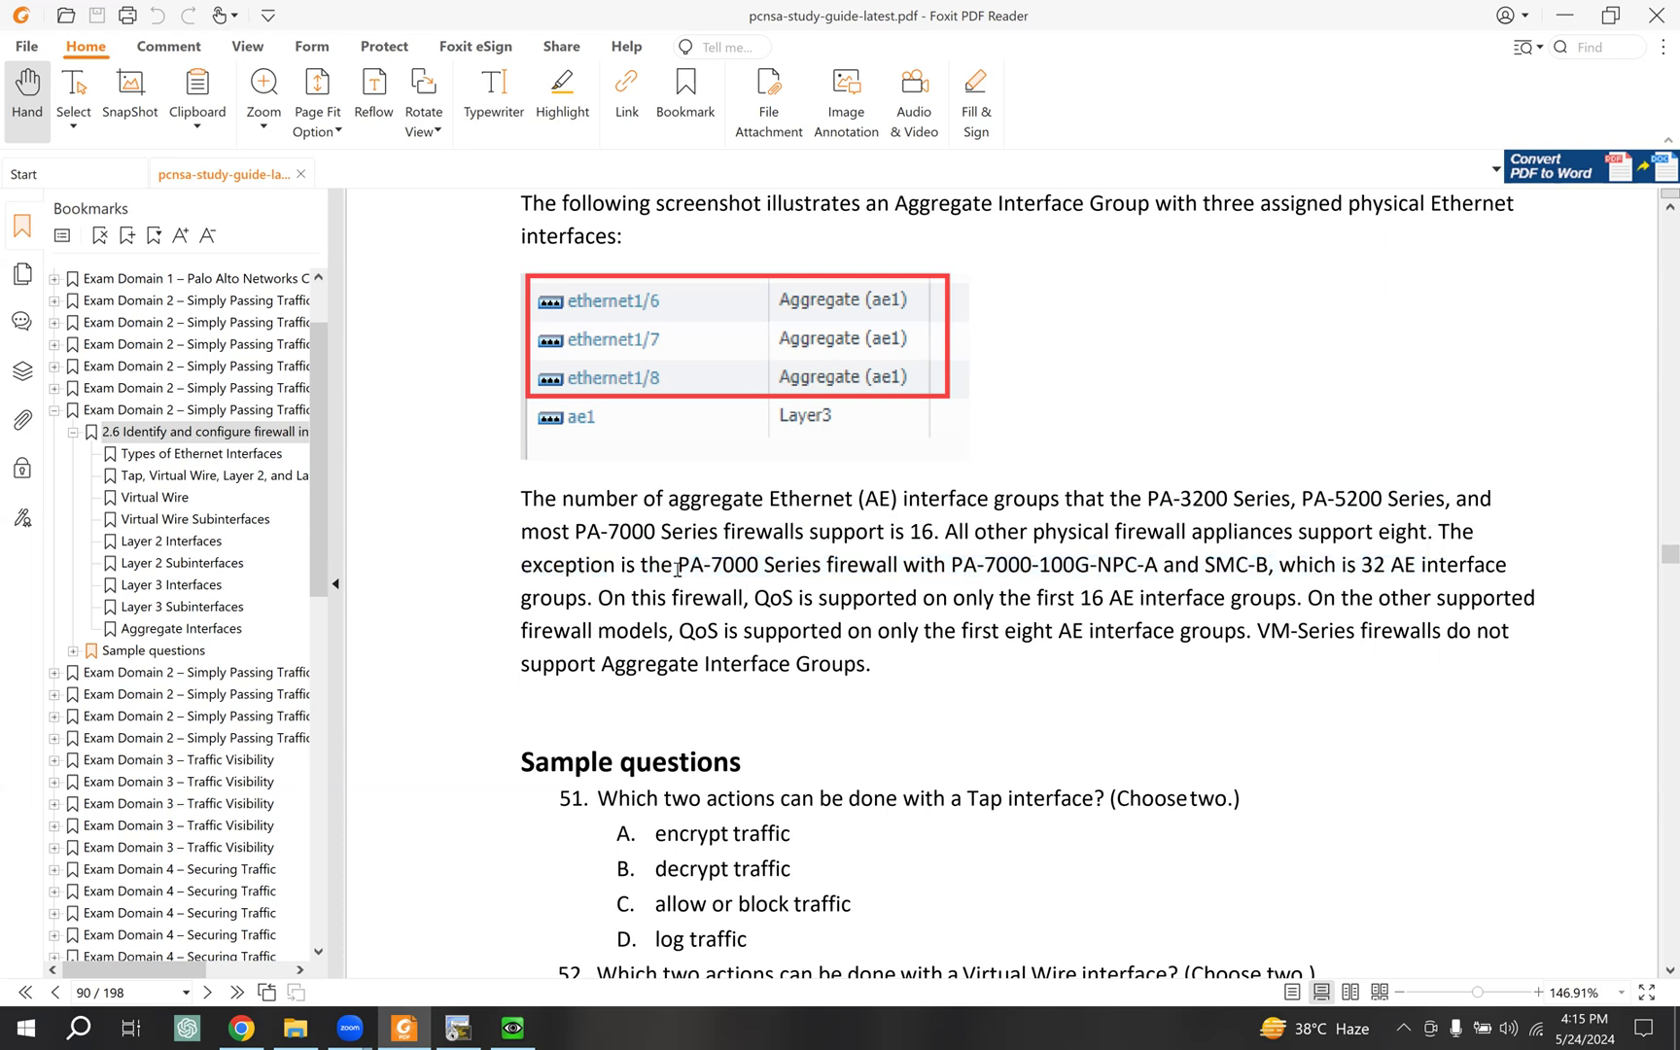
{"action": "left_click_drag", "start_coordinate": [677, 569], "coordinate": [788, 566]}
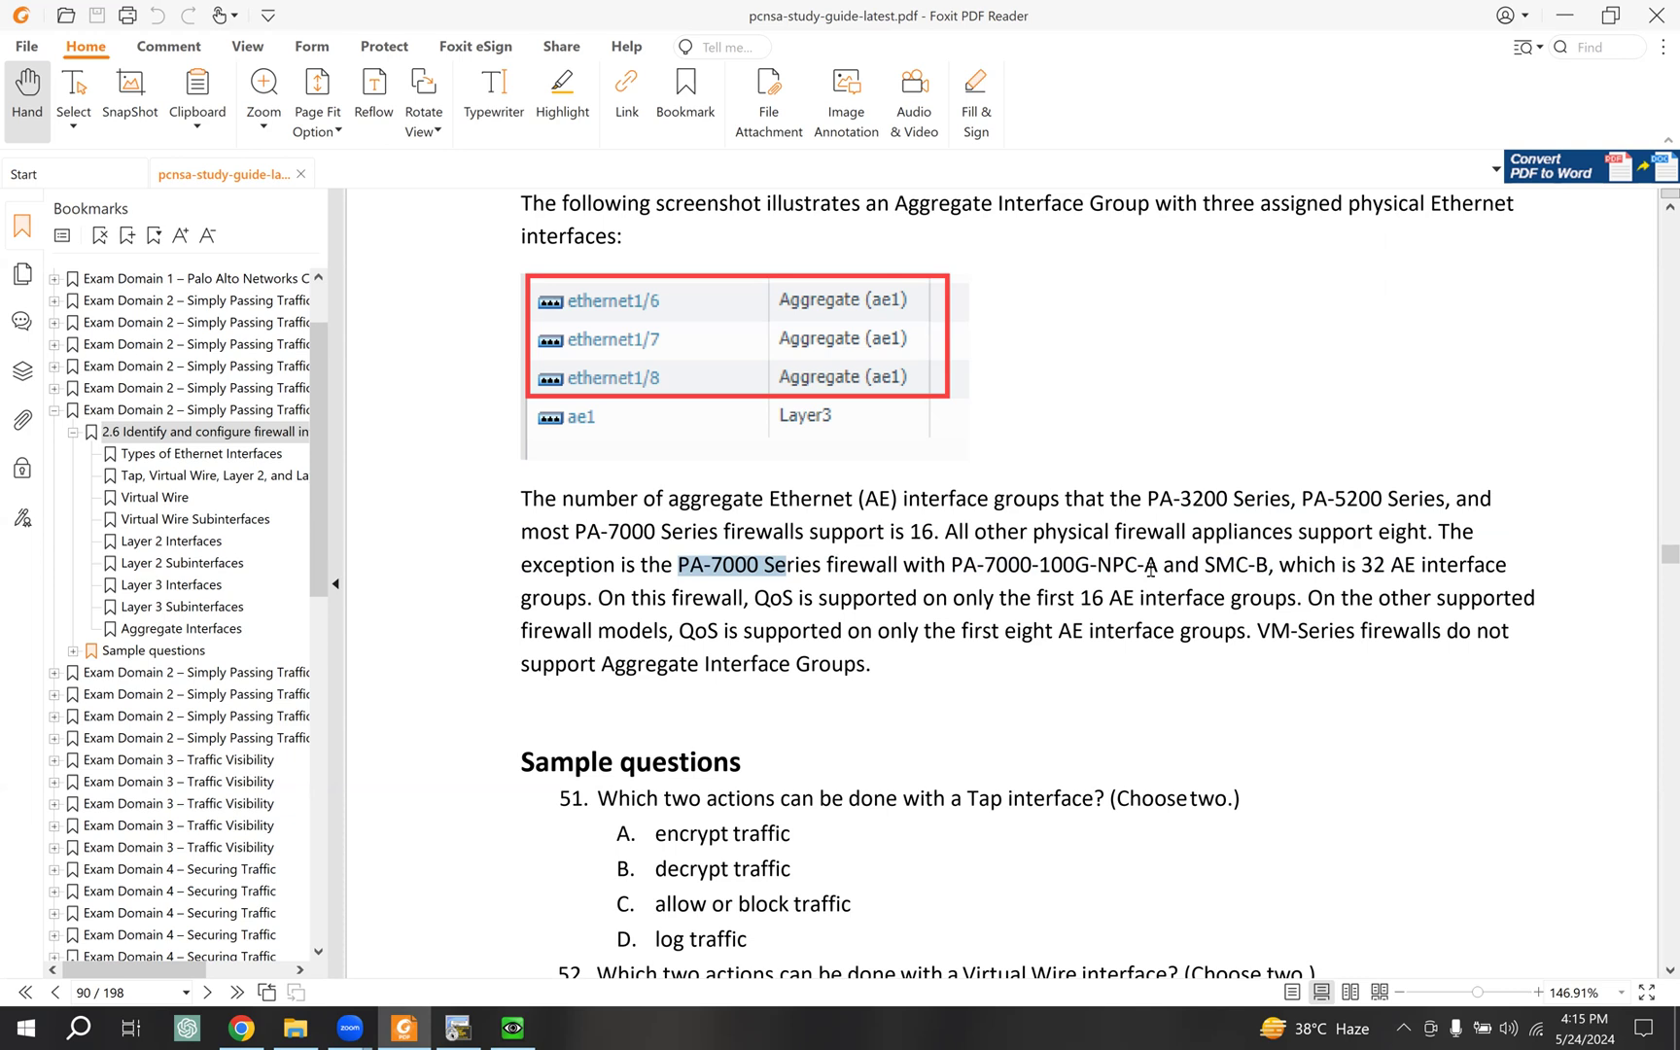
{"action": "left_click_drag", "start_coordinate": [1151, 569], "coordinate": [970, 569]}
{"action": "left_click_drag", "start_coordinate": [1365, 568], "coordinate": [617, 600]}
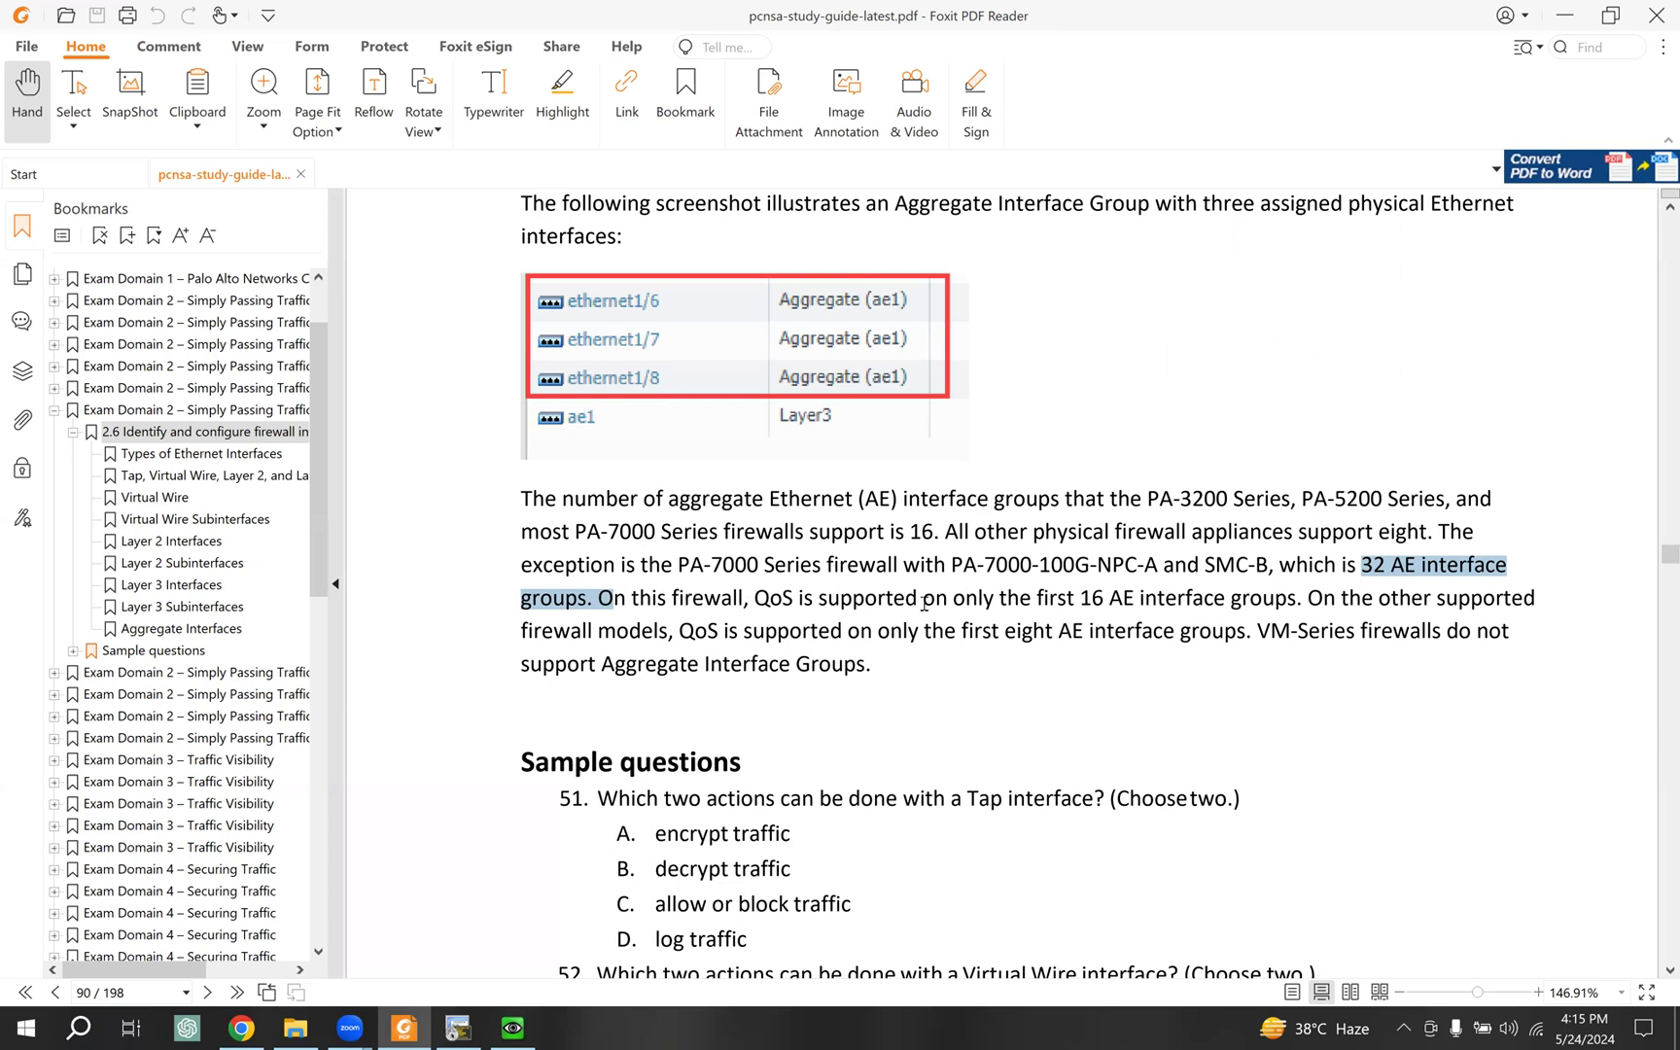
Step: Select the QoS support sentences, and select the sentence about VM-Series firewalls and Aggregate Interface Groups
{"action": "left_click_drag", "start_coordinate": [783, 597], "coordinate": [721, 667]}
{"action": "left_click", "coordinate": [1277, 636]}
{"action": "left_click_drag", "start_coordinate": [1257, 632], "coordinate": [897, 667]}
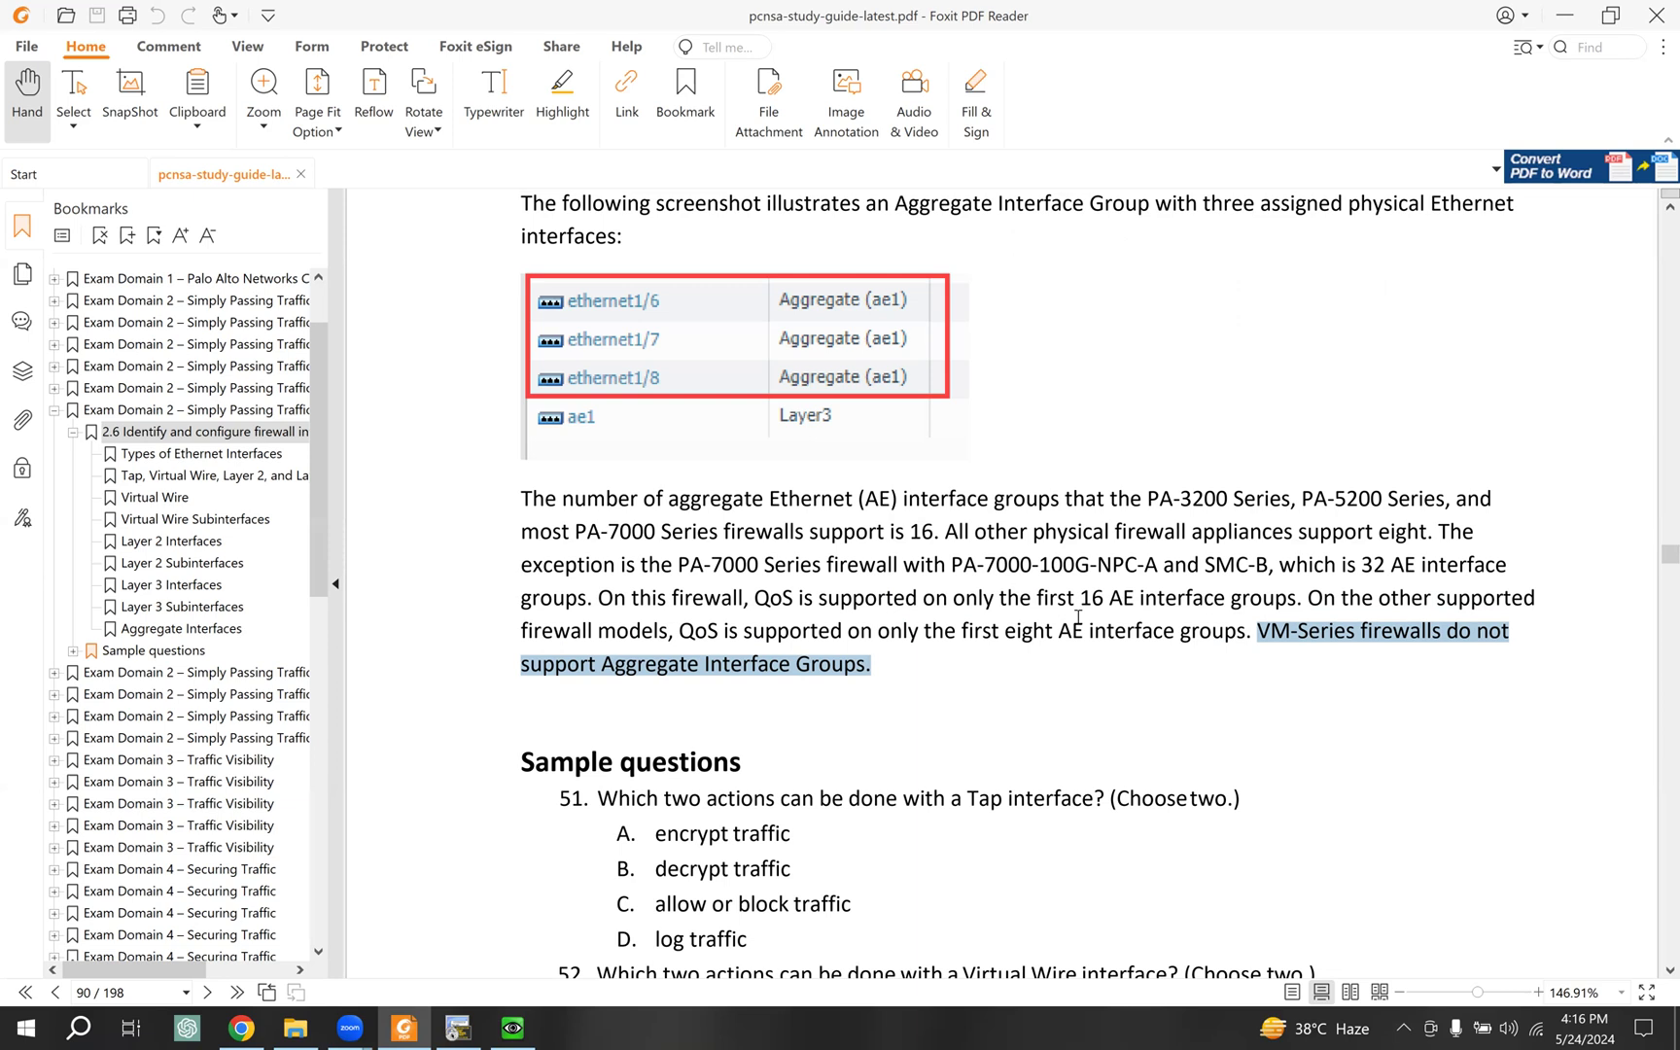
Step: Reselect the 32 AE groups text, the firewall series and eight-group text, and the paragraph's remainder through the VM-Series sentence
{"action": "left_click_drag", "start_coordinate": [1365, 566], "coordinate": [595, 600]}
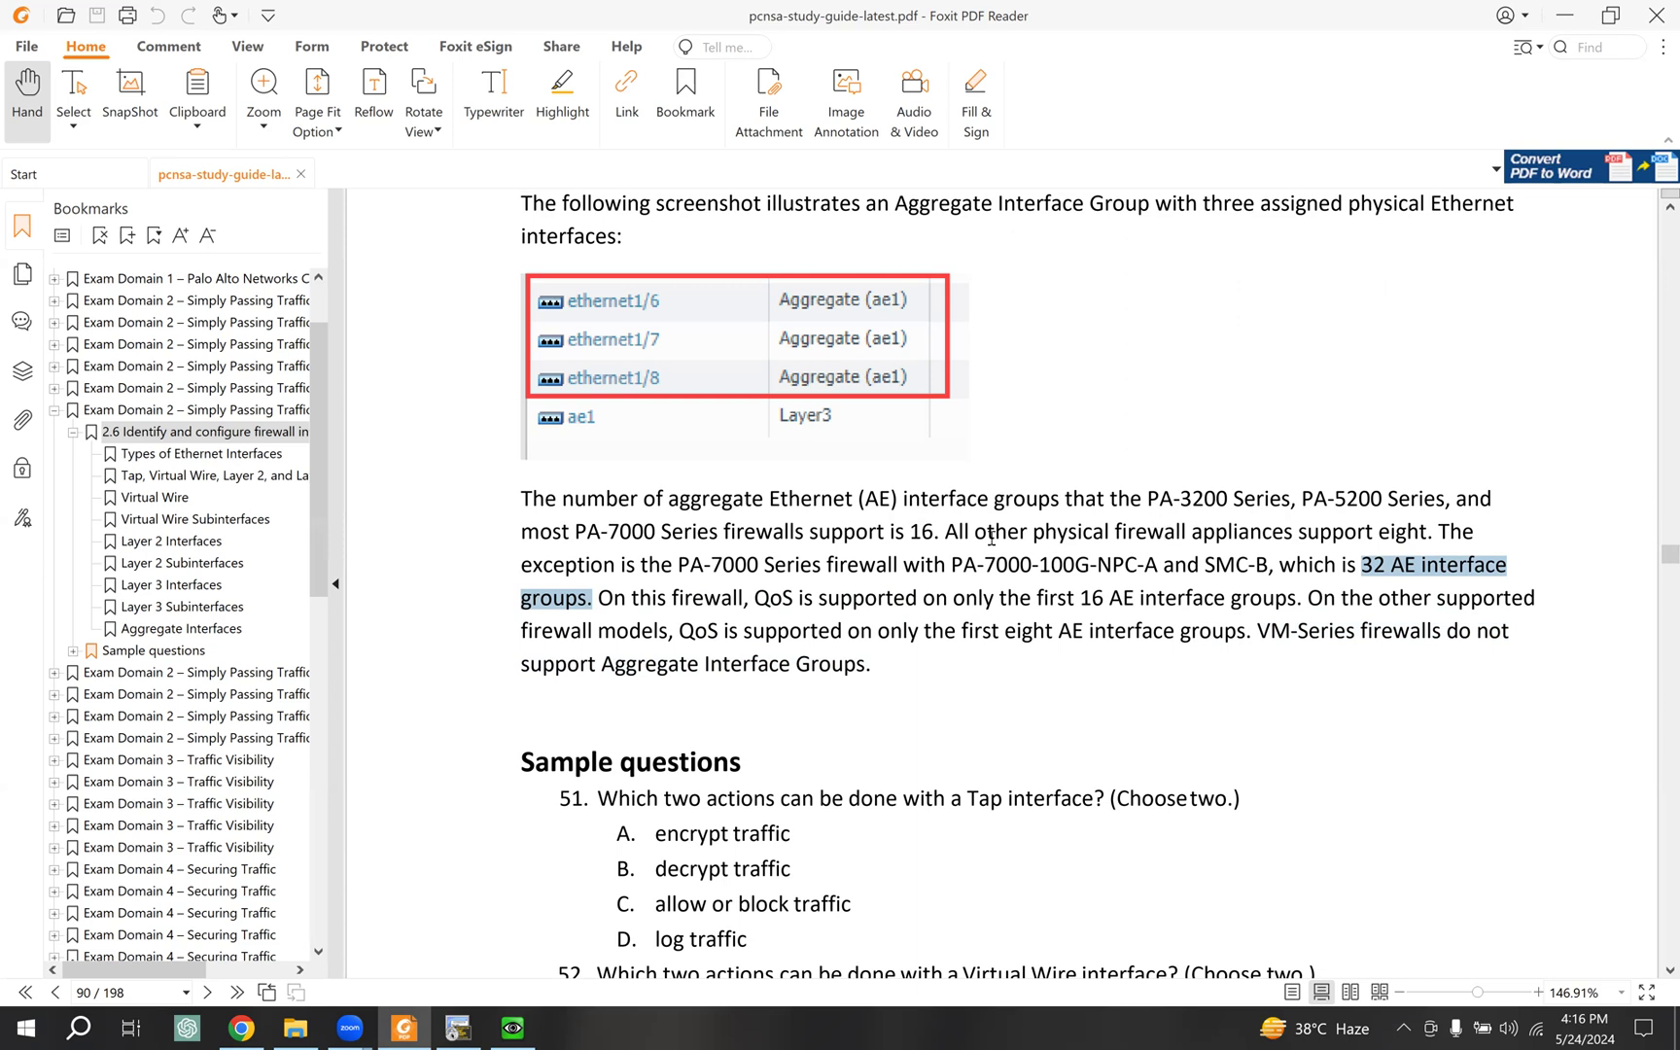
{"action": "left_click_drag", "start_coordinate": [959, 533], "coordinate": [892, 538]}
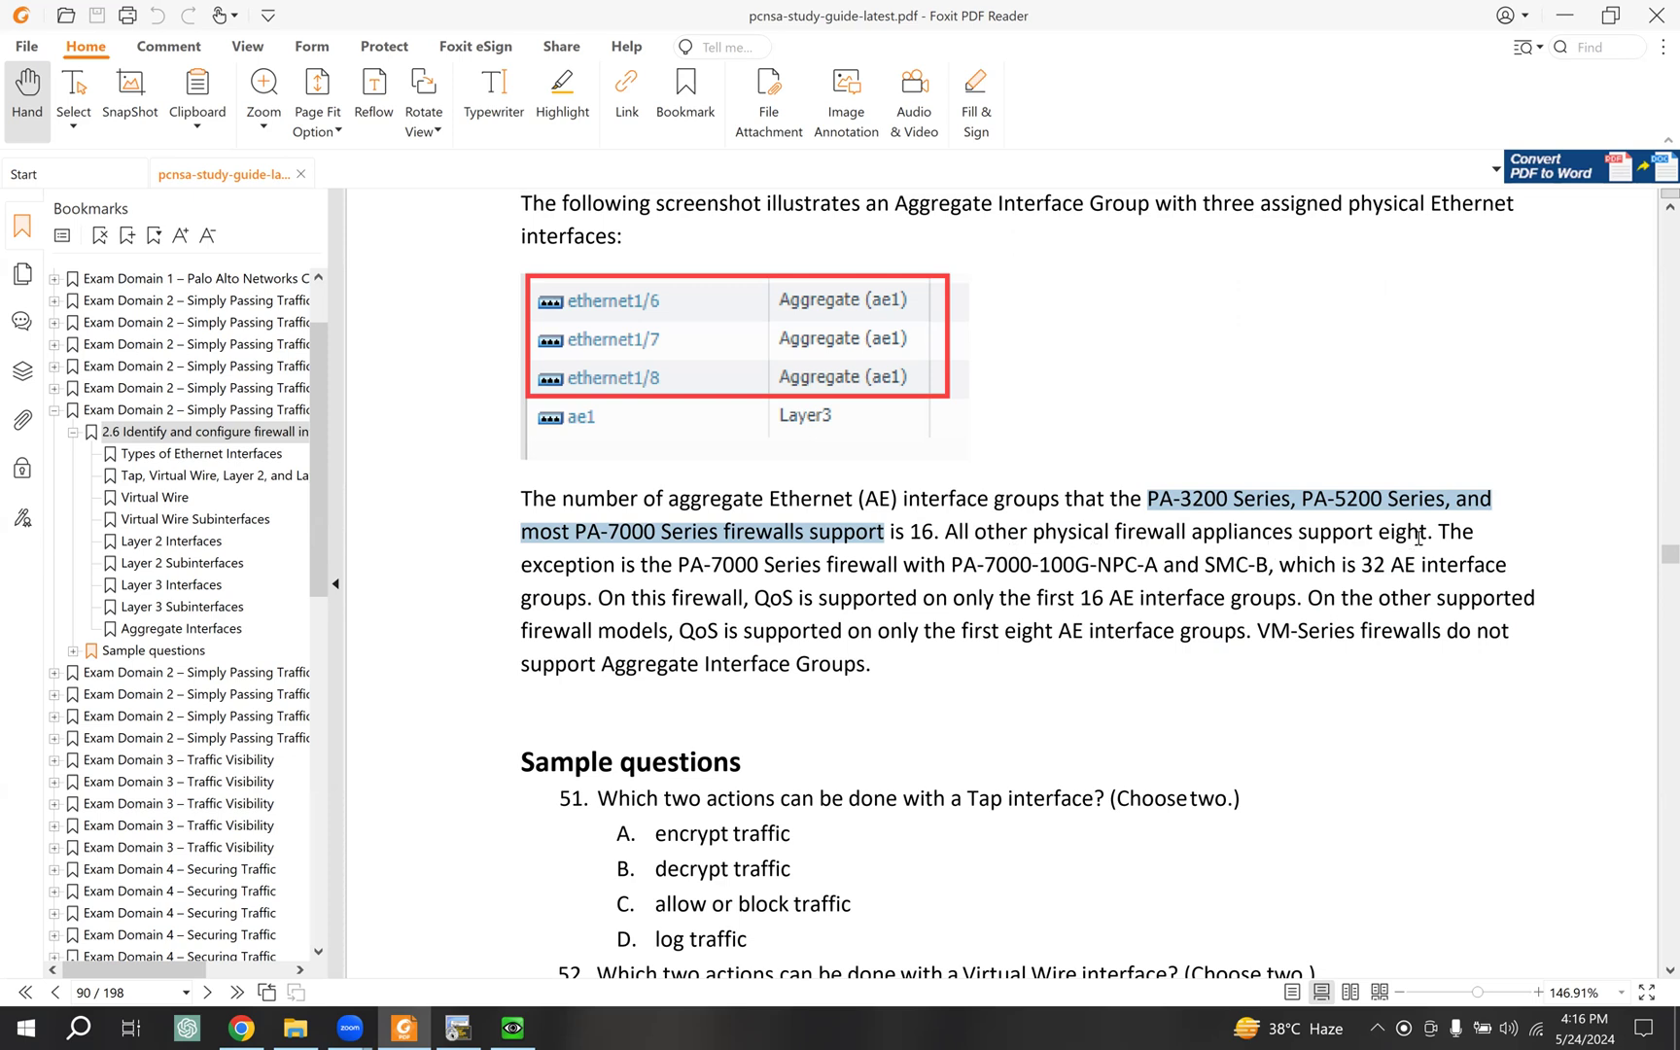
{"action": "left_click_drag", "start_coordinate": [1418, 538], "coordinate": [1027, 535]}
{"action": "left_click_drag", "start_coordinate": [845, 564], "coordinate": [899, 669]}
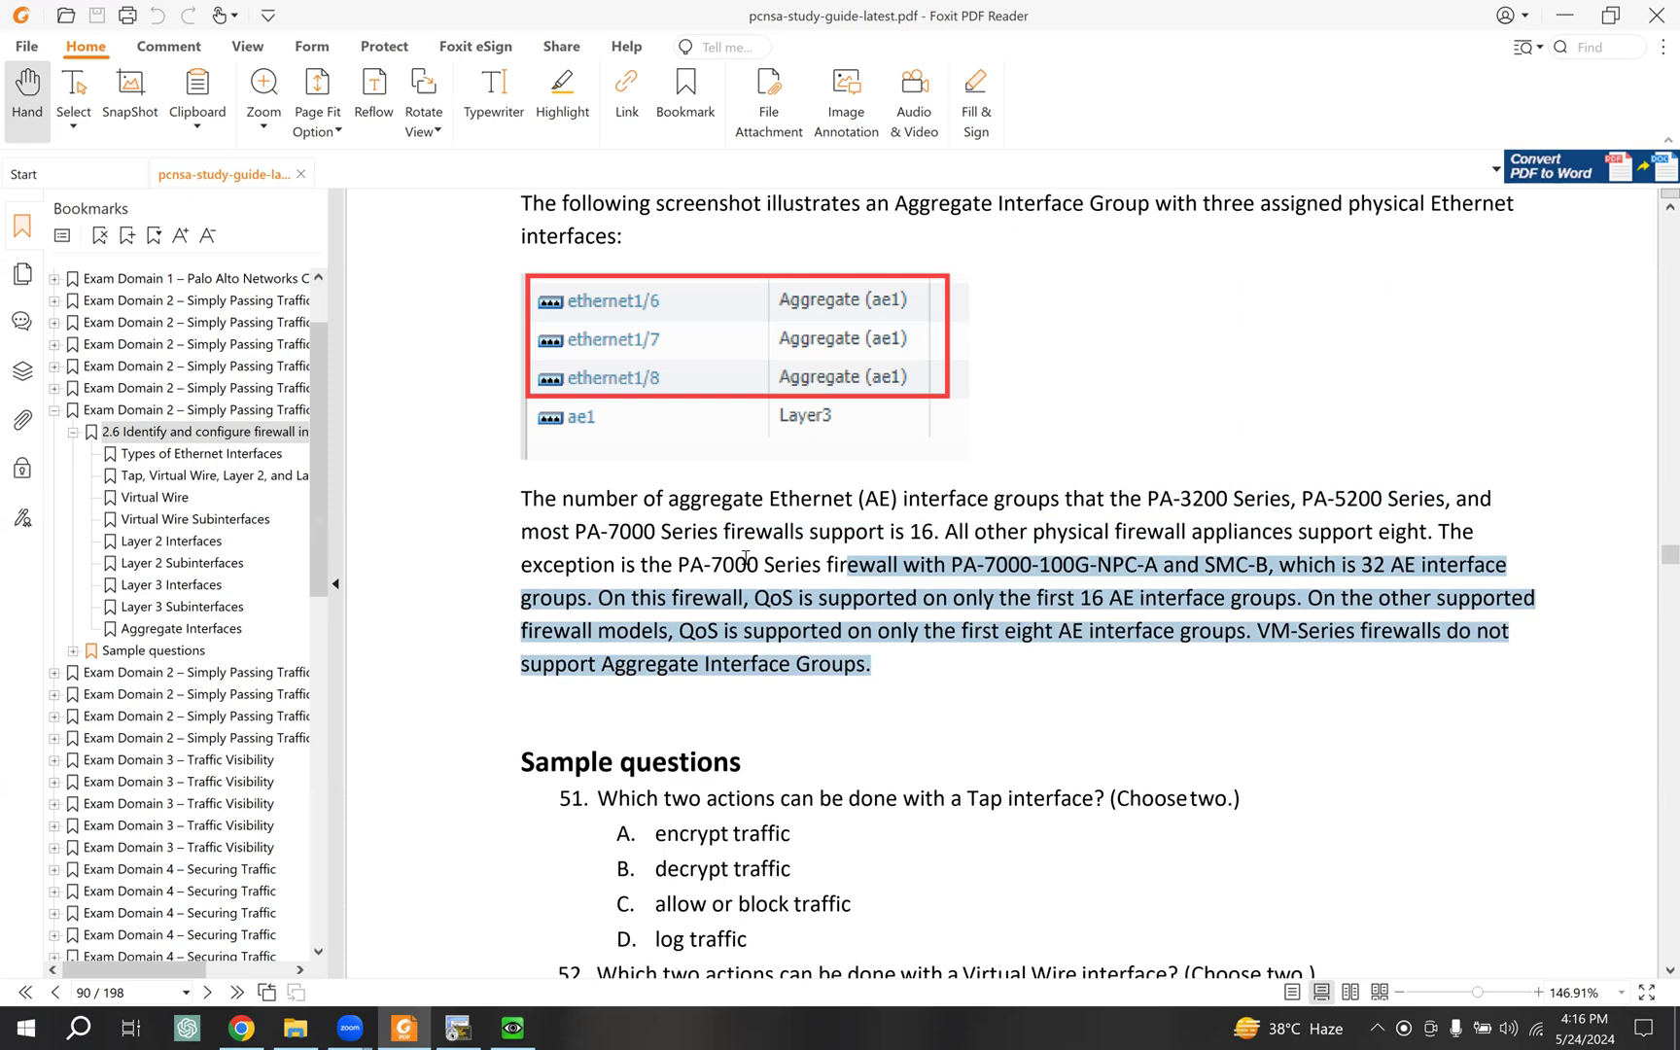
Step: Browse sample questions 51 to 55 after the aggregate interfaces paragraph
{"action": "scroll", "coordinate": [746, 557], "scroll_direction": "down", "scroll_amount": 2}
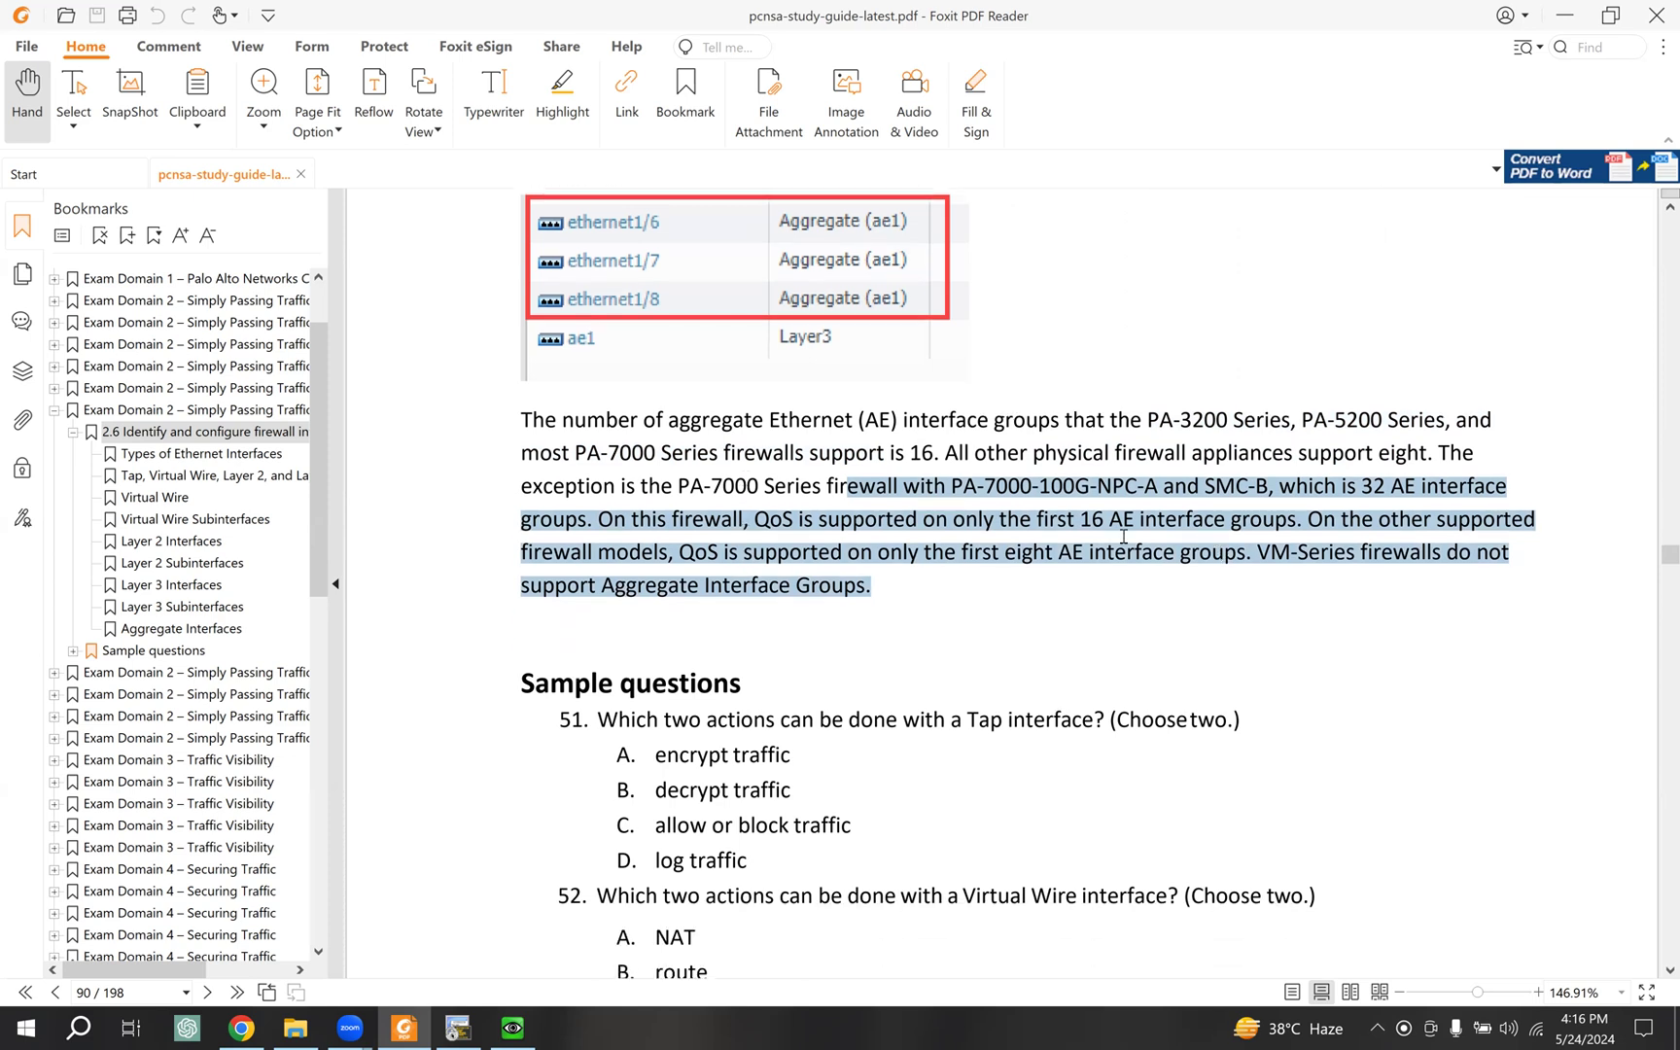
{"action": "scroll", "coordinate": [901, 564], "scroll_direction": "down", "scroll_amount": 2}
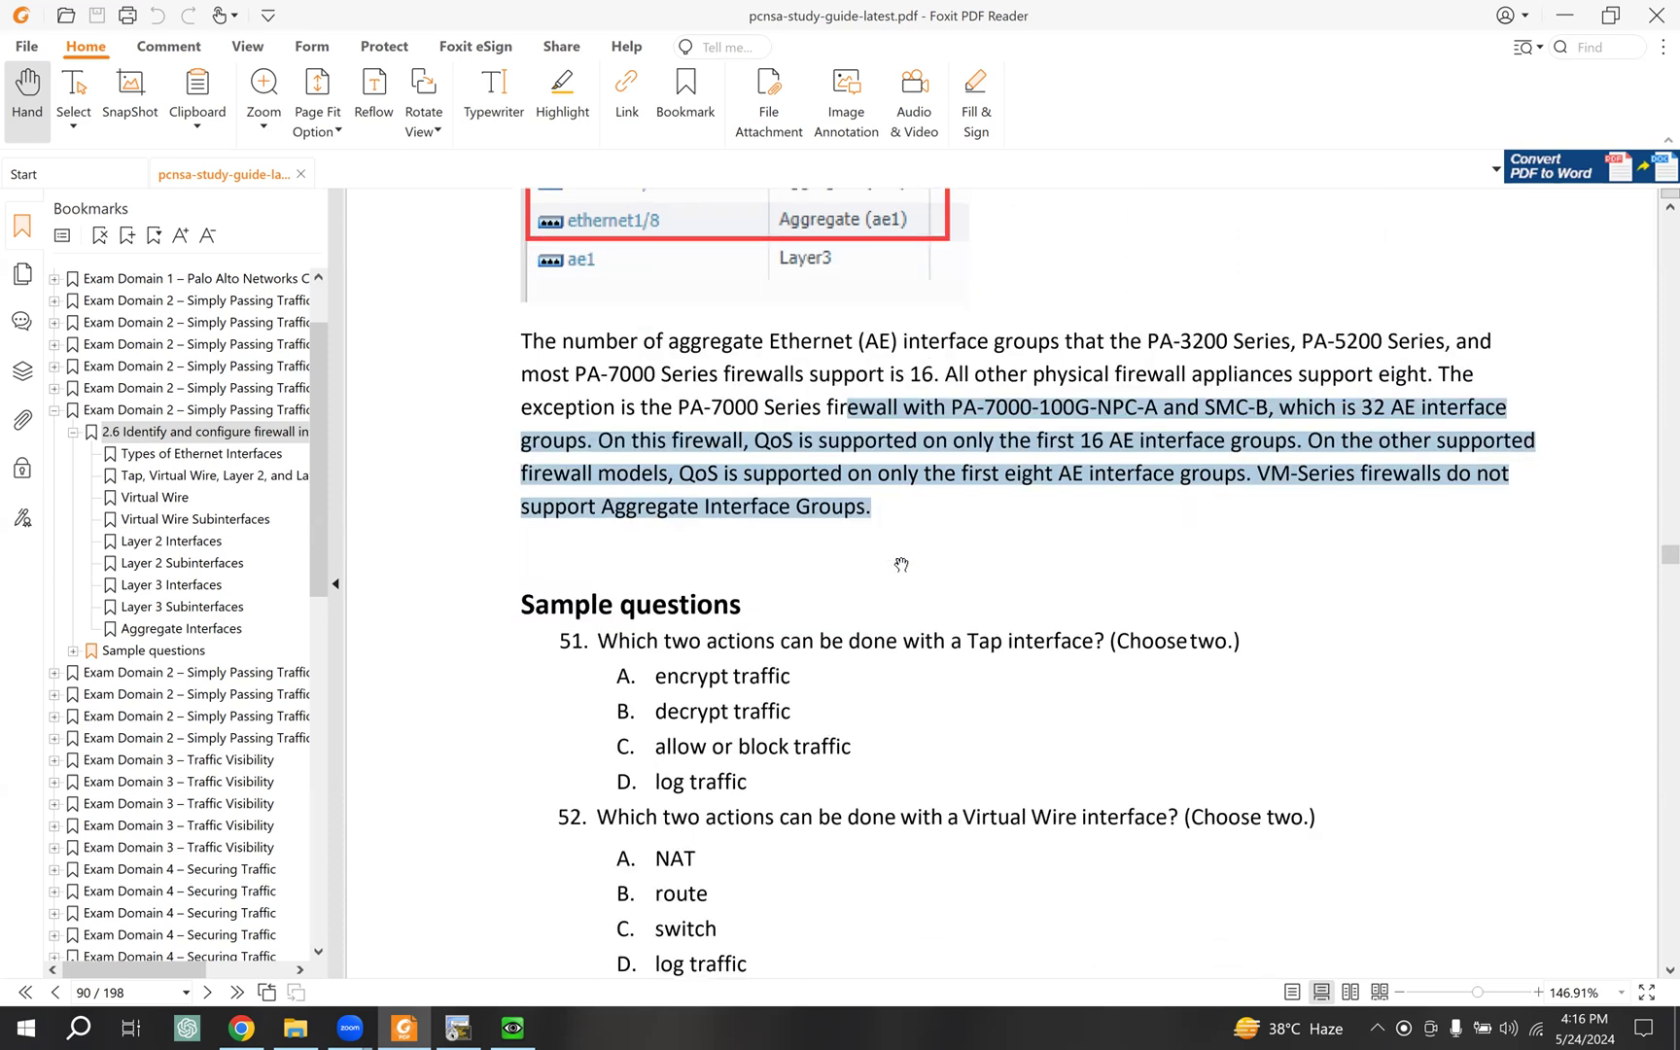
{"action": "scroll", "coordinate": [901, 564], "scroll_direction": "down", "scroll_amount": 5}
{"action": "scroll", "coordinate": [901, 564], "scroll_direction": "down", "scroll_amount": 12}
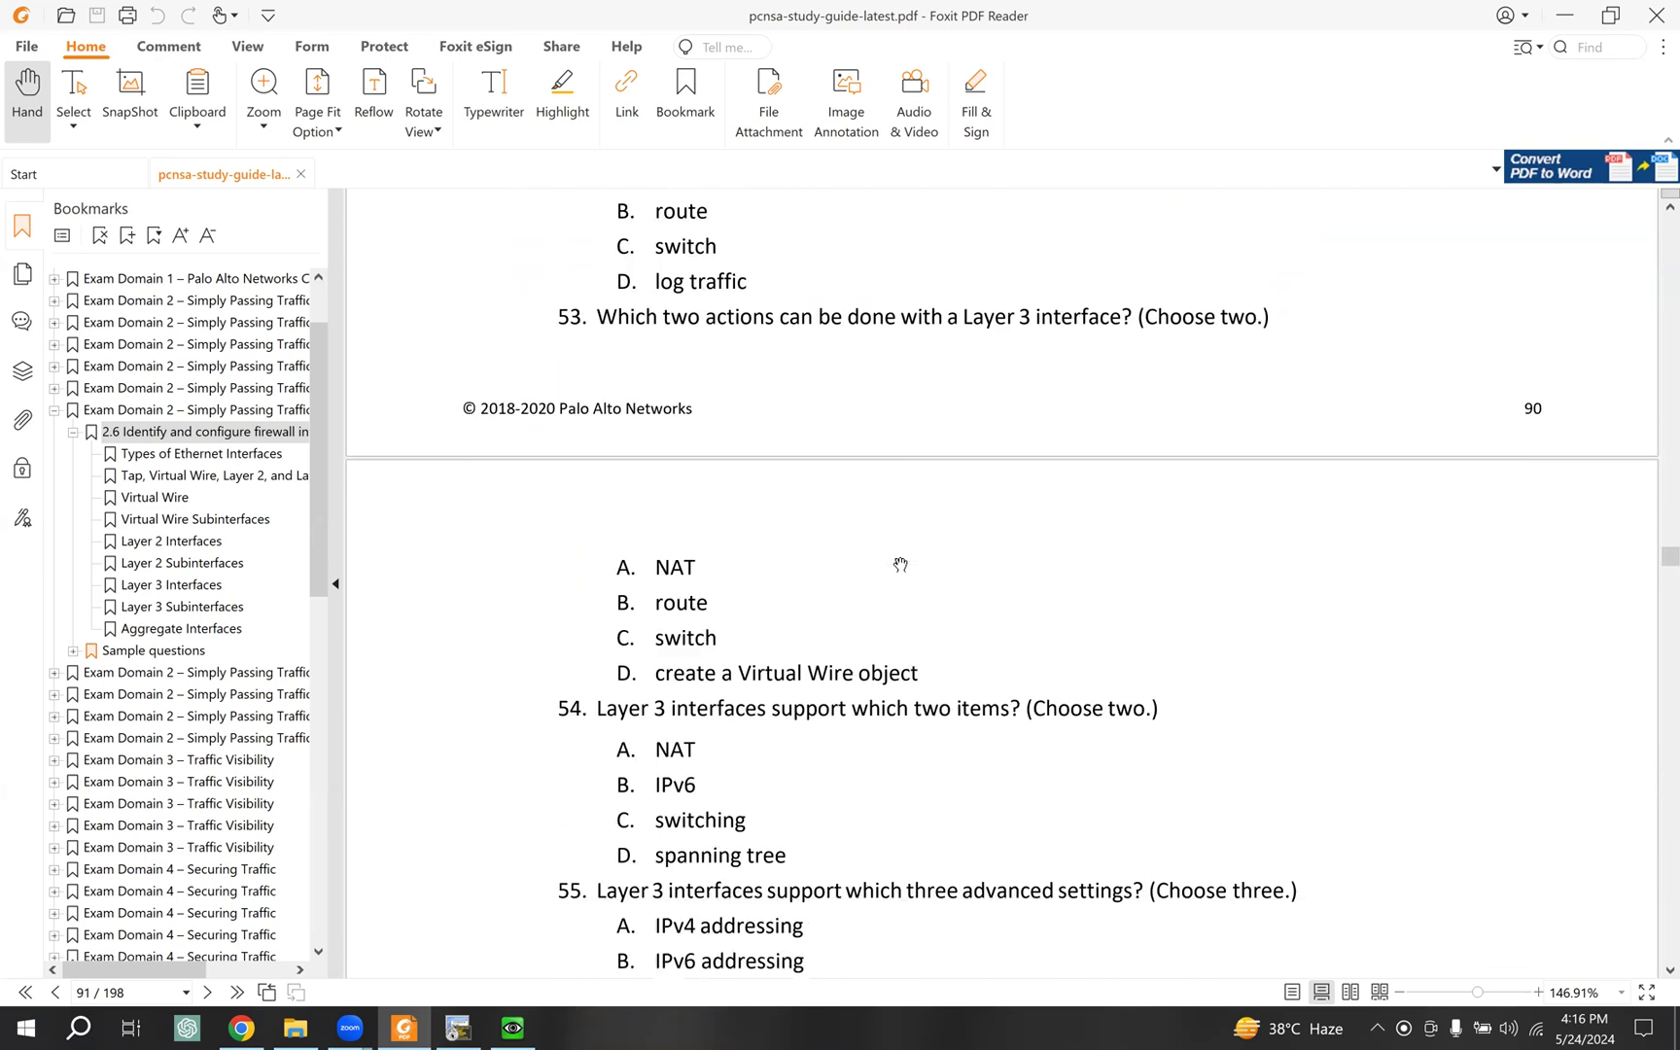
Step: Collapse the section 2.6 bookmarks, expand the following Exam Domain 2 entry, and open section 2.7 on configuring a virtual router
{"action": "left_click_drag", "start_coordinate": [318, 544], "coordinate": [317, 574]}
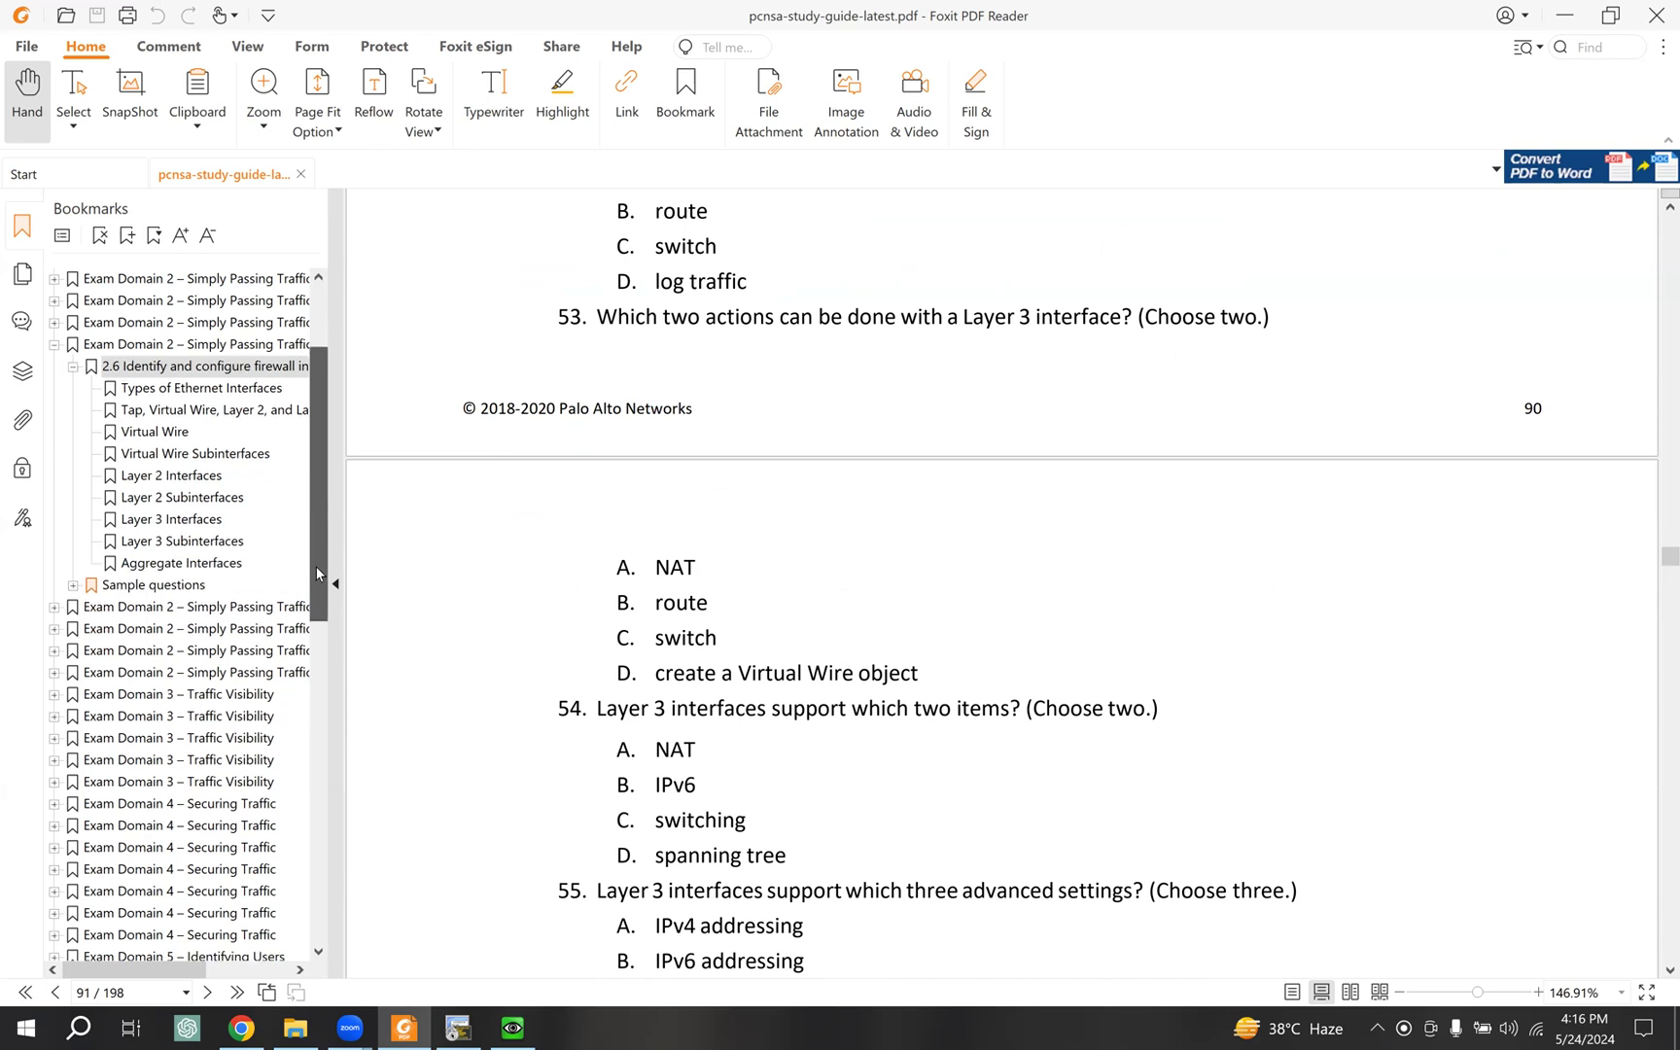
{"action": "left_click", "coordinate": [74, 367]}
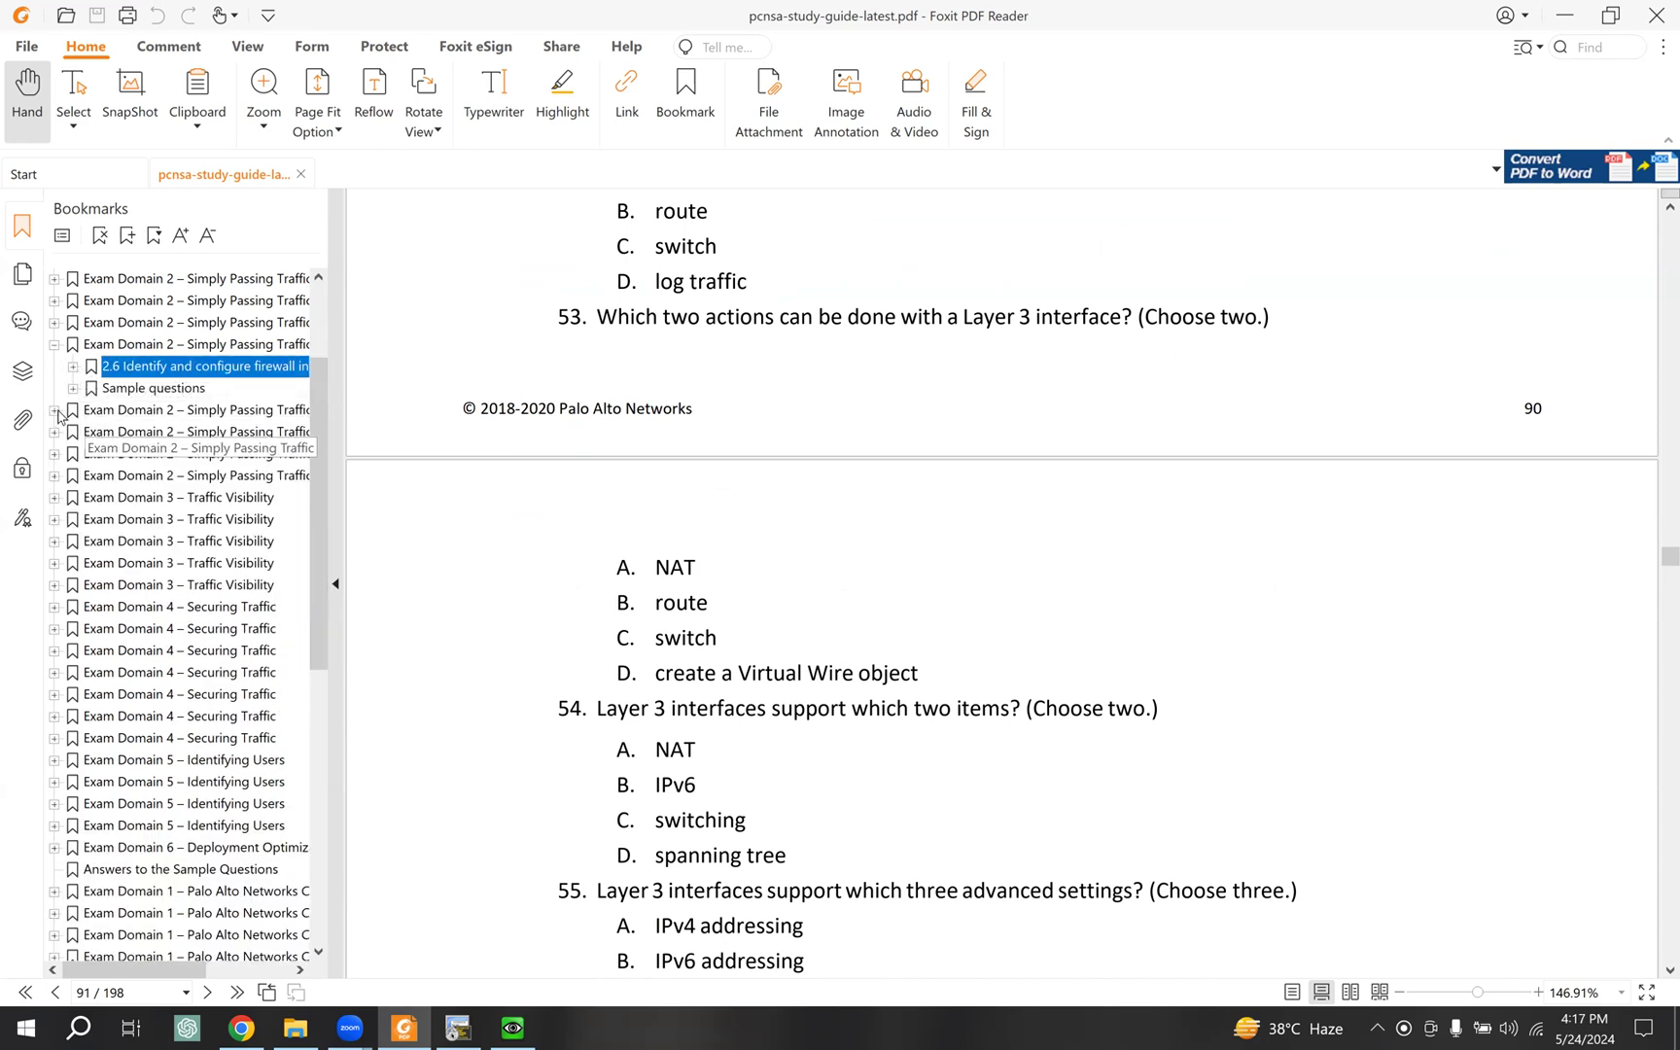
{"action": "left_click", "coordinate": [55, 411]}
{"action": "left_click", "coordinate": [54, 346]}
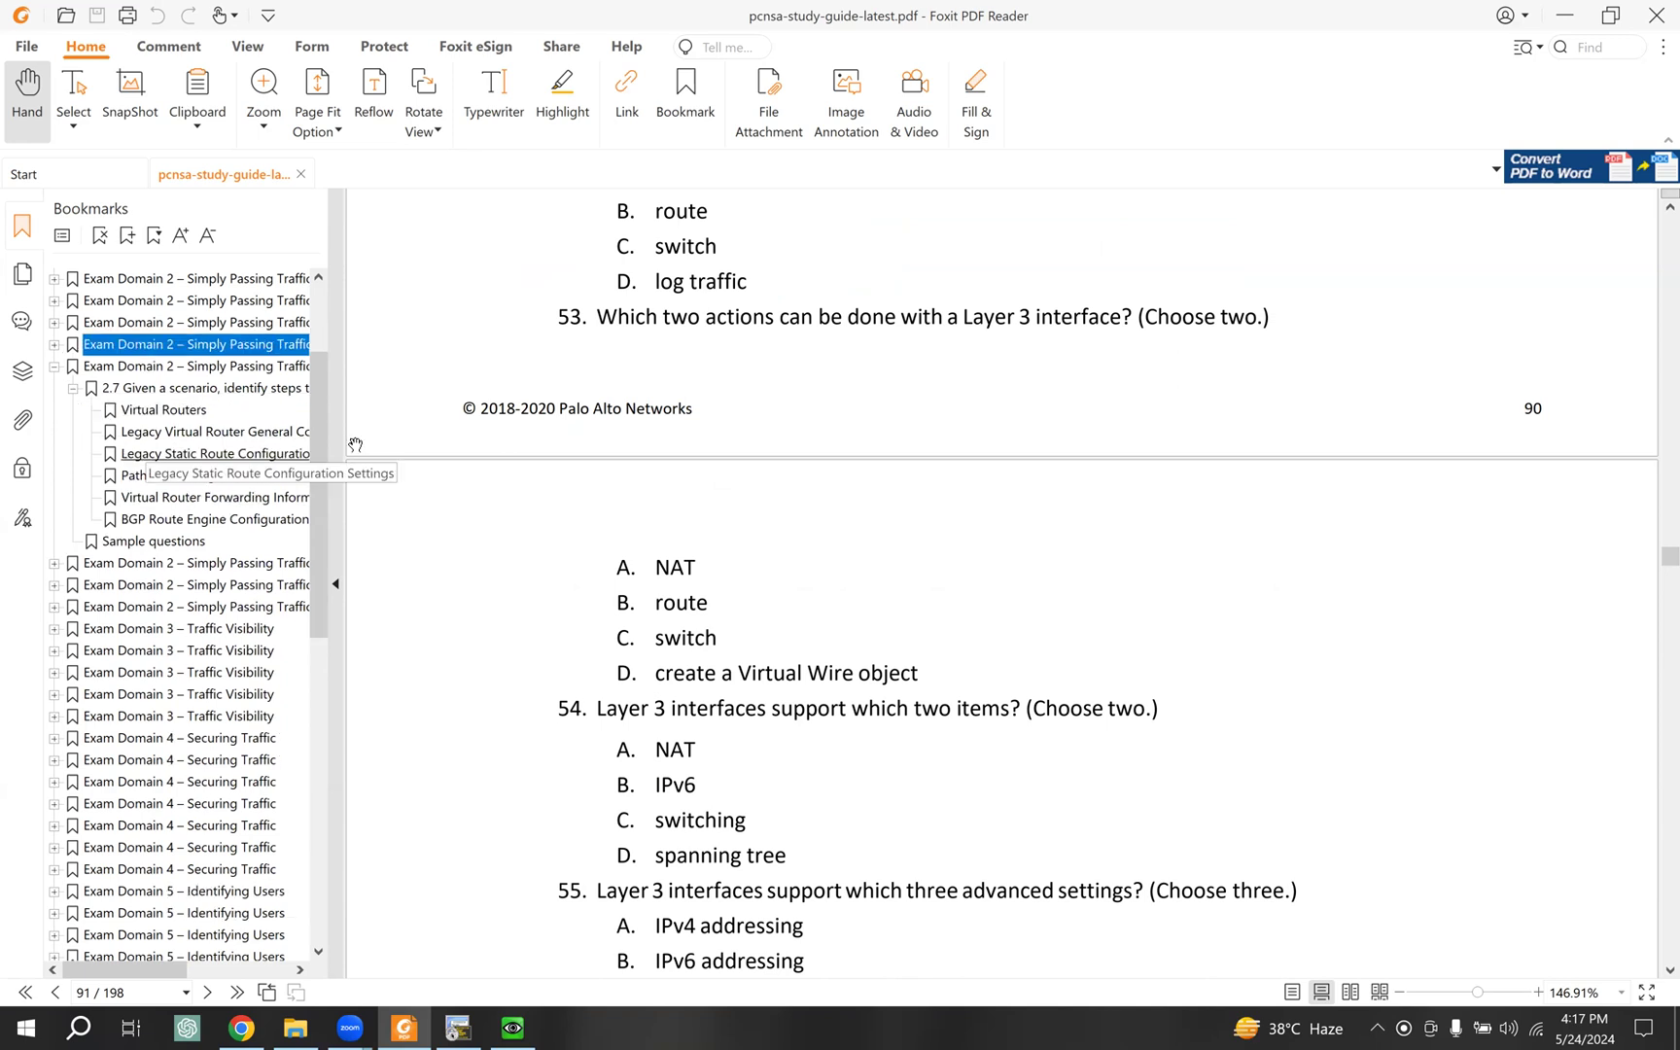
{"action": "left_click", "coordinate": [194, 388]}
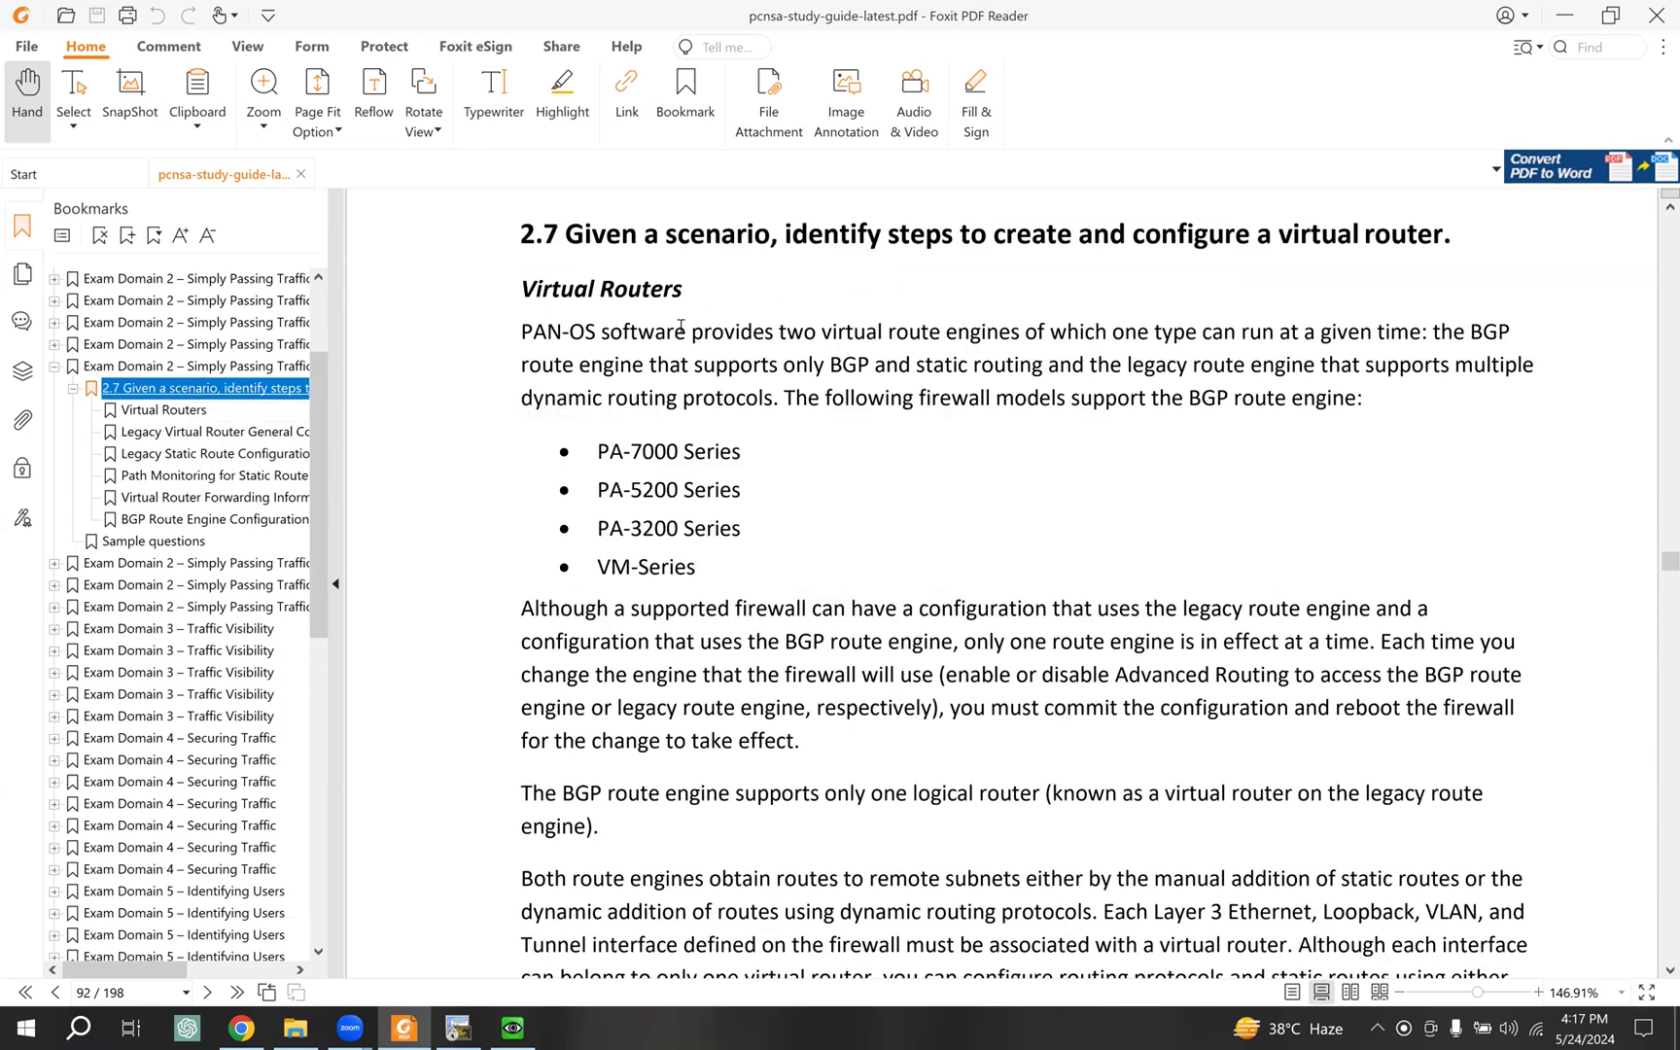
Step: Select the section 2.7 heading's words about creating and configuring a virtual router
{"action": "left_click", "coordinate": [773, 235]}
{"action": "left_click_drag", "start_coordinate": [773, 235], "coordinate": [1398, 238]}
{"action": "left_click", "coordinate": [1086, 234]}
{"action": "left_click_drag", "start_coordinate": [972, 235], "coordinate": [1443, 235]}
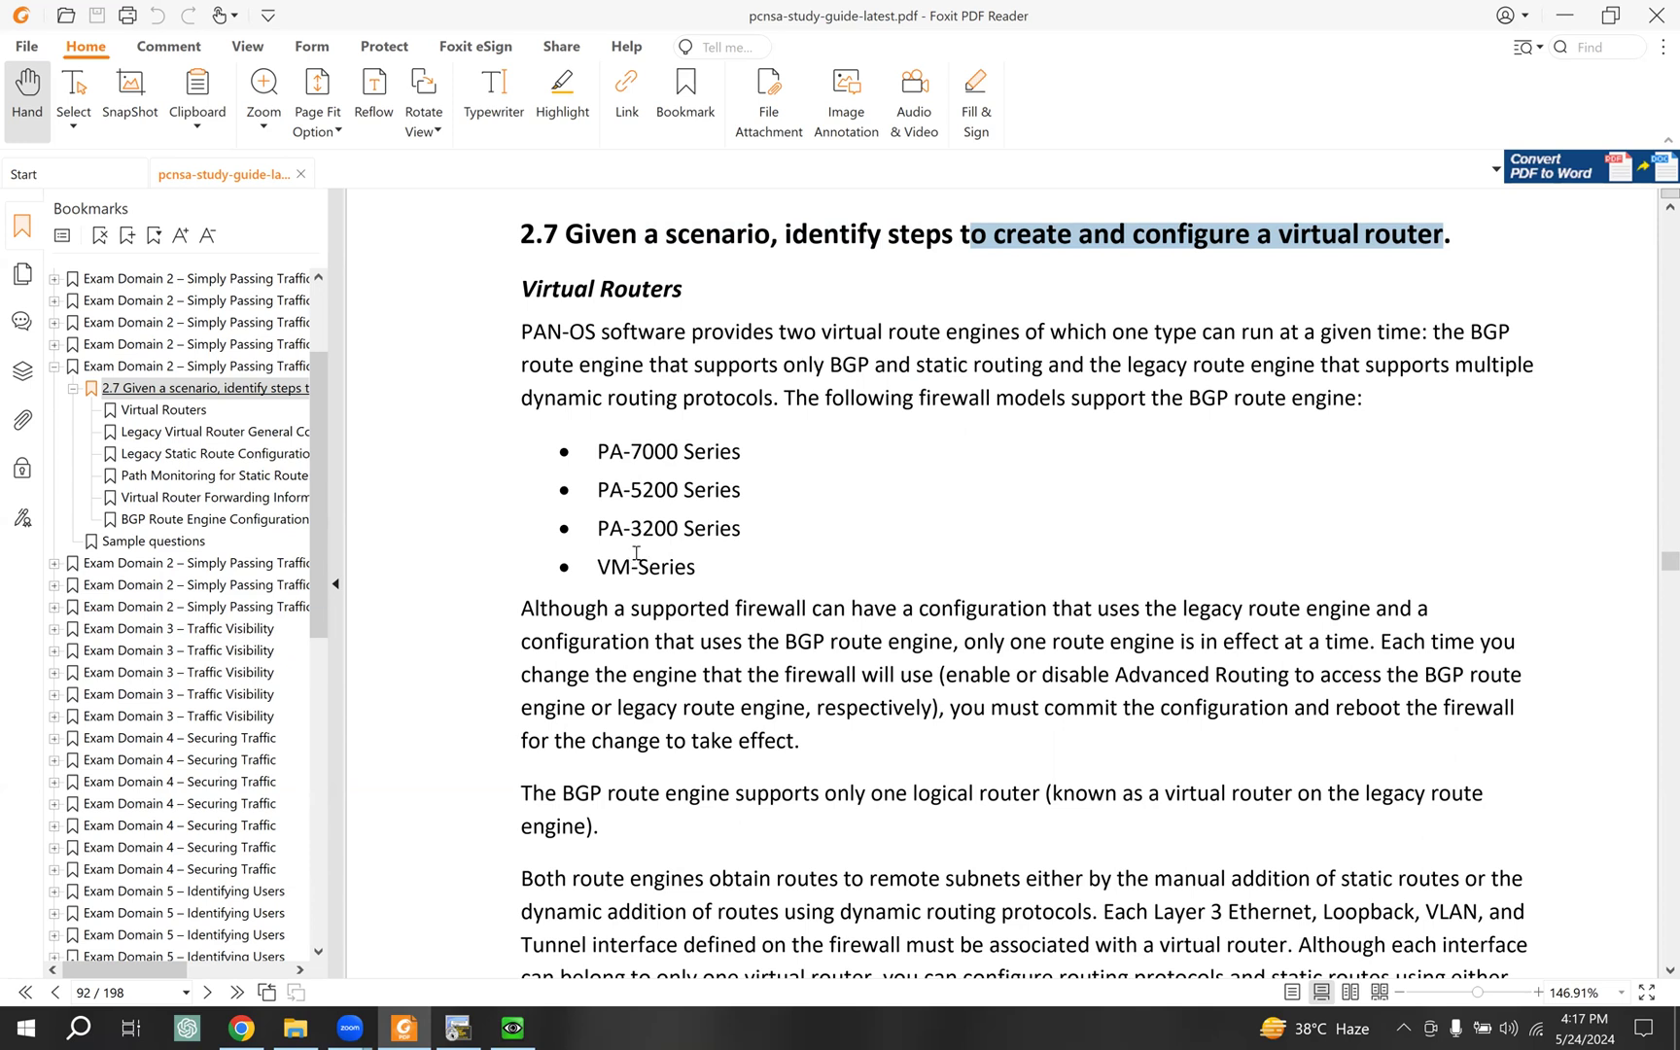
Step: Switch to the EVE topology in Chrome and draw a red box around the PaloAlto1 firewall
{"action": "left_click", "coordinate": [242, 1020]}
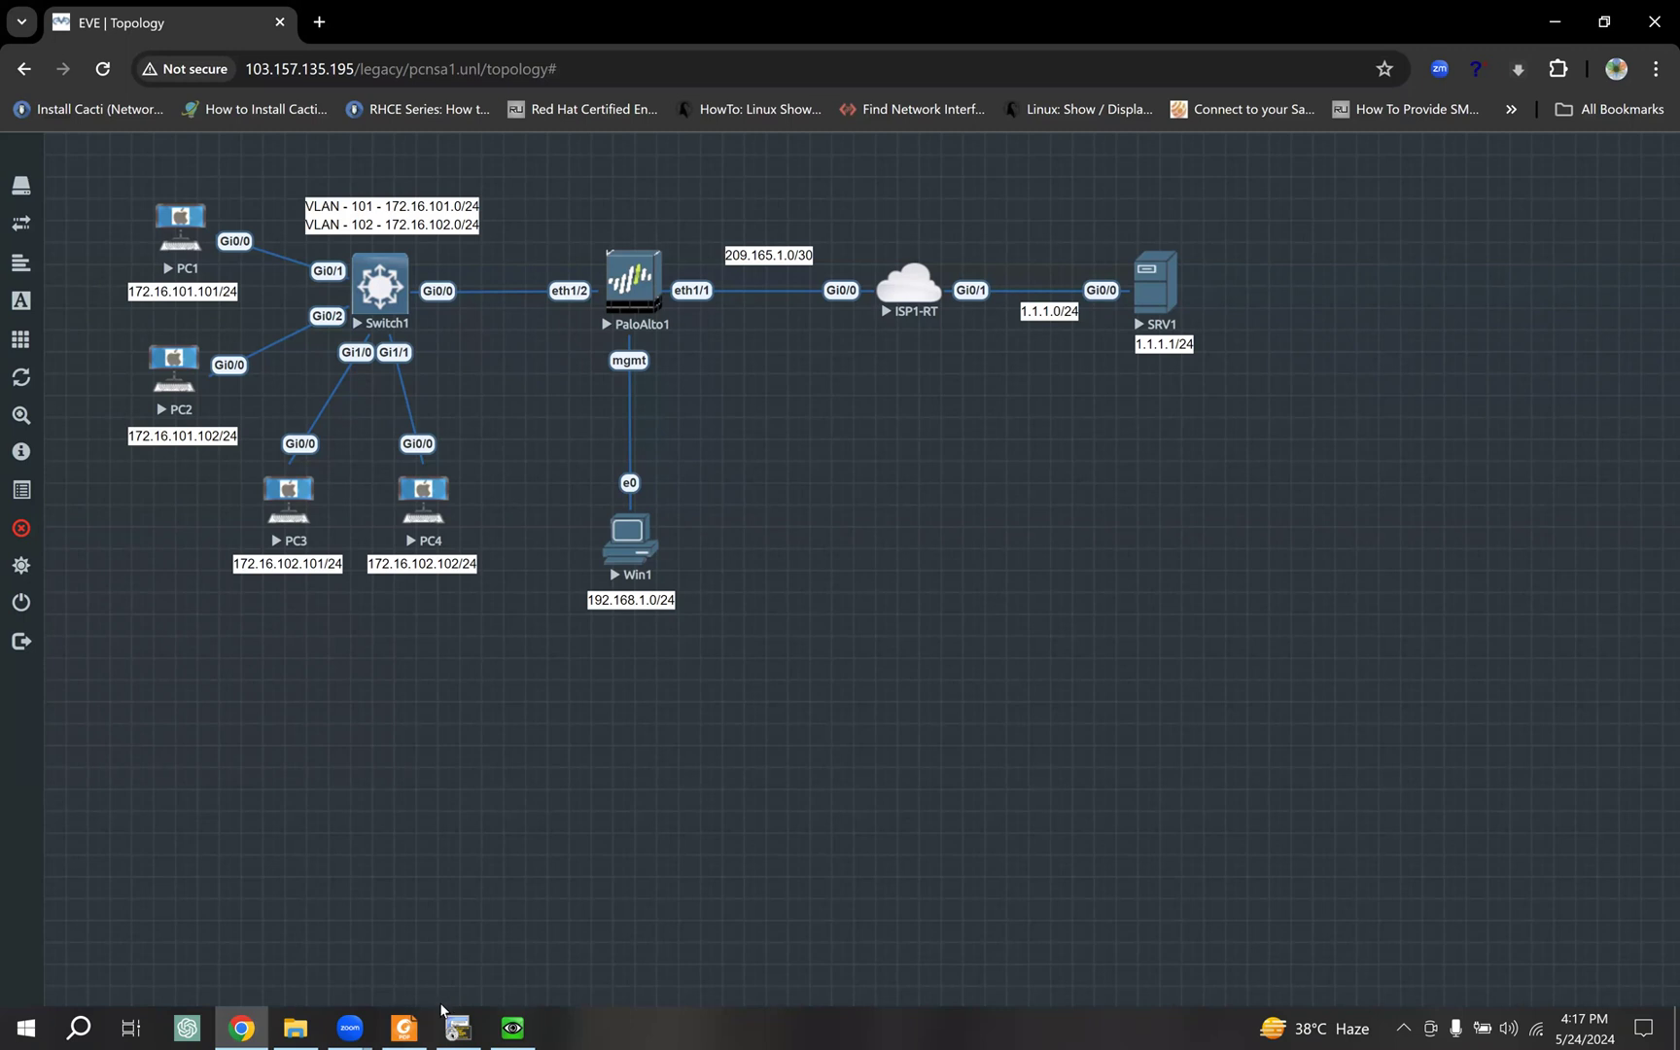
{"action": "mouse_move", "coordinate": [424, 1028]}
{"action": "left_click", "coordinate": [596, 256]}
{"action": "mouse_move", "coordinate": [598, 241]}
{"action": "left_mouse_down"}
{"action": "mouse_move", "coordinate": [600, 323]}
{"action": "mouse_move", "coordinate": [675, 323]}
{"action": "mouse_move", "coordinate": [675, 238]}
{"action": "mouse_move", "coordinate": [601, 236]}
{"action": "left_mouse_up"}
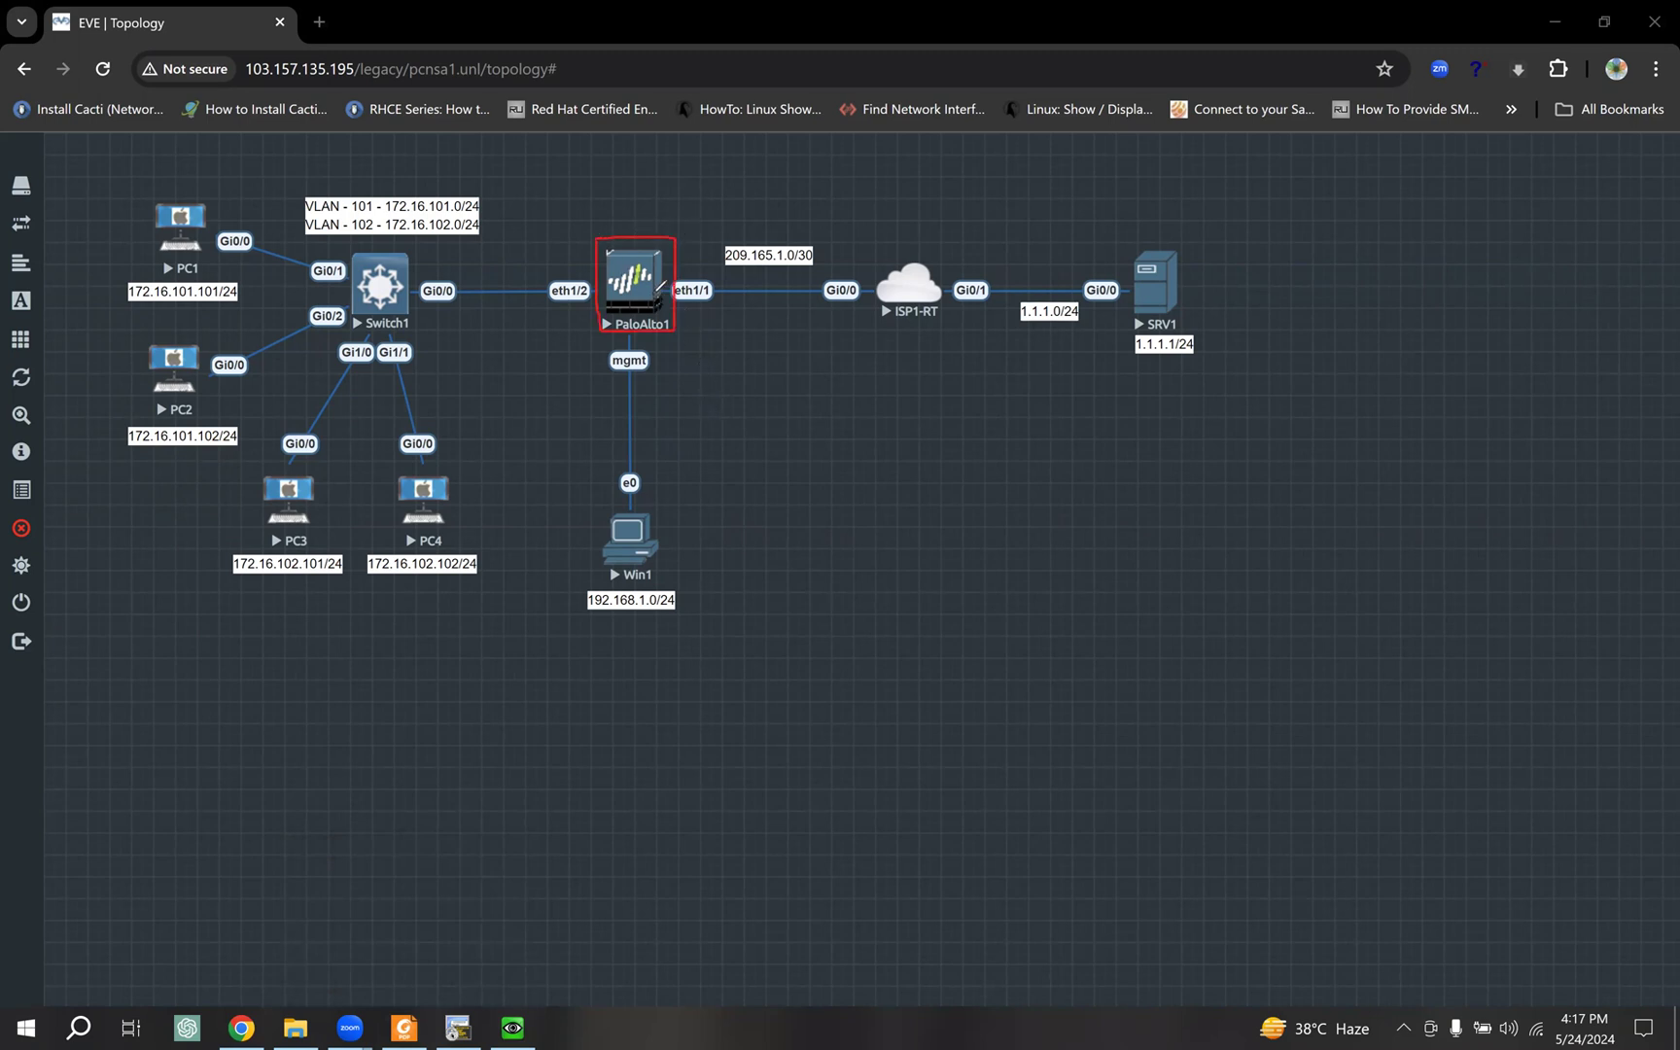
Step: Sketch a branch from PaloAlto1 with an underlined DMZ label, and clear all markings from the topology
{"action": "mouse_move", "coordinate": [657, 309]}
{"action": "left_mouse_down"}
{"action": "mouse_move", "coordinate": [747, 399]}
{"action": "mouse_move", "coordinate": [715, 453]}
{"action": "mouse_move", "coordinate": [783, 477]}
{"action": "left_mouse_up"}
{"action": "mouse_move", "coordinate": [784, 442]}
{"action": "left_mouse_down"}
{"action": "mouse_move", "coordinate": [812, 470]}
{"action": "mouse_move", "coordinate": [812, 452]}
{"action": "mouse_move", "coordinate": [842, 450]}
{"action": "mouse_move", "coordinate": [853, 405]}
{"action": "mouse_move", "coordinate": [897, 418]}
{"action": "mouse_move", "coordinate": [889, 391]}
{"action": "left_mouse_up"}
{"action": "left_click_drag", "start_coordinate": [759, 500], "coordinate": [949, 421]}
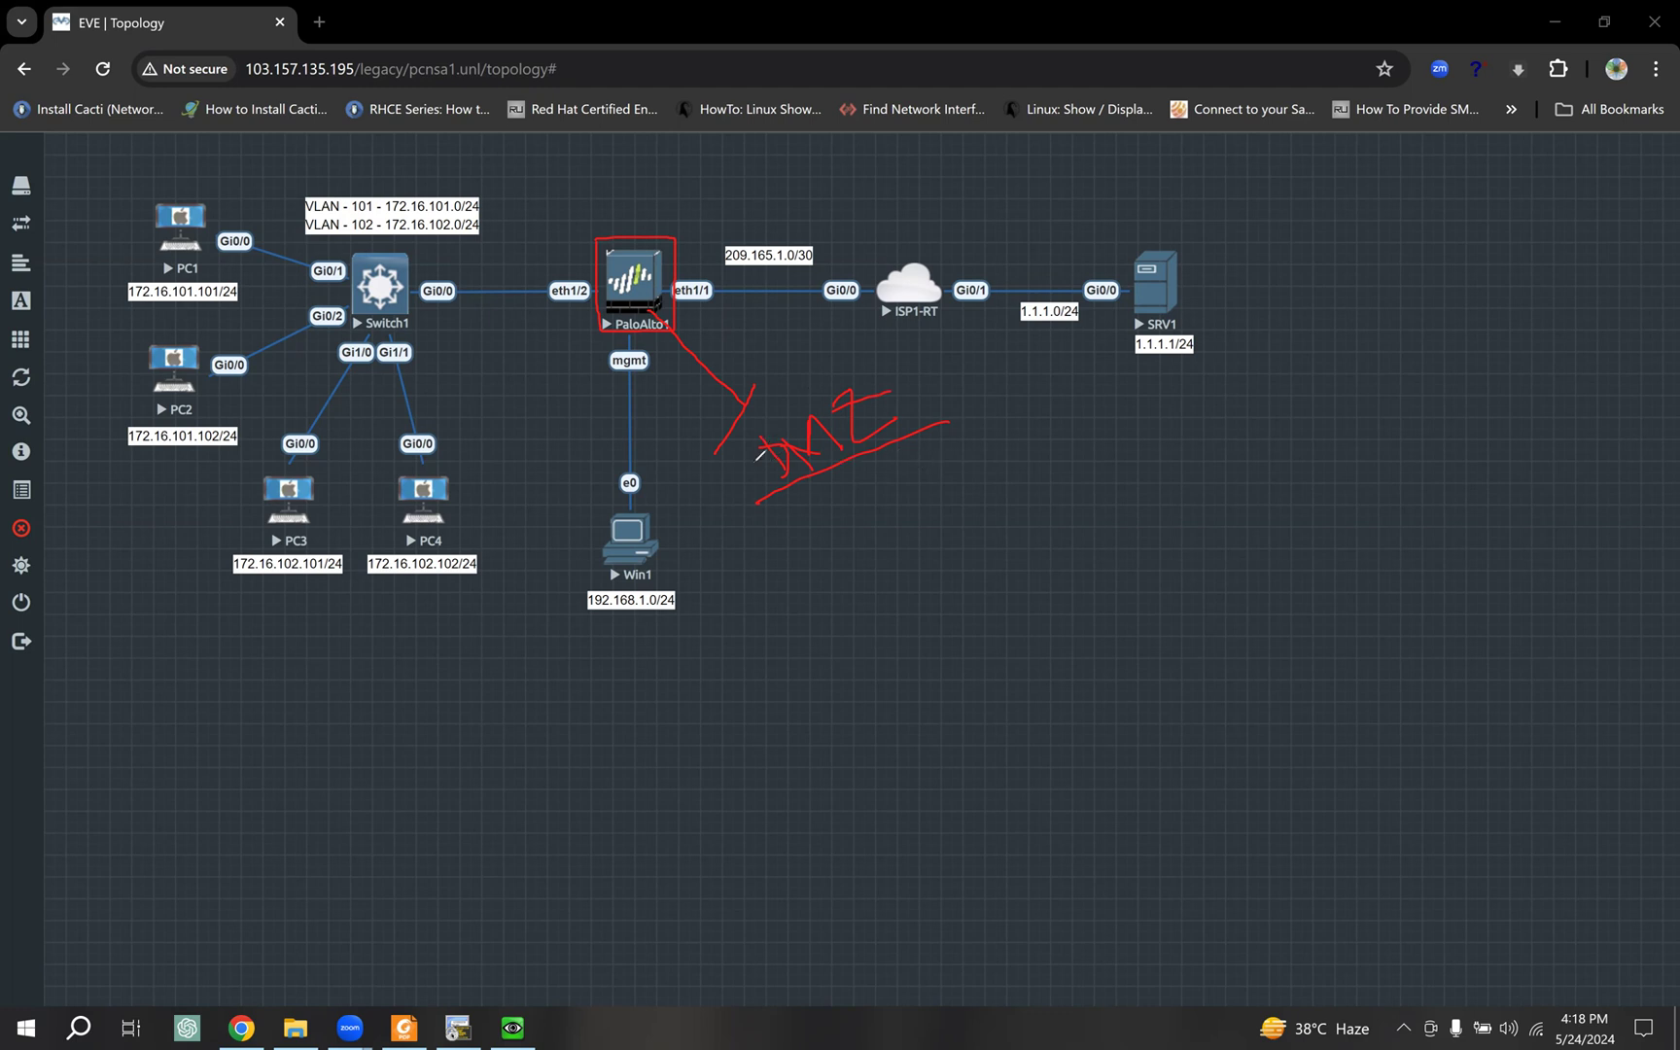
{"action": "mouse_move", "coordinate": [717, 450]}
{"action": "left_mouse_down"}
{"action": "mouse_move", "coordinate": [765, 553]}
{"action": "mouse_move", "coordinate": [749, 408]}
{"action": "mouse_move", "coordinate": [819, 551]}
{"action": "mouse_move", "coordinate": [826, 539]}
{"action": "left_mouse_up"}
{"action": "key", "text": "e"}
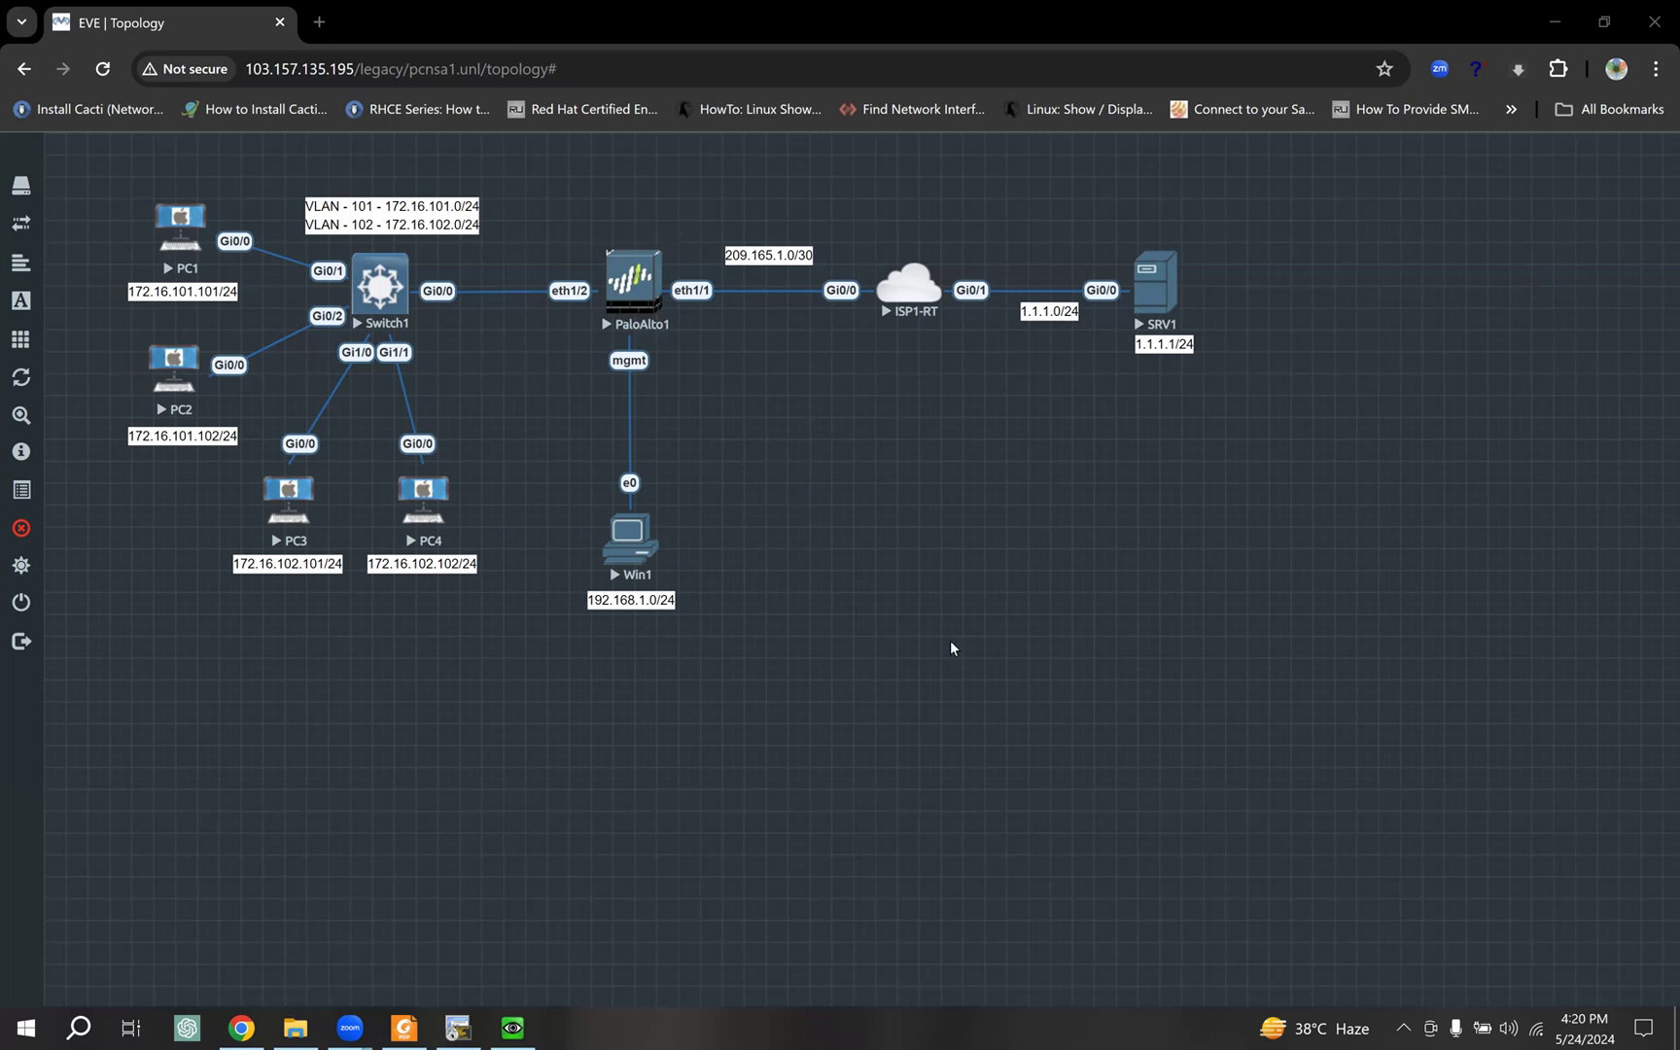
Step: Return to the study guide in Foxit PDF Reader and review the Virtual Routers text through the VR1 and VR2 routing diagram
{"action": "mouse_move", "coordinate": [444, 1029]}
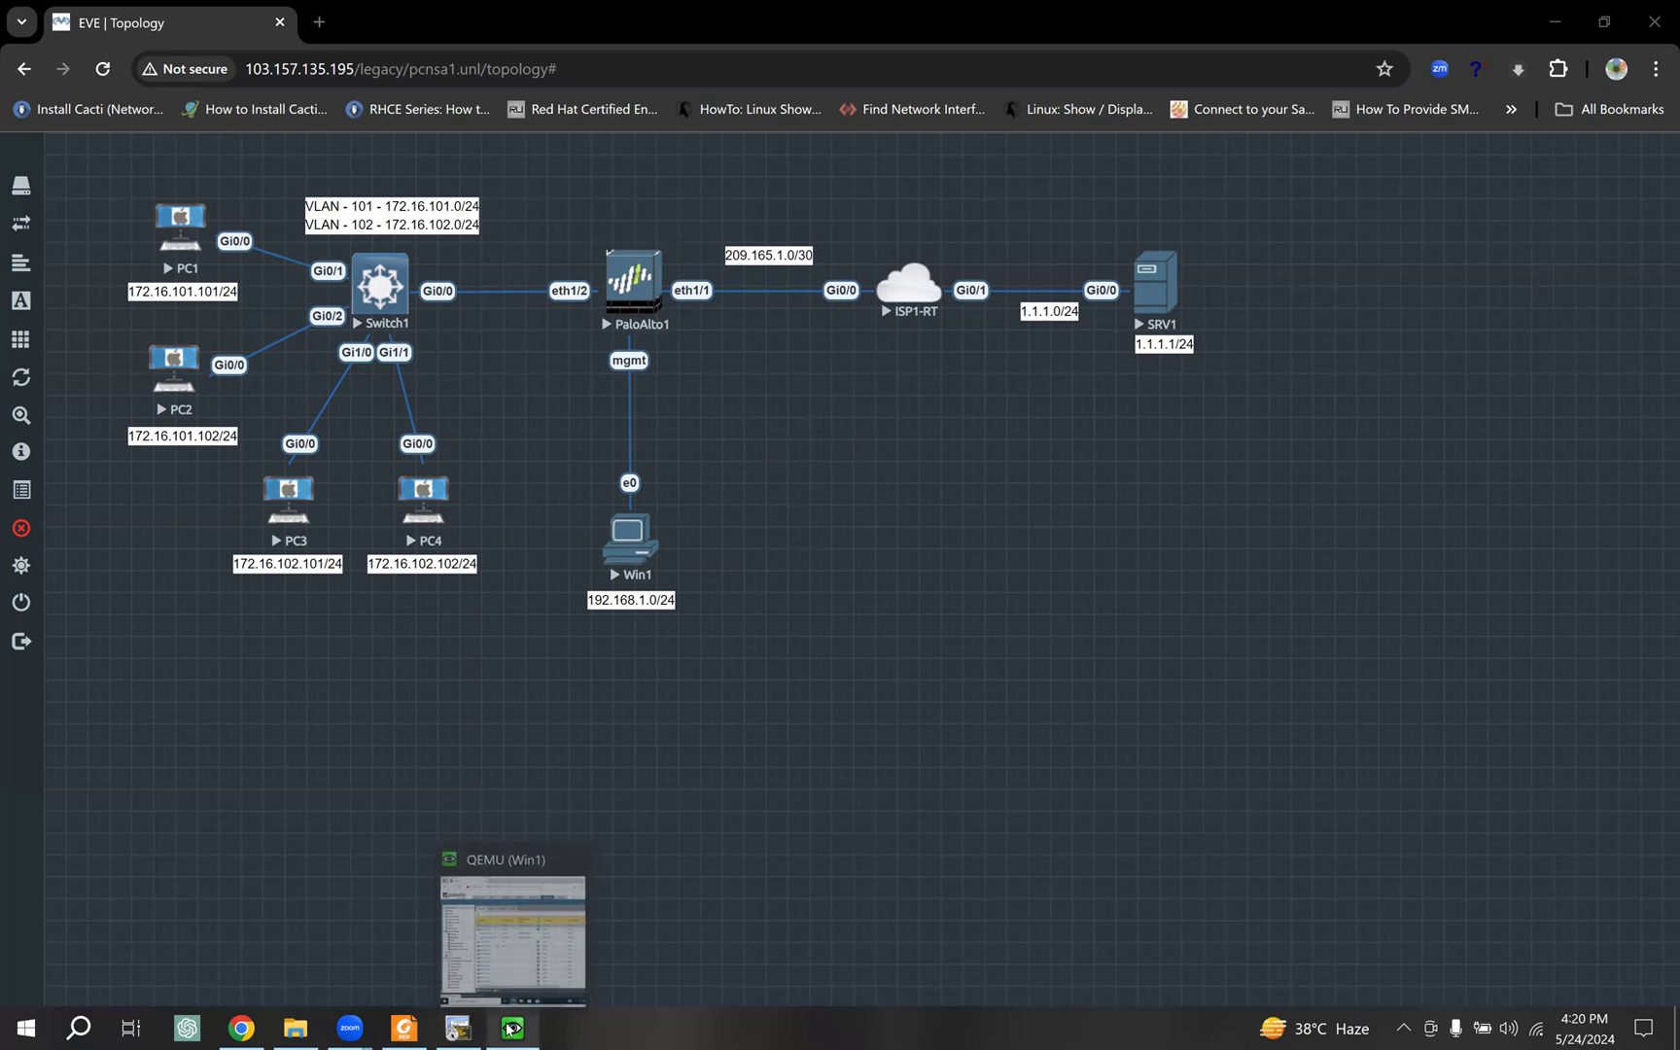
{"action": "left_click", "coordinate": [403, 1028]}
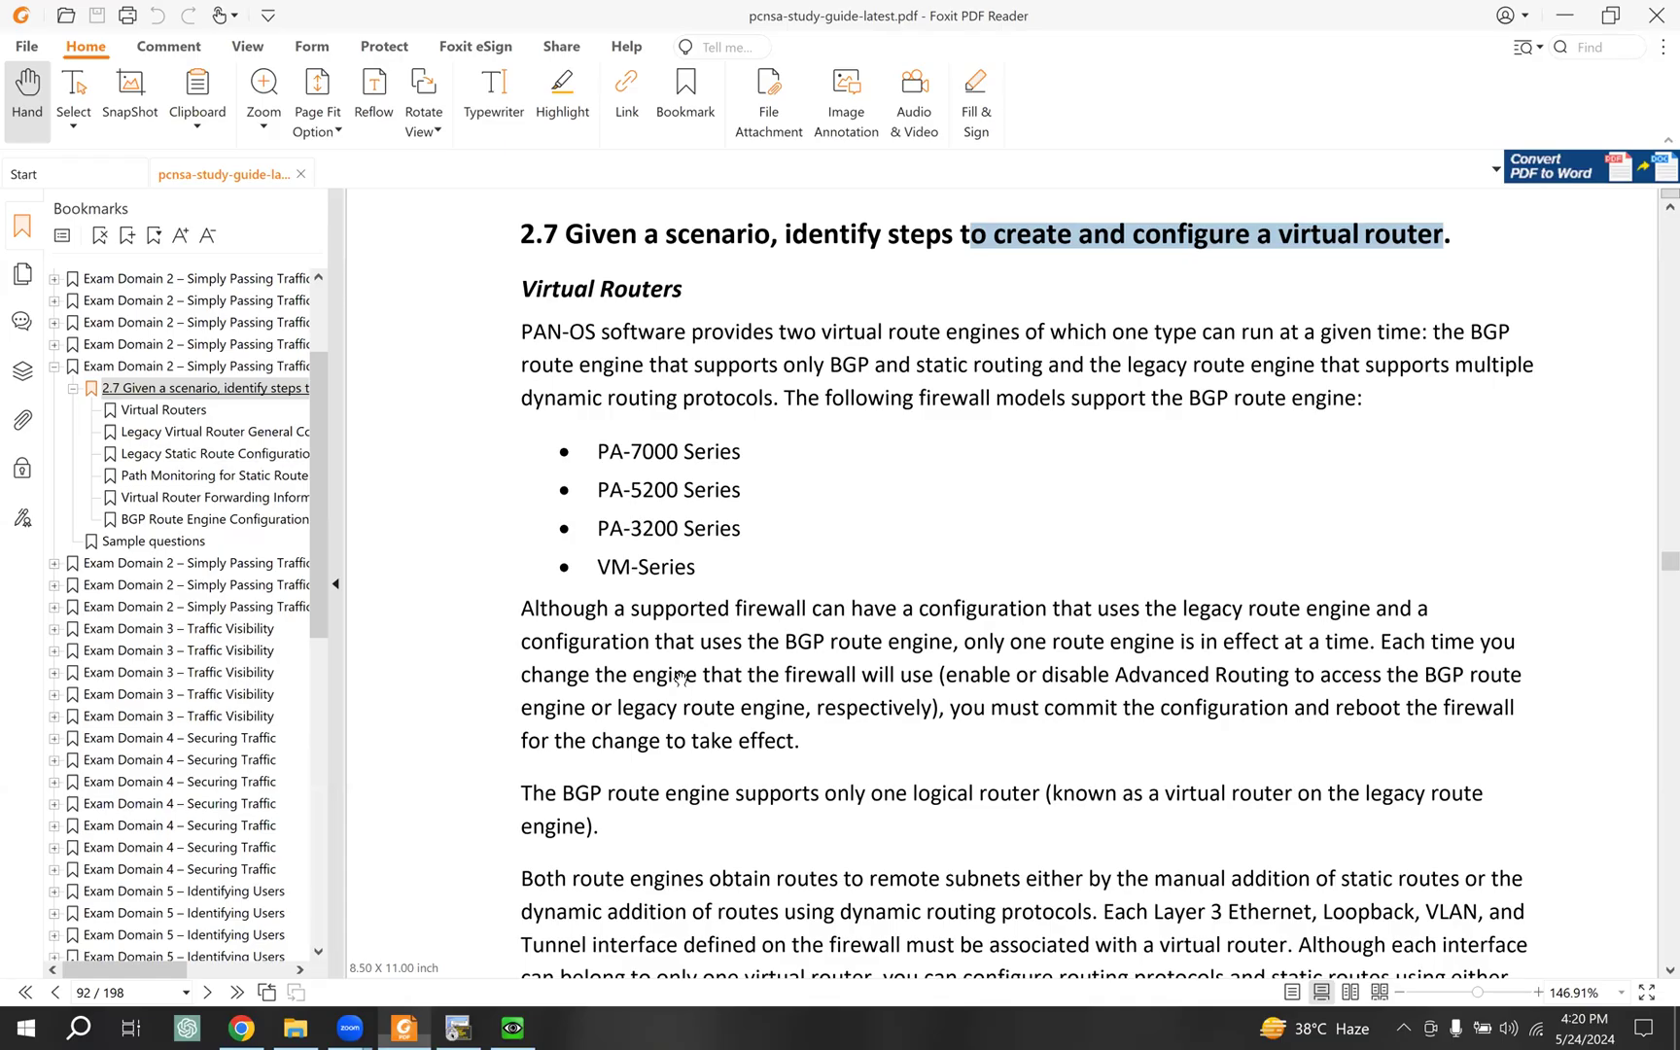
{"action": "scroll", "coordinate": [674, 676], "scroll_direction": "down", "scroll_amount": 5}
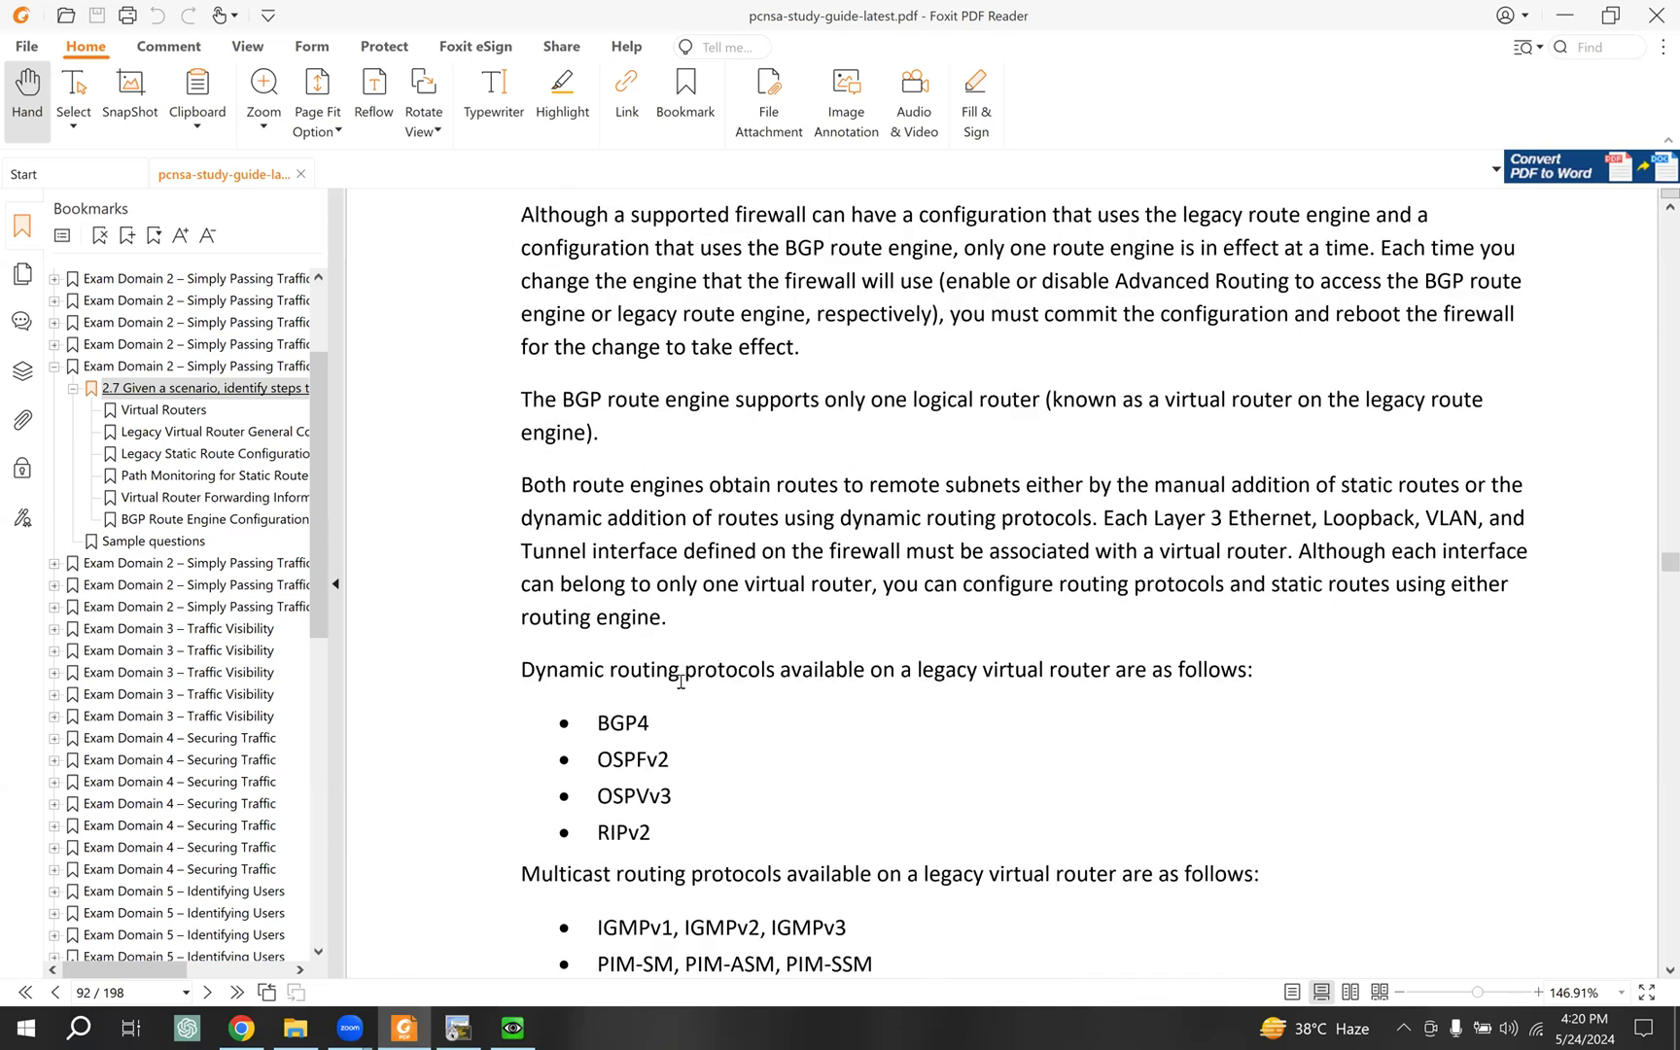
{"action": "scroll", "coordinate": [684, 679], "scroll_direction": "down", "scroll_amount": 7}
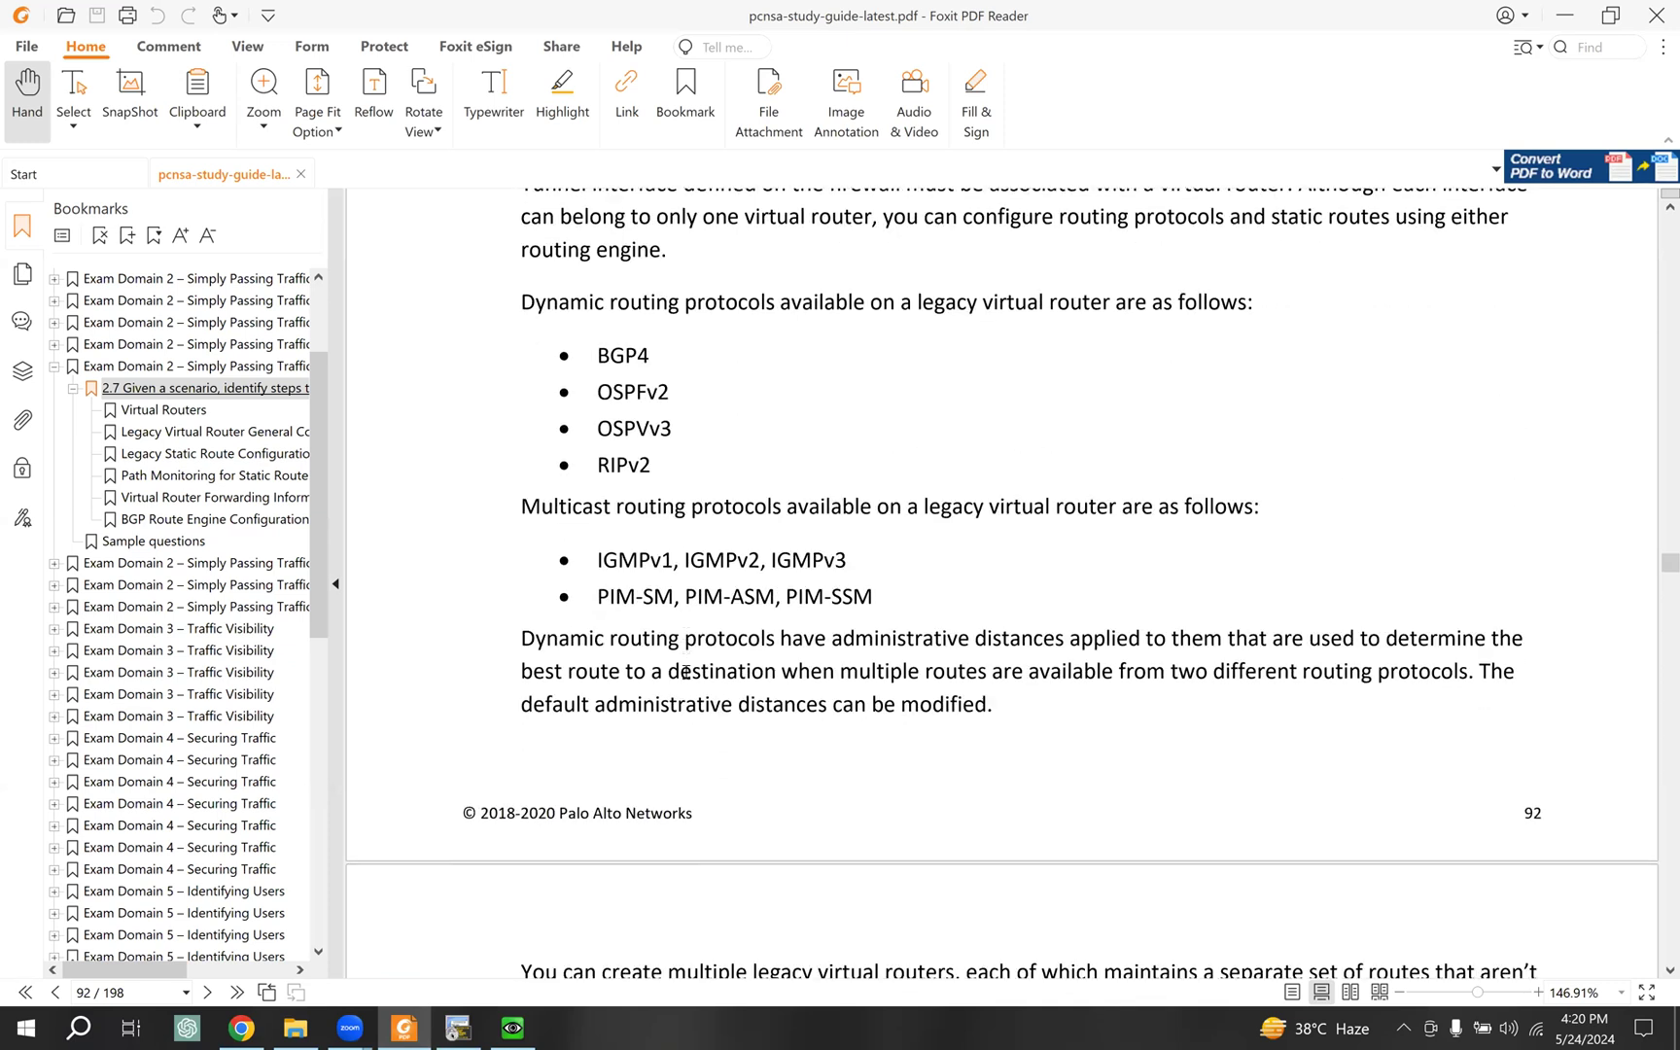
{"action": "scroll", "coordinate": [686, 678], "scroll_direction": "down", "scroll_amount": 4}
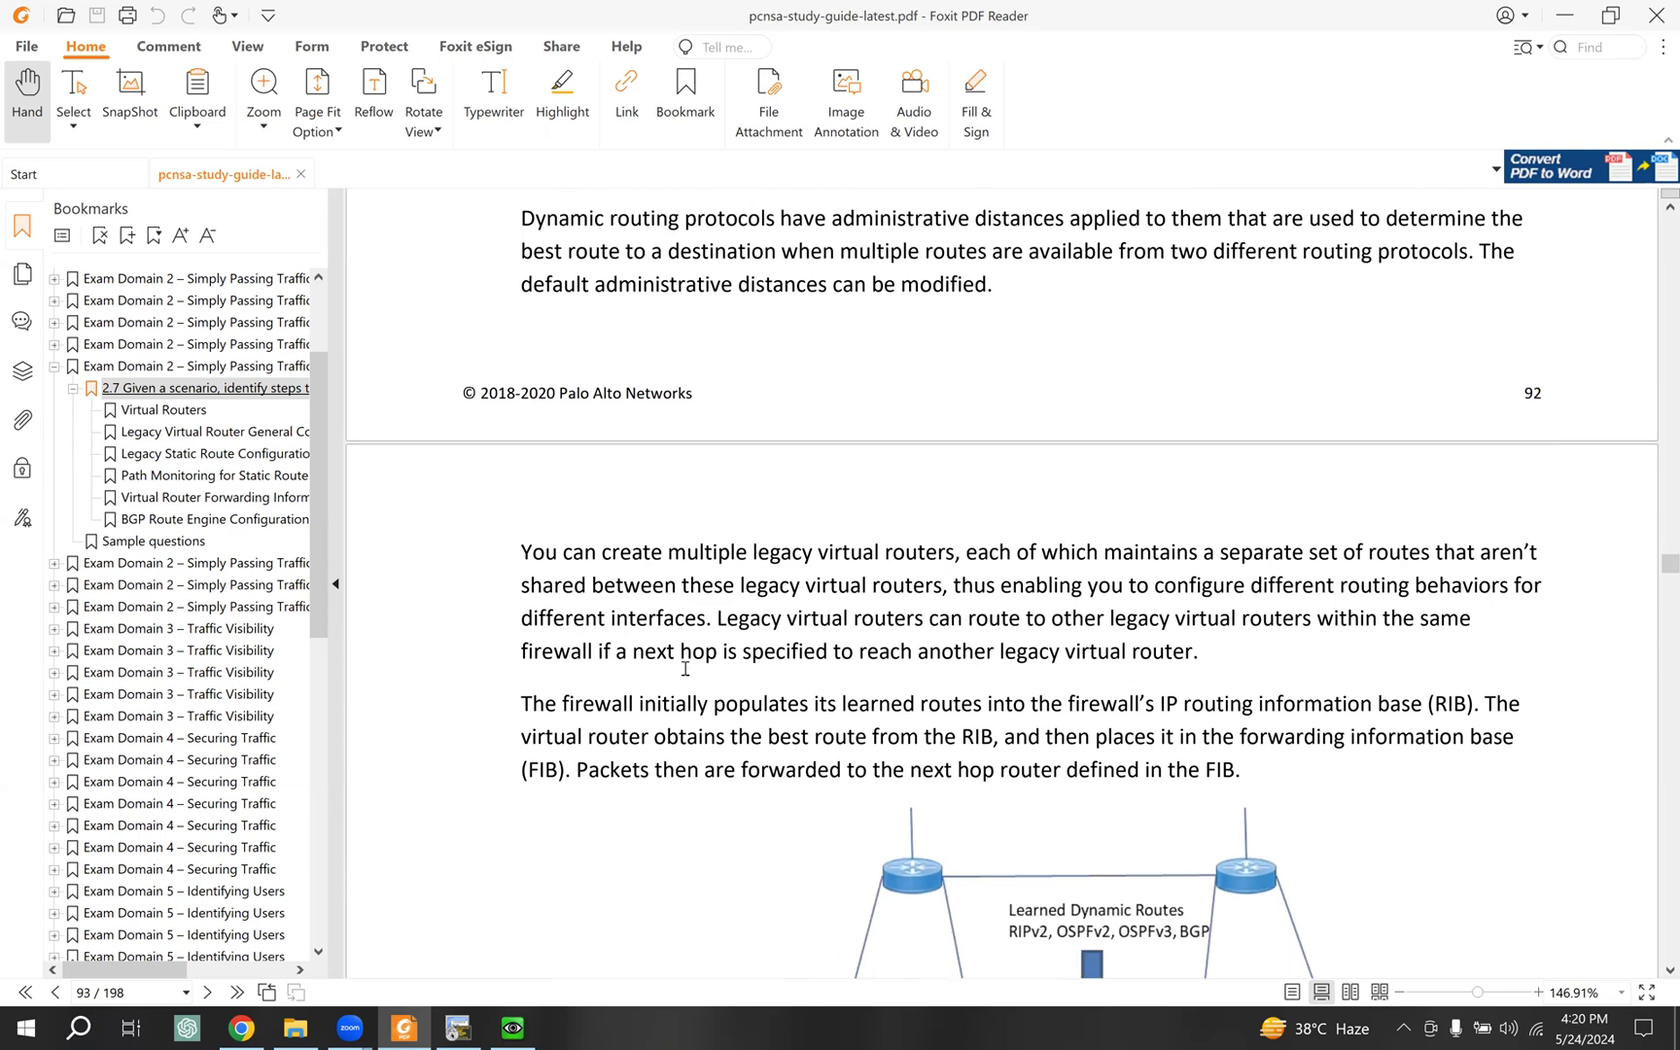
{"action": "scroll", "coordinate": [685, 671], "scroll_direction": "down", "scroll_amount": 4}
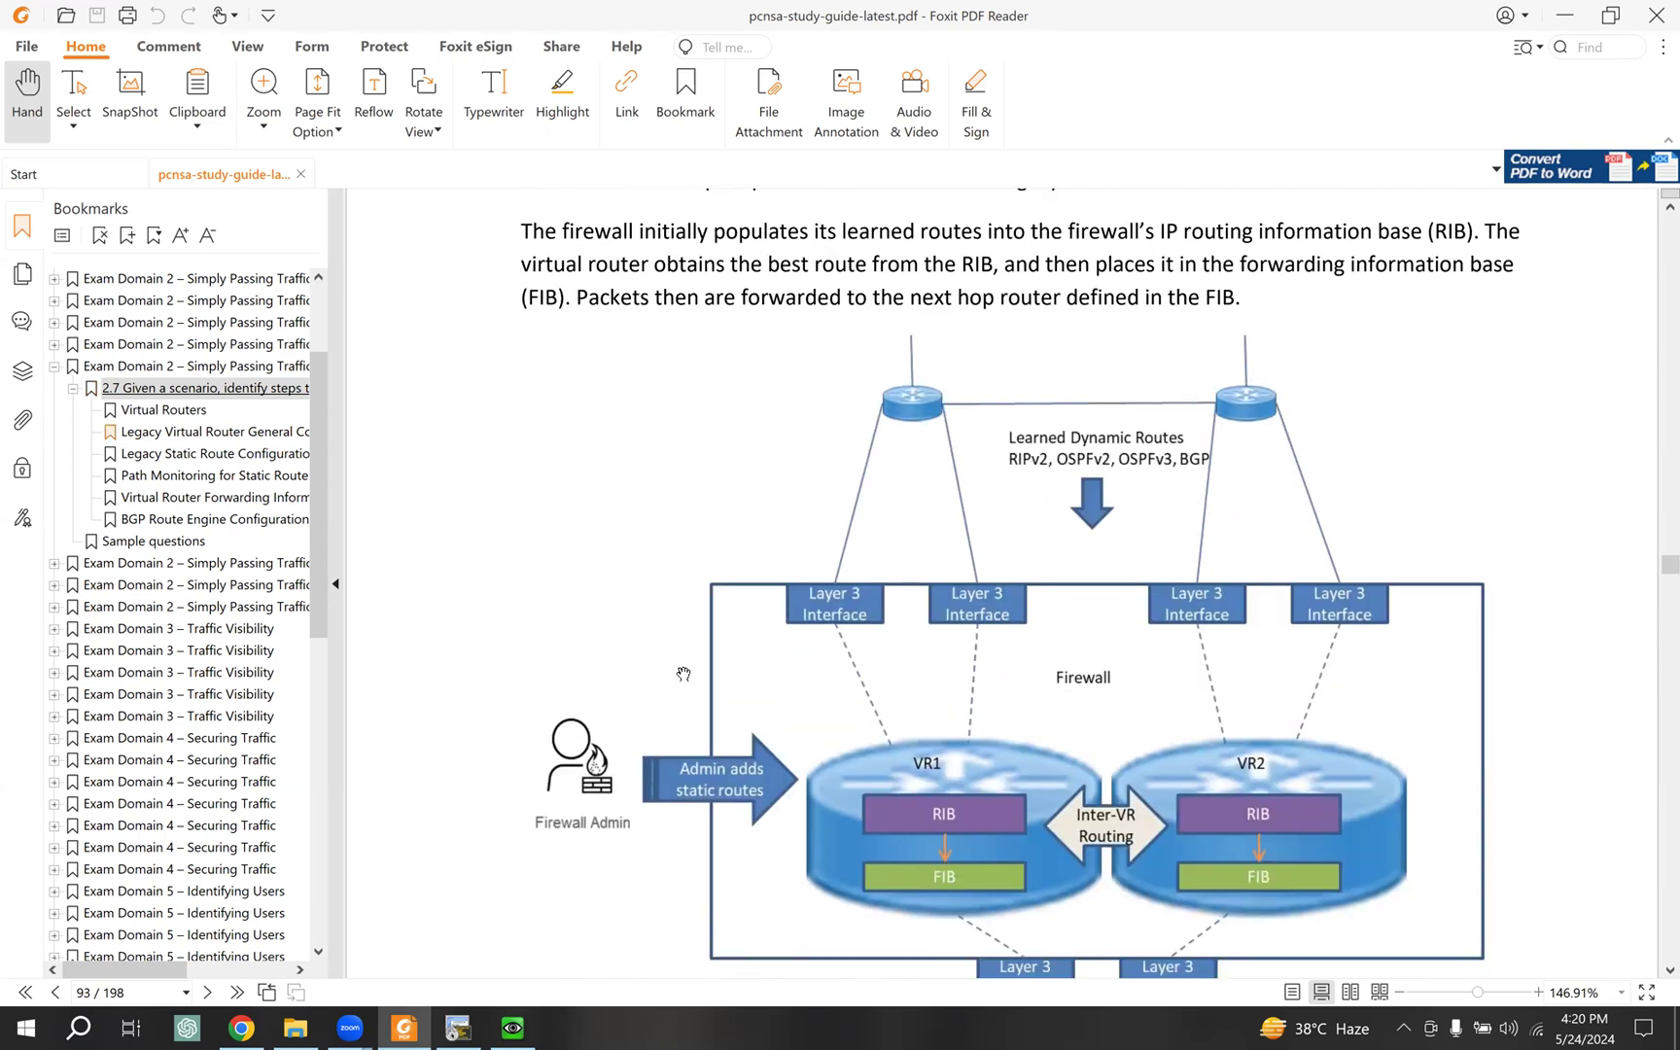
{"action": "scroll", "coordinate": [684, 673], "scroll_direction": "down", "scroll_amount": 1}
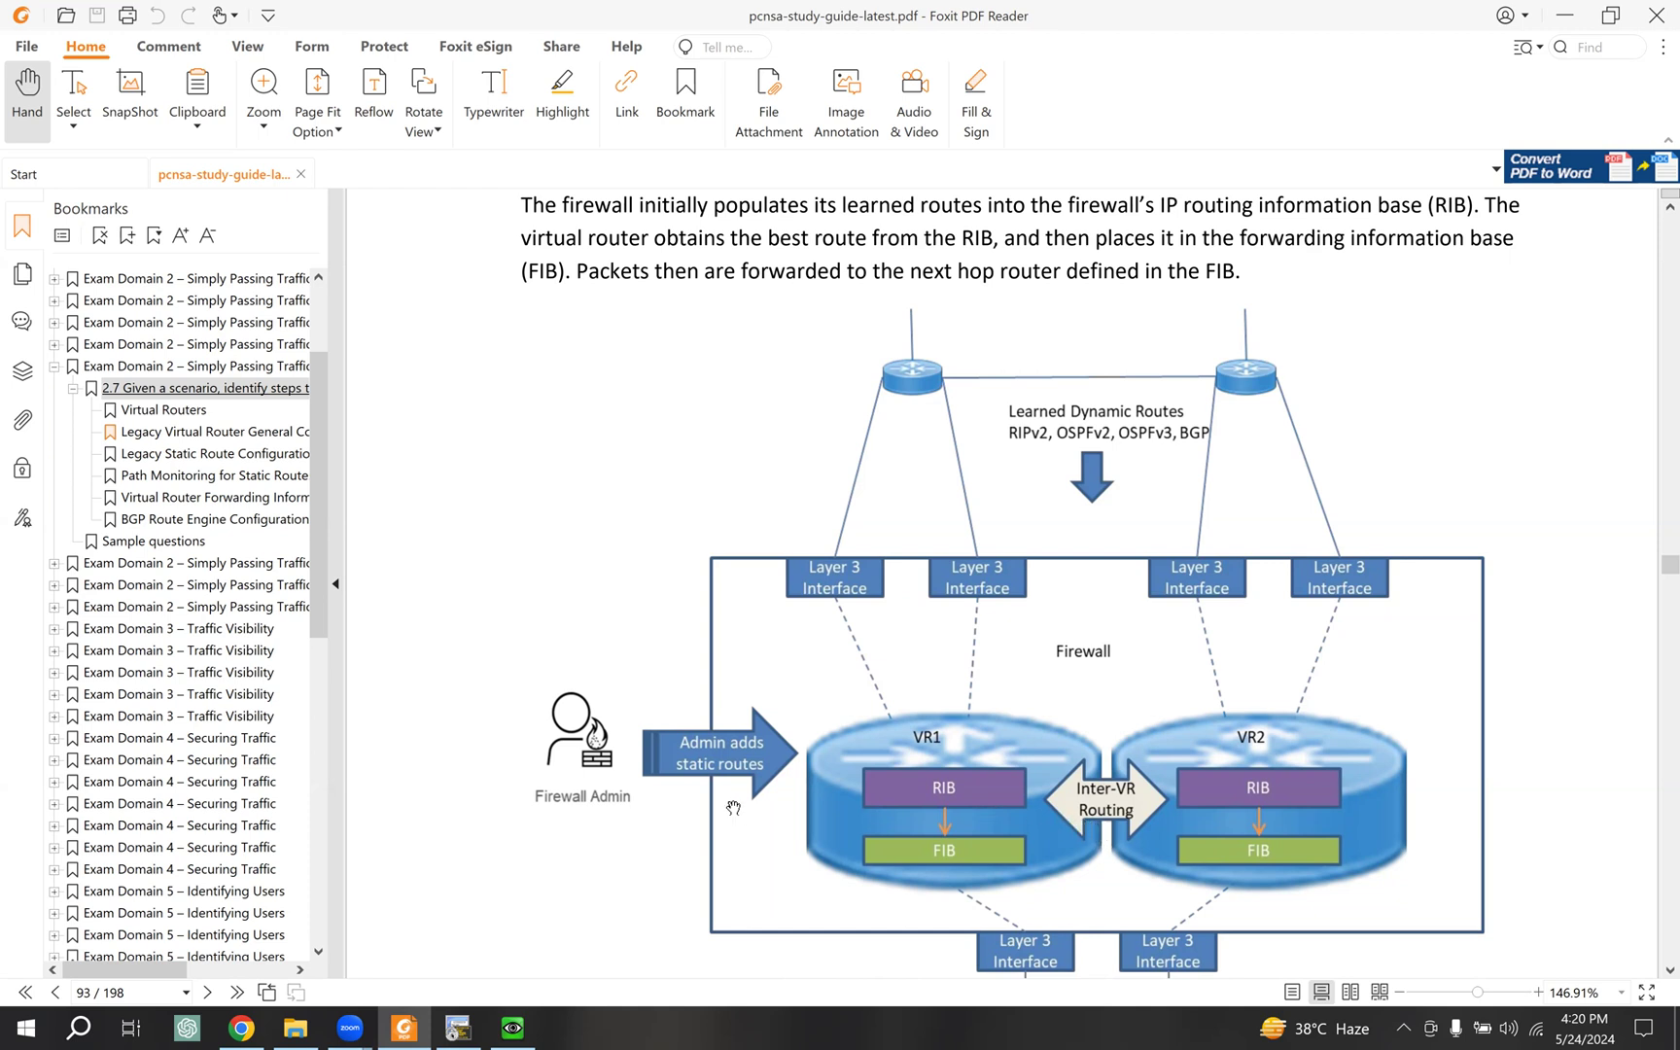
{"action": "scroll", "coordinate": [733, 808], "scroll_direction": "down", "scroll_amount": 1}
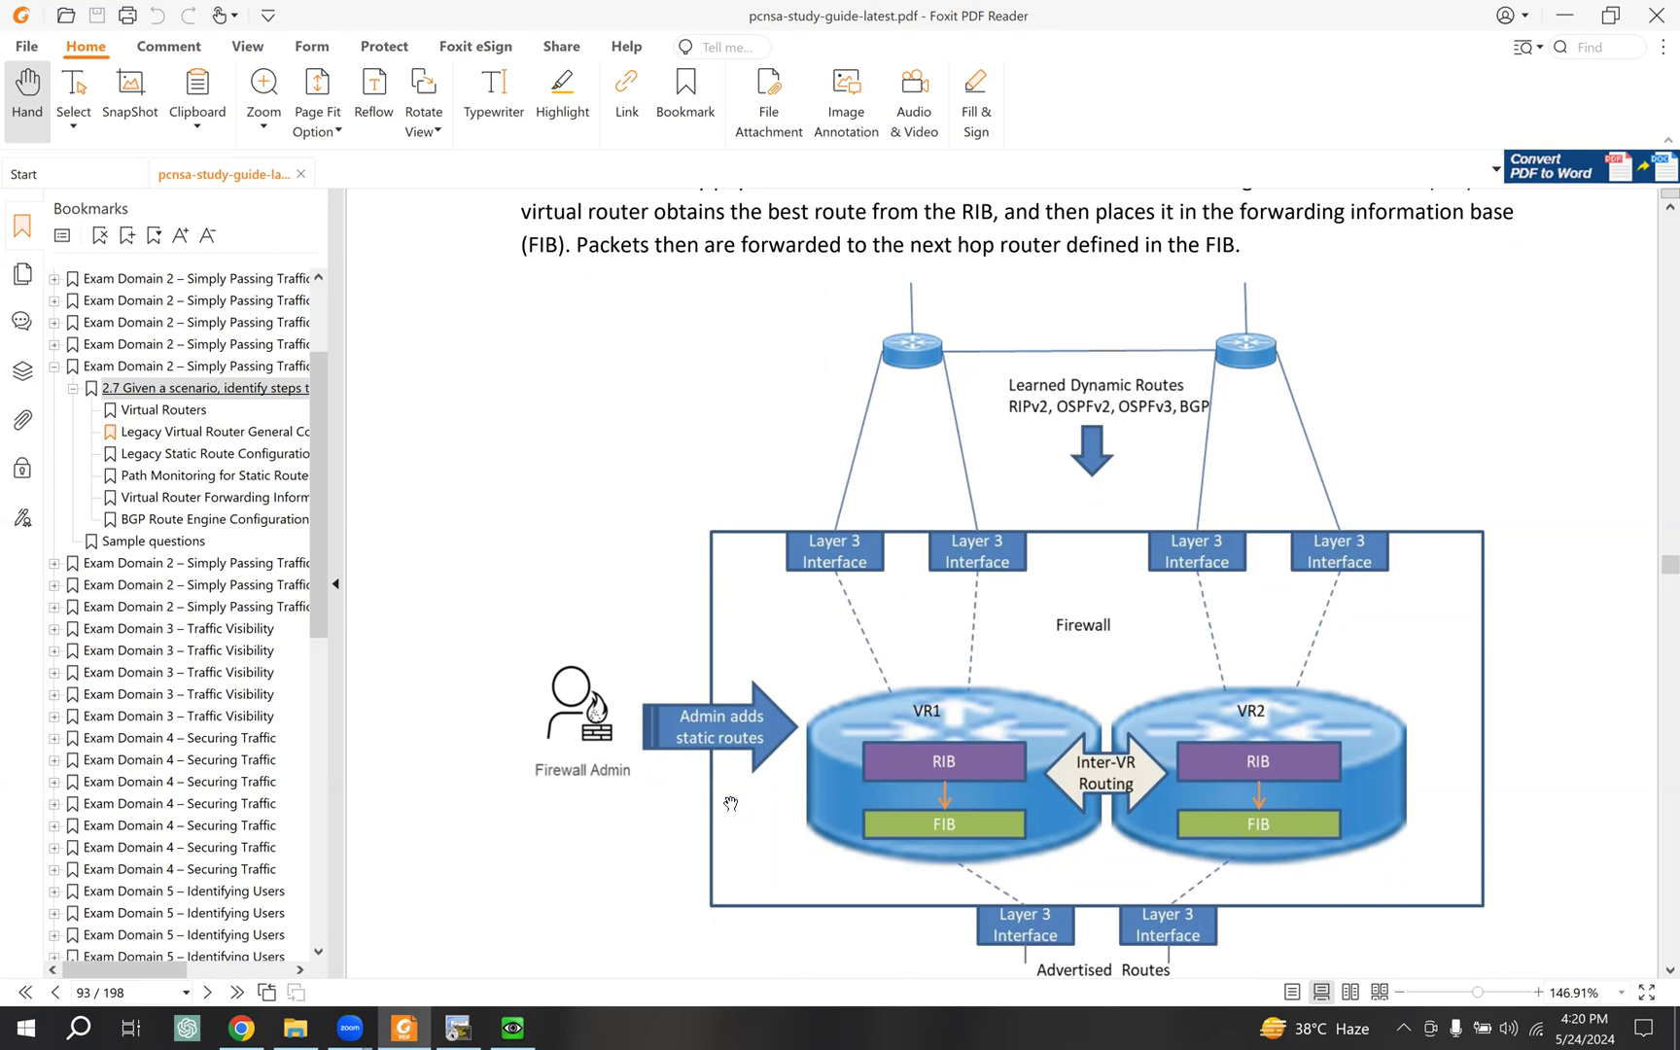
Step: Review the study guide's RIB and FIB paragraph together with the VR1 and VR2 routing diagram
{"action": "scroll", "coordinate": [731, 804], "scroll_direction": "up", "scroll_amount": 1}
{"action": "scroll", "coordinate": [730, 804], "scroll_direction": "up", "scroll_amount": 2}
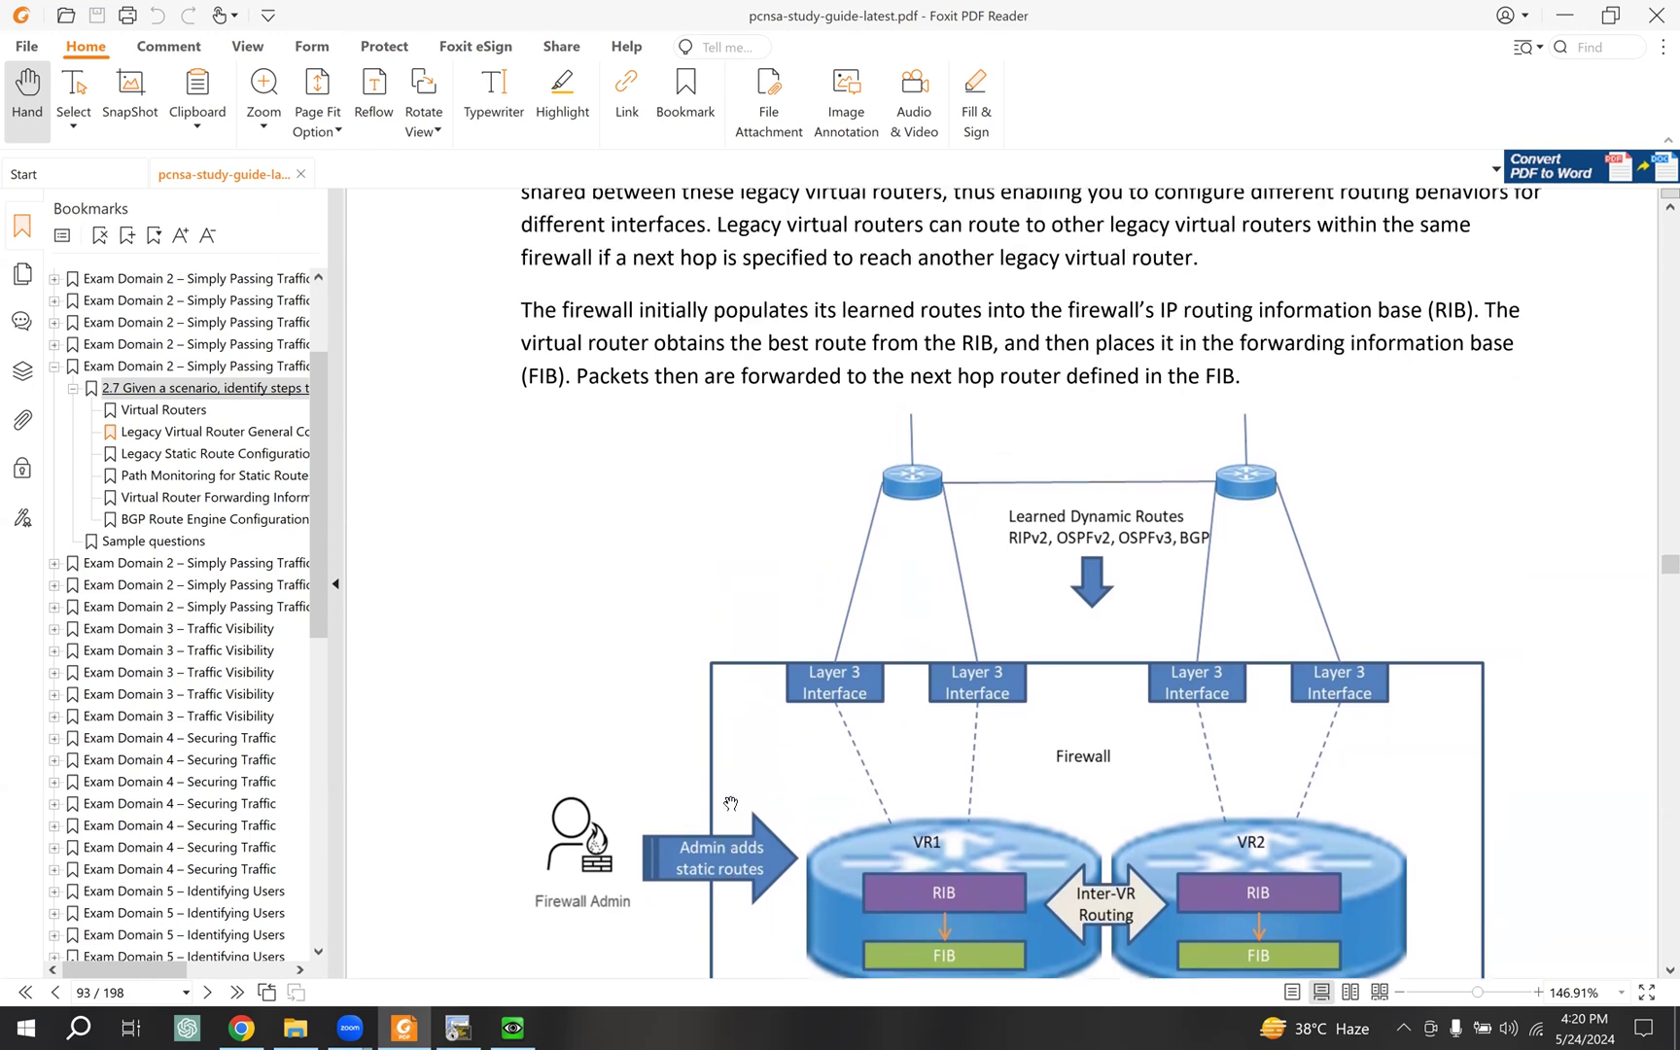
{"action": "scroll", "coordinate": [731, 802], "scroll_direction": "down", "scroll_amount": 2}
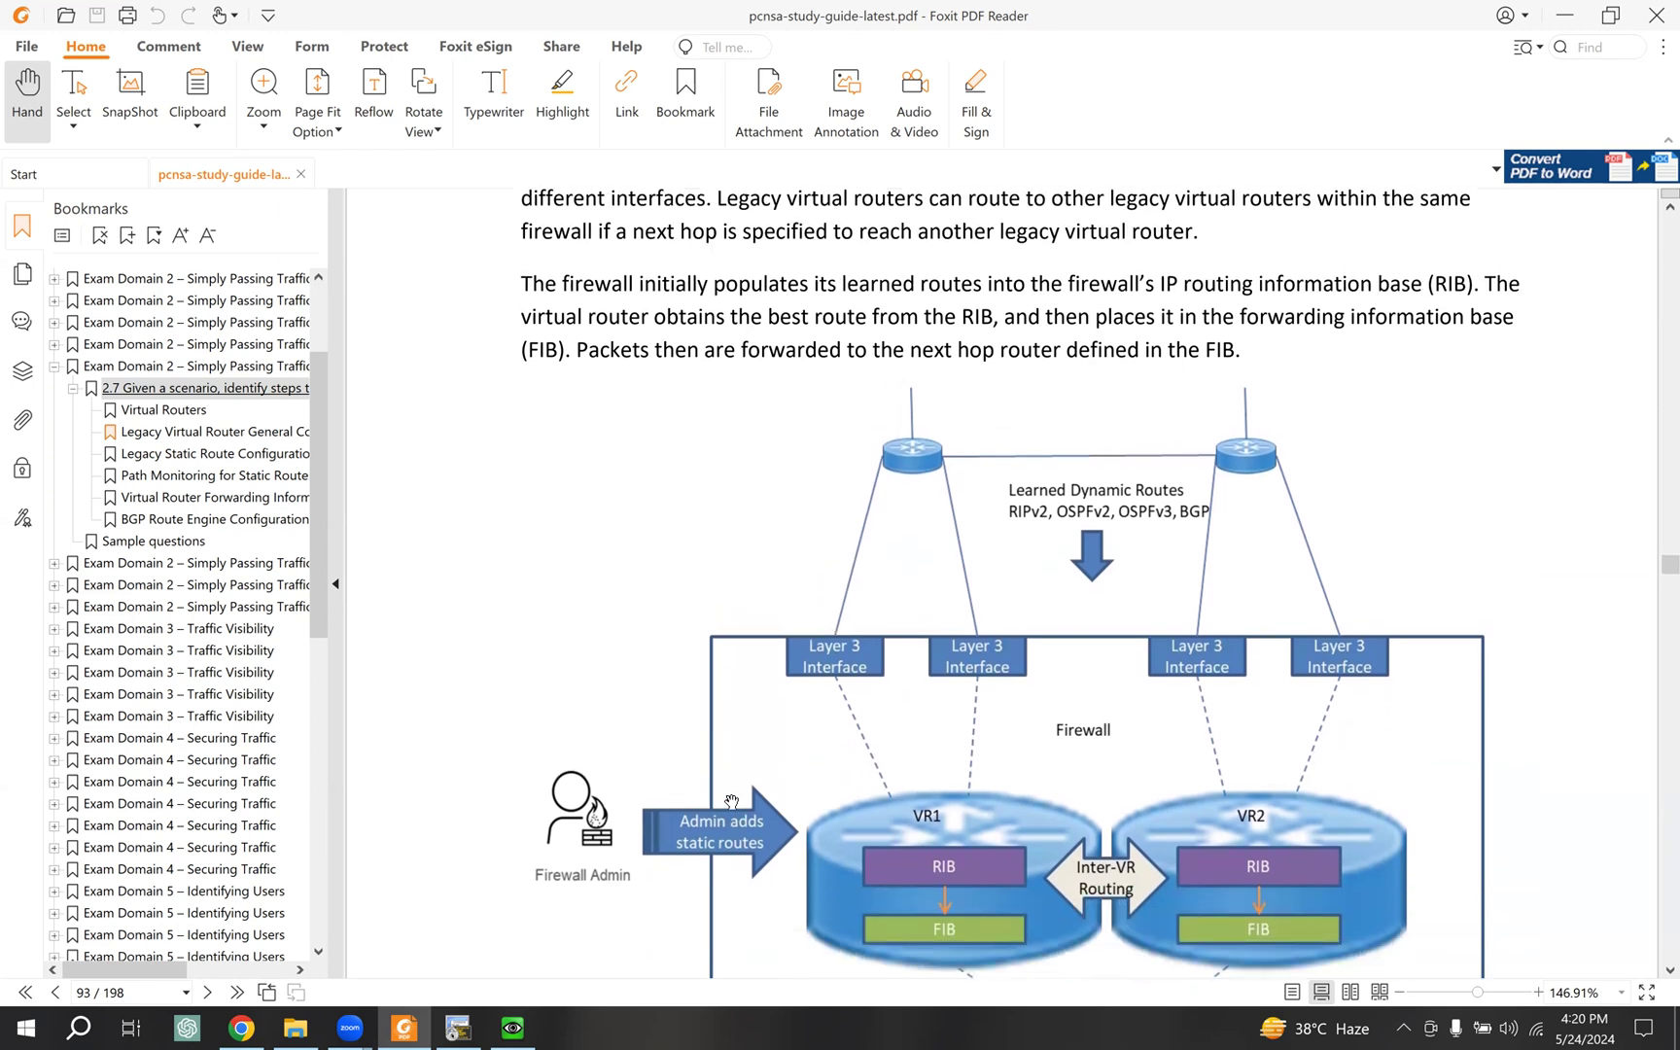
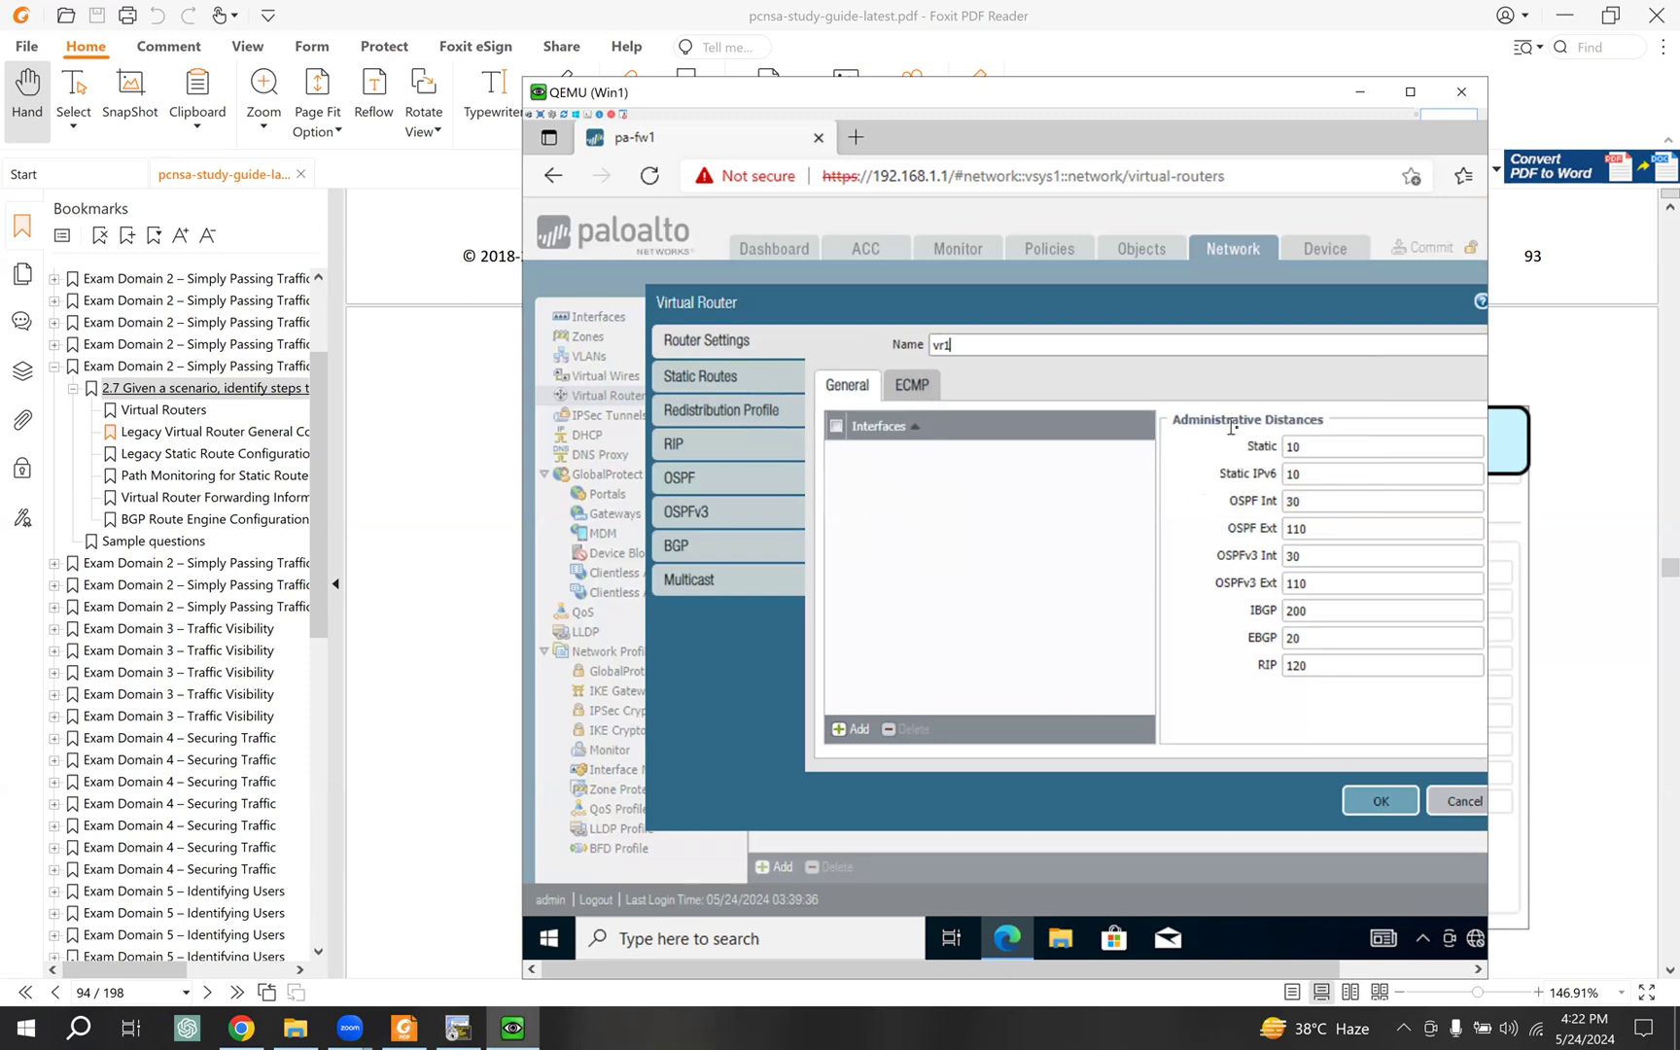
Step: Review the default administrative distances for the new virtual router vr1, save it, and clear its selection in the list
{"action": "left_click", "coordinate": [1180, 427]}
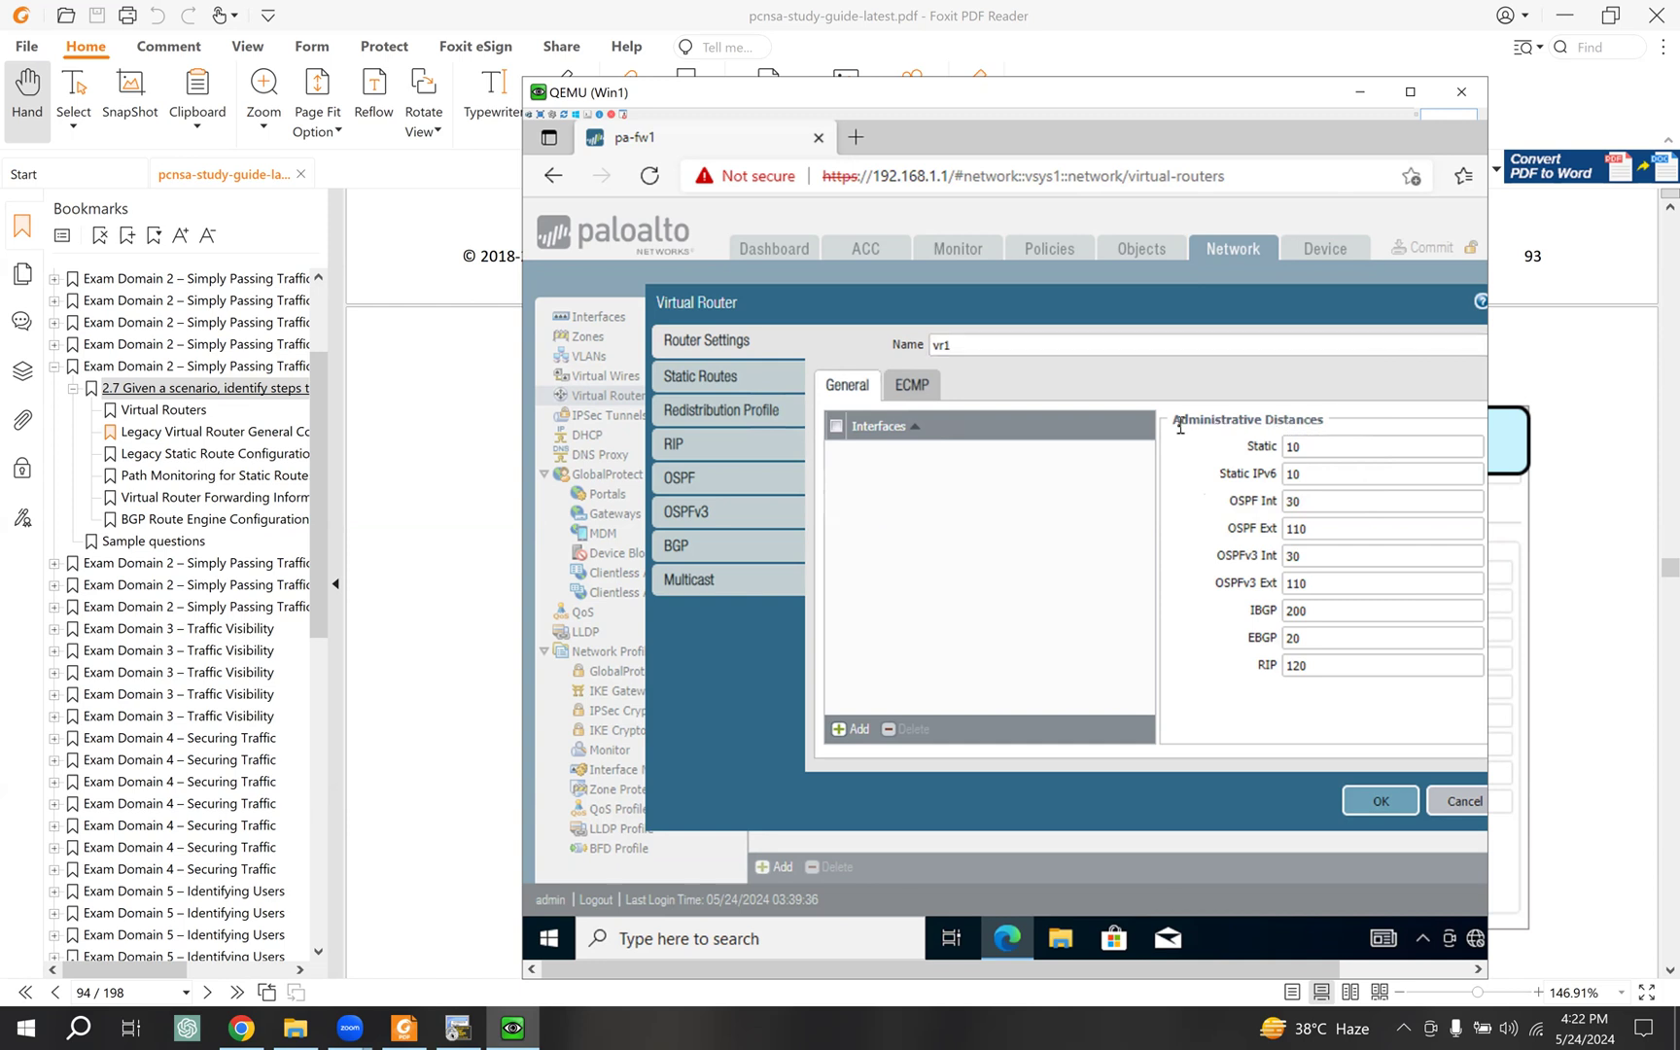
{"action": "double_click", "coordinate": [1291, 449]}
{"action": "double_click", "coordinate": [1290, 501]}
{"action": "double_click", "coordinate": [1316, 534]}
{"action": "left_click", "coordinate": [1265, 622]}
{"action": "double_click", "coordinate": [1319, 638]}
{"action": "double_click", "coordinate": [1323, 668]}
{"action": "left_click", "coordinate": [1373, 805]}
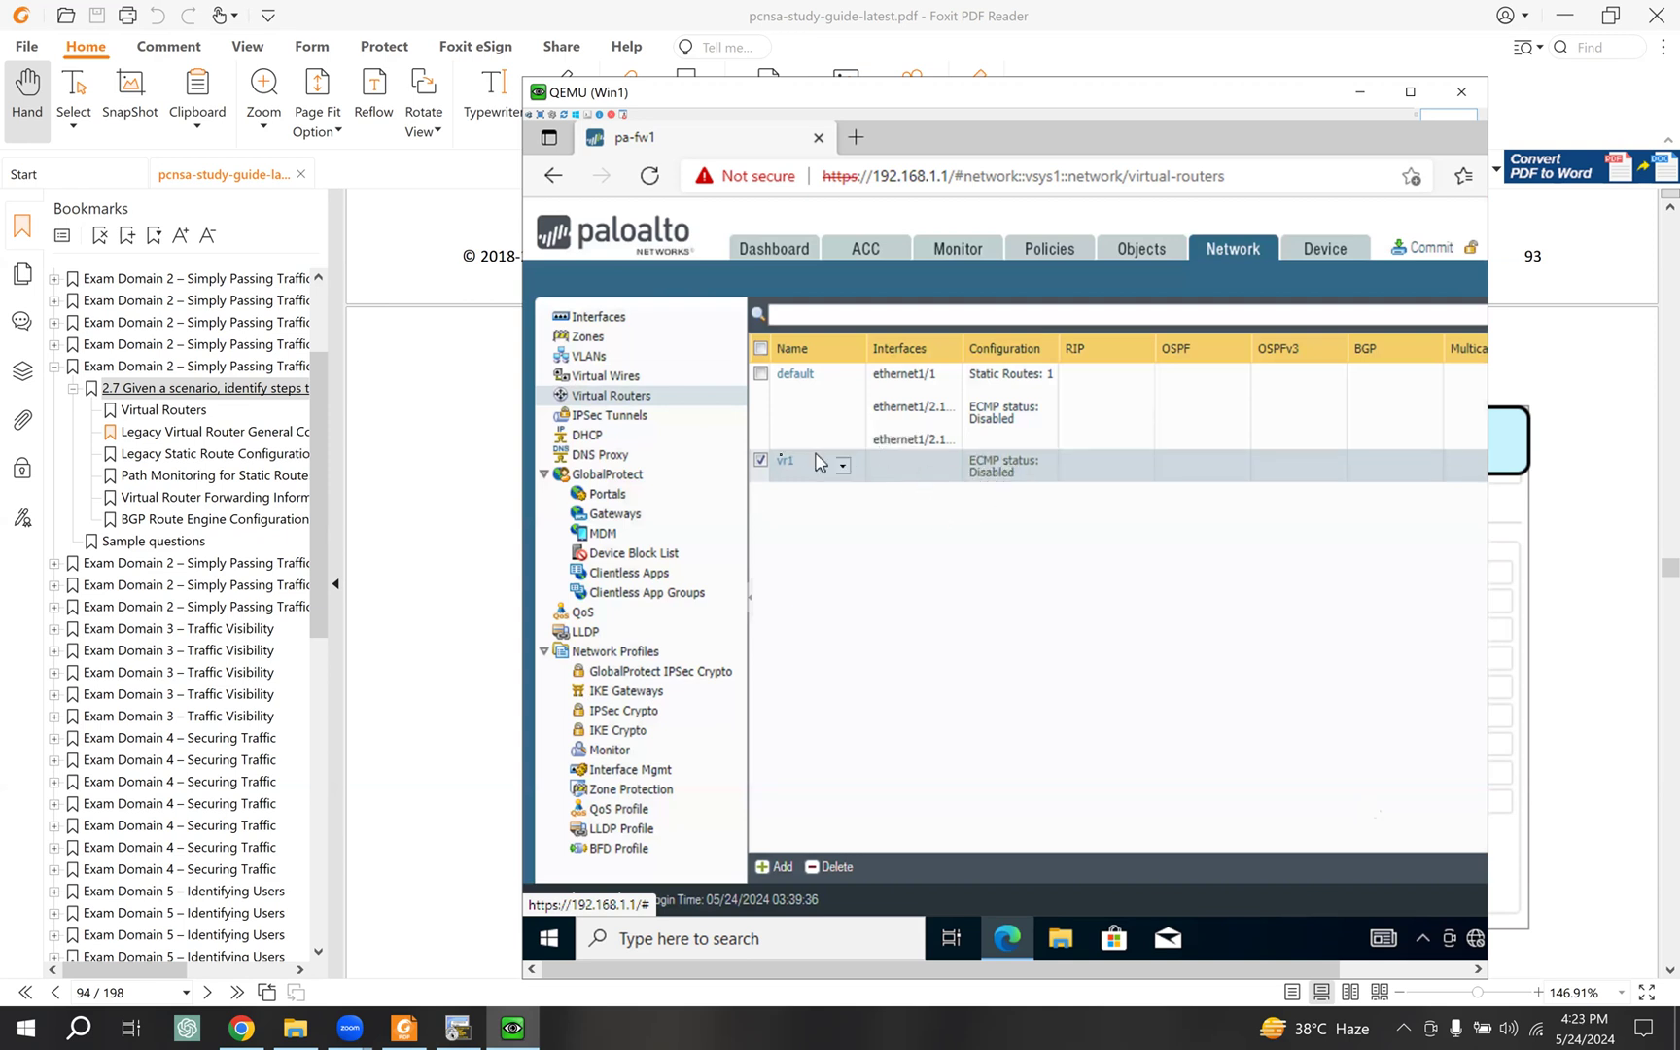
{"action": "left_click", "coordinate": [761, 462]}
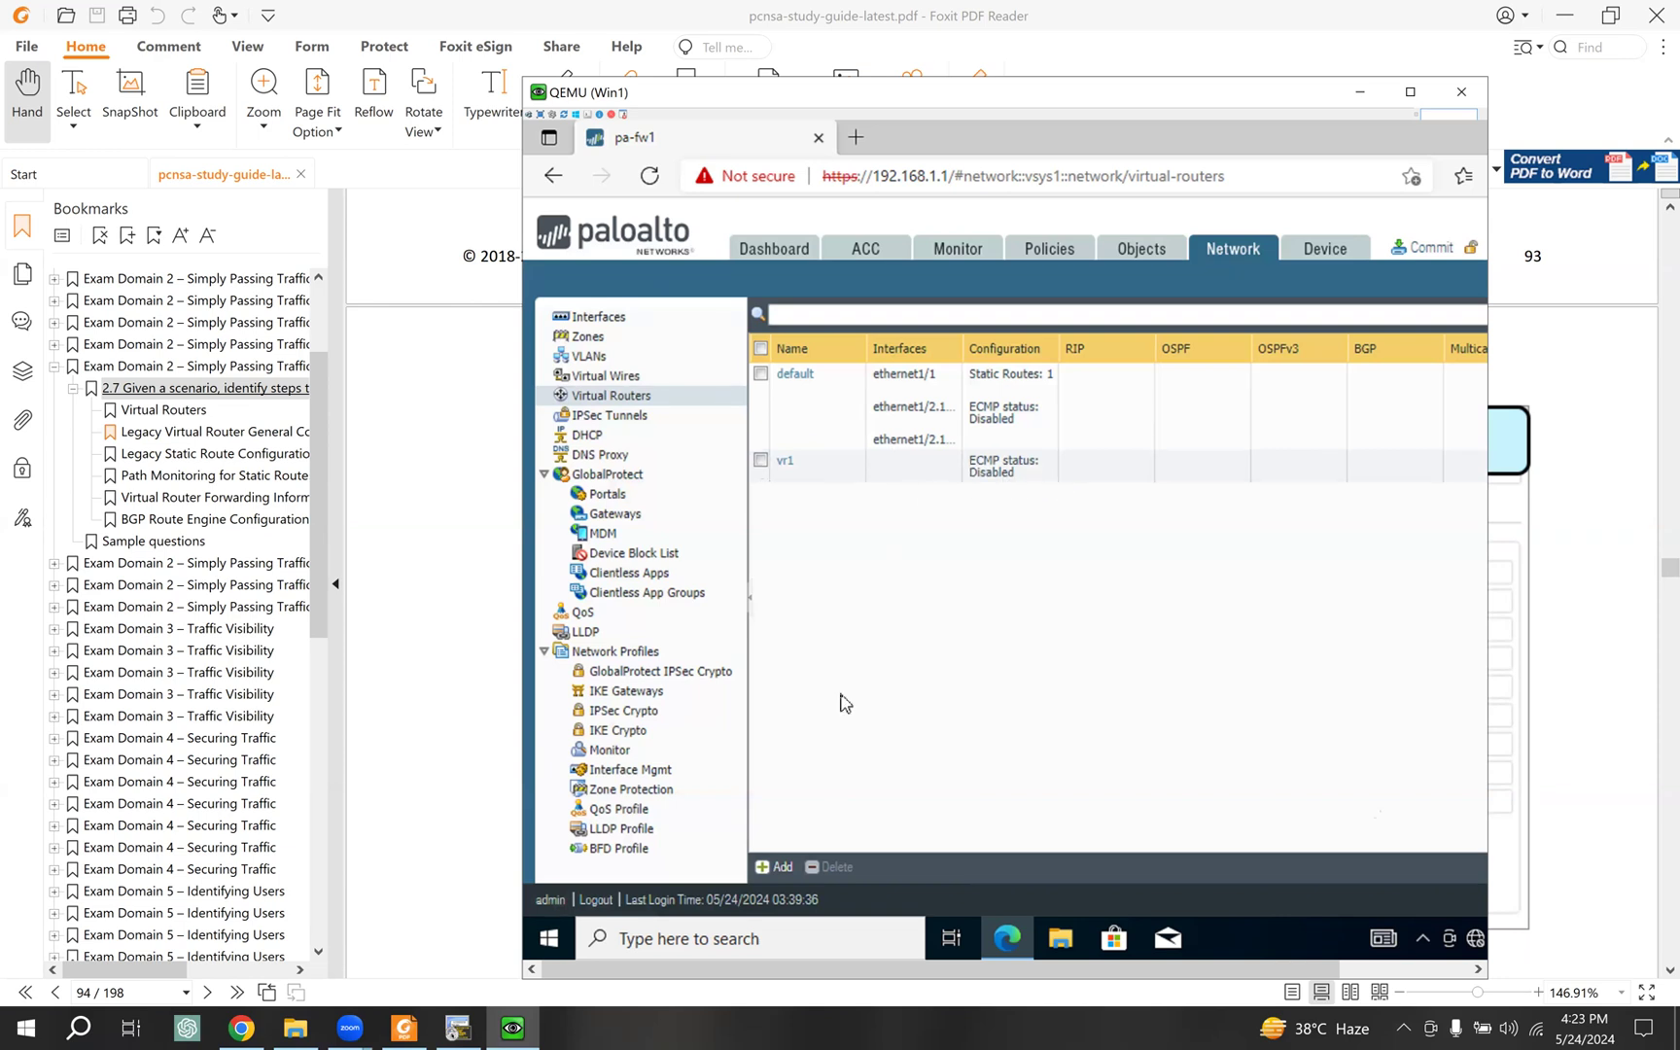
Step: Switch to the study guide in Foxit PDF Reader and examine the annotated Virtual Router - VR-1 settings figure
{"action": "left_click", "coordinate": [522, 653]}
{"action": "scroll", "coordinate": [825, 645], "scroll_direction": "down", "scroll_amount": 1}
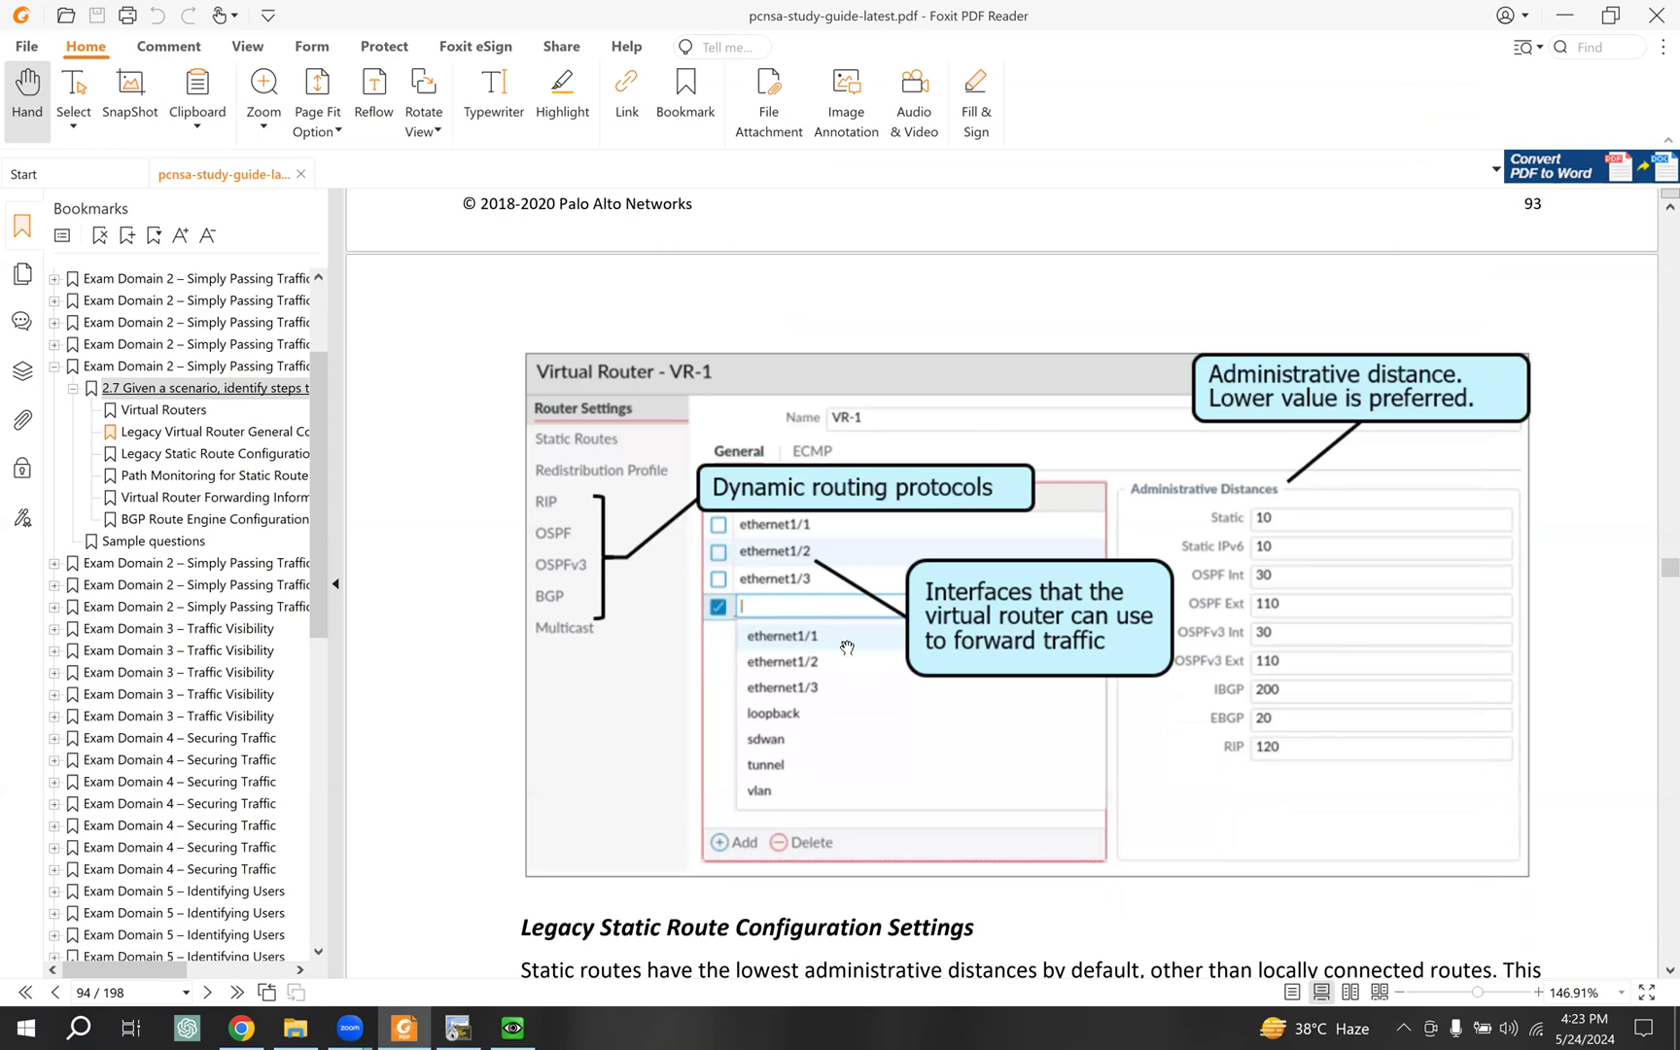
{"action": "scroll", "coordinate": [838, 647], "scroll_direction": "down", "scroll_amount": 1}
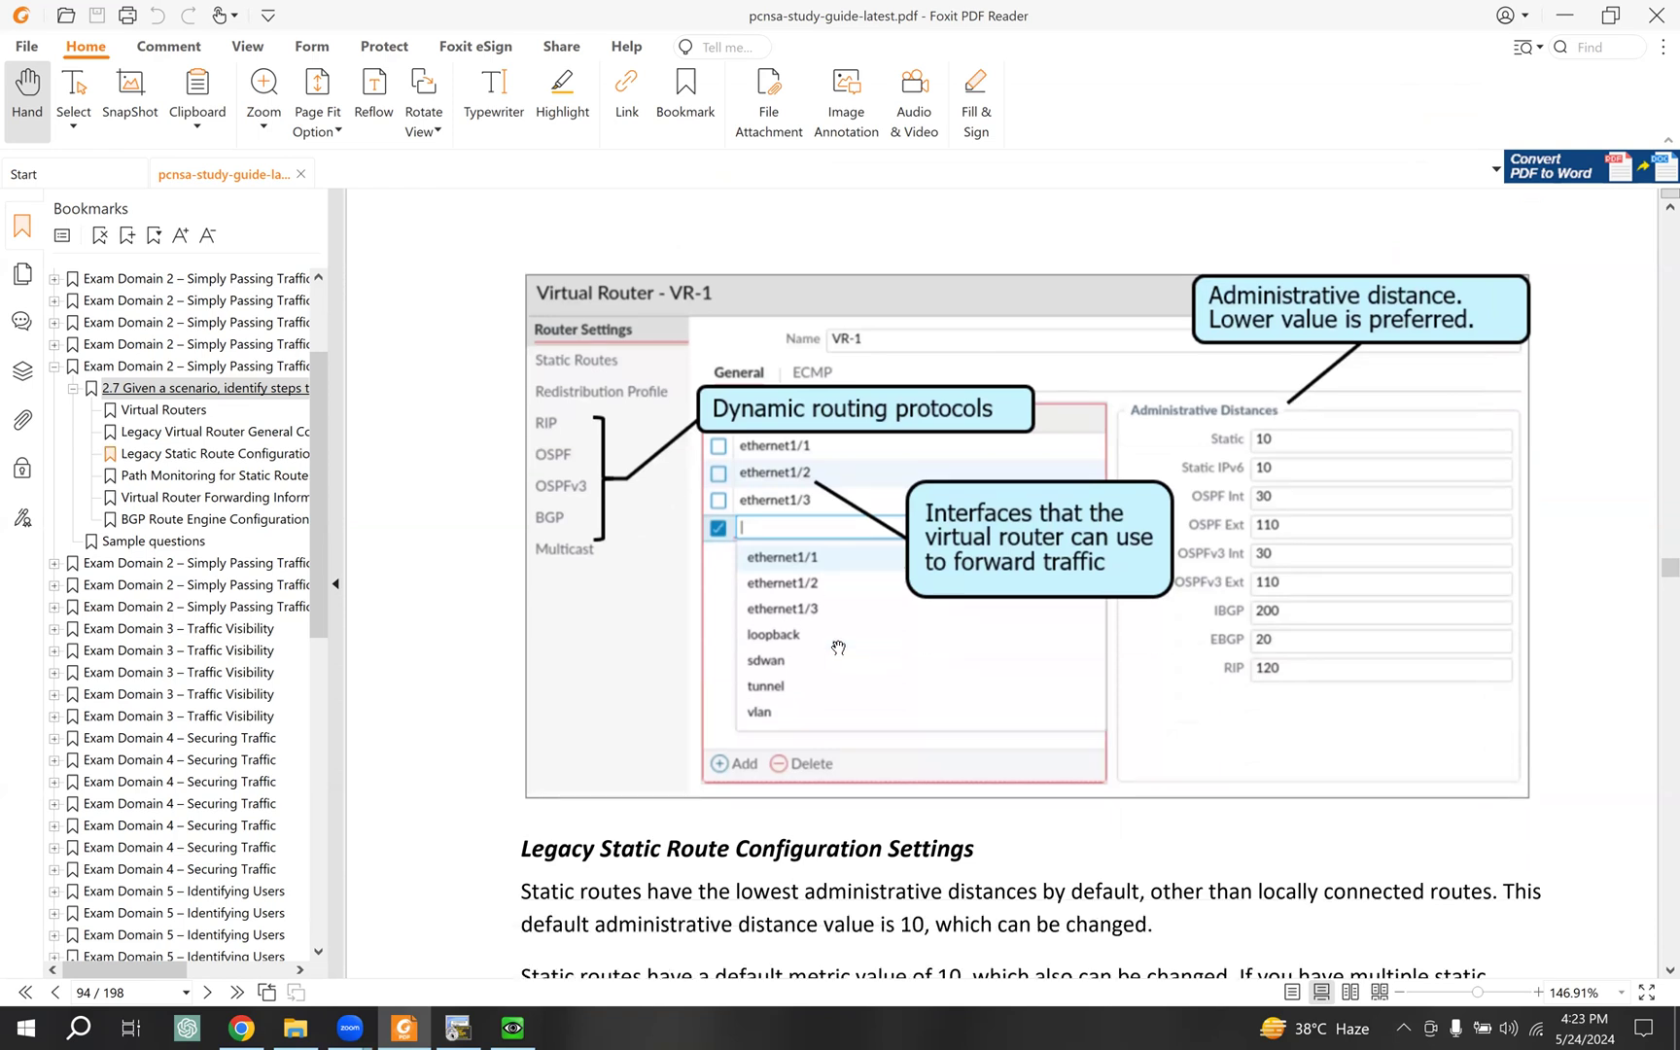
Step: Switch to the firewall in the QEMU window and check which interfaces can be added to virtual router vr1
{"action": "left_click", "coordinate": [512, 1028]}
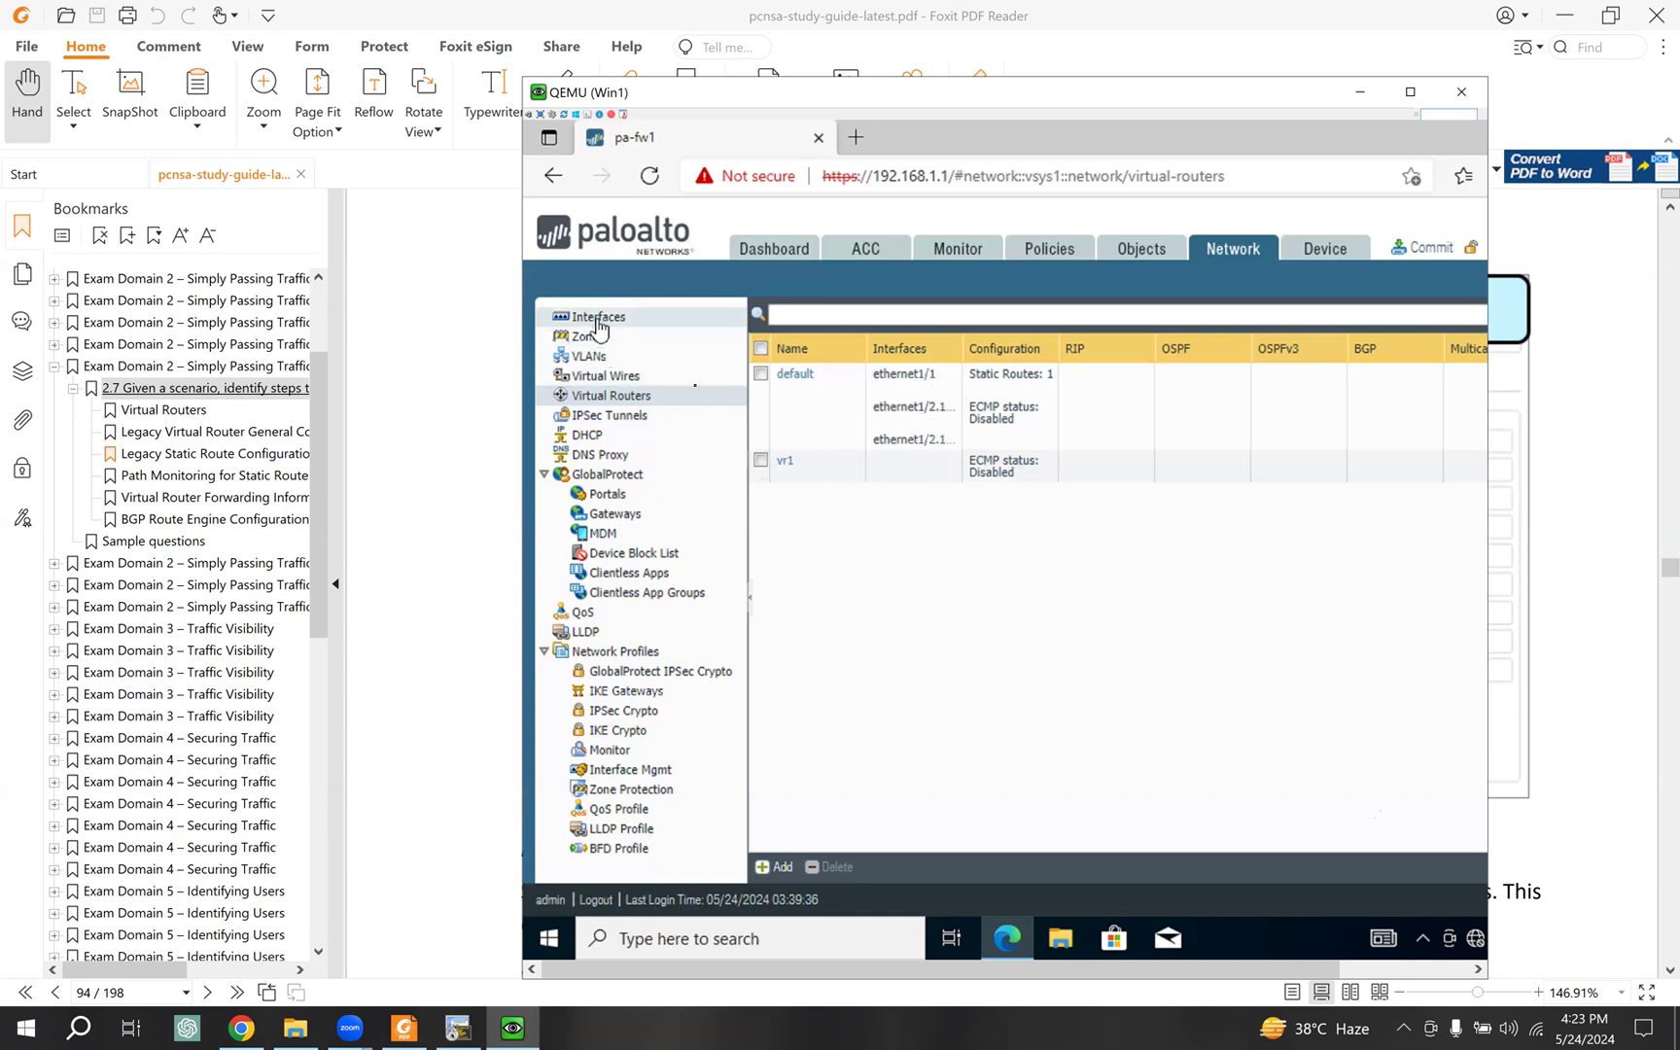
{"action": "left_click", "coordinate": [784, 462]}
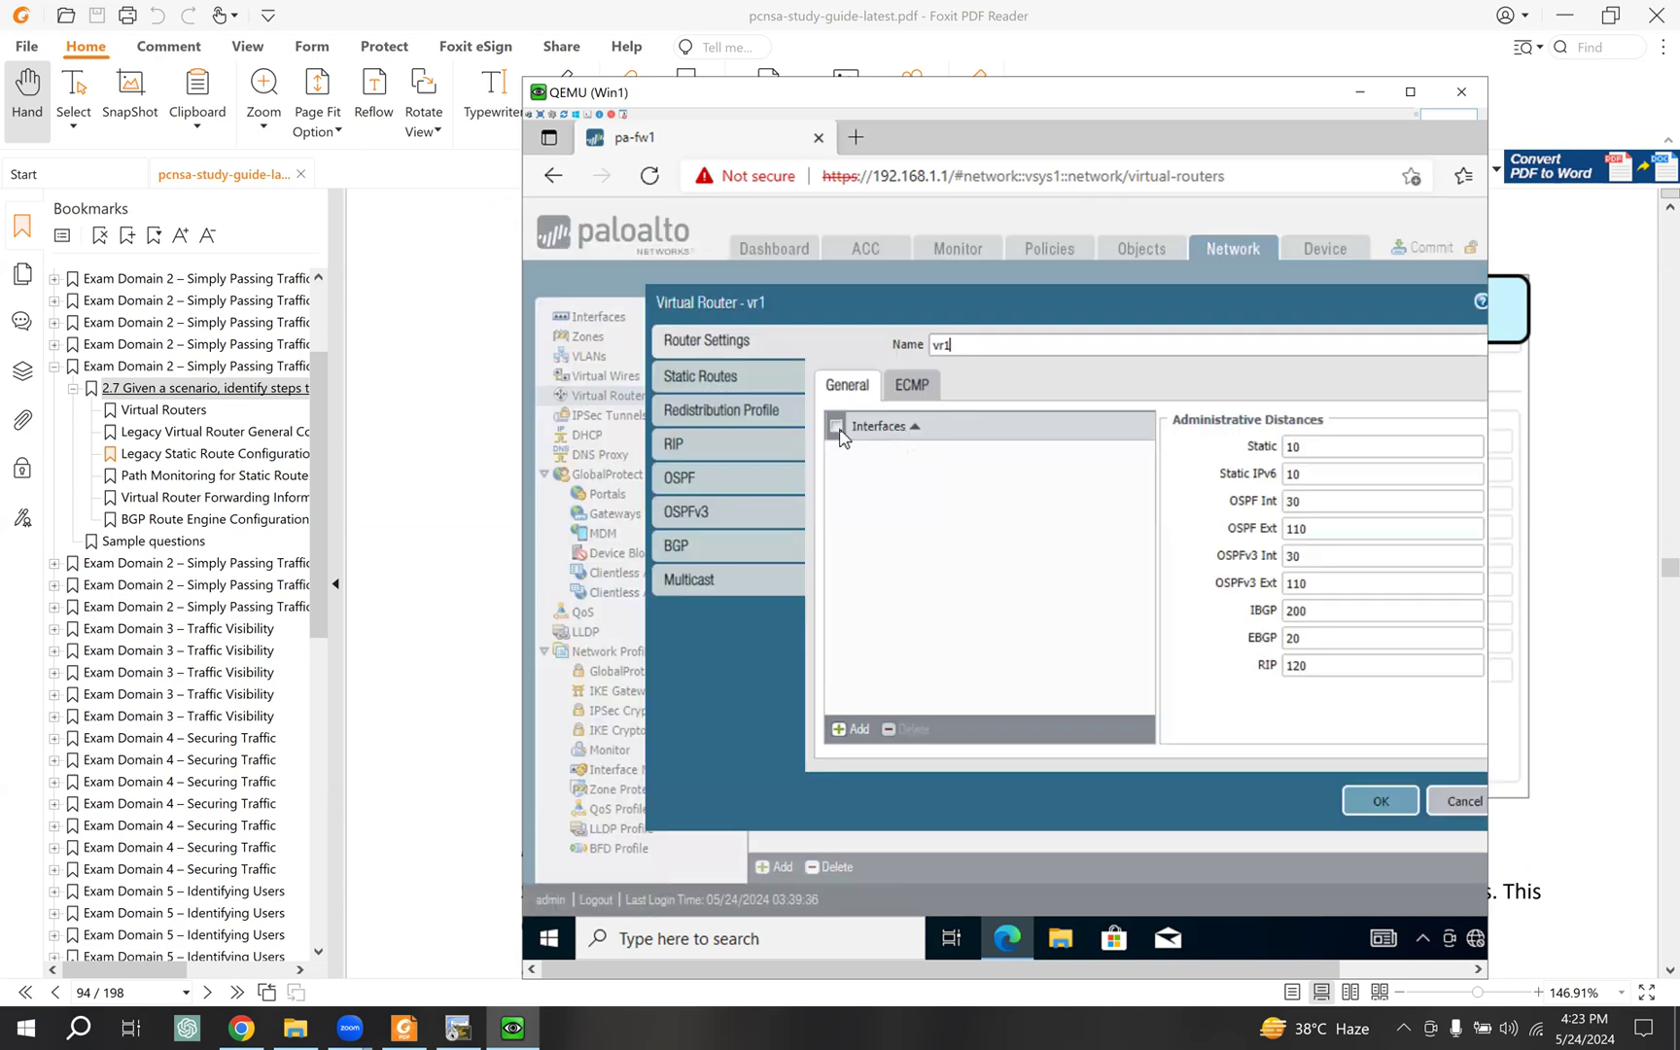
{"action": "left_click", "coordinate": [848, 729]}
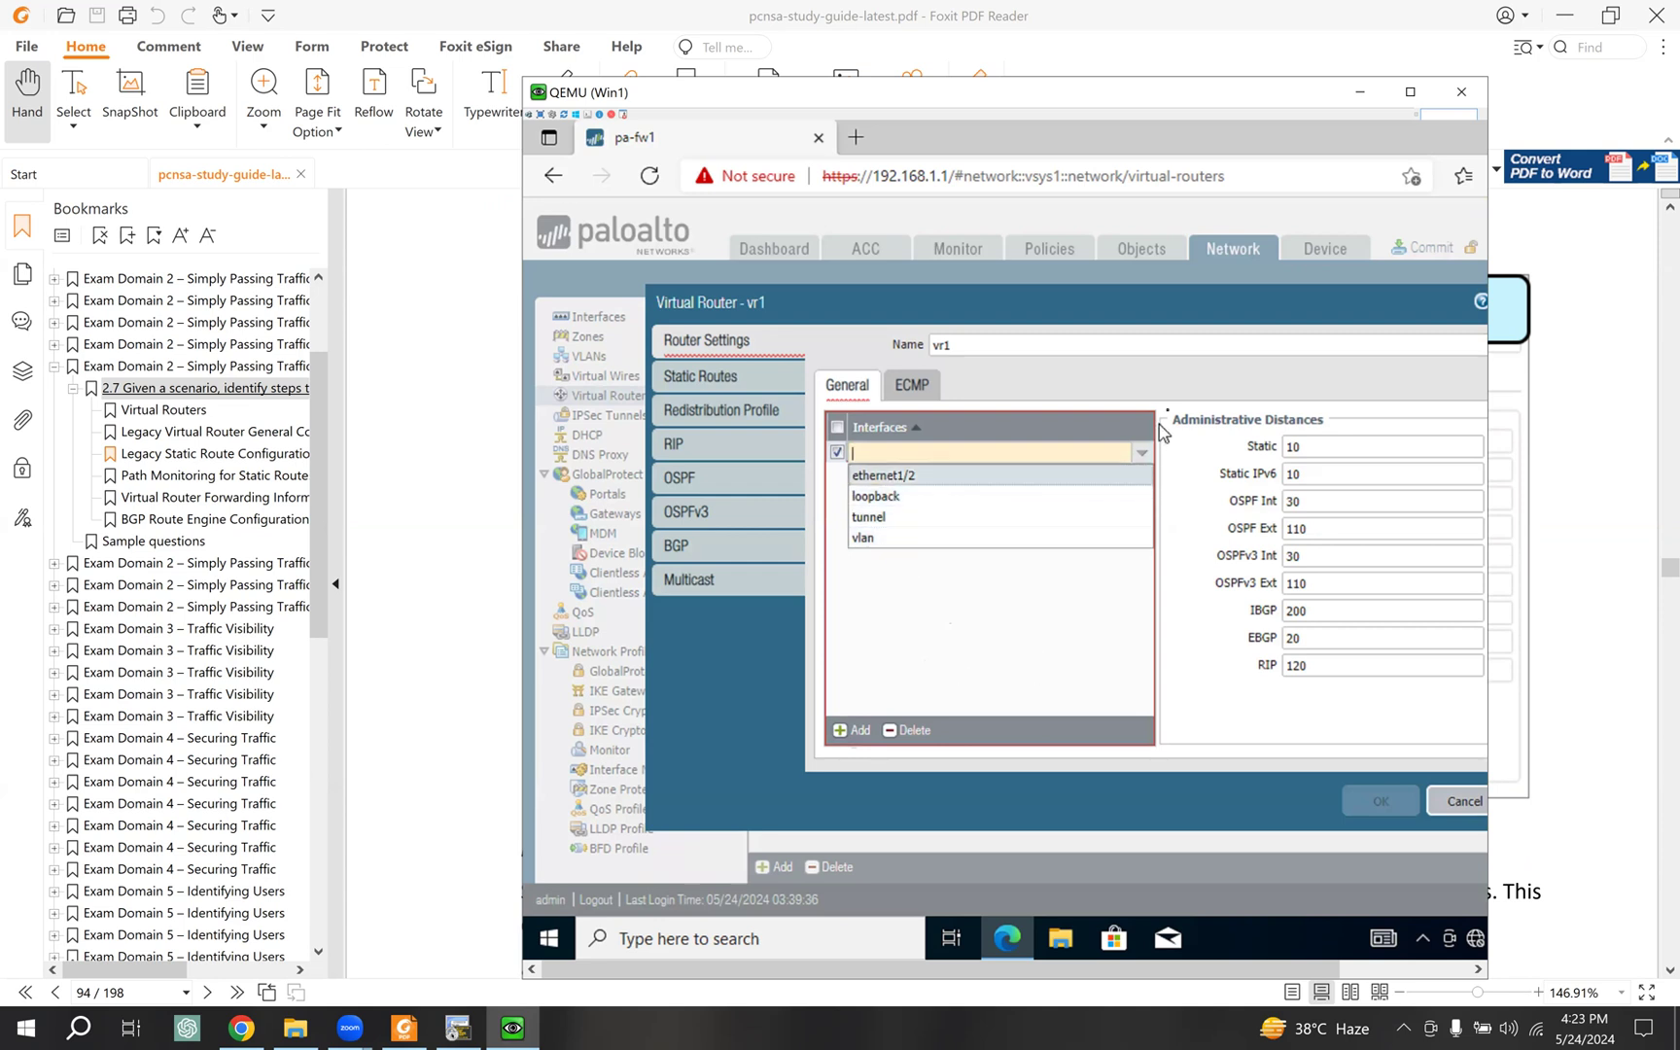
{"action": "left_click", "coordinate": [1177, 383]}
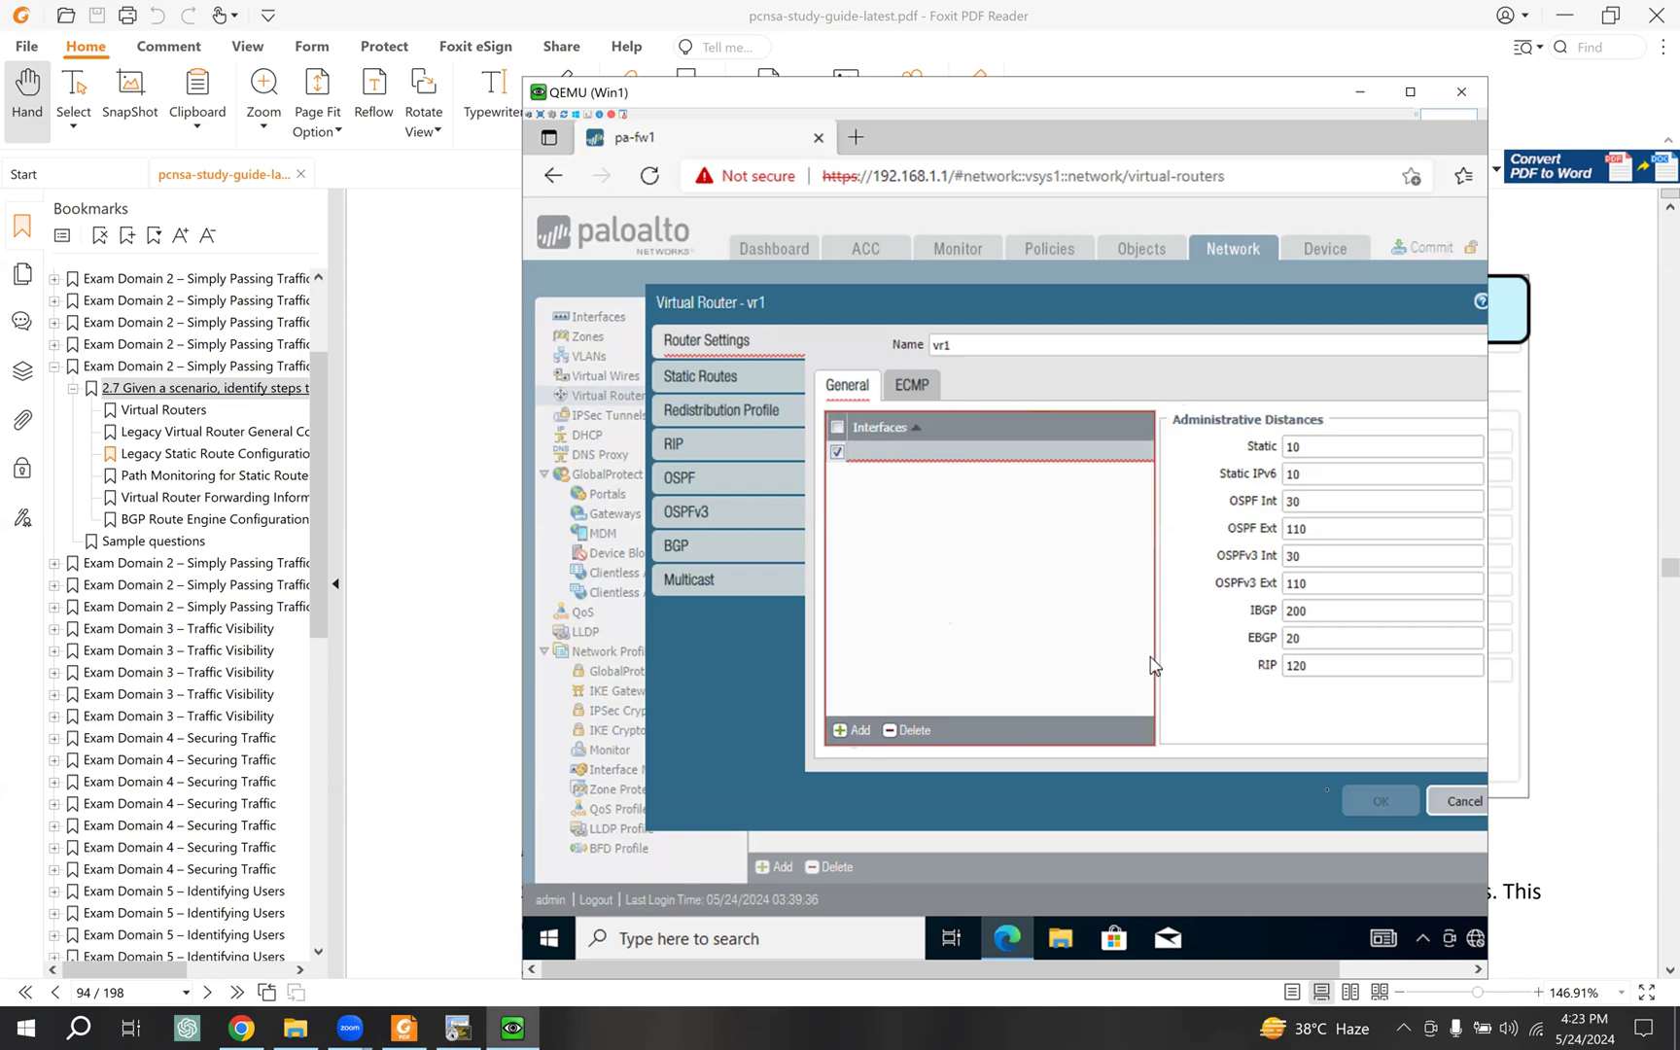
{"action": "left_click", "coordinate": [1459, 804]}
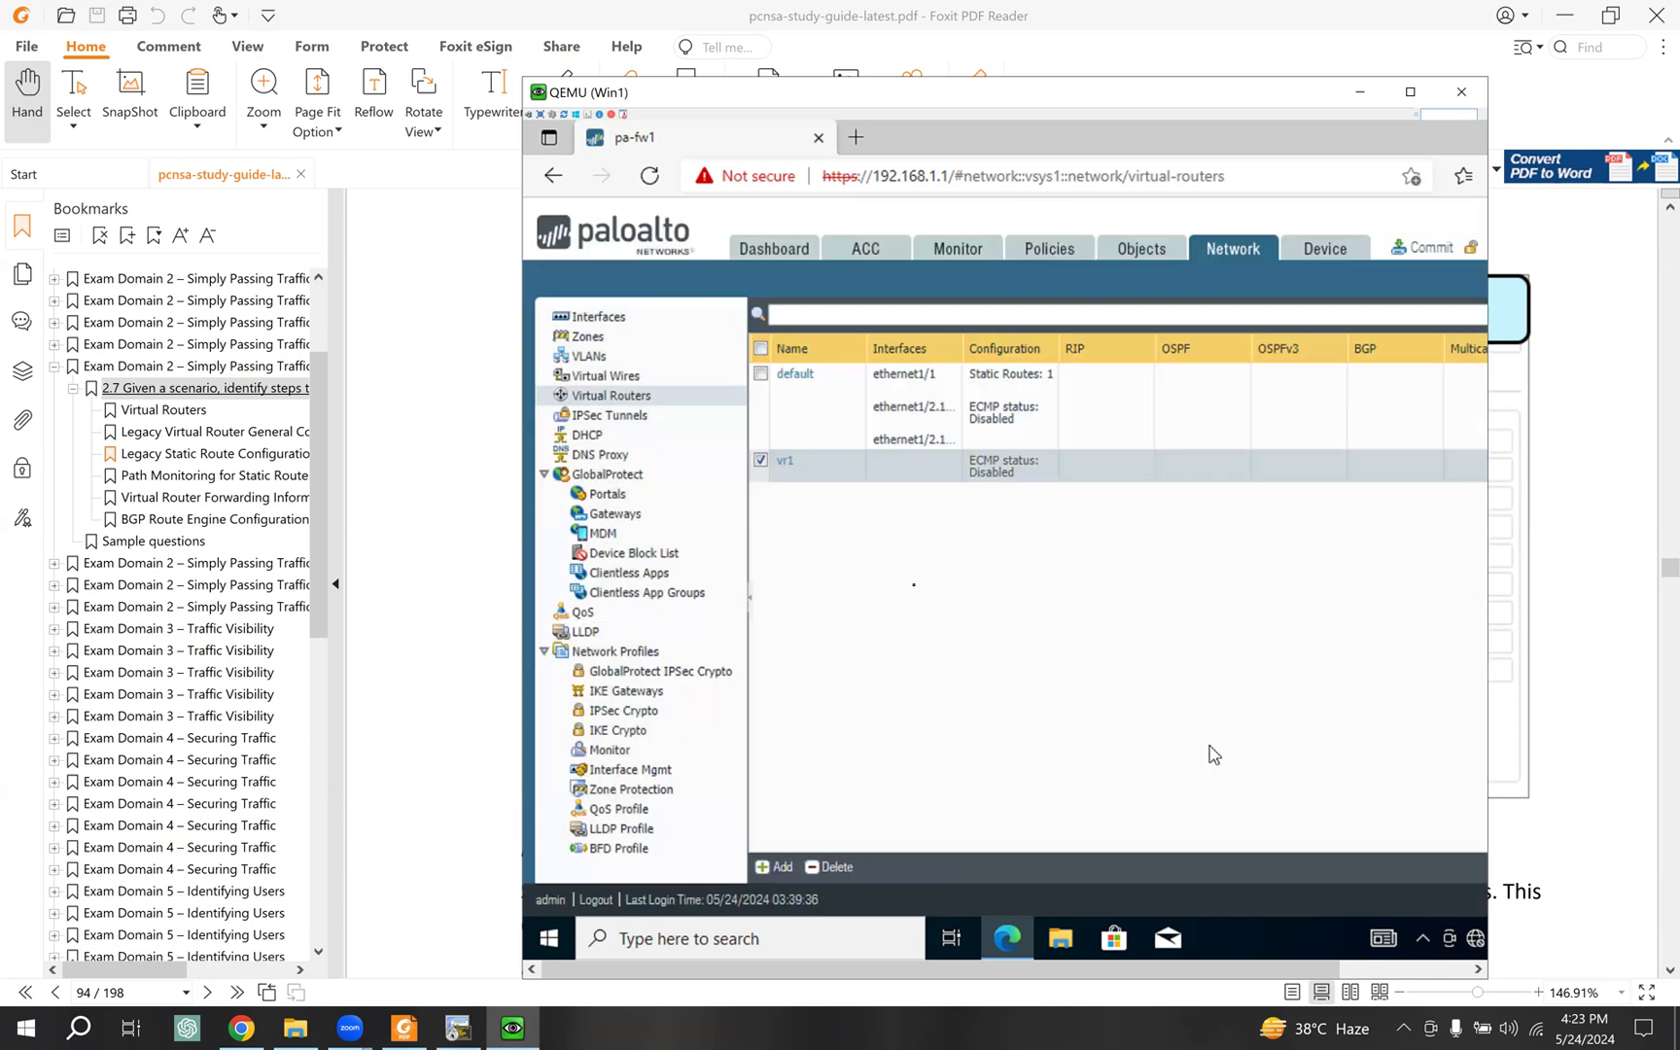
Step: Try to assign the ethernet1/1 interface to virtual router vr1
{"action": "left_click", "coordinate": [618, 322]}
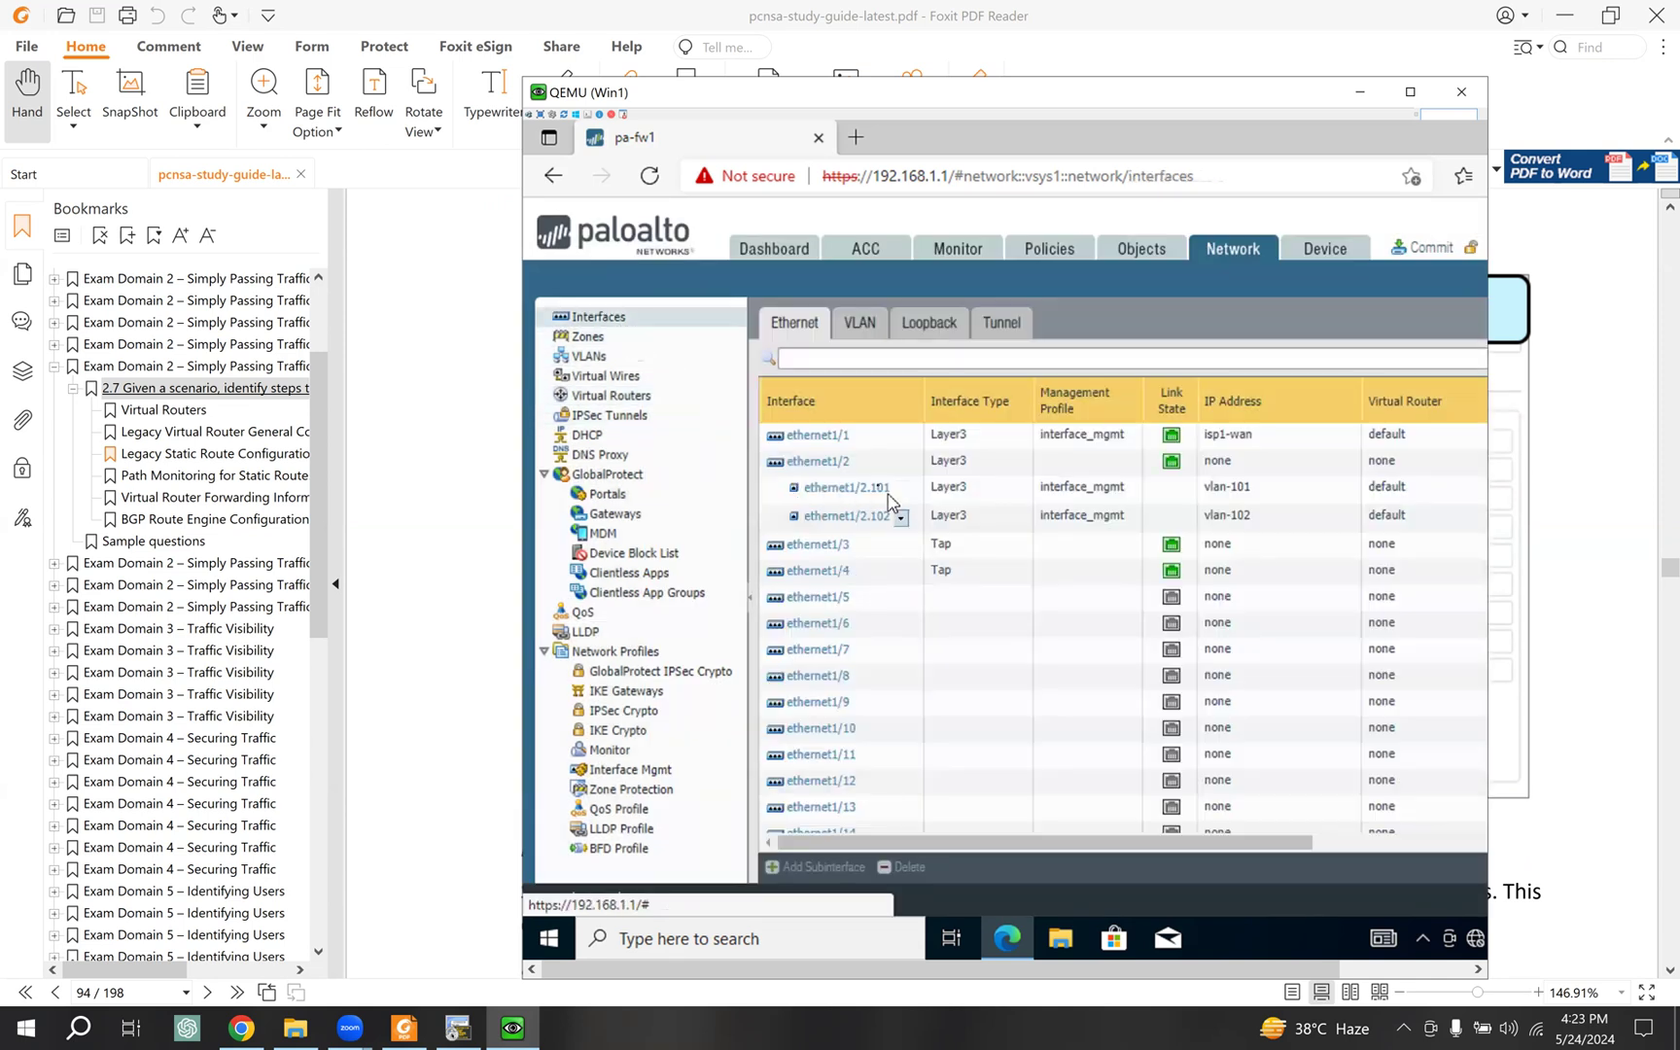
{"action": "left_click", "coordinate": [822, 435]}
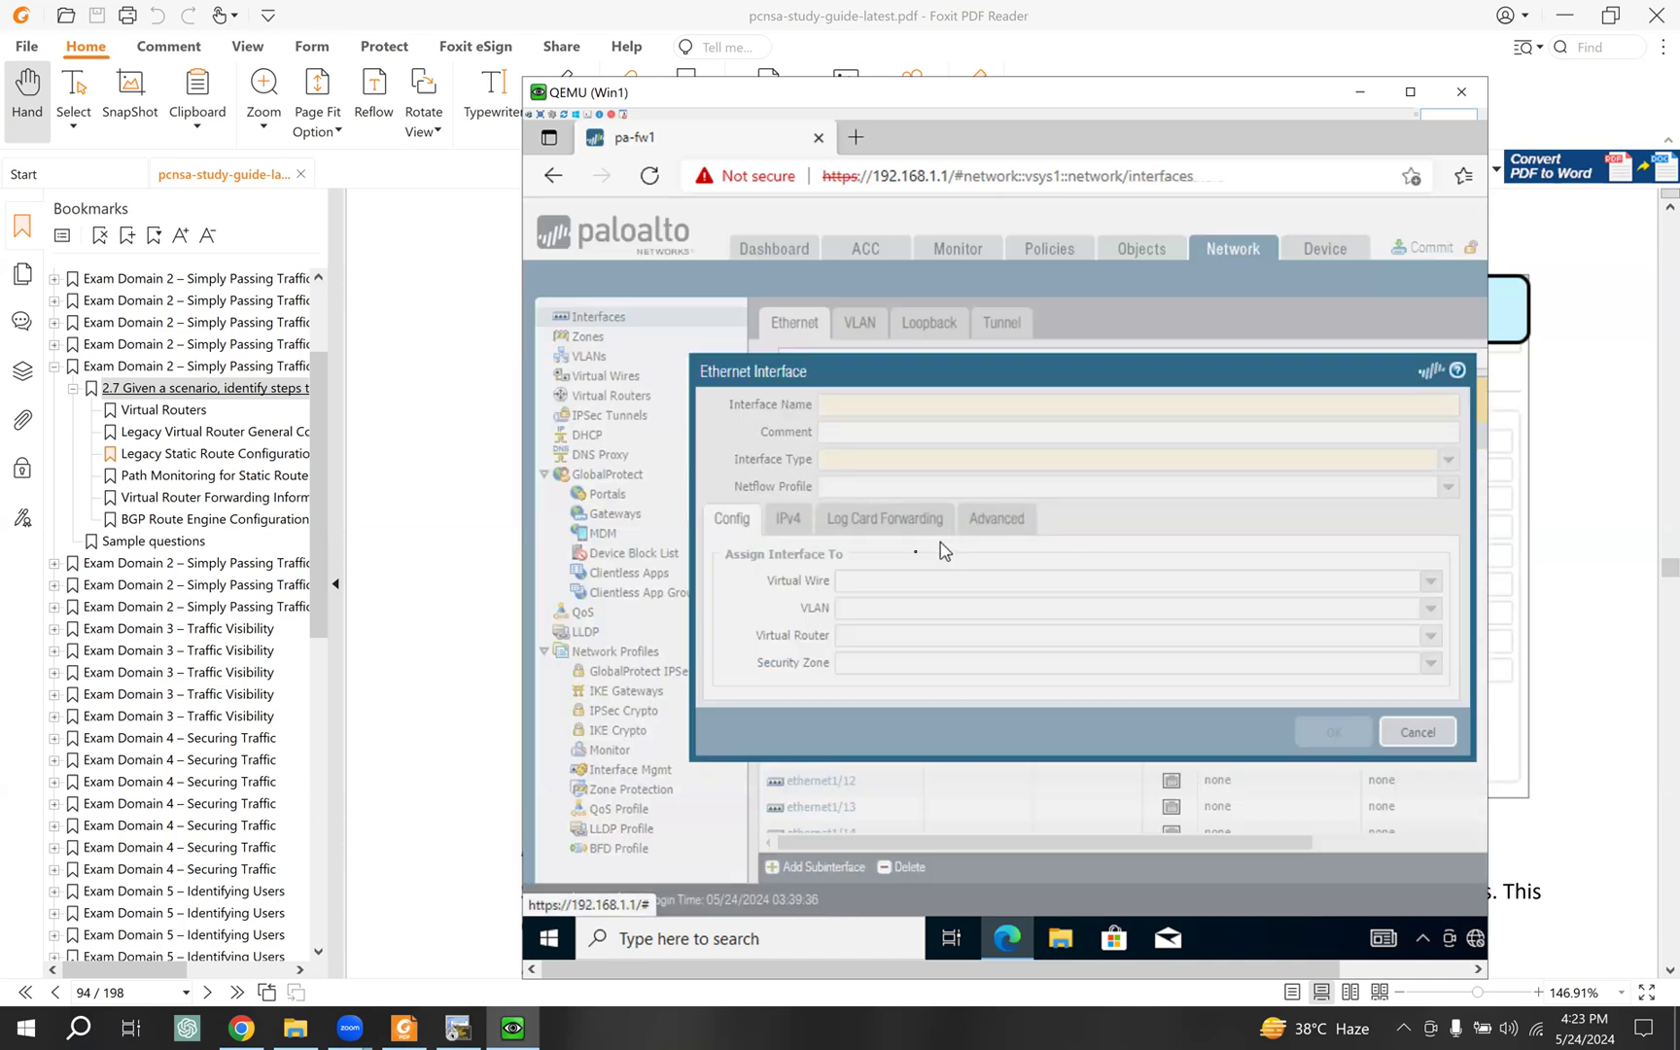
{"action": "left_click", "coordinate": [1432, 588]}
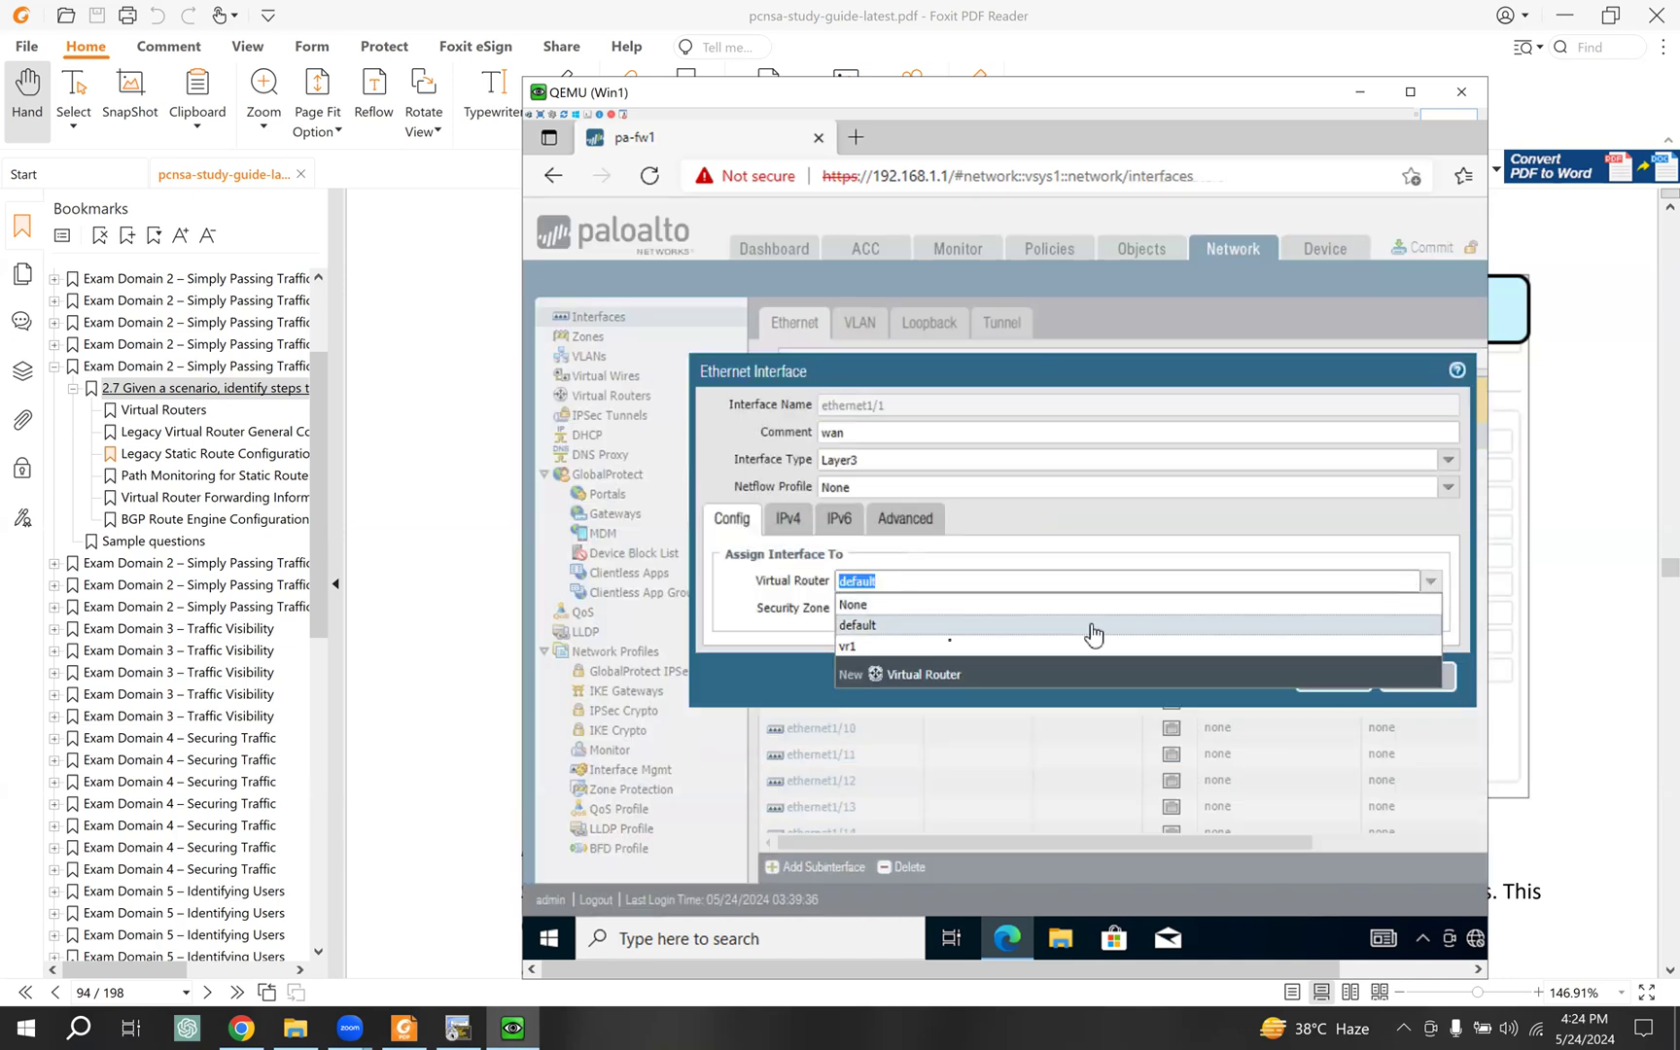
{"action": "left_click", "coordinate": [853, 649]}
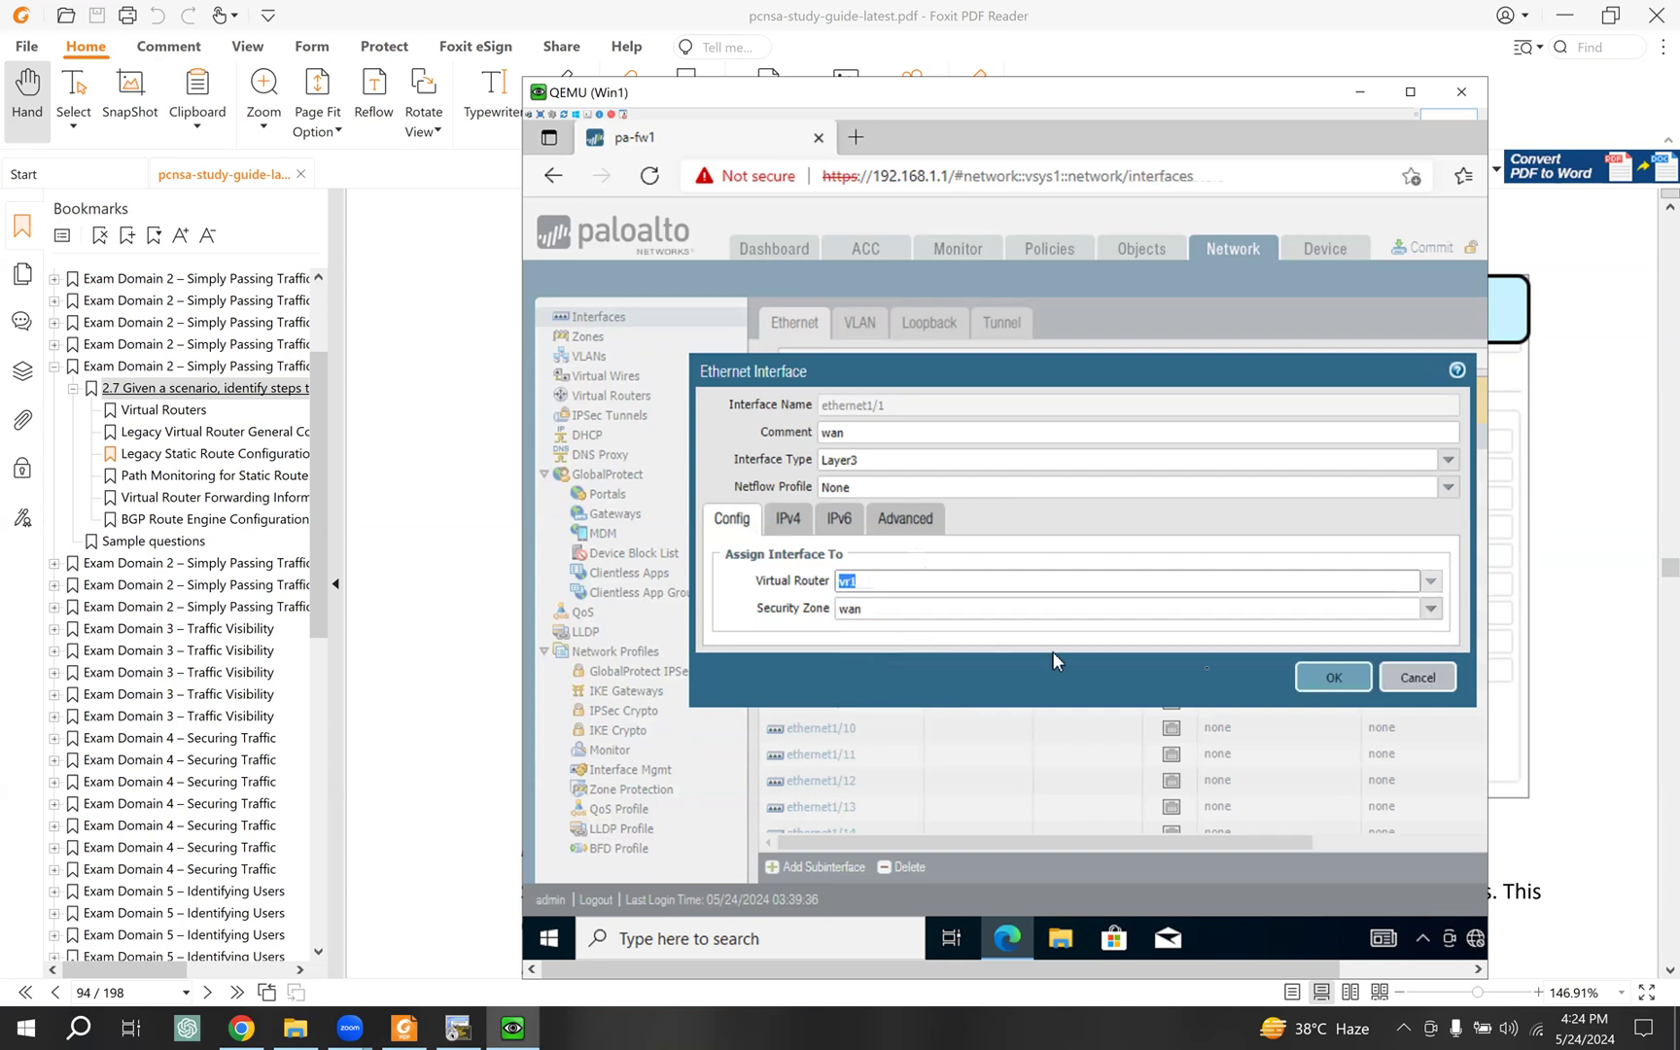
{"action": "left_click", "coordinate": [1321, 687]}
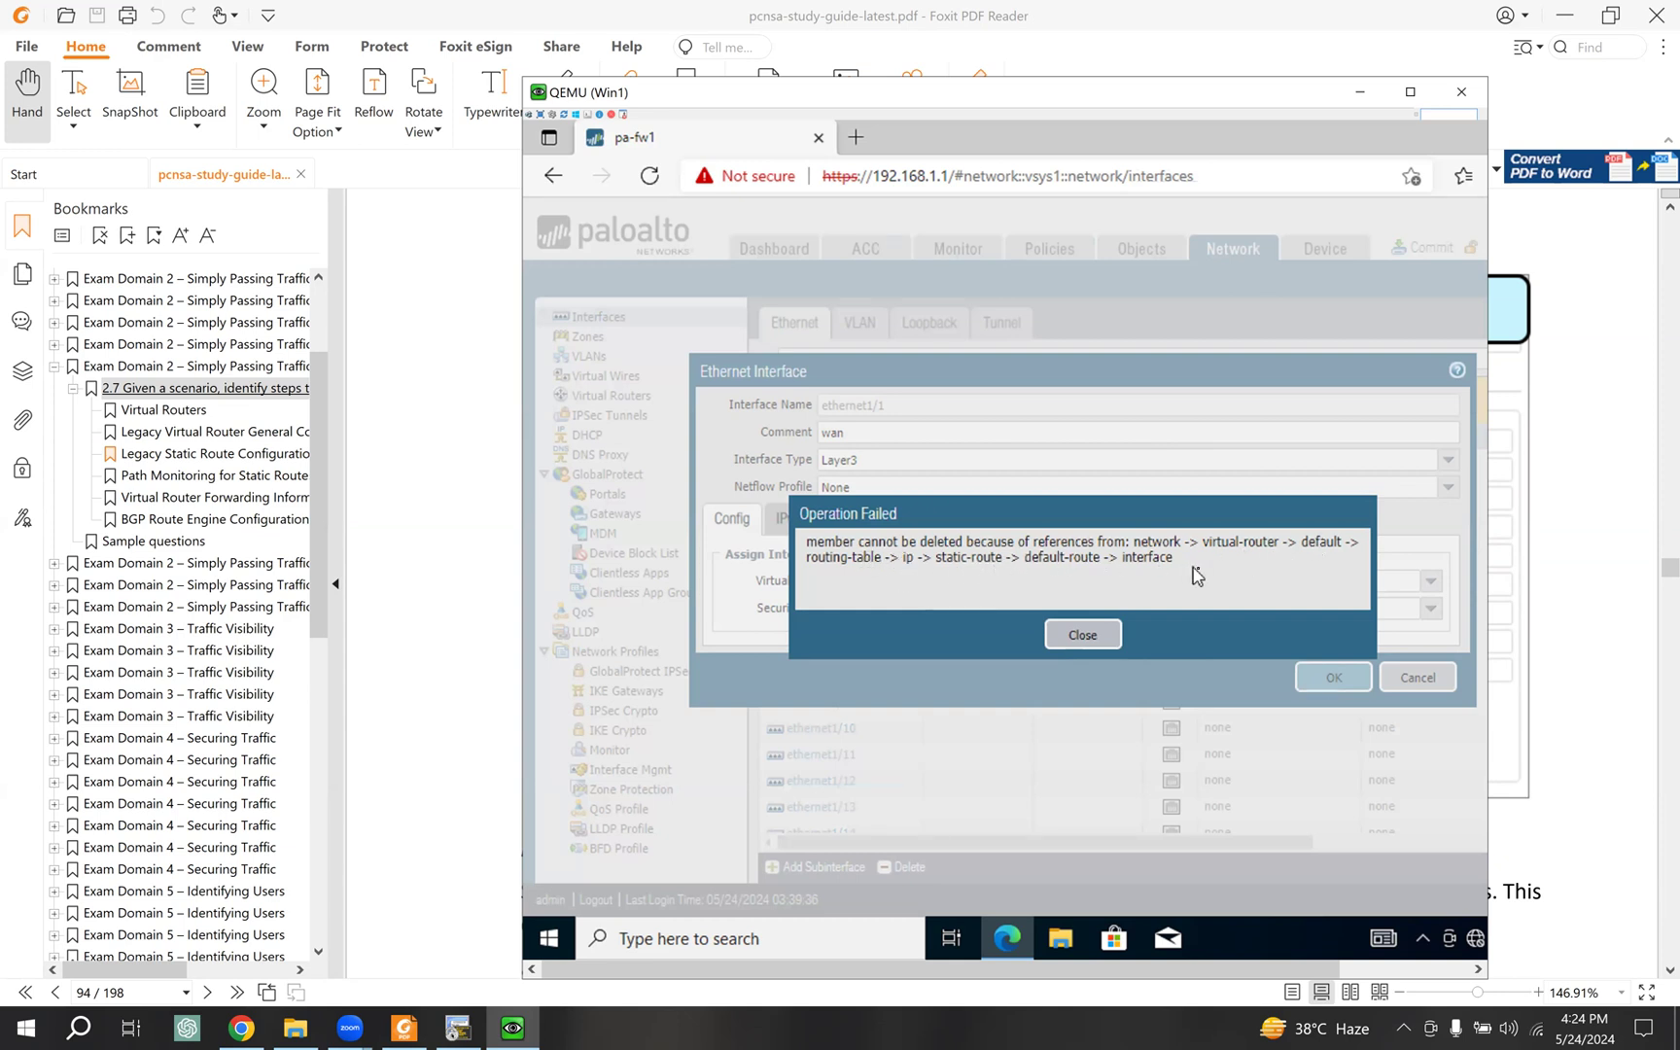
{"action": "left_click", "coordinate": [1087, 637]}
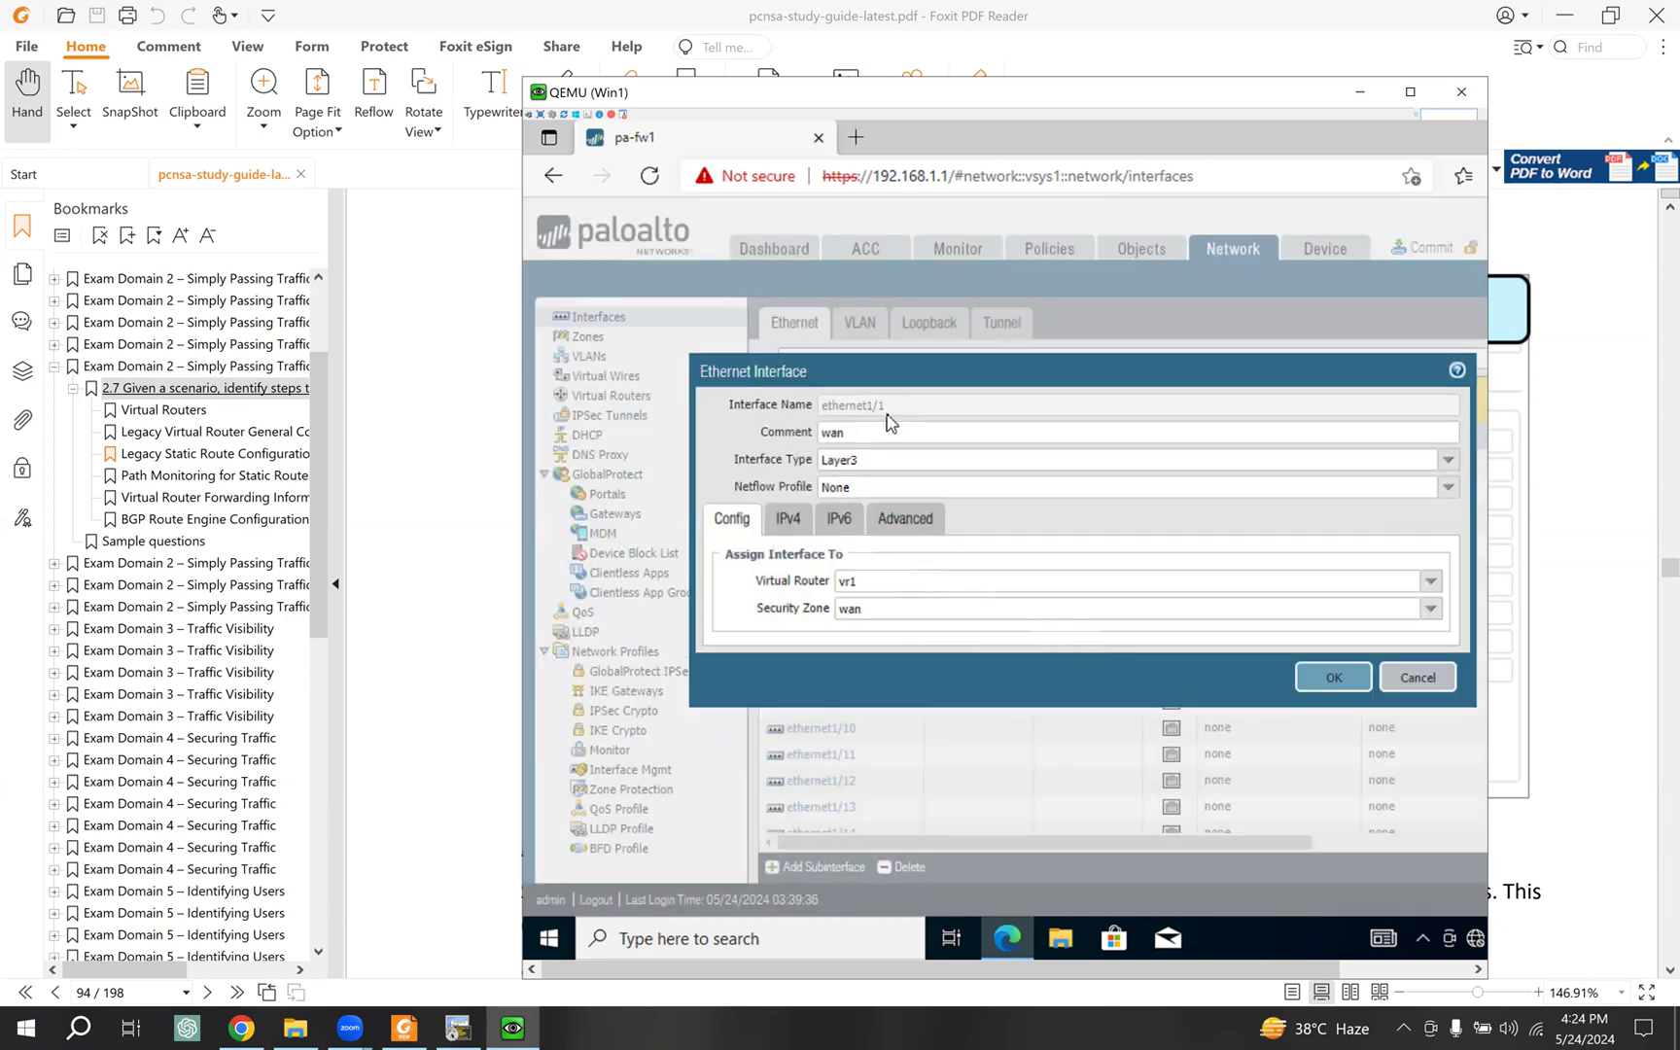
{"action": "left_click", "coordinate": [1418, 678]}
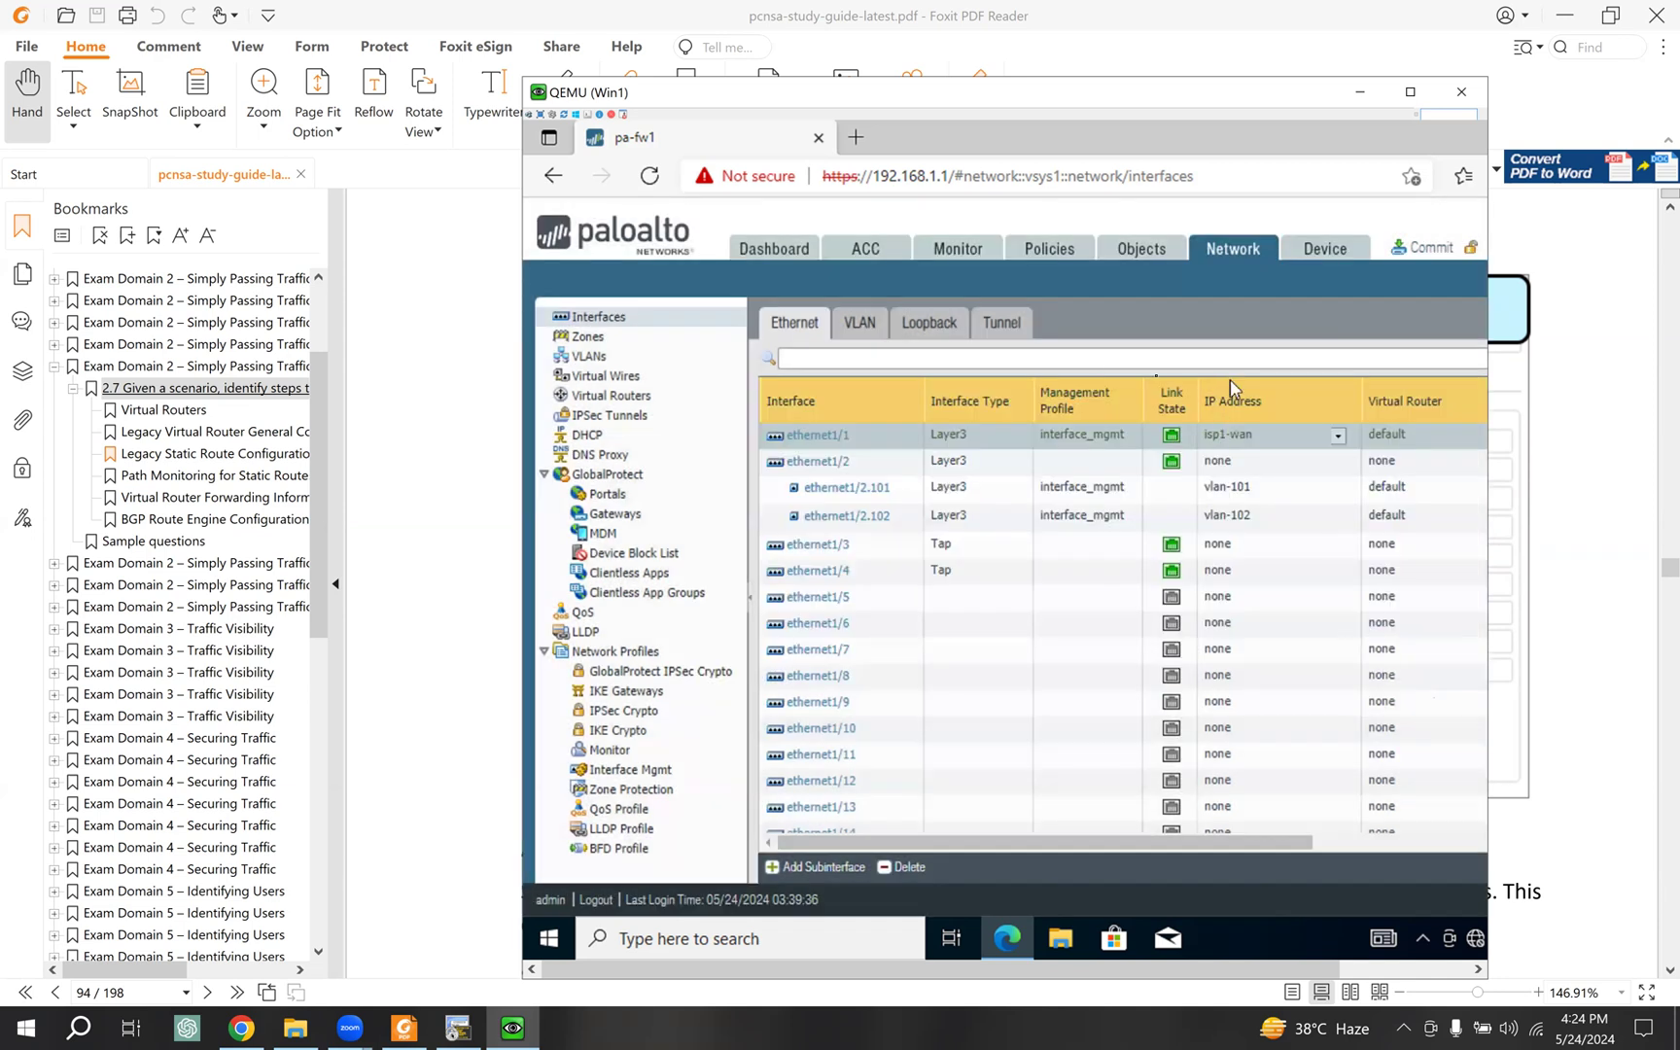
Step: Delete the IPv4 static route default-route from the default virtual router and save the router
{"action": "left_click", "coordinate": [642, 398]}
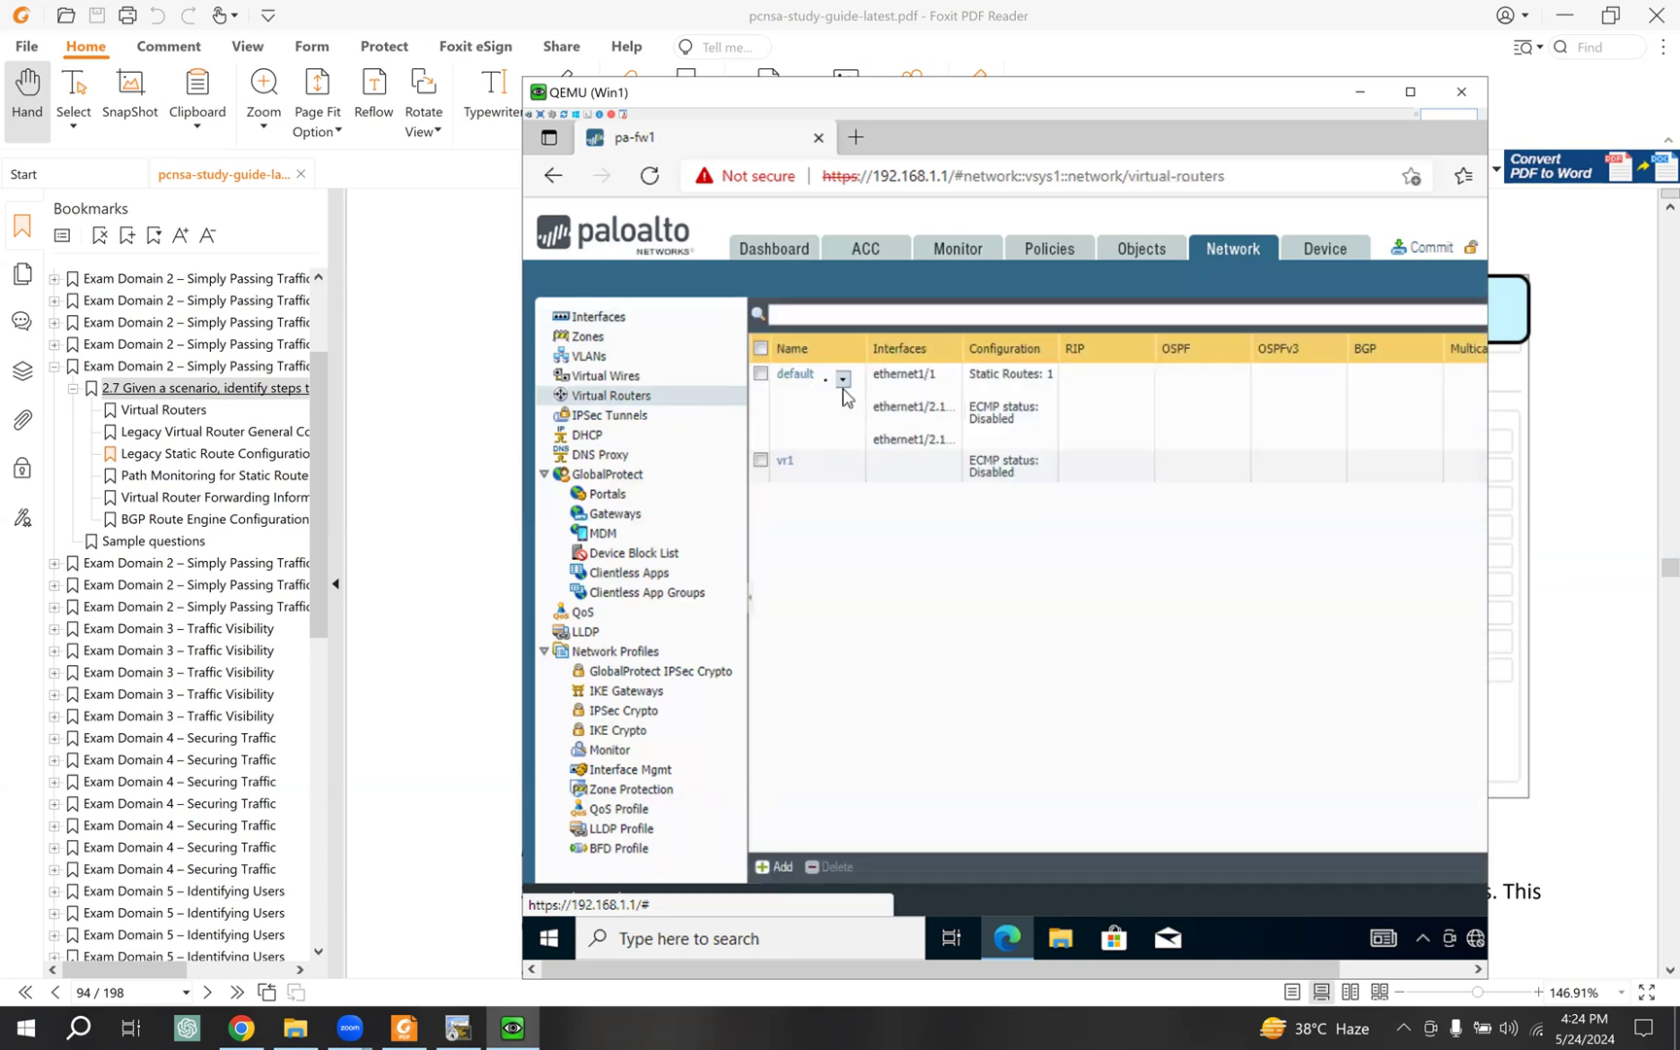
{"action": "left_click", "coordinate": [918, 414]}
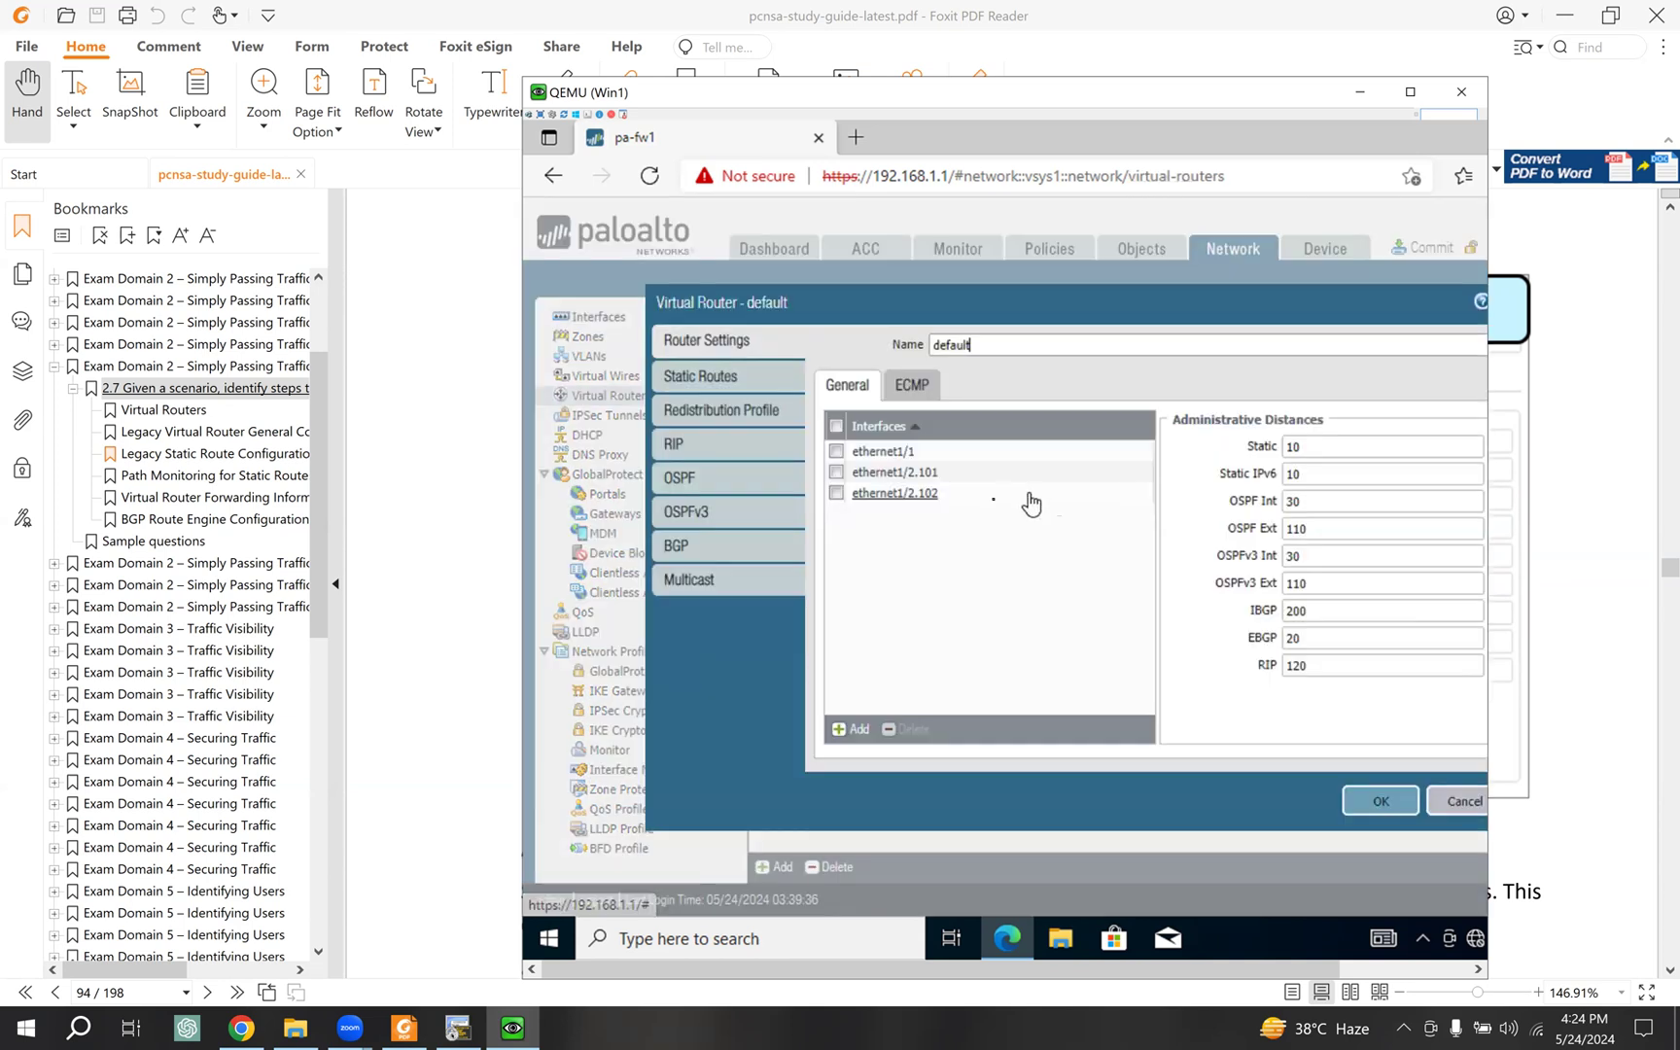
{"action": "left_click", "coordinate": [729, 381]}
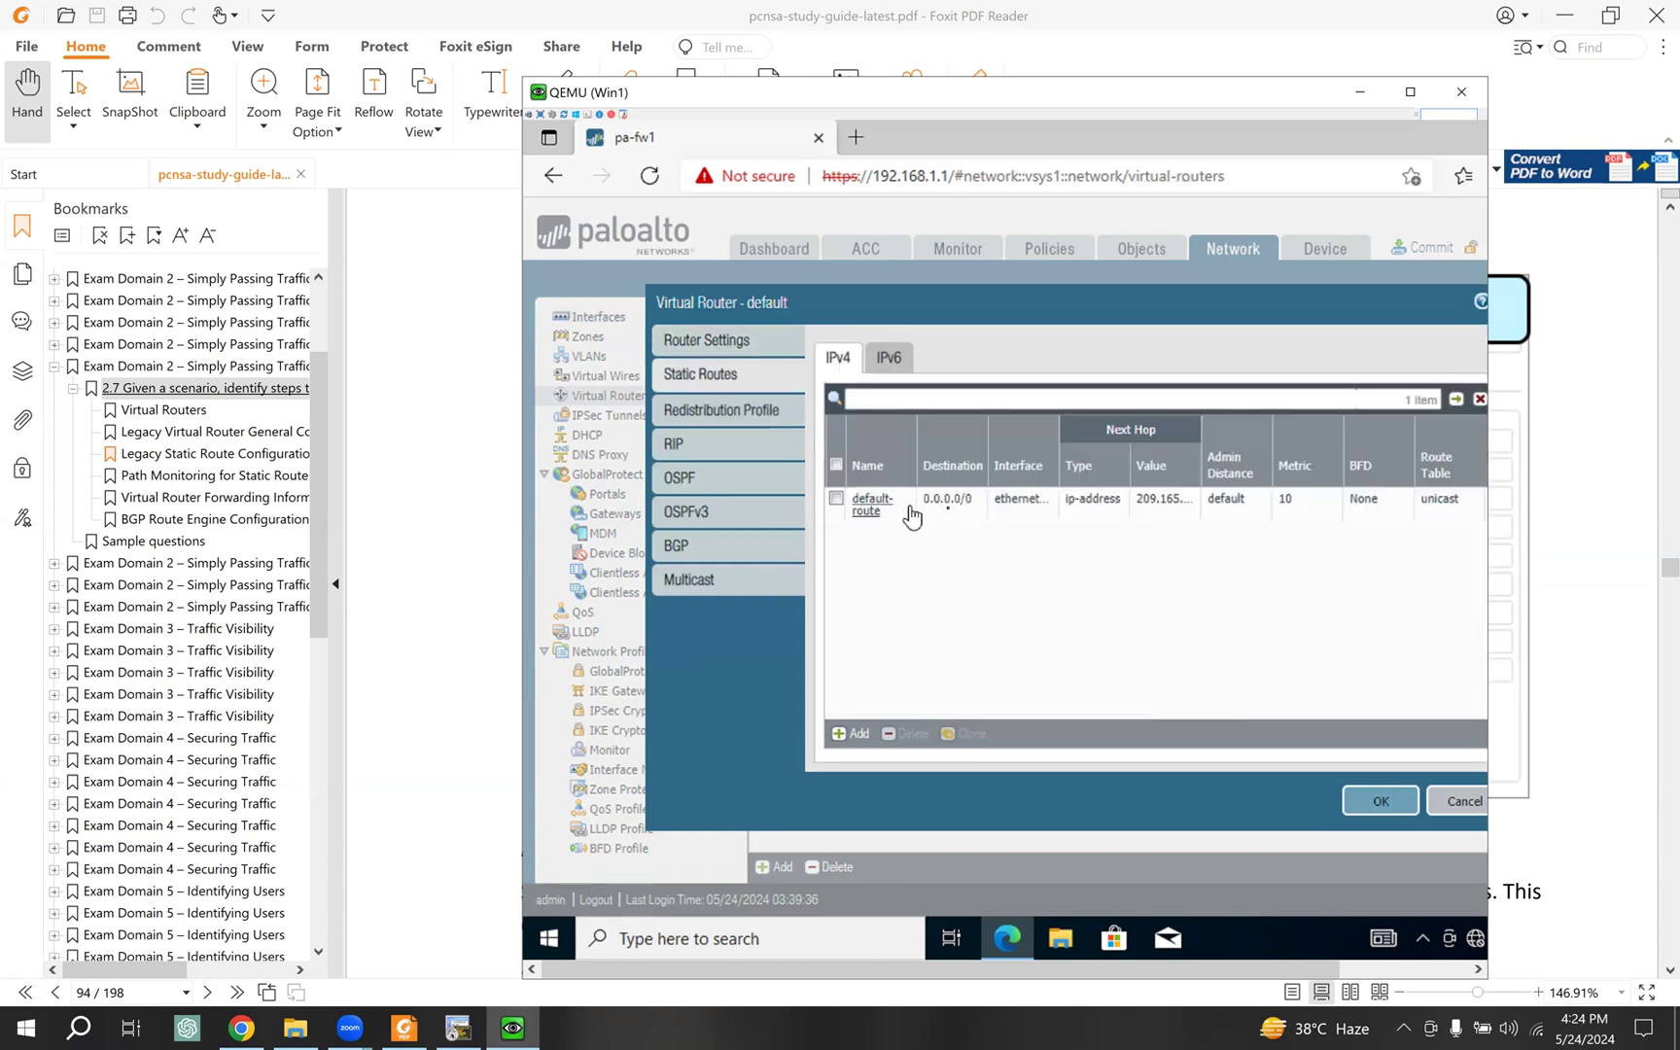
{"action": "left_click", "coordinate": [1040, 508]}
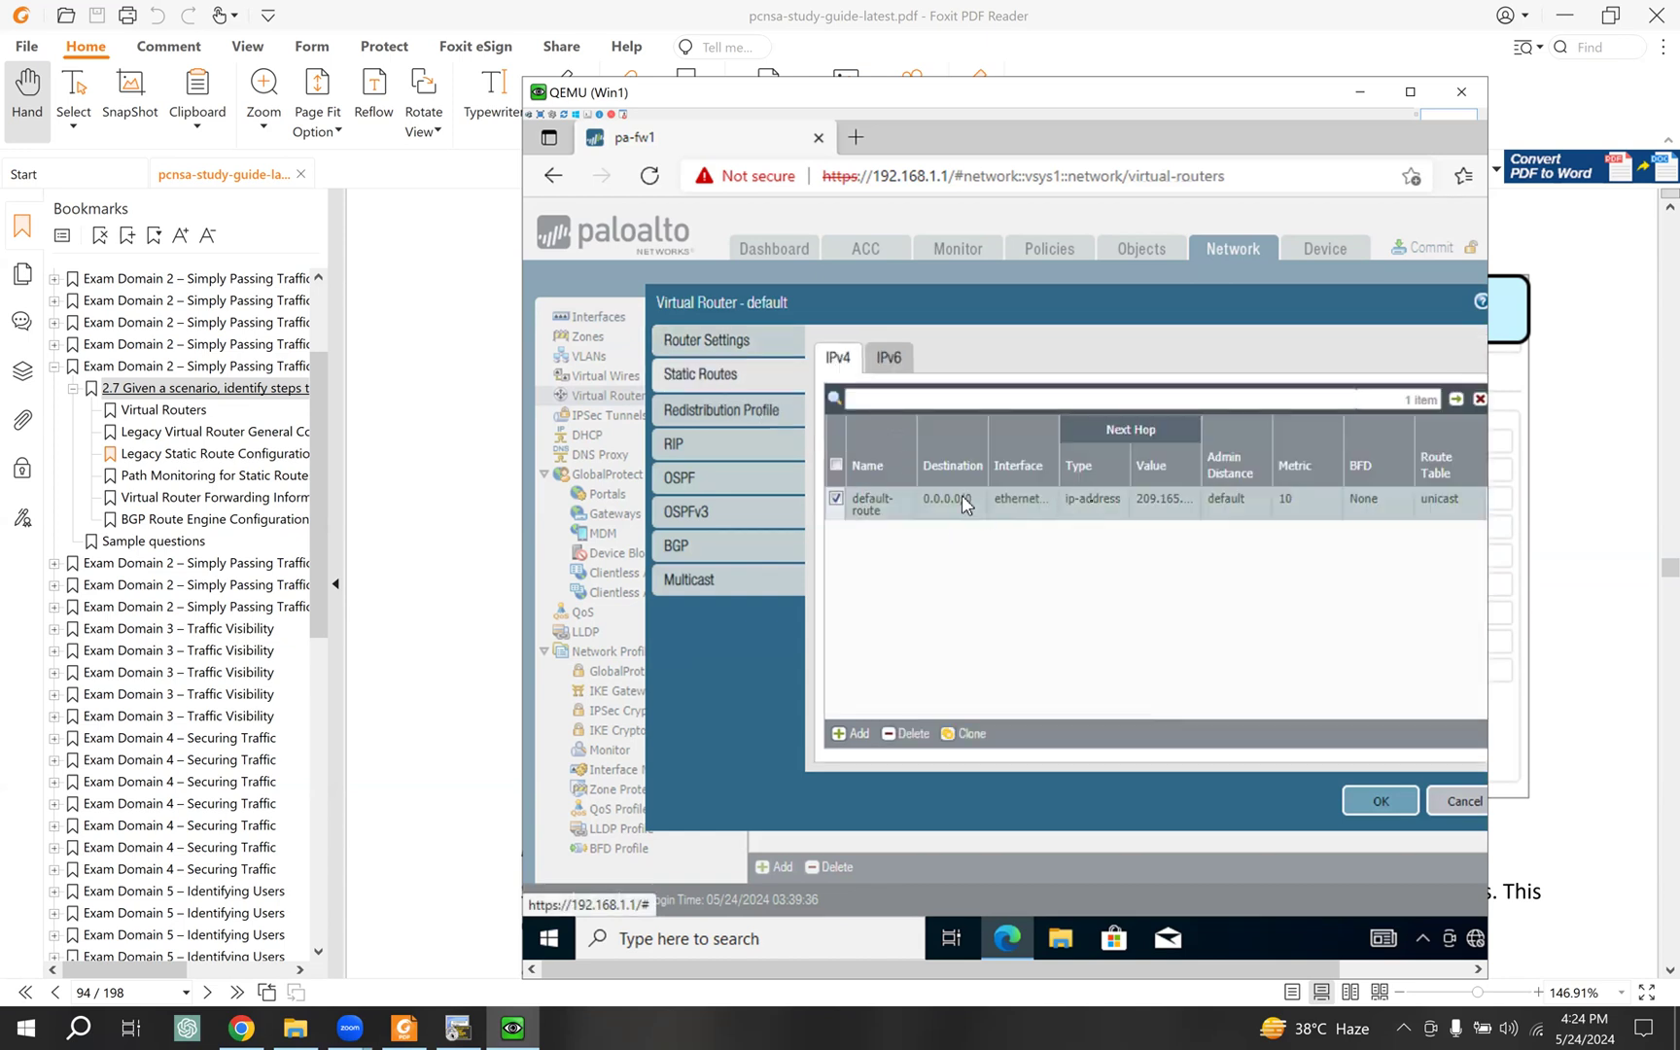
{"action": "left_click", "coordinate": [902, 735]}
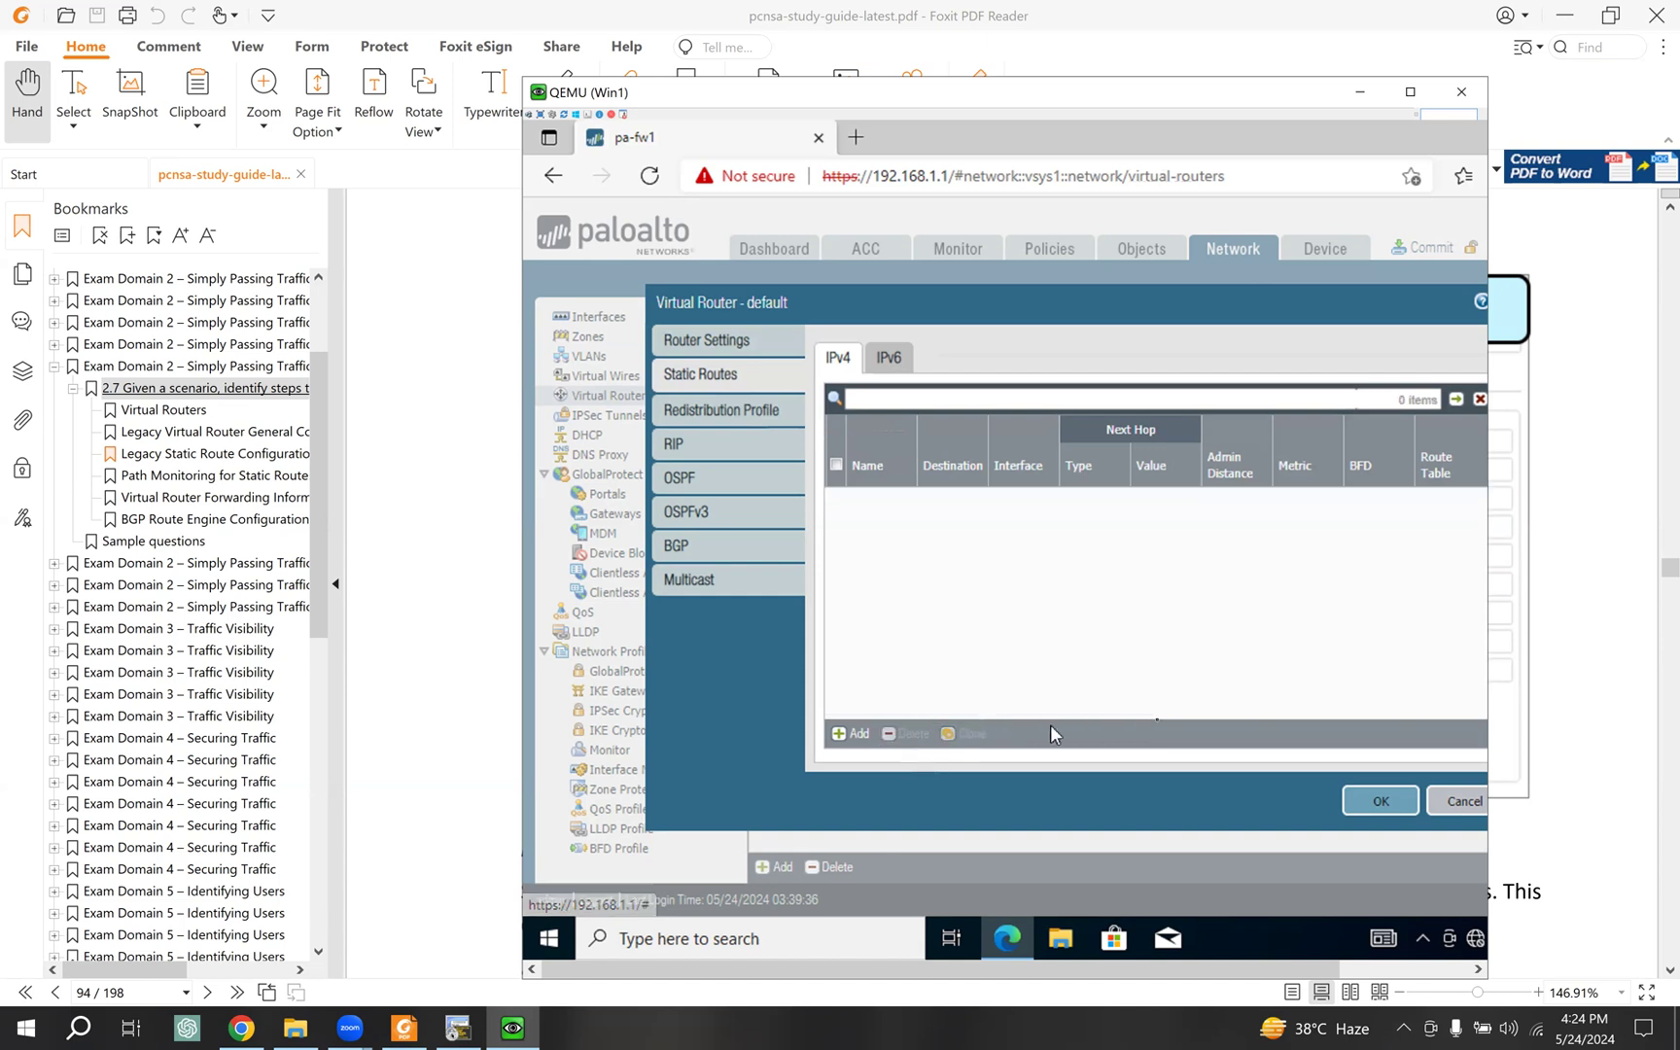
{"action": "left_click", "coordinate": [1371, 803]}
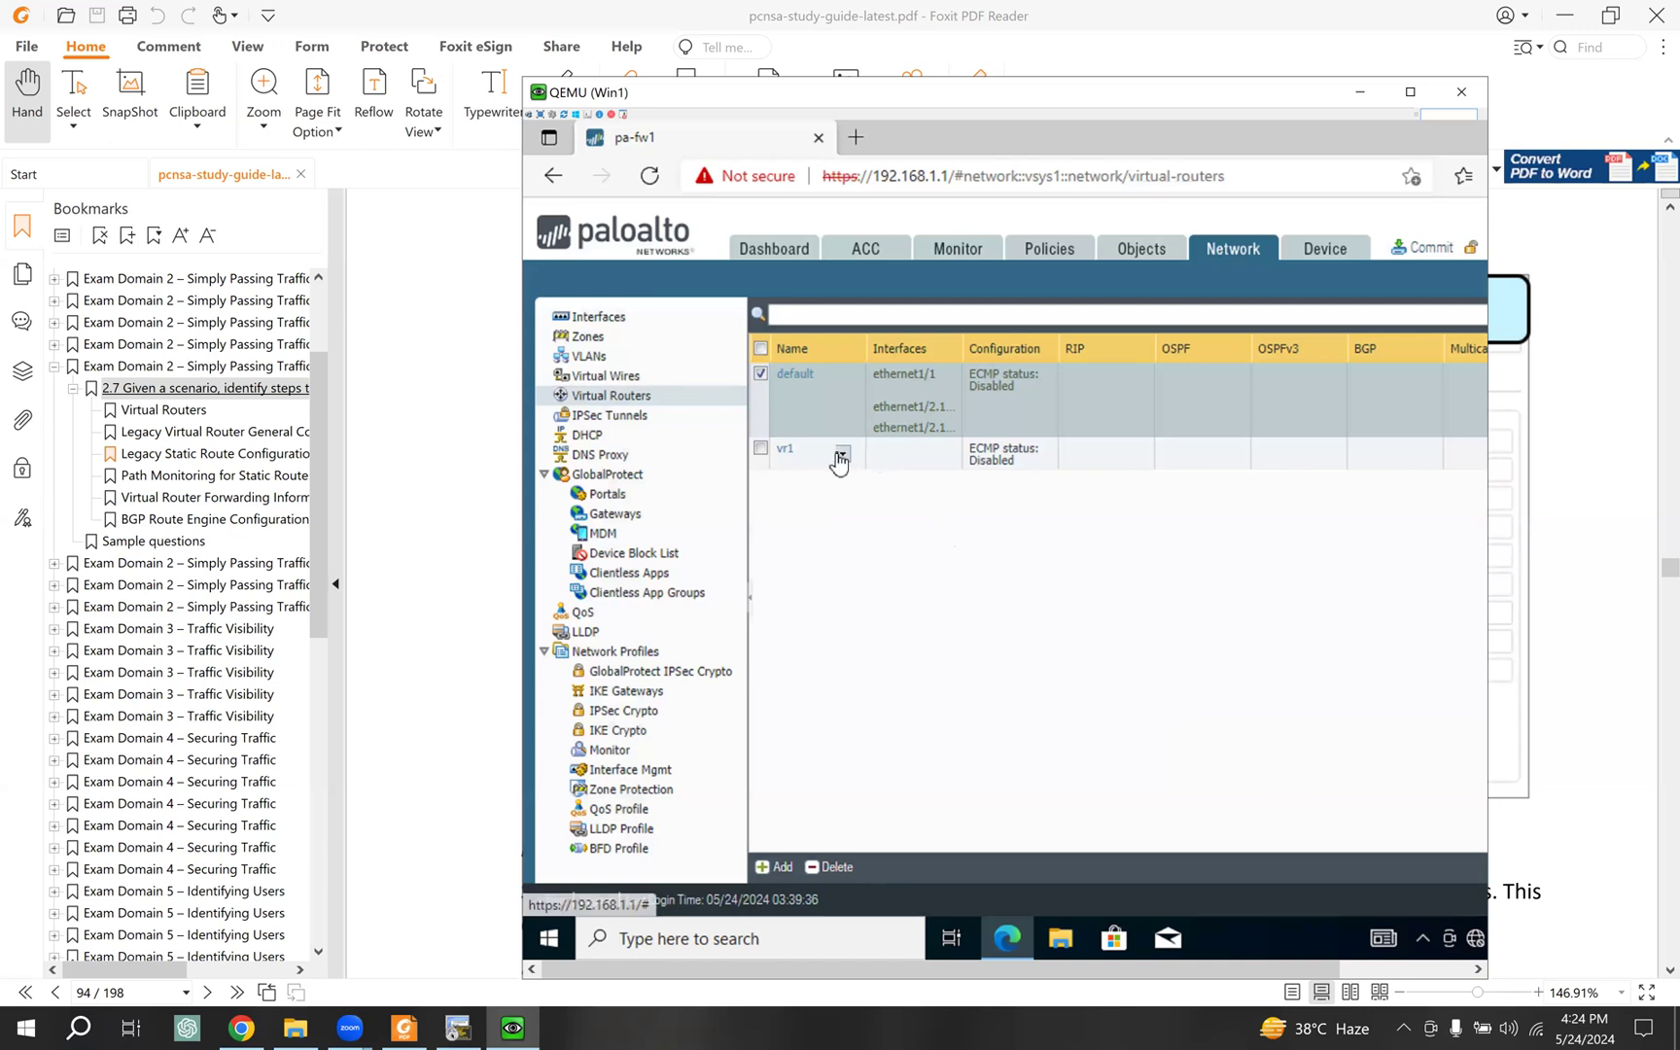
Step: Assign the ethernet1/1 interface to virtual router vr1 and save the interface
{"action": "left_click", "coordinate": [602, 319]}
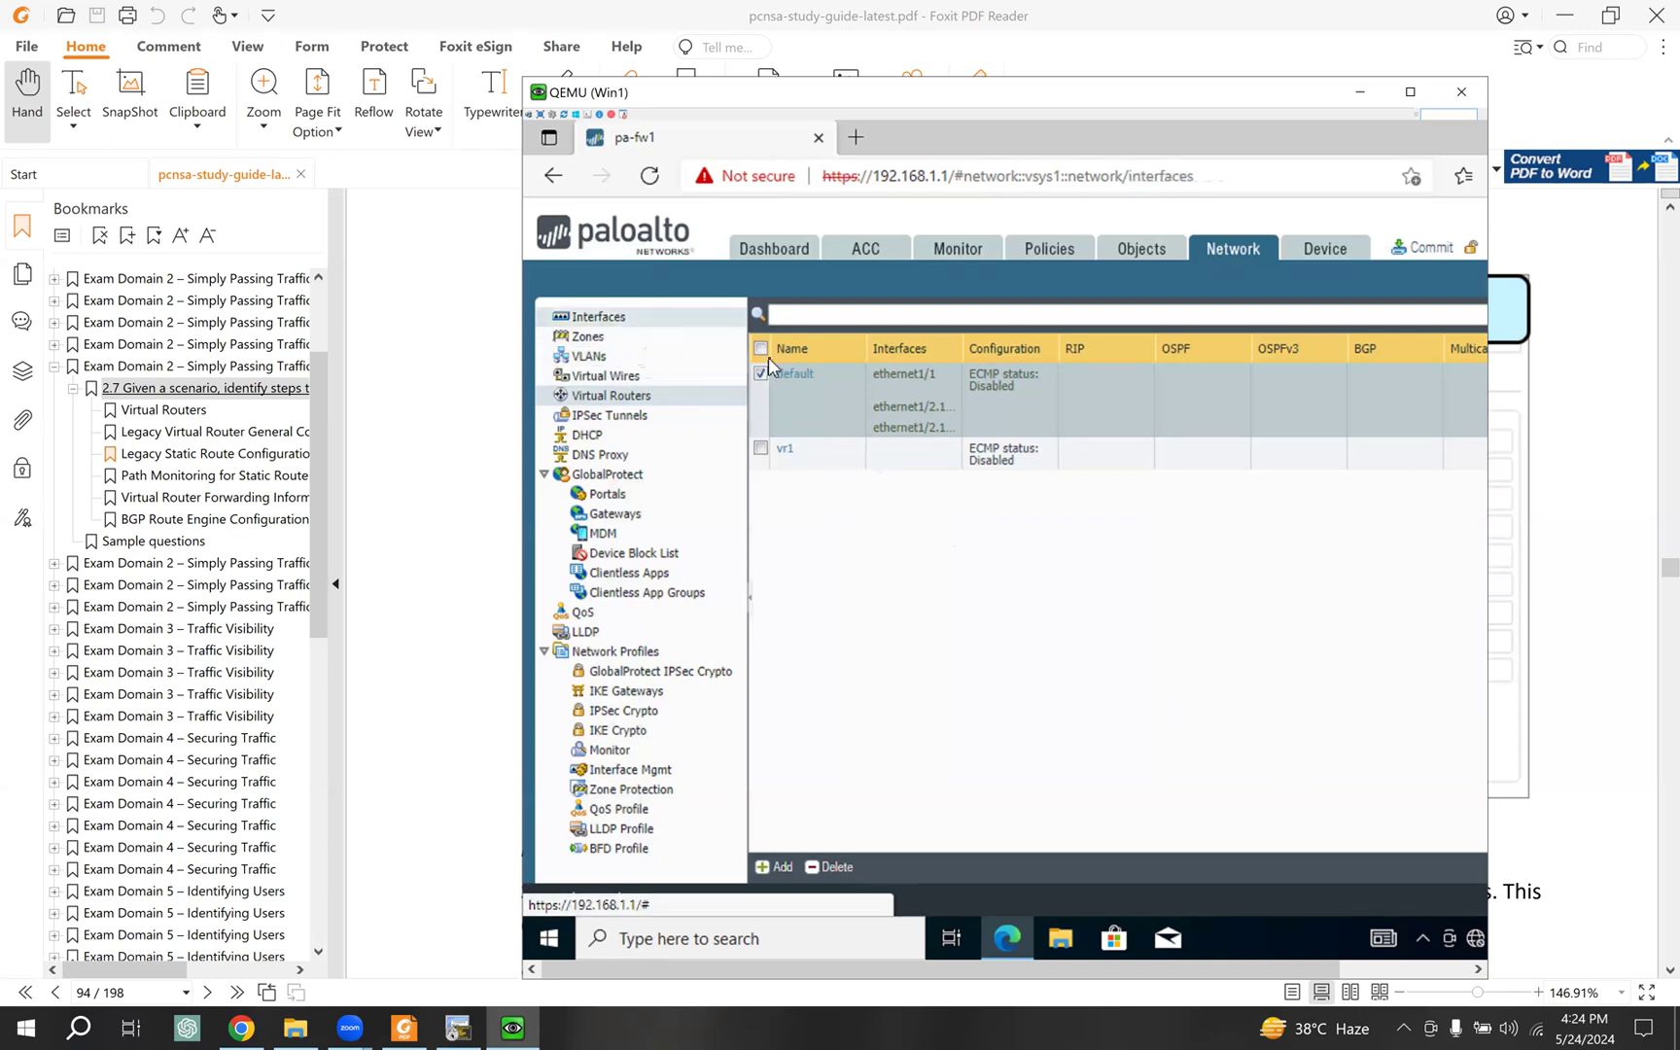
{"action": "left_click", "coordinate": [826, 436]}
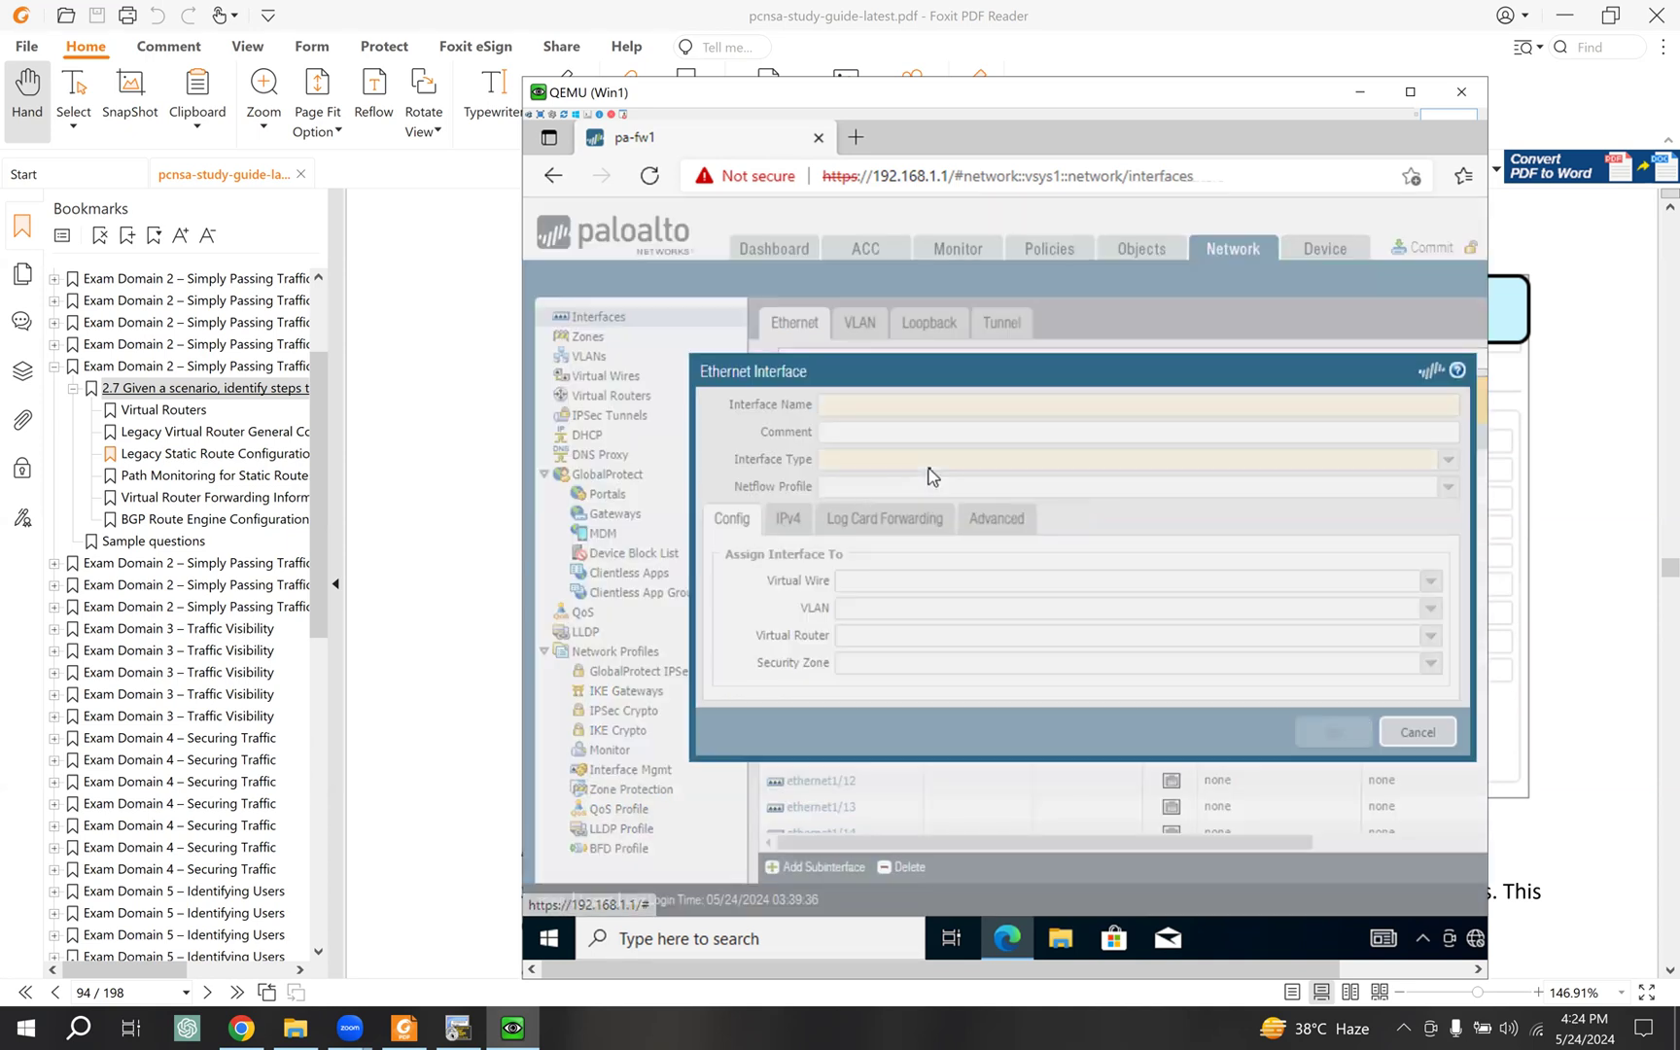
{"action": "left_click", "coordinate": [1430, 580]}
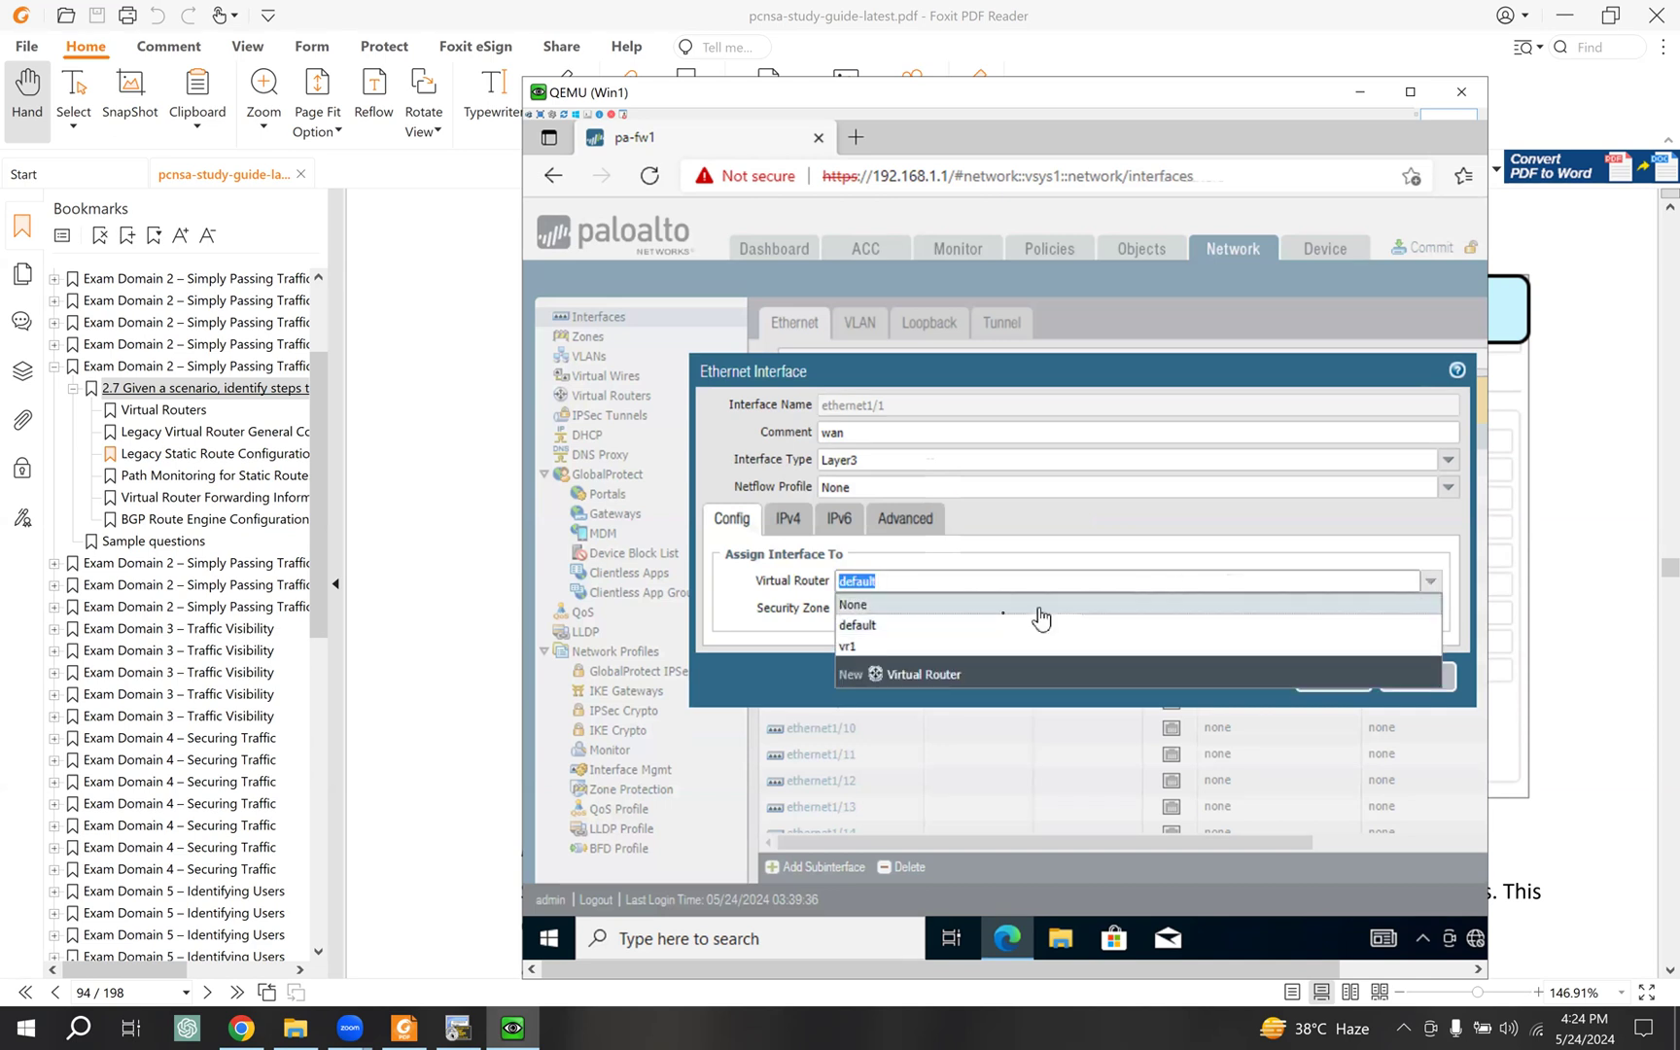
{"action": "left_click", "coordinate": [873, 646]}
{"action": "left_click", "coordinate": [1304, 684]}
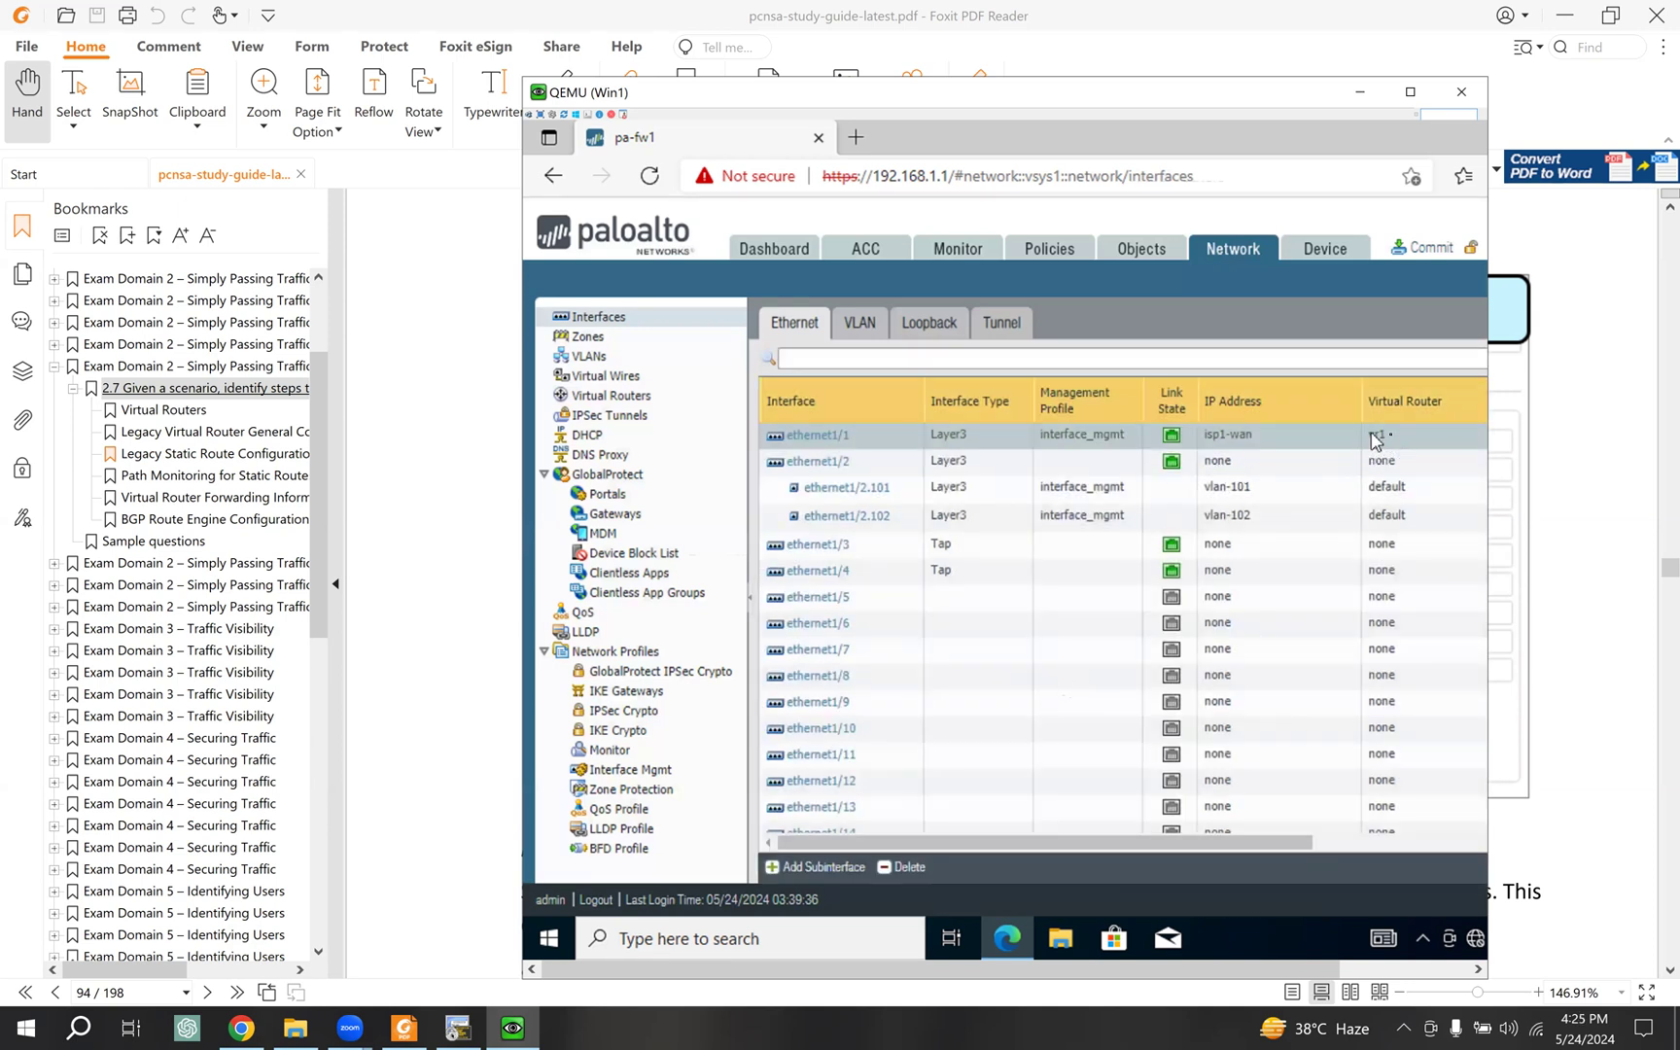
Step: Assign the ethernet1/2.101 subinterface to virtual router vr1 and save the subinterface
{"action": "left_click", "coordinate": [880, 488]}
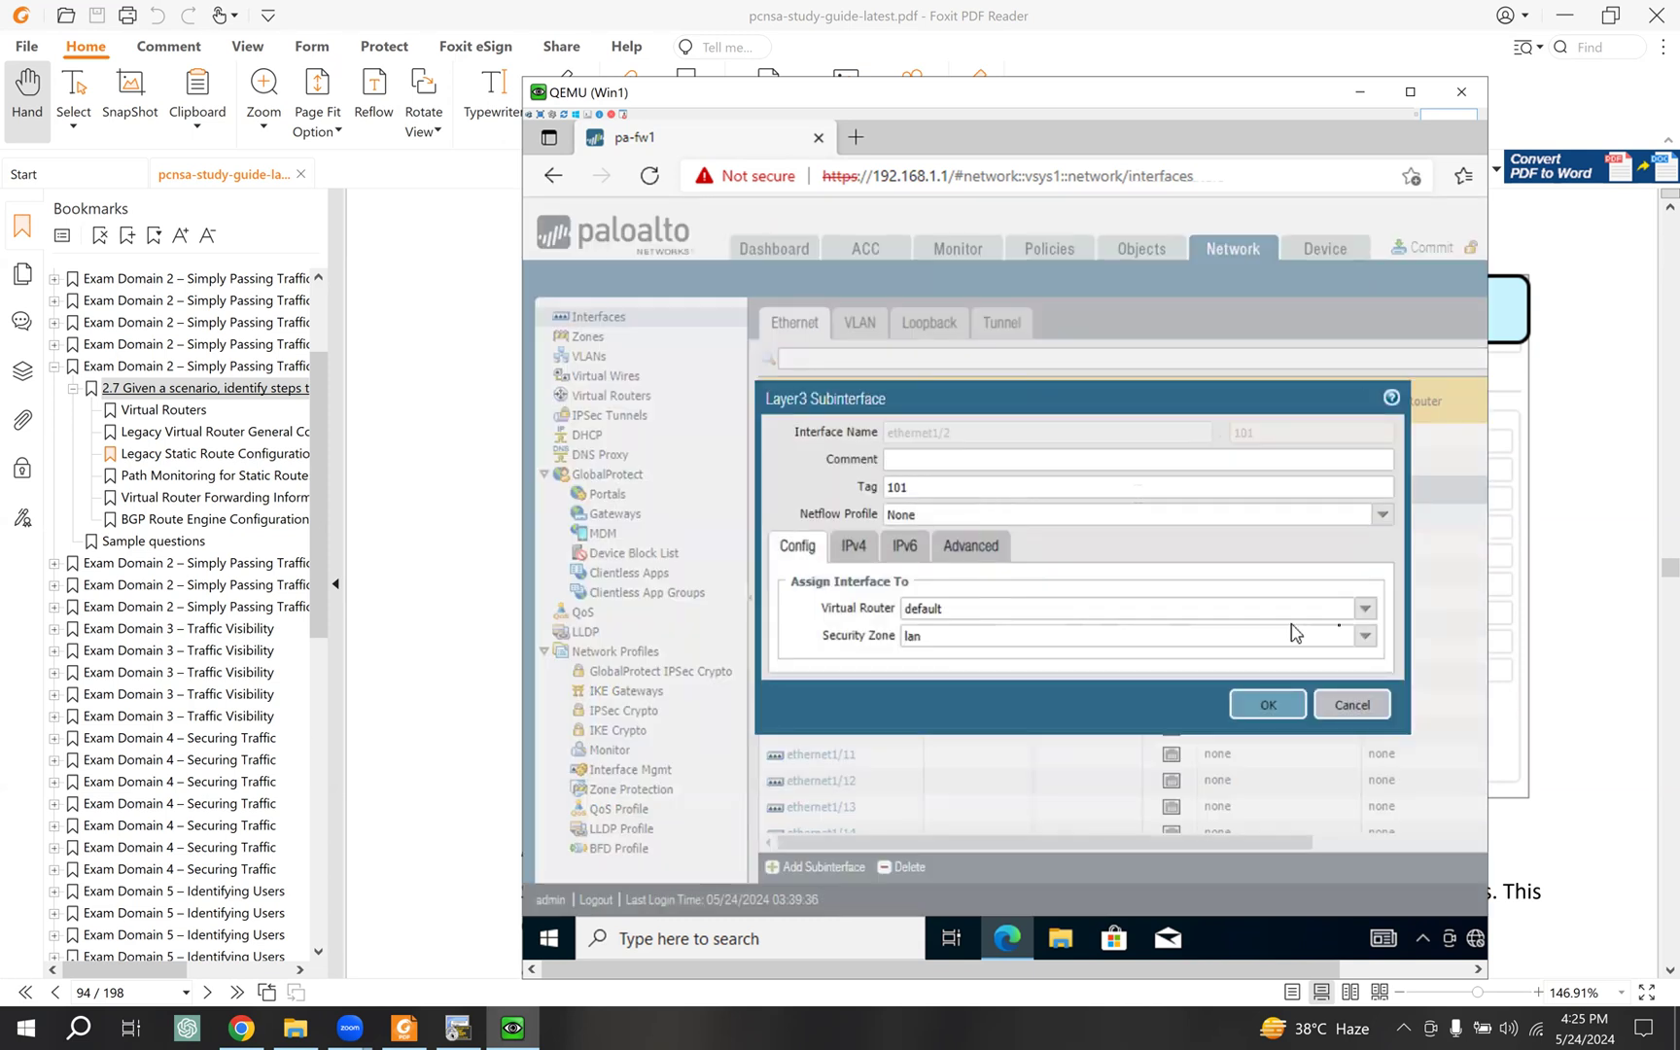
{"action": "left_click", "coordinate": [1365, 610]}
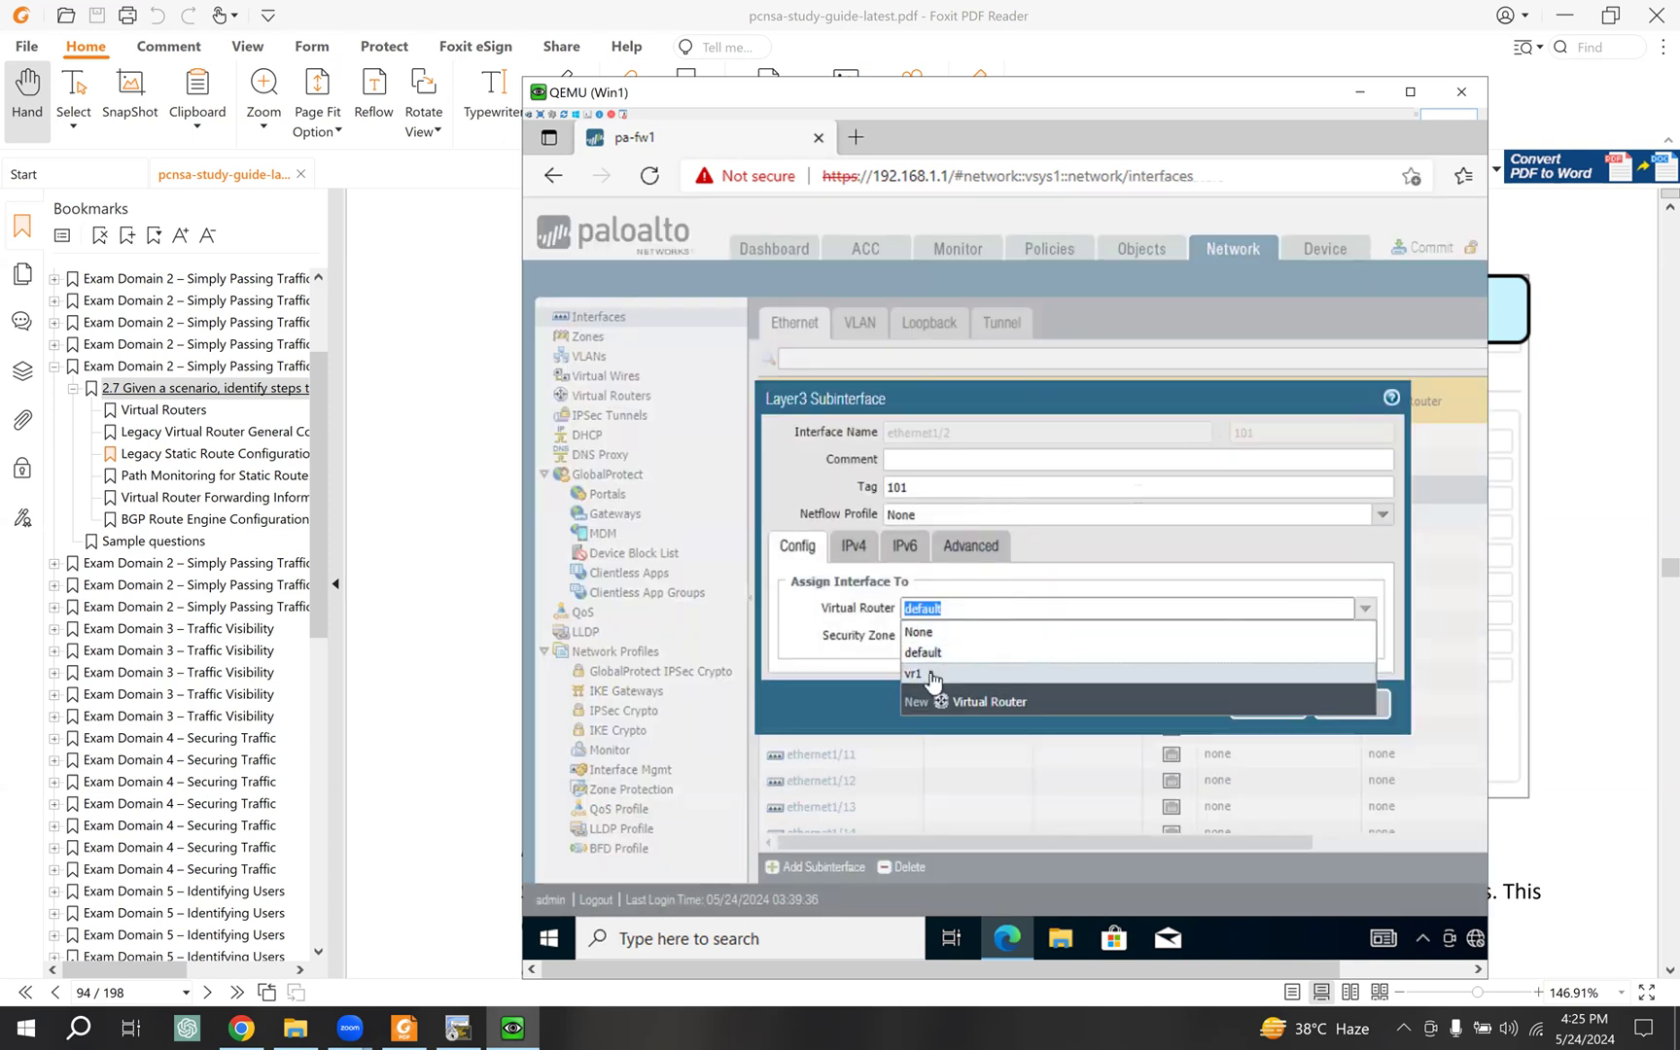
{"action": "left_click", "coordinate": [1008, 674]}
{"action": "left_click", "coordinate": [1268, 705]}
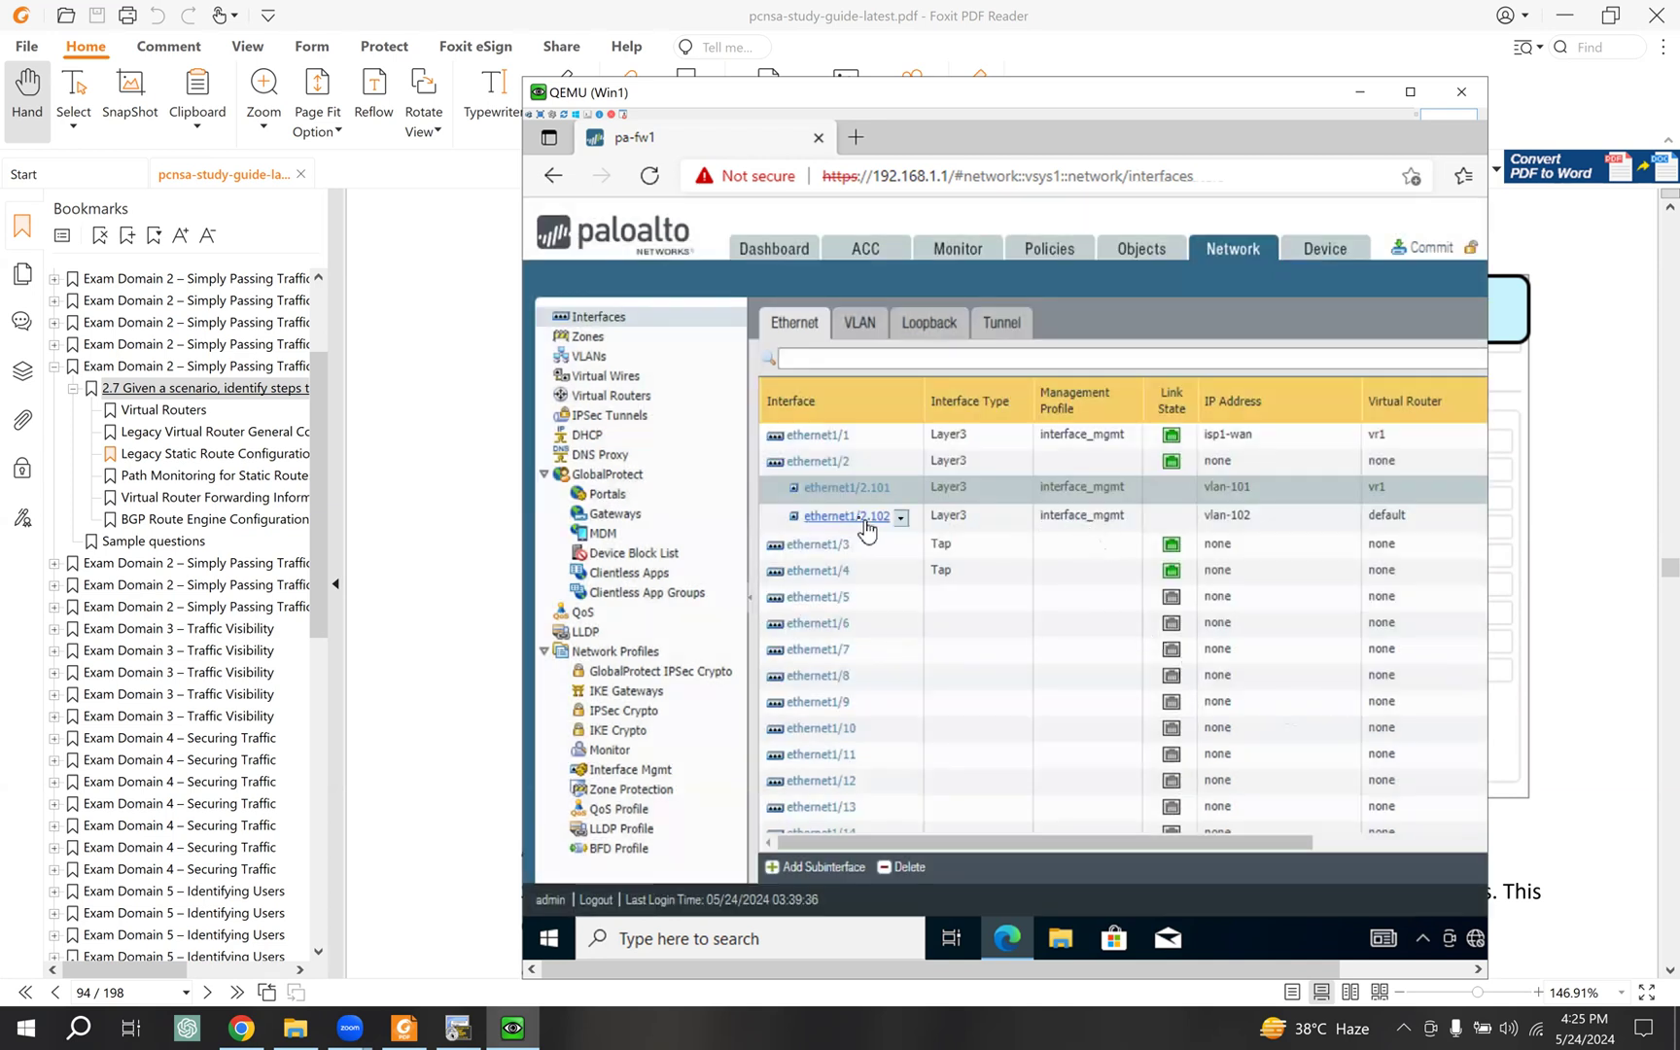
Step: Assign the ethernet1/2.102 subinterface to virtual router vr1 and save the subinterface
{"action": "left_click", "coordinate": [895, 519]}
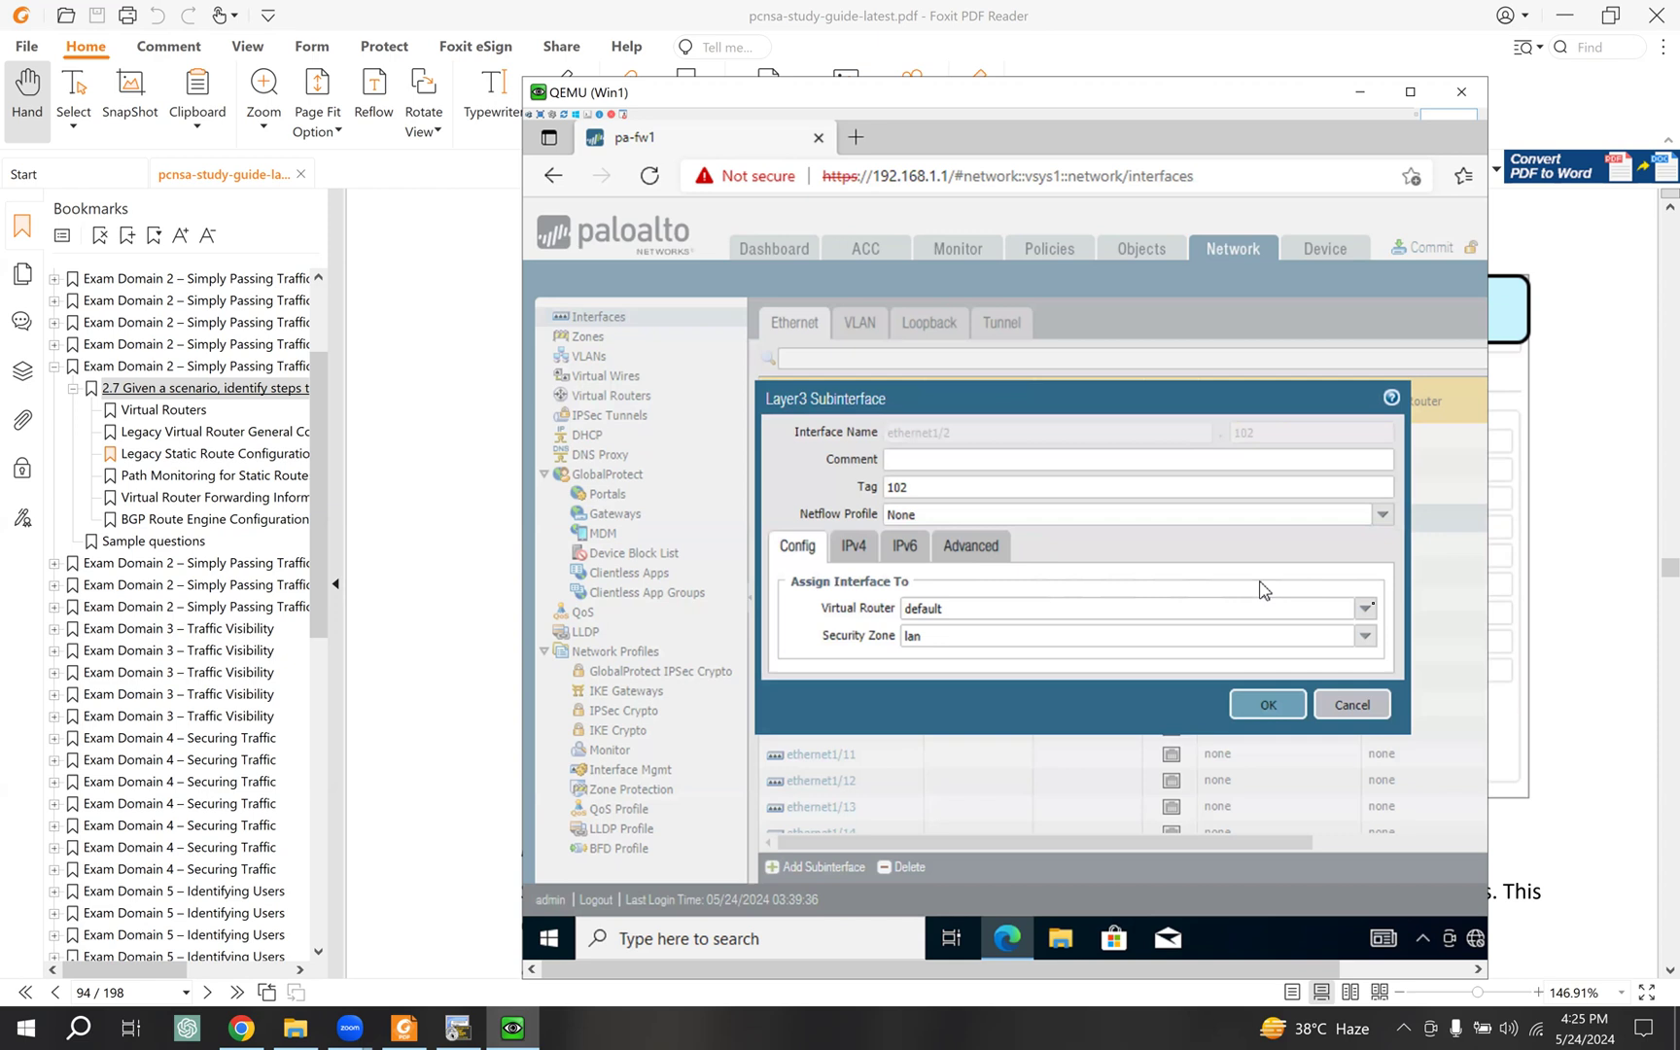
{"action": "left_click", "coordinate": [1366, 609]}
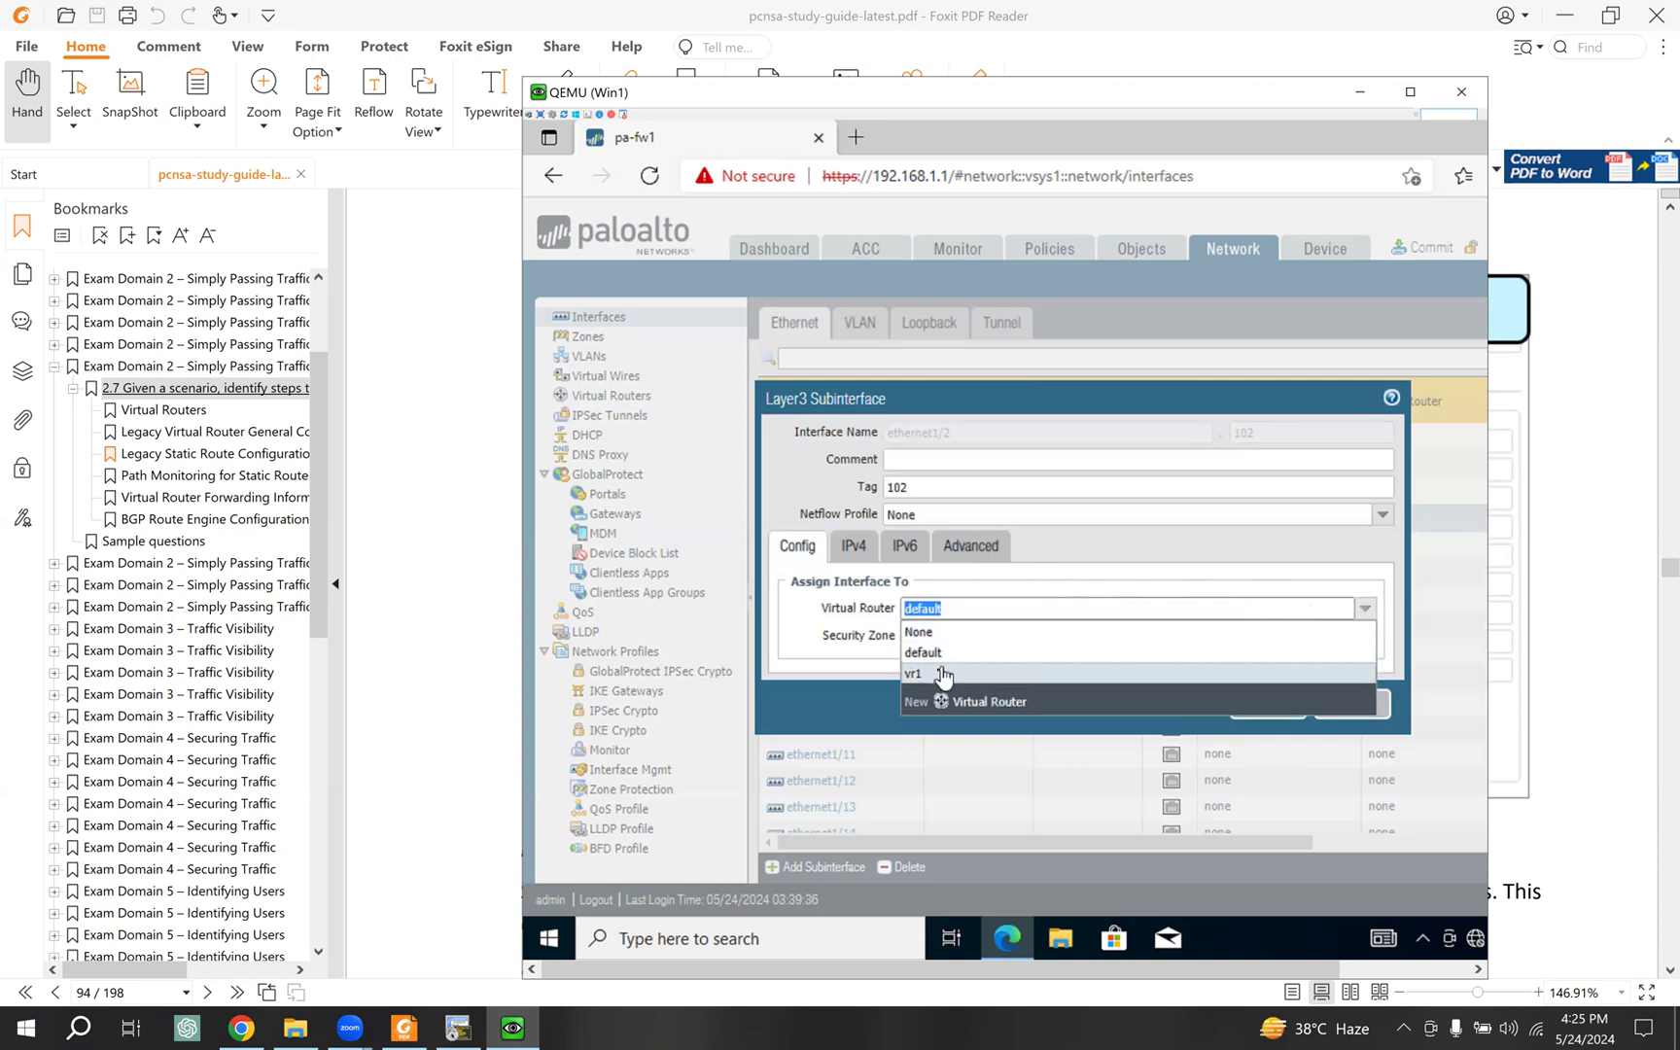
{"action": "left_click", "coordinate": [936, 673]}
{"action": "left_click", "coordinate": [1277, 702]}
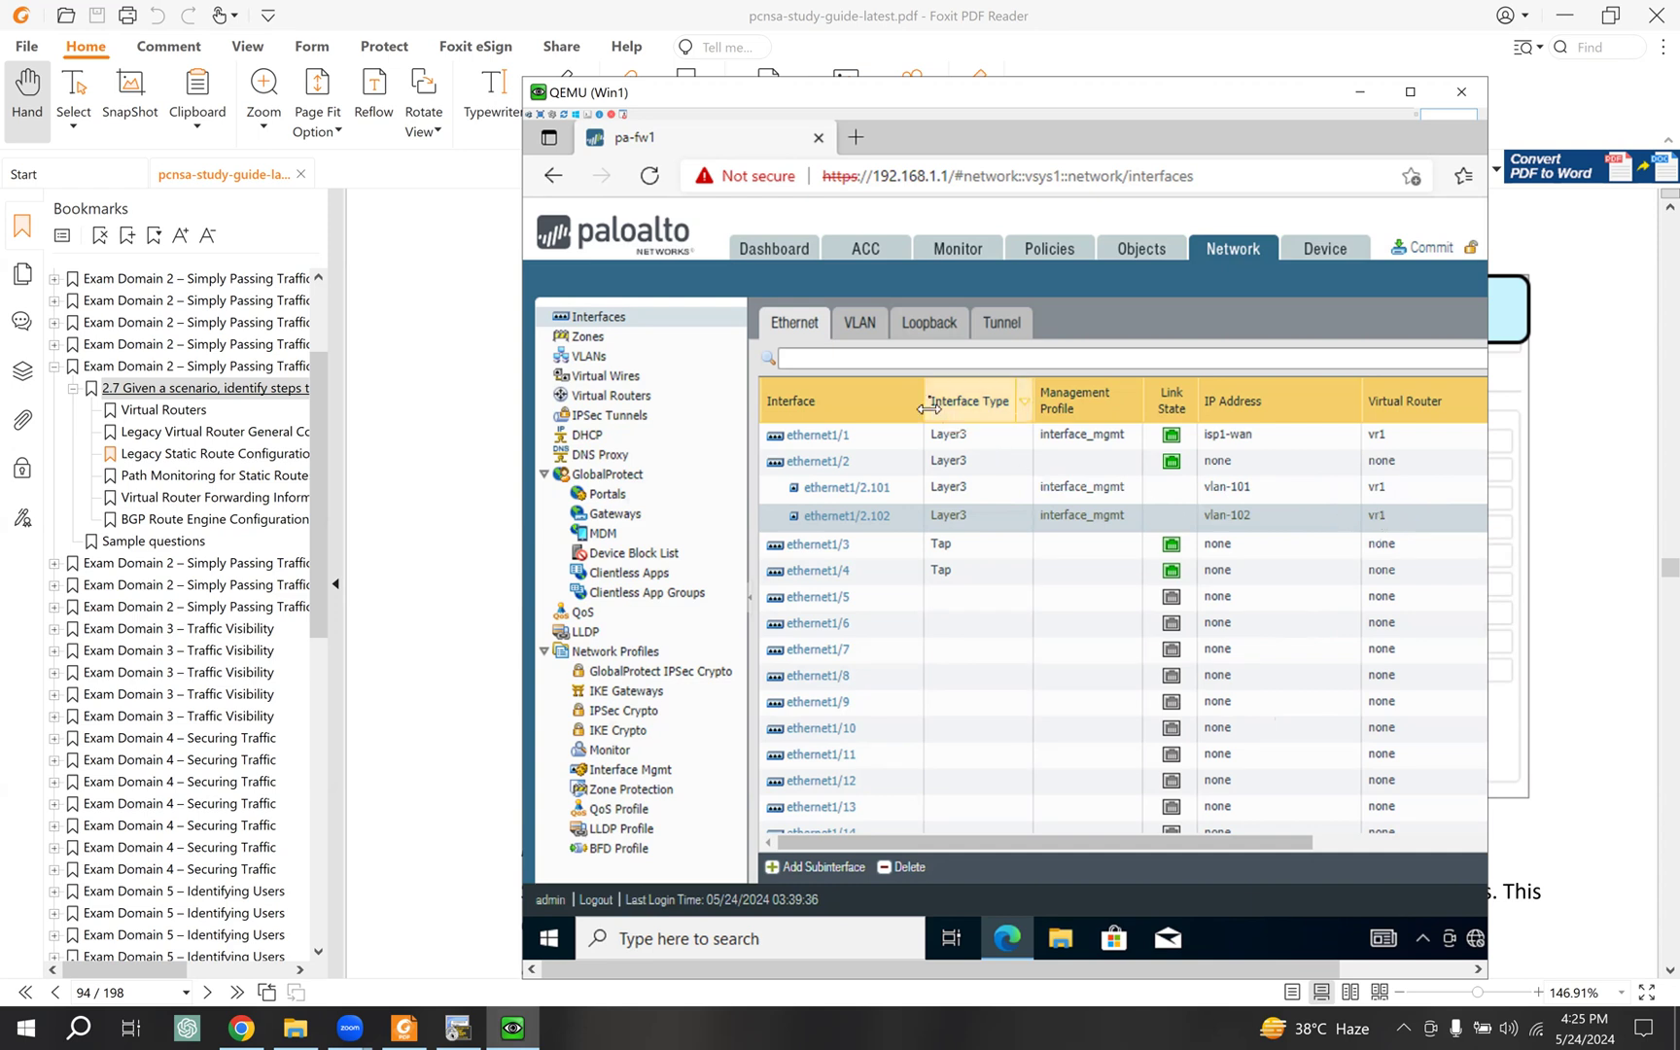
Step: Add an IPv4 static route named default-route with destination 0.0.0.0/0 to virtual router vr1
{"action": "left_click", "coordinate": [626, 401]}
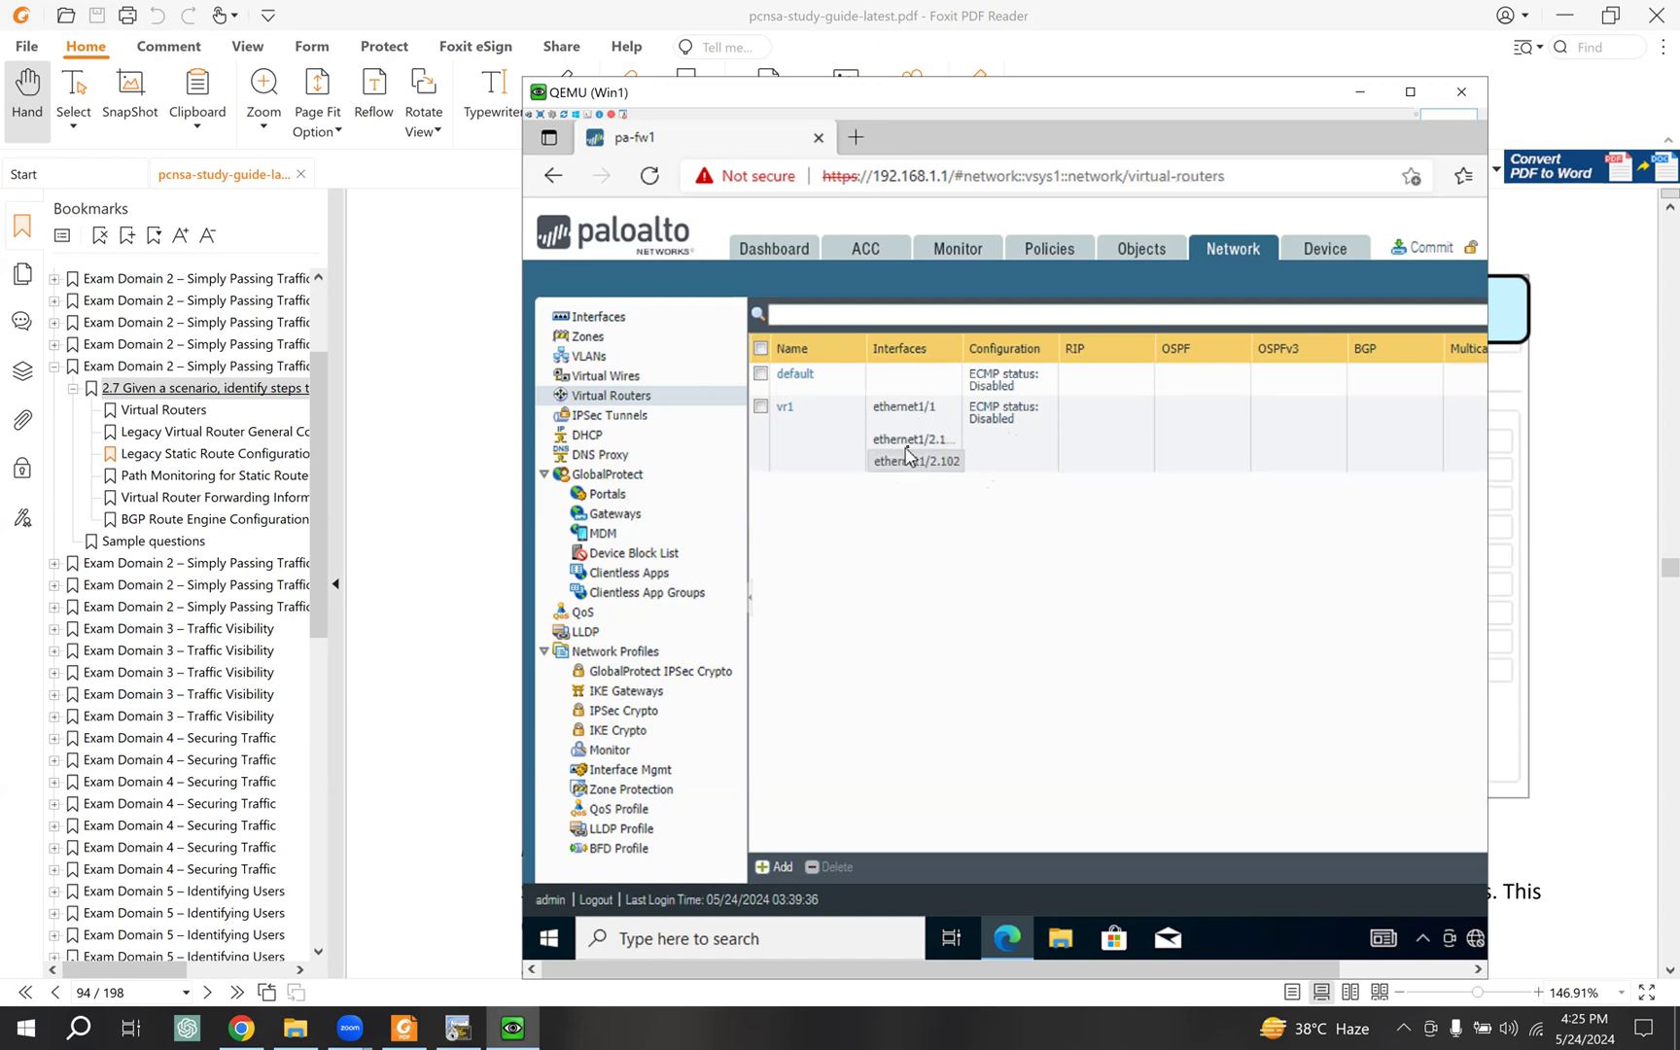
{"action": "left_click", "coordinate": [785, 407]}
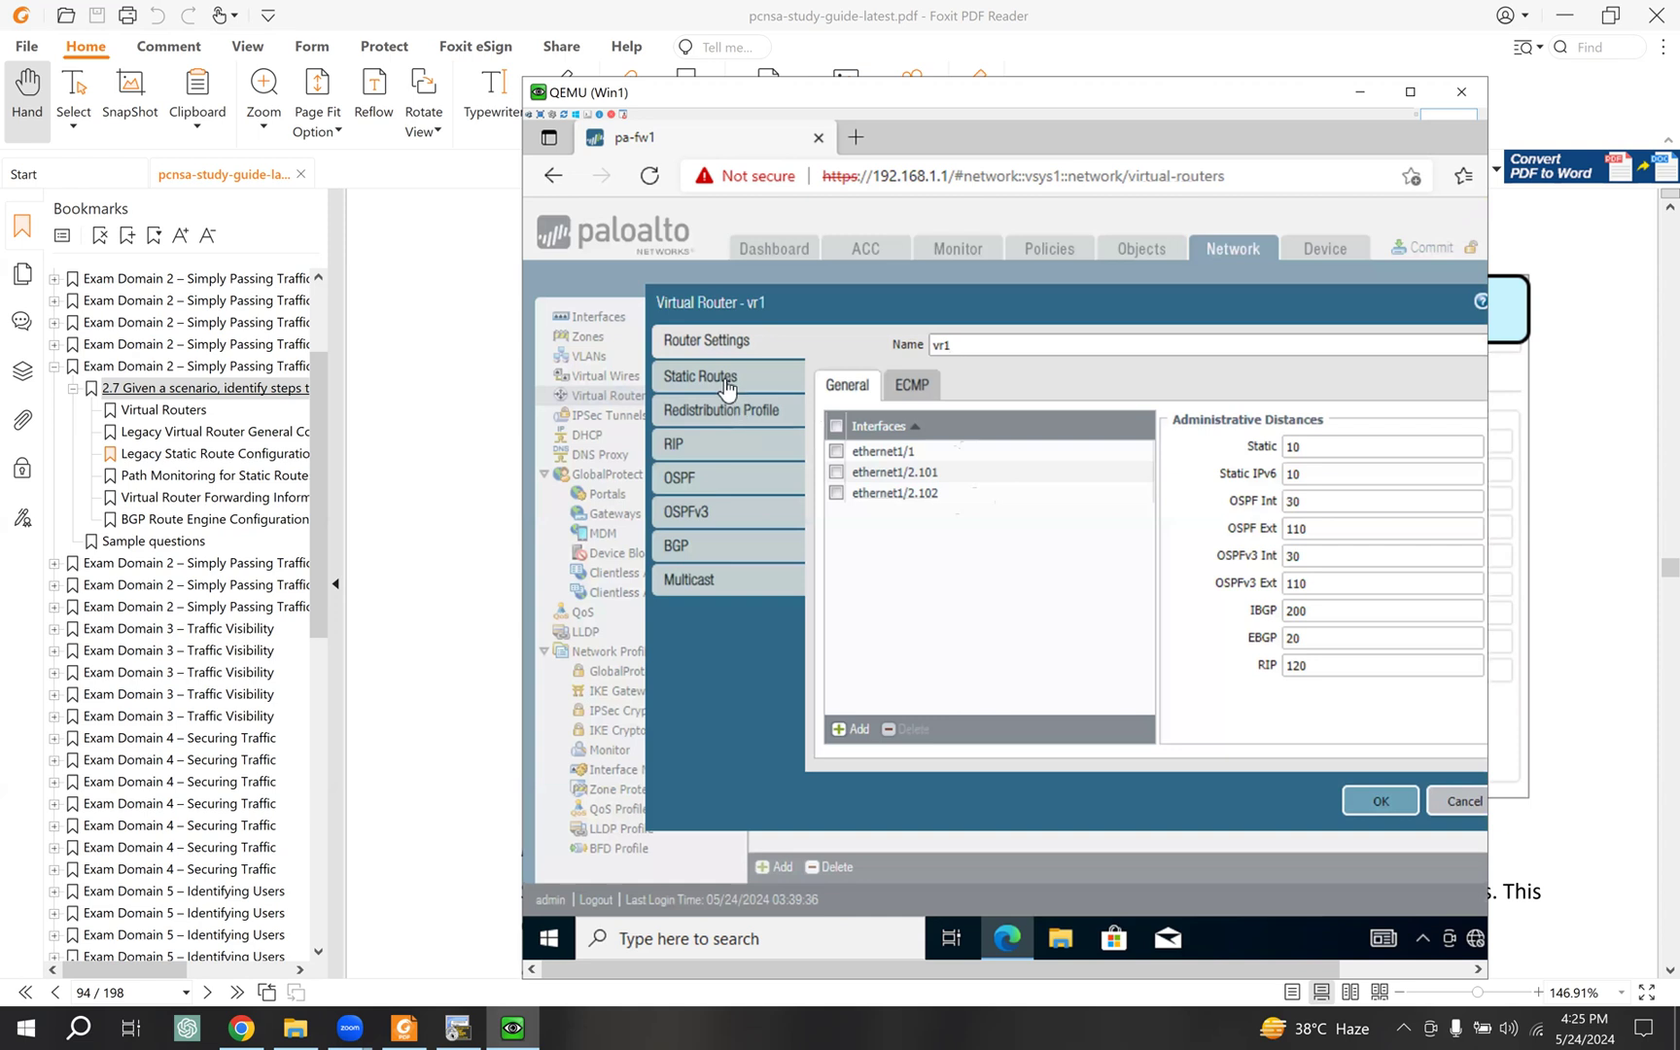
{"action": "left_click", "coordinate": [726, 388]}
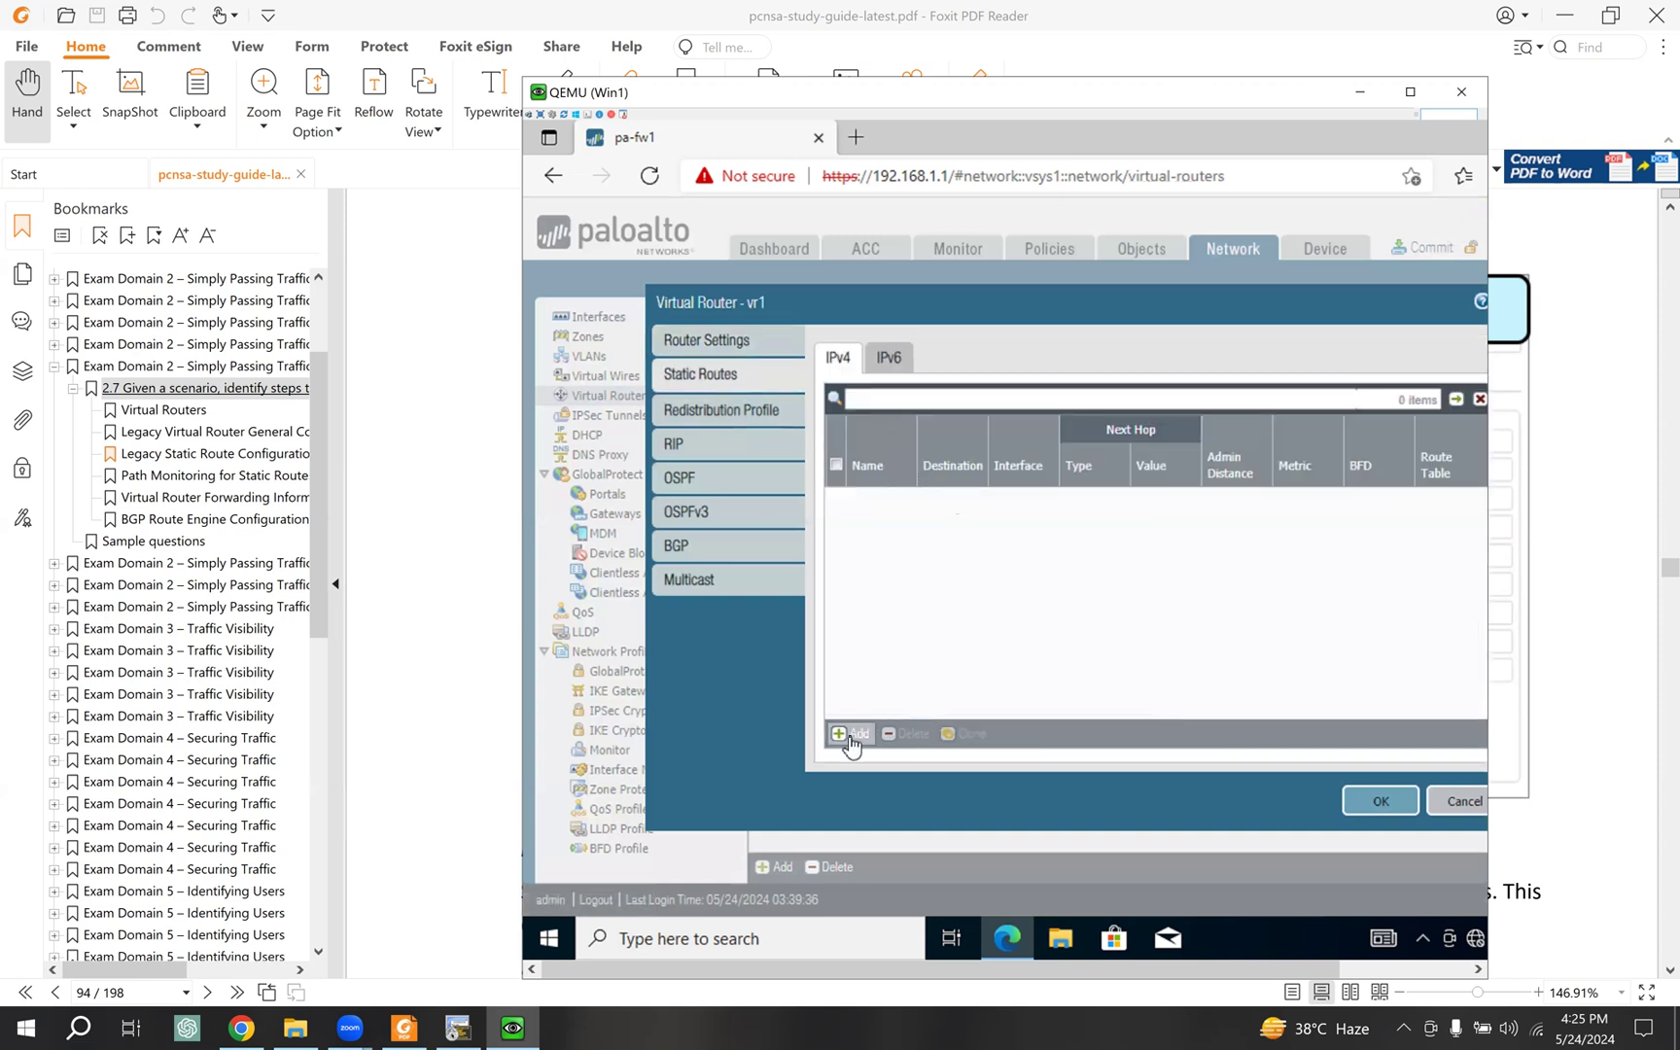
{"action": "left_click", "coordinate": [849, 736]}
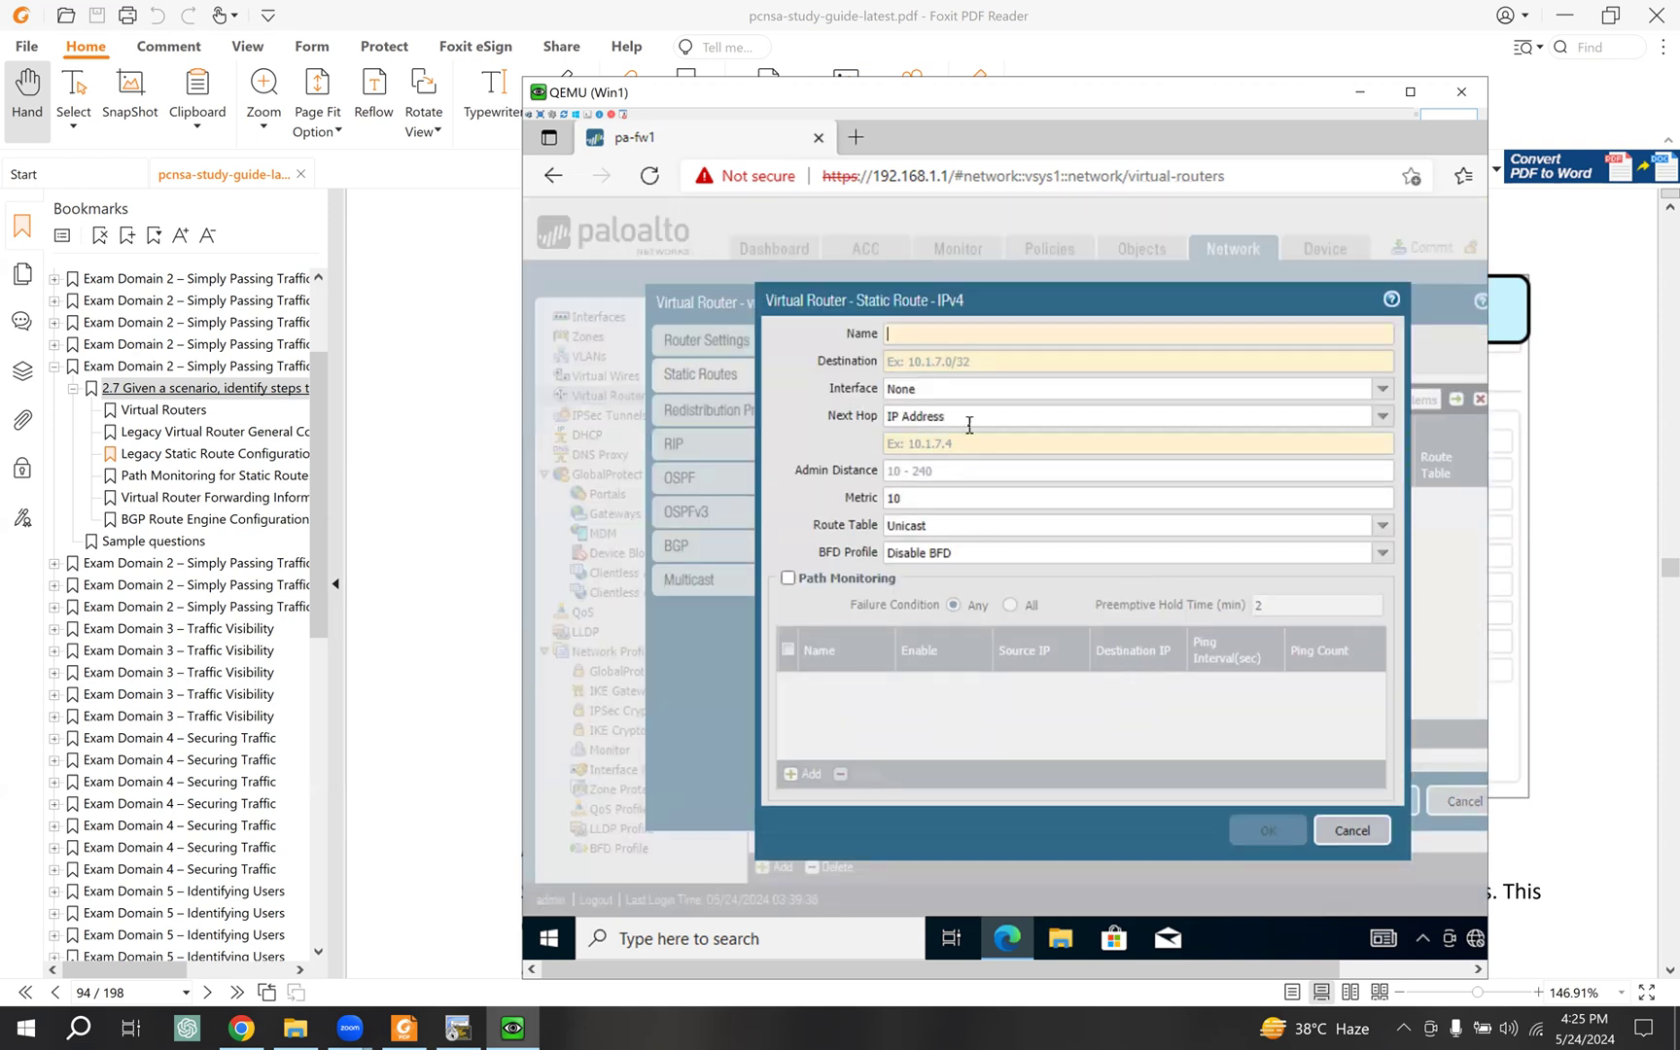
{"action": "type", "text": "default-route"}
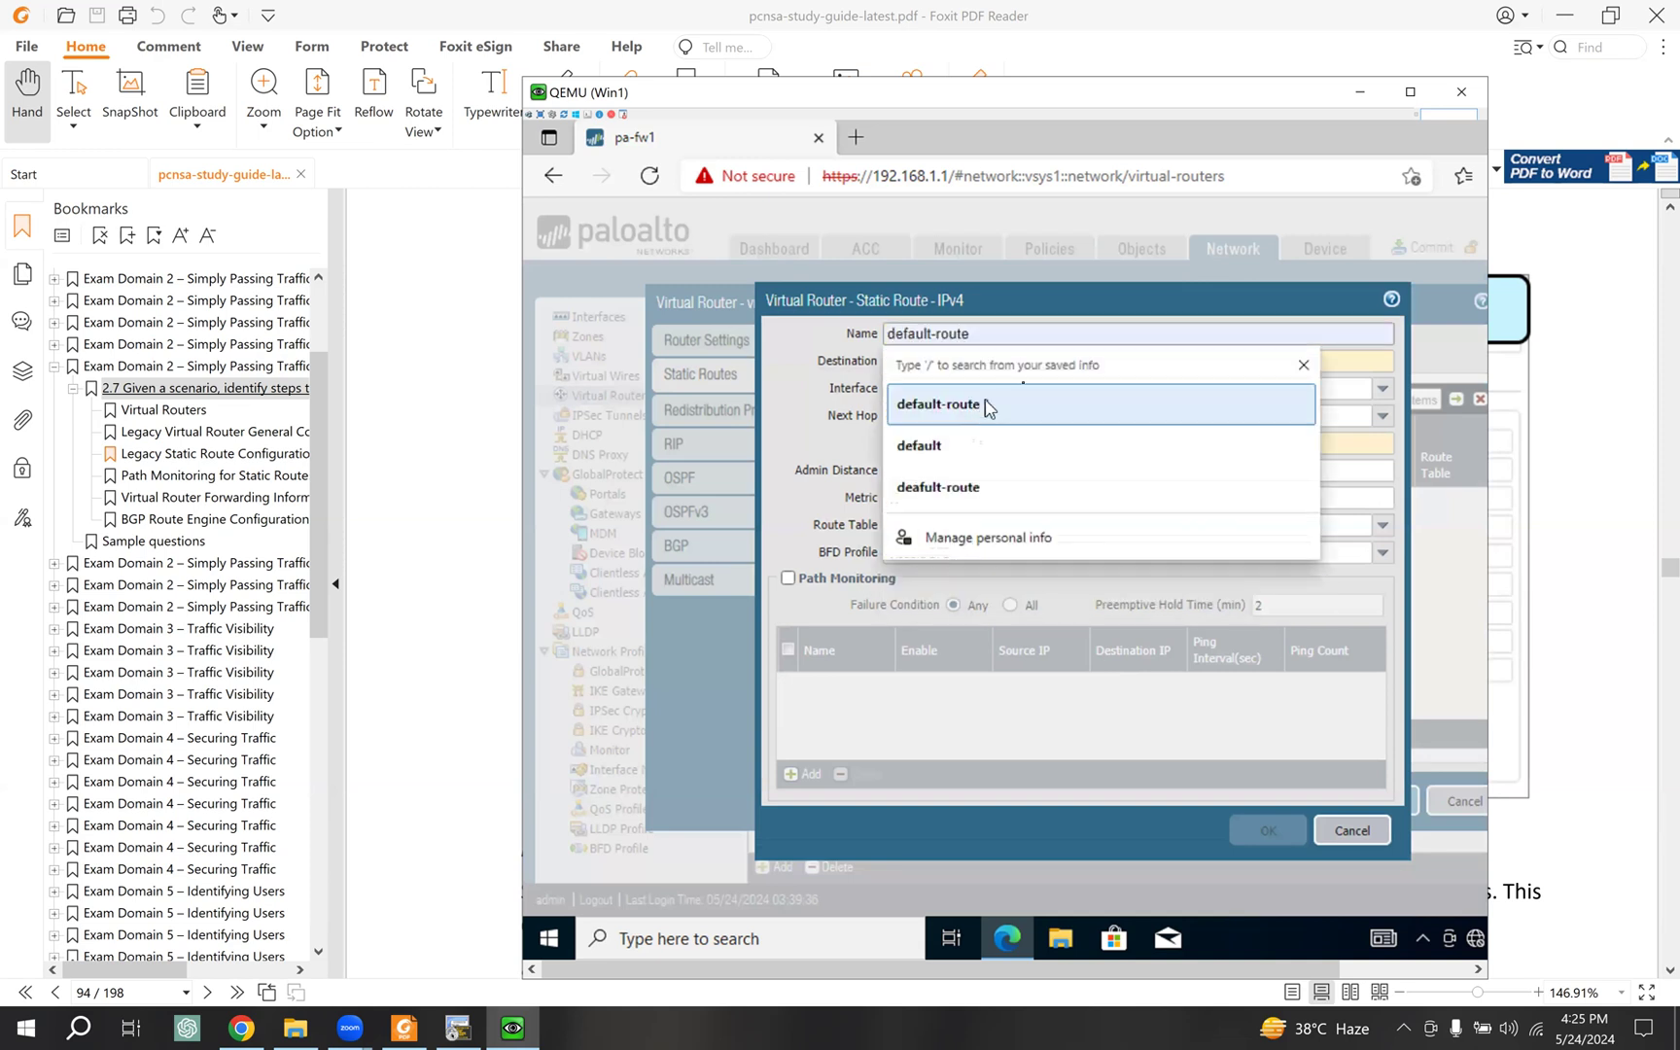
{"action": "left_click", "coordinate": [1024, 403]}
{"action": "left_click", "coordinate": [979, 363]}
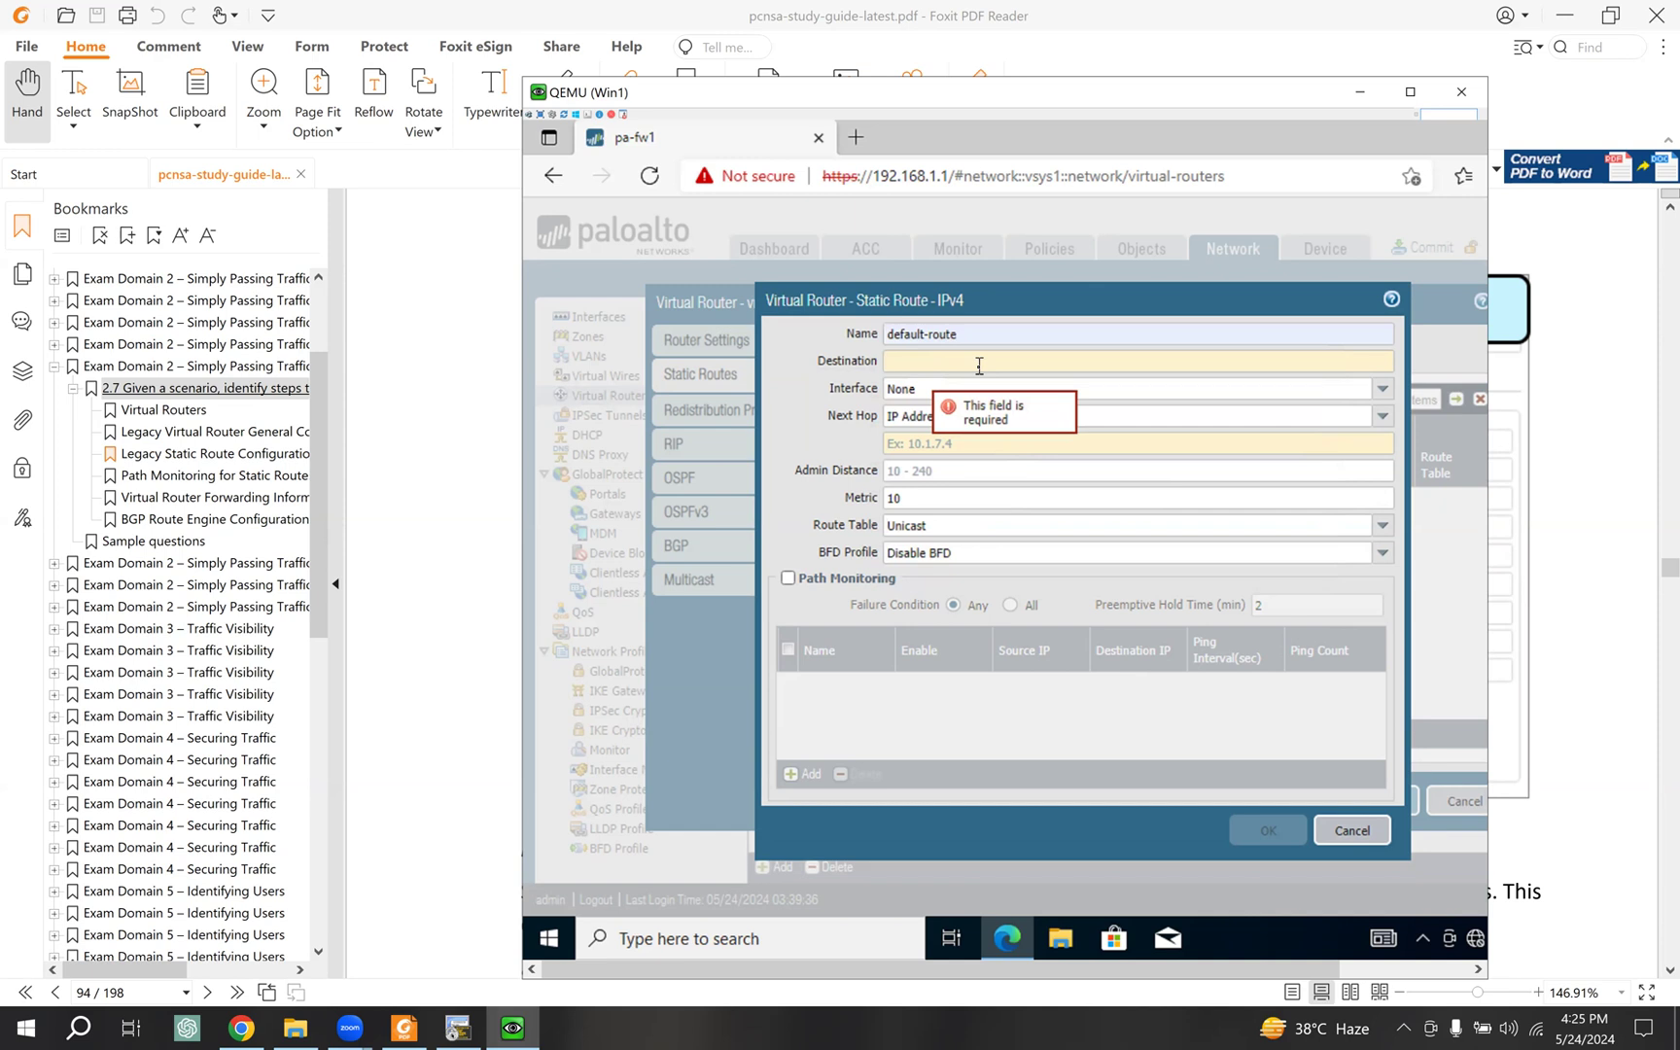
{"action": "type", "text": "0.0.0."}
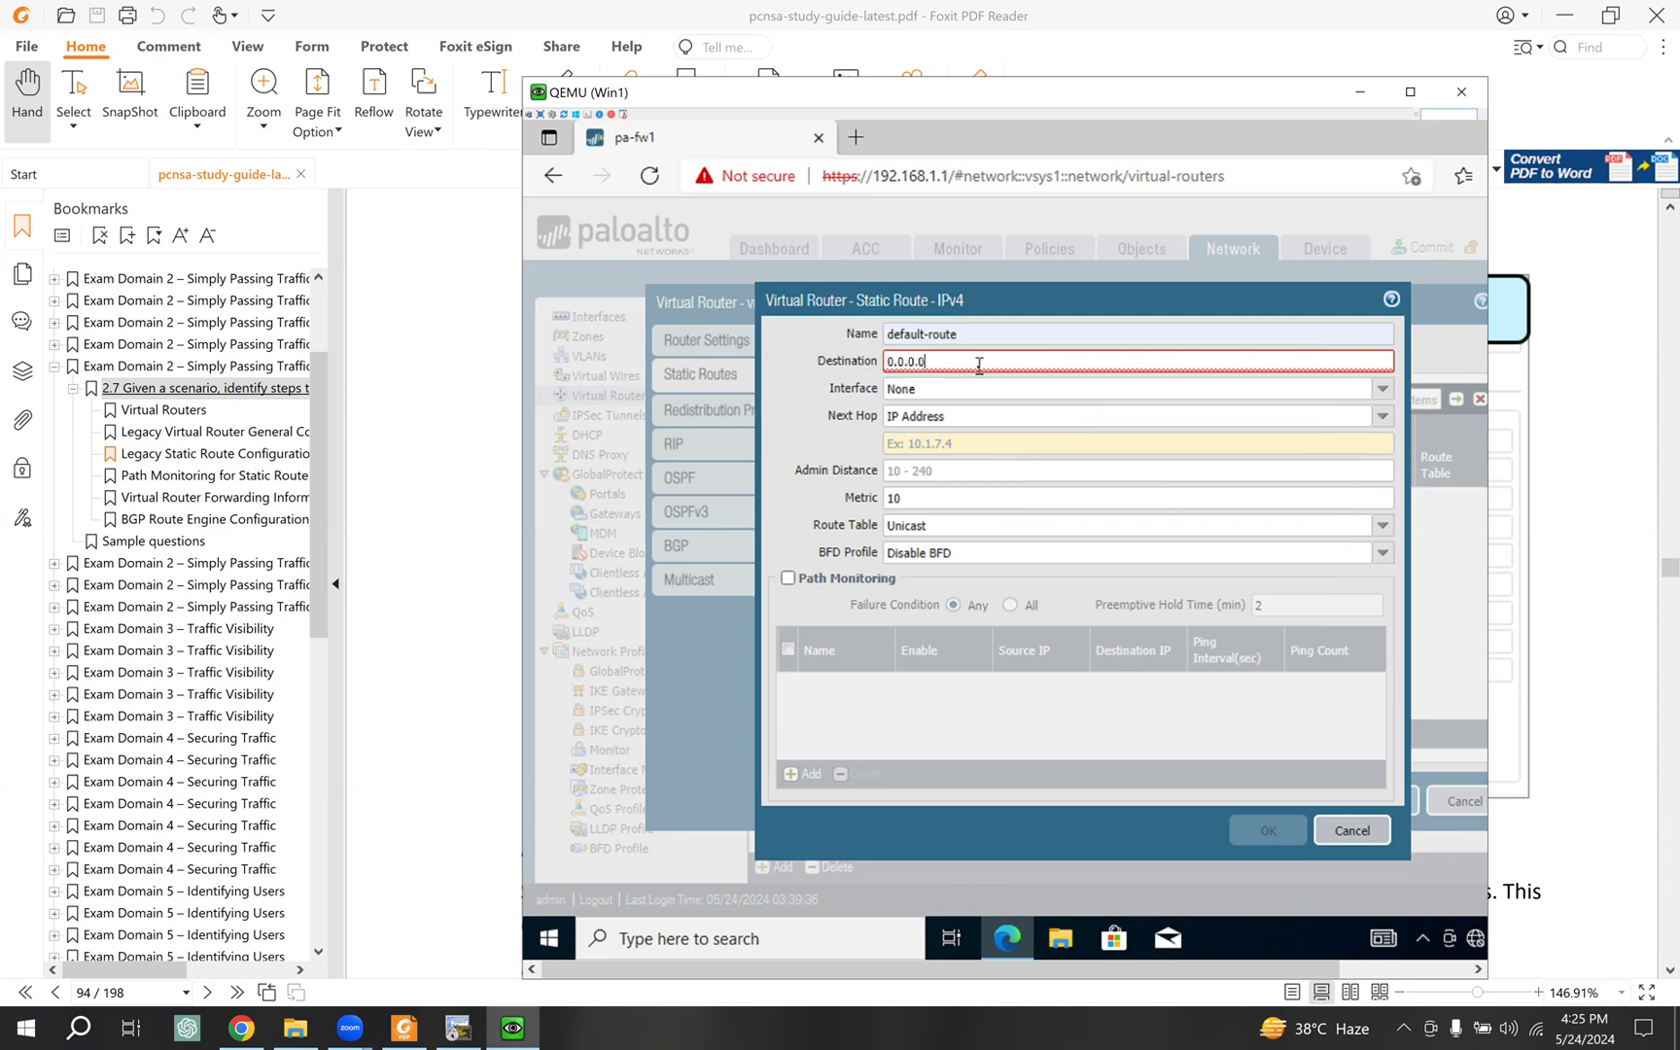
{"action": "type", "text": "0"}
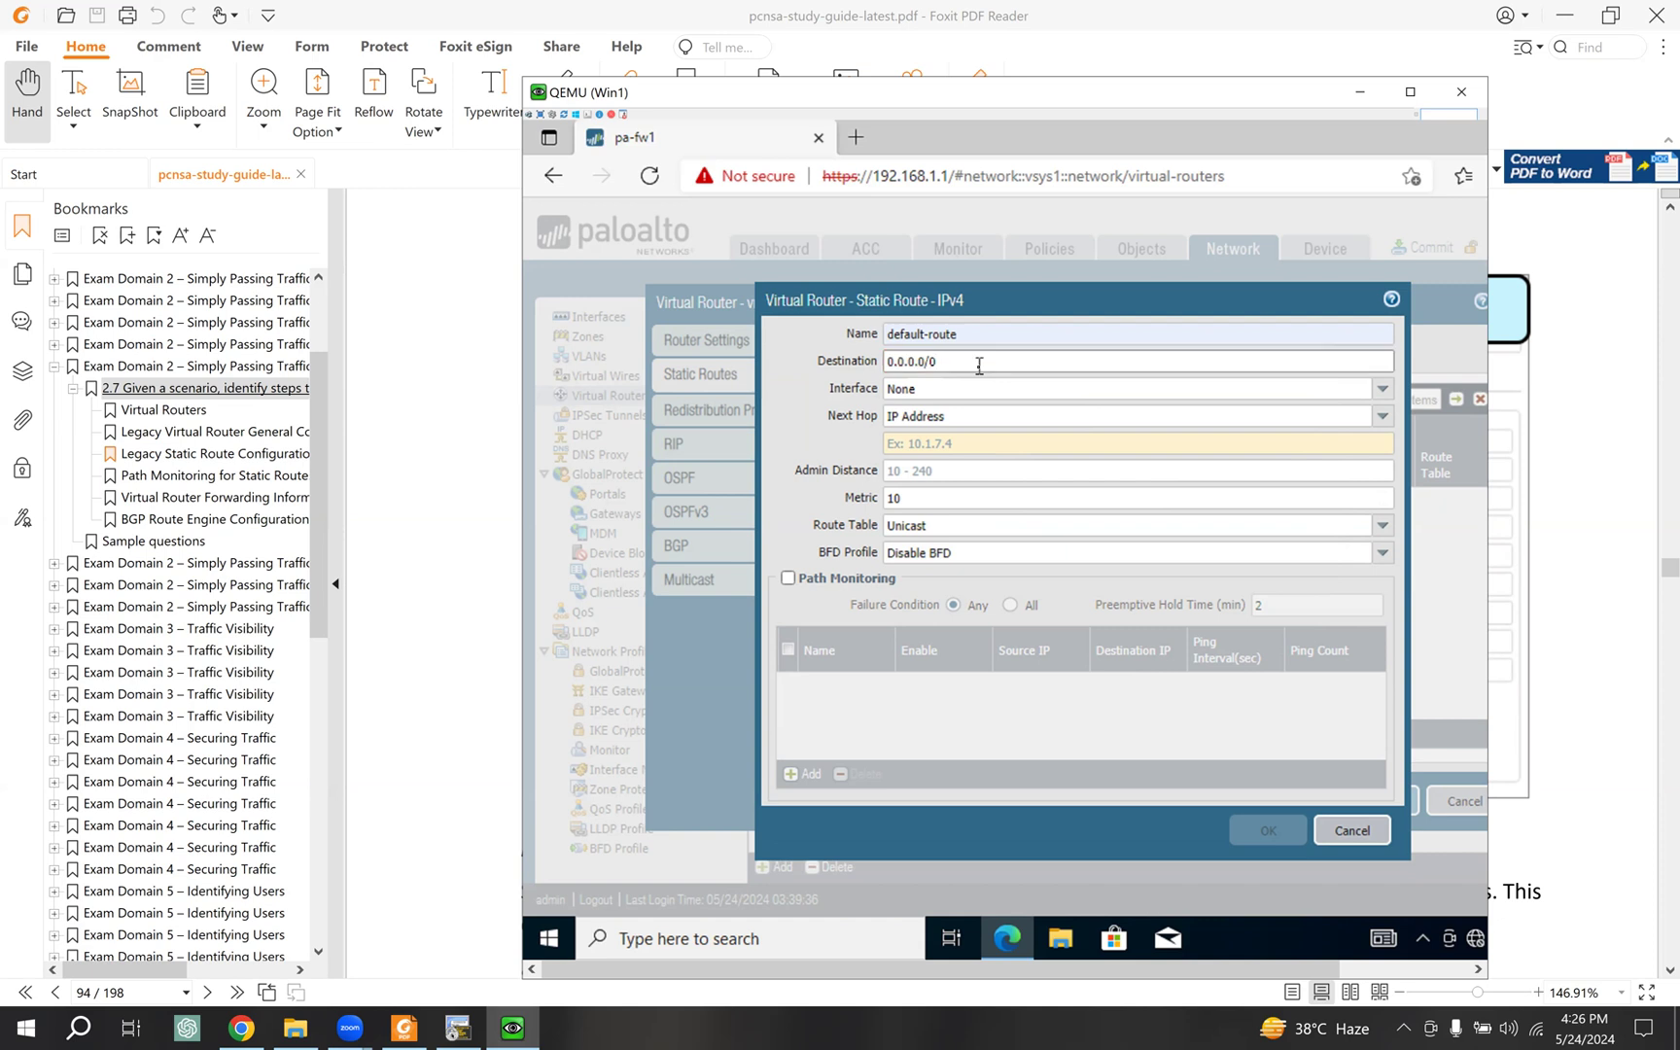
Step: Set the route's next hop to IP address 209.165.1.1 and its interface to ethernet1/1, saving the route and virtual router vr1
{"action": "left_click", "coordinate": [983, 446]}
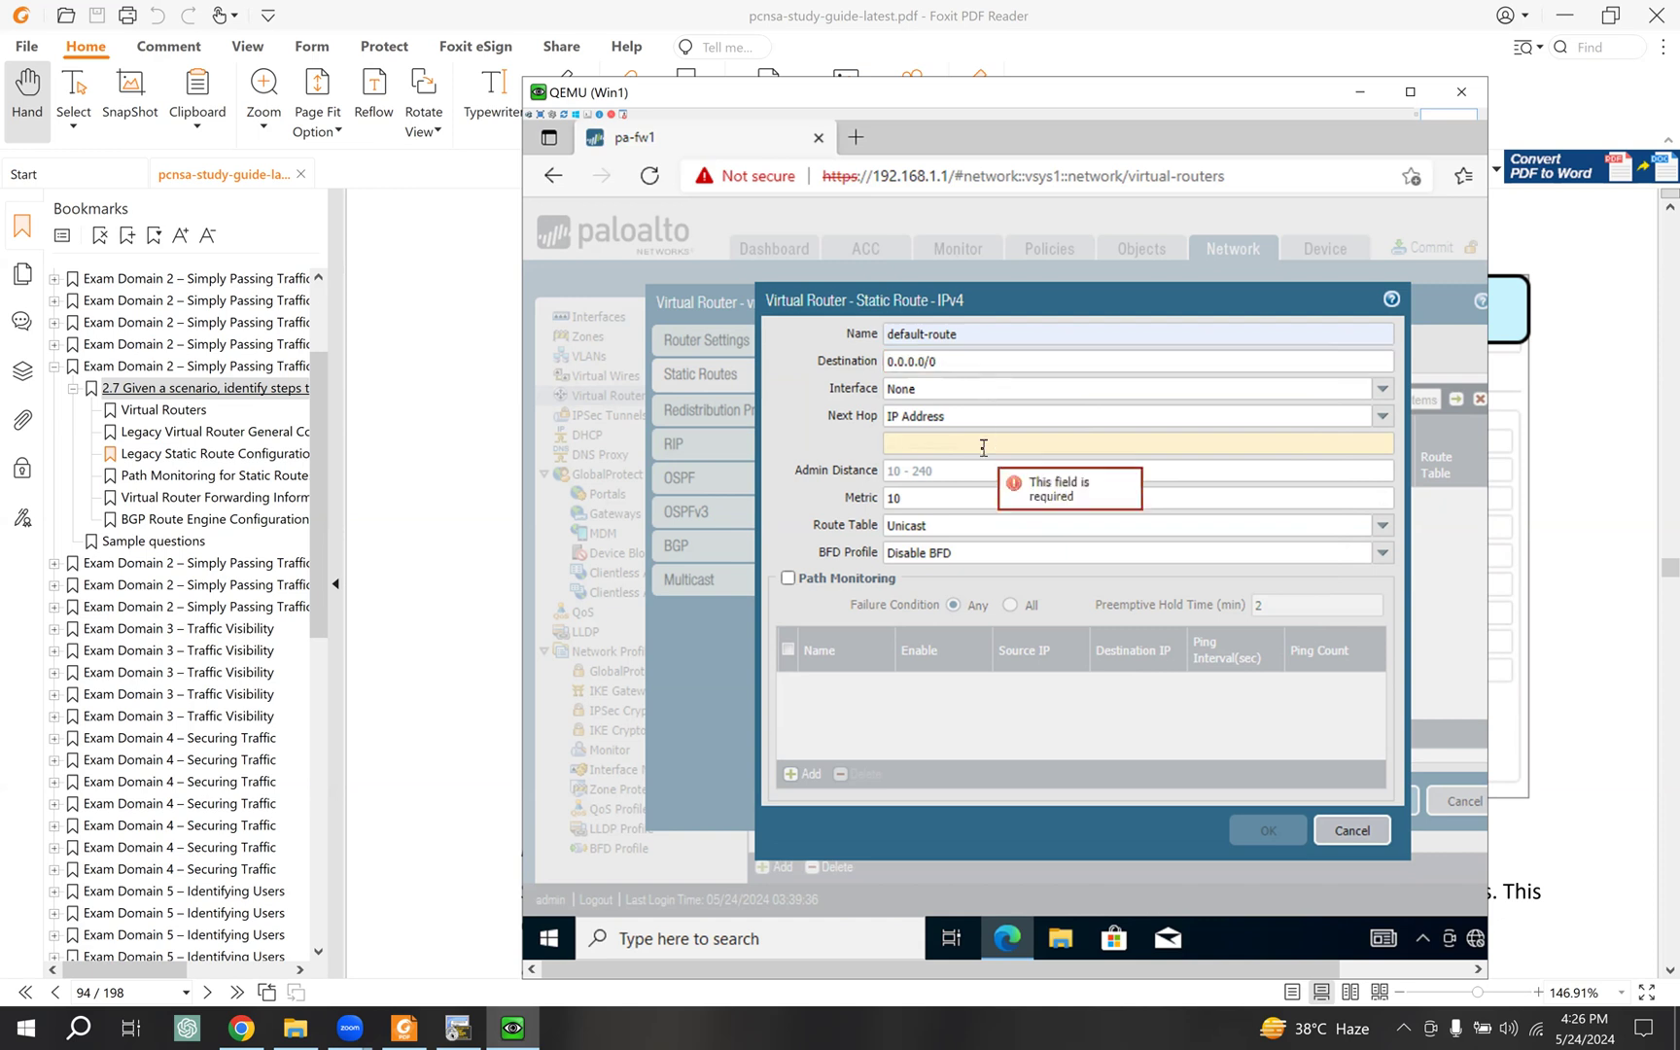
{"action": "type", "text": "0"}
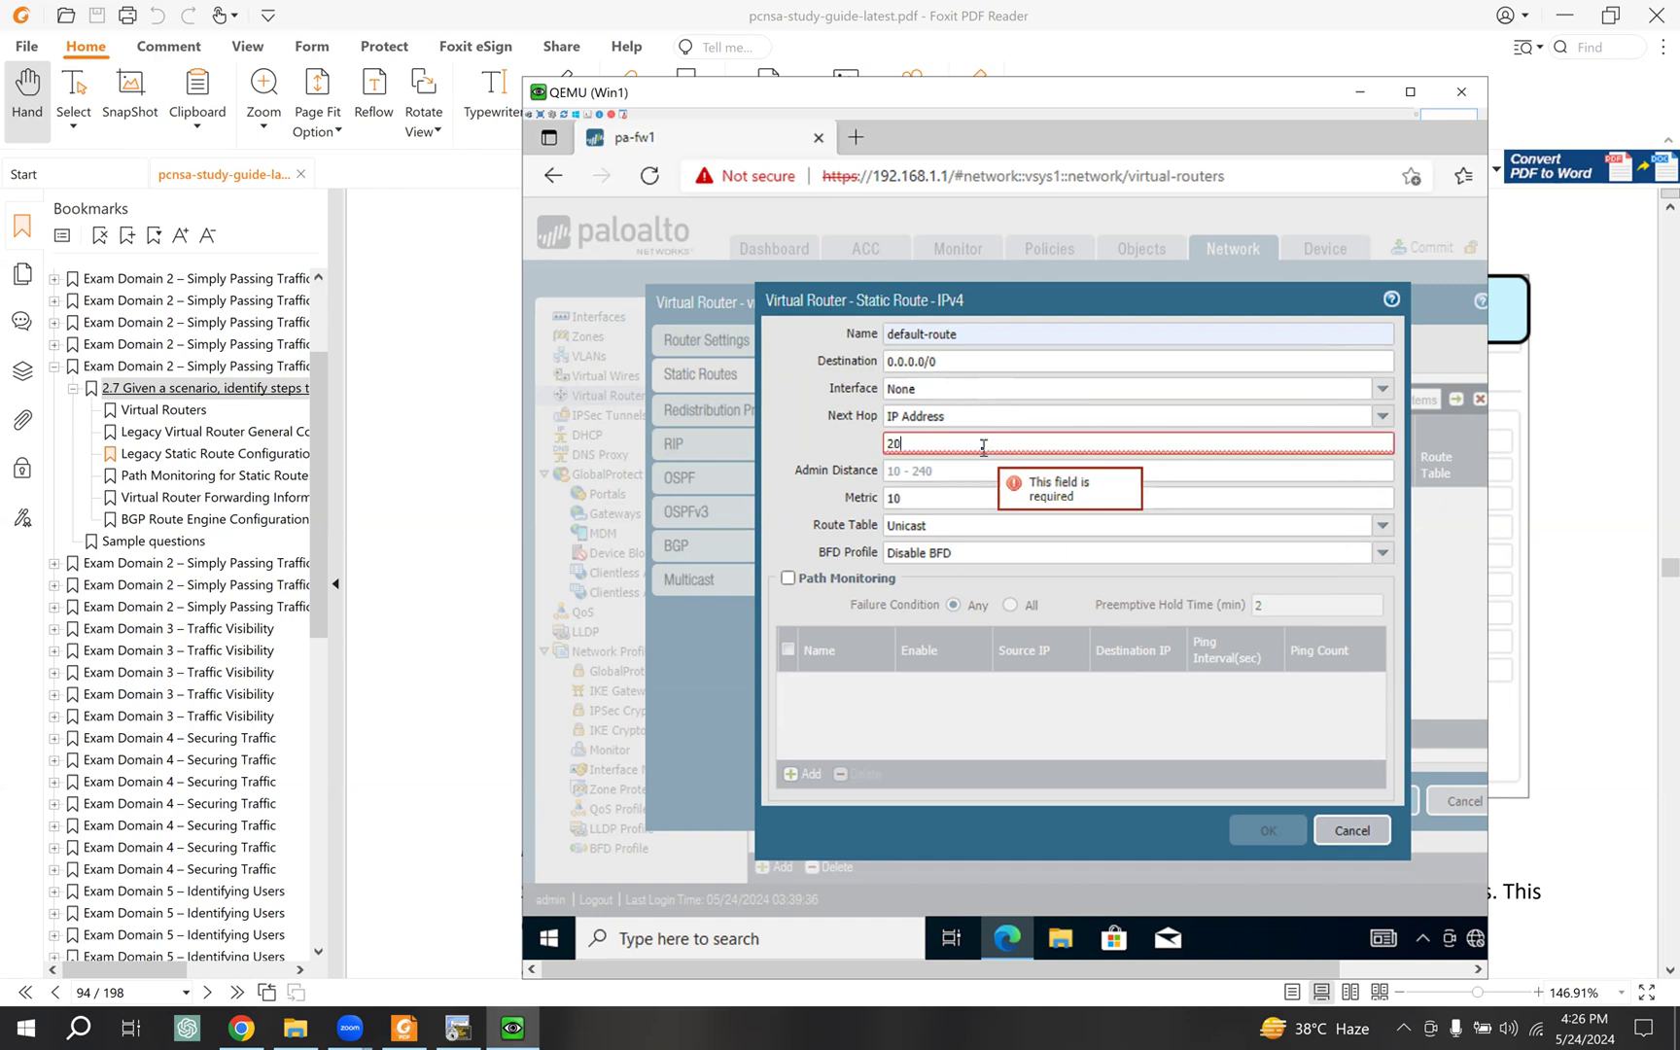
{"action": "type", "text": "9.165."}
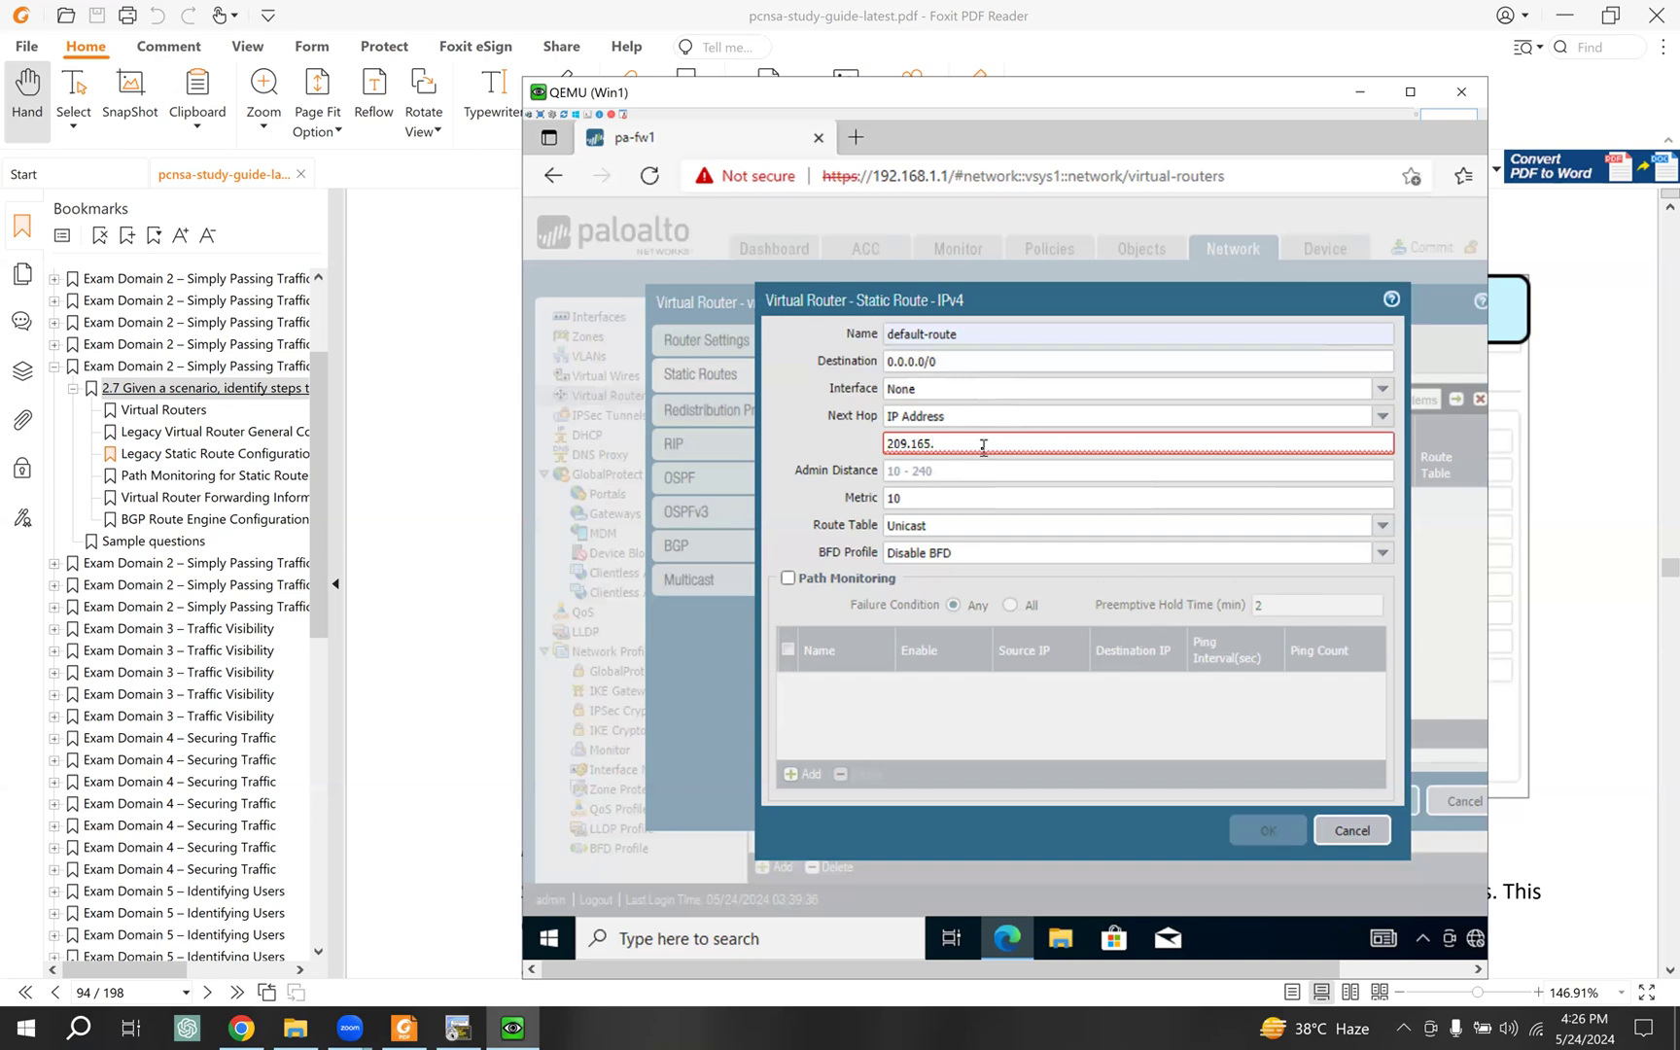
{"action": "type", "text": "1.1"}
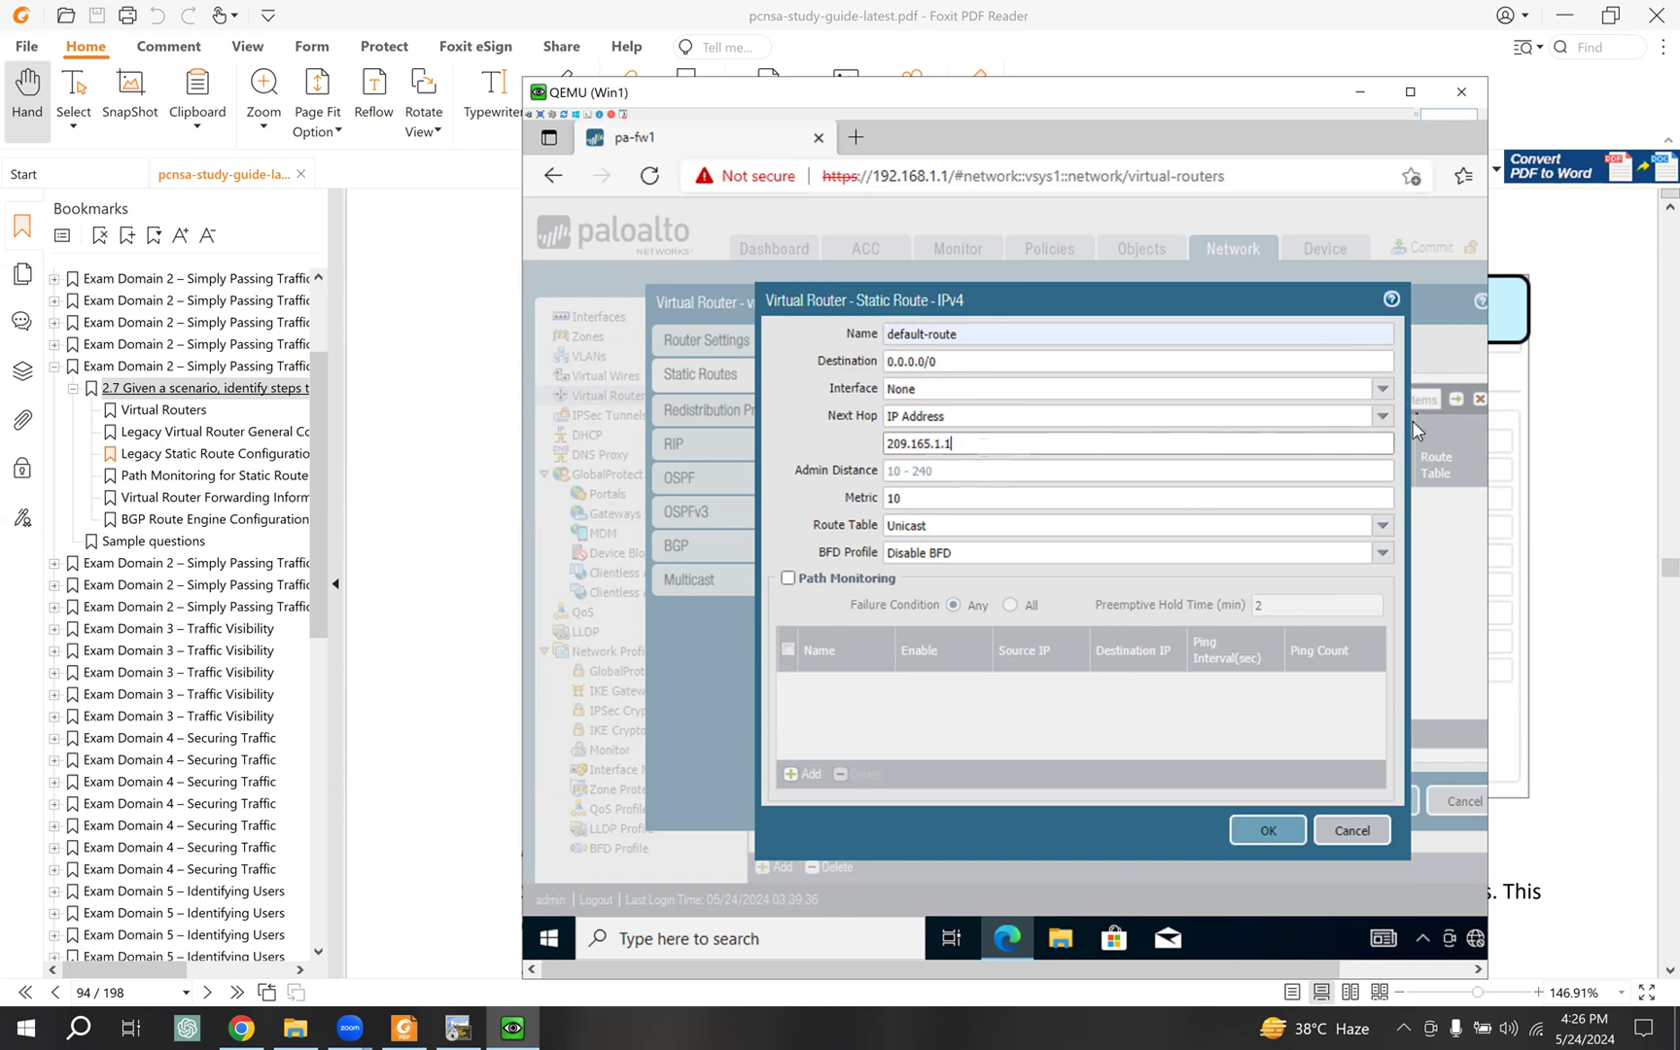
{"action": "left_click", "coordinate": [1383, 390]}
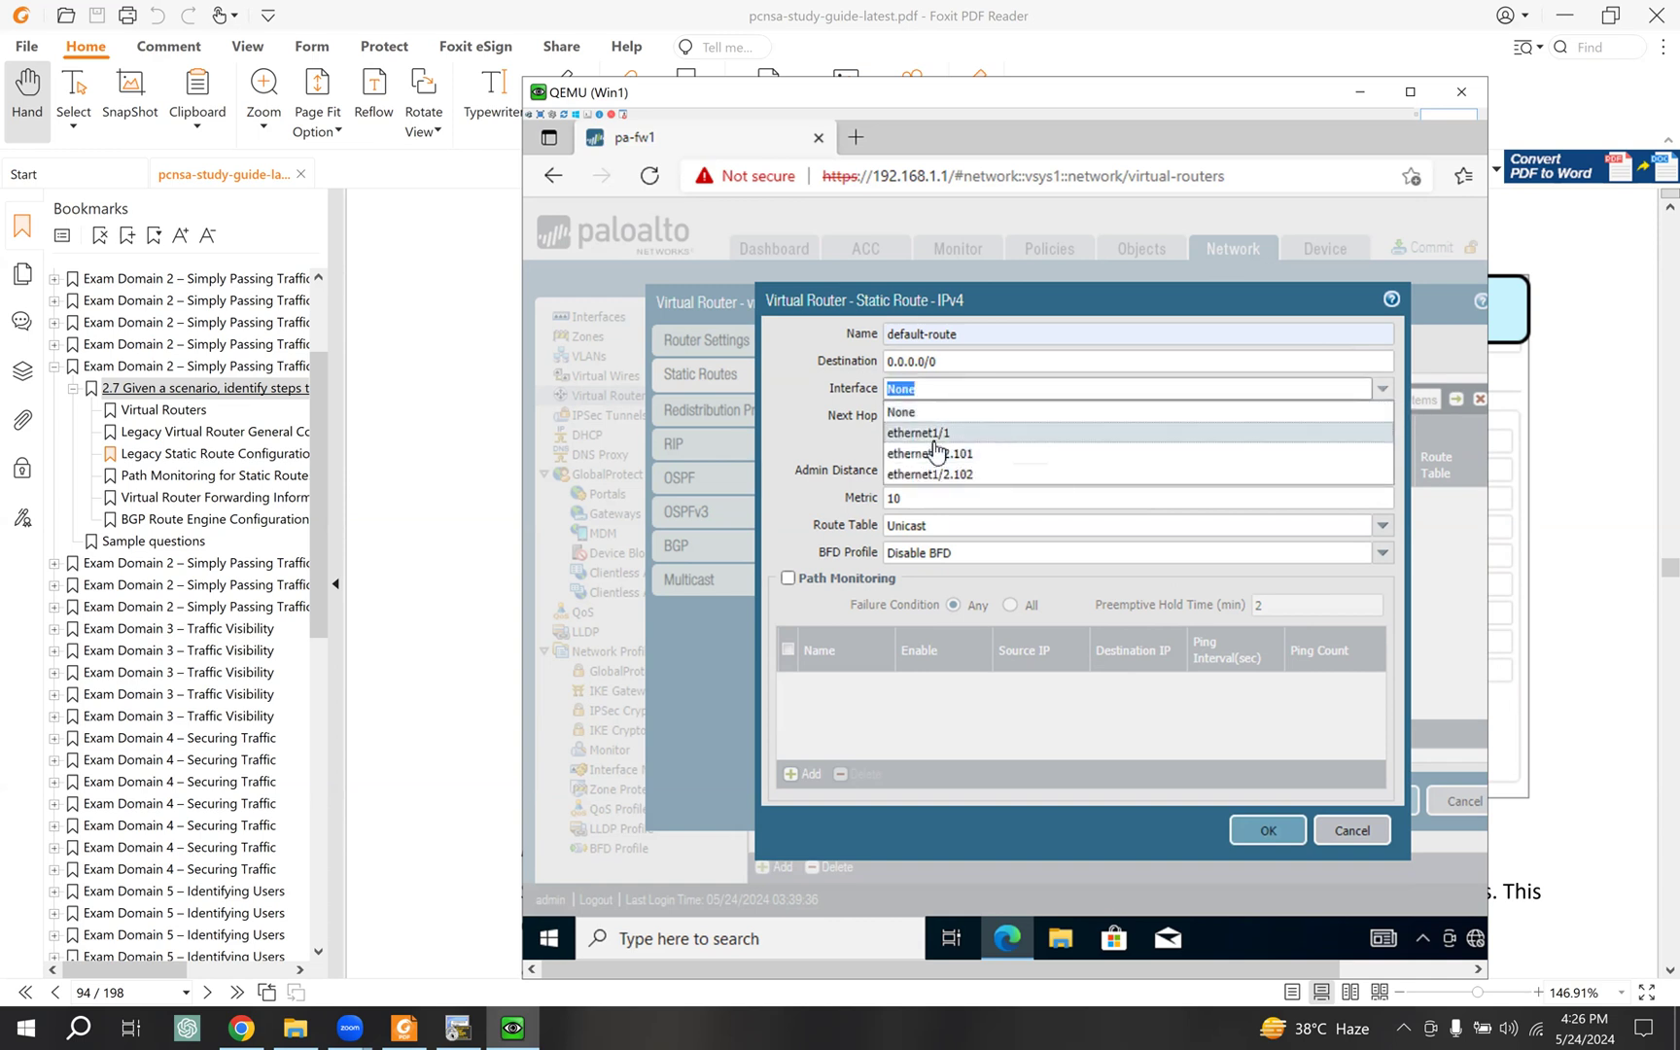
{"action": "left_click", "coordinate": [931, 425]}
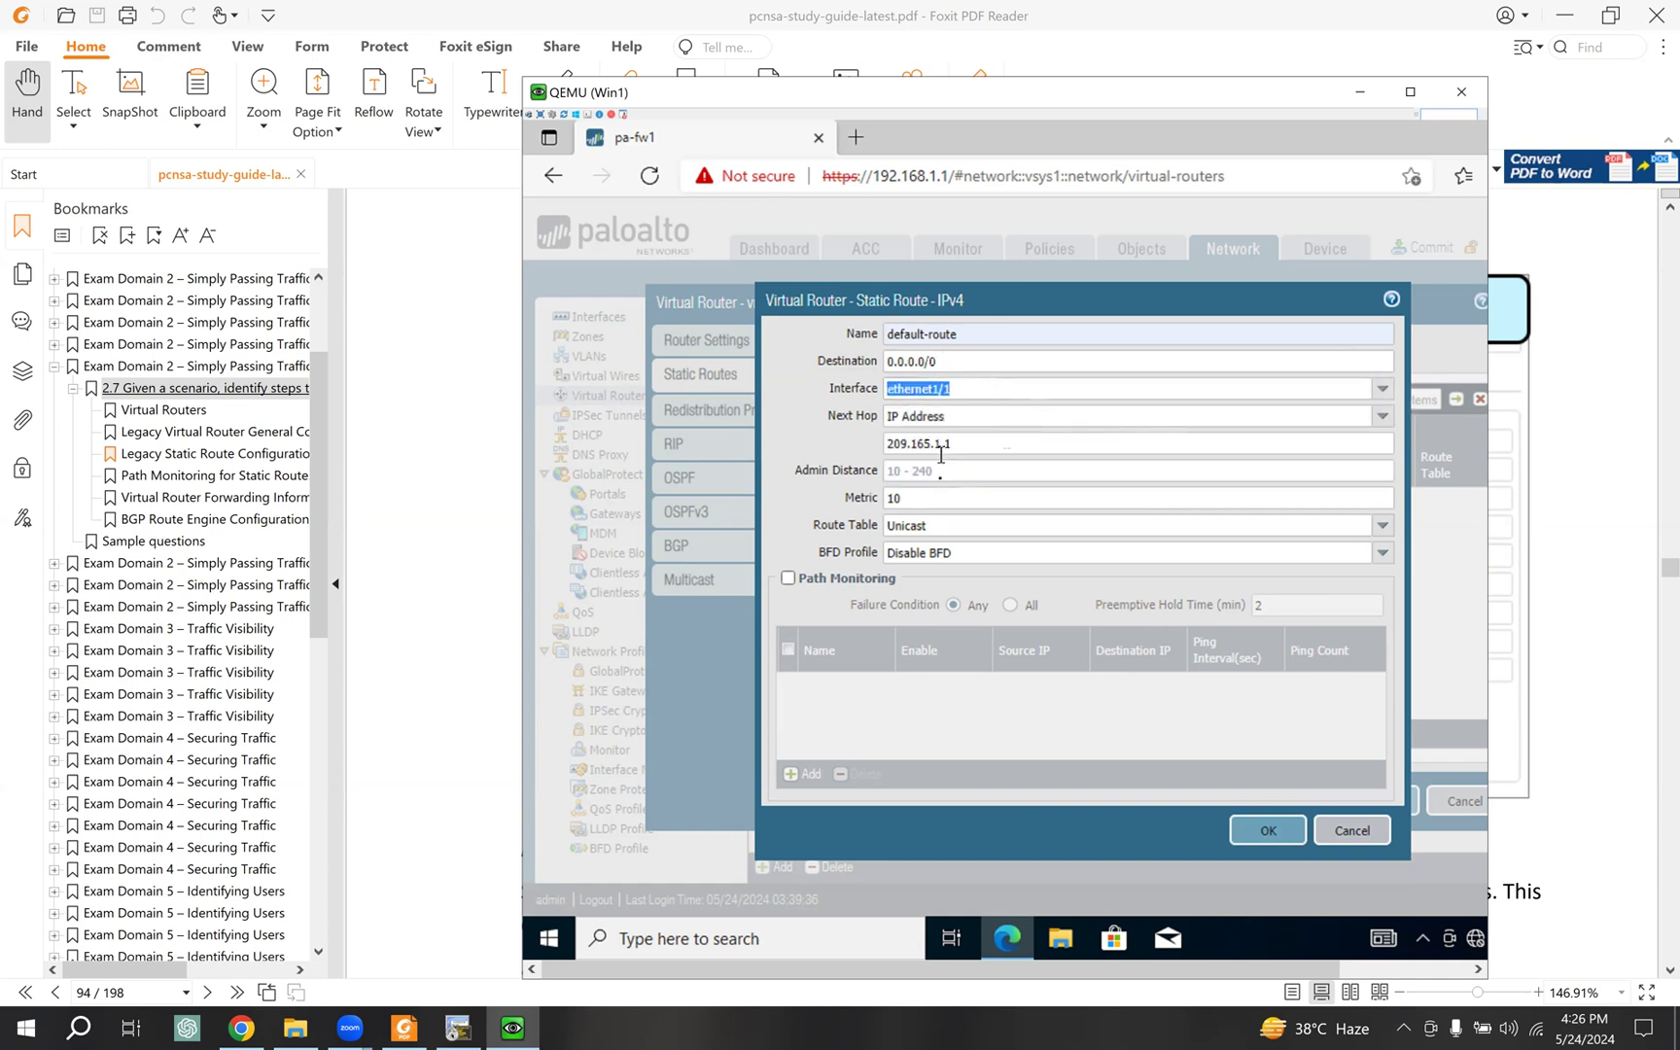
{"action": "left_click", "coordinate": [789, 579]}
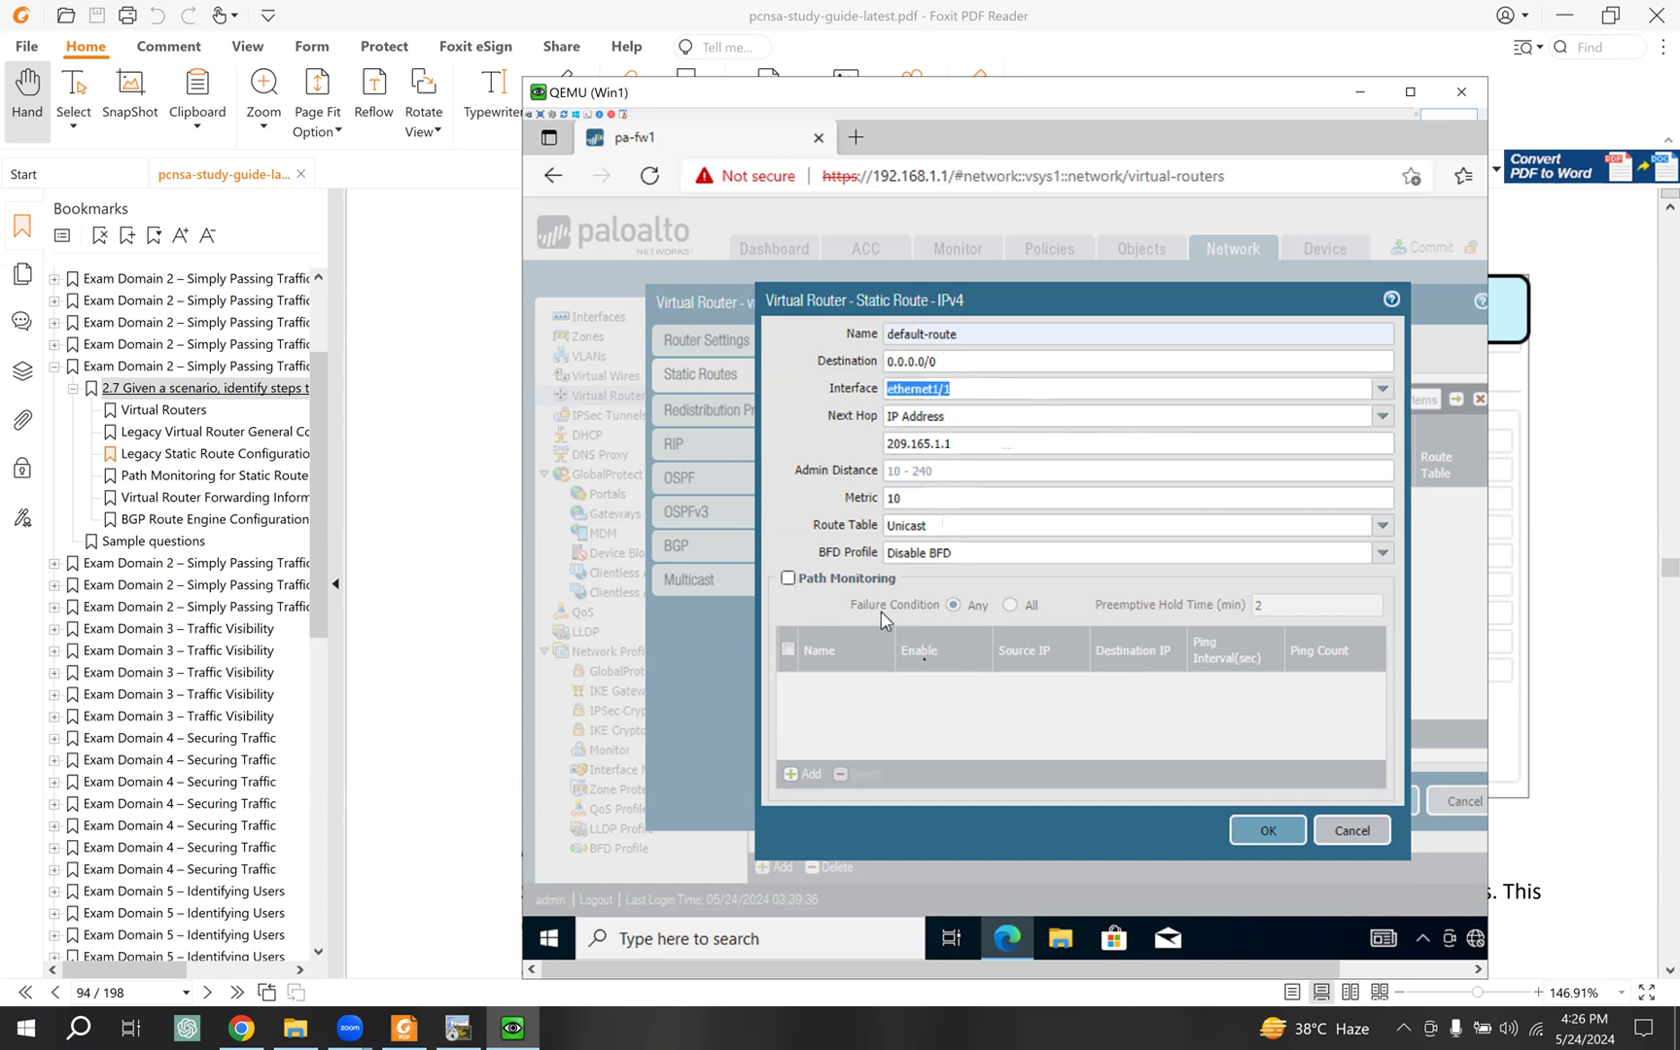
{"action": "left_click", "coordinate": [1269, 831]}
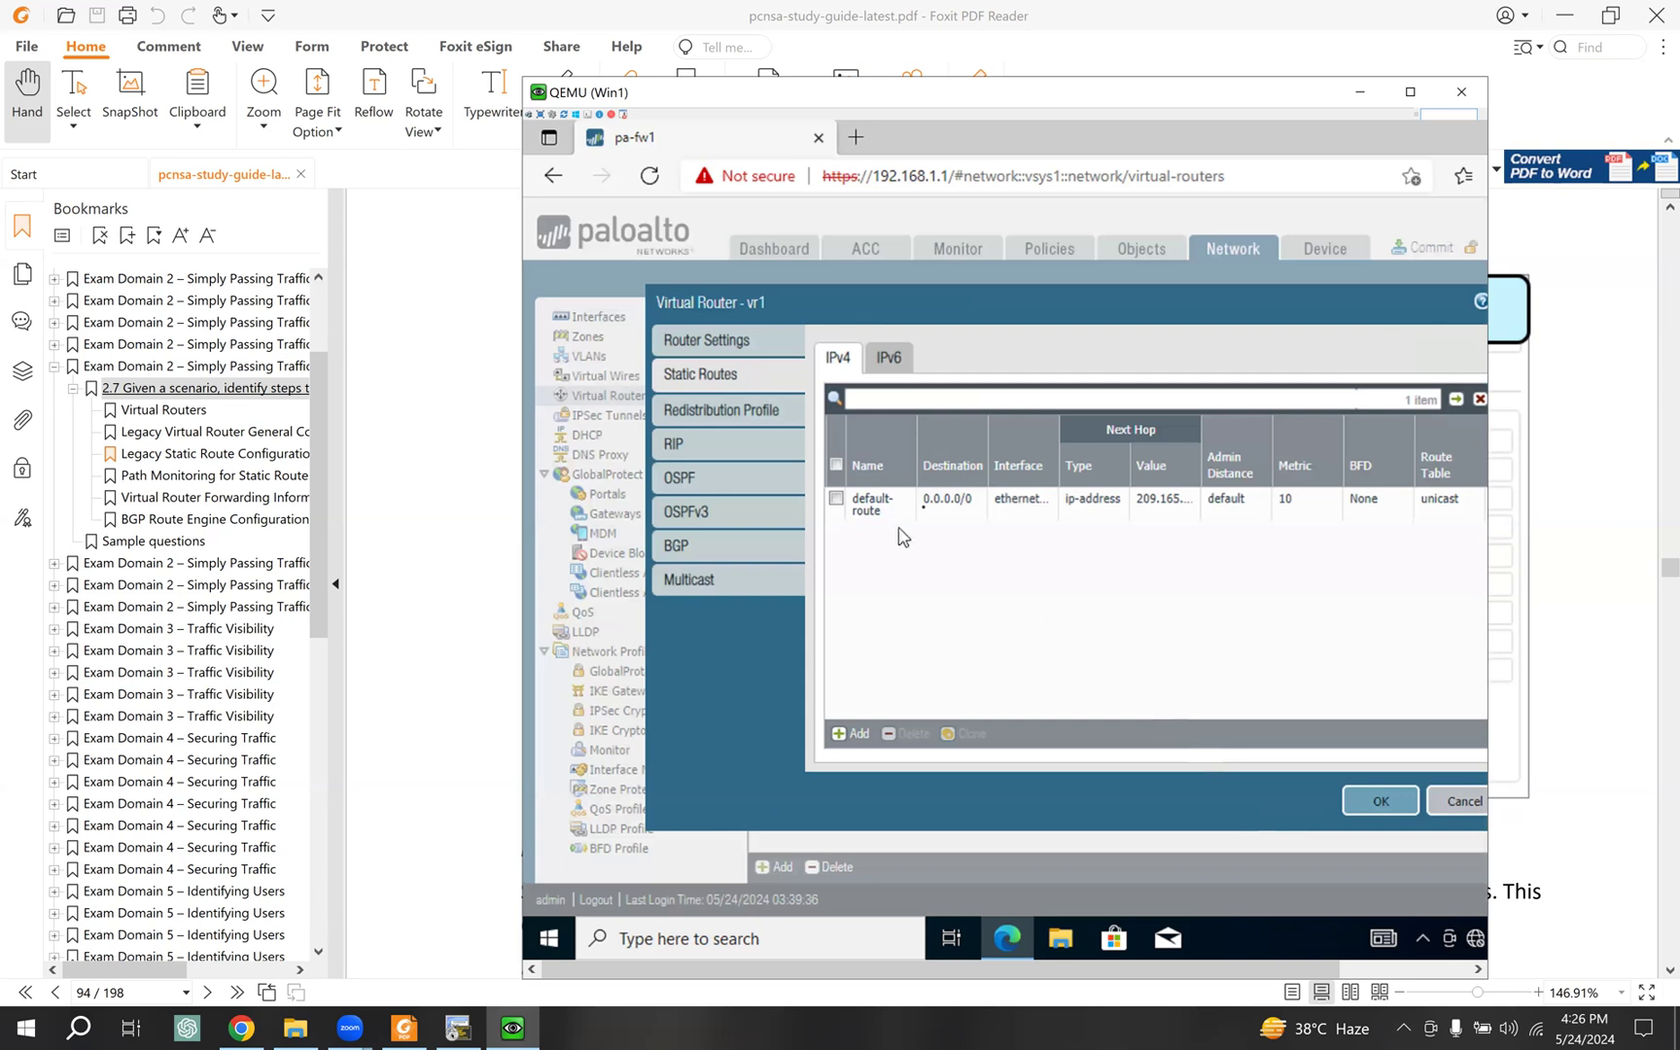
{"action": "left_click", "coordinate": [1379, 803]}
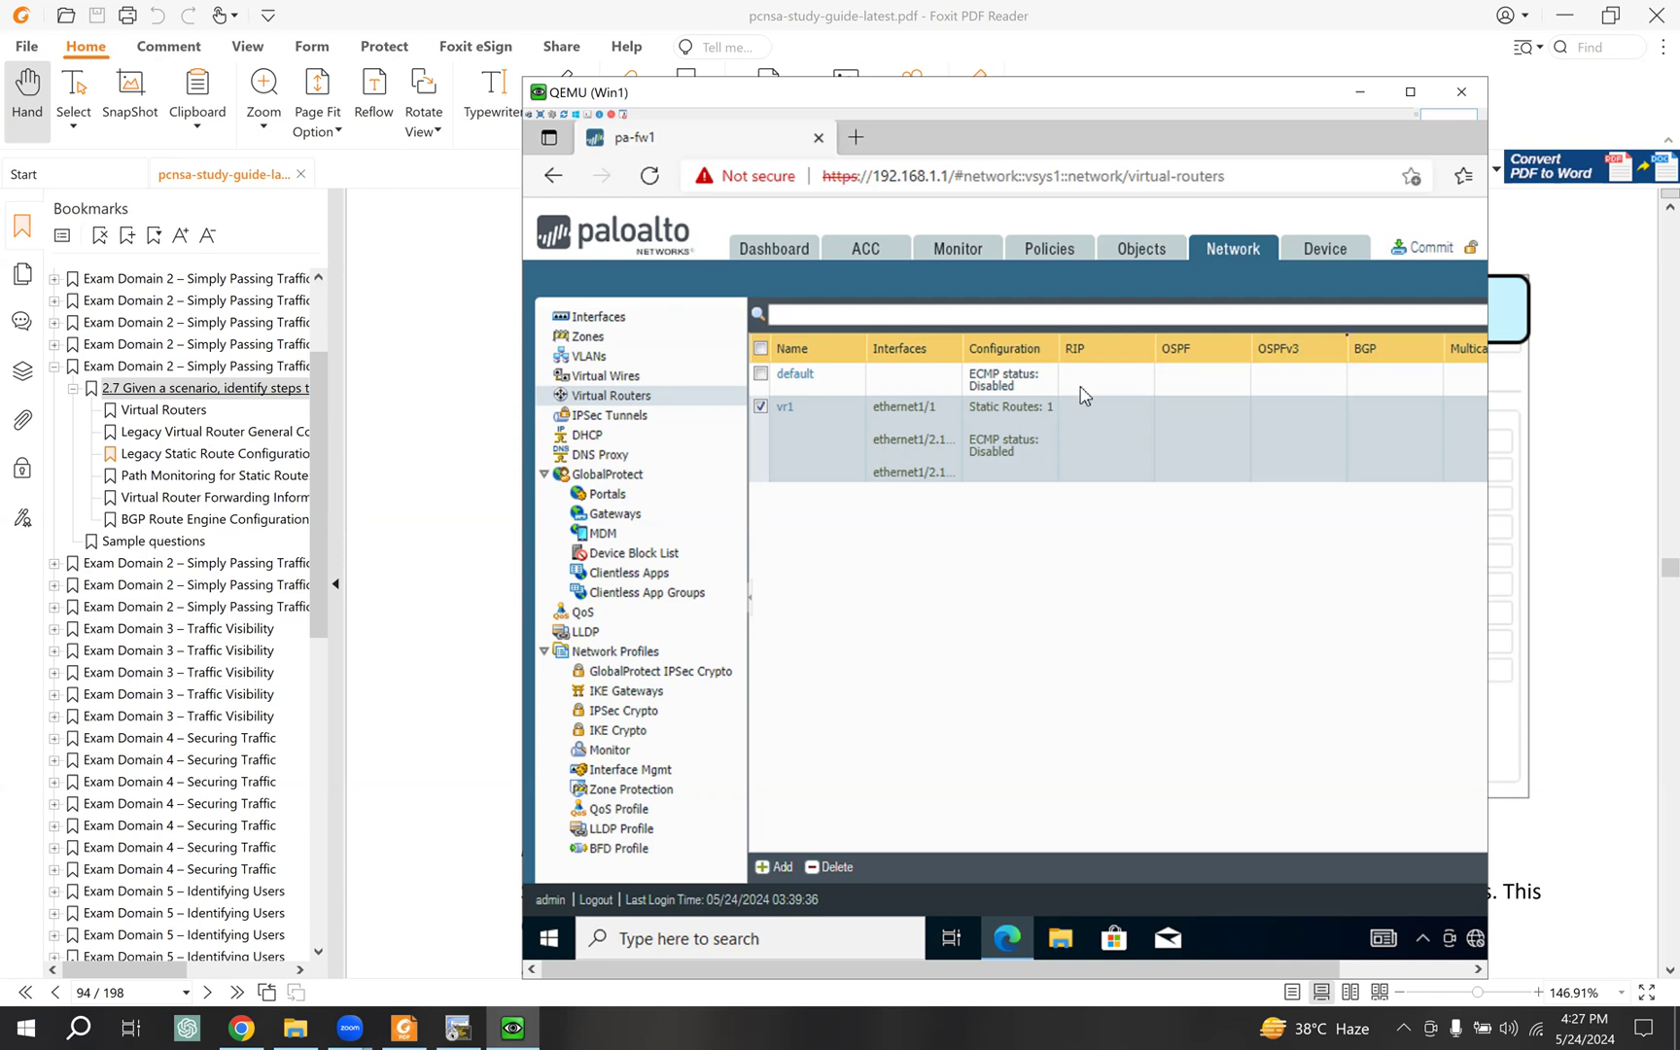
Step: Commit all pending changes to the firewall's running configuration and close the commit status
{"action": "left_click", "coordinate": [1422, 259]}
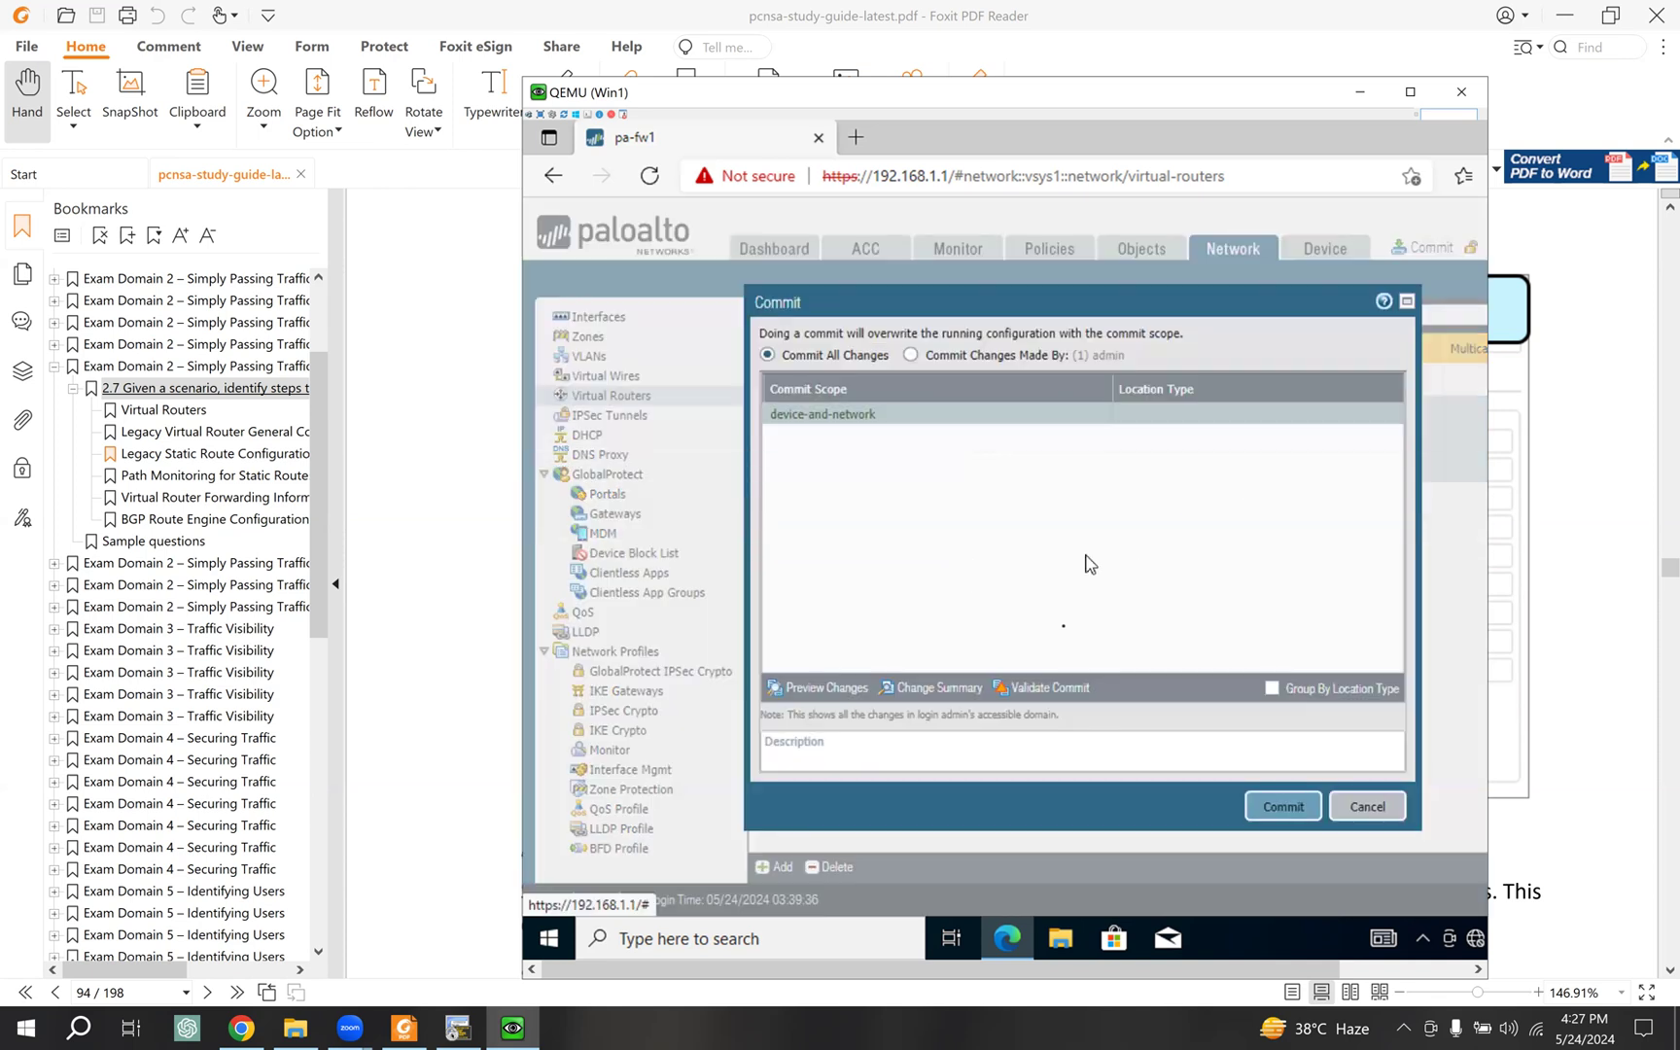
{"action": "left_click", "coordinate": [1271, 812]}
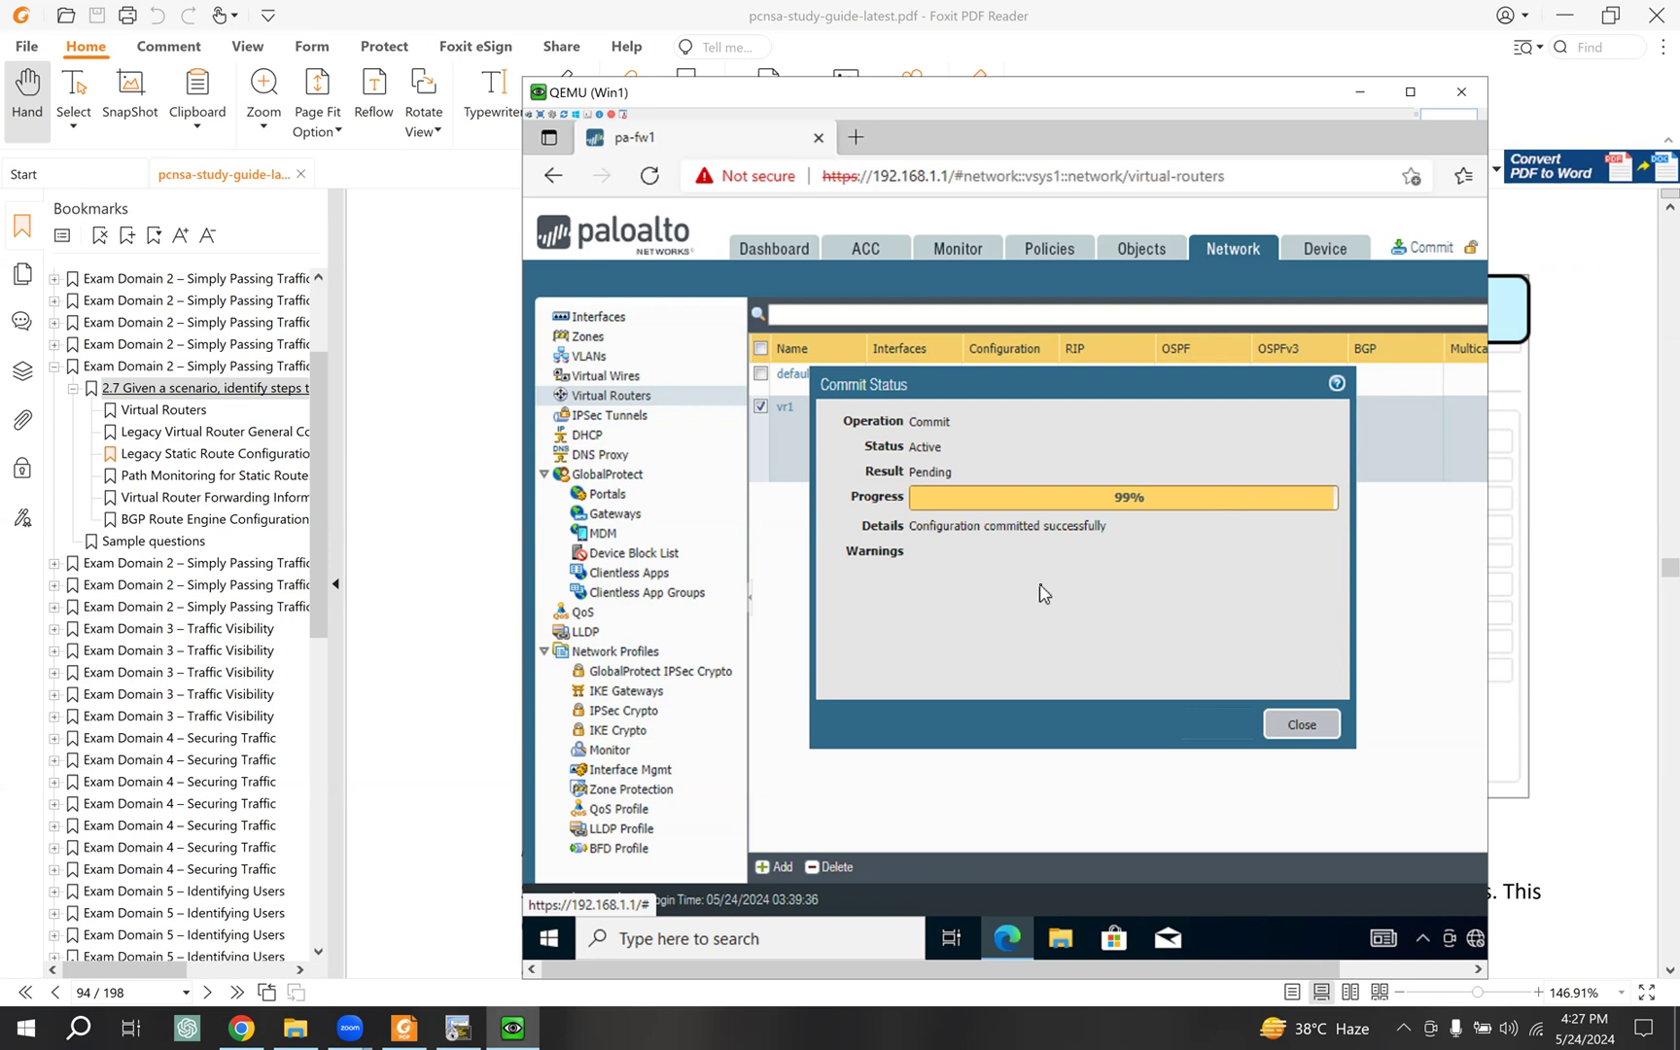
{"action": "left_click", "coordinate": [1302, 725]}
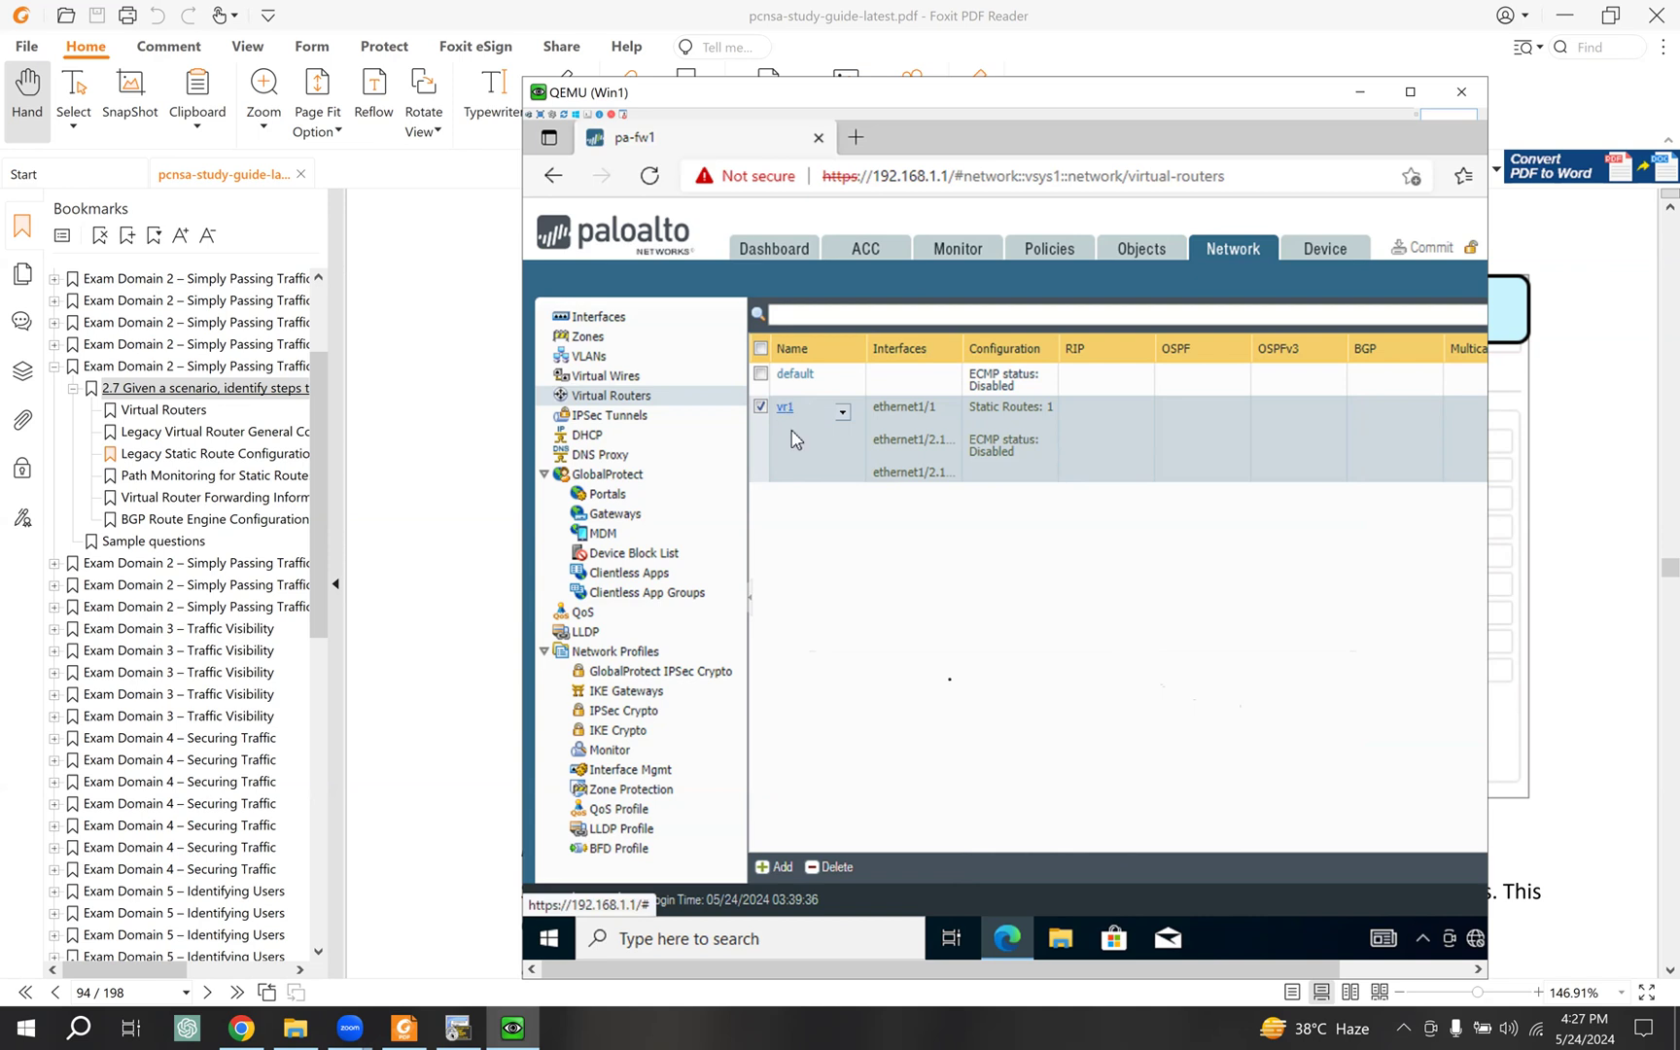
Step: Examine the default virtual router's runtime statistics, checking its route table, forwarding table and static route monitoring
{"action": "left_click_drag", "start_coordinate": [914, 975], "coordinate": [1283, 975]}
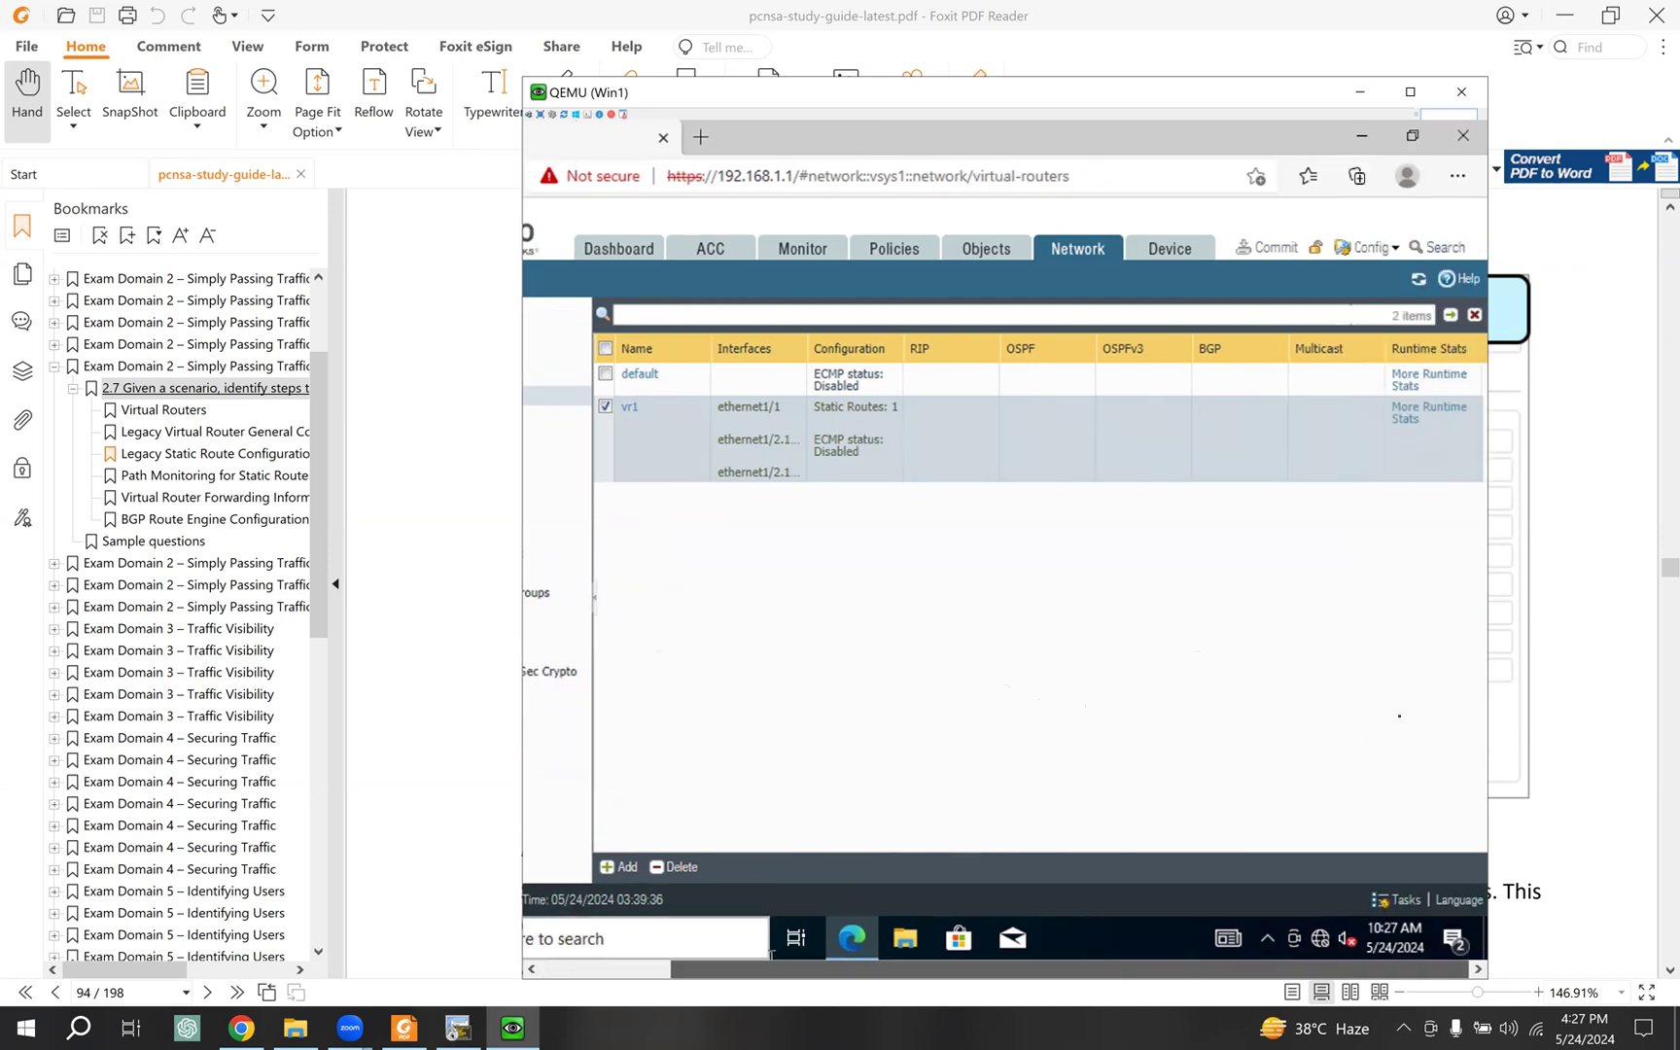
{"action": "left_click", "coordinate": [1411, 383]}
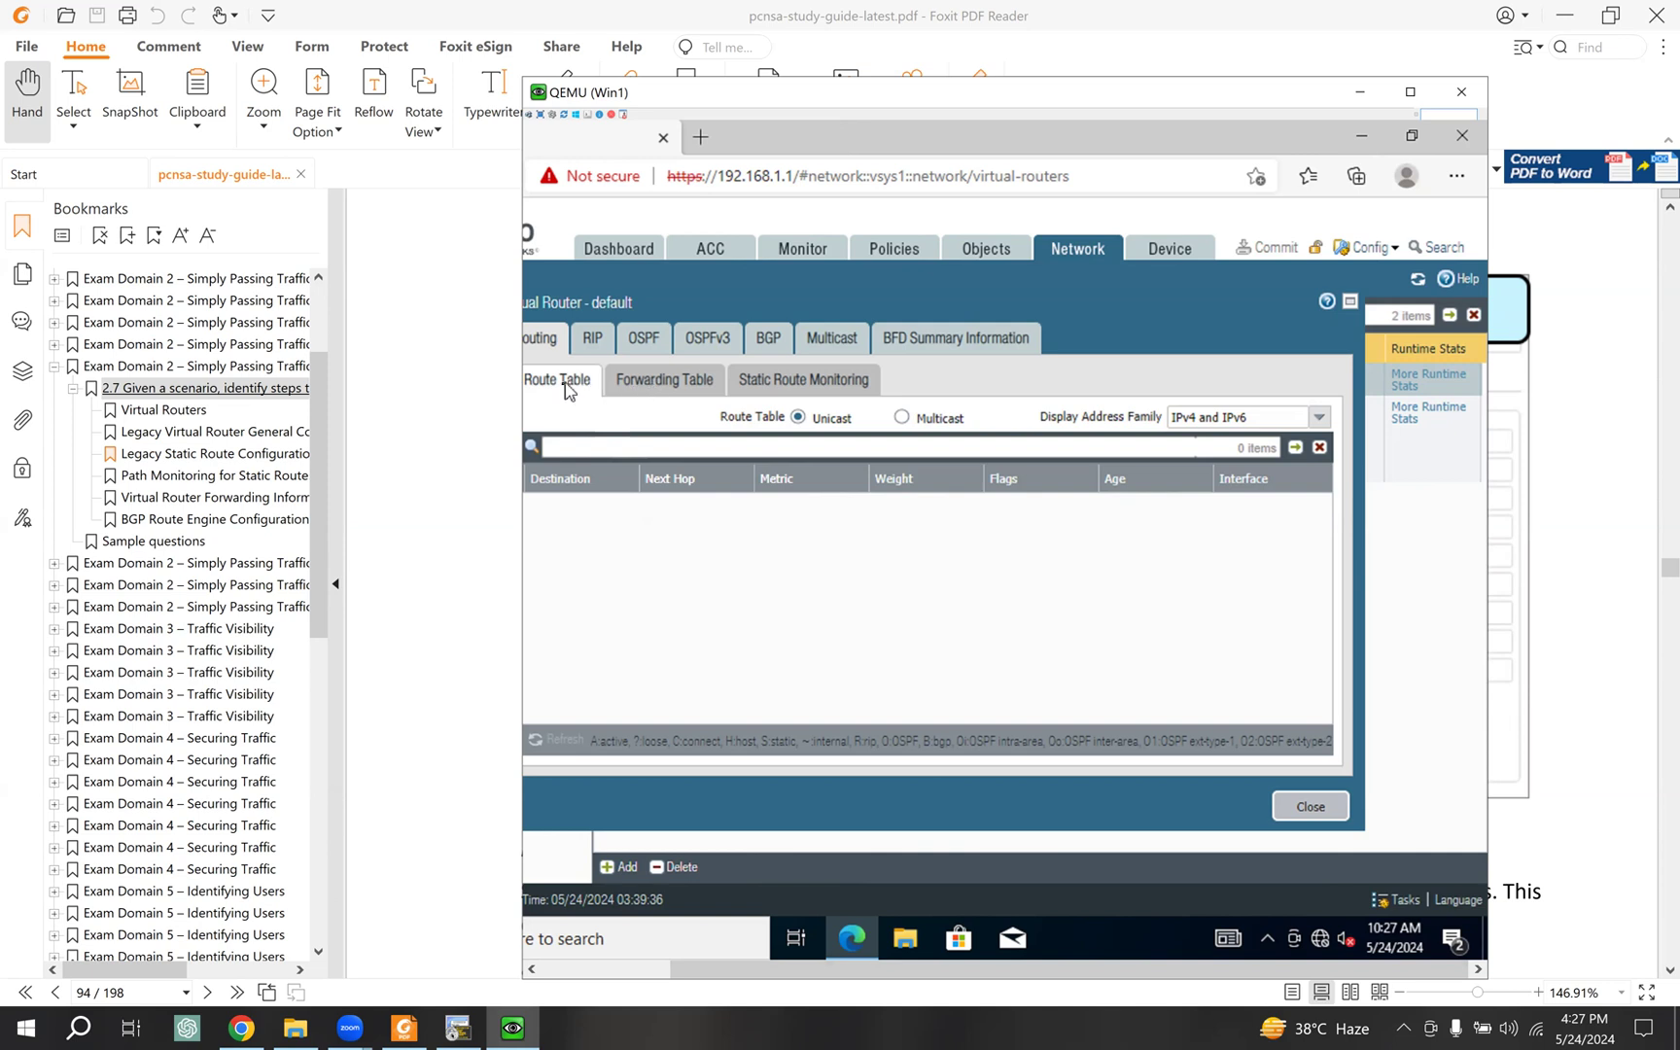
{"action": "left_click", "coordinate": [643, 386]}
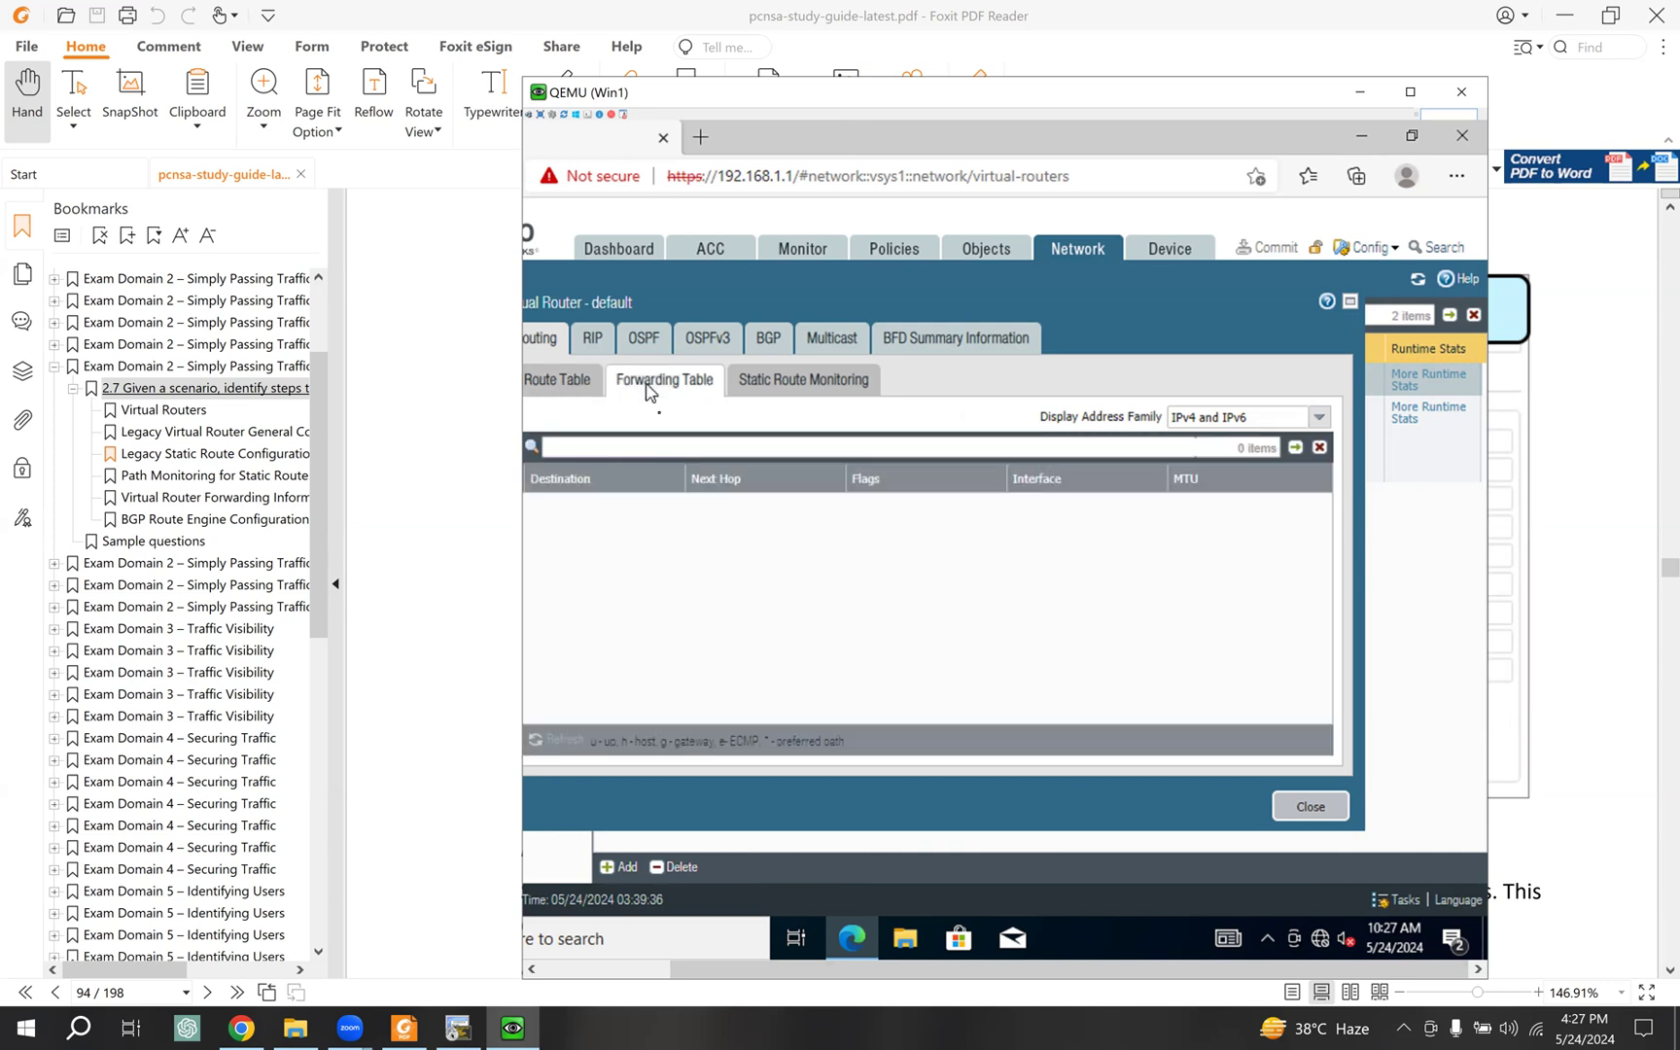
{"action": "left_click", "coordinate": [791, 389]}
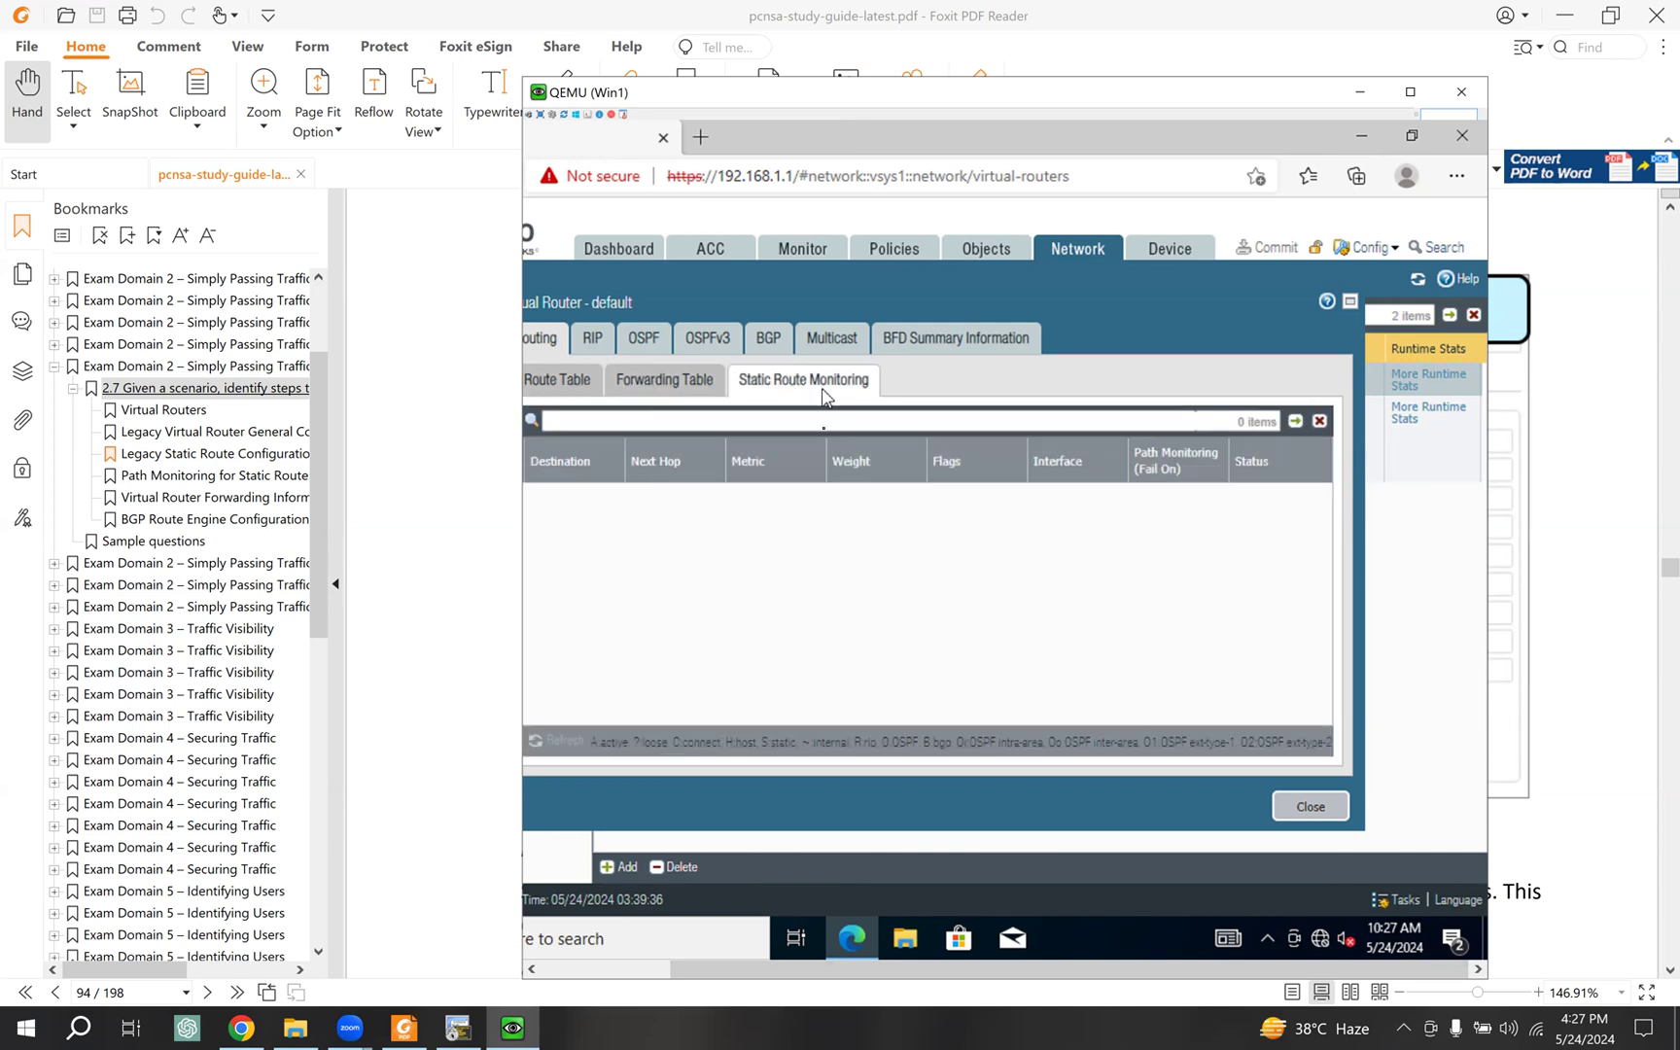
{"action": "left_click", "coordinate": [552, 385]}
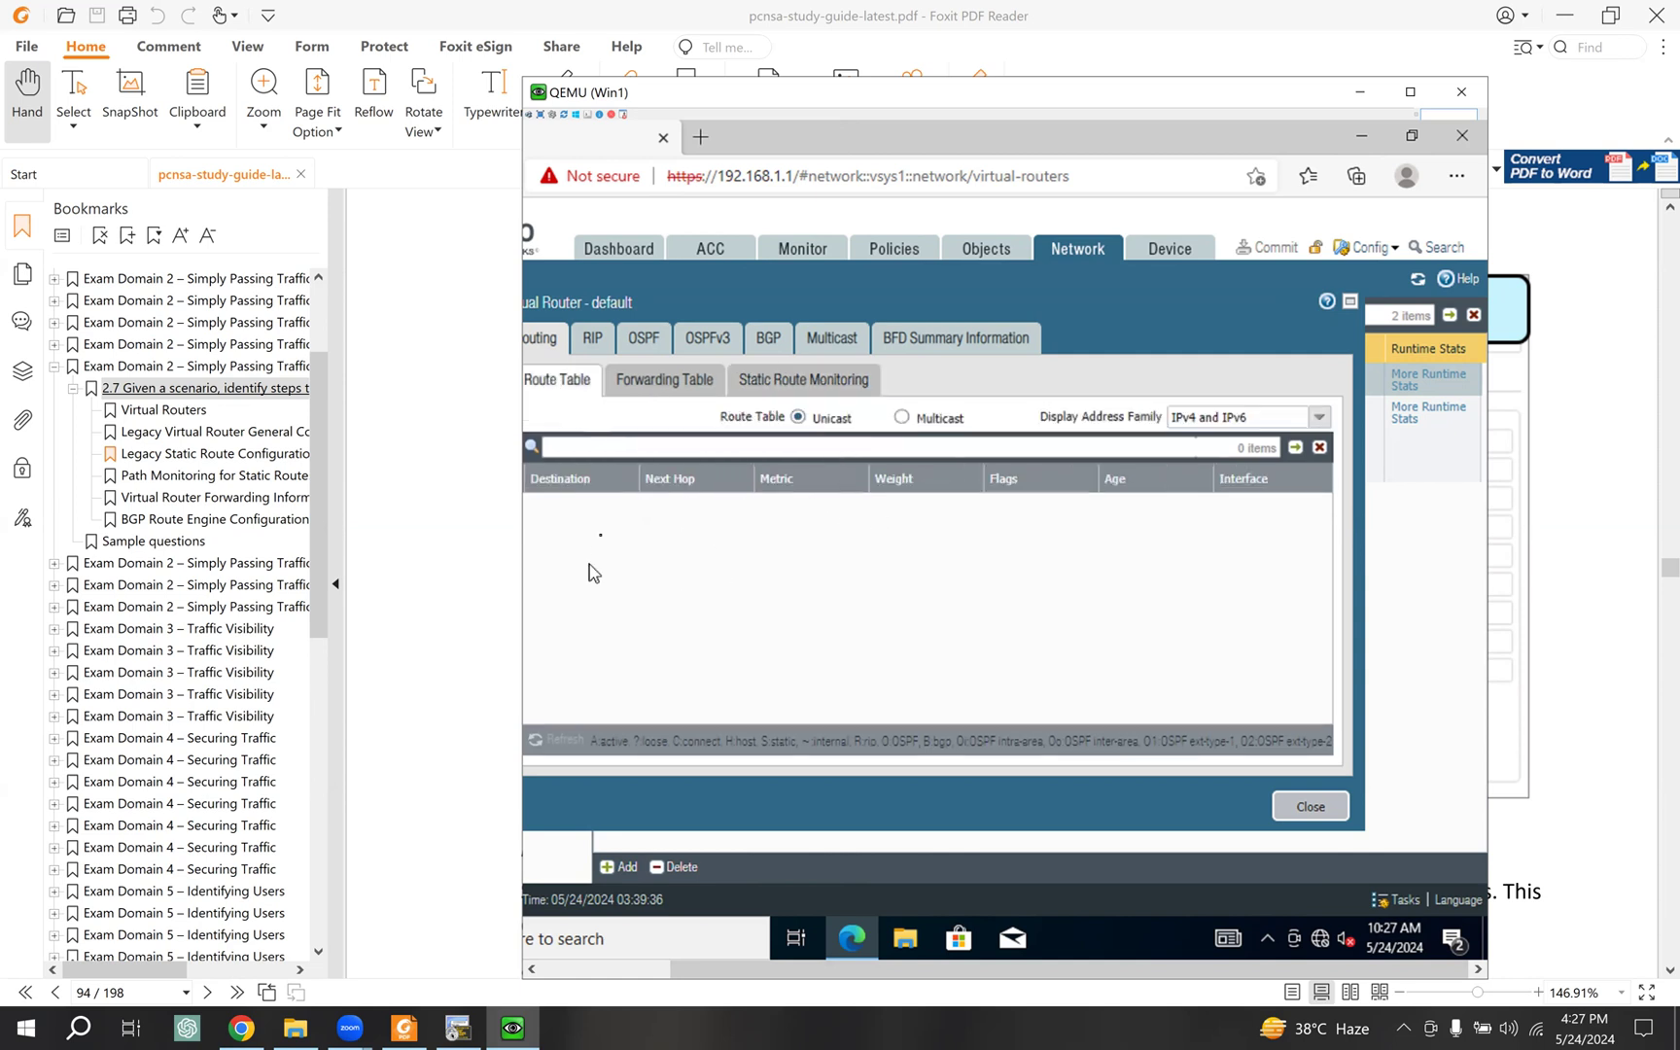
{"action": "left_click", "coordinate": [650, 387]}
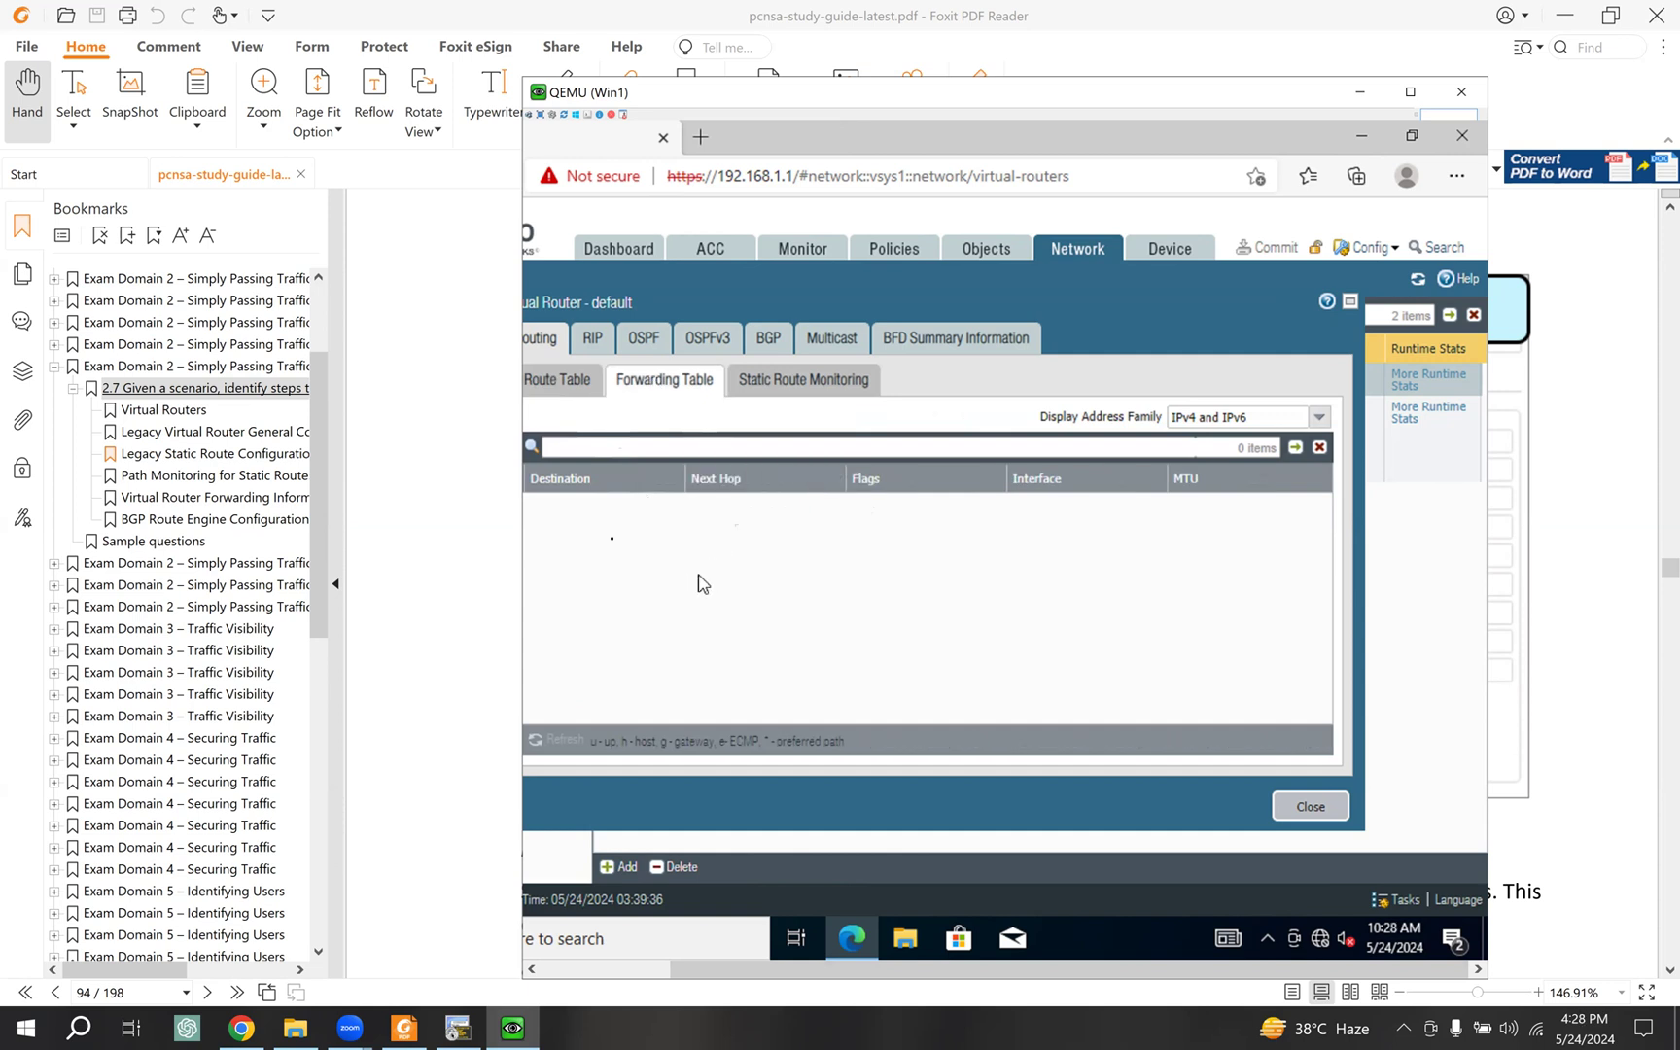
{"action": "left_click", "coordinate": [564, 389]}
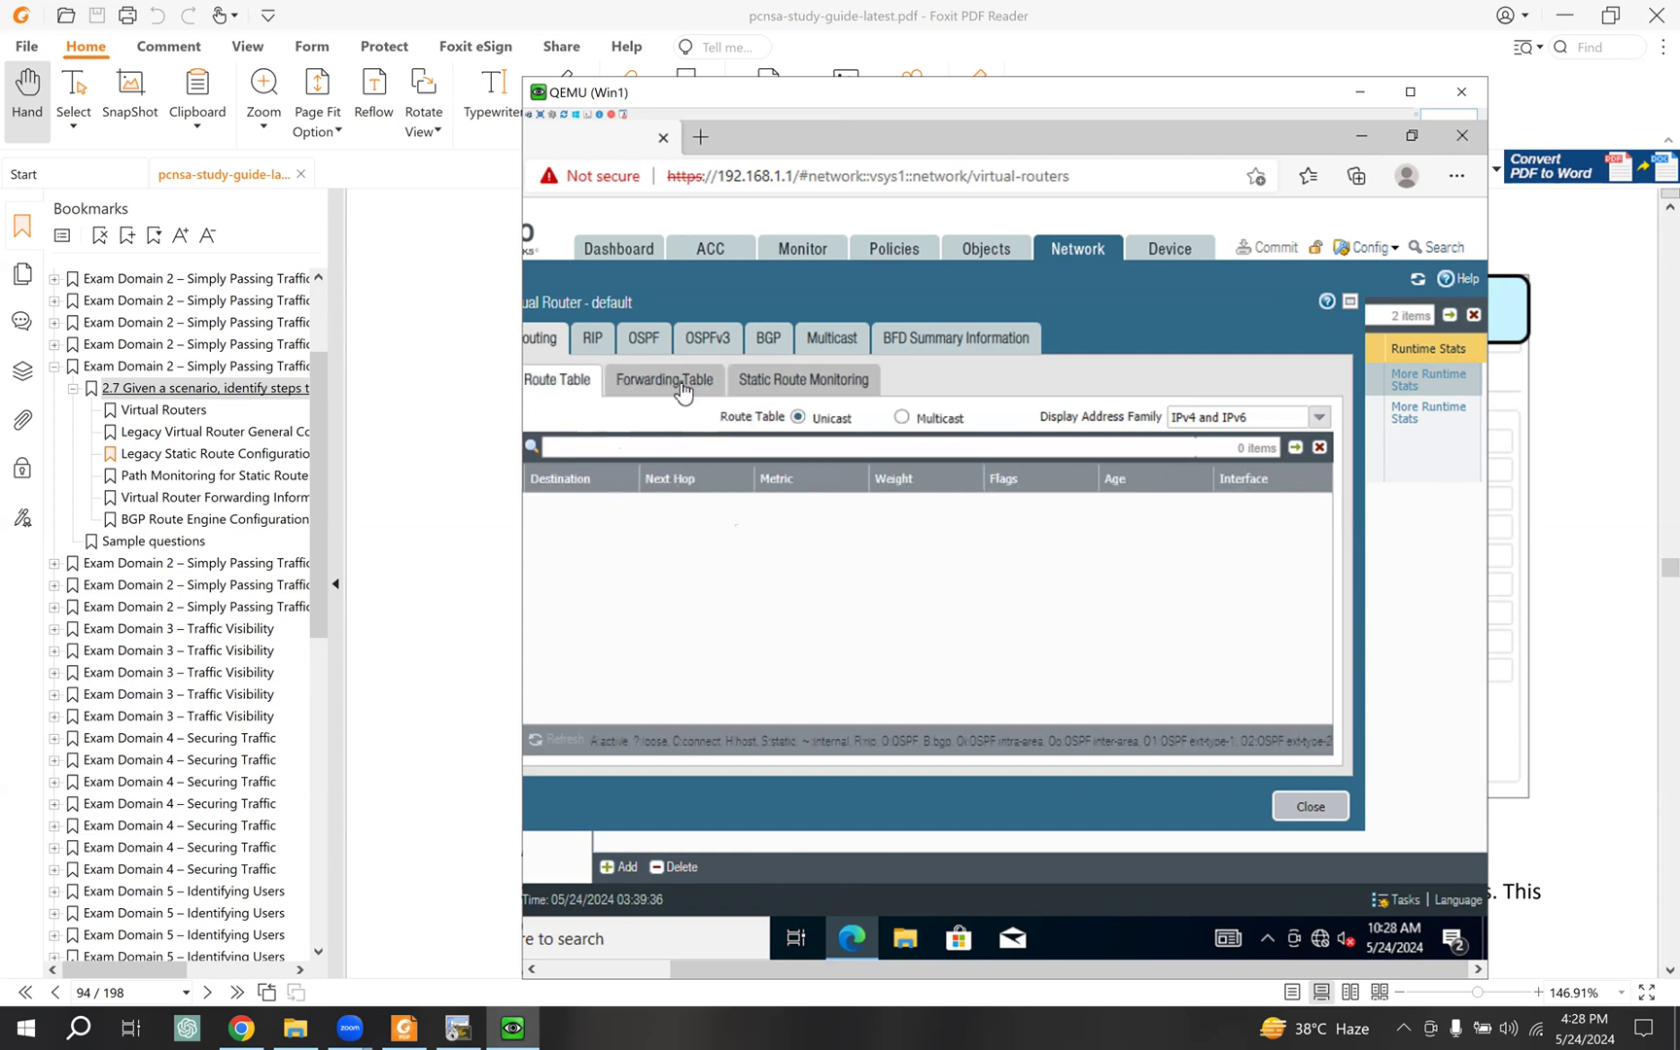
{"action": "left_click", "coordinate": [663, 388]}
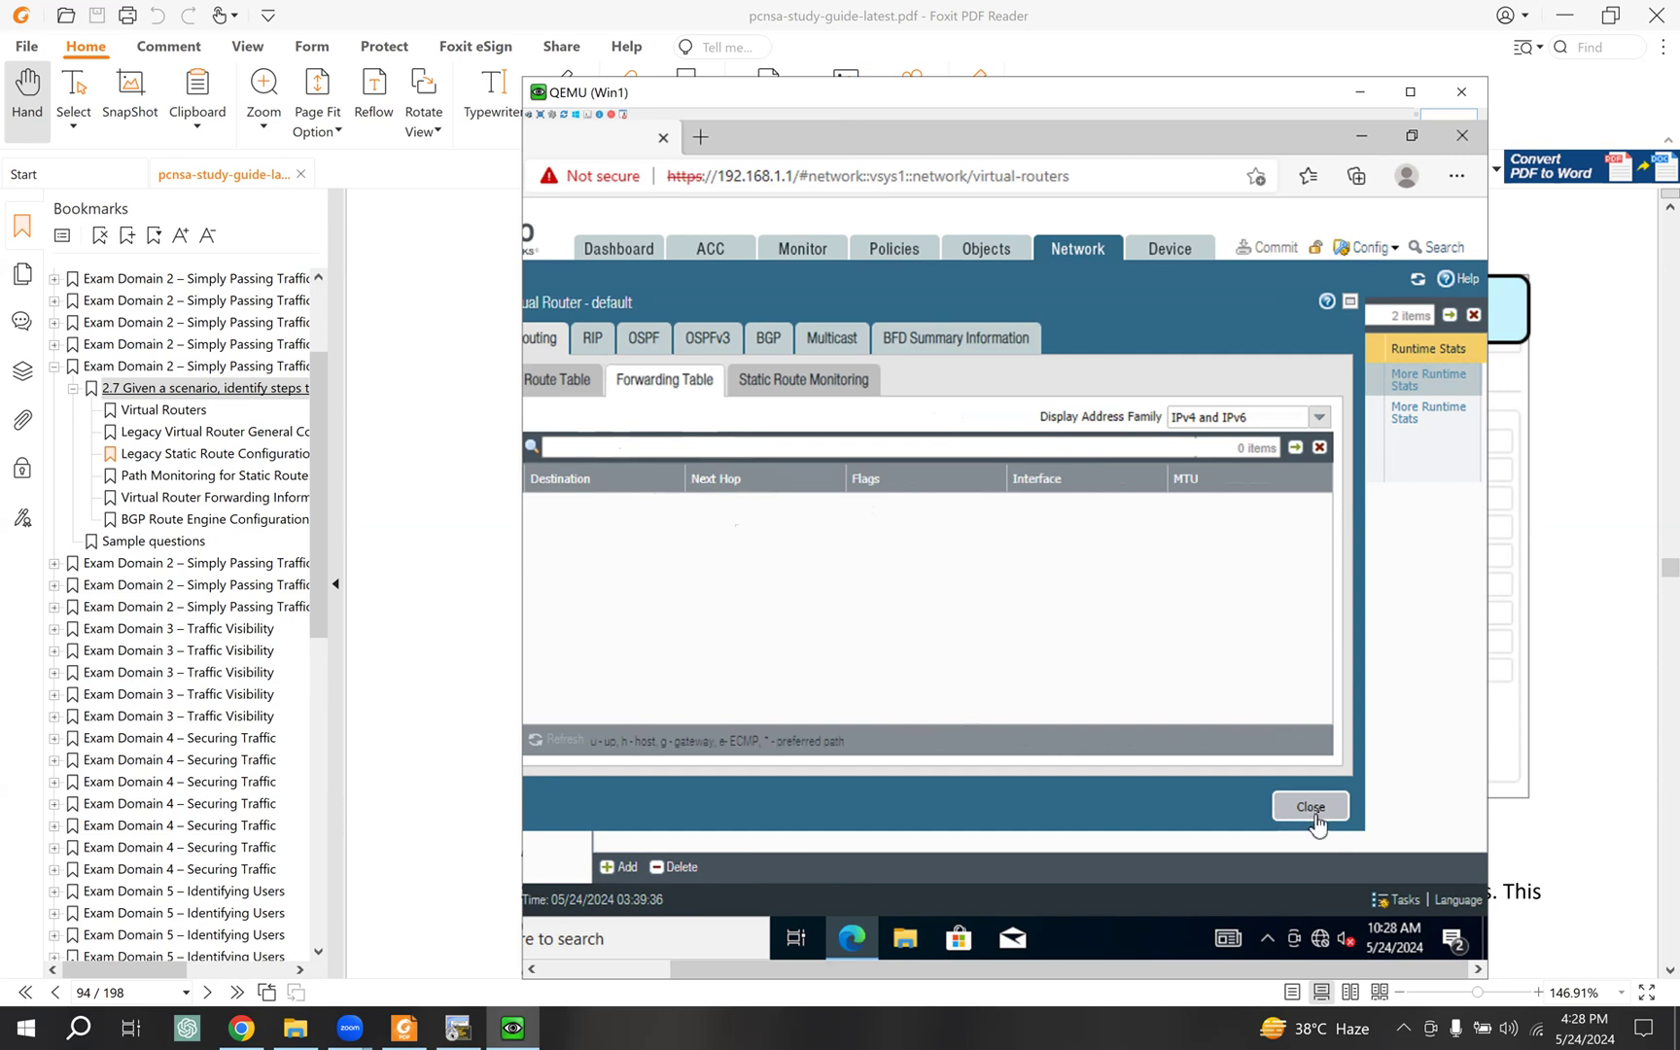
{"action": "key", "text": "Escape"}
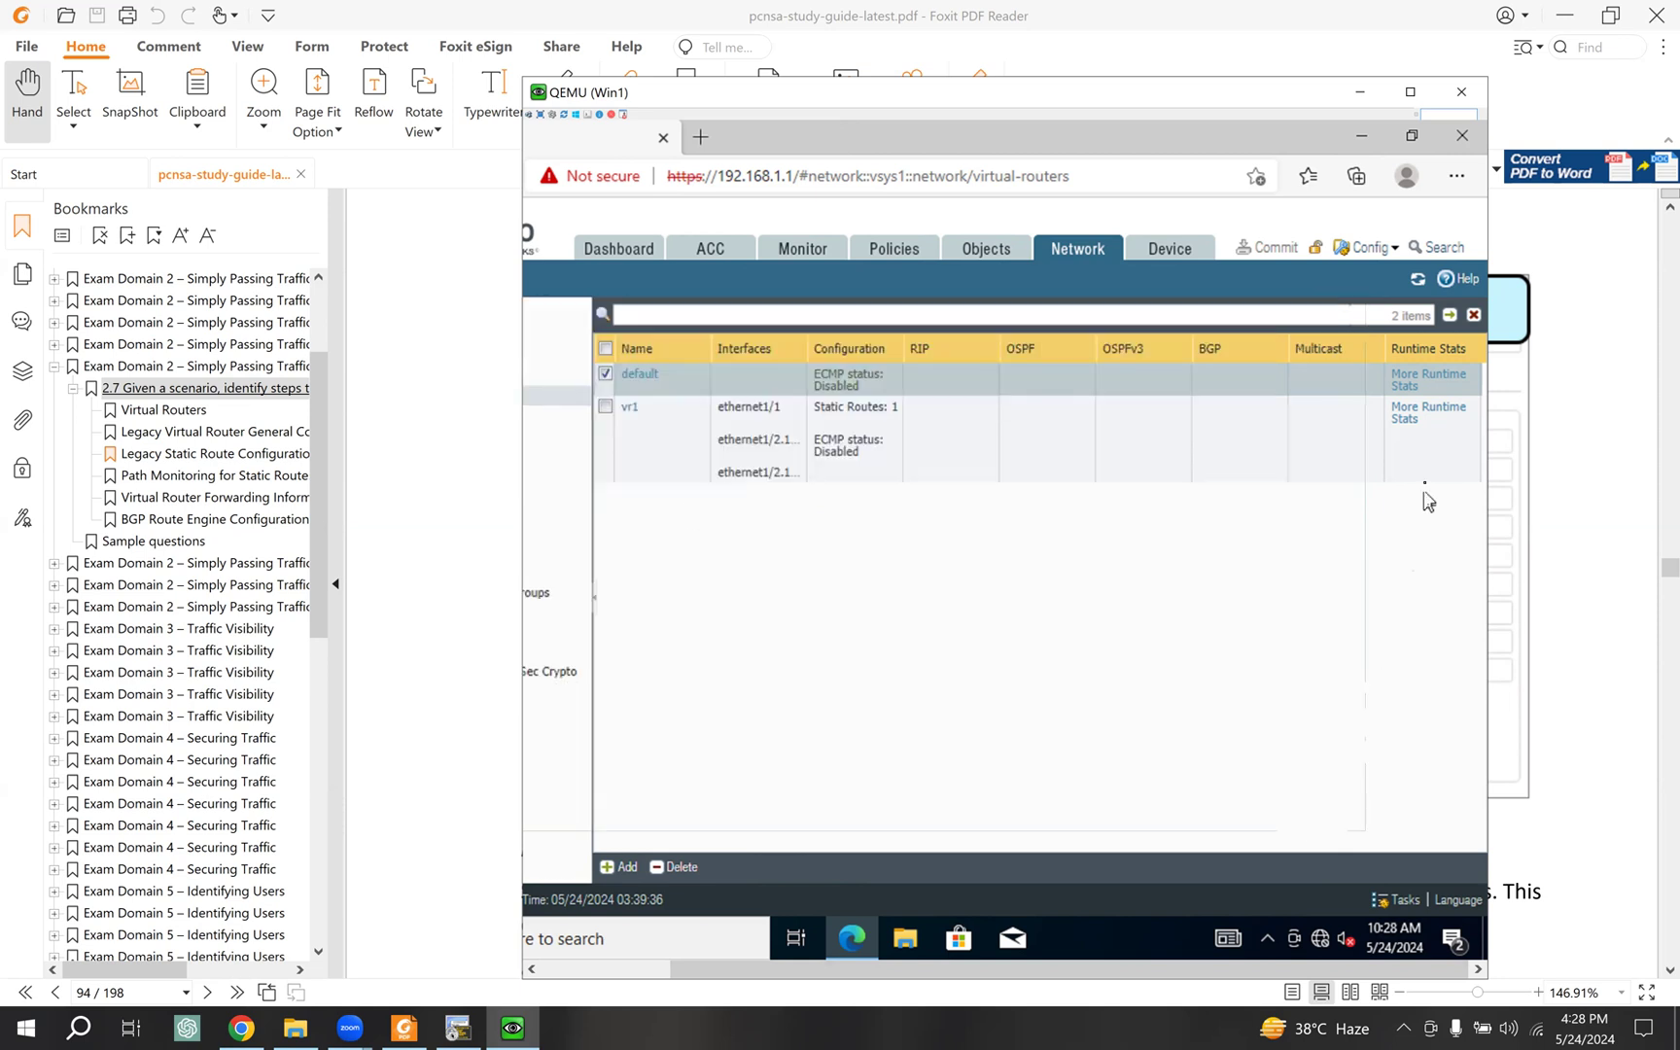
Step: Check the route table in virtual router vr1's runtime statistics and close the statistics
{"action": "left_click", "coordinate": [1417, 418]}
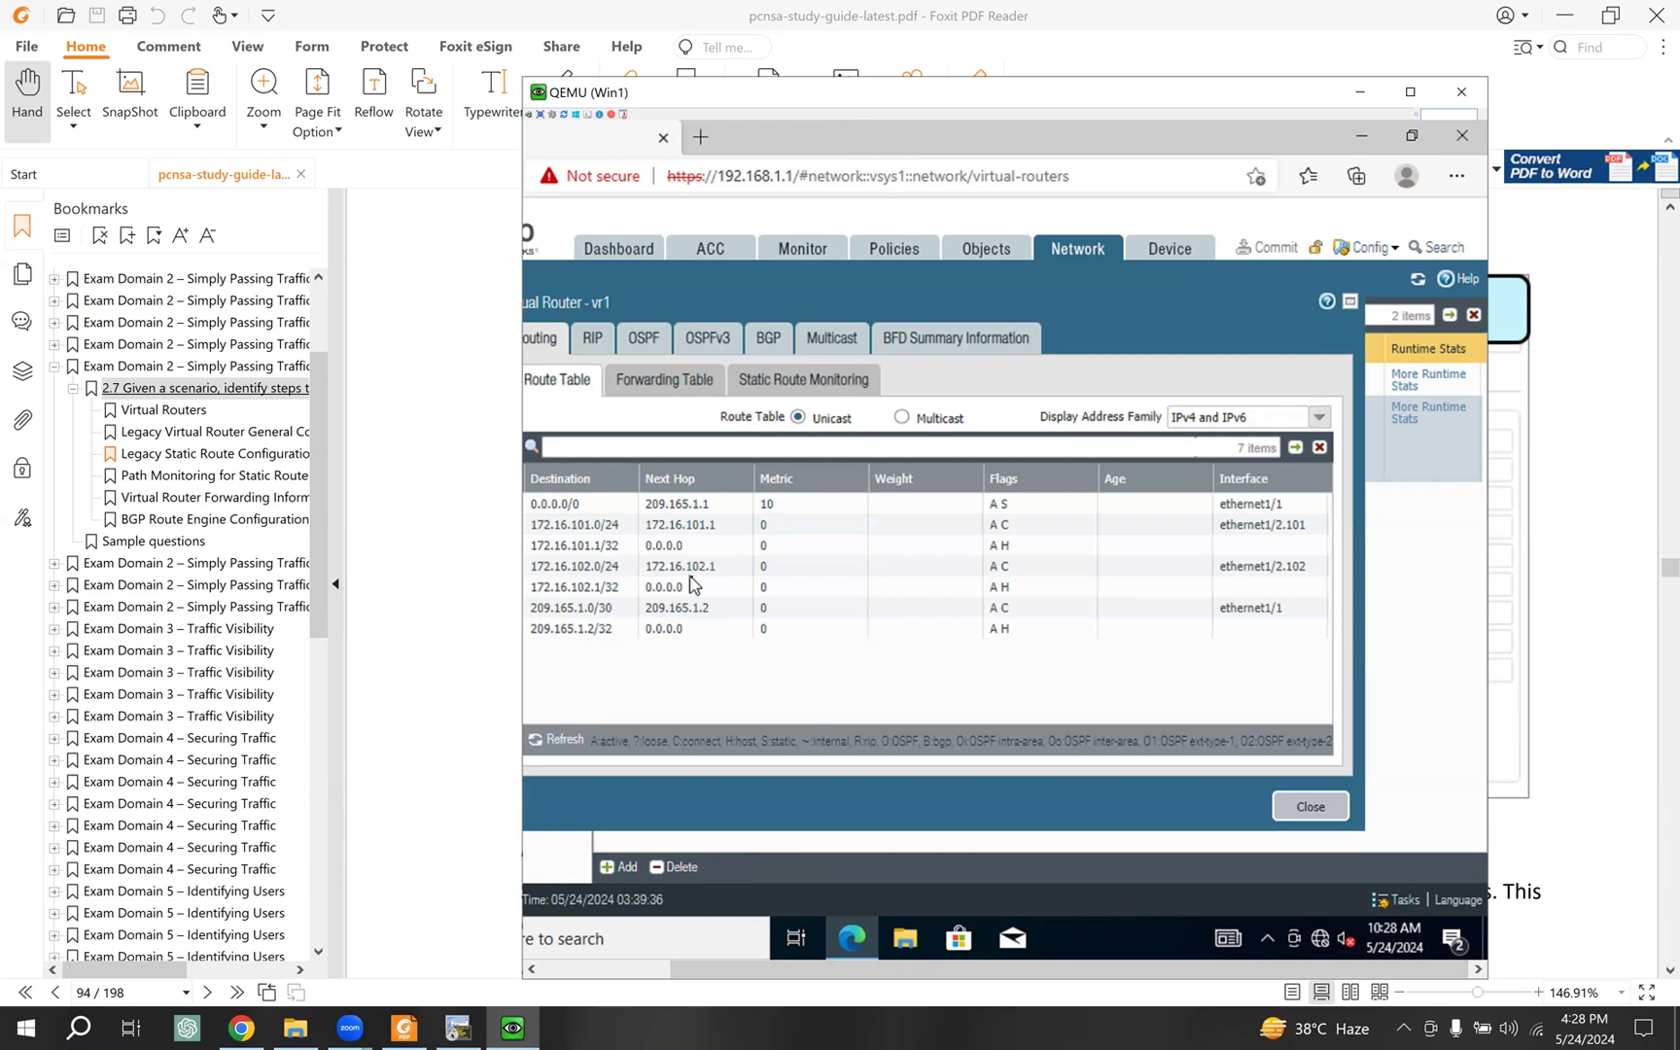
{"action": "left_click", "coordinate": [1322, 809]}
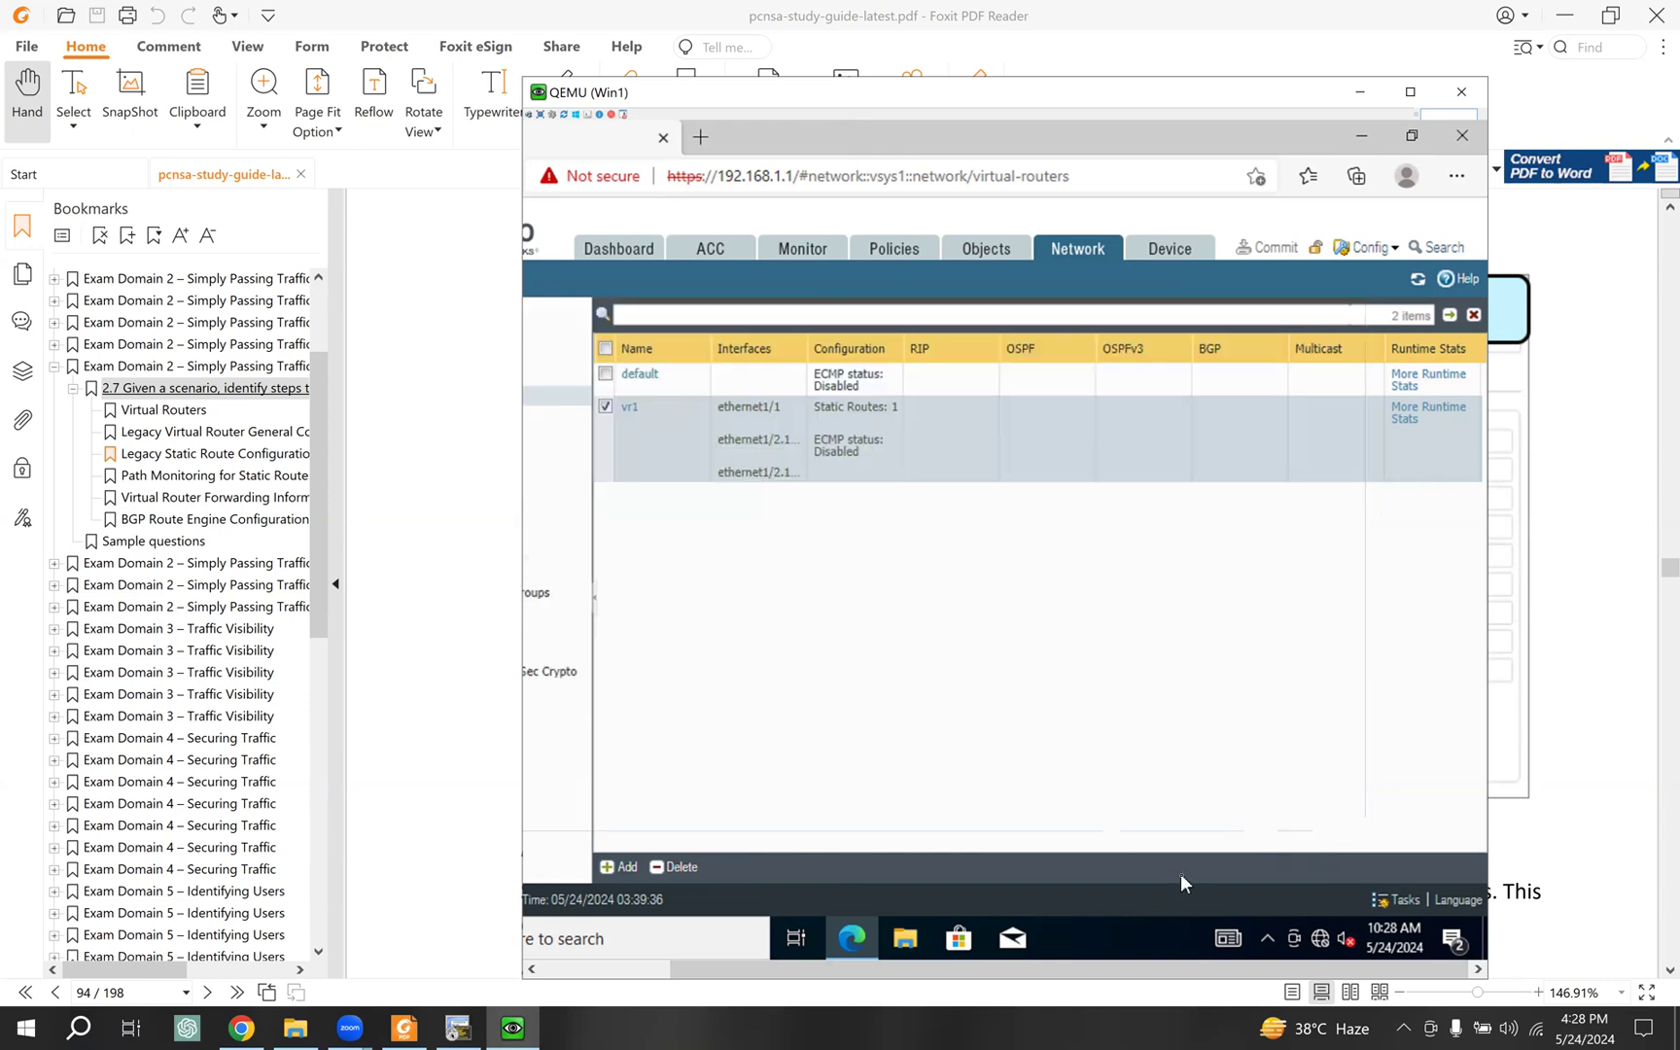
{"action": "left_click_drag", "start_coordinate": [1010, 970], "coordinate": [872, 971]}
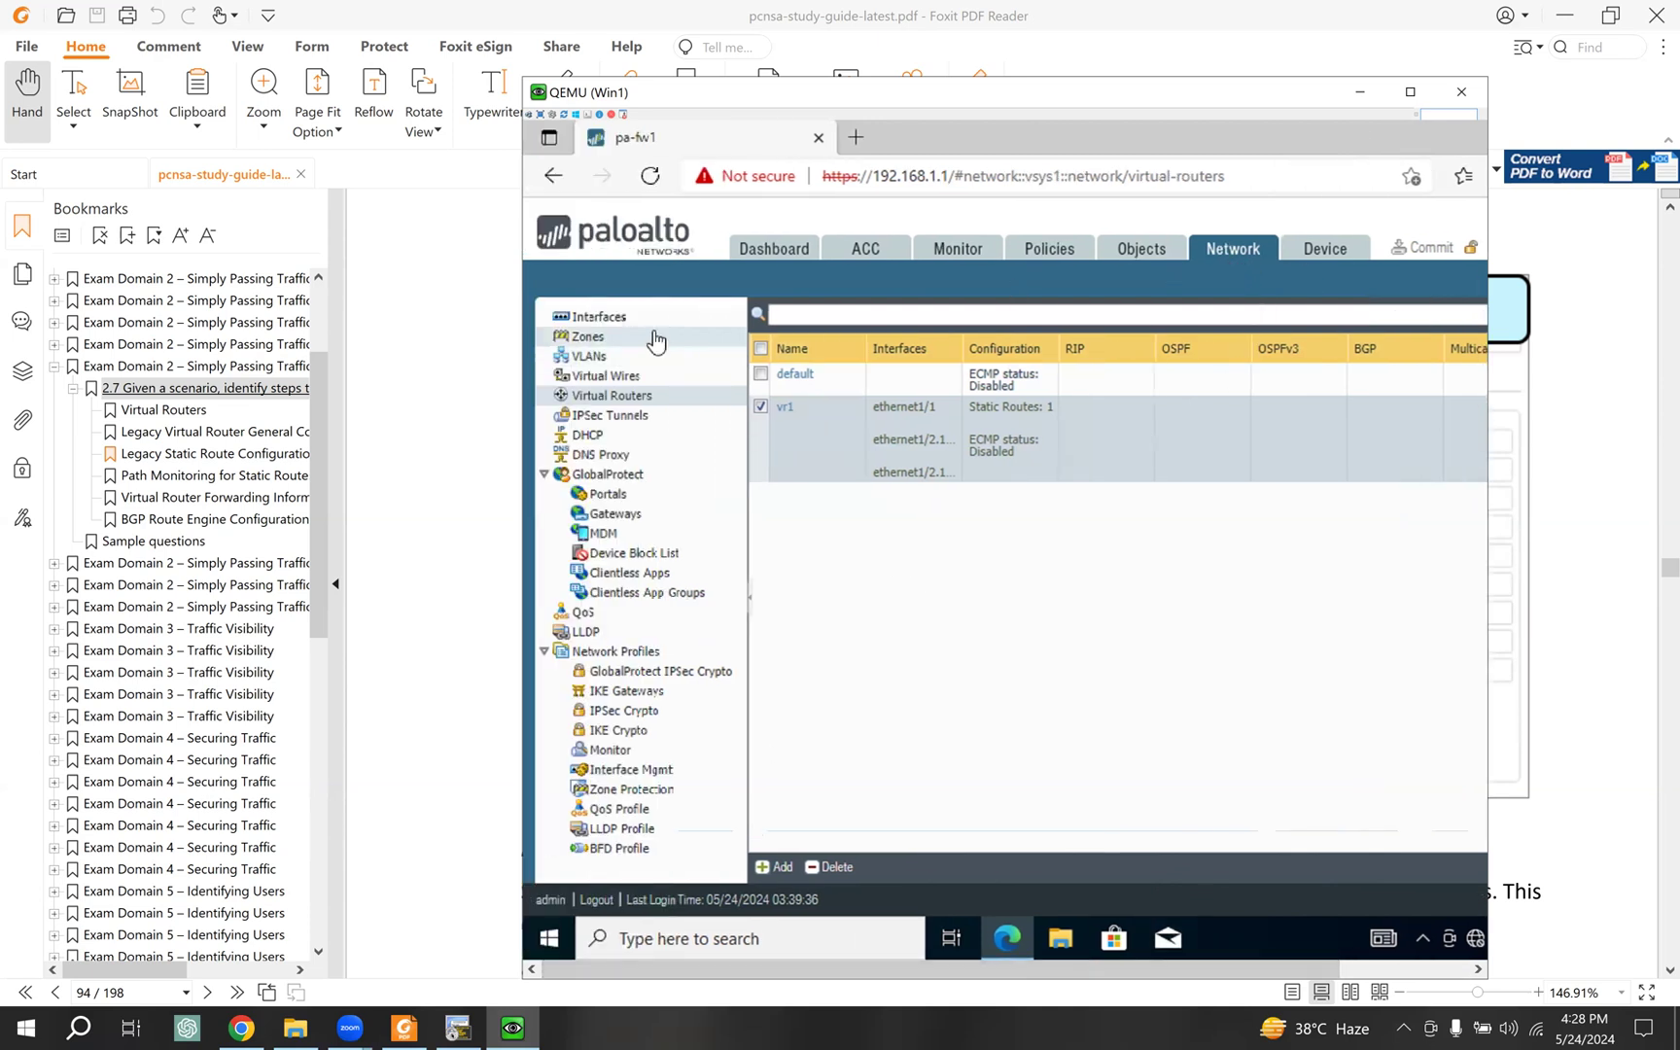
Step: Add a loopback interface numbered 1, assigned to the default virtual router and the lan security zone
{"action": "left_click", "coordinate": [607, 318]}
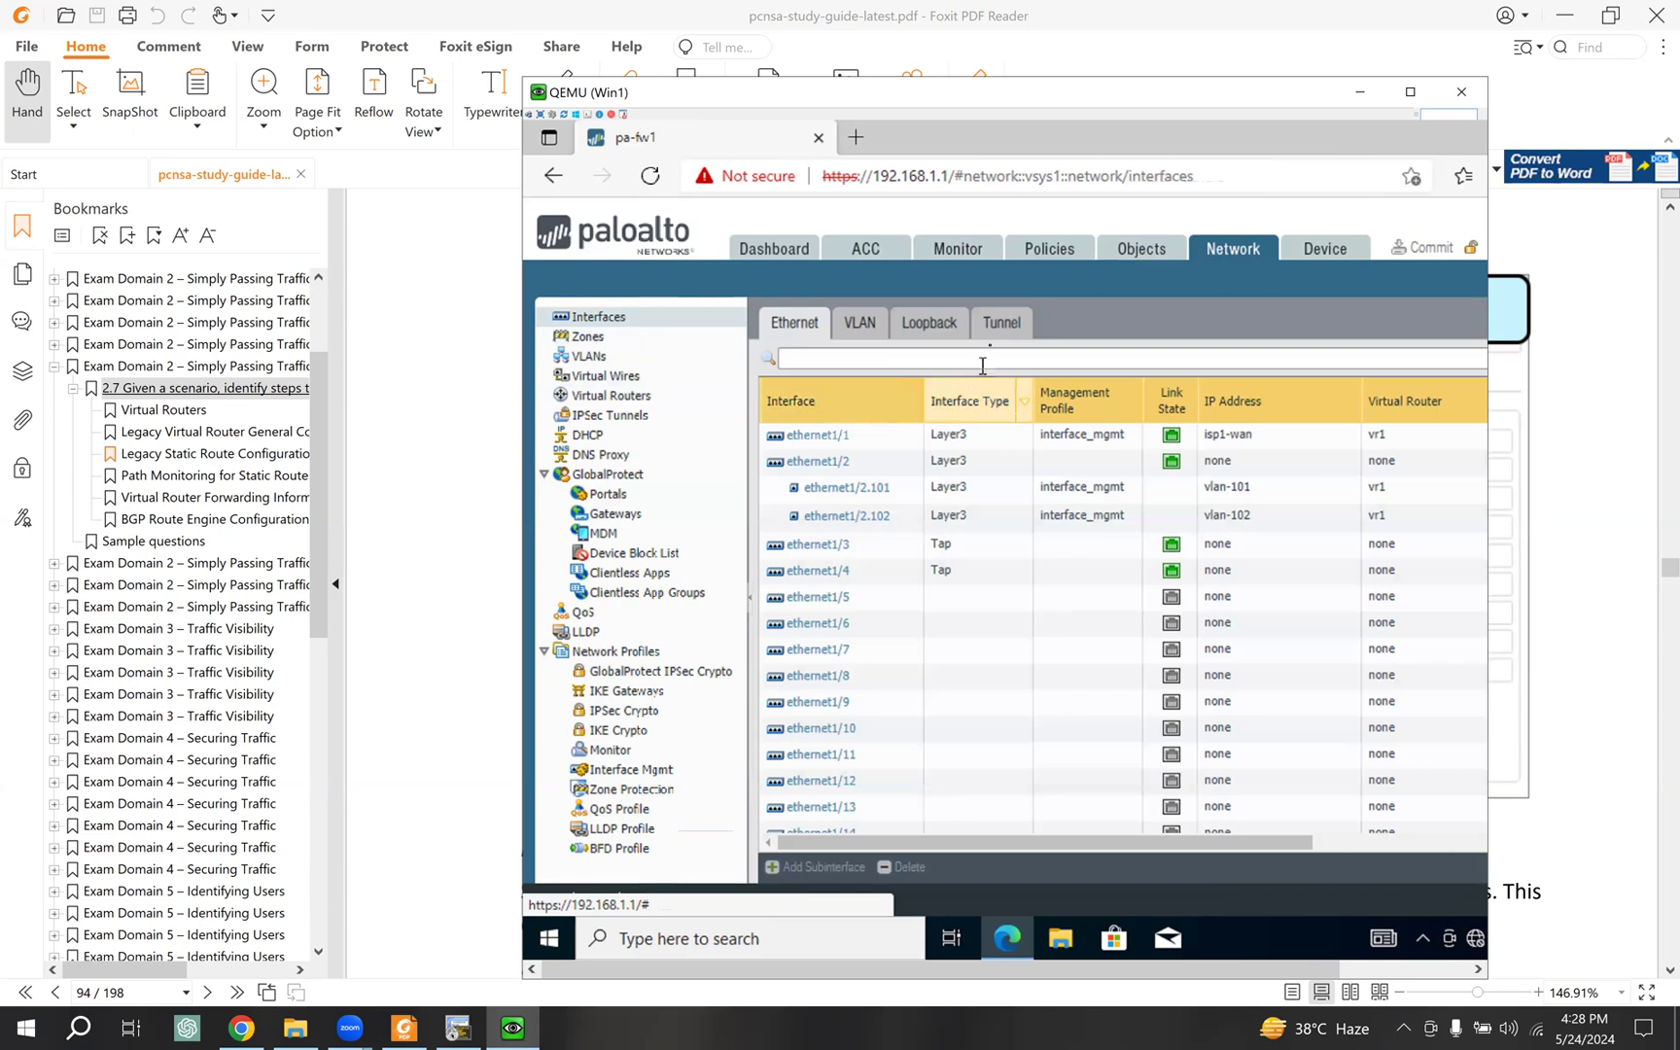
{"action": "left_click", "coordinate": [933, 324]}
{"action": "left_click", "coordinate": [783, 866]}
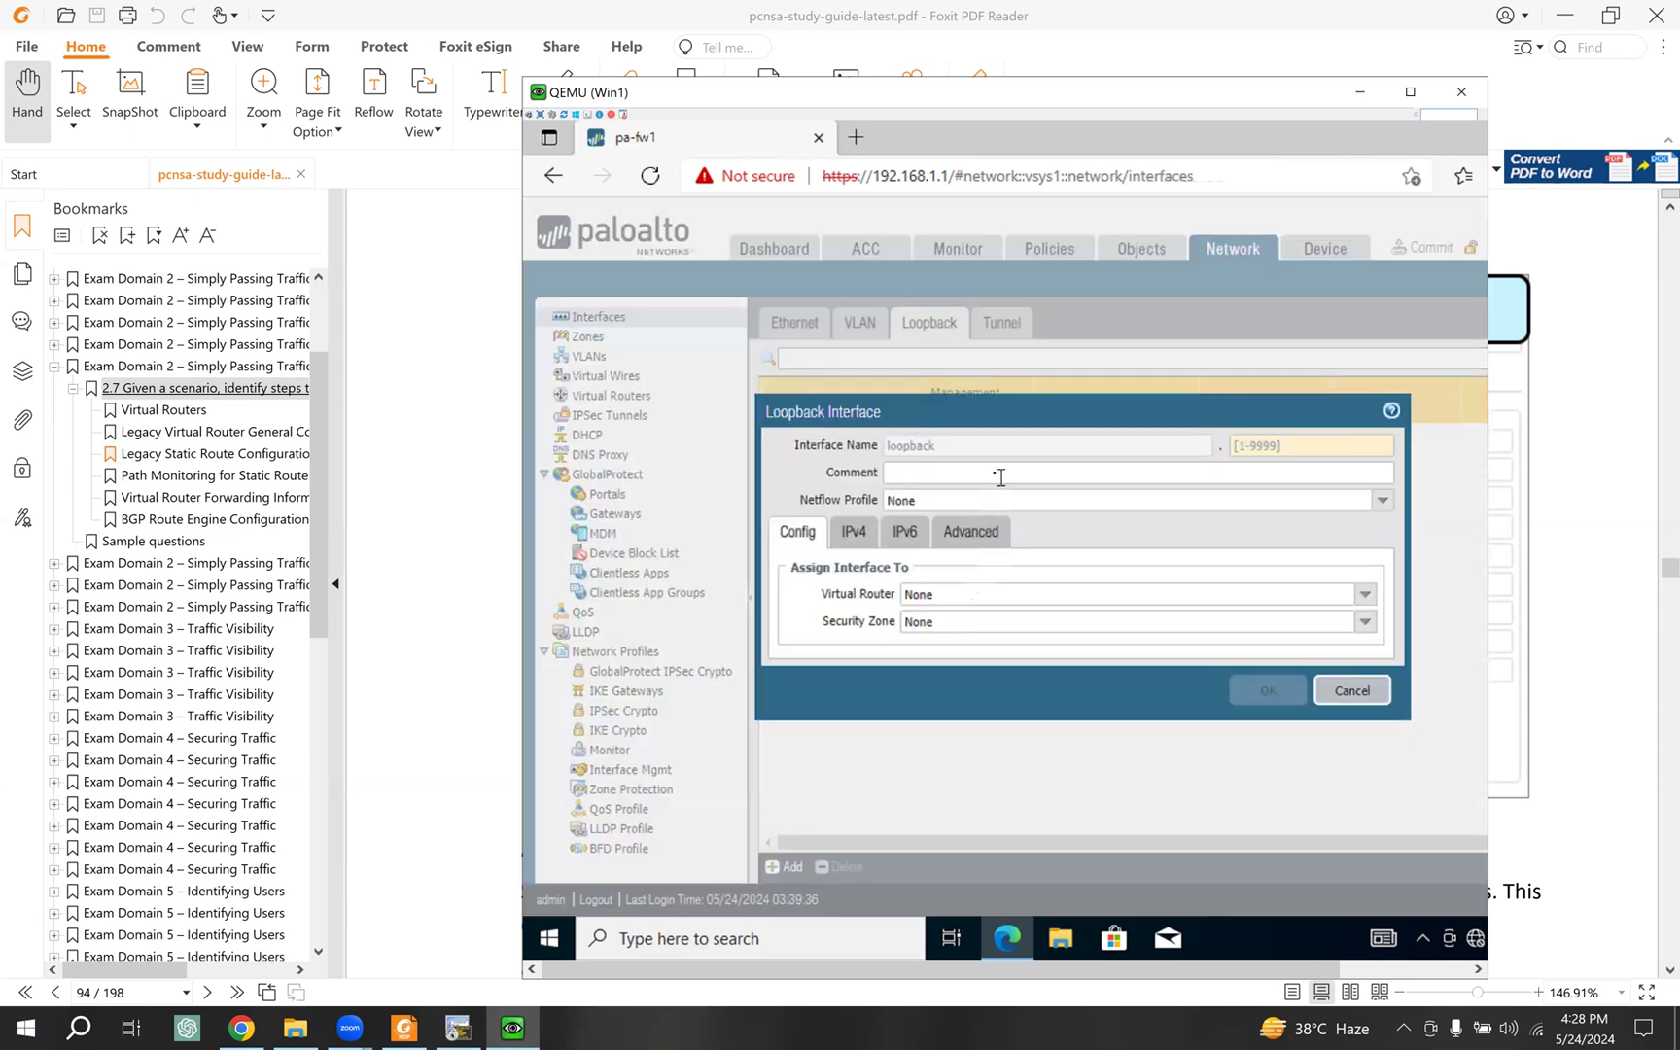
{"action": "left_click", "coordinate": [1268, 451]}
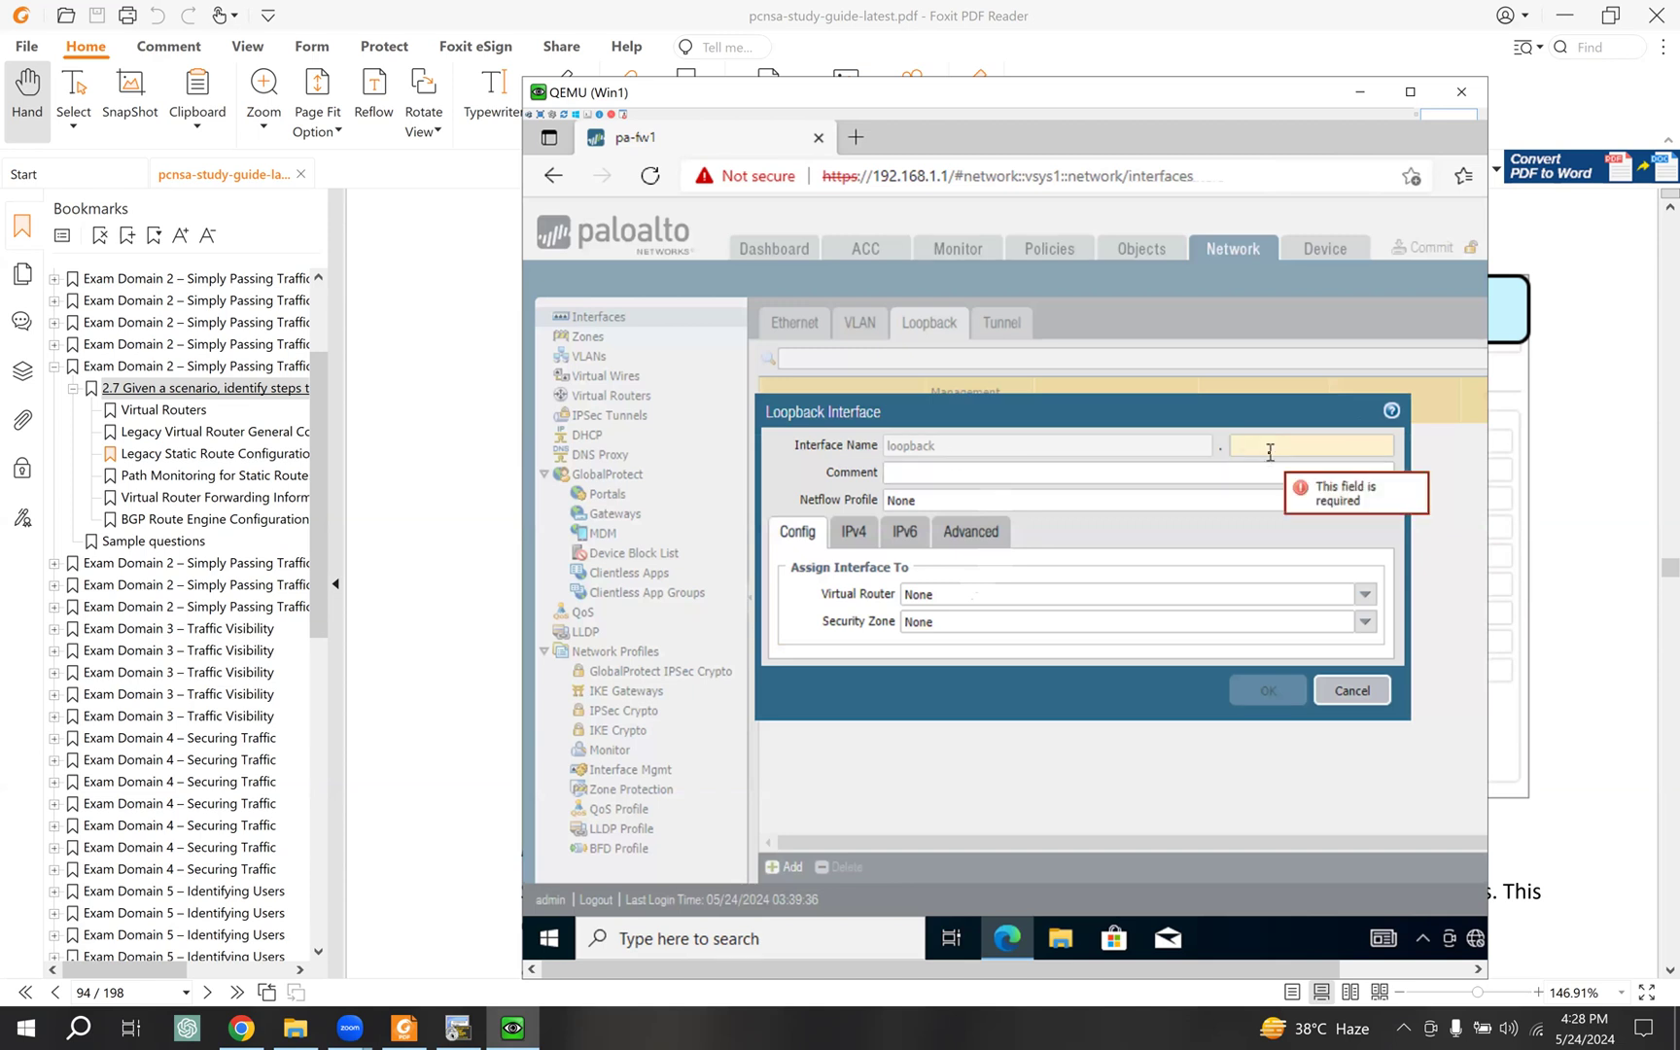
{"action": "type", "text": "1"}
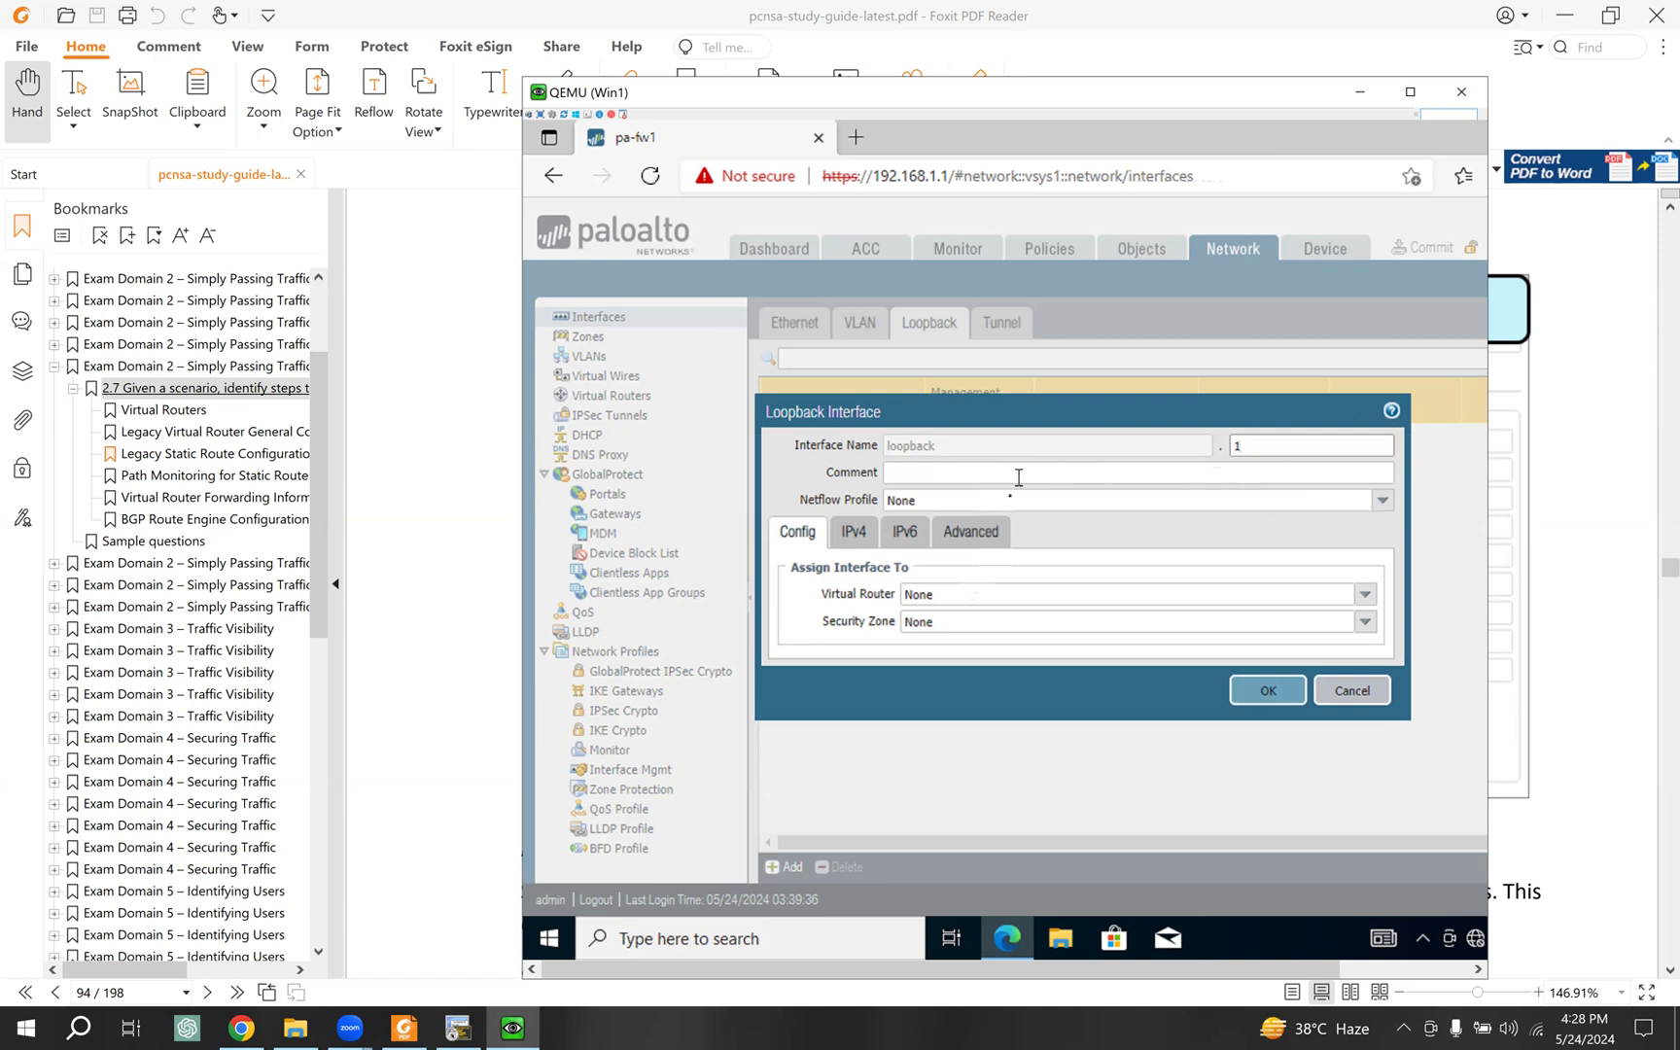
{"action": "left_click", "coordinate": [1364, 595]}
{"action": "left_click", "coordinate": [982, 639]}
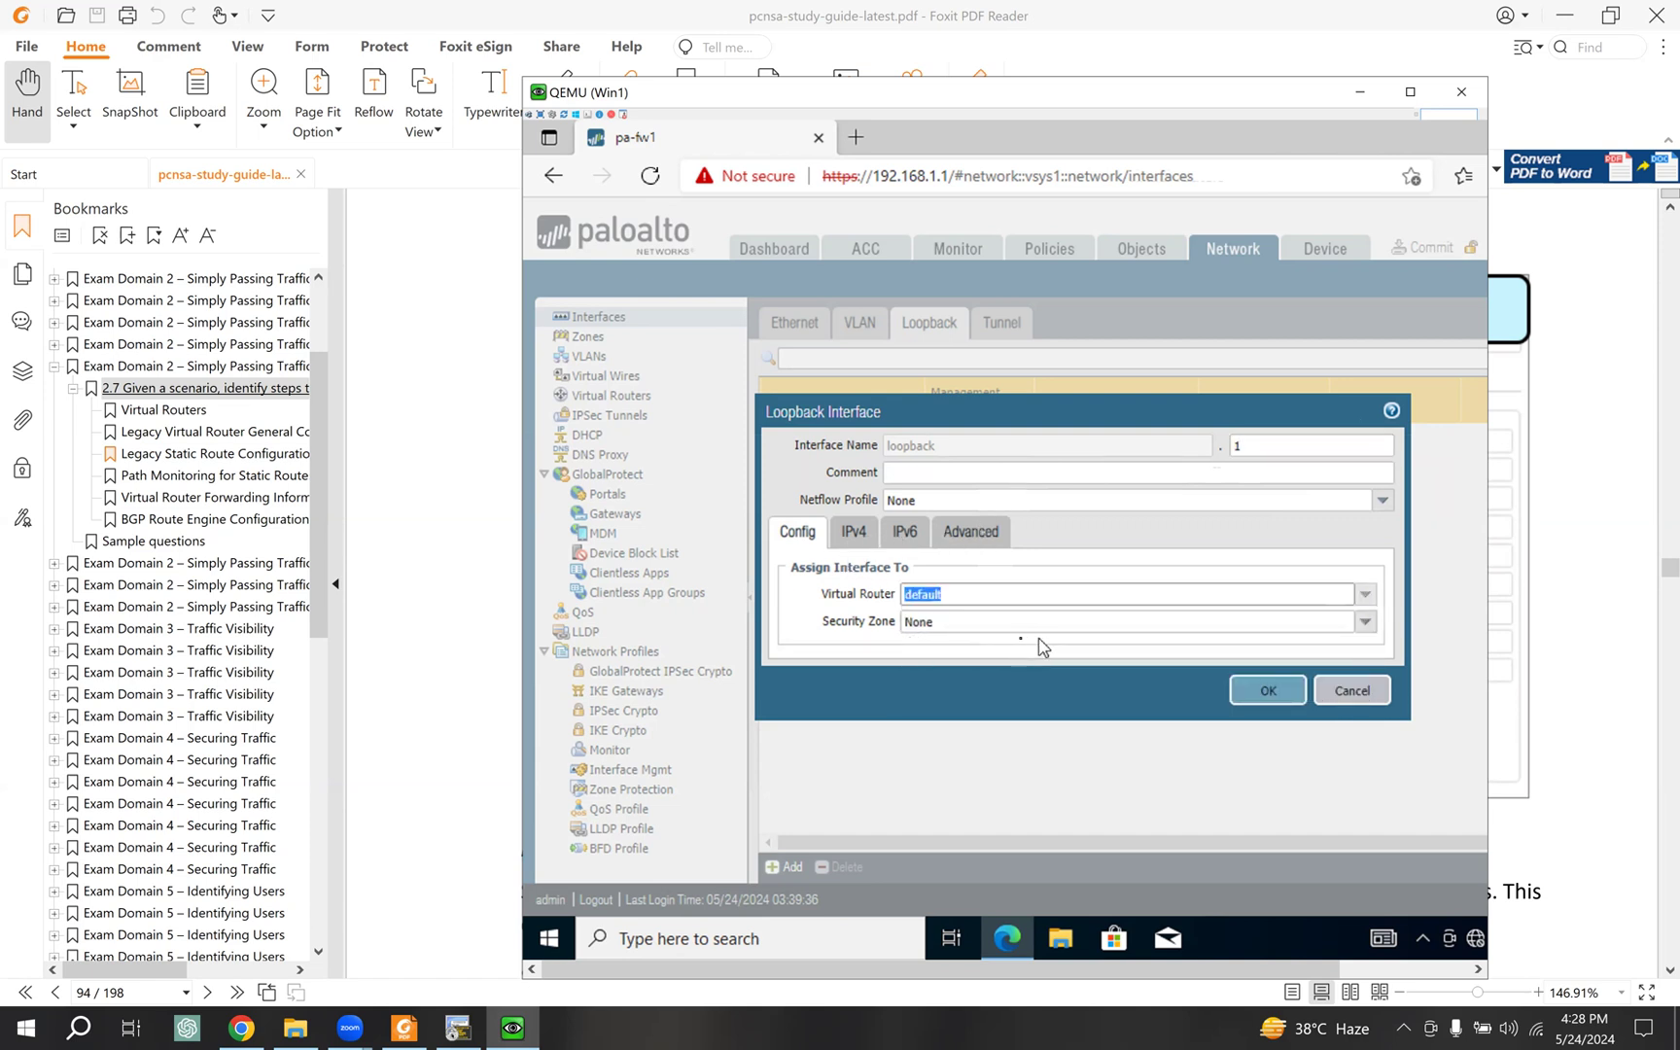
{"action": "left_click", "coordinate": [945, 631]}
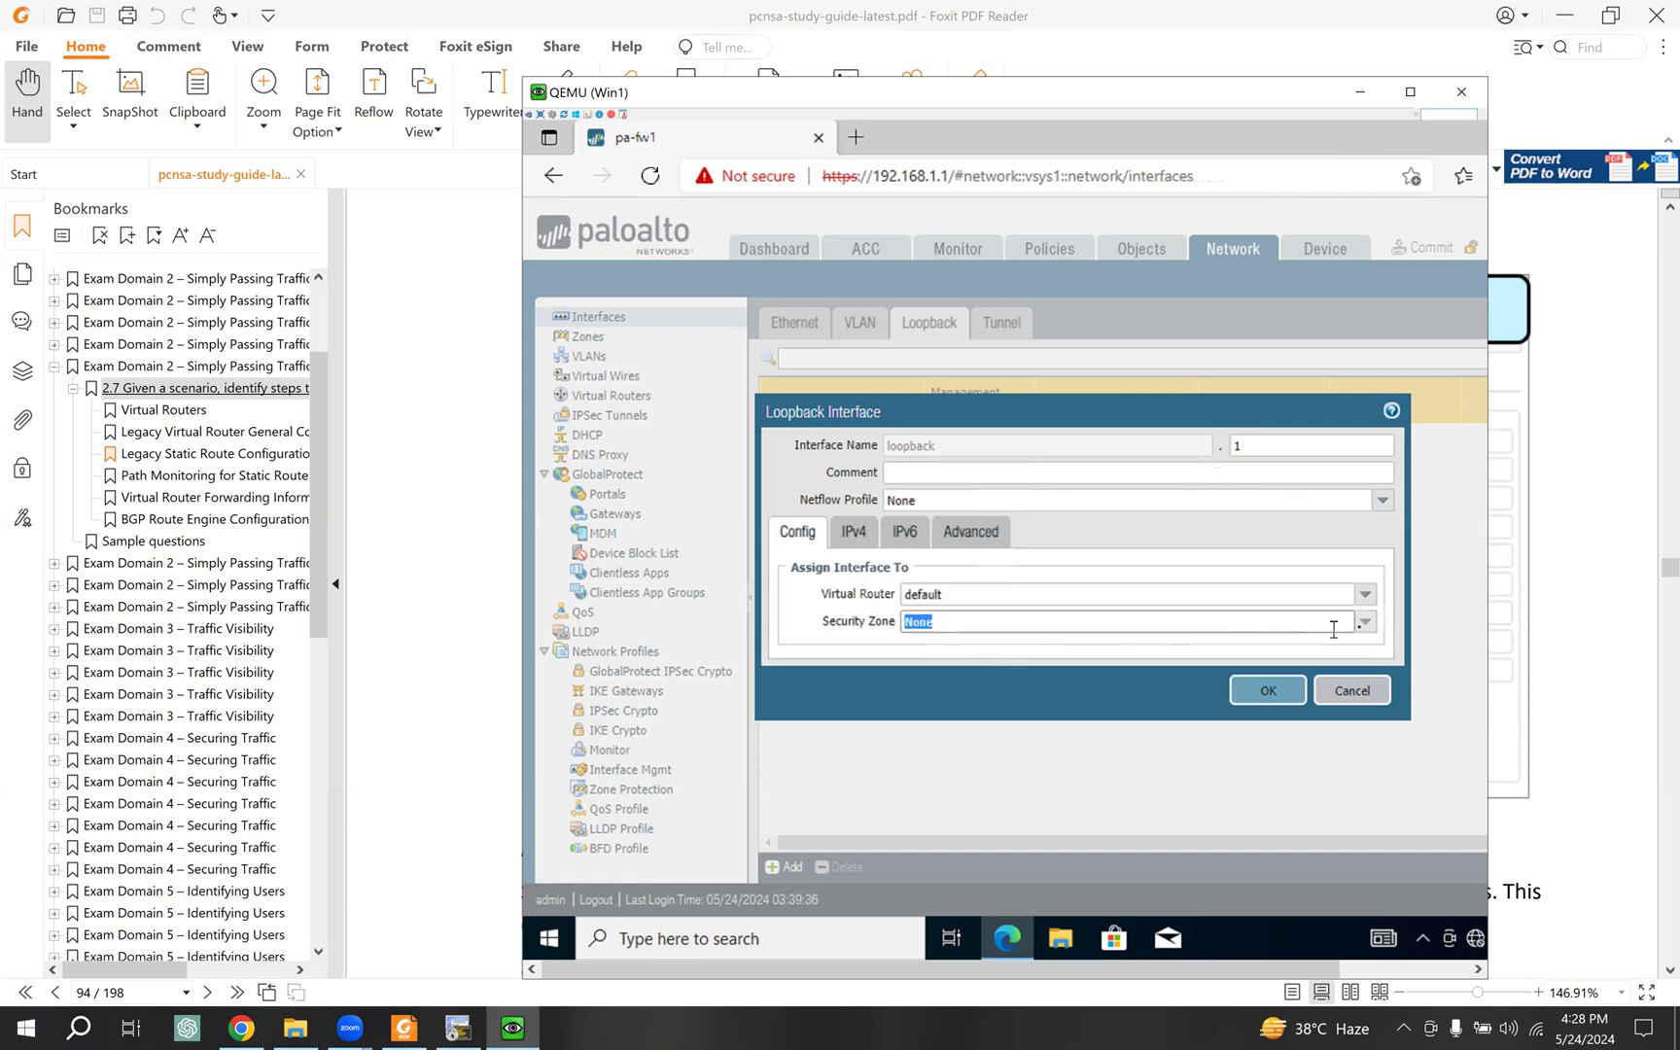
{"action": "left_click", "coordinate": [1364, 622]}
{"action": "left_click", "coordinate": [943, 686]}
Step: Give the loopback interface a new IPv4 address object named loopback1 with IP netmask 10.1.1.1/32, saving the address and interface
{"action": "left_click", "coordinate": [853, 533]}
{"action": "left_click", "coordinate": [803, 709]}
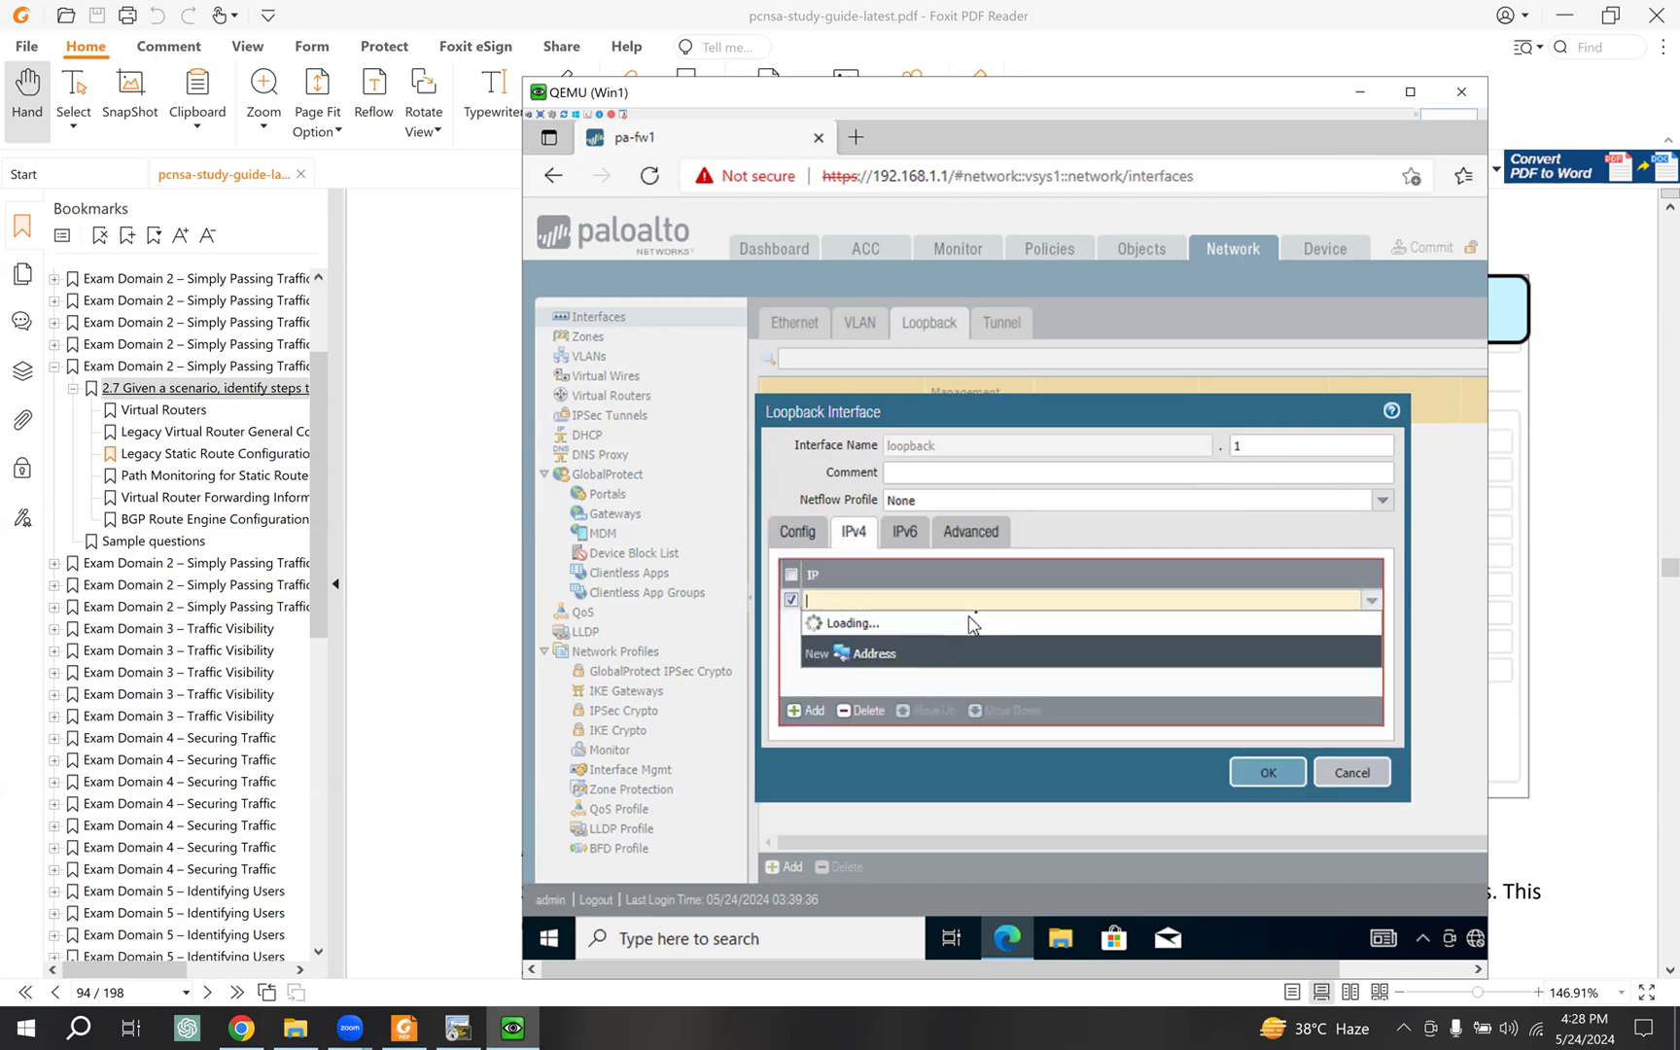
{"action": "left_click", "coordinate": [868, 630]}
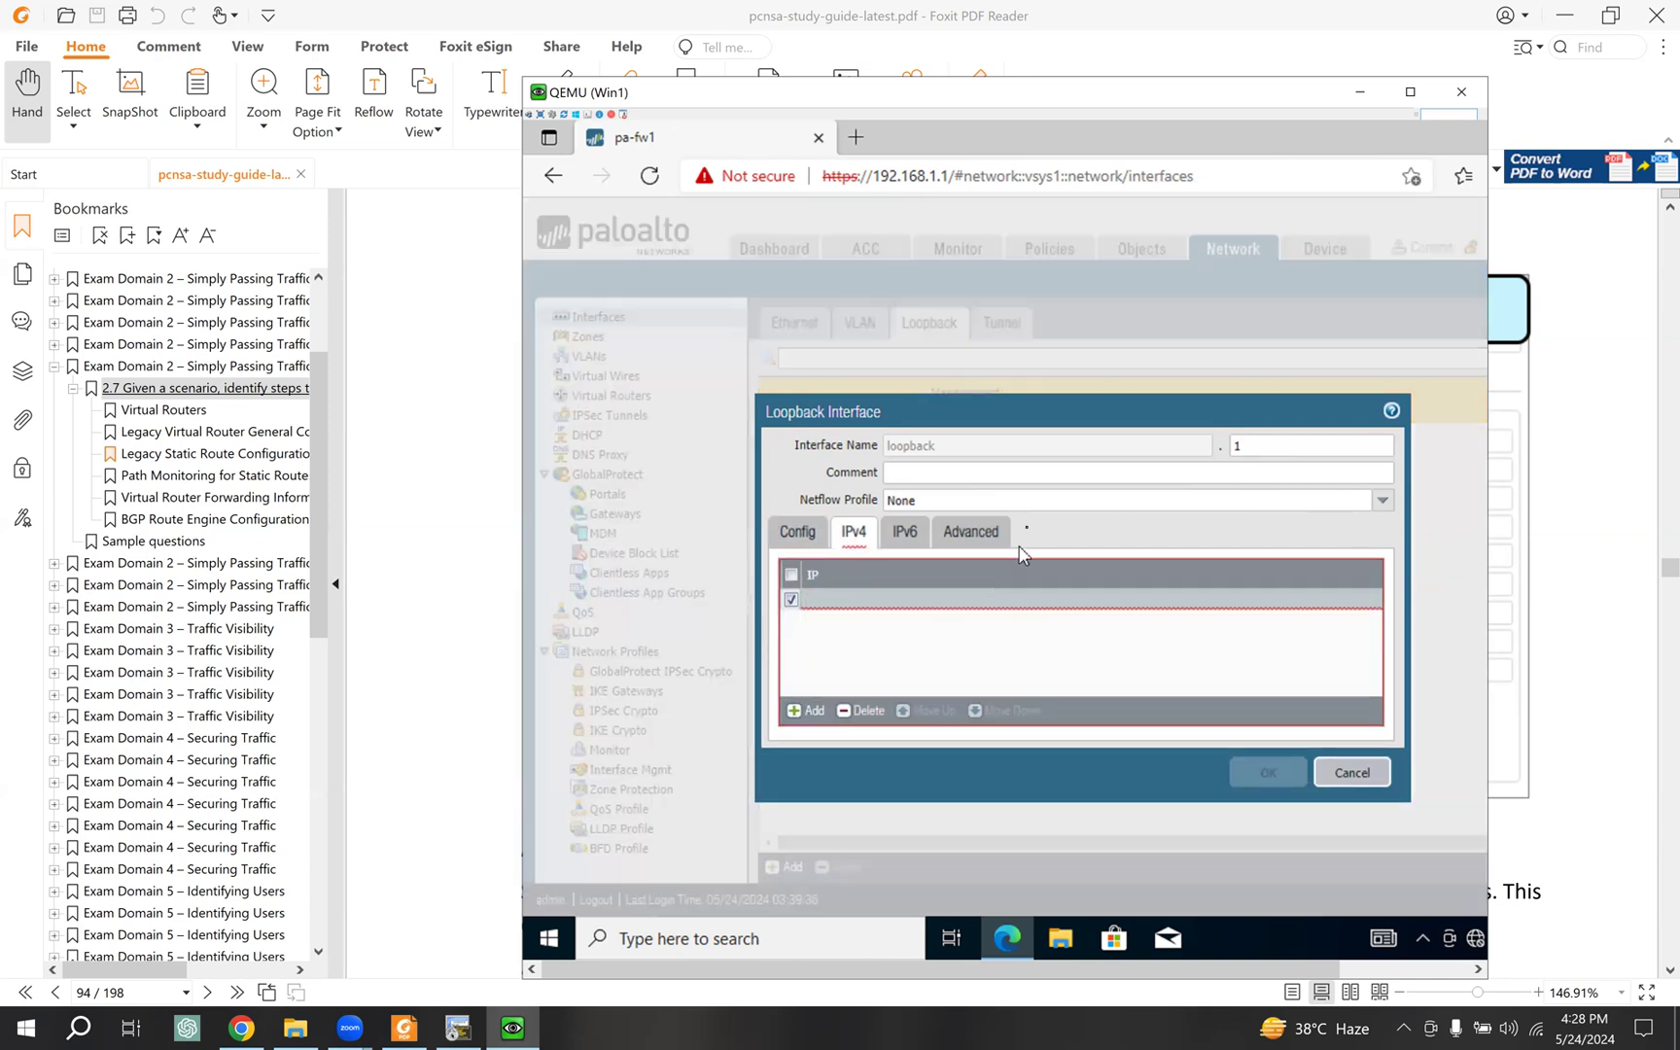
{"action": "type", "text": "loopback"}
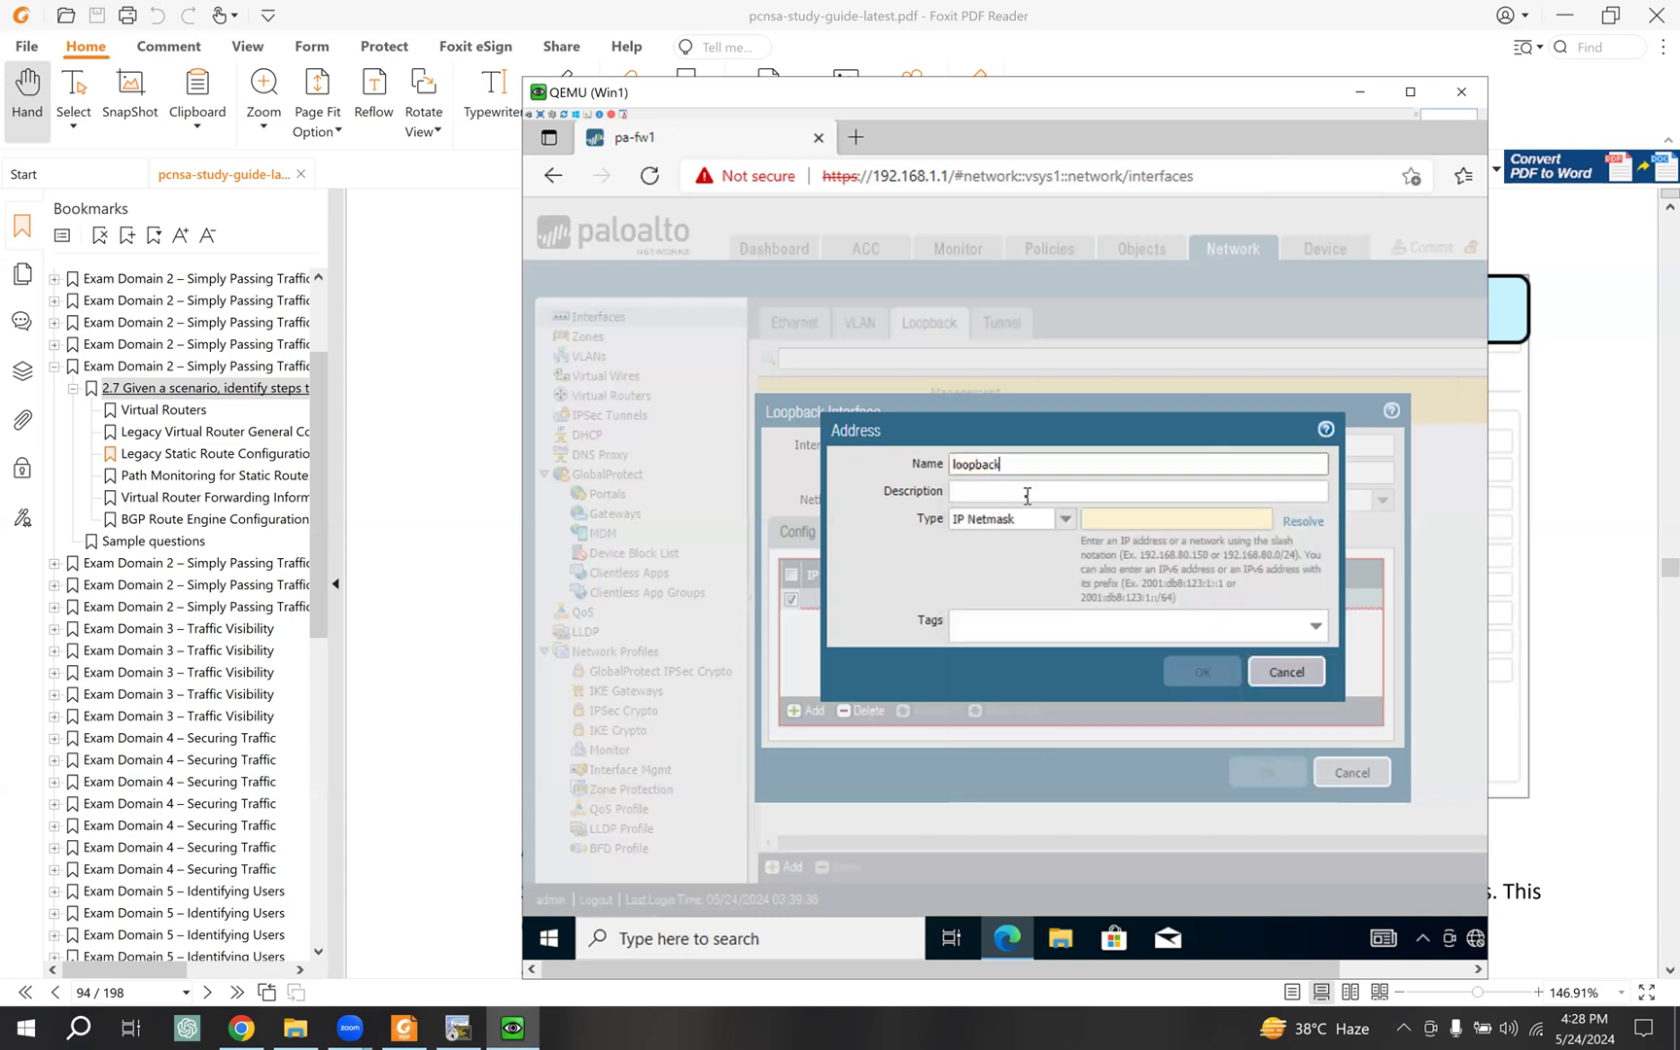
{"action": "type", "text": "1"}
{"action": "left_click", "coordinate": [1126, 521]}
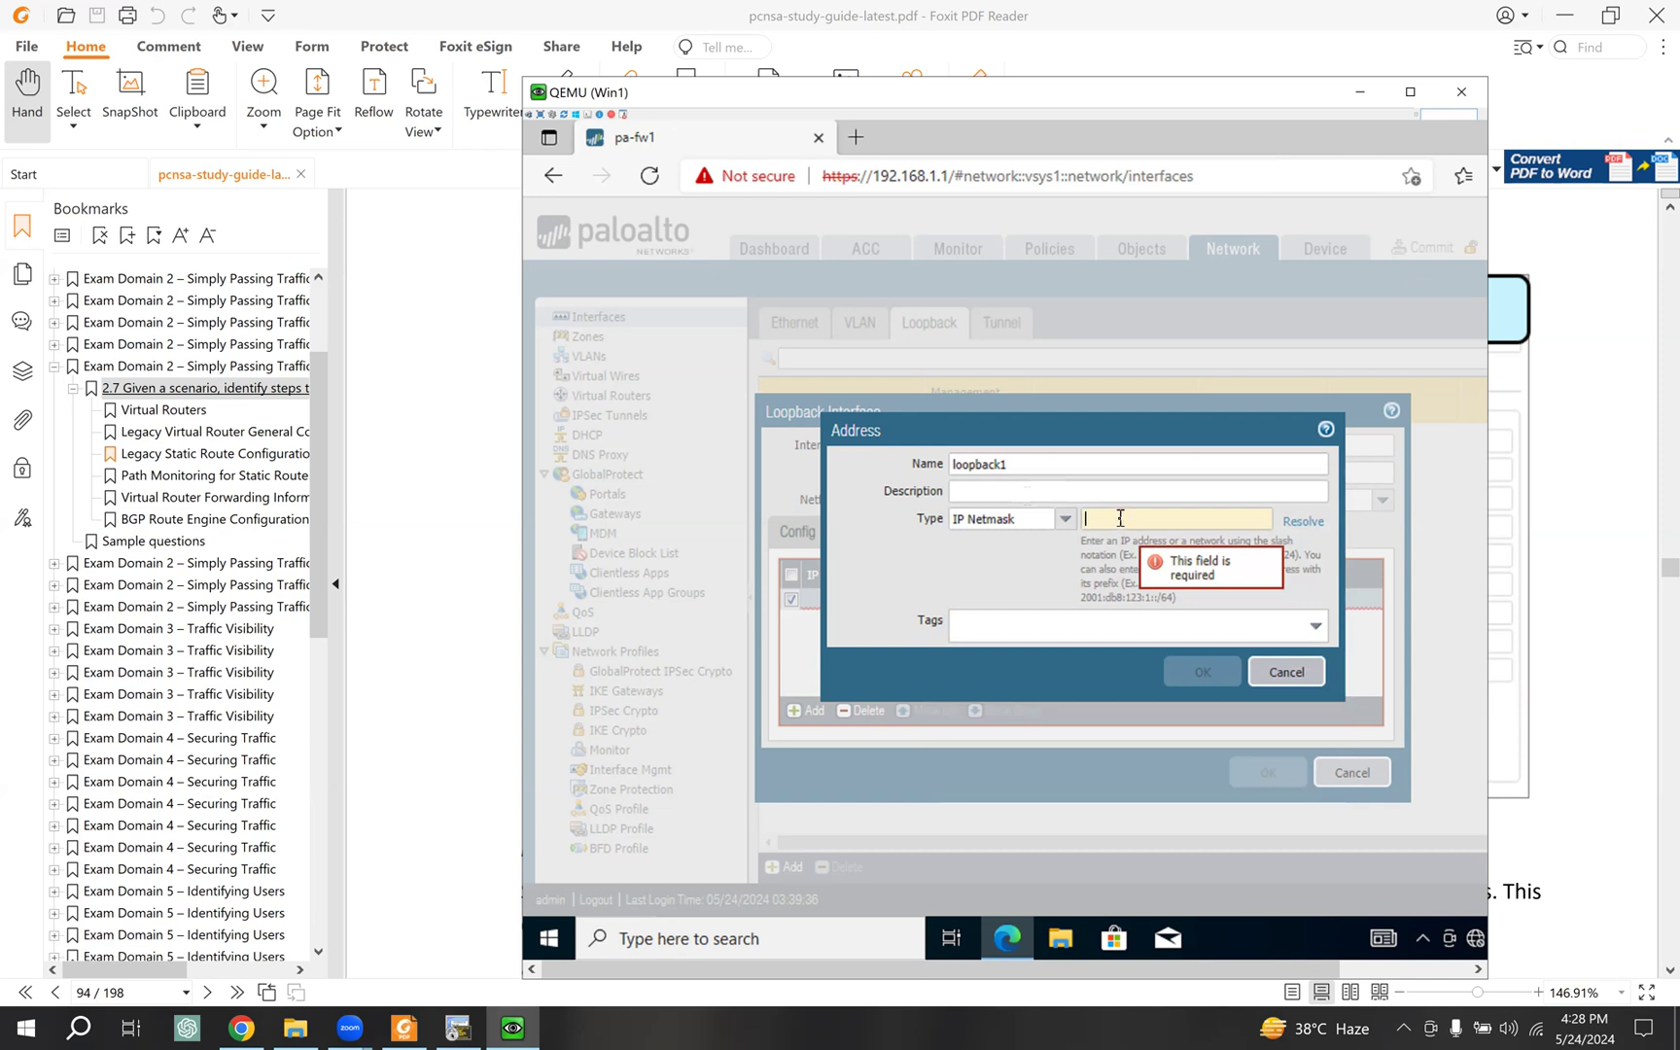
{"action": "type", "text": "10.1.1..1/32"}
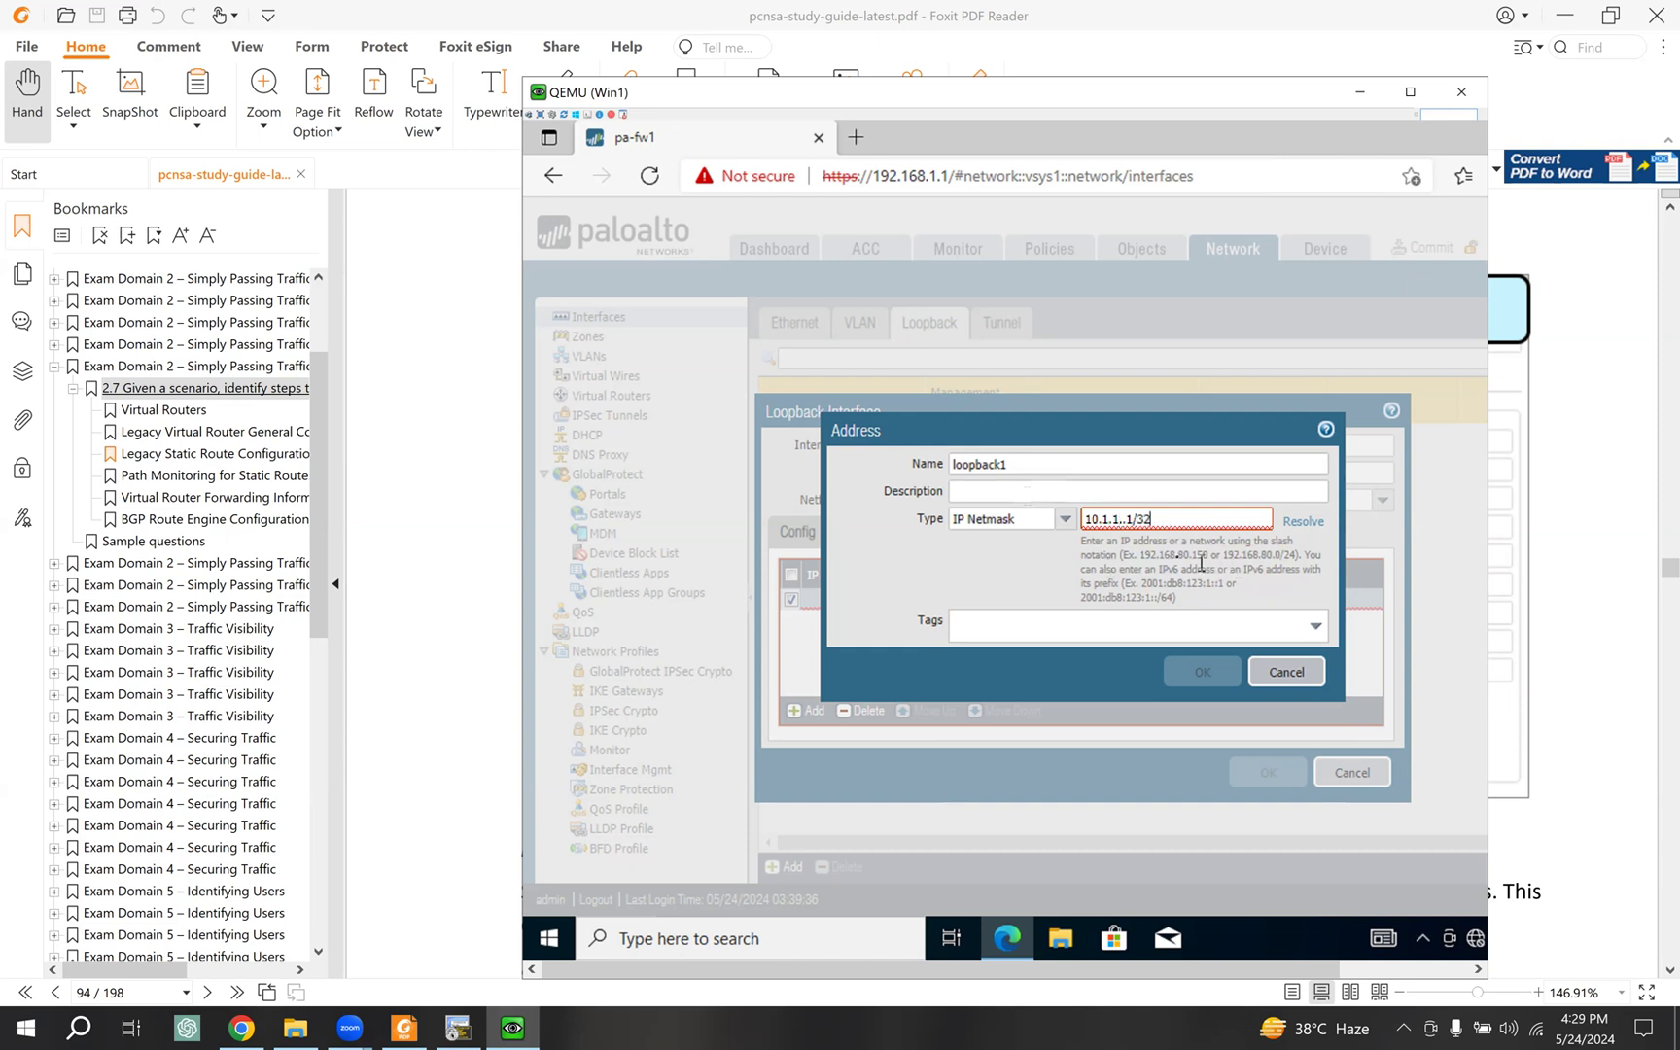
{"action": "left_click", "coordinate": [1128, 516]}
{"action": "key", "text": "BackSpace"}
{"action": "key", "text": "End"}
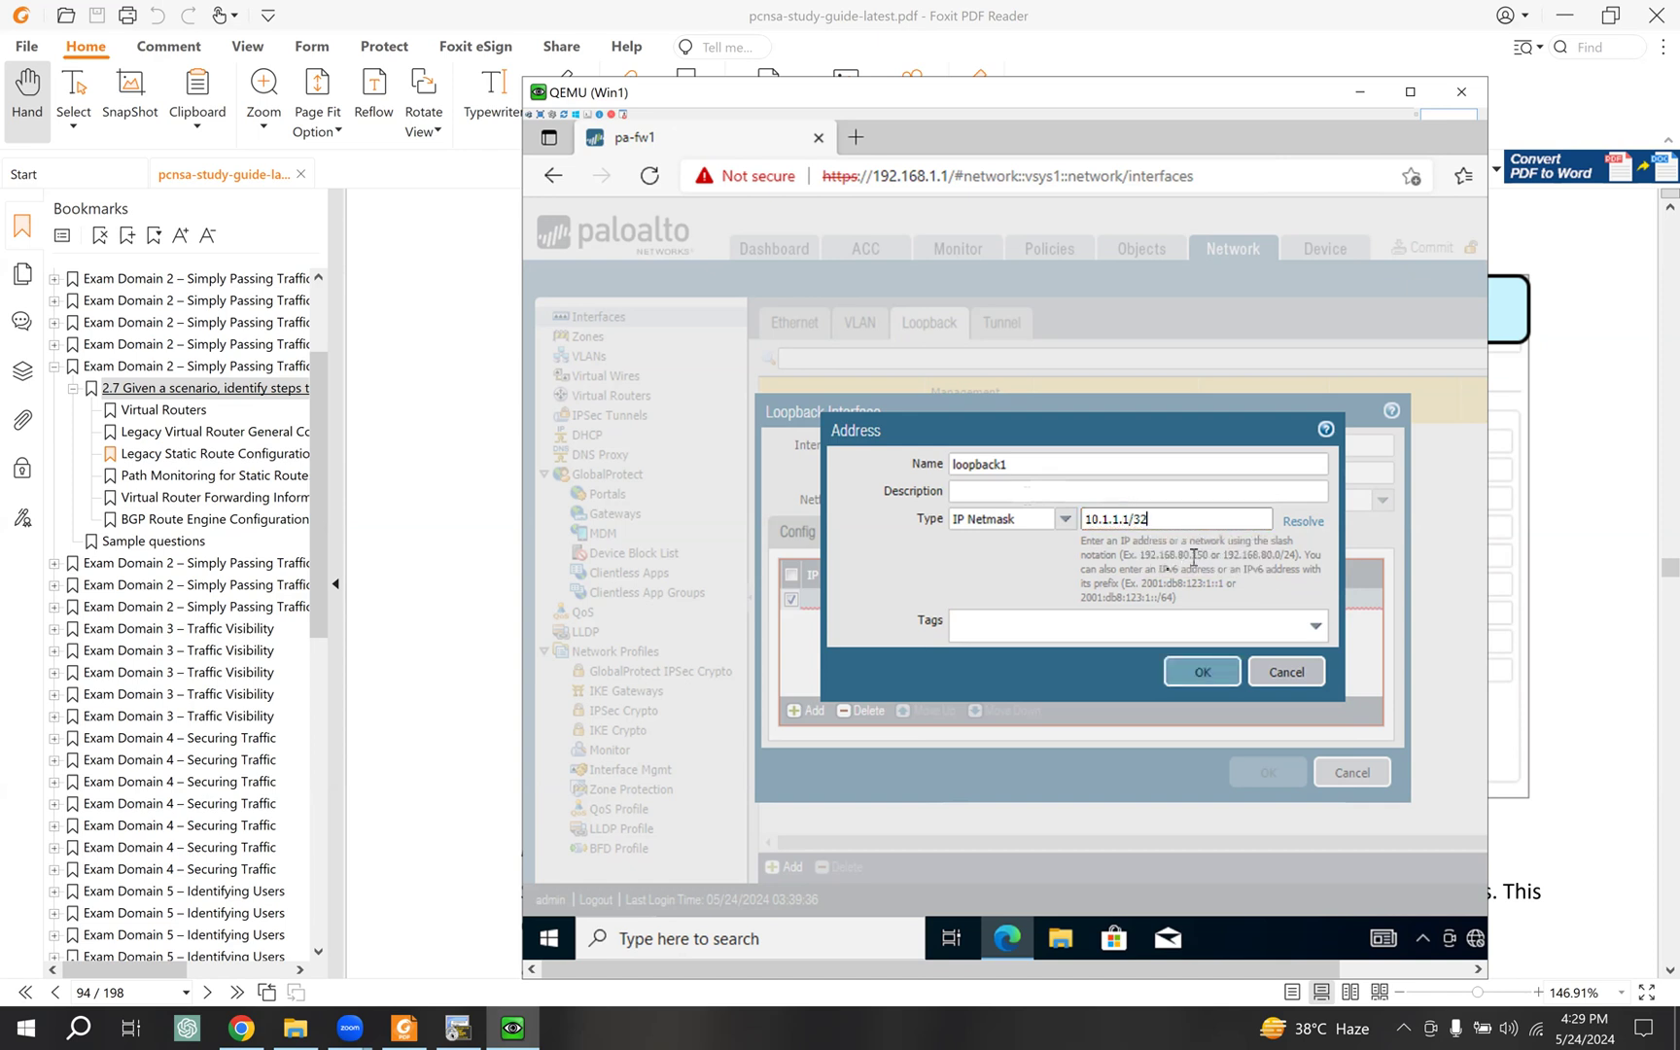
{"action": "left_click", "coordinate": [1202, 680]}
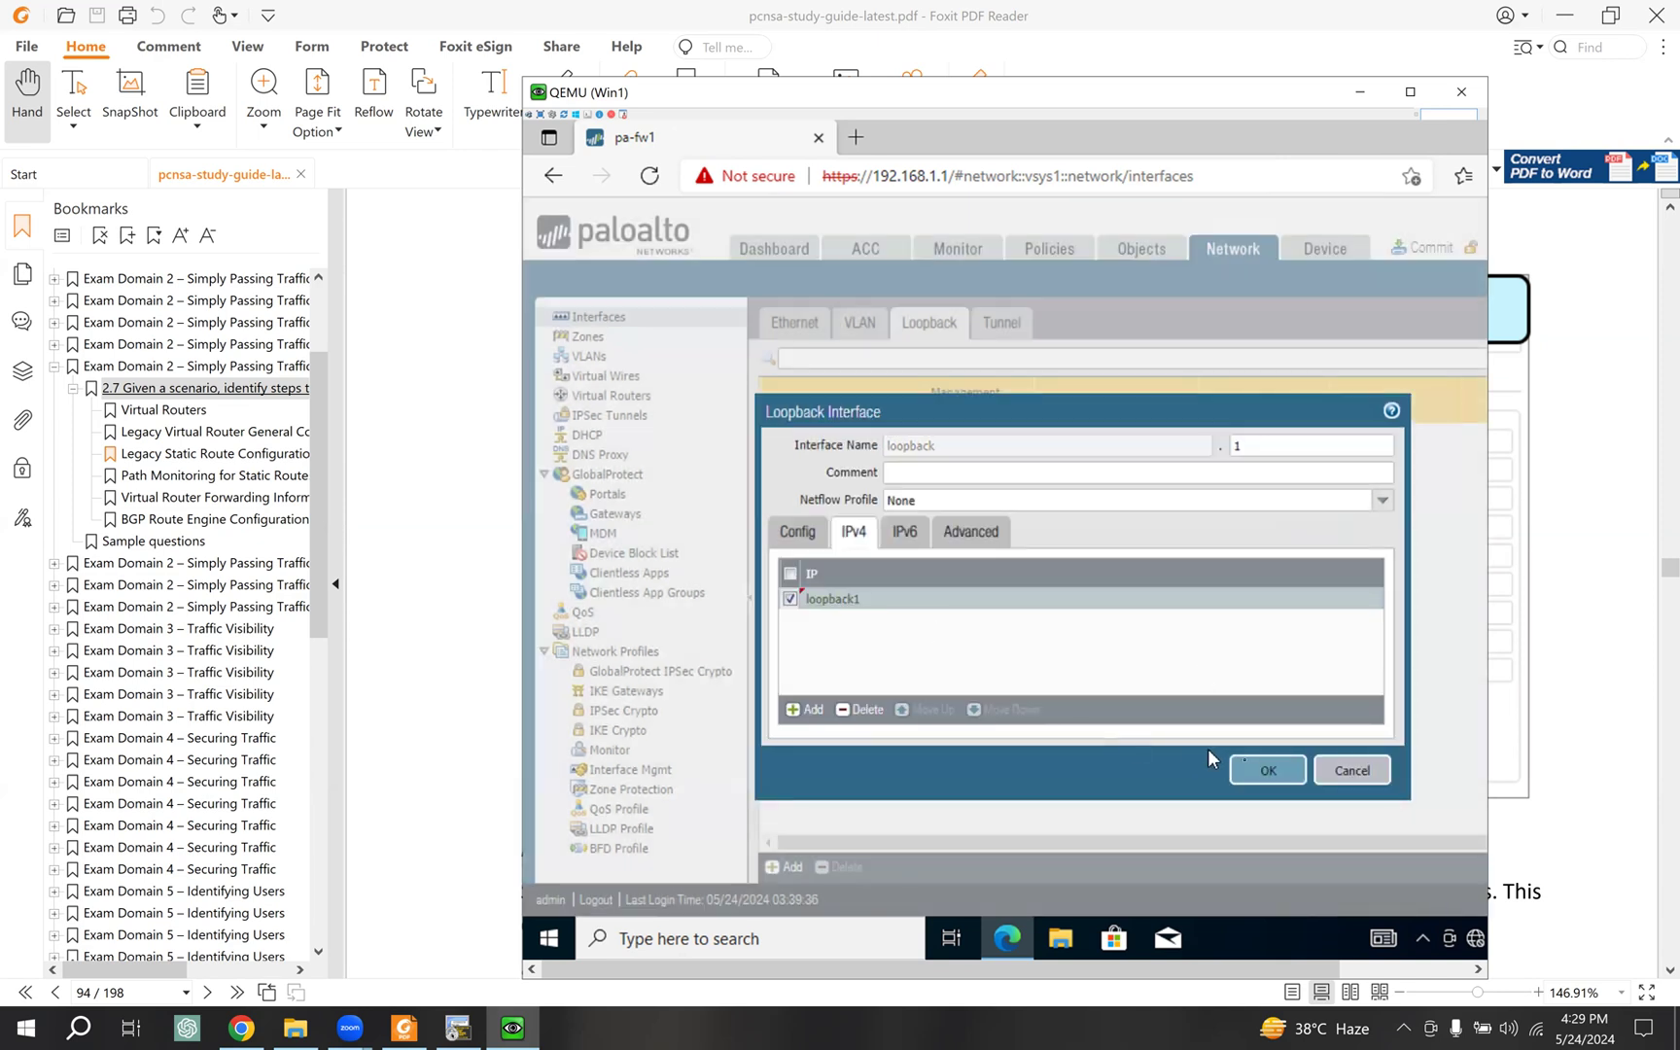
{"action": "left_click", "coordinate": [1267, 770]}
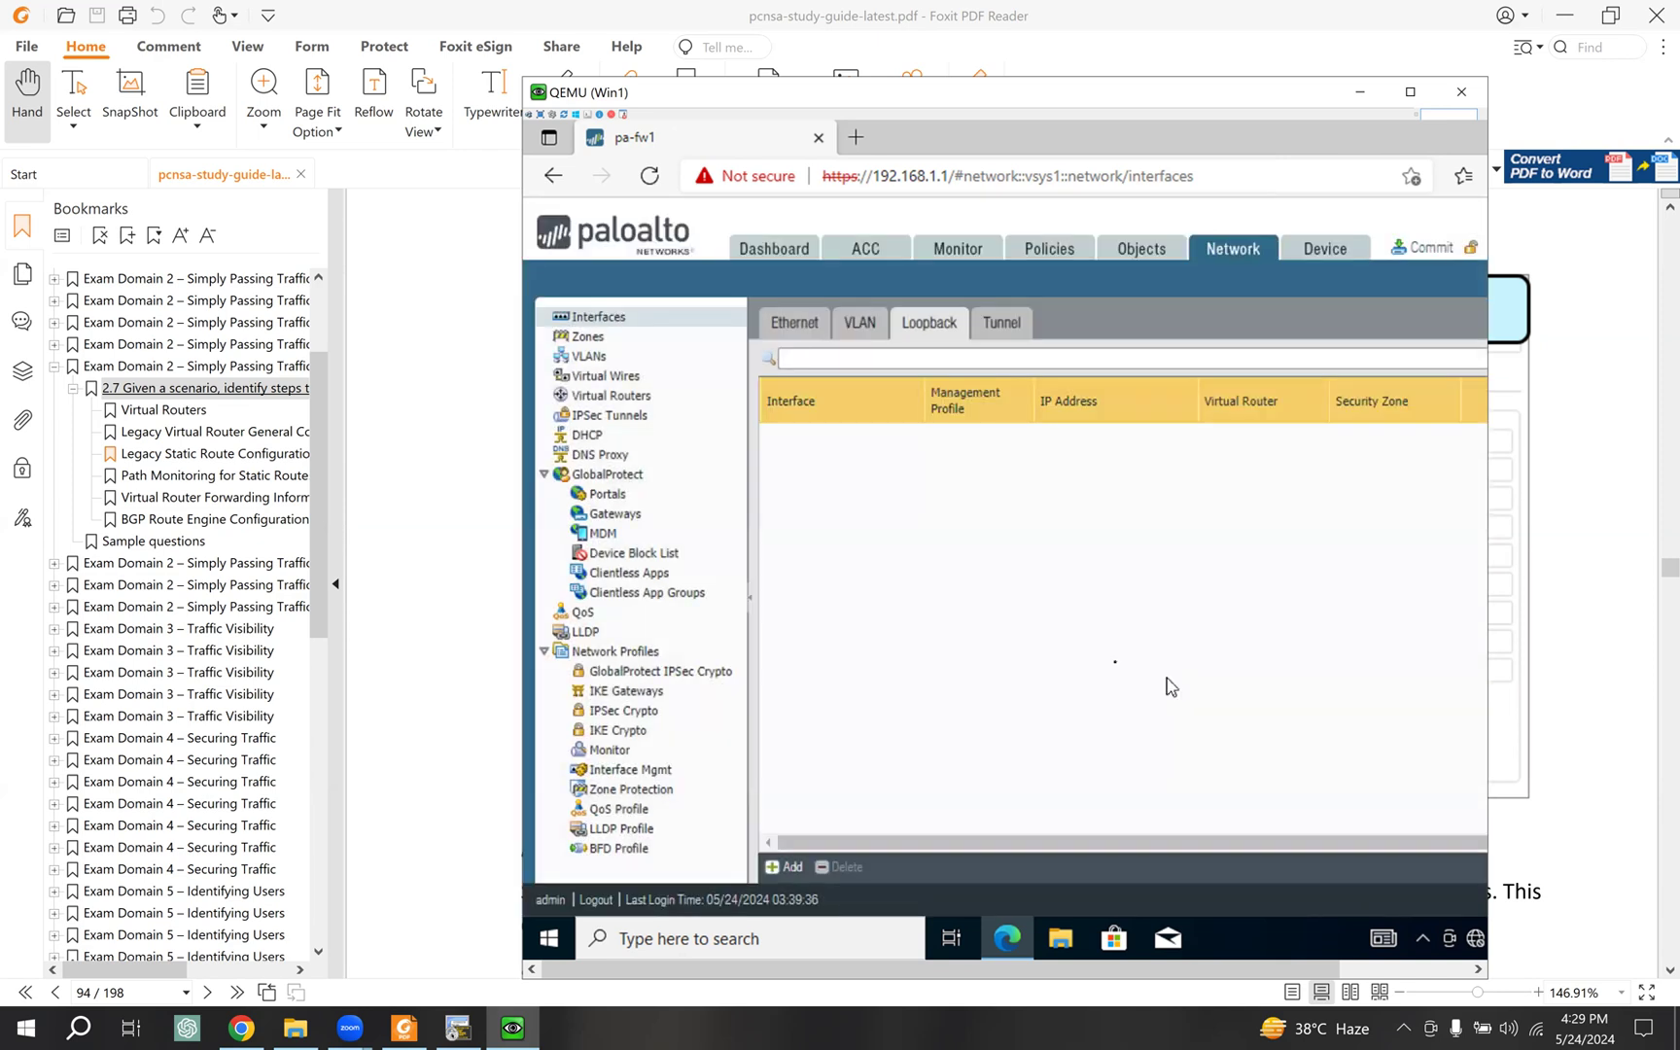
Step: Commit the new loopback interface to the firewall's running configuration and close the commit status
{"action": "left_click", "coordinate": [1422, 254]}
{"action": "left_click", "coordinate": [1281, 806]}
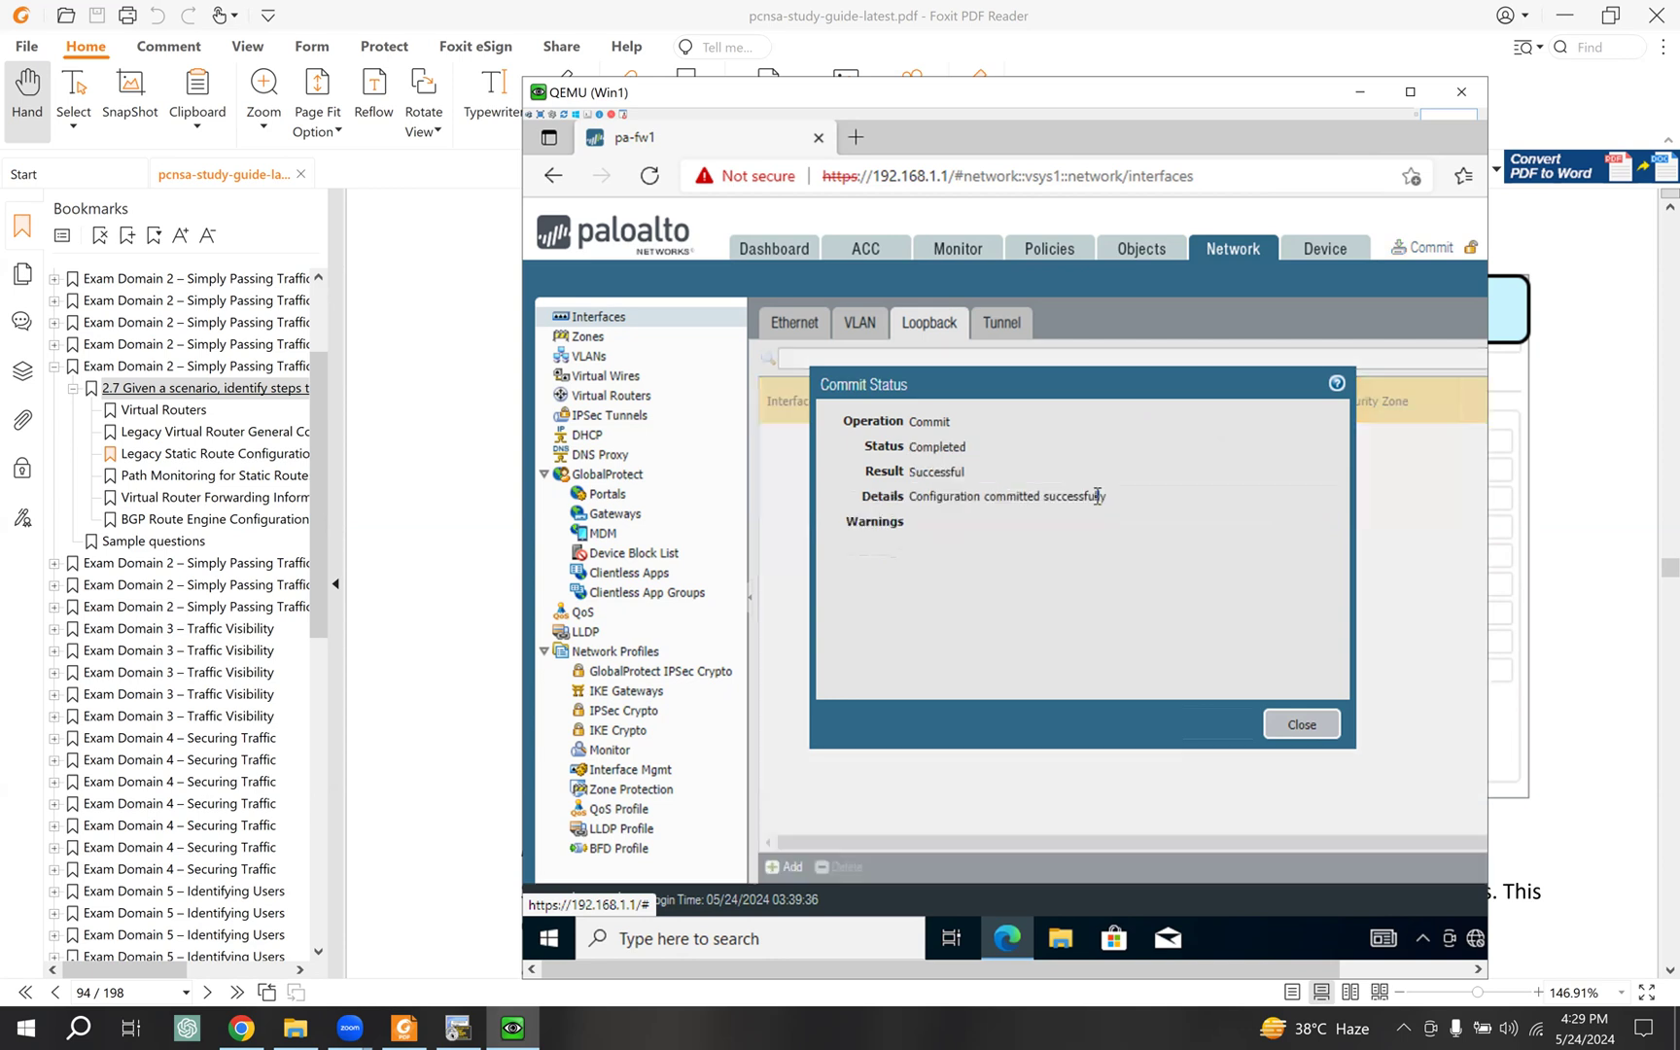
{"action": "left_click", "coordinate": [1304, 724]}
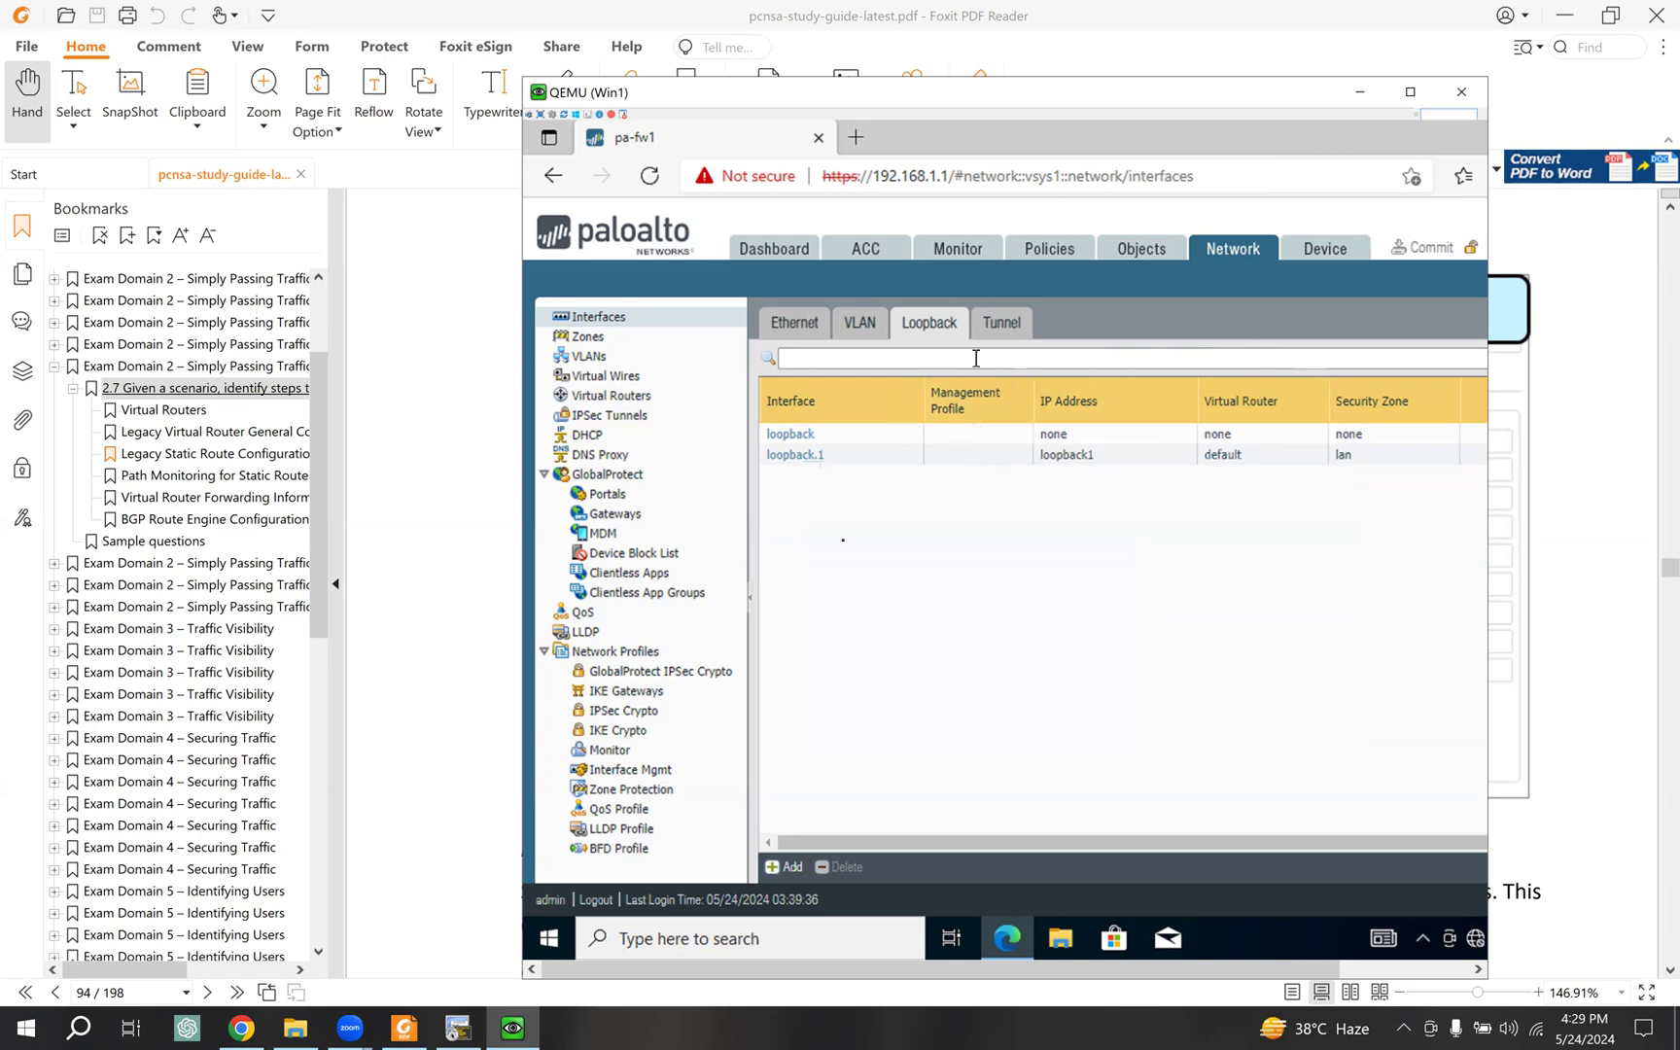
Step: Review the default virtual router's route table, forwarding table and static route monitoring for the loopback route, closing its runtime statistics
{"action": "left_click", "coordinate": [642, 397]}
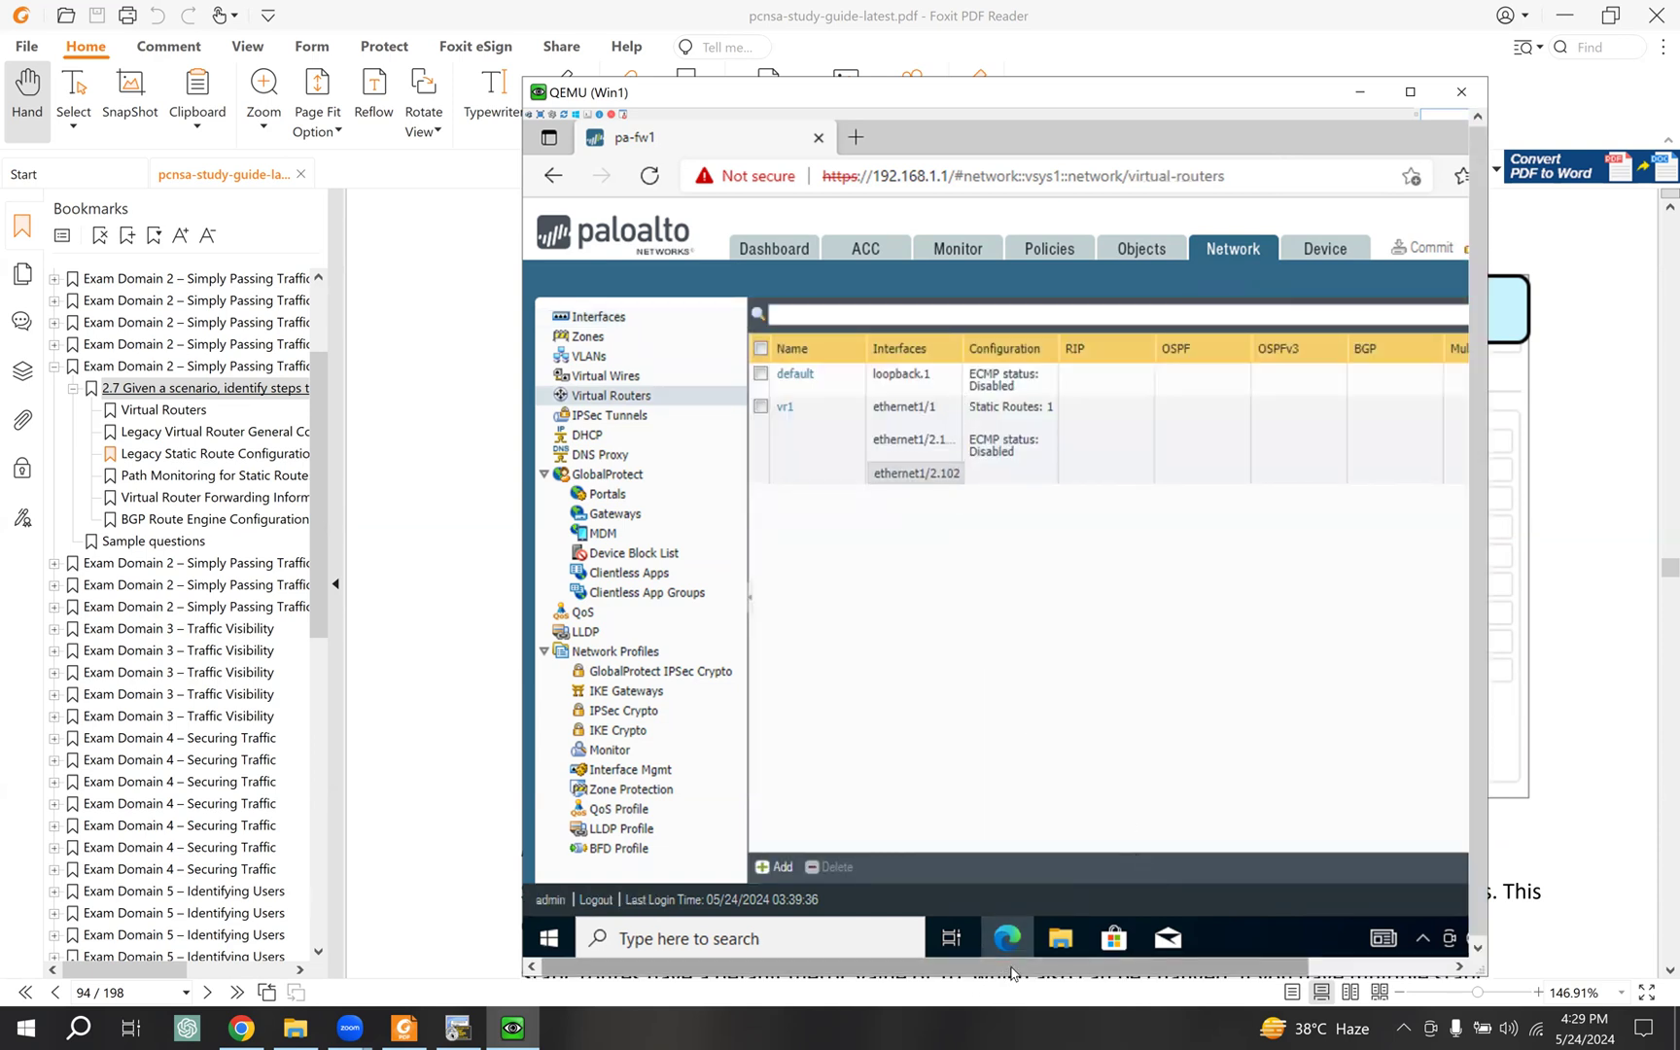
{"action": "left_click_drag", "start_coordinate": [1080, 972], "coordinate": [1235, 972]}
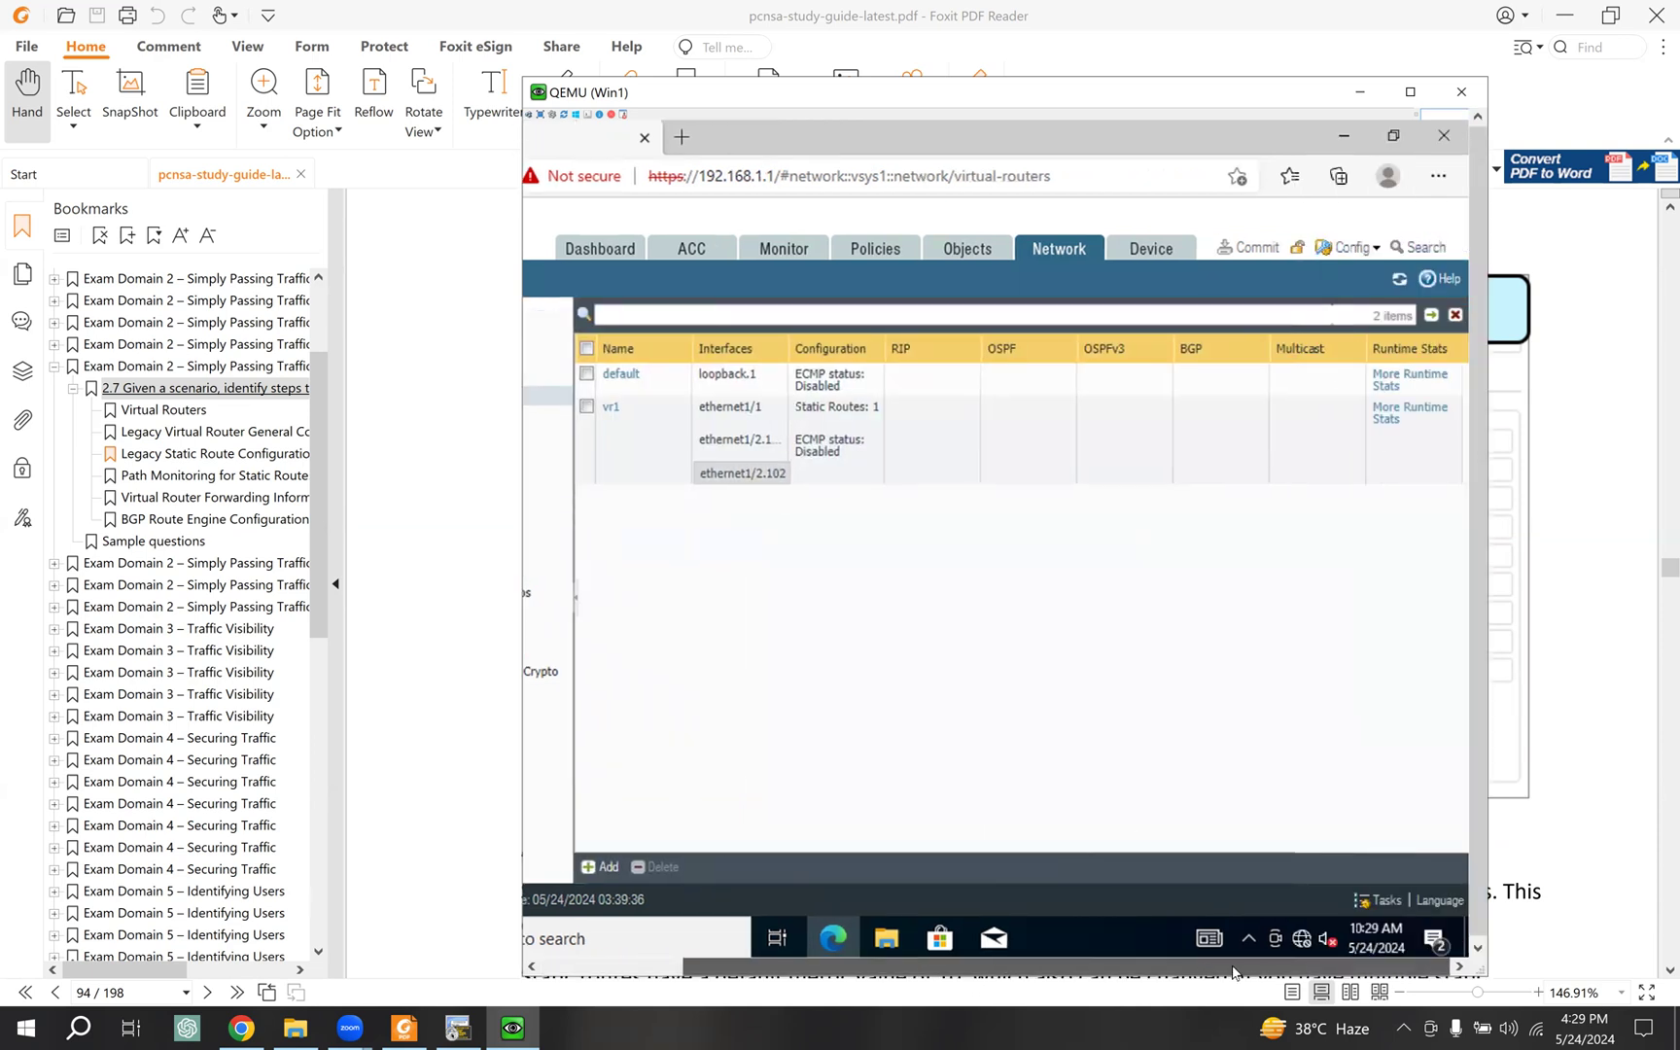
{"action": "left_click", "coordinate": [1387, 392]}
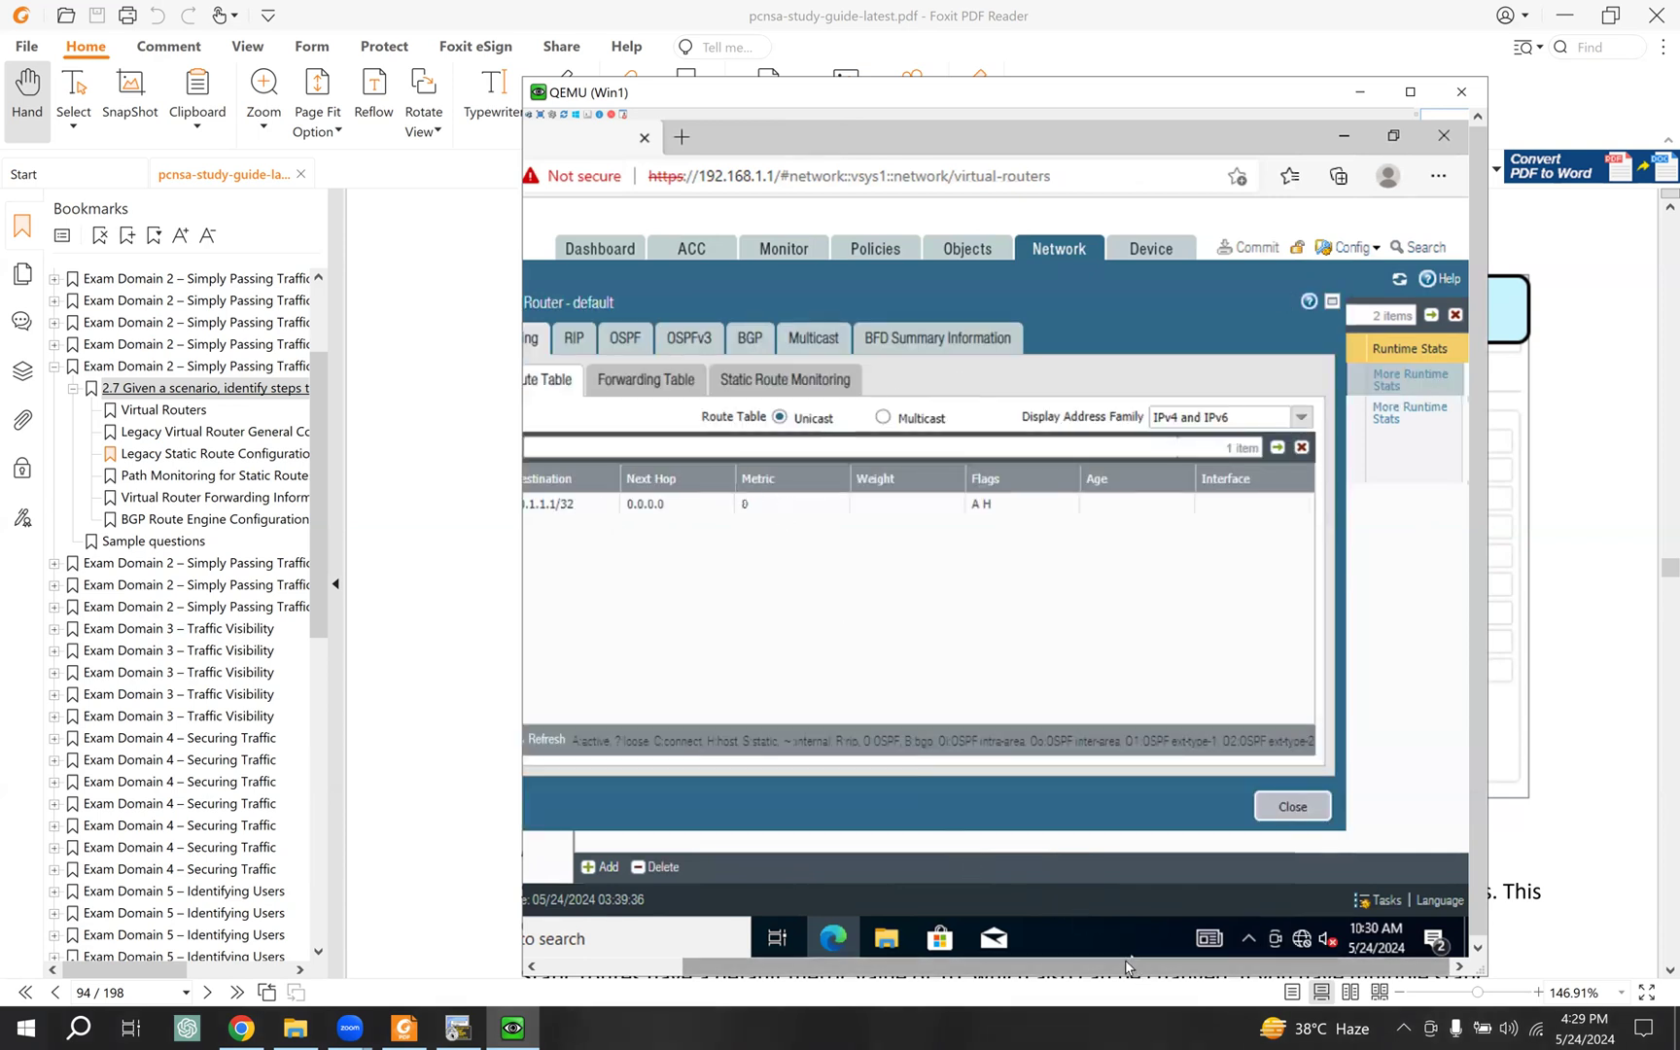
{"action": "left_click_drag", "start_coordinate": [1135, 965], "coordinate": [1122, 951]}
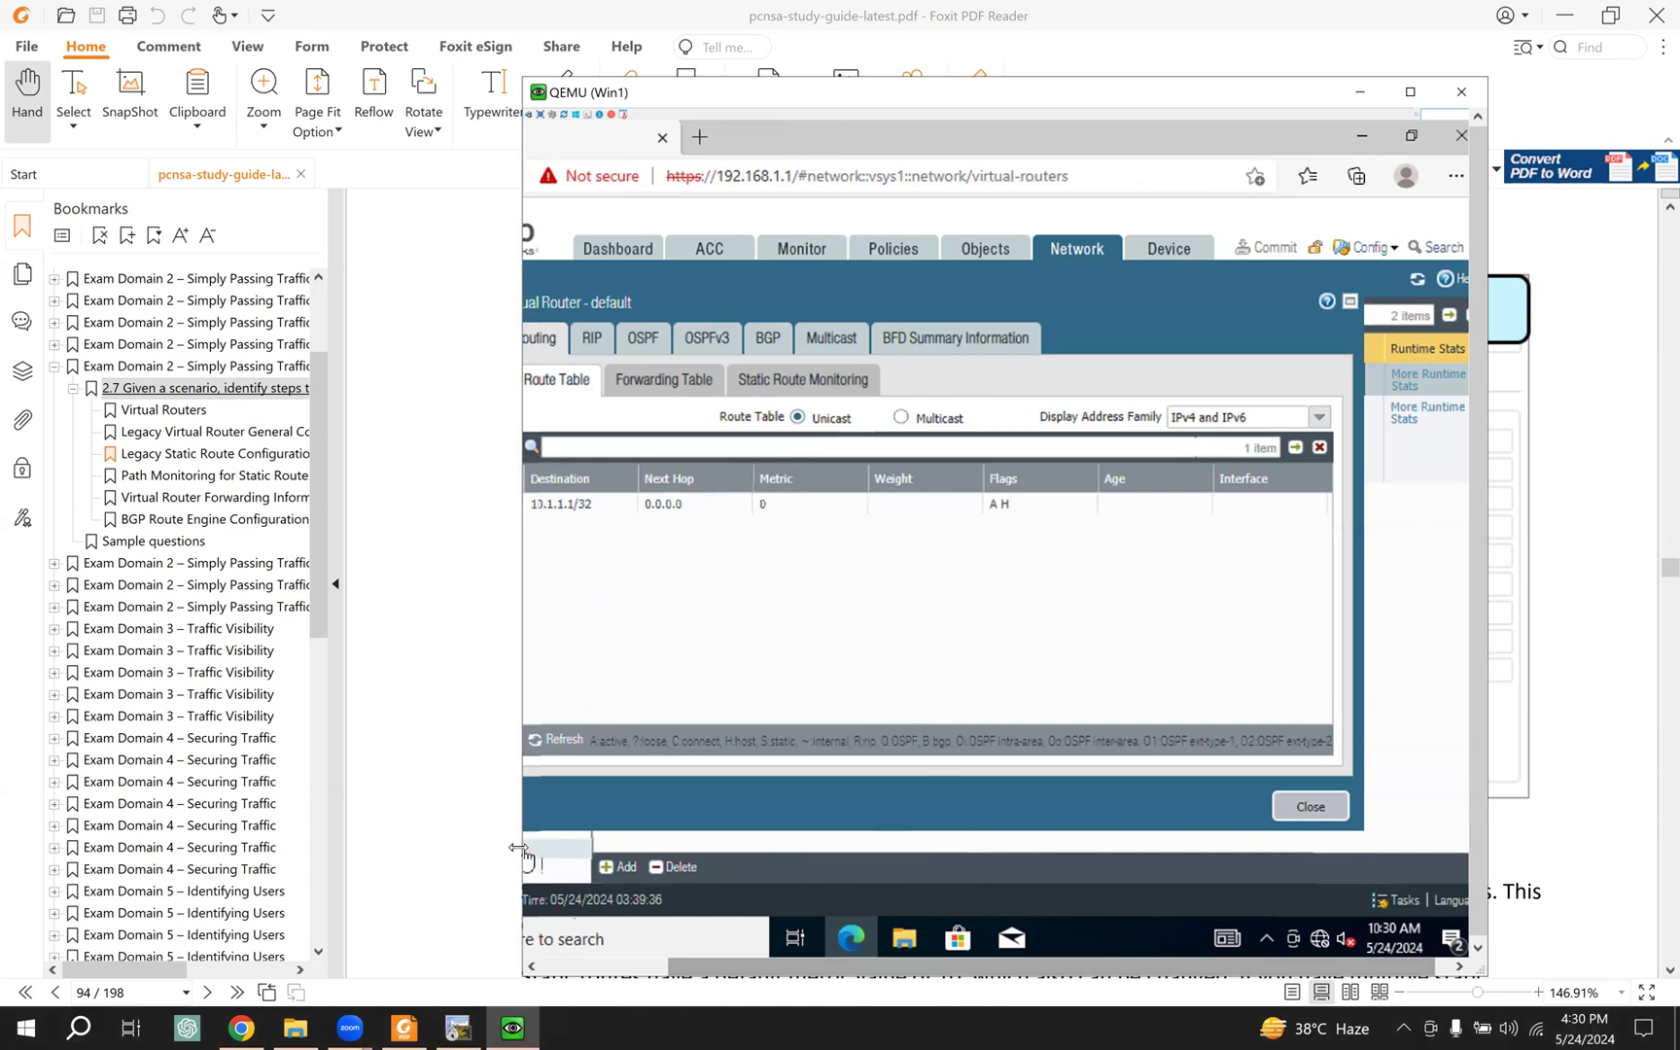
{"action": "left_click_drag", "start_coordinate": [518, 848], "coordinate": [387, 848]}
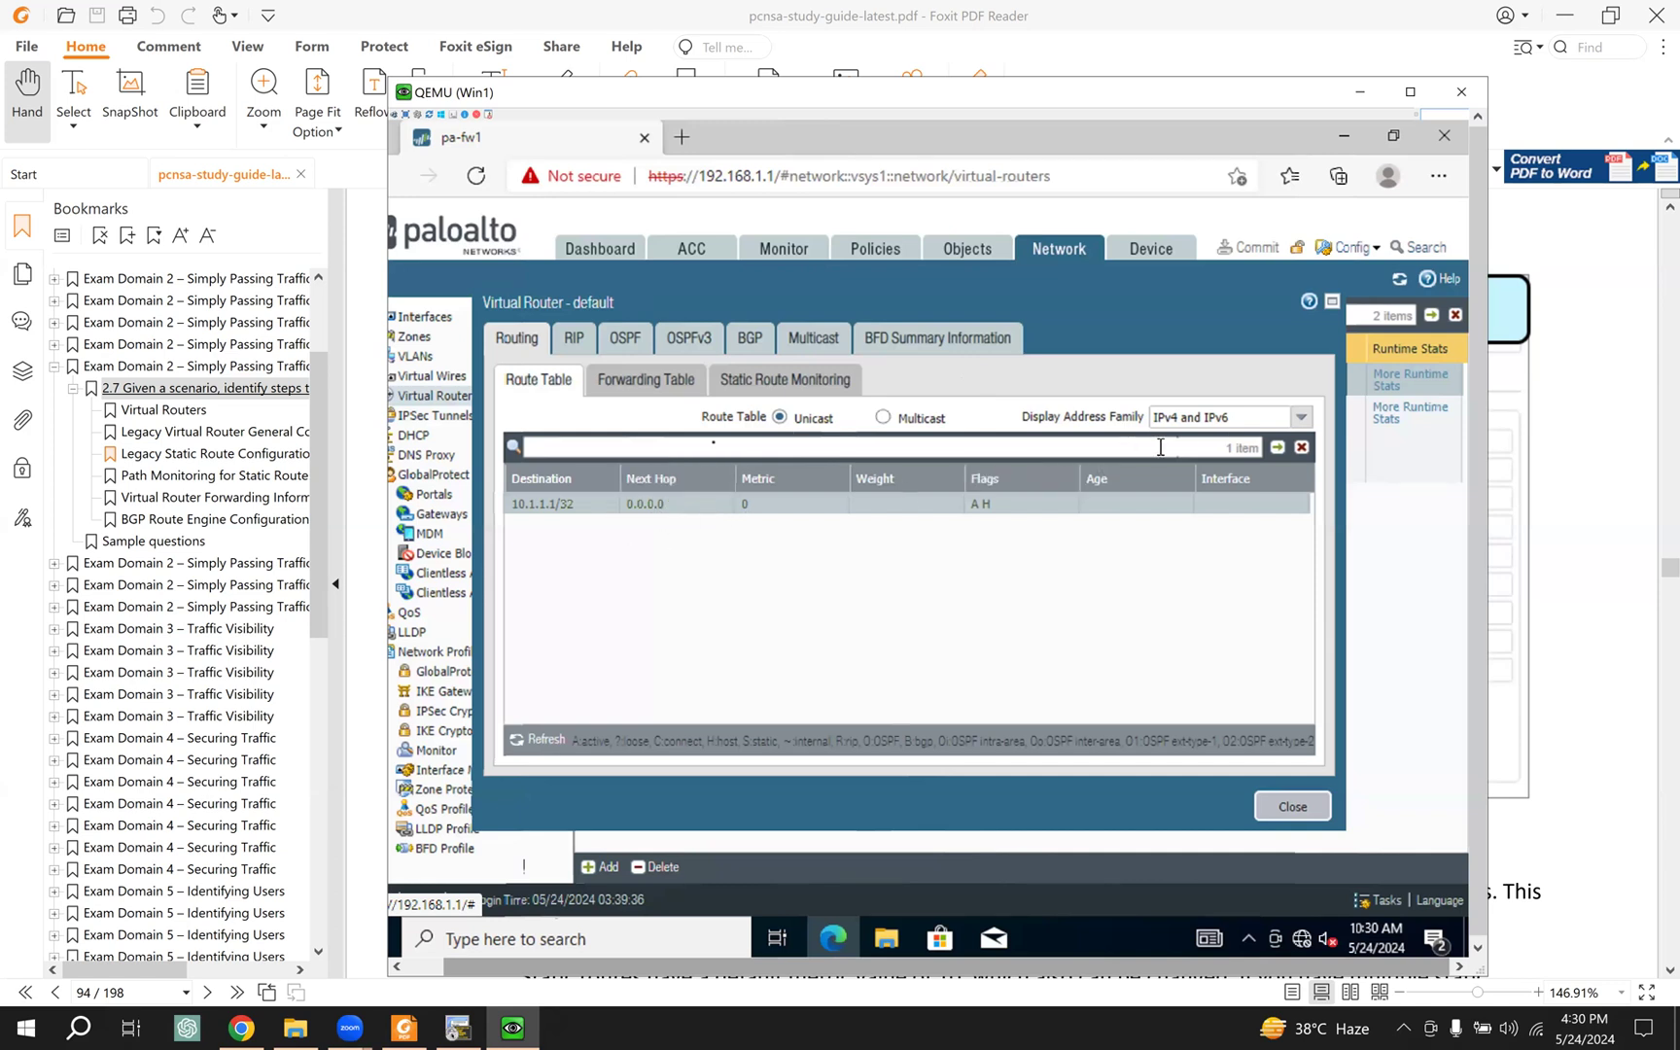
{"action": "left_click", "coordinate": [644, 381]}
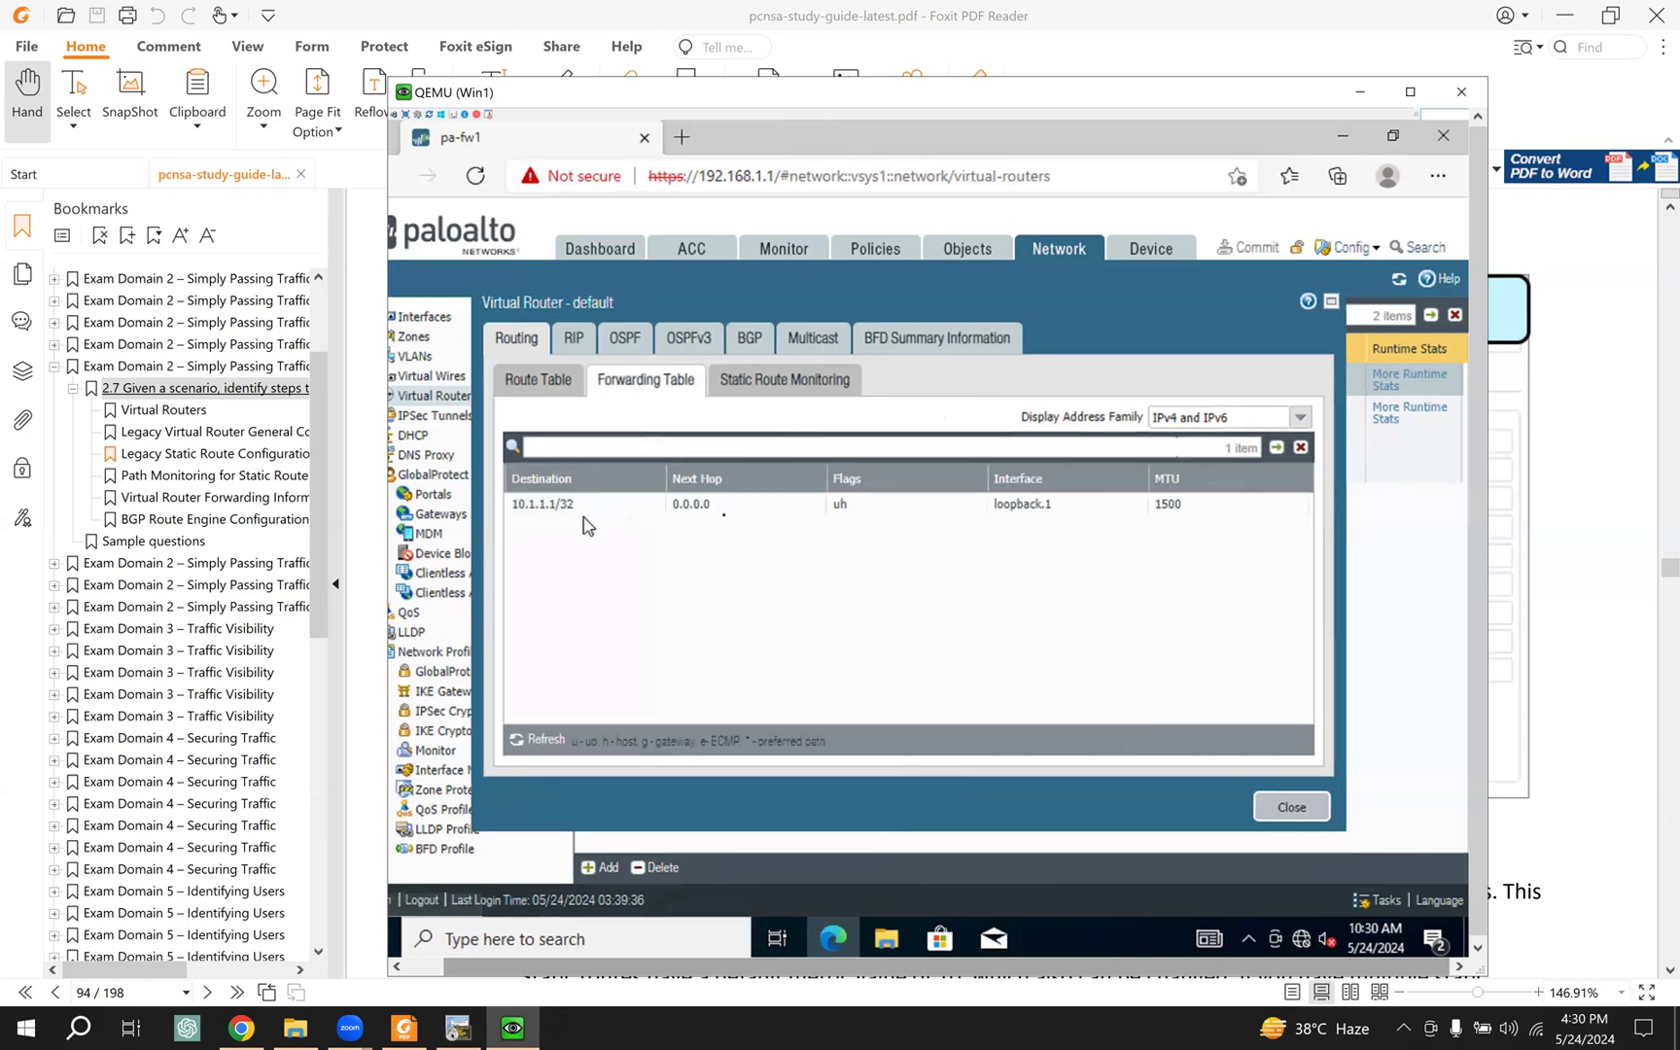
{"action": "left_click", "coordinate": [802, 389]}
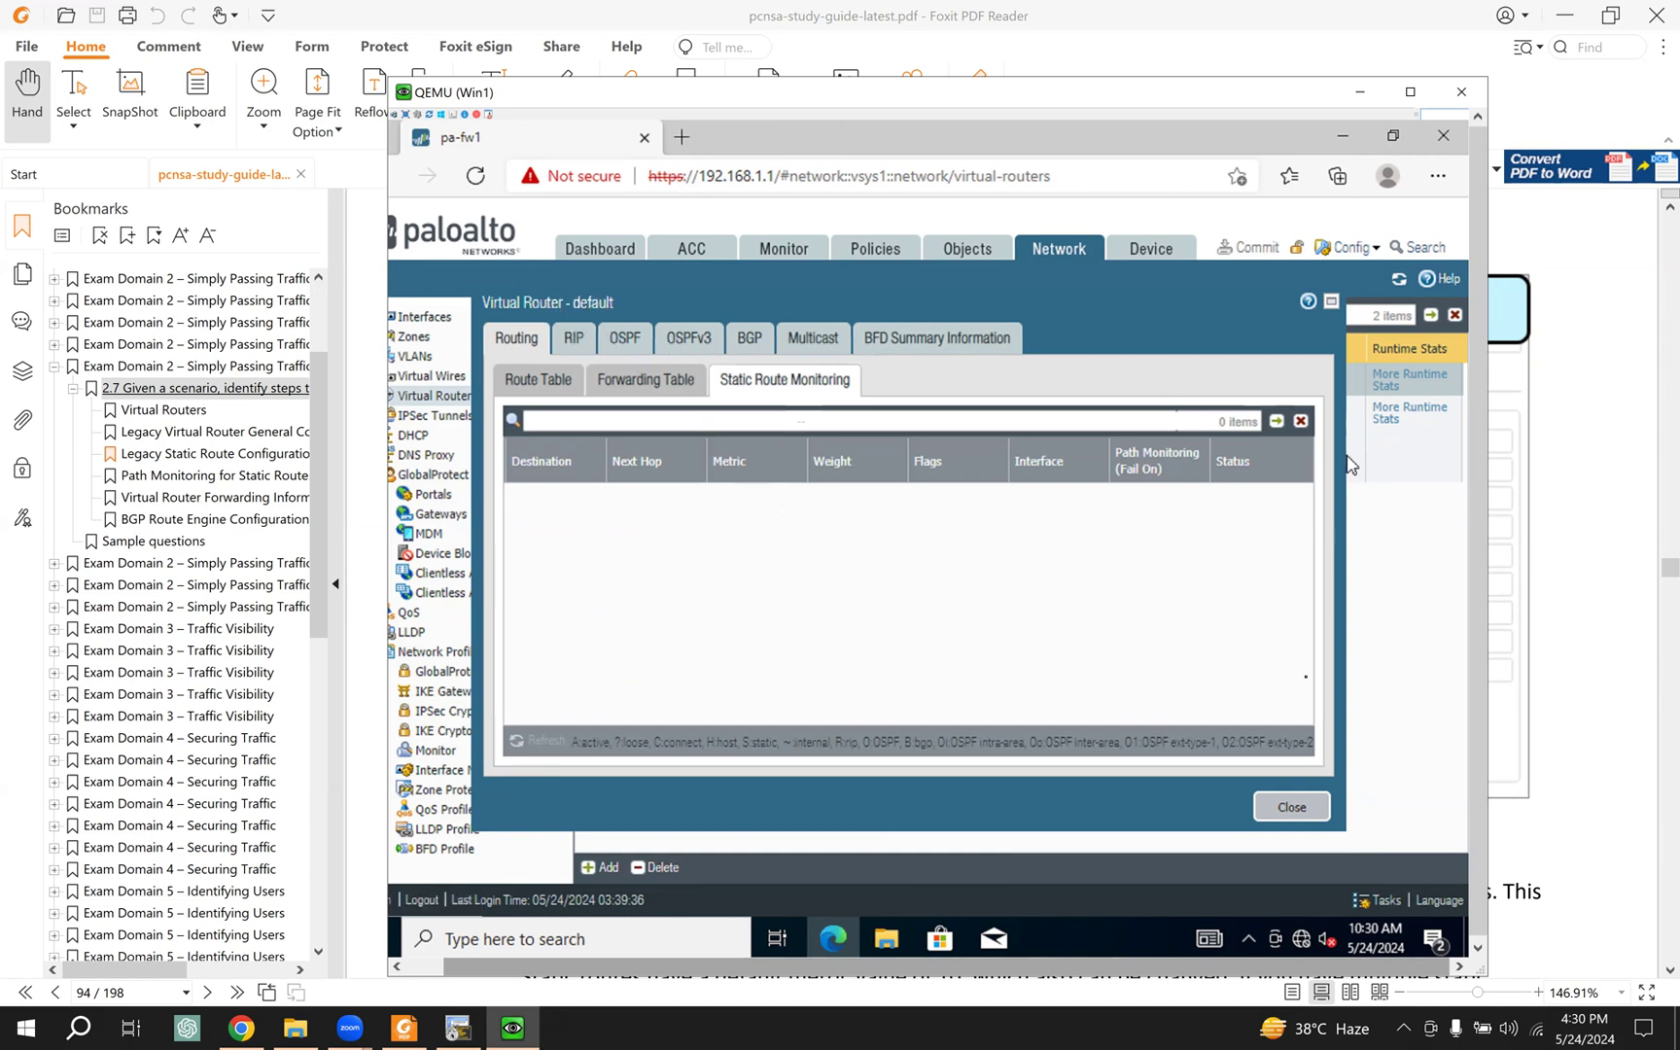
{"action": "left_click", "coordinate": [1292, 813]}
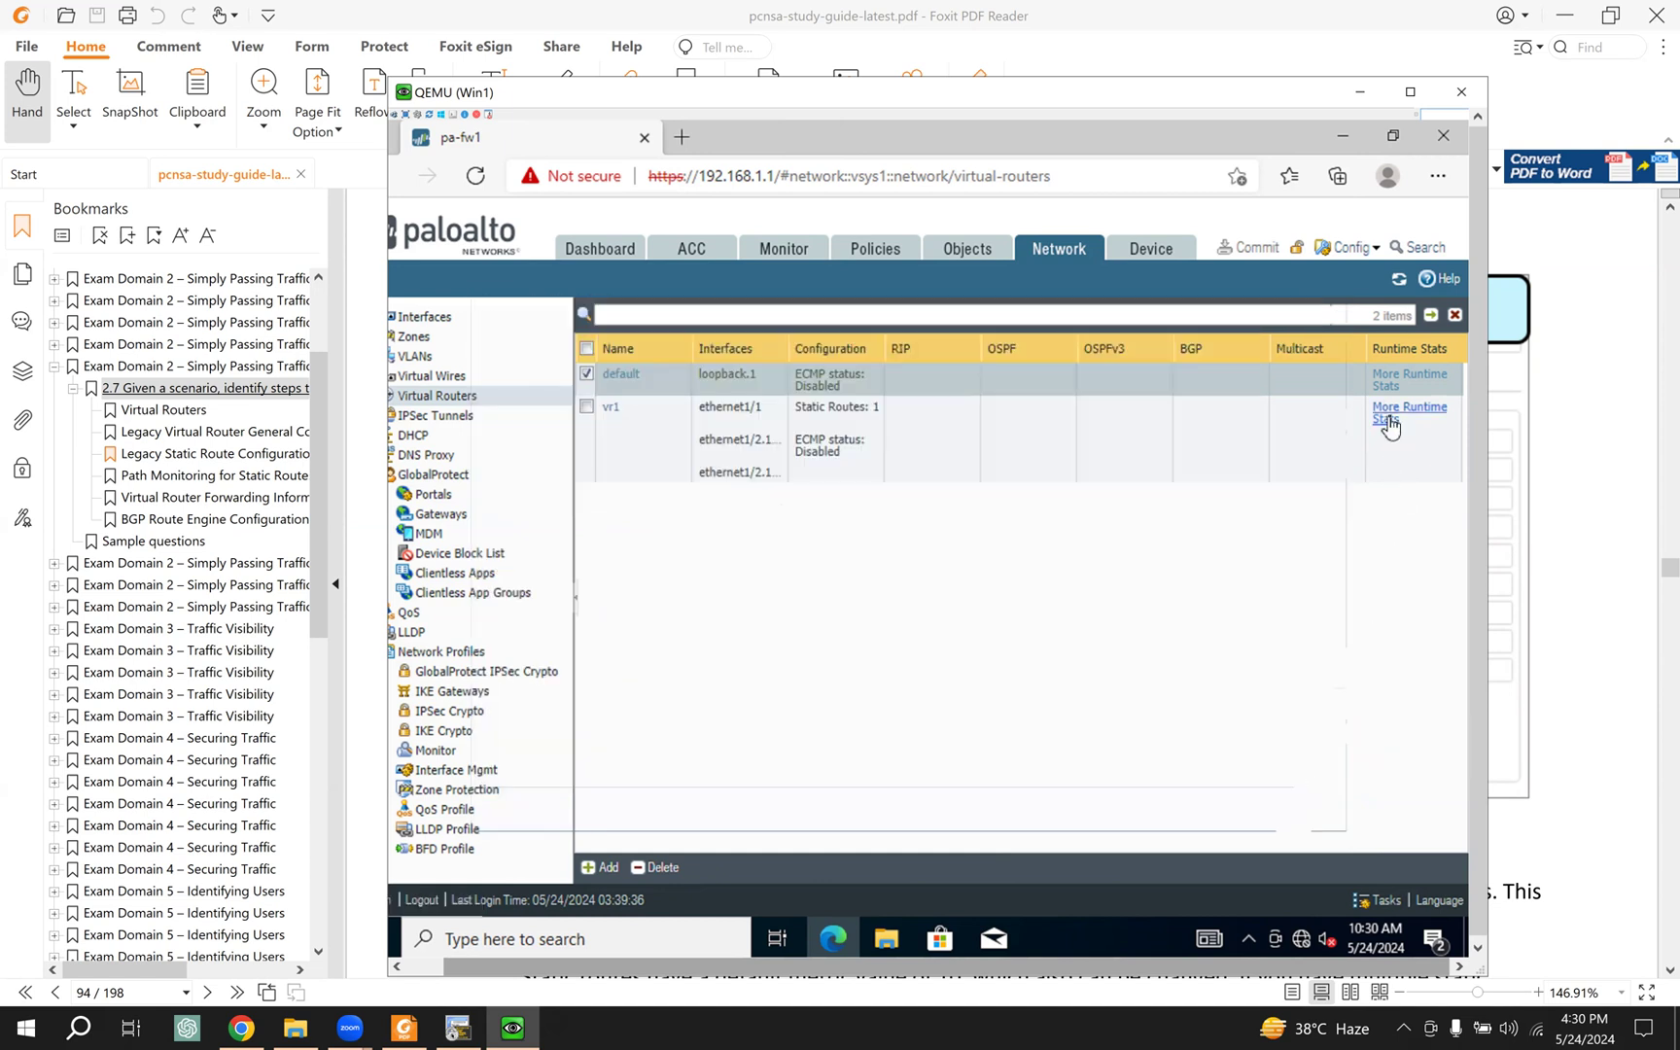
Step: Examine virtual router vr1's route table, forwarding table and static route monitoring, including the default route's path monitoring status
{"action": "left_click", "coordinate": [1387, 418]}
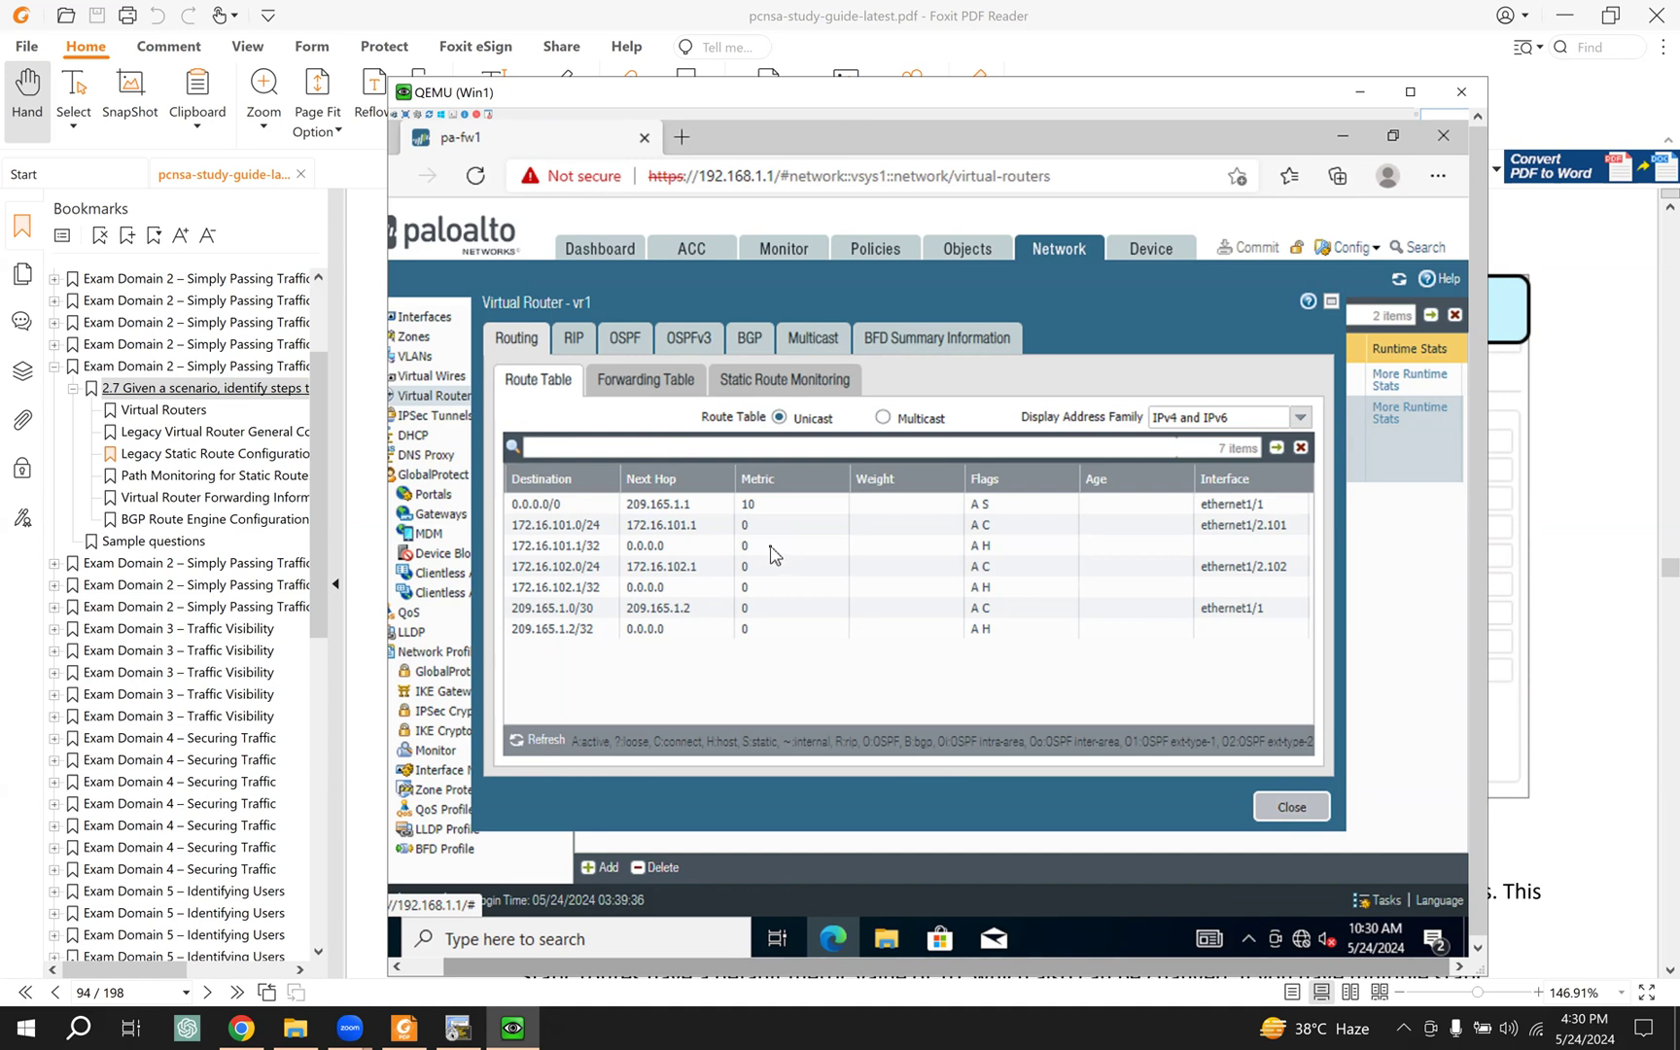
{"action": "left_click", "coordinate": [649, 382]}
{"action": "left_click", "coordinate": [786, 387]}
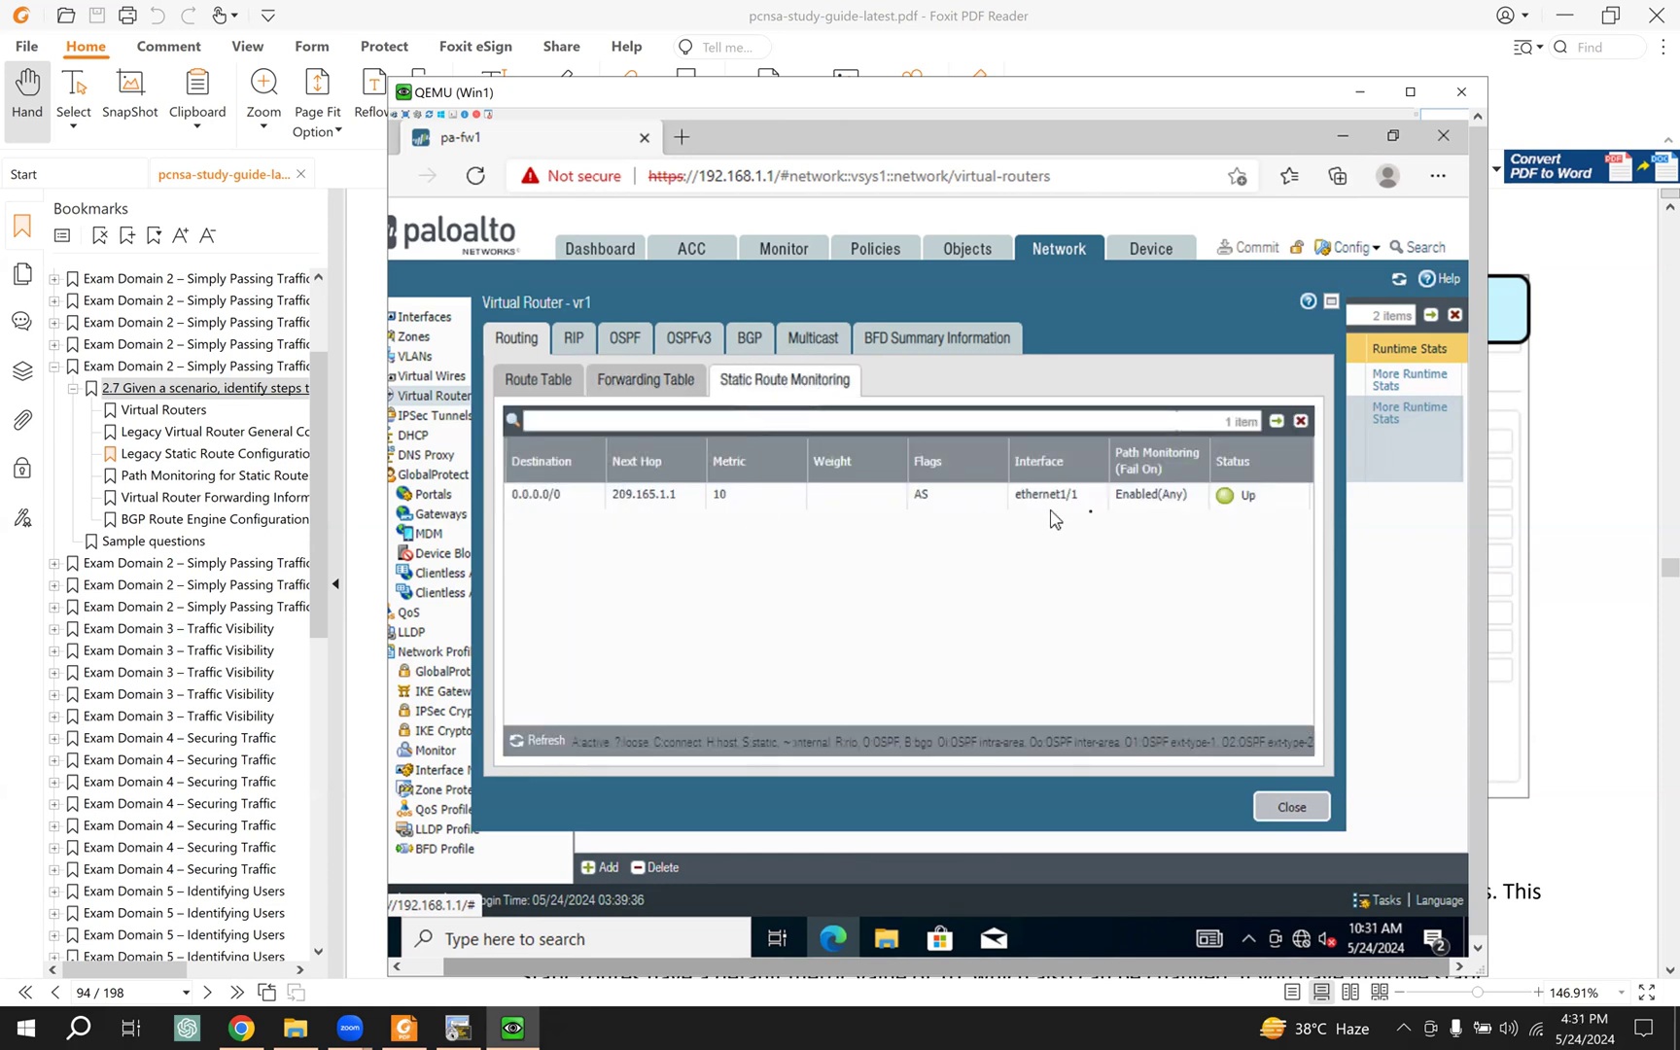
{"action": "mouse_move", "coordinate": [1232, 476]}
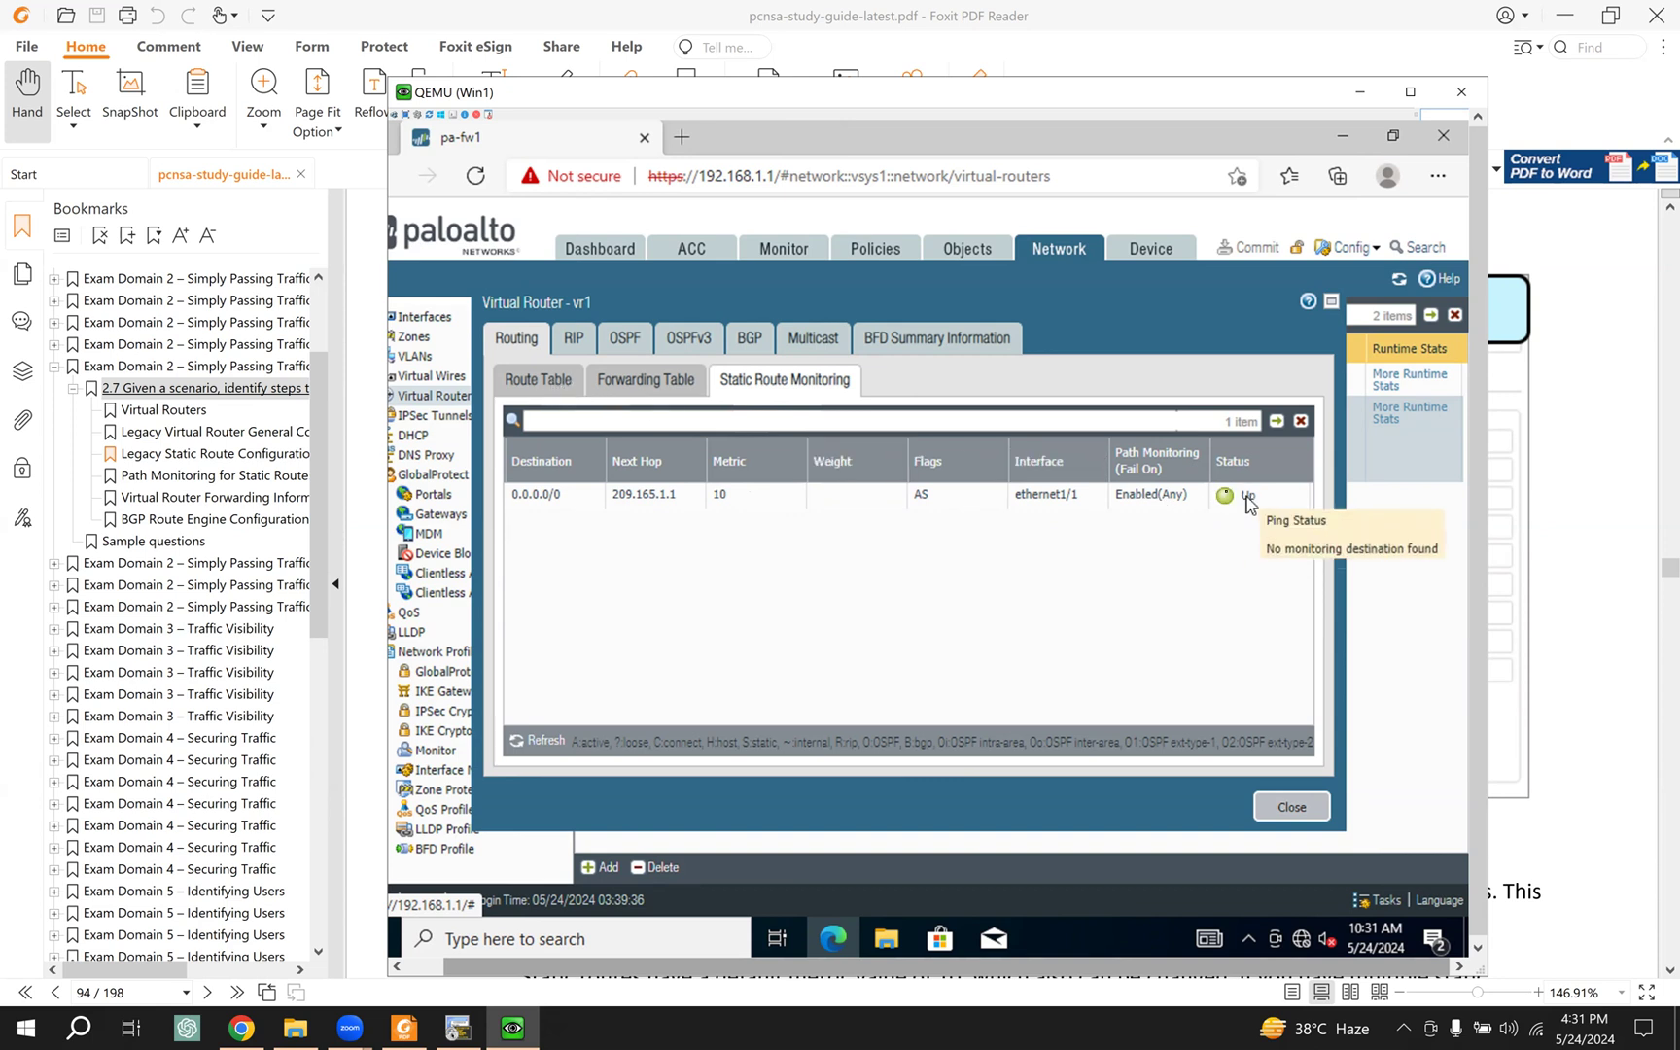
{"action": "left_click", "coordinate": [540, 385]}
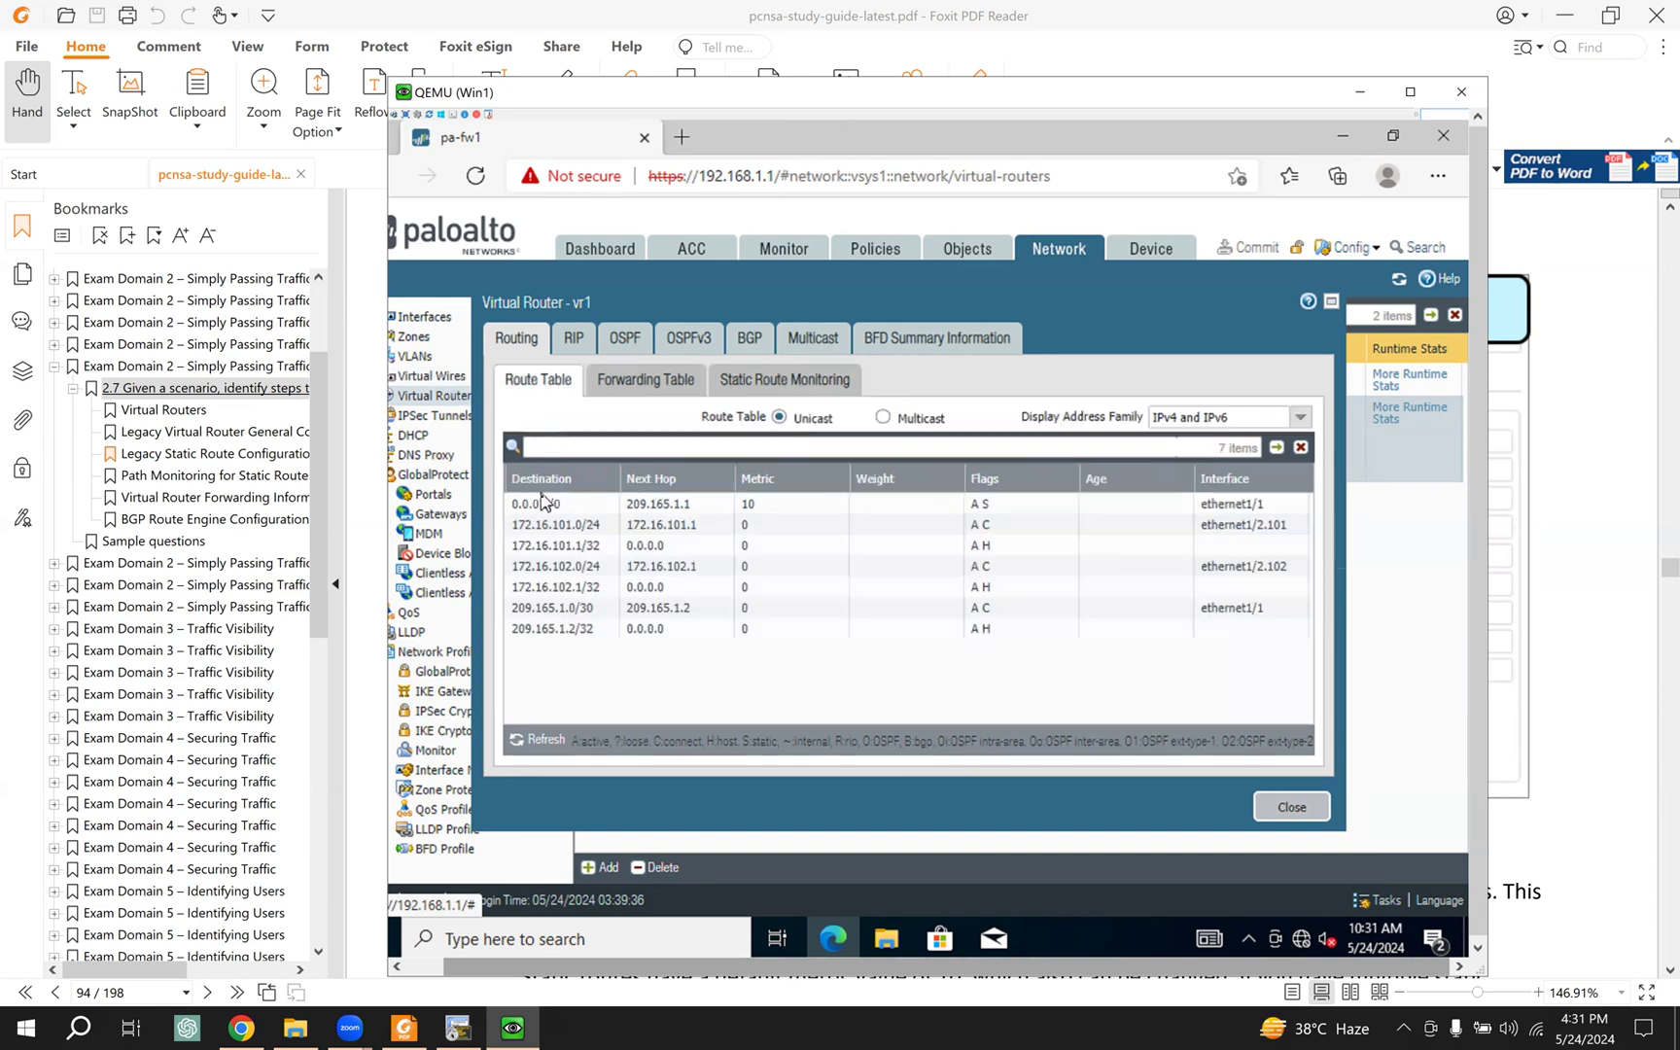
{"action": "left_click", "coordinate": [577, 505]}
{"action": "left_click", "coordinate": [632, 405]}
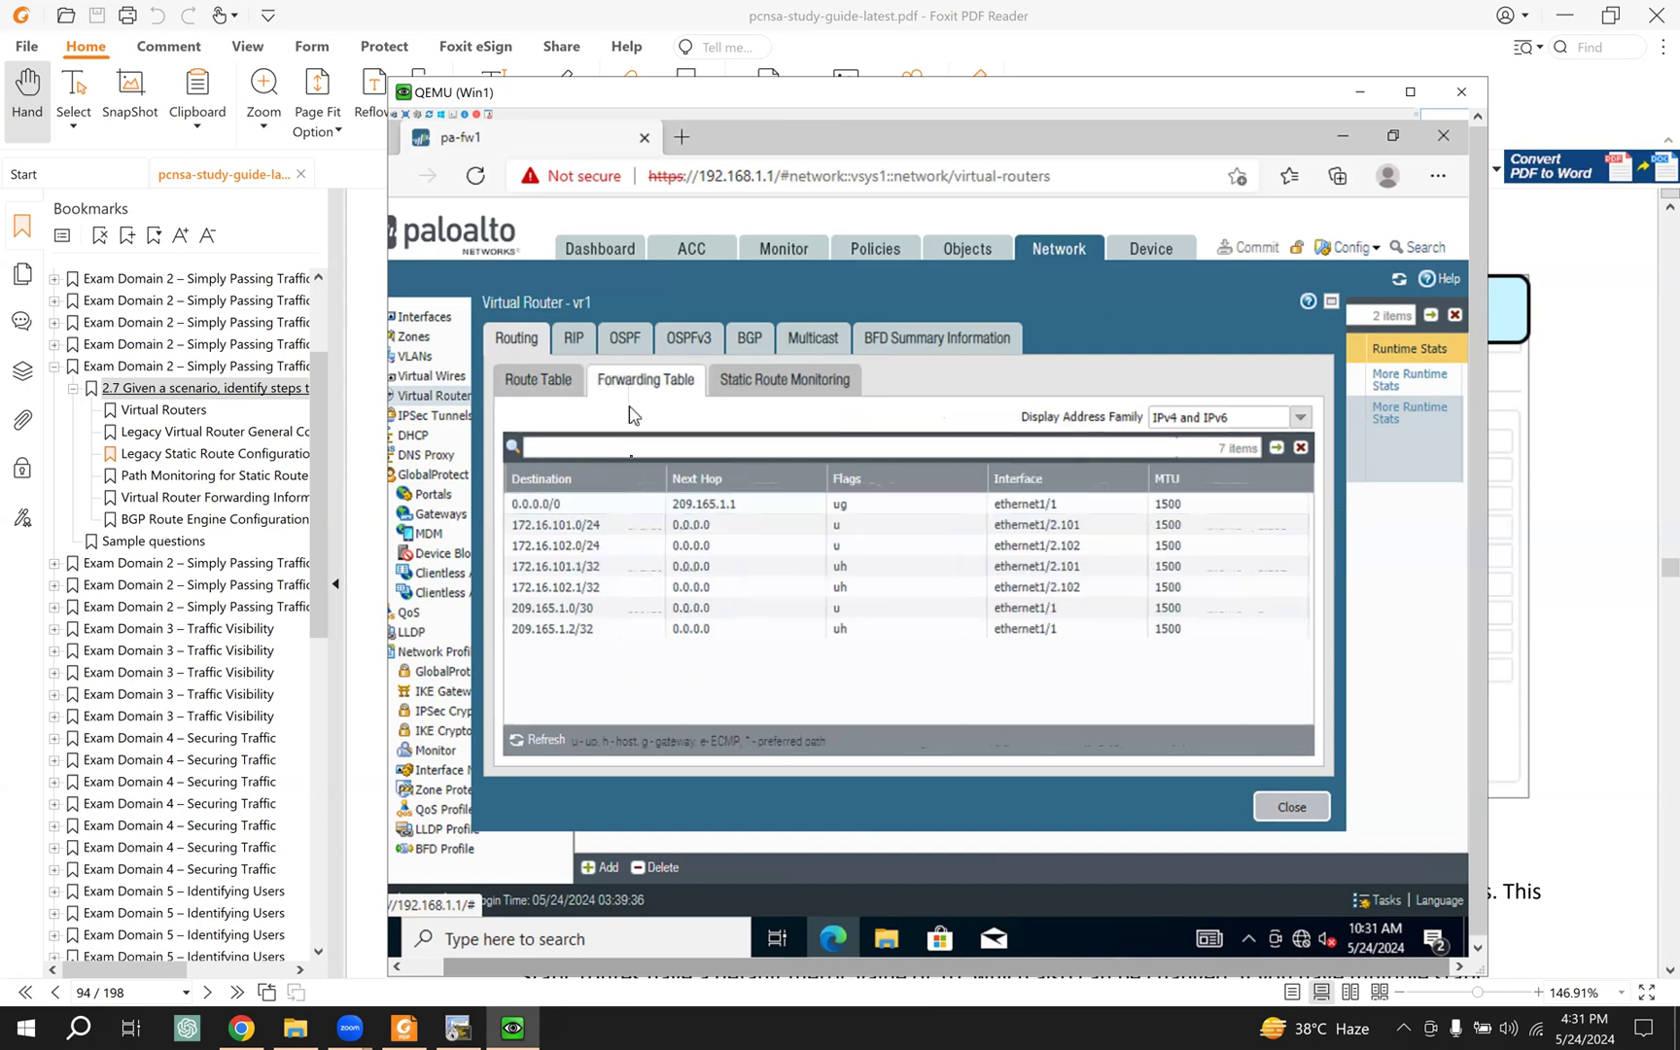
{"action": "left_click", "coordinate": [803, 396]}
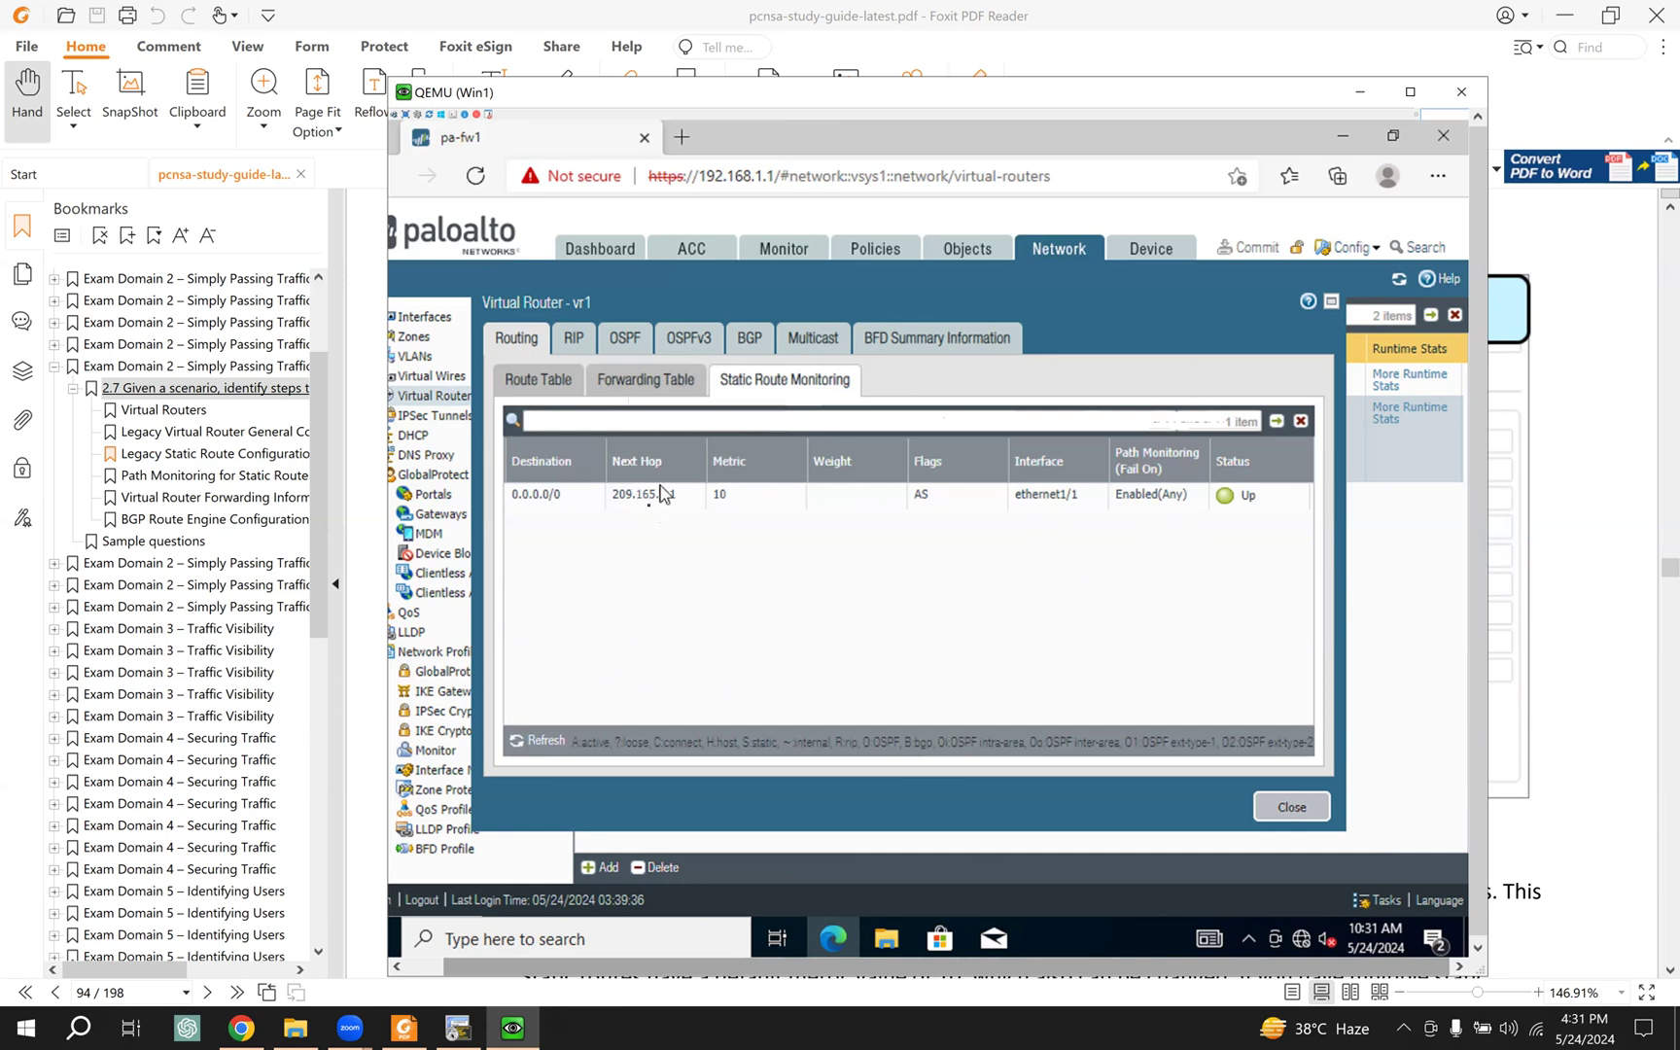
{"action": "mouse_move", "coordinate": [1237, 502]}
{"action": "left_click", "coordinate": [535, 385]}
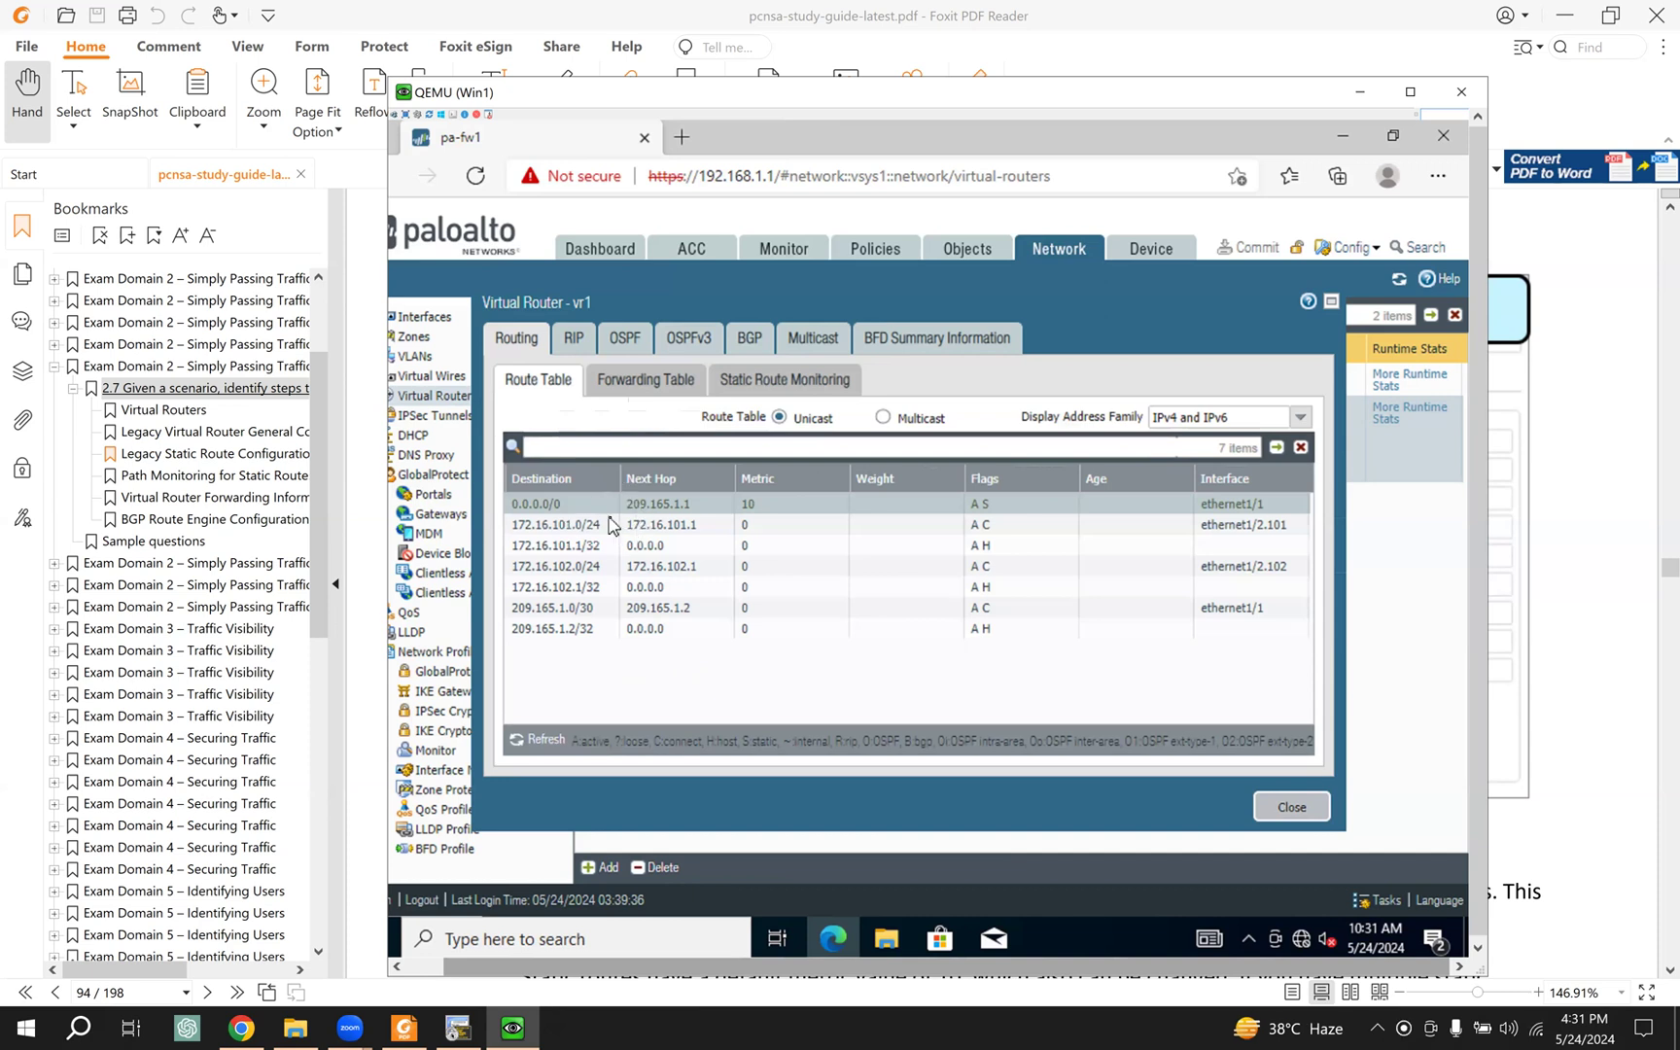
Step: Switch to the ISP1-RT router's console session in the terminal and enter privileged EXEC mode
{"action": "left_click", "coordinate": [241, 1027]}
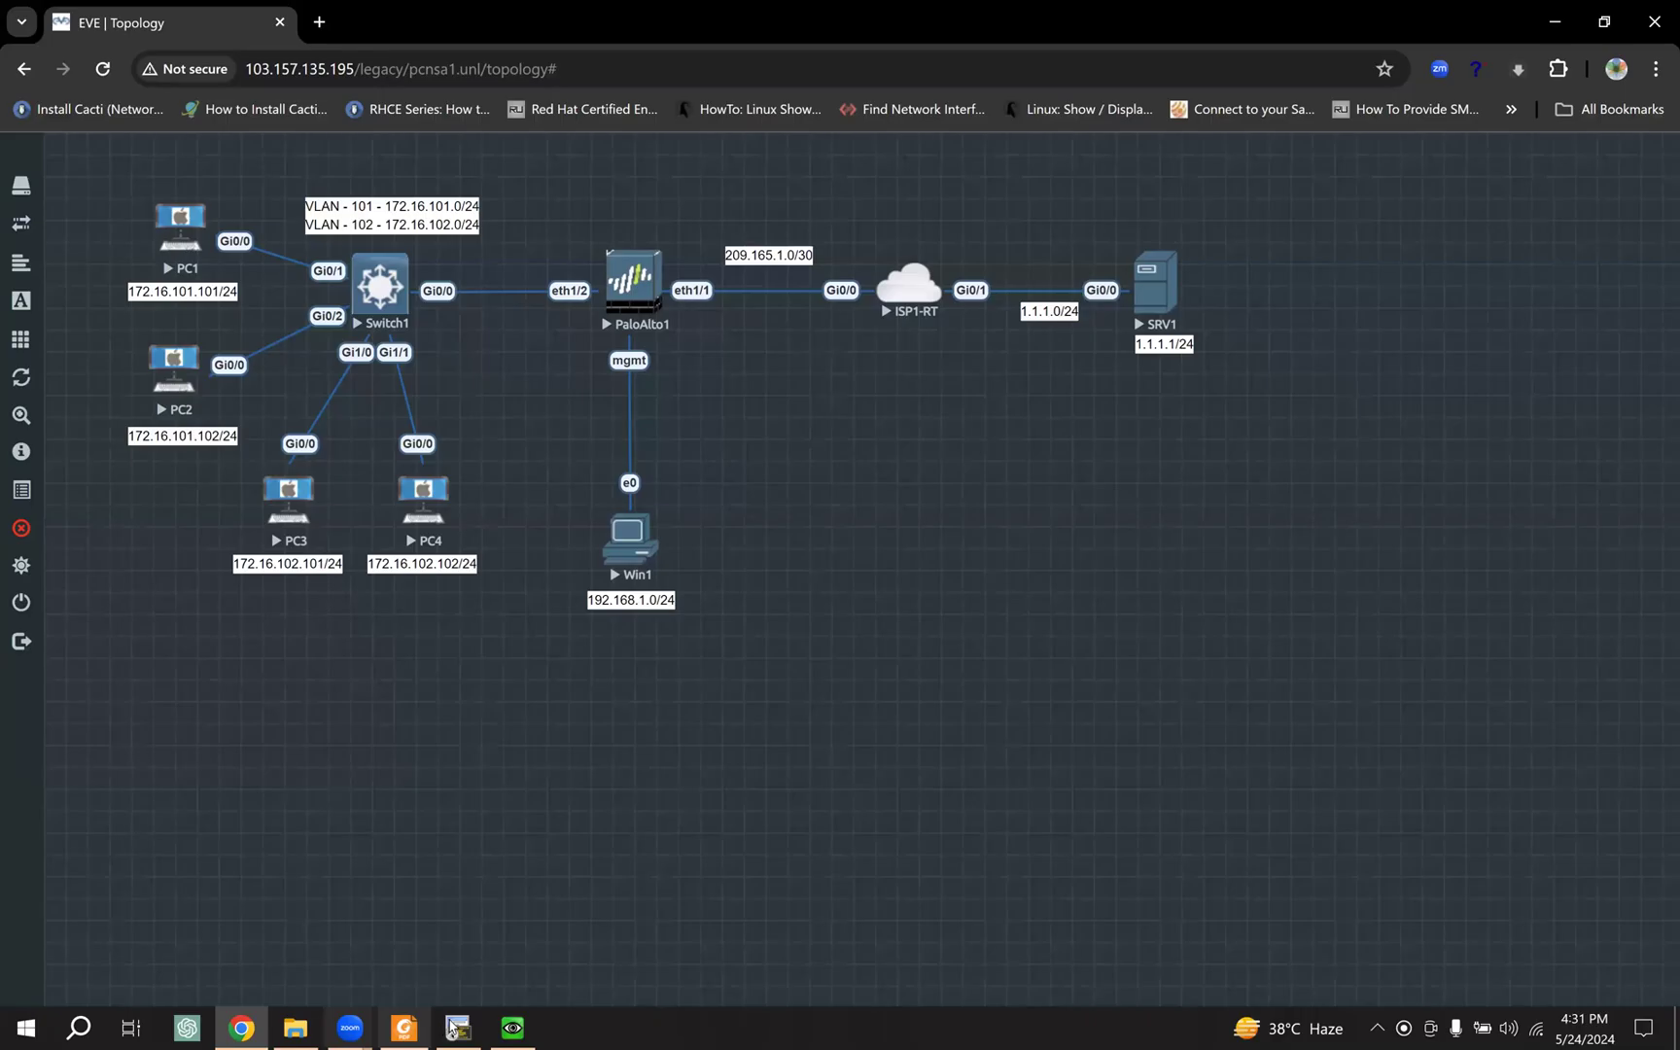
{"action": "left_click", "coordinate": [455, 1027]}
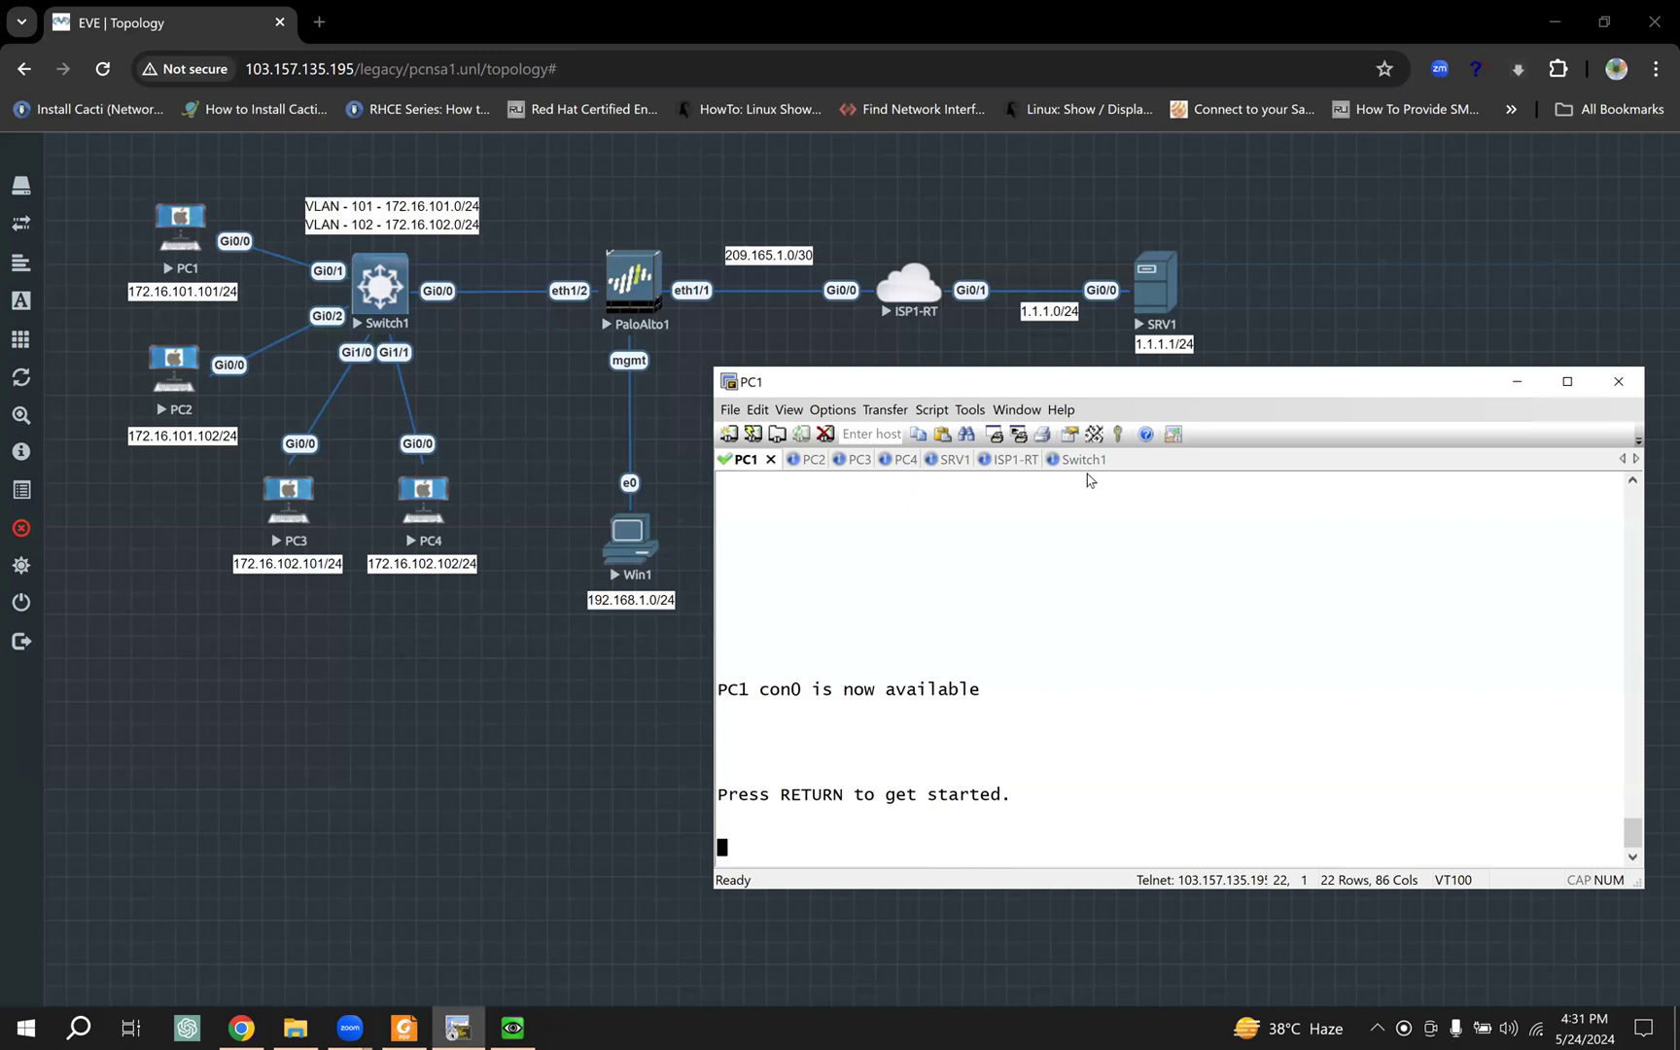
{"action": "left_click", "coordinate": [935, 321]}
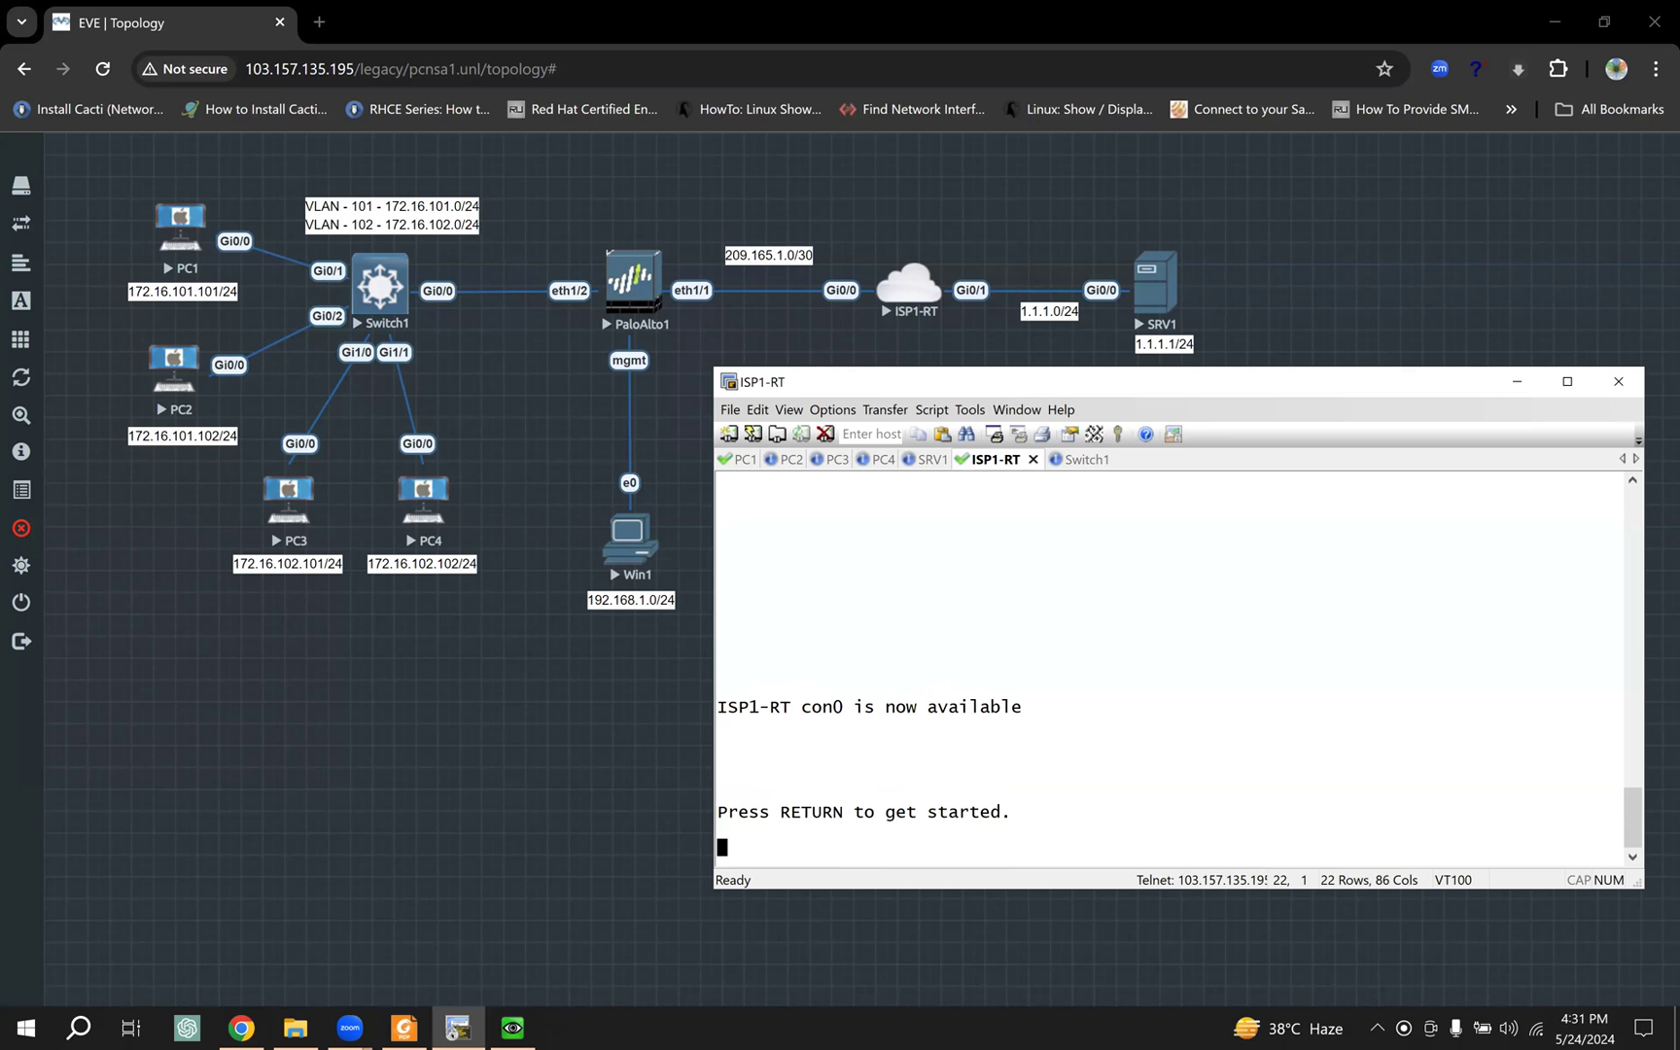
{"action": "key", "text": "Return"}
{"action": "key", "text": "Return"}
{"action": "key", "text": "Return"}
{"action": "key", "text": "Return"}
{"action": "key", "text": "Return"}
{"action": "key", "text": "Return"}
{"action": "key", "text": "Return"}
{"action": "type", "text": "ena"}
{"action": "key", "text": "Tab"}
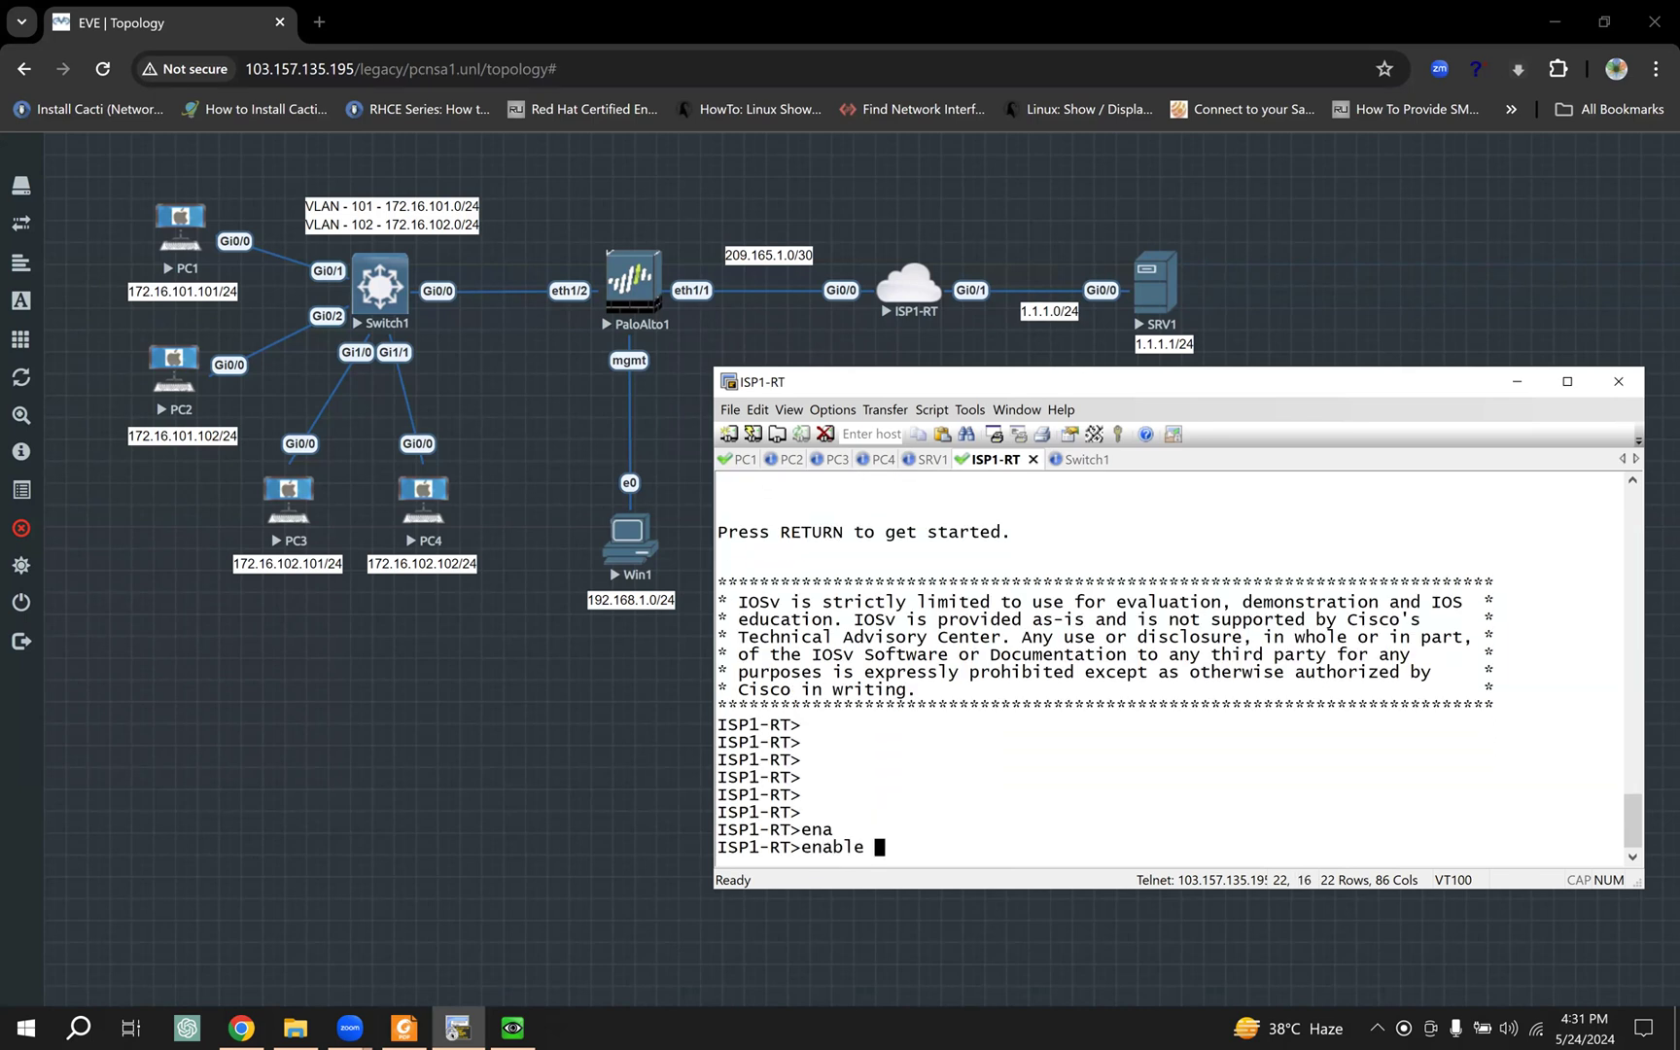
{"action": "key", "text": "Return"}
{"action": "key", "text": "Return"}
{"action": "key", "text": "Return"}
Step: Shut down interface g0/0 on the ISP1-RT router from global configuration mode
{"action": "type", "text": "conf t"}
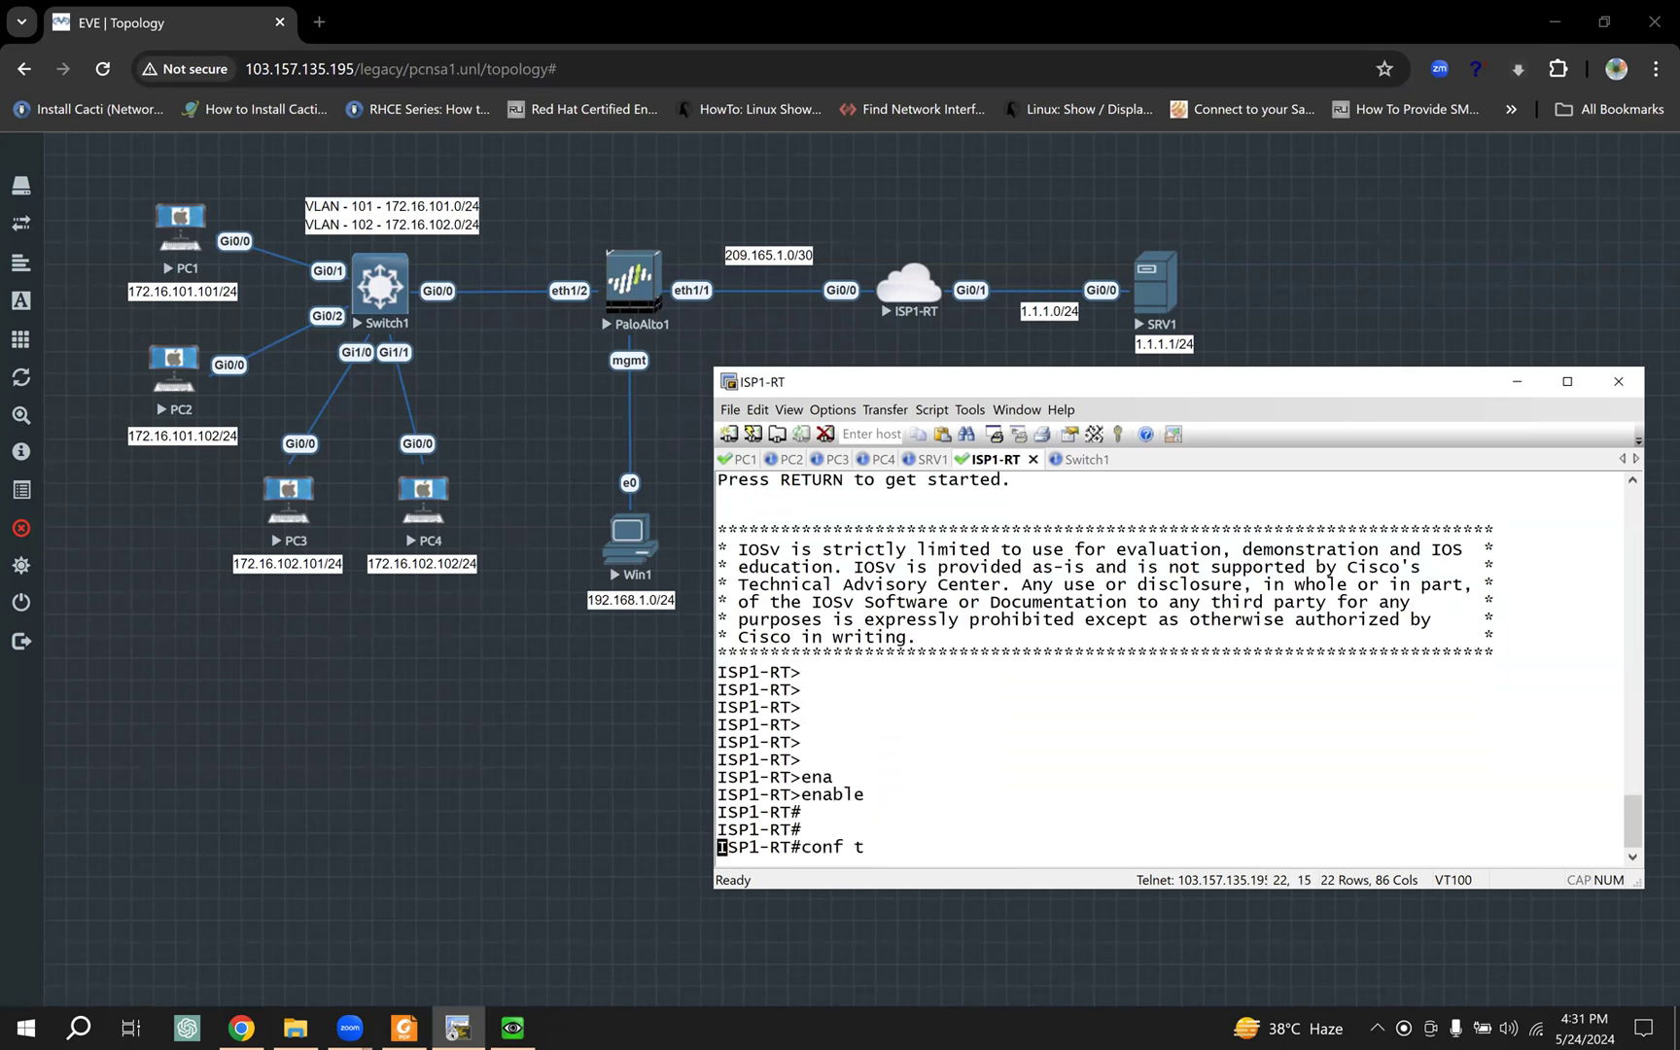
{"action": "key", "text": "Return"}
{"action": "key", "text": "Return"}
{"action": "type", "text": "inte"}
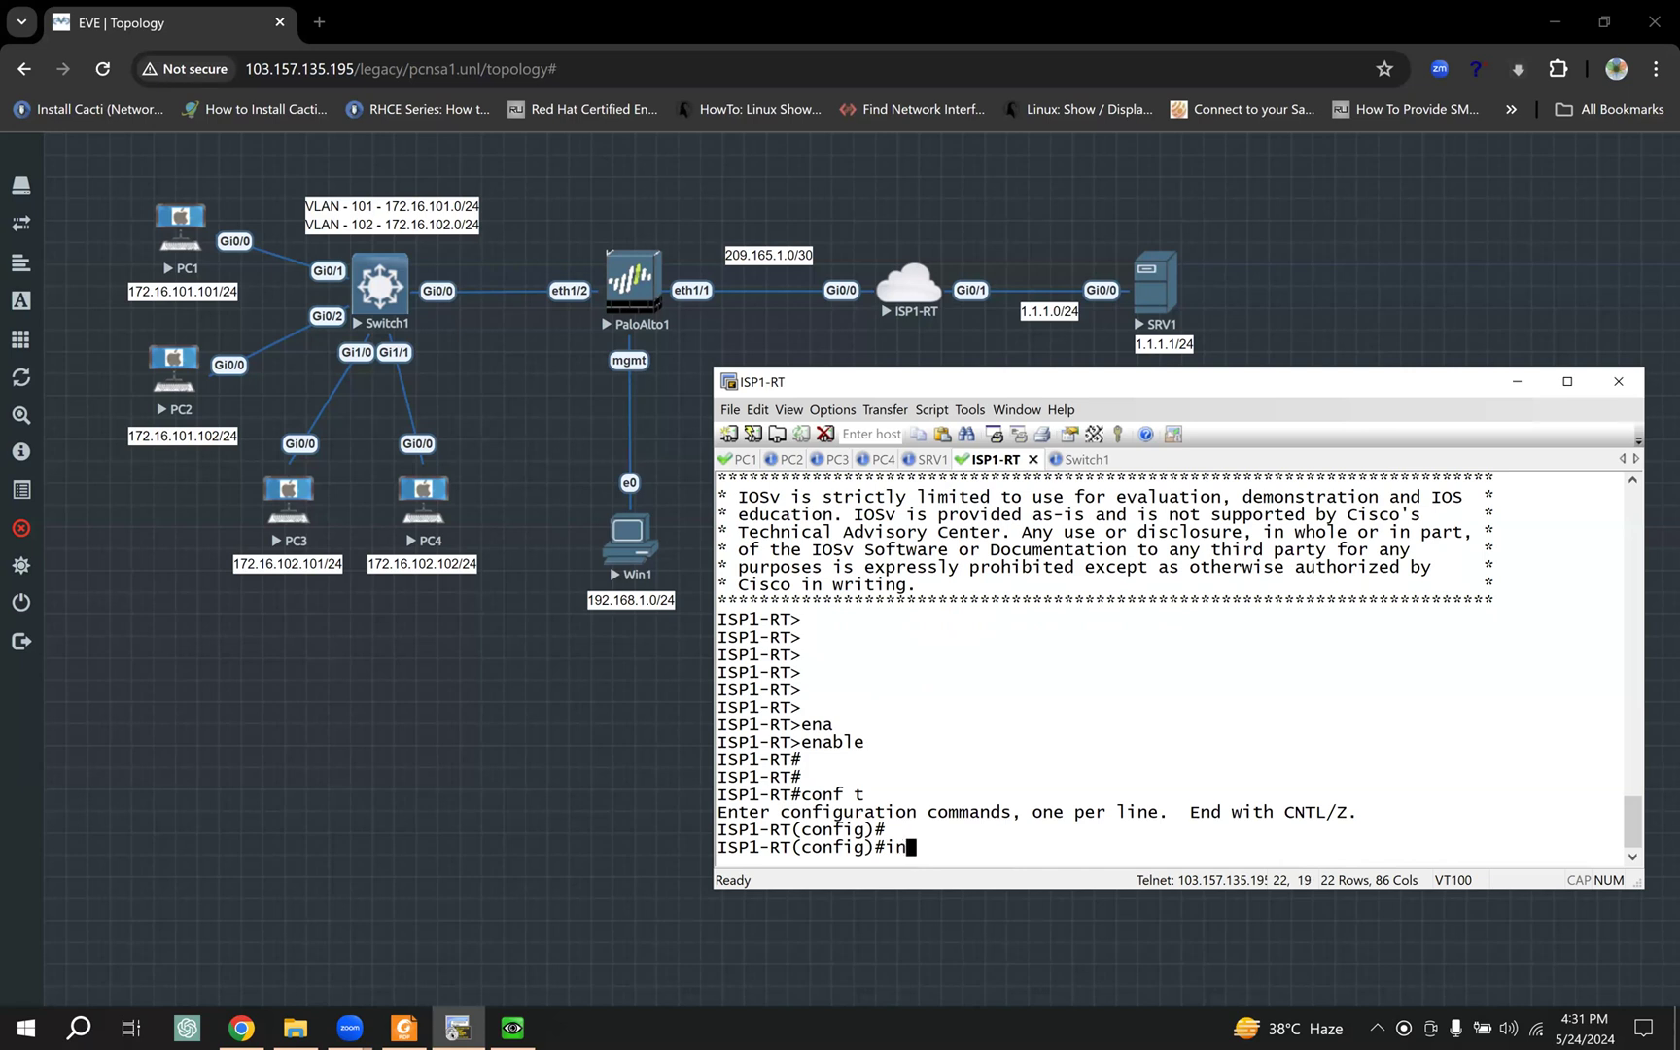
{"action": "key", "text": "Tab"}
{"action": "type", "text": "g0/0"}
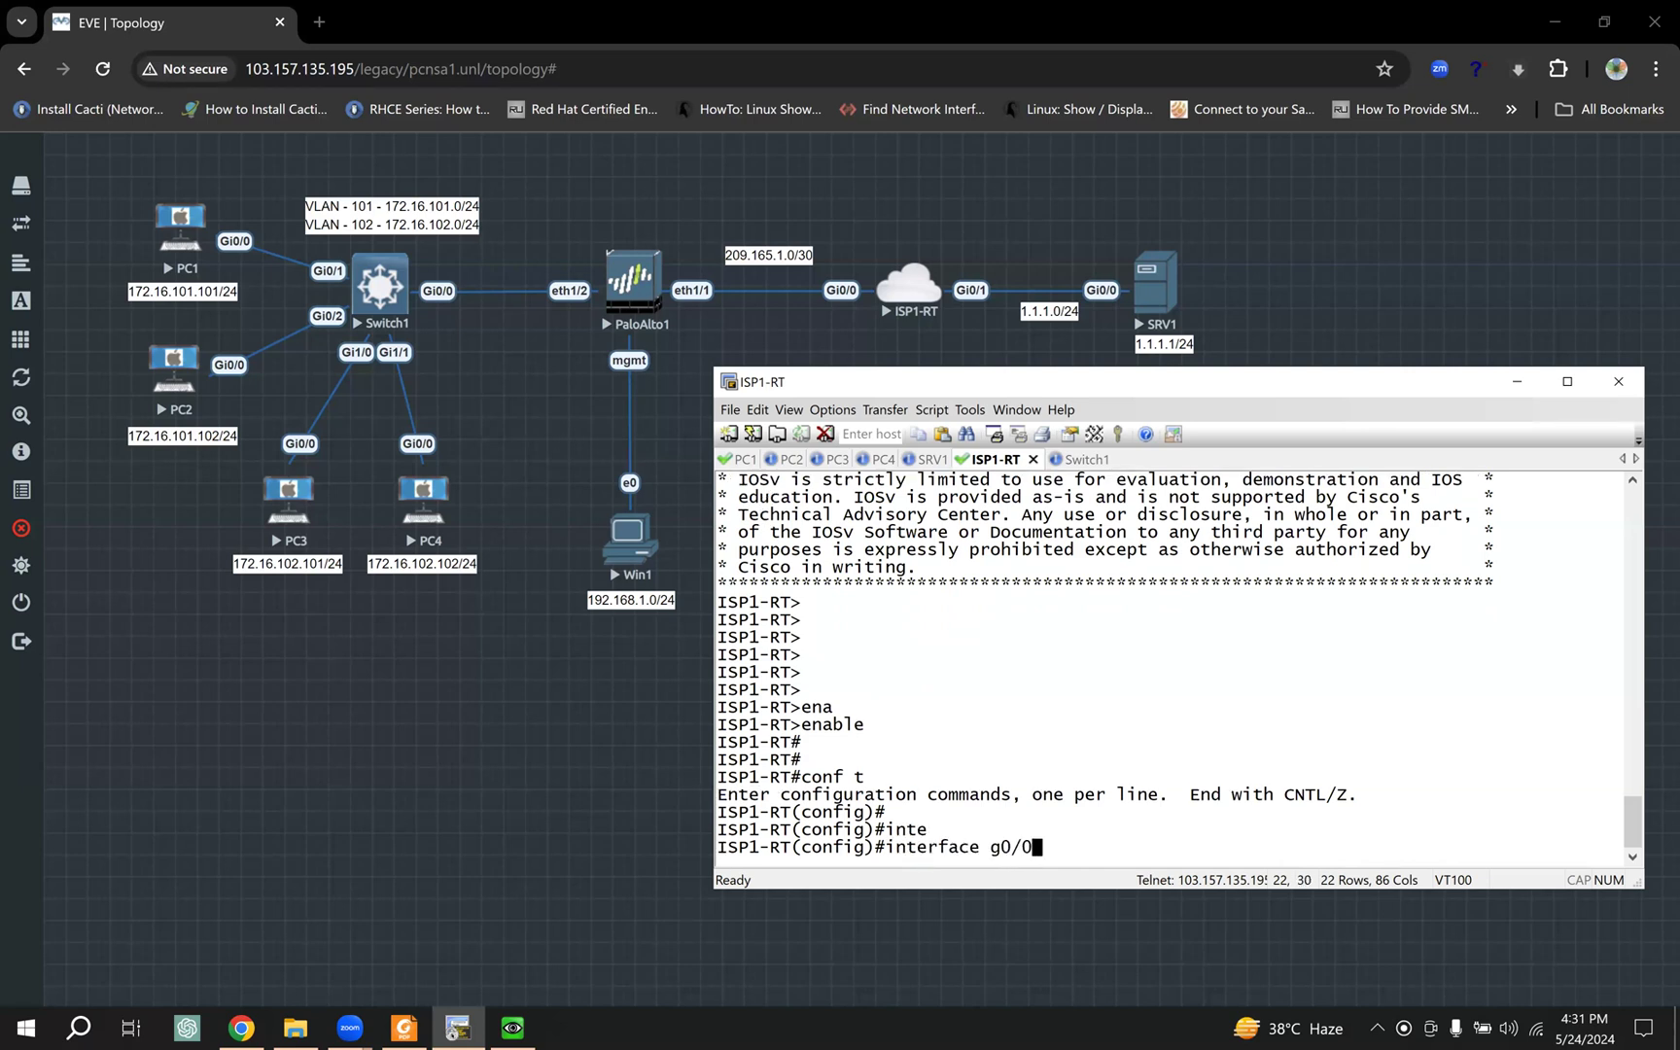
{"action": "key", "text": "Return"}
{"action": "type", "text": "shu"}
{"action": "key", "text": "Tab"}
{"action": "key", "text": "Return"}
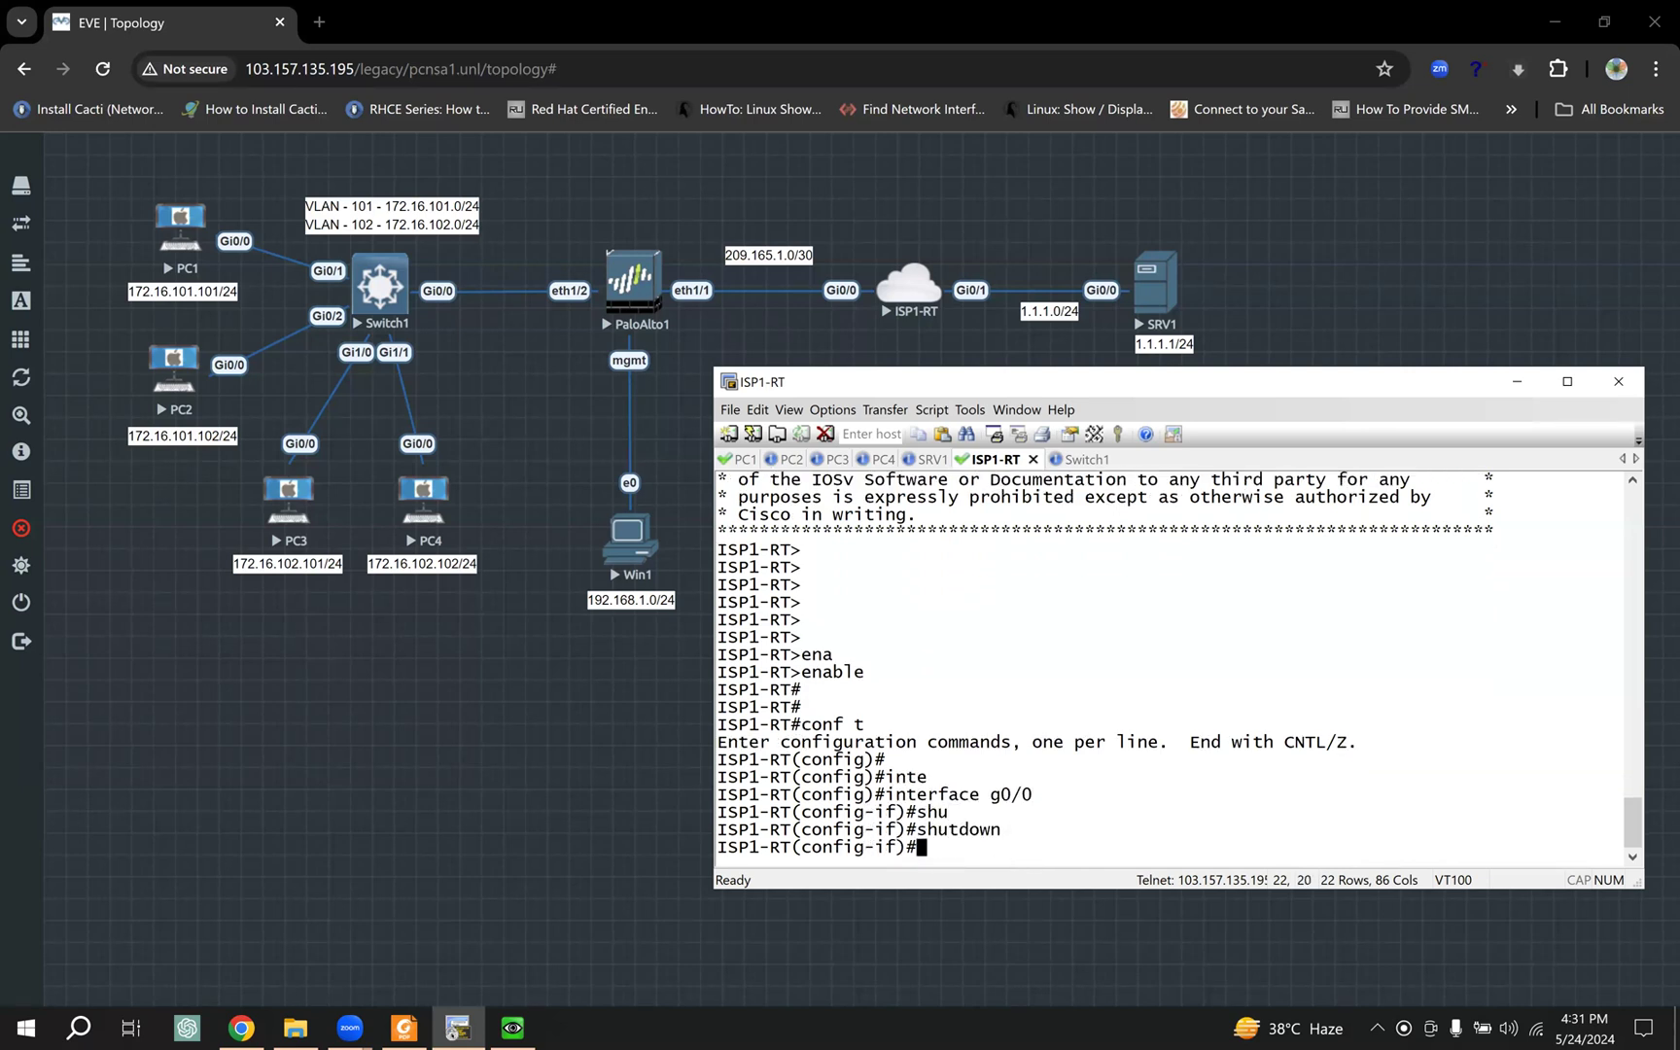
{"action": "key", "text": "Return"}
{"action": "key", "text": "Return"}
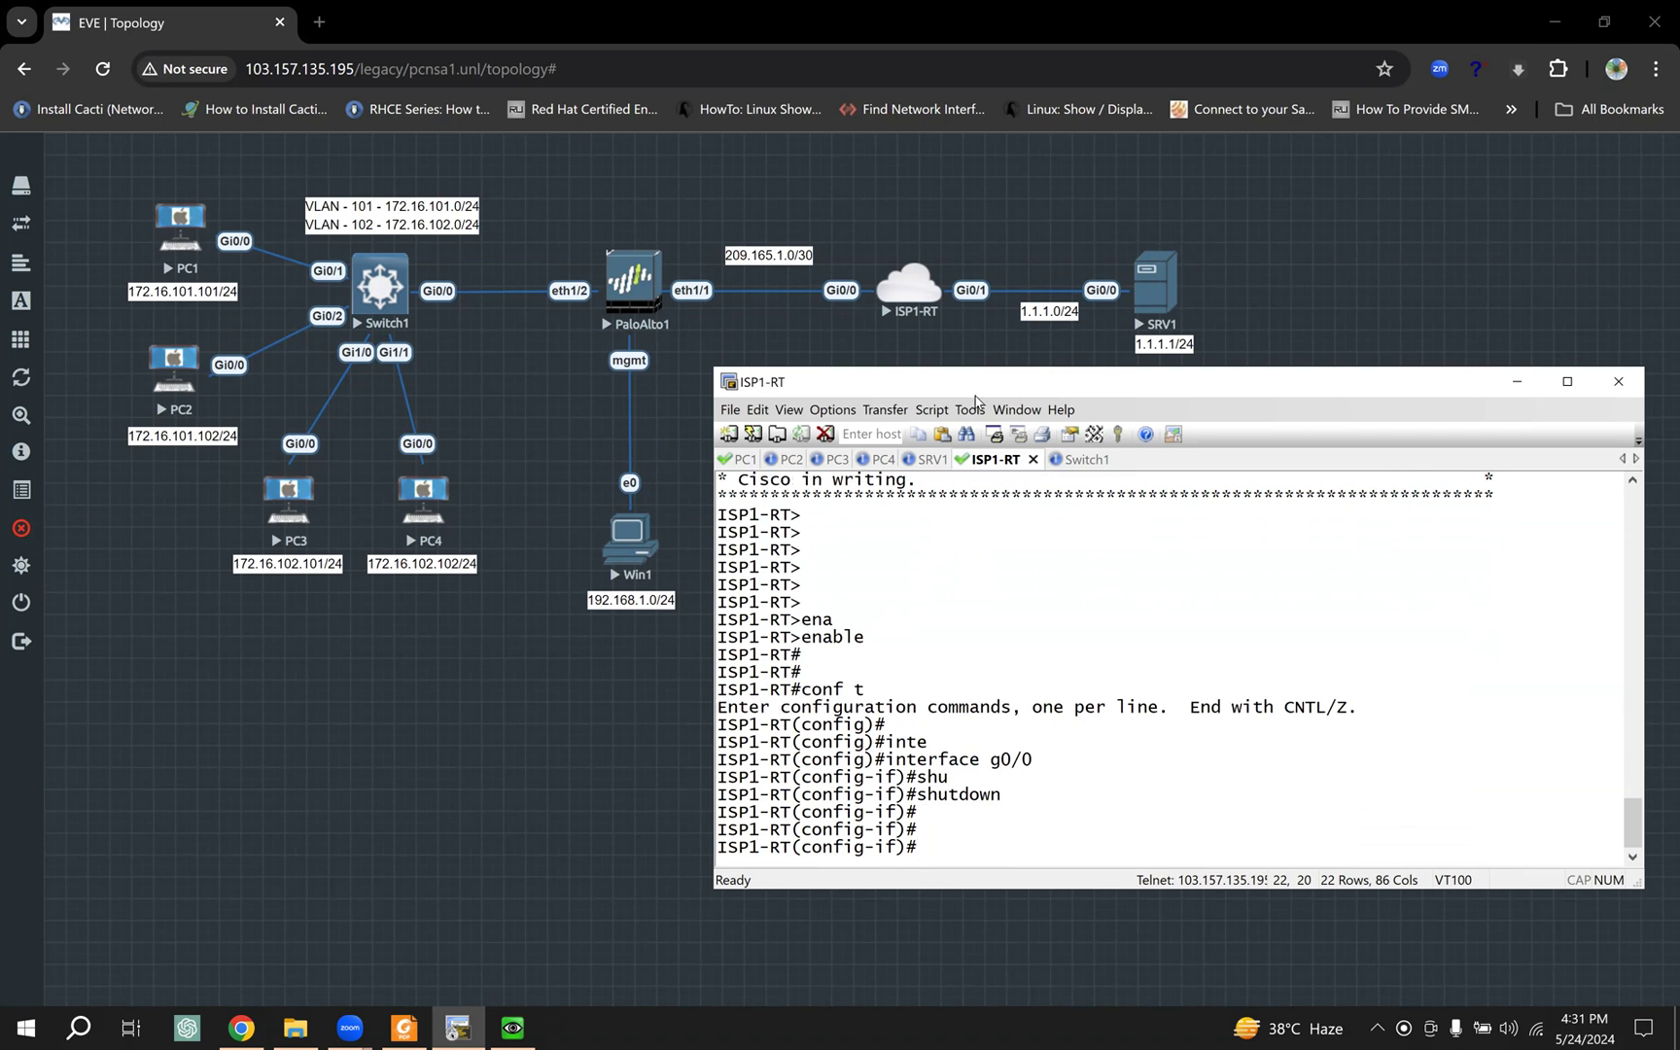
Step: Return to the firewall's web interface and check vr1's static route monitoring and route table, closing the runtime statistics
{"action": "left_click", "coordinate": [541, 816]}
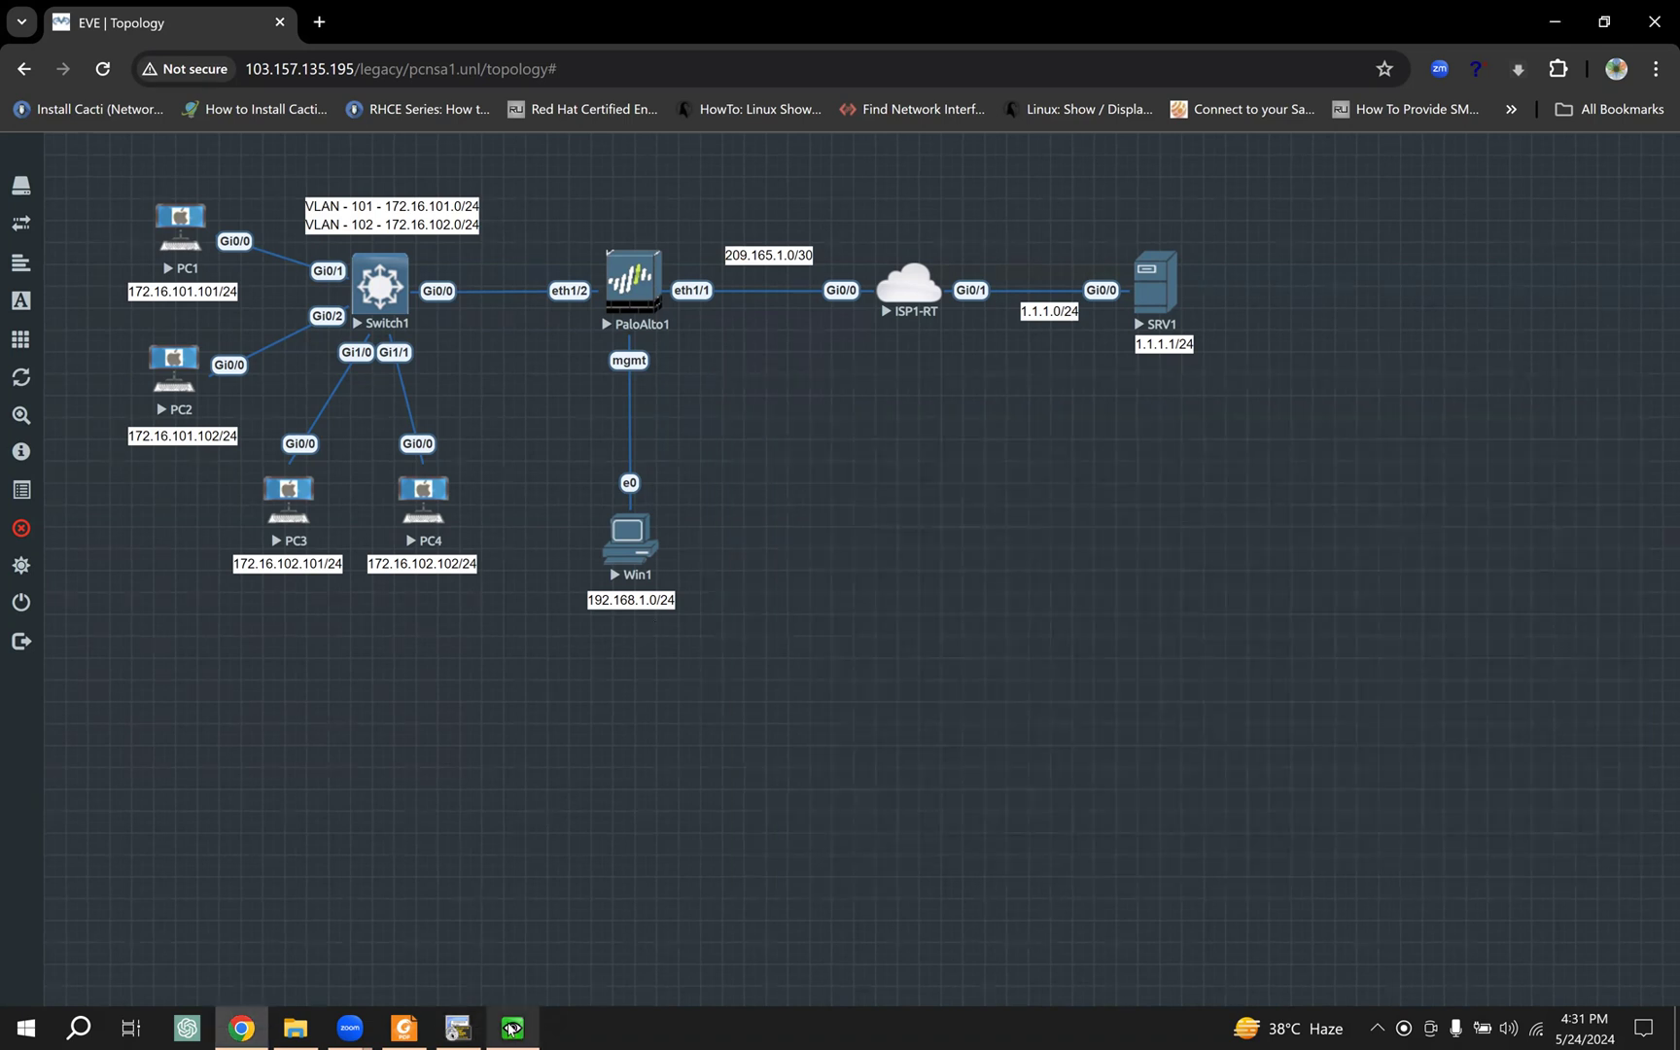
{"action": "left_click", "coordinate": [513, 1028]}
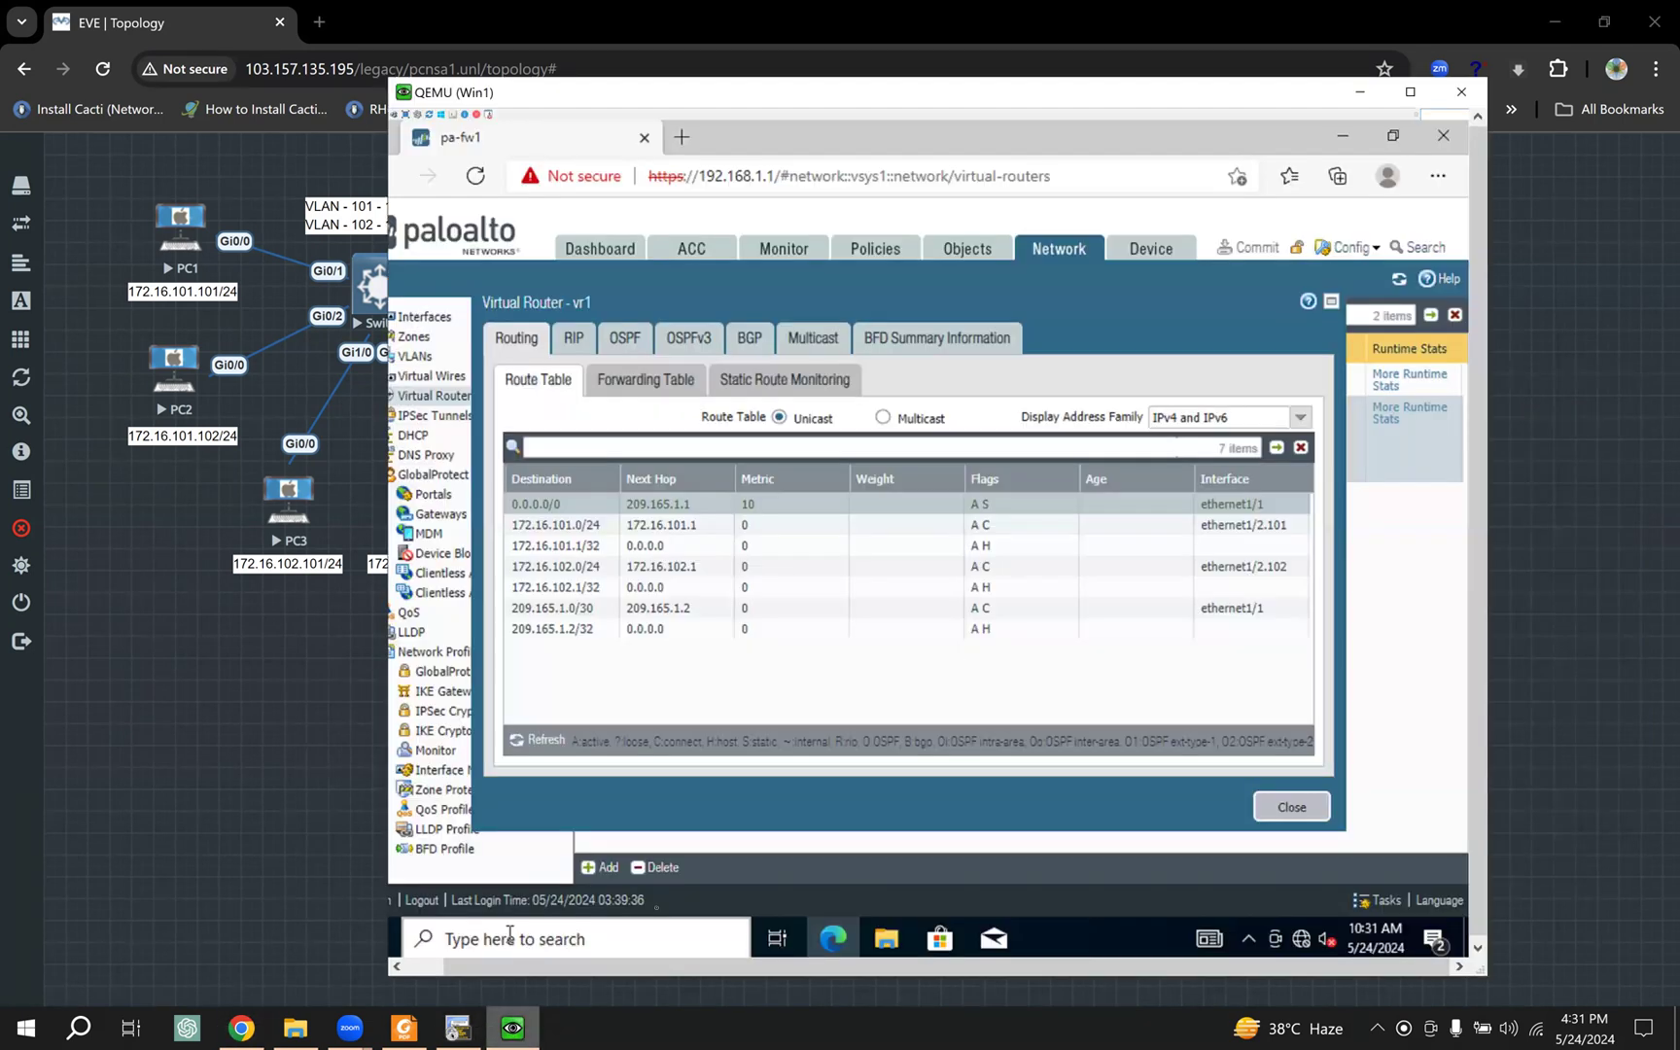
{"action": "left_click", "coordinate": [834, 385]}
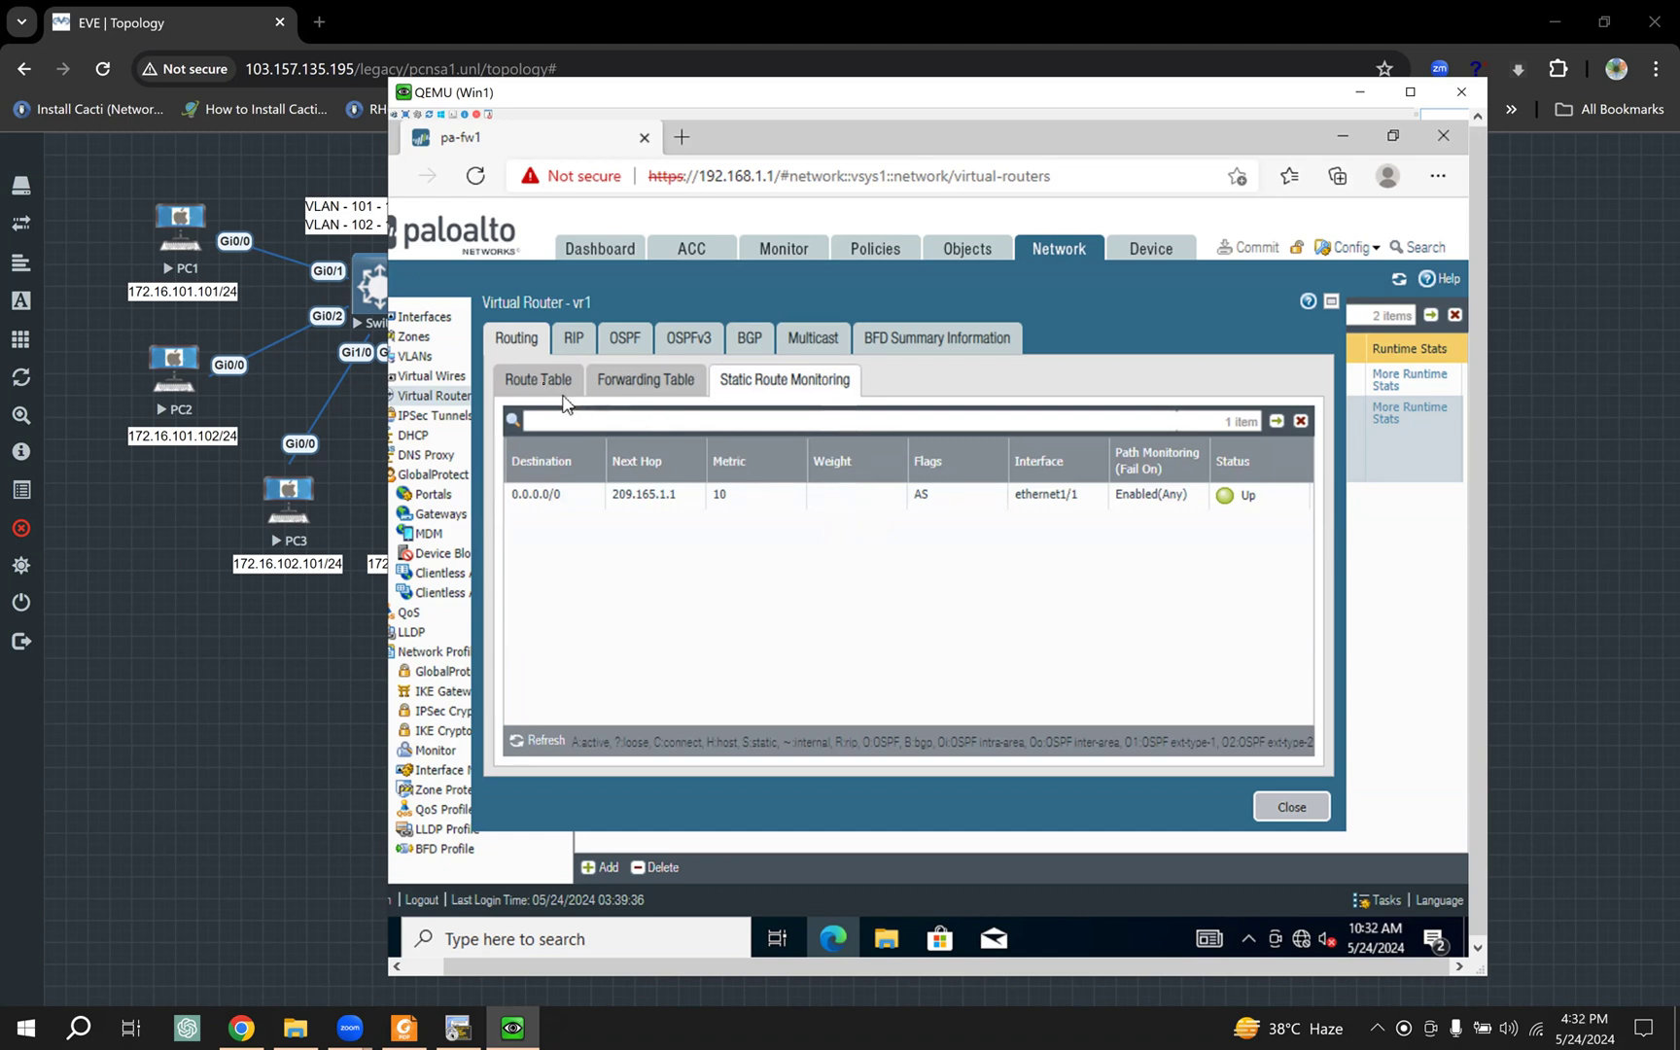
{"action": "left_click", "coordinate": [1293, 809]}
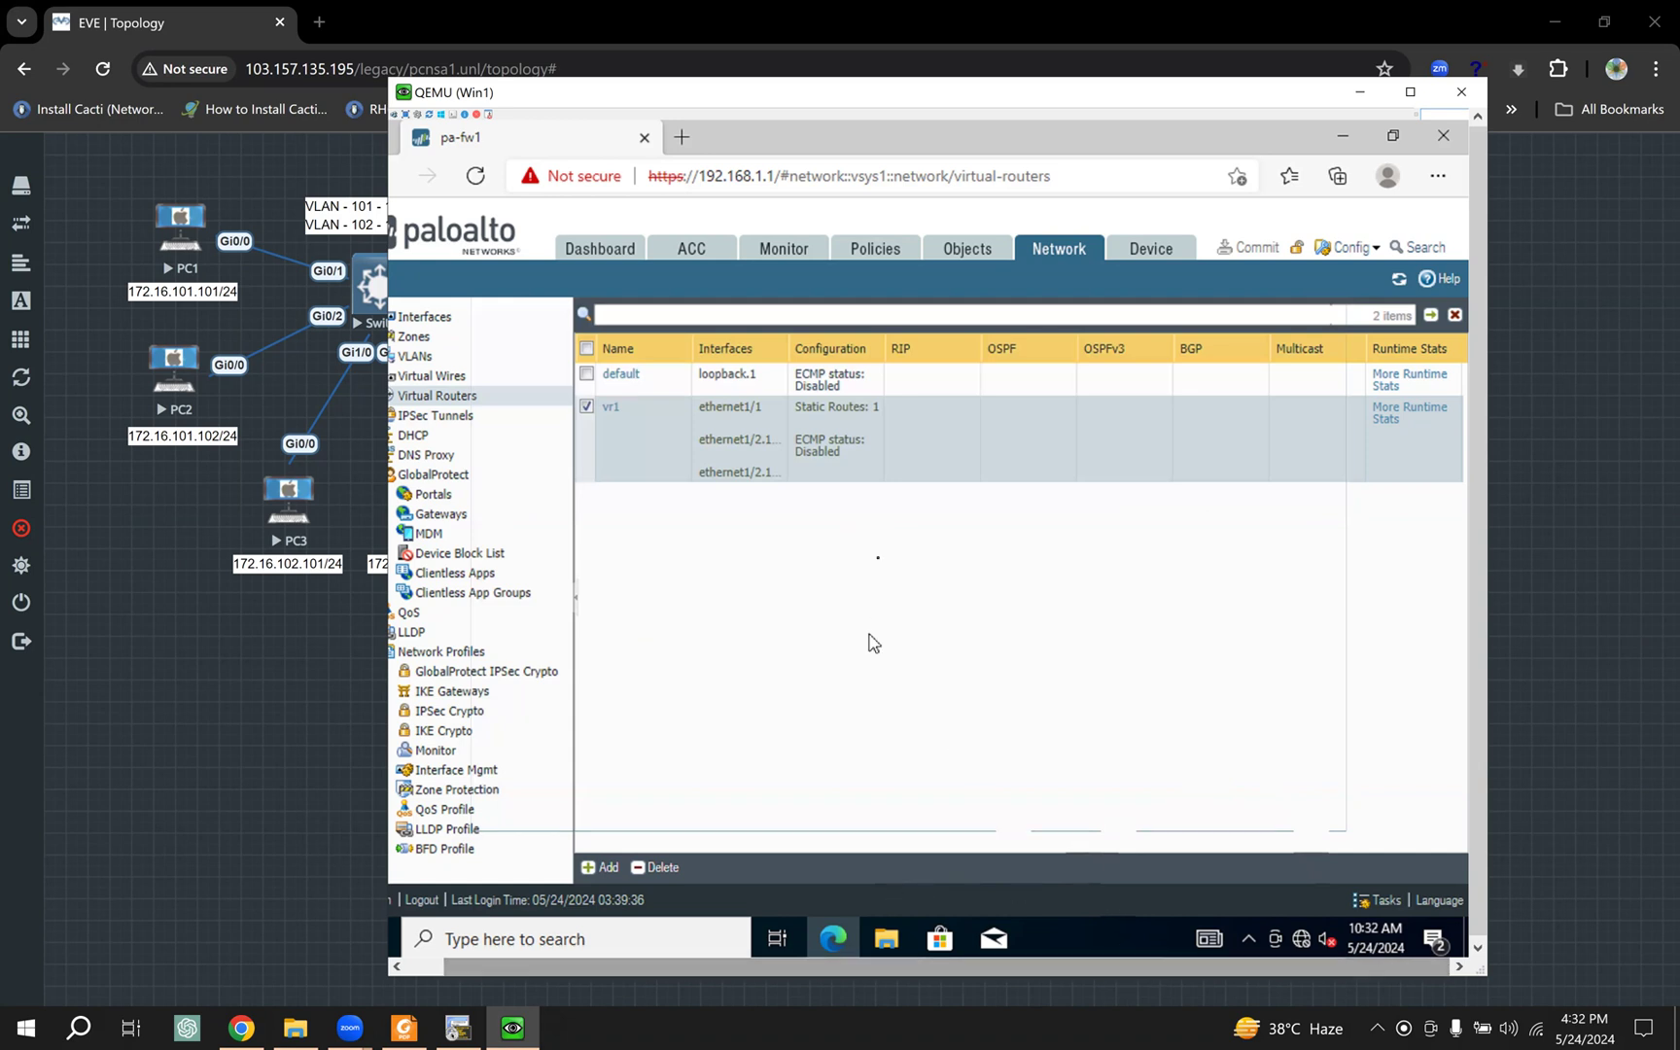
{"action": "left_click", "coordinate": [1388, 416]}
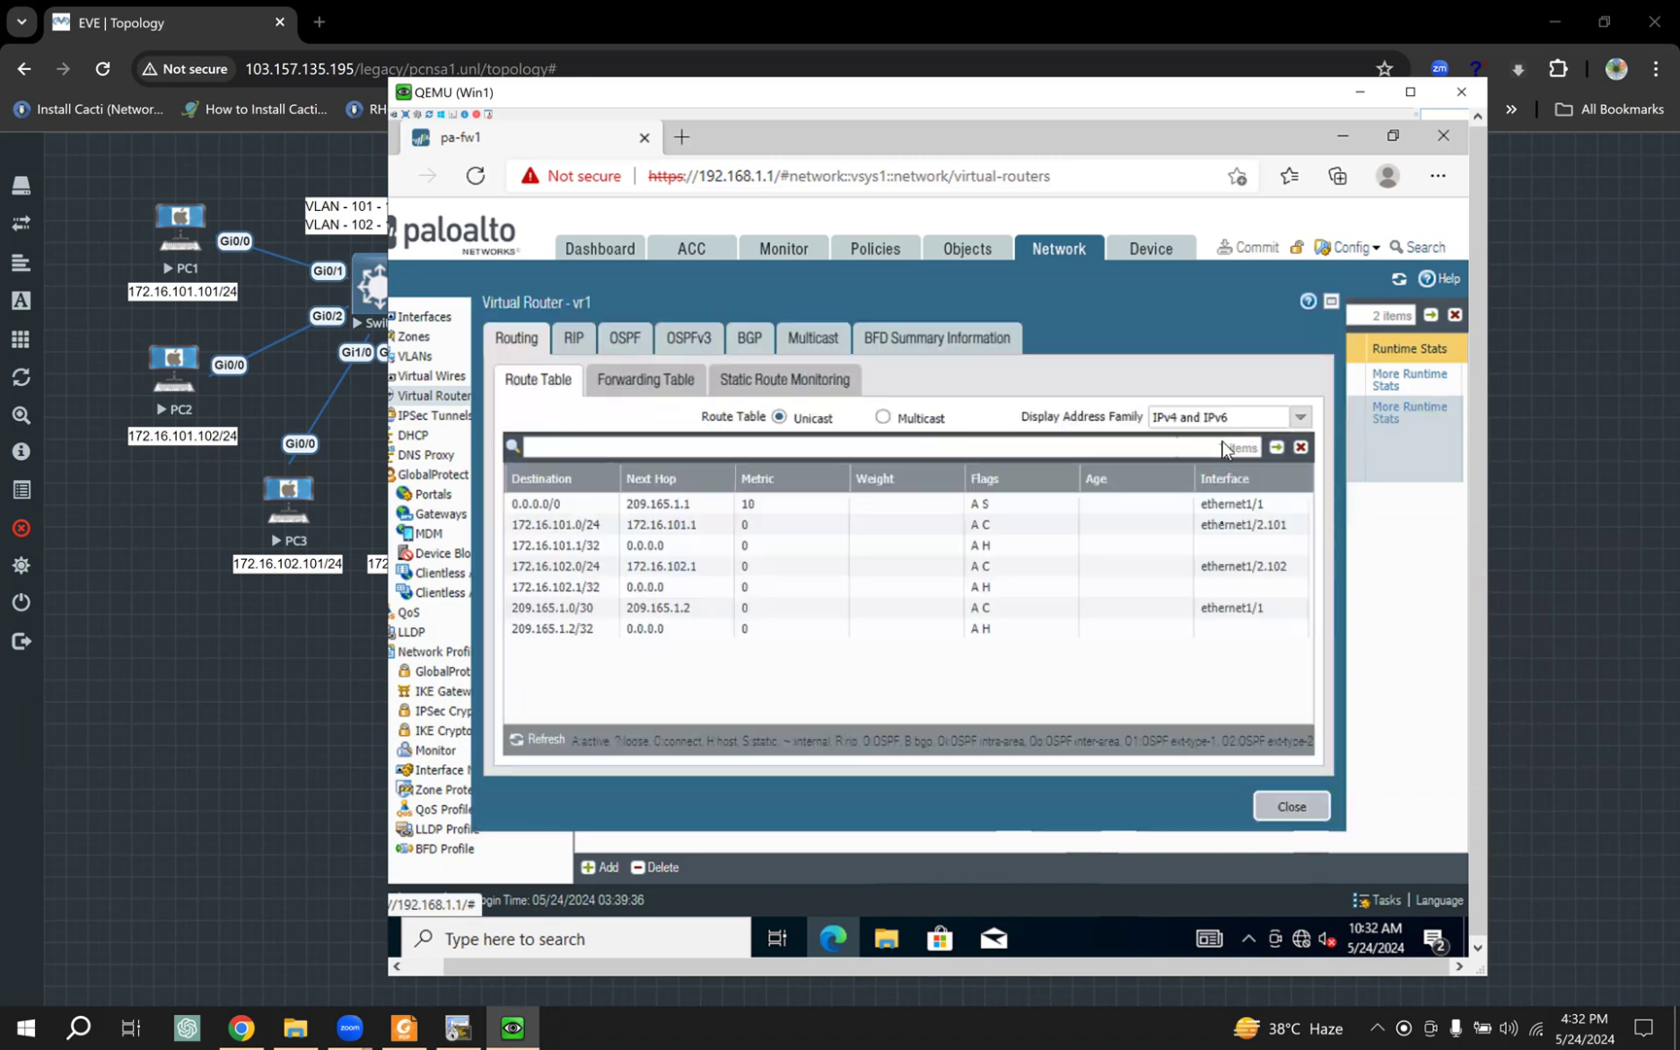
{"action": "left_click", "coordinate": [1292, 807]}
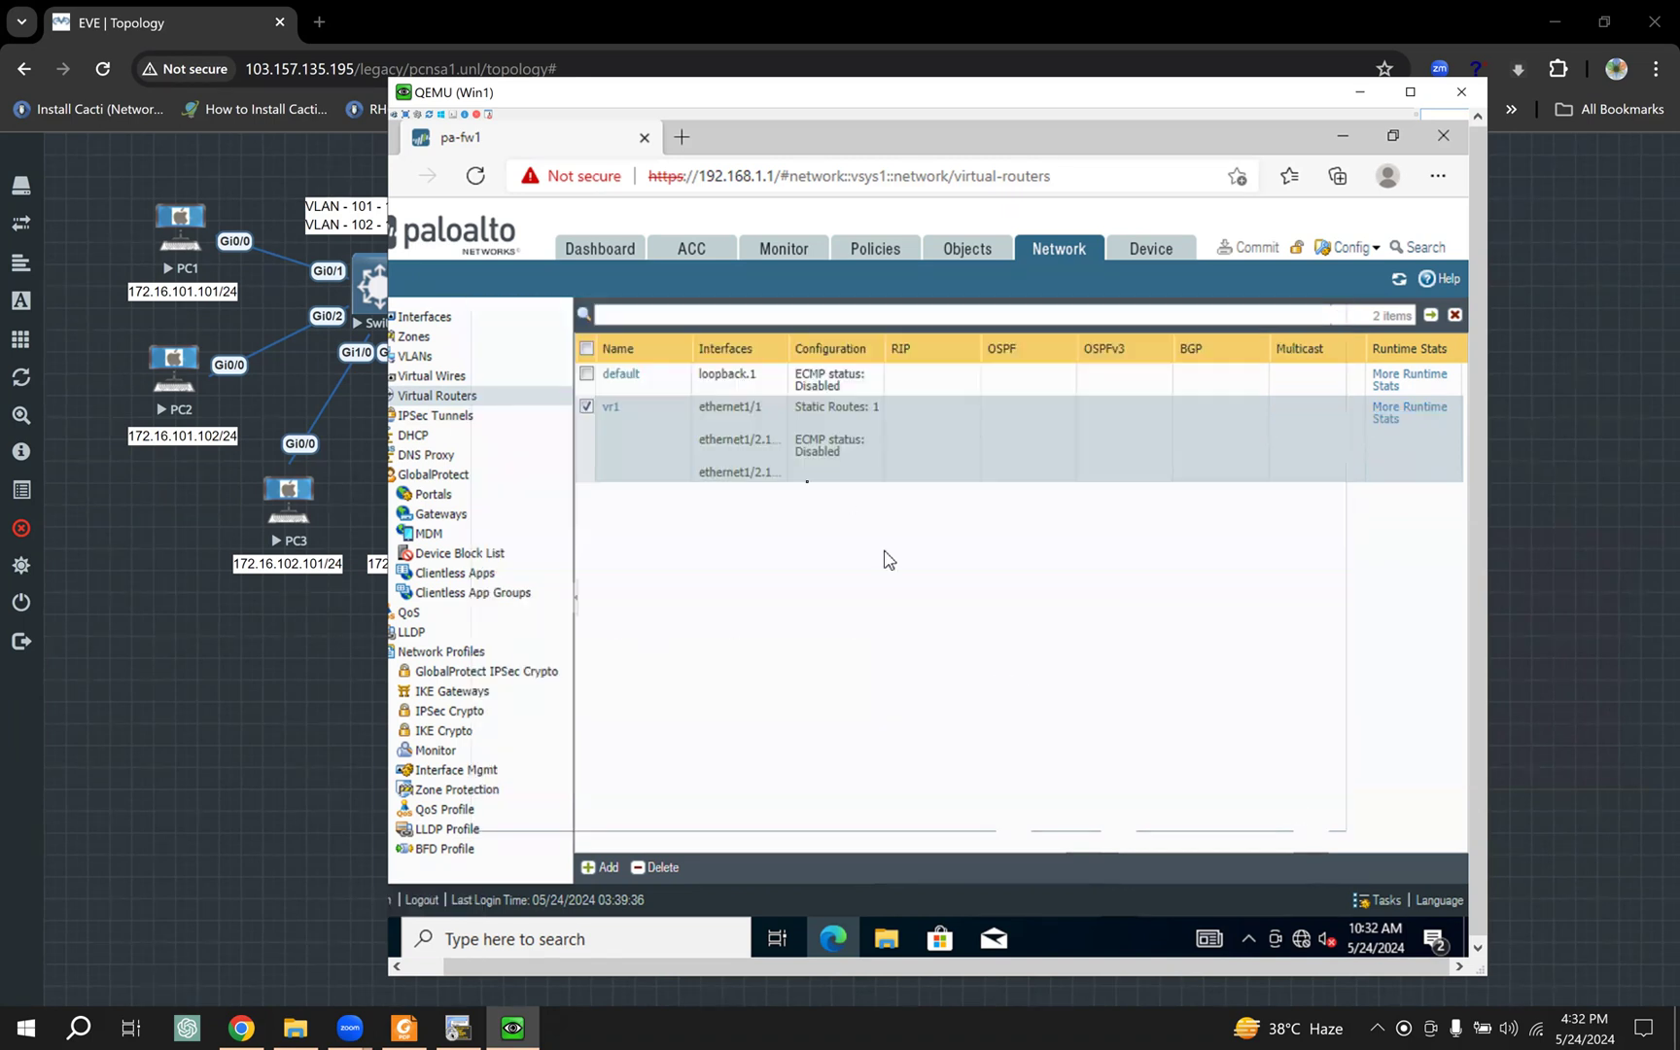
Step: Open vr1's IPv4 static routes and inspect the default-route's path monitoring settings, dismissing the route without changes
{"action": "left_click", "coordinate": [613, 412]}
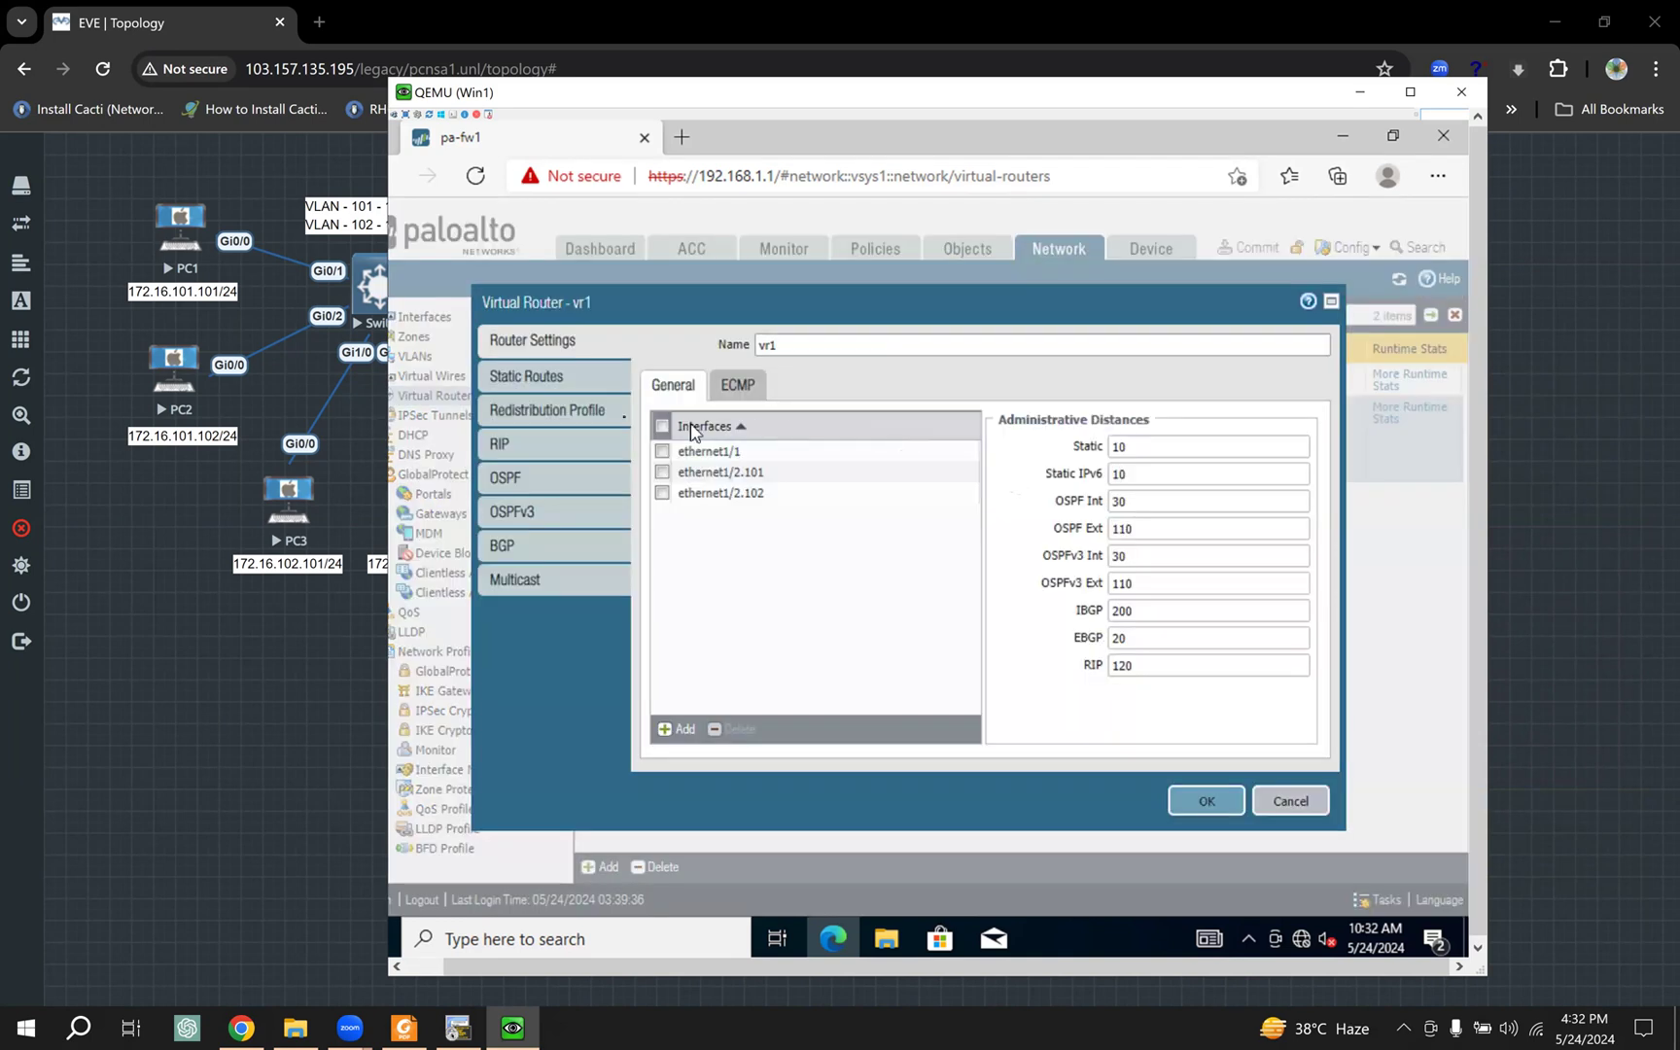
{"action": "left_click", "coordinate": [540, 381]}
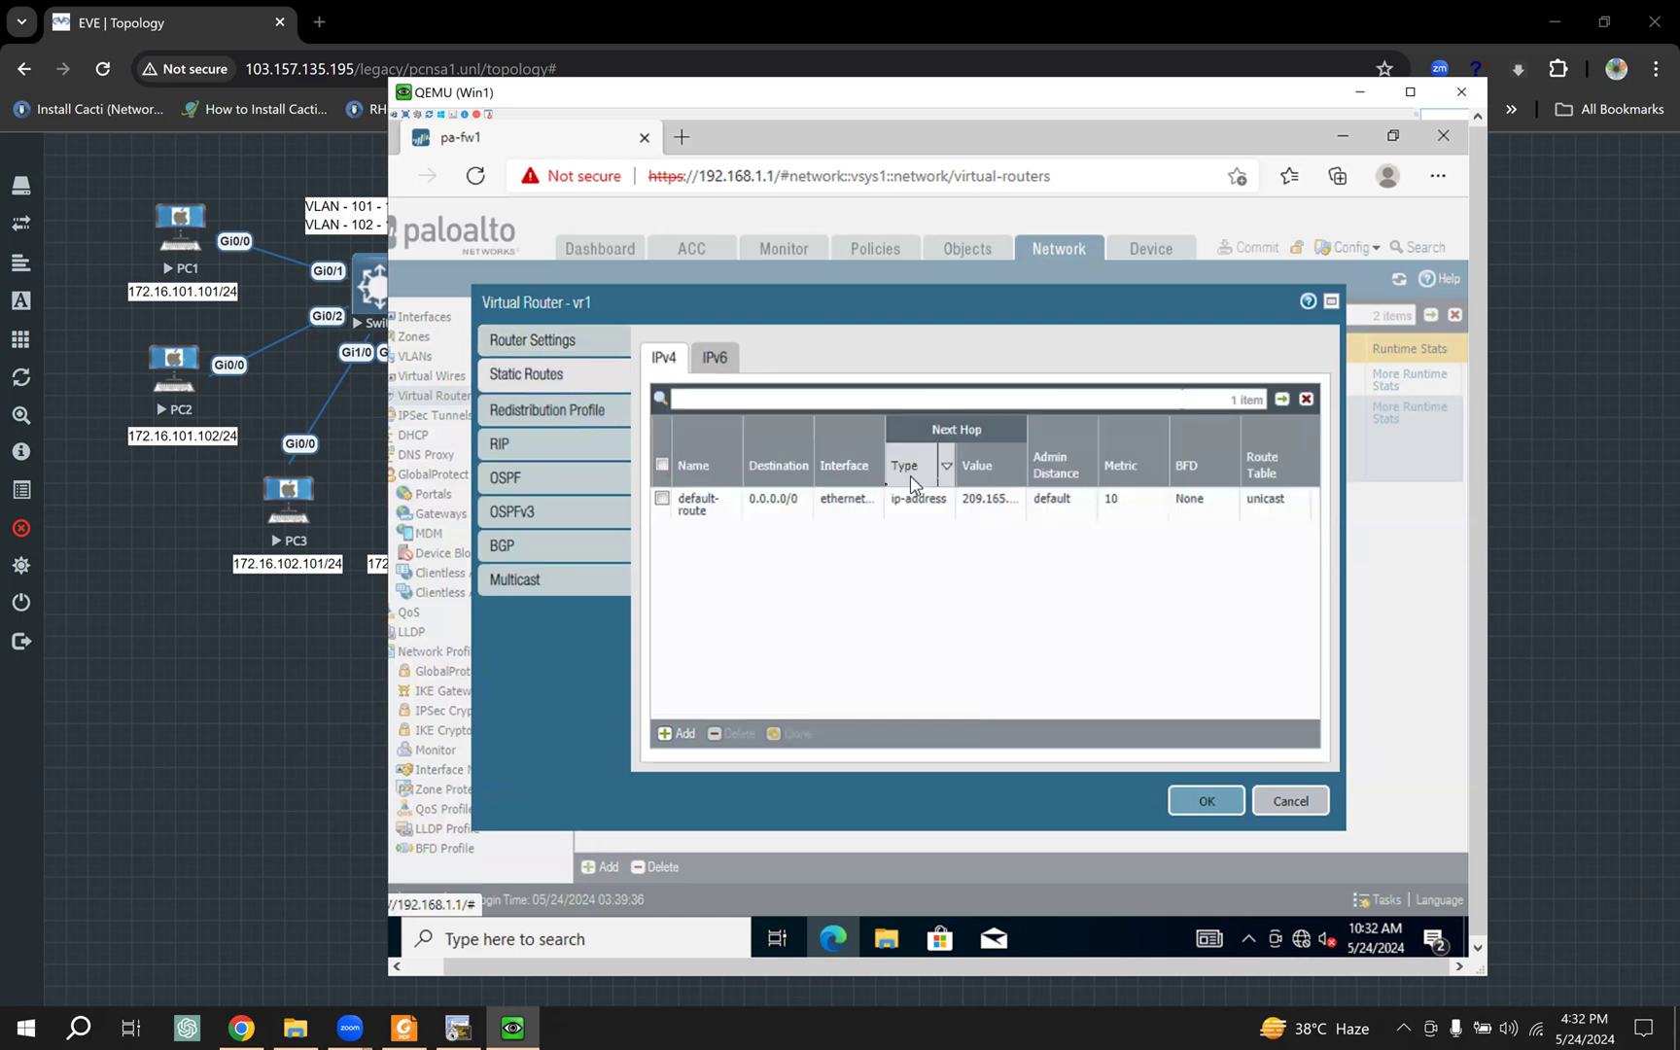
{"action": "left_click", "coordinate": [696, 501]}
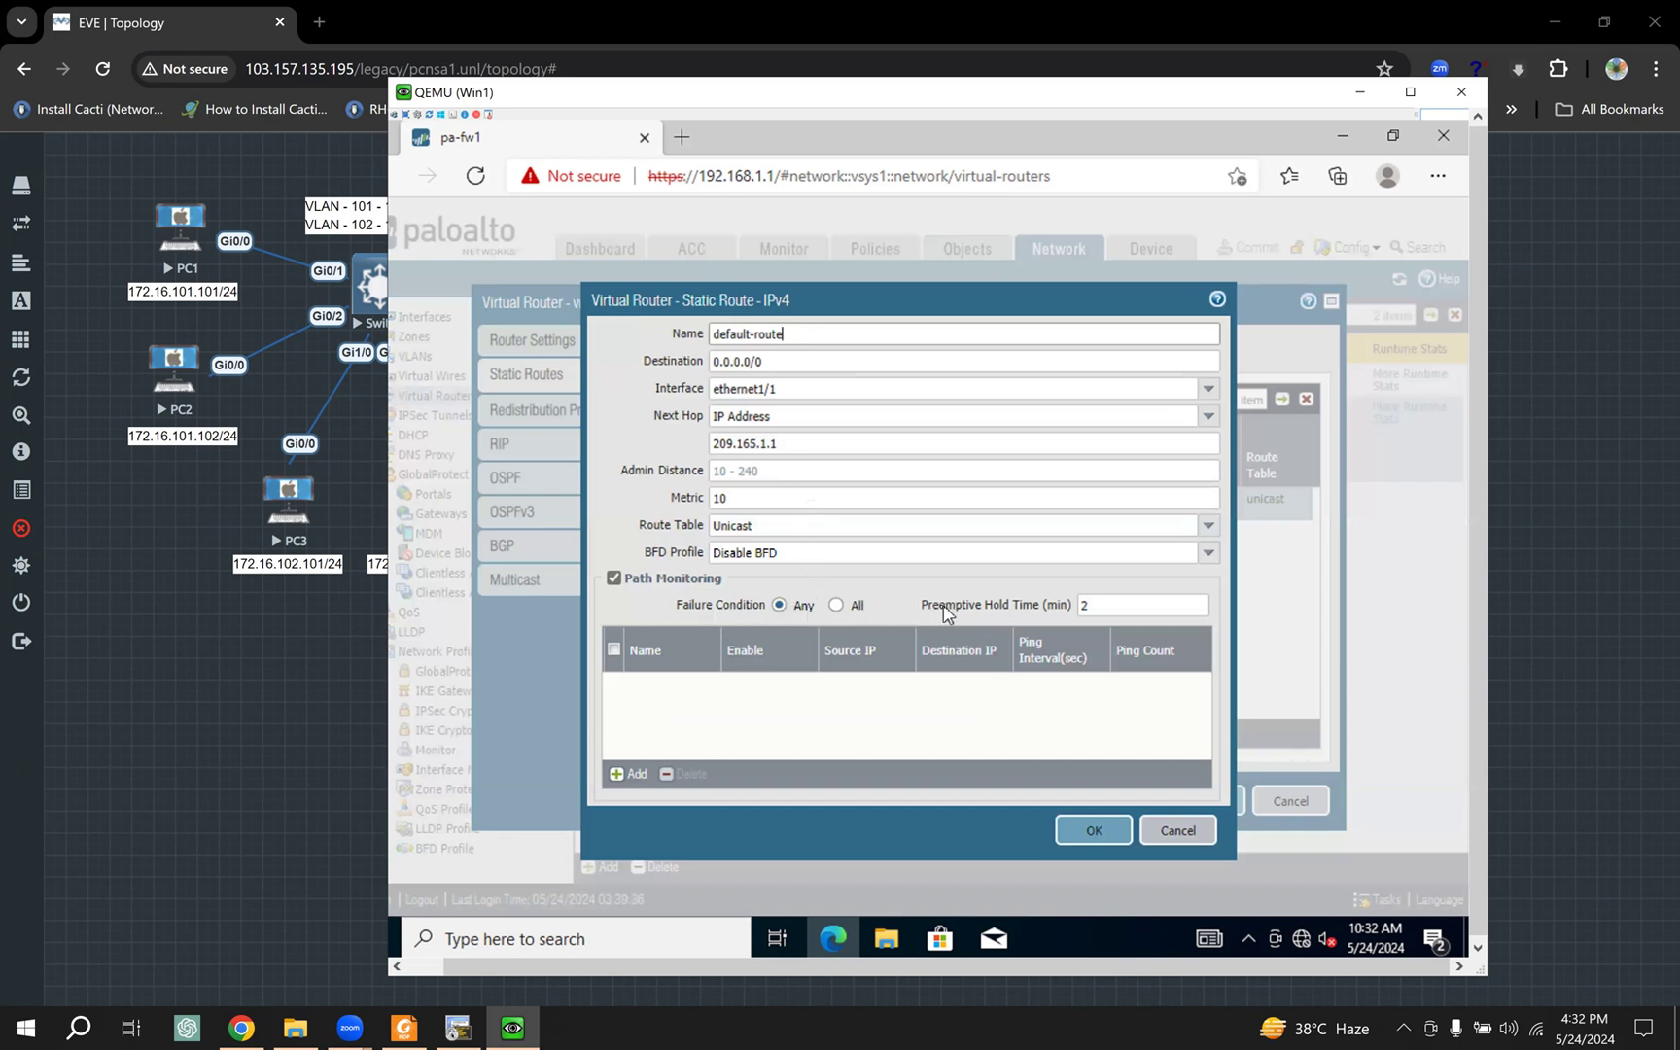
{"action": "double_click", "coordinate": [1081, 605]}
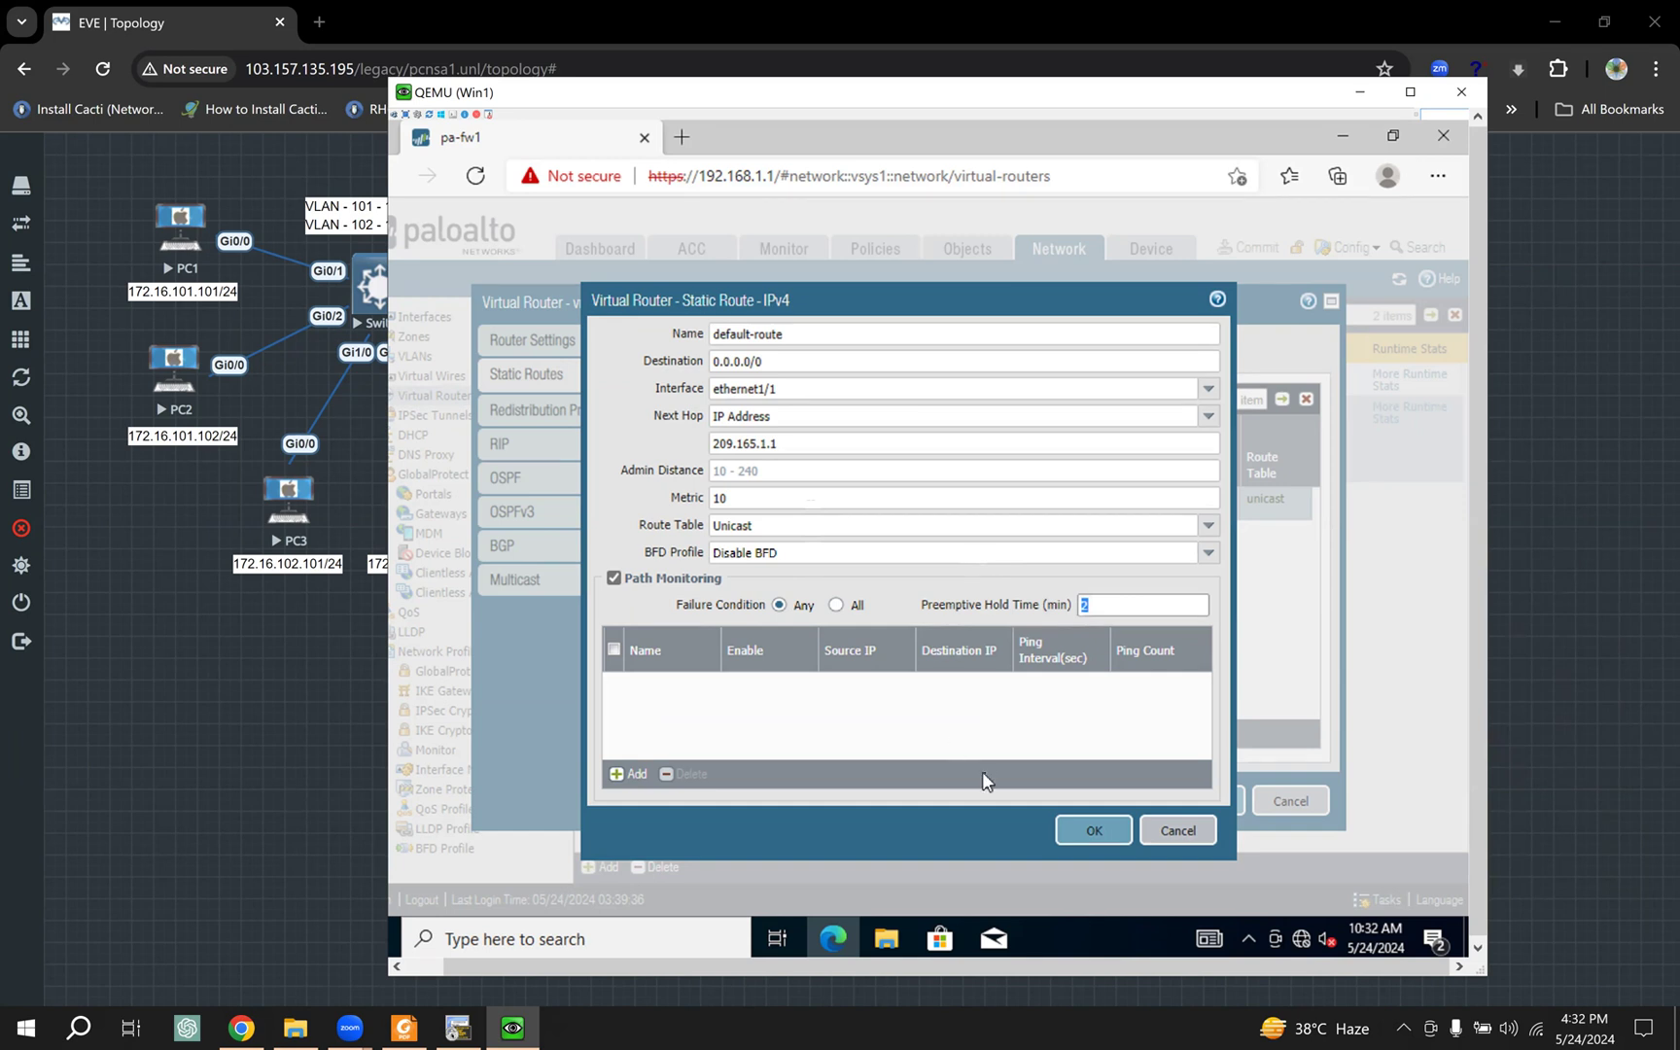
{"action": "left_click", "coordinate": [1191, 838]}
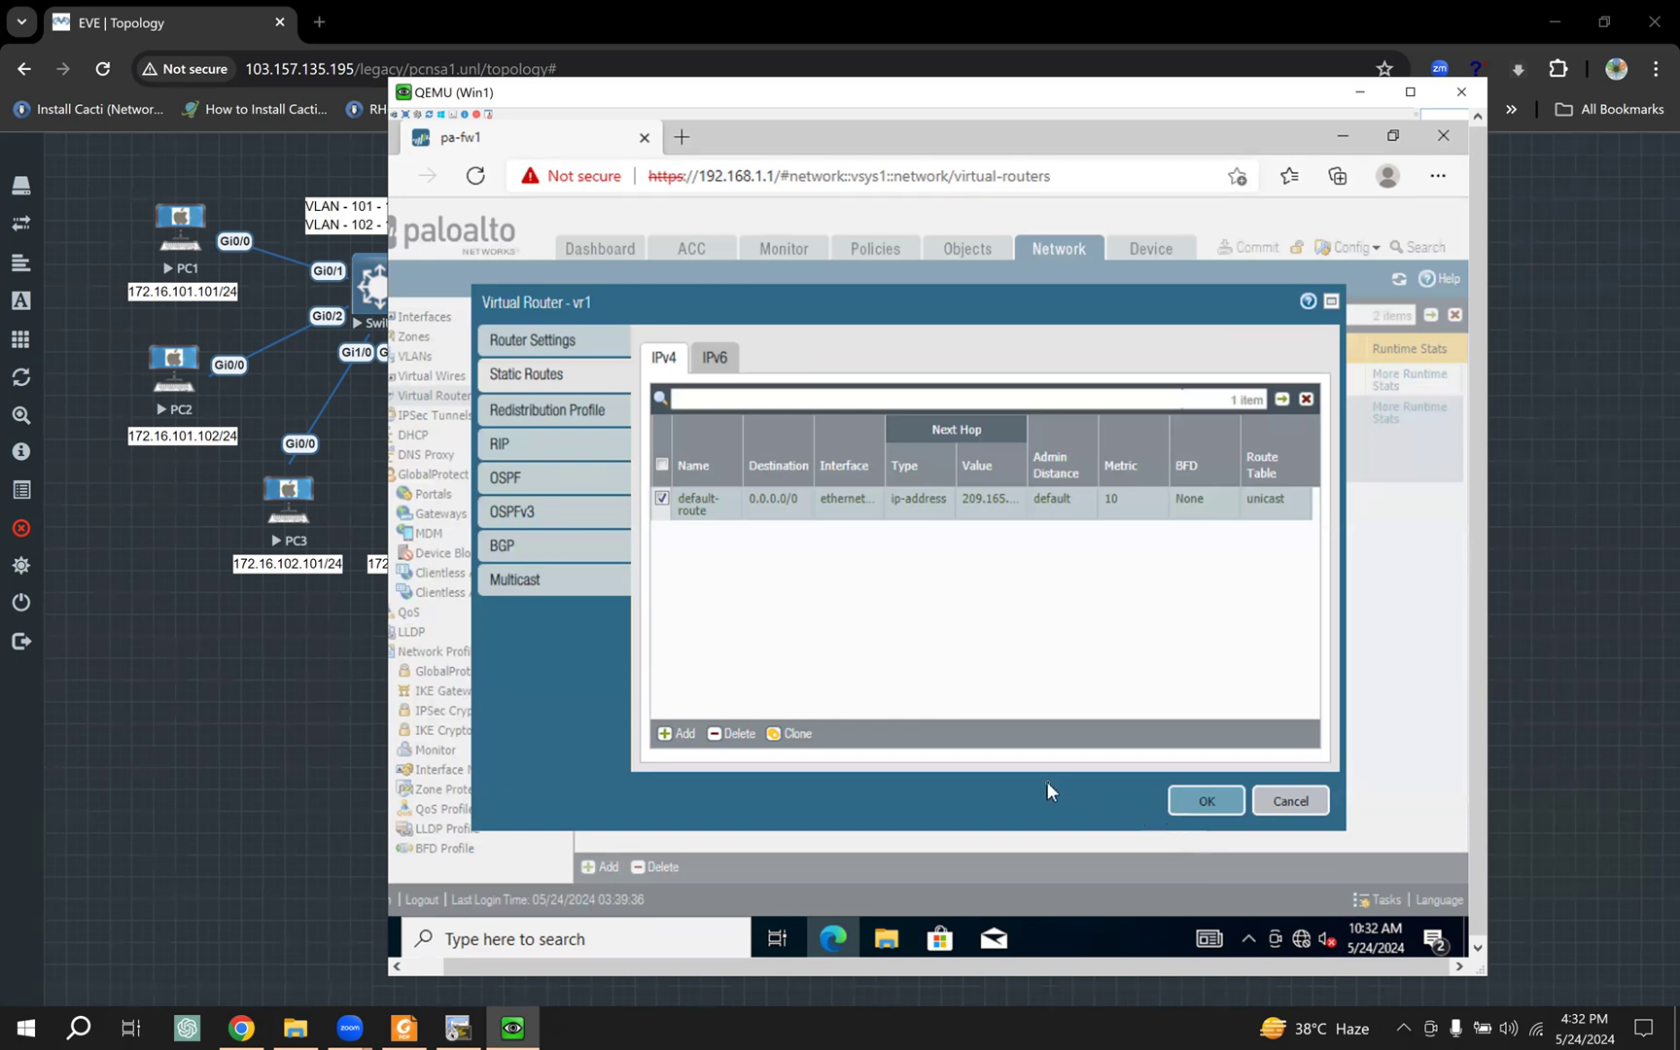
Step: Set the default-route's path monitoring preemptive hold time to 1 minute and save the route and vr1
{"action": "left_click", "coordinate": [690, 509]}
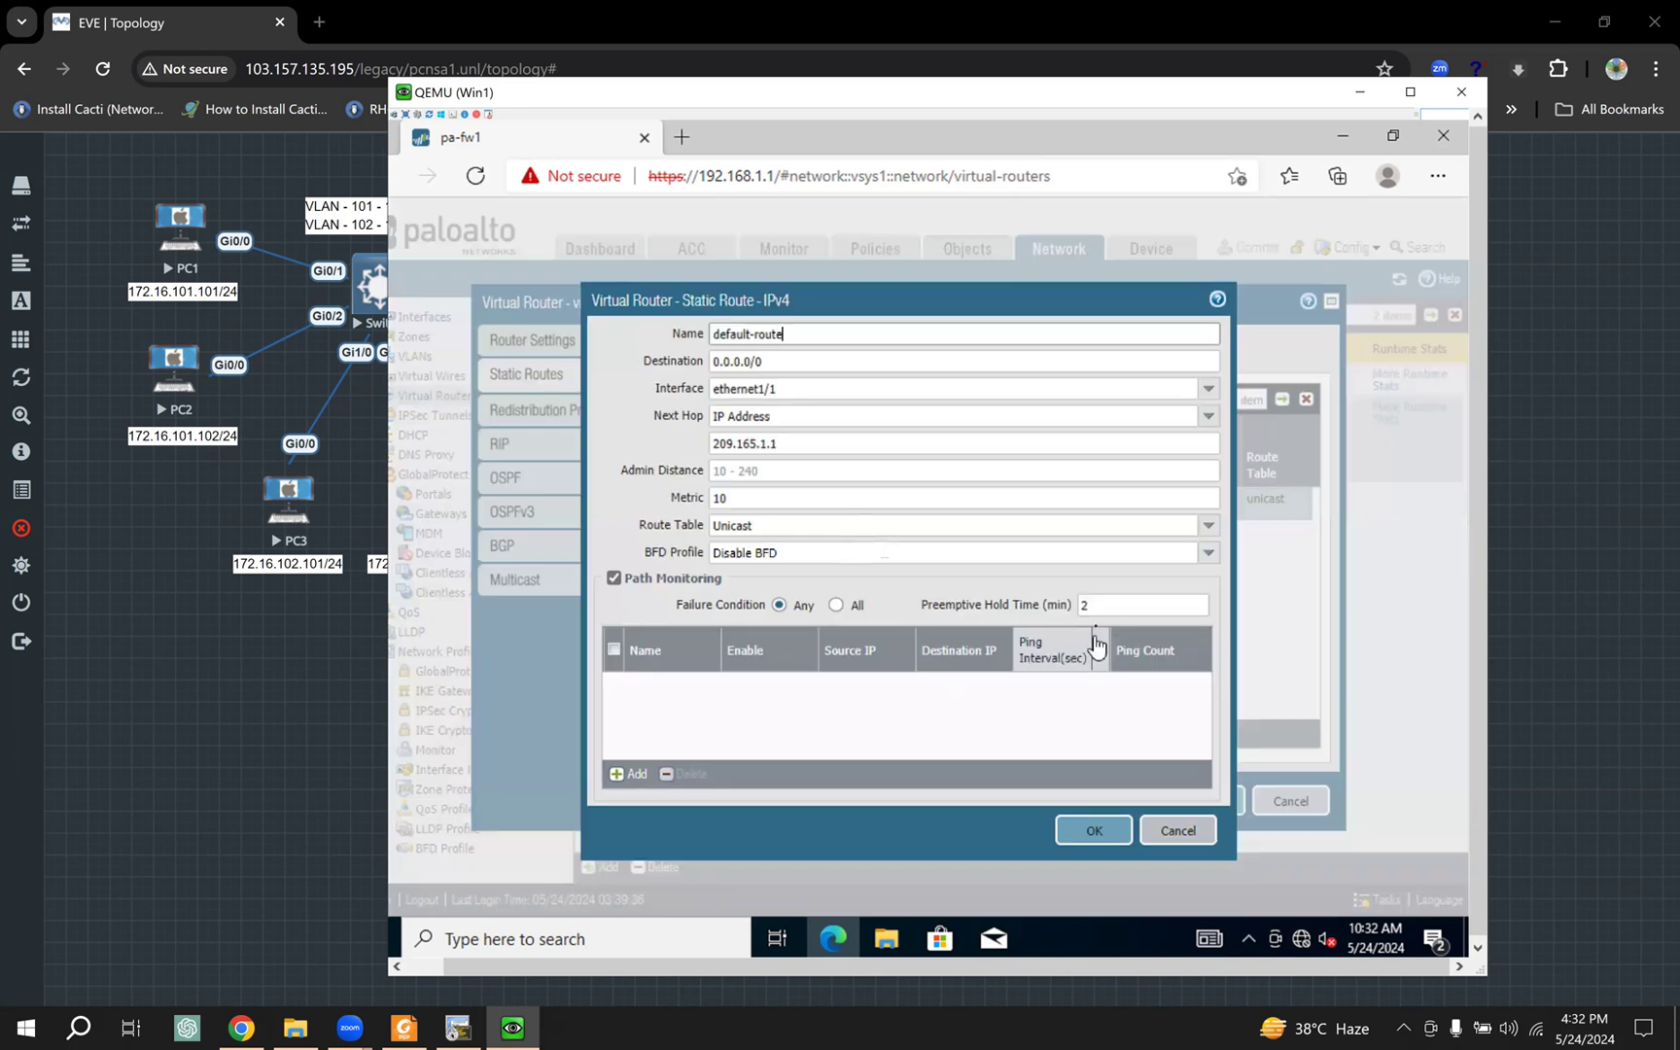
{"action": "left_click_drag", "start_coordinate": [1100, 605], "coordinate": [1022, 614]}
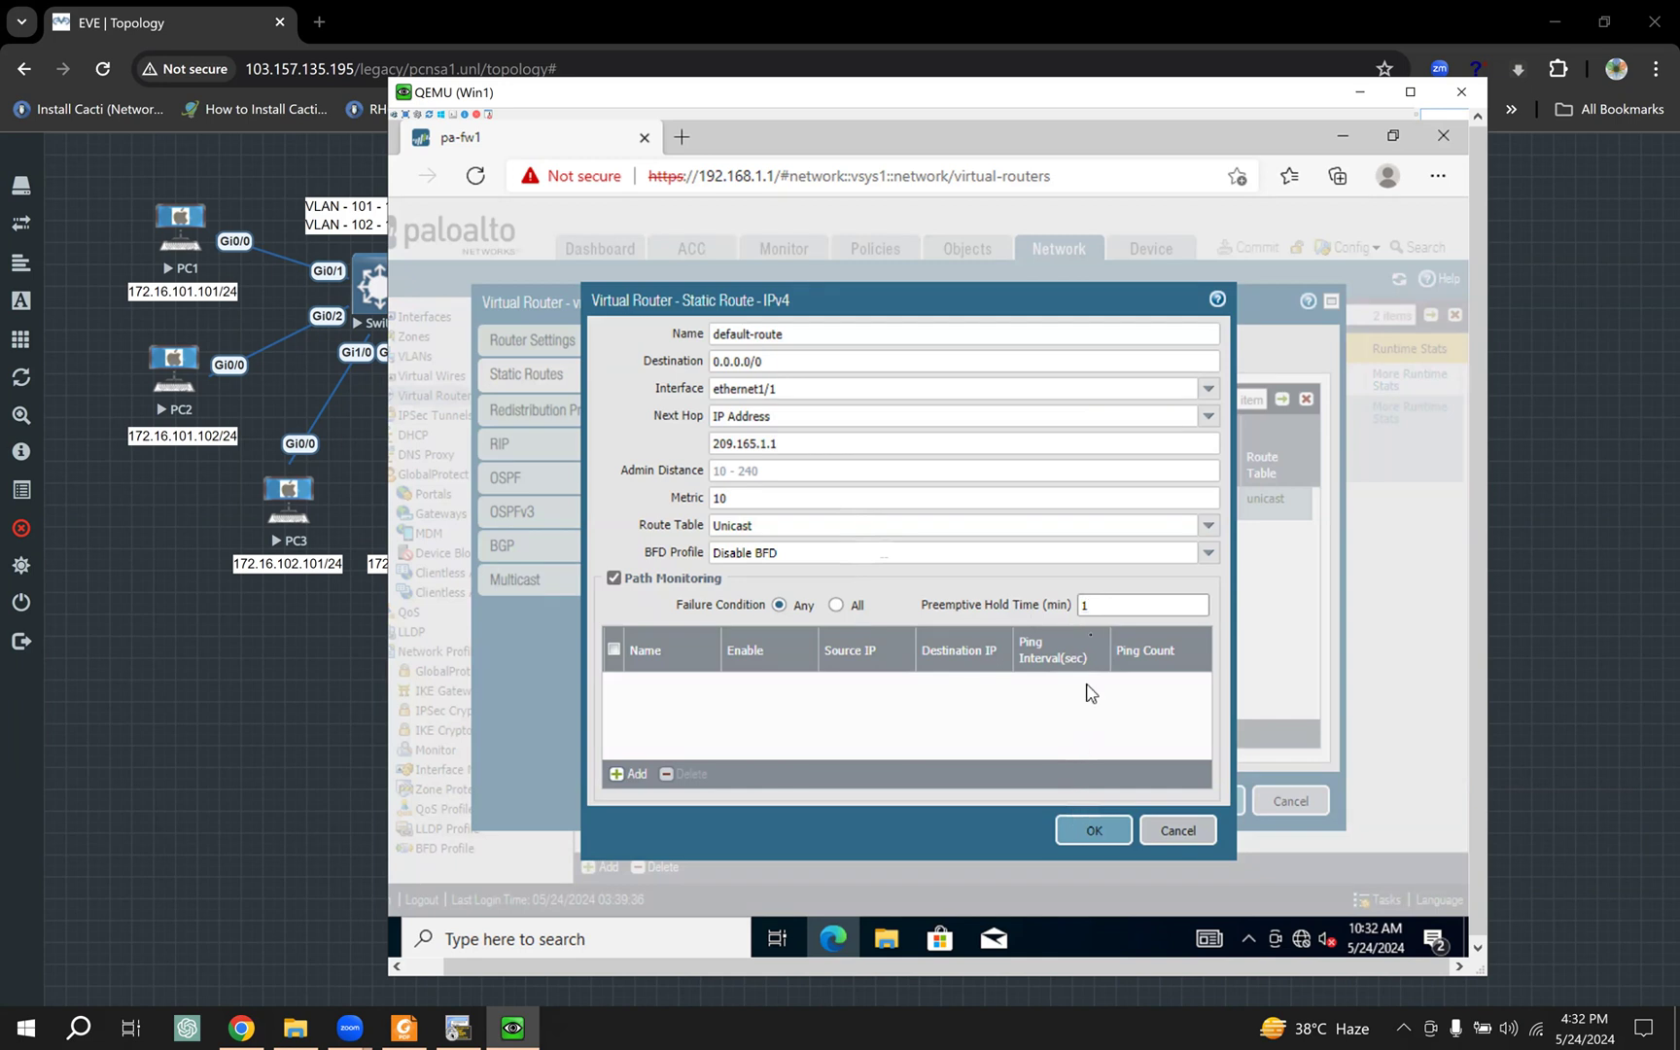
{"action": "left_click", "coordinate": [1085, 832]}
{"action": "left_click", "coordinate": [1205, 799]}
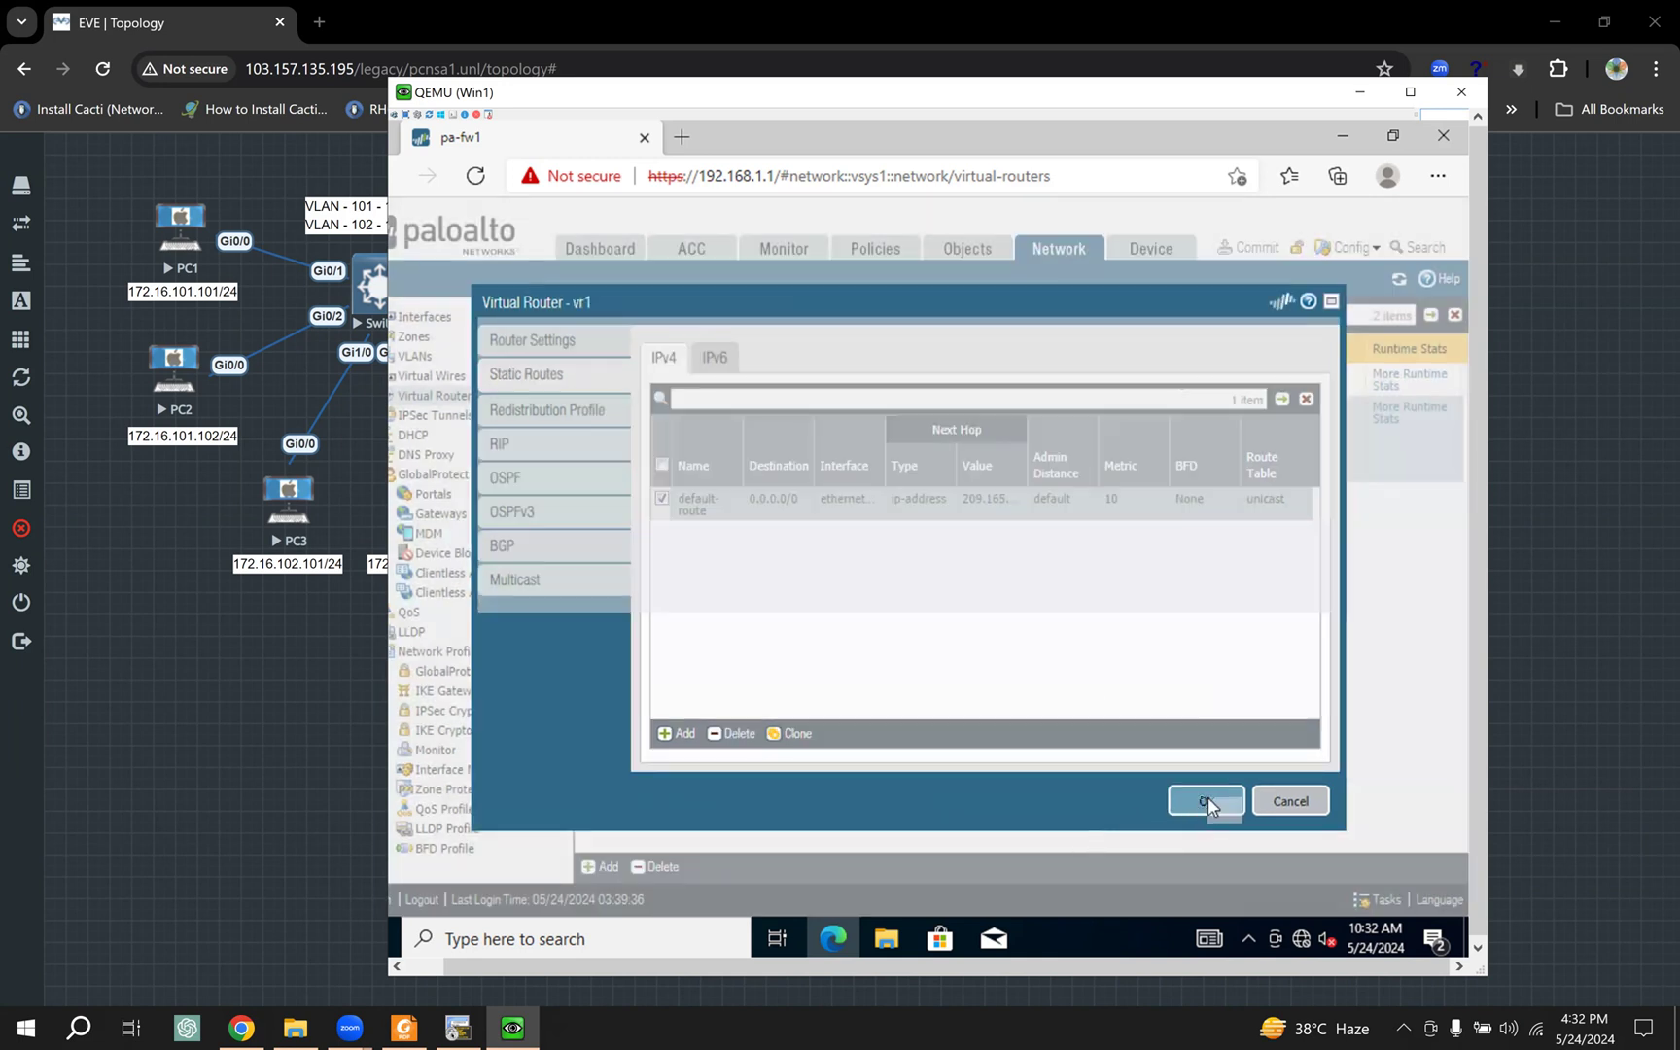
Step: Commit the hold time change to the firewall and view vr1's static route monitoring in its runtime statistics
{"action": "left_click", "coordinate": [1249, 246]}
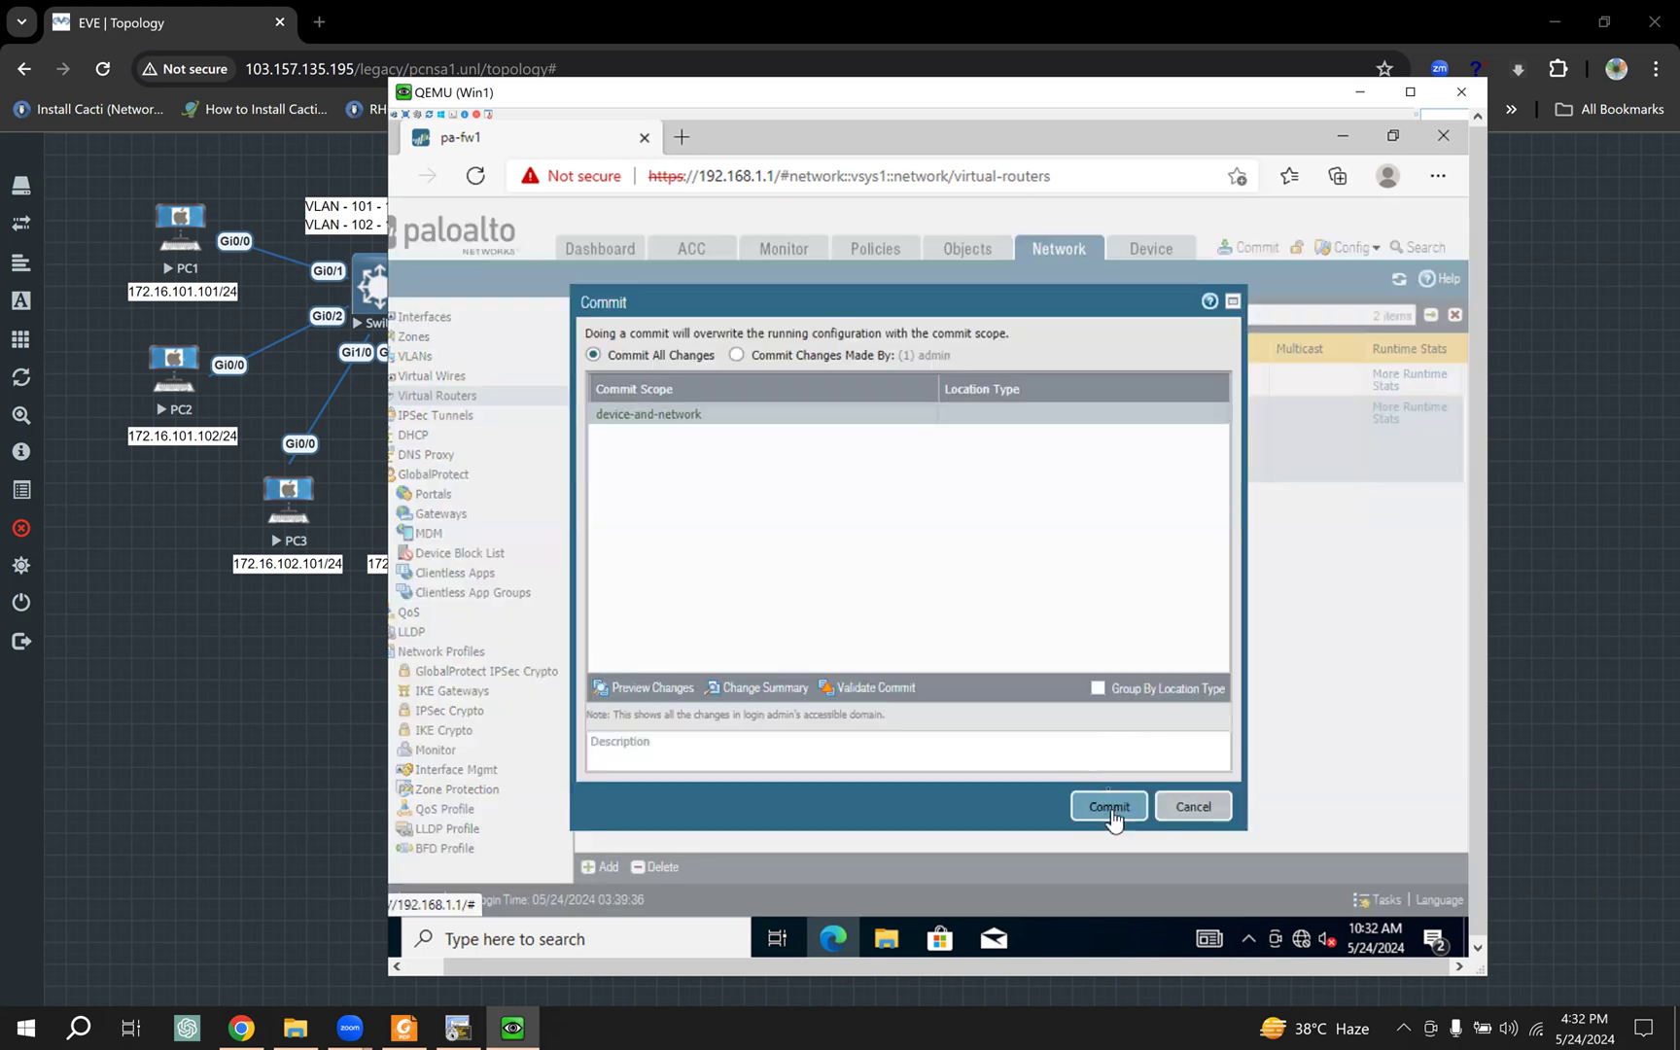
{"action": "left_click", "coordinate": [1109, 807]}
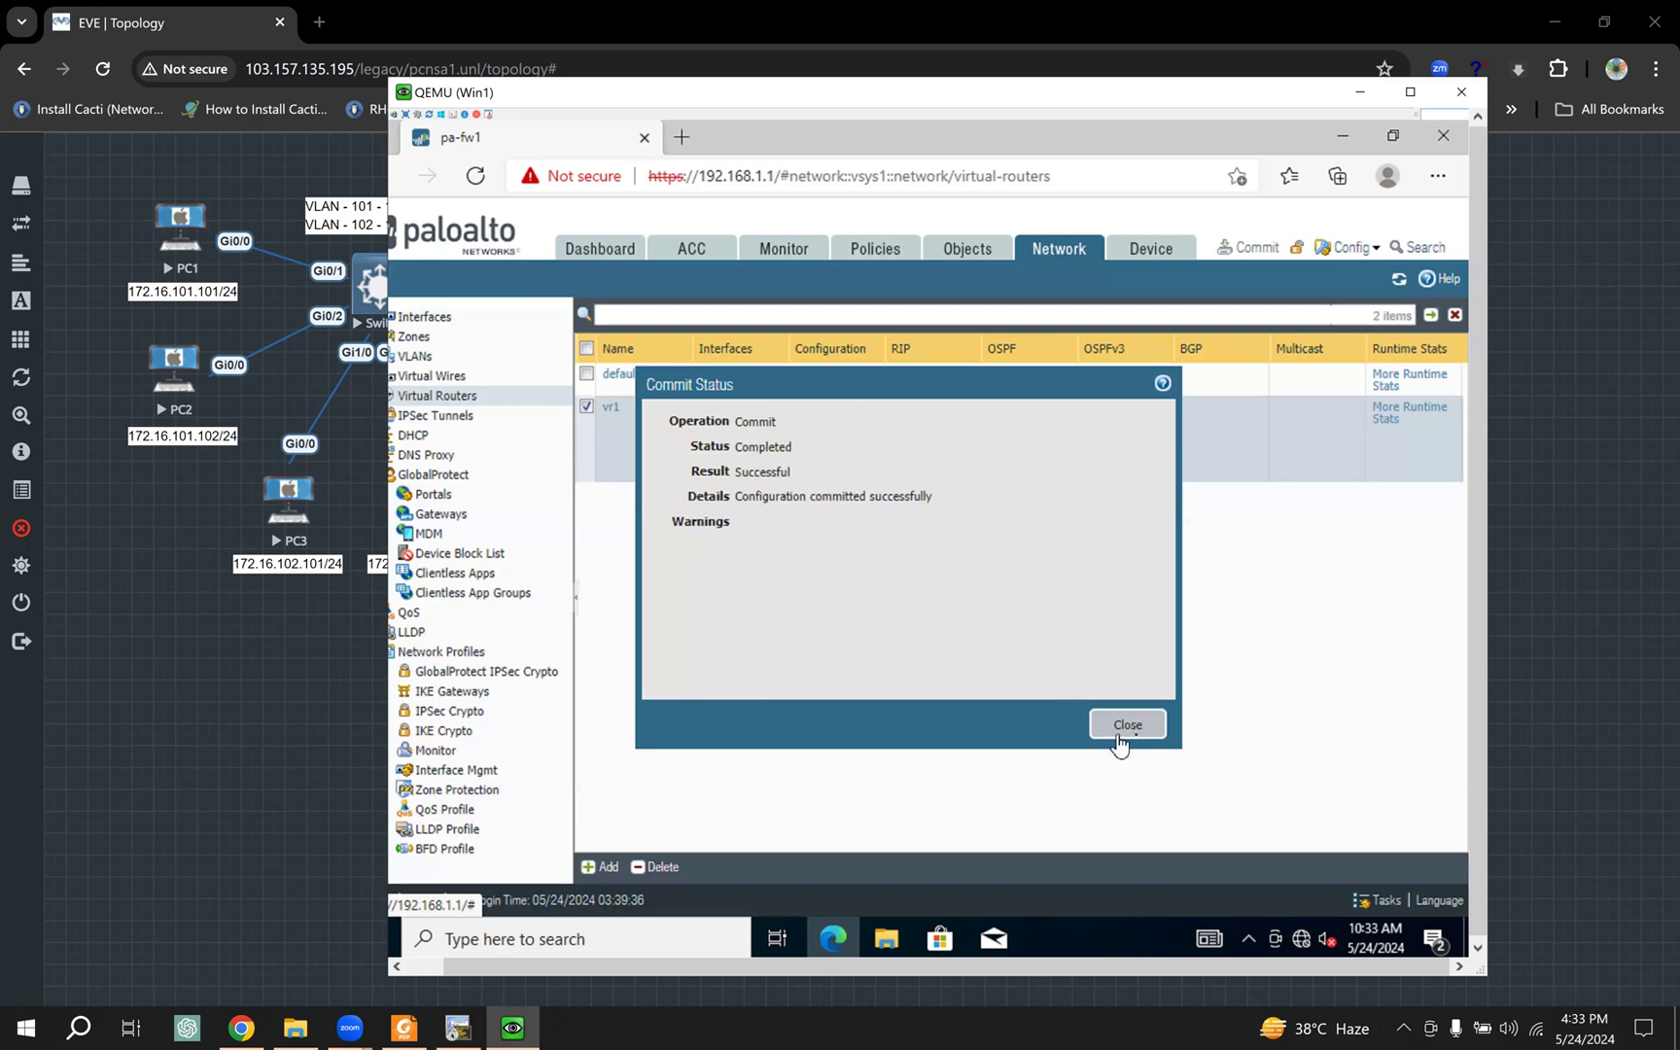
{"action": "left_click", "coordinate": [1128, 725]}
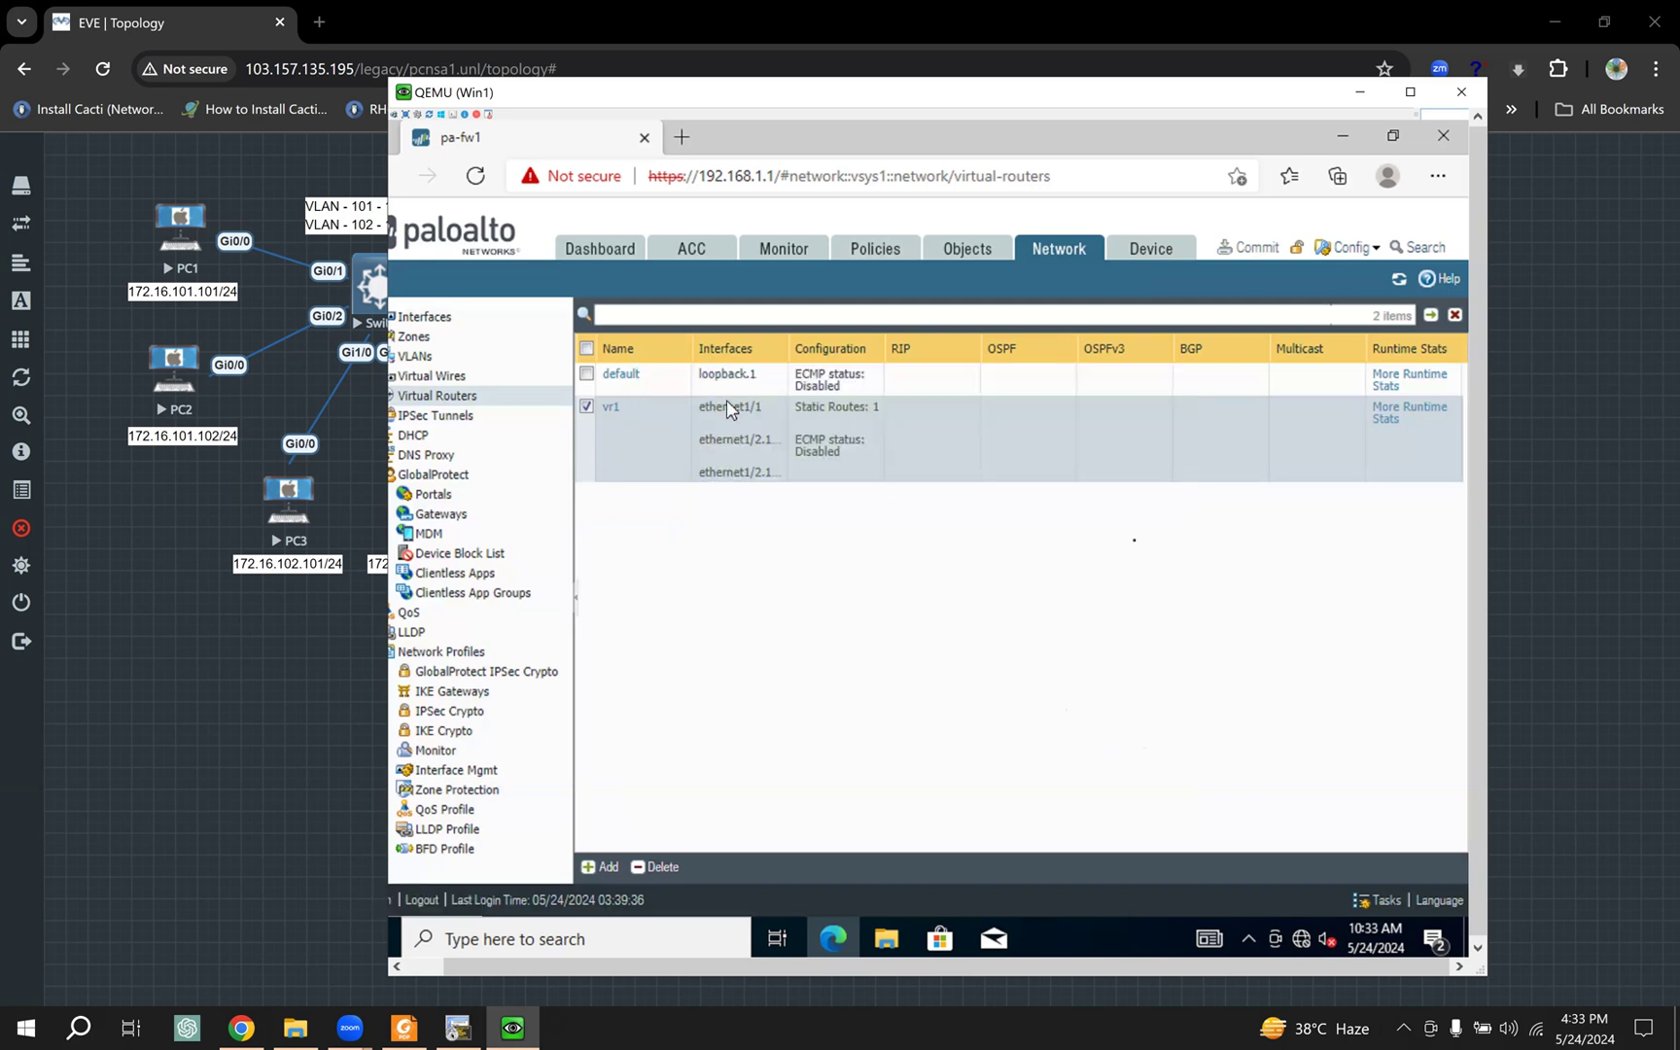
{"action": "left_click", "coordinate": [1393, 416]}
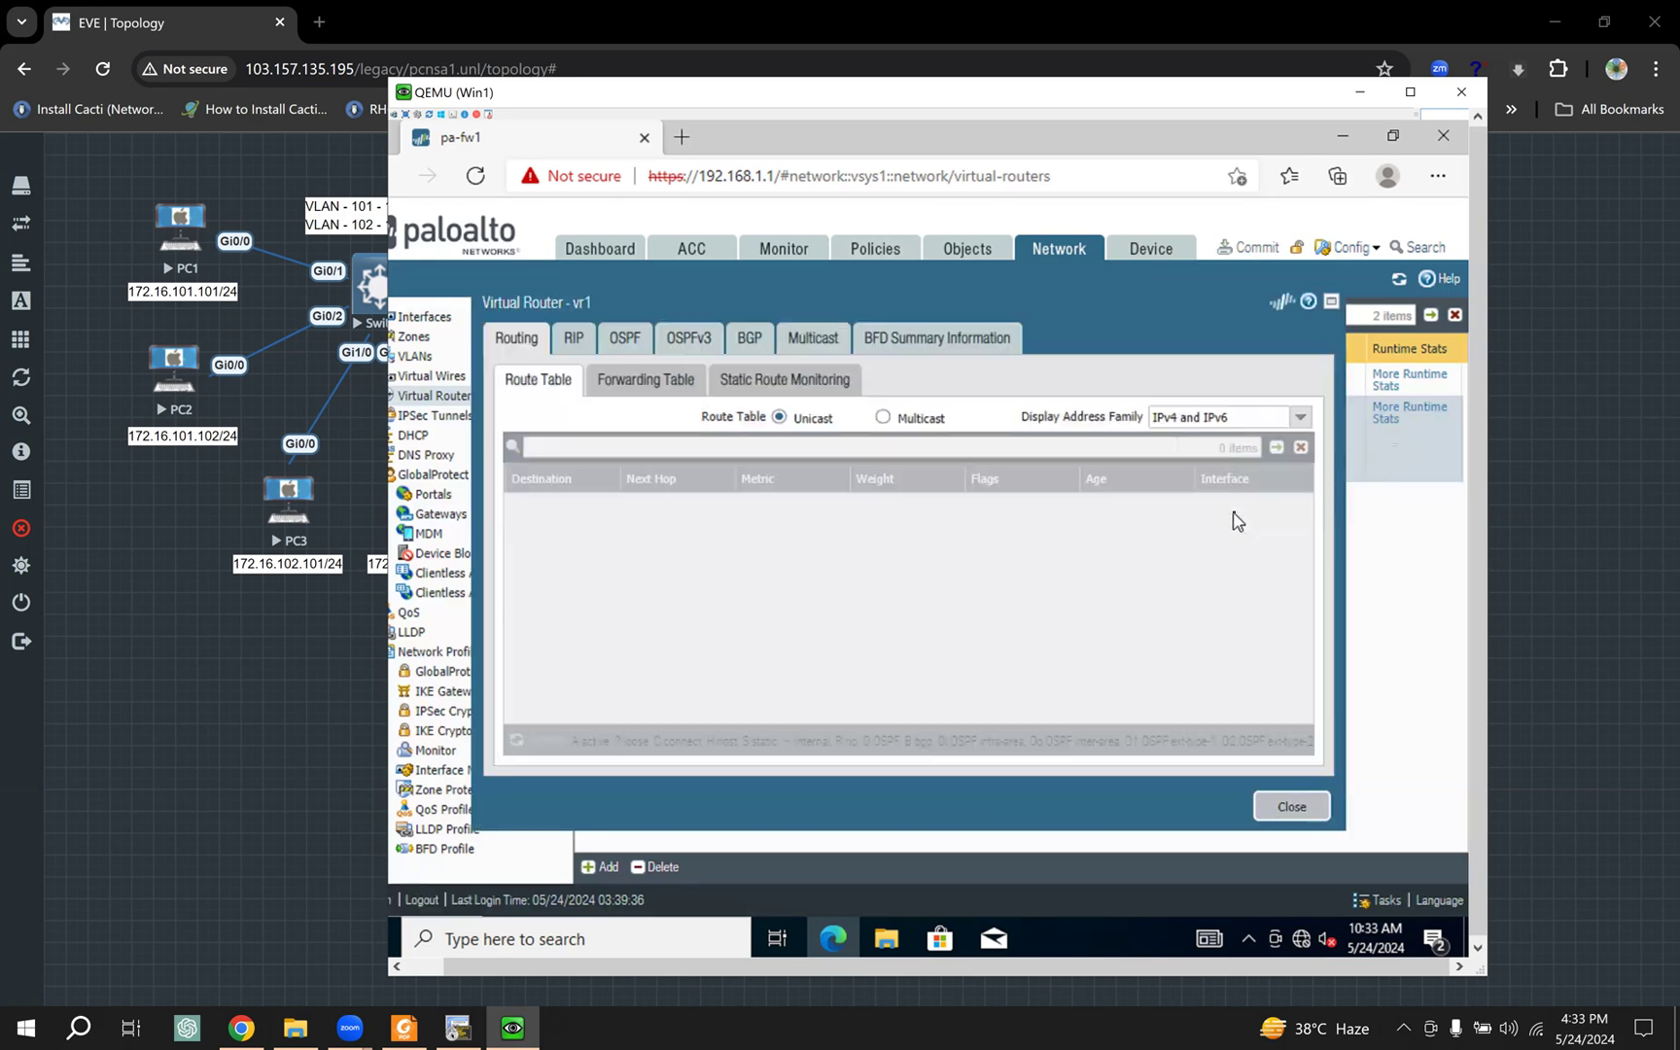
{"action": "left_click", "coordinate": [783, 382]}
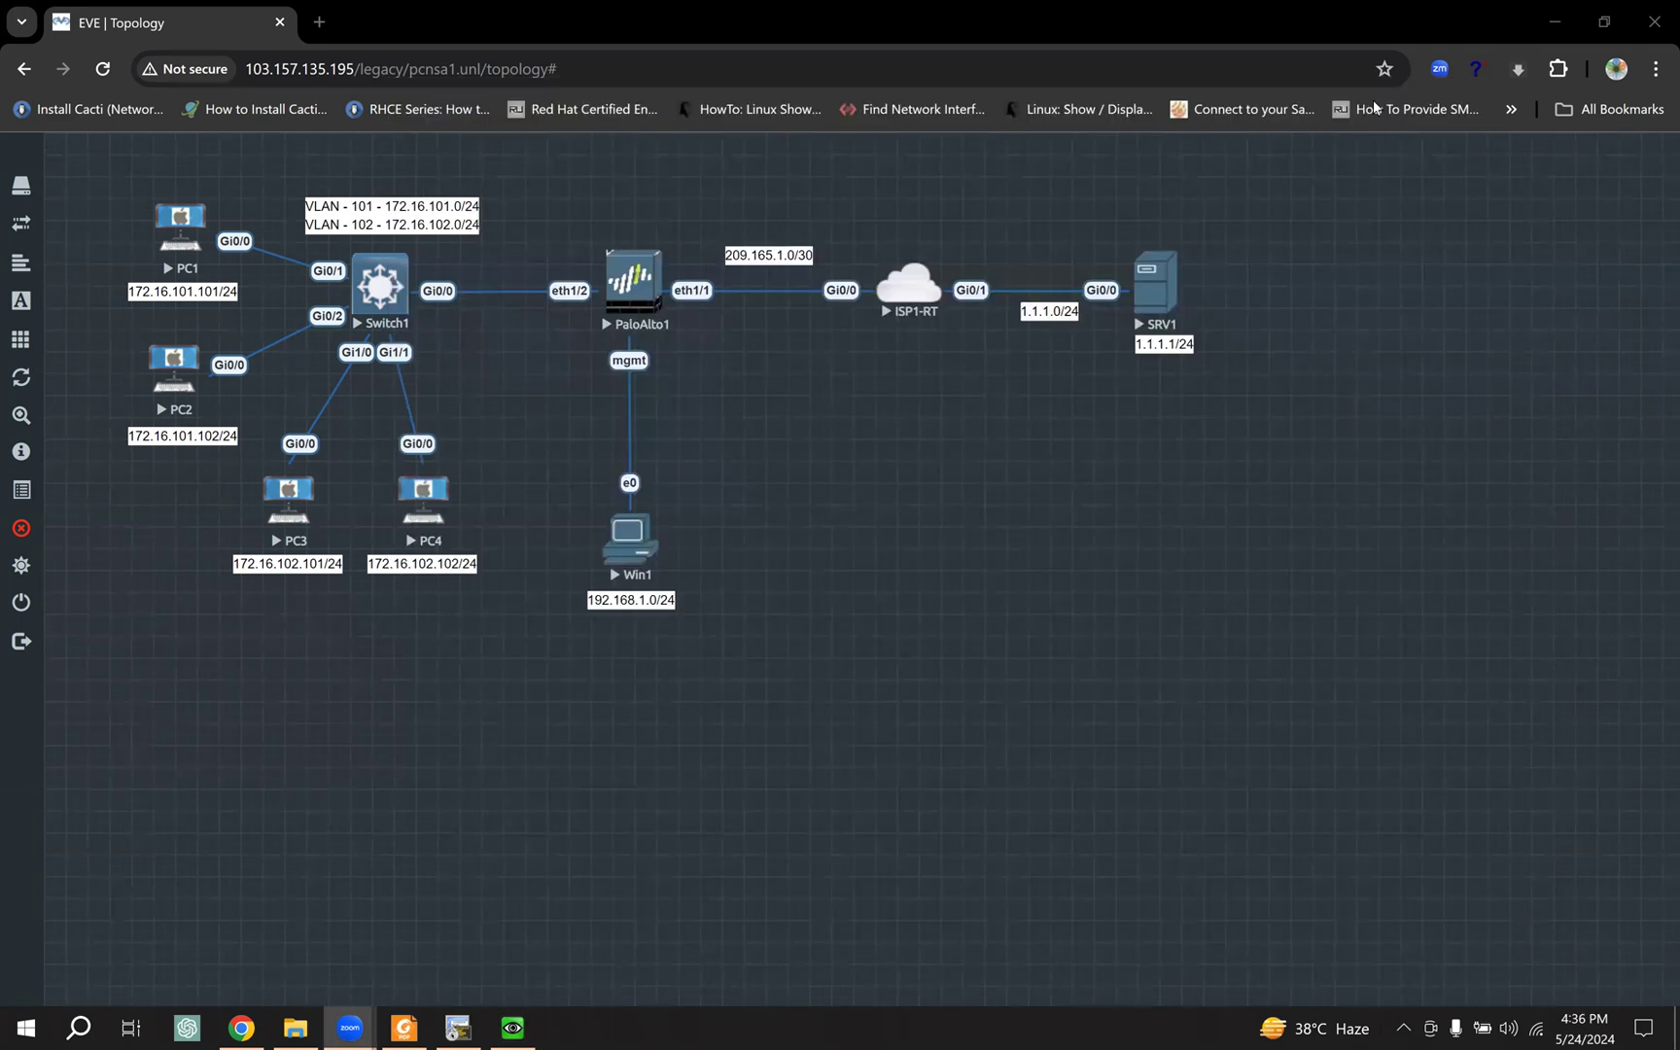
Step: Return to the Win1 console and start a default-route path monitoring destination with source IP isp1-wan and destination IP 1.1.1.1
{"action": "left_click", "coordinate": [515, 1027]}
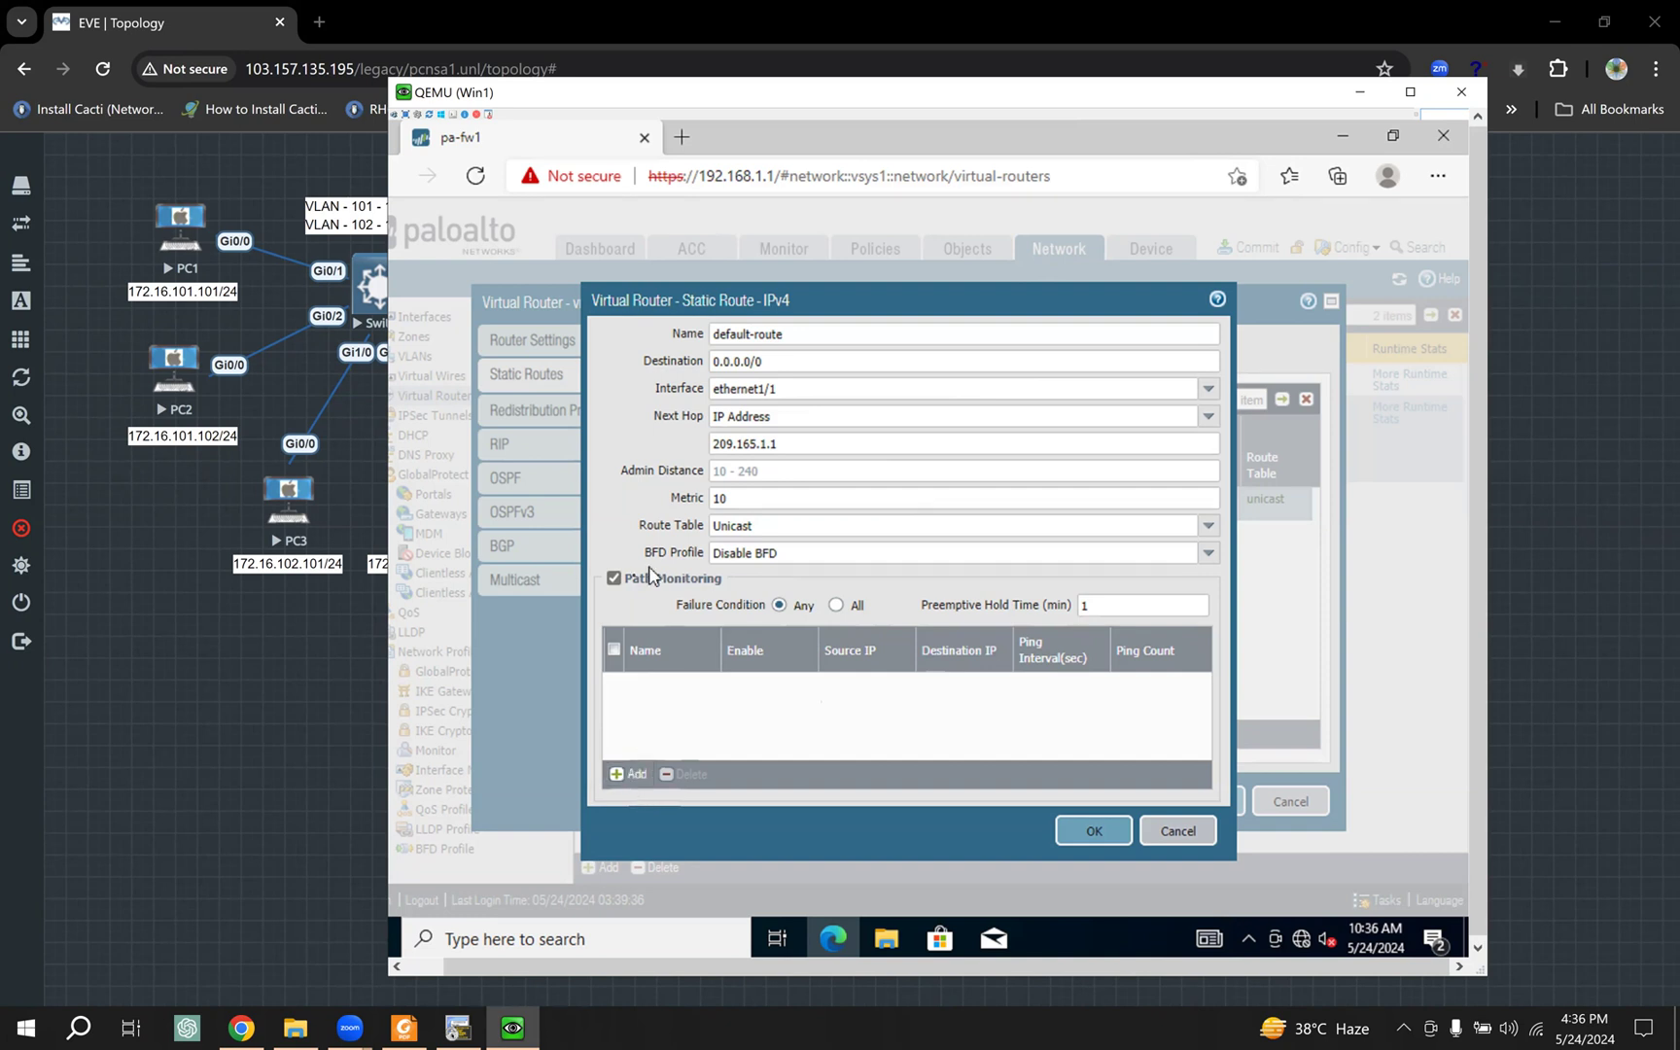
{"action": "left_click", "coordinate": [629, 774]}
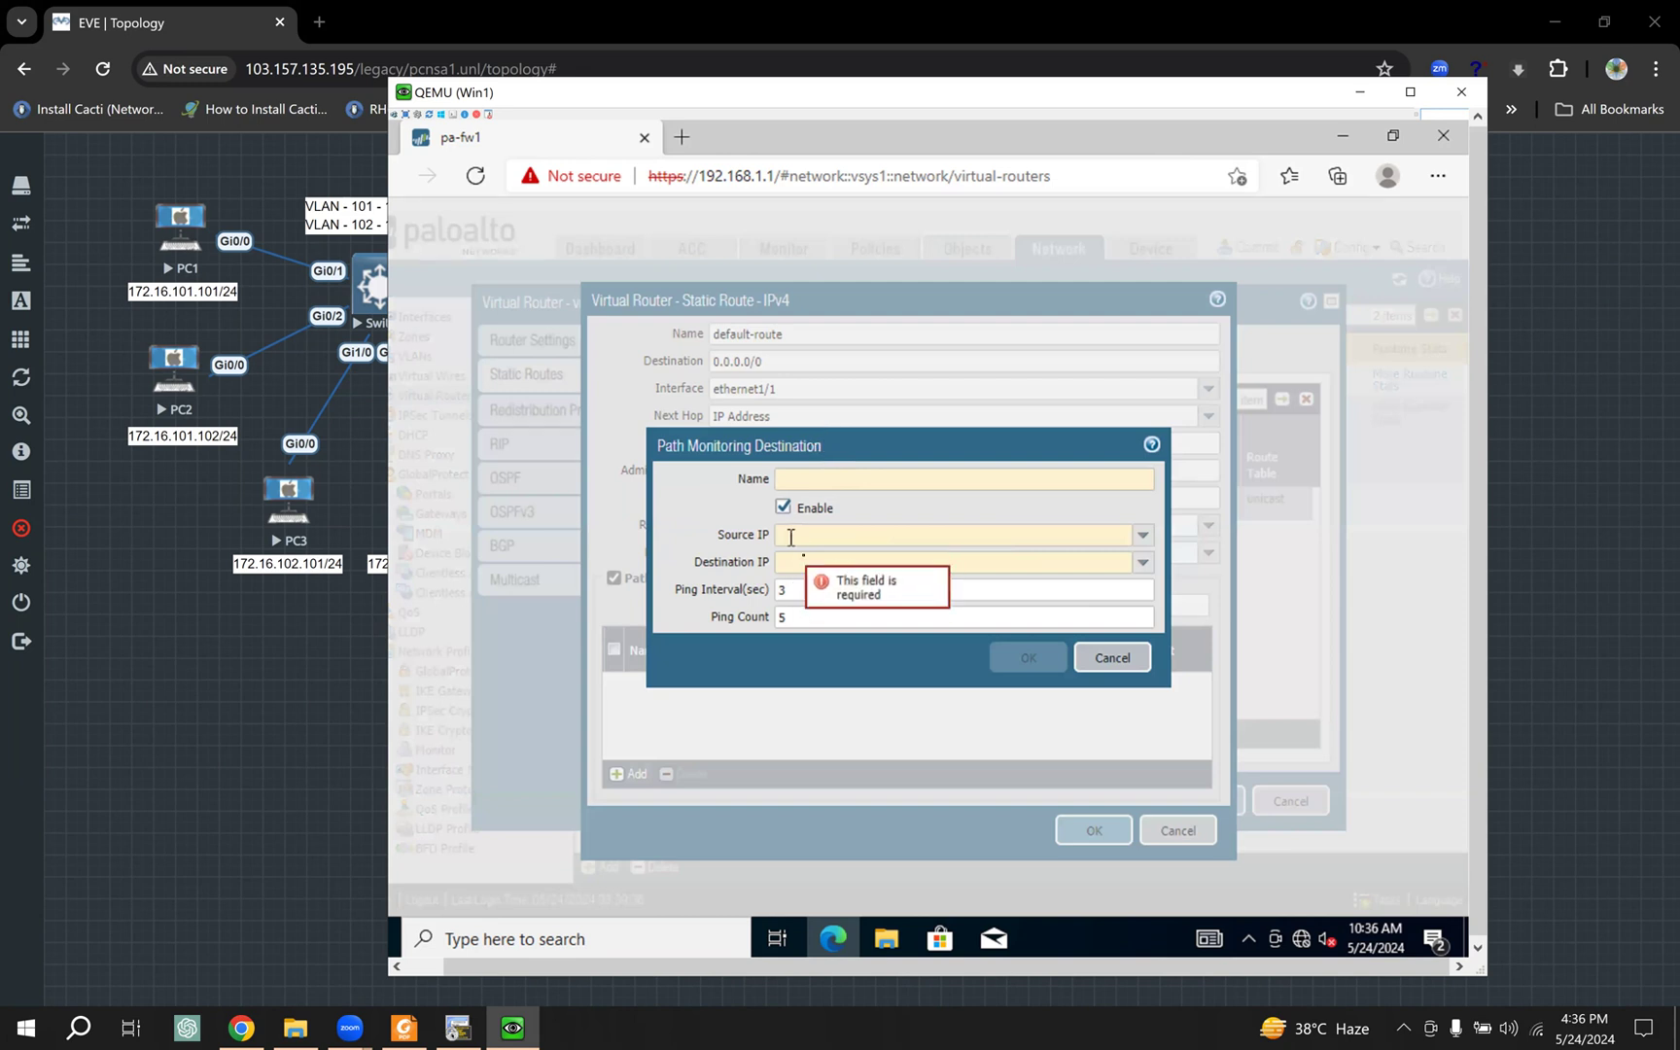
{"action": "left_click", "coordinate": [1143, 535]}
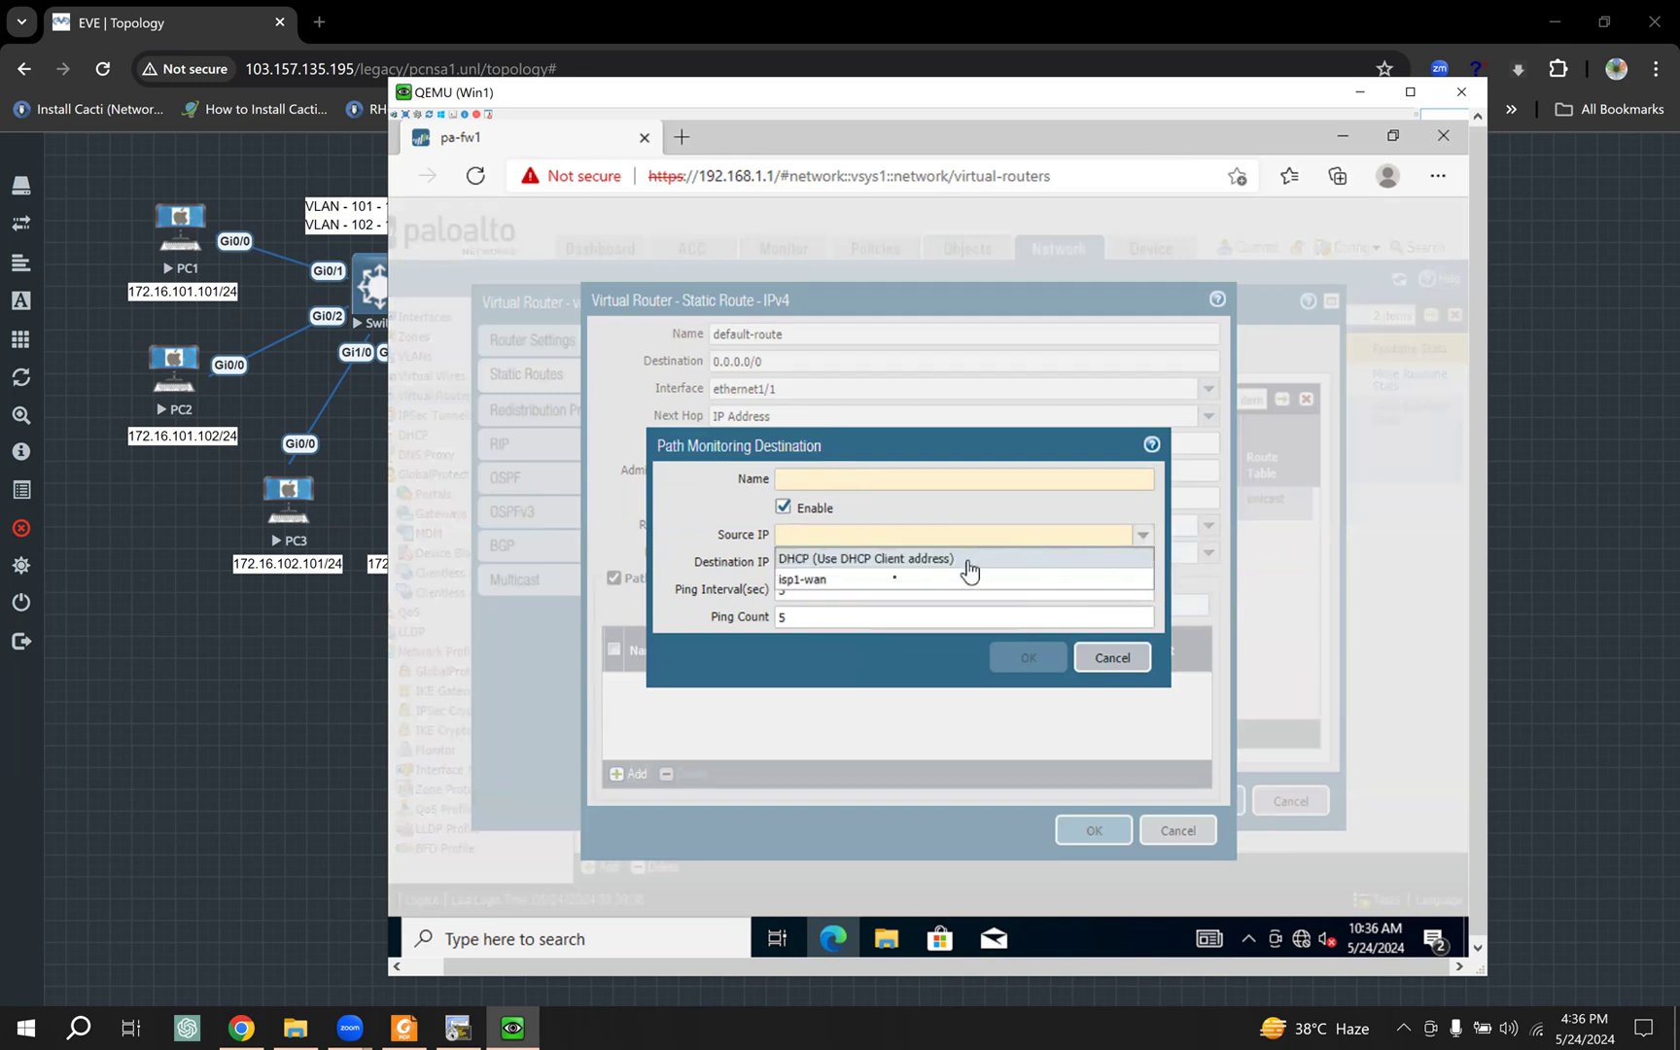
{"action": "left_click", "coordinate": [831, 580]}
{"action": "left_click", "coordinate": [1143, 564]}
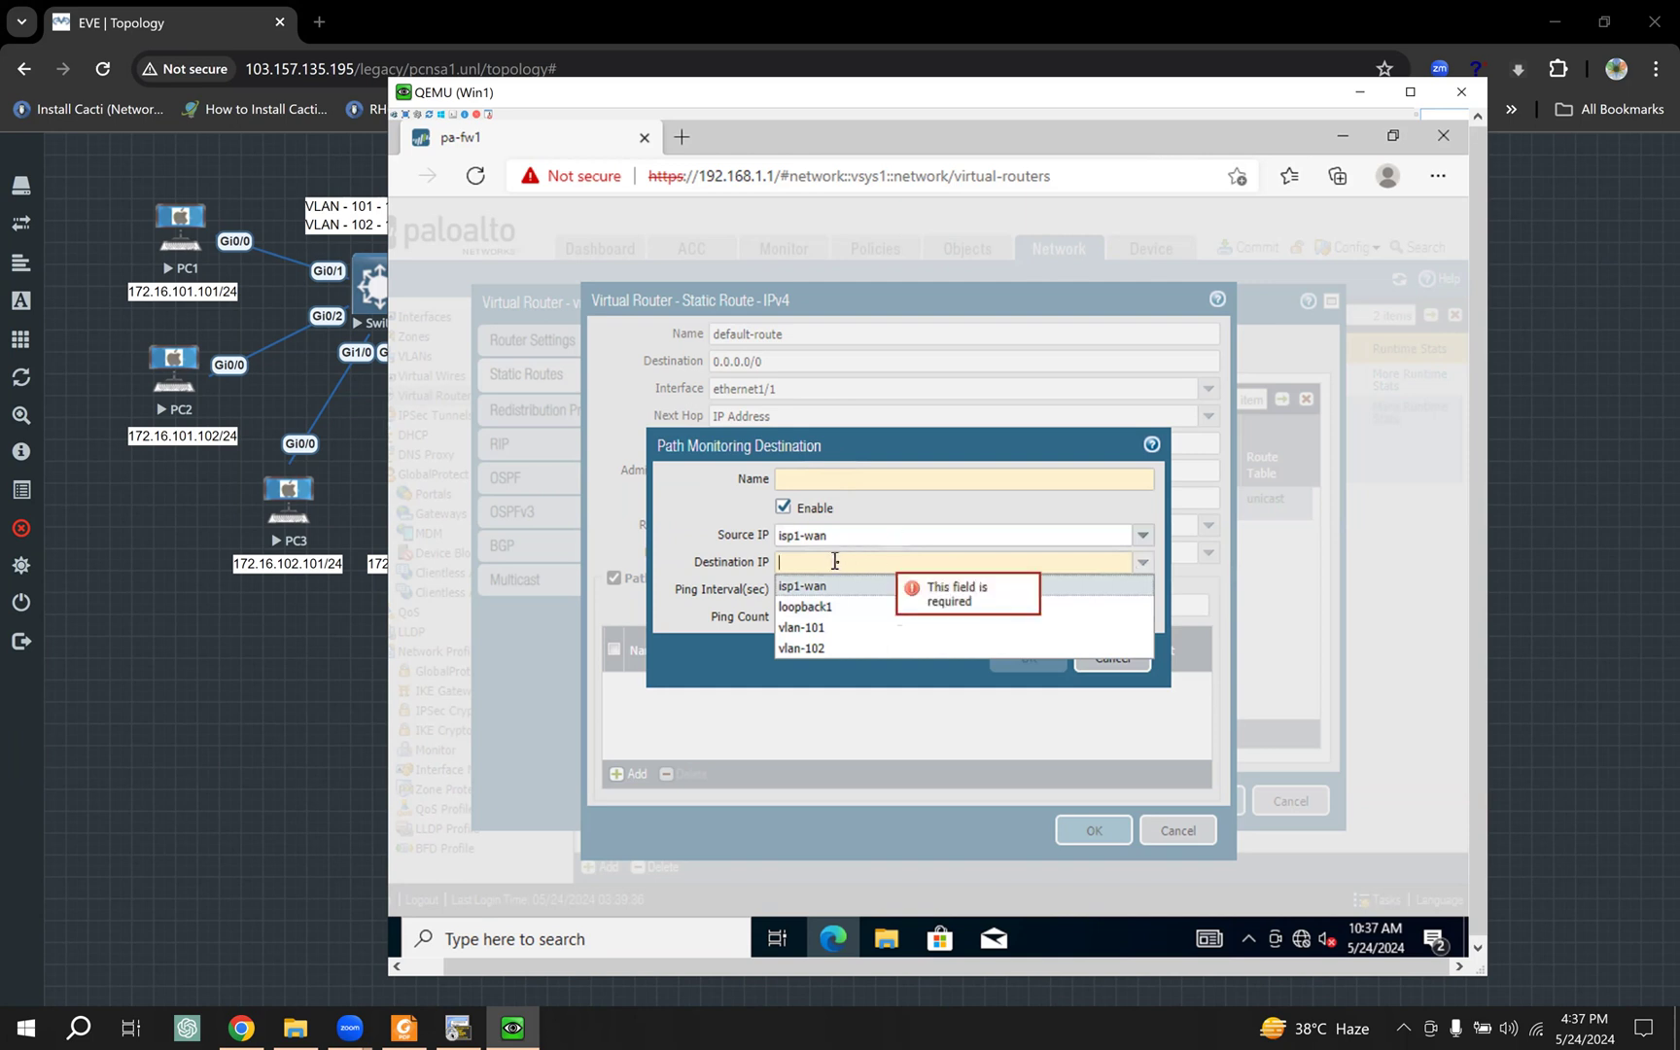
{"action": "type", "text": "20"}
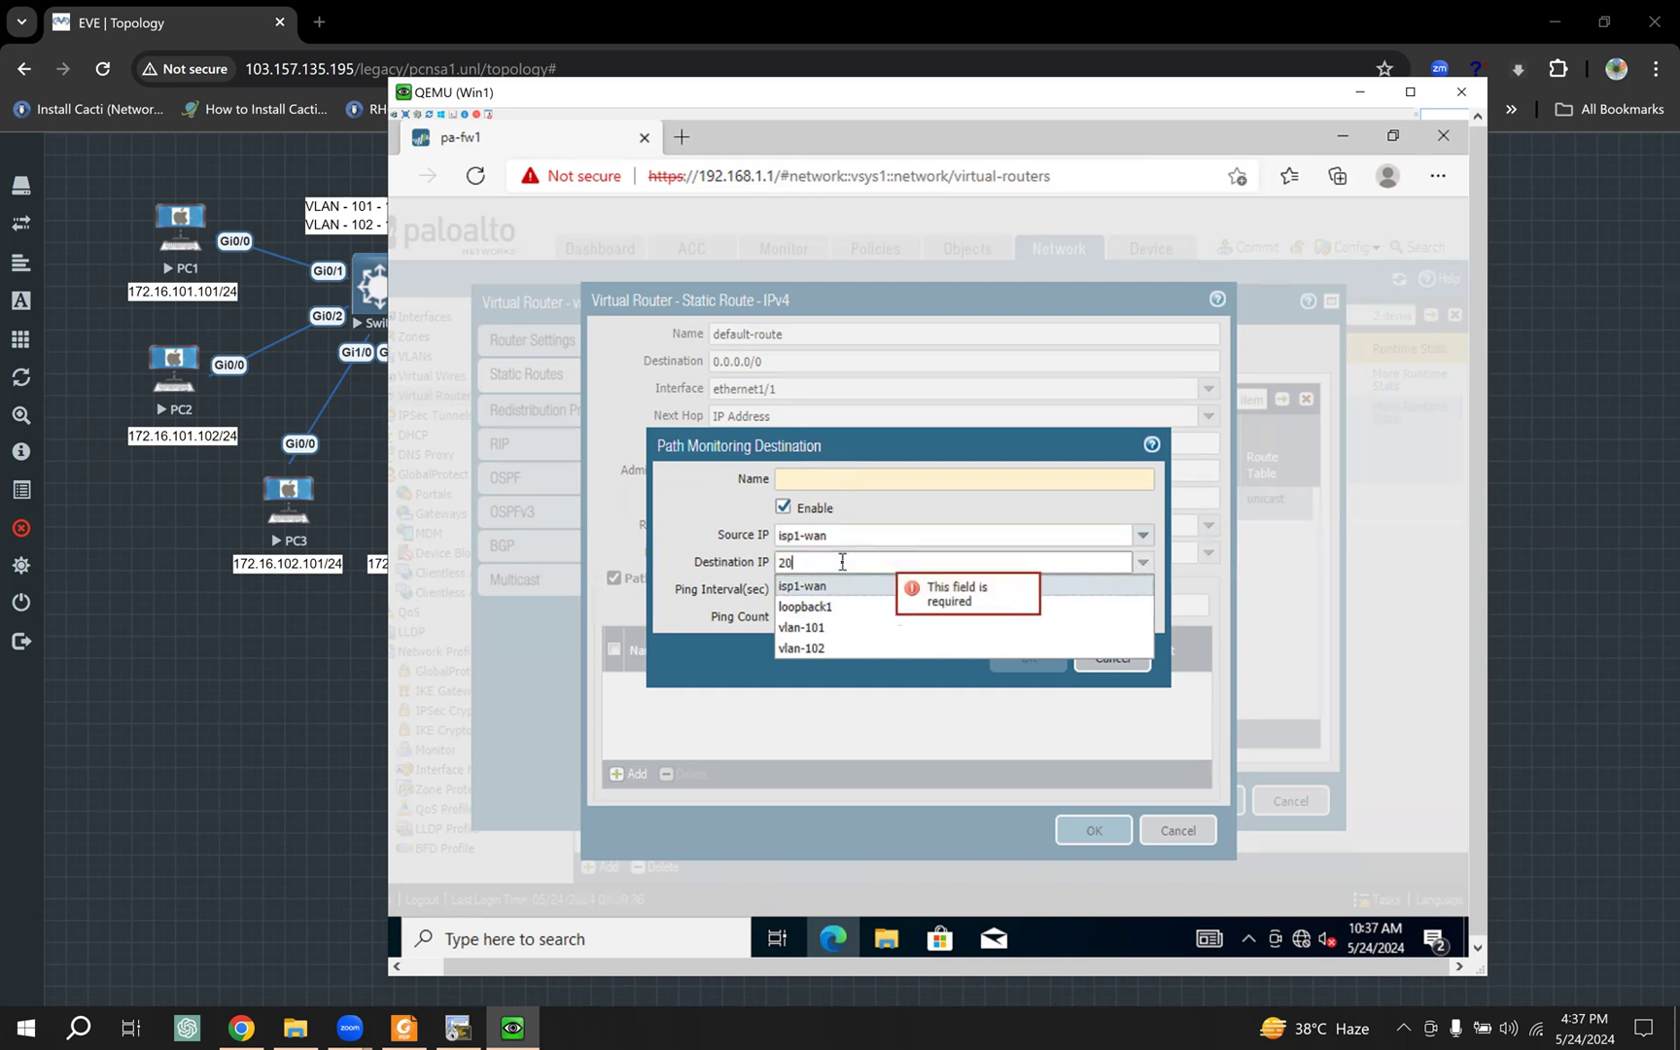
{"action": "type", "text": "9"}
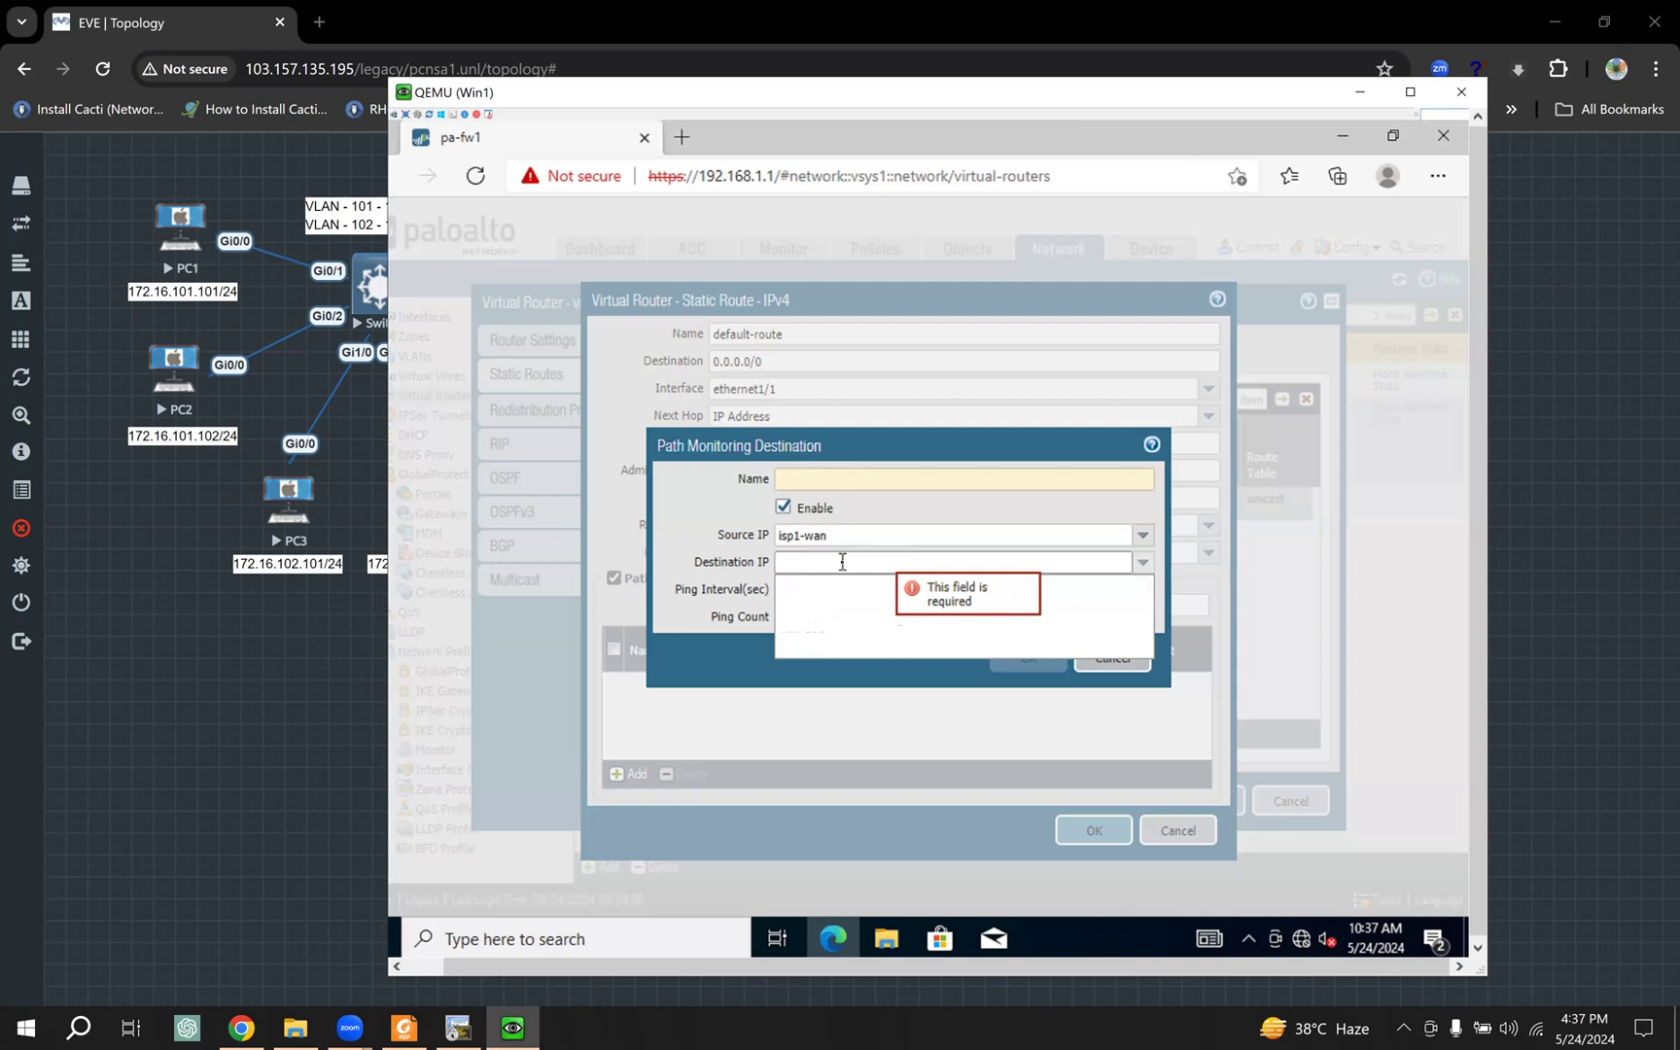
{"action": "type", "text": "1.1.1.1"}
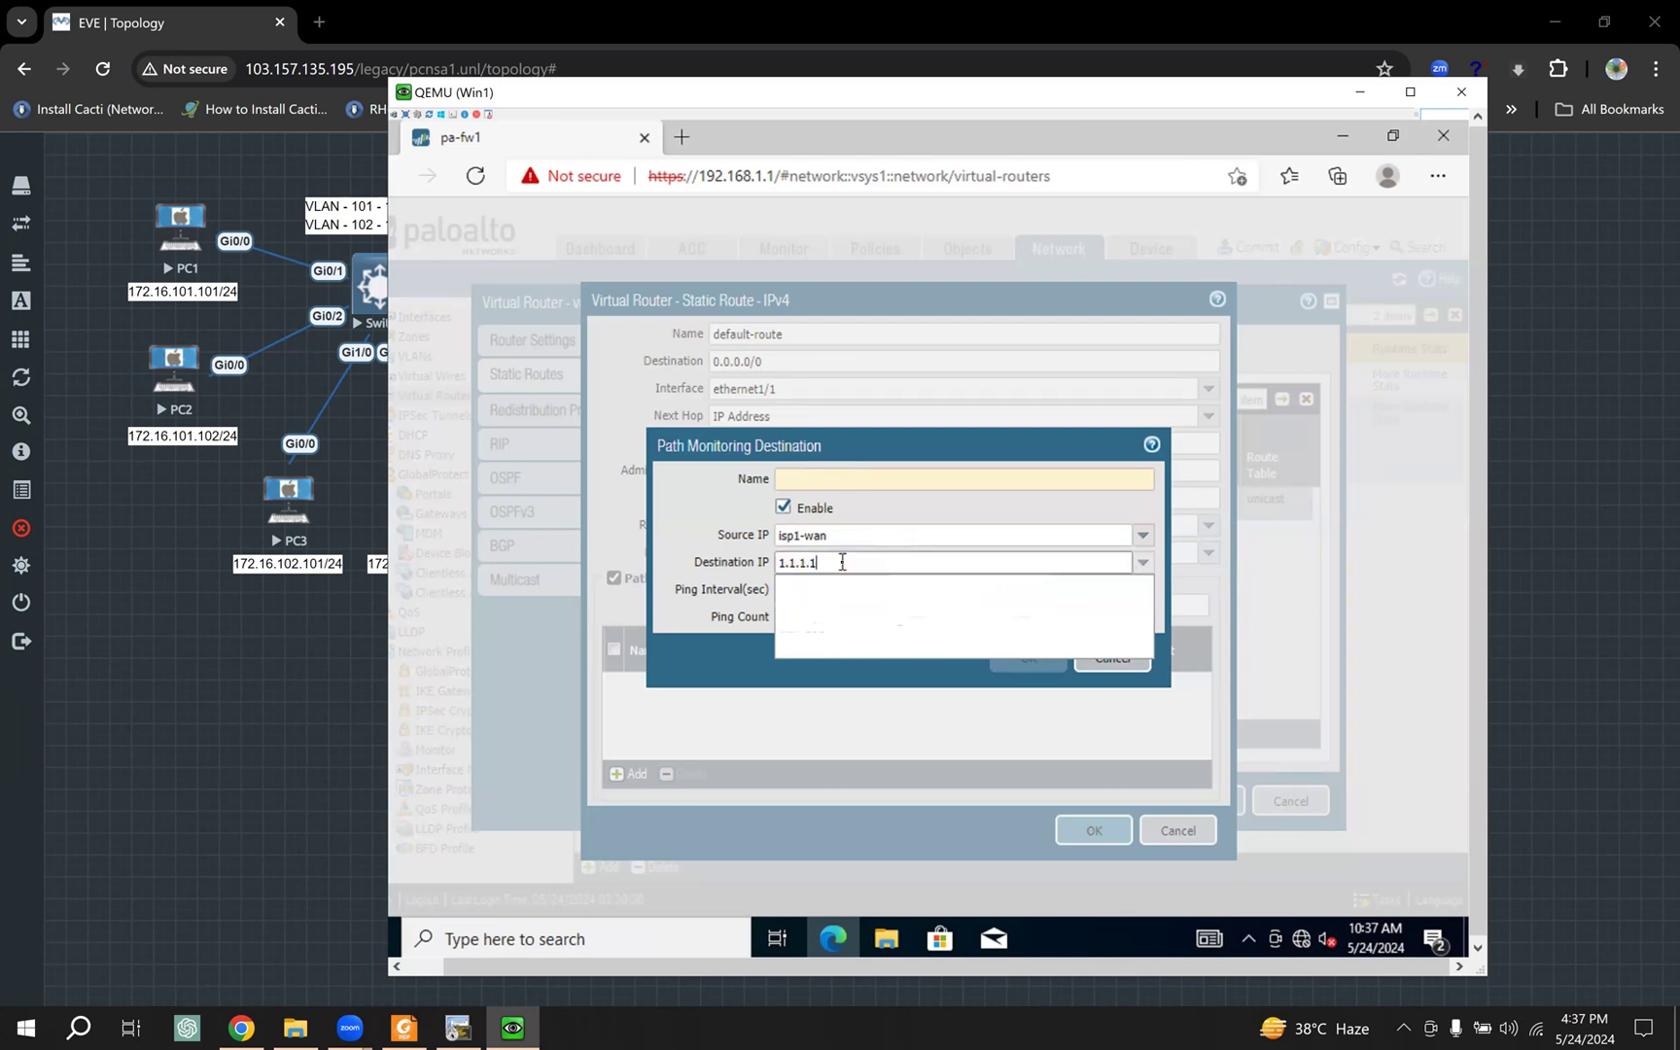
Step: Name the path monitoring destination isp1-ipsla1 and add it to the default-route
{"action": "left_click", "coordinate": [719, 485]}
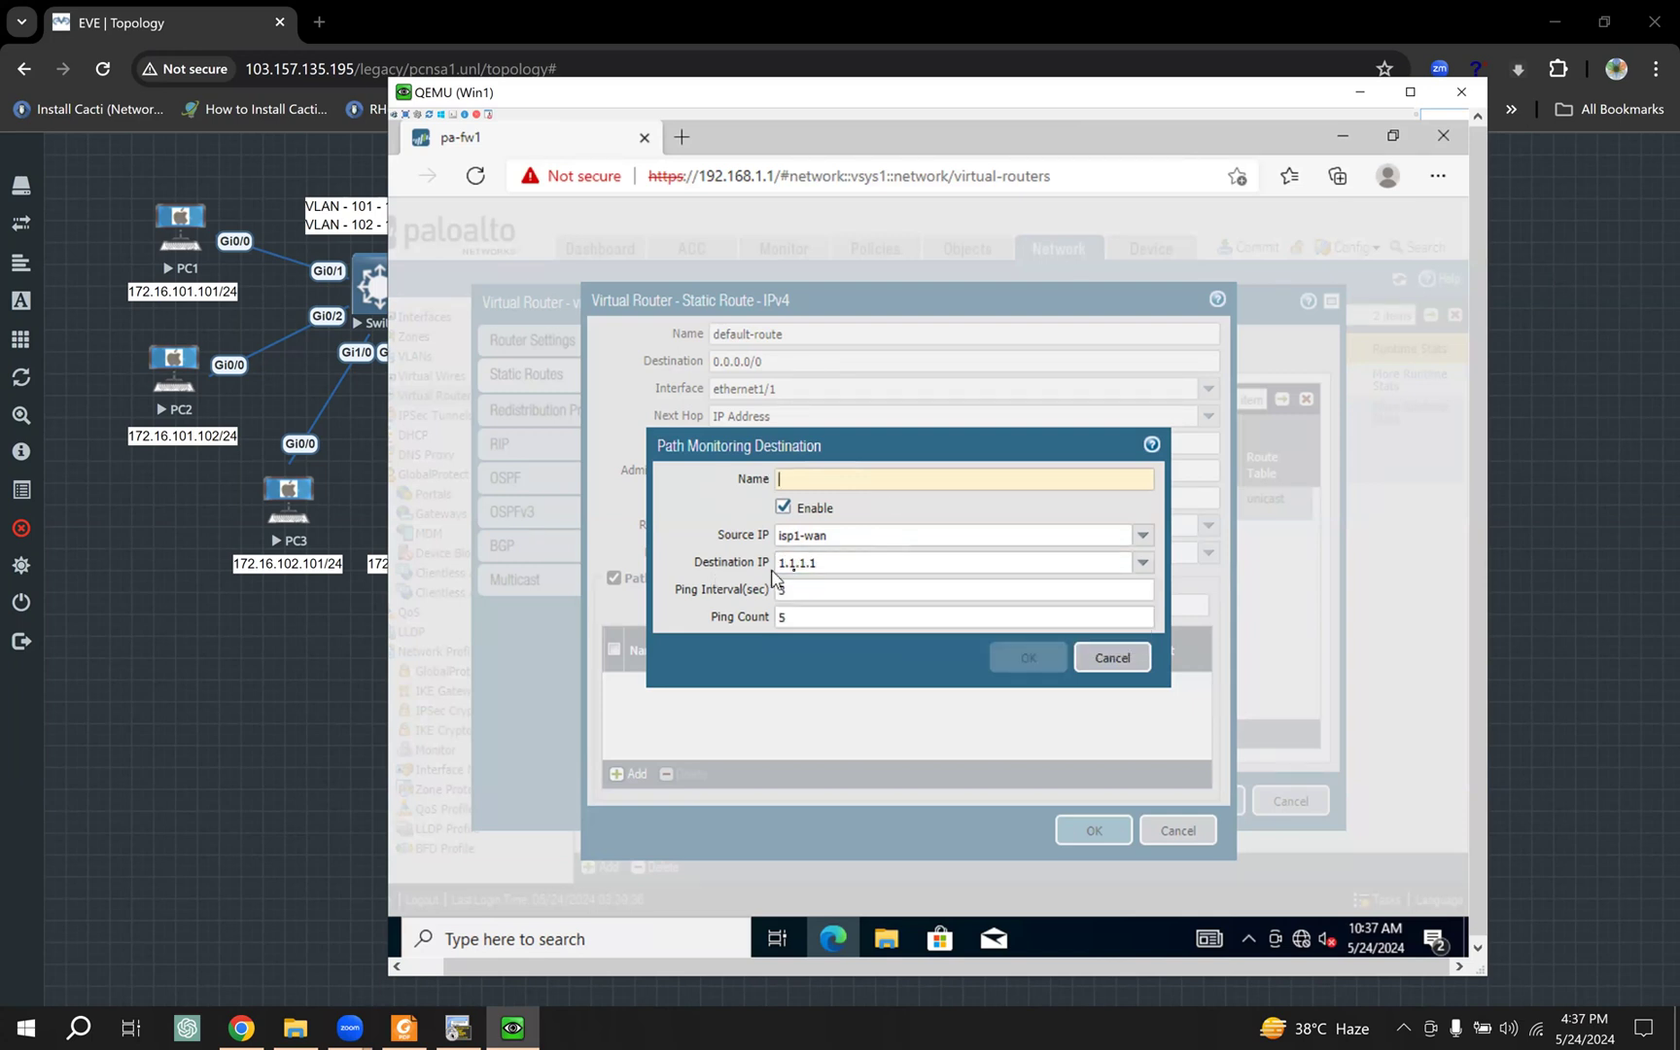
{"action": "left_click_drag", "start_coordinate": [829, 564], "coordinate": [750, 566]}
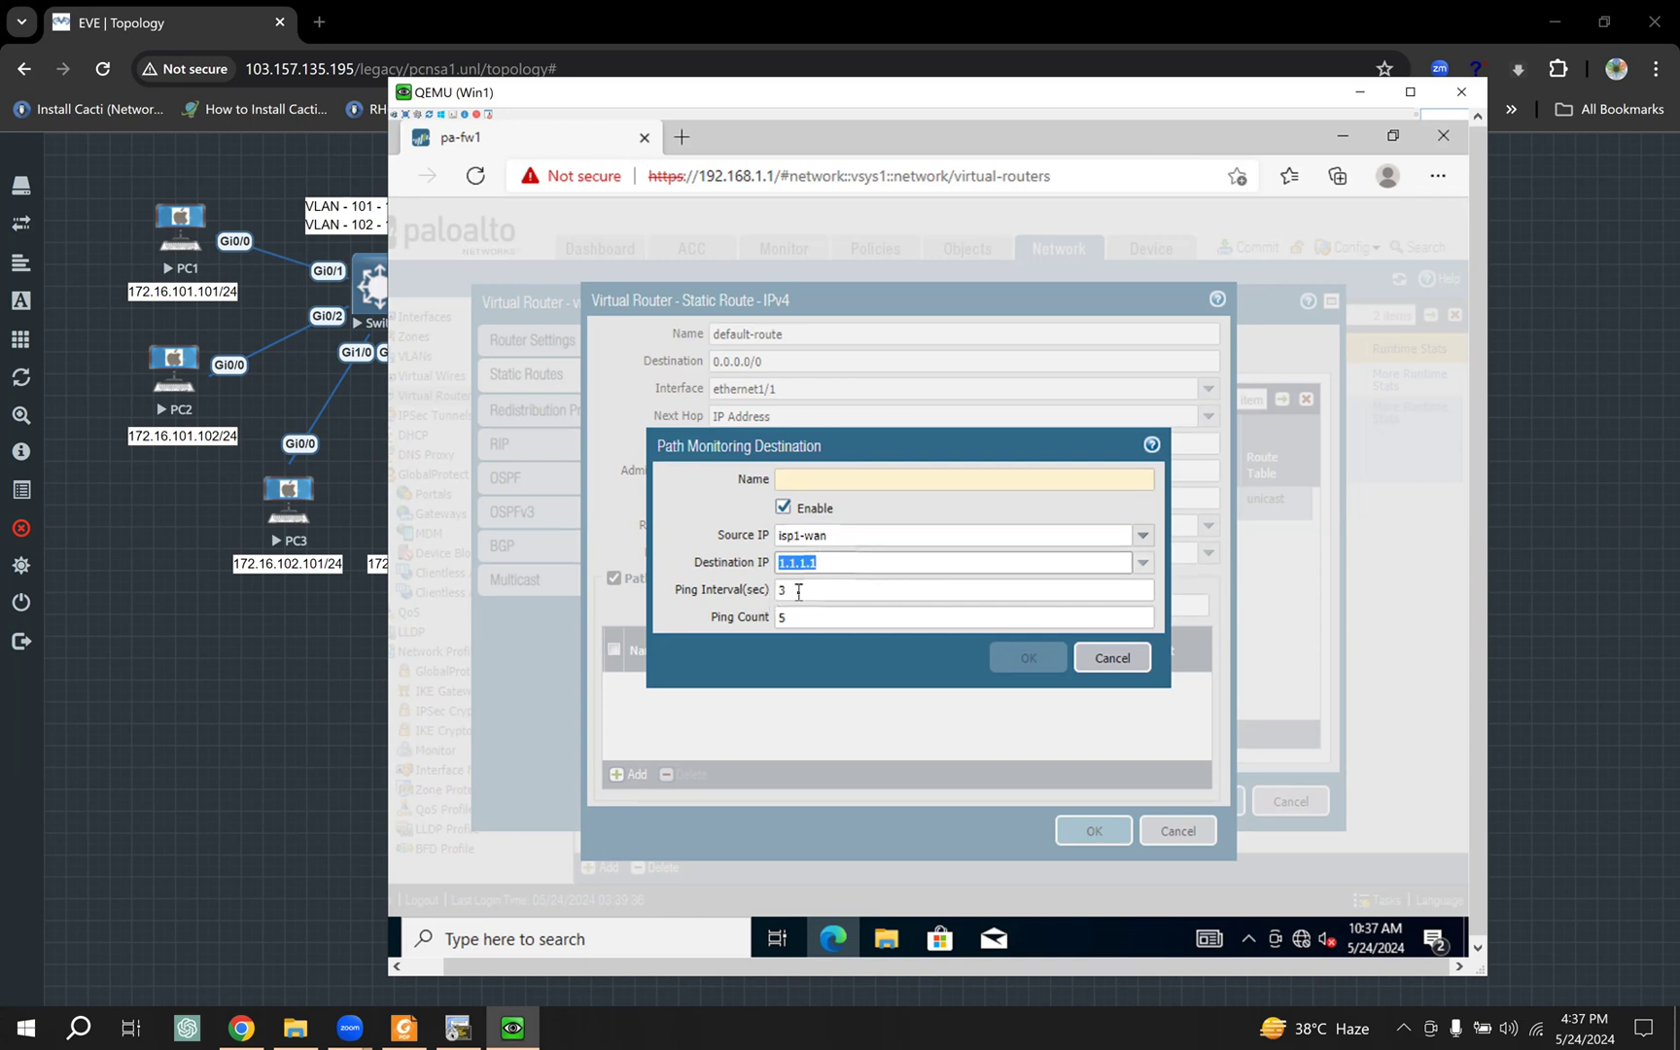
{"action": "key", "text": "Tab"}
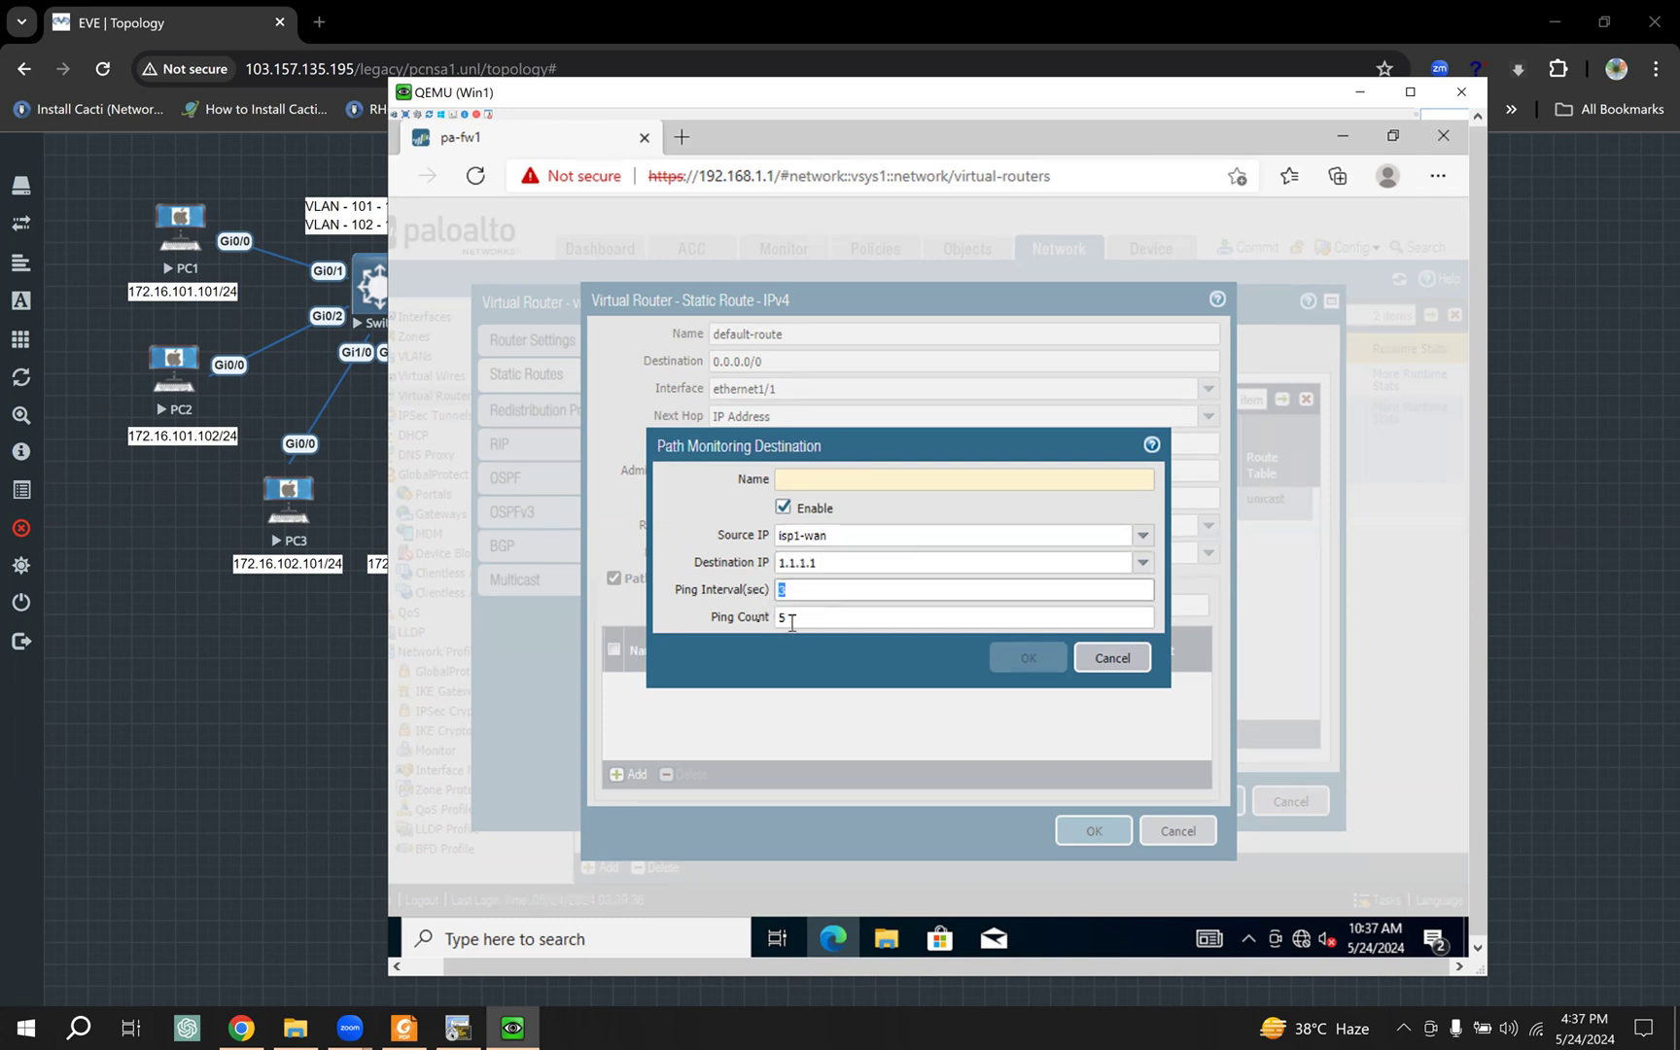
{"action": "left_click", "coordinate": [947, 480]}
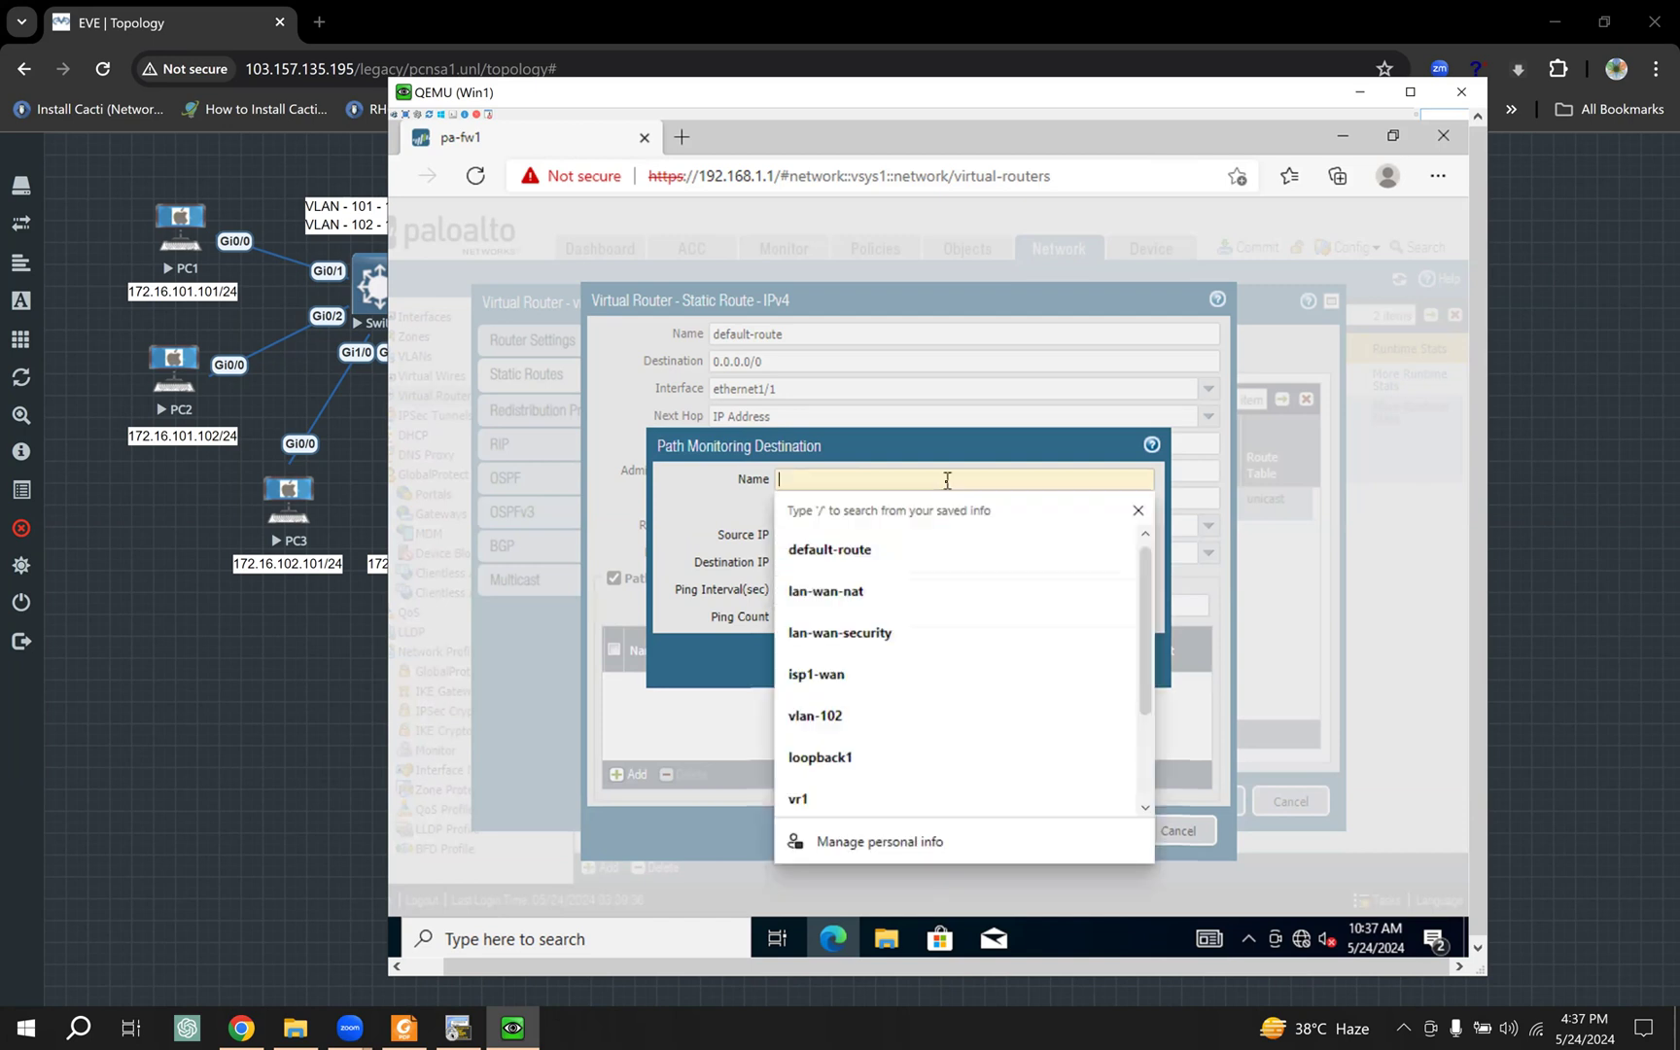
{"action": "type", "text": "isp"}
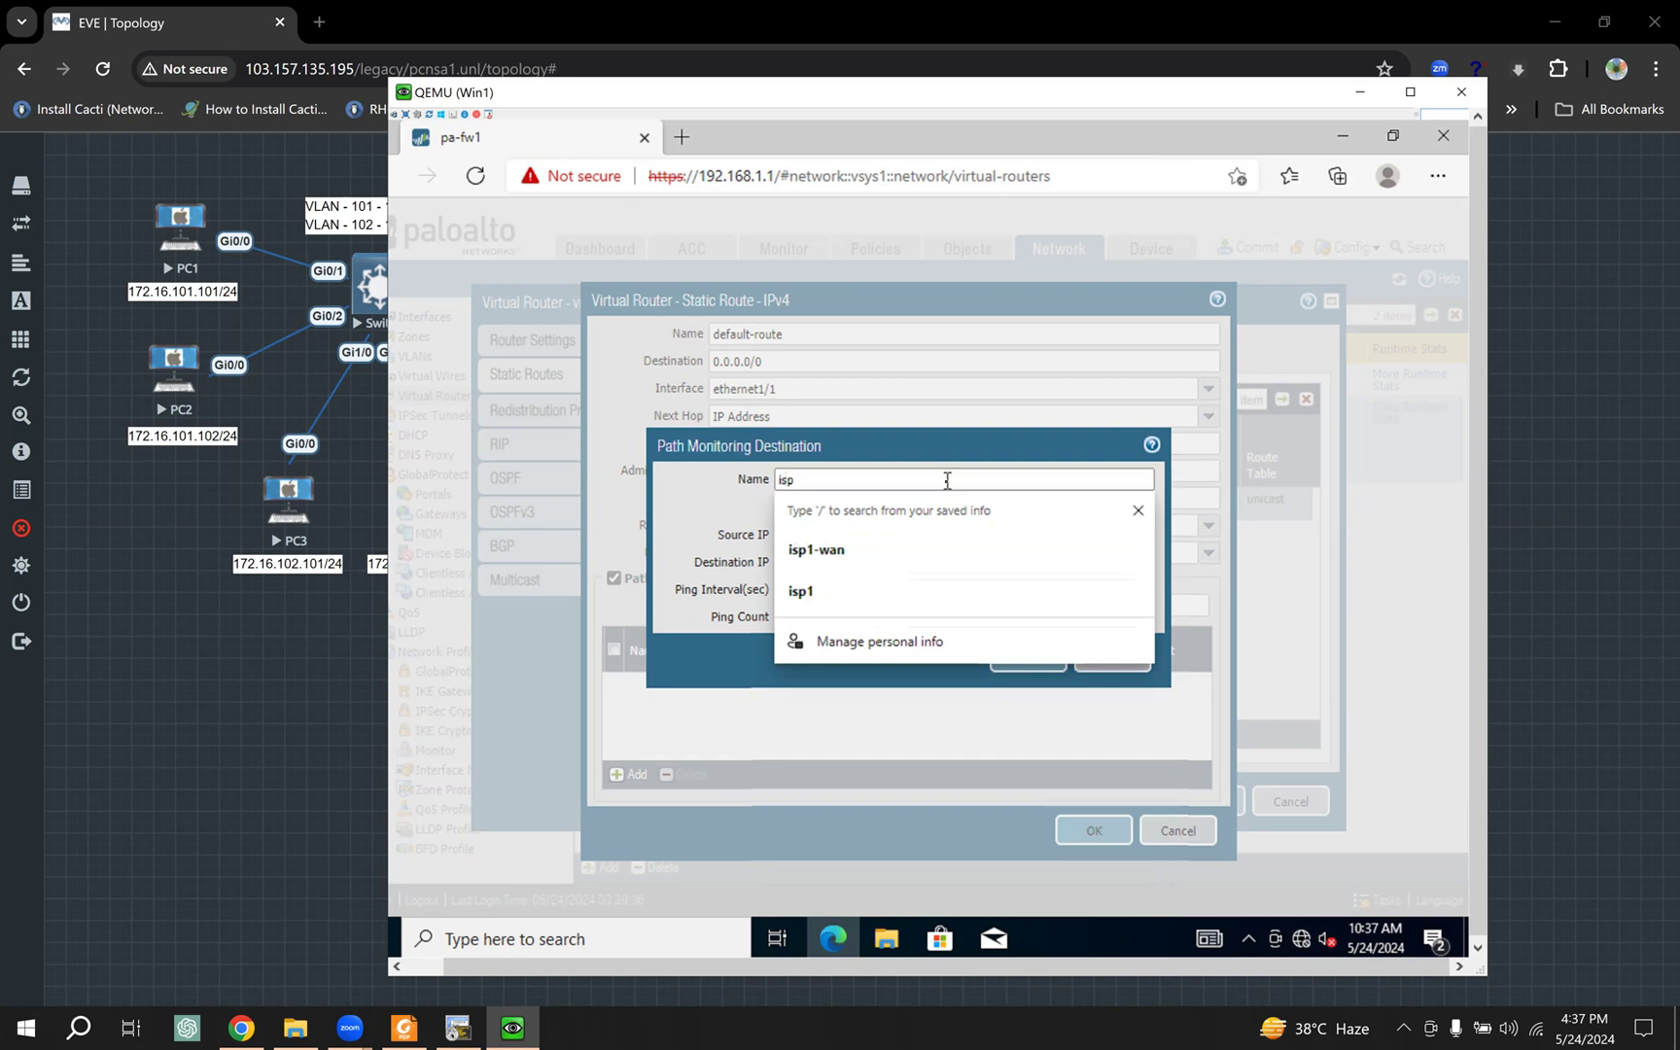
{"action": "type", "text": "1-ip"}
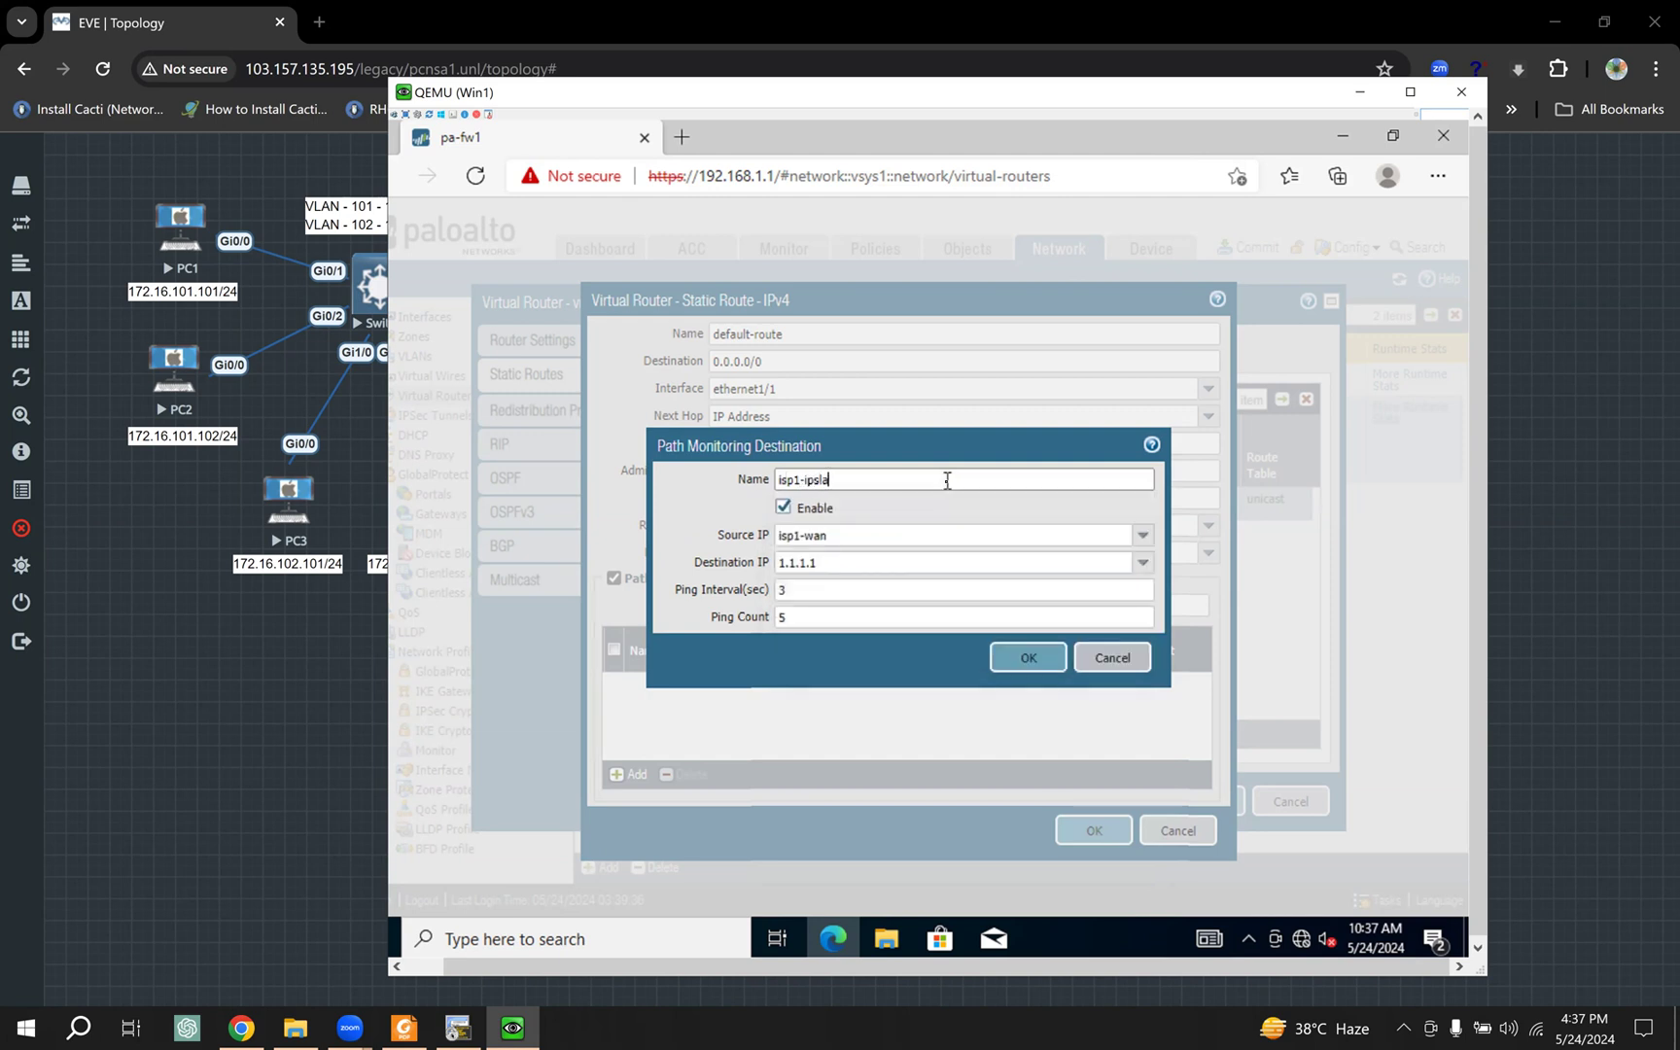
{"action": "type", "text": "sla1"}
{"action": "left_click", "coordinate": [1037, 659]}
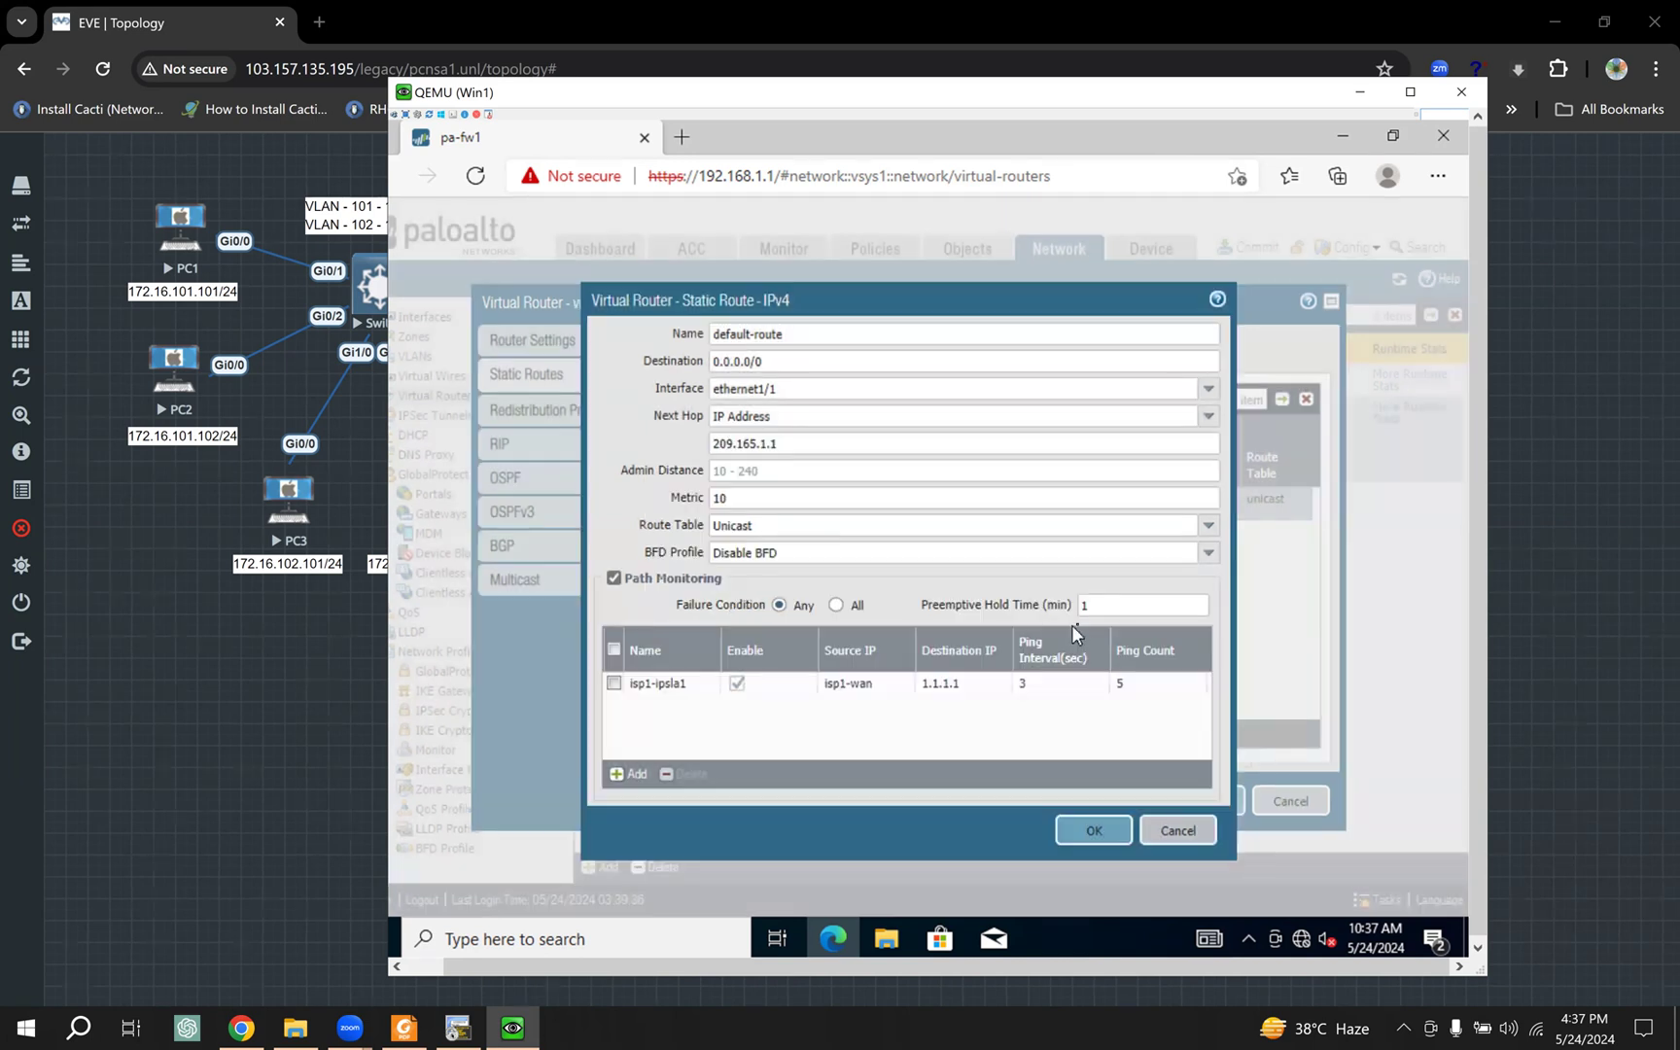
Step: Save the default-route and vr1, and commit all changes to the firewall
{"action": "left_click", "coordinate": [1087, 829]}
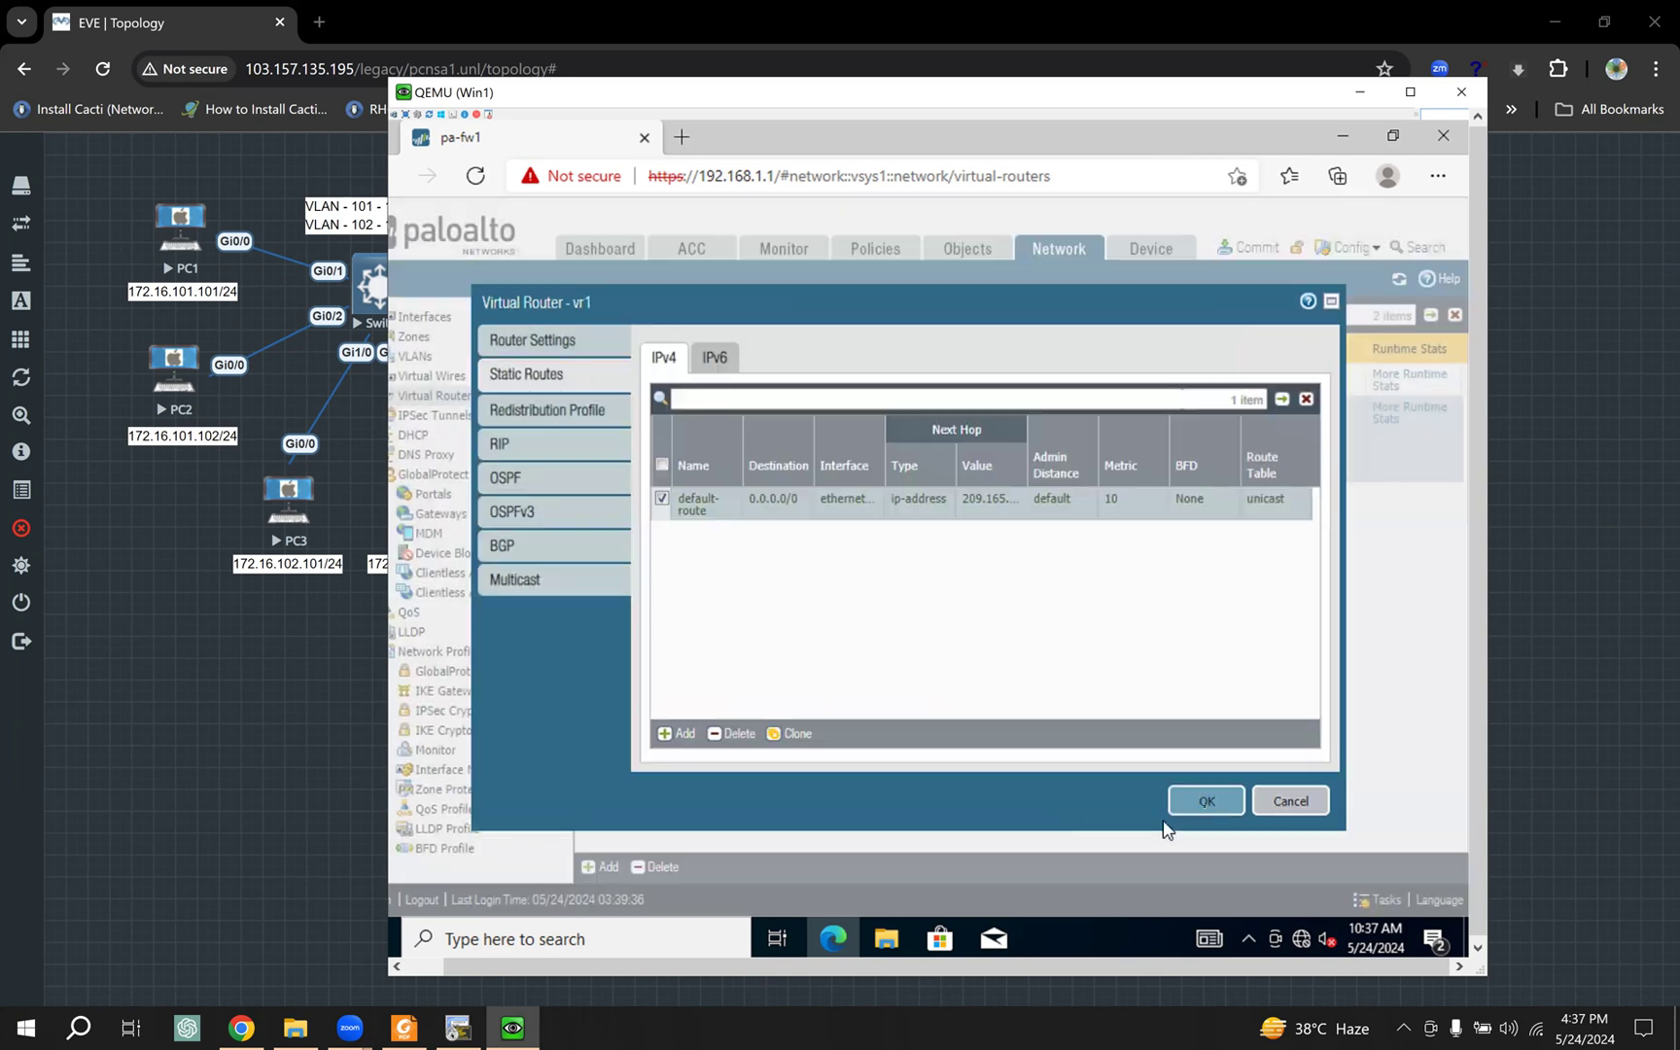
{"action": "left_click", "coordinate": [1206, 799]}
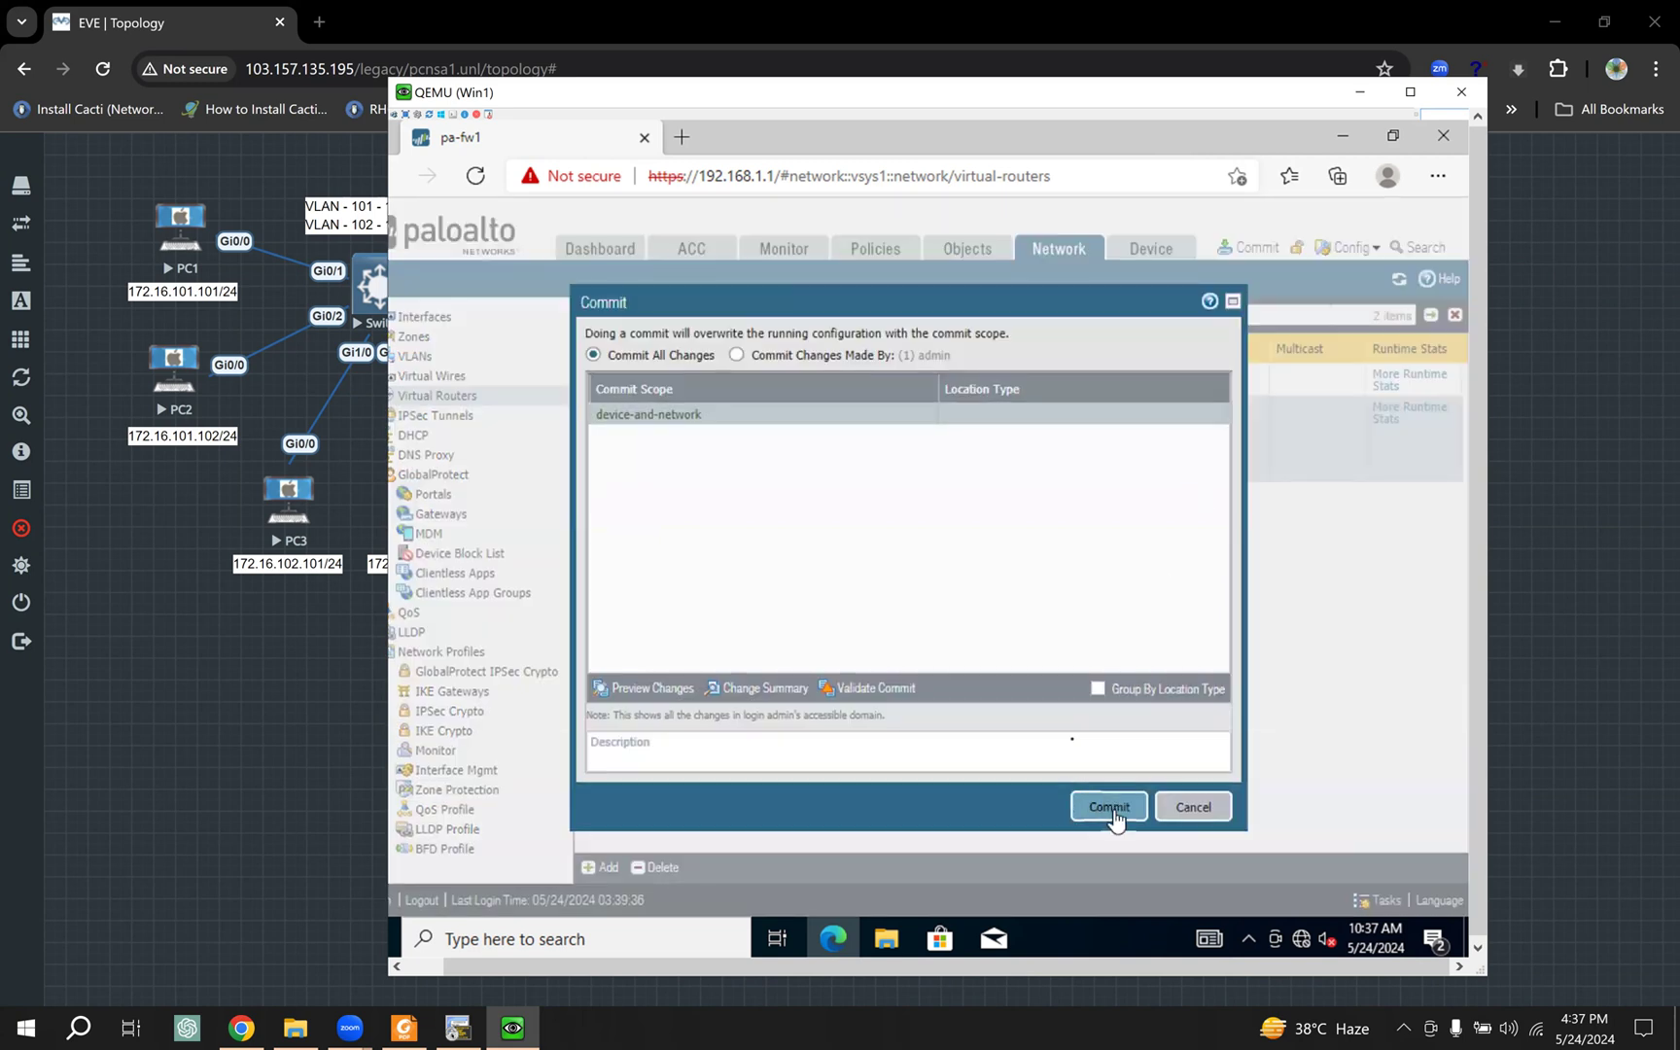
{"action": "left_click", "coordinate": [1112, 813]}
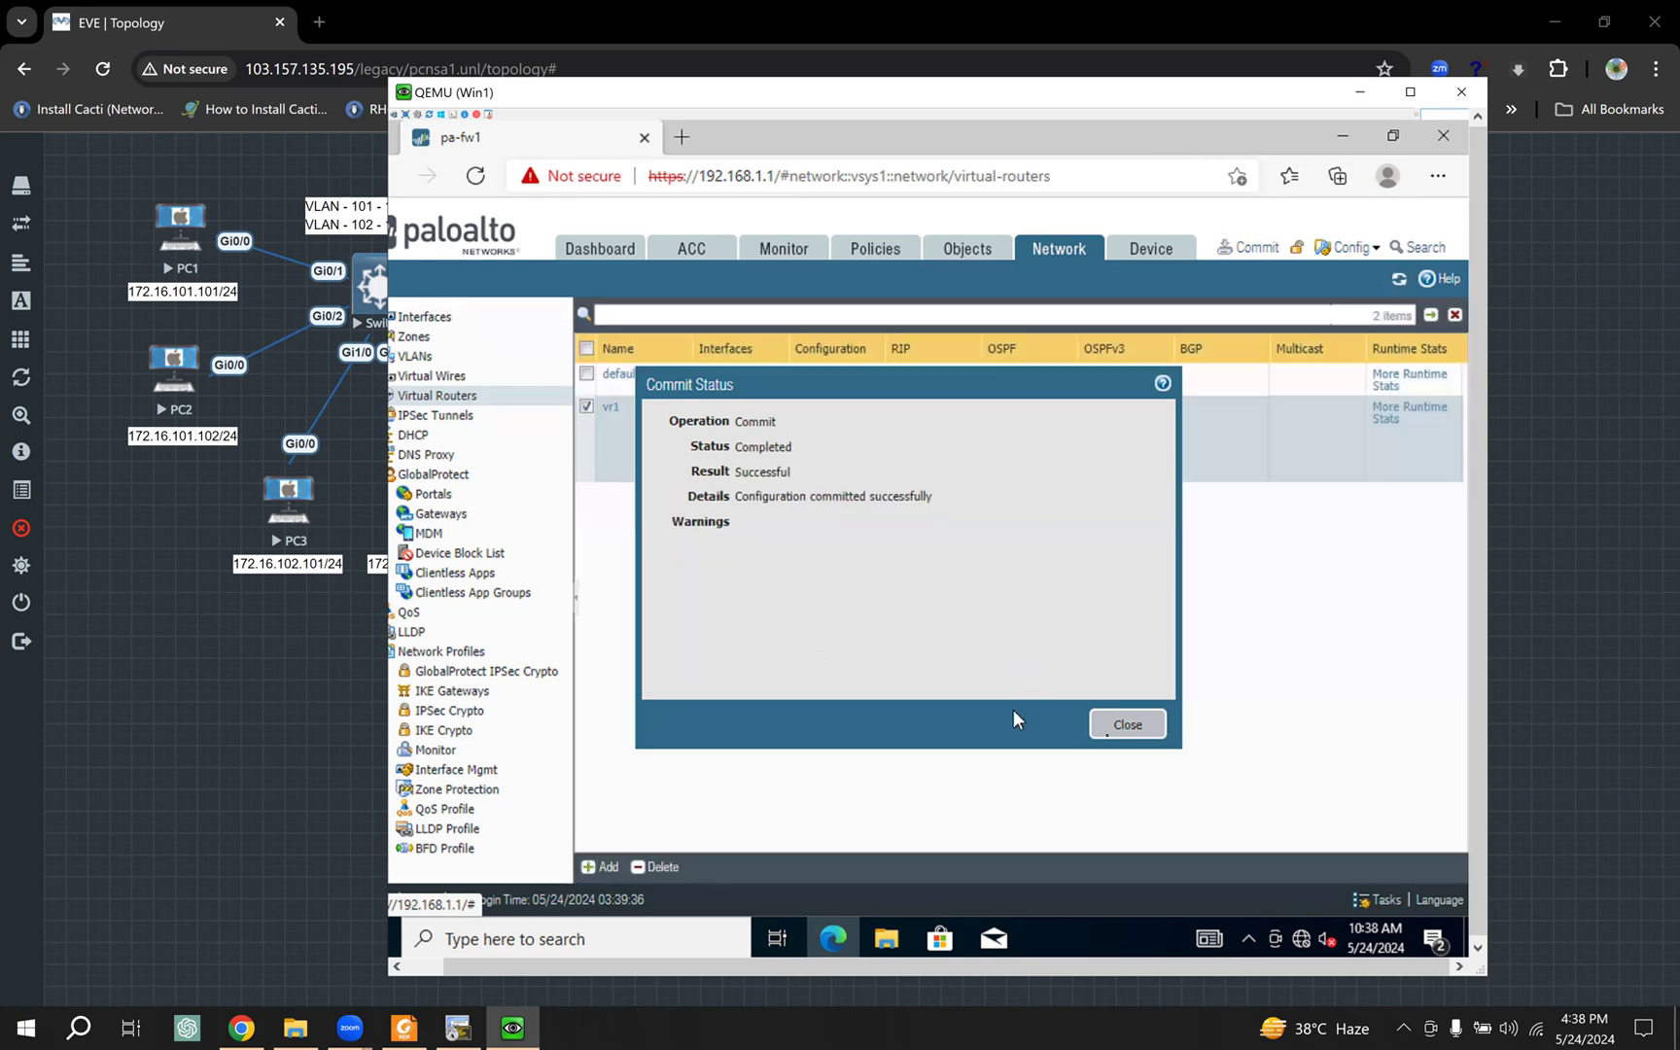
{"action": "left_click", "coordinate": [1126, 726]}
Step: Open vr1's runtime statistics and inspect its route table, forwarding table and static route monitoring
{"action": "left_click", "coordinate": [1391, 417]}
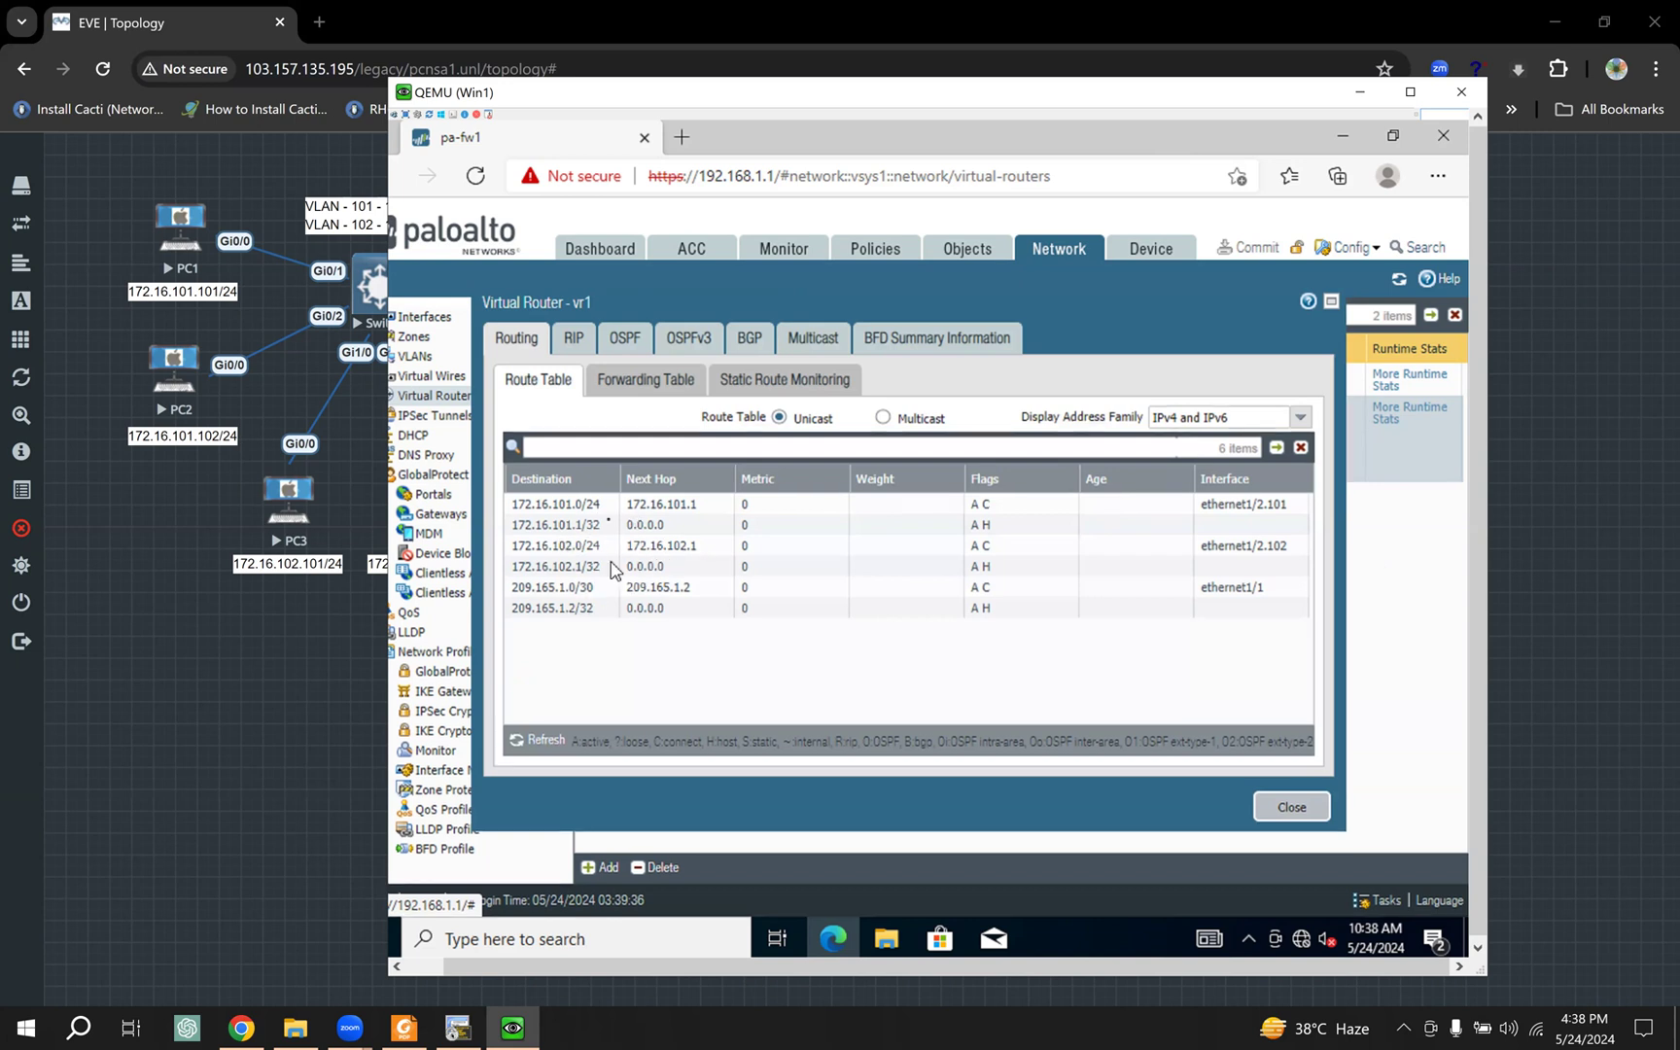
{"action": "left_click", "coordinate": [630, 381]}
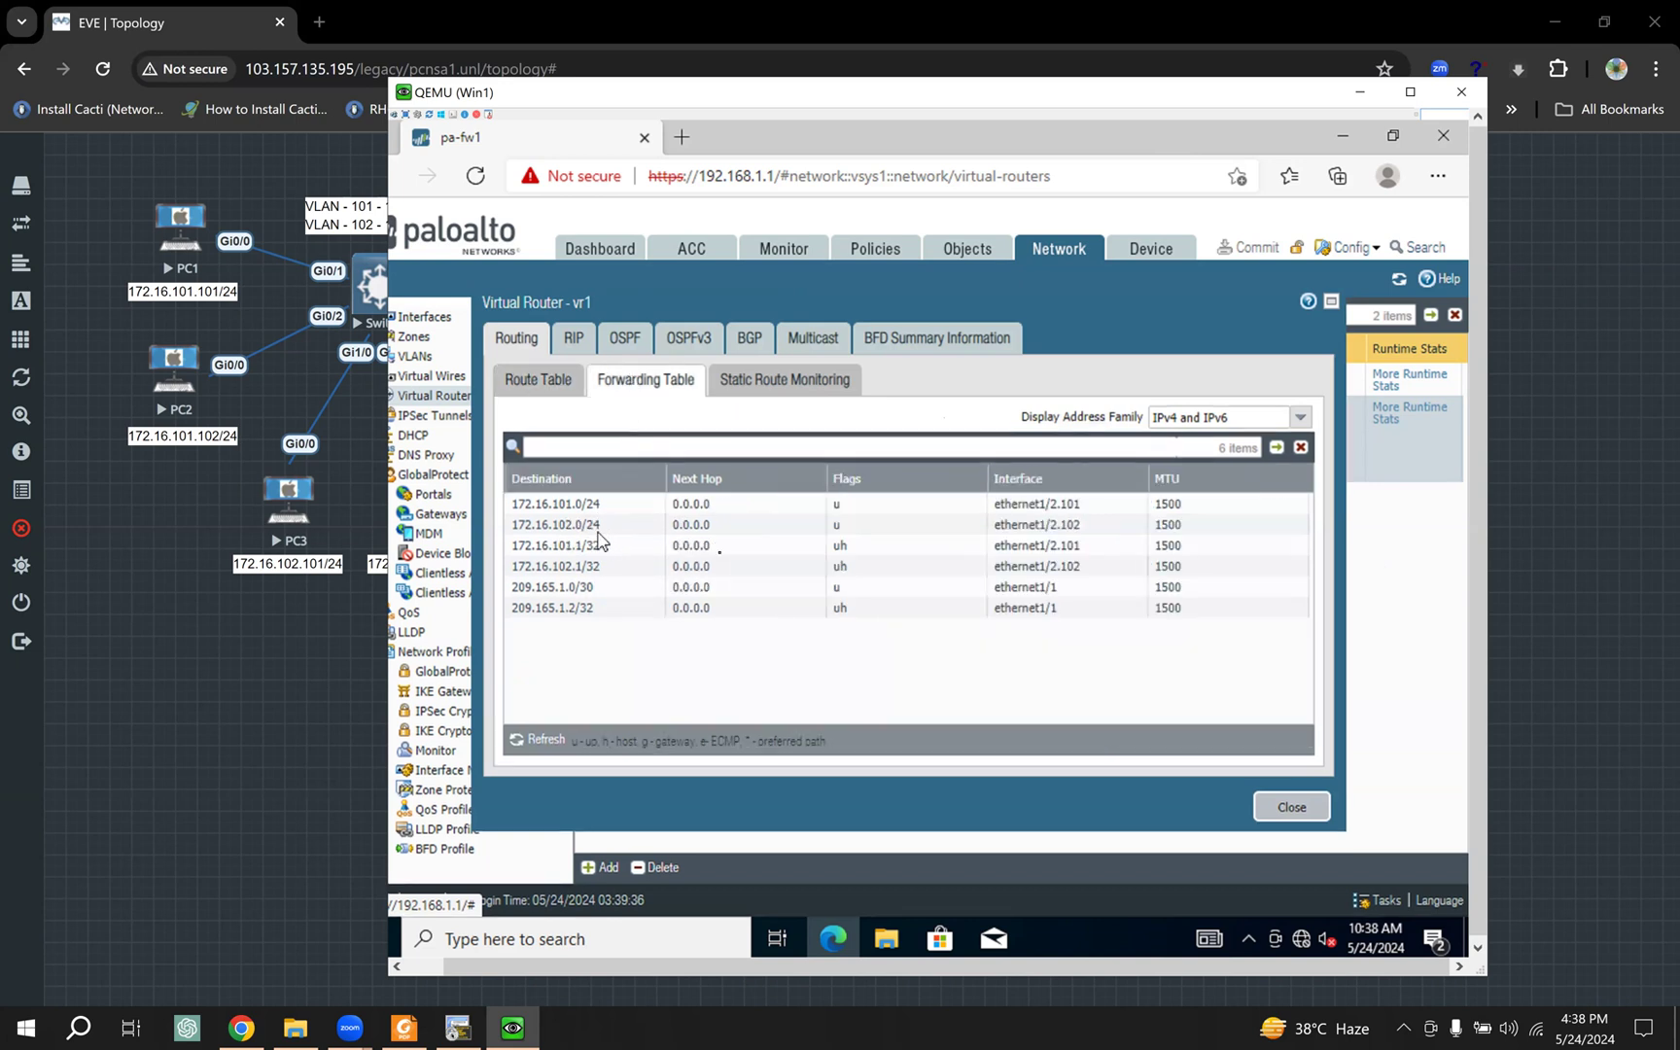
{"action": "left_click", "coordinate": [812, 383]}
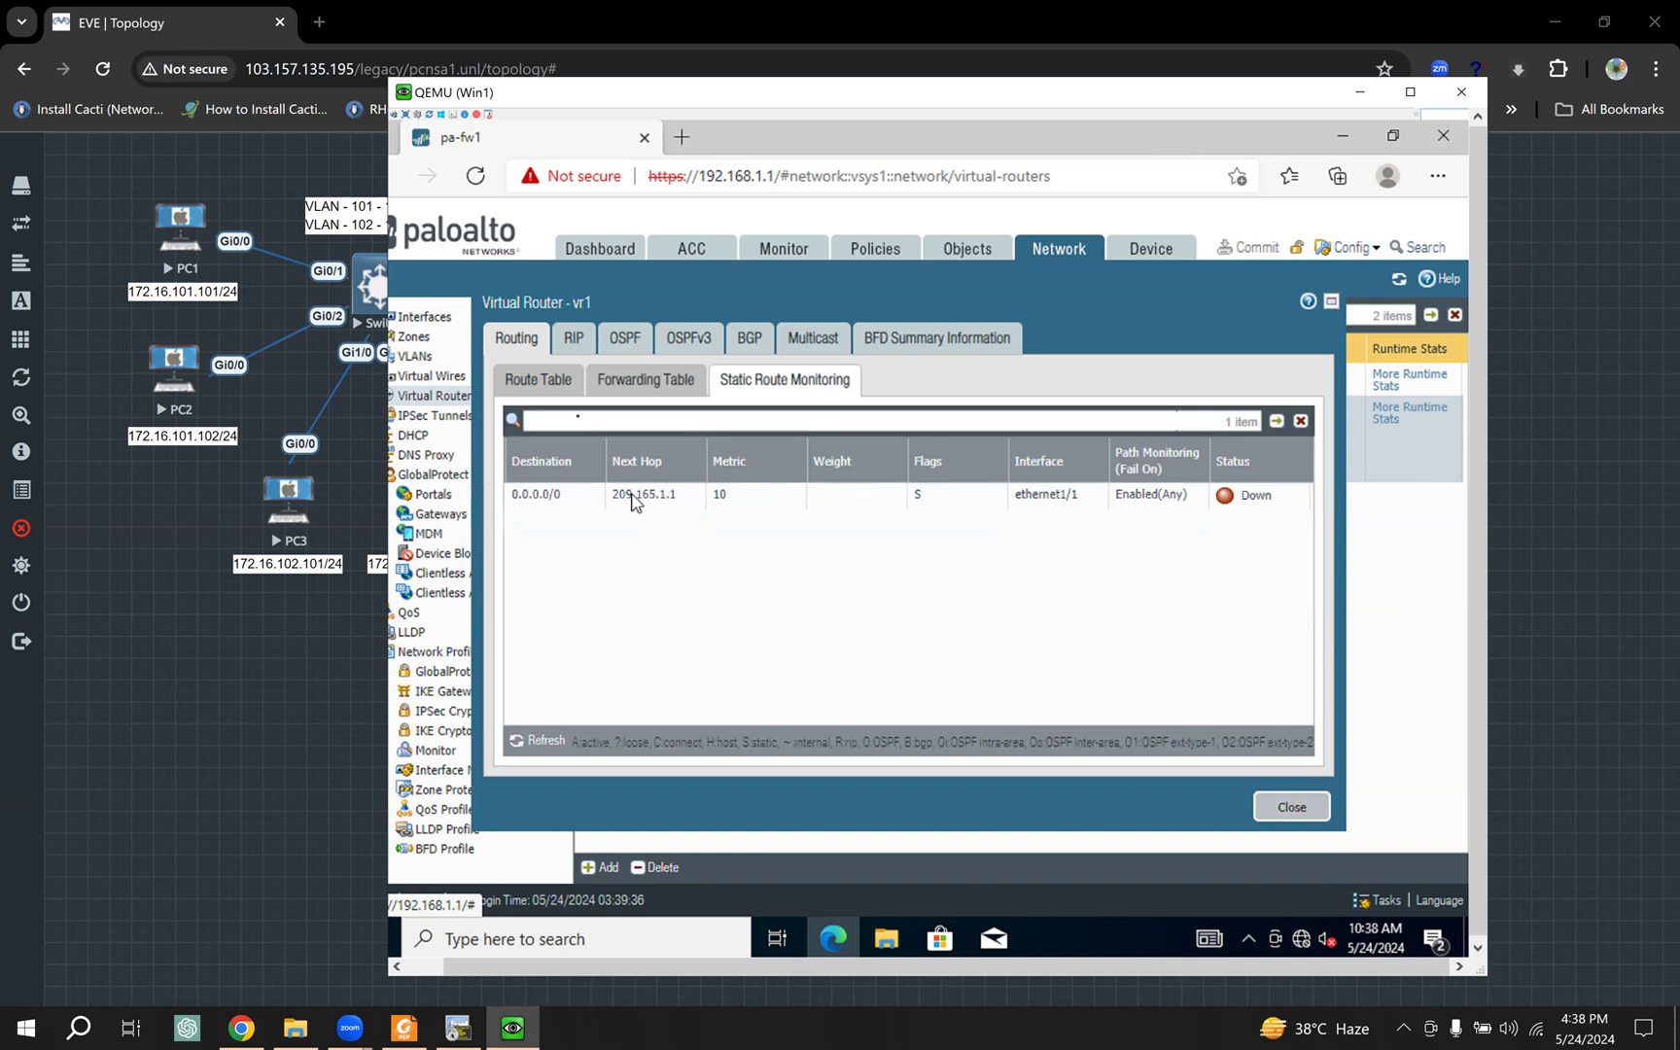
{"action": "left_click", "coordinate": [542, 382]}
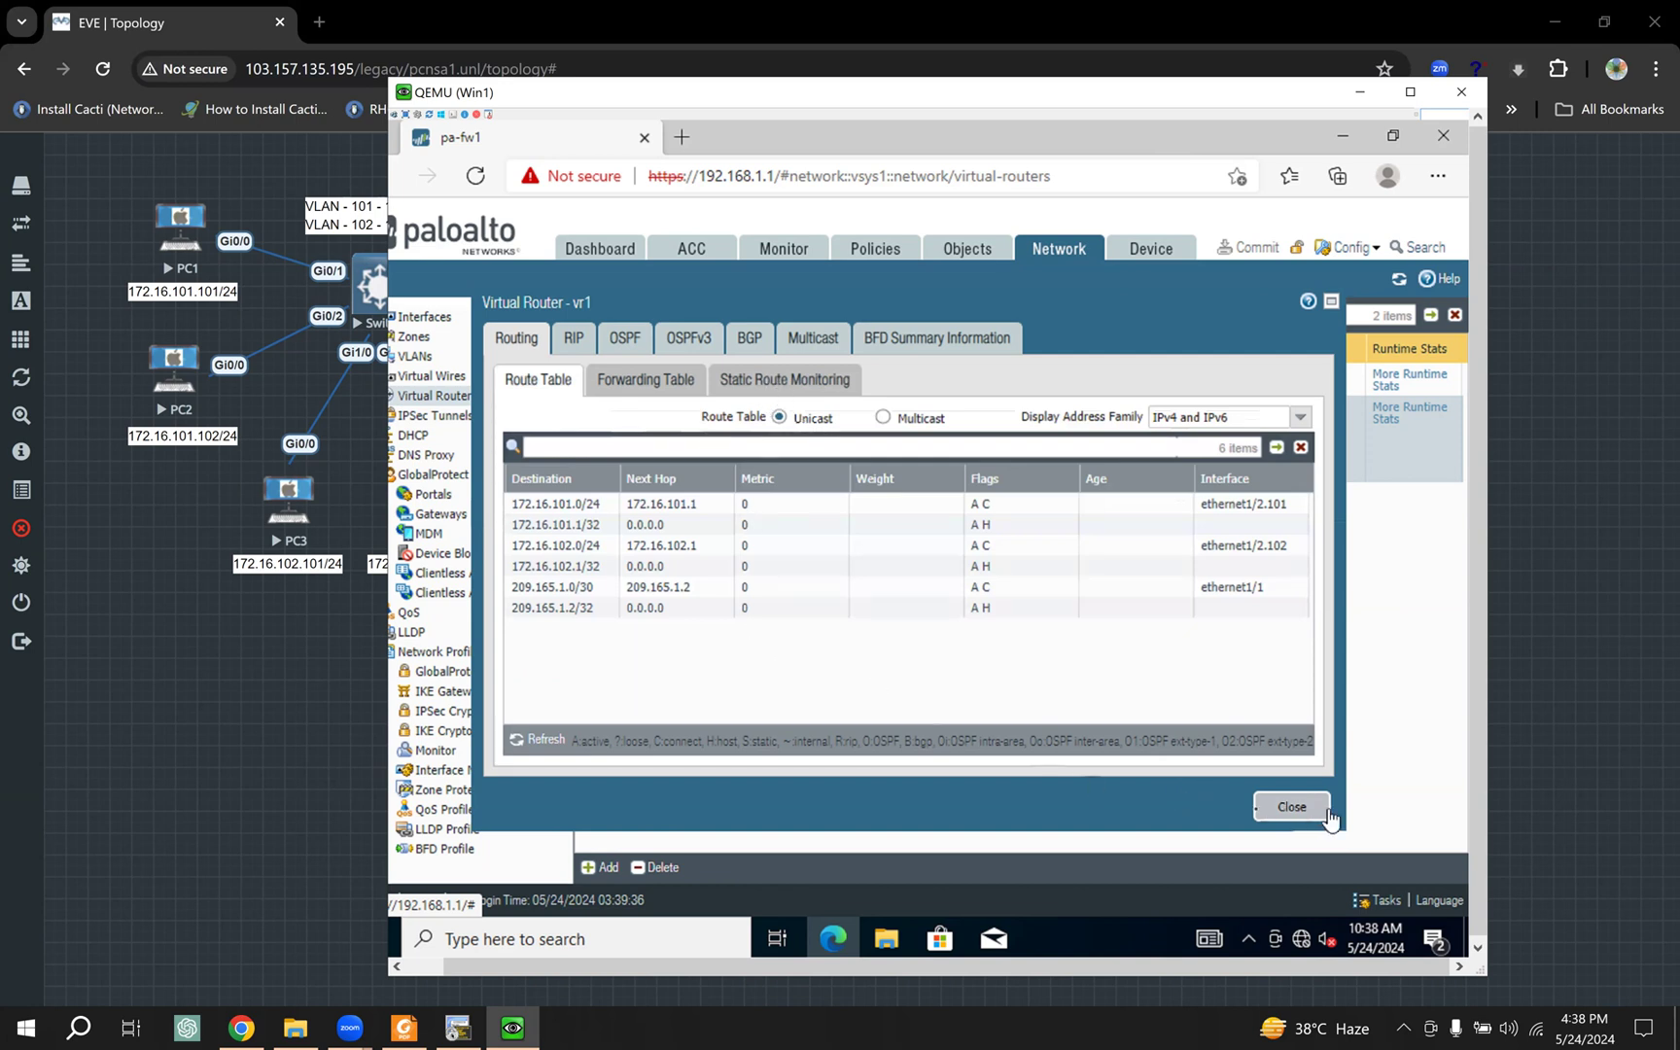
Step: Bring interface g0/0 back up with no shutdown in ISP1-RT's terminal session, and minimize the terminal
{"action": "left_click", "coordinate": [458, 1028]}
{"action": "key", "text": "Return"}
{"action": "key", "text": "Return"}
{"action": "type", "text": "no shu"}
{"action": "key", "text": "Tab"}
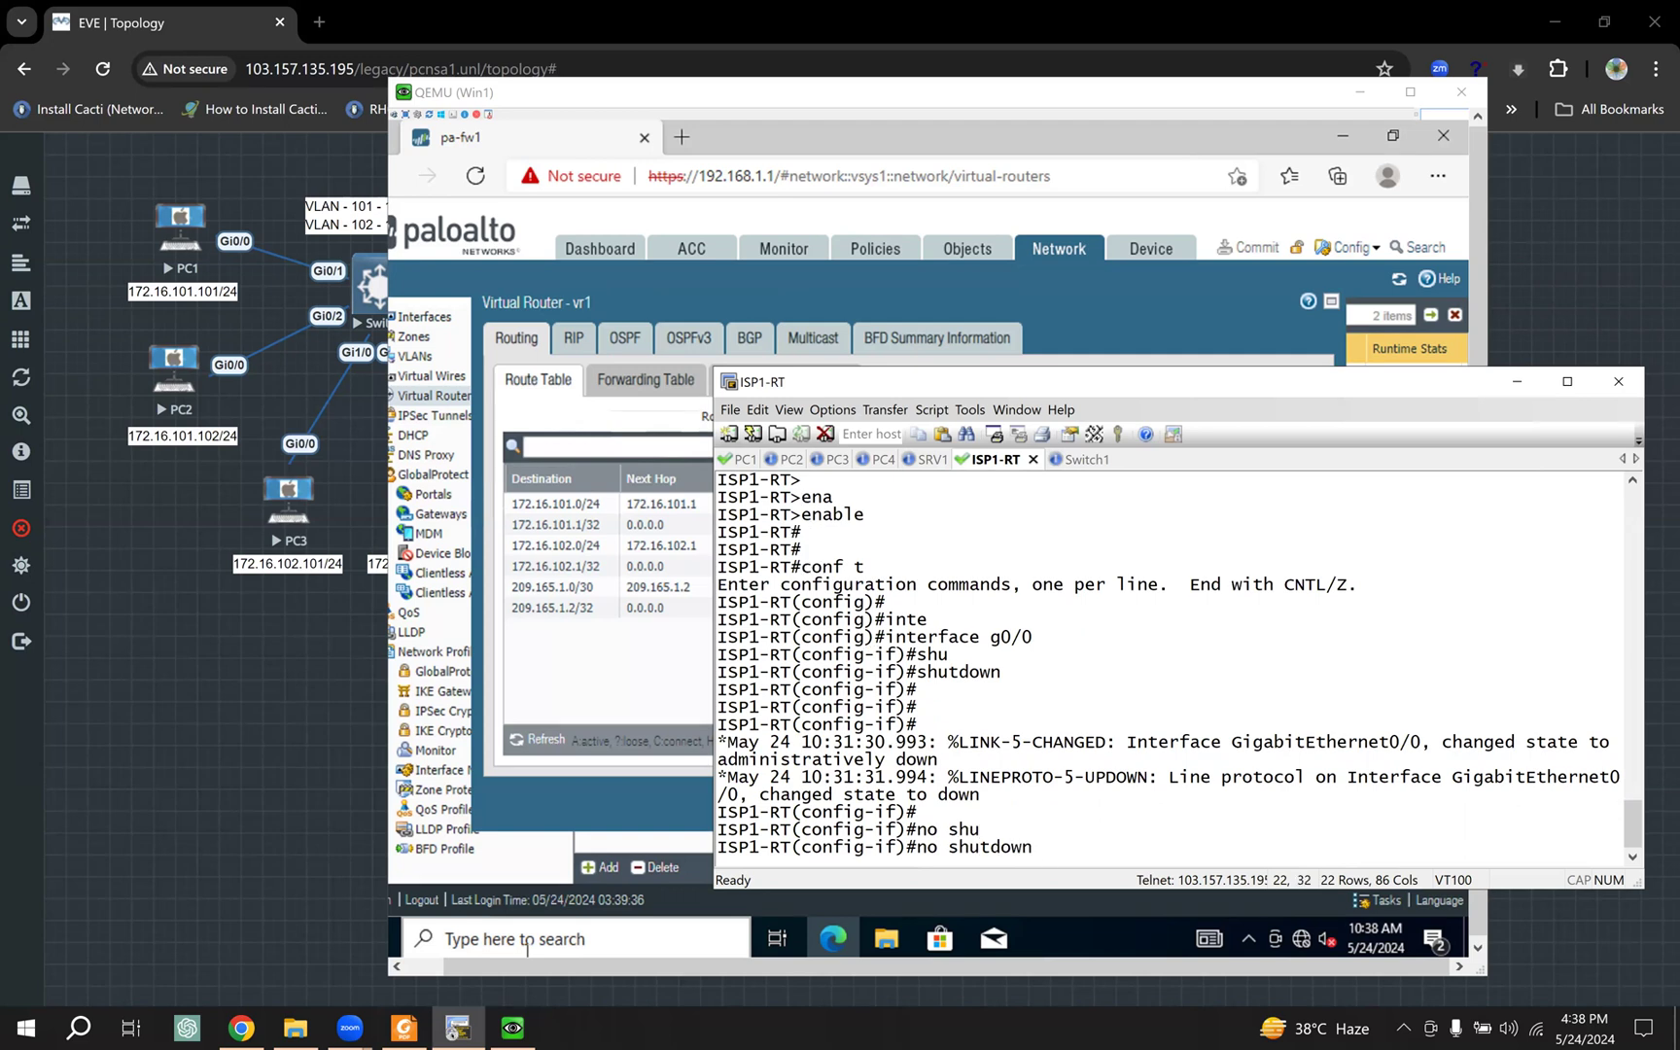
{"action": "key", "text": "Return"}
{"action": "key", "text": "Return"}
{"action": "key", "text": "Return"}
{"action": "key", "text": "Return"}
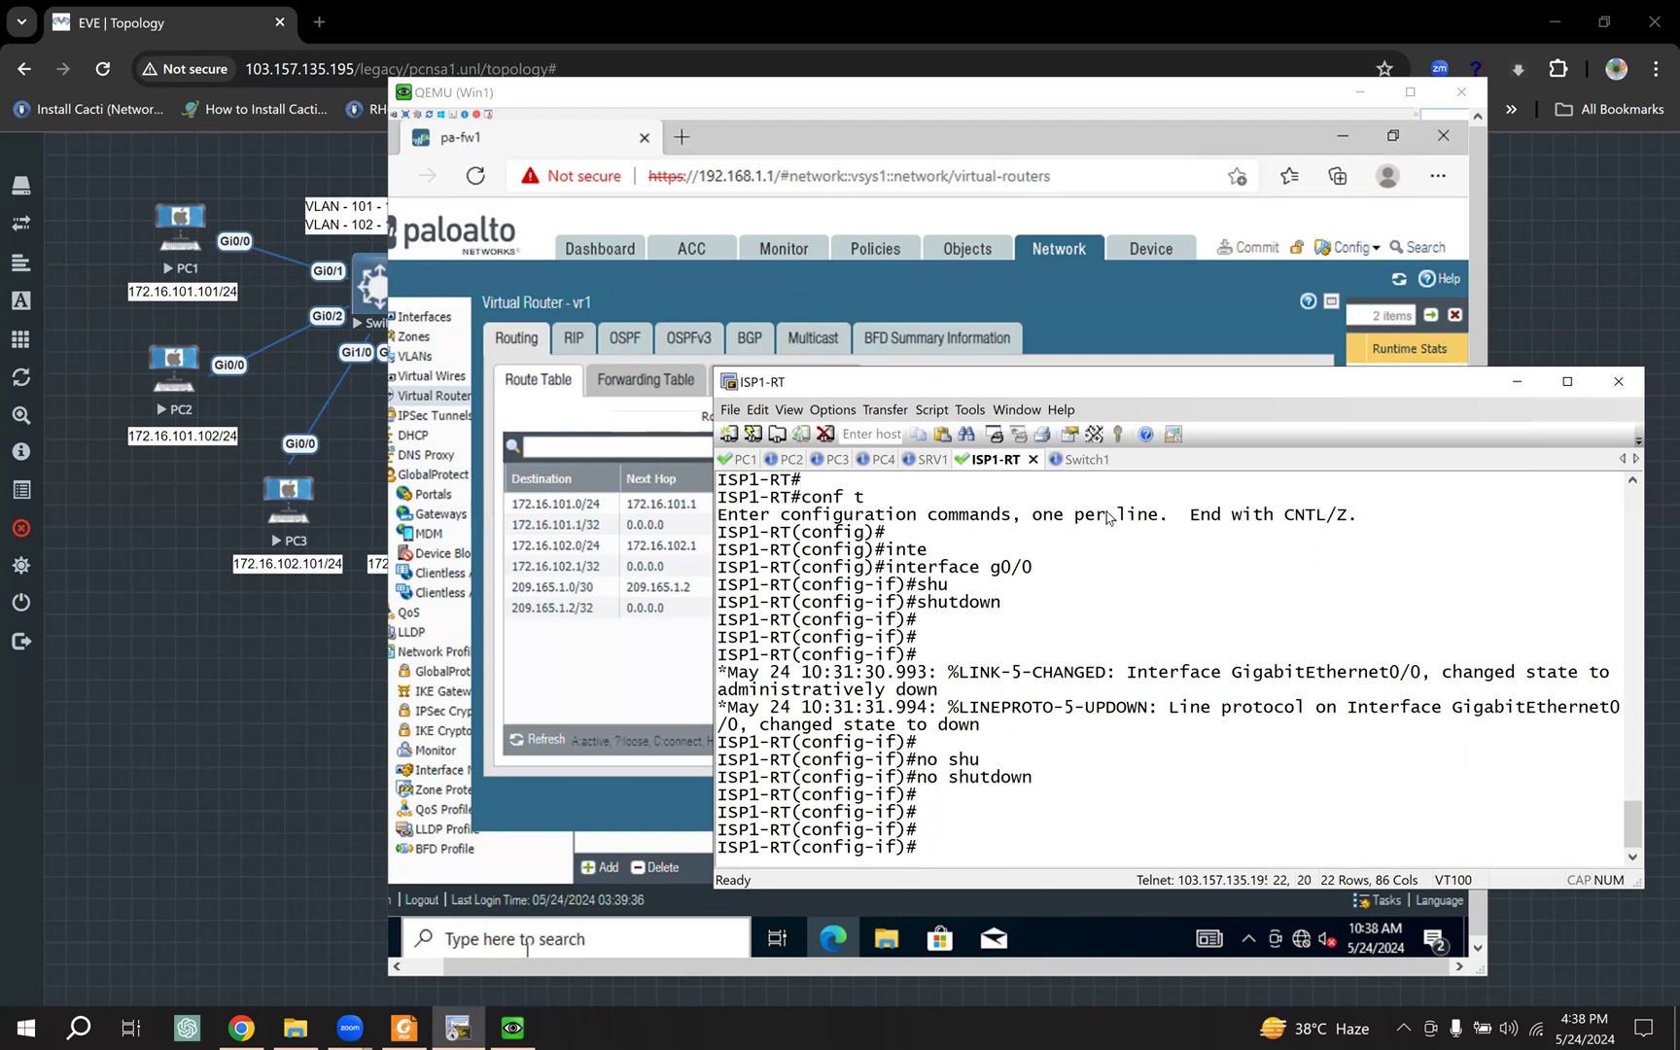
{"action": "left_click", "coordinate": [1513, 386]}
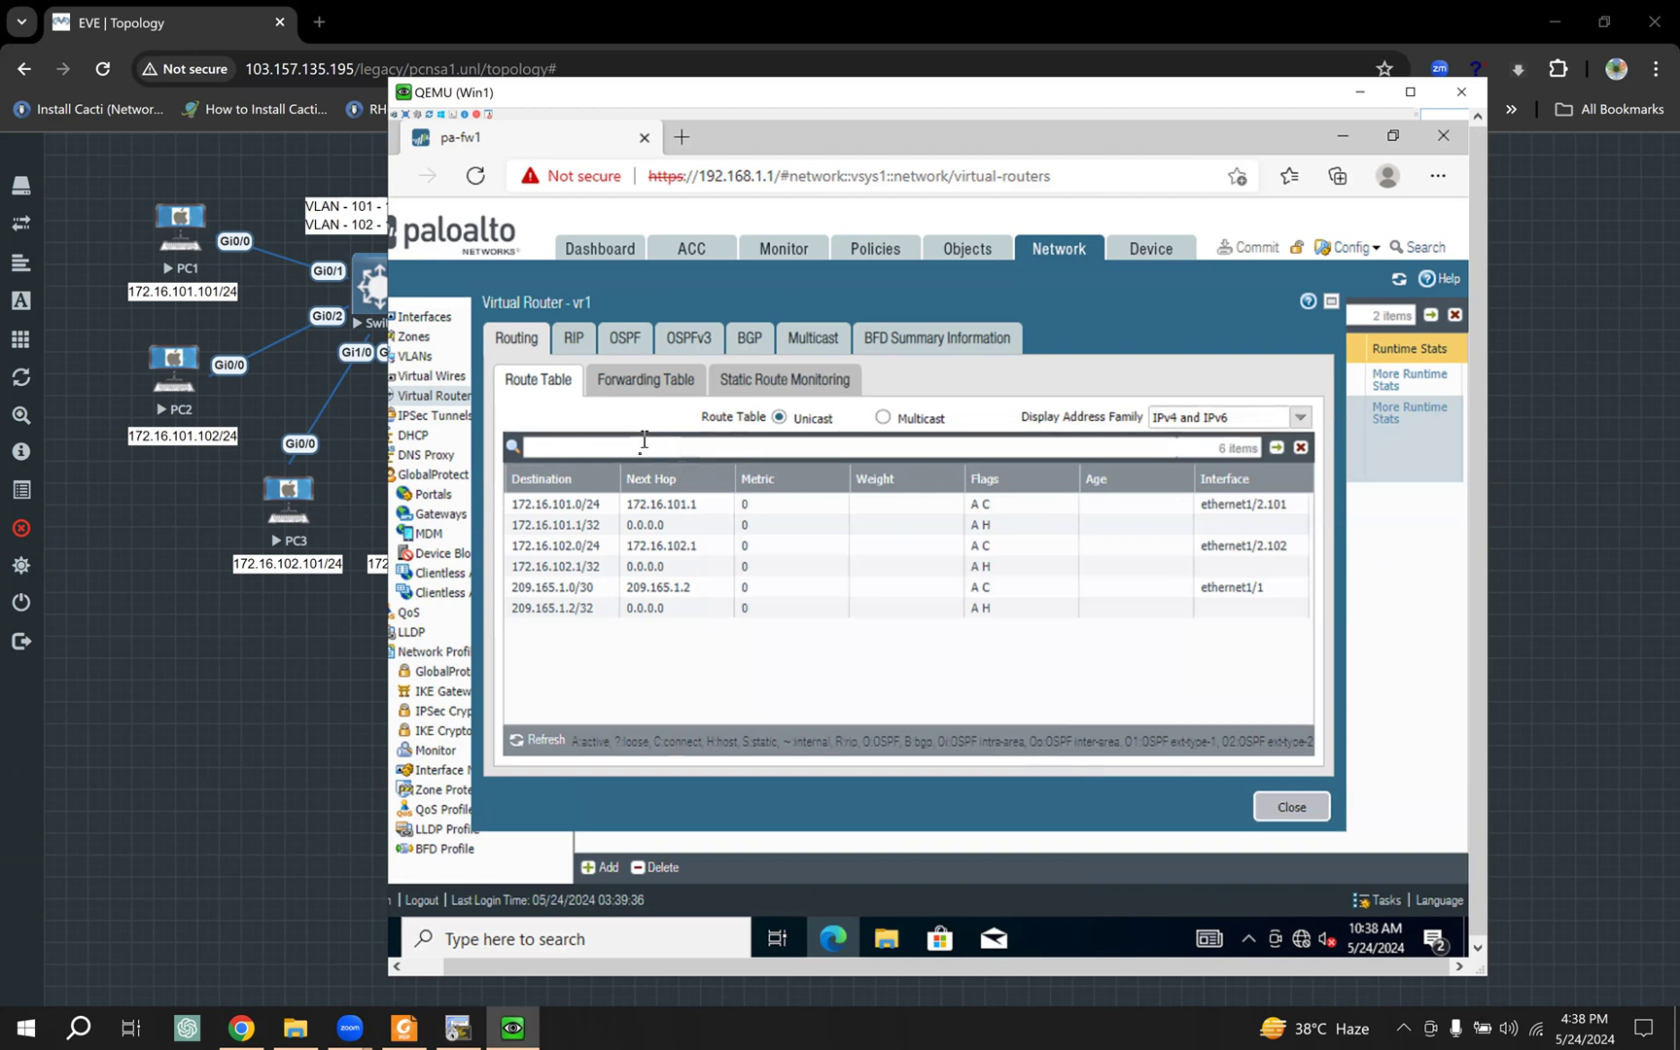
Step: Check vr1's forwarding table and the default route's monitoring status with its ping details, closing the runtime statistics
{"action": "left_click", "coordinate": [665, 386]}
{"action": "left_click", "coordinate": [813, 387]}
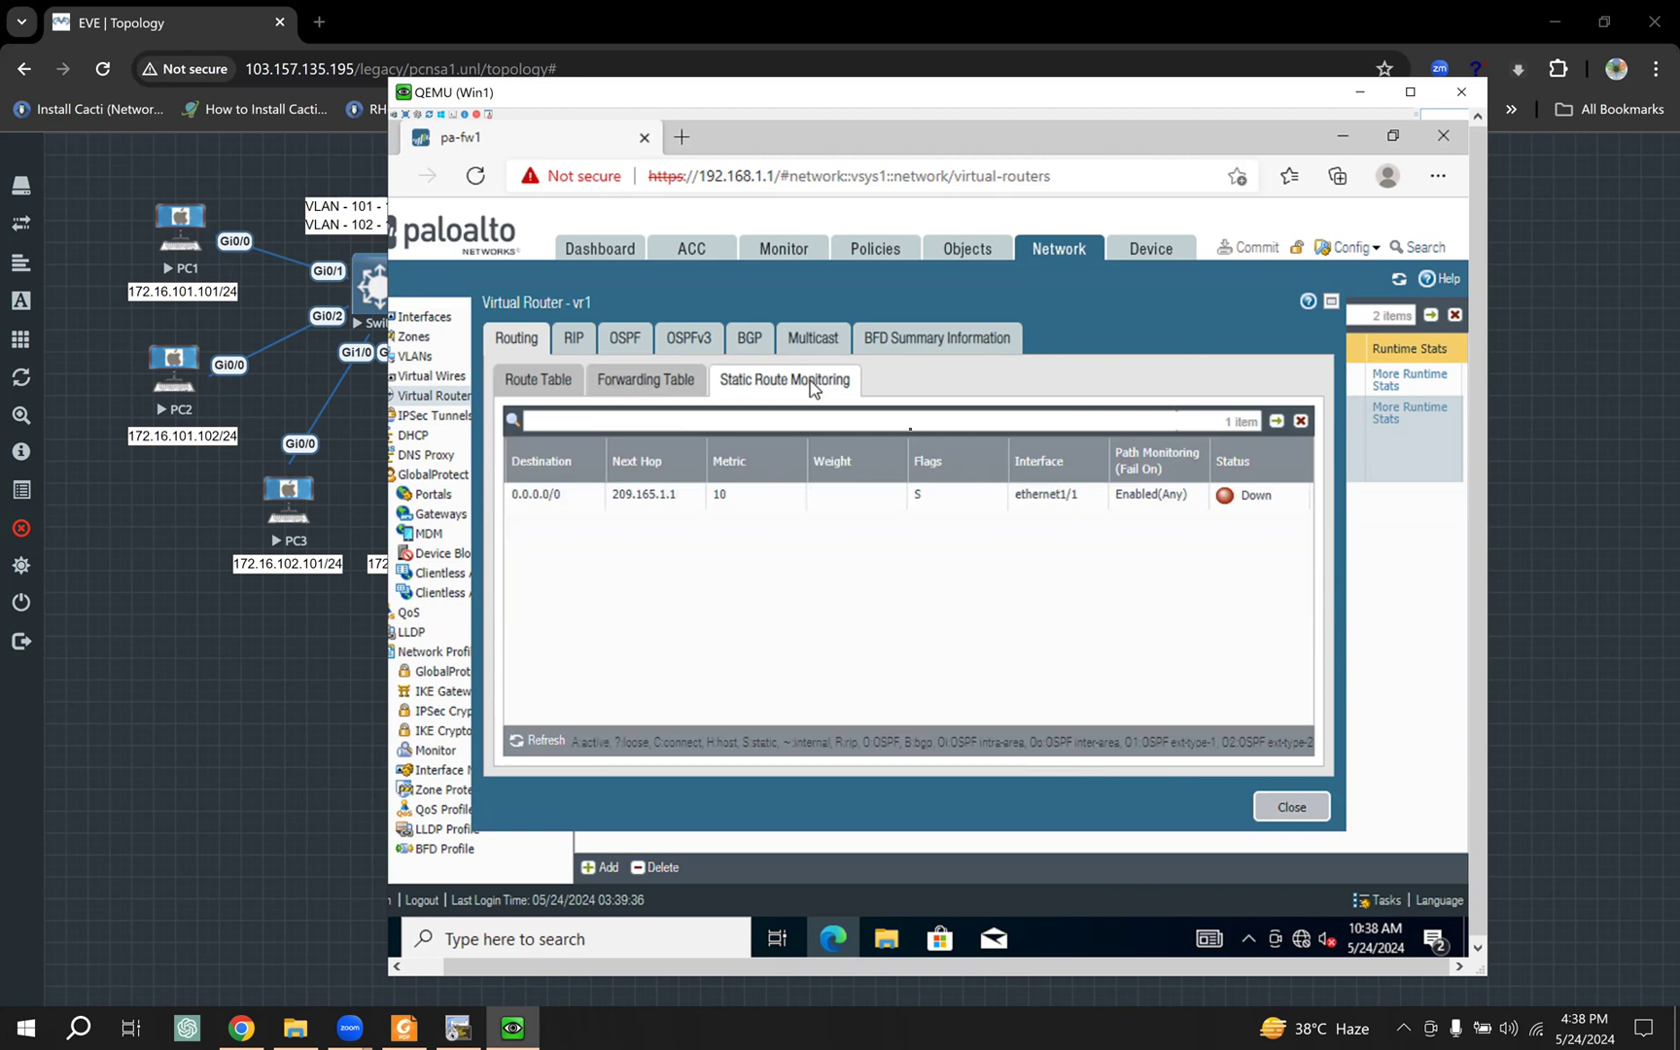
{"action": "mouse_move", "coordinate": [1253, 511]}
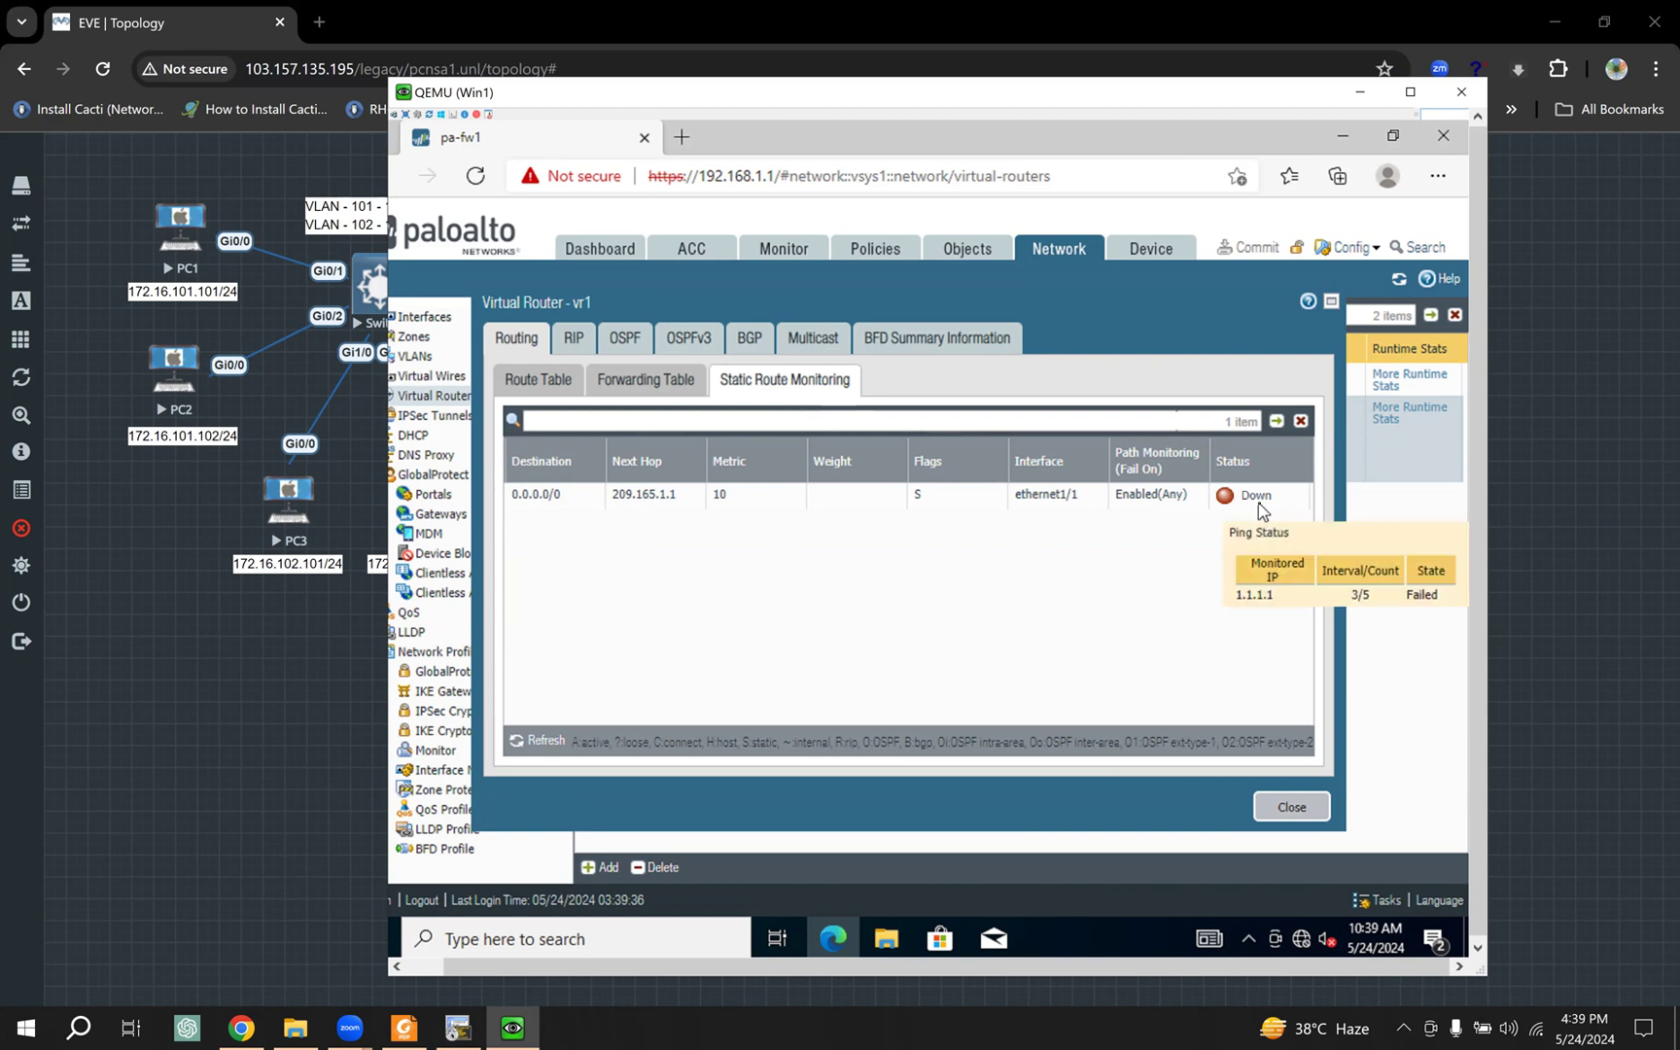
{"action": "left_click", "coordinate": [1303, 806]}
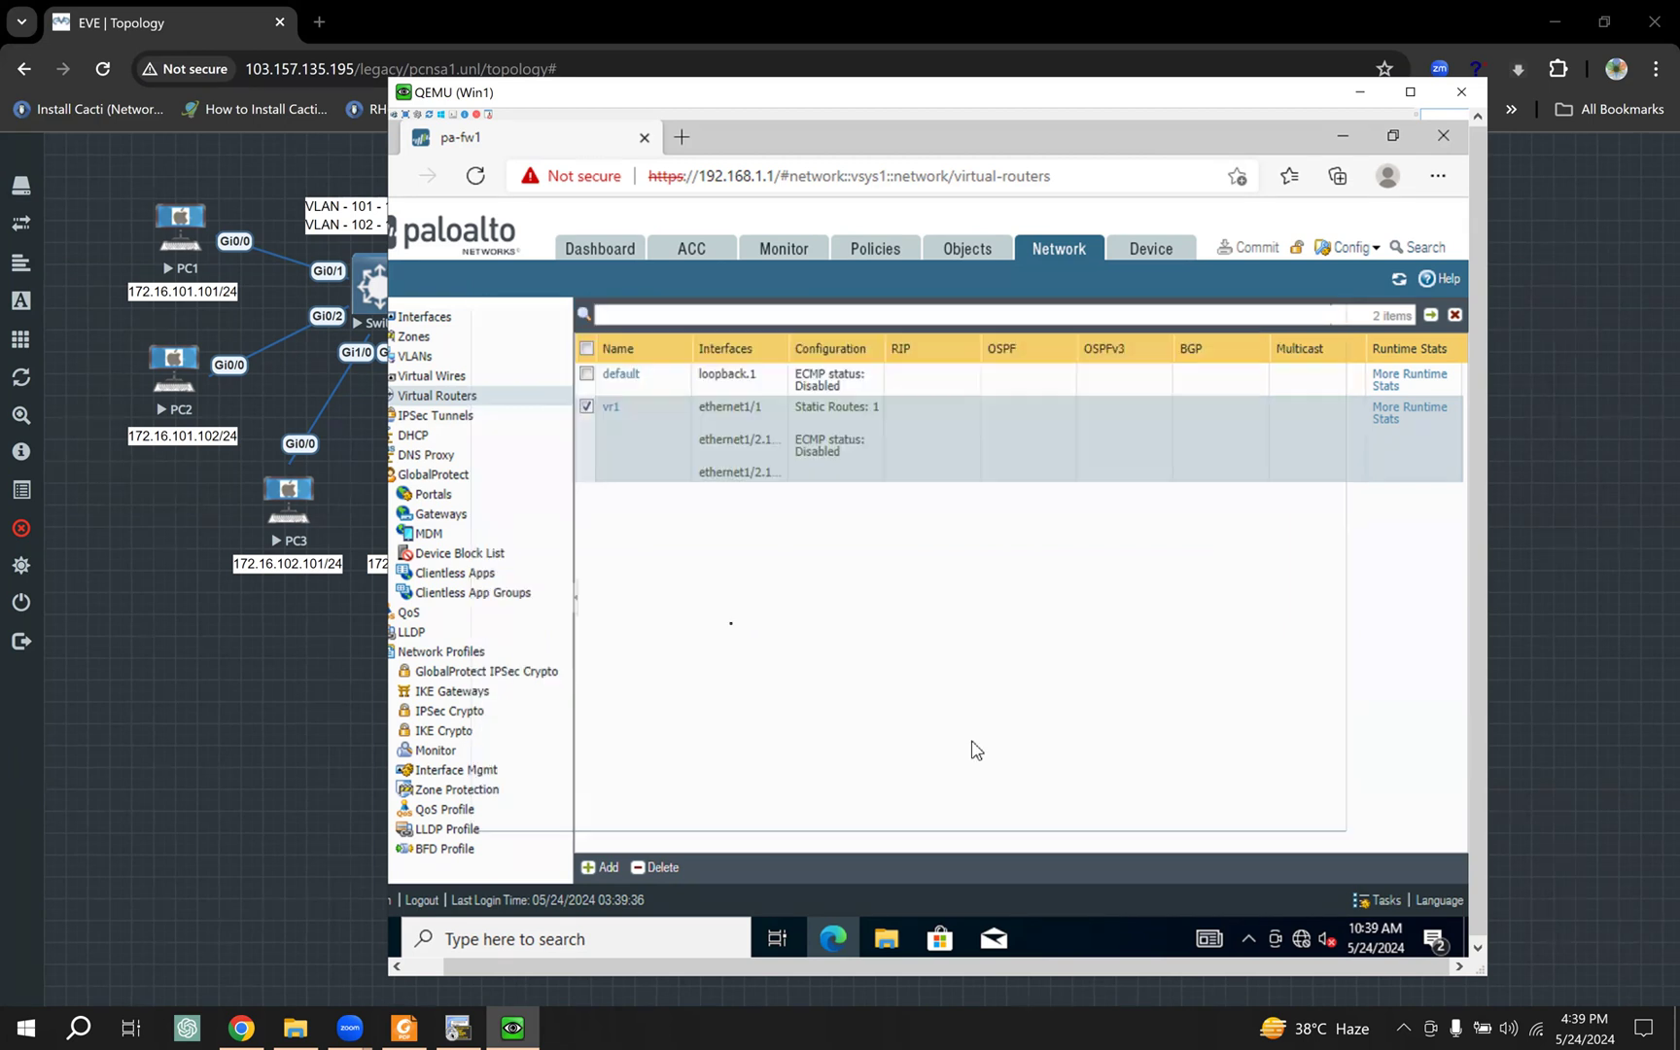
Step: Review the path monitoring settings of vr1's default-route, leaving the route unchanged and closing vr1
{"action": "left_click", "coordinate": [611, 408]}
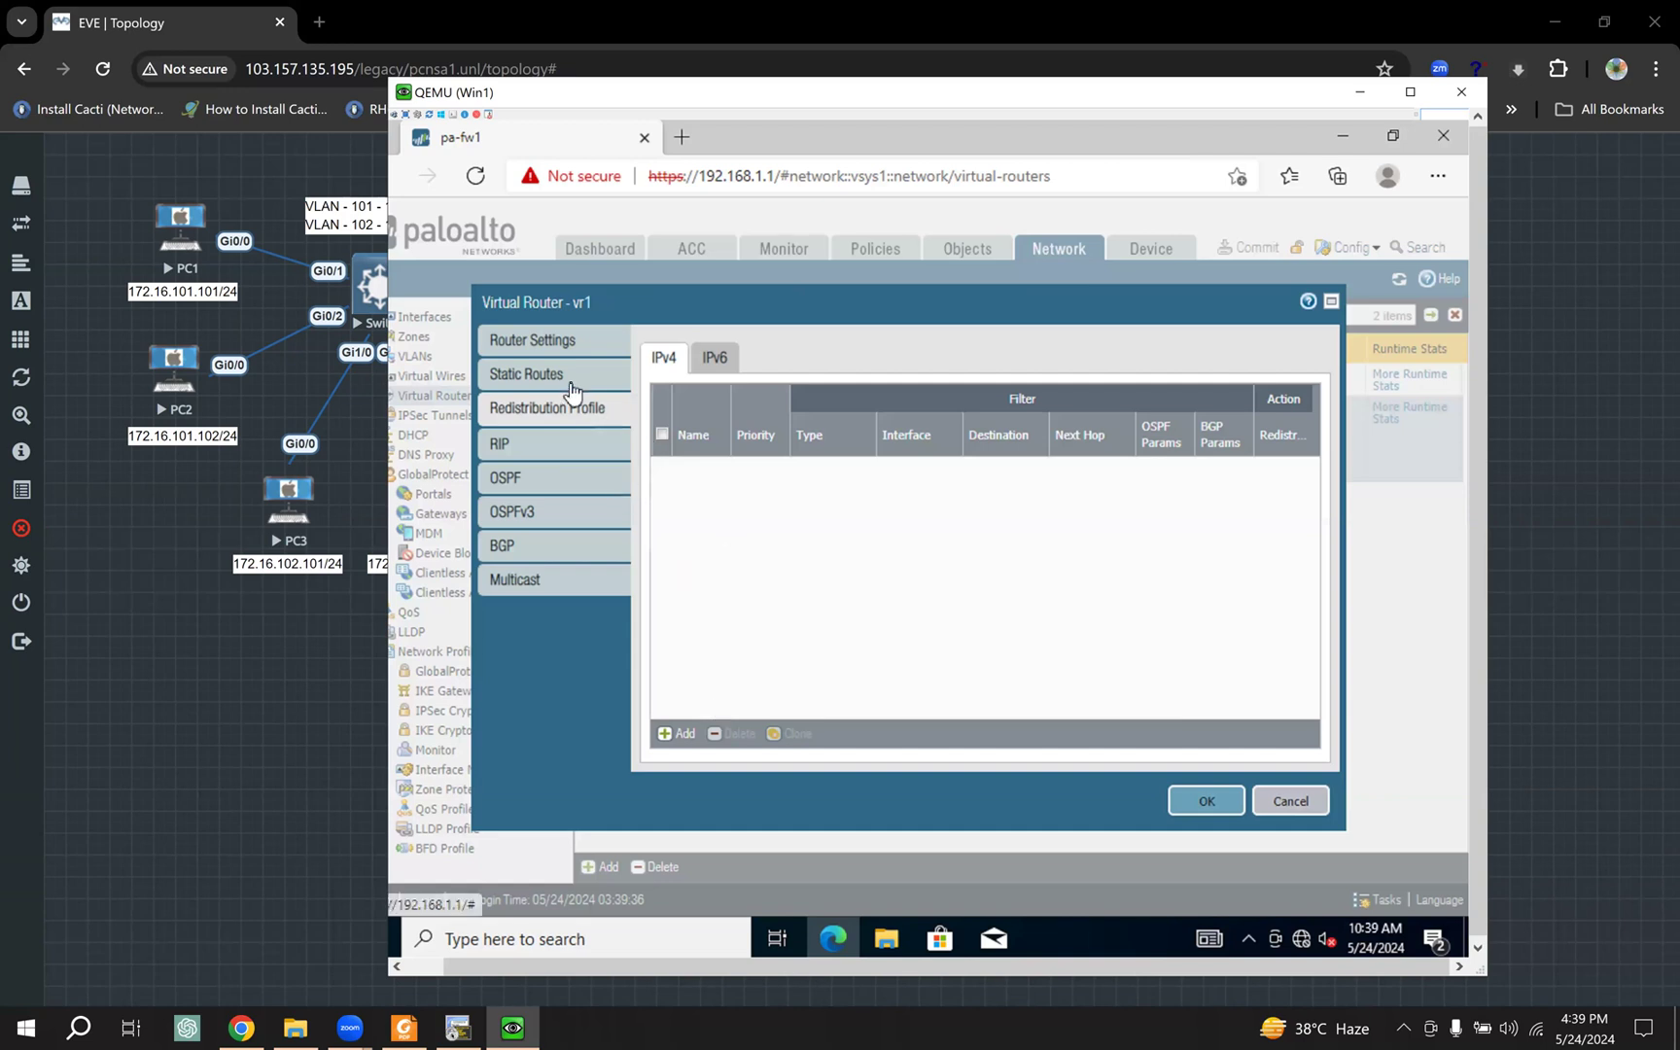
{"action": "left_click", "coordinate": [613, 382]}
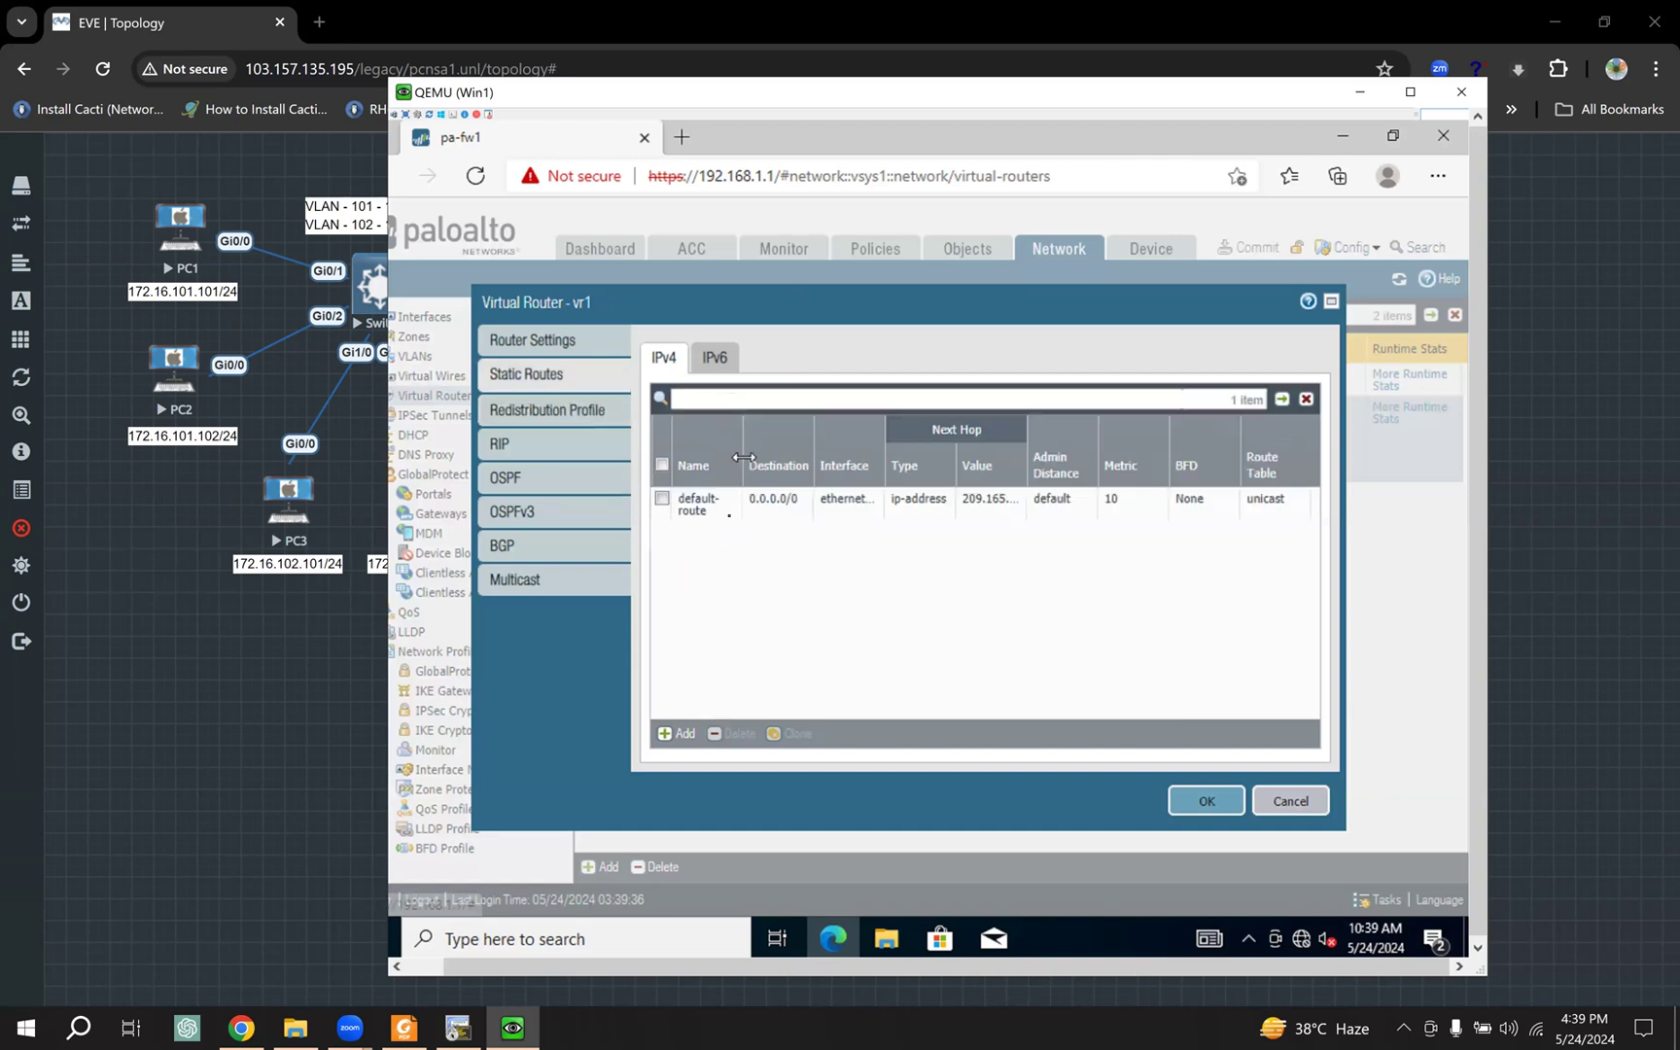
{"action": "left_click", "coordinate": [695, 508]}
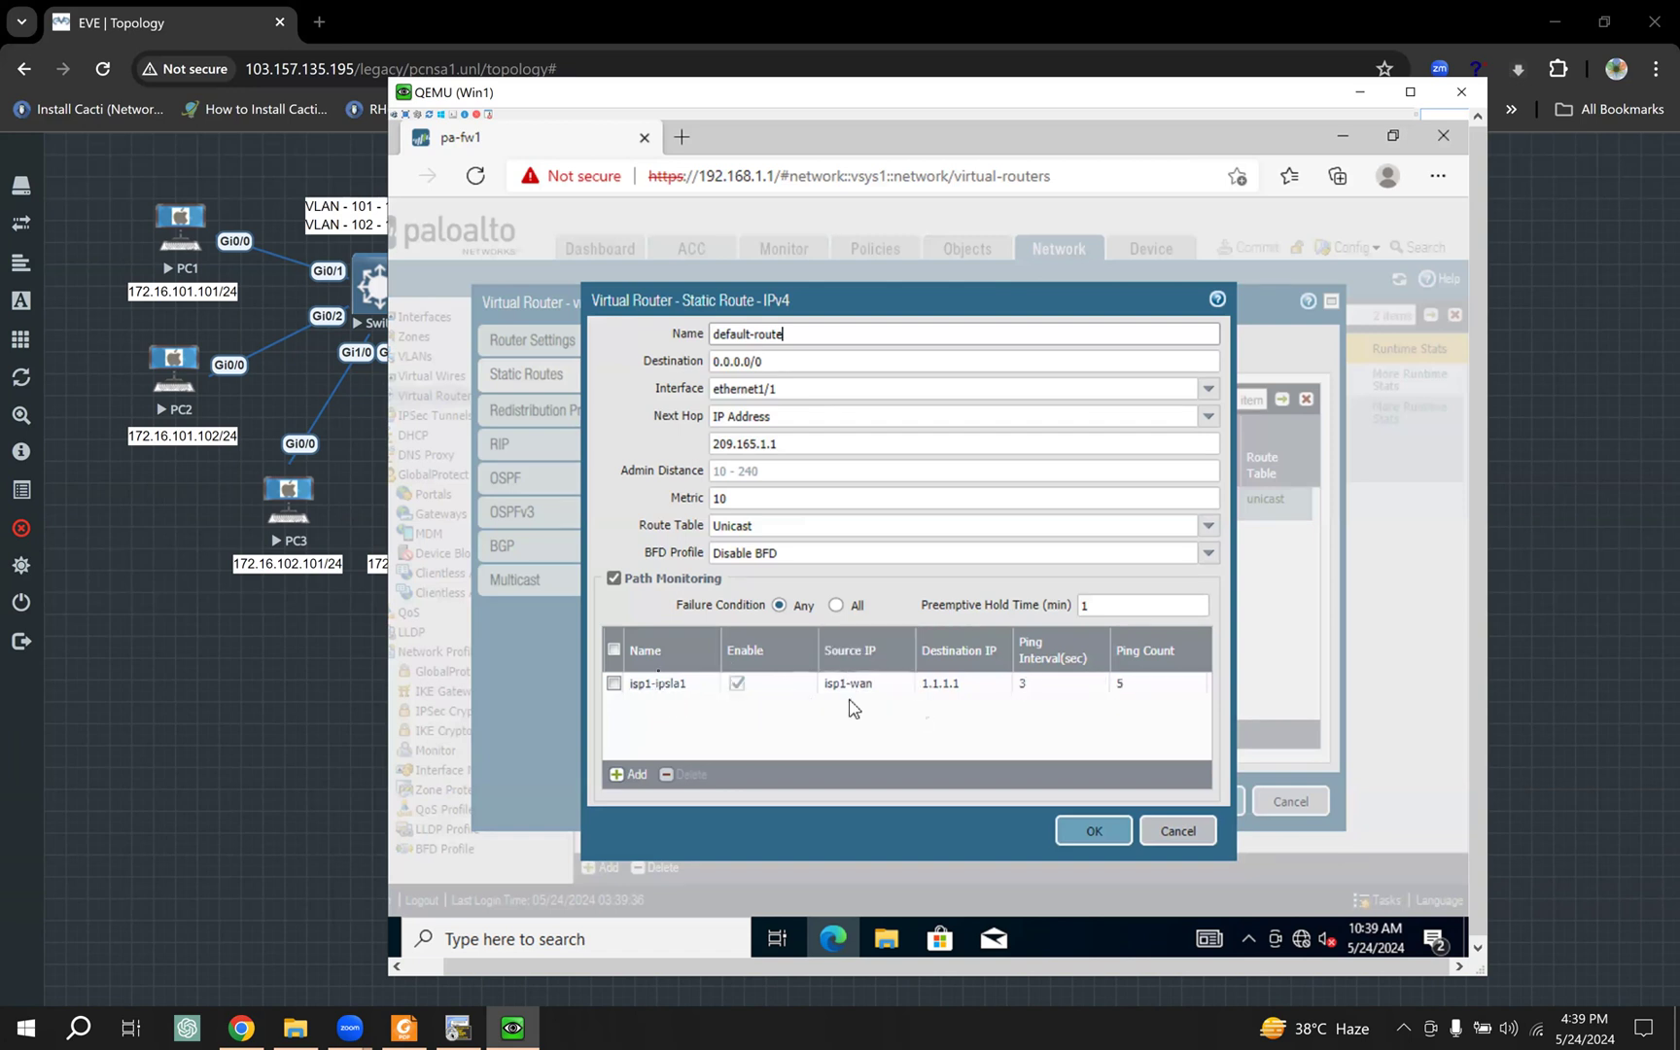
{"action": "left_click", "coordinate": [1182, 831]}
{"action": "left_click", "coordinate": [1199, 801]}
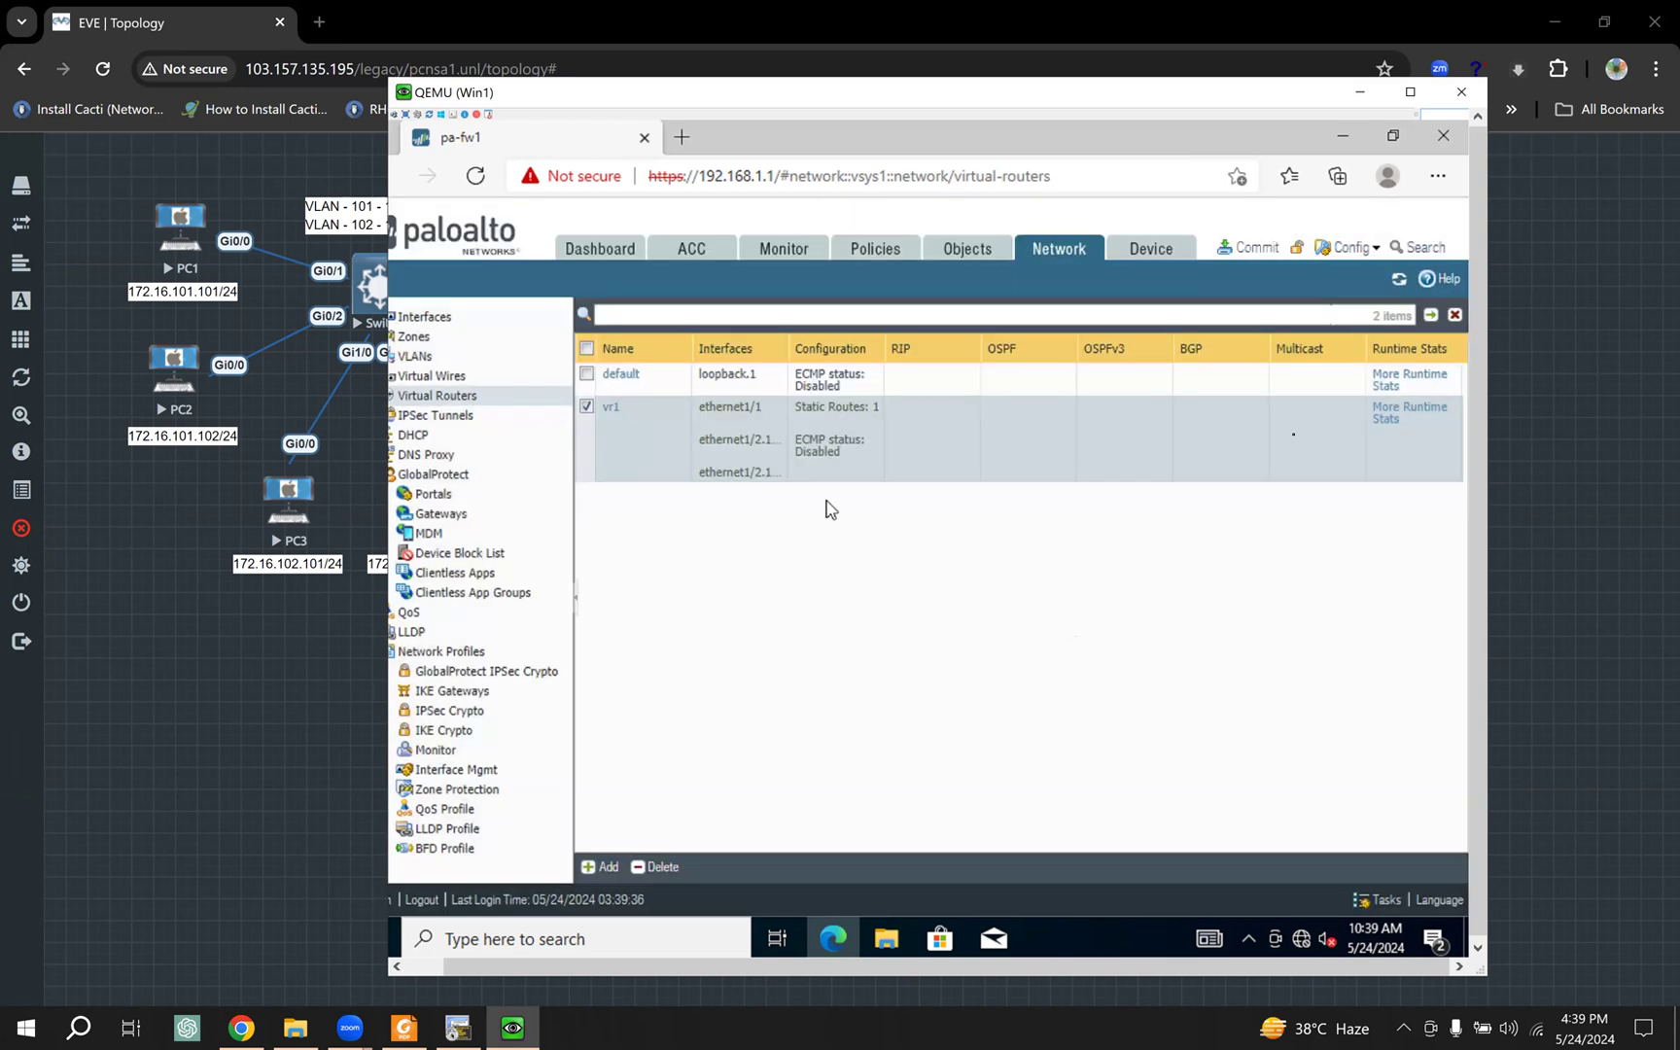
Step: Reopen vr1's runtime statistics and check the default route's monitoring status and hold time, plus the forwarding table
{"action": "left_click", "coordinate": [1407, 414]}
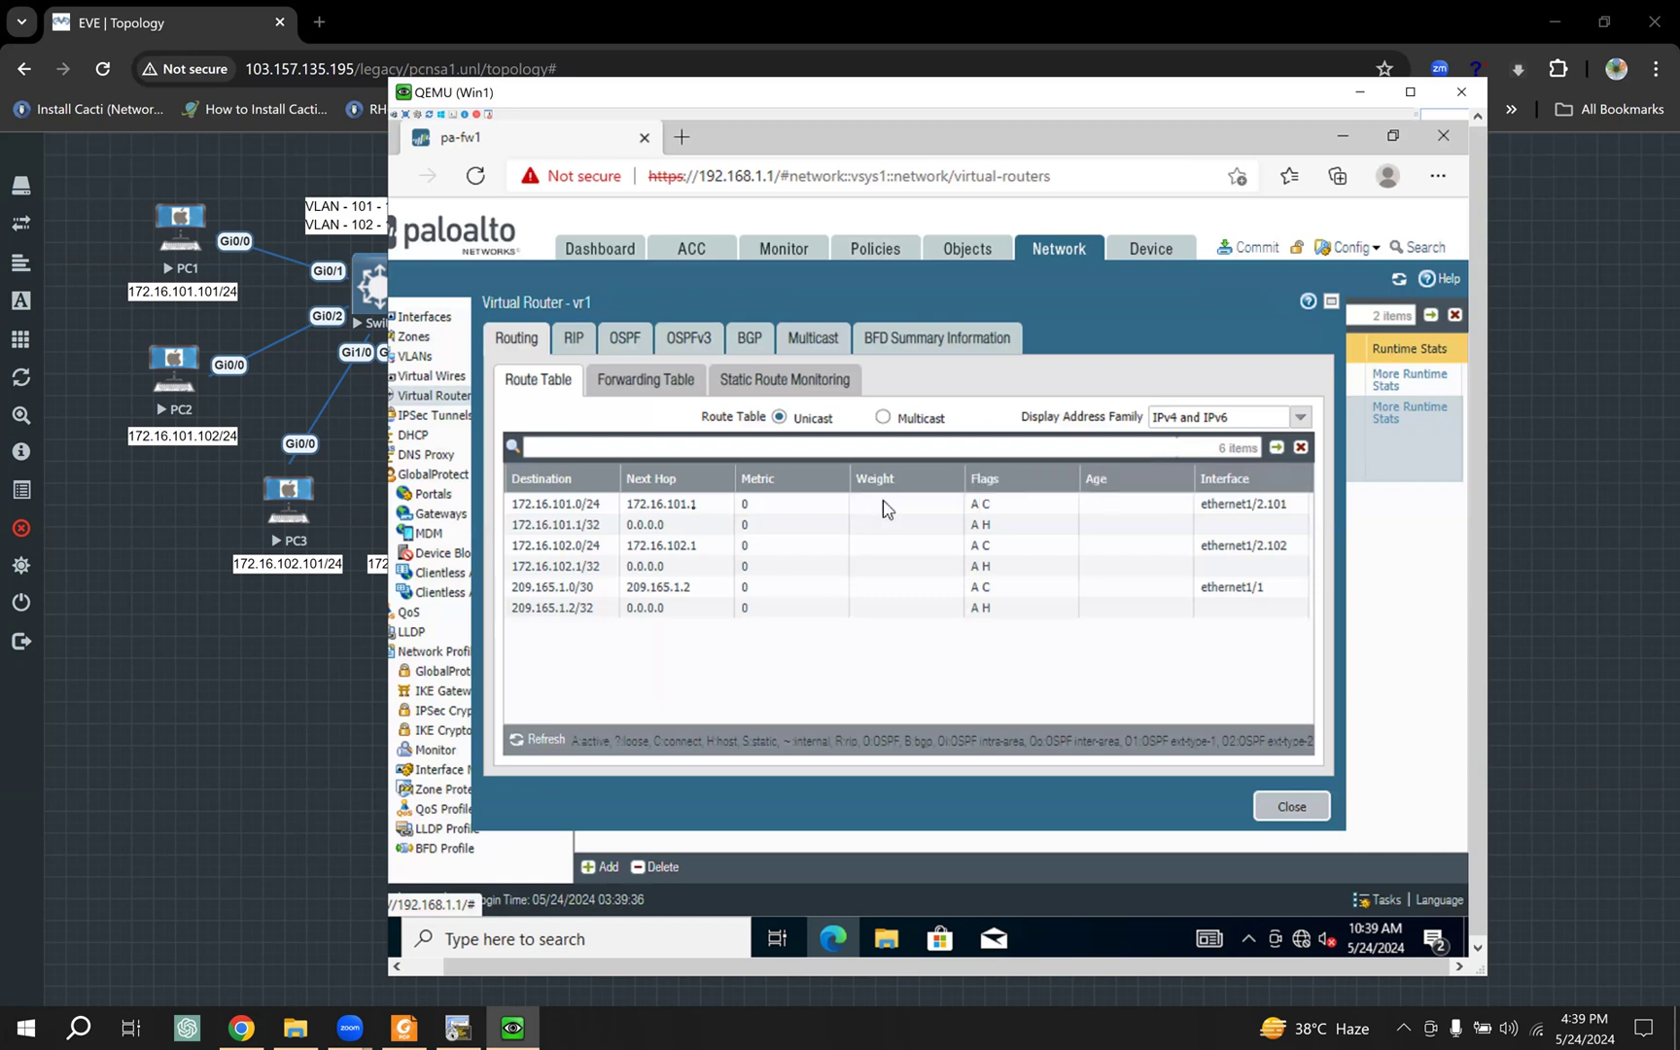
{"action": "left_click", "coordinate": [819, 384]}
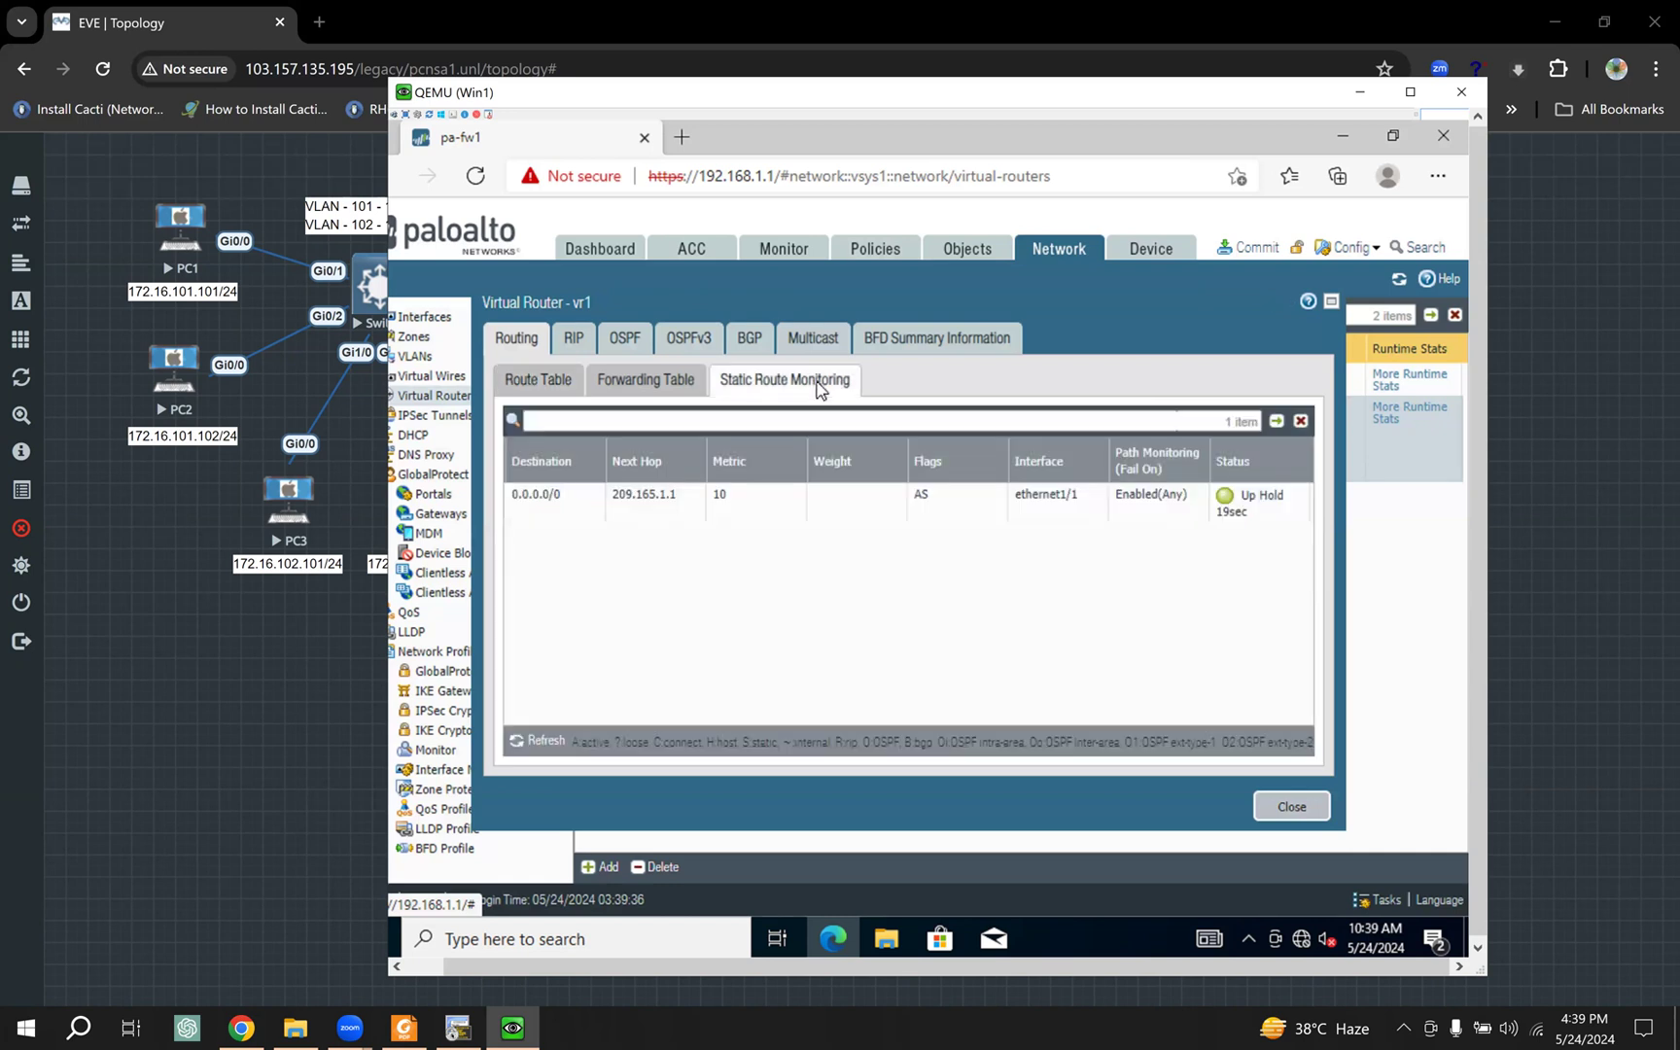
{"action": "mouse_move", "coordinate": [1246, 500]}
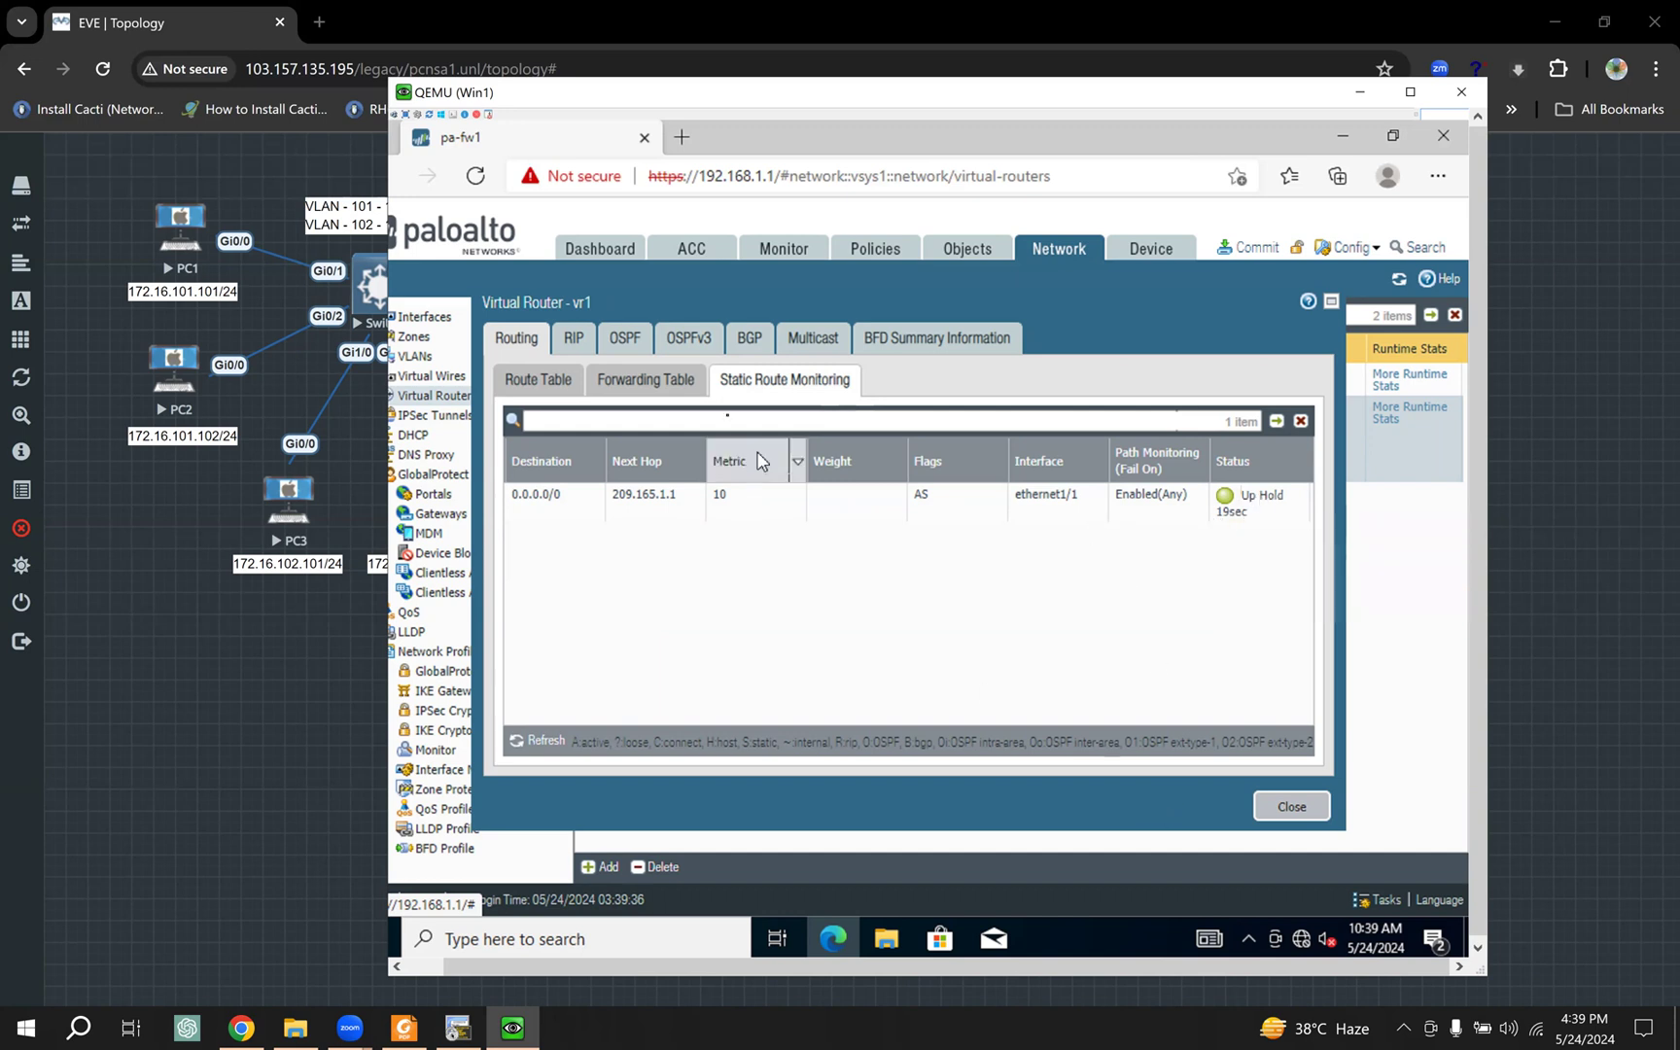
{"action": "left_click", "coordinate": [692, 385]}
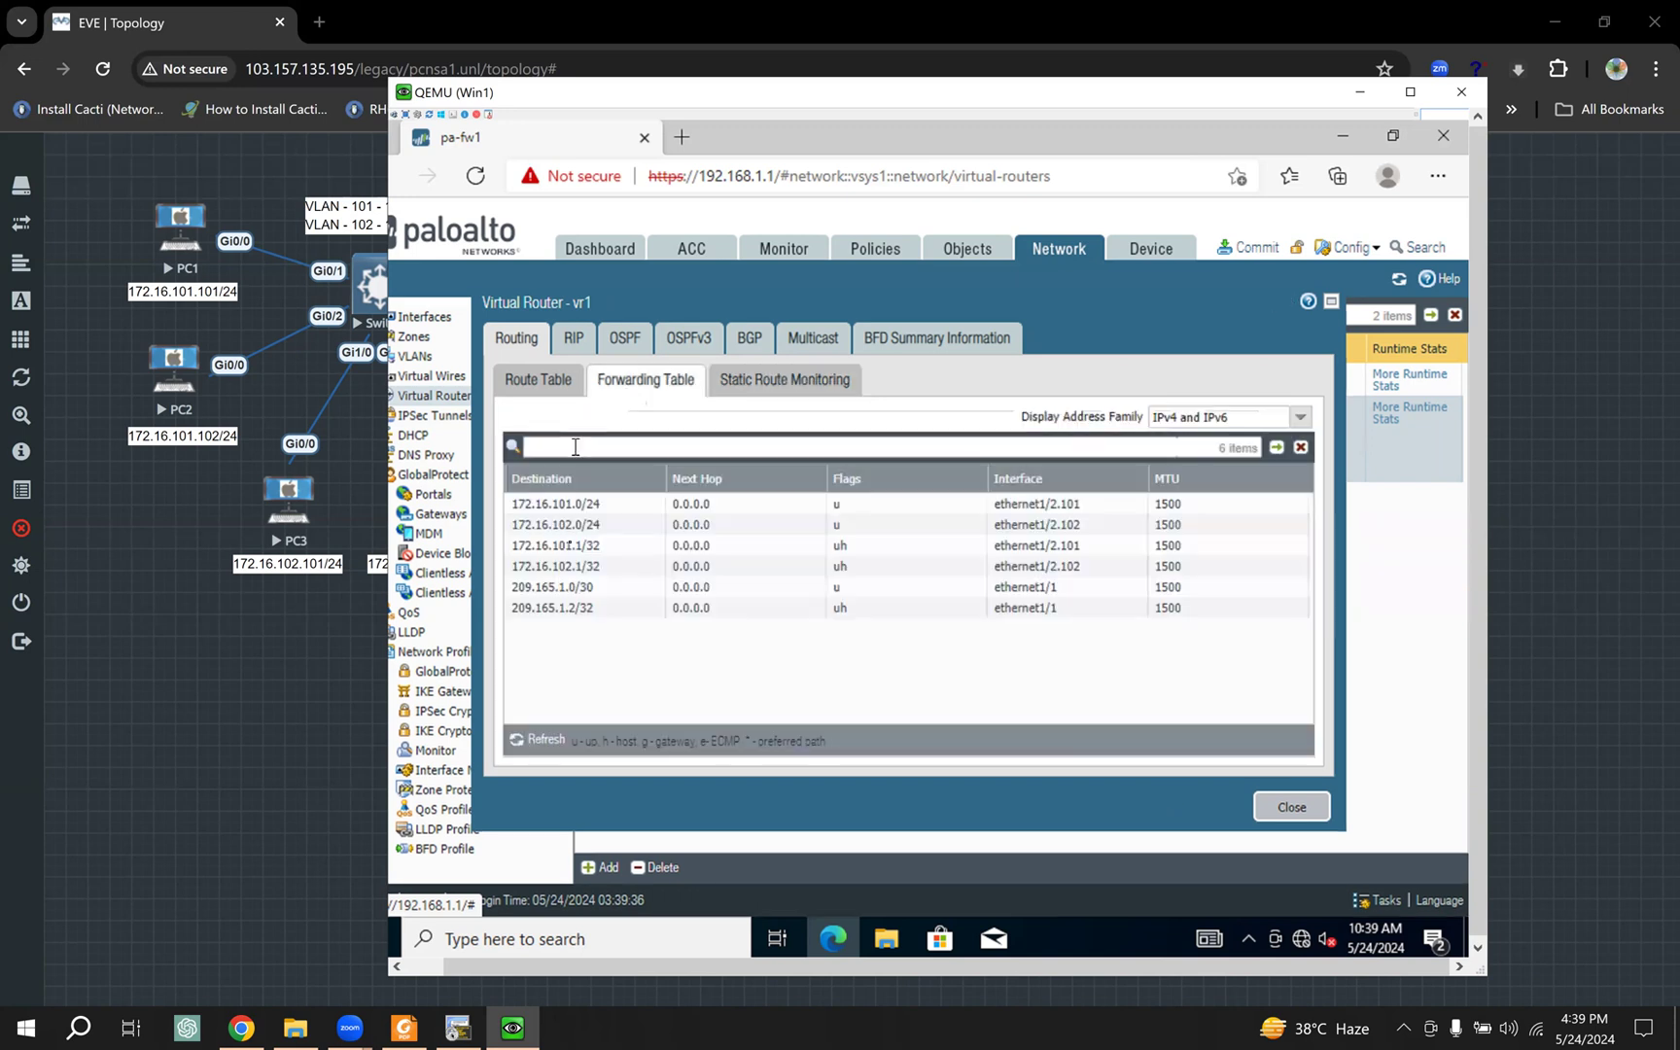
Step: Refresh and examine vr1's static route monitoring, route table and forwarding table to check the default route's recovery
{"action": "left_click", "coordinate": [541, 386]}
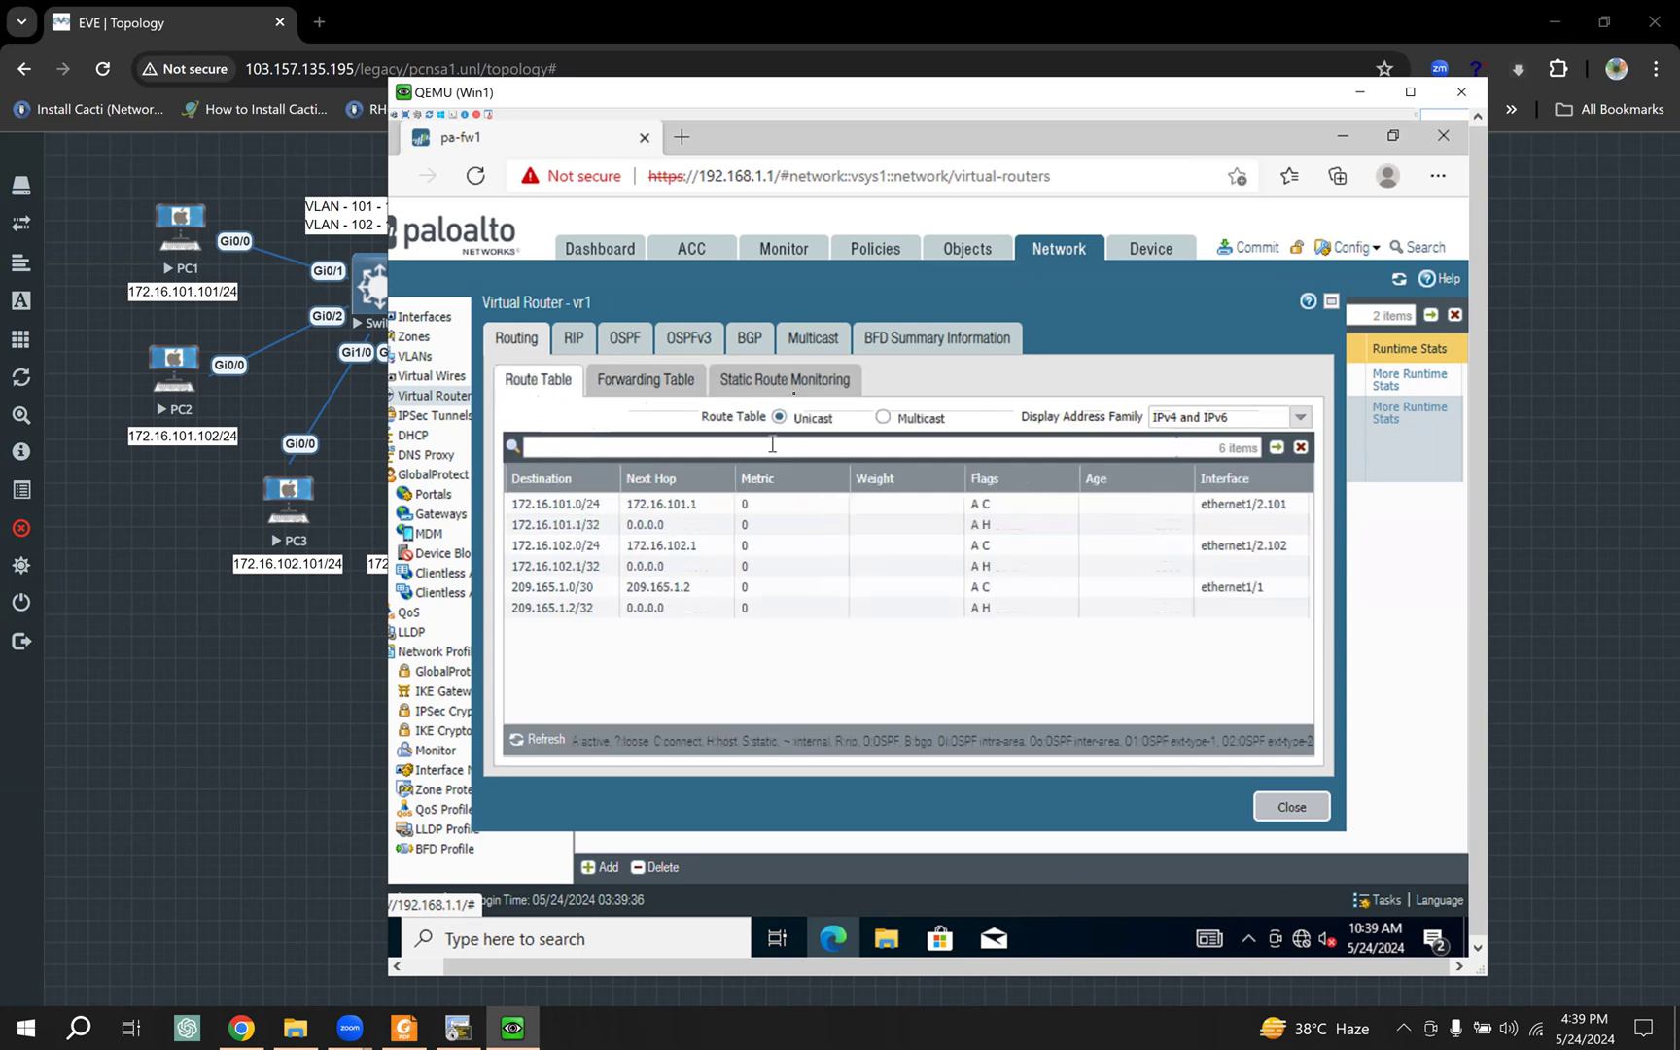
{"action": "left_click", "coordinate": [799, 390]}
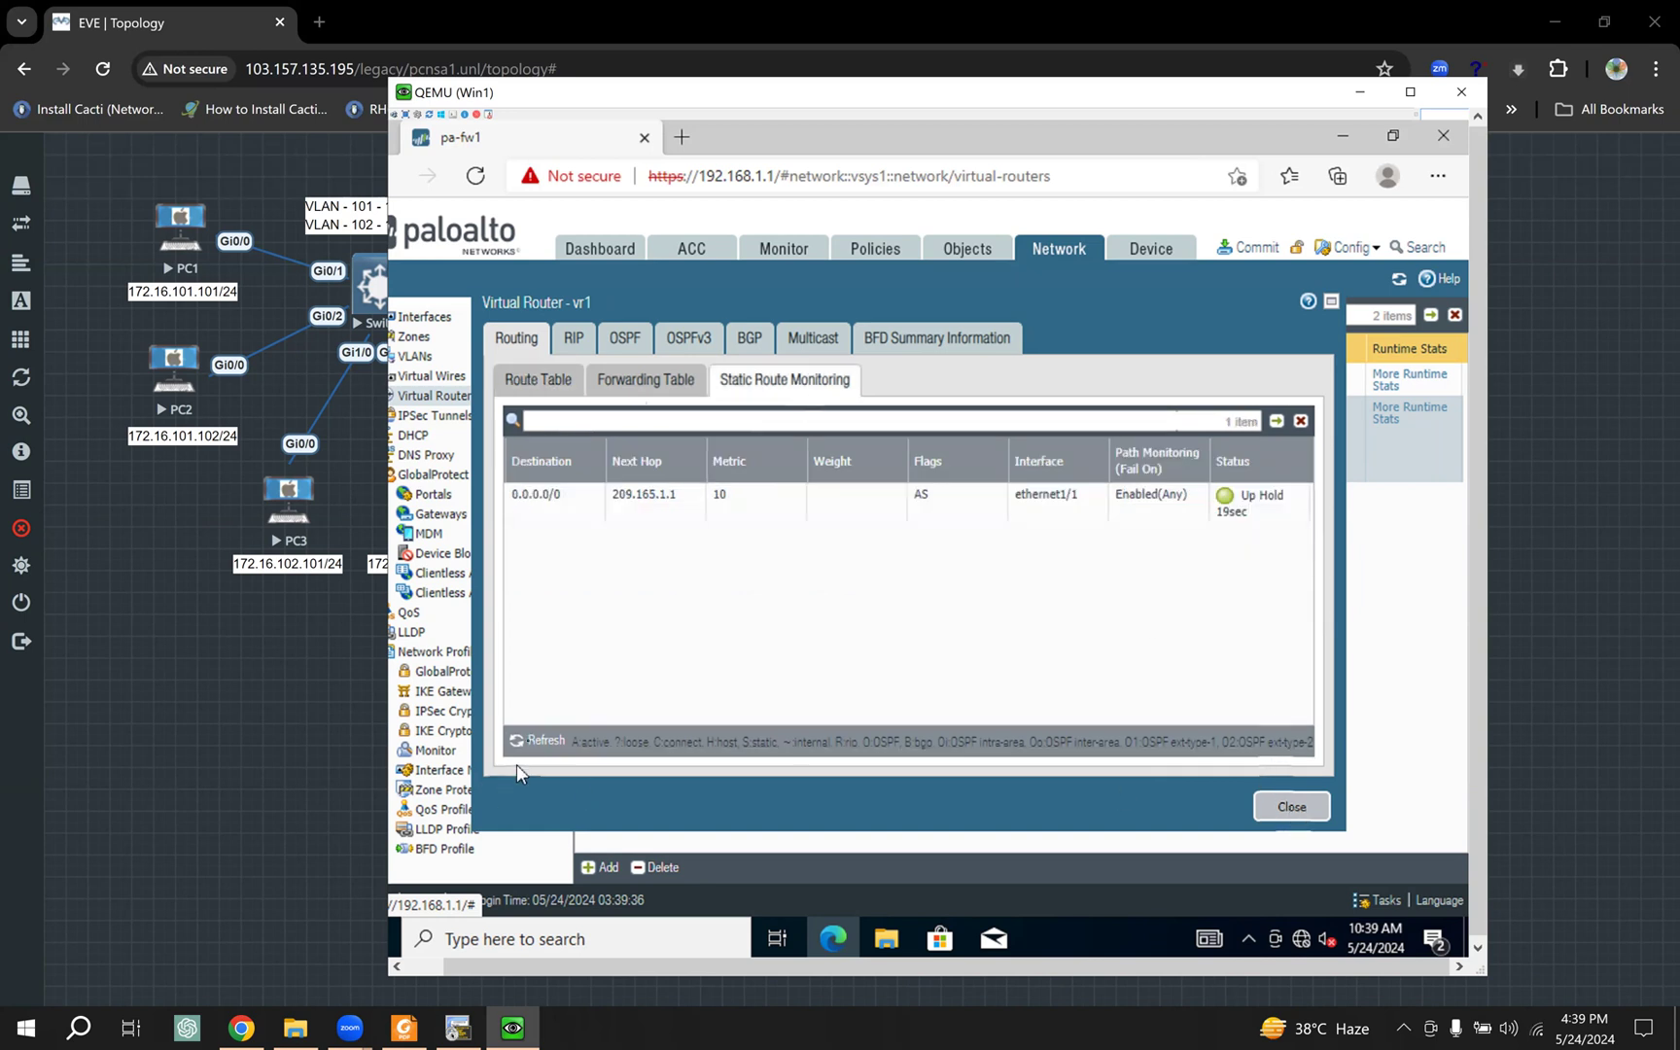
{"action": "left_click", "coordinate": [539, 741]}
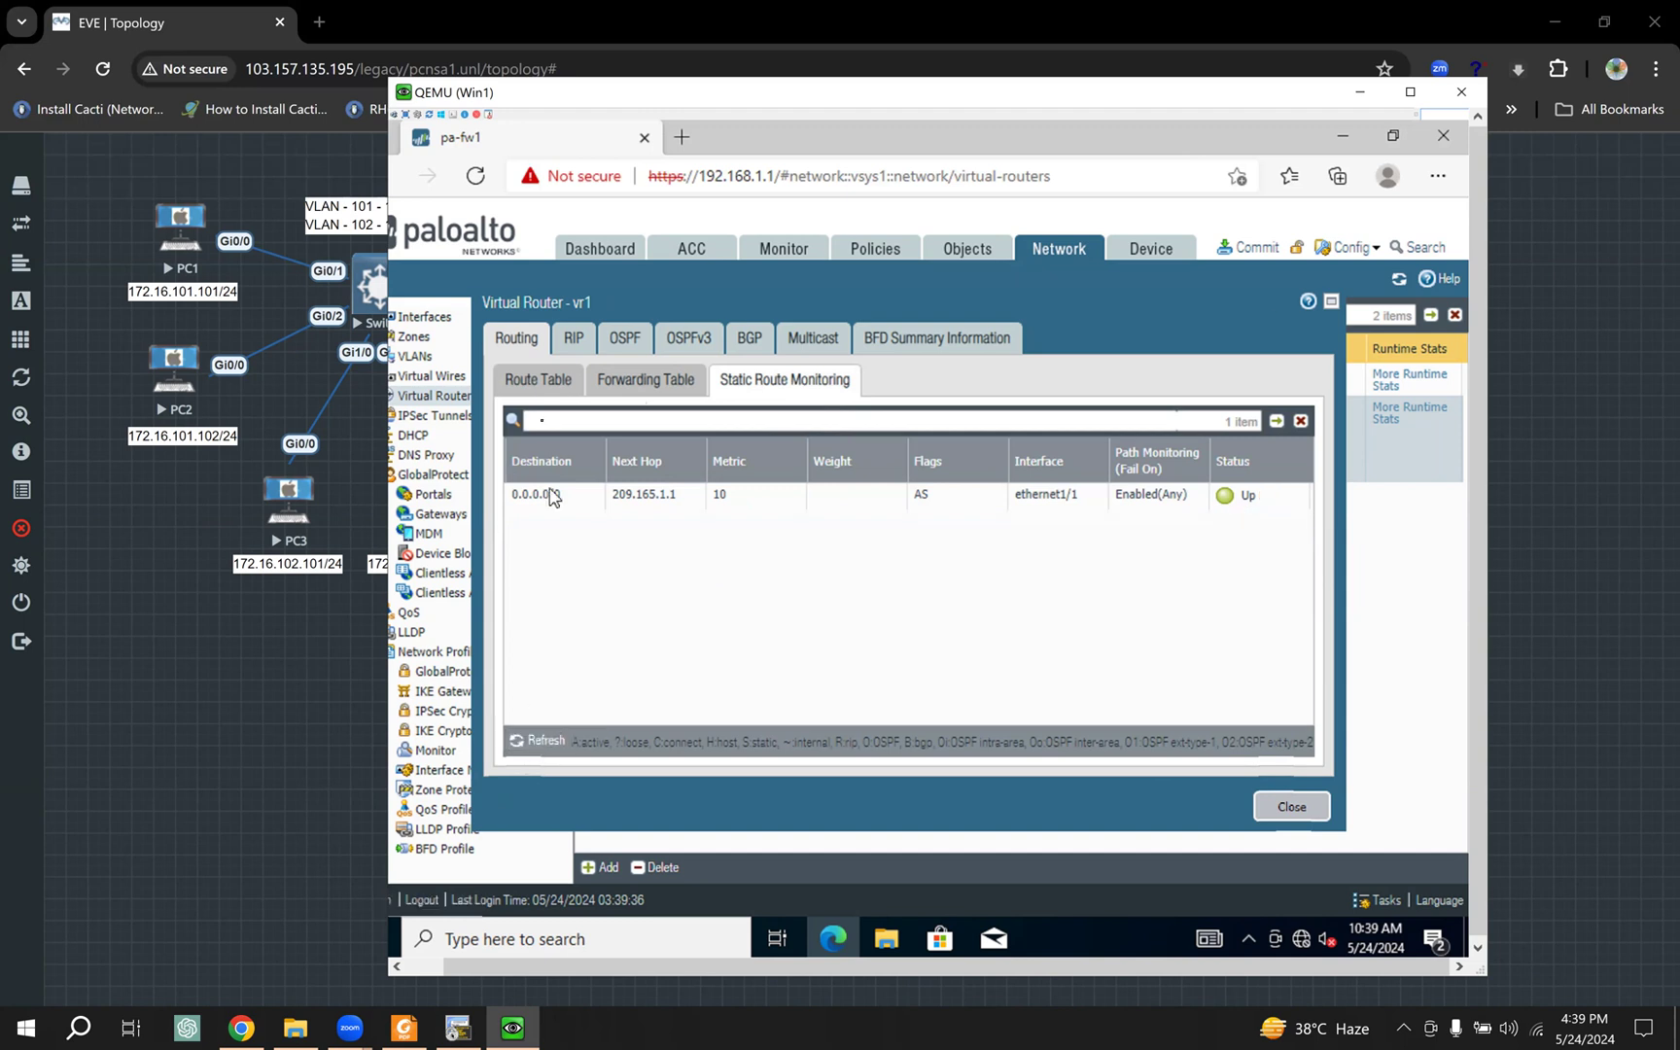
{"action": "left_click", "coordinate": [534, 386]}
{"action": "left_click", "coordinate": [541, 744]}
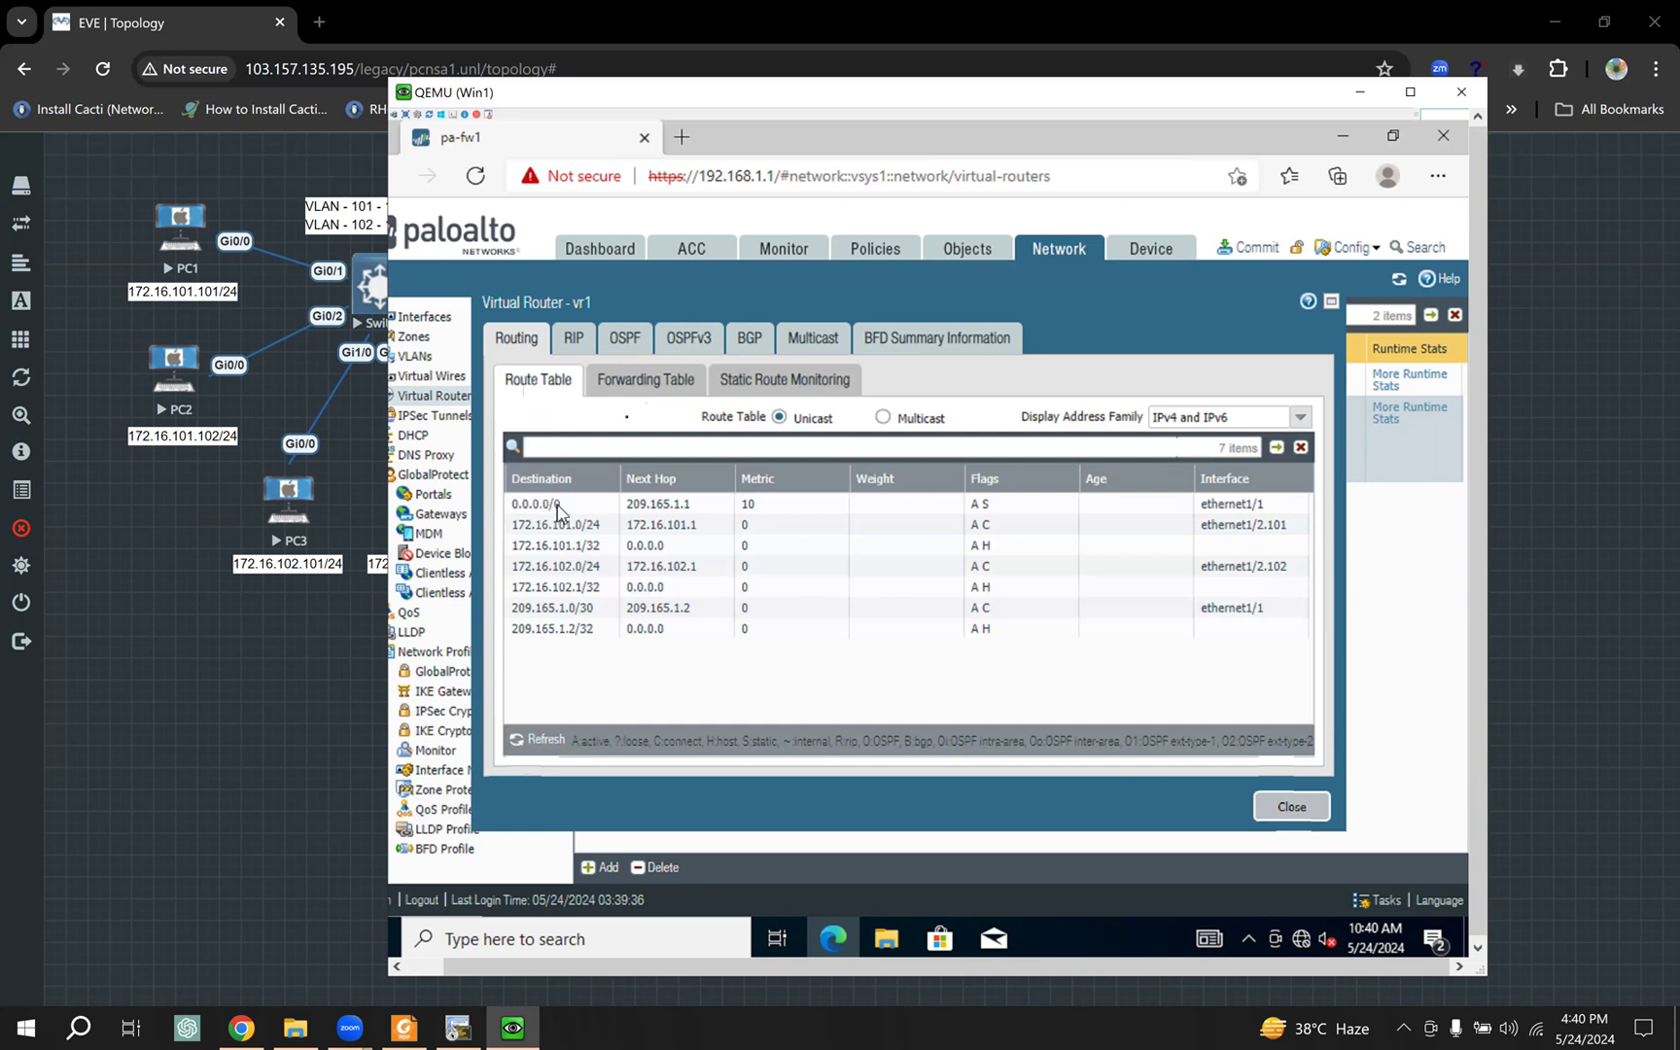
{"action": "left_click", "coordinate": [622, 382]}
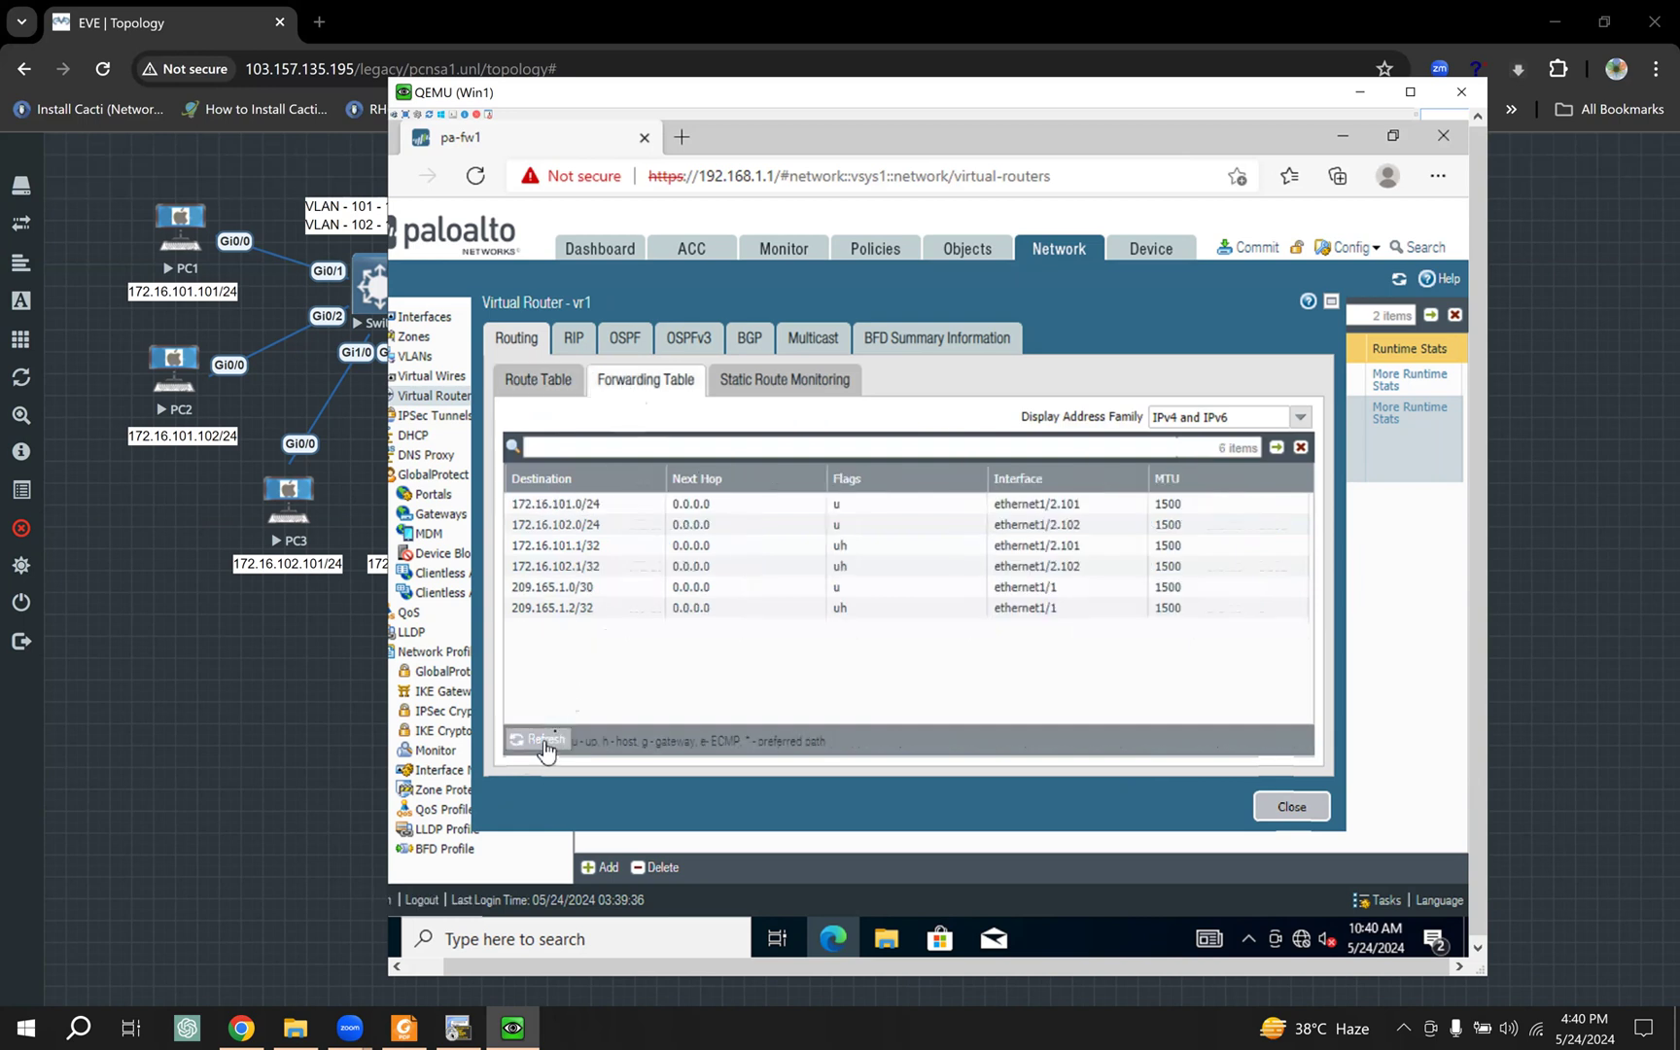
{"action": "left_click", "coordinate": [543, 744]}
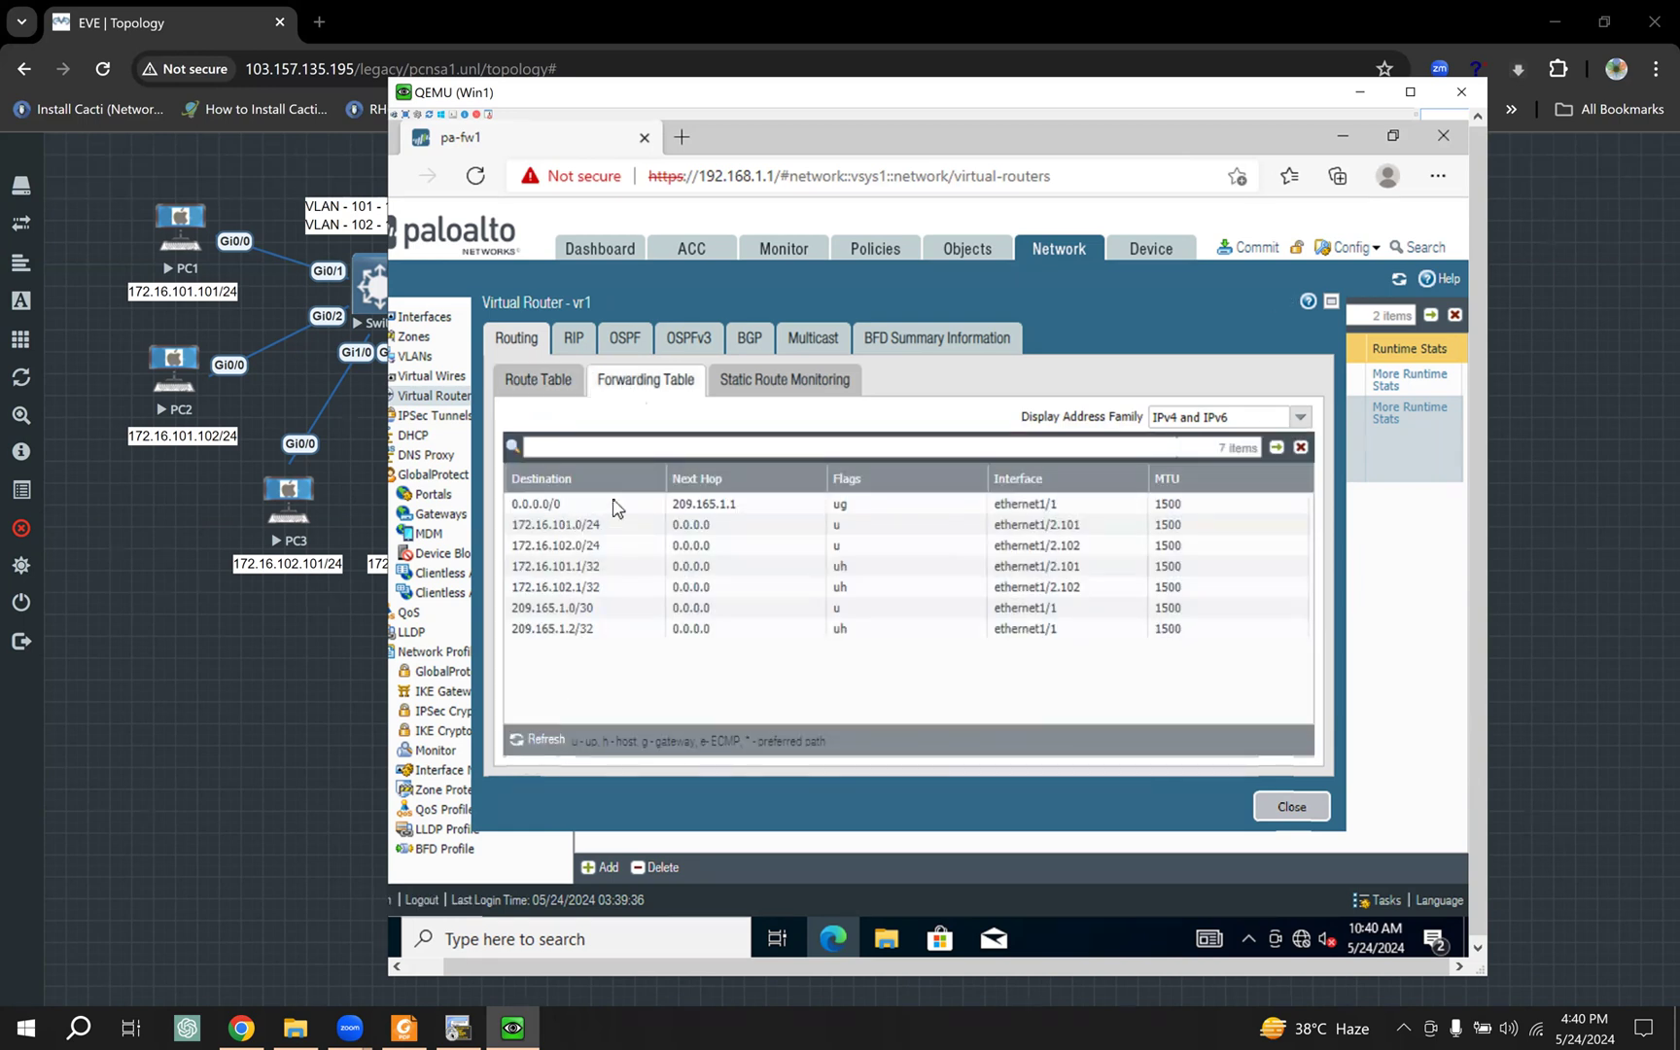
Step: Commit all pending changes on the pa-fw1 firewall
{"action": "left_click", "coordinate": [316, 717]}
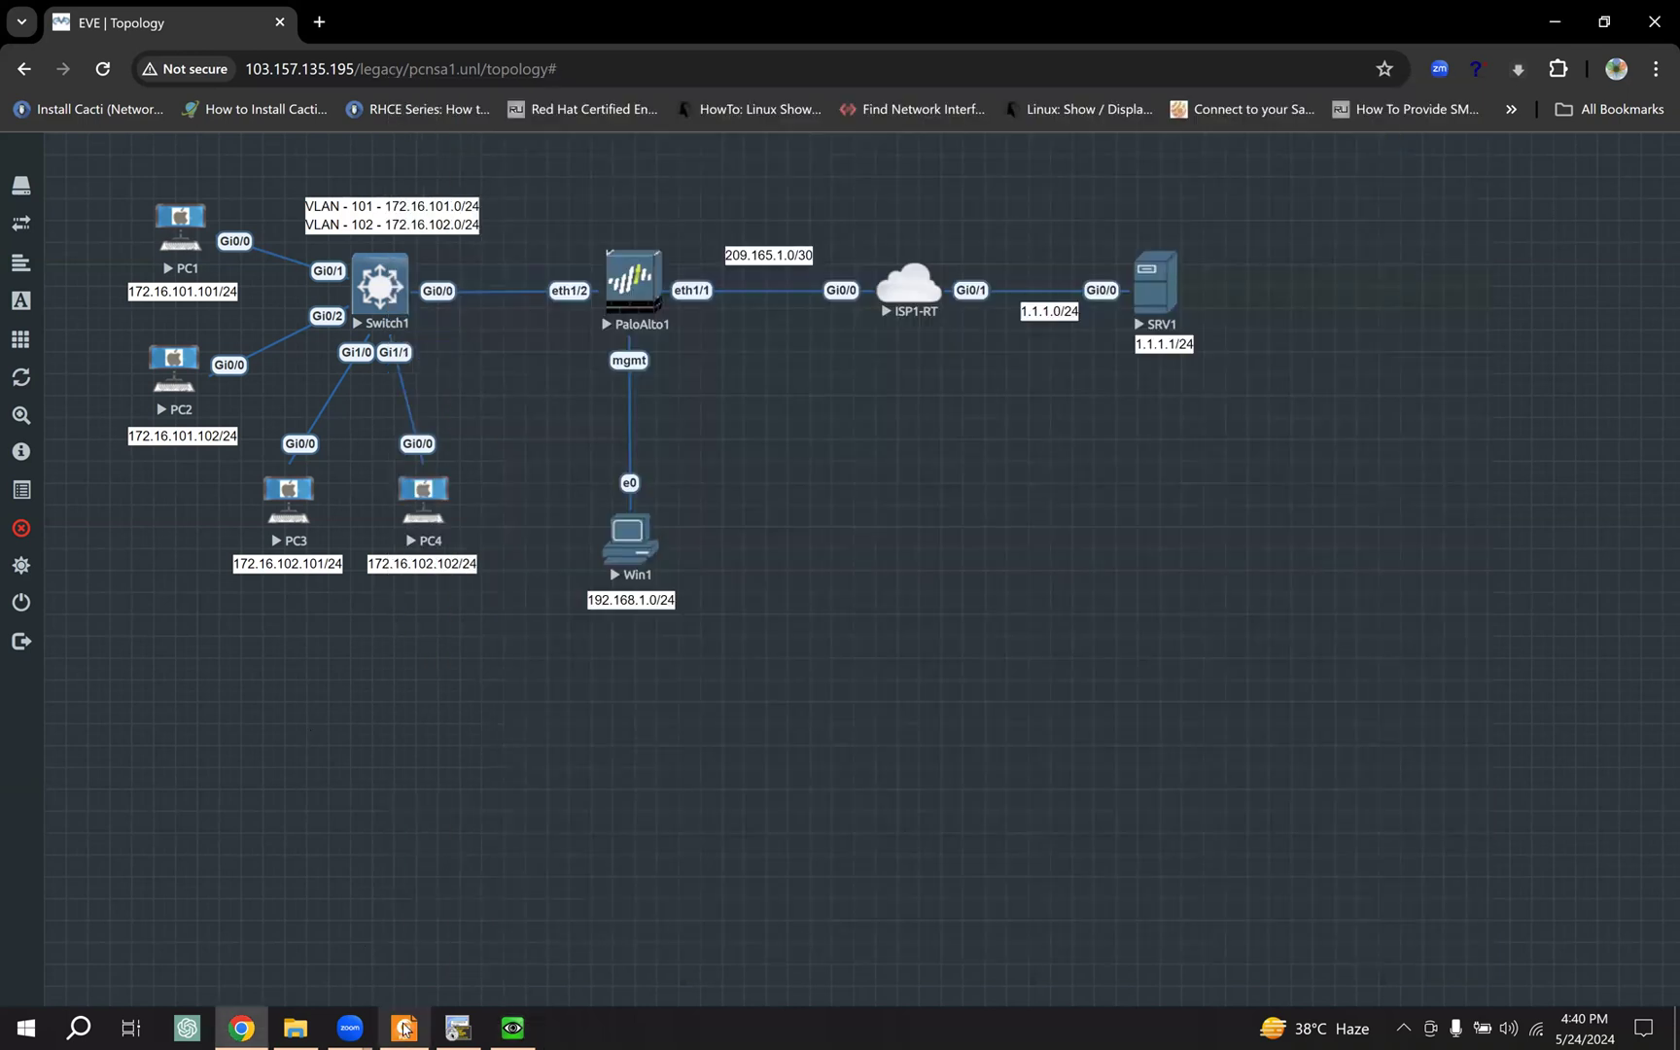
{"action": "left_click", "coordinate": [512, 923]}
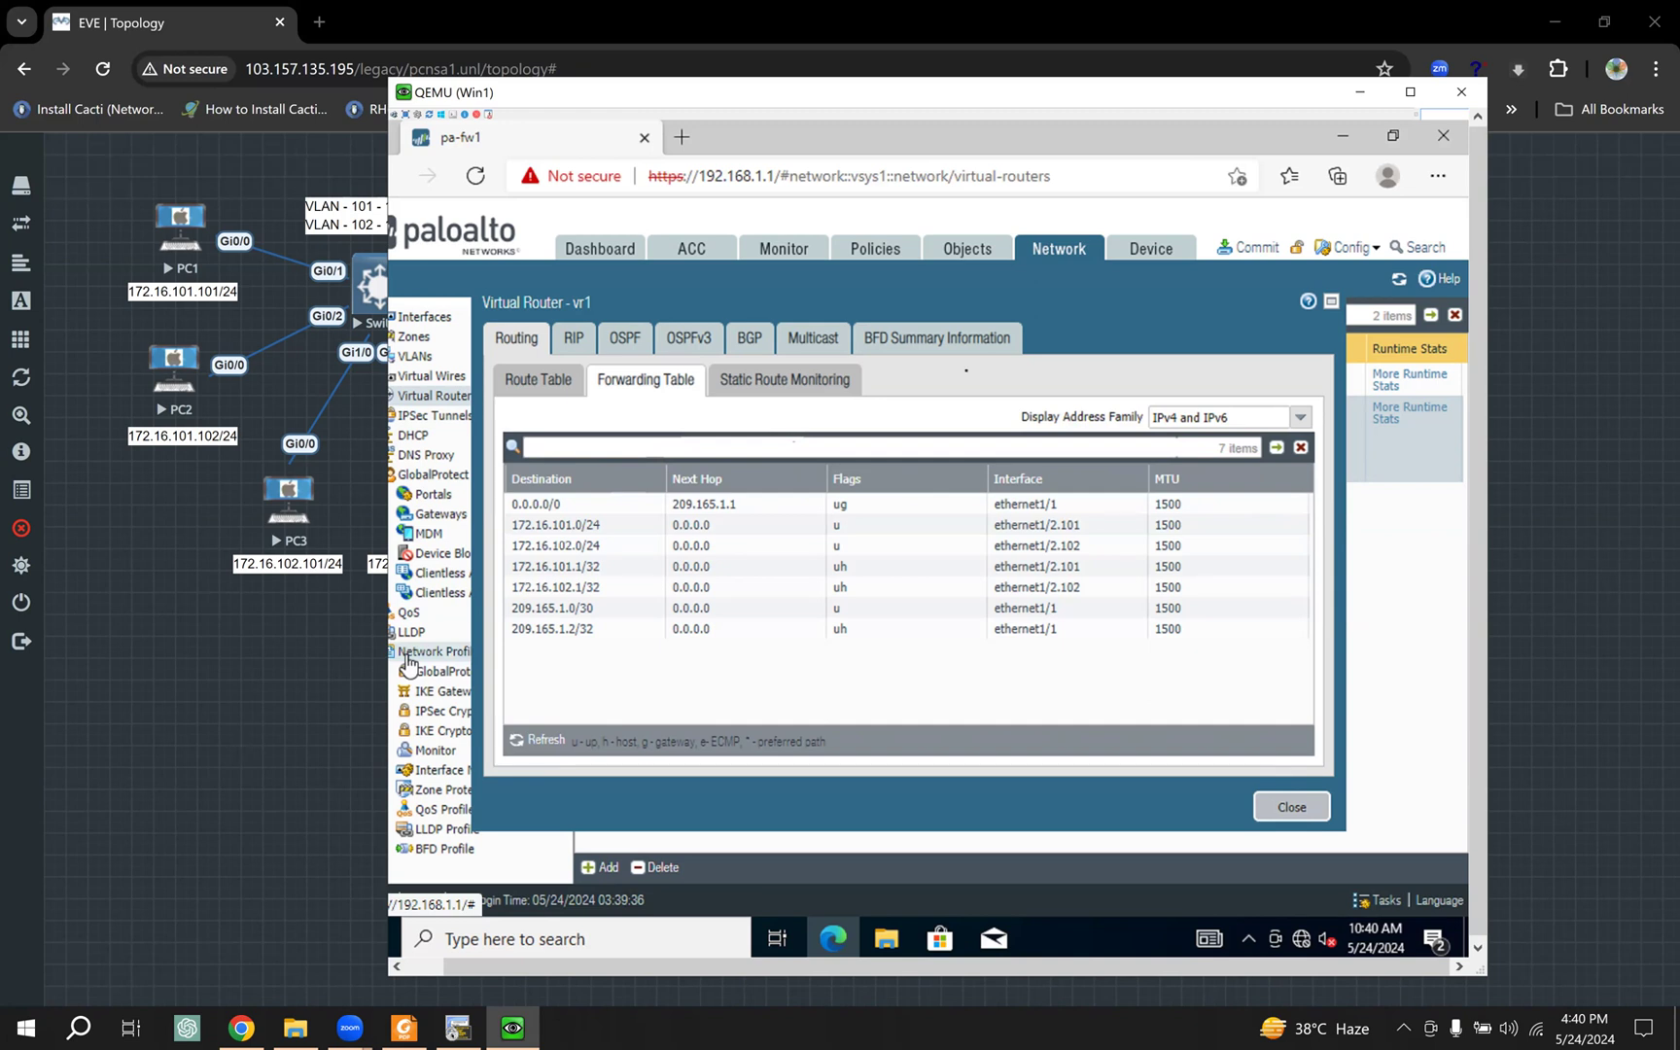
{"action": "left_click", "coordinate": [1246, 249]}
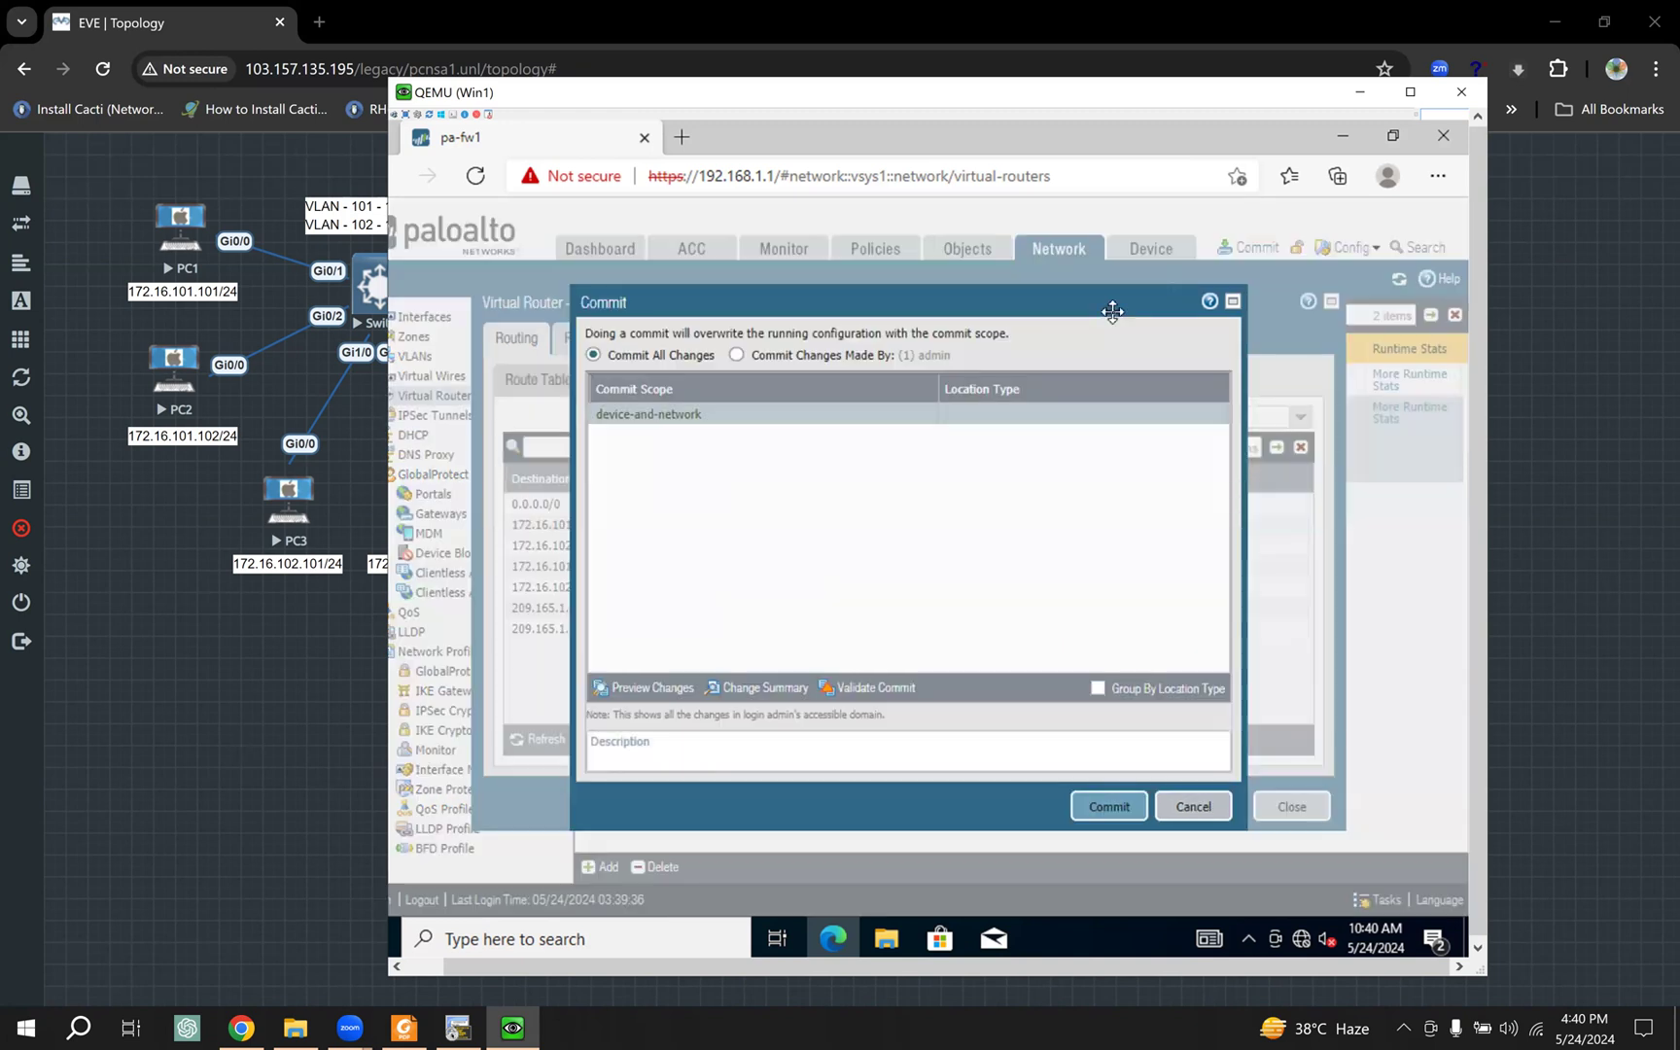
{"action": "left_click", "coordinate": [1096, 809]}
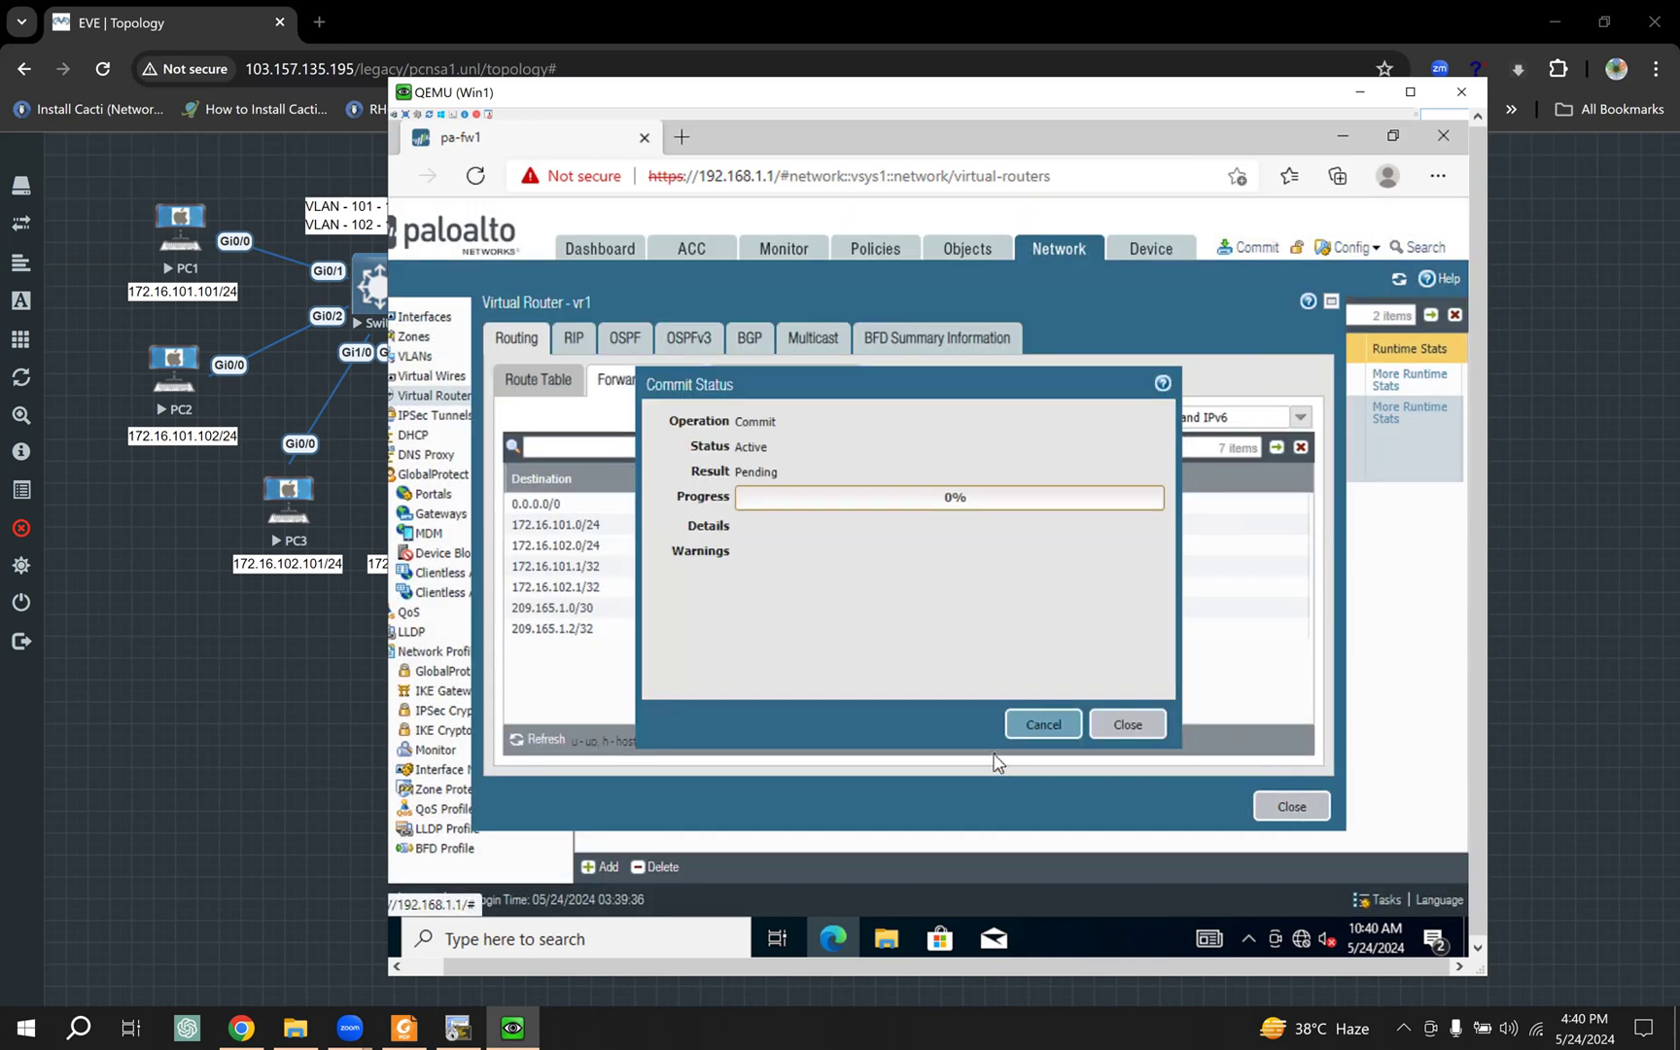
Step: Switch to the PCNSA study guide in Foxit PDF Reader and review the legacy static route configuration settings and example
{"action": "left_click", "coordinate": [315, 744]}
{"action": "left_click", "coordinate": [402, 1029]}
{"action": "scroll", "coordinate": [715, 583], "scroll_direction": "down", "scroll_amount": 3}
{"action": "scroll", "coordinate": [720, 567], "scroll_direction": "down", "scroll_amount": 1}
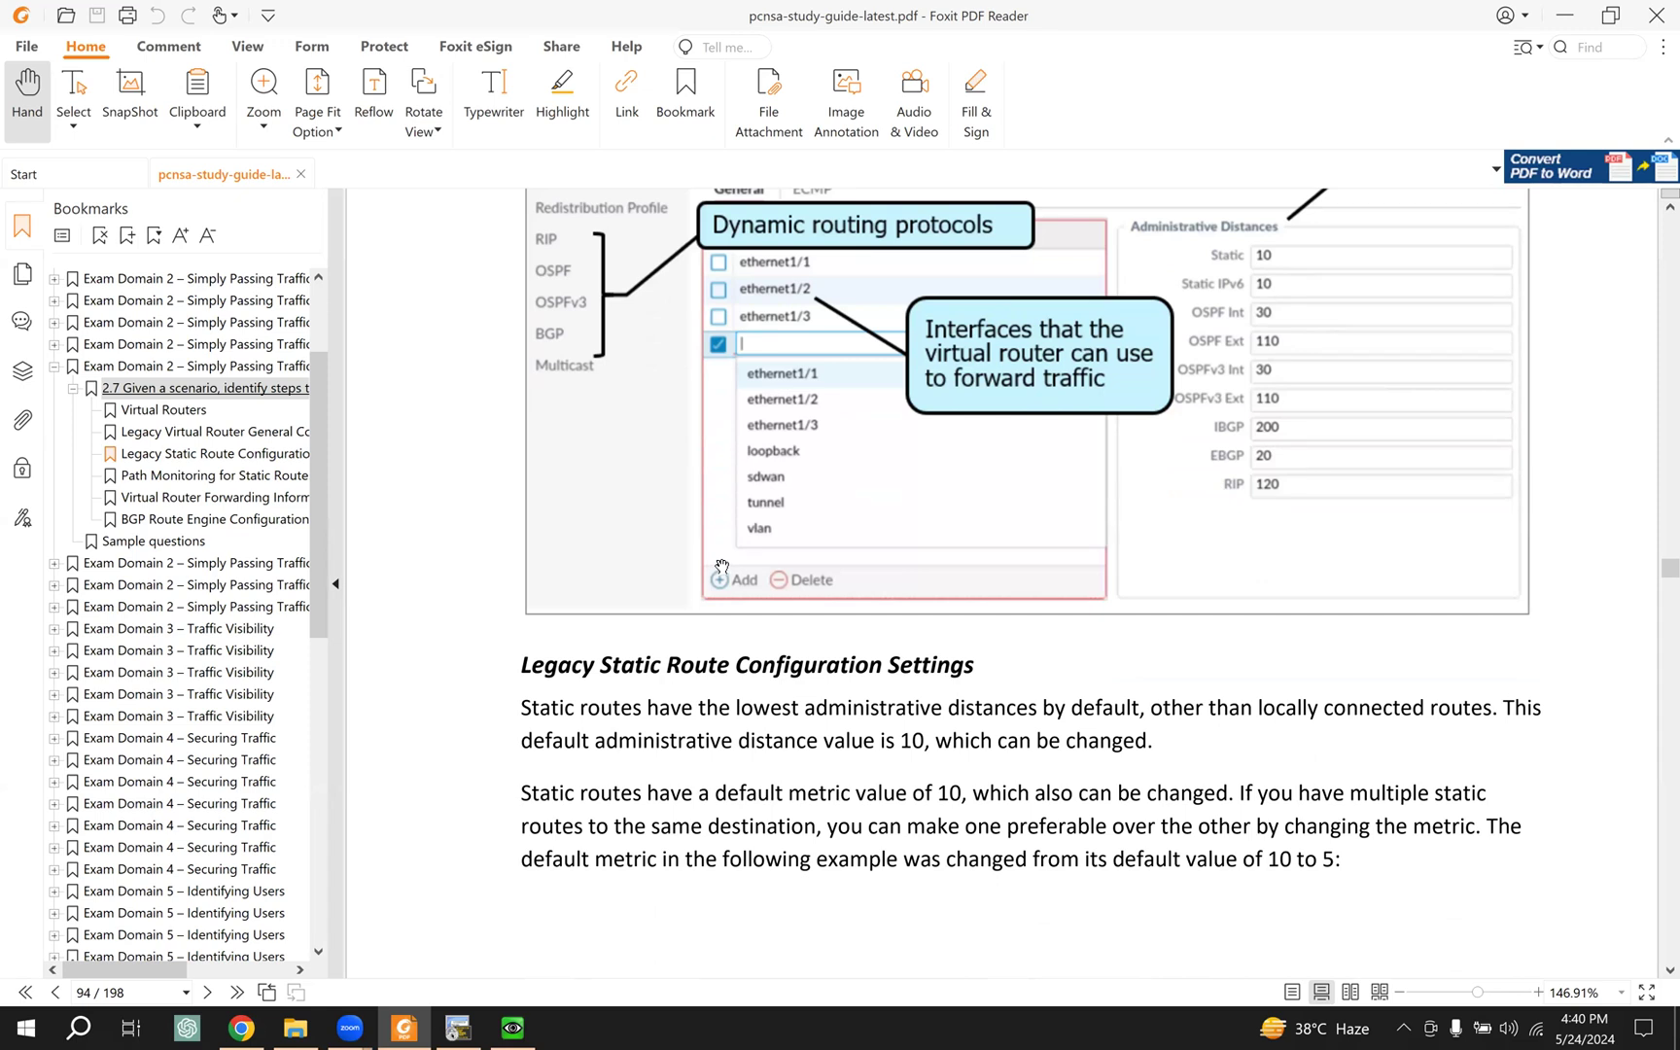
{"action": "scroll", "coordinate": [721, 566], "scroll_direction": "down", "scroll_amount": 2}
{"action": "scroll", "coordinate": [797, 570], "scroll_direction": "down", "scroll_amount": 10}
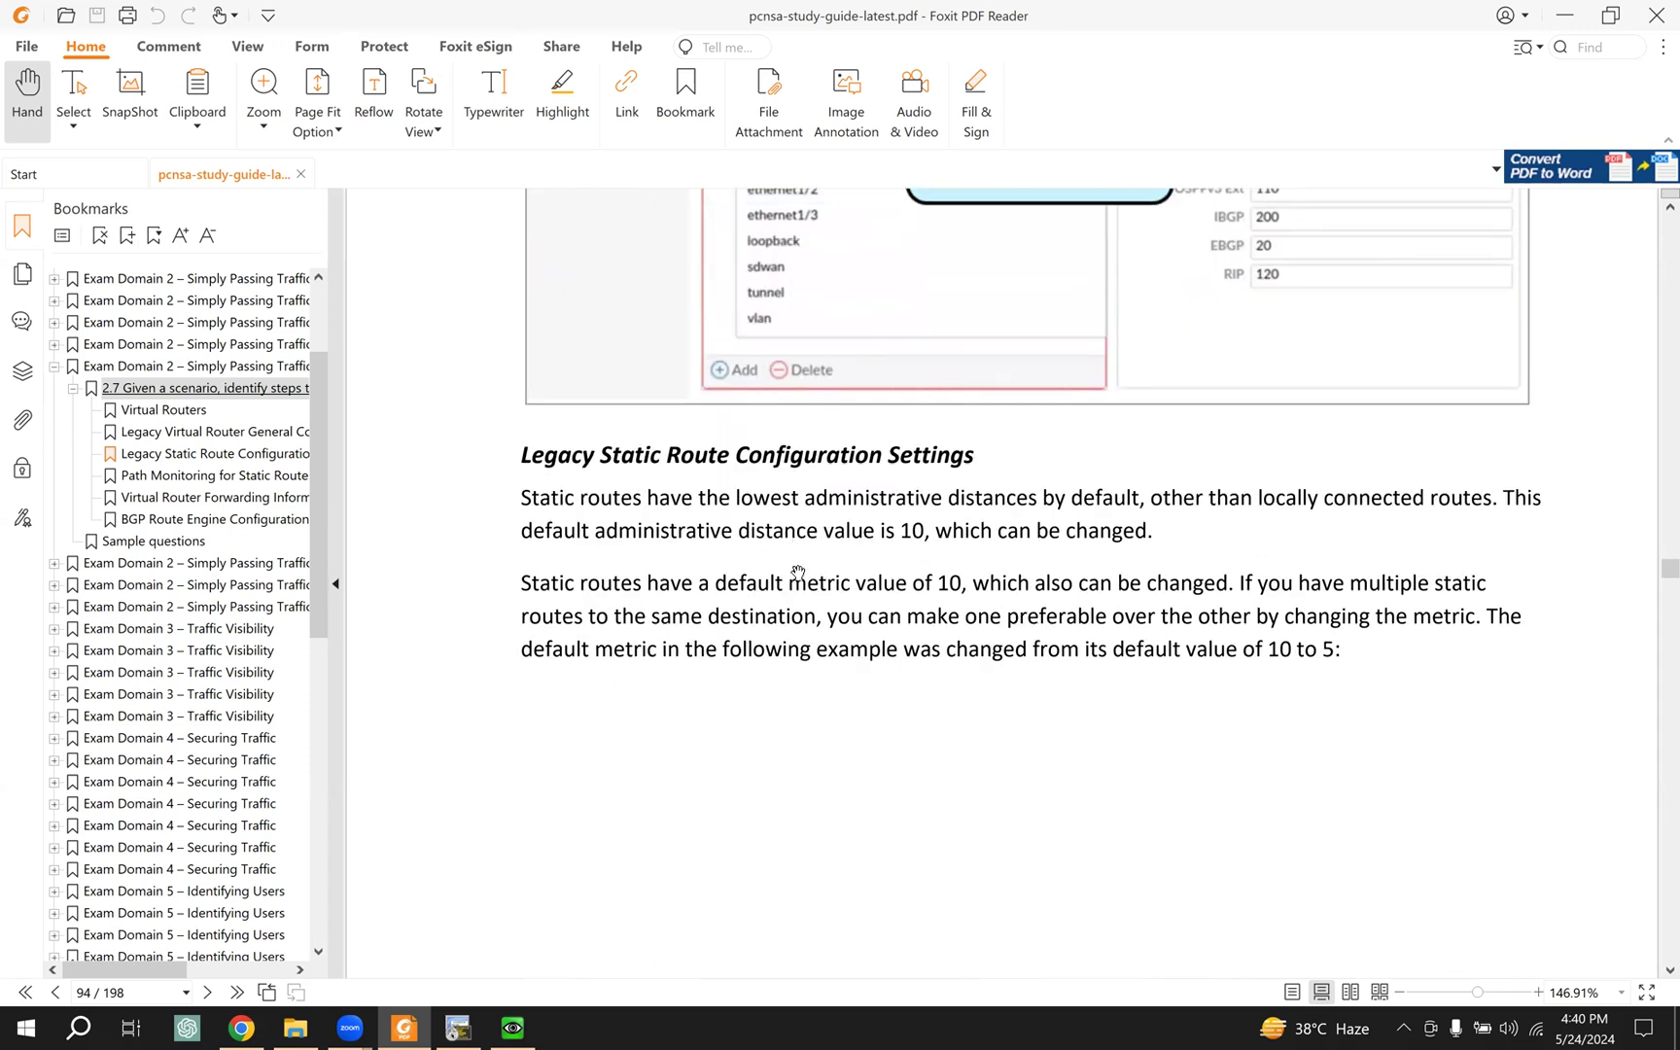
{"action": "scroll", "coordinate": [797, 573], "scroll_direction": "down", "scroll_amount": 11}
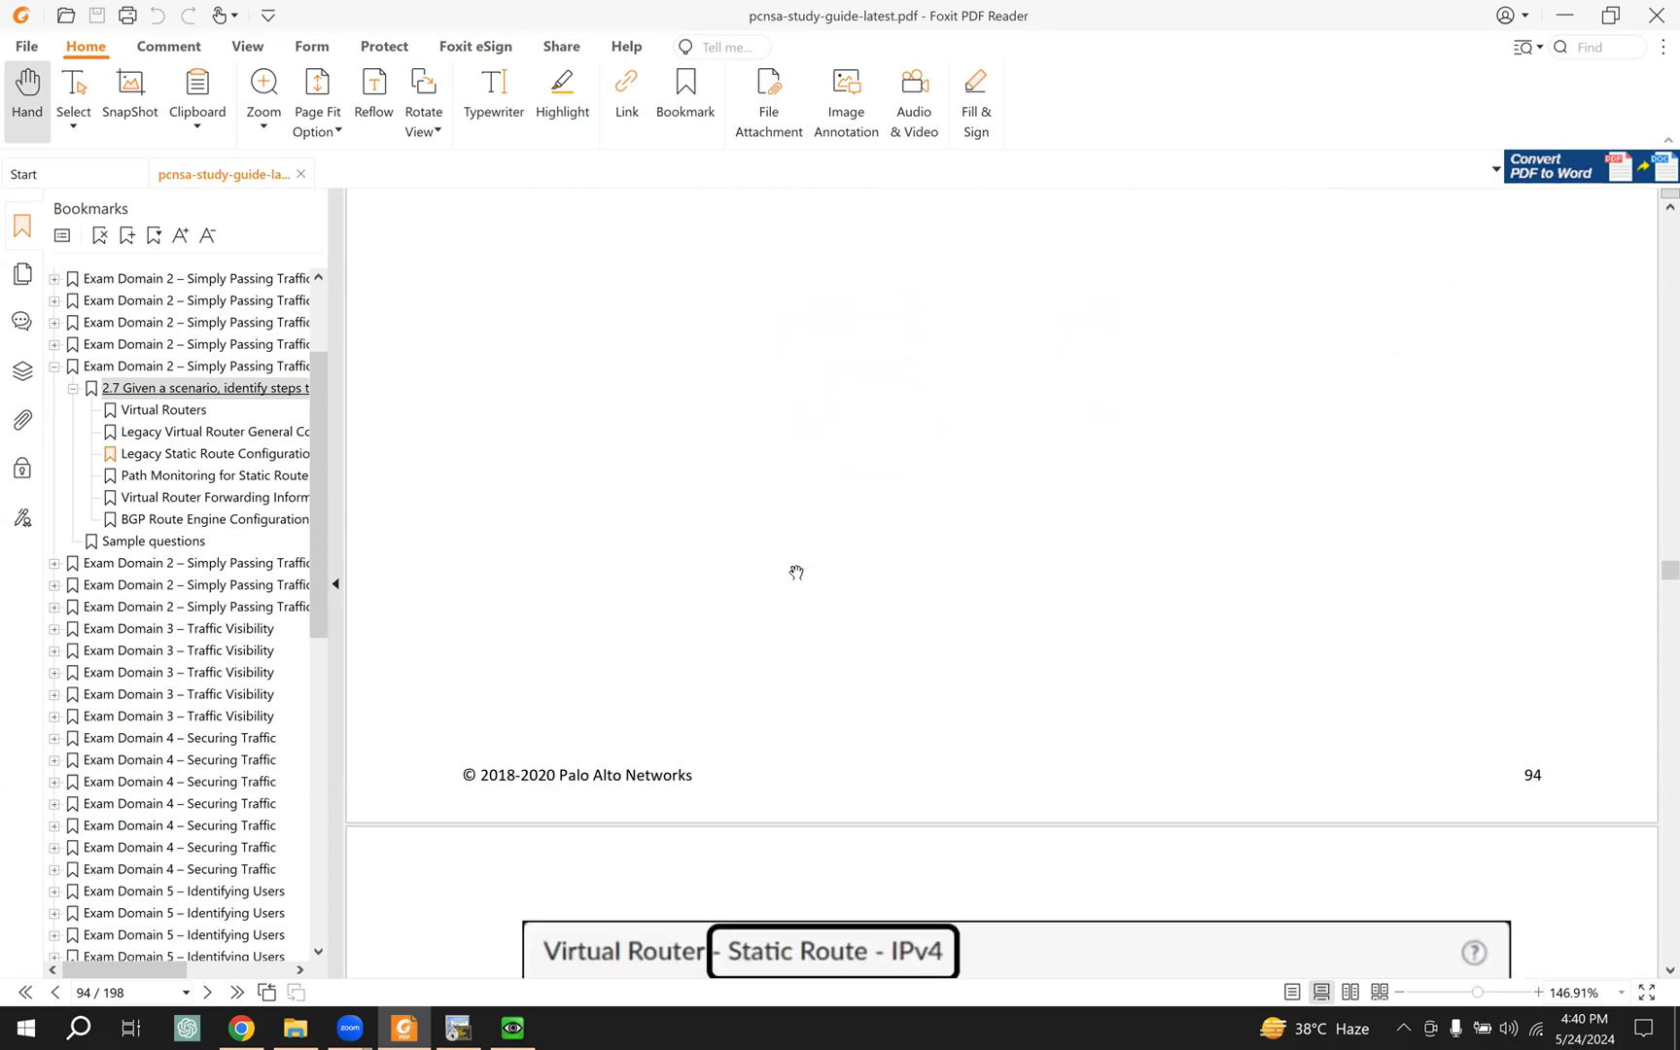
{"action": "scroll", "coordinate": [797, 573], "scroll_direction": "down", "scroll_amount": 1}
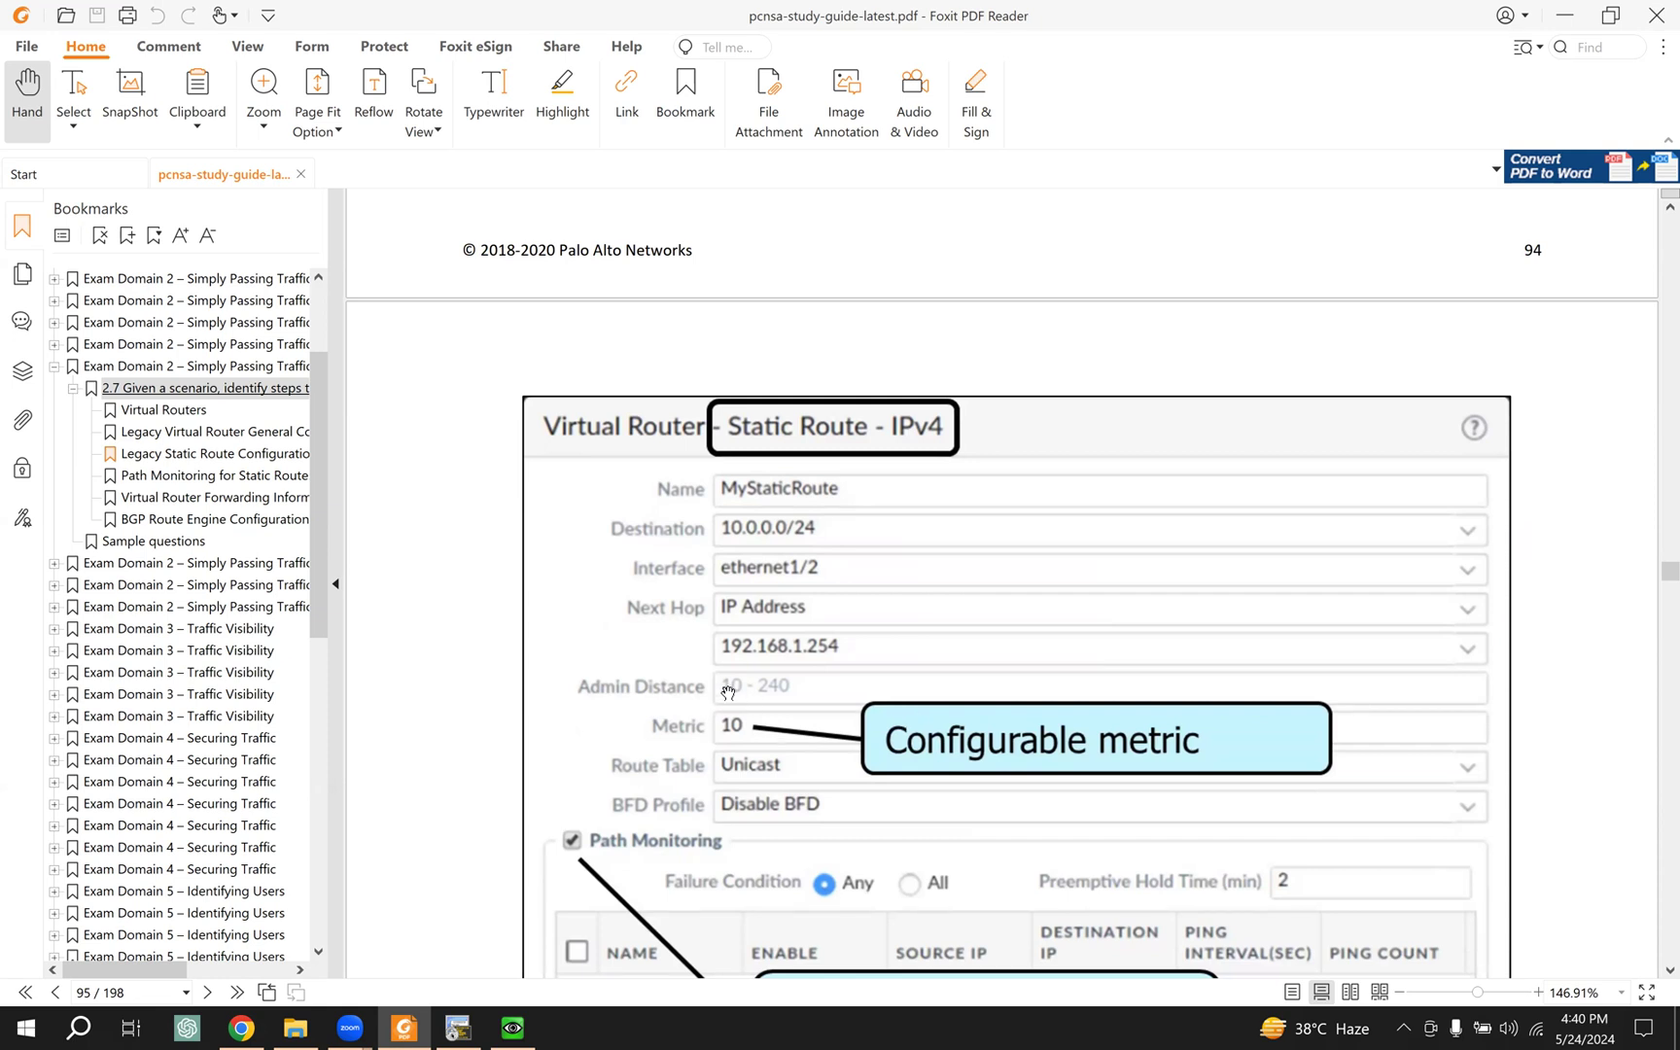
{"action": "scroll", "coordinate": [730, 677], "scroll_direction": "down", "scroll_amount": 3}
{"action": "scroll", "coordinate": [730, 677], "scroll_direction": "down", "scroll_amount": 3}
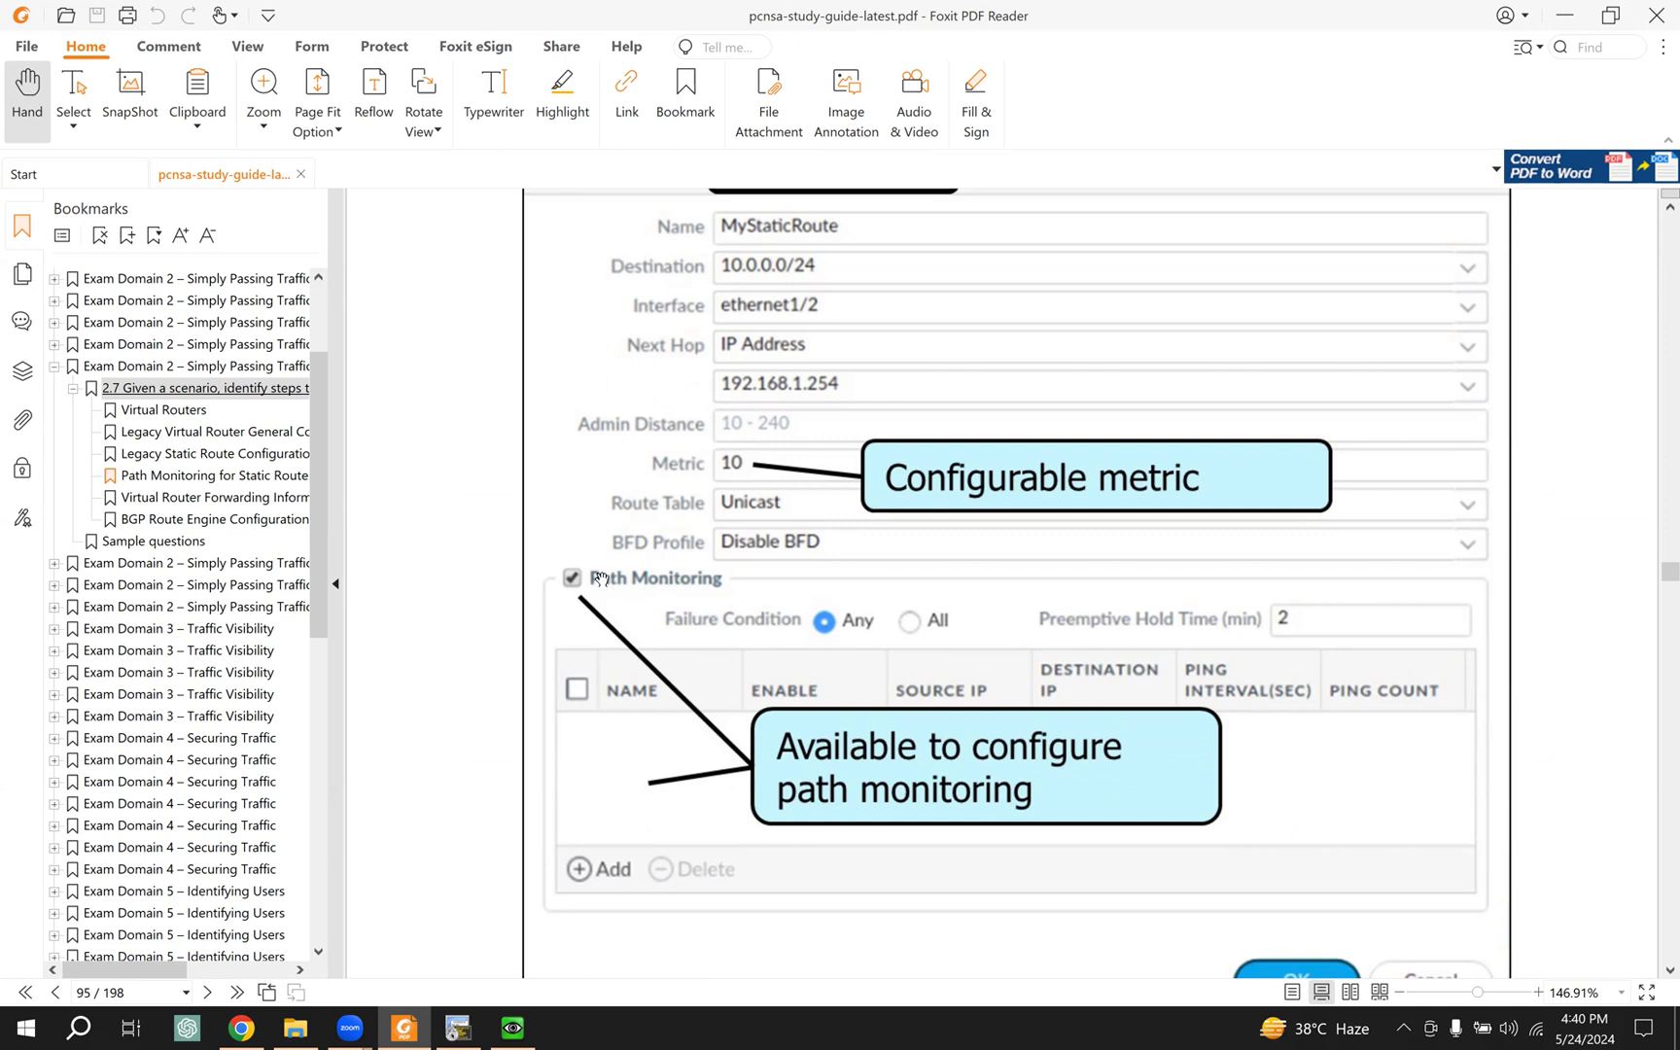
{"action": "scroll", "coordinate": [734, 620], "scroll_direction": "down", "scroll_amount": 3}
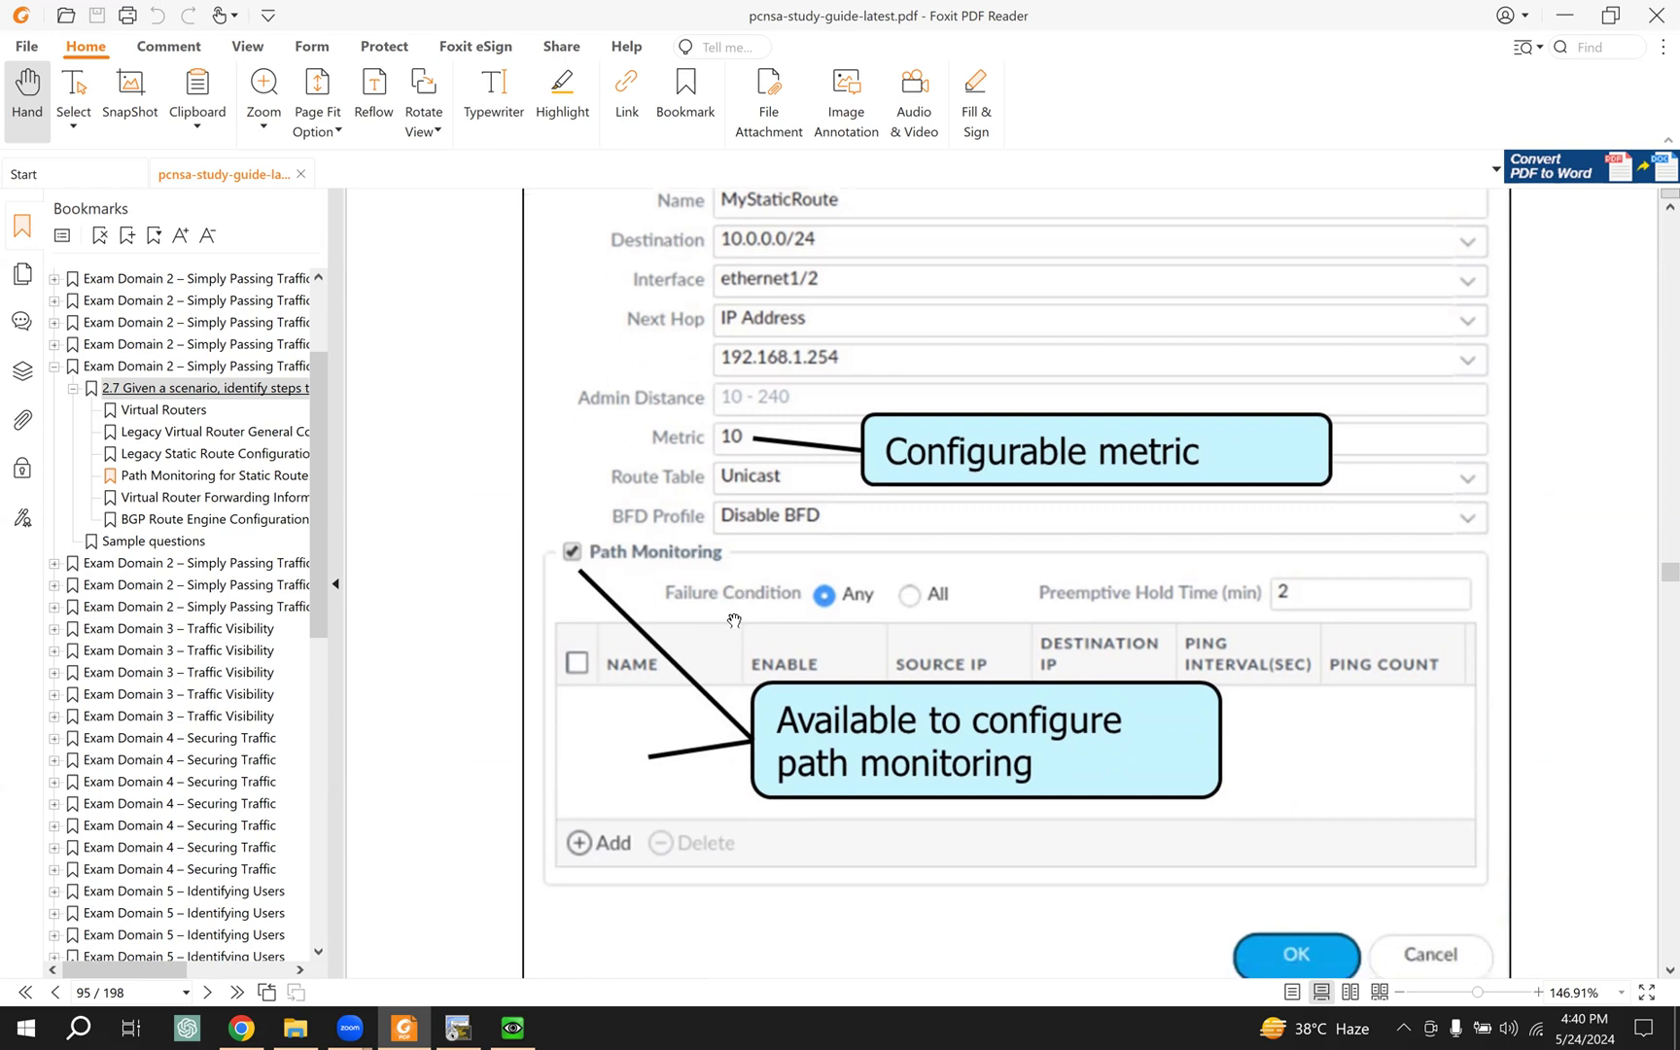
Step: Read the guide's path monitoring section for static routes, including the monitored destination and Static Route Monitoring examples
{"action": "scroll", "coordinate": [727, 615], "scroll_direction": "down", "scroll_amount": 5}
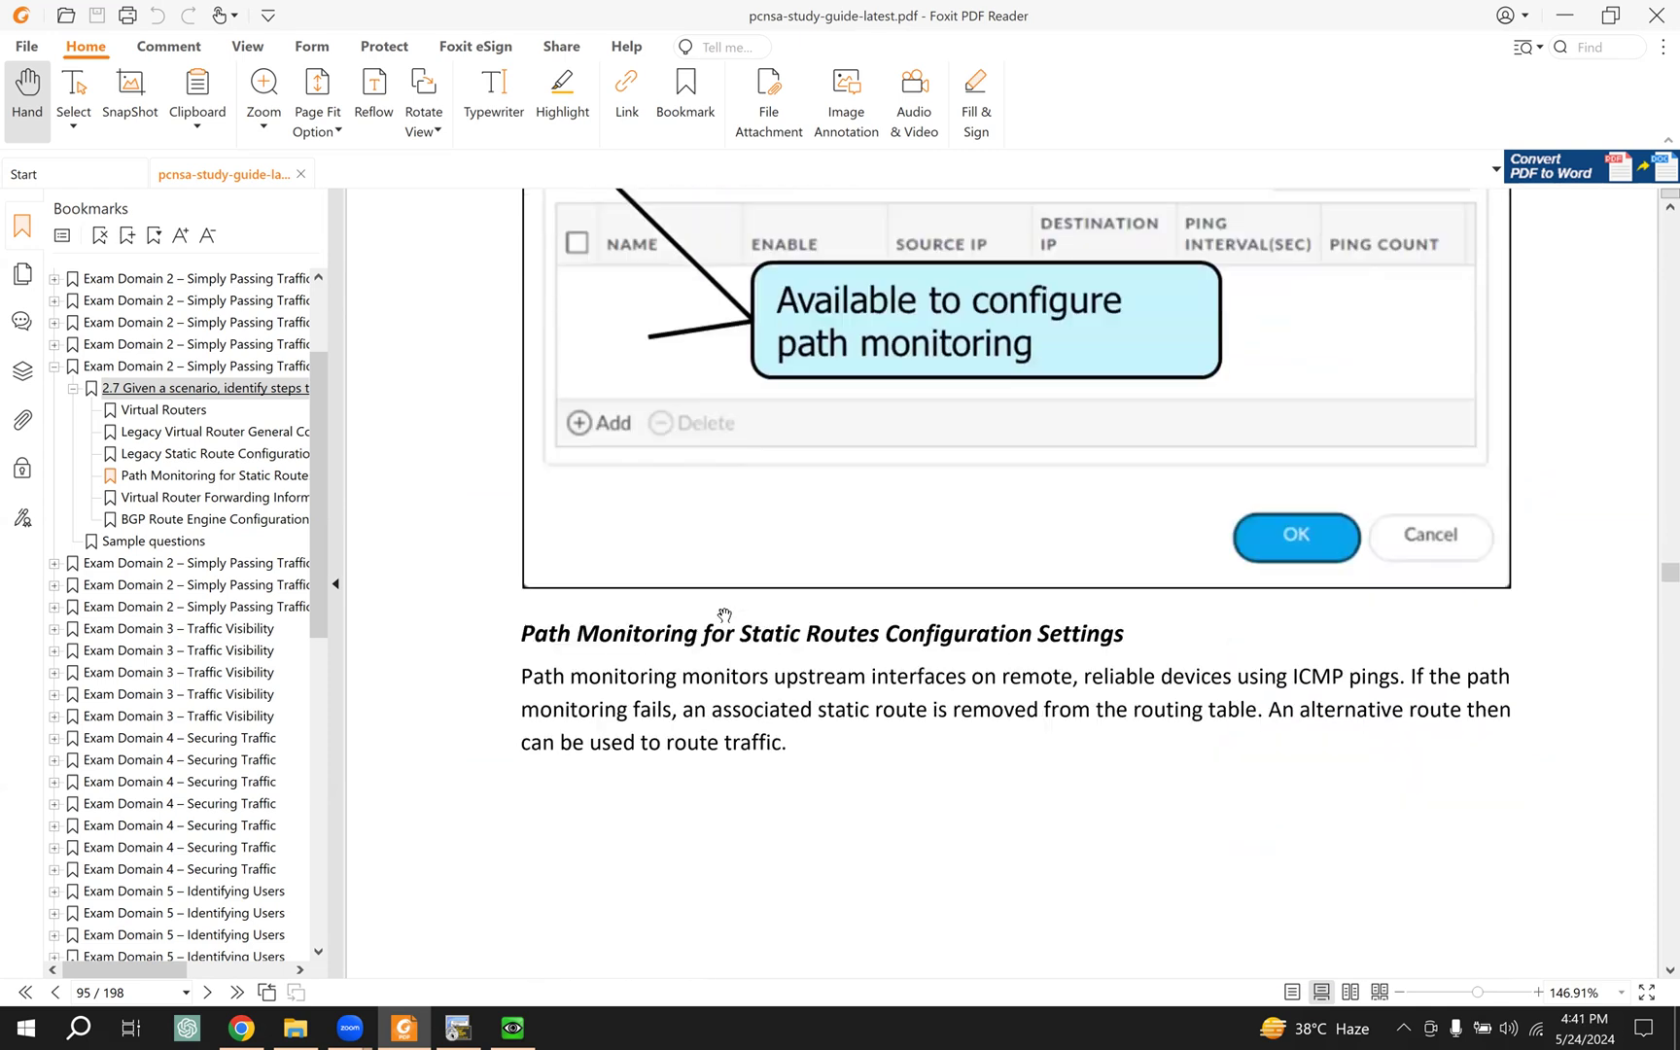
{"action": "scroll", "coordinate": [724, 616], "scroll_direction": "down", "scroll_amount": 8}
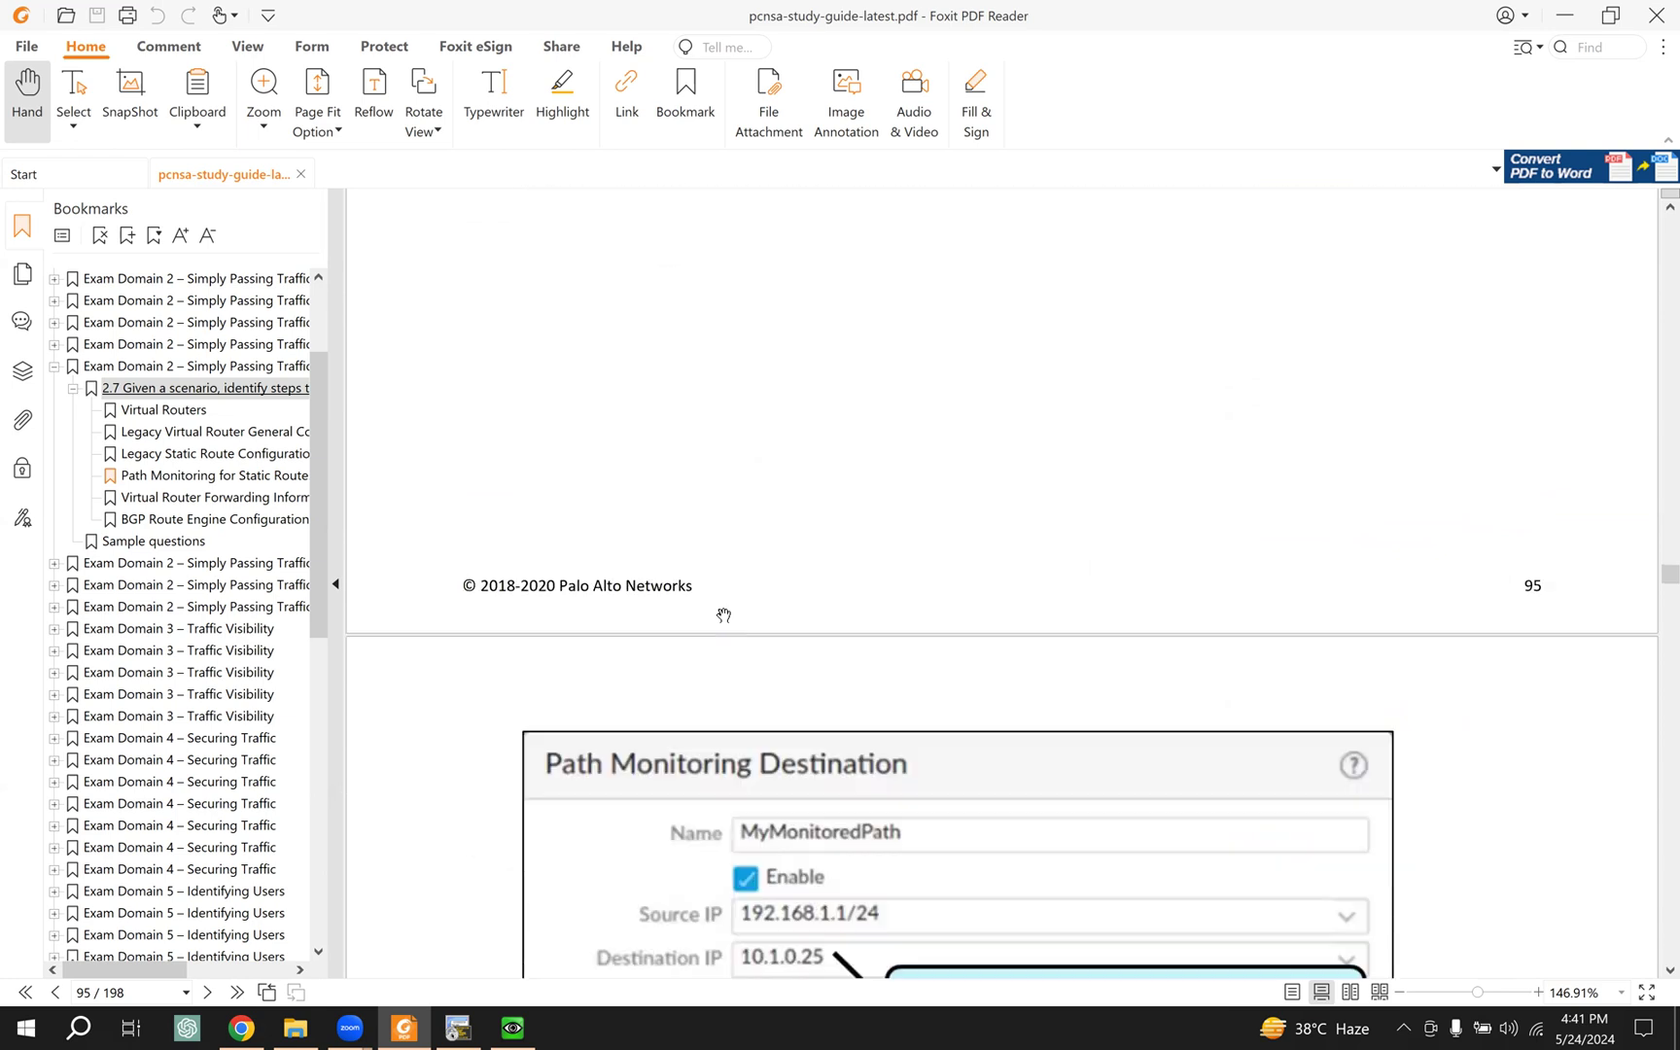
{"action": "scroll", "coordinate": [773, 587], "scroll_direction": "down", "scroll_amount": 2}
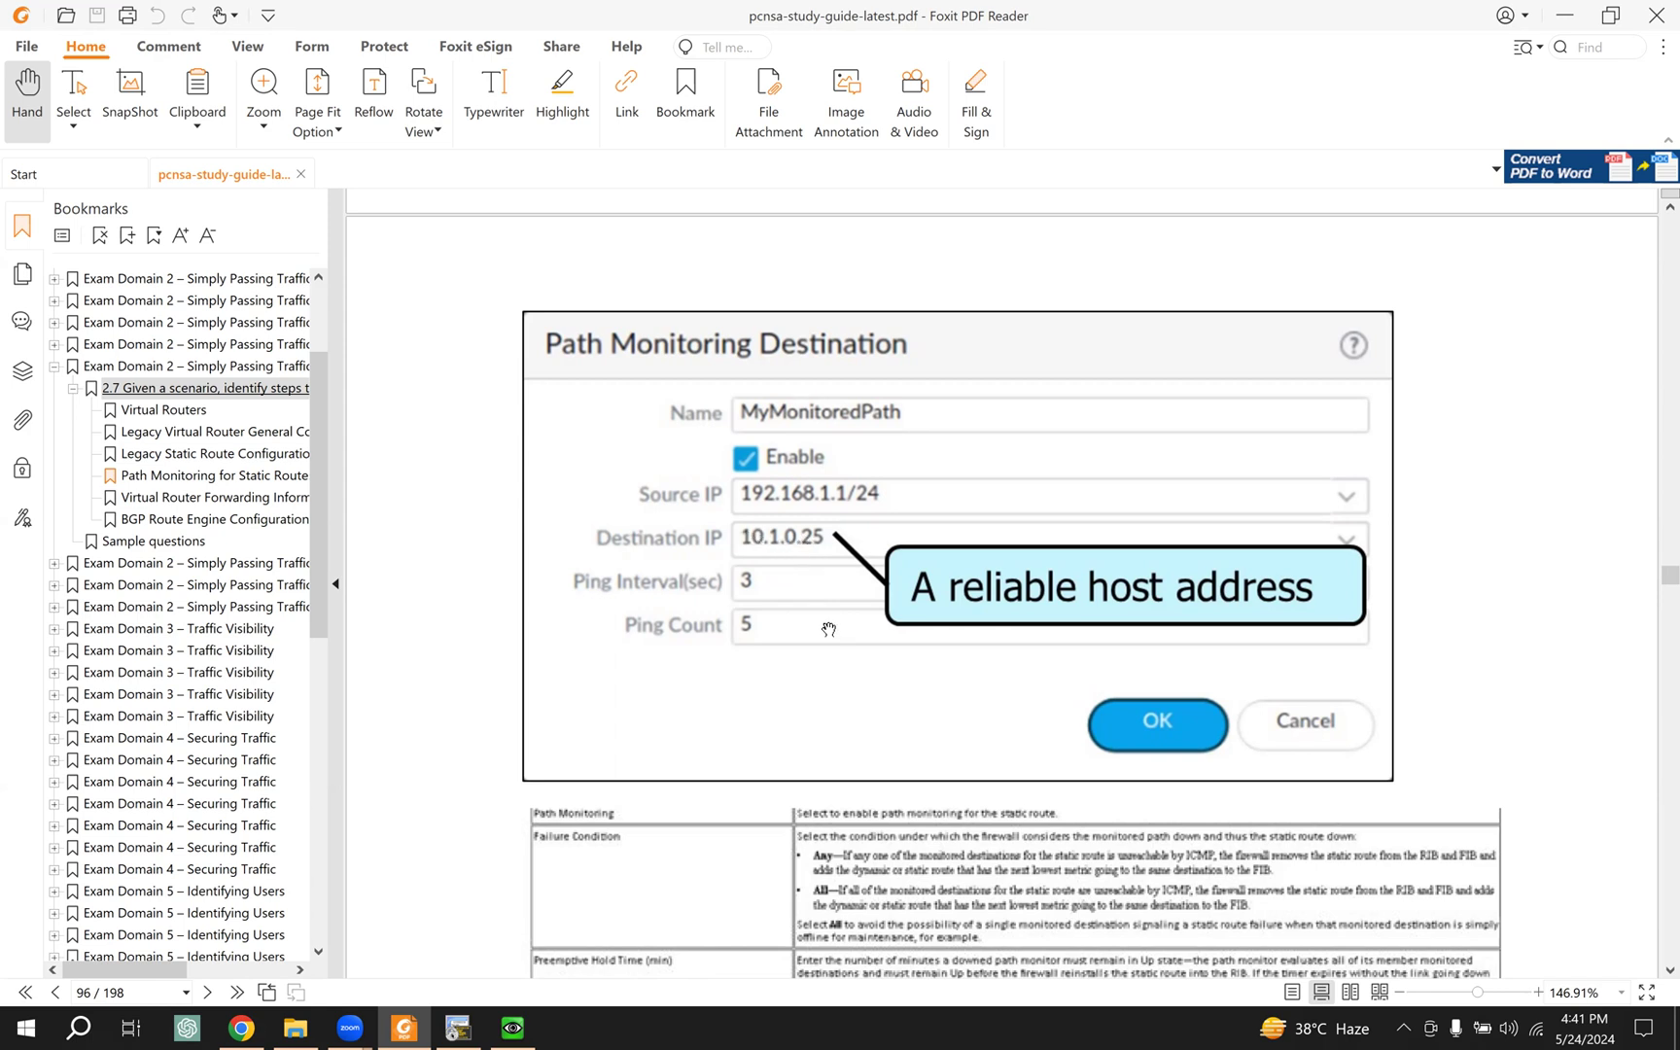
{"action": "scroll", "coordinate": [828, 629], "scroll_direction": "down", "scroll_amount": 10}
{"action": "scroll", "coordinate": [827, 620], "scroll_direction": "down", "scroll_amount": 15}
{"action": "scroll", "coordinate": [826, 620], "scroll_direction": "down", "scroll_amount": 5}
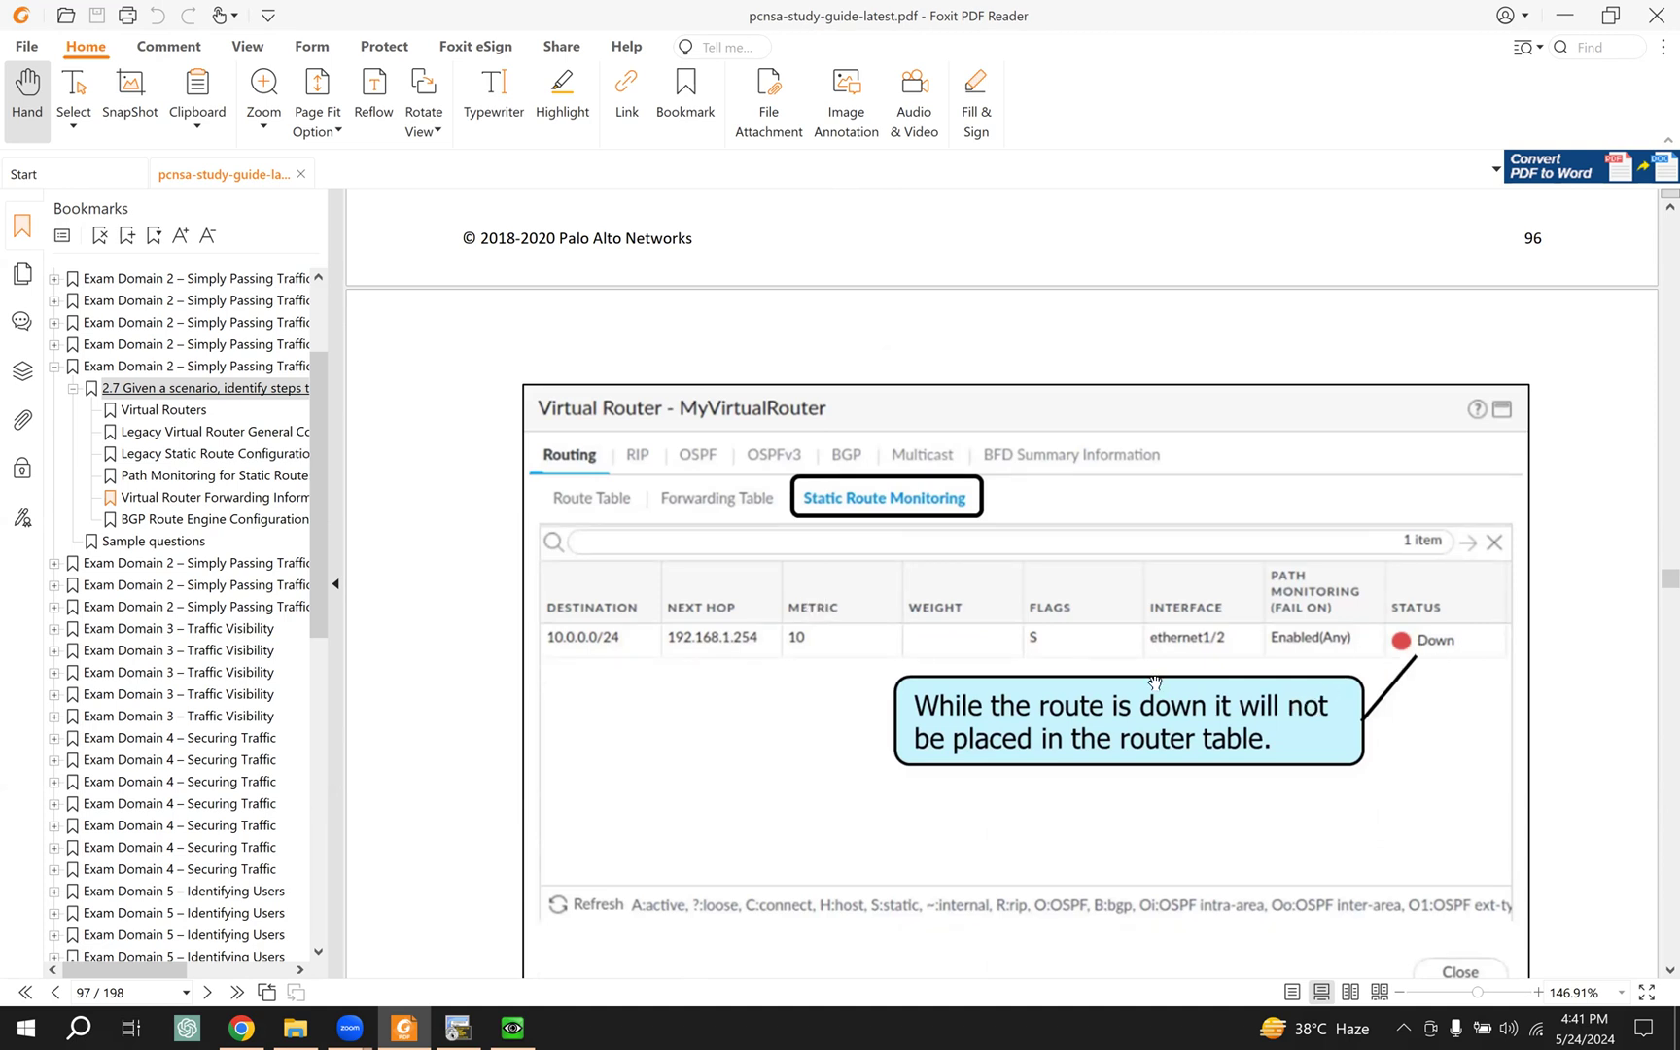
Step: Read the guide's Virtual Router Forwarding Information Base section with the show routing fib output, and the start of BGP Route Engine Configuration
{"action": "scroll", "coordinate": [1170, 682], "scroll_direction": "down", "scroll_amount": 10}
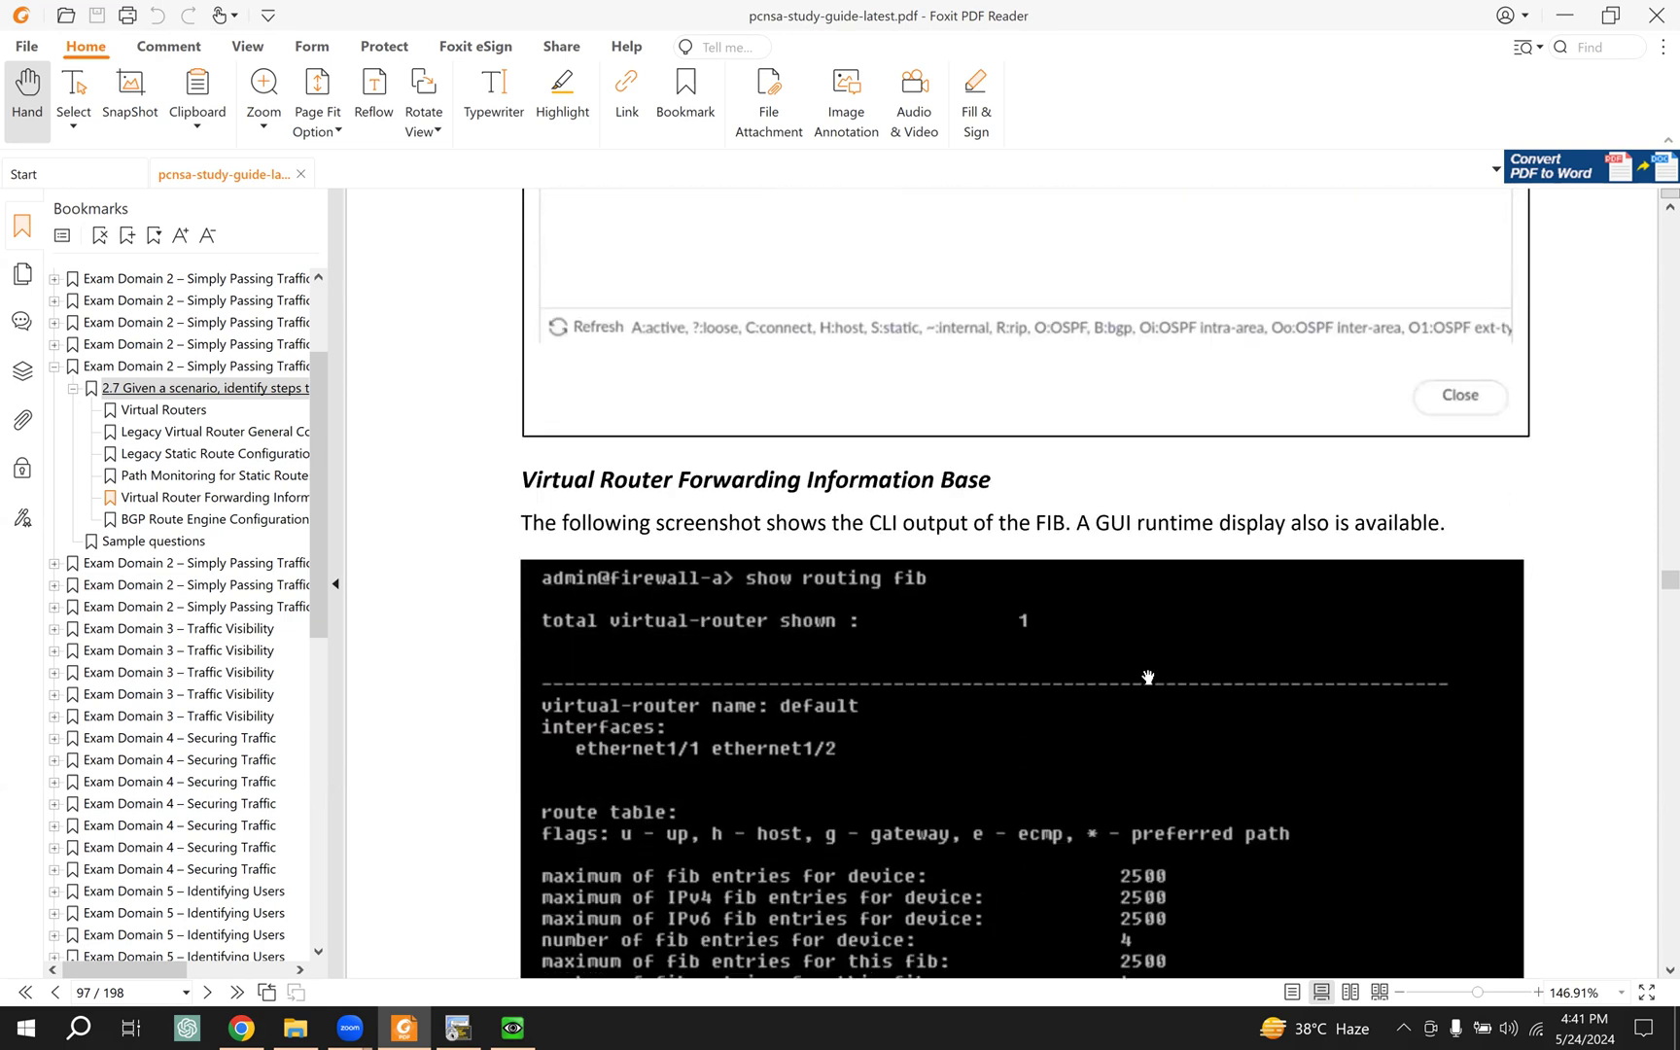
{"action": "scroll", "coordinate": [1148, 678], "scroll_direction": "down", "scroll_amount": 2}
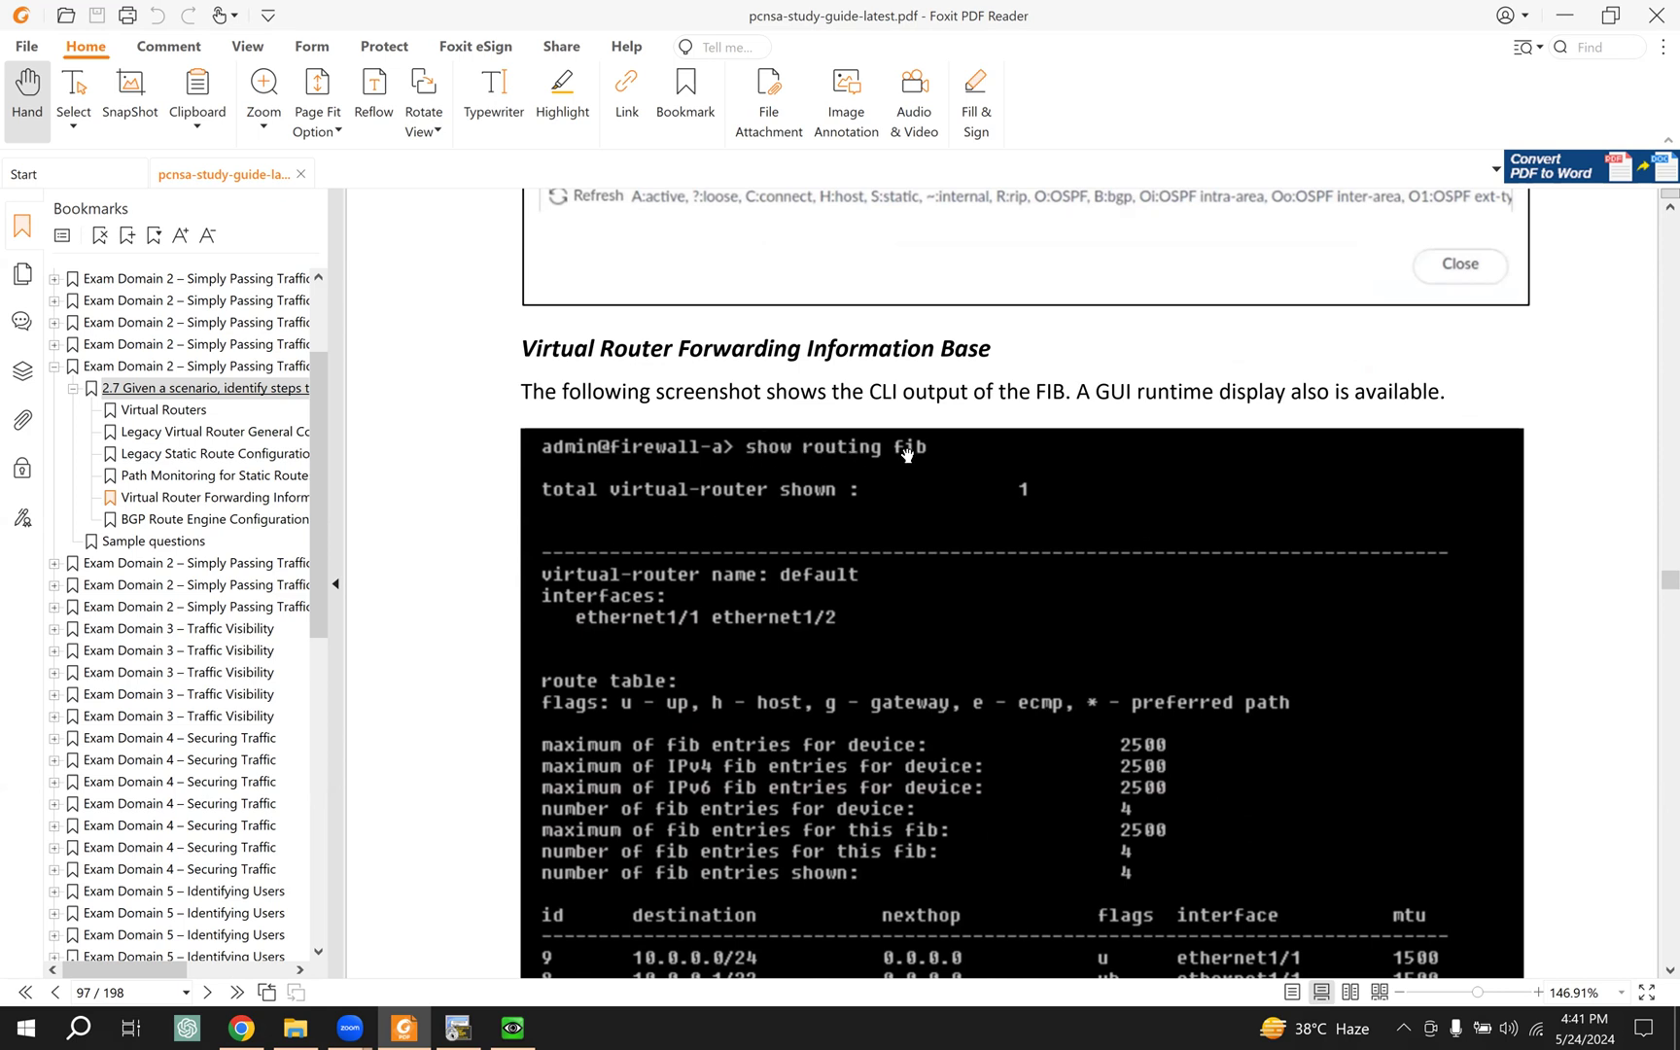
{"action": "scroll", "coordinate": [765, 645], "scroll_direction": "down", "scroll_amount": 3}
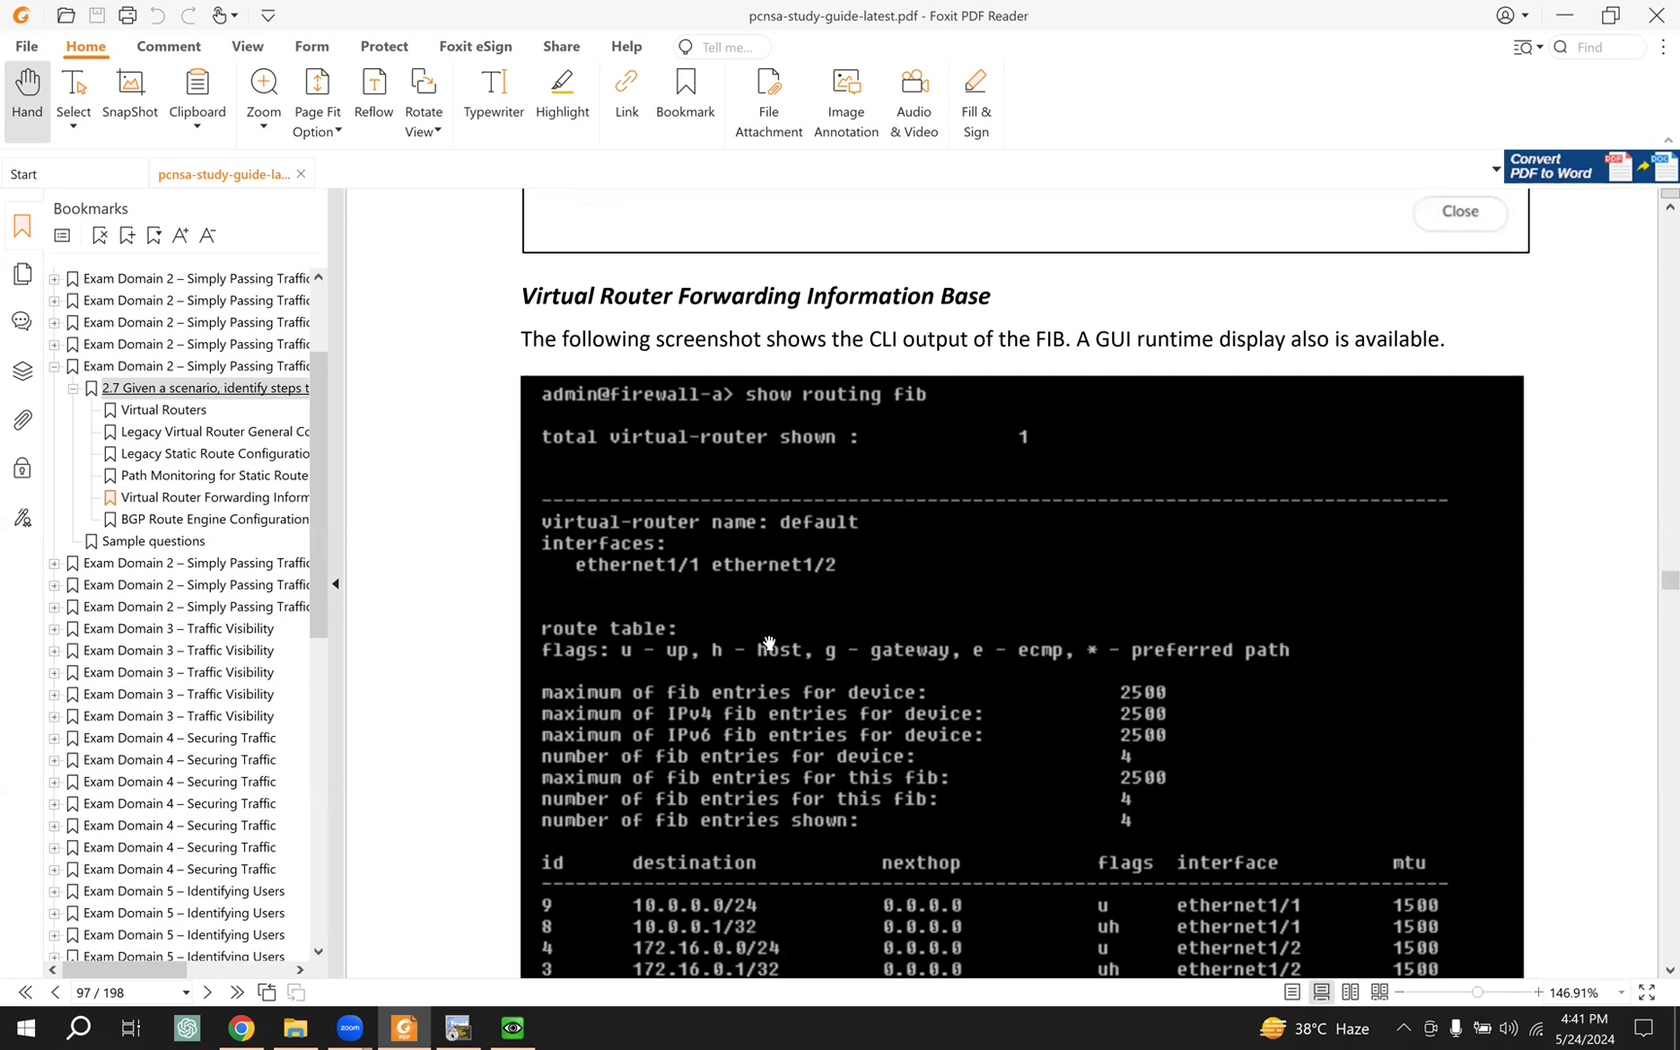
{"action": "scroll", "coordinate": [768, 625], "scroll_direction": "up", "scroll_amount": 2}
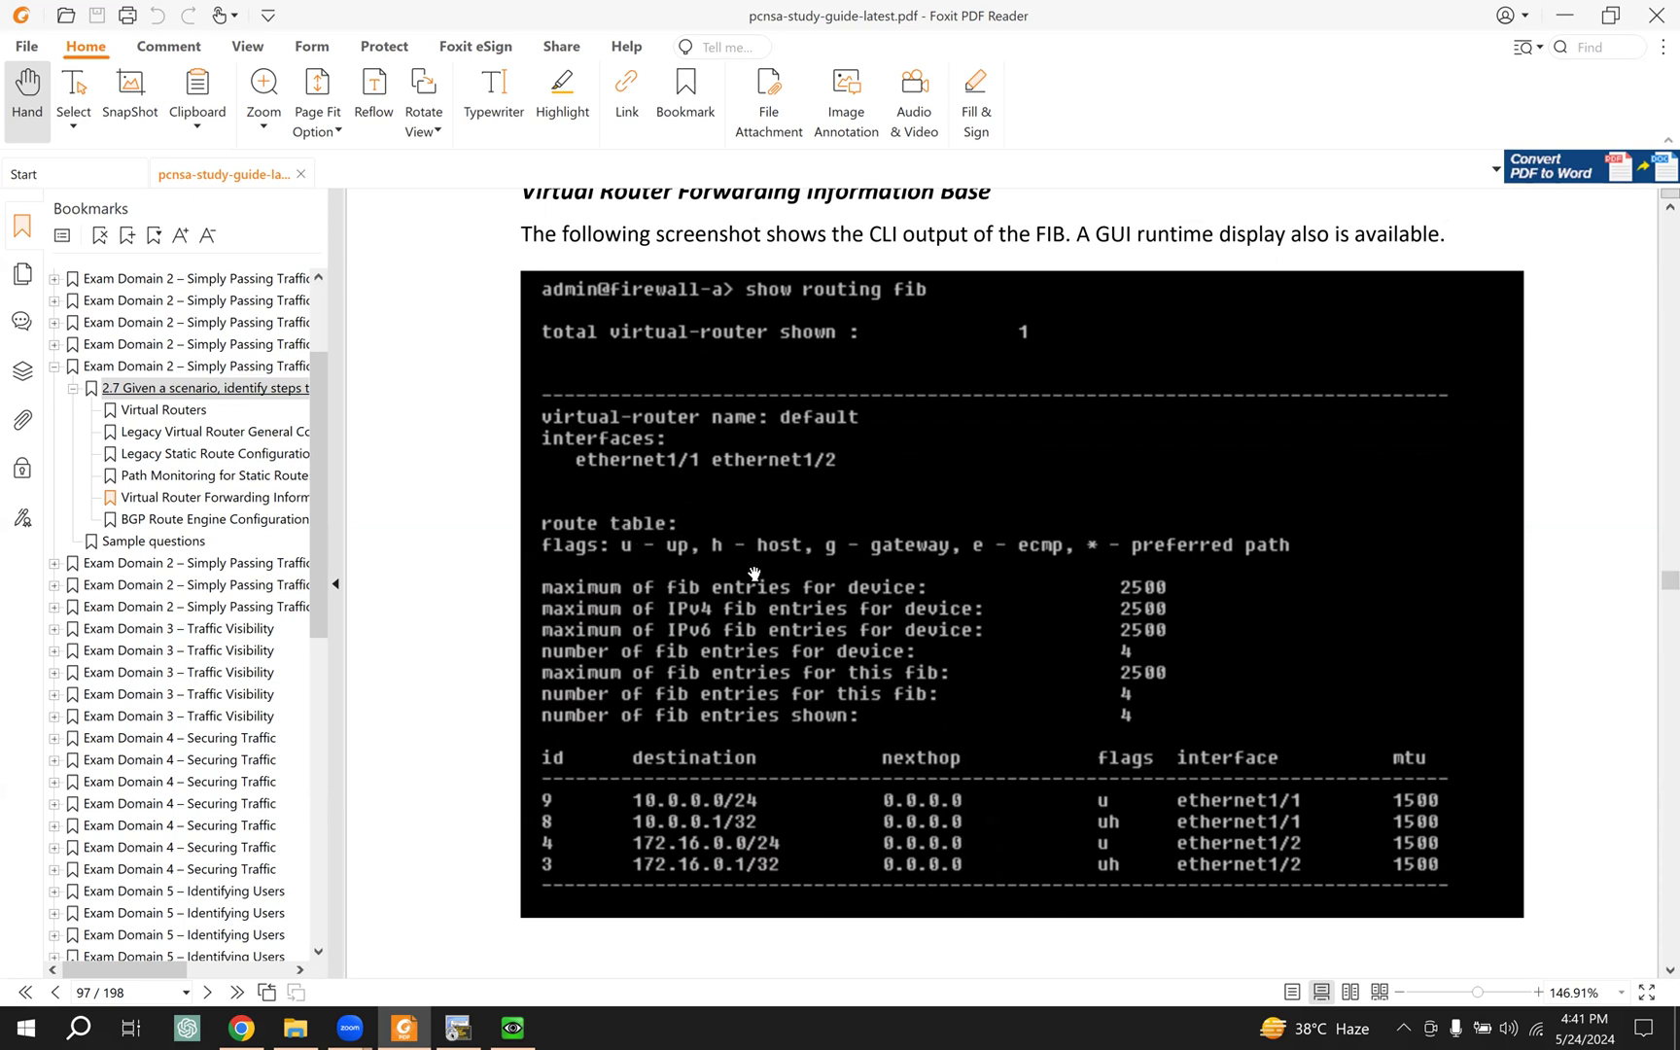
{"action": "scroll", "coordinate": [877, 622], "scroll_direction": "down", "scroll_amount": 8}
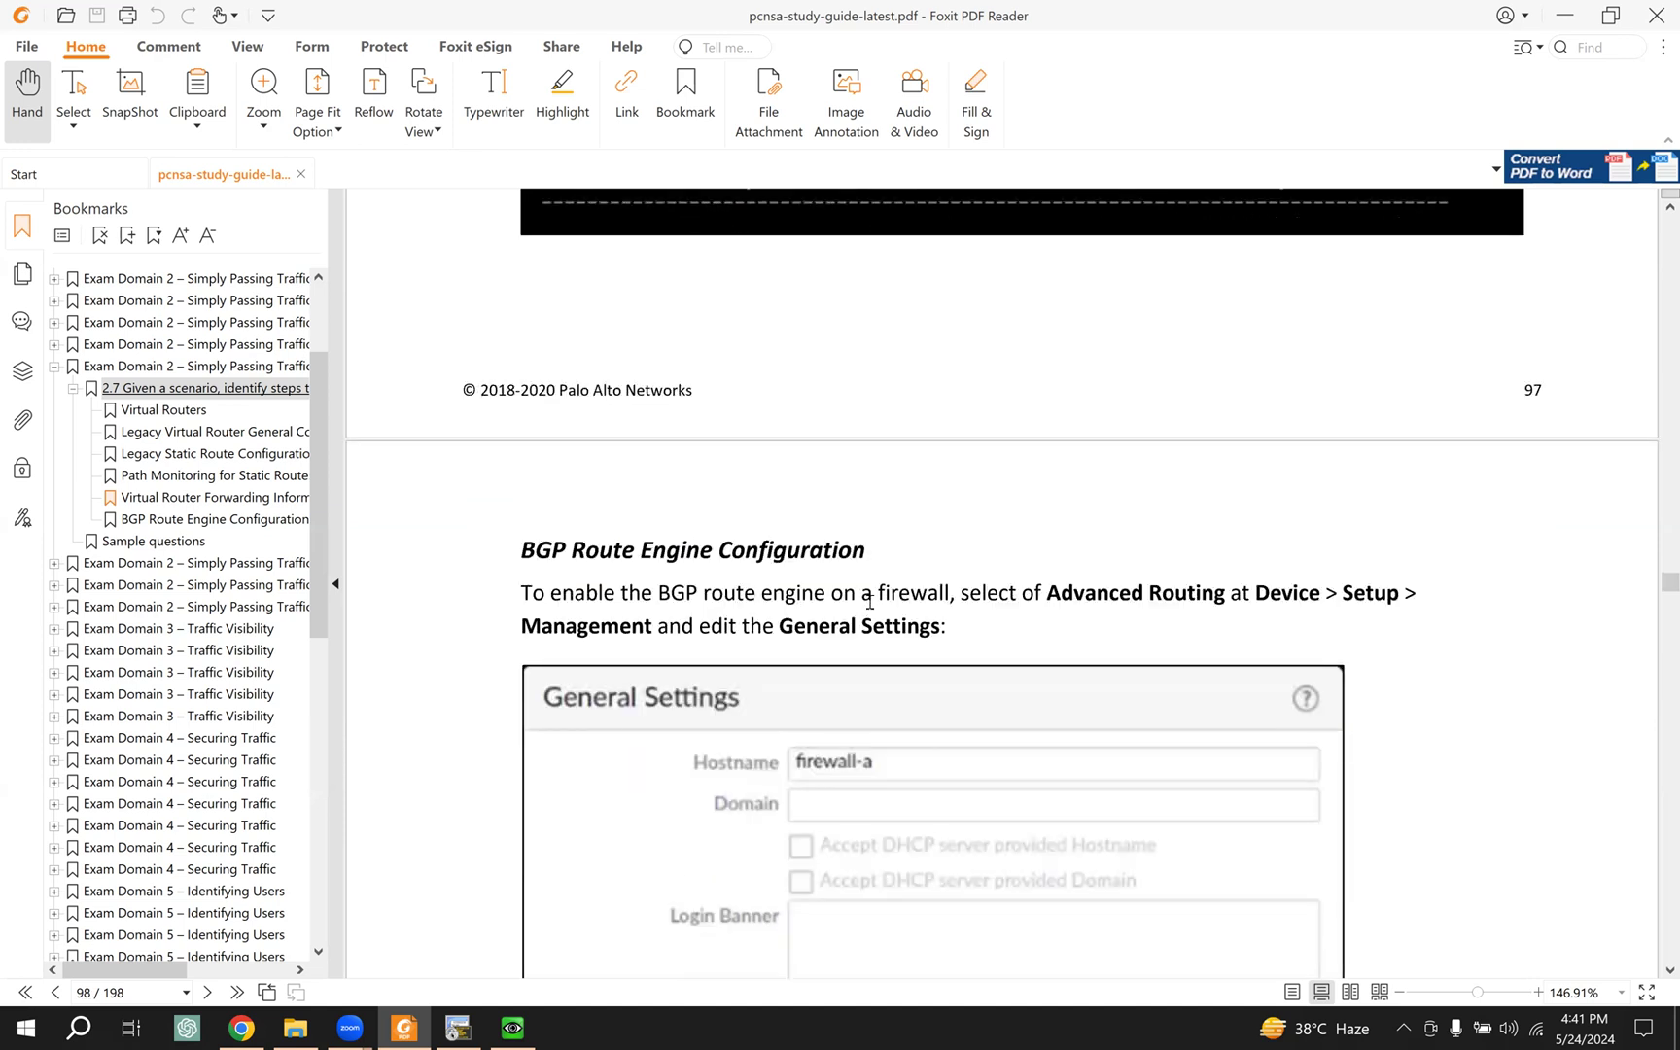
{"action": "scroll", "coordinate": [869, 601], "scroll_direction": "down", "scroll_amount": 3}
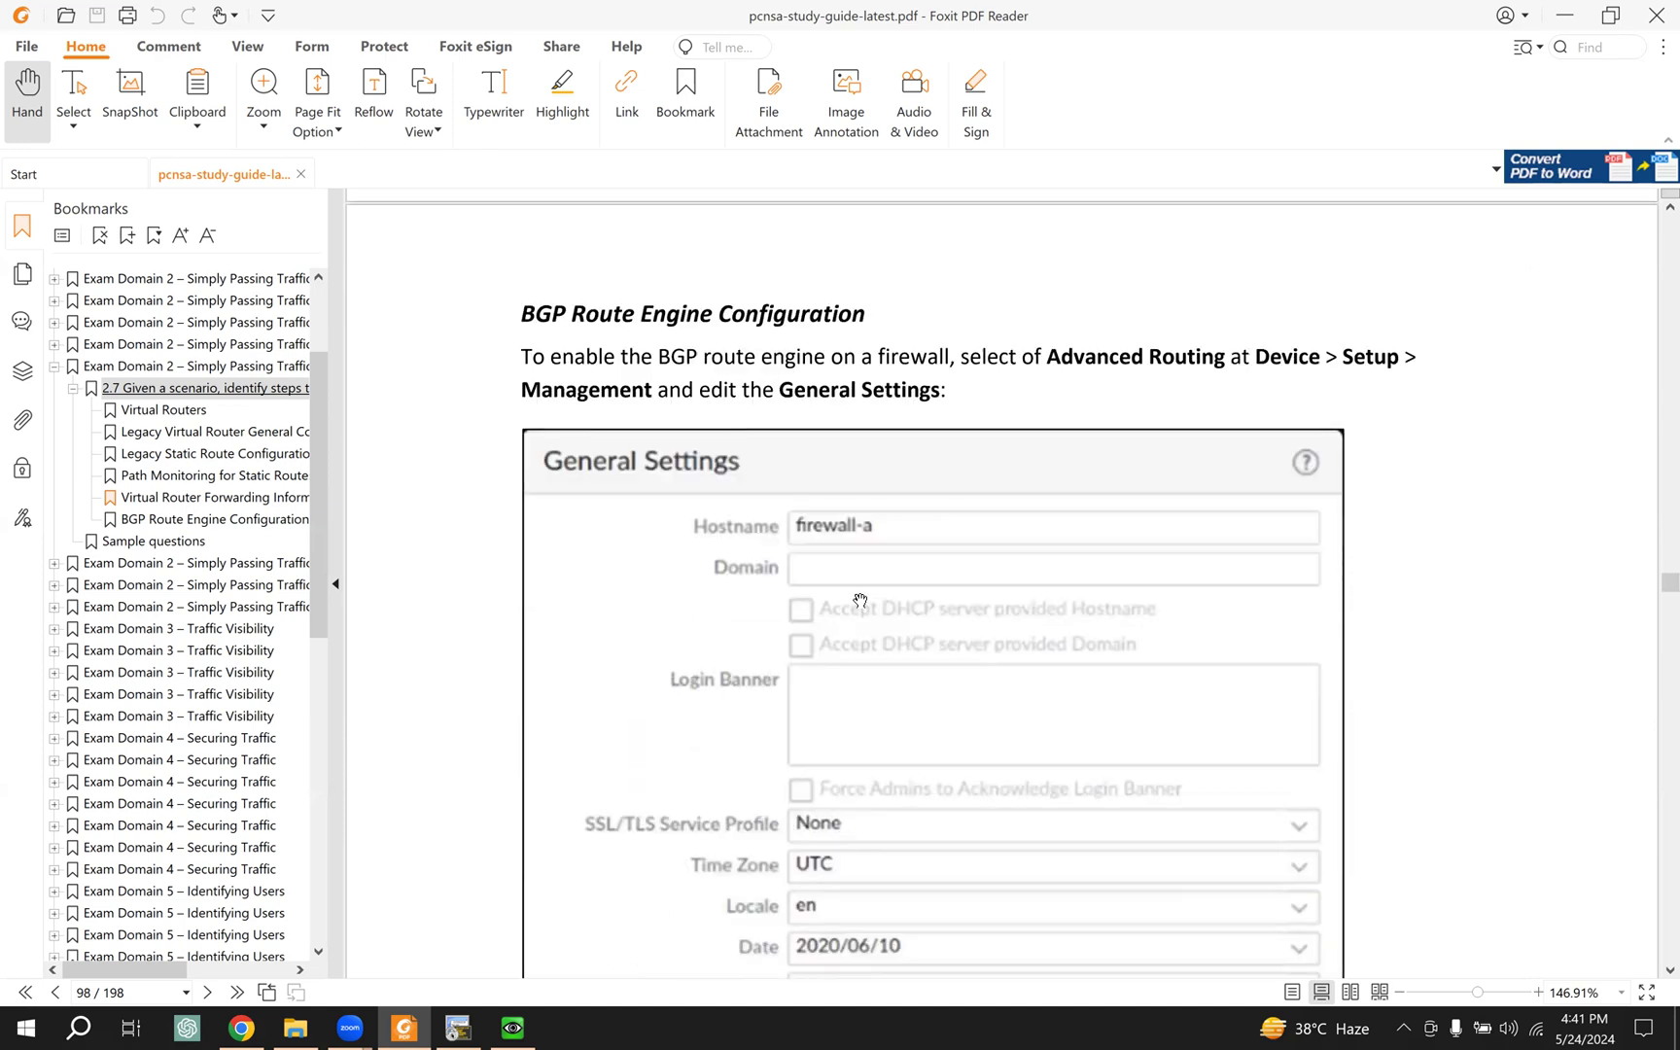
Step: Switch to the Win1 firewall session, close the commit status, and review vr1's static route monitoring, forwarding table and route table
{"action": "left_click", "coordinate": [513, 1028]}
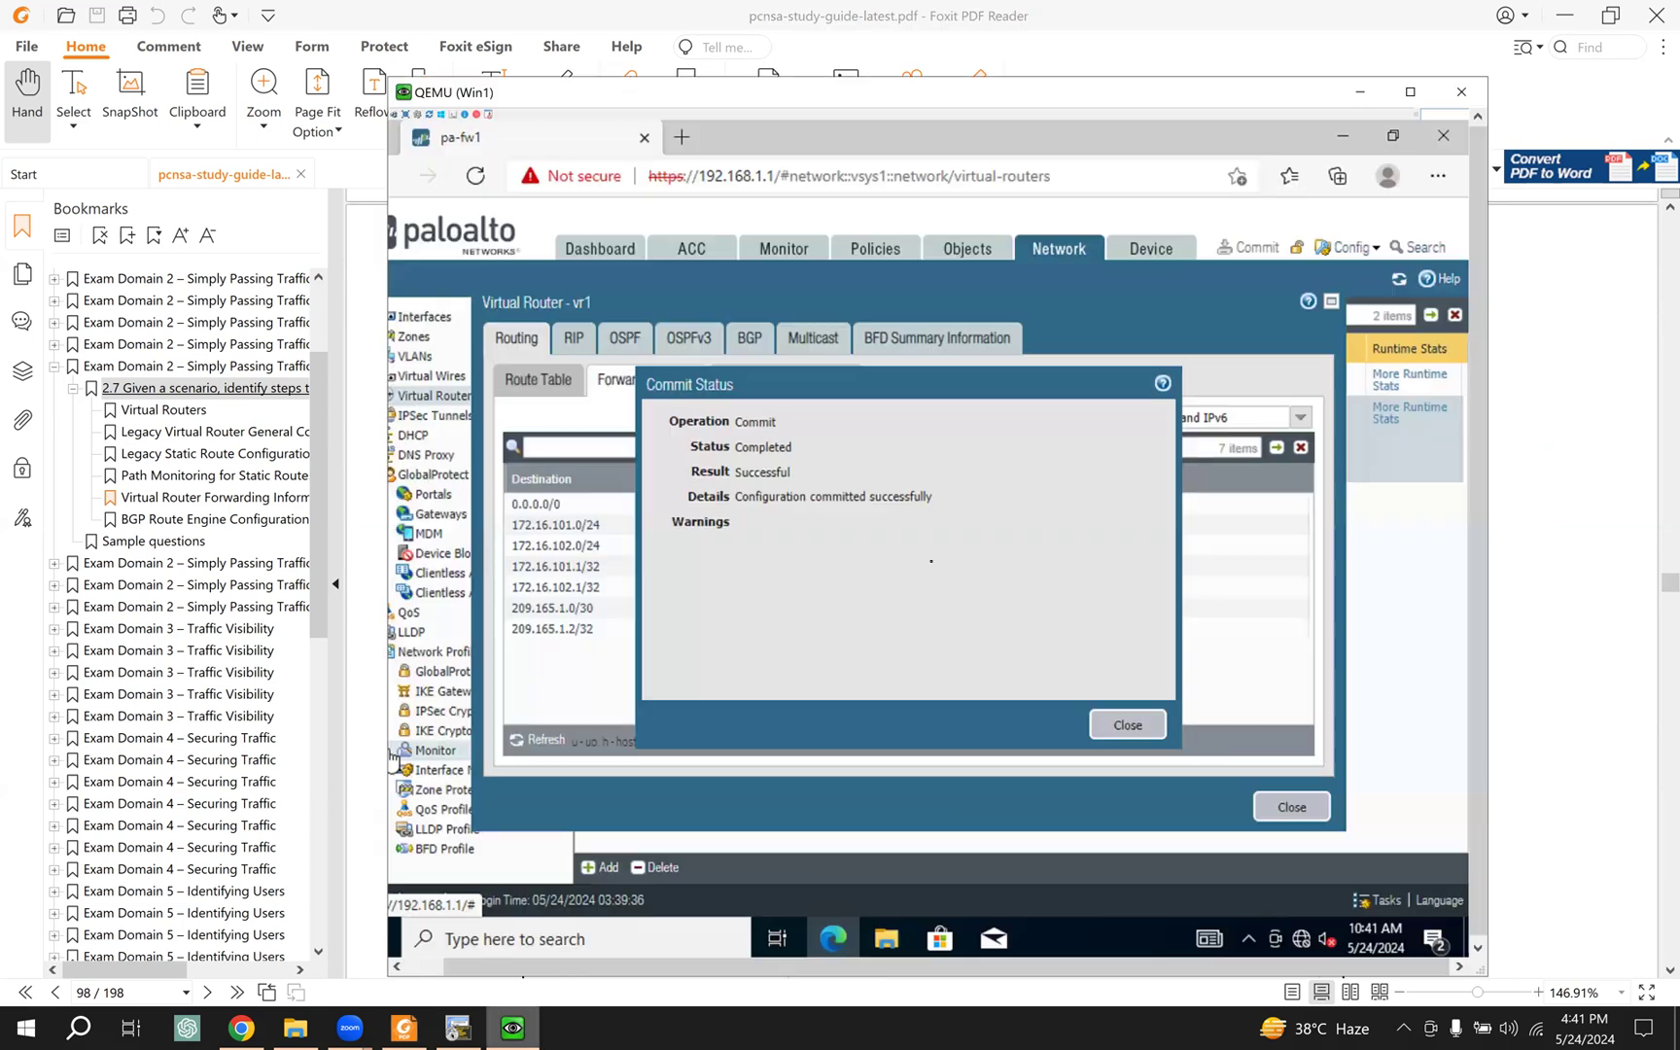
{"action": "left_click", "coordinate": [1135, 726]}
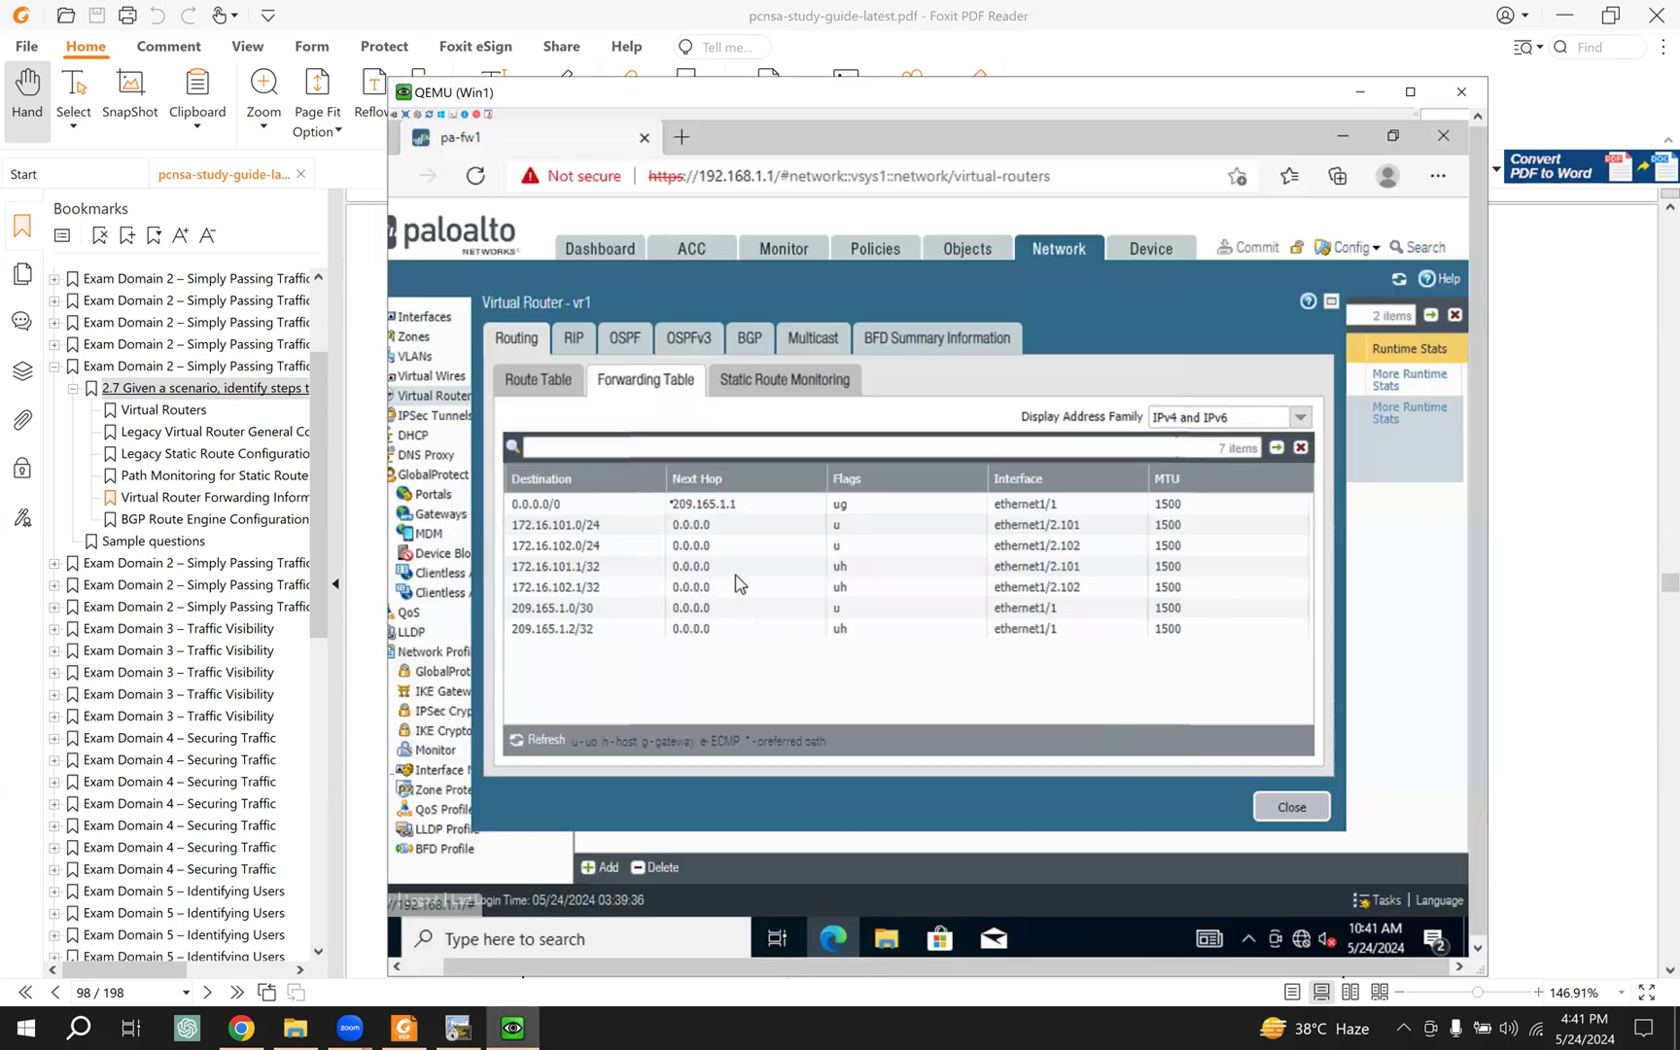
{"action": "left_click", "coordinate": [775, 382]}
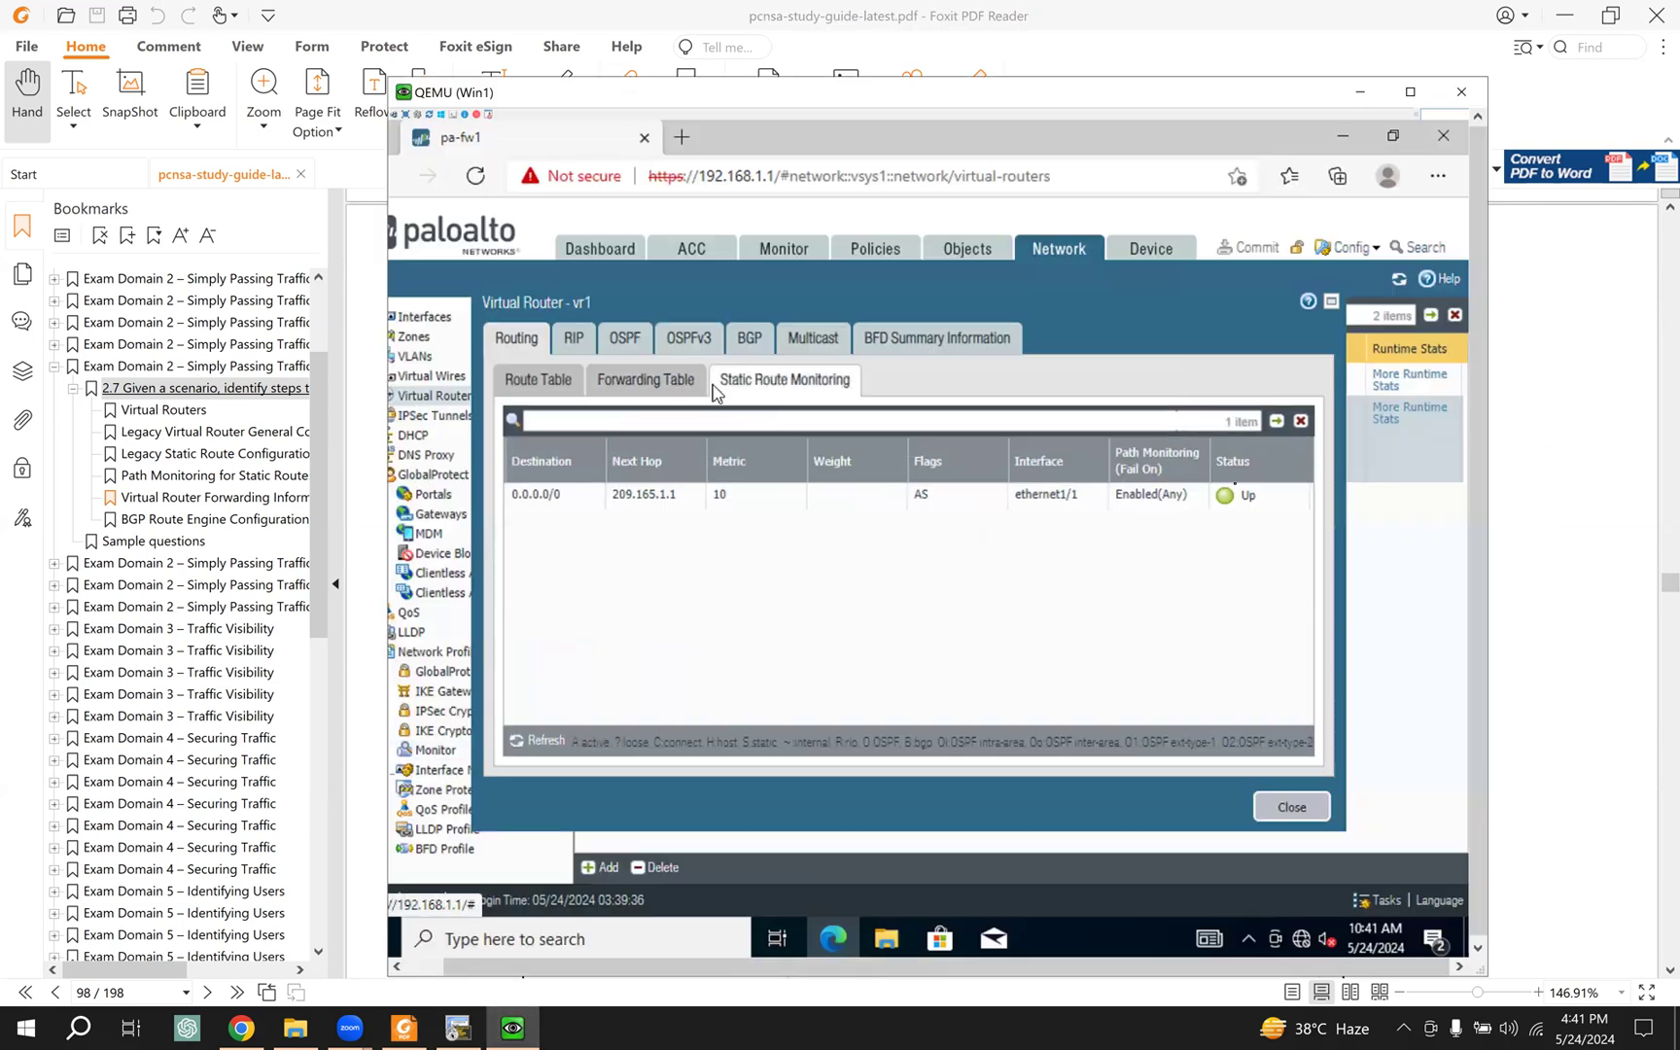
{"action": "left_click", "coordinate": [645, 382]}
{"action": "left_click", "coordinate": [555, 385]}
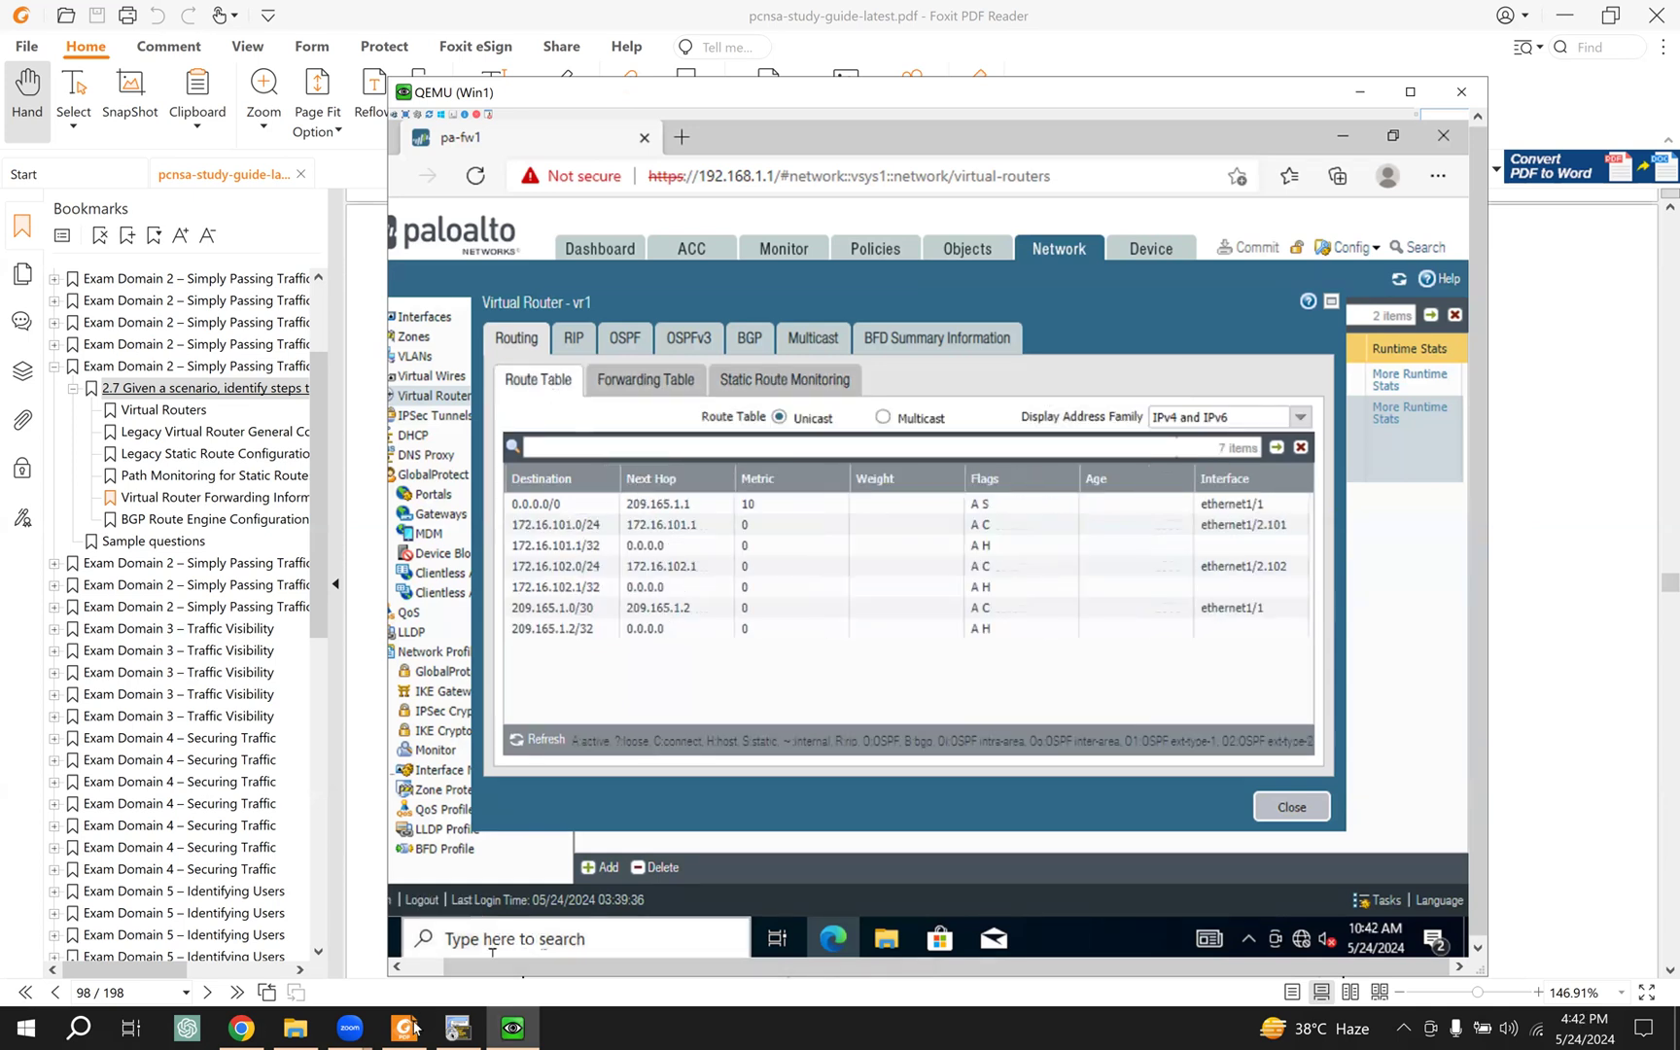
Step: Compare the guide's BGP Route Engine Configuration section with the BGP summary in vr1's runtime statistics, returning to the guide
{"action": "key", "text": "alt+Tab"}
{"action": "scroll", "coordinate": [681, 569], "scroll_direction": "down", "scroll_amount": 1}
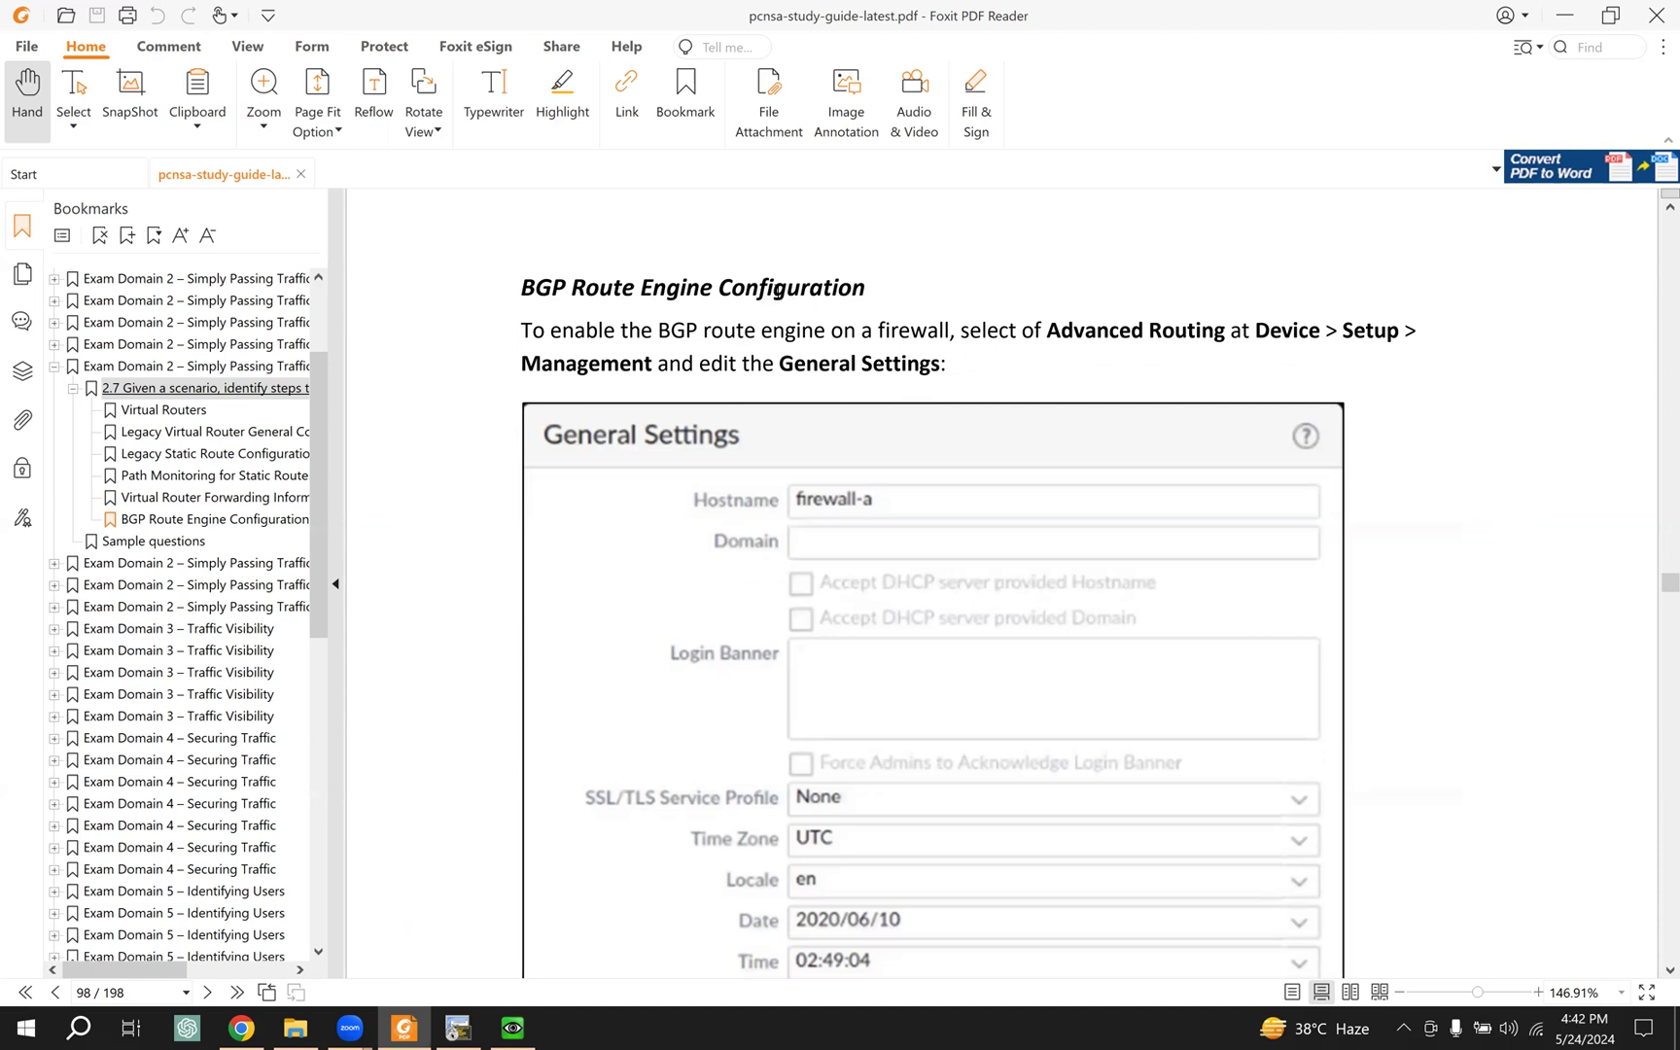
{"action": "left_click_drag", "start_coordinate": [580, 289], "coordinate": [781, 288]}
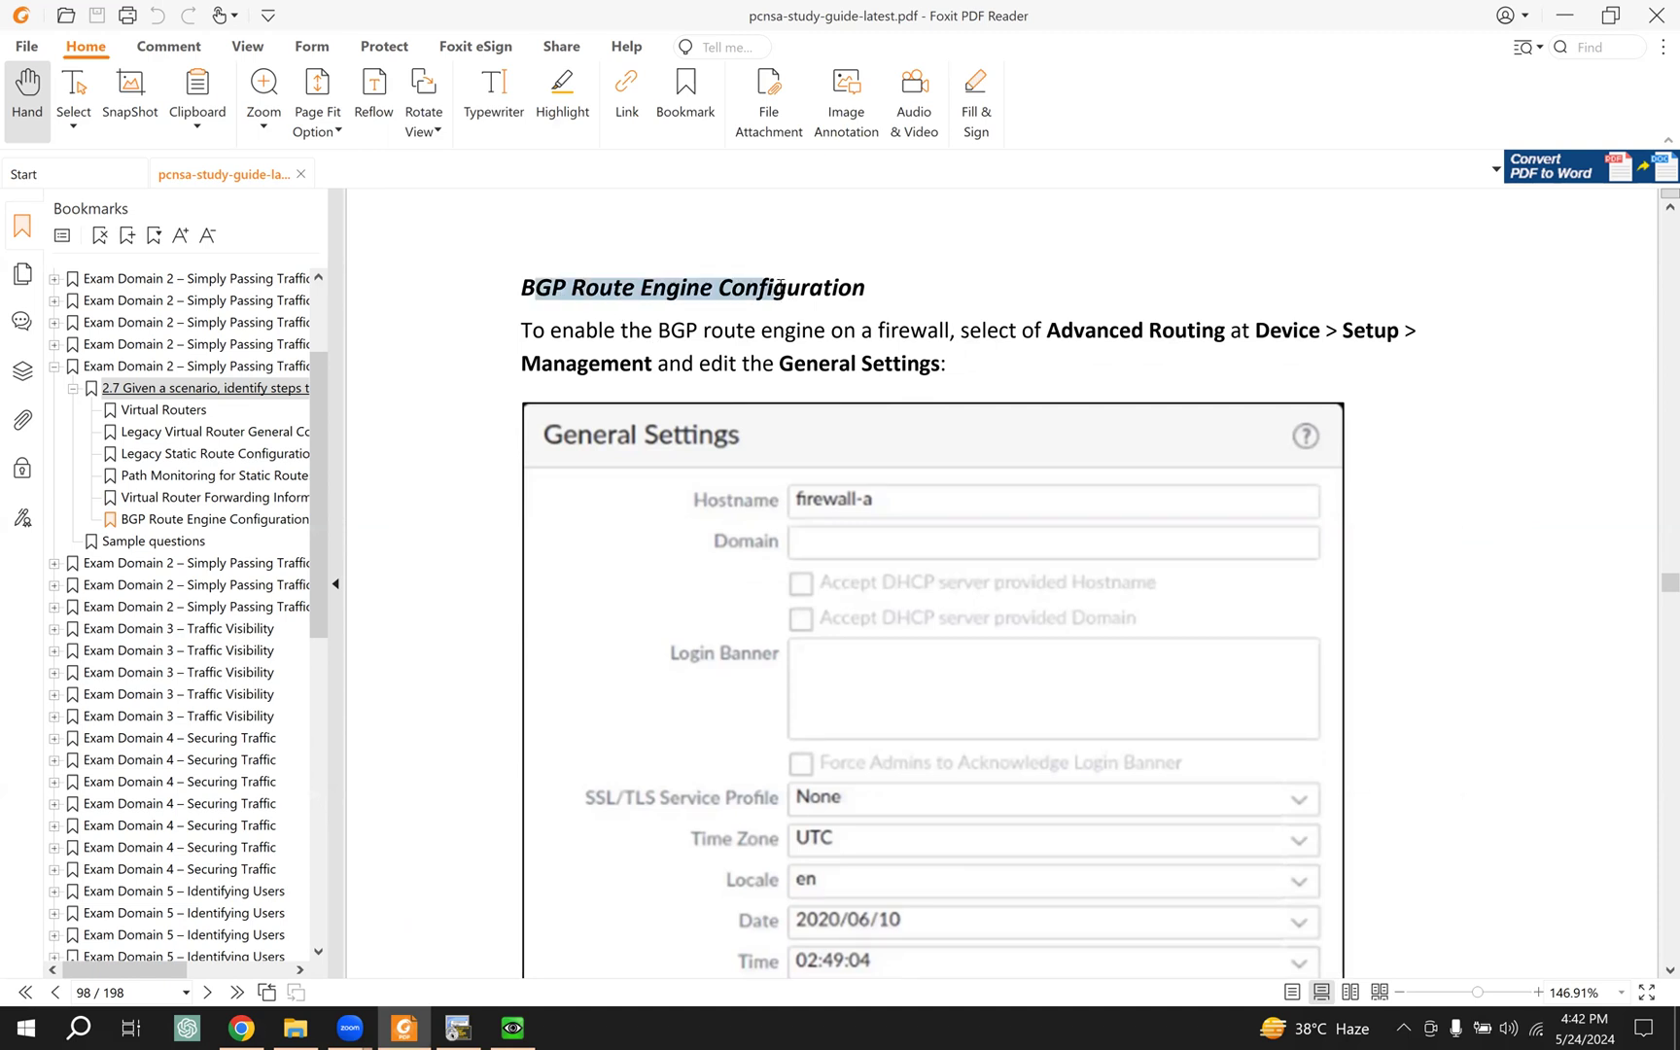
{"action": "left_click", "coordinate": [512, 1027]}
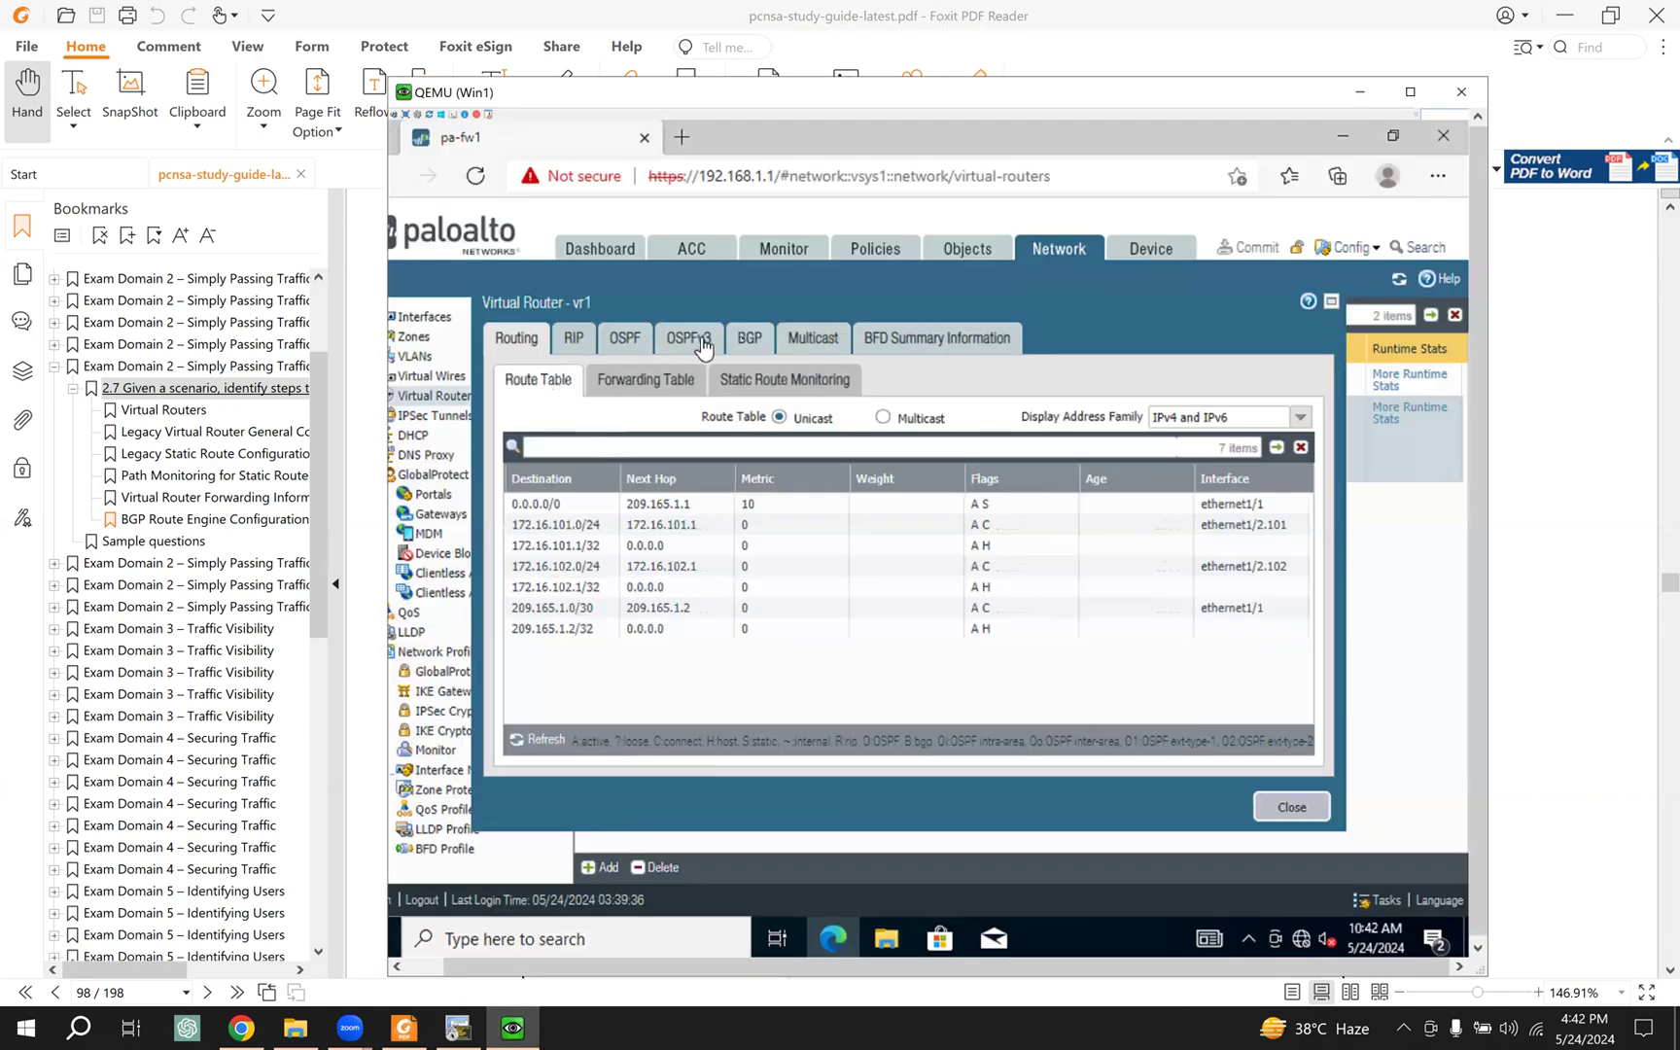
{"action": "left_click", "coordinate": [749, 339]}
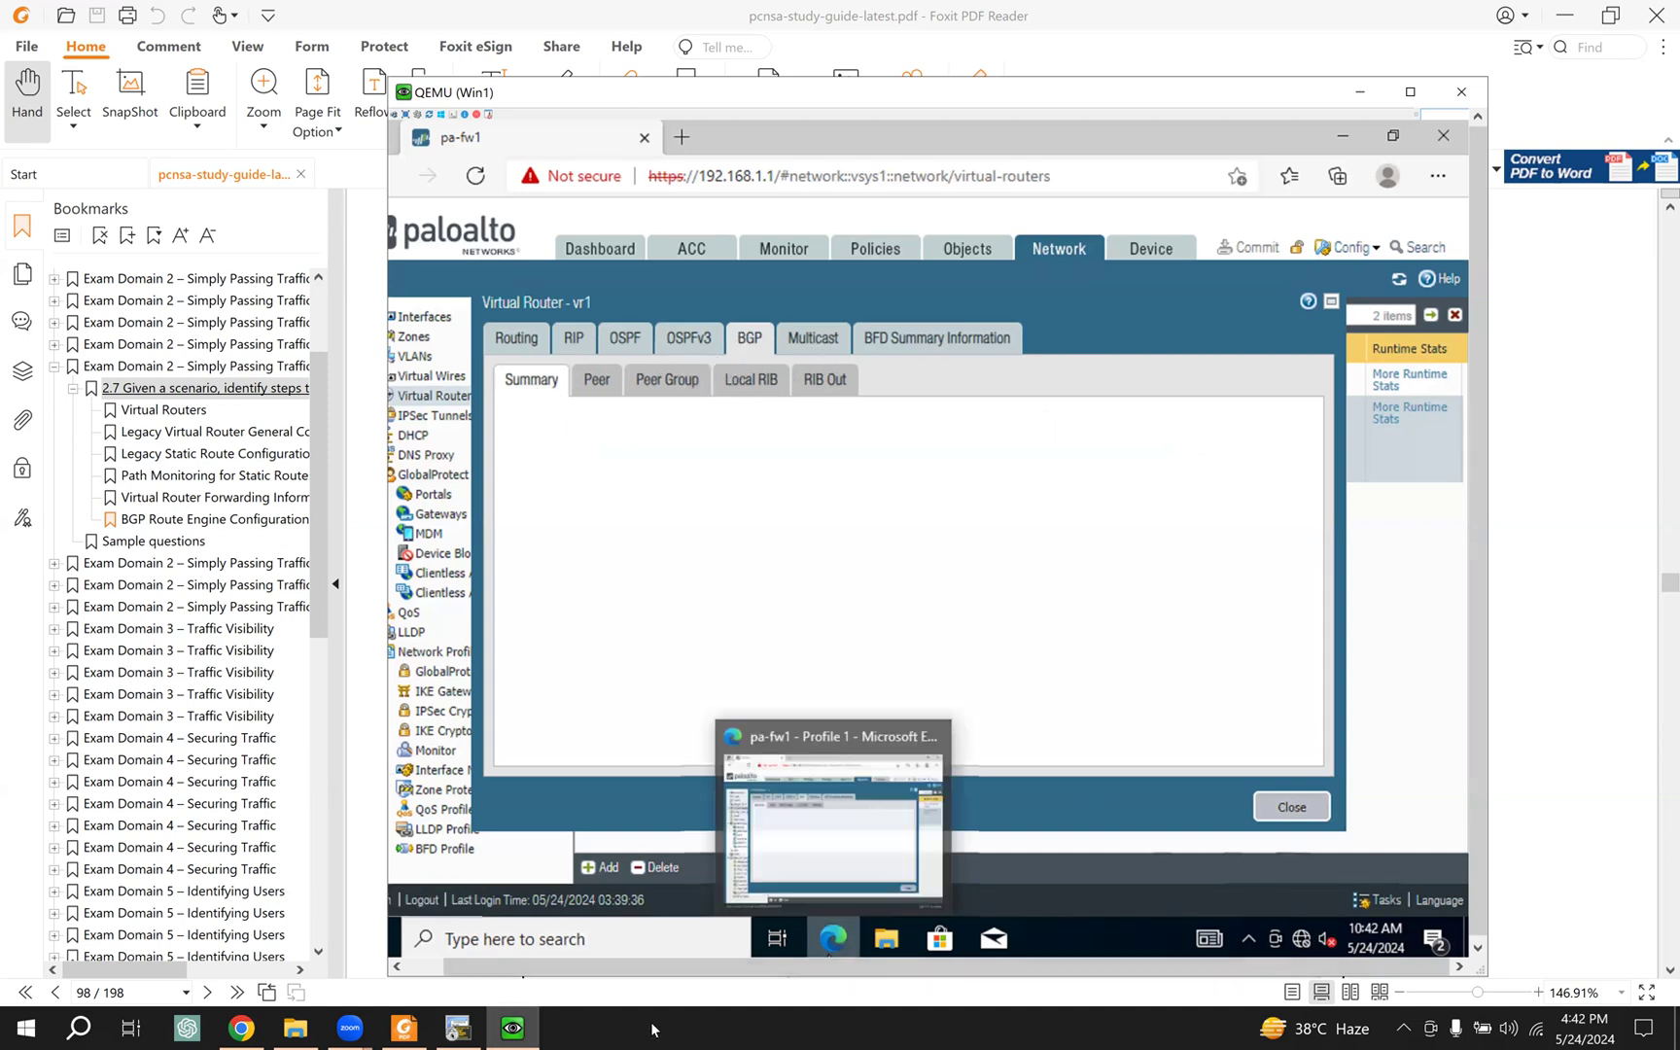
{"action": "left_click", "coordinate": [404, 1028]}
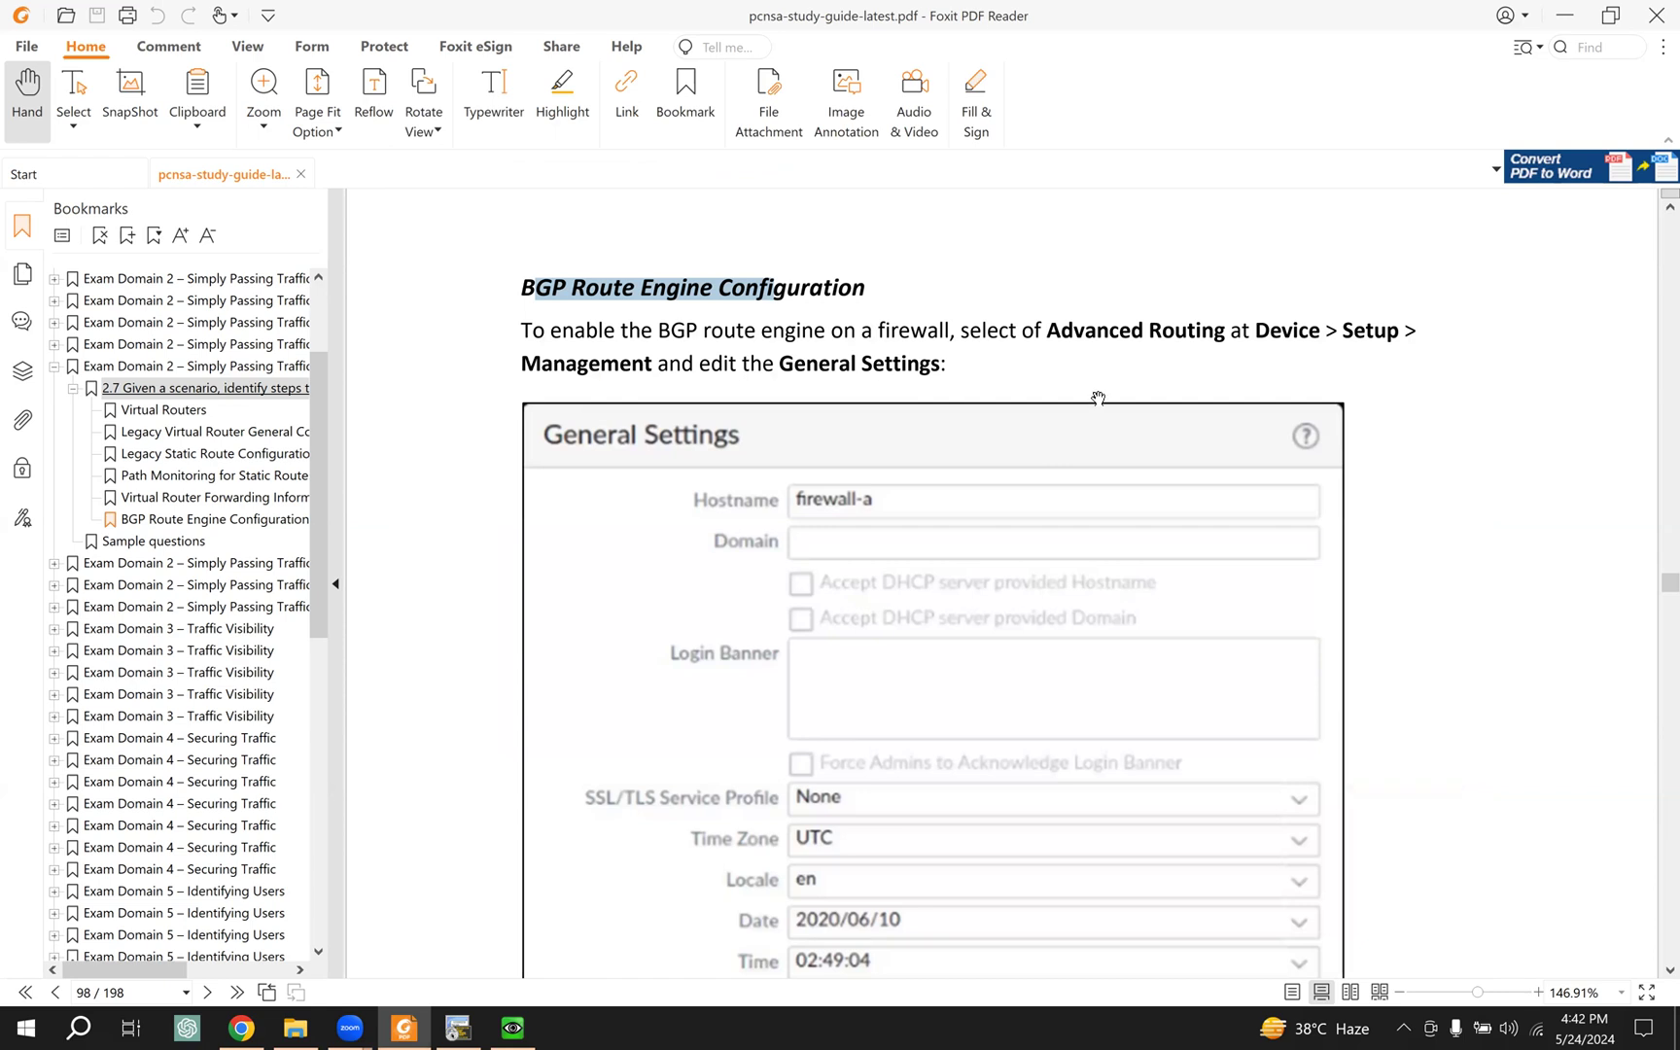
Step: Read the guide's instruction on enabling Advanced Routing under Device > Setup > Management, briefly opening the firewall's Device section for comparison
{"action": "left_click_drag", "start_coordinate": [1131, 330], "coordinate": [938, 364]}
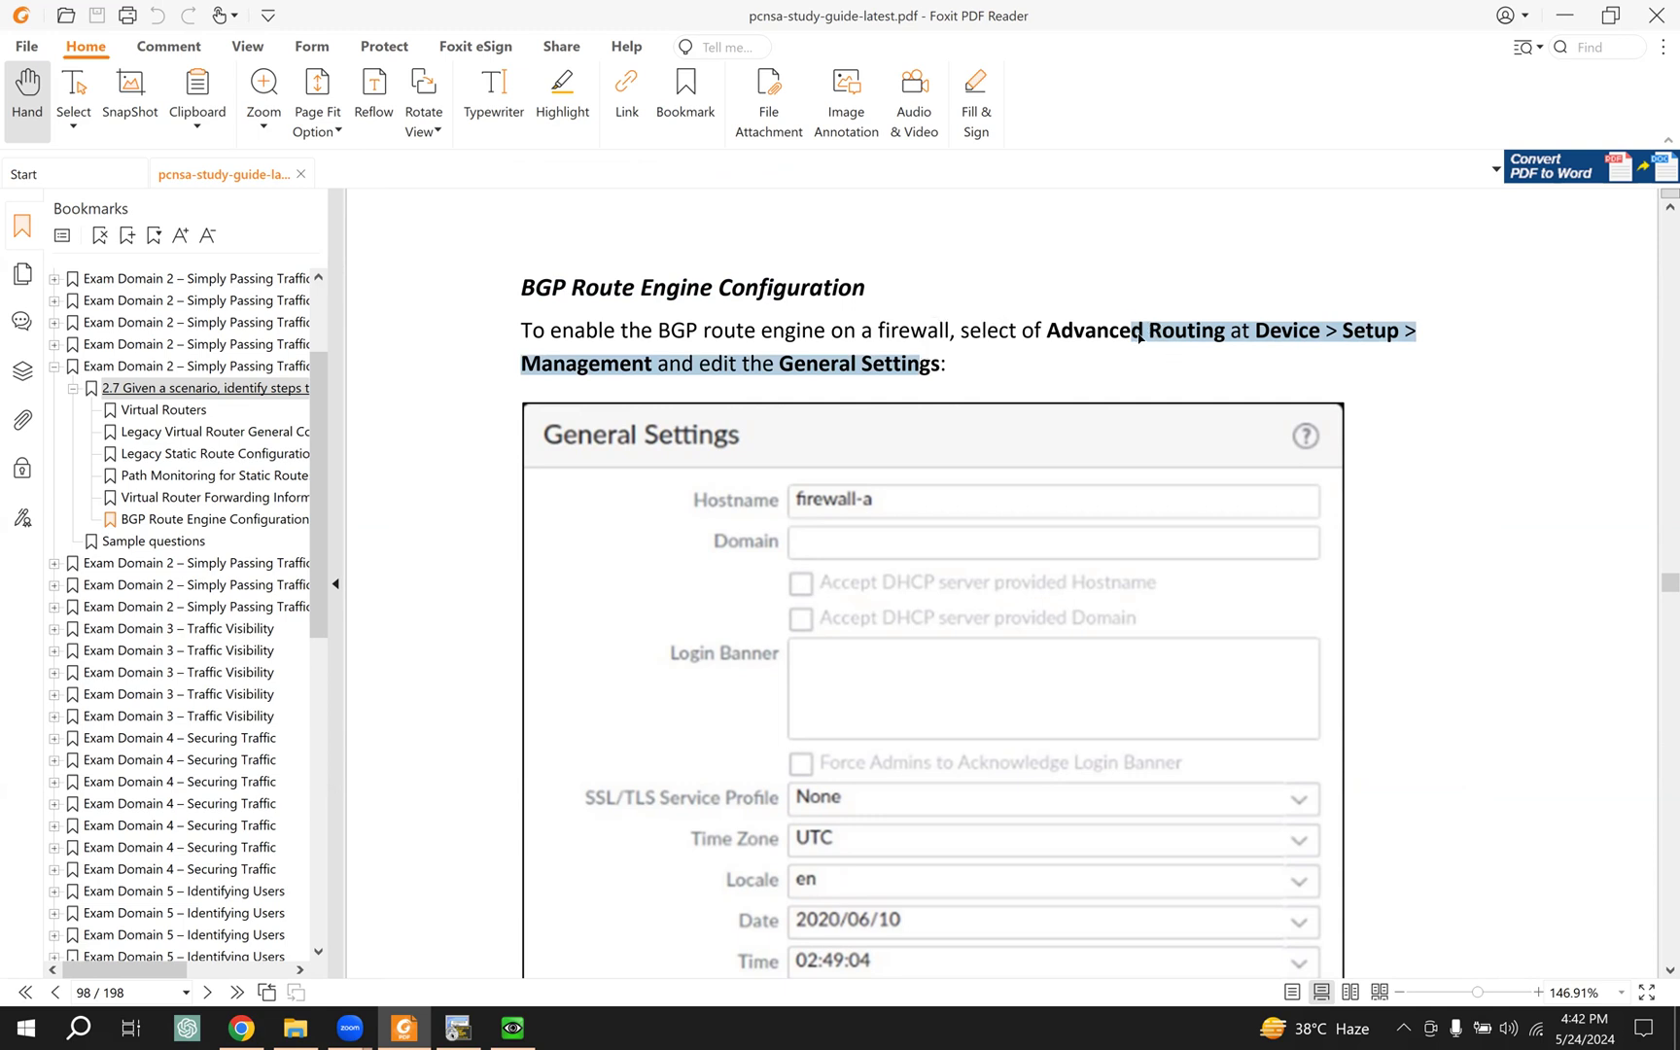
{"action": "left_click", "coordinate": [512, 1028]}
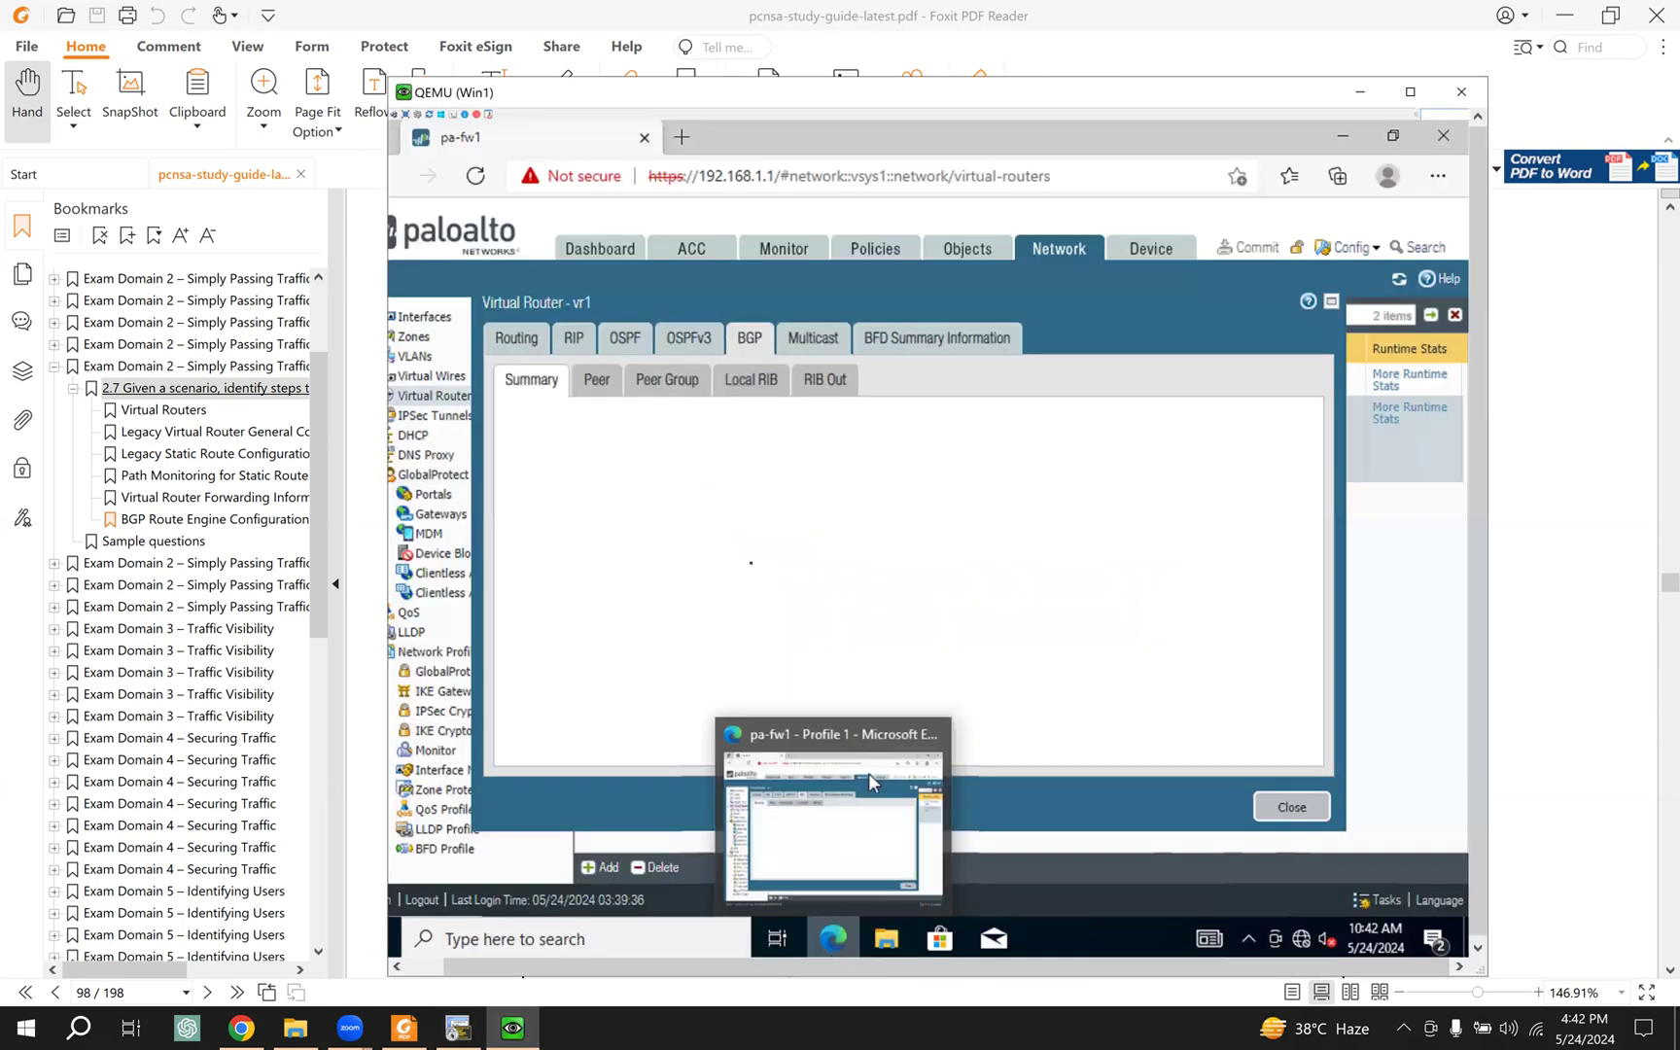
{"action": "left_click", "coordinate": [1153, 250]}
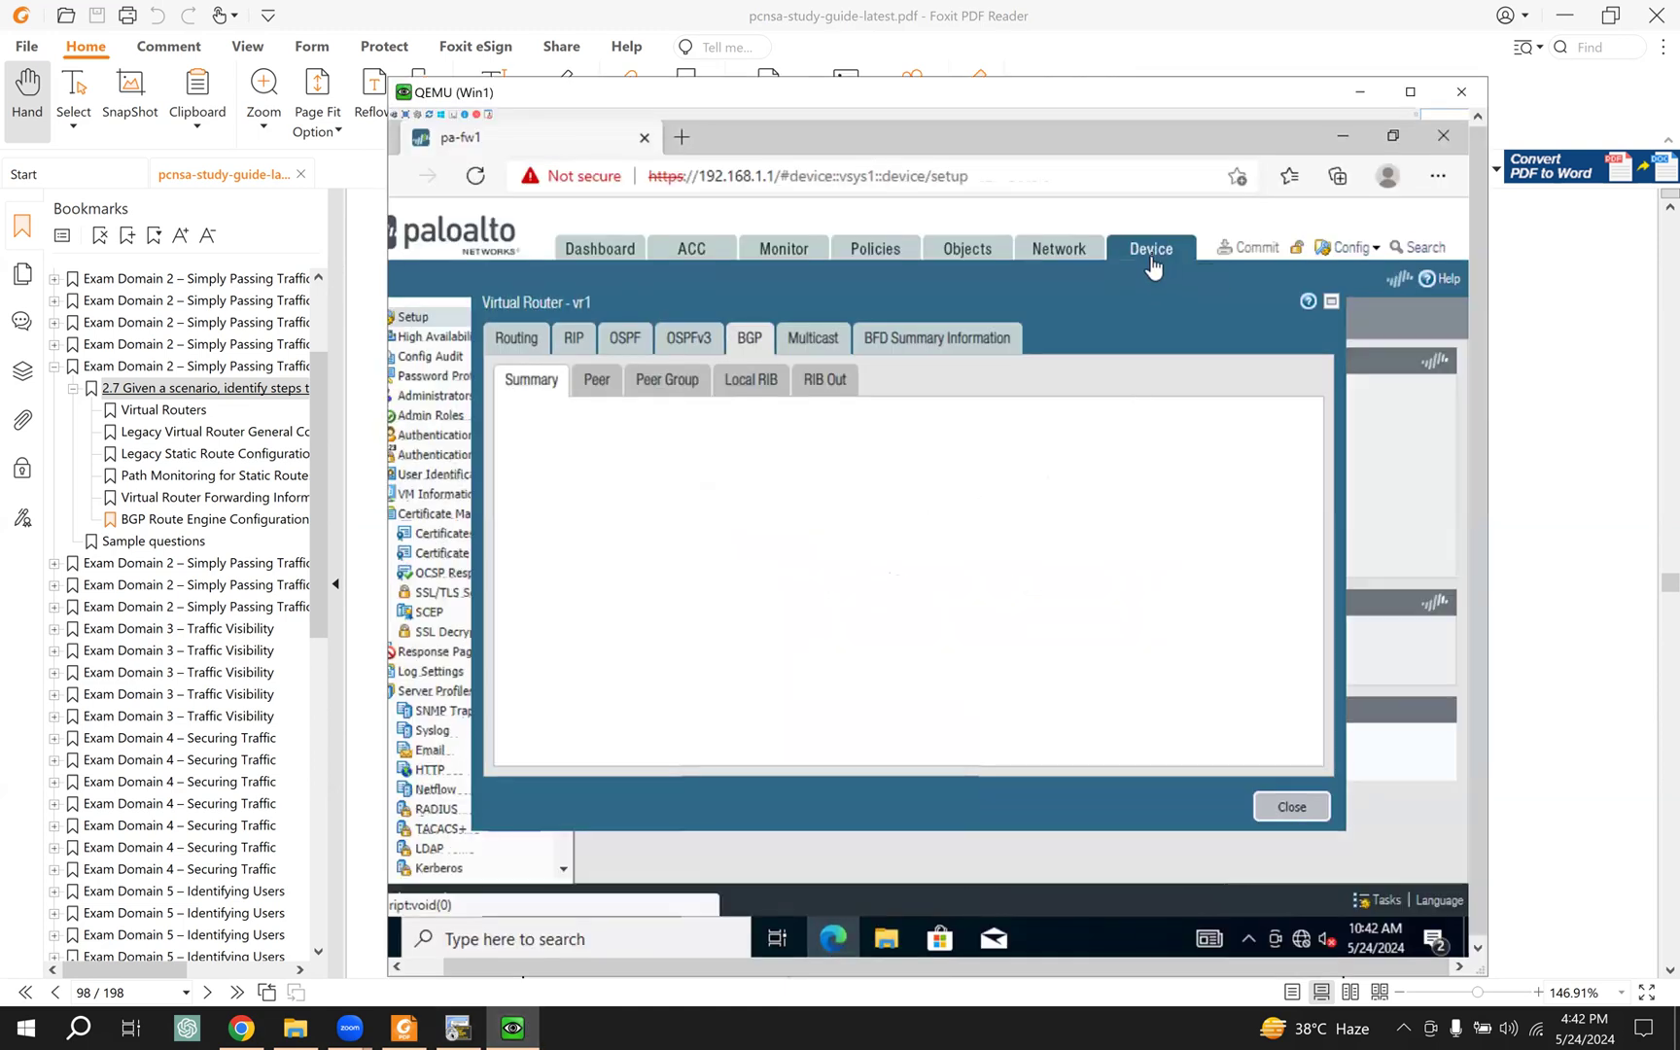
{"action": "left_click", "coordinate": [404, 1028]}
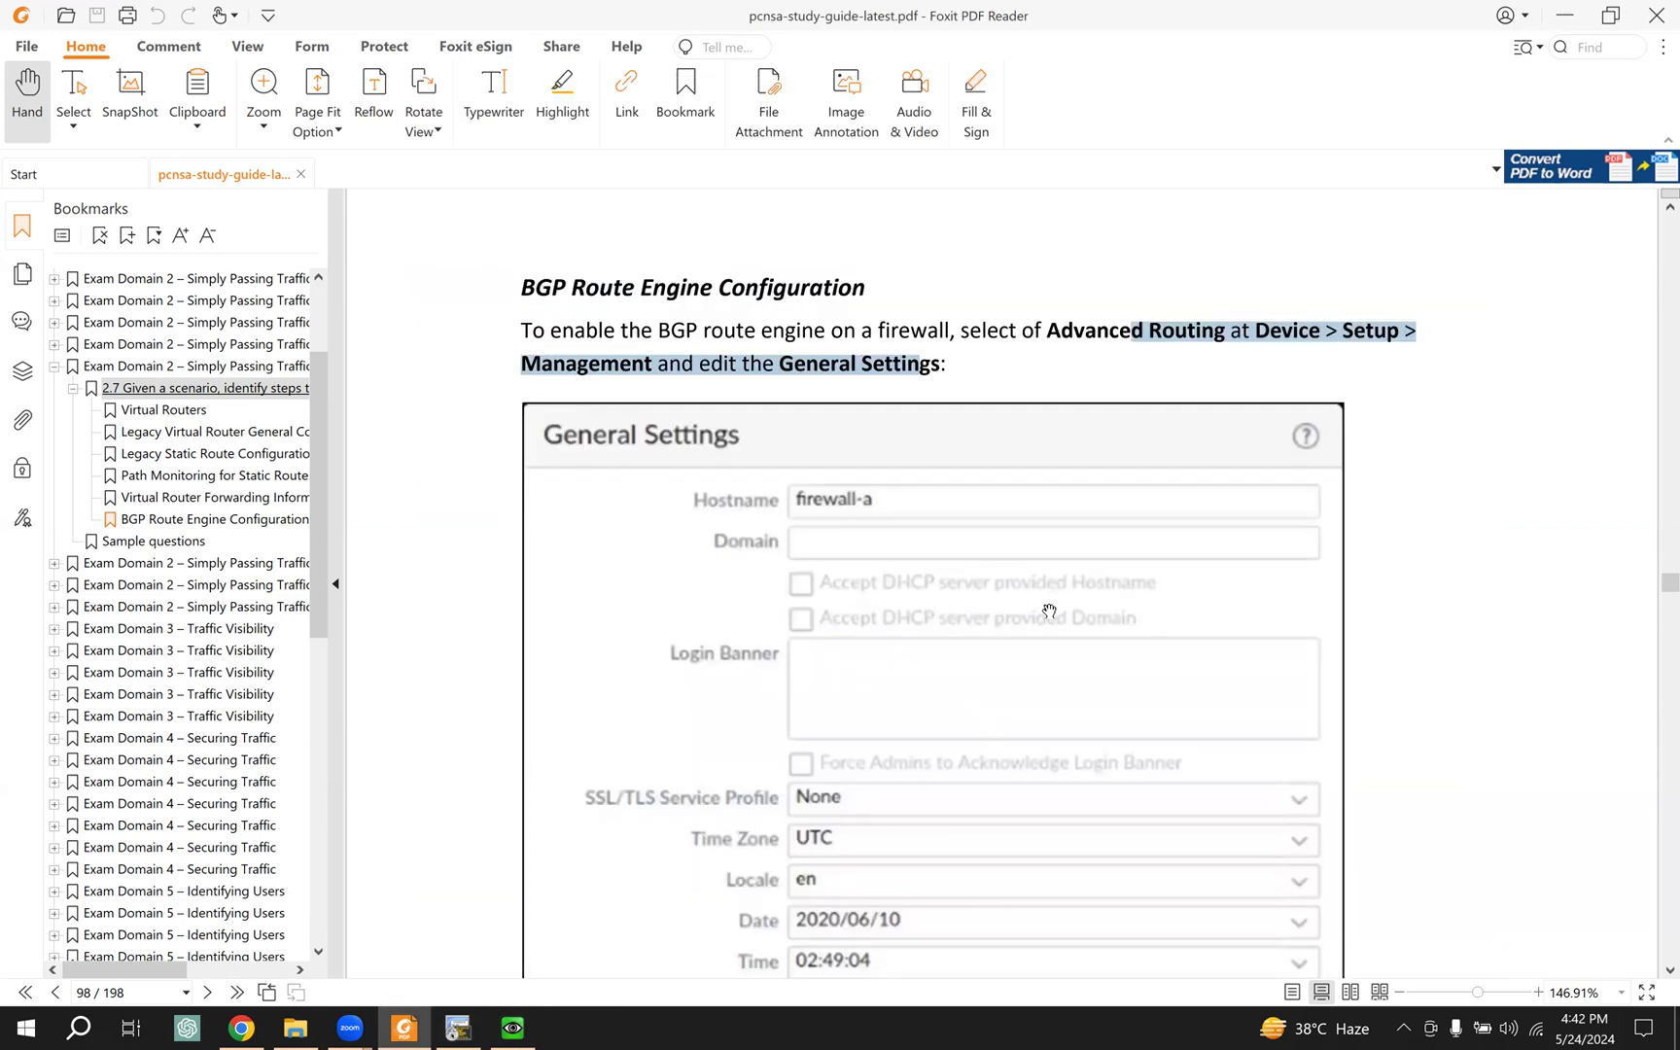
{"action": "scroll", "coordinate": [1052, 610], "scroll_direction": "down", "scroll_amount": 1}
{"action": "scroll", "coordinate": [1036, 589], "scroll_direction": "up", "scroll_amount": 1}
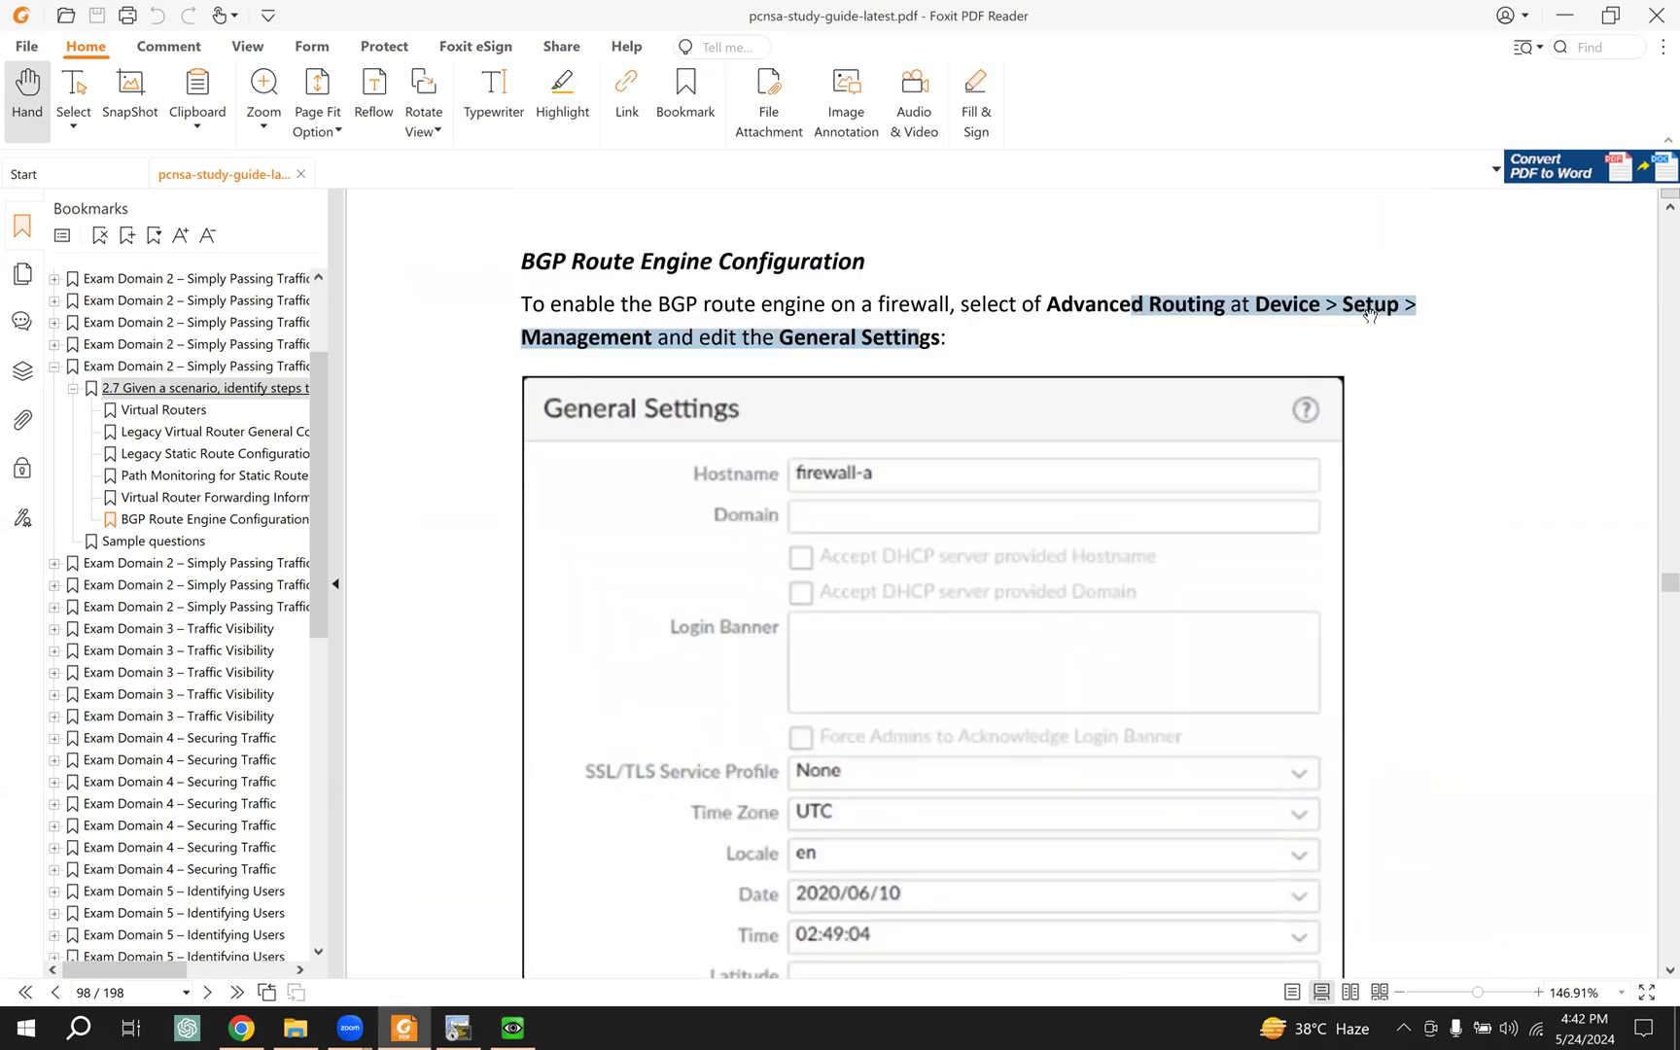
{"action": "scroll", "coordinate": [790, 734], "scroll_direction": "down", "scroll_amount": 1}
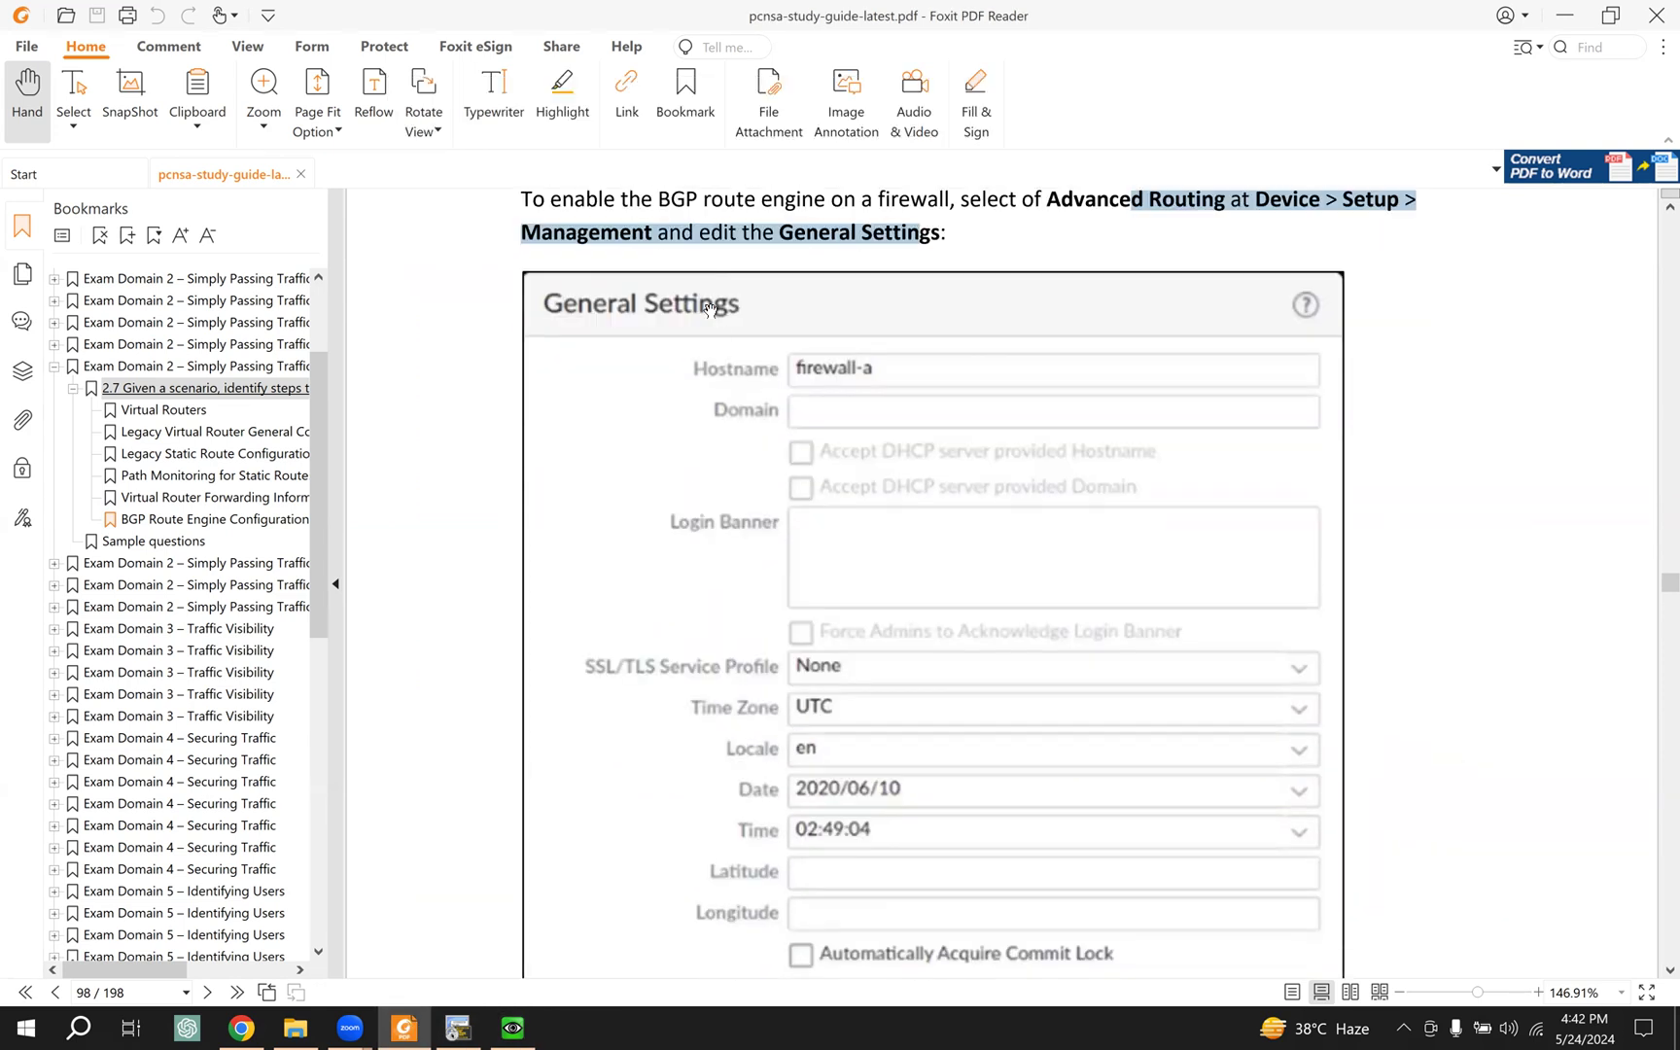
Step: Return to the Win1 firewall session, close vr1's runtime statistics, and display the device's Management setup page
{"action": "left_click", "coordinate": [513, 1028]}
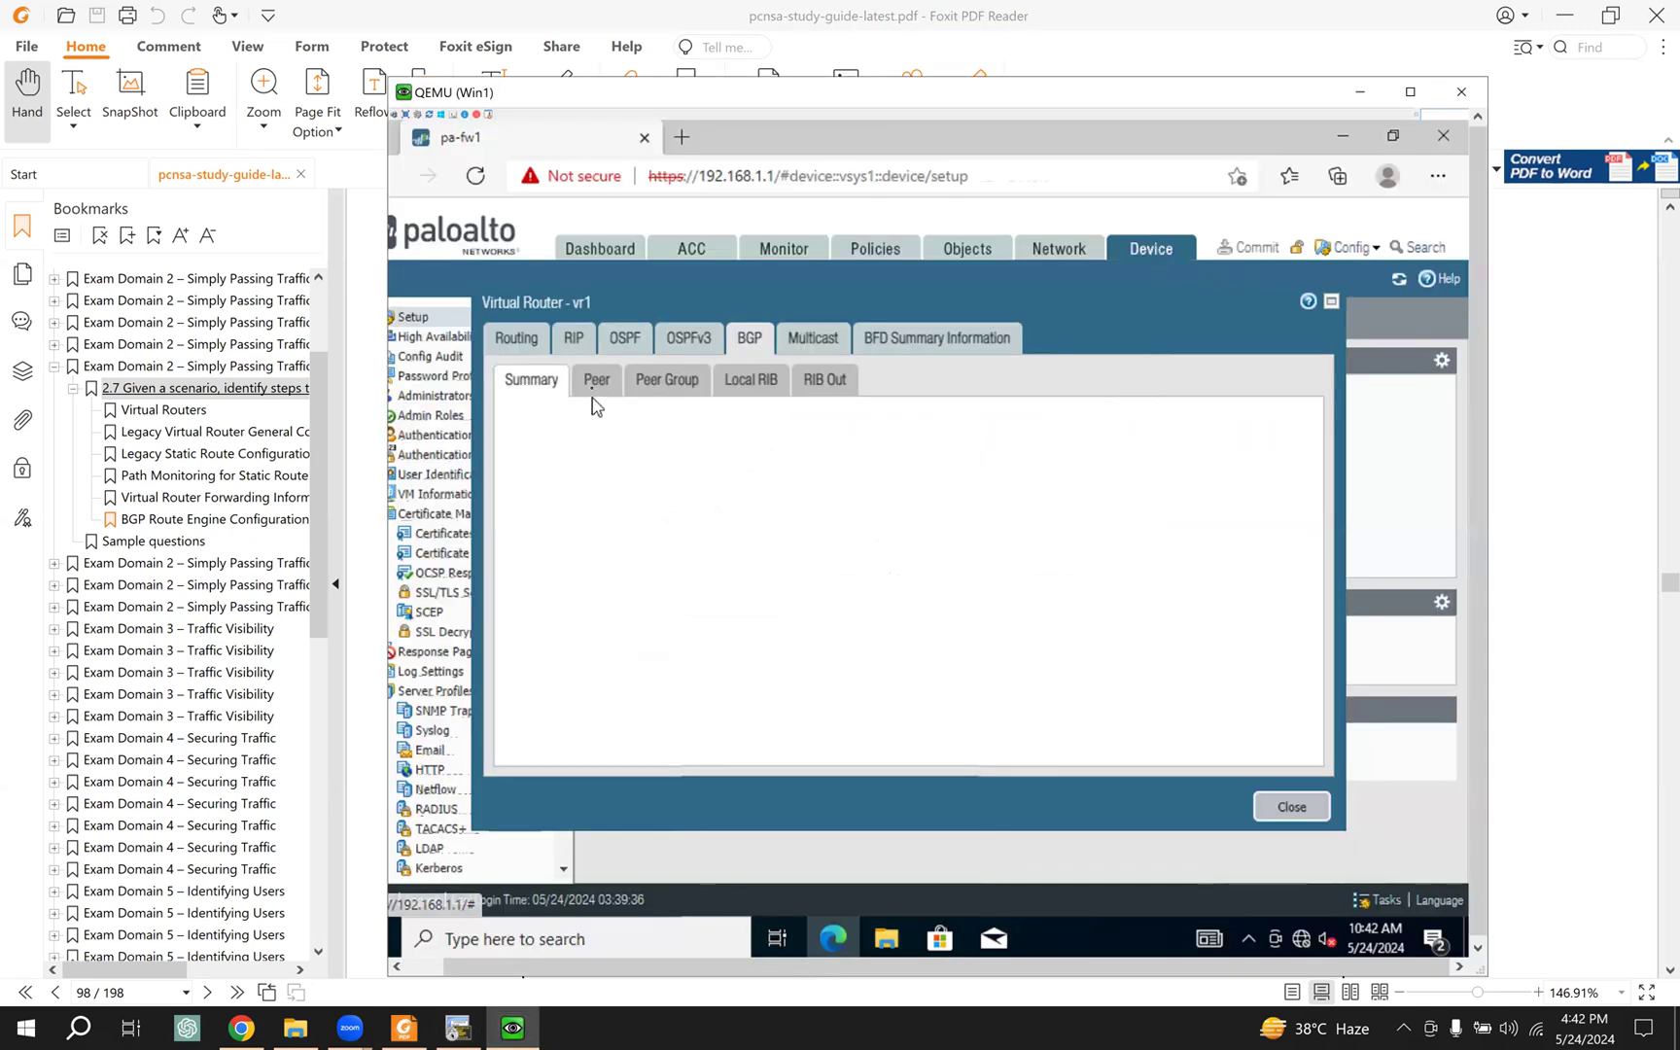
{"action": "left_click", "coordinate": [1291, 806]}
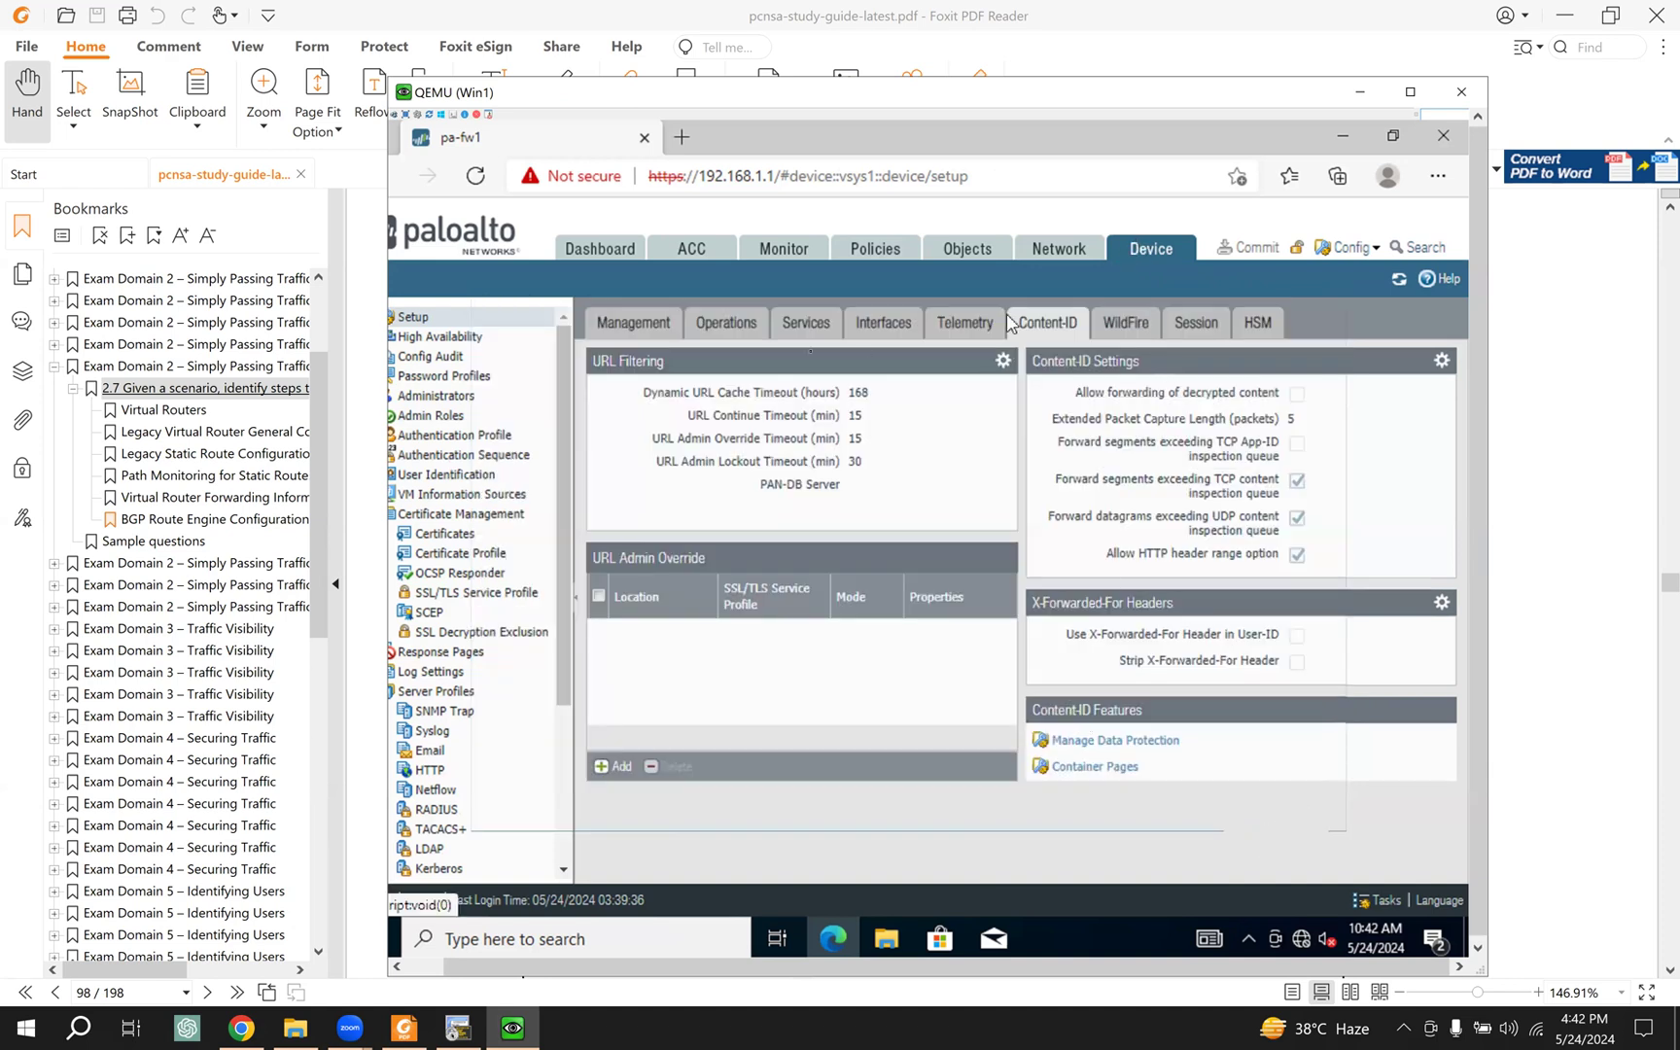
{"action": "left_click", "coordinate": [623, 332]}
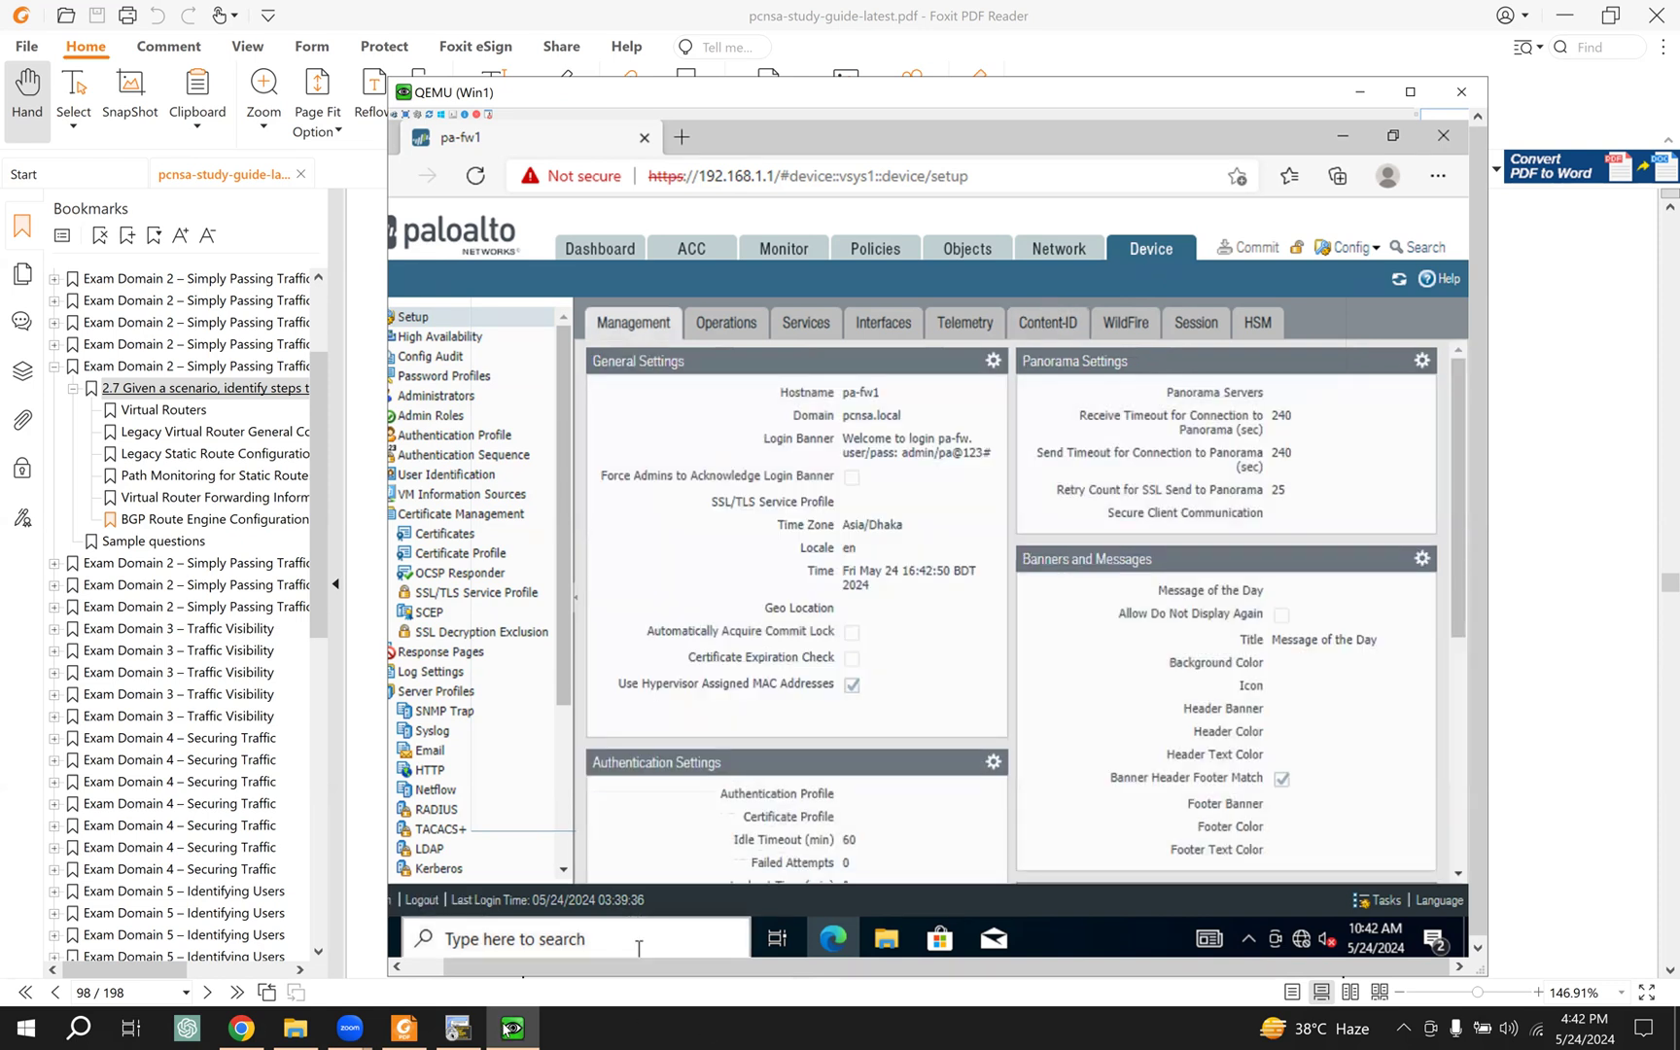
{"action": "left_click", "coordinate": [404, 1028]}
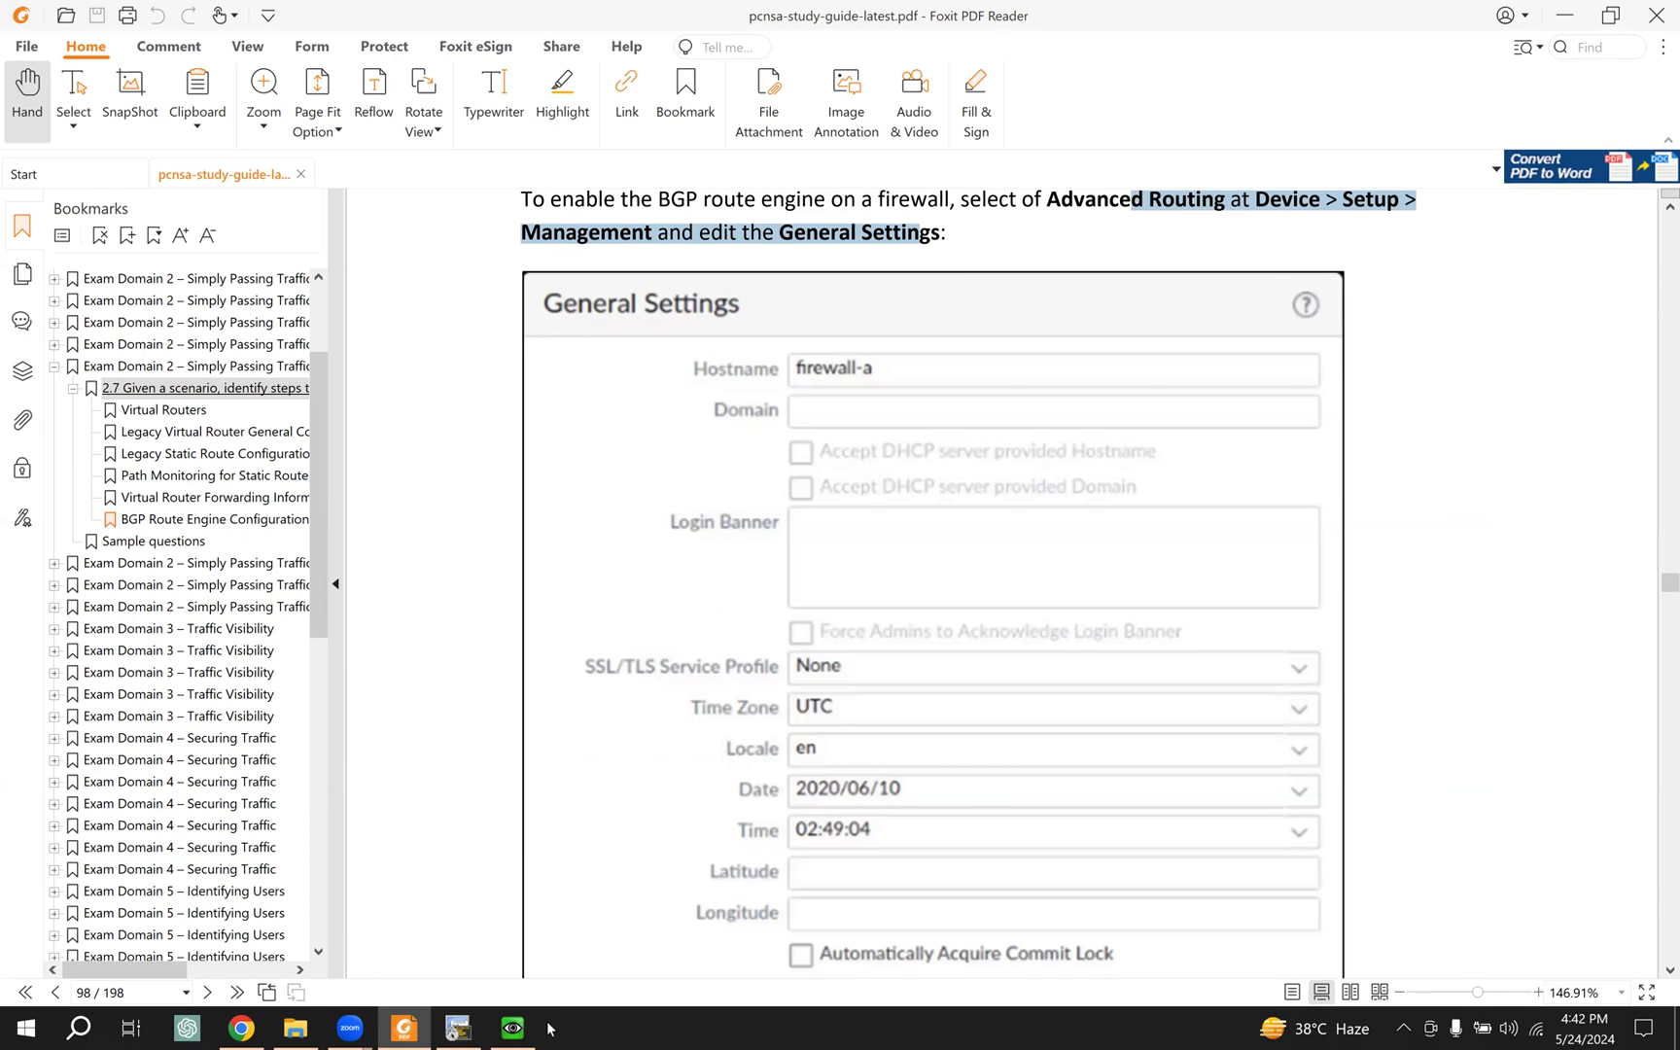
{"action": "left_click", "coordinate": [512, 1028]}
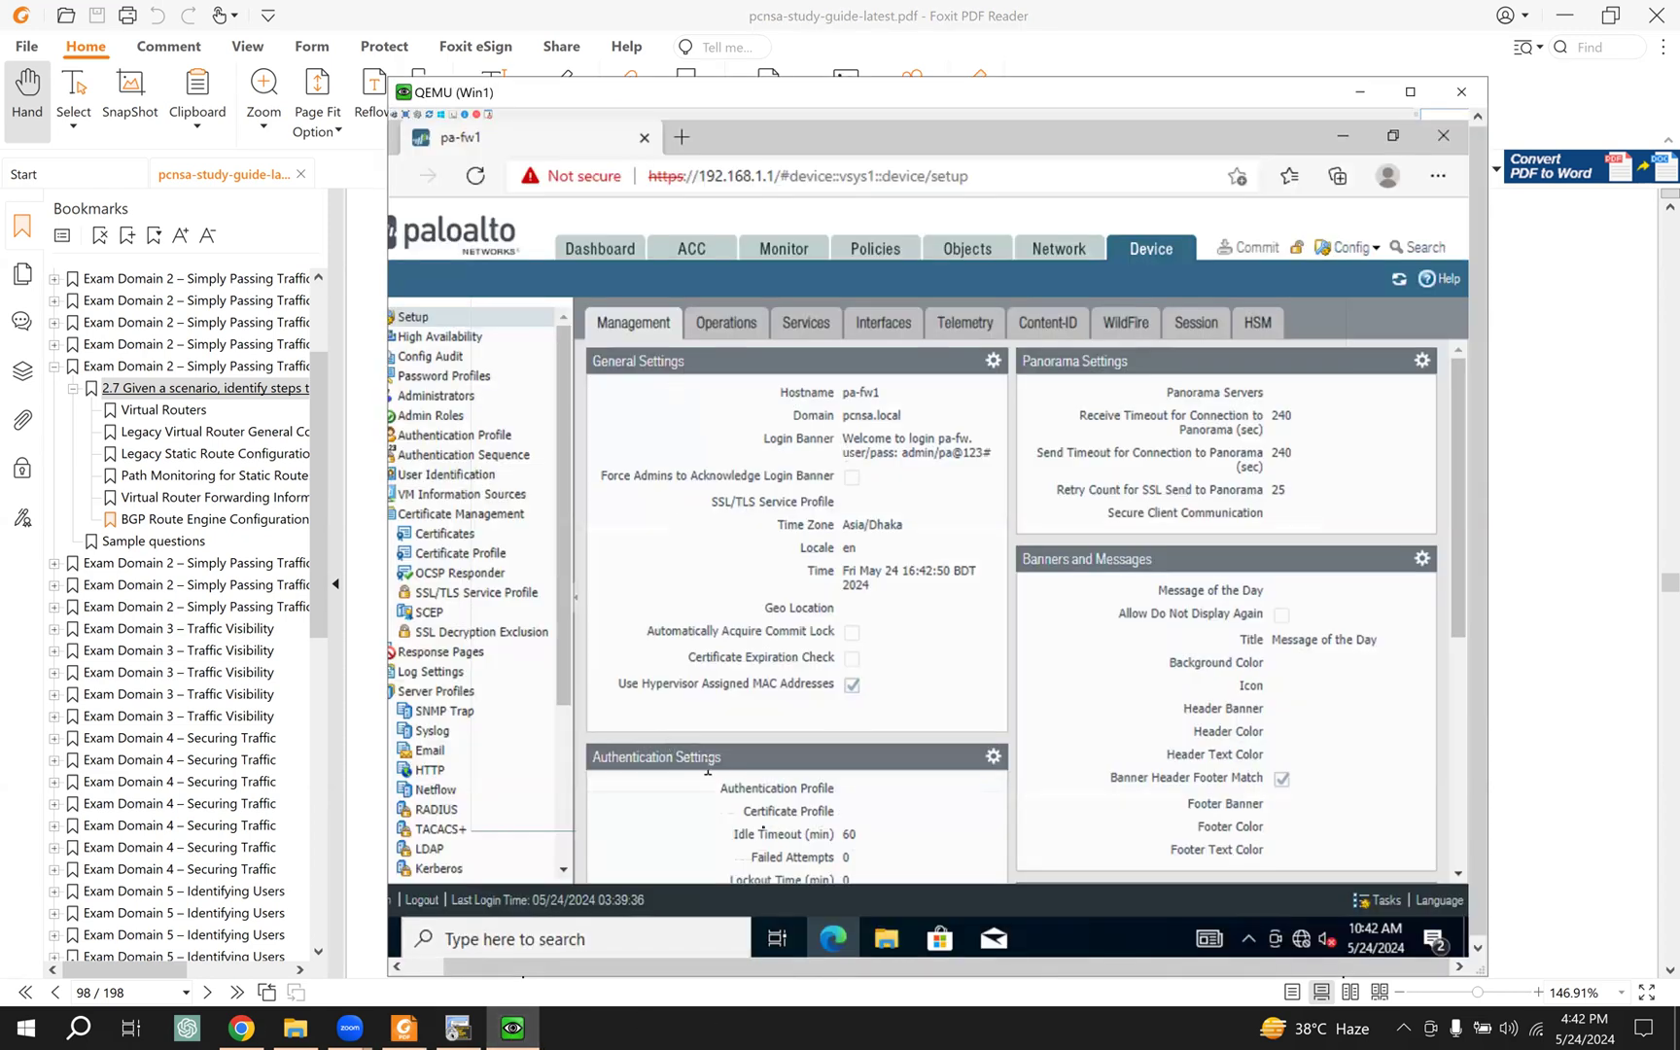
{"action": "left_click_drag", "start_coordinate": [729, 967], "coordinate": [637, 967]}
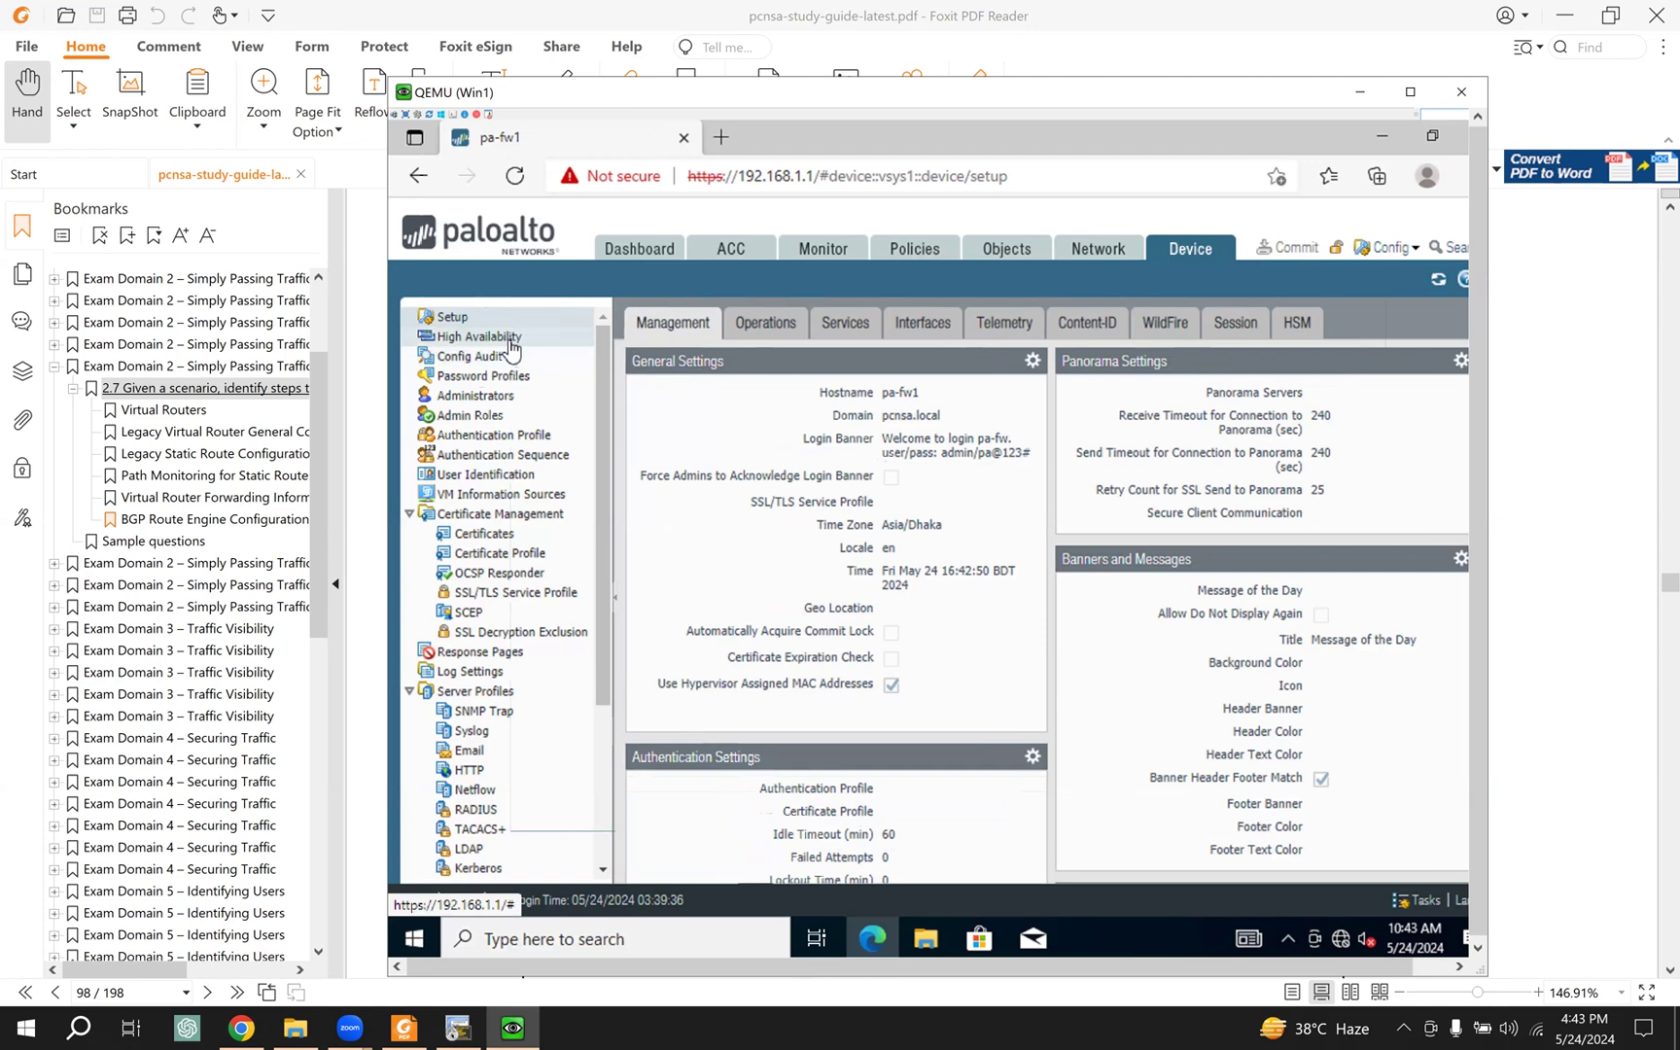
{"action": "left_click", "coordinate": [469, 333]}
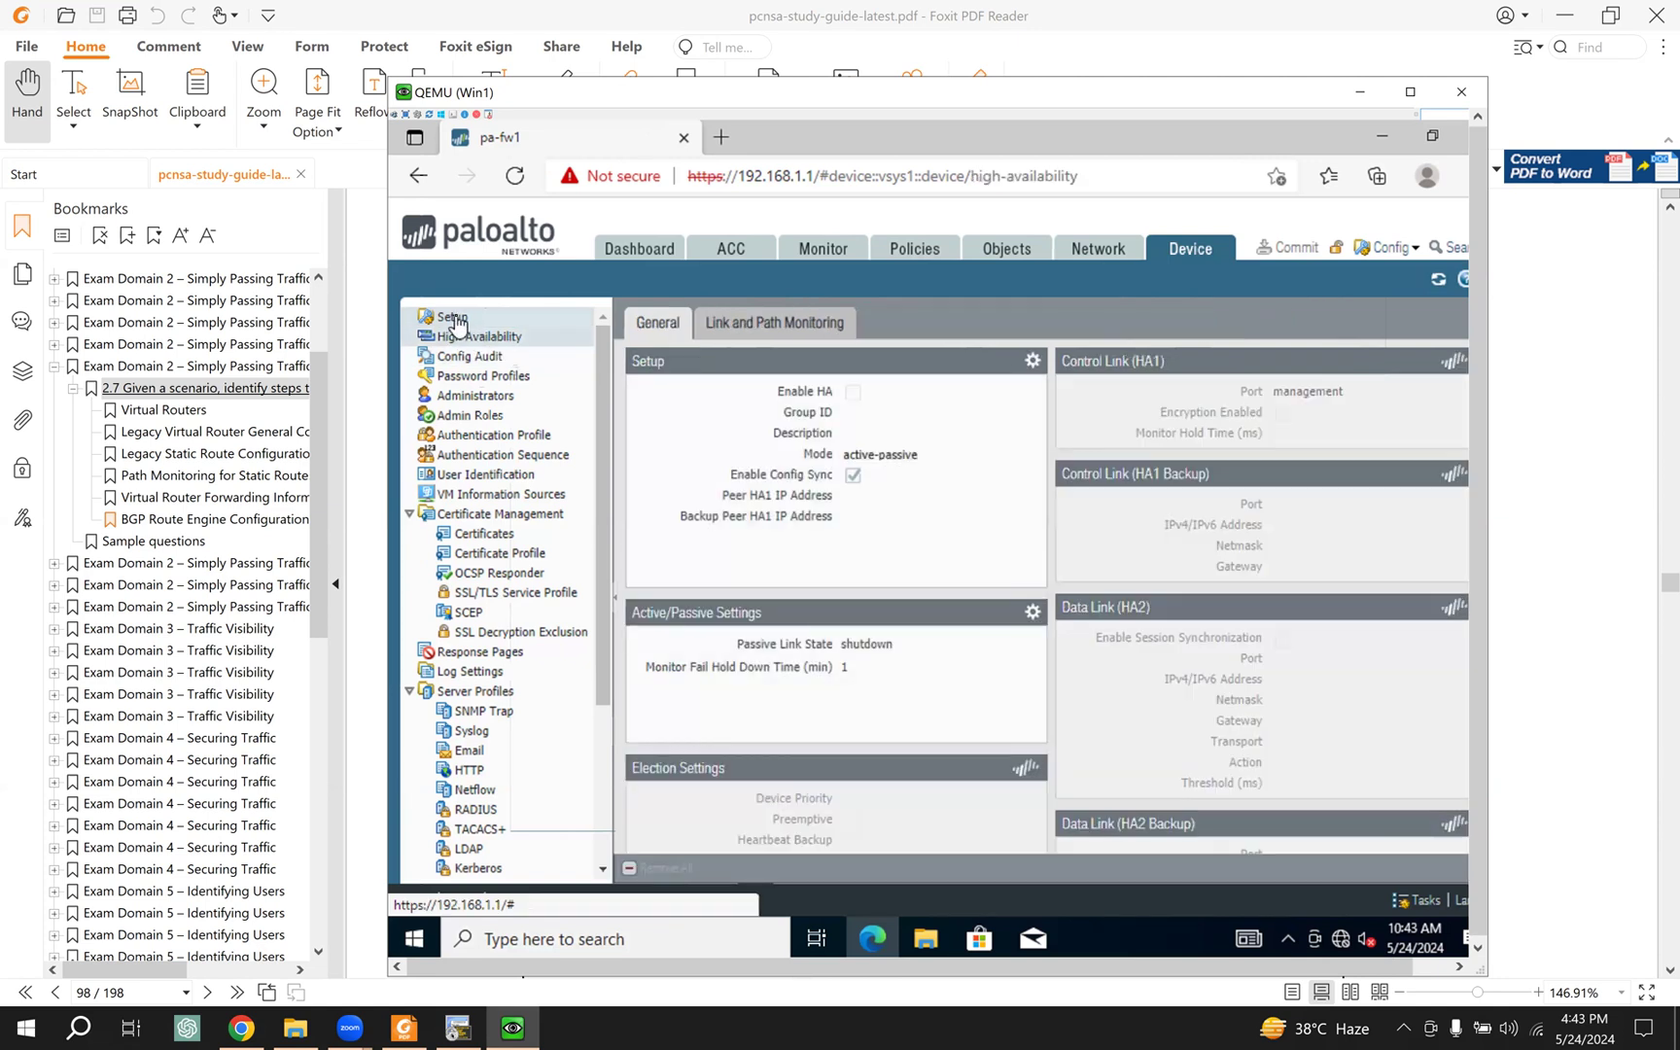
{"action": "left_click", "coordinate": [453, 318]}
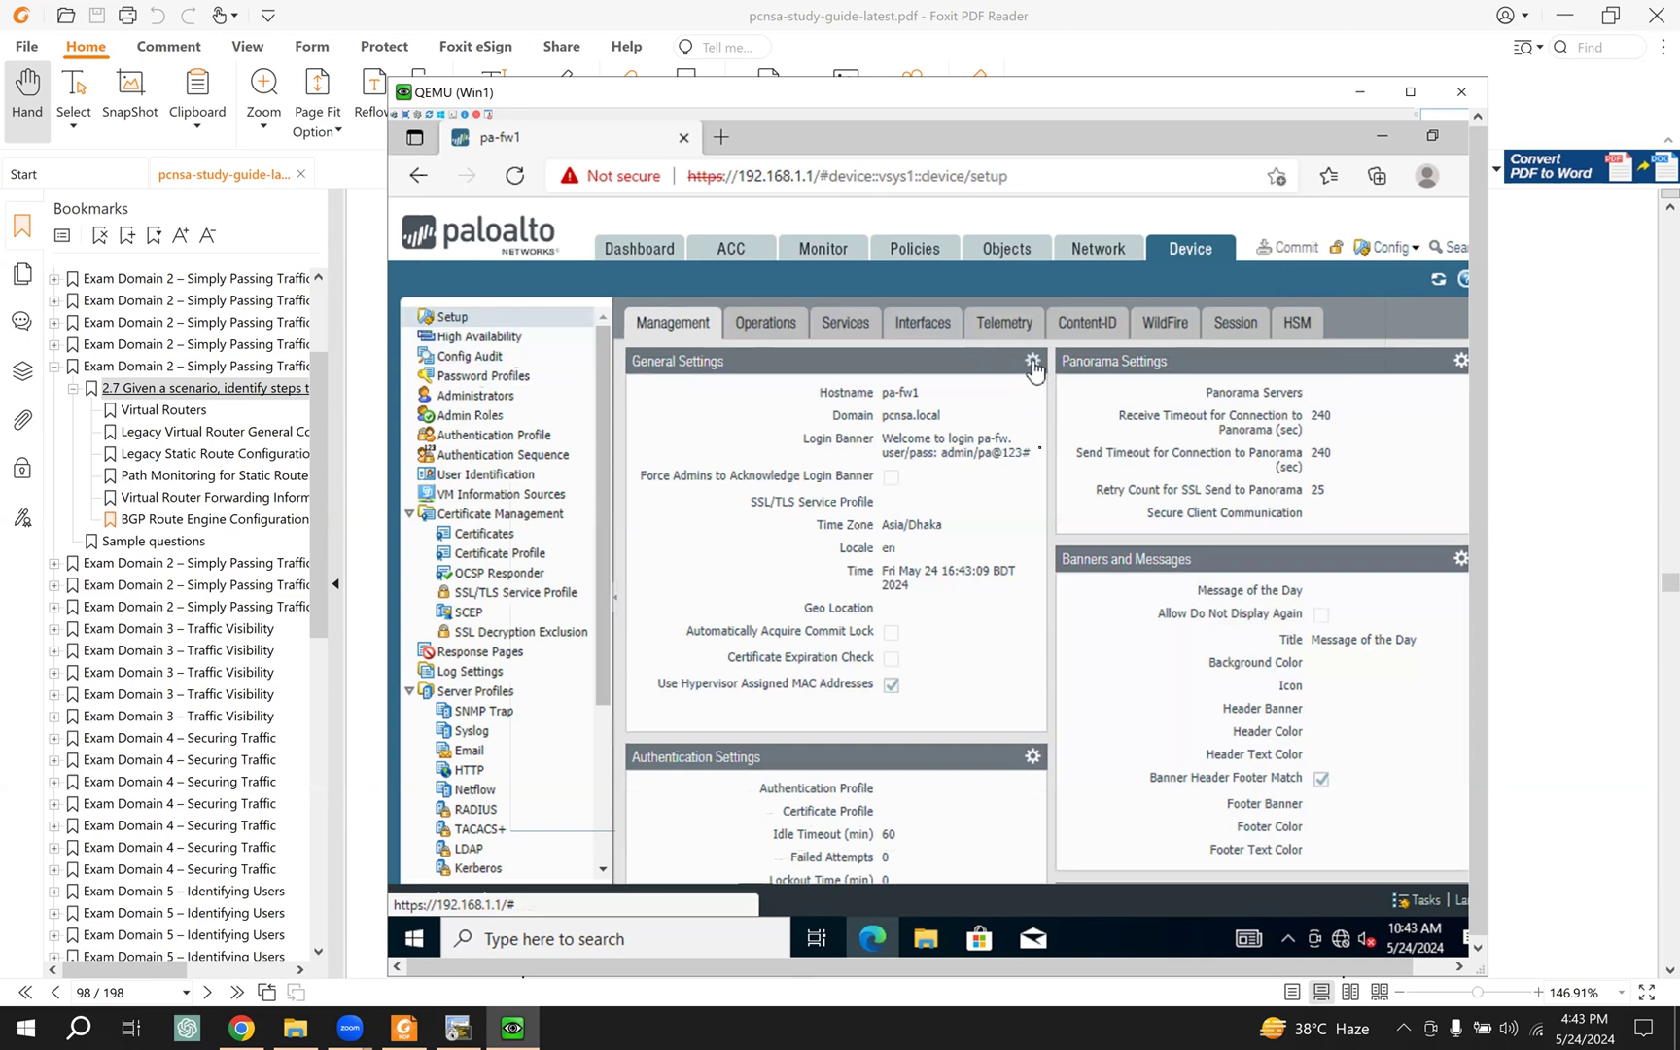
Step: Open the firewall's General Settings, compare them with the guide's Advanced Routing option, and cancel without changes
{"action": "left_click", "coordinate": [1033, 363]}
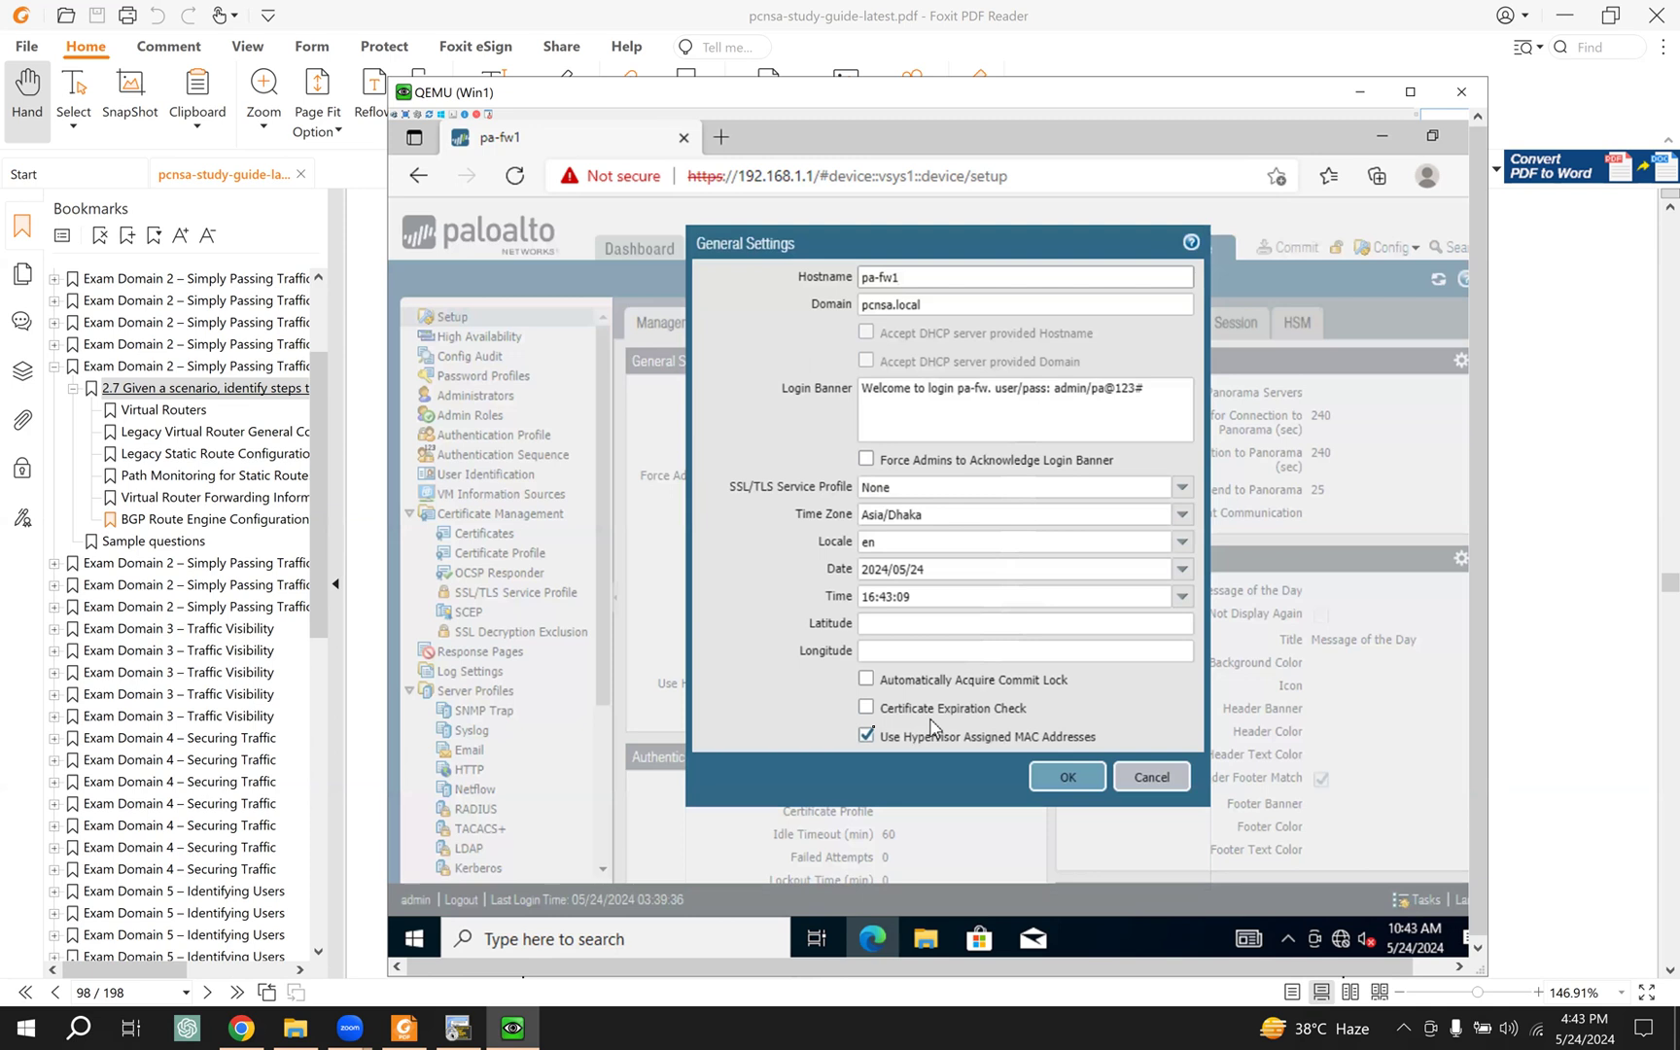
{"action": "left_click", "coordinate": [405, 1027]}
{"action": "scroll", "coordinate": [888, 793], "scroll_direction": "down", "scroll_amount": 3}
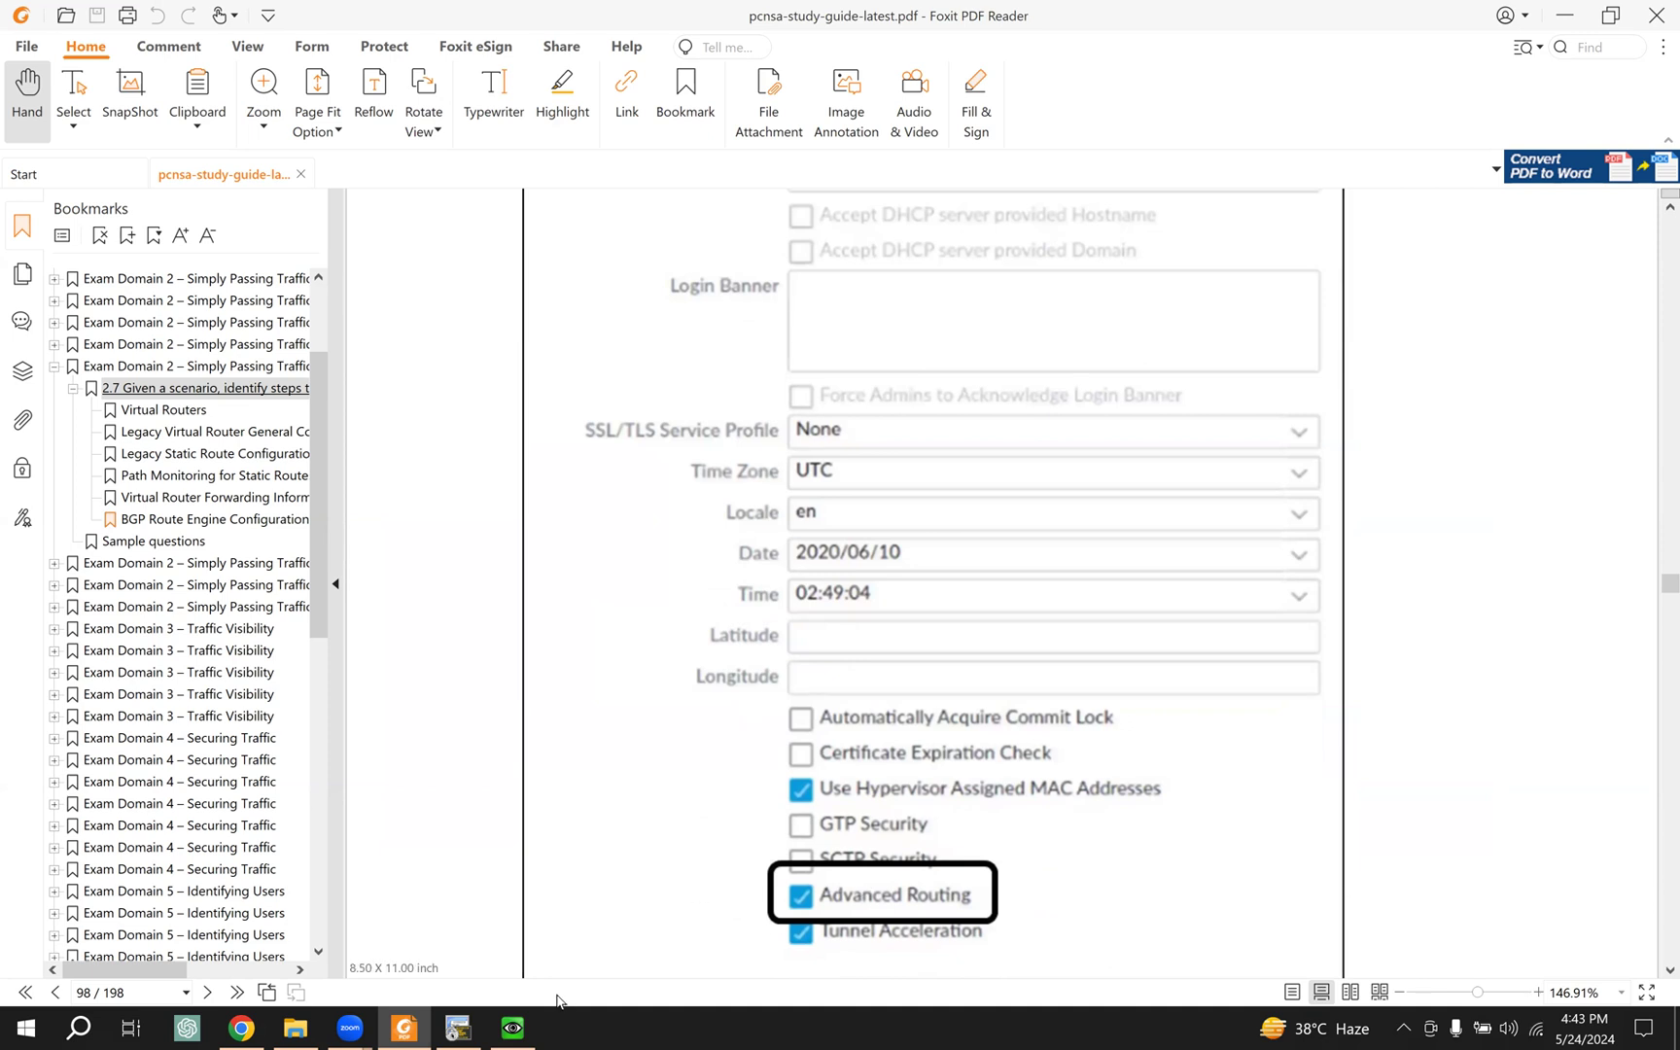
{"action": "left_click", "coordinate": [512, 1028]}
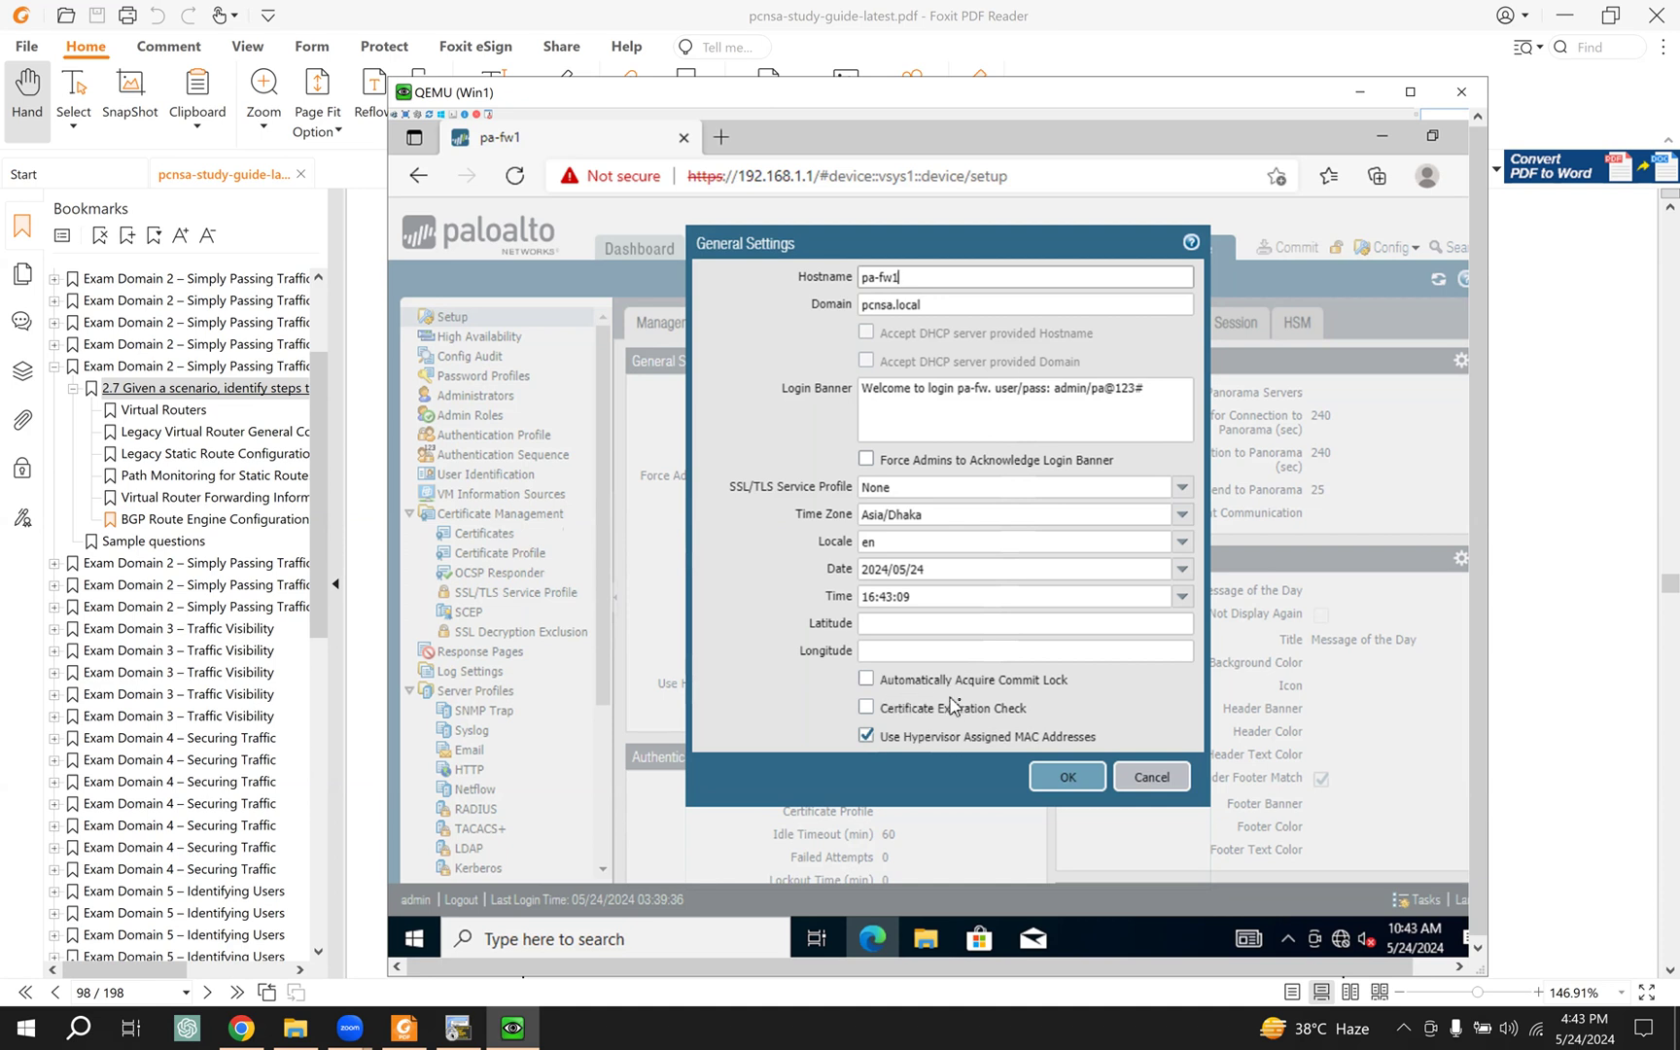
{"action": "left_click", "coordinate": [1130, 784]}
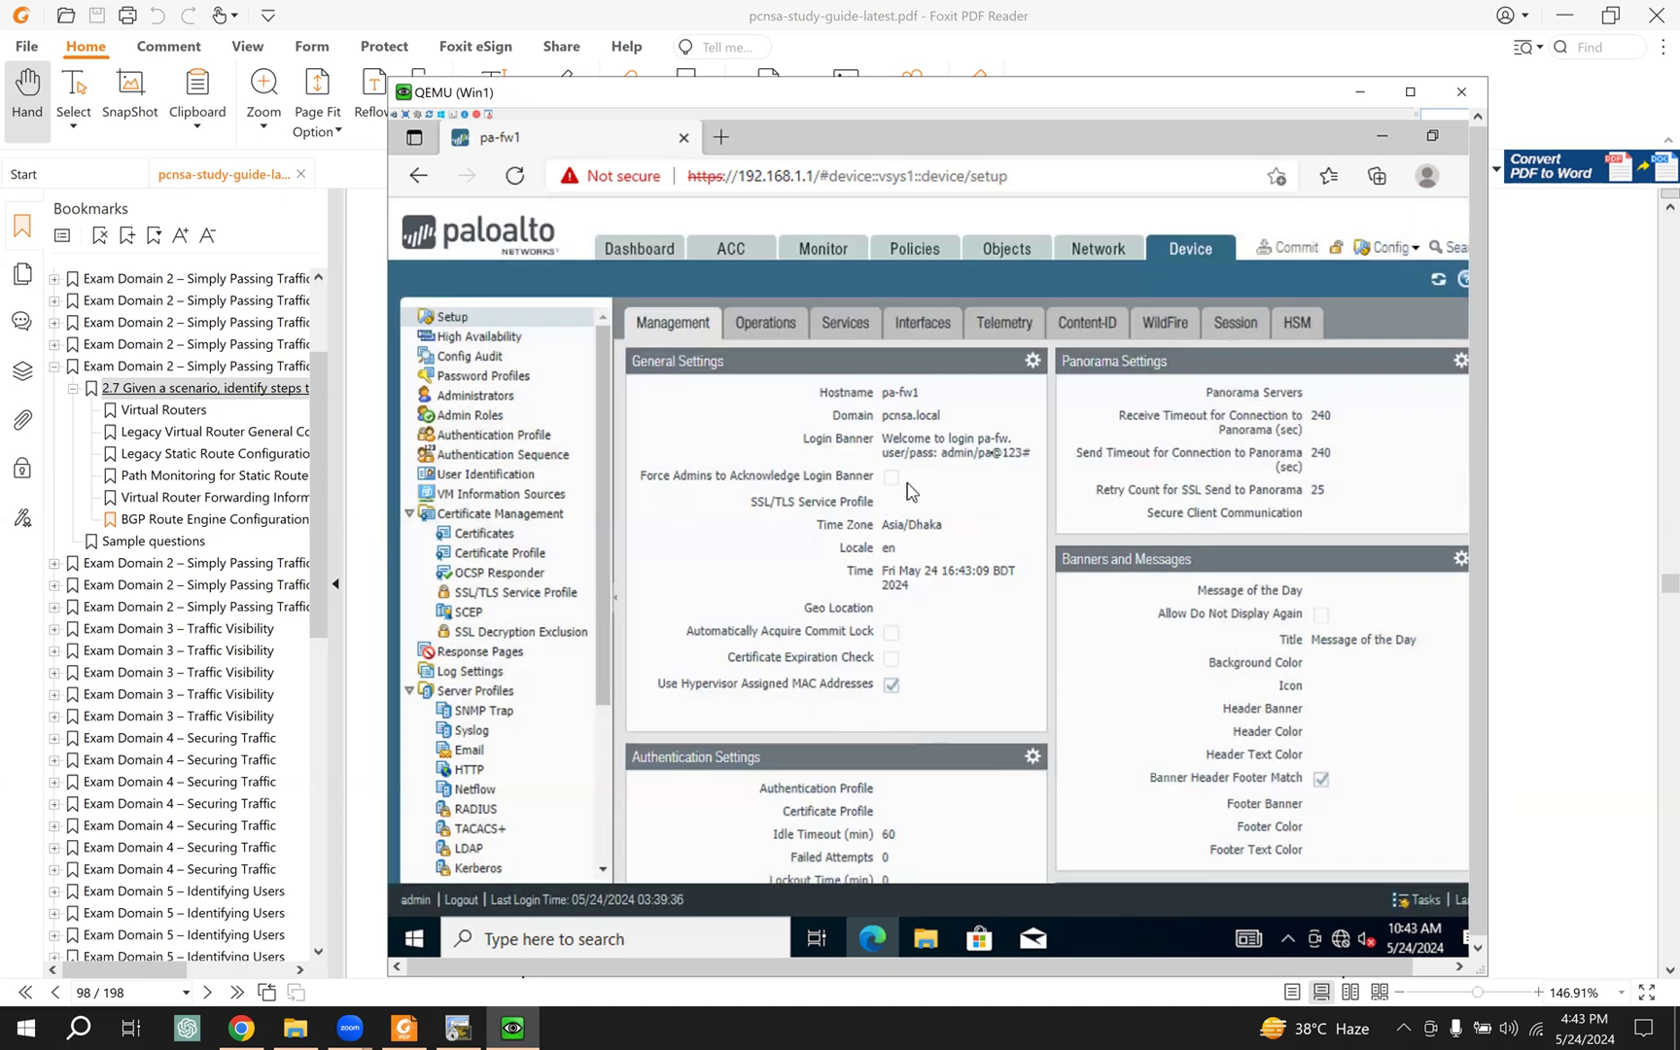
Step: Read the rest of the guide's BGP Route Engine Configuration section, including the Logical Router settings, down to the sample questions
{"action": "left_click", "coordinate": [405, 1029]}
{"action": "scroll", "coordinate": [736, 716], "scroll_direction": "down", "scroll_amount": 3}
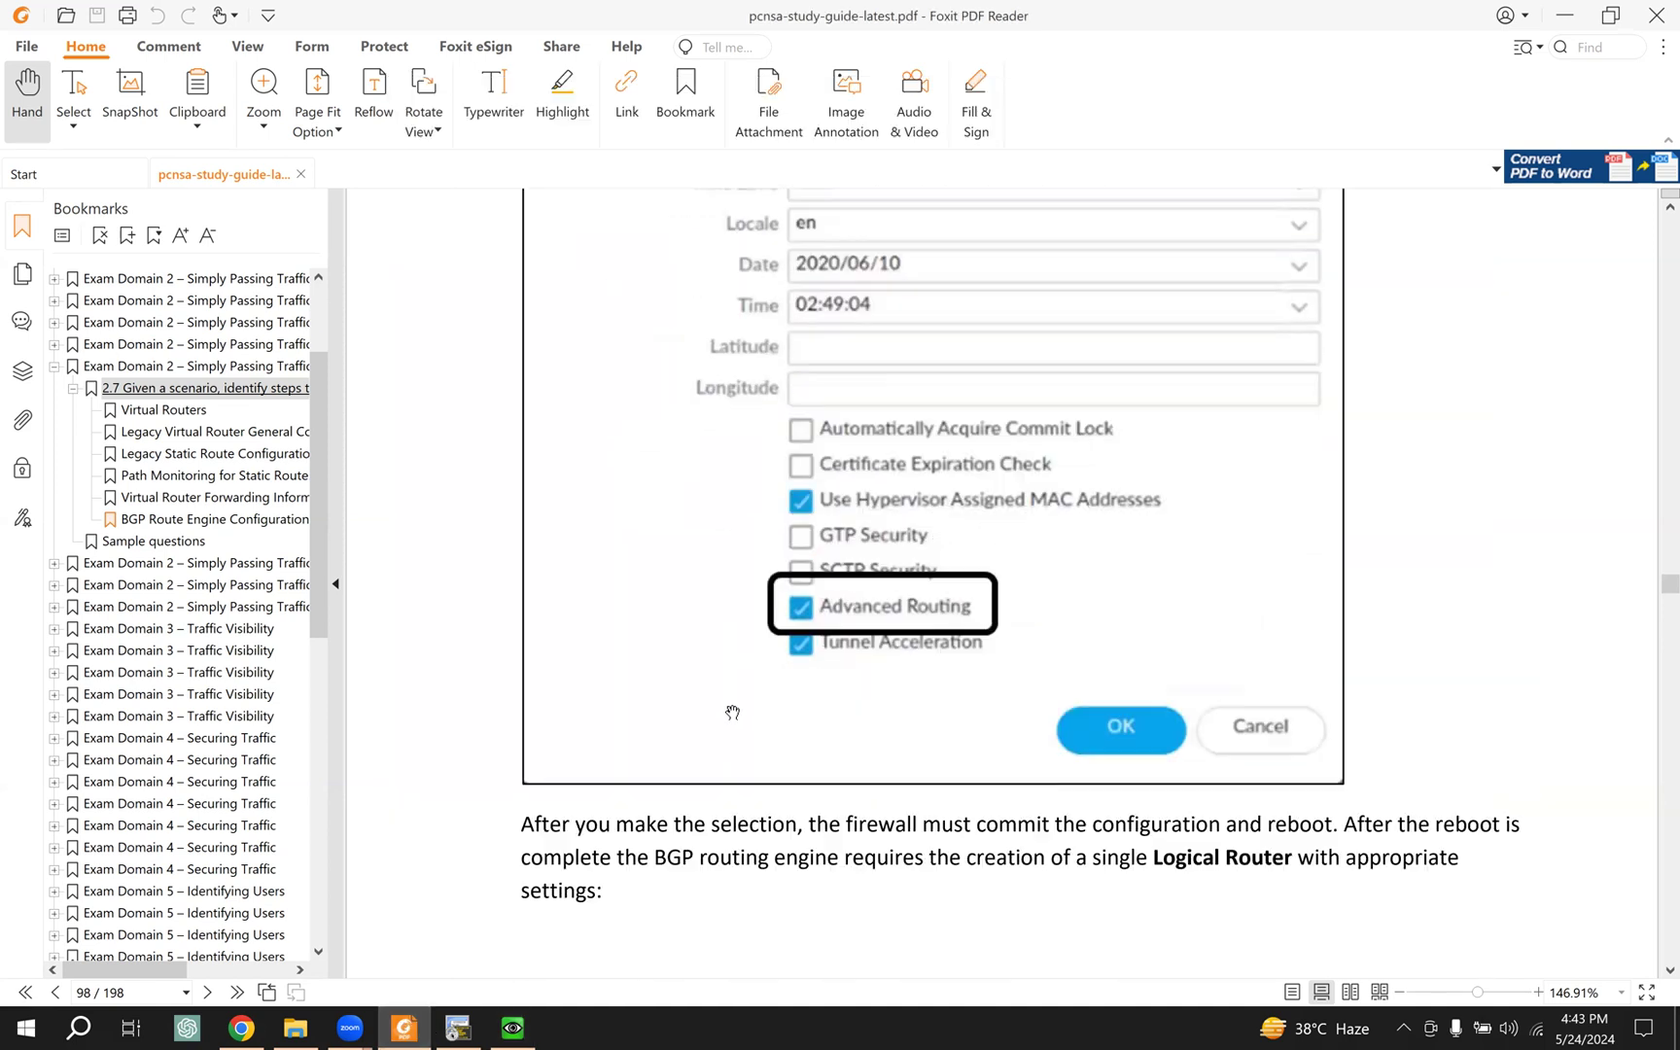
{"action": "scroll", "coordinate": [732, 702], "scroll_direction": "down", "scroll_amount": 5}
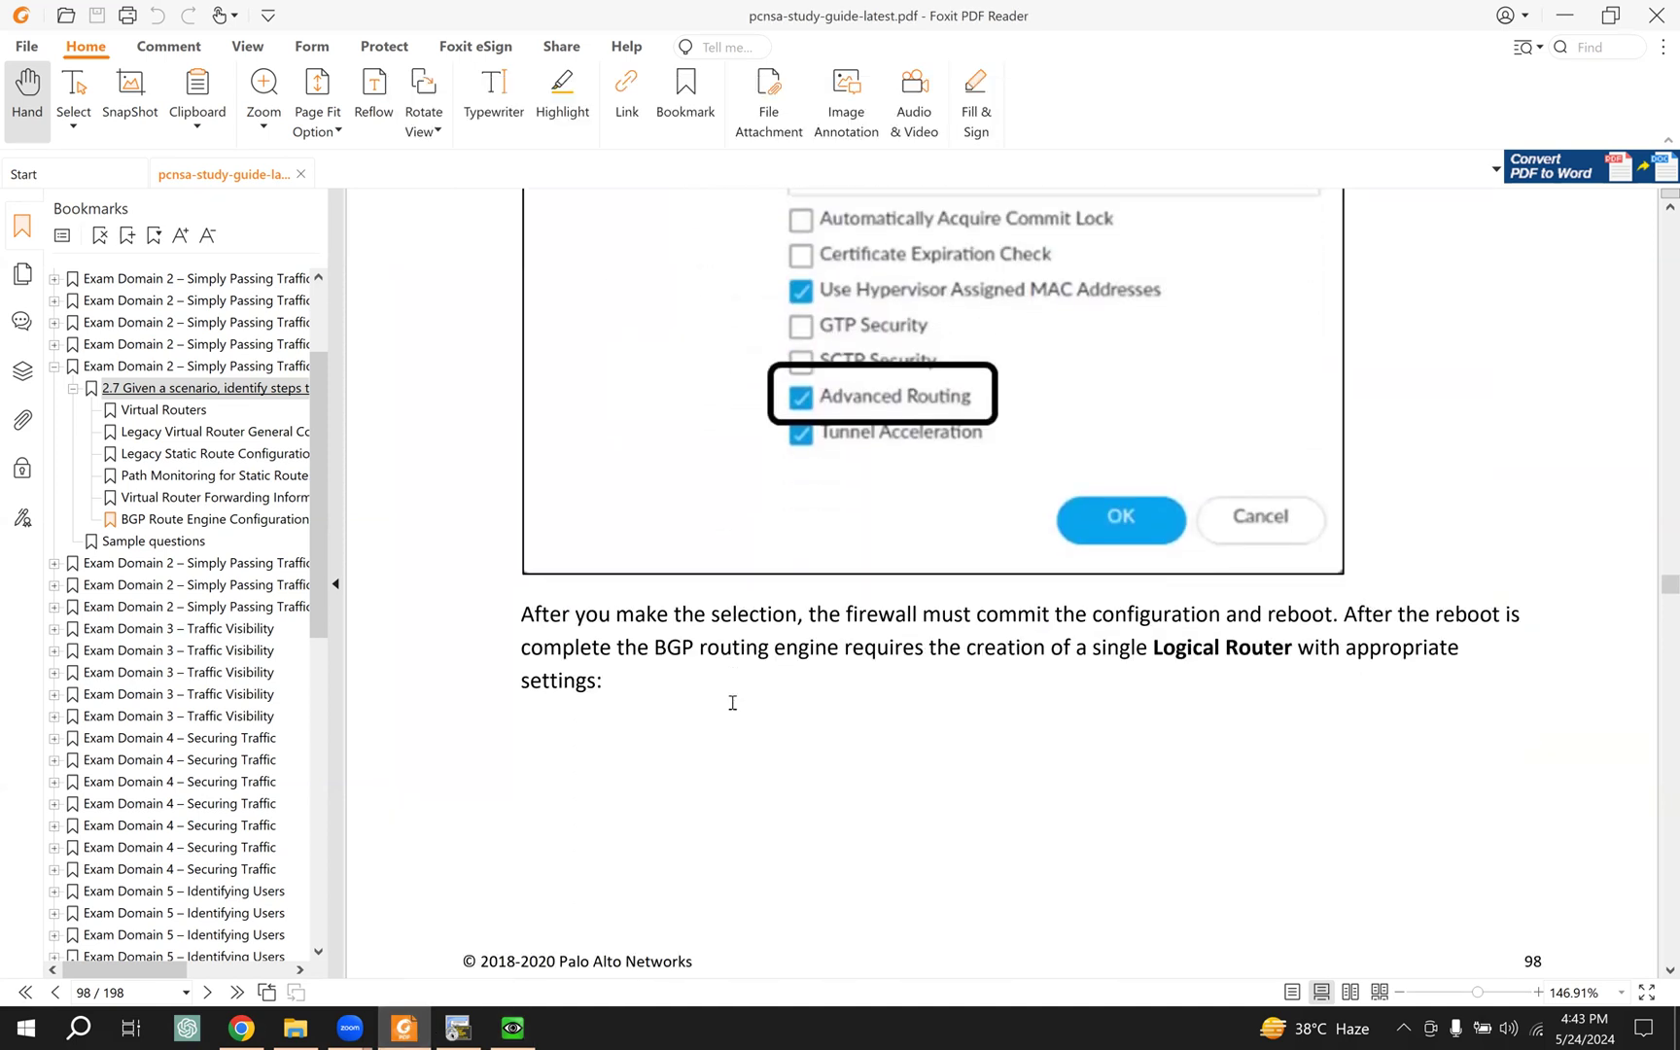
{"action": "scroll", "coordinate": [731, 708], "scroll_direction": "down", "scroll_amount": 1}
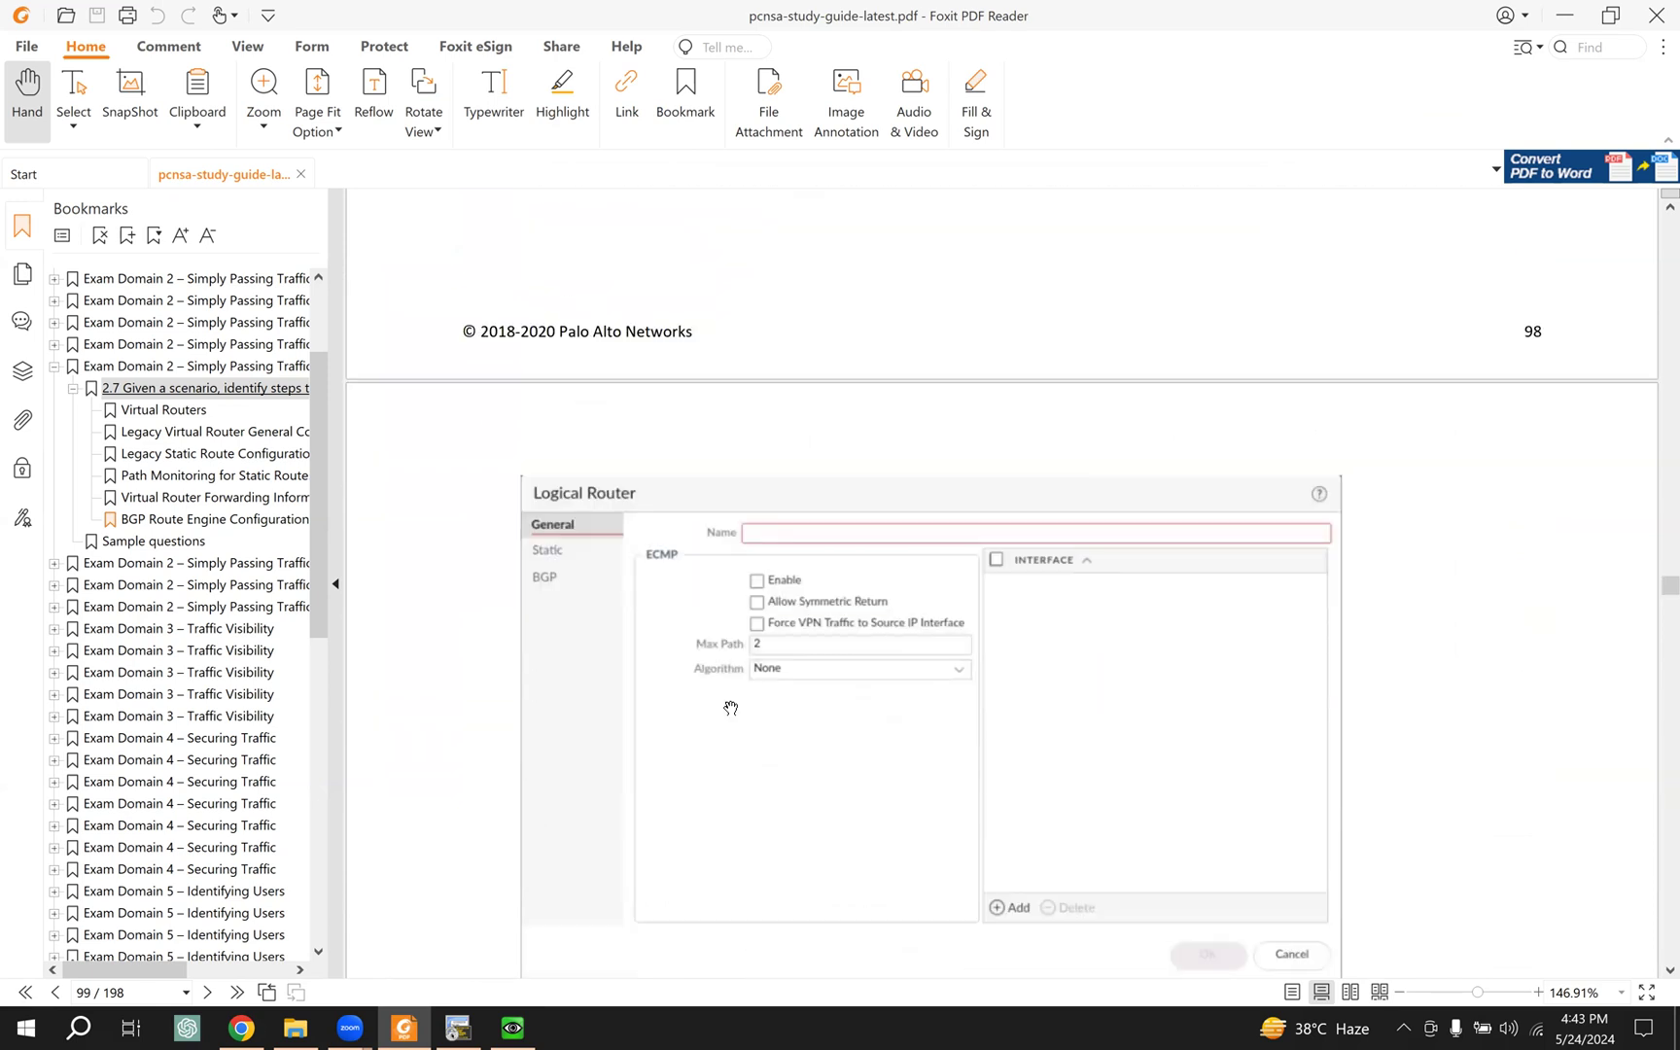
{"action": "scroll", "coordinate": [730, 708], "scroll_direction": "down", "scroll_amount": 5}
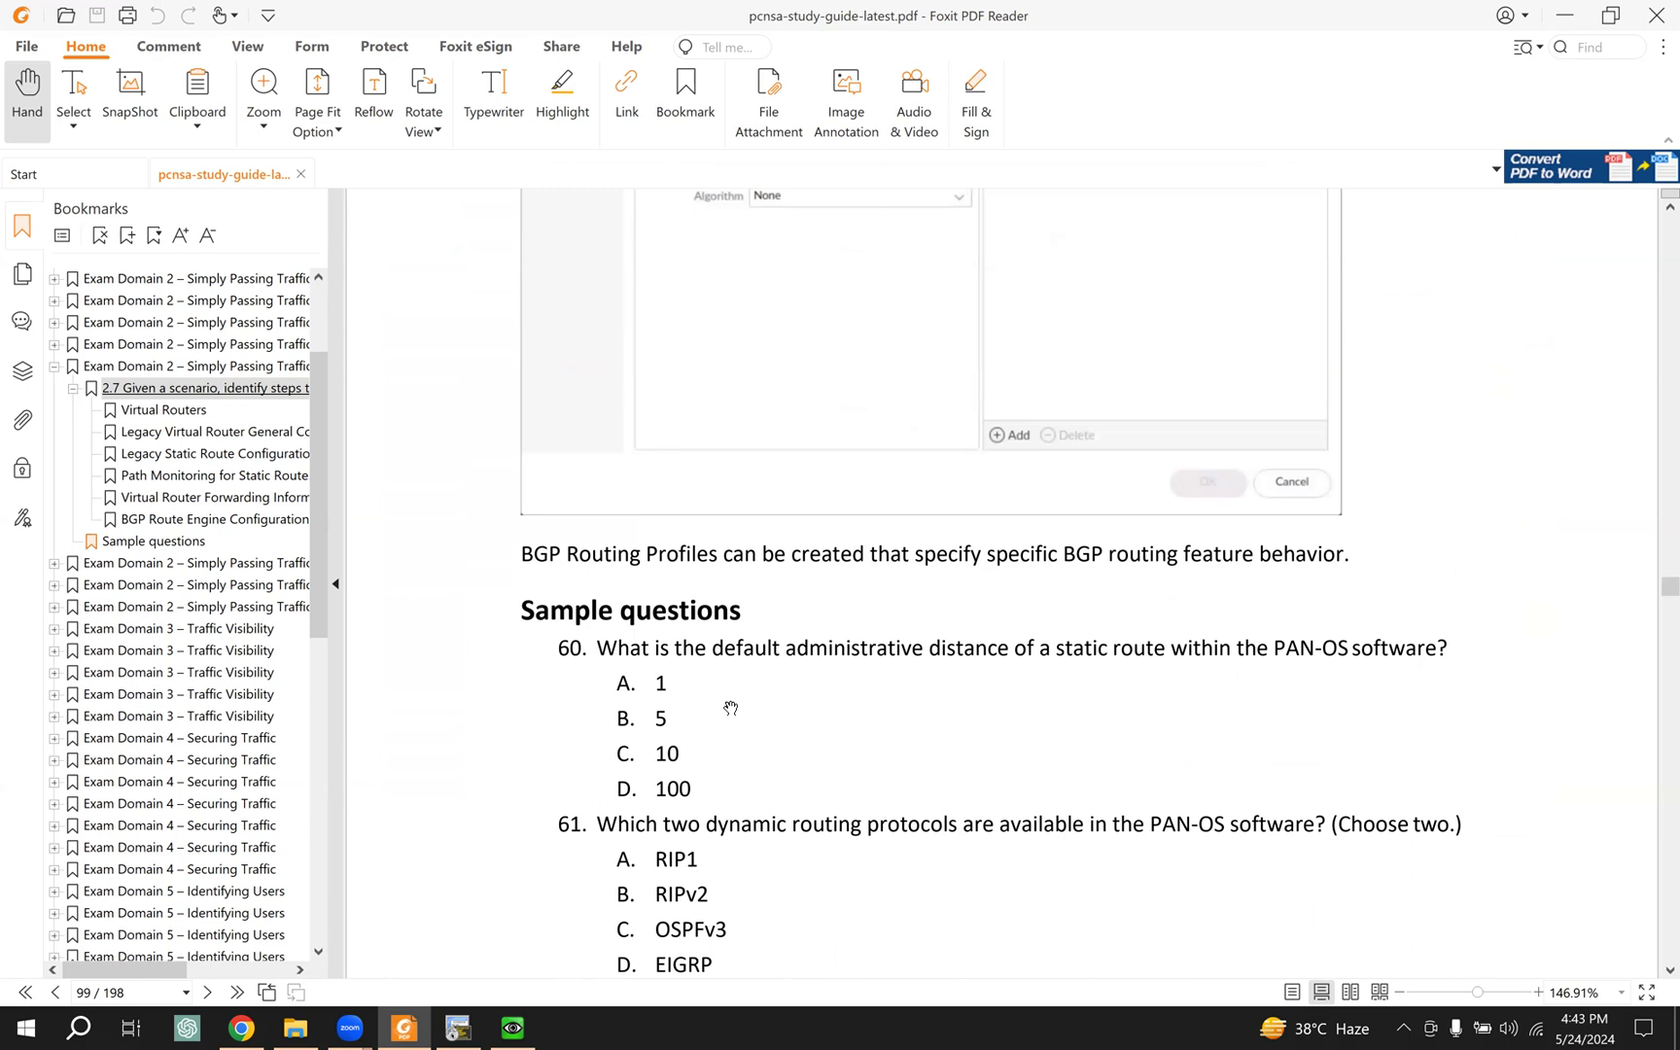
{"action": "scroll", "coordinate": [731, 708], "scroll_direction": "up", "scroll_amount": 1}
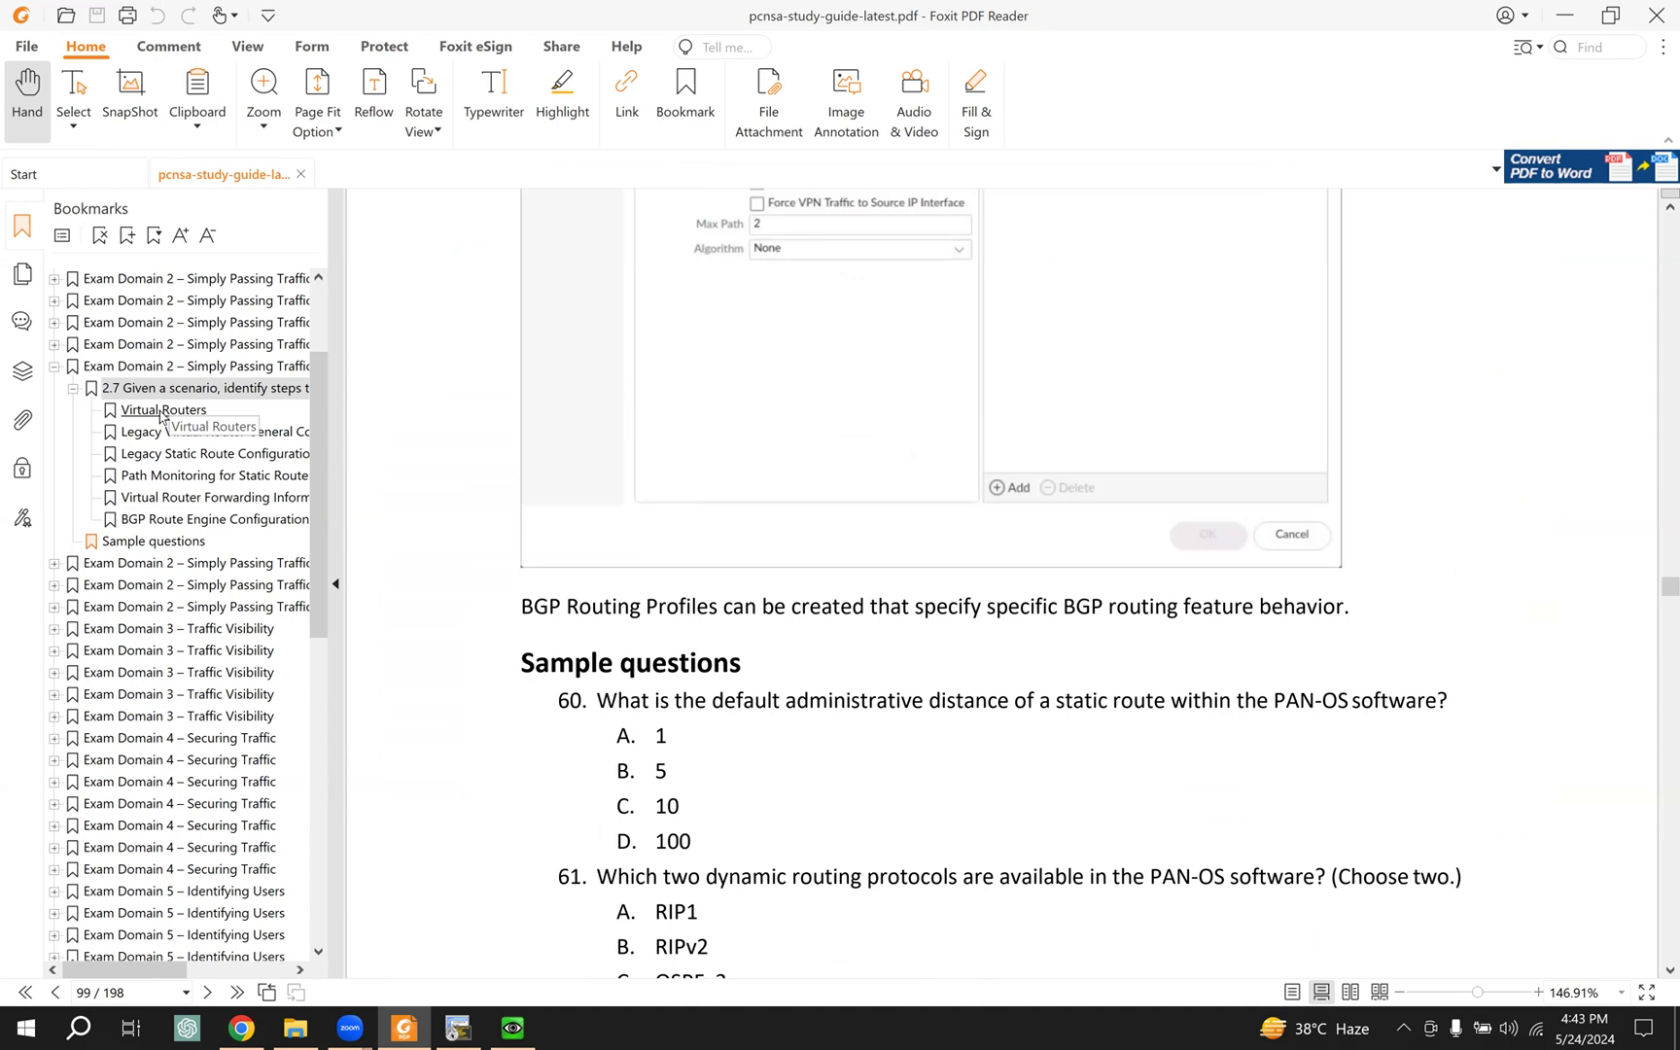
Step: Switch to the EVE topology in Chrome and review the lab layout, moving the Win1 window out of the way
{"action": "left_click", "coordinate": [243, 1029]}
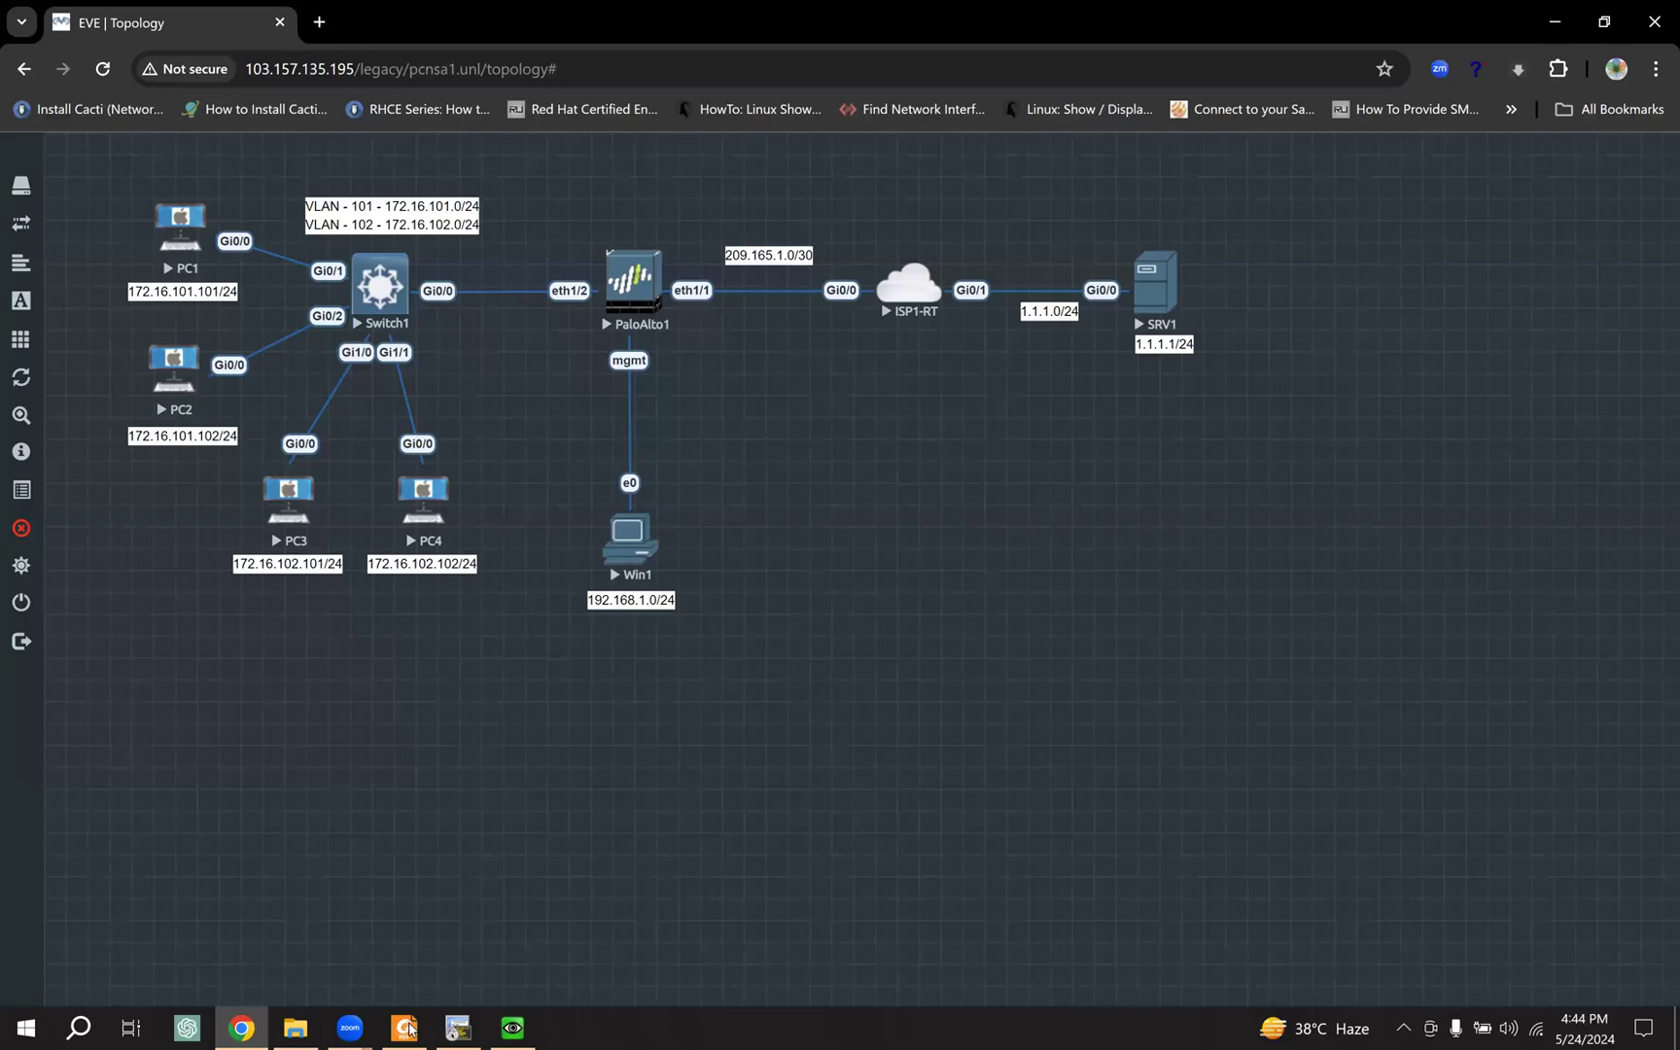
{"action": "left_click", "coordinate": [512, 1028]}
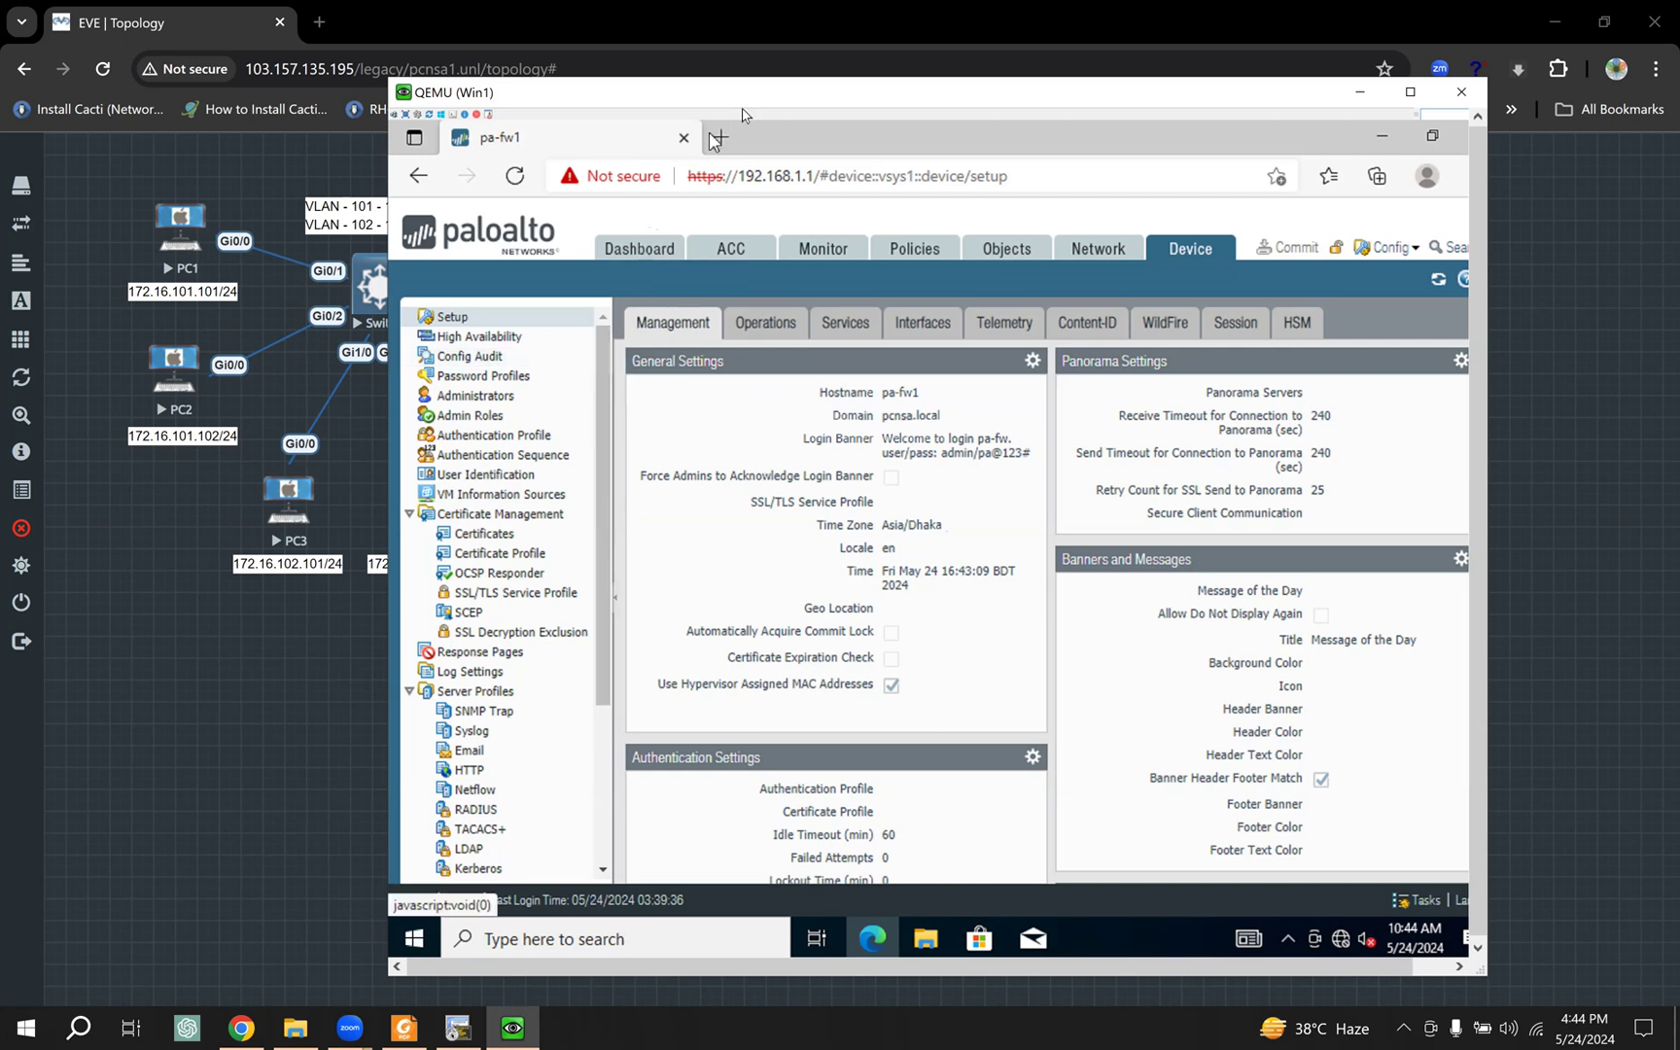
{"action": "left_click_drag", "start_coordinate": [763, 93], "coordinate": [833, 568]}
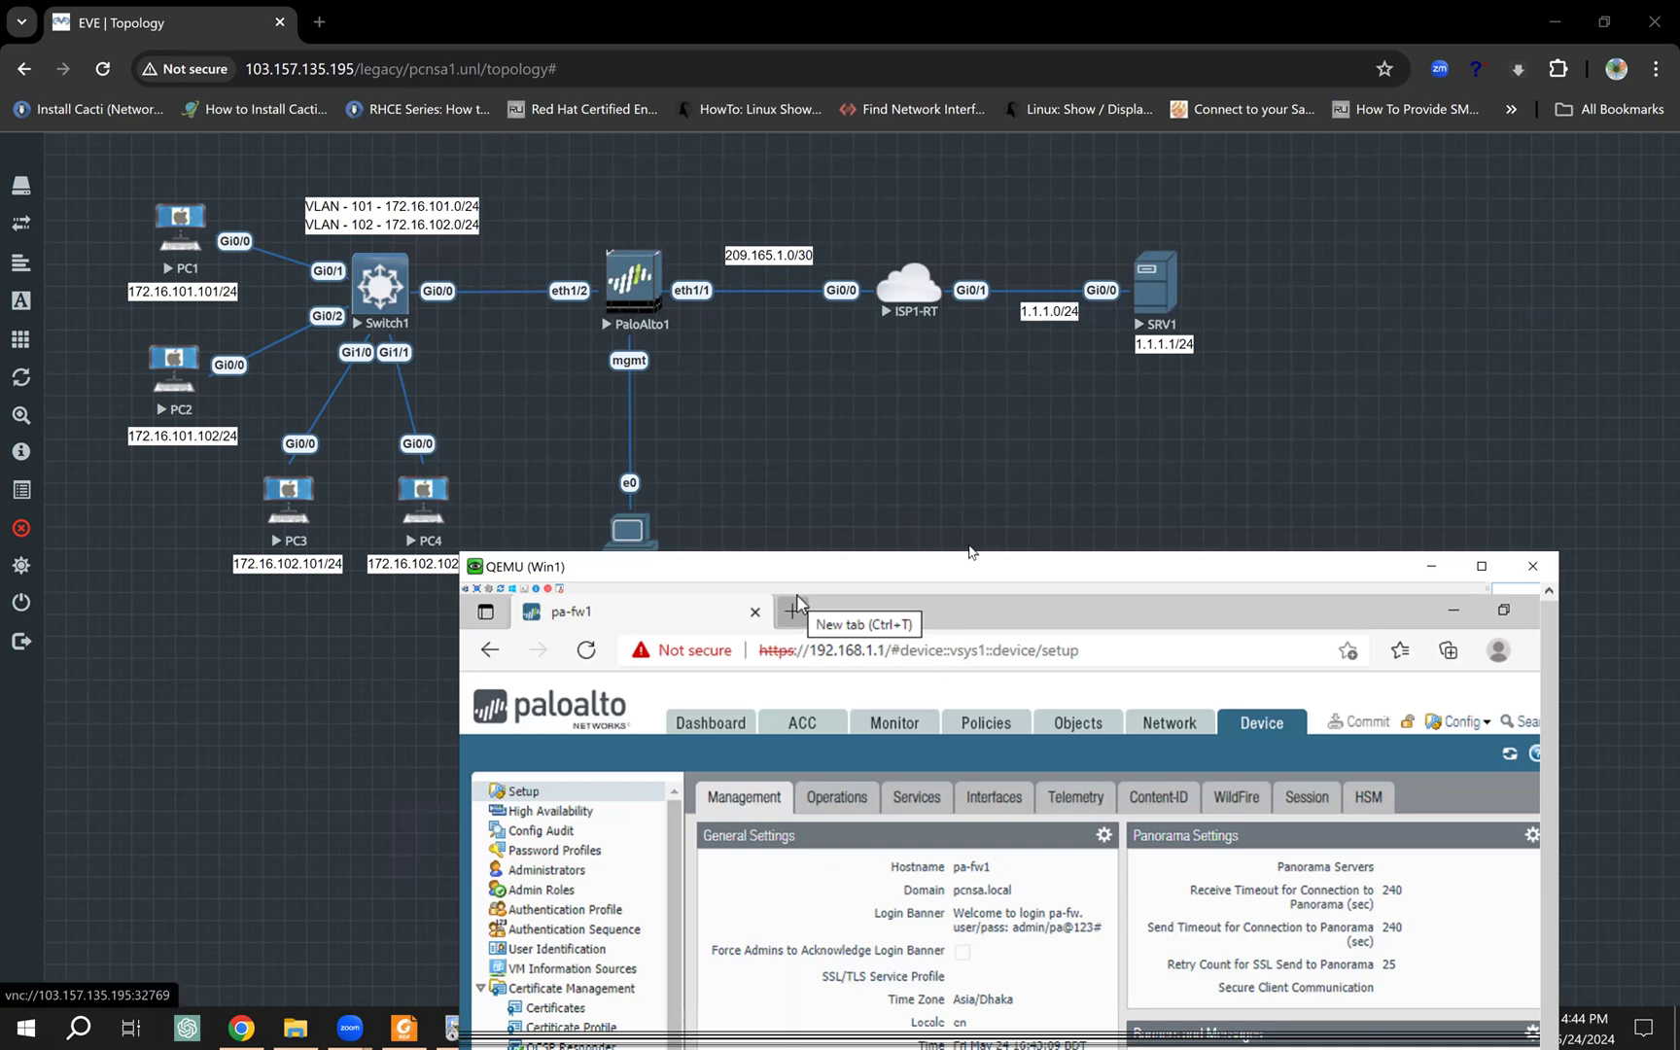
{"action": "left_click_drag", "start_coordinate": [957, 566], "coordinate": [964, 259]}
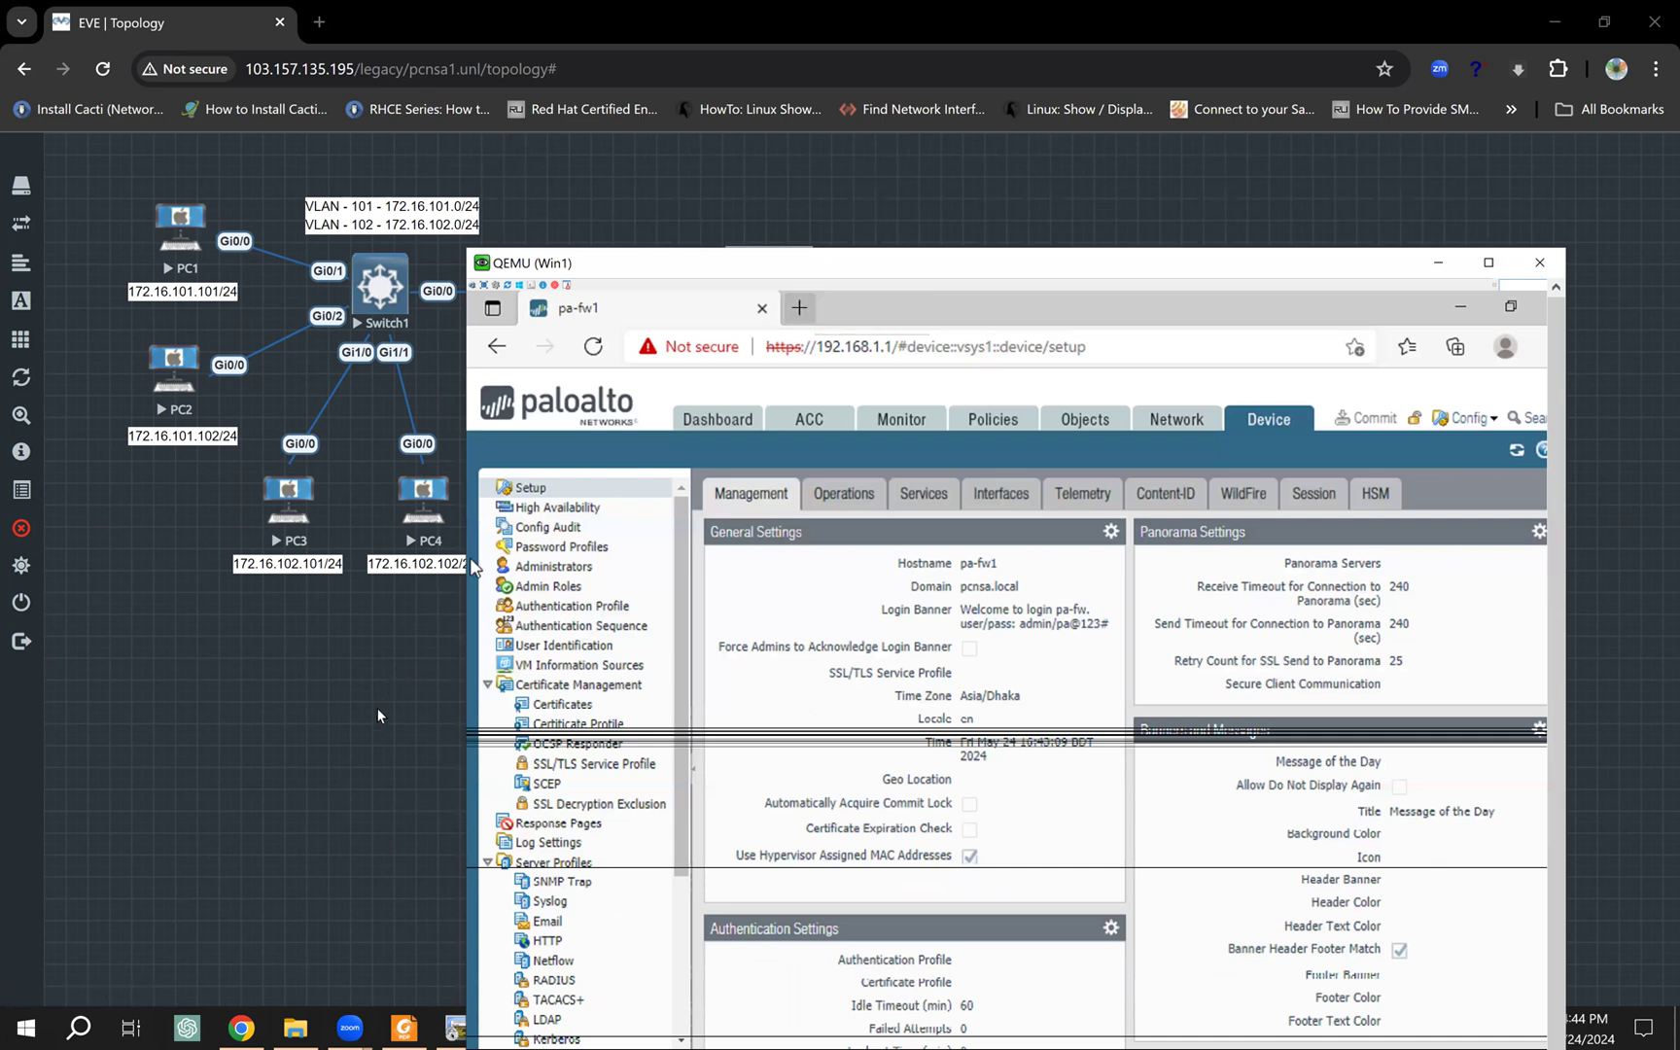
{"action": "left_click", "coordinate": [379, 710]}
Step: Switch to the terminal sessions, open PC1's console, and enter privileged mode with ena
{"action": "left_click", "coordinate": [455, 1028]}
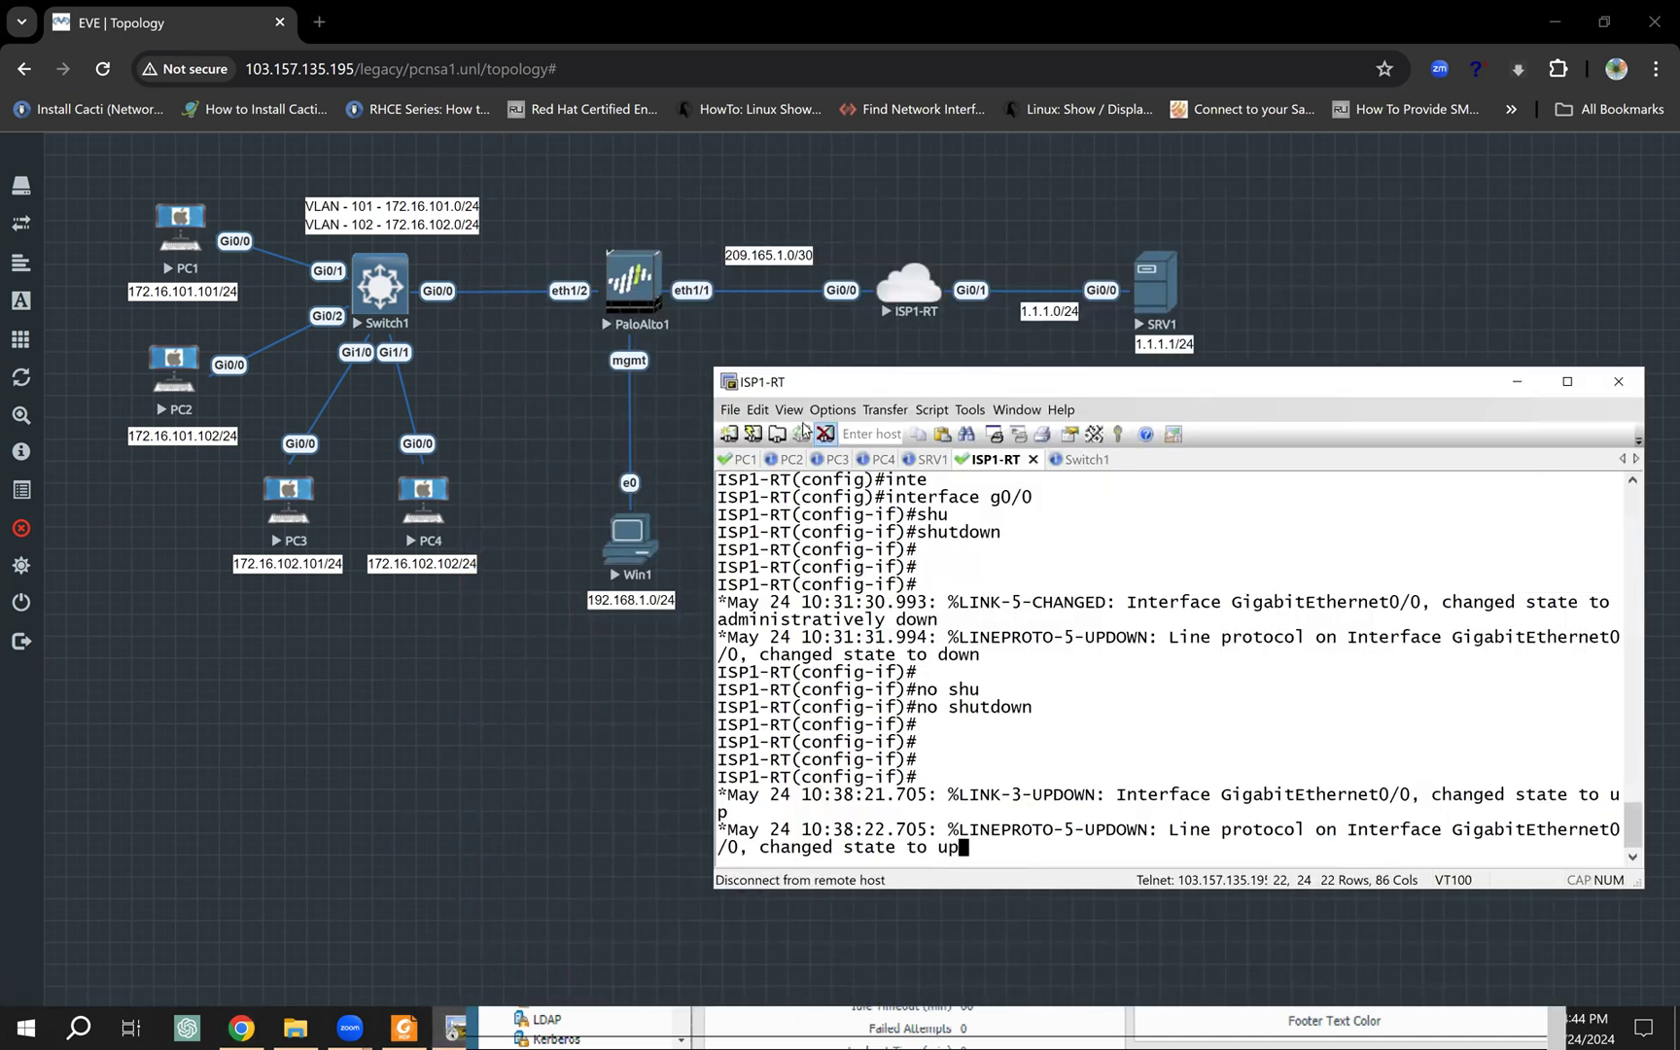
{"action": "left_click", "coordinate": [746, 459]}
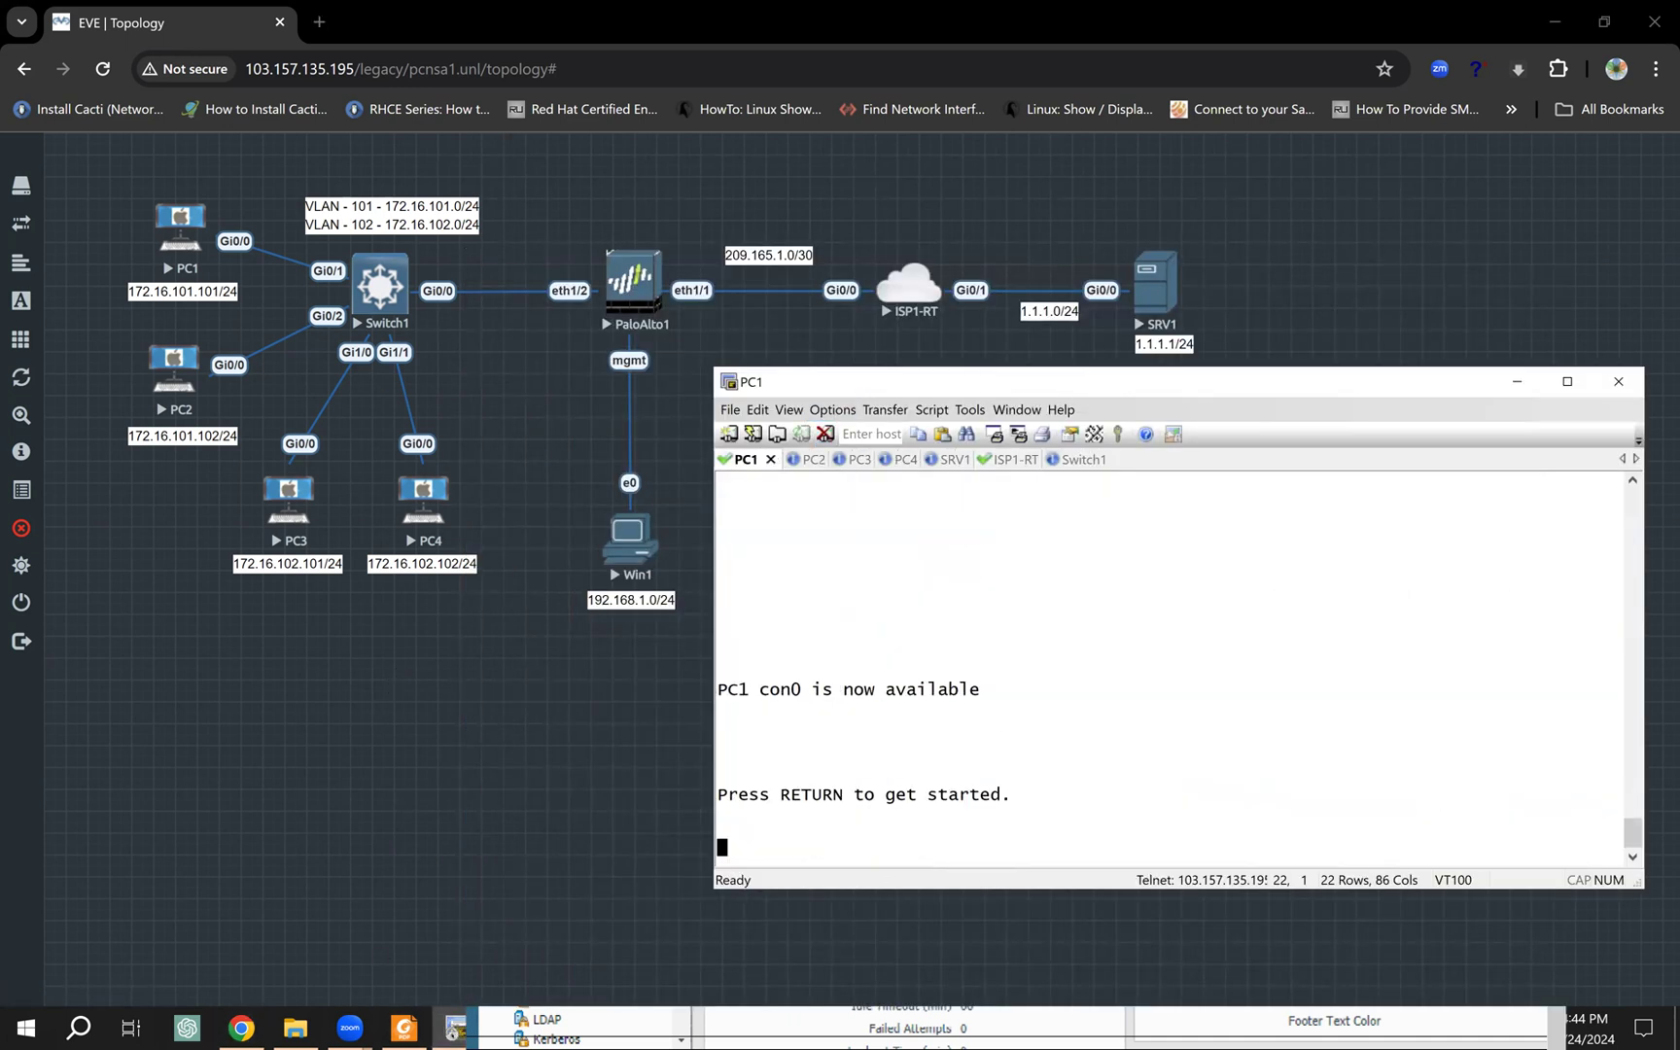
{"action": "key", "text": "Return"}
{"action": "key", "text": "Return"}
{"action": "key", "text": "Return"}
{"action": "type", "text": "ena"}
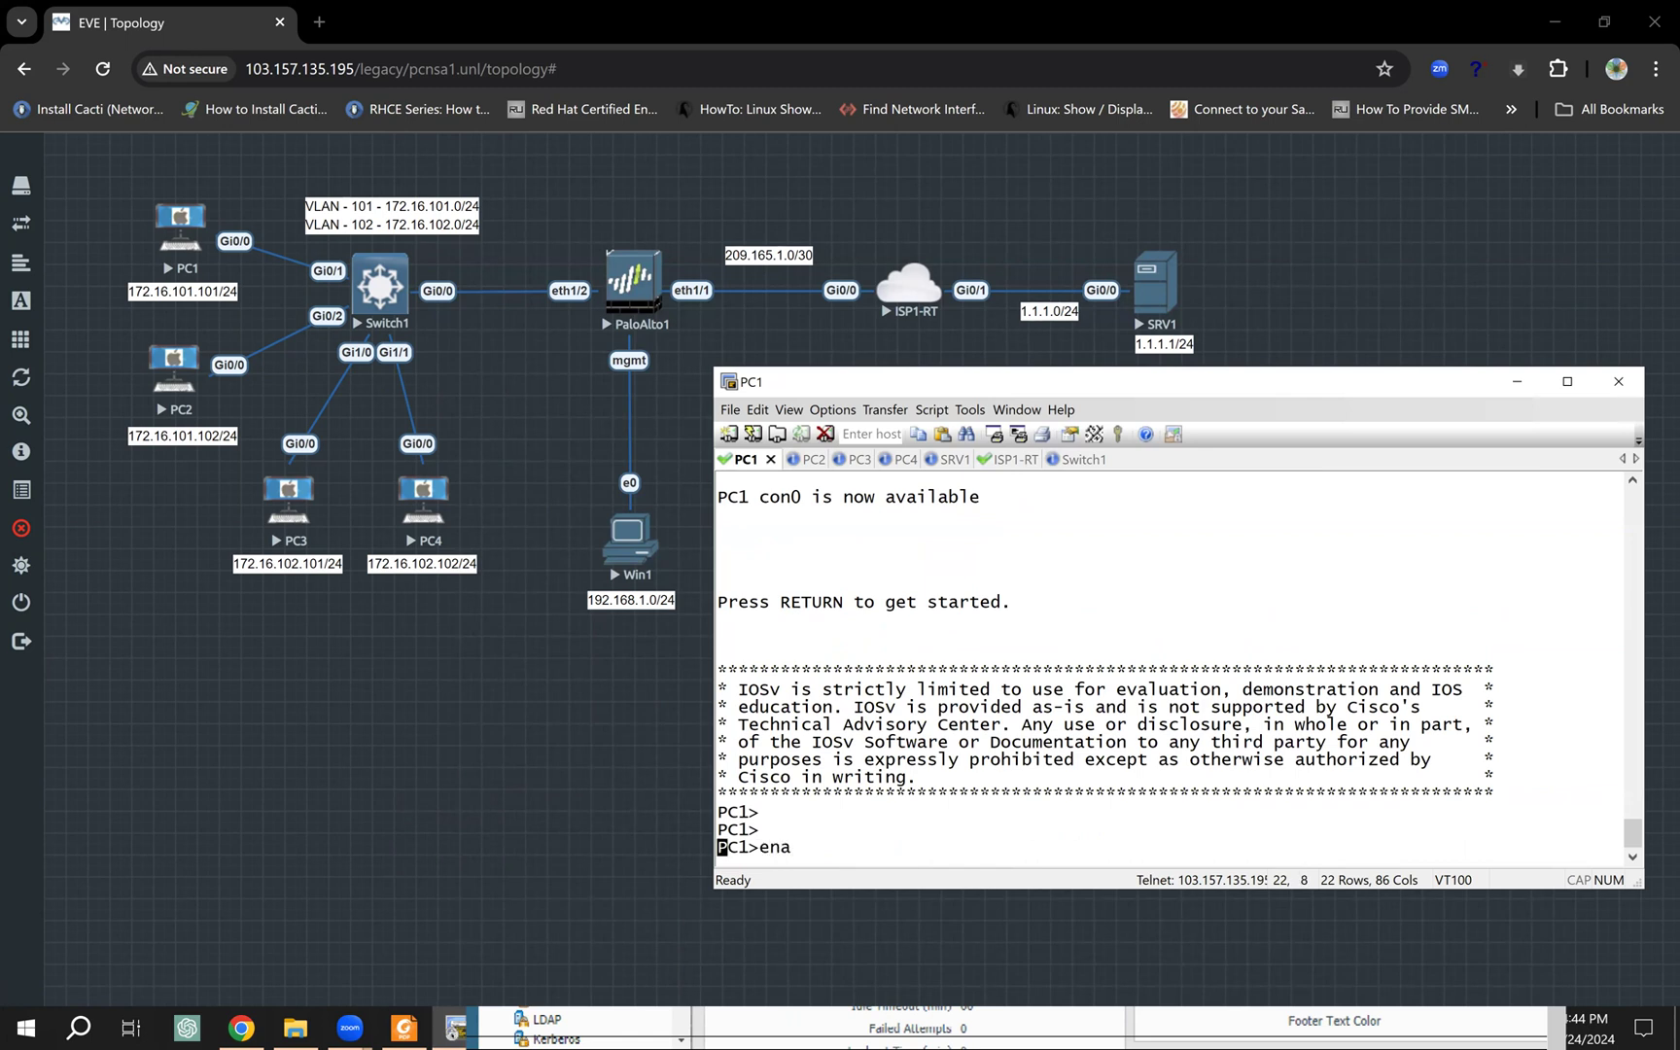
{"action": "key", "text": "Return"}
{"action": "key", "text": "Return"}
{"action": "key", "text": "Return"}
Step: Ping 1.1.1.1 from PC1 to test connectivity to SRV1
{"action": "type", "text": "ping 1"}
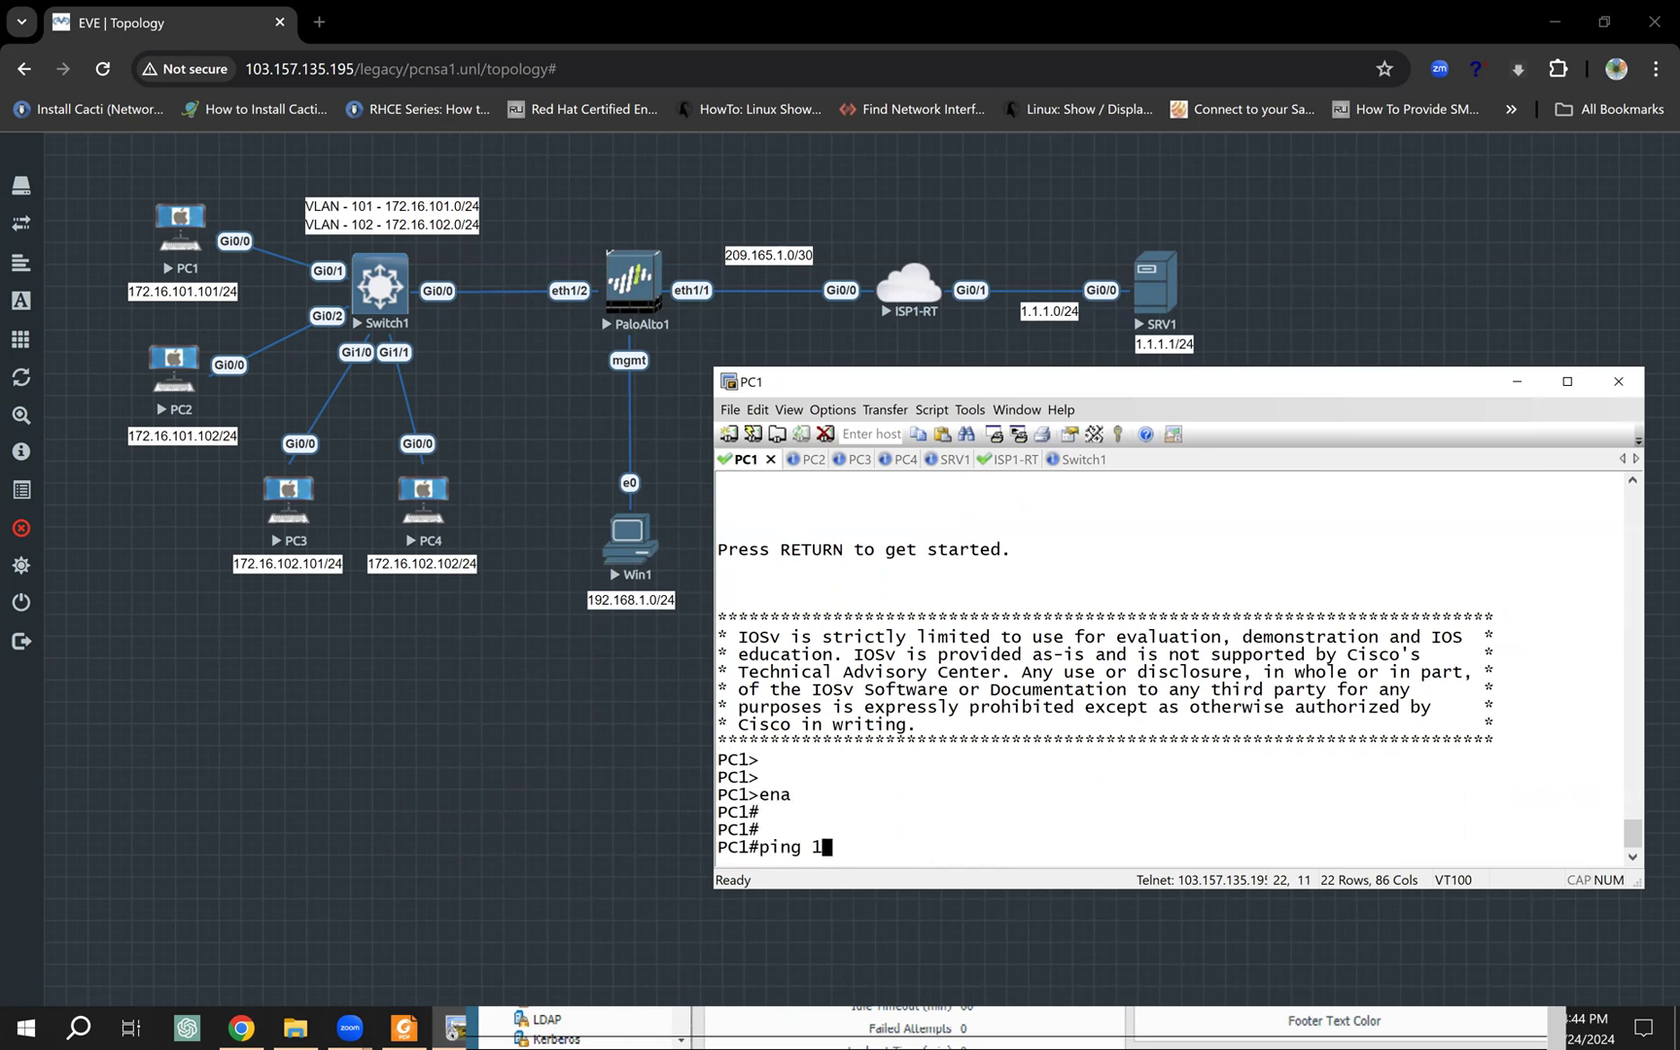
{"action": "type", "text": ".1.1.1"}
{"action": "key", "text": "Return"}
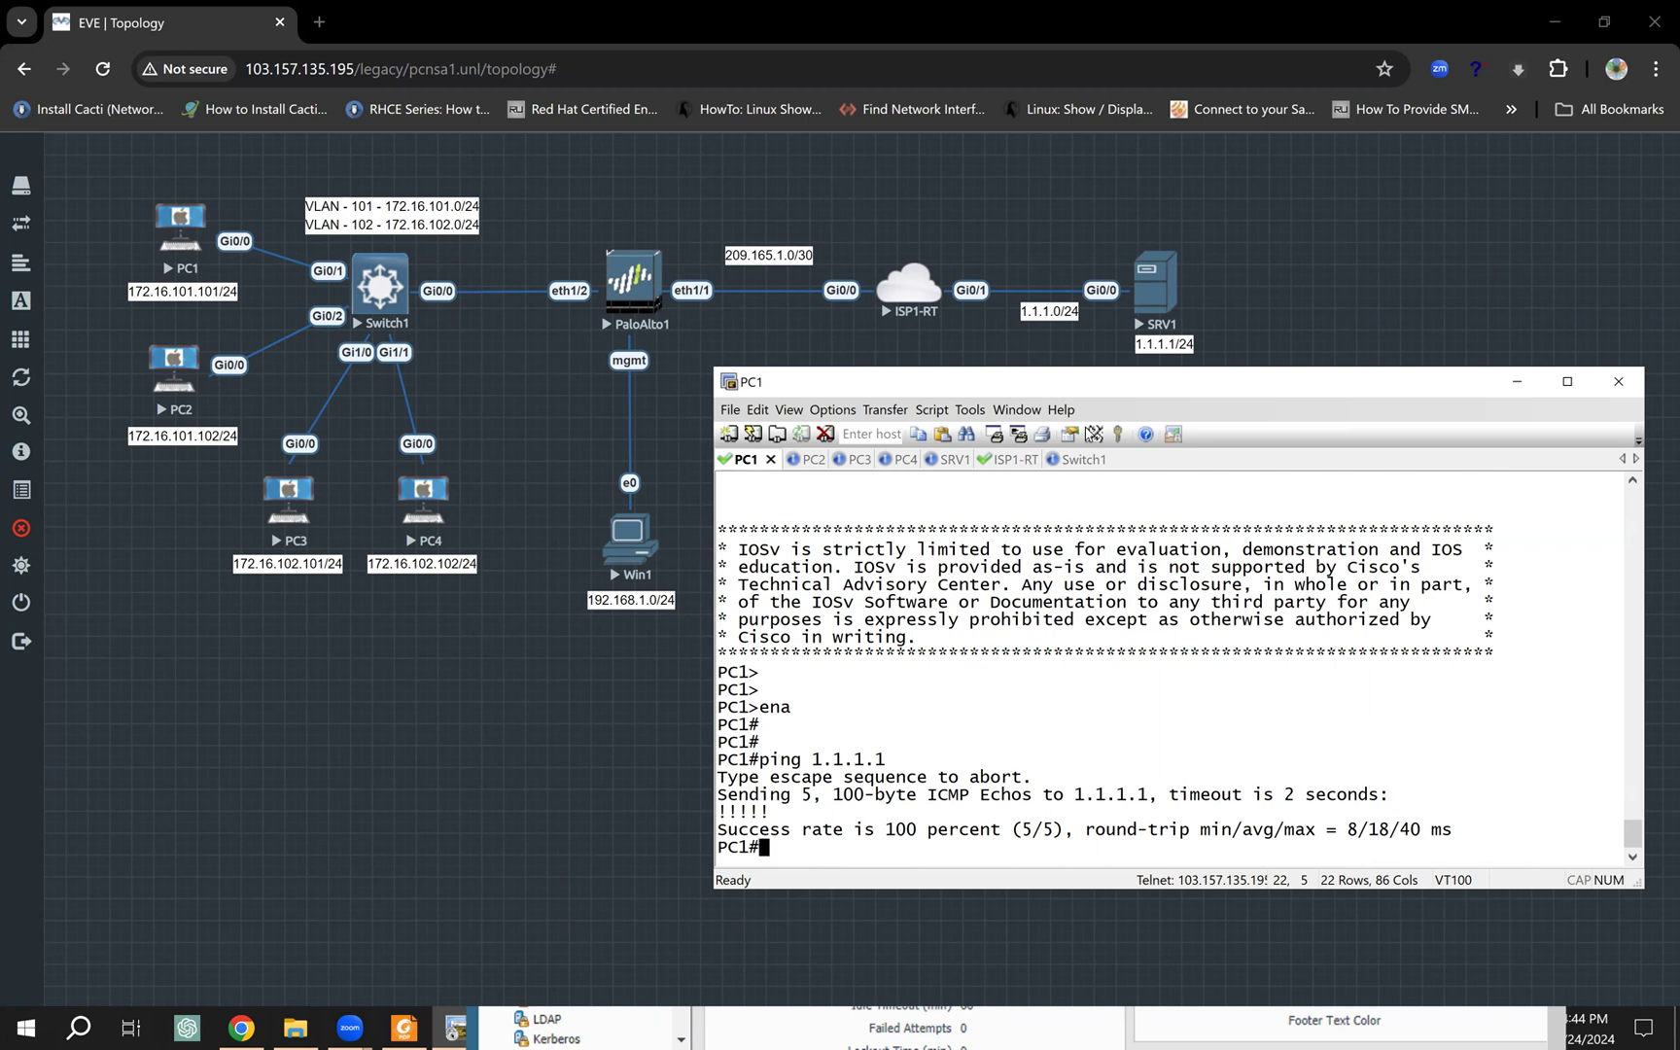
Step: Open Switch1's console, reposition the terminal window over the topology, and bring the EVE topology back to the front
{"action": "left_click", "coordinate": [1081, 460]}
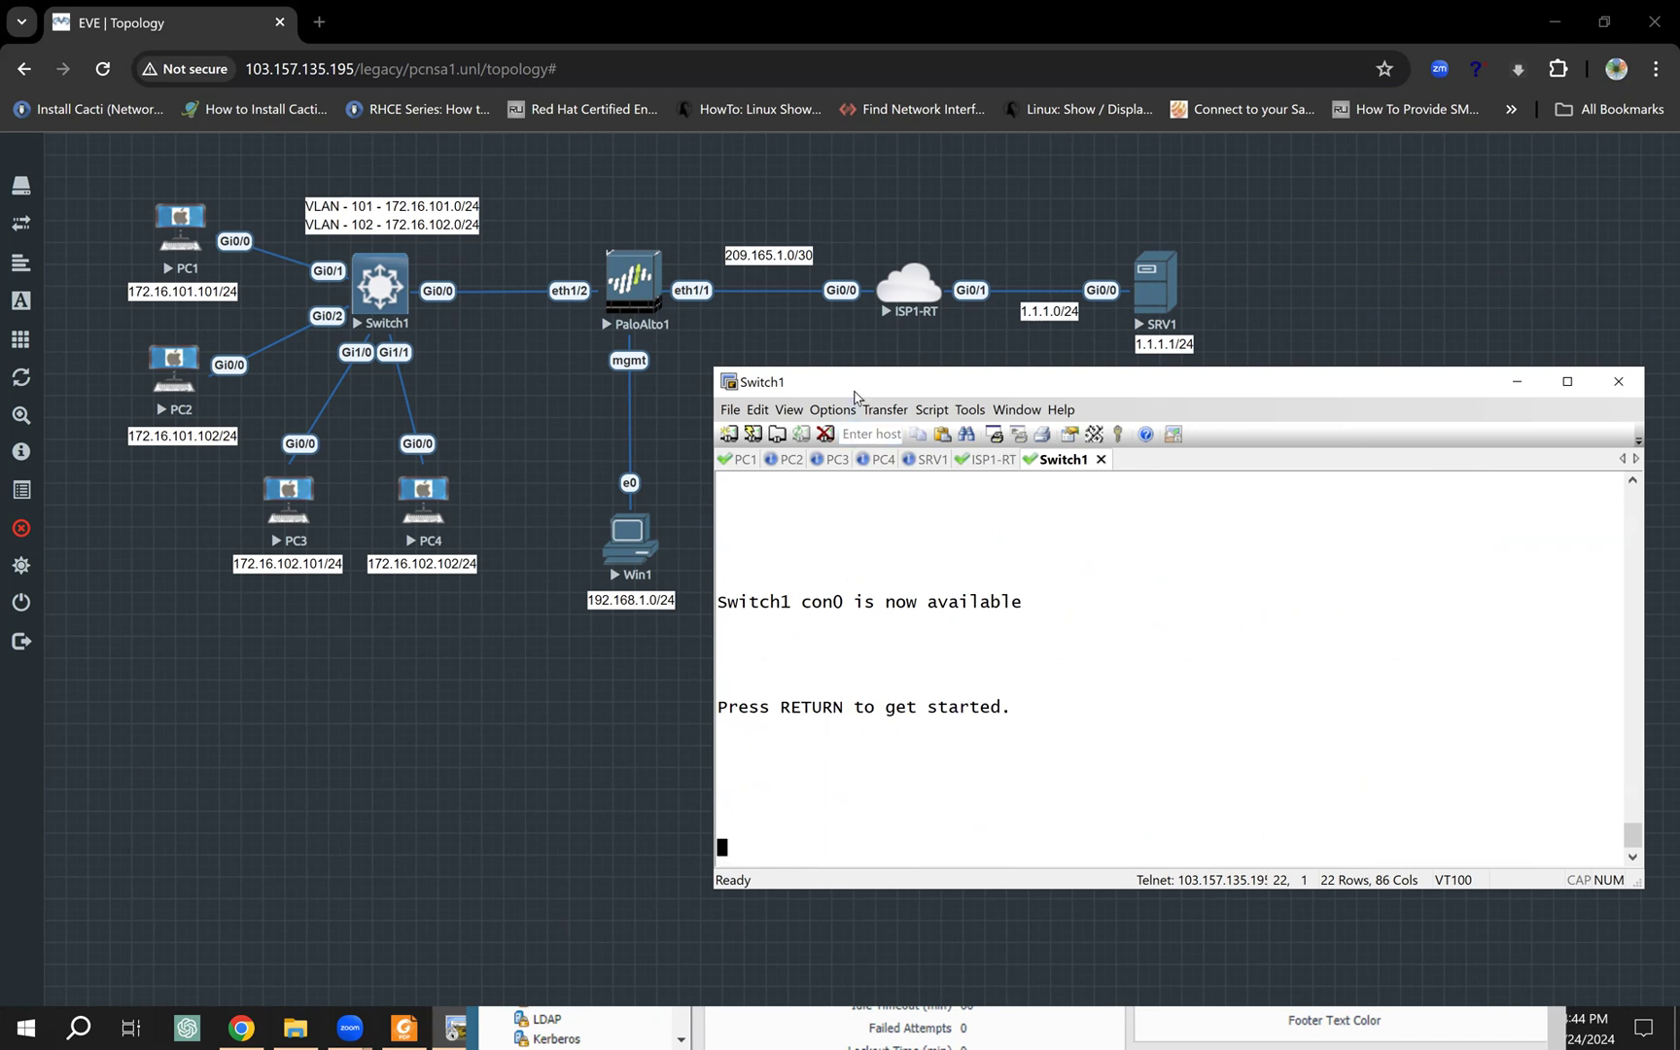
{"action": "left_click_drag", "start_coordinate": [856, 386], "coordinate": [659, 425]}
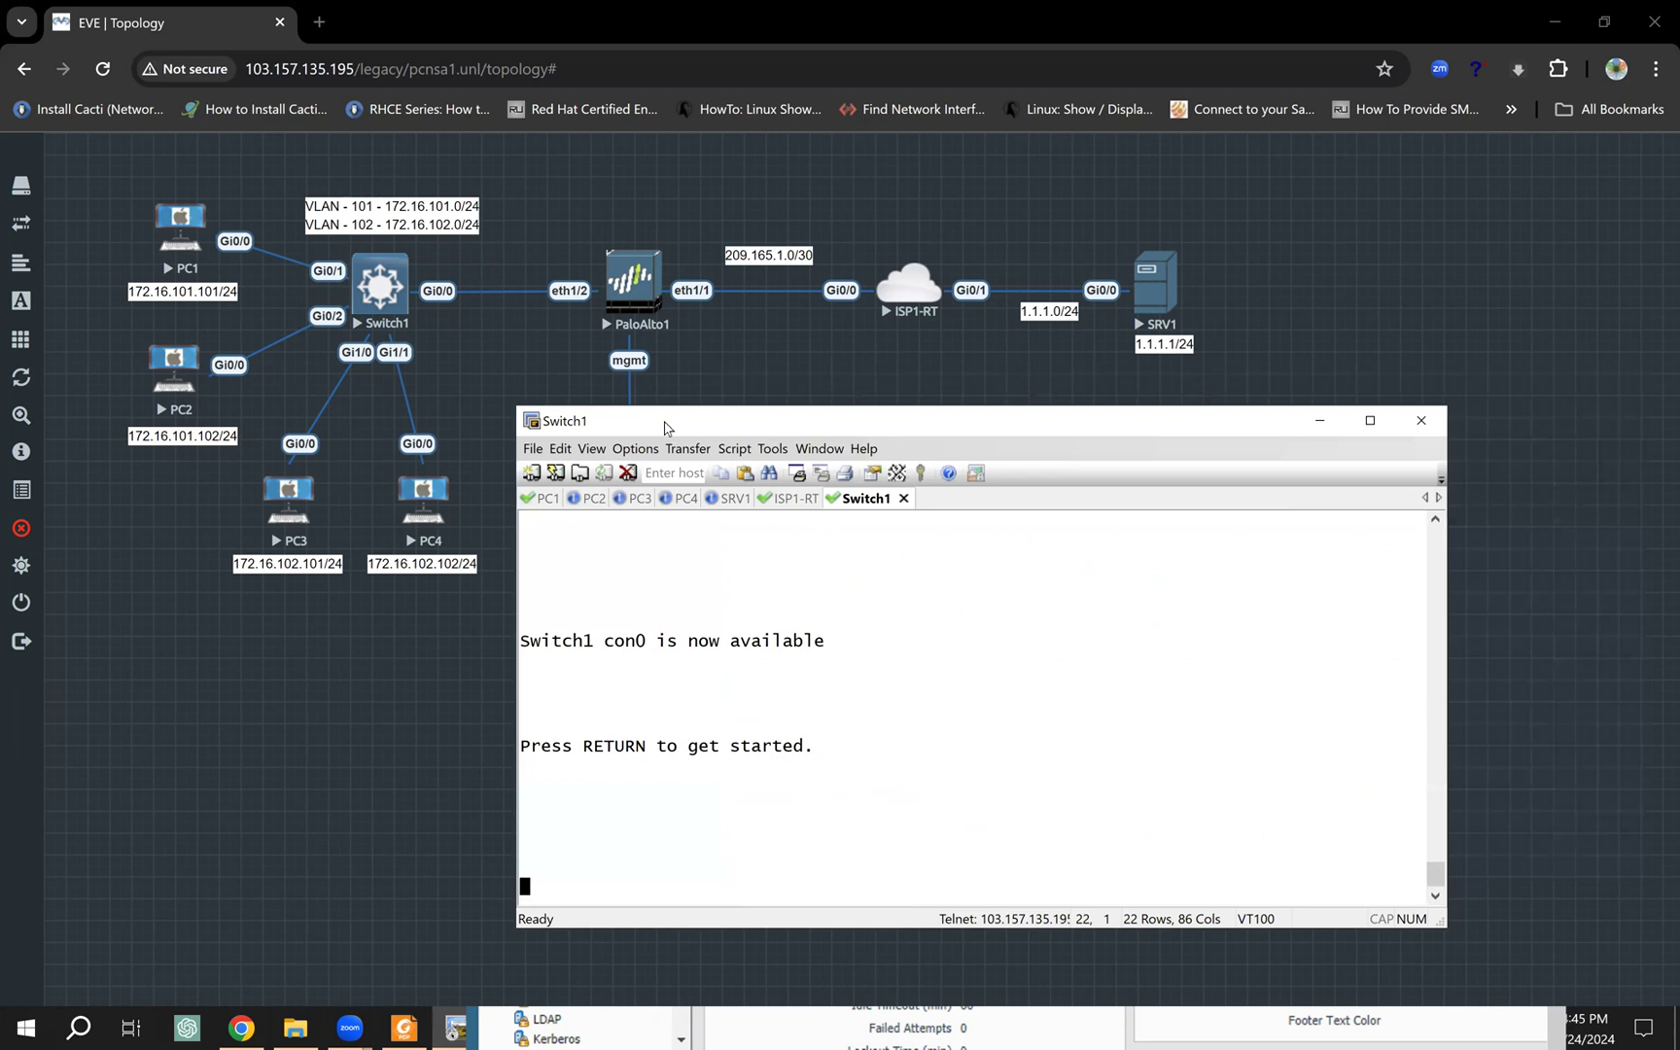
{"action": "left_click_drag", "start_coordinate": [666, 428], "coordinate": [824, 420]}
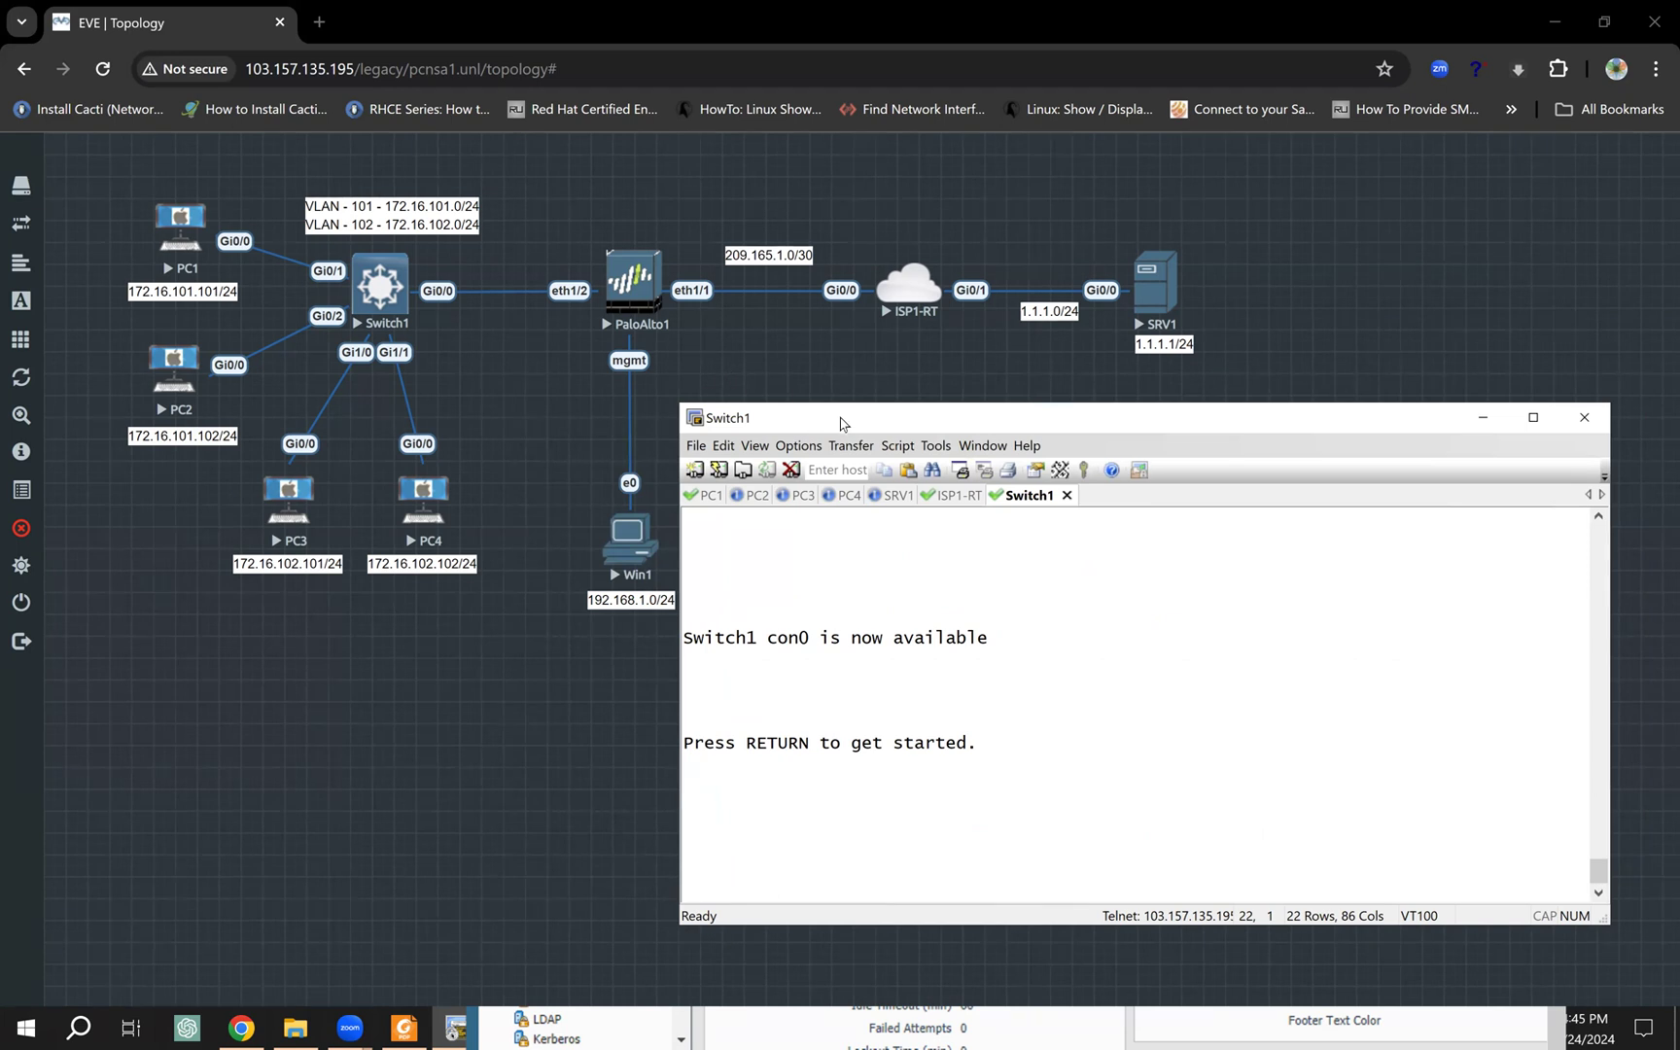
{"action": "left_click_drag", "start_coordinate": [746, 405], "coordinate": [639, 385]}
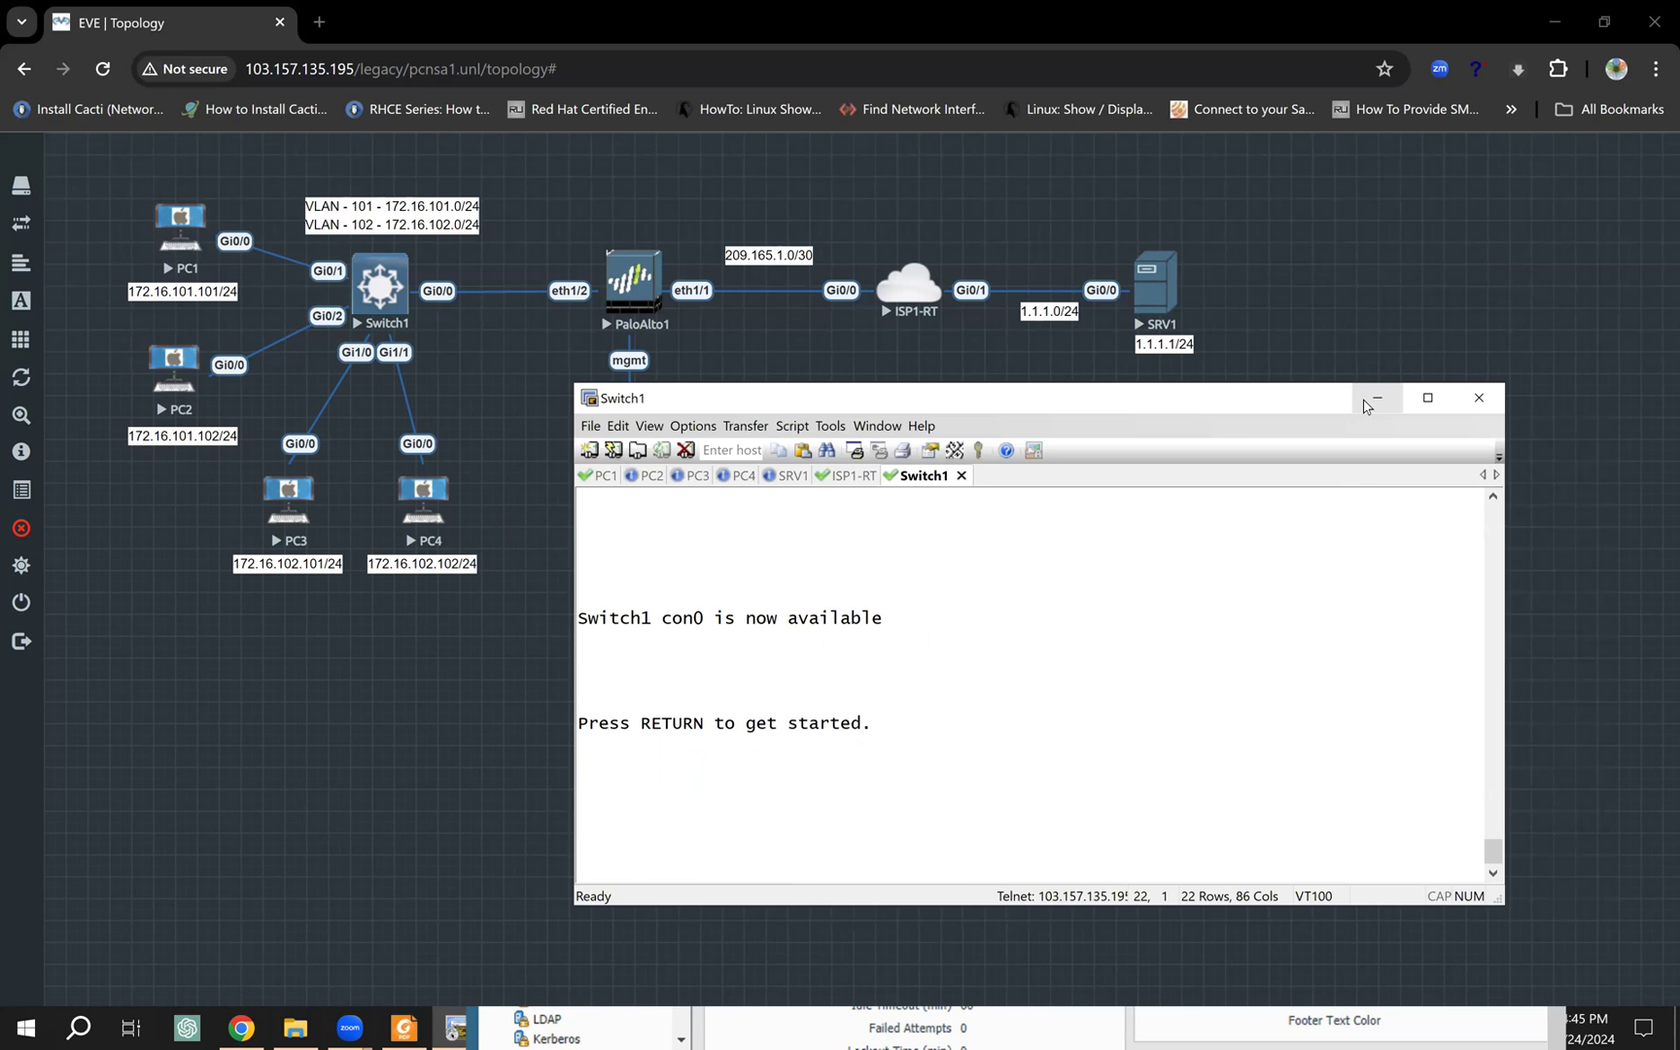
{"action": "left_click", "coordinate": [792, 27]}
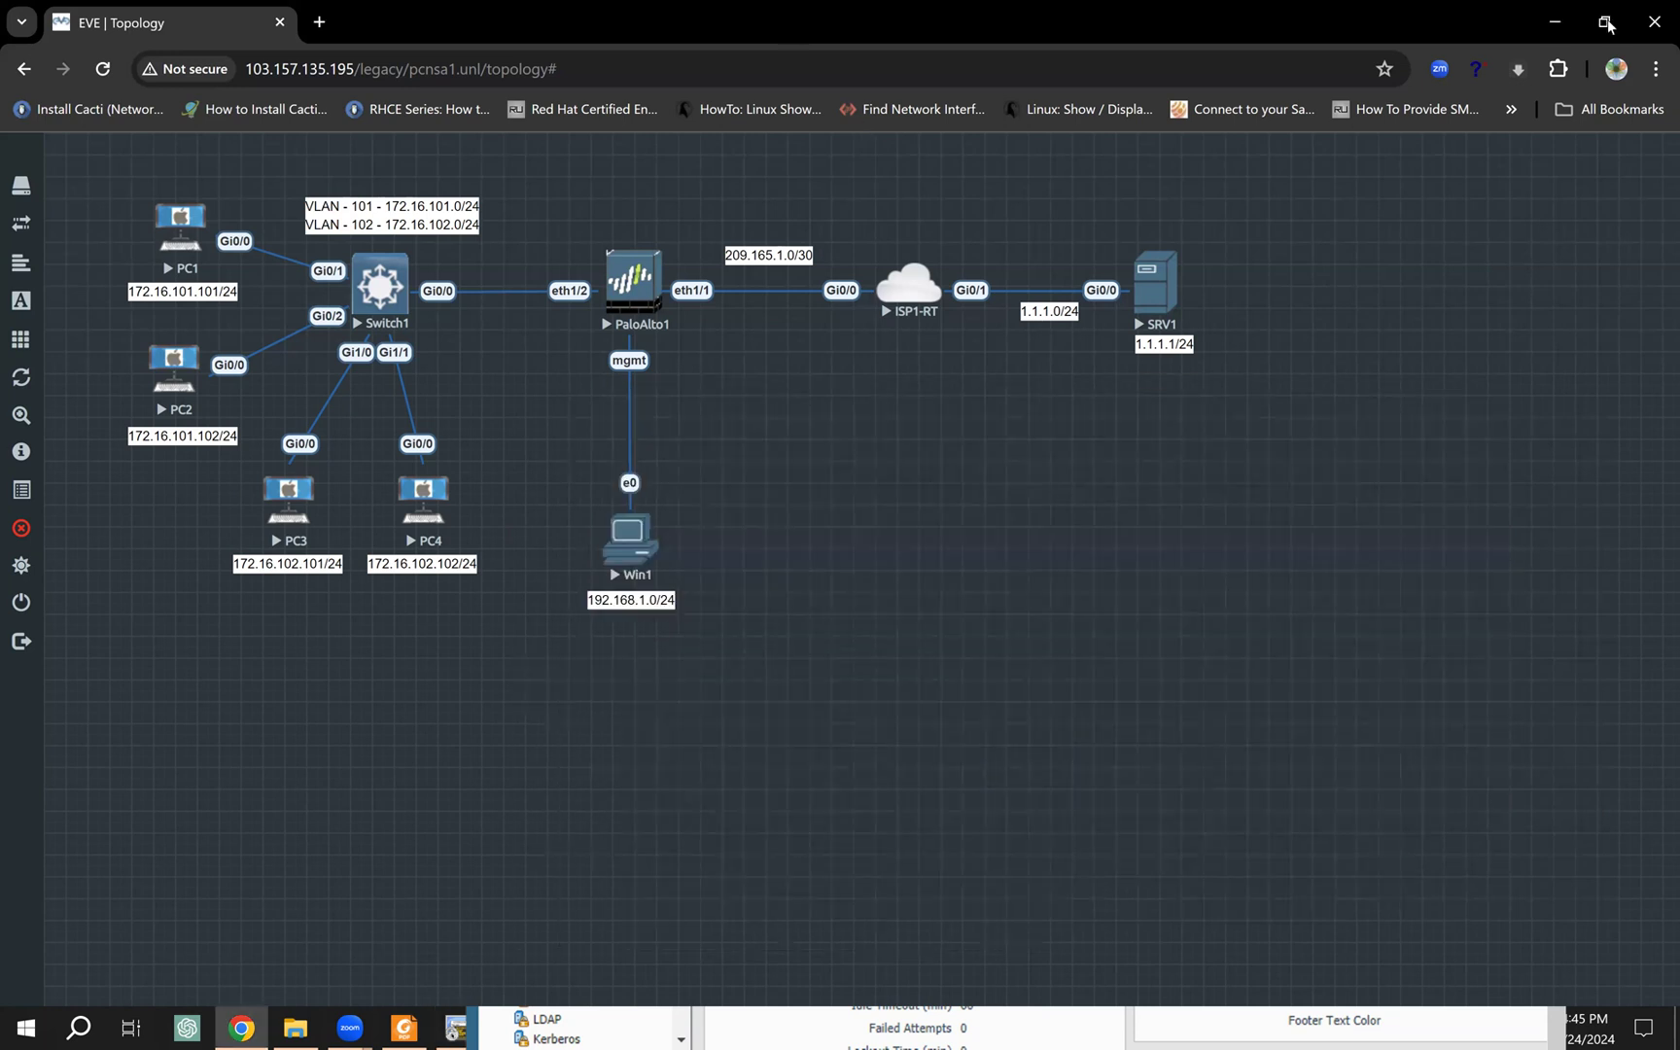